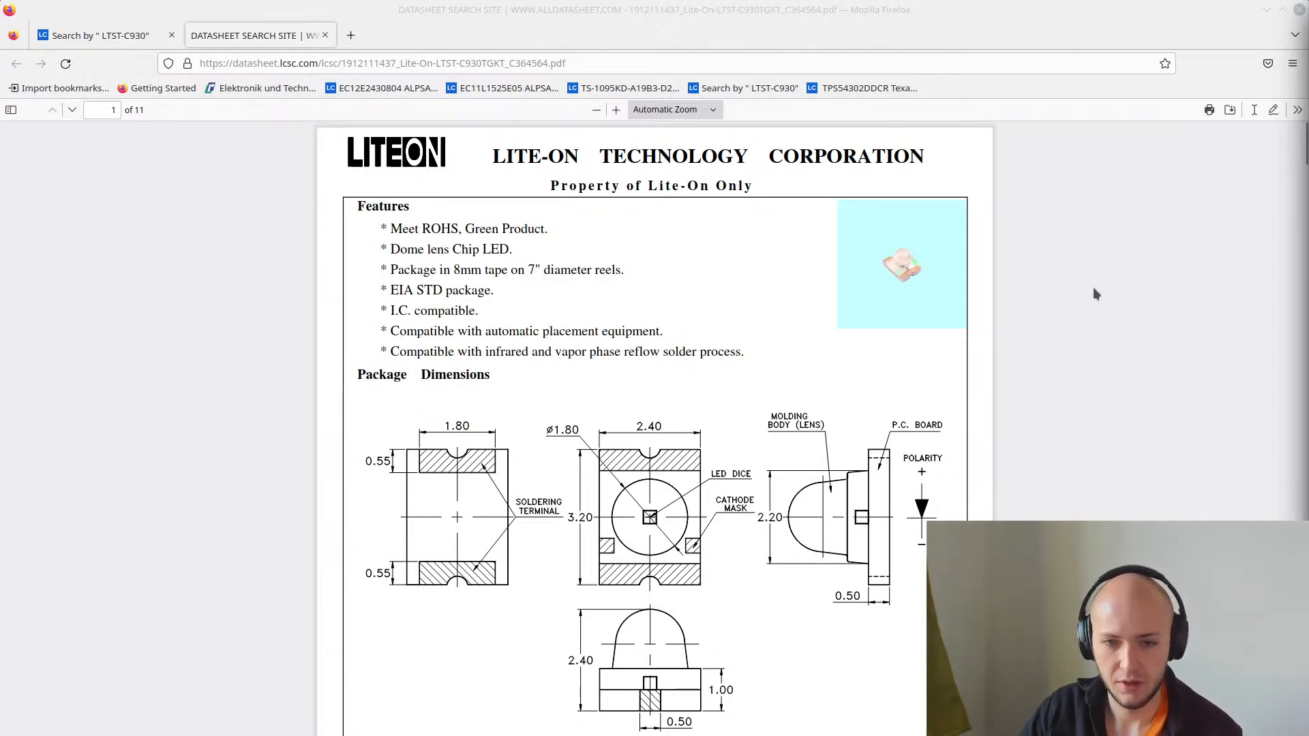
- Narrow the browser window with the LTST-C930TGKT datasheet and move it off to the second monitor
drag(922, 18, 975, 225)
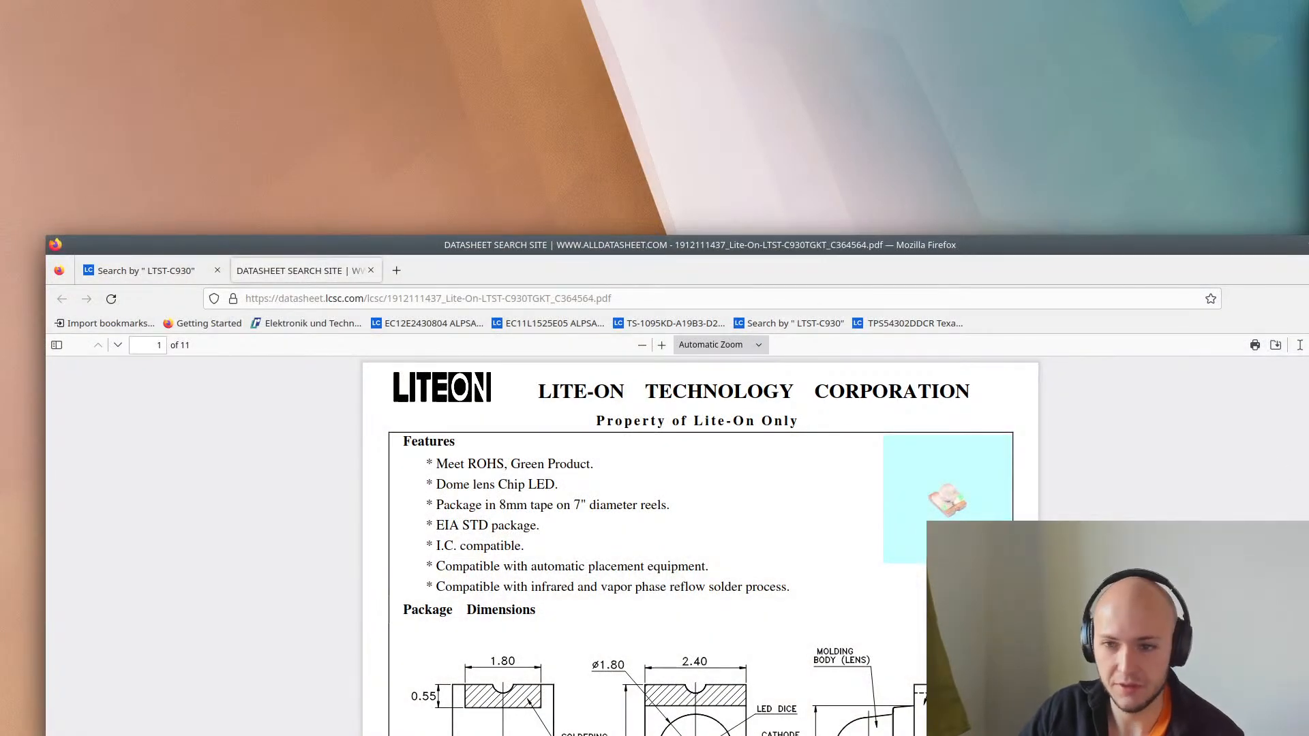
drag(1308, 512, 761, 513)
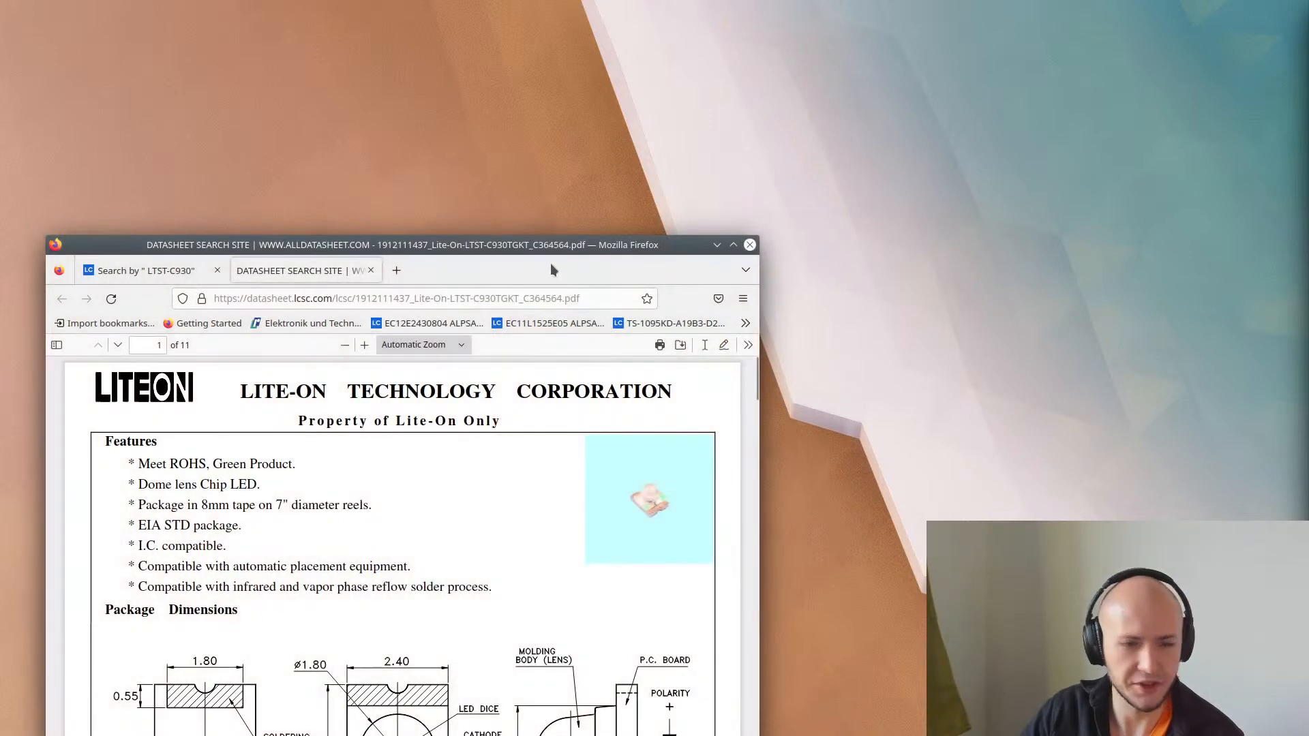
drag(549, 264, 1308, 402)
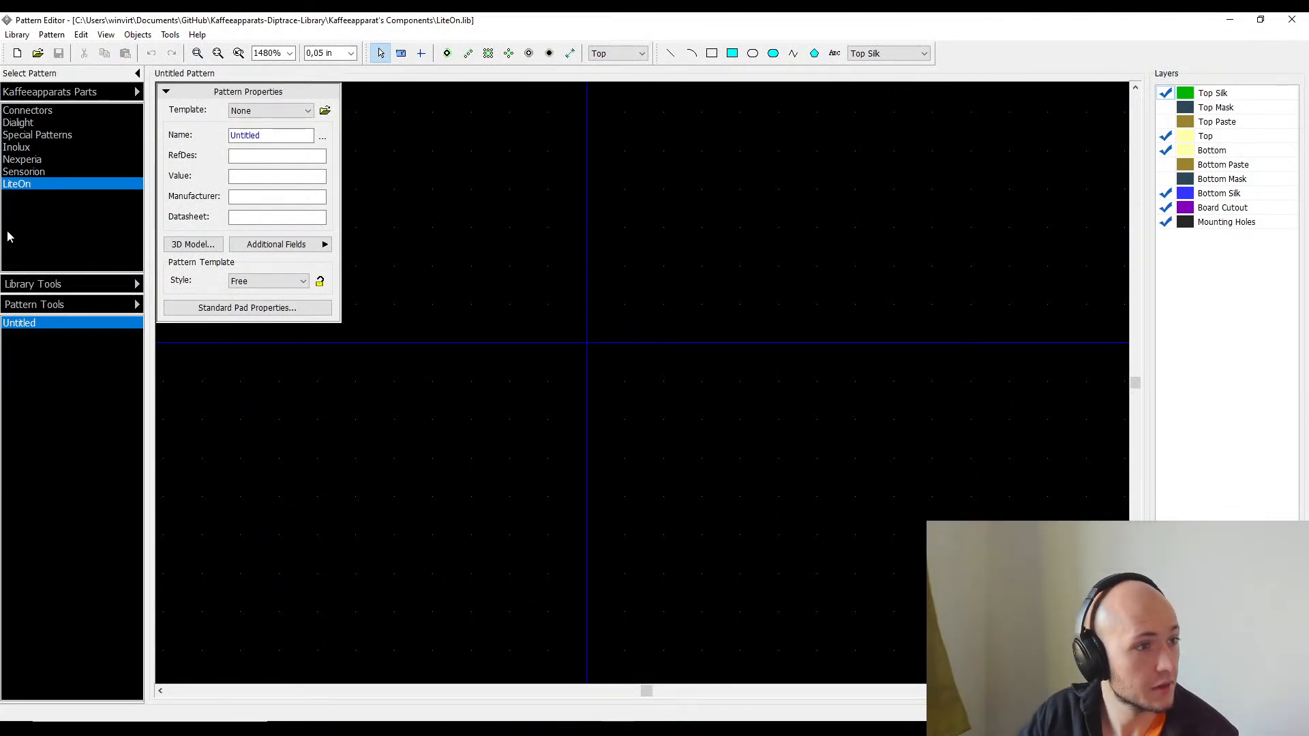
drag(532, 1, 455, 423)
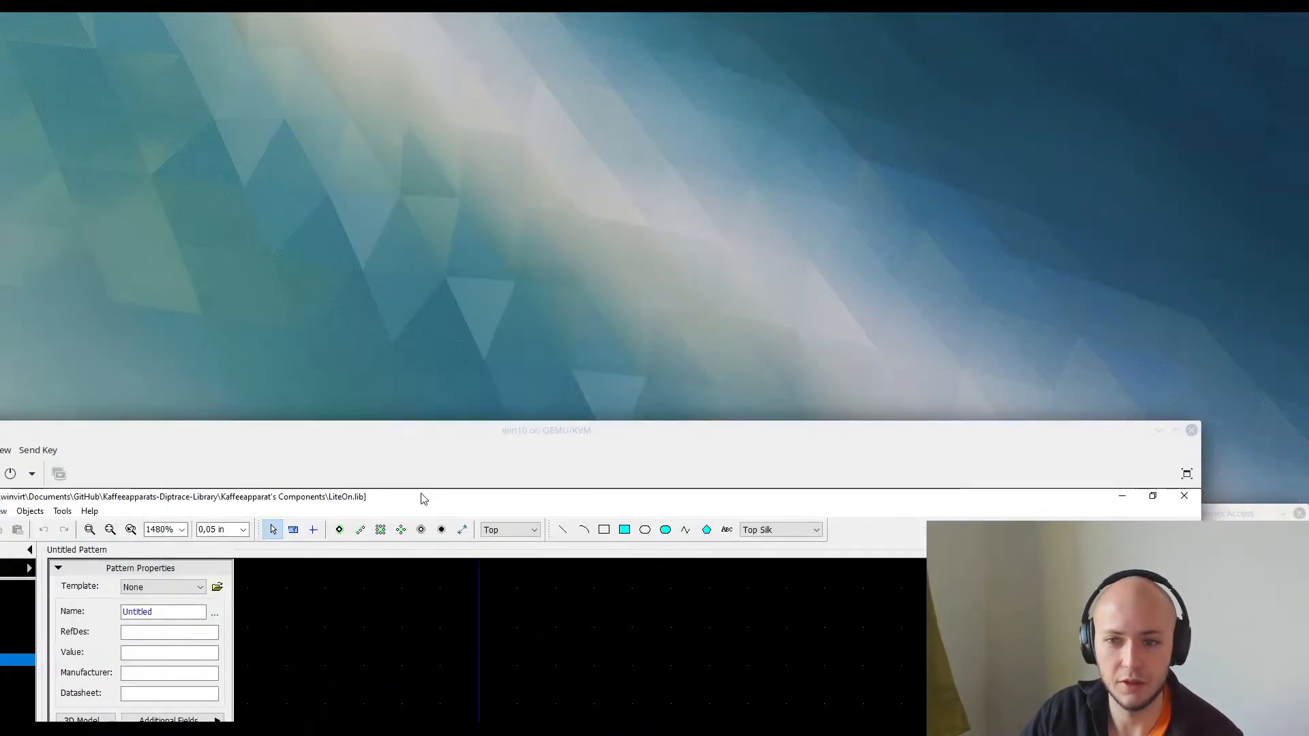
drag(422, 500, 531, 22)
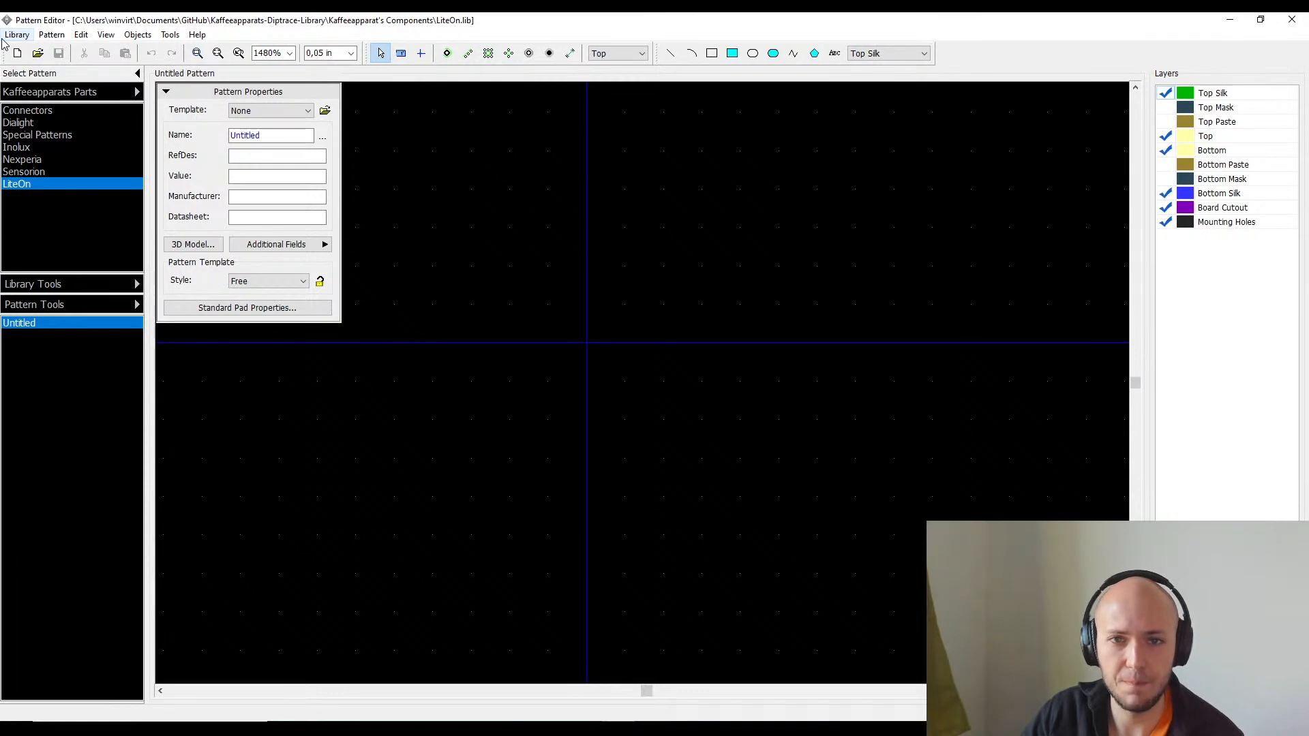
mouse_move(0, 33)
mouse_down()
mouse_move(591, 26)
mouse_move(345, 47)
mouse_move(50, 13)
mouse_move(3, 43)
mouse_up()
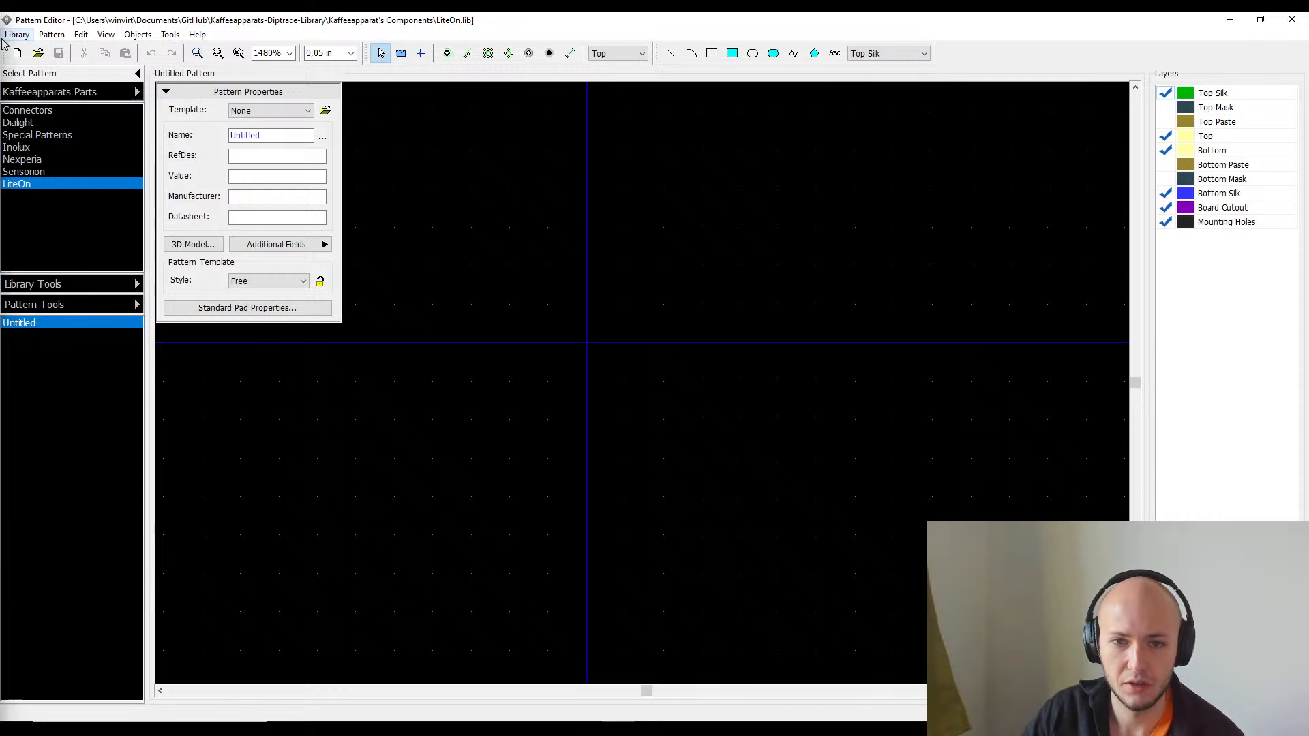
mouse_move(2, 44)
mouse_down()
mouse_move(400, 59)
mouse_move(459, 33)
mouse_move(2, 44)
mouse_up()
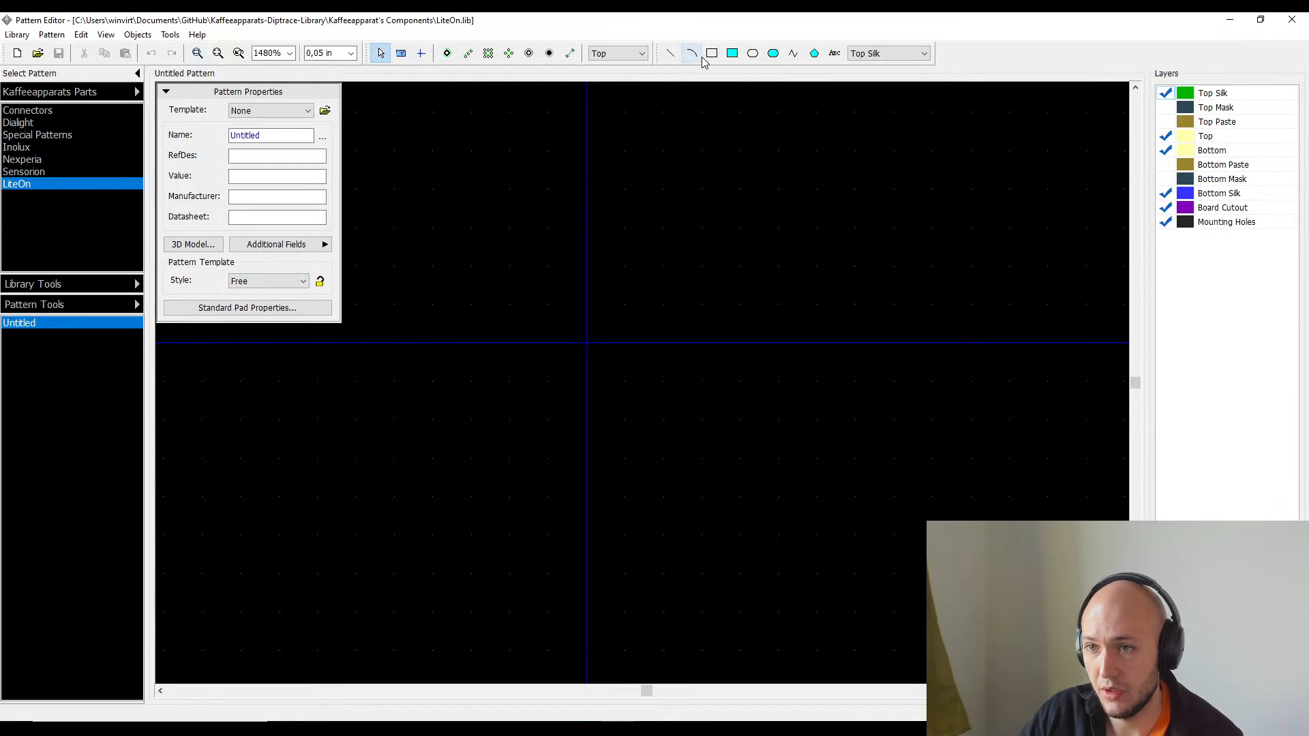
- Name the untitled pattern in the LiteOn library LT280x420
middle_drag(501, 286, 594, 330)
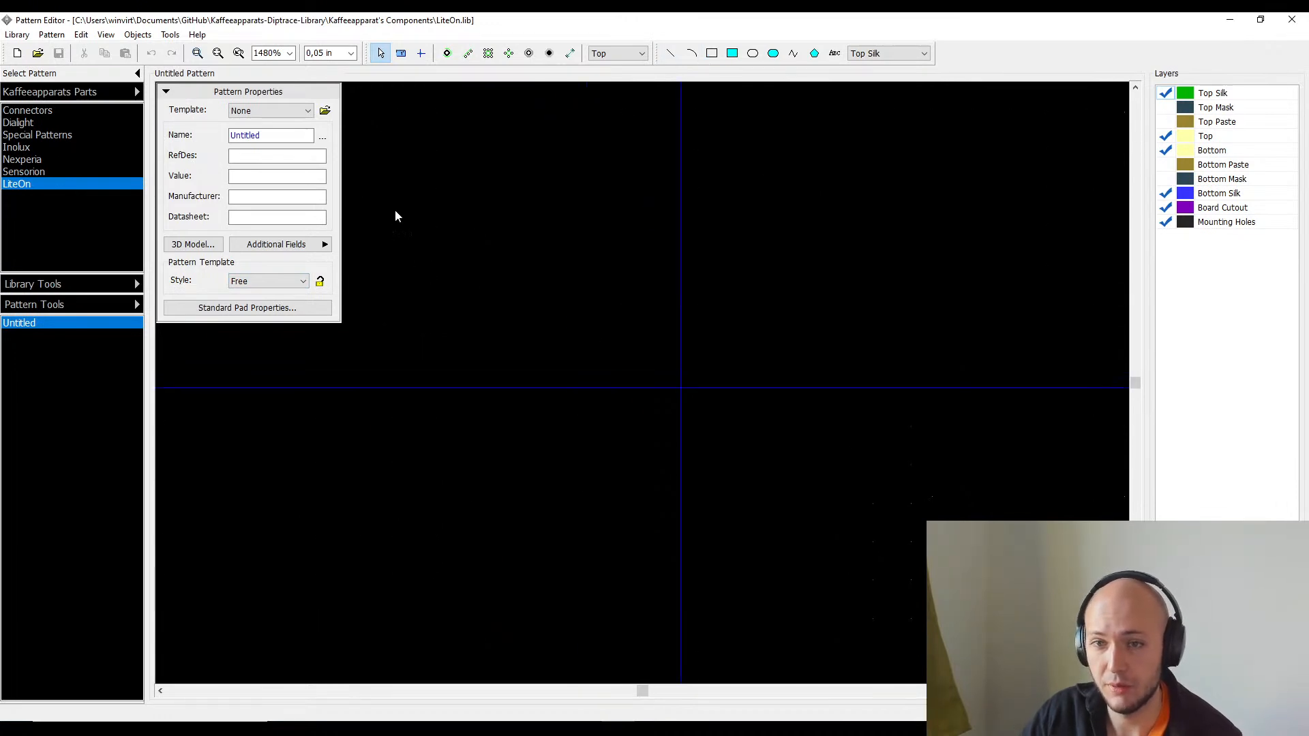
double_click(246, 135)
click(255, 136)
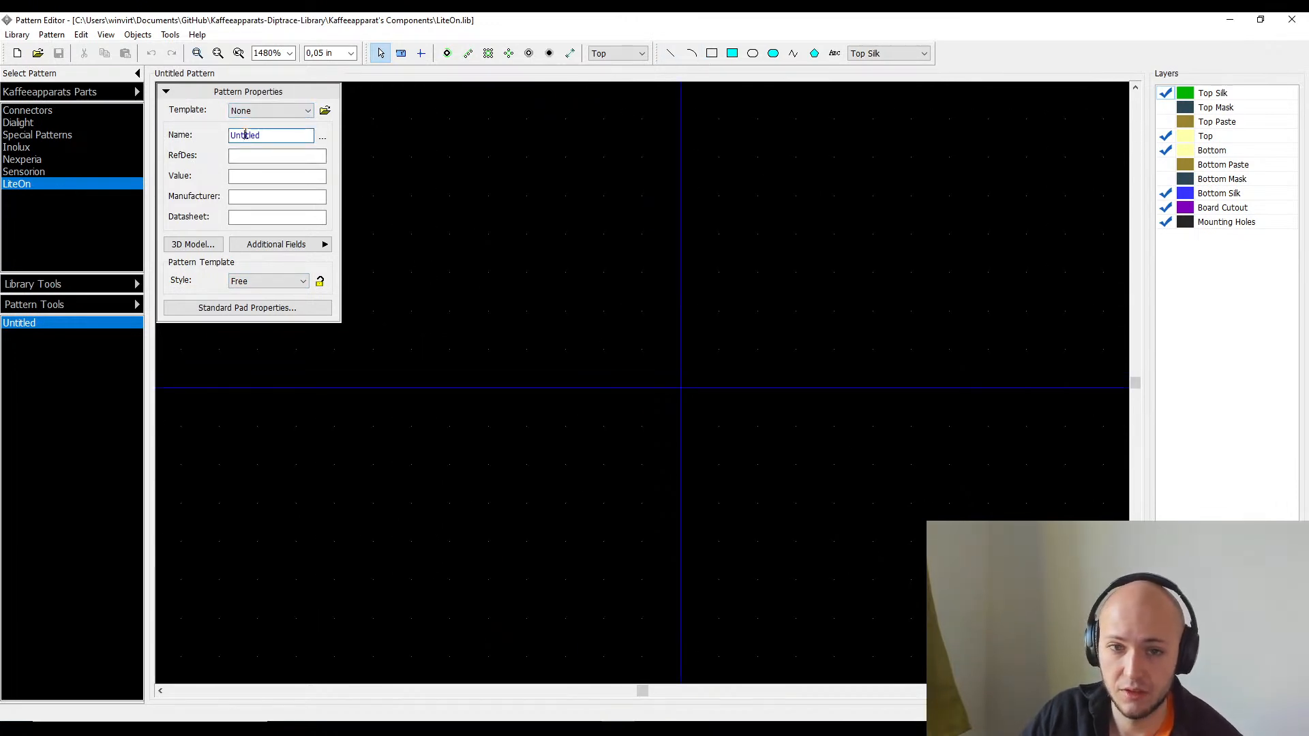
text(LT)
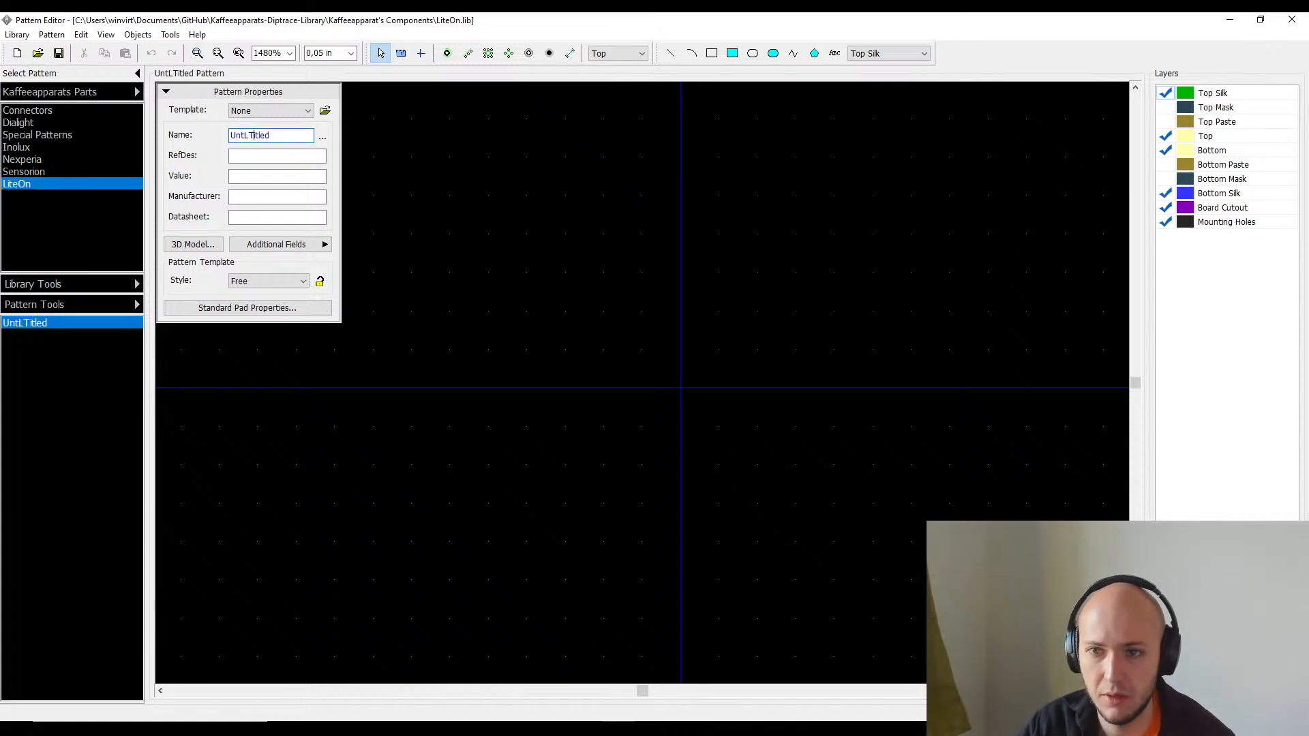
key(BackSpace)
key(ctrl+a)
key(BackSpace)
text(ÖLT)
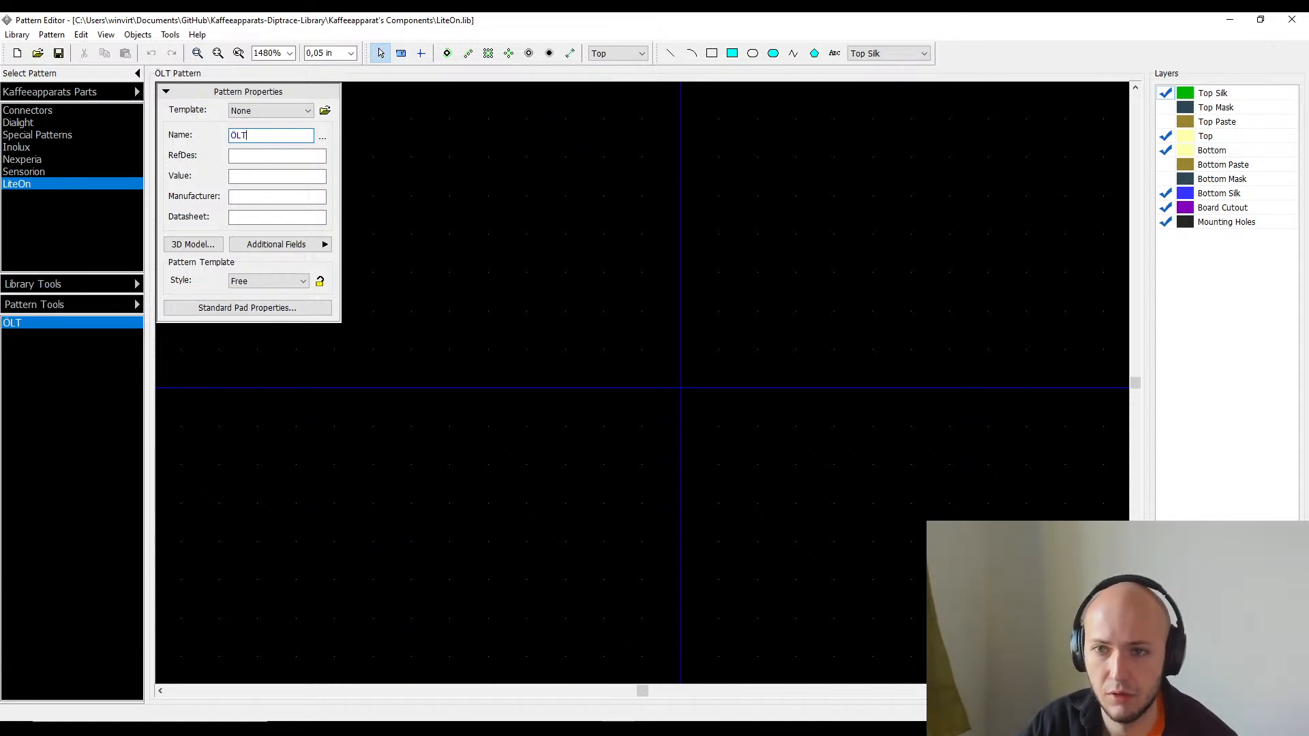
key(BackSpace)
key(BackSpace)
key(BackSpace)
text(LT)
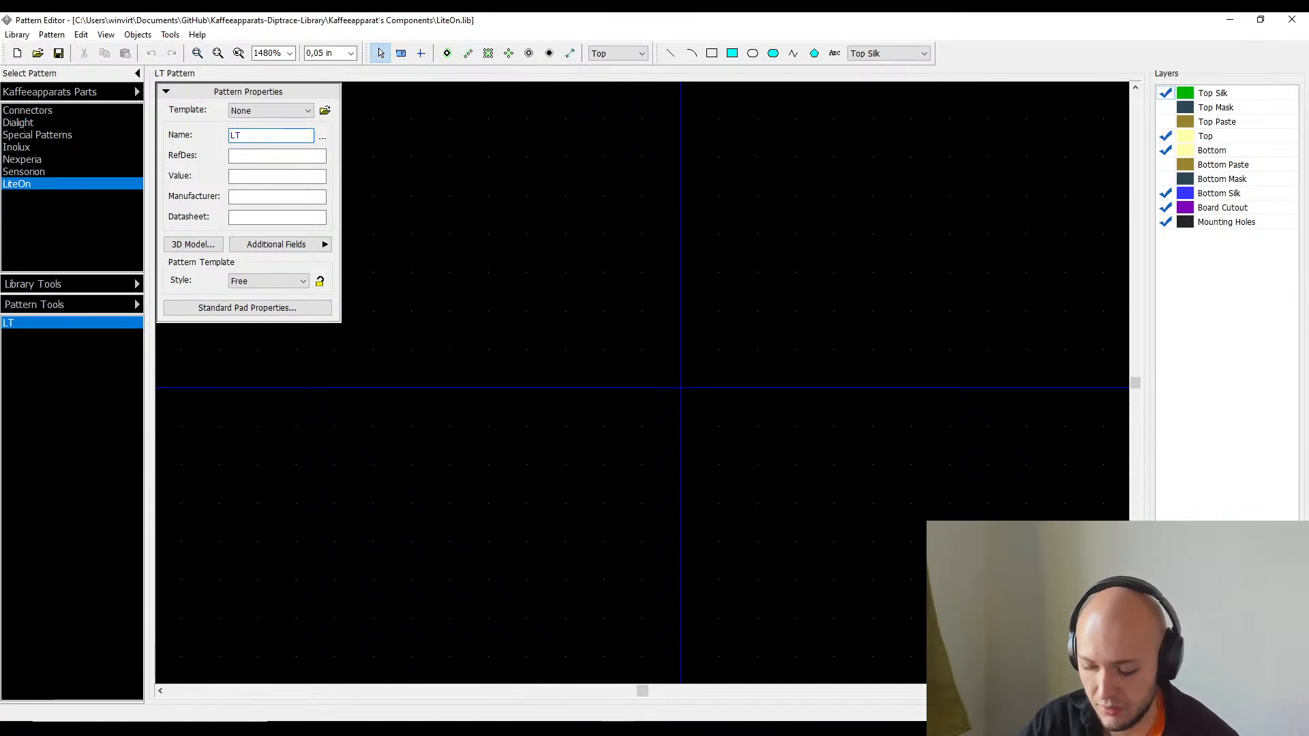
text(2)
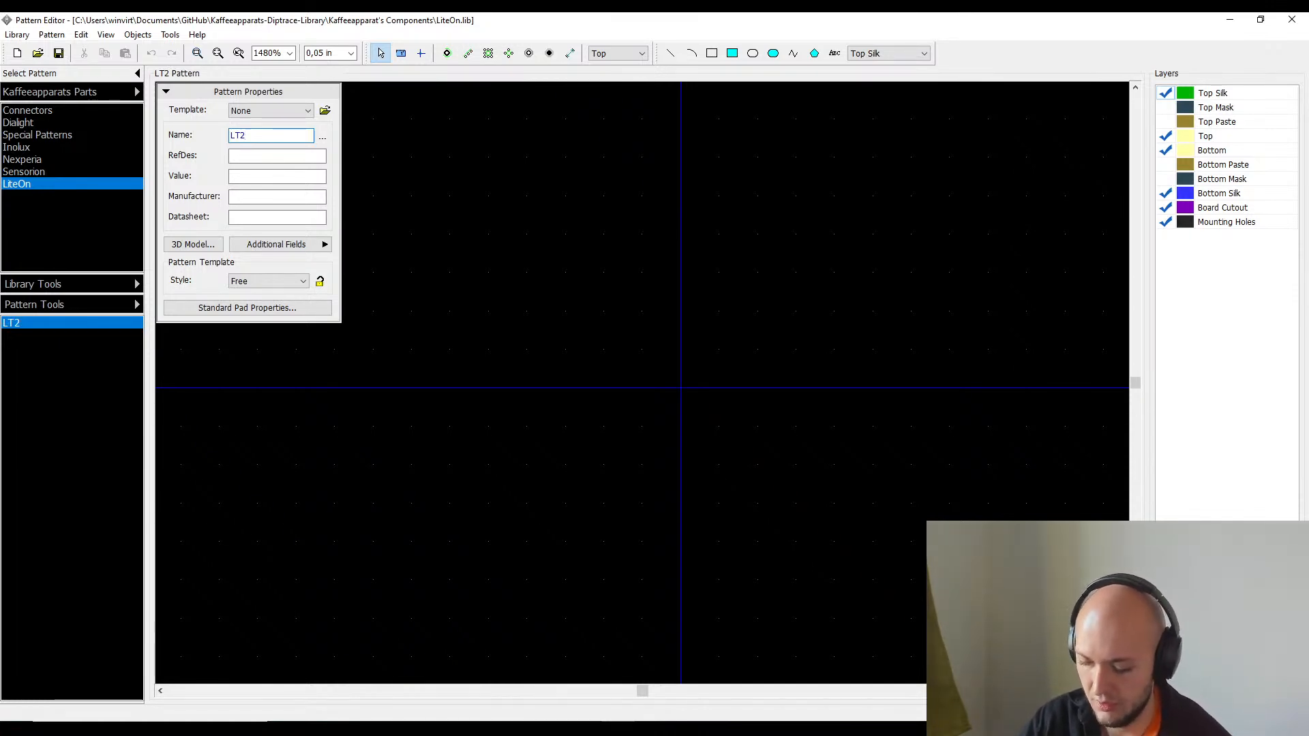
text(80x420)
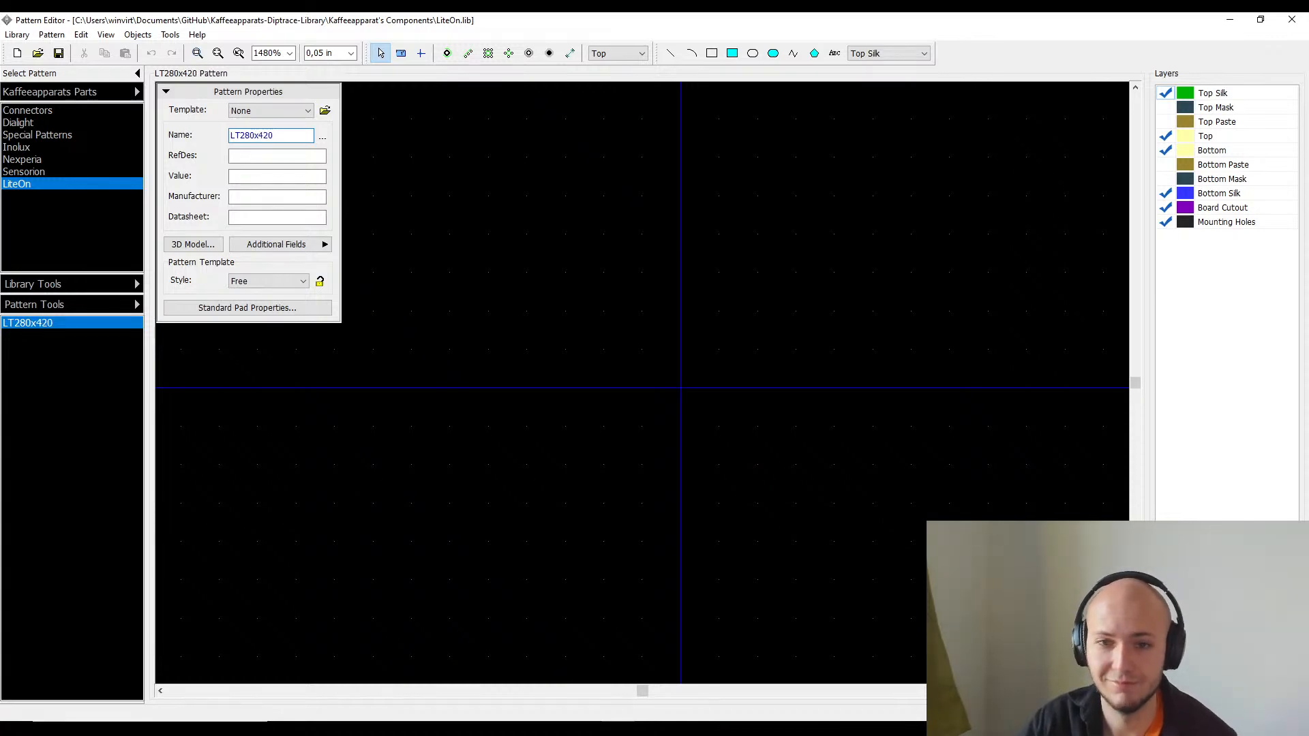
click(797, 465)
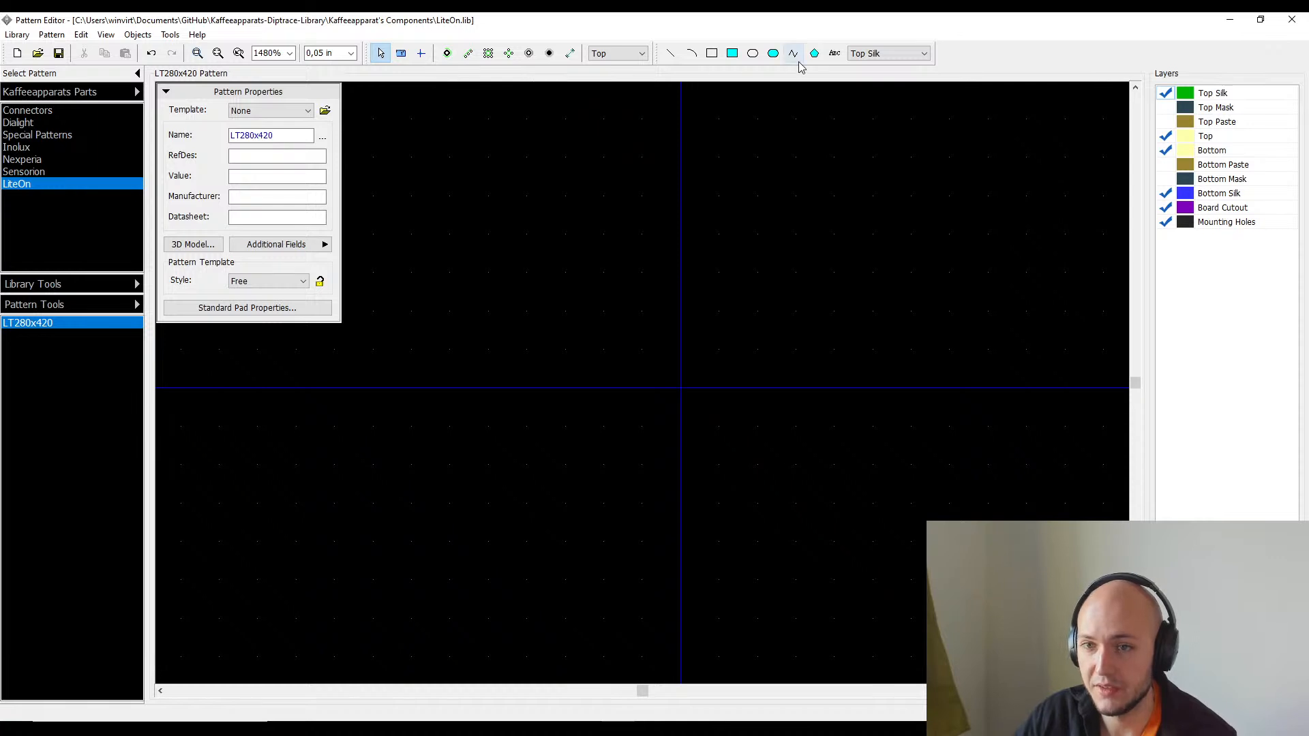
- Draw a wide rectangle around the origin on the Top Silk layer as a trial outline and select it
click(712, 53)
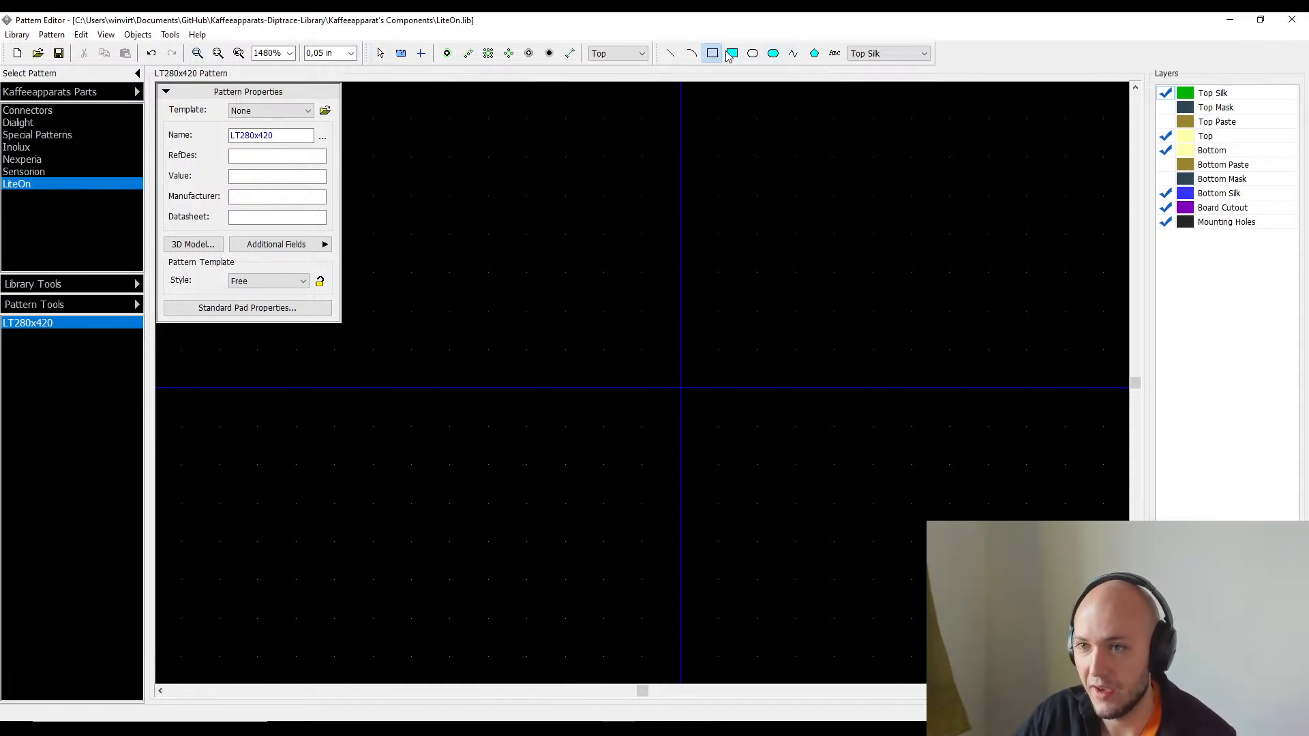
click(449, 311)
click(796, 541)
click(874, 542)
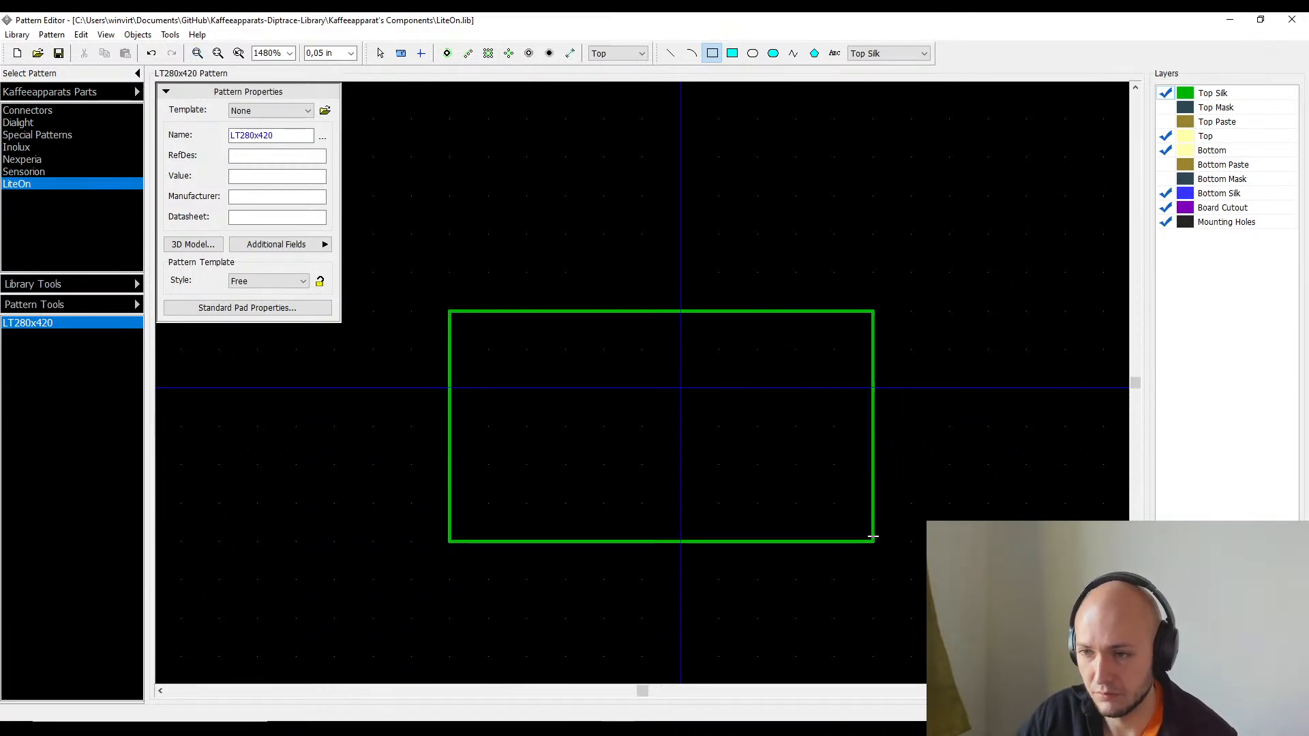
key(Escape)
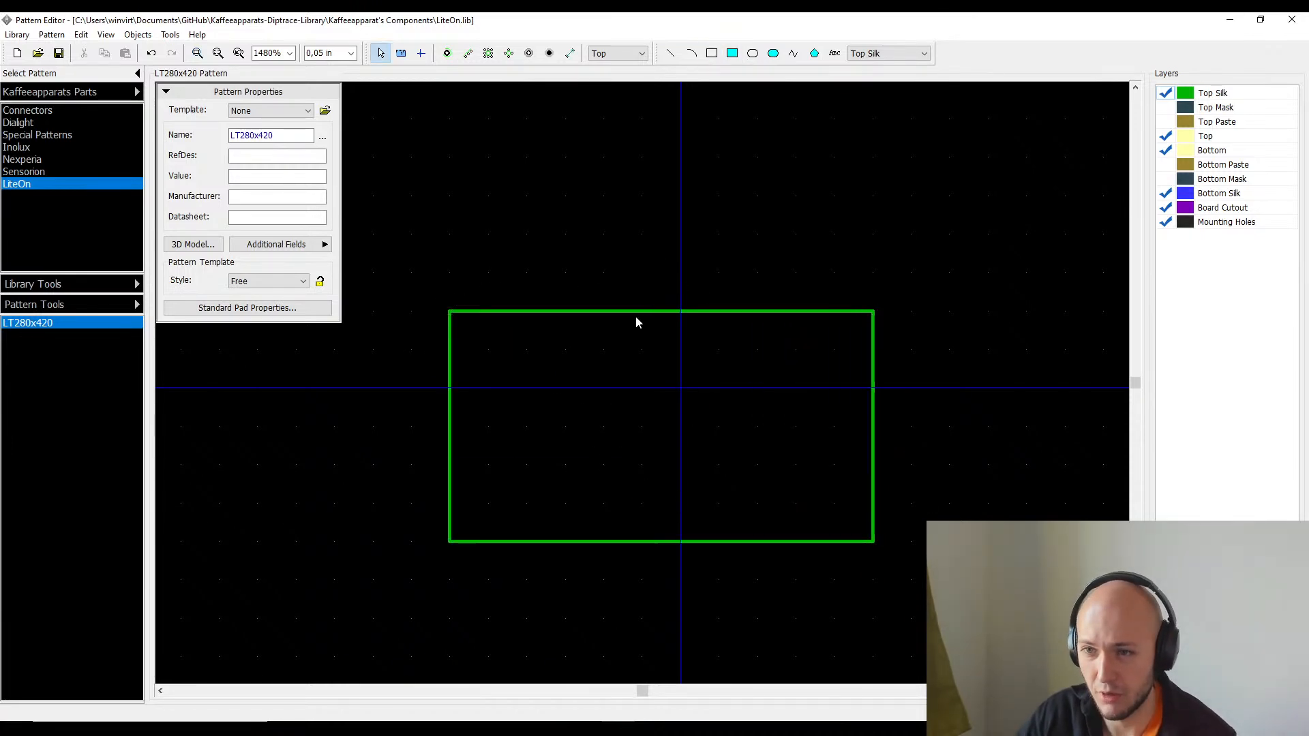
click(641, 315)
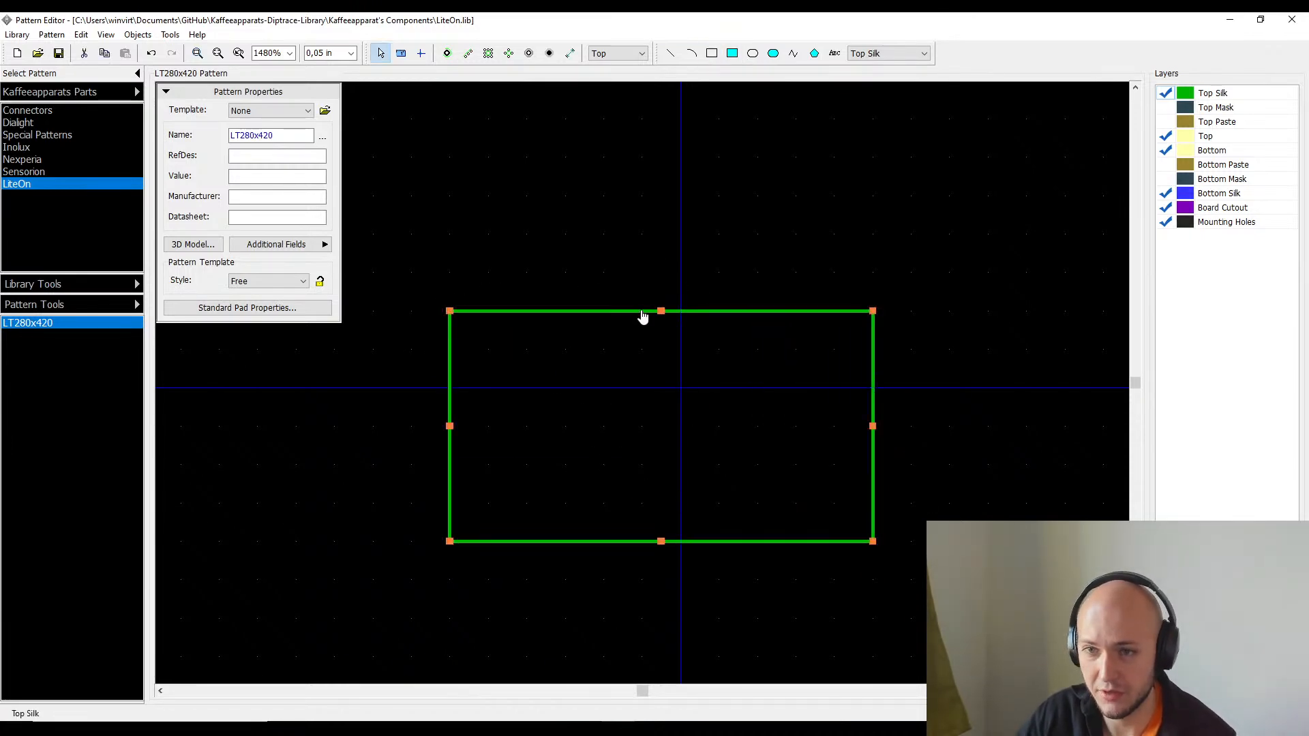
click(234, 109)
click(234, 109)
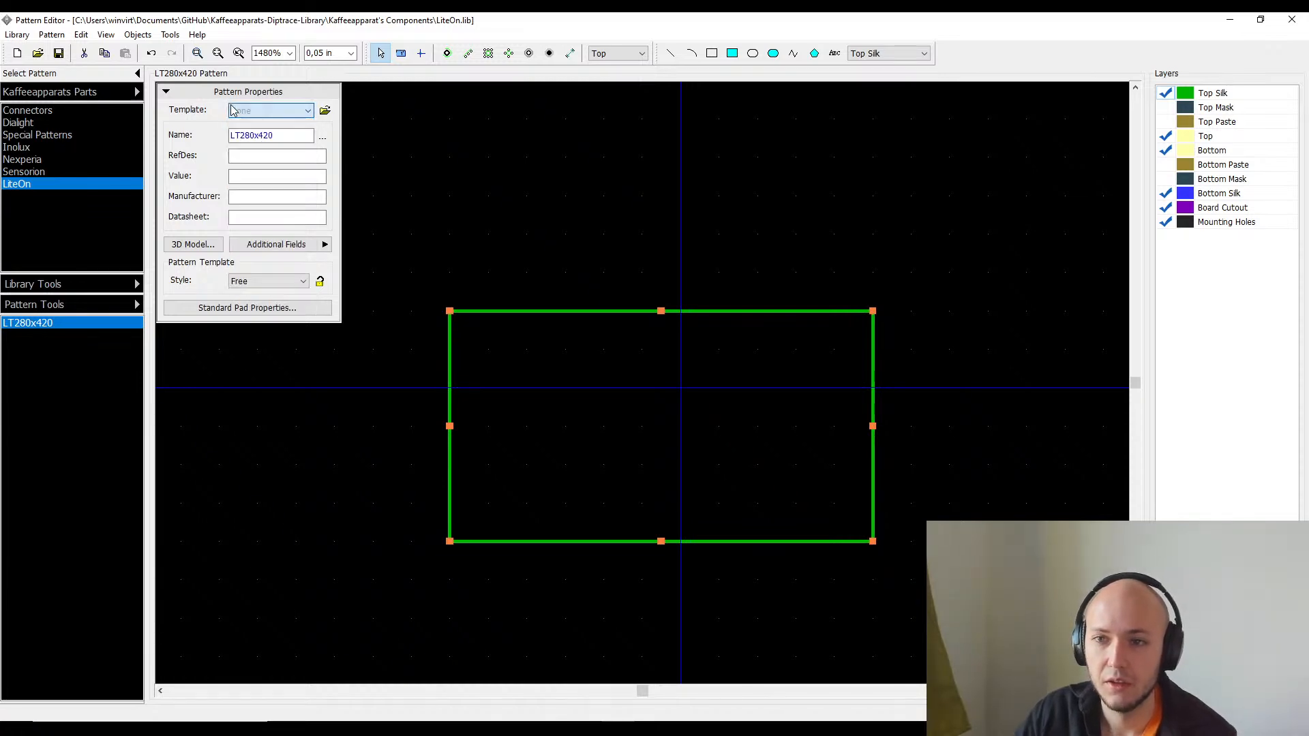
- Save the LiteOn library, examine the SHT3x-DIS pattern in the Sensorion library for reference, and return to LiteOn
click(54, 172)
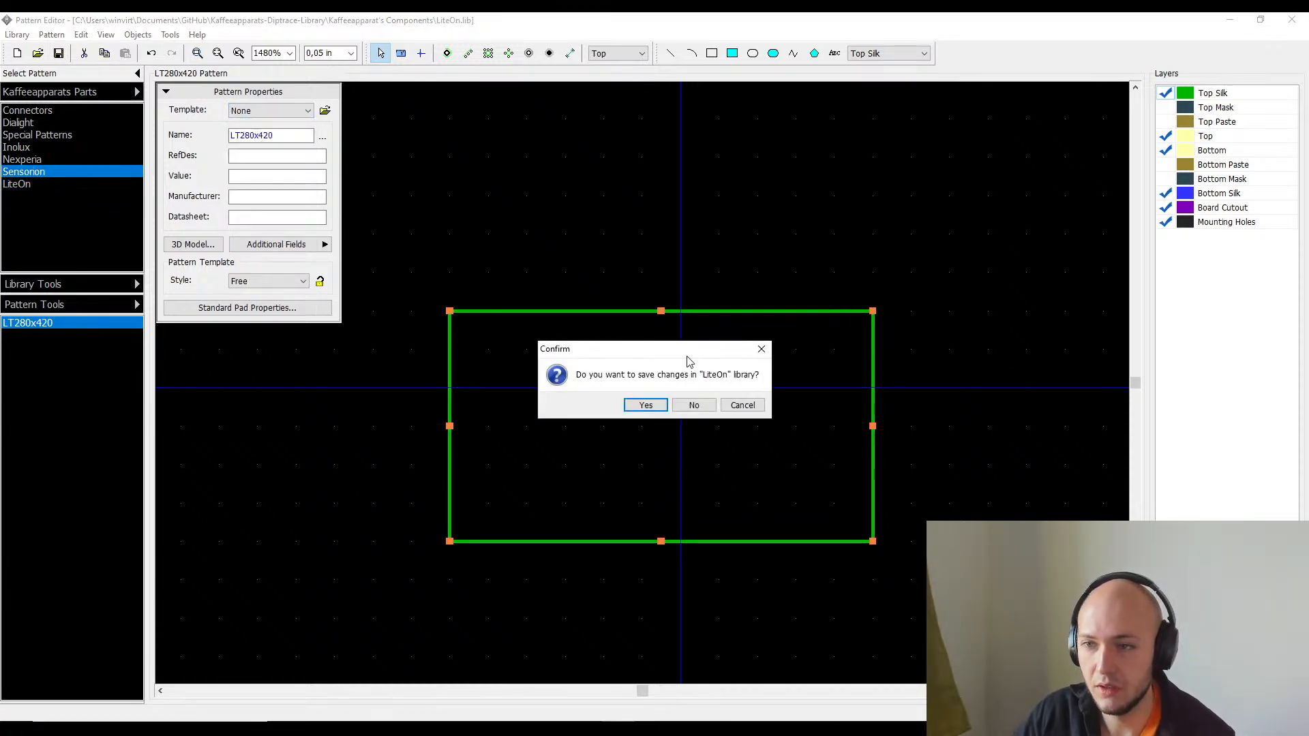
click(642, 407)
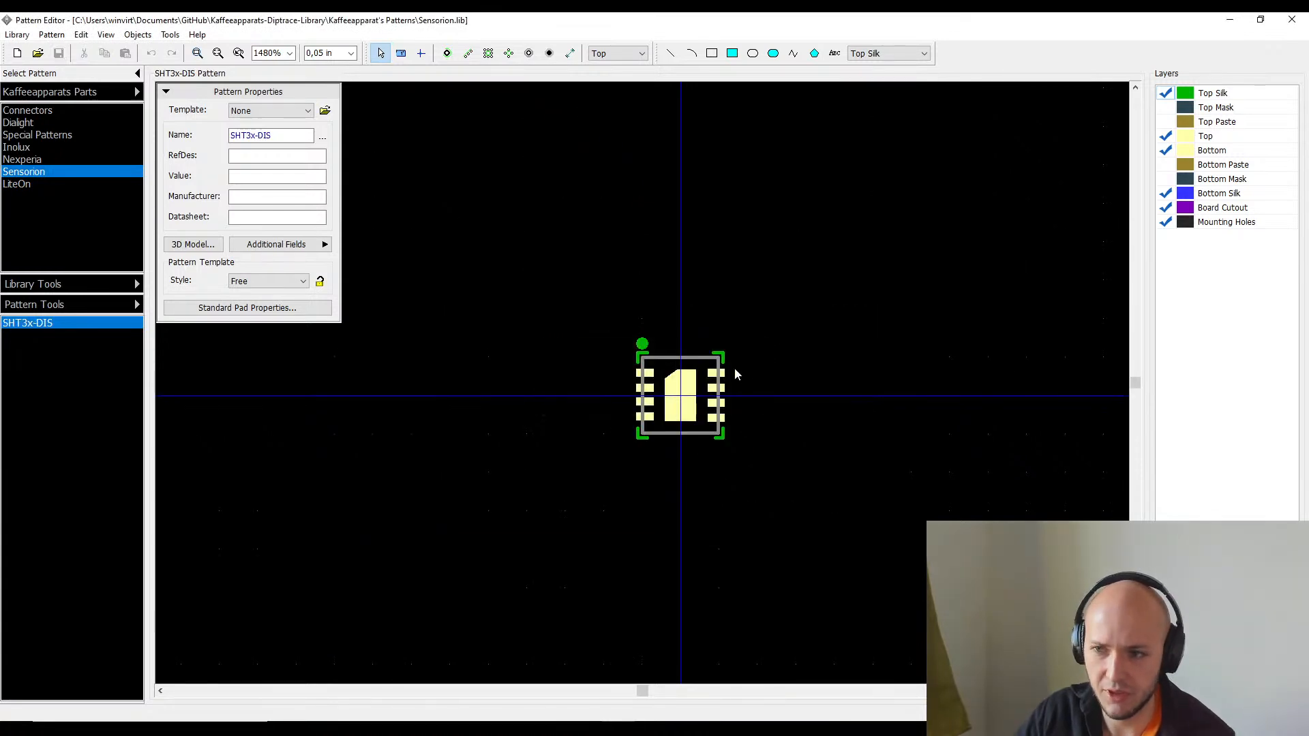
scroll(665, 398, up, 5)
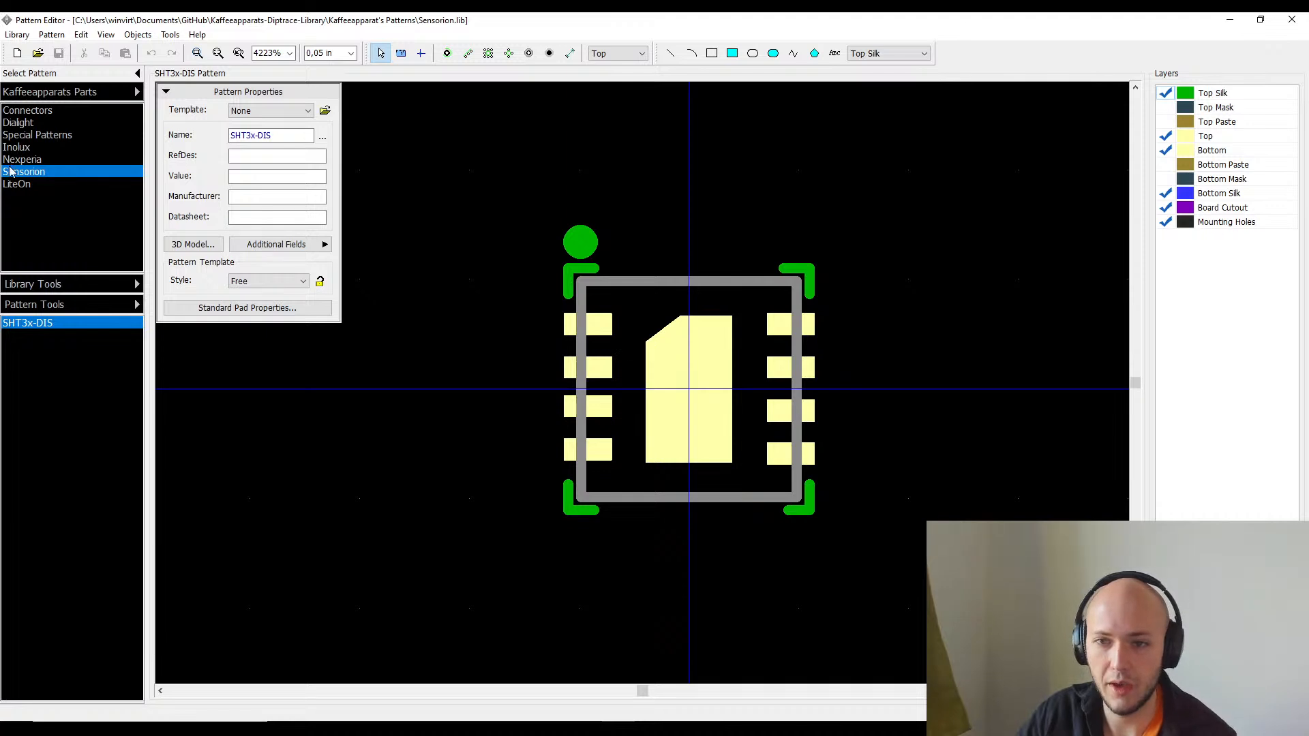
click(17, 184)
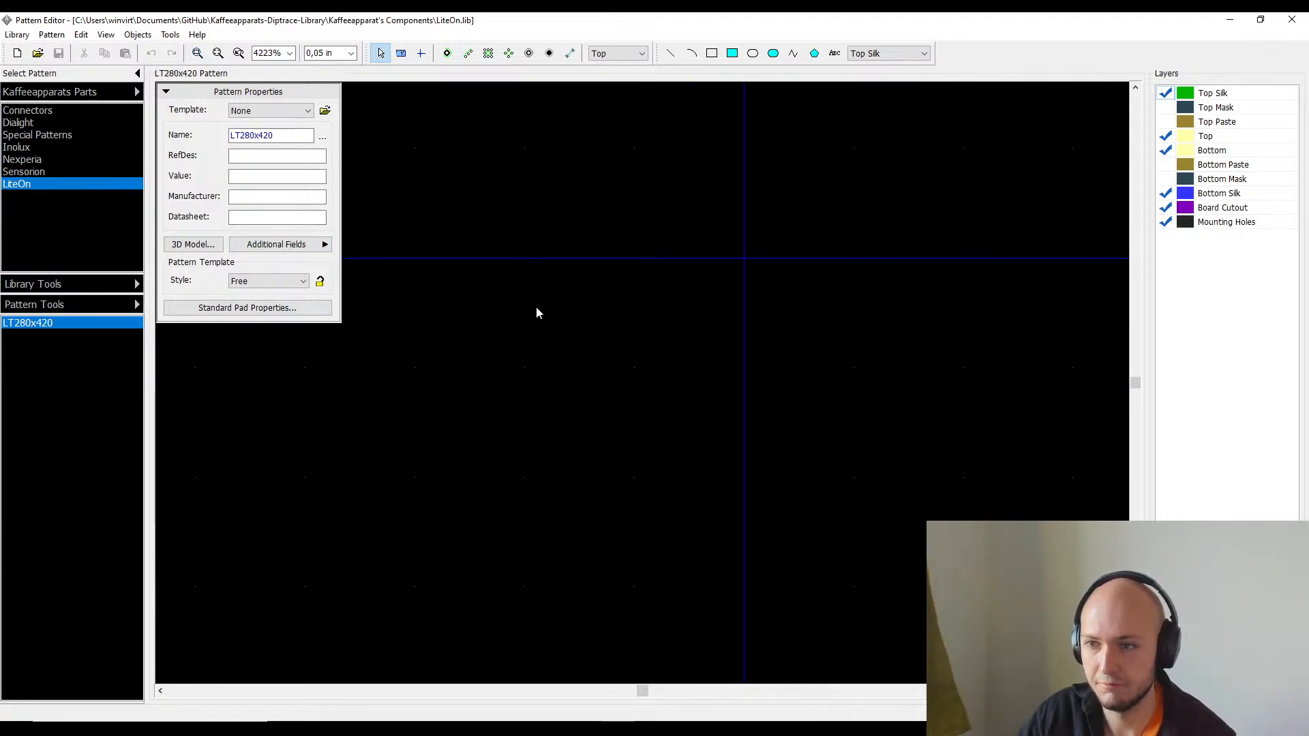
- Delete the silkscreen rectangle from the LT280x420 pattern
scroll(537, 313, down, 3)
click(494, 332)
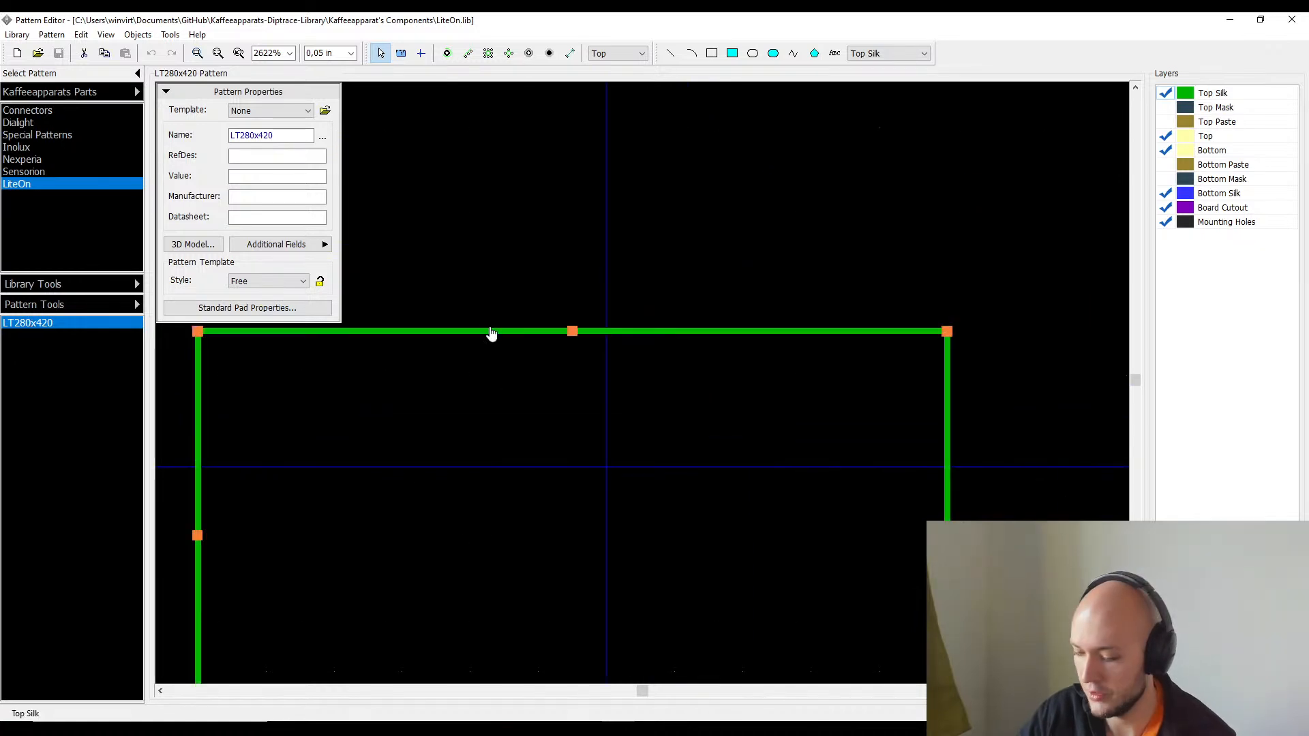
key(Delete)
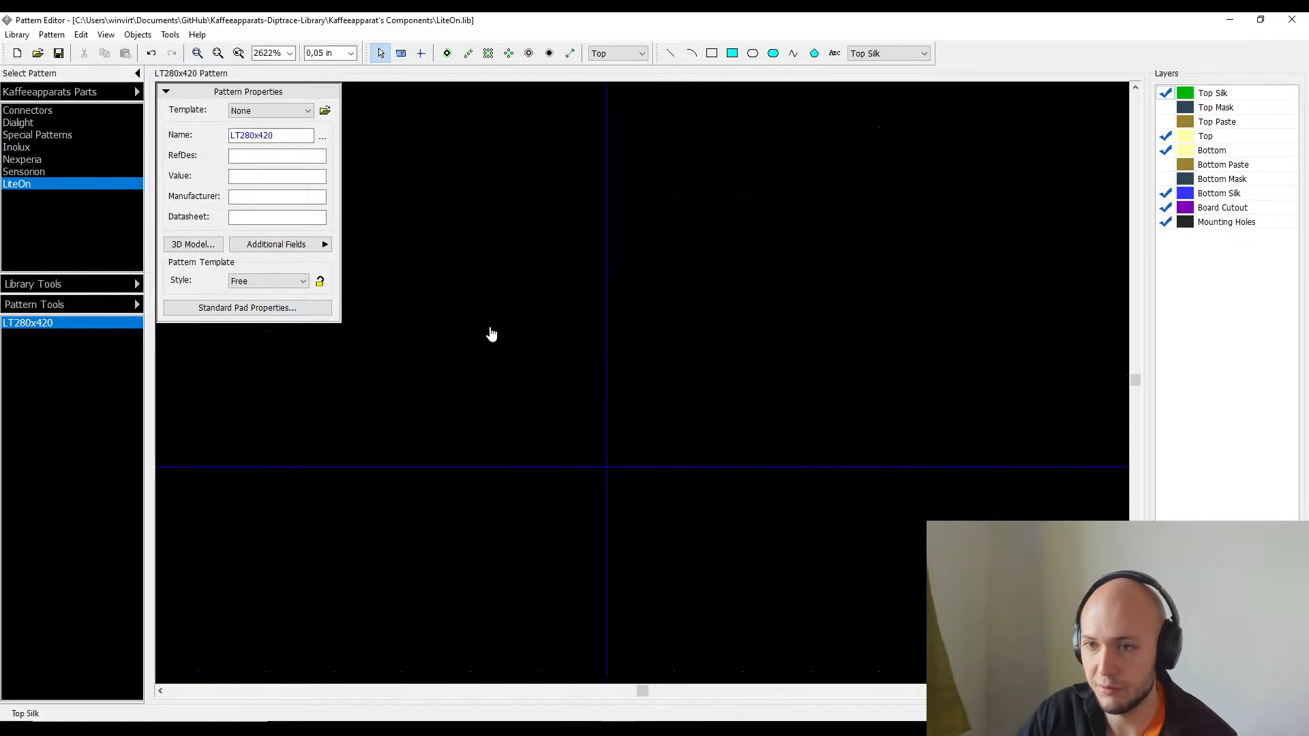
- Draw a vertical Top Silk line to the left of the origin, crossing the horizontal axis
click(671, 53)
middle_drag(492, 384, 608, 324)
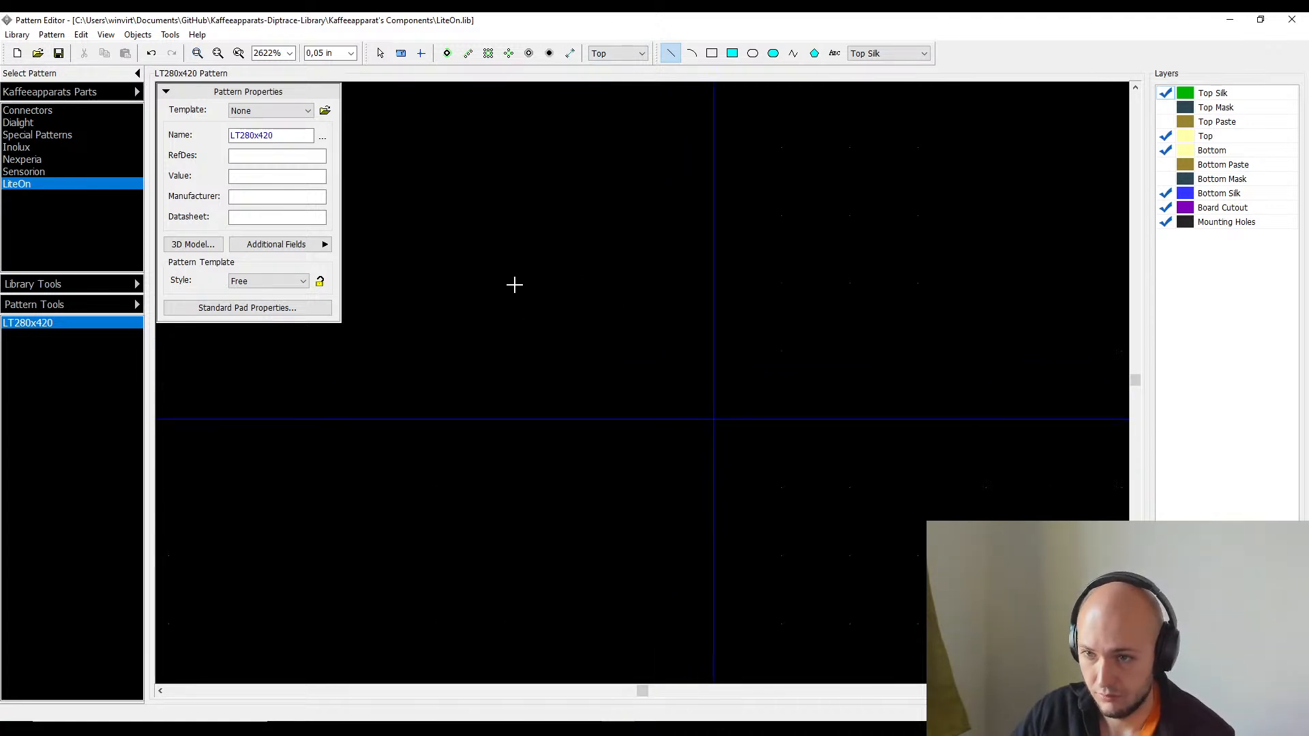
click(515, 285)
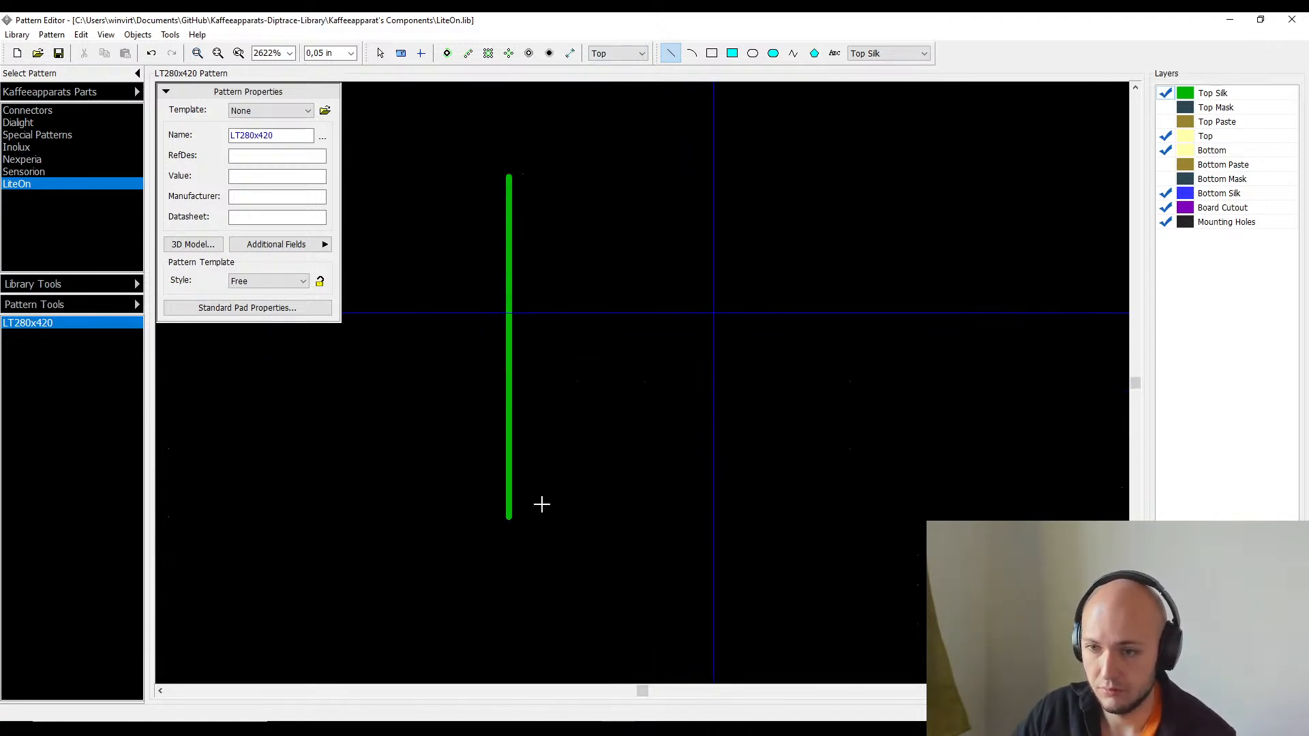
scroll(544, 492, down, 3)
right_click(627, 344)
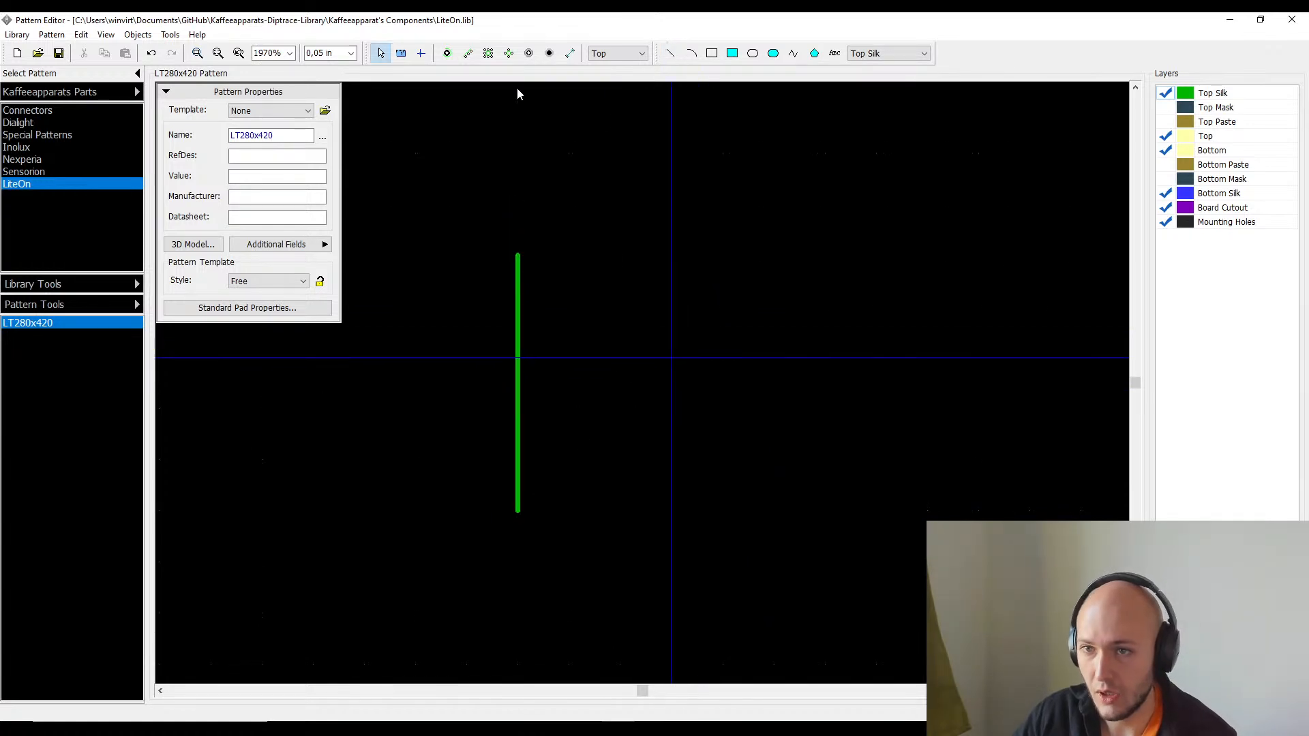
- Change the editor's measurement units to mm
click(350, 54)
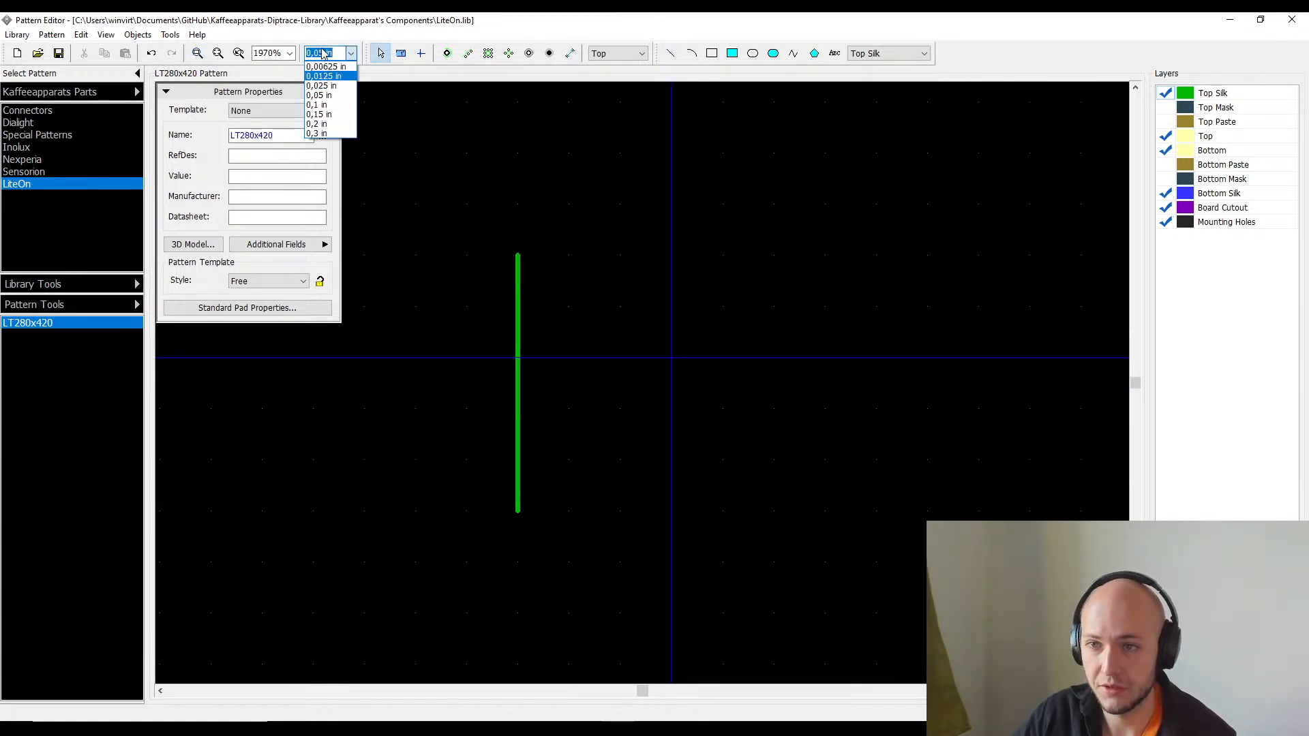
click(106, 34)
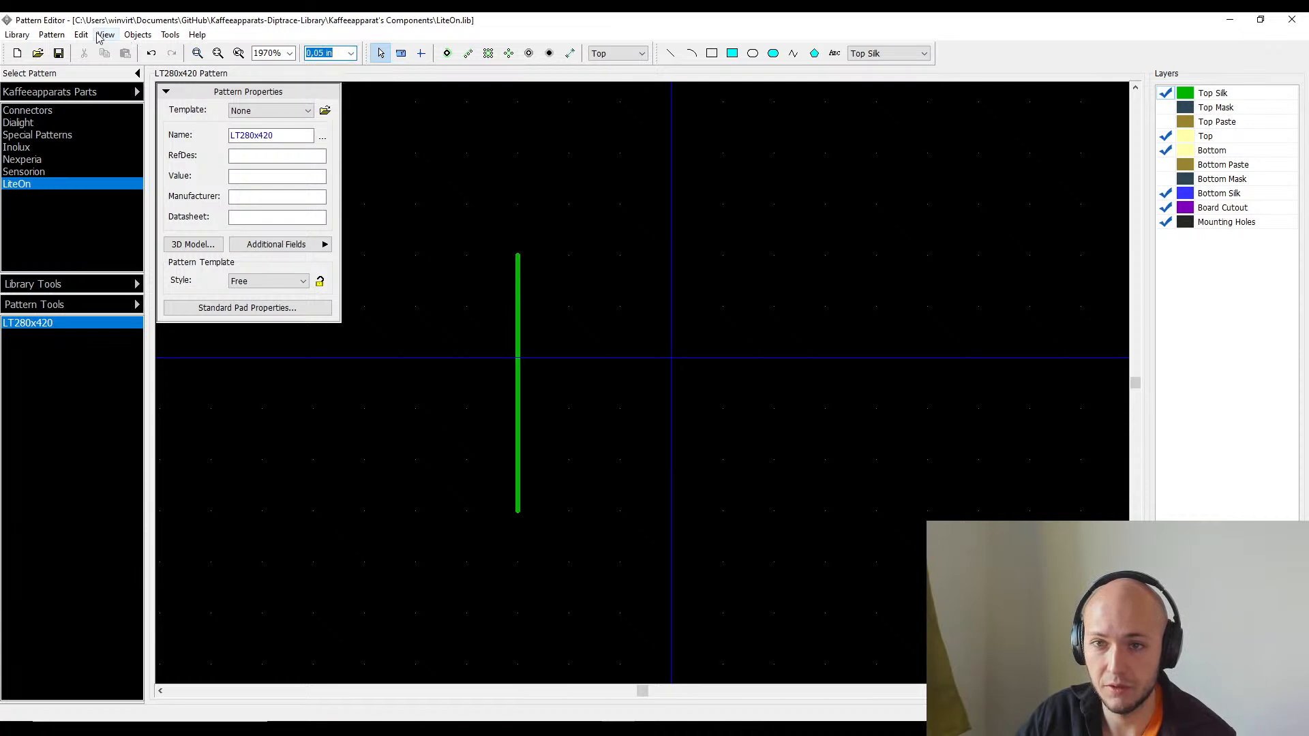
click(106, 35)
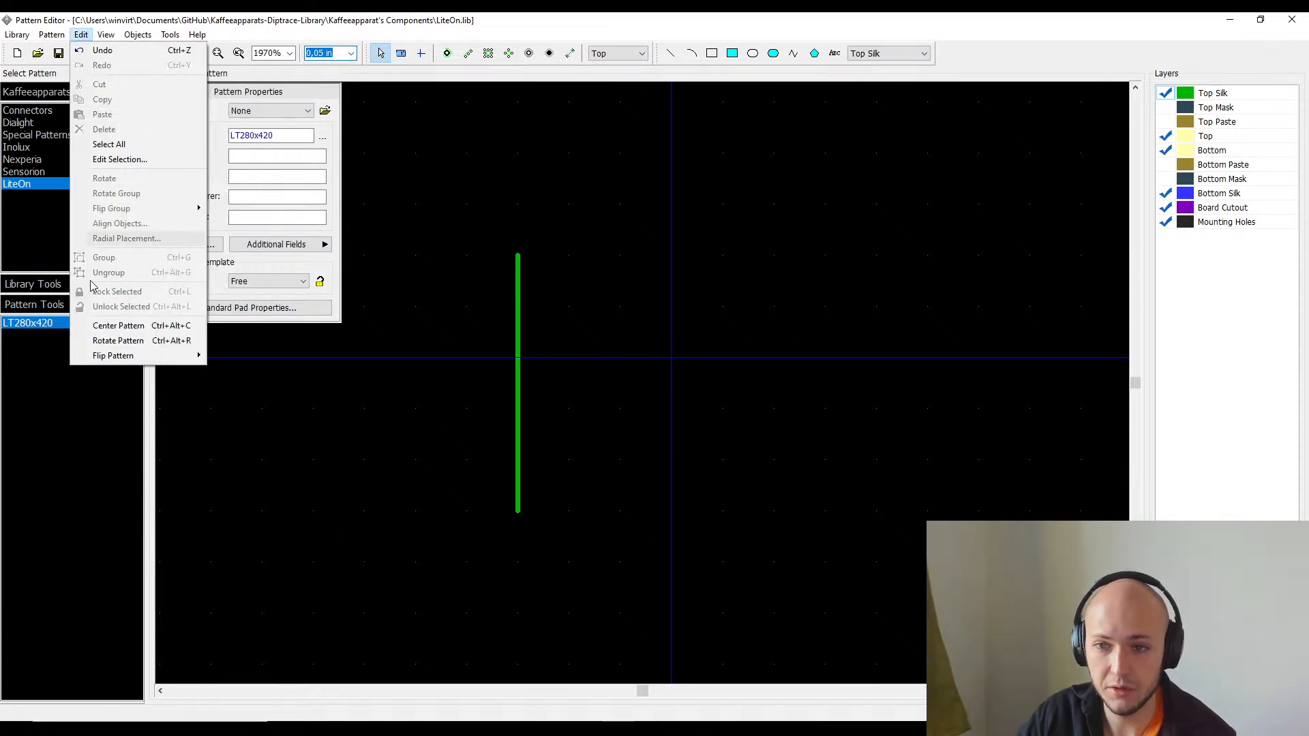
mouse_move(110, 35)
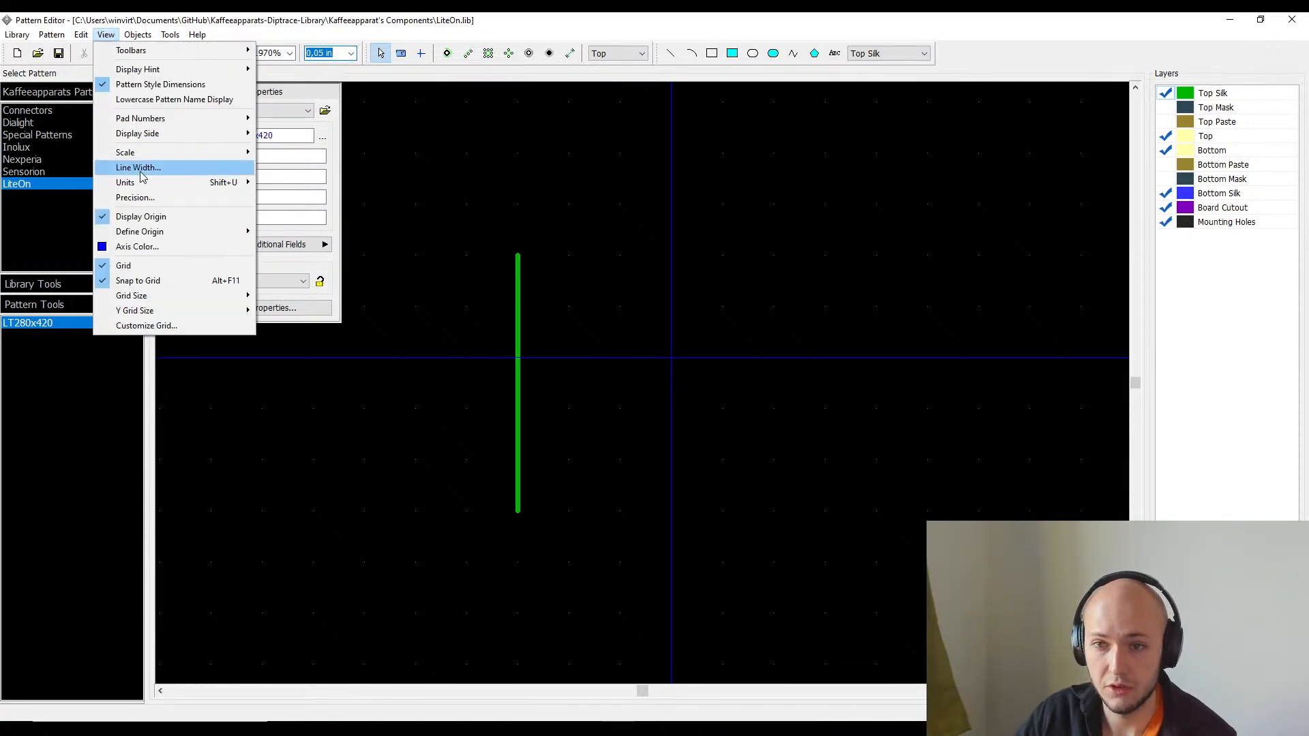
mouse_move(155, 183)
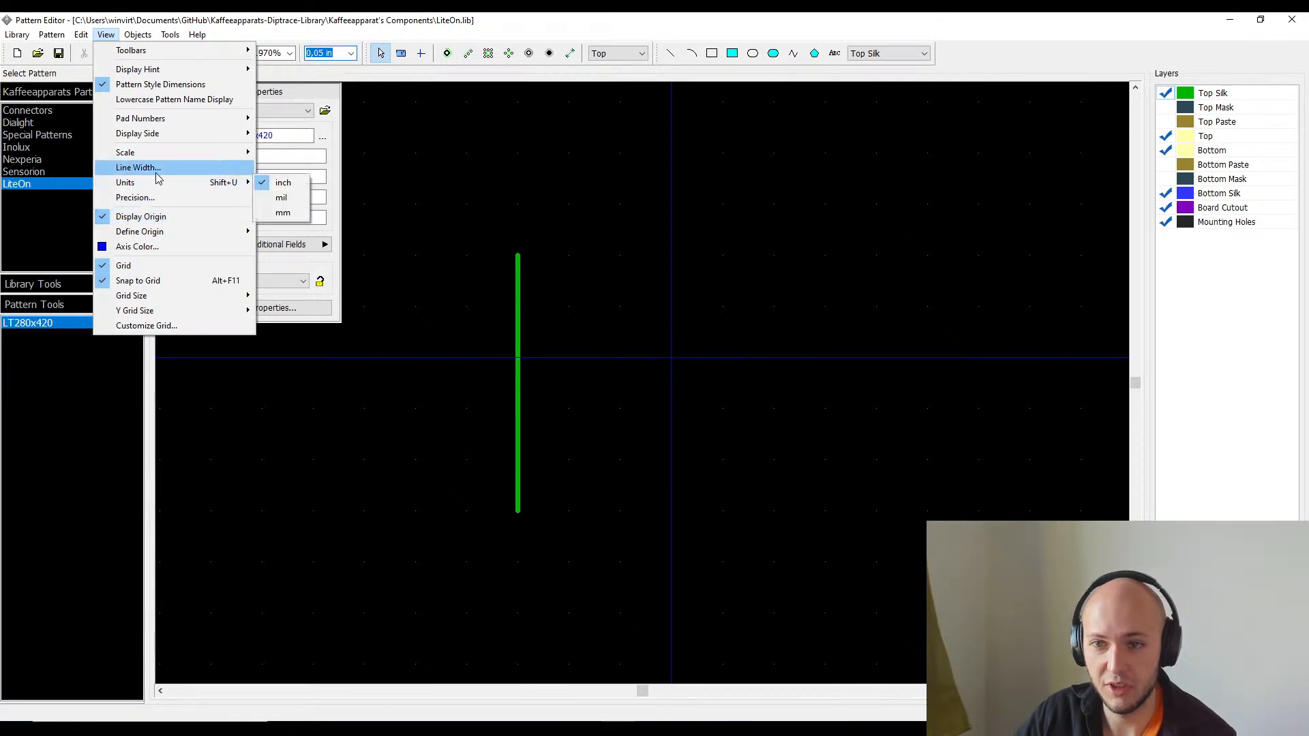
click(281, 214)
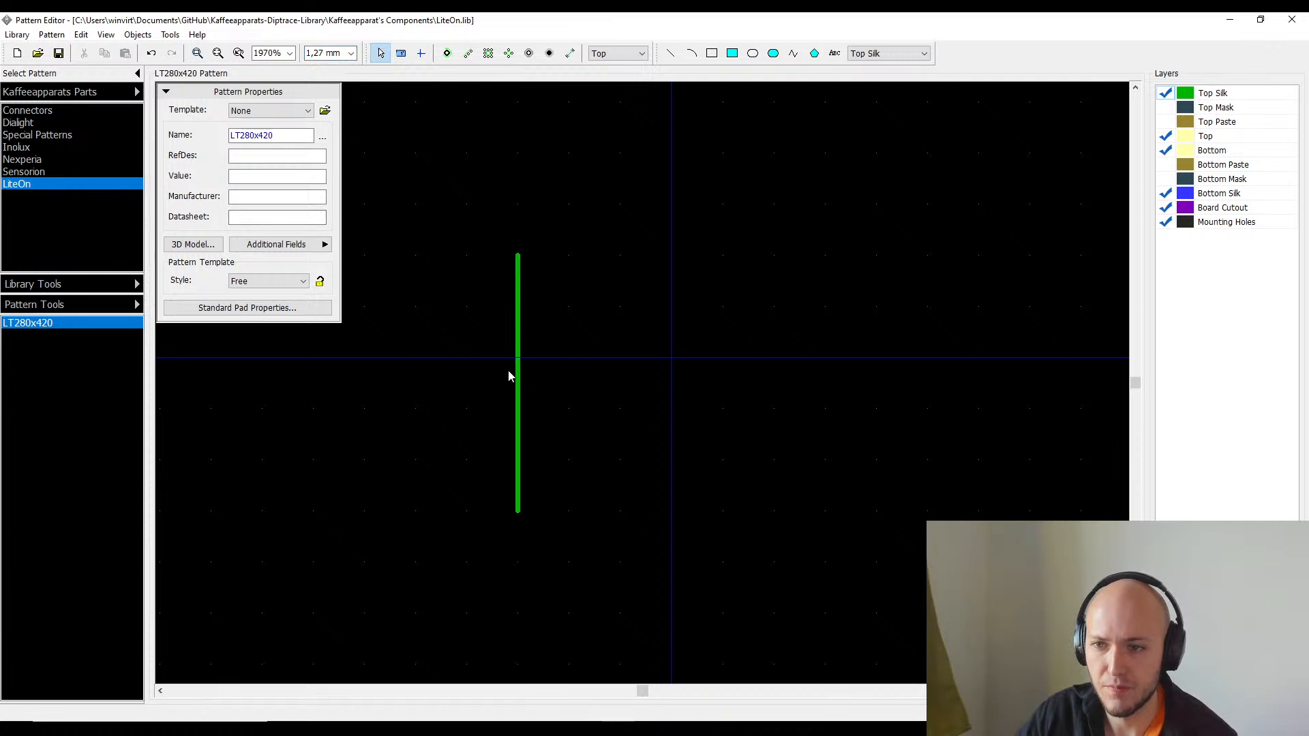
- Move the vertical Top Silk line upward and shorten it from its lower end to two grid steps
drag(520, 383, 521, 312)
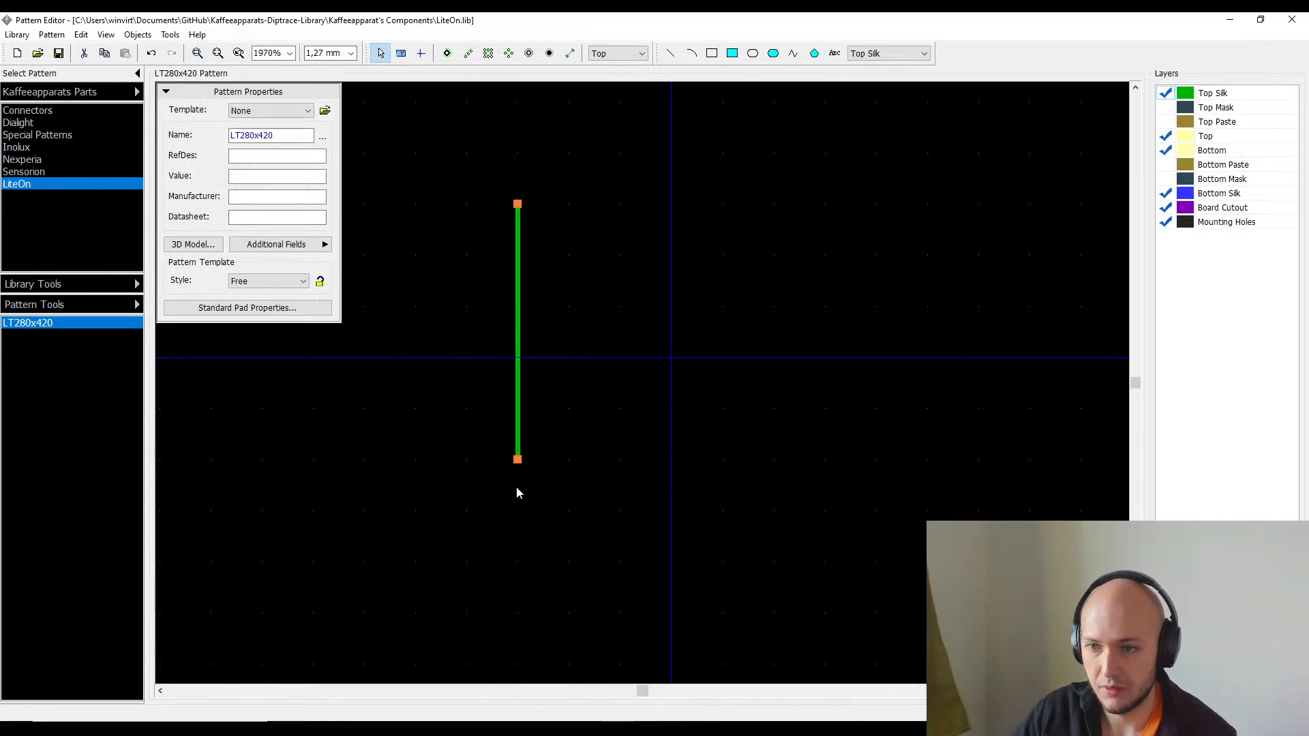
drag(518, 457, 537, 324)
click(505, 462)
click(522, 458)
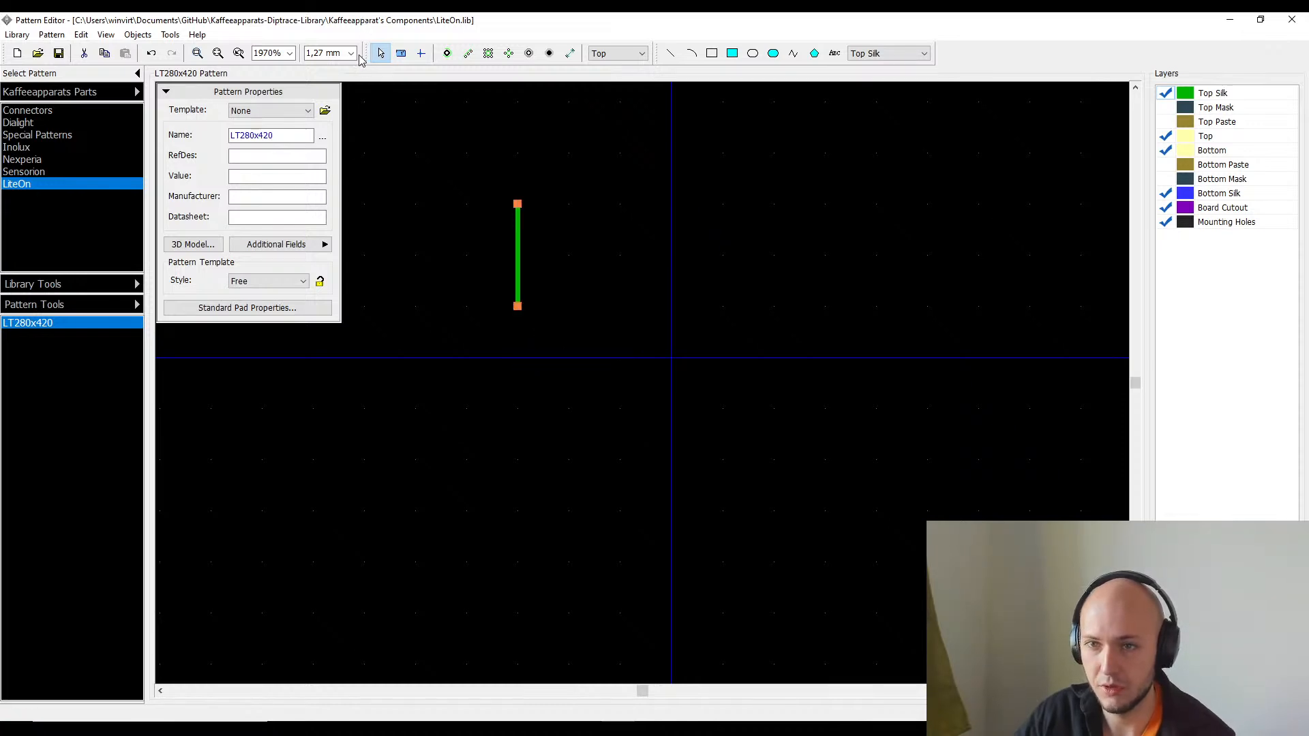
- Set the grid to 0,159 mm and reposition the Top Silk line closer to the origin, centred vertically on the horizontal axis
click(350, 53)
click(325, 66)
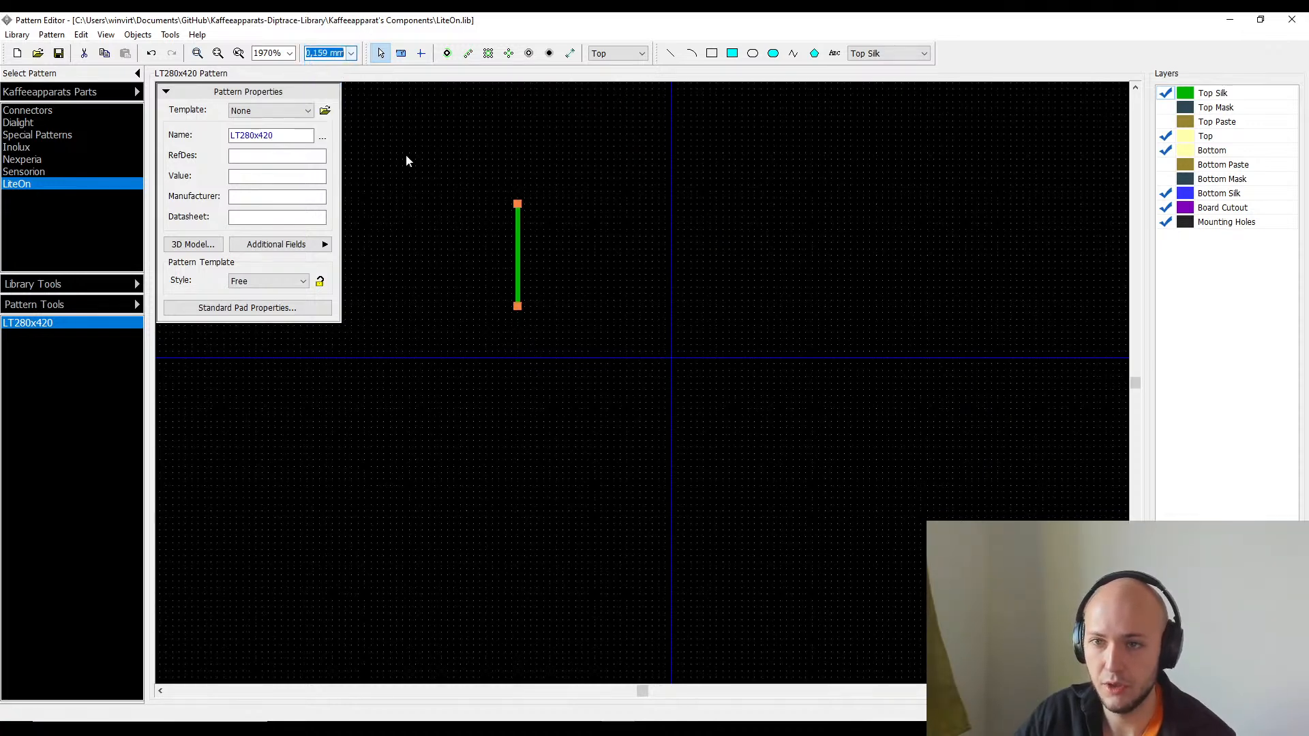
drag(518, 306, 538, 383)
click(766, 491)
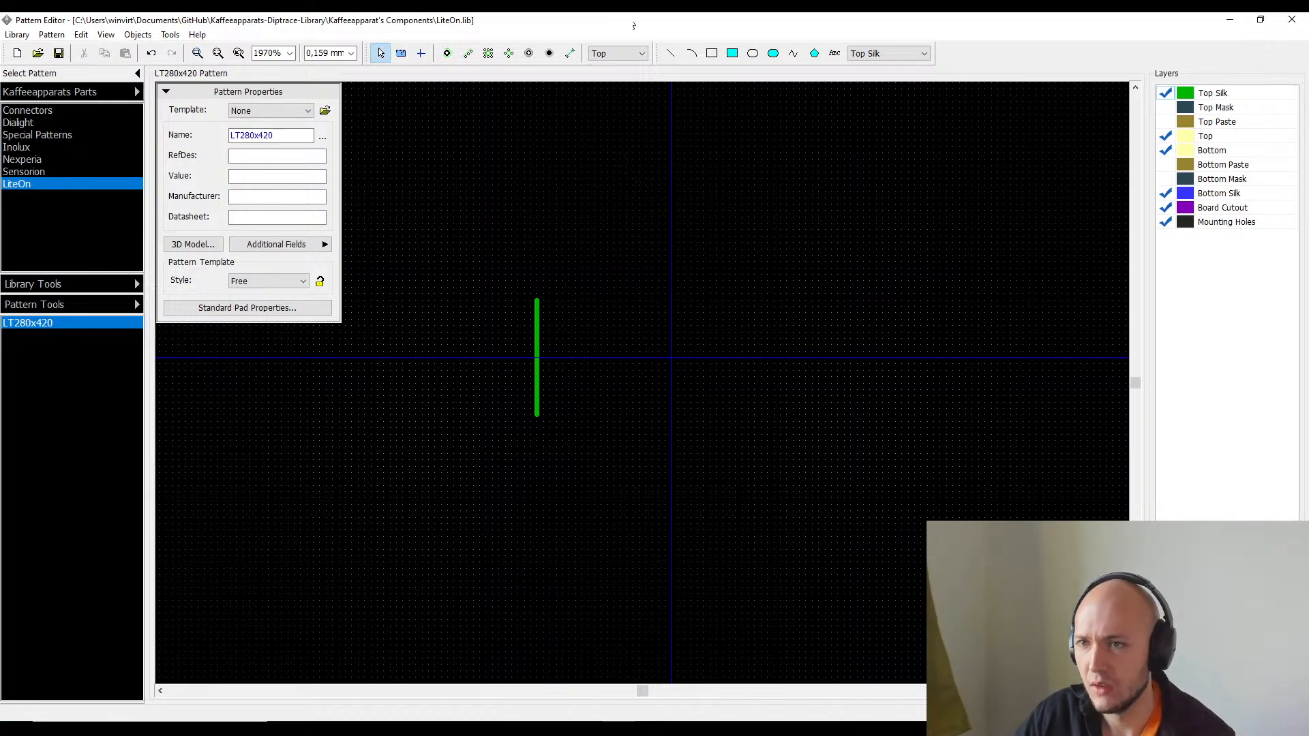
click(735, 59)
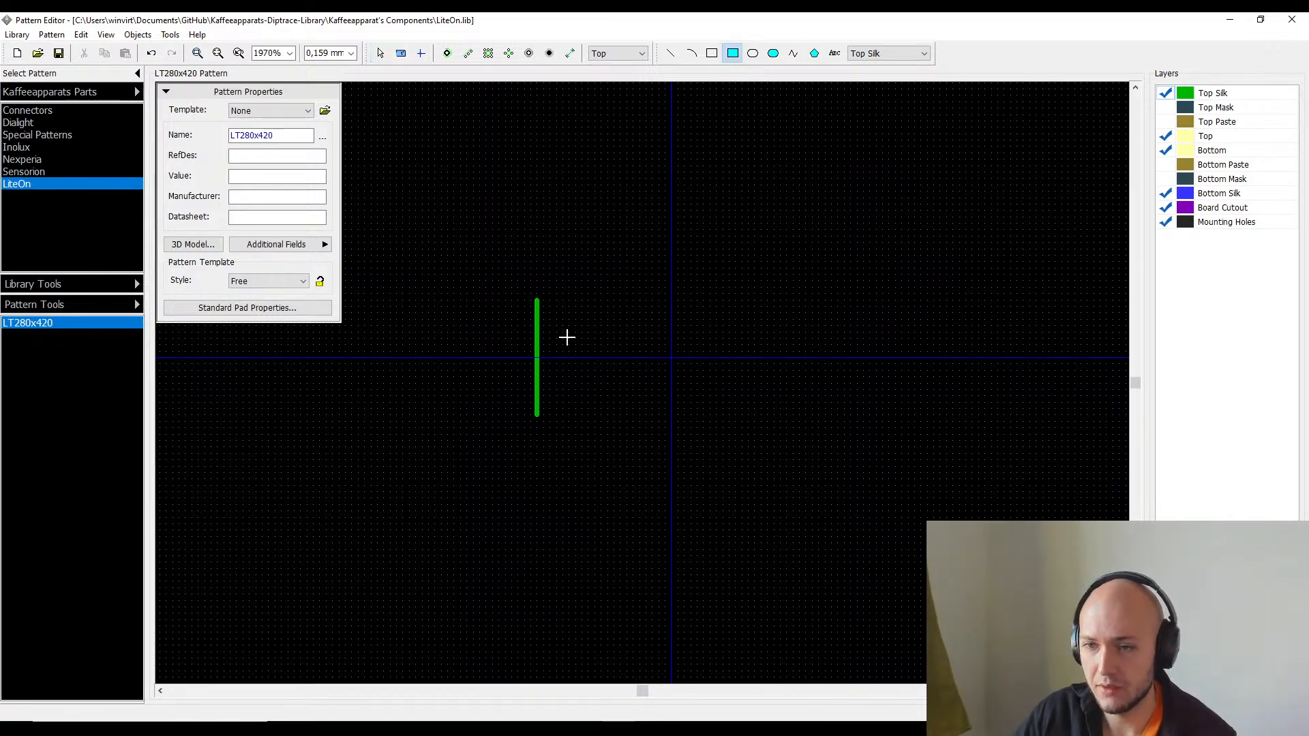
click(569, 293)
click(780, 421)
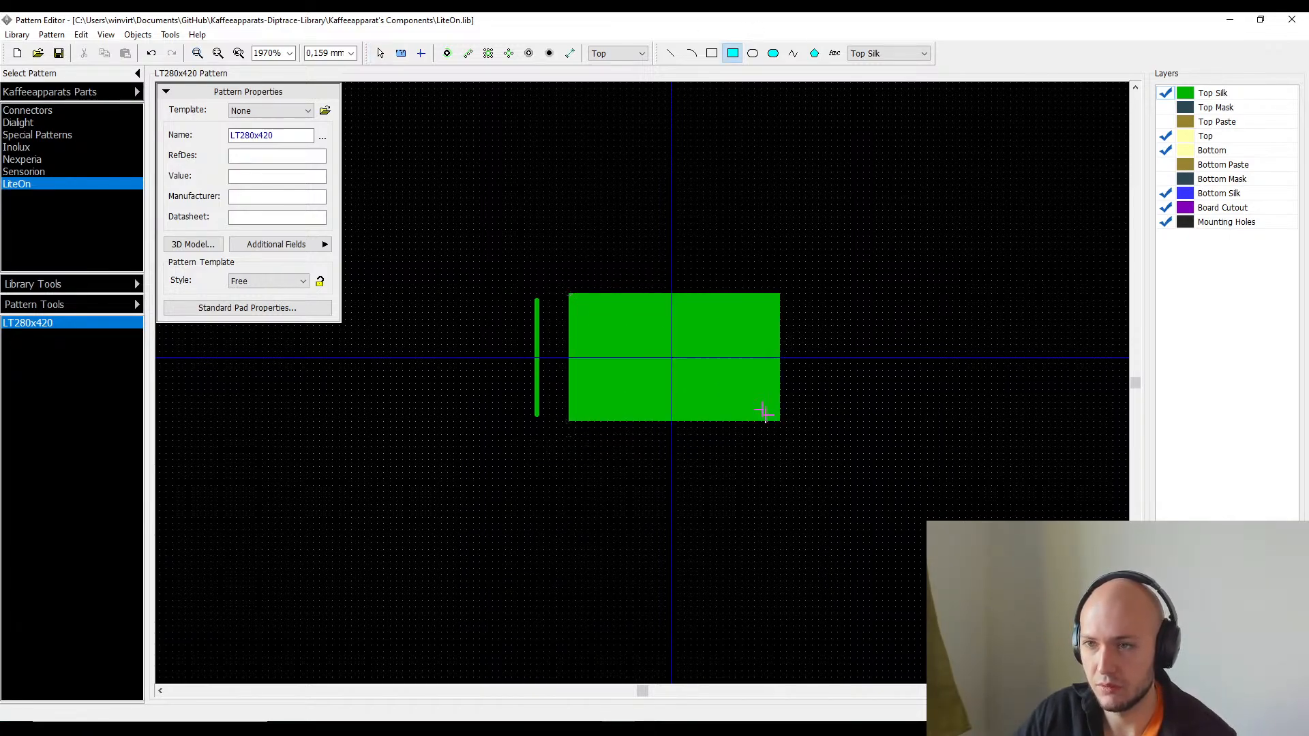
key(Escape)
click(678, 319)
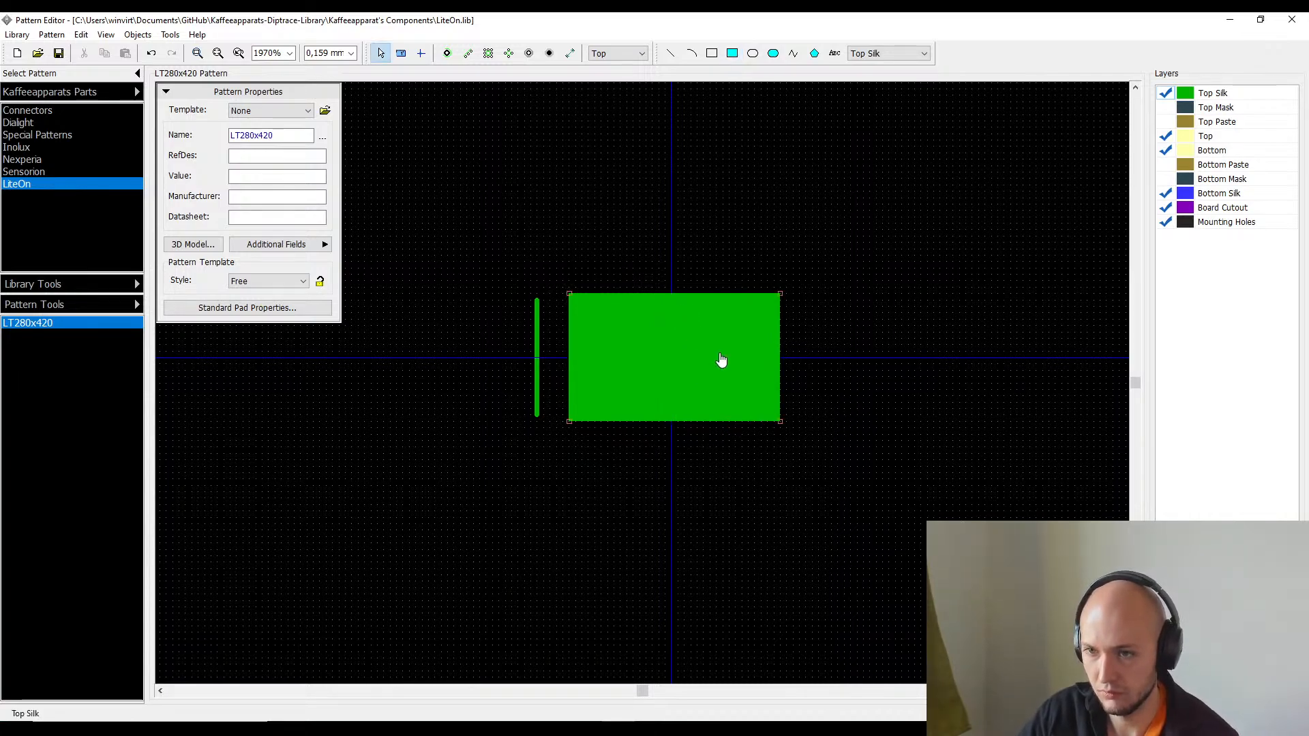
key(Delete)
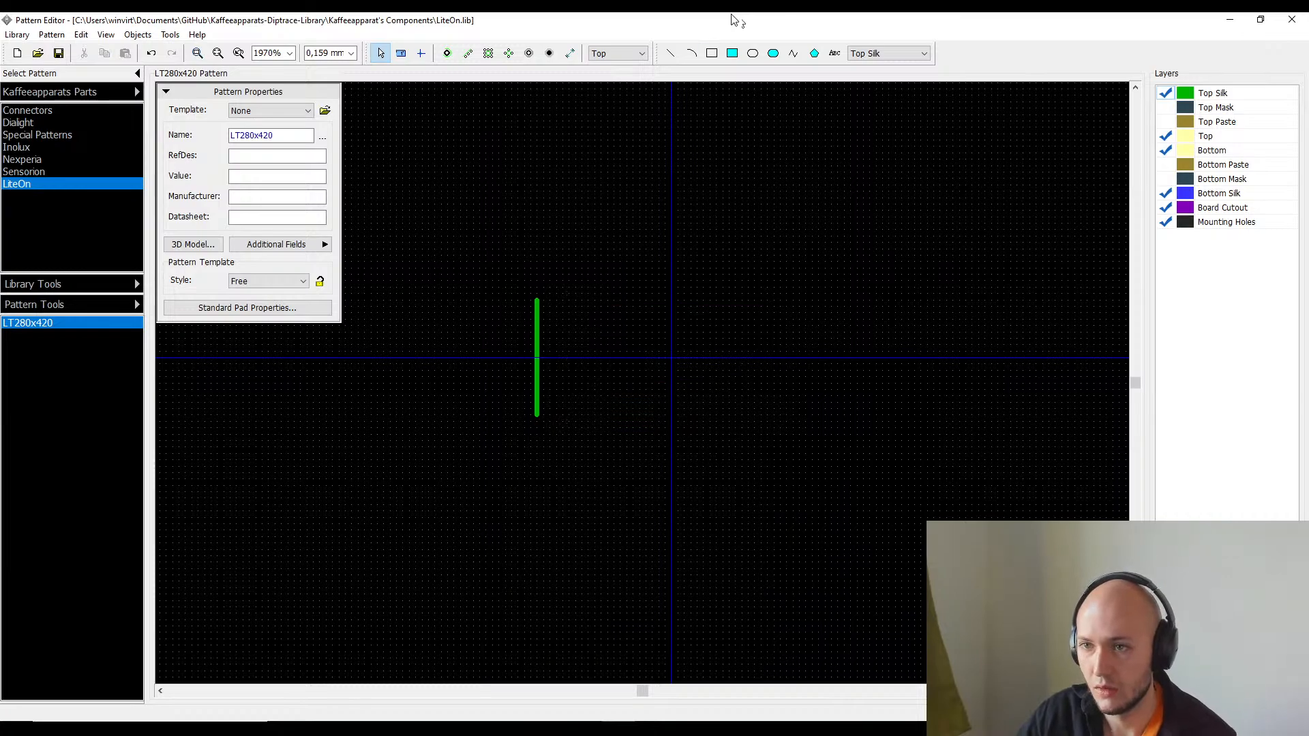
- Draw an outlined Top Silk rectangle around the origin, just beside the vertical line
click(713, 56)
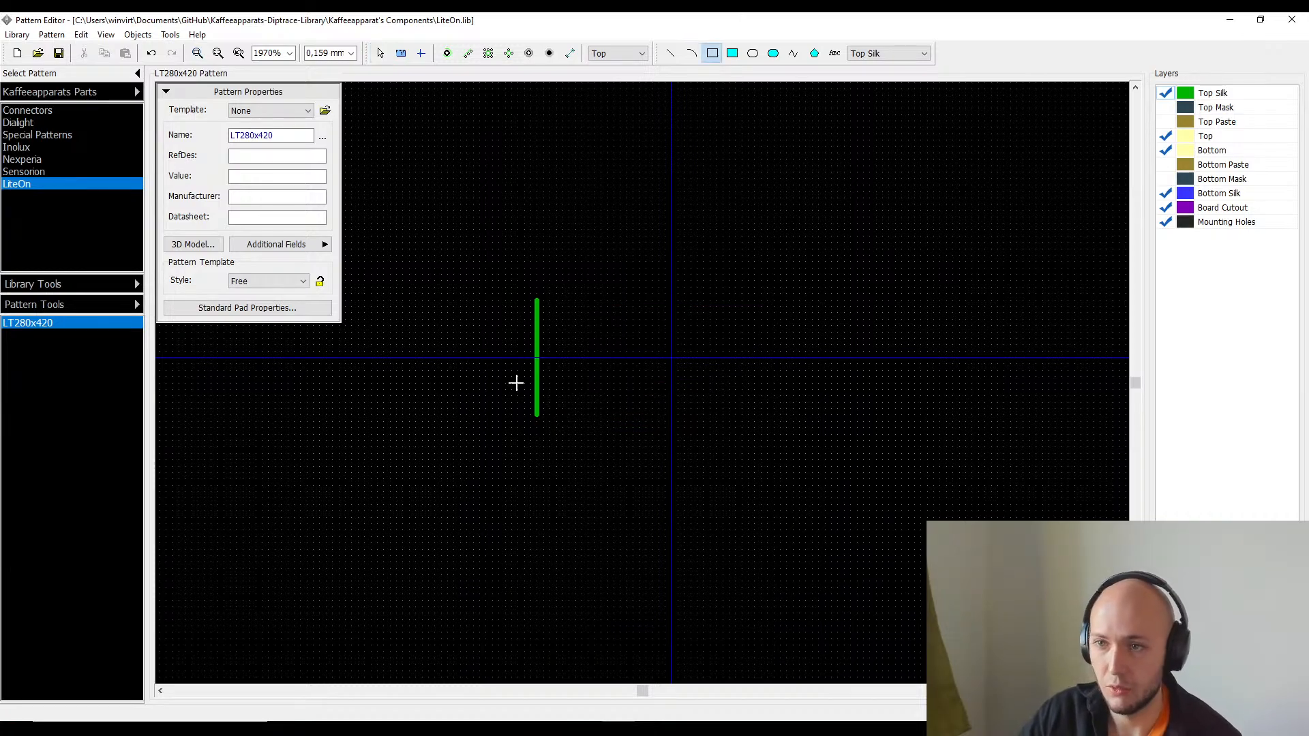
click(543, 274)
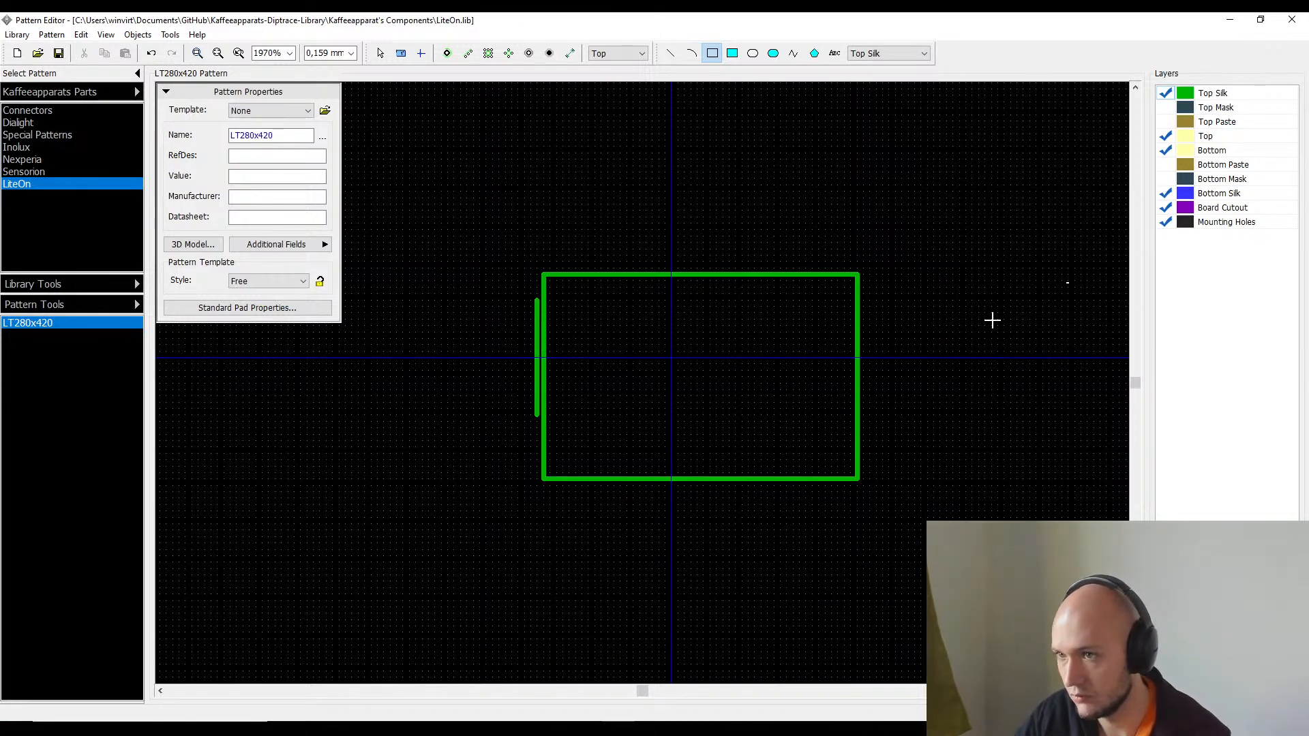
- Make the Top Mask layer visible and select it, keeping Top Silk visible and Top Paste hidden
click(1251, 139)
click(1231, 110)
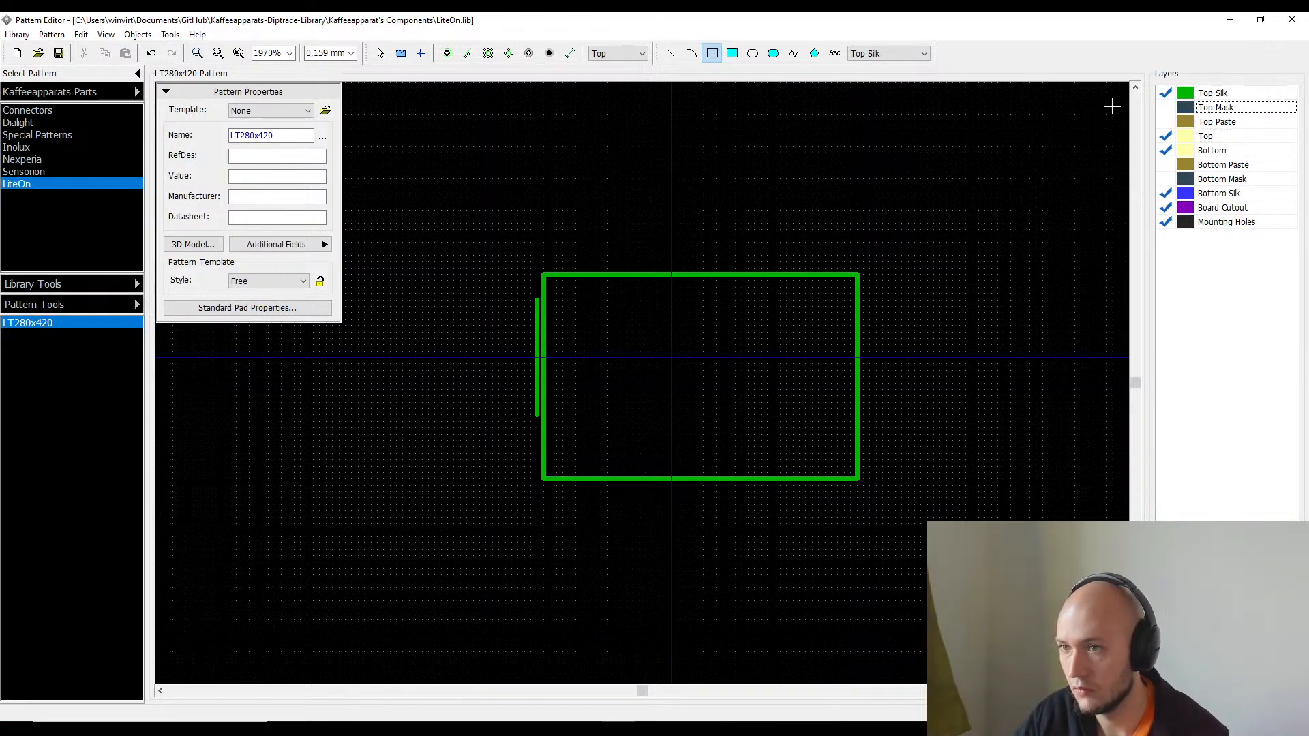
click(1166, 121)
click(1166, 107)
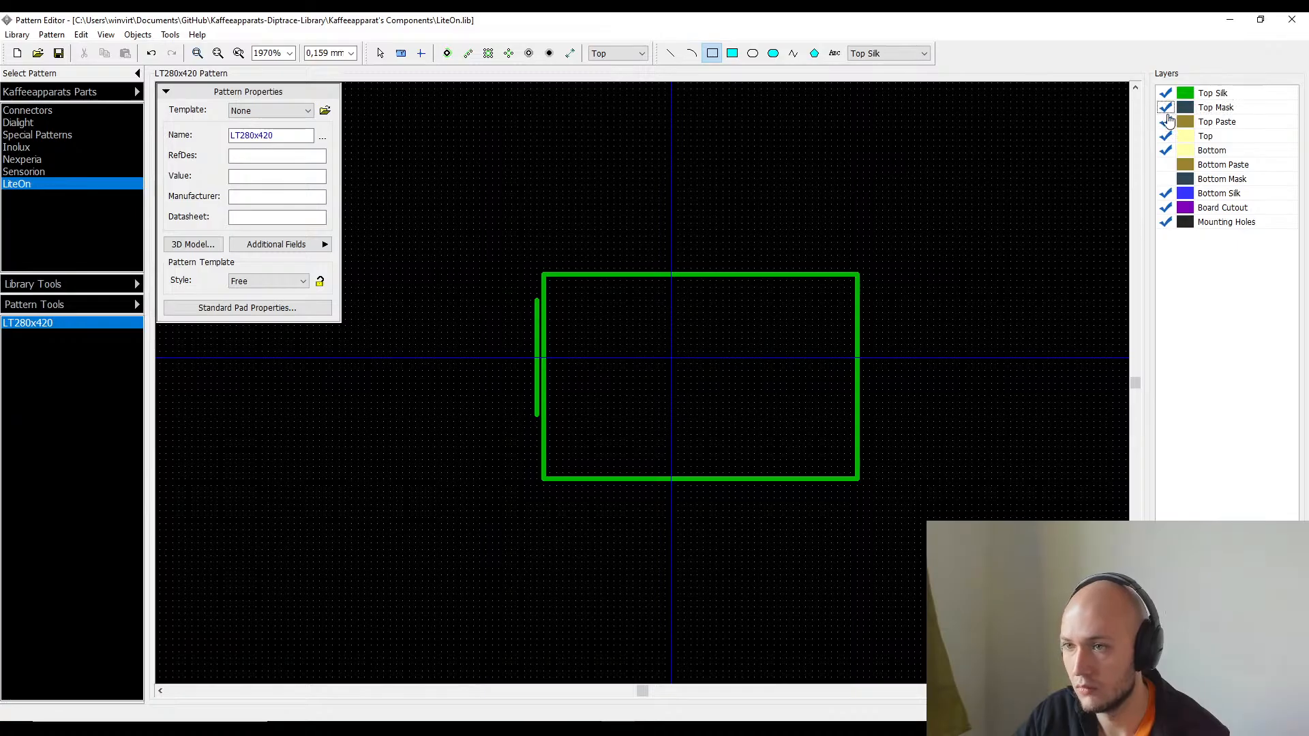
click(1166, 122)
click(1166, 107)
click(1166, 93)
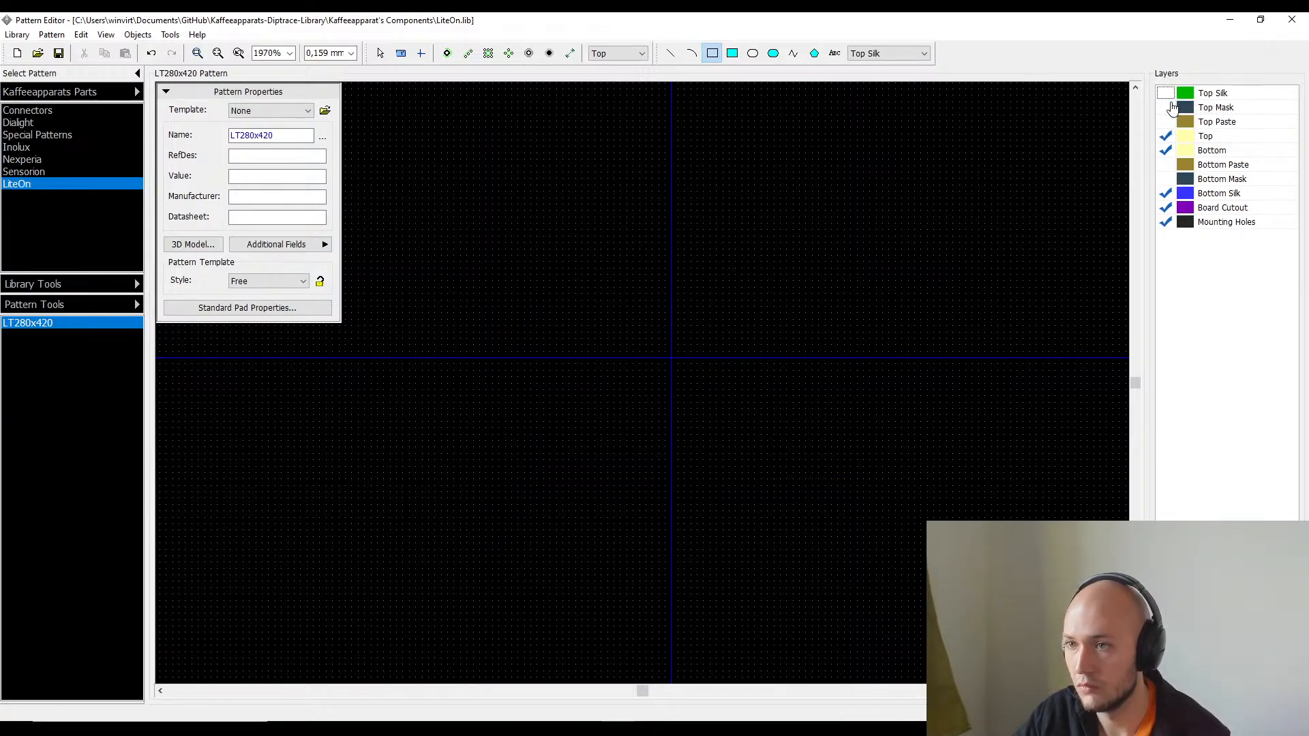
click(1166, 92)
click(1166, 107)
click(1201, 107)
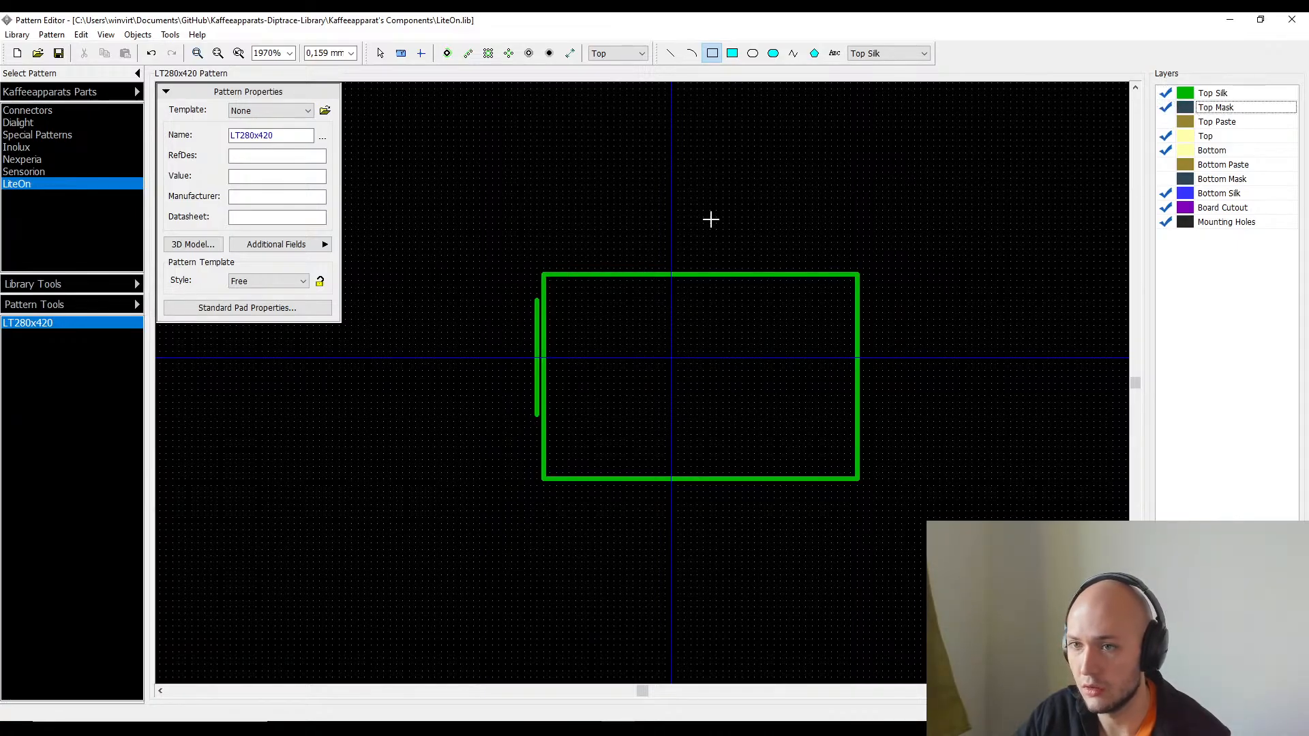
- Delete the outlined Top Silk rectangle and the tiny stray shape on its upper edge, keeping the vertical line
click(633, 268)
click(633, 280)
right_click(634, 280)
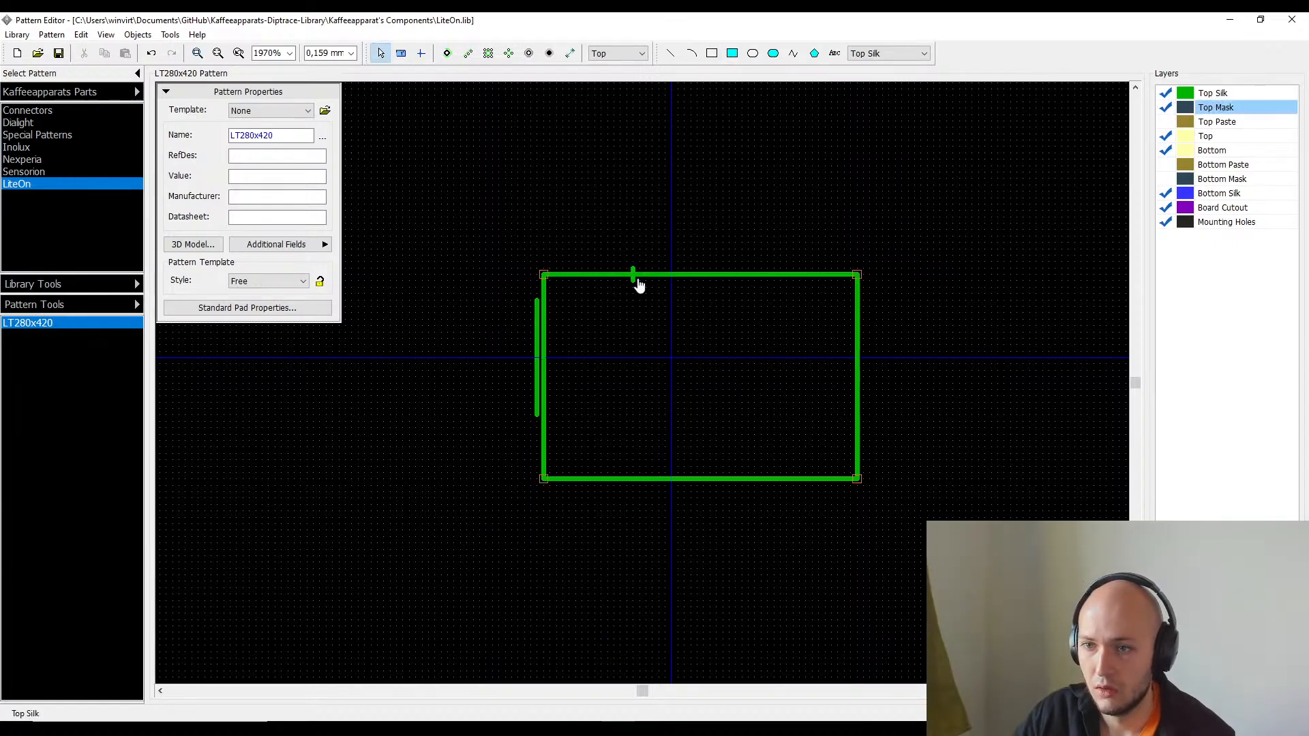
click(636, 281)
right_click(636, 280)
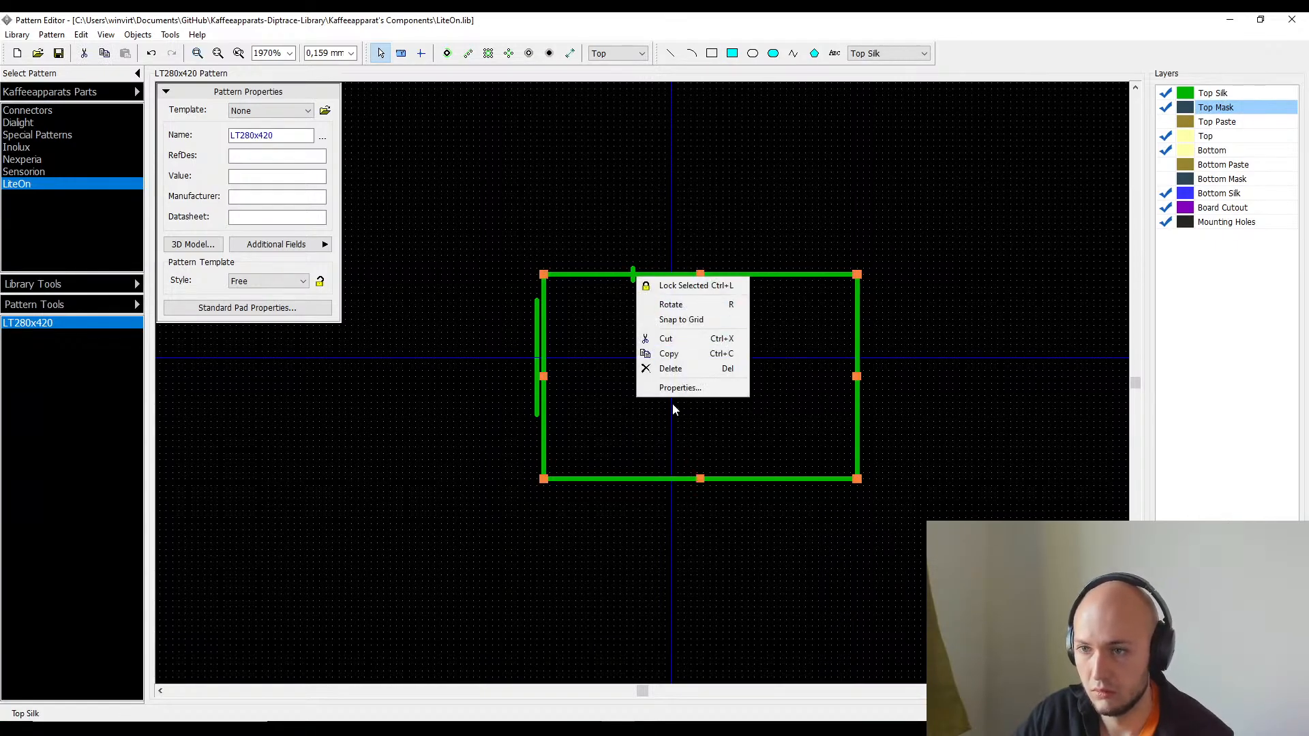
click(876, 98)
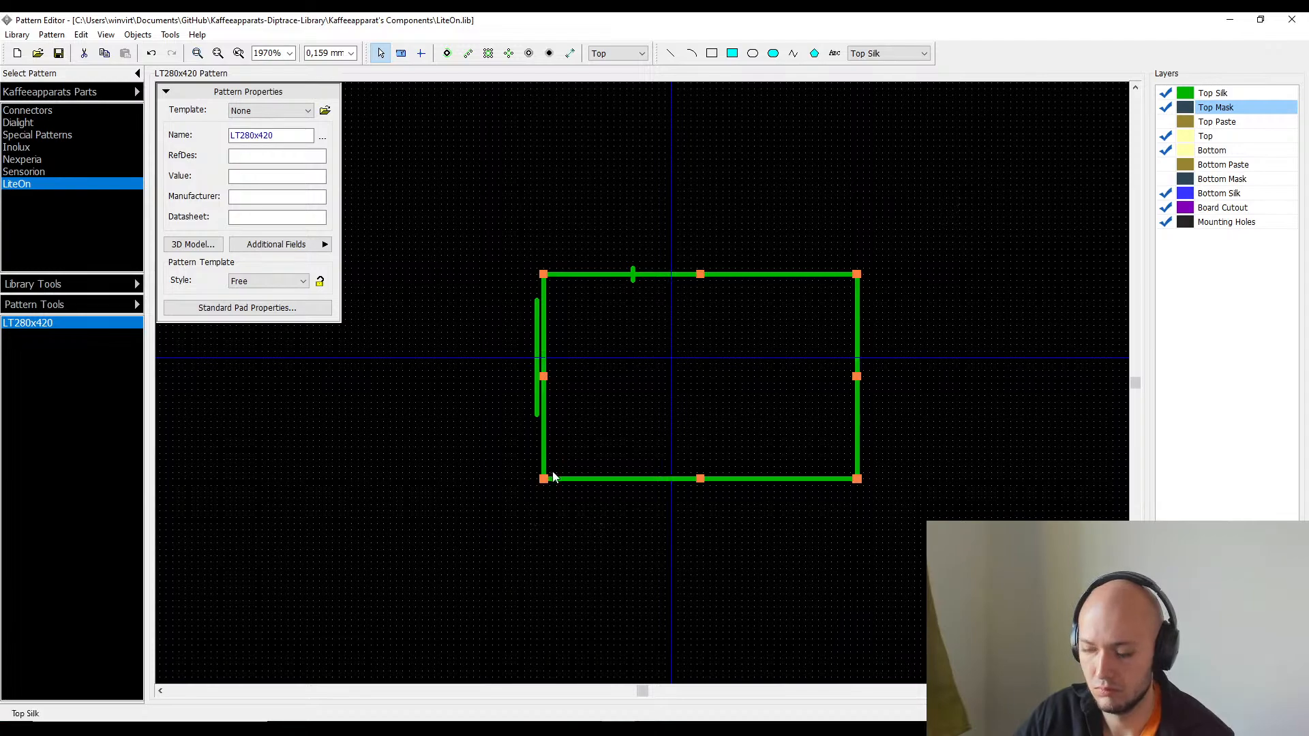
key(Delete)
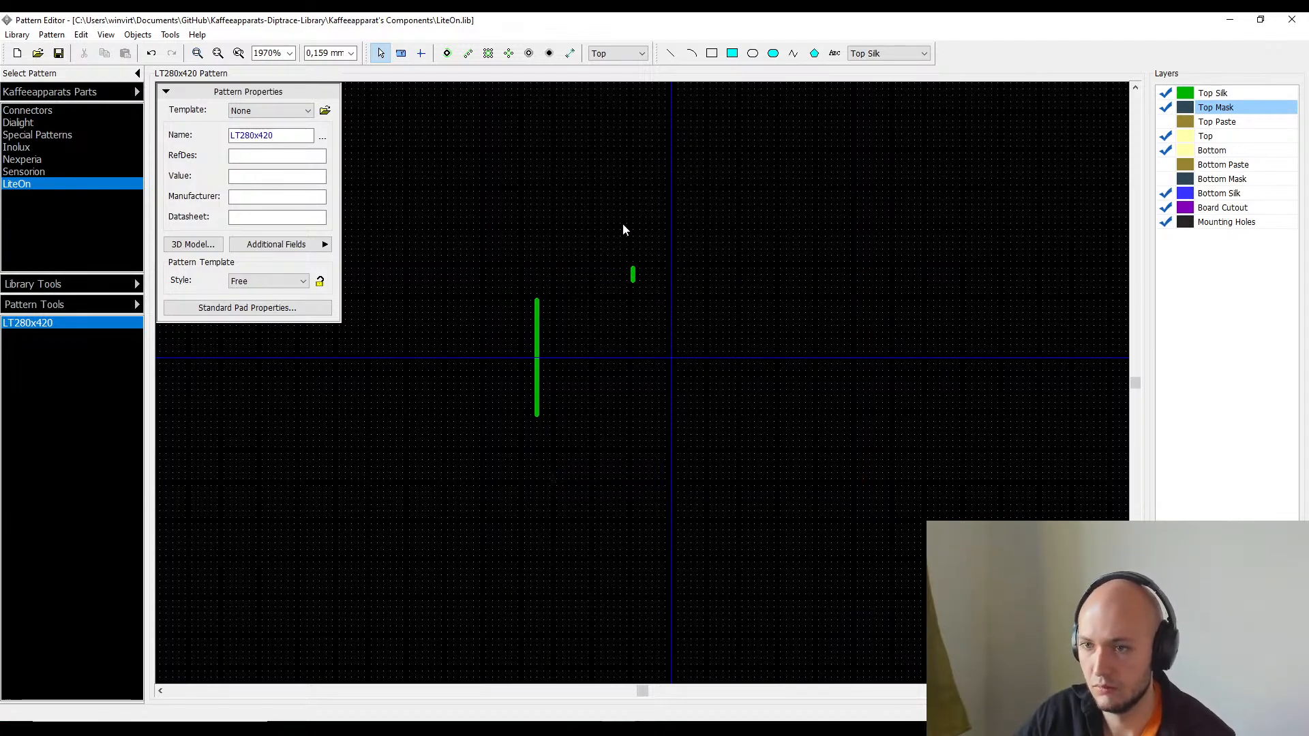
drag(623, 225, 715, 480)
key(Delete)
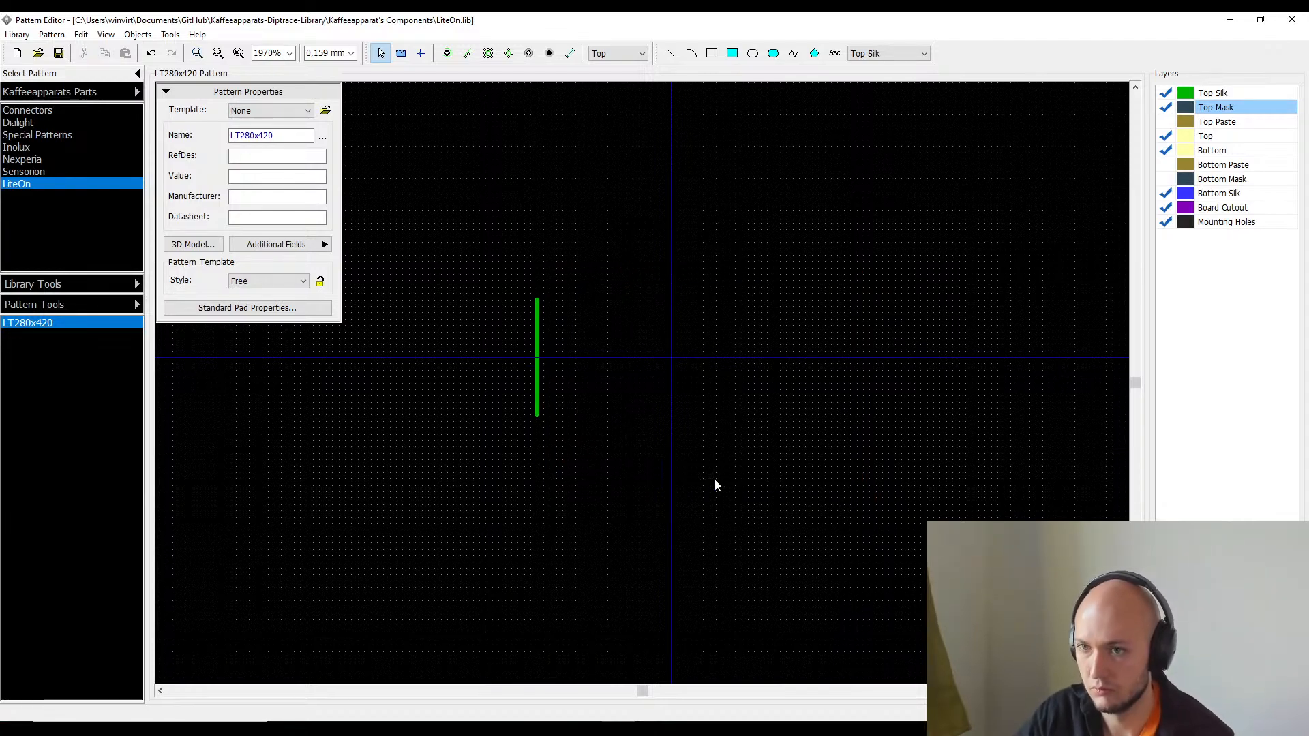
- Draw an outlined rectangle of about 8,1 by 4 mm around the origin on the Top Assembly layer
click(861, 57)
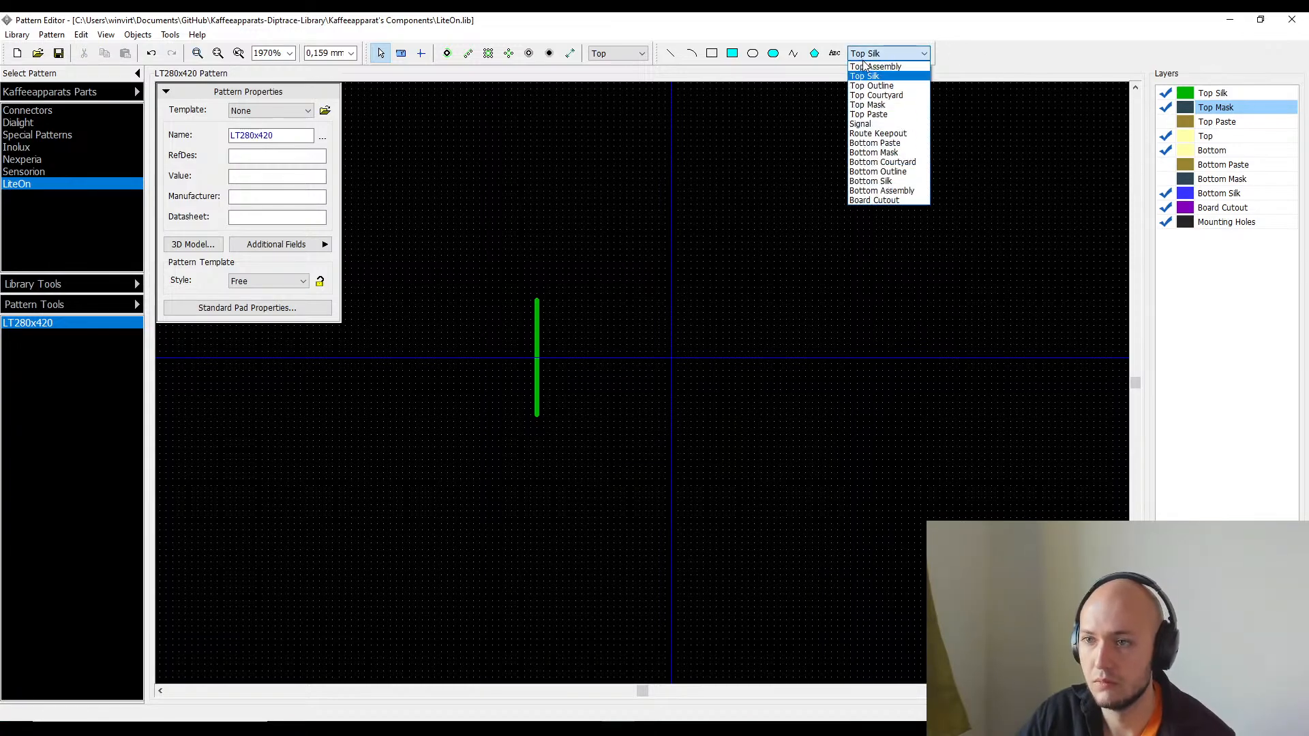
click(876, 66)
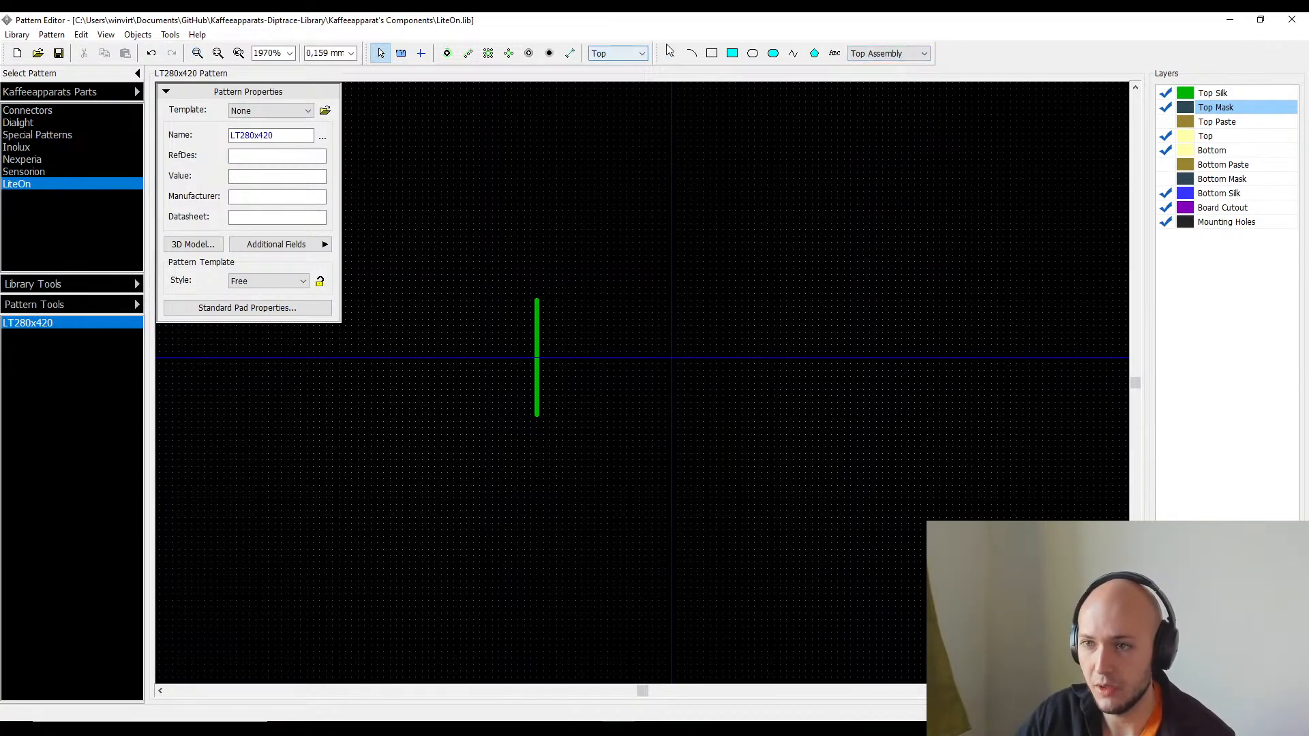
click(712, 54)
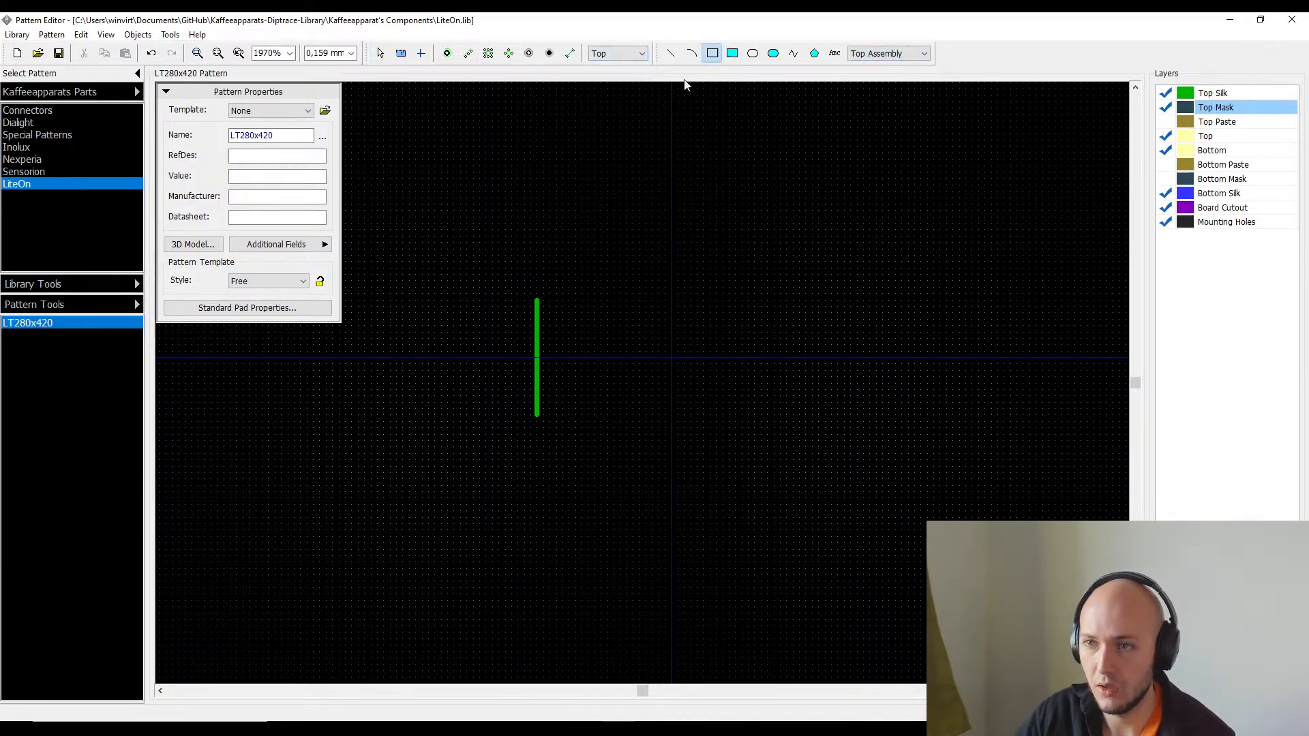
click(549, 280)
click(877, 441)
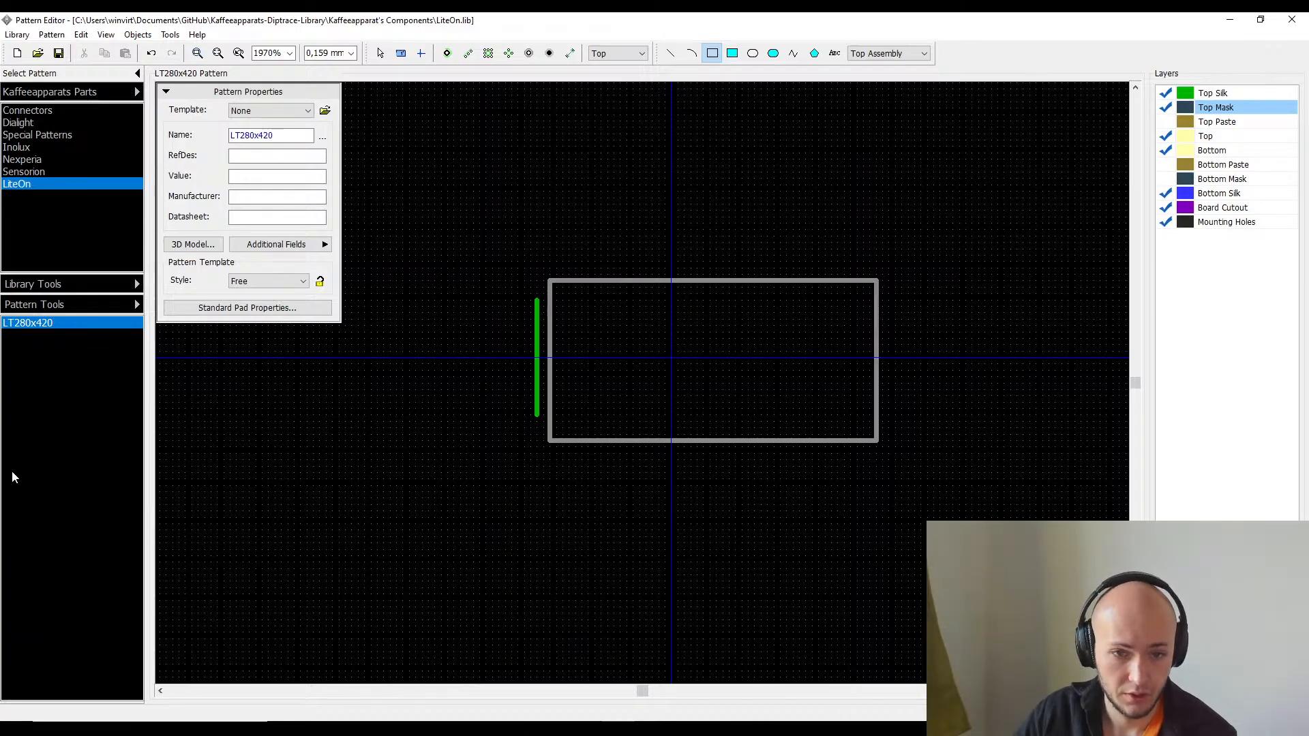
key(Escape)
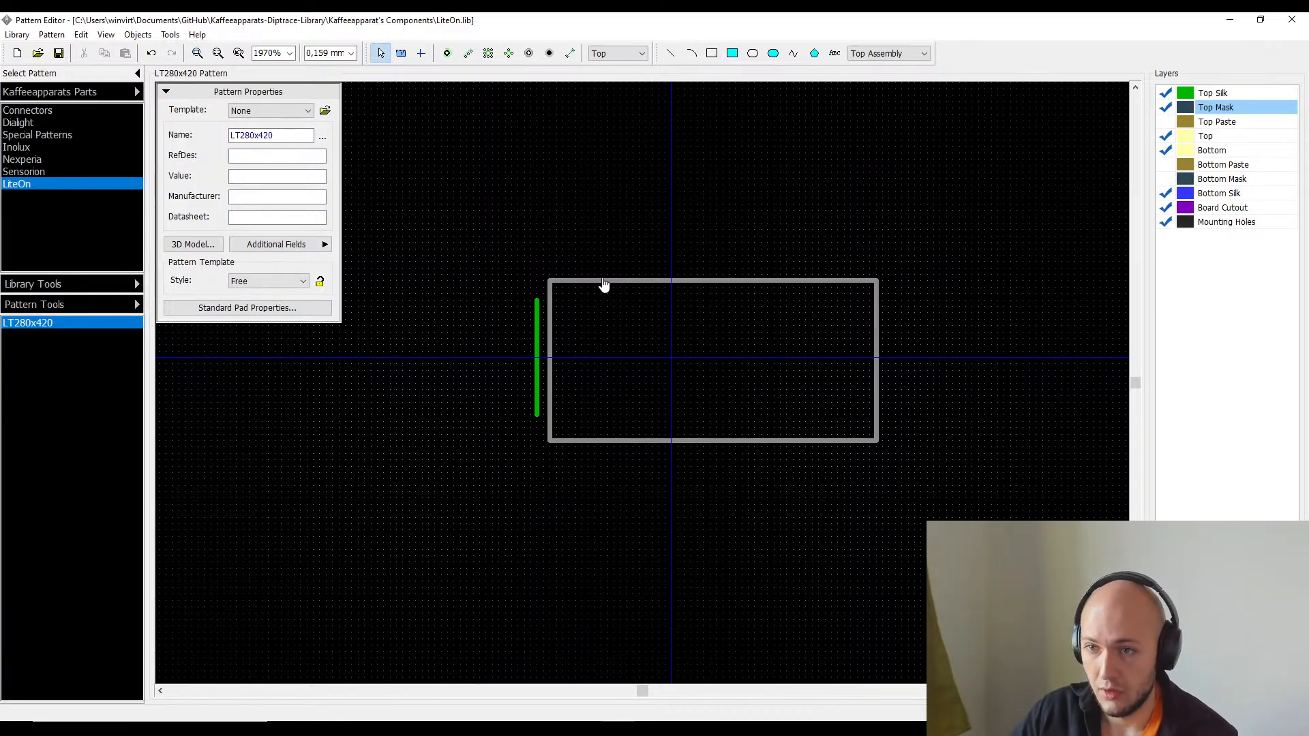
- In the Top Assembly rectangle's shape properties, set the centre anchor point to X 0 and Y 0
click(603, 284)
double_click(603, 291)
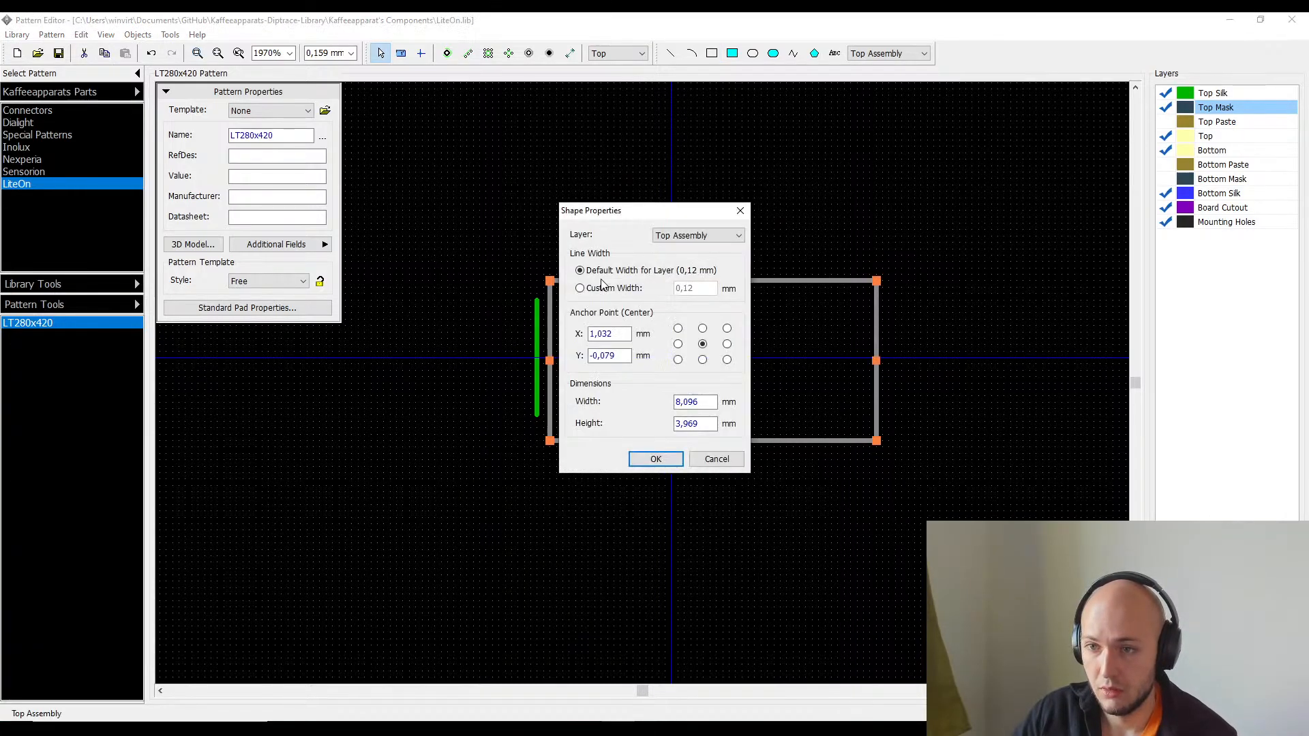
double_click(610, 333)
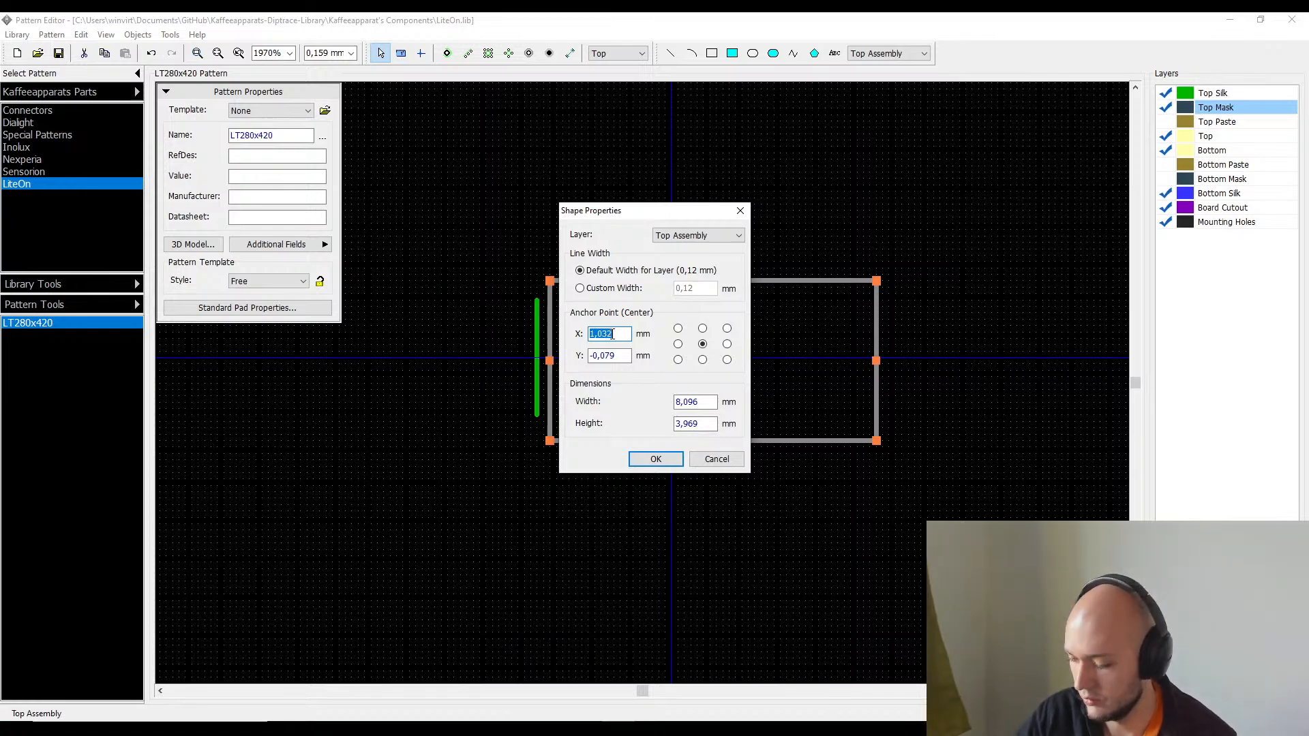
text(0)
key(Tab)
text(0)
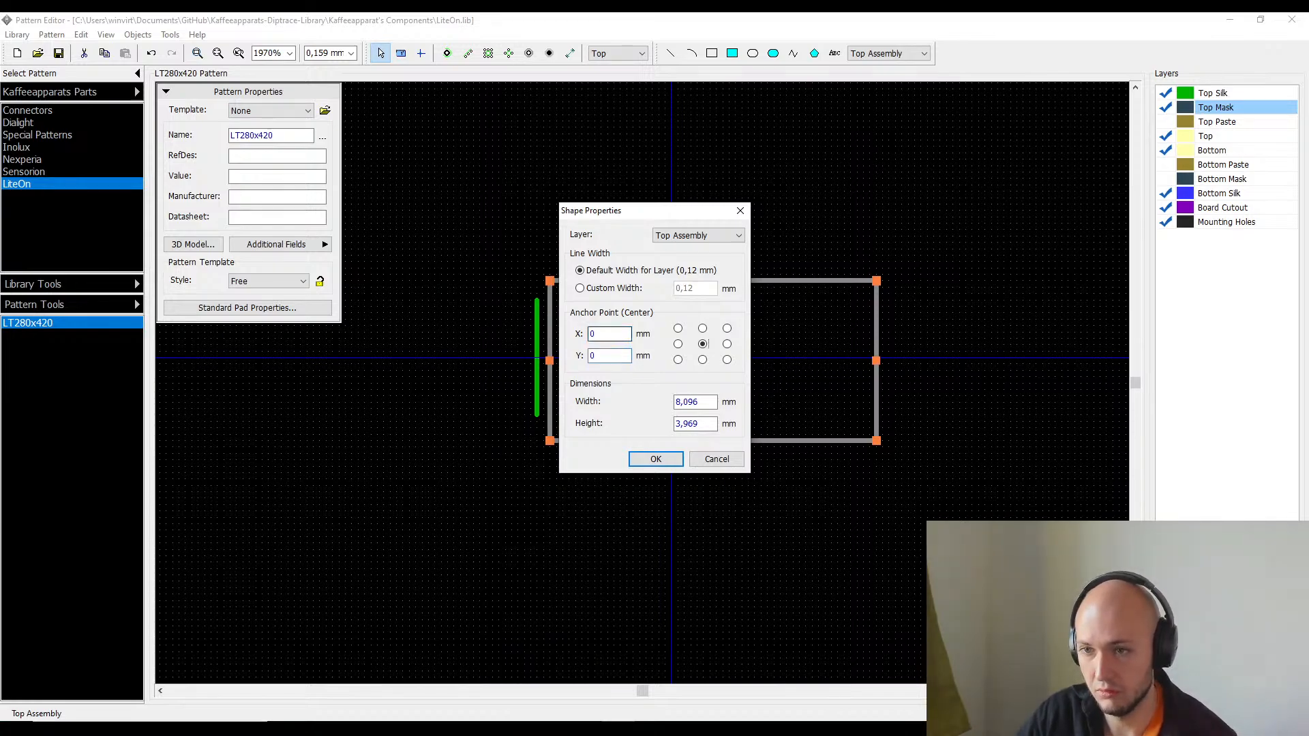
key(Tab)
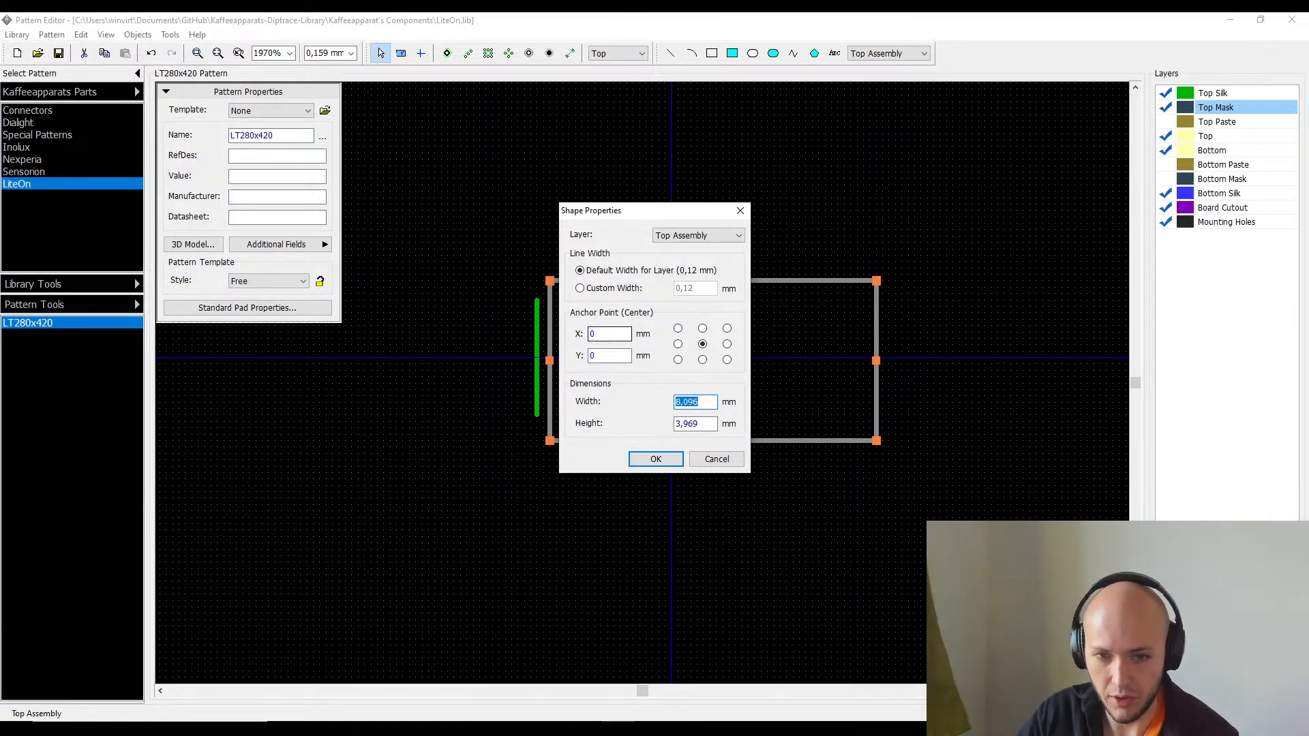
- Set the Top Assembly rectangle's width to 3,20 mm and height to 2,40 mm, and apply the properties
text(2,40)
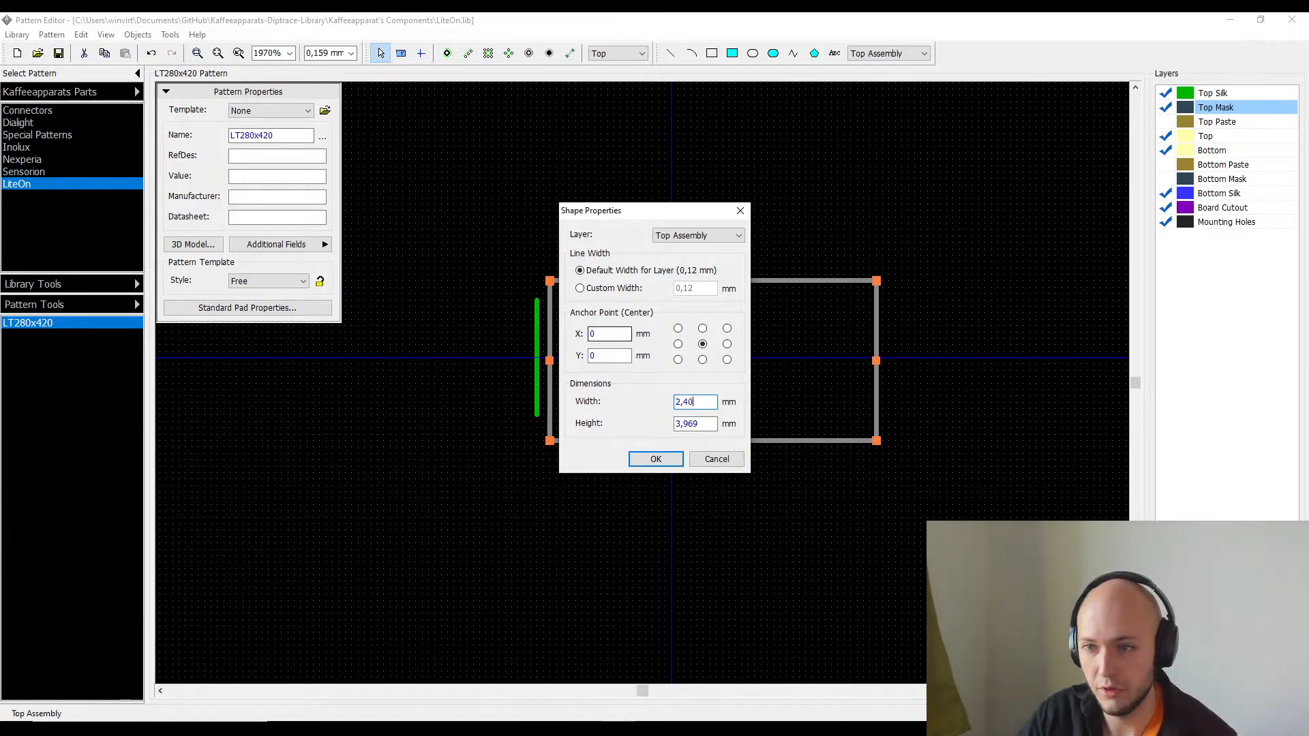
key(Tab)
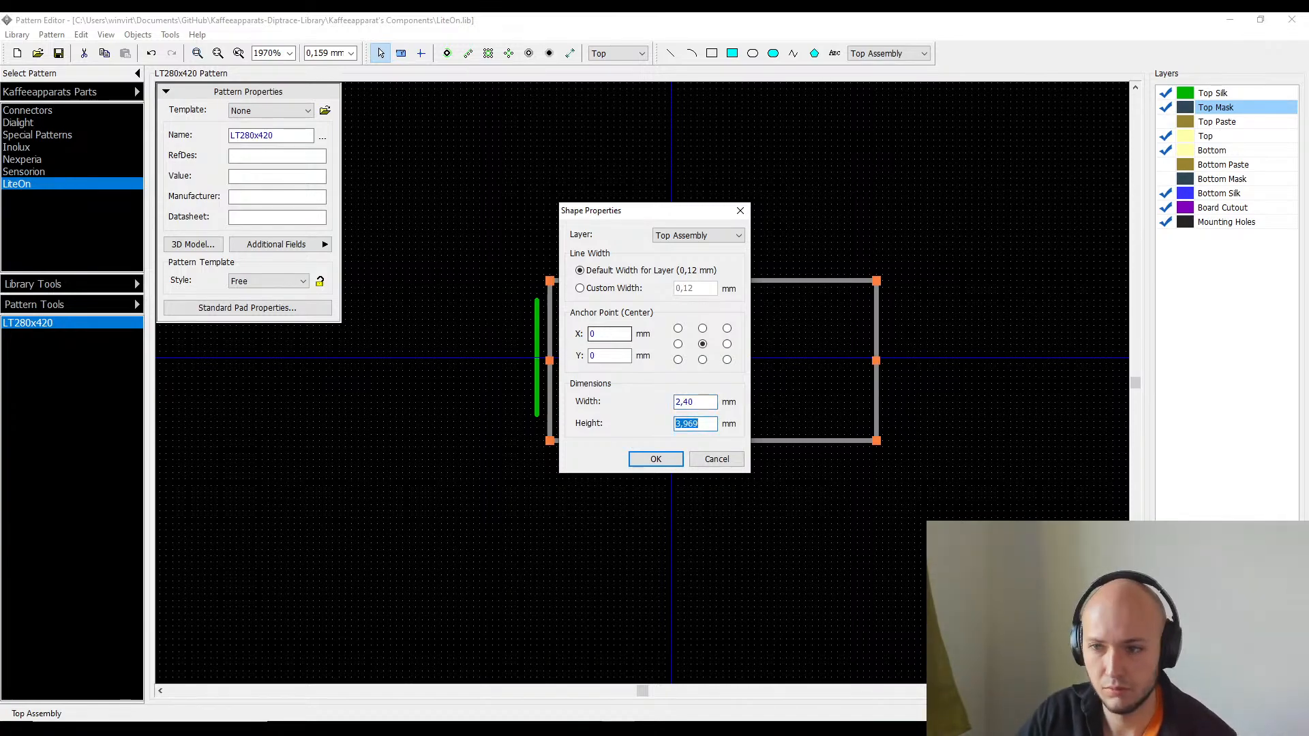
key(shift+Tab)
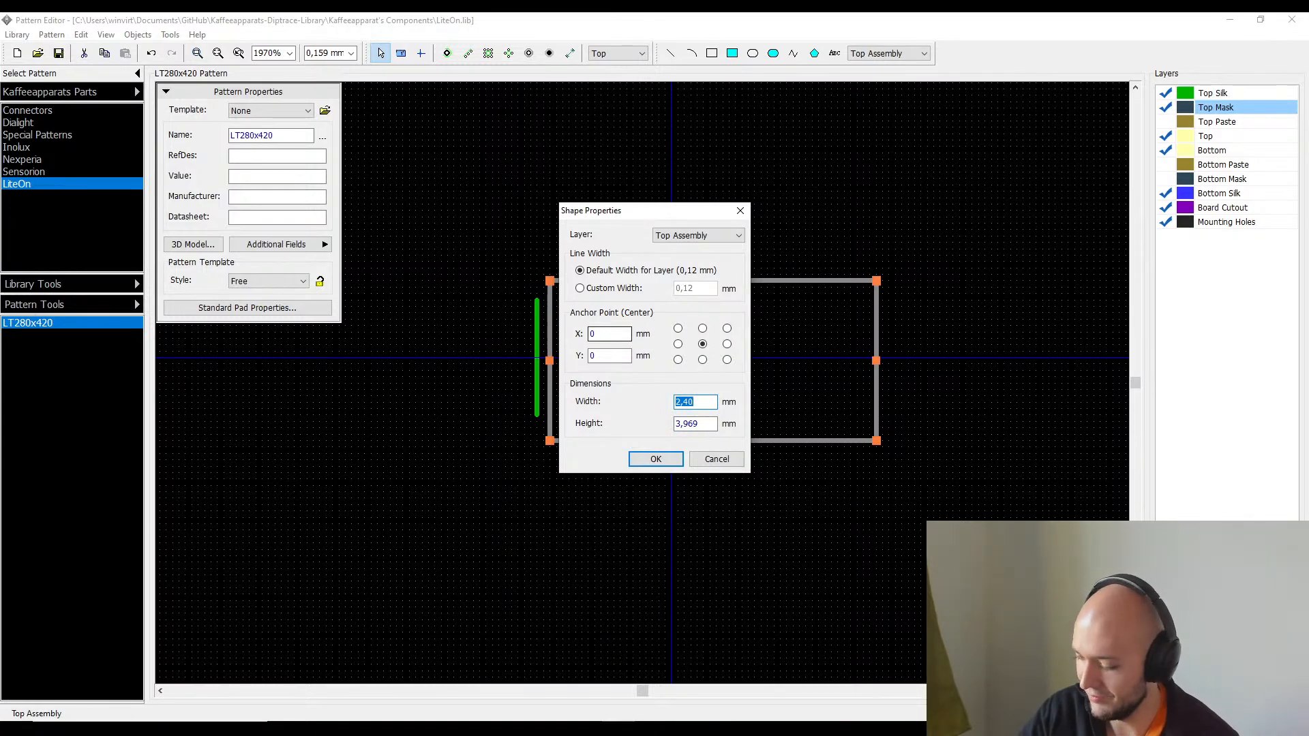
text(3,)
key(Tab)
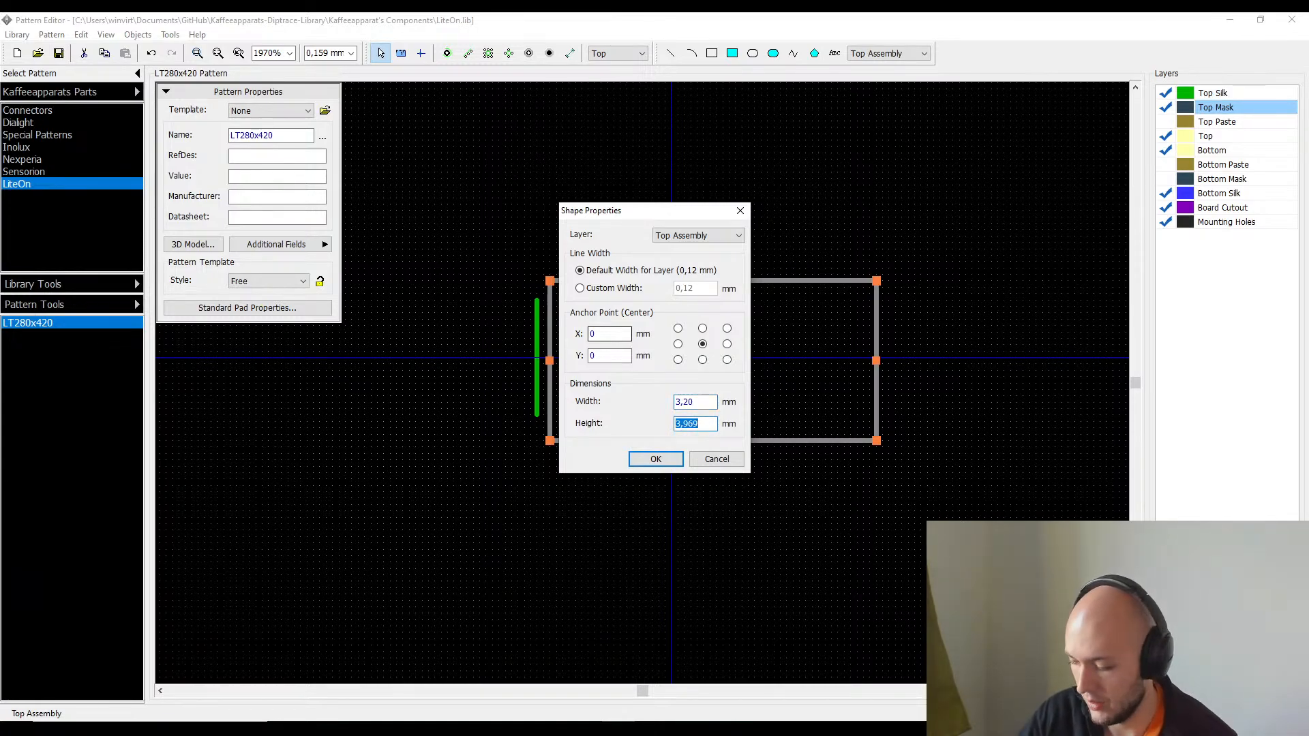
text(2,40)
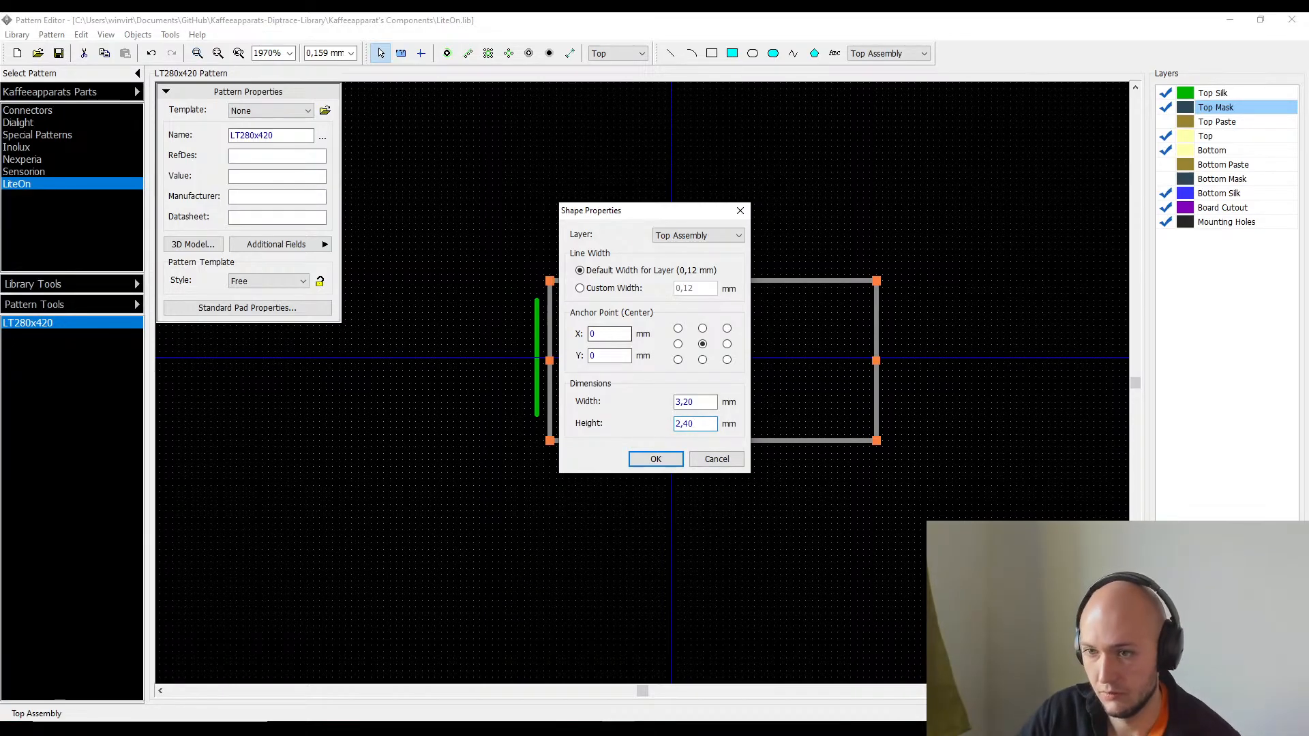
key(Return)
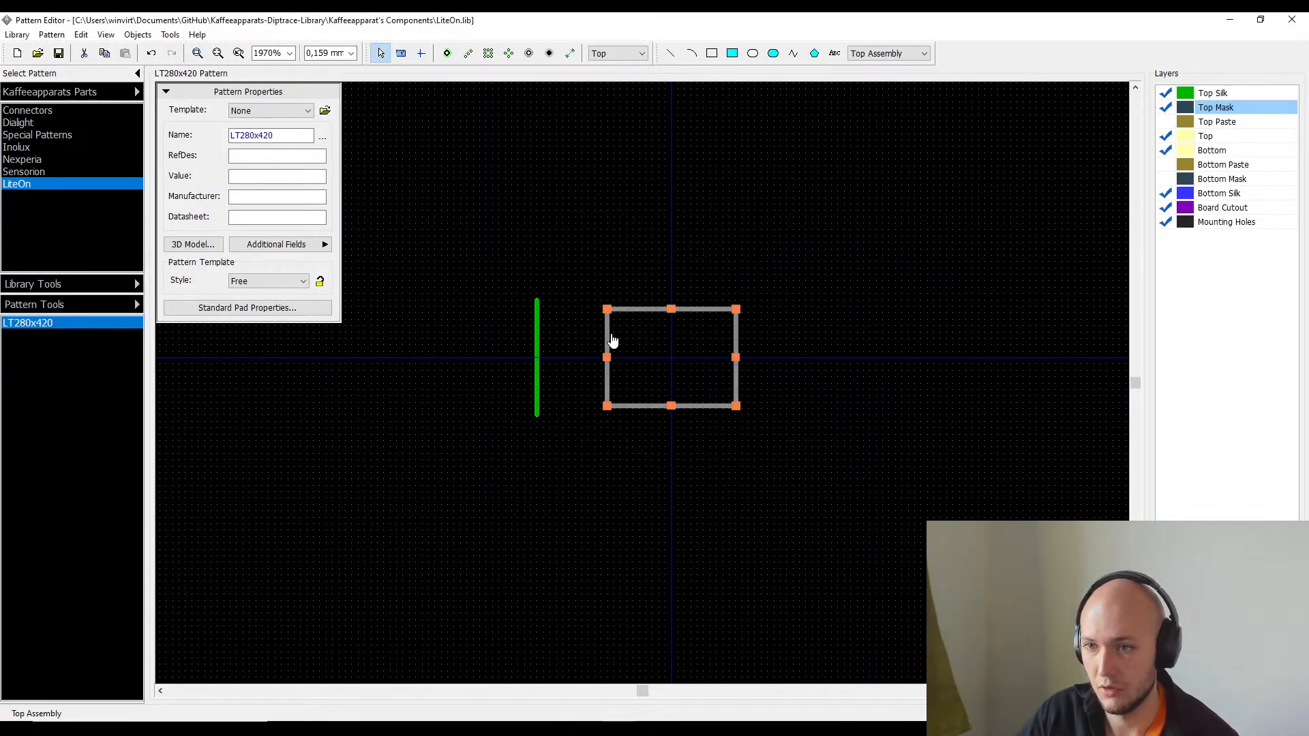
scroll(673, 352, up, 3)
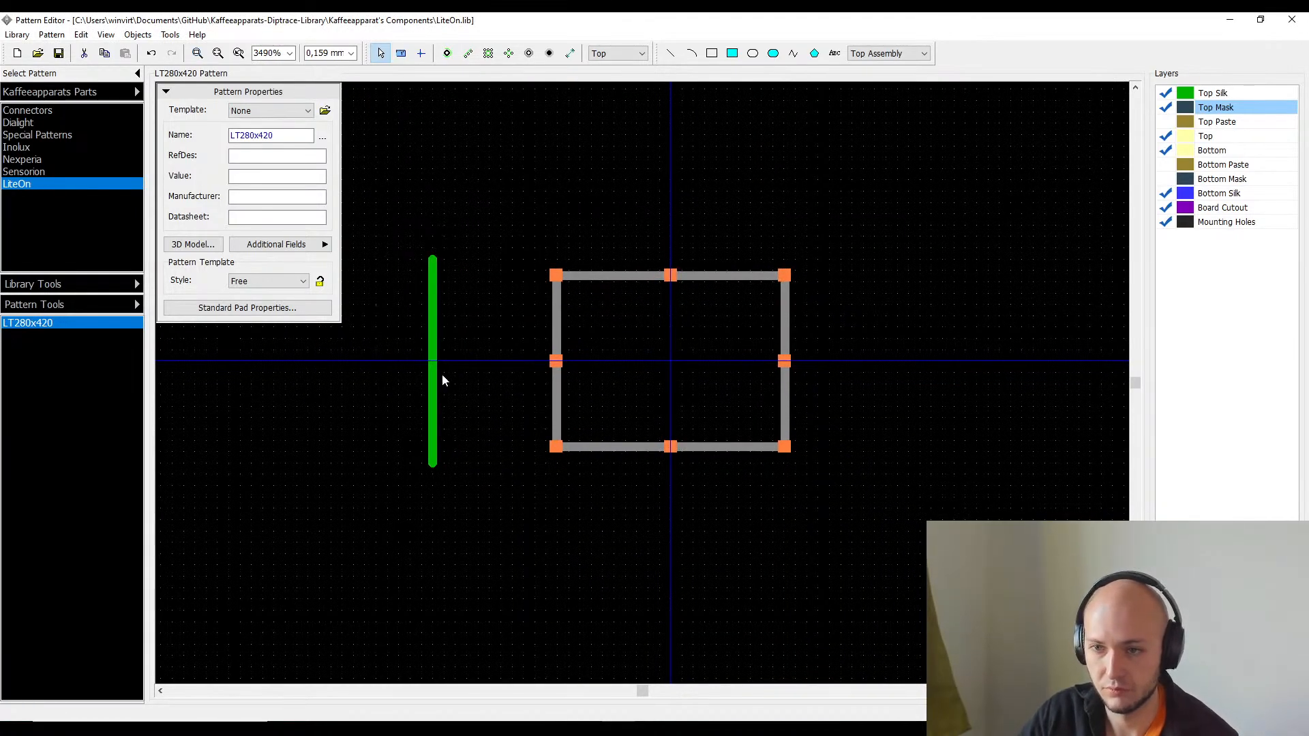
- Move the vertical Top Silk line closer to the left side of the Top Assembly rectangle
drag(432, 373, 523, 393)
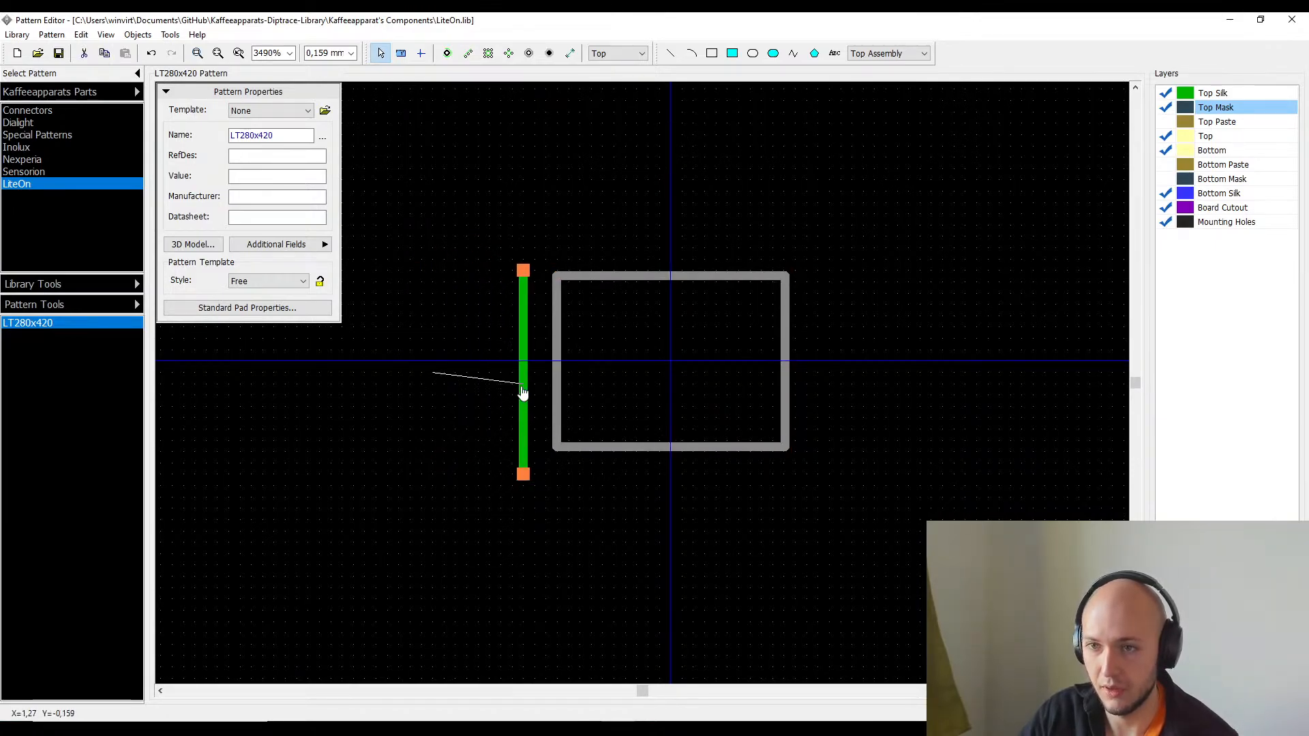
double_click(521, 469)
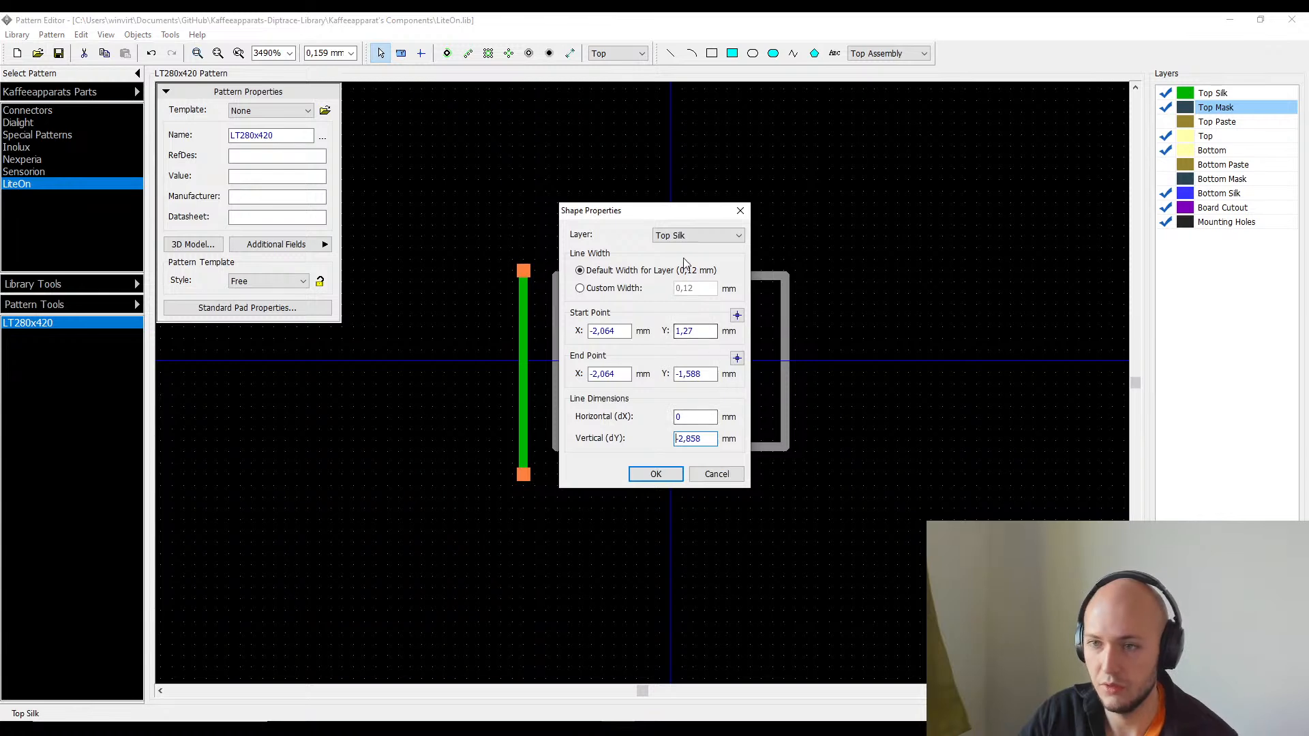
click(593, 331)
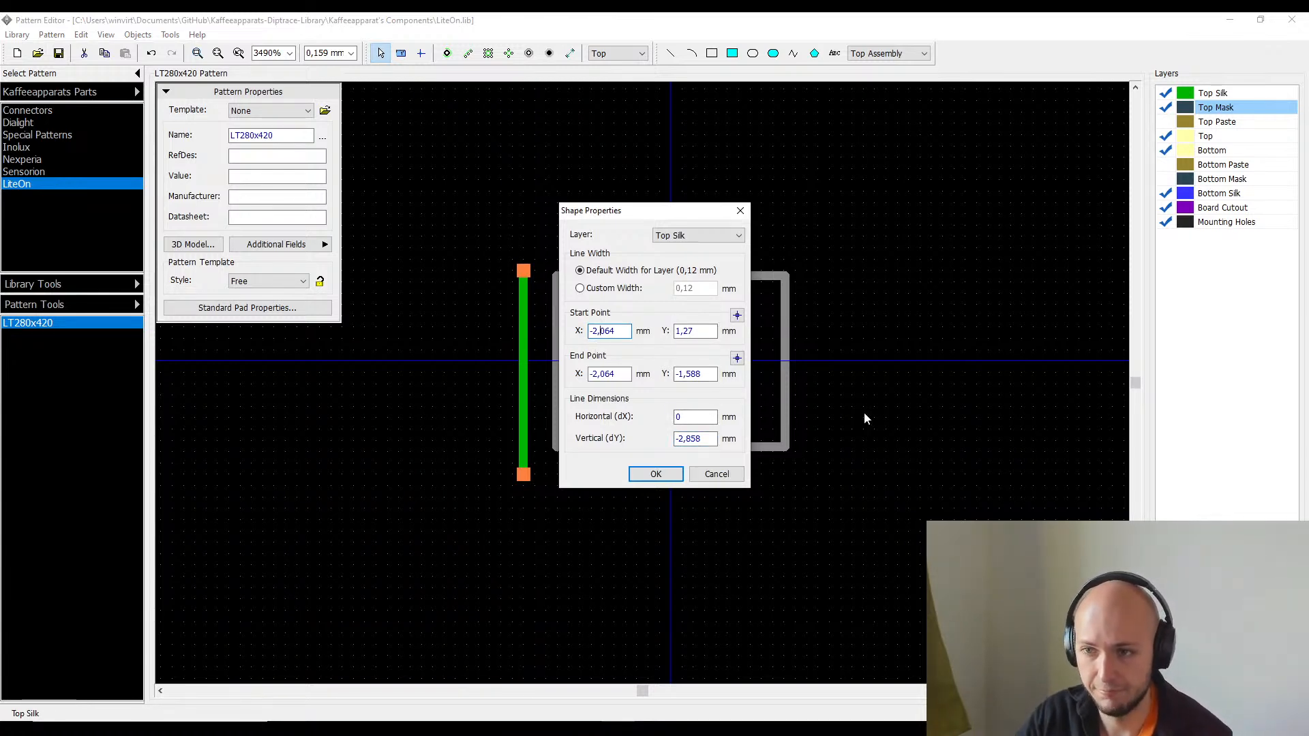
key(BackSpace)
key(BackSpace)
key(BackSpace)
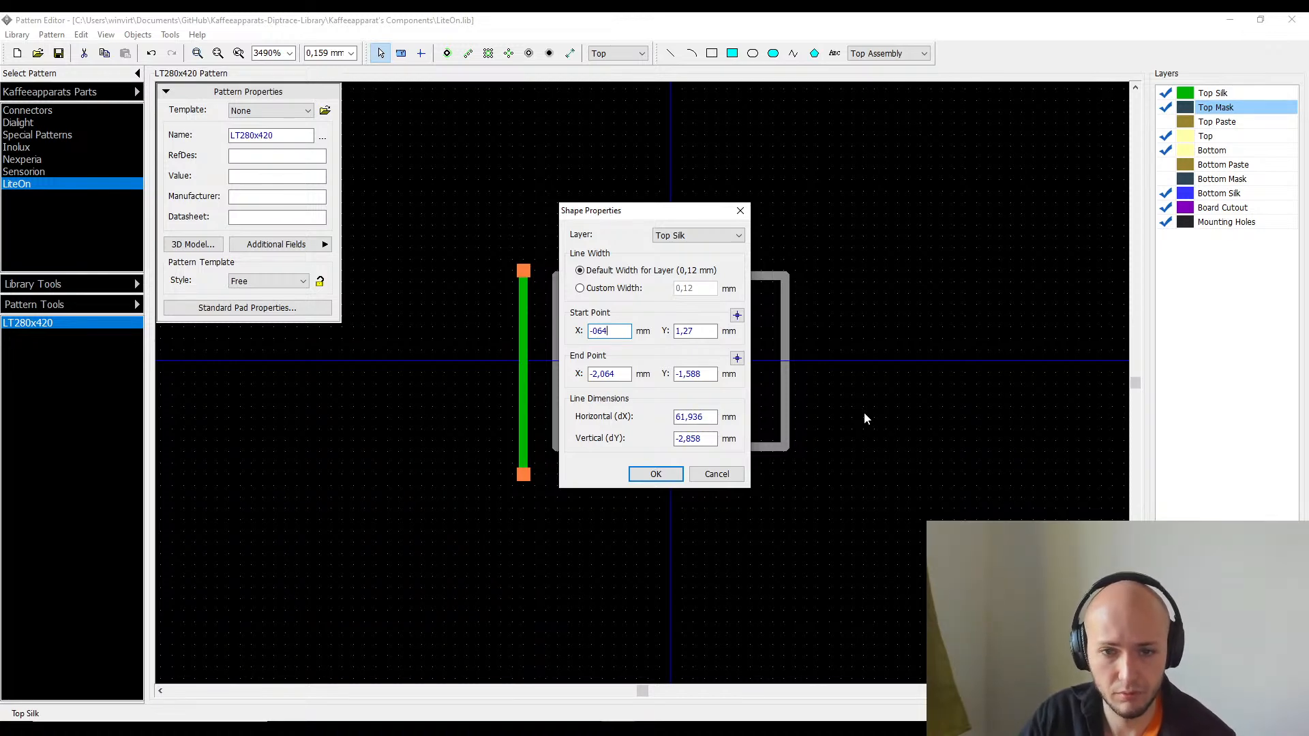
key(Delete)
key(Delete)
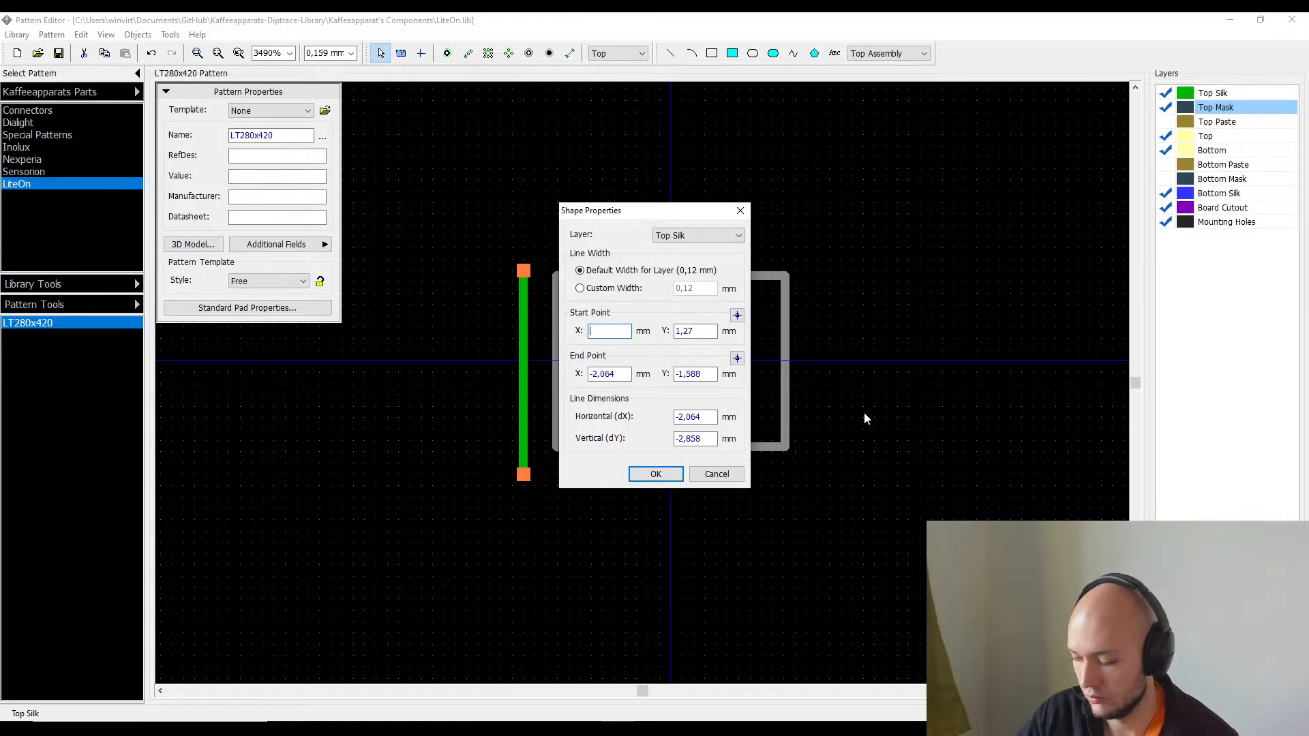
text(0)
key(Tab)
text(0)
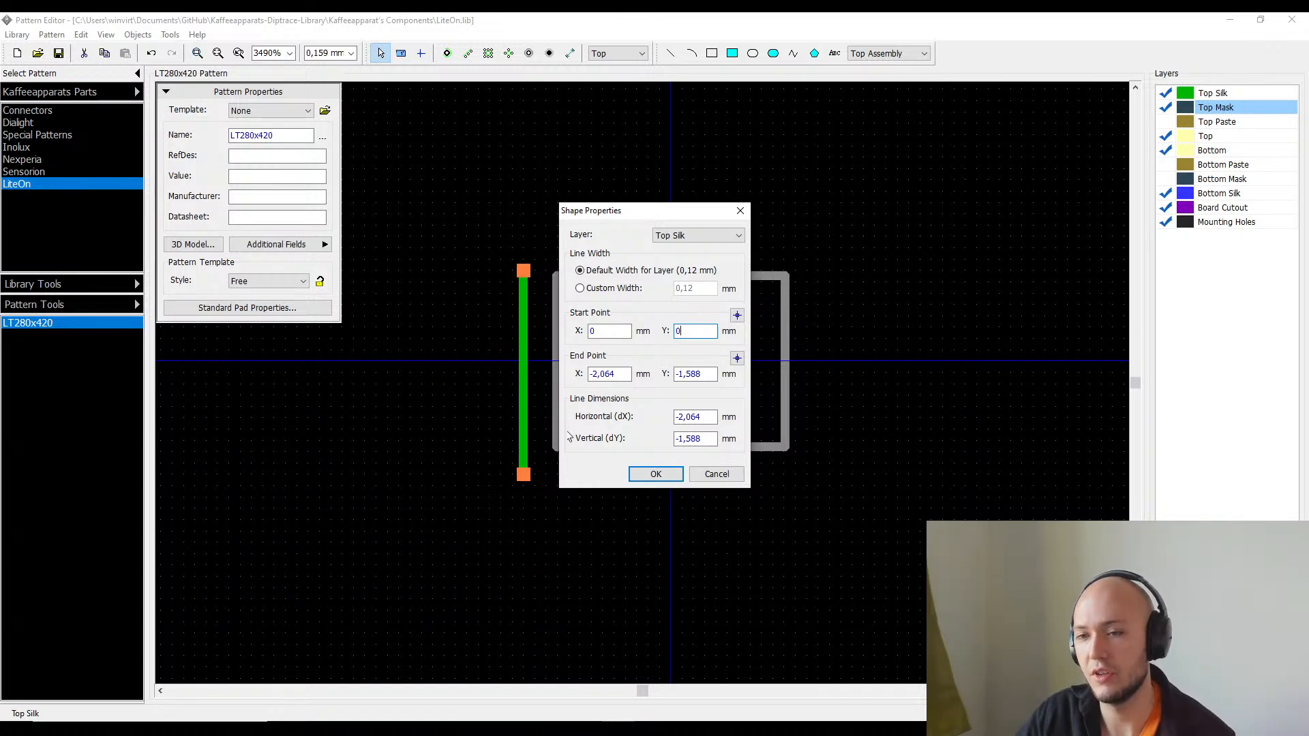
double_click(613, 329)
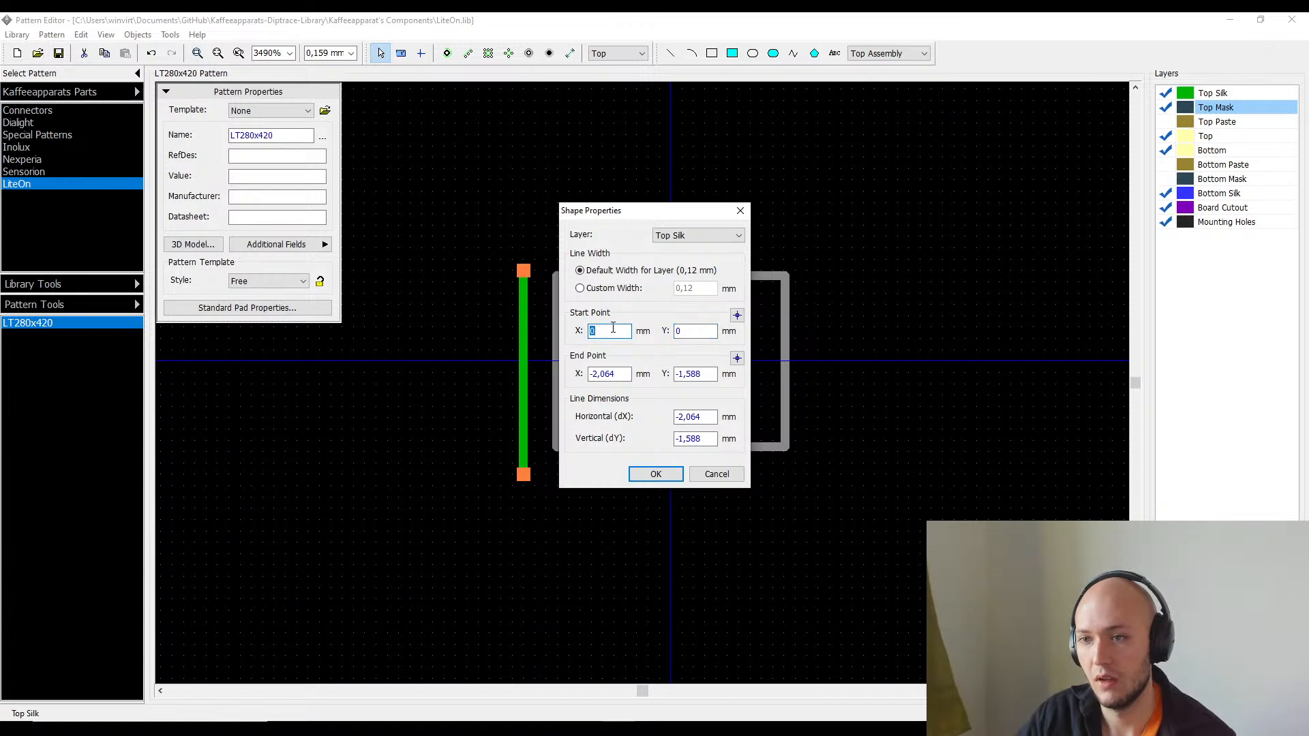
key(Escape)
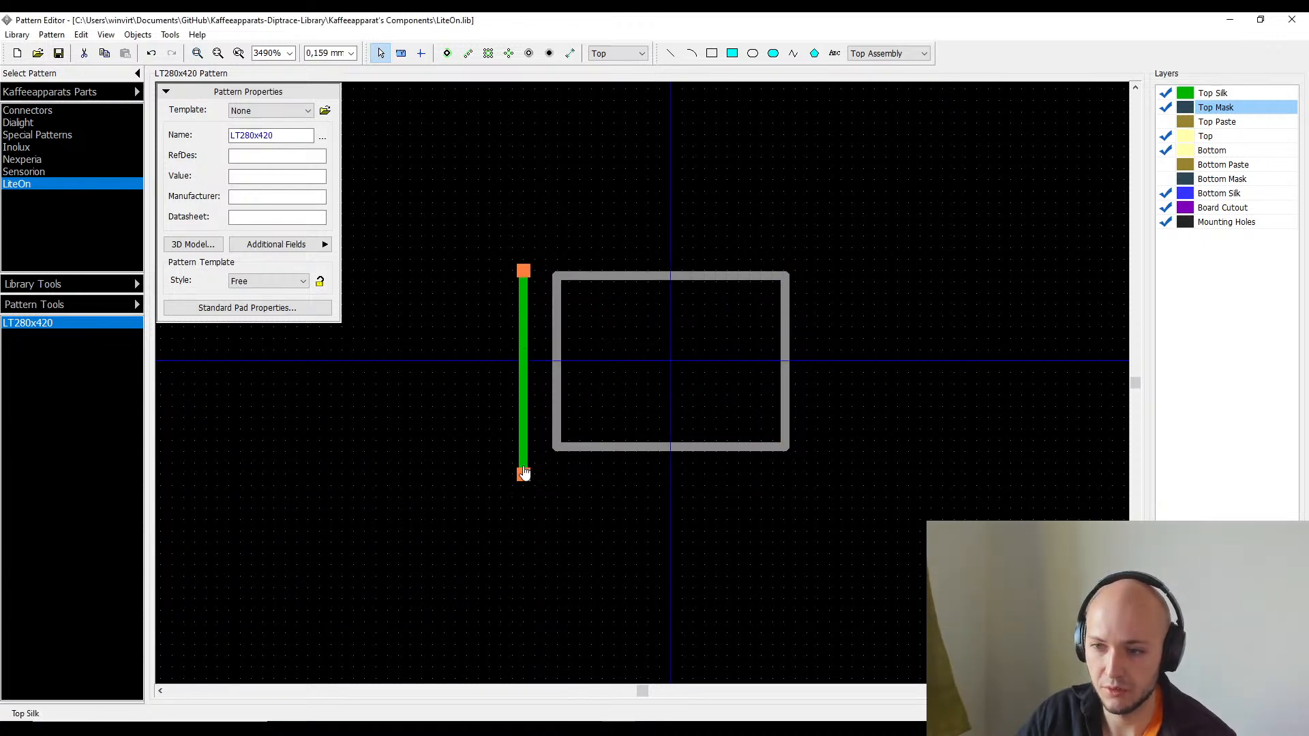
- Place the Top Silk line just outside the assembly rectangle's left side and adjust its endpoints to extend slightly past the rectangle's corners
drag(524, 474, 535, 442)
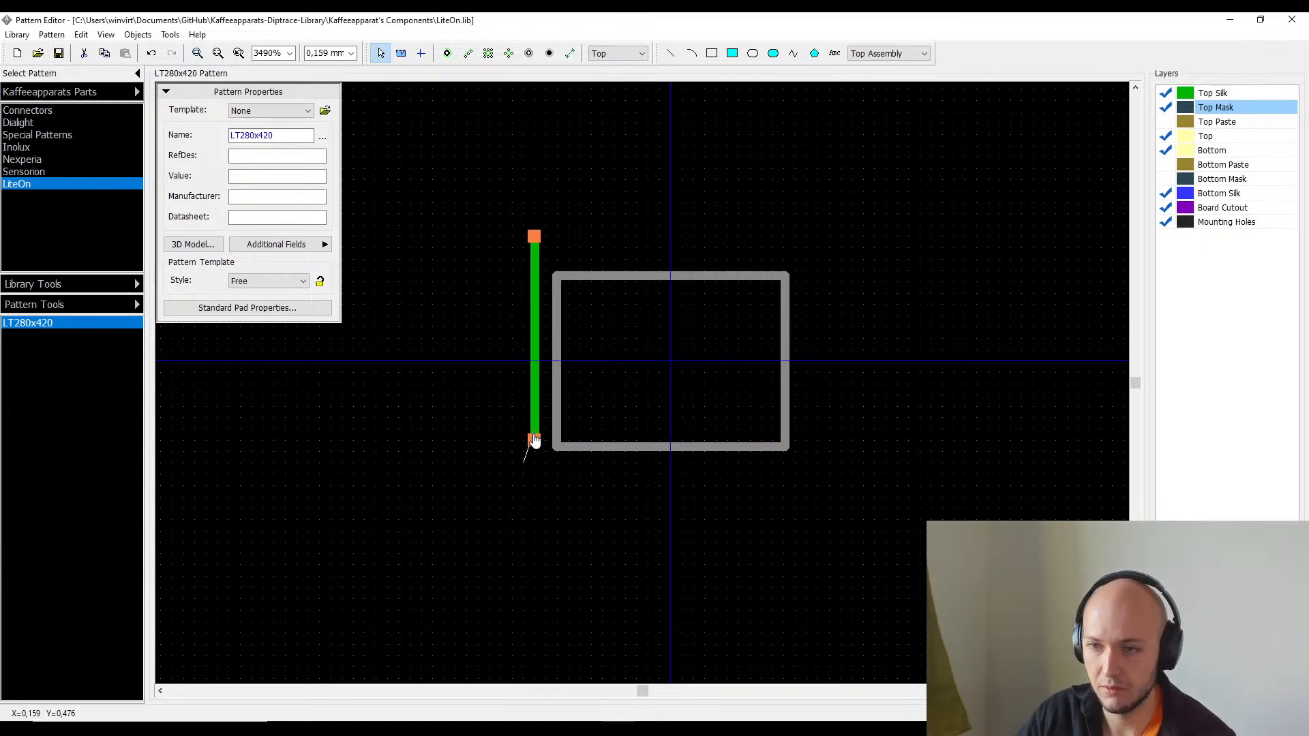
scroll(542, 247, up, 2)
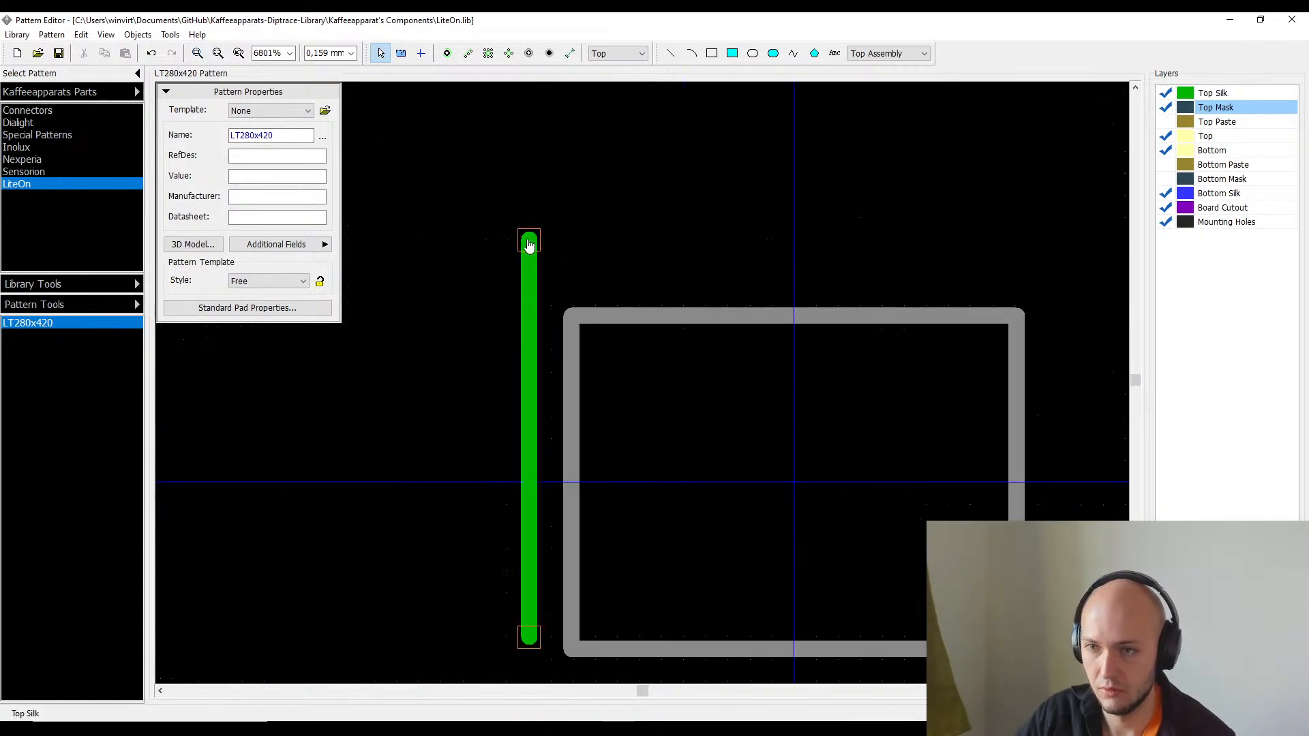
drag(530, 245, 537, 309)
middle_drag(560, 639, 554, 535)
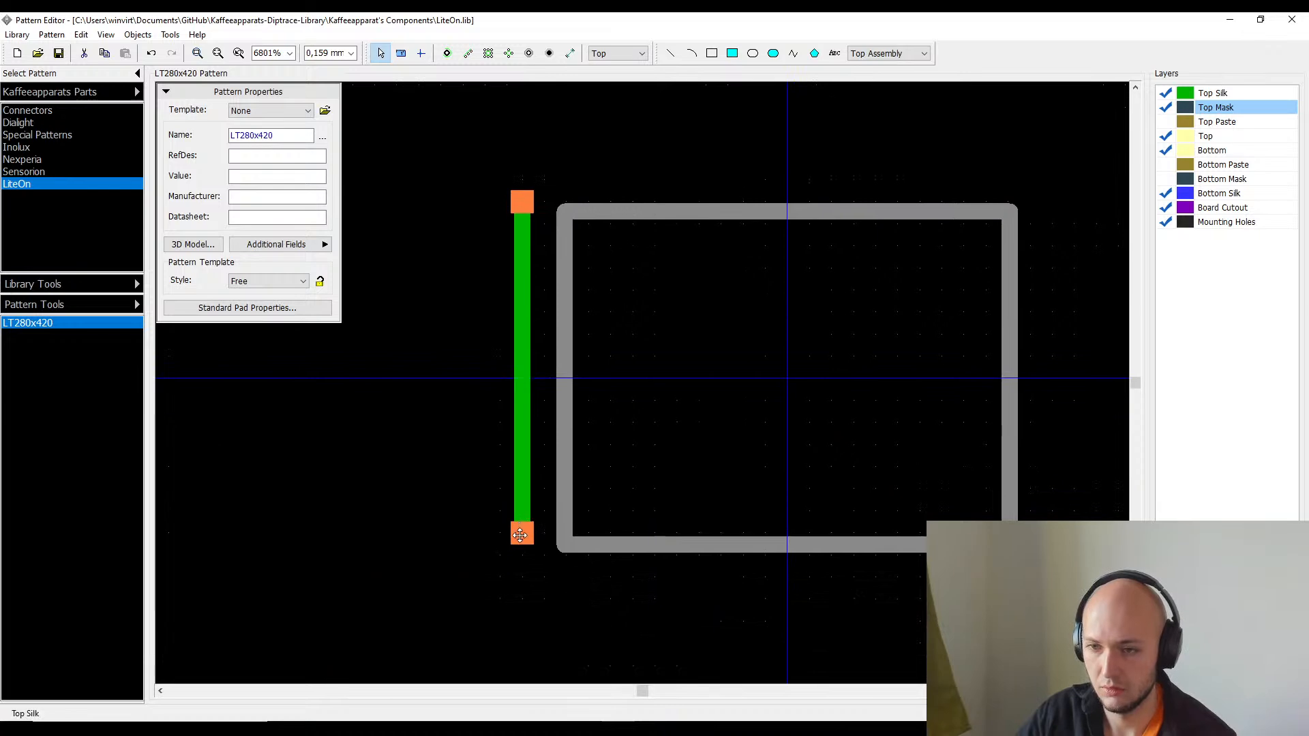
drag(522, 538, 523, 555)
click(894, 564)
middle_drag(587, 326, 467, 341)
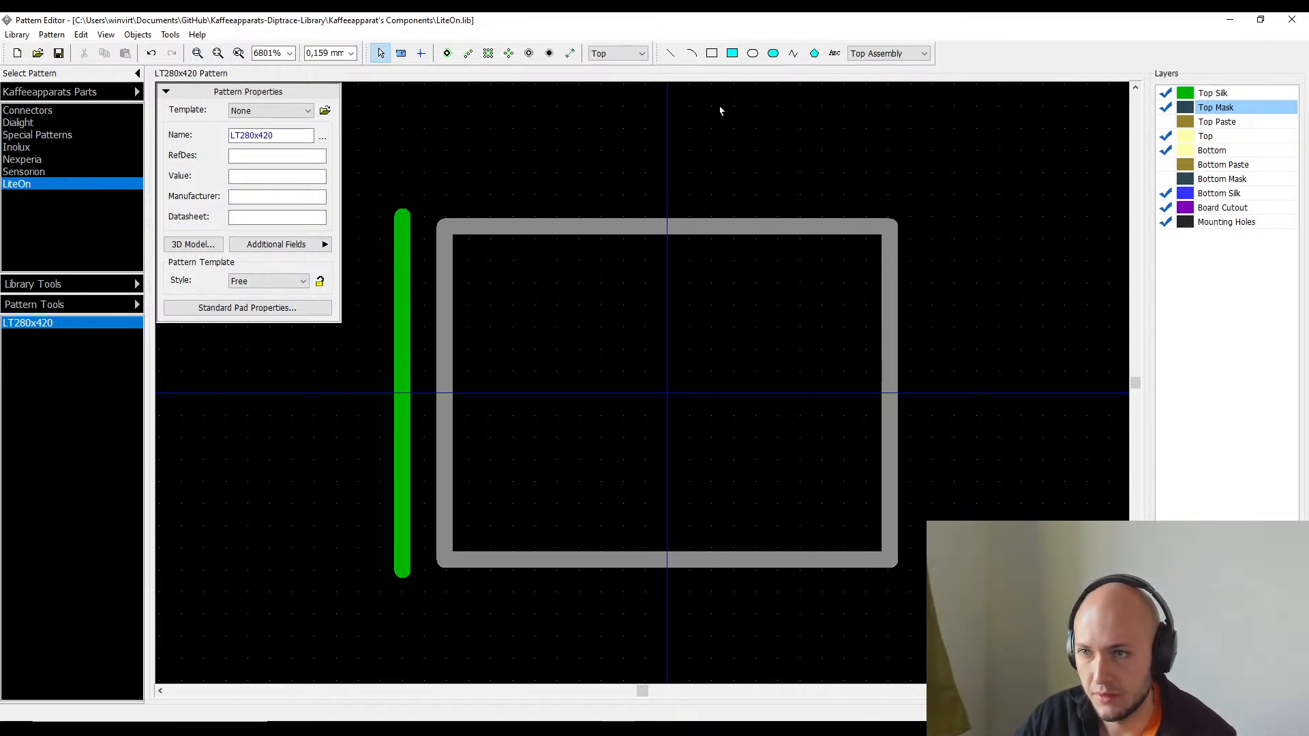
- Place one pad at about X -1,43, Y -0,16 mm and a second over the assembly rectangle's right edge, centred on the horizontal axis
click(448, 56)
click(469, 415)
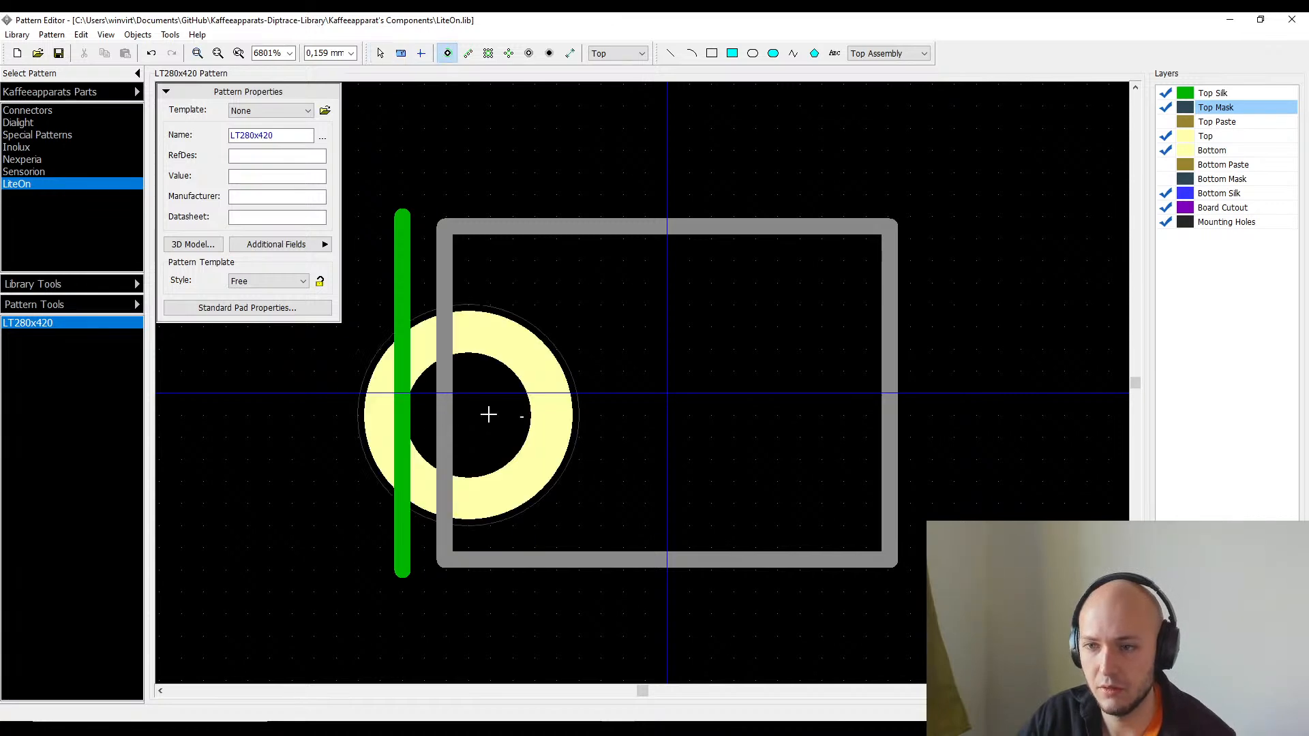
click(1019, 459)
right_click(1000, 471)
drag(976, 435, 832, 371)
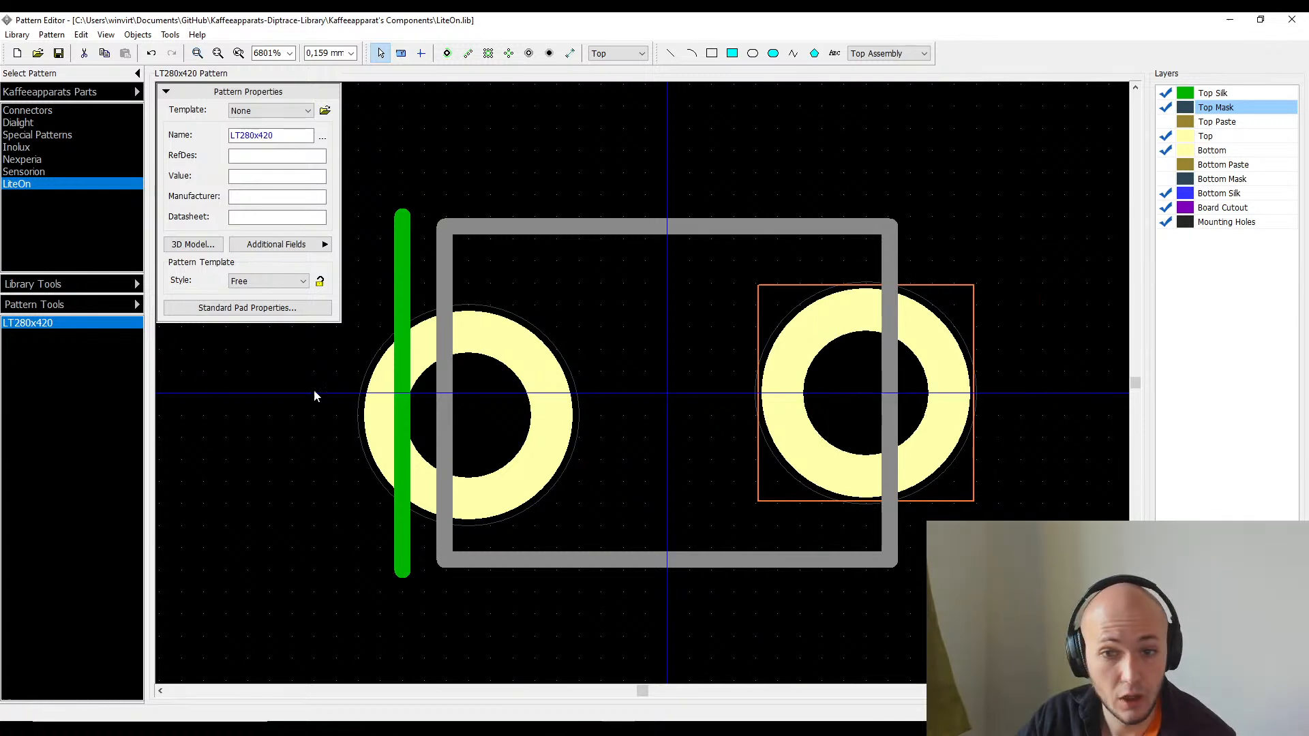
click(409, 412)
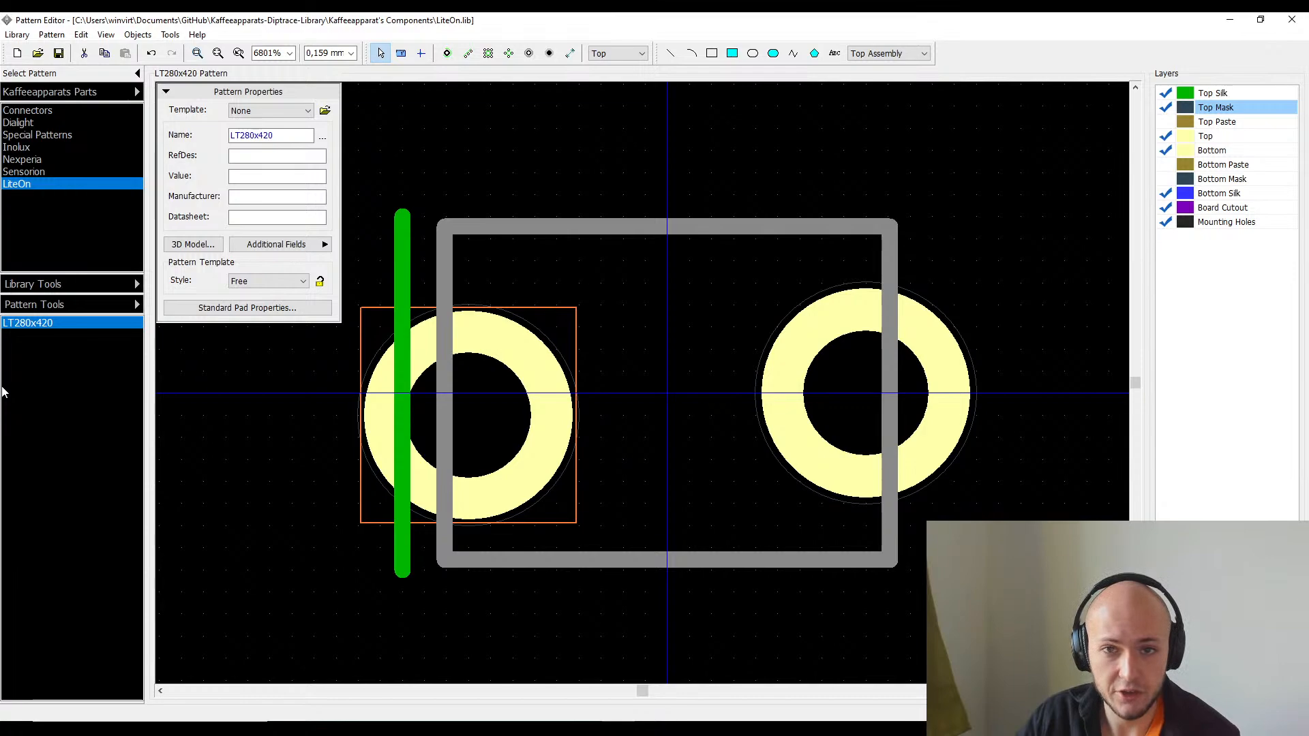
- Switch to the Lite-On datasheet in Firefox, examine the package drawing and suggested soldering pad dimensions, and return to the pattern editor
drag(0, 133, 339, 88)
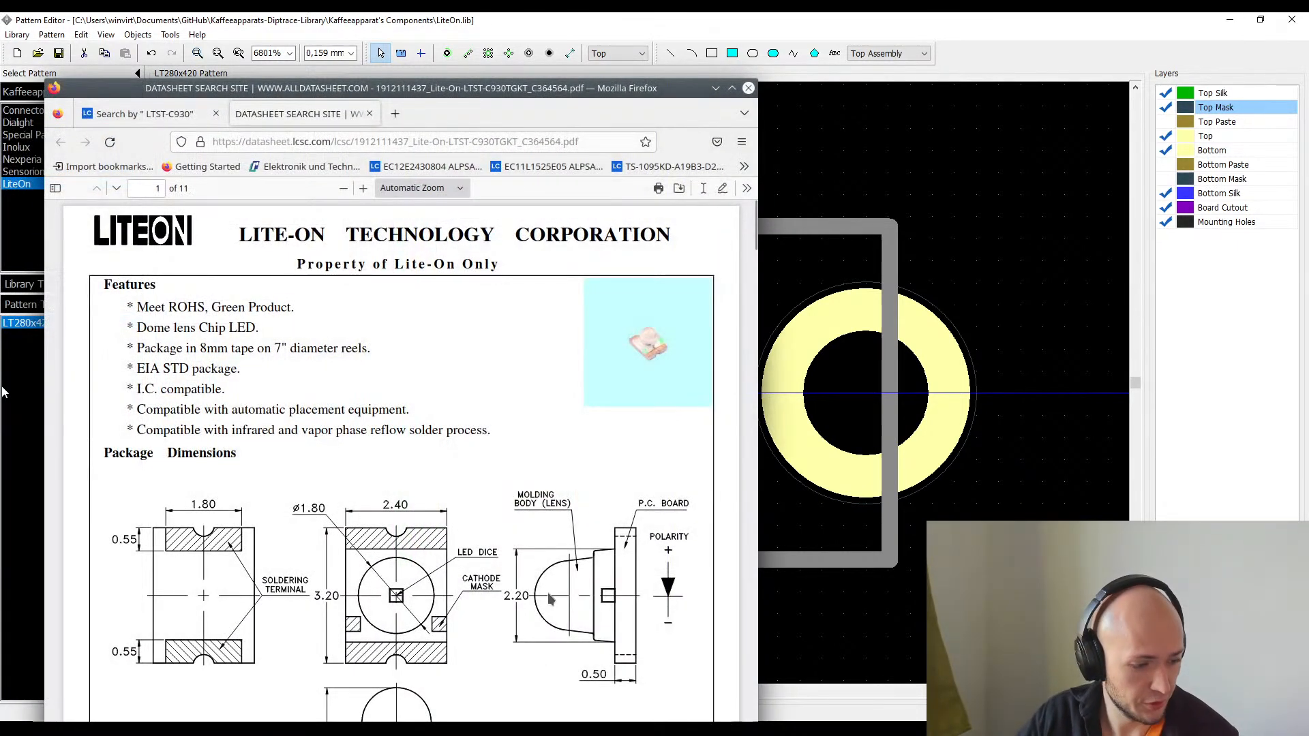
scroll(491, 545, down, 2)
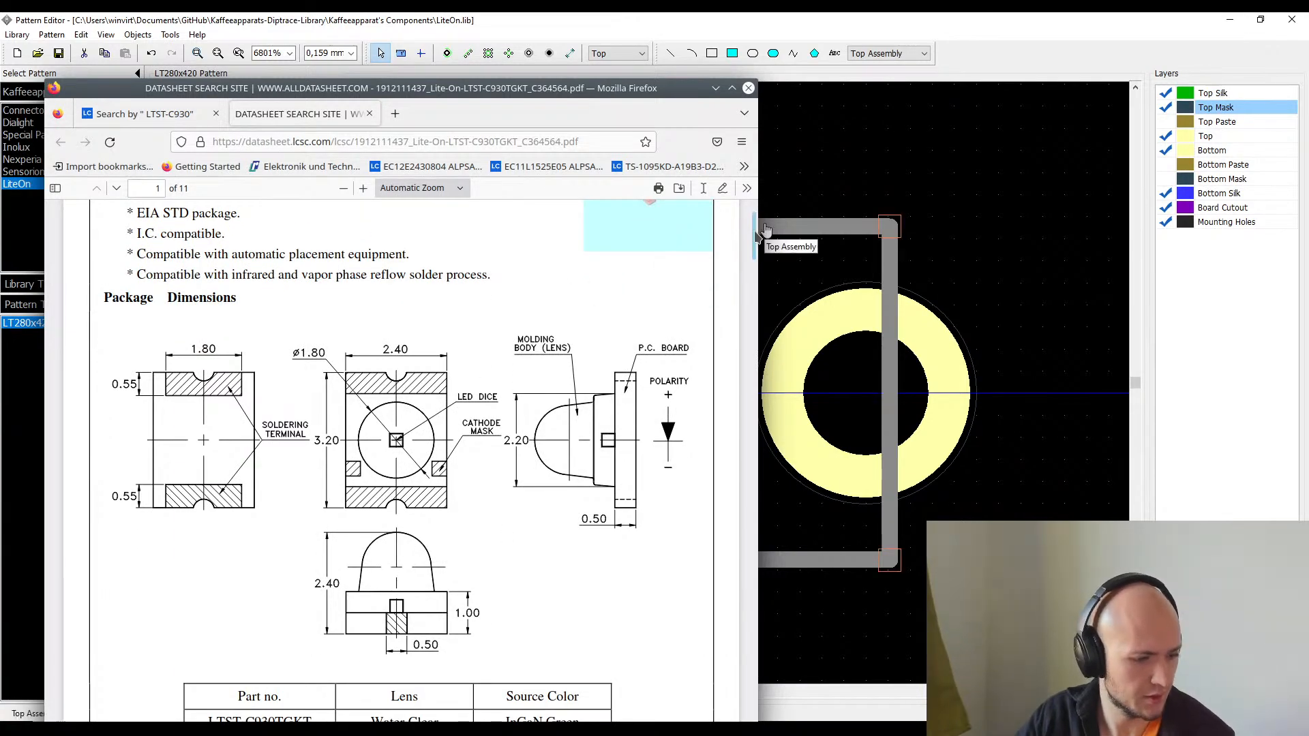
drag(754, 234, 692, 633)
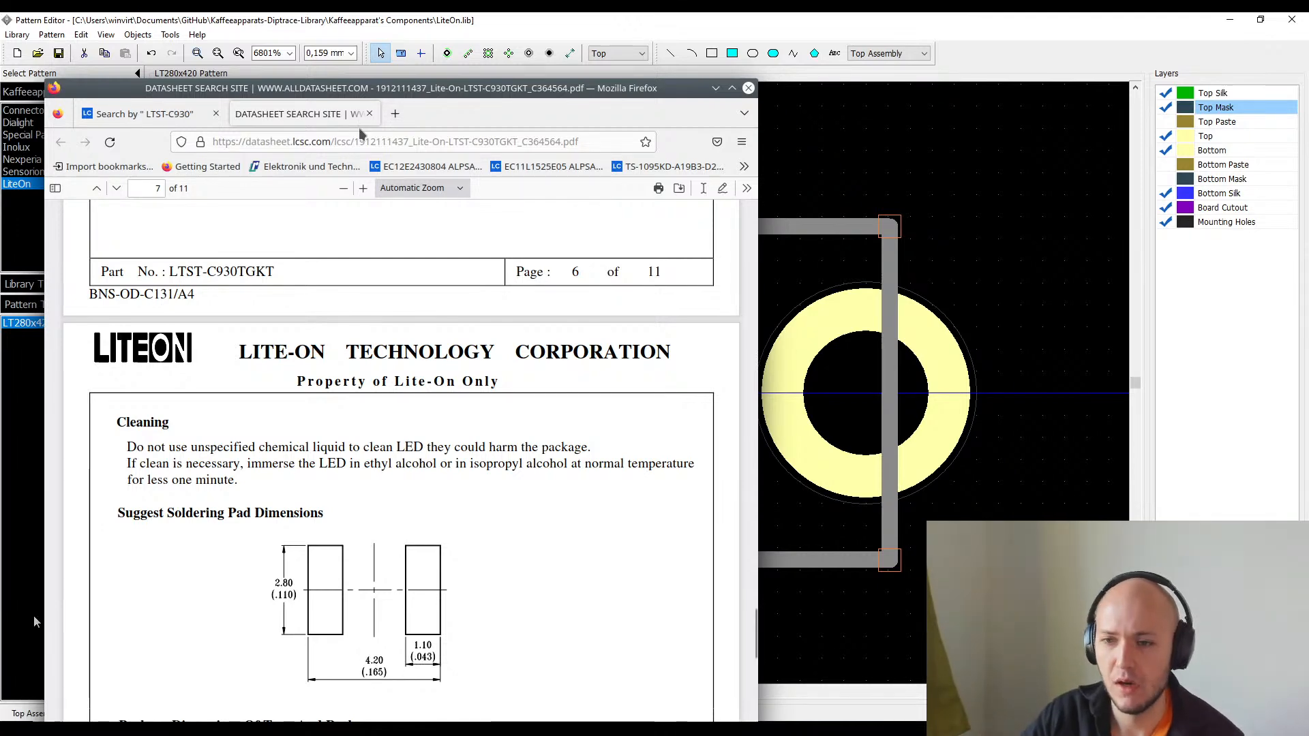
click(381, 52)
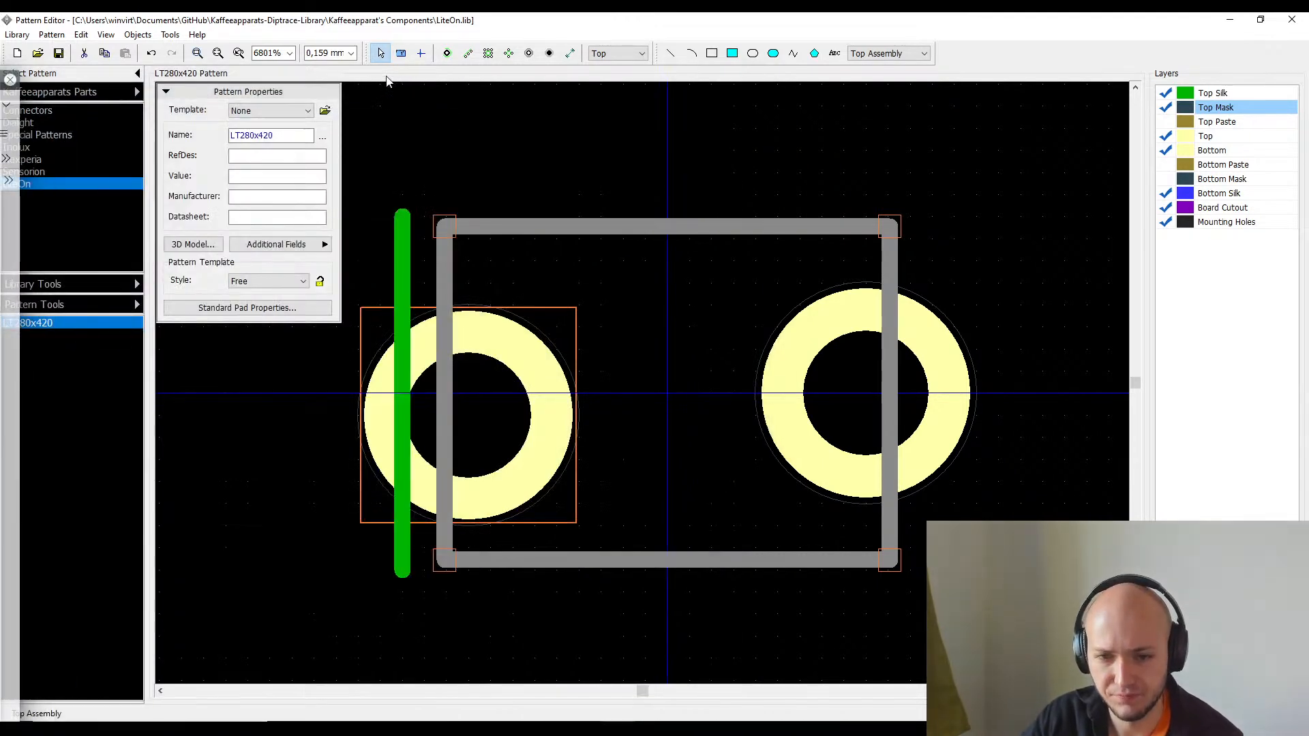
- From the left pad's properties, set the pattern's standard pad type to Surface and its shape to Rectangle
click(440, 348)
right_click(523, 482)
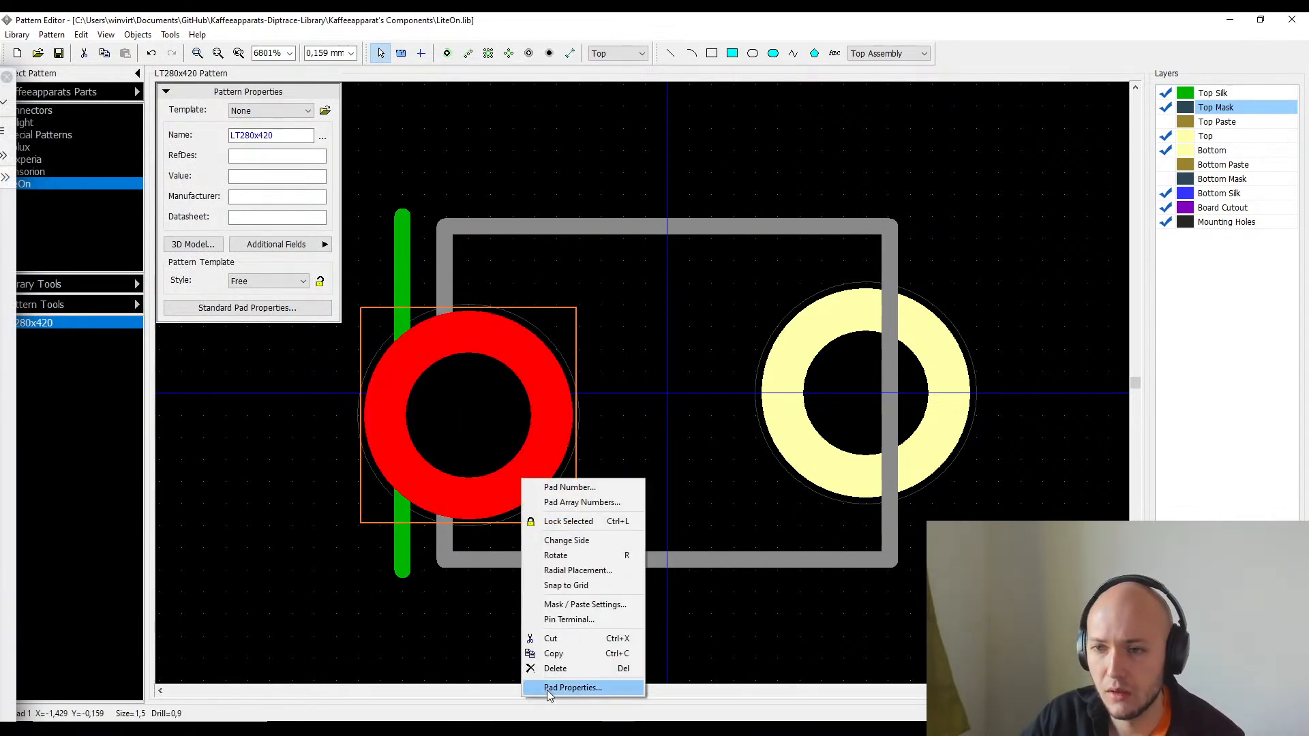
click(571, 688)
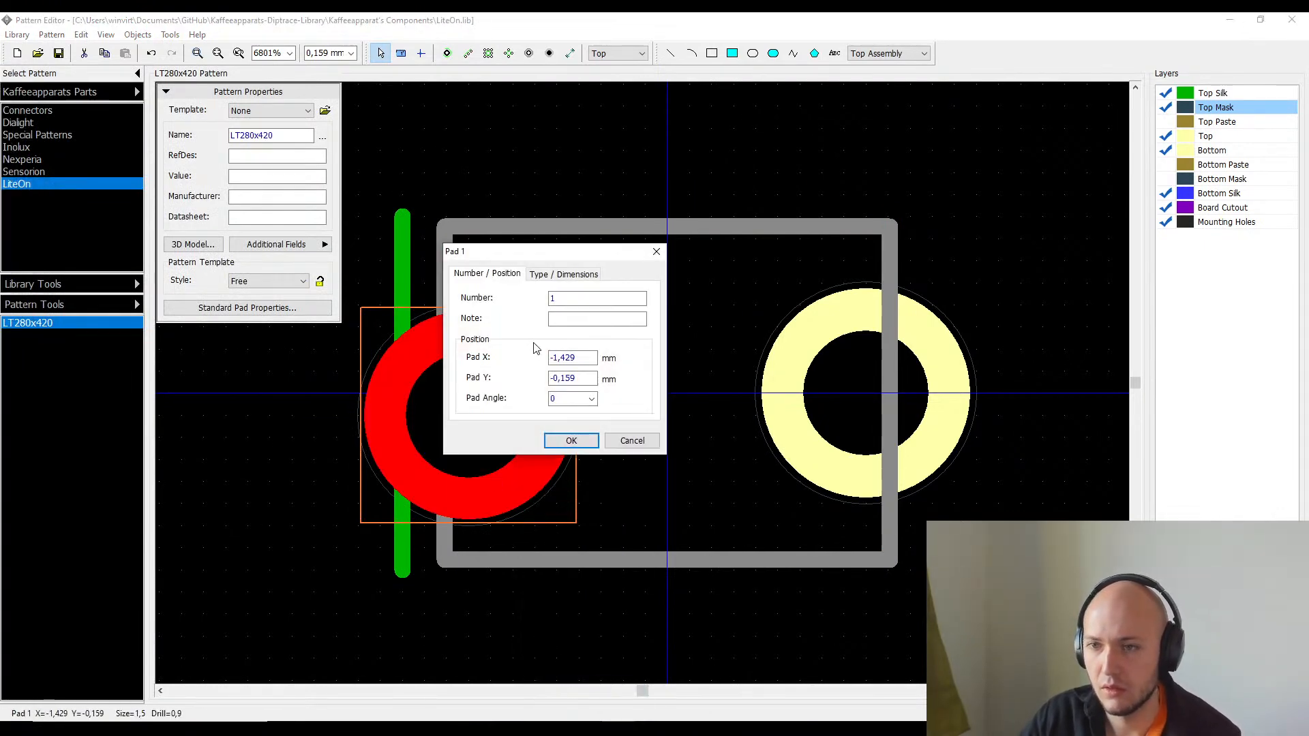
click(538, 274)
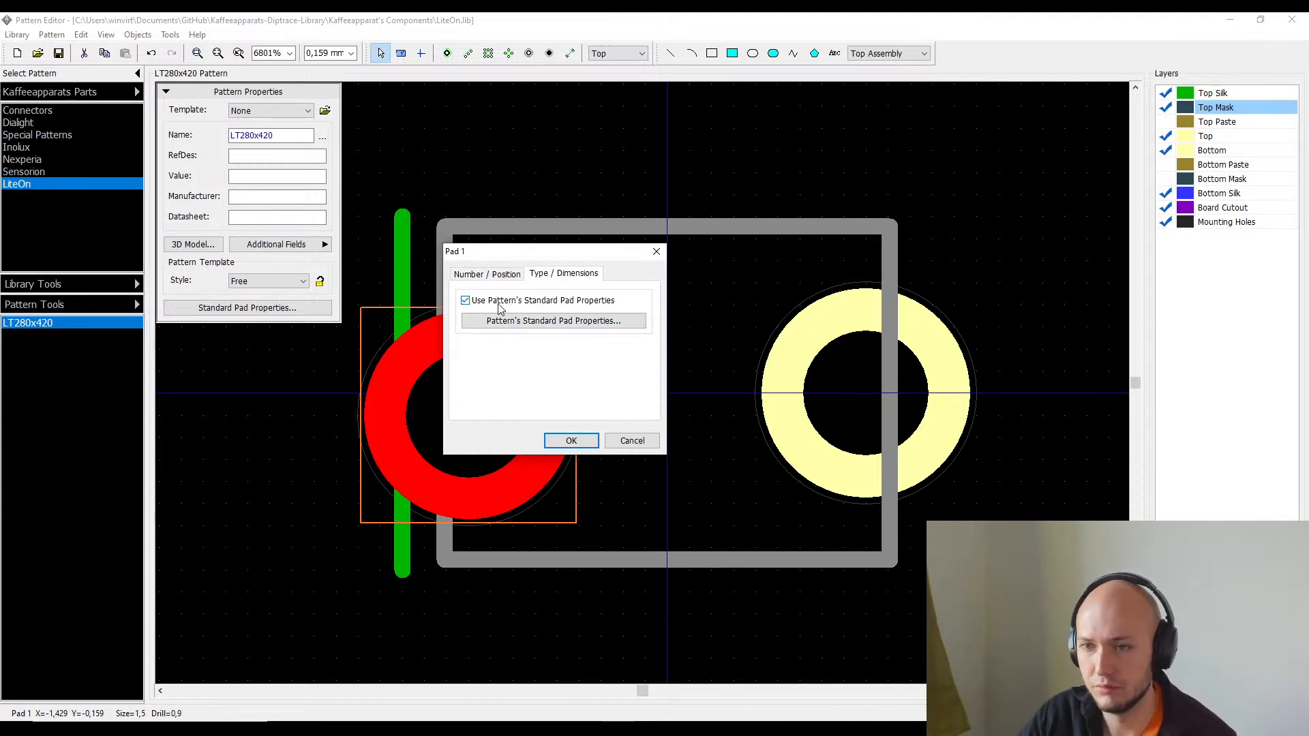
click(513, 320)
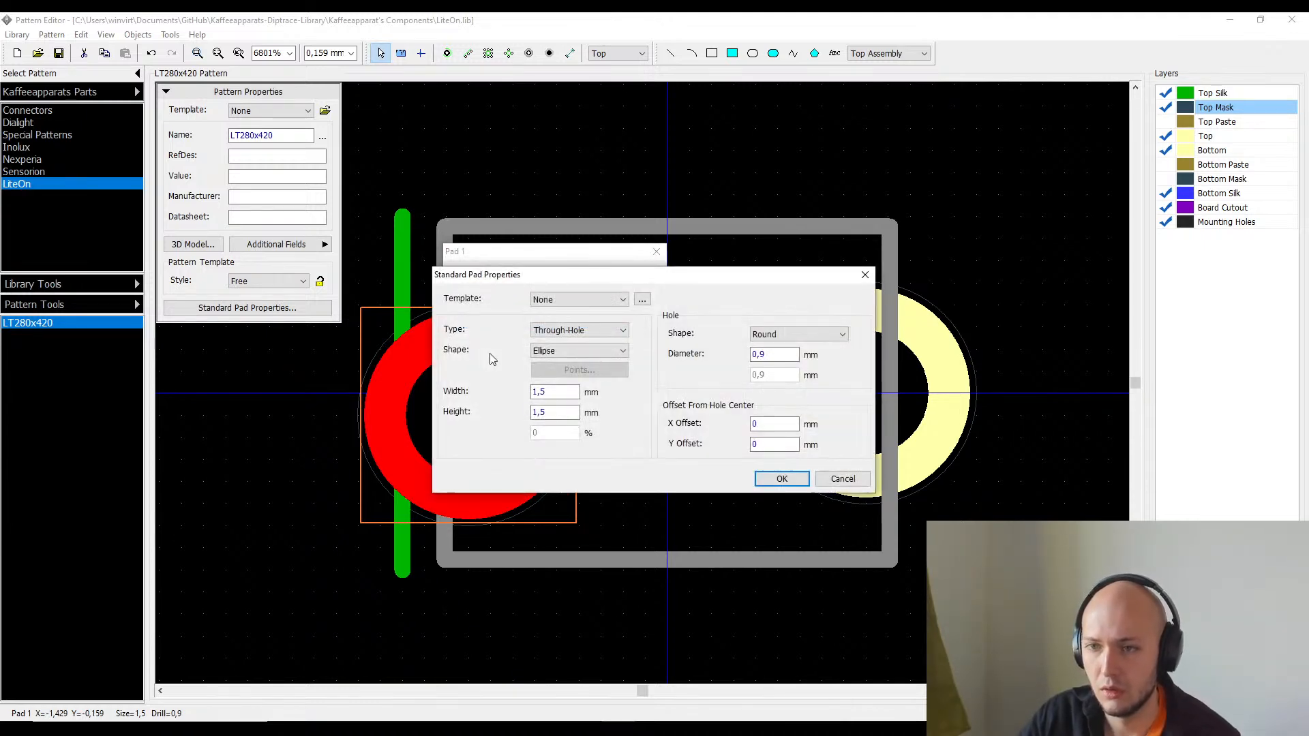
click(588, 330)
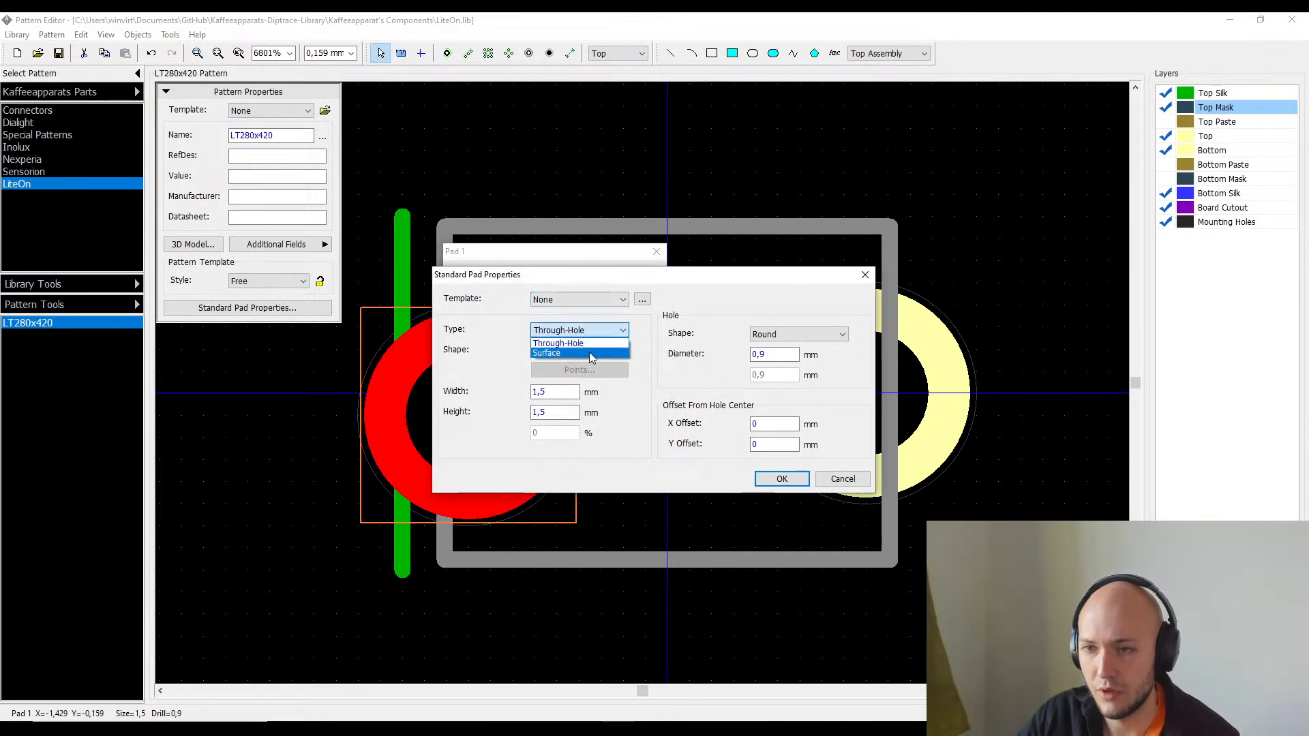
click(589, 352)
click(566, 351)
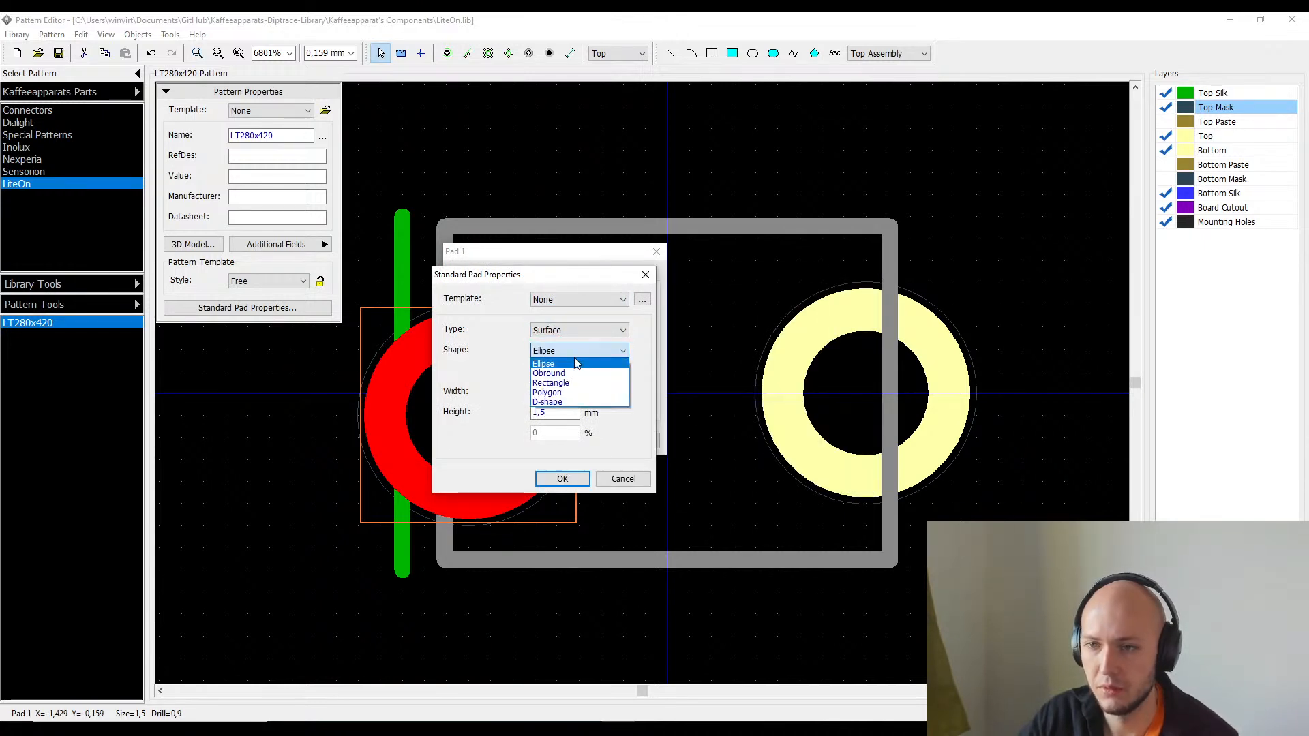
click(572, 384)
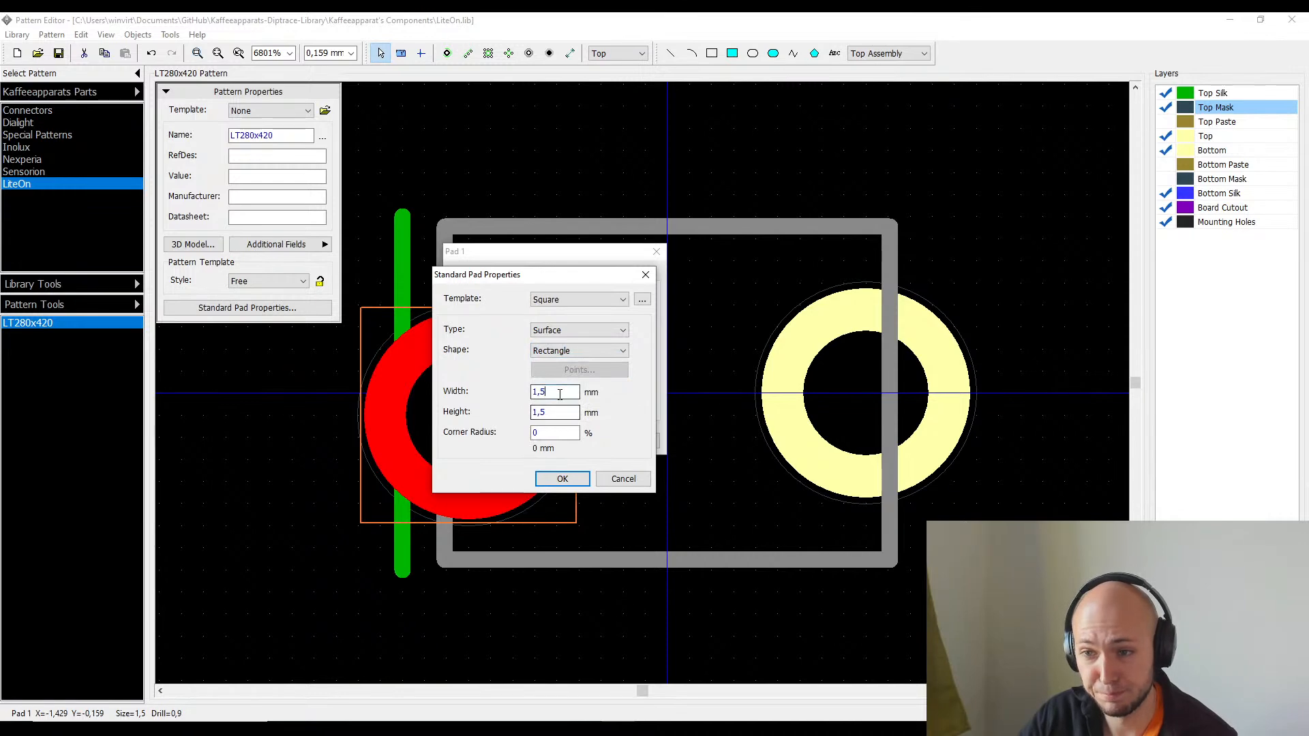
- Set the standard pad's width to 2,80 mm and height to 1,10 mm, and apply the dimensions
click(559, 395)
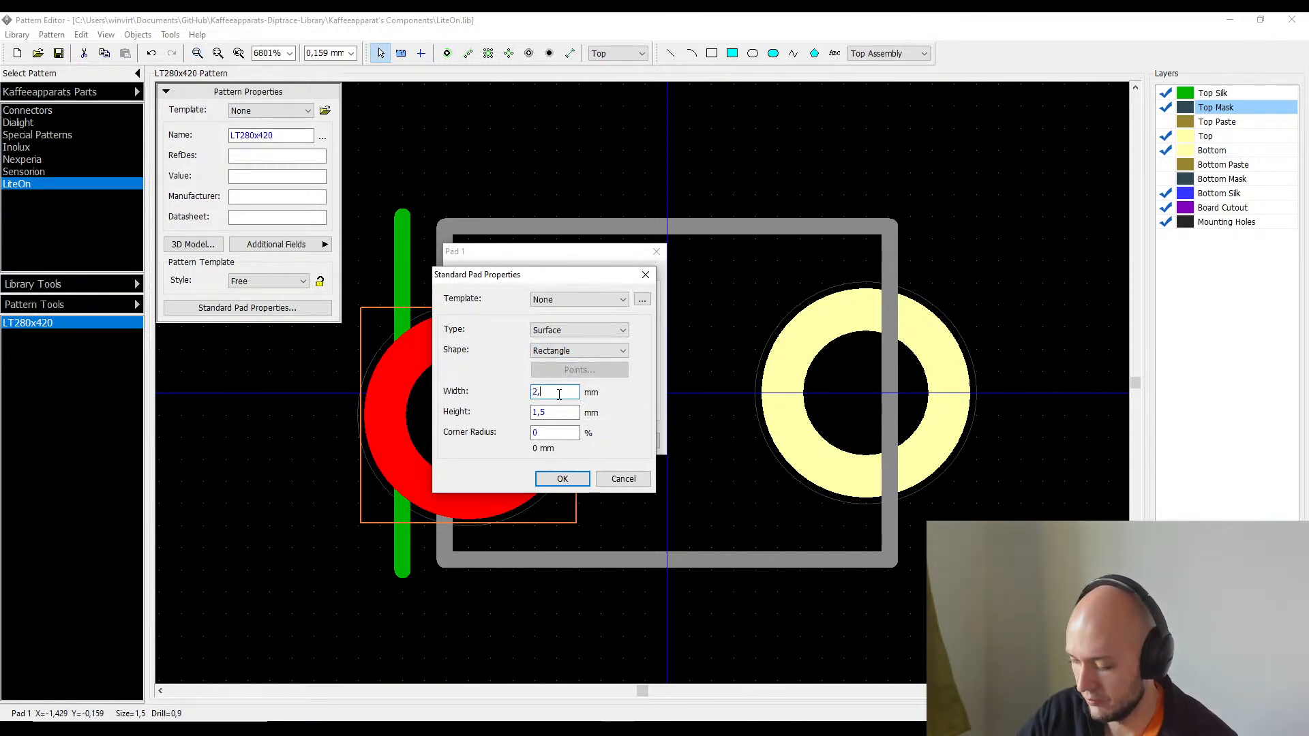
text(2,80)
key(Tab)
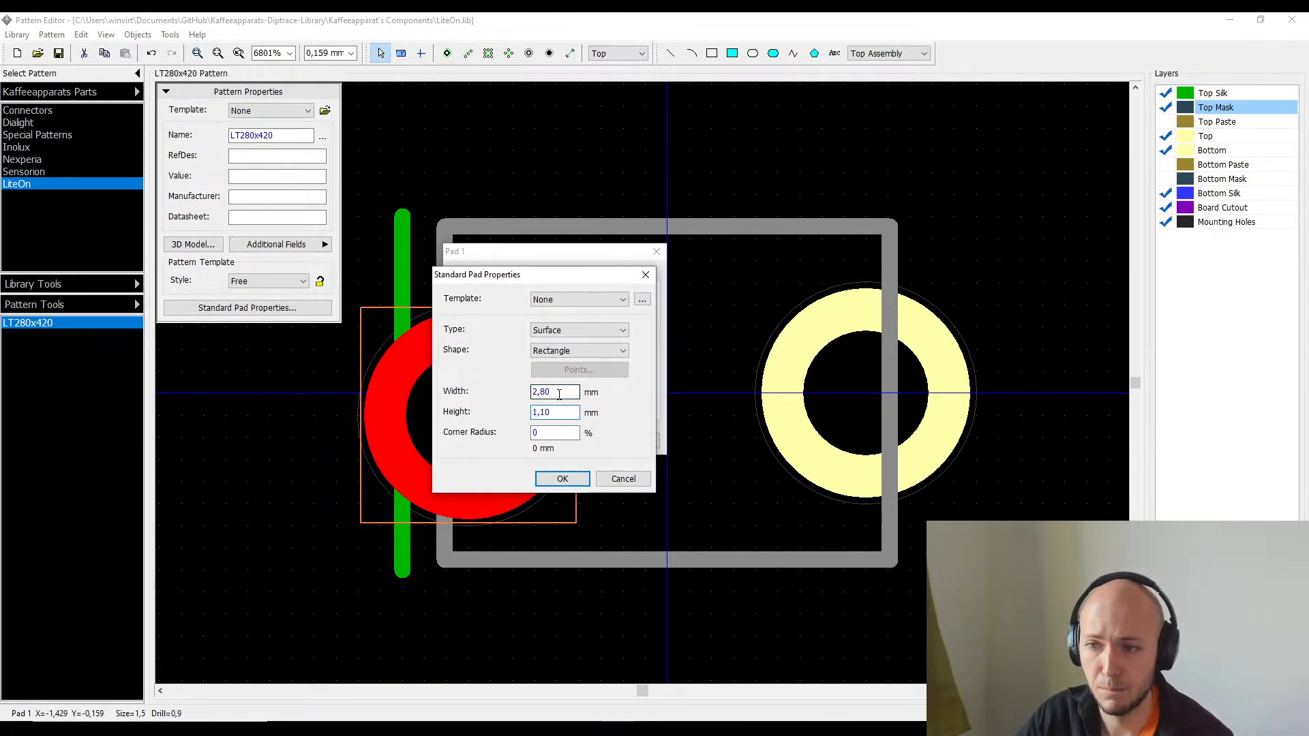
key(BackSpace)
key(BackSpace)
key(BackSpace)
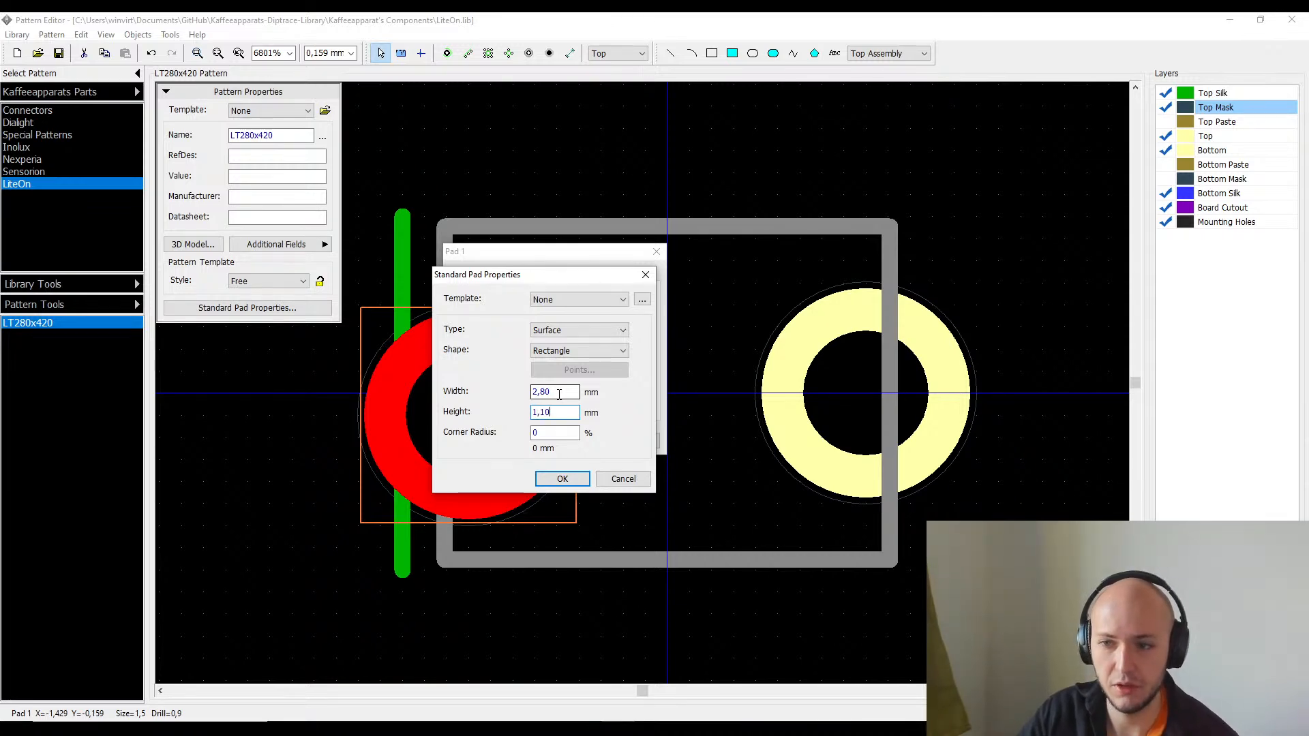
click(562, 482)
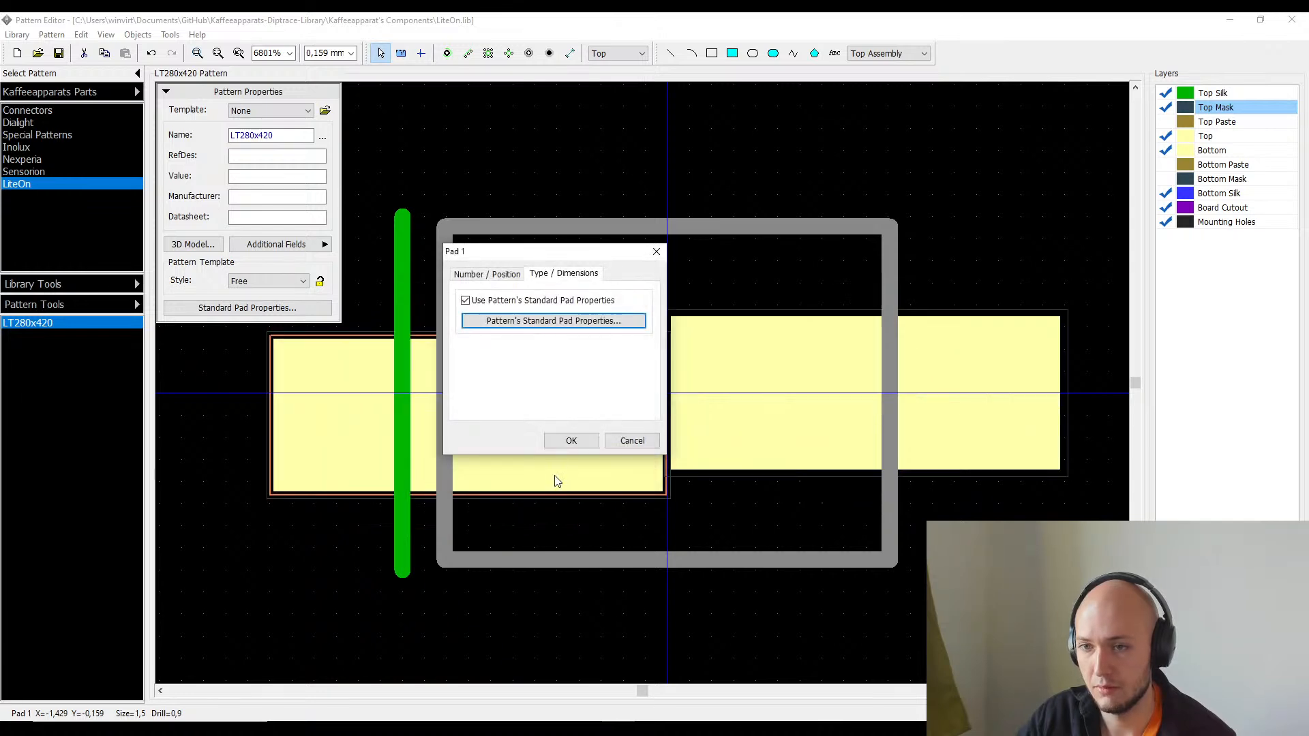
- Reopen the standard pad properties, set the width to 1,10 mm and height to 2,80 mm, and apply them
click(529, 321)
click(538, 392)
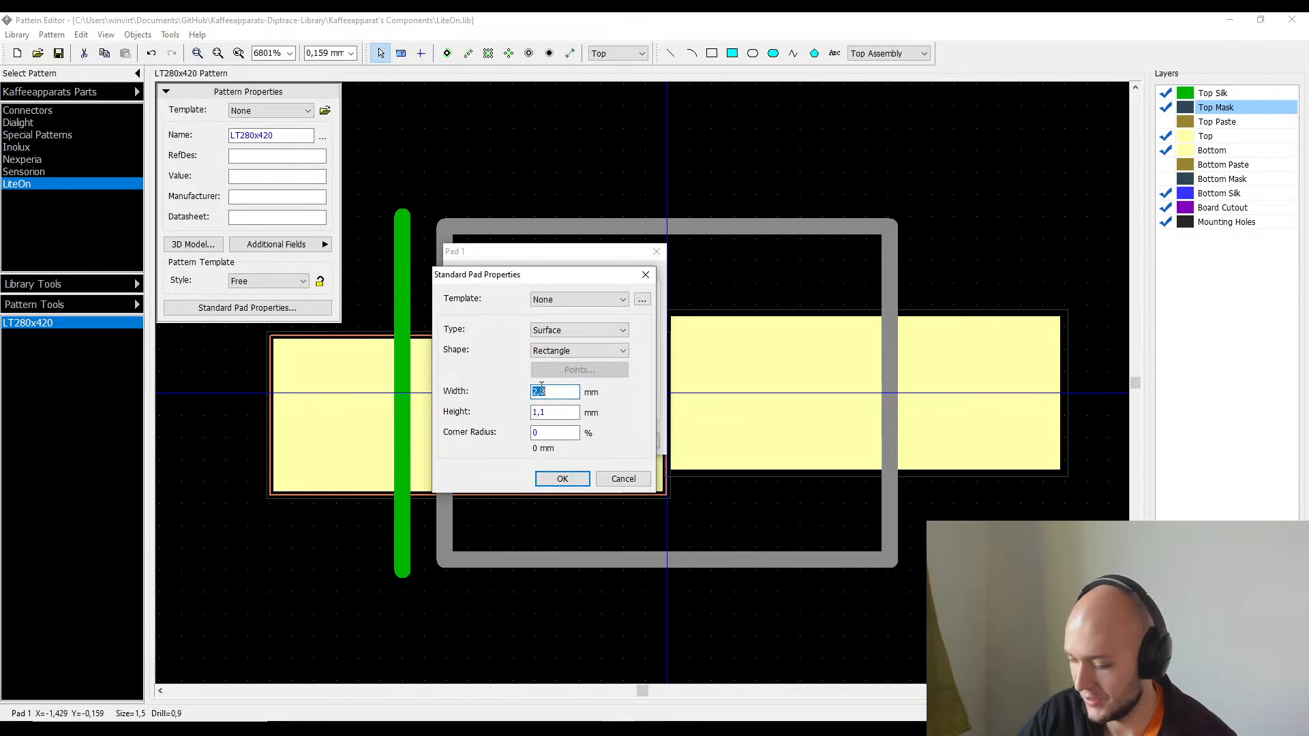
text(1,10)
key(Tab)
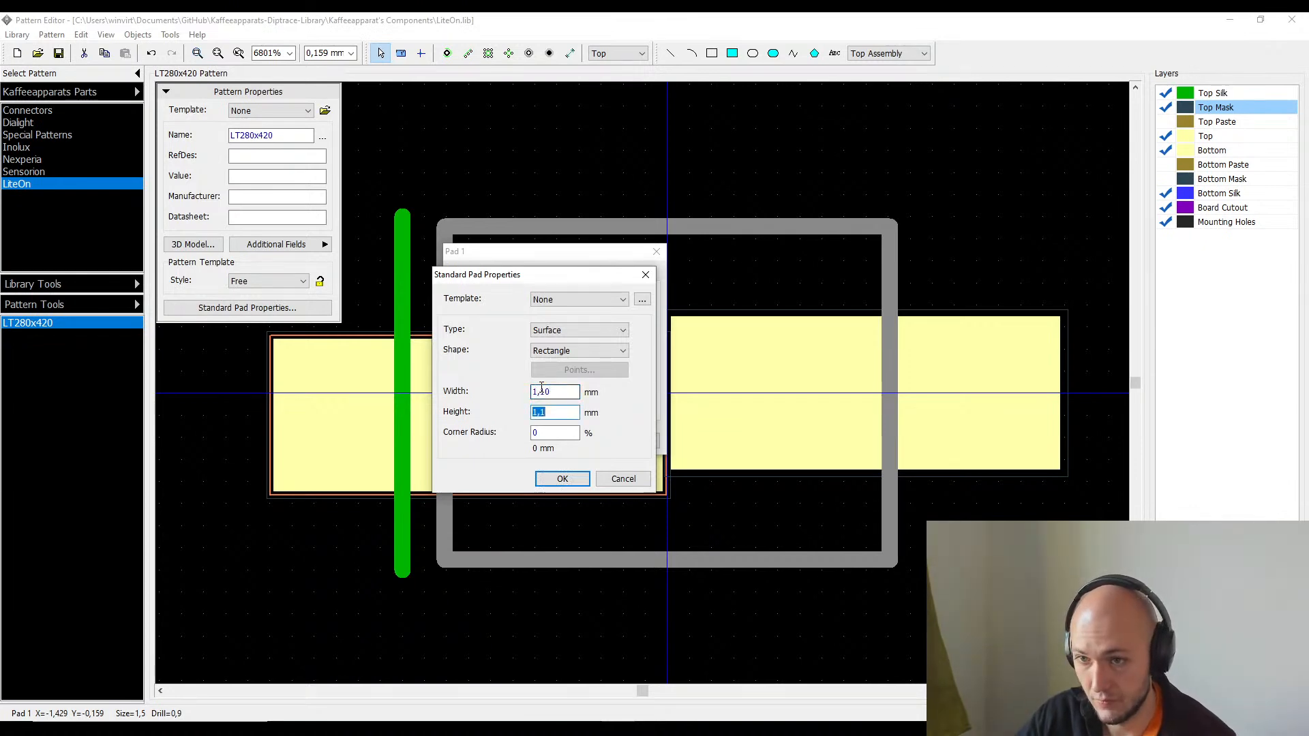
text(2)
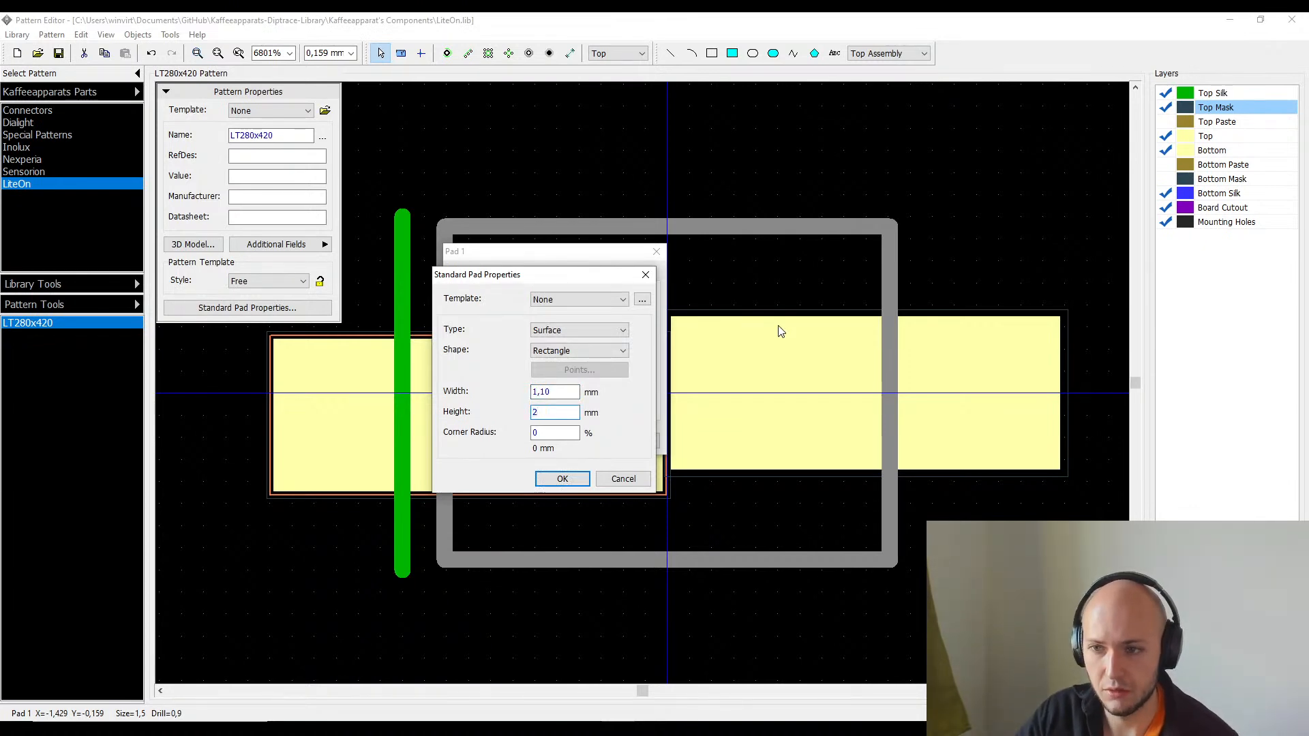
text(,80)
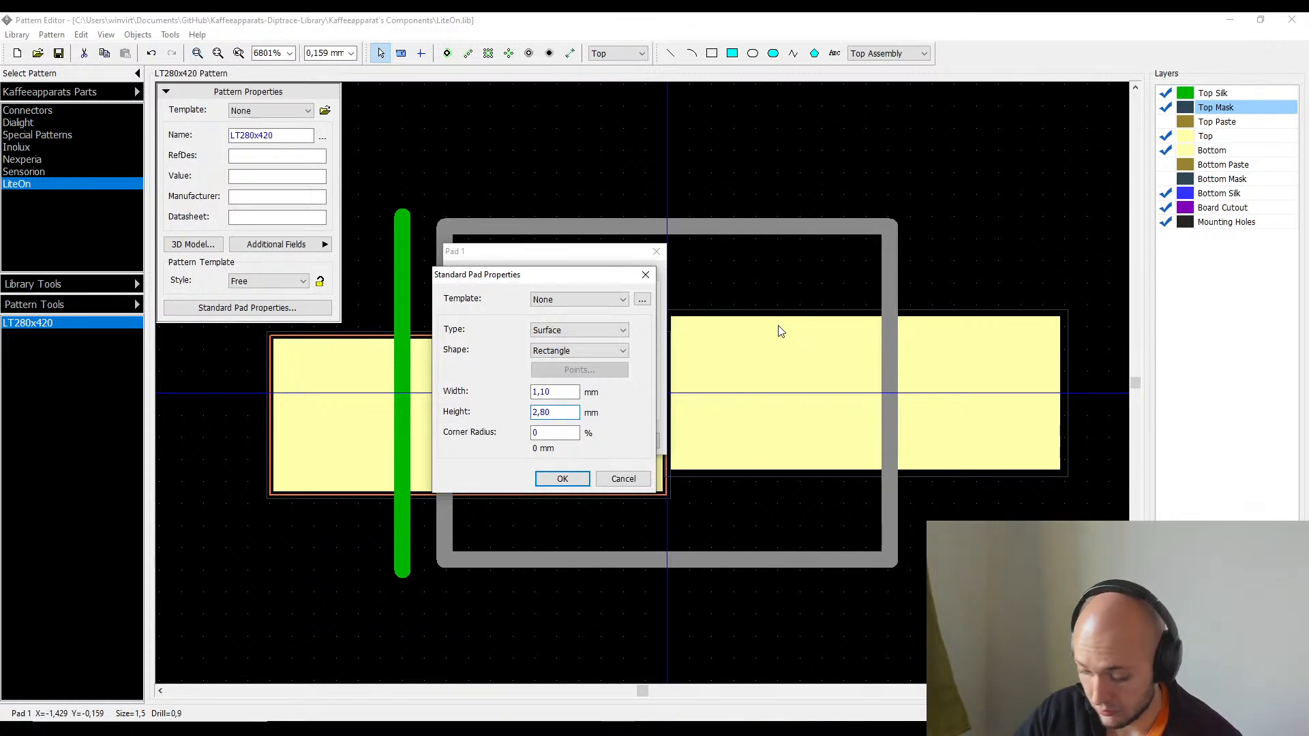
key(Return)
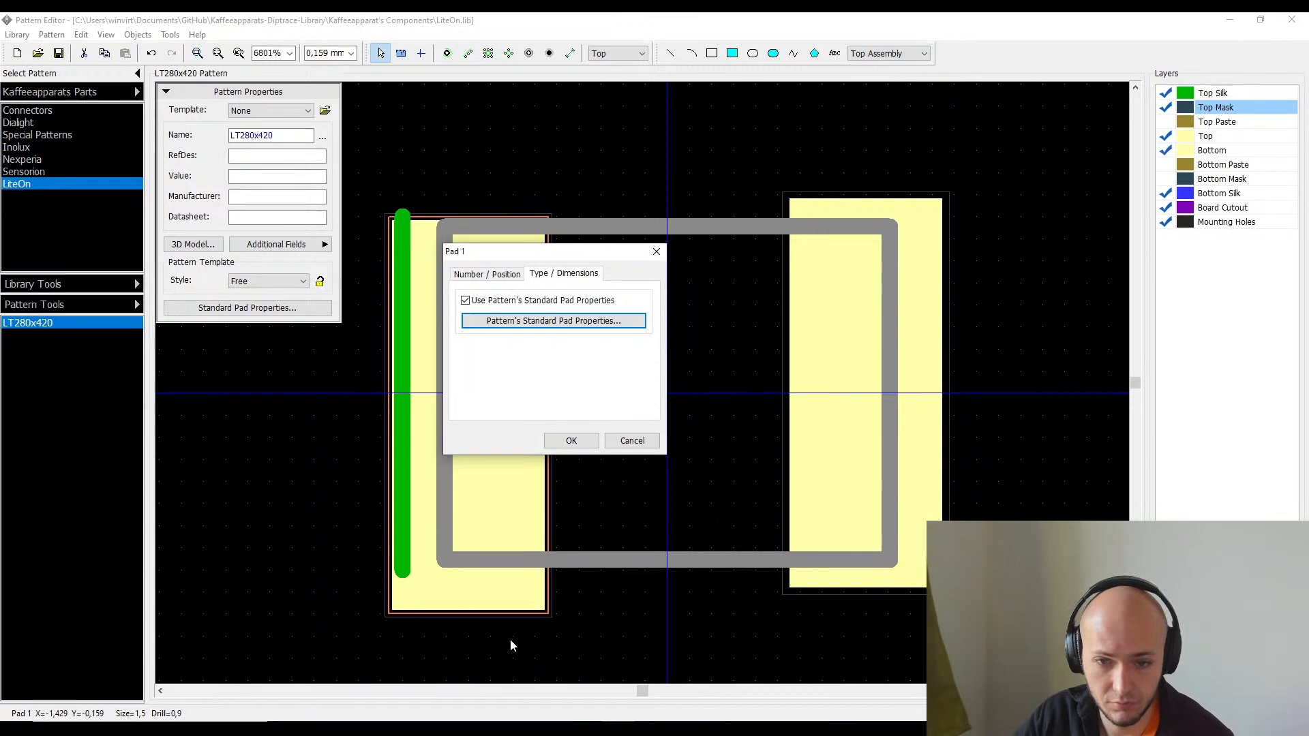
- Realign pad 1 vertically to Y 0 and set its X position to 0 mm
key(Escape)
drag(503, 583, 496, 546)
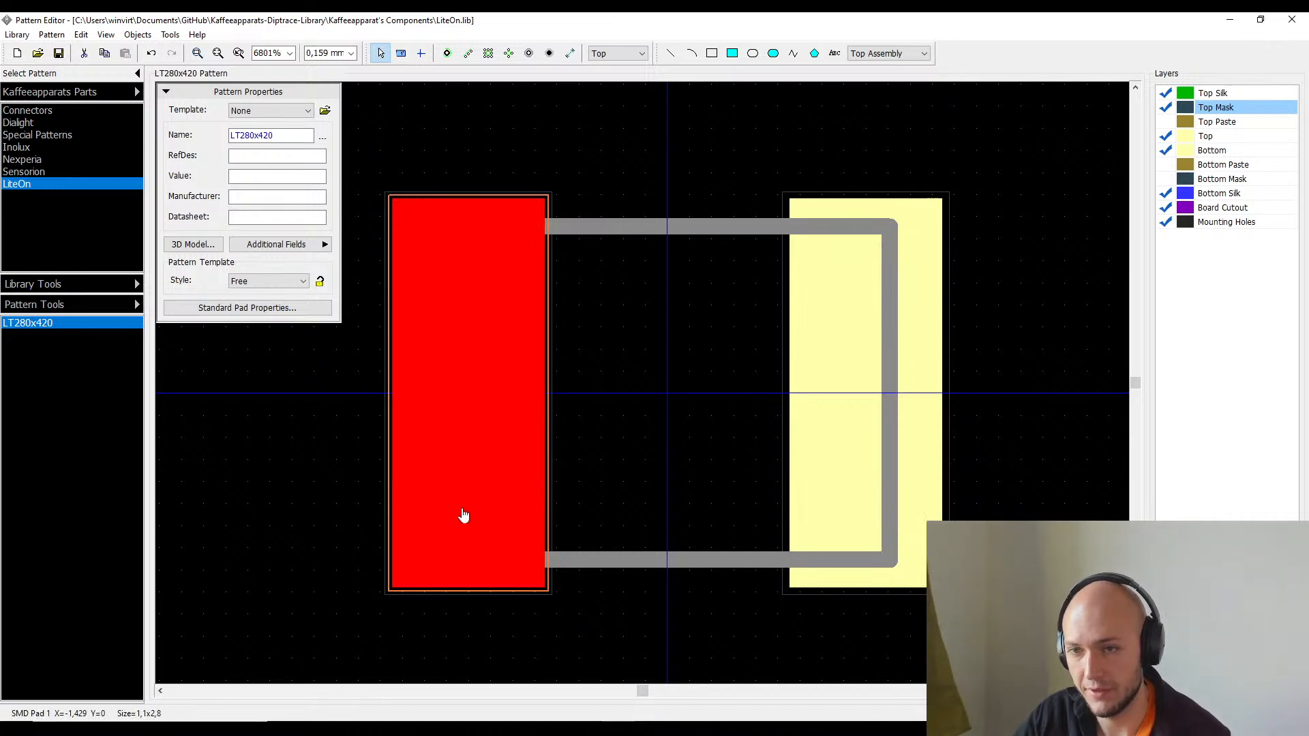
right_click(475, 396)
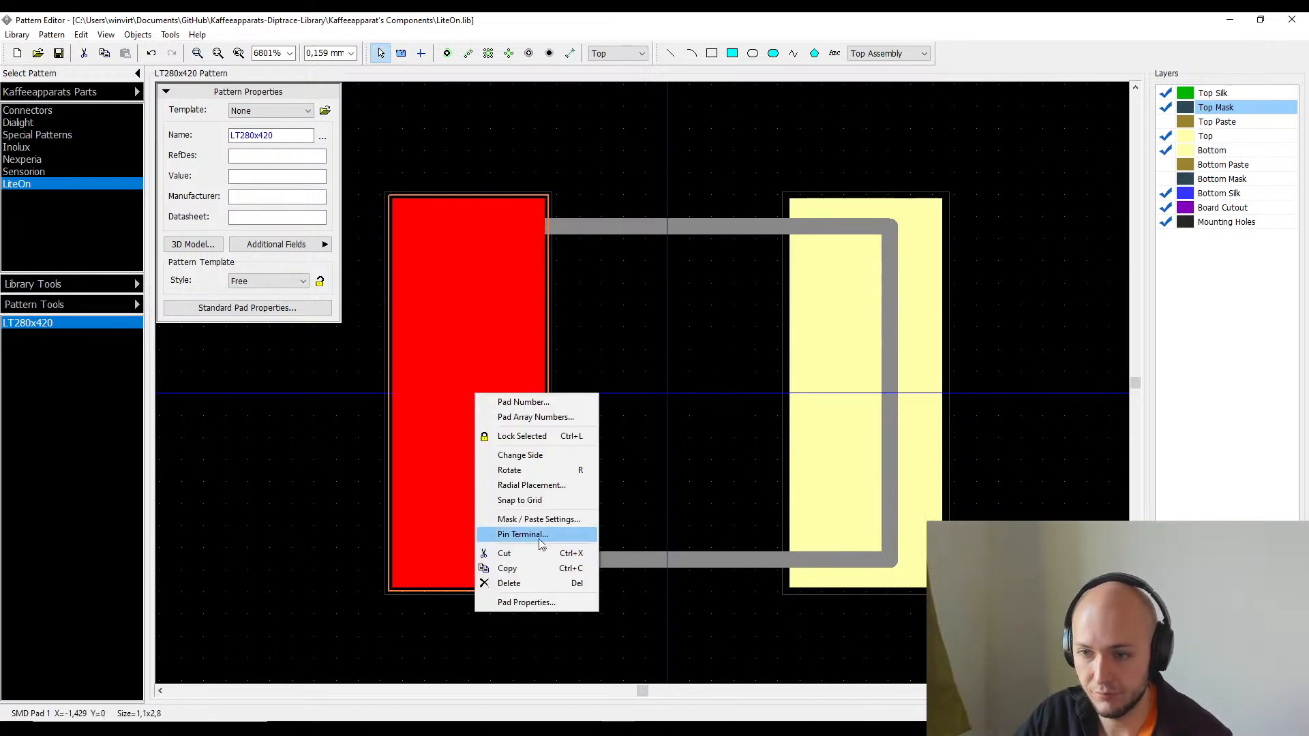
click(523, 602)
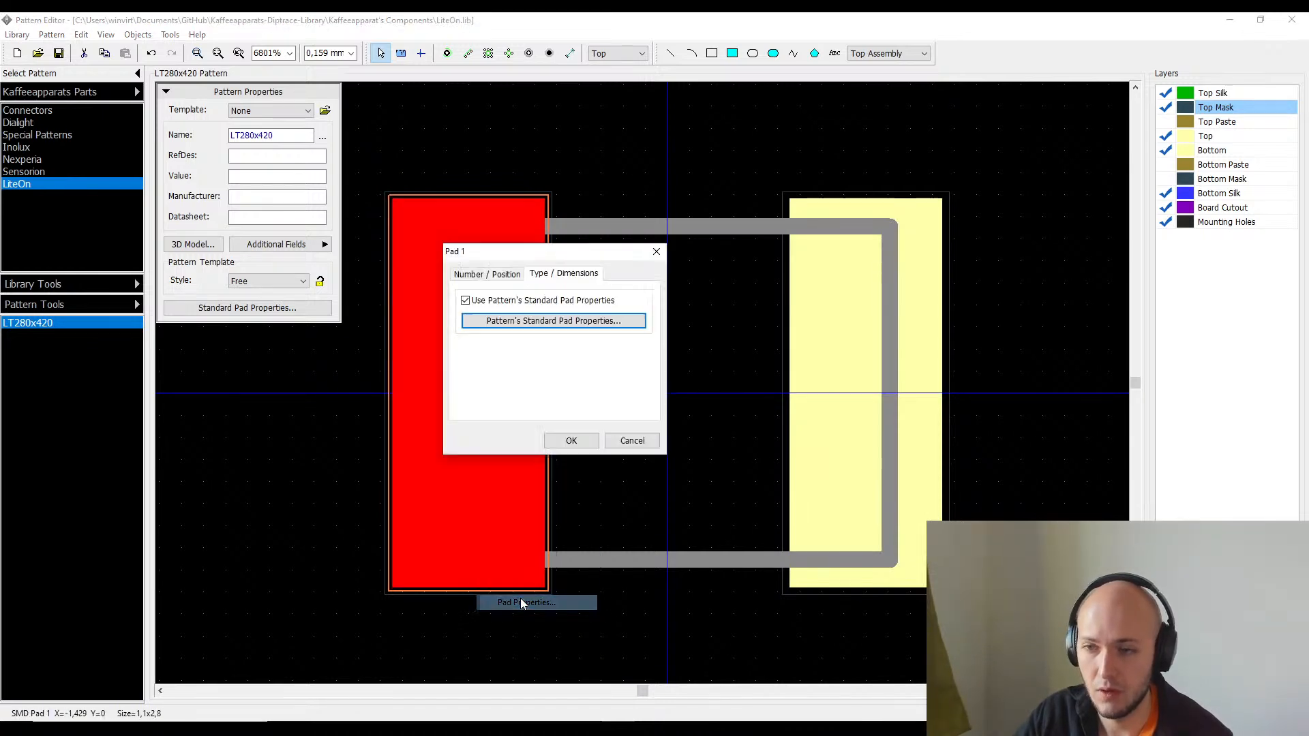
click(487, 274)
double_click(561, 360)
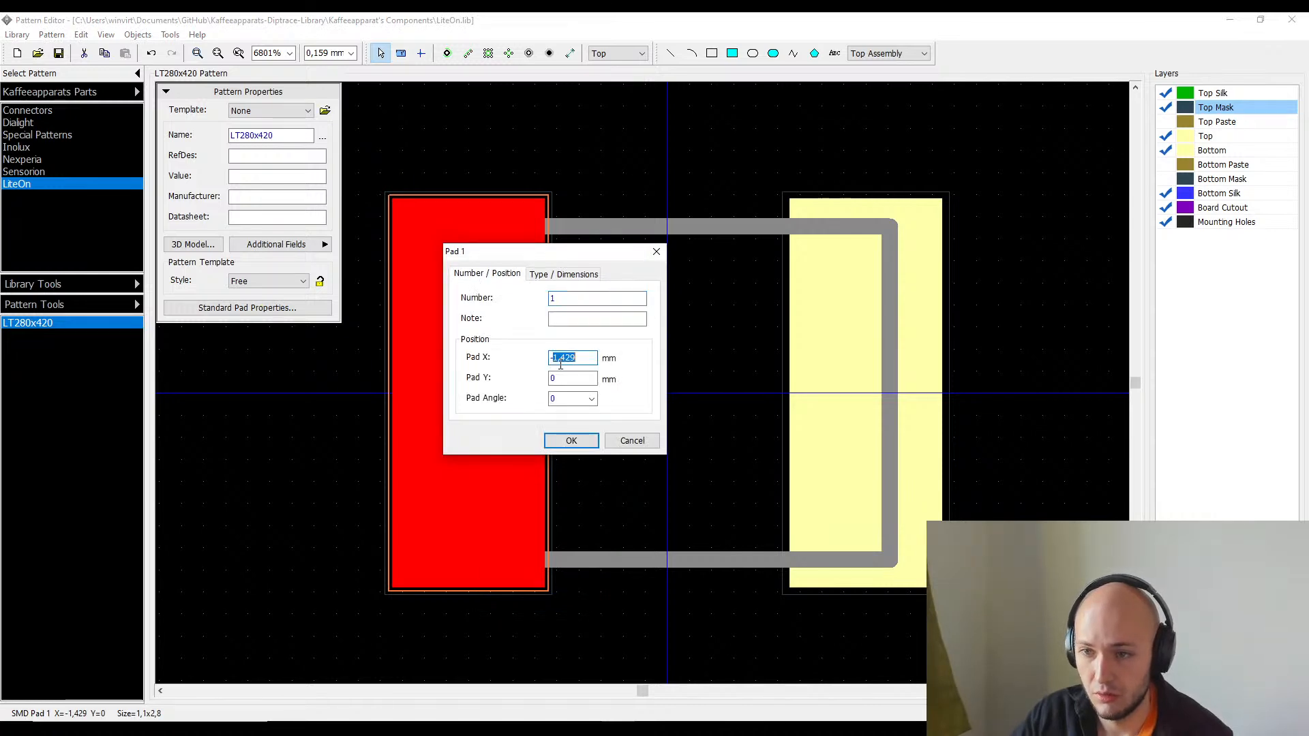
key(BackSpace)
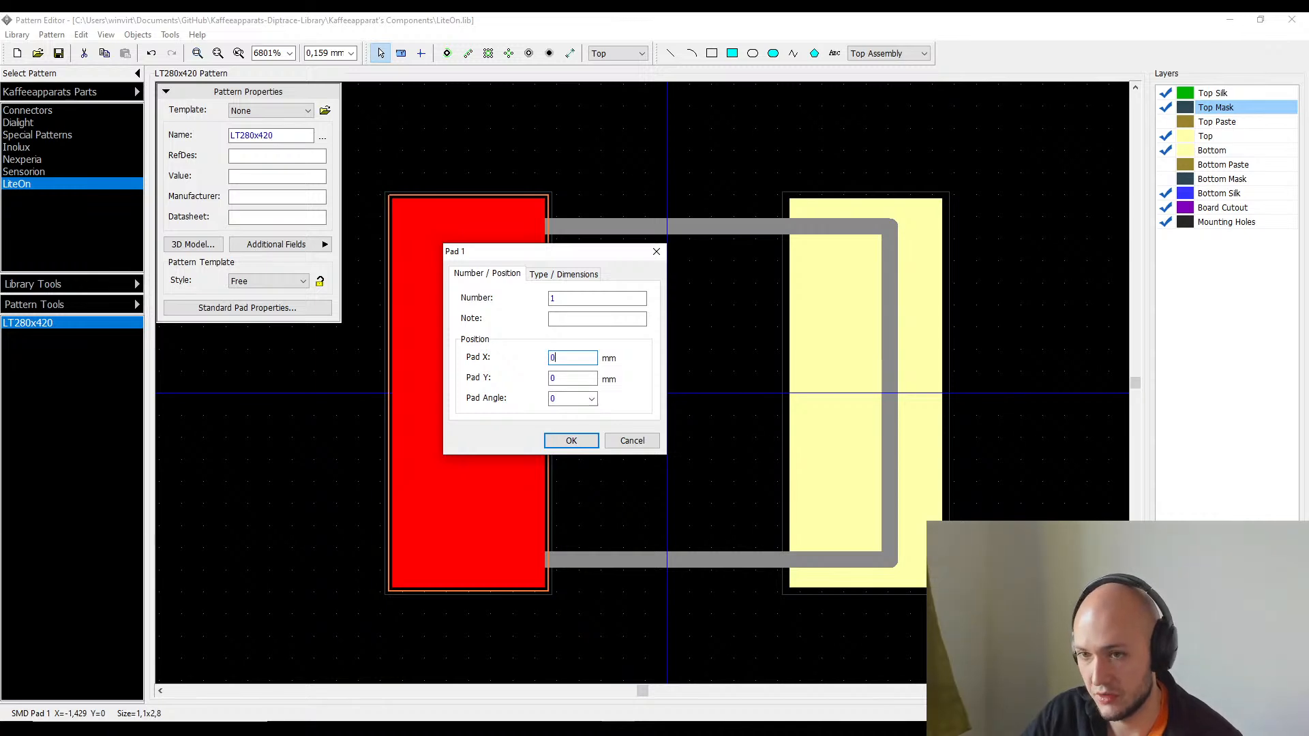
text(0)
key(Return)
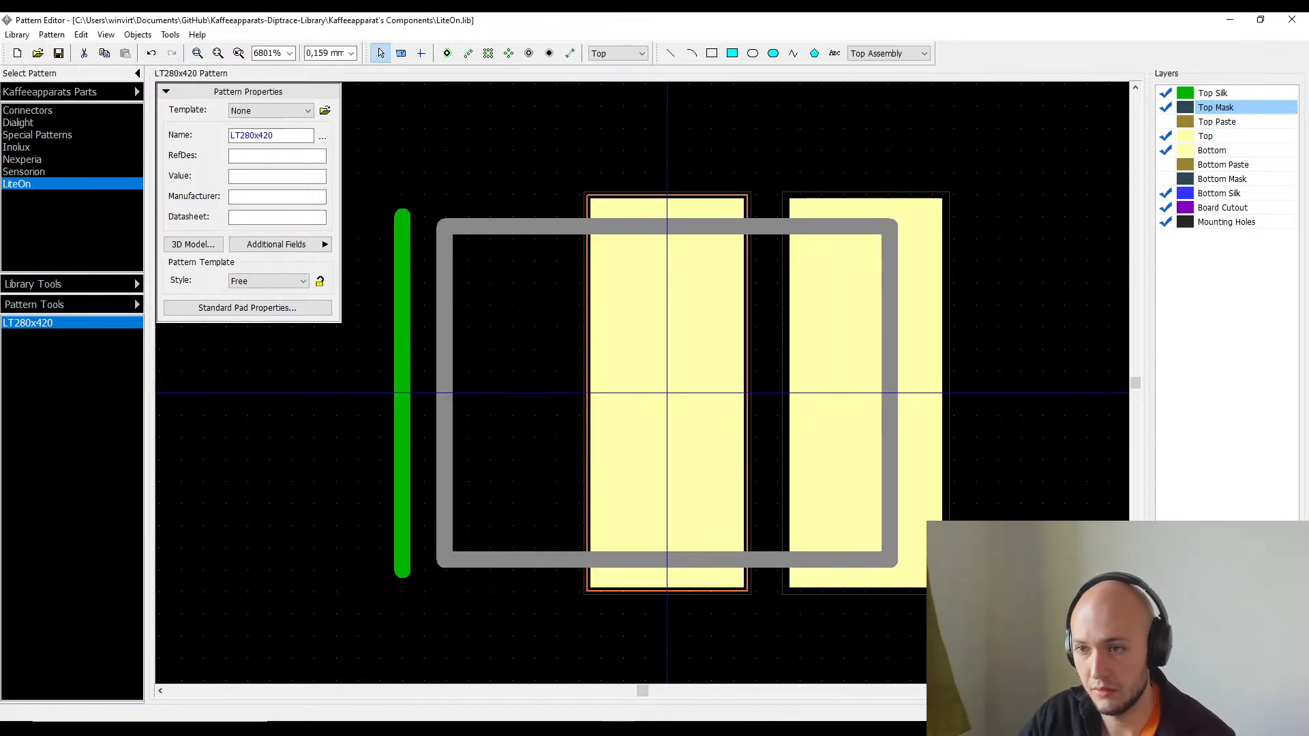
- Set the X position of the centred pad 1 to 2,55 mm
click(649, 388)
right_click(649, 387)
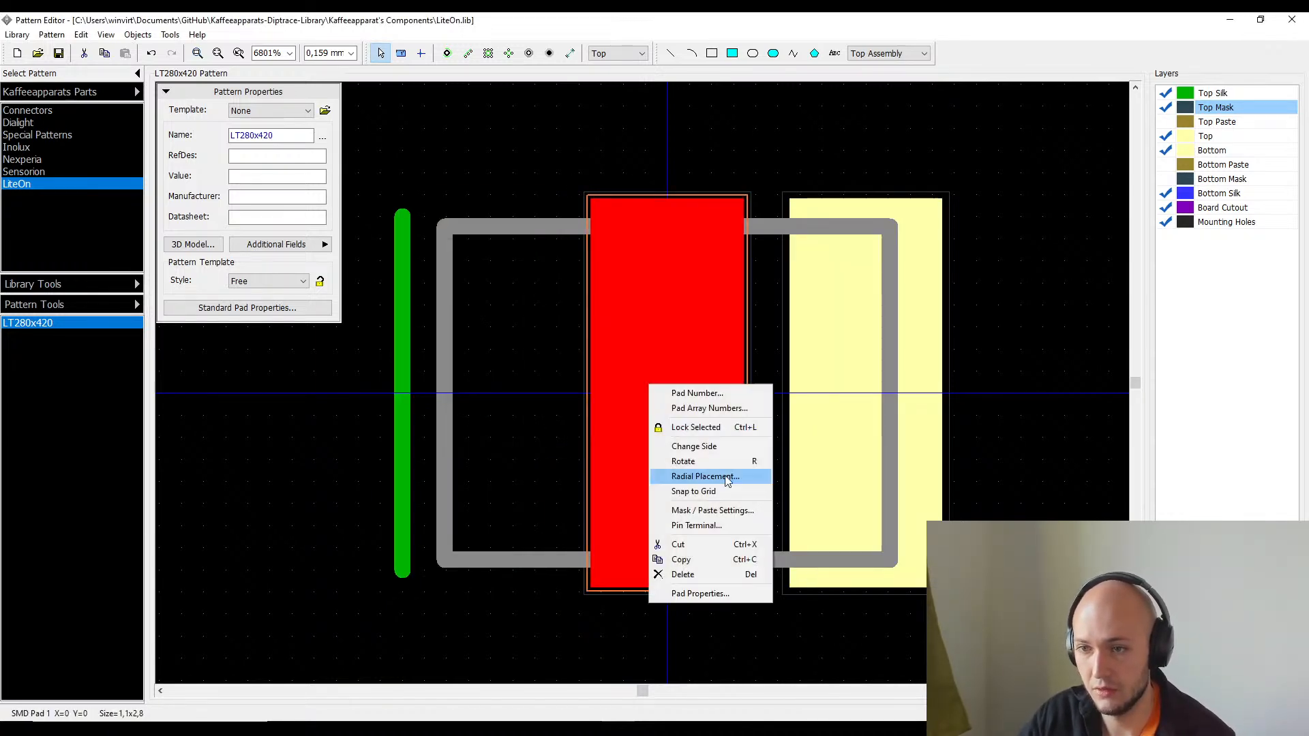
click(680, 607)
click(652, 394)
right_click(653, 388)
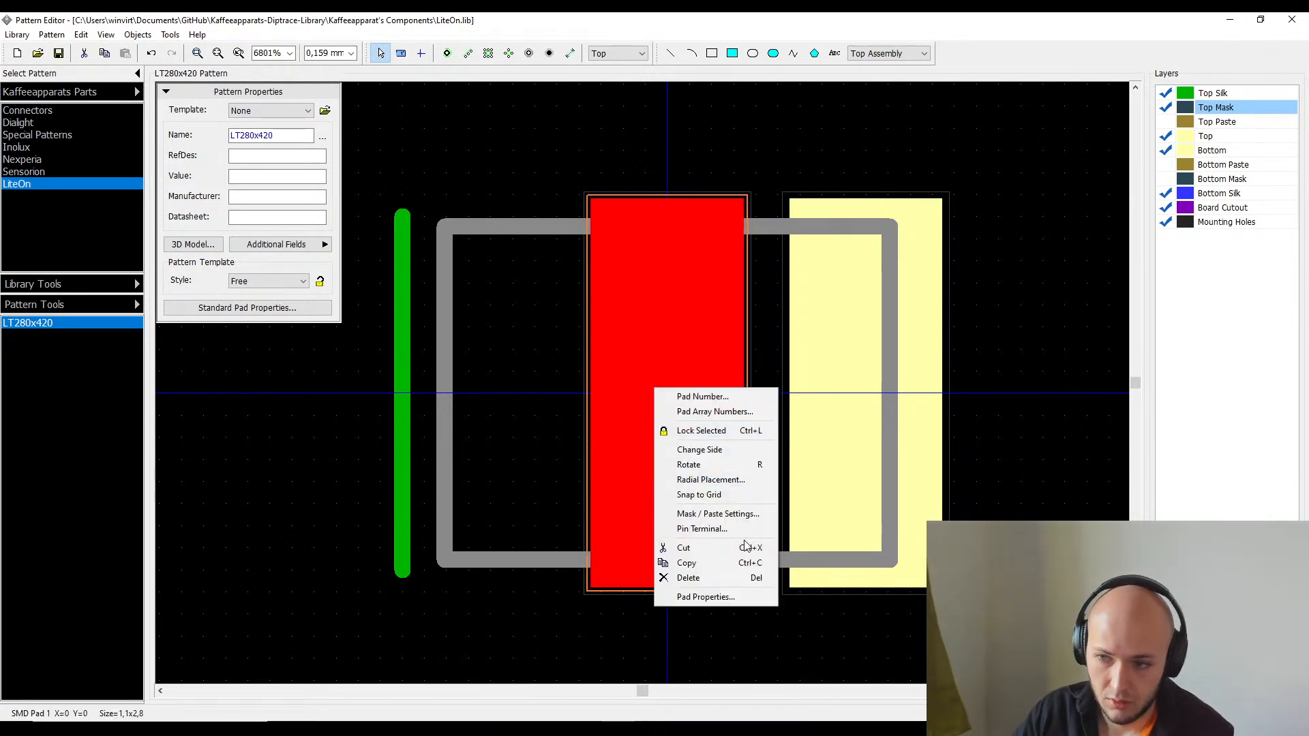
click(709, 598)
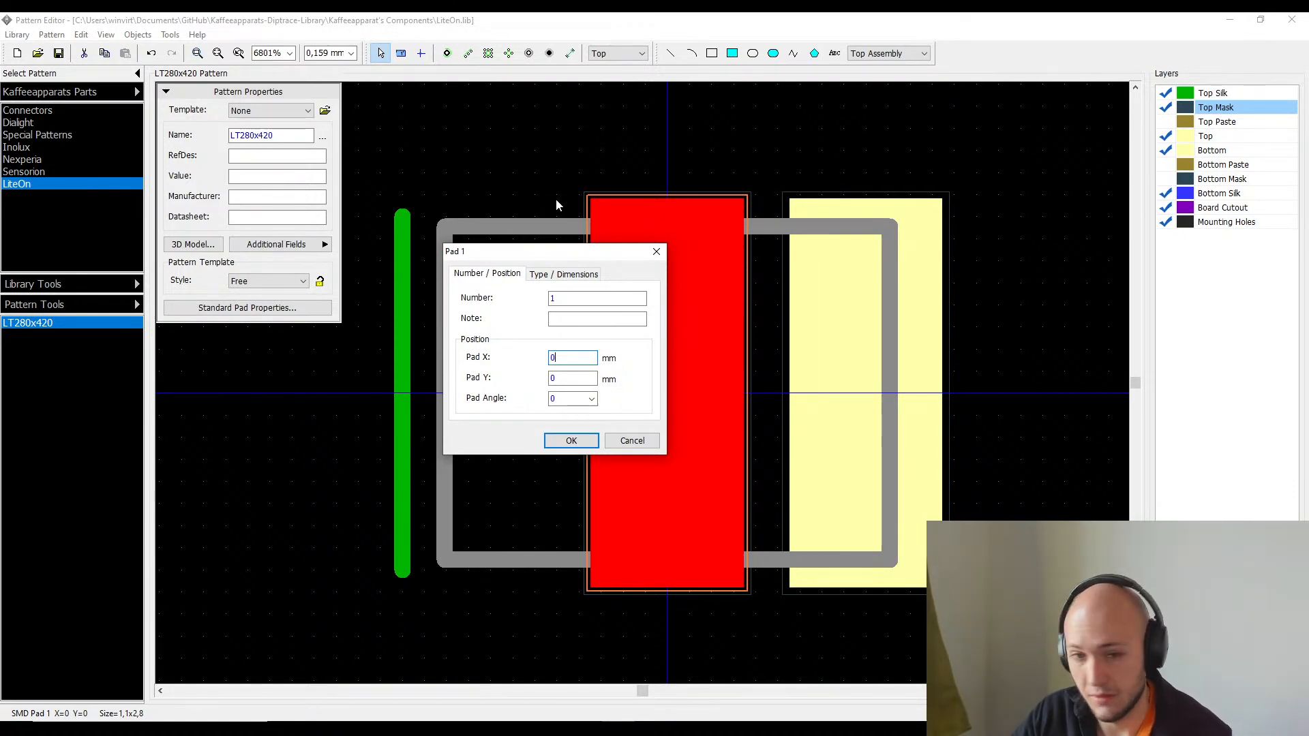
text(2)
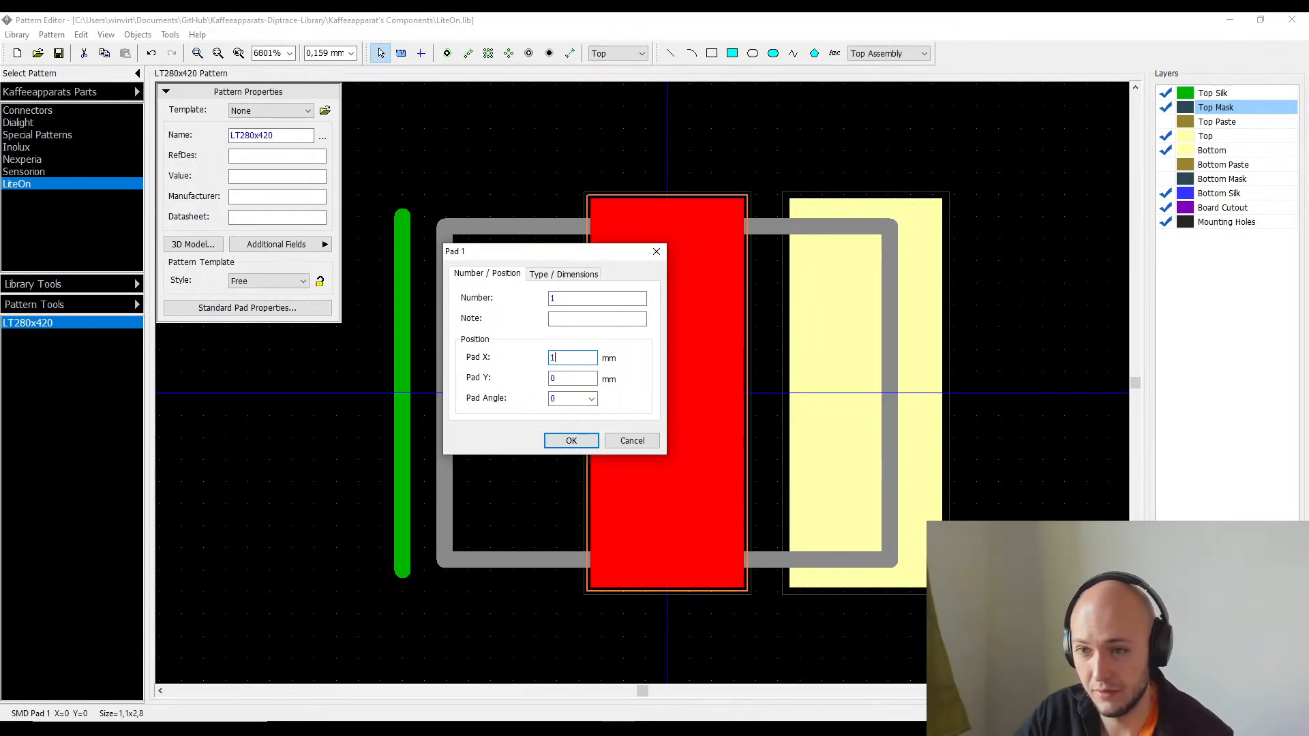
text(55)
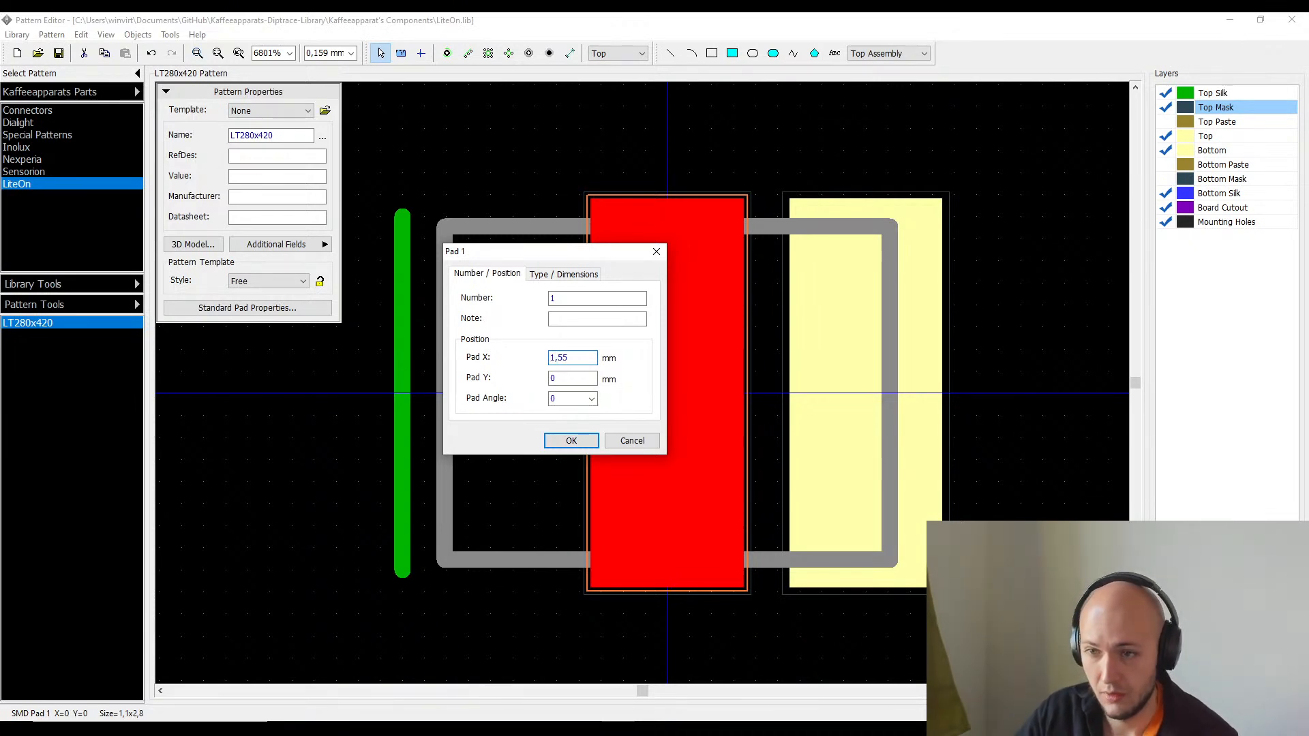
key(BackSpace)
key(BackSpace)
key(BackSpace)
key(BackSpace)
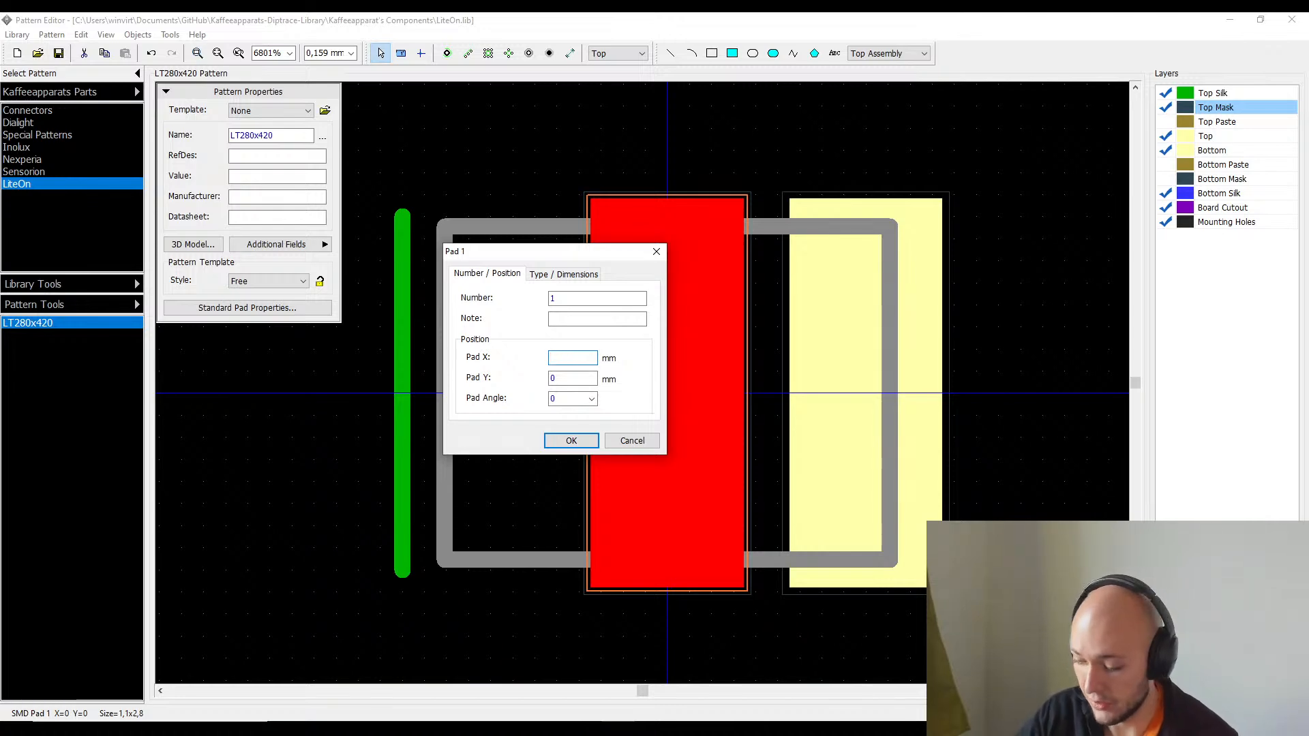
text(5,55)
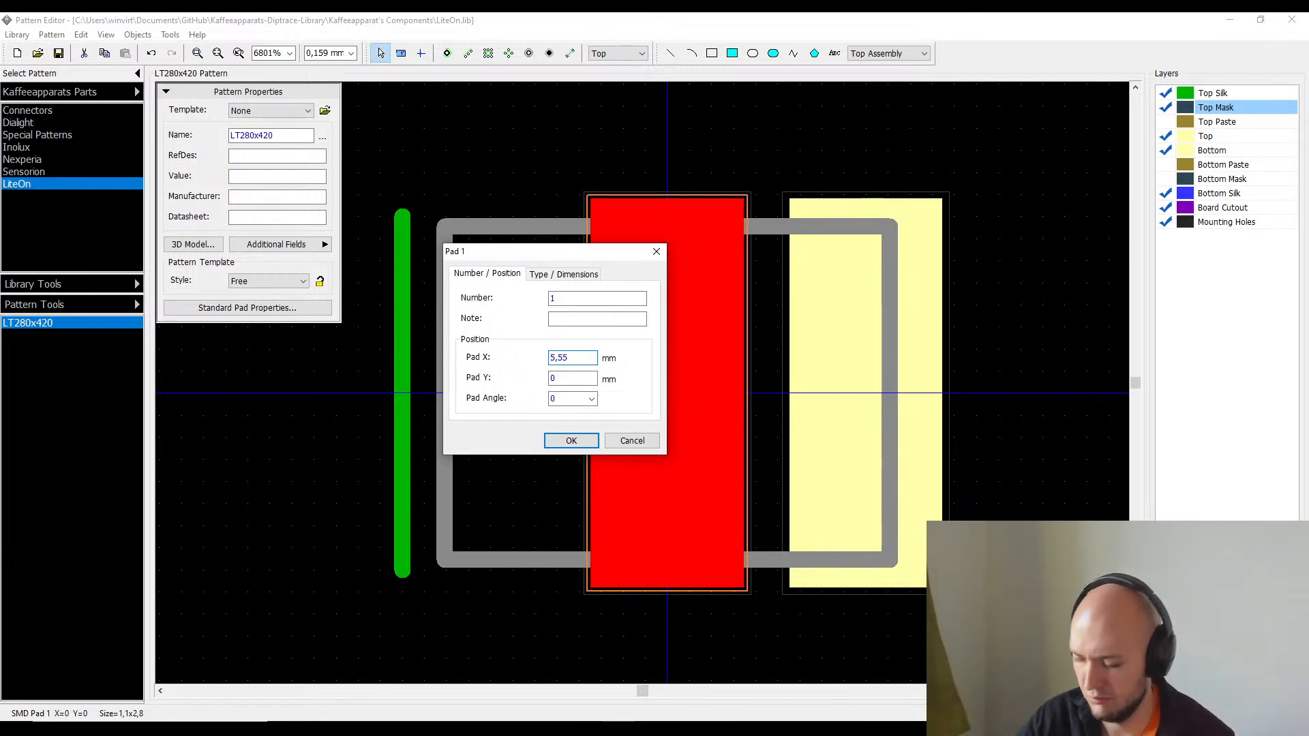
key(BackSpace)
key(BackSpace)
key(BackSpace)
text(2,55)
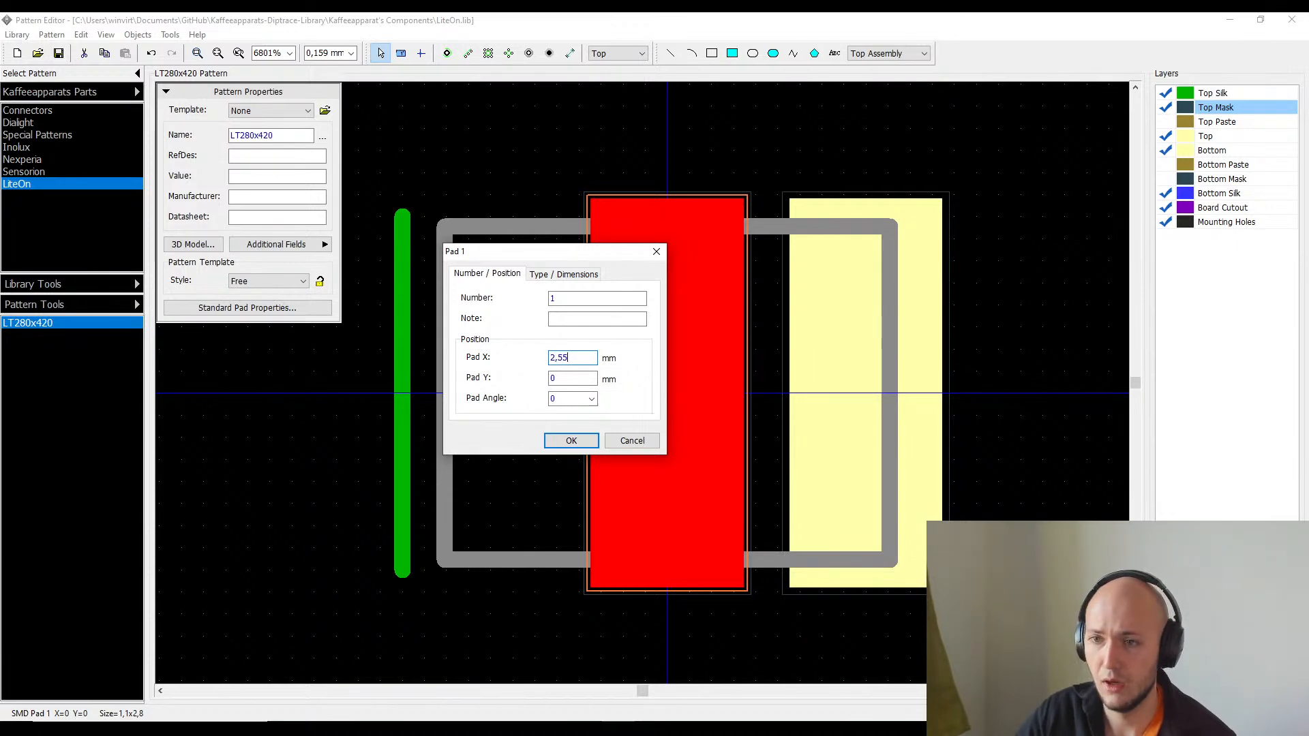
key(Return)
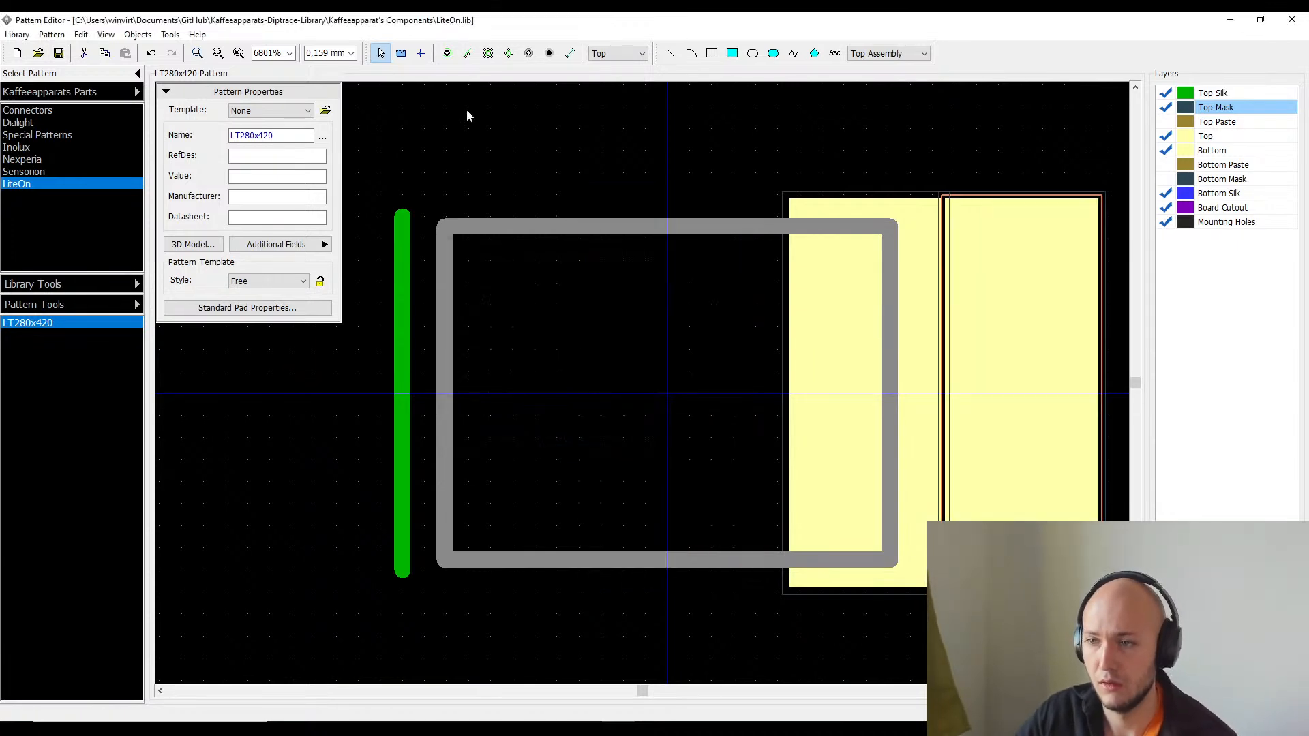
- Change the X position of pad 1 to 1 mm
click(973, 289)
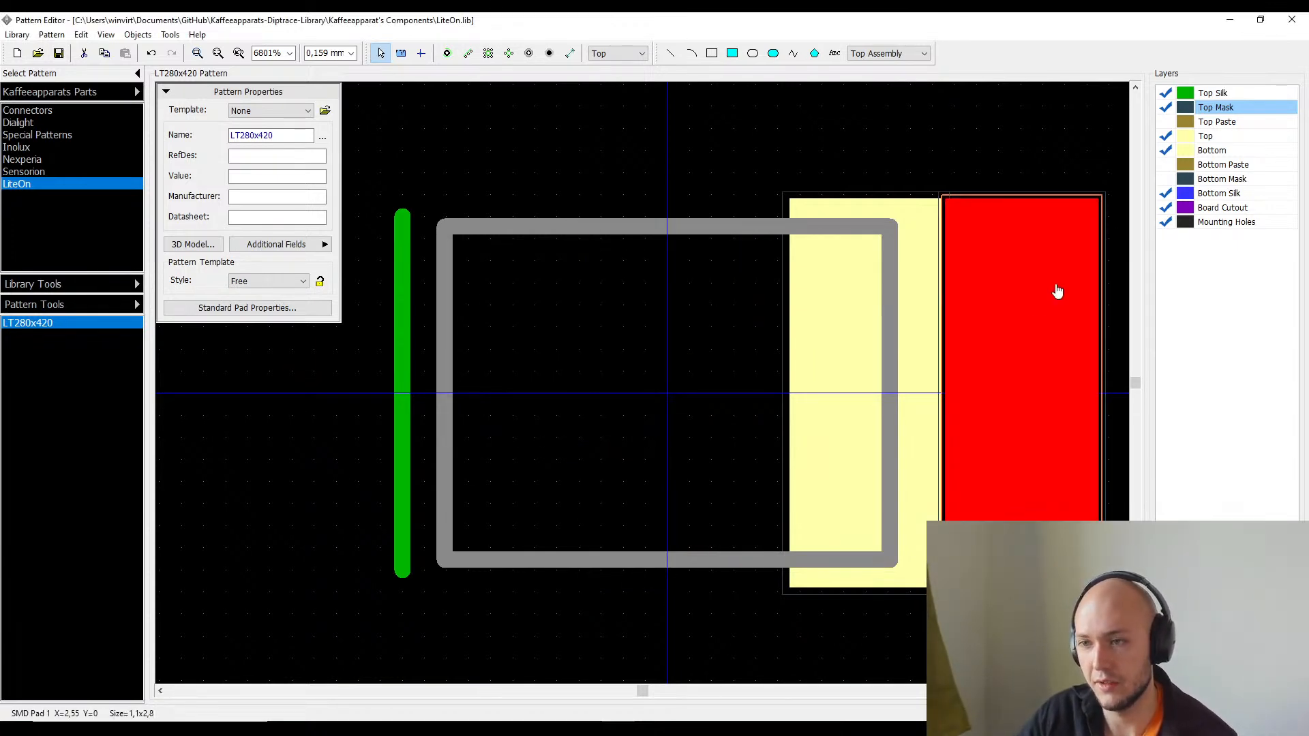
right_click(1029, 317)
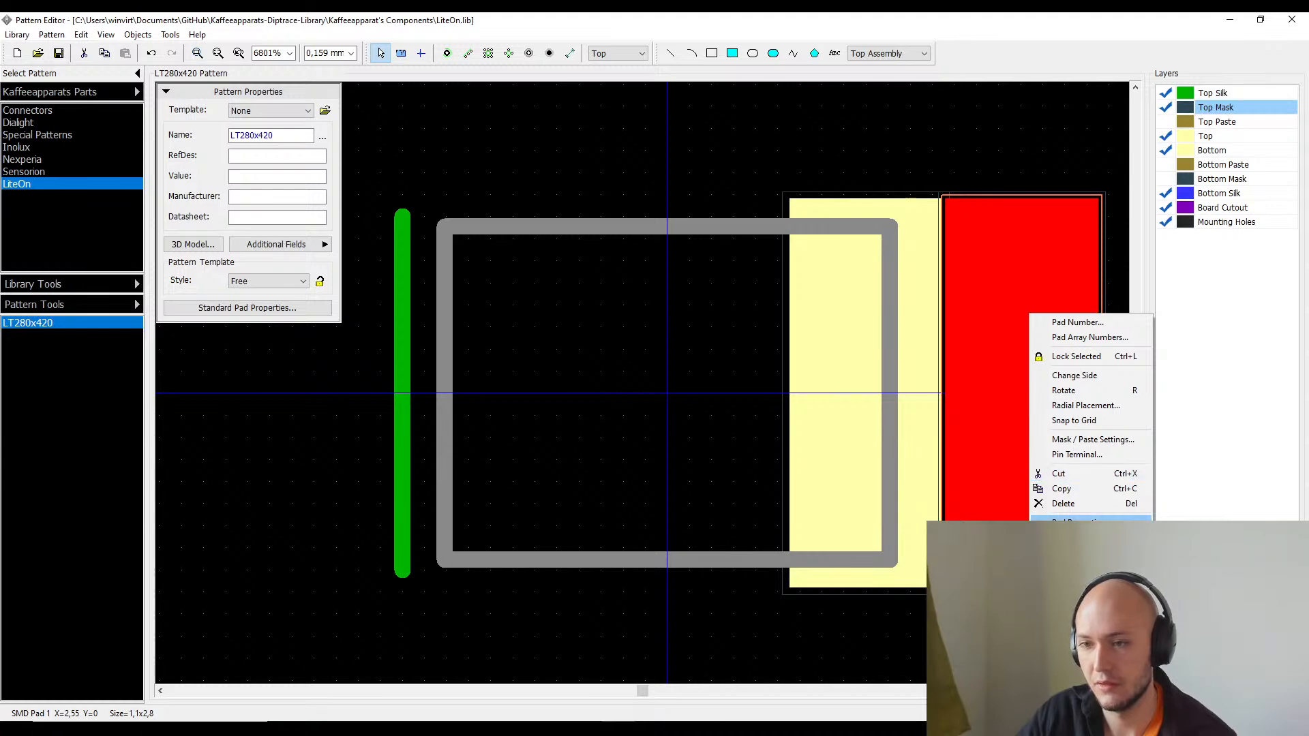
click(1077, 520)
key(BackSpace)
key(BackSpace)
key(BackSpace)
key(BackSpace)
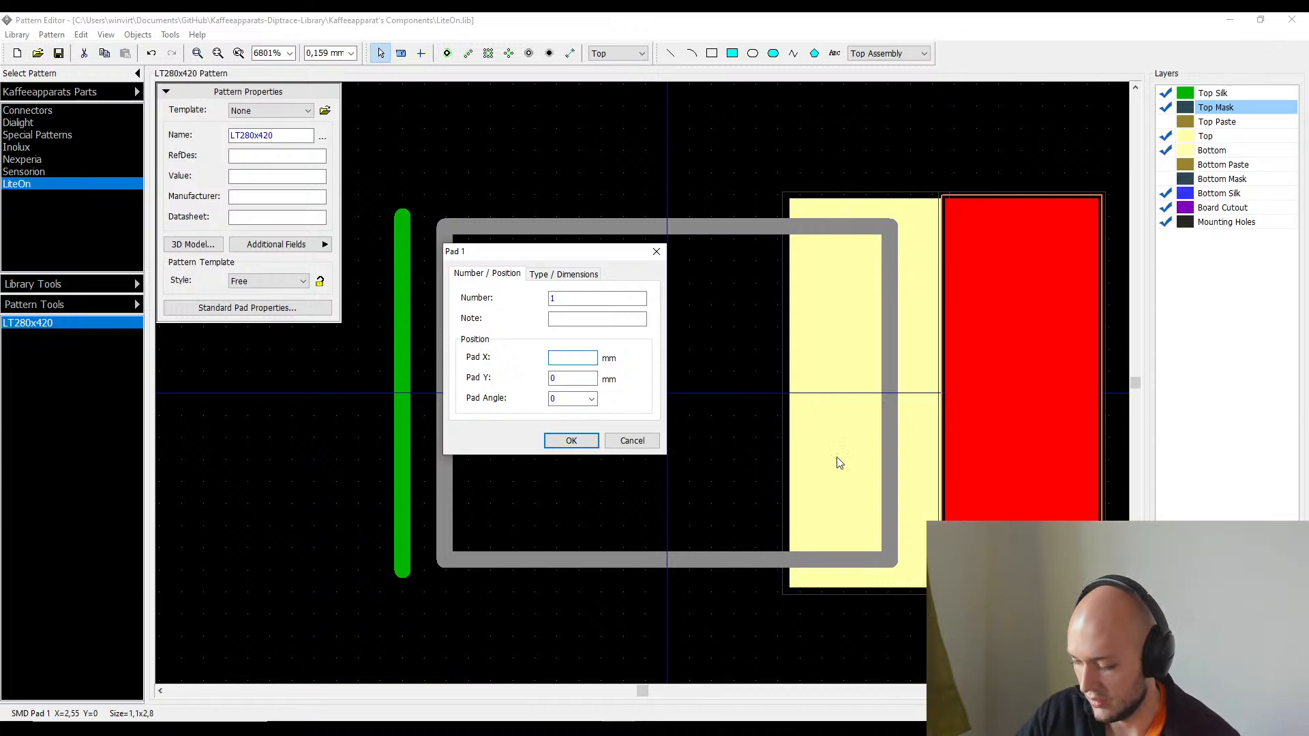
text(-2,55)
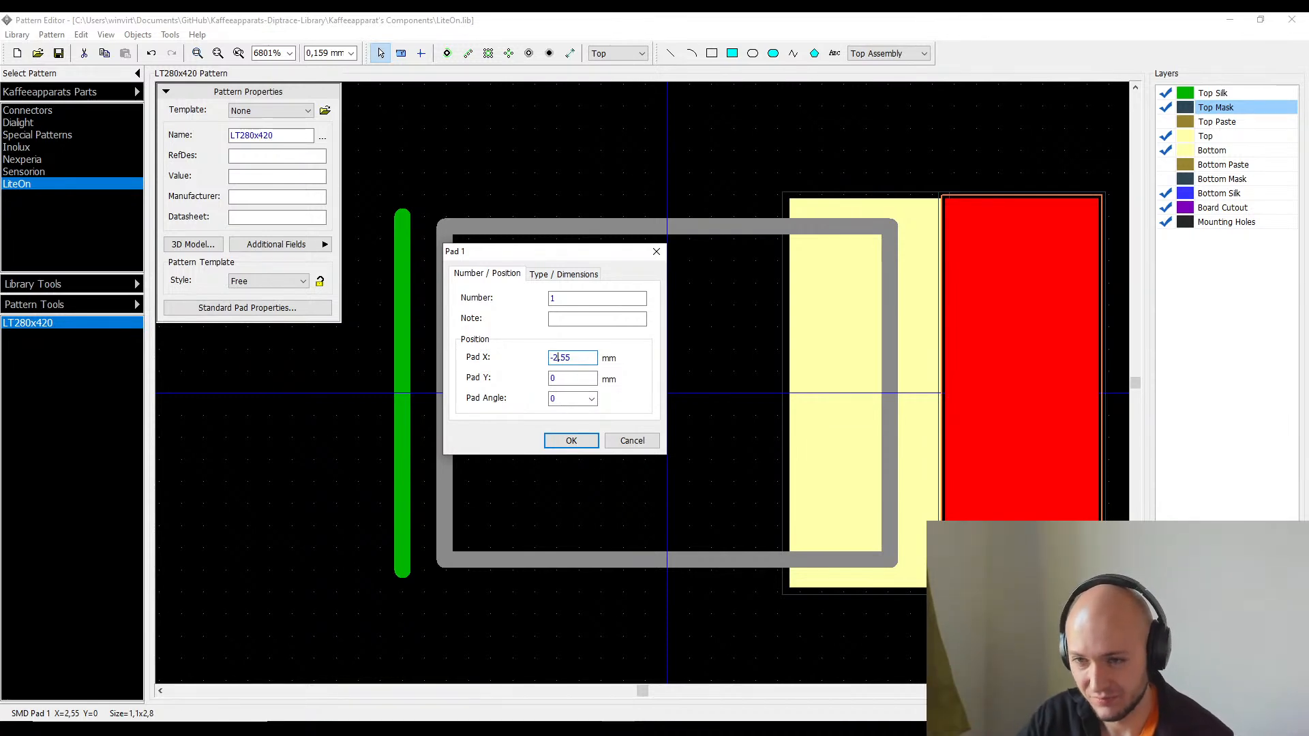
key(BackSpace)
key(BackSpace)
text(1,)
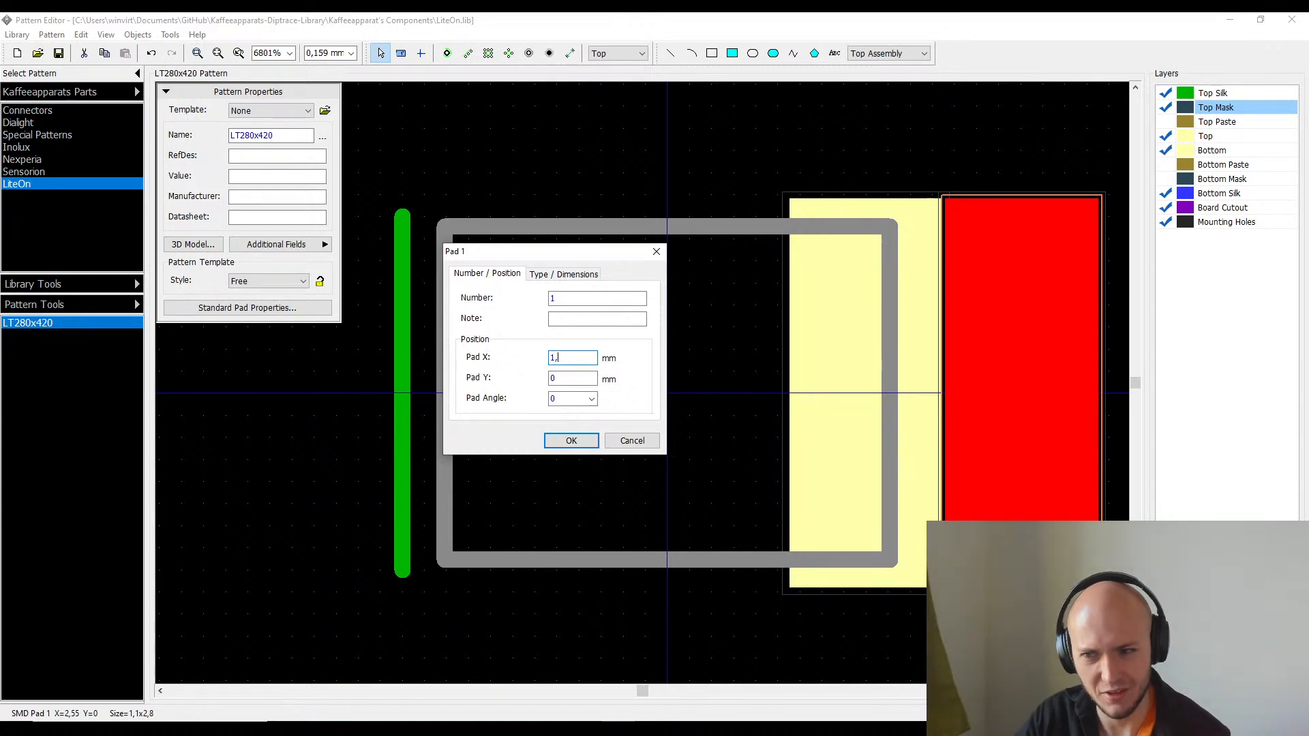
key(Return)
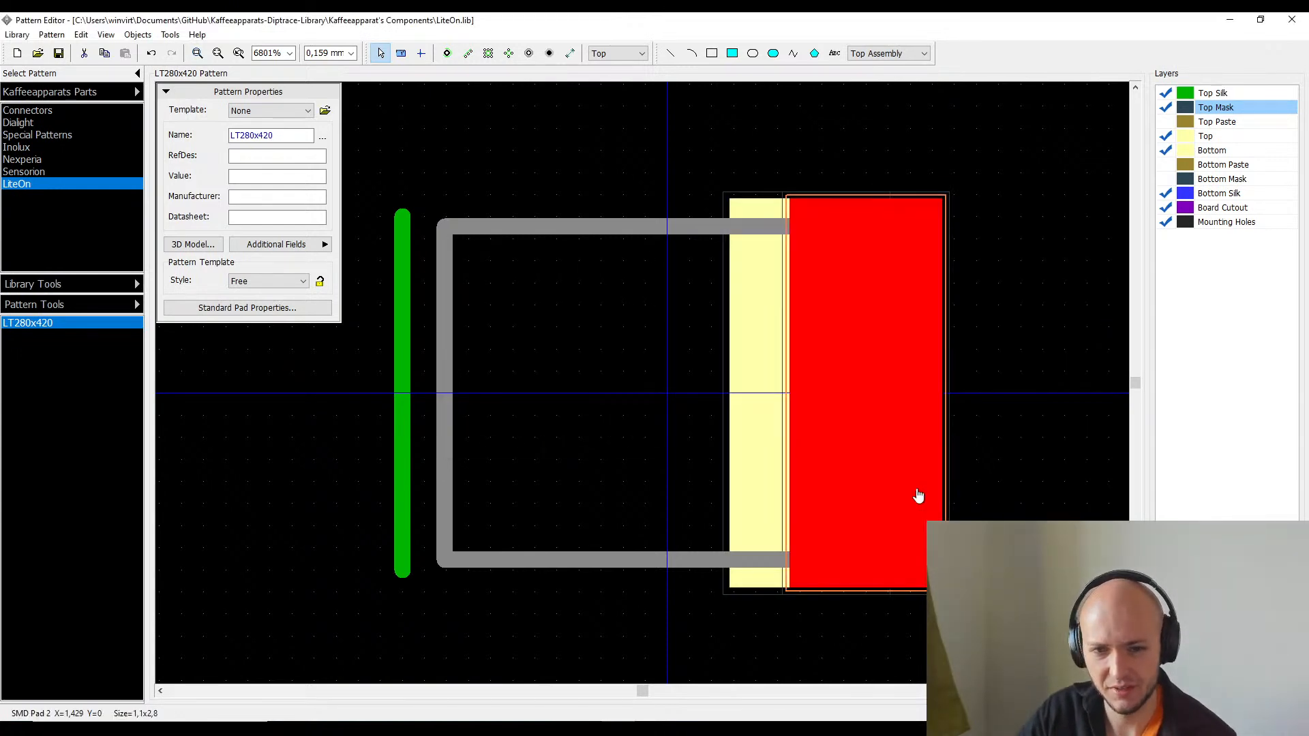
- Set the X position of pad 2 to -1 mm
right_click(918, 496)
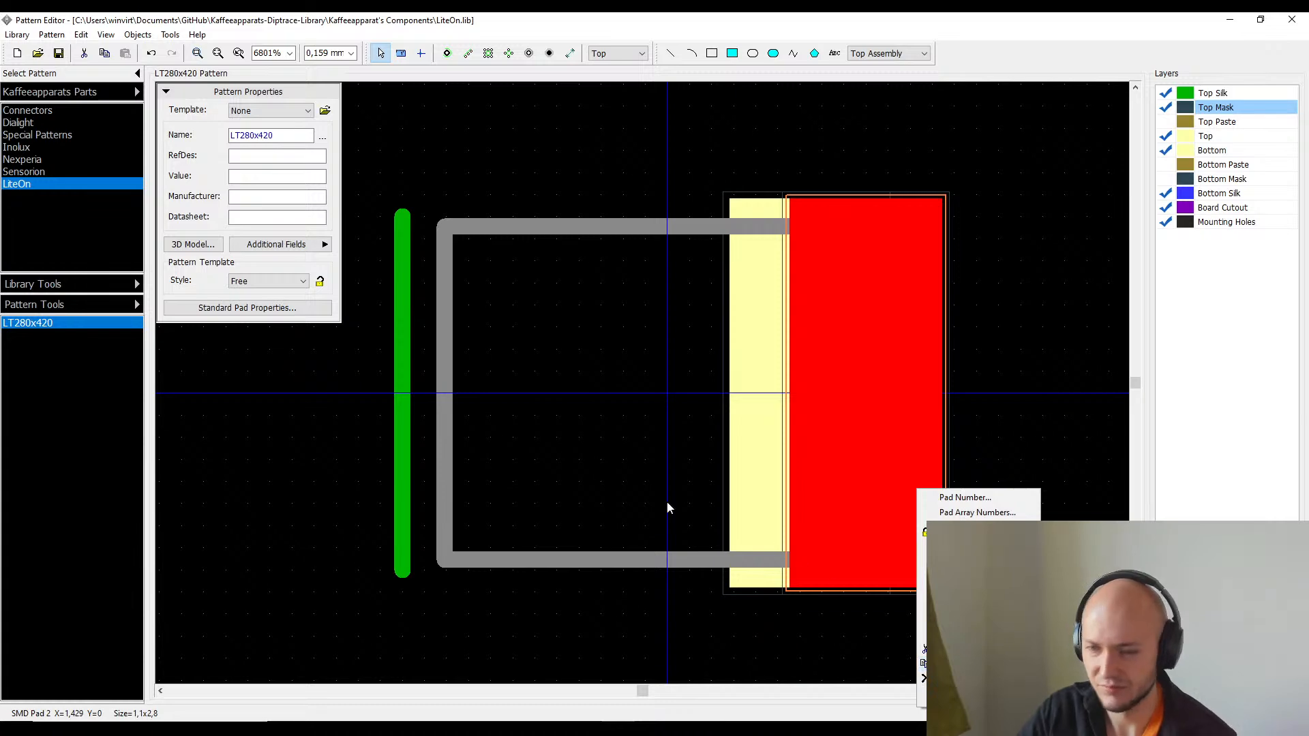
click(949, 698)
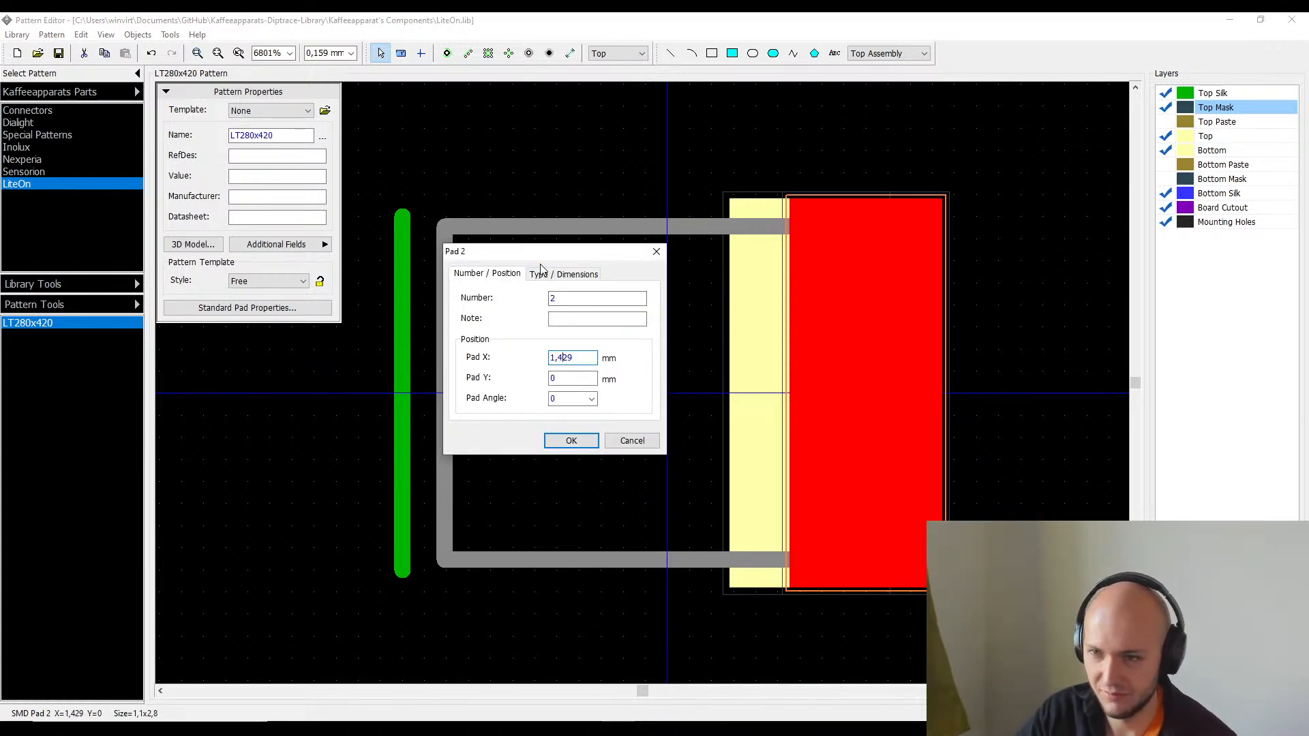
key(Delete)
key(Delete)
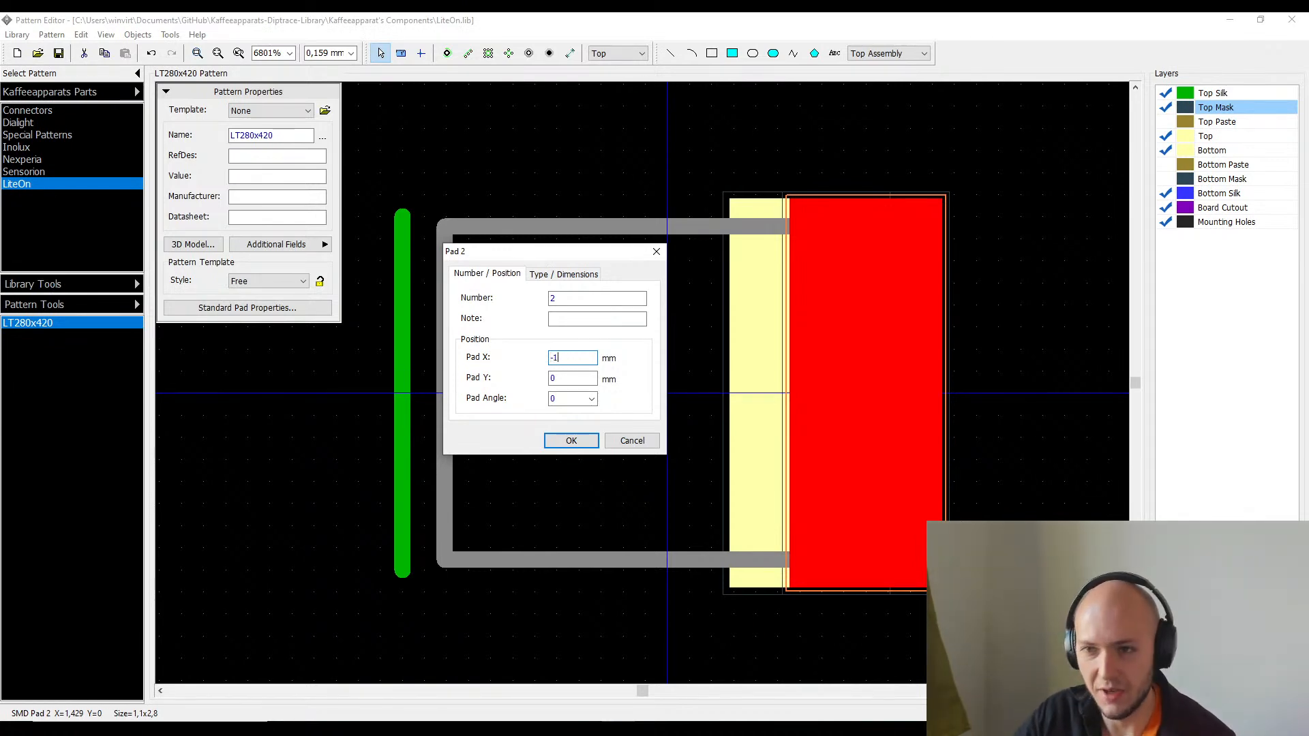
key(Return)
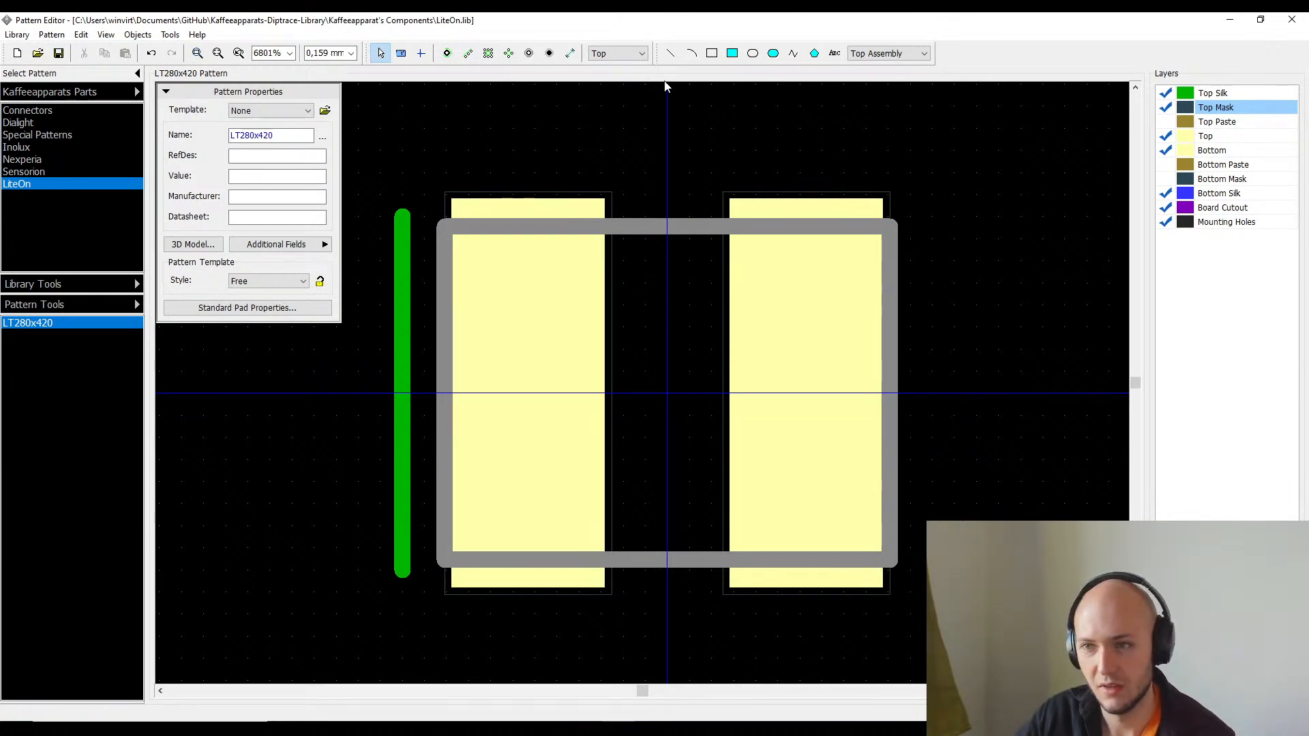
- Measure the overall width across the outer edges of both pads
click(400, 53)
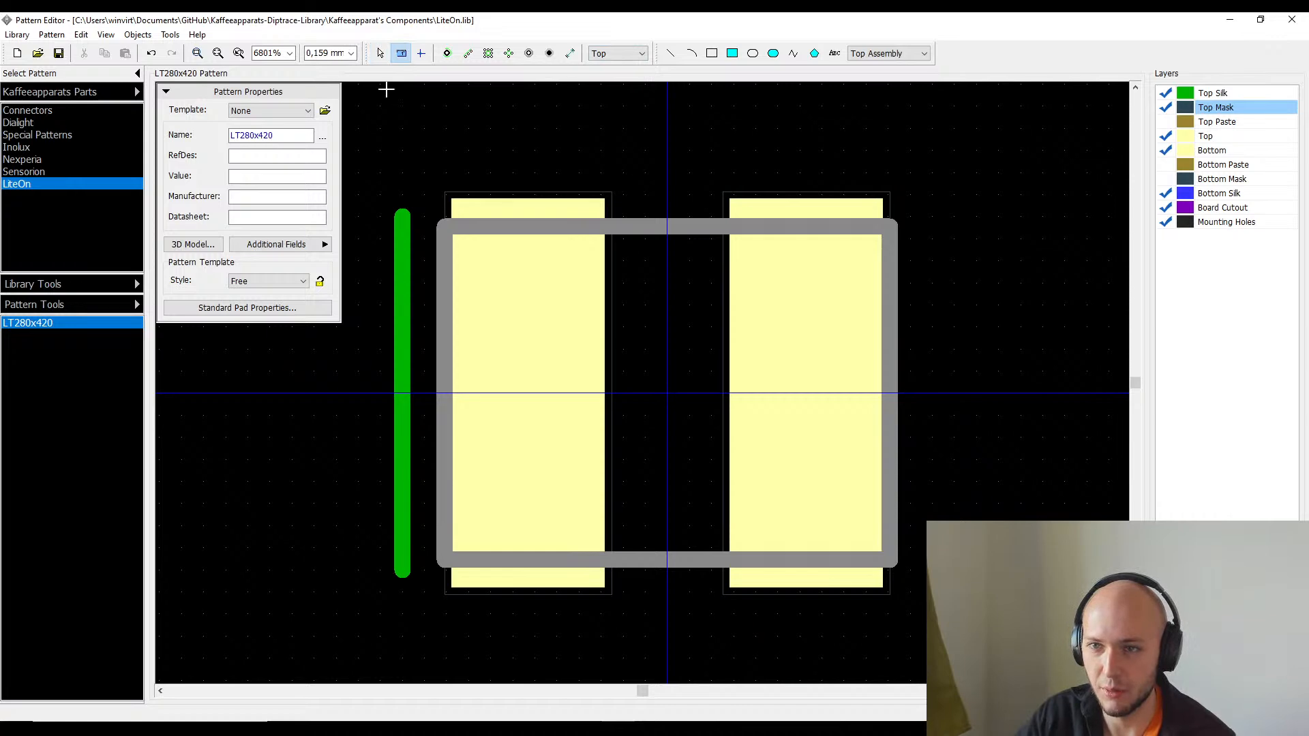
click(447, 583)
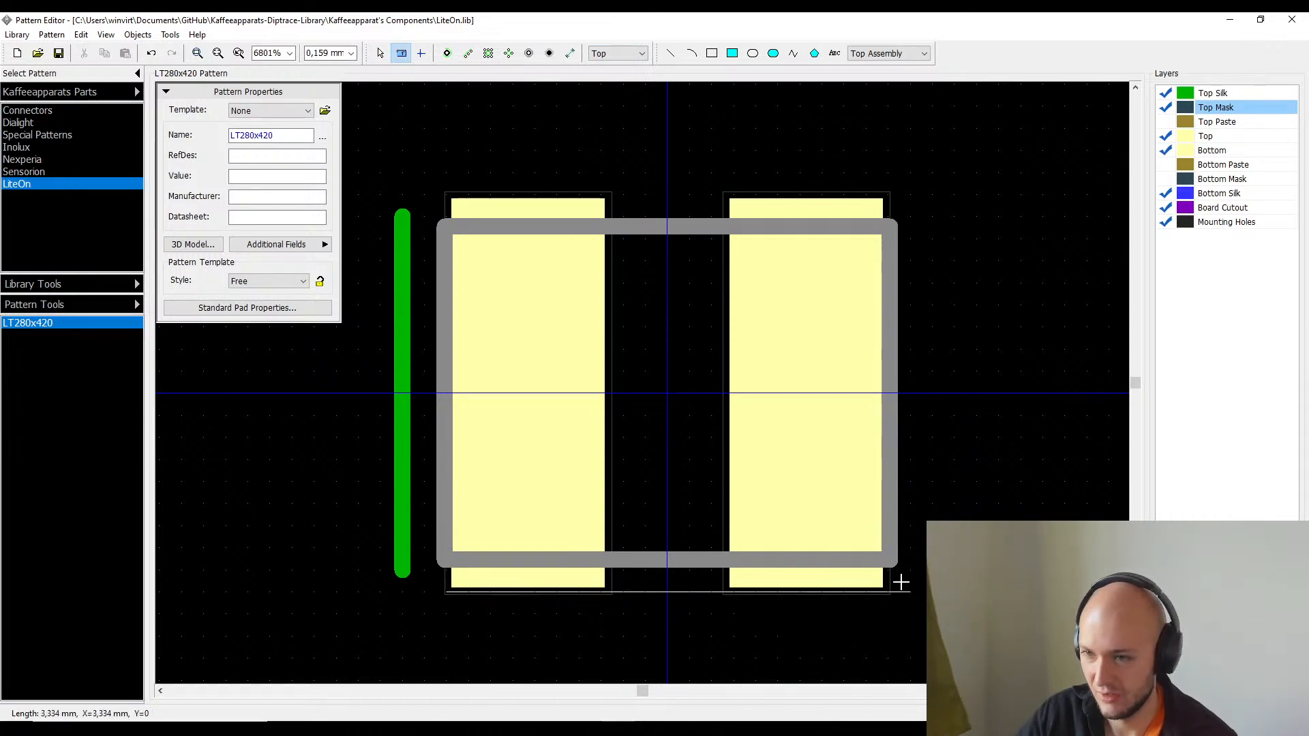
mouse_move(890, 585)
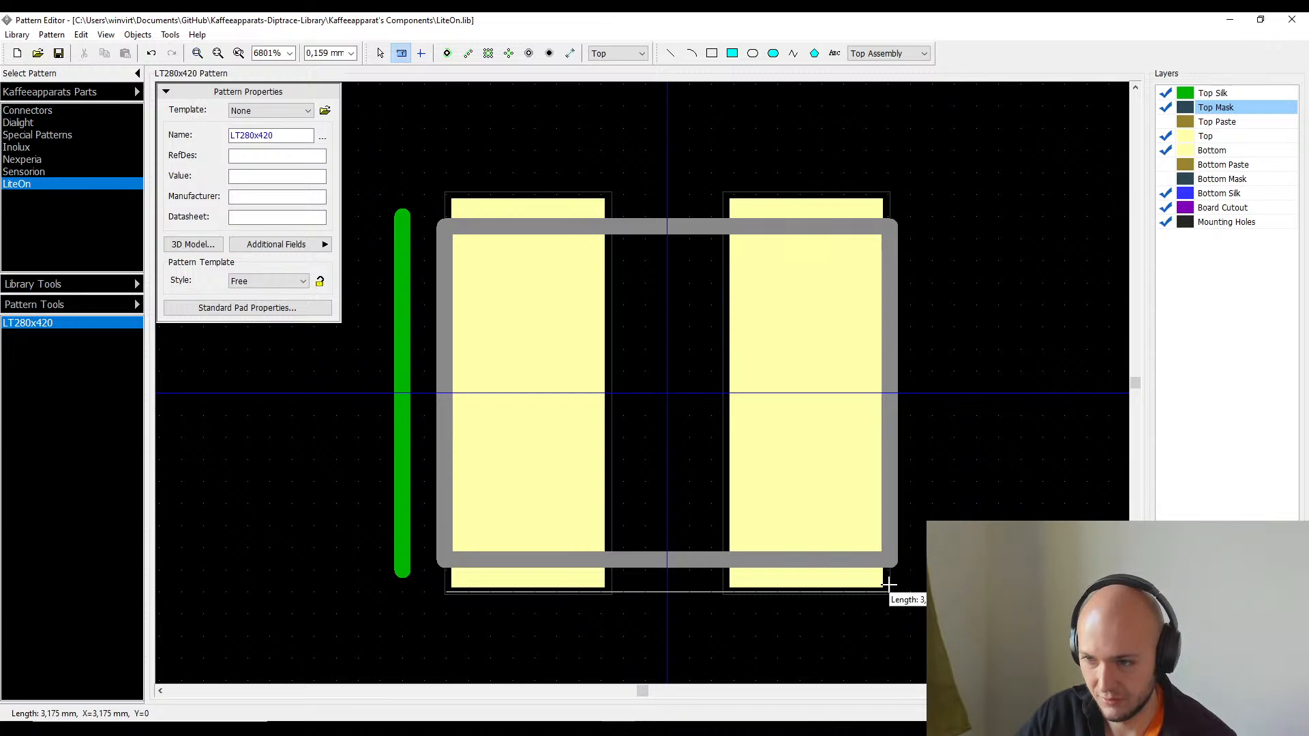
key(Escape)
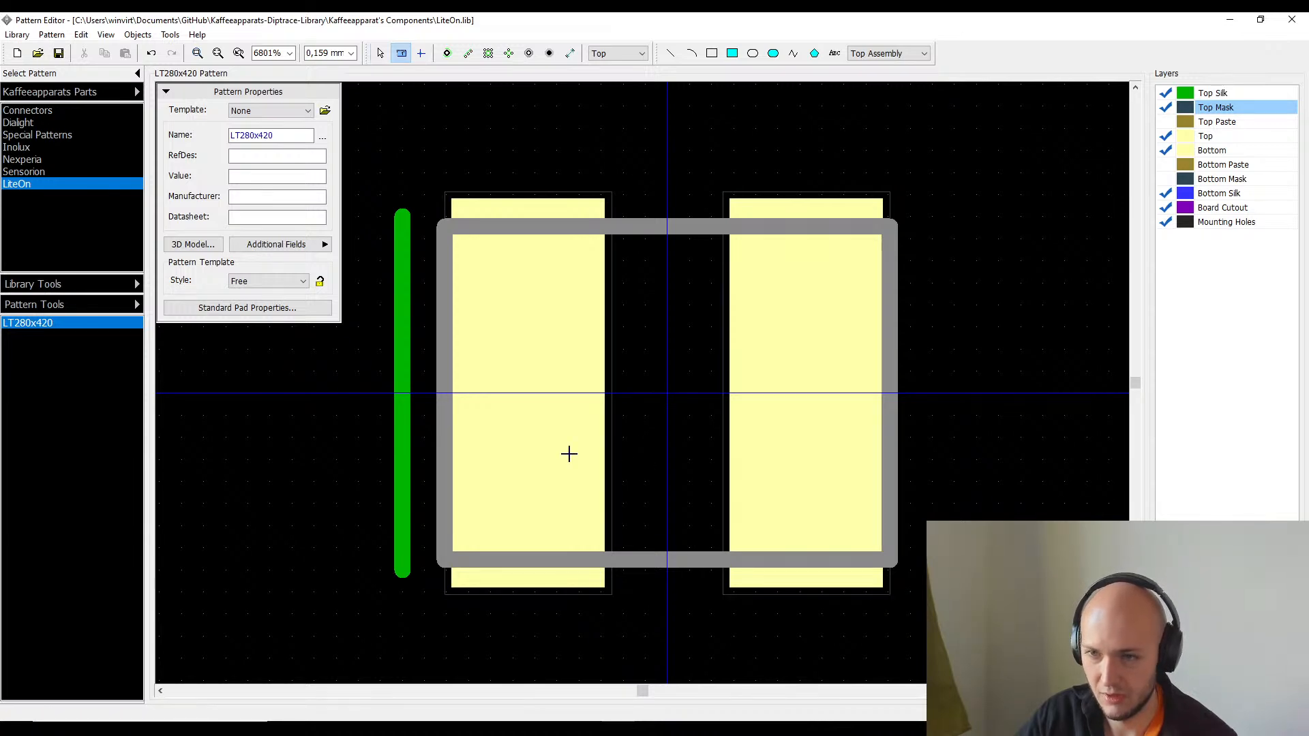
key(Escape)
click(570, 454)
double_click(561, 487)
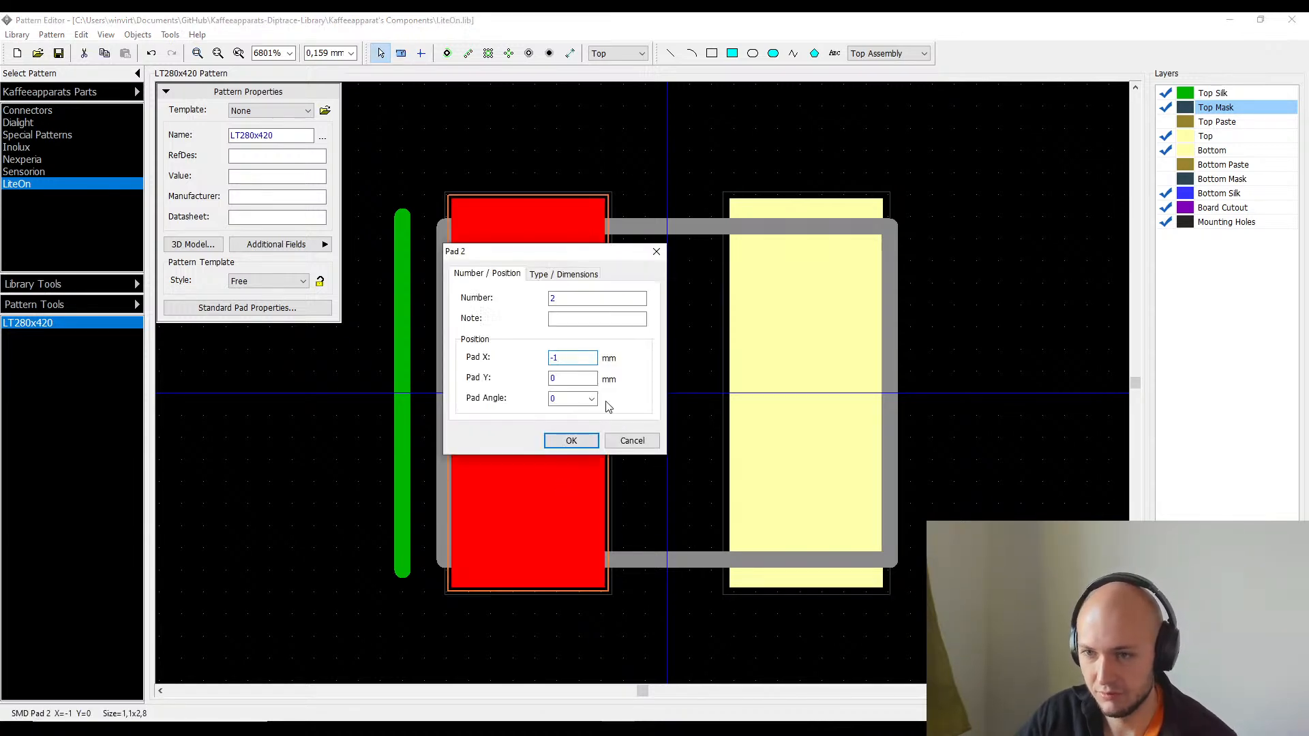
click(567, 357)
text(-)
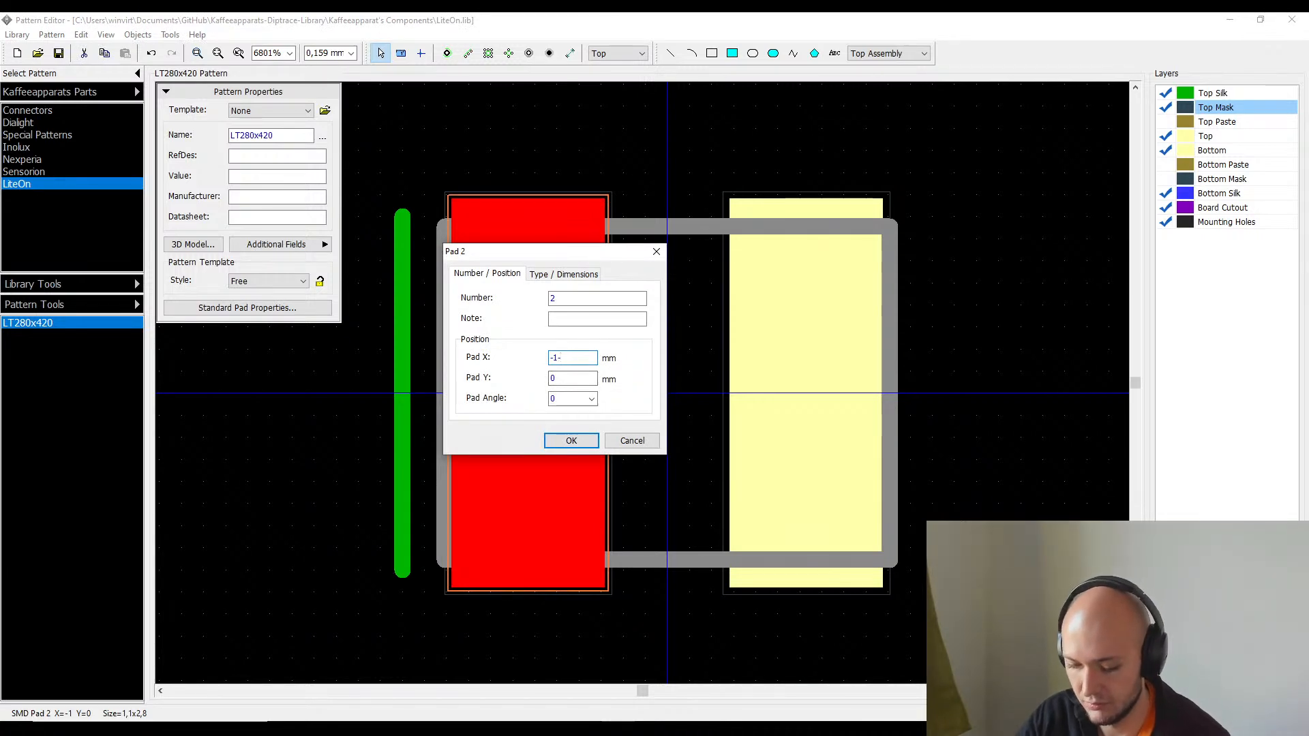
key(Escape)
- Move pad 1 outward by setting its X position to 1,5 mm
click(826, 383)
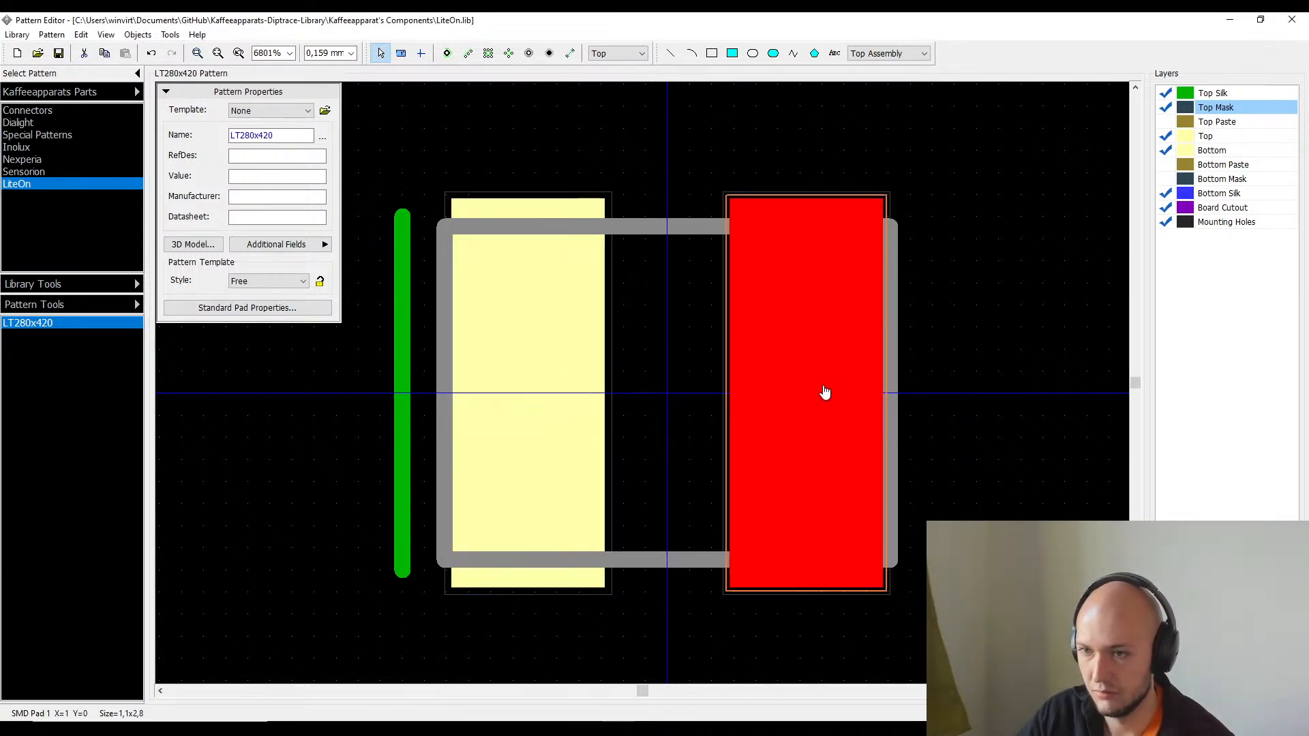
right_click(824, 389)
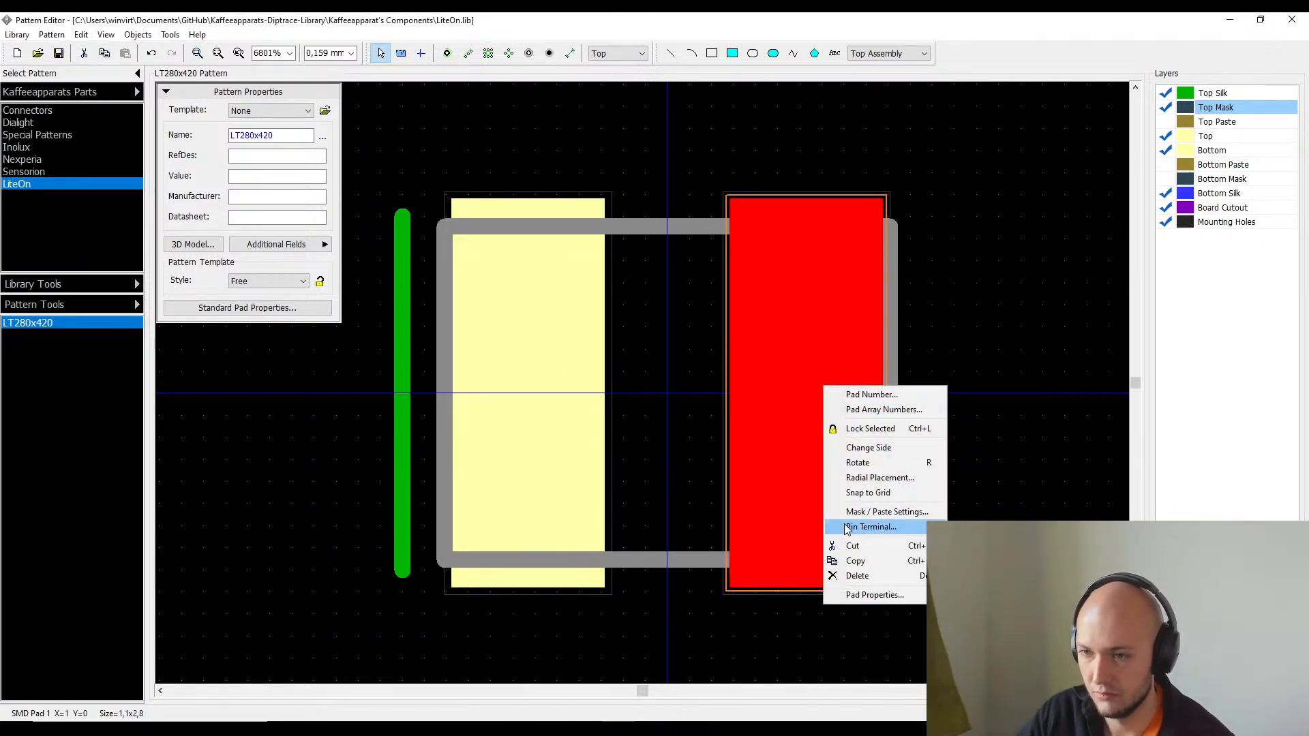
click(853, 594)
click(575, 360)
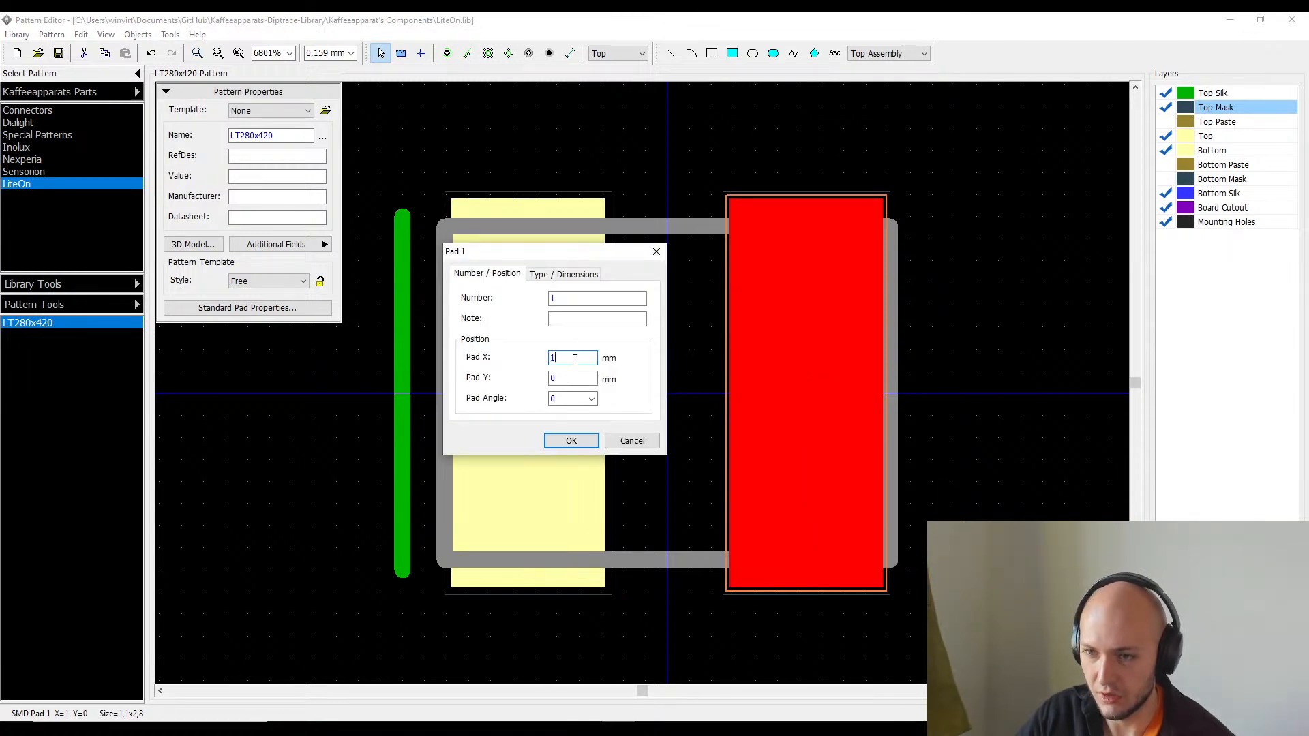
text(,15)
key(Return)
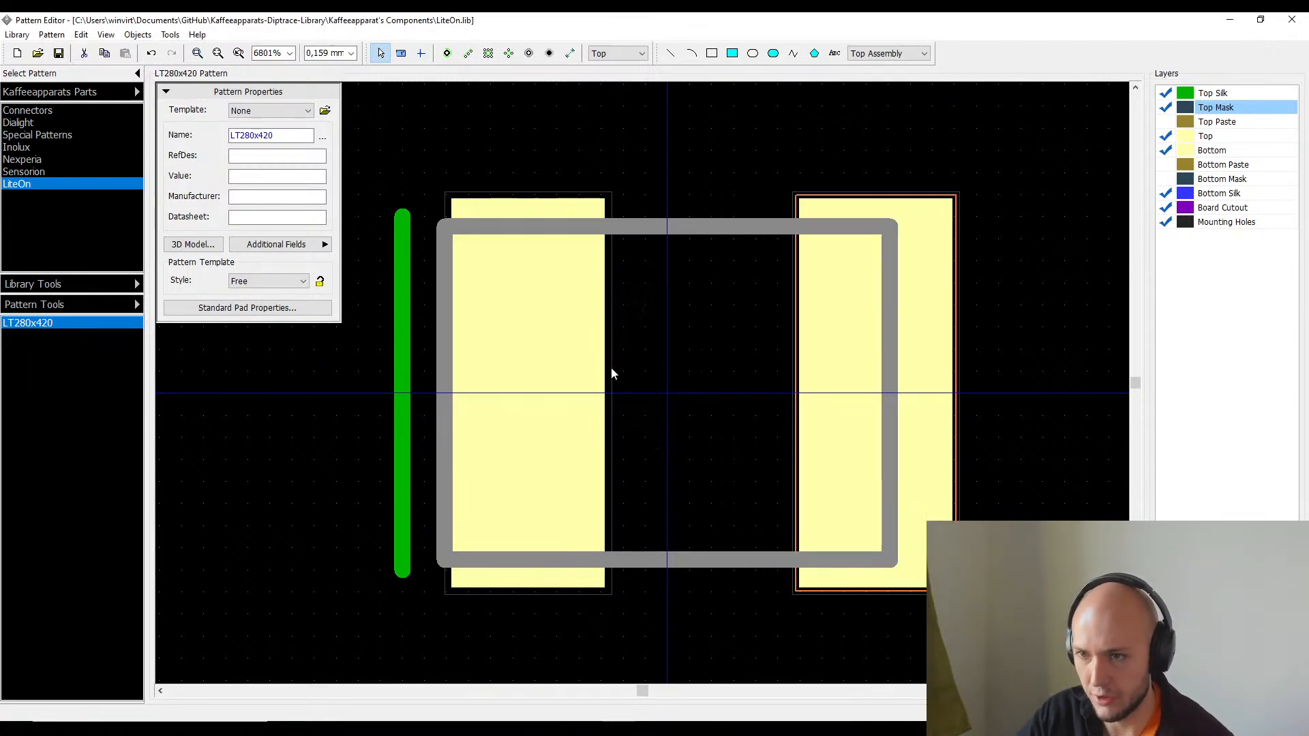
- Set the X position of pad 2 to -1,5 mm
right_click(584, 376)
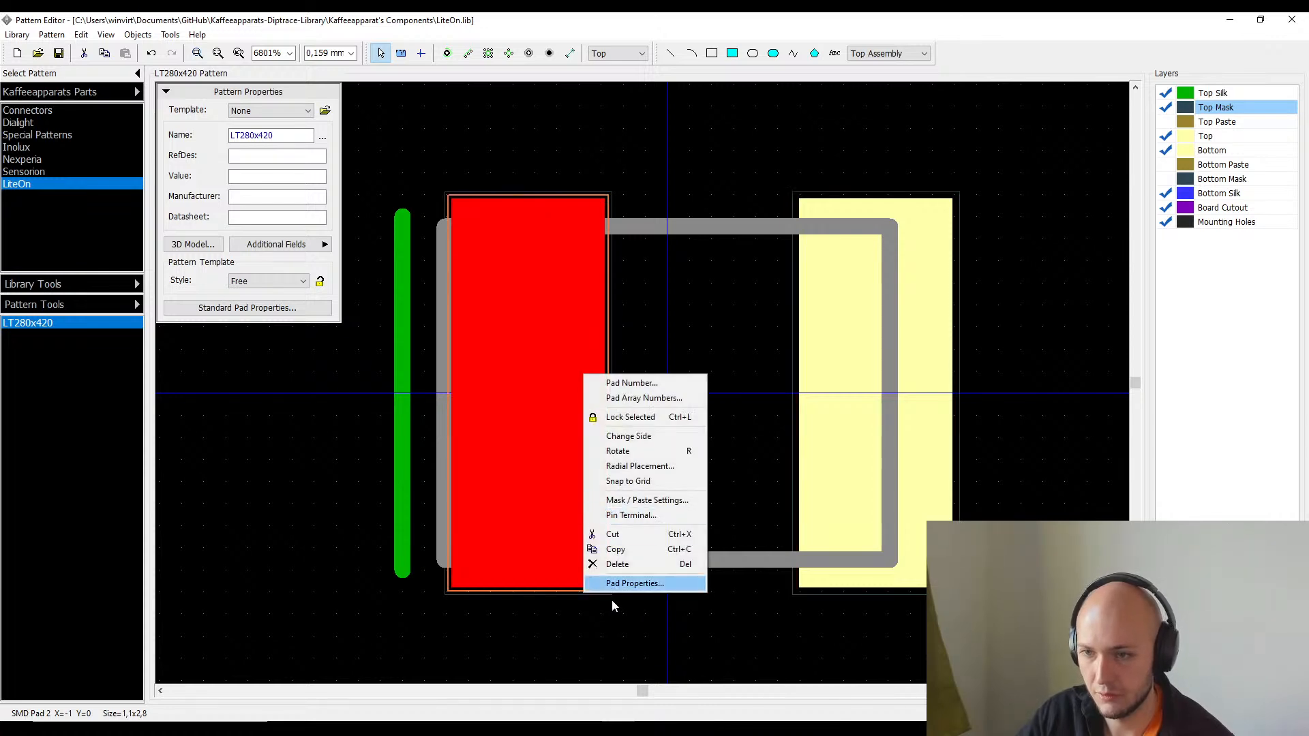
click(631, 584)
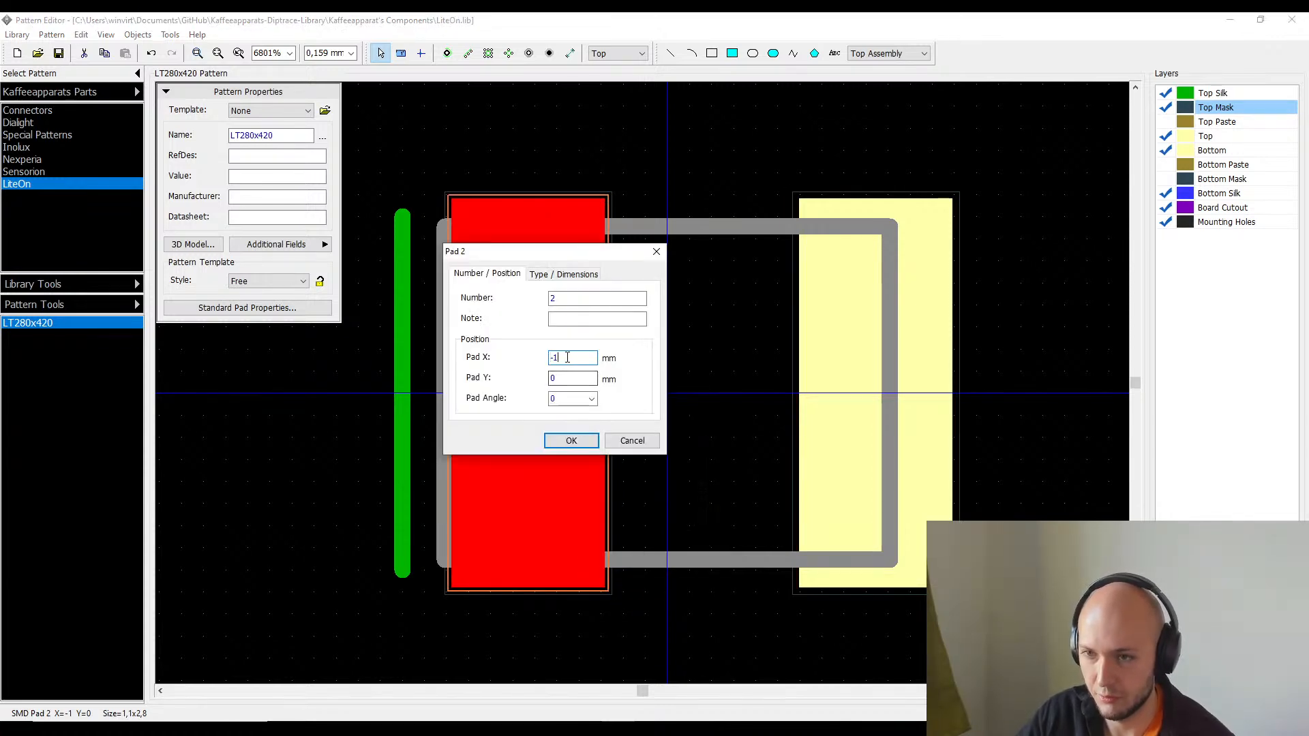
text(,5)
key(Return)
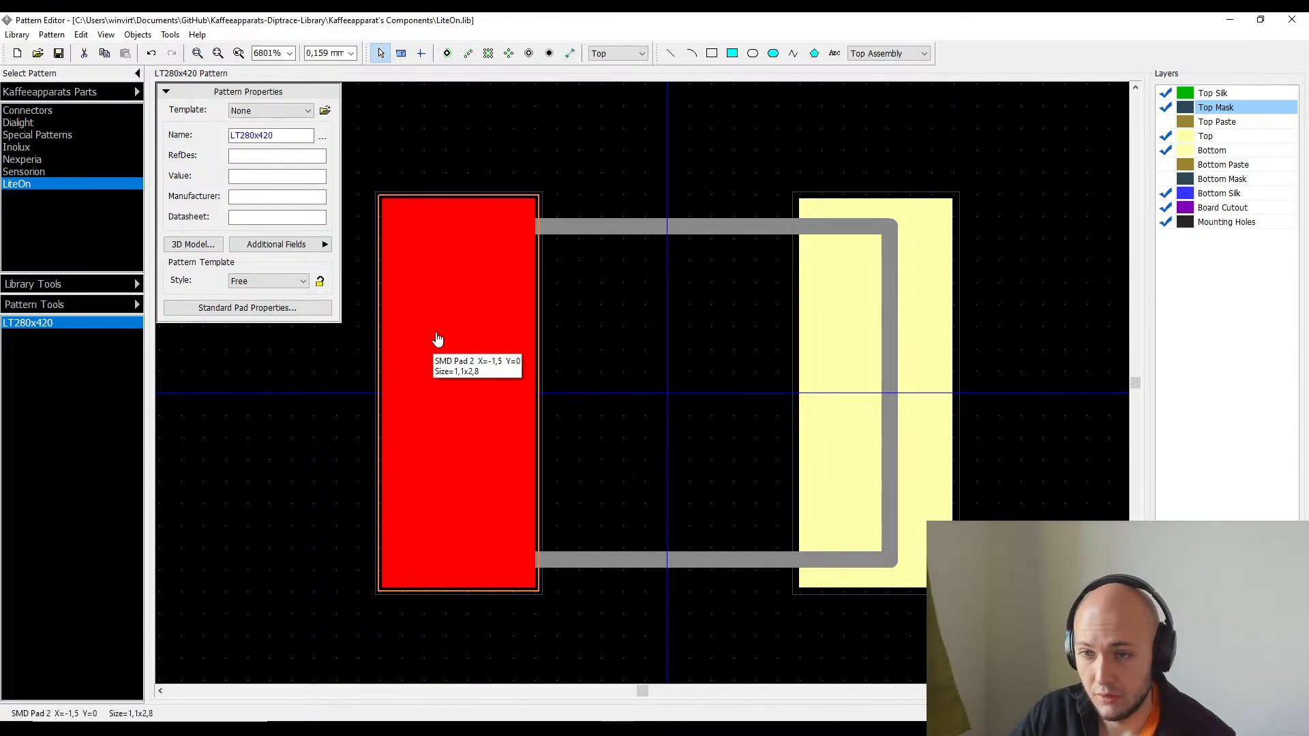
- Measure the overall width from pad 2's outer lower corner to pad 1's outer edge
click(401, 53)
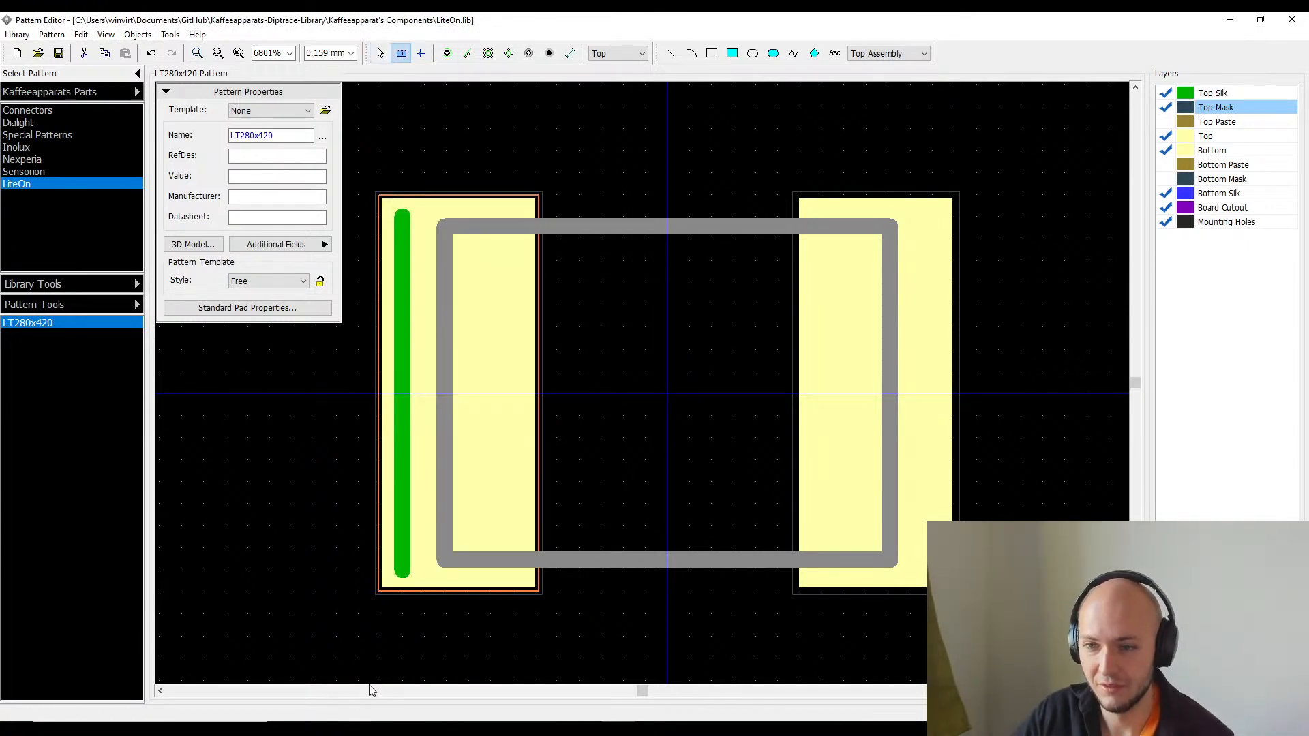
click(379, 592)
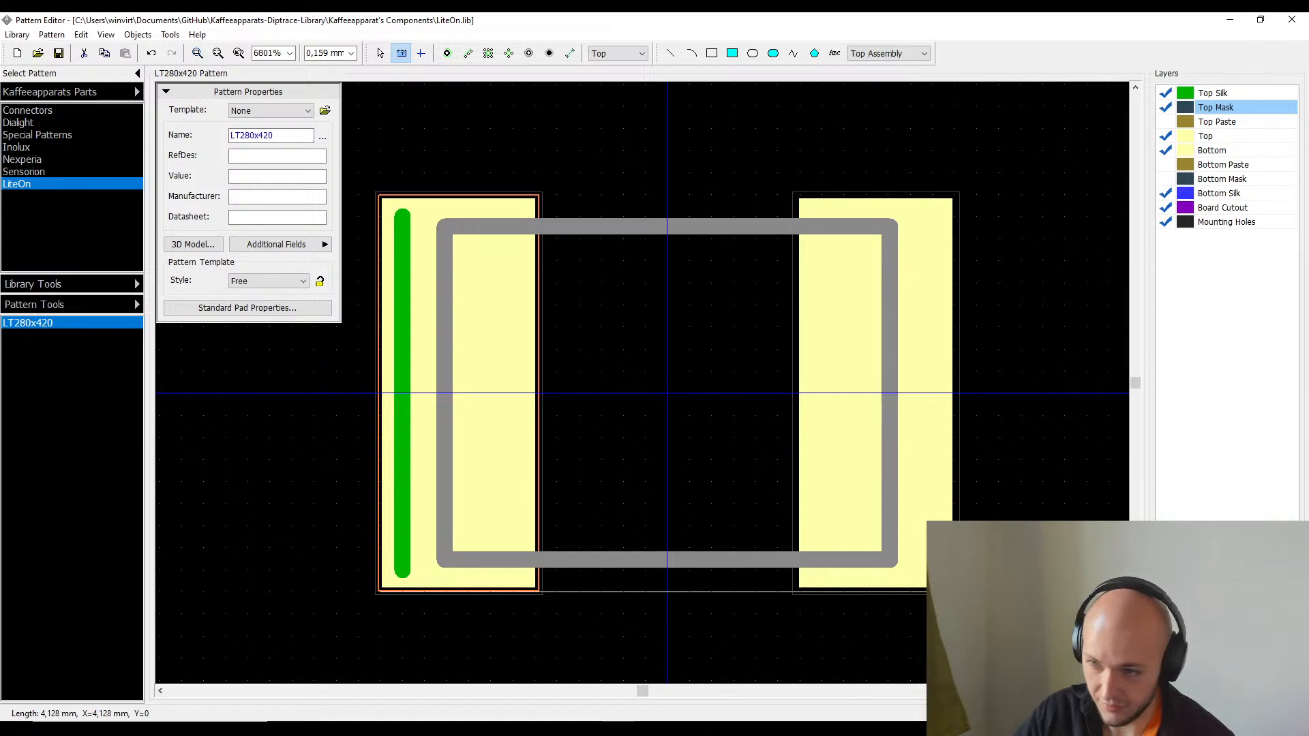
key(Escape)
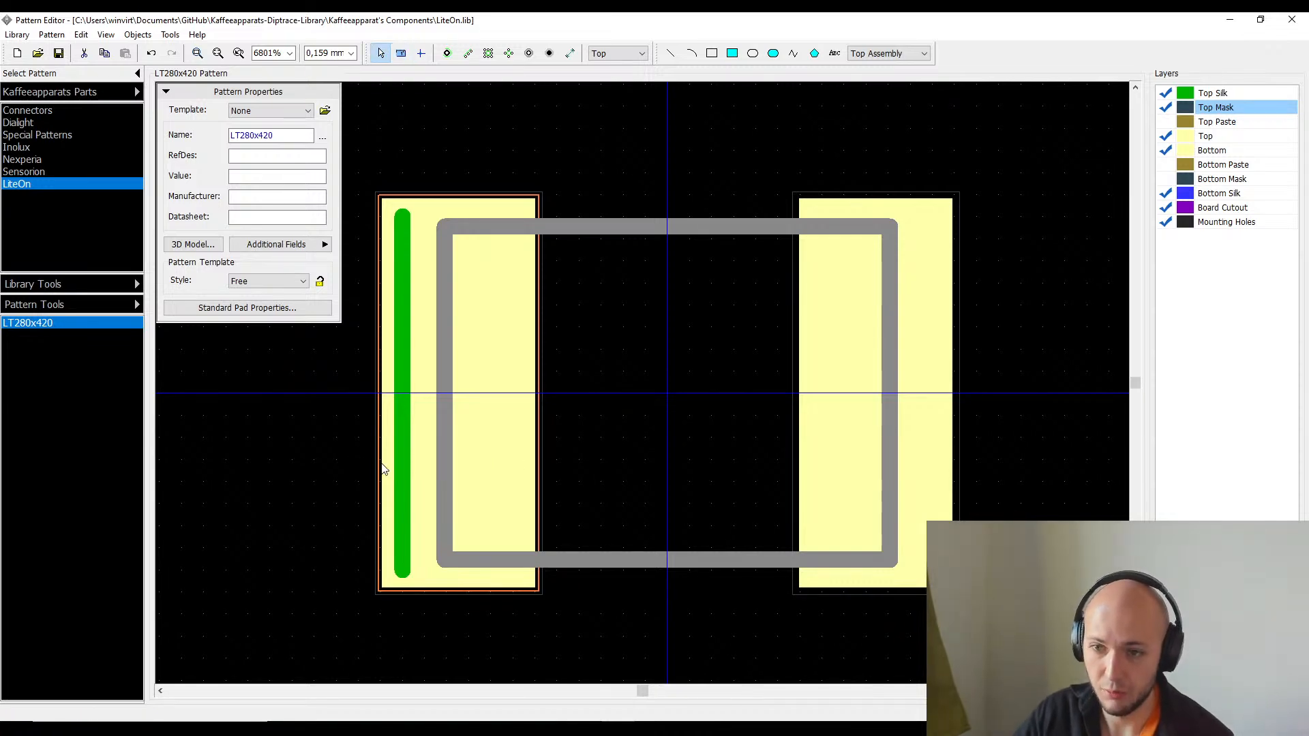
key(Escape)
- Move the silkscreen line outward clear of pad 2 and set pad 2's X position to -1,55 mm
click(403, 471)
drag(401, 469, 345, 468)
double_click(397, 470)
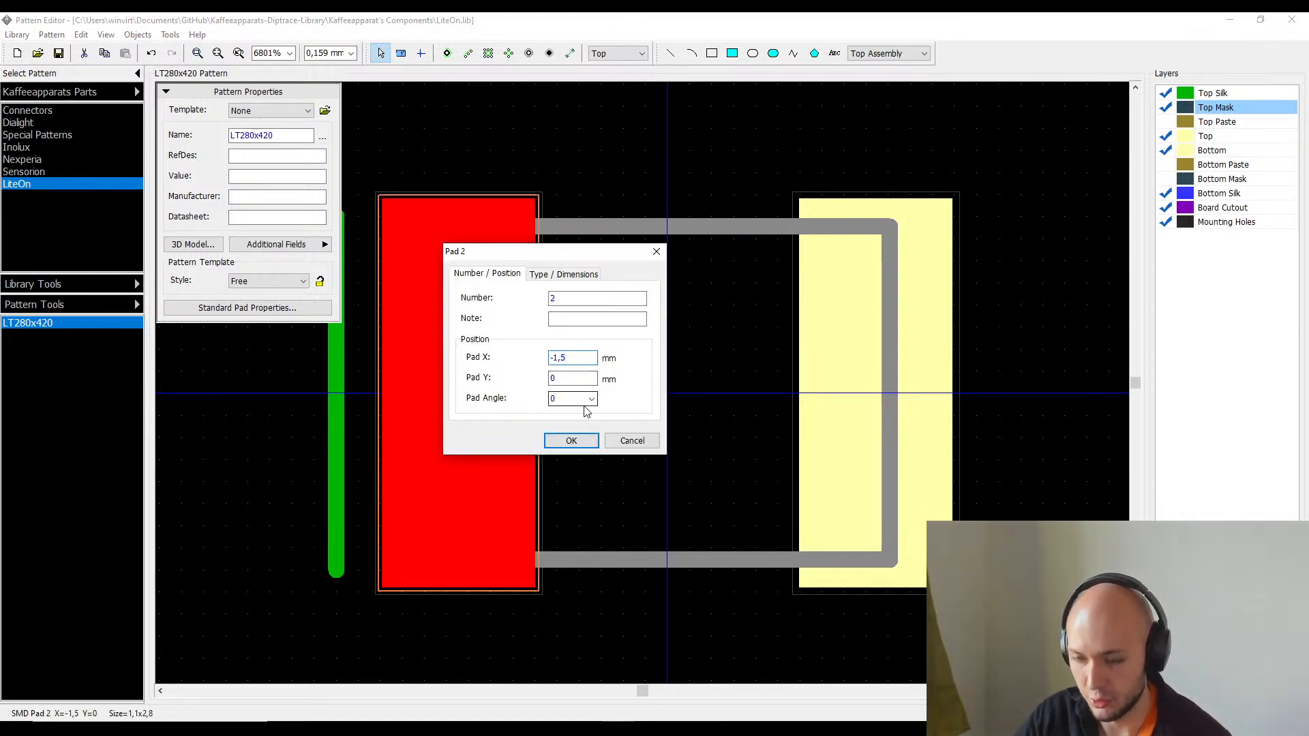
text(5)
key(Return)
click(946, 426)
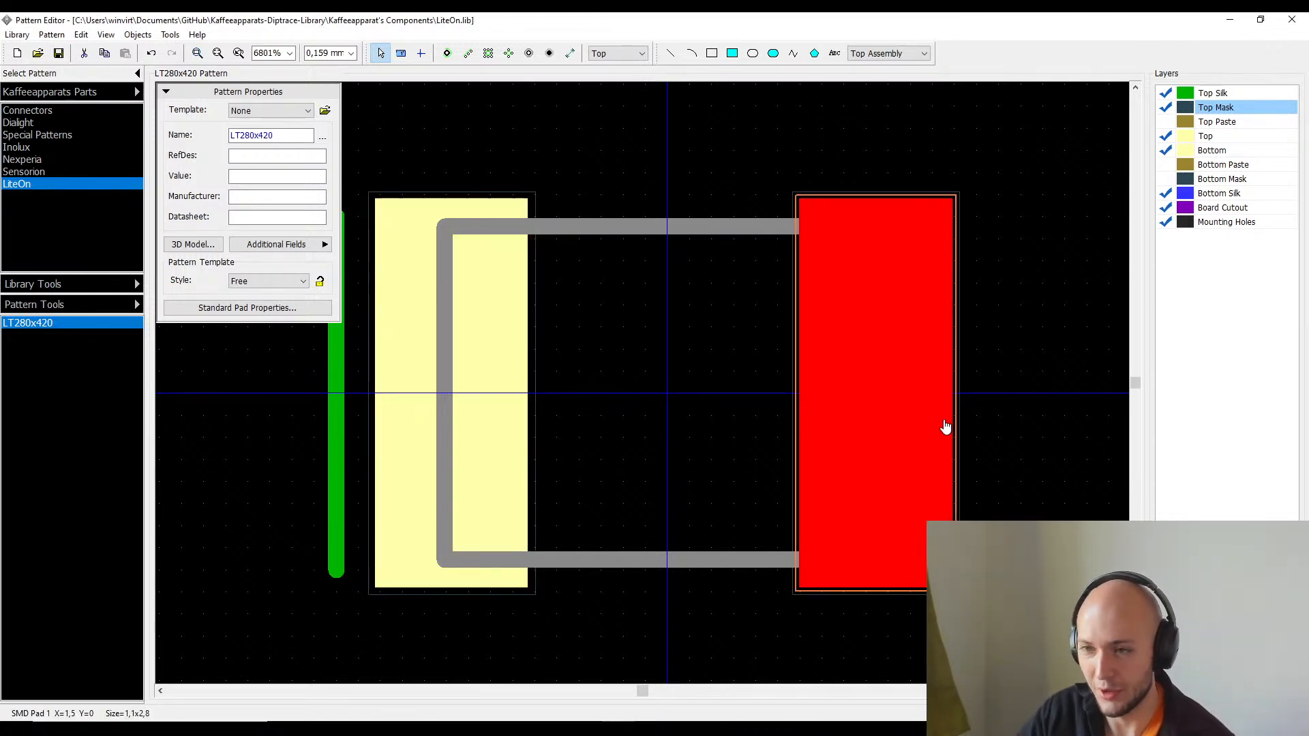
double_click(946, 428)
text(-1,54)
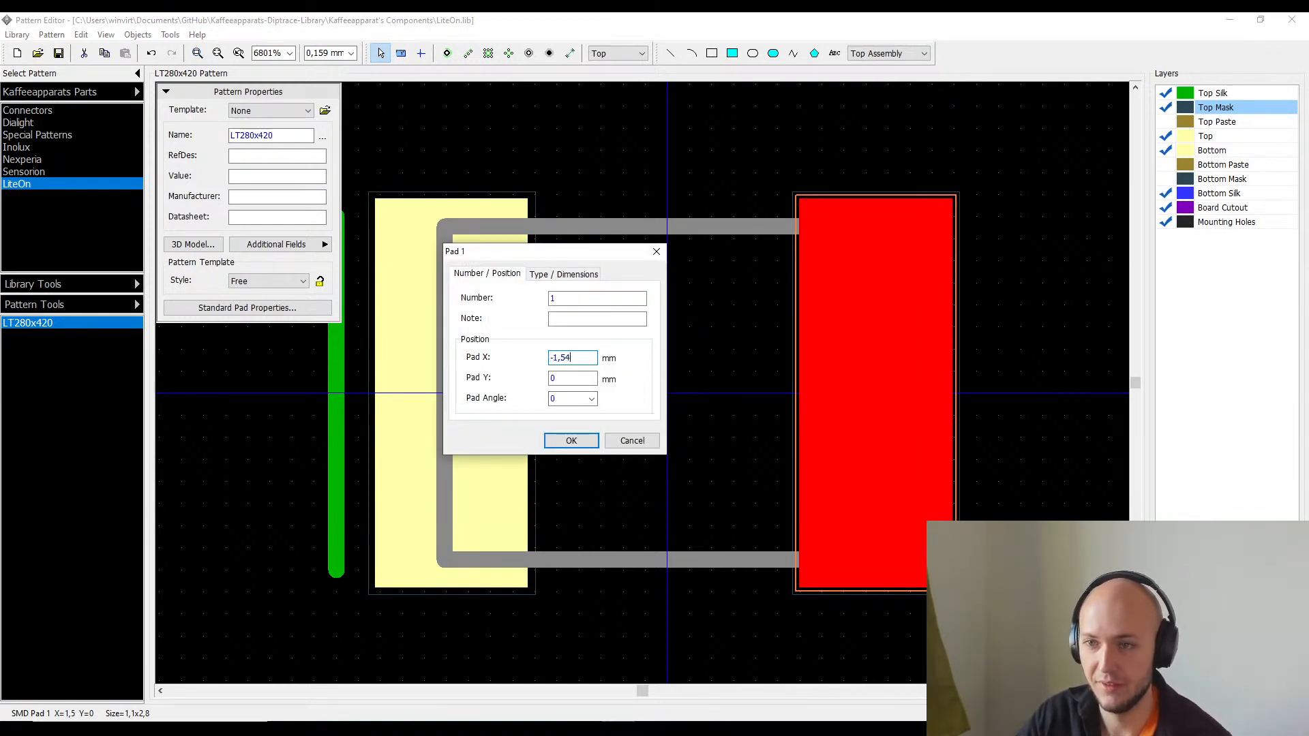
text(5)
key(Return)
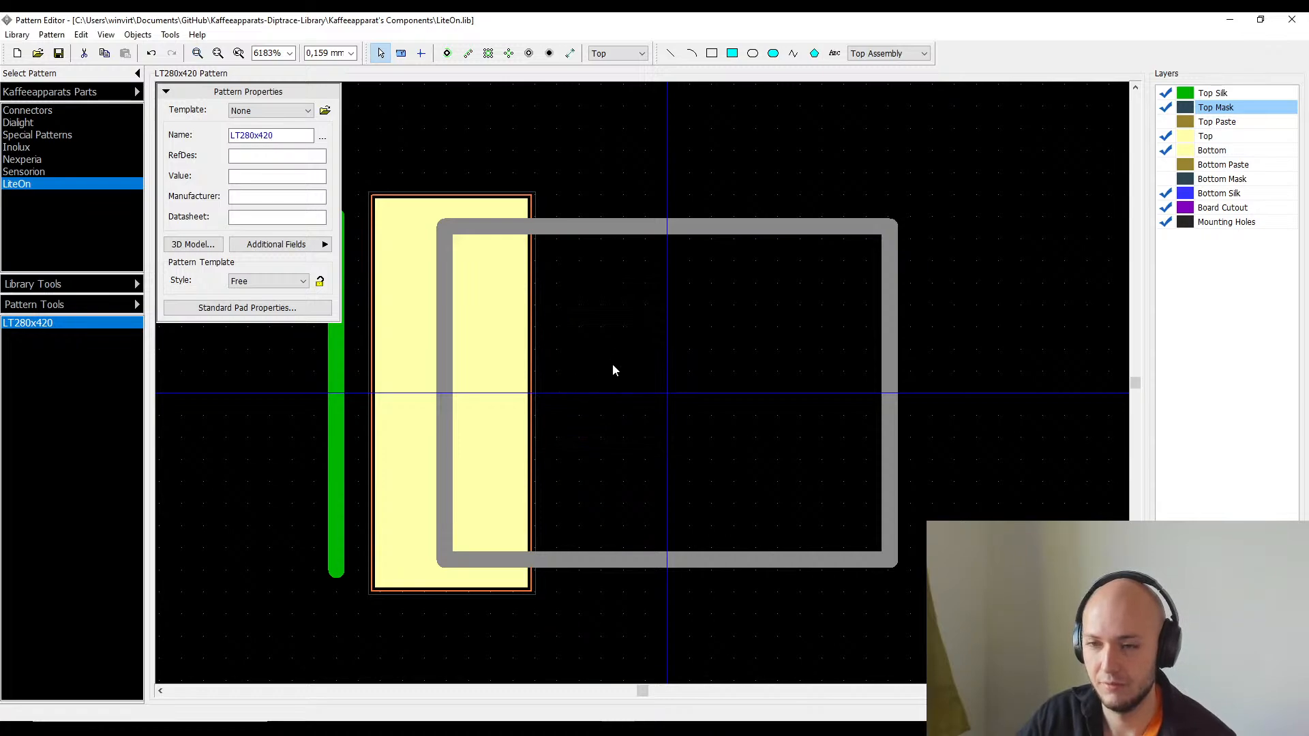
scroll(613, 370, down, 10)
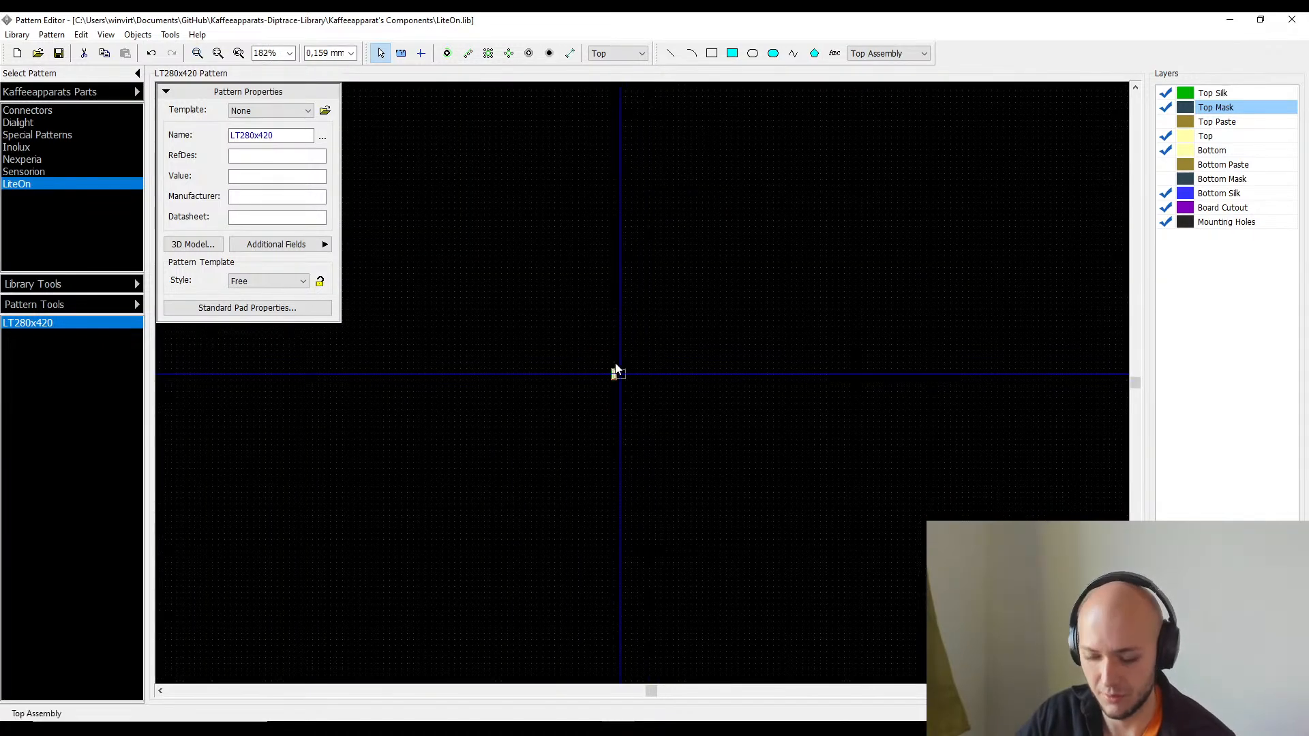
- Set the X position of pad 1 to 1,55 mm
scroll(634, 374, up, 8)
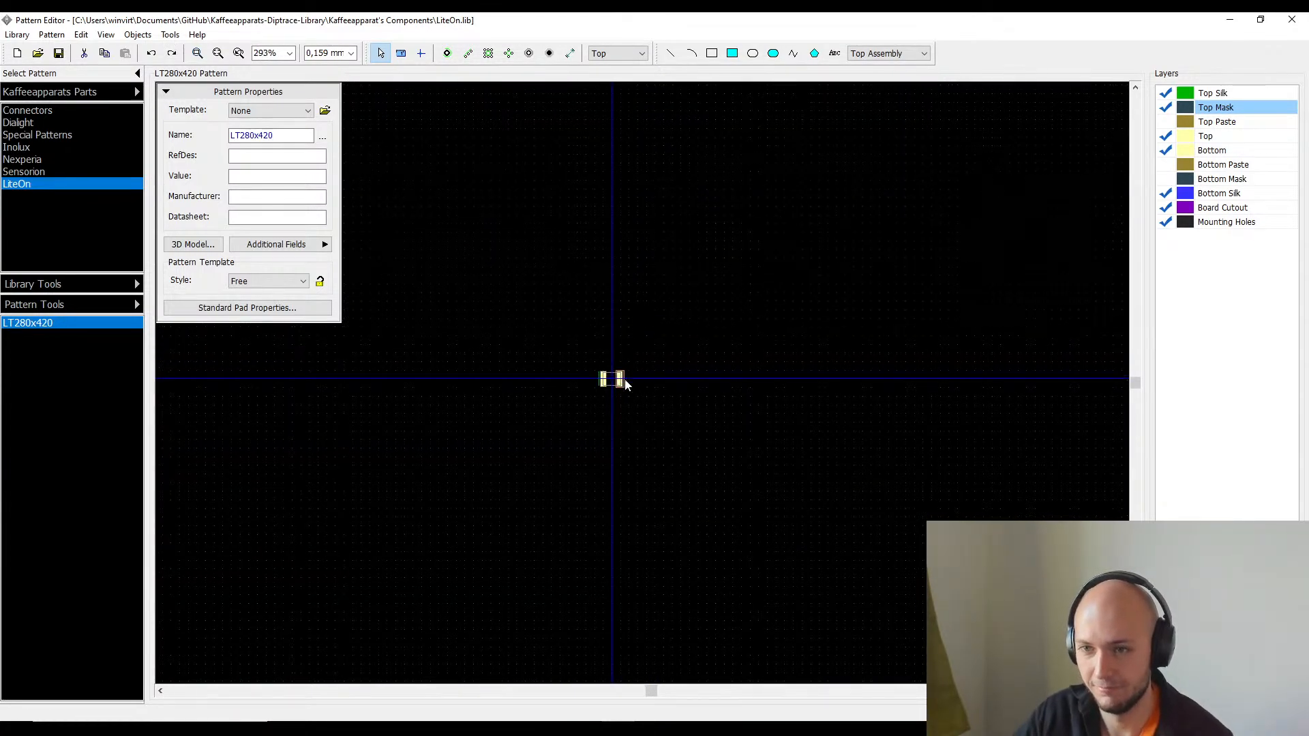
double_click(627, 386)
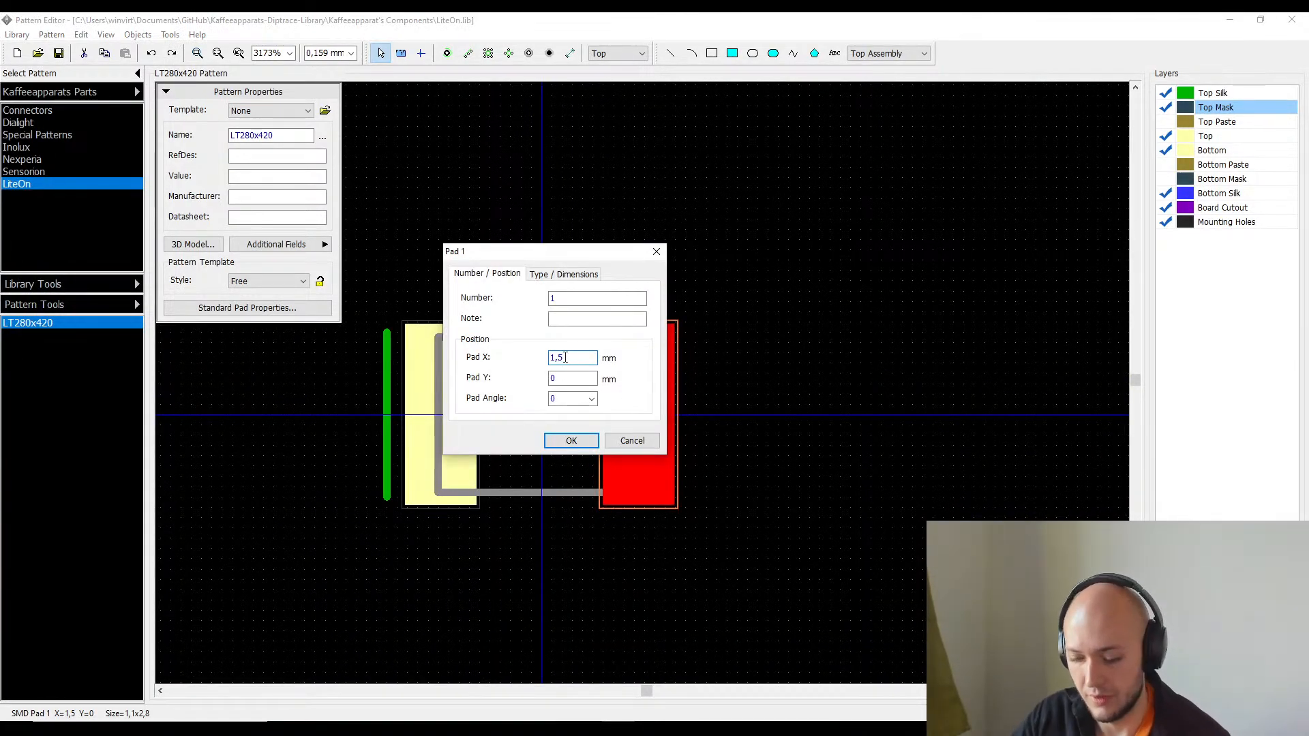
key(Return)
scroll(565, 364, up, 2)
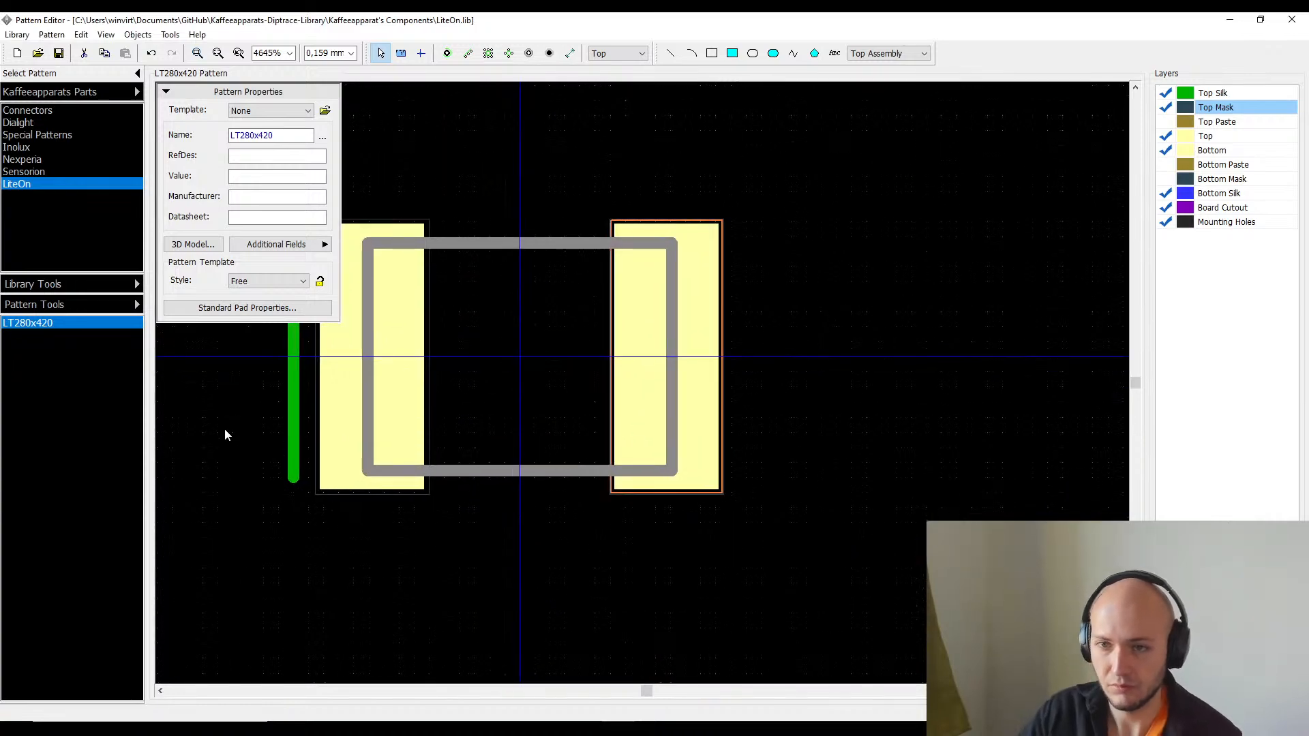
- Measure the overall width across the outer edges of both pads along their lower side
click(401, 54)
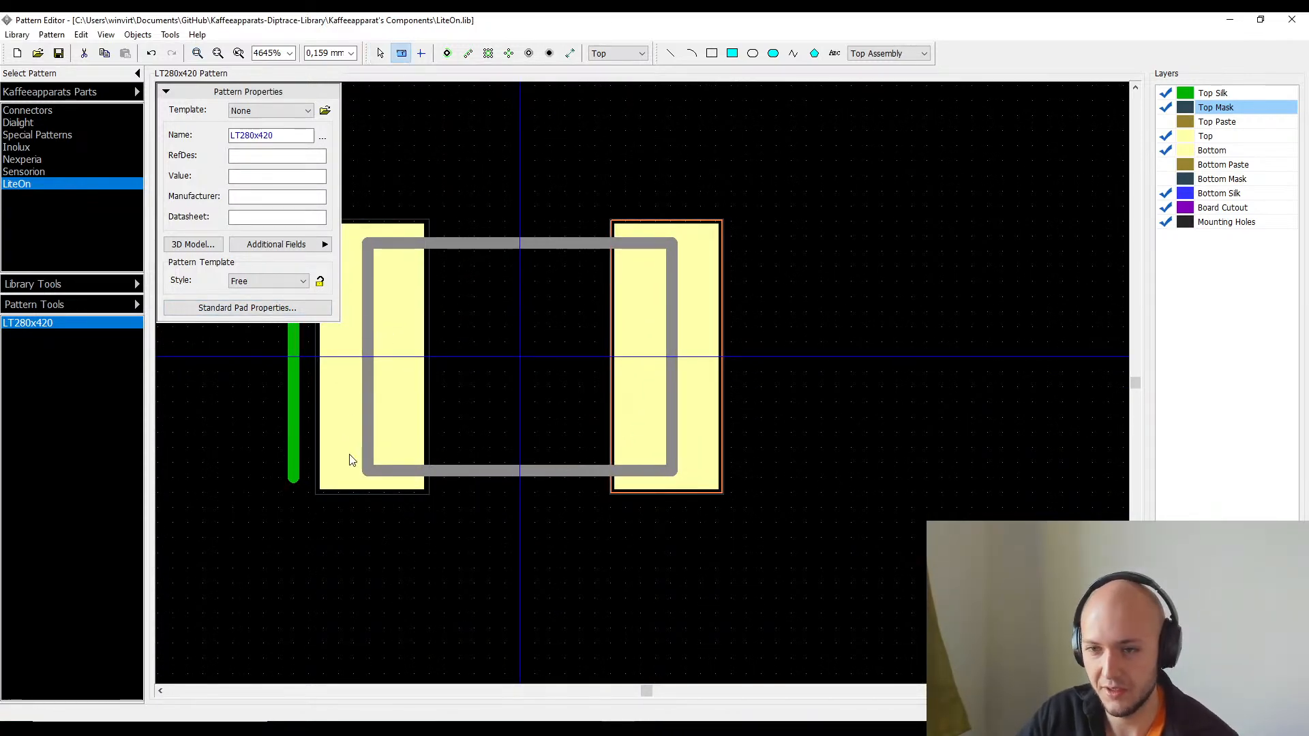
click(315, 493)
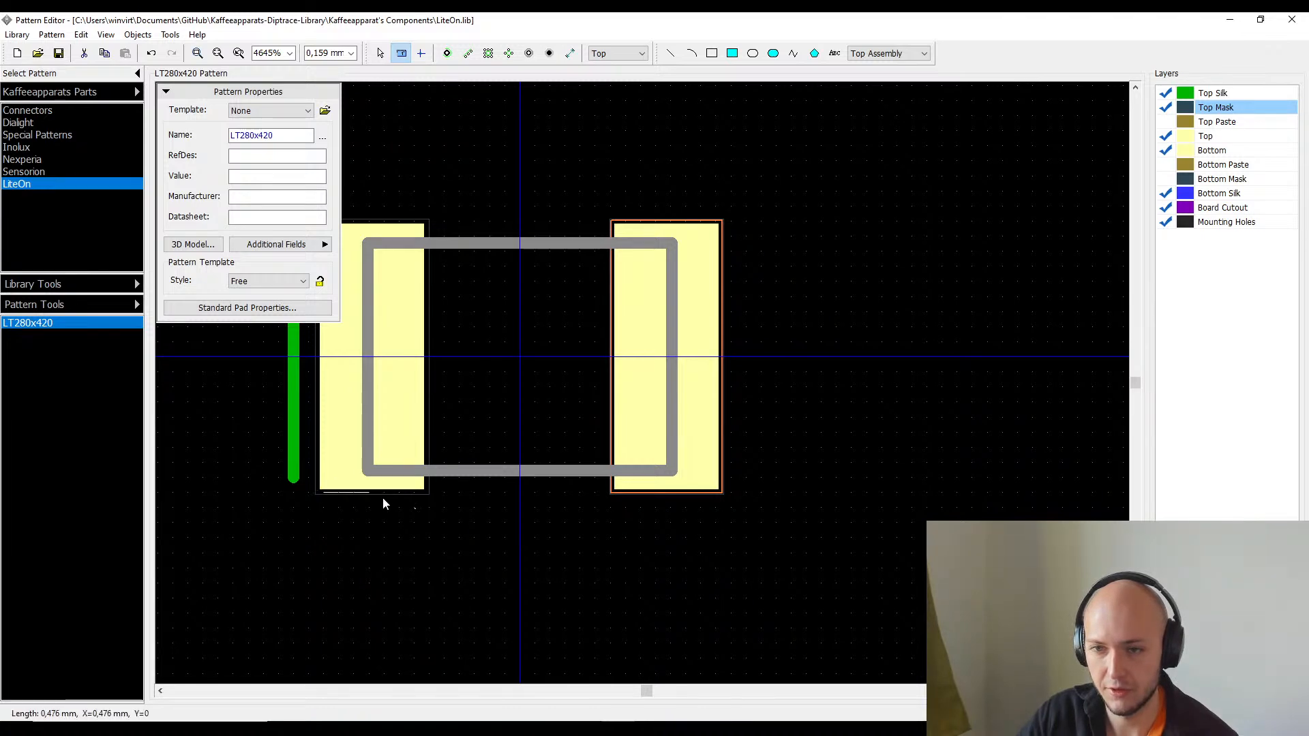
click(711, 494)
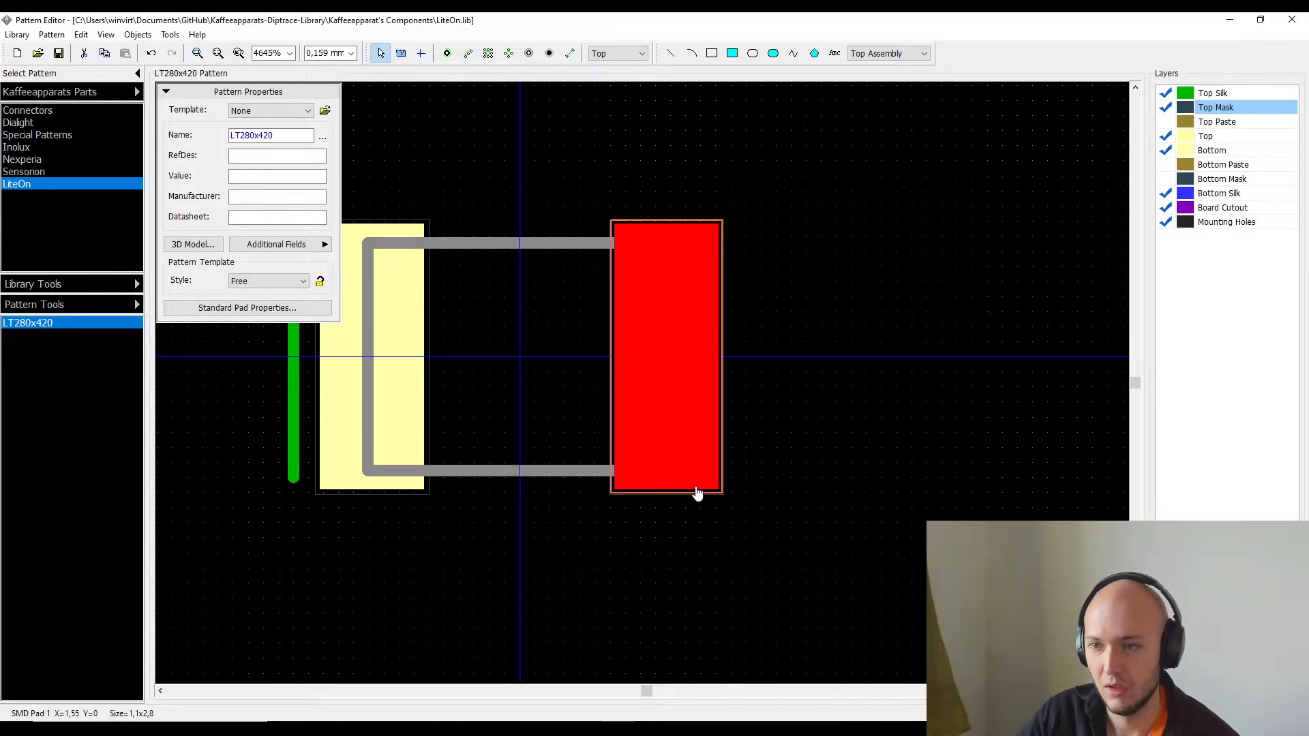
- Shift both pads slightly outward, setting pad 1's X position to 1,56 mm and pad 2's to -1,56 mm
double_click(696, 473)
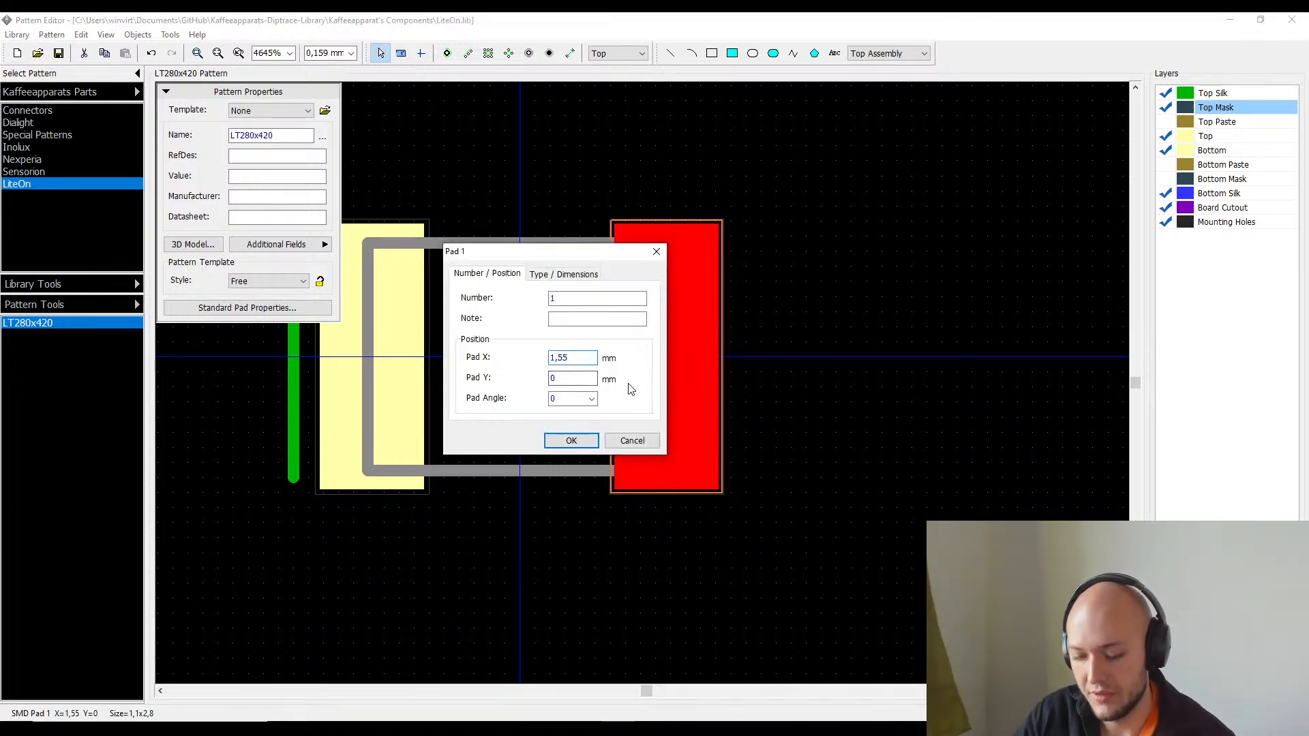
key(Return)
double_click(400, 430)
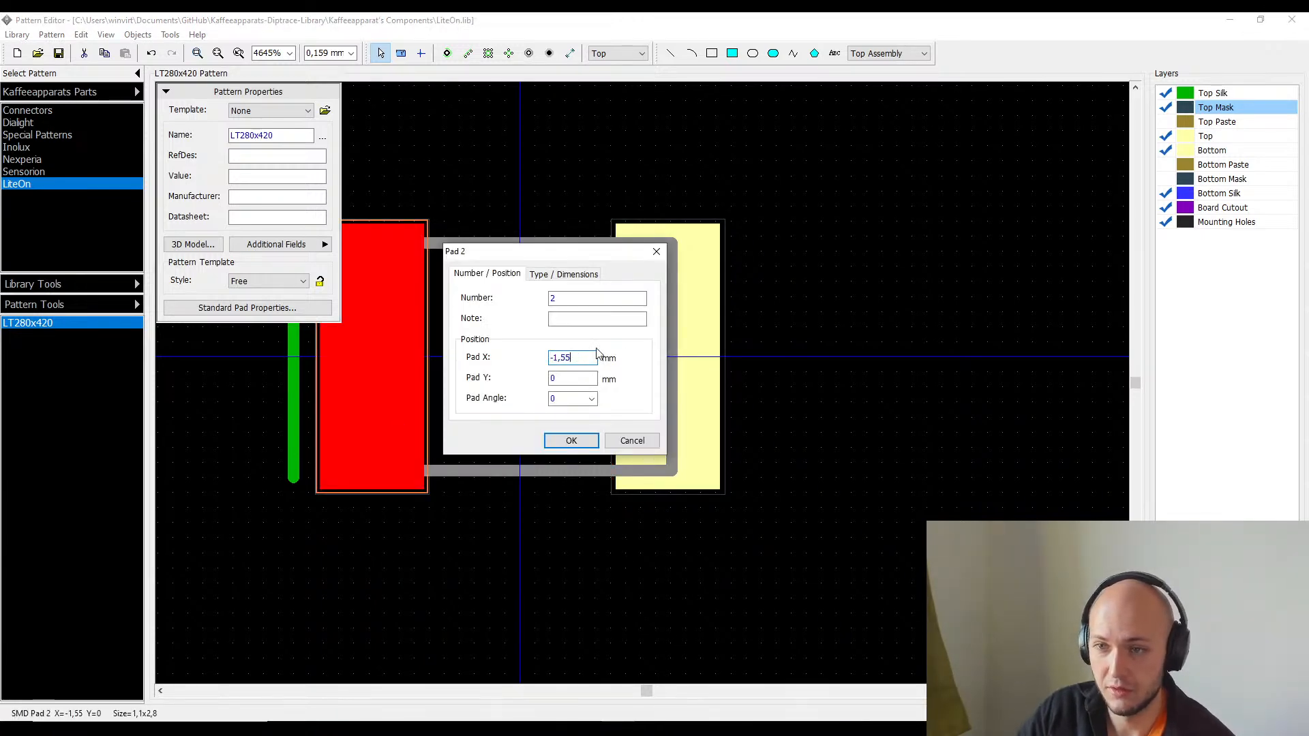
key(Return)
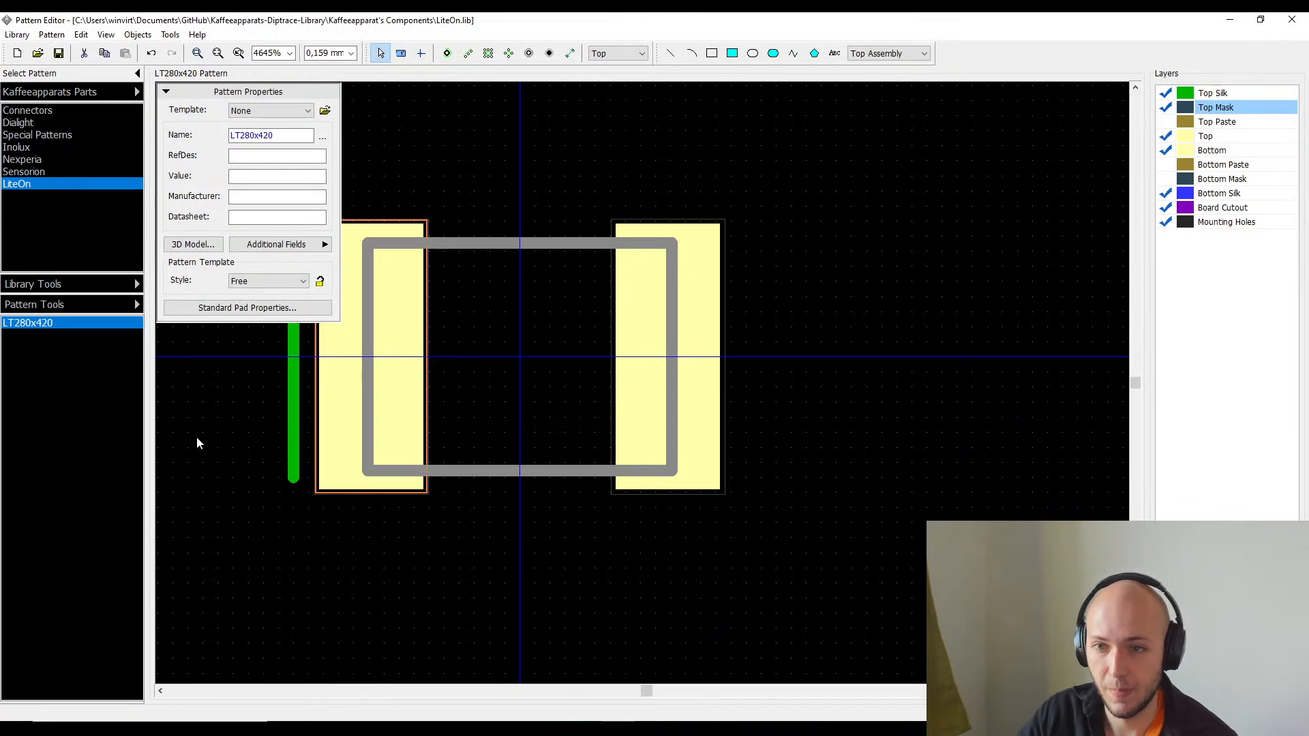
- Measure again from pad 2's outer lower corner to pad 1's outer lower corner
click(401, 58)
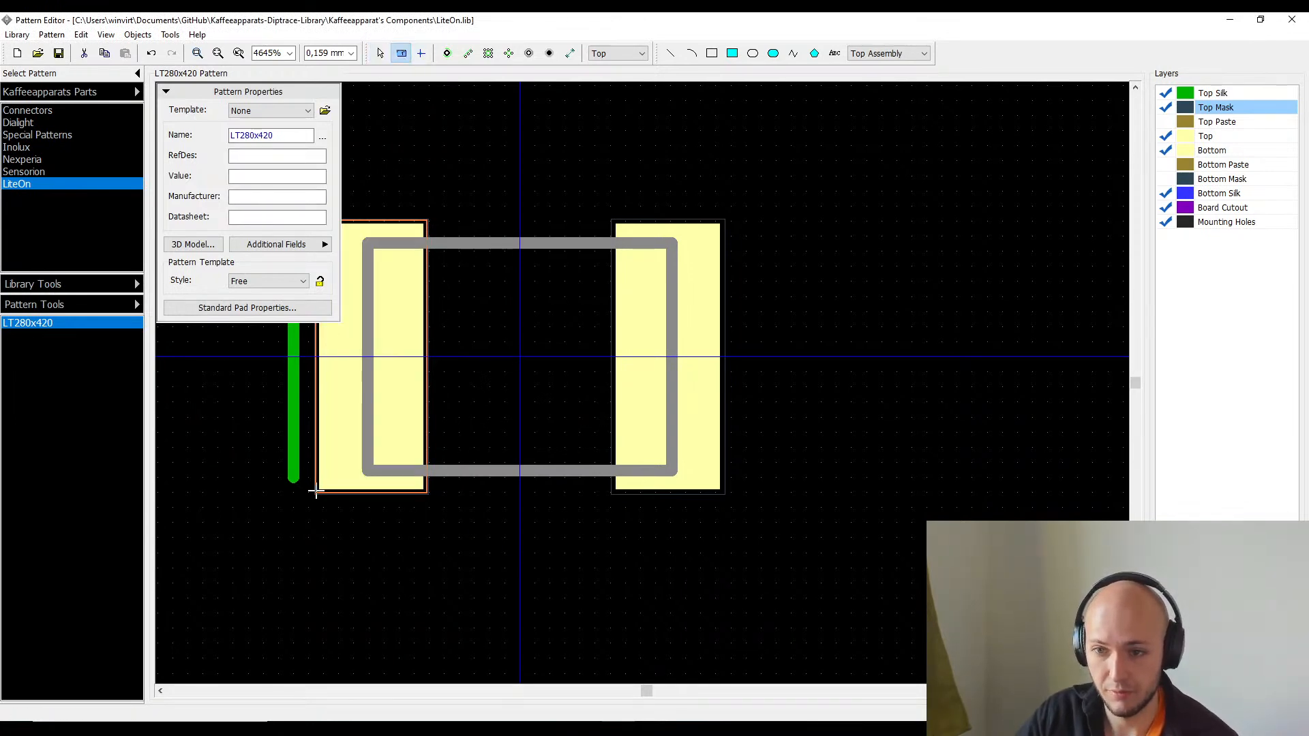
drag(316, 491, 716, 484)
scroll(716, 484, up, 4)
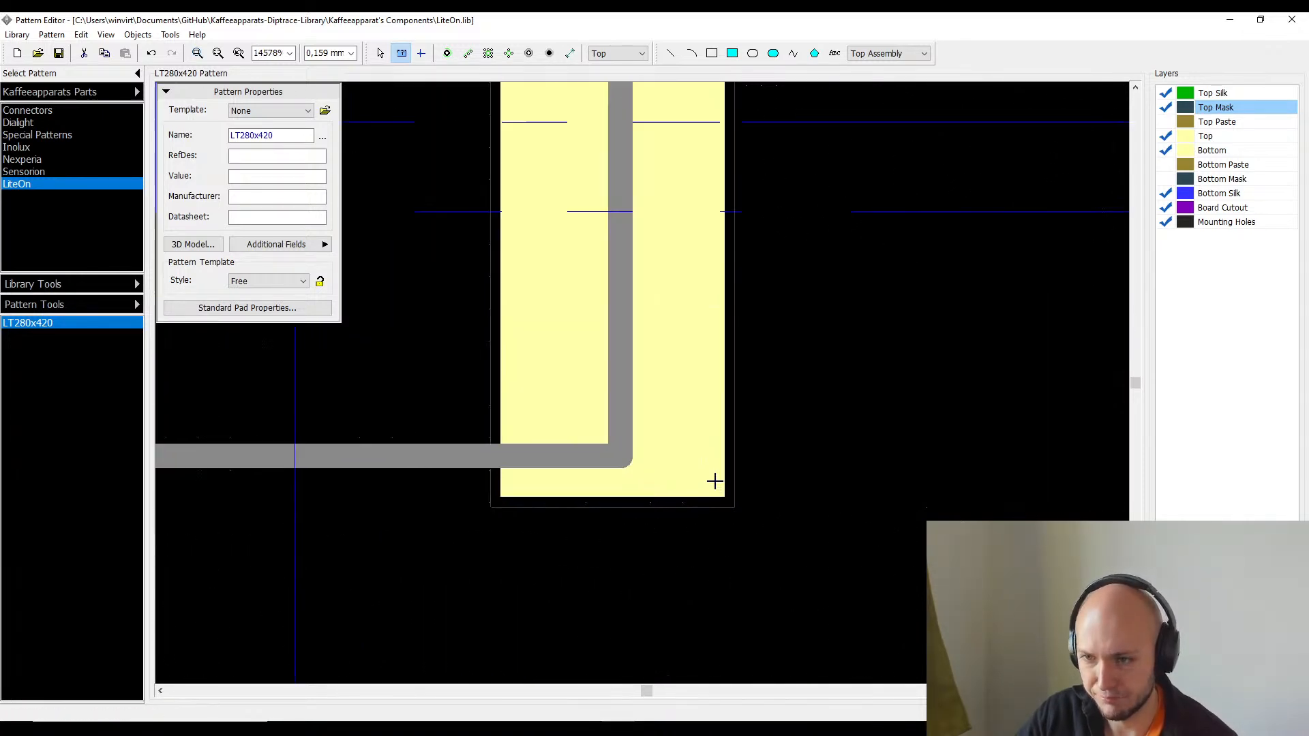
scroll(715, 482, down, 3)
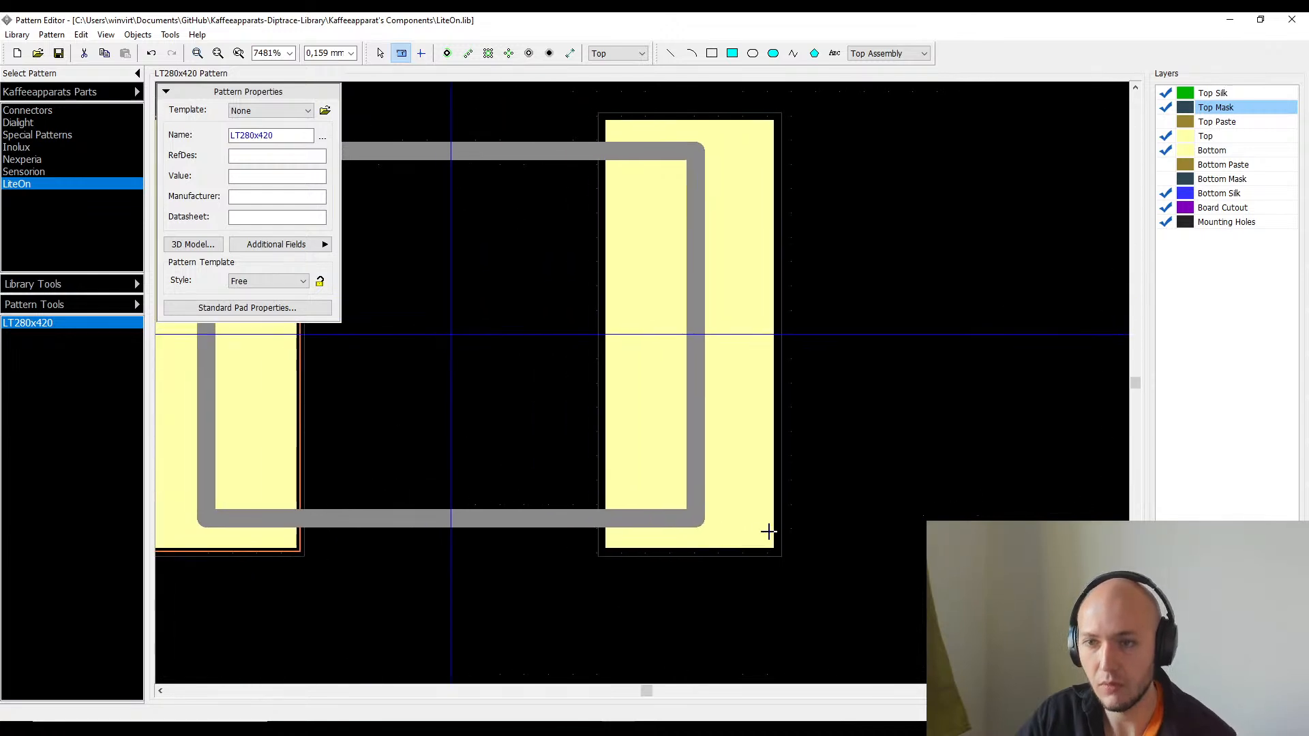
middle_drag(769, 532, 814, 524)
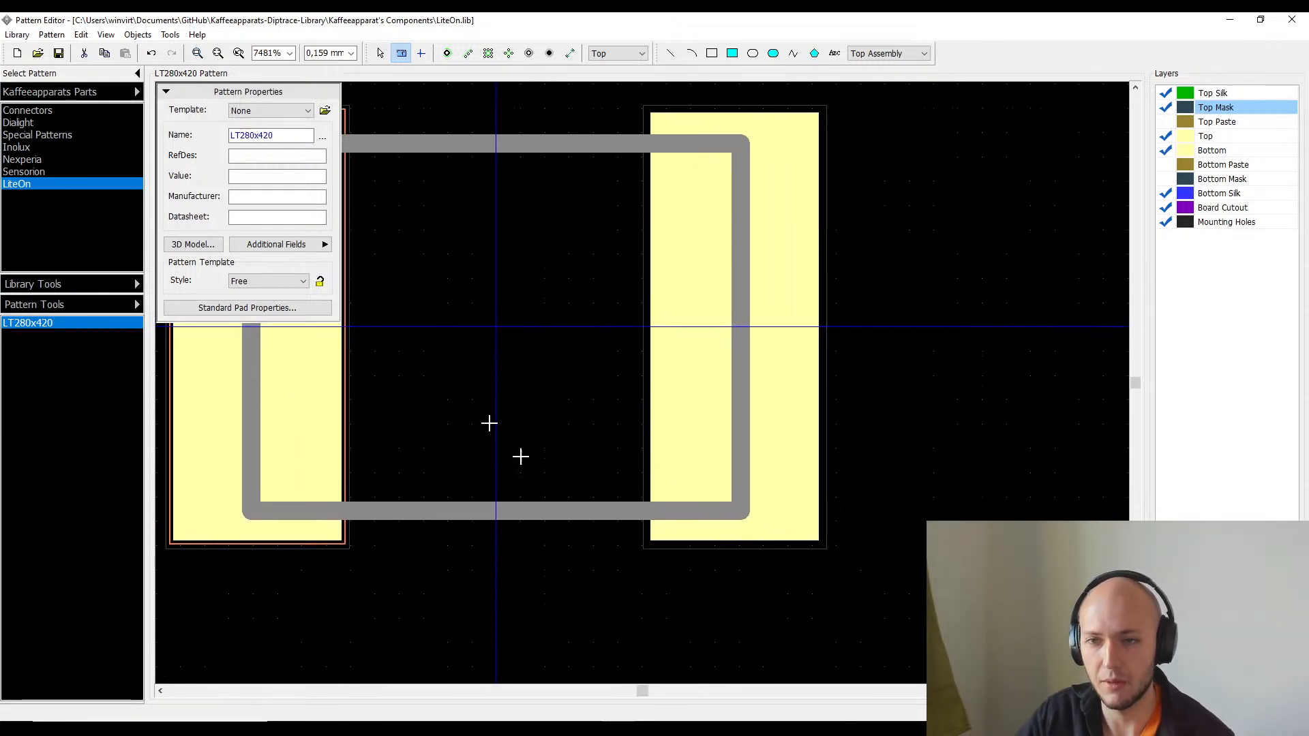
- Set the grid spacing to 0,1 mm
click(345, 57)
click(317, 53)
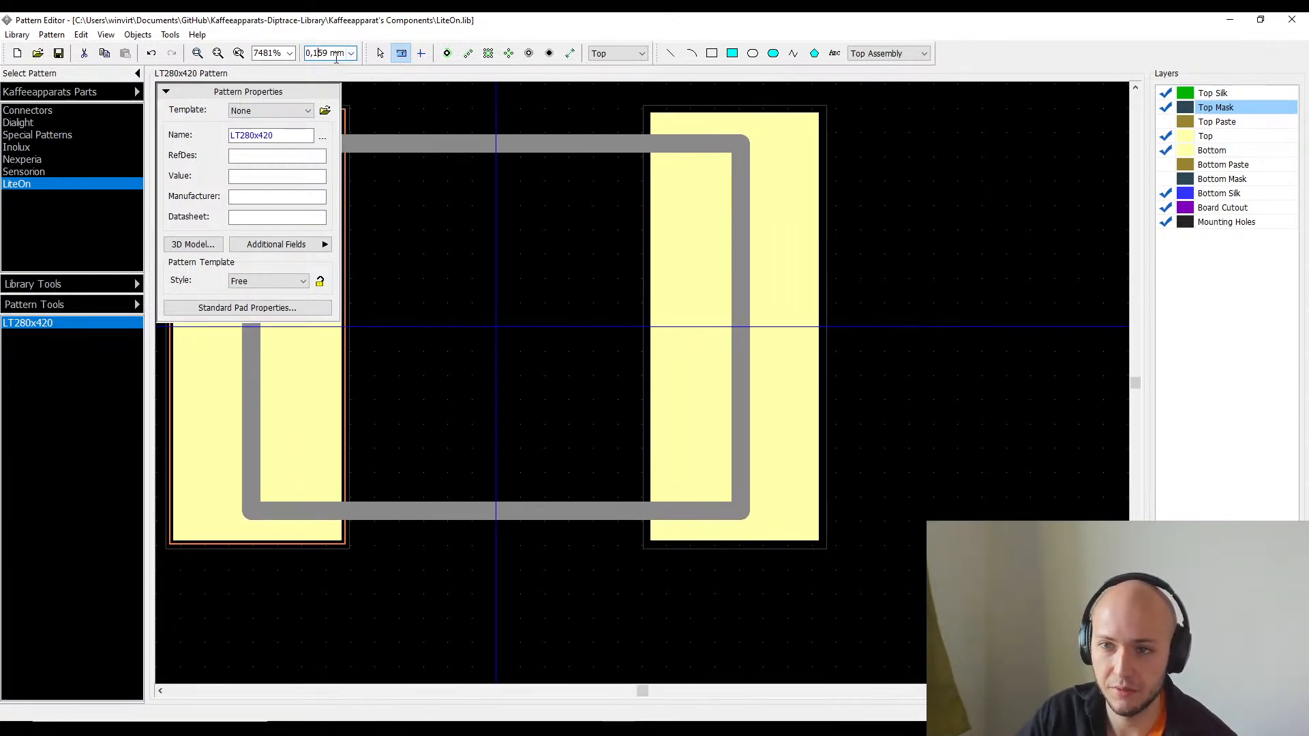
key(BackSpace)
key(BackSpace)
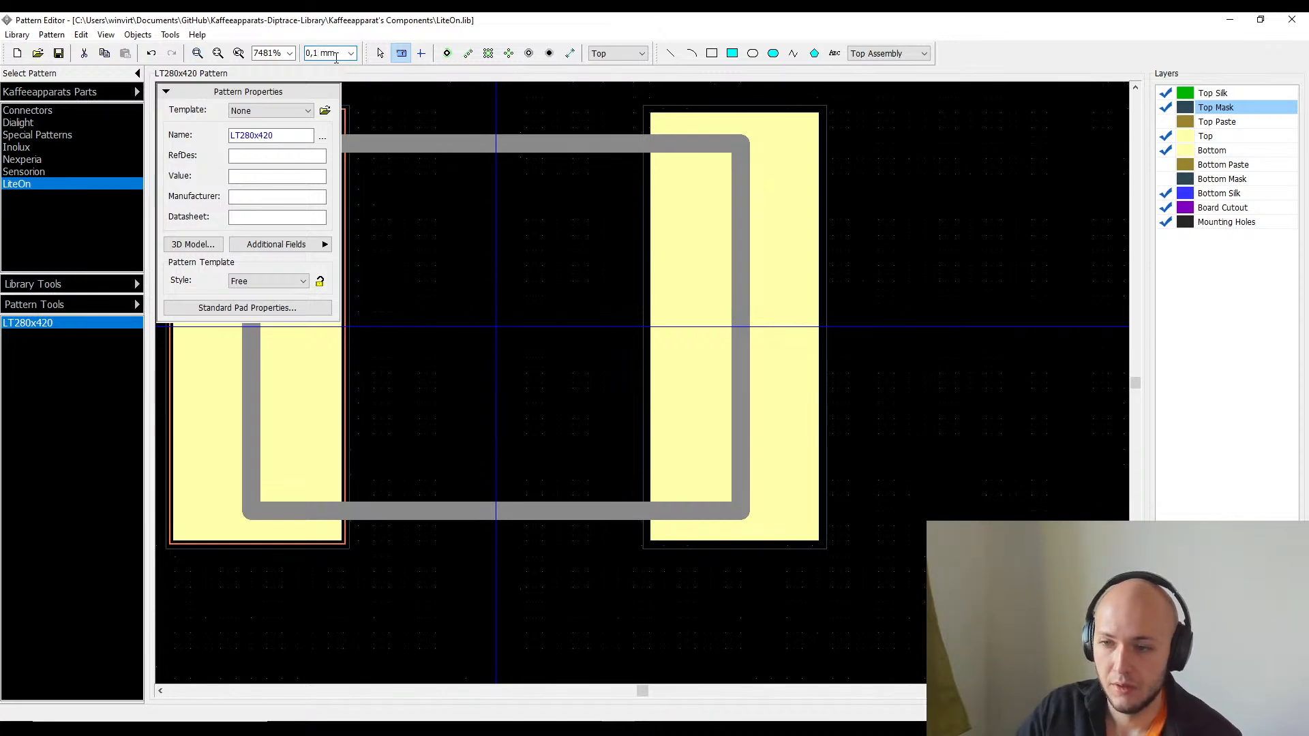
- Measure the pads' overall width on the finer grid, from pad 1's outer lower corner to pad 2's
click(823, 540)
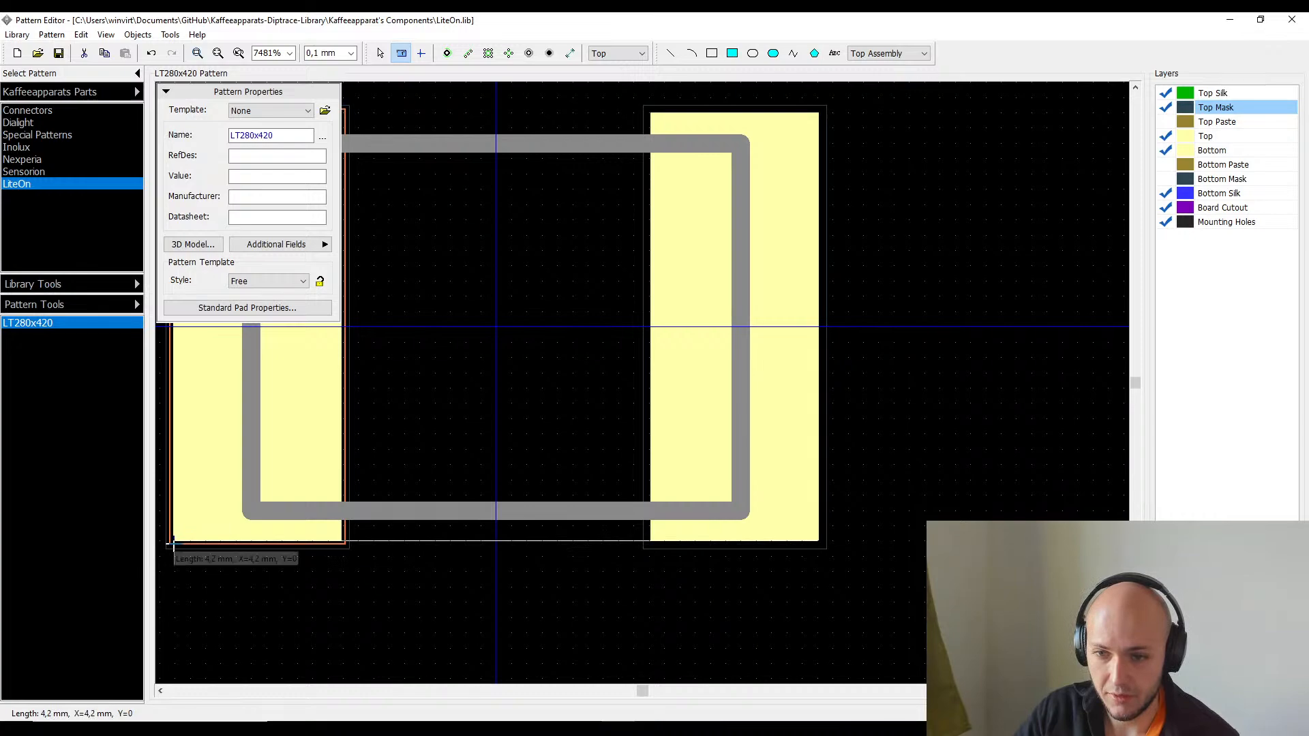
scroll(495, 551, down, 1)
scroll(496, 551, down, 8)
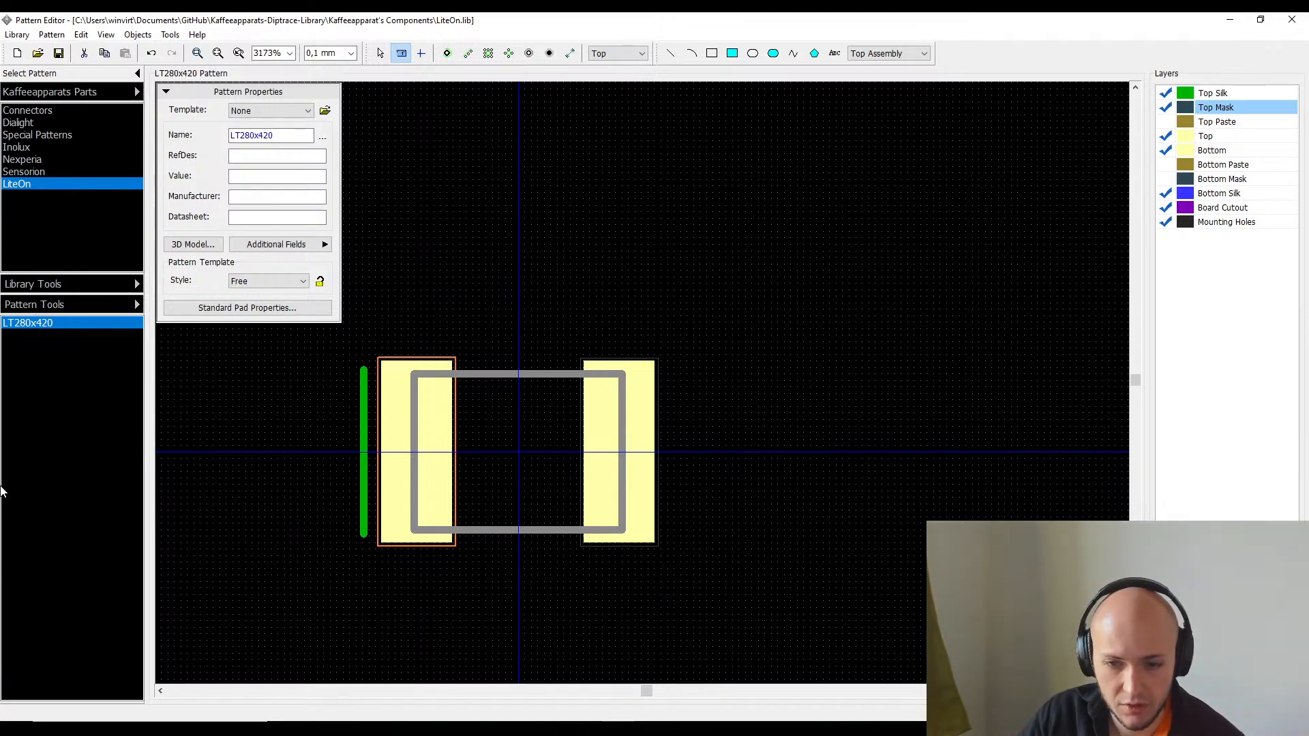
key(Escape)
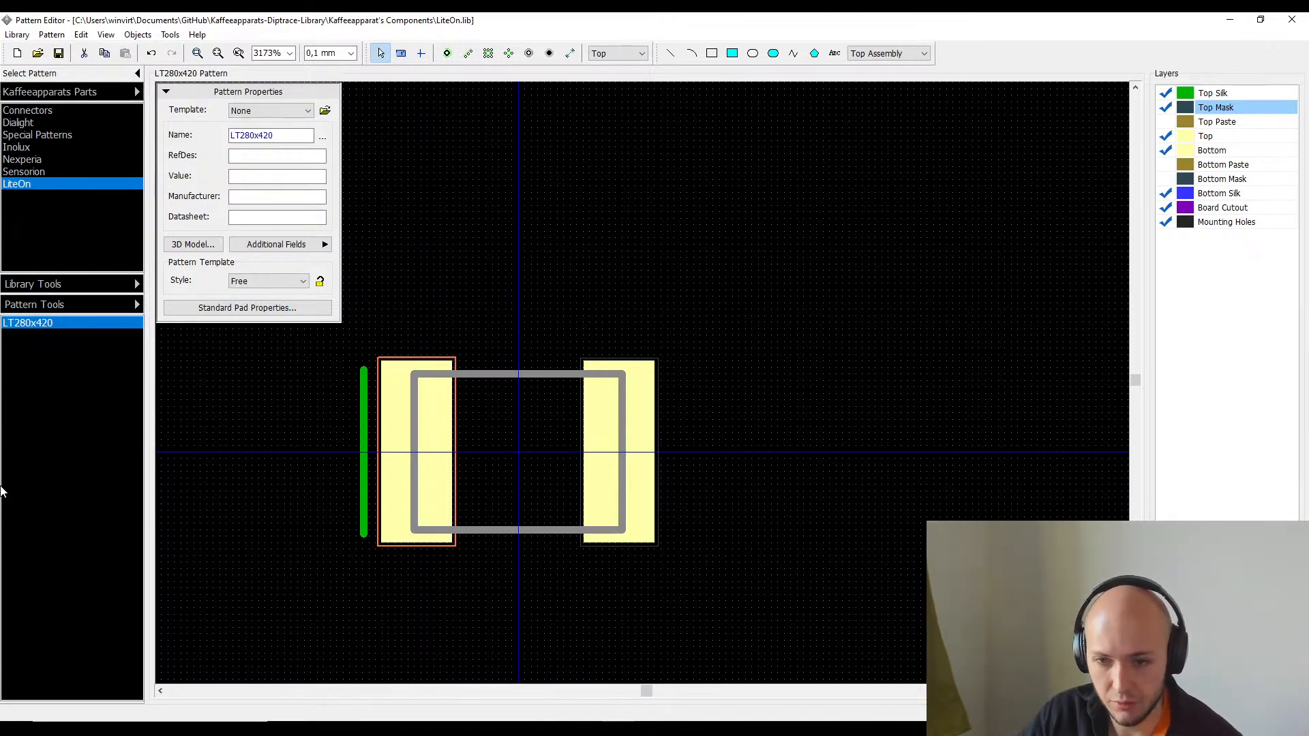
- Add a terminal note to pad 2 and set pad 1's note to A
click(0, 487)
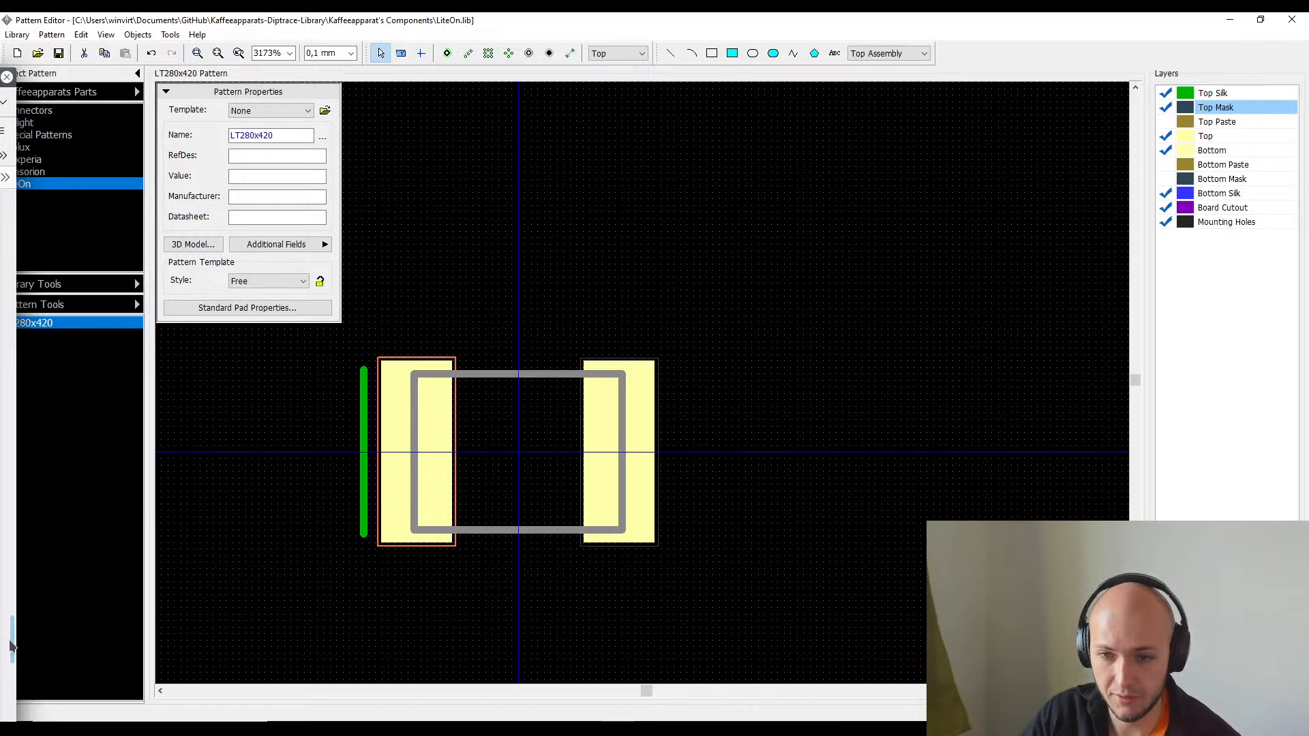
drag(10, 641, 15, 210)
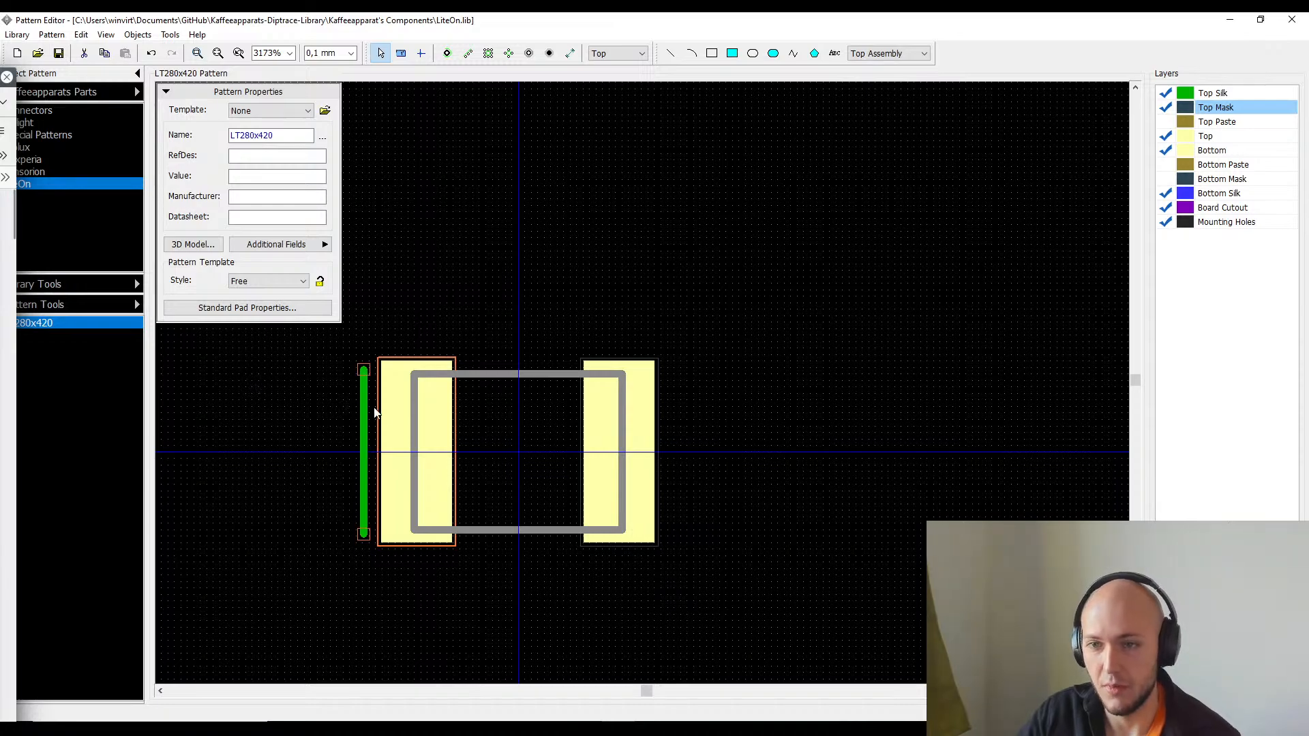
click(387, 424)
right_click(387, 423)
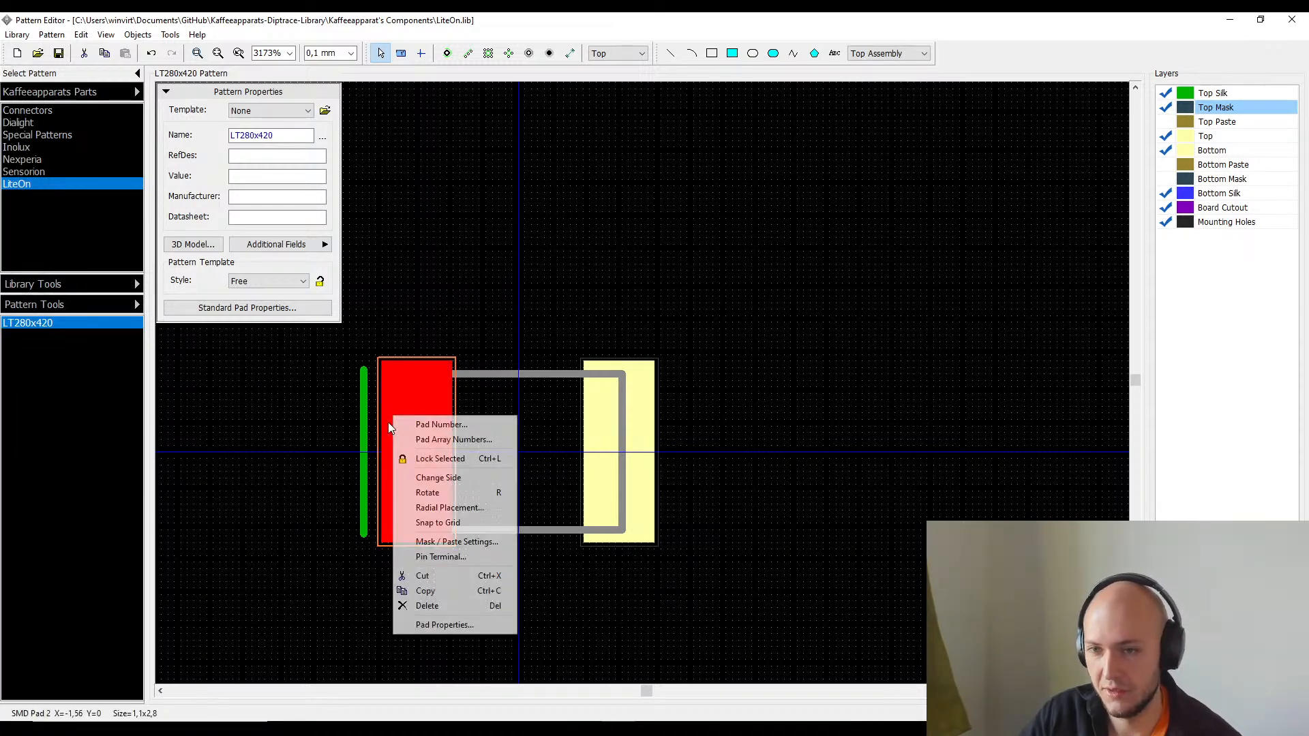
click(443, 626)
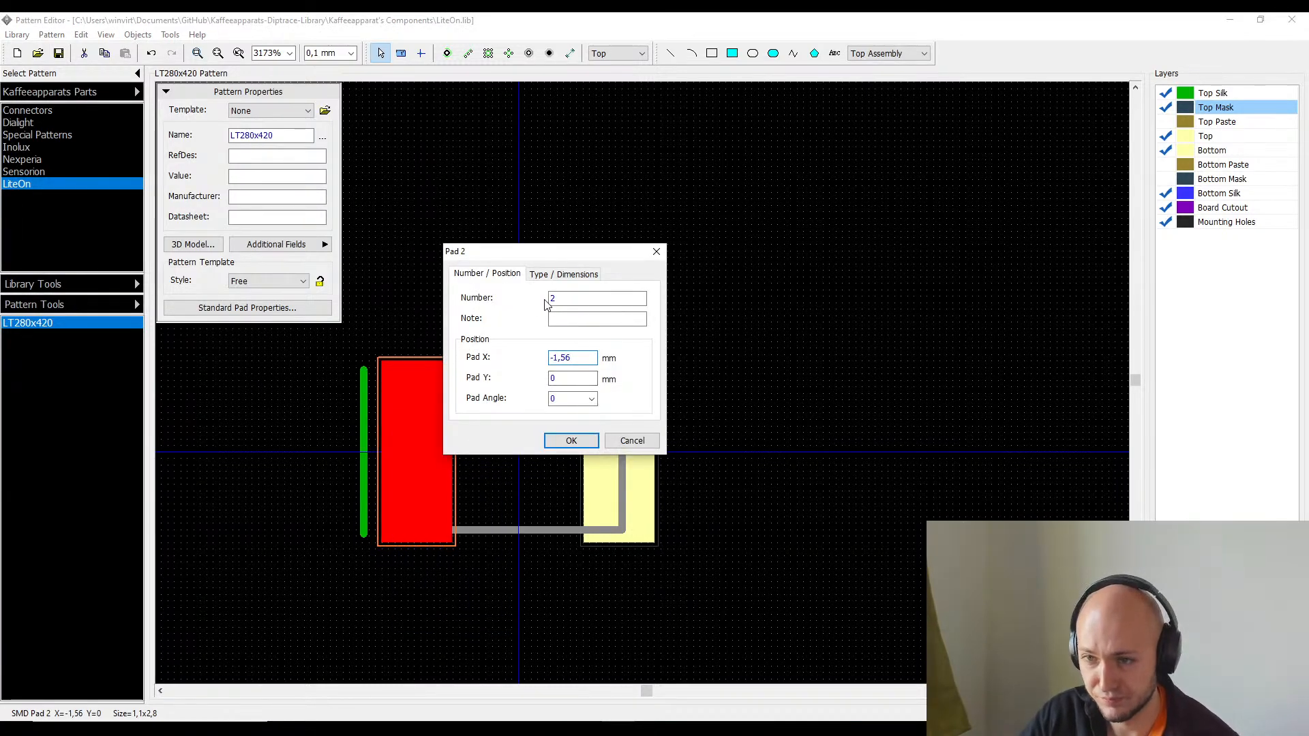
double_click(578, 298)
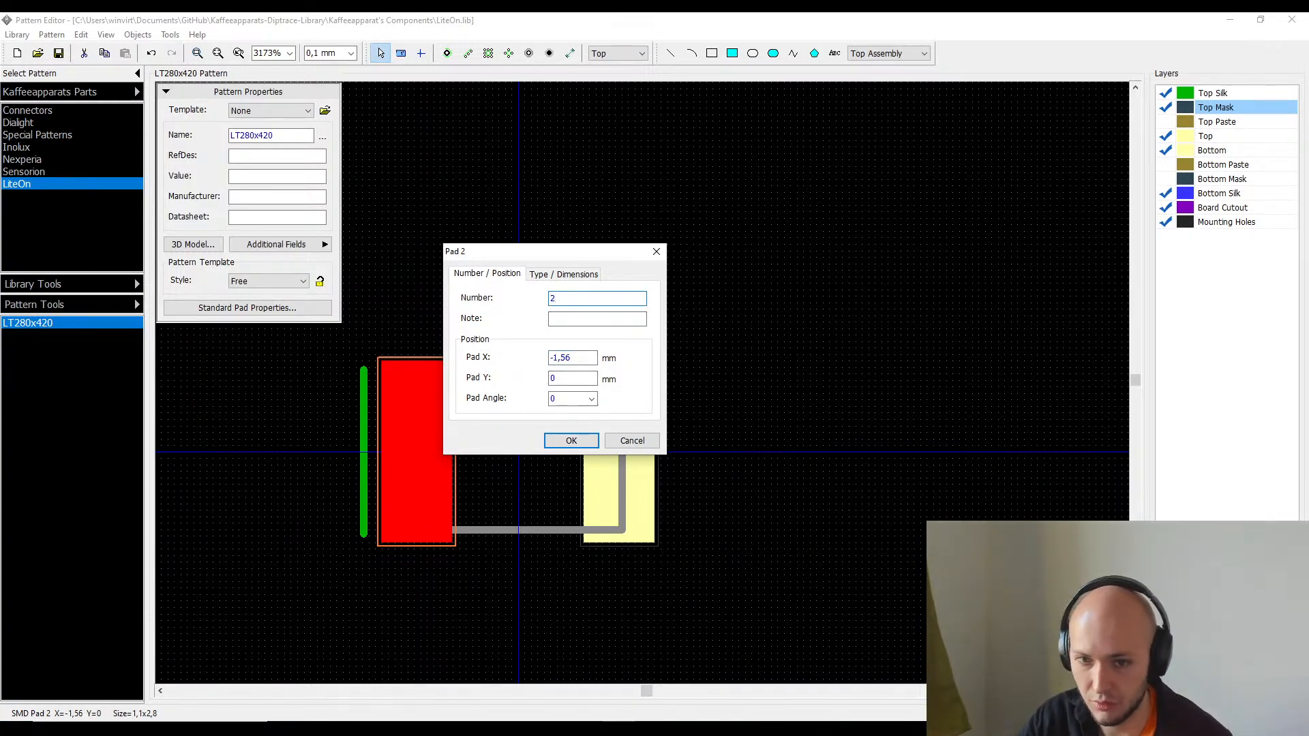
click(577, 318)
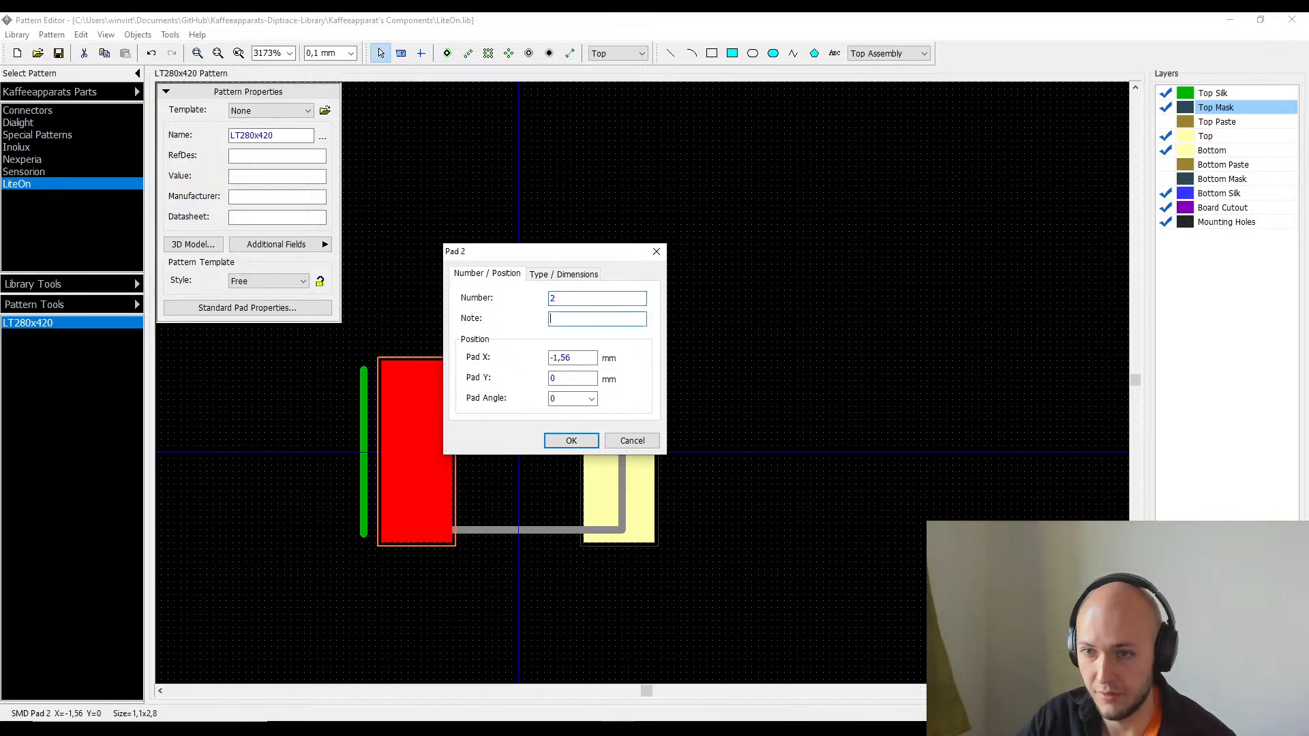
key(Return)
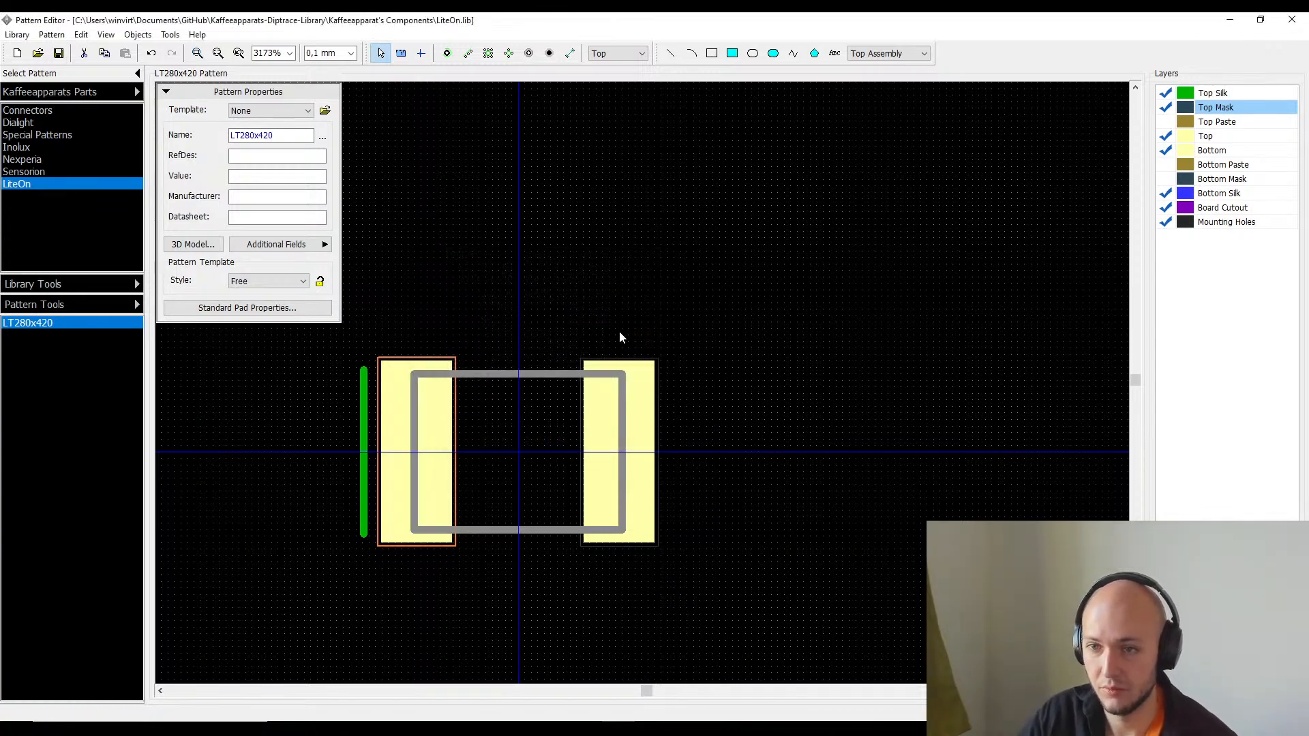
double_click(648, 409)
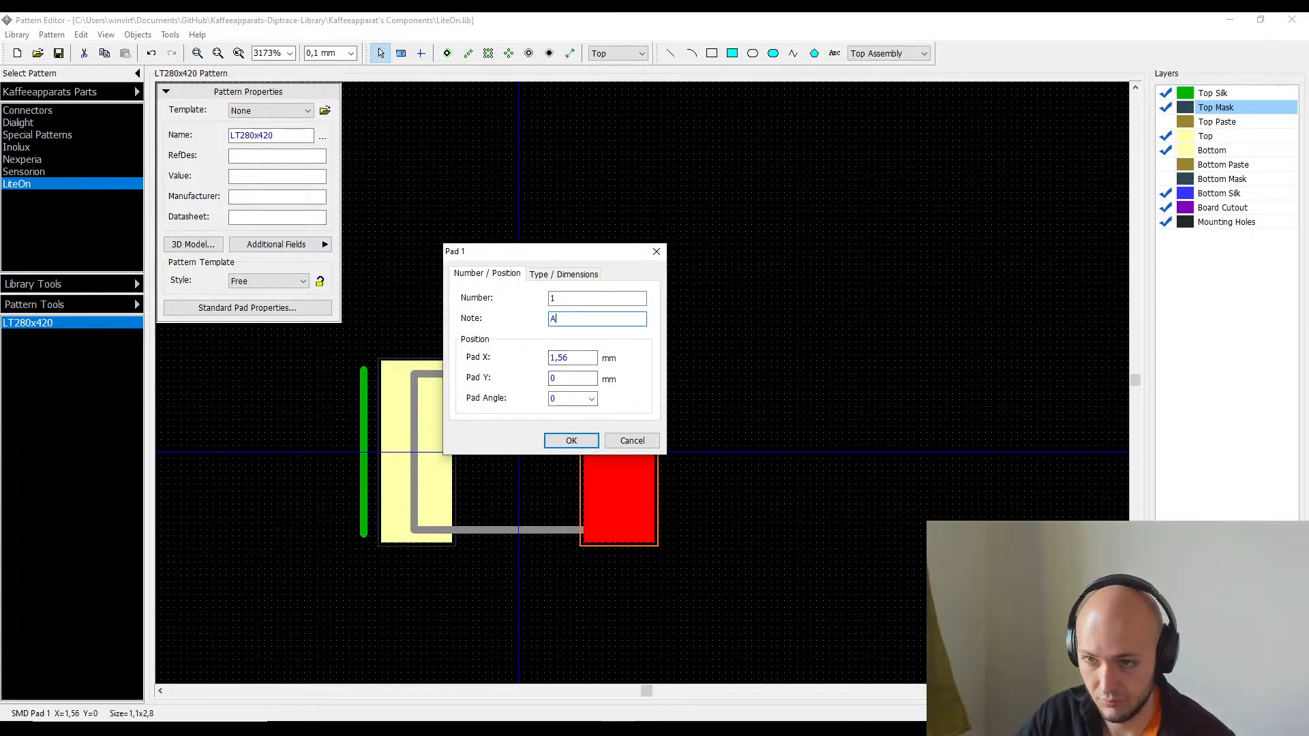
key(Return)
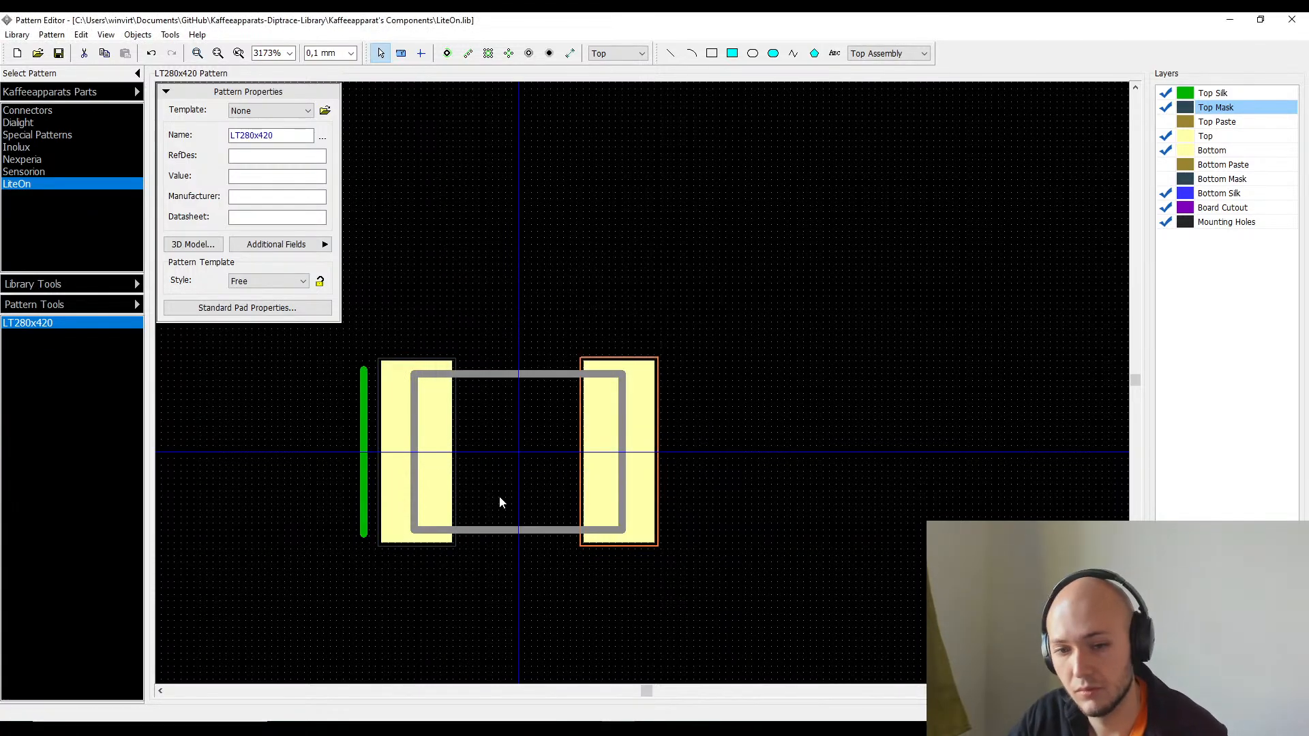
- Set the pattern's reference designator to D and its manufacturer to LiteOn
click(243, 155)
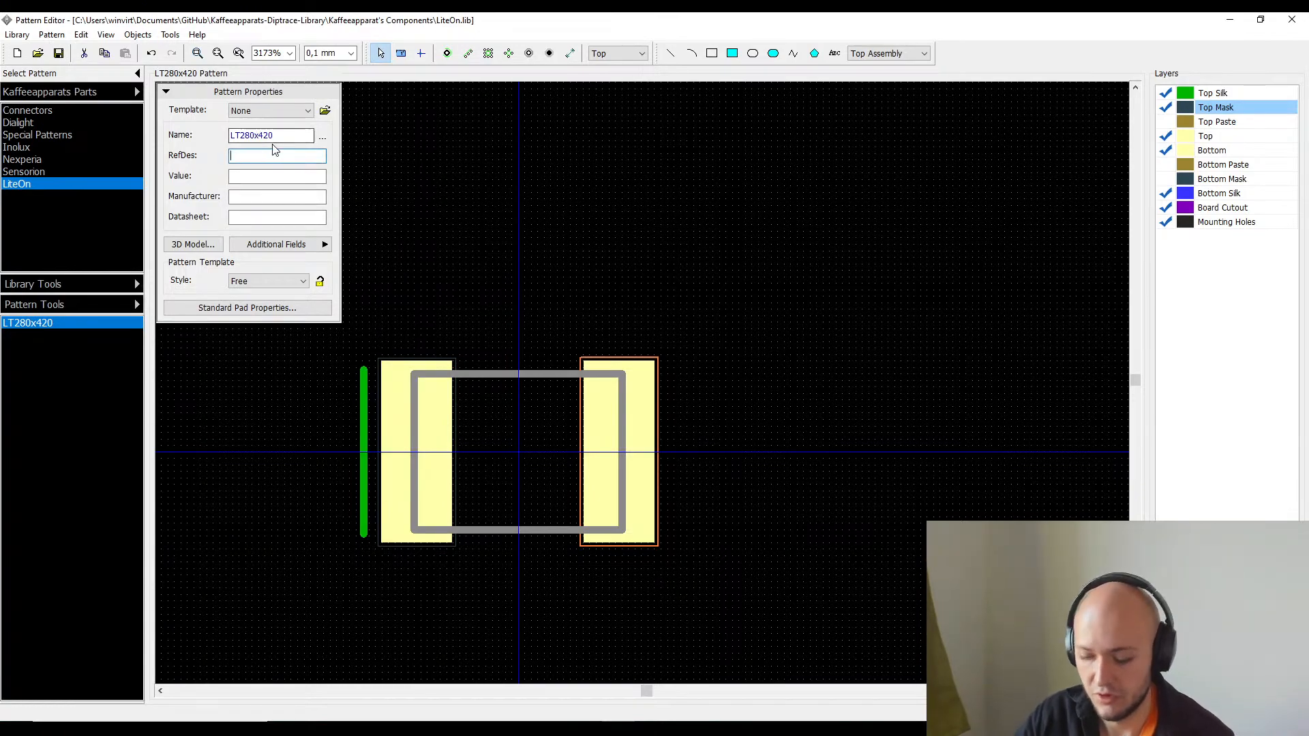
text(U)
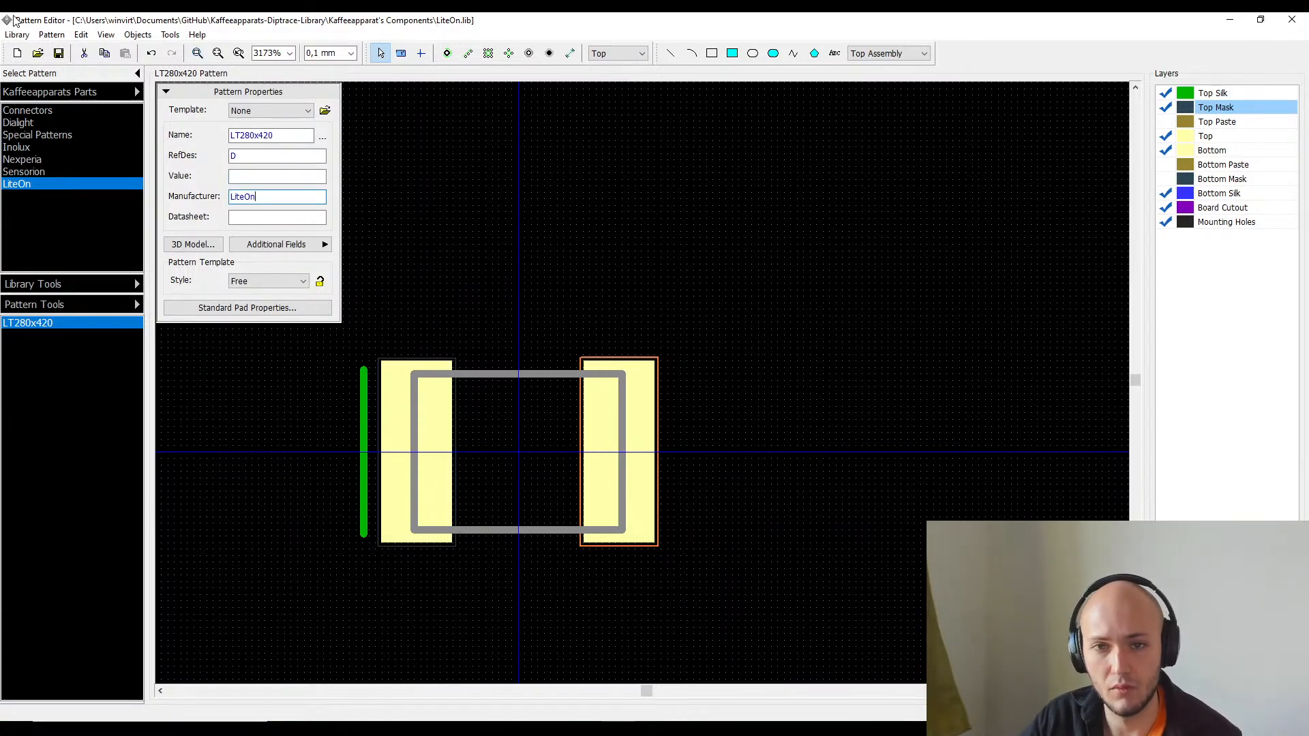
- Set the footprint's 3D model type to By Component Outline with a model height of 2 mm
click(187, 246)
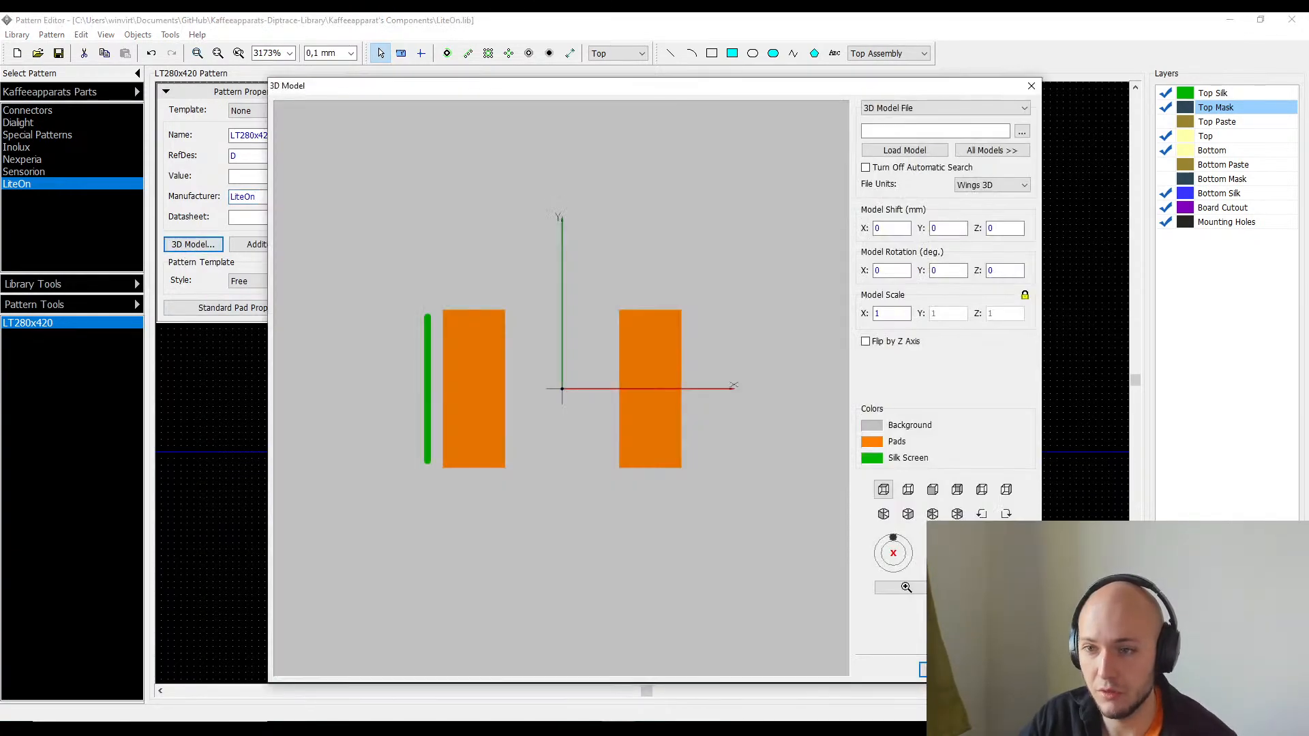
click(921, 109)
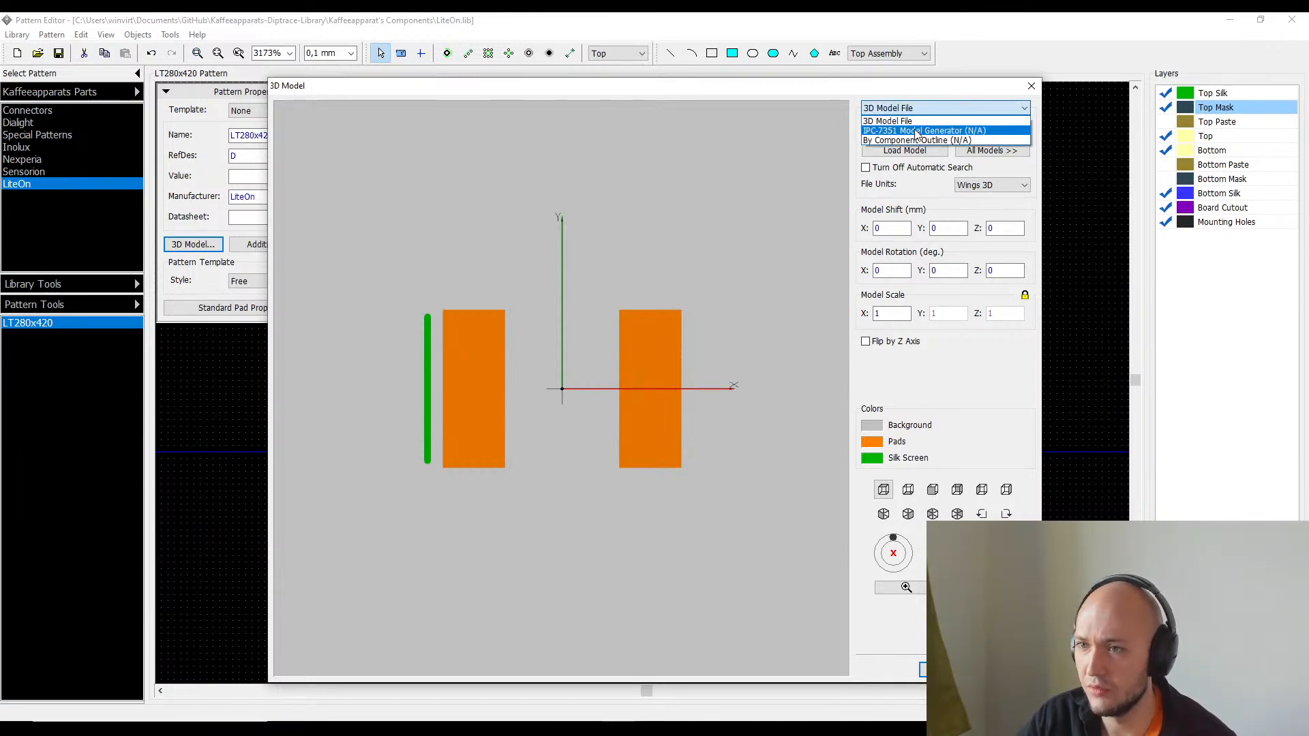
click(918, 121)
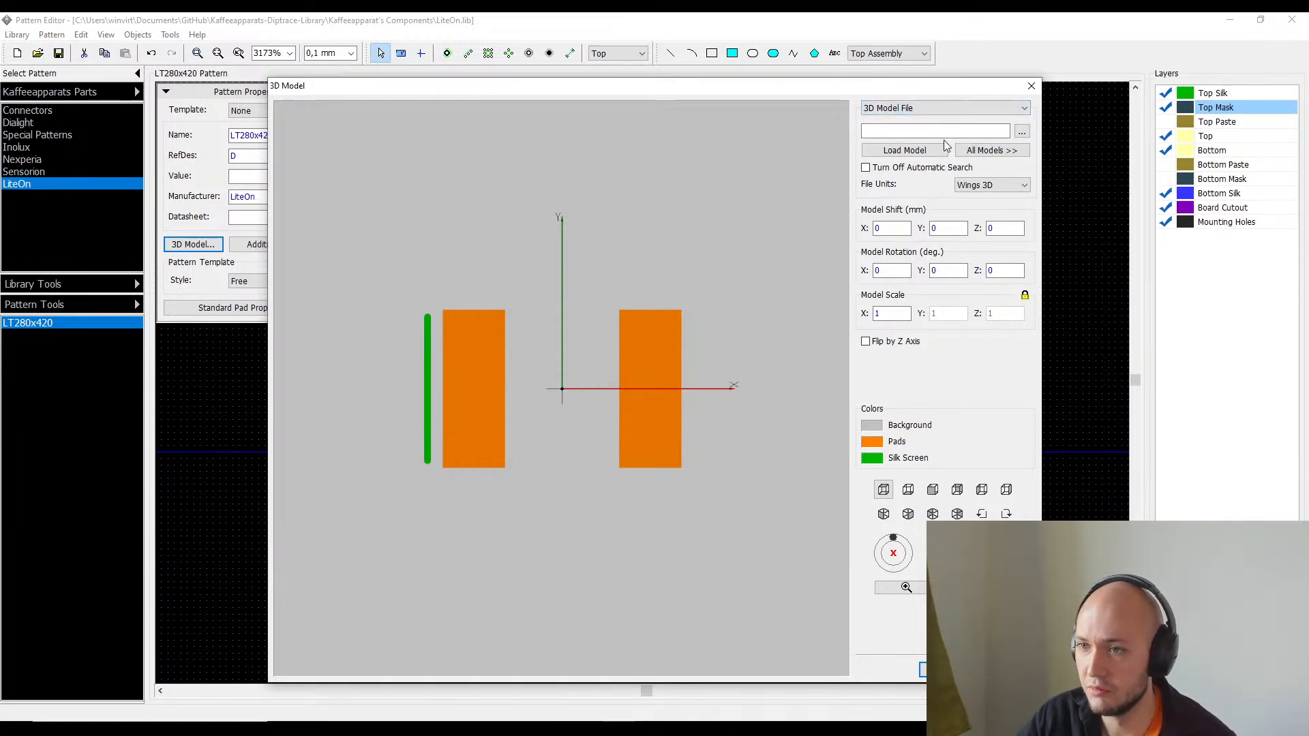
click(992, 150)
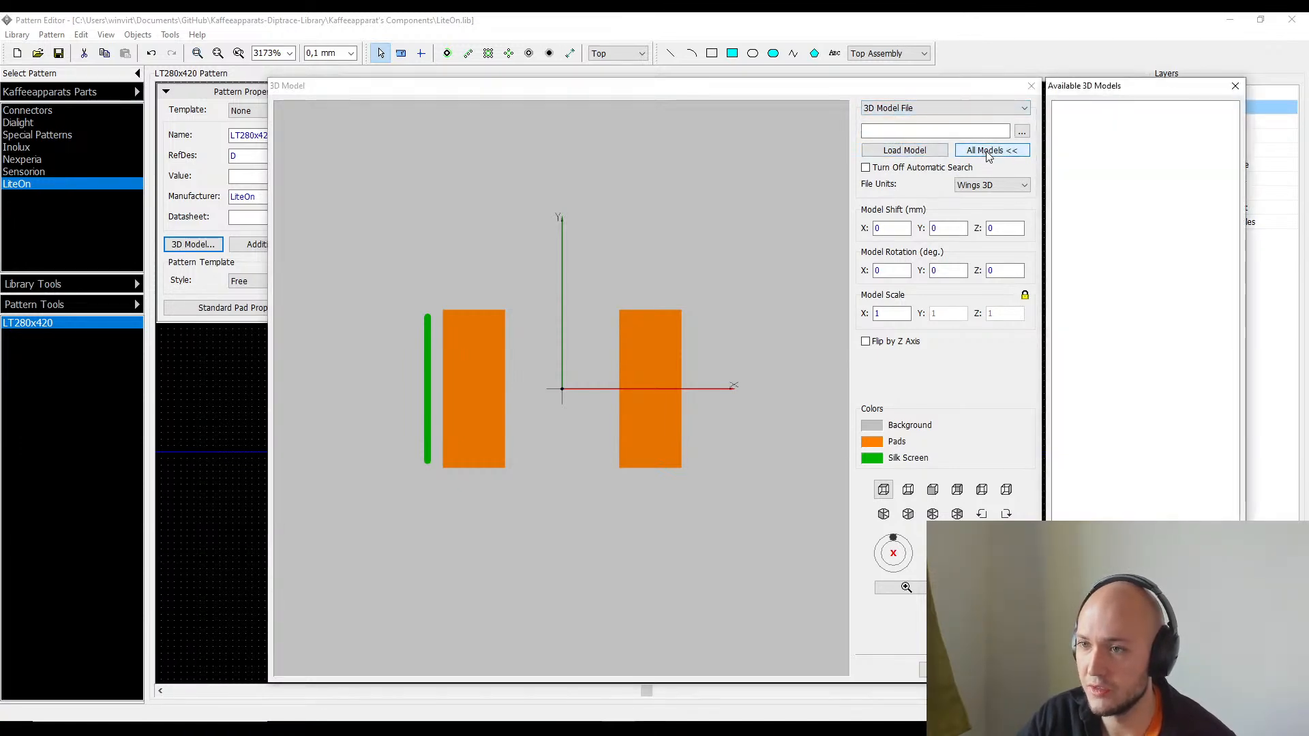
click(1236, 86)
click(980, 108)
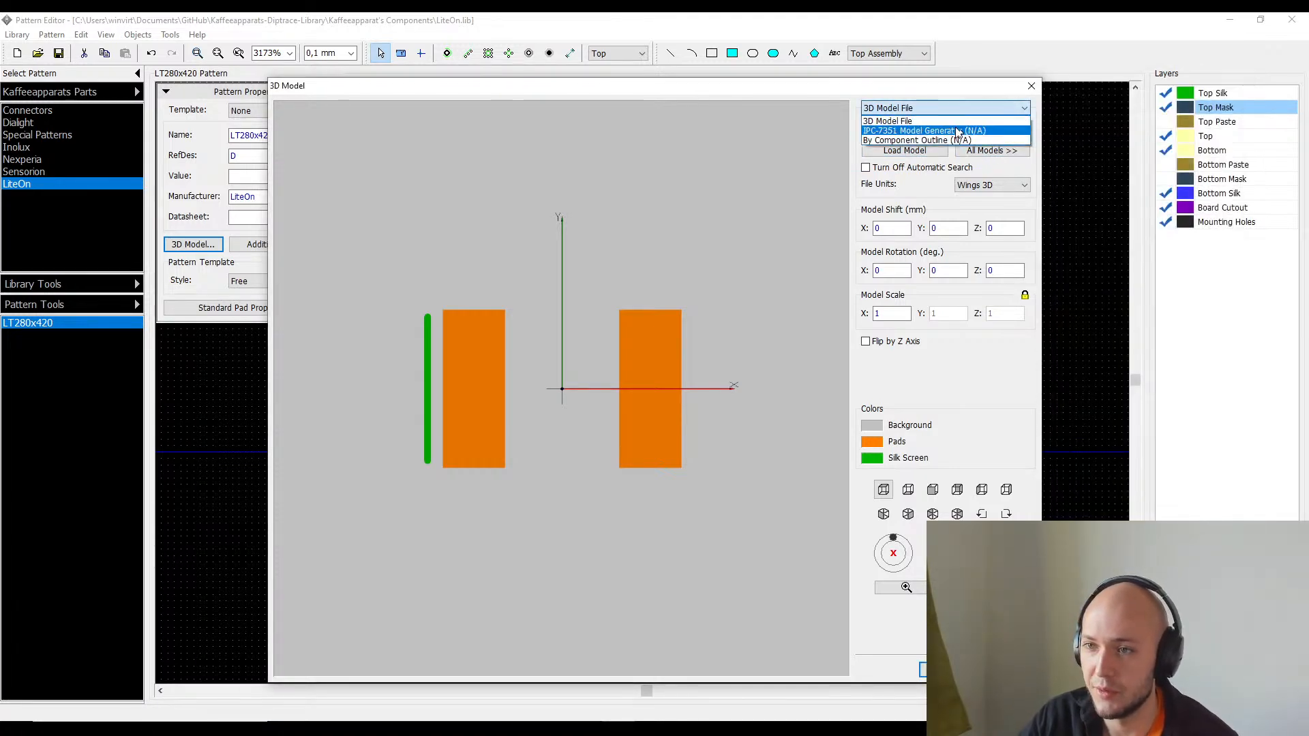
click(957, 132)
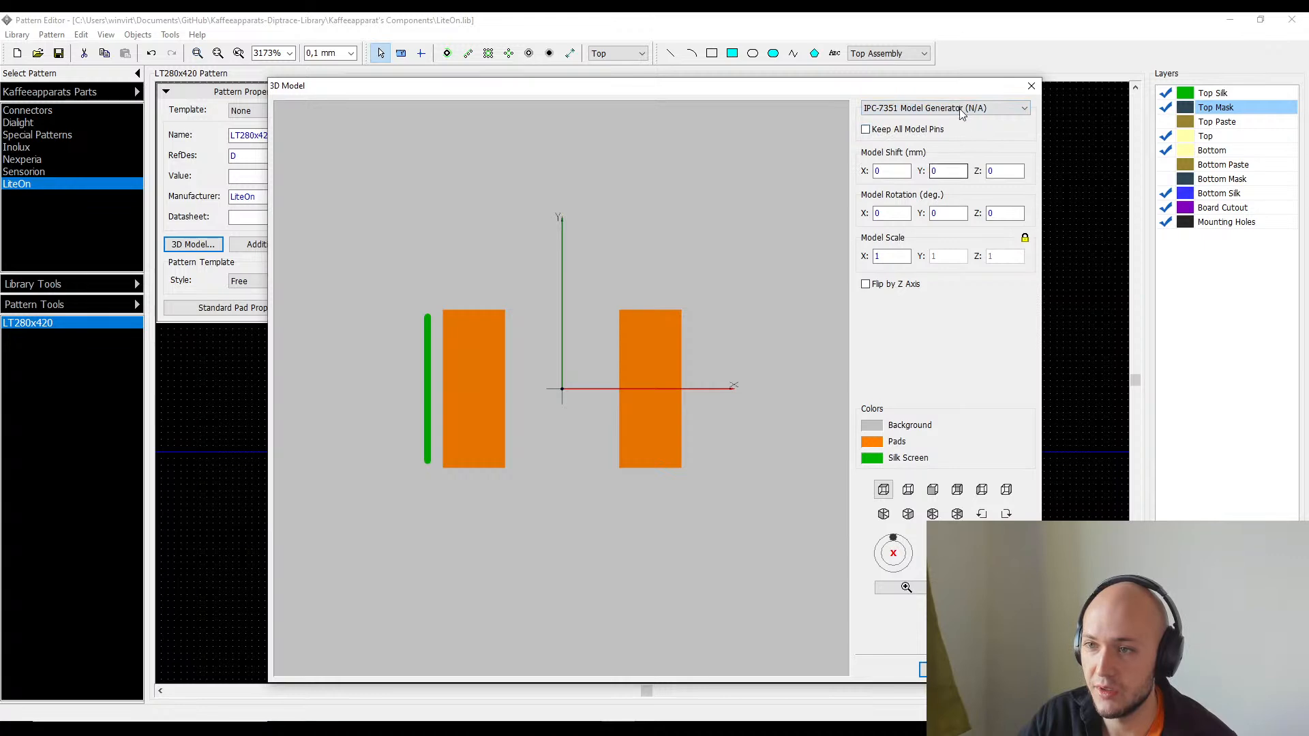
click(953, 113)
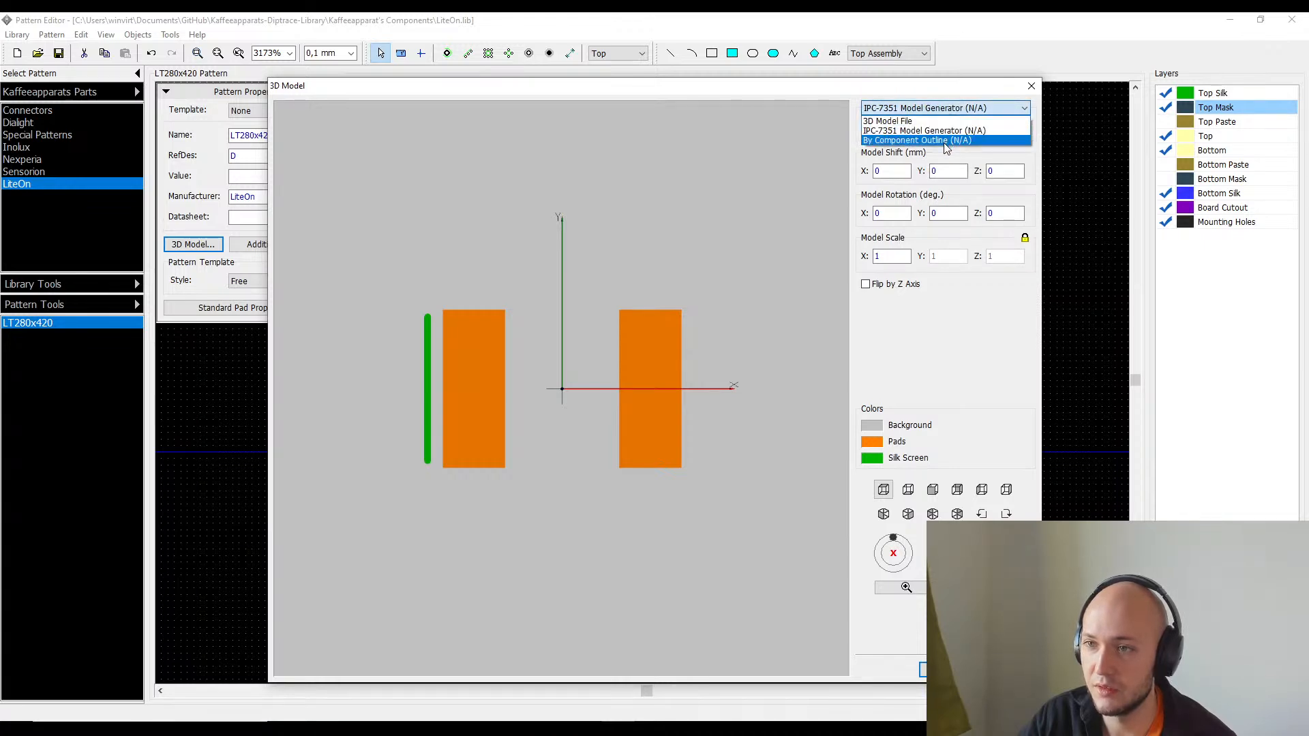
click(948, 143)
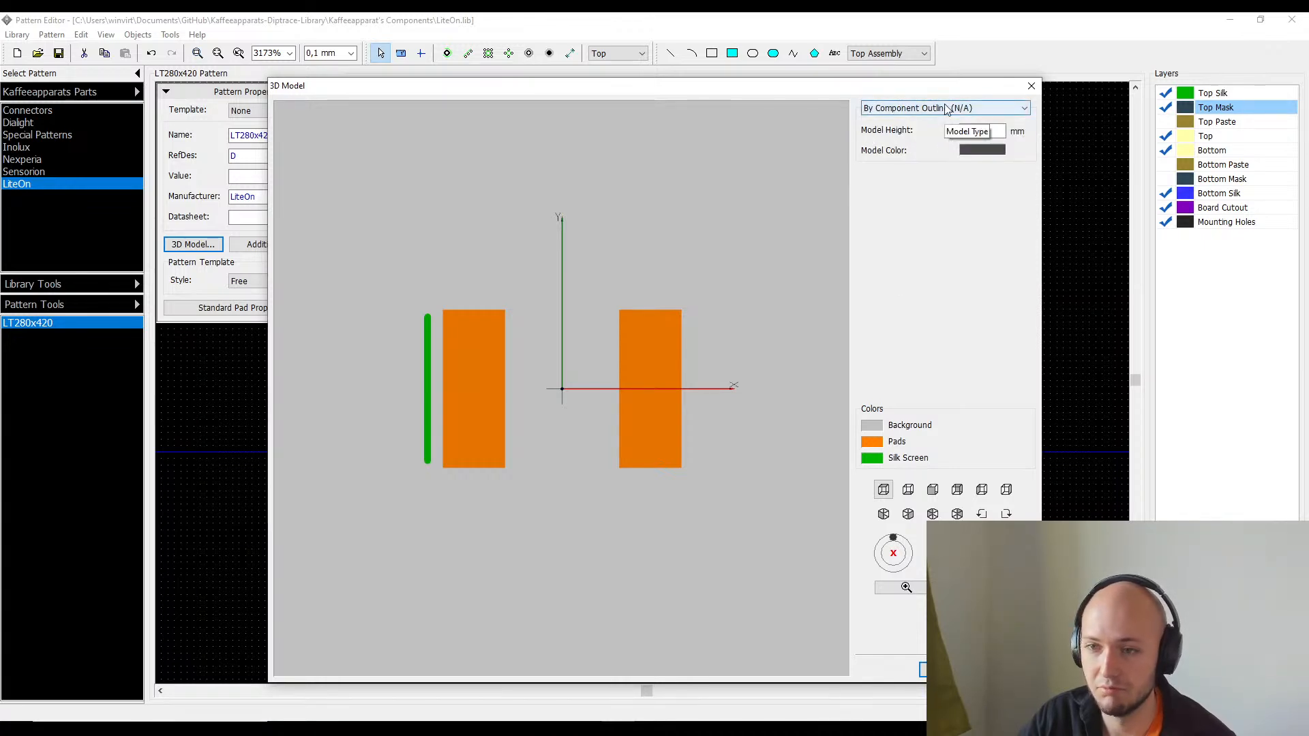
double_click(980, 131)
text(2)
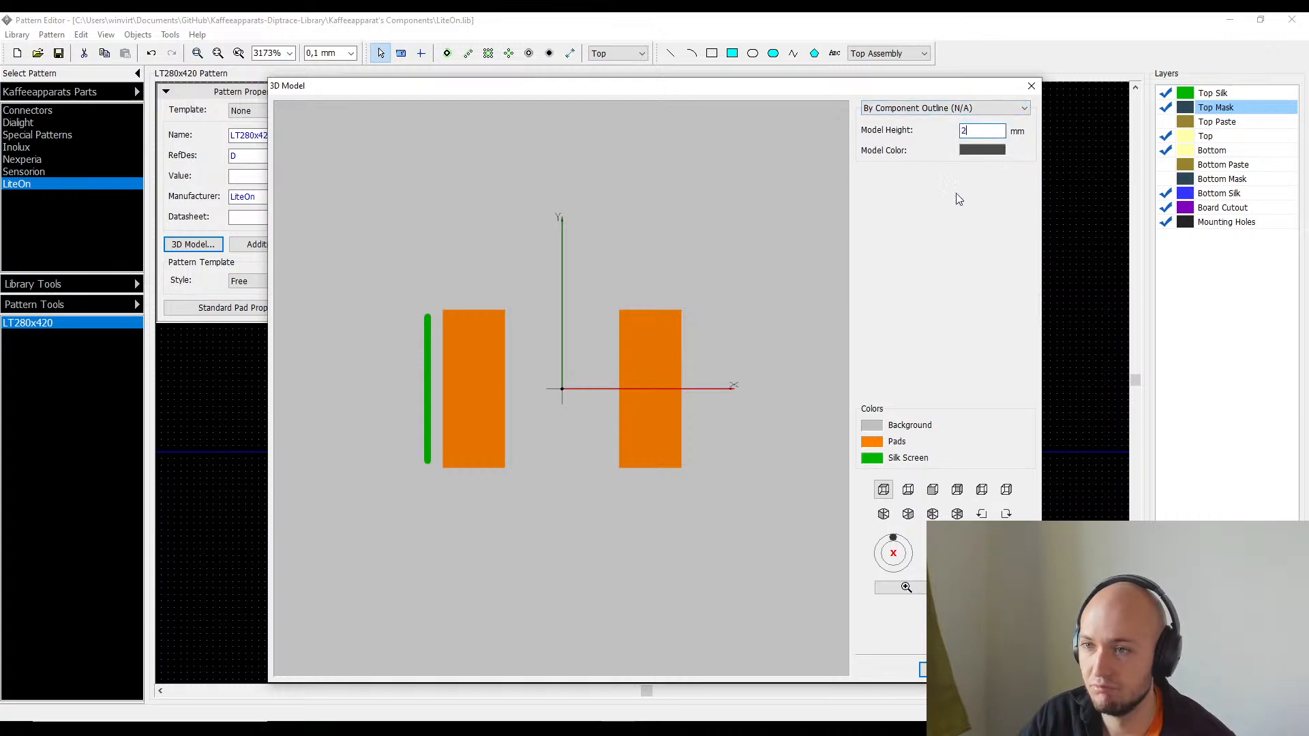
click(948, 669)
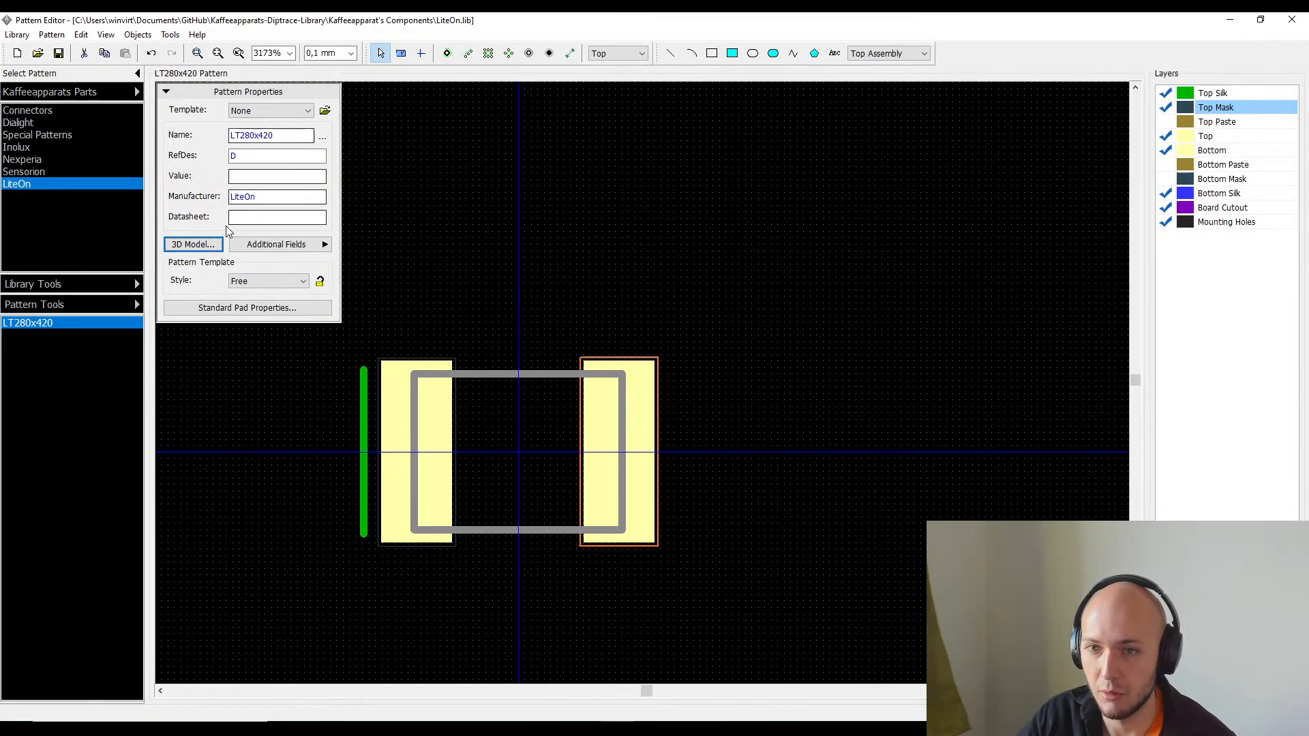
- Inspect the footprint's 3D preview from an oblique angle
click(193, 244)
drag(664, 348, 850, 571)
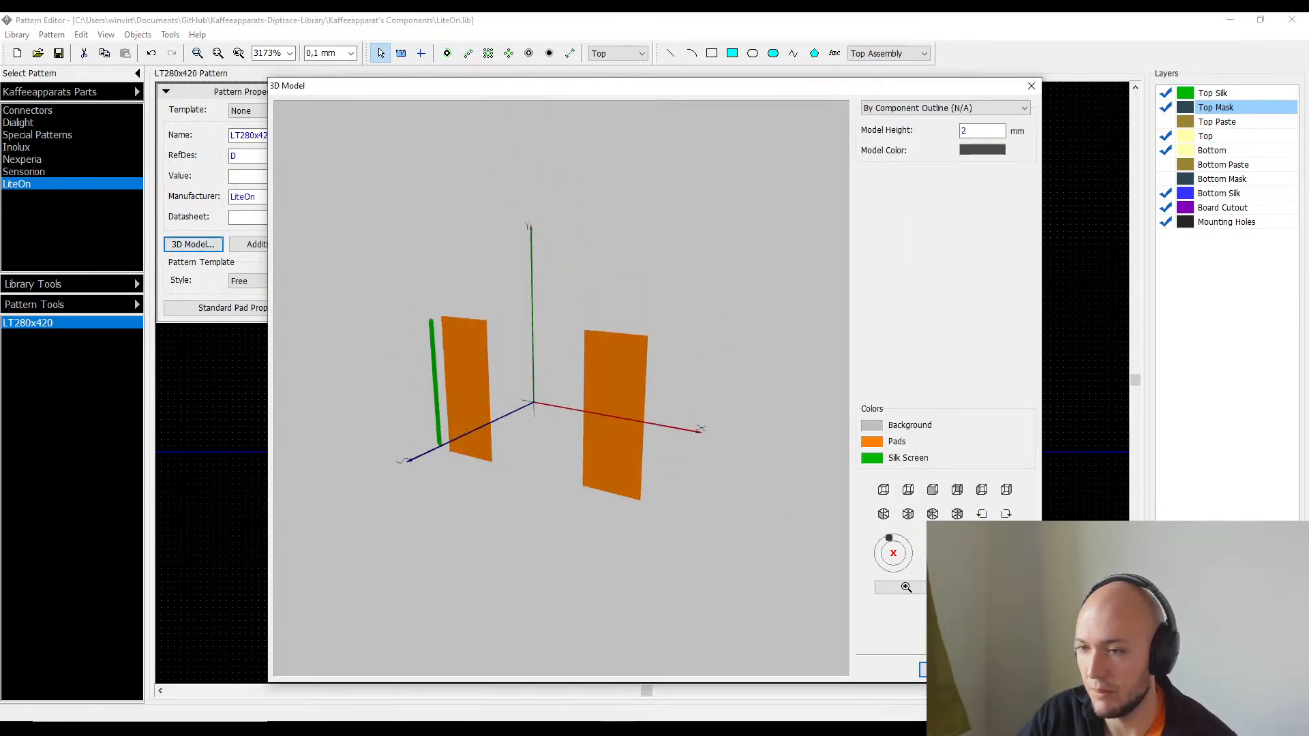
click(946, 670)
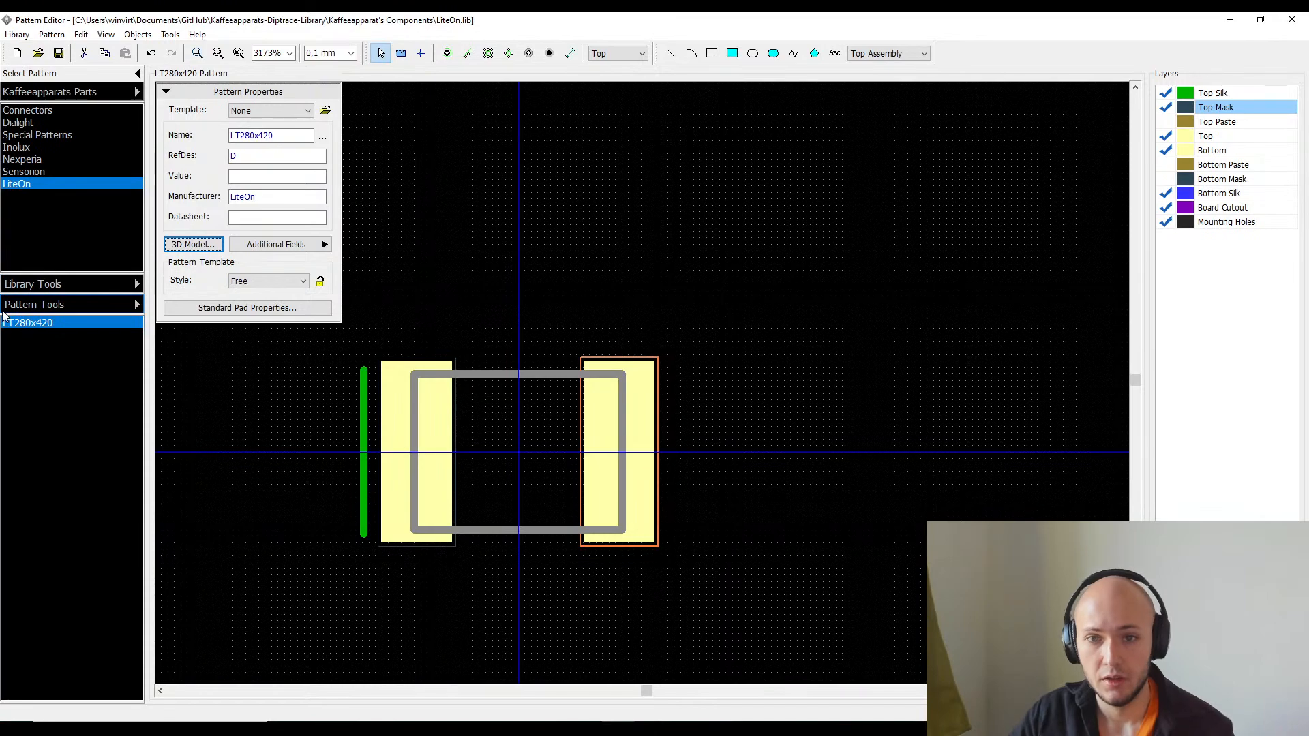
key(alt+Tab)
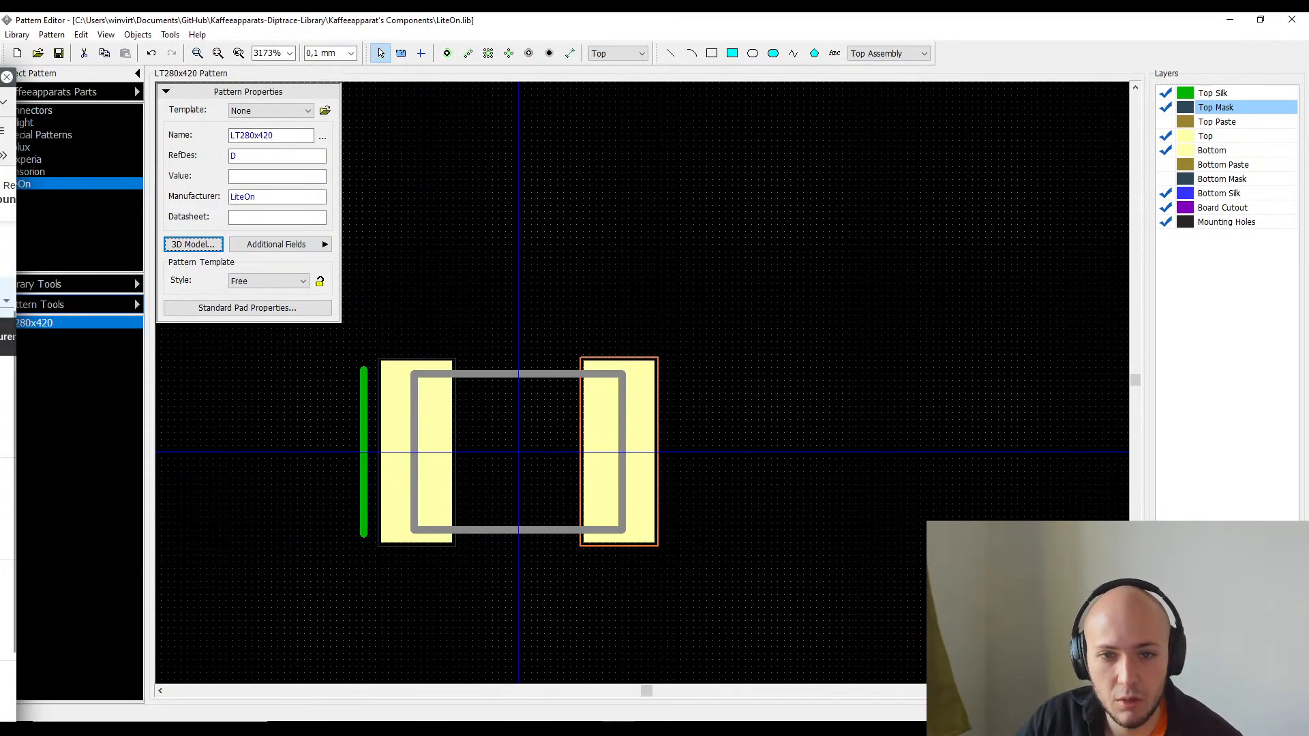
right_click(44, 326)
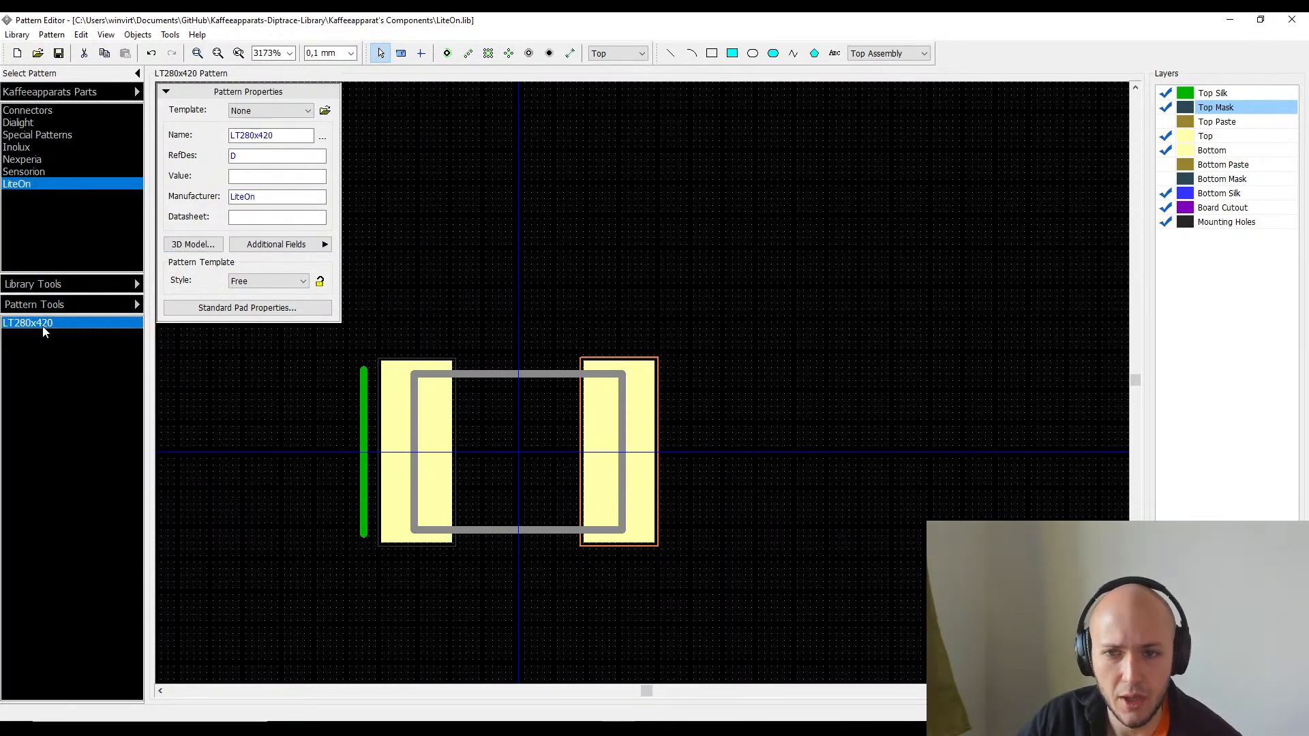
right_click(45, 327)
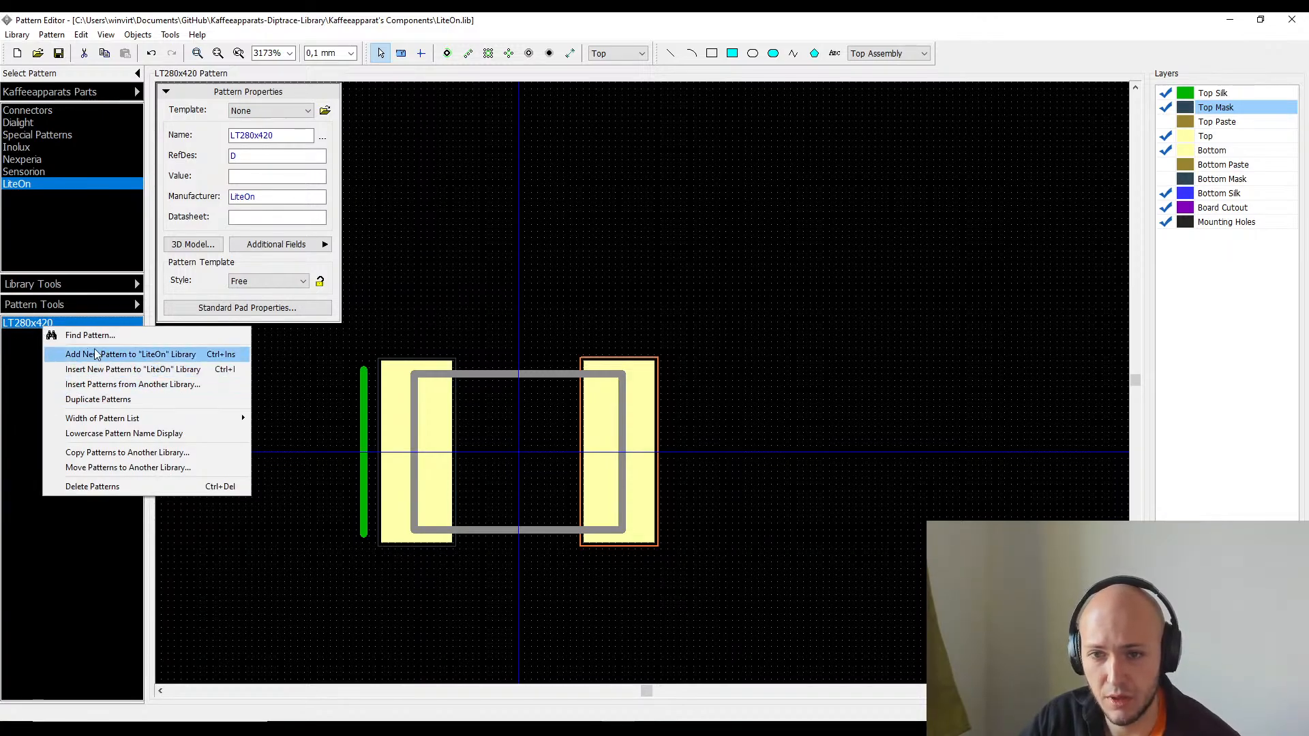
click(33, 417)
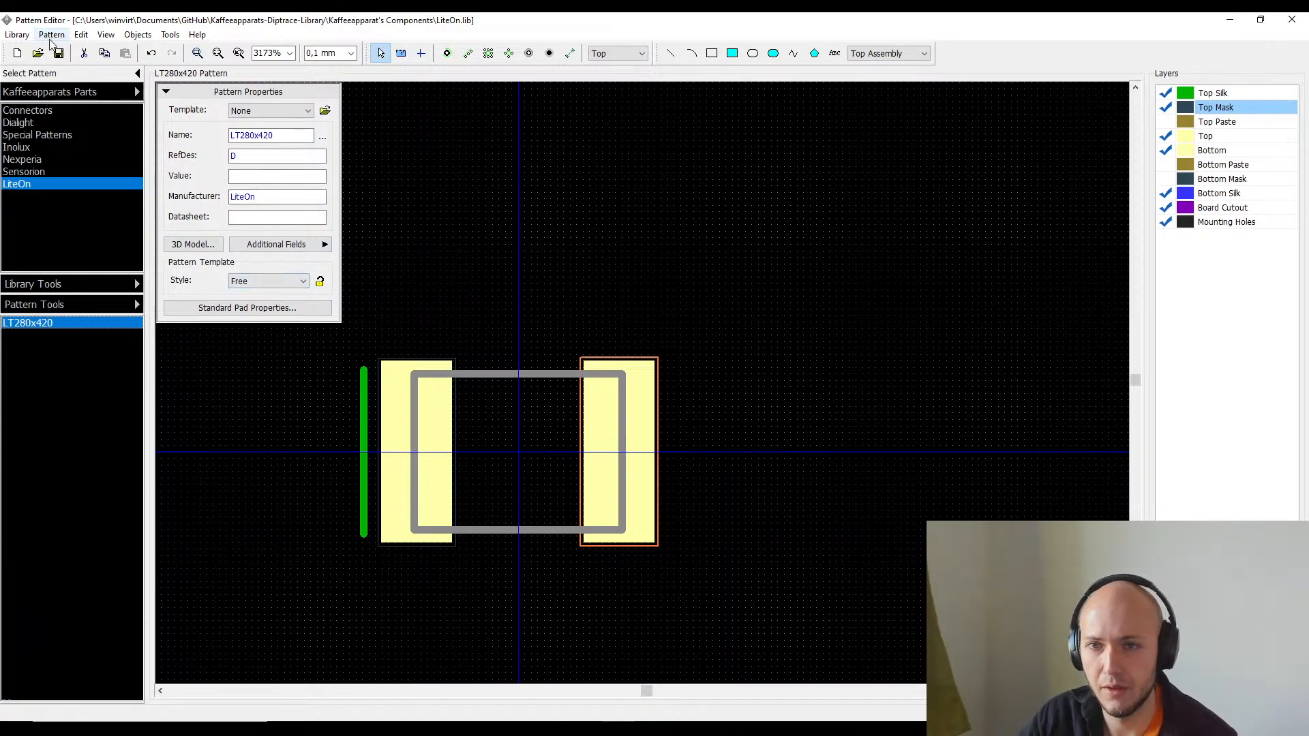
- Save the LiteOn pattern library and switch to the Component Editor with the LTST-C930GKT component
click(59, 53)
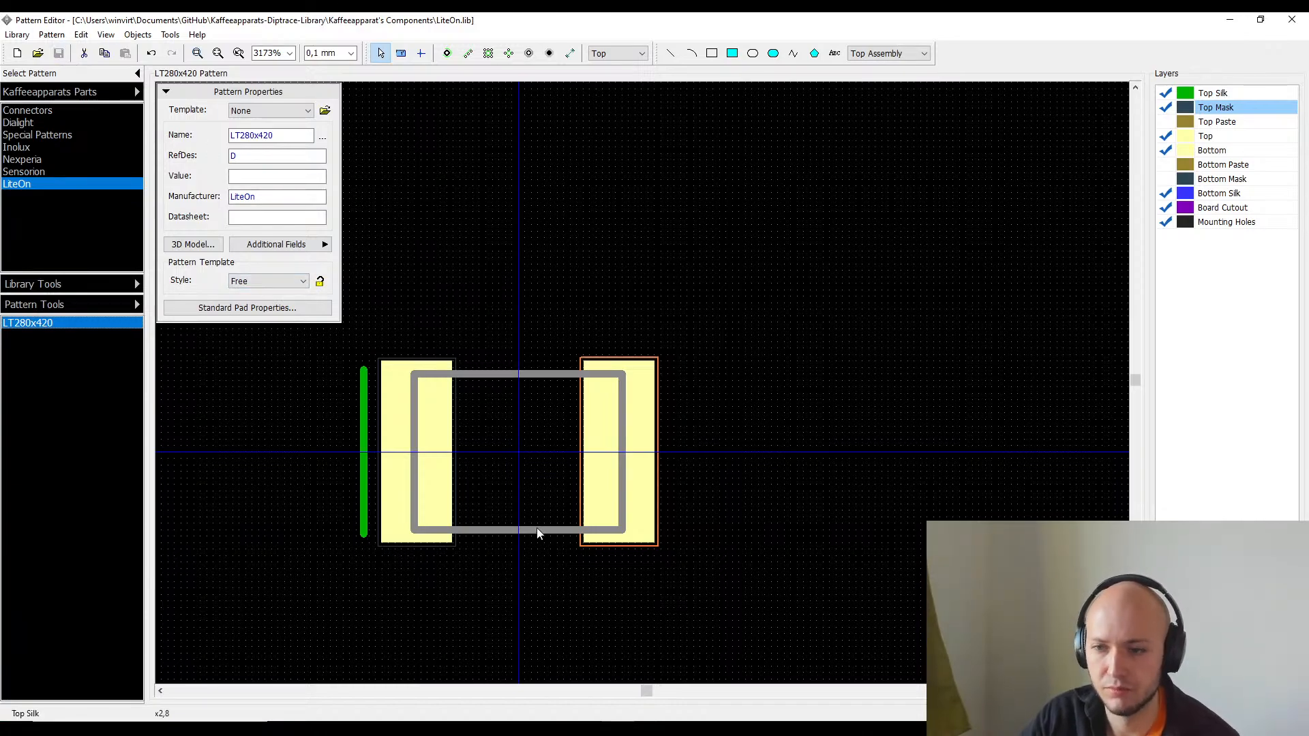
click(273, 730)
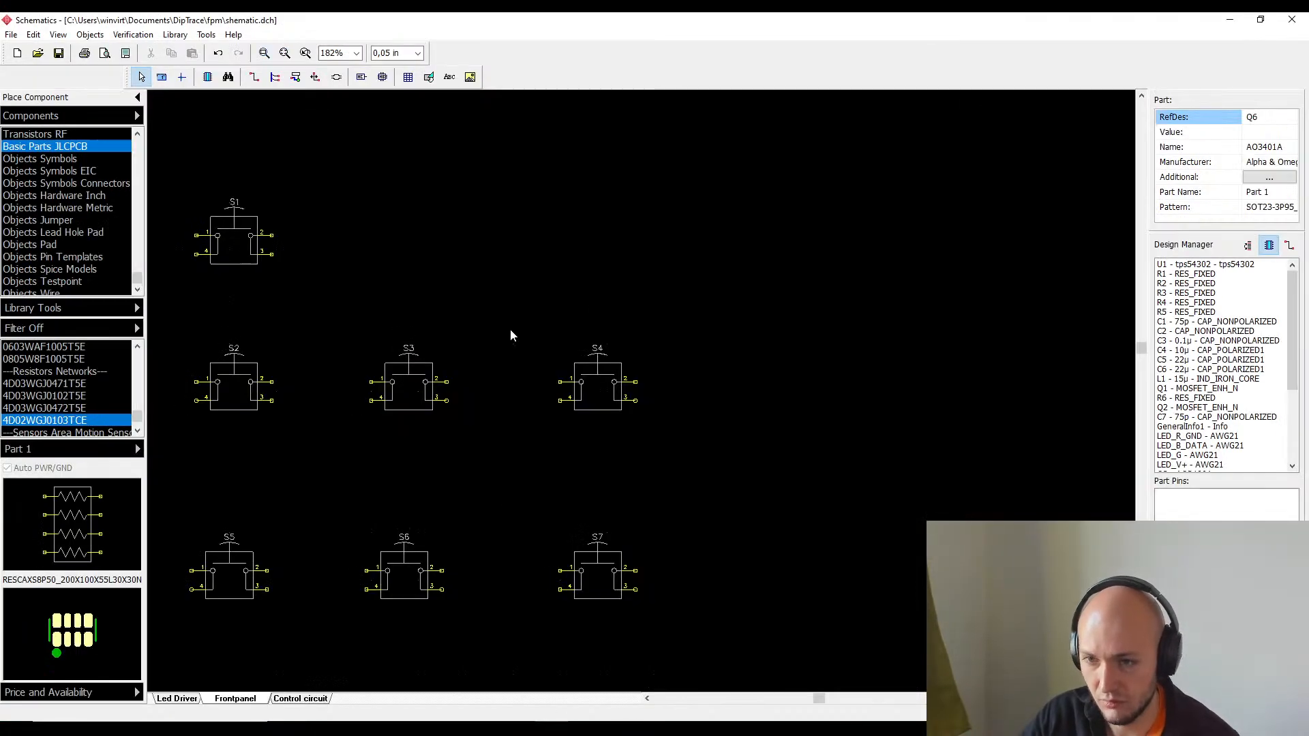
middle_drag(522, 400, 377, 362)
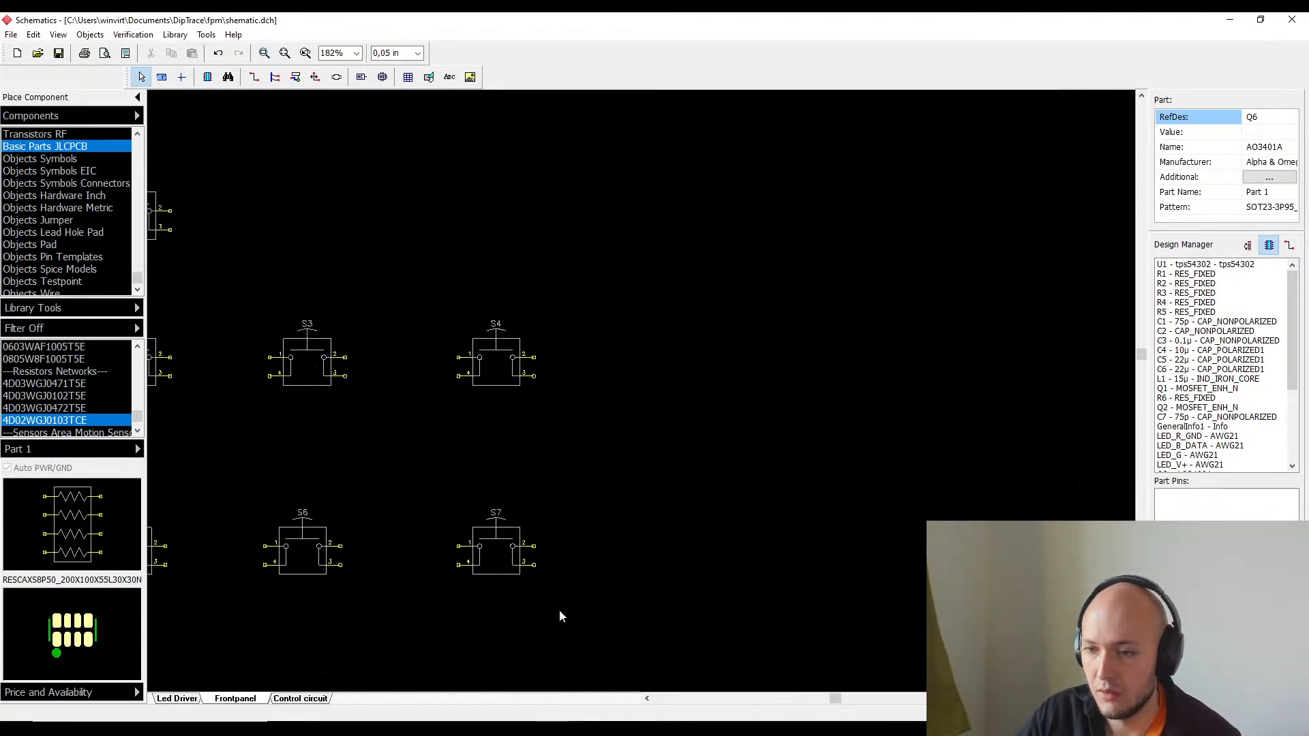
click(638, 730)
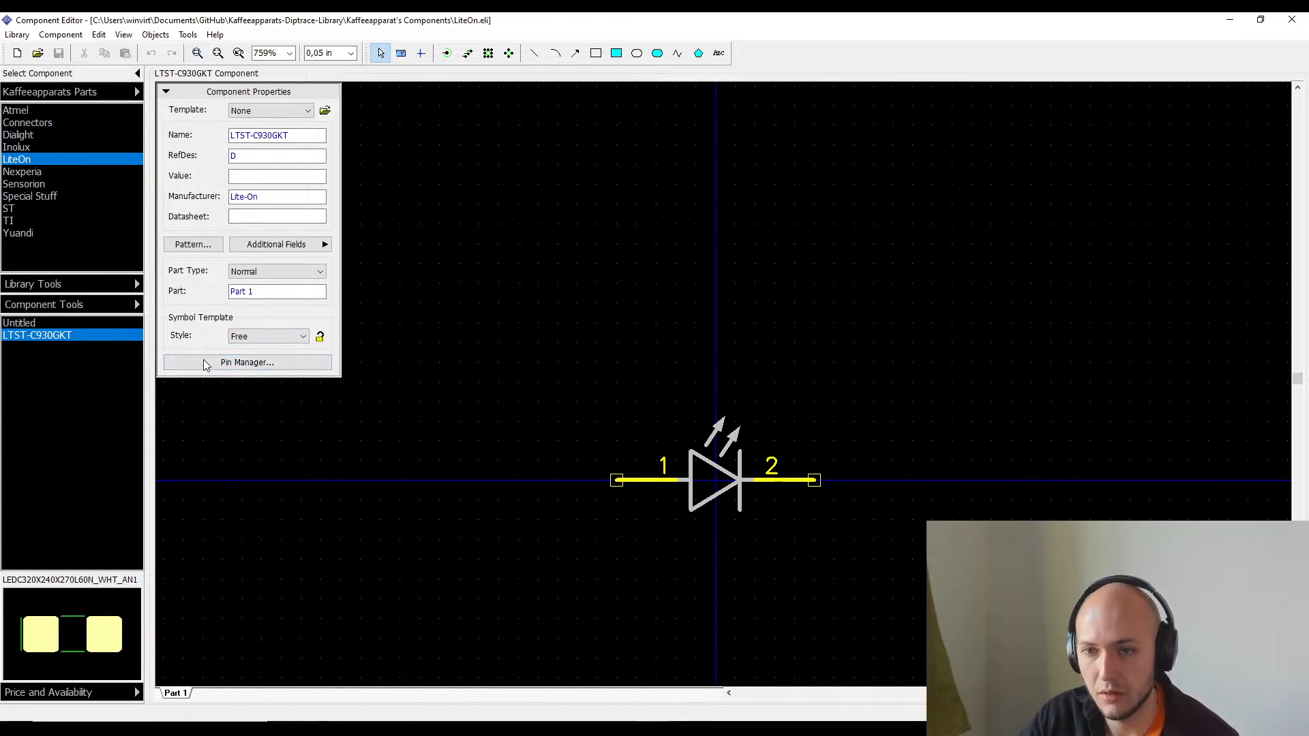
- Choose the LT280x420 pattern from the LiteOn library in Kaffeeapparats Parts as the component's new attached pattern
click(193, 245)
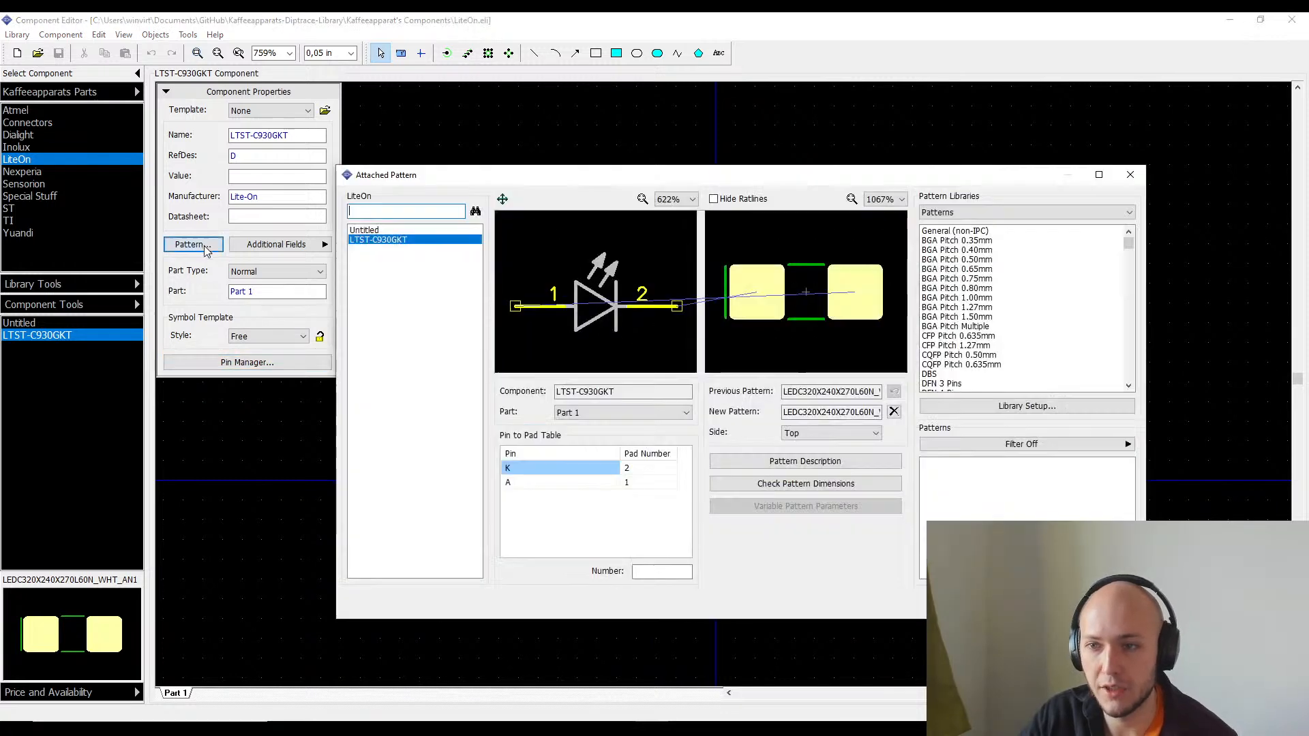
click(947, 215)
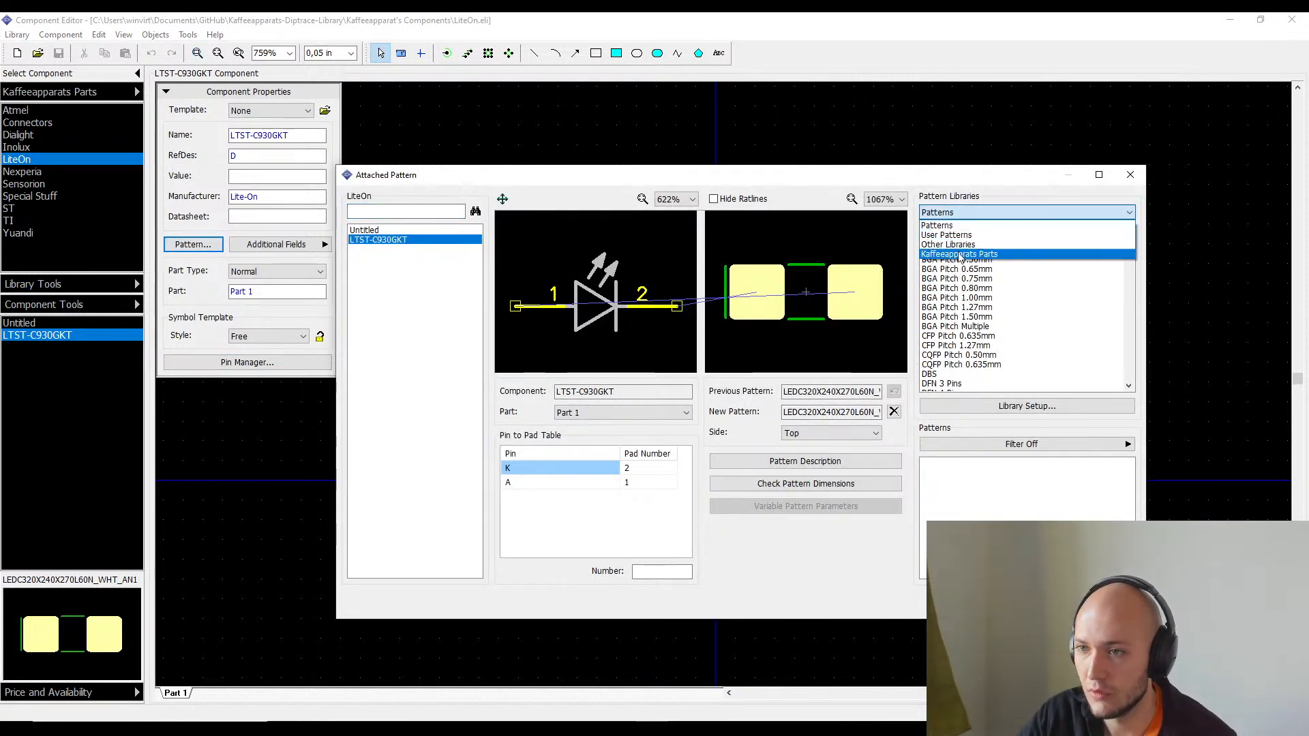
click(960, 255)
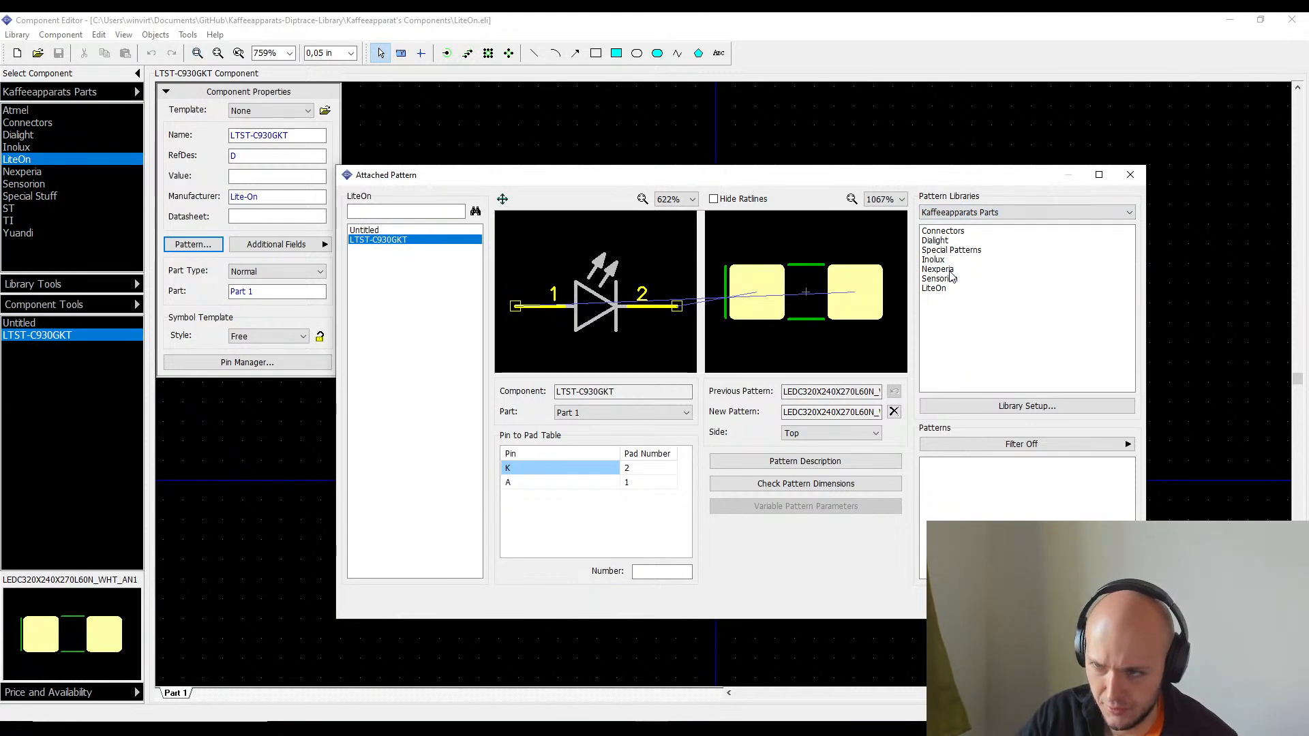
click(944, 289)
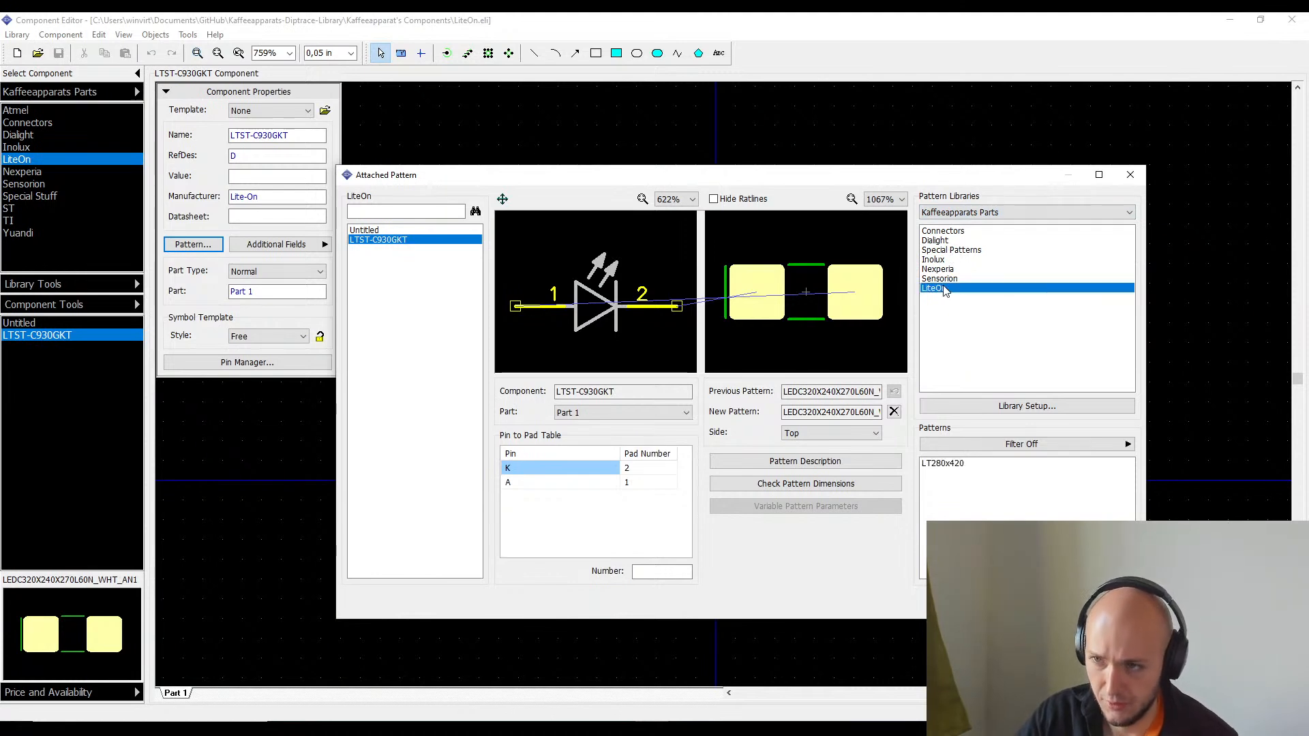
click(946, 465)
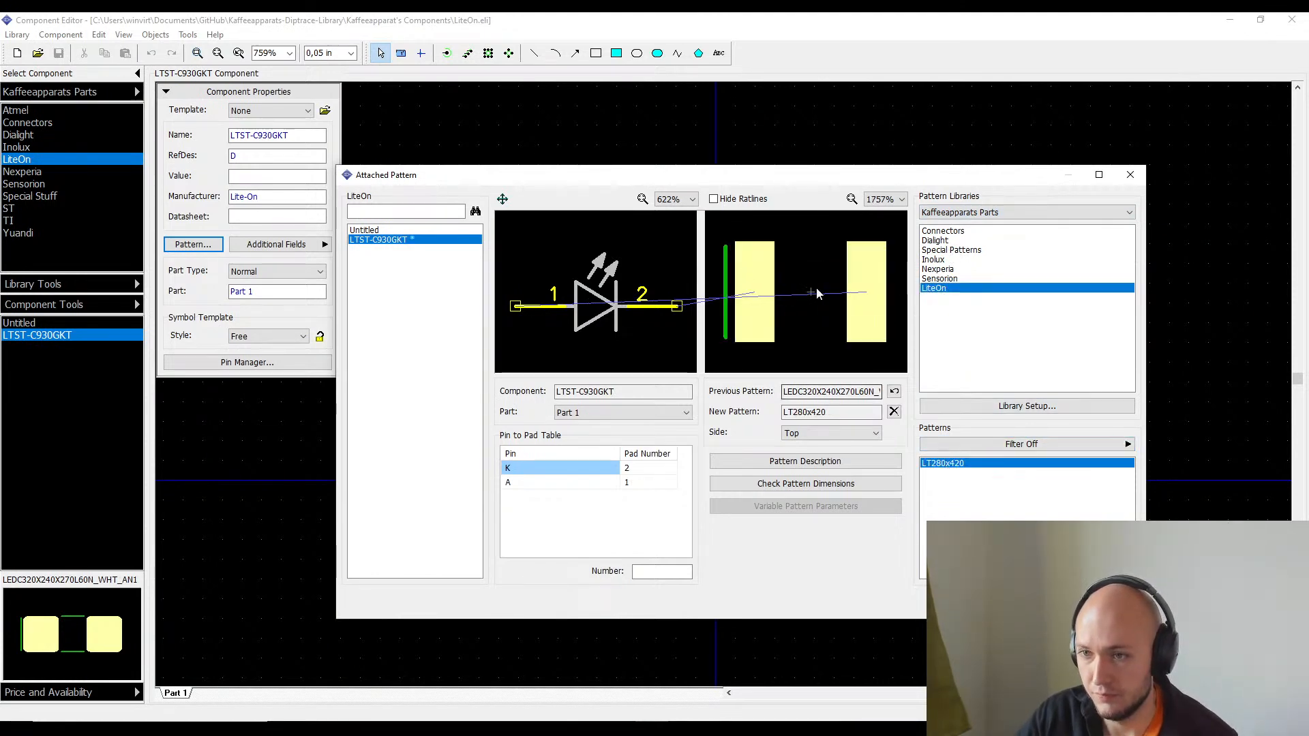
- Check the pad assignments of pins A and K against the footprint, and apply the pattern attachment
click(587, 486)
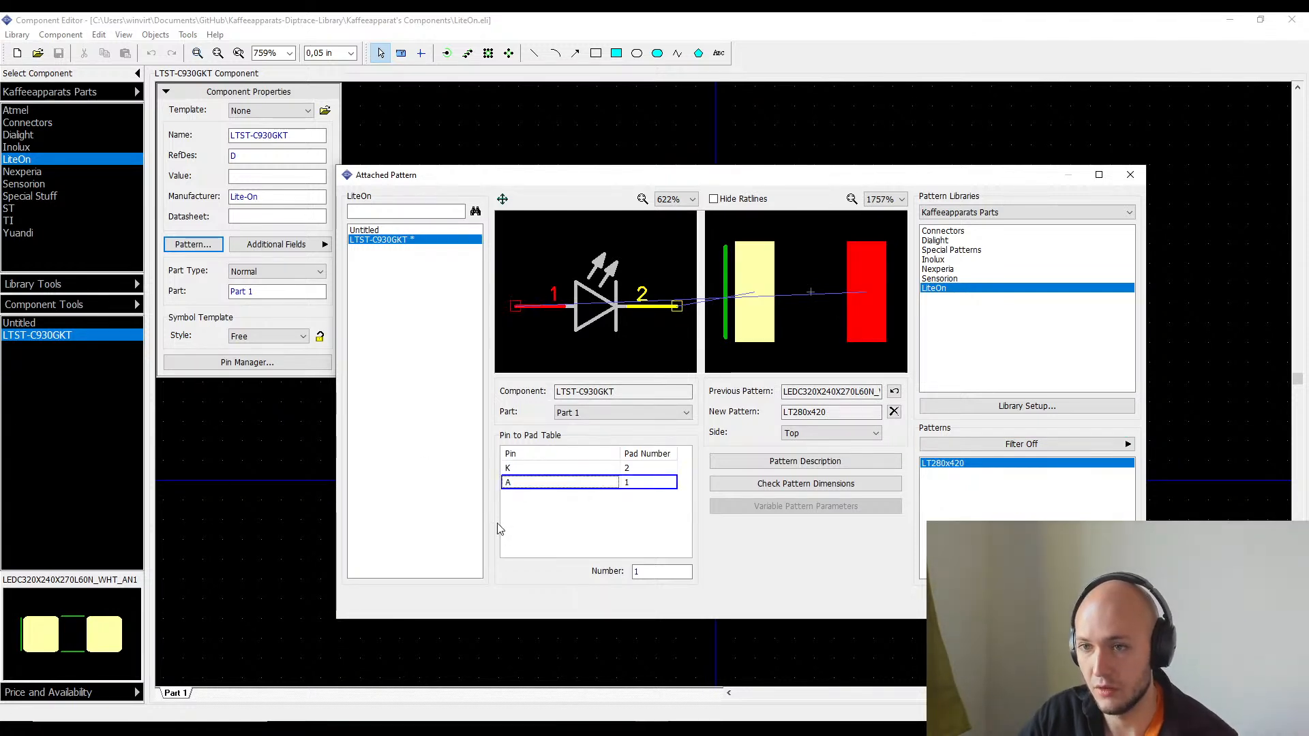
click(10, 376)
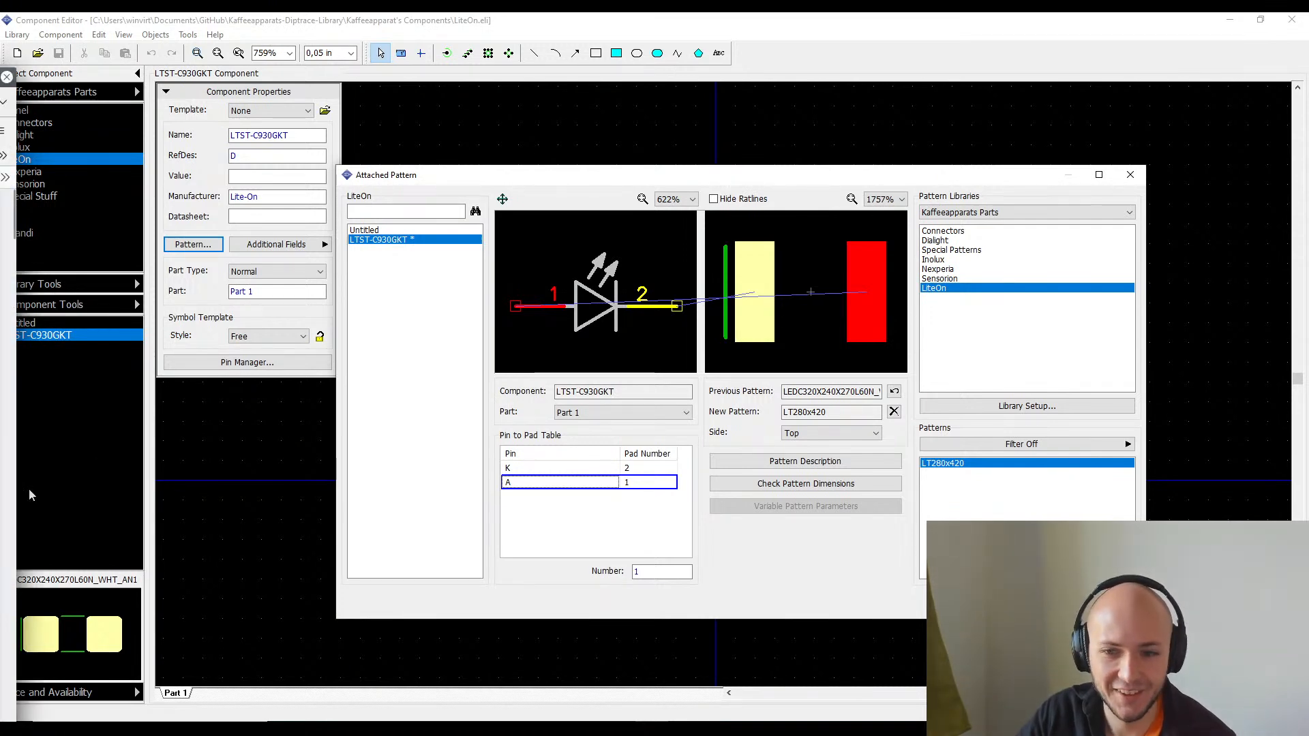
click(824, 325)
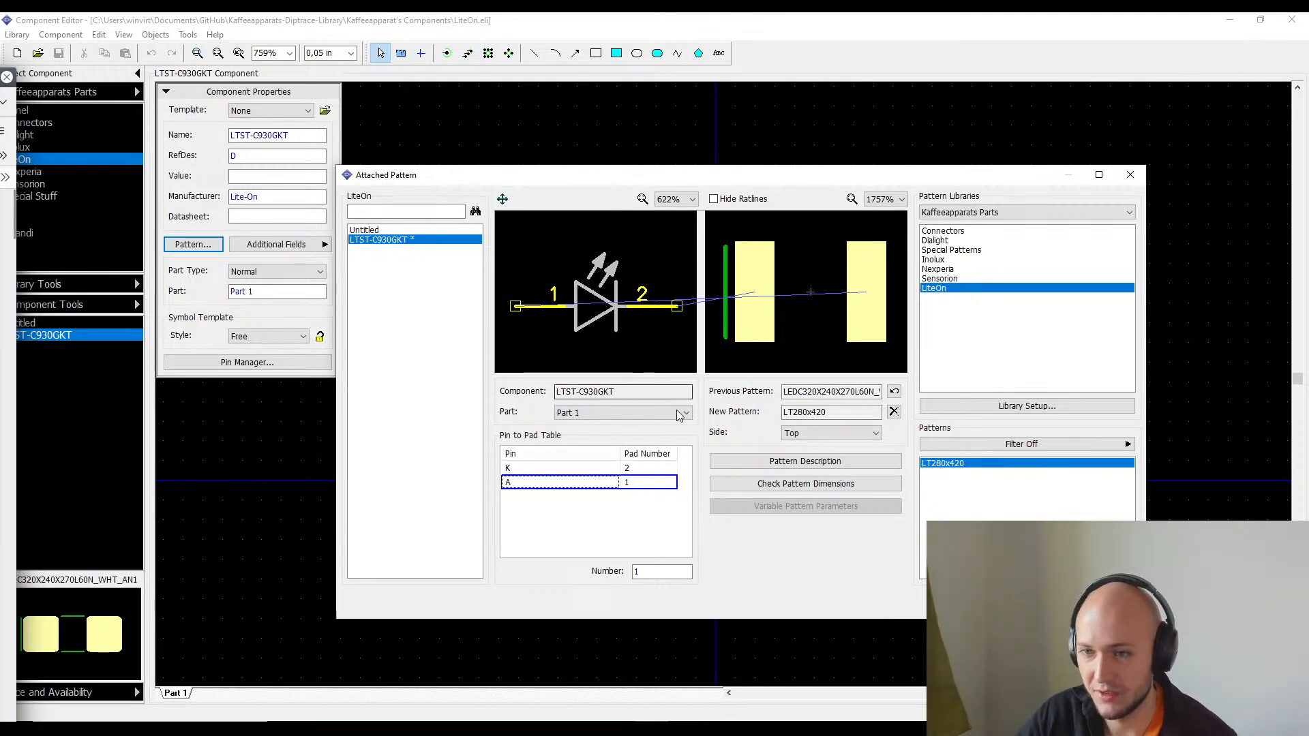
click(591, 469)
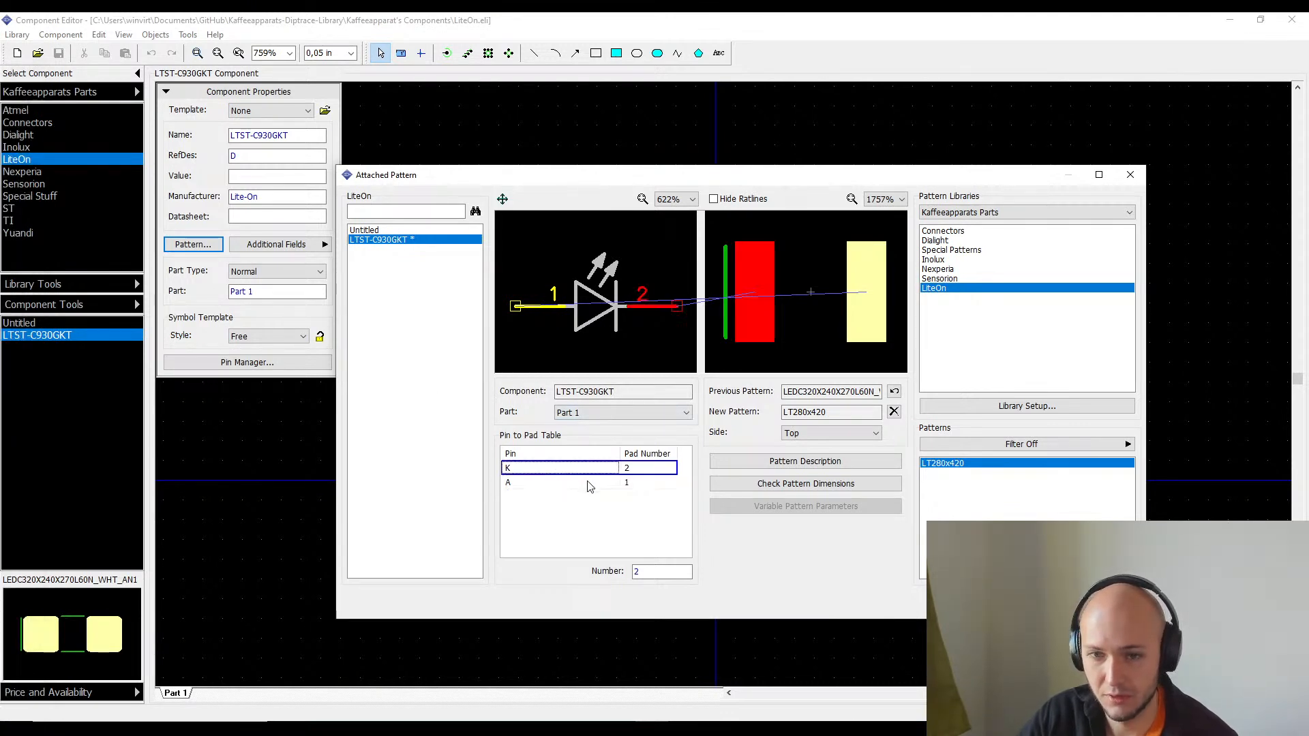
click(591, 483)
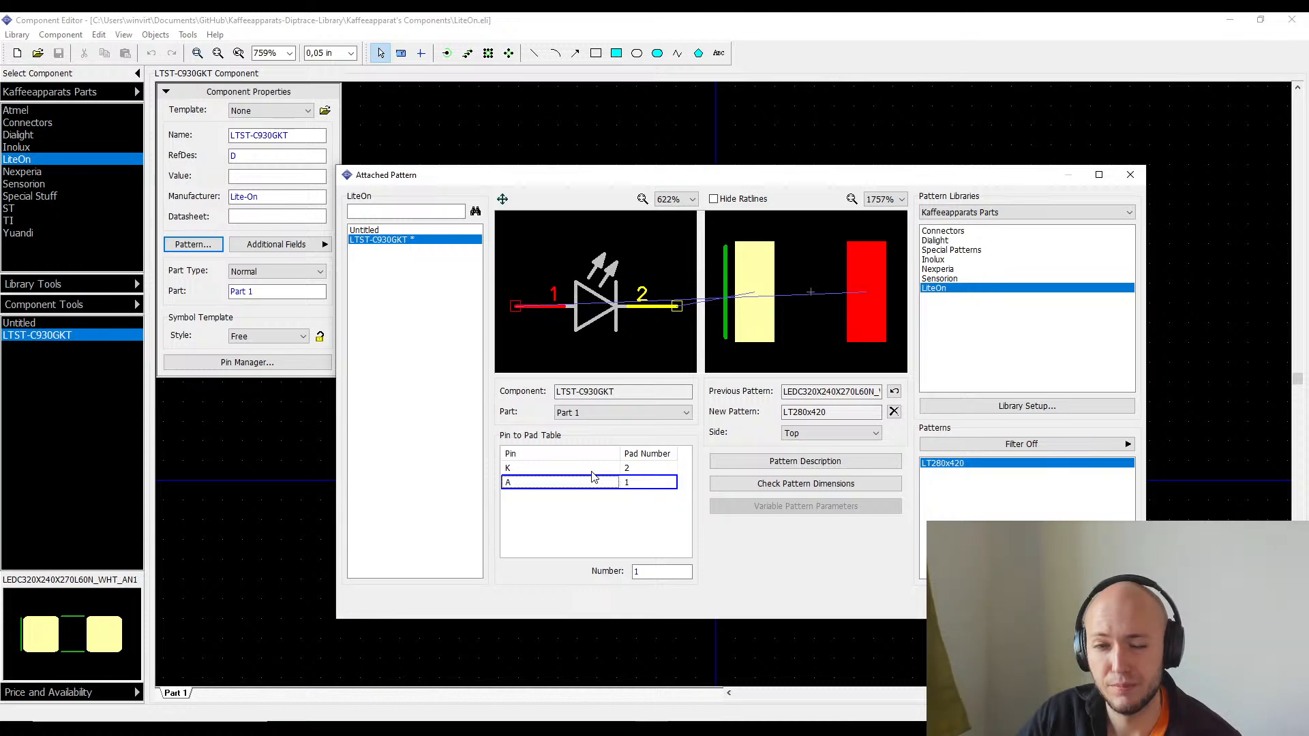
click(593, 473)
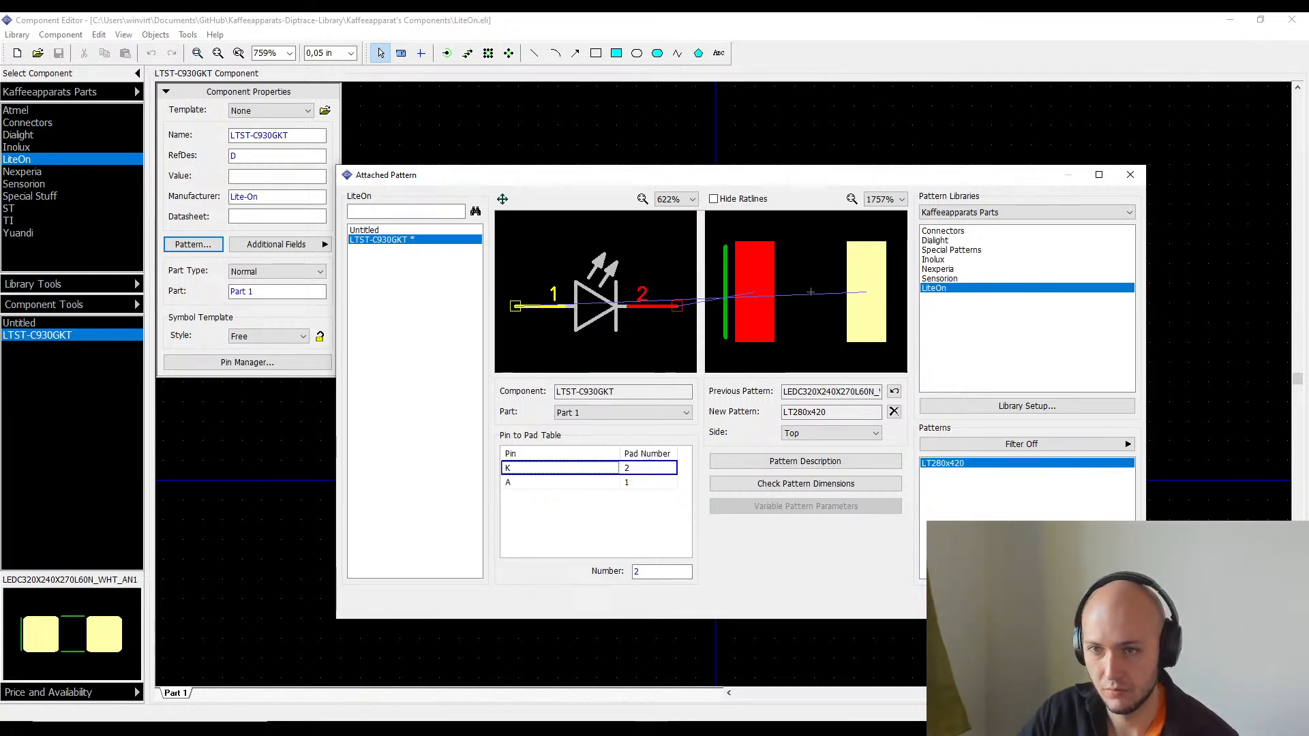
click(1041, 602)
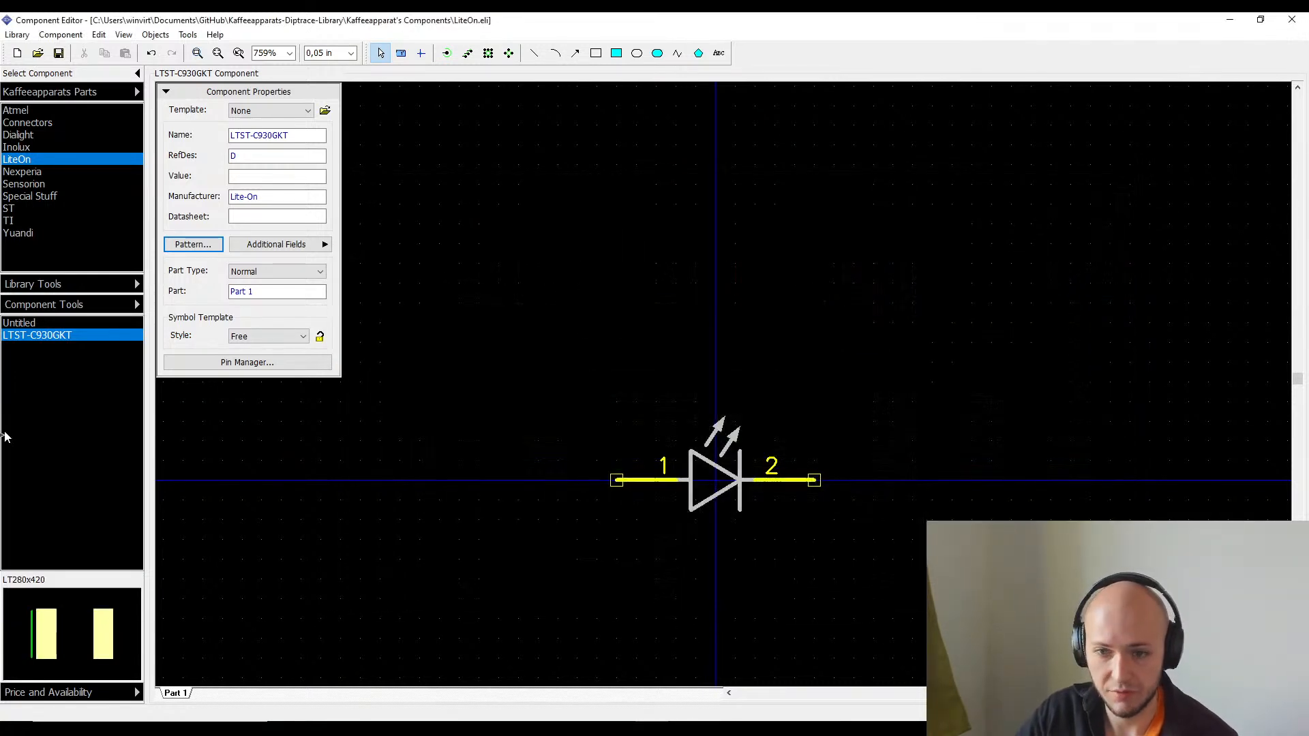
- Add the text "G" to the LED symbol near the diode triangle's lower edge
click(290, 175)
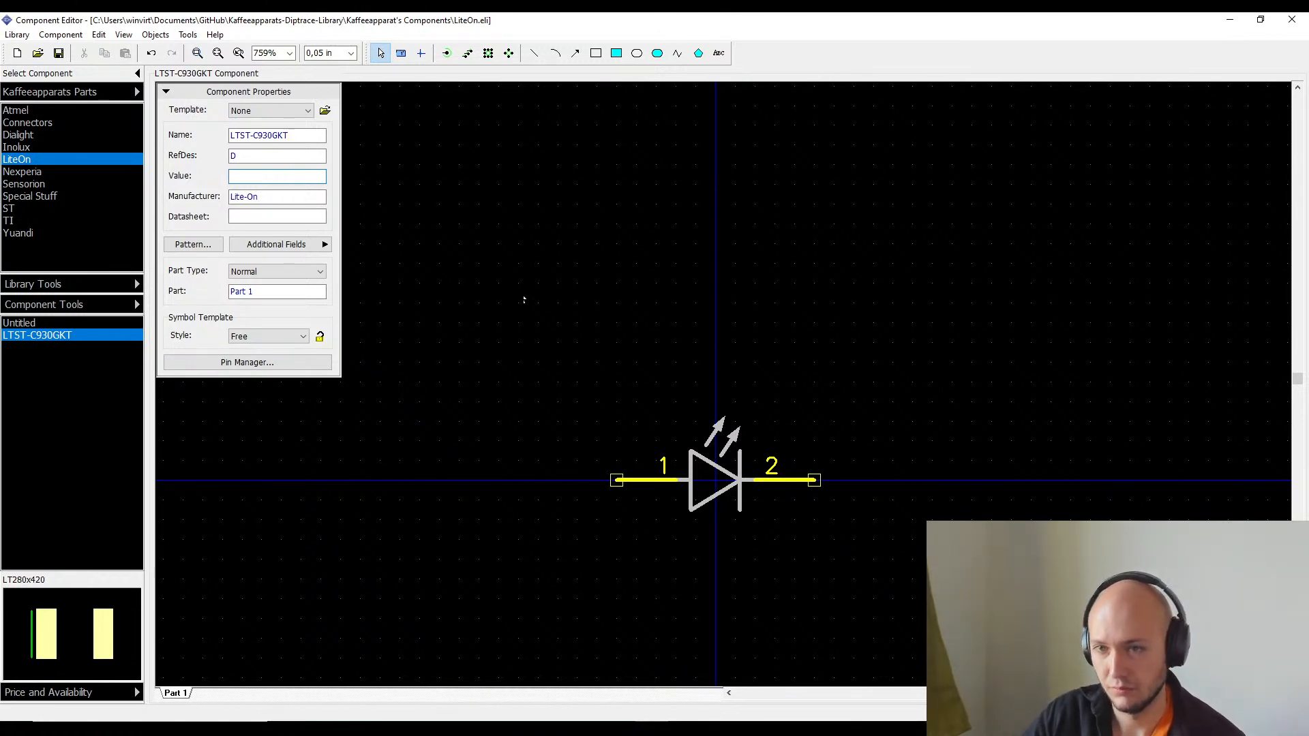
scroll(814, 506, up, 5)
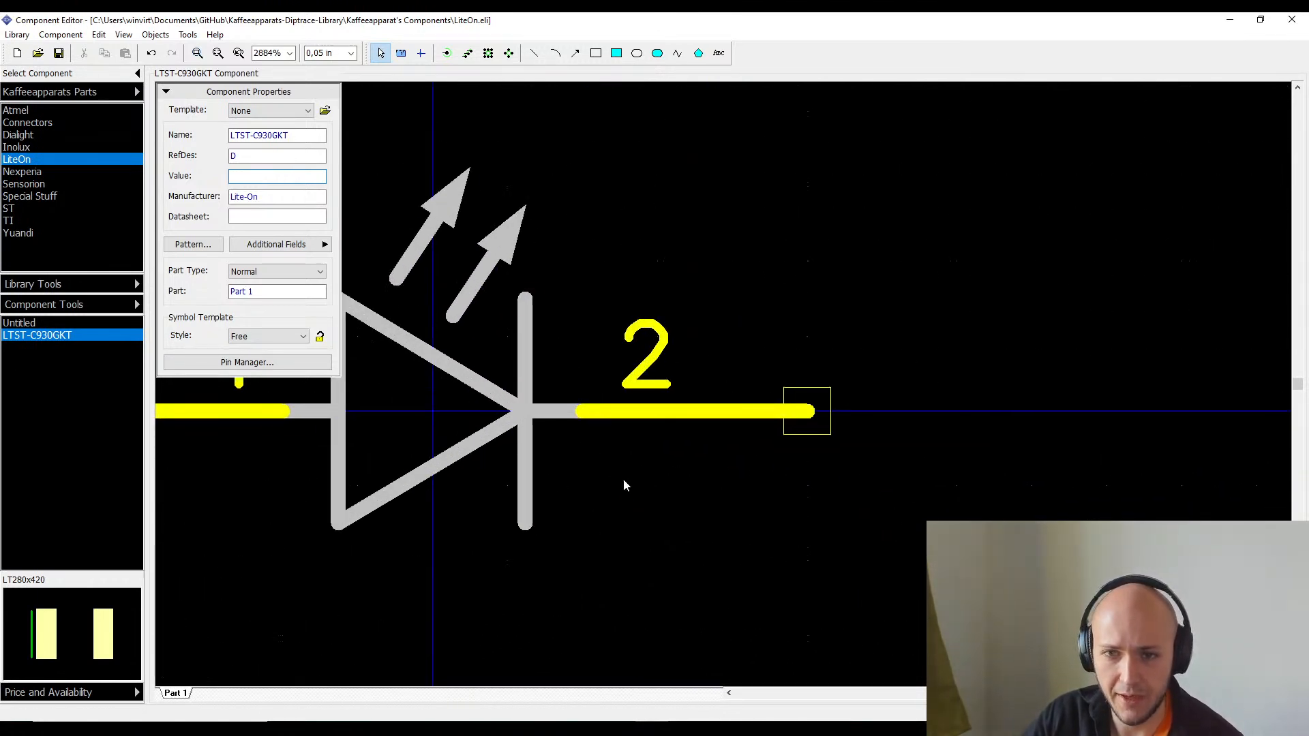
middle_drag(816, 525, 973, 572)
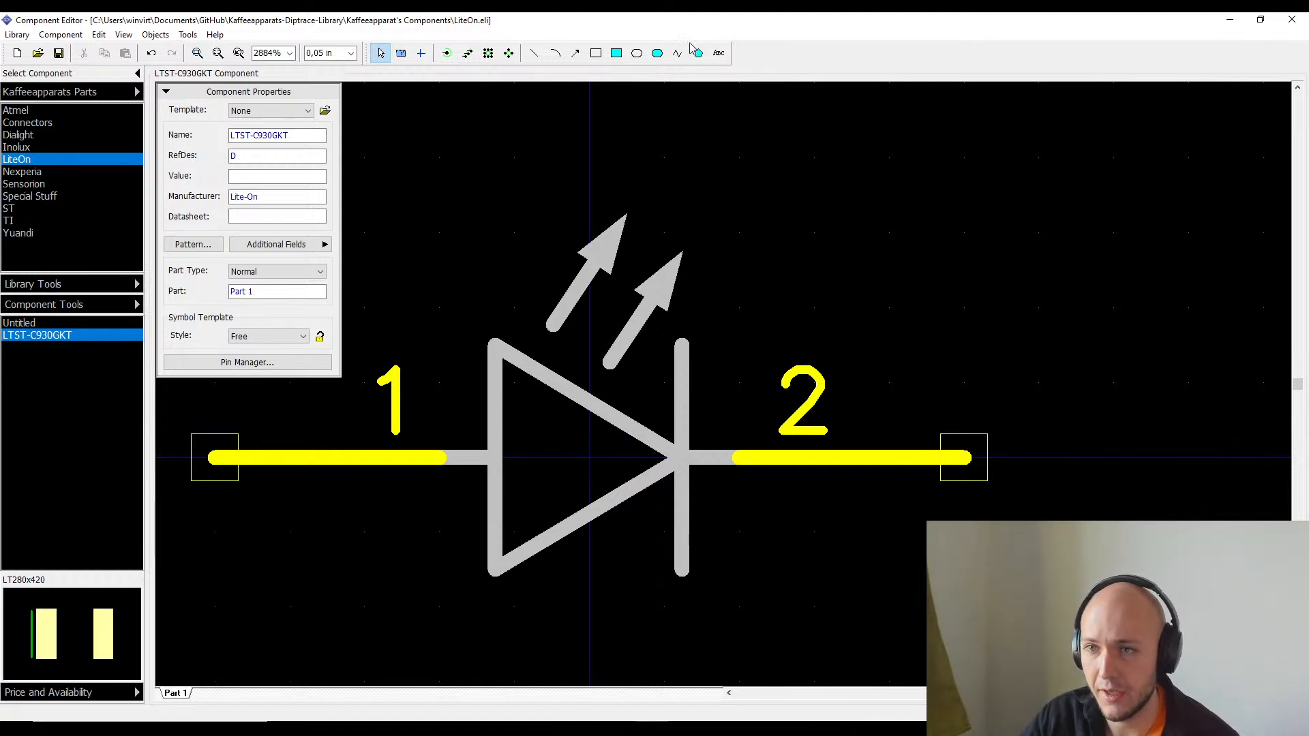
click(719, 53)
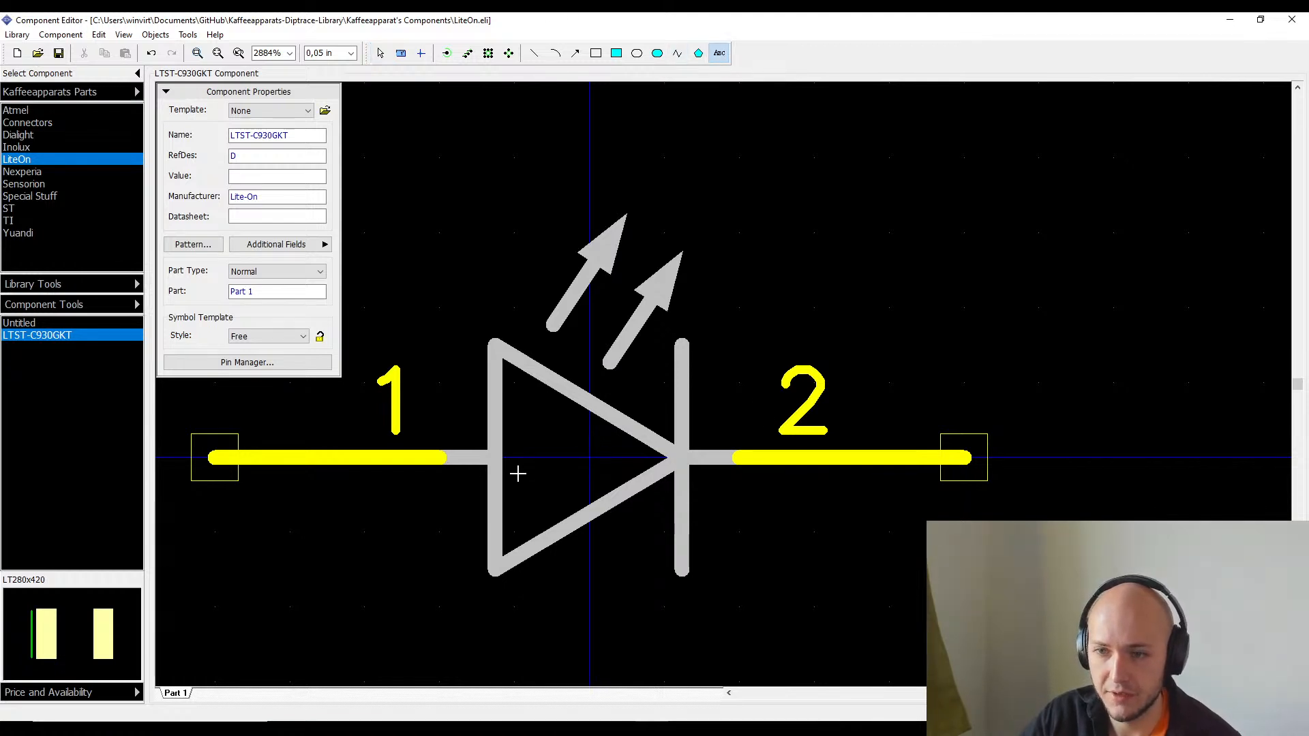
text(G)
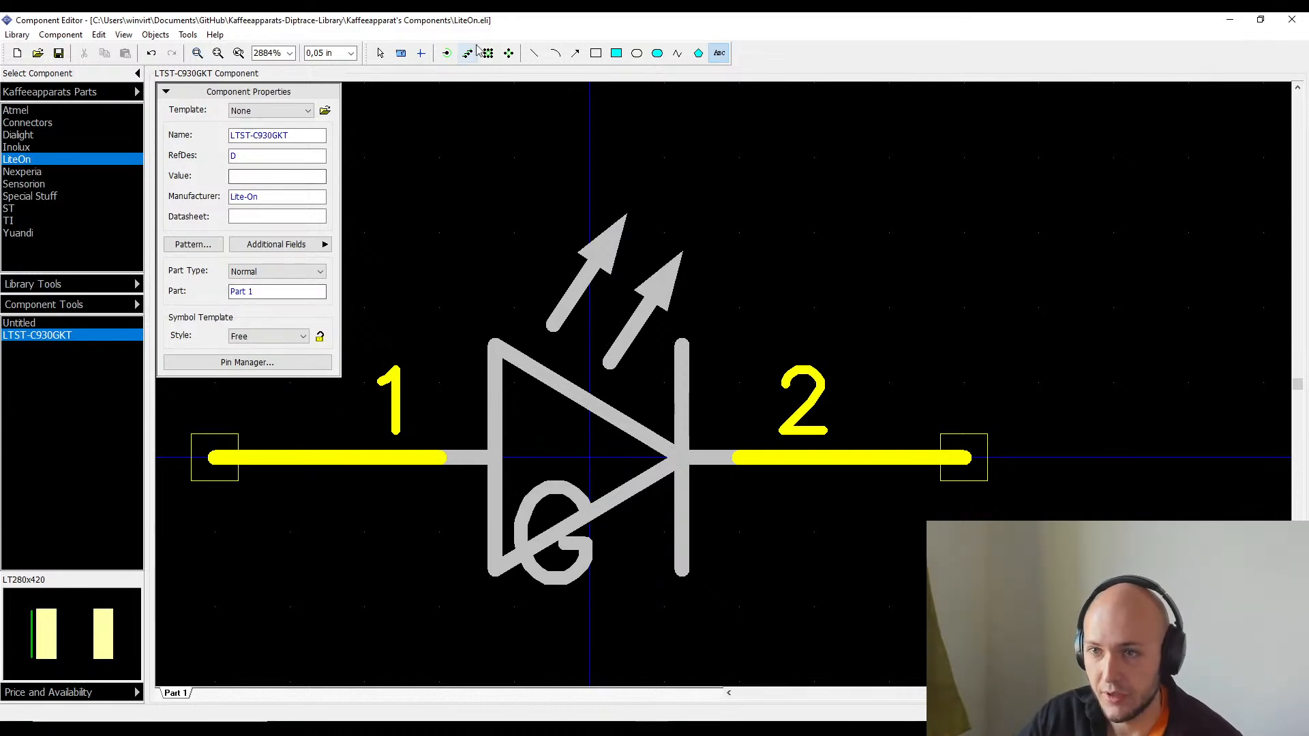
click(381, 53)
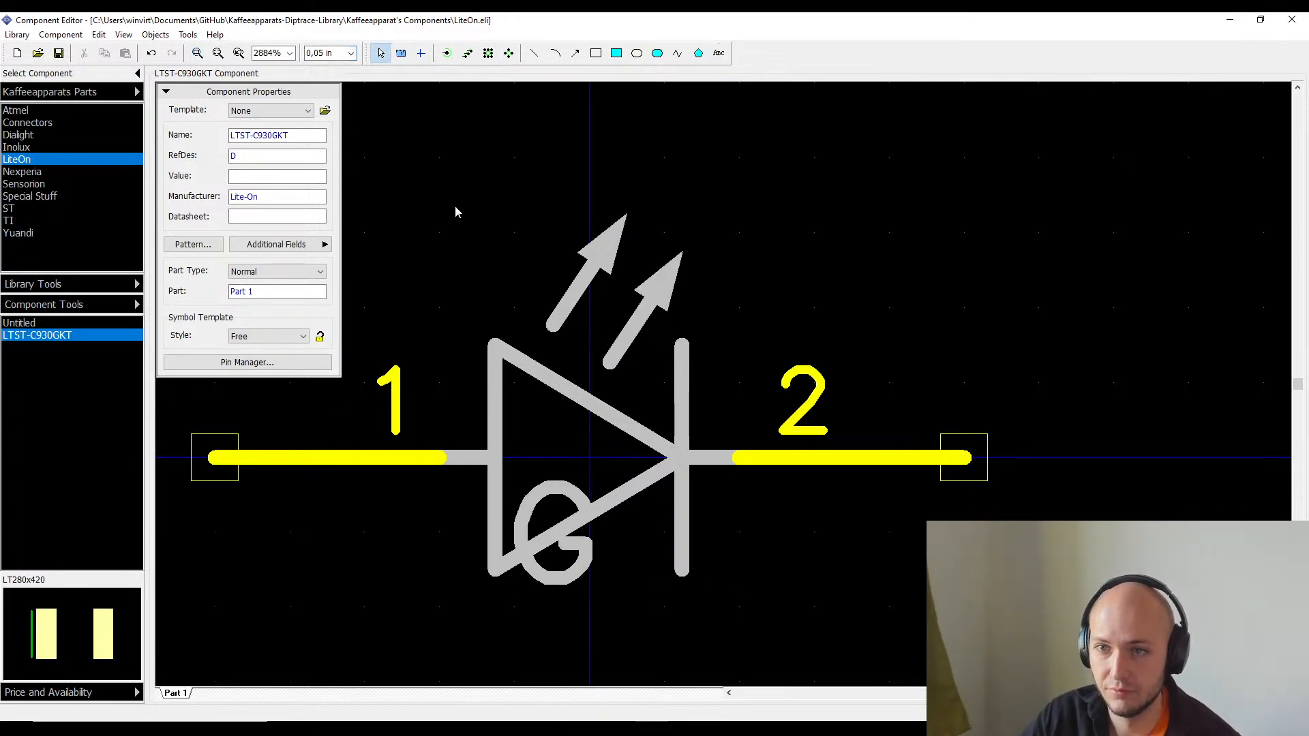
- Move the letter G inside the diode triangle of the symbol
drag(544, 568, 513, 552)
click(791, 552)
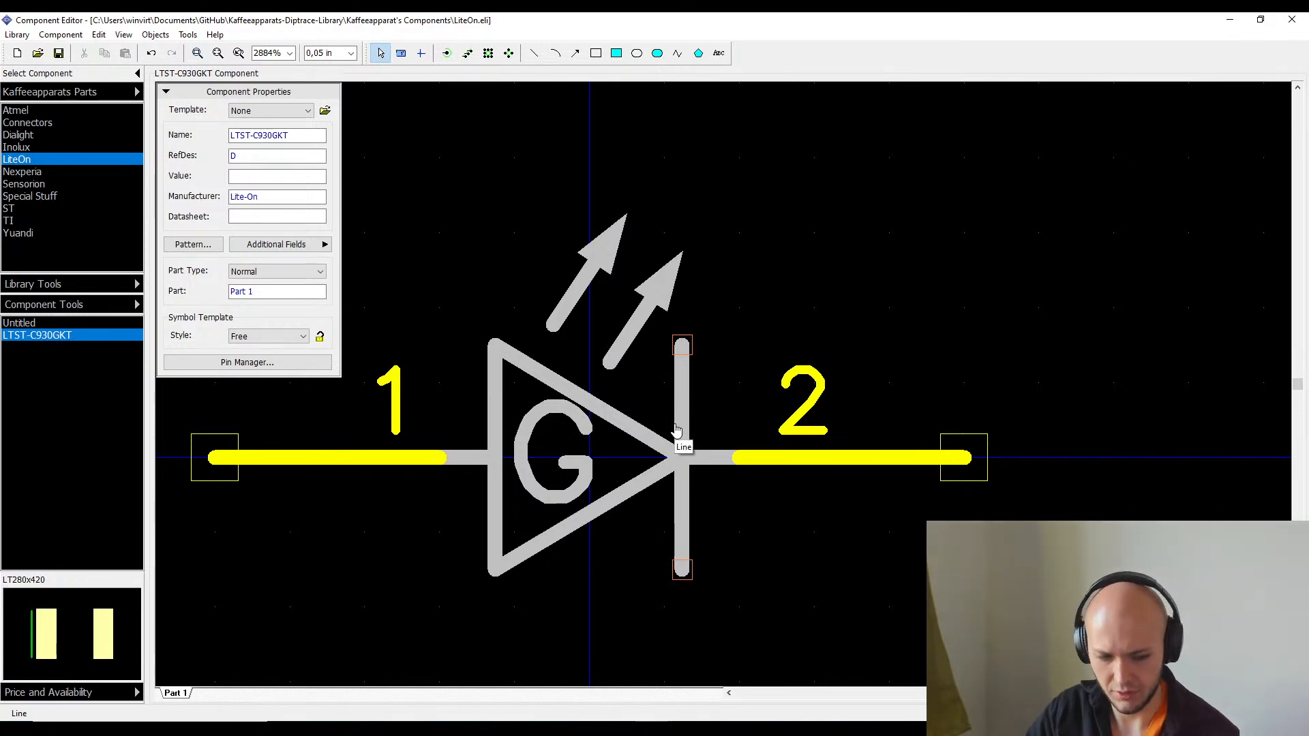
scroll(975, 354, down, 2)
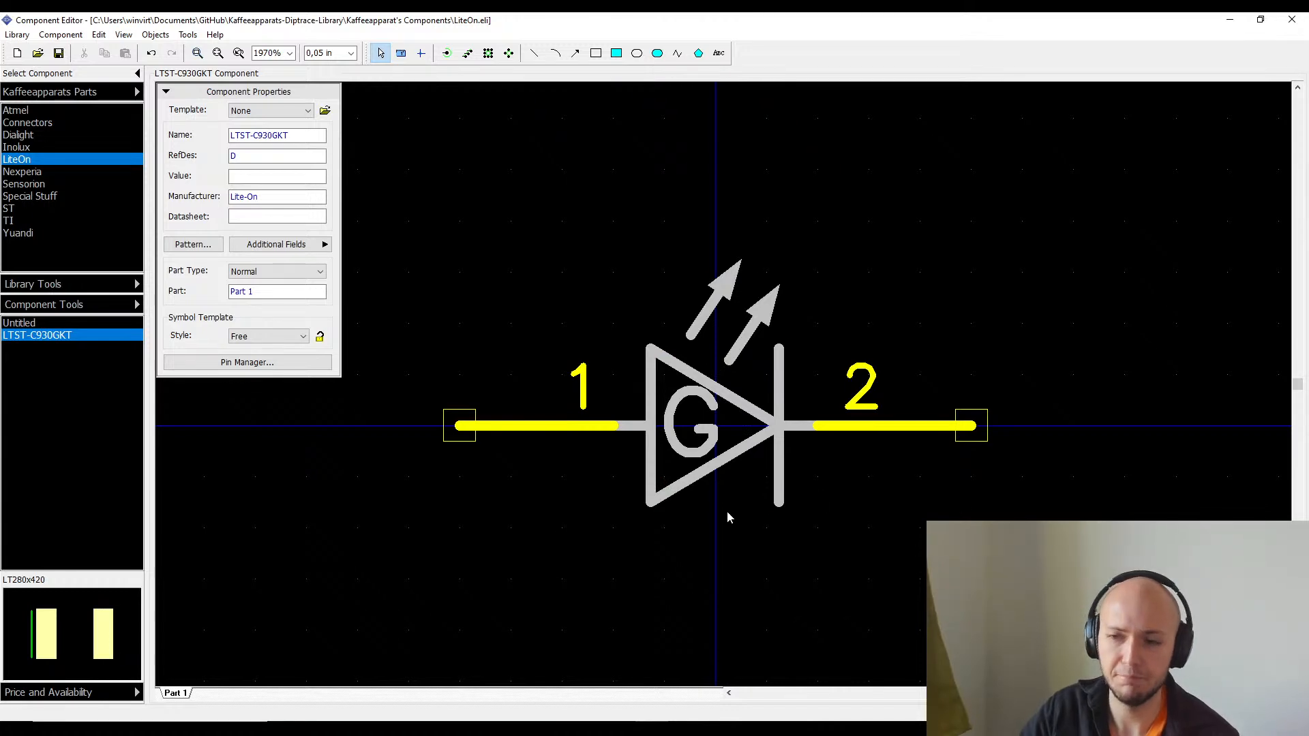
middle_drag(727, 511, 724, 513)
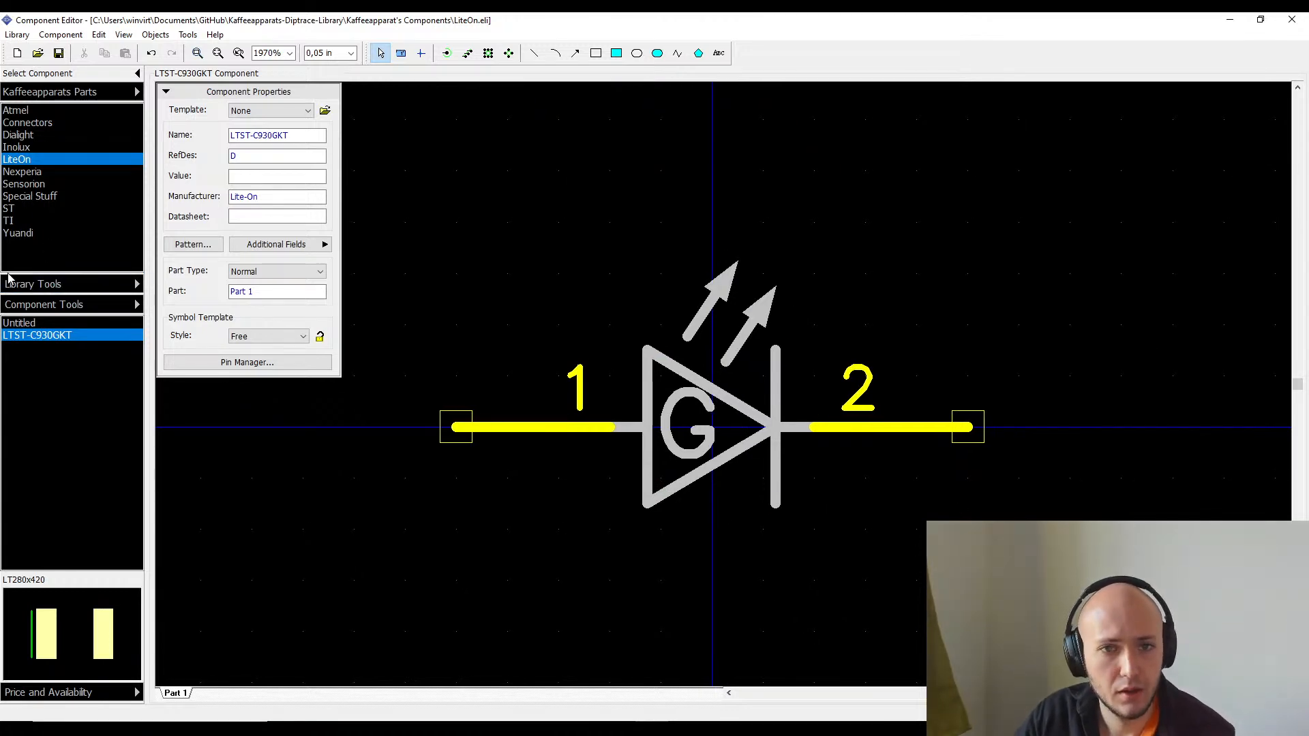
- Switch to Firefox and look through the LTST-C930 variants in the LCSC search results, then return to the Component Editor
mouse_move(1, 276)
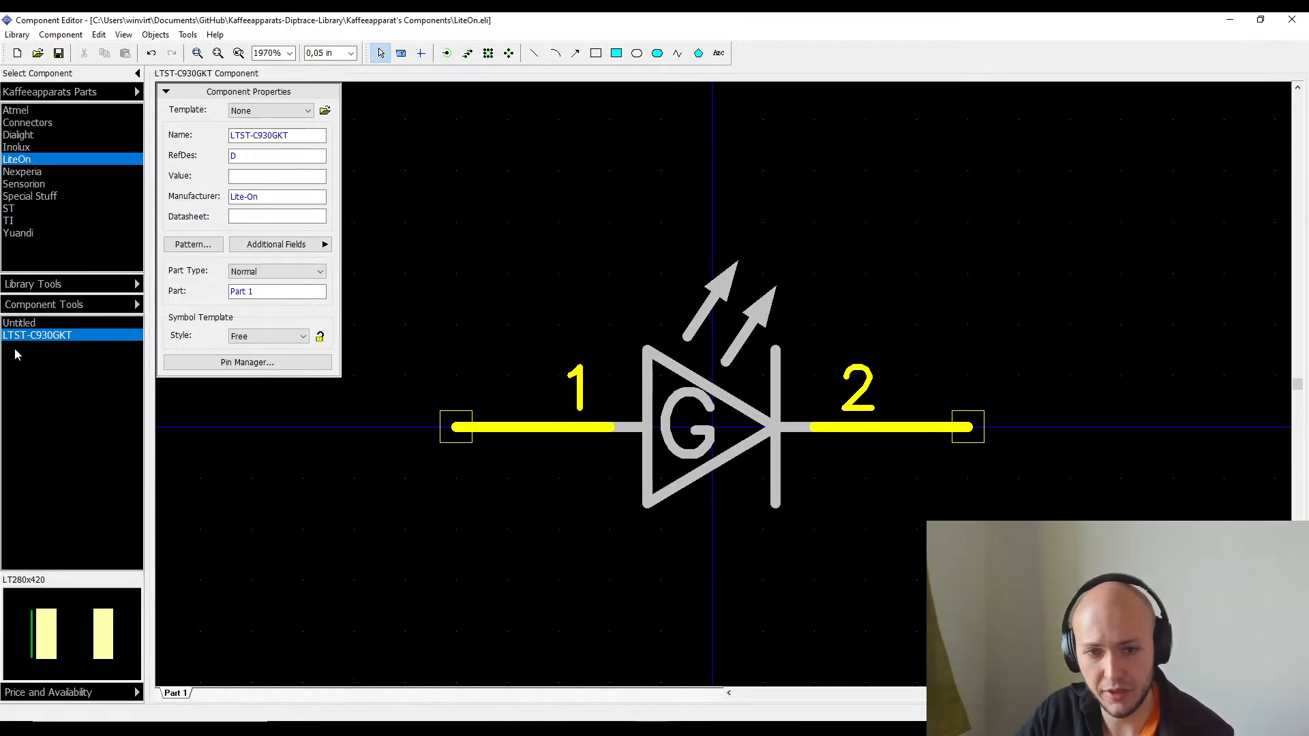
key(alt+Tab)
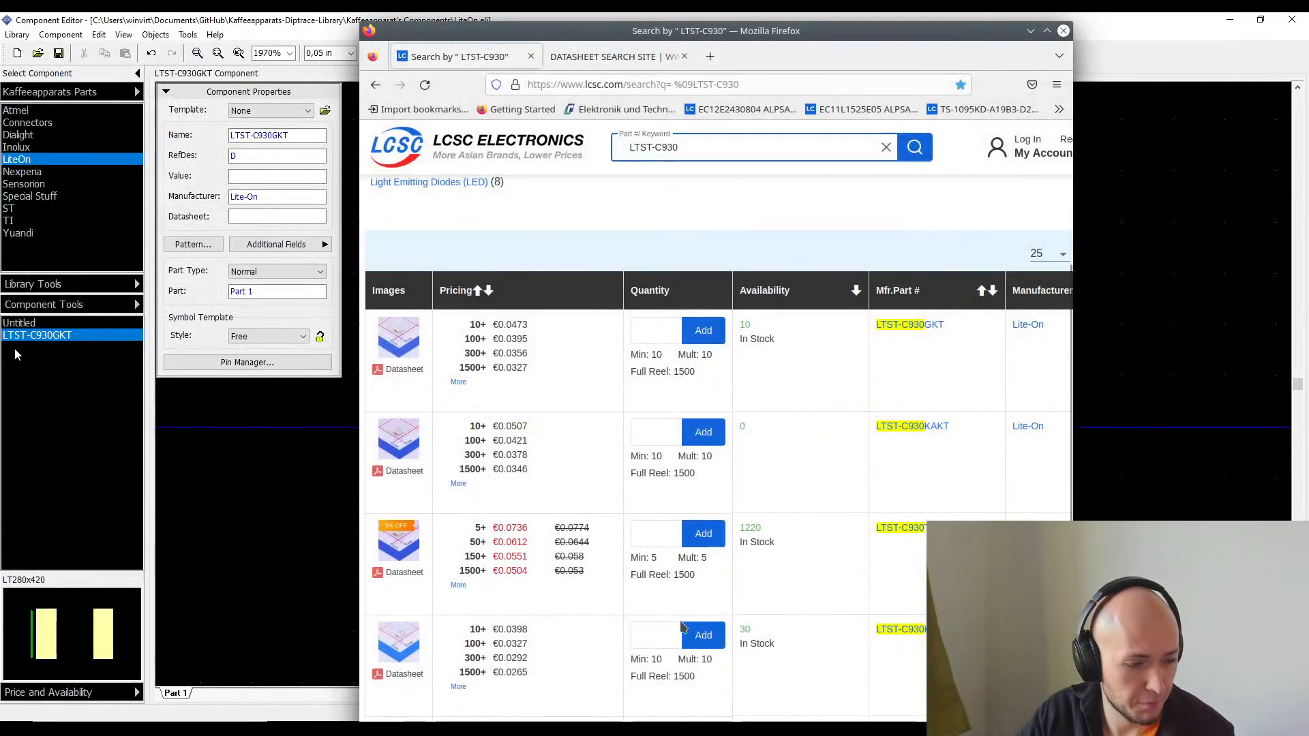
scroll(684, 626, down, 3)
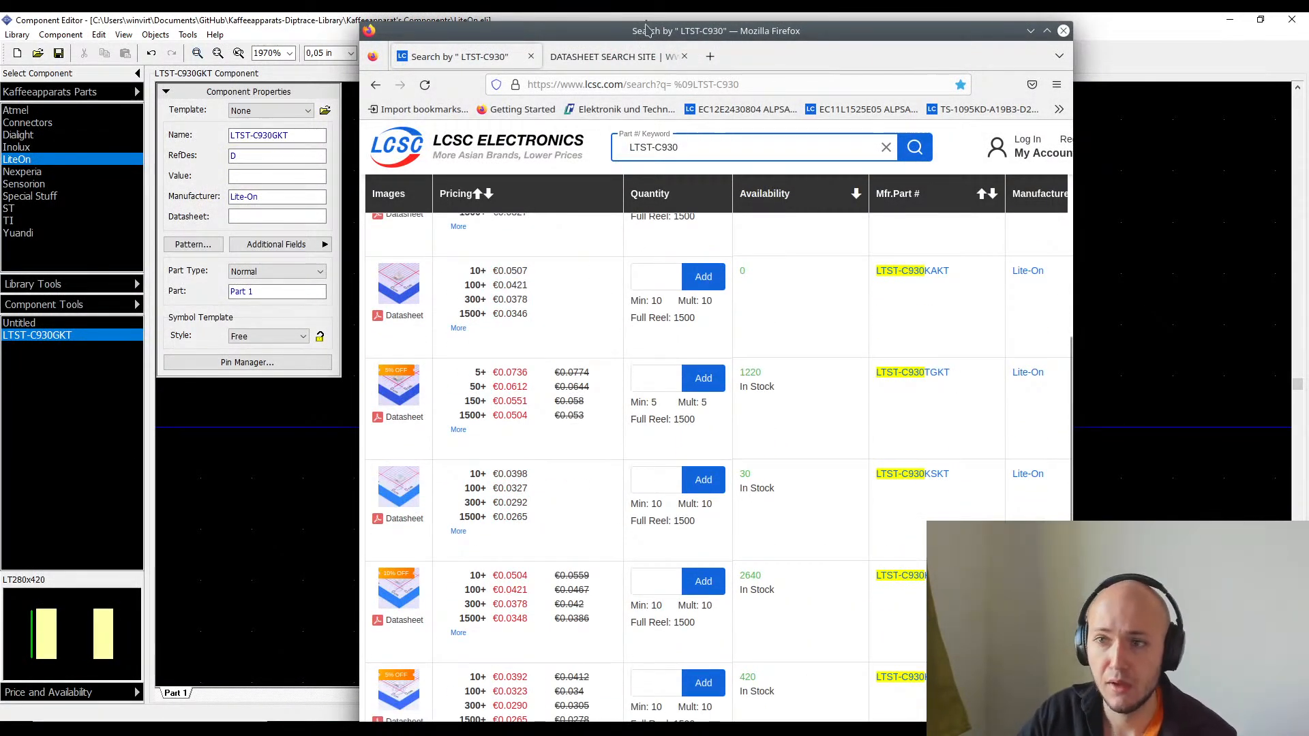
key(super+shift+Left)
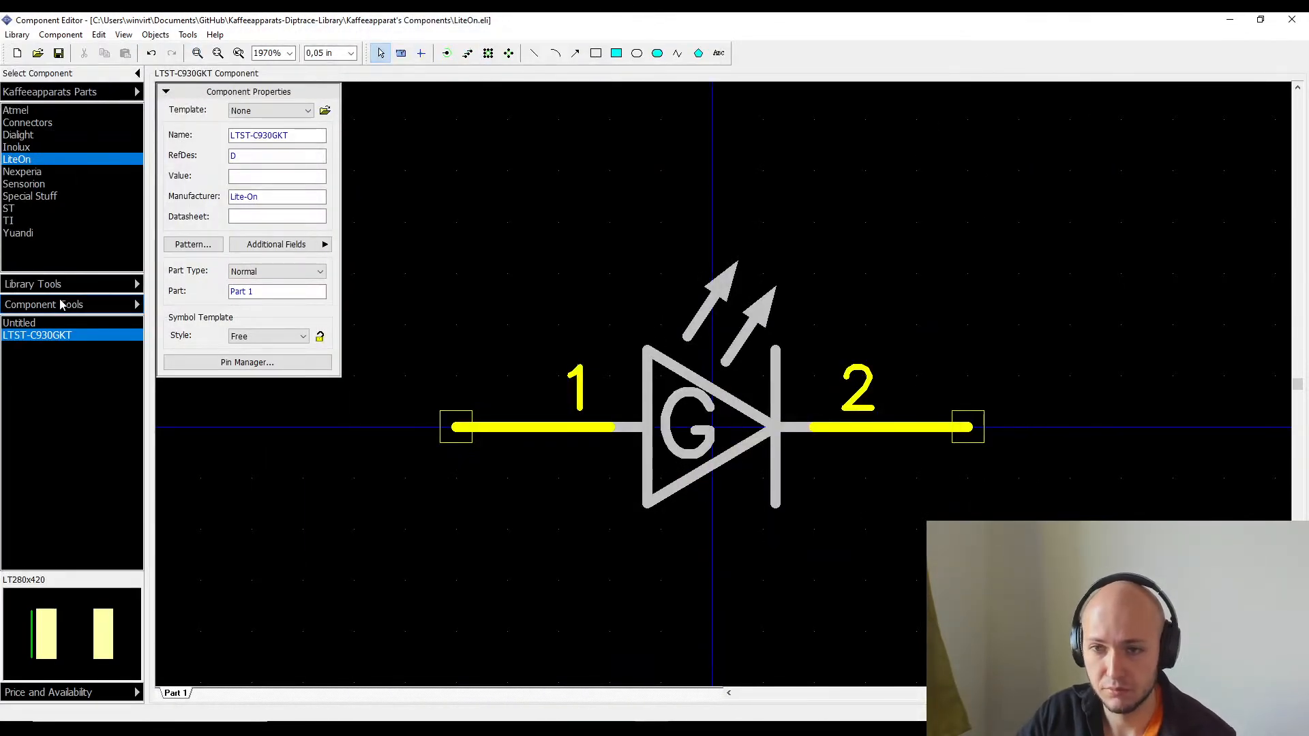
- Duplicate the LTST-C930GKT component and its copies repeatedly until the LiteOn library holds seven copies besides the original
right_click(60, 336)
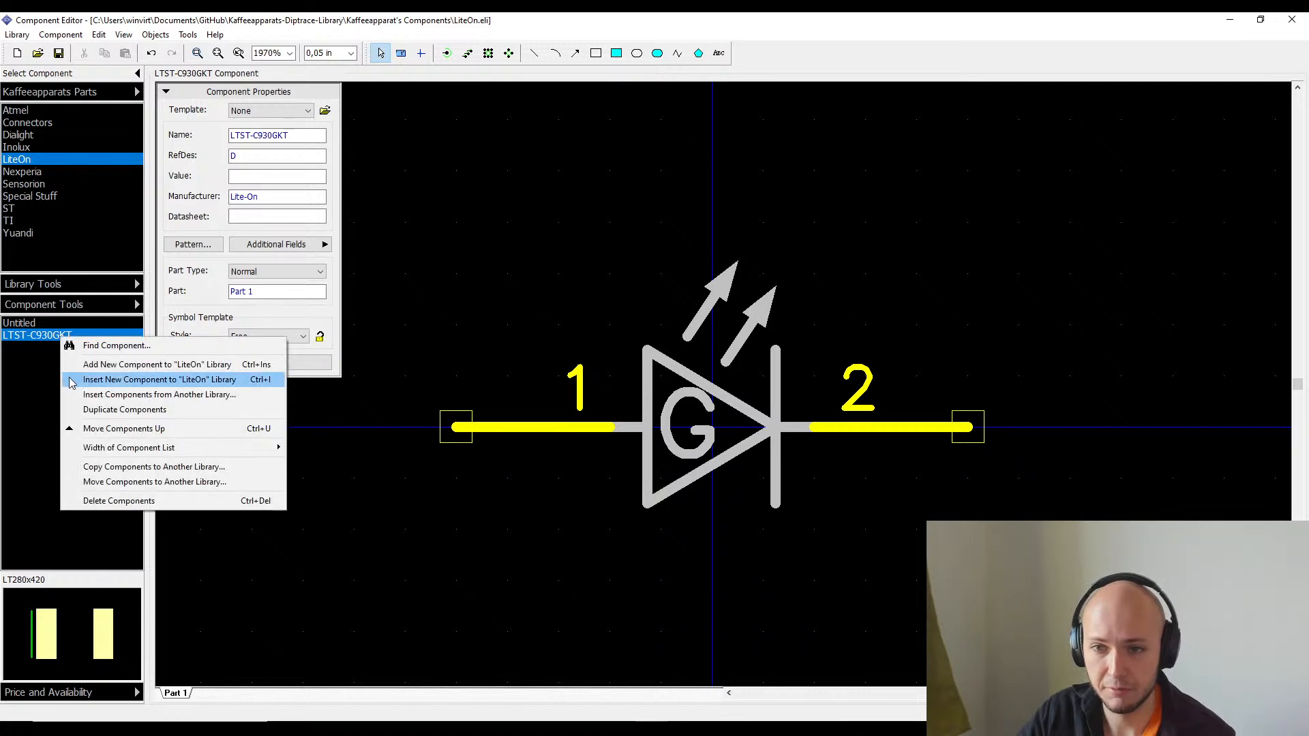
click(125, 409)
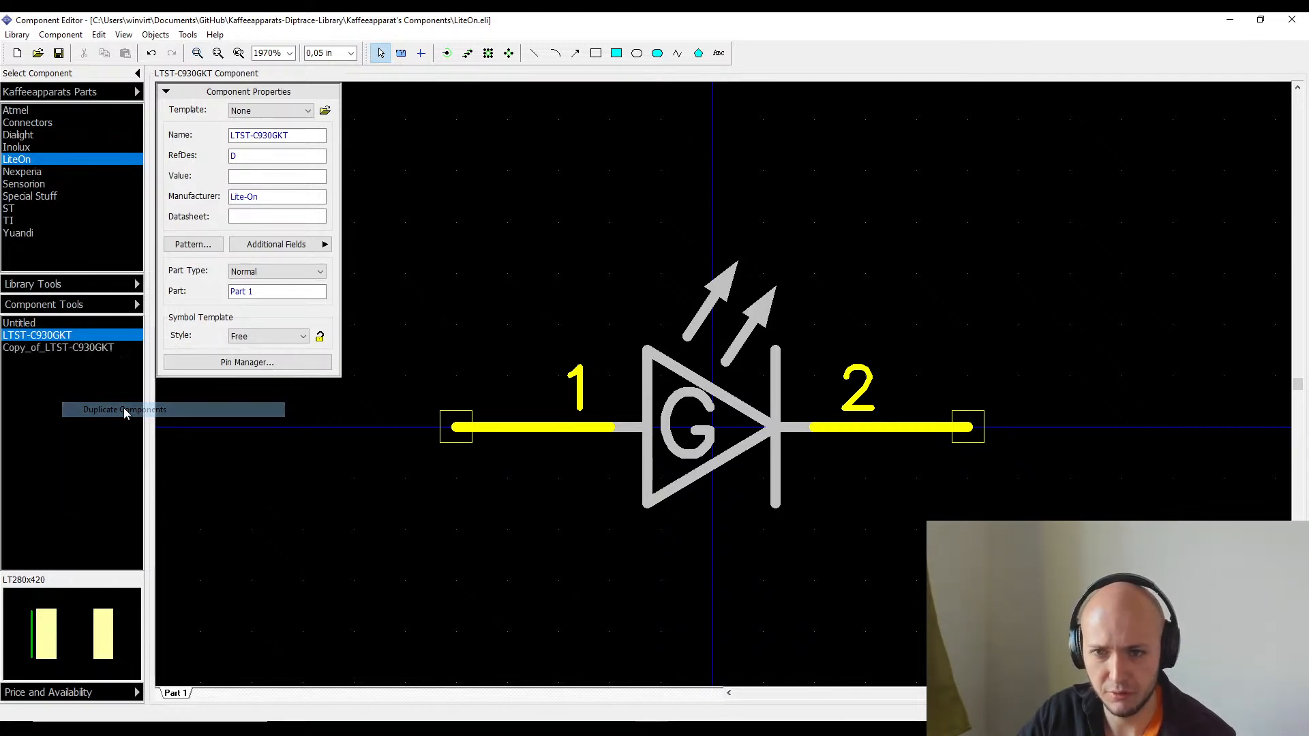
right_click(97, 348)
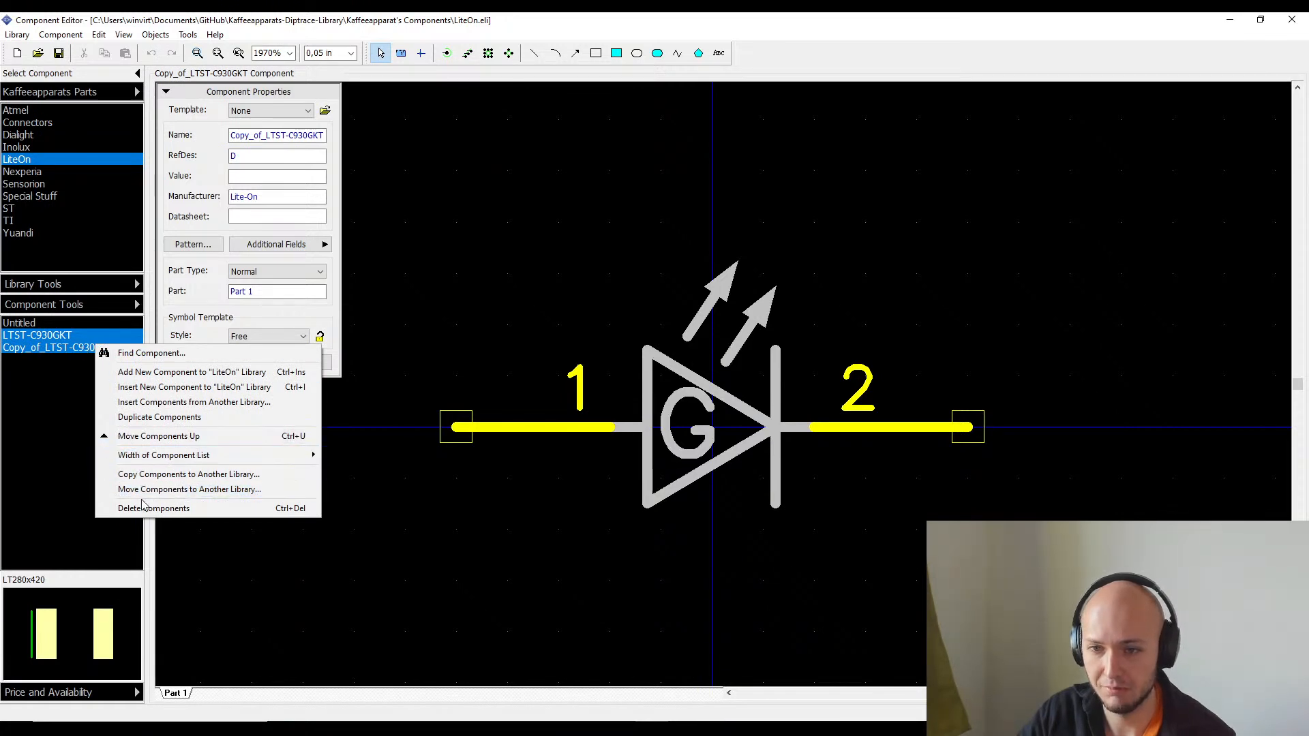
click(162, 417)
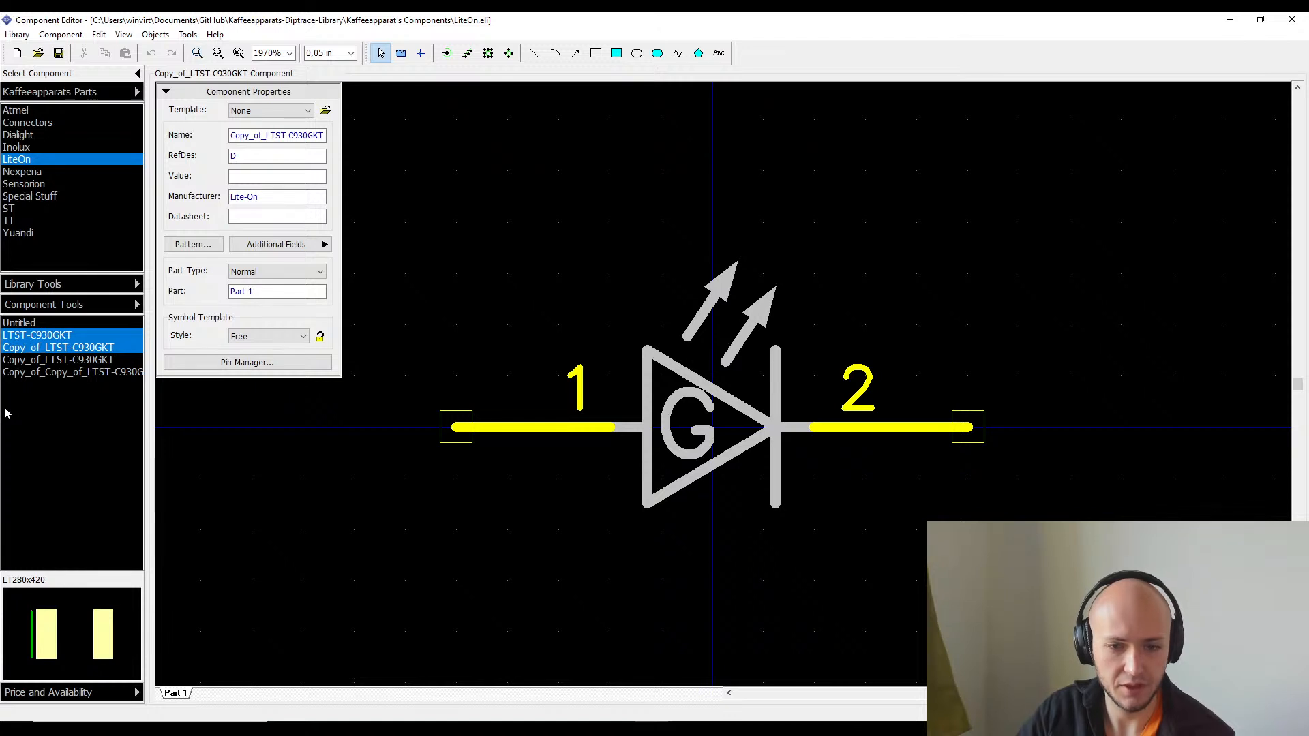
click(74, 325)
click(73, 335)
shift+click(67, 372)
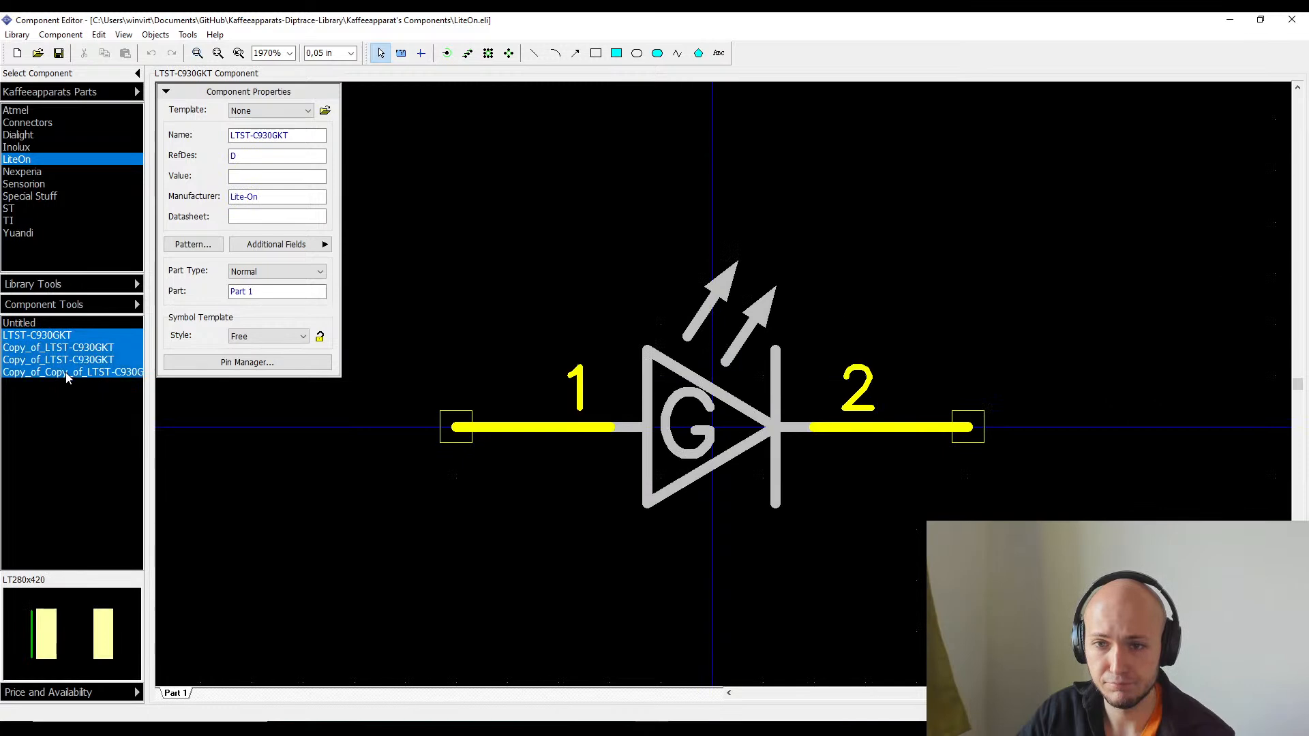
right_click(67, 373)
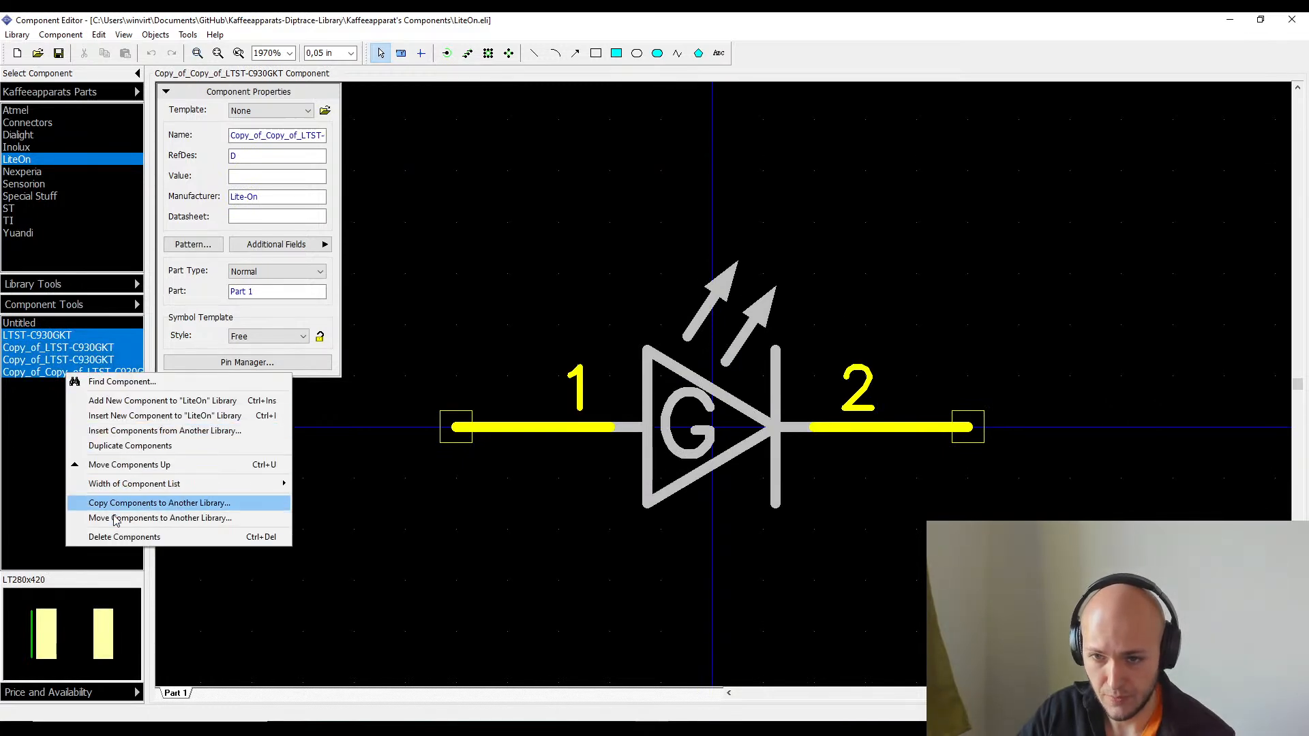
click(118, 447)
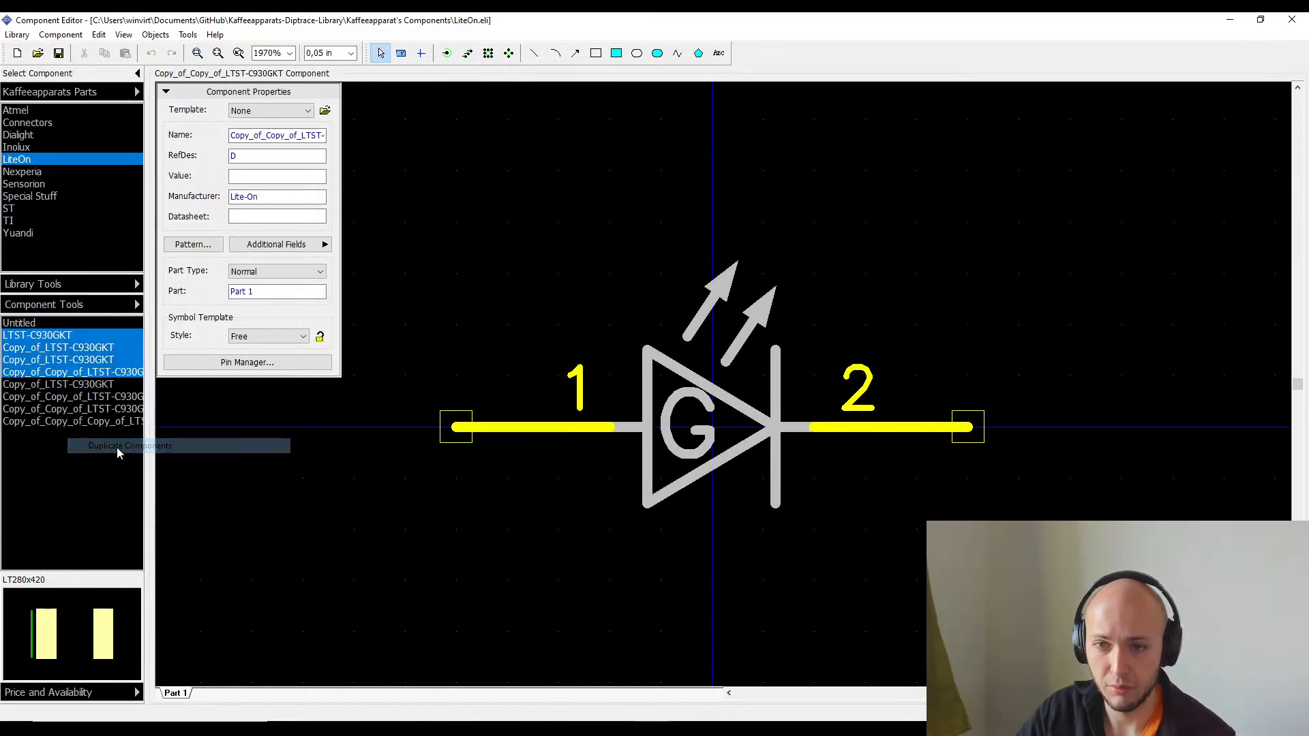
- Copy the name of the original LTST-C930GKT component
click(66, 339)
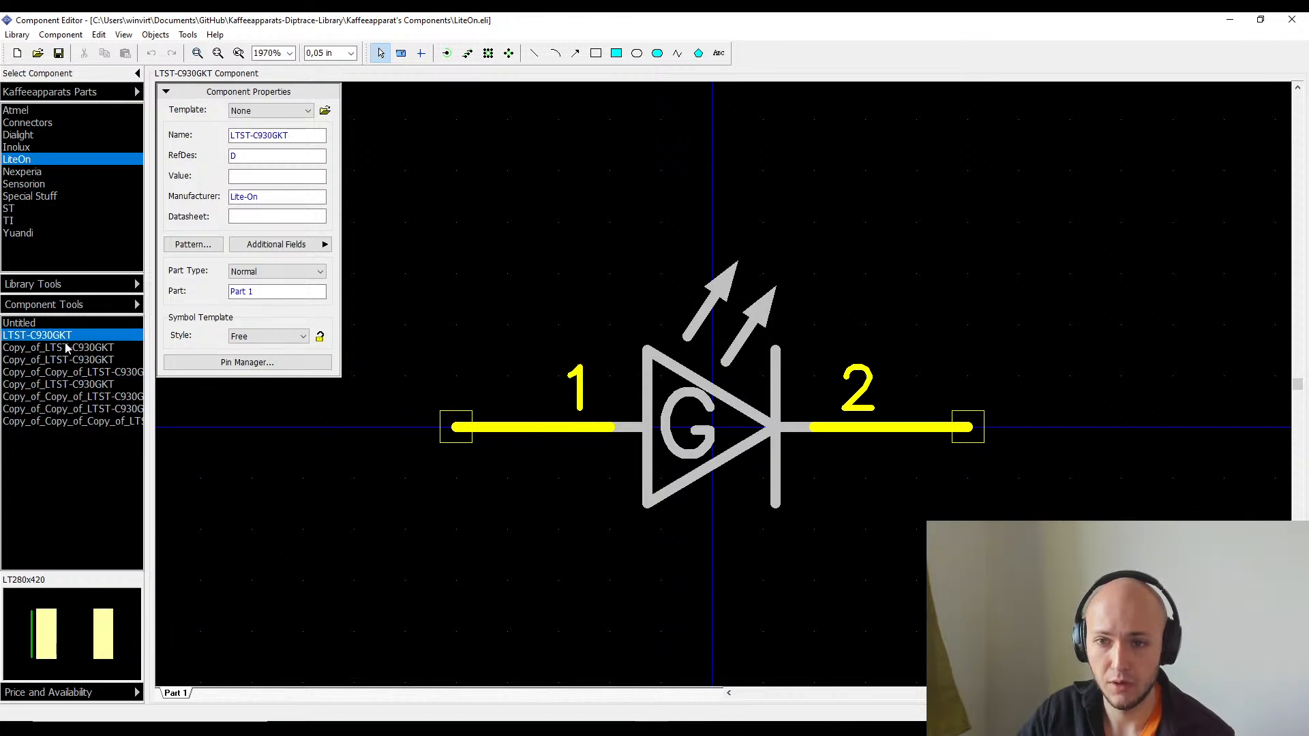
click(66, 344)
click(46, 336)
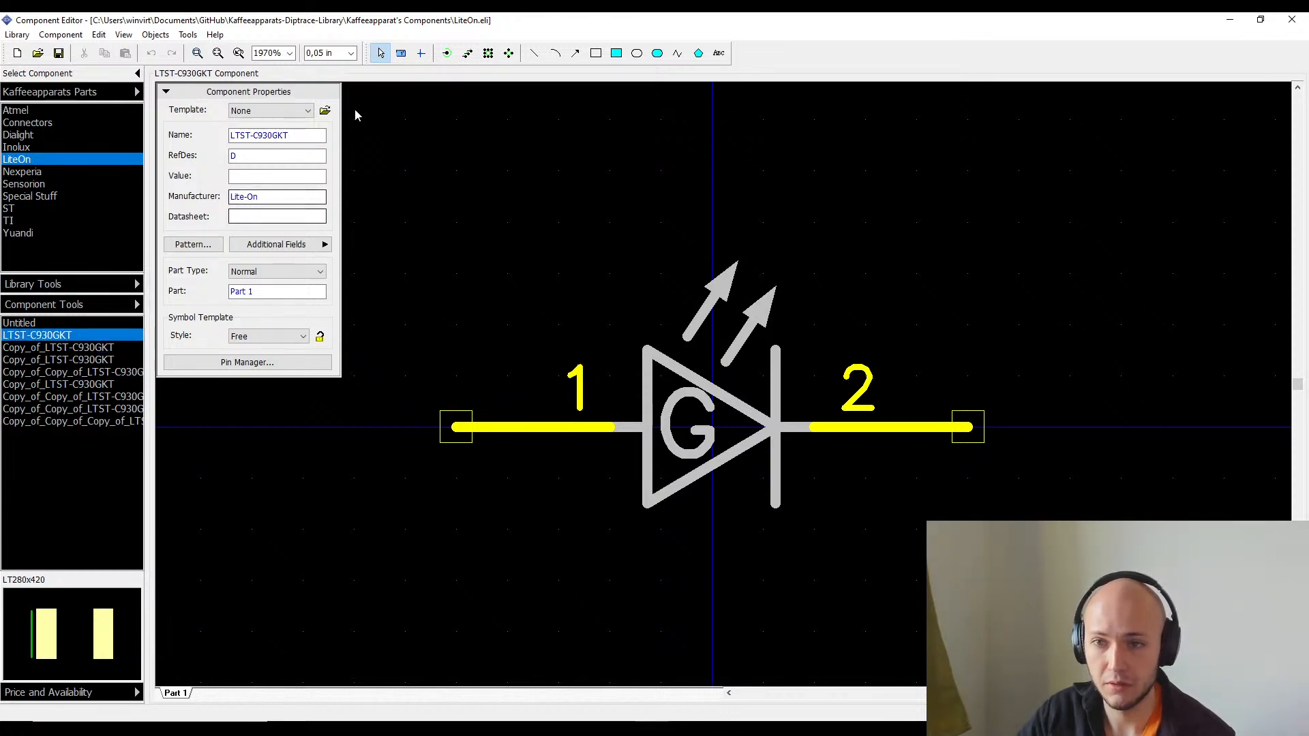
drag(254, 136, 296, 136)
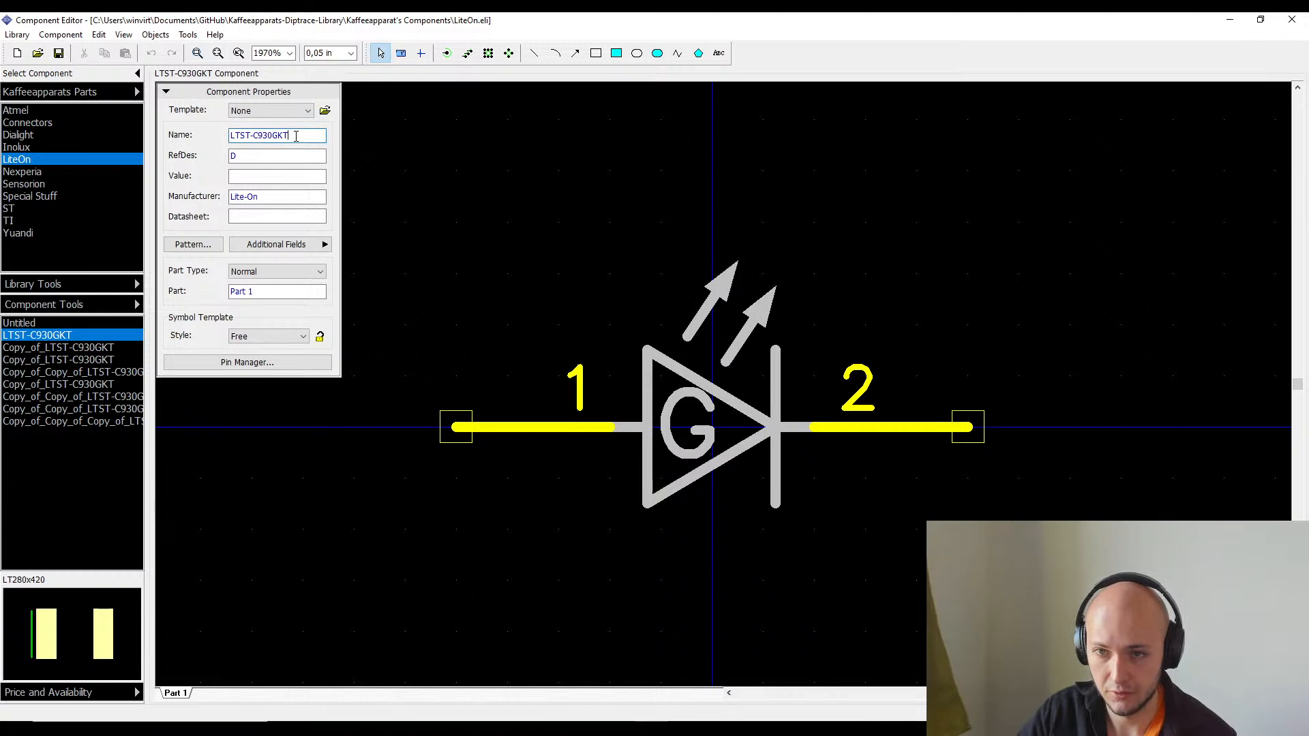
double_click(296, 137)
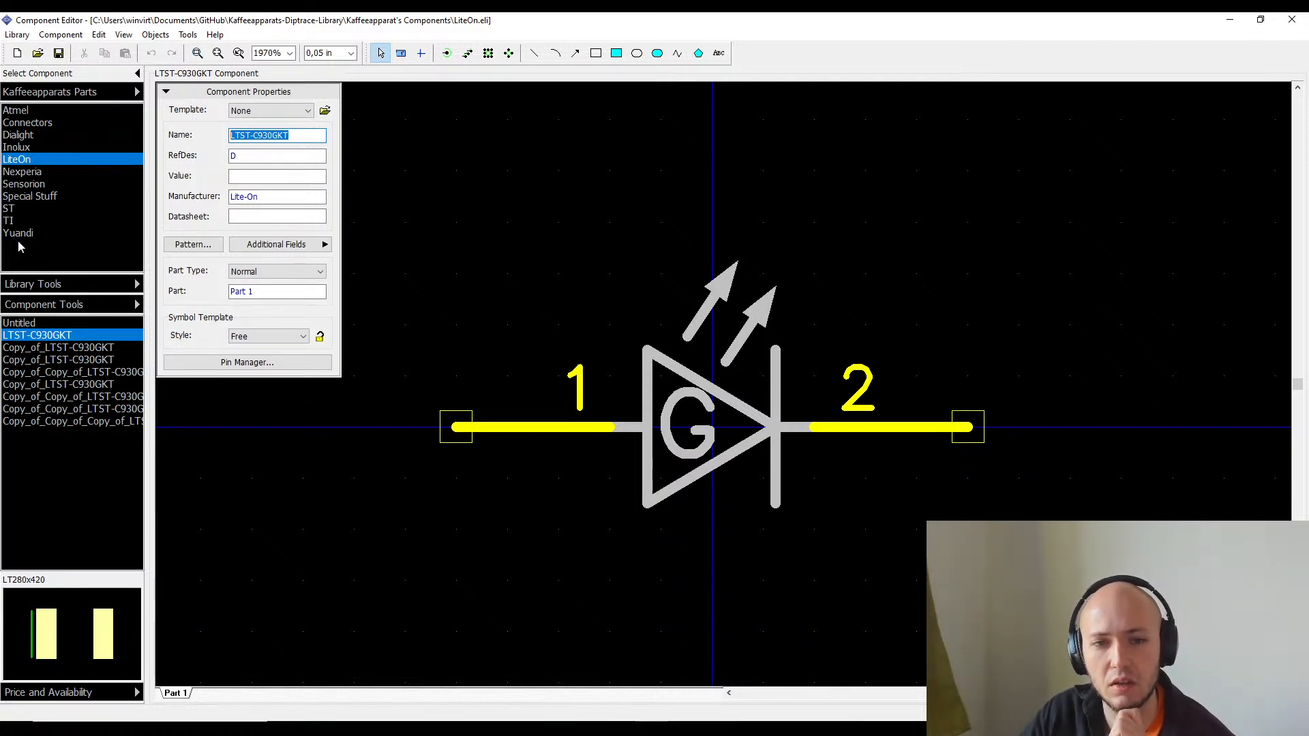
- Switch to Firefox and review the colours and LCSC part numbers of the LTST-C930 variants, then return to the Component Editor
key(alt+Tab)
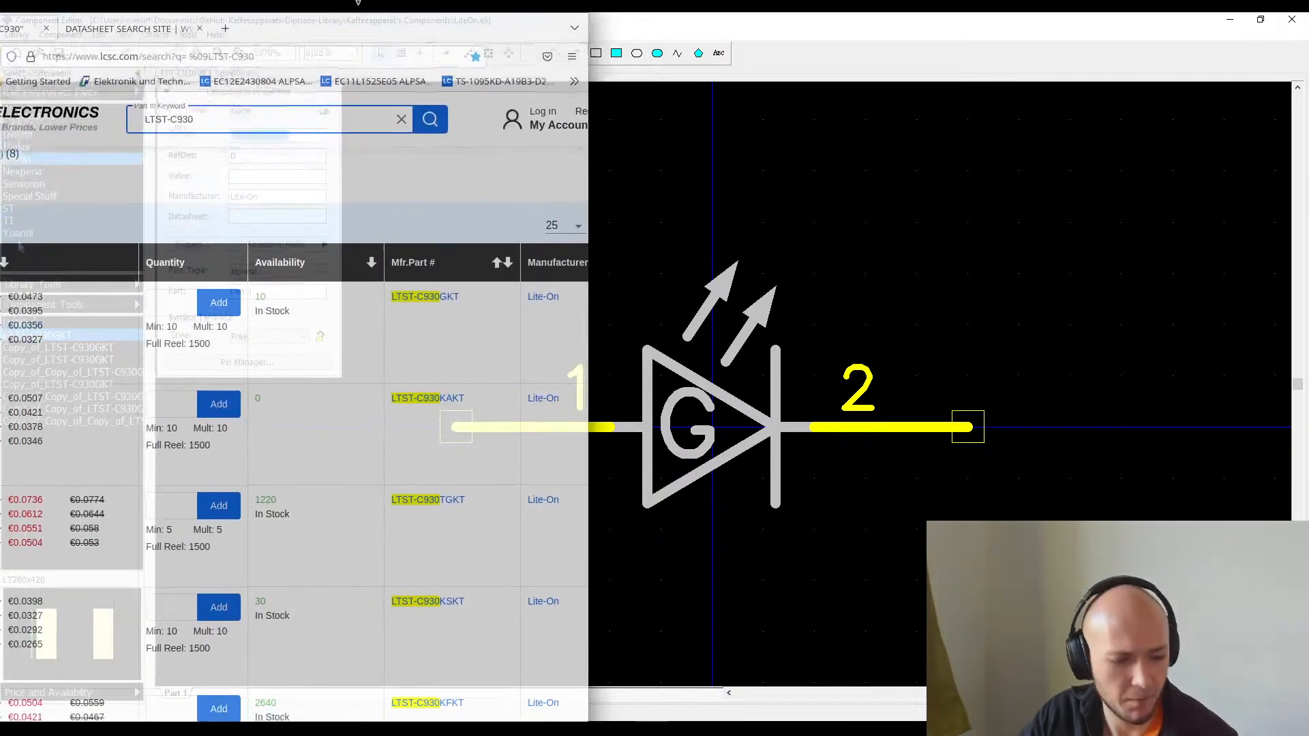
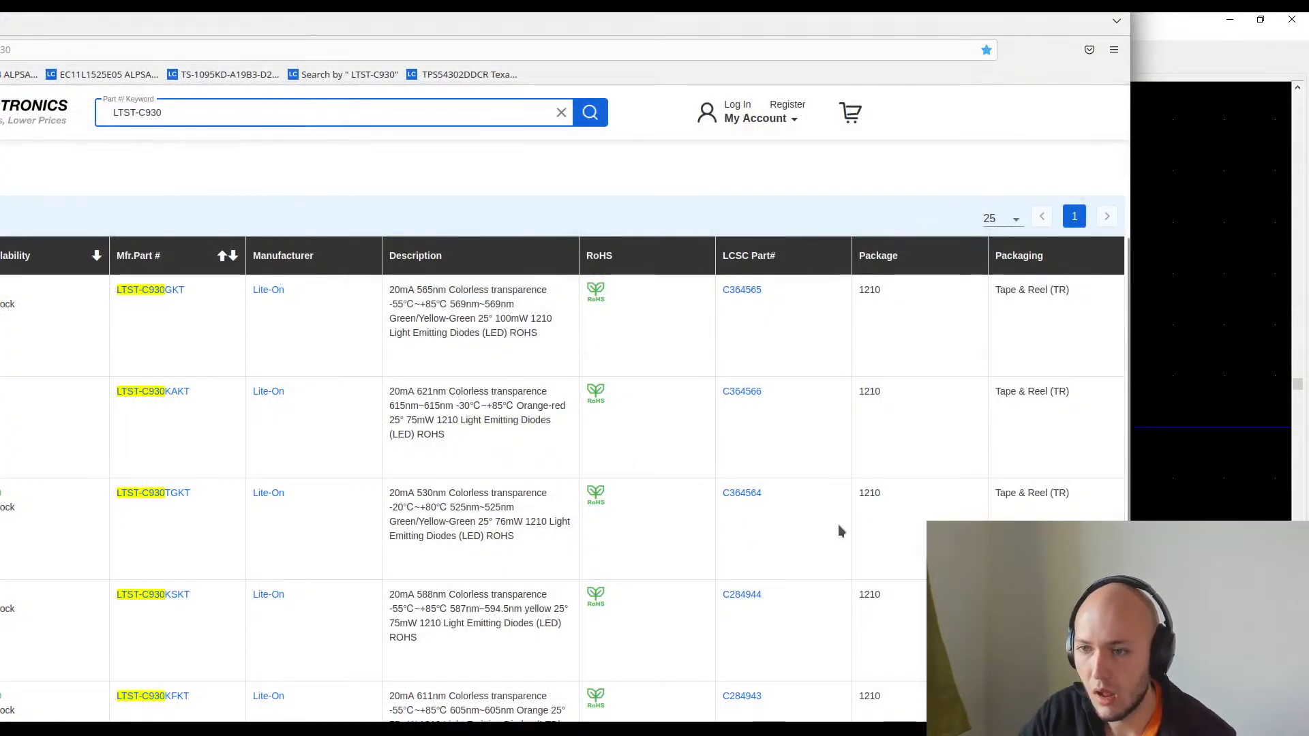
drag(742, 513, 716, 469)
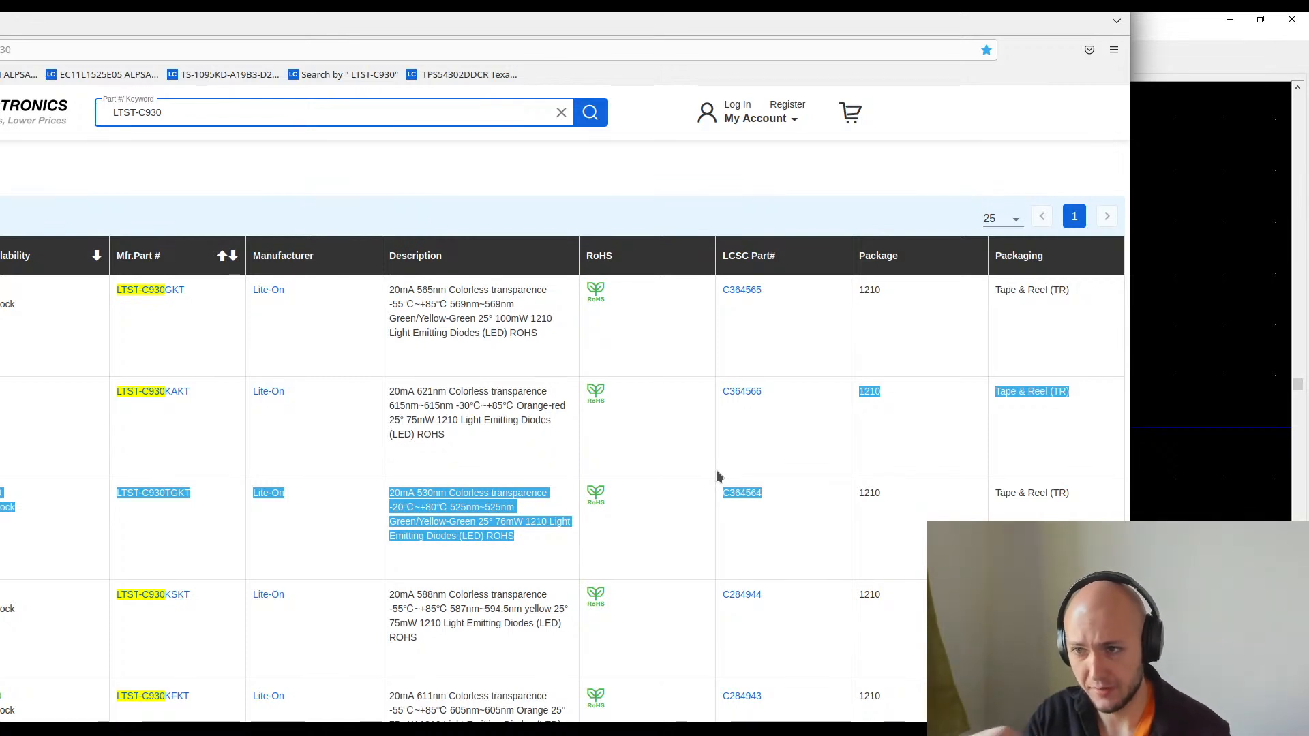
click(778, 512)
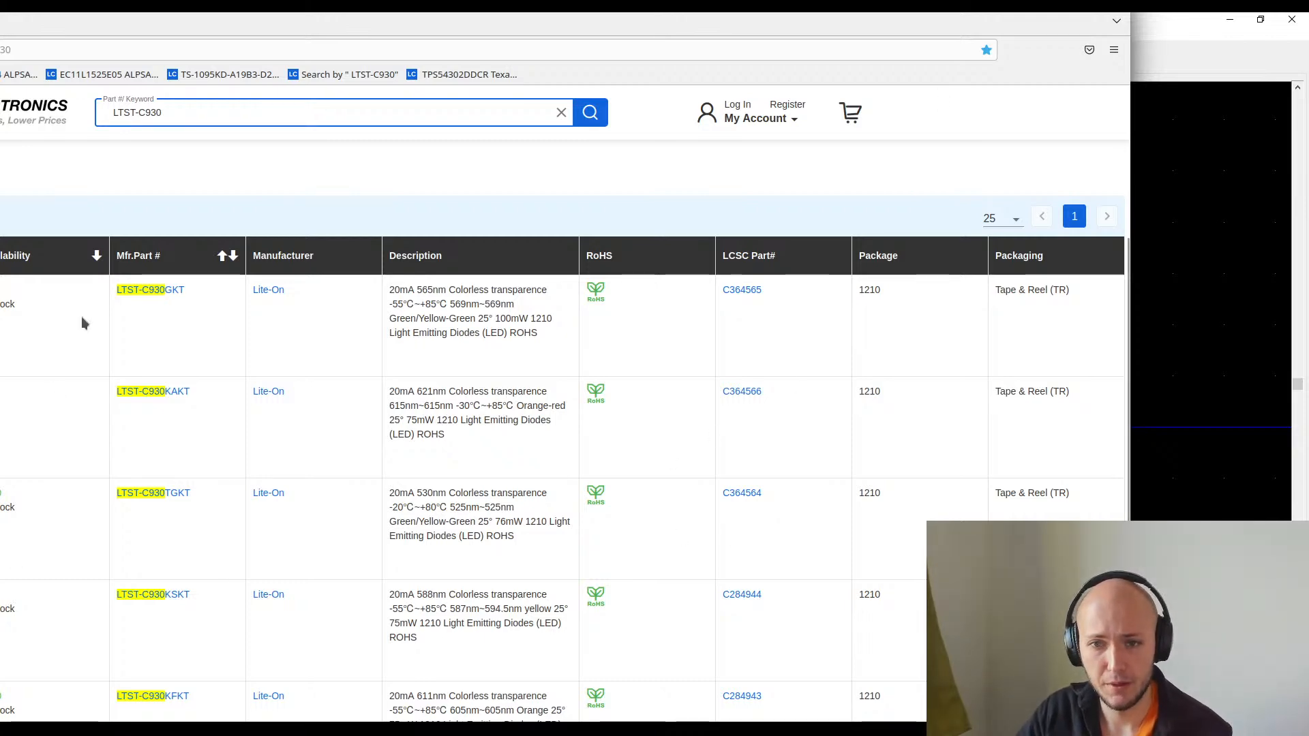
scroll(41, 426, down, 5)
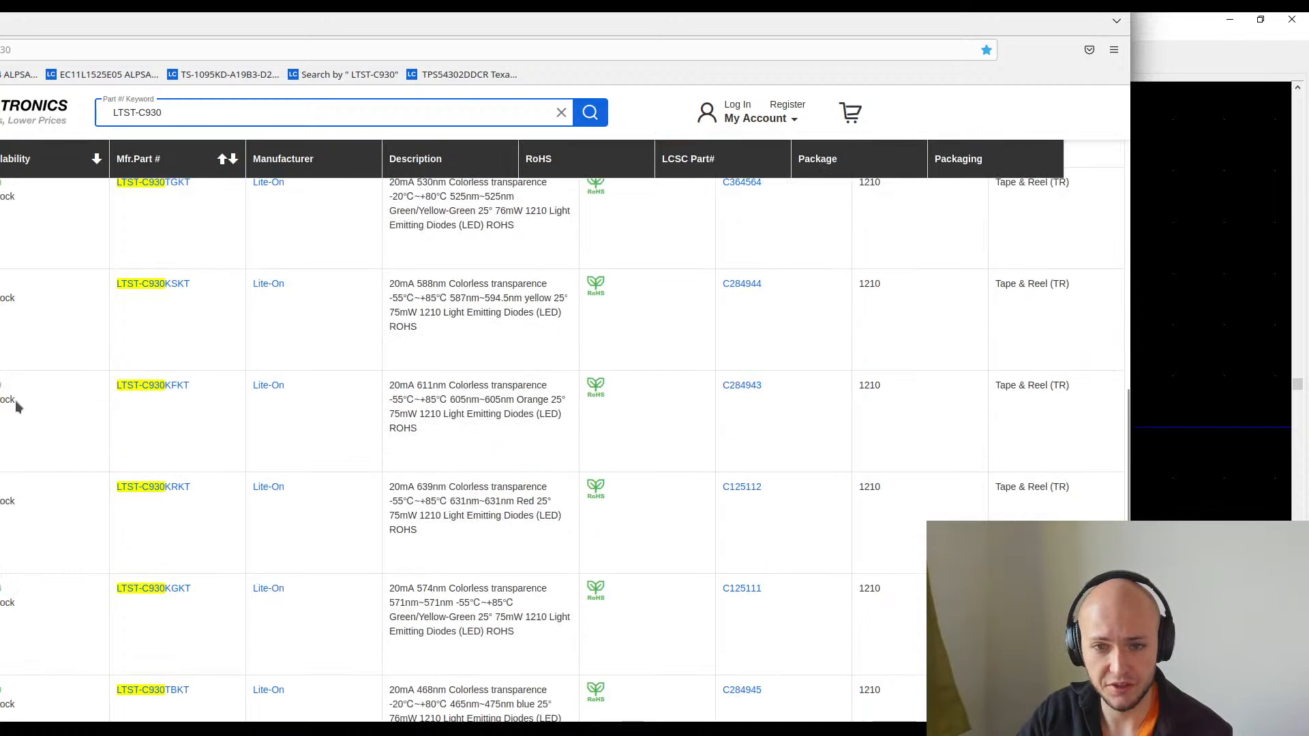
drag(16, 408, 602, 529)
click(600, 529)
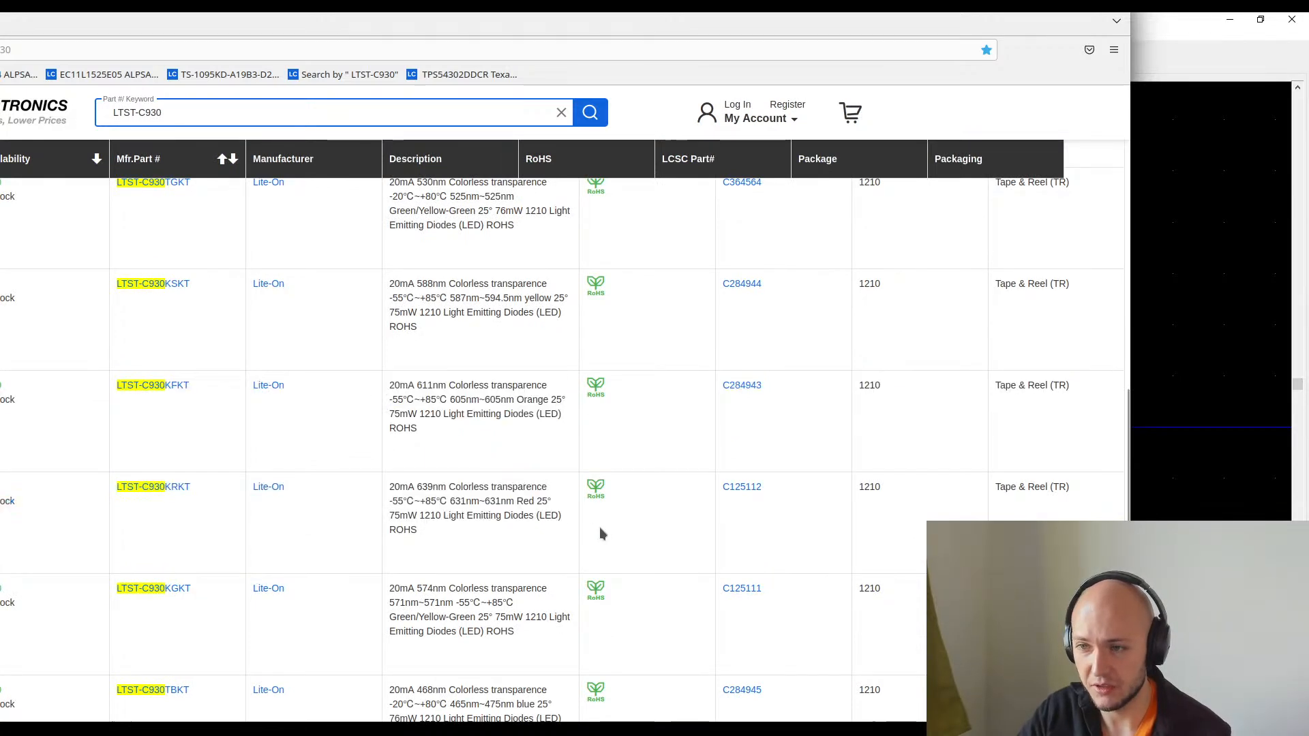
scroll(549, 610, up, 2)
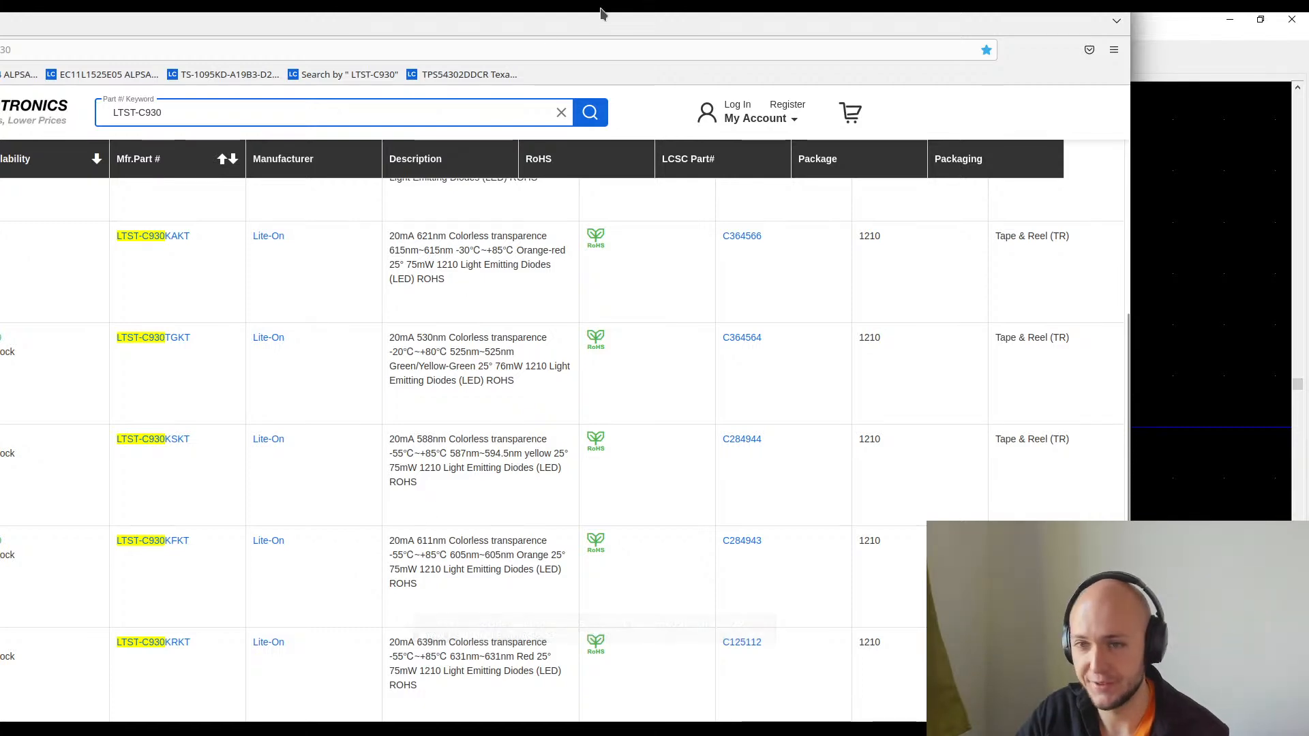
scroll(611, 347, up, 6)
scroll(532, 385, down, 2)
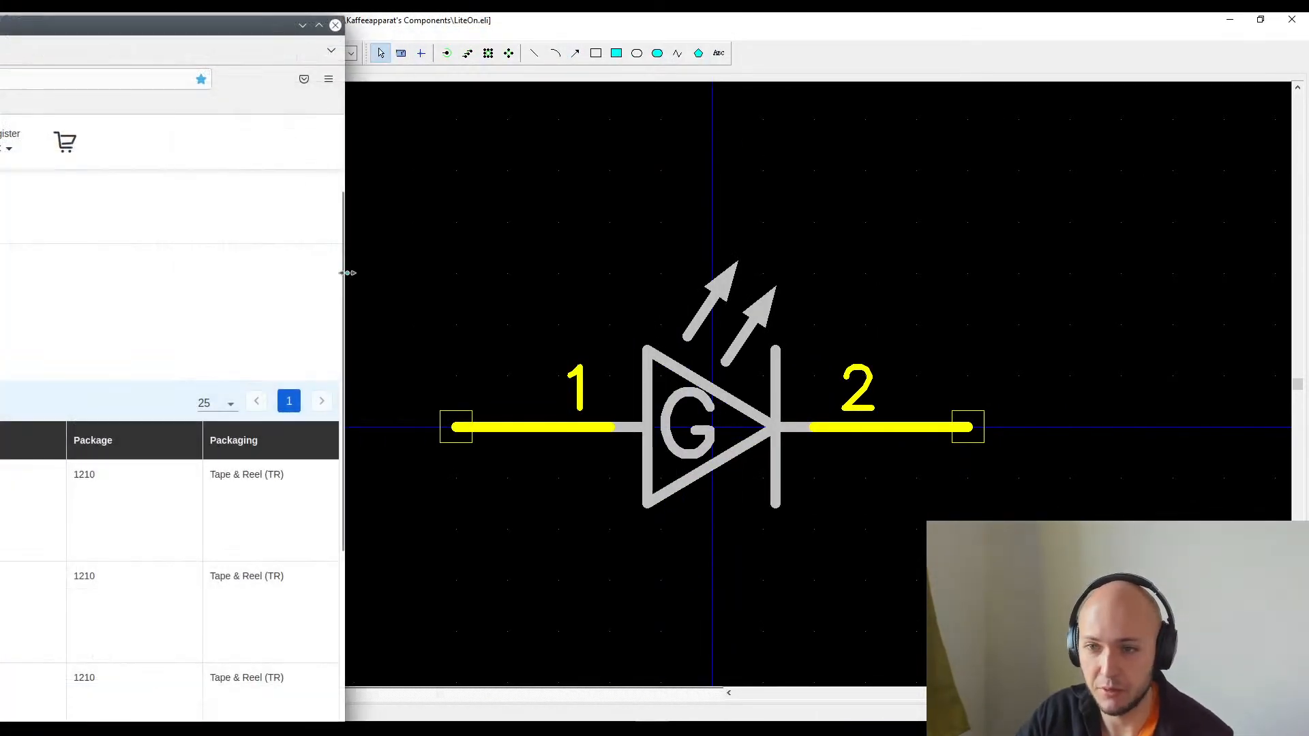
click(350, 270)
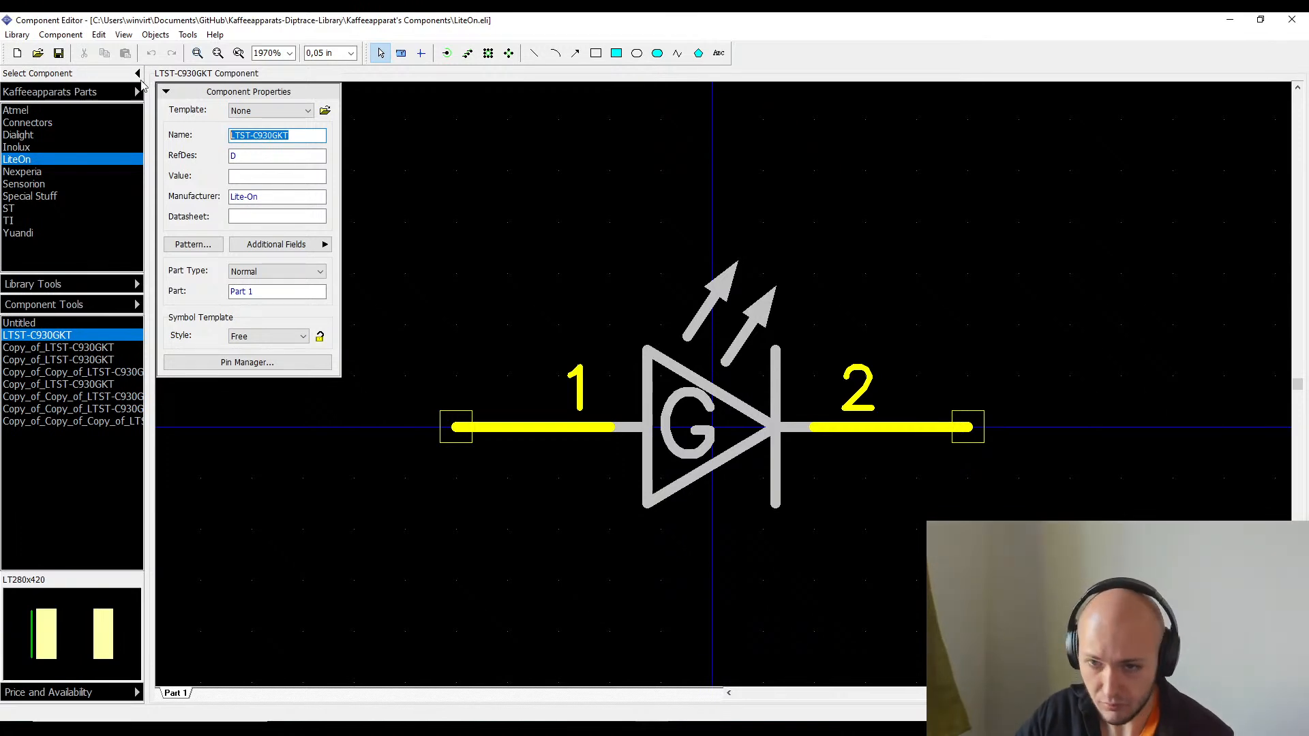
- Show the additional fields of the original LTST-C930GKT component and select its LCSC part number field
click(116, 347)
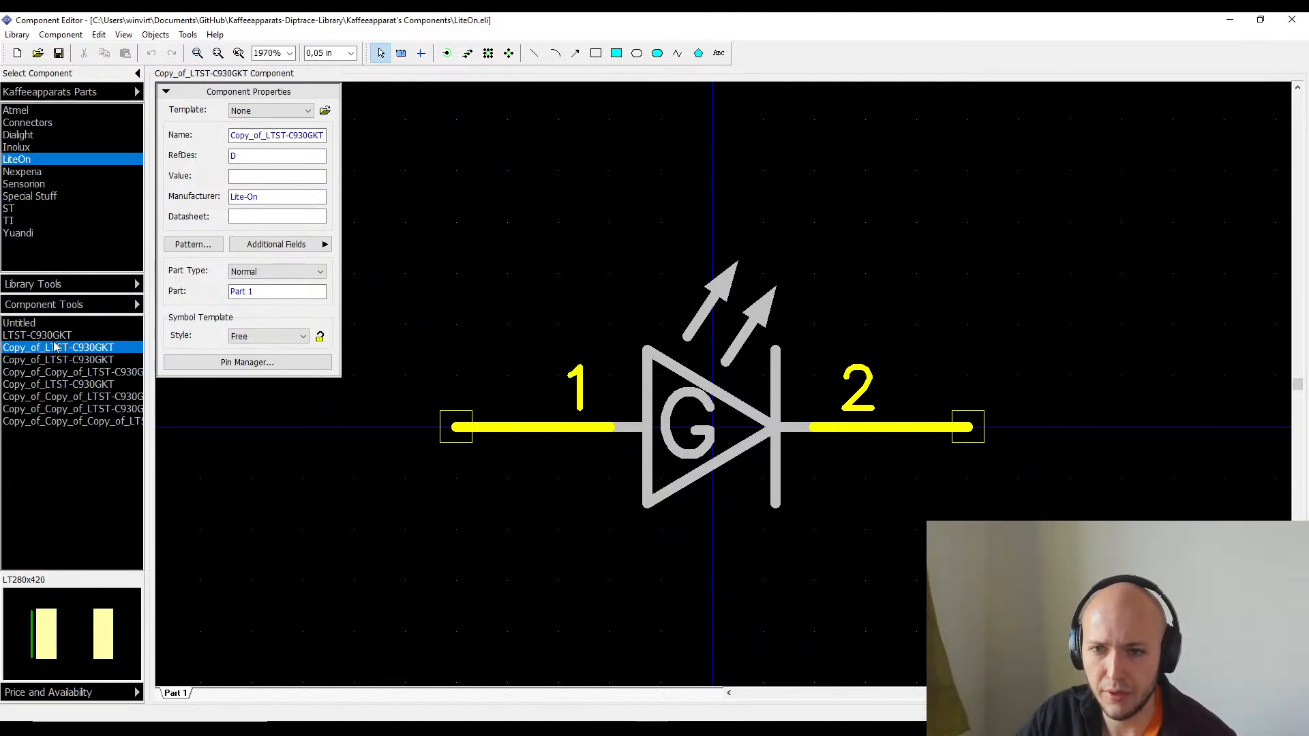
click(15, 335)
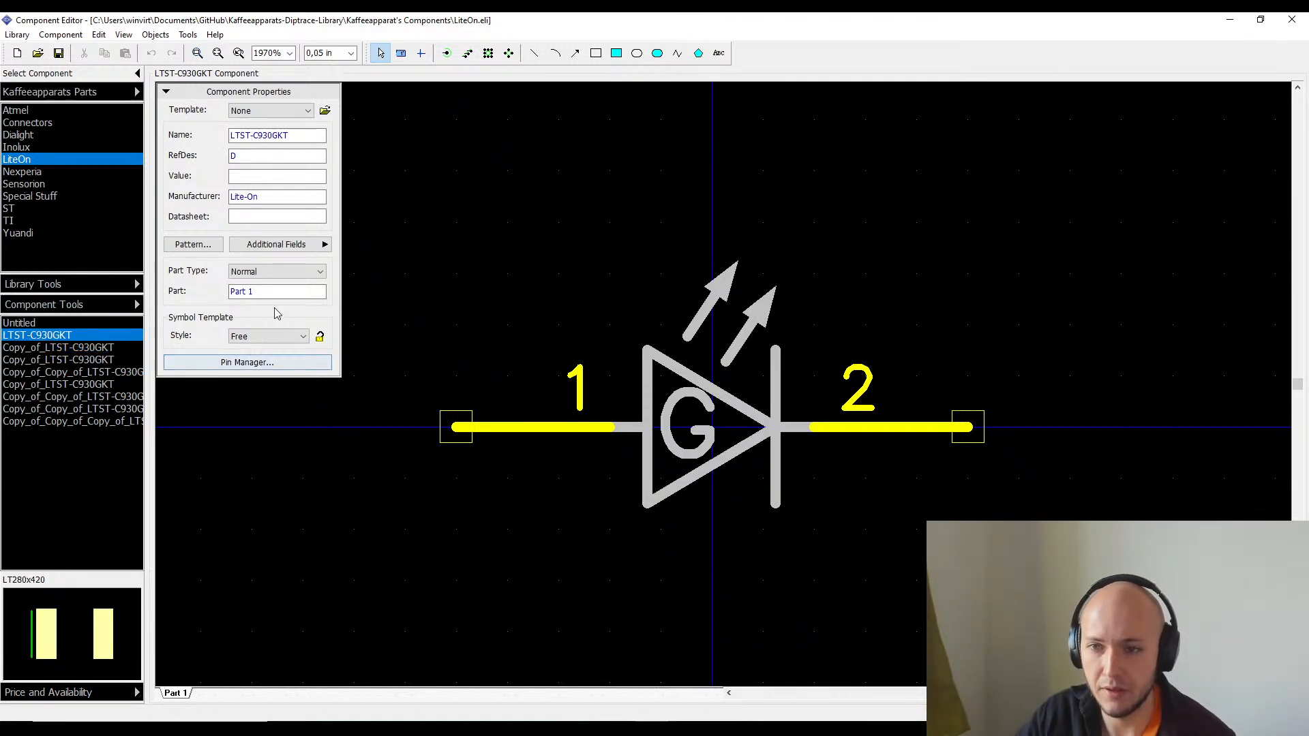
click(246, 245)
click(448, 282)
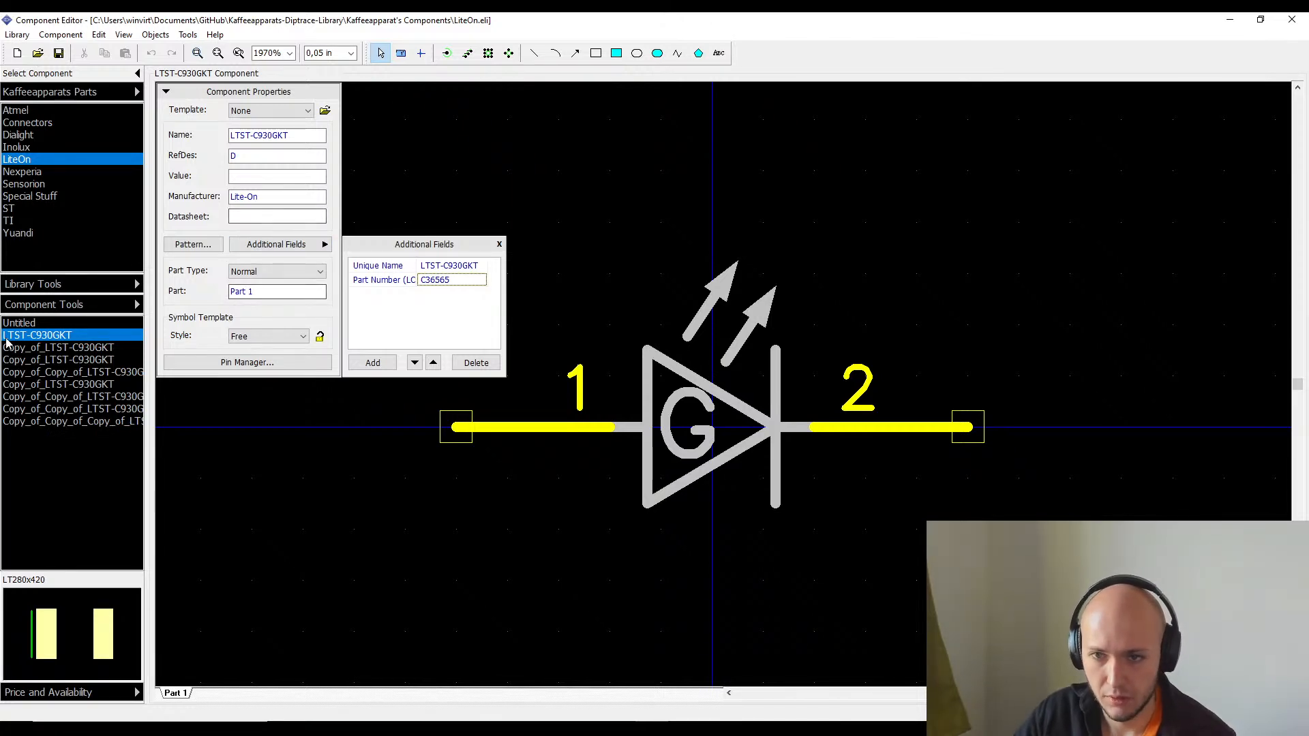
- Rename the first copy of LTST-C930GKT as LTST-C930AKT
click(41, 349)
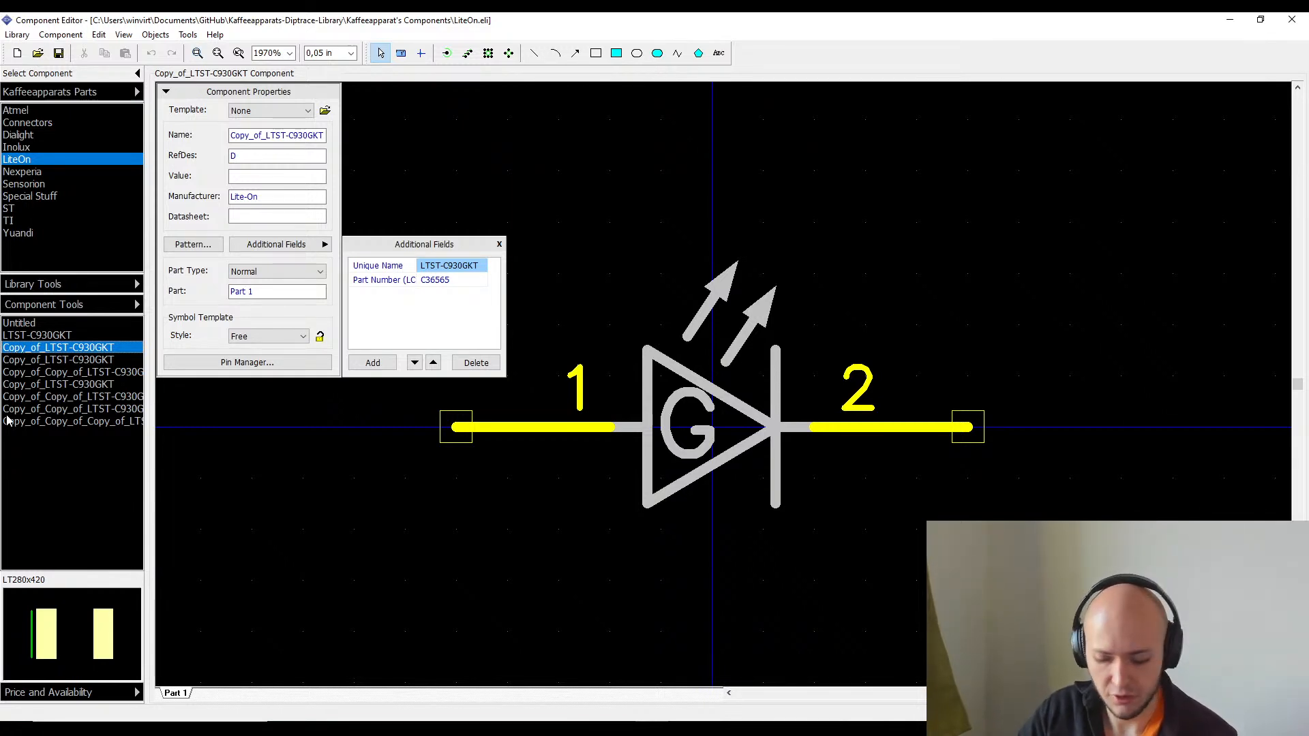
click(75, 385)
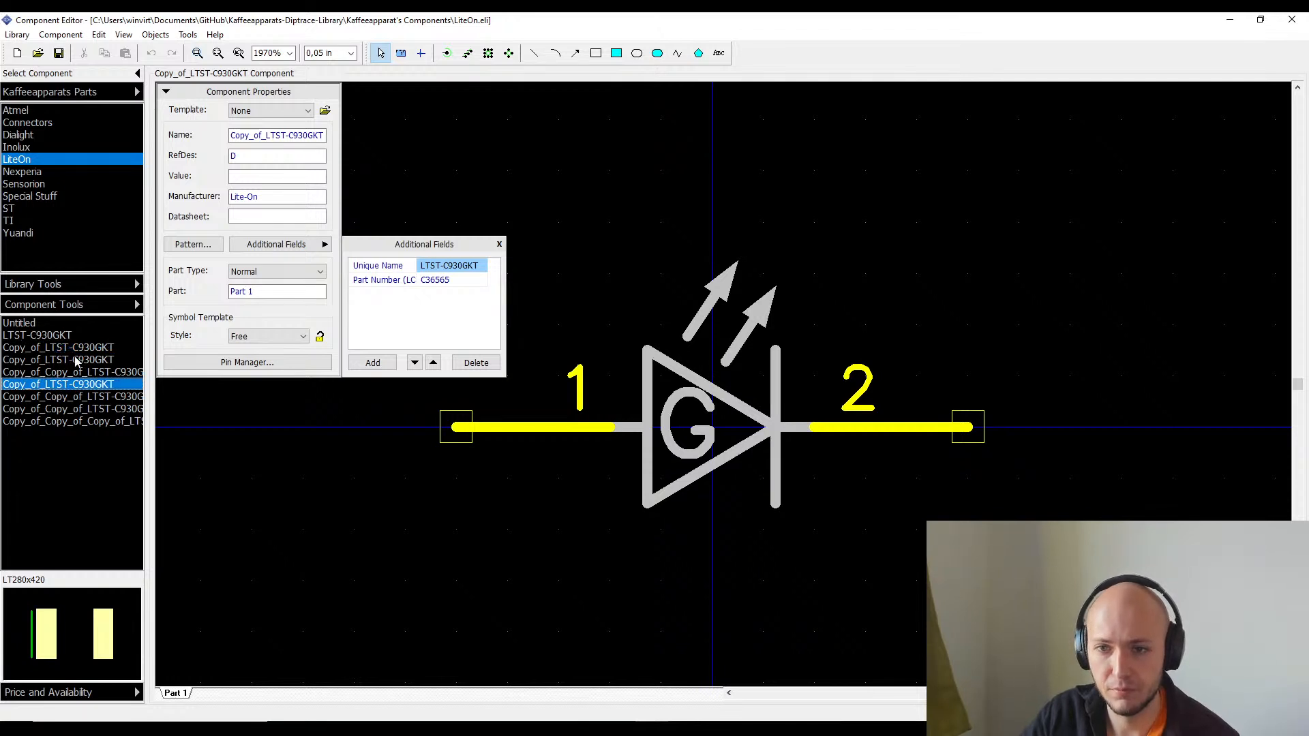
click(78, 360)
click(80, 348)
click(298, 135)
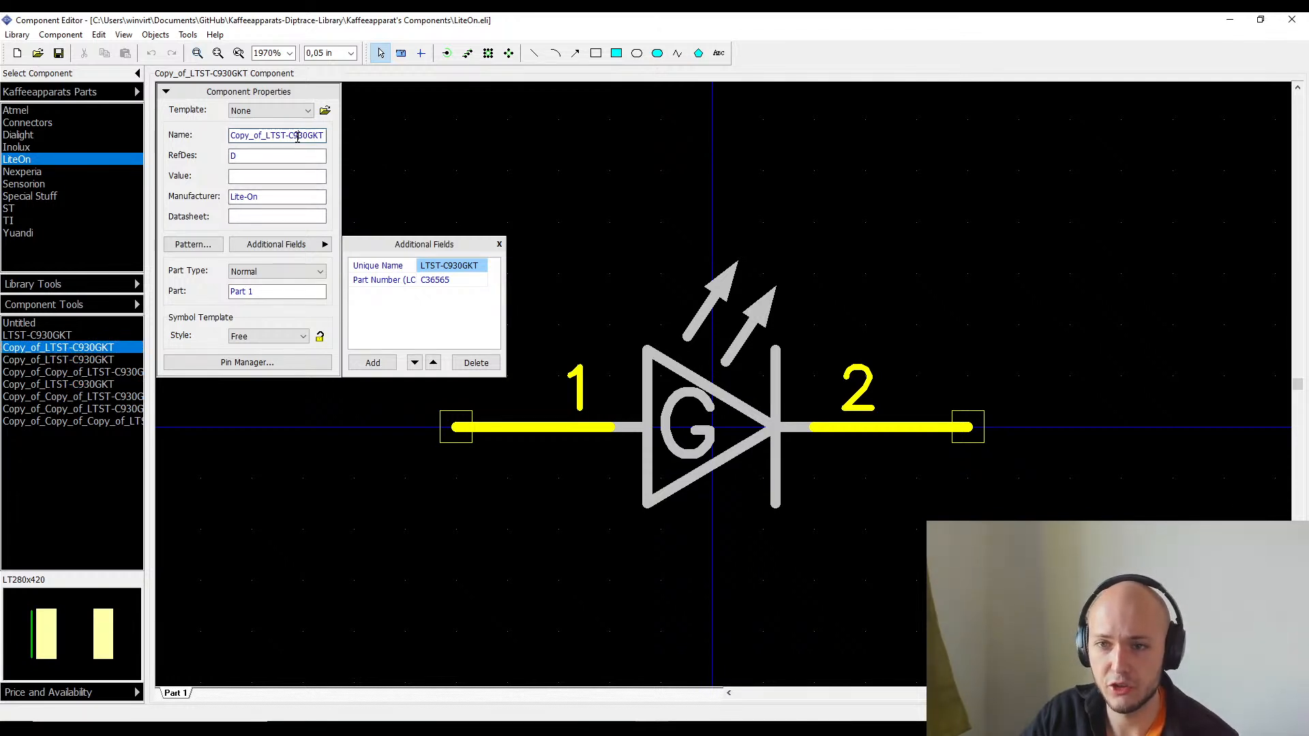
text(LTST-C930GKT)
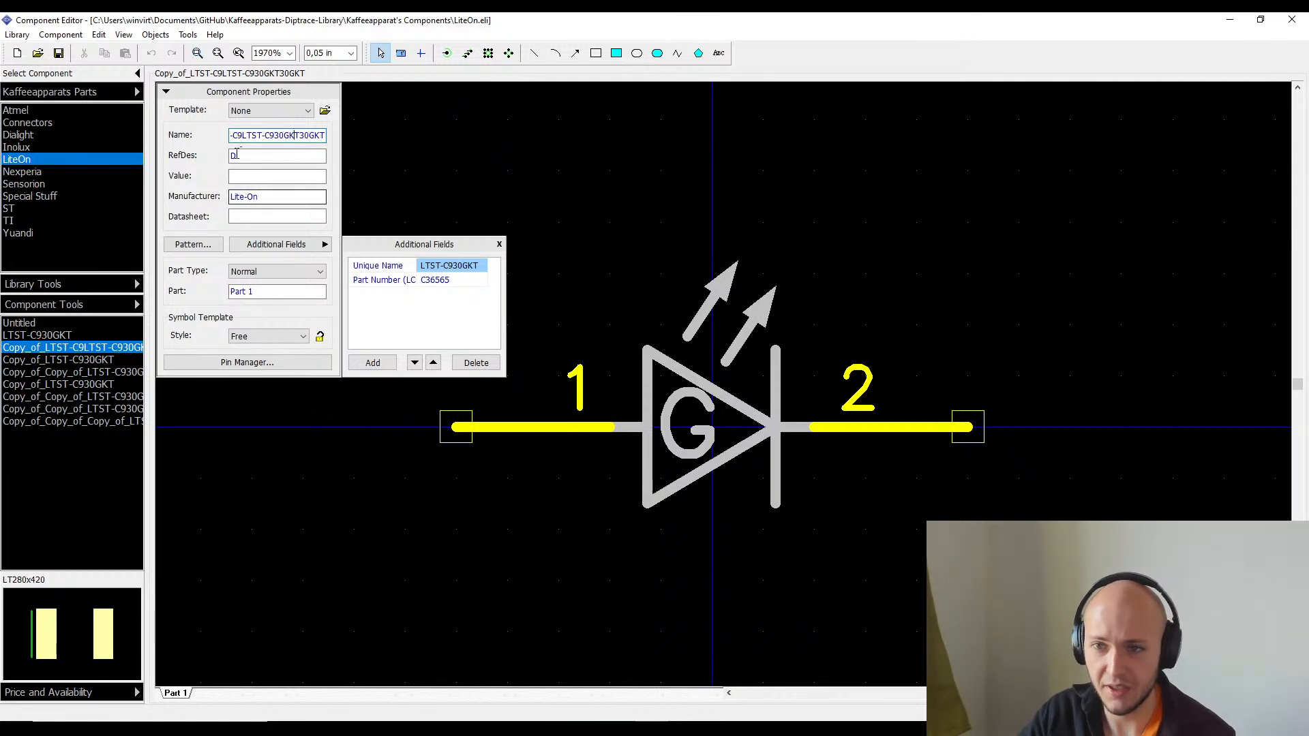
double_click(279, 136)
click(279, 135)
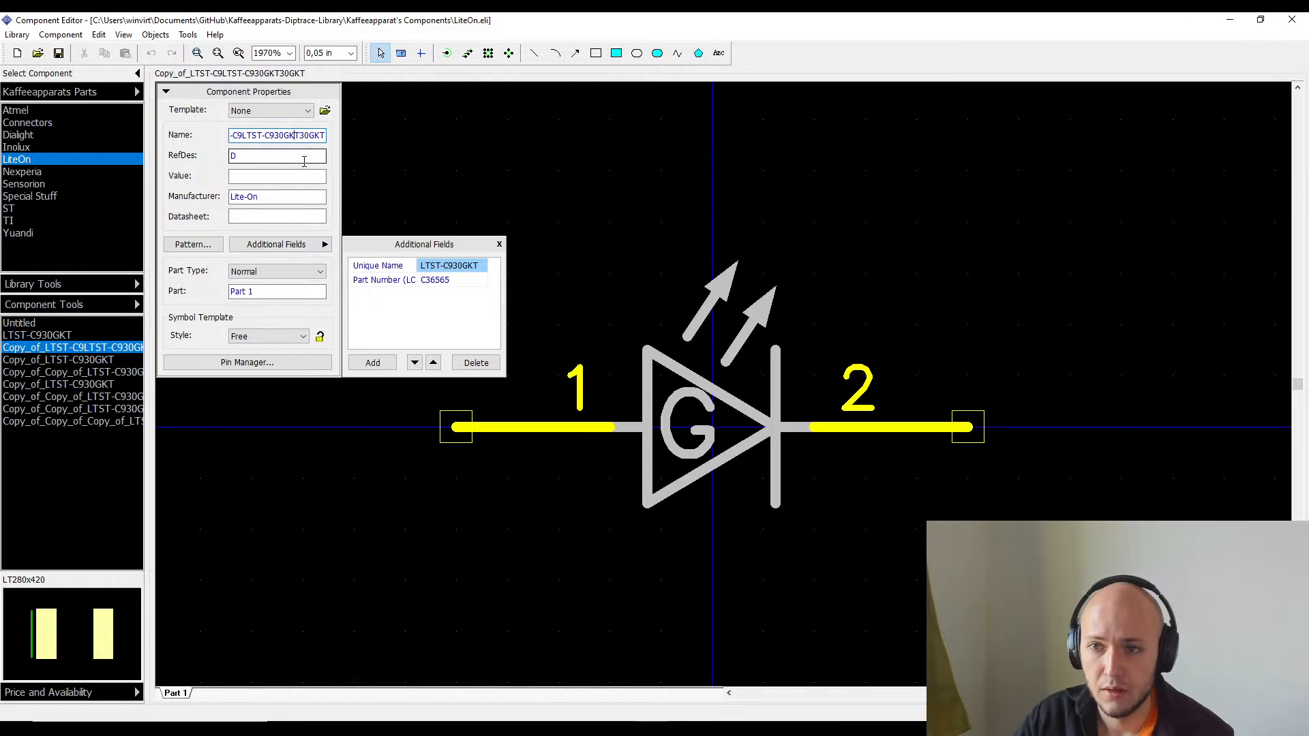
key(BackSpace)
key(BackSpace)
key(BackSpace)
key(BackSpace)
key(BackSpace)
key(BackSpace)
key(BackSpace)
key(BackSpace)
key(BackSpace)
key(BackSpace)
key(BackSpace)
key(BackSpace)
key(BackSpace)
key(BackSpace)
key(BackSpace)
key(BackSpace)
key(BackSpace)
key(BackSpace)
key(BackSpace)
key(BackSpace)
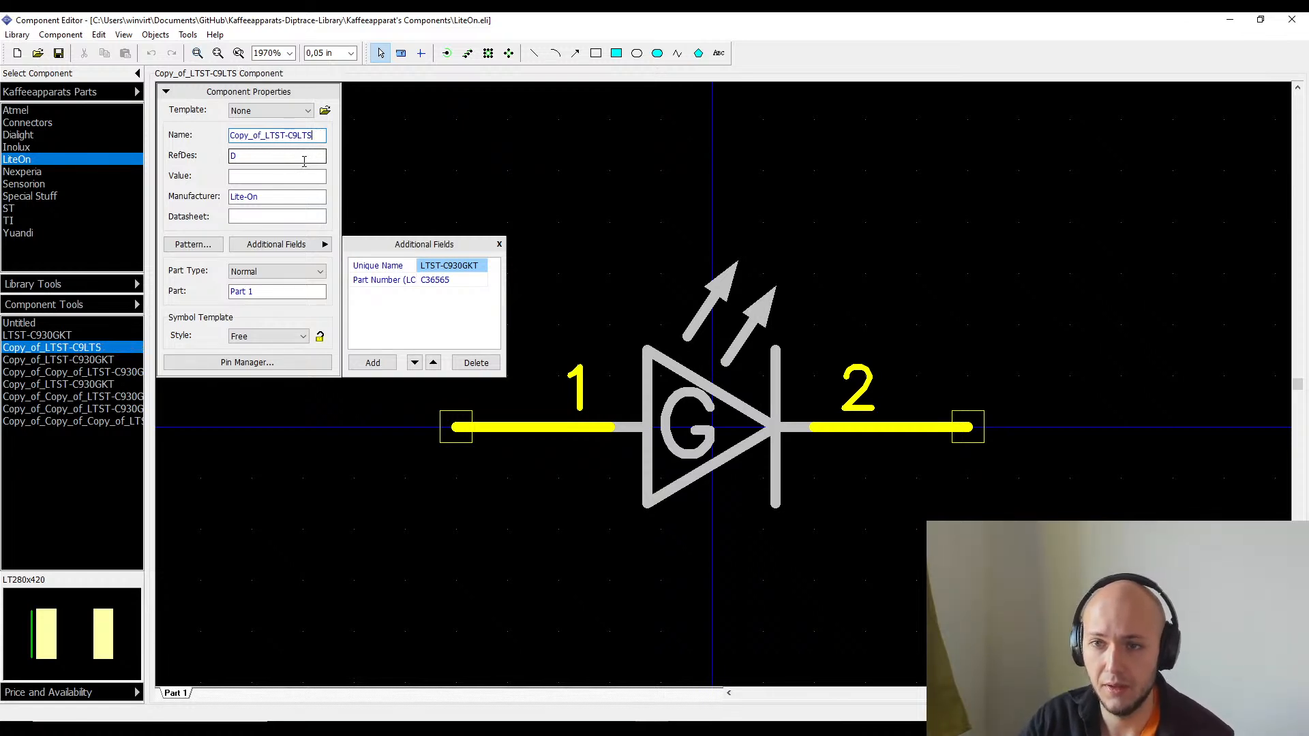
key(BackSpace)
key(BackSpace)
key(BackSpace)
key(BackSpace)
key(BackSpace)
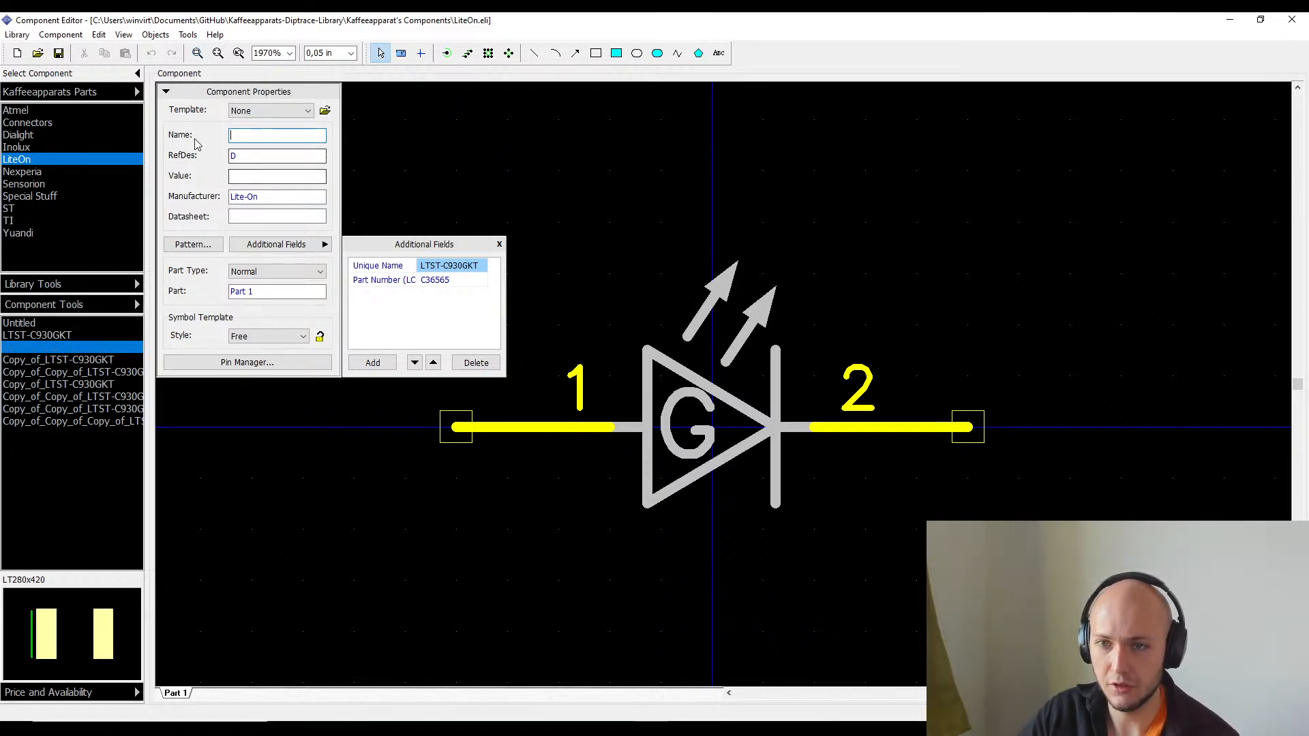
right_click(254, 135)
click(294, 193)
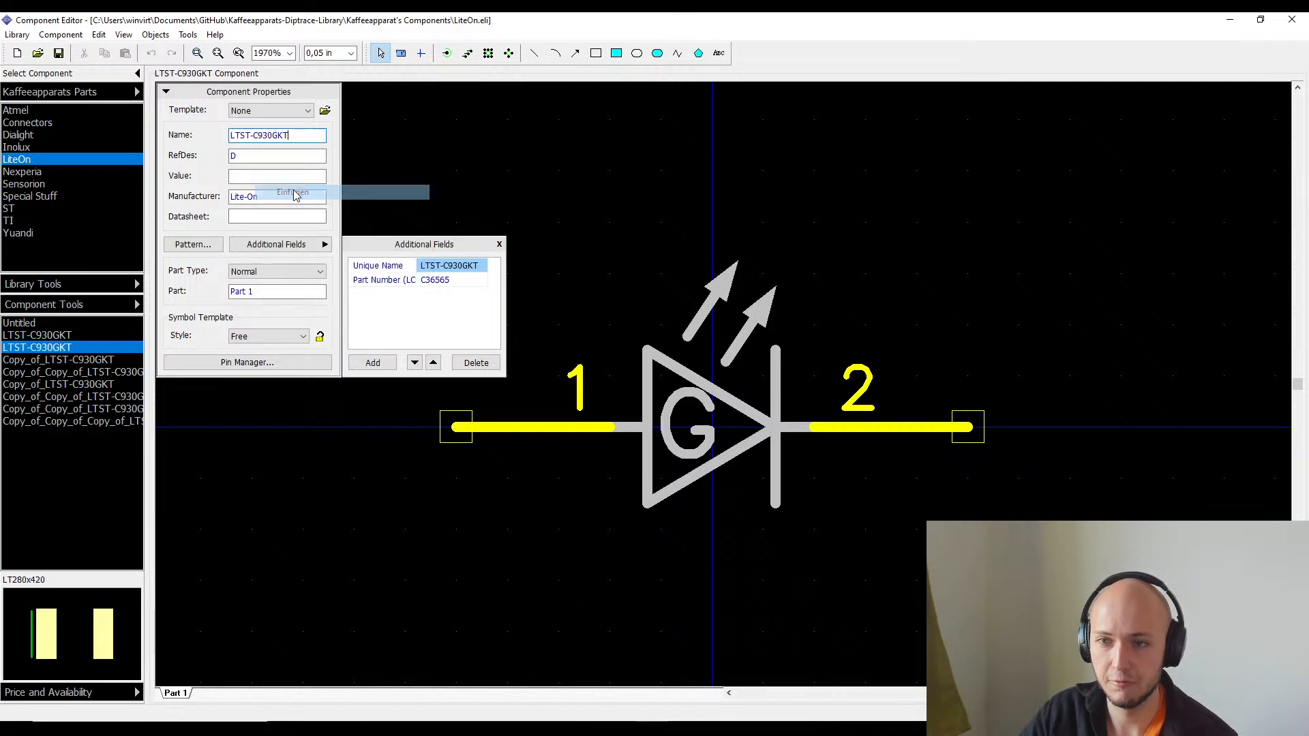
key(BackSpace)
key(BackSpace)
key(BackSpace)
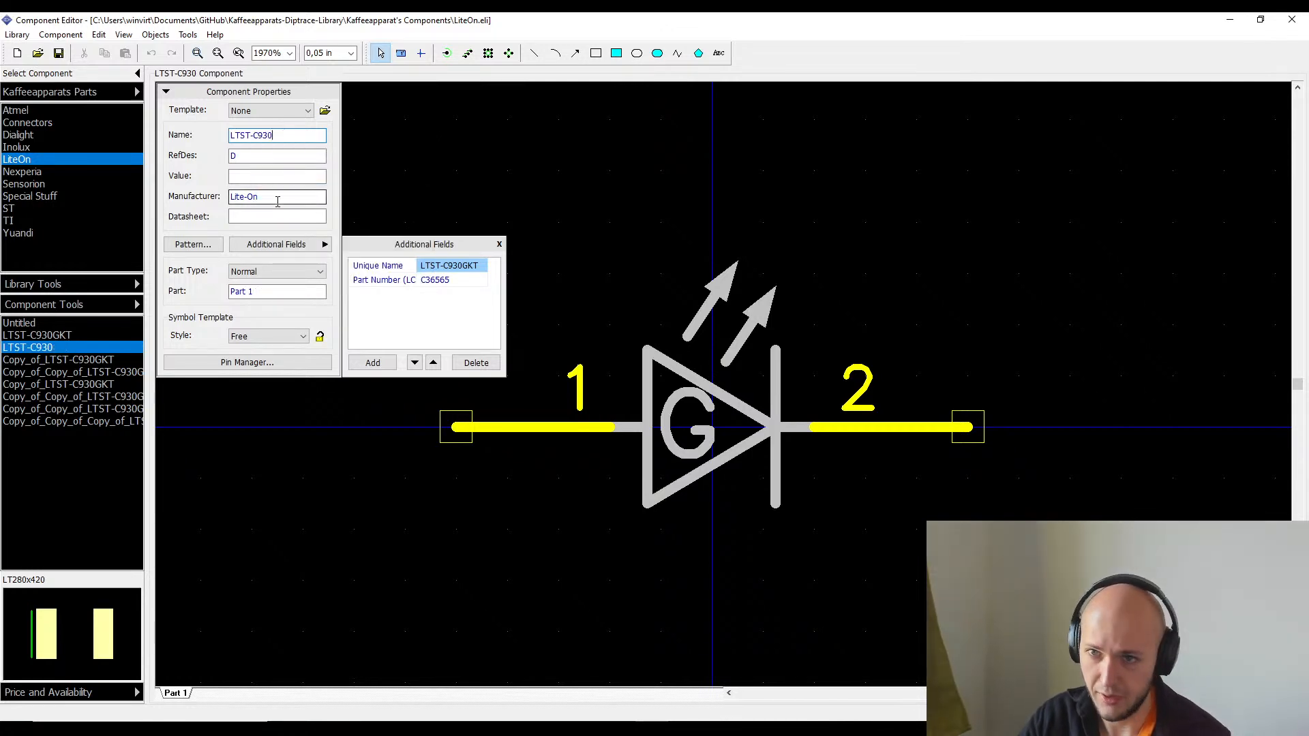
text(AKT)
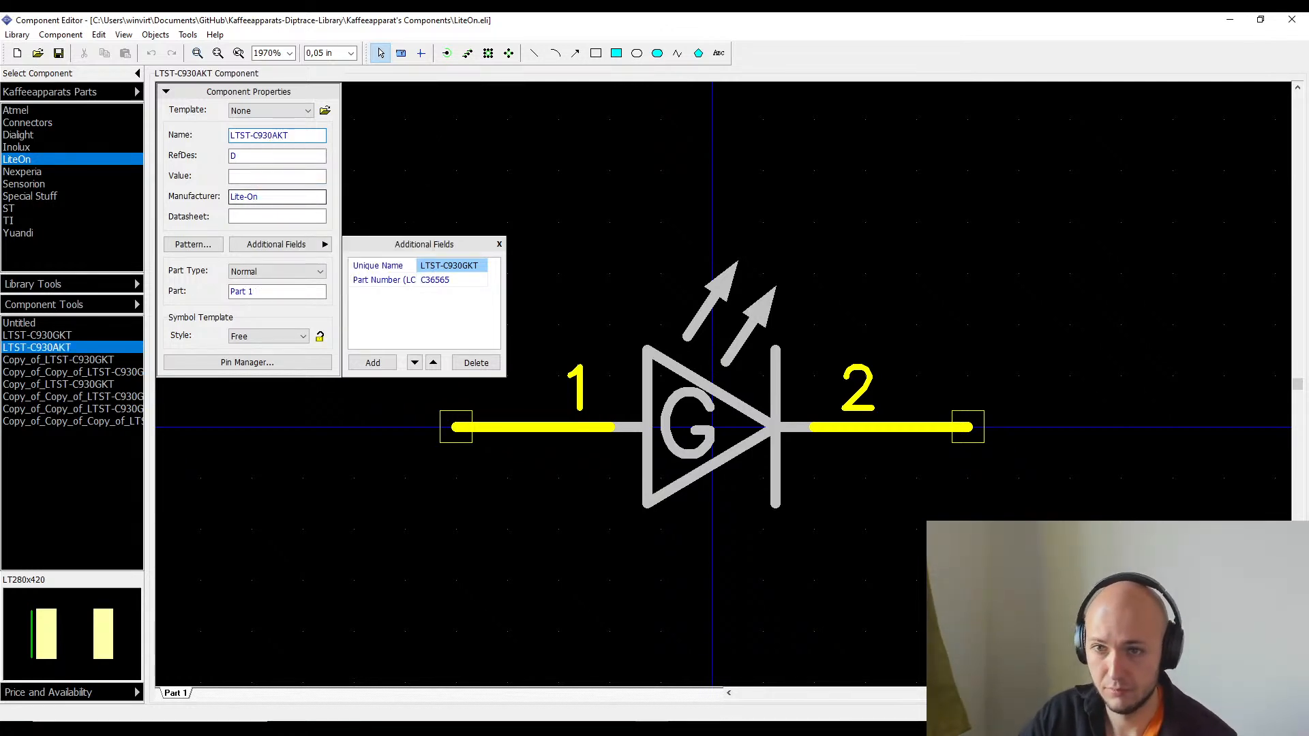
- Set the Unique Name additional field of the renamed copy to LTST-C930AKT
click(439, 269)
key(ctrl+c)
key(ctrl+shift+Right)
key(ctrl+shift+Right)
key(ctrl+shift+Right)
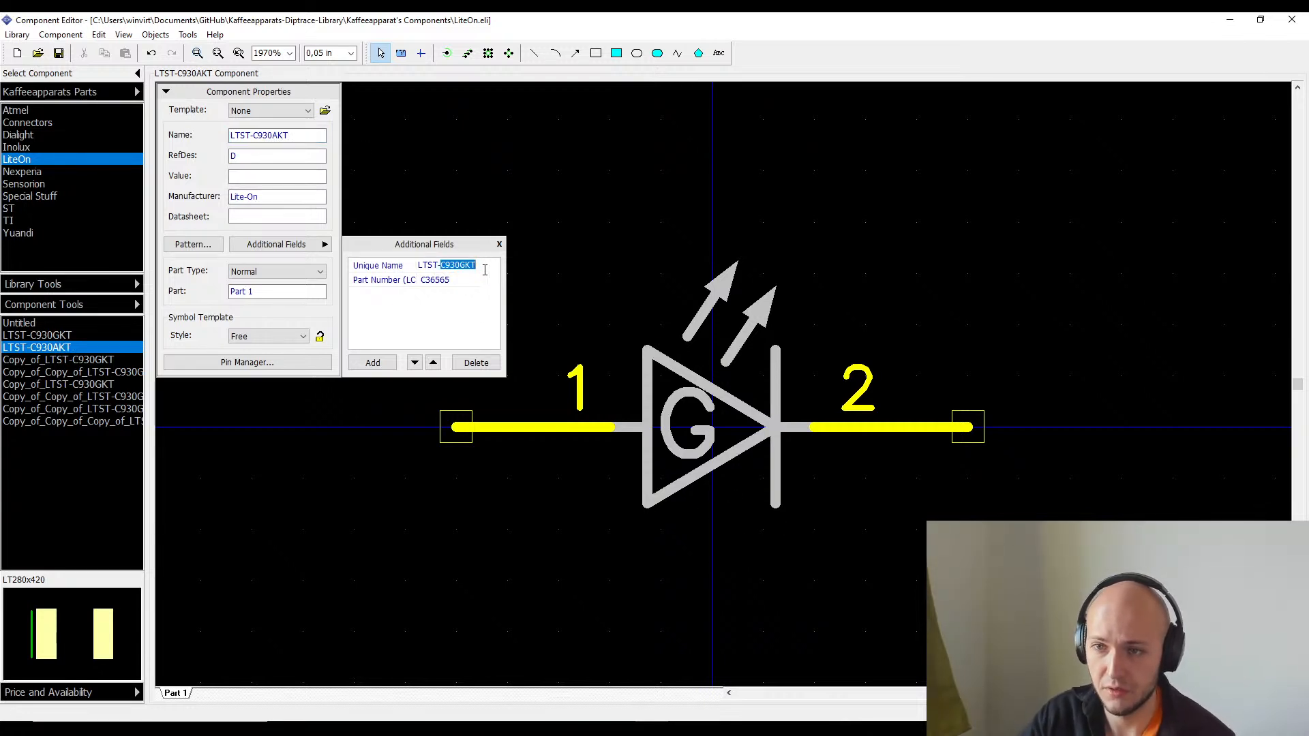
key(BackSpace)
key(BackSpace)
key(BackSpace)
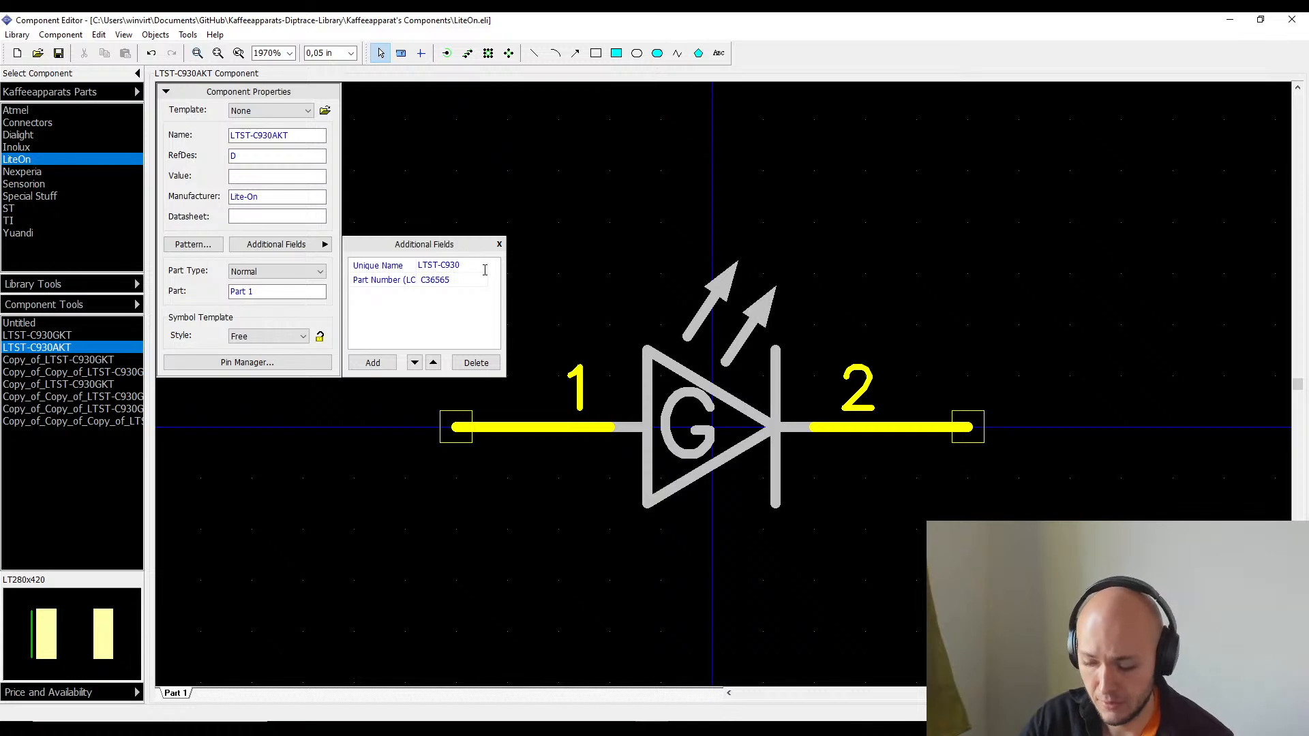
text(AKT)
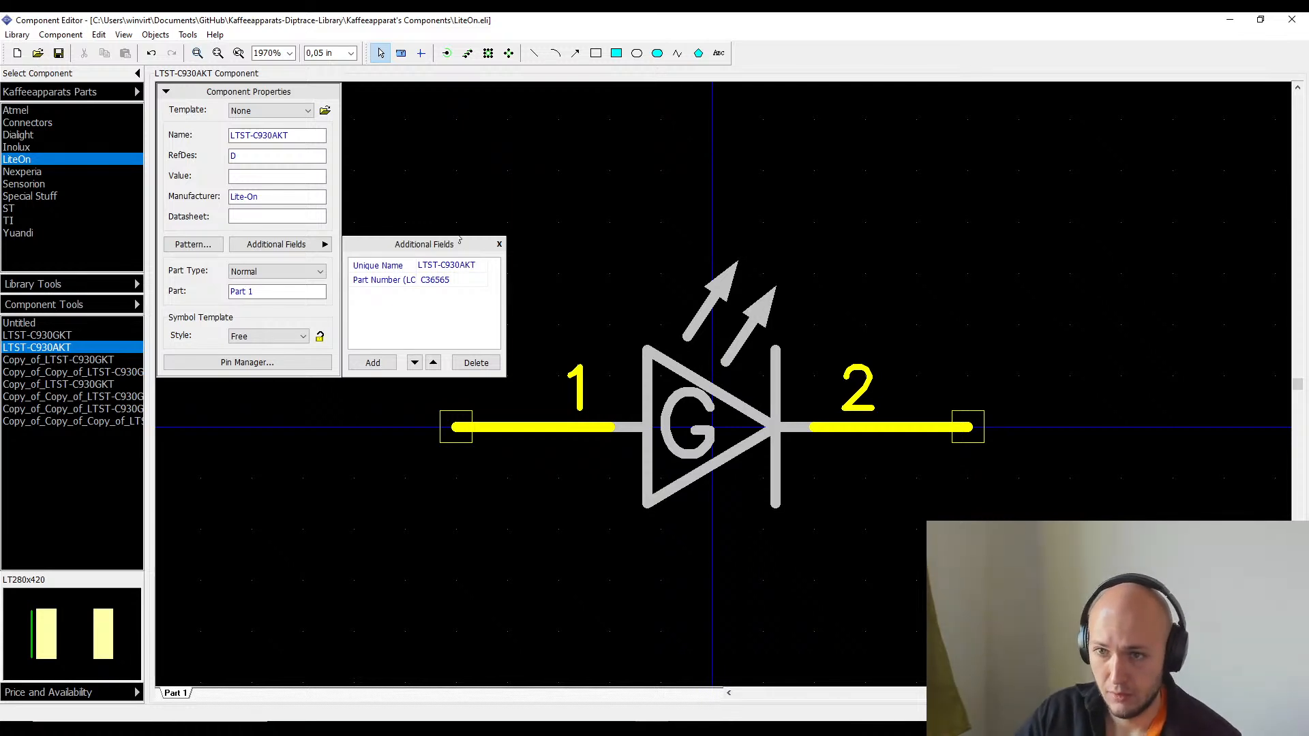
- Set the LCSC part number of the LTST-C930AKT component to C36566
click(474, 280)
double_click(473, 280)
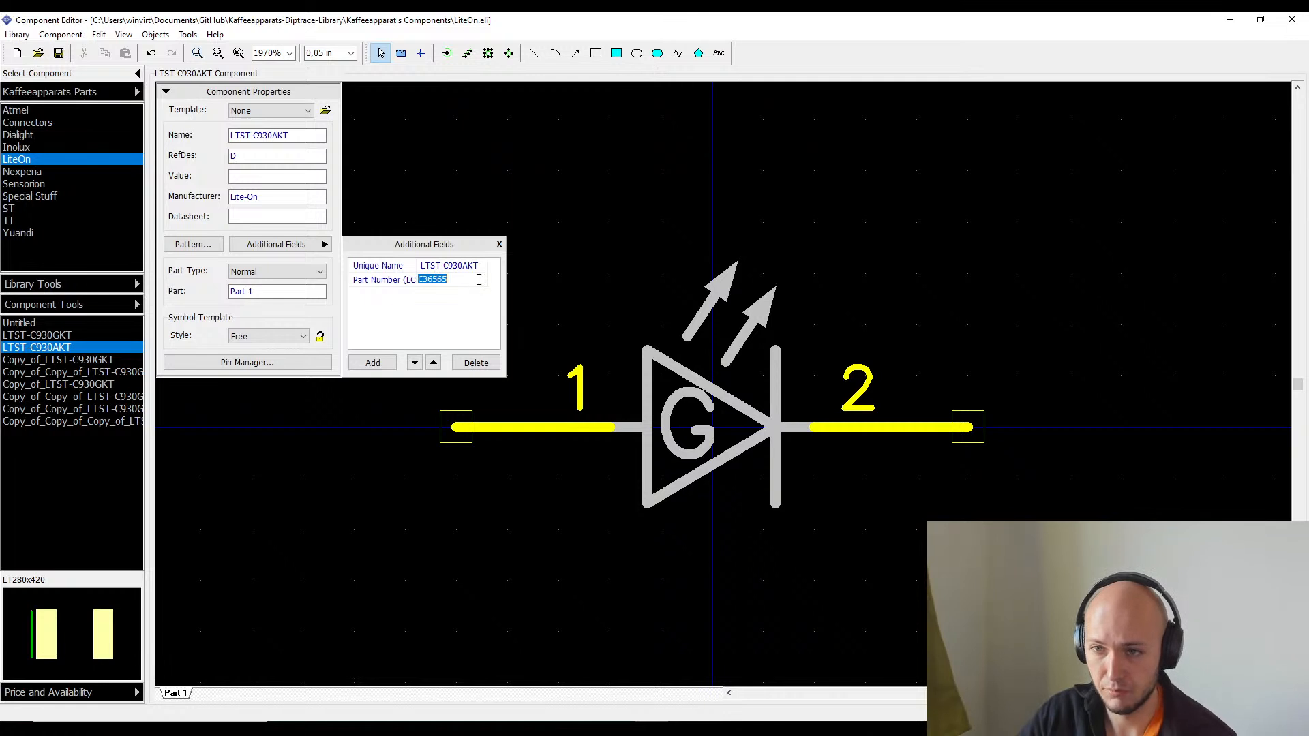
key(Return)
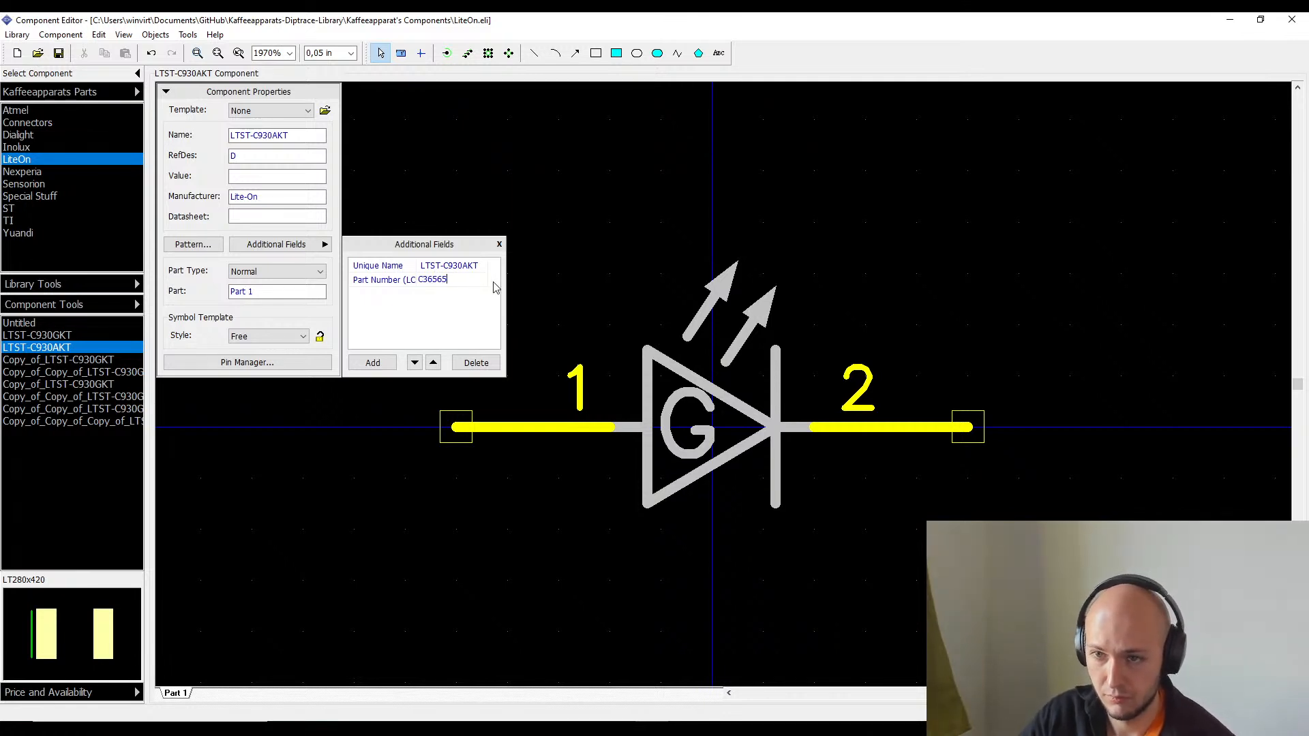
text(6)
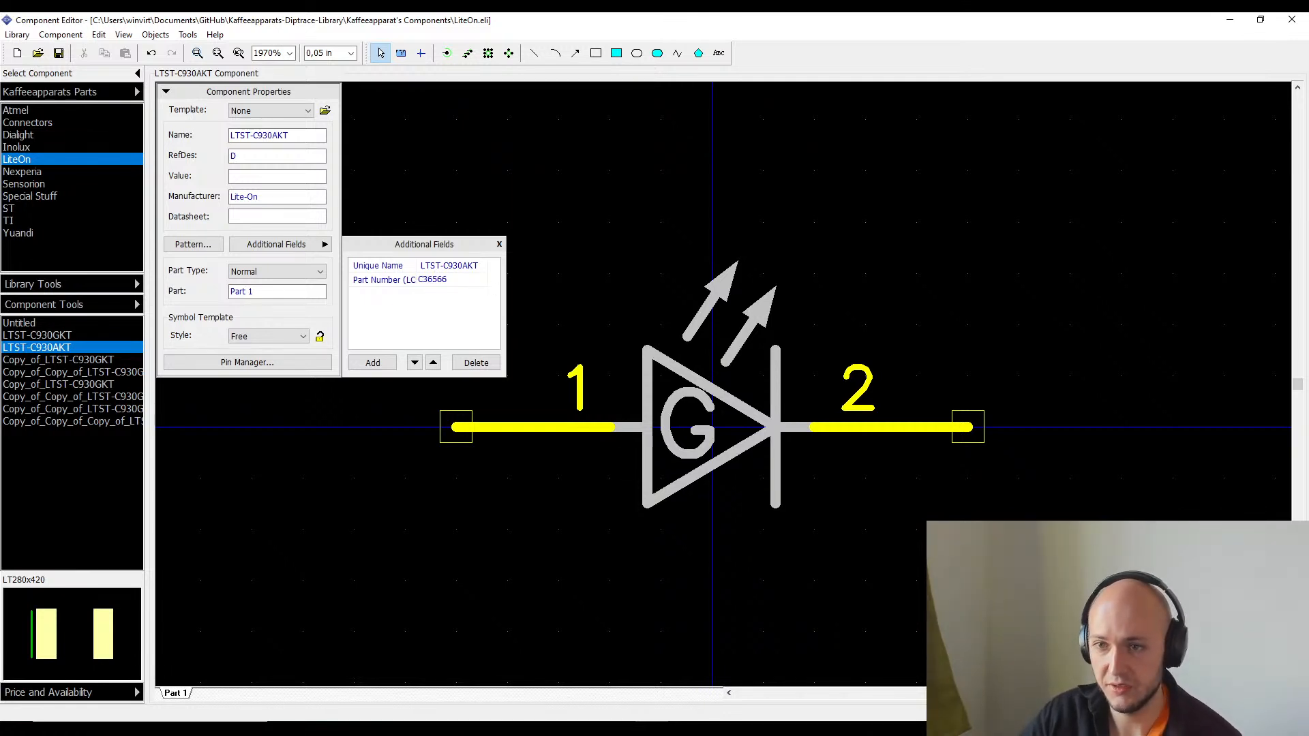
- Set the grid to 0.00625 in and reposition the letter G inside the diode triangle
drag(660, 429, 700, 439)
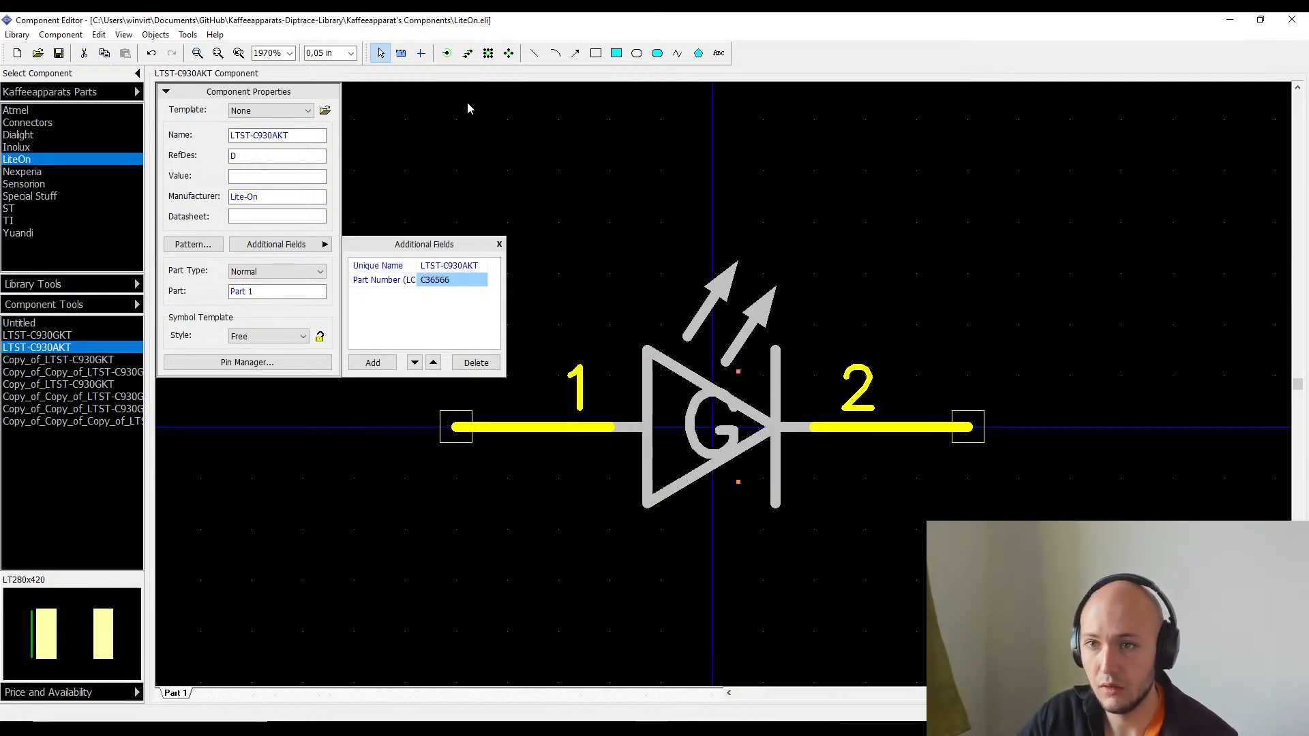
click(349, 53)
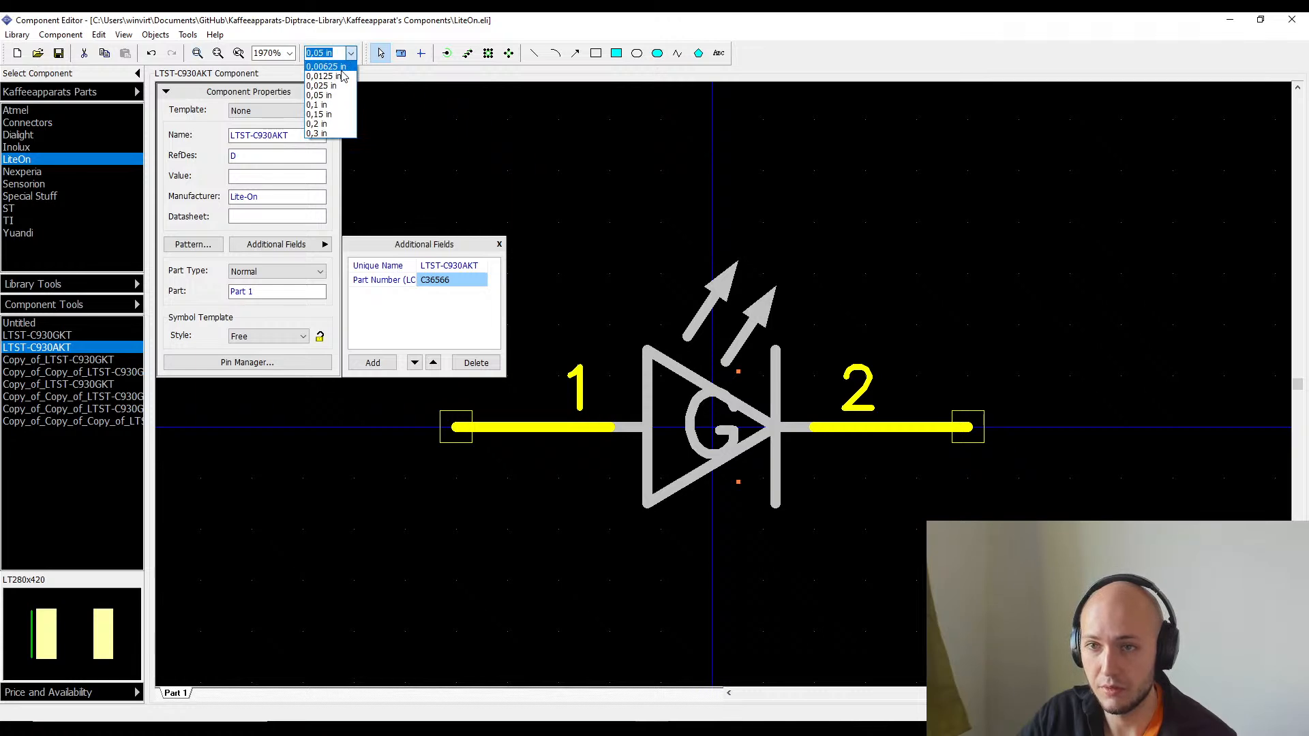
click(327, 96)
drag(712, 443, 681, 442)
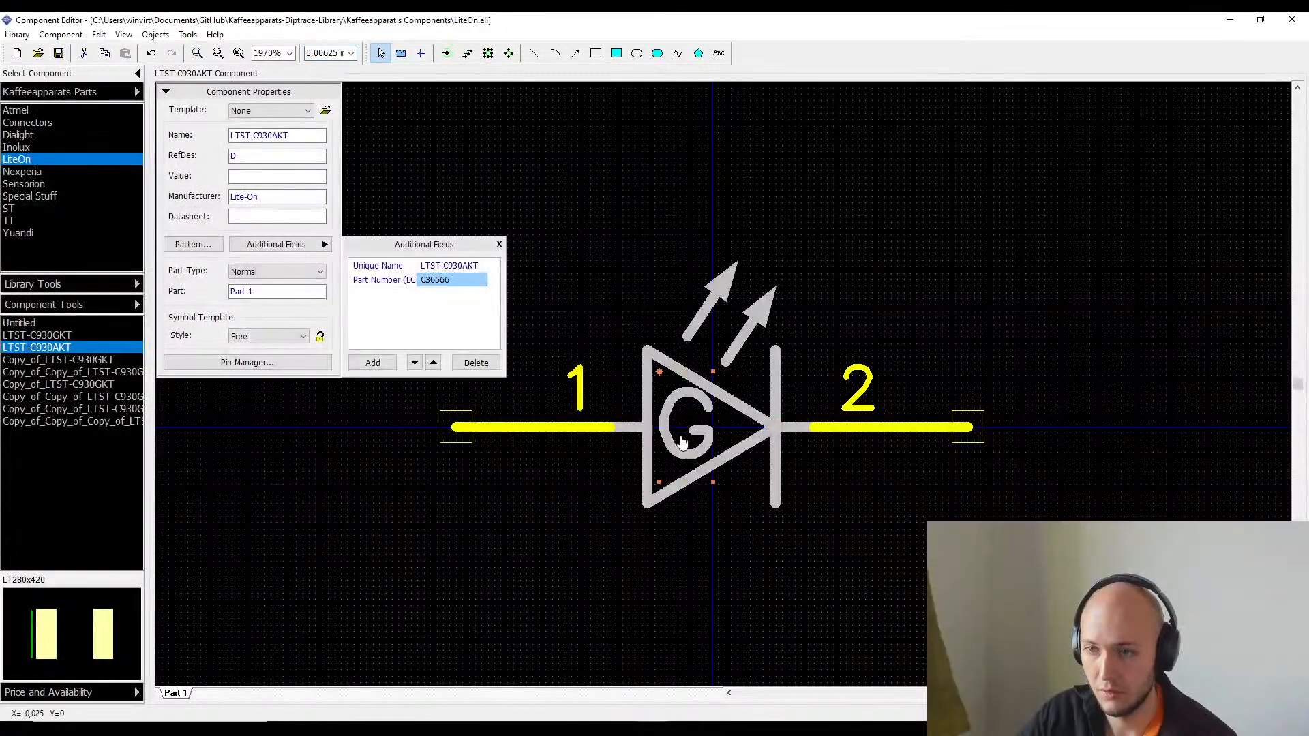
- Change the letter inside the LTST-C930AKT diode triangle to O
double_click(681, 442)
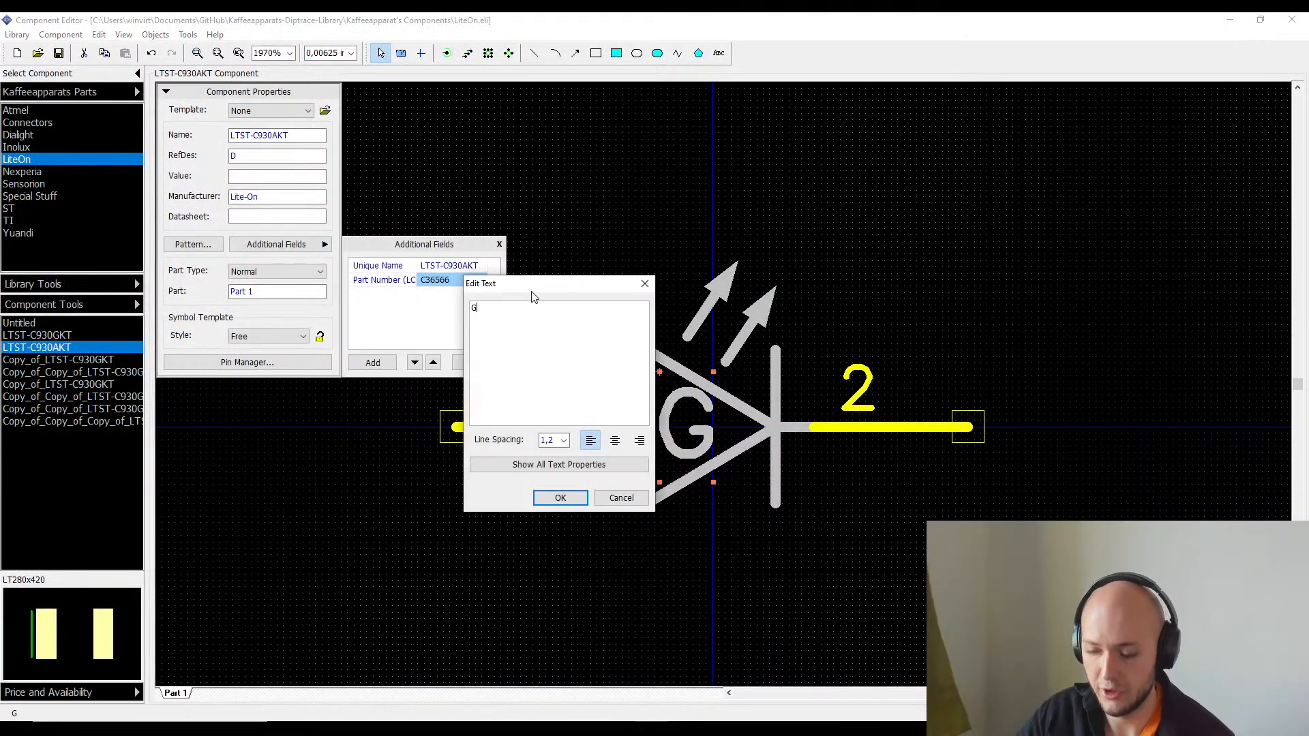
key(BackSpace)
text(O)
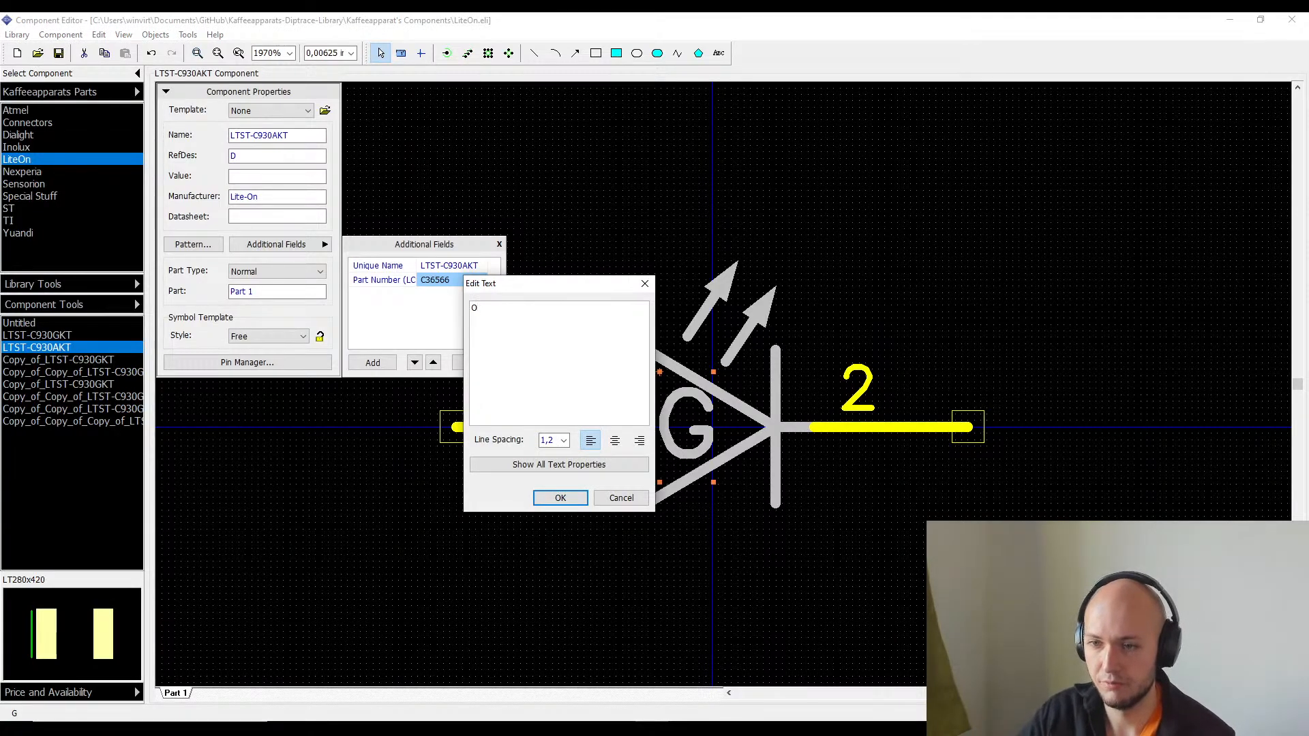
click(558, 498)
click(563, 502)
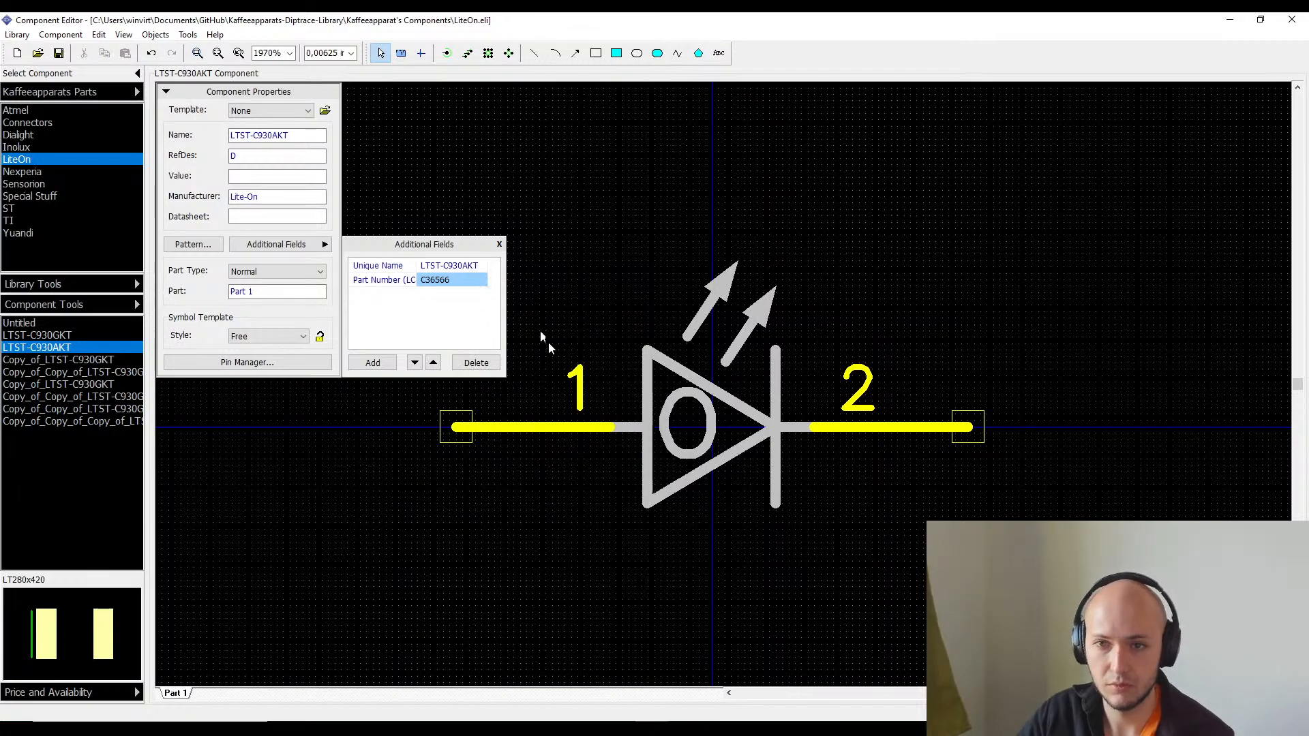
- Rename the next copy of LTST-C930GKT, directly below LTST-C930AKT in the component list, as LTST-C930SKT
click(75, 361)
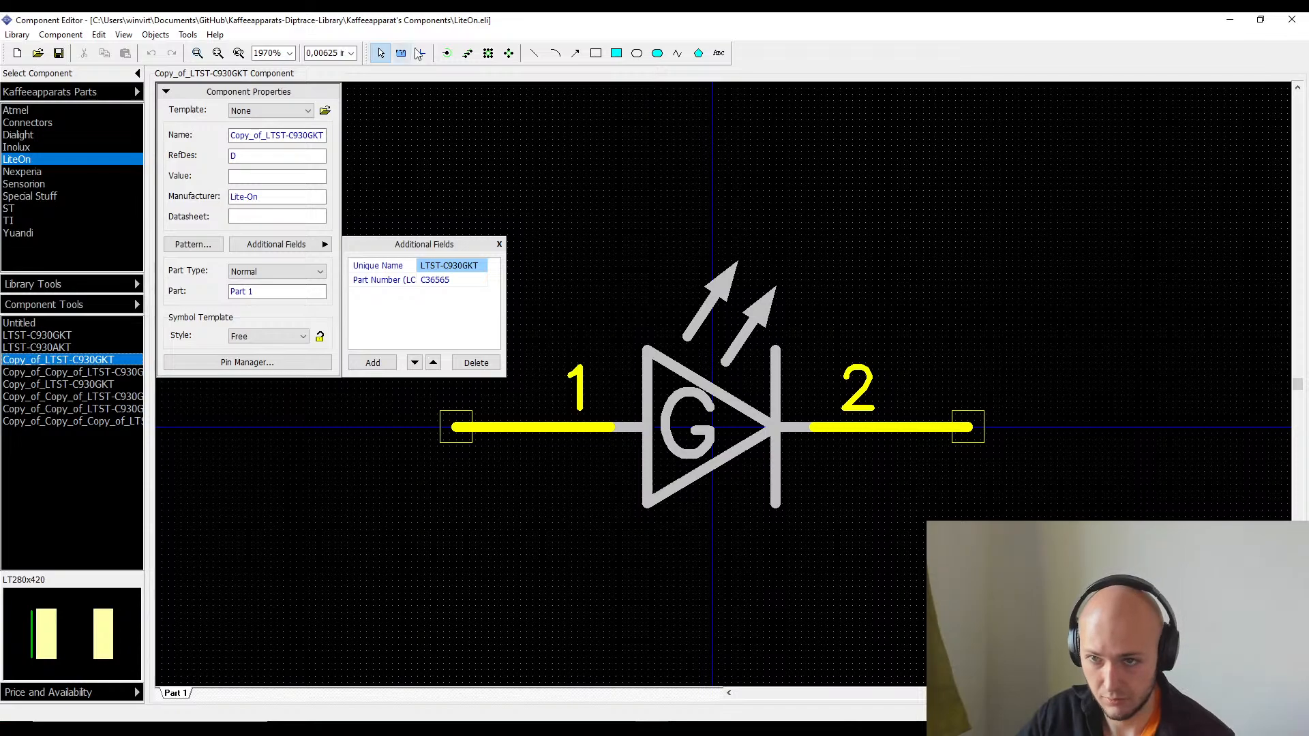
double_click(308, 139)
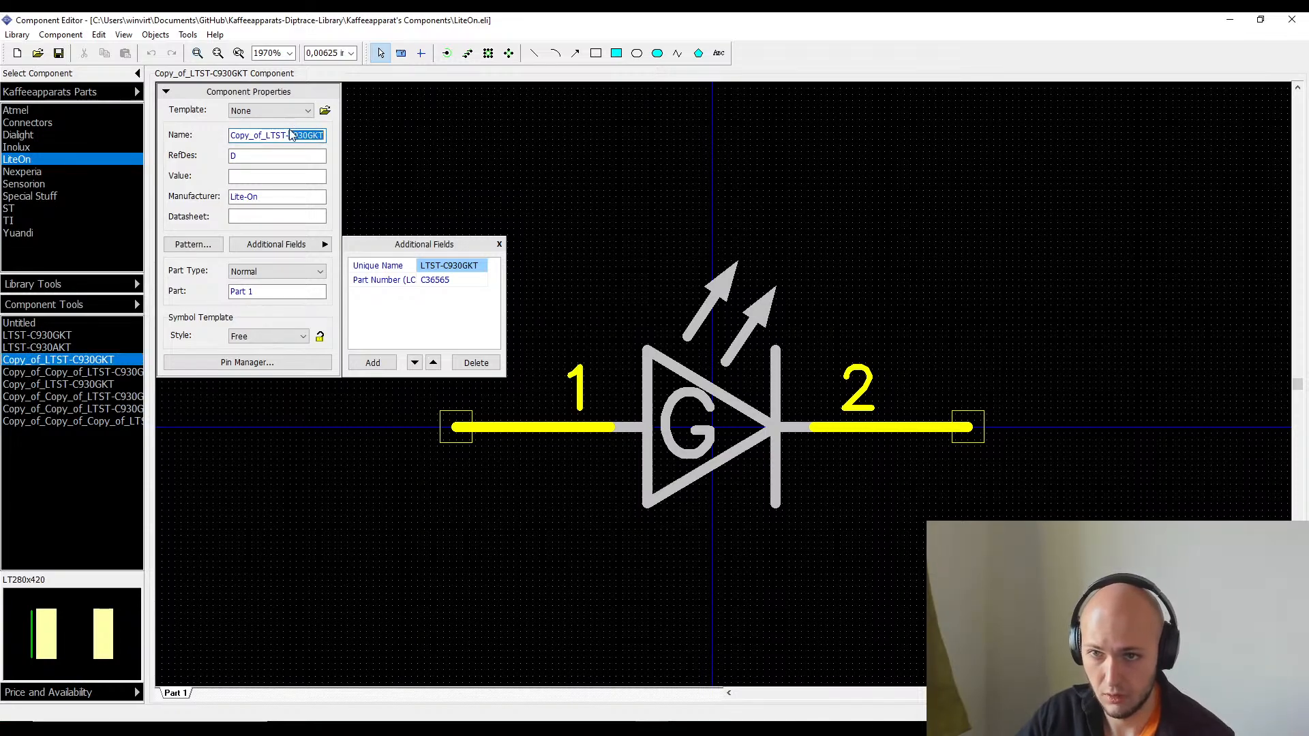
key(BackSpace)
key(BackSpace)
key(BackSpace)
key(BackSpace)
key(BackSpace)
key(BackSpace)
key(BackSpace)
key(BackSpace)
key(BackSpace)
key(BackSpace)
key(BackSpace)
key(BackSpace)
key(BackSpace)
key(BackSpace)
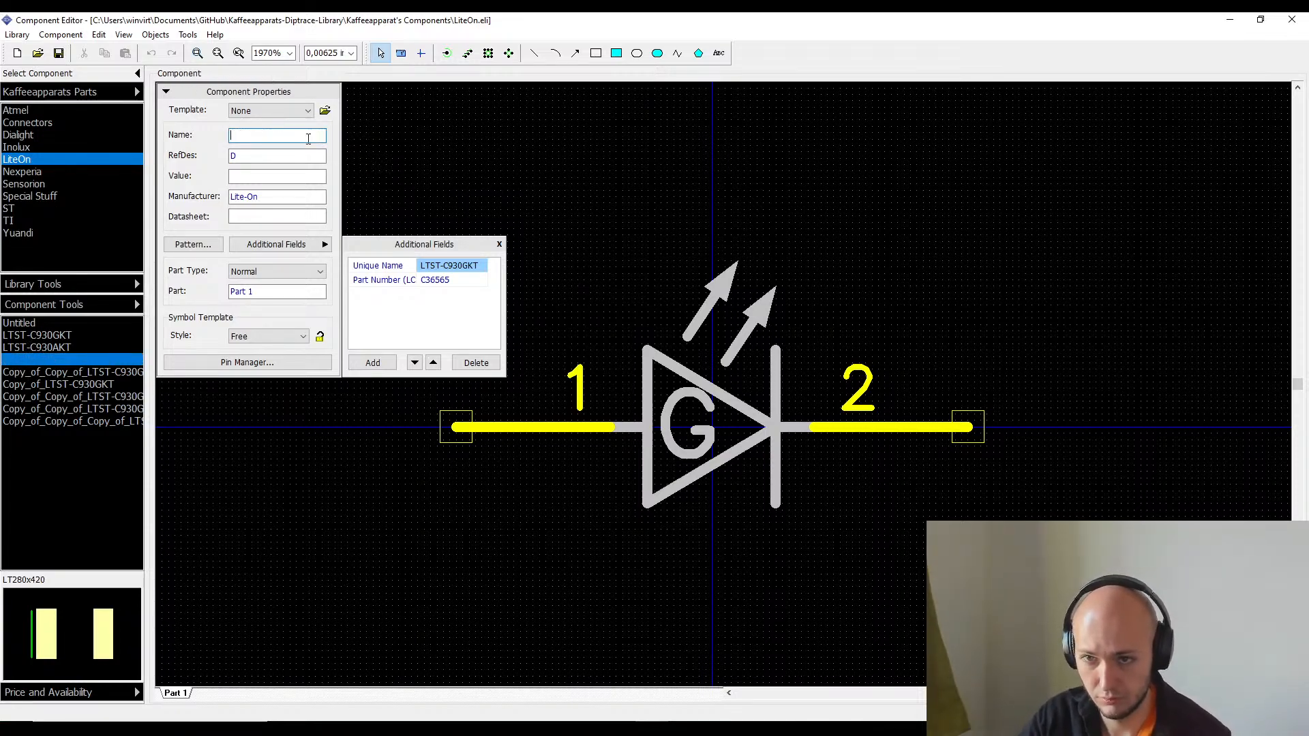
key(ctrl+v)
key(BackSpace)
key(BackSpace)
key(BackSpace)
text(SKT)
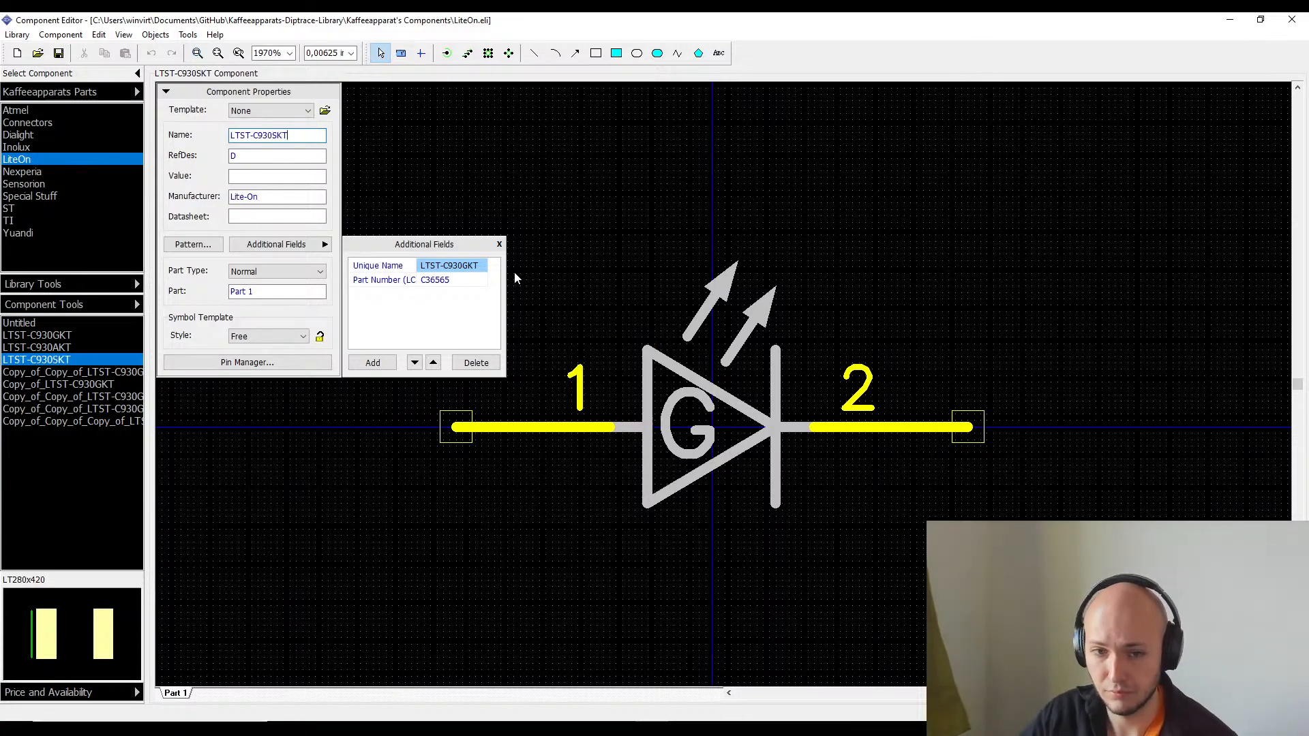
- Set the Unique Name additional field of the renamed component to LTST-C930SKT
double_click(483, 270)
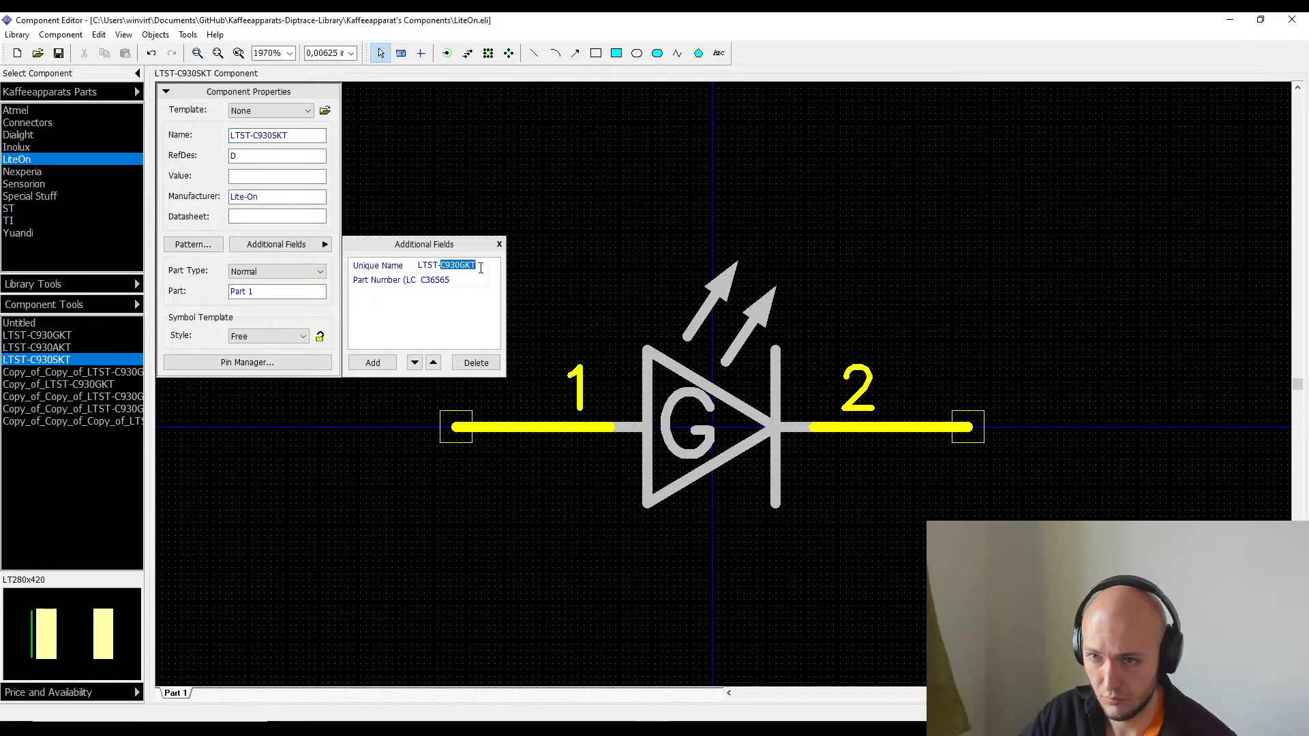
click(482, 268)
key(BackSpace)
key(BackSpace)
key(BackSpace)
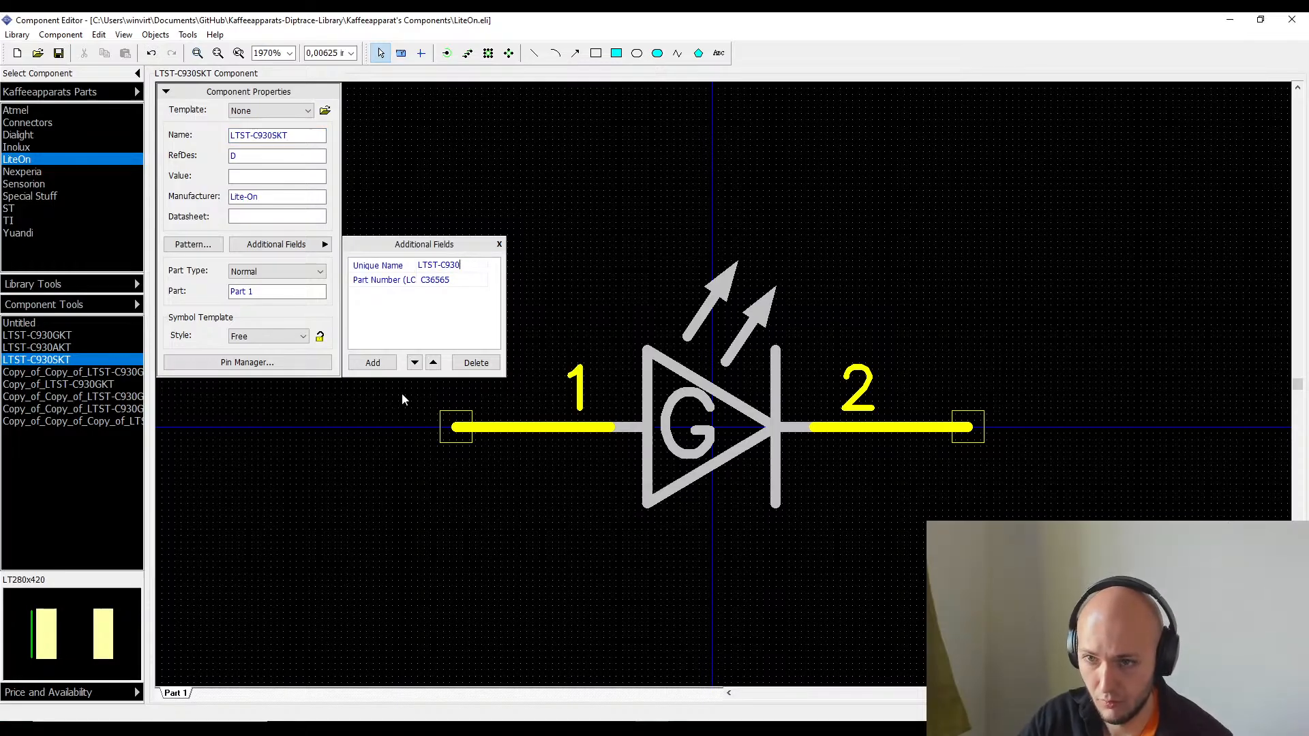
text(SKT)
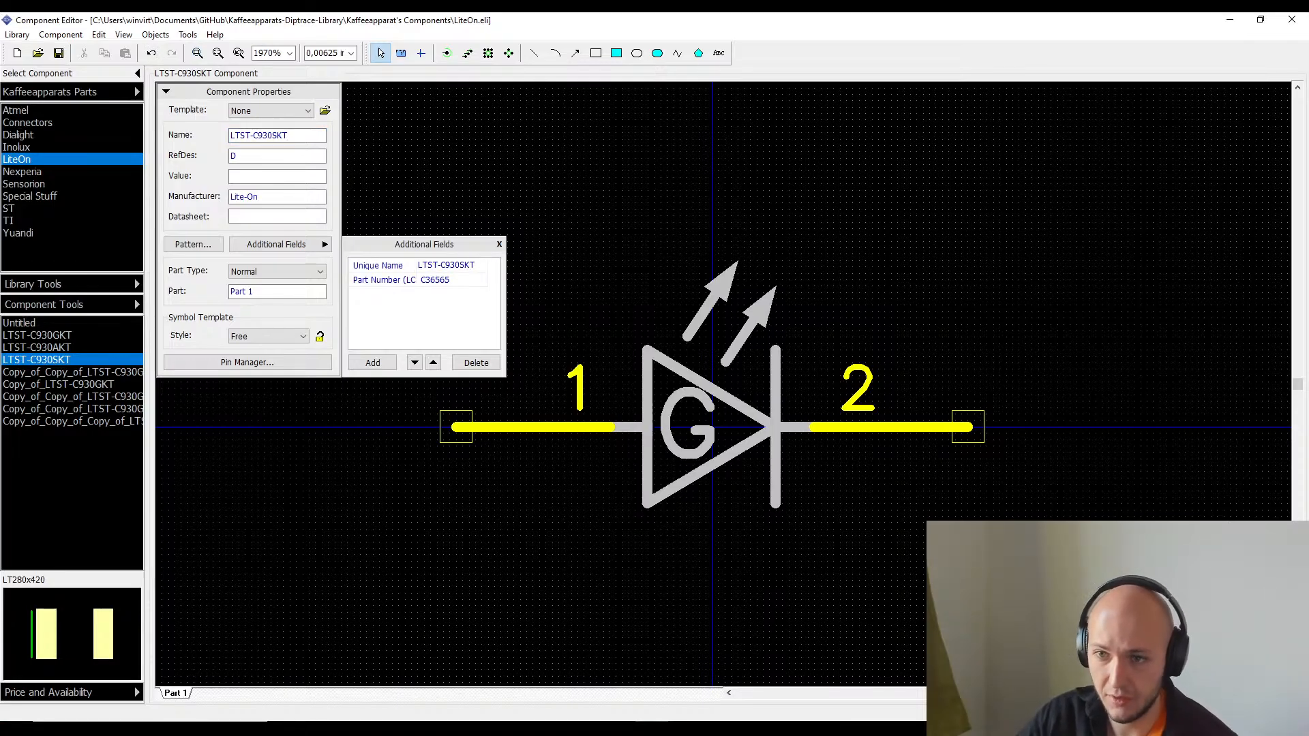
- Set the LCSC part number of the LTST-C930SKT component to C284944
click(490, 282)
double_click(476, 276)
click(476, 276)
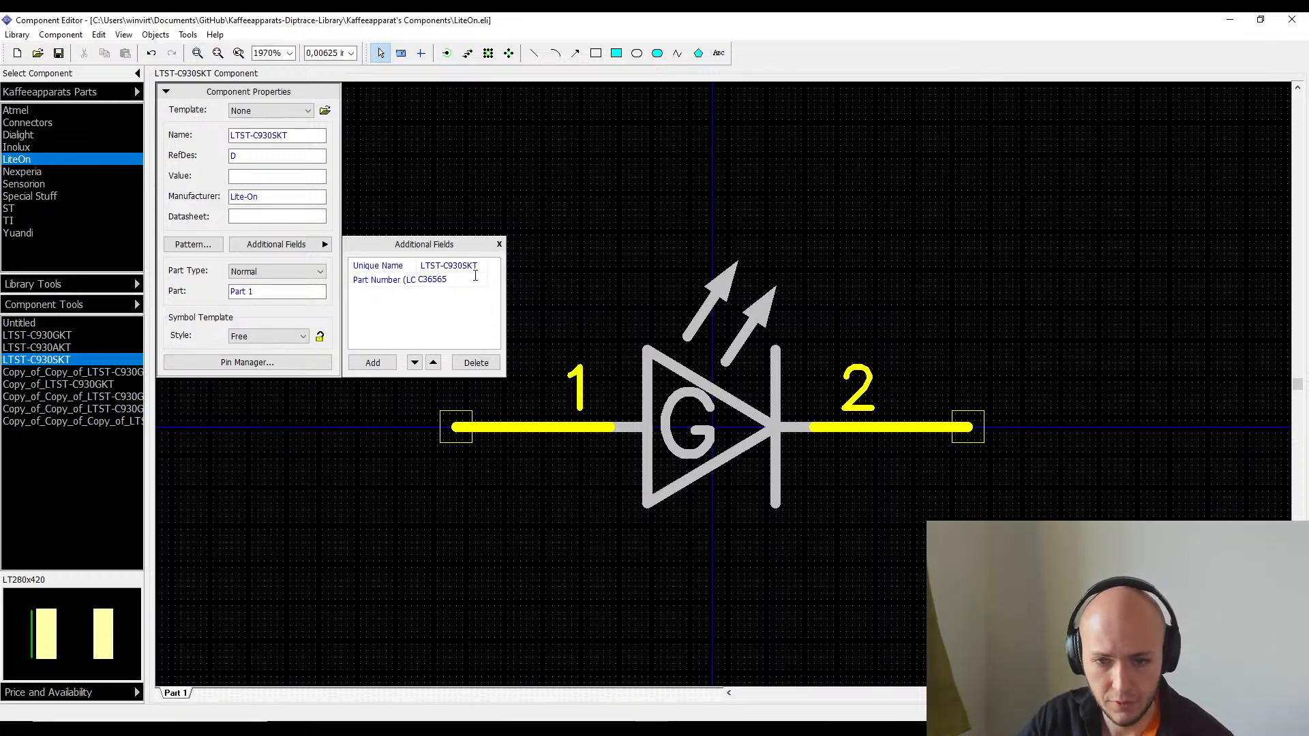
key(BackSpace)
key(BackSpace)
key(BackSpace)
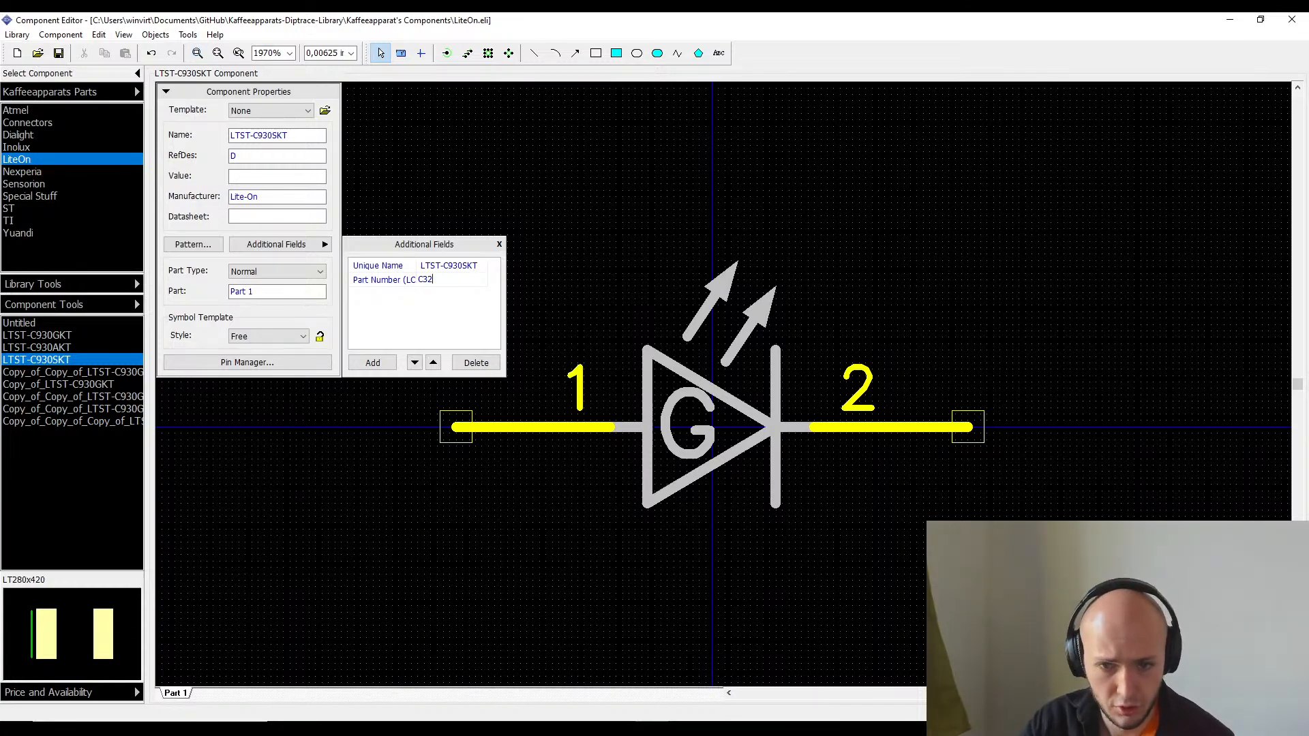
text(284944)
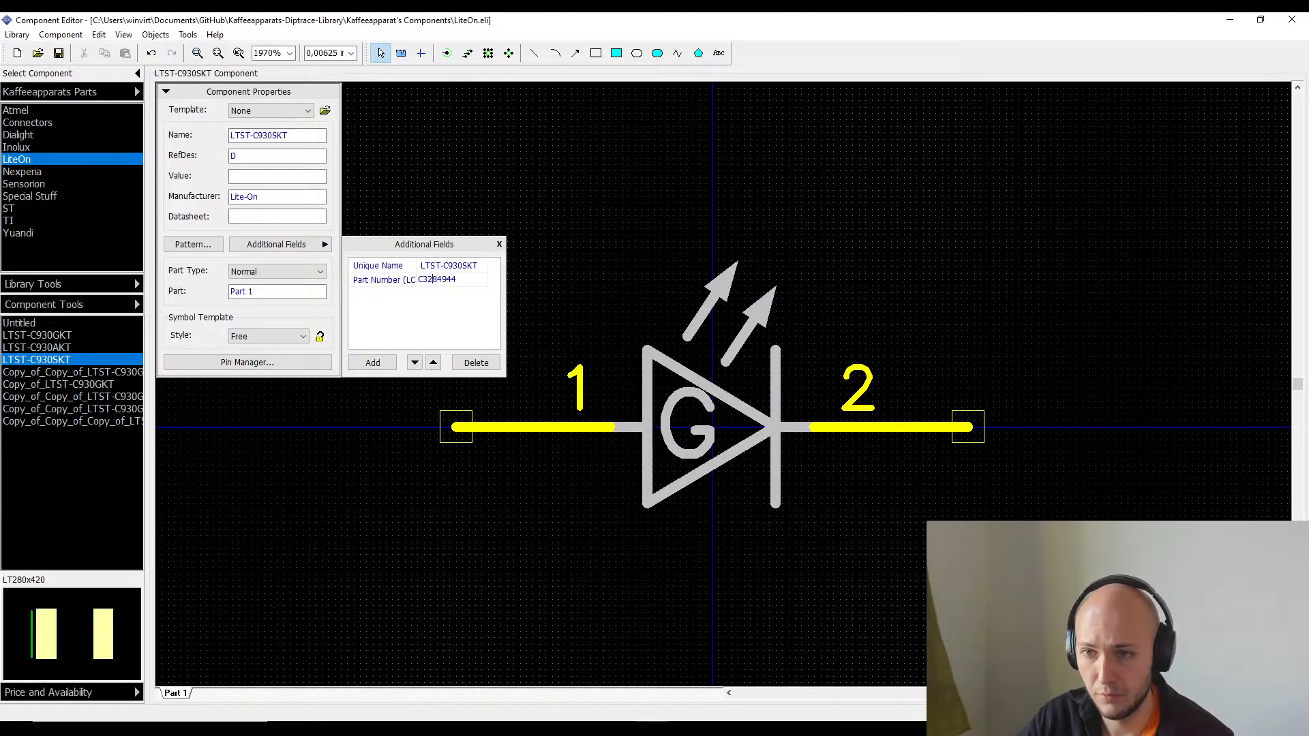
key(Left)
key(BackSpace)
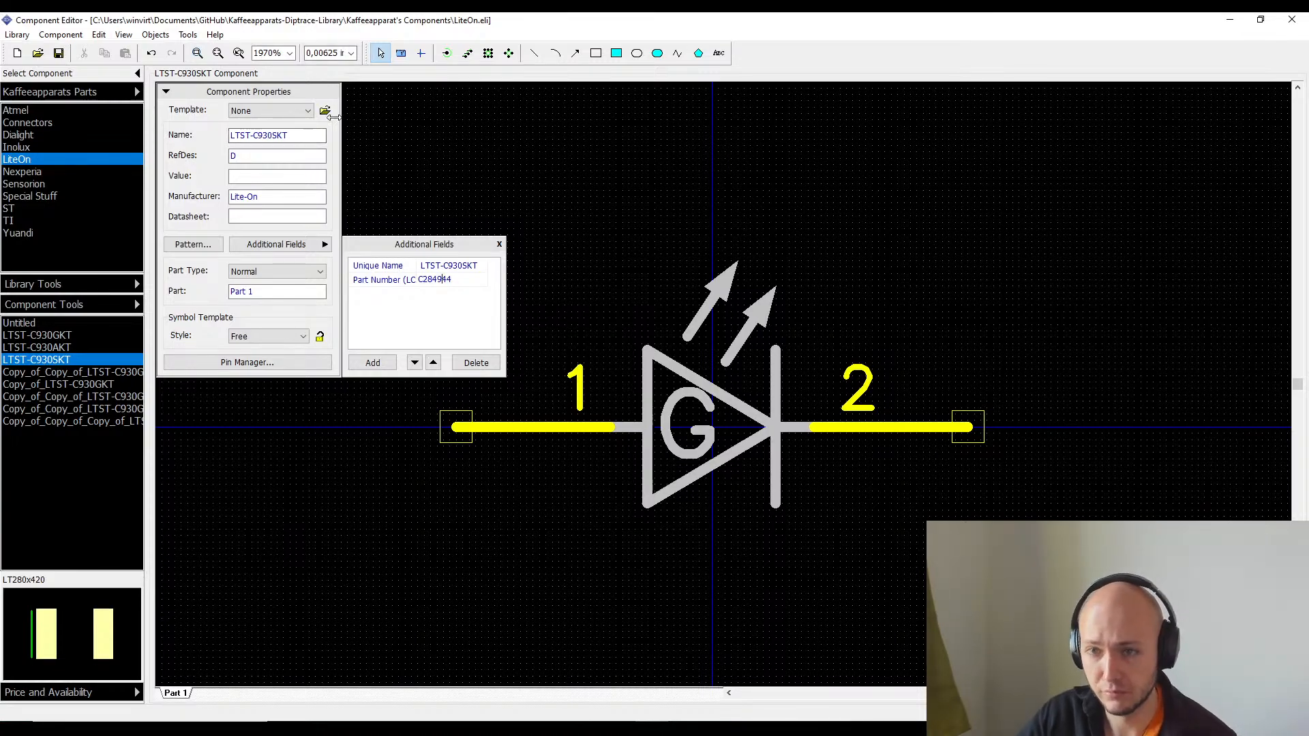
click(301, 176)
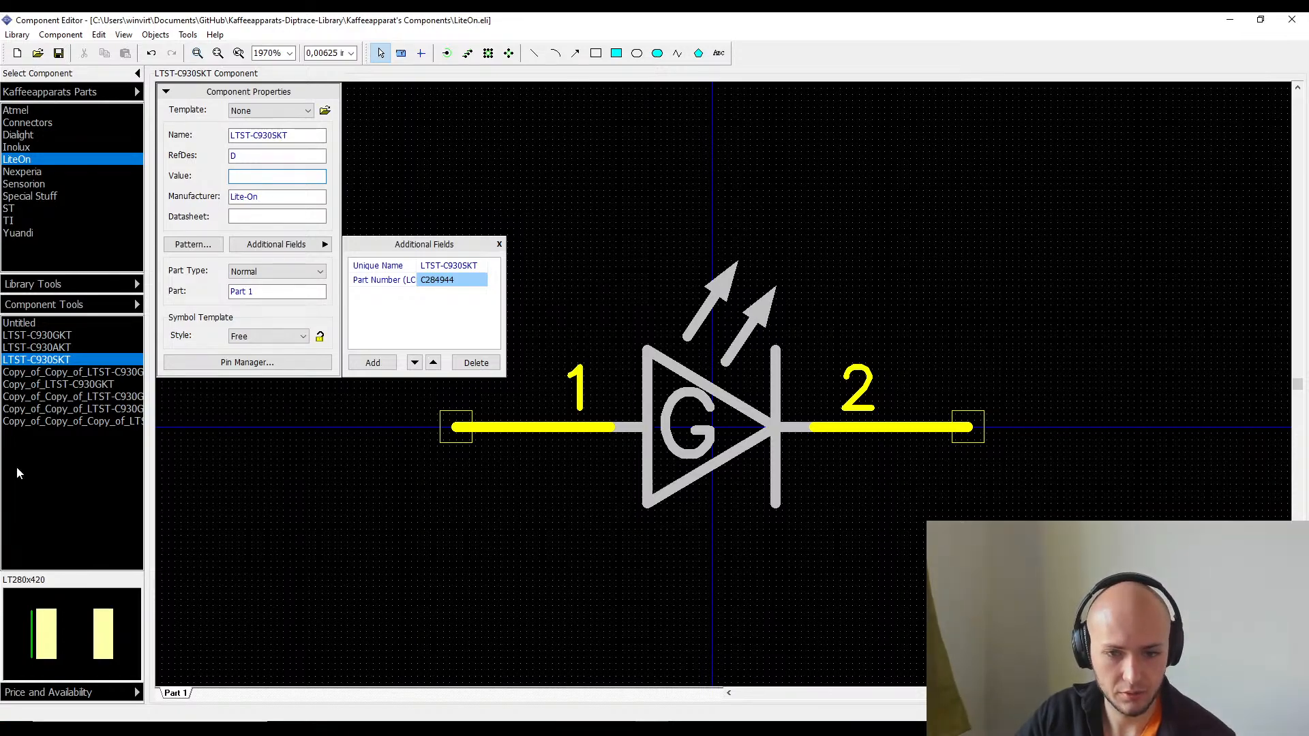
- Change the letter in the LTST-C930SKT symbol to Y and reposition it inside the diode triangle
click(677, 427)
double_click(677, 427)
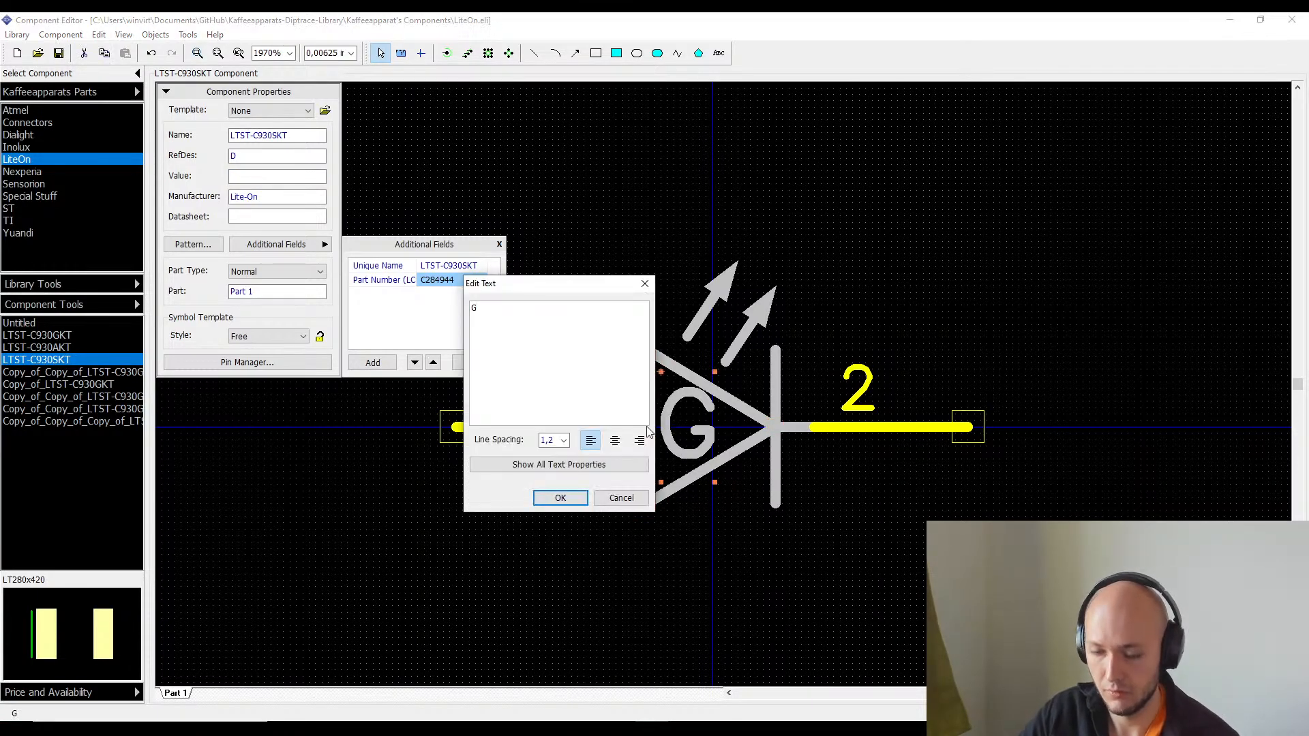
text(Y)
key(Return)
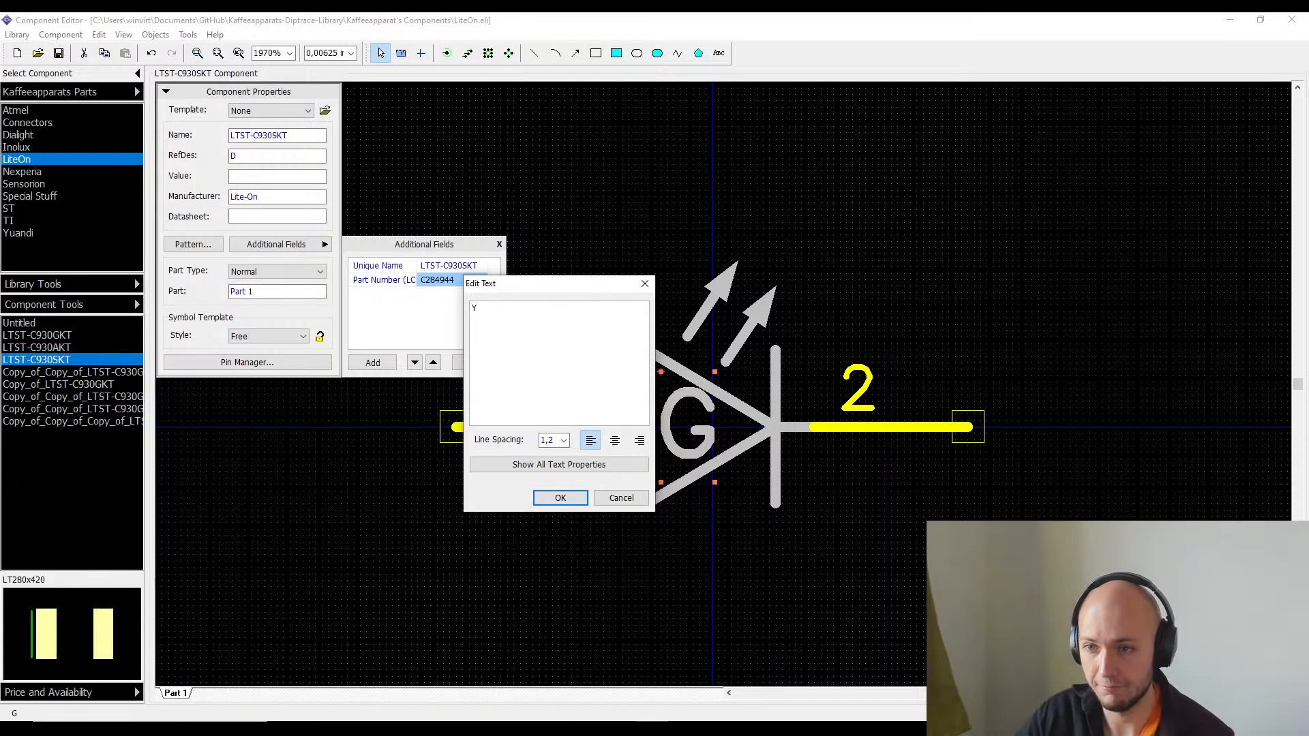
click(544, 497)
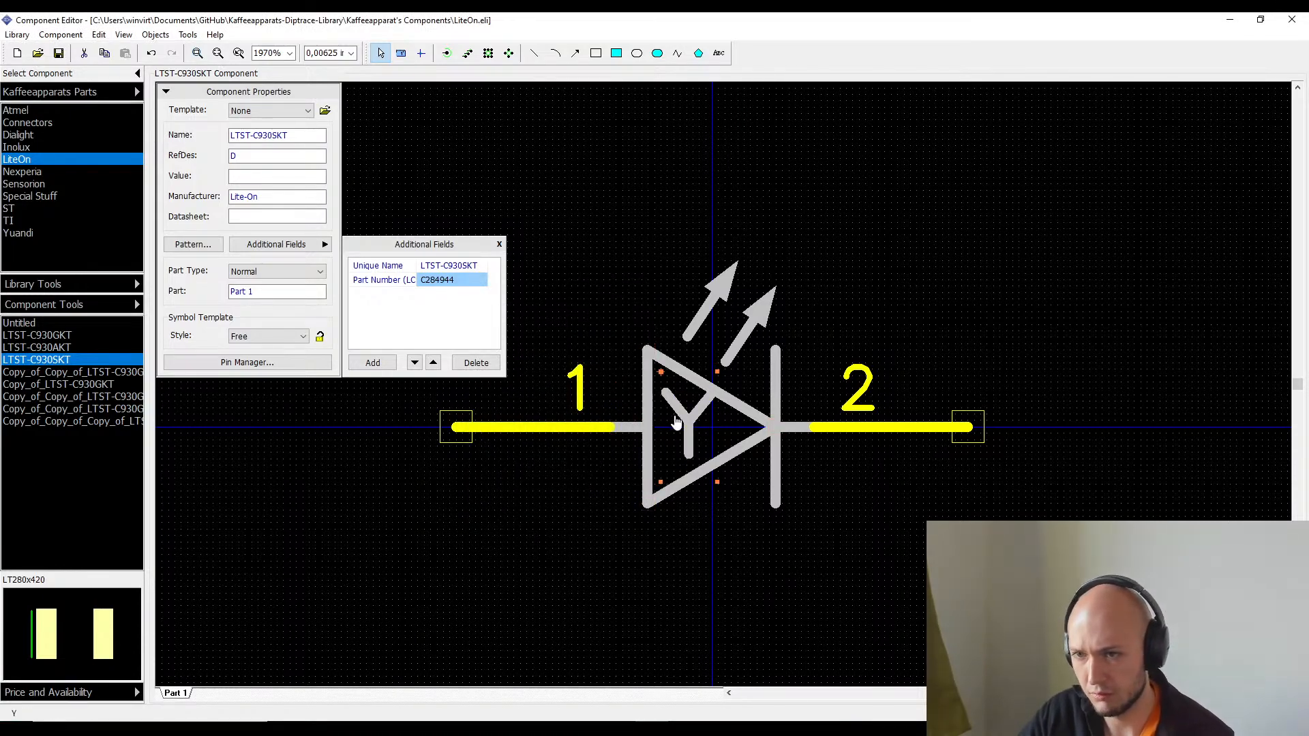
drag(685, 421, 680, 432)
click(800, 588)
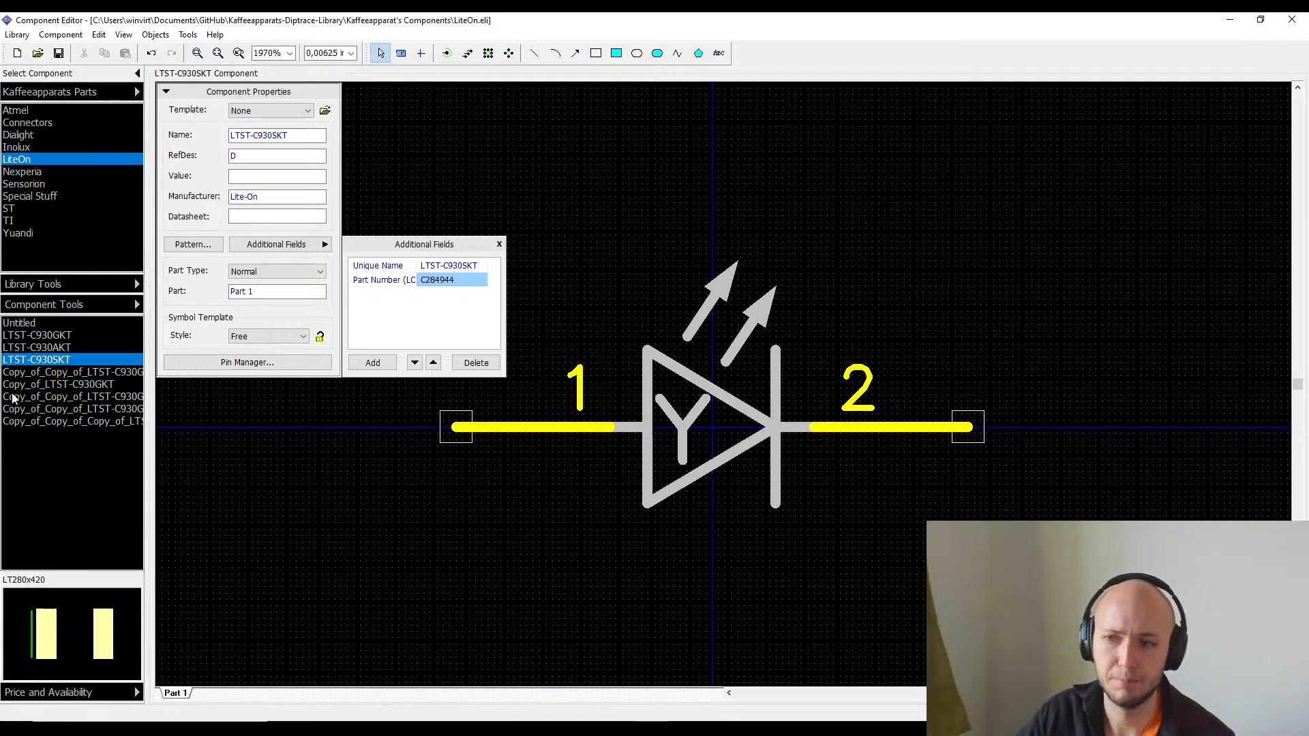
- Set the Unique Name additional field of the next copy, directly below LTST-C930SKT, to LTST-C930KRKT
click(116, 373)
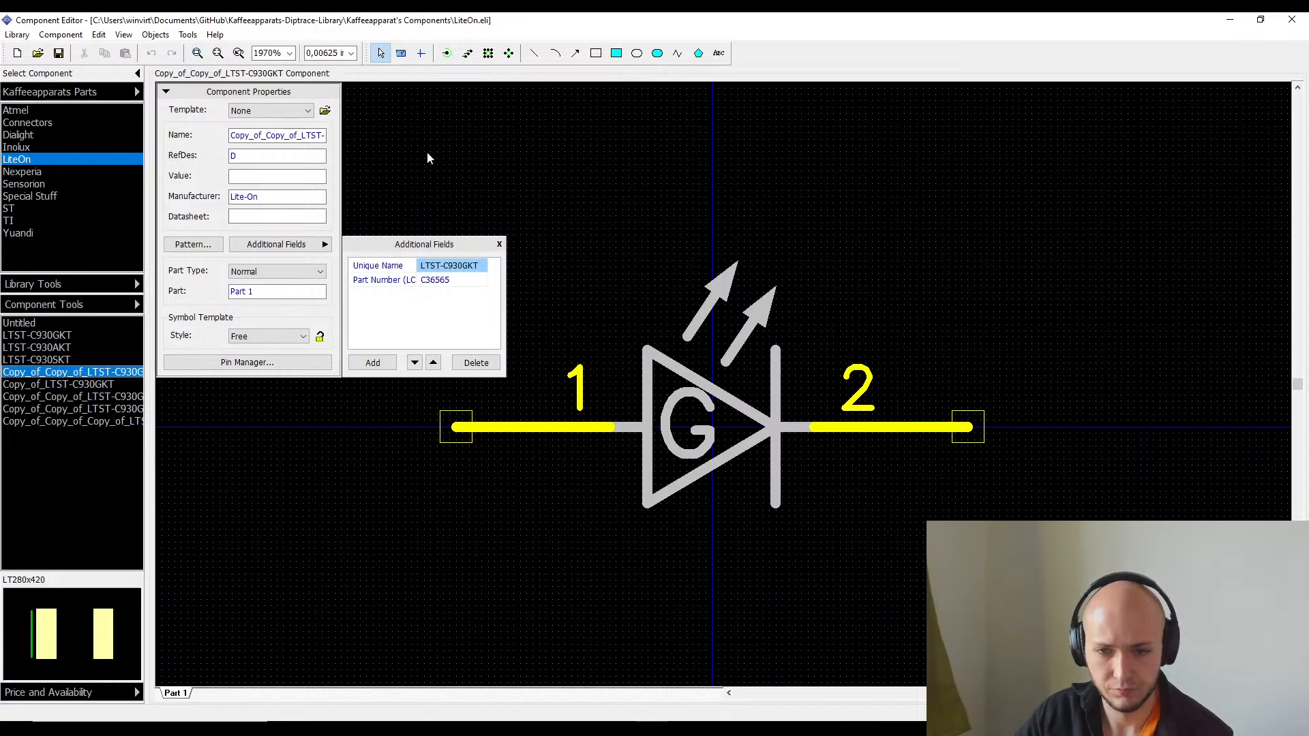
double_click(274, 135)
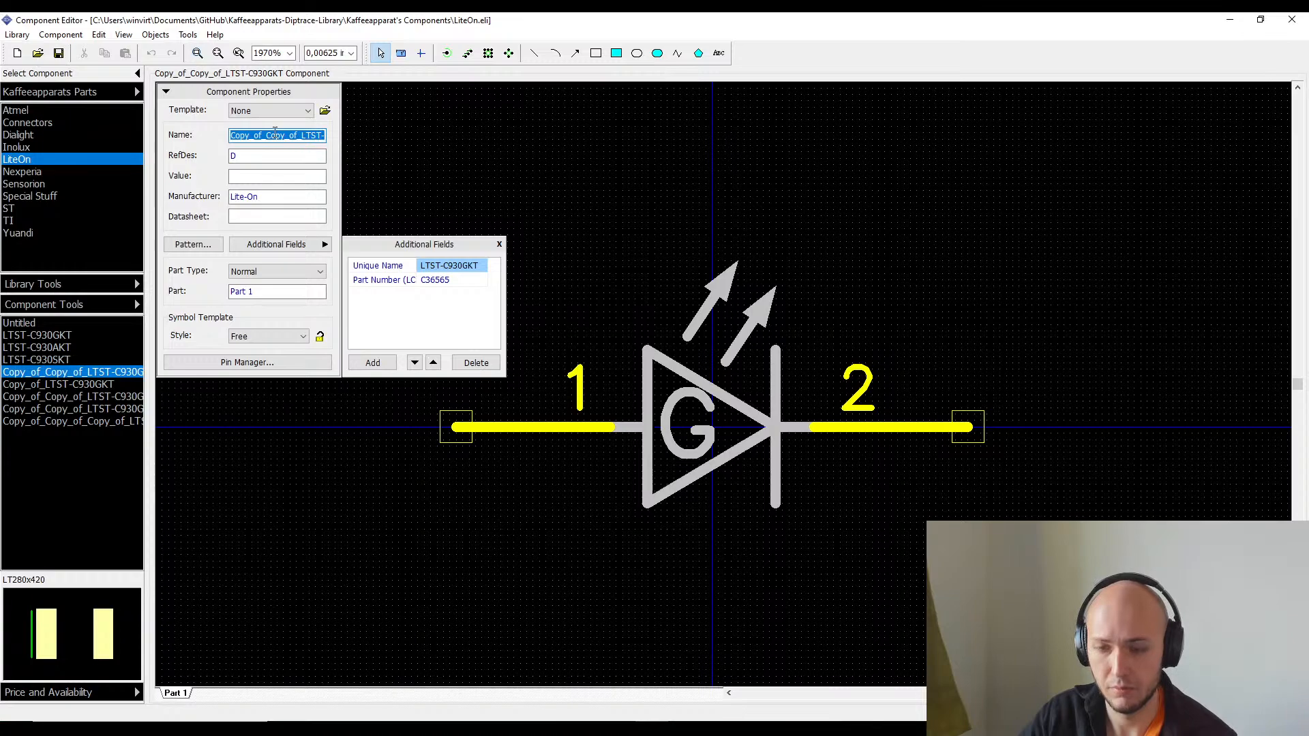
click(275, 132)
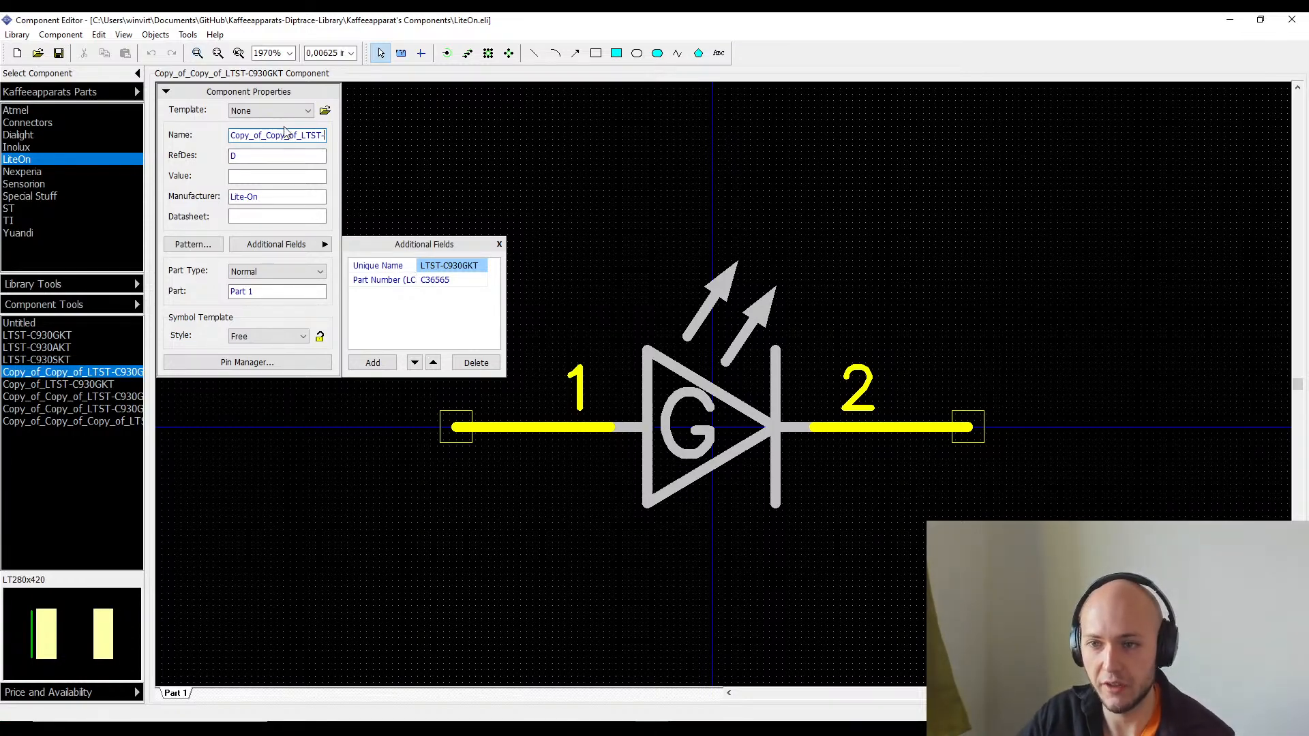
click(469, 266)
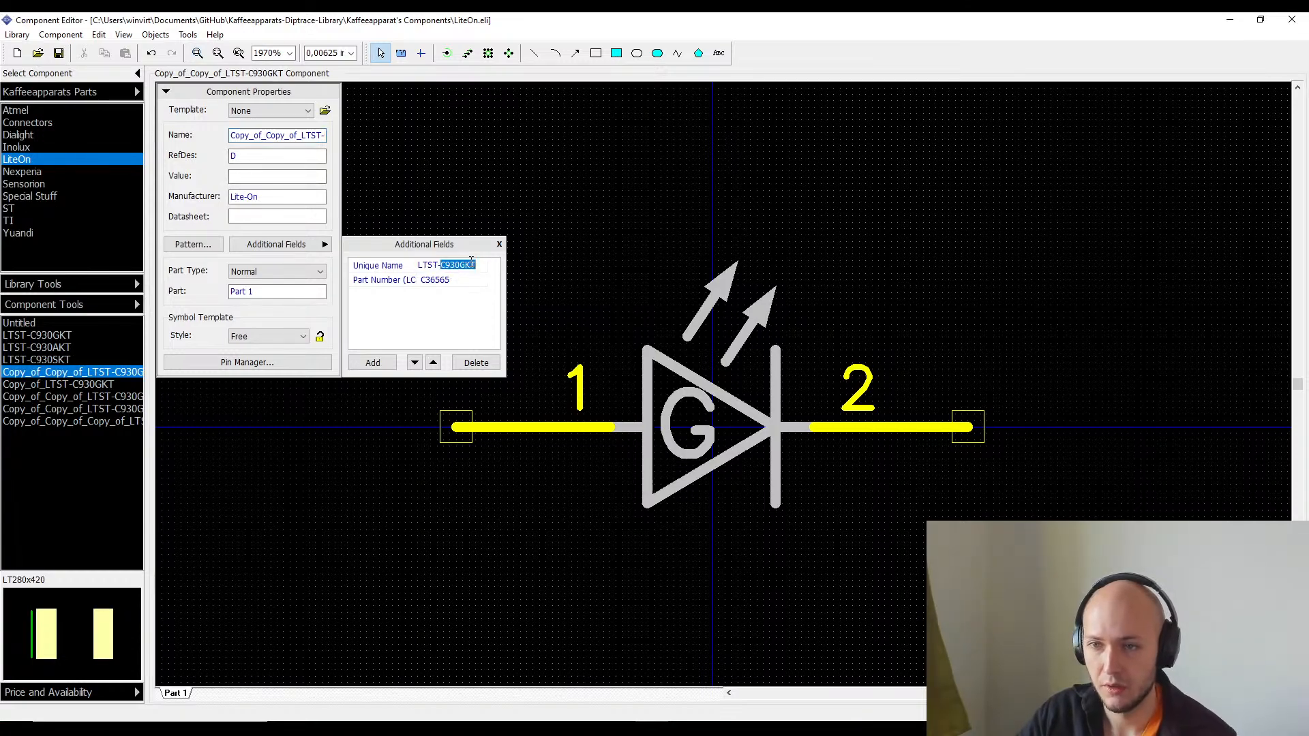
click(471, 264)
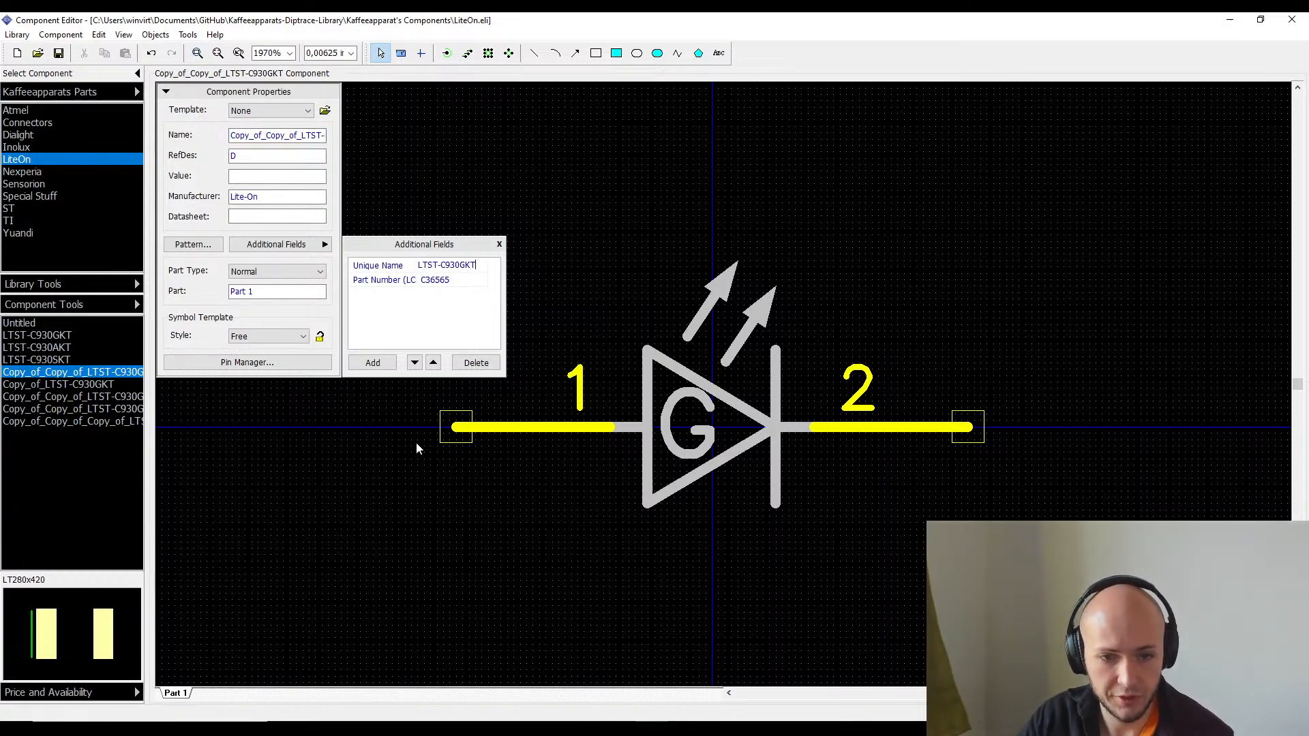
key(BackSpace)
key(BackSpace)
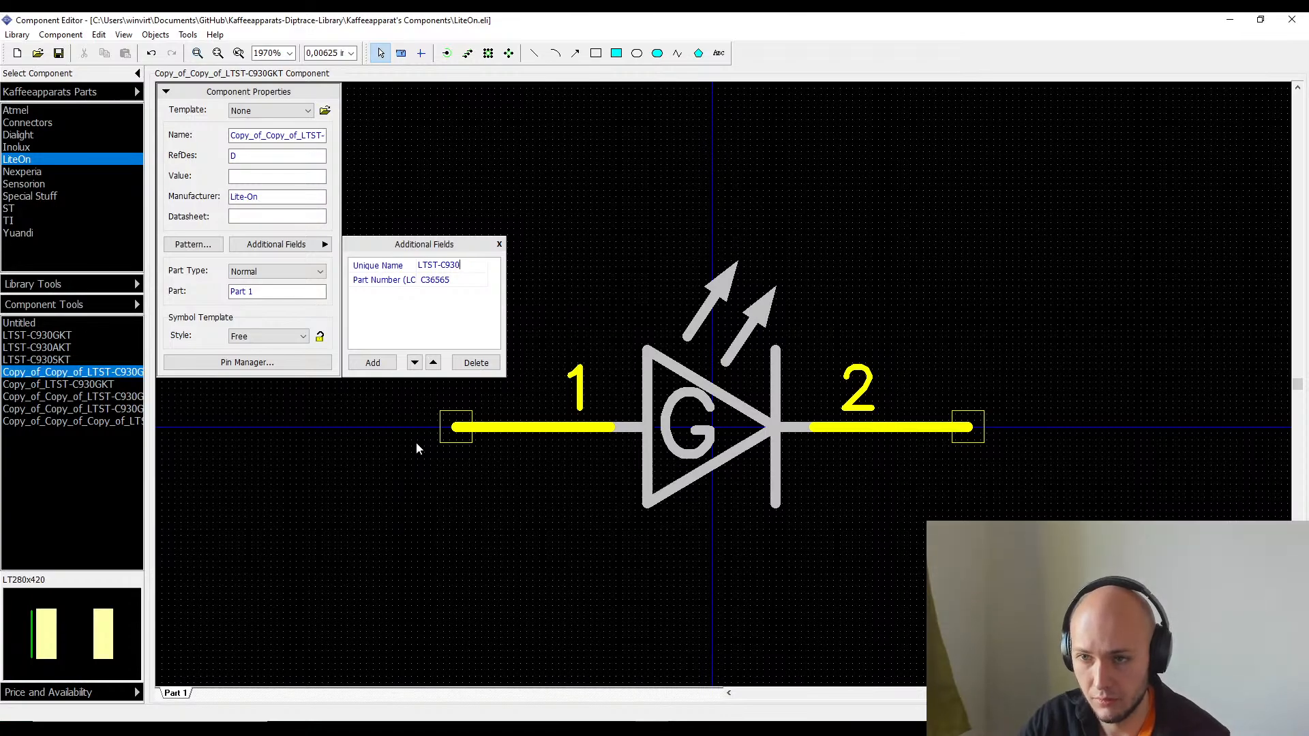
text(KRKT)
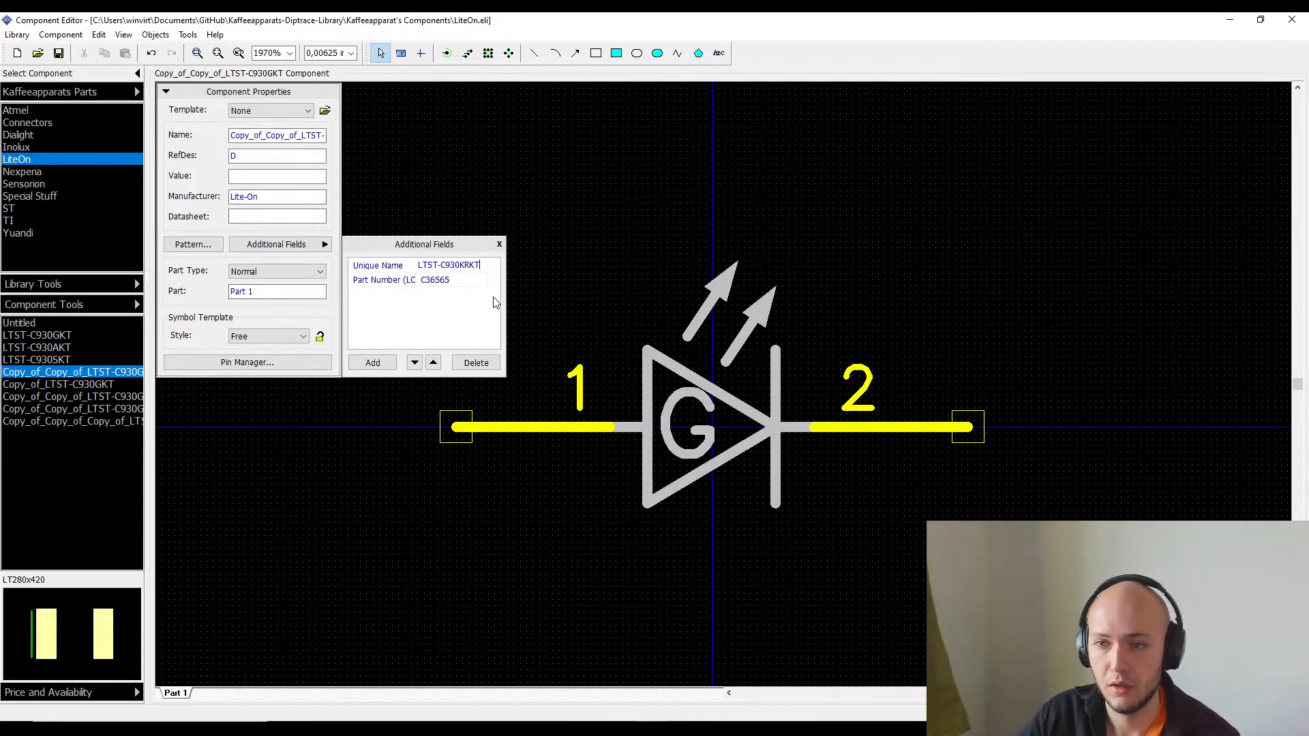
key(Return)
- Set the LCSC part number of the component with unique name LTST-C930KRKT to C125112
click(476, 283)
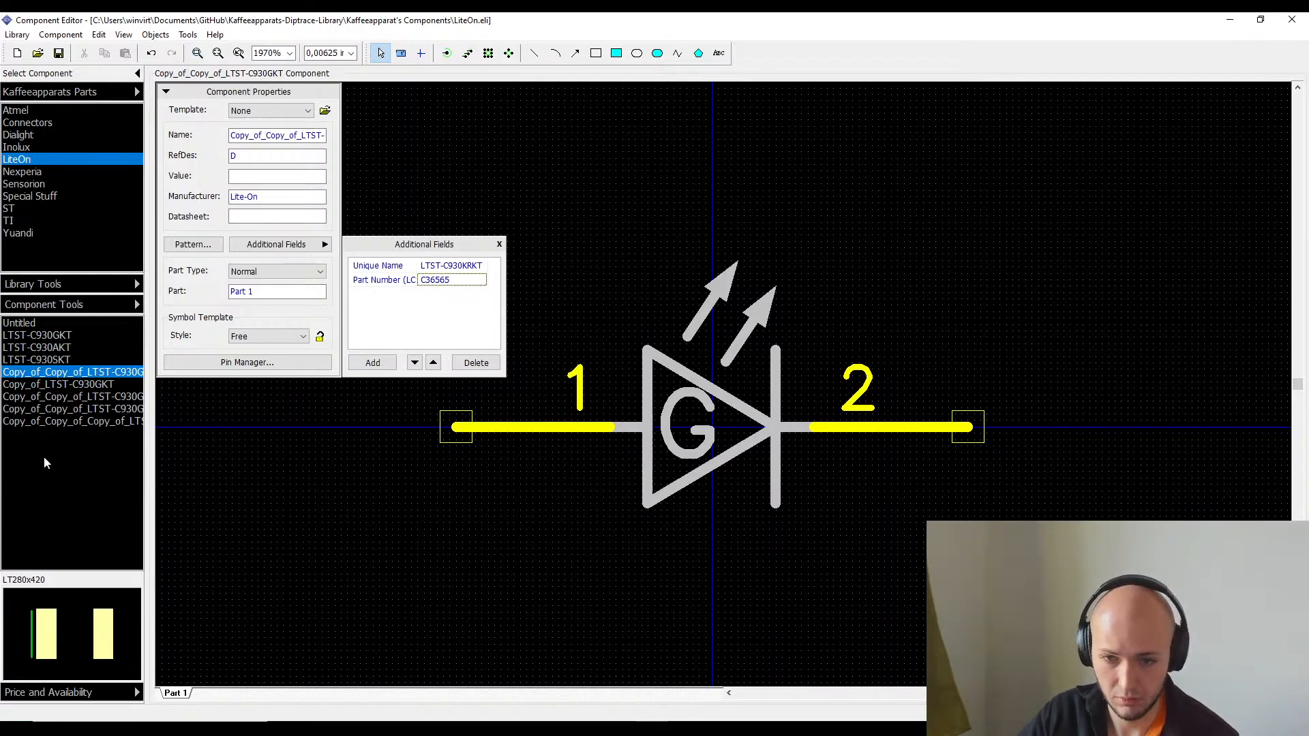
click(470, 285)
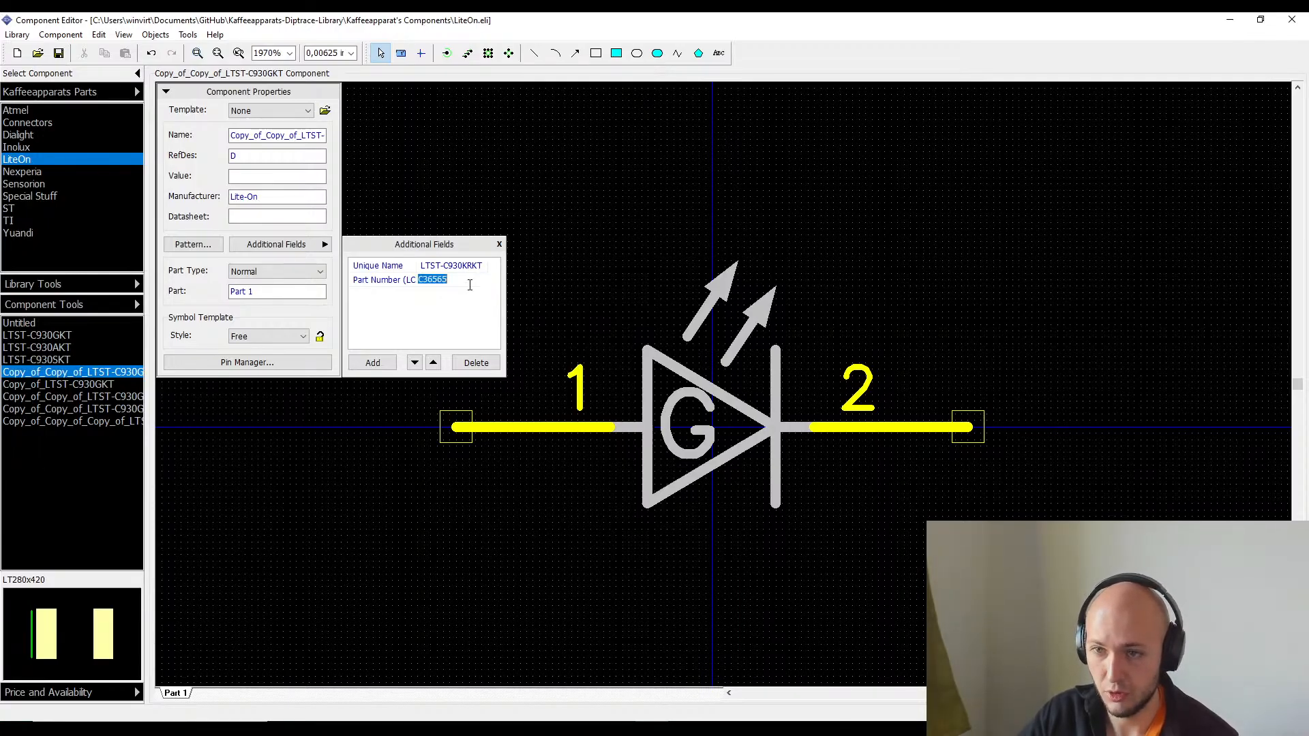
key(End)
key(BackSpace)
key(BackSpace)
key(BackSpace)
key(BackSpace)
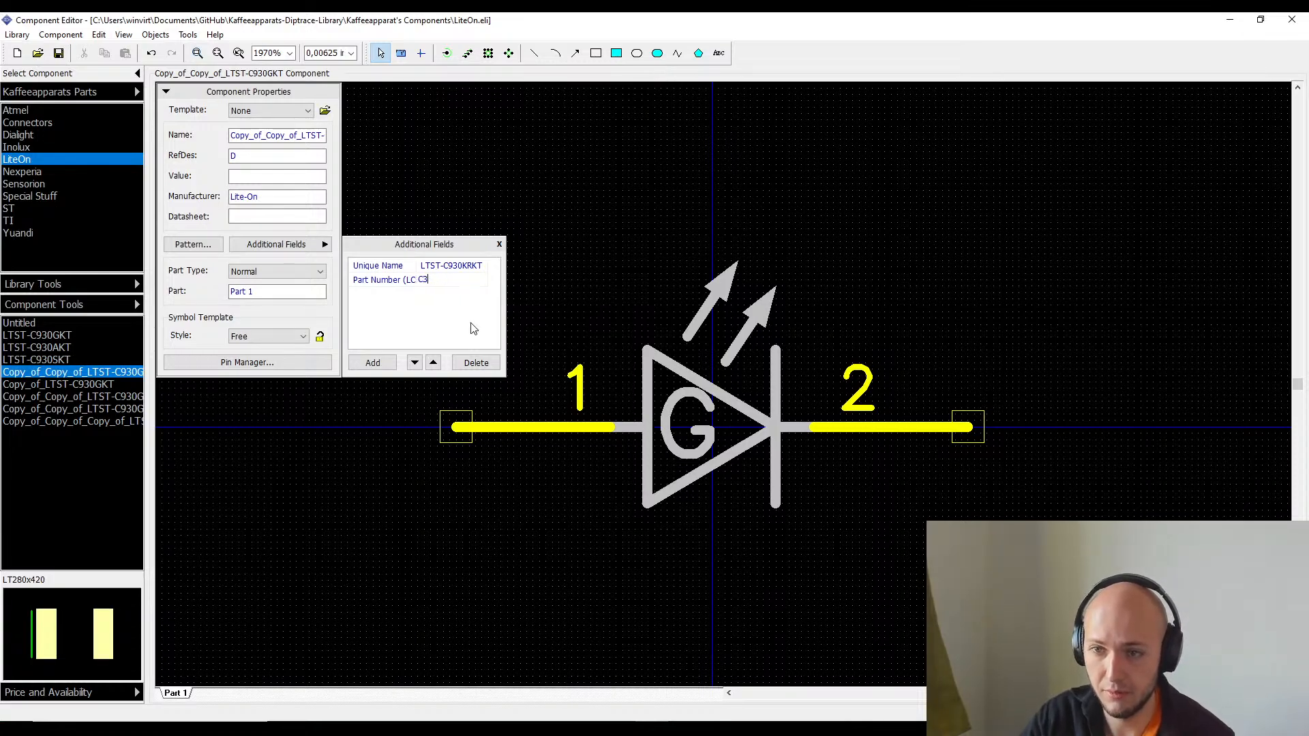
key(BackSpace)
text(125)
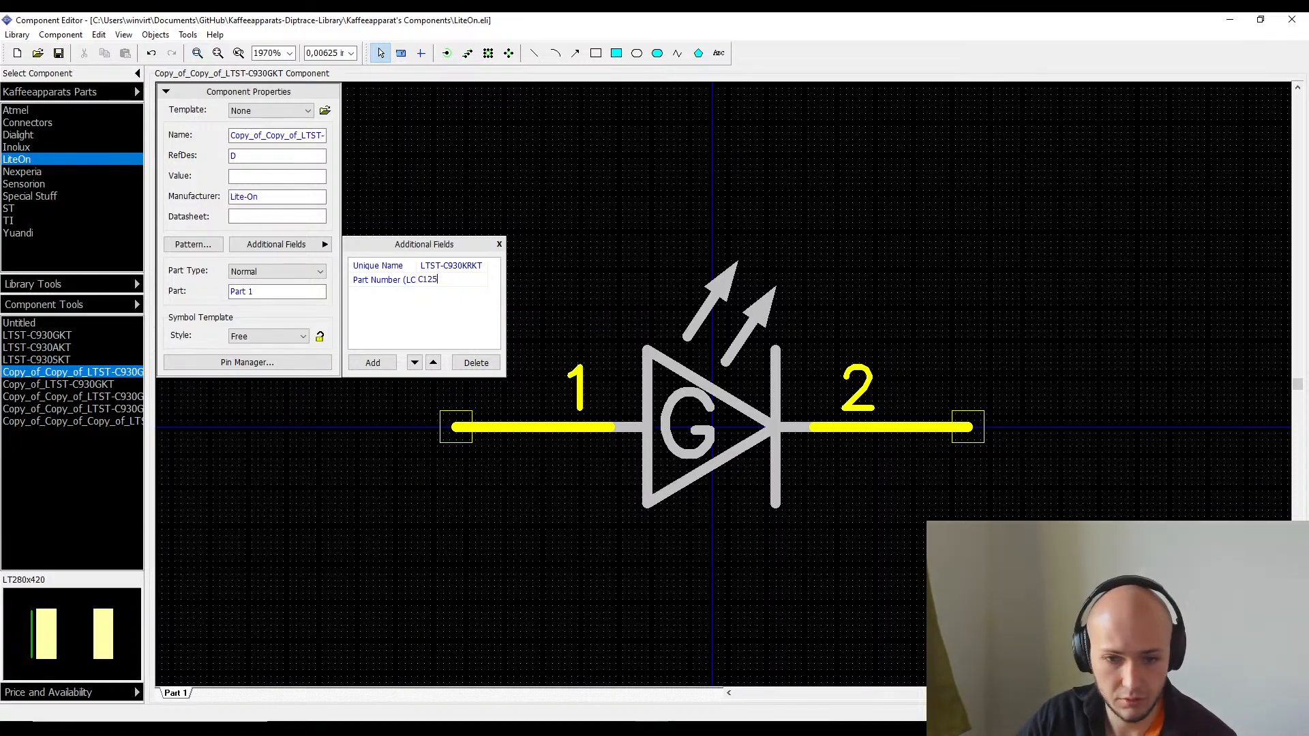
text(112)
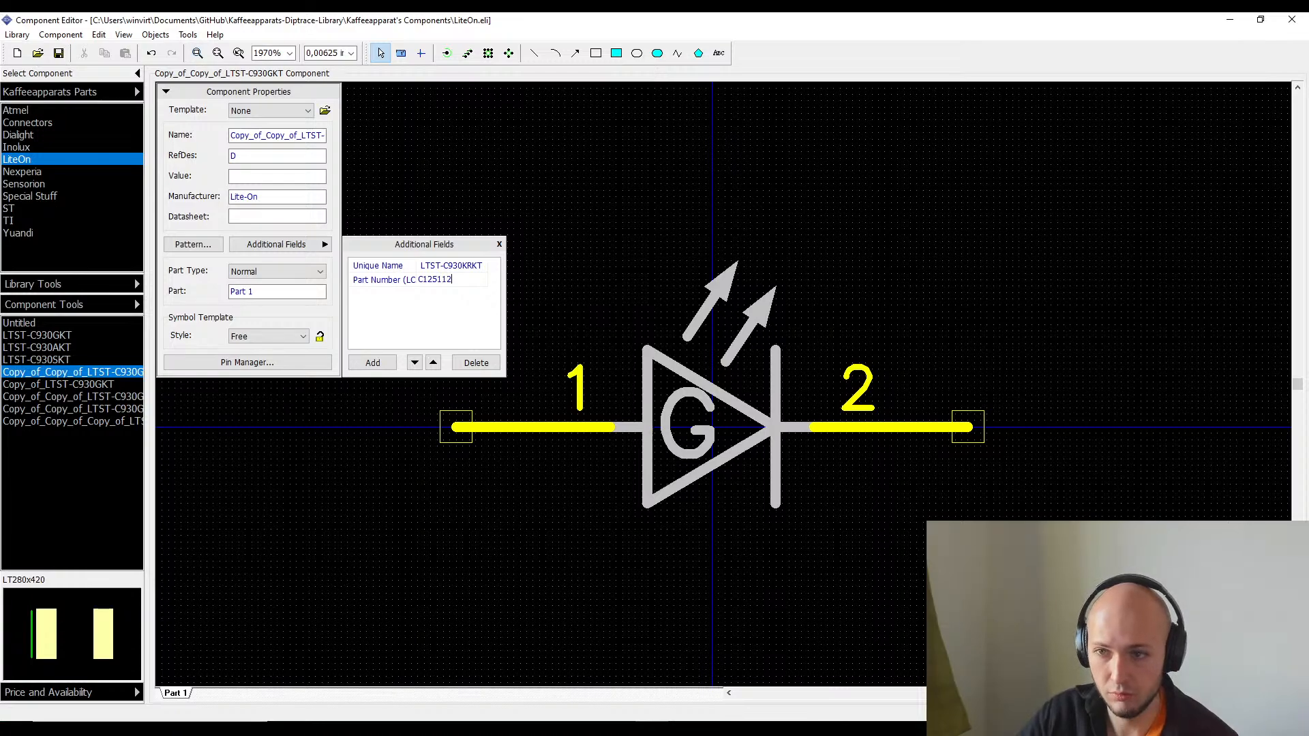
- Rename the component with unique name LTST-C930KRKT to match it, replacing the whole Copy_of name with the copied LTST-C930KRKT
click(461, 266)
double_click(460, 266)
click(460, 266)
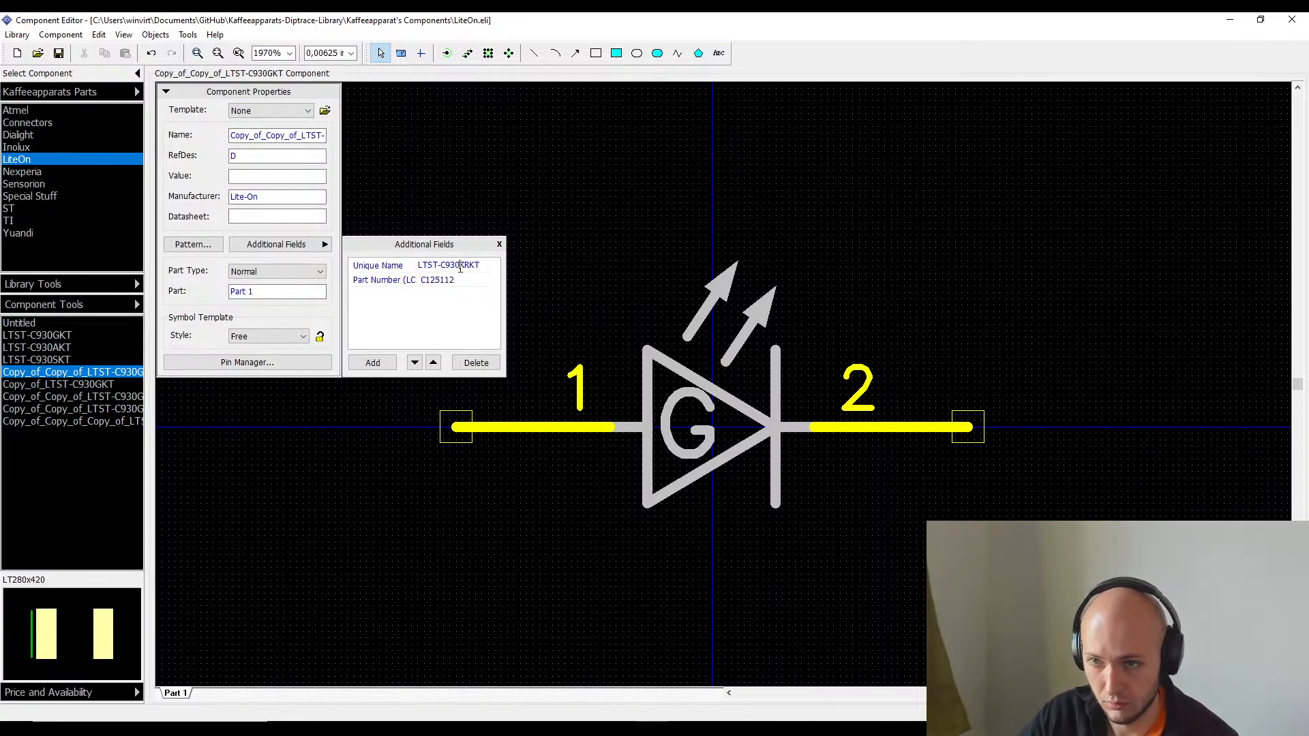
double_click(460, 267)
click(460, 267)
drag(484, 263, 417, 265)
key(ctrl+c)
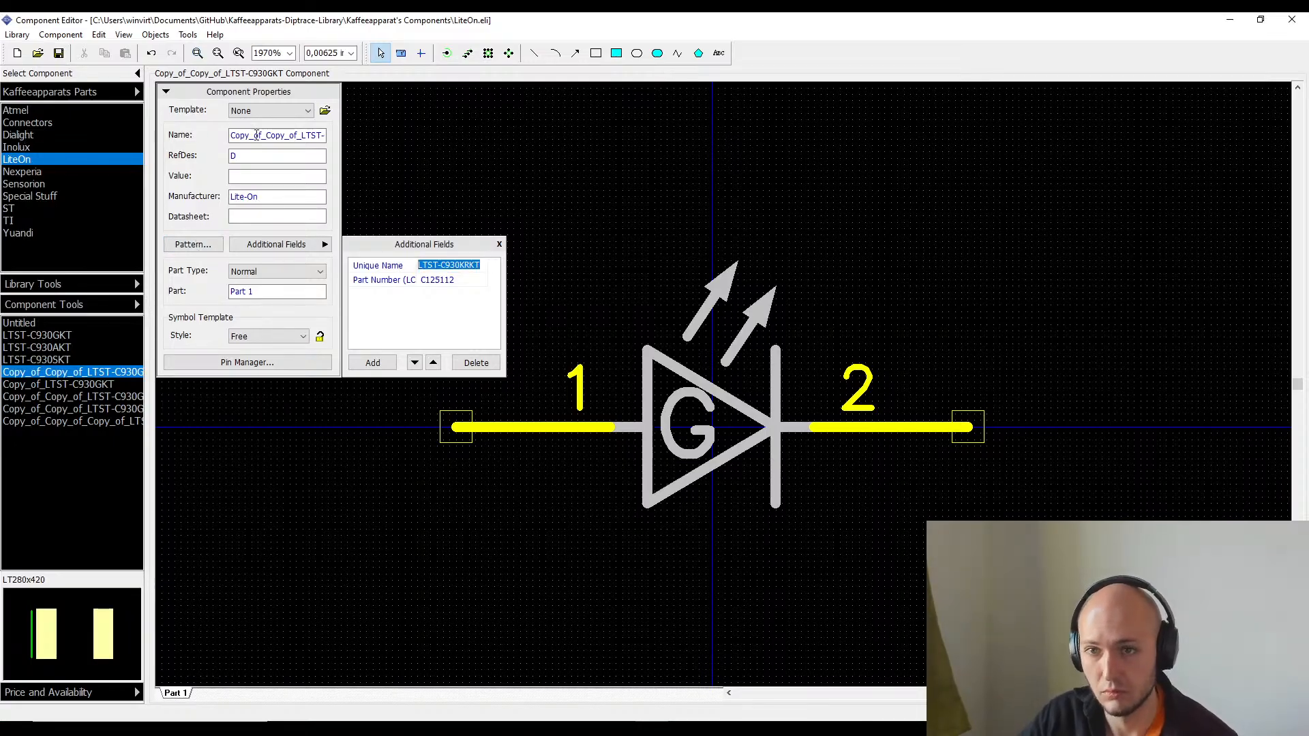
click(255, 134)
click(268, 136)
double_click(270, 135)
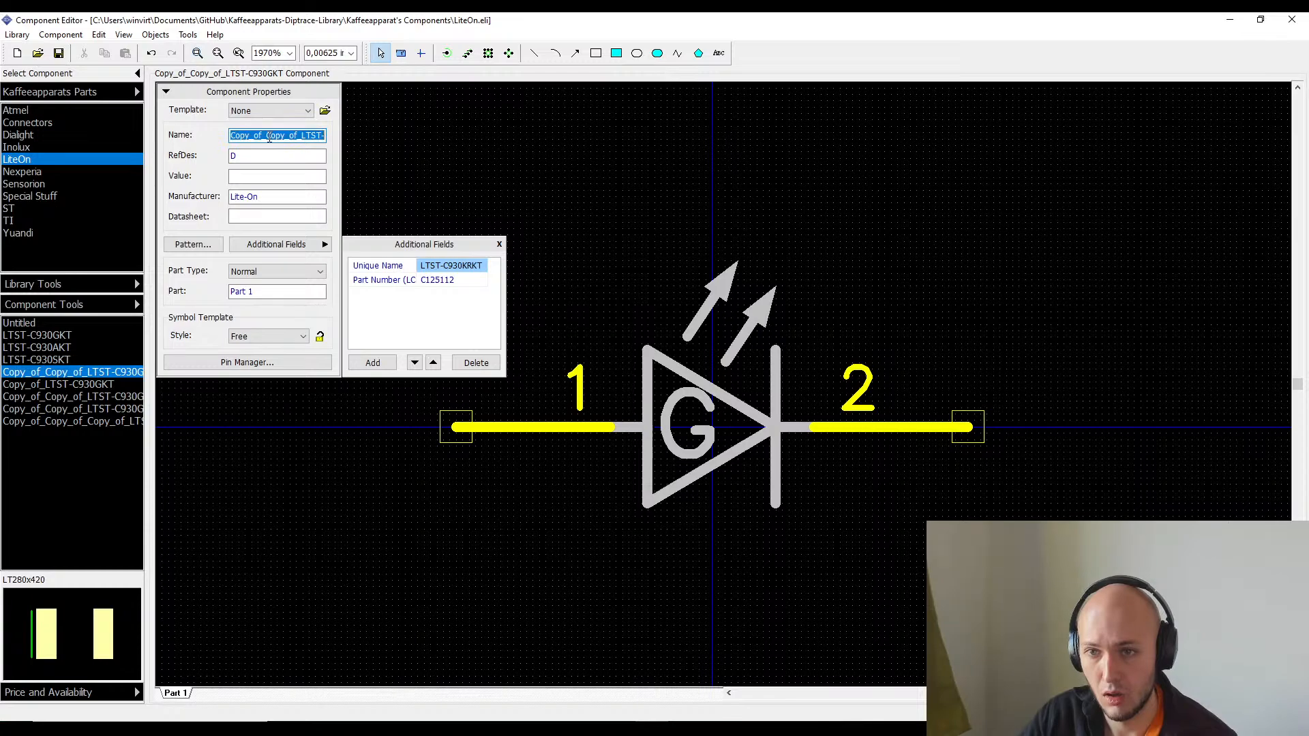
key(ctrl+v)
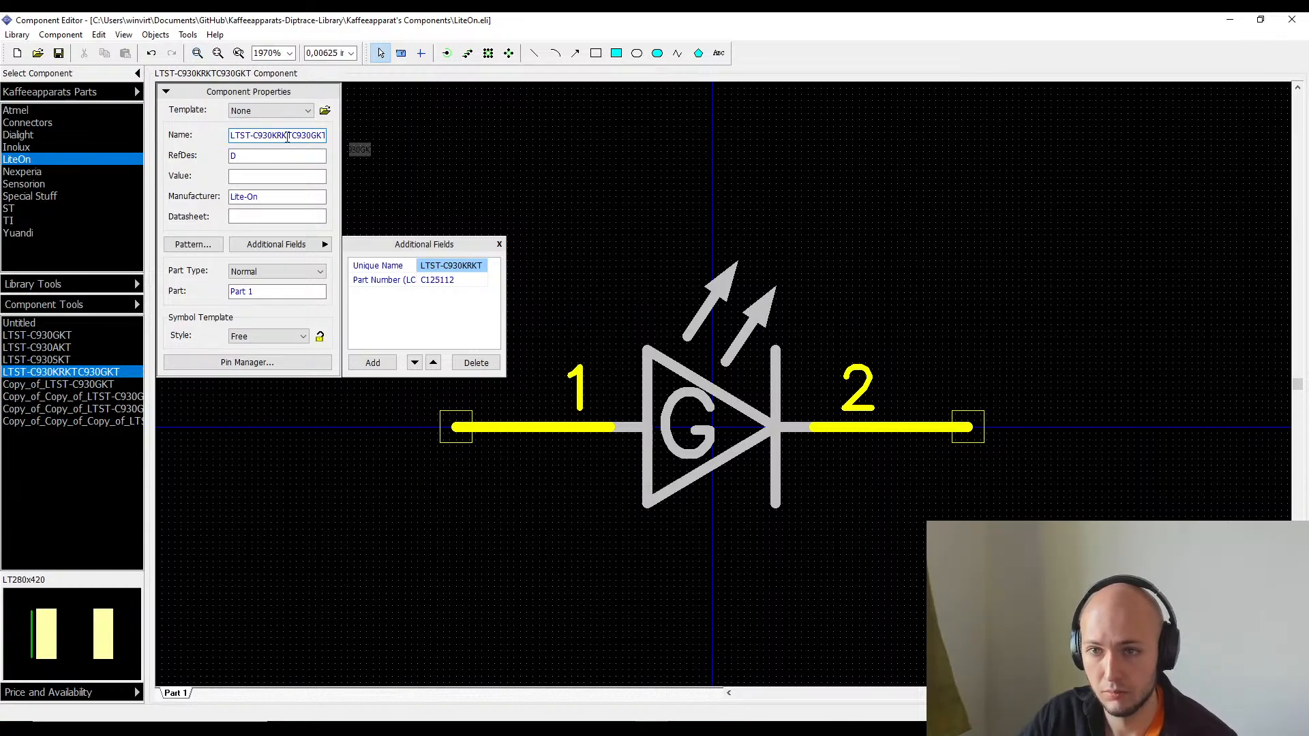
drag(285, 136, 512, 140)
key(BackSpace)
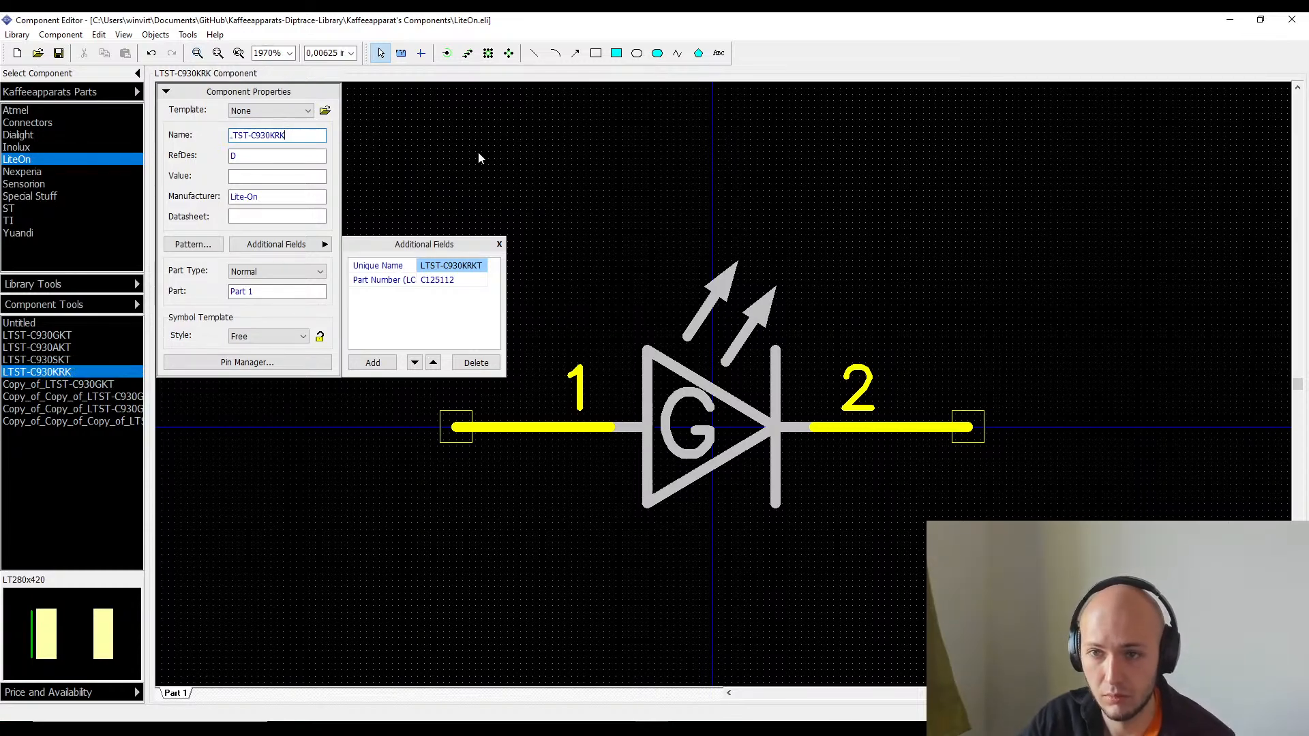
text(T)
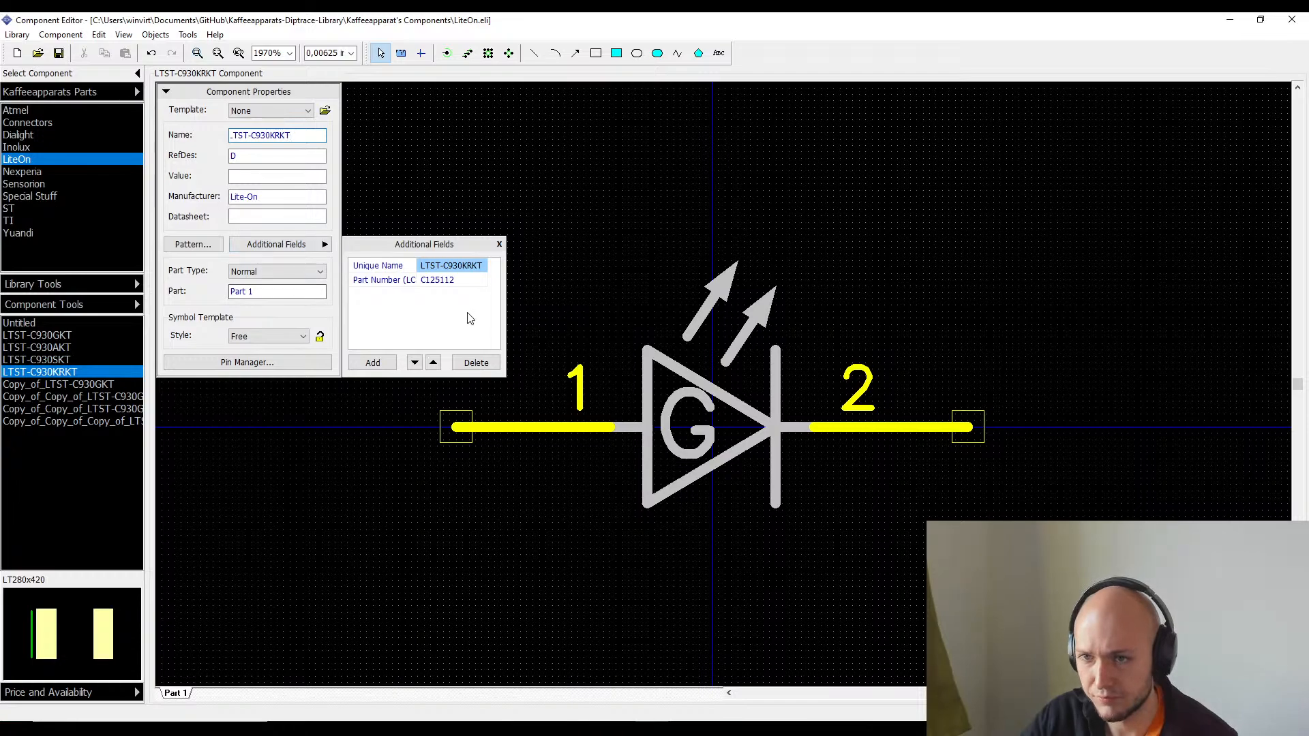
- Change the letter inside the LTST-C930KRKT diode symbol to R
click(475, 283)
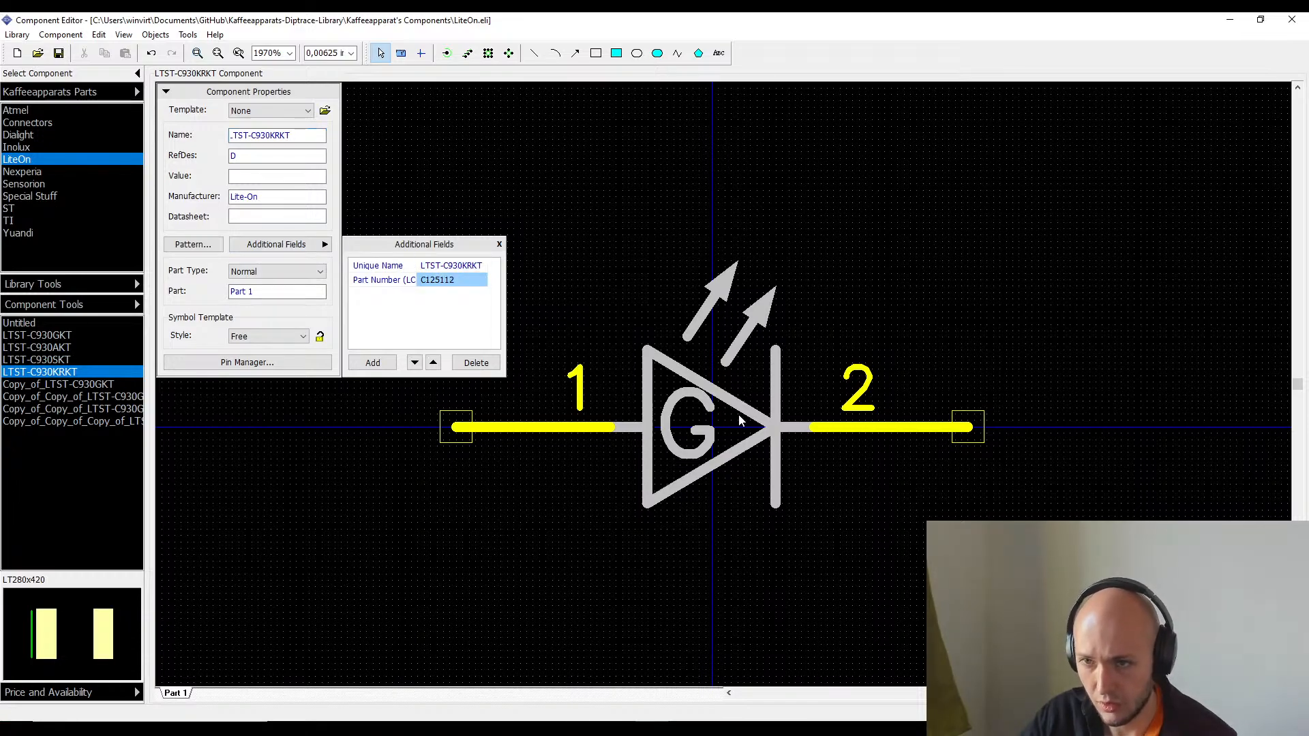
double_click(679, 423)
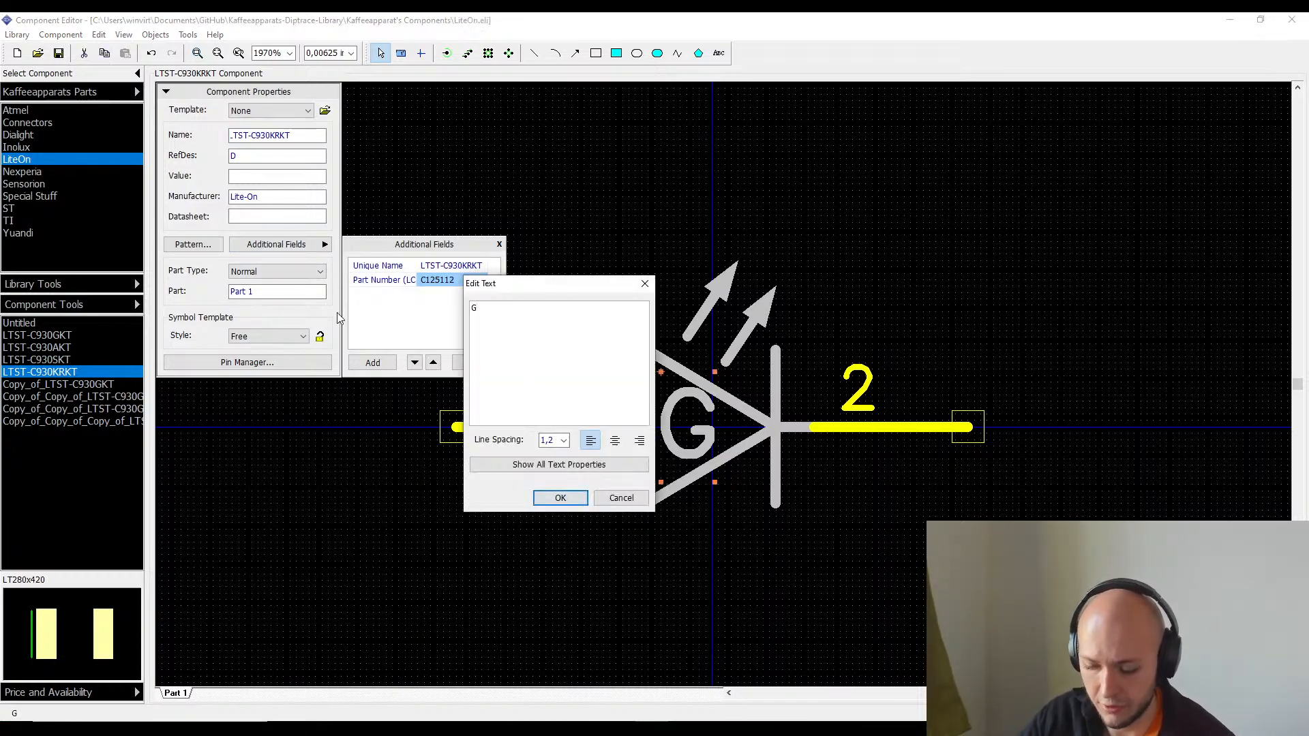
text(R)
key(Return)
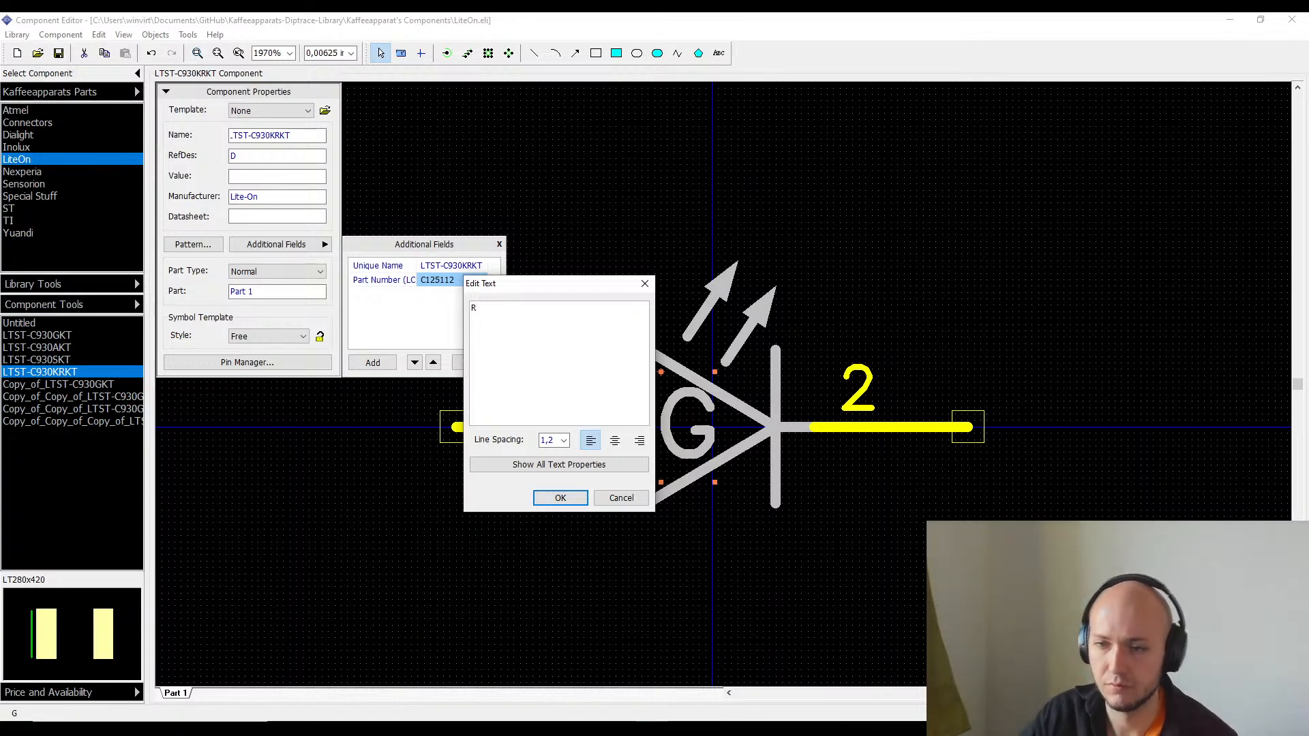
click(561, 498)
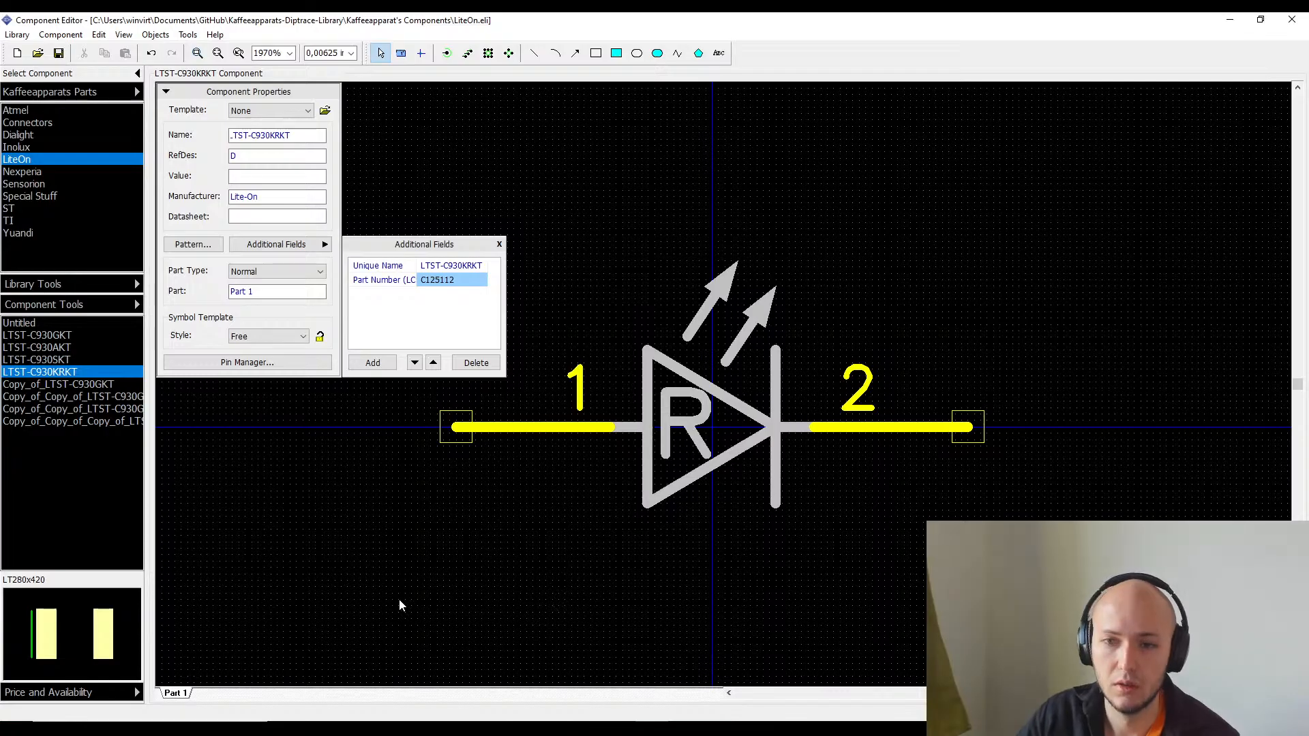
- Correct the LTST-C930AKT component's name and its Unique Name additional field to LTST-C930KAKT
click(65, 360)
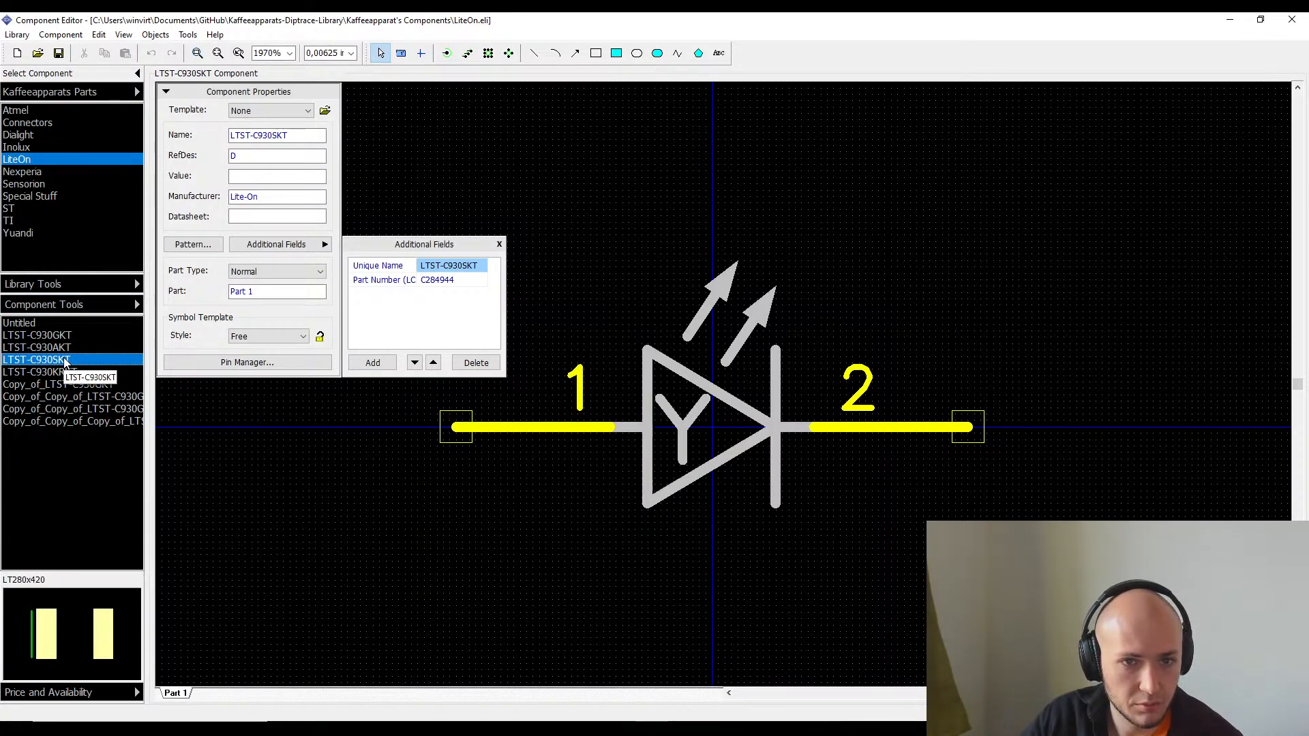
click(75, 347)
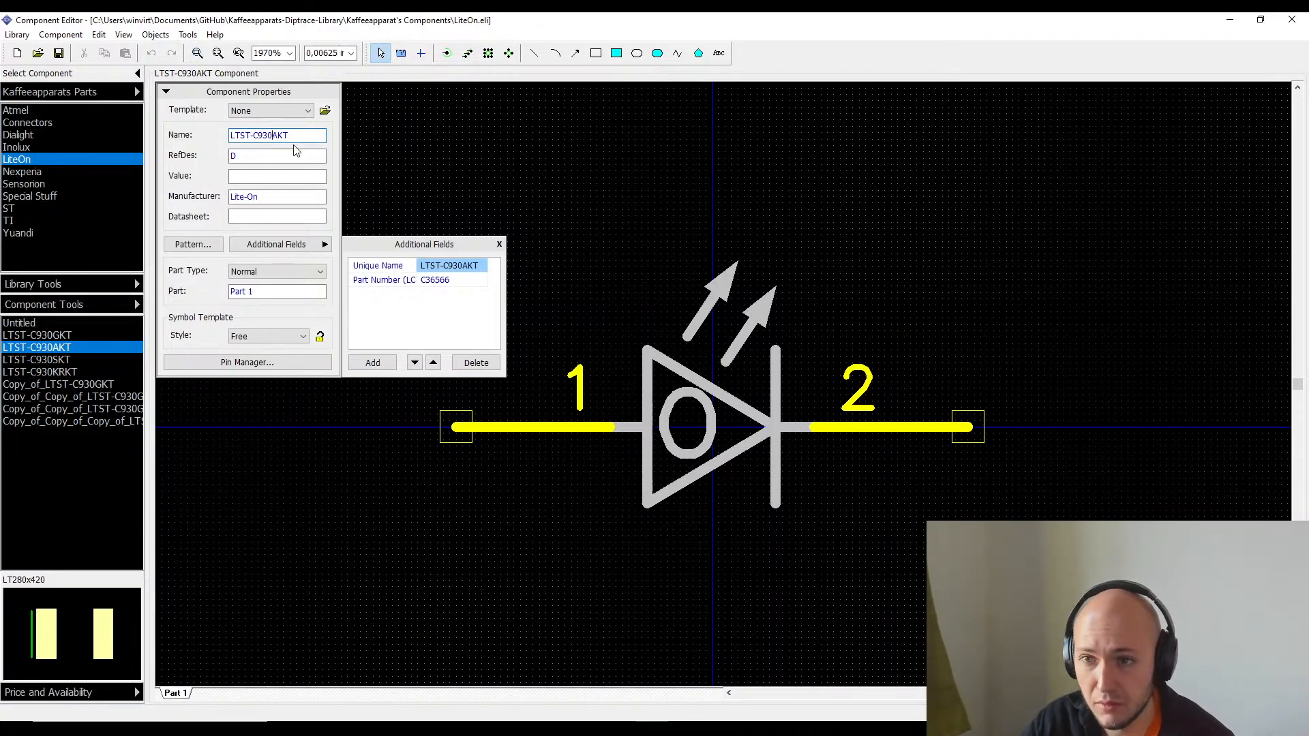
text(K)
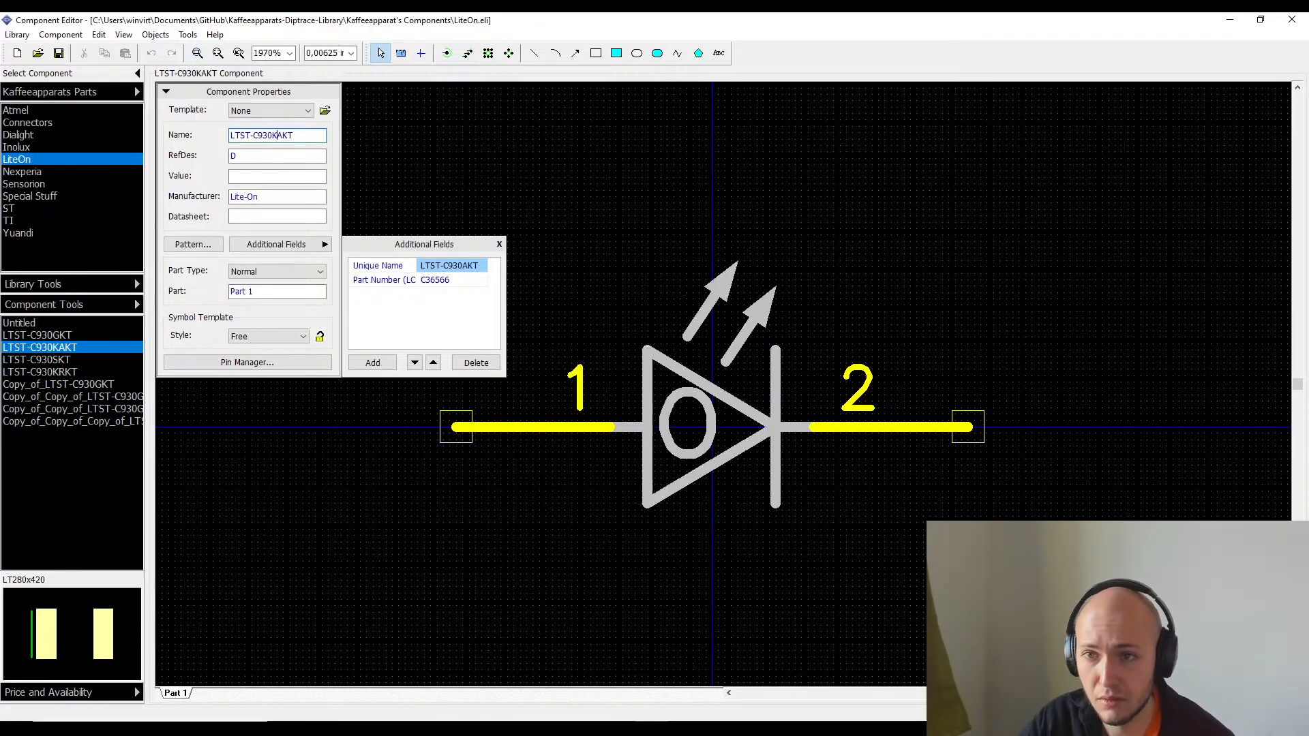
click(455, 266)
click(448, 281)
click(463, 266)
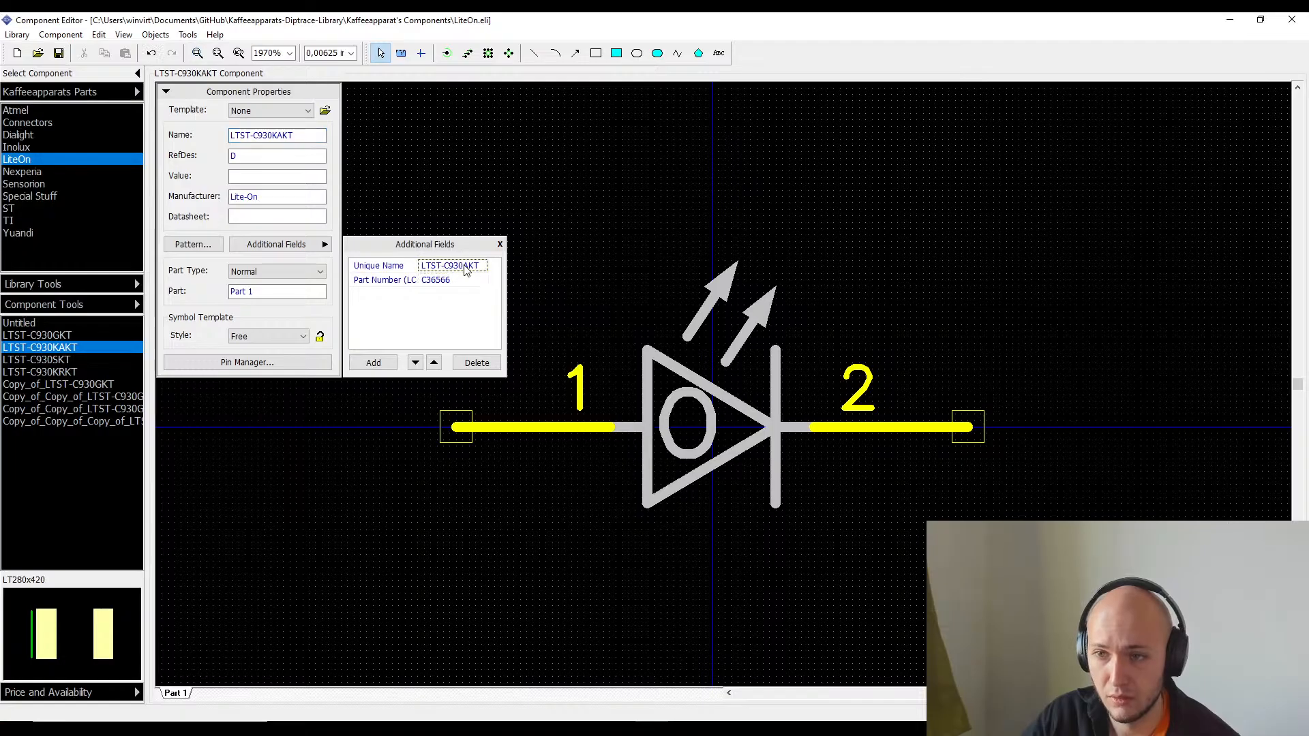
click(465, 267)
double_click(465, 267)
click(463, 267)
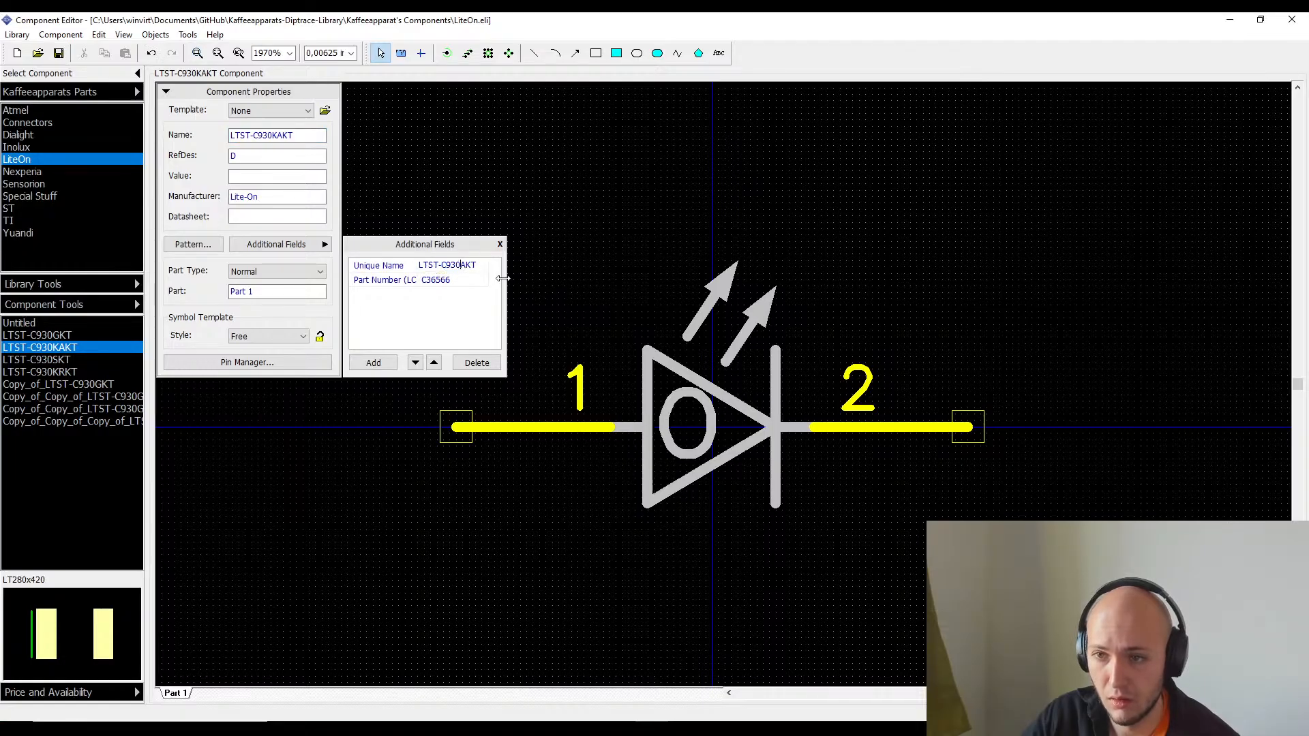
text(K)
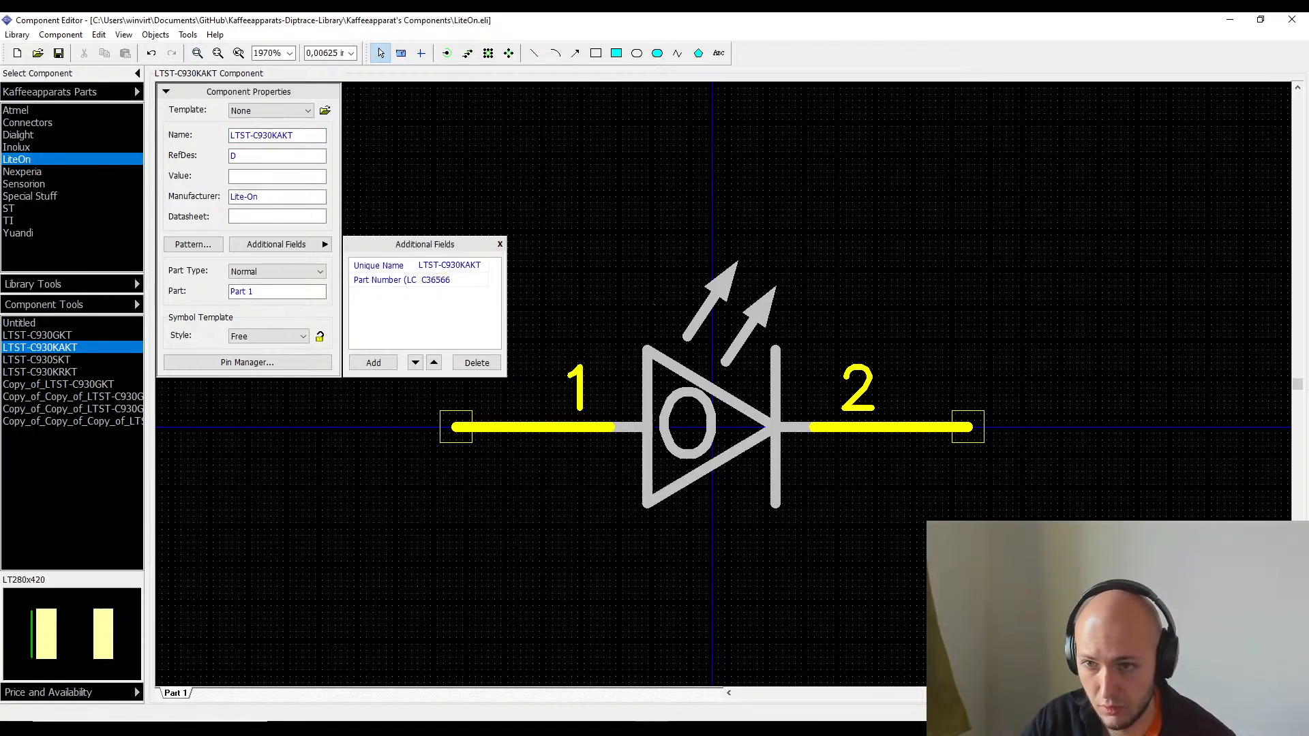
key(Return)
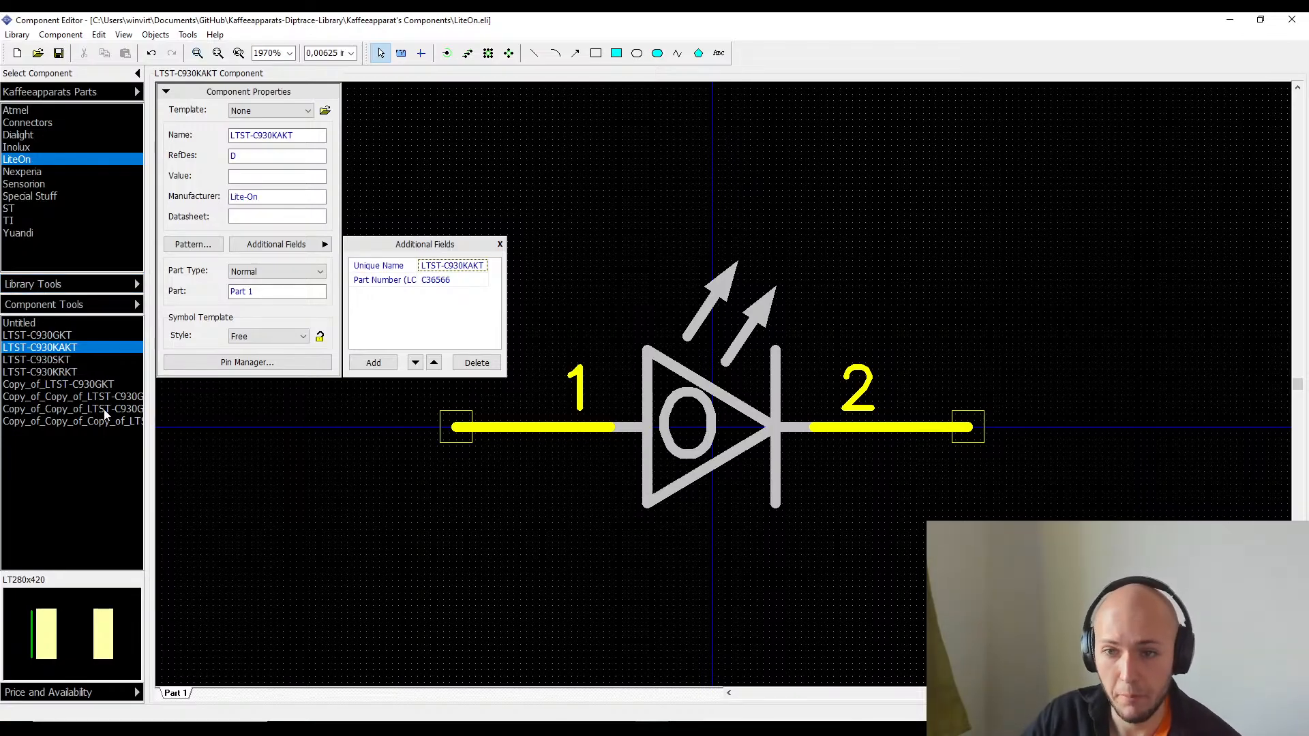
- Correct the LTST-C930SKT component's name and its Unique Name additional field to LTST-C930KSKT
click(89, 371)
click(87, 359)
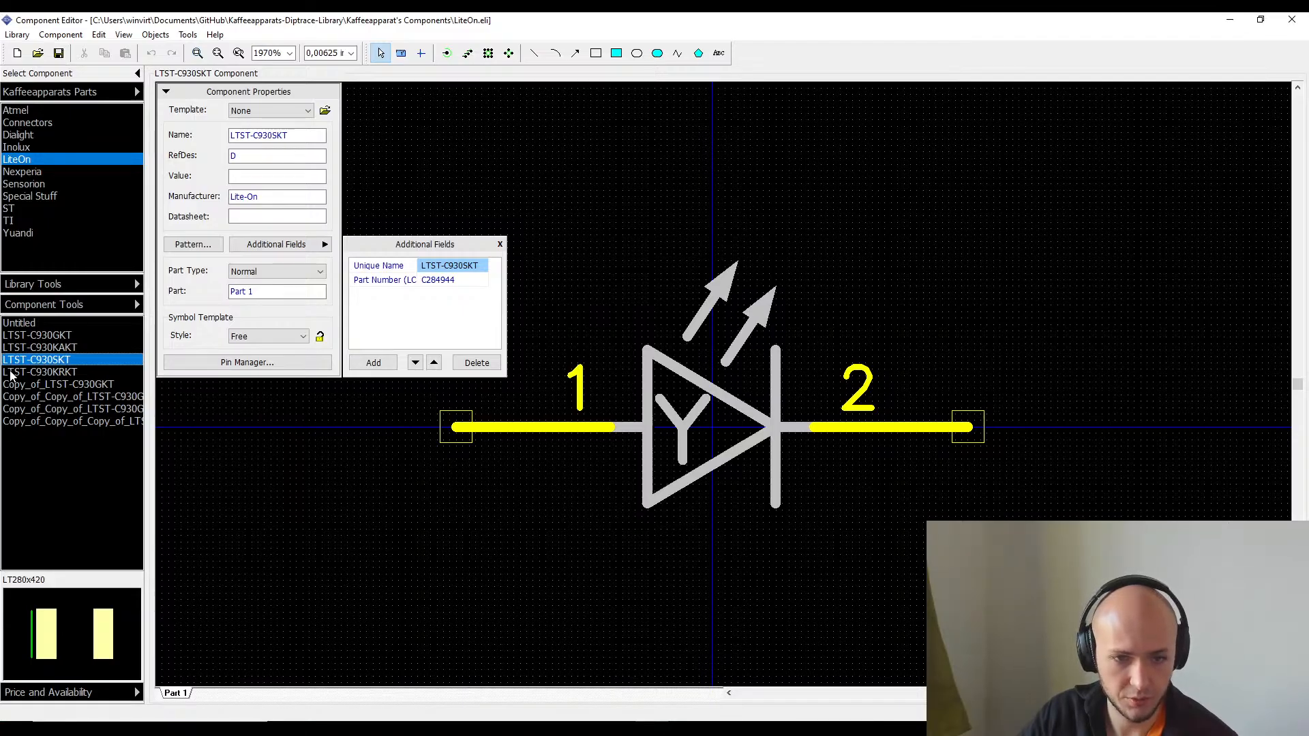
click(271, 135)
text(K)
key(Tab)
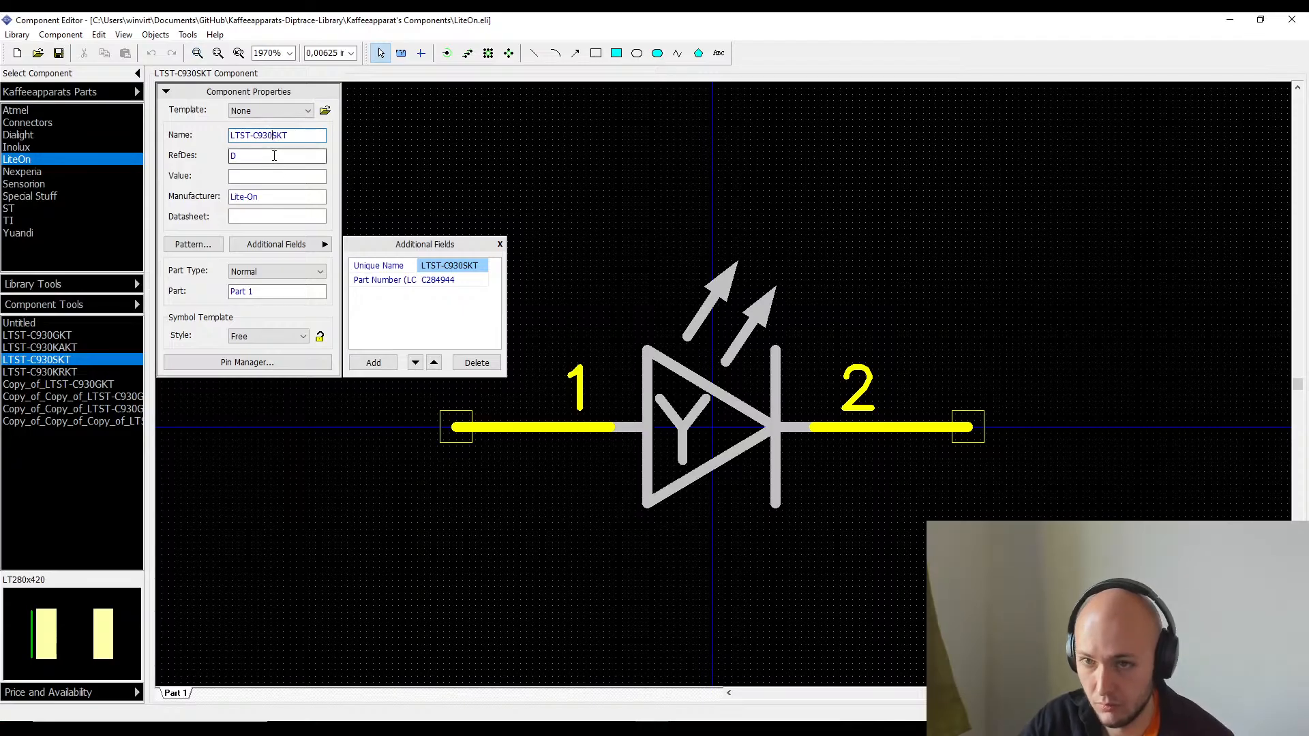
click(472, 269)
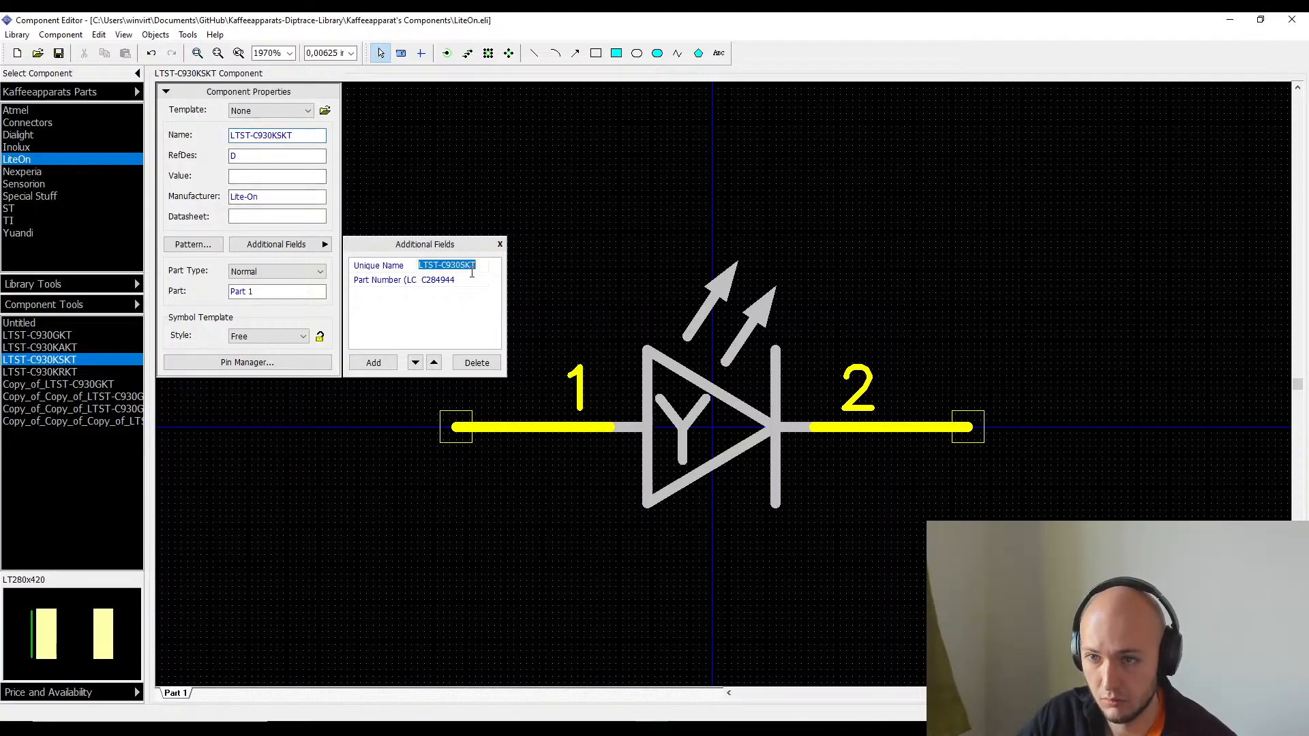
click(456, 268)
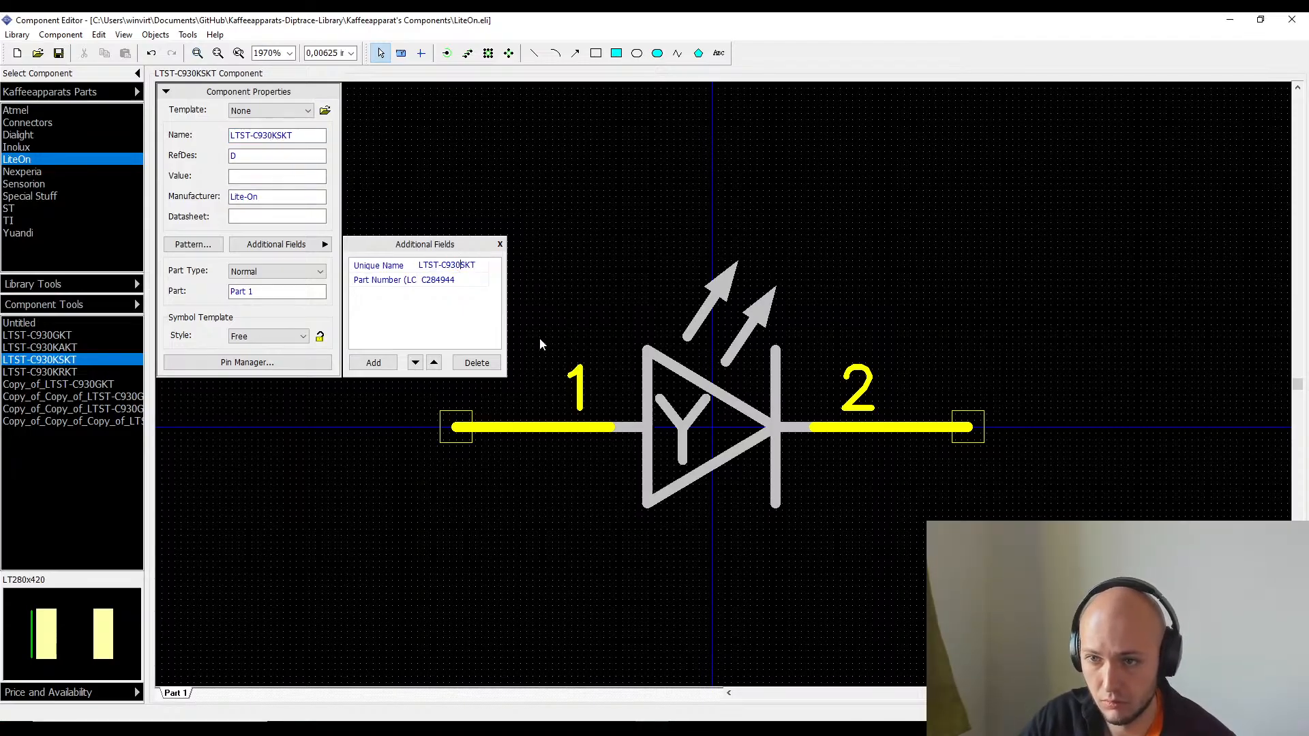
text(K)
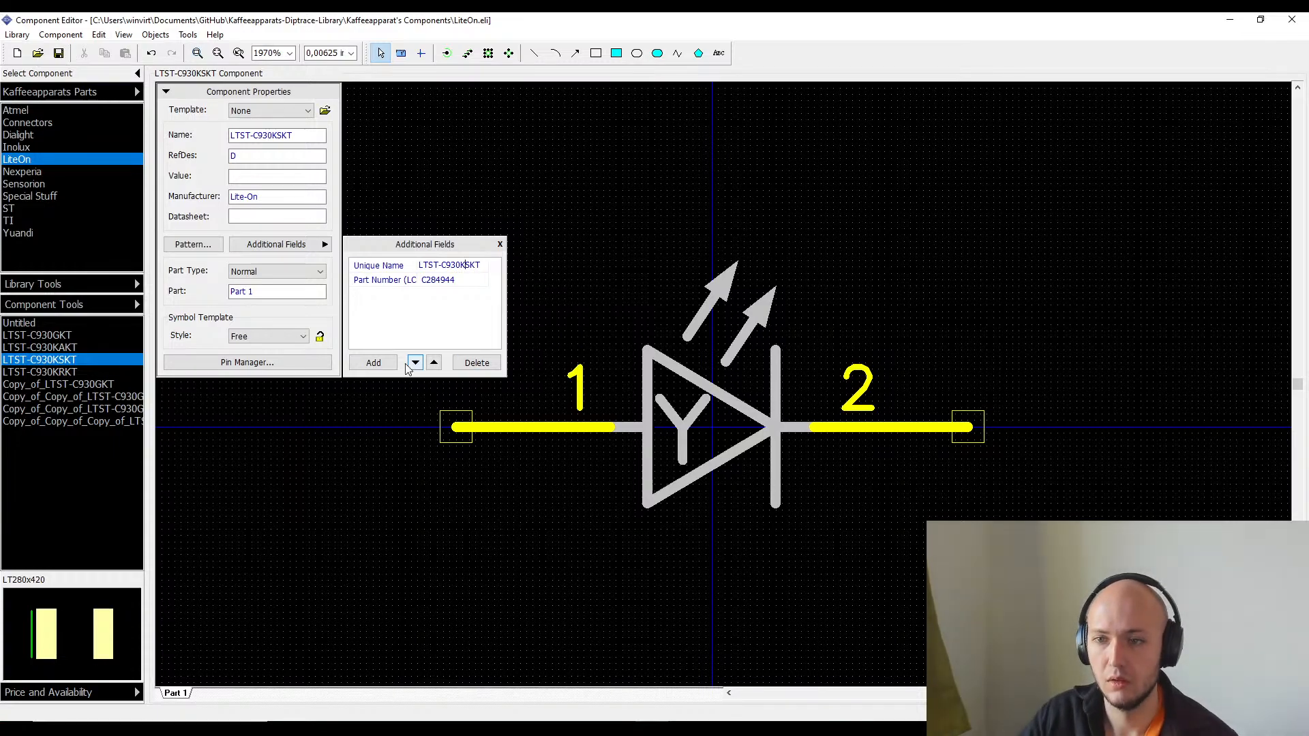
- Rename the green LED component LTST-C930GKT as LTST-C930TGKT
click(280, 156)
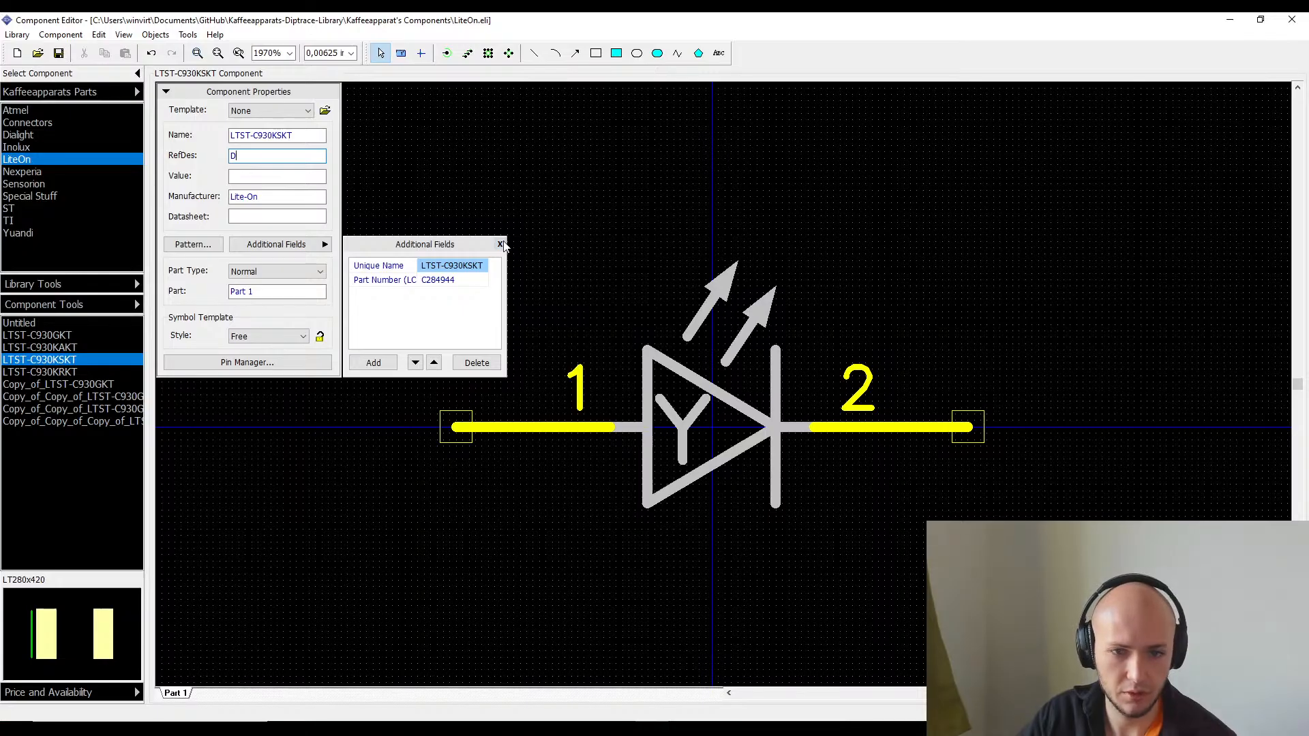
click(76, 386)
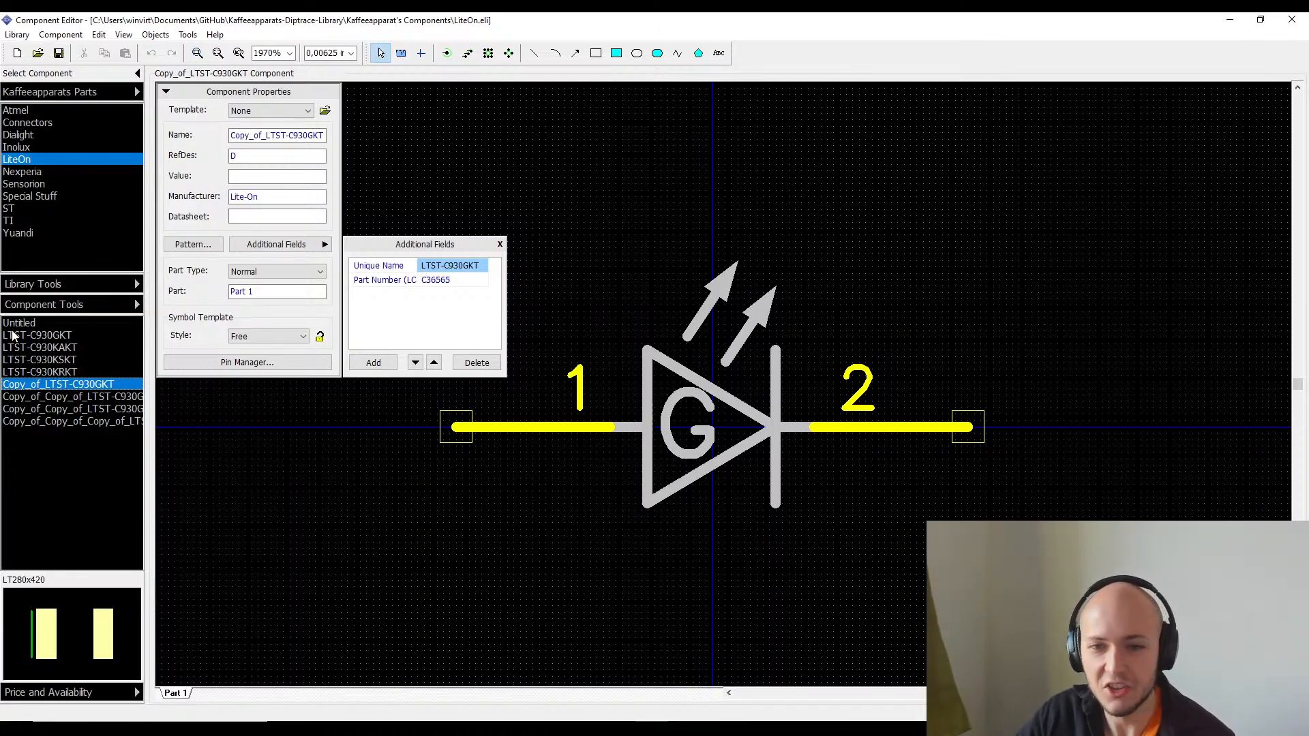
click(71, 334)
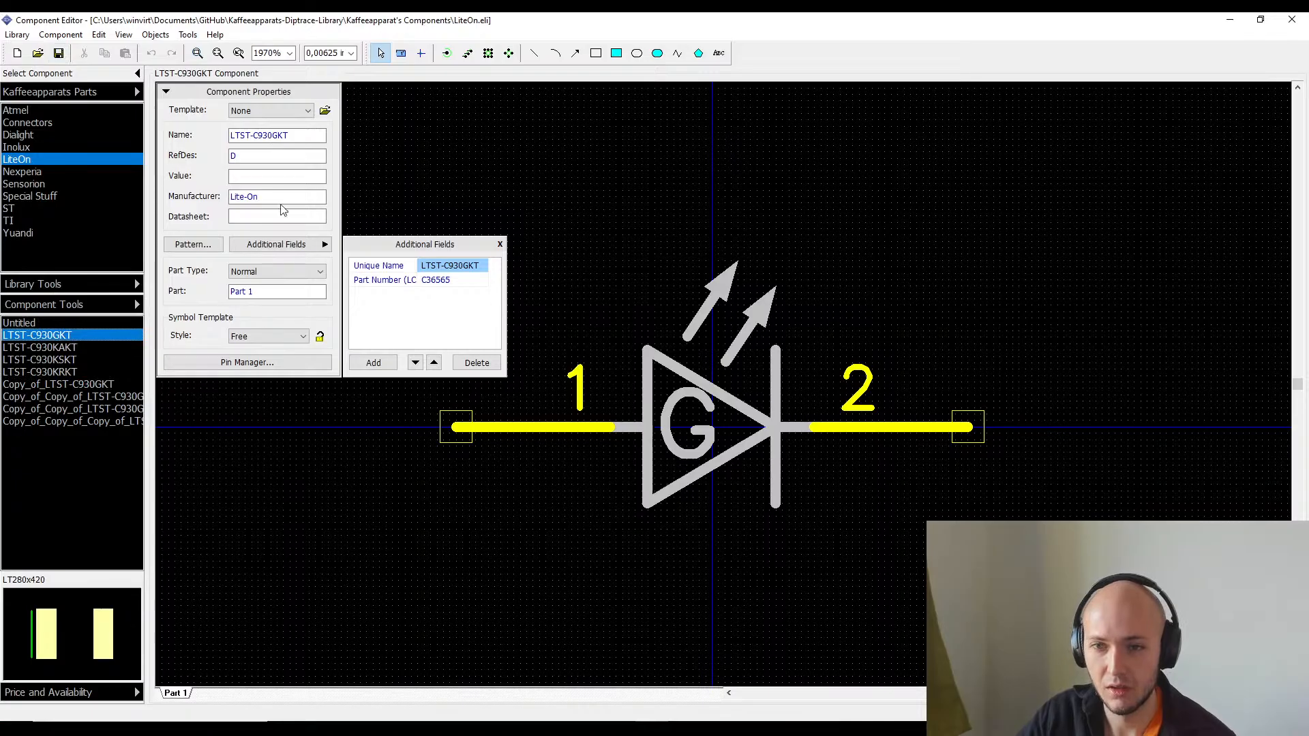
click(273, 139)
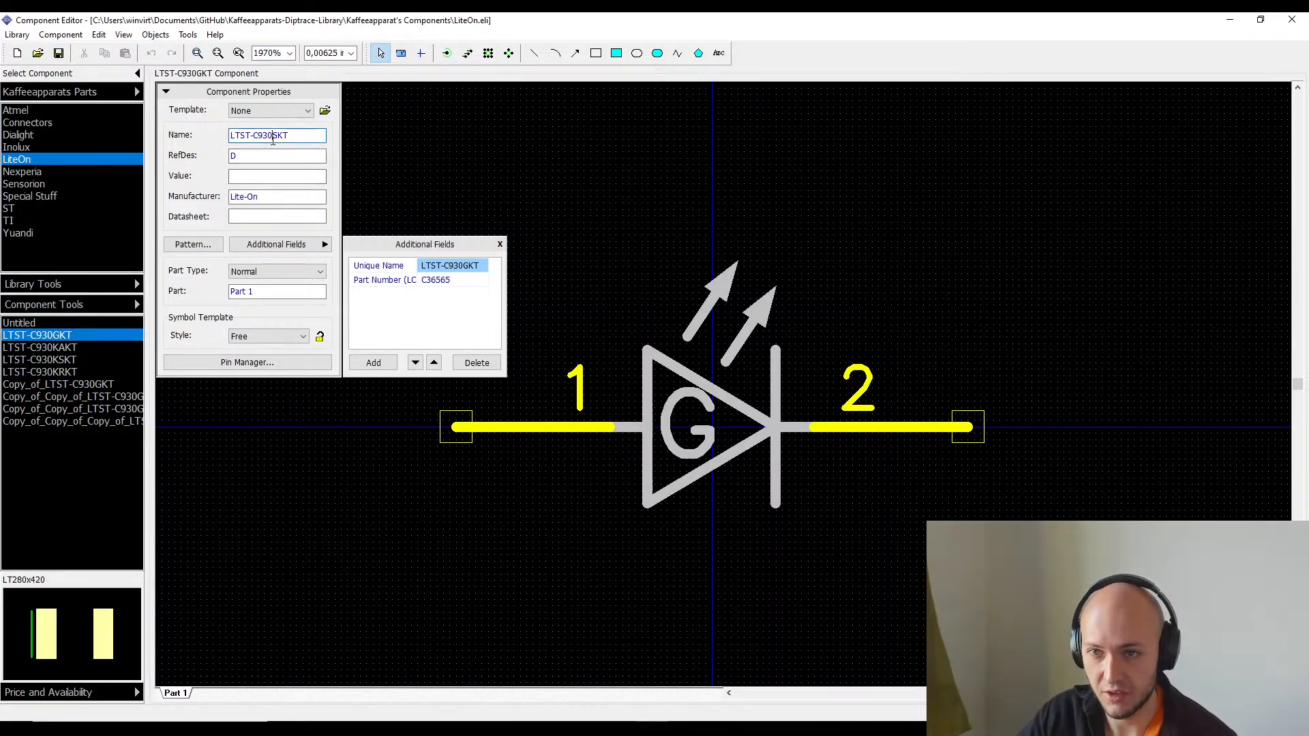
text(T)
key(Return)
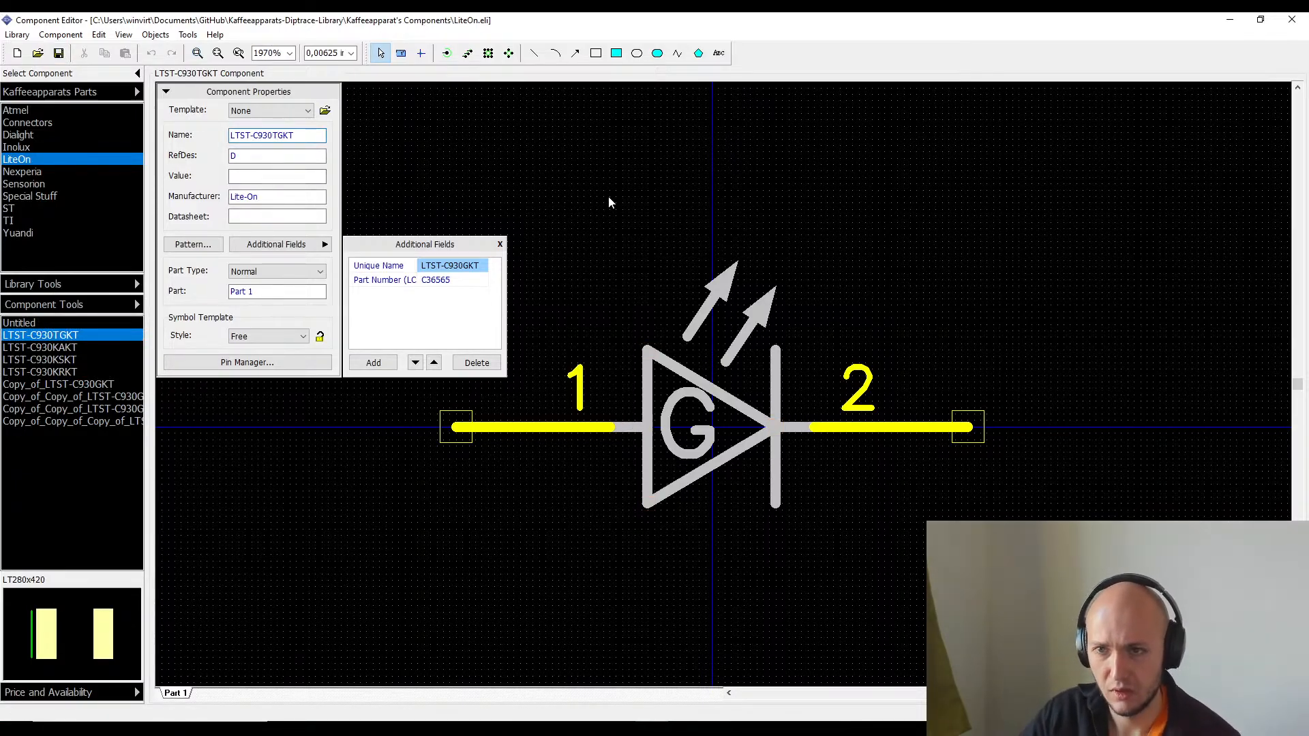
- Set the Unique Name additional field of the green LED component to LTST-C930TGKT
double_click(476, 266)
click(456, 266)
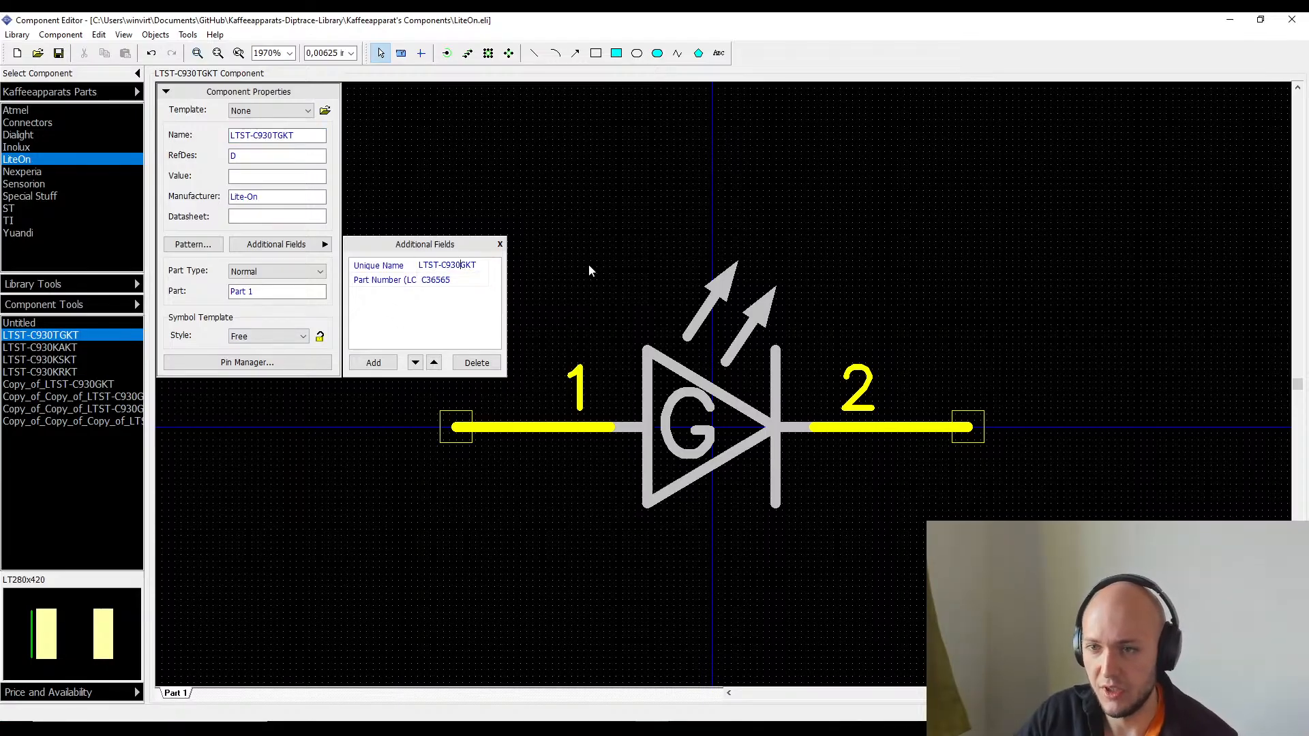
text(T)
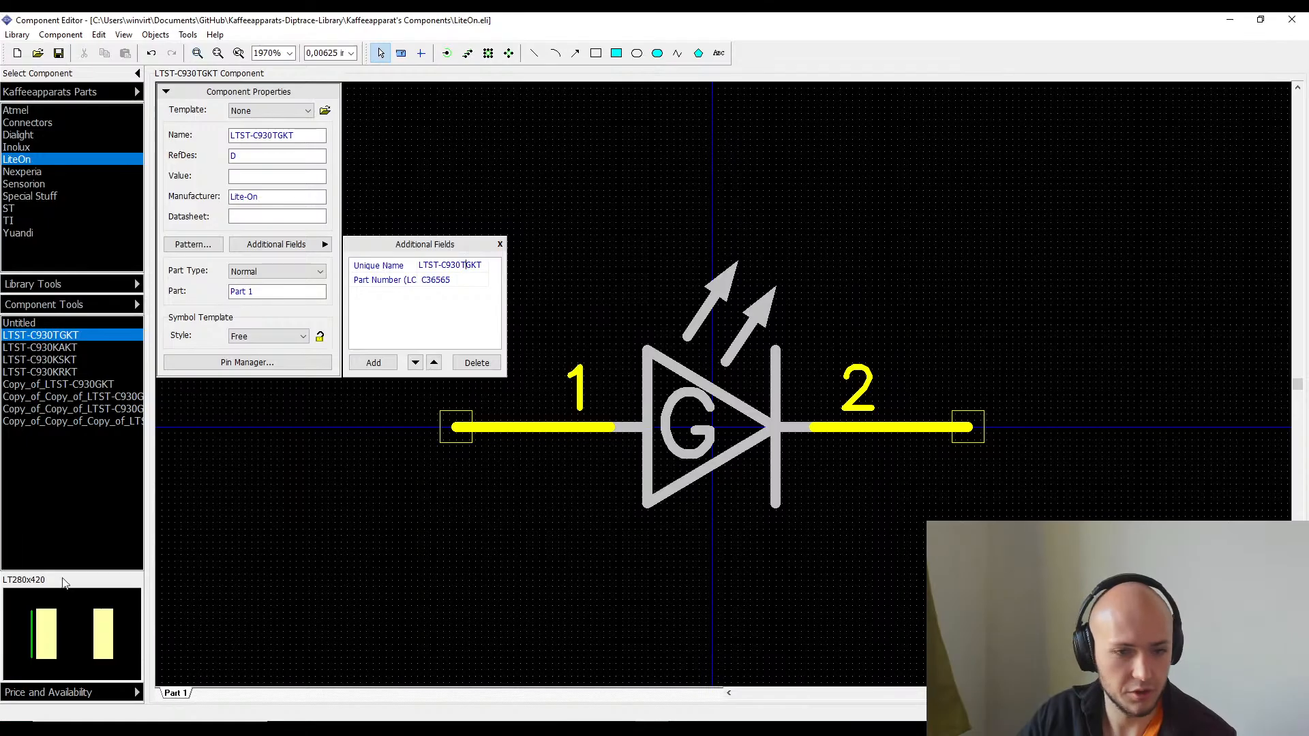
click(108, 371)
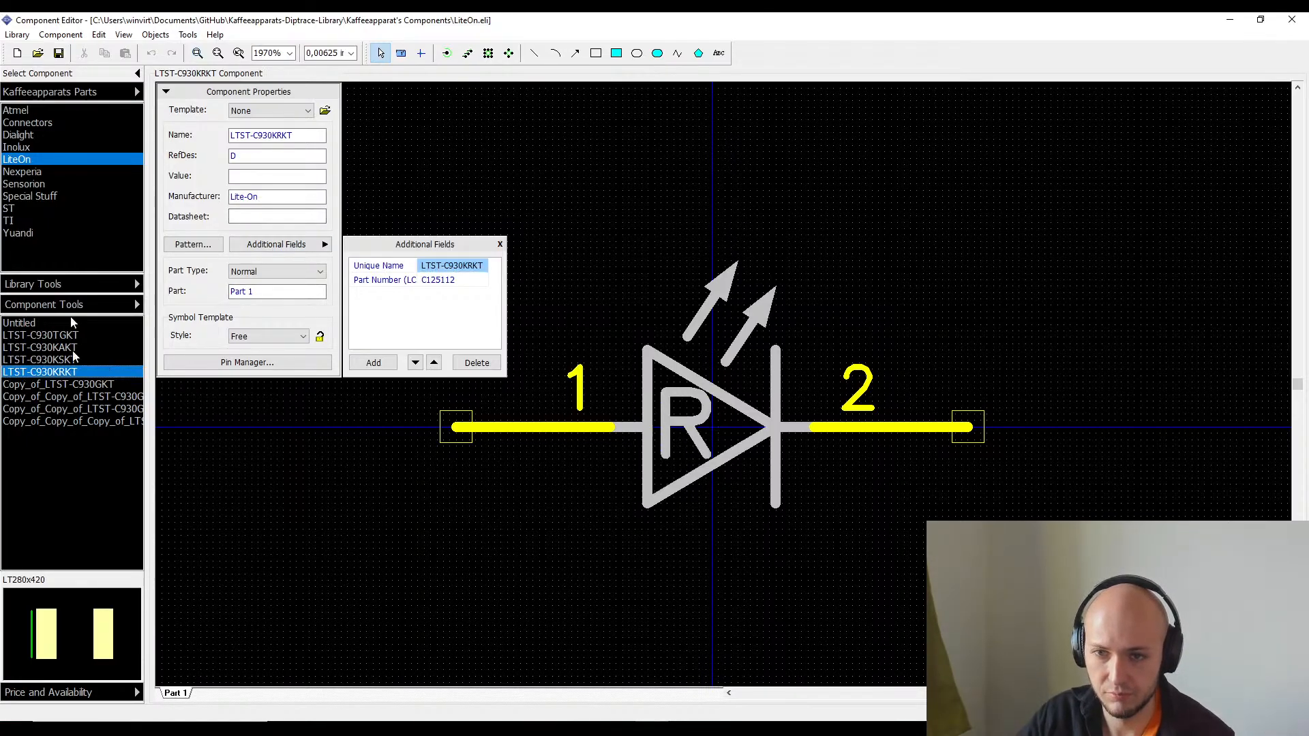
click(69, 386)
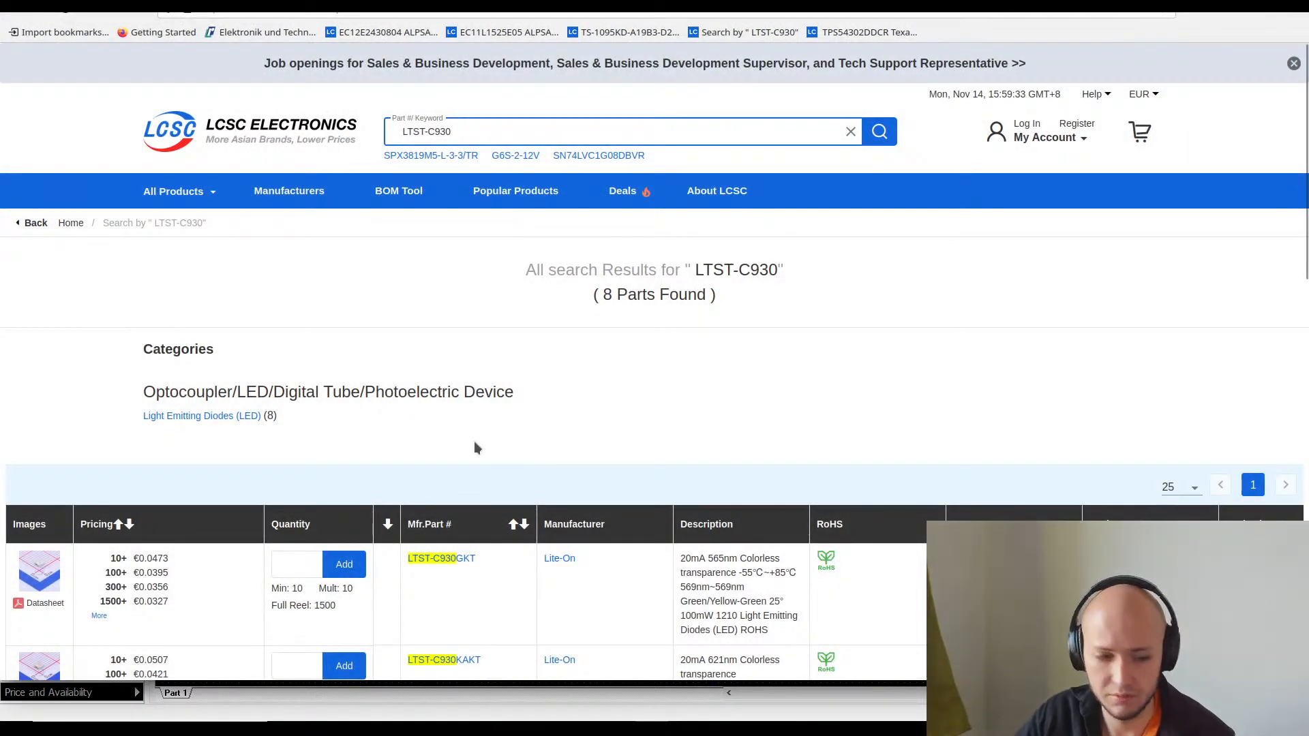
- In the web browser's LCSC results, open the LTST-C930KAKT datasheet and examine its features and package dimensions
scroll(473, 440, down, 5)
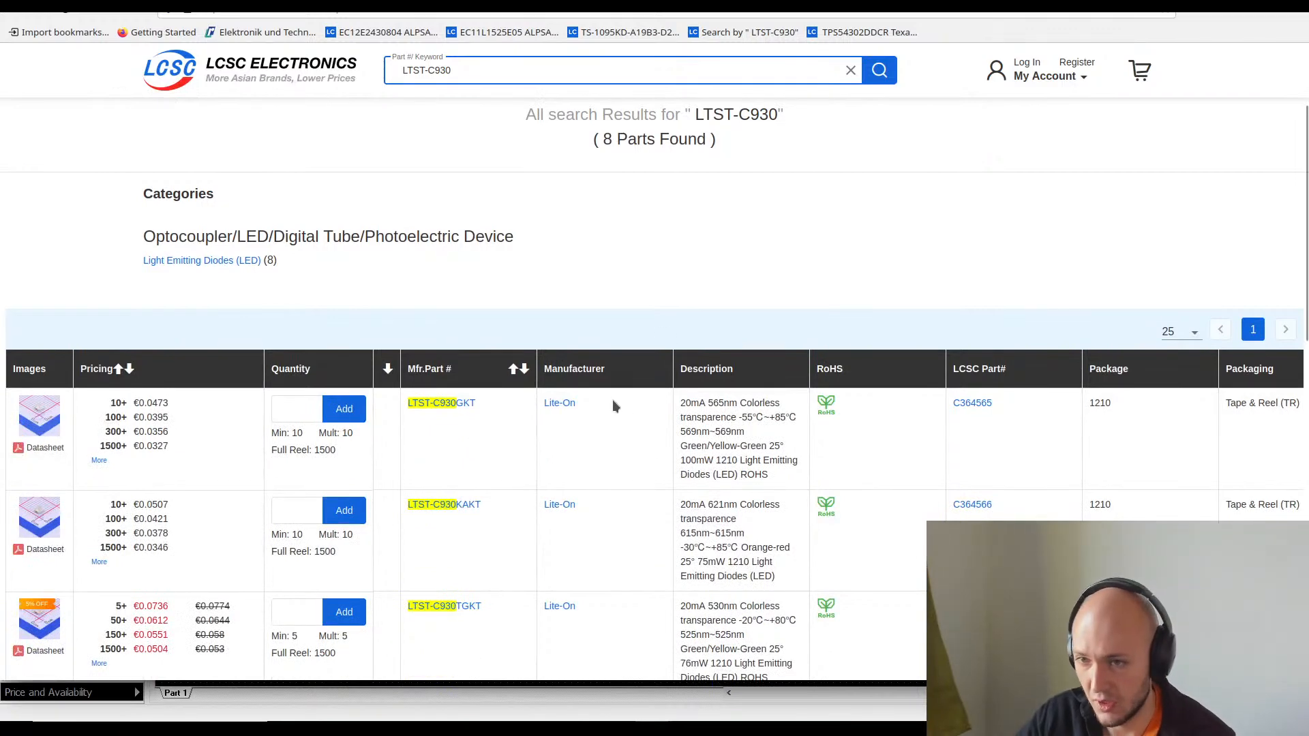
scroll(452, 456, down, 2)
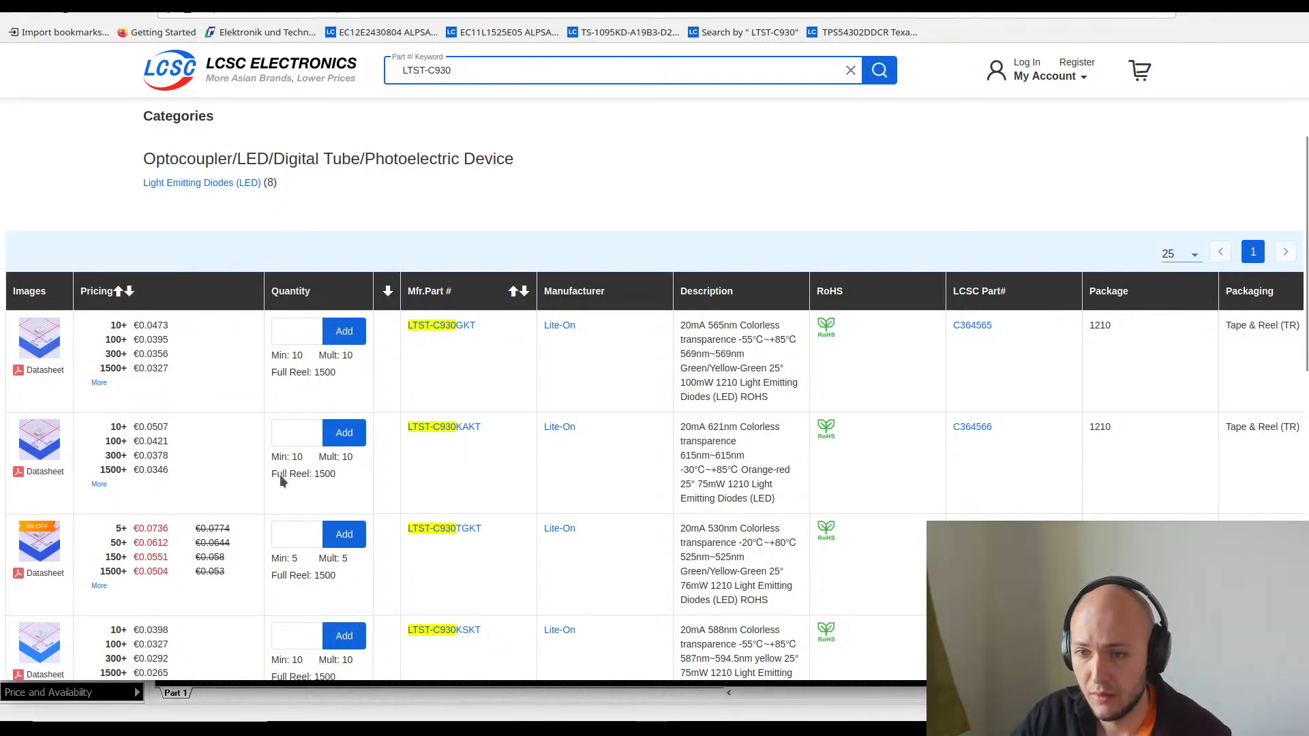
right_click(38, 477)
click(57, 490)
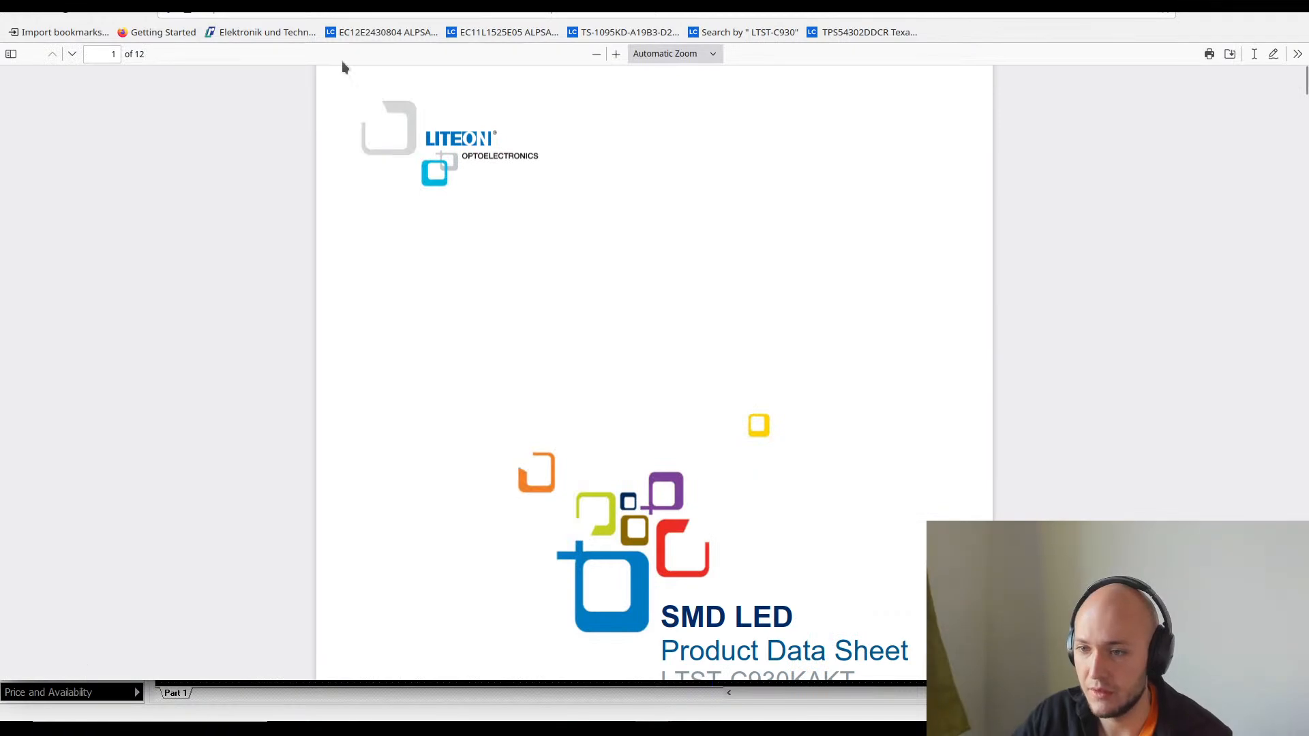
scroll(766, 301, down, 5)
scroll(779, 286, down, 14)
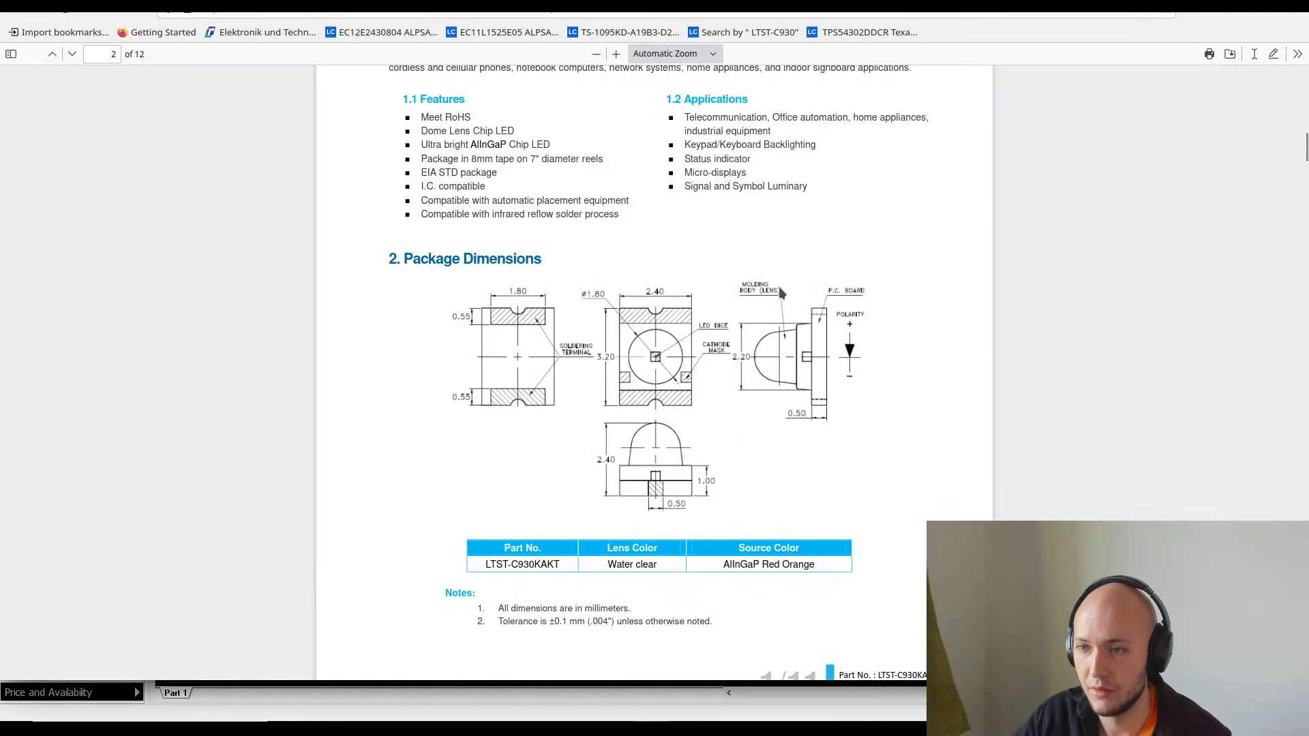
scroll(759, 289, up, 5)
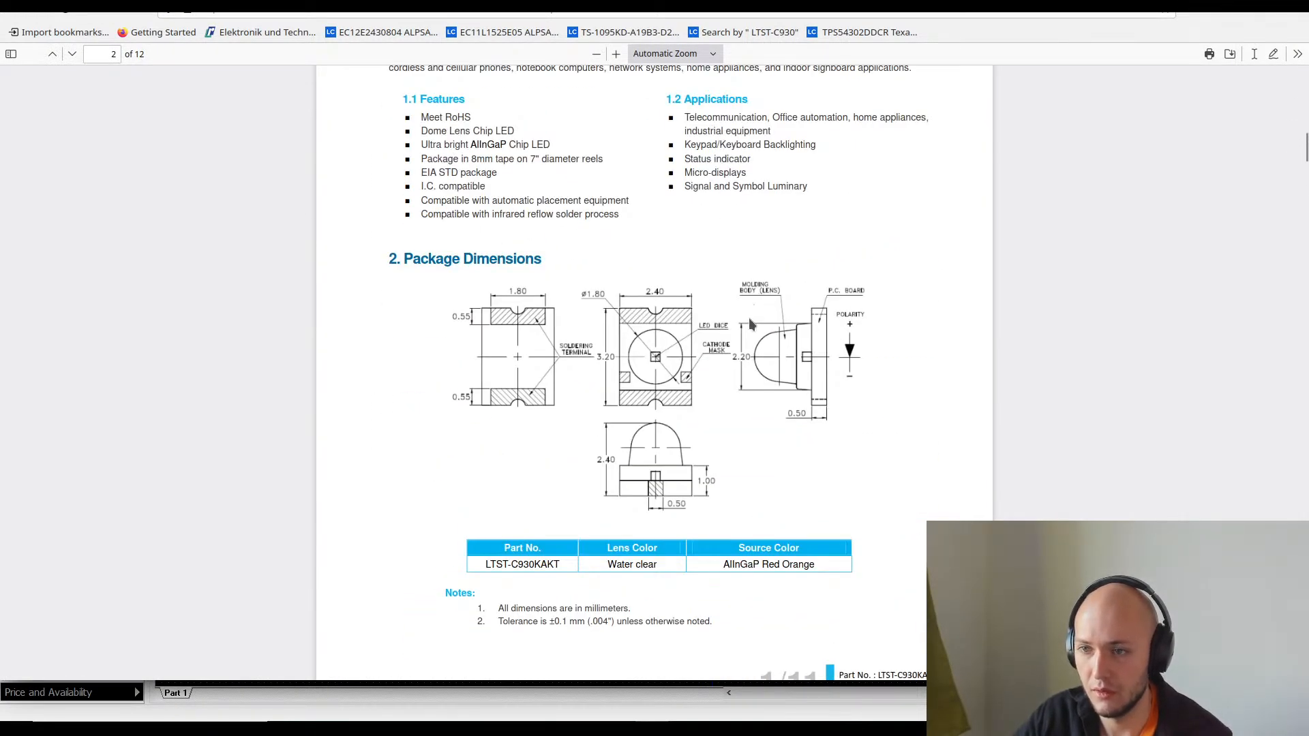
scroll(749, 318, up, 3)
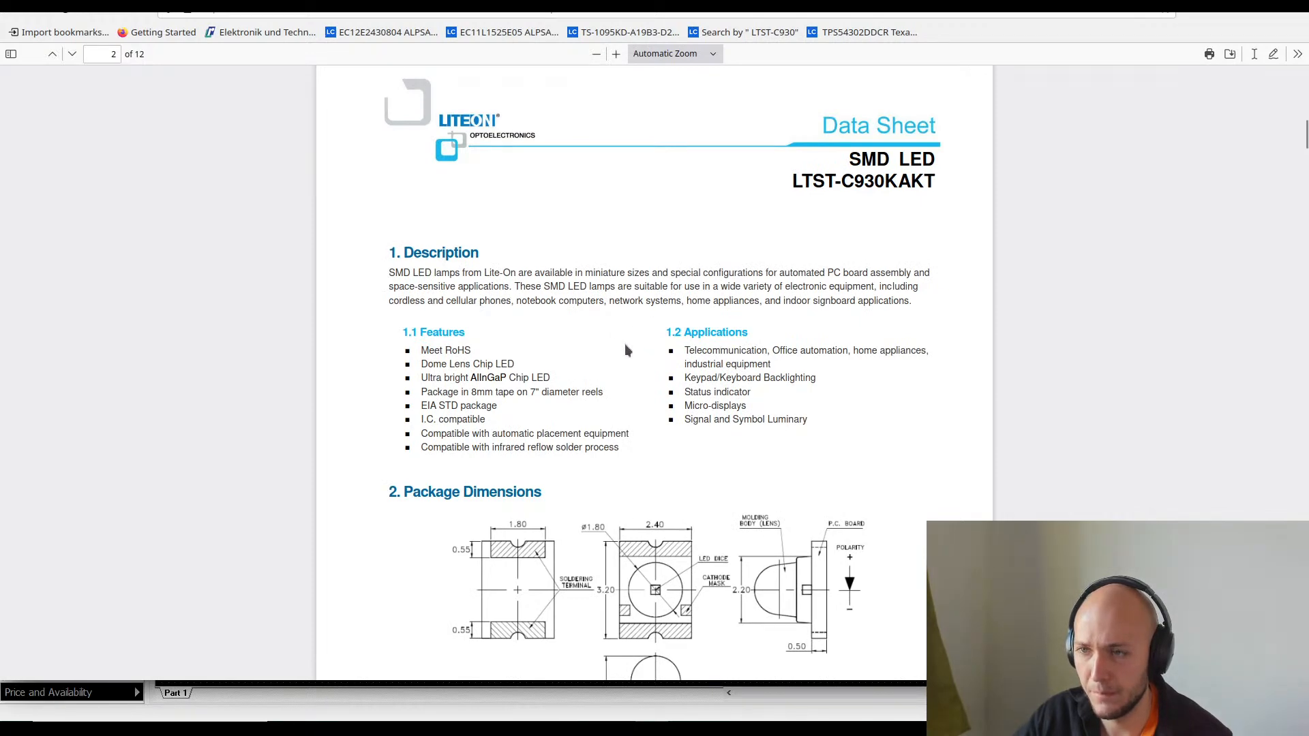
scroll(734, 255, down, 2)
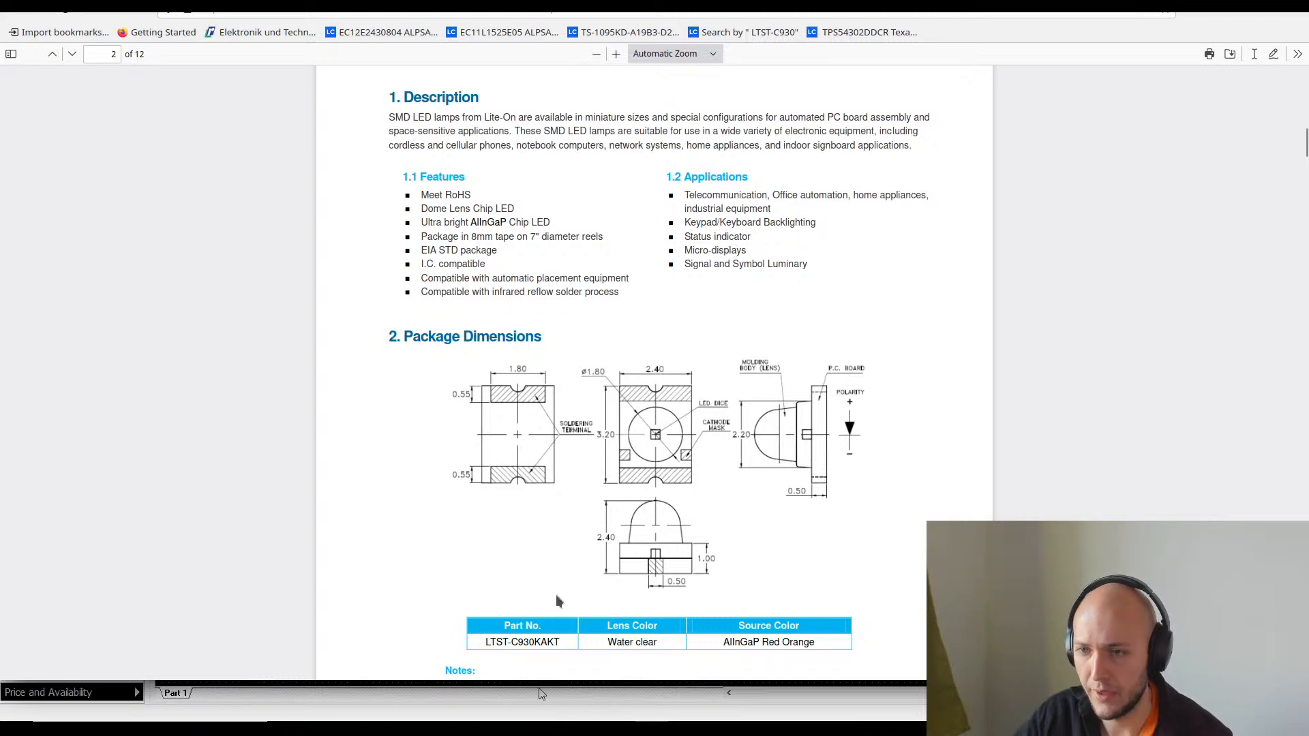
- Compare the absolute maximum ratings, especially DC forward current, in the LTST-C930KAKT and LTST-C930TGKT datasheets
scroll(663, 343, down, 14)
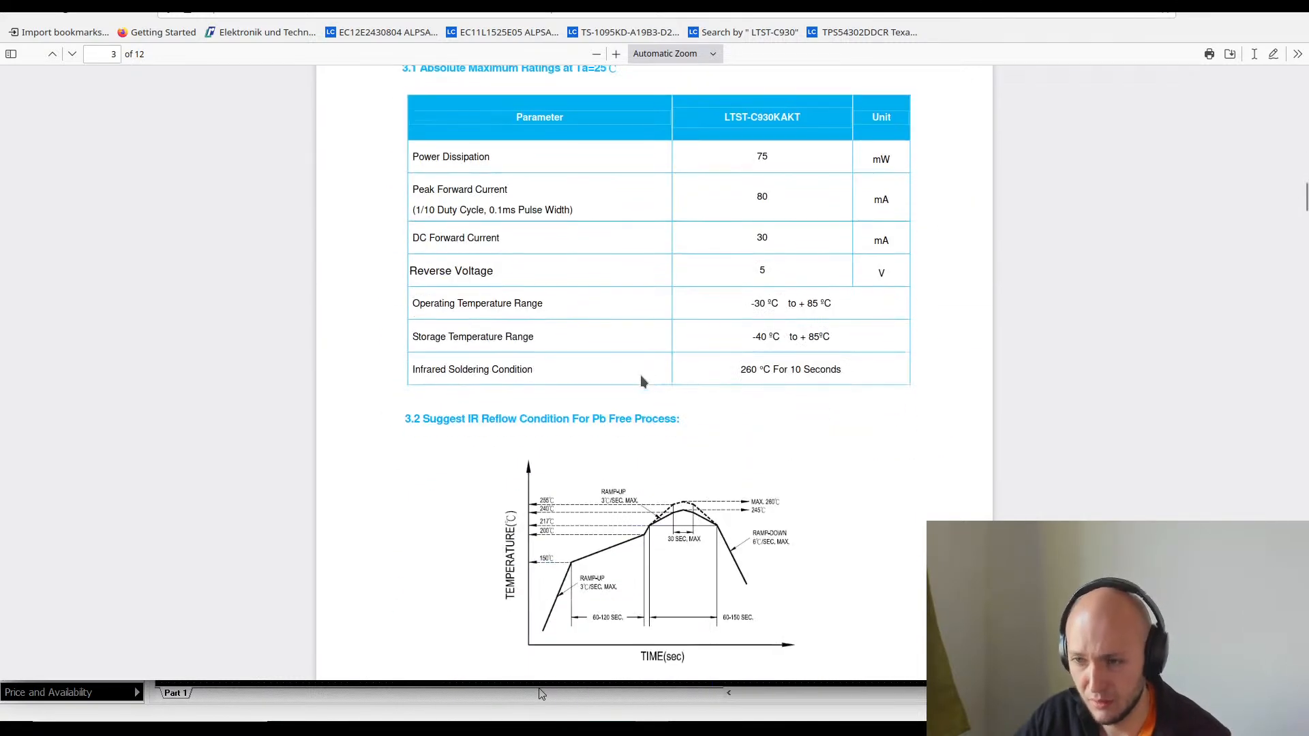
scroll(720, 275, up, 1)
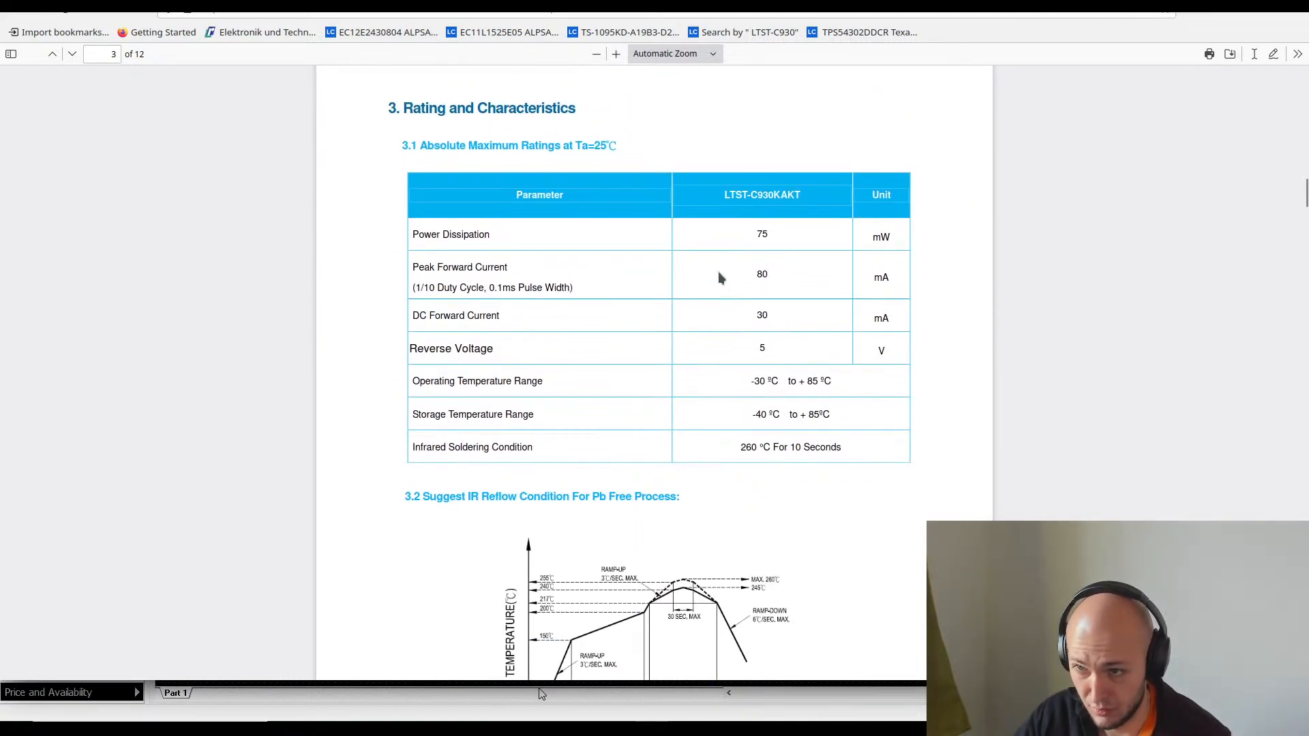
double_click(769, 273)
drag(757, 313, 760, 314)
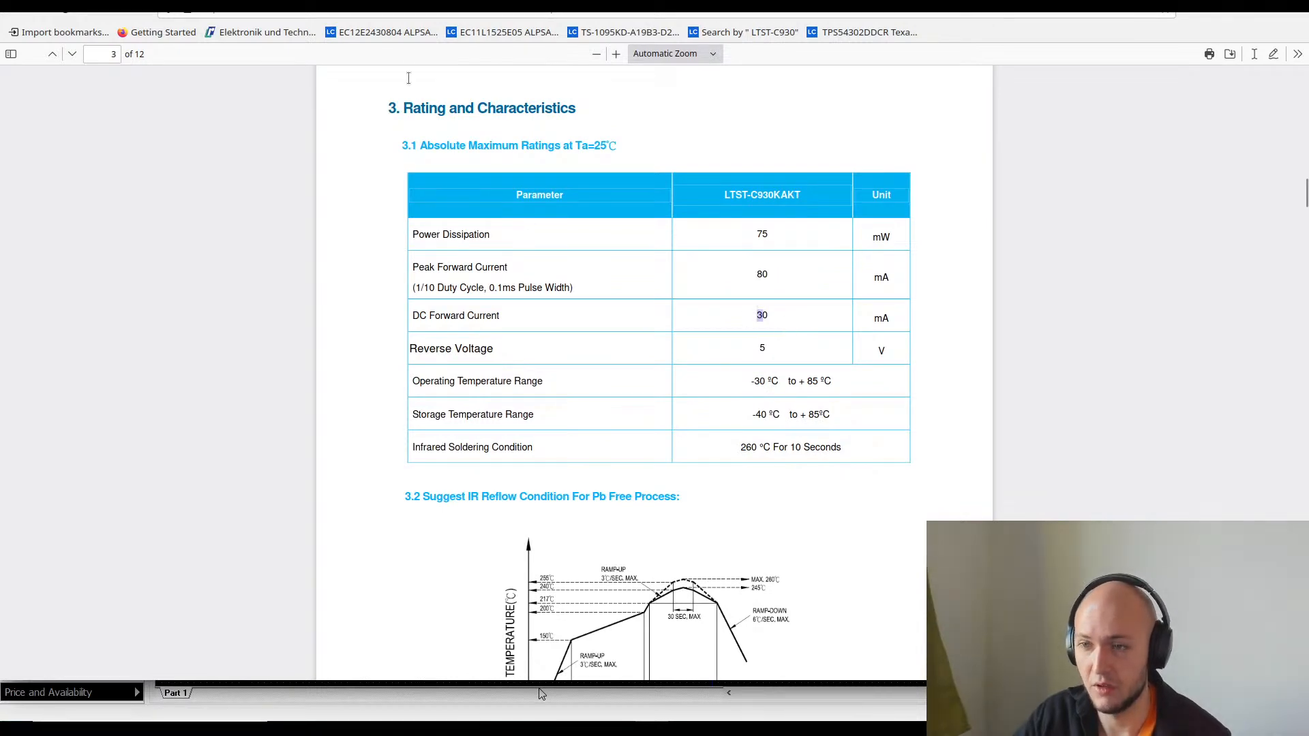
click(436, 2)
scroll(658, 337, down, 1)
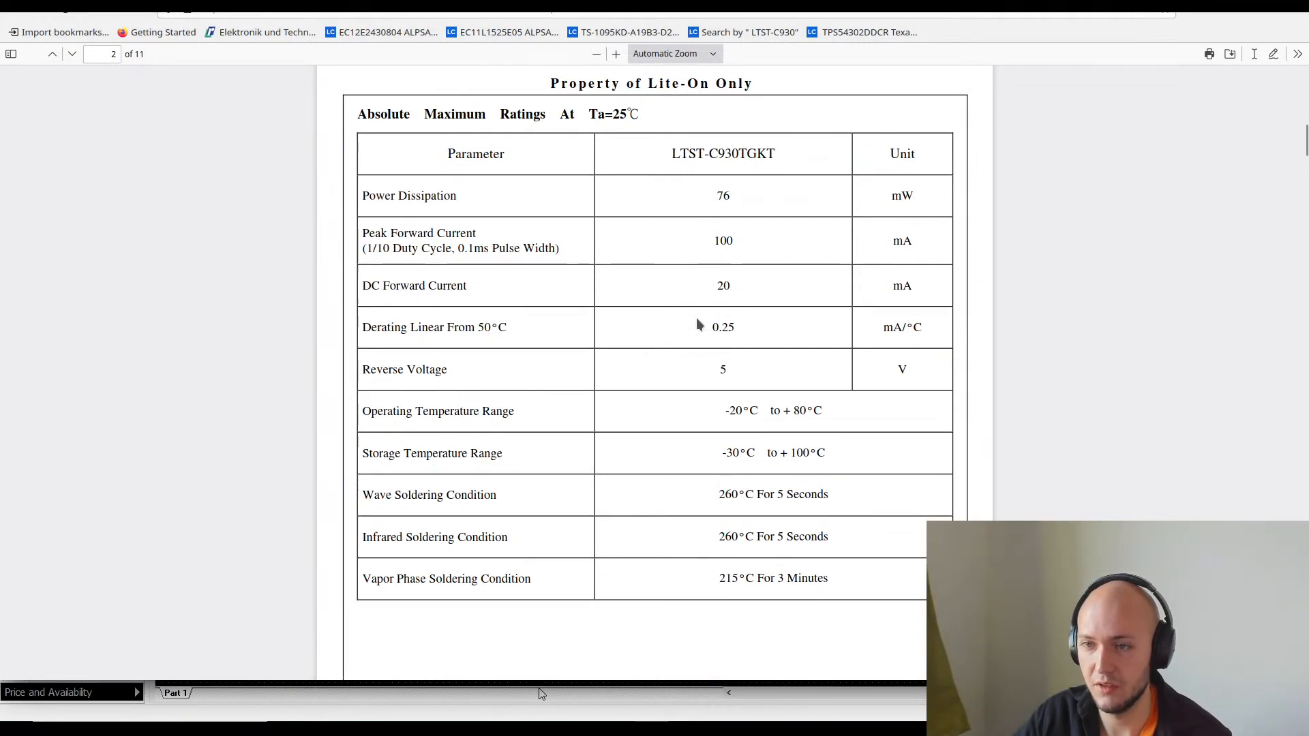
drag(737, 285, 702, 291)
double_click(727, 282)
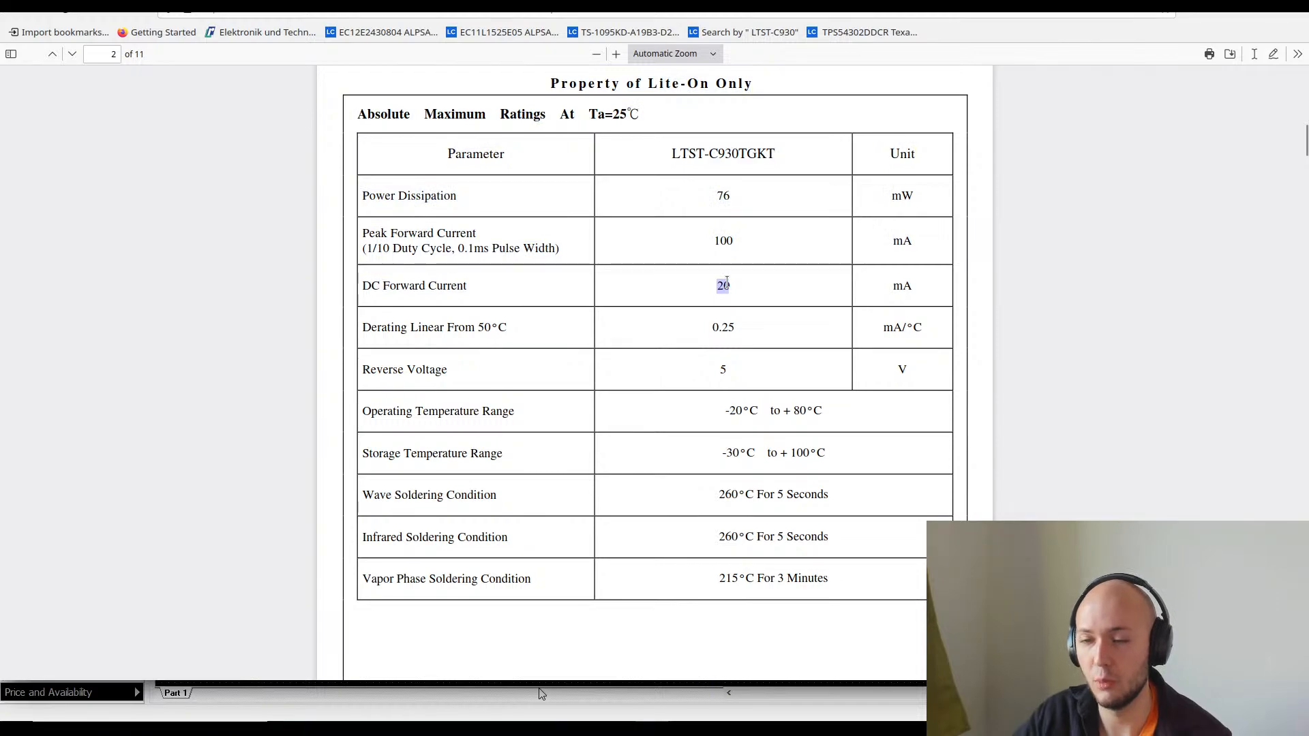
click(727, 283)
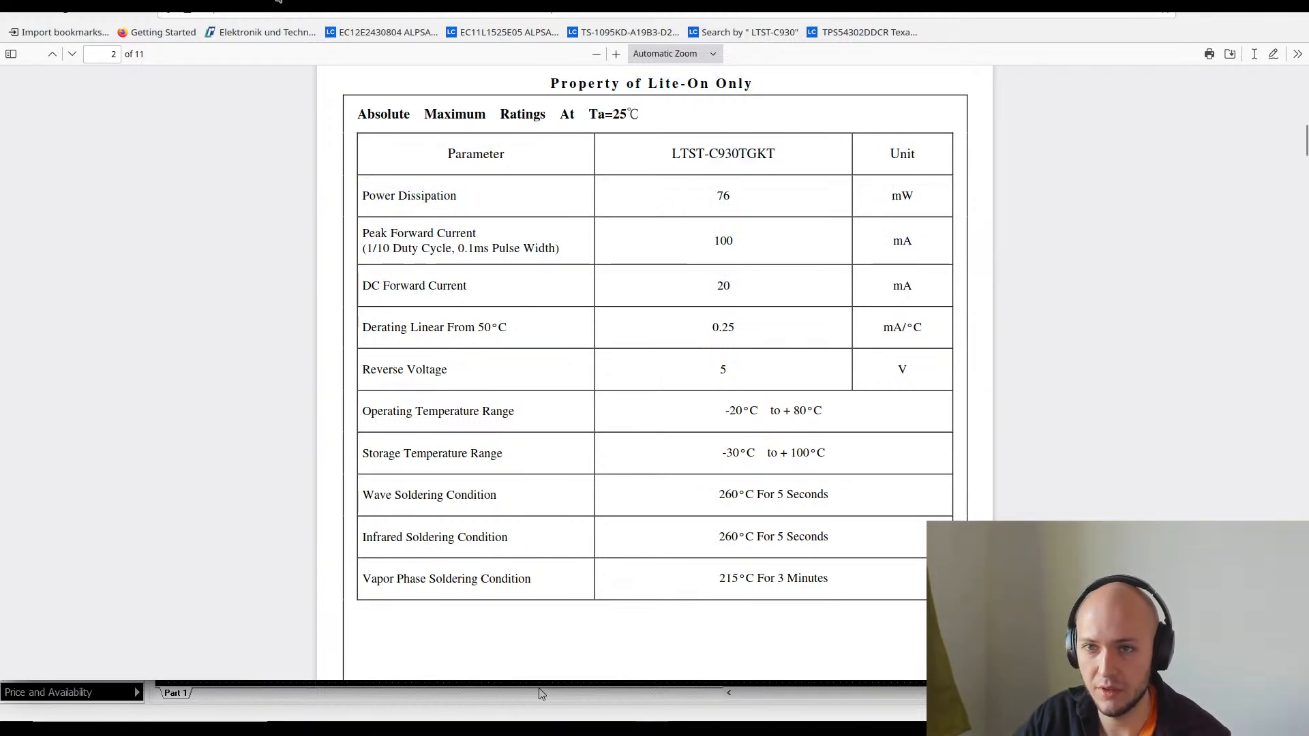
- Return to the LCSC results for LTST-C930, look through the remaining variants and open the LTST-C930KGKT datasheet
click(279, 1)
click(137, 2)
scroll(746, 354, down, 3)
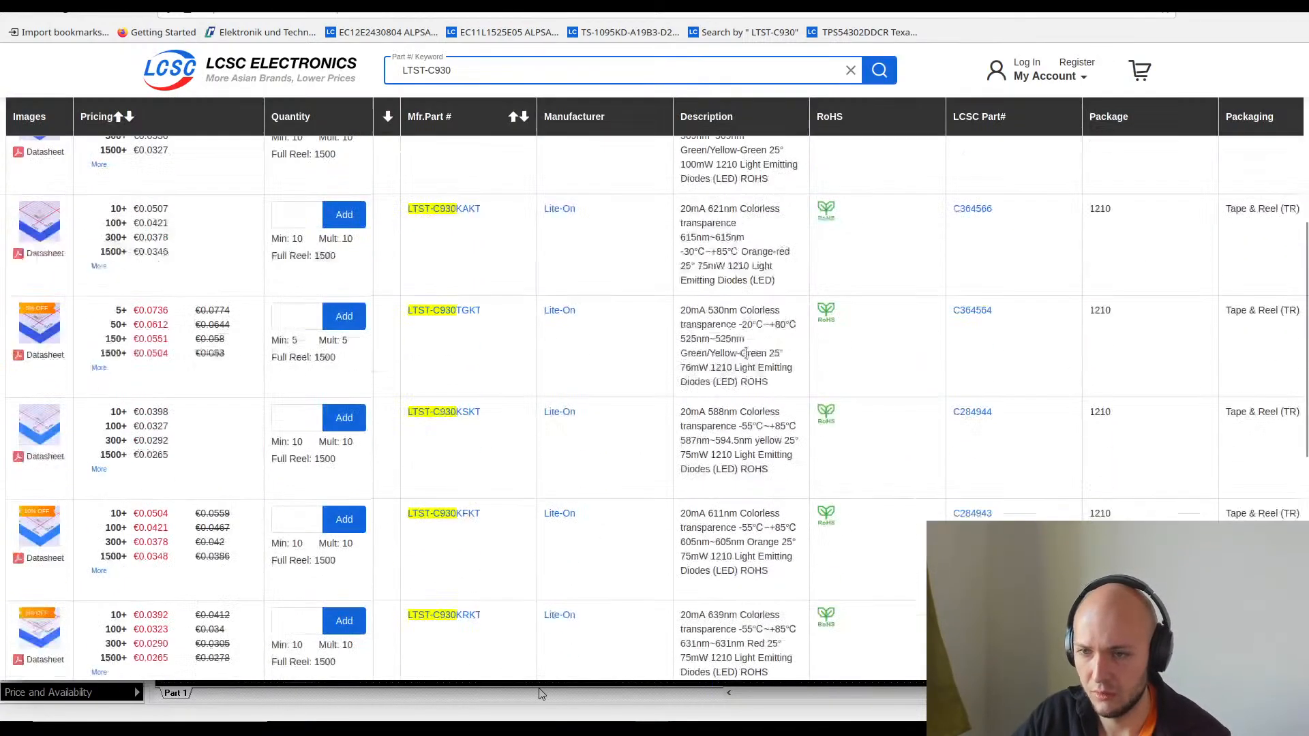
scroll(451, 505, down, 1)
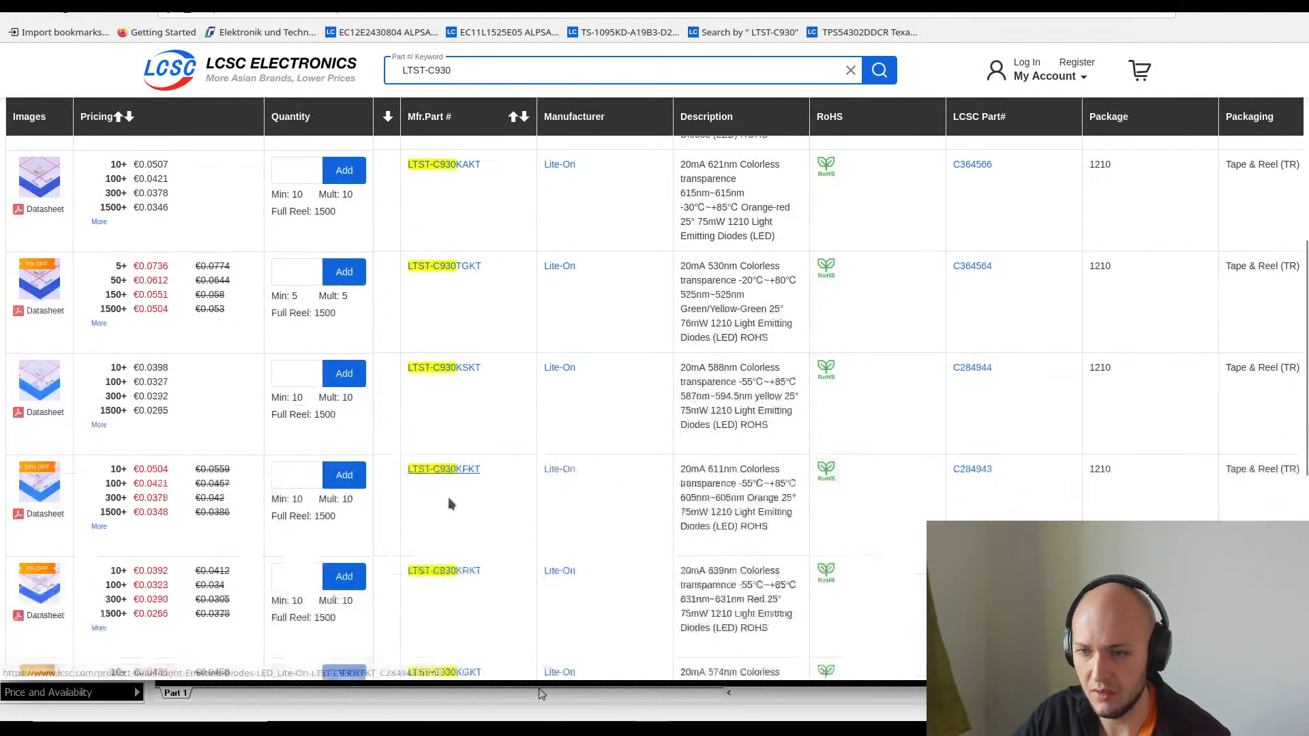
scroll(449, 508, down, 2)
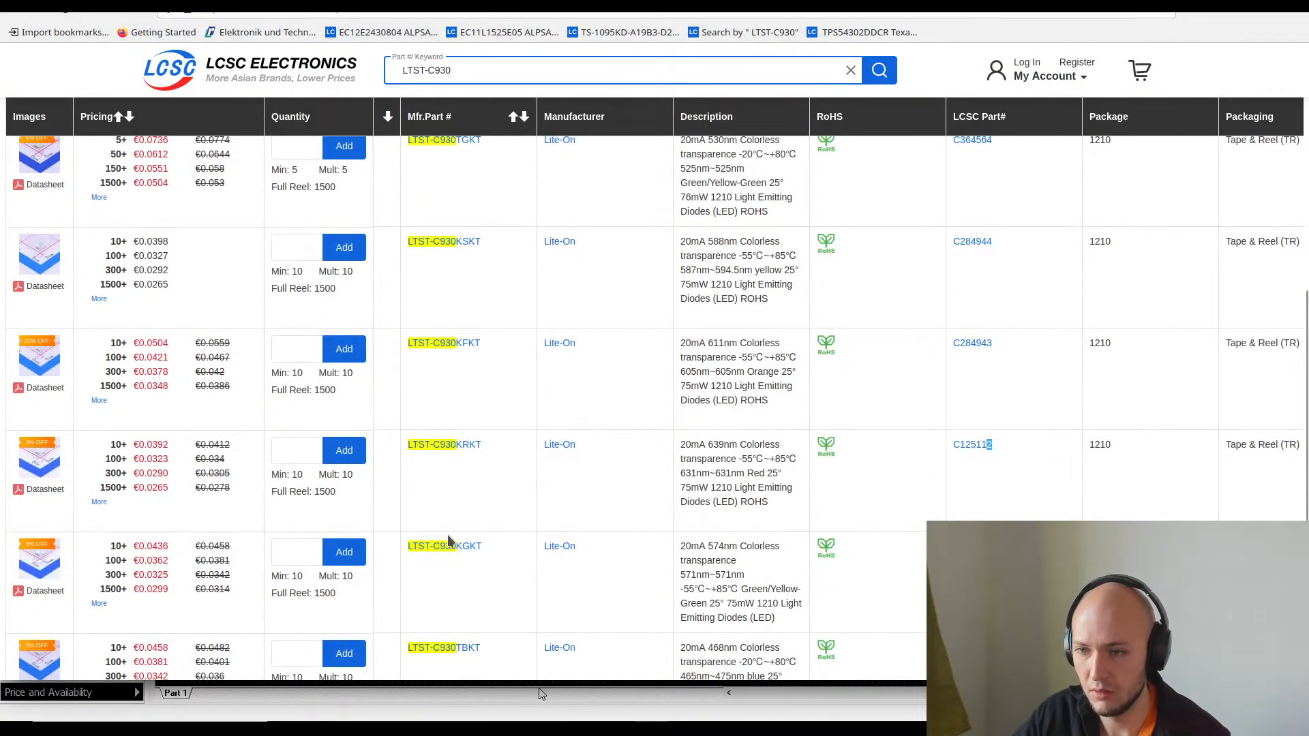
scroll(447, 539, down, 1)
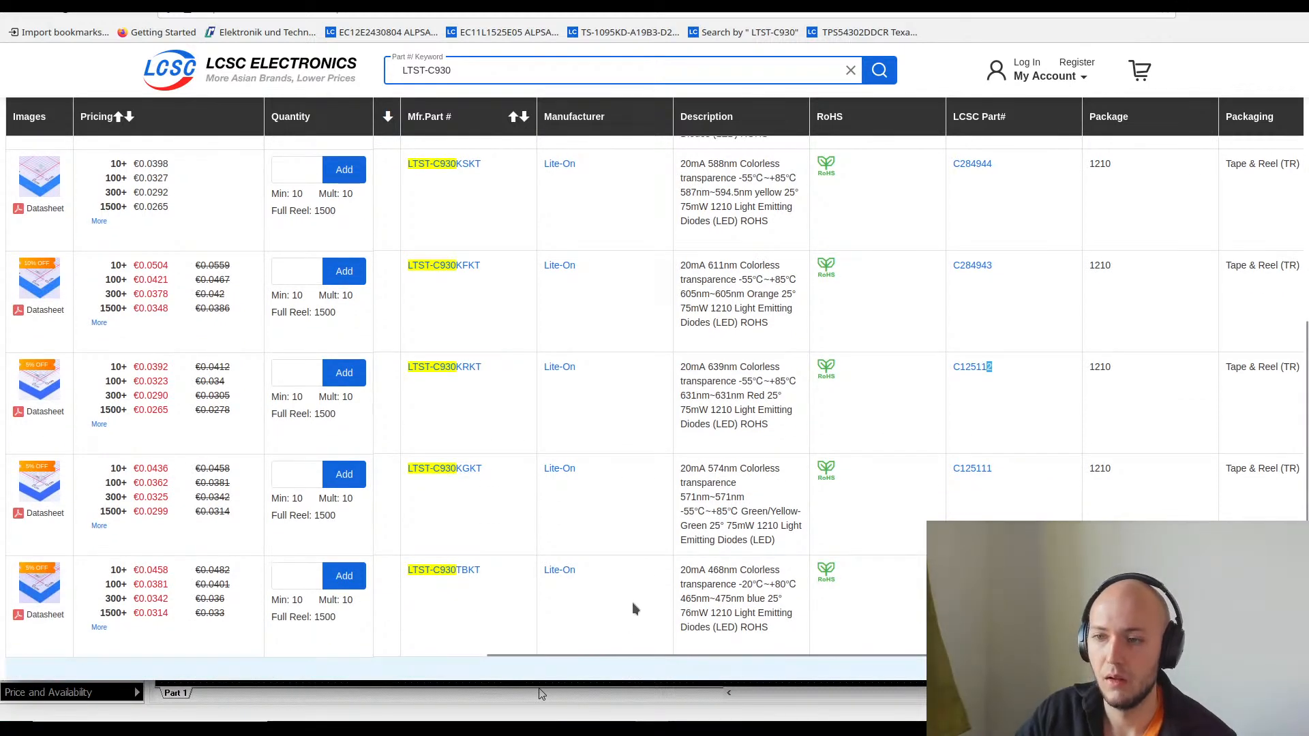
click(49, 515)
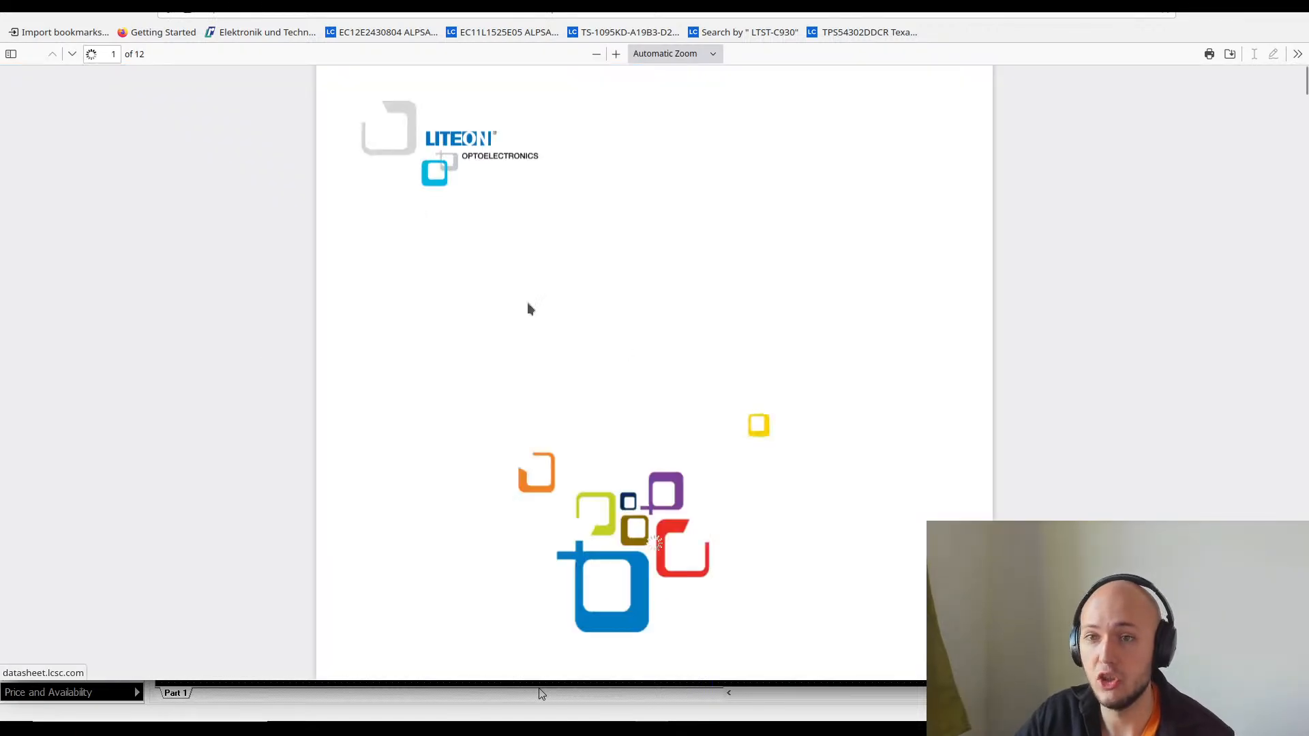
- Examine the absolute maximum ratings of the LTST-C930KGKT and compare them with the LTST-C930TGKT datasheet
scroll(727, 364, down, 10)
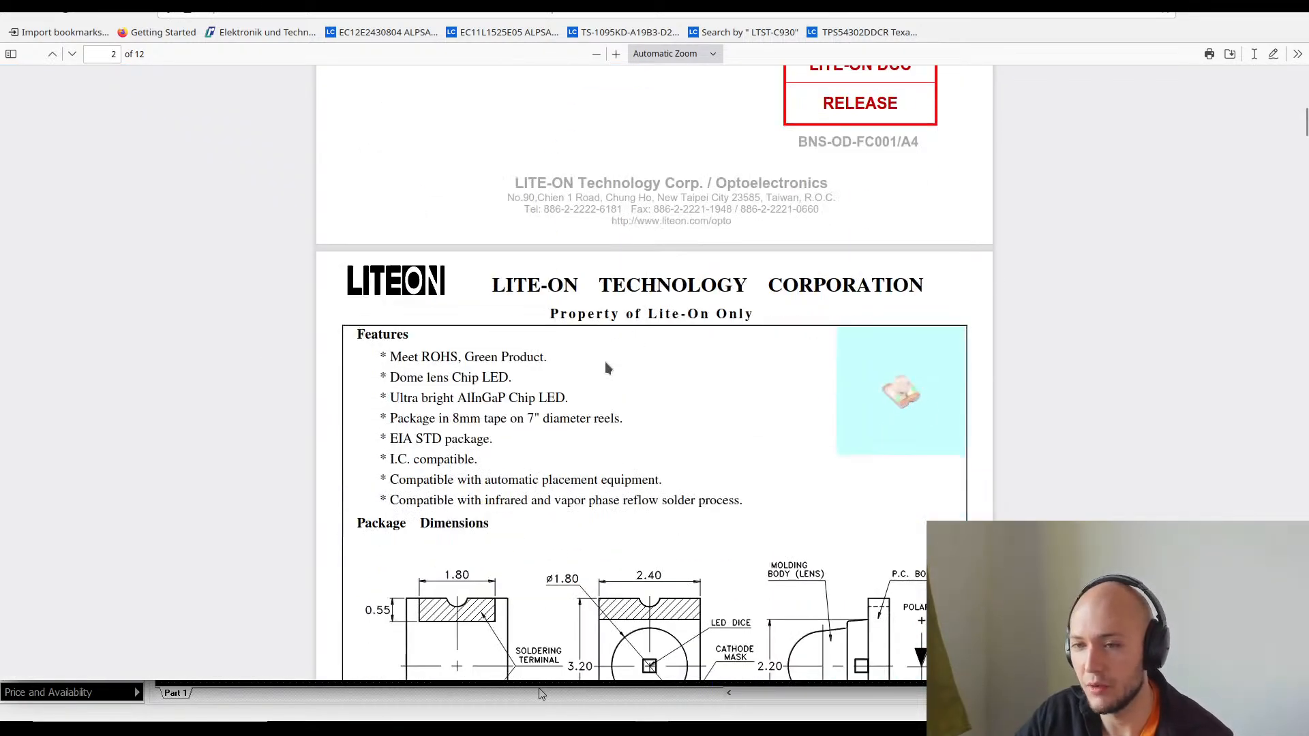
scroll(605, 367, down, 15)
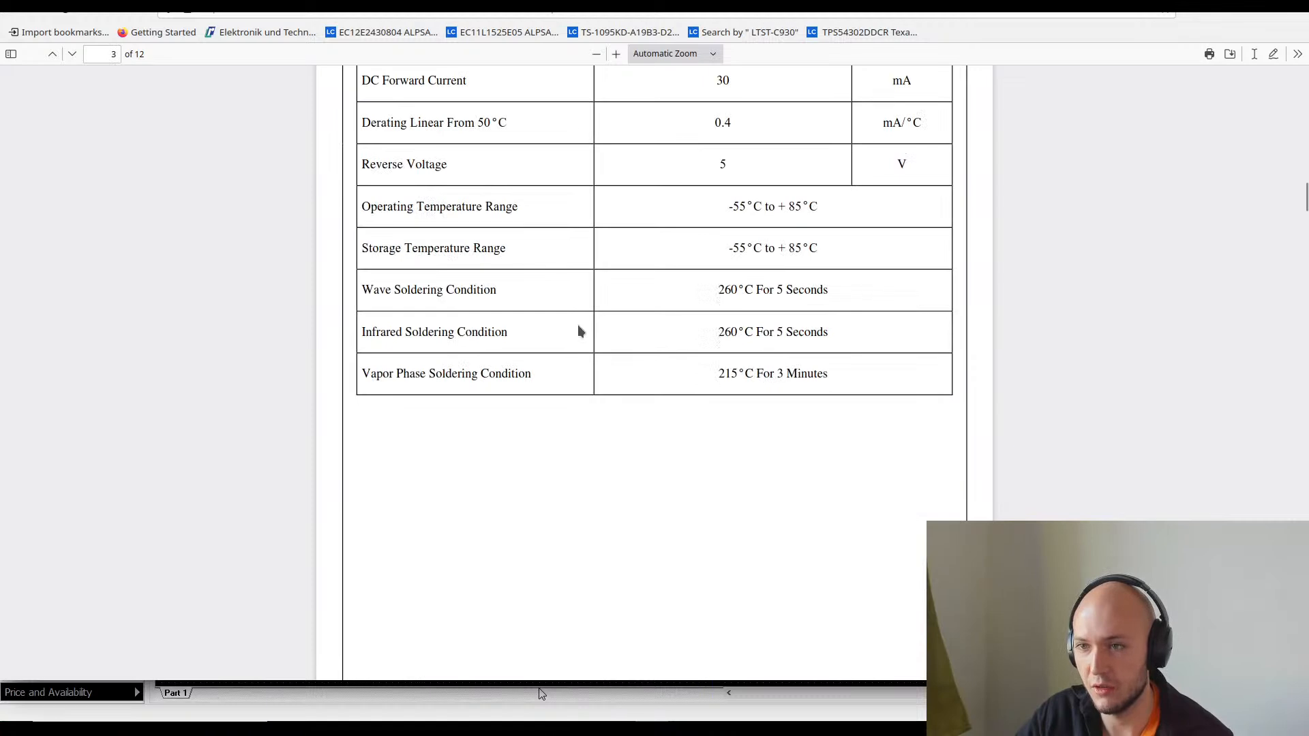
scroll(578, 331, up, 4)
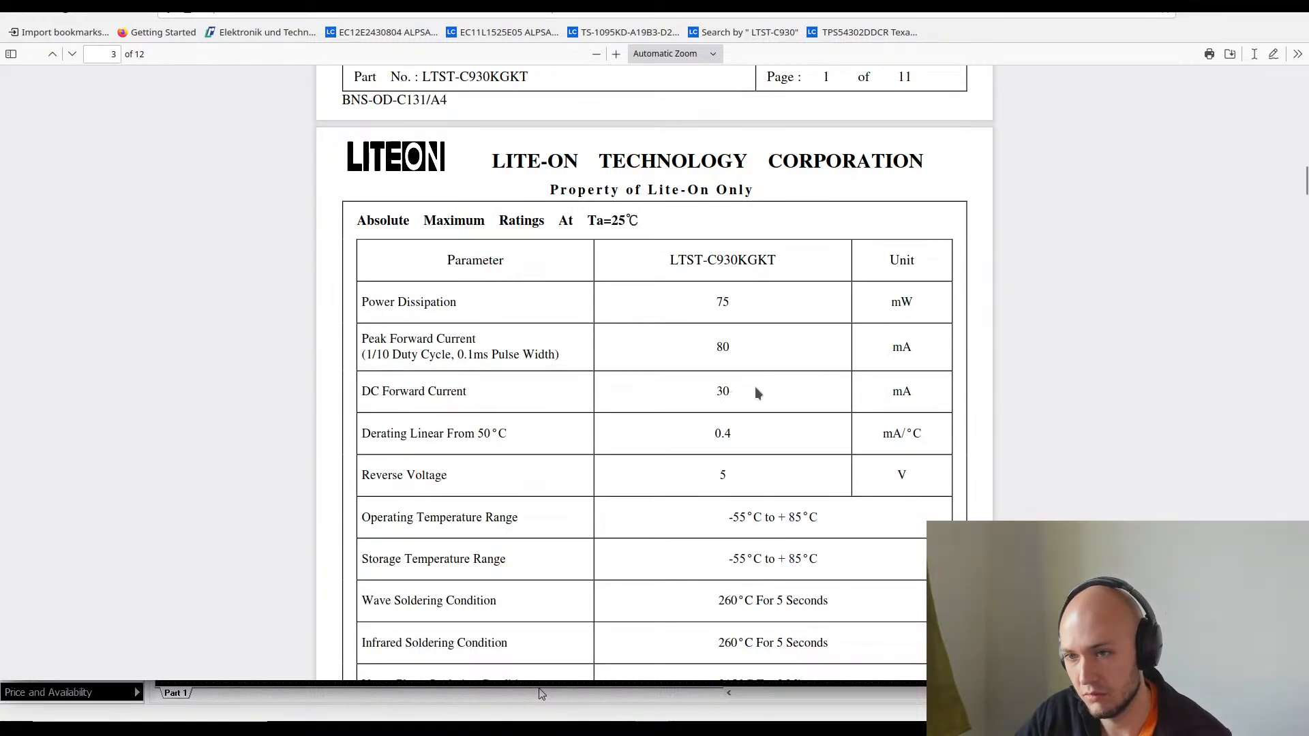
key(ctrl+Tab)
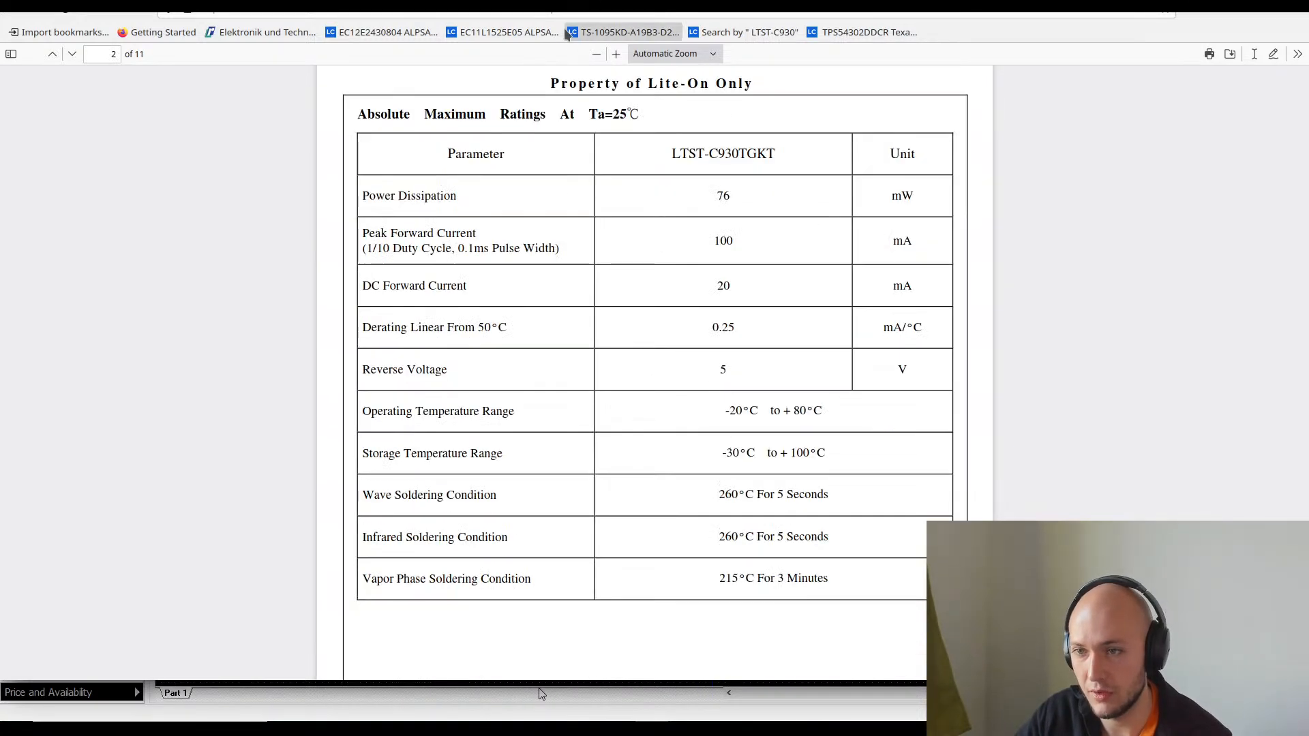
key(ctrl+Tab)
- Check the part number, package dimensions and source color in the LTST-C930KGKT datasheet
scroll(506, 206, up, 20)
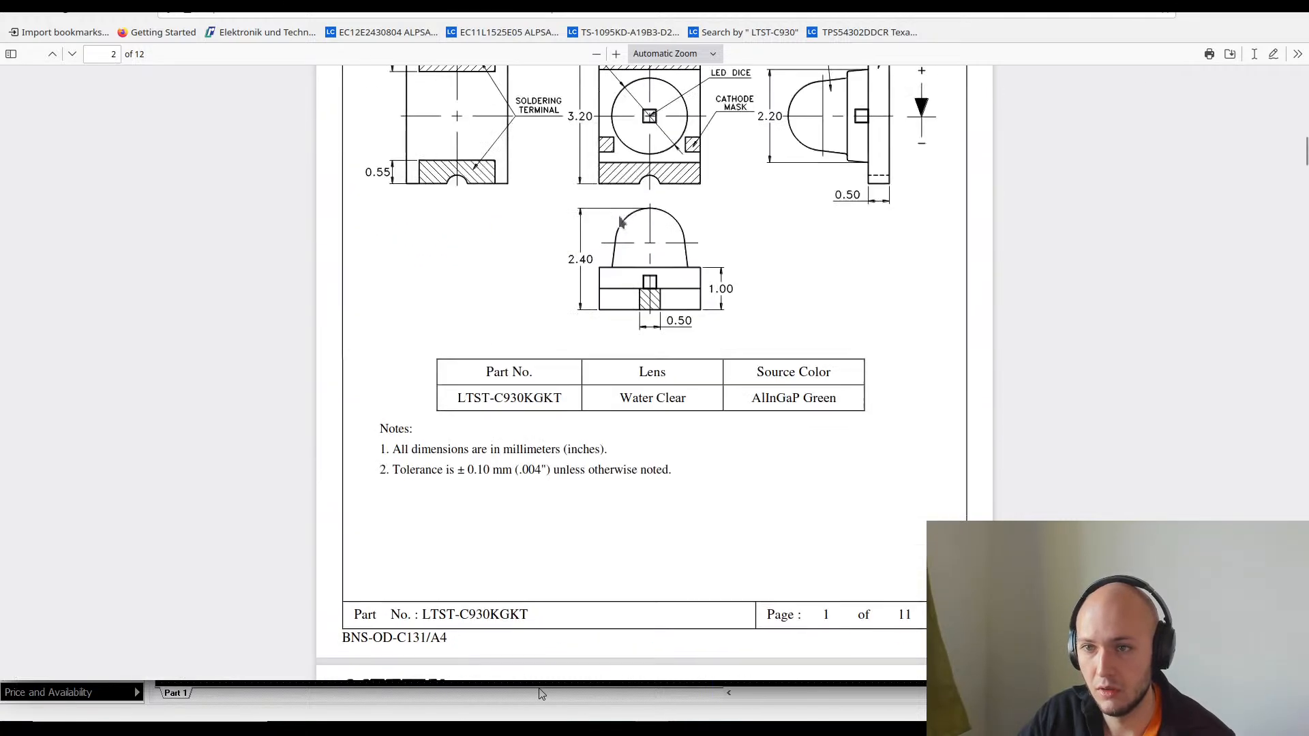
scroll(546, 234, down, 8)
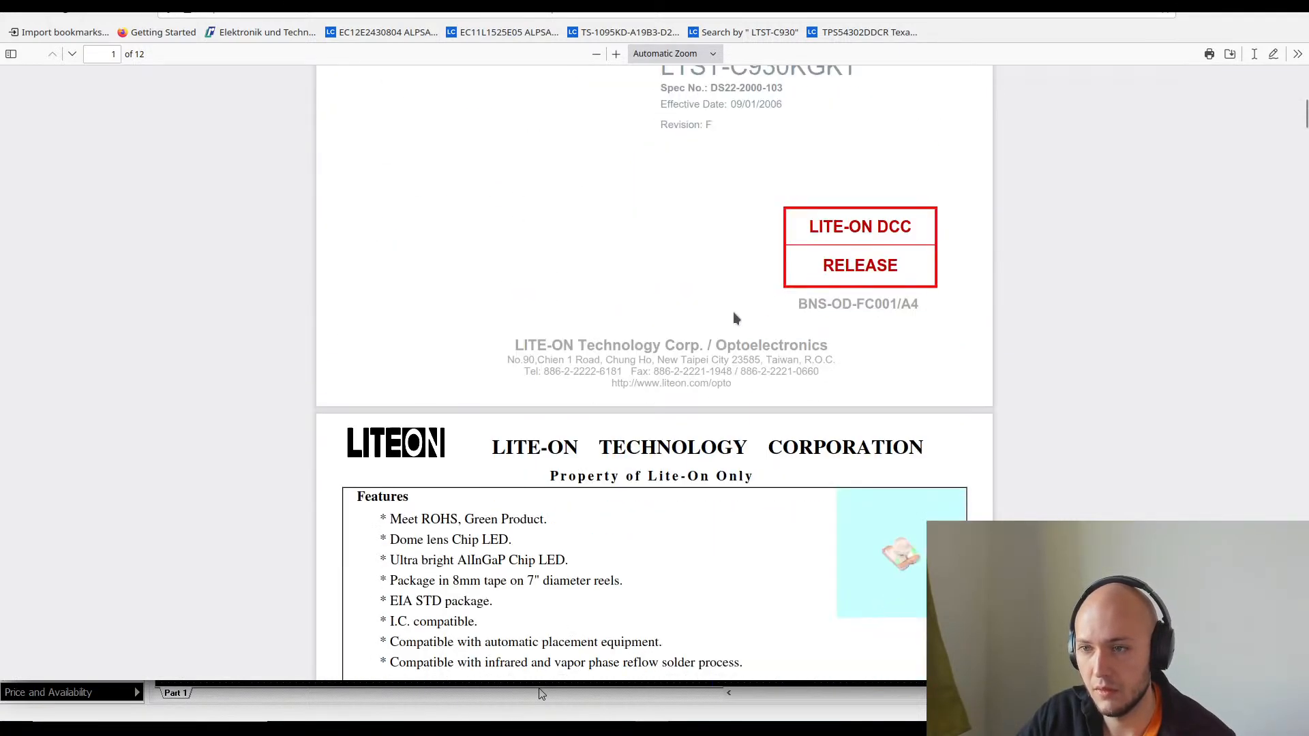
scroll(733, 308, up, 2)
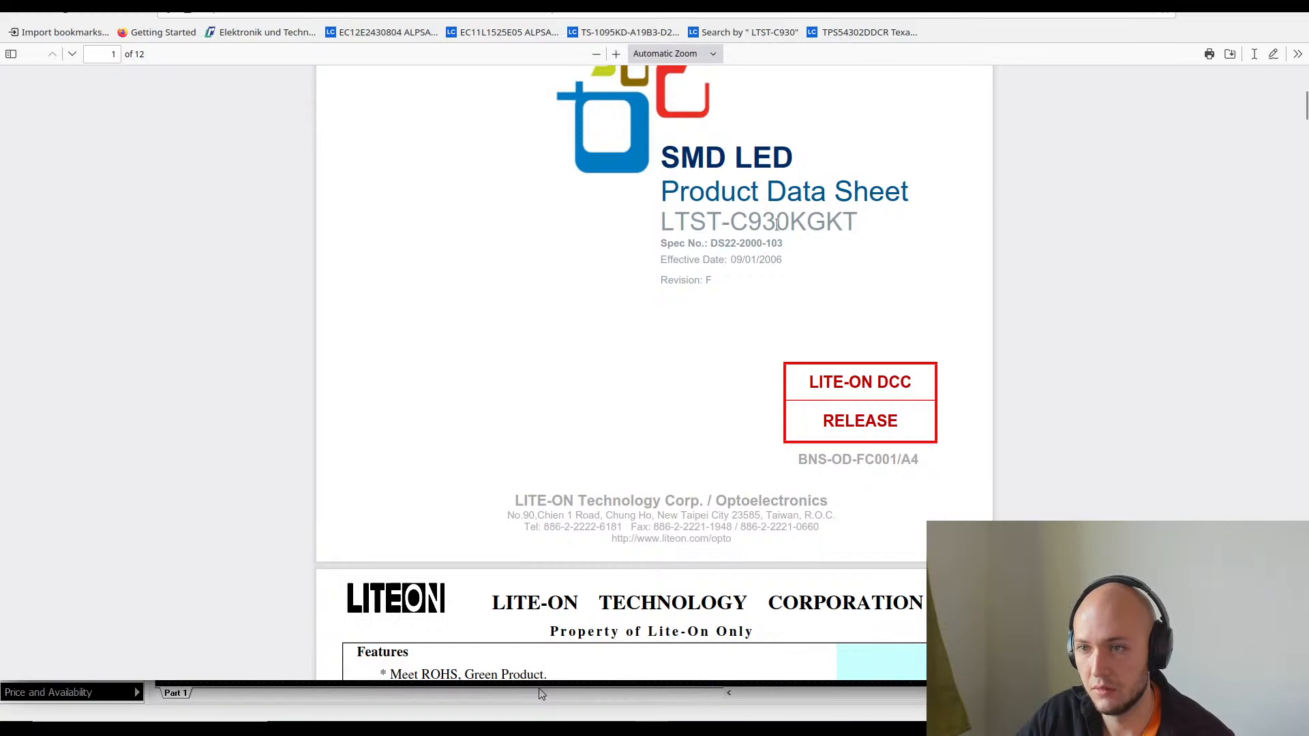
double_click(790, 219)
scroll(635, 387, down, 20)
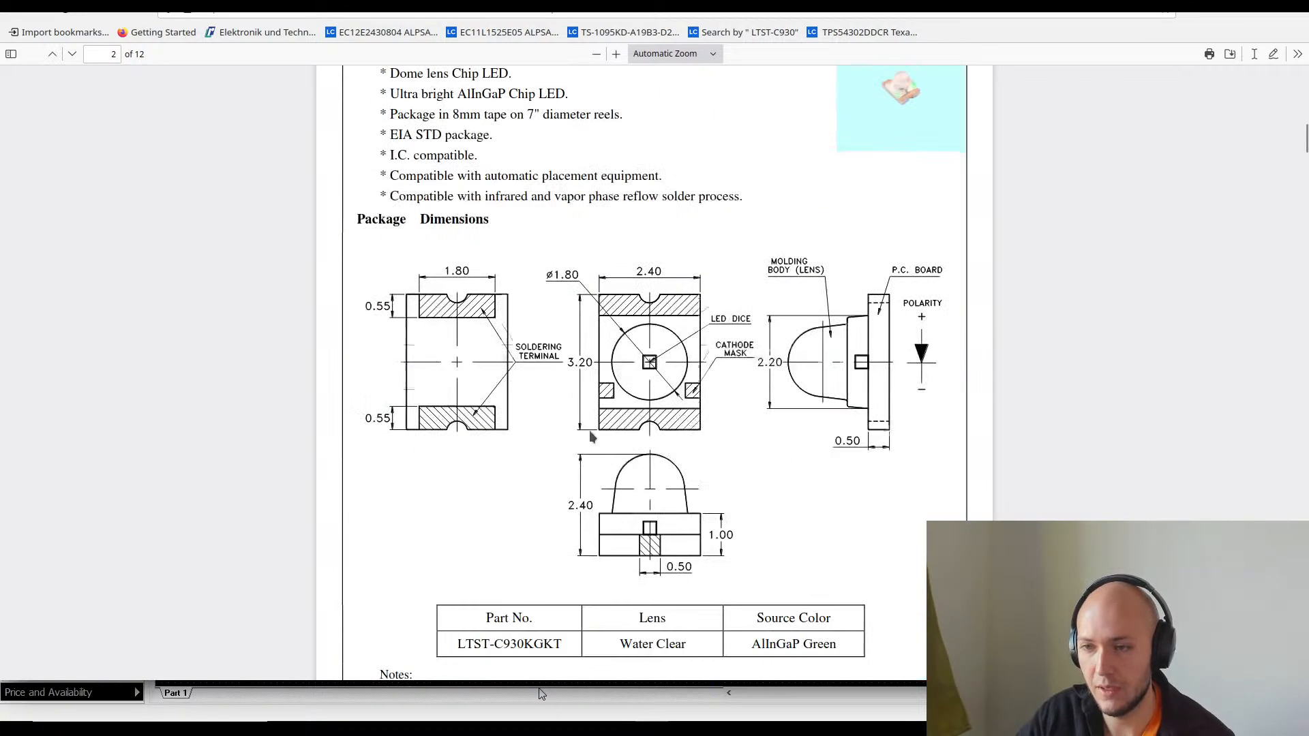
- Switch to the LTST-C930TGKT datasheet and examine its features, package dimensions, source color and absolute maximum ratings
scroll(658, 402, up, 4)
click(550, 4)
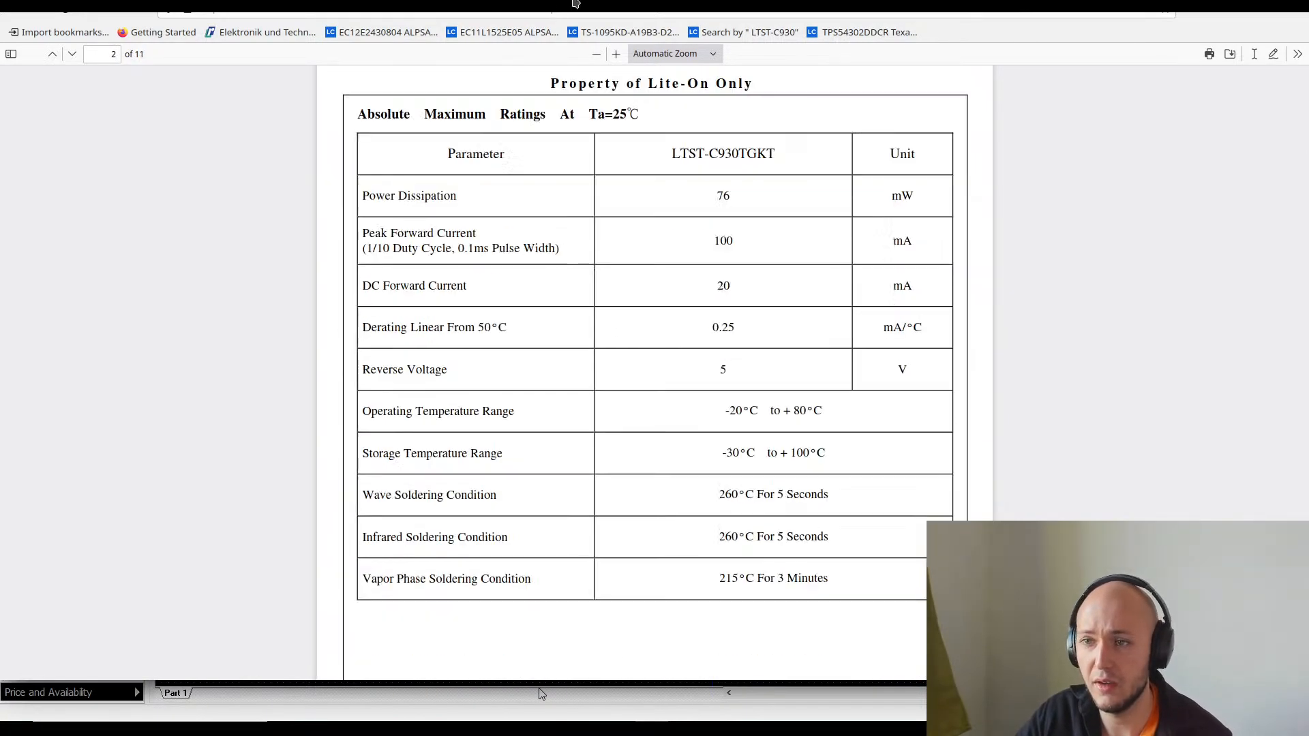
scroll(552, 202, up, 10)
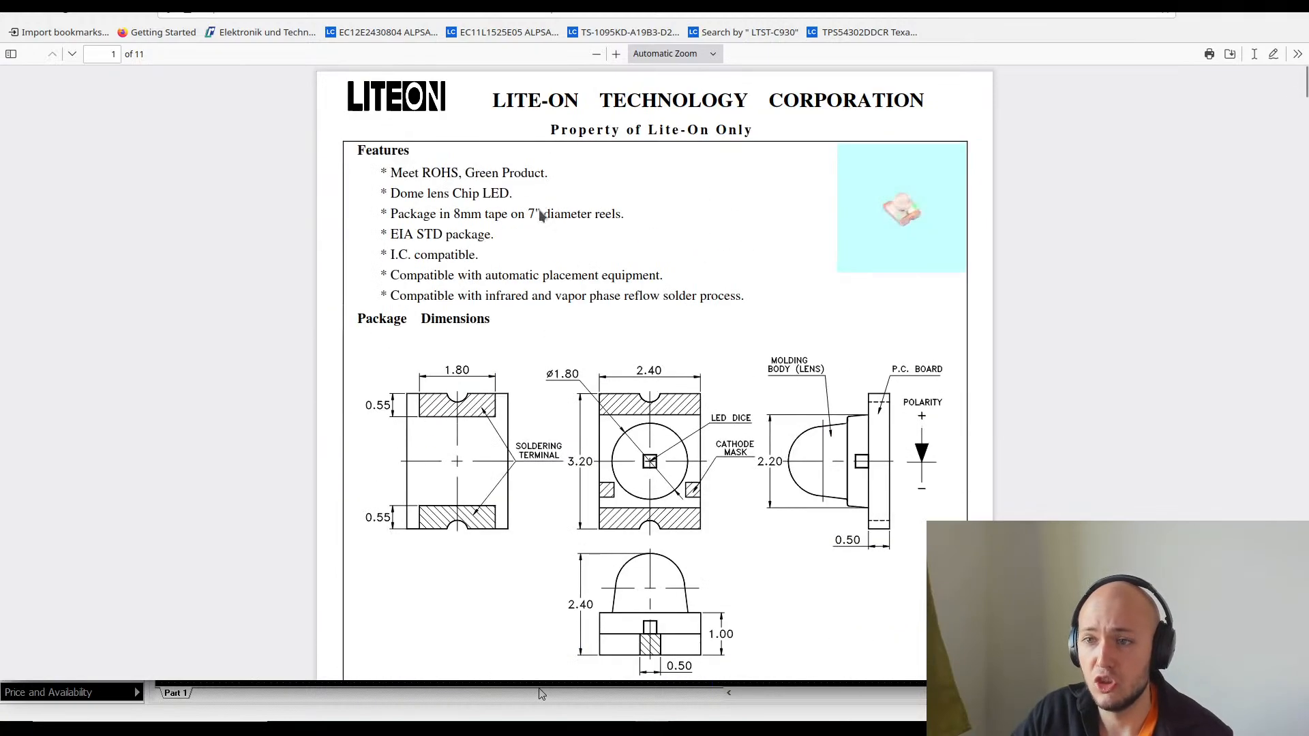
scroll(563, 197, down, 2)
scroll(580, 253, up, 1)
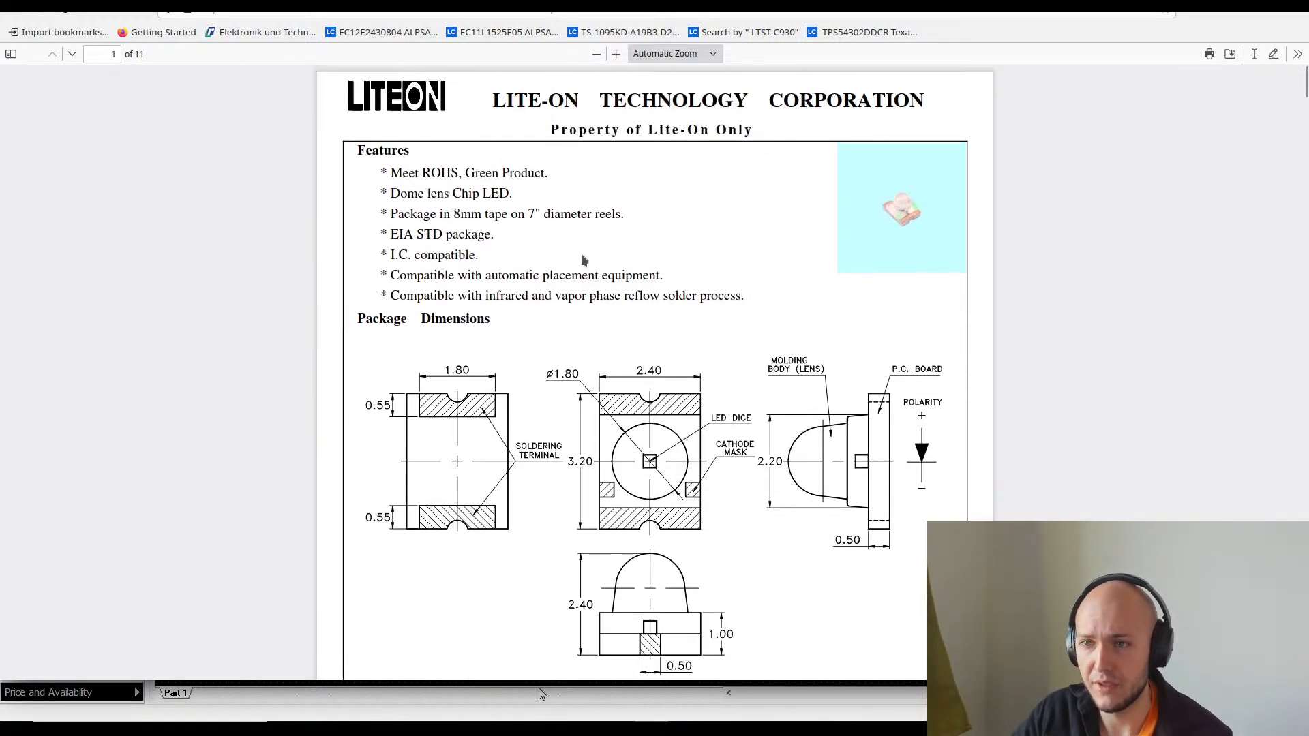
scroll(614, 273, down, 10)
scroll(632, 301, up, 3)
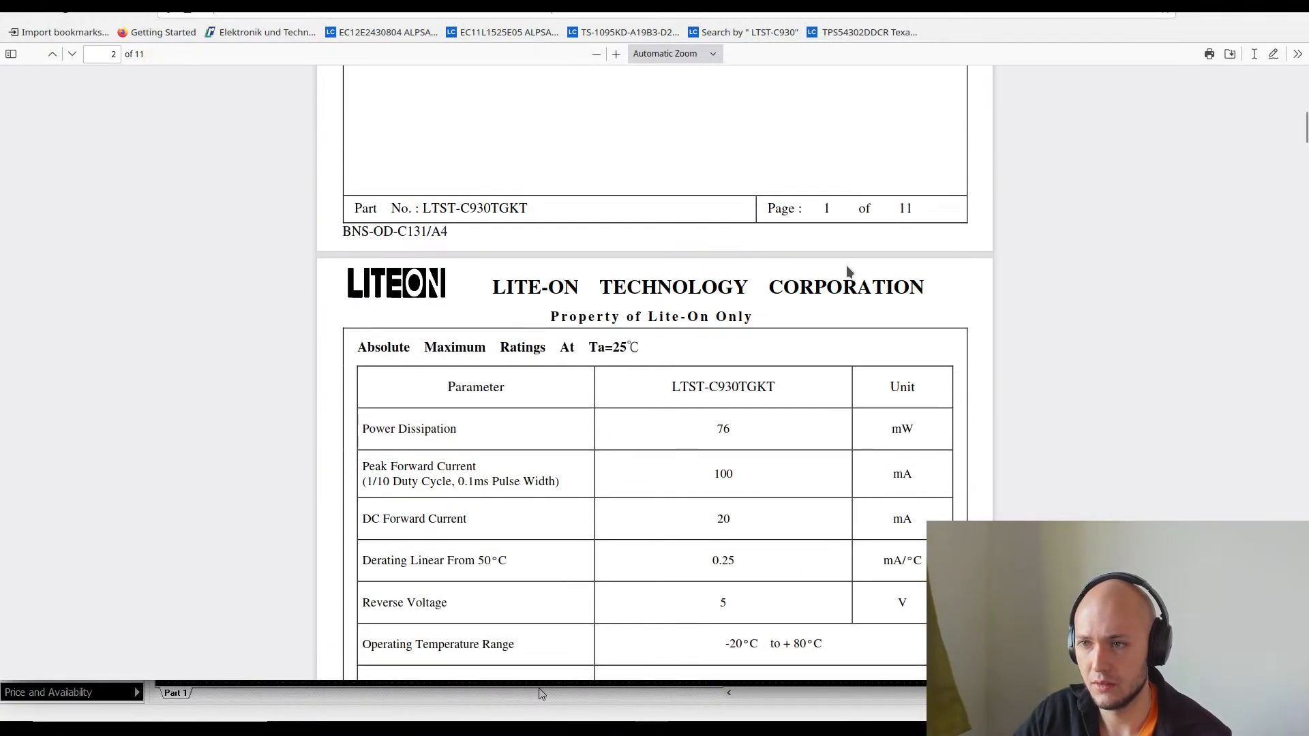
scroll(656, 326, down, 8)
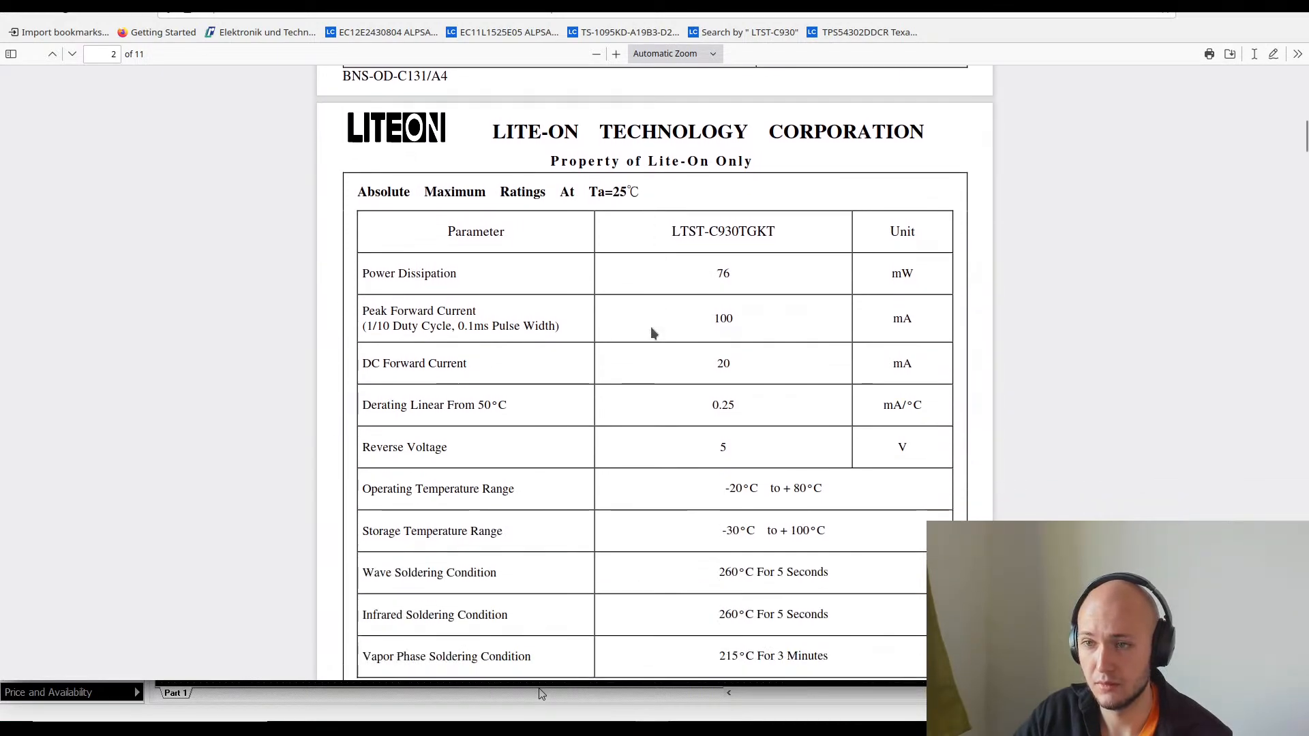
scroll(652, 333, down, 6)
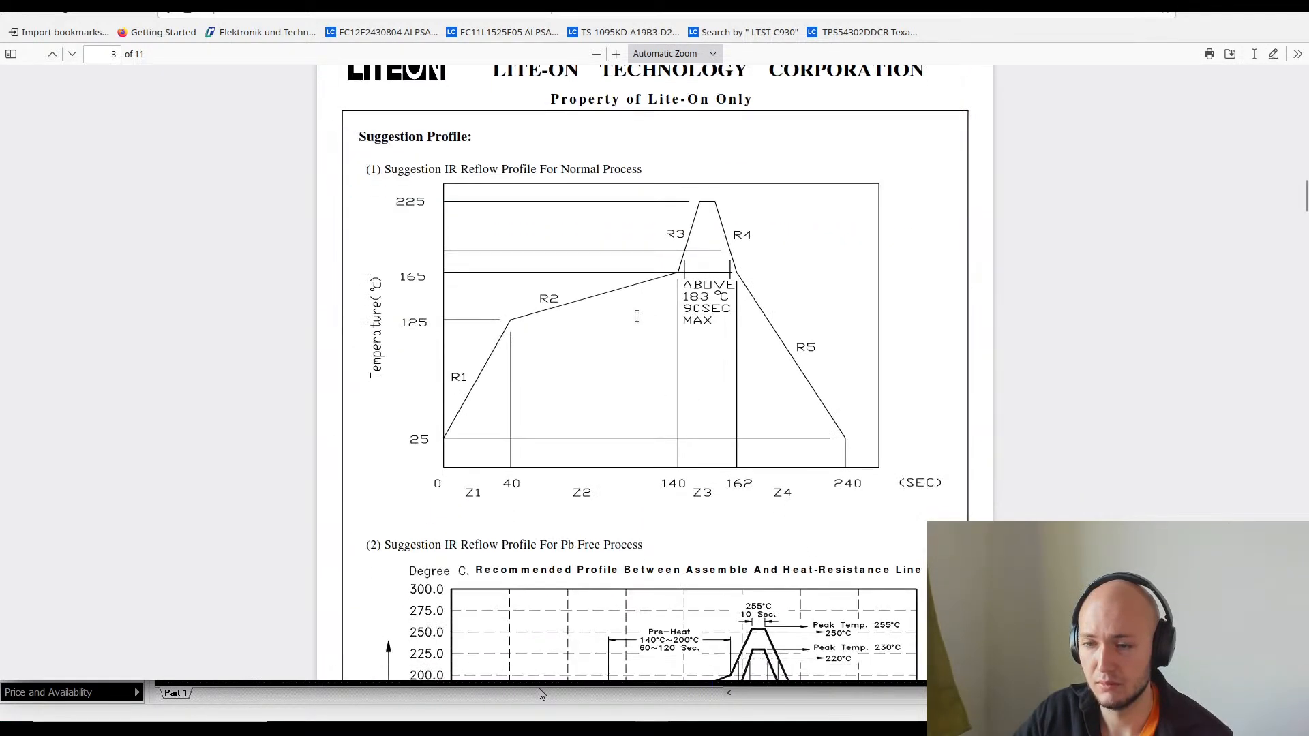
scroll(632, 278, up, 20)
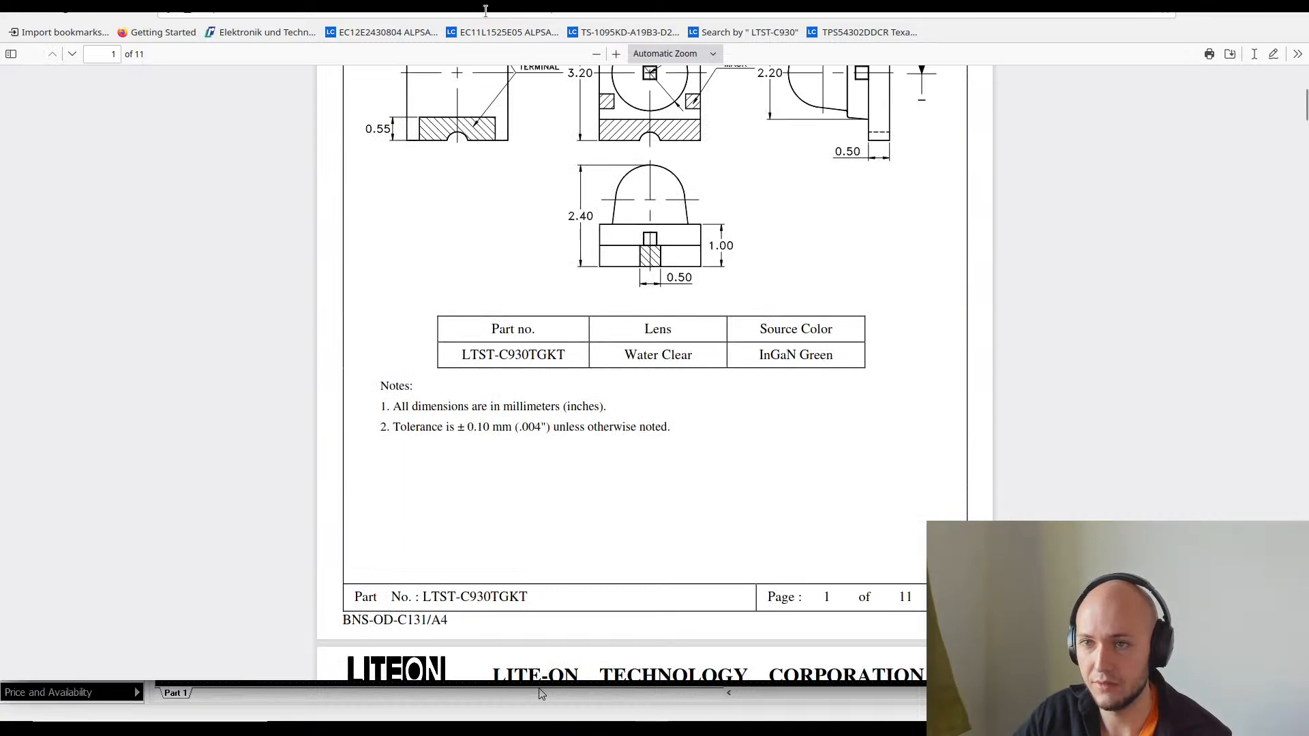
click(485, 6)
click(768, 503)
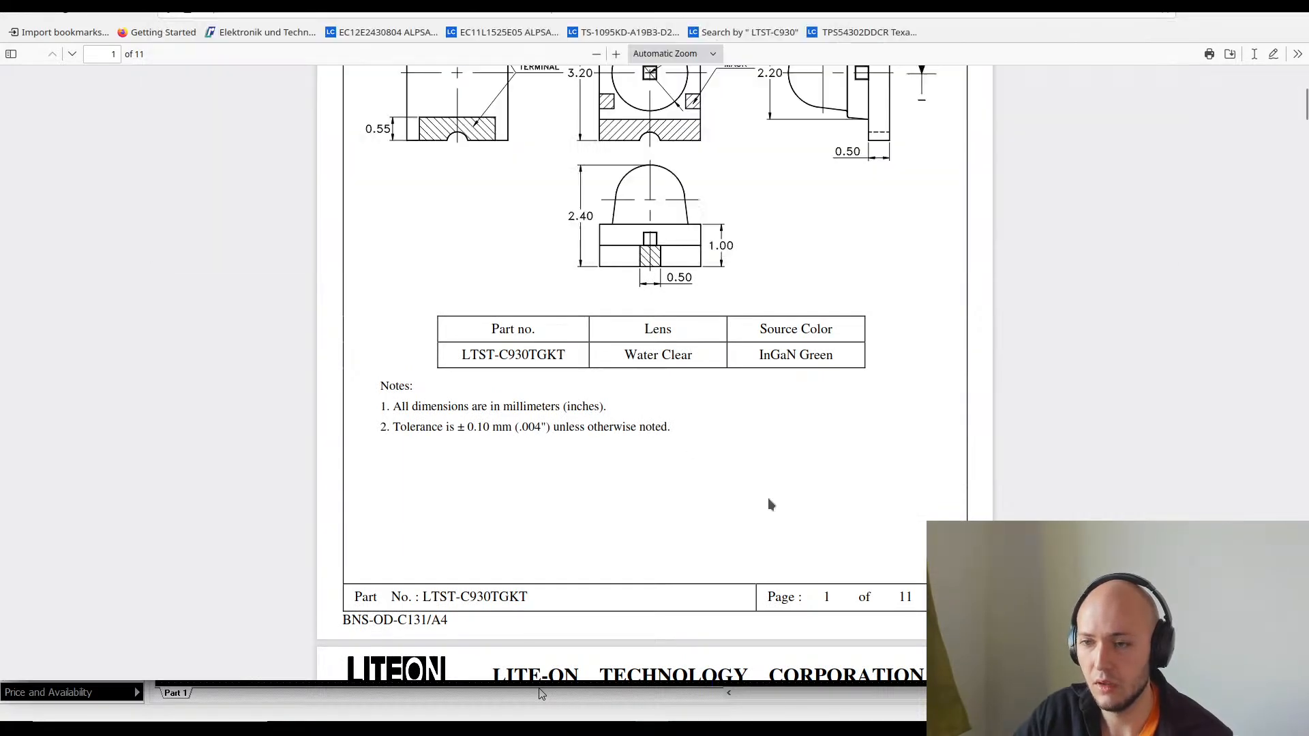
scroll(768, 502, down, 9)
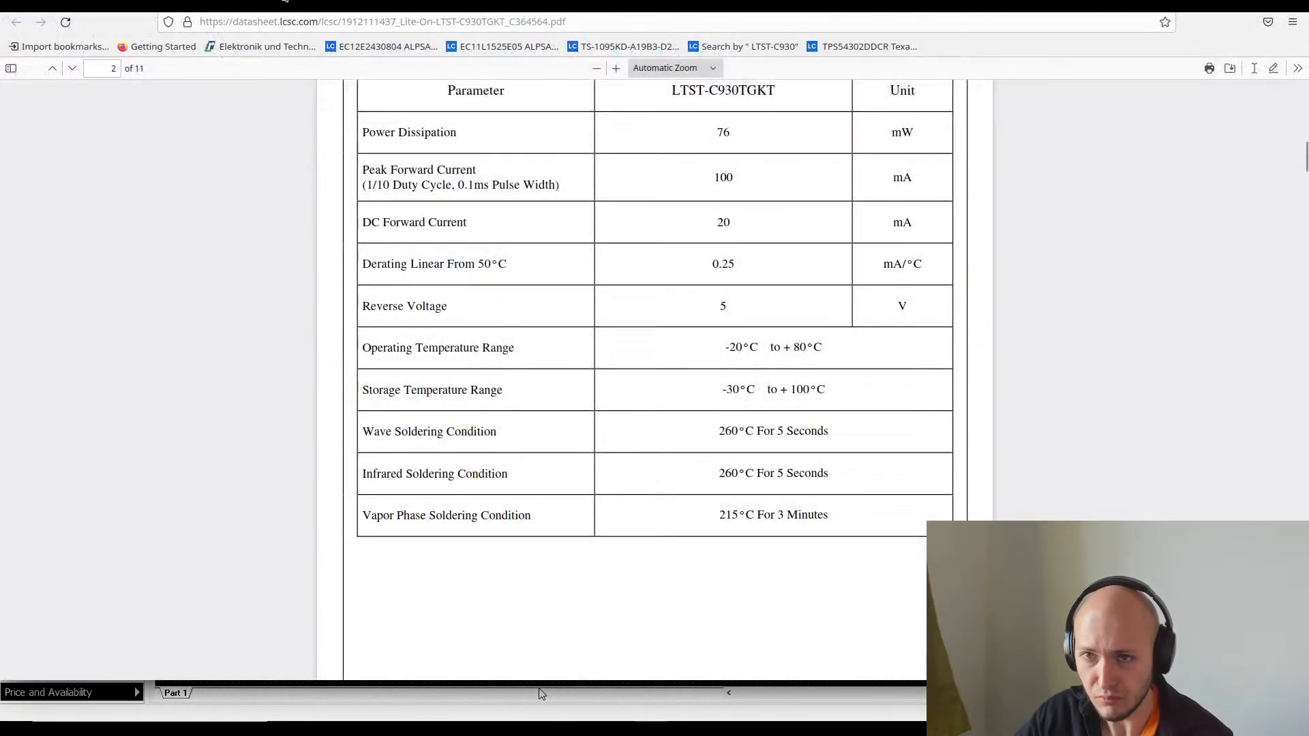
- Switch to the DipTrace Component Editor and check the fields of LTST-C930TGKT, LTST-C930KRKT and the first copied LTST-C930GKT component
key(alt+Tab)
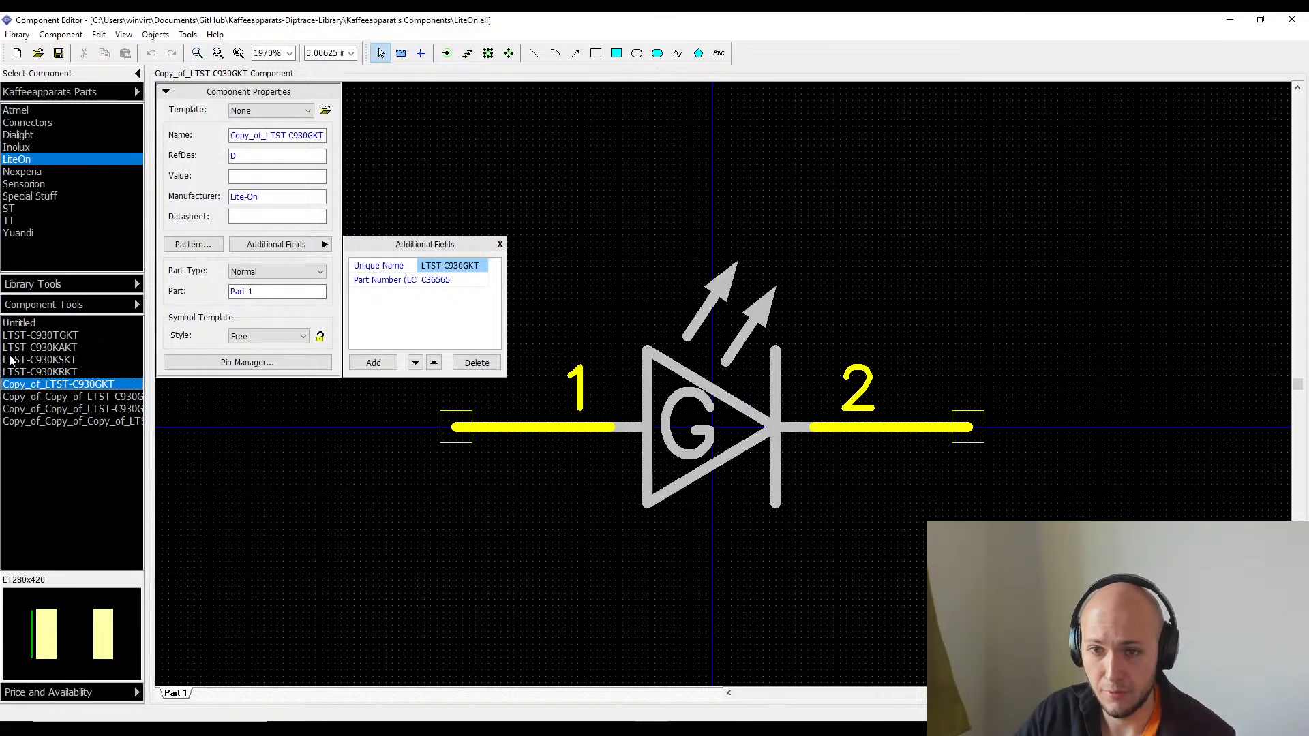
click(24, 339)
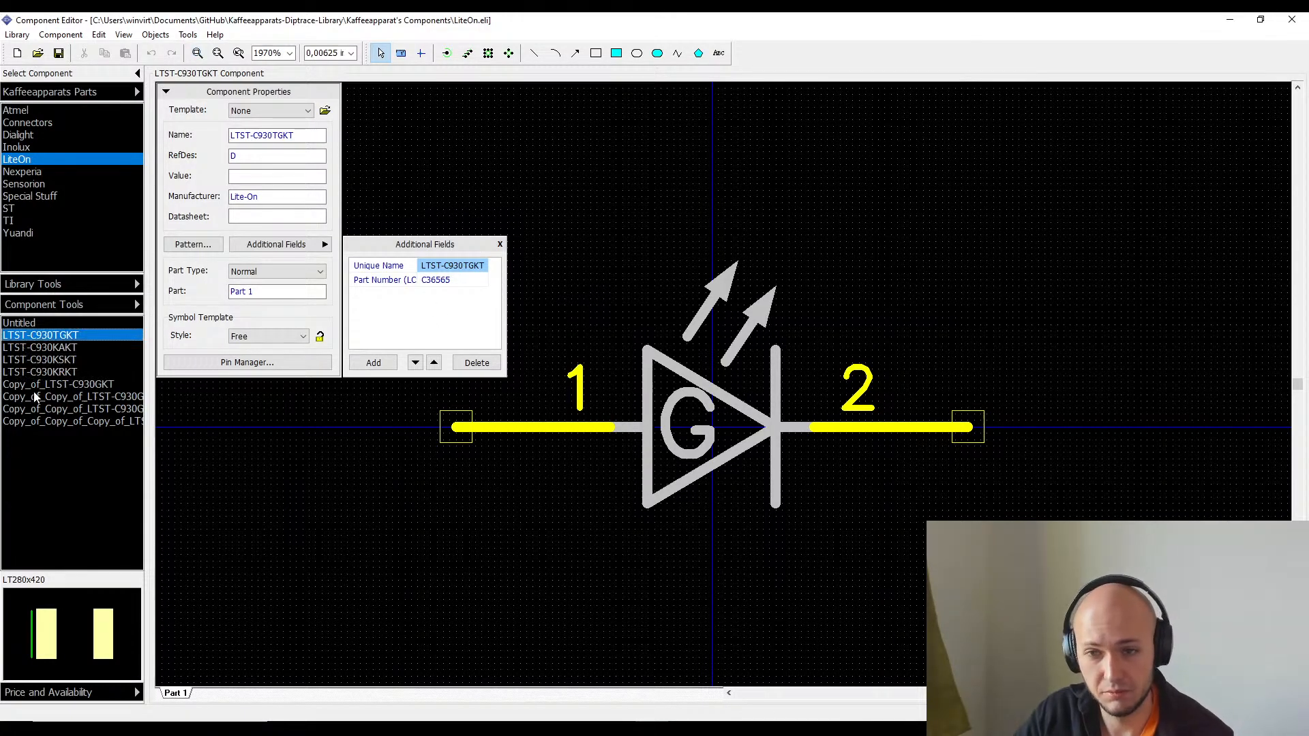
click(39, 372)
click(35, 385)
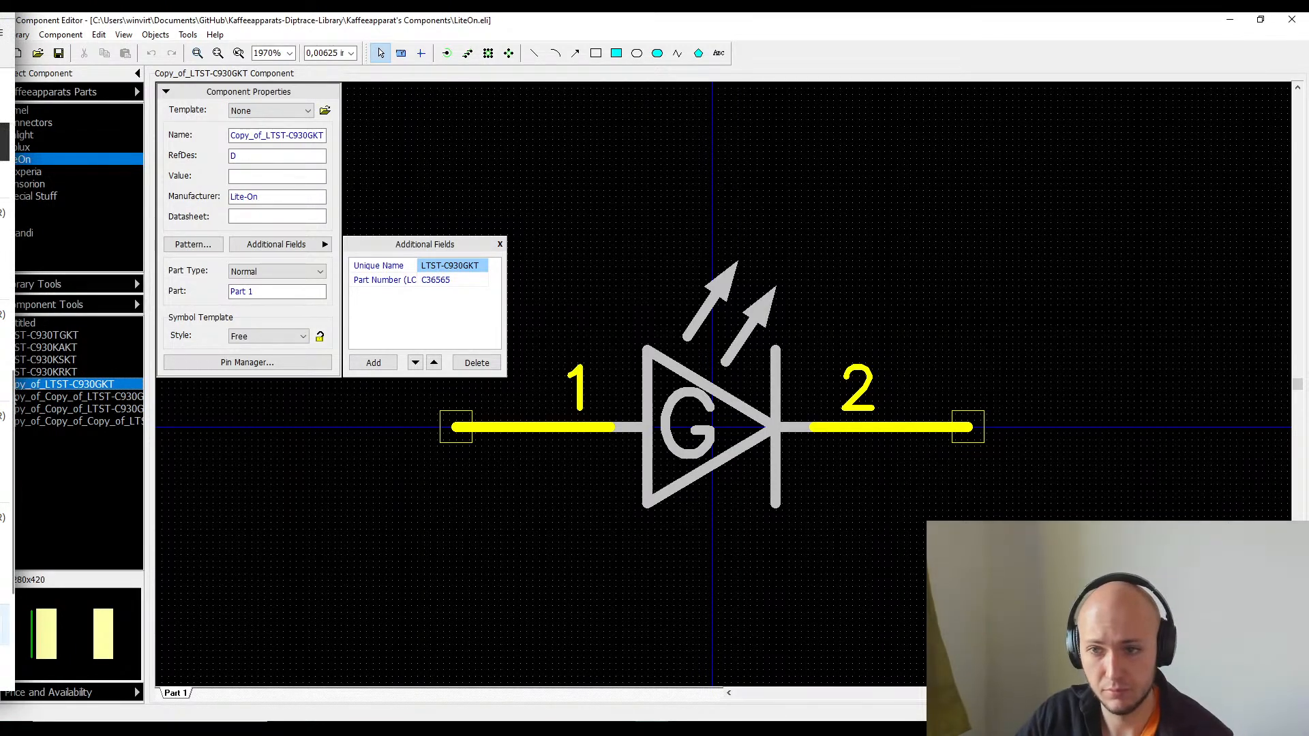
click(79, 373)
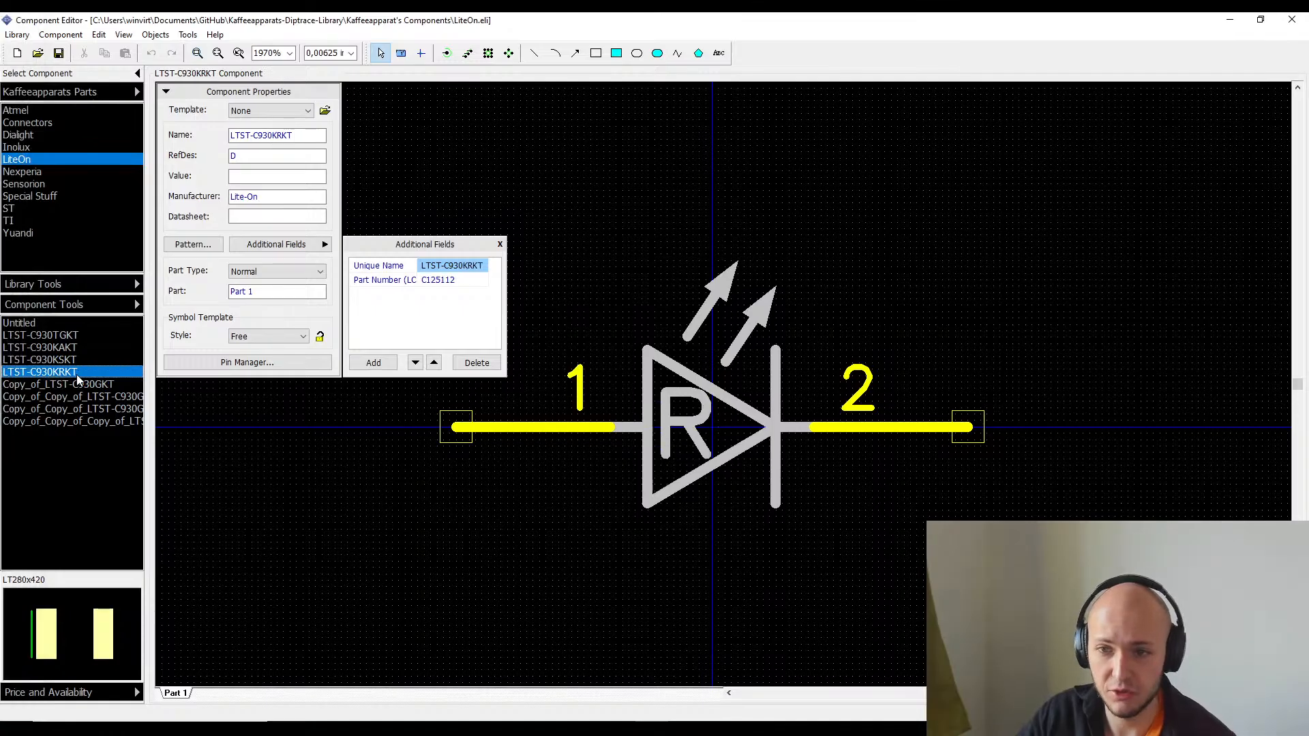
click(79, 386)
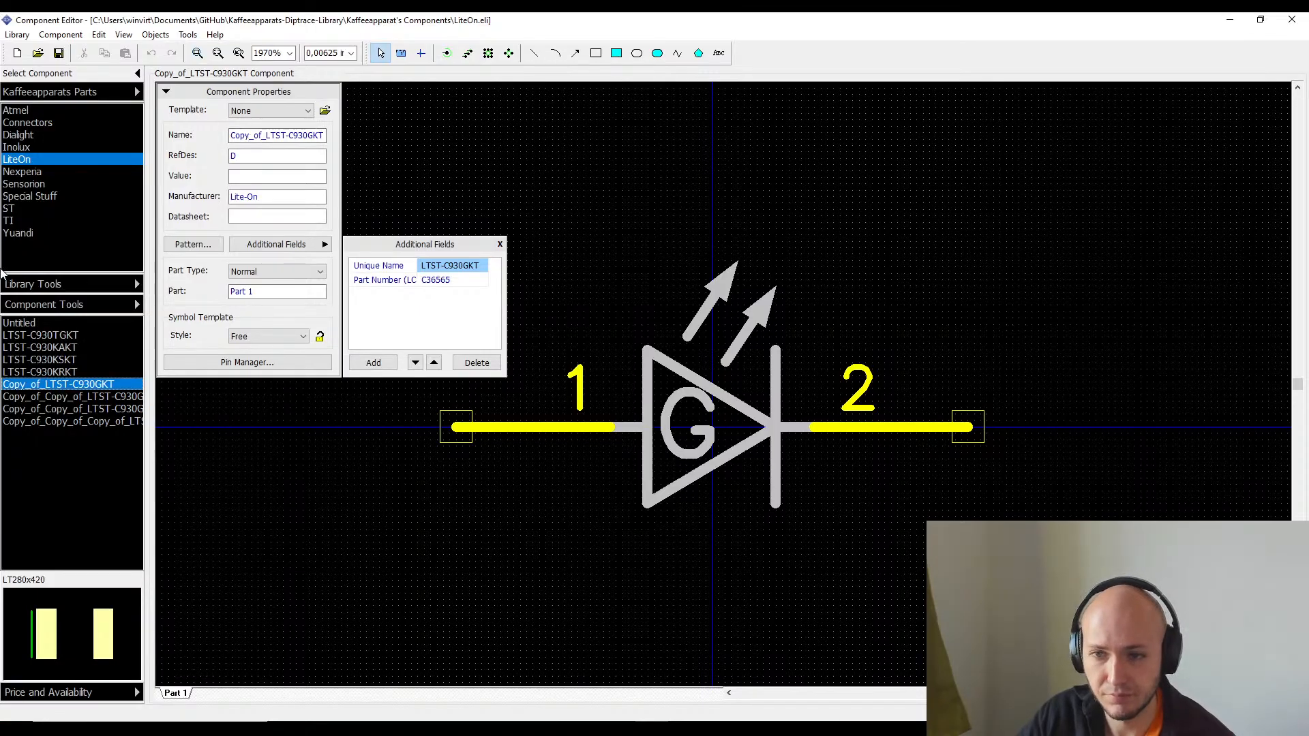
- Rename the LTST-C930KRKT component as LTST-C930KGKT
click(80, 371)
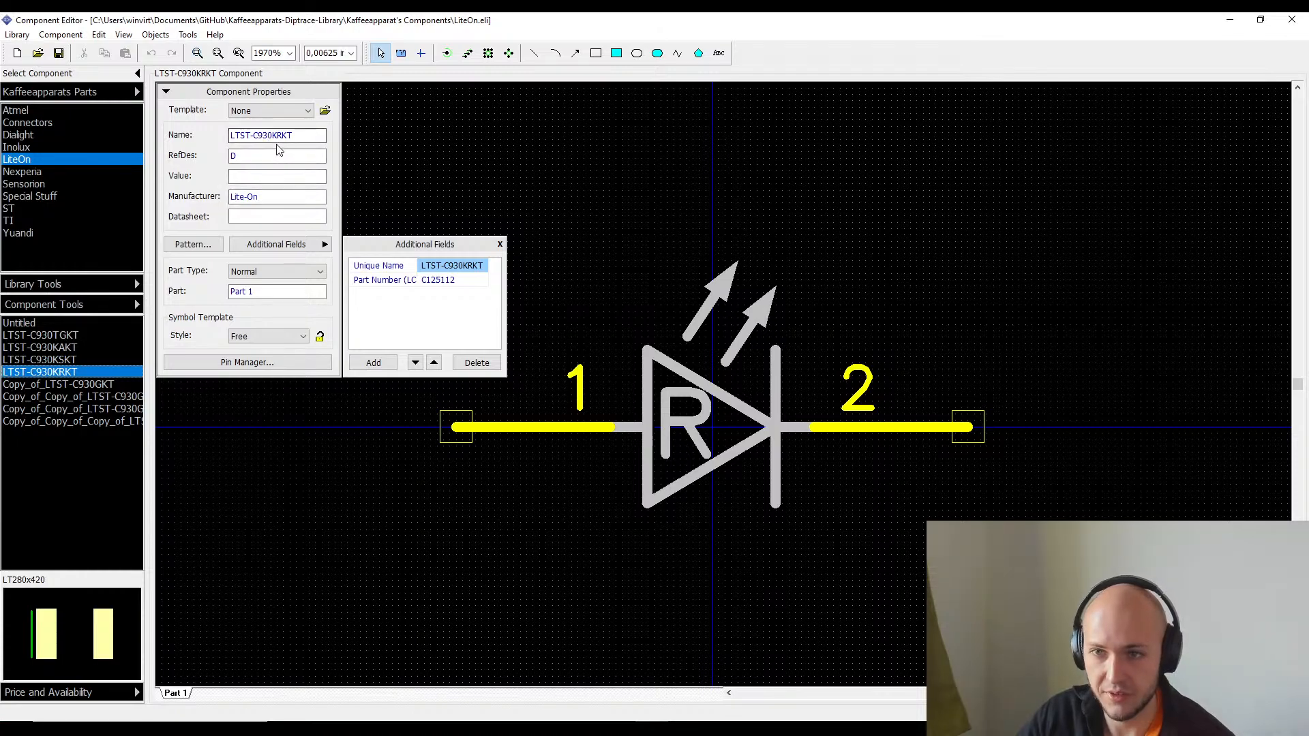
drag(274, 135, 417, 140)
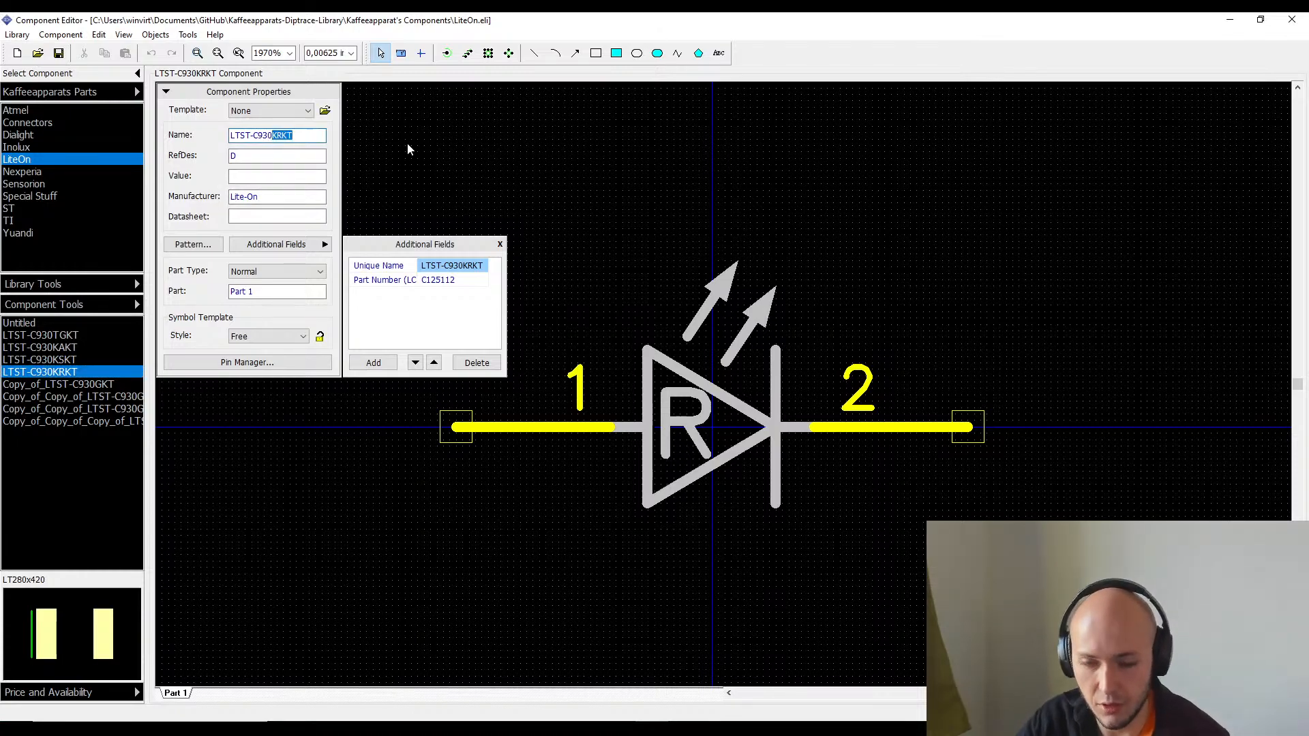
key(BackSpace)
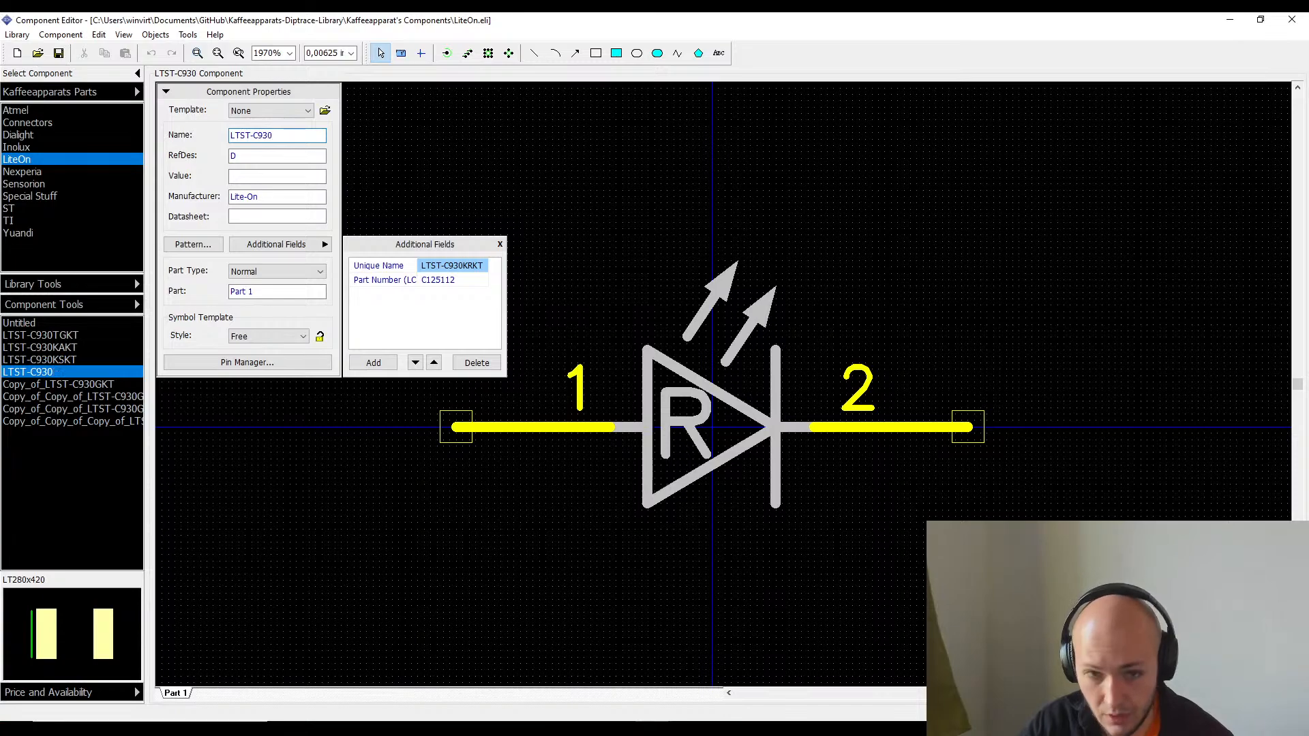
text(KDKT)
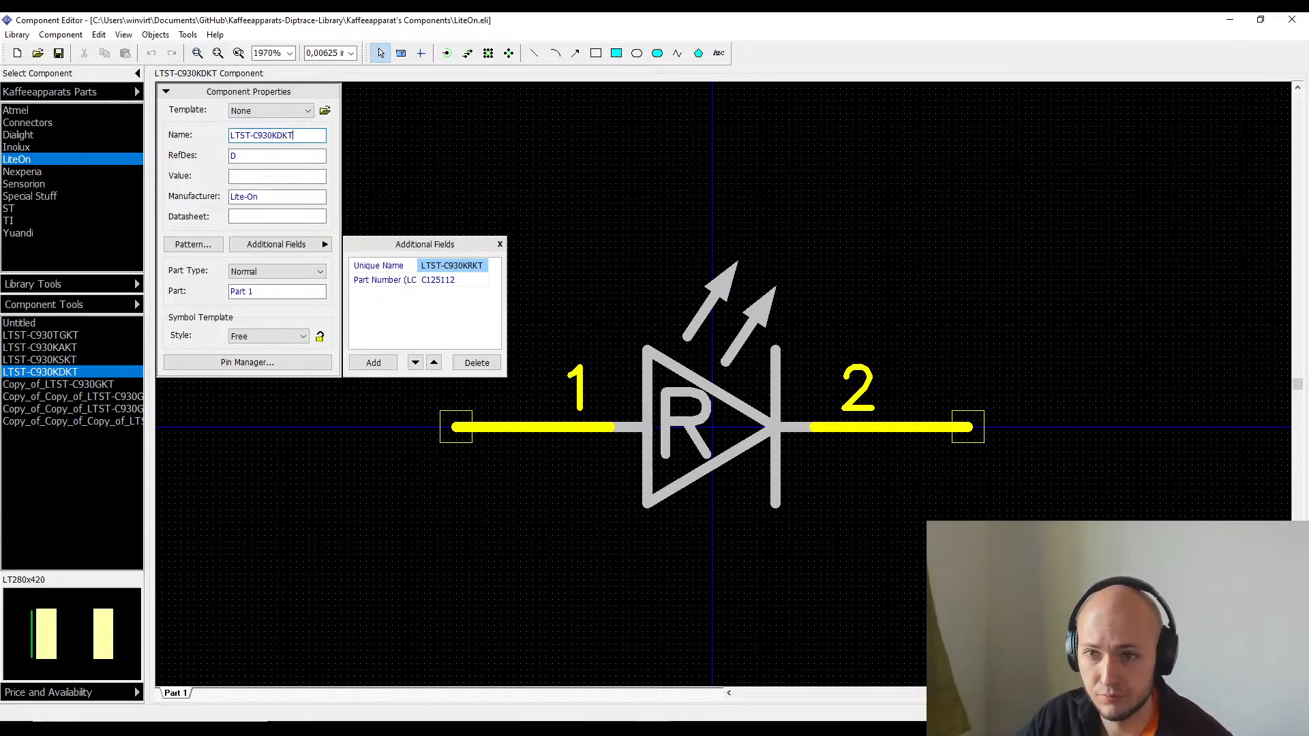
key(BackSpace)
key(BackSpace)
key(BackSpace)
text(GKT)
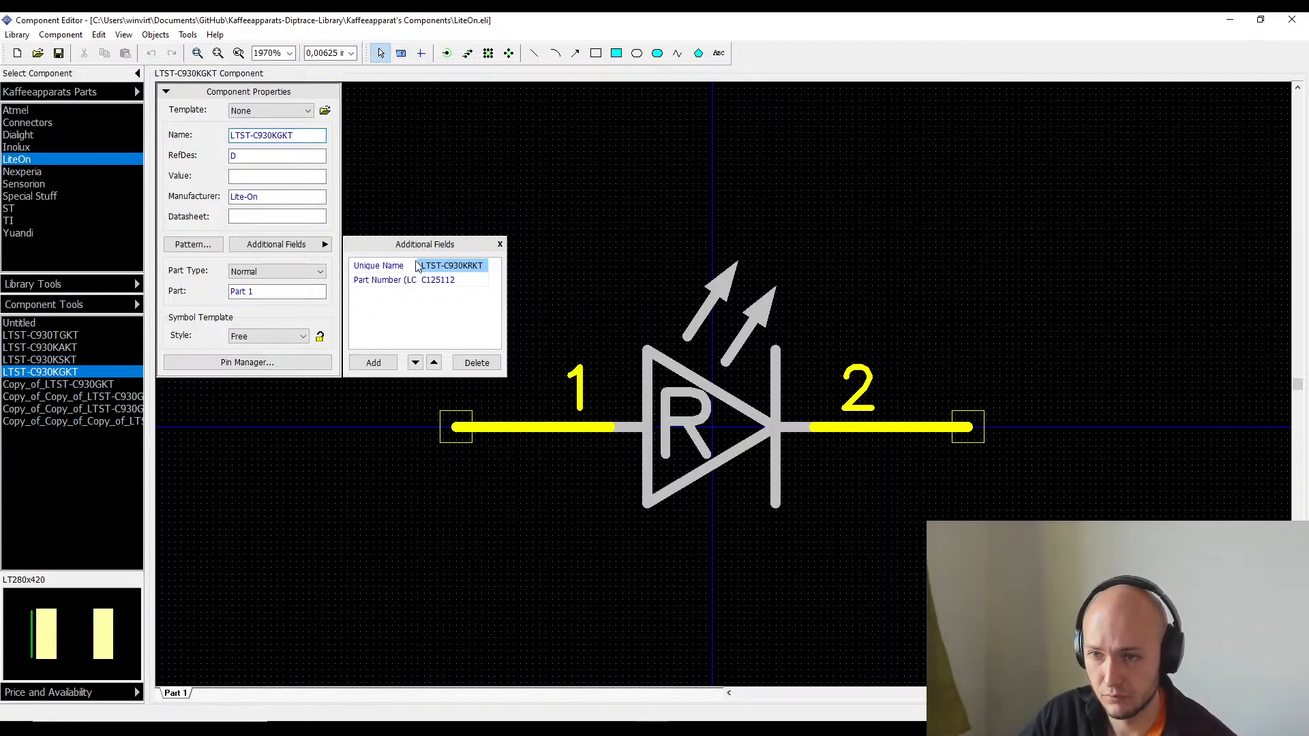
- Set the renamed red LED component's unique name to LTST-C930KGKT and its LCSC part number to C125111
click(480, 263)
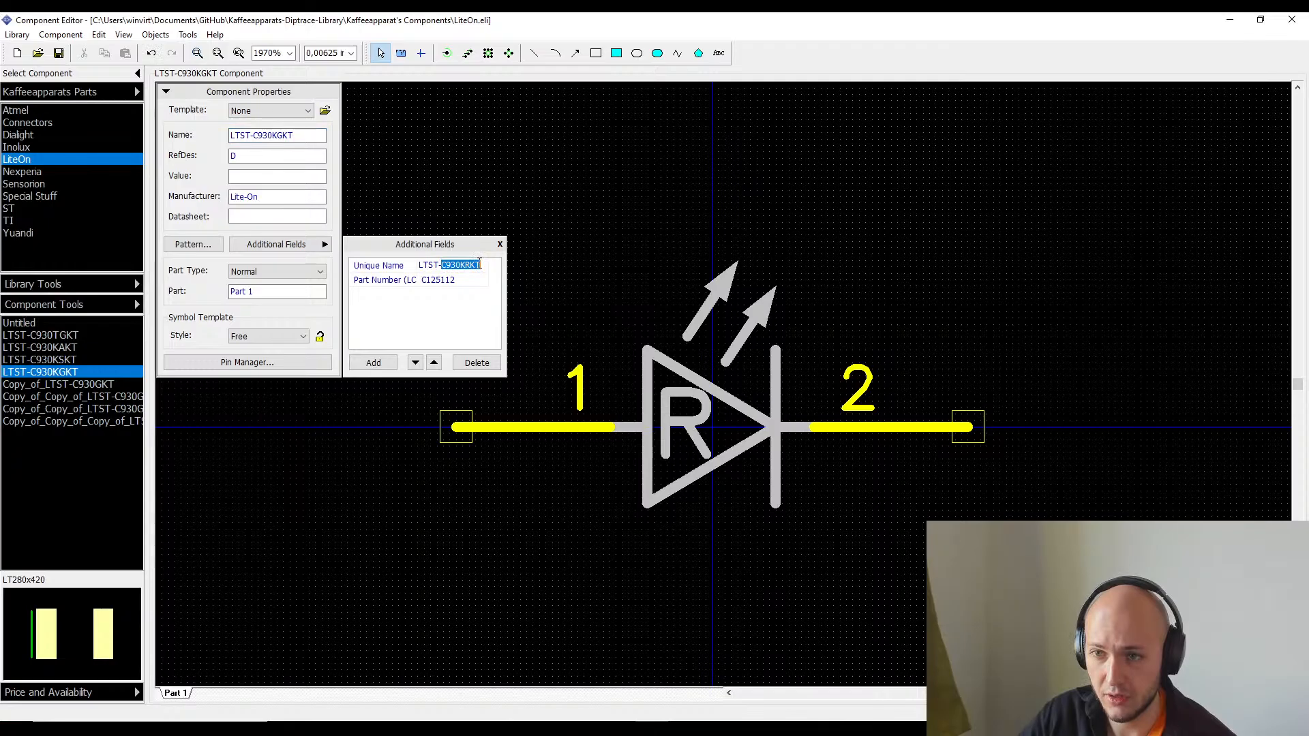
click(479, 264)
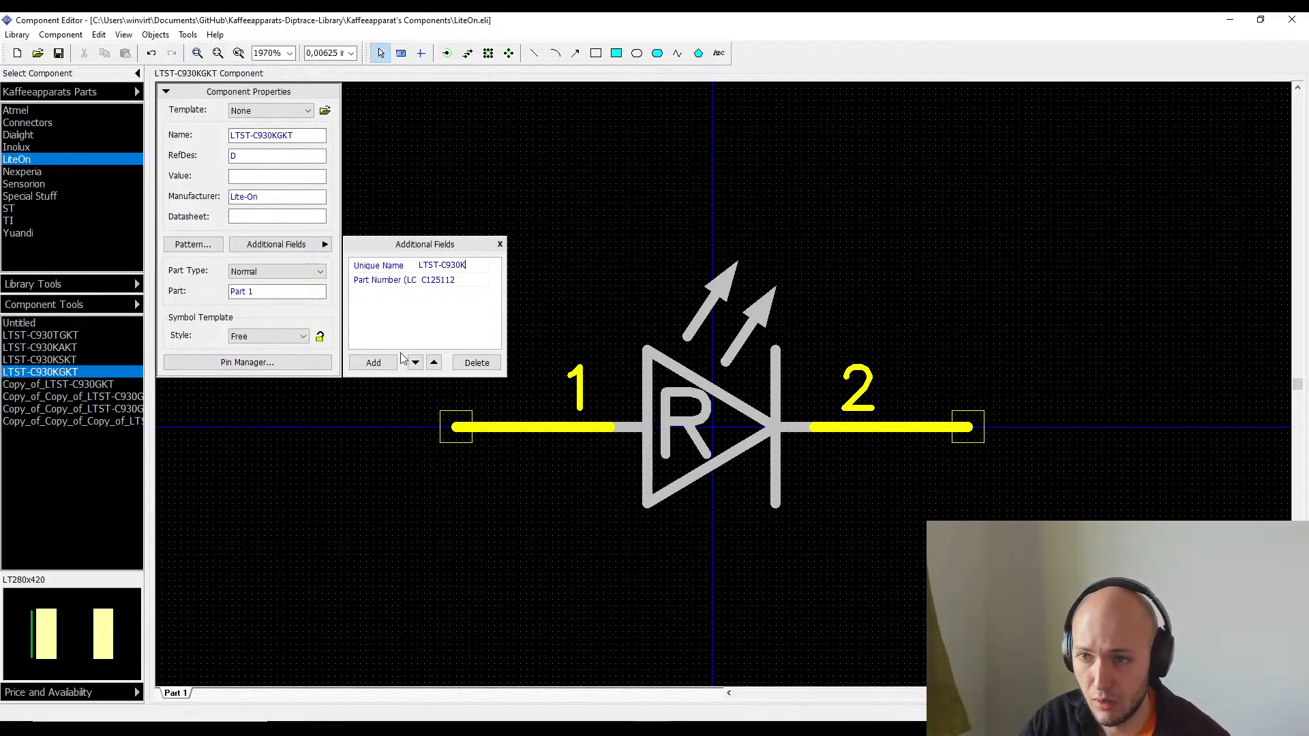
text(GKT)
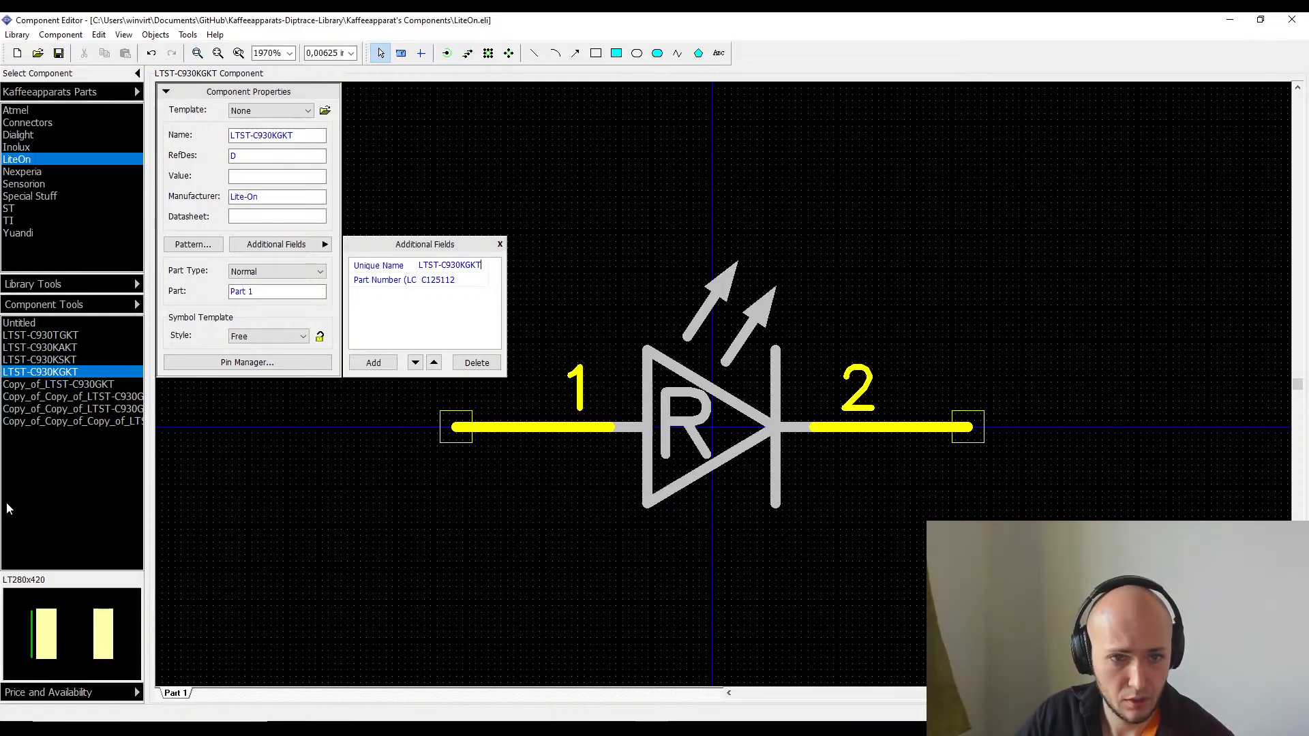
click(443, 281)
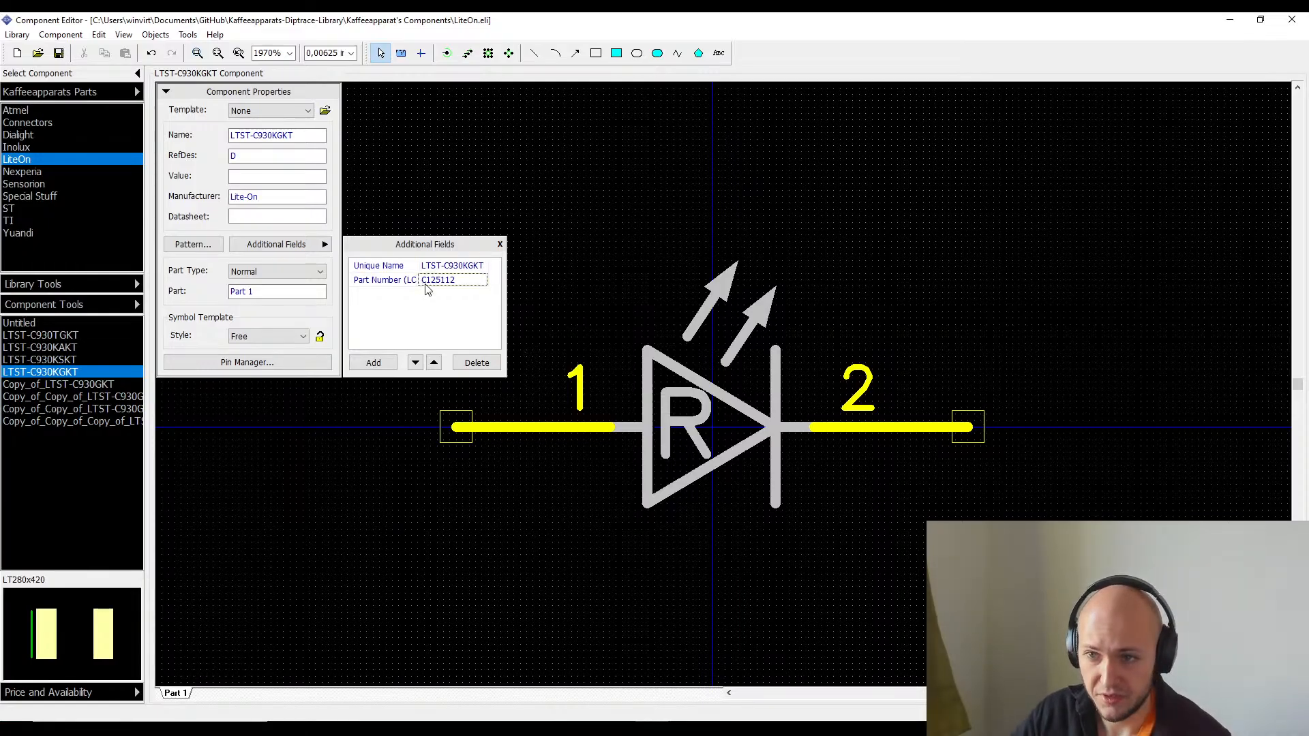
click(448, 283)
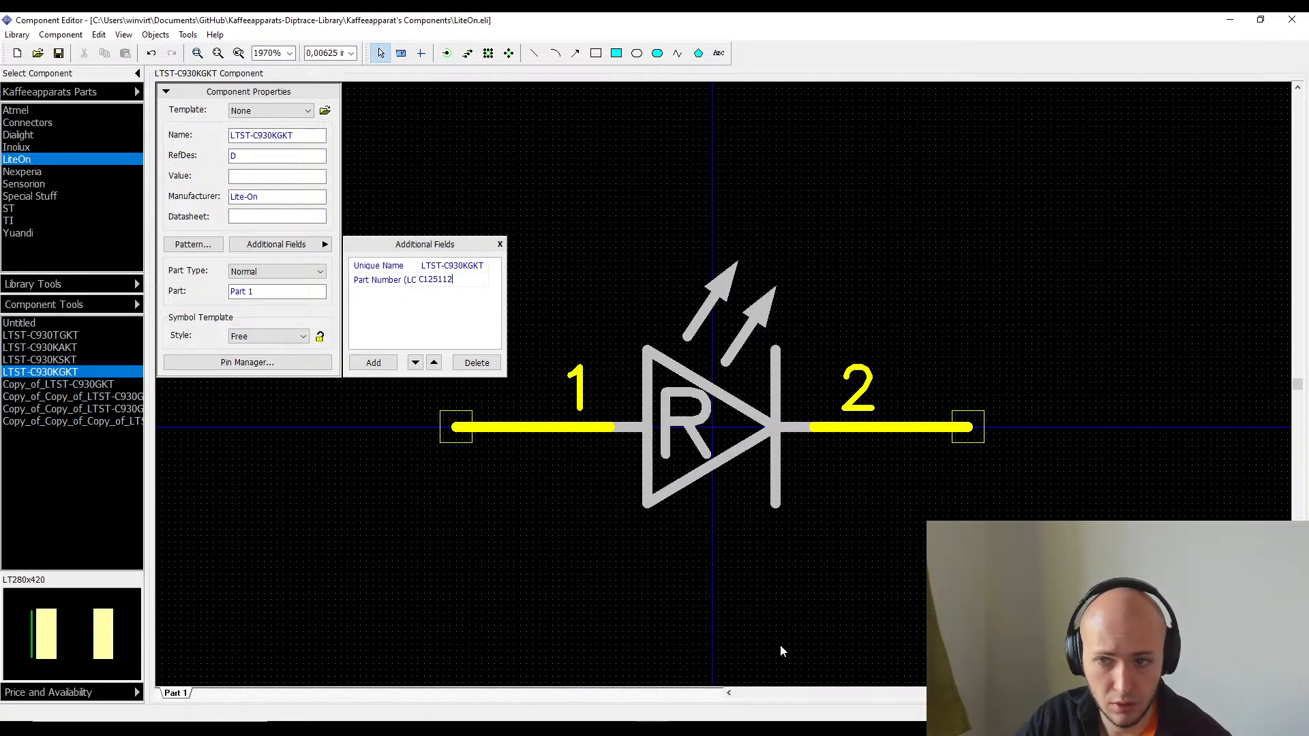
key(BackSpace)
text(1)
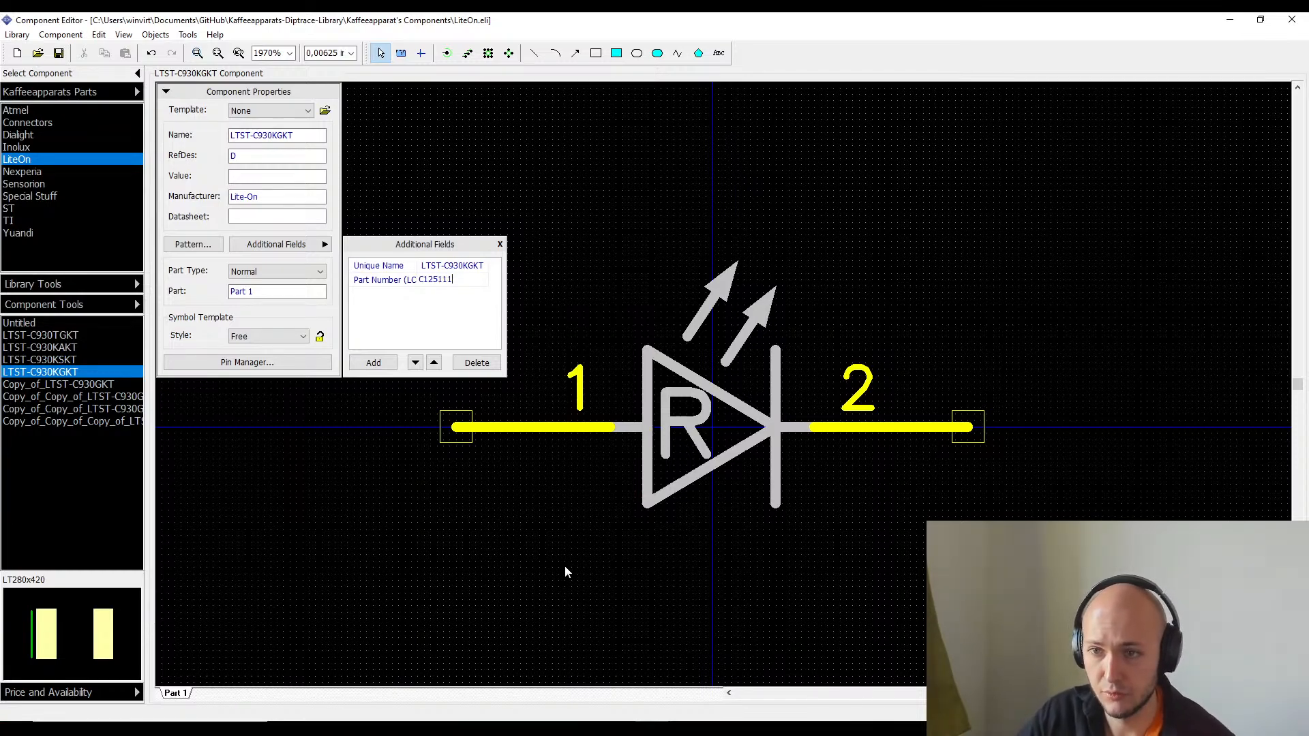
key(Return)
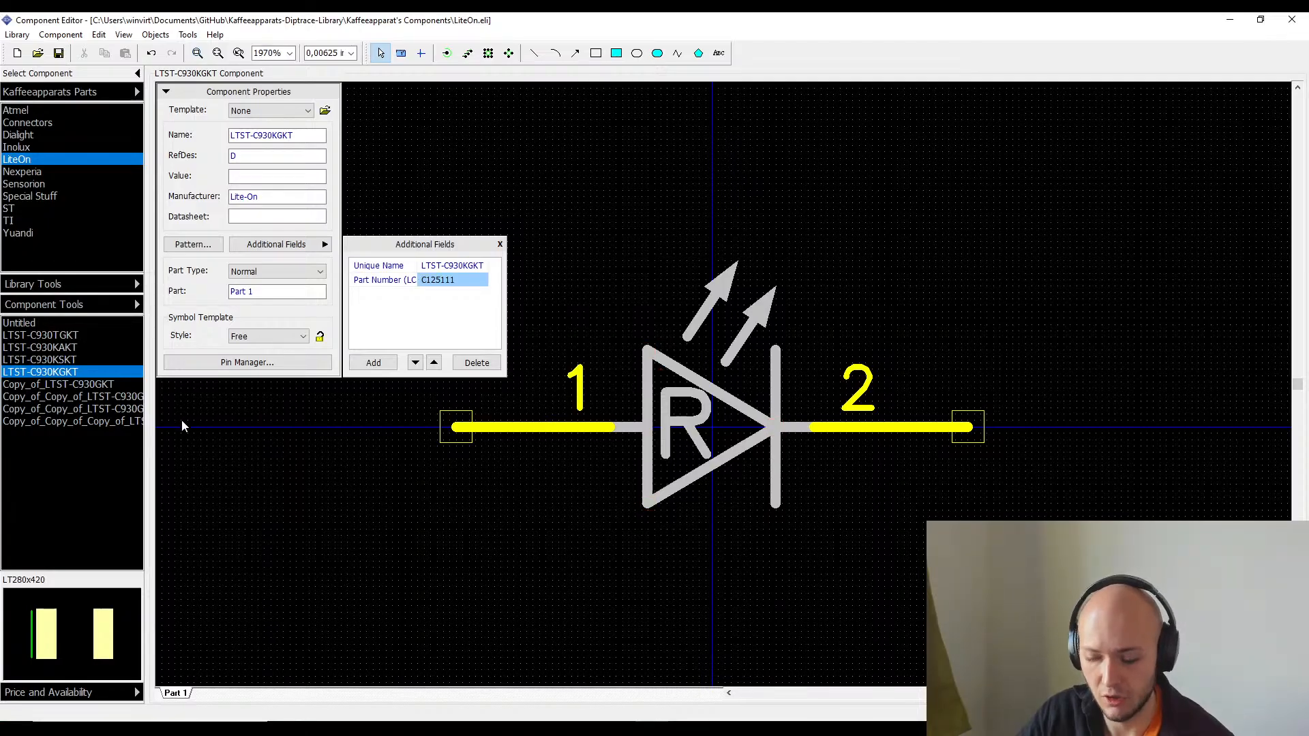
- Undo the name, unique name and part number edits on the red LED component and check its unique name
key(ctrl+z)
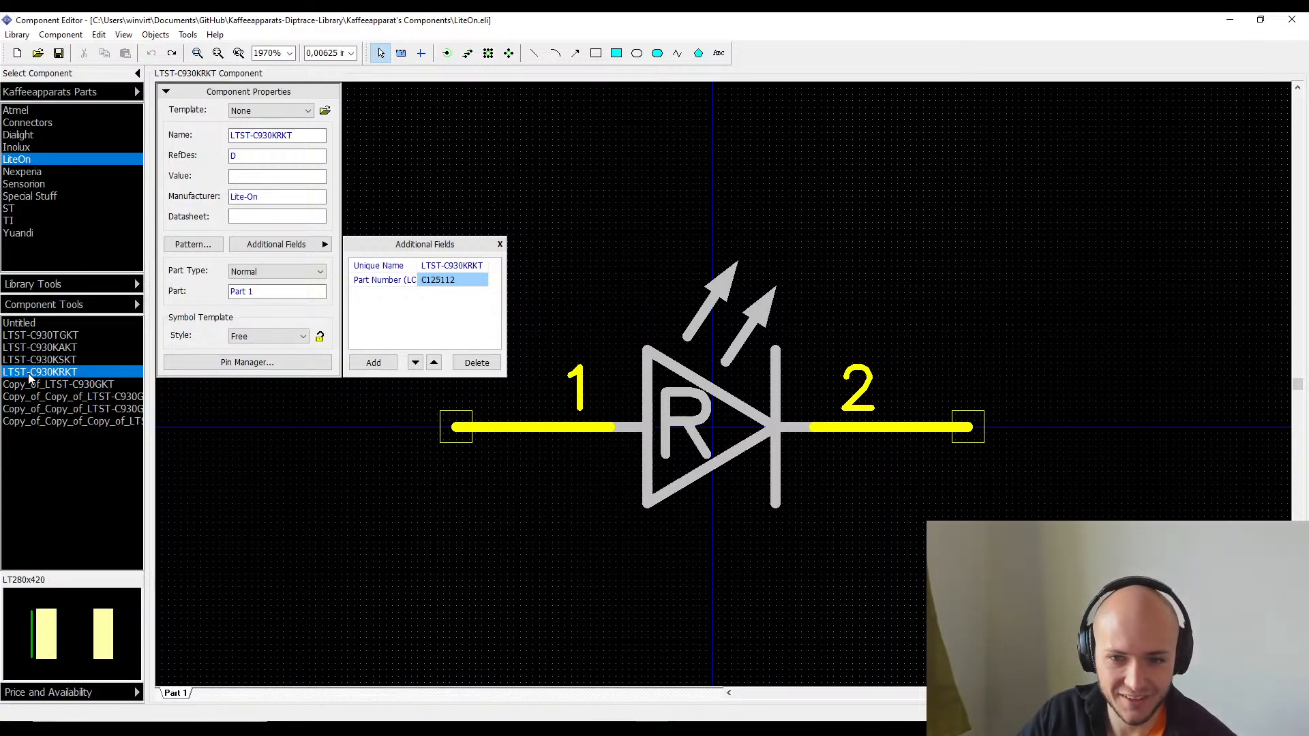
click(433, 265)
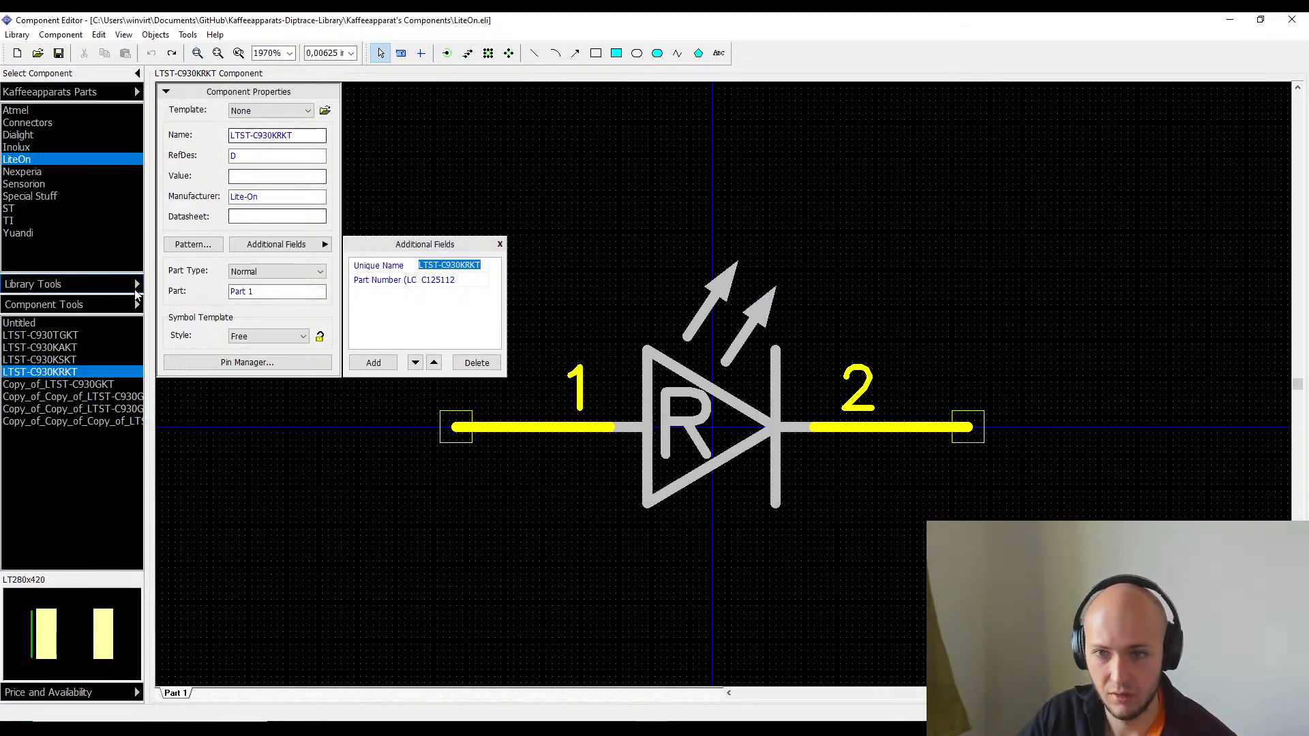
- Rename the first copied component, Copy_of_LTST-C930GKT, as LTST-C930KGKT
click(76, 385)
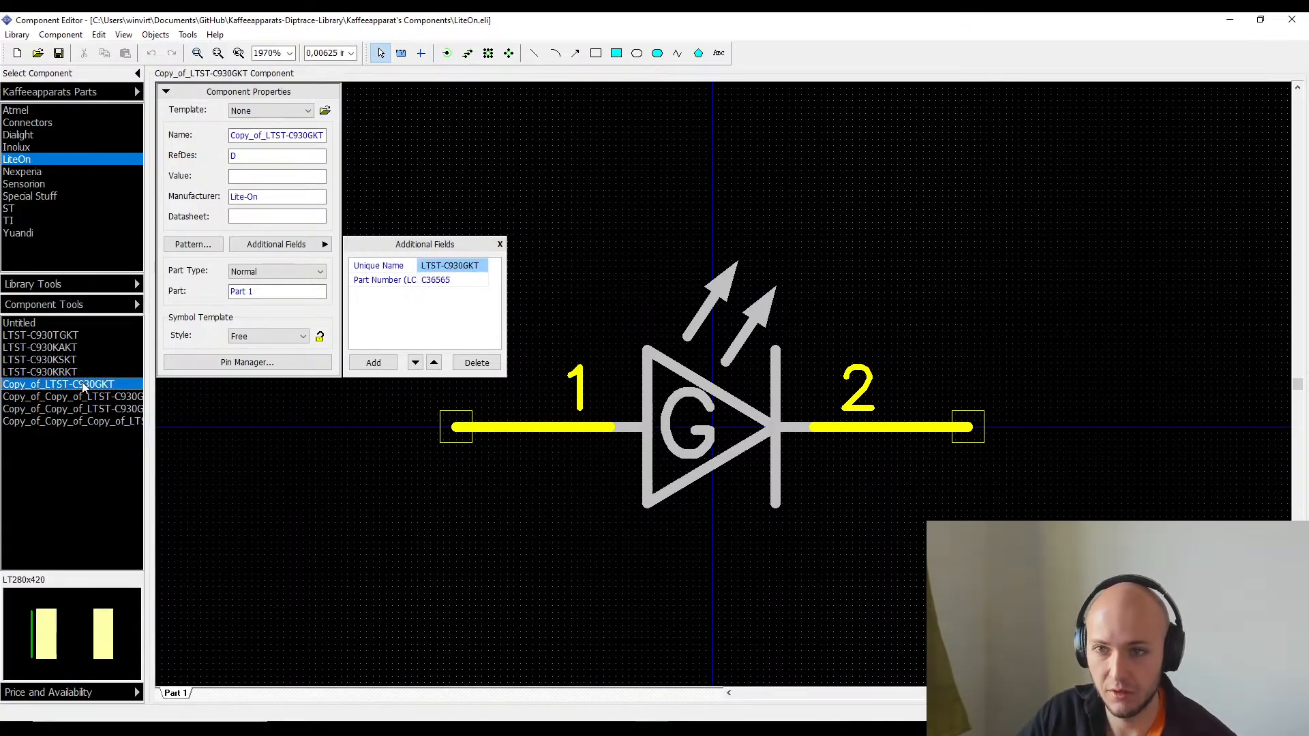
click(276, 135)
click(275, 134)
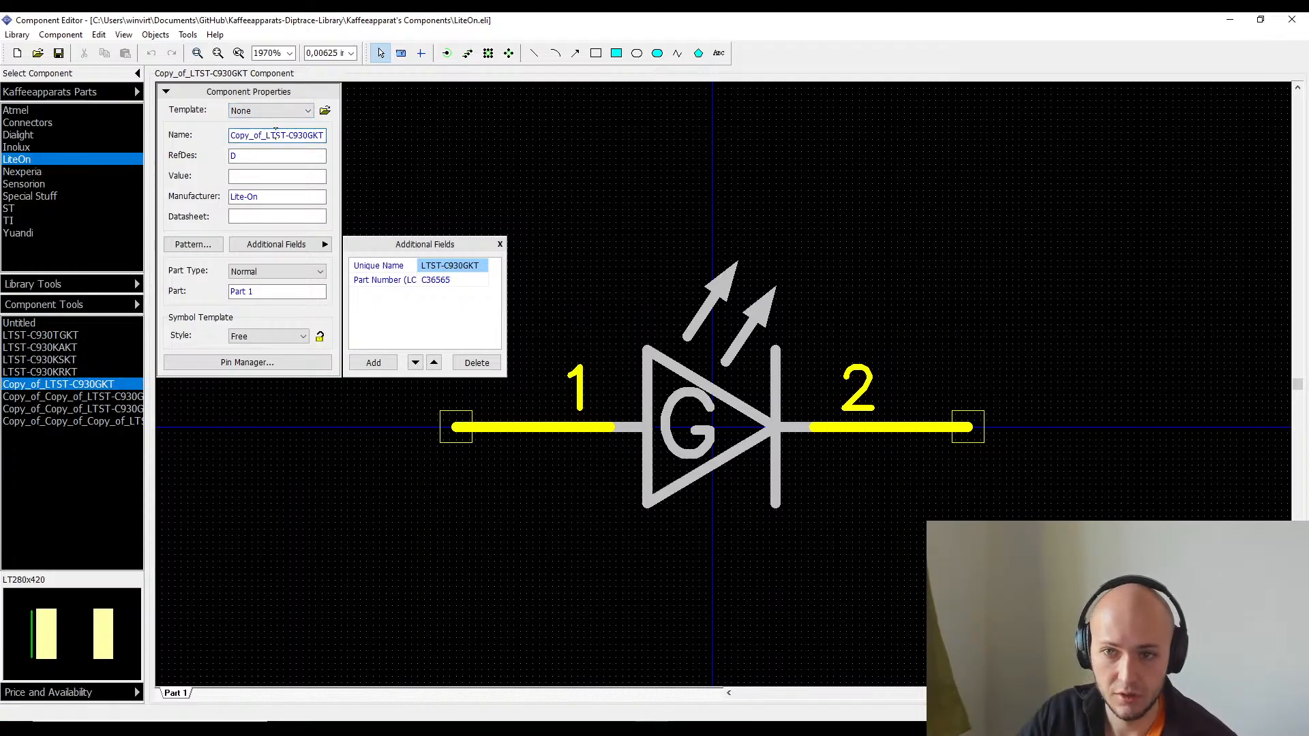
key(ctrl+a)
key(ctrl+BackSpace)
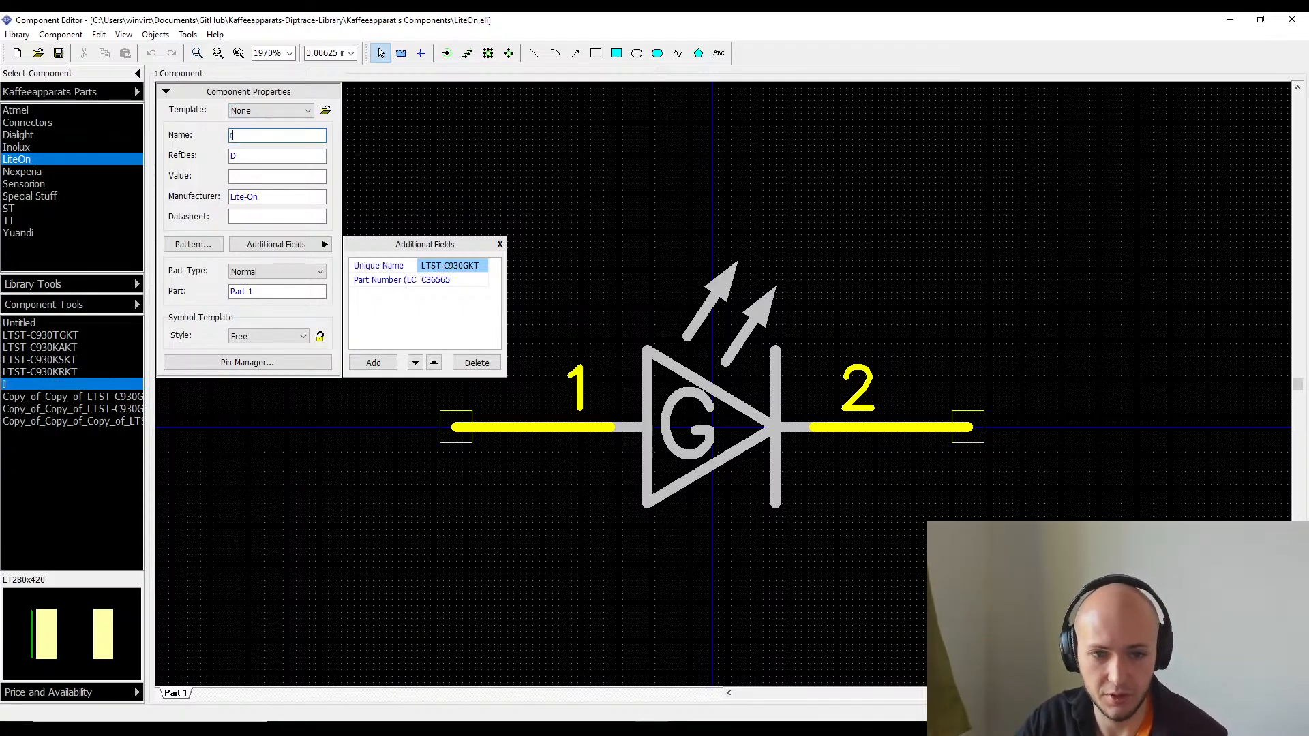
key(BackSpace)
text(LTST)
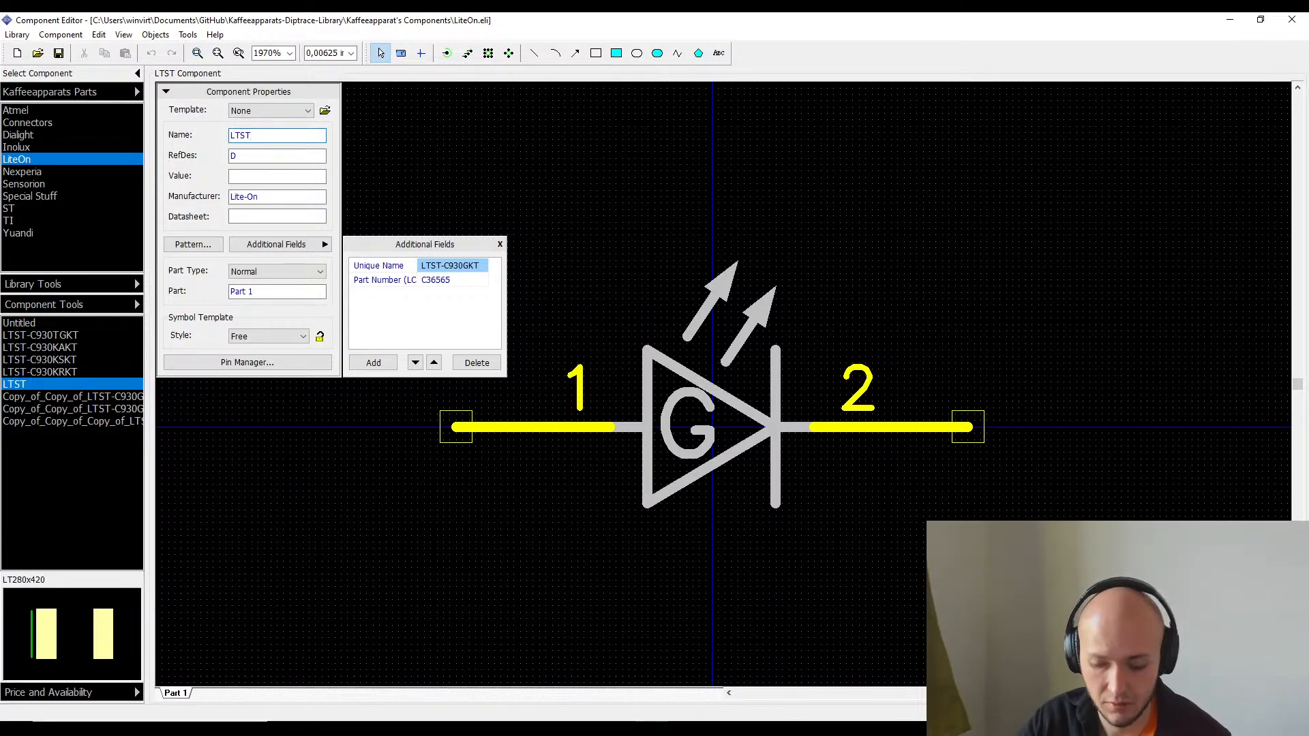
text(-C930KRKT)
key(BackSpace)
key(BackSpace)
key(BackSpace)
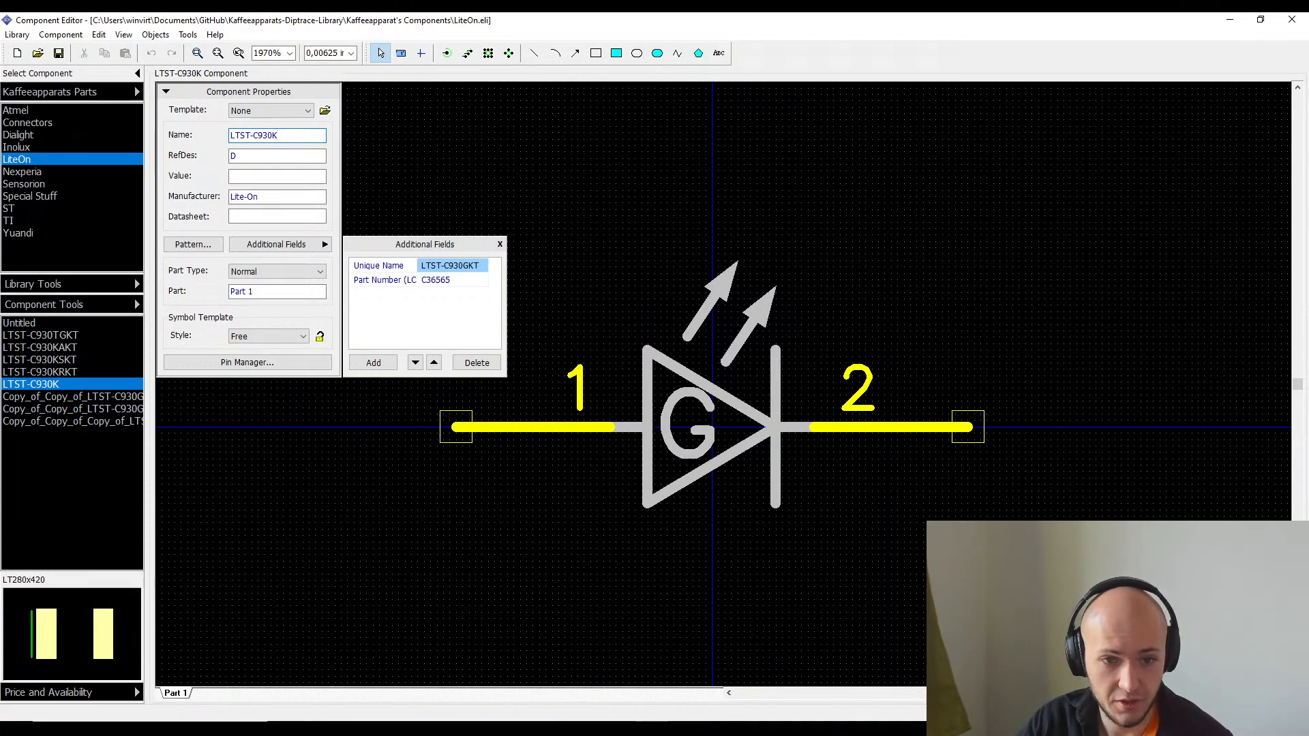
key(BackSpace)
text(KGKT)
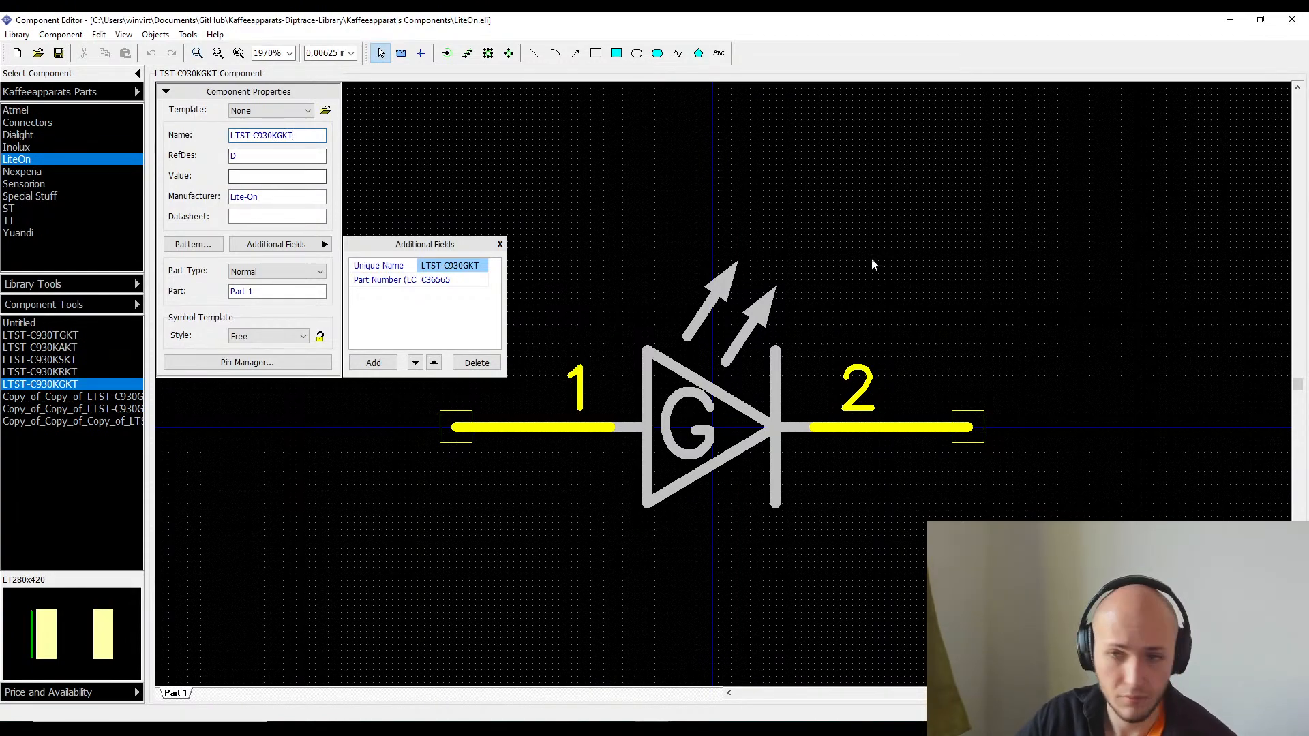
- Set the unique name of the LTST-C930KGKT component to LTST-C930KGKT
click(434, 266)
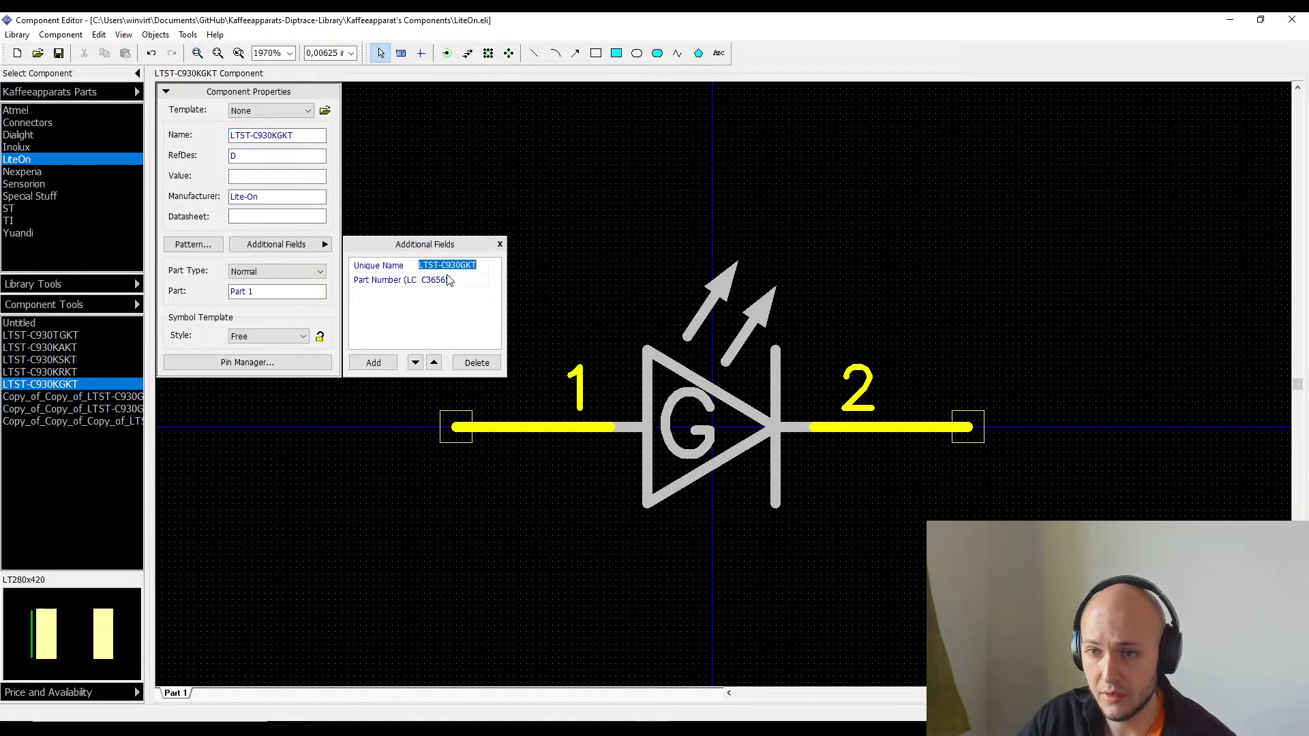
double_click(482, 267)
click(483, 267)
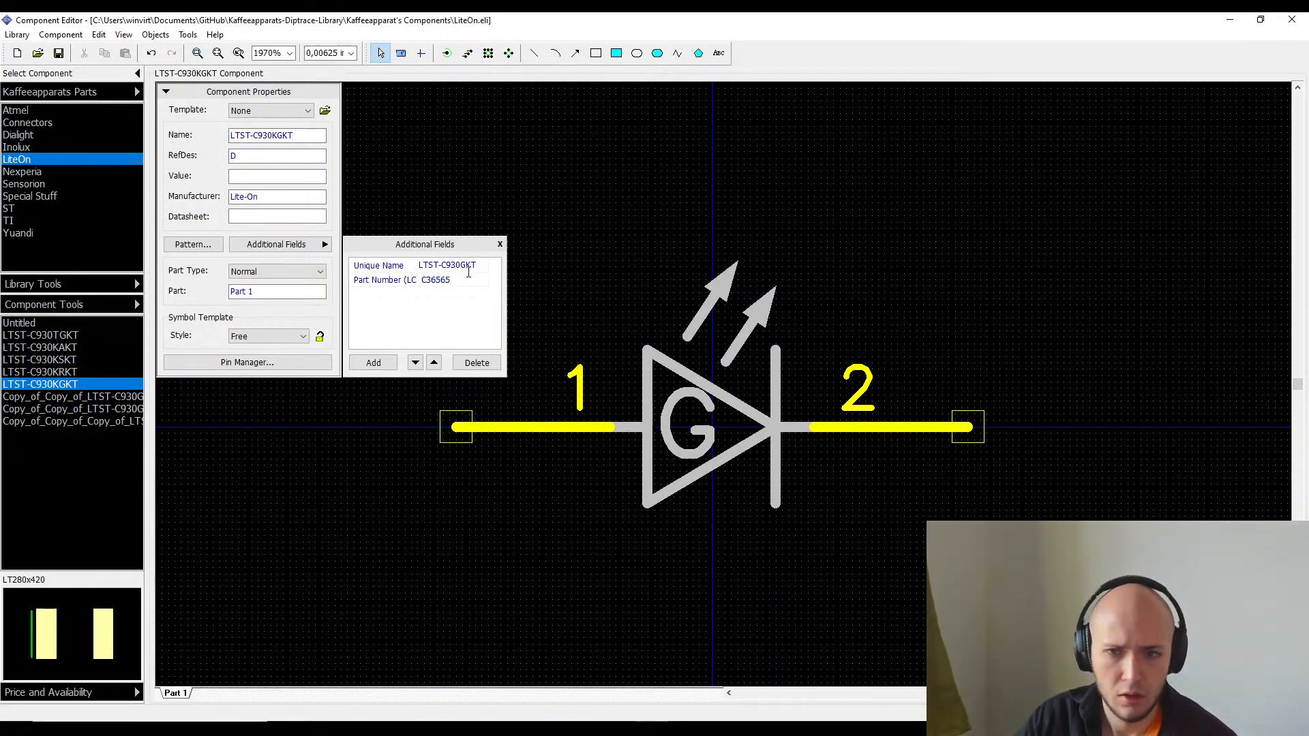
key(BackSpace)
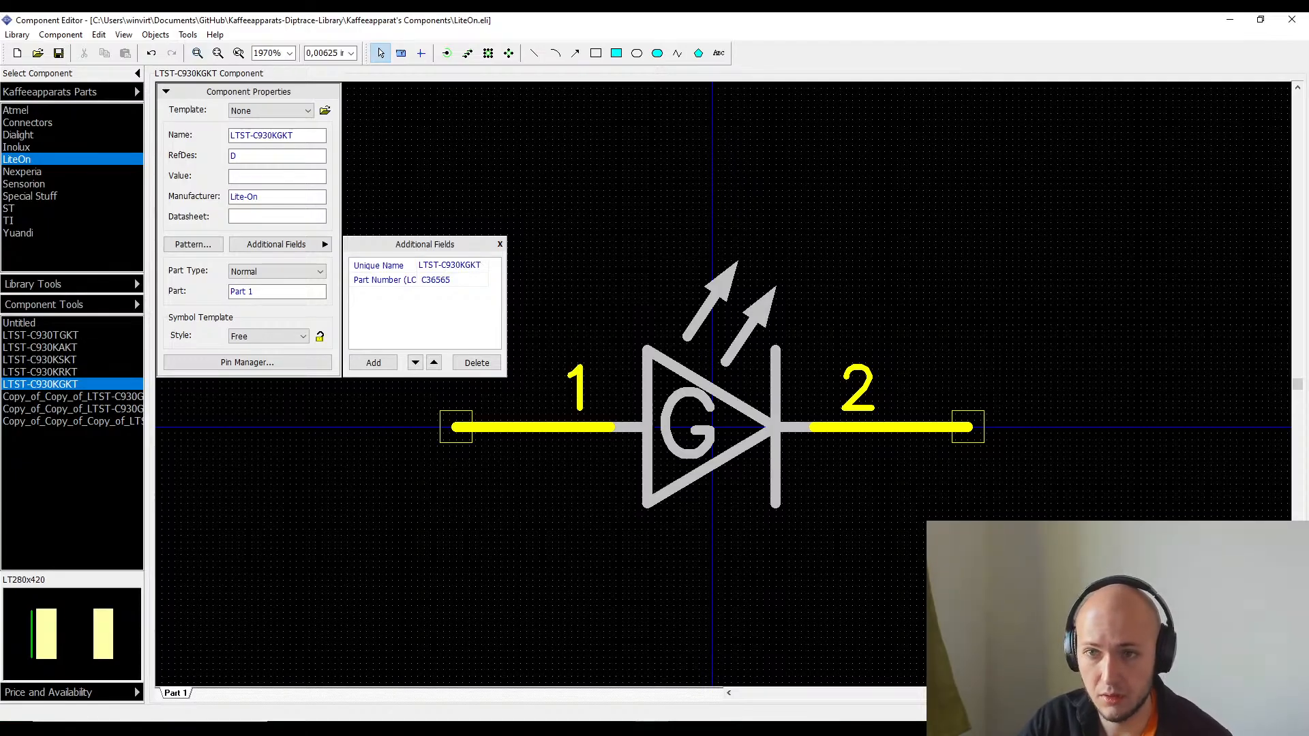
- Set the LCSC part number of the LTST-C930KGKT component to C125111
click(467, 285)
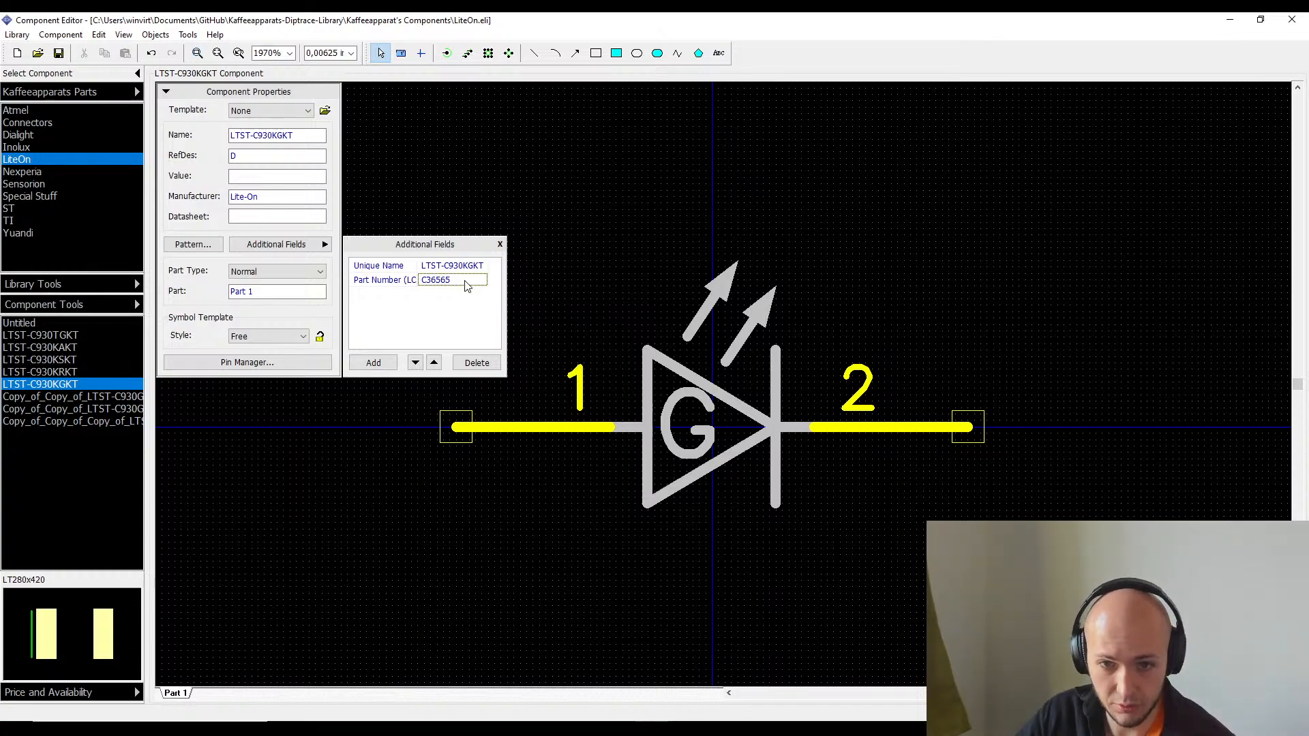
click(467, 283)
click(466, 281)
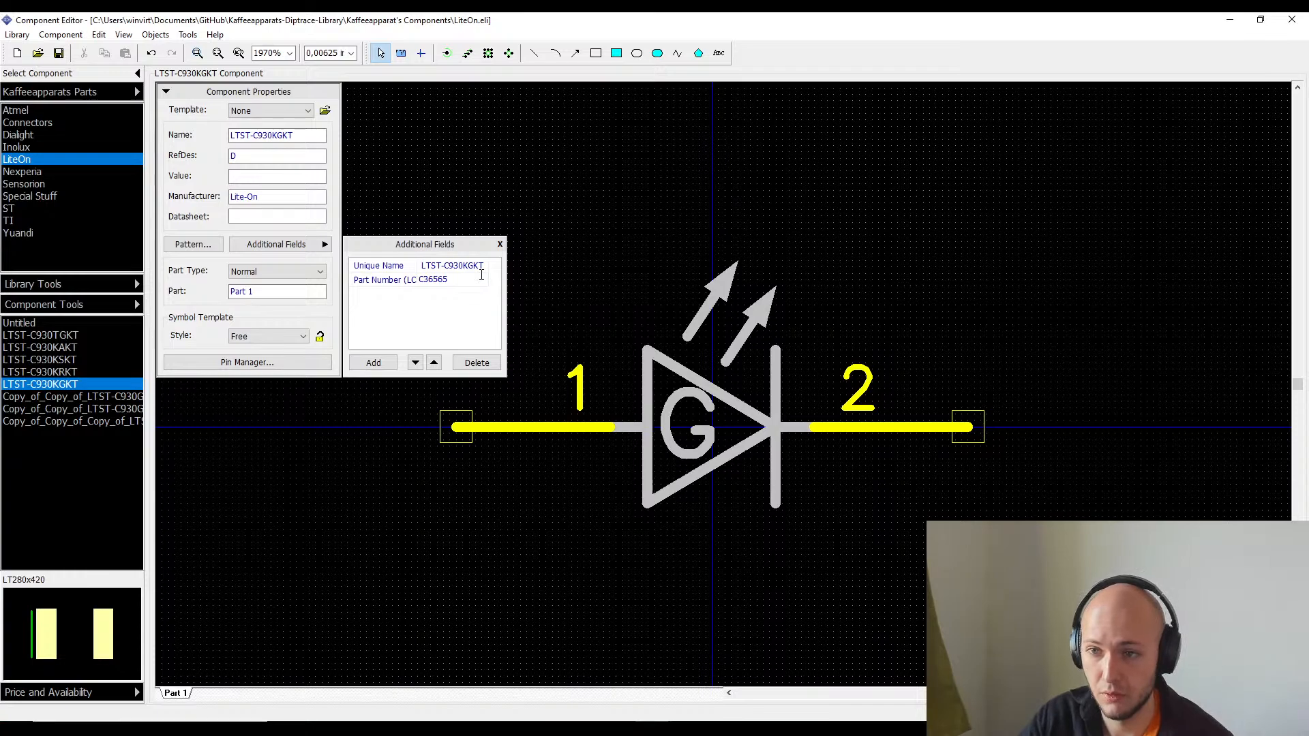
key(BackSpace)
key(BackSpace)
key(BackSpace)
key(BackSpace)
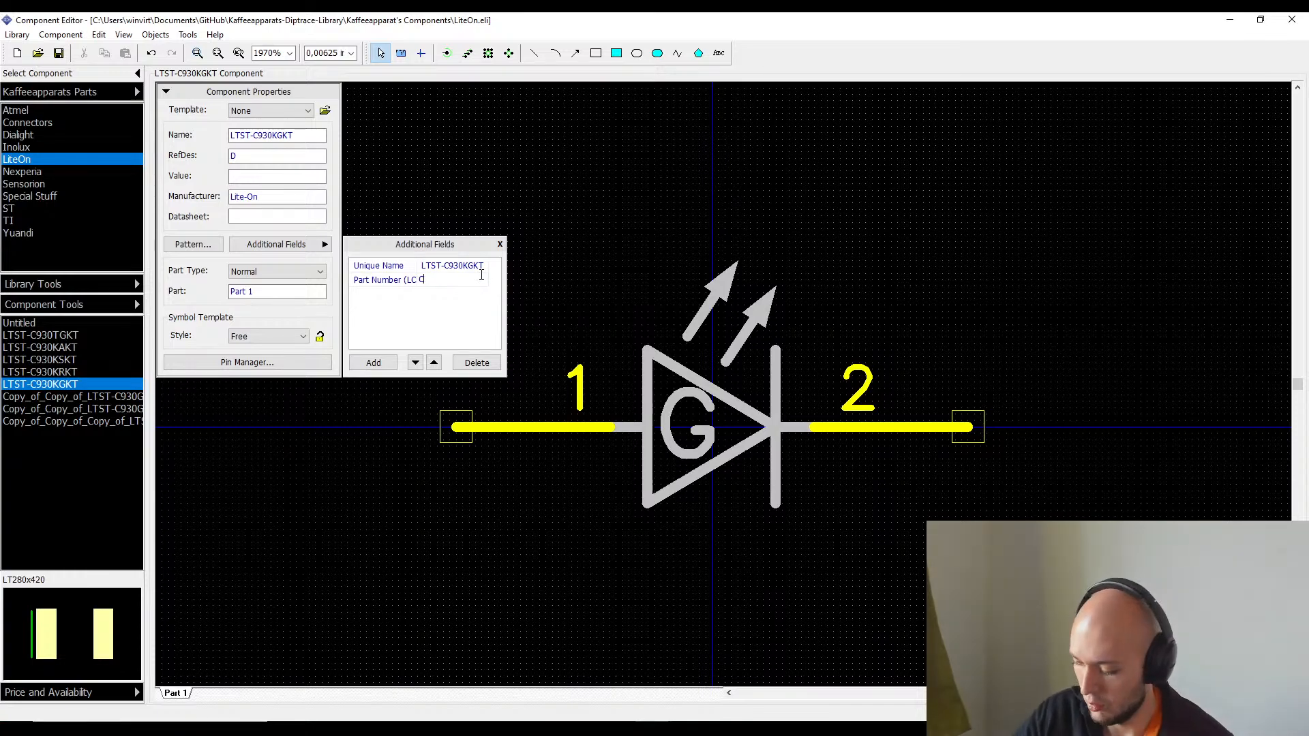
text(125111)
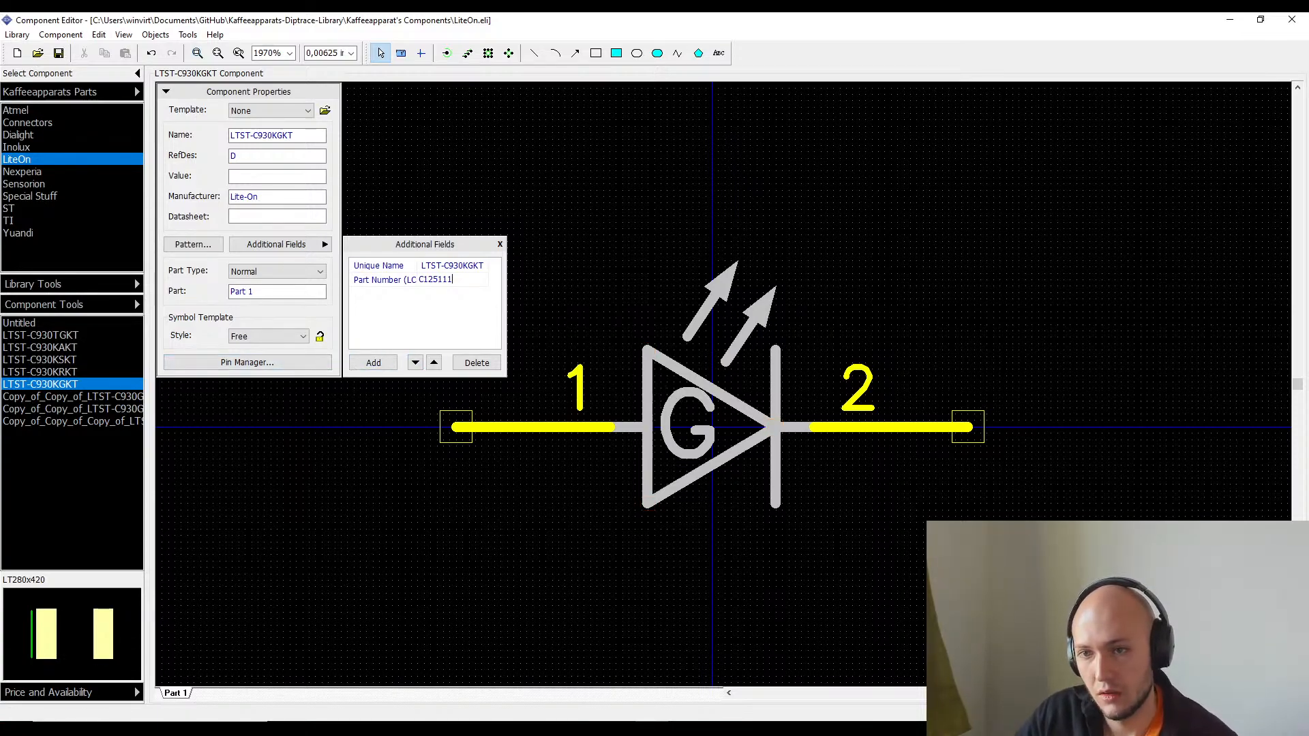
key(Return)
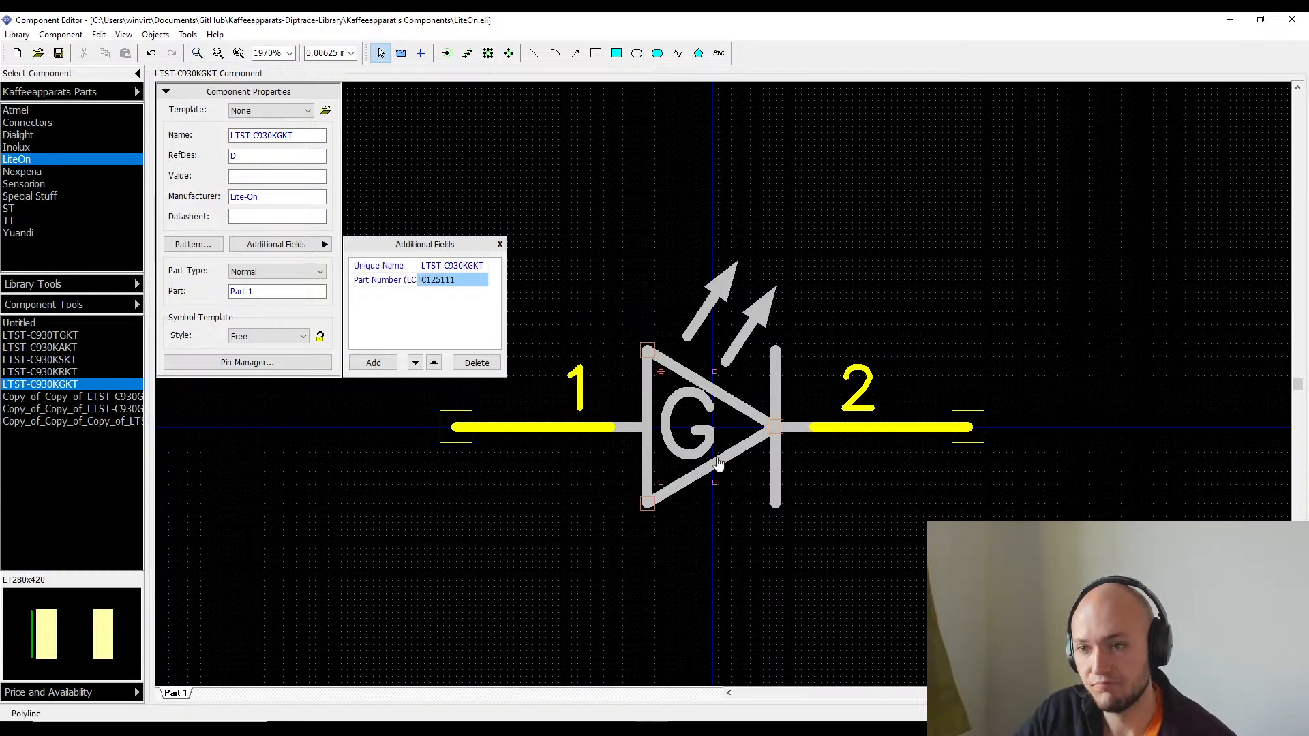
- Change the G label inside the diode symbol to GY
double_click(696, 426)
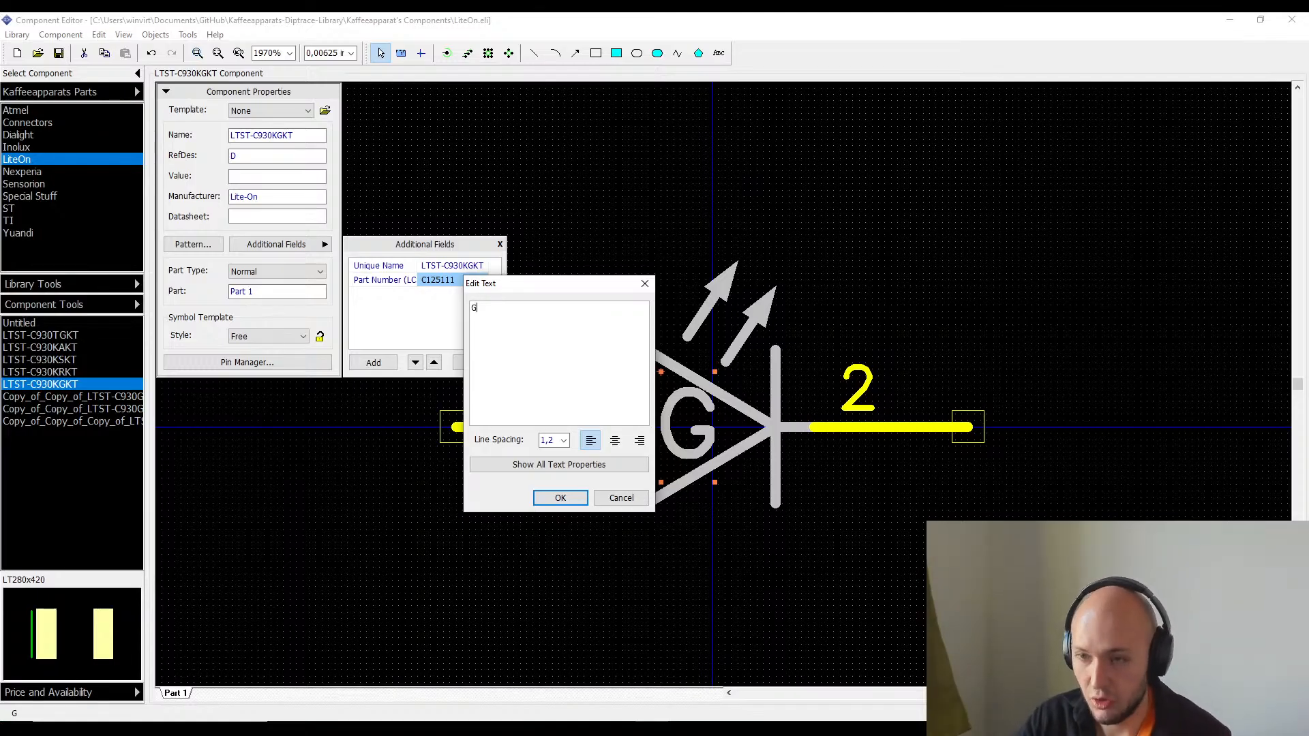
text(Y)
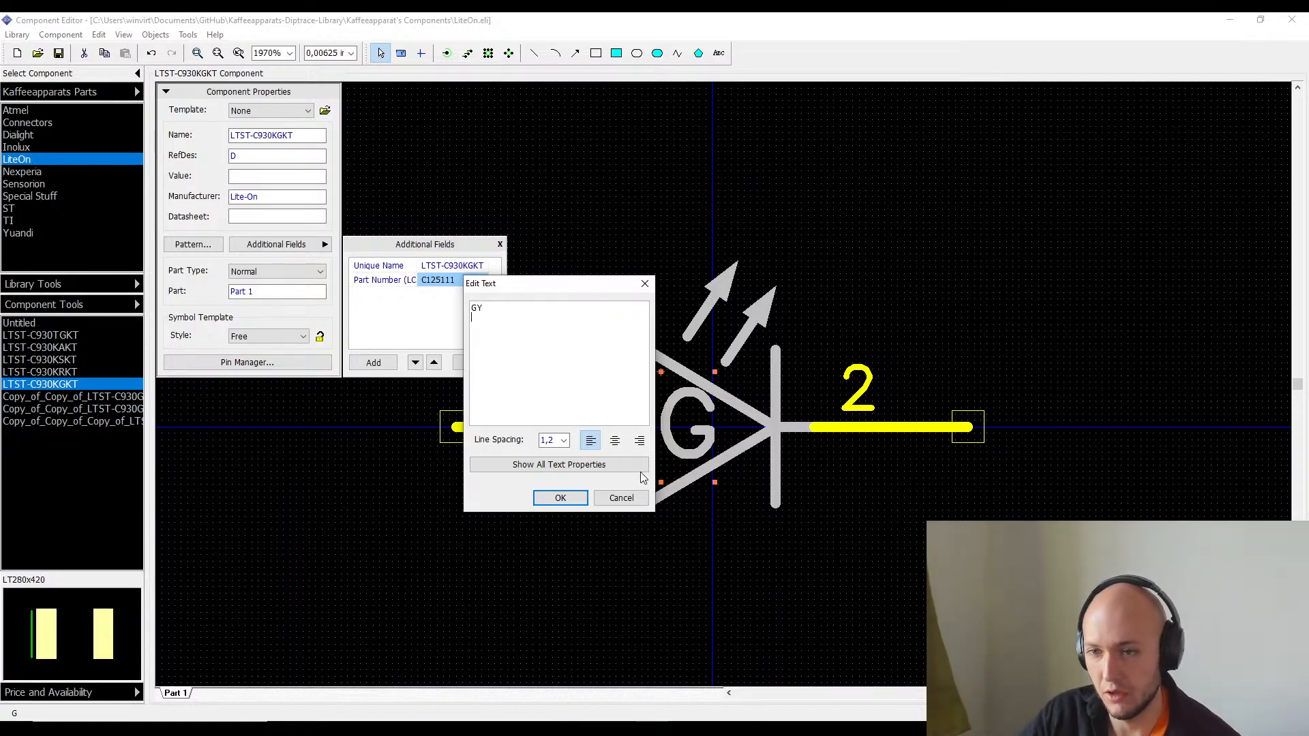
click(560, 498)
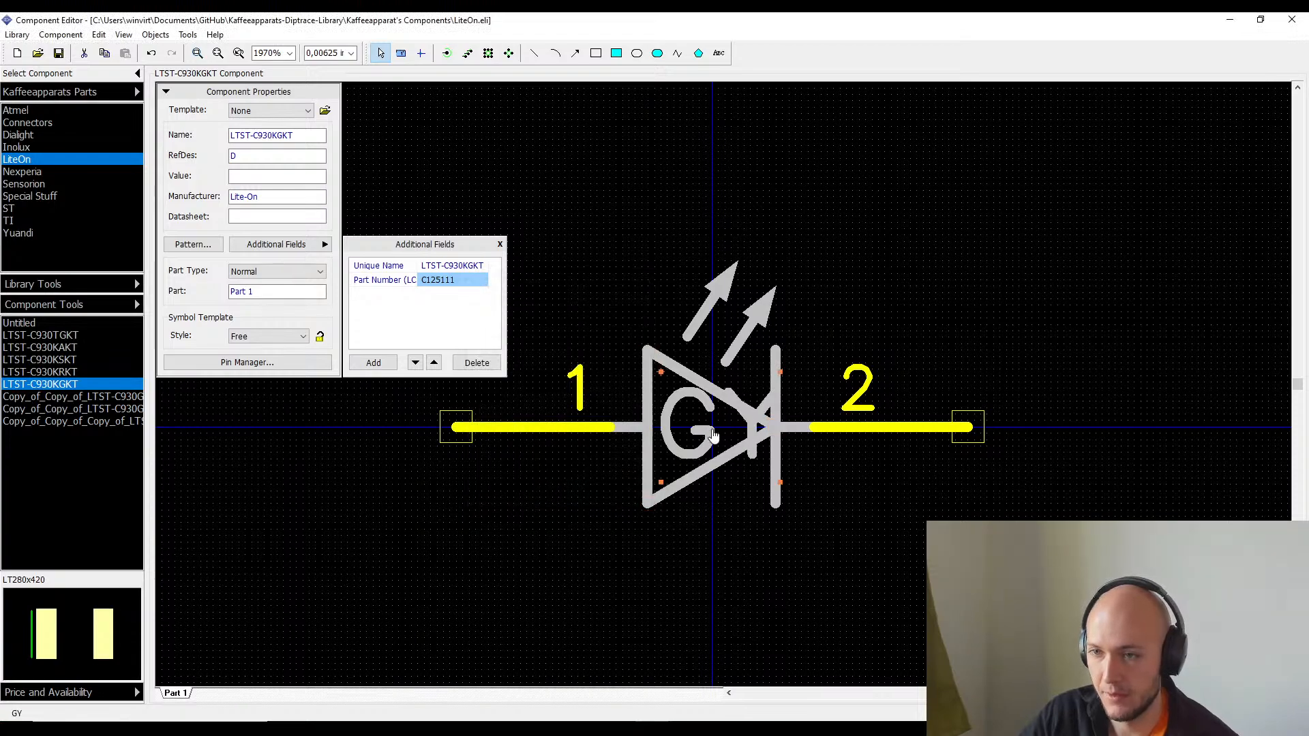
mouse_move(778, 488)
mouse_down()
mouse_move(751, 489)
mouse_move(779, 489)
mouse_up()
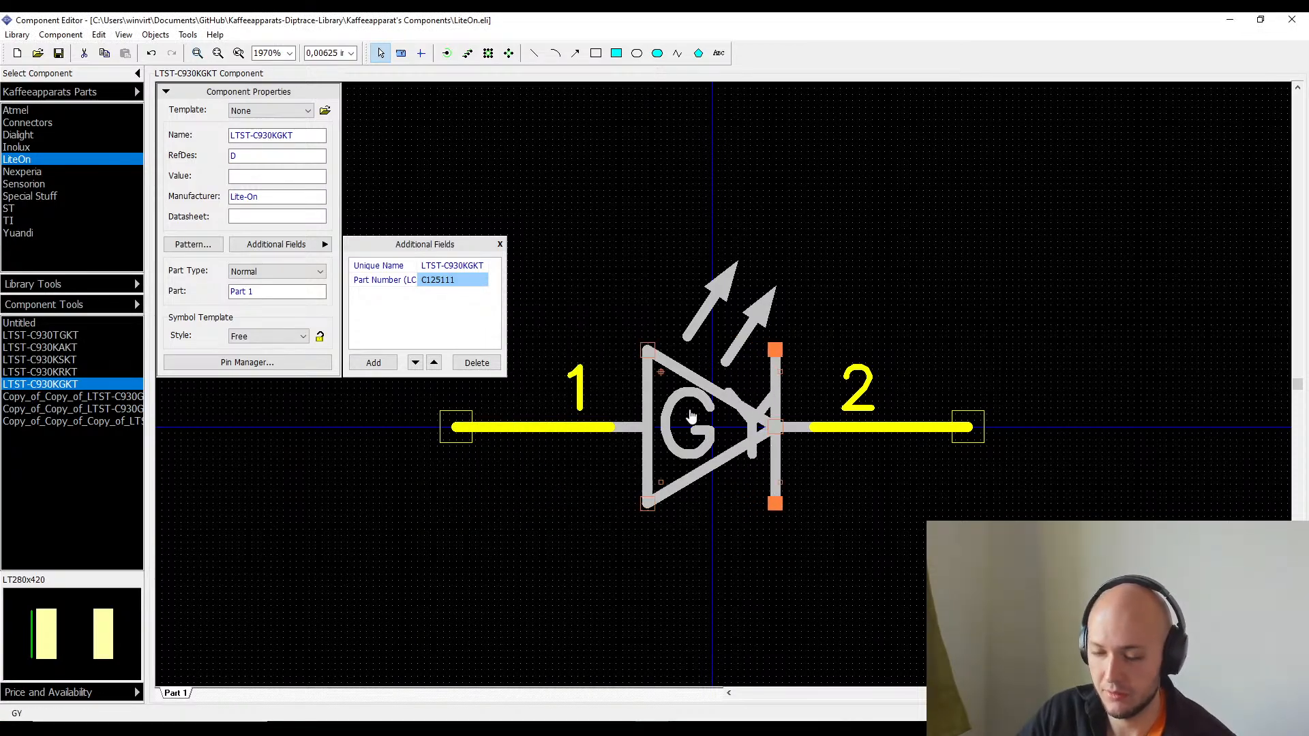
click(643, 639)
key(ctrl+z)
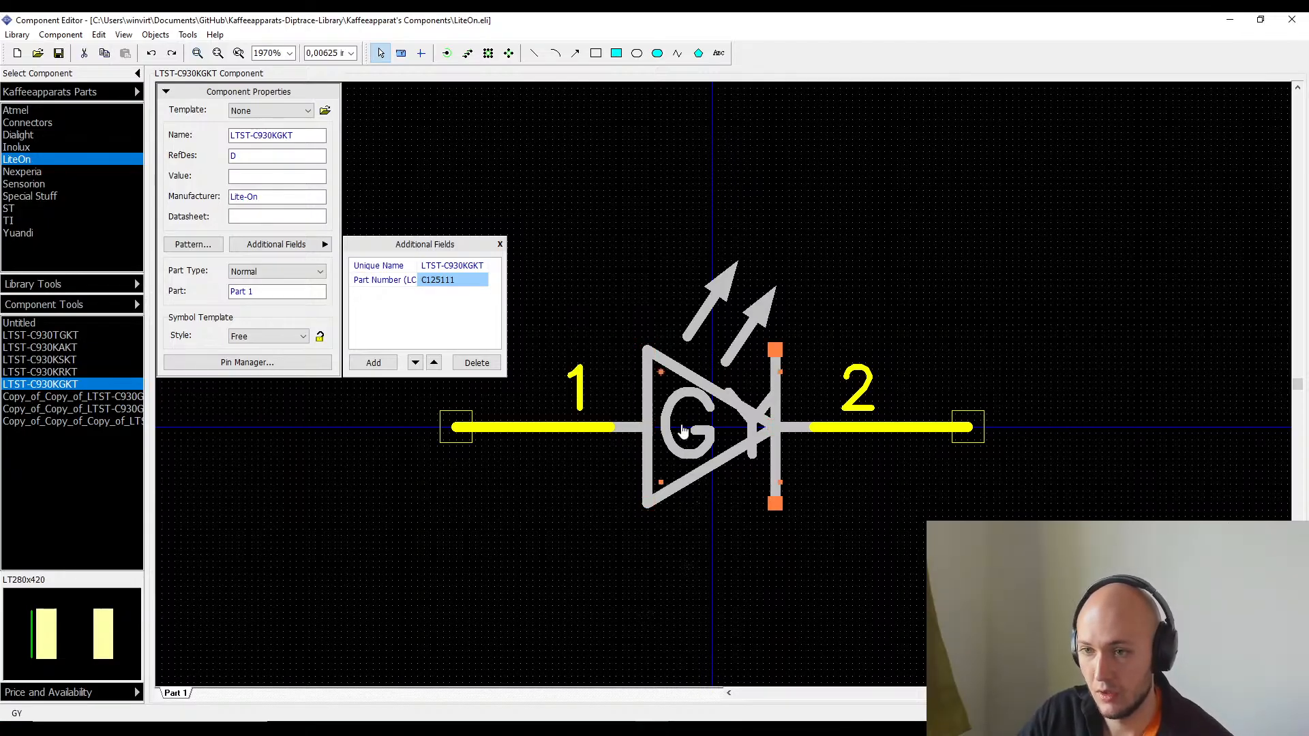
- Set the font size of the GY label to 3
double_click(717, 445)
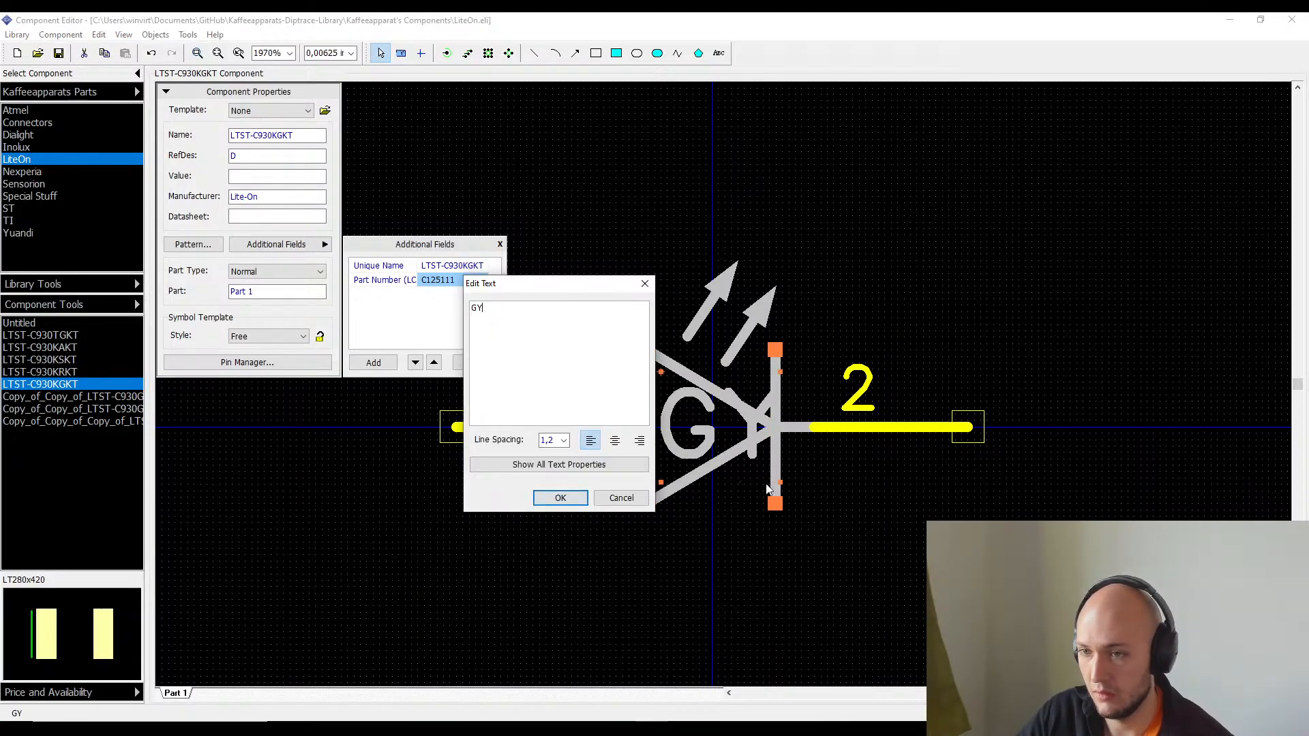
click(584, 471)
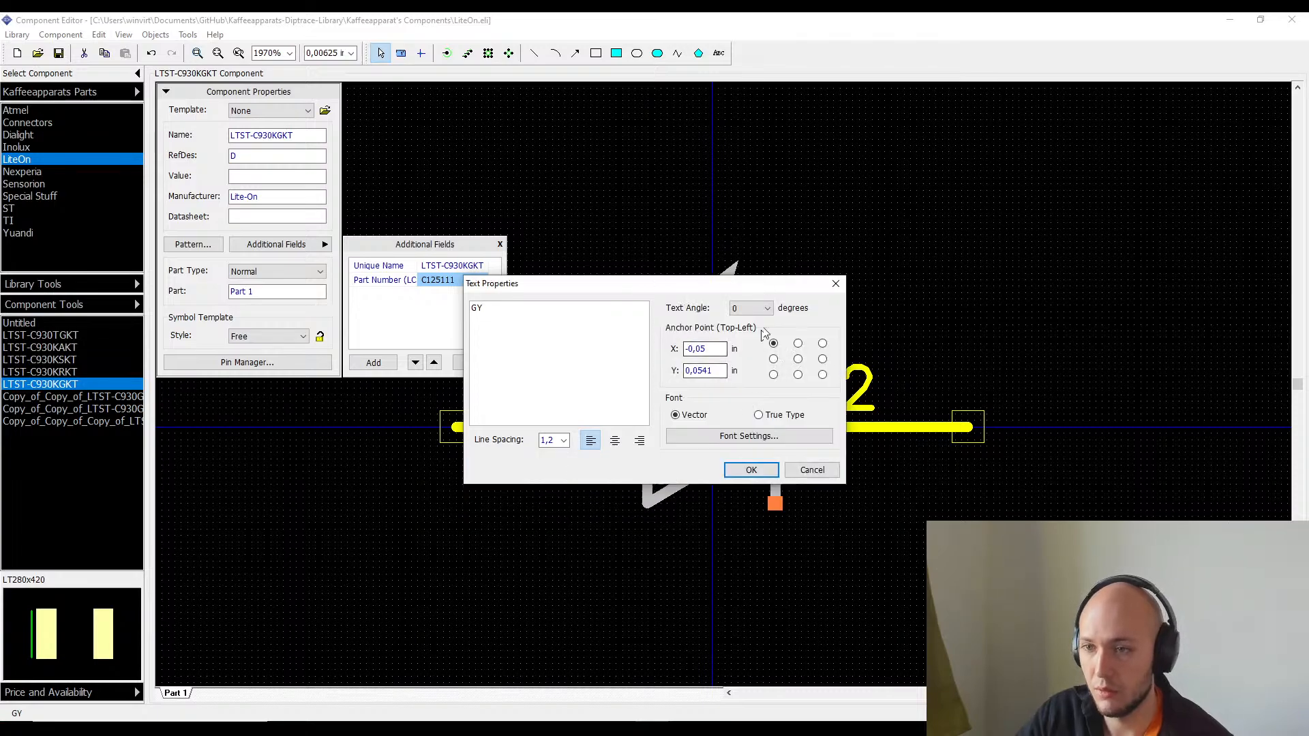
click(710, 438)
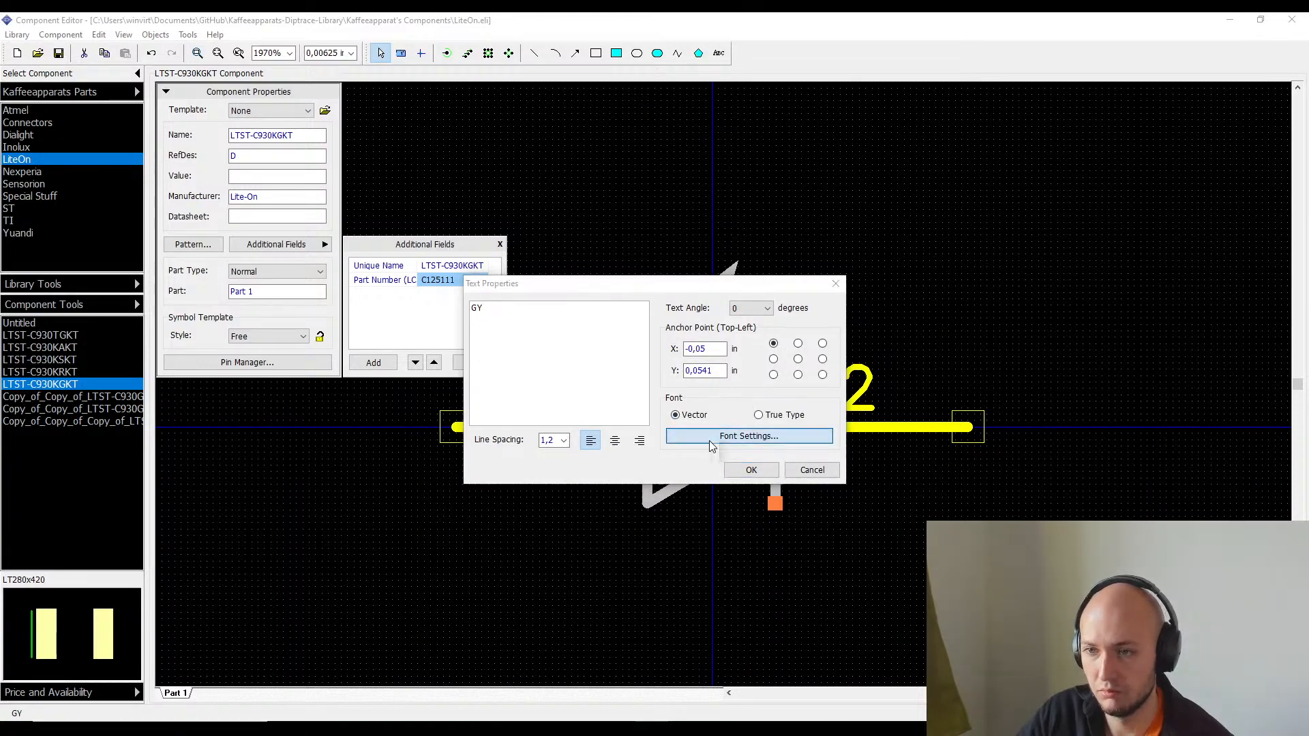
click(709, 322)
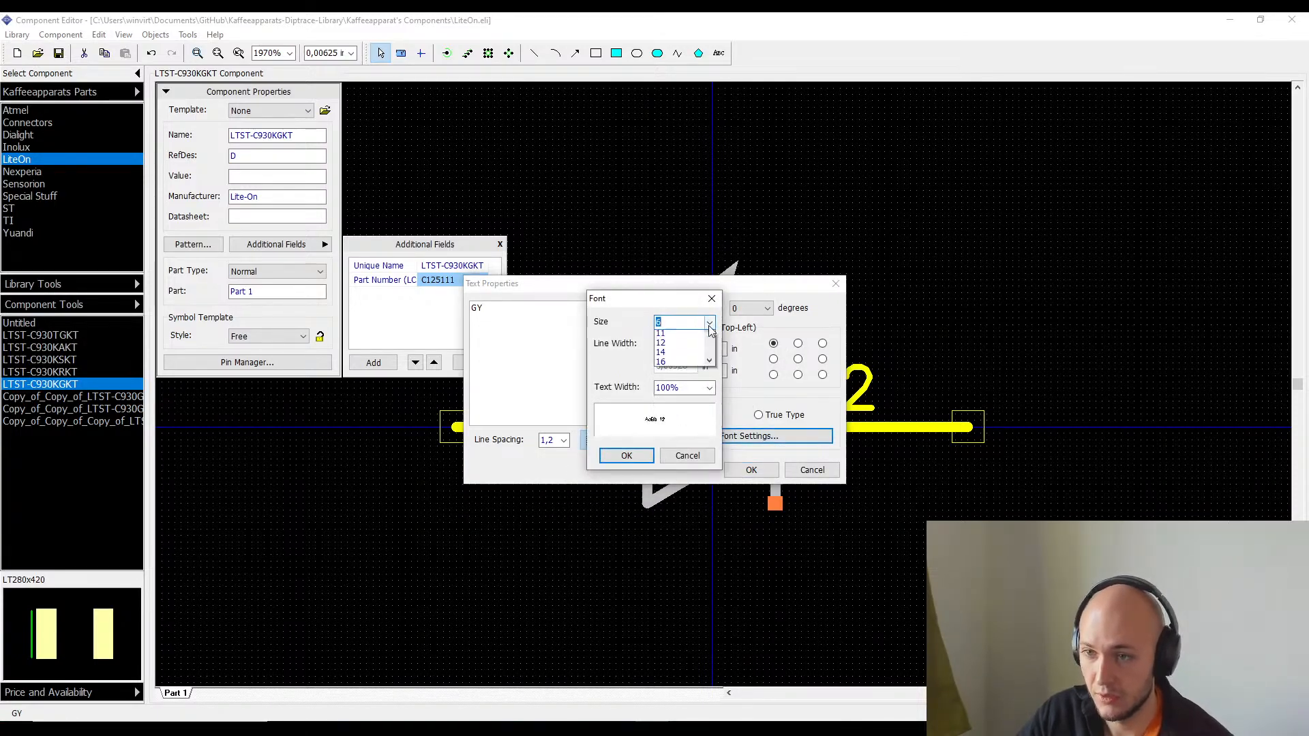
scroll(683, 344, up, 2)
click(681, 348)
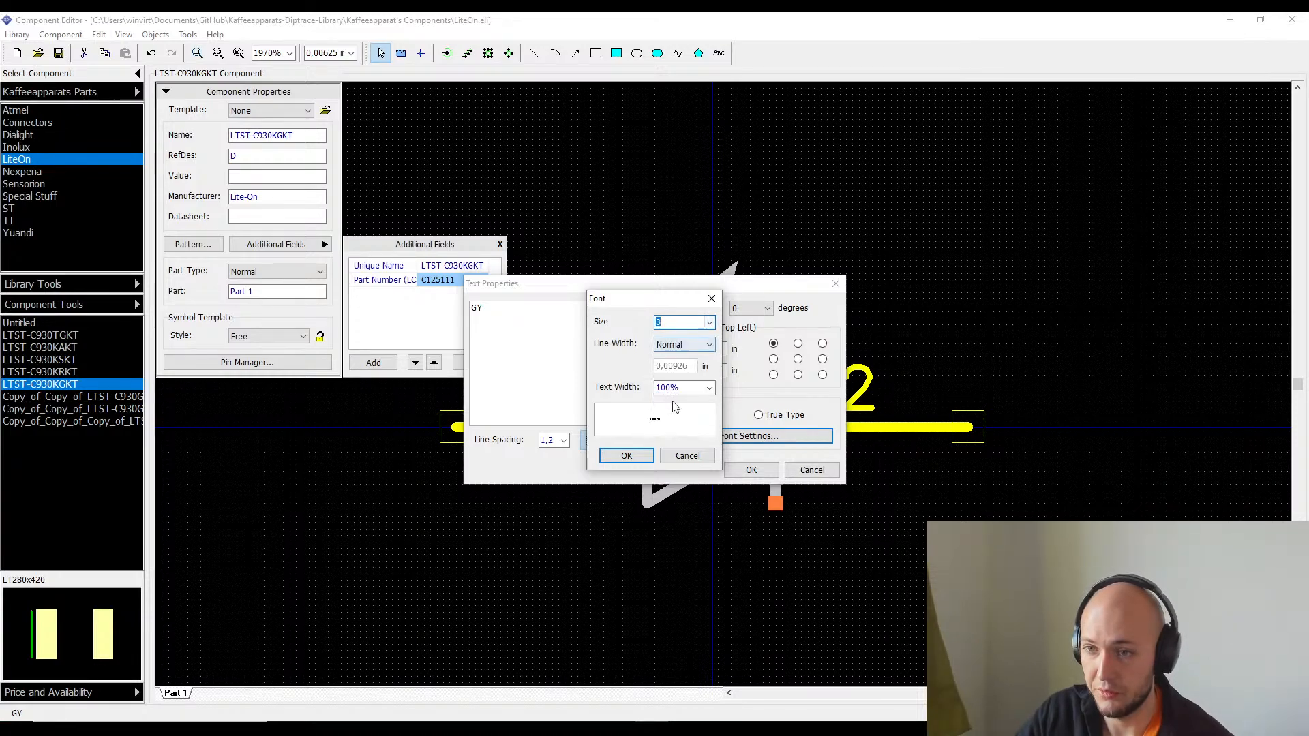
click(634, 461)
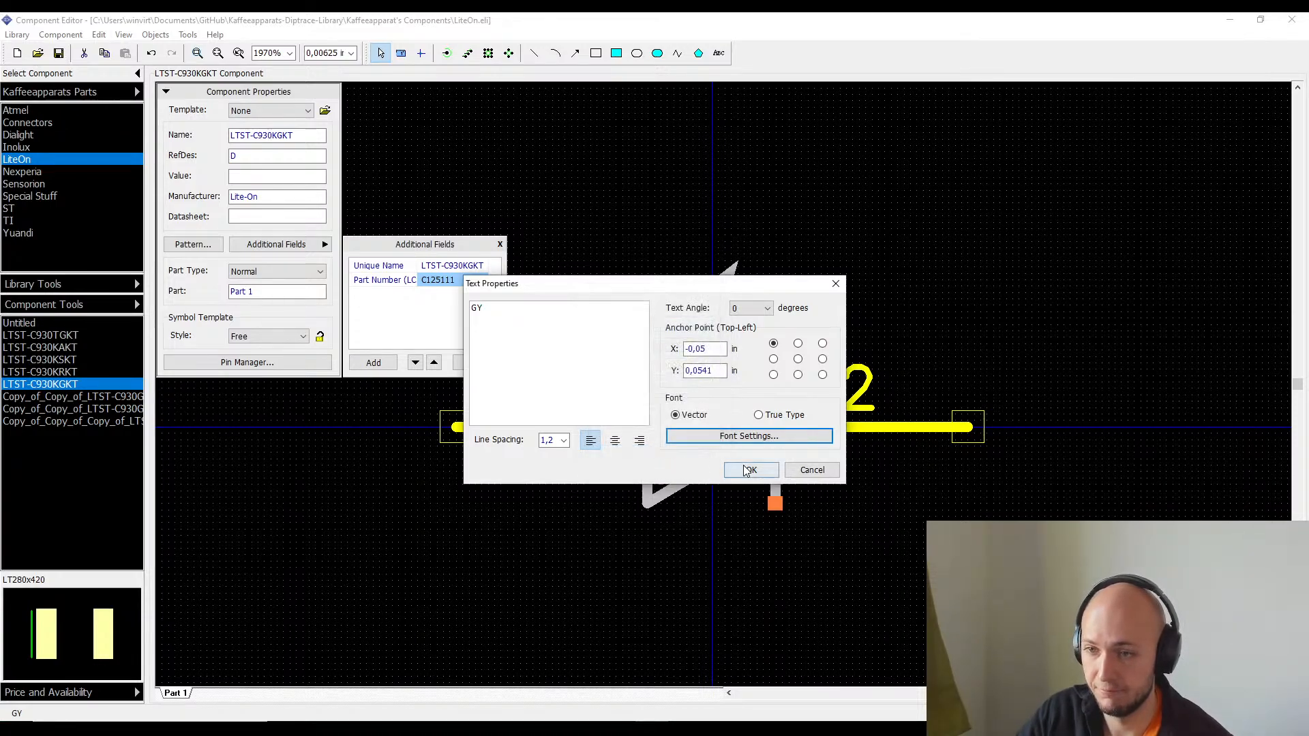
click(748, 469)
- Try to move the GY label down into the middle of the diode triangle, and undo the move
drag(686, 397, 689, 424)
click(704, 483)
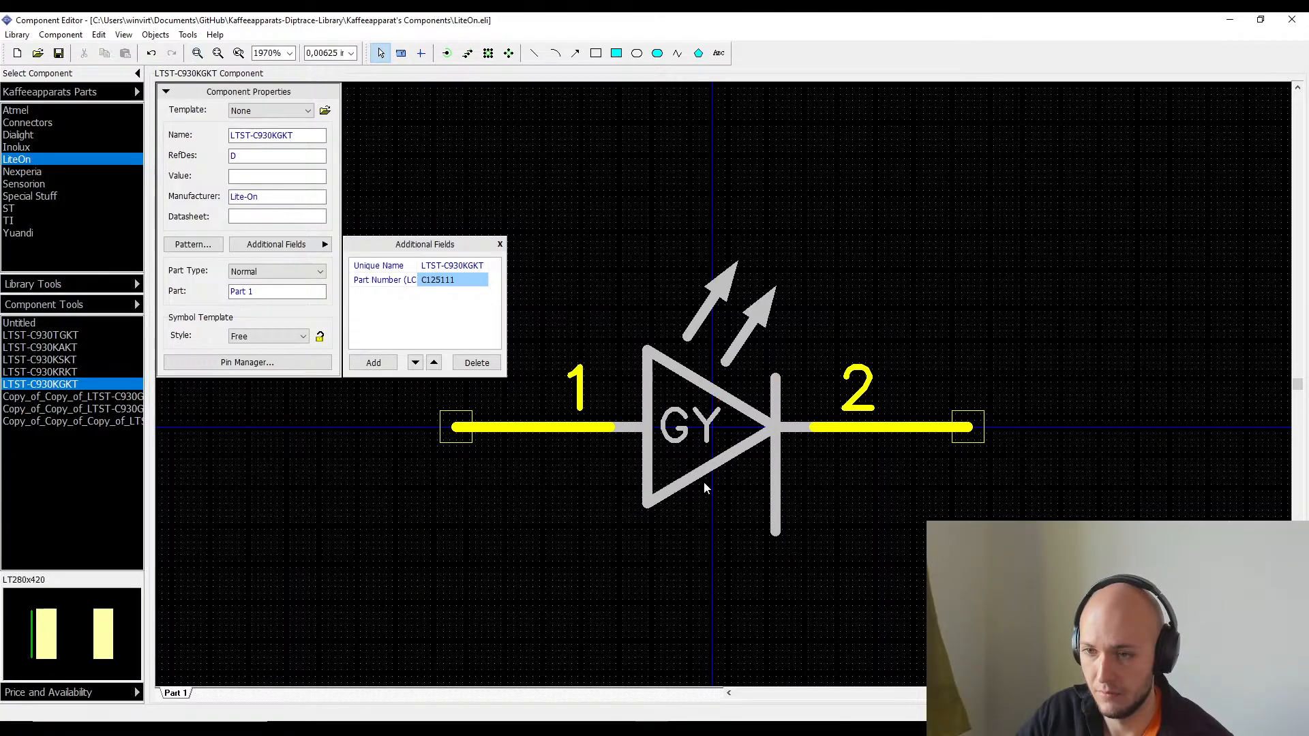
key(ctrl+z)
click(670, 623)
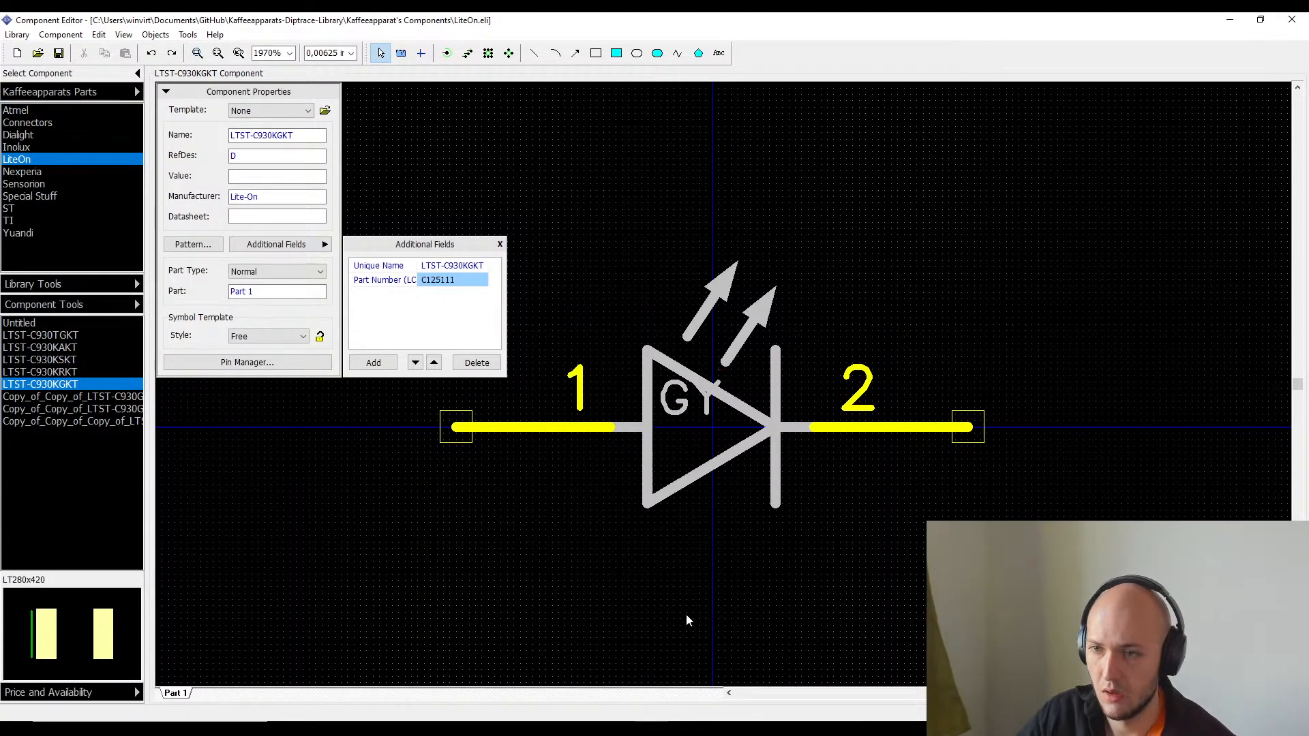
- Set the GY label's font size to 4 and place it inside the diode triangle, centred on the pin axis
drag(688, 407, 695, 435)
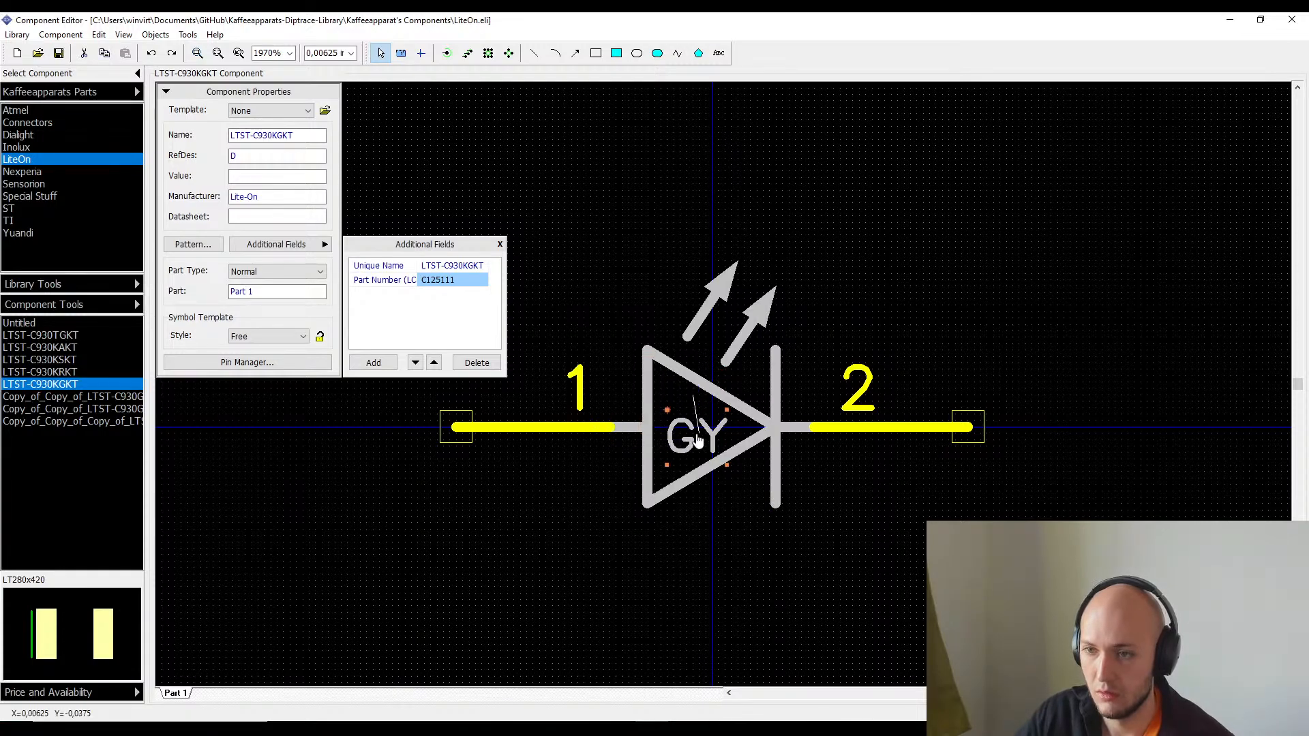
double_click(696, 435)
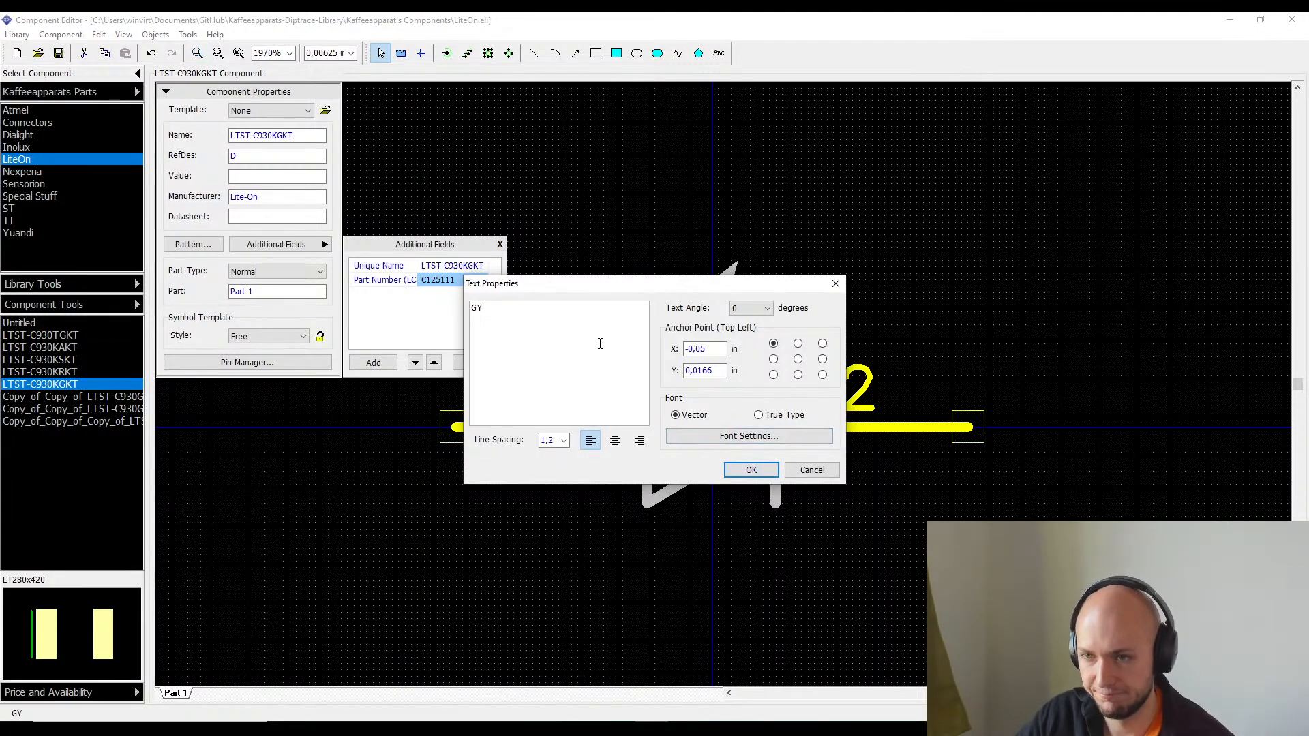
click(719, 437)
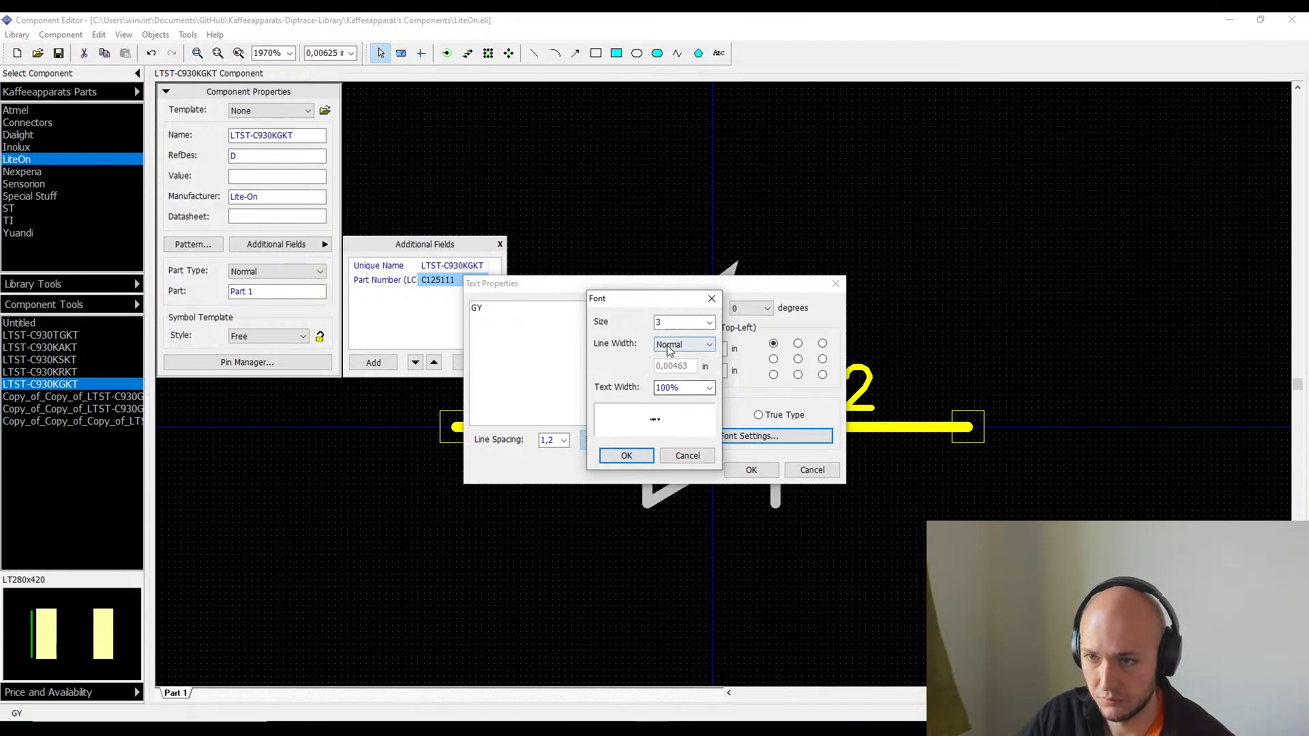
key(Down)
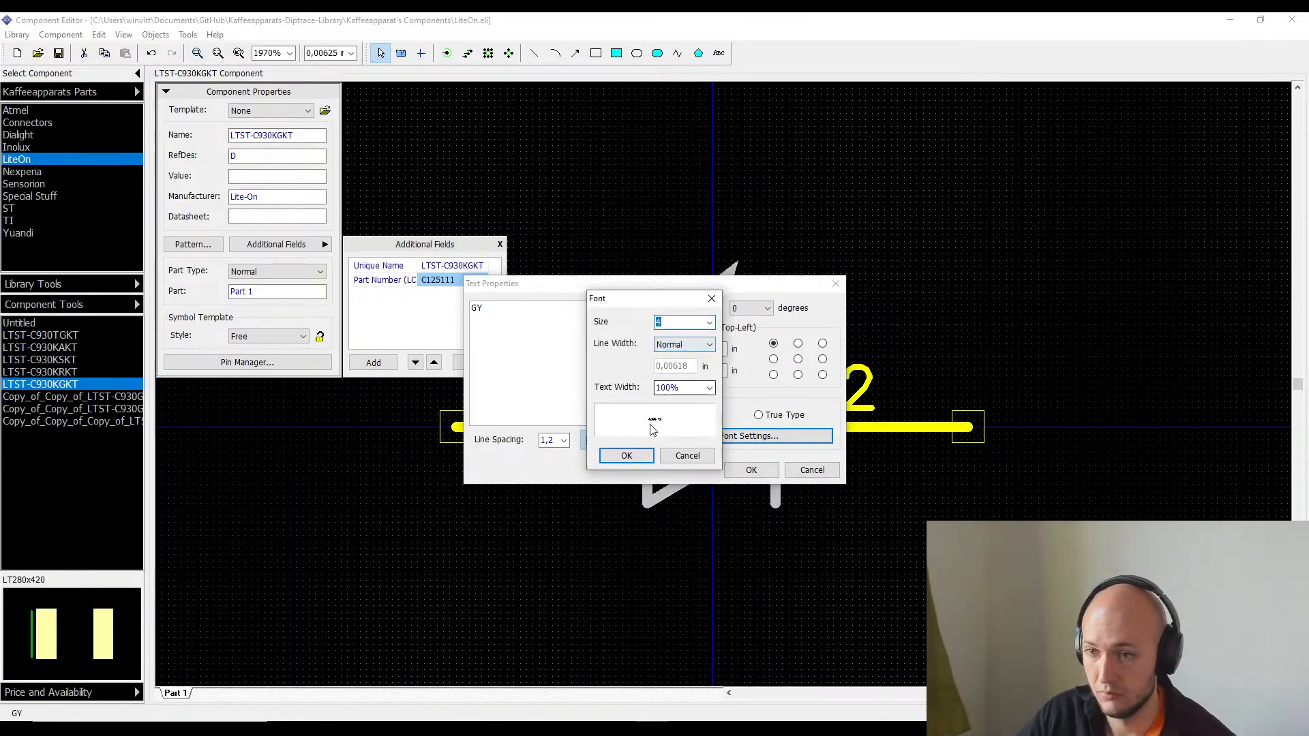
click(626, 455)
click(752, 470)
drag(739, 457, 672, 424)
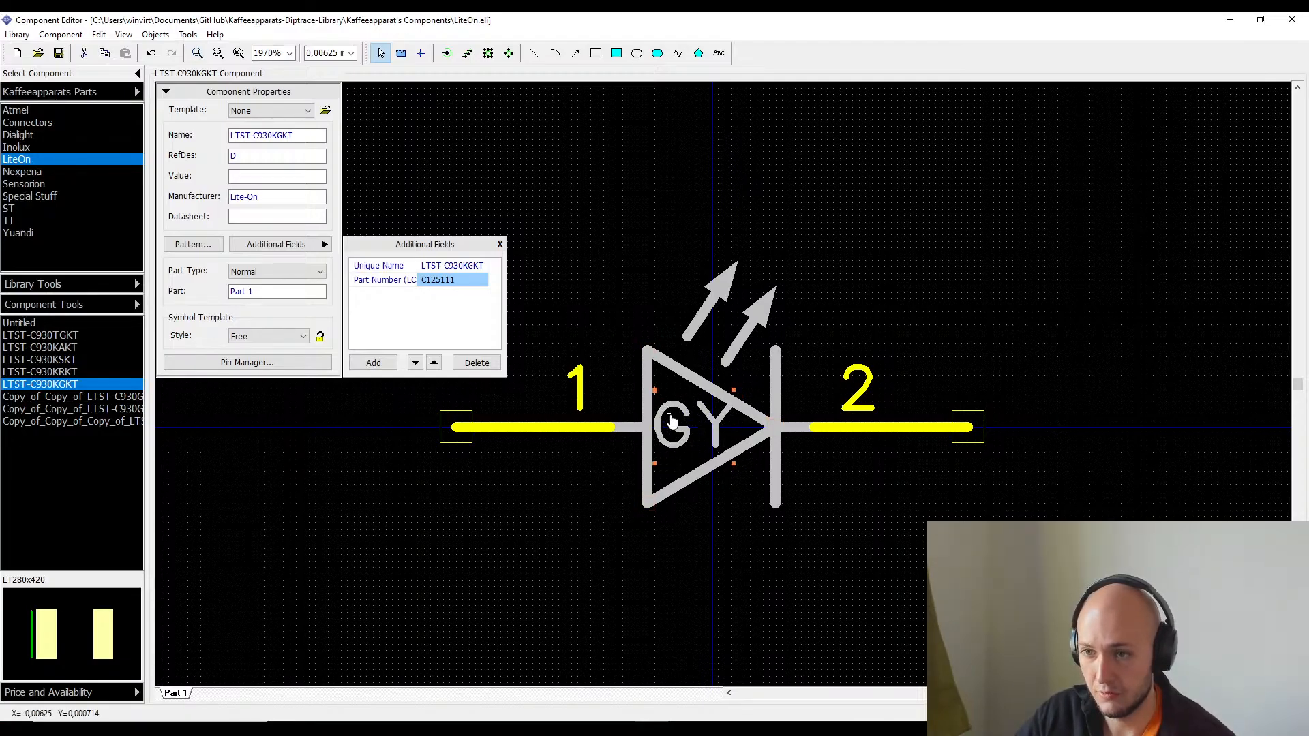
click(767, 543)
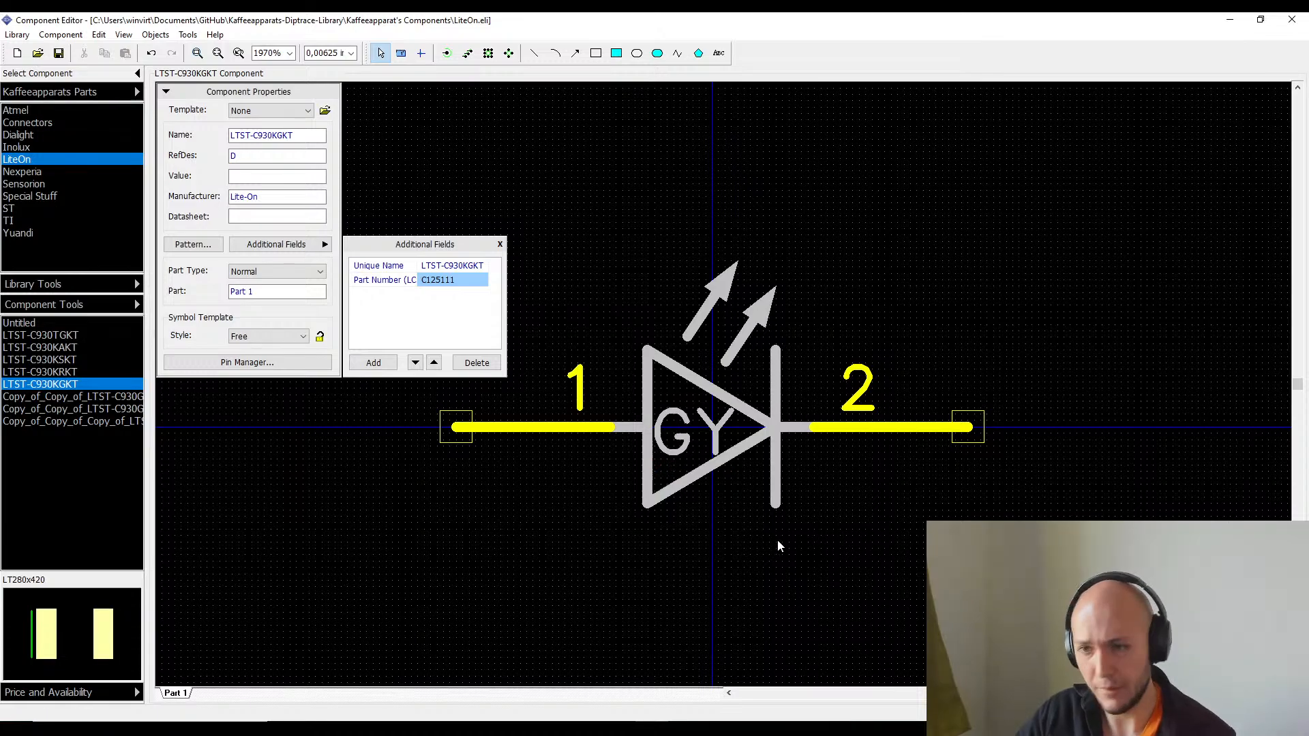
- Clear the name of the first remaining Copy_of_Copy_of_LTST-C930GKT component in the LiteOn library
click(59, 398)
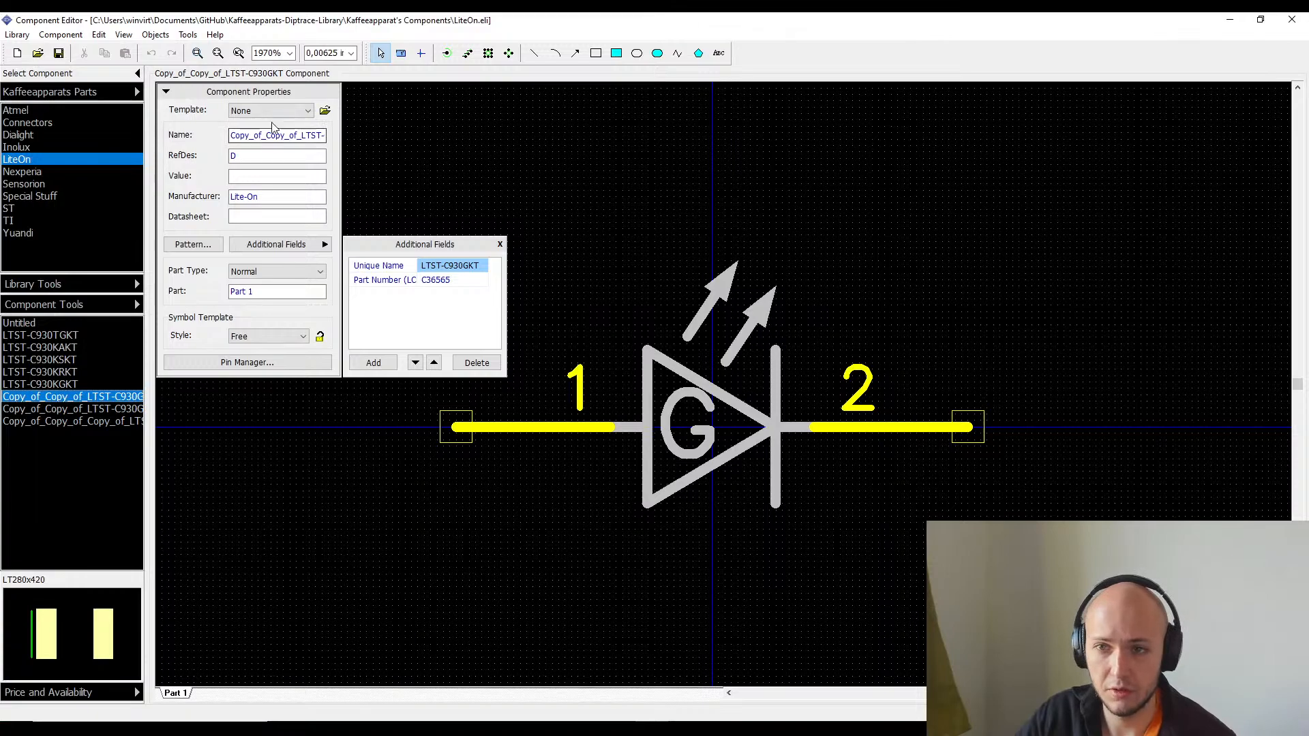
double_click(288, 137)
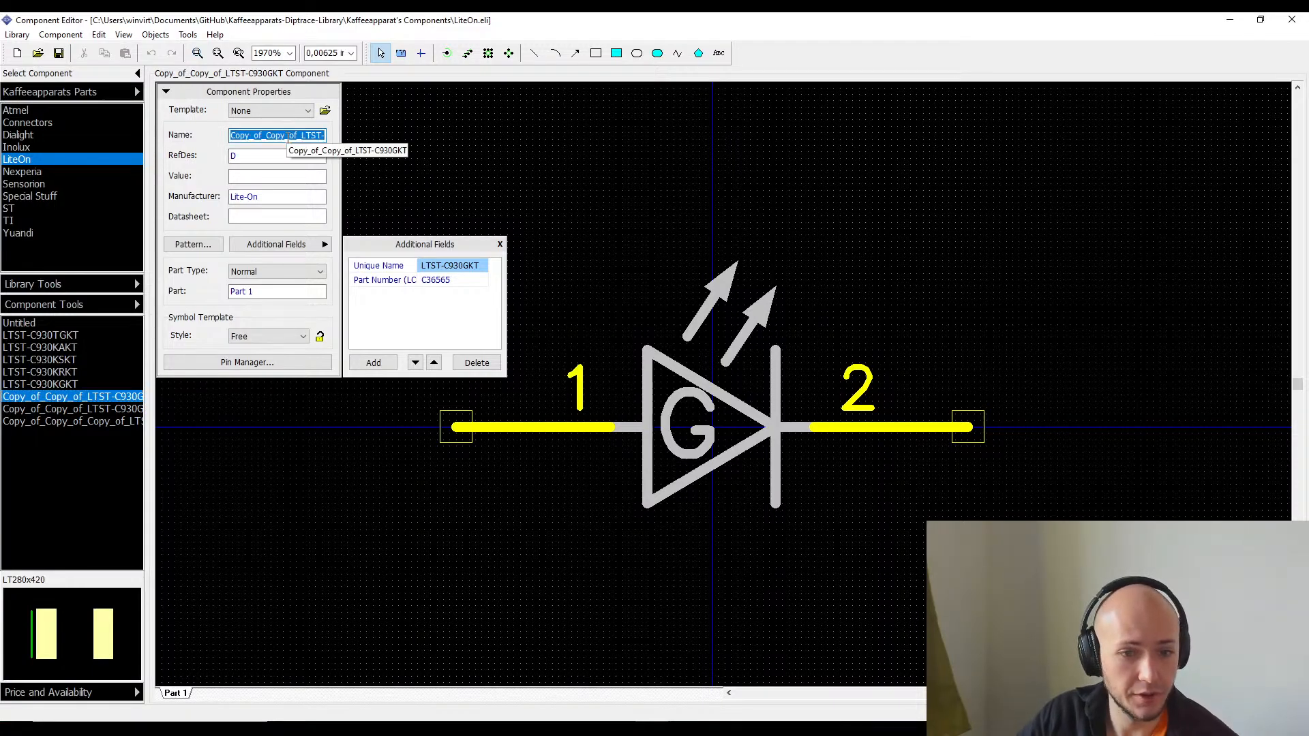
text(LTST-C930KRKT)
double_click(288, 137)
click(288, 137)
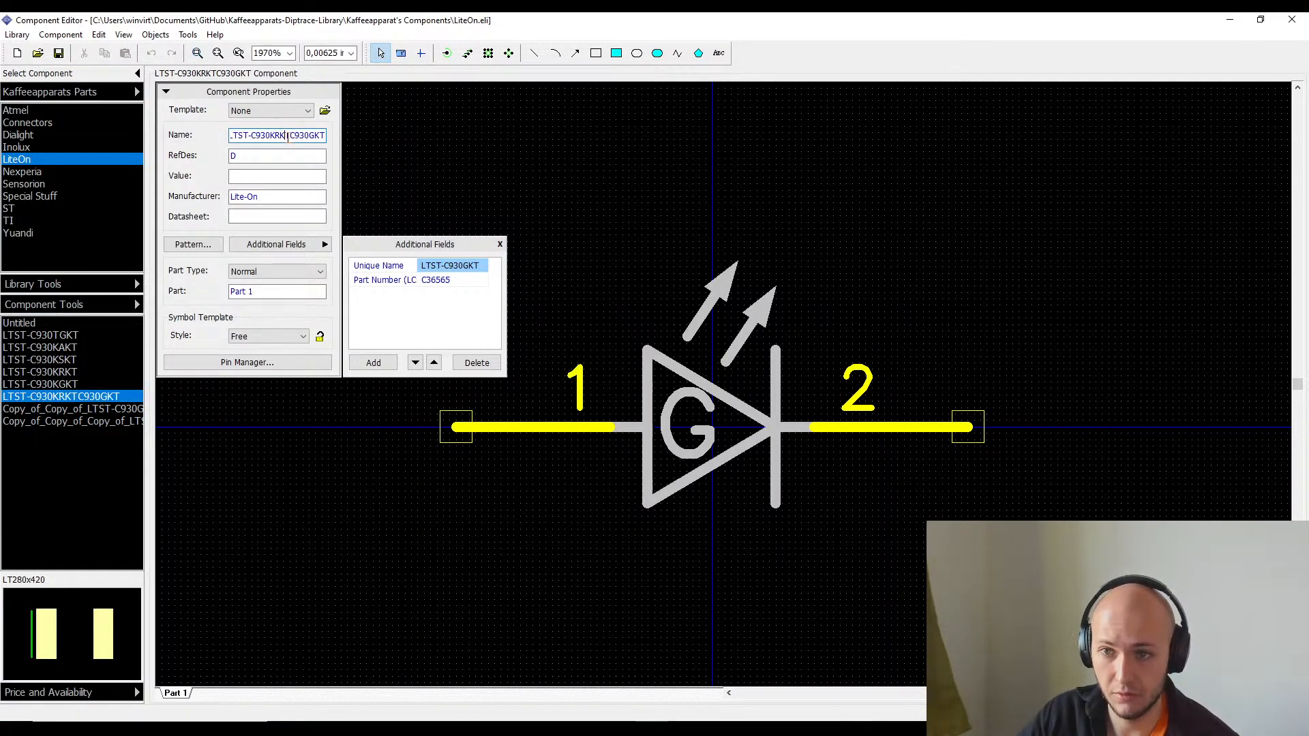
key(BackSpace)
key(BackSpace)
key(BackSpace)
key(BackSpace)
key(BackSpace)
key(BackSpace)
key(BackSpace)
key(BackSpace)
key(BackSpace)
key(BackSpace)
key(BackSpace)
key(BackSpace)
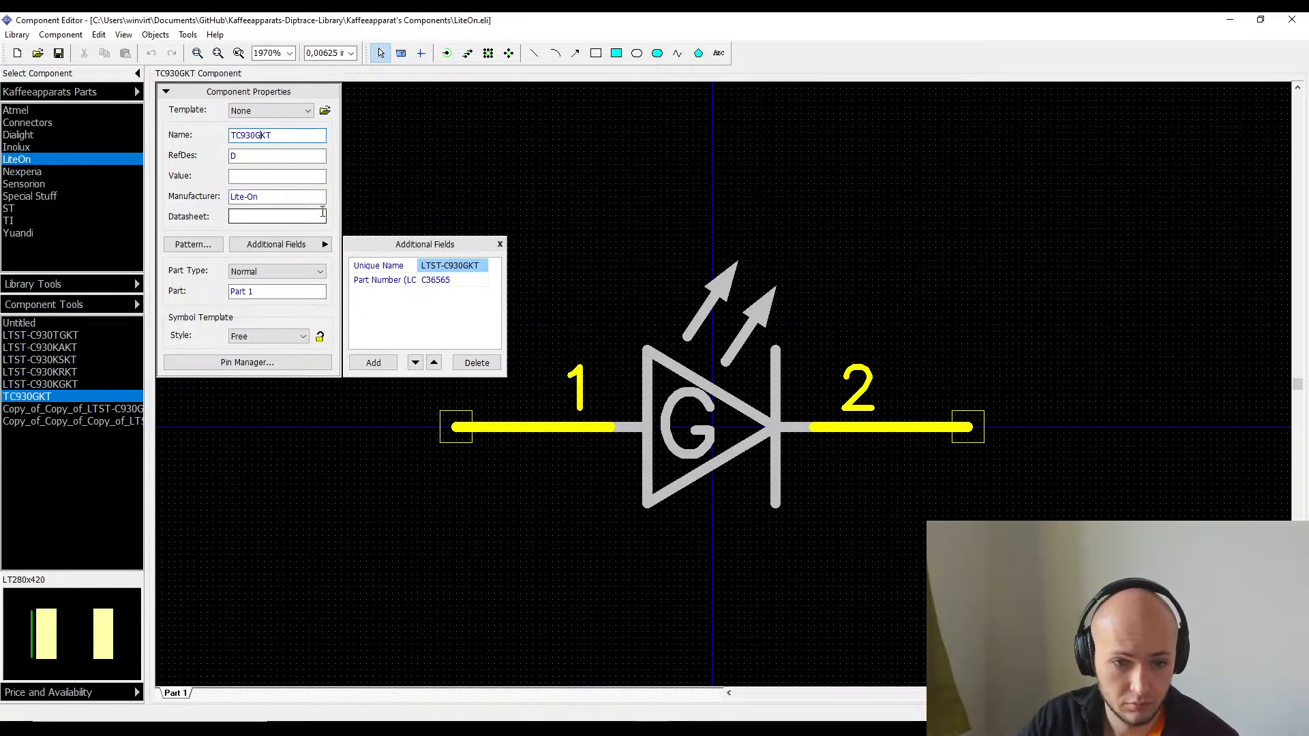
key(BackSpace)
key(BackSpace)
key(BackSpace)
key(BackSpace)
key(BackSpace)
key(BackSpace)
key(BackSpace)
key(BackSpace)
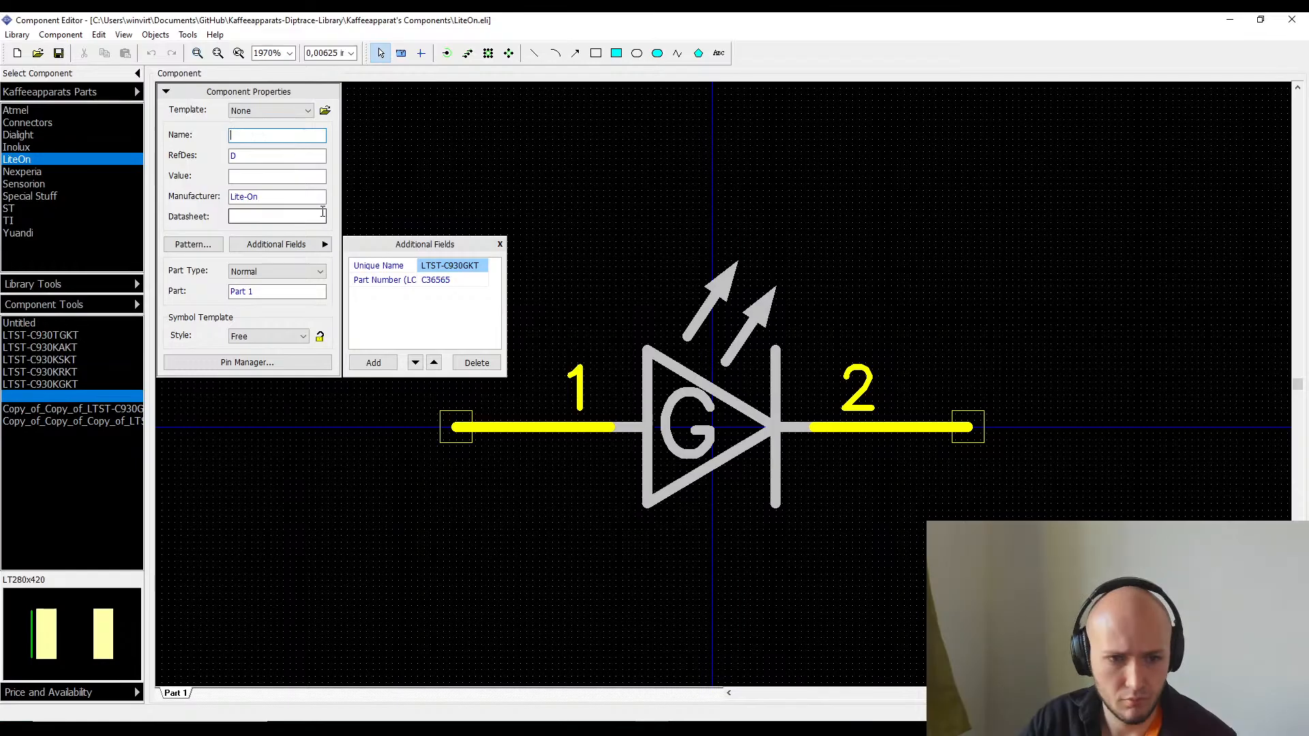
- Name the selected component LTST-C930TBKT
text(LTST-C930KRKT)
key(BackSpace)
key(BackSpace)
key(BackSpace)
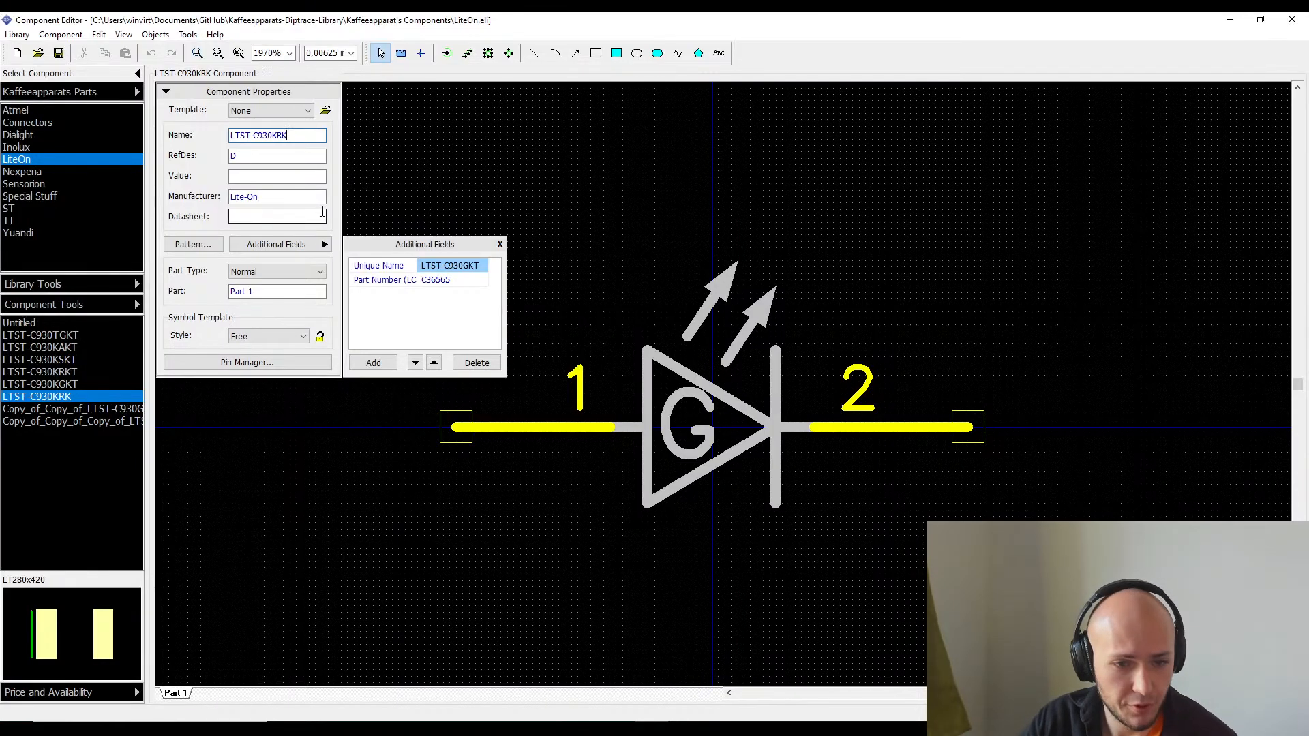
key(BackSpace)
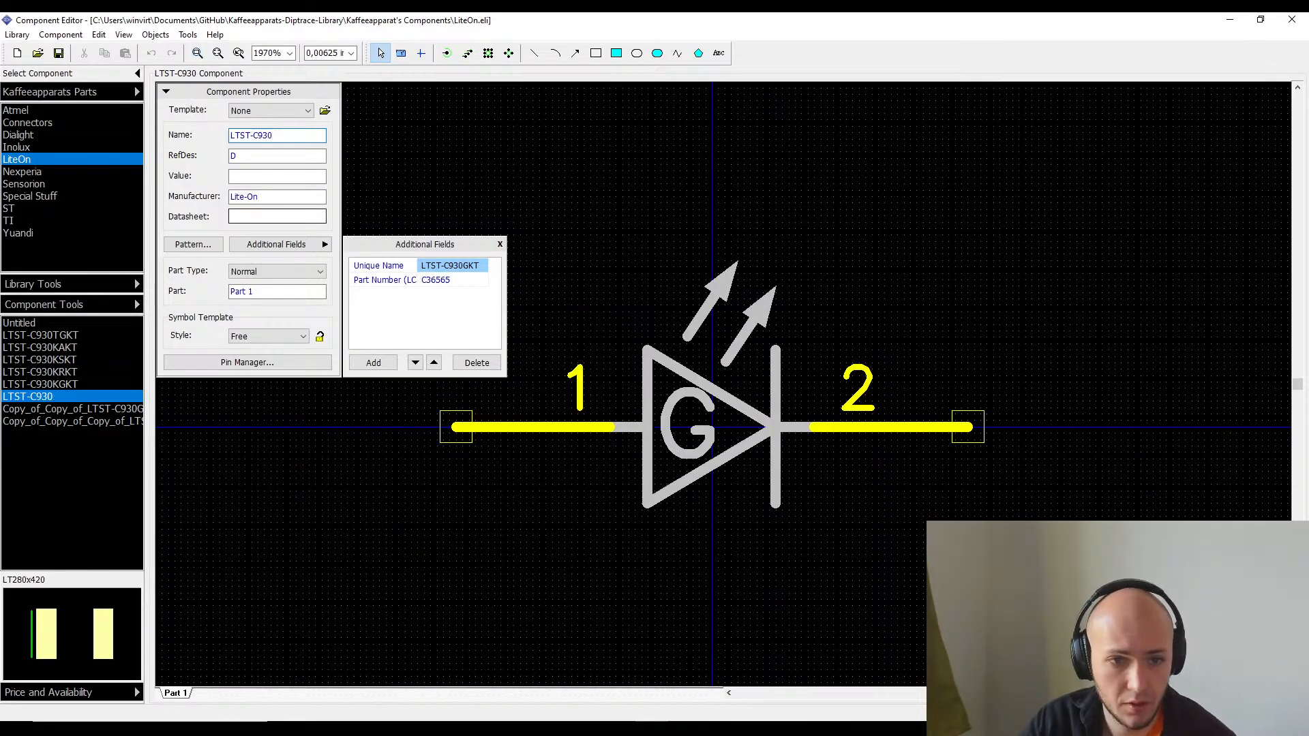
text(T)
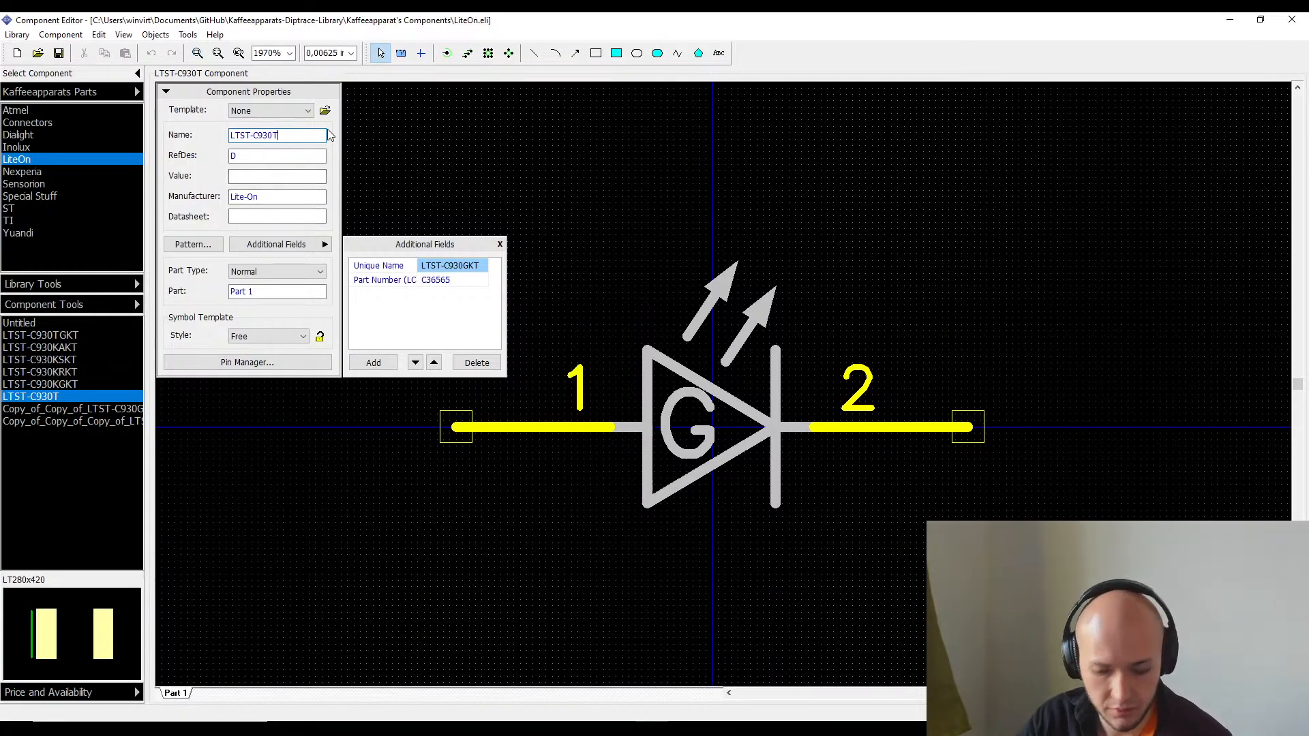
text(BKT)
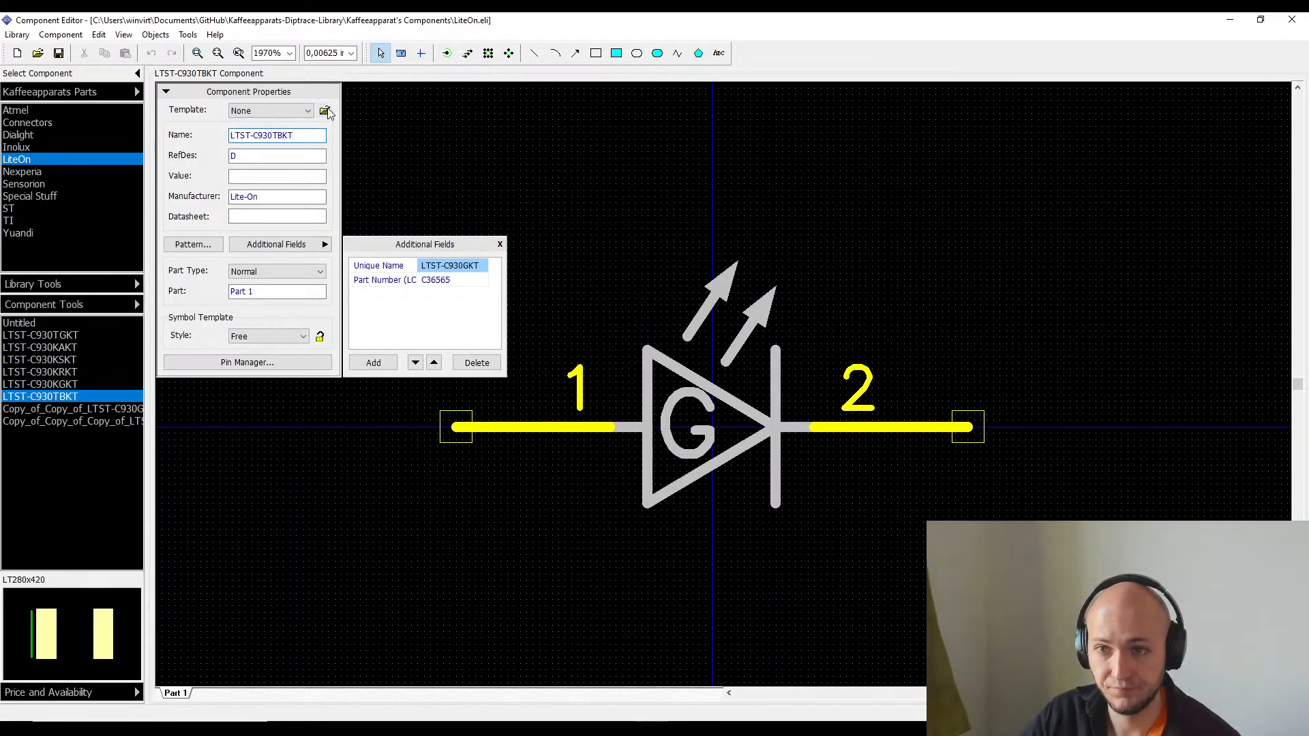
- Copy the component name LTST-C930TBKT into its Unique Name additional field
click(454, 269)
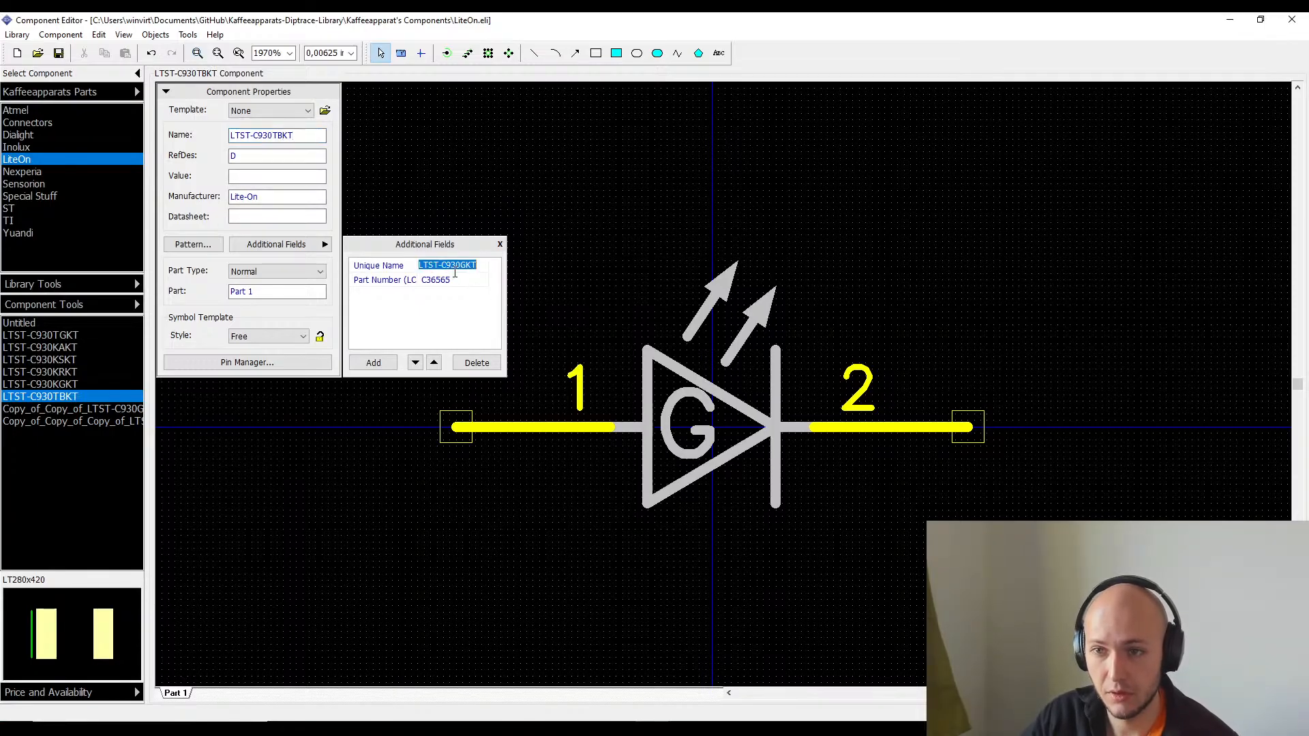
double_click(262, 136)
click(292, 137)
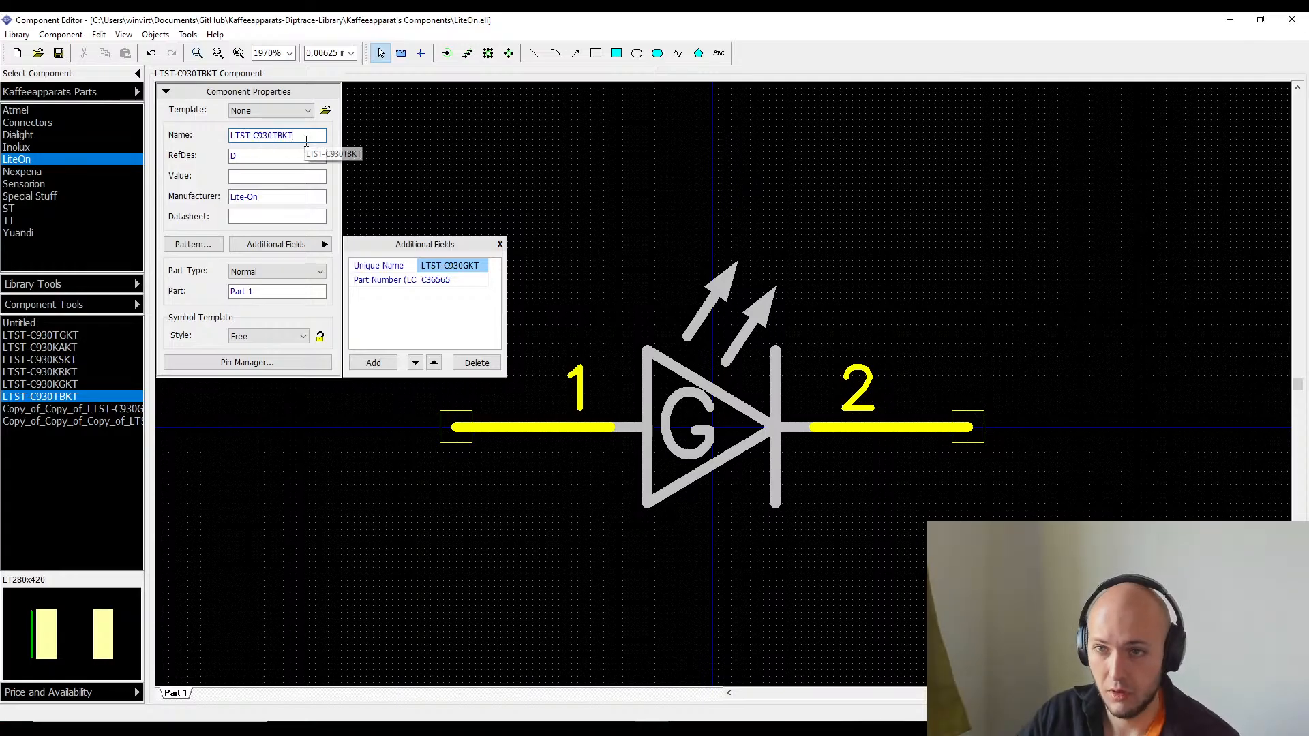
drag(291, 137, 172, 142)
key(ctrl+c)
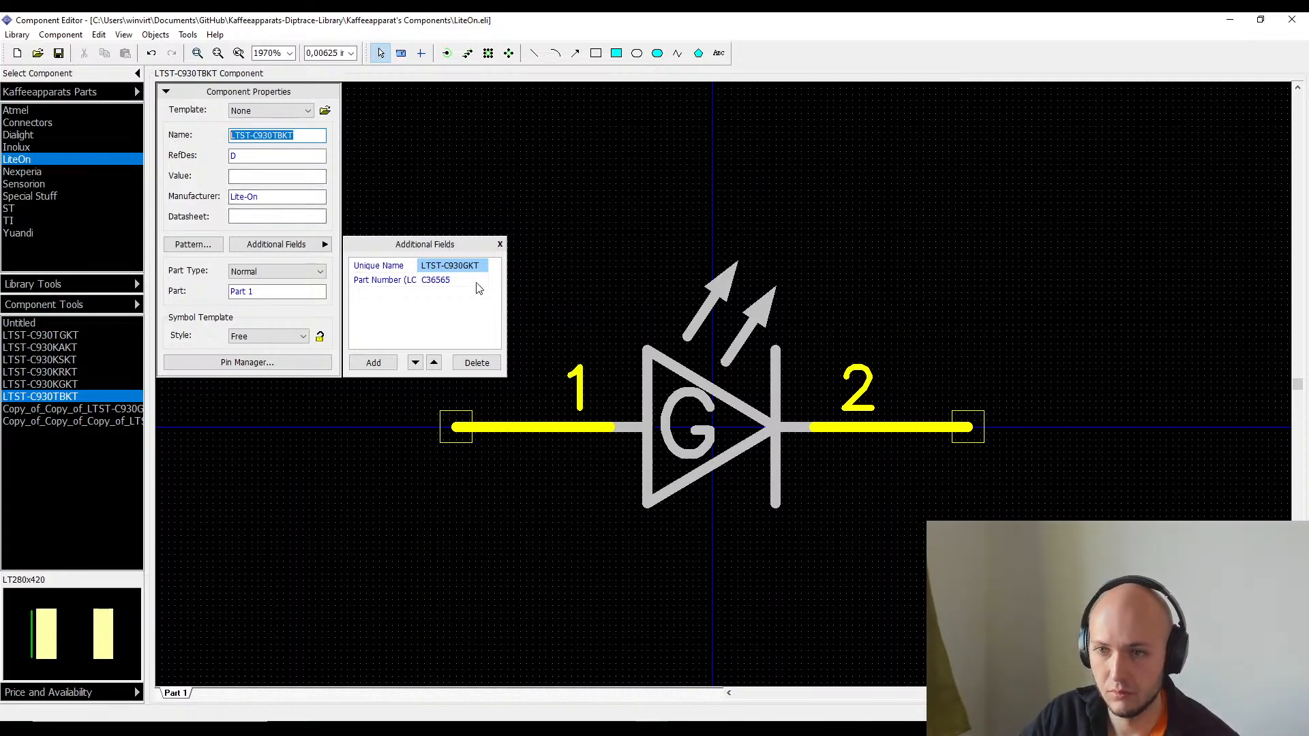
double_click(458, 265)
click(479, 266)
drag(478, 265, 417, 266)
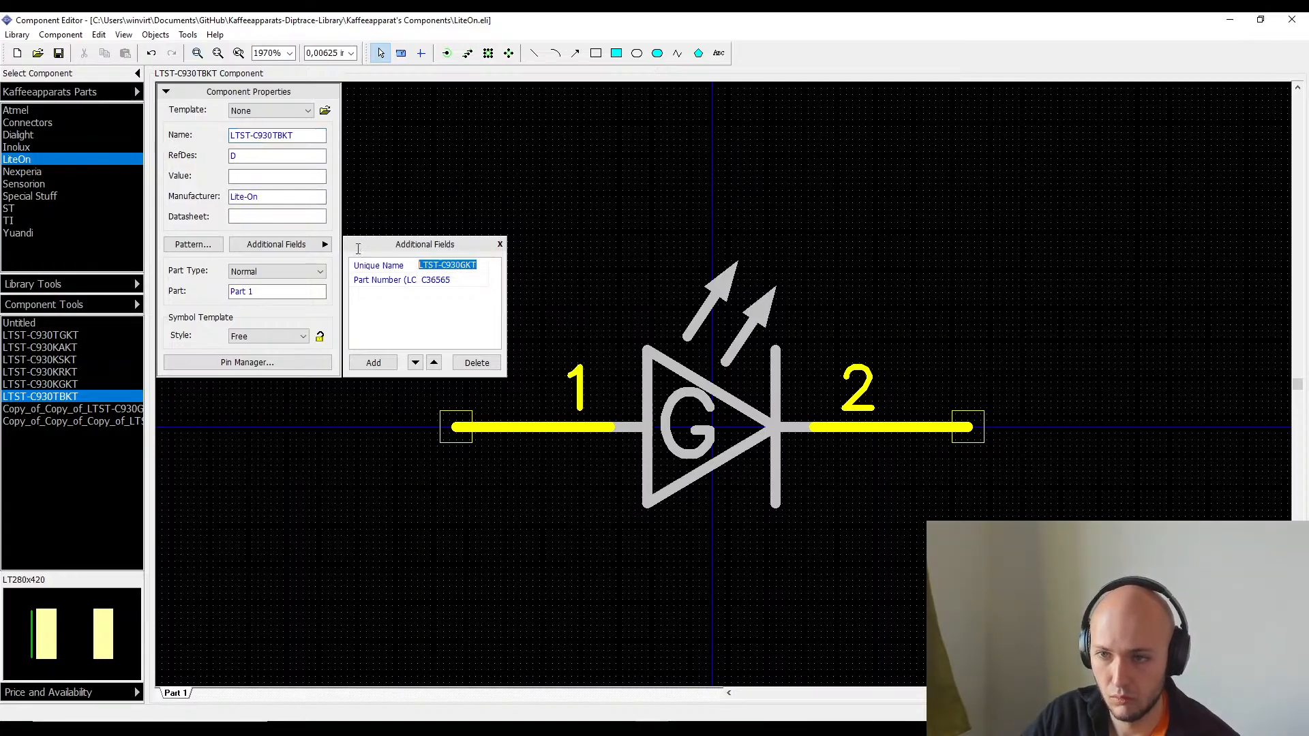
key(ctrl+v)
- Set the LCSC Part Number additional field of LTST-C930TBKT to C284945
click(438, 281)
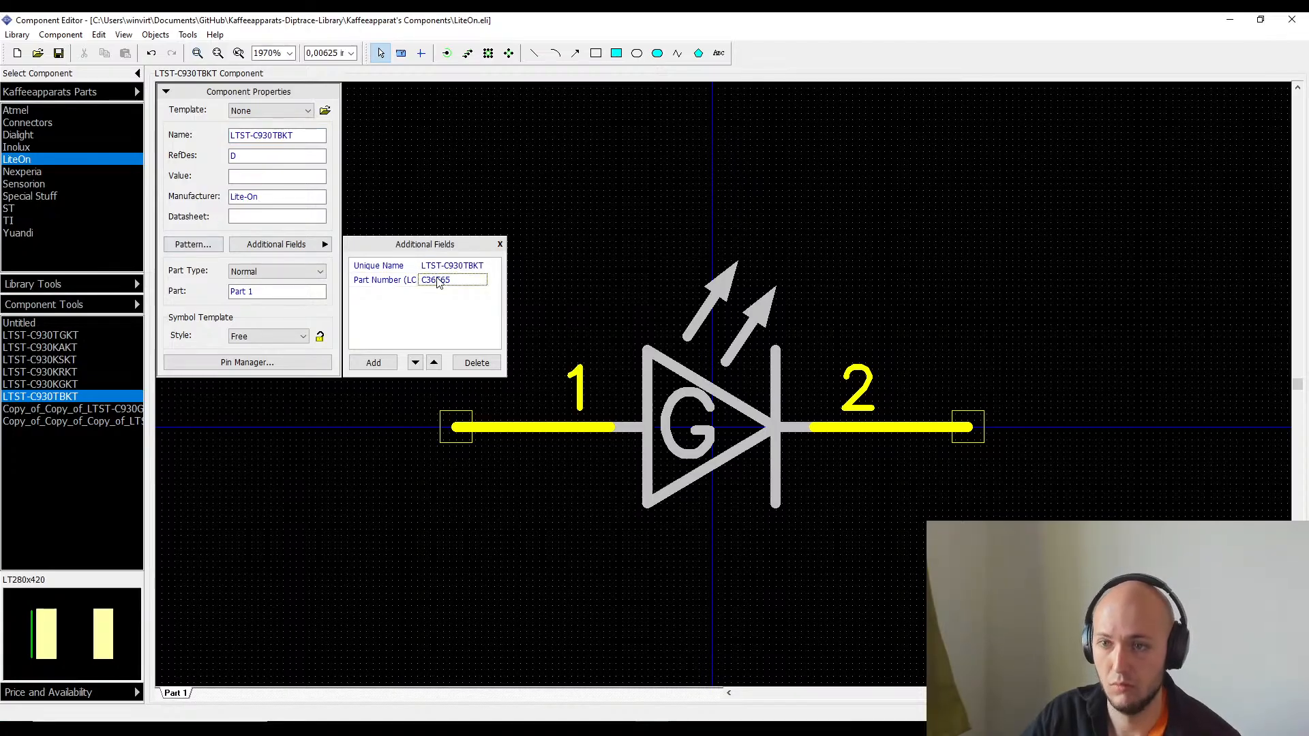
double_click(438, 281)
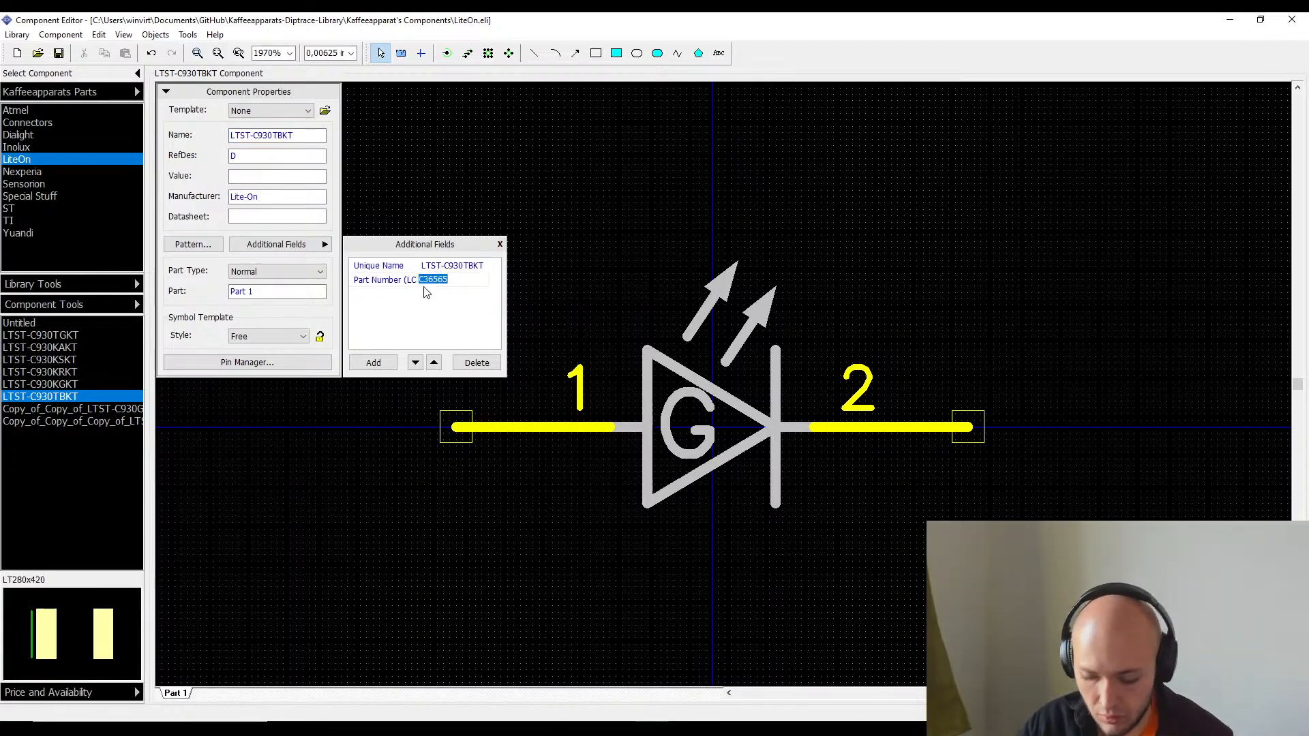
text(C284)
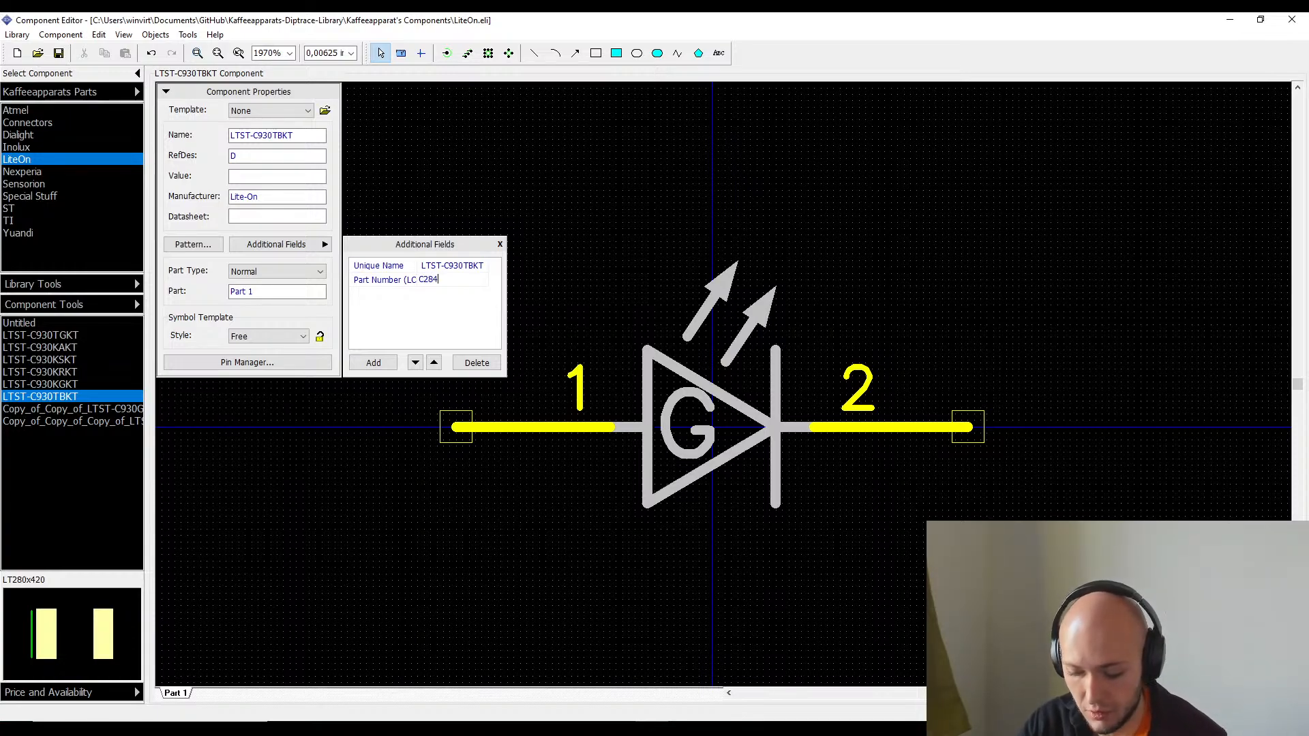
text(956)
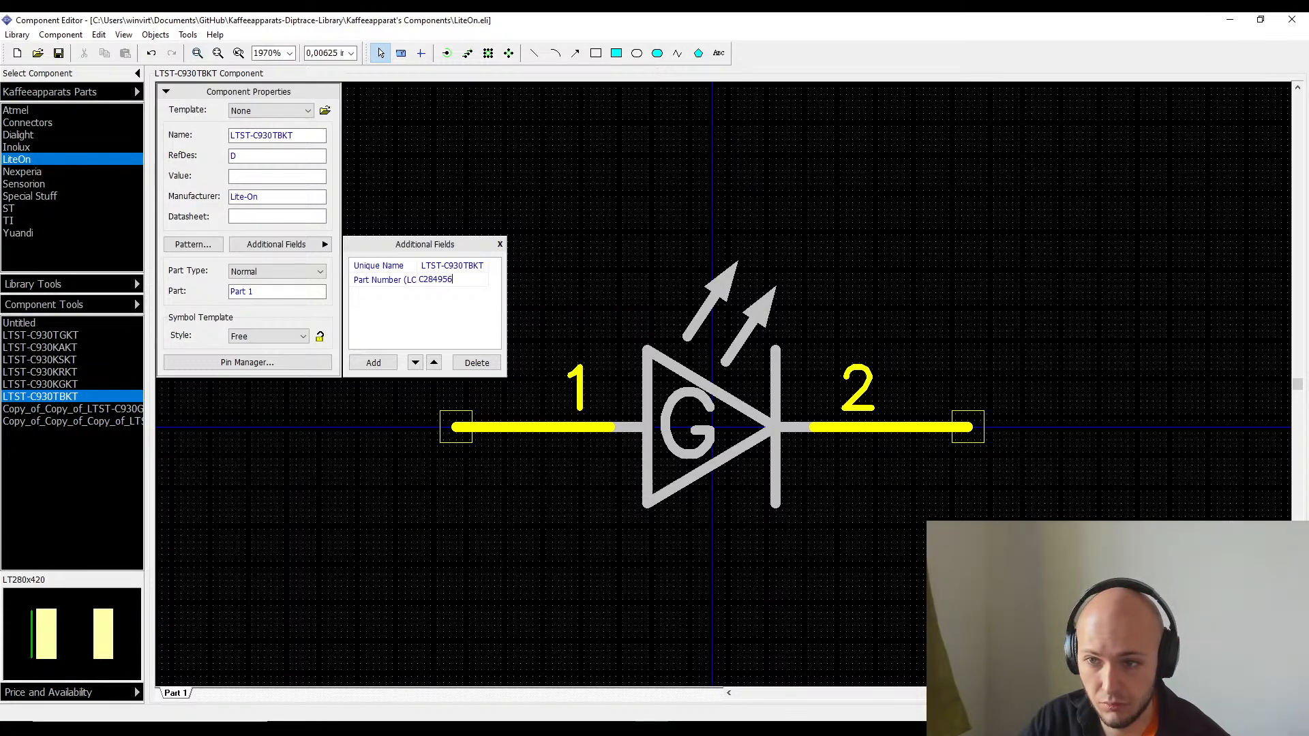
key(BackSpace)
key(BackSpace)
key(BackSpace)
key(BackSpace)
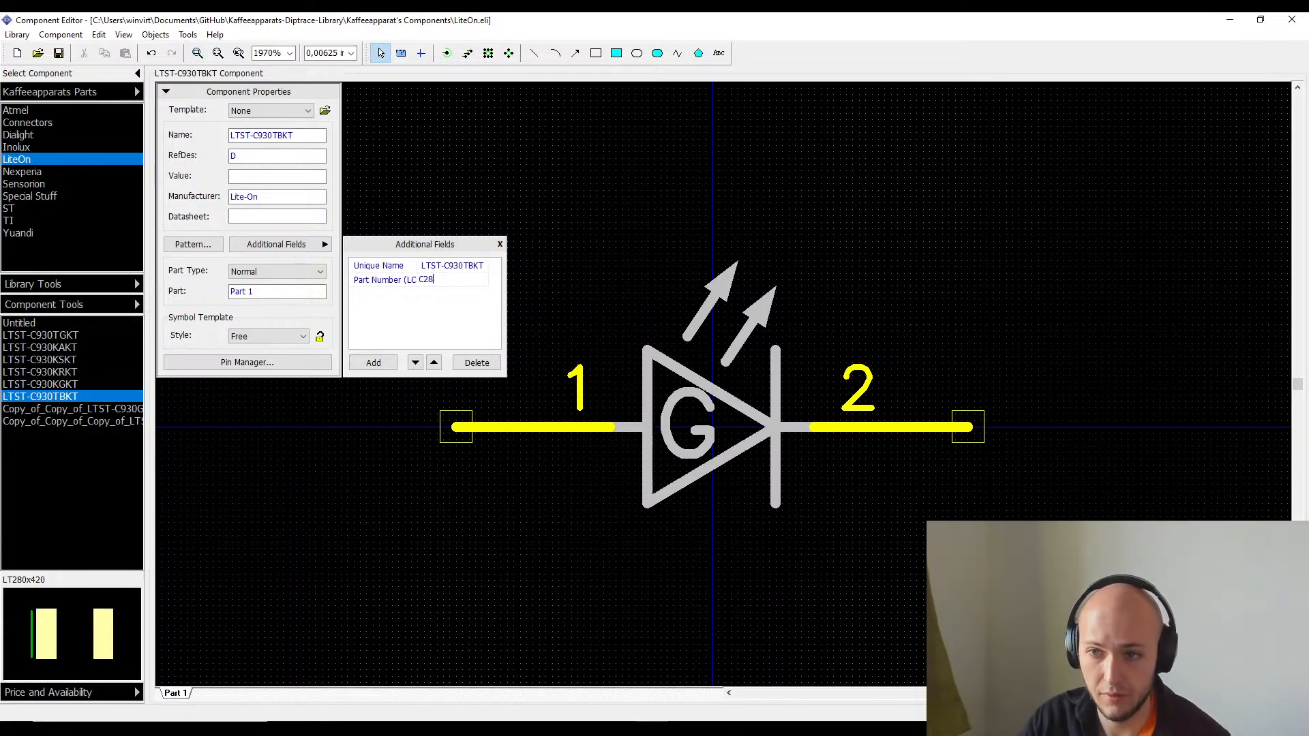
key(BackSpace)
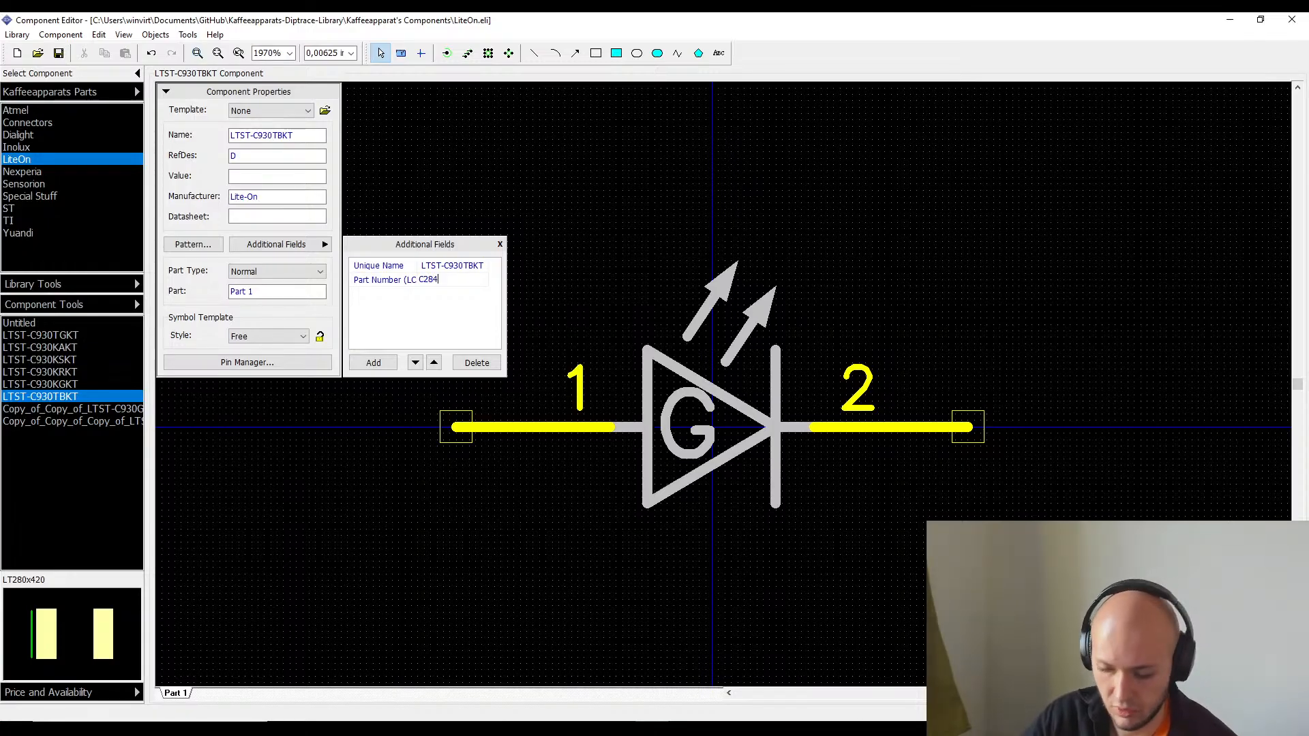
text(945)
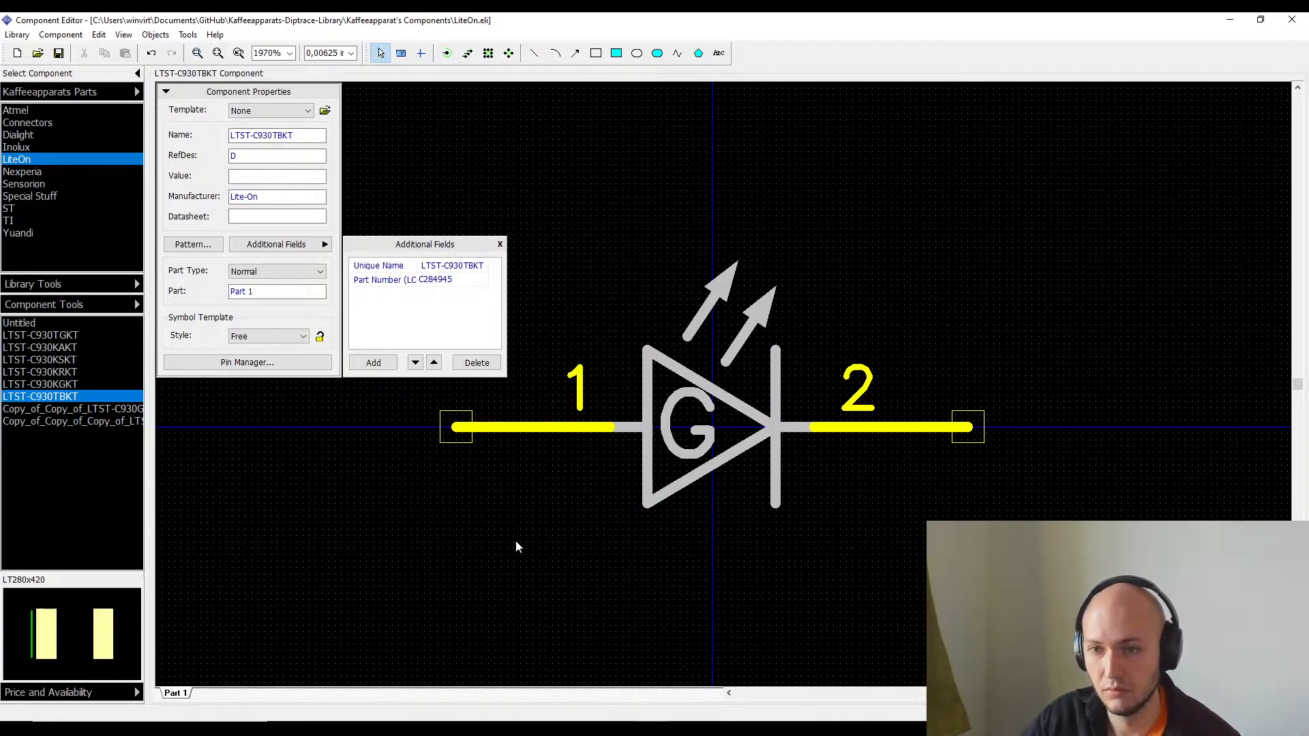
key(Return)
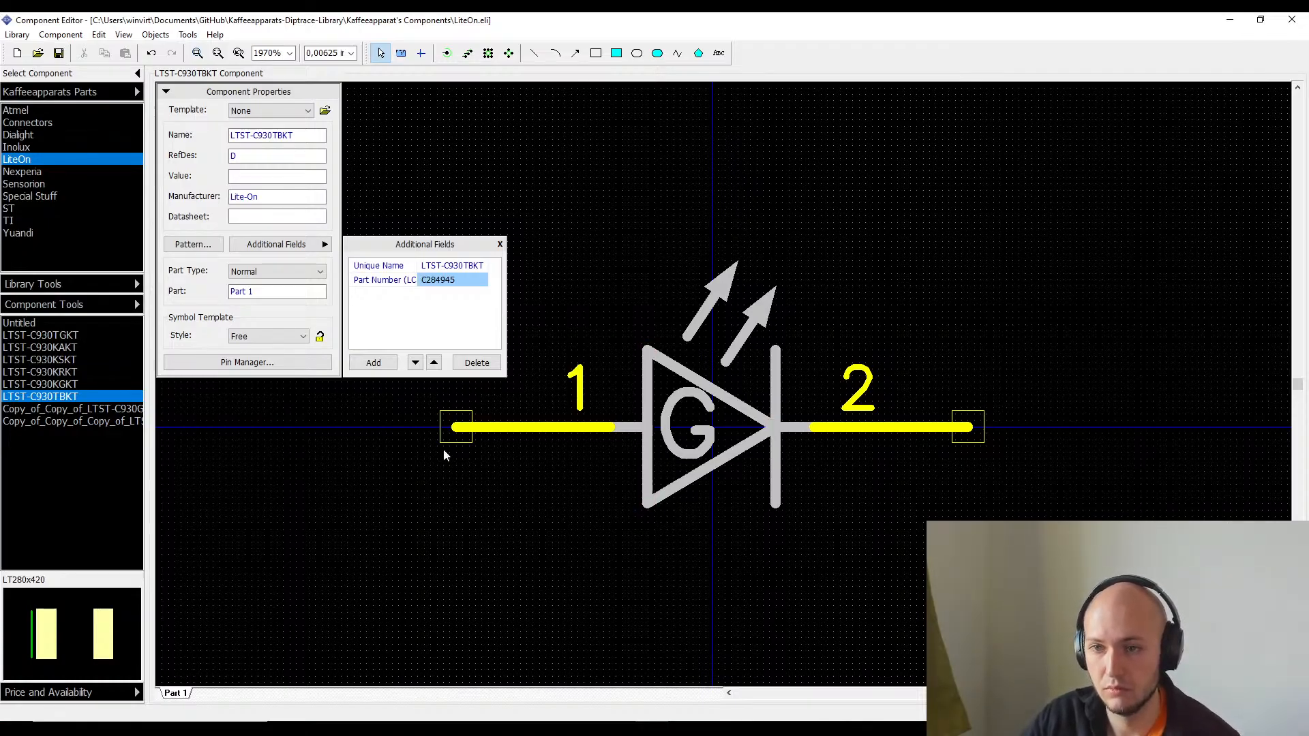
- Compare the names, part numbers and symbol labels of the LTST-C930 components and return to LTST-C930TBKT
click(84, 423)
shift+click(87, 411)
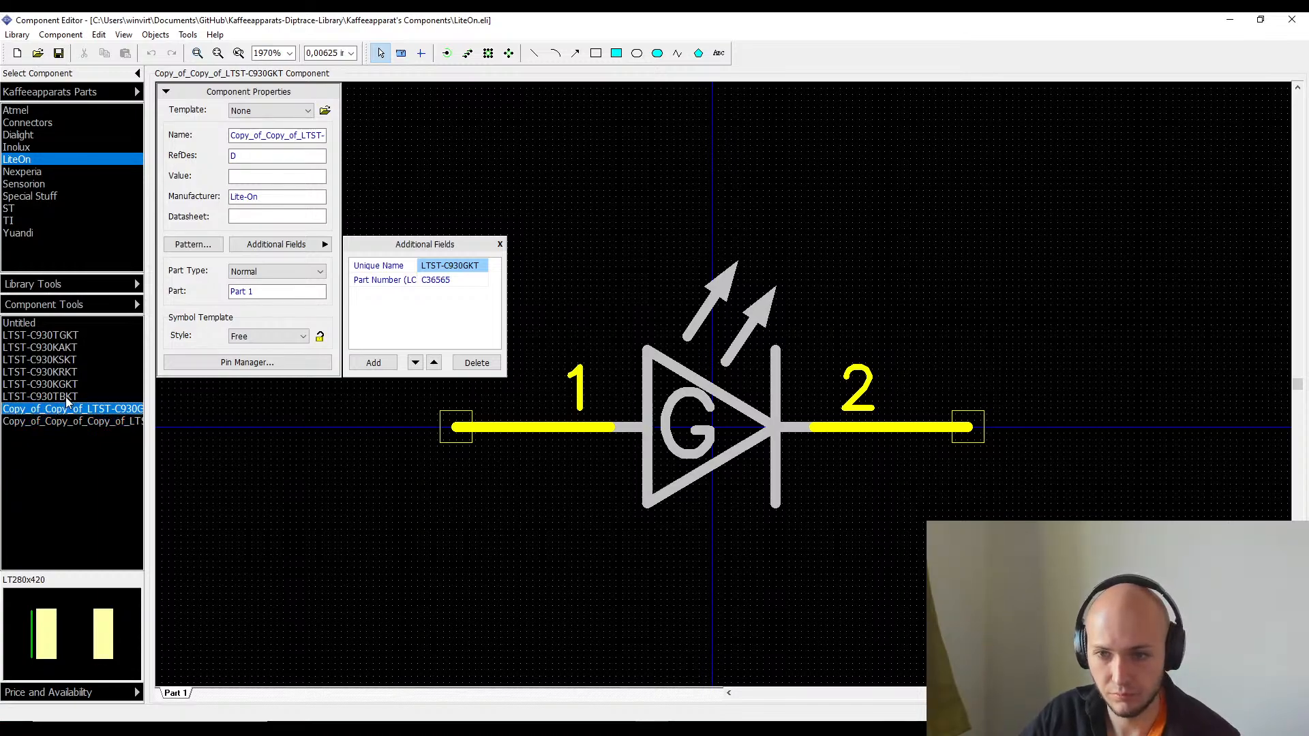
click(62, 398)
key(Up)
key(Up)
key(Up)
key(Up)
key(Up)
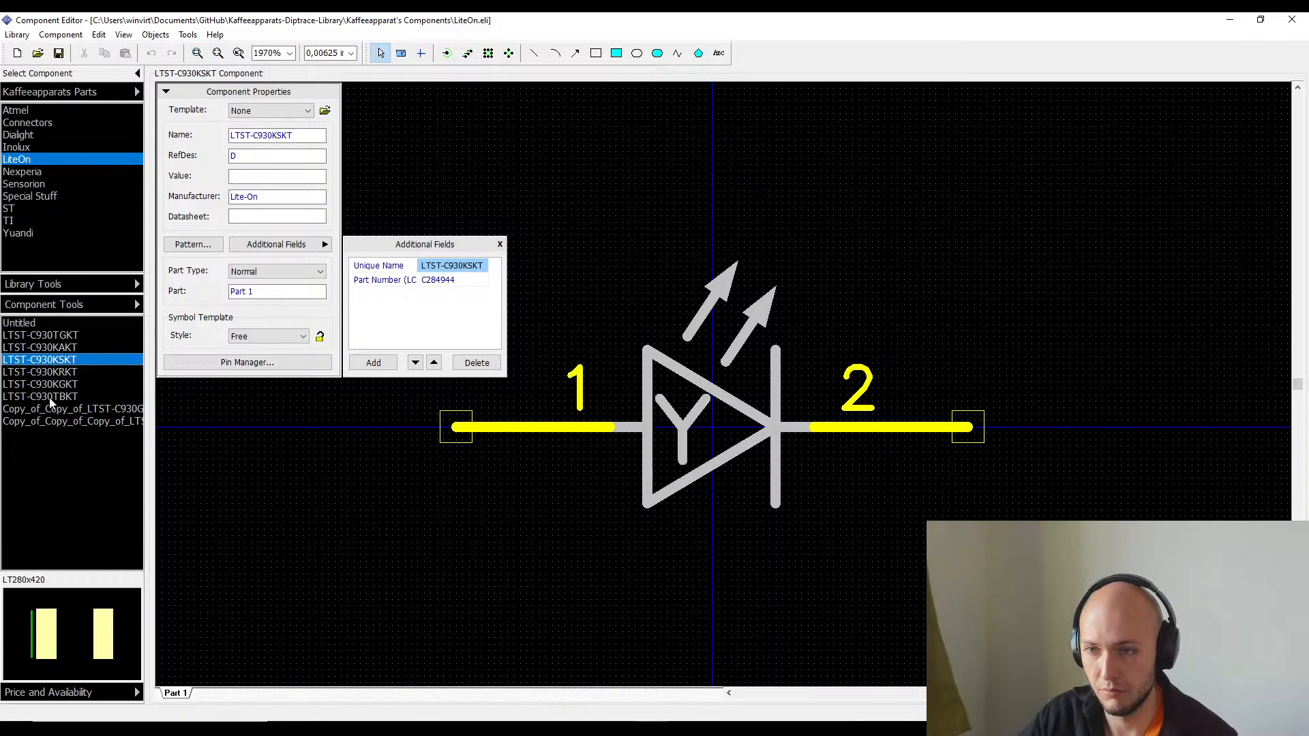
key(Down)
key(Down)
key(Down)
key(Down)
key(Down)
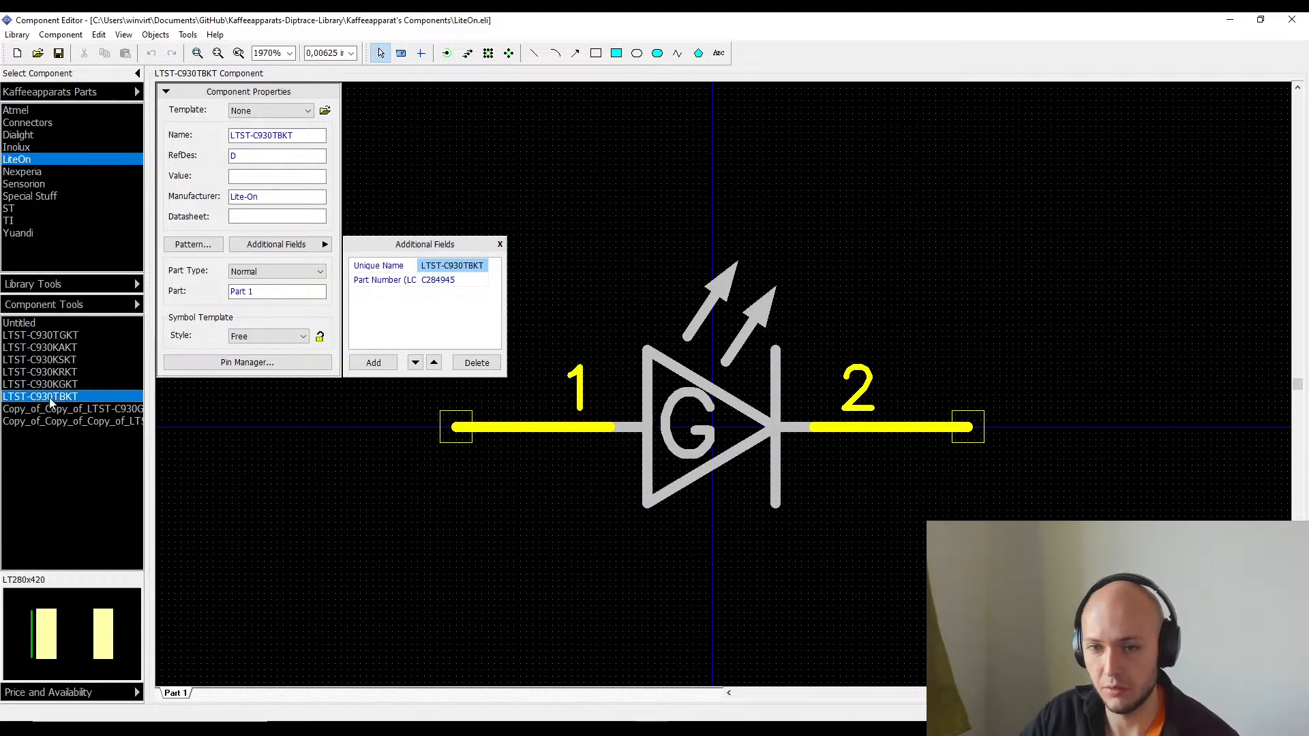
- Change the G label inside the LTST-C930TBKT diode symbol to B
click(661, 447)
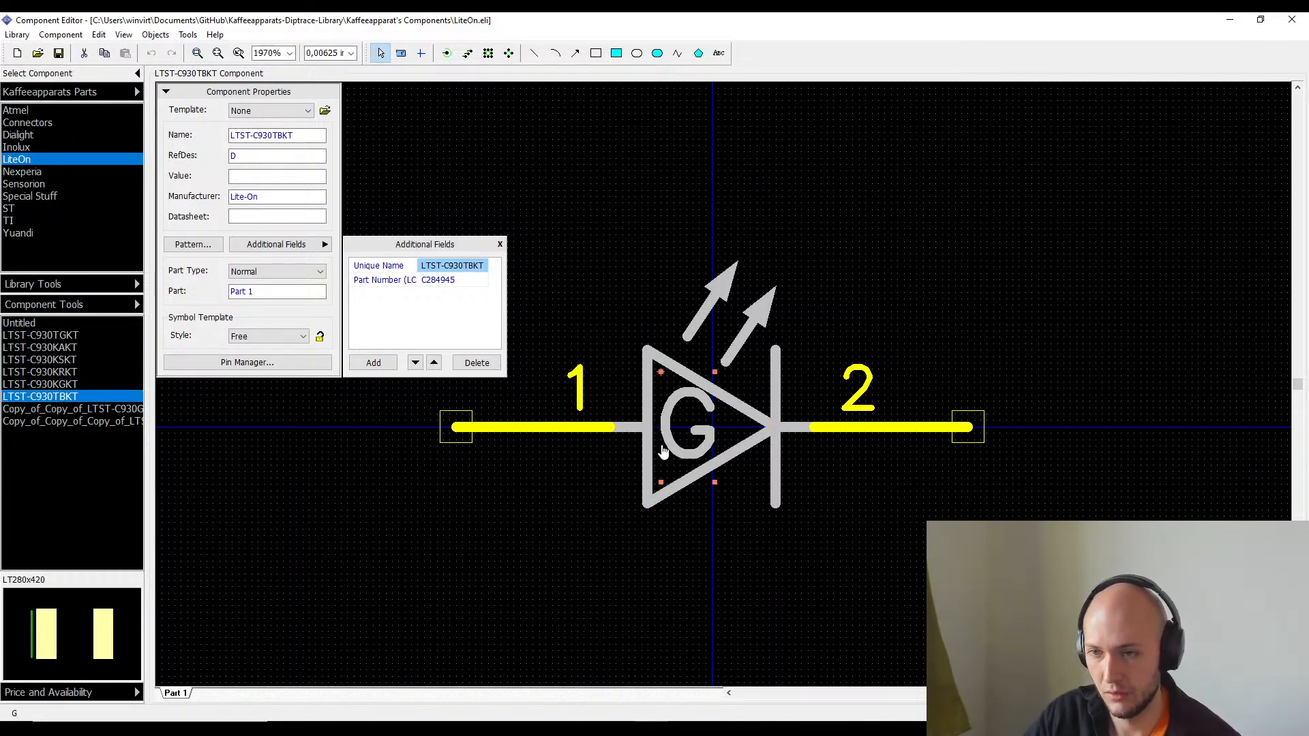
double_click(661, 447)
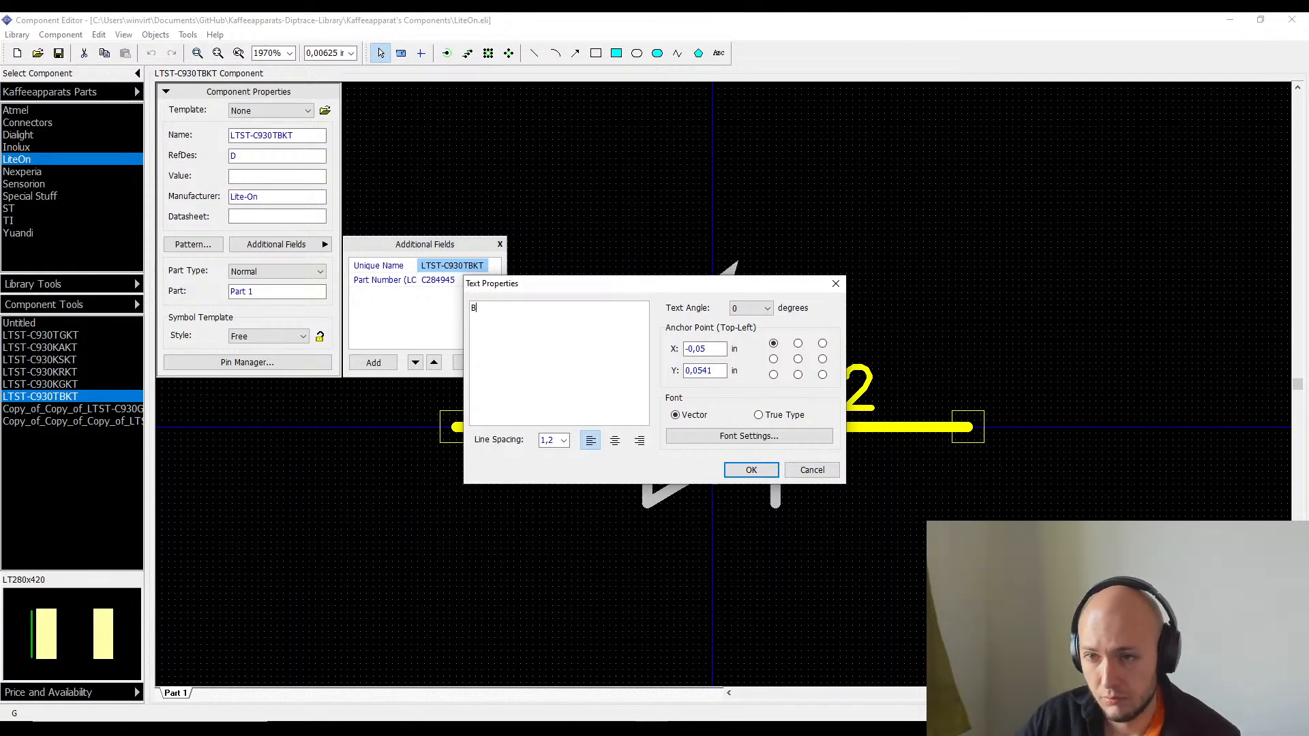
click(751, 469)
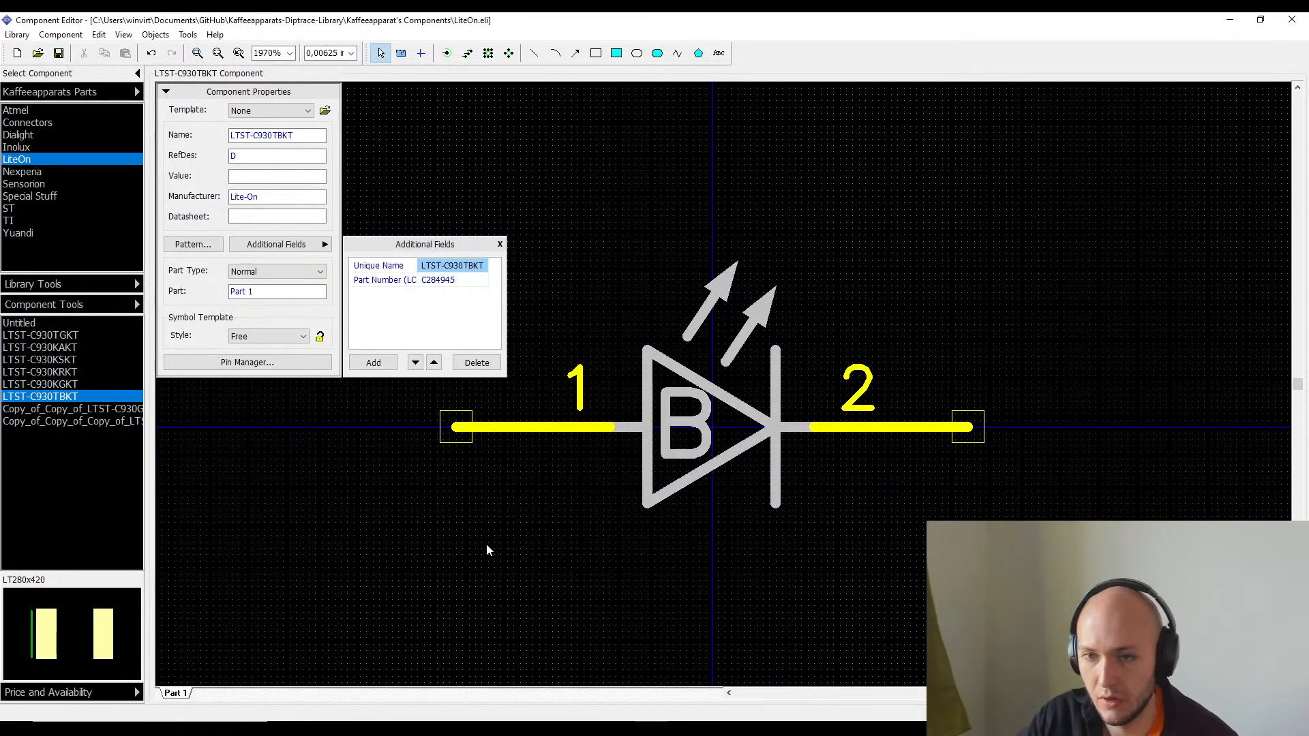
- Check the LT280x420 footprint in the Pattern Editor and the pattern attached to LTST-C930TBKT in the Component Editor
click(619, 728)
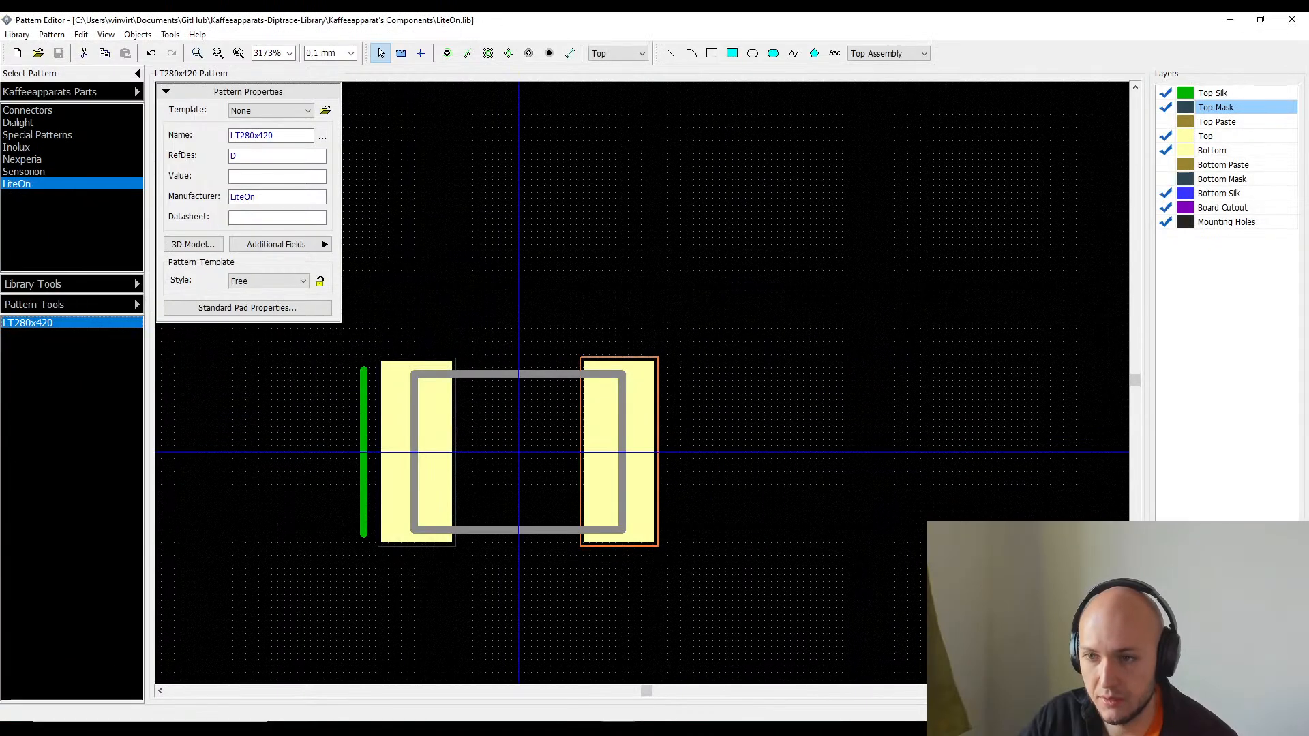
key(alt+Tab)
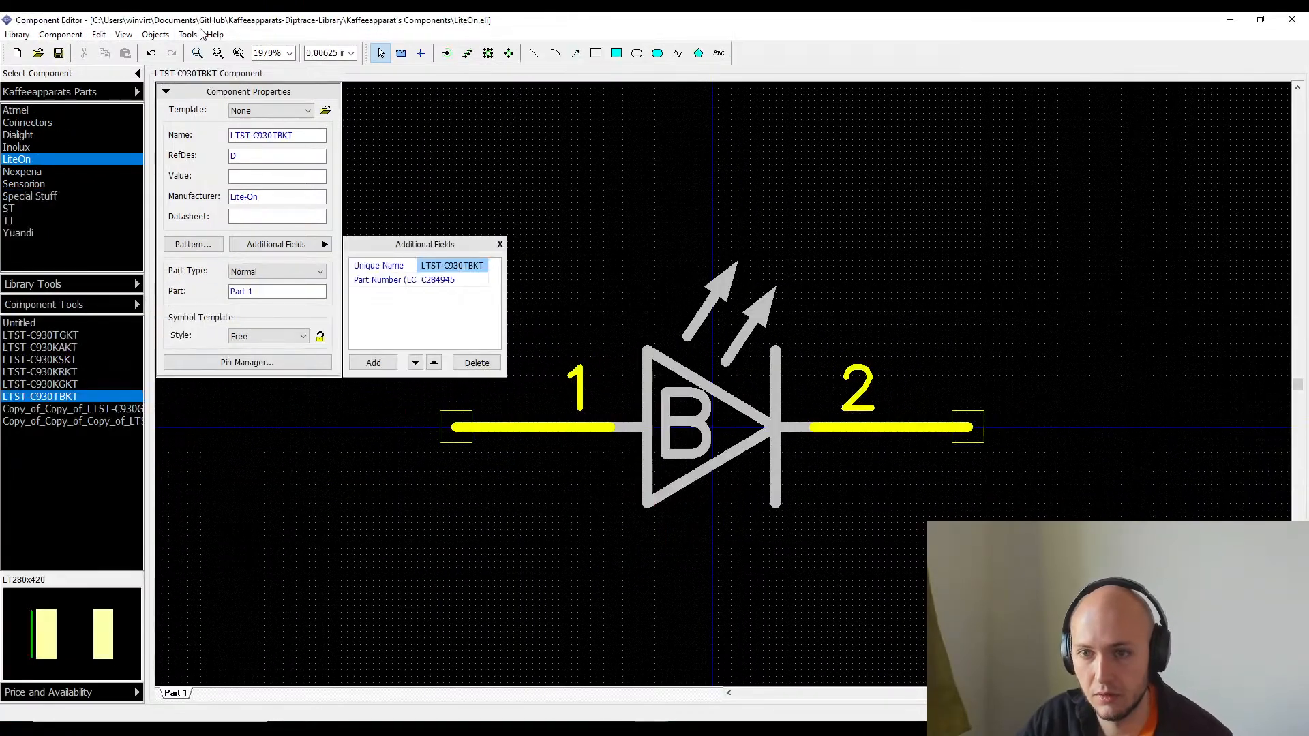
click(210, 247)
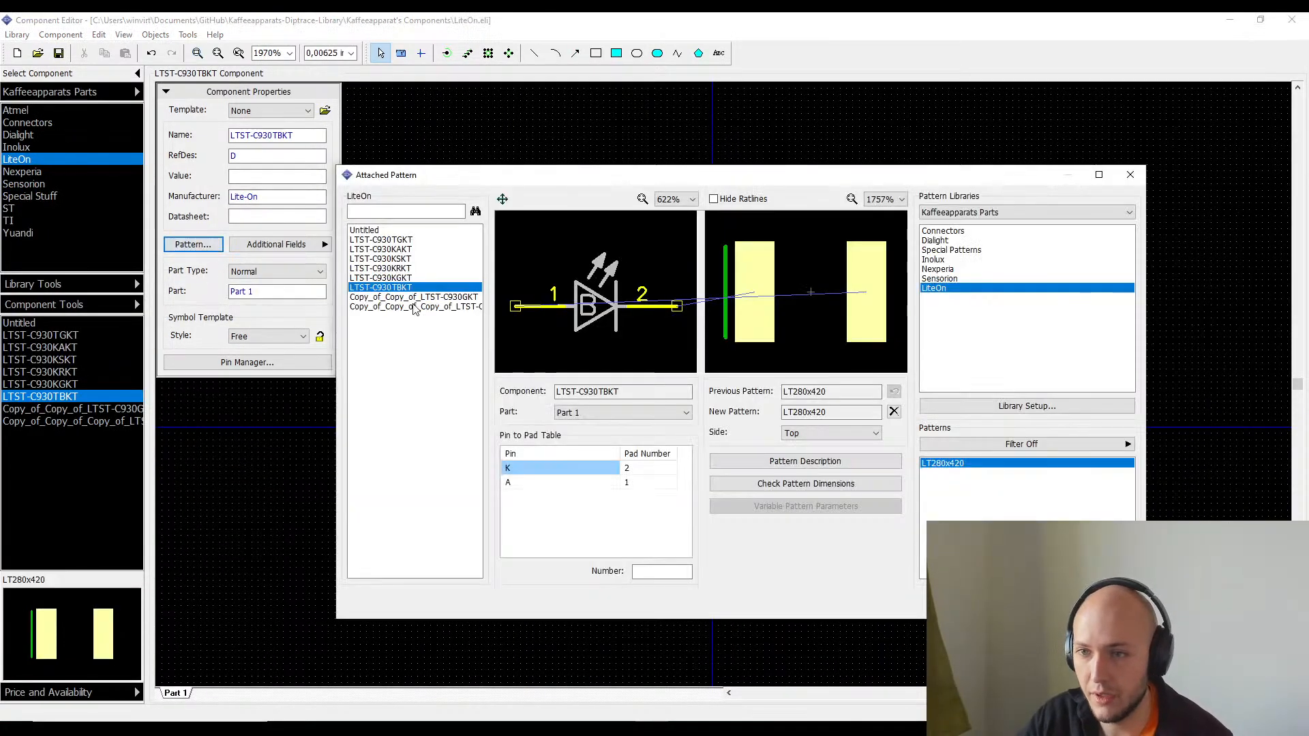
key(Escape)
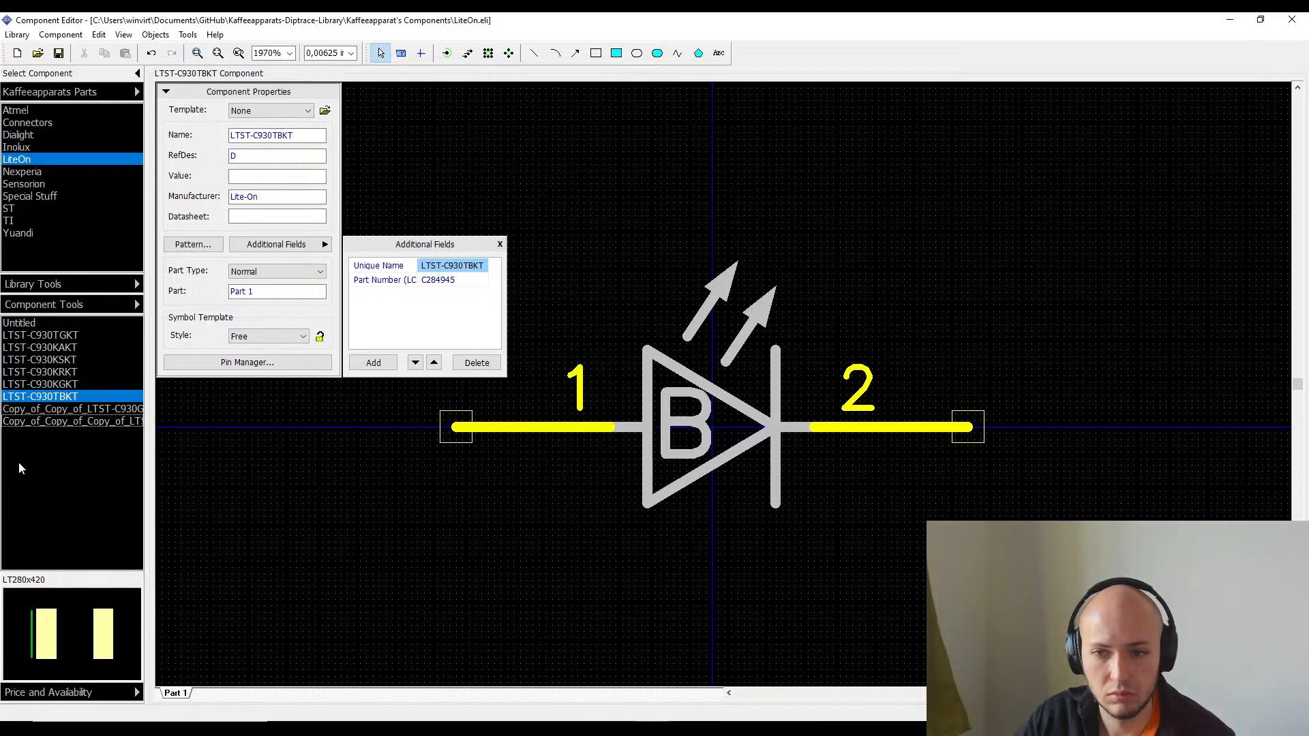
- Delete the leftover Copy_of_Copy_of_LTST-C930GKT component from the LiteOn library
click(96, 413)
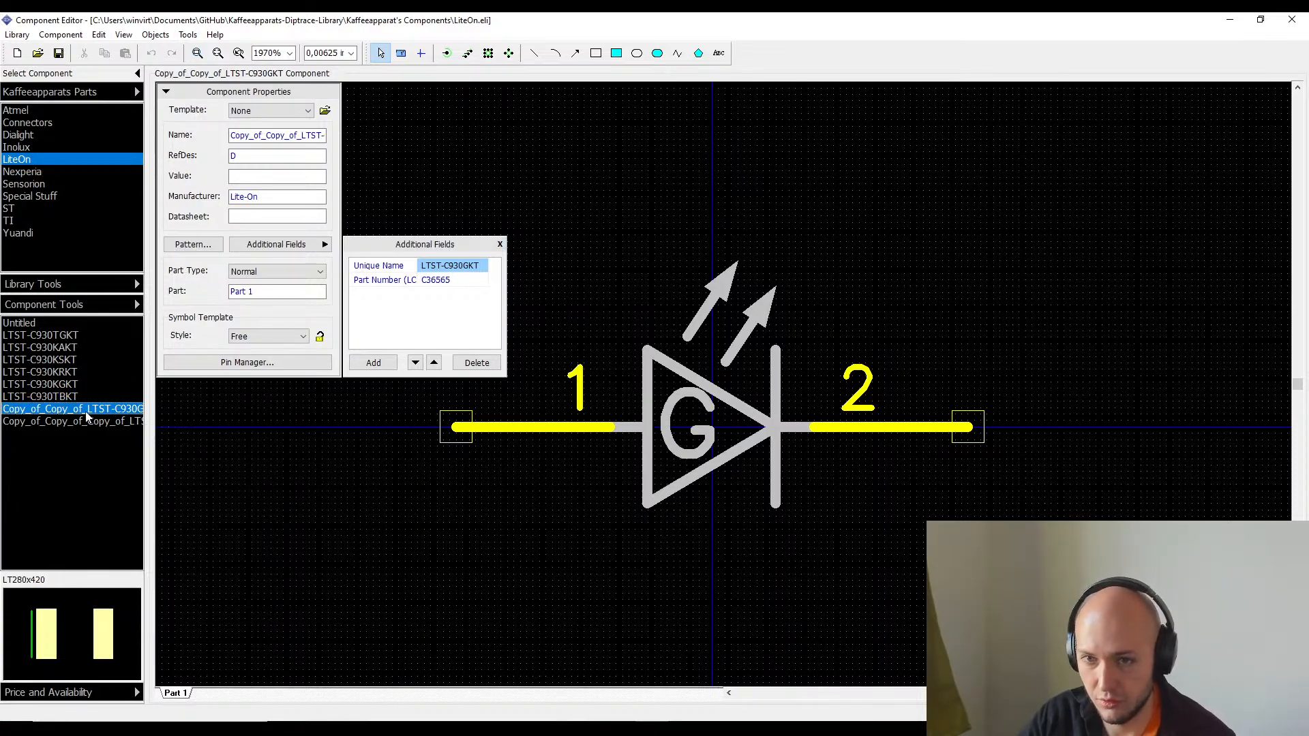
right_click(90, 412)
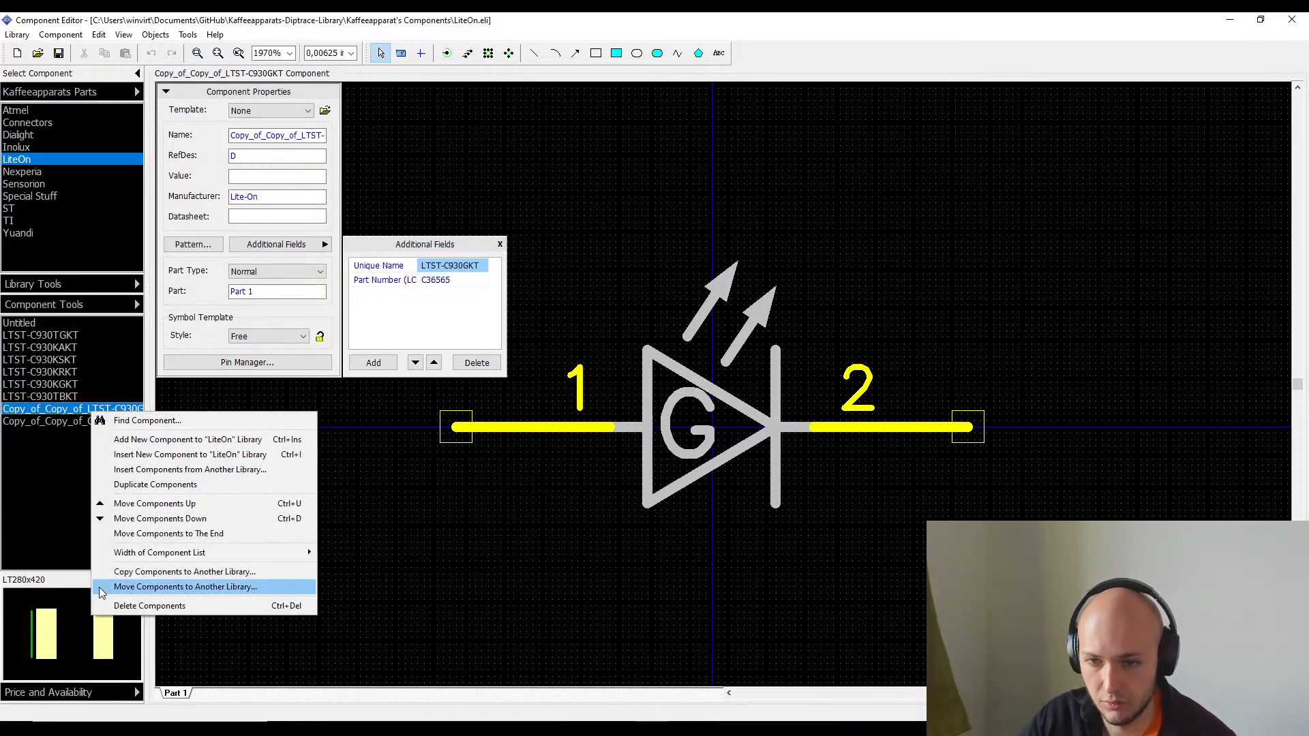
click(114, 604)
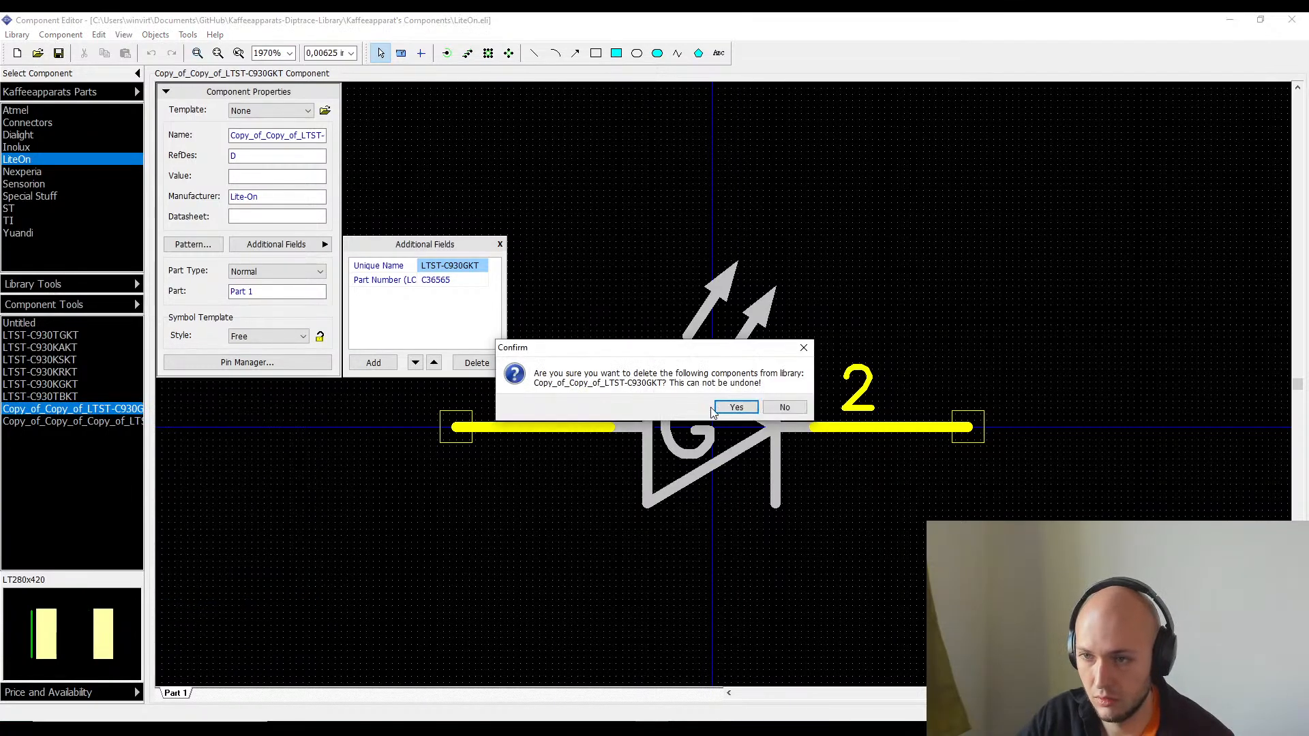
click(735, 408)
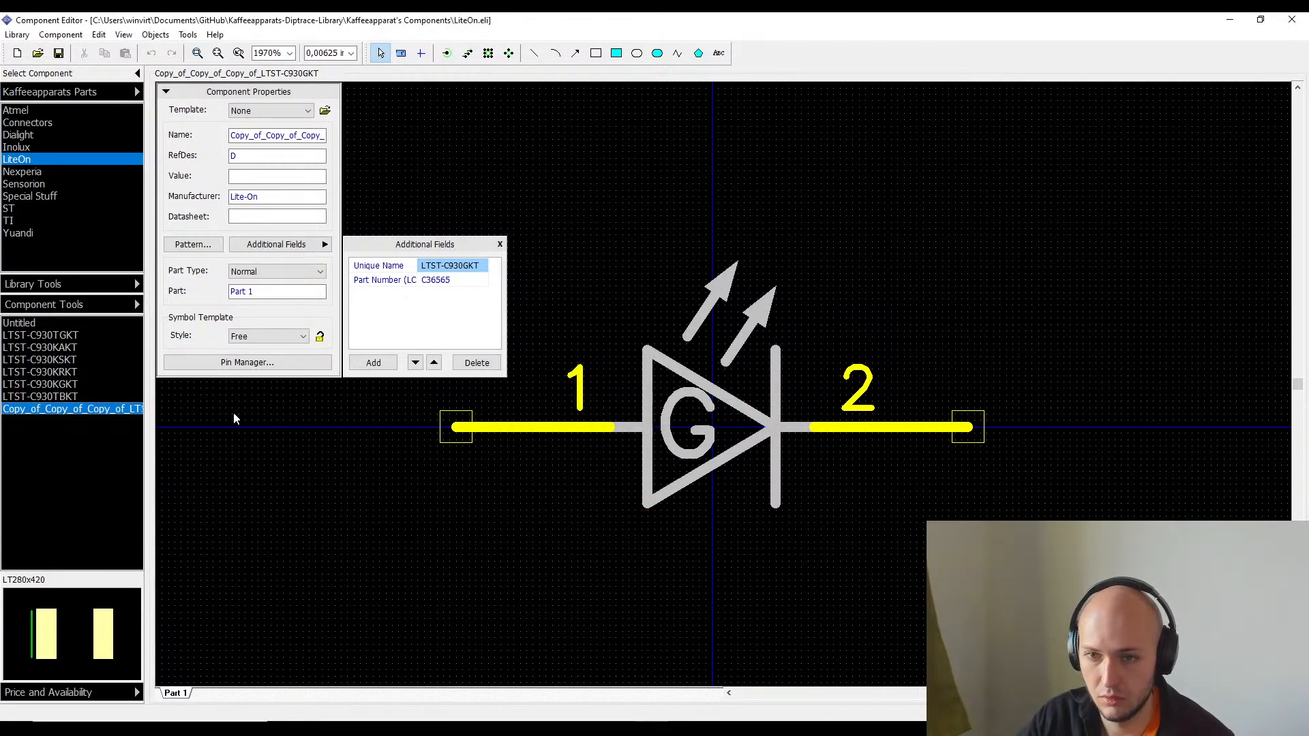
- Delete the leftover Copy_of_Copy_of_Copy_of_LTST-C930GKT component from the LiteOn library
right_click(97, 412)
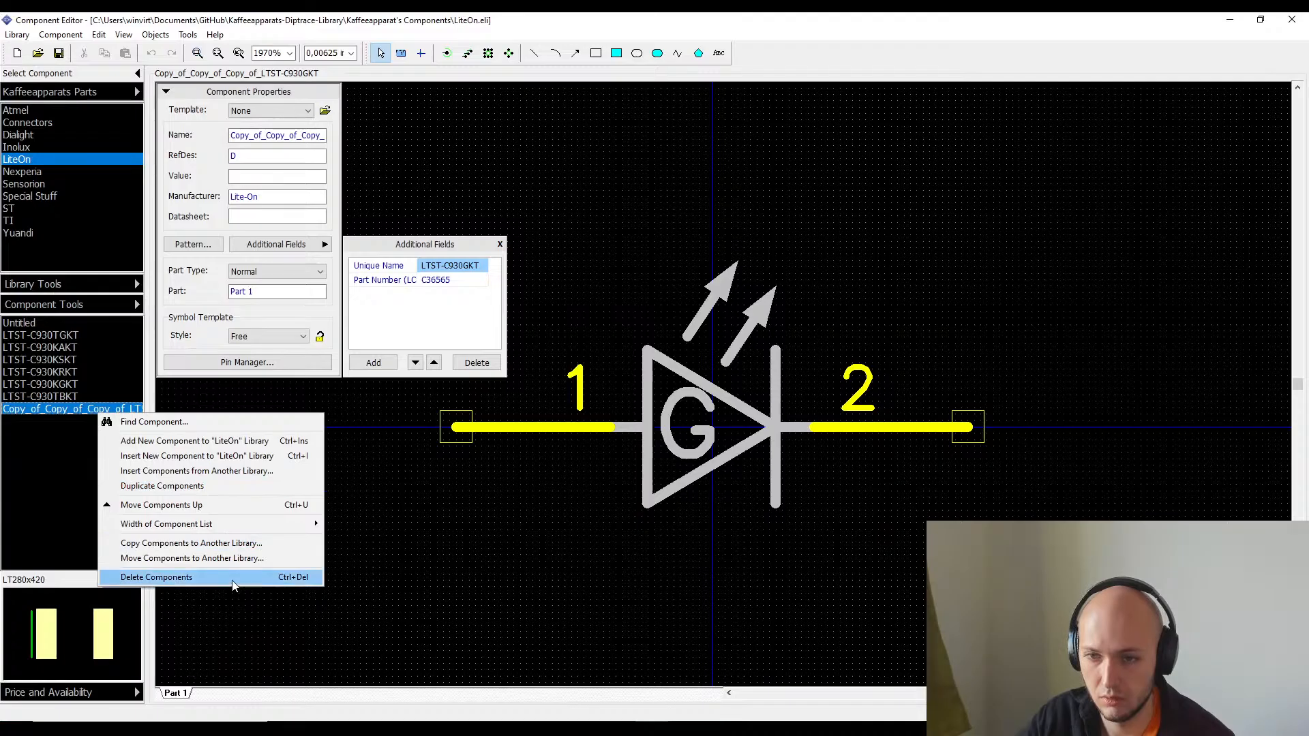
click(163, 578)
click(736, 408)
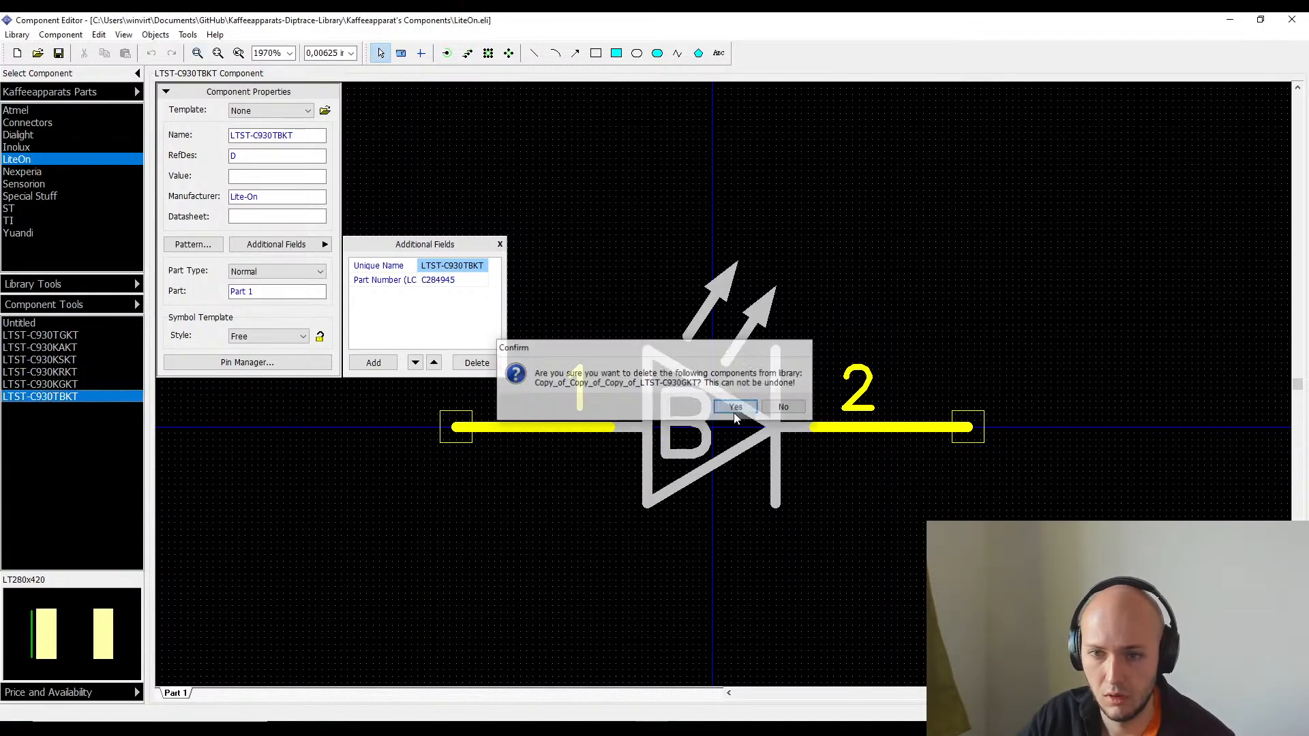
- Check the names, part numbers and color labels of the remaining LTST-C930 components in the LiteOn library
click(77, 371)
key(Down)
click(82, 363)
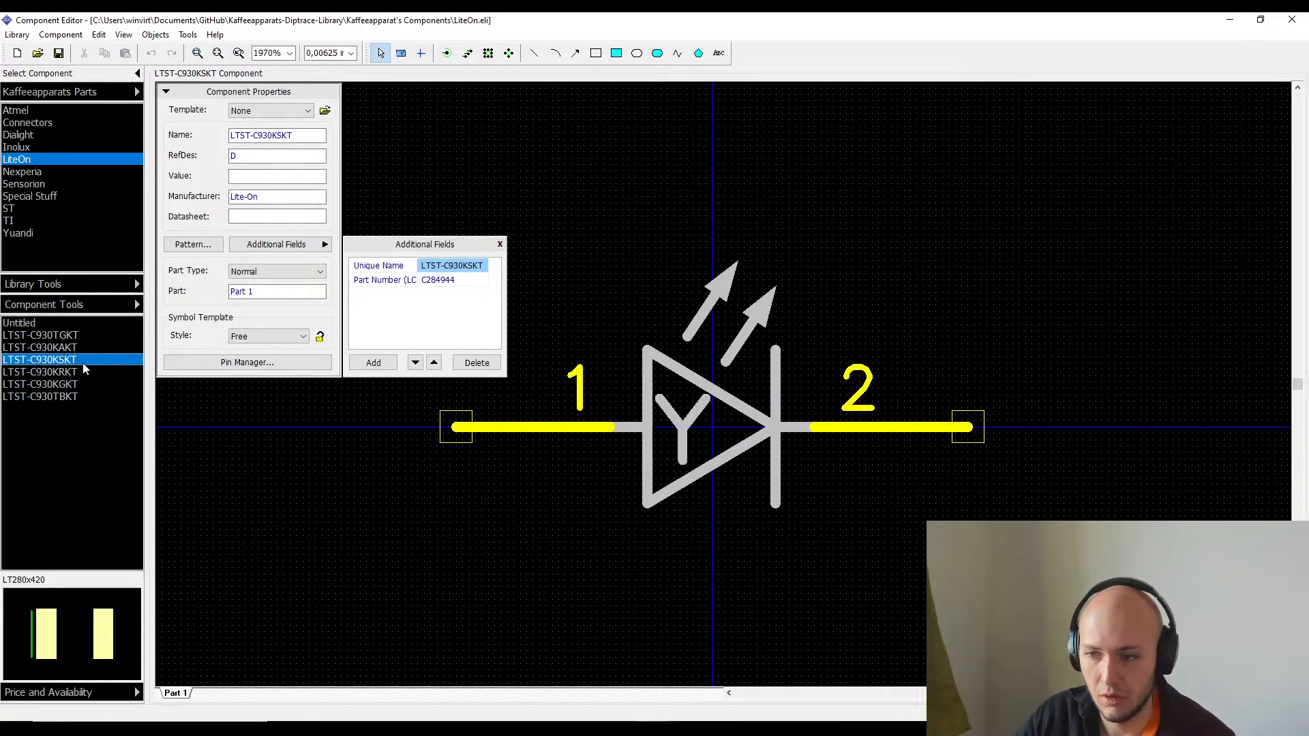
key(Up)
key(Up)
key(Down)
key(Down)
key(Down)
key(Down)
key(Down)
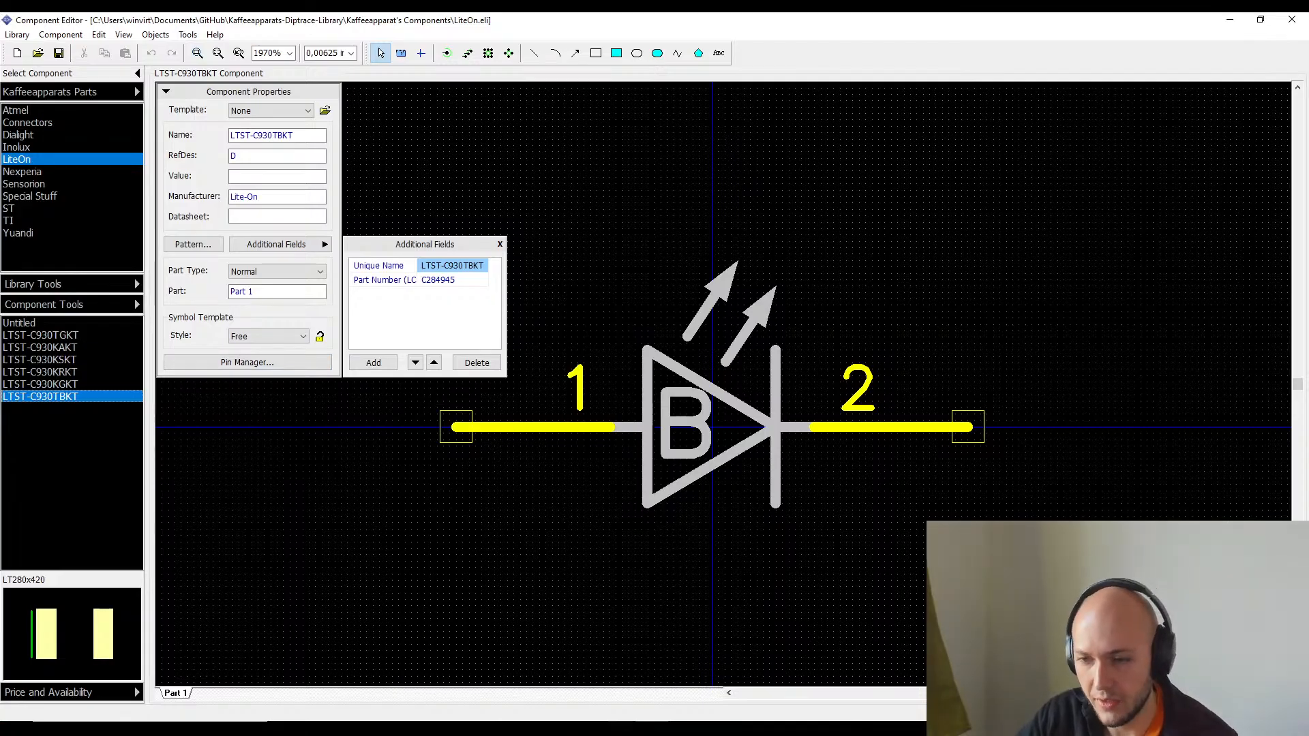
- Switch to the Schematics editor and examine transistor Q6 and its connections on the Led Driver sheet
key(alt+Tab)
key(alt+Tab)
key(alt+Tab)
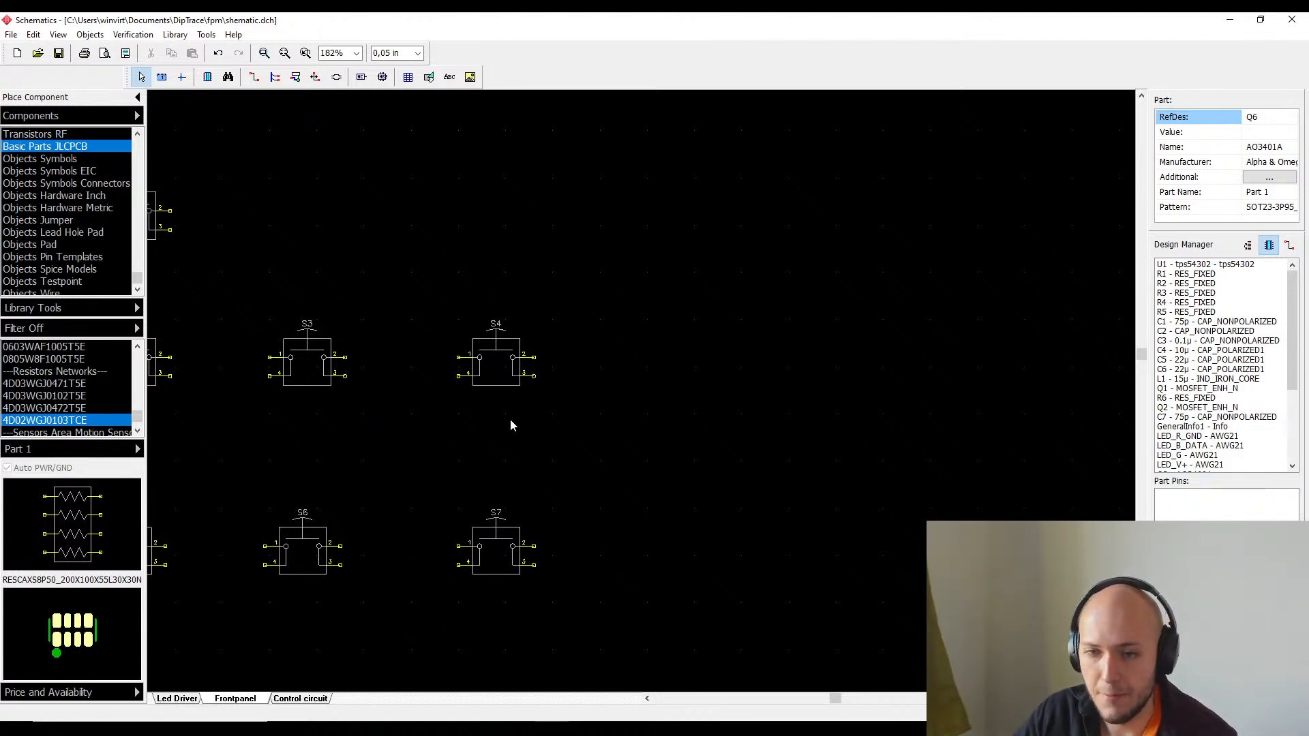
middle_drag(791, 413, 973, 432)
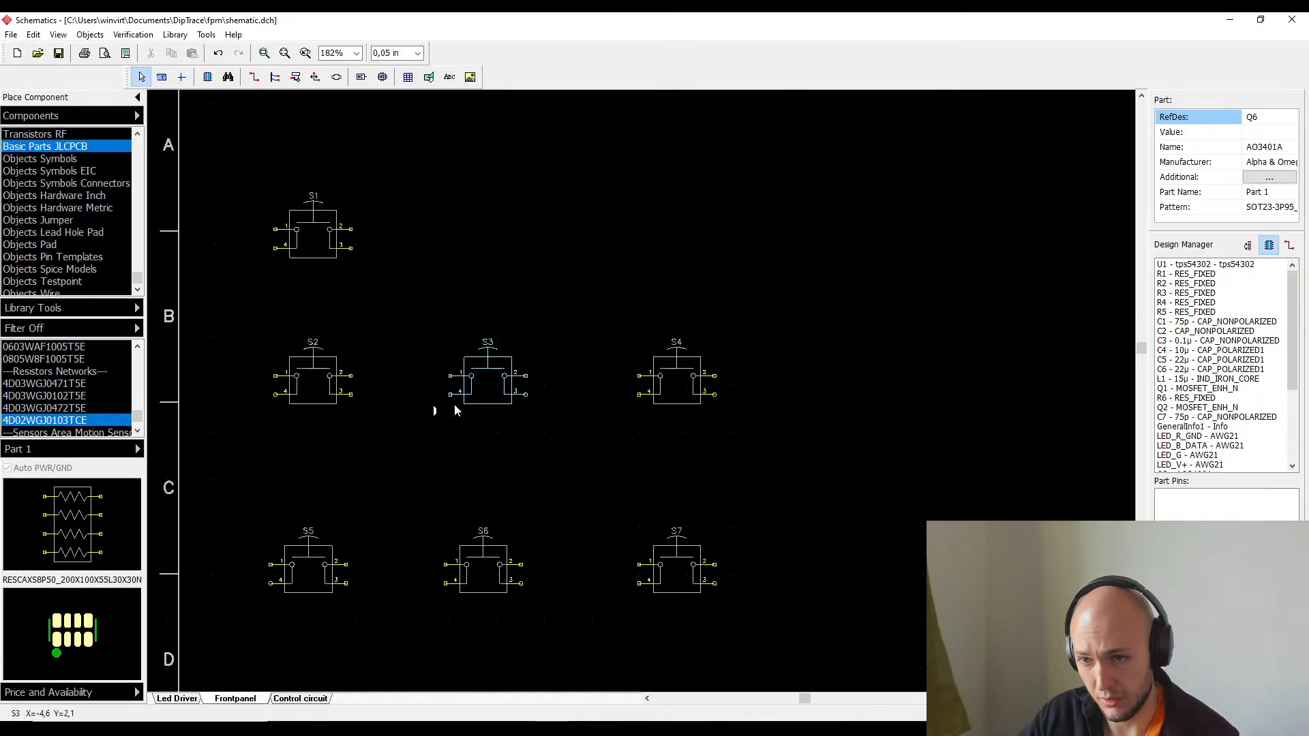
scroll(342, 307, up, 3)
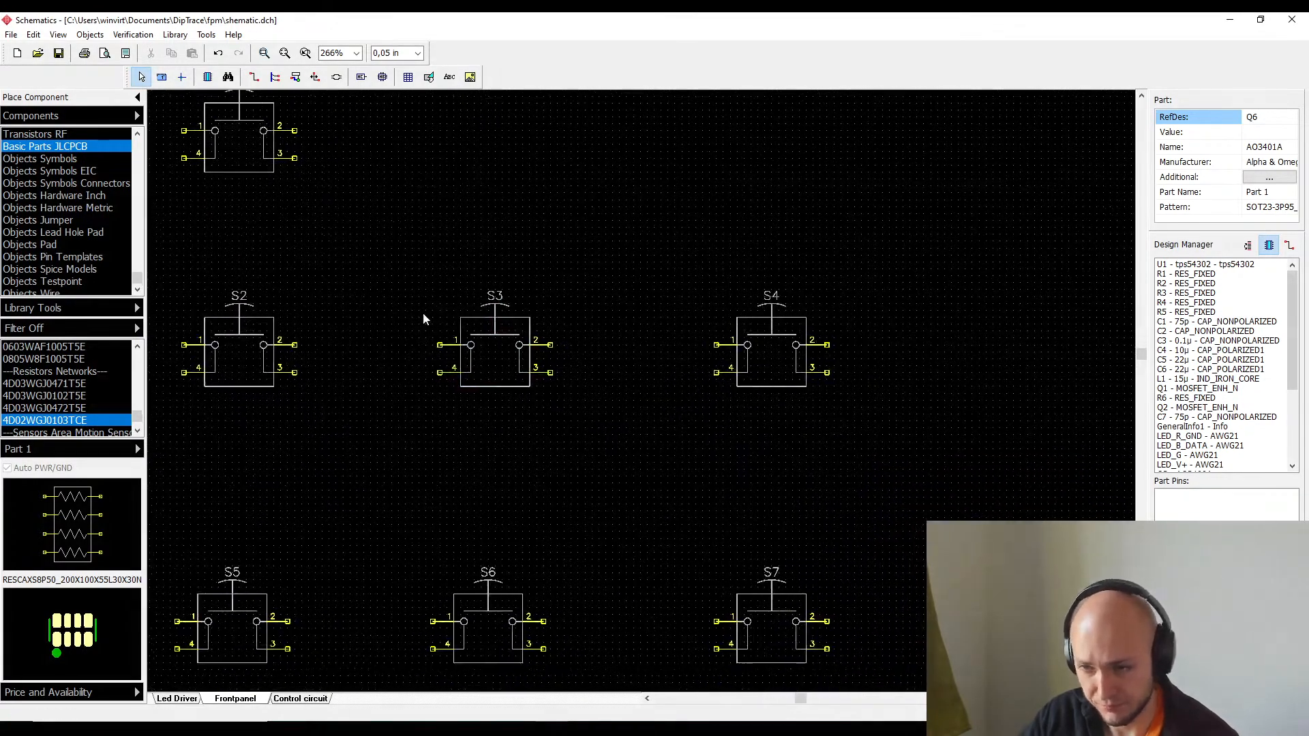
click(176, 699)
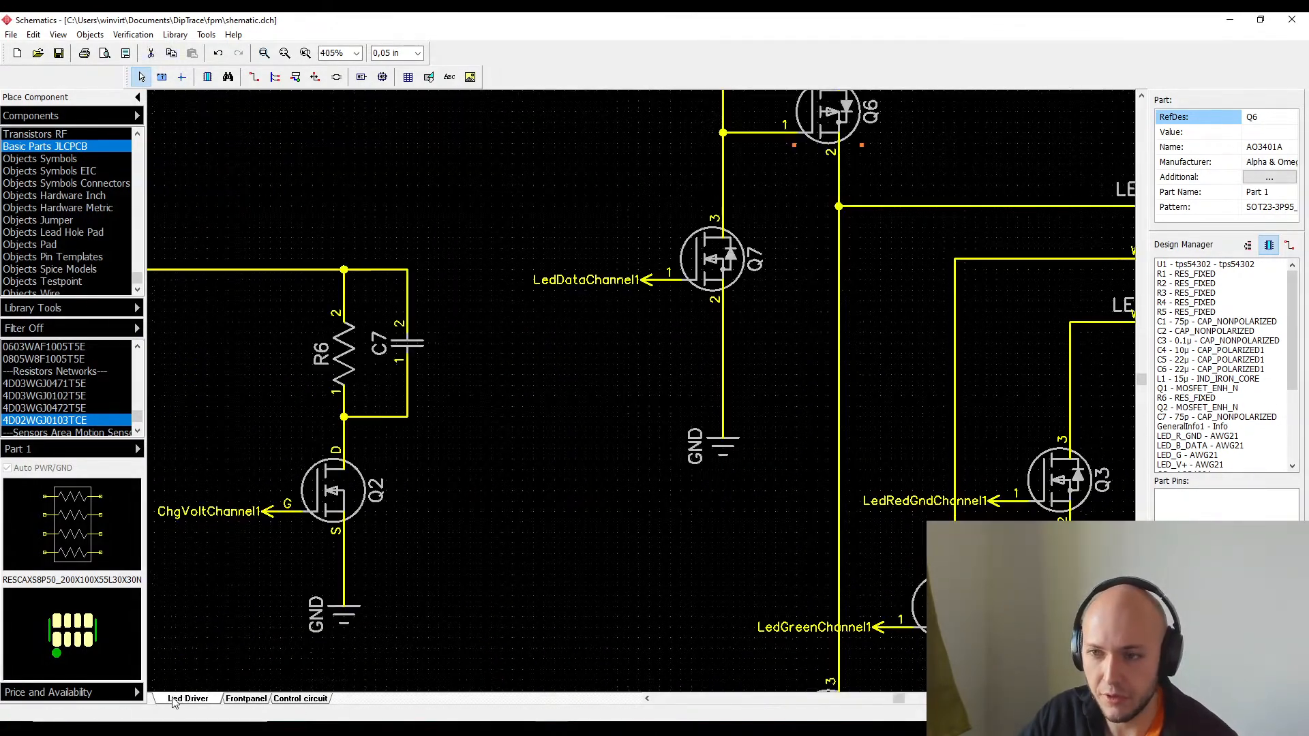
middle_drag(790, 365, 574, 605)
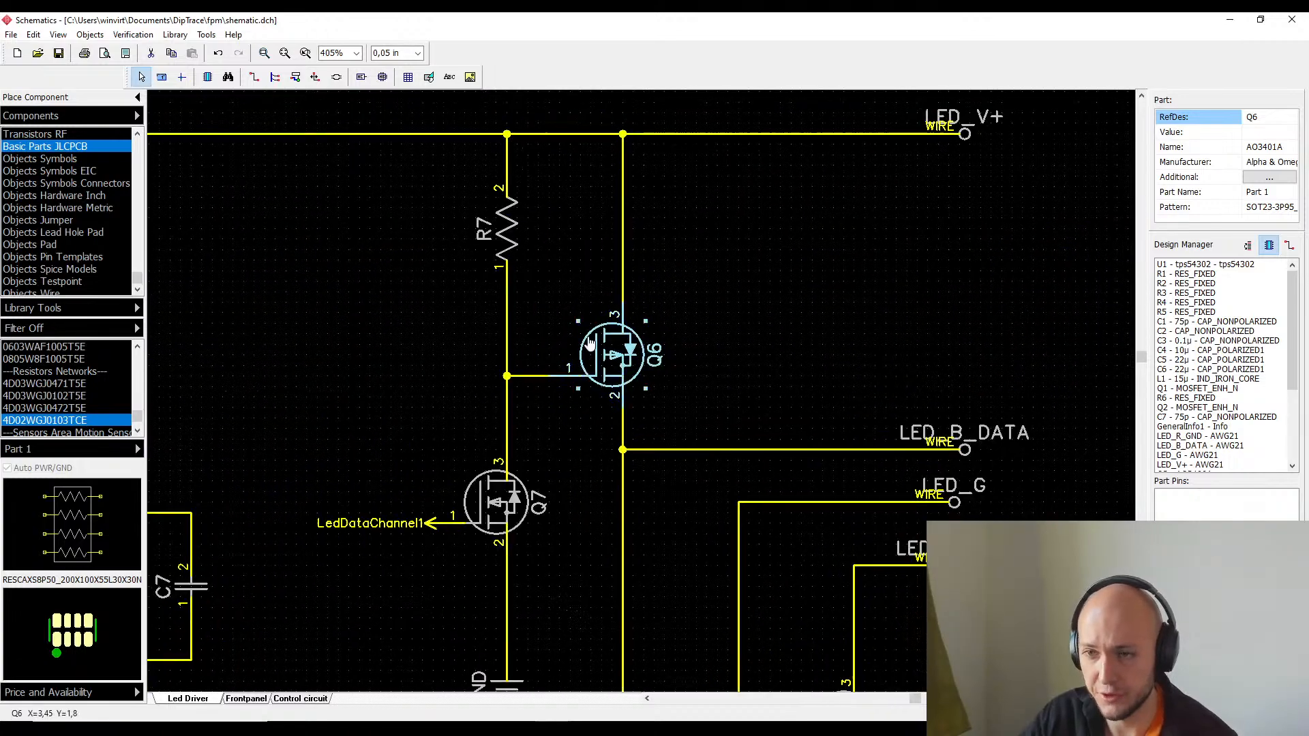
scroll(609, 350, up, 1)
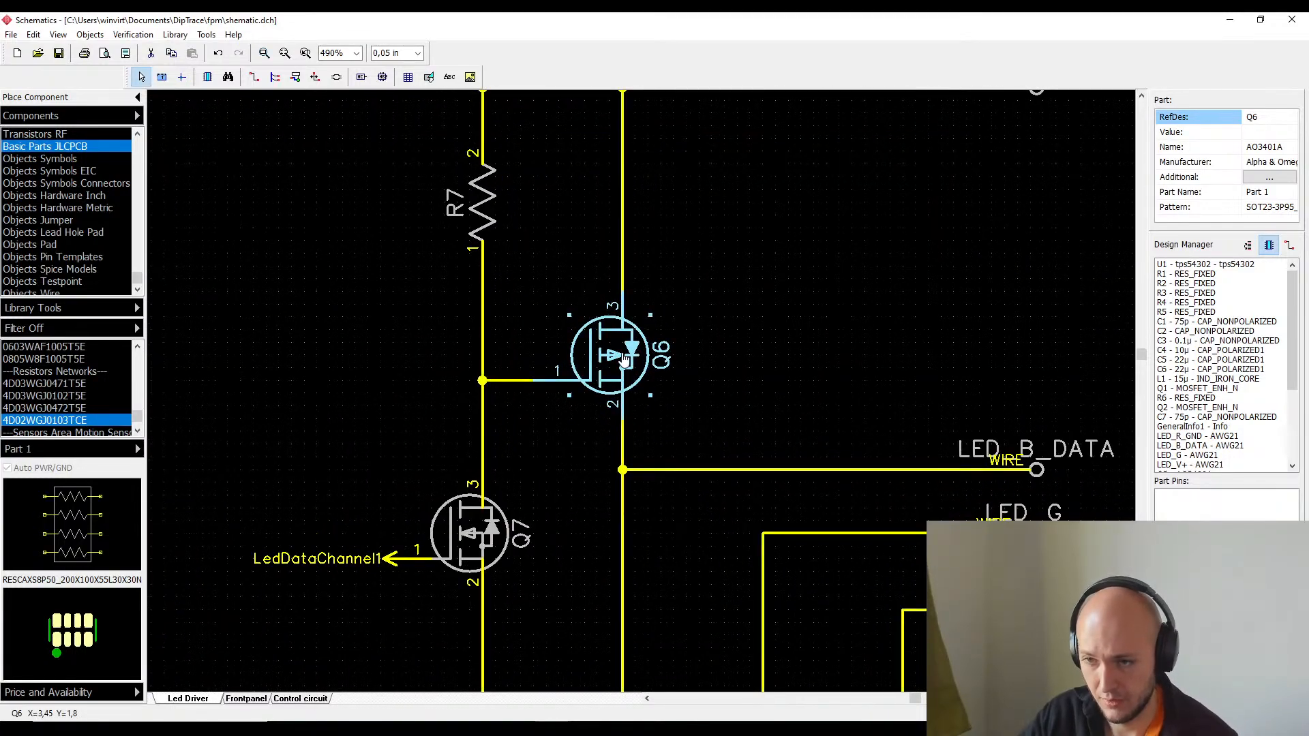
right_click(622, 354)
click(627, 252)
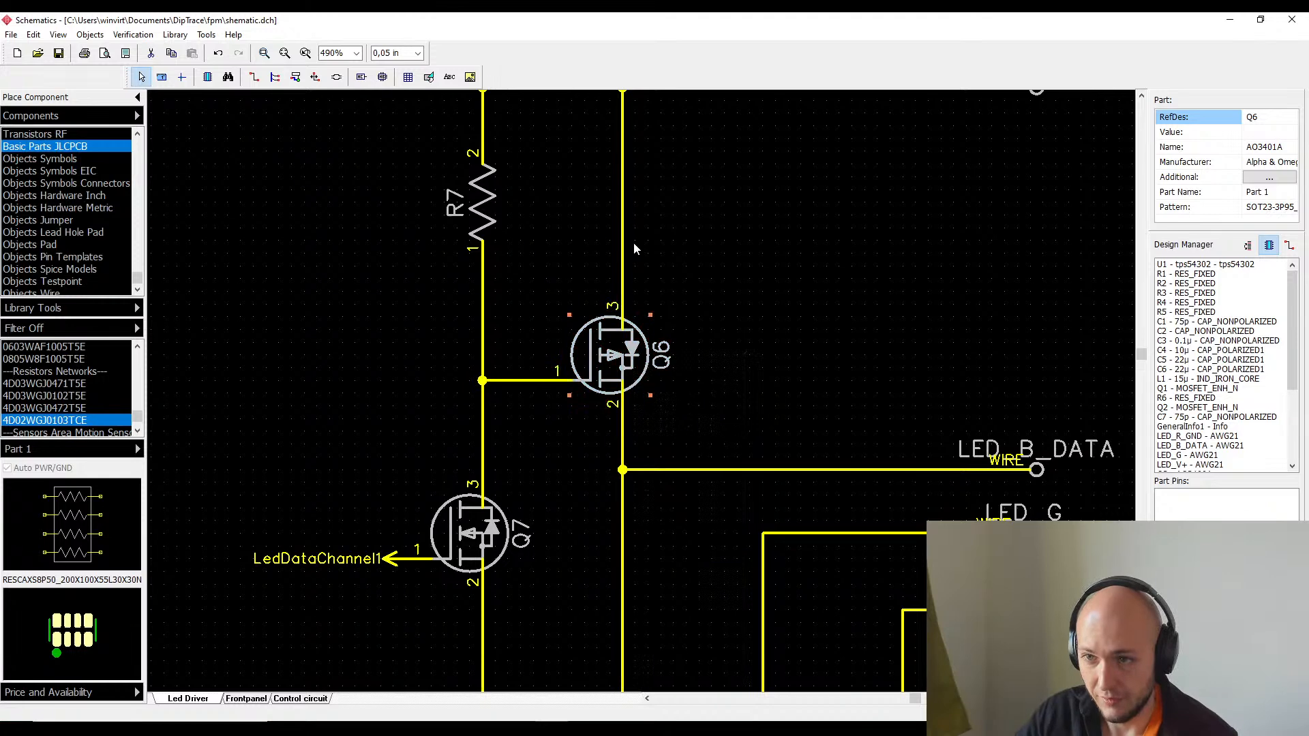
- Delete the wires connected to pins 3, 2 and 1 of transistor Q6
right_click(622, 243)
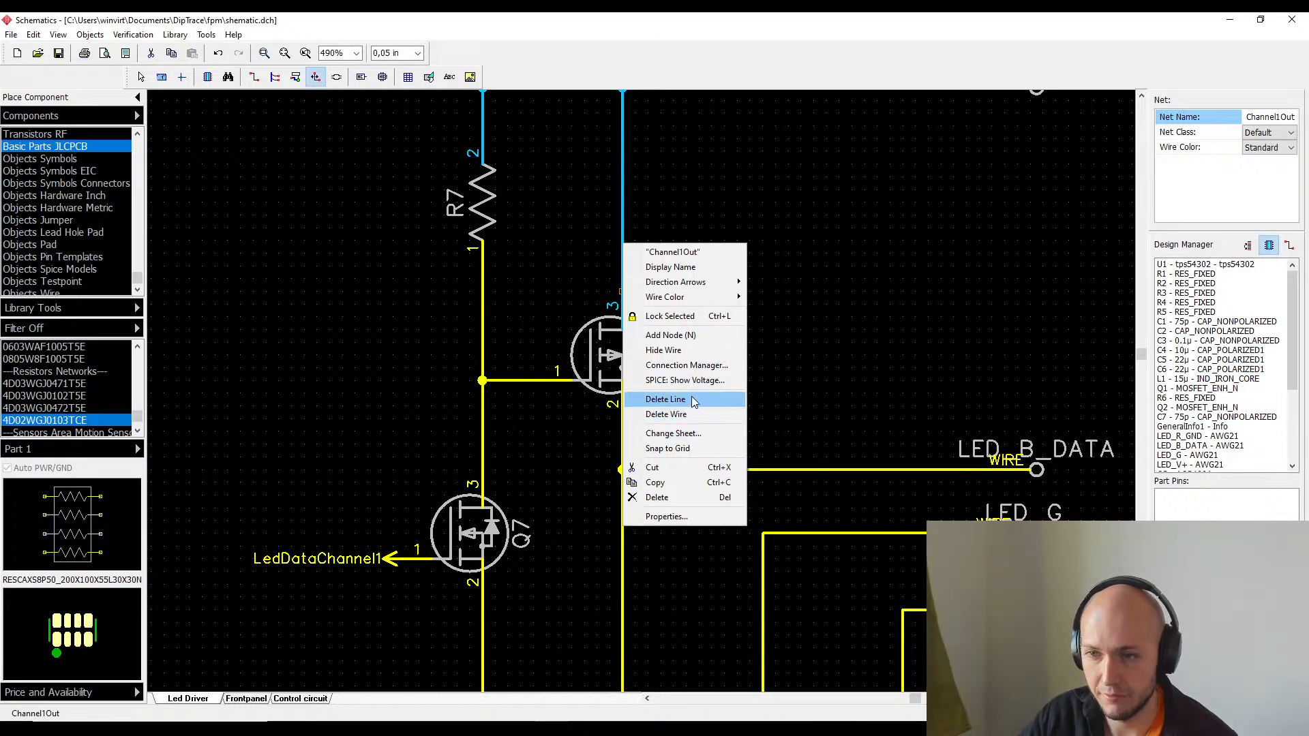
click(665, 414)
scroll(659, 339, down, 1)
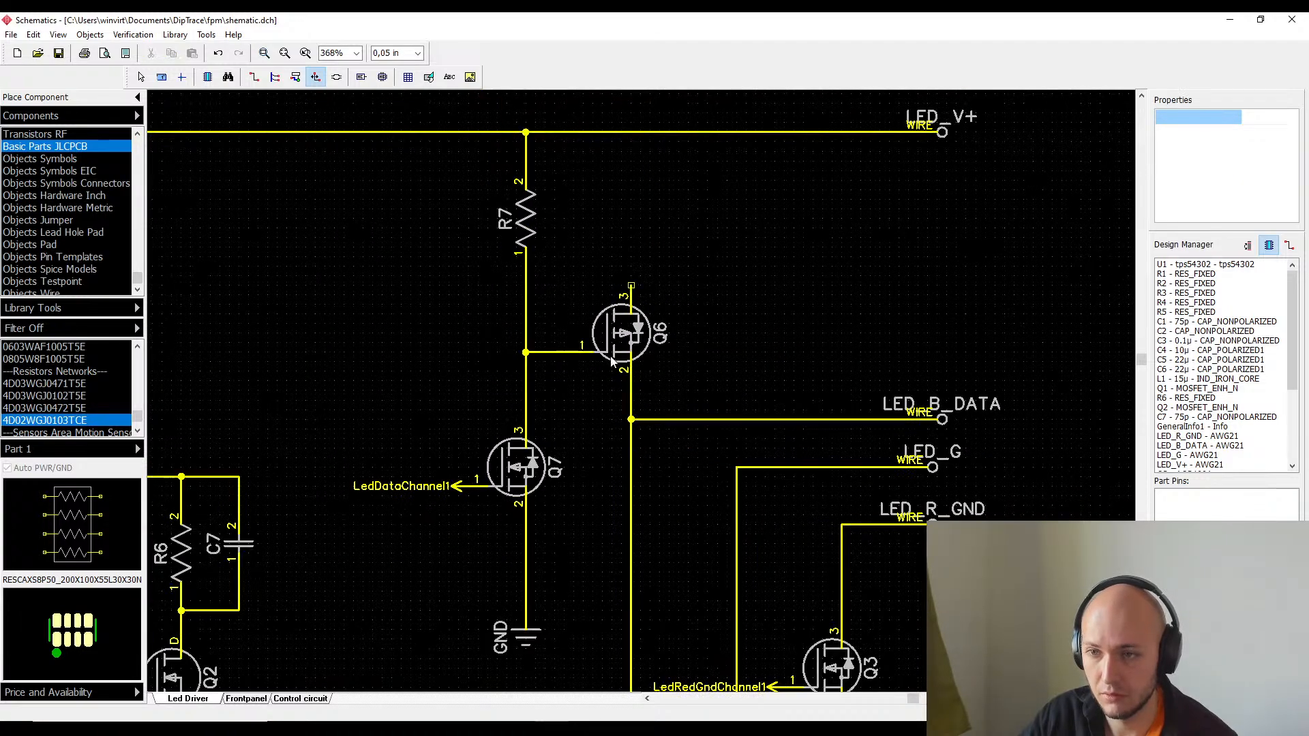
click(631, 391)
right_click(630, 391)
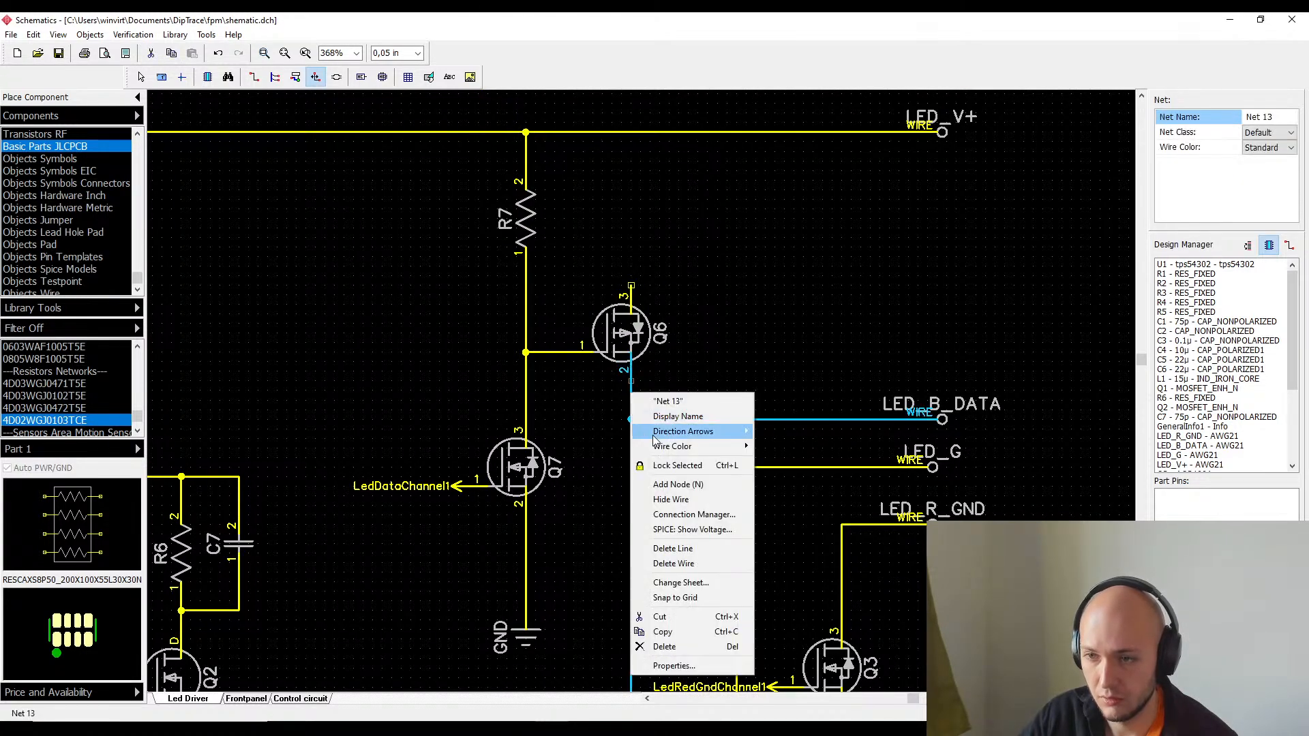
click(668, 550)
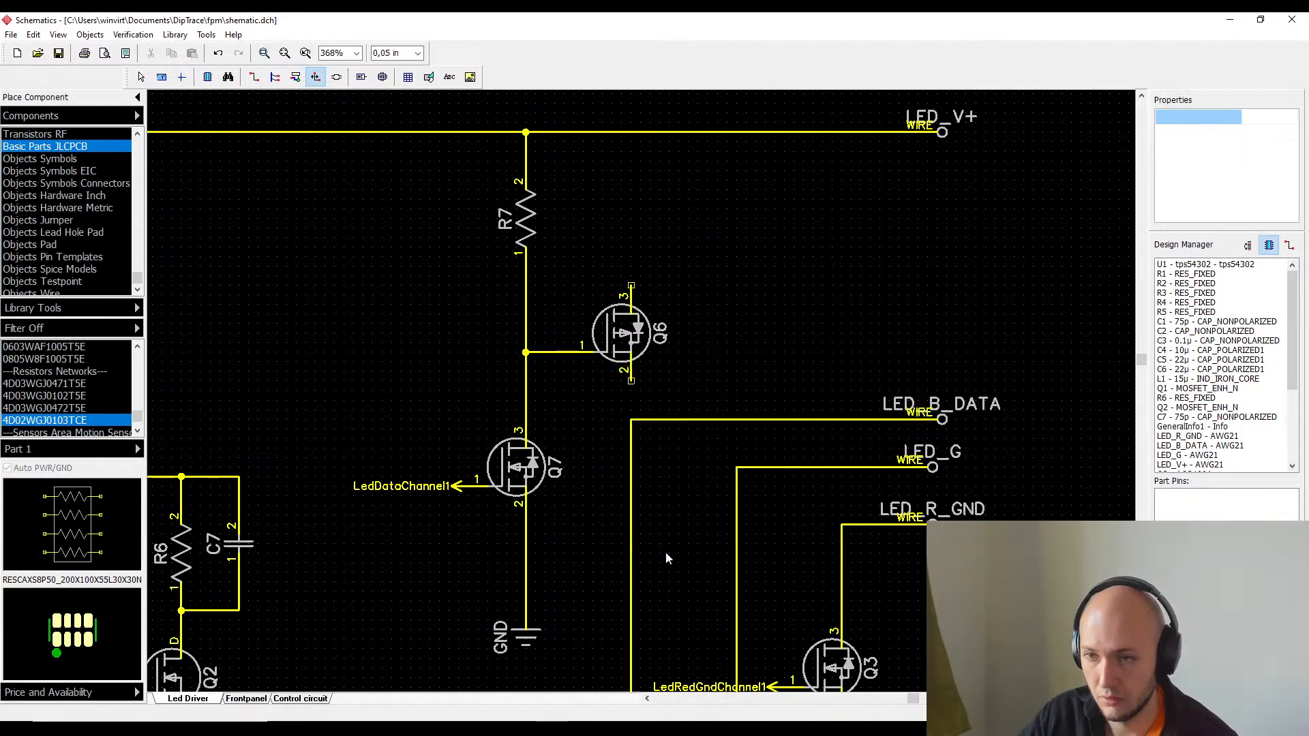
click(563, 353)
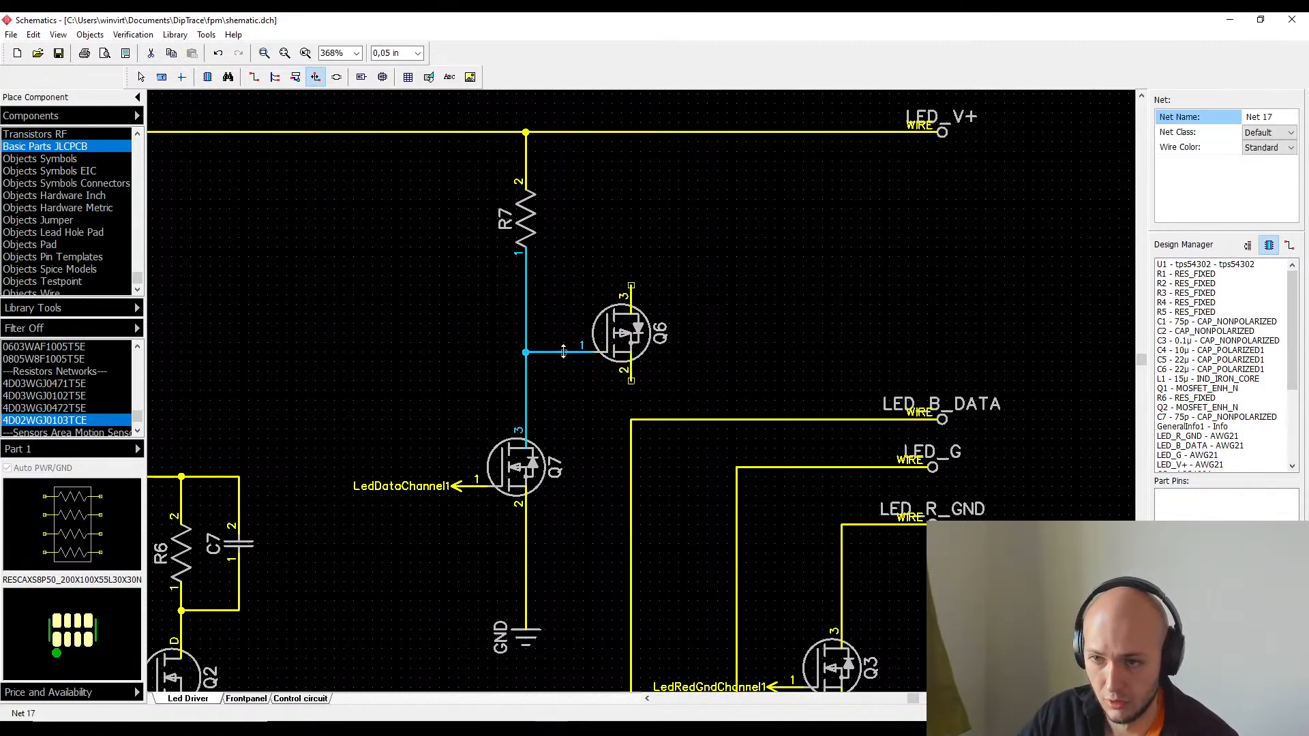
right_click(564, 353)
click(616, 510)
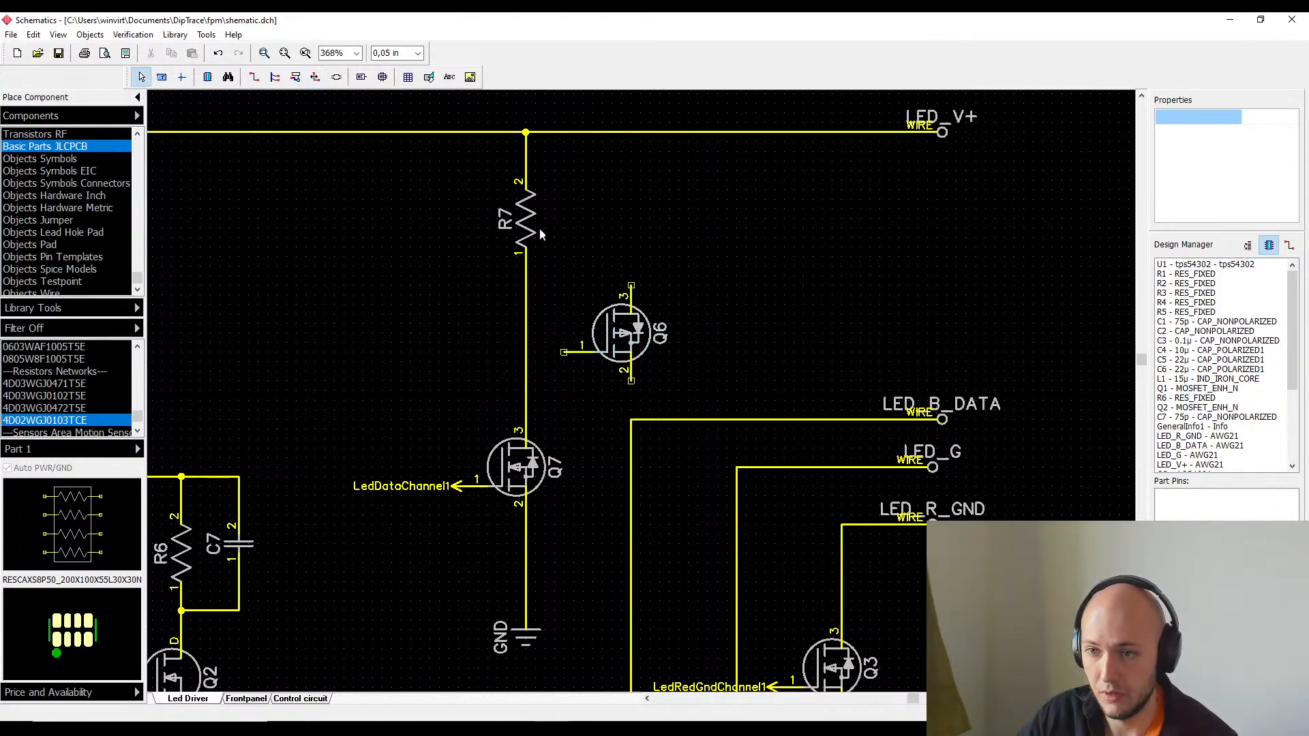
- Flip transistor Q6 horizontally and rotate it by 180 degrees so pin 2 faces the LED_V+ line
drag(542, 238, 736, 418)
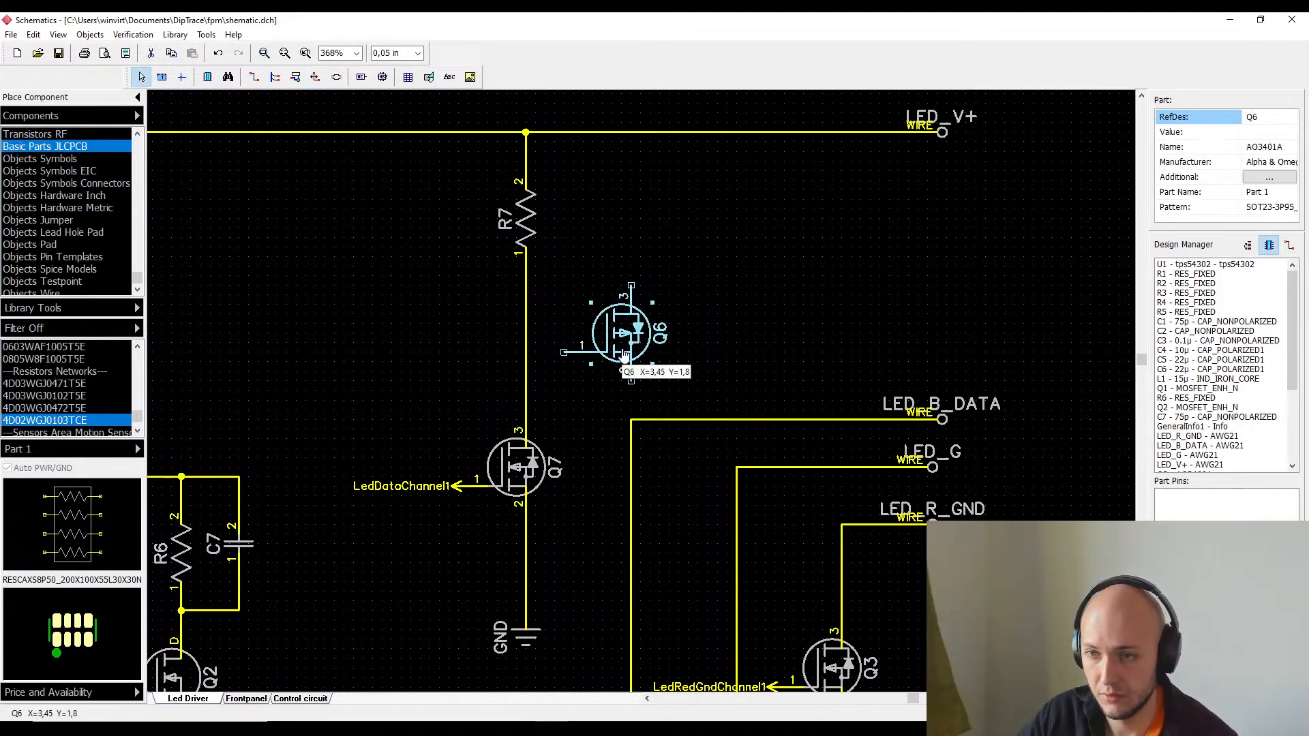
right_click(623, 351)
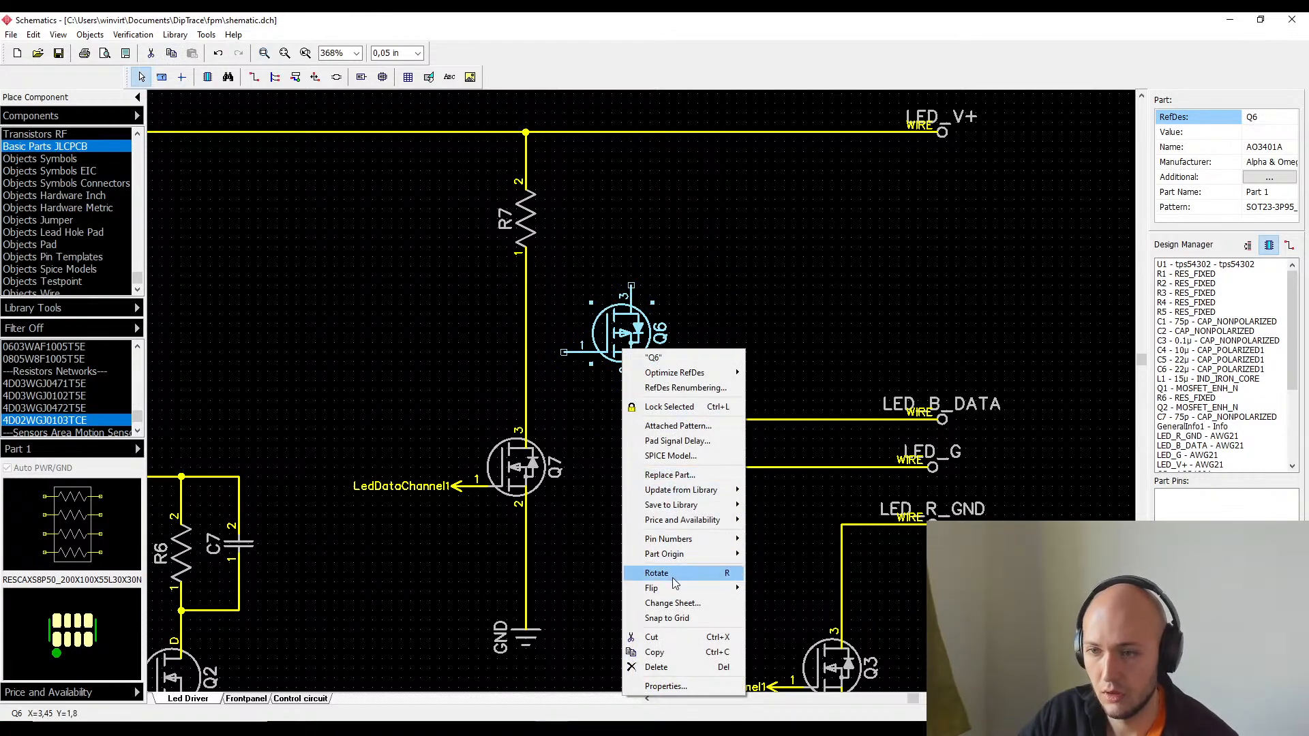
mouse_move(687, 588)
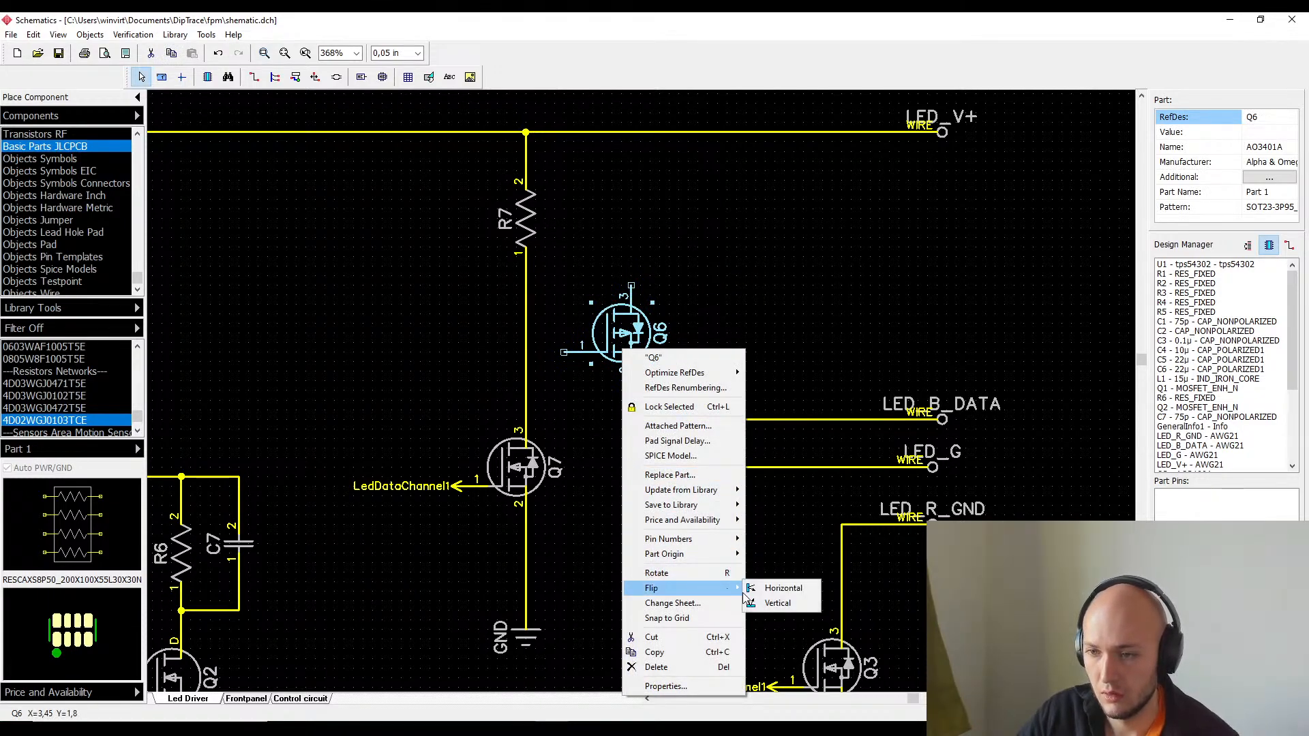
click(781, 588)
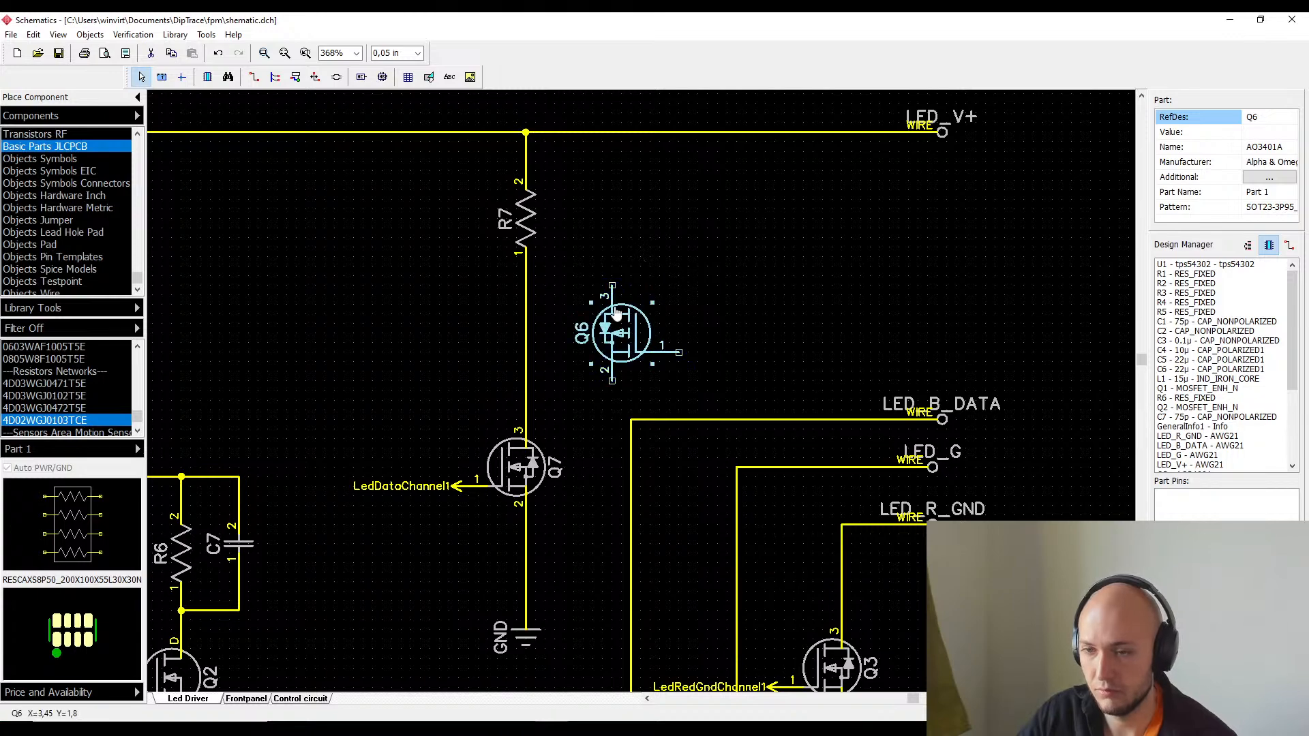
key(r)
key(r)
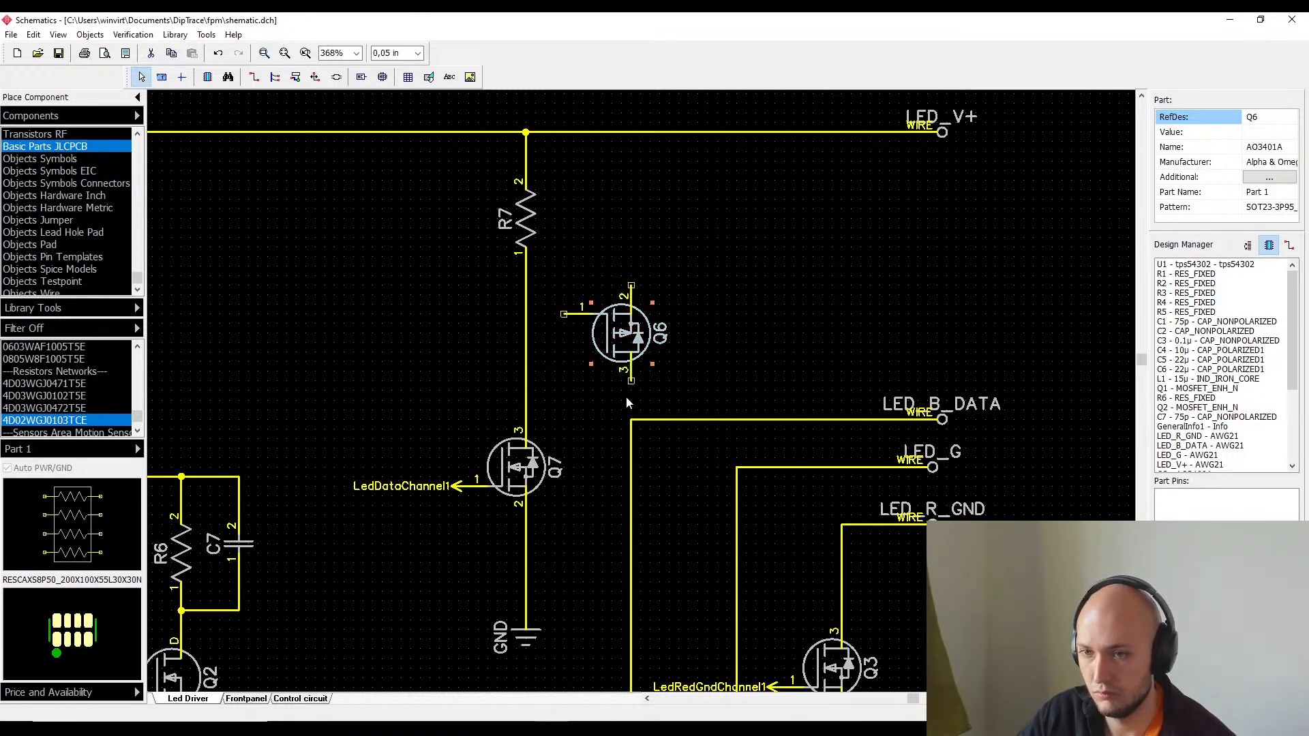
- Wire Q6 pin 3 to the LED_B_DATA net, pin 1 to the wire between R7 and Q7, and pin 2 to LED_V+
click(626, 397)
click(632, 382)
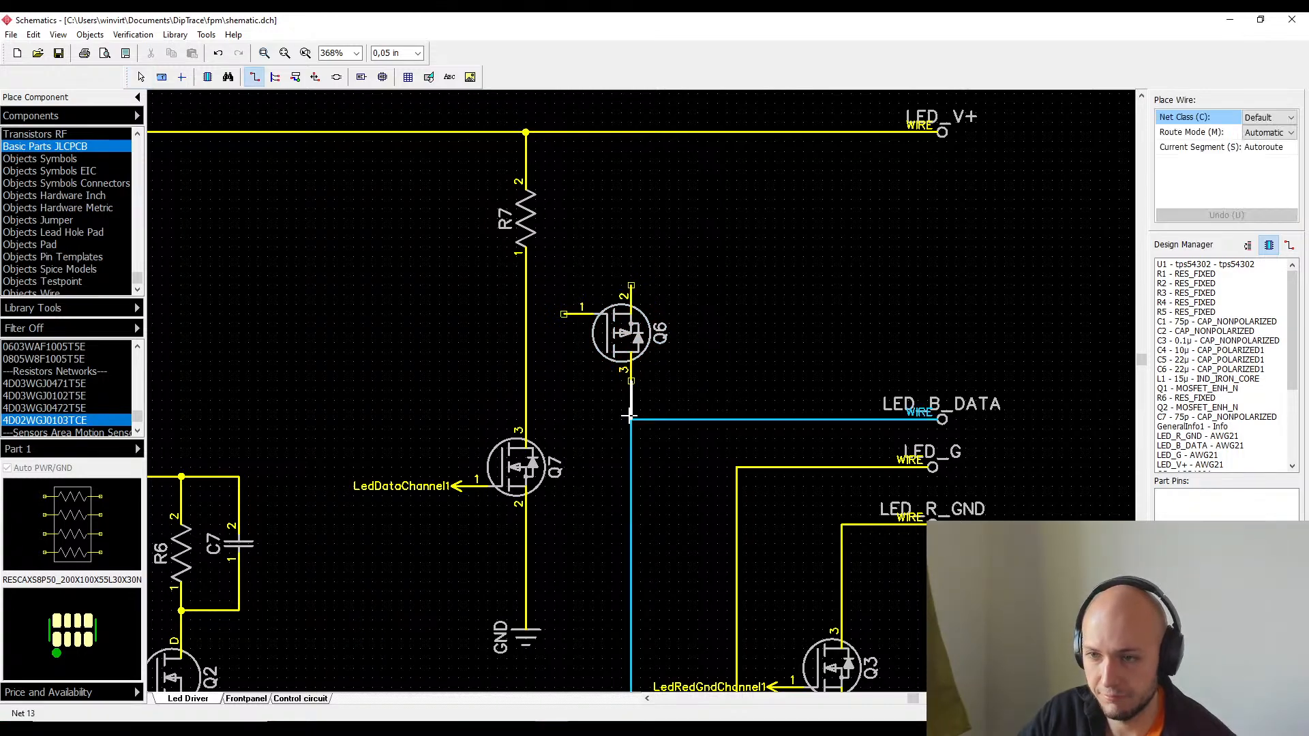
click(628, 417)
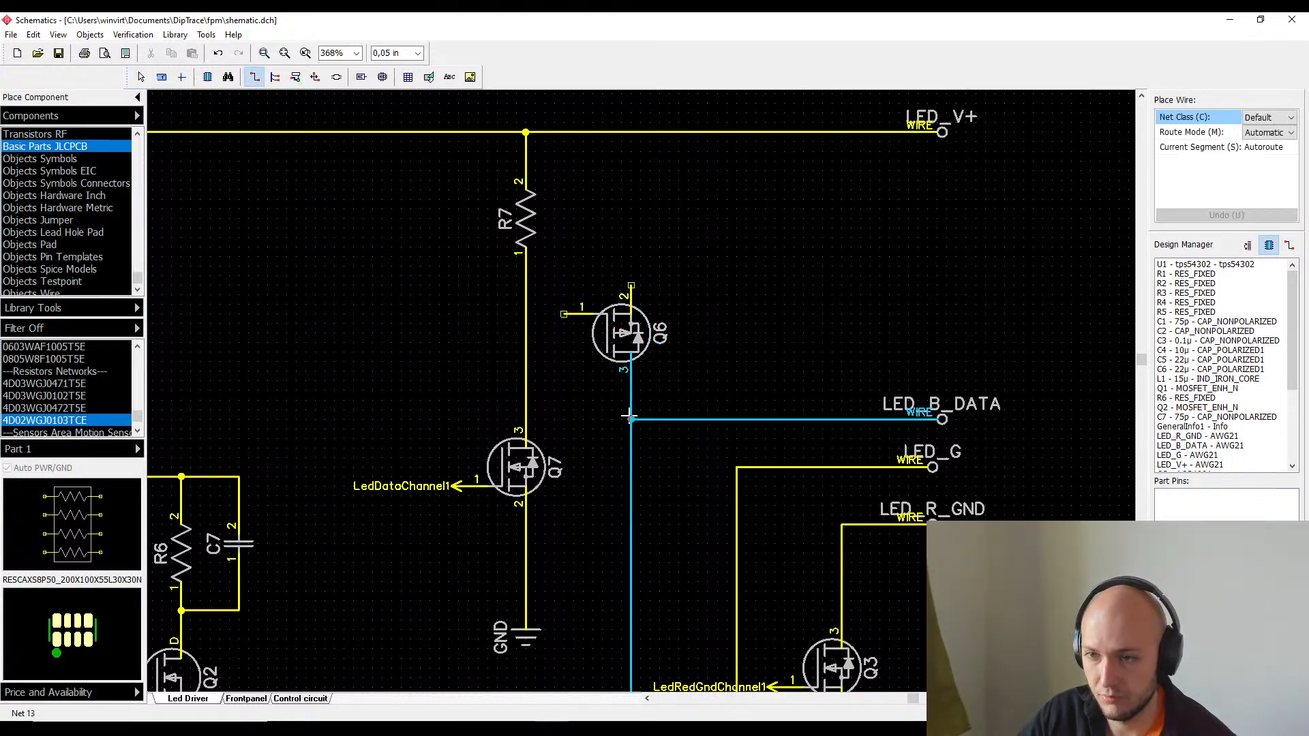
click(561, 310)
click(526, 314)
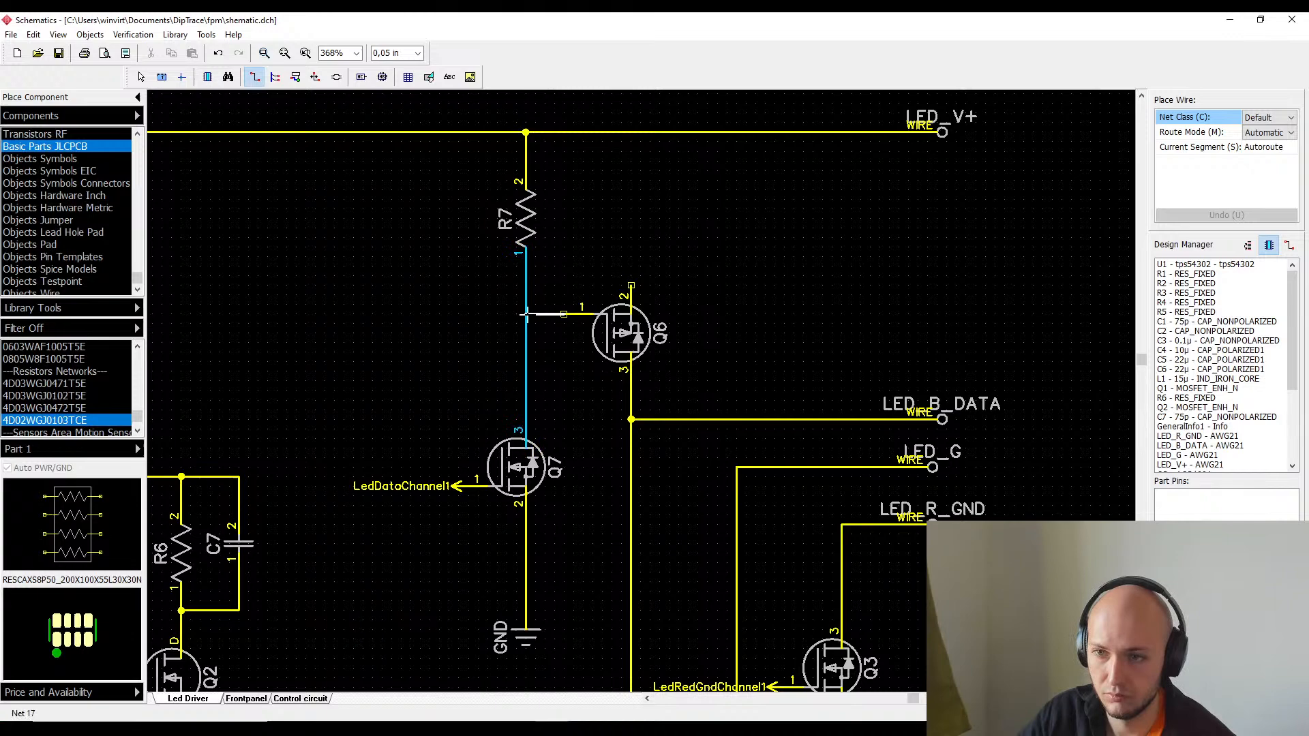
click(631, 286)
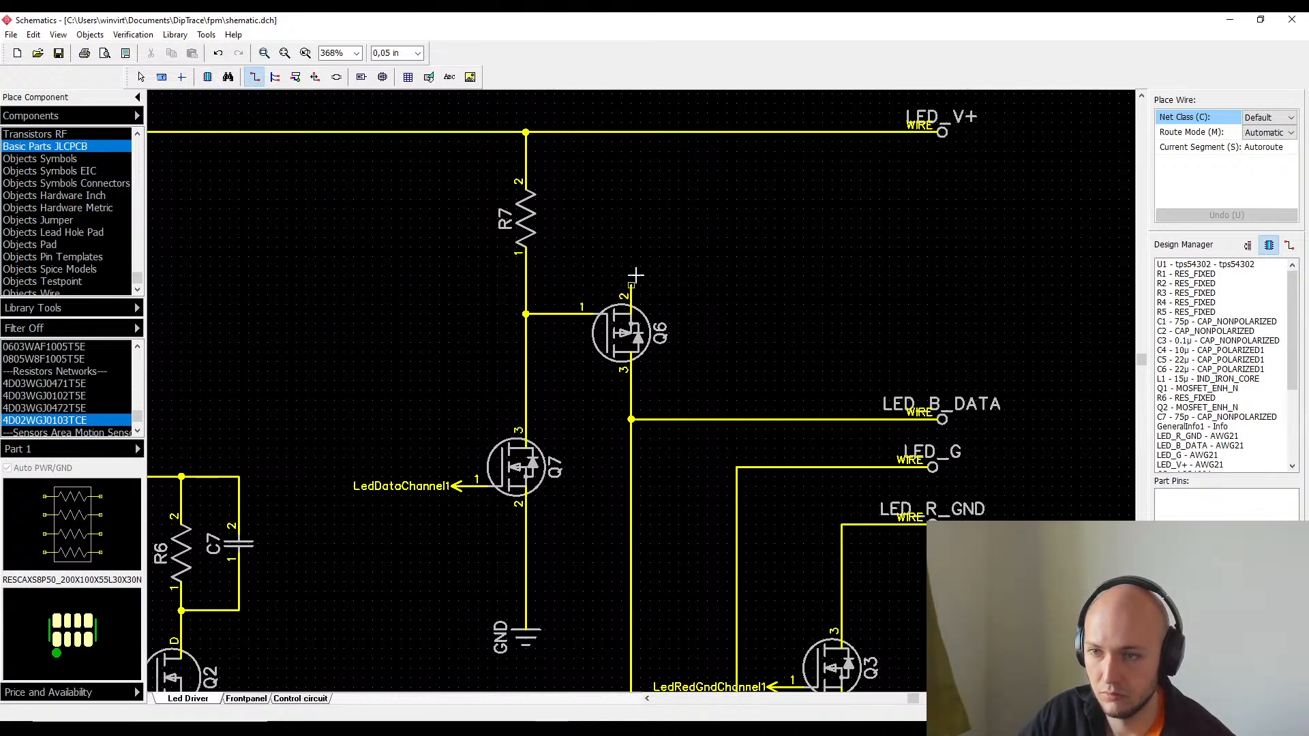
click(631, 132)
middle_drag(761, 400, 649, 340)
right_click(561, 553)
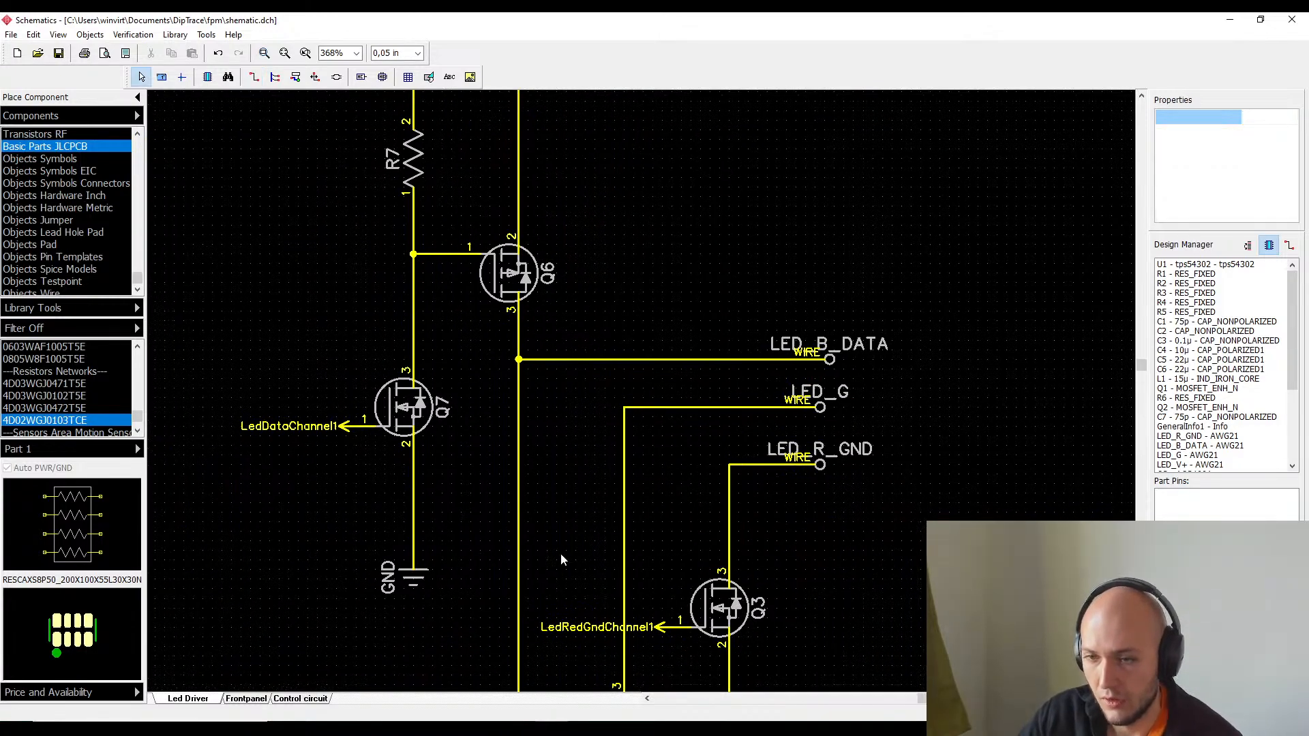
middle_drag(685, 243, 810, 108)
middle_drag(627, 263, 694, 268)
scroll(467, 450, down, 4)
middle_drag(562, 489, 636, 448)
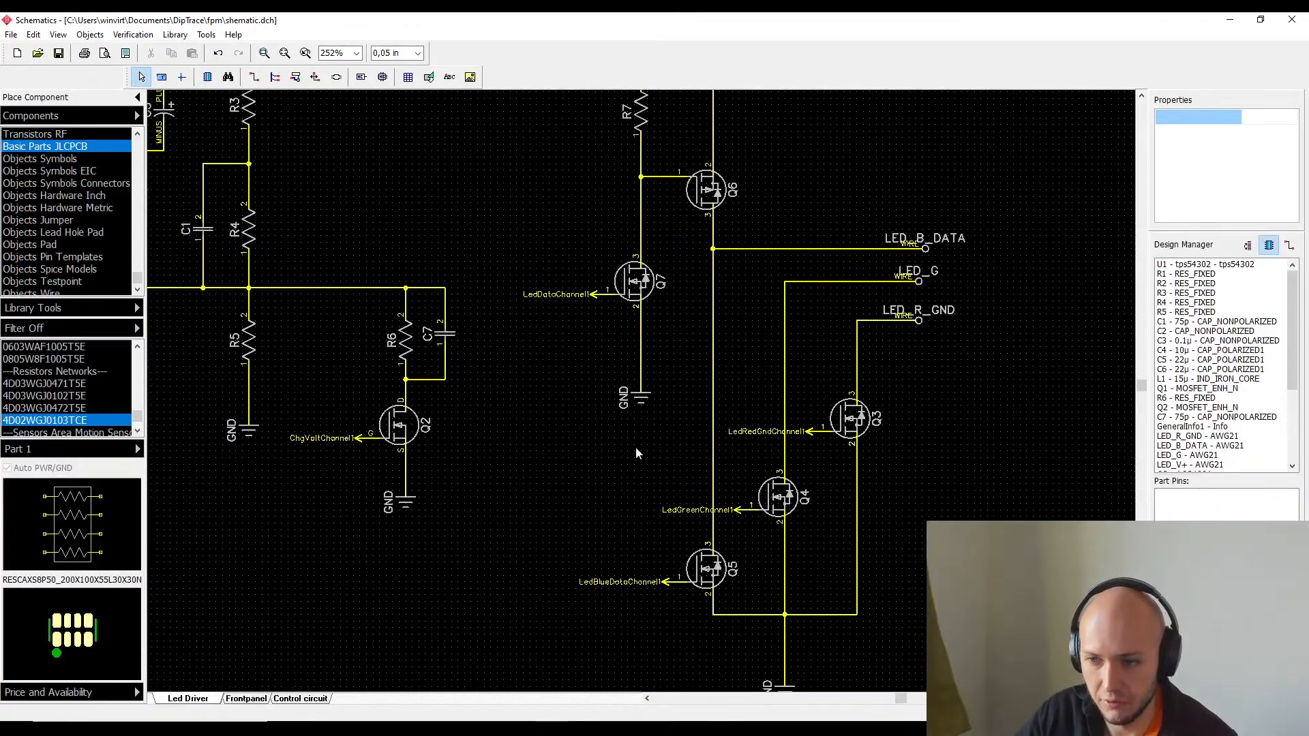
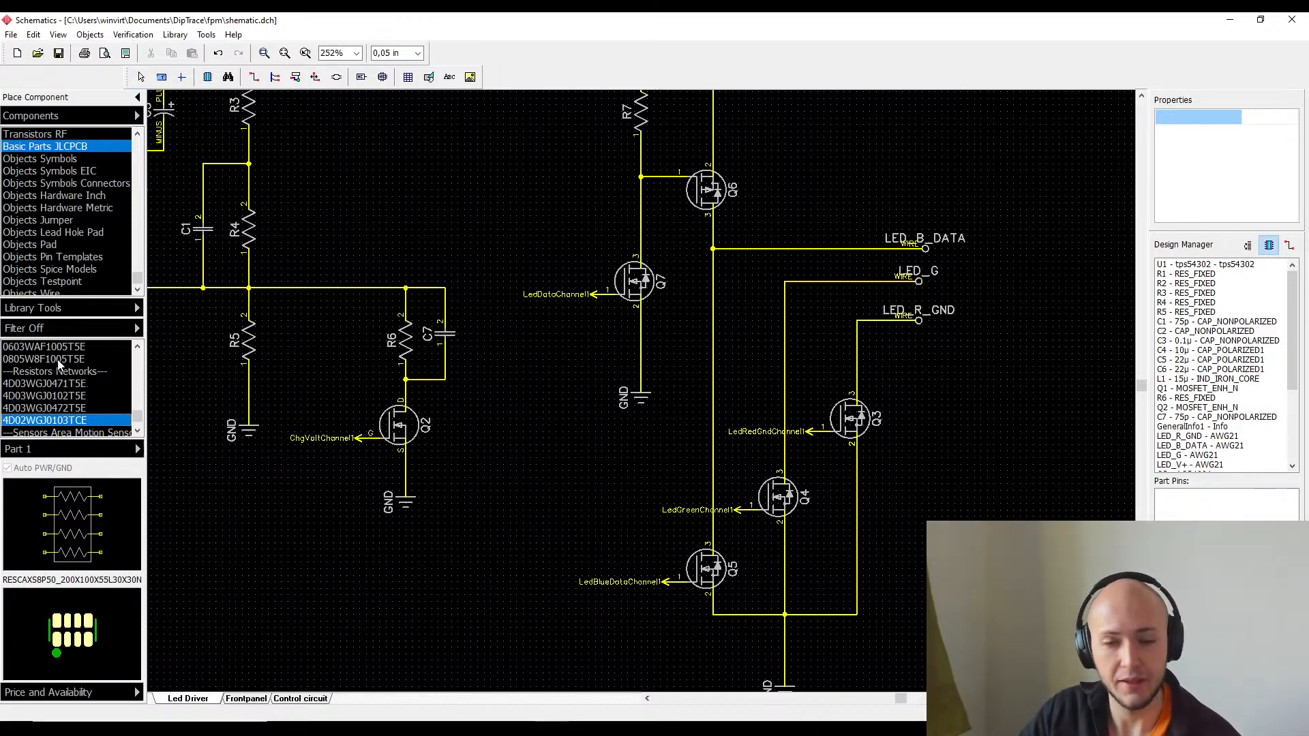
click(34, 418)
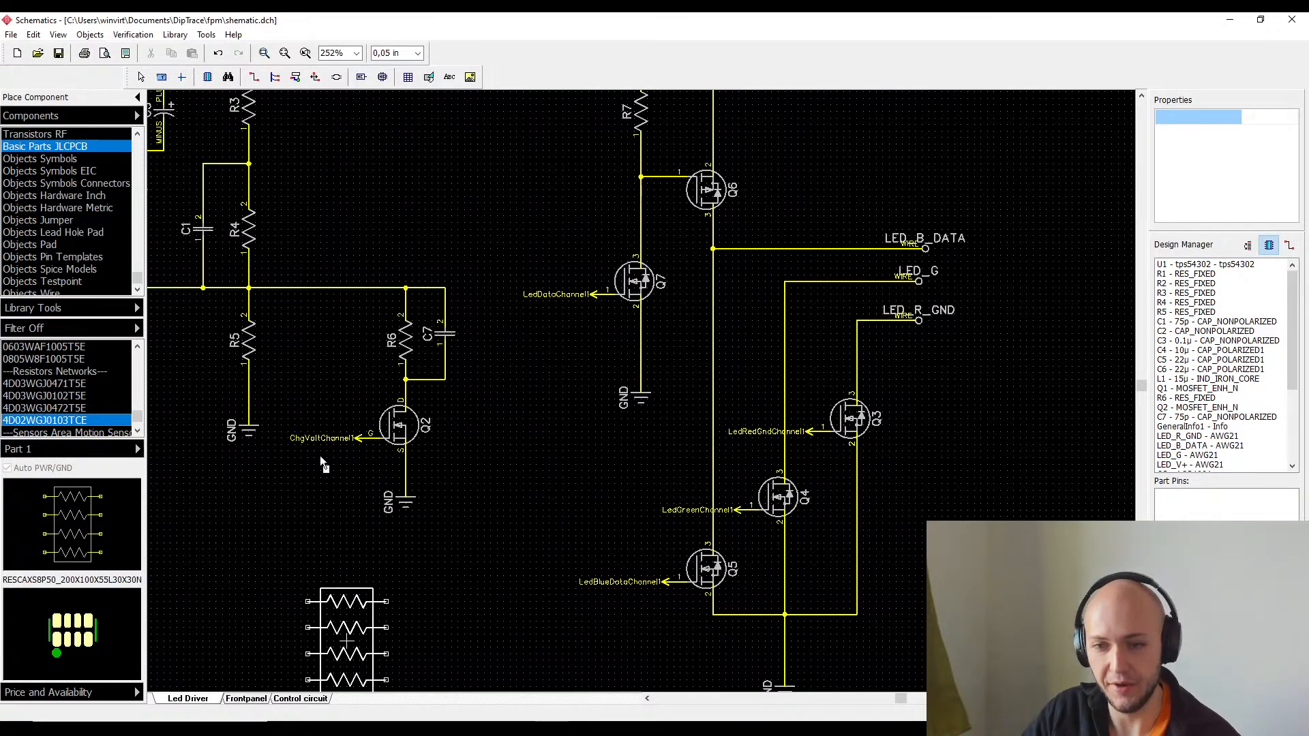
right_click(456, 450)
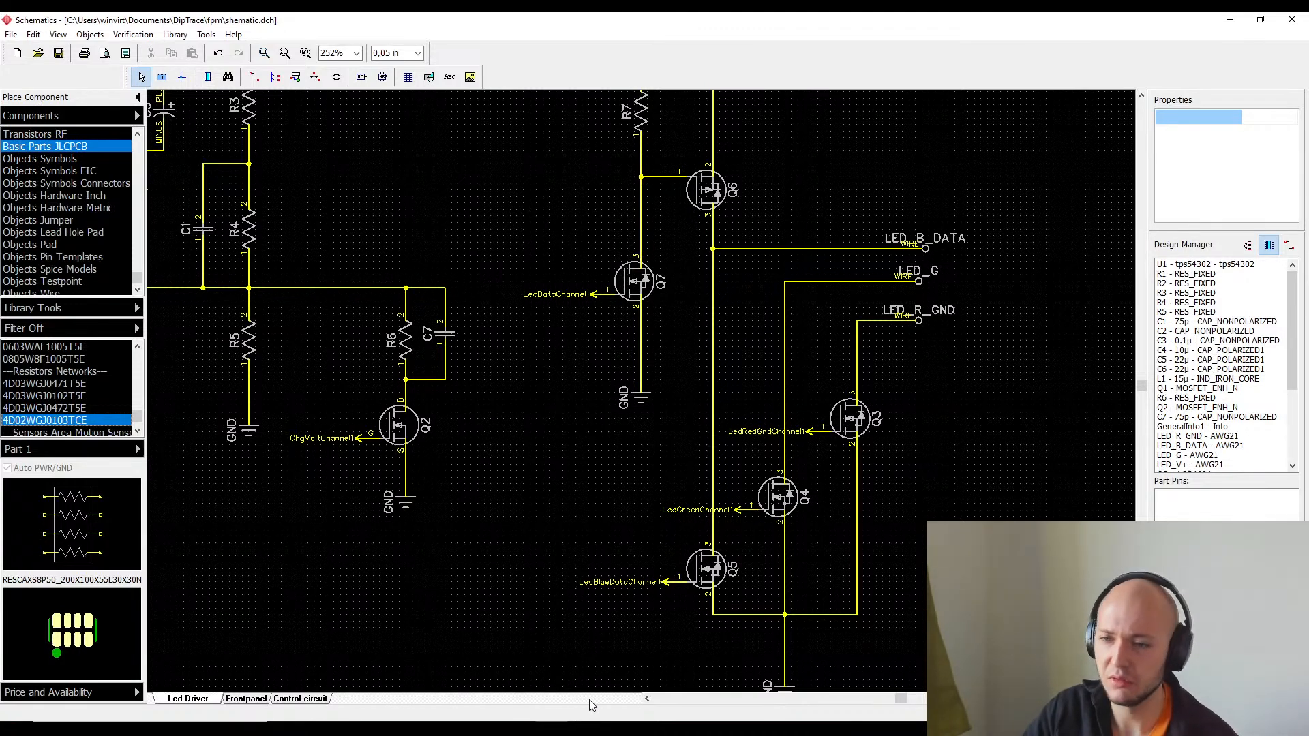
- Copy switch S7 on the Frontpanel sheet and paste a duplicate
click(240, 701)
middle_drag(674, 309, 772, 307)
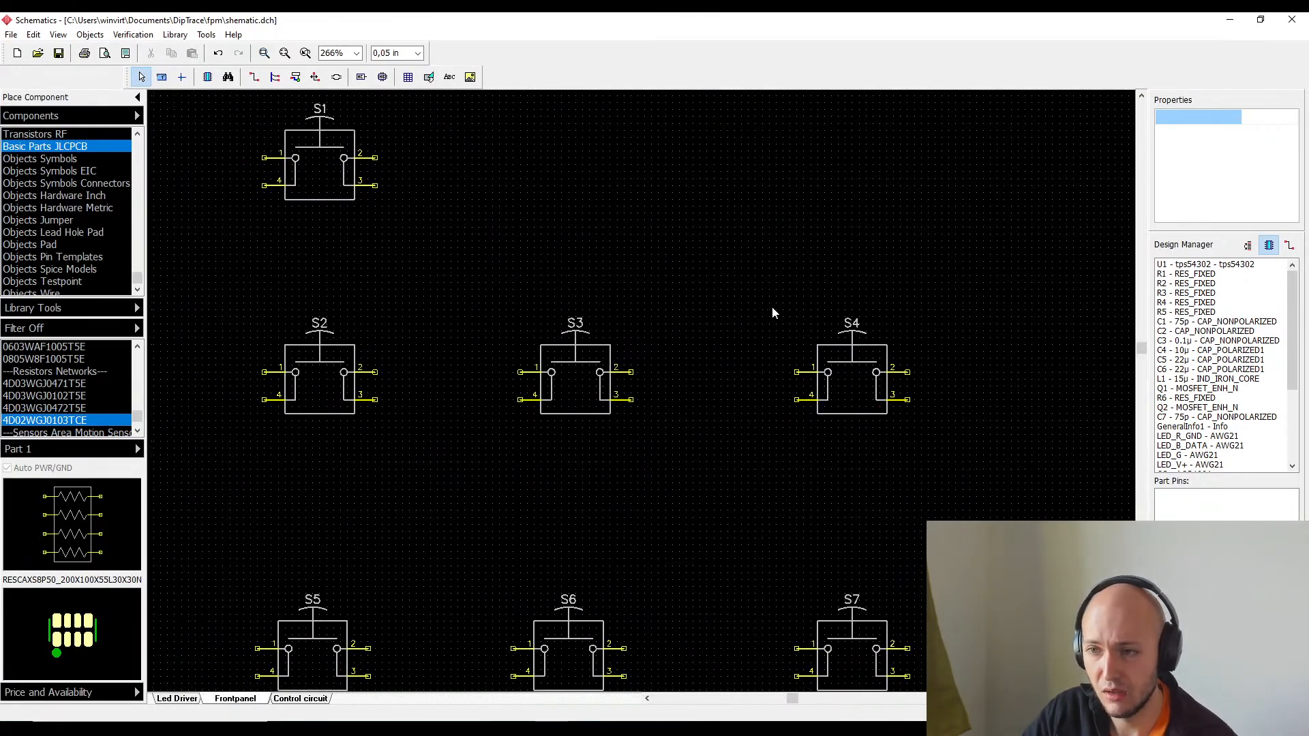
drag(738, 272, 962, 453)
middle_drag(852, 485, 816, 373)
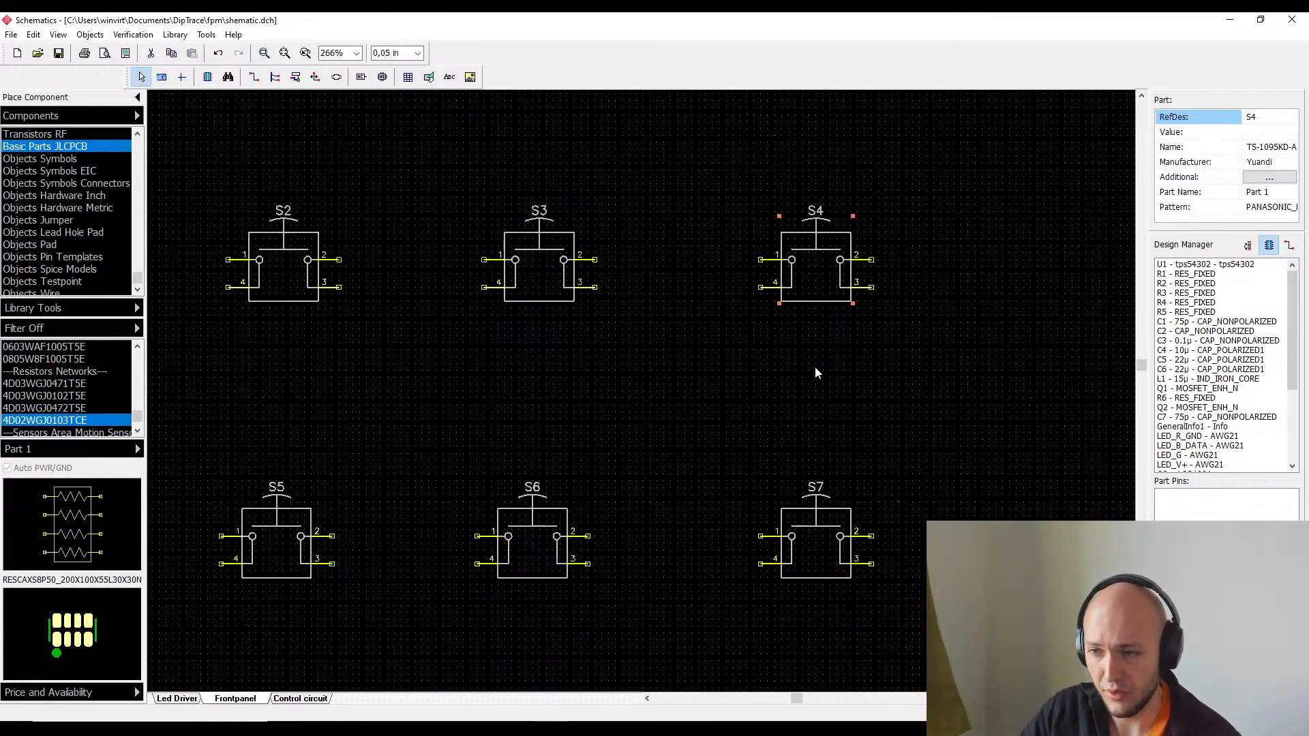
drag(706, 390, 897, 565)
scroll(897, 564, down, 2)
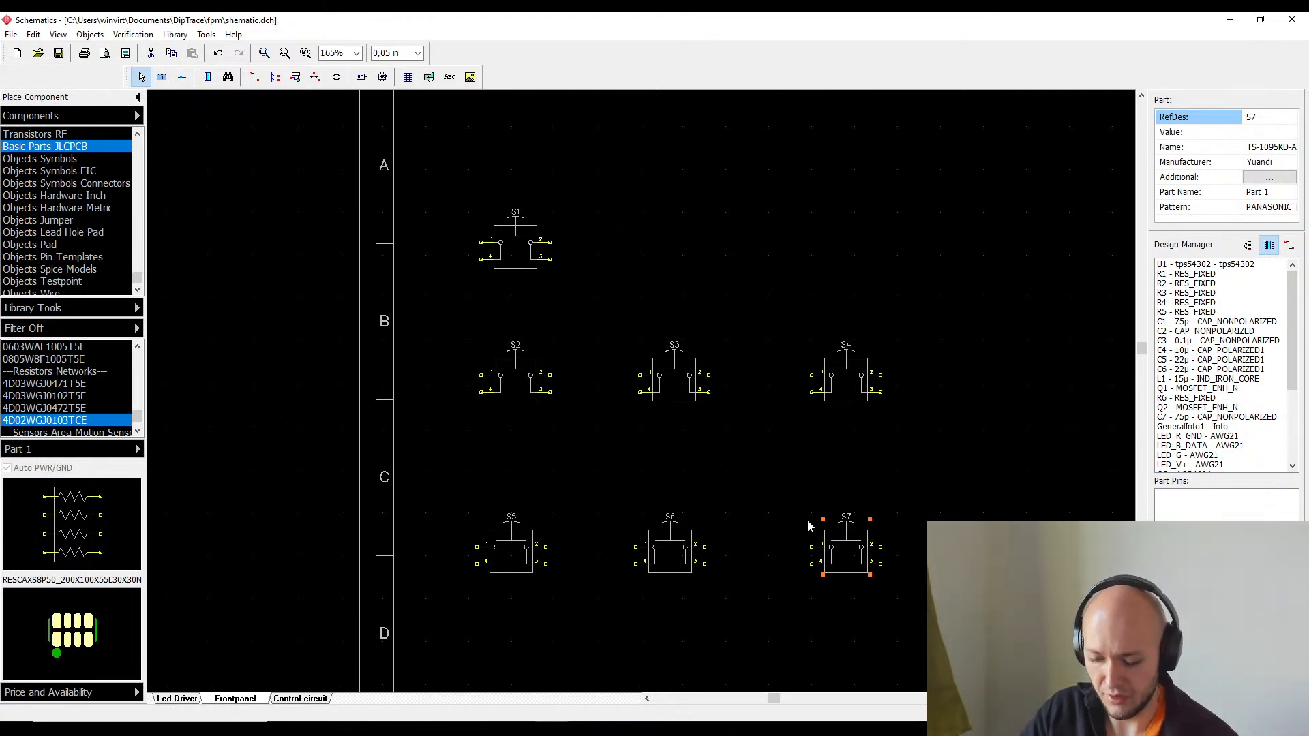
key(ctrl+c)
key(ctrl+v)
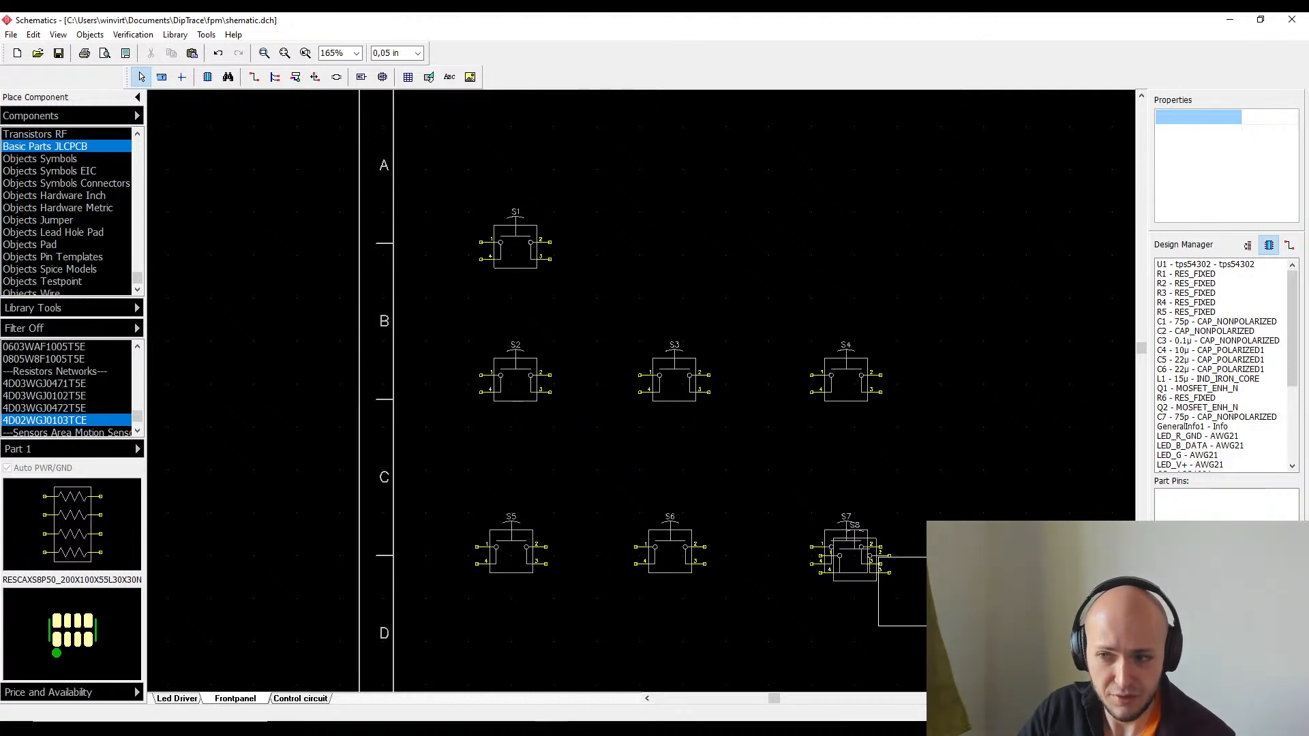
- Move the duplicated switch S8 into the top row beside S1
drag(862, 576, 672, 274)
scroll(665, 304, up, 5)
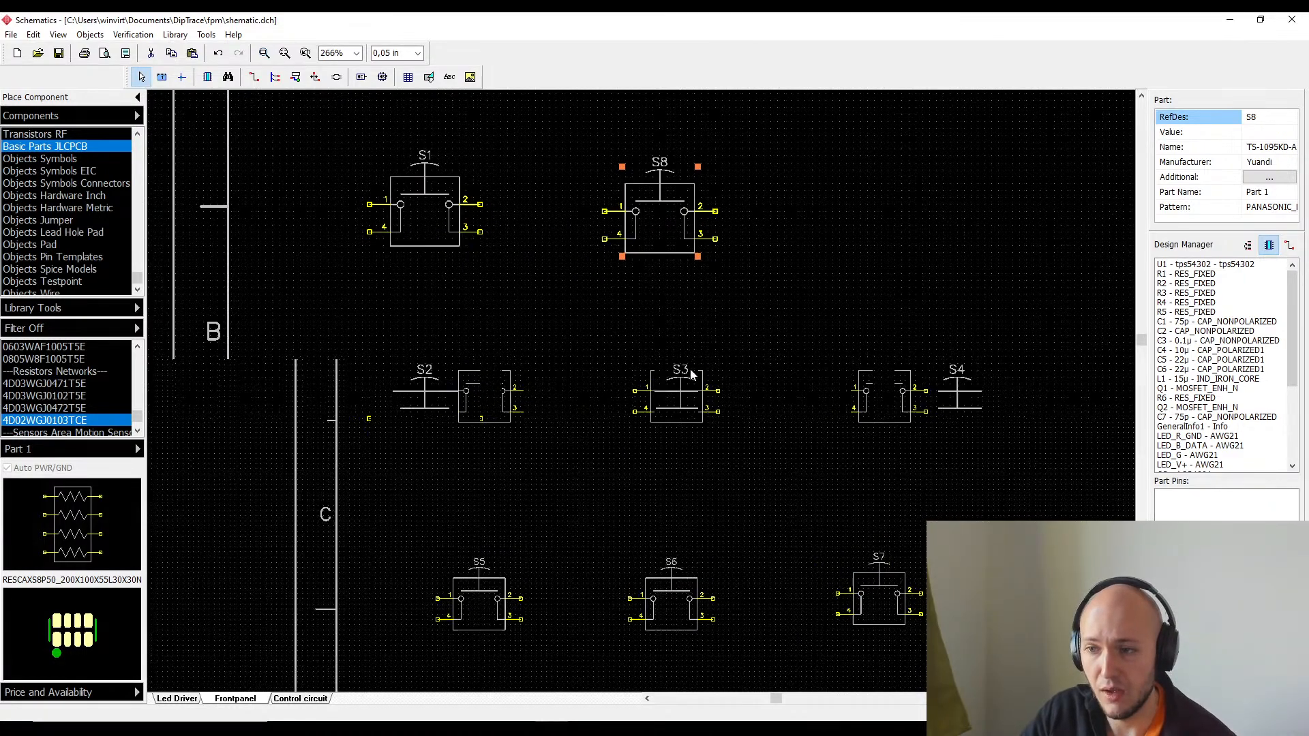
click(620, 403)
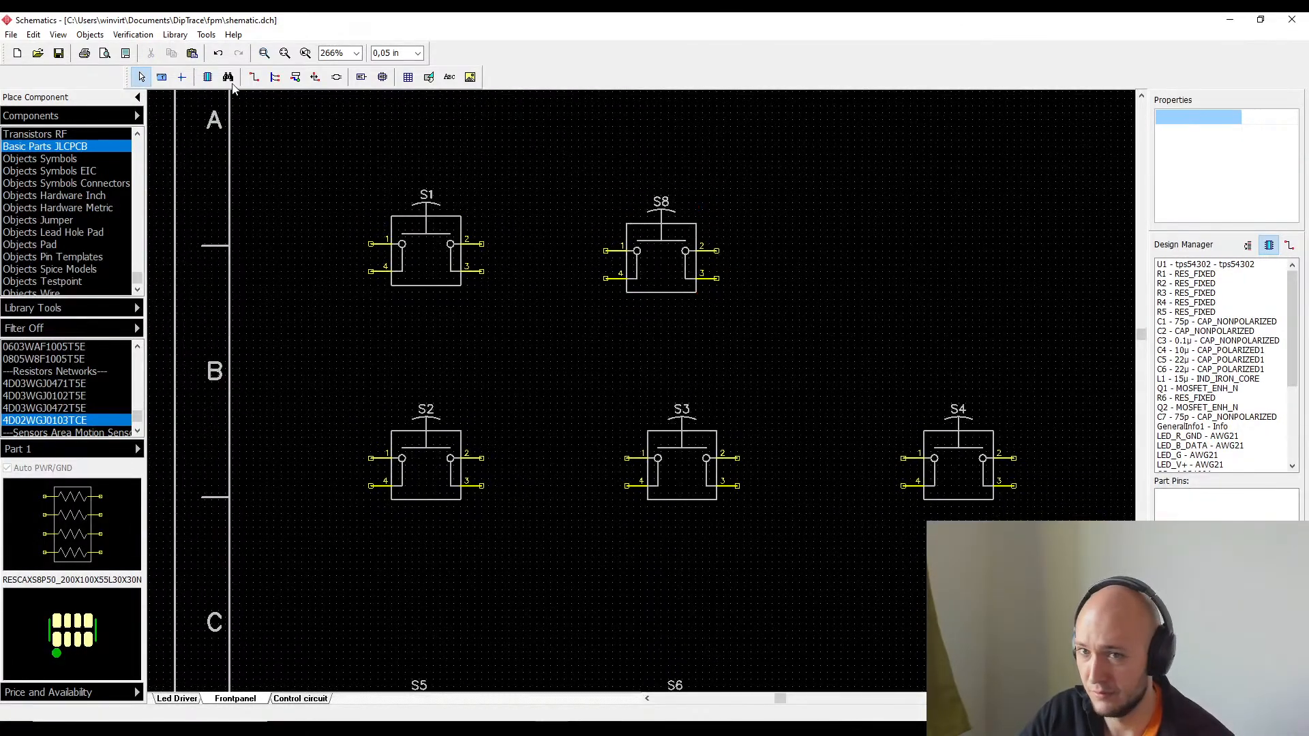
- Add the text label "On/Off" below switch S1
click(452, 78)
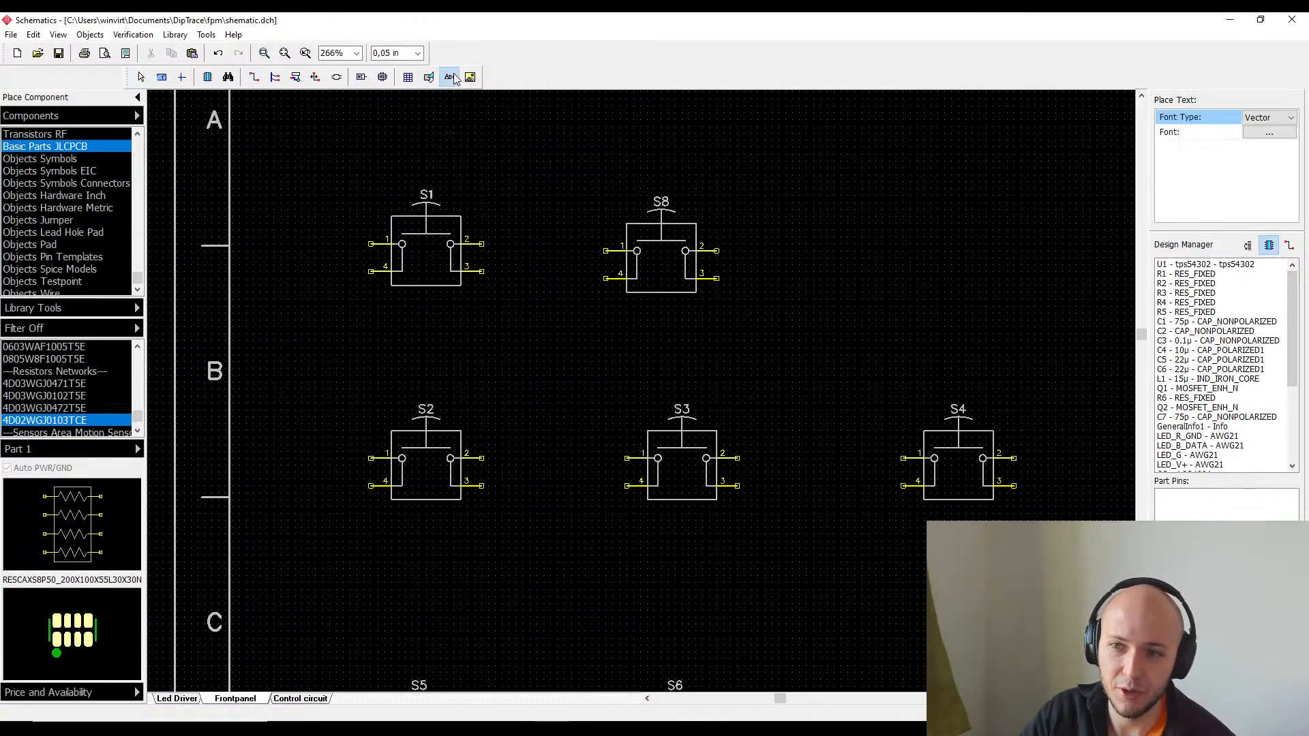
click(364, 327)
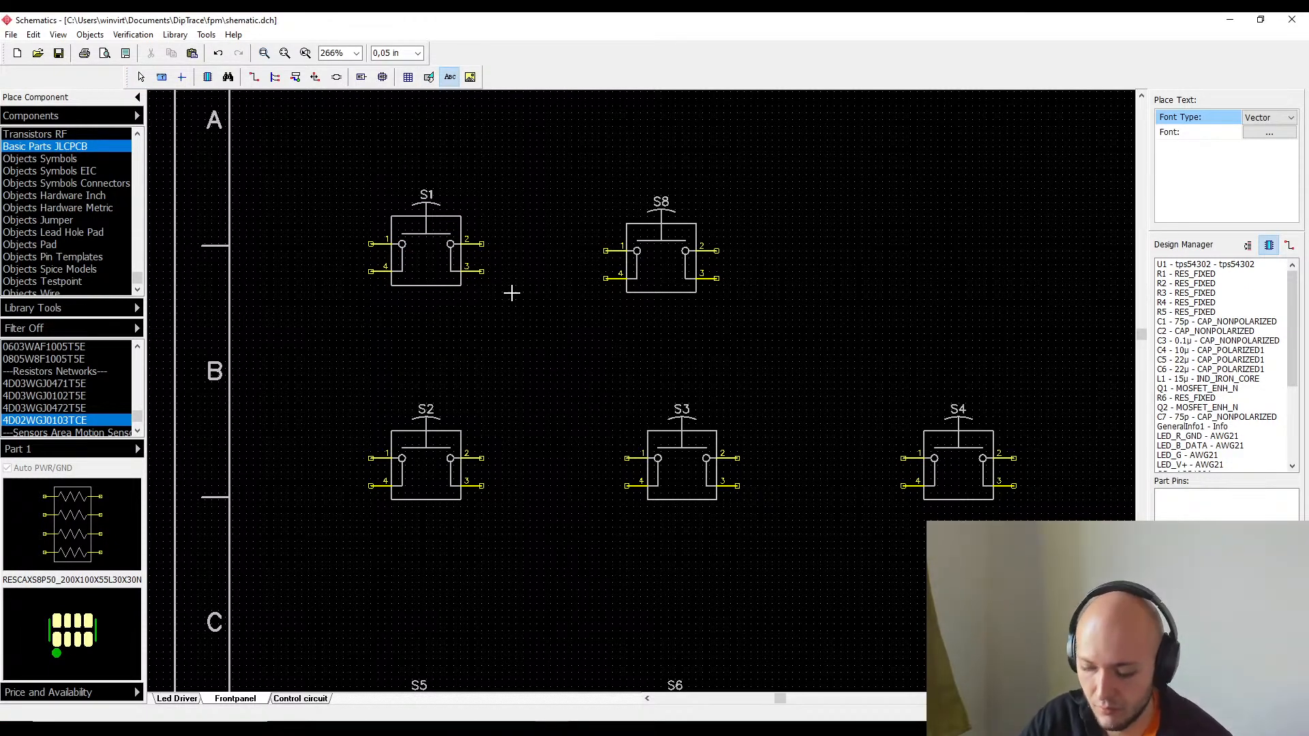
text(Onm)
key(BackSpace)
text(/)
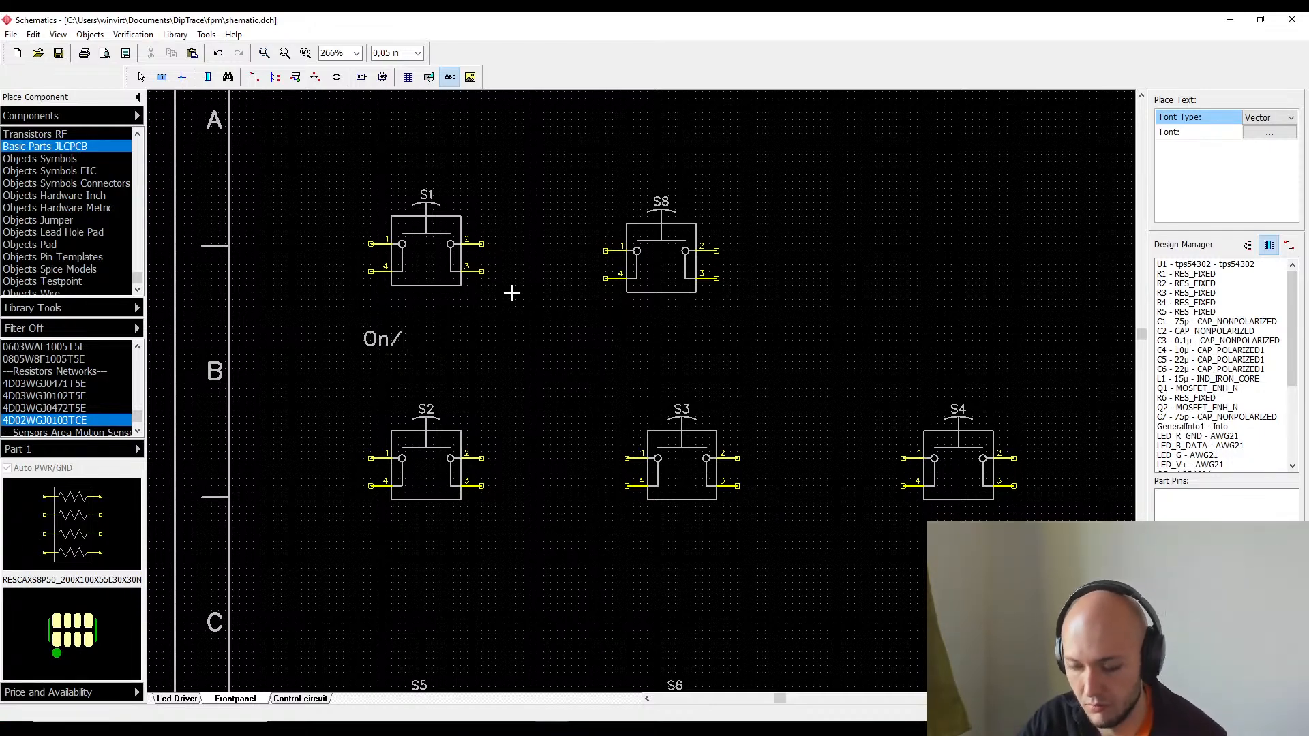
text(Off)
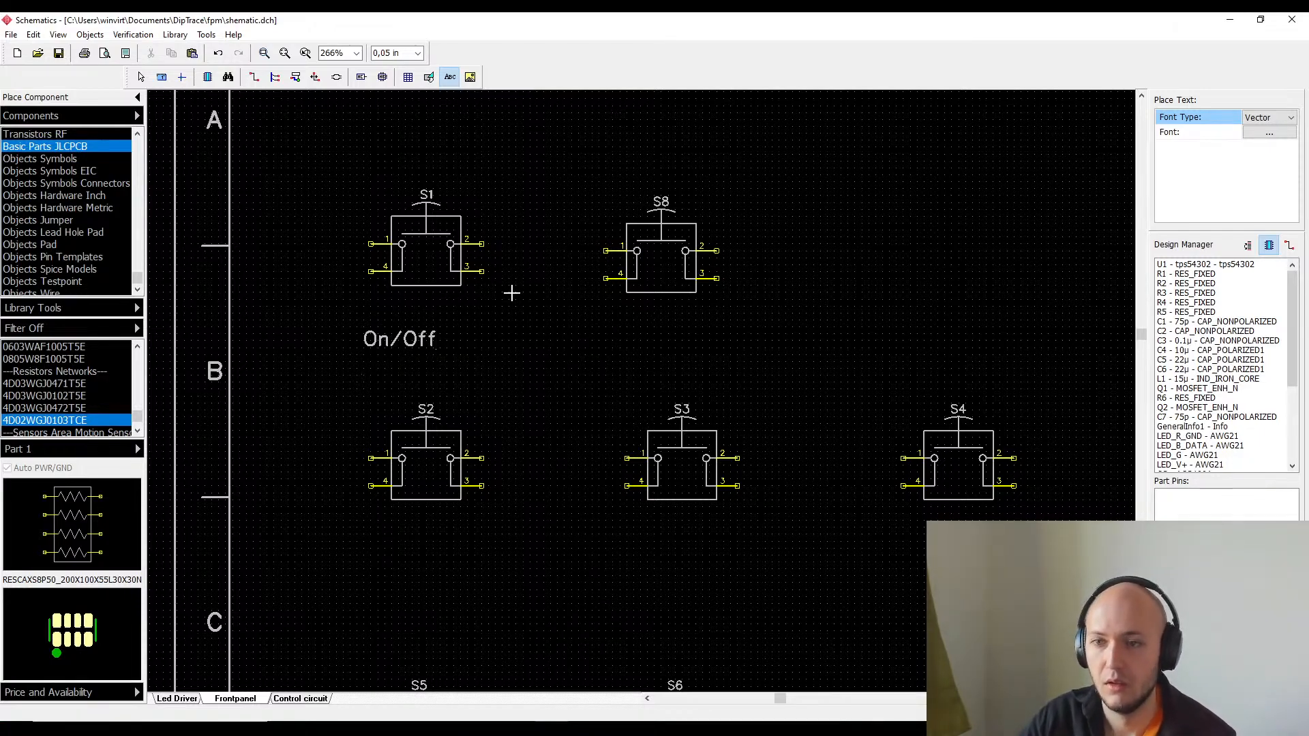
- Add the text labels "Channel1/Blue" below switch S2 and "Channel2/Red" below switch S3
middle_drag(644, 195, 678, 59)
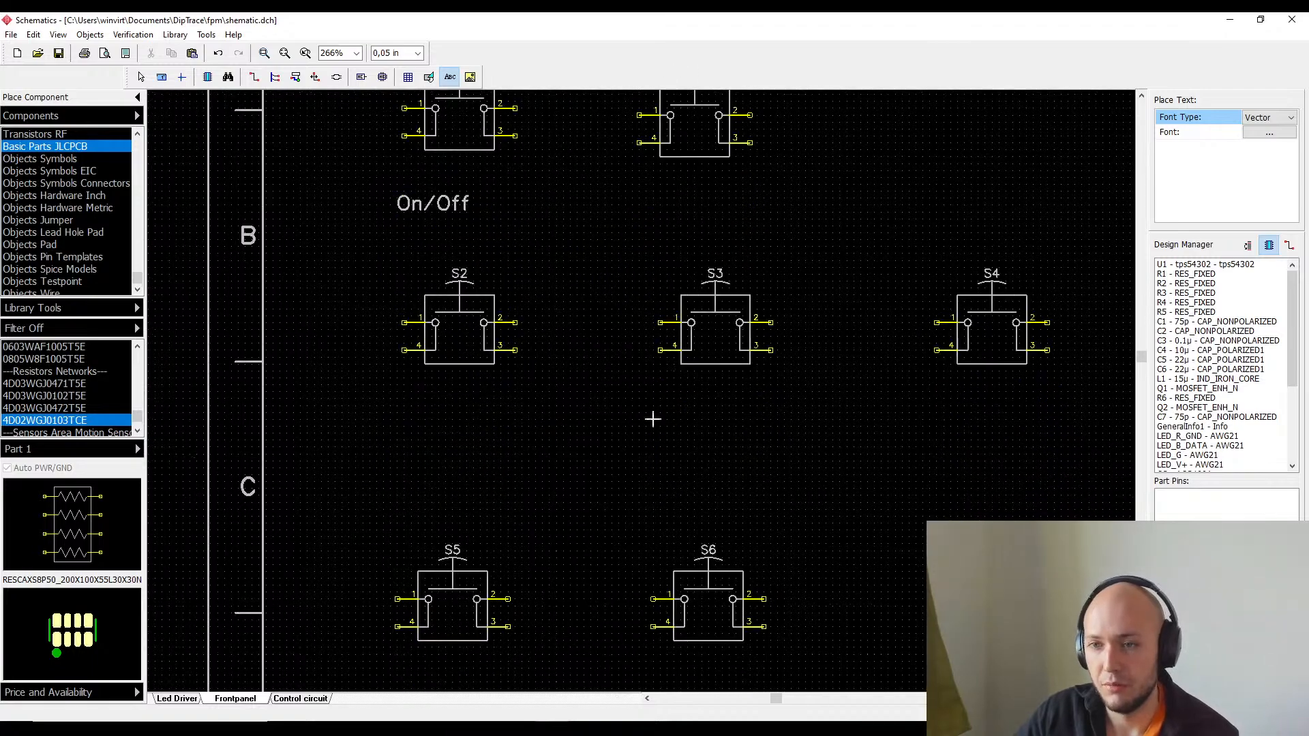
click(389, 418)
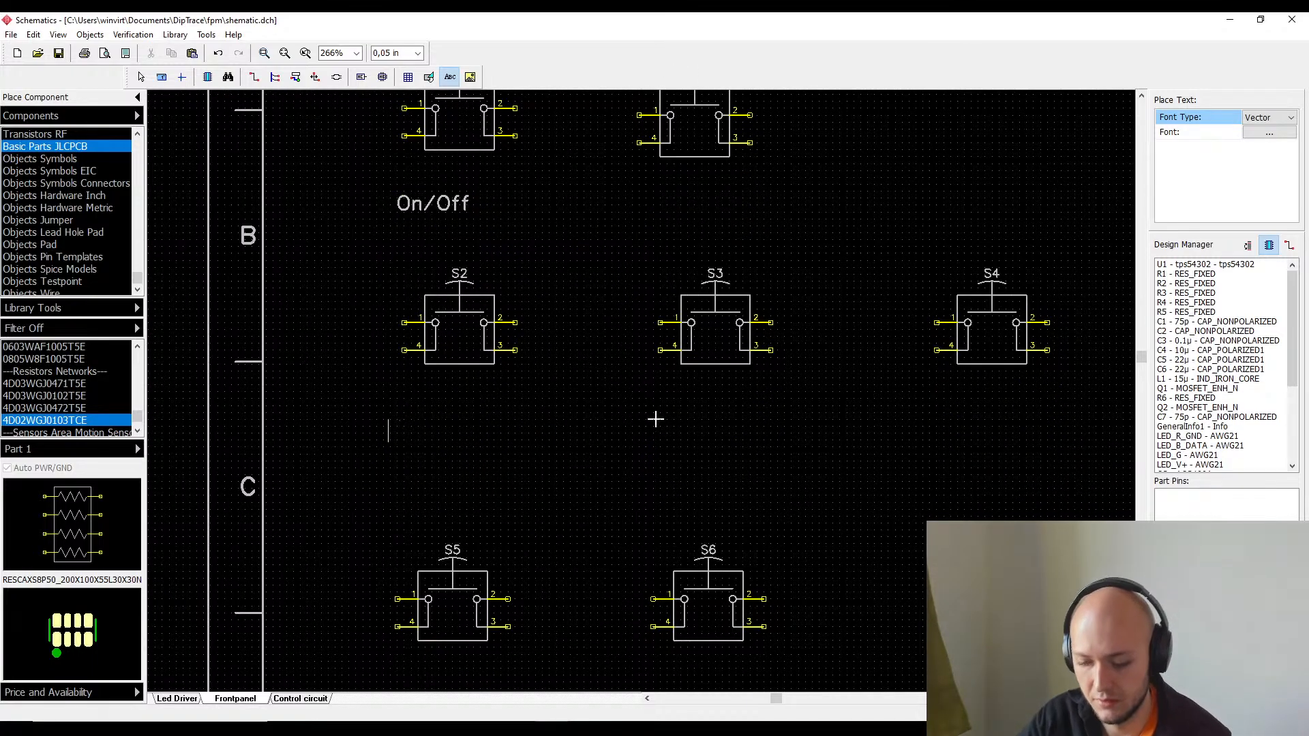
text(Channe)
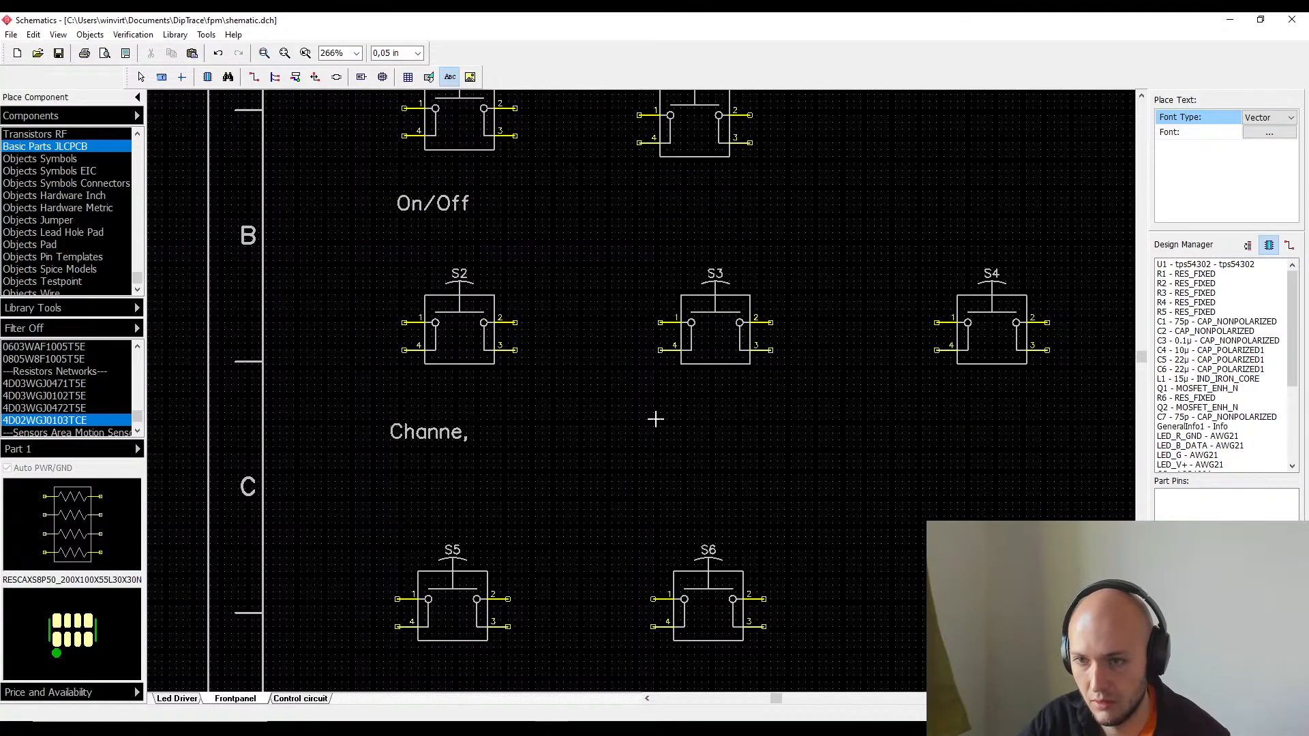
text(l1)
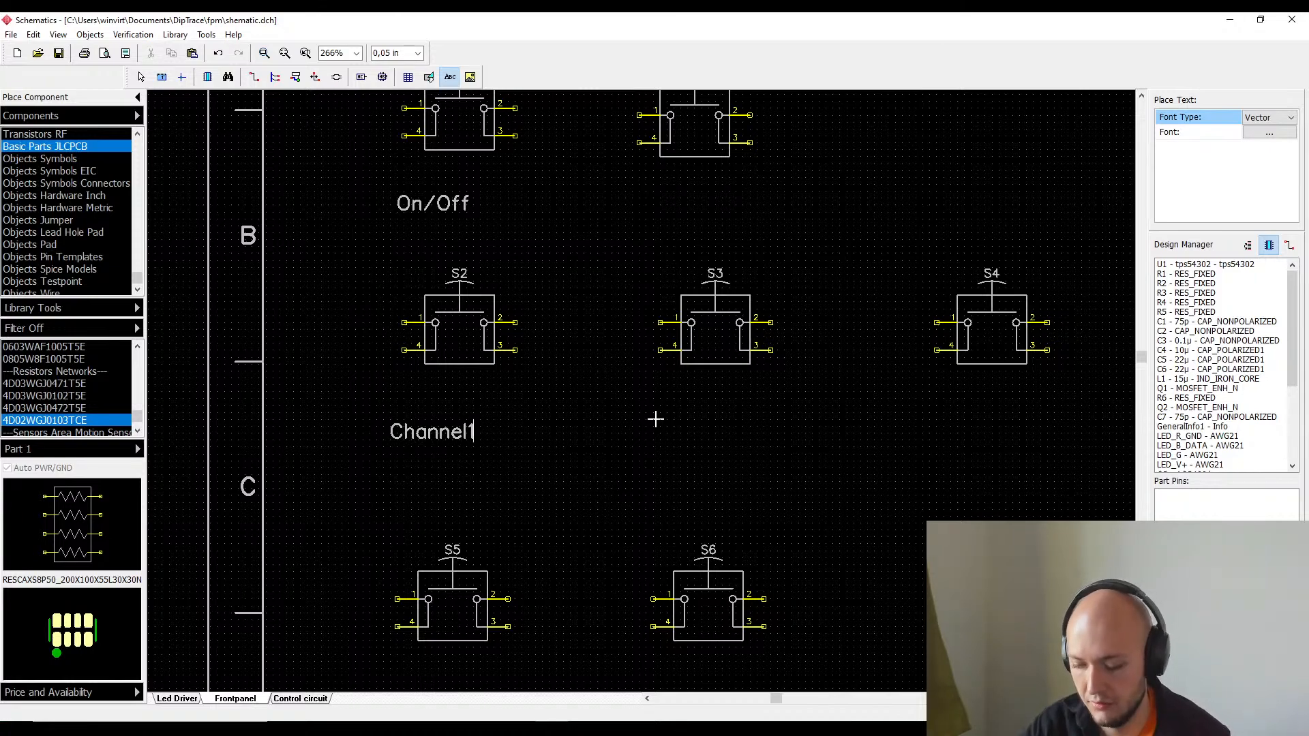
text(/Blue)
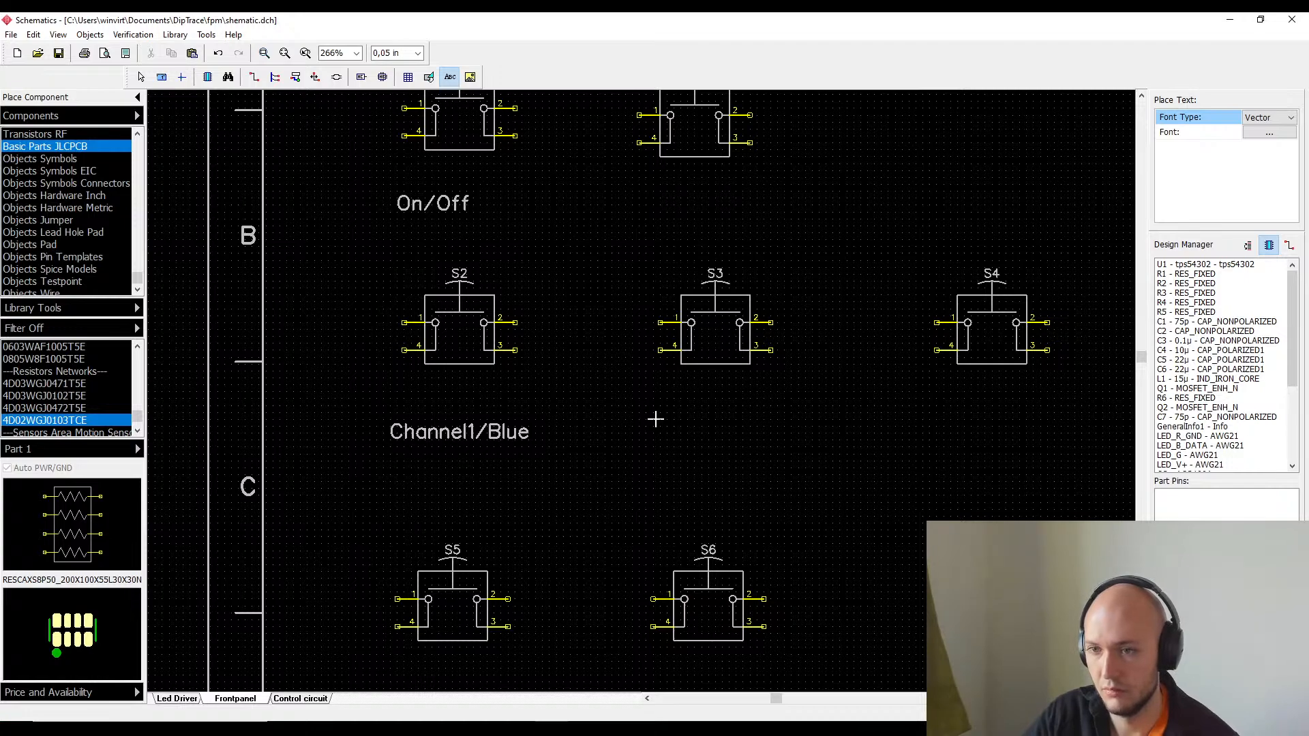
text(hannel)
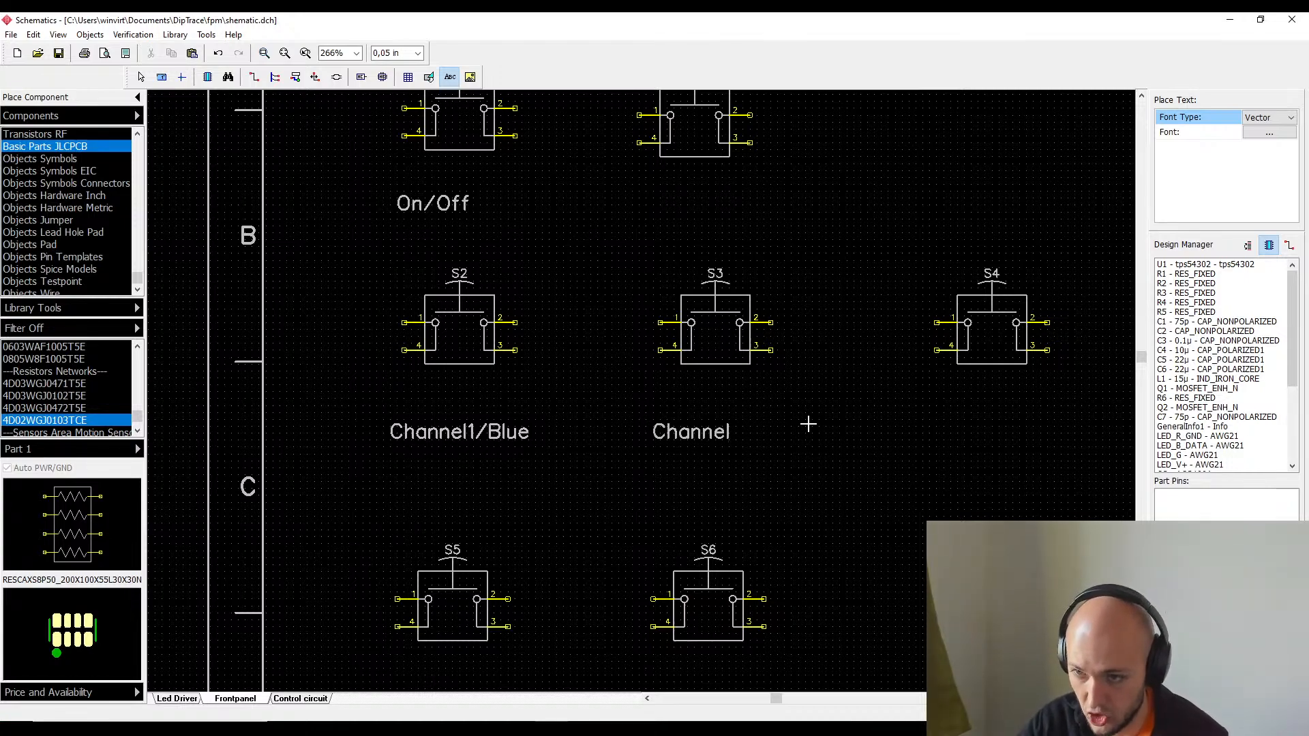
text(2/Red)
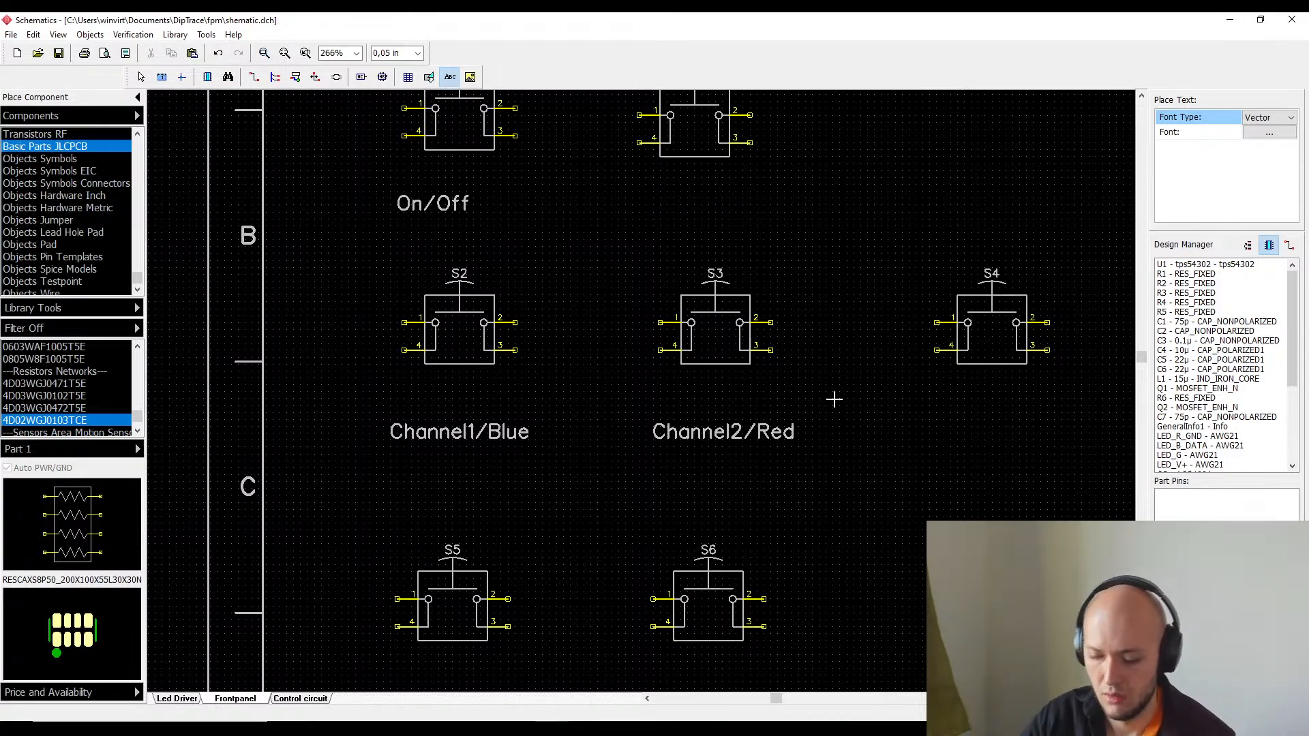
- Add the text label "Channel3/Green" below switch S4
text(henne)
key(BackSpace)
key(BackSpace)
key(BackSpace)
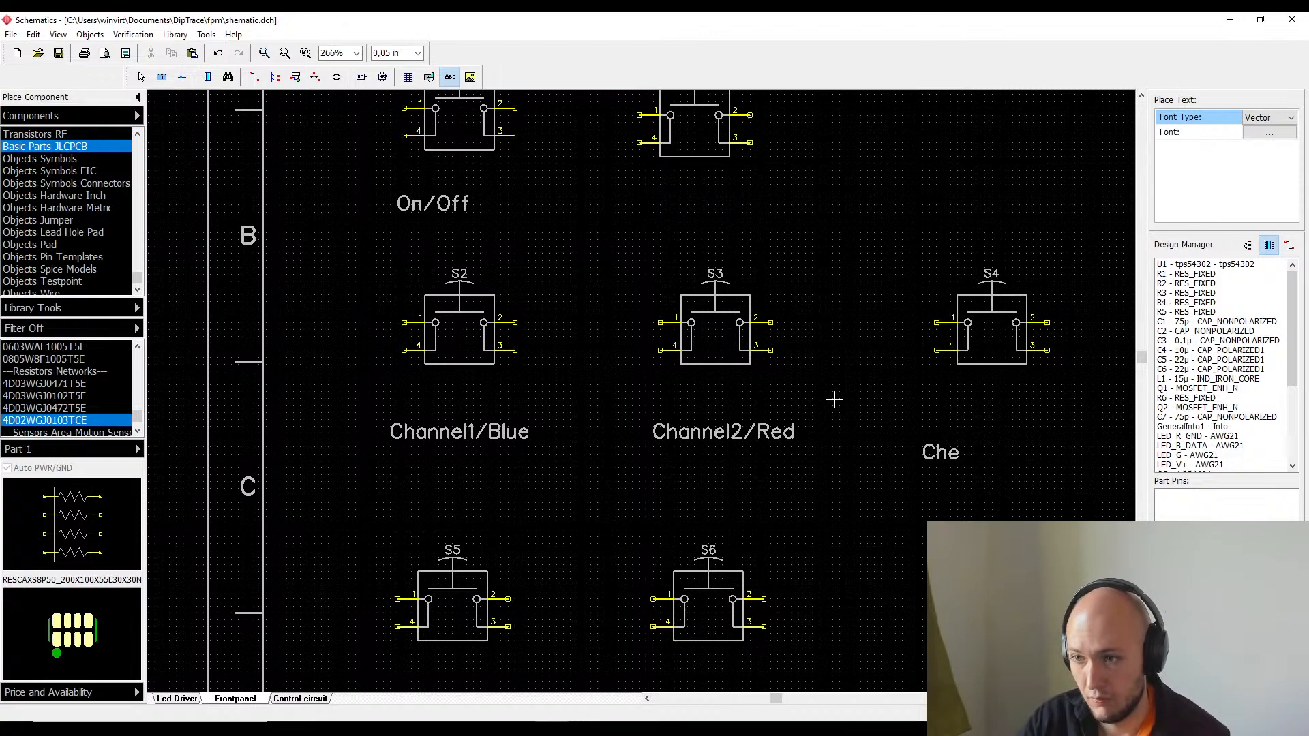
key(BackSpace)
text(annel)
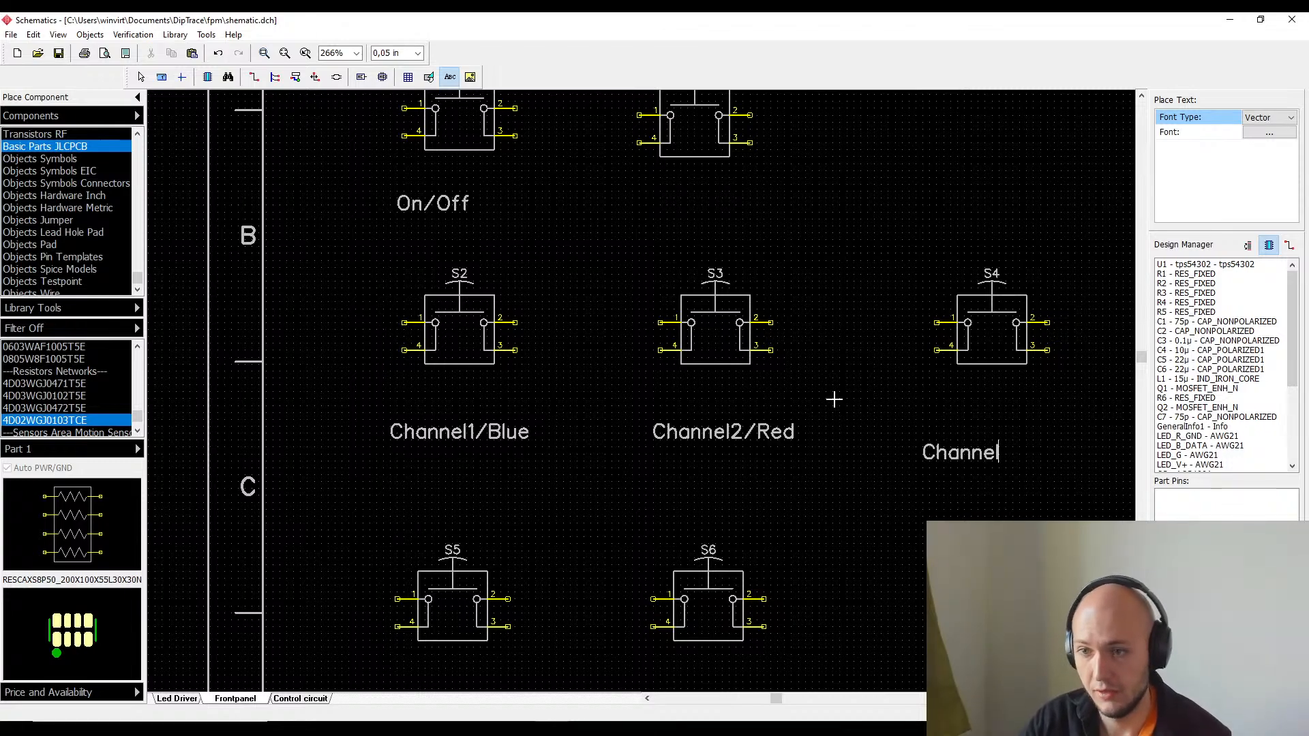
text(3)
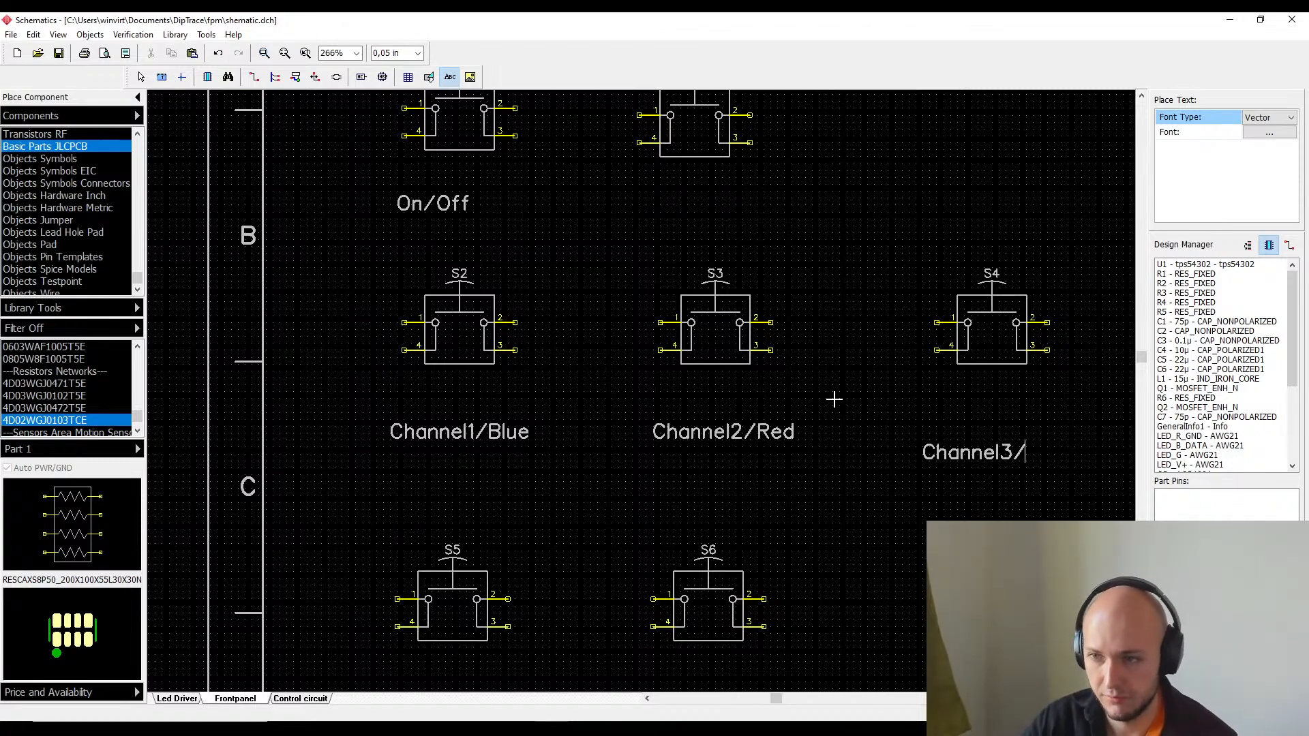
text(/Green)
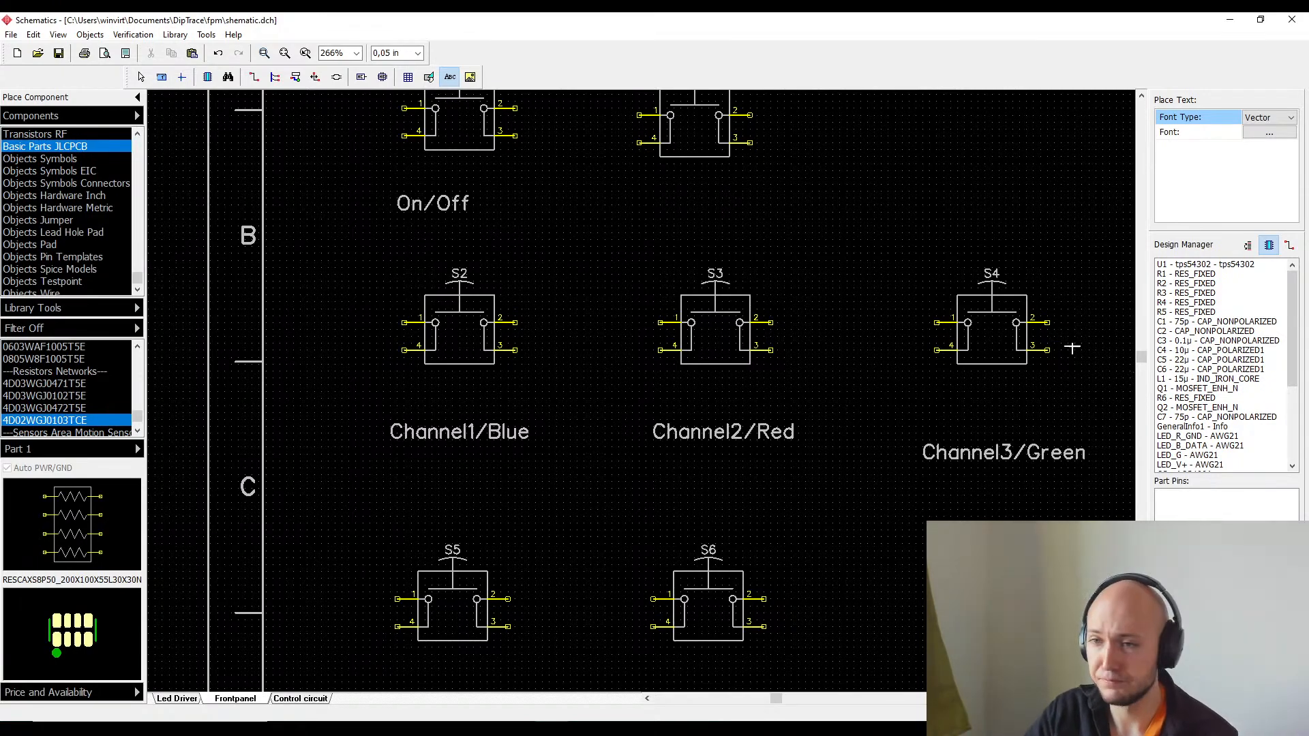
- Add the text label "Channel/Color/Effect Select" below switch S8
middle_drag(850, 273, 816, 337)
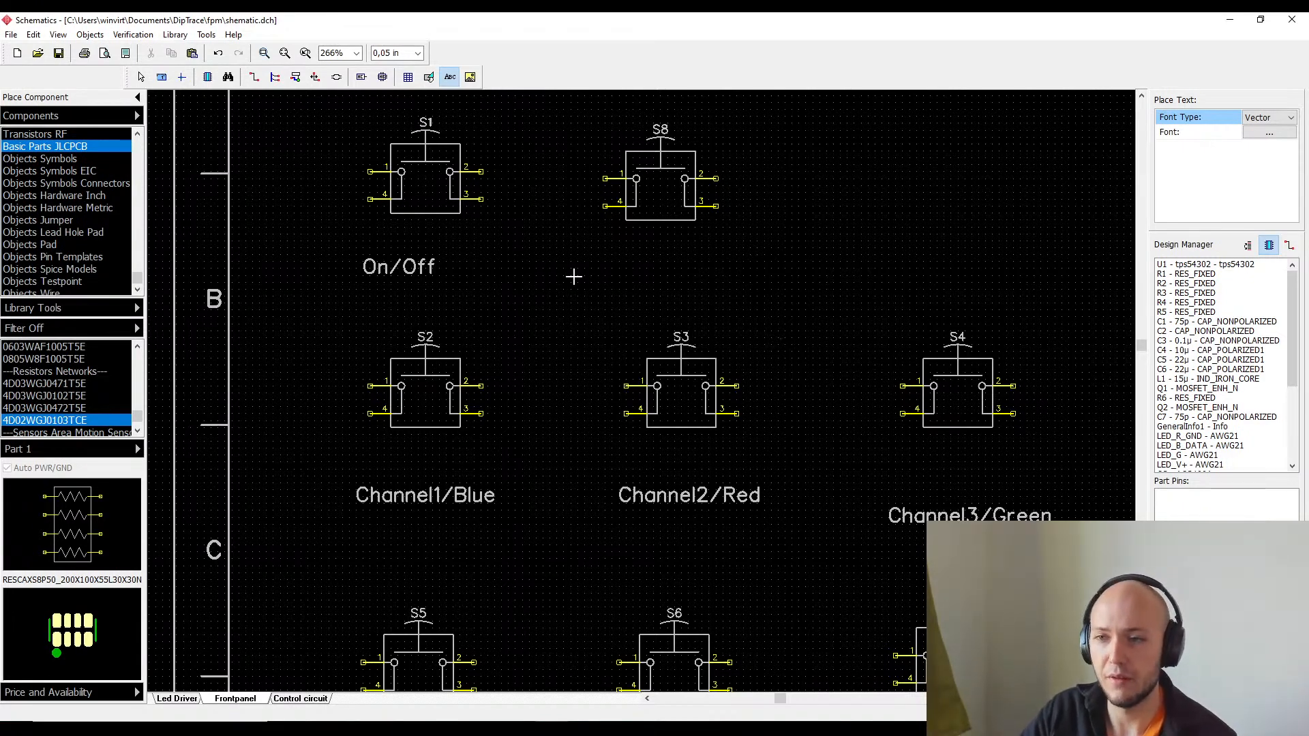
text(C)
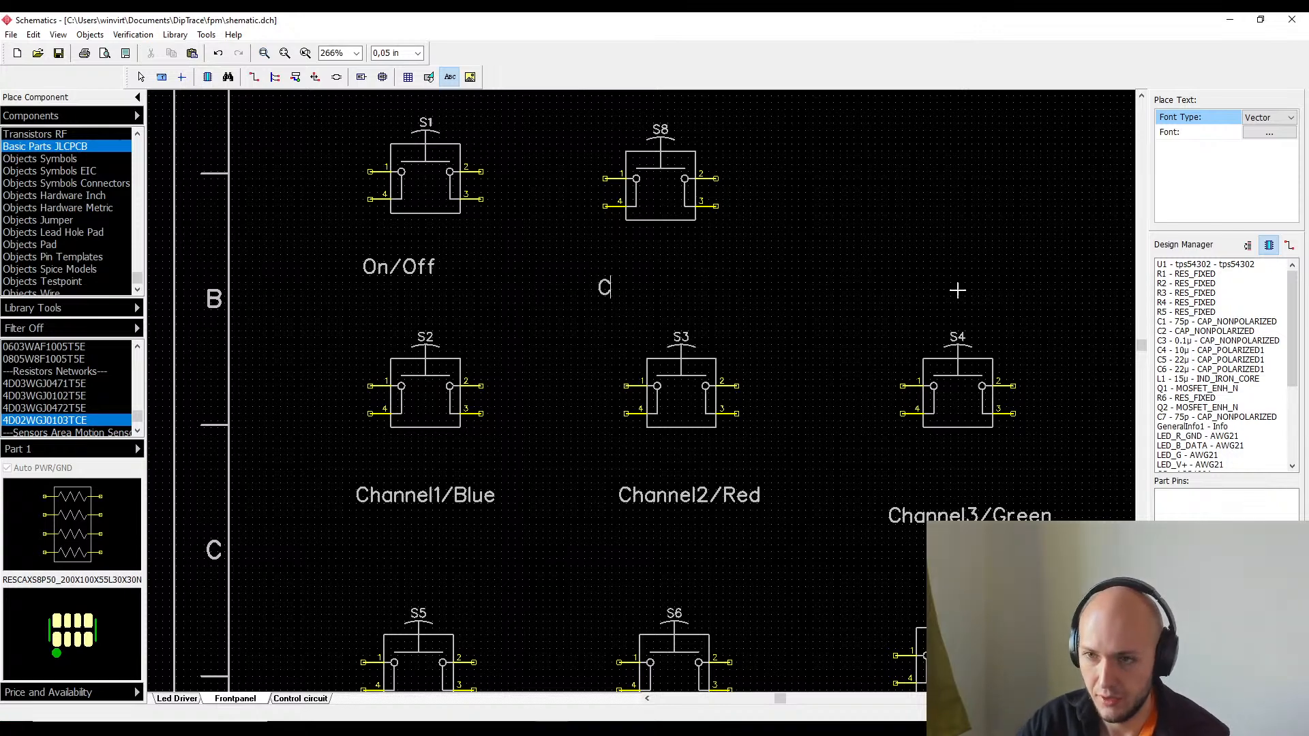
text(hann)
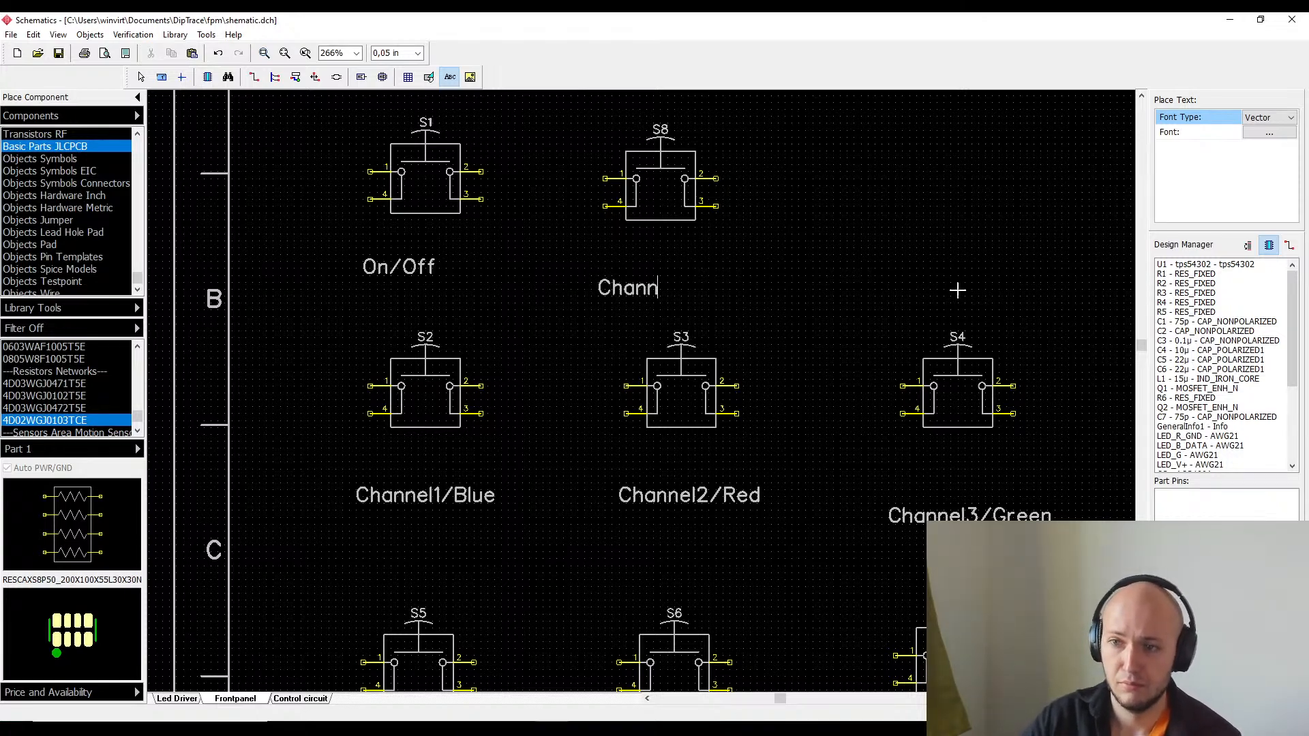
text(el/)
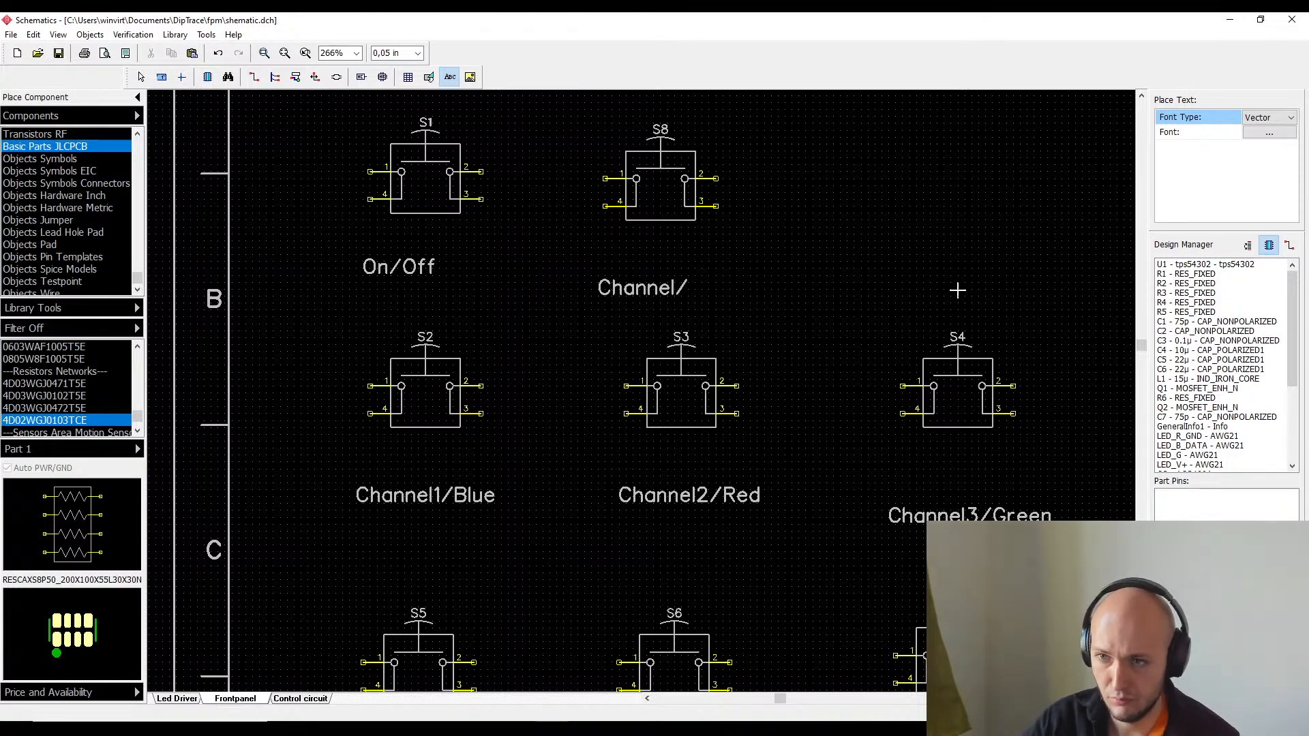
key(BackSpace)
text(/)
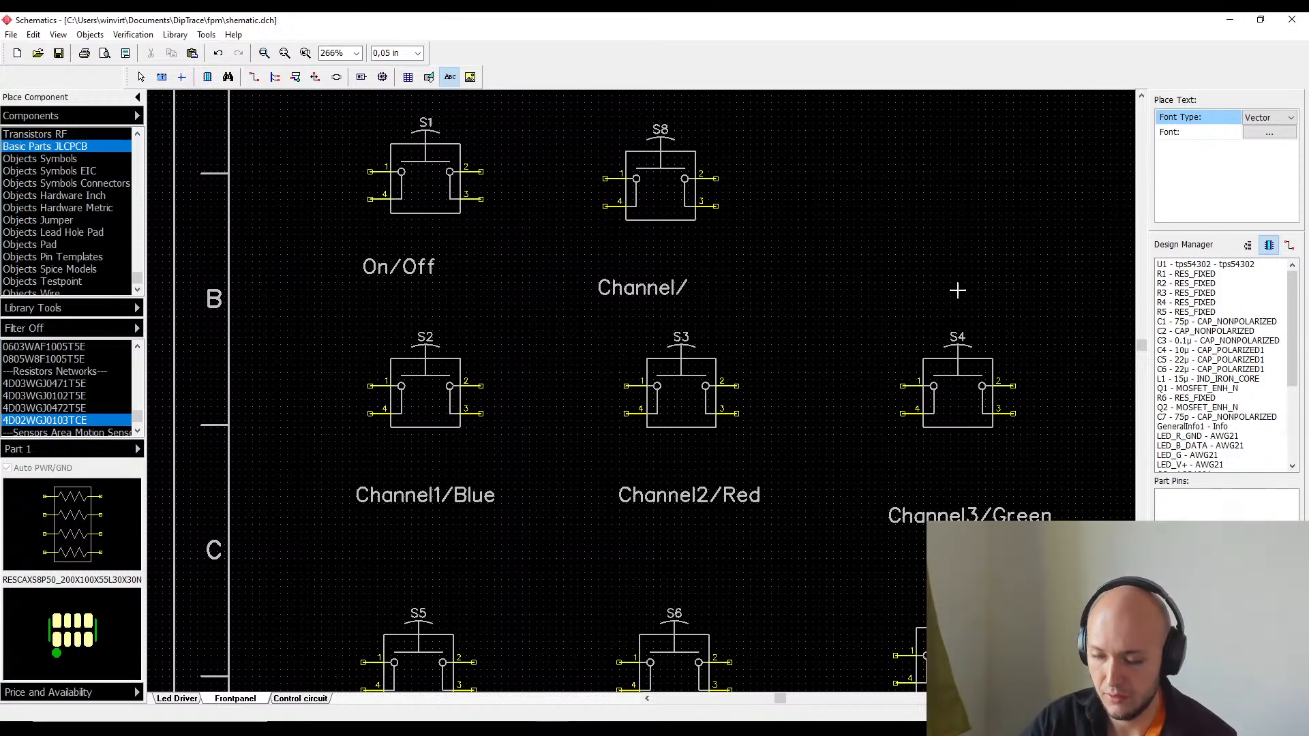
text(B)
key(BackSpace)
text(Color)
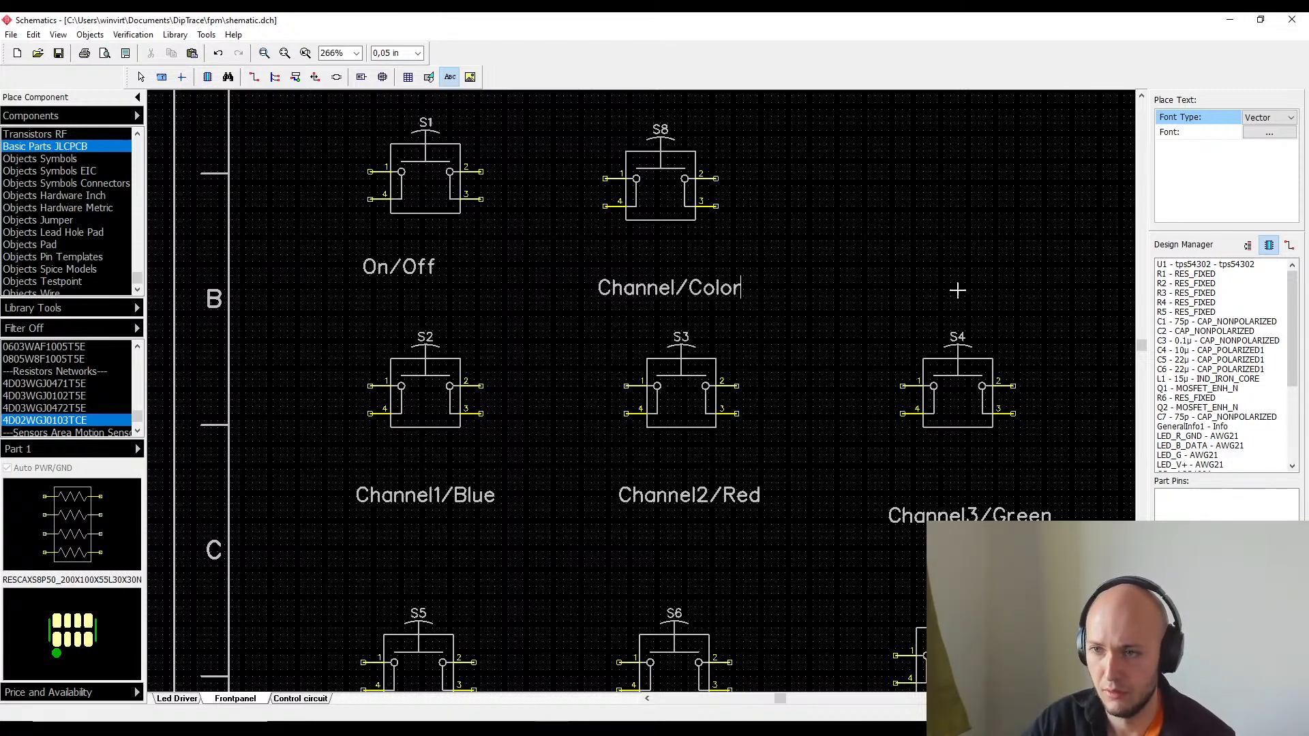
text(/Effecrt)
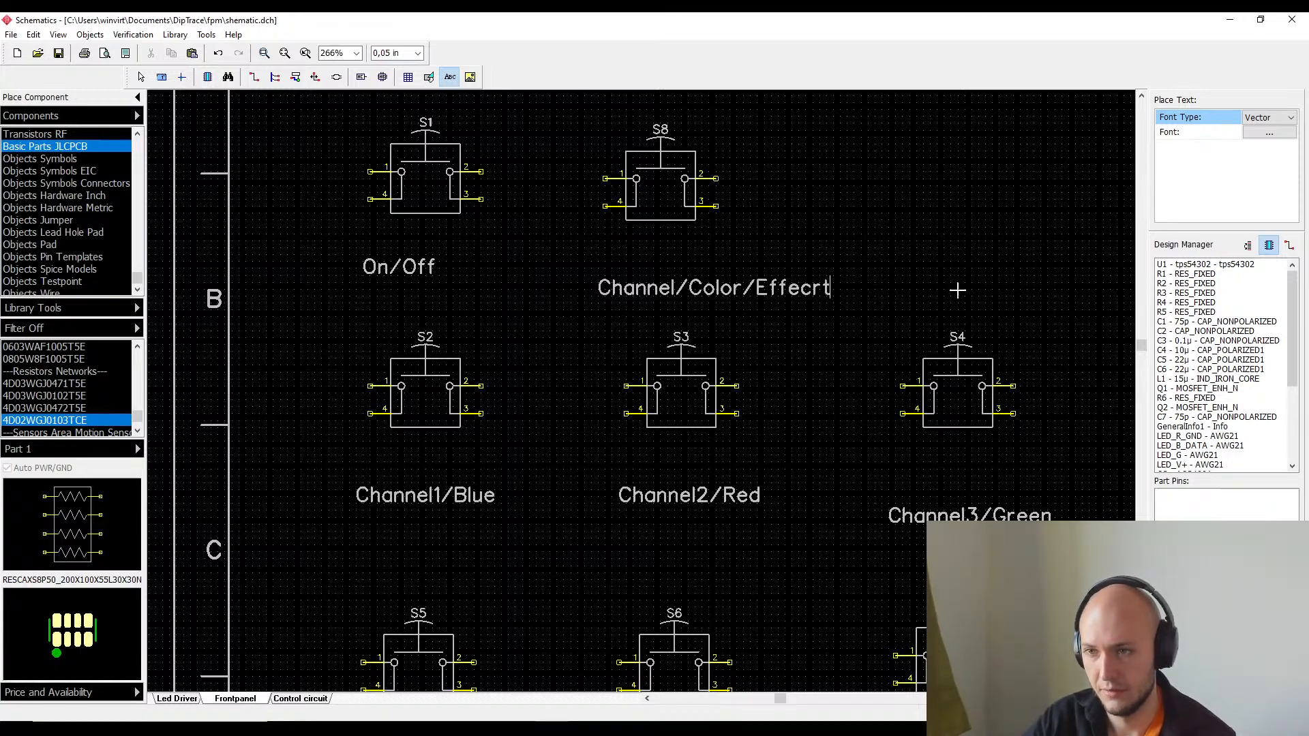
key(BackSpace)
key(BackSpace)
text(t Sels)
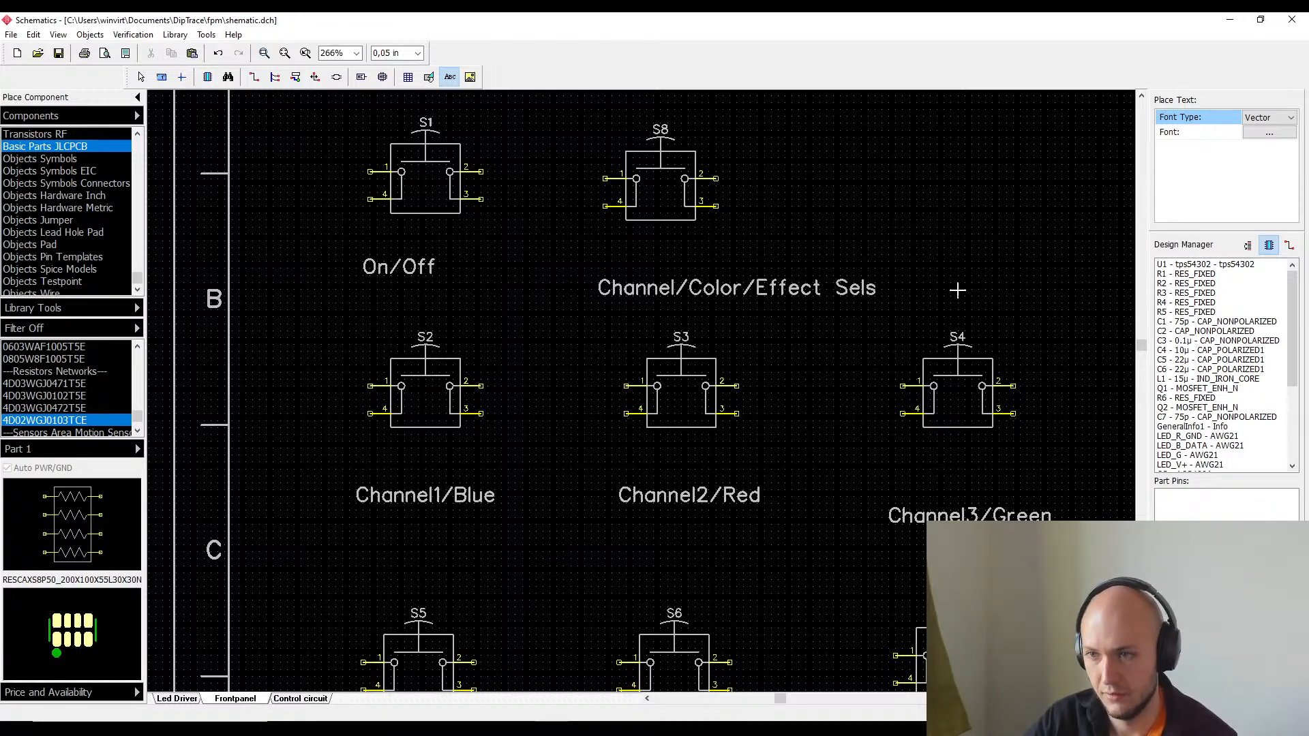
key(BackSpace)
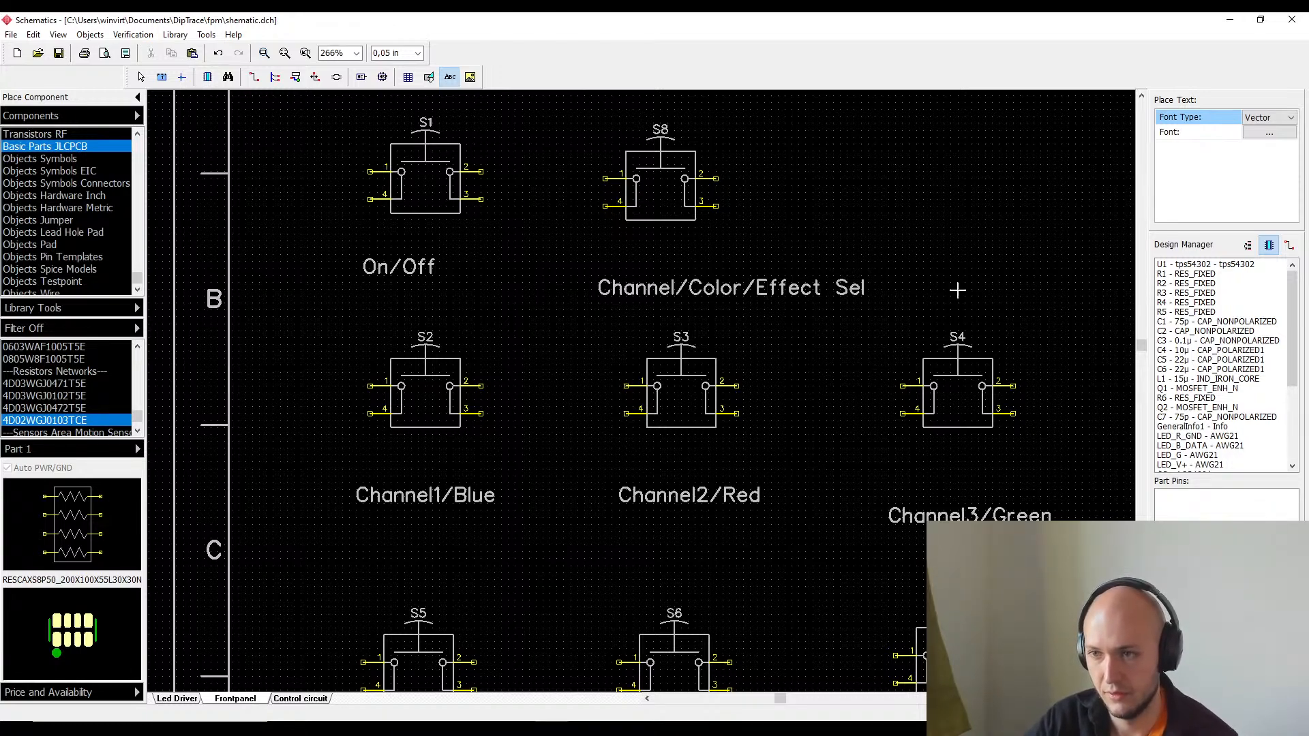
text(ecr)
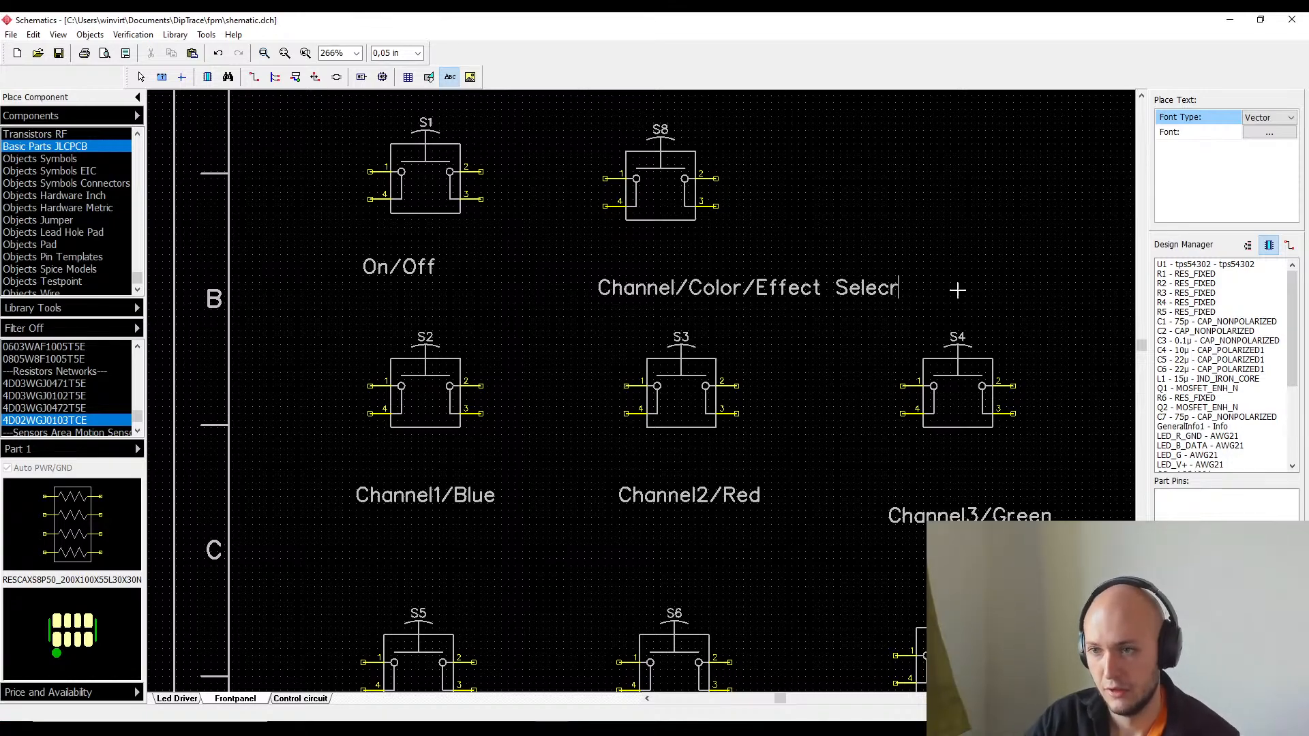
key(BackSpace)
text(t)
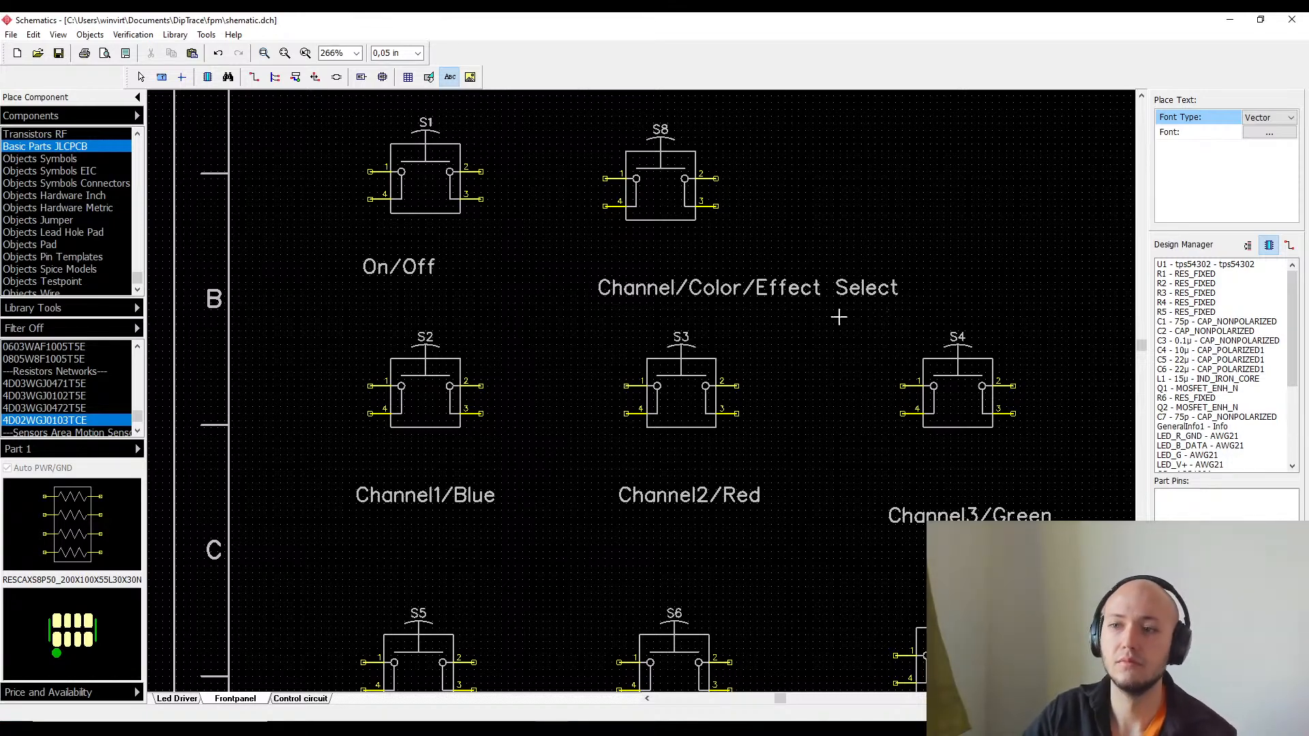
scroll(613, 145, down, 3)
scroll(695, 416, down, 2)
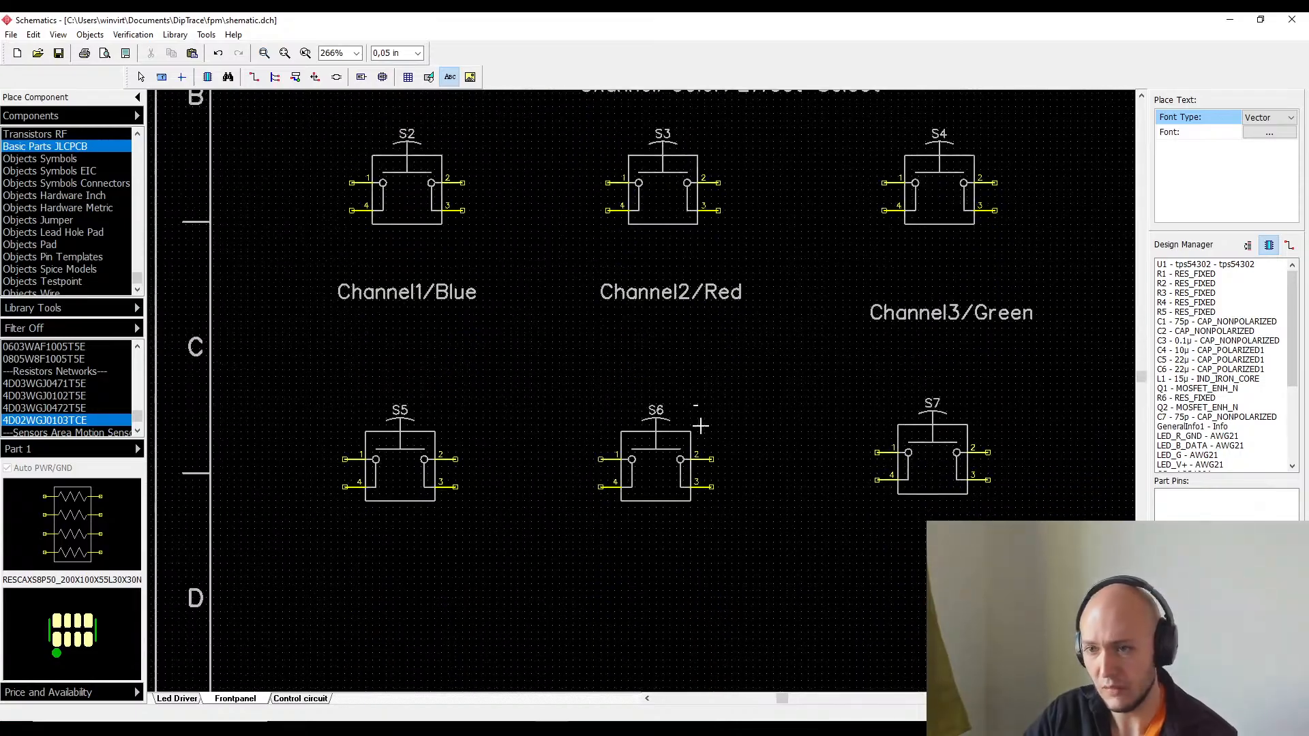
click(314, 509)
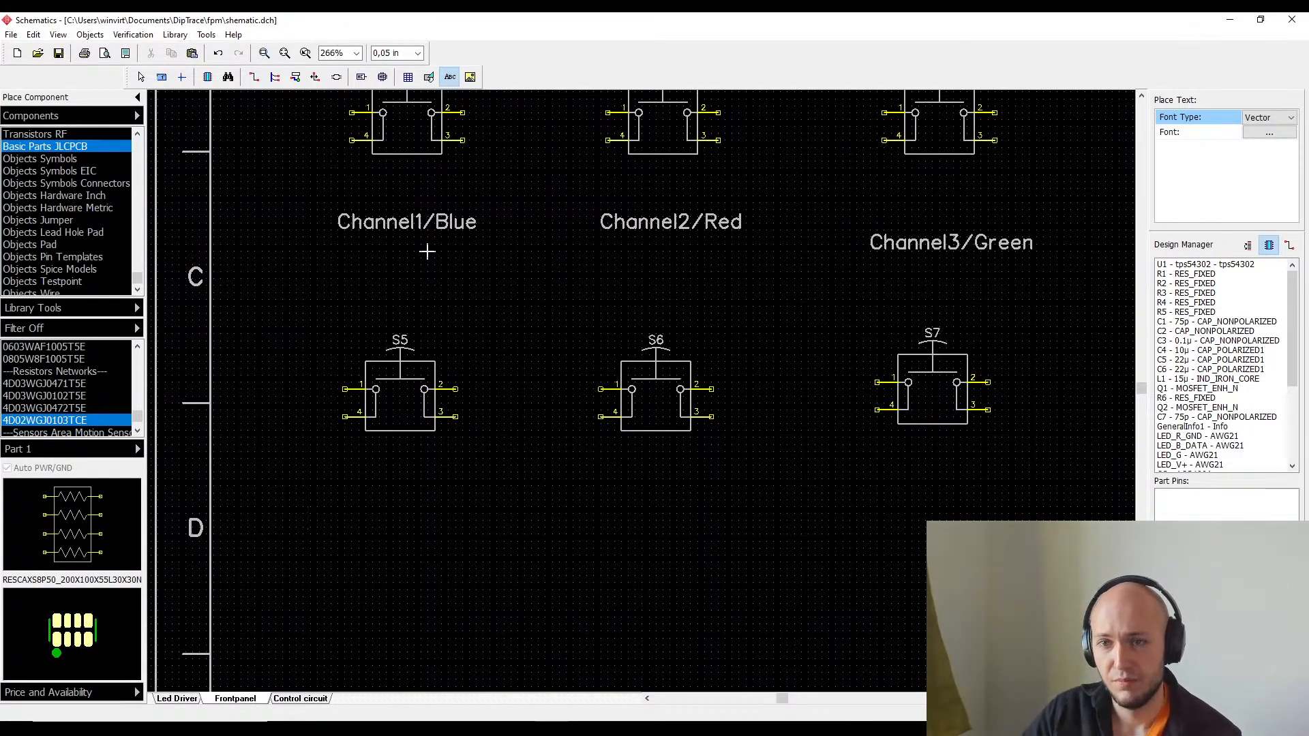
- Change the labels below S2 and S3 to "Channel1/Blue/Effect1" and "Channel2/Red/Effect2"
scroll(429, 248, up, 4)
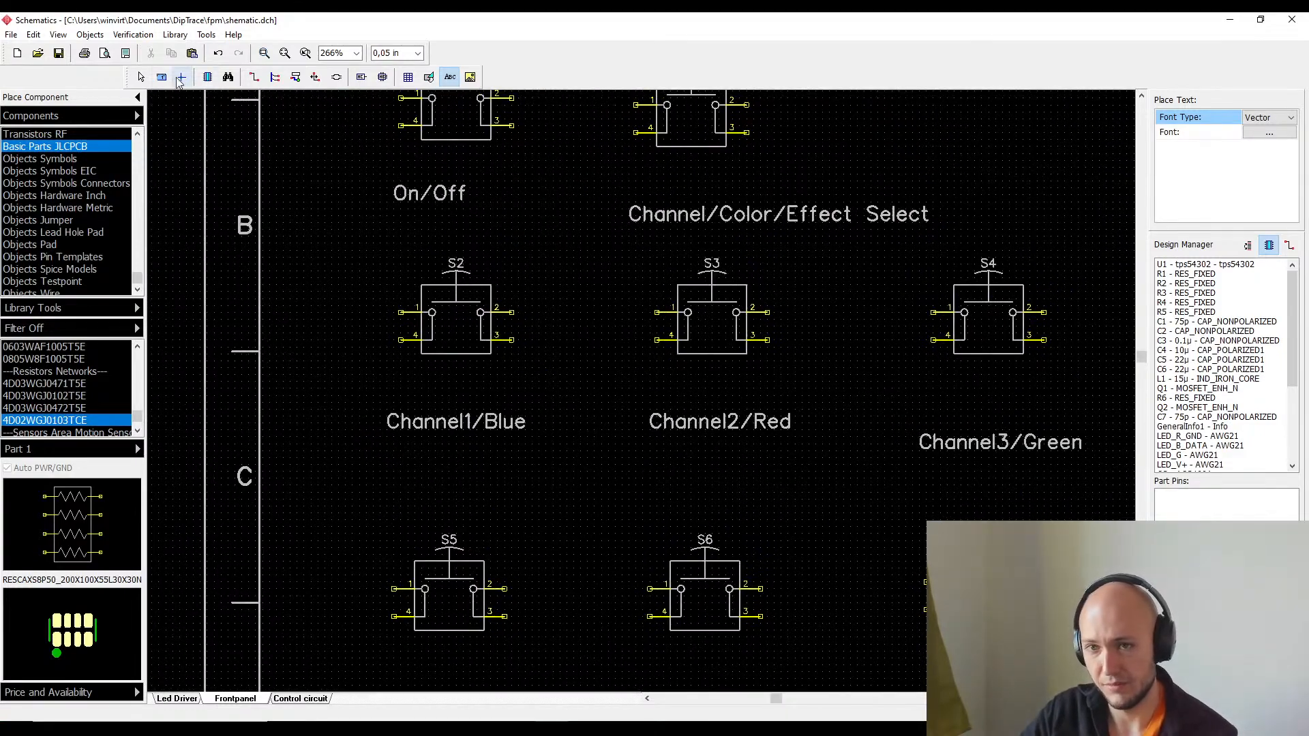
click(141, 77)
double_click(512, 423)
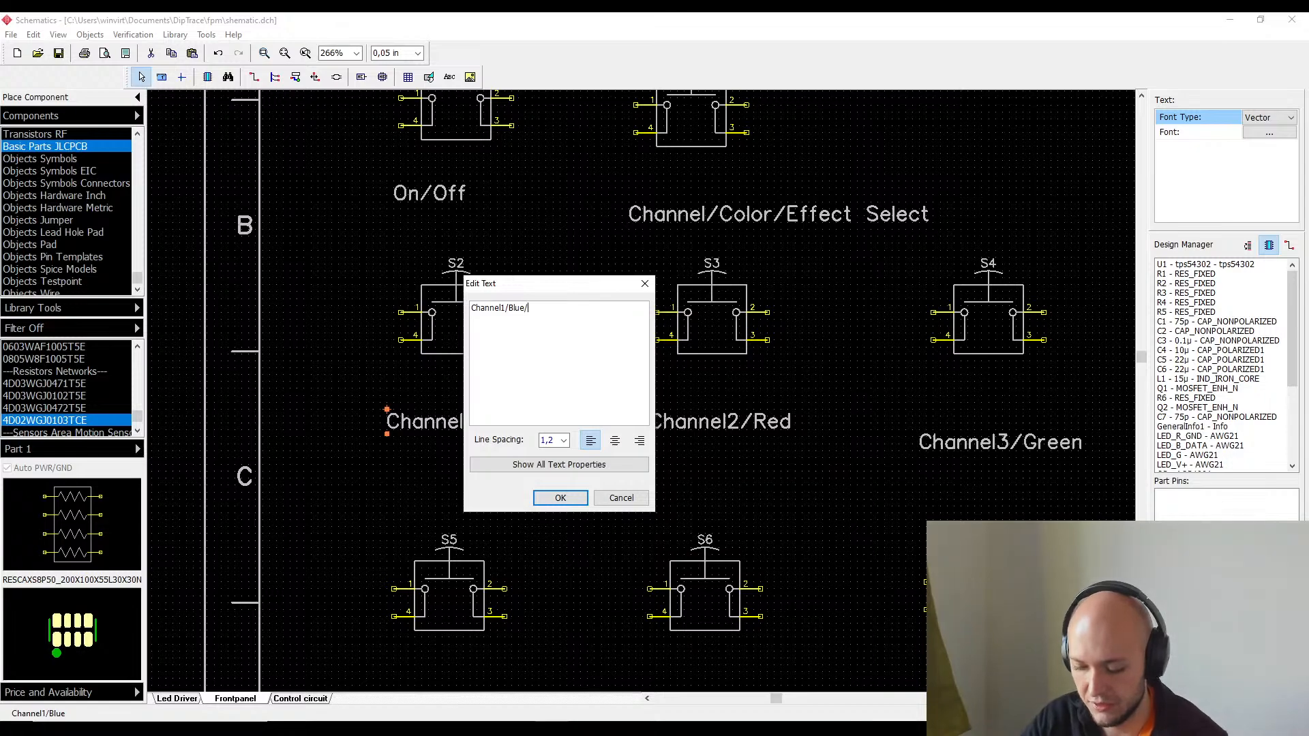
text(/Effect1)
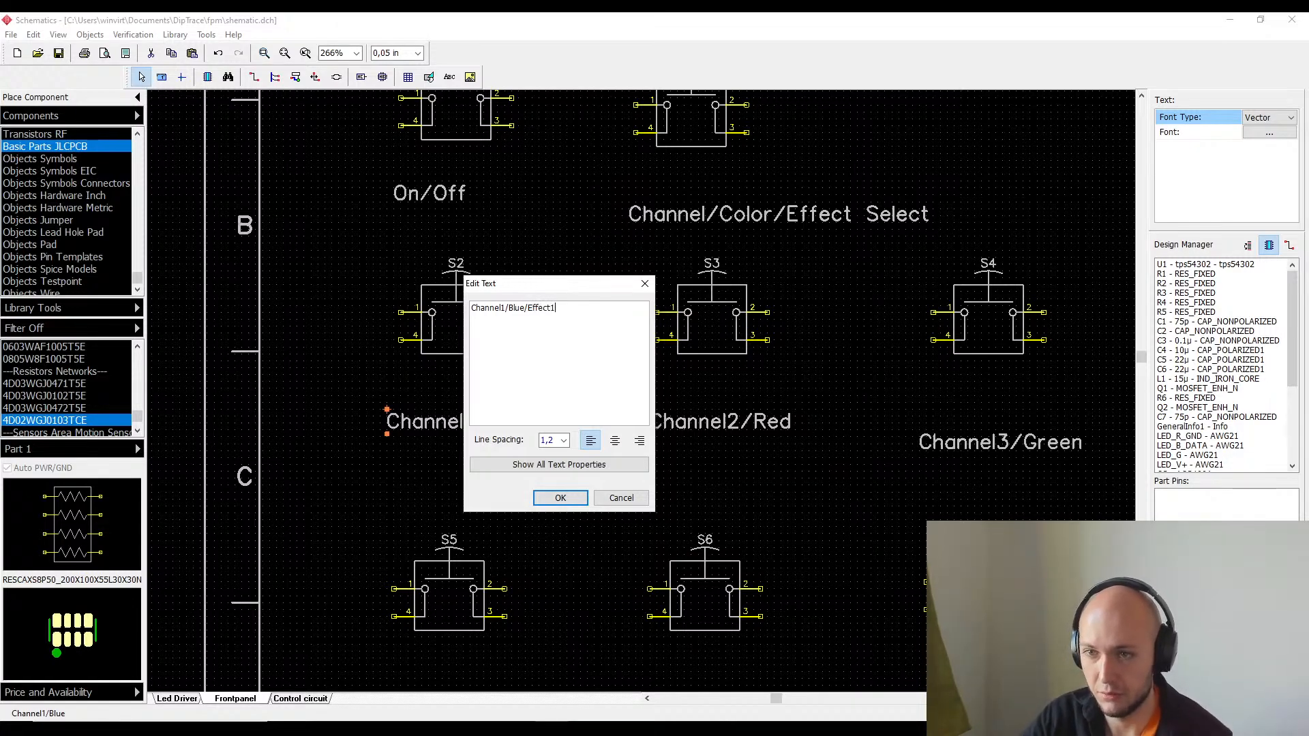
click(544, 503)
double_click(675, 423)
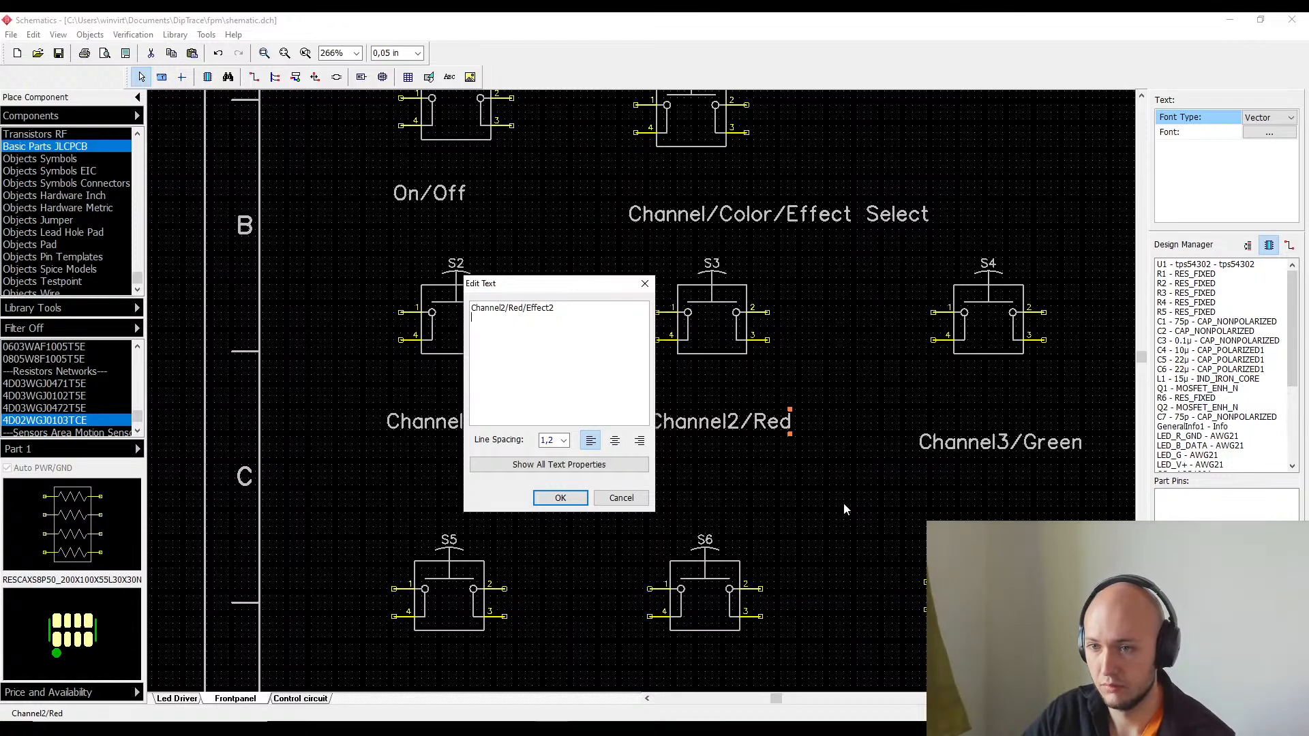
click(581, 503)
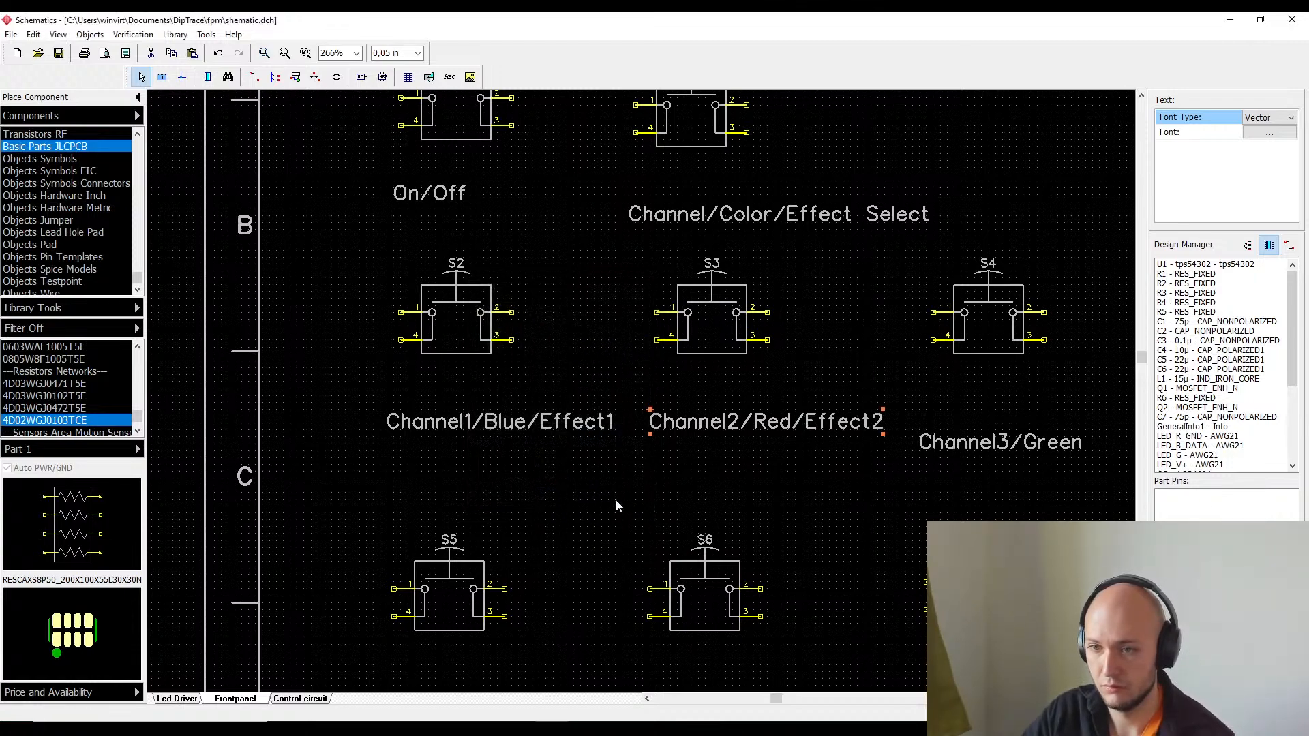
- Change the label below switch S4 to "Channel3/Green/Effect3"
double_click(1016, 451)
text(/Green/Effect3)
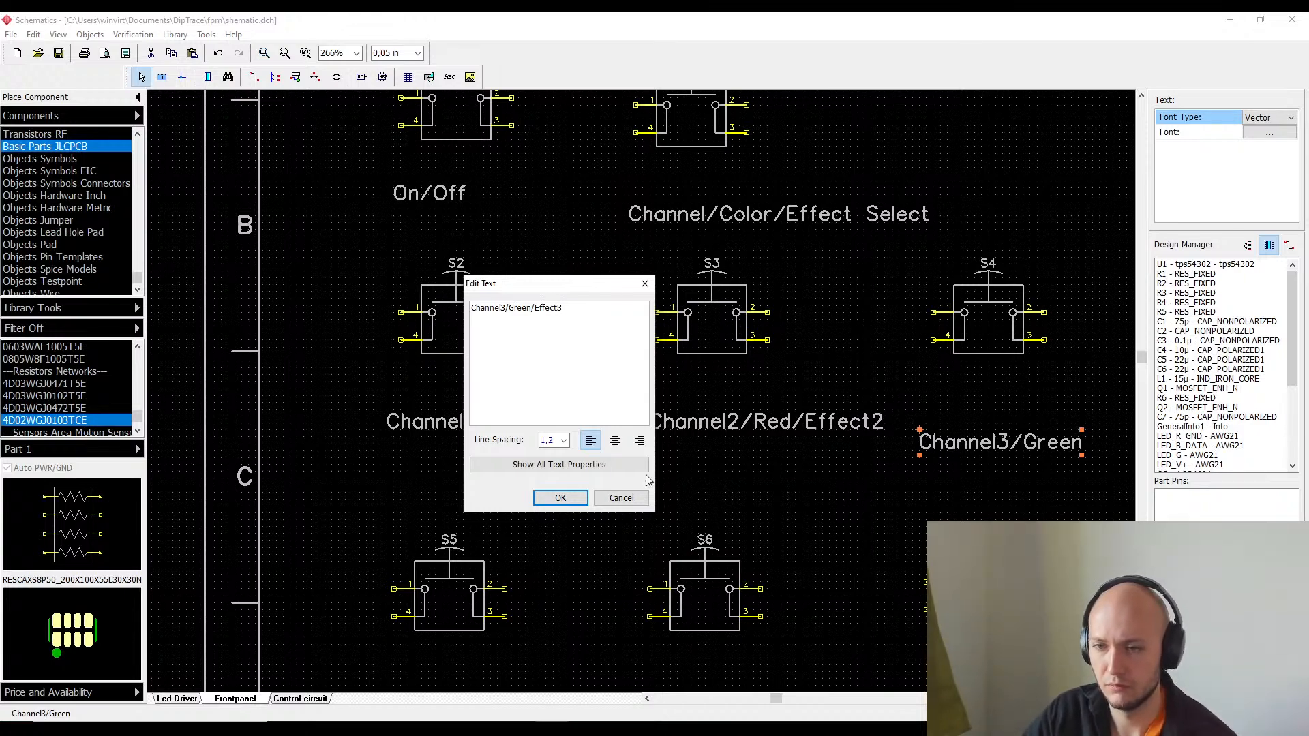
click(560, 495)
- Duplicate the "Channel1/Blue/Effect1" label and place the copy below switch S5
click(456, 423)
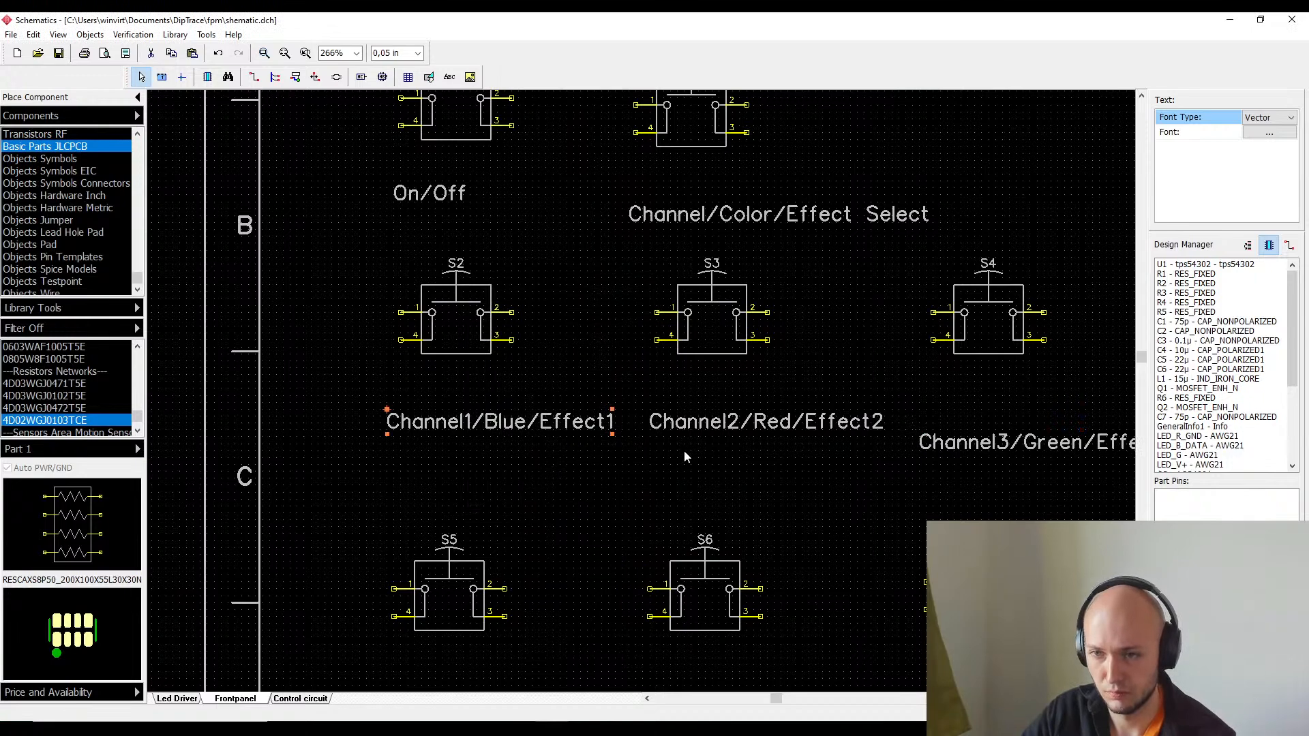
right_drag(684, 450, 638, 195)
key(ctrl+c)
key(ctrl+v)
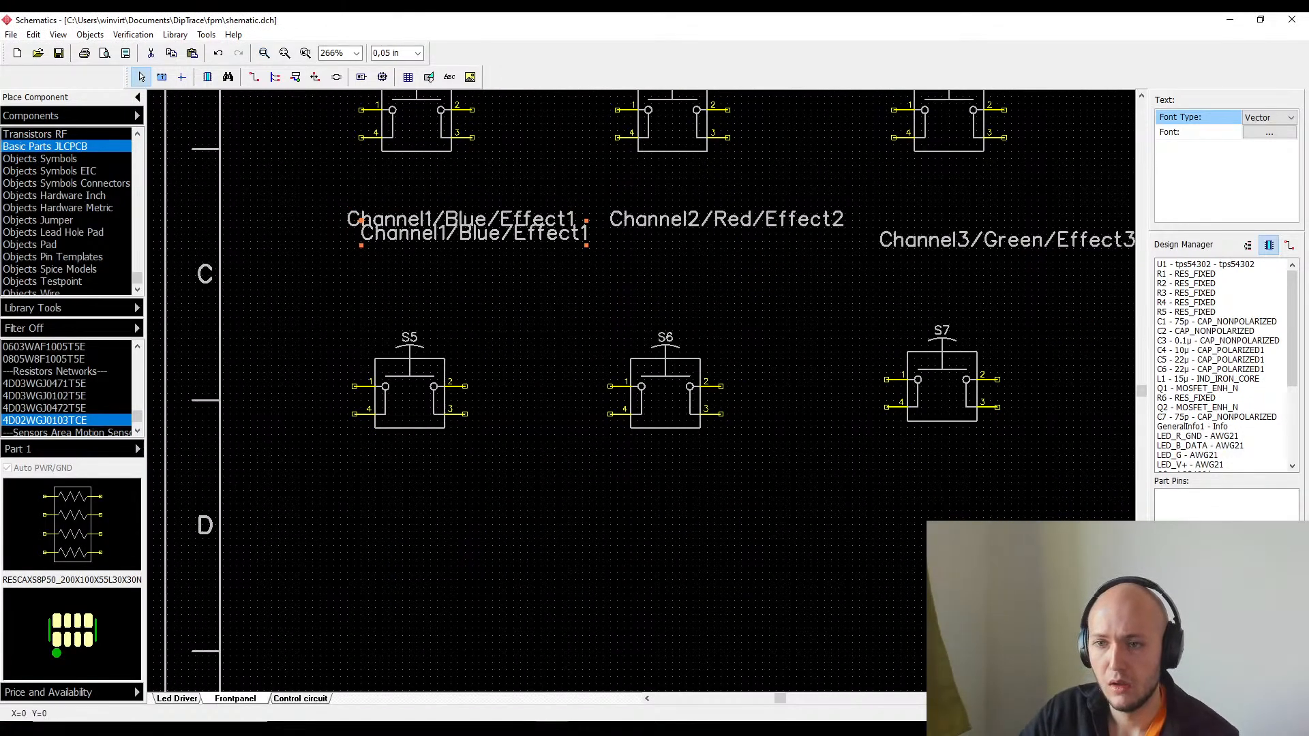
drag(565, 248, 530, 489)
- Change the text of the copied label below S5 to "Dark"
double_click(463, 492)
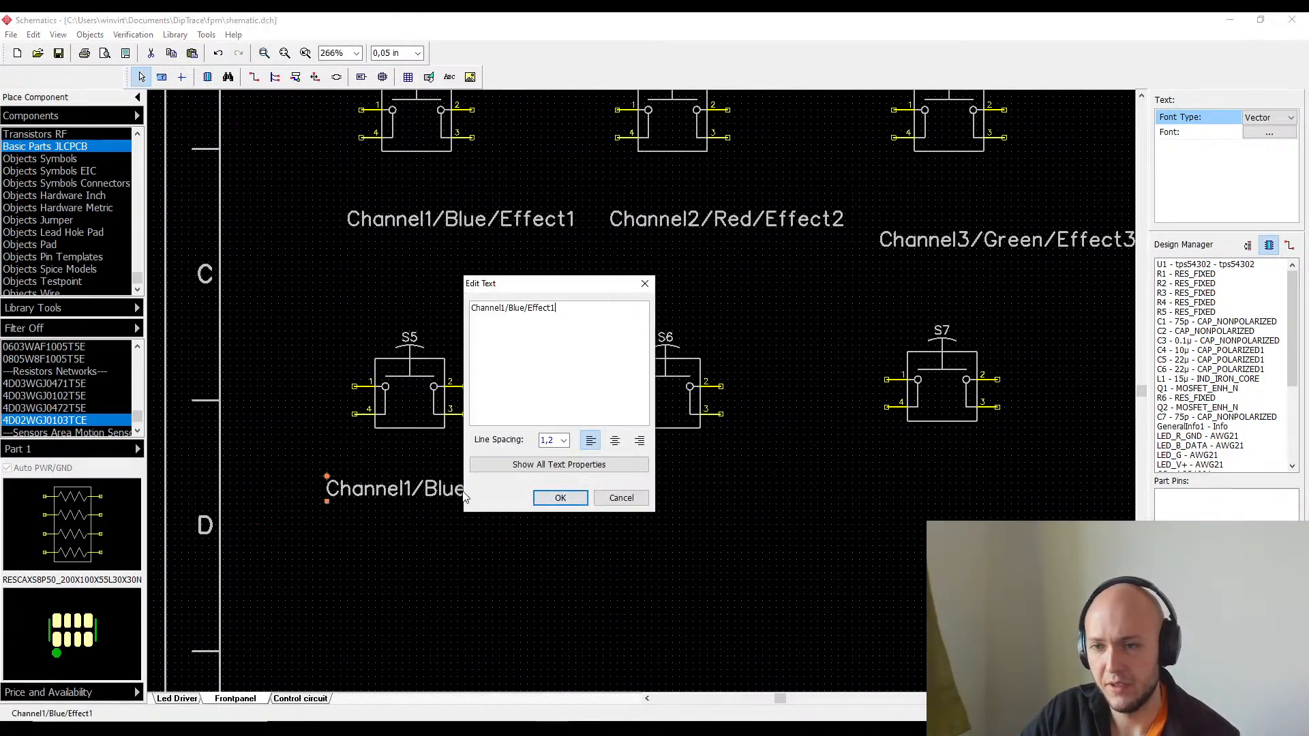
key(BackSpace)
key(BackSpace)
key(BackSpace)
key(BackSpace)
key(BackSpace)
key(BackSpace)
key(BackSpace)
key(BackSpace)
key(BackSpace)
key(BackSpace)
key(BackSpace)
key(BackSpace)
key(BackSpace)
key(BackSpace)
key(BackSpace)
key(BackSpace)
key(BackSpace)
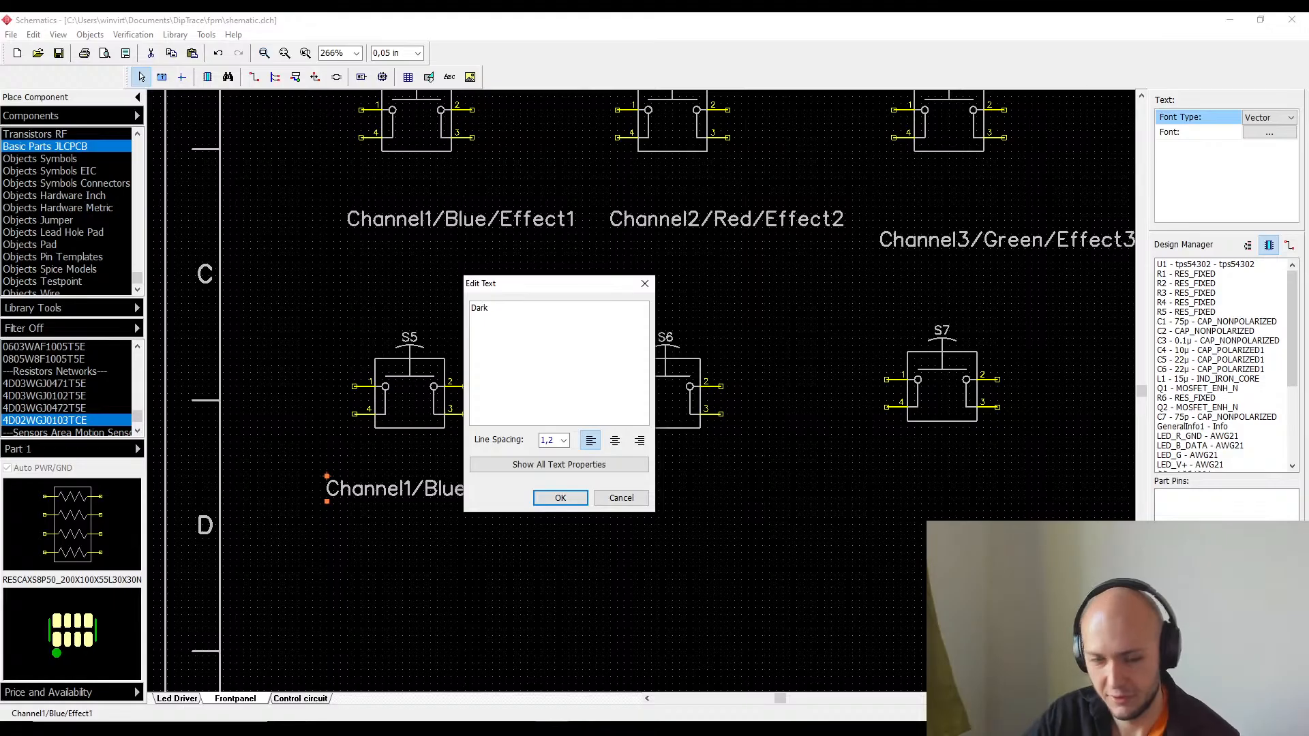
click(579, 491)
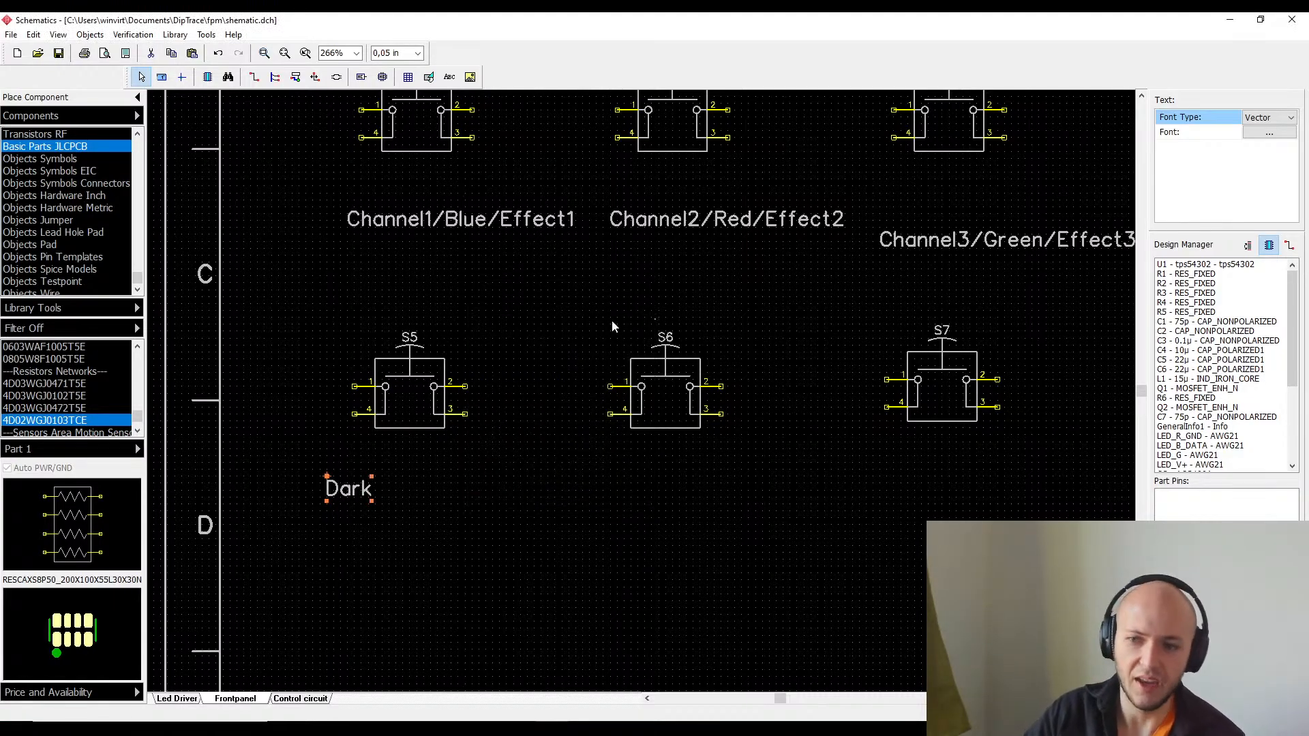
- Center the "Dark" label closely under S5 and align the "Channel3/Green/Effect3" label with the other two channel labels
middle_drag(607, 389, 548, 545)
scroll(564, 527, down, 5)
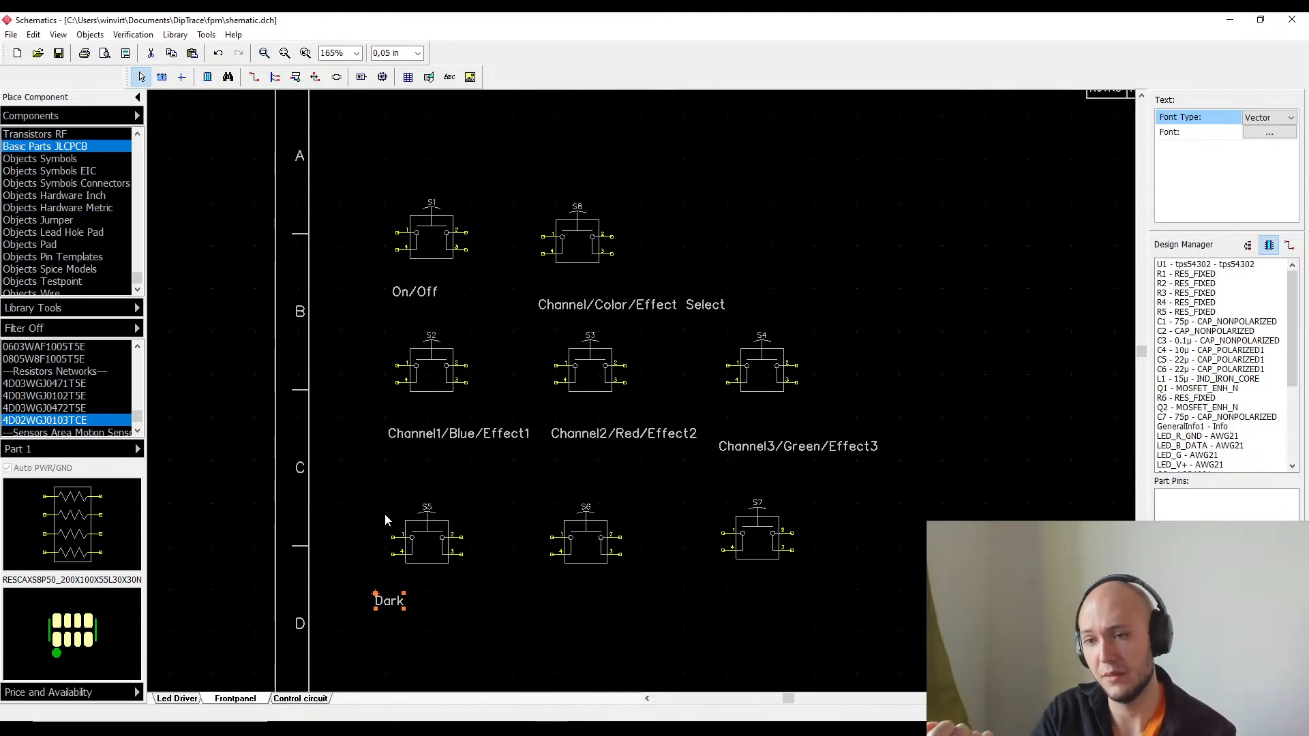
scroll(386, 520, up, 3)
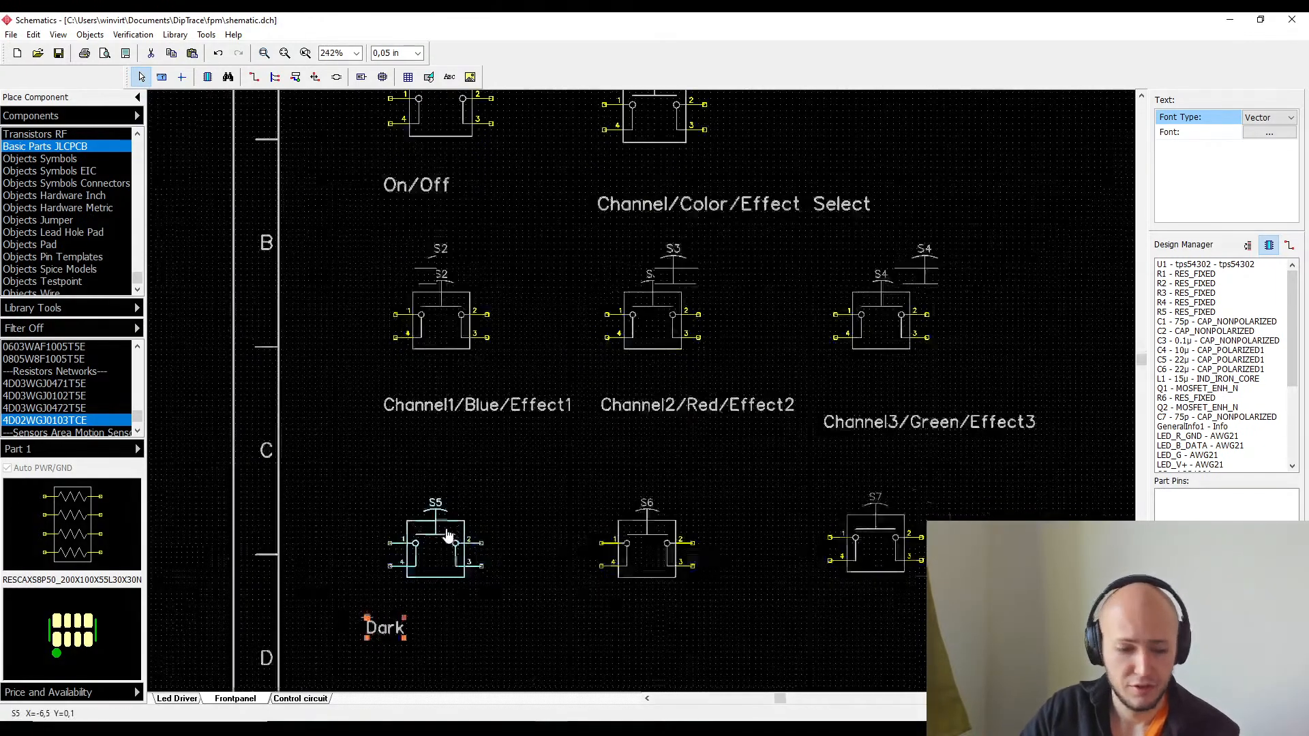
right_drag(514, 550, 439, 503)
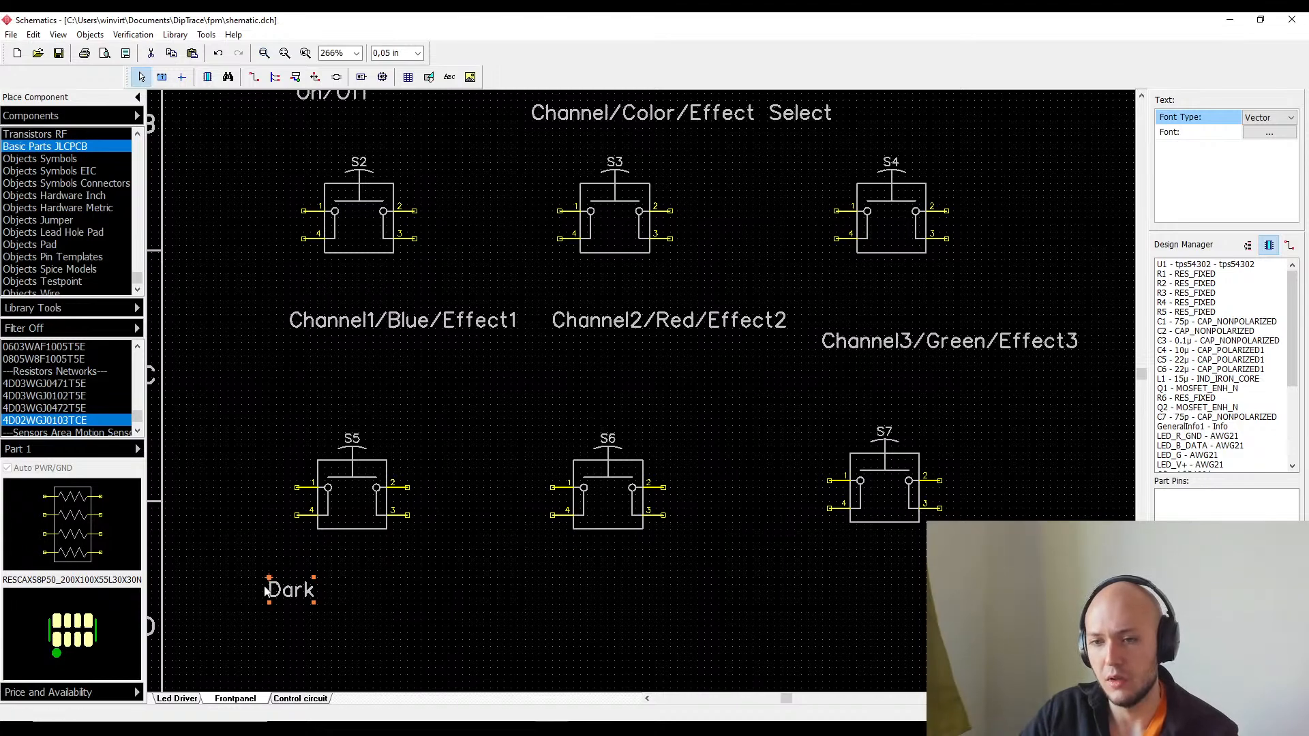
drag(283, 591, 341, 579)
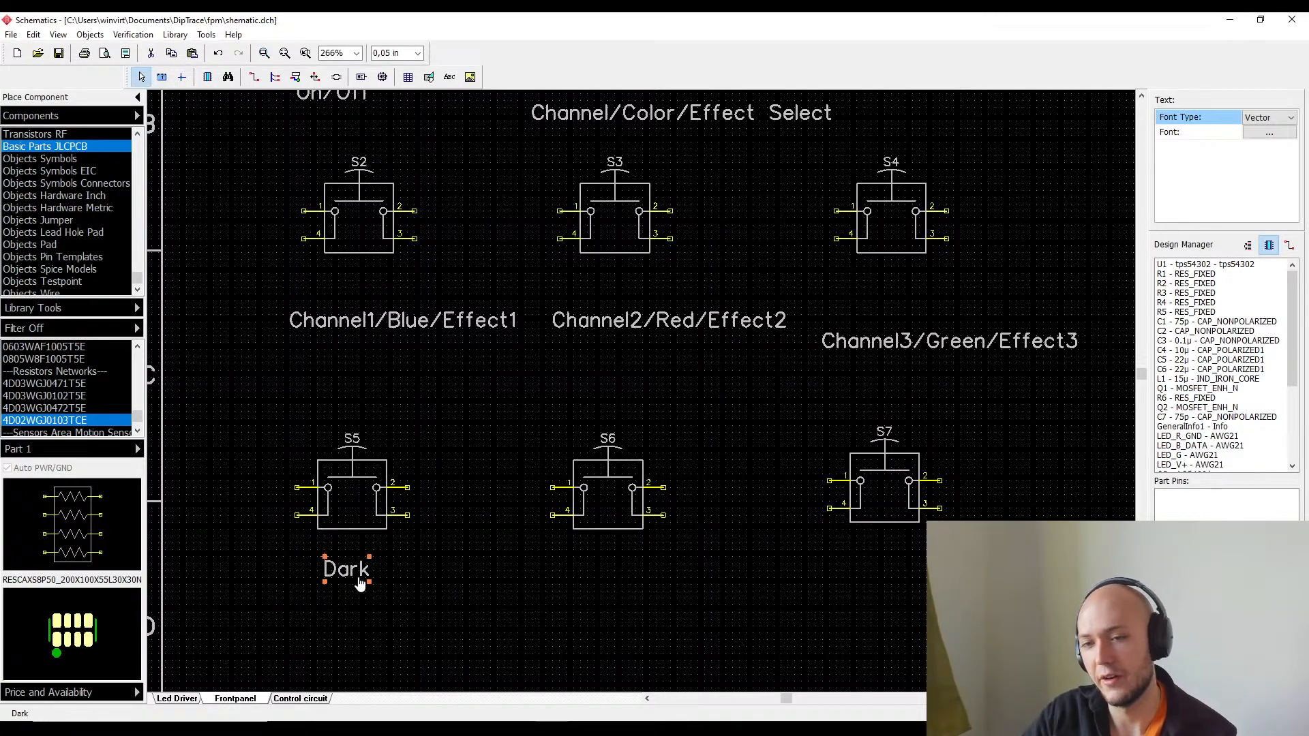
mouse_move(936, 344)
mouse_down()
mouse_move(940, 316)
mouse_move(938, 339)
mouse_up()
click(922, 406)
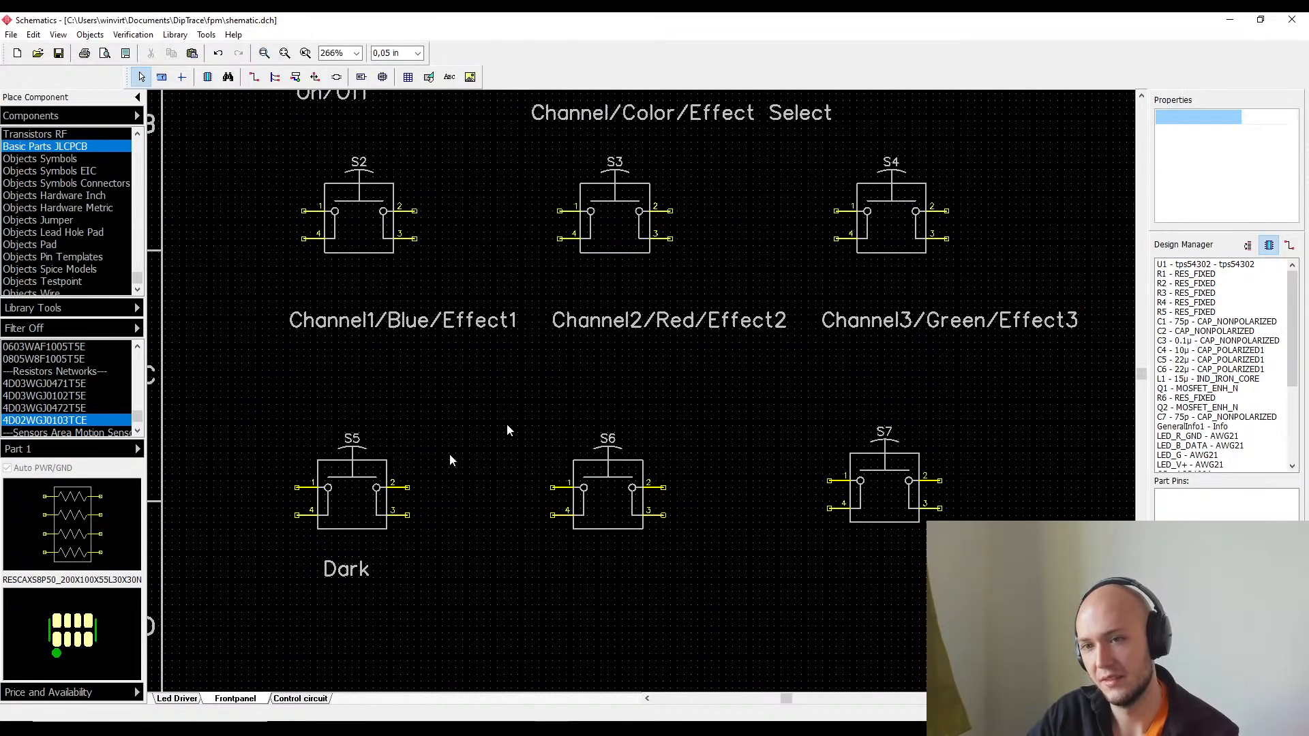
- Wire pin 1 of switch S1 to pin 1 of switch S2
scroll(664, 341, down, 2)
scroll(713, 454, up, 2)
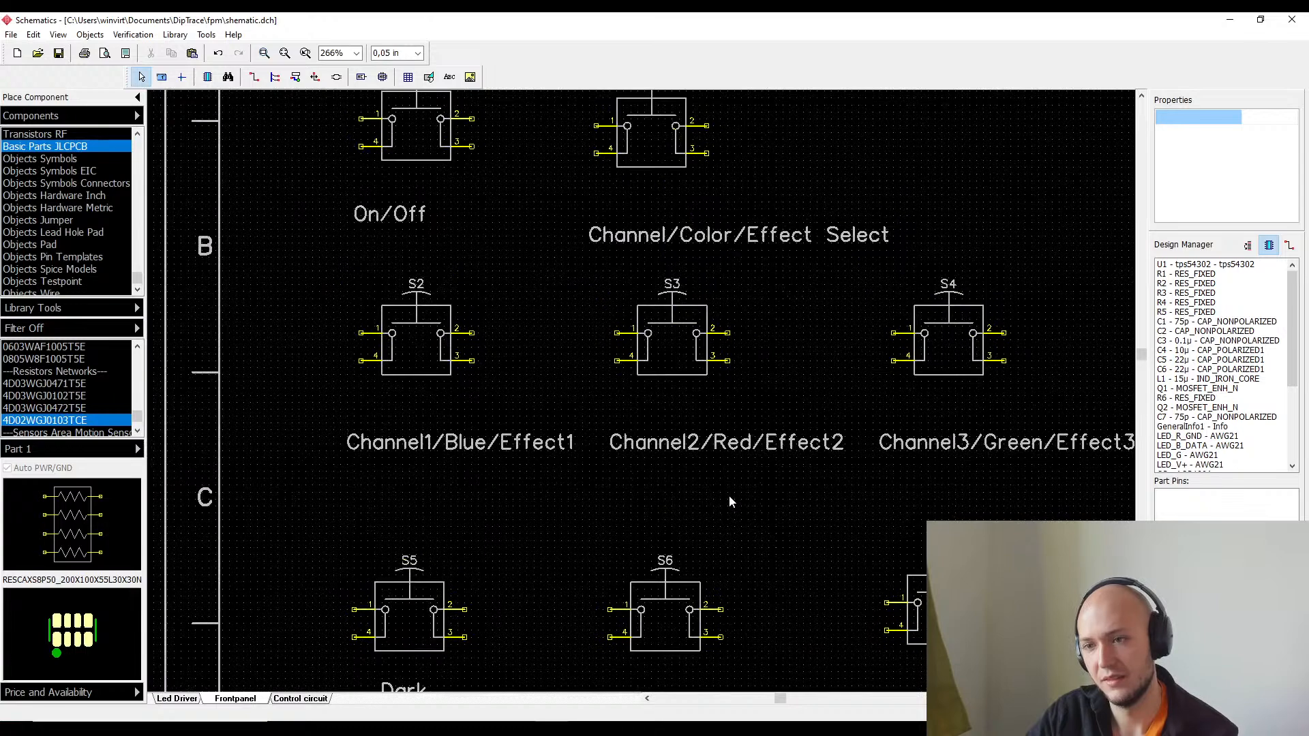
scroll(730, 497, down, 1)
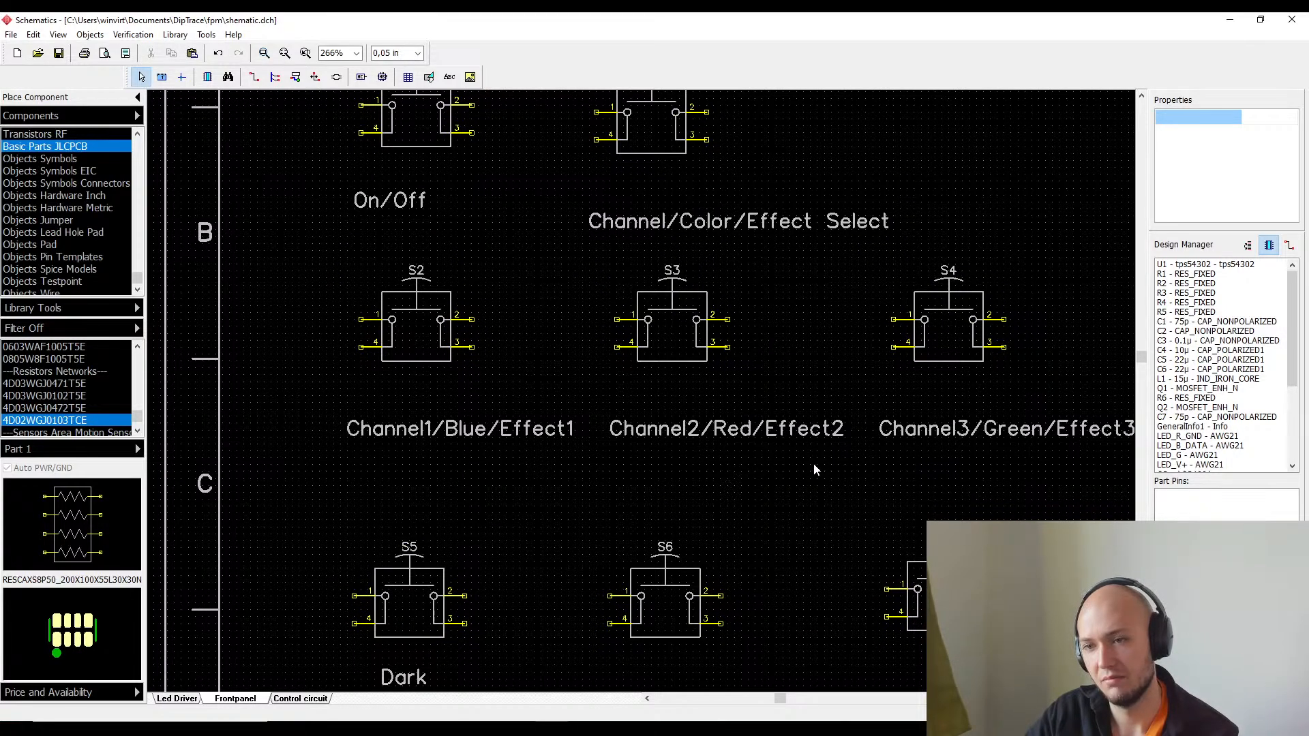
scroll(668, 391, up, 2)
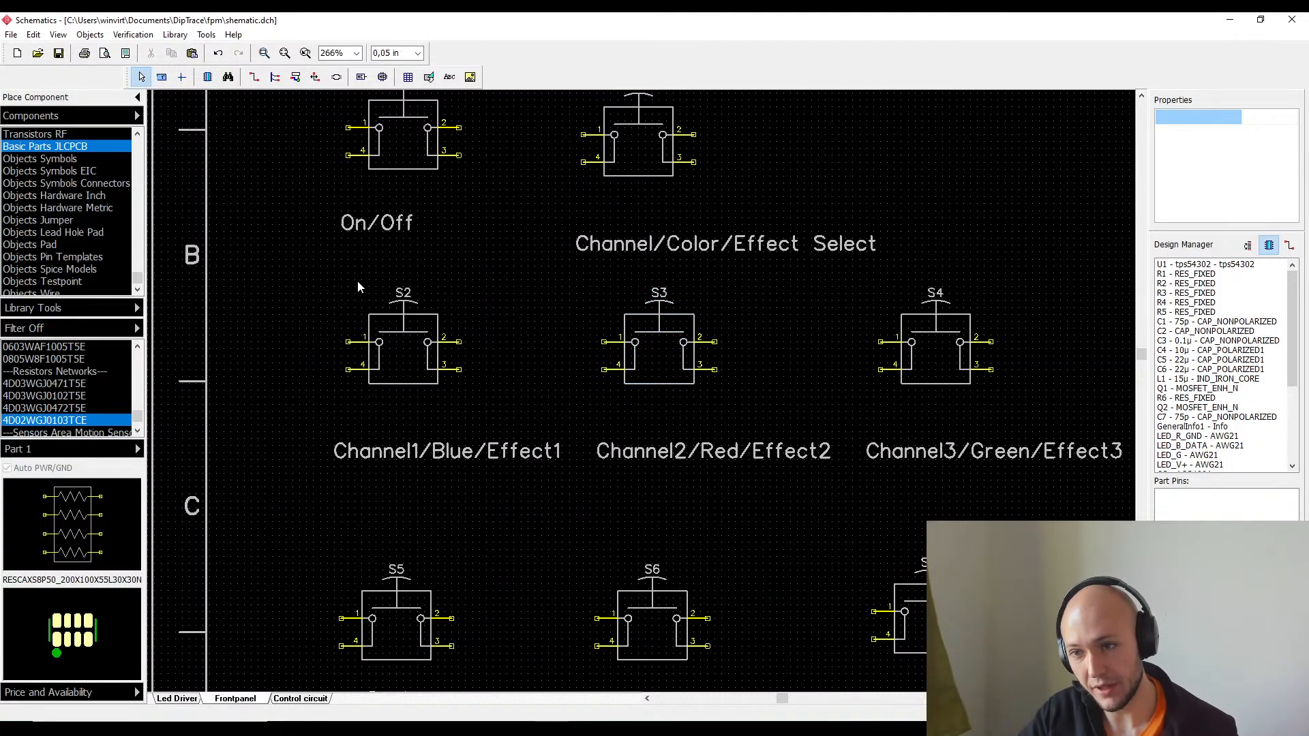
scroll(527, 287, up, 3)
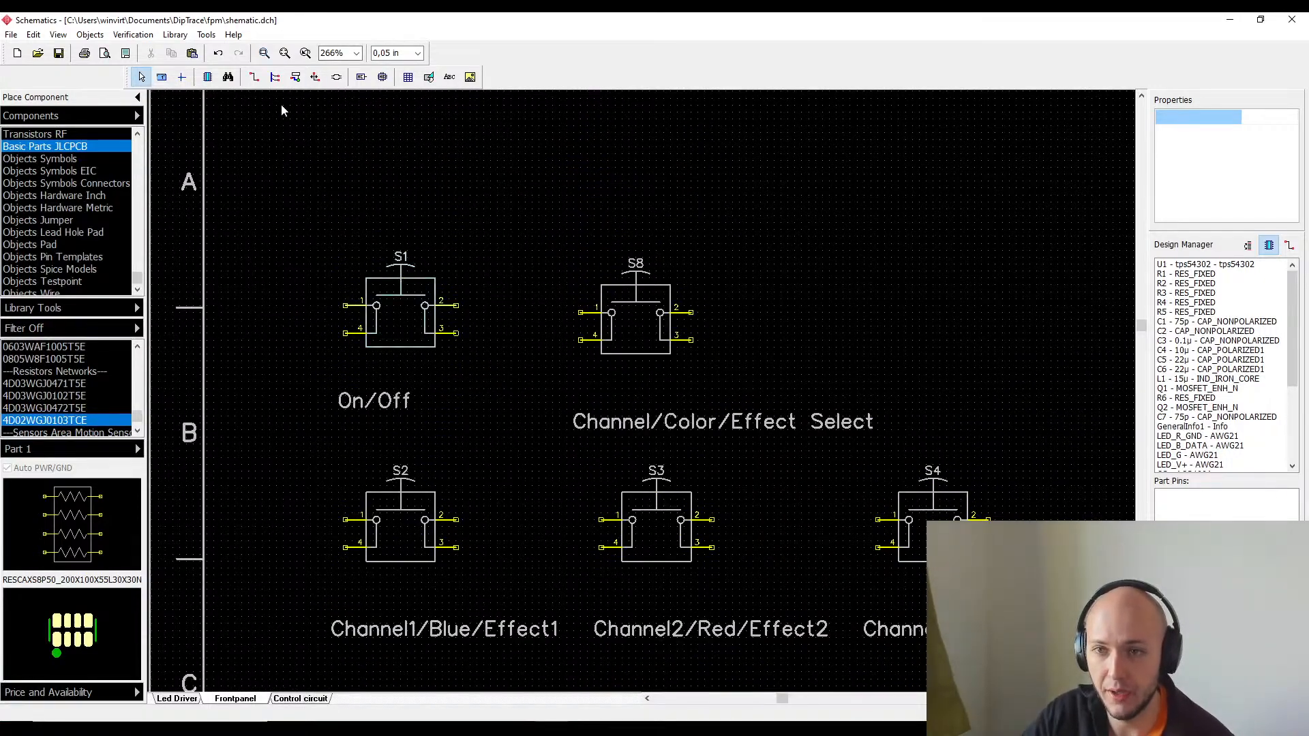
click(254, 76)
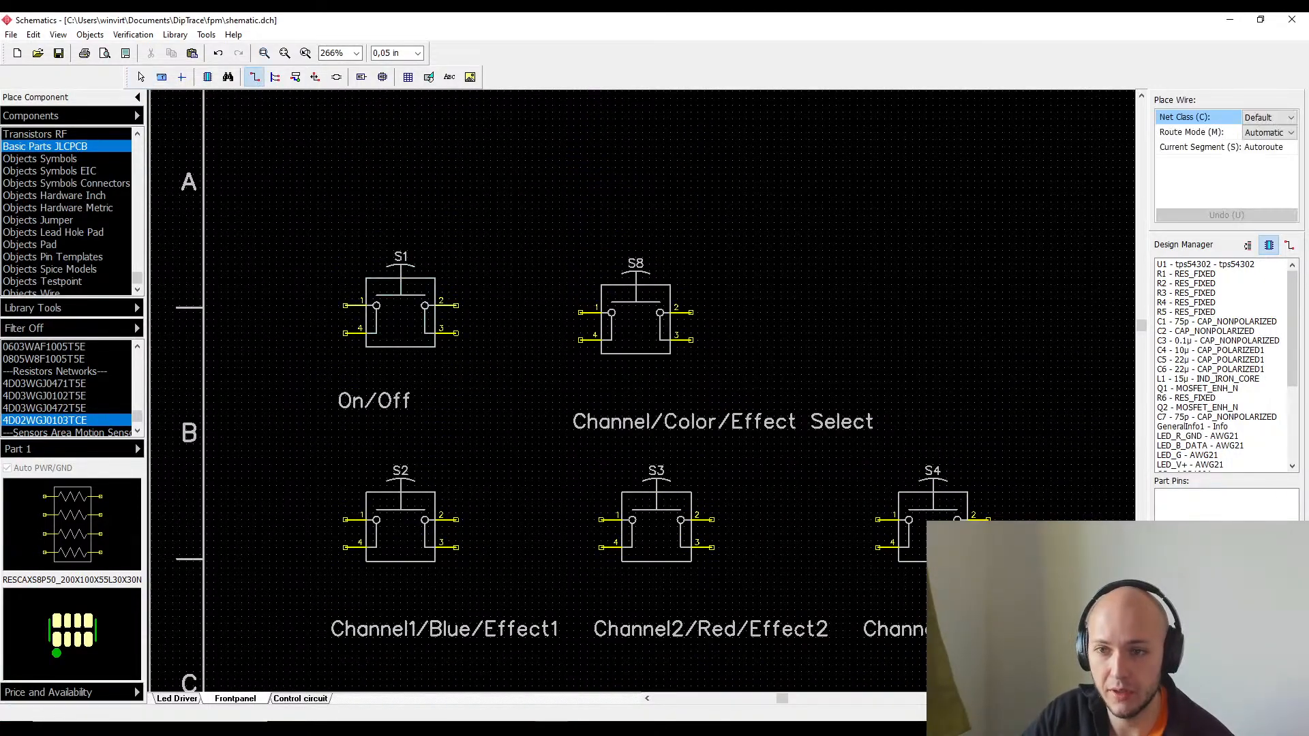
click(345, 306)
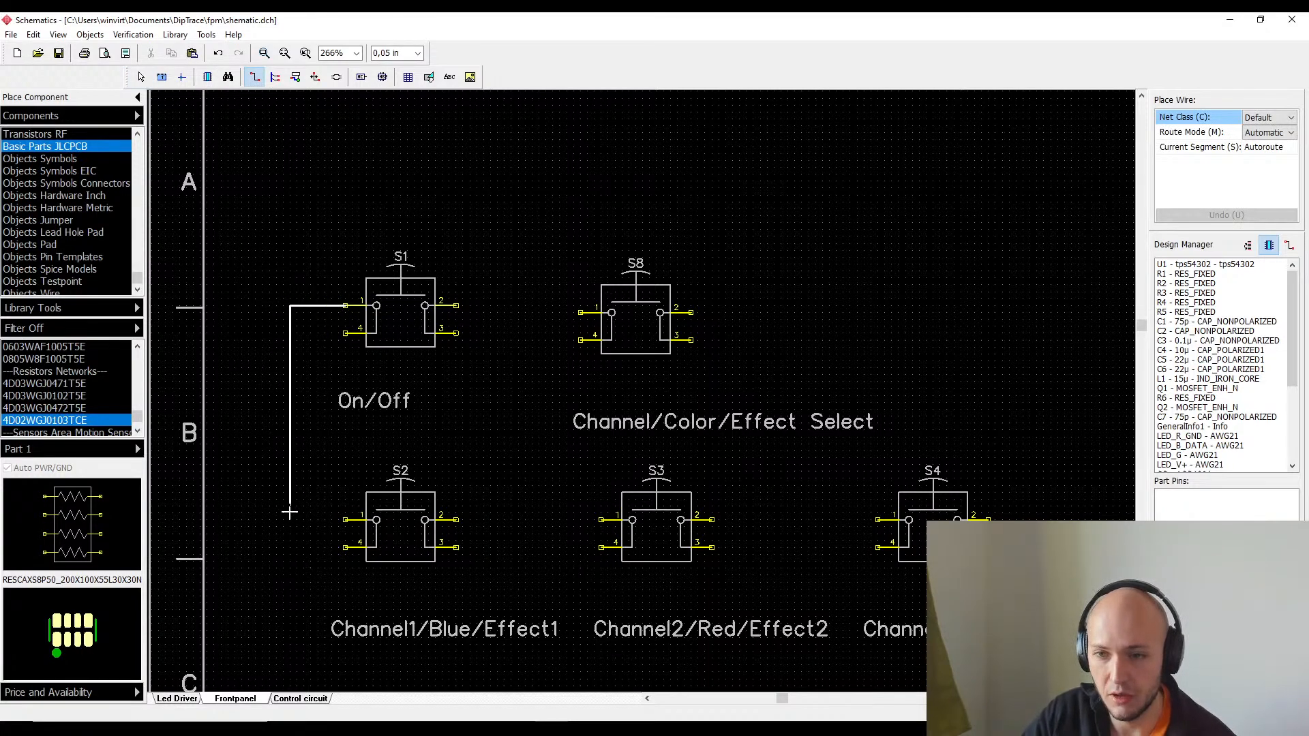
click(345, 520)
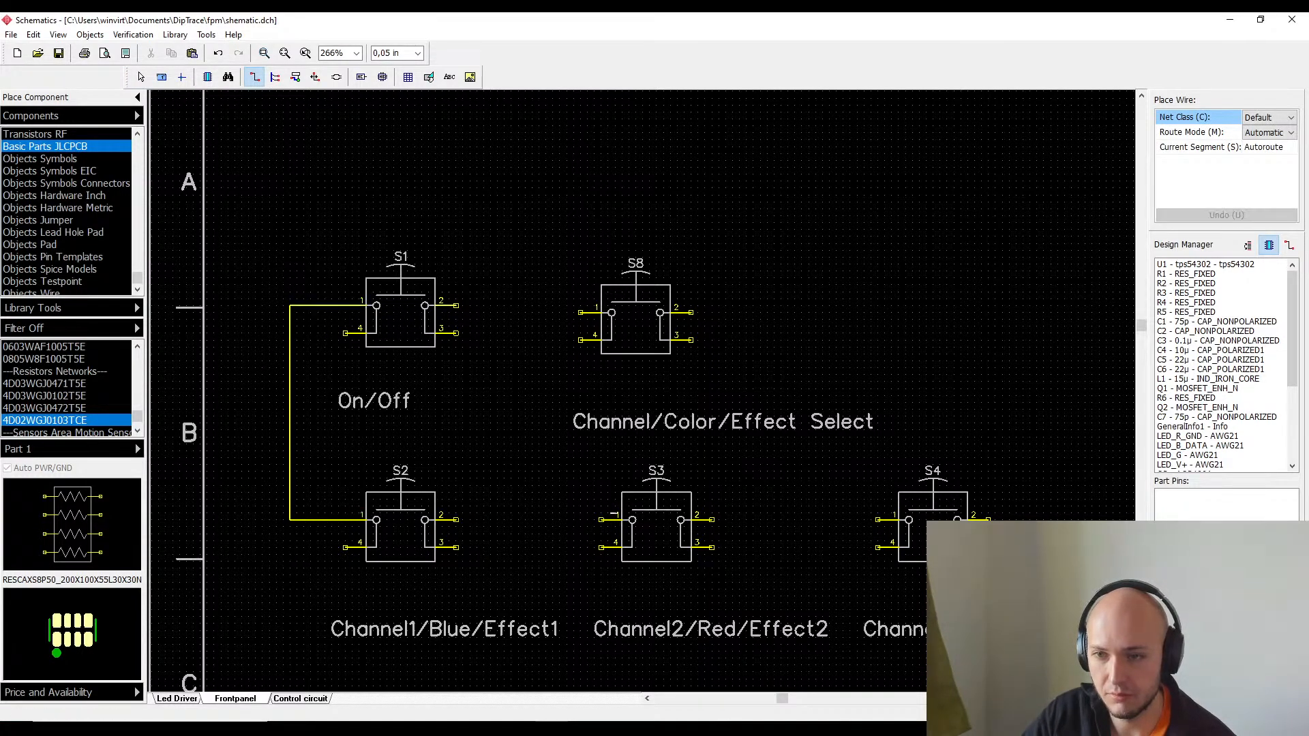
- Wire pin 1 of switch S3 to pin 1 of switch S8
click(612, 521)
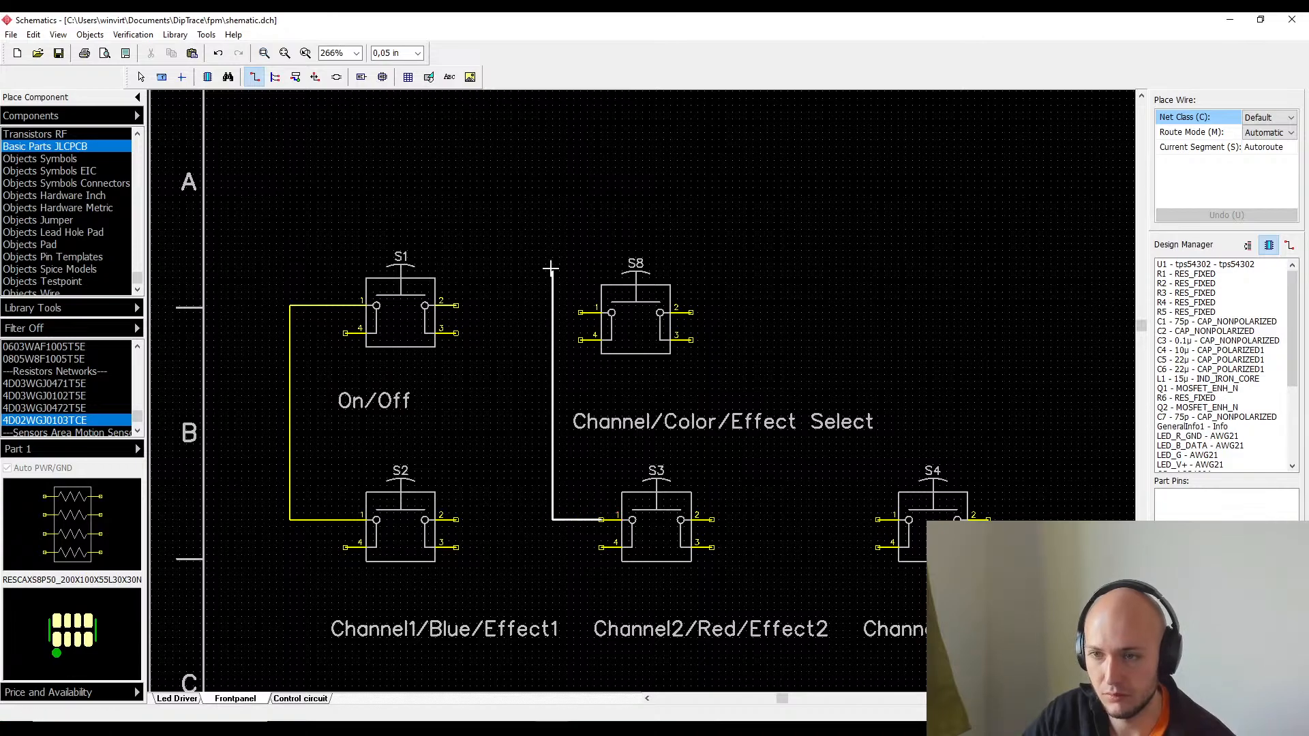
click(539, 313)
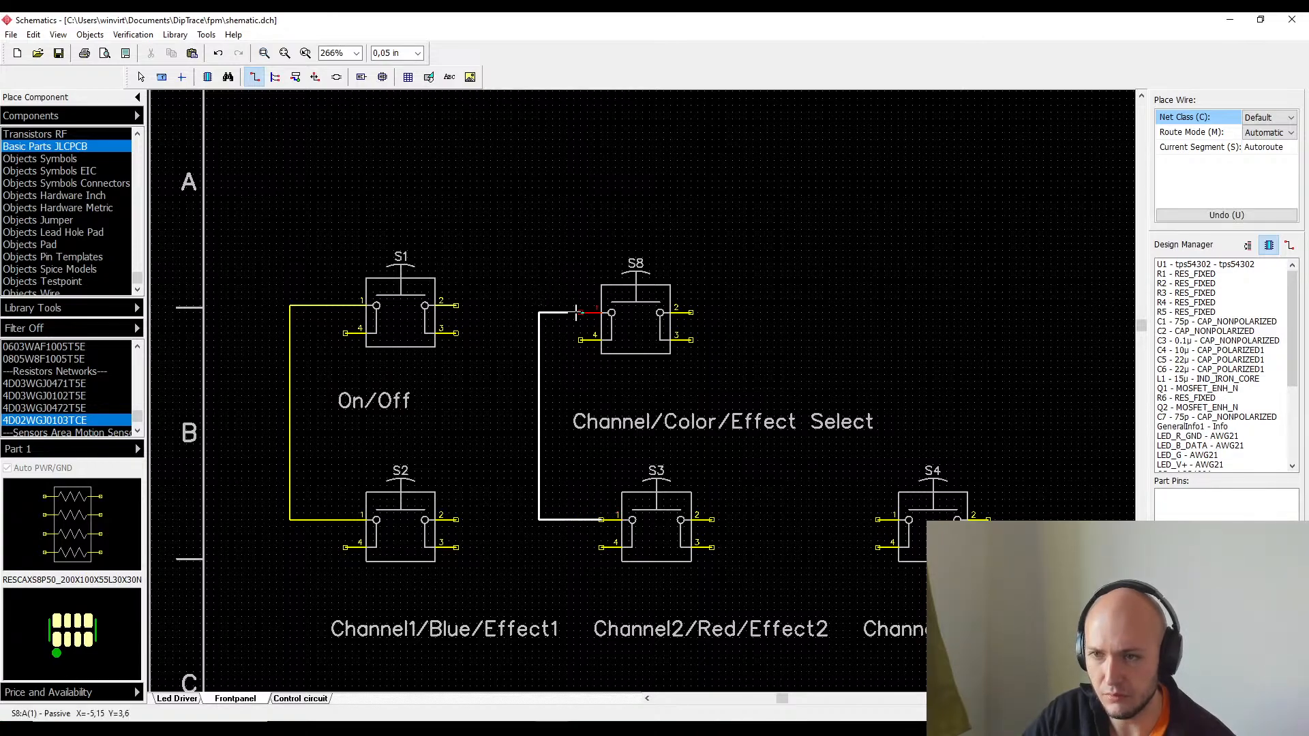
click(576, 313)
- Move switch S8 so it is level with S1 and directly above S3
right_click(673, 375)
mouse_move(663, 344)
mouse_down()
mouse_move(680, 345)
mouse_move(662, 411)
mouse_up()
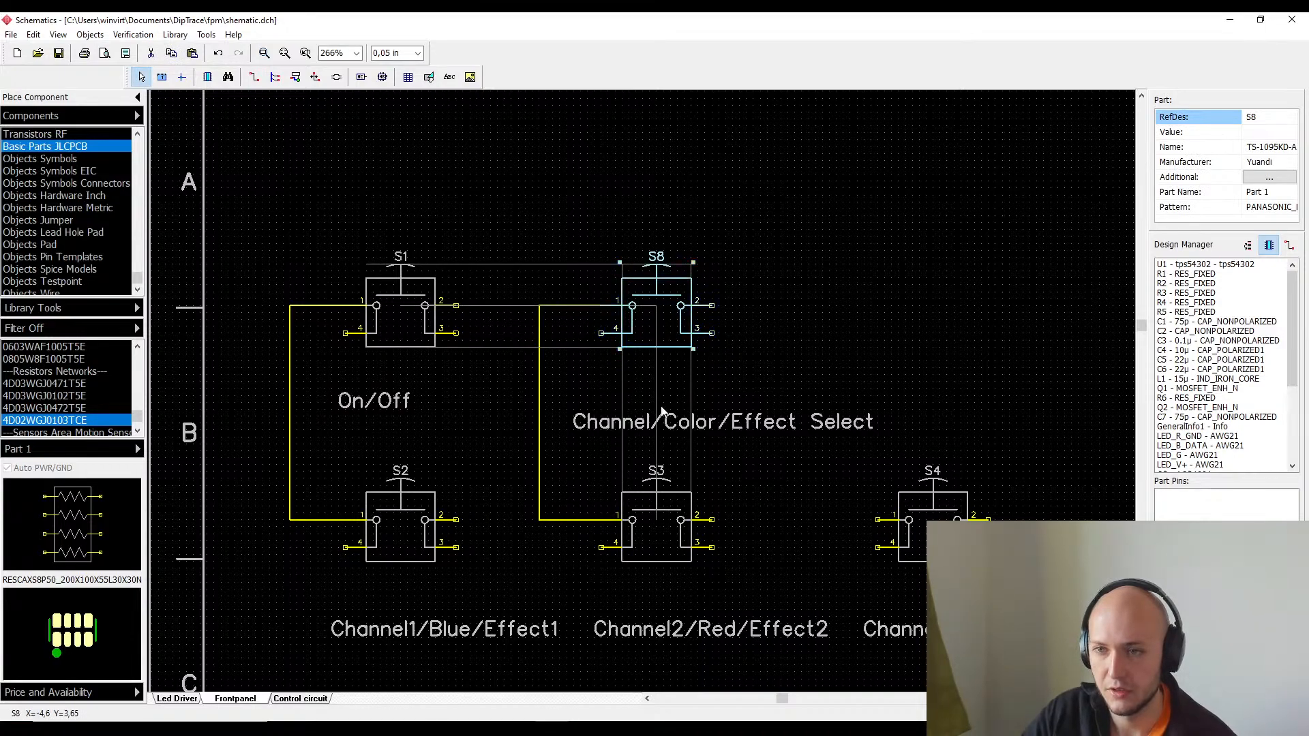
drag(371, 542, 382, 537)
click(676, 540)
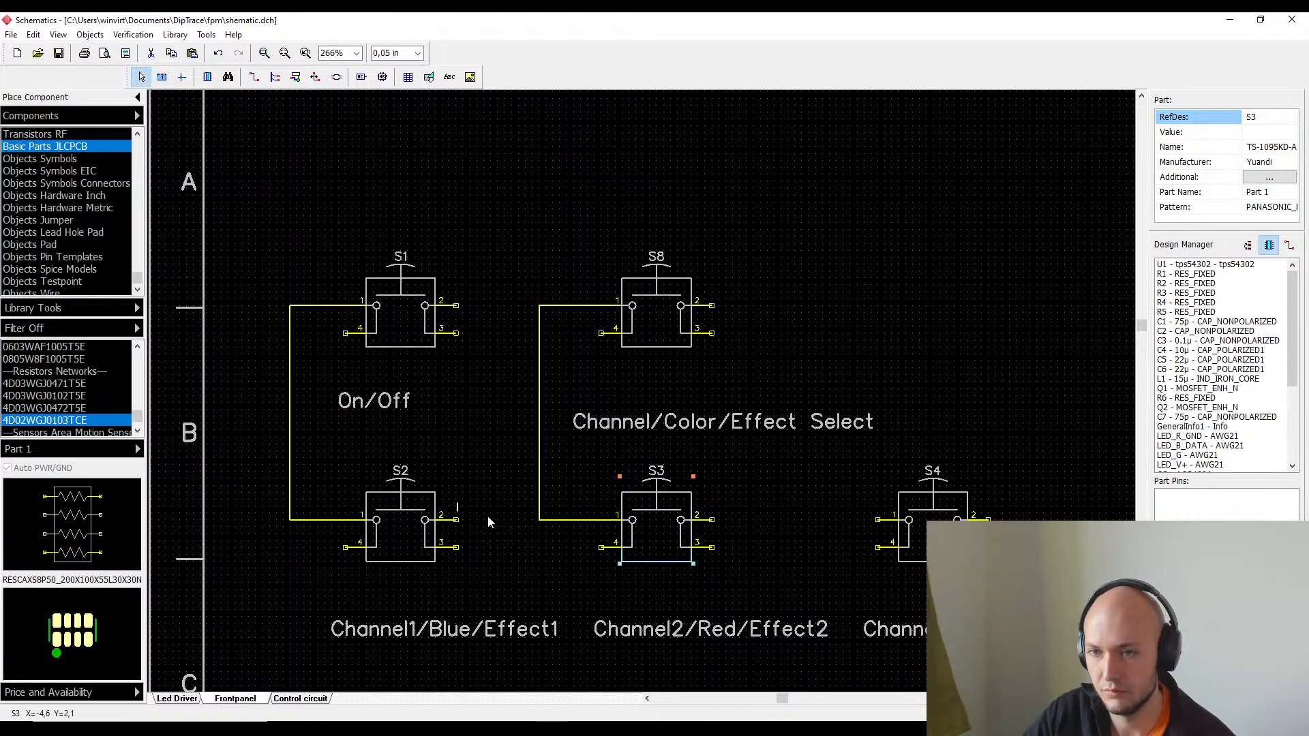
- Connect the S3–S8 wire to the S1–S2 wire with a run above S1, and straighten its vertical segment
click(255, 76)
click(539, 305)
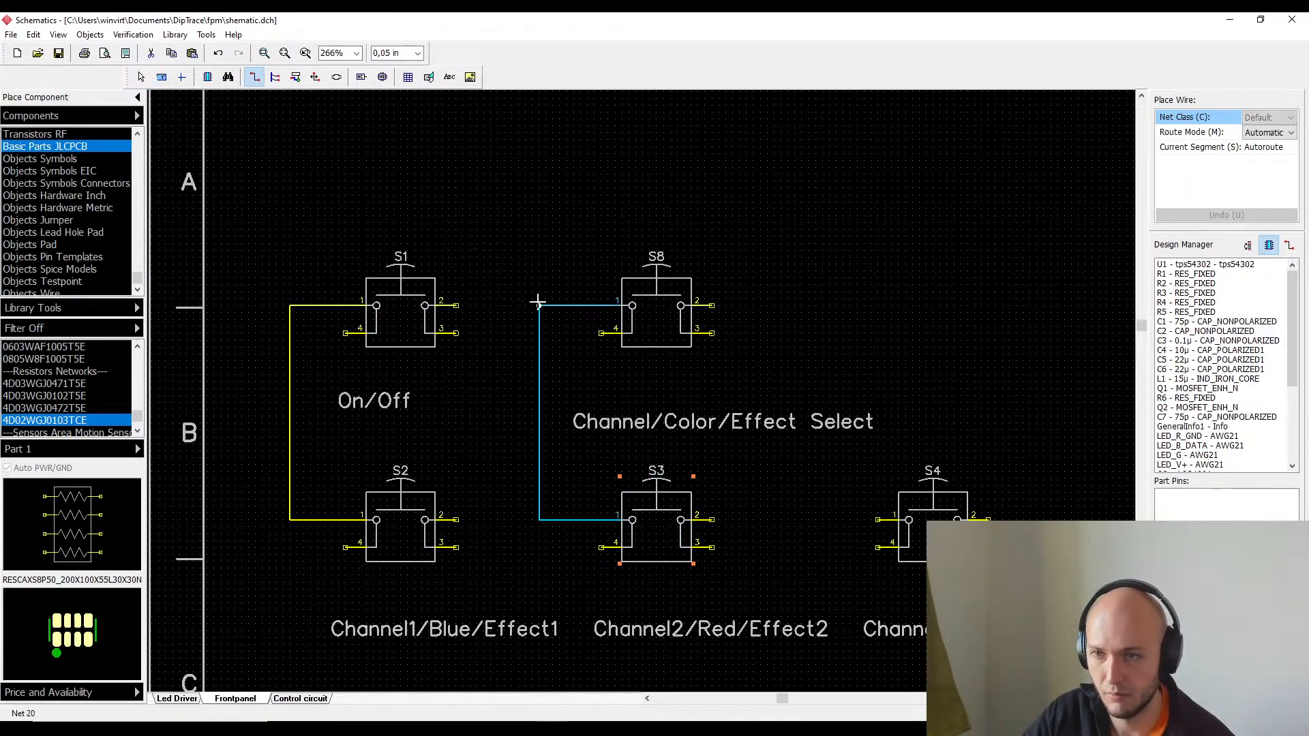
click(532, 172)
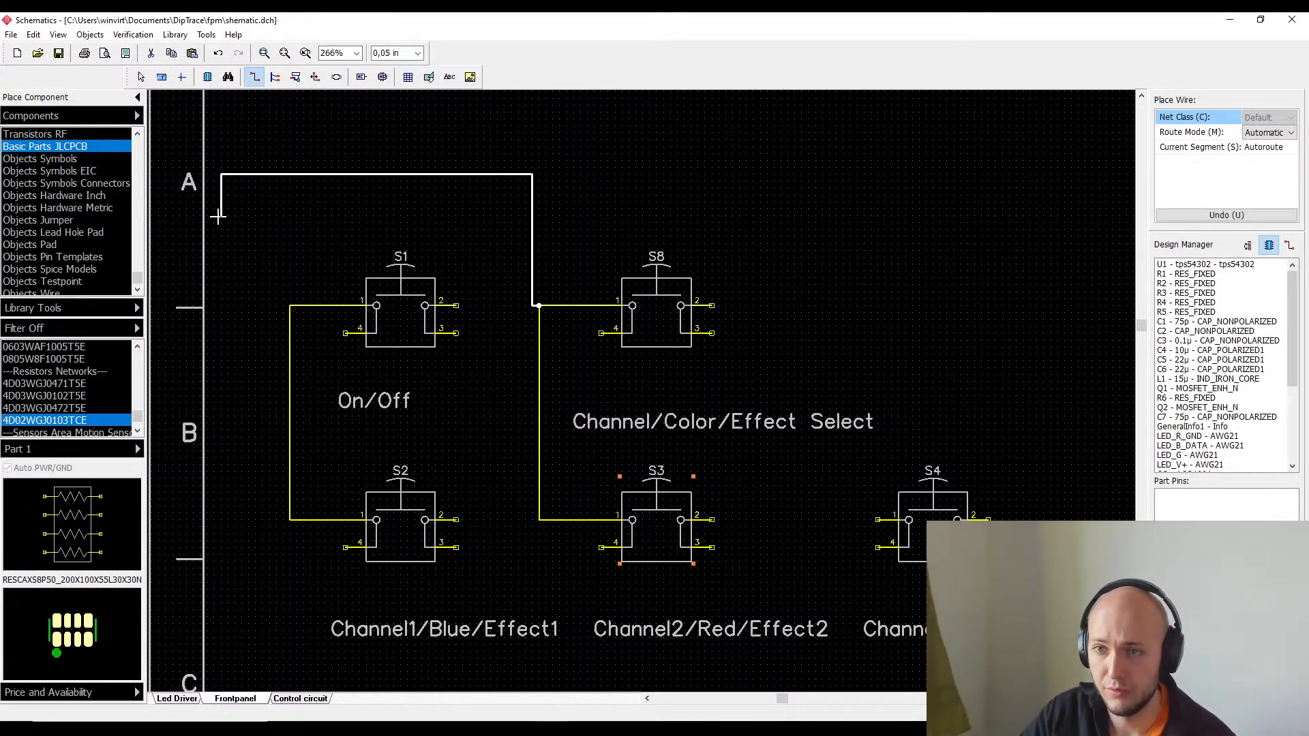
click(287, 304)
right_click(633, 438)
click(540, 414)
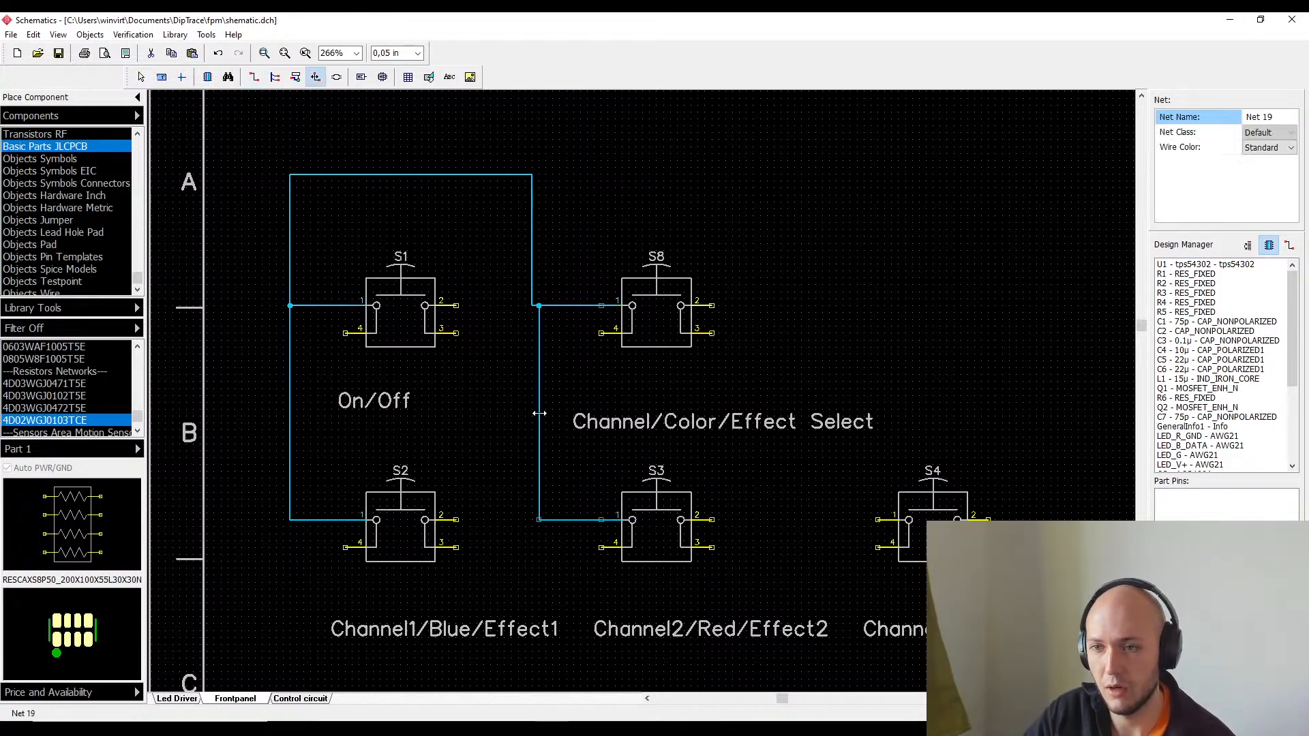
drag(539, 413, 534, 414)
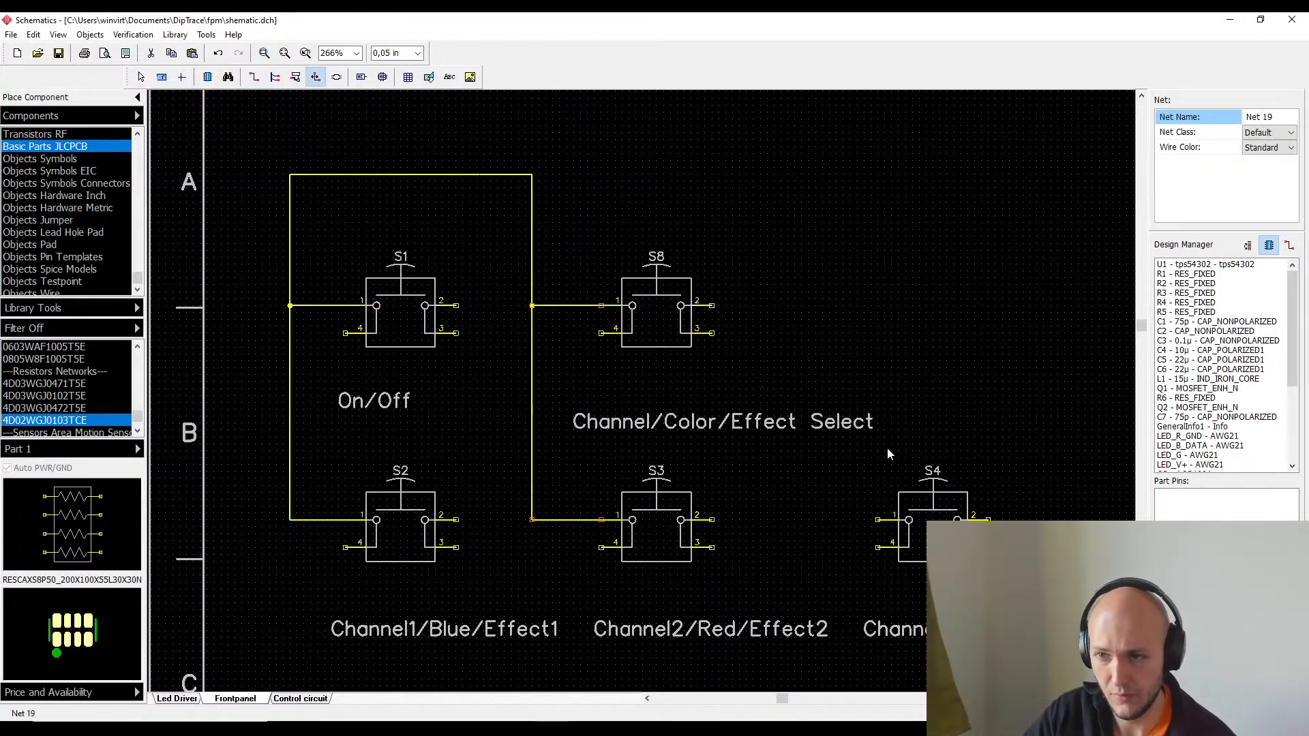
- Wire pin 1 of switch S4 to pin 1 of switch S7
right_drag(886, 447, 722, 159)
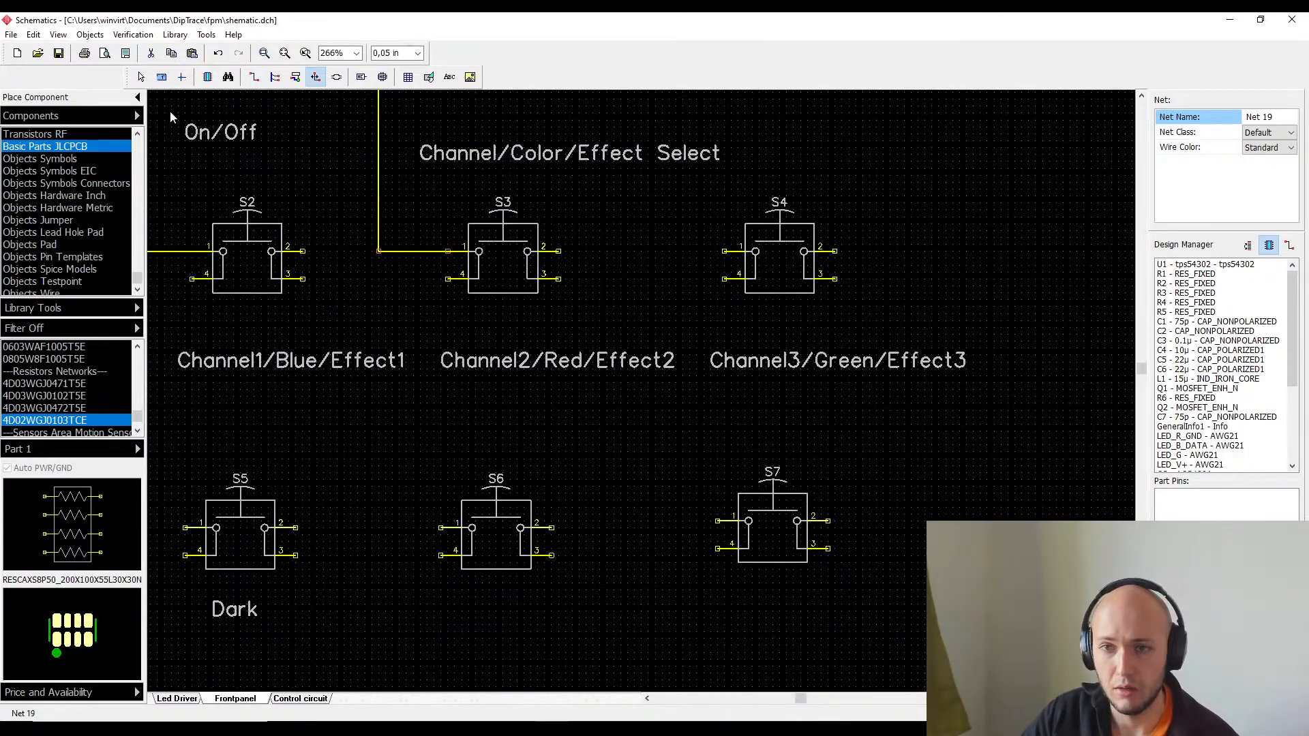
click(255, 76)
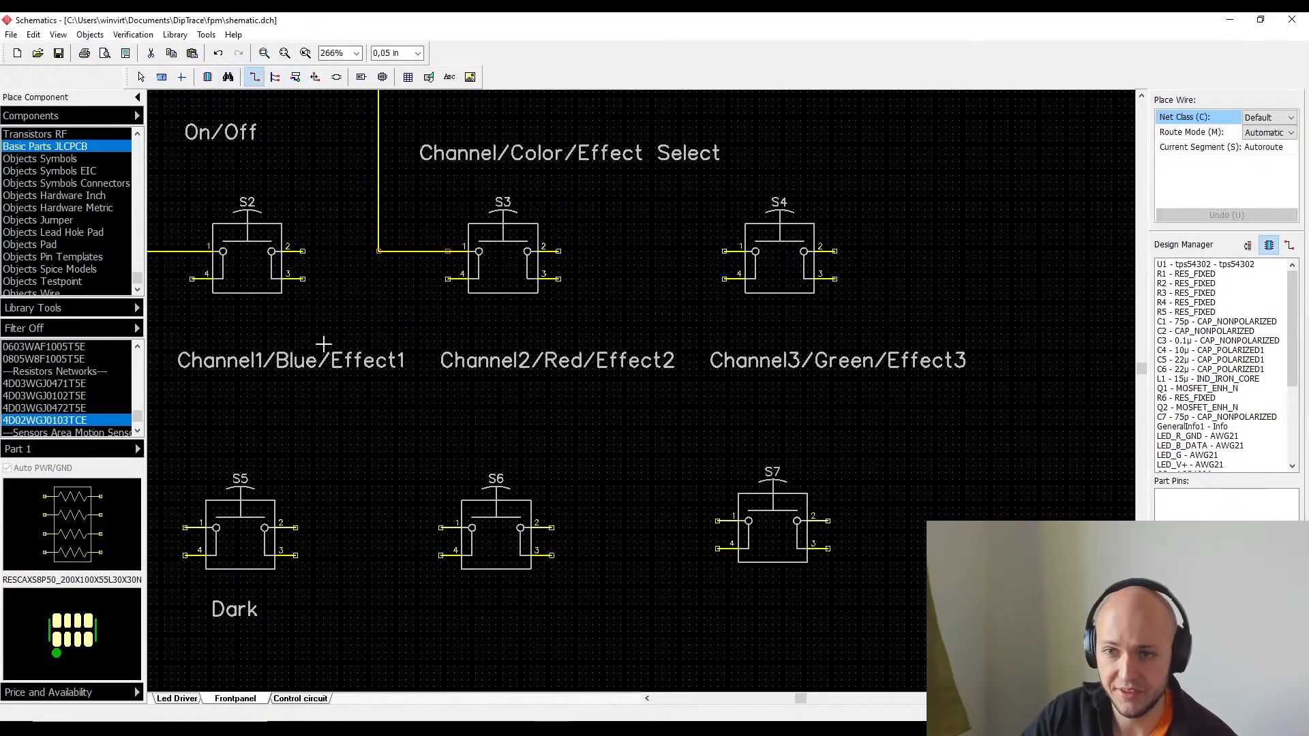
click(723, 251)
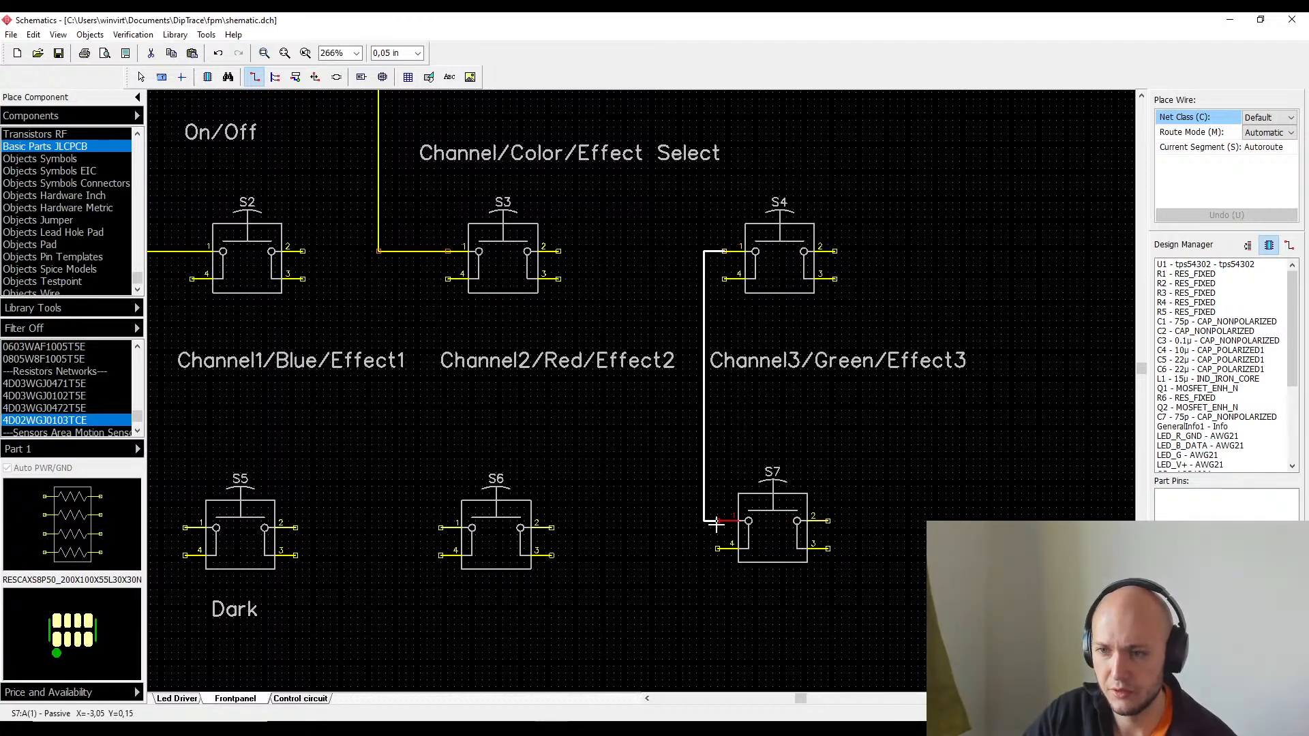
click(716, 522)
- Branch the S4–S7 wire to pin 1 of S6 and on to pin 1 of S5
click(704, 431)
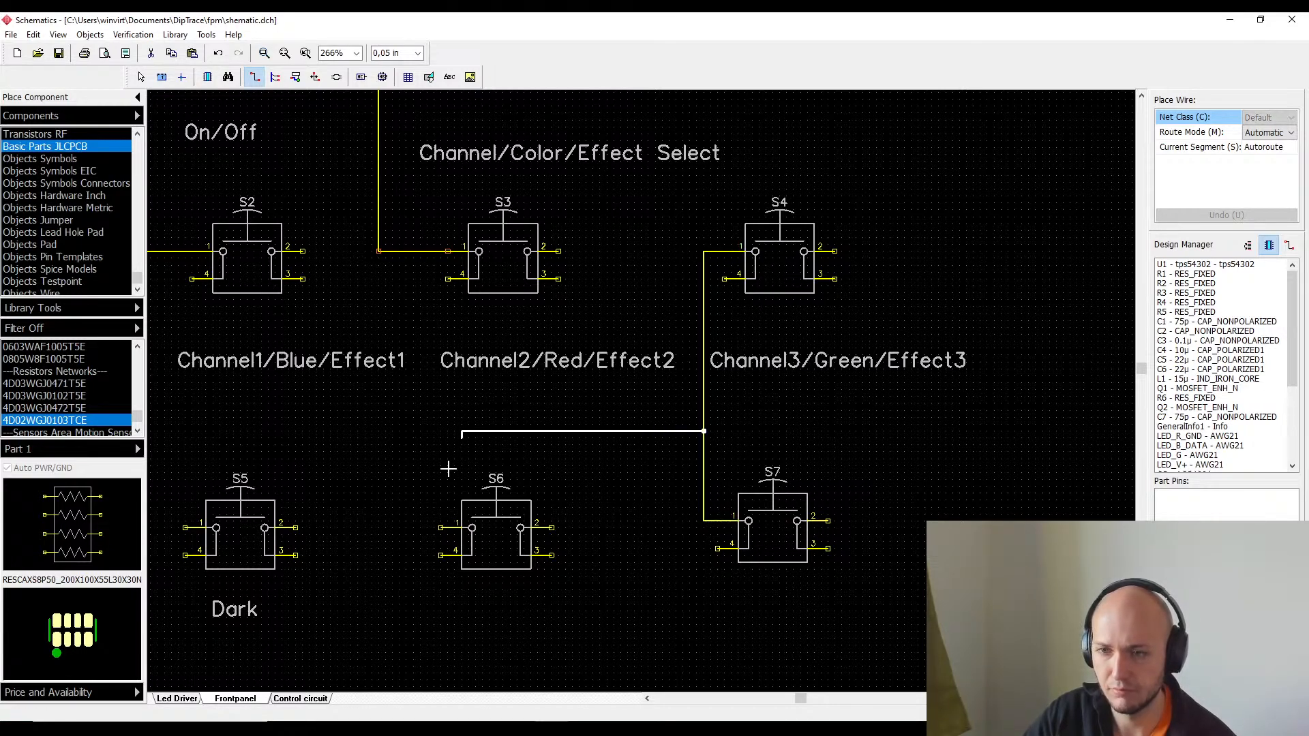
click(442, 523)
click(426, 433)
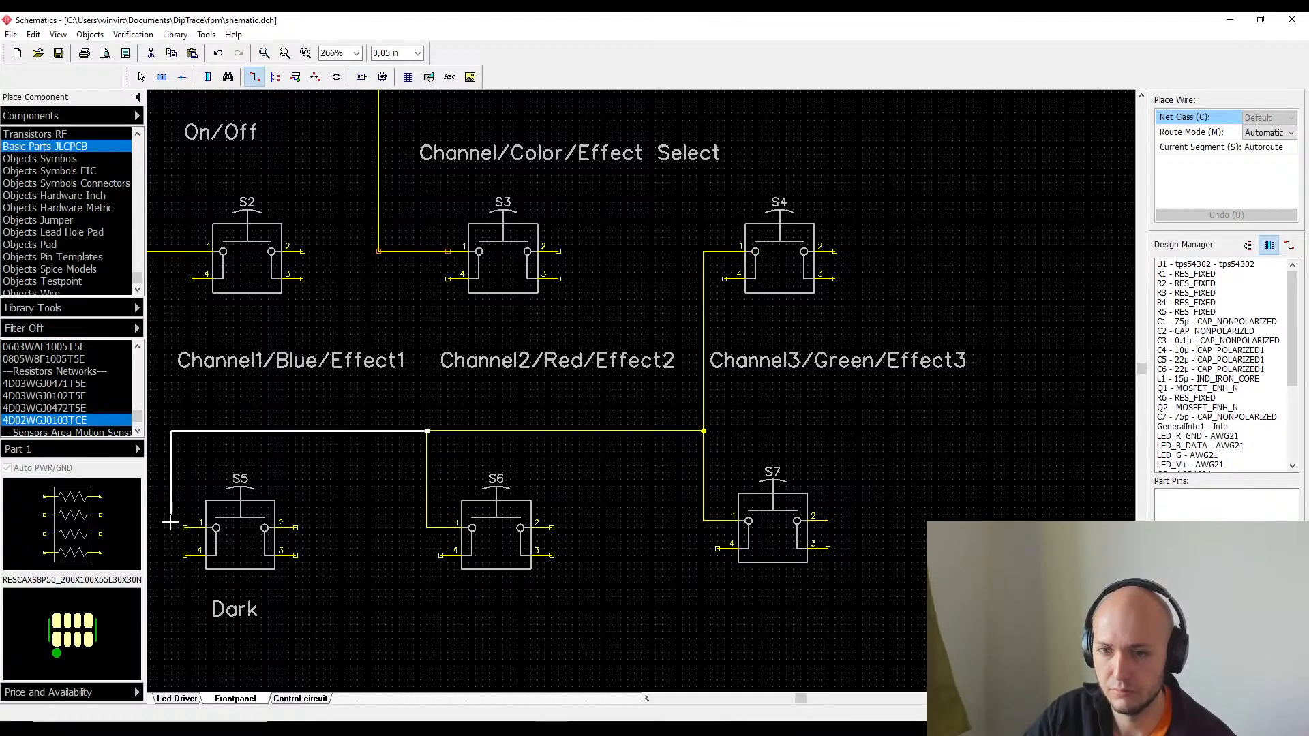
click(191, 521)
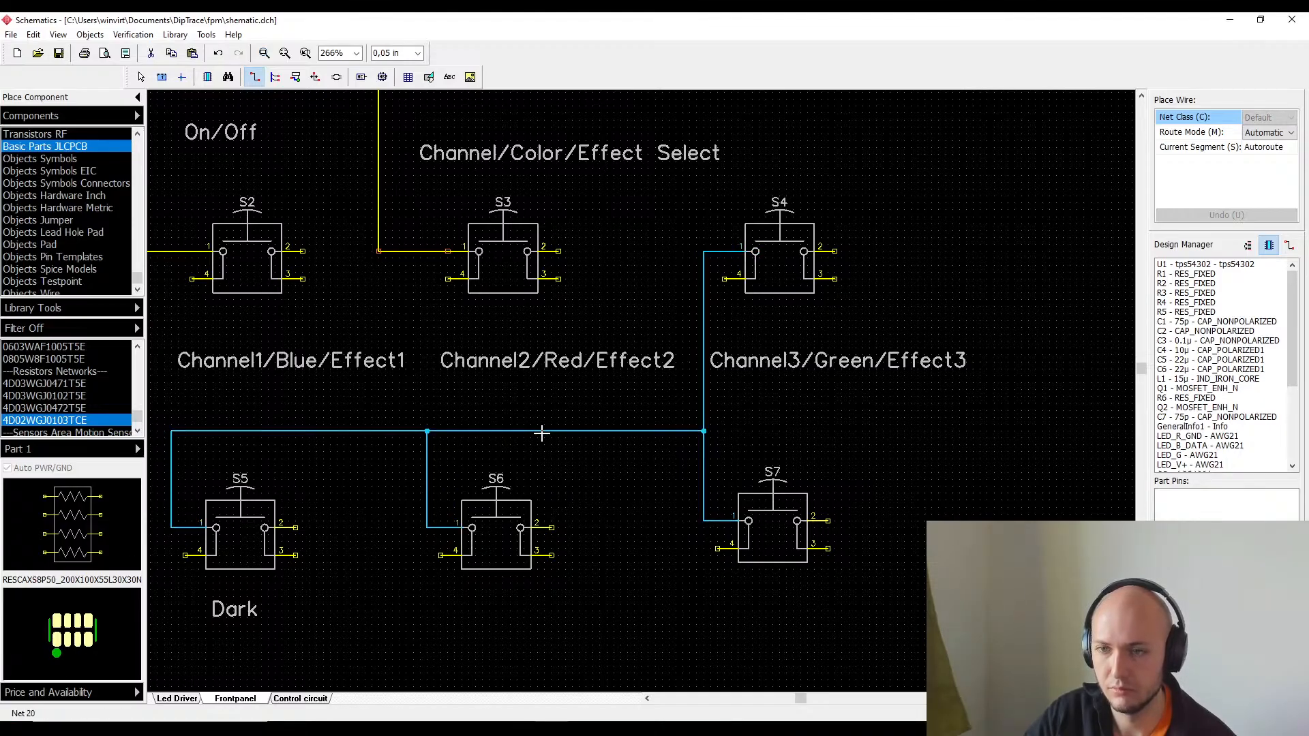
middle_drag(705, 547, 878, 568)
scroll(825, 510, down, 2)
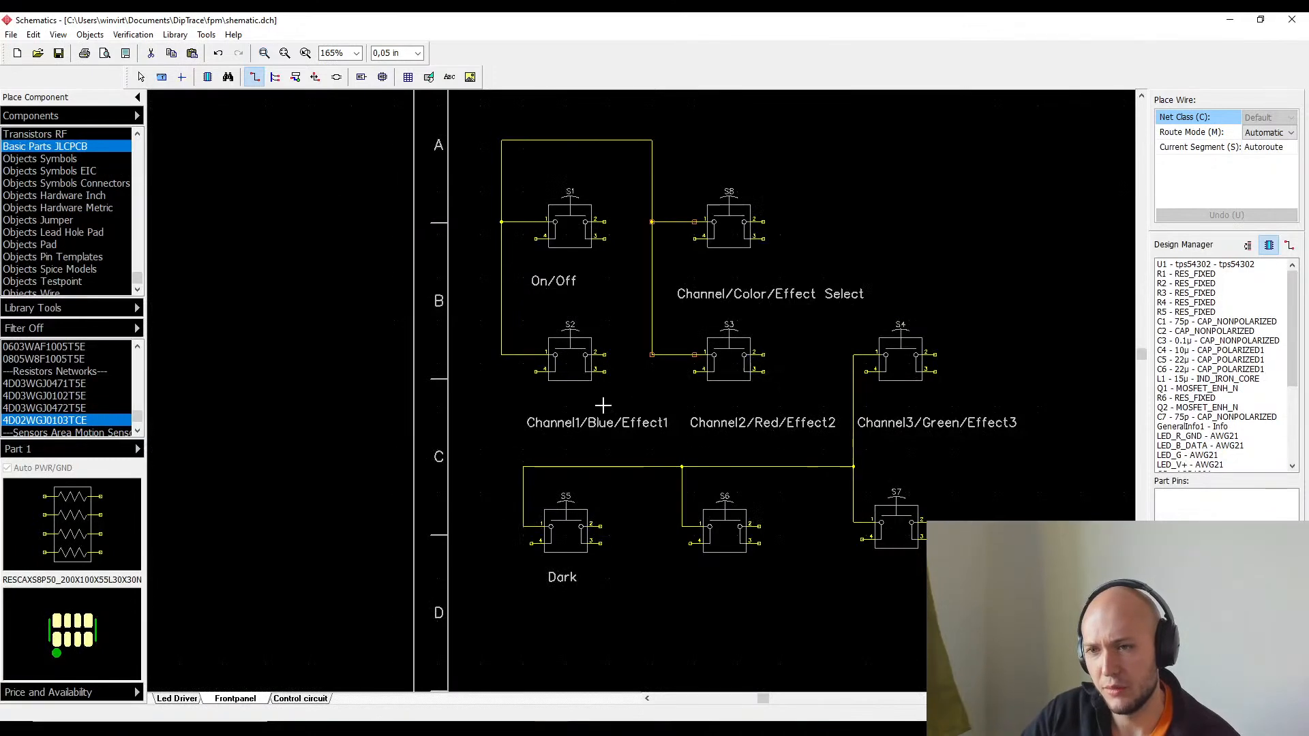
key(Escape)
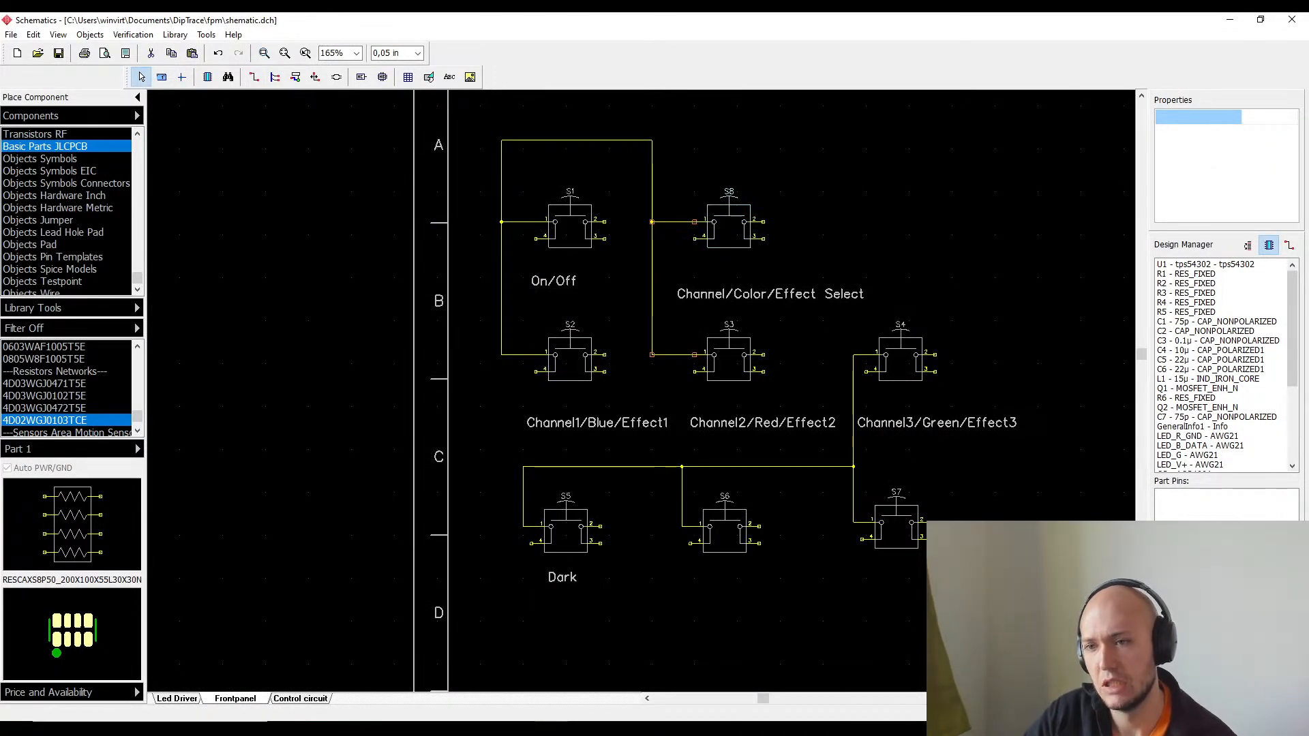
middle_drag(515, 400, 443, 403)
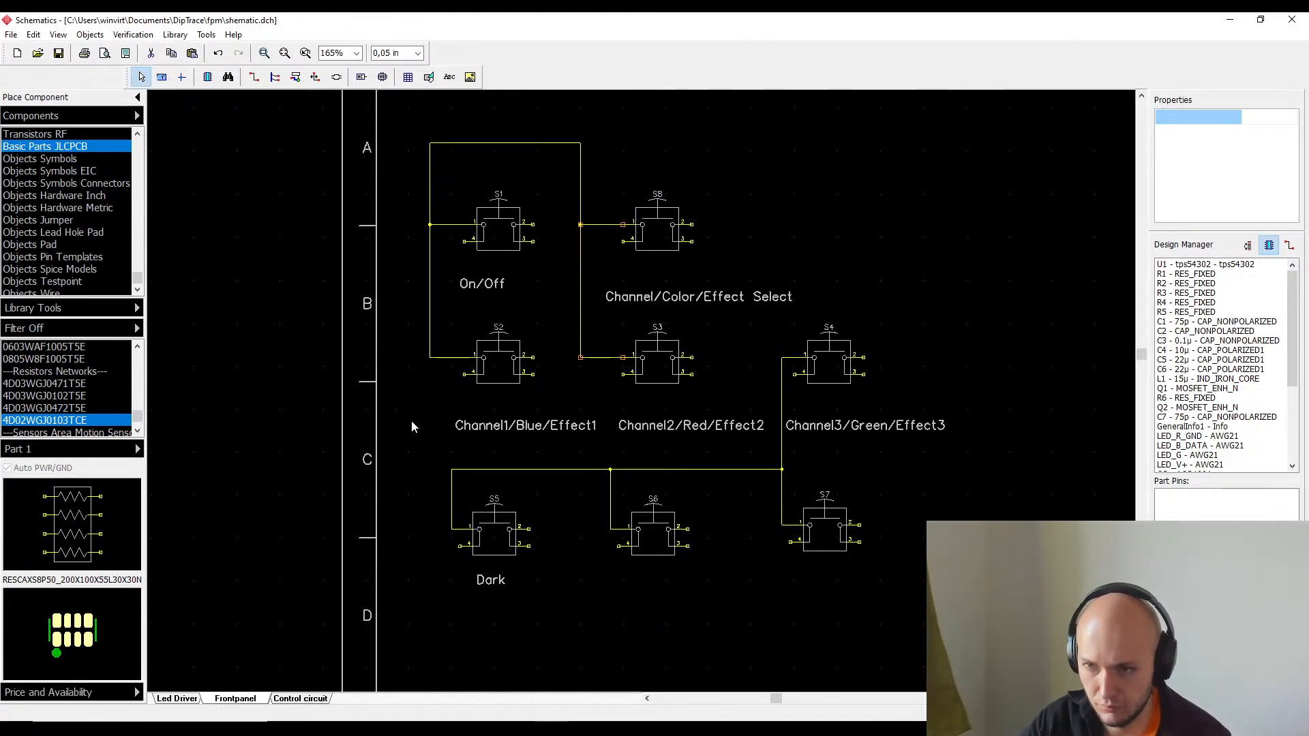
- Undo the front panel switch wiring and the repositioning of S8, back to the unwired switch layout
key(ctrl+z)
key(ctrl+z)
key(ctrl+z)
key(ctrl+z)
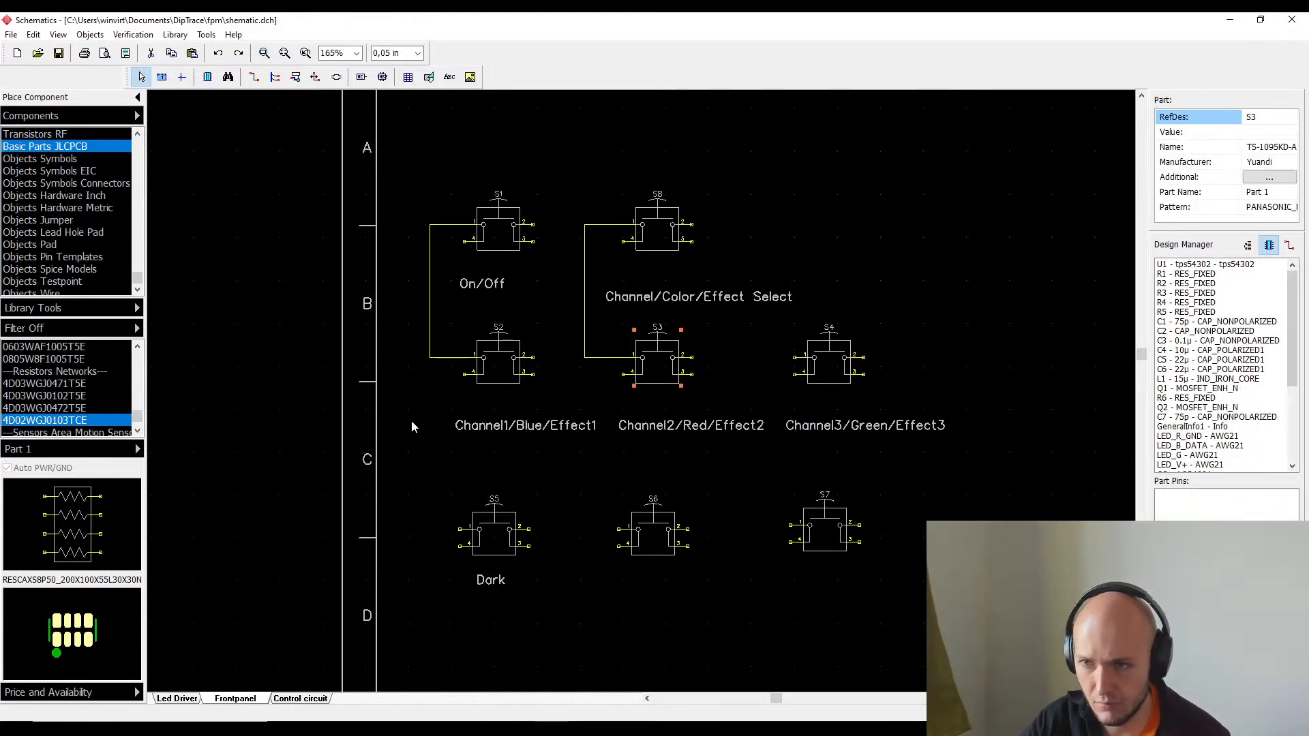
key(ctrl+z)
key(ctrl+z)
key(ctrl+z)
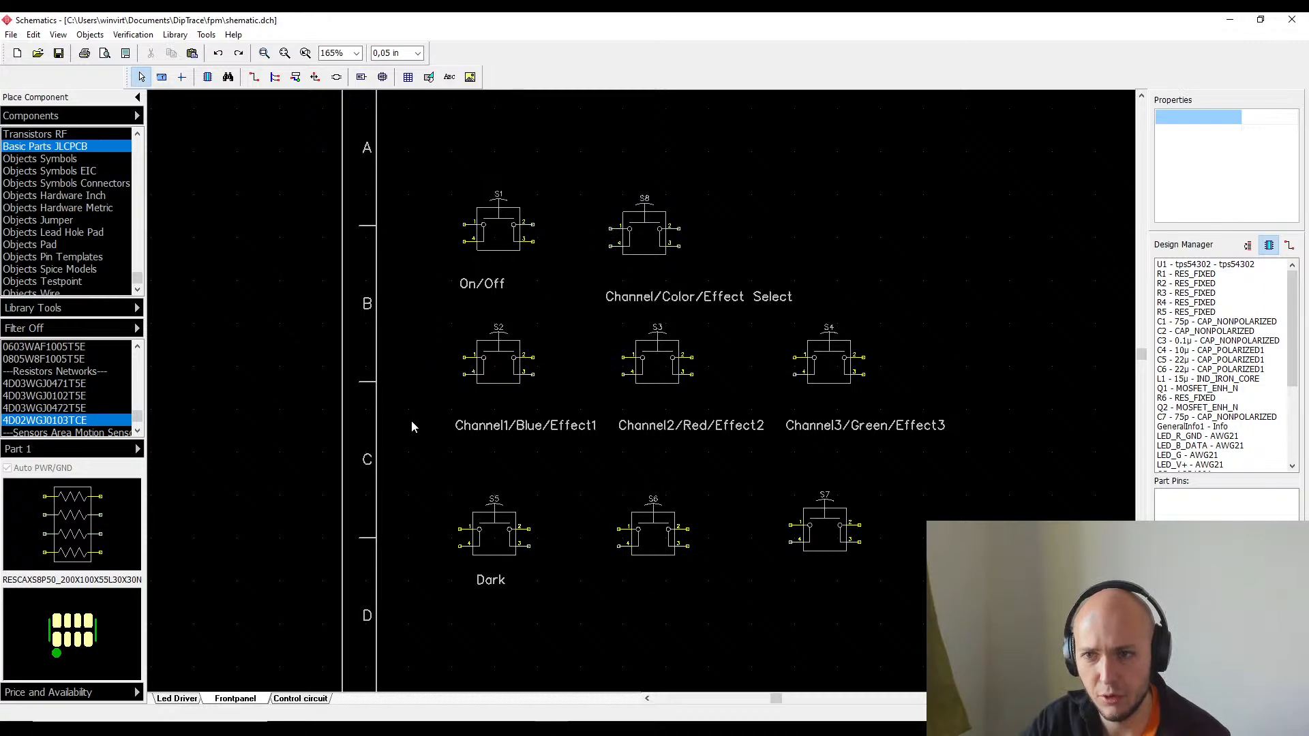
- Move switch S8 directly above S3, level with S1
scroll(775, 271, up, 3)
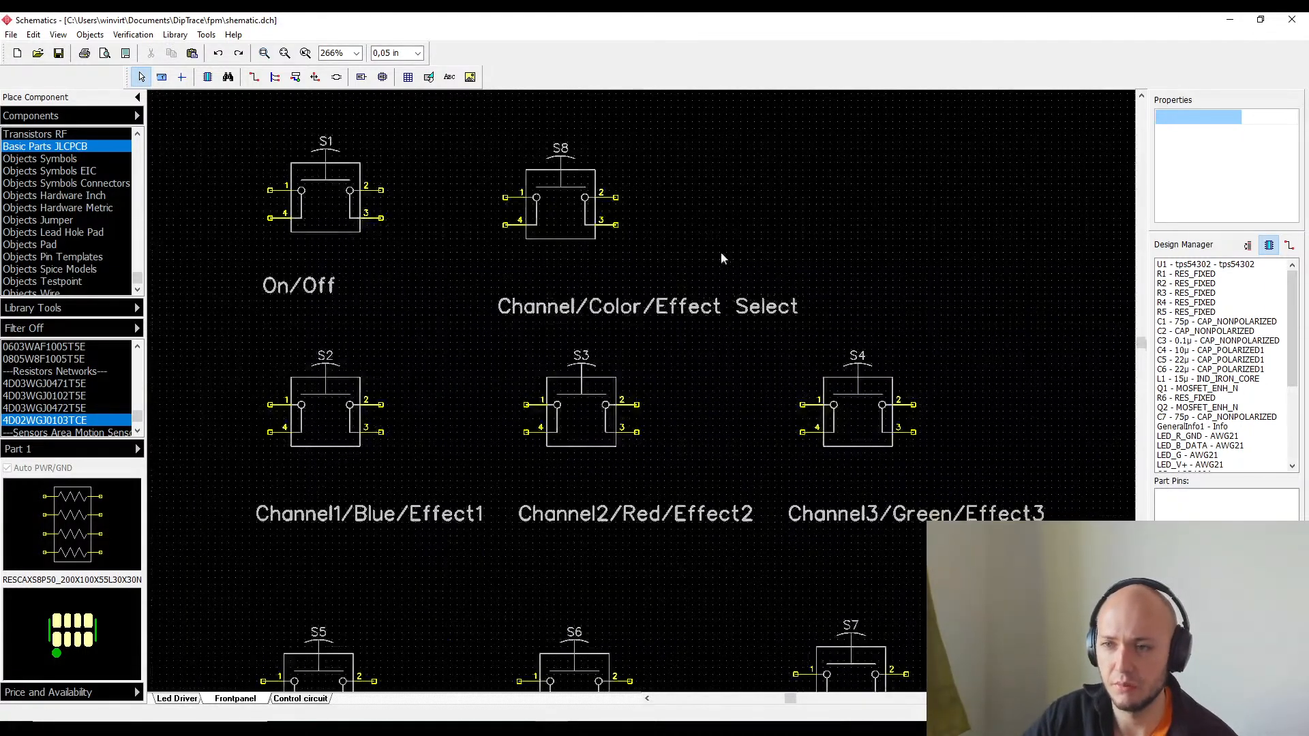
drag(542, 210, 567, 363)
middle_drag(679, 416, 768, 554)
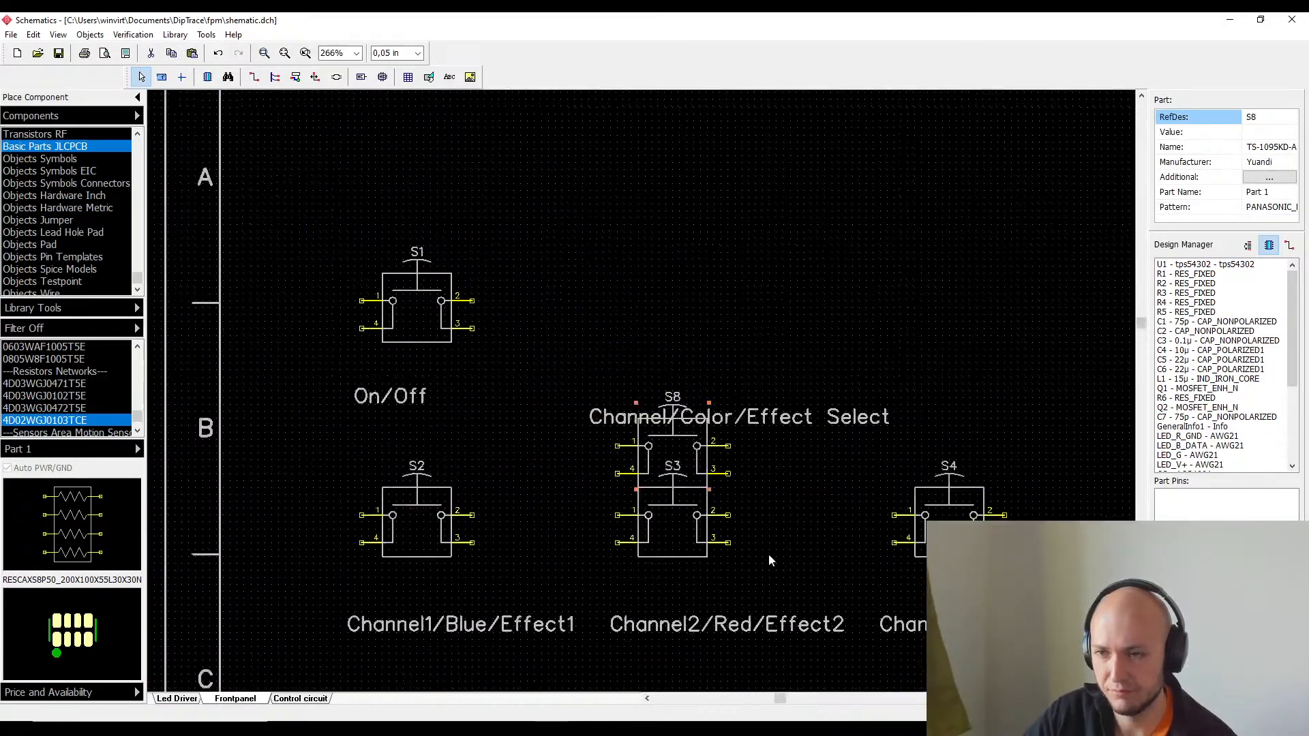
drag(688, 504, 686, 360)
- Move switches S5, S6 and S7 together with the Dark label down and away from the other switches
drag(560, 235, 872, 703)
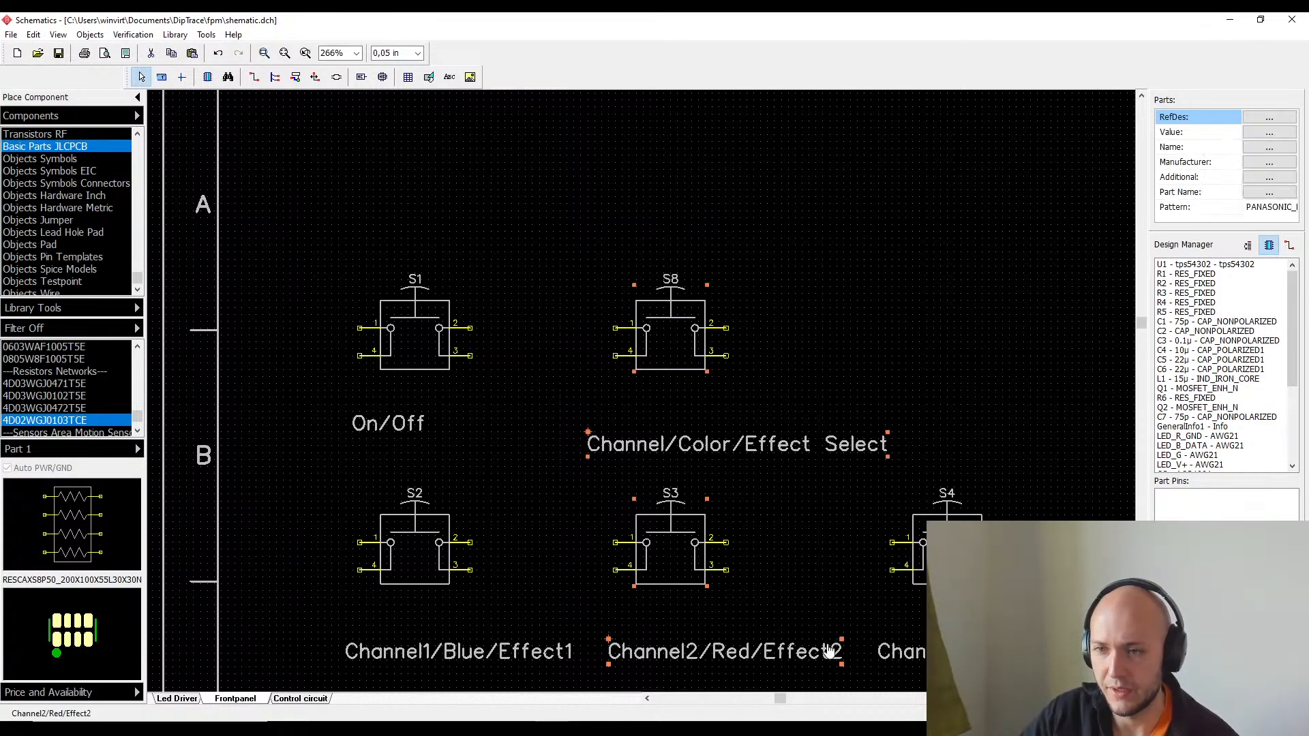
scroll(675, 546, down, 3)
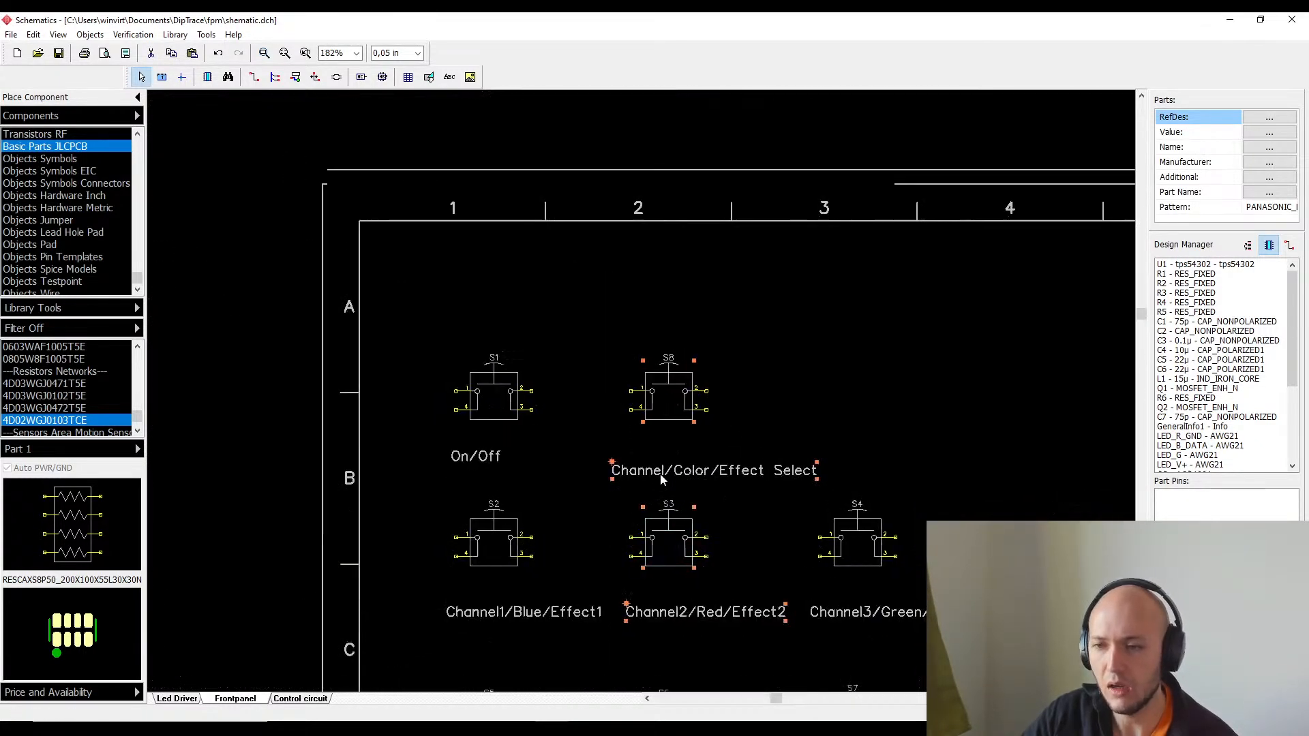
drag(425, 469, 968, 689)
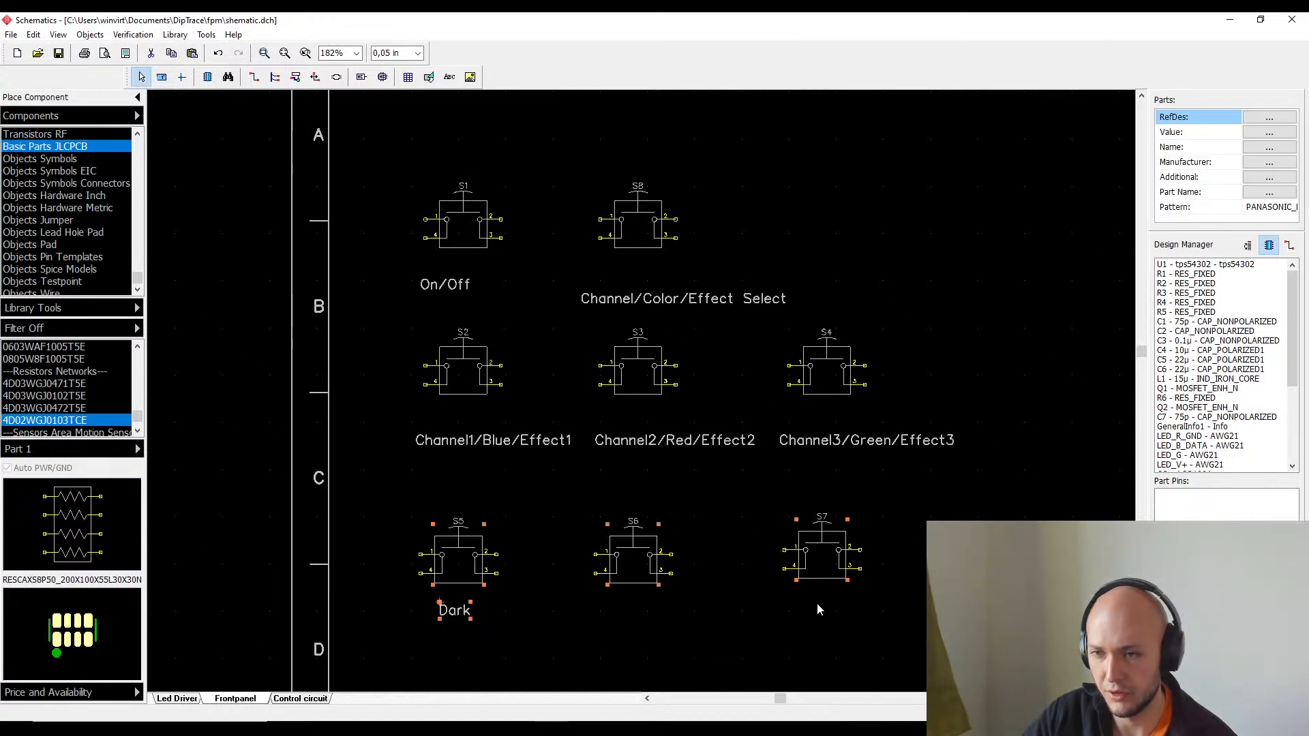
drag(655, 586, 726, 589)
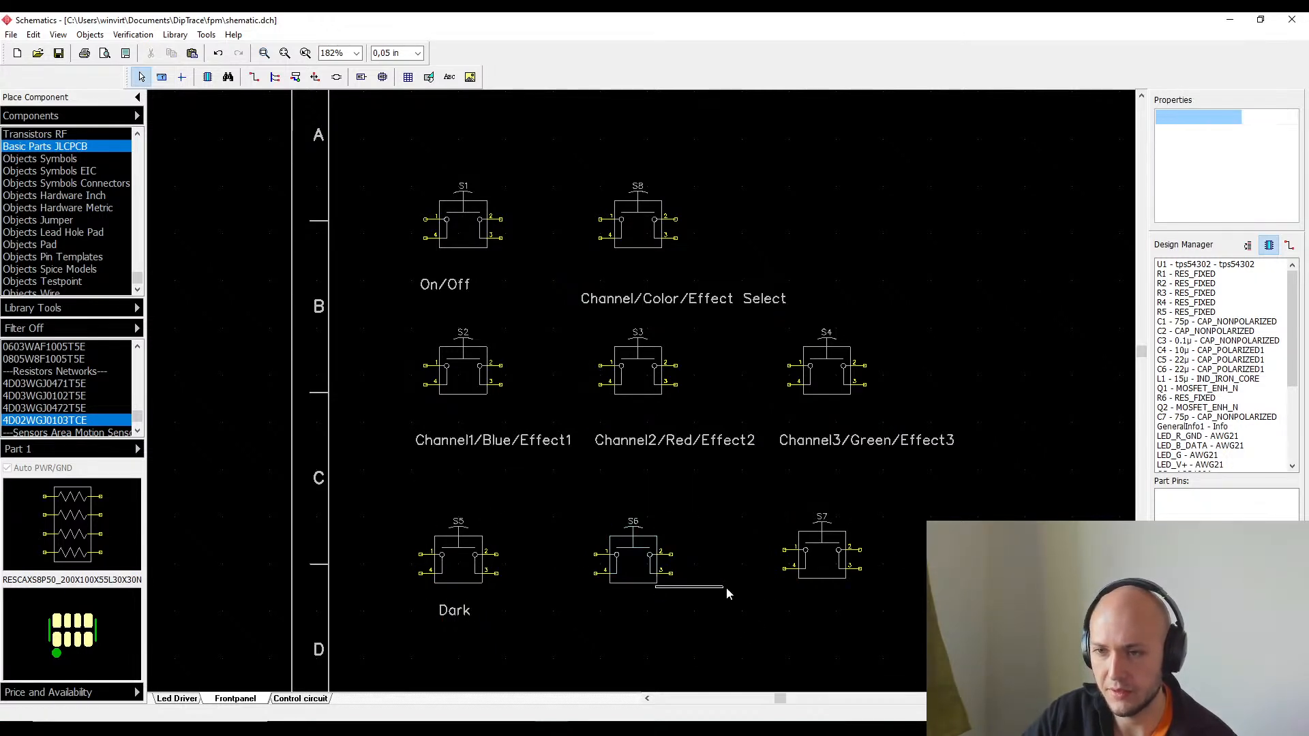
drag(525, 544, 746, 594)
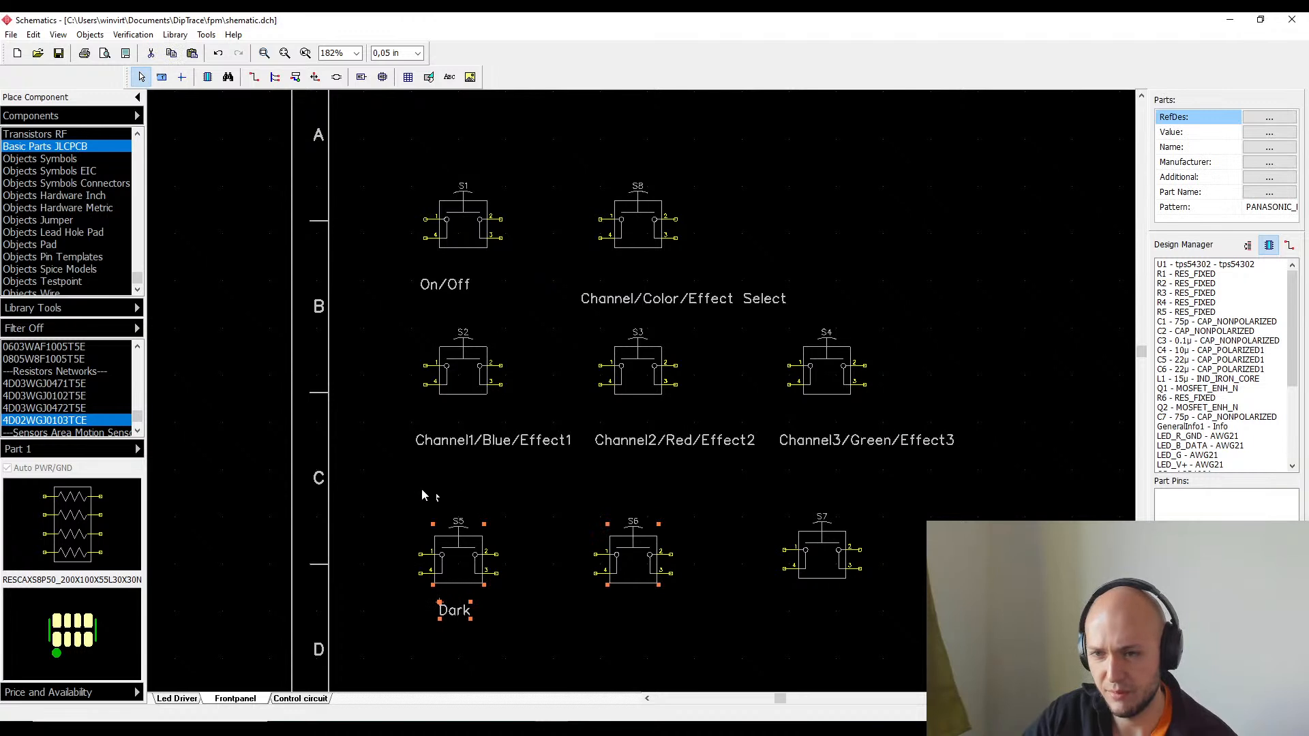
drag(371, 478, 971, 693)
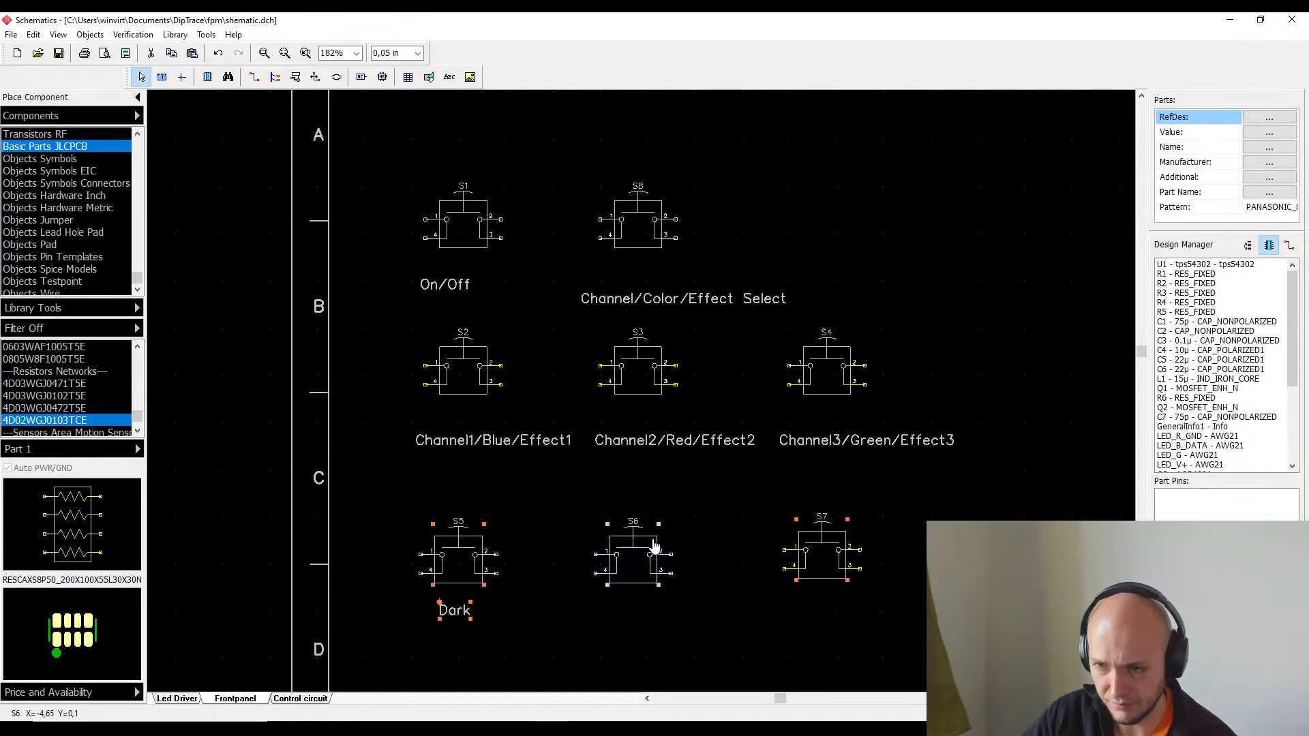
drag(643, 540, 888, 560)
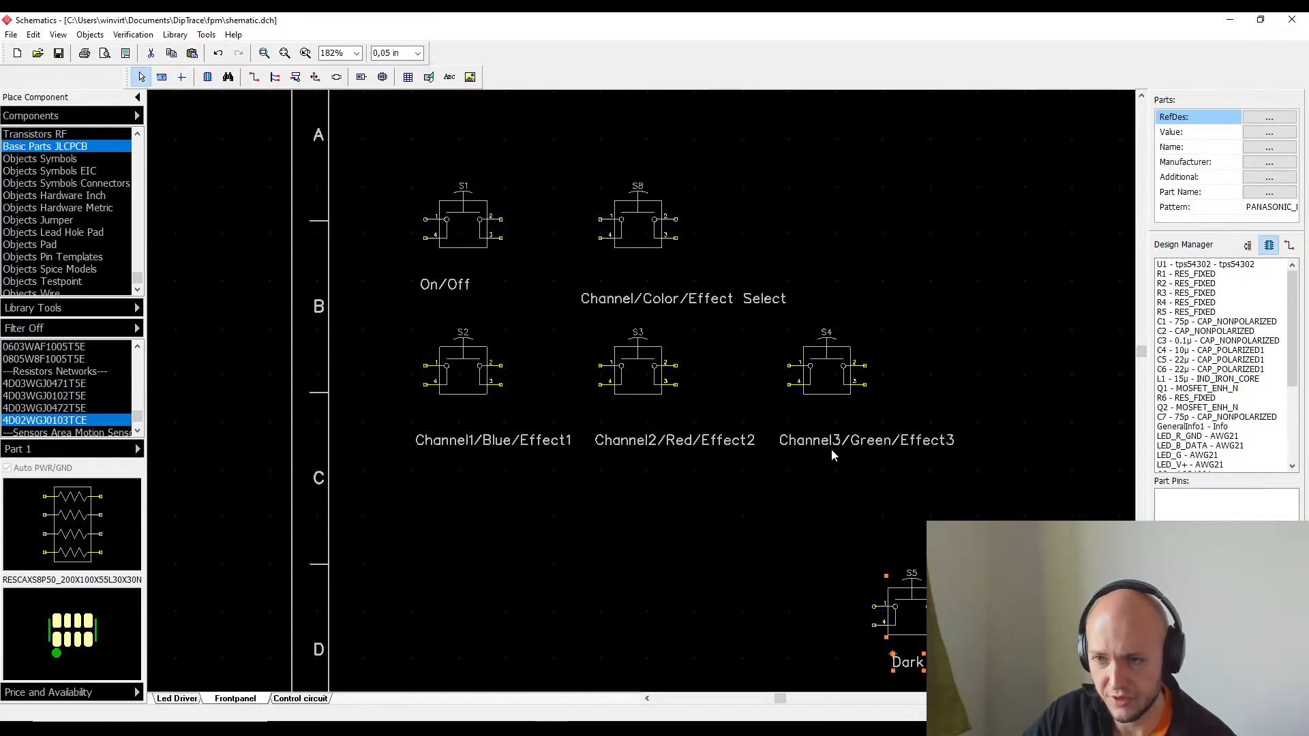
click(674, 567)
- Move switch S3 with its Channel2/Red/Effect2 label directly below S2
drag(556, 161, 694, 312)
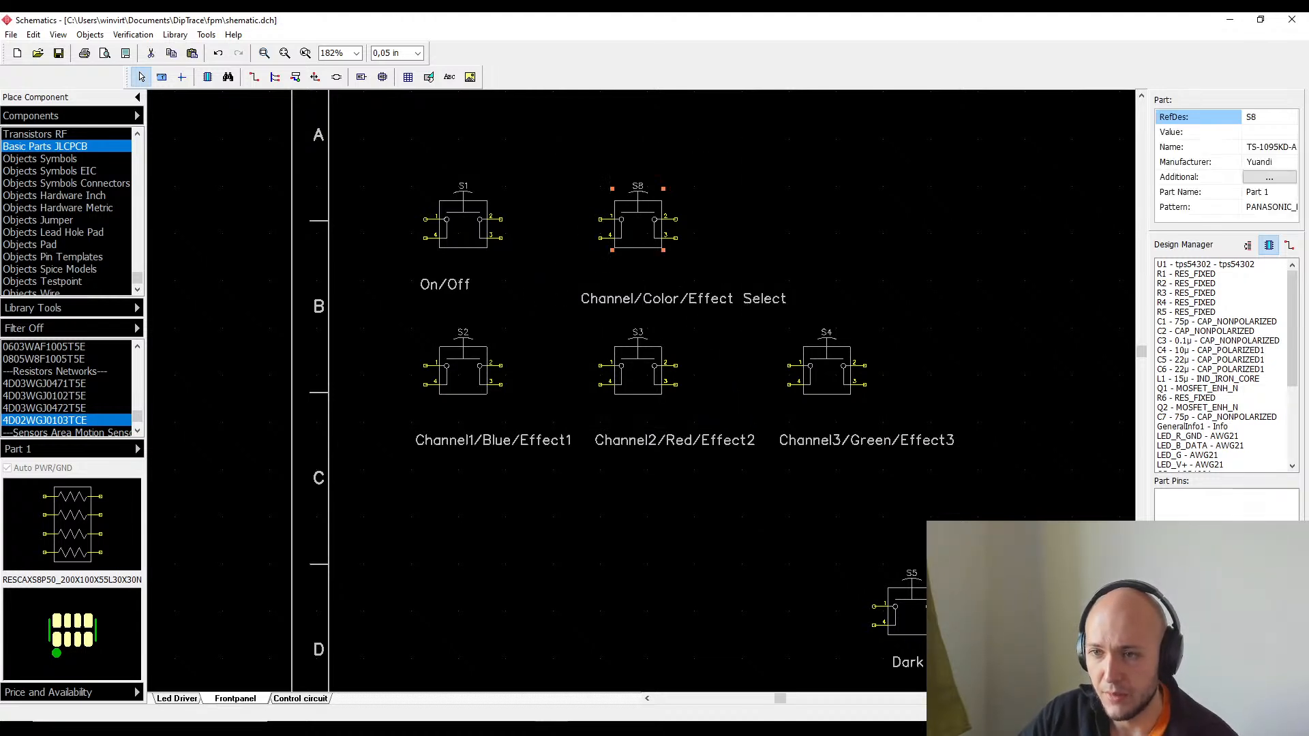
drag(582, 321, 777, 554)
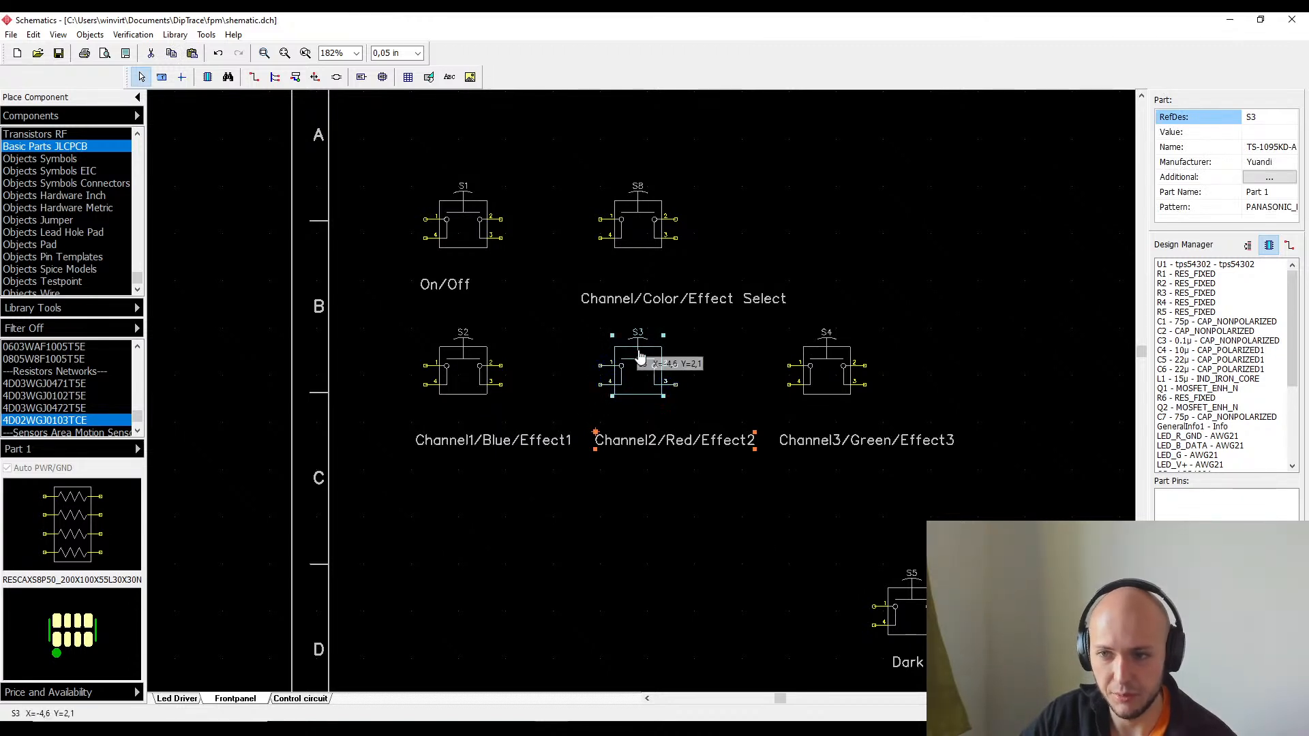
drag(637, 345, 470, 510)
click(764, 641)
- Move switch S5 with its Dark label farther away from the switch column
middle_drag(712, 546, 665, 497)
drag(754, 460, 921, 617)
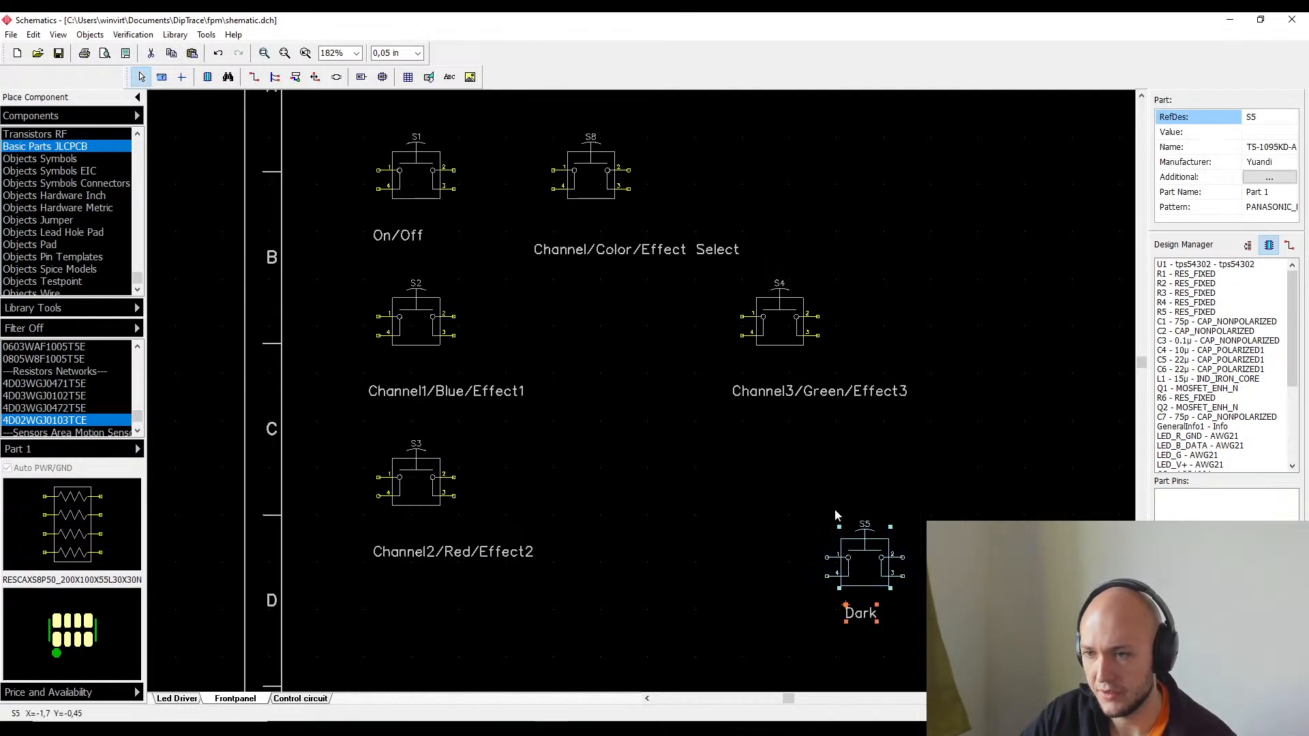
drag(855, 540, 1037, 649)
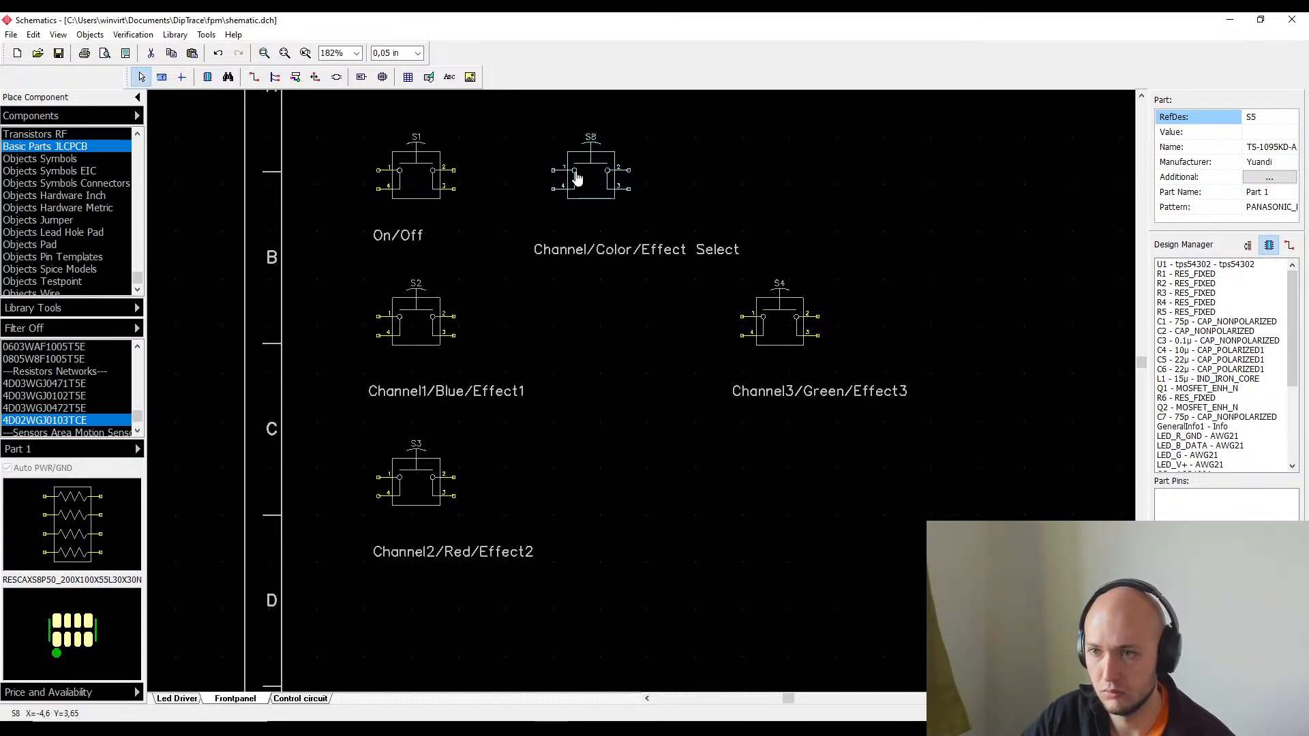
- Move switch S4 with its Channel3/Green/Effect3 label directly below S3 in the switch column
drag(673, 264, 990, 496)
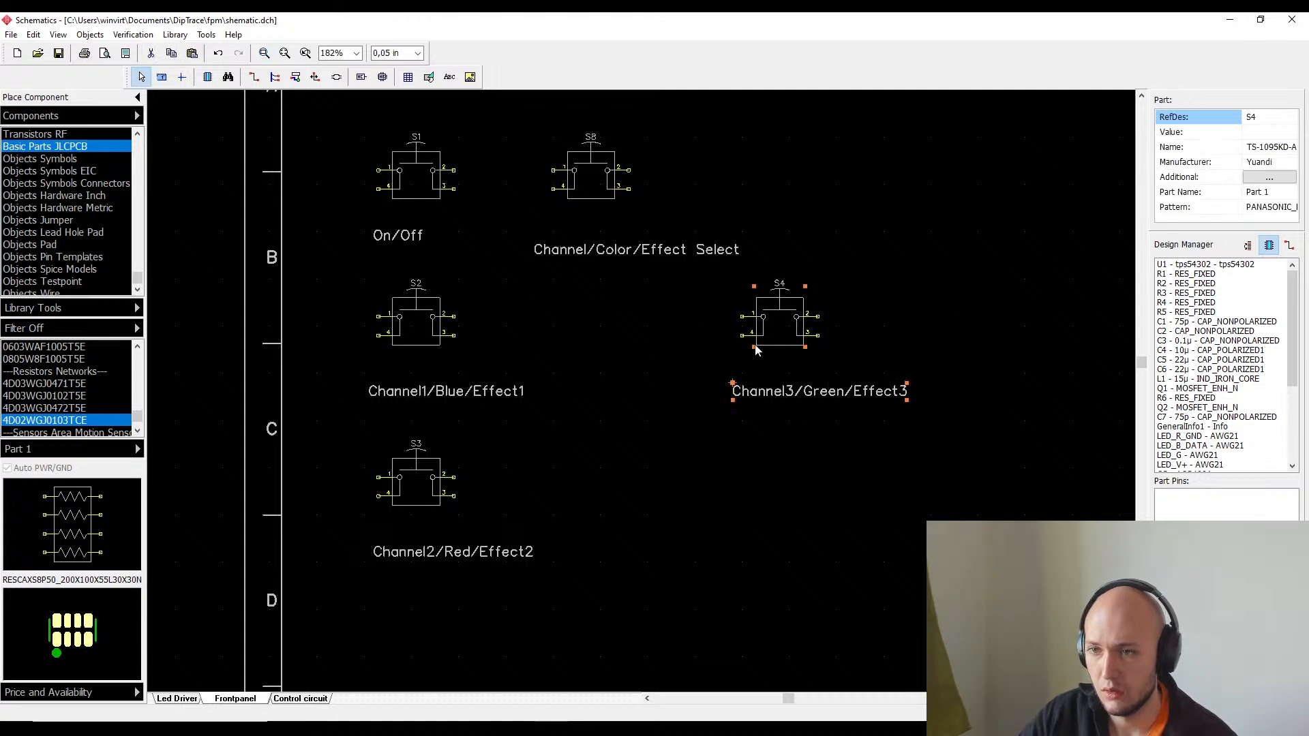
drag(780, 352, 419, 666)
click(617, 346)
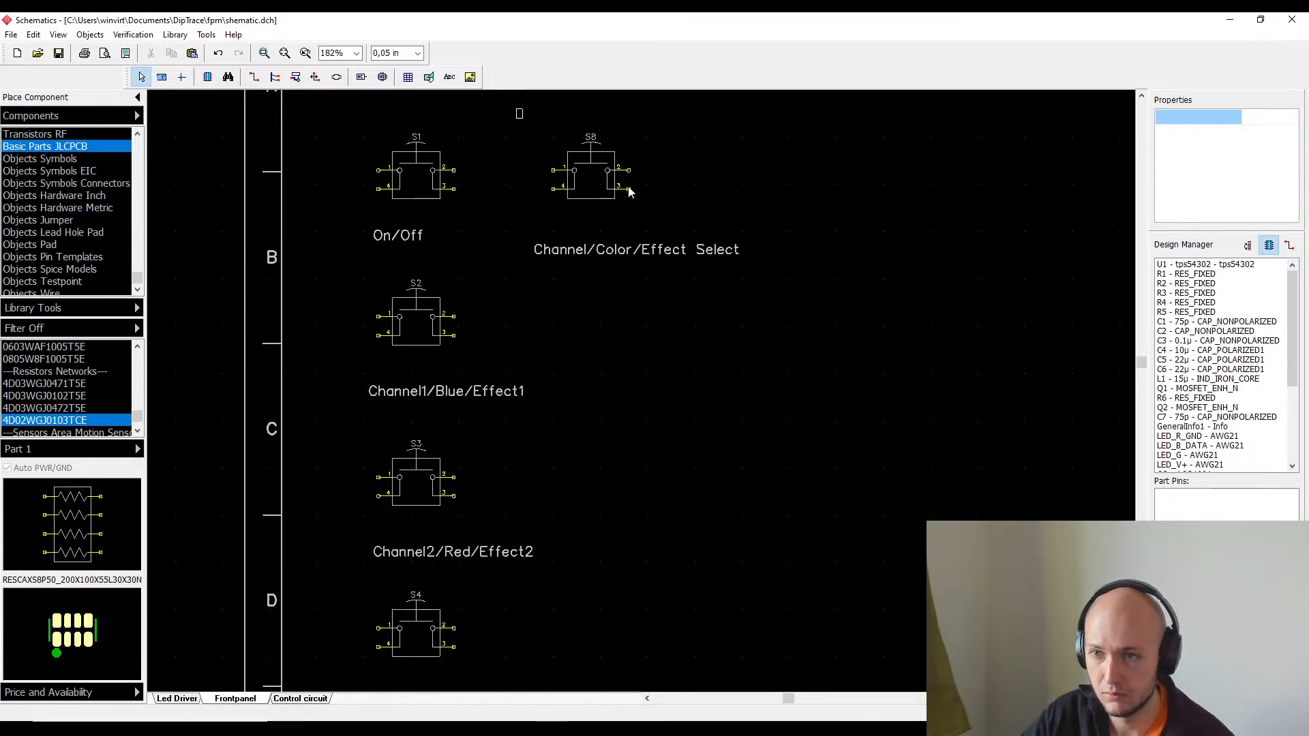
- Move switch S8 with its Channel/Color/Effect Select label well clear of the S1–S4 column, near the other set-aside switches
drag(519, 113, 924, 415)
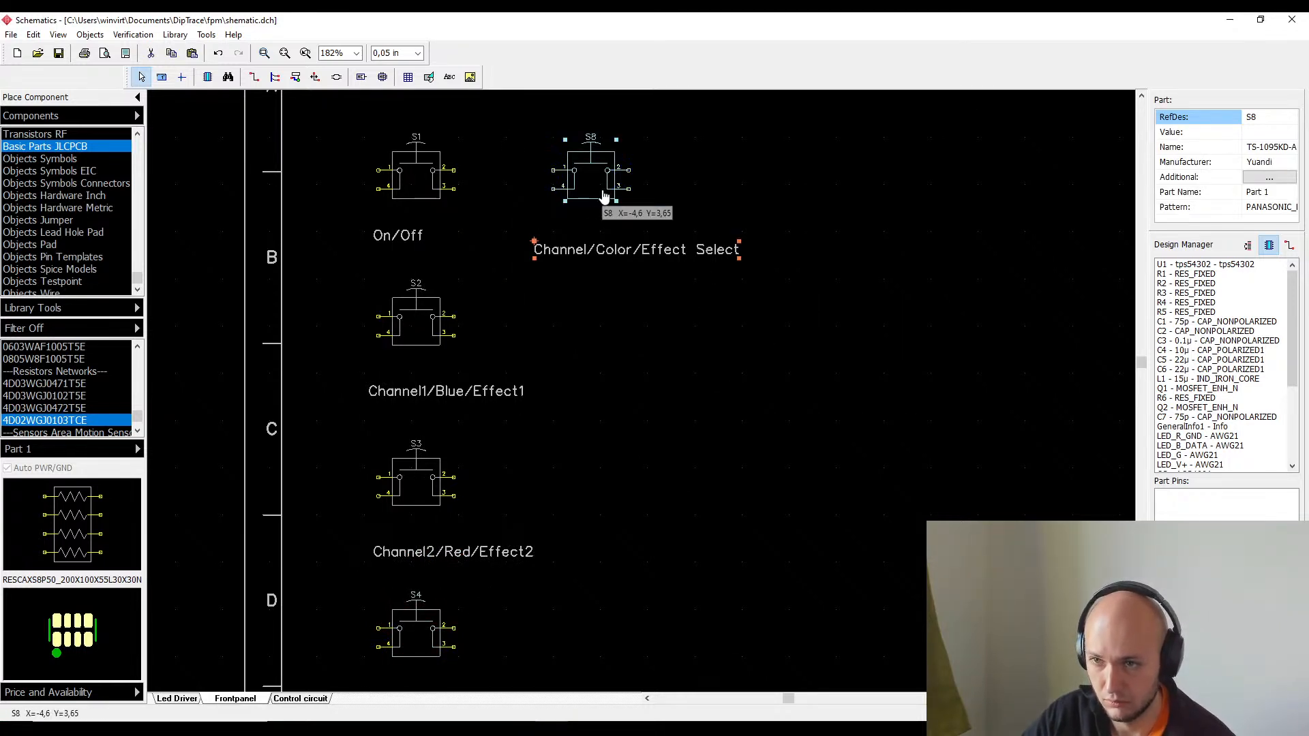
drag(602, 193, 1038, 372)
click(623, 456)
middle_drag(772, 427, 864, 391)
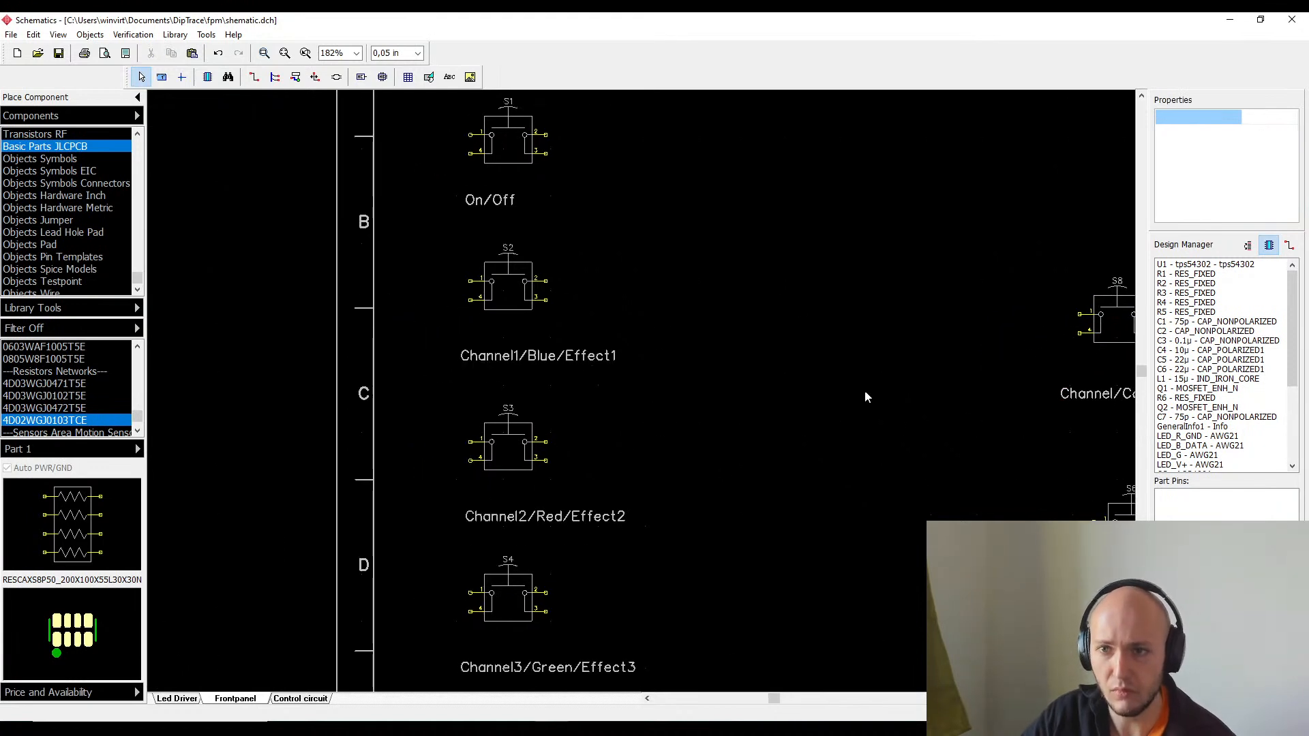
- Wire pin 1 of switch S4 to pin 1 of S3 and shift the wire's vertical segment farther from the switches
click(253, 76)
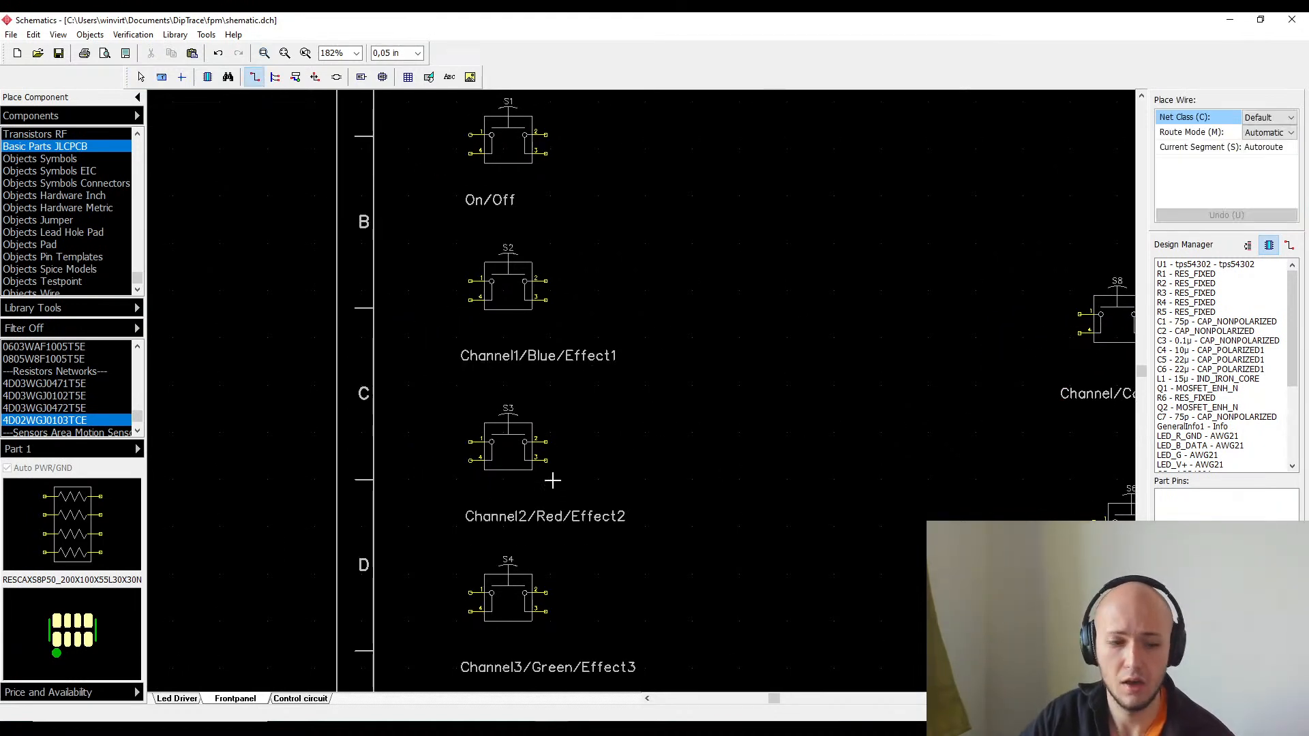
click(469, 592)
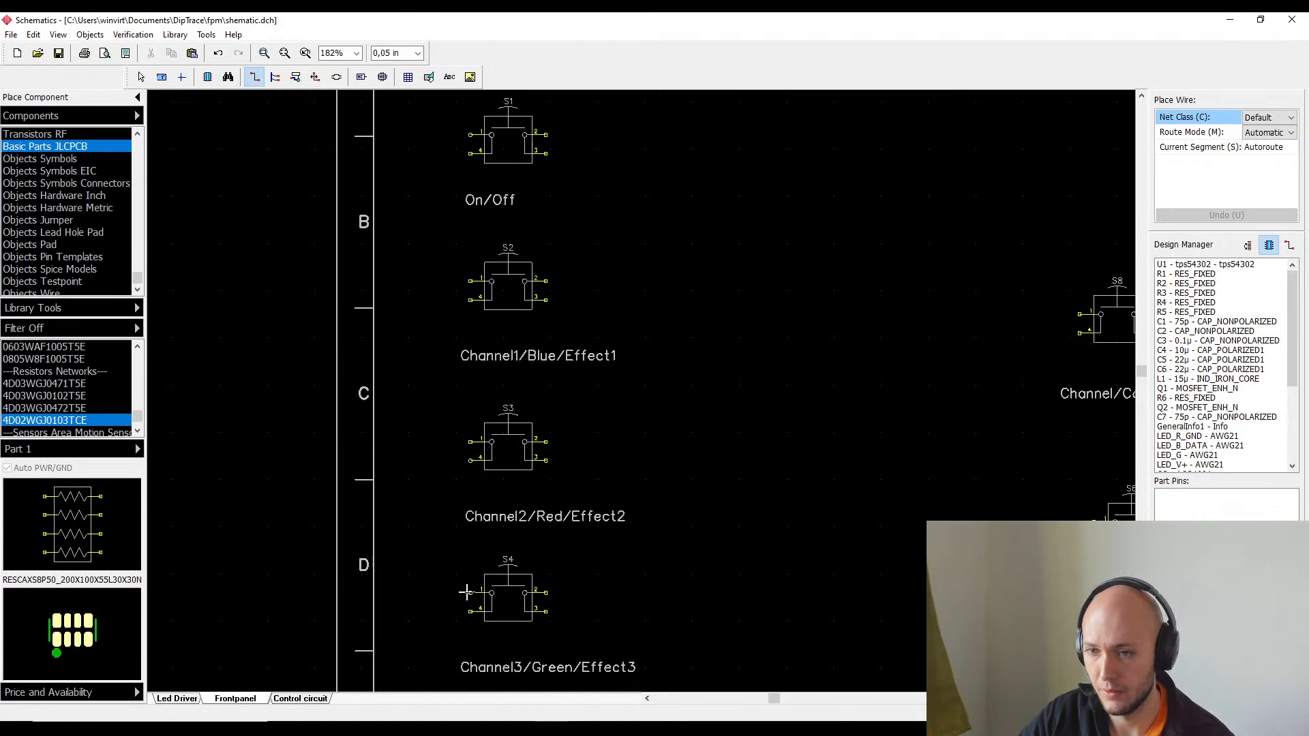
click(461, 442)
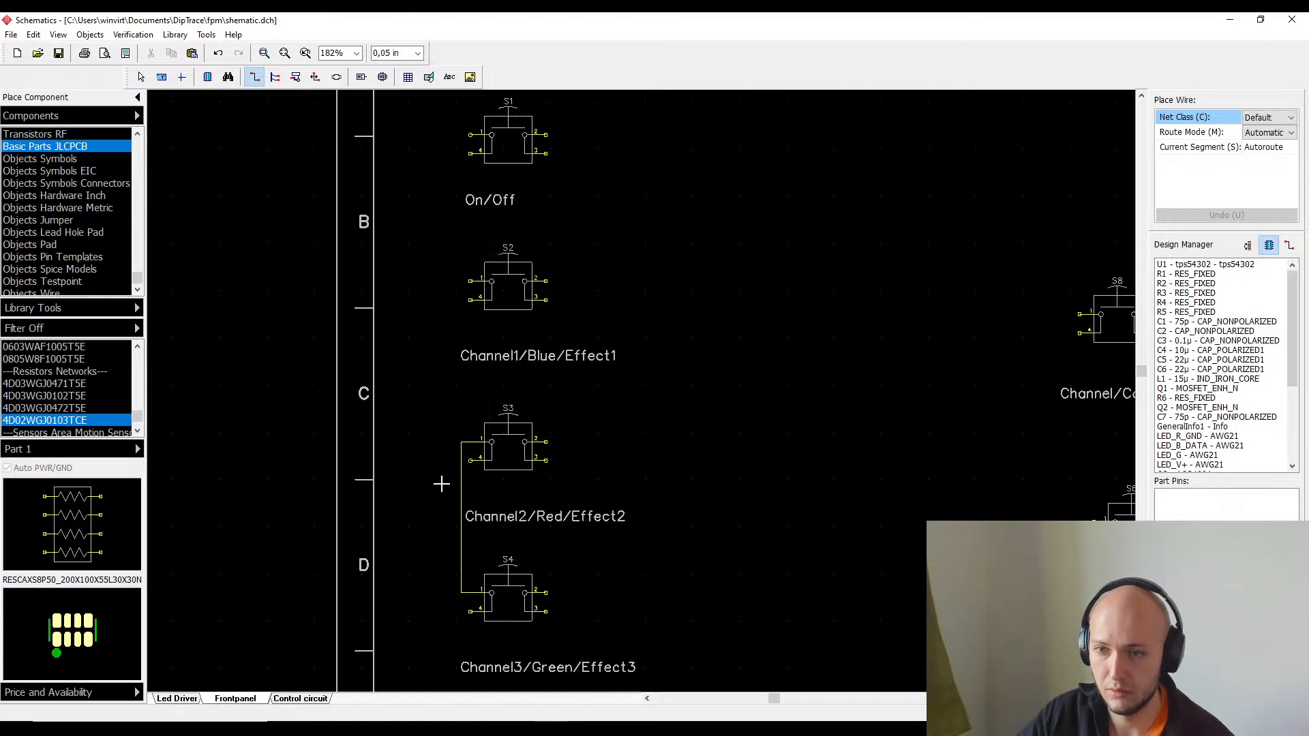
key(Escape)
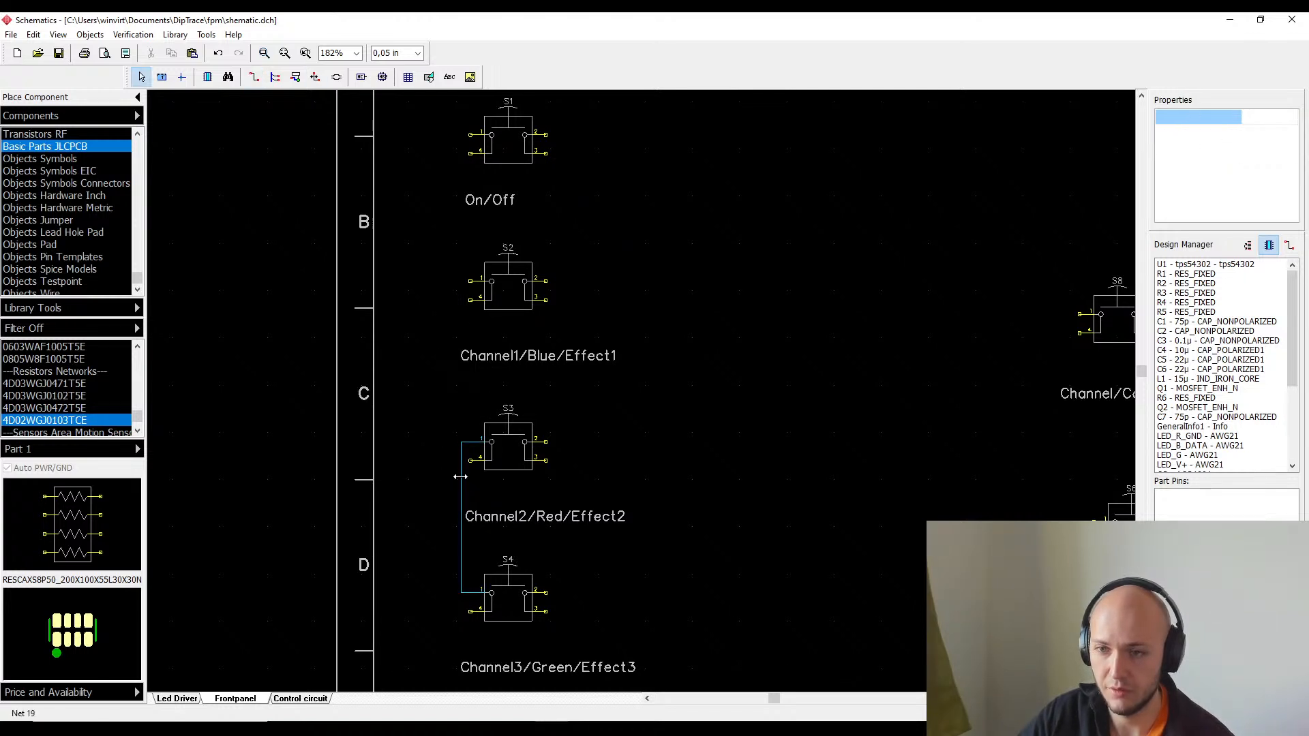
drag(459, 481, 425, 480)
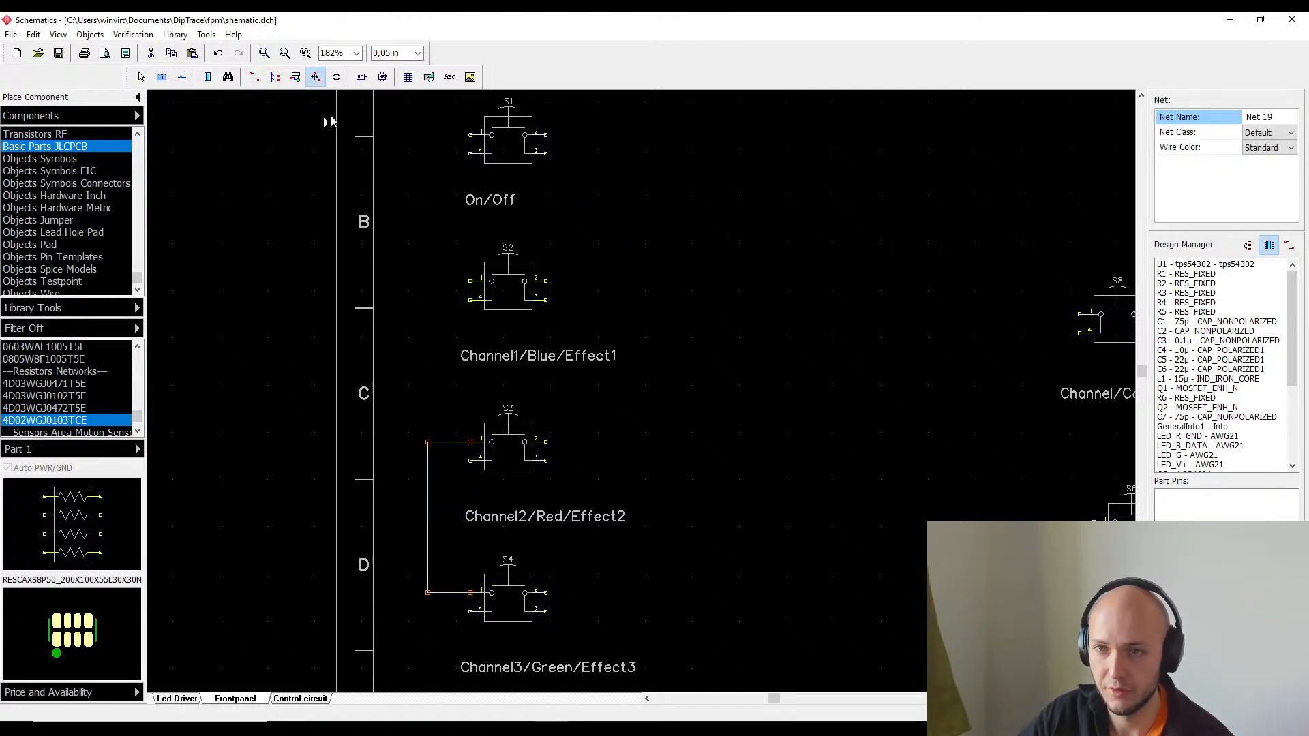
- Wire pin 1 of switch S2 to the upper corner of the S3–S4 wire
click(255, 78)
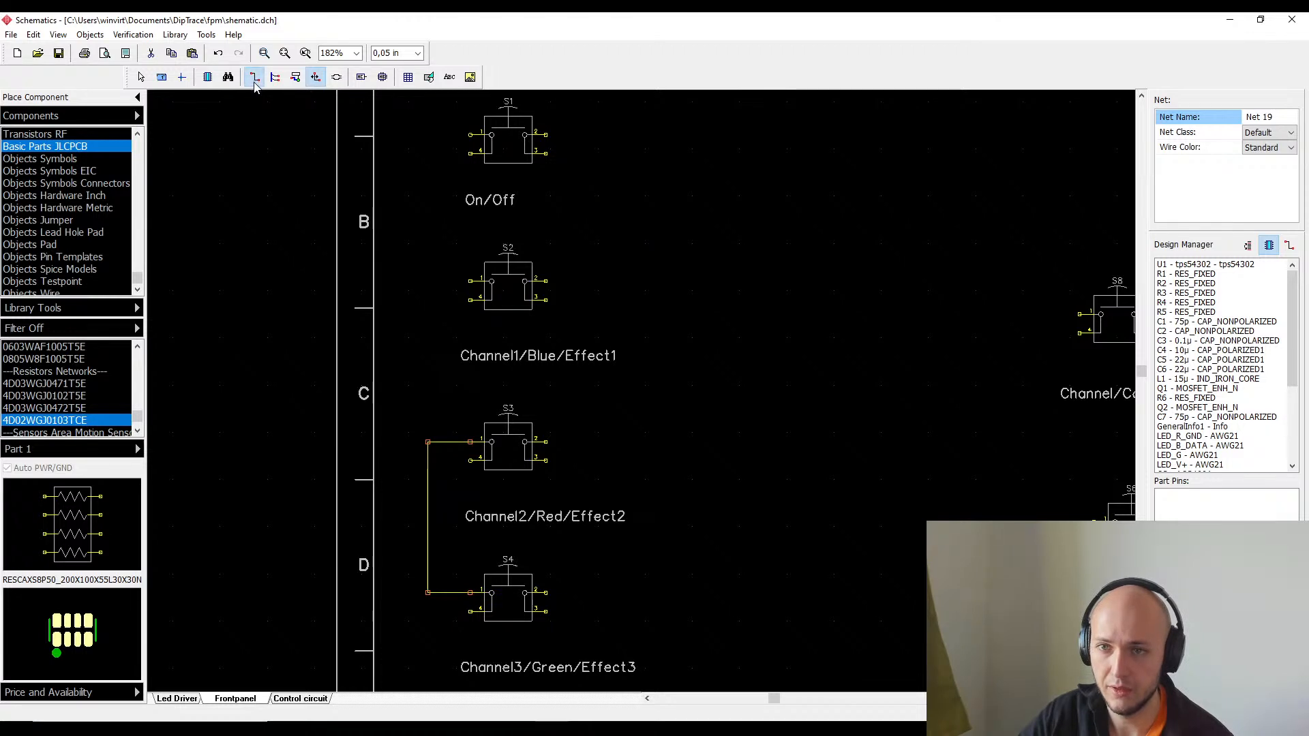
click(428, 444)
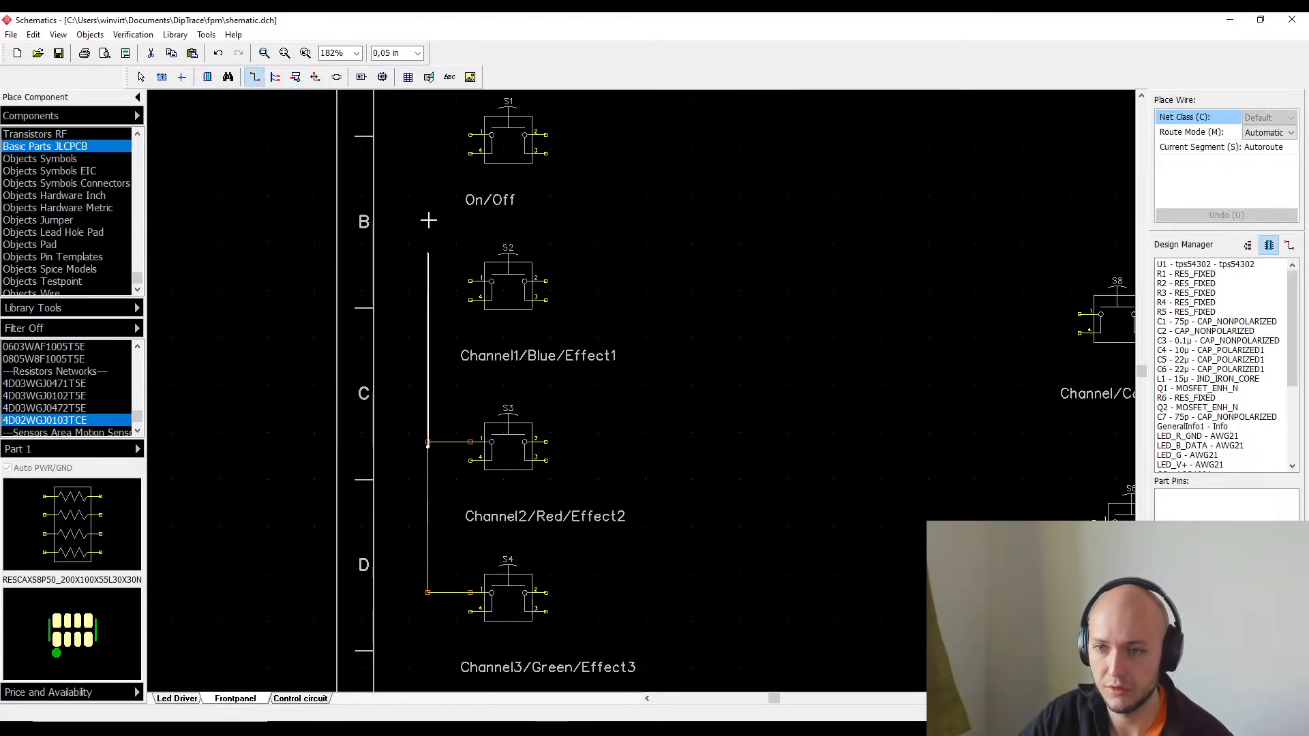
right_click(468, 276)
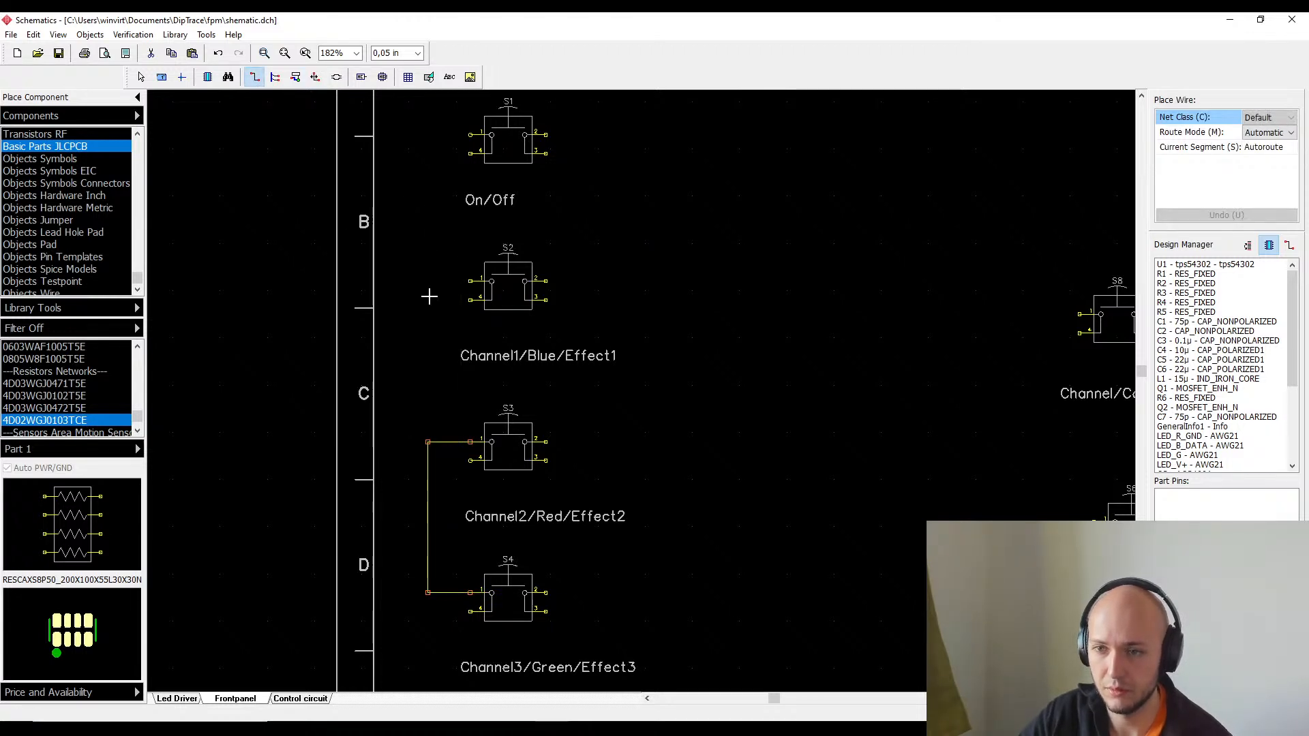
click(428, 442)
right_click(465, 252)
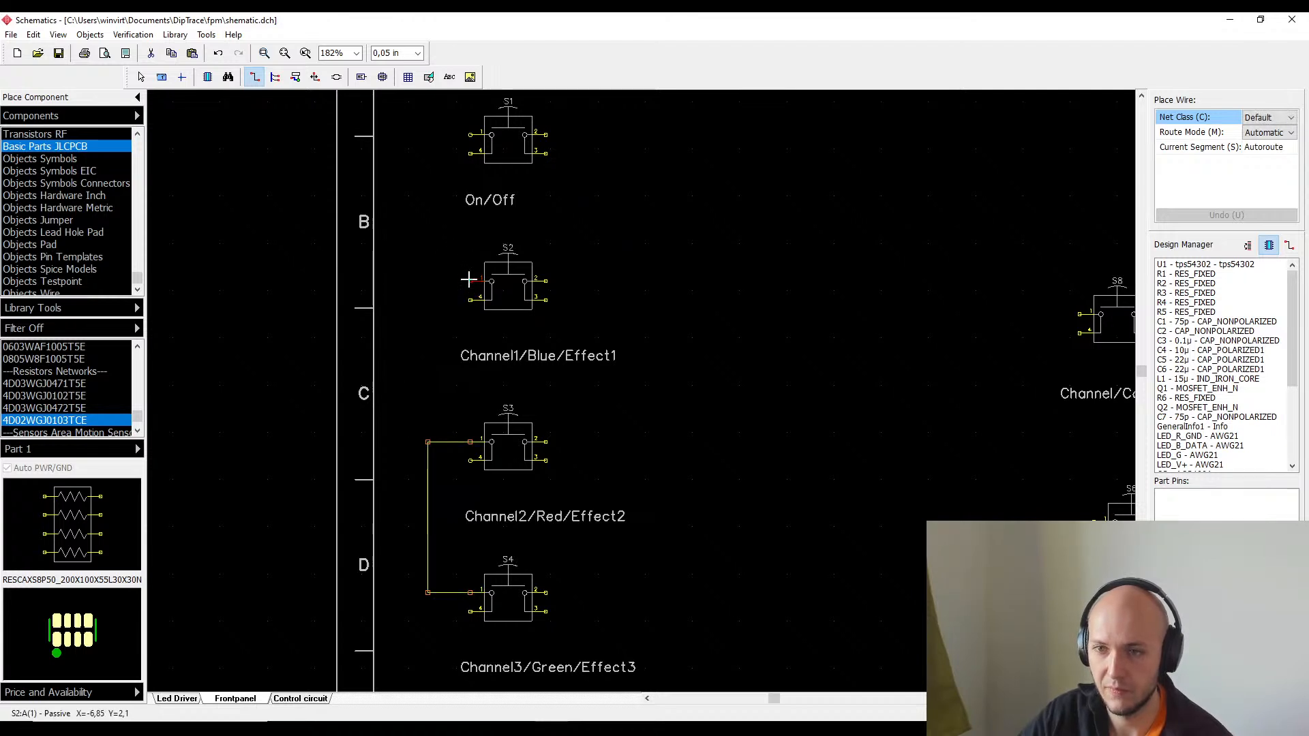
click(470, 281)
click(424, 443)
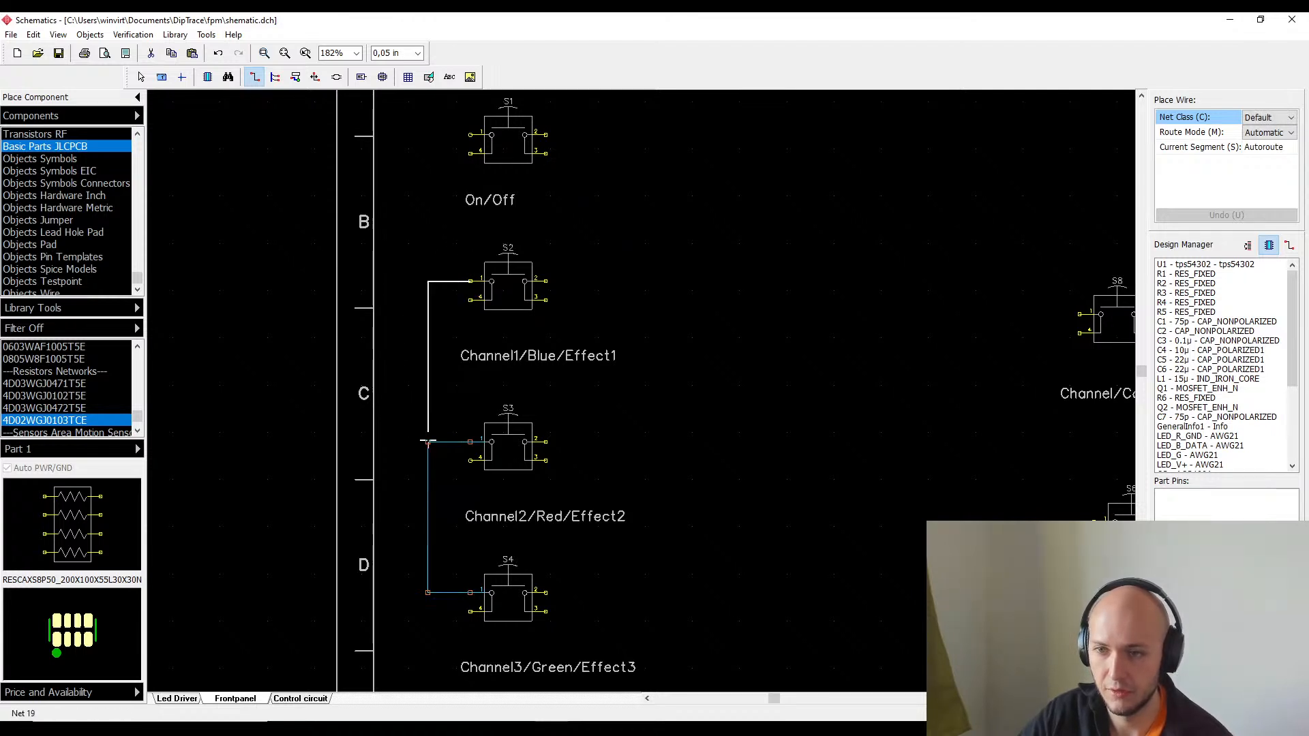
- Wire pin 1 of switch S1 to the corner of the S2 wire, completing the common line for S1–S4
scroll(476, 345, up, 1)
scroll(475, 345, up, 3)
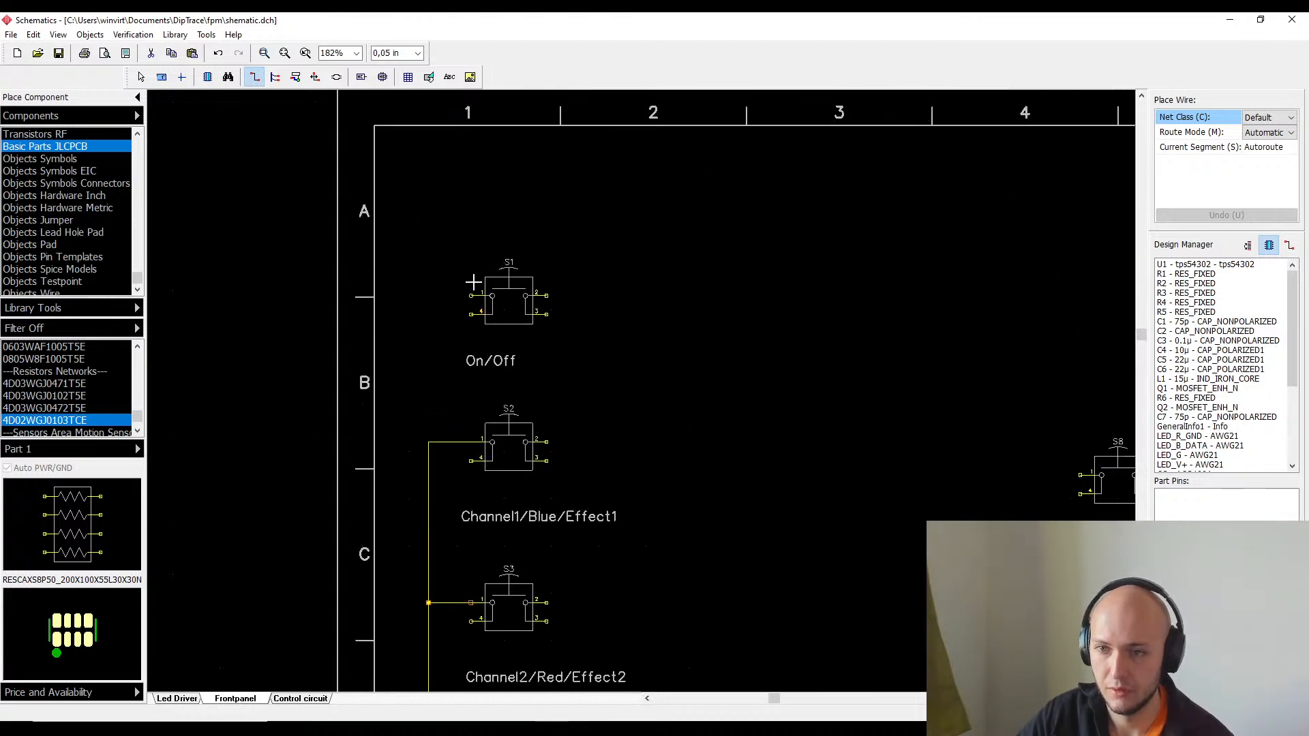
click(429, 442)
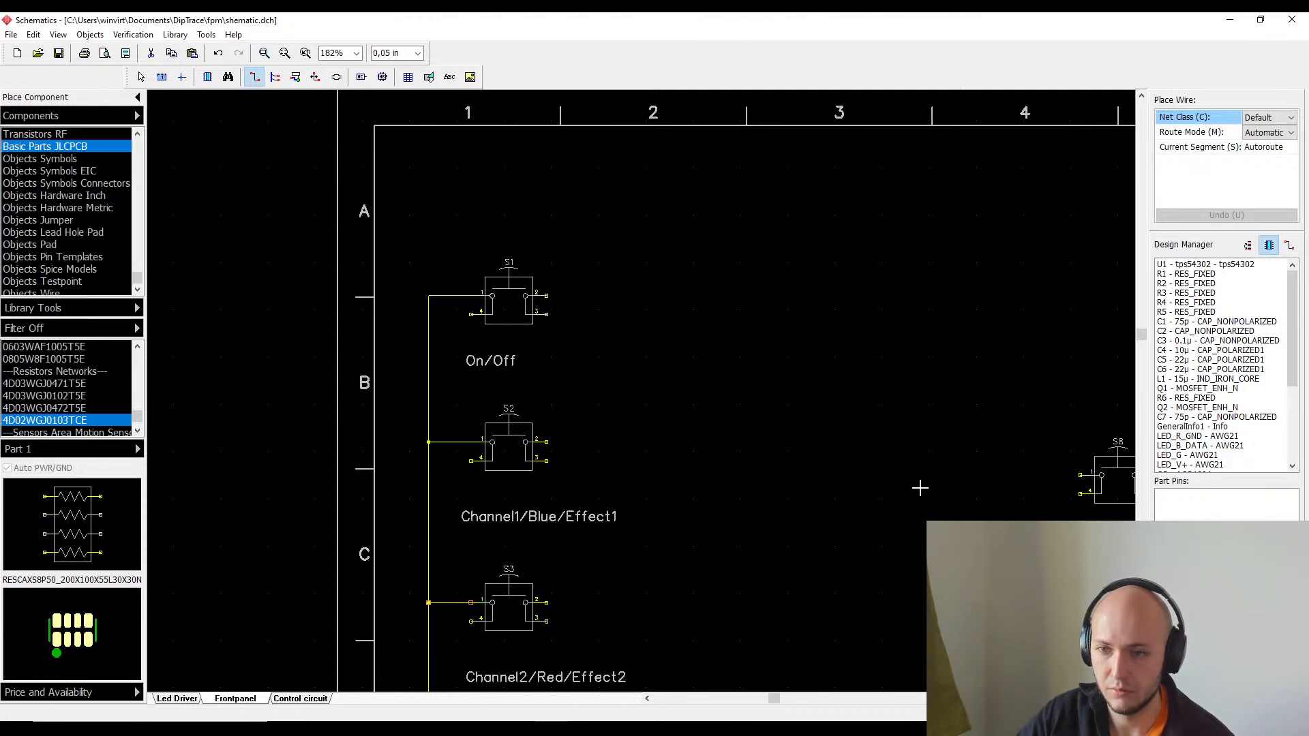
middle_drag(790, 418, 673, 218)
key(Escape)
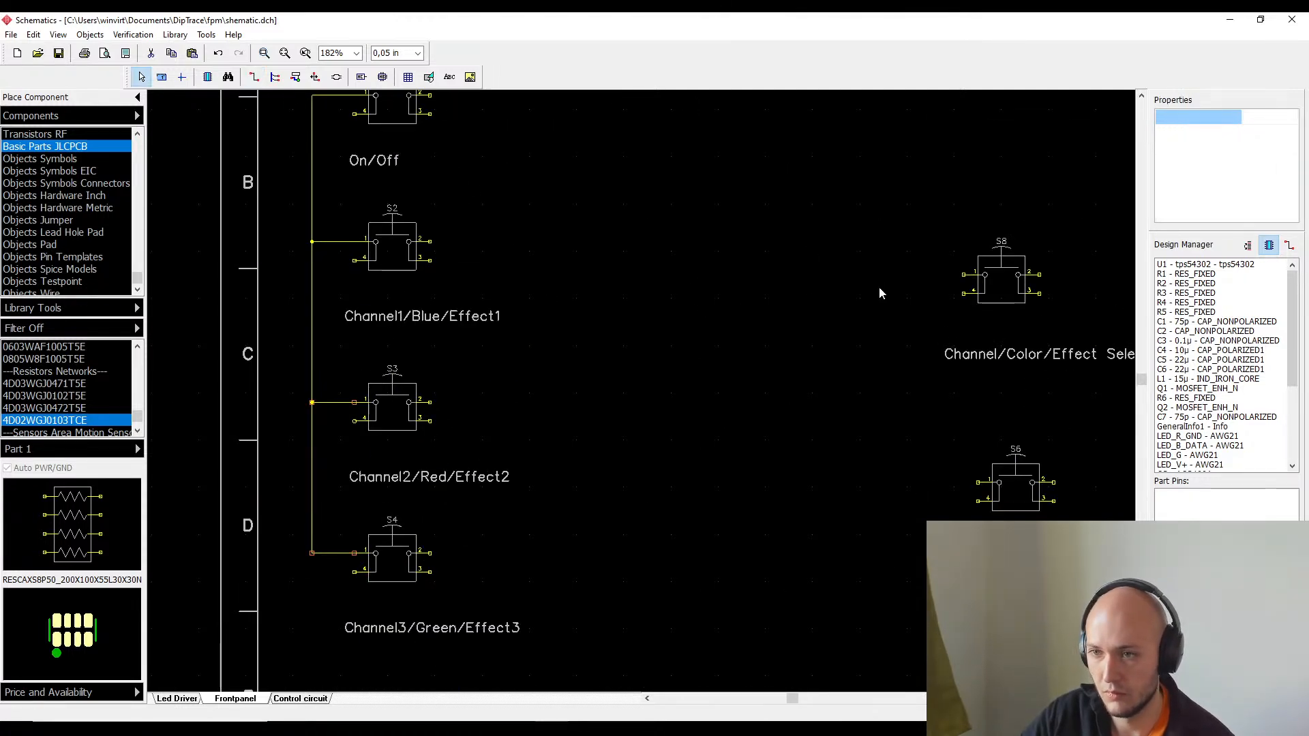
- Rename the net joining pin 1 of switches S1–S4 to SwitchMatrixHighSide1
scroll(877, 286, down, 3)
drag(546, 138, 760, 549)
scroll(593, 211, up, 2)
scroll(501, 171, up, 3)
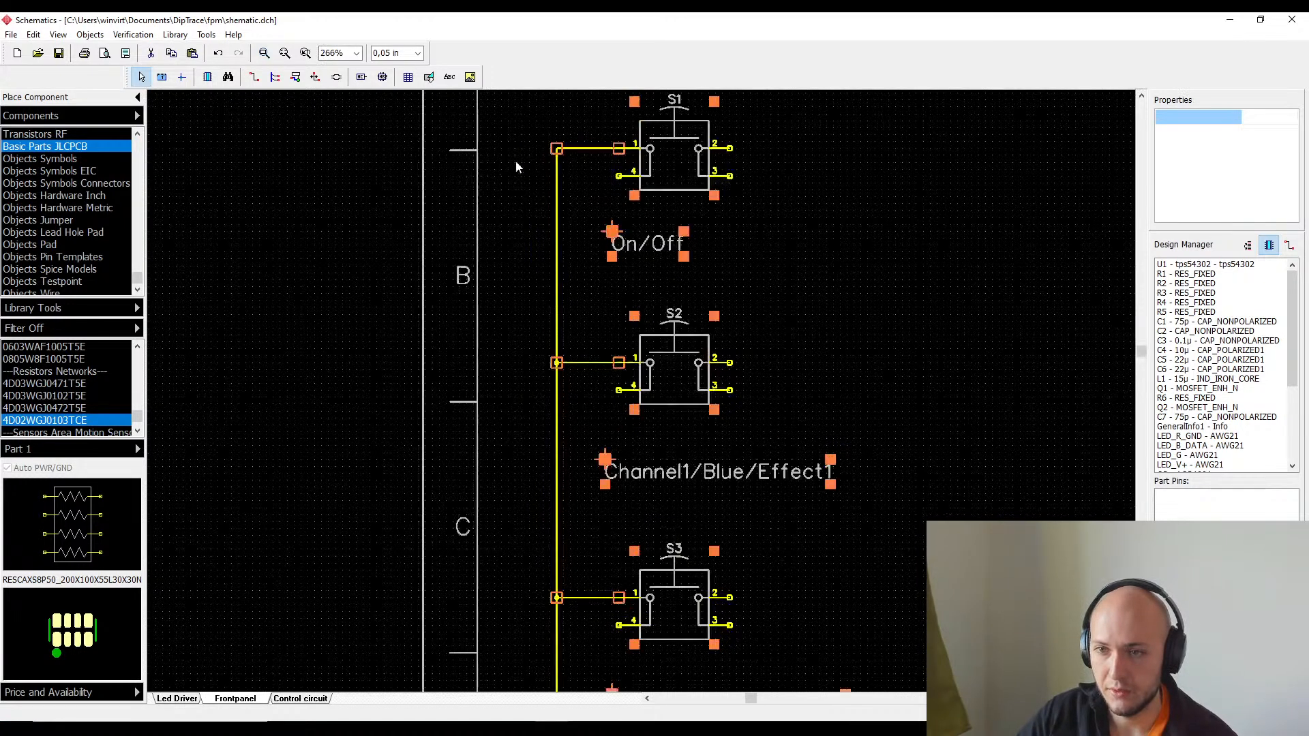
click(517, 163)
click(568, 150)
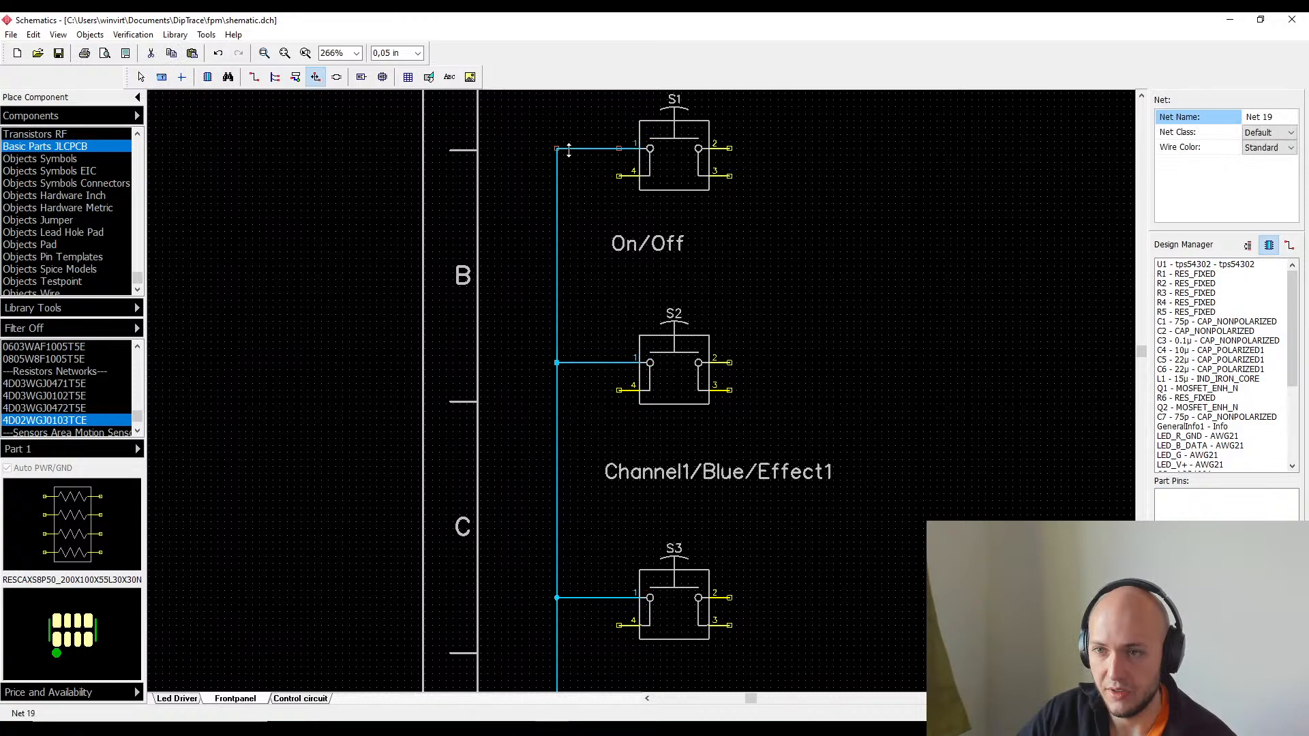
right_click(568, 150)
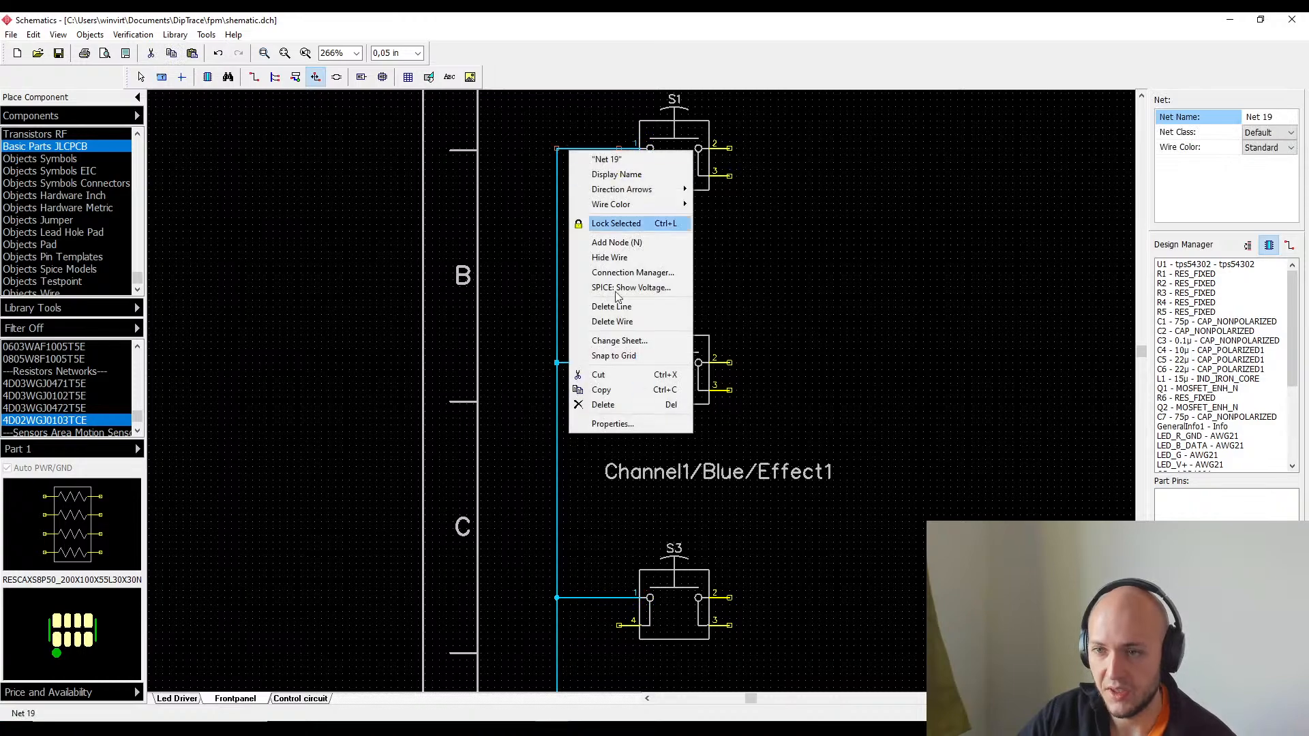
click(639, 159)
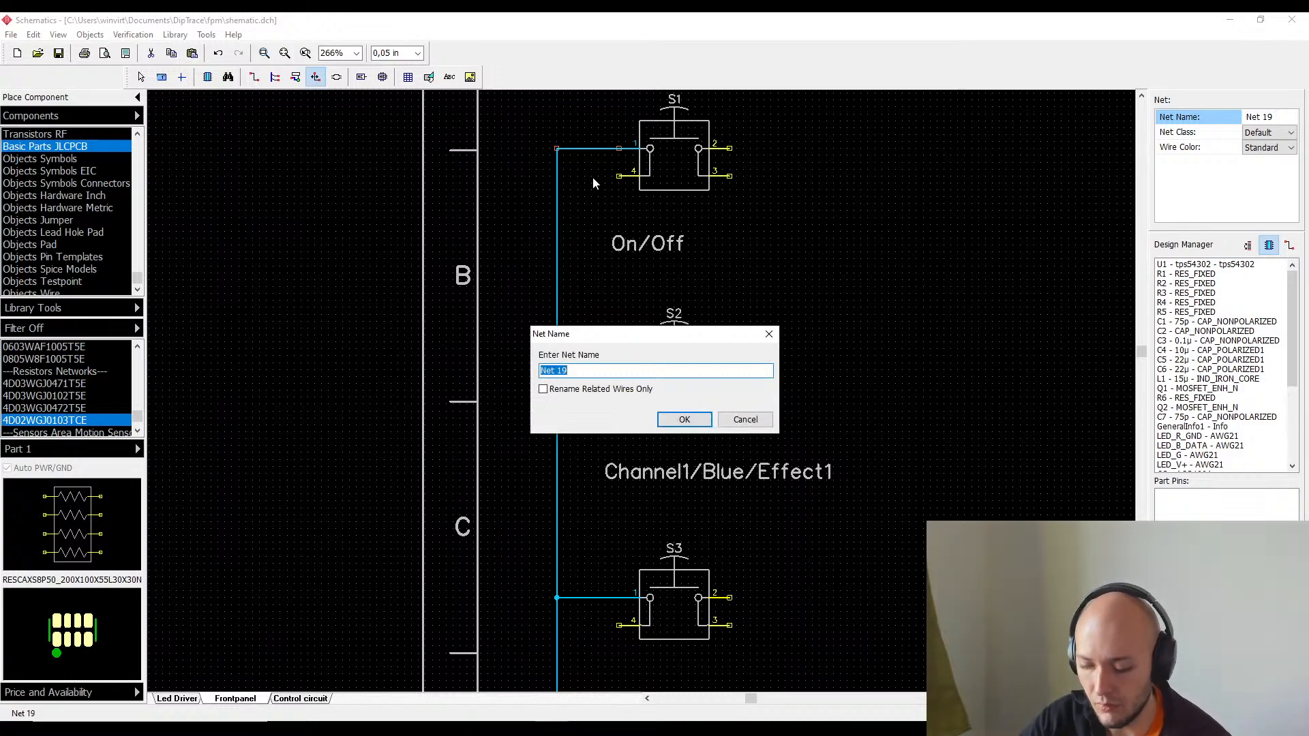
text(SwitchMatrixHighSide1)
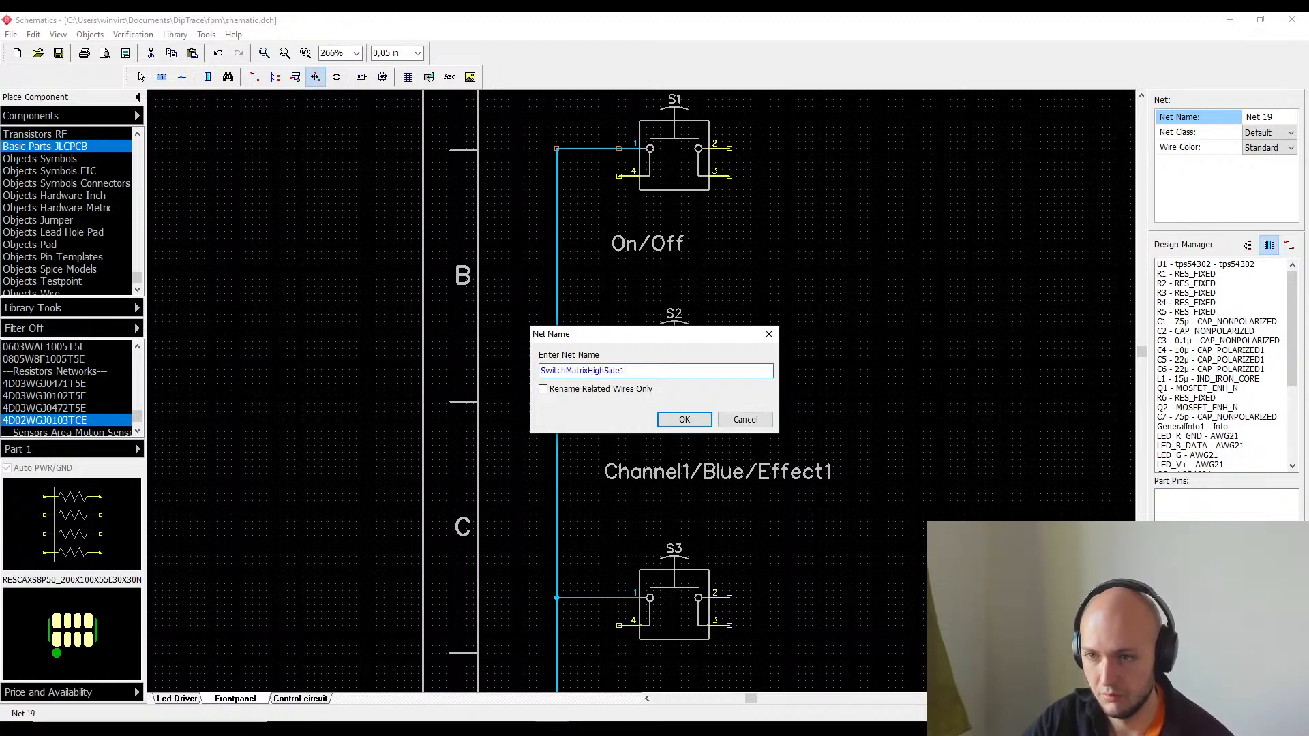
key(Return)
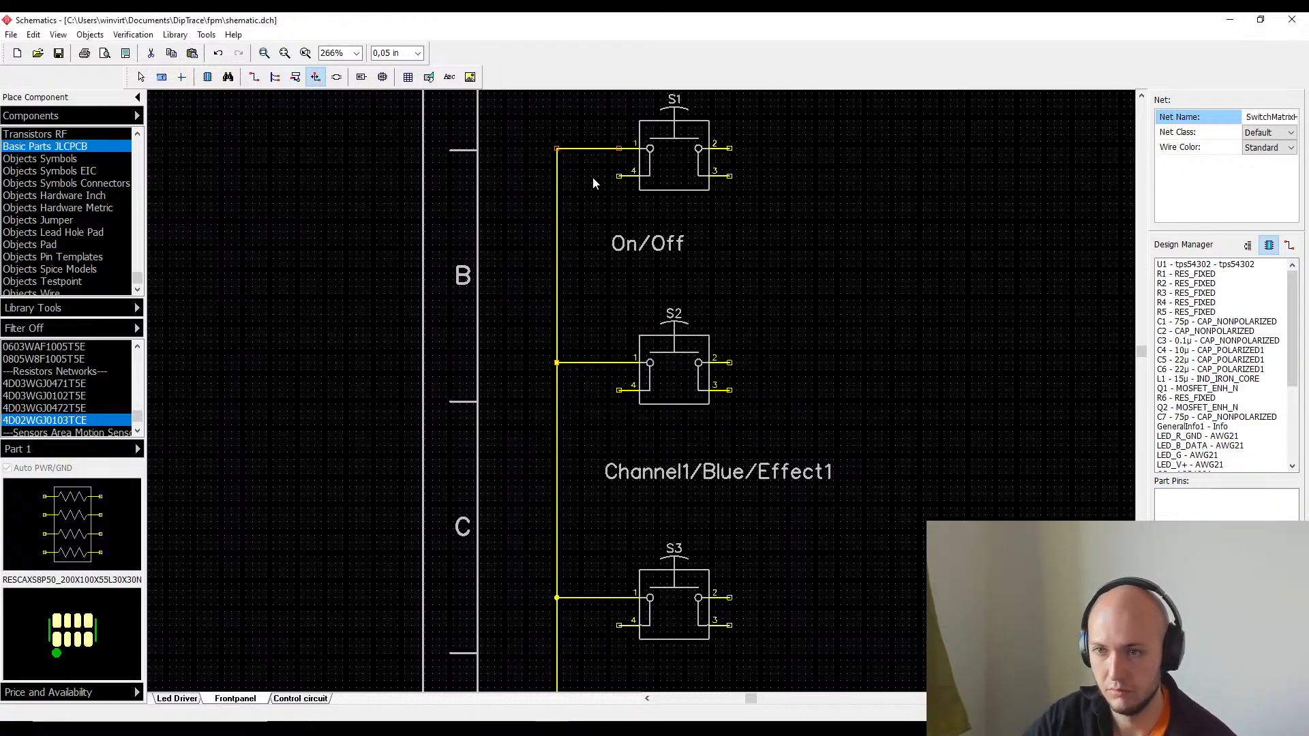
scroll(910, 456, down, 2)
middle_drag(857, 434, 401, 274)
drag(664, 178, 1129, 690)
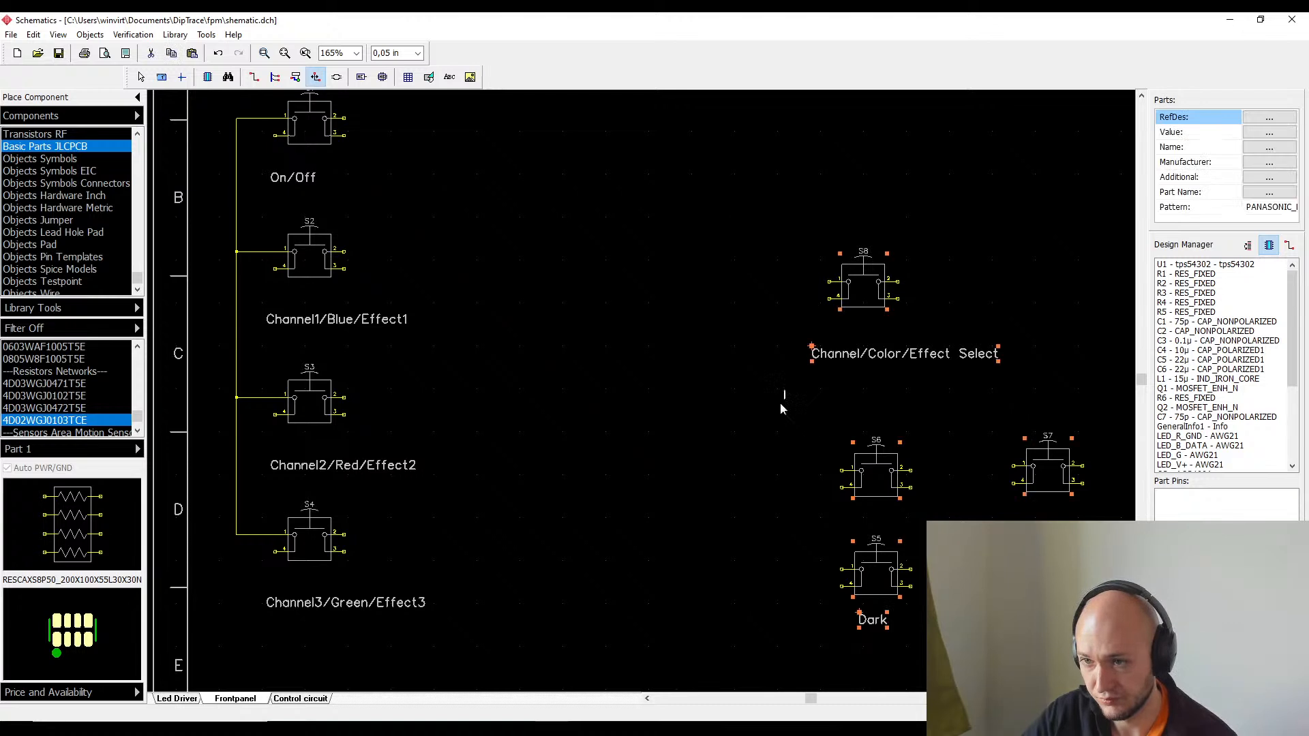
click(862, 271)
drag(720, 196, 953, 370)
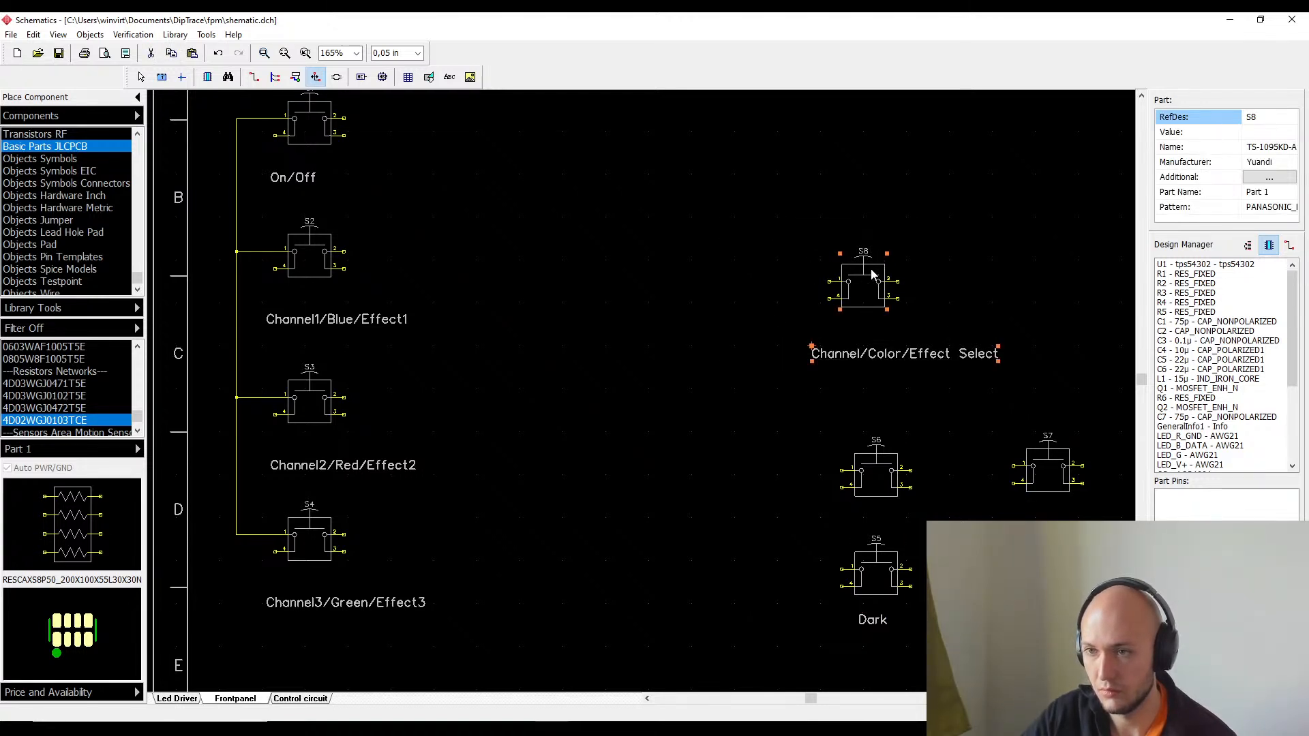
drag(868, 265, 734, 447)
middle_drag(554, 431, 773, 672)
click(682, 539)
scroll(531, 334, up, 4)
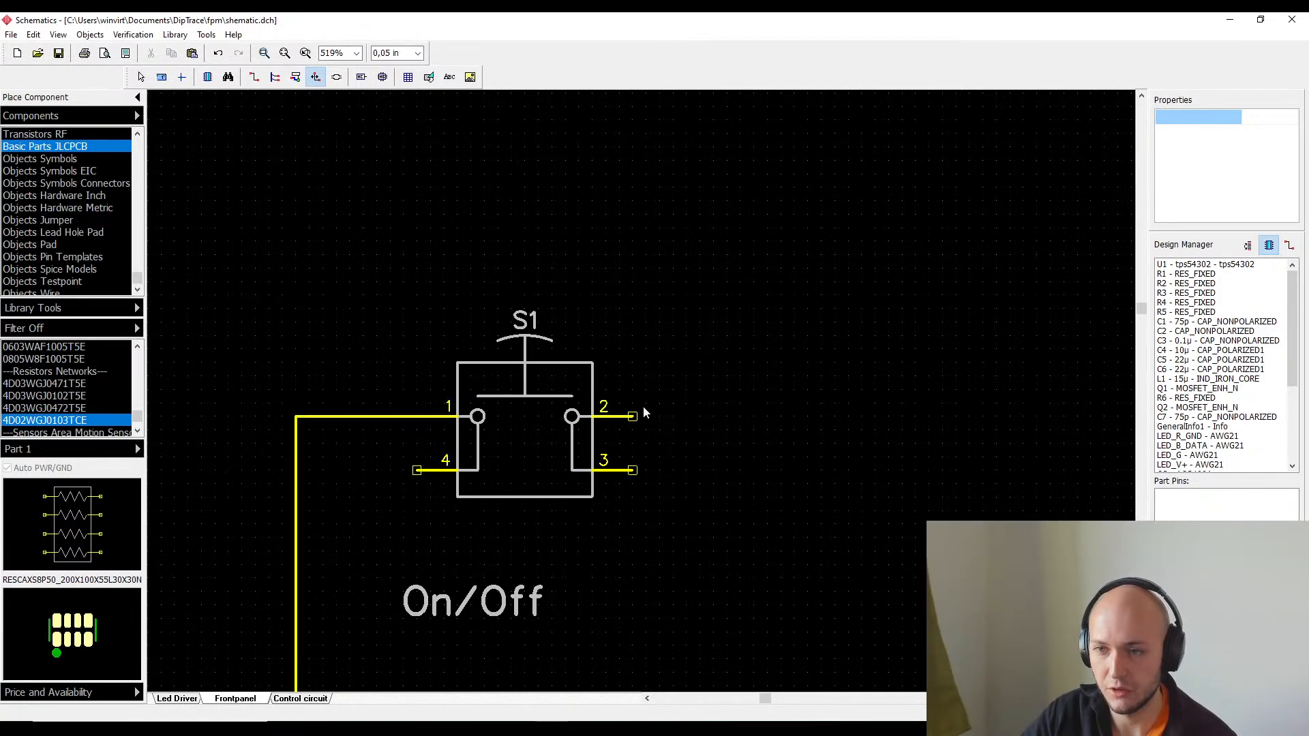
right_click(631, 420)
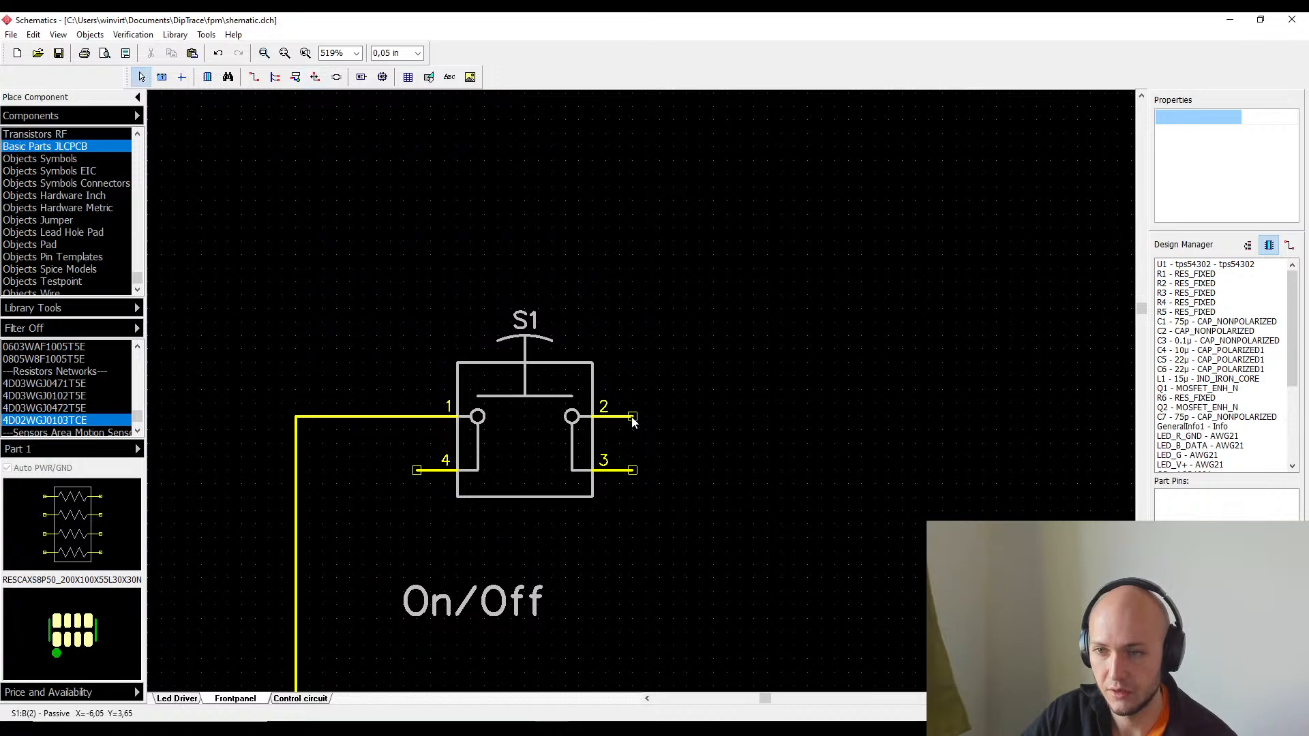
right_click(631, 419)
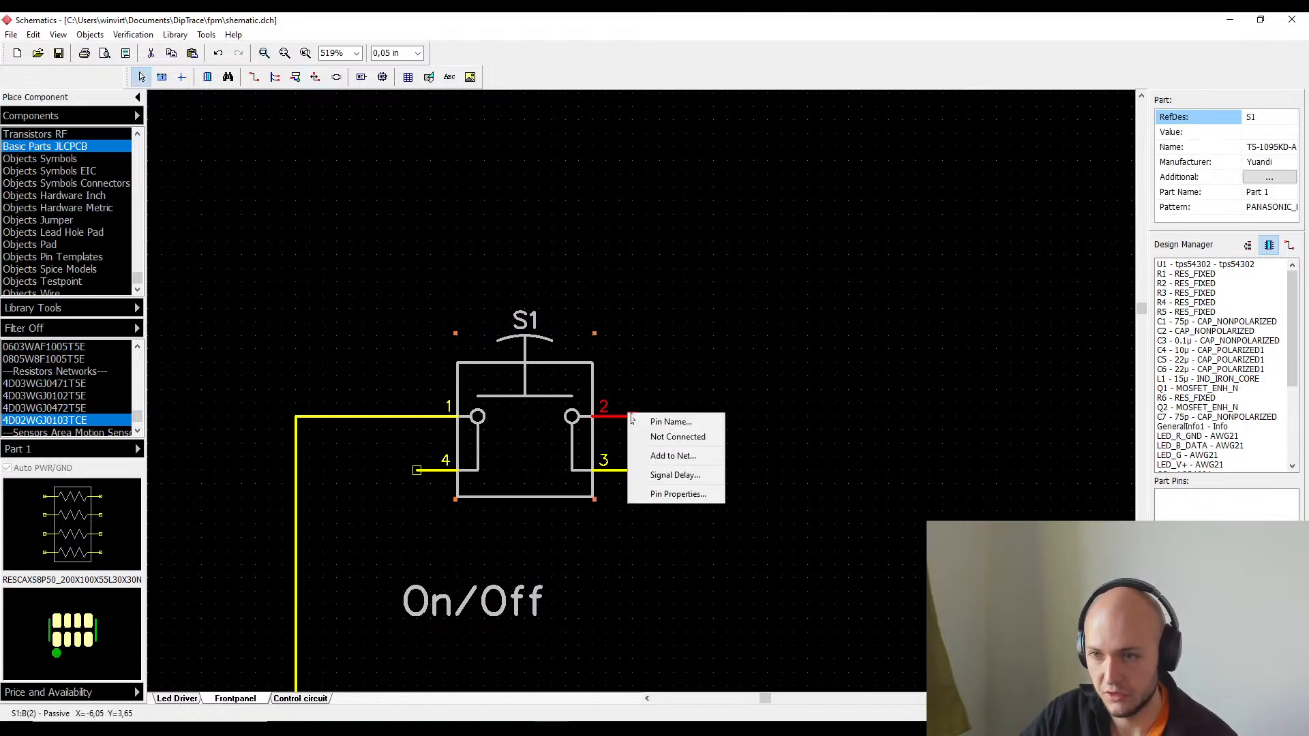
click(668, 424)
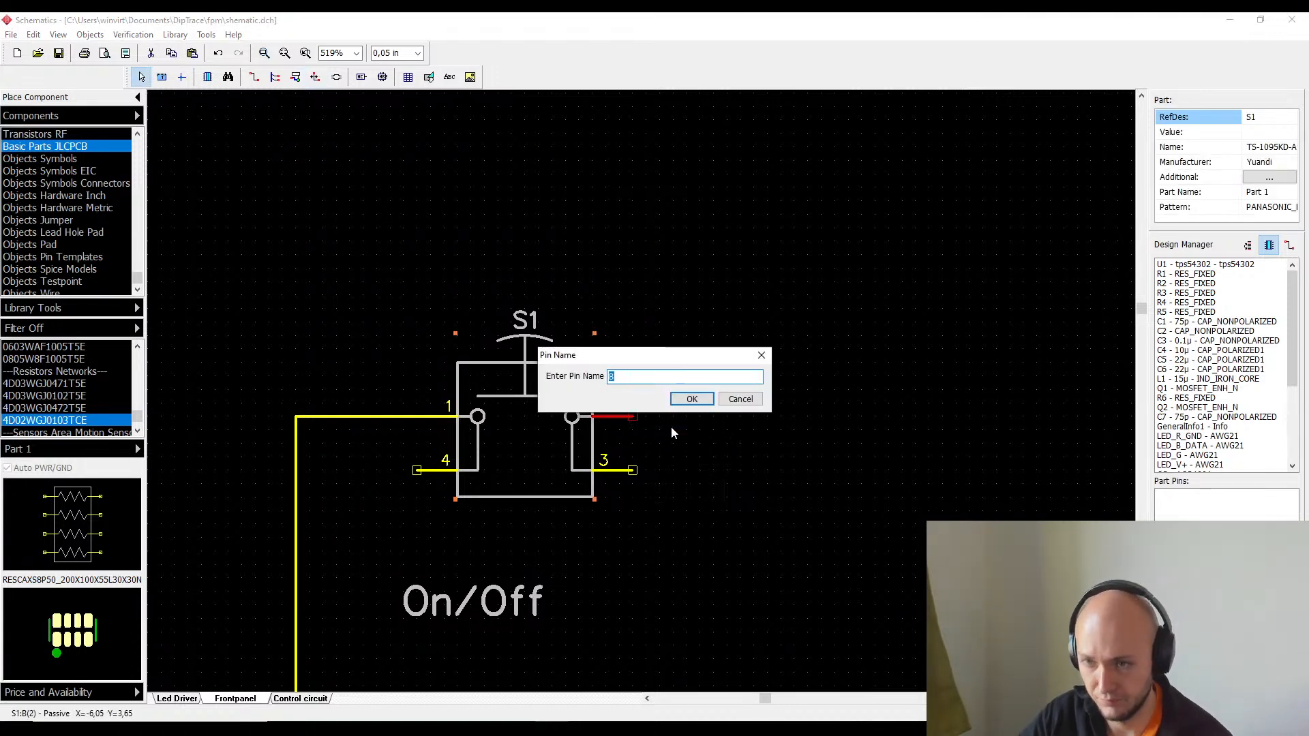
key(Escape)
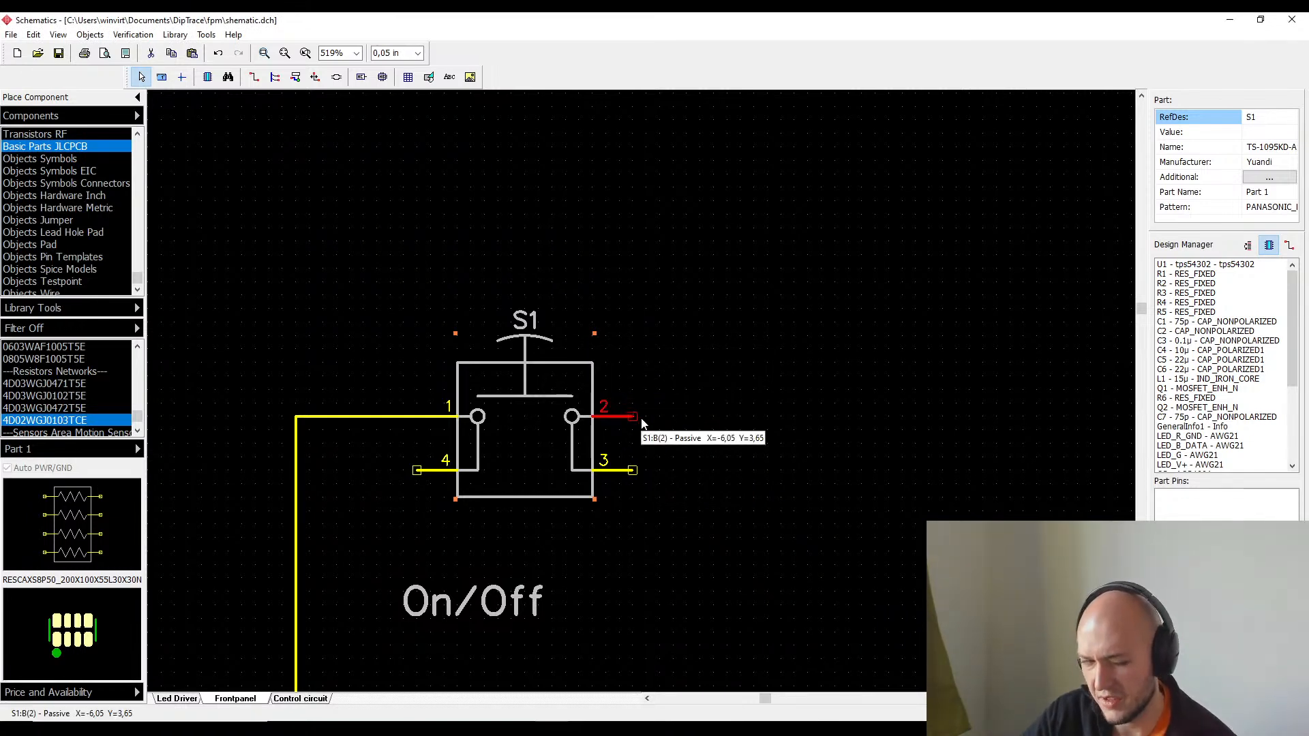
- Move switch S8 with its Channel/Color/Effect Select label beside S4 to start a second switch column
scroll(637, 423, down, 6)
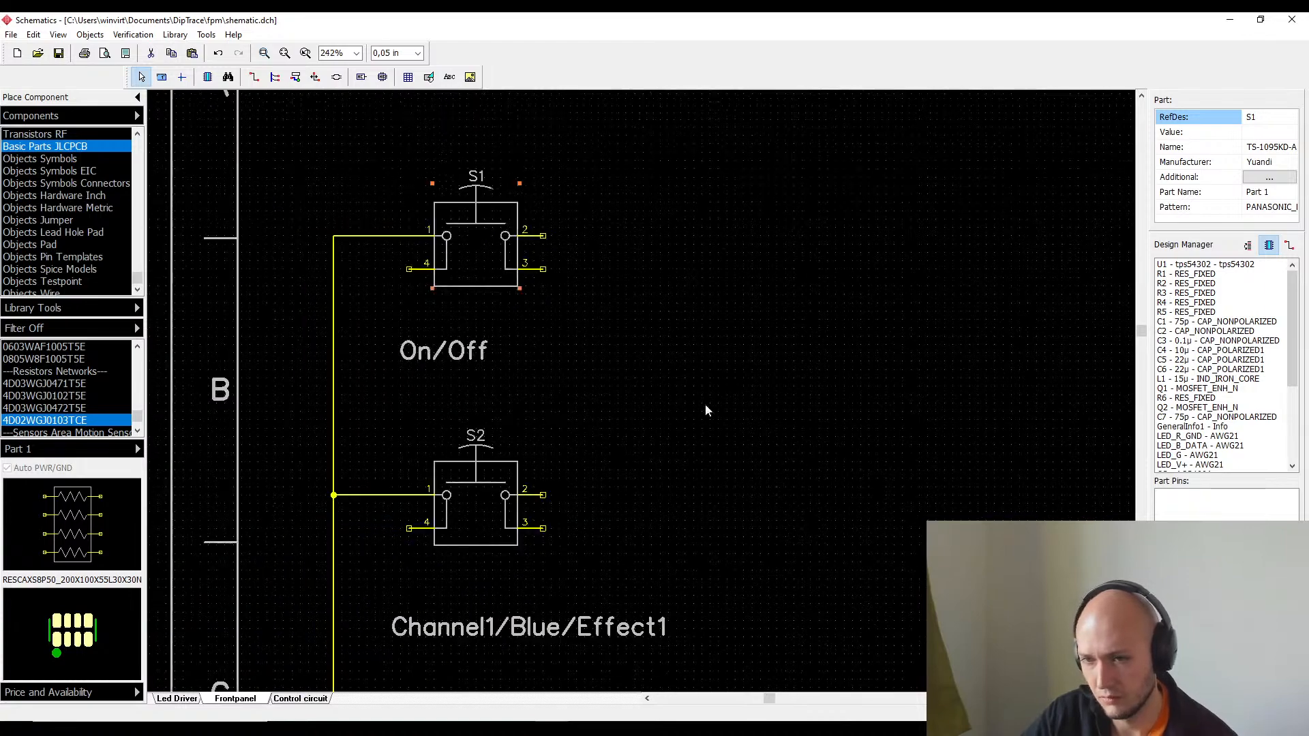
middle_drag(753, 349, 550, 198)
drag(765, 201, 907, 366)
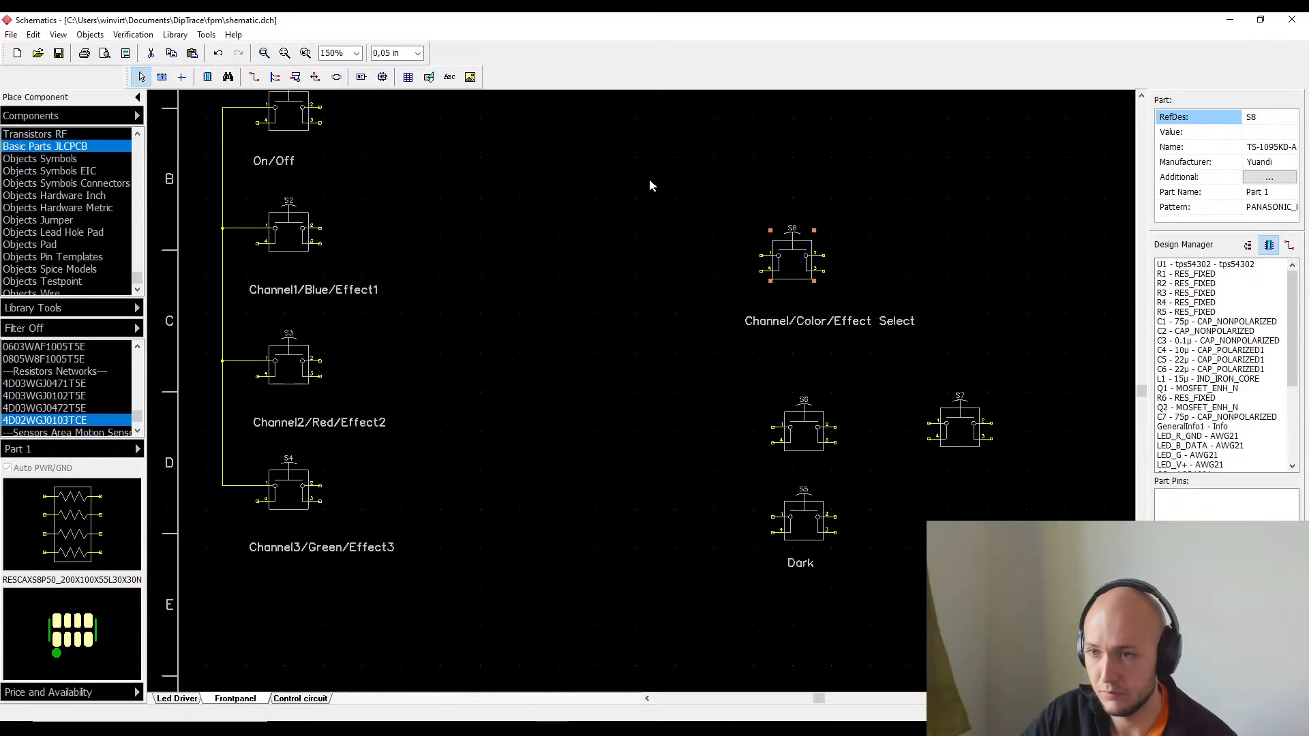
drag(649, 179, 922, 359)
drag(768, 245, 523, 481)
click(754, 512)
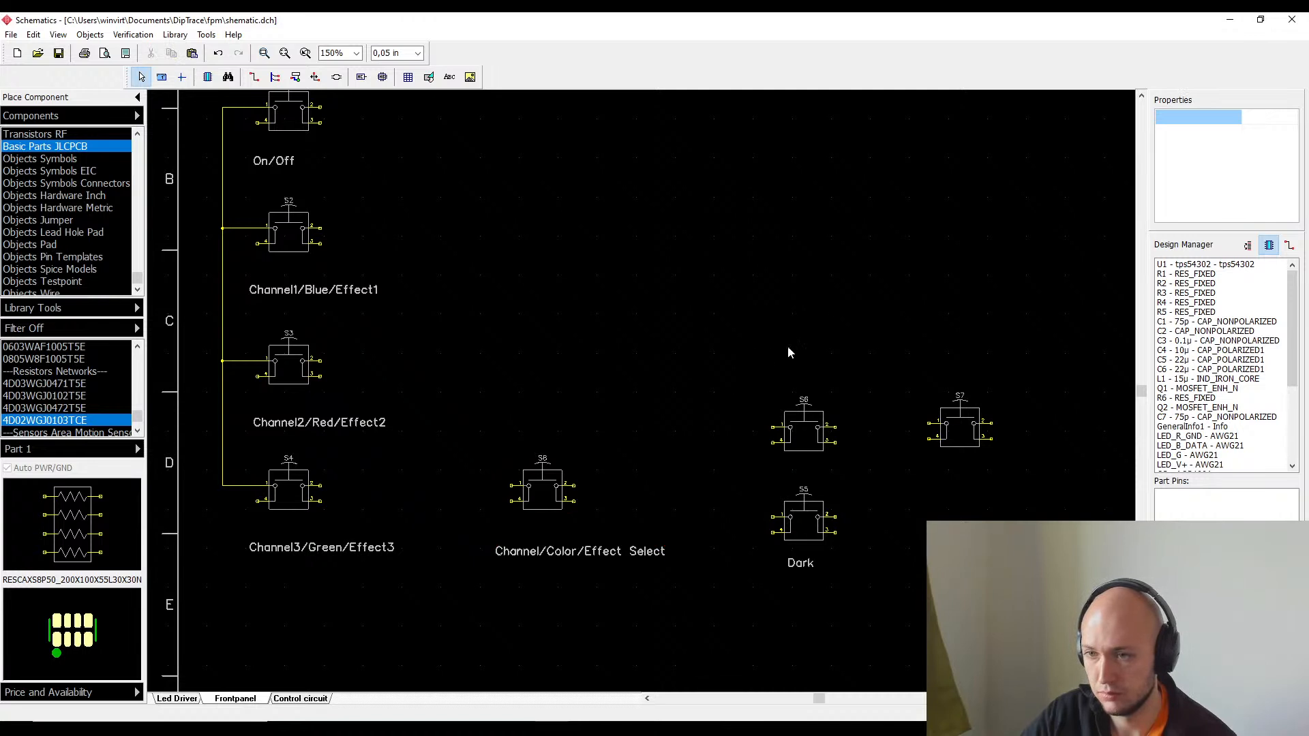
- Move switch S7 beside S3 and switch S6 beside S2, both lined up above S8
drag(822, 426, 839, 345)
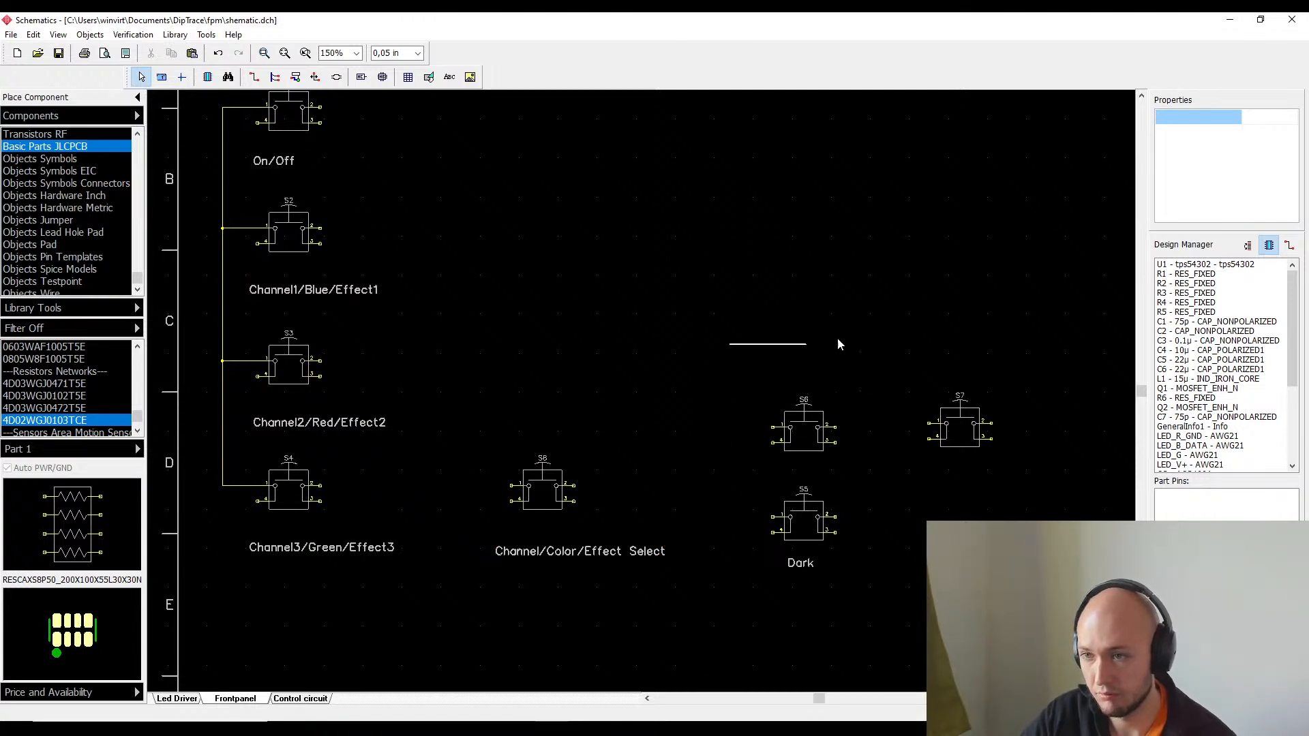
drag(951, 430, 546, 364)
click(724, 355)
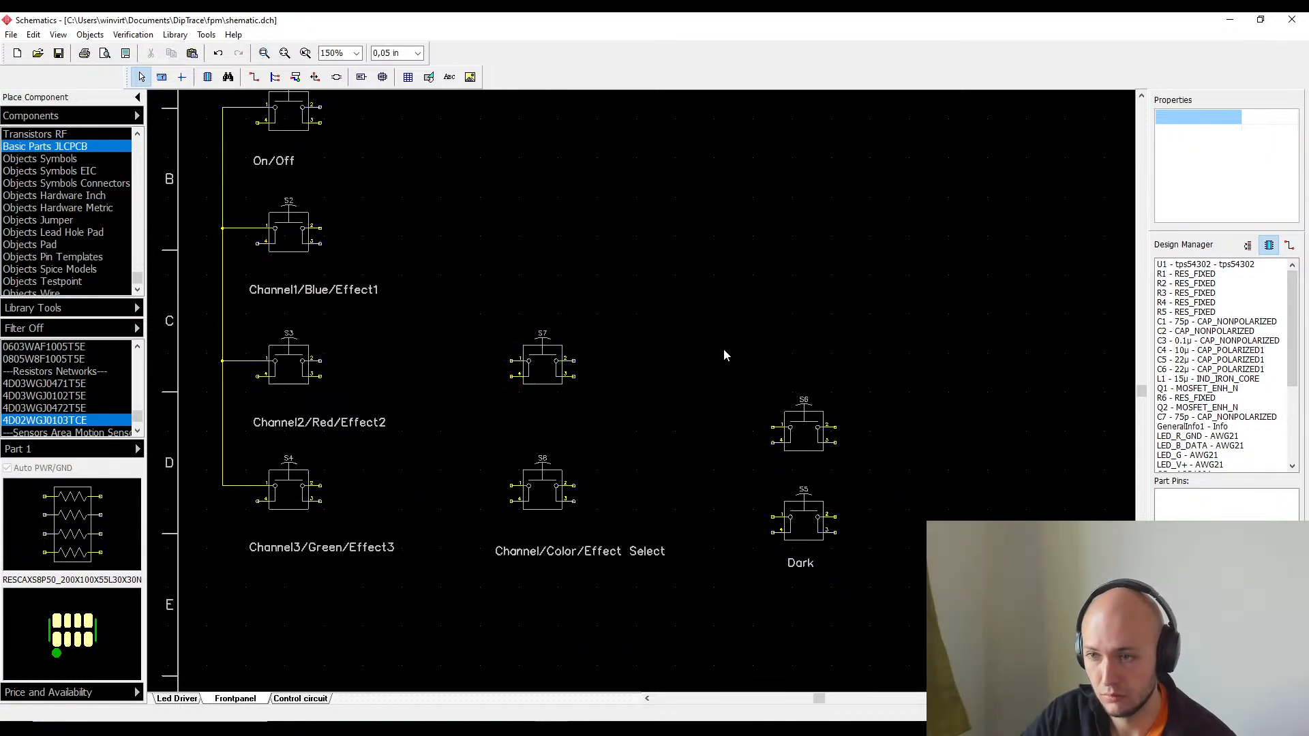
drag(735, 341, 880, 483)
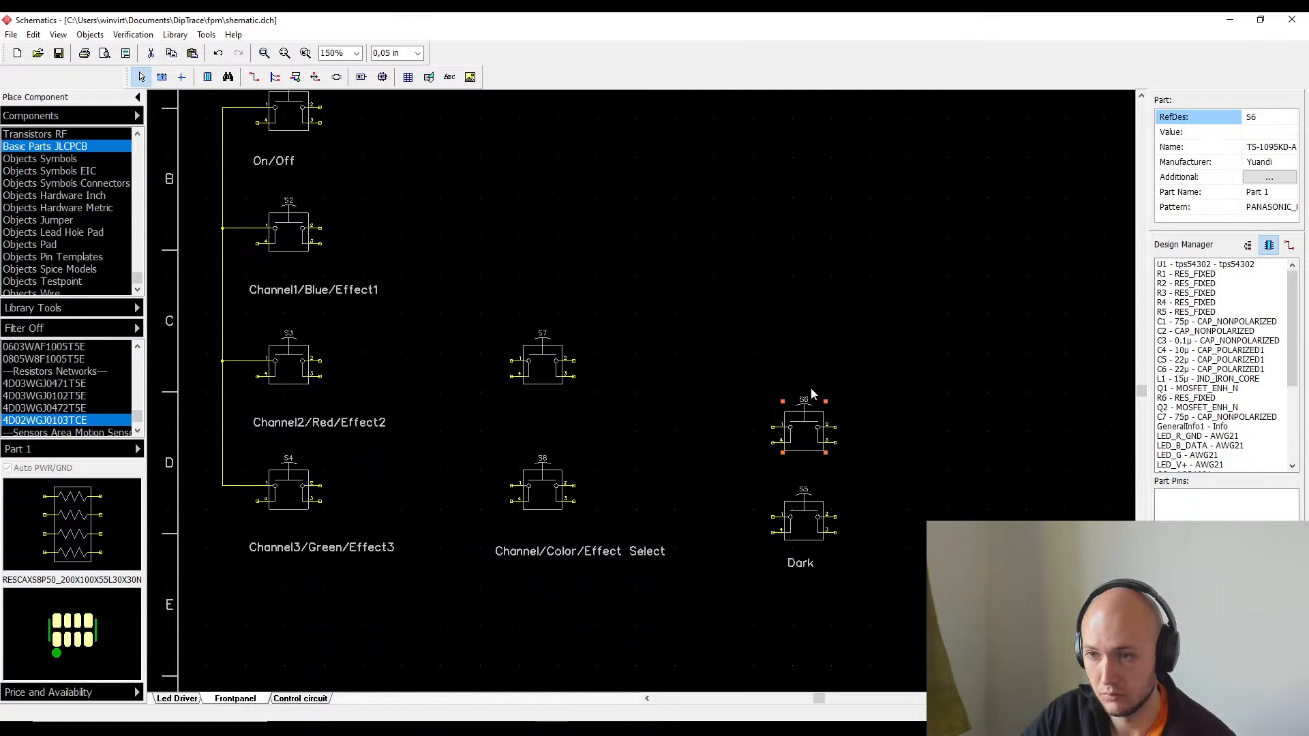
drag(801, 411, 546, 225)
click(826, 446)
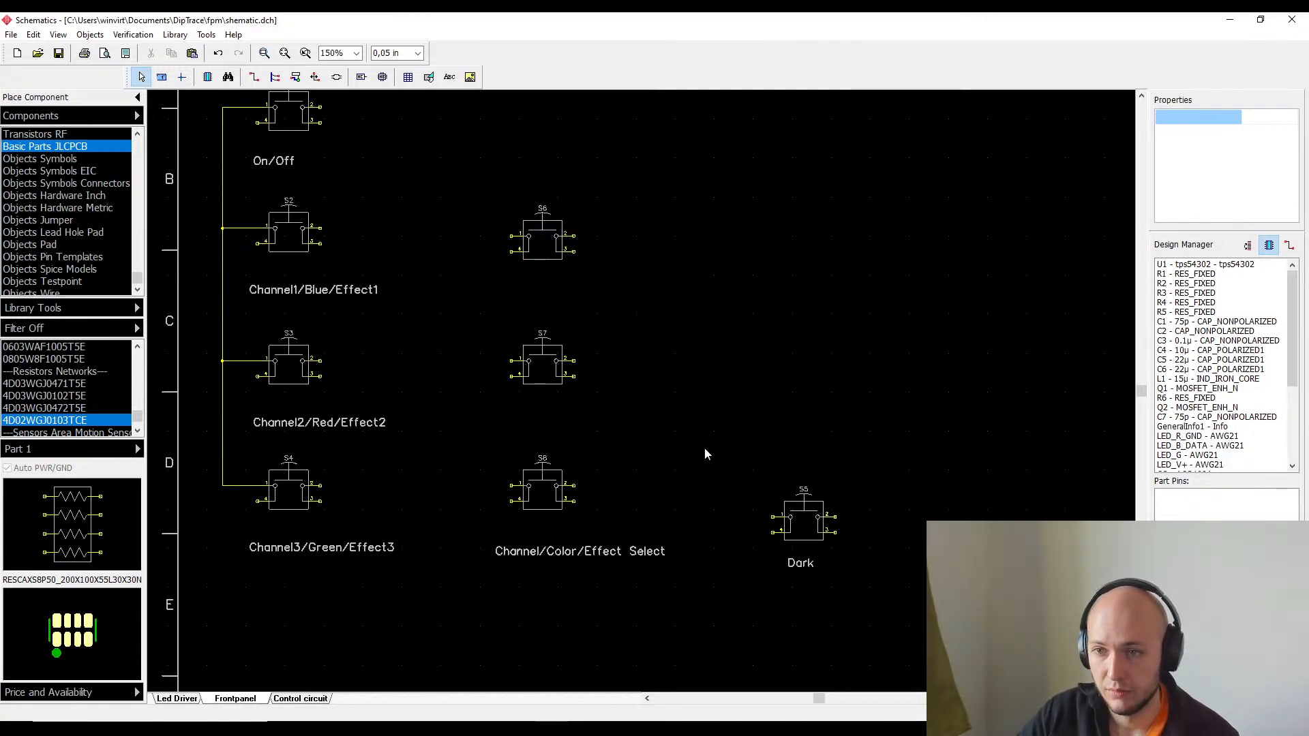
- Move switch S5 with its Dark label beside S1, at the head of the second column
drag(649, 389, 873, 635)
drag(808, 519, 553, 253)
click(448, 309)
middle_drag(444, 323, 479, 257)
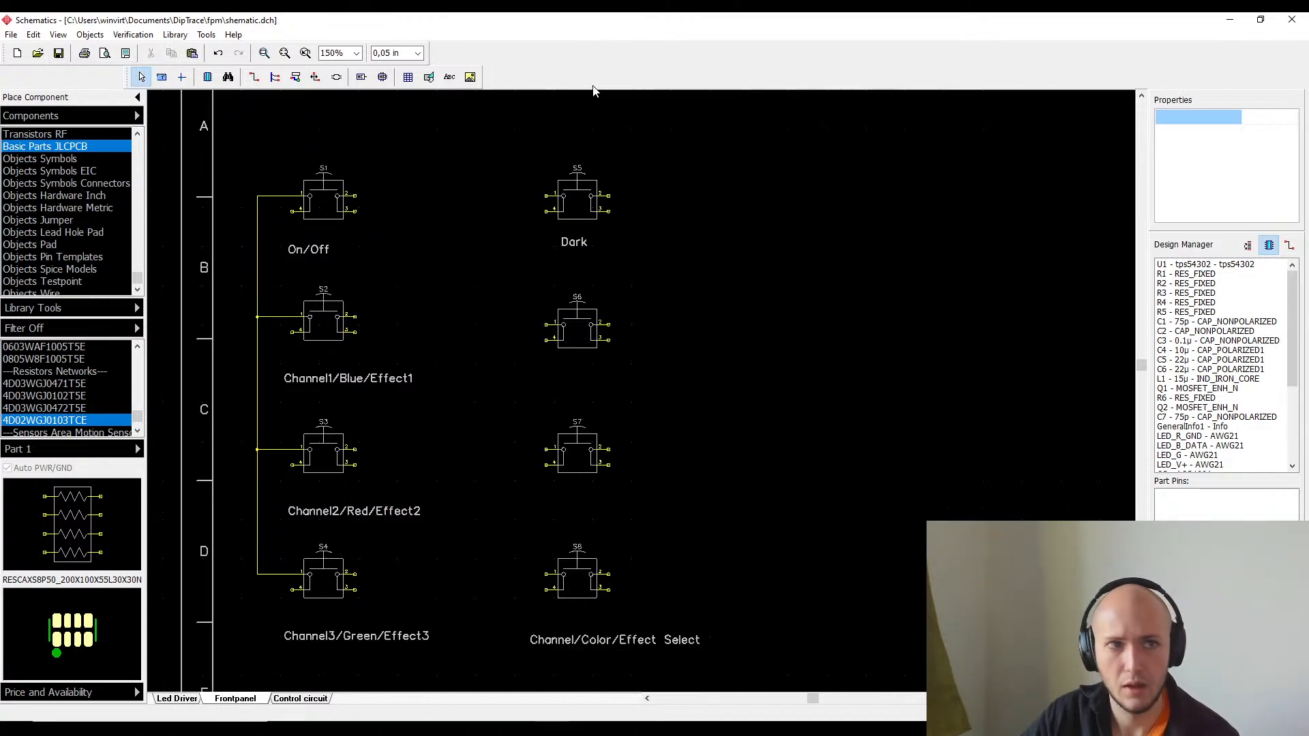
- Wire pin 1 of S5 to pin 1 of S8, running the vertical segment between the two switch columns
middle_drag(594, 94, 322, 96)
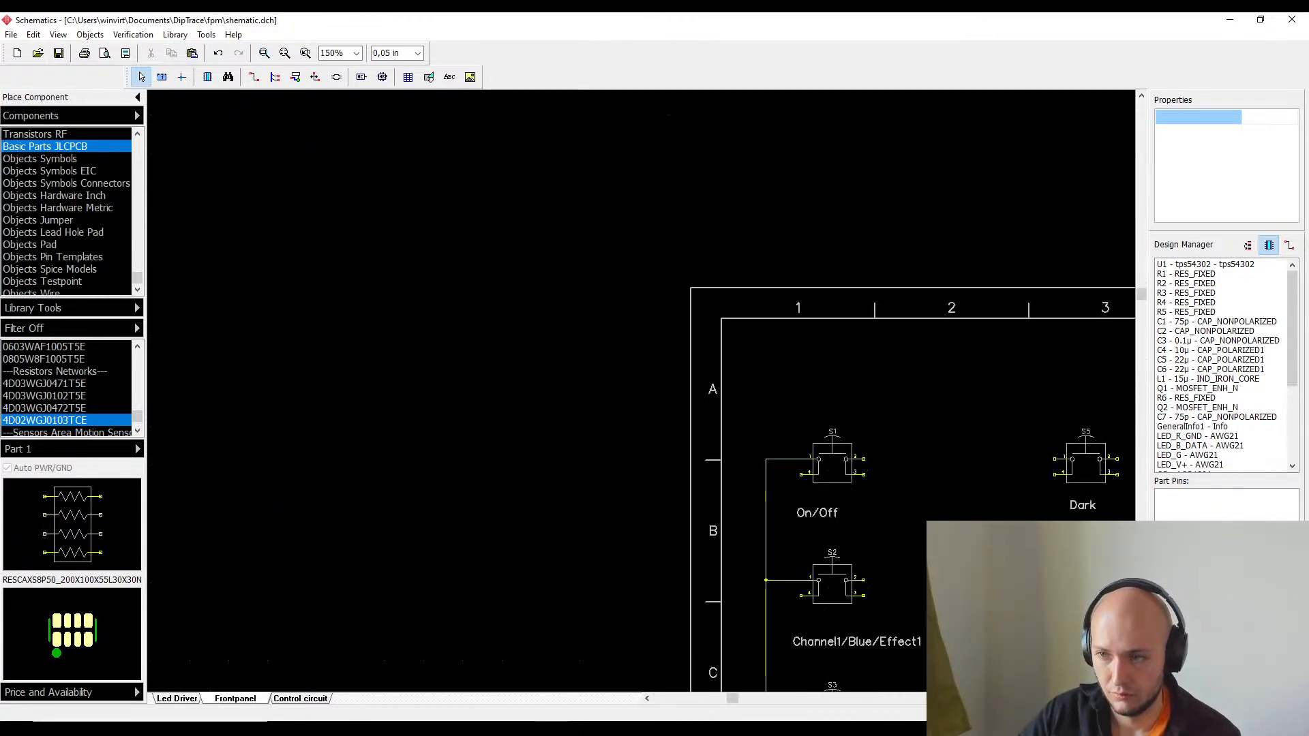
middle_drag(816, 464, 537, 276)
scroll(559, 330, up, 3)
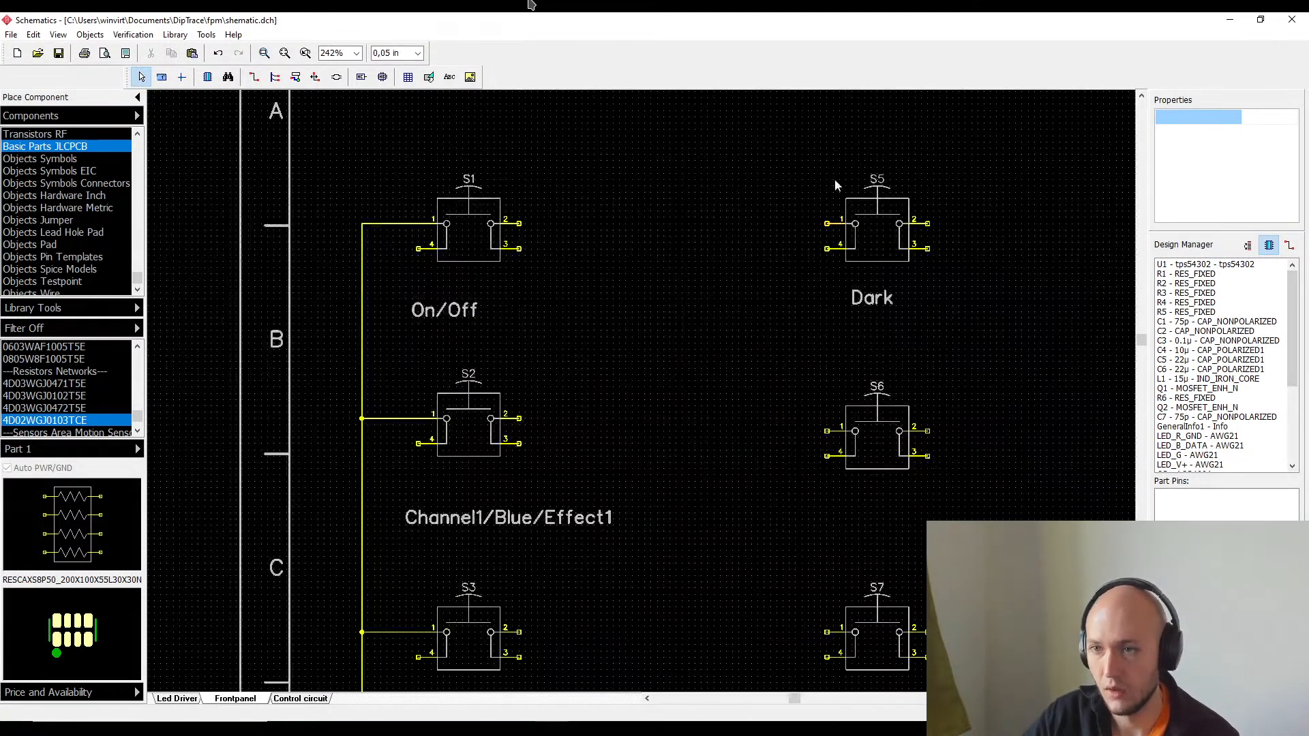
click(254, 76)
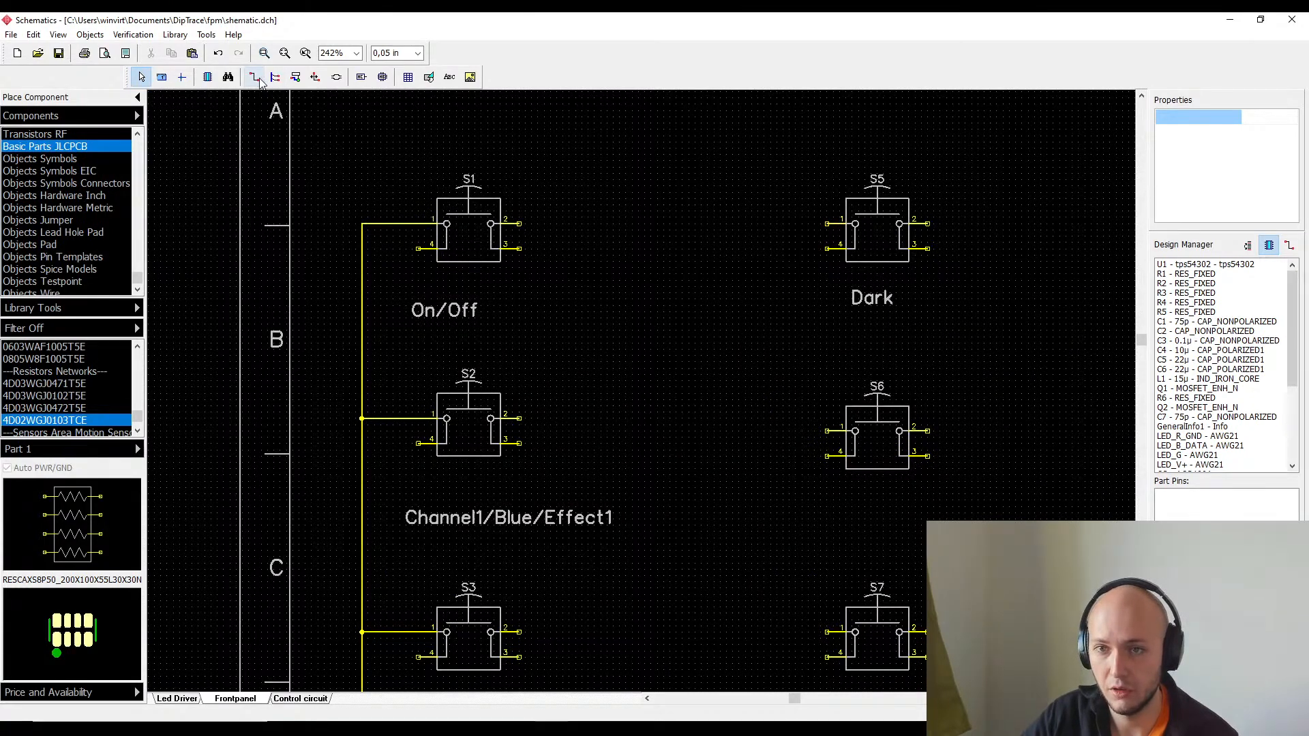
click(826, 224)
scroll(737, 388, down, 3)
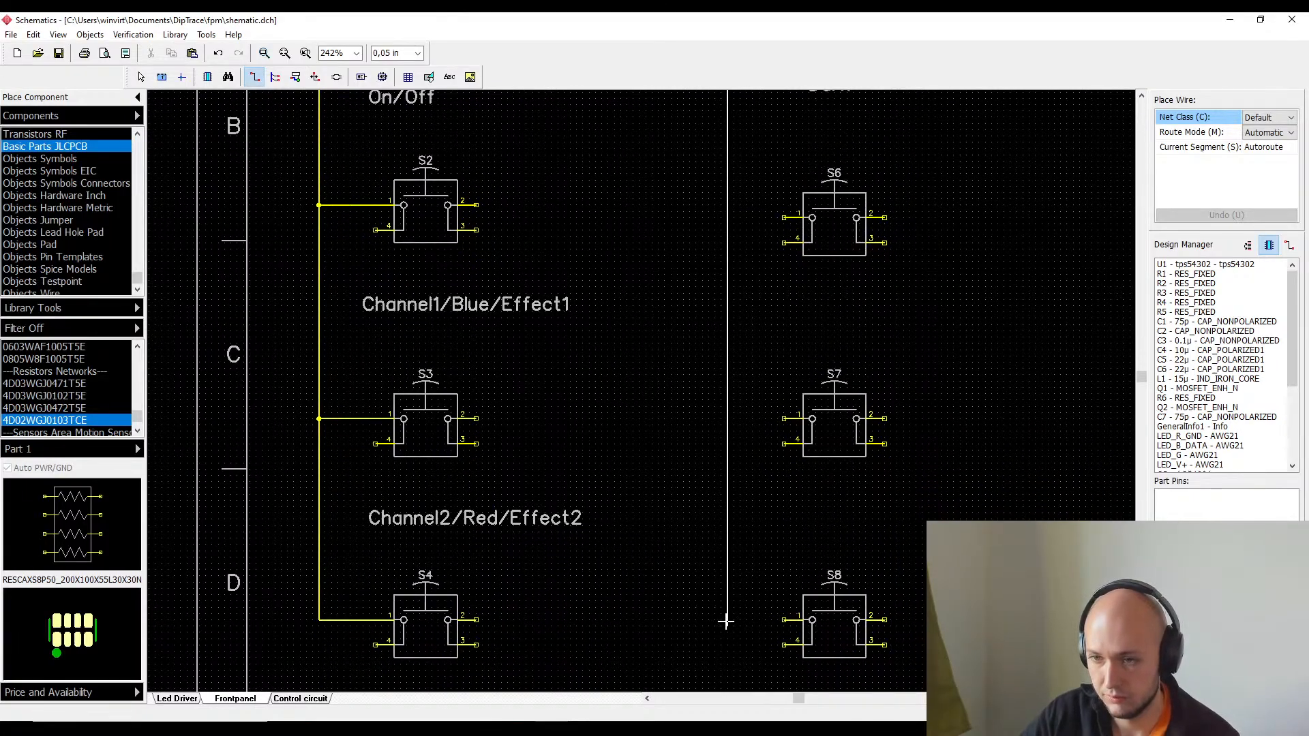
click(727, 620)
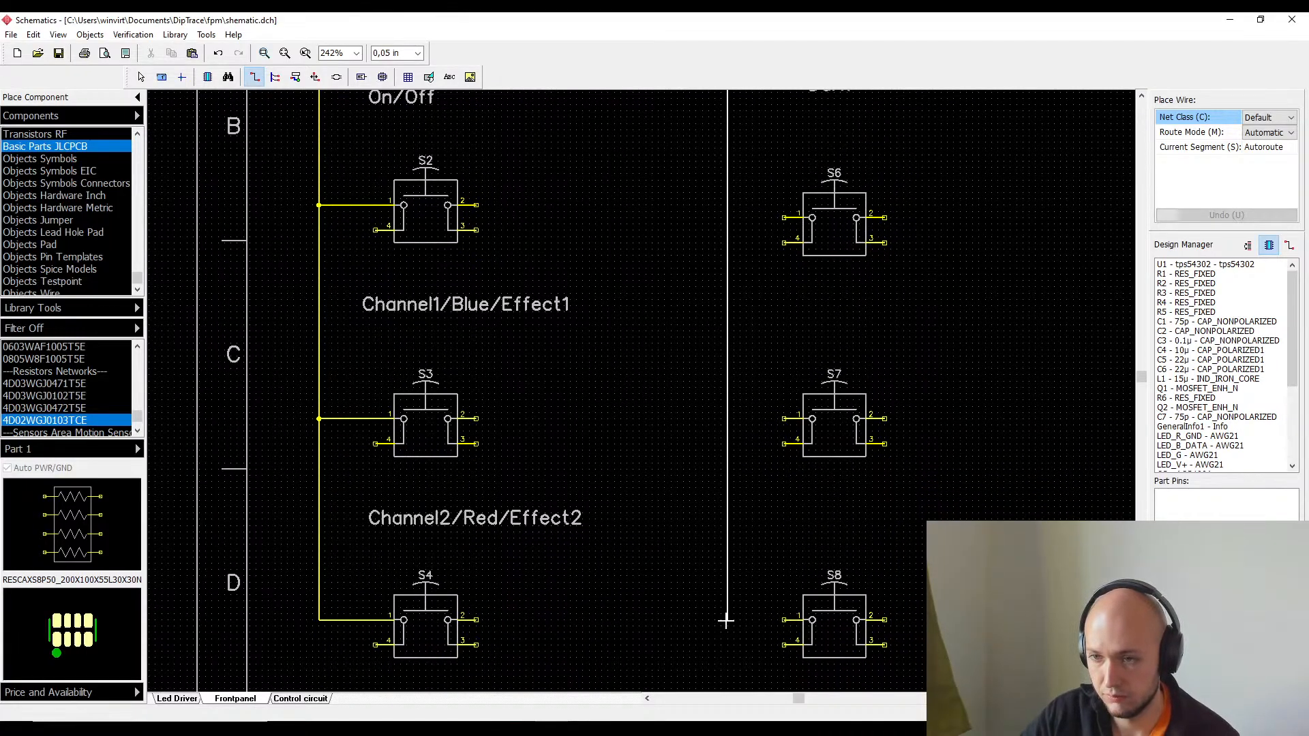
click(784, 620)
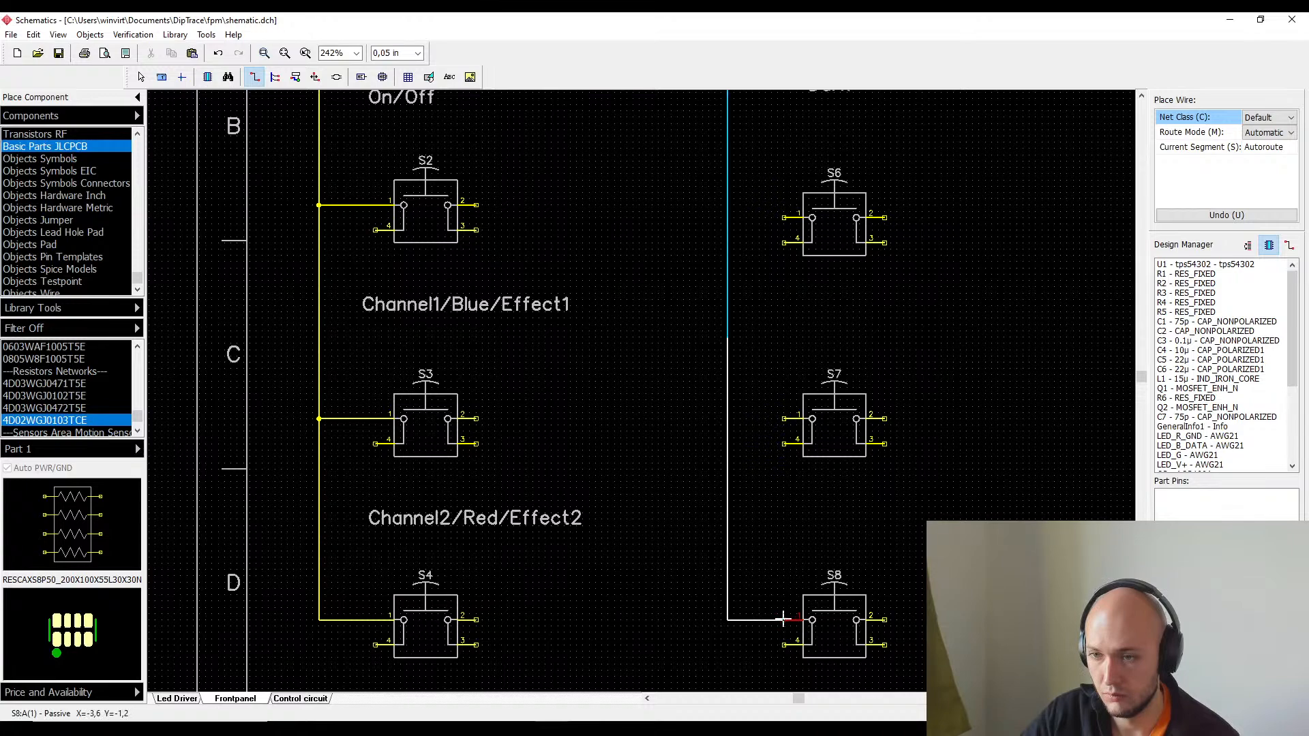
- Wire pin 1 of S7 and pin 1 of S6 straight across to the S5–S8 vertical wire
click(785, 419)
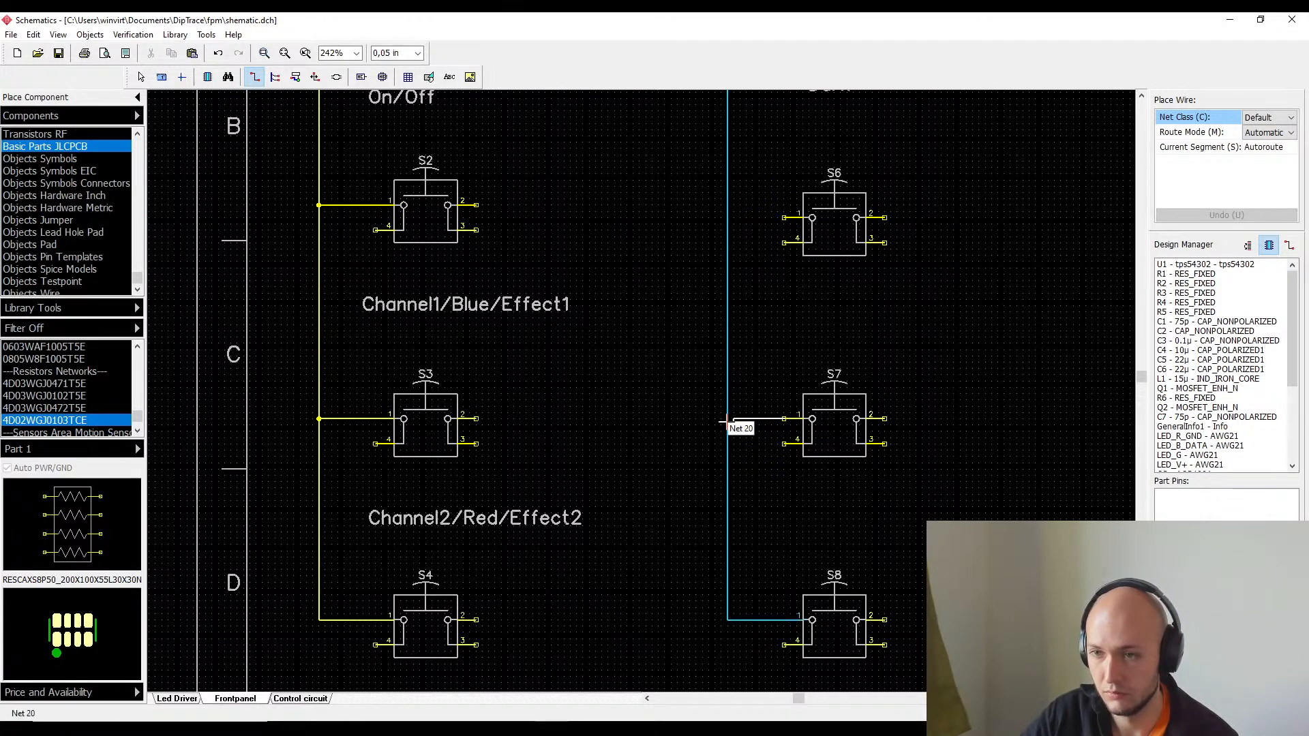
click(728, 420)
middle_drag(744, 326, 684, 498)
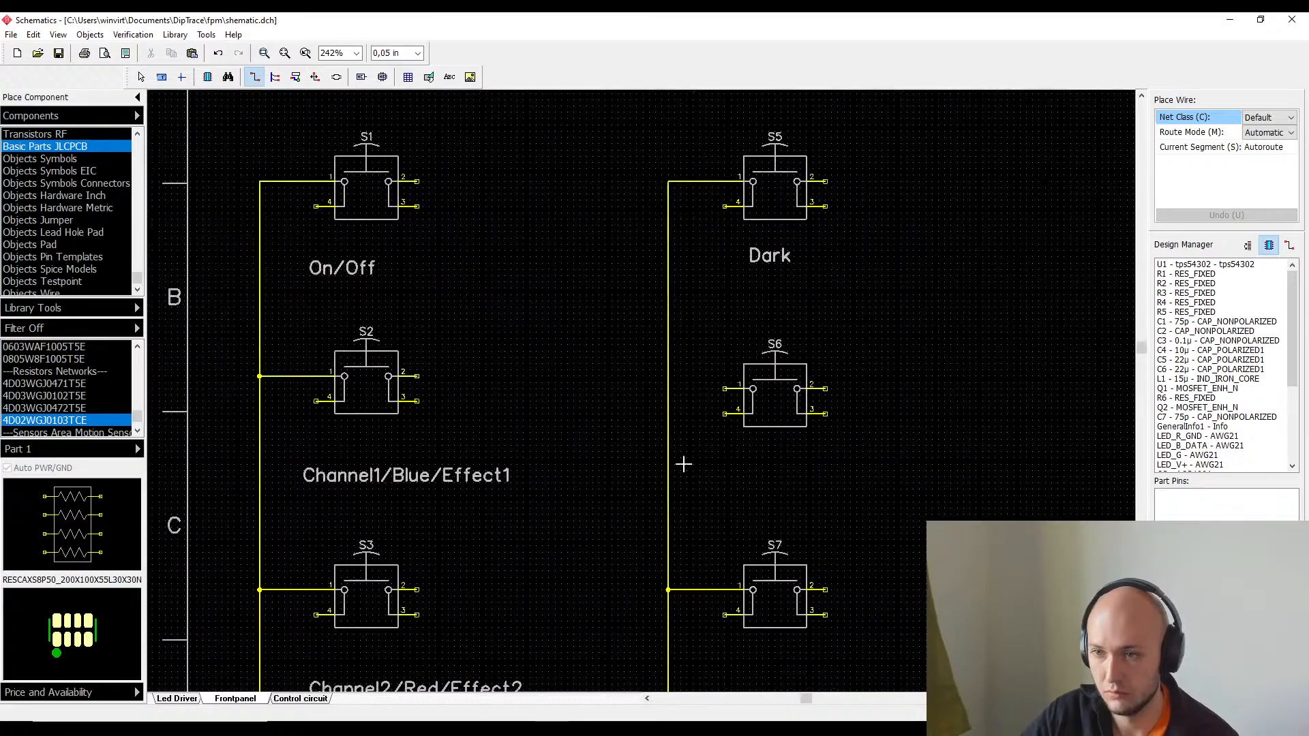
click(727, 388)
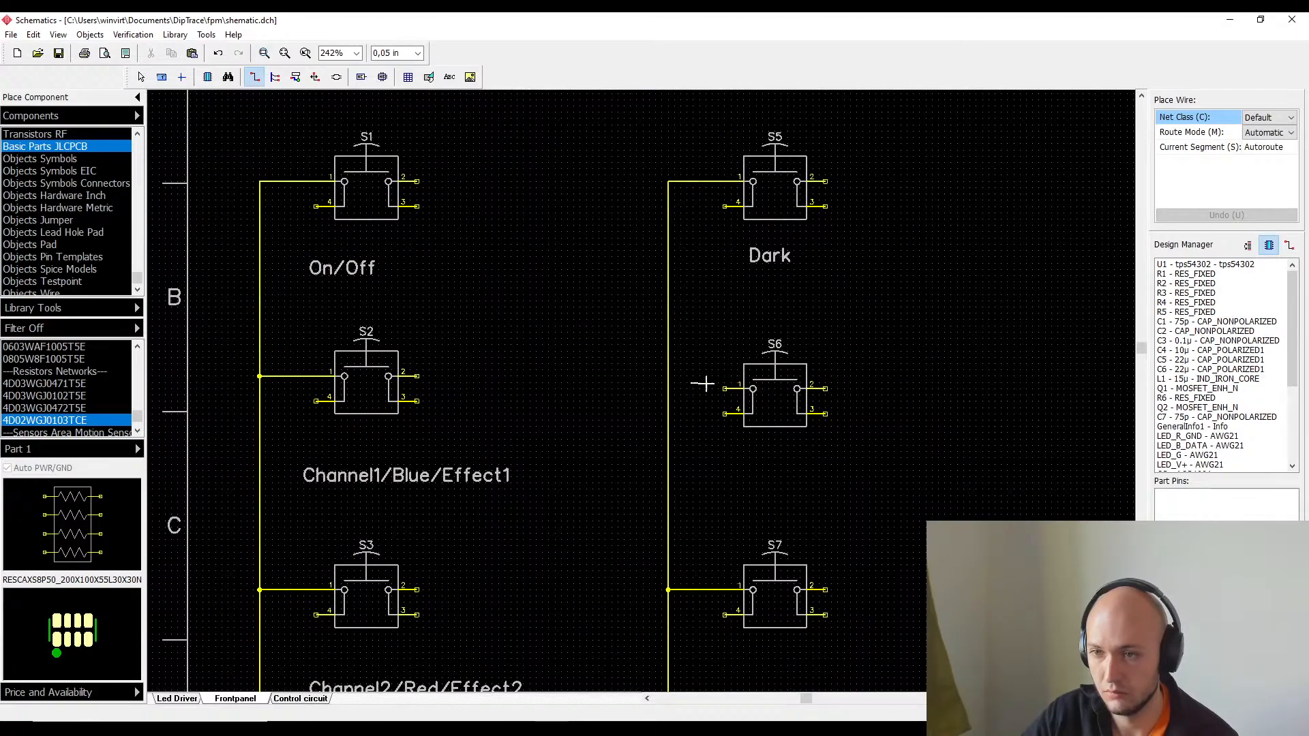
click(670, 389)
key(Escape)
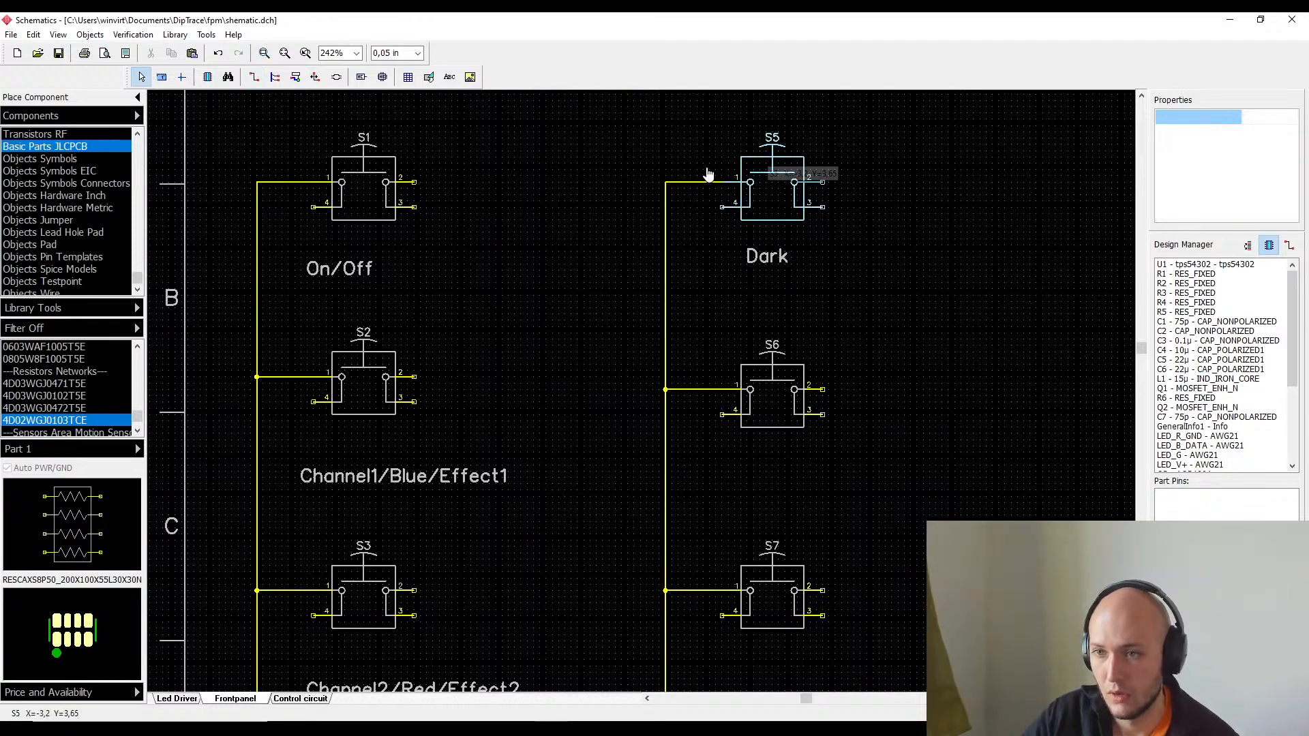
- Rename the S5–S8 net to SwitchMatrixHighSide2 and list the schematic's nets in the Design Manager
double_click(675, 184)
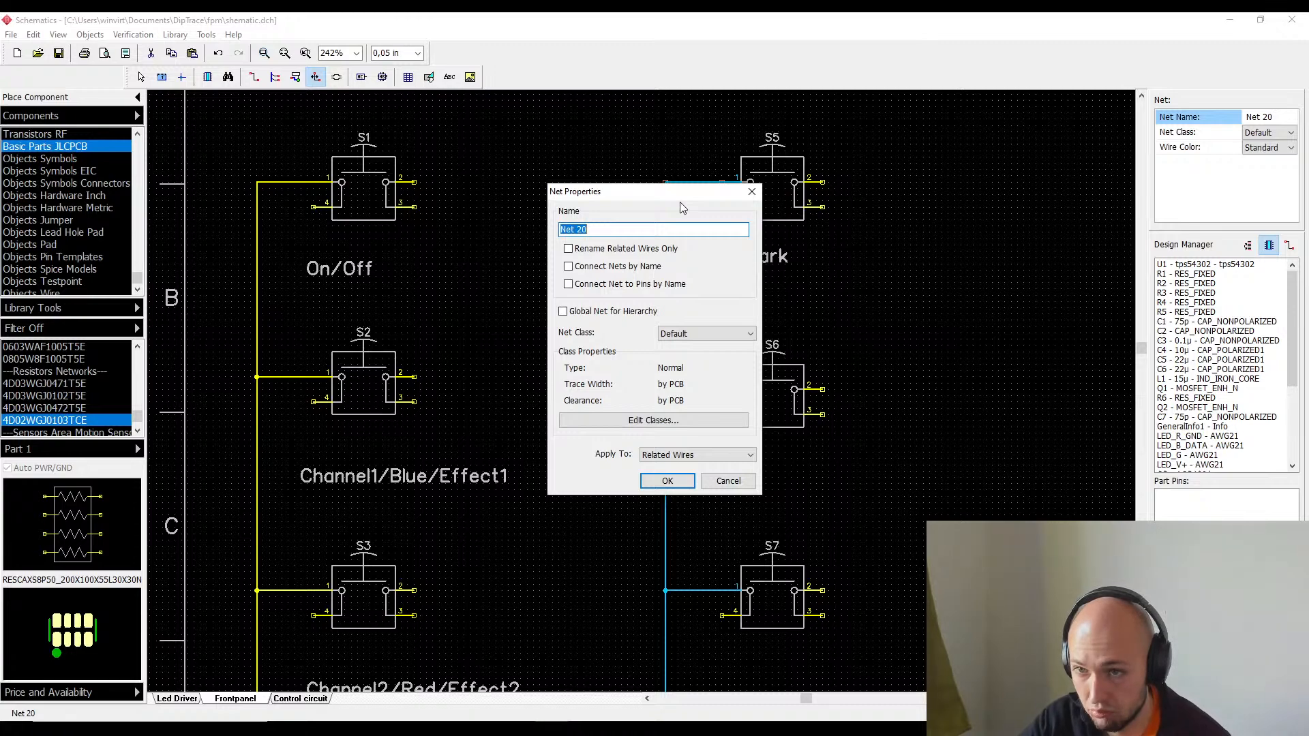
key(BackSpace)
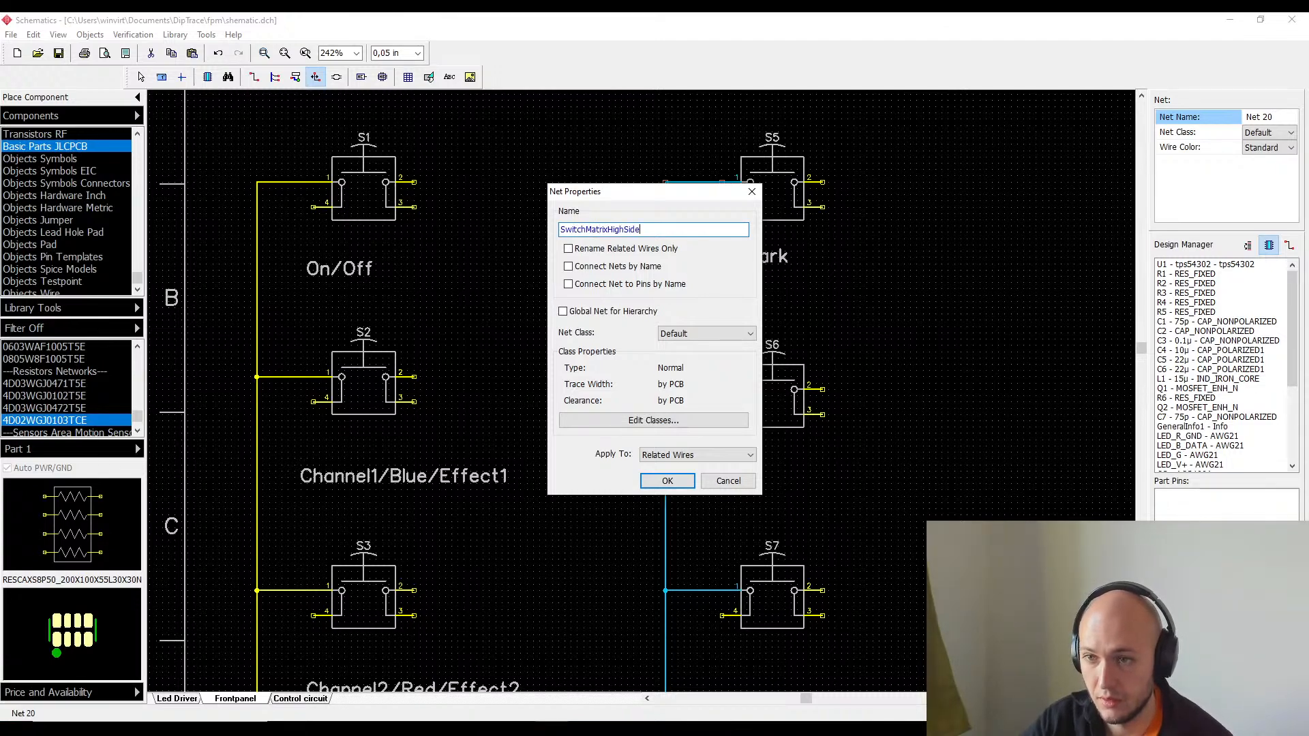
key(Return)
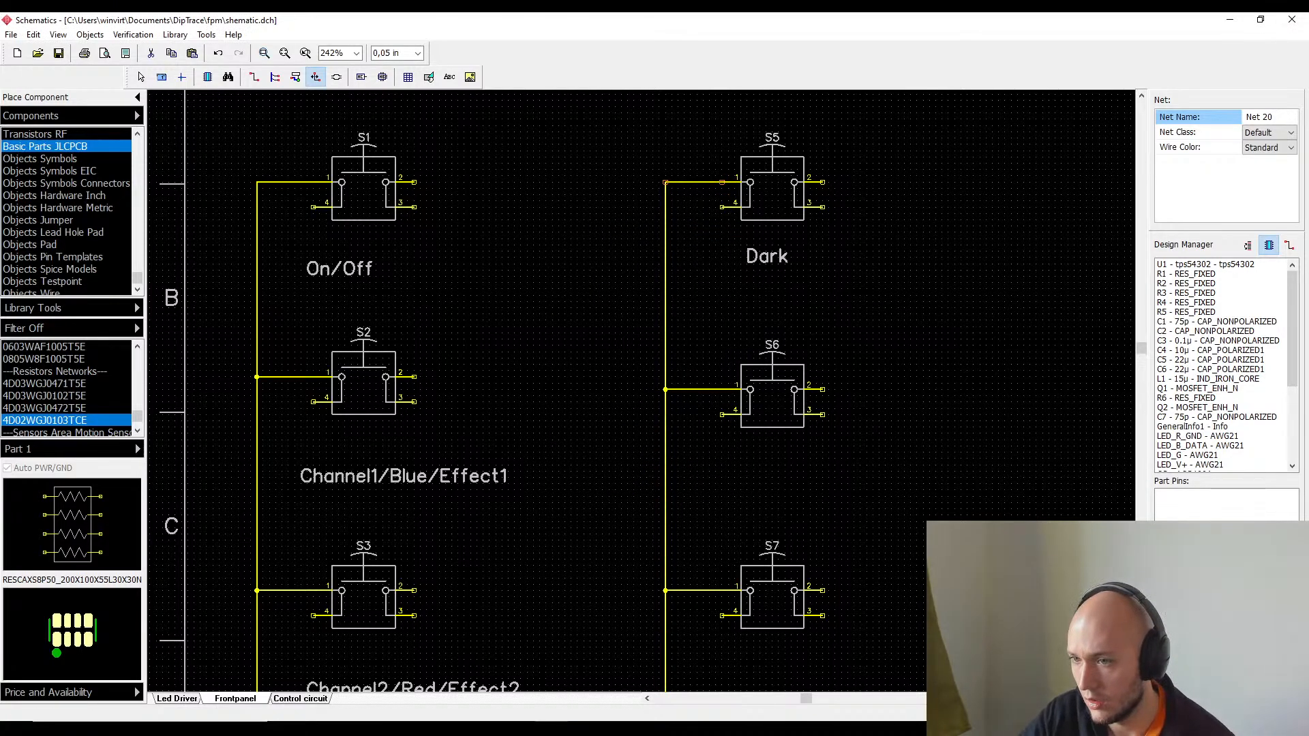
click(1290, 244)
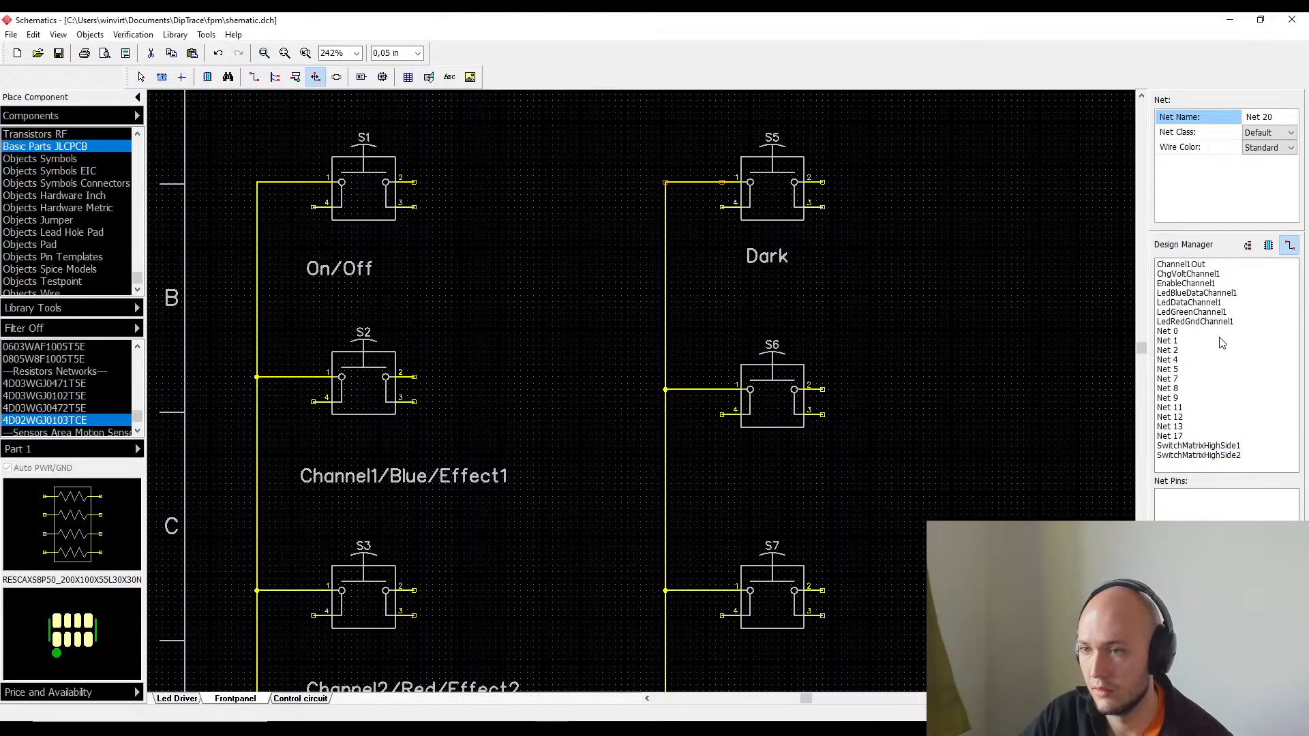
- Wire pin 2 of S1 to pin 2 of S5, routing the wire down between the switch columns and beneath the Dark label
click(976, 449)
middle_drag(939, 380, 867, 284)
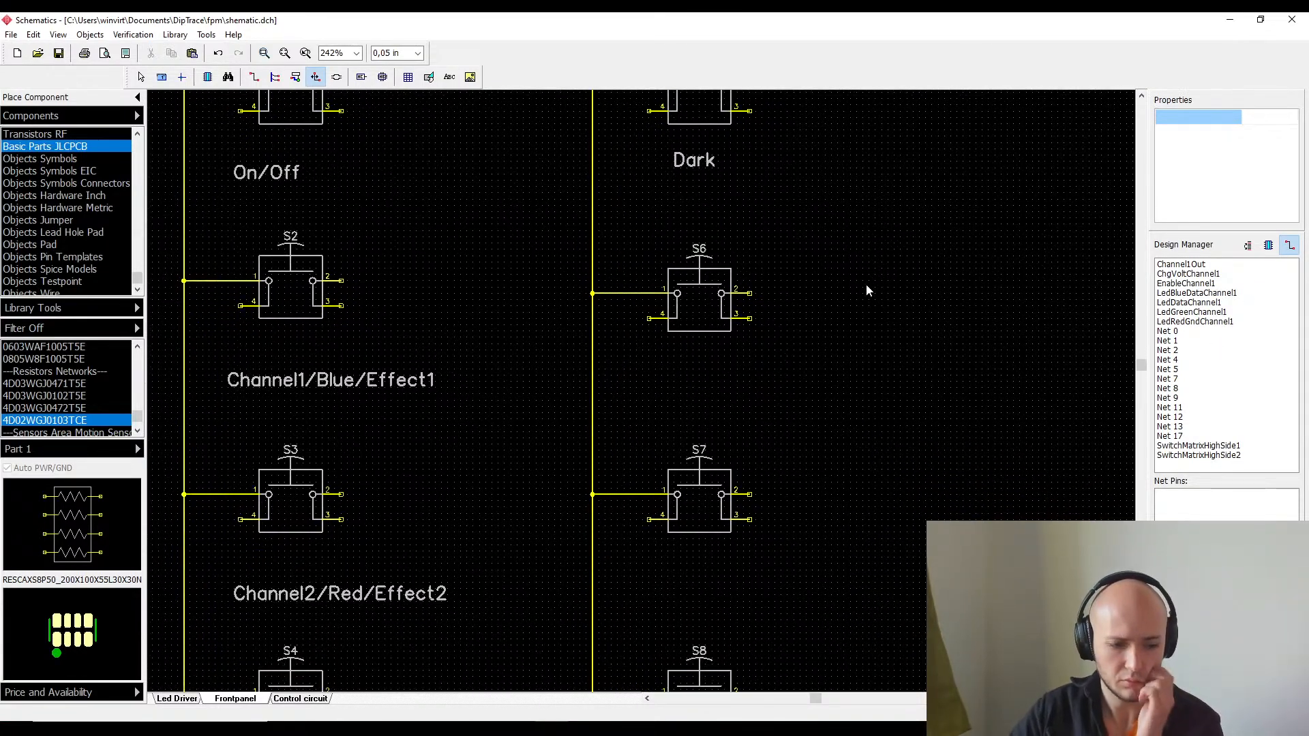
scroll(827, 285, down, 5)
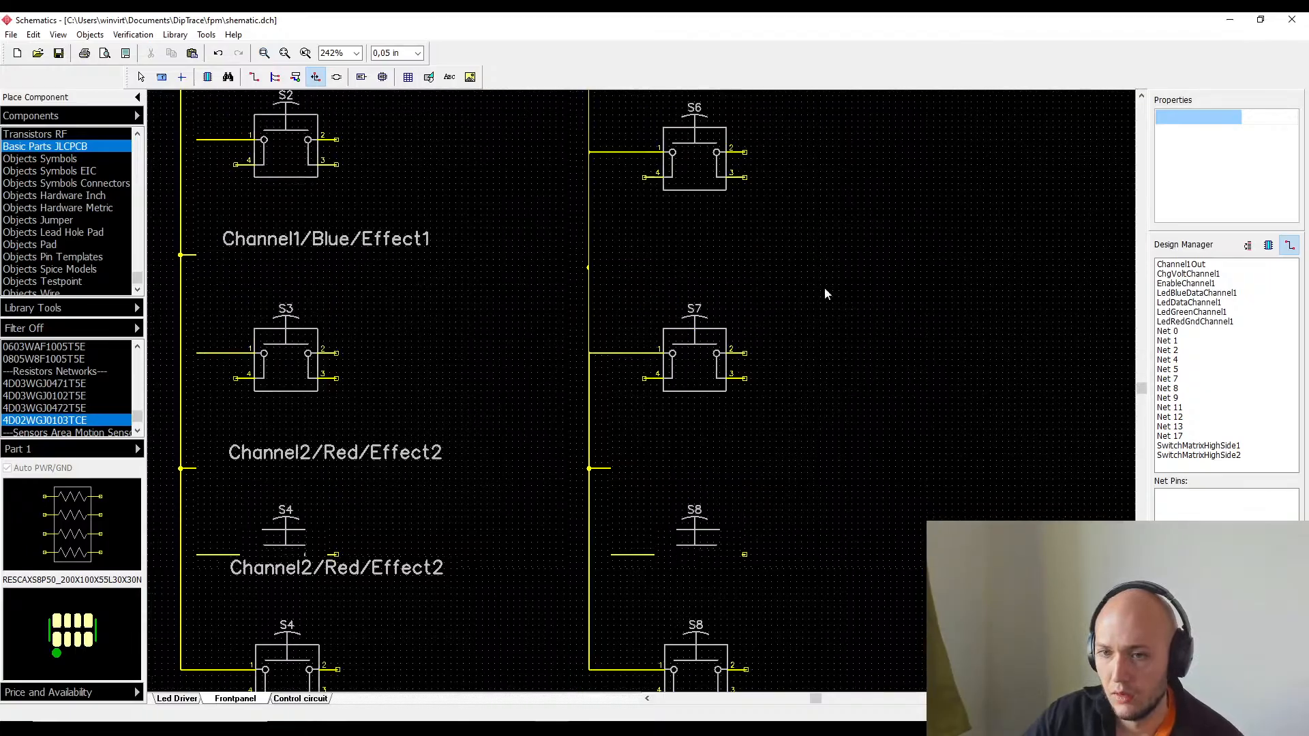
scroll(777, 225, up, 7)
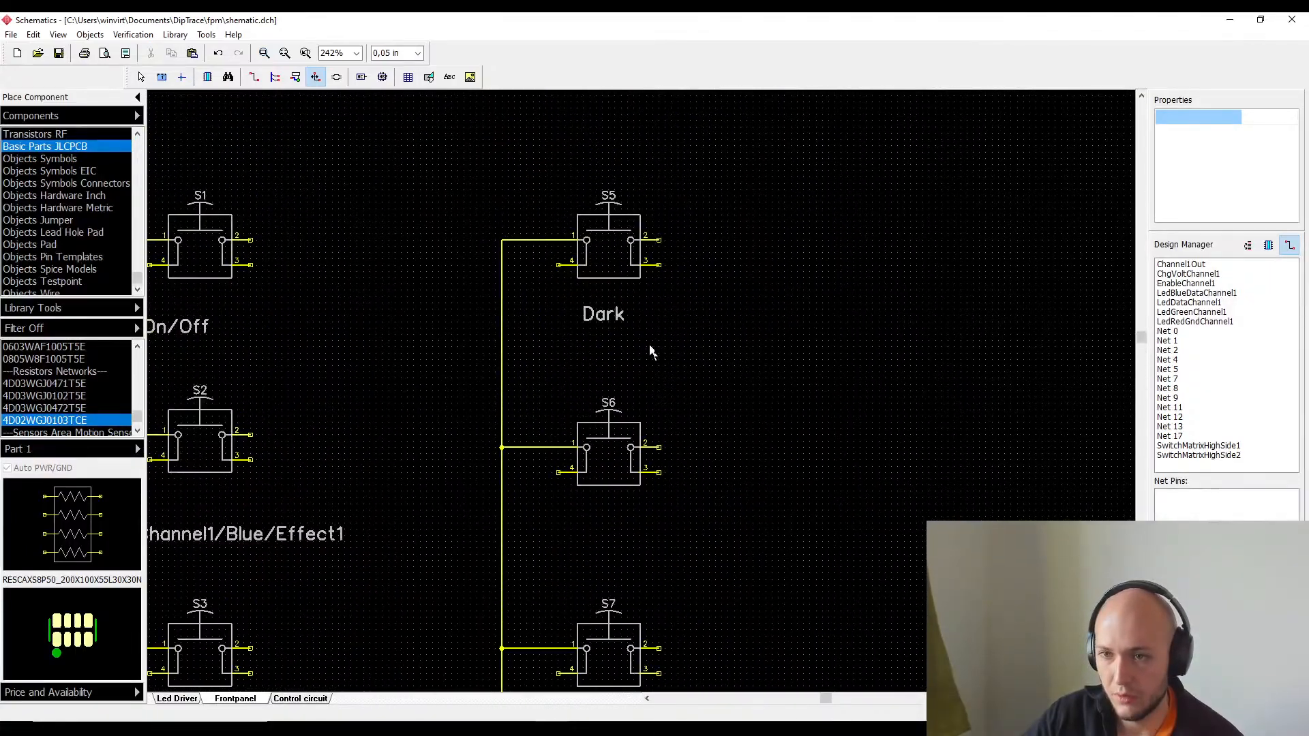
click(255, 77)
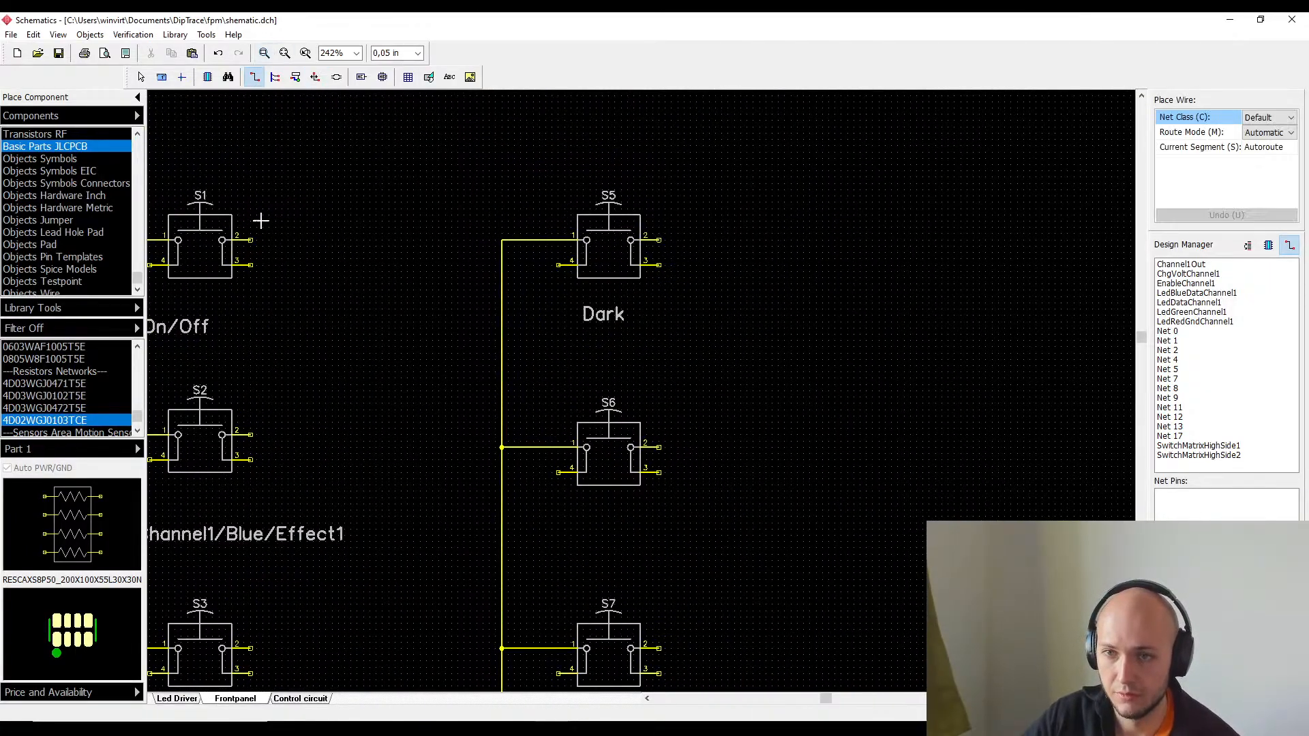
click(251, 237)
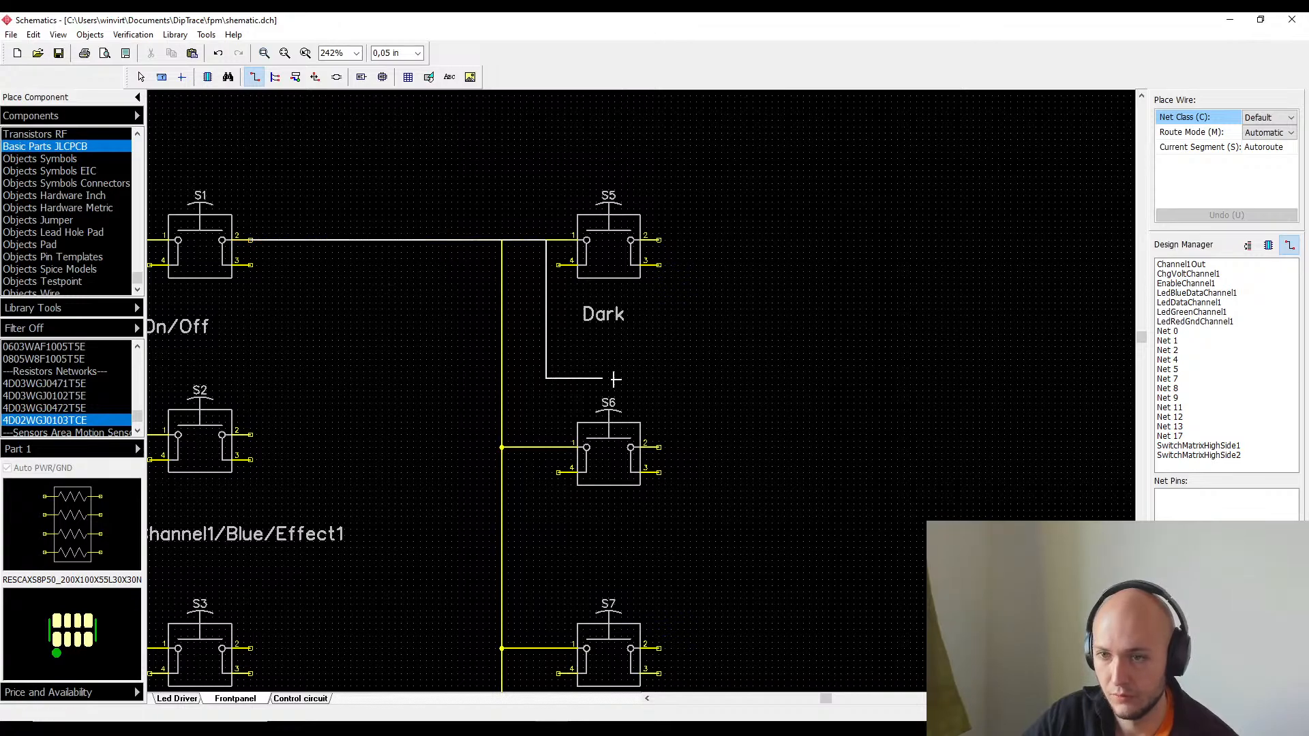
click(326, 353)
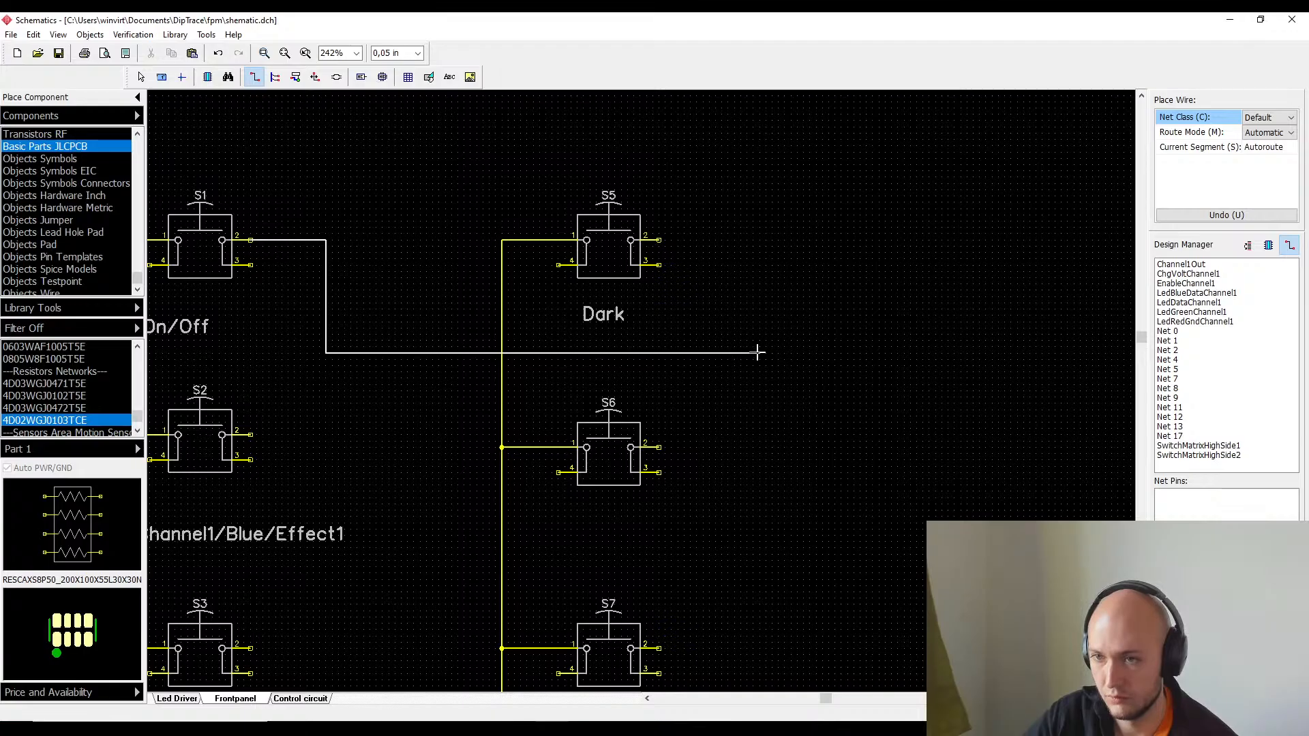
click(658, 240)
middle_drag(685, 421, 798, 243)
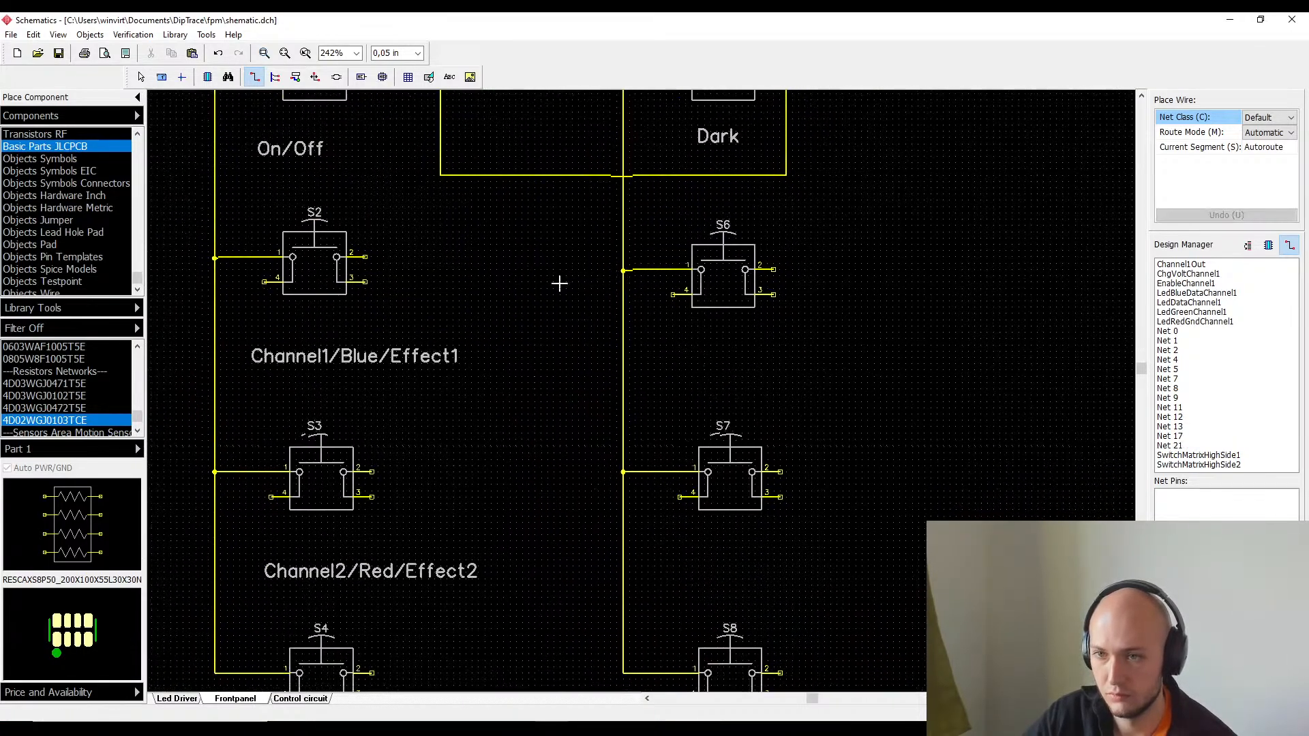
key(Escape)
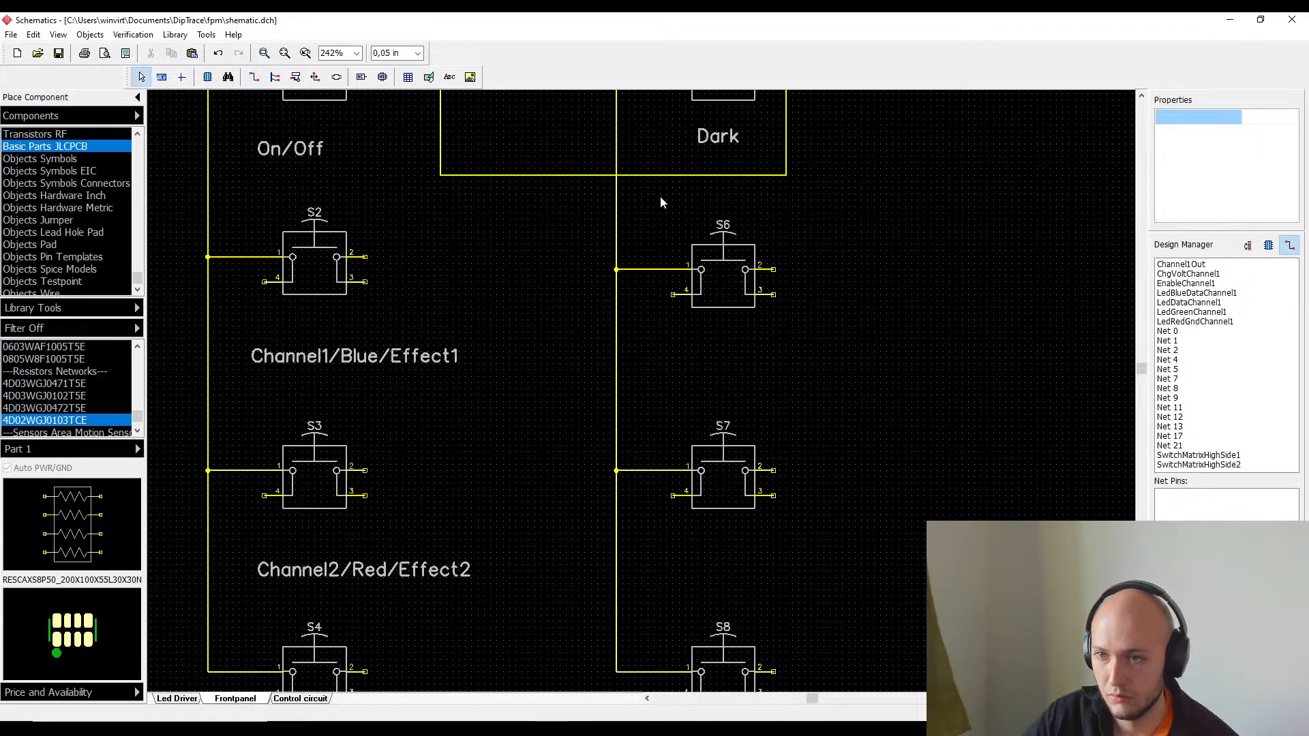
- Move switch S6 up slightly so that it lines up horizontally with S2
drag(661, 203, 767, 314)
drag(723, 257, 725, 244)
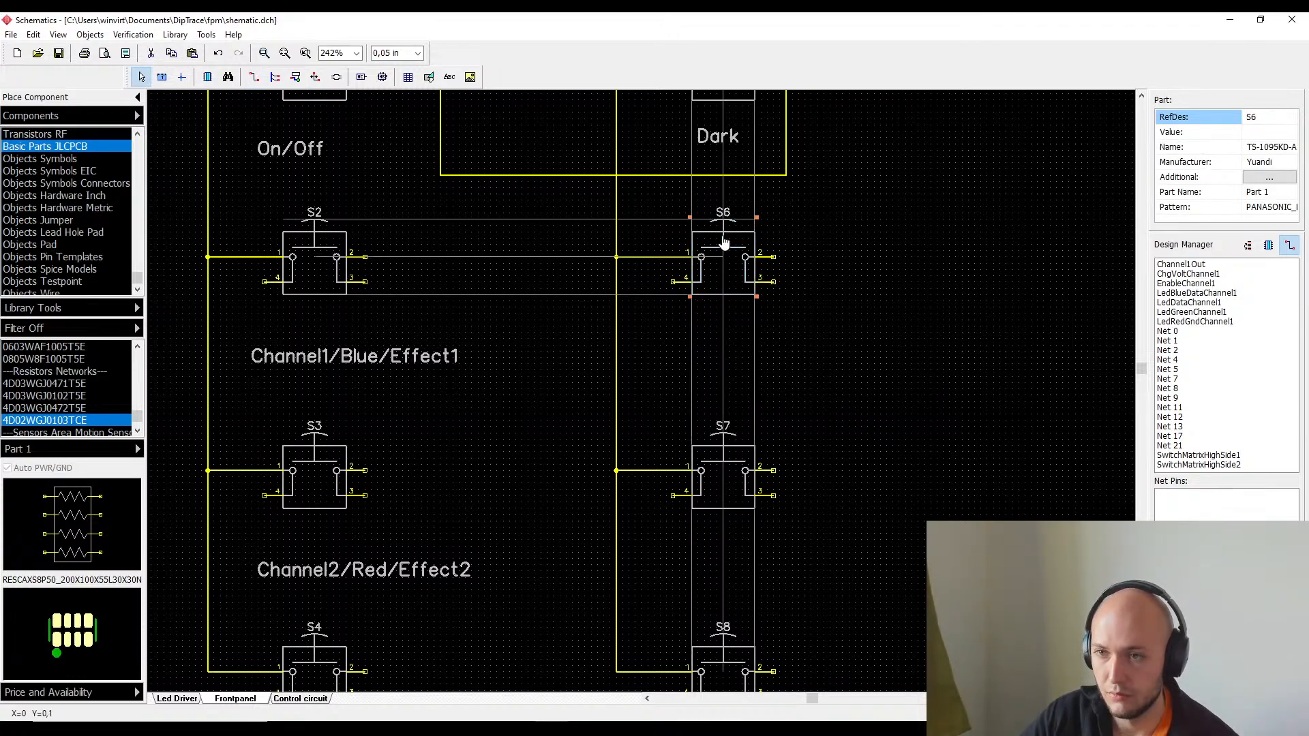
click(421, 243)
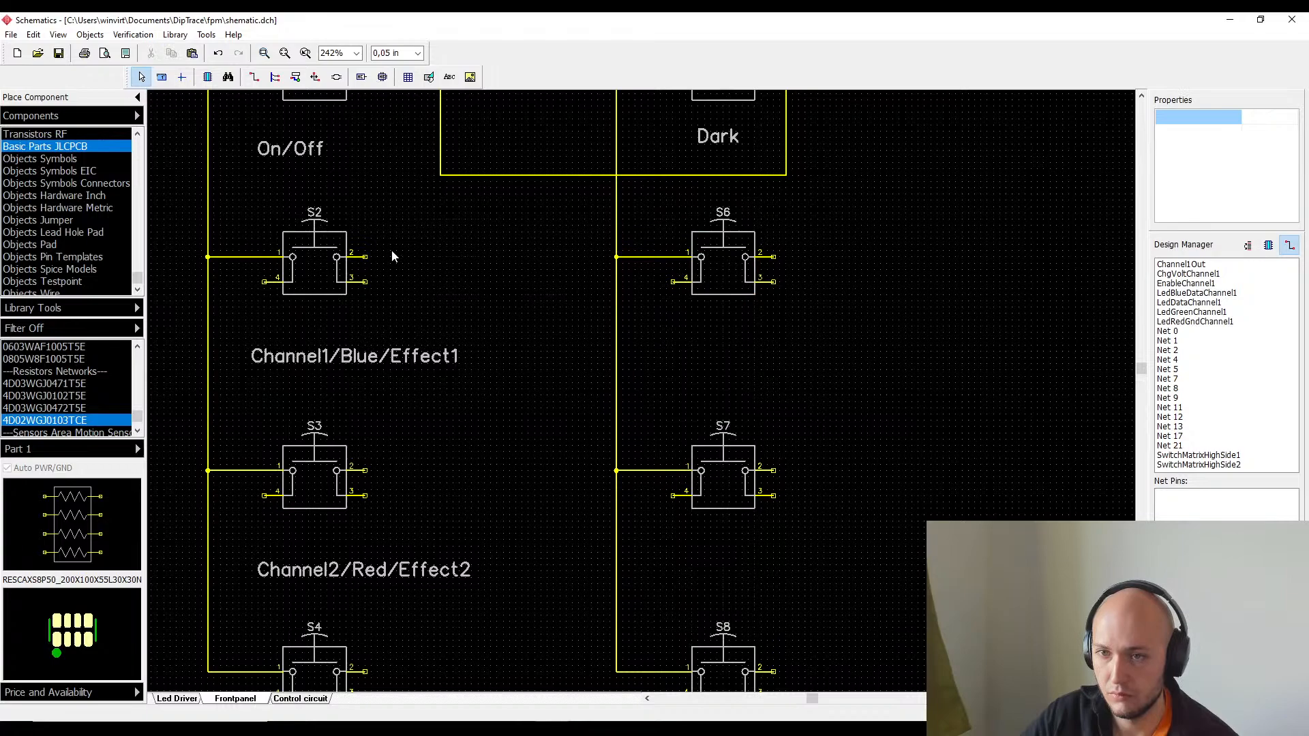
- Wire pin 2 of S2 to pin 2 of S6, routing the wire down between the switch columns and beneath S6
click(254, 76)
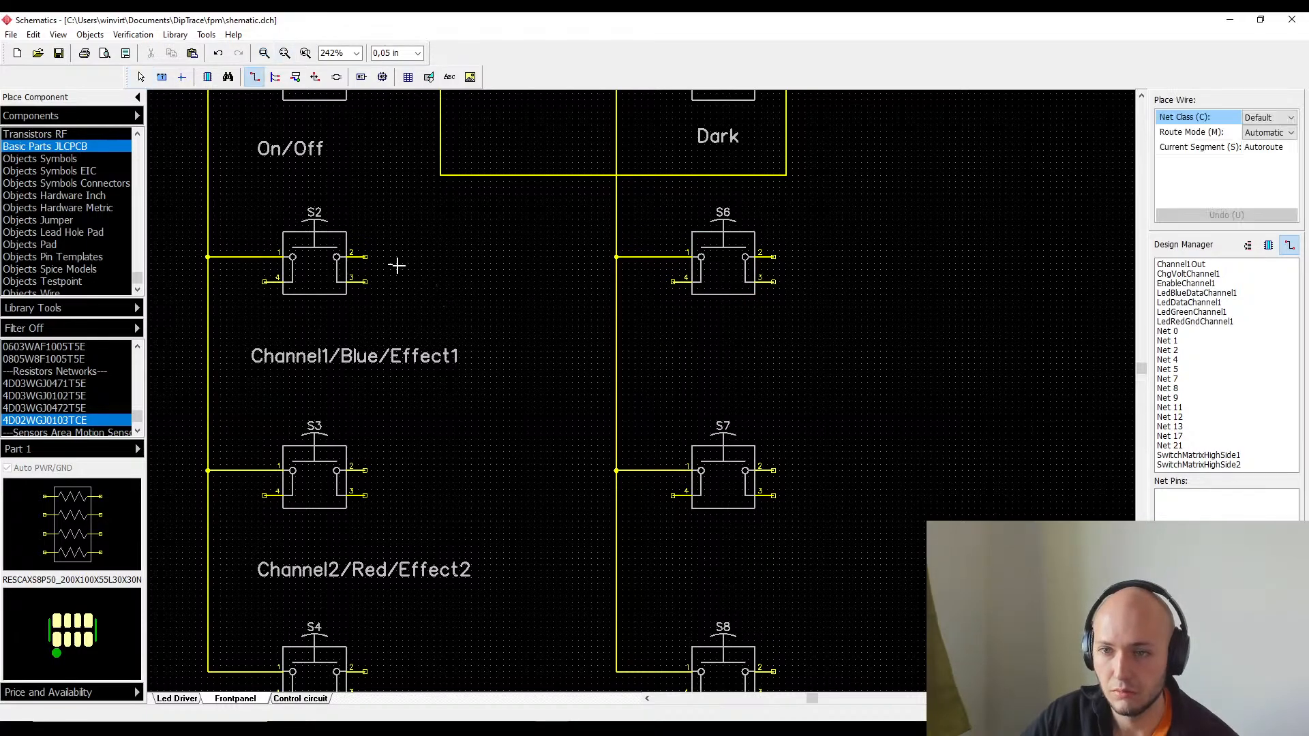
click(365, 257)
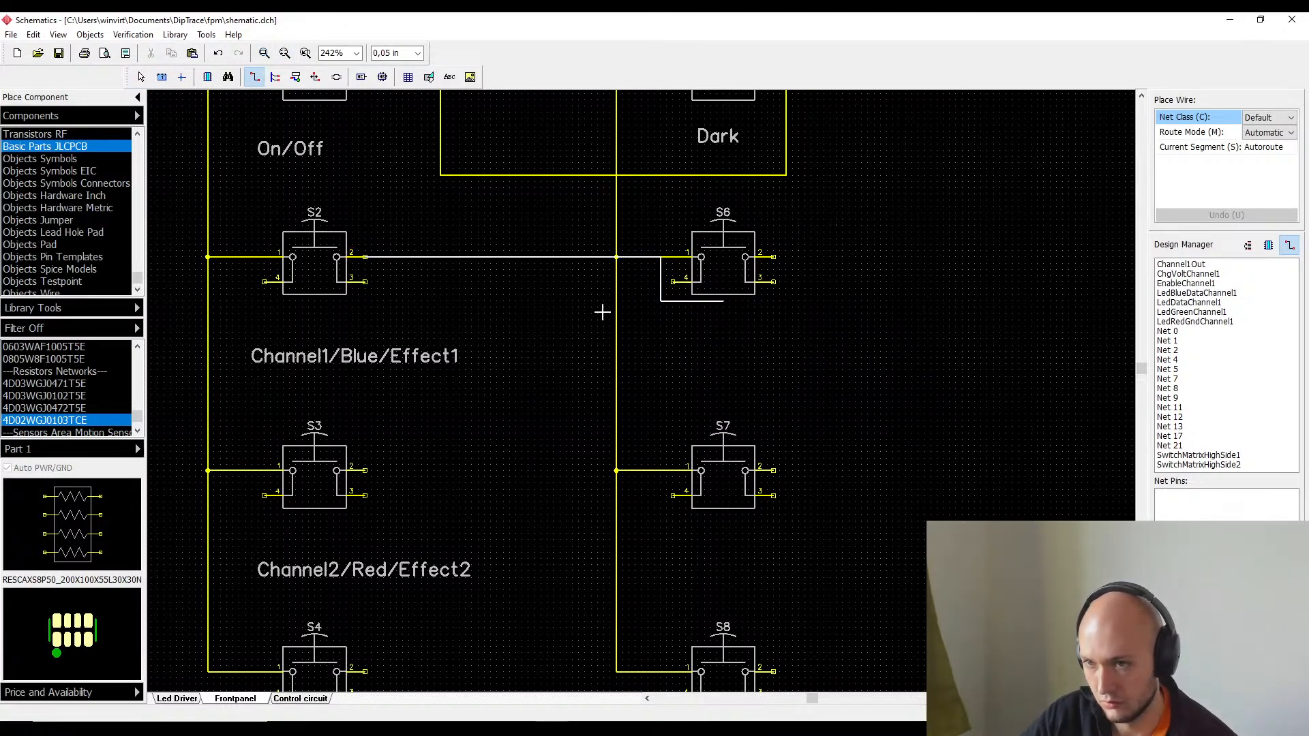
click(539, 364)
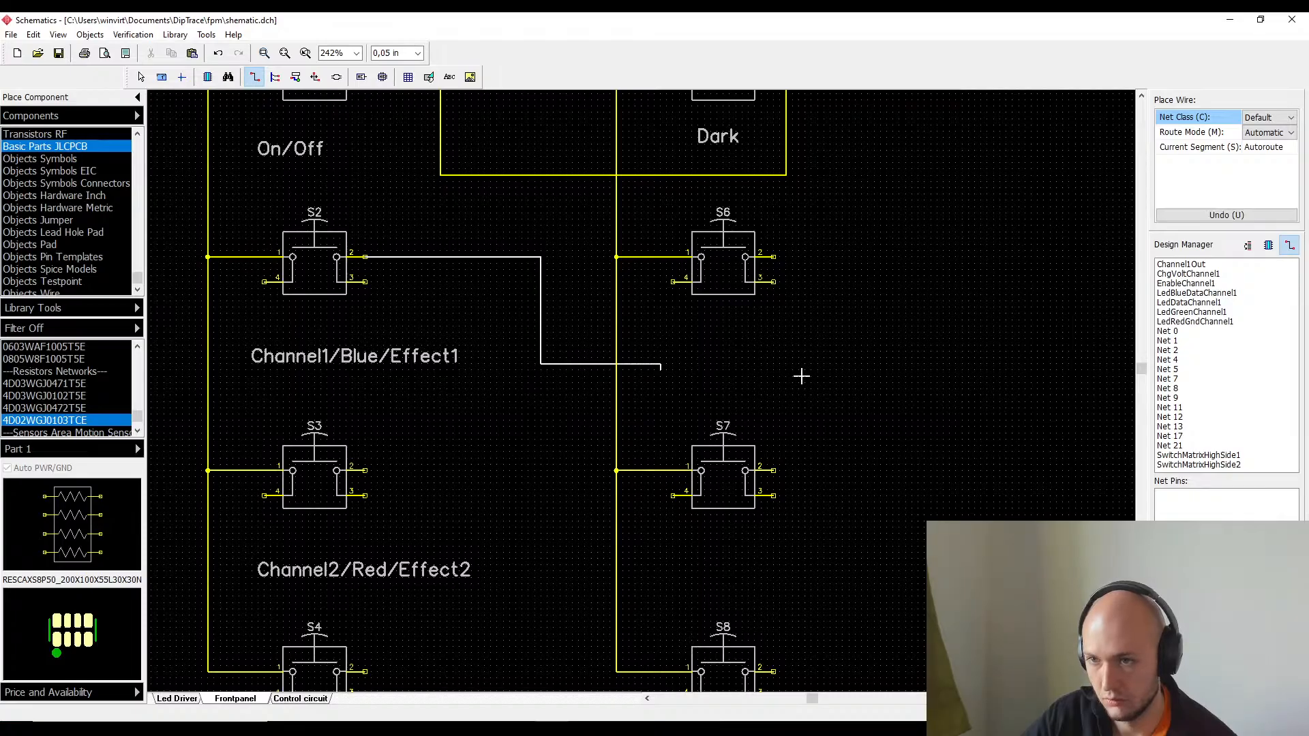
click(771, 256)
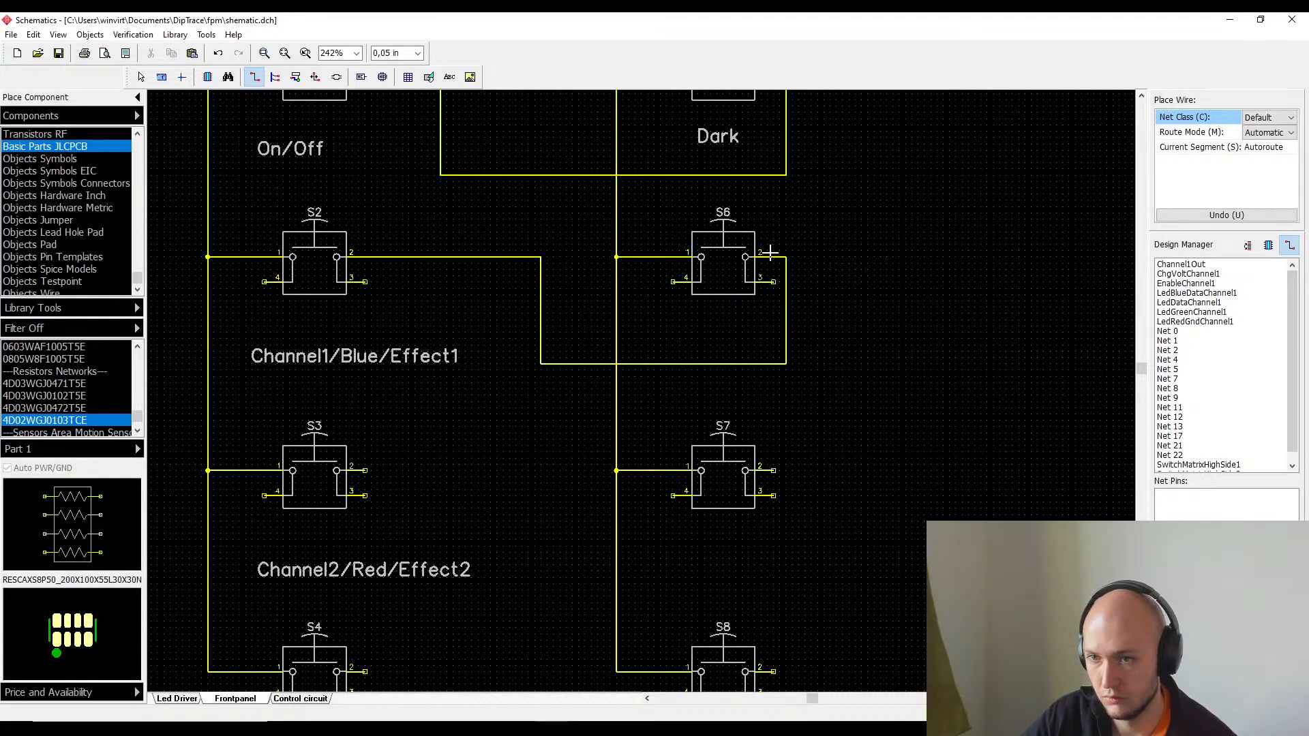
middle_drag(446, 344, 437, 564)
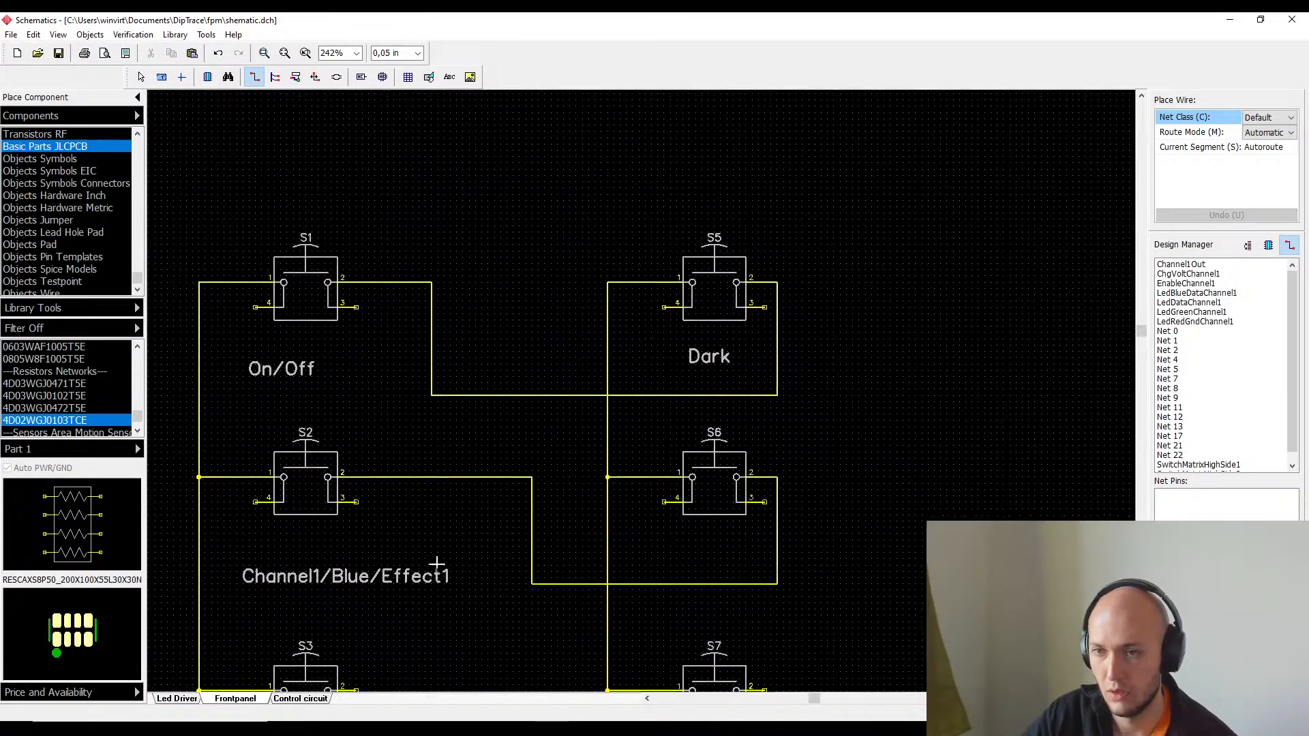
key(Escape)
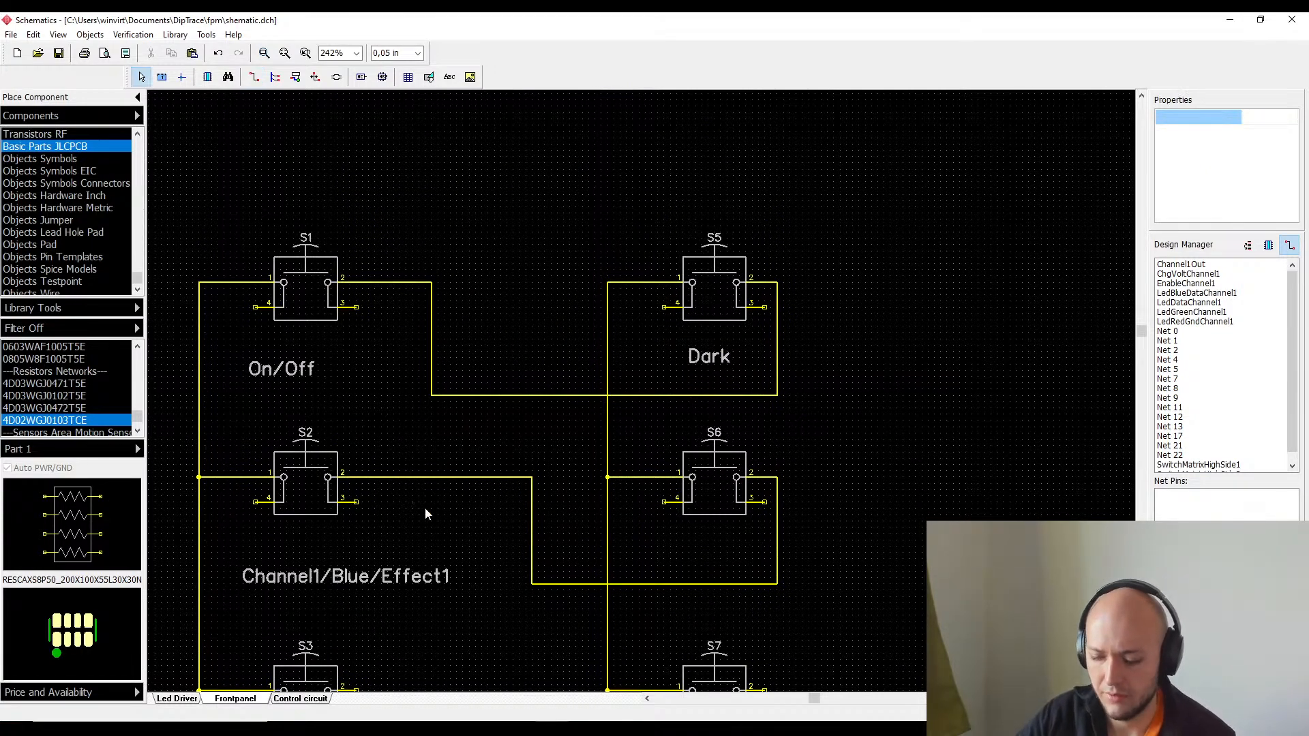
key(ctrl+z)
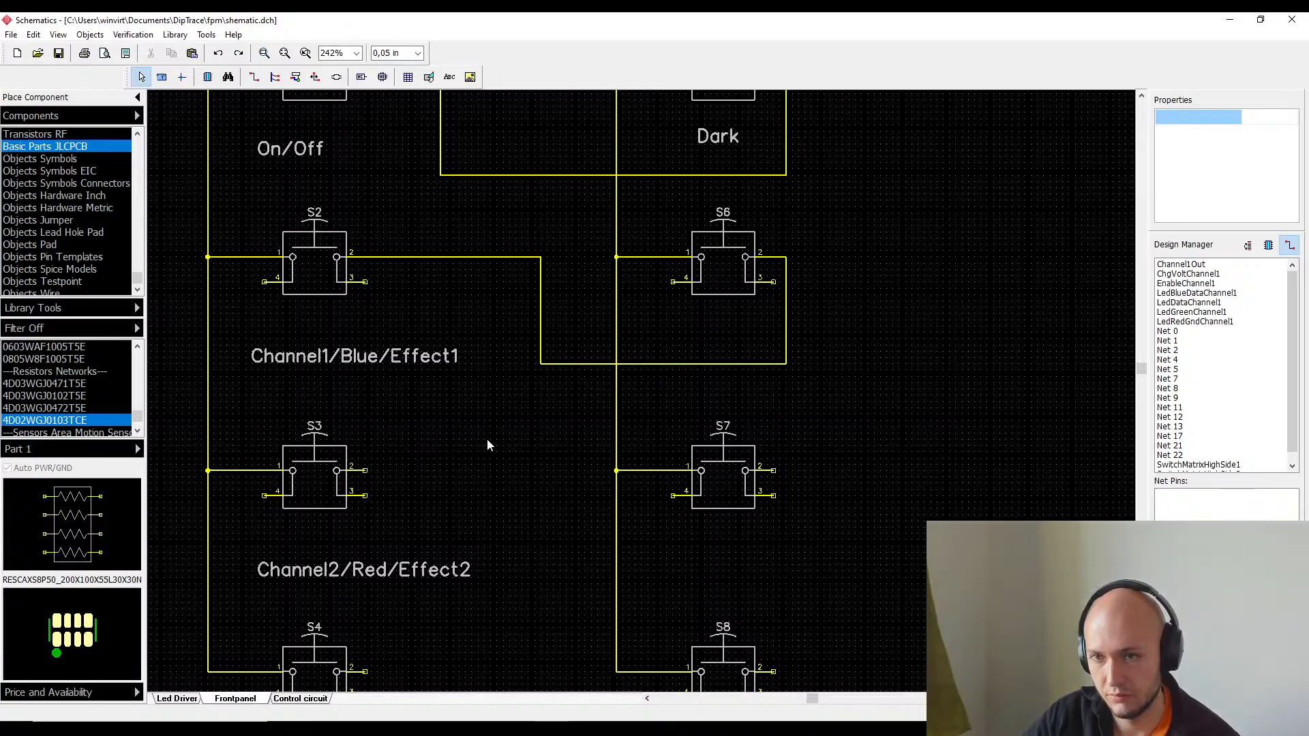
- Move switches S1 to S4, with their labels and common wire, down and to the right, offset from the S5 to S8 rows
key(ctrl+y)
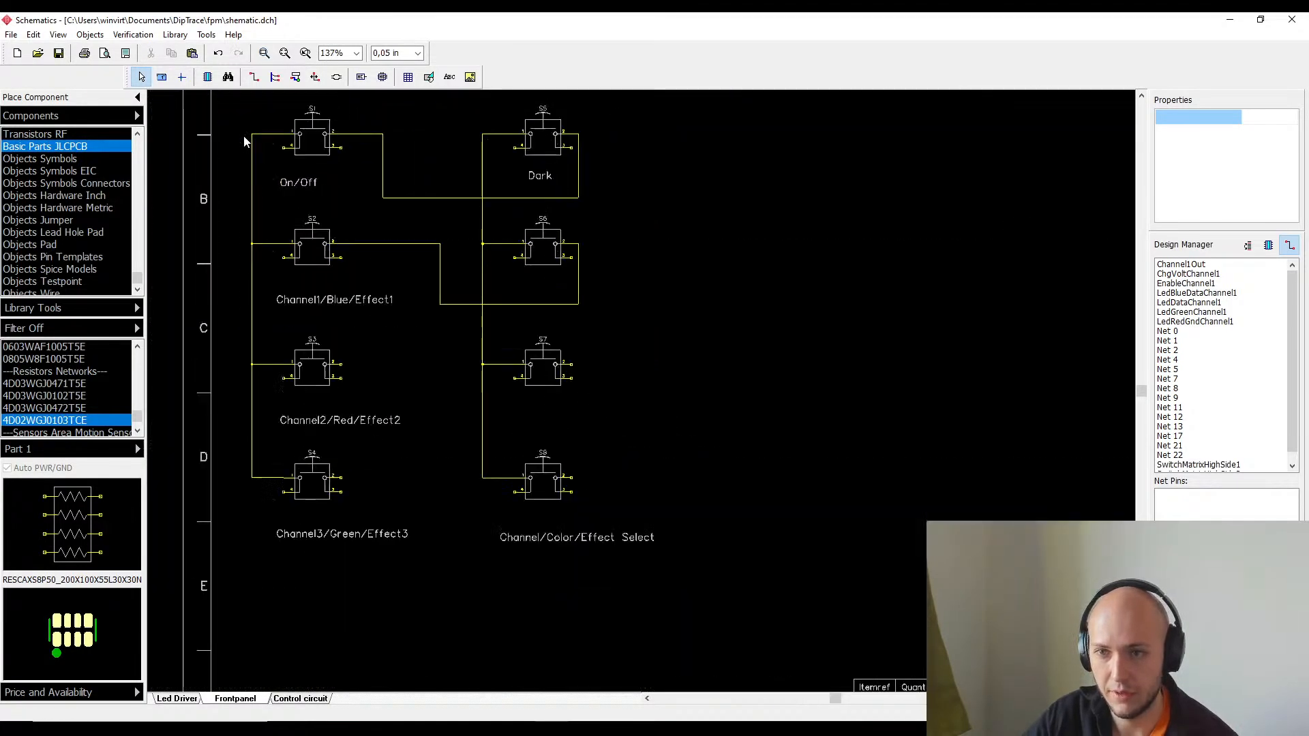
scroll(244, 141, down, 1)
drag(232, 97, 395, 522)
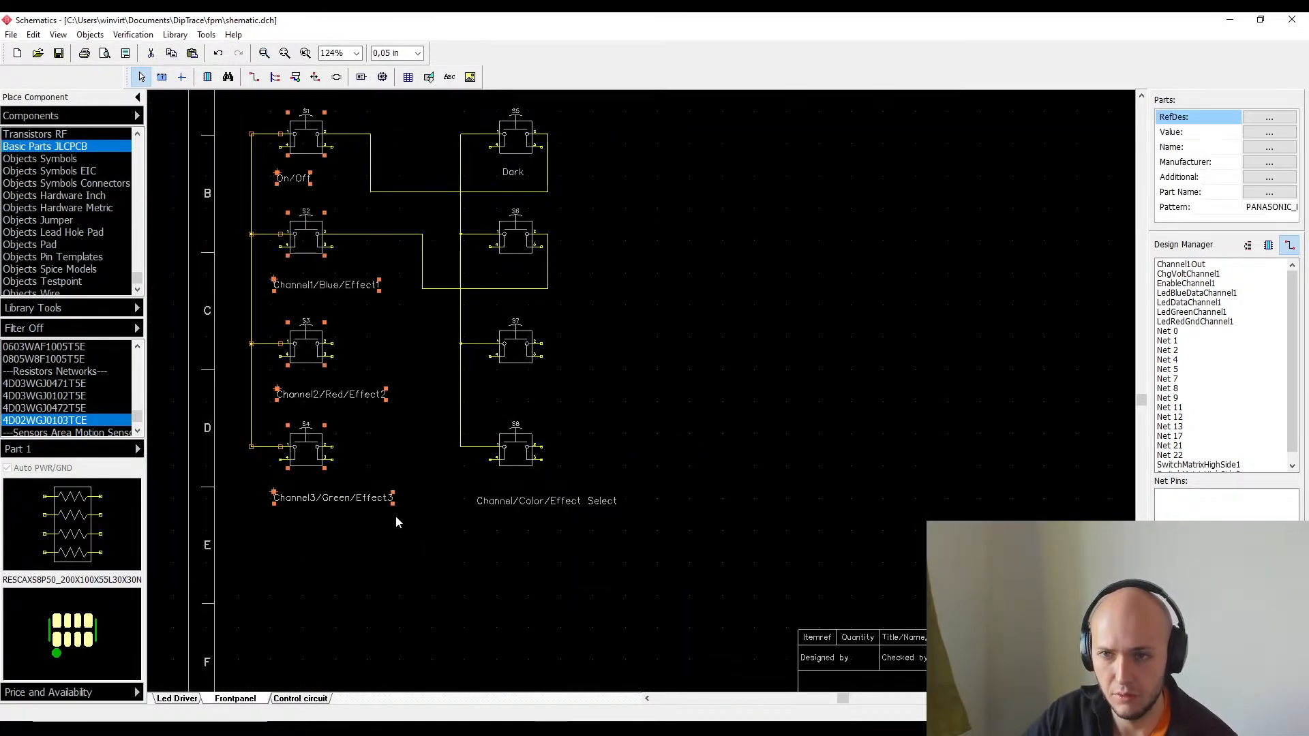
drag(306, 450, 344, 497)
click(700, 371)
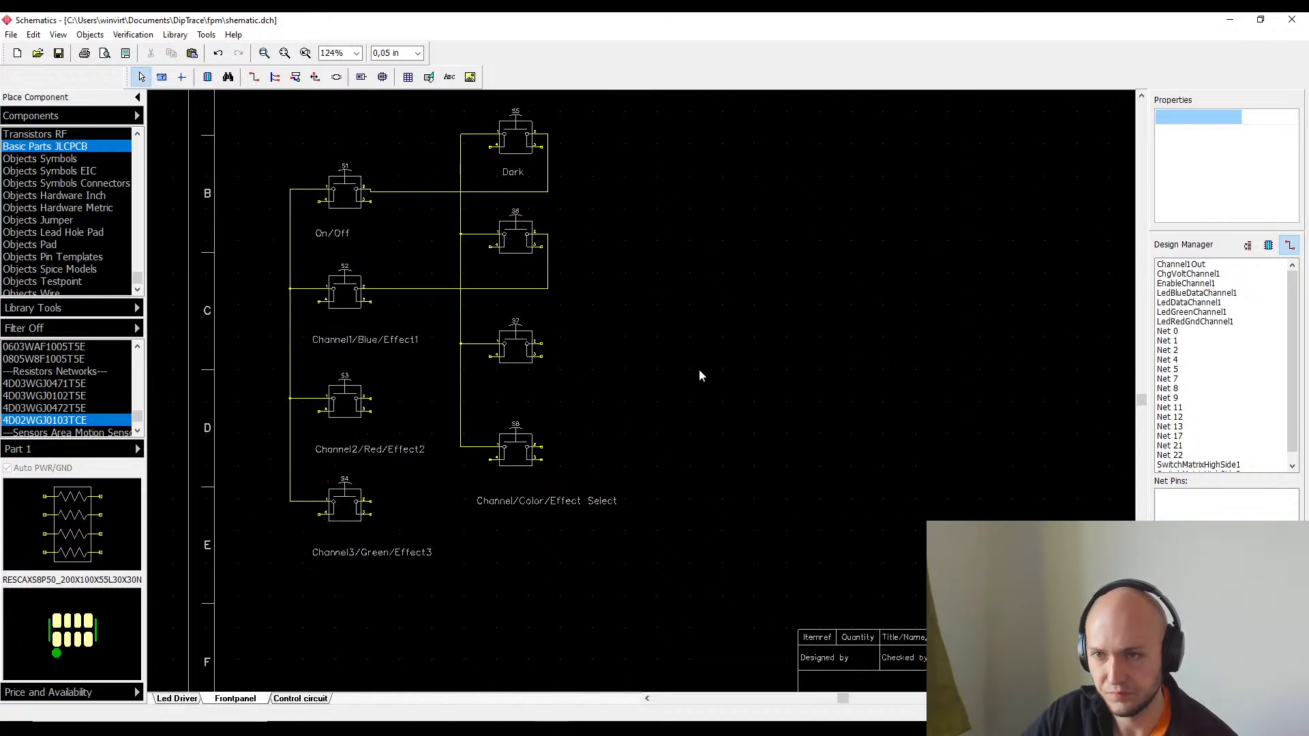
- Wire pin 2 of S7 to pin 2 of S3, and pin 2 of S8 to pin 2 of S4
scroll(379, 328, up, 4)
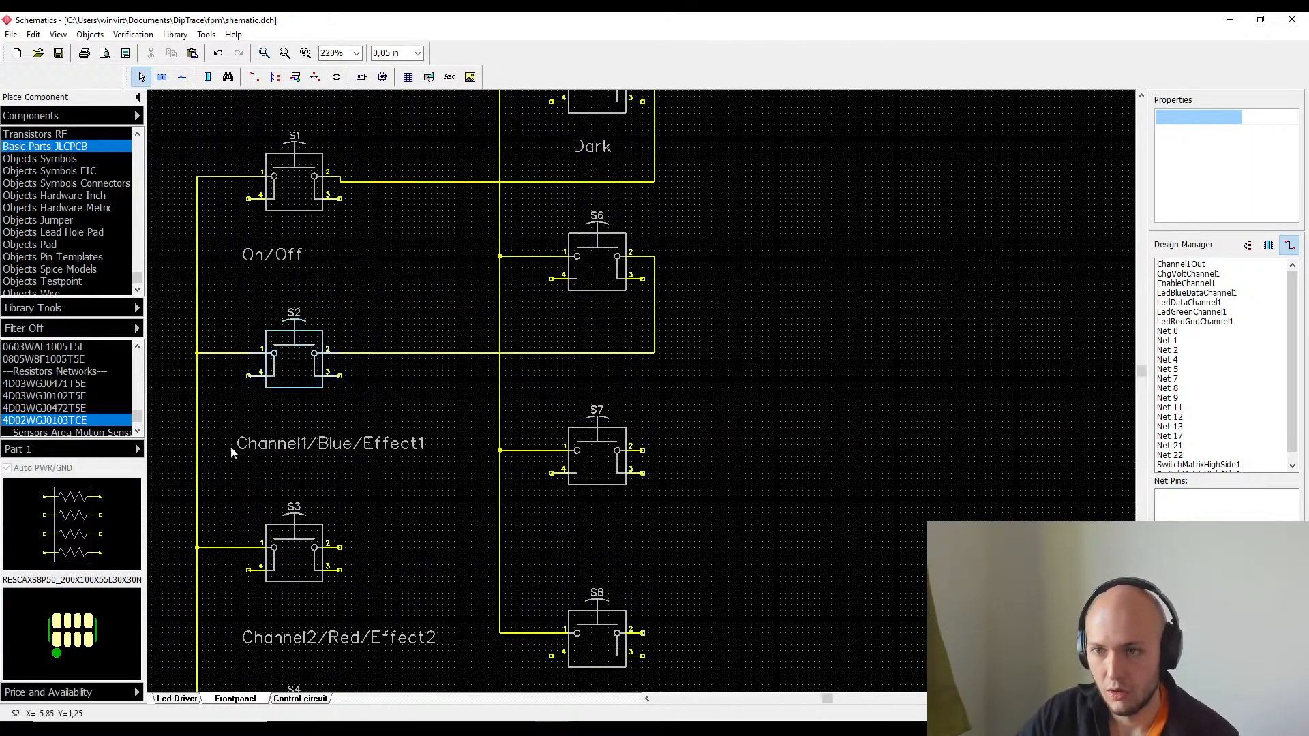
scroll(344, 170, down, 3)
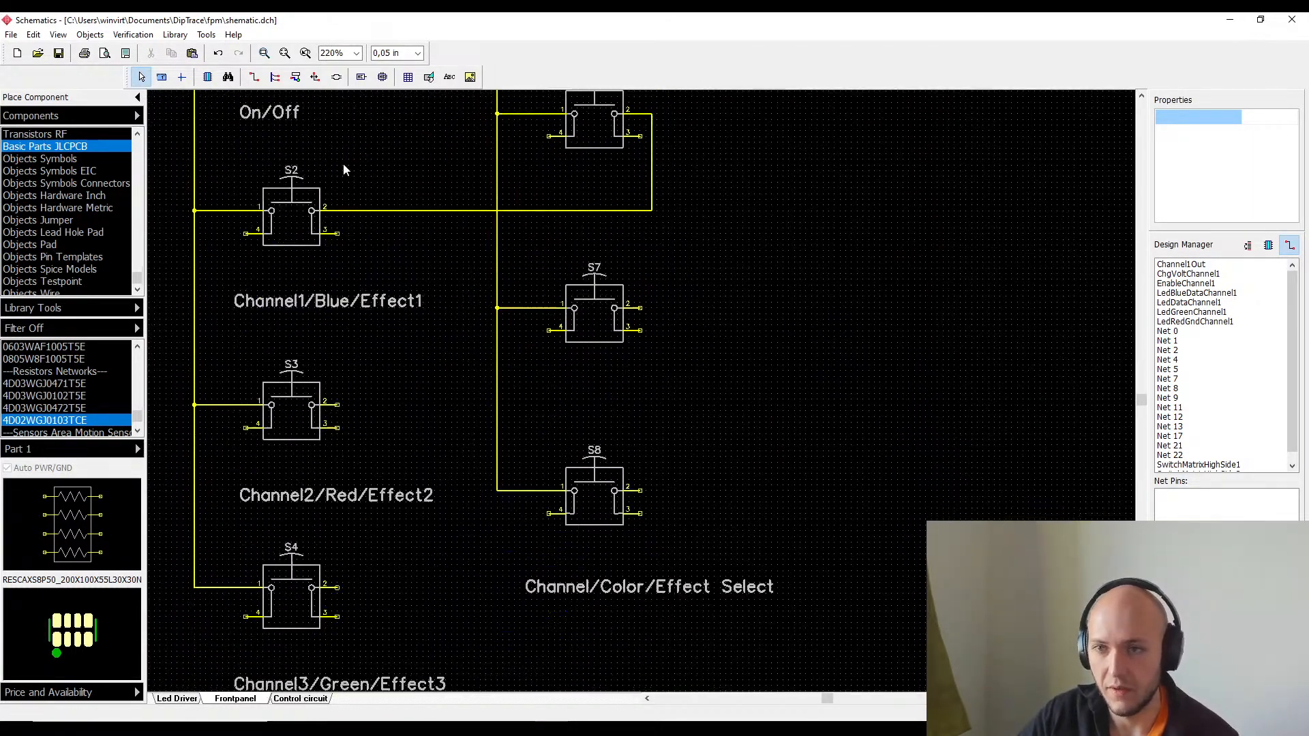
click(254, 76)
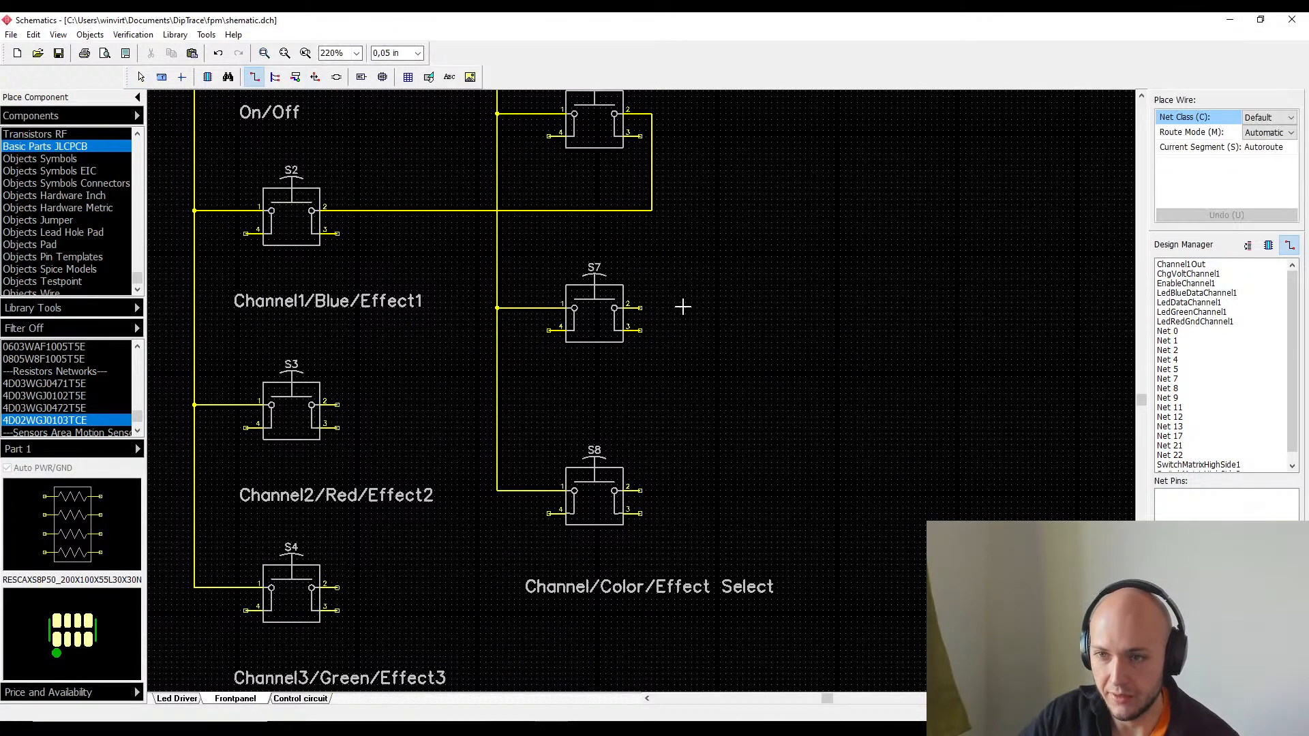
click(642, 309)
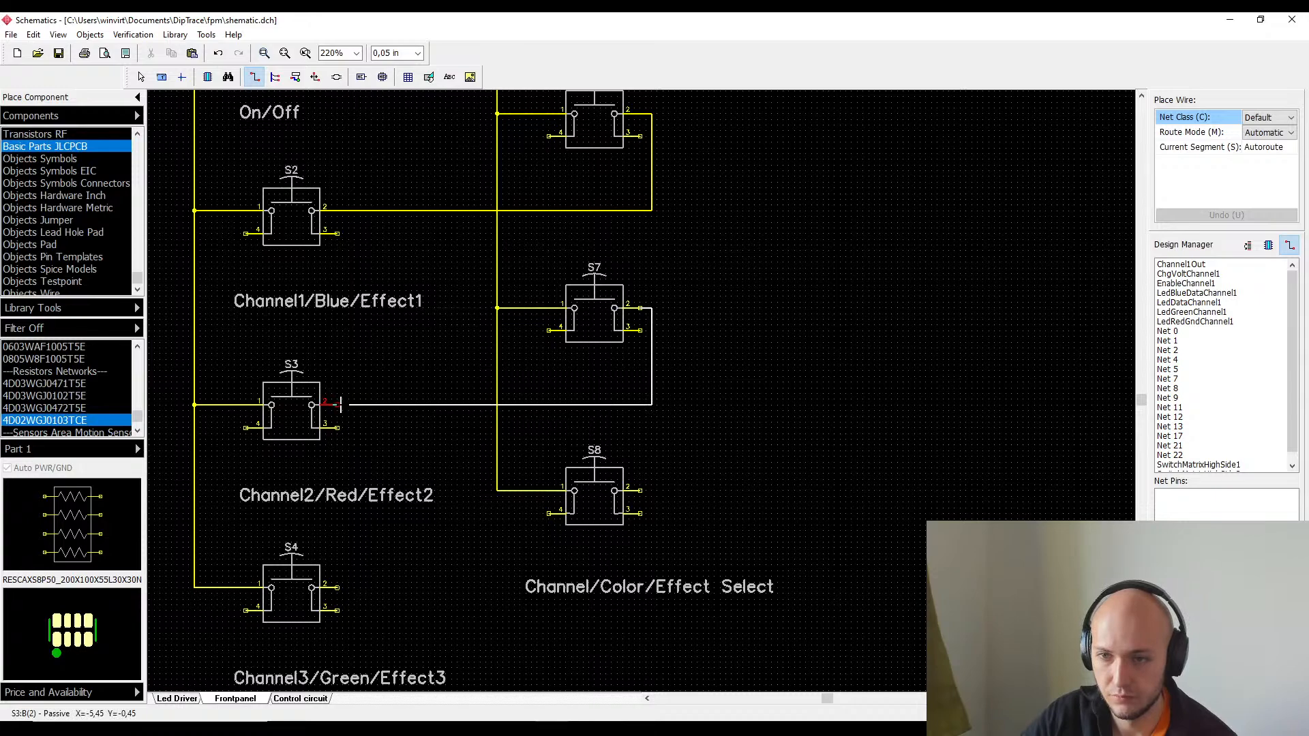
click(341, 405)
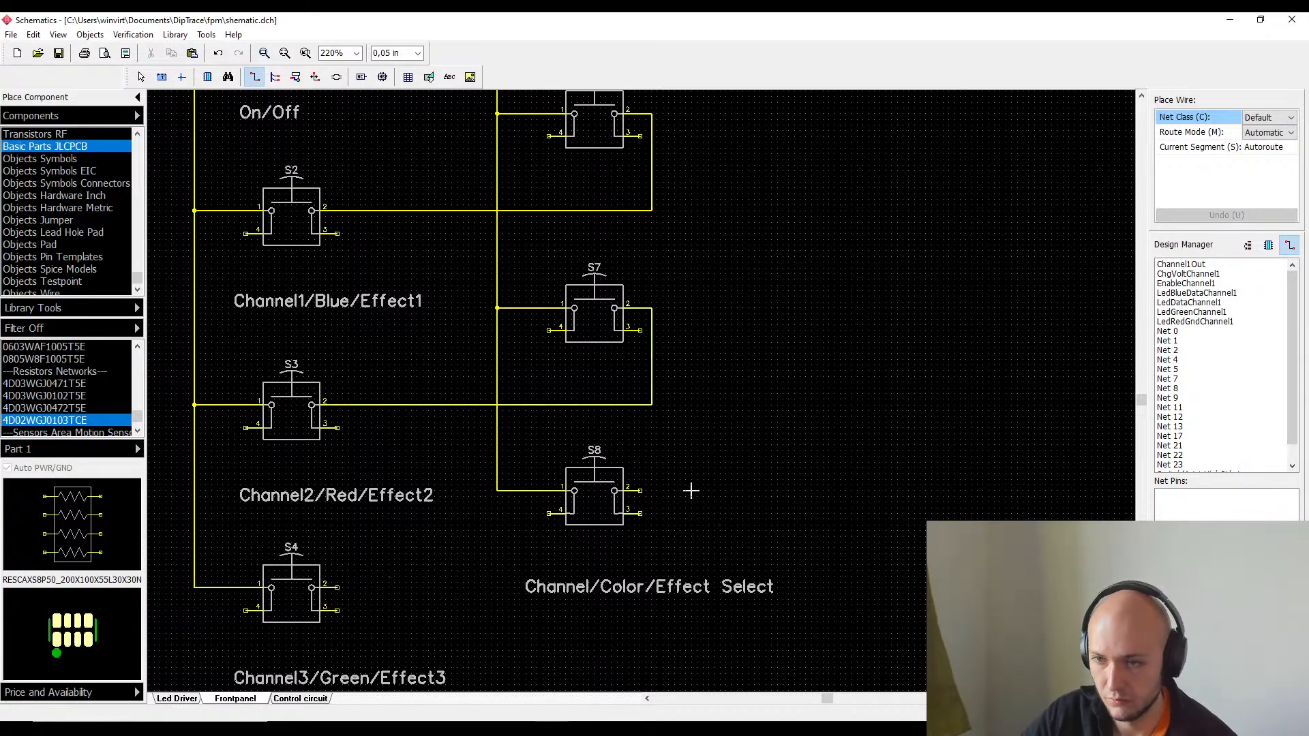
click(641, 491)
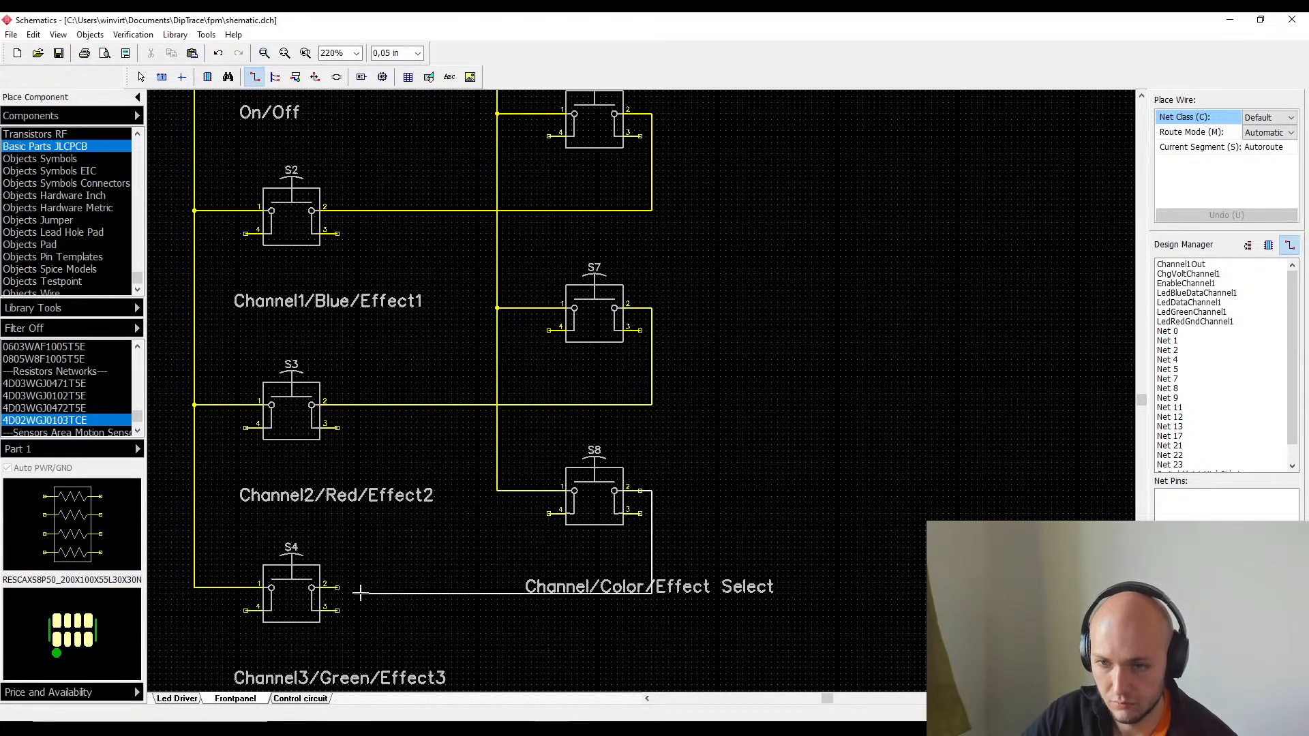
click(337, 586)
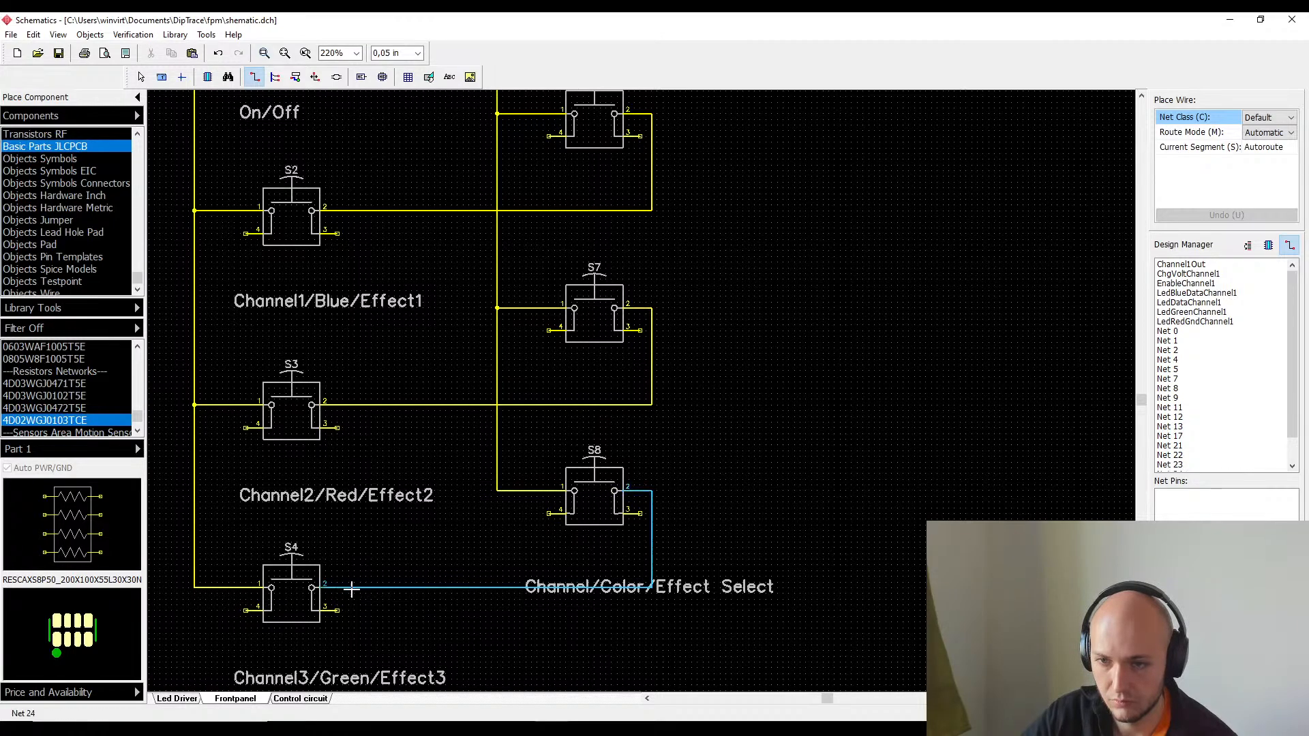
key(Escape)
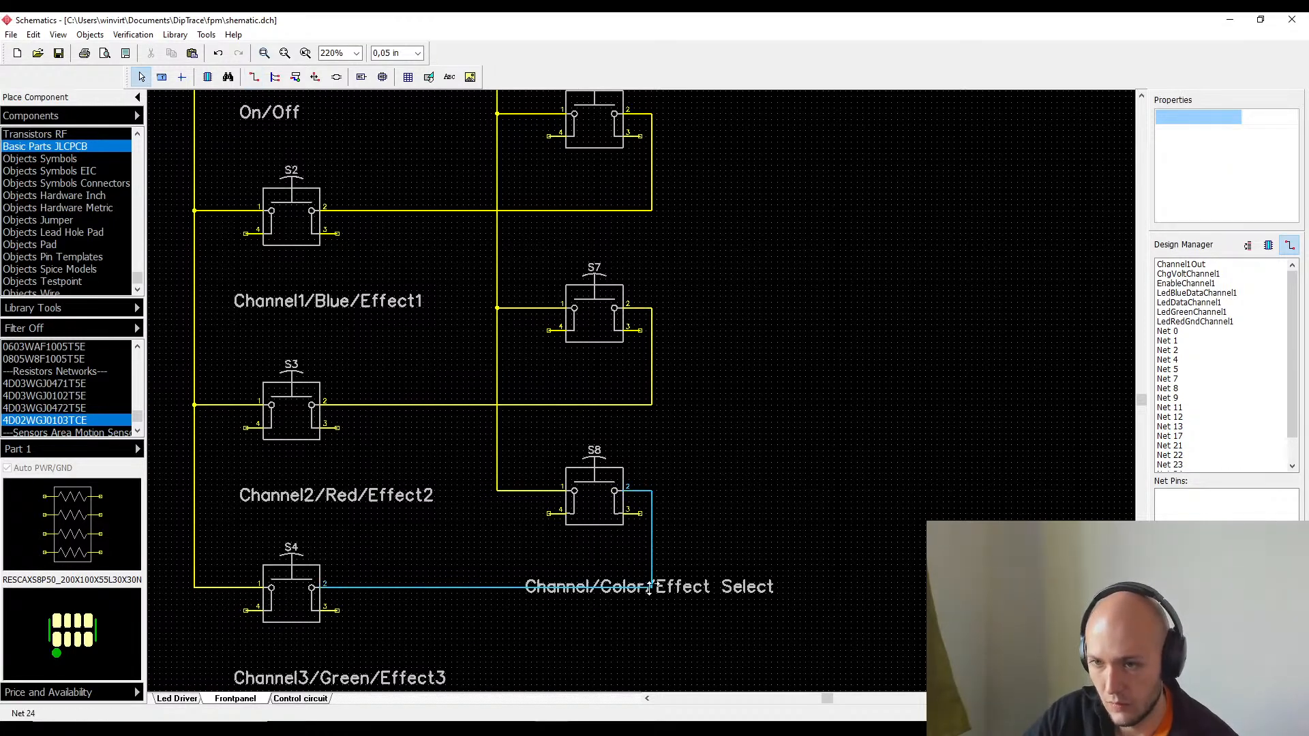
- Shift the vertical segments of the S8–S4 and S7–S3 wires rightward, beyond the Channel/Color/Effect Select label
drag(652, 537, 931, 542)
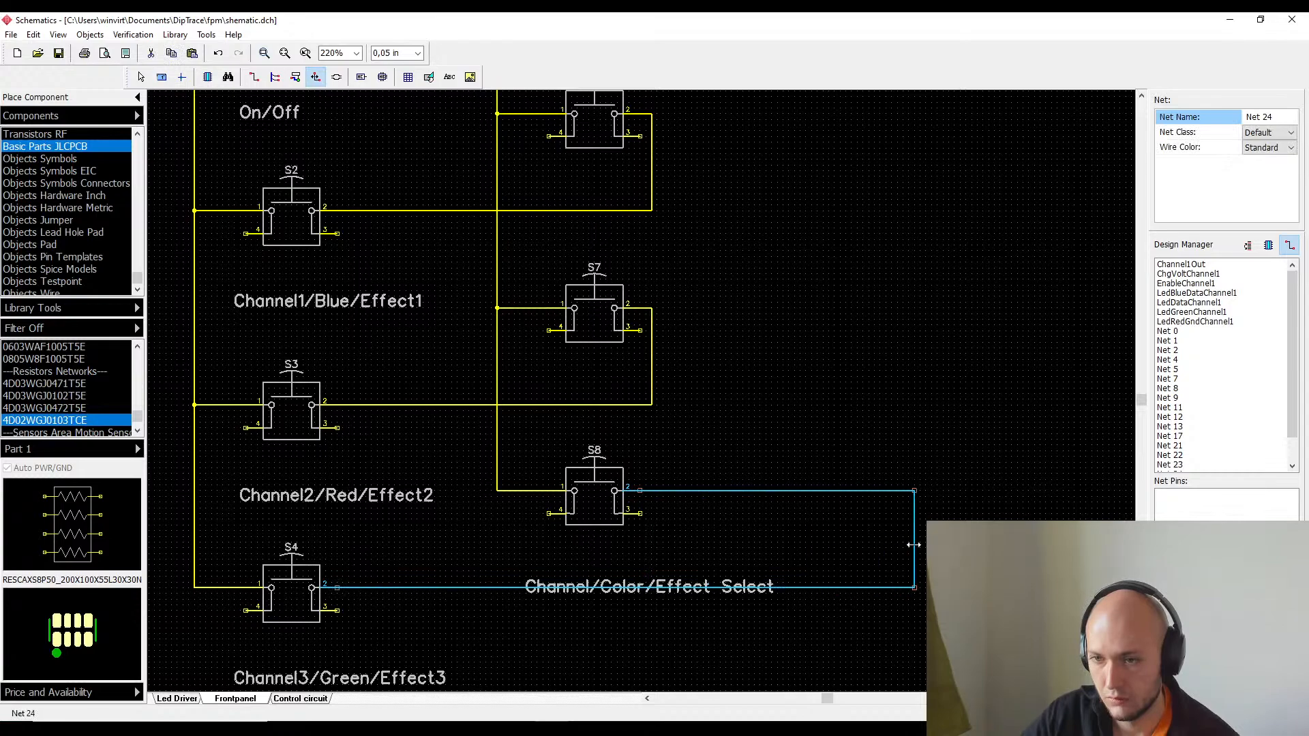
click(629, 599)
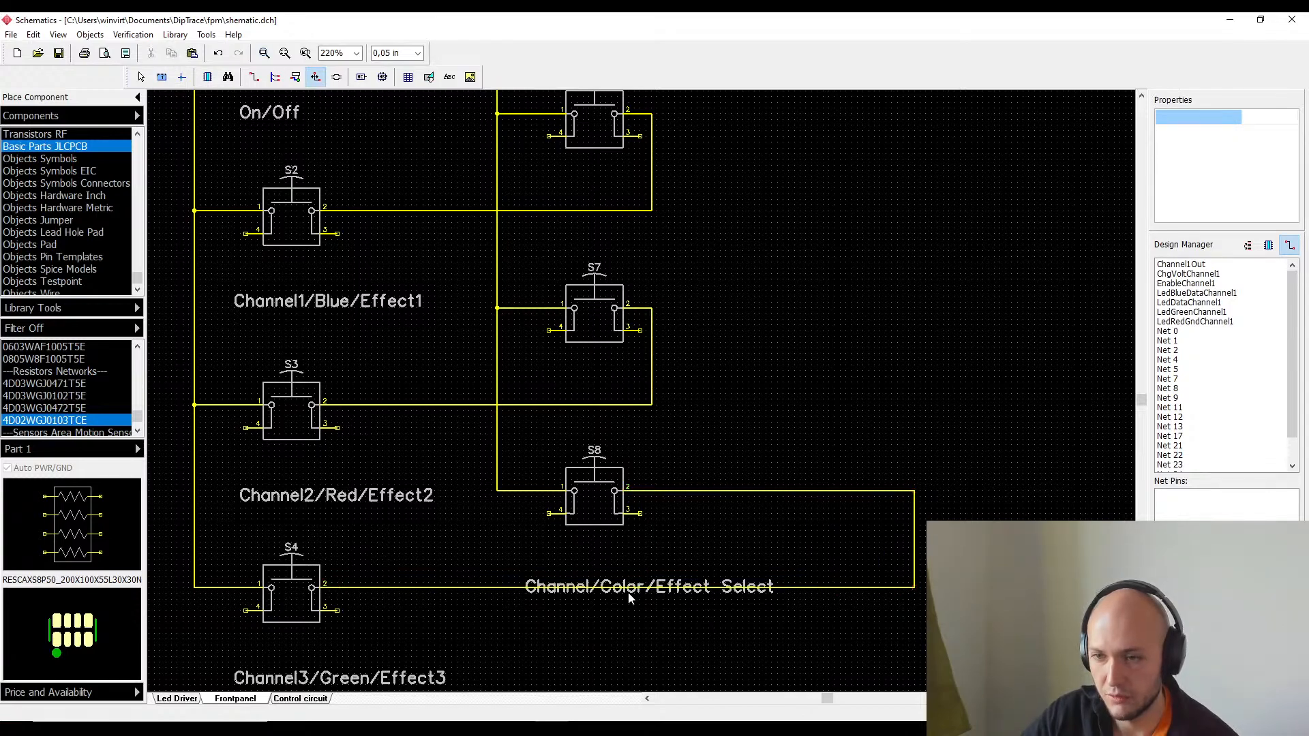
drag(653, 348, 913, 349)
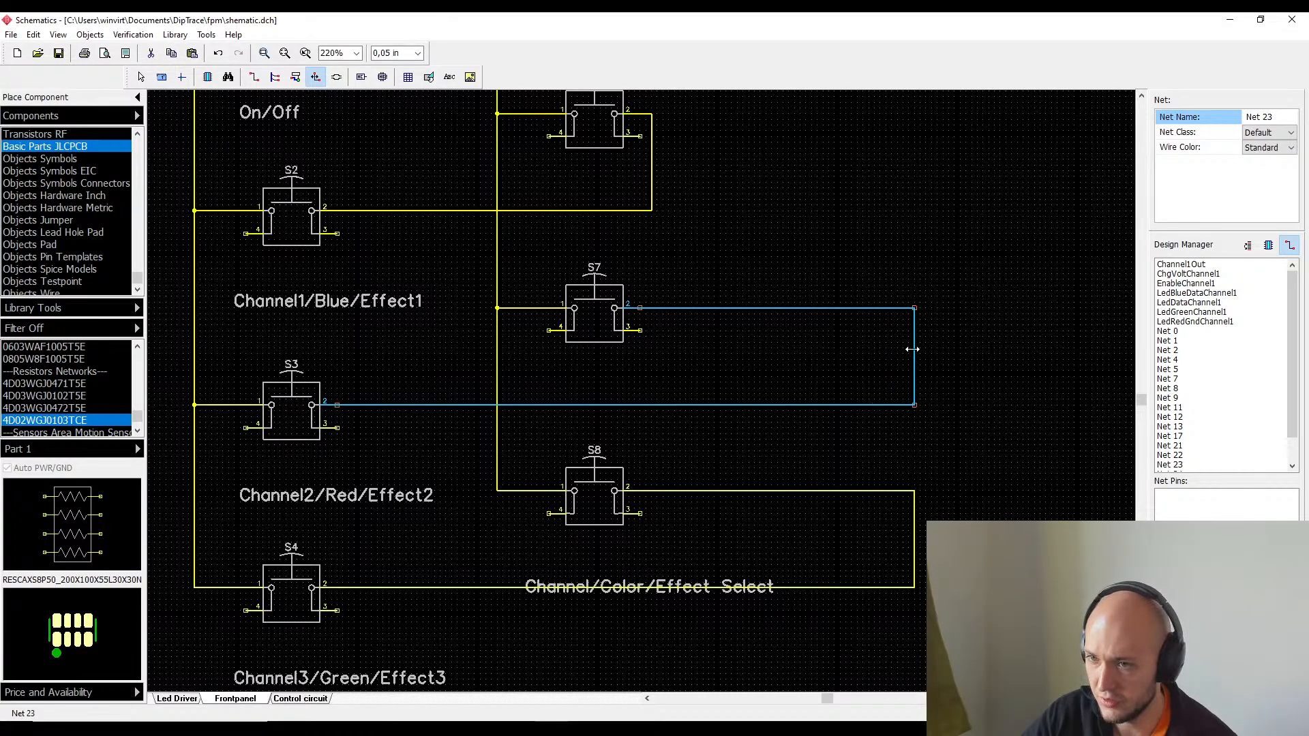
- Shift the vertical segments of the S6–S2 and S5–S1 wires rightward, in line with the S7–S3 wire's vertical segment
middle_drag(812, 182, 829, 572)
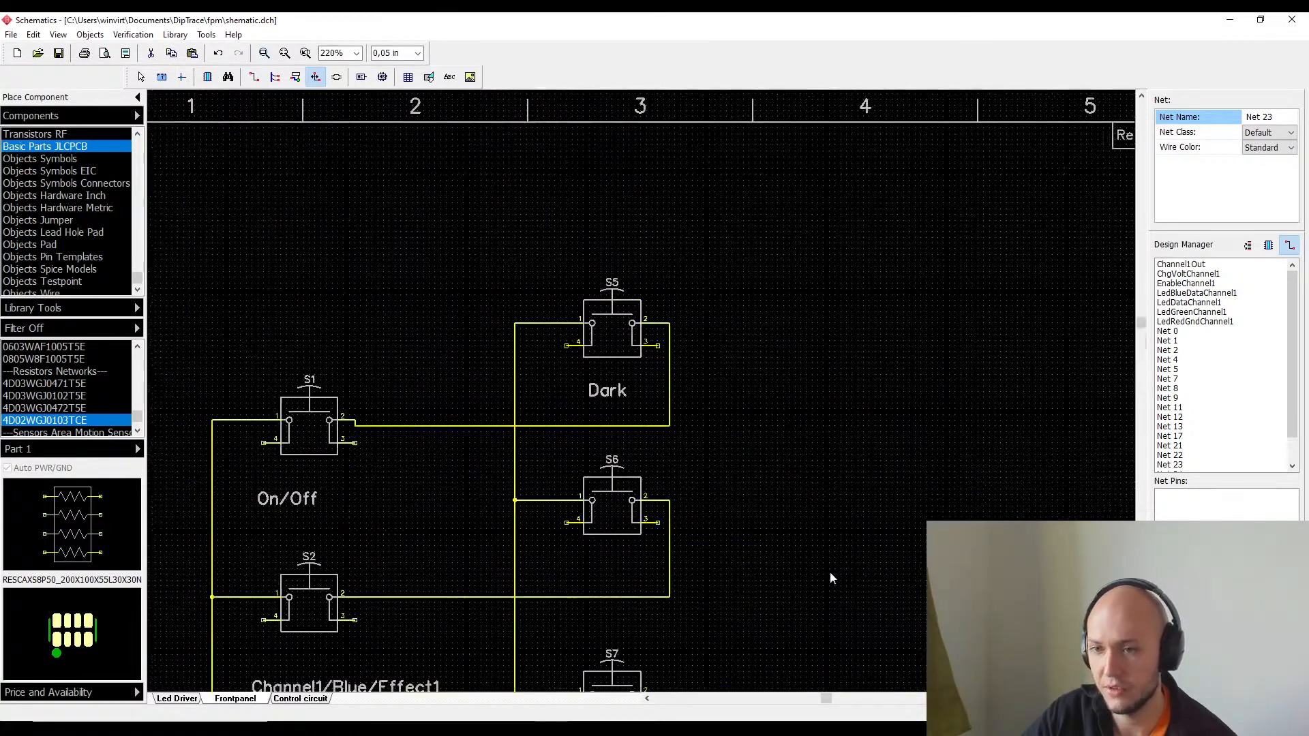
click(669, 527)
drag(668, 525, 948, 525)
middle_drag(1008, 500, 791, 333)
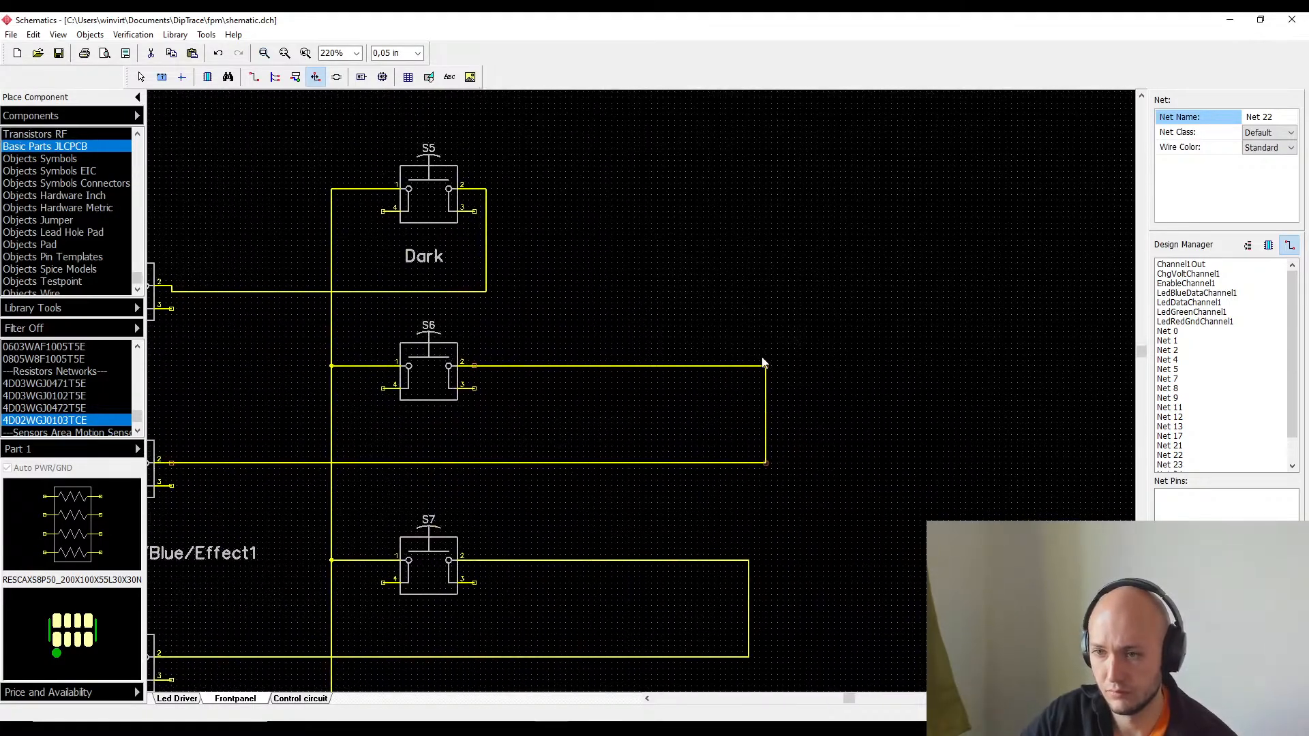
drag(766, 398, 750, 405)
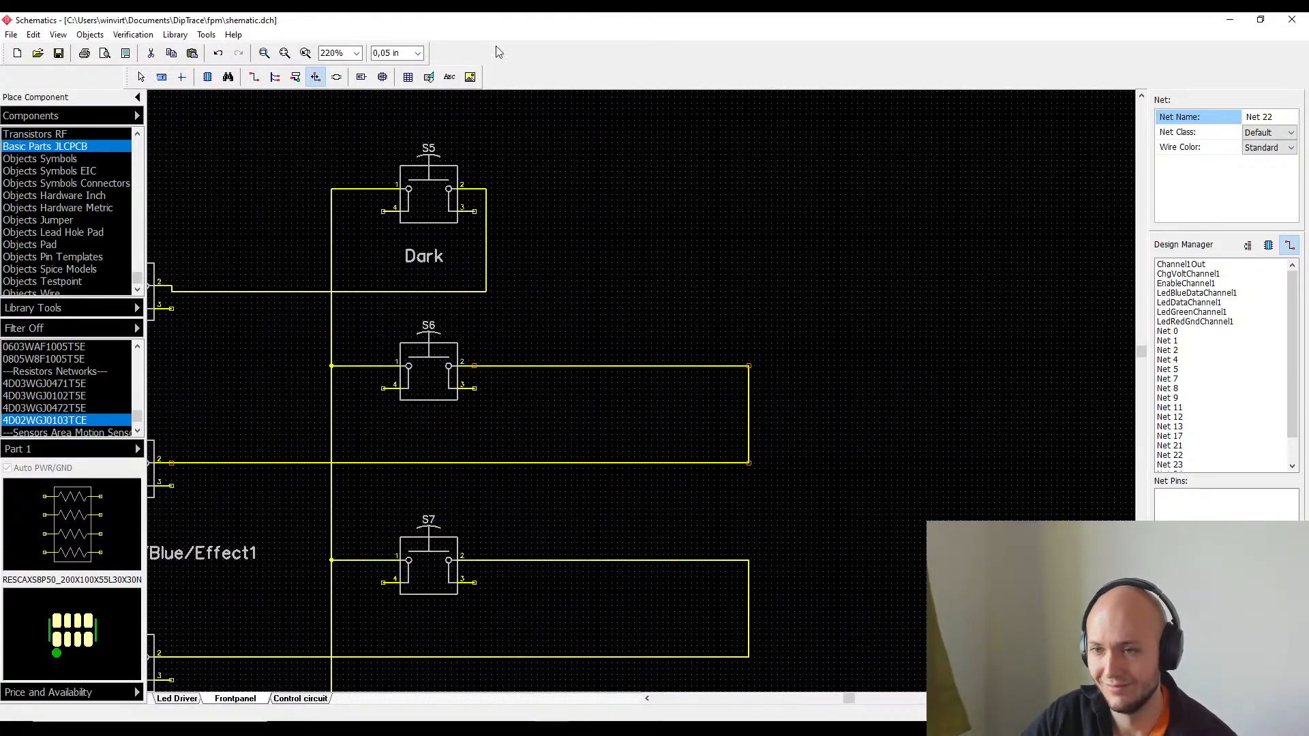
drag(487, 262, 742, 294)
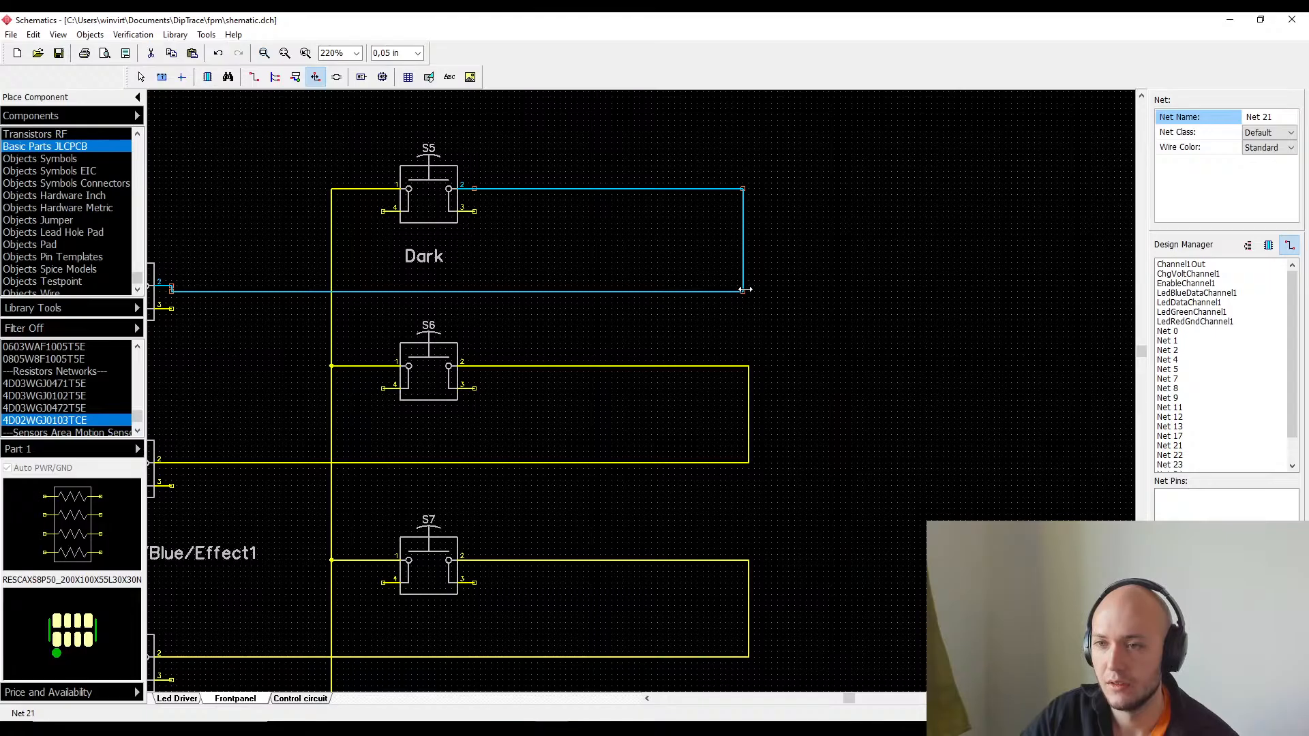
drag(745, 289, 750, 289)
click(873, 289)
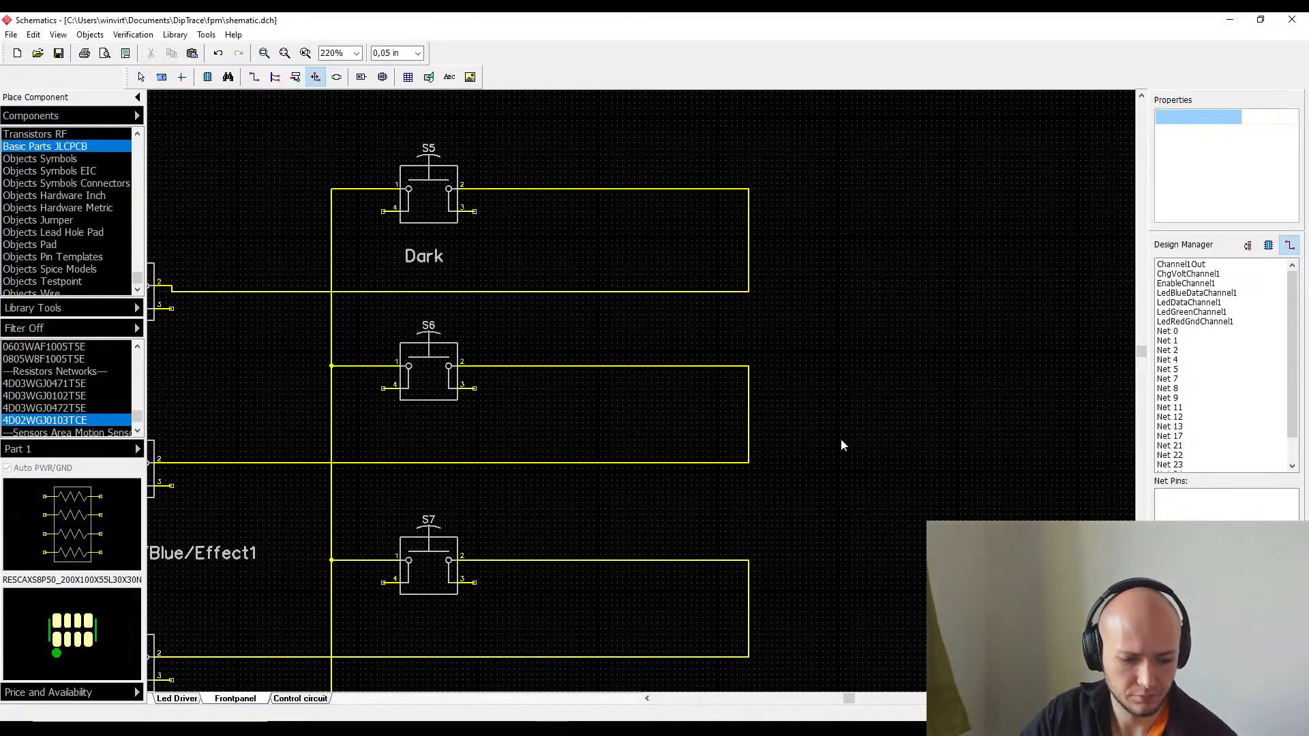
right_drag(843, 445, 759, 347)
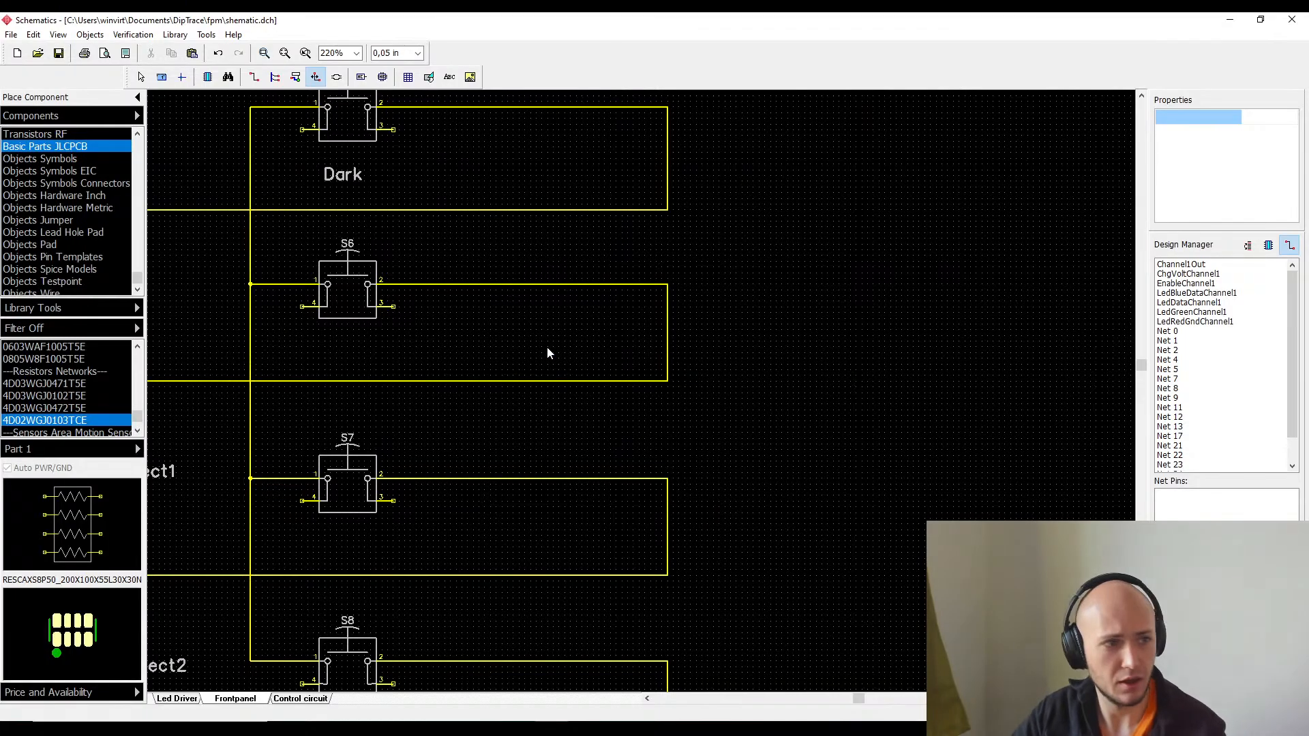
scroll(669, 293, down, 2)
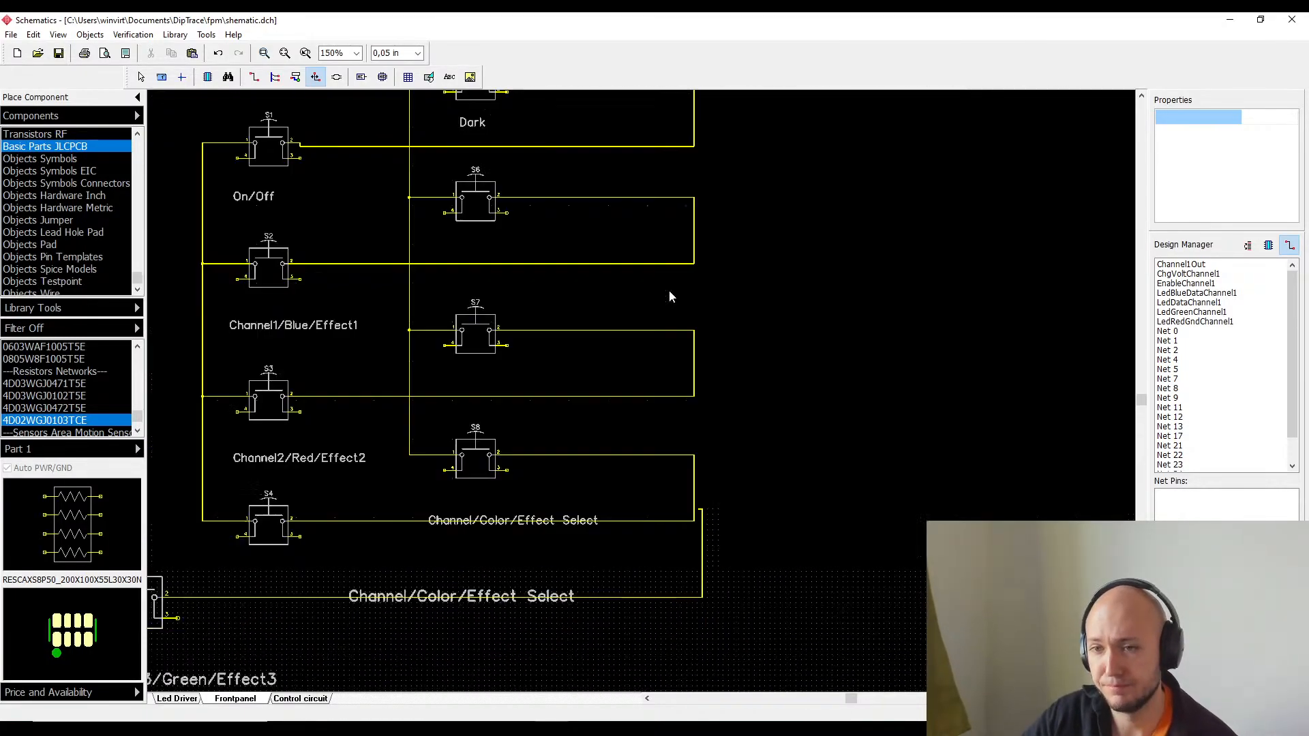
middle_drag(784, 380, 878, 702)
scroll(402, 288, up, 4)
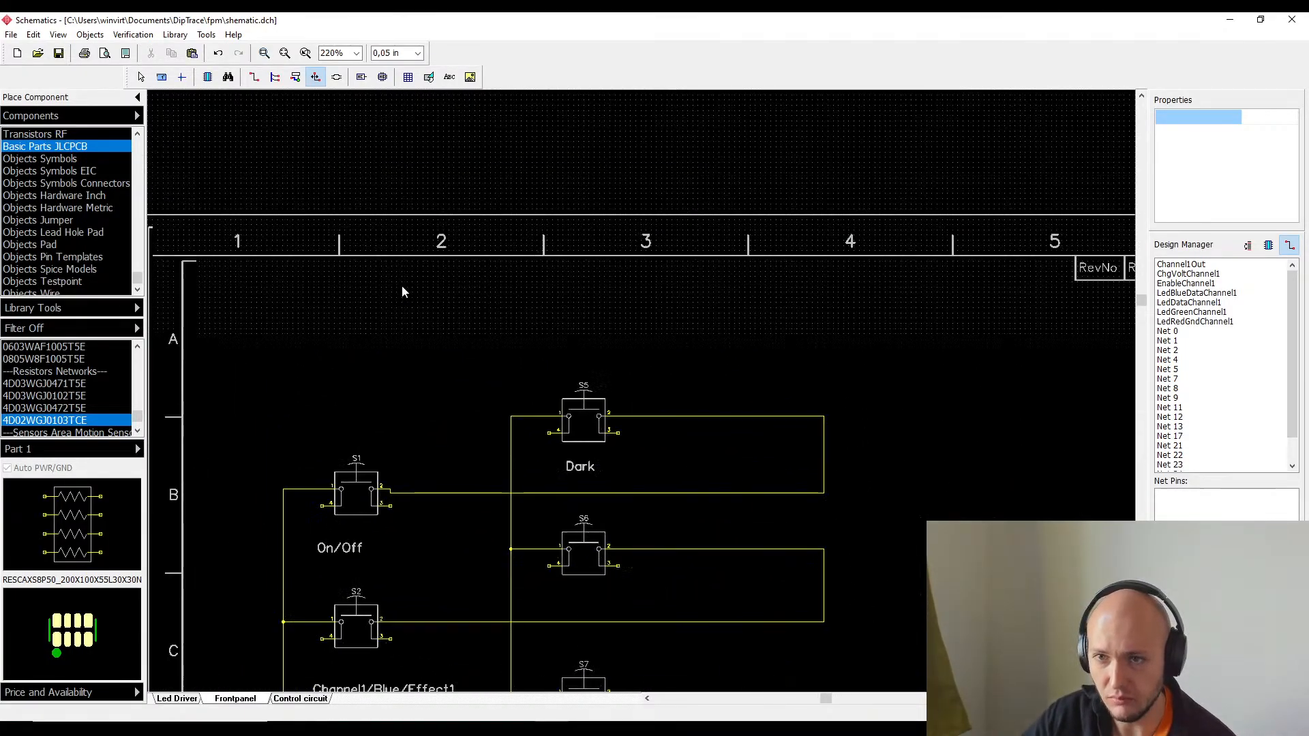
click(253, 77)
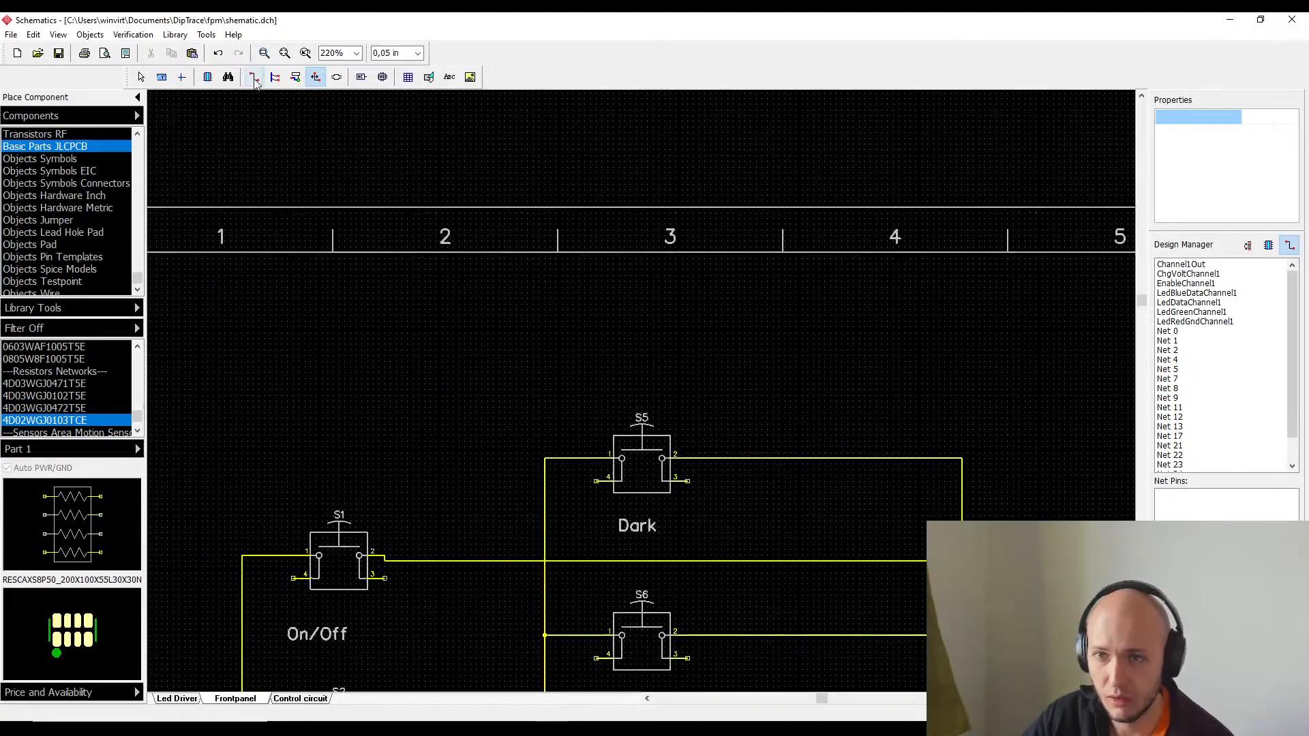
click(243, 556)
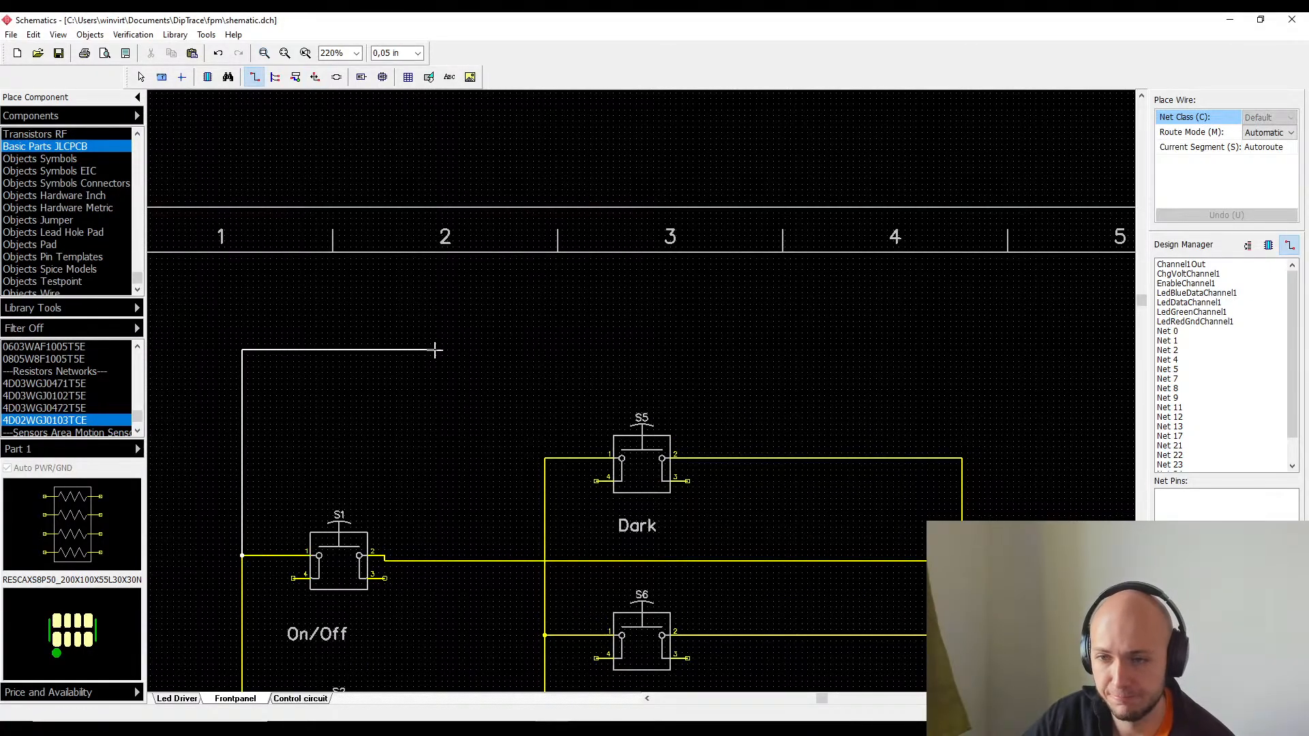
click(423, 363)
key(Escape)
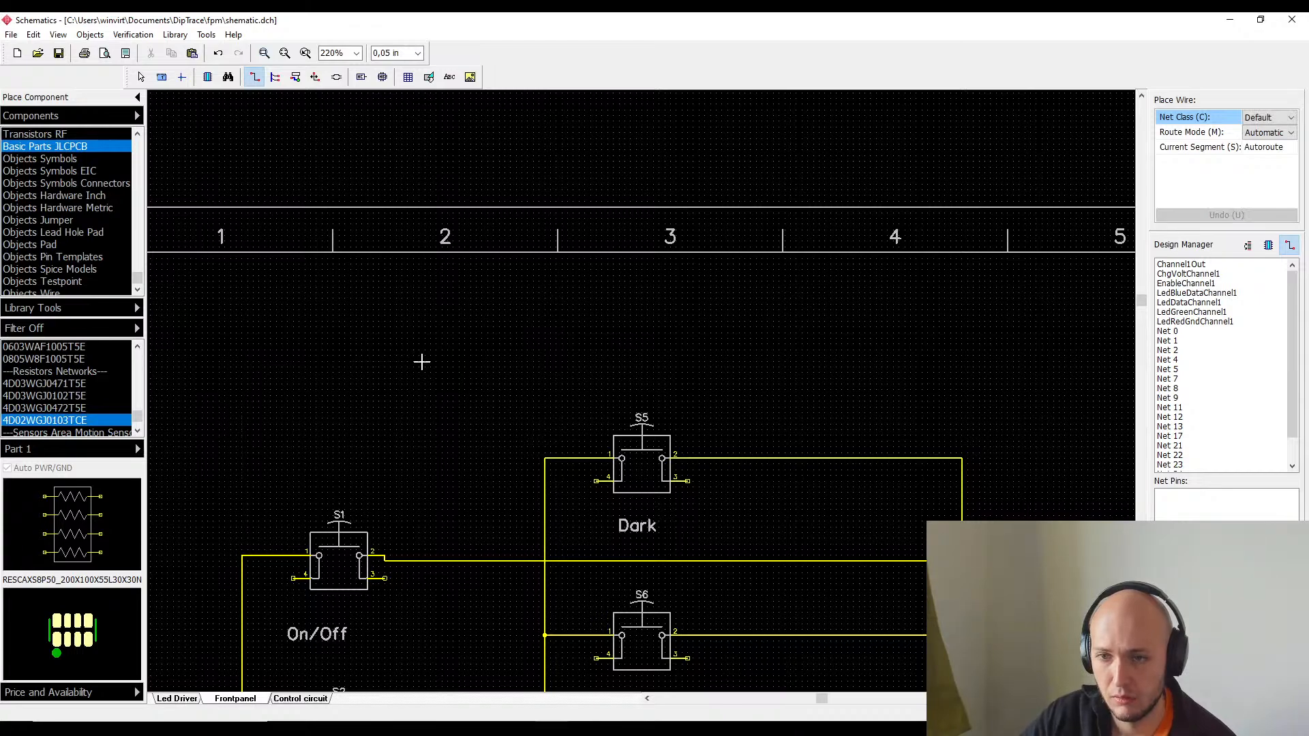
click(243, 557)
click(362, 361)
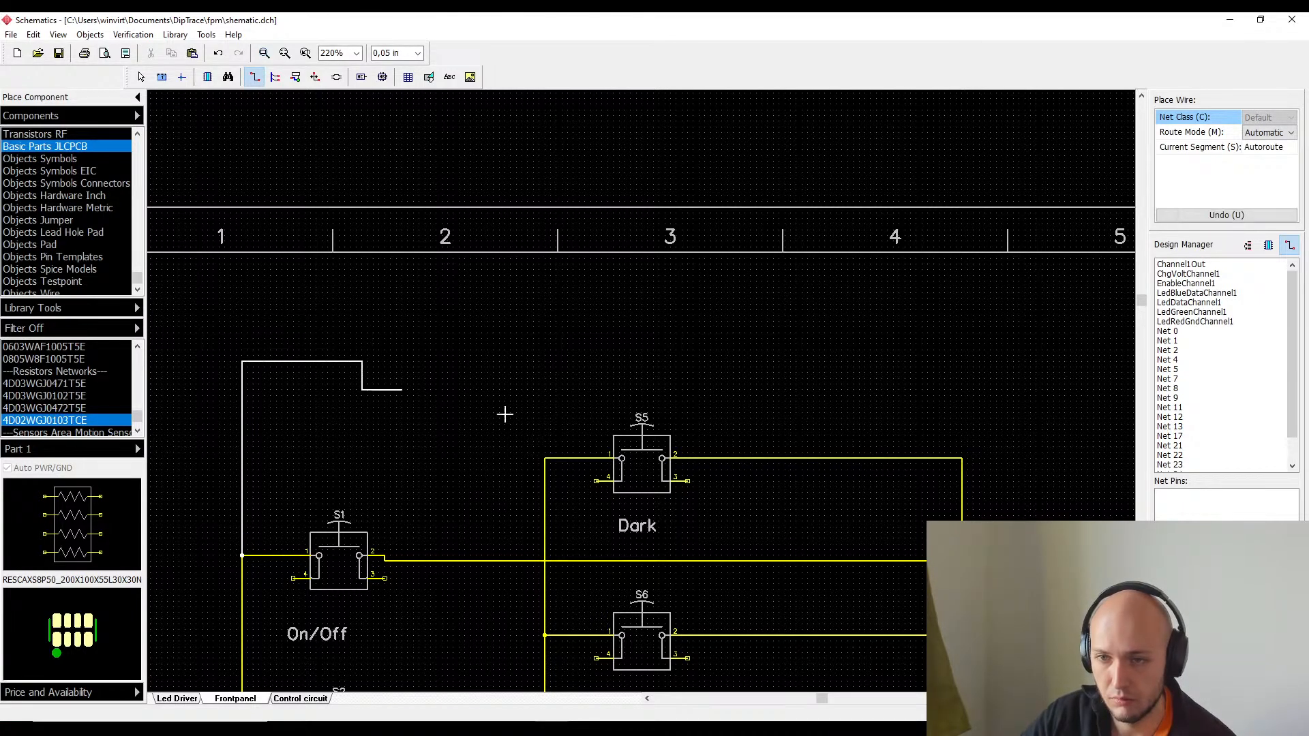
key(Escape)
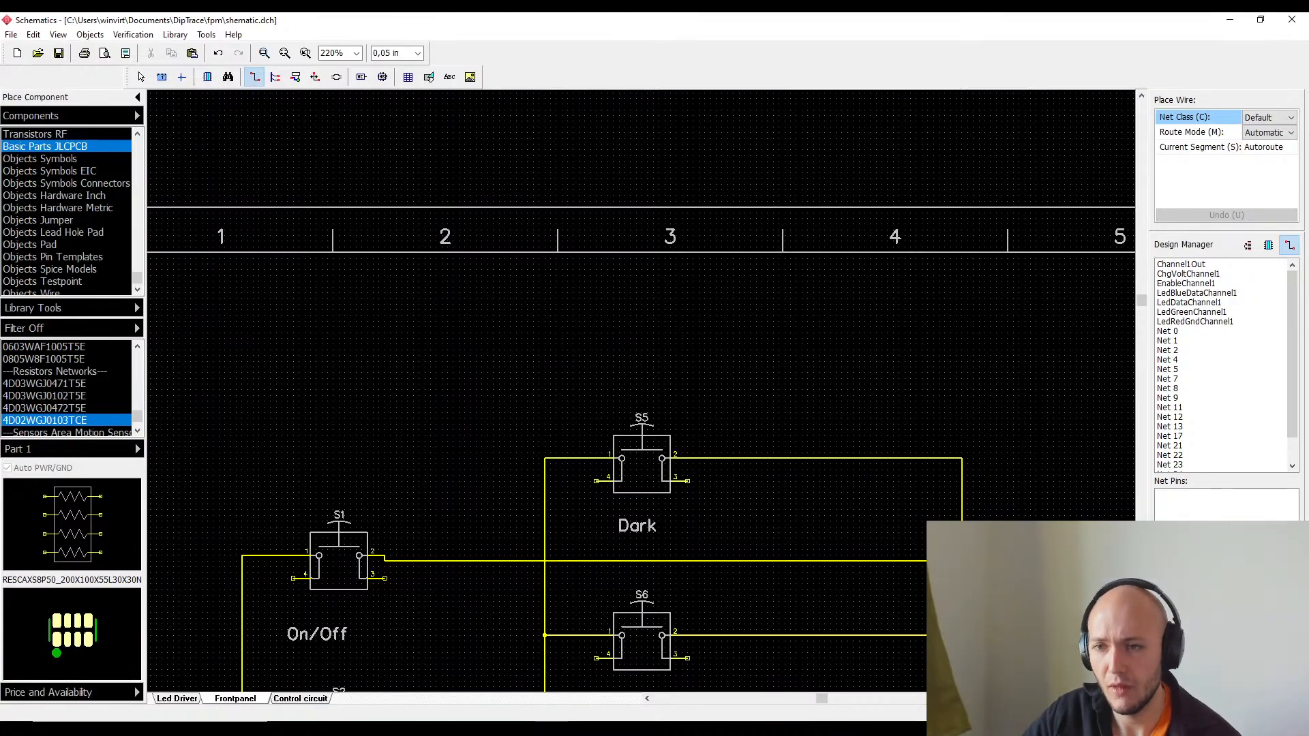
middle_drag(680, 493, 202, 210)
scroll(587, 477, down, 3)
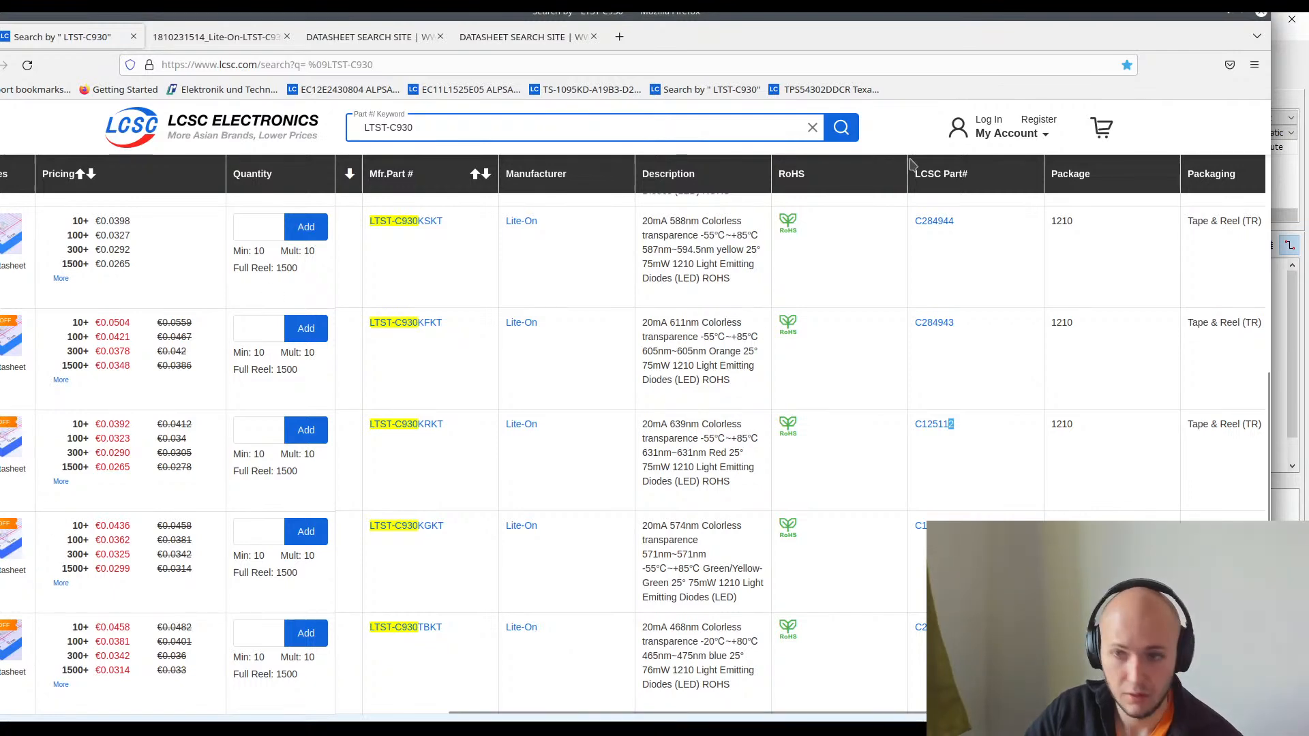
- Switch to the LCSC website in Firefox and open the Spring Clamp System Terminal Block category under Connectors
scroll(137, 257, up, 5)
scroll(137, 256, up, 5)
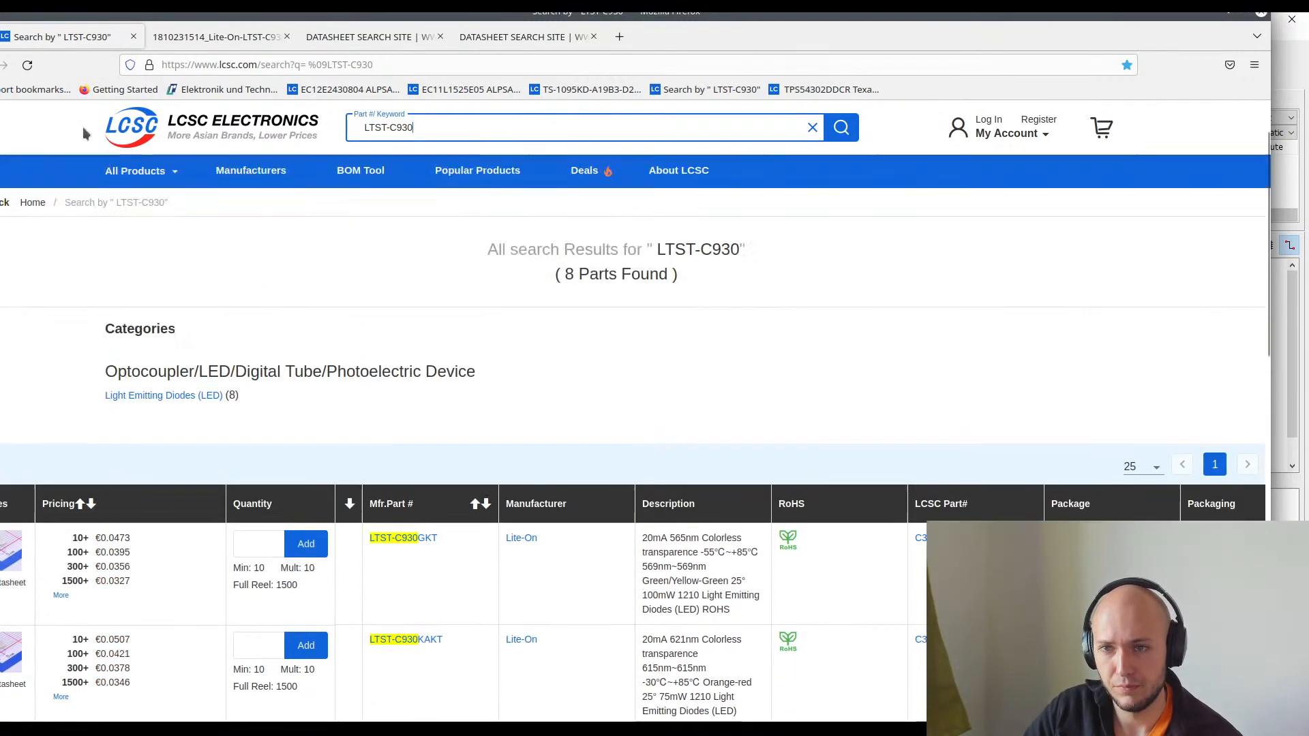
mouse_move(138, 252)
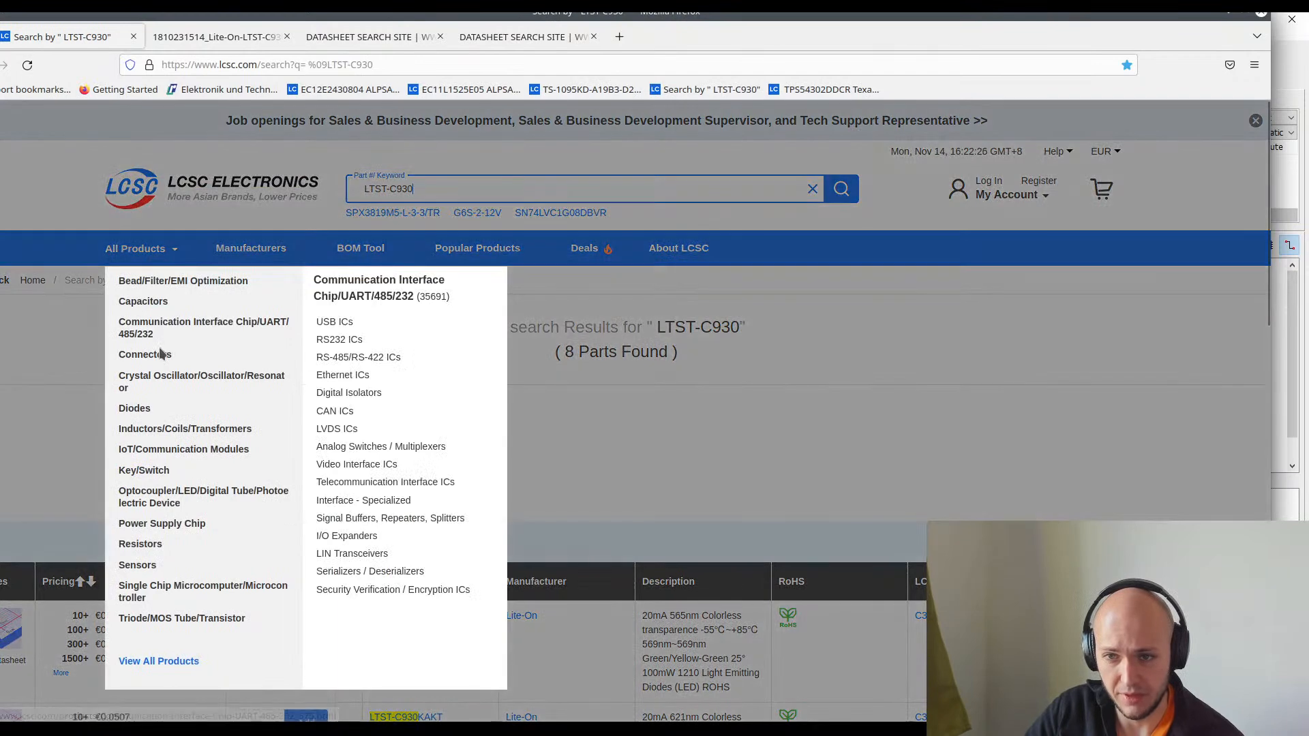
mouse_move(144, 355)
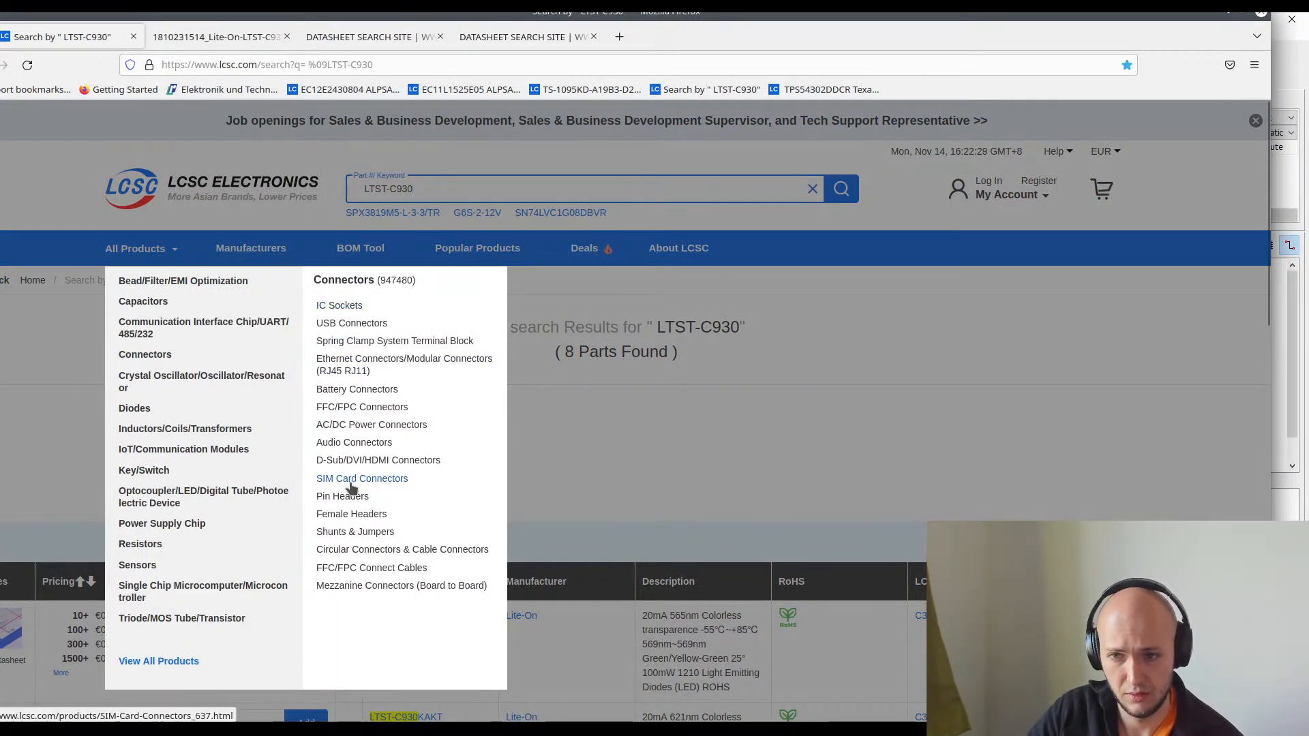
mouse_move(164, 470)
mouse_move(270, 356)
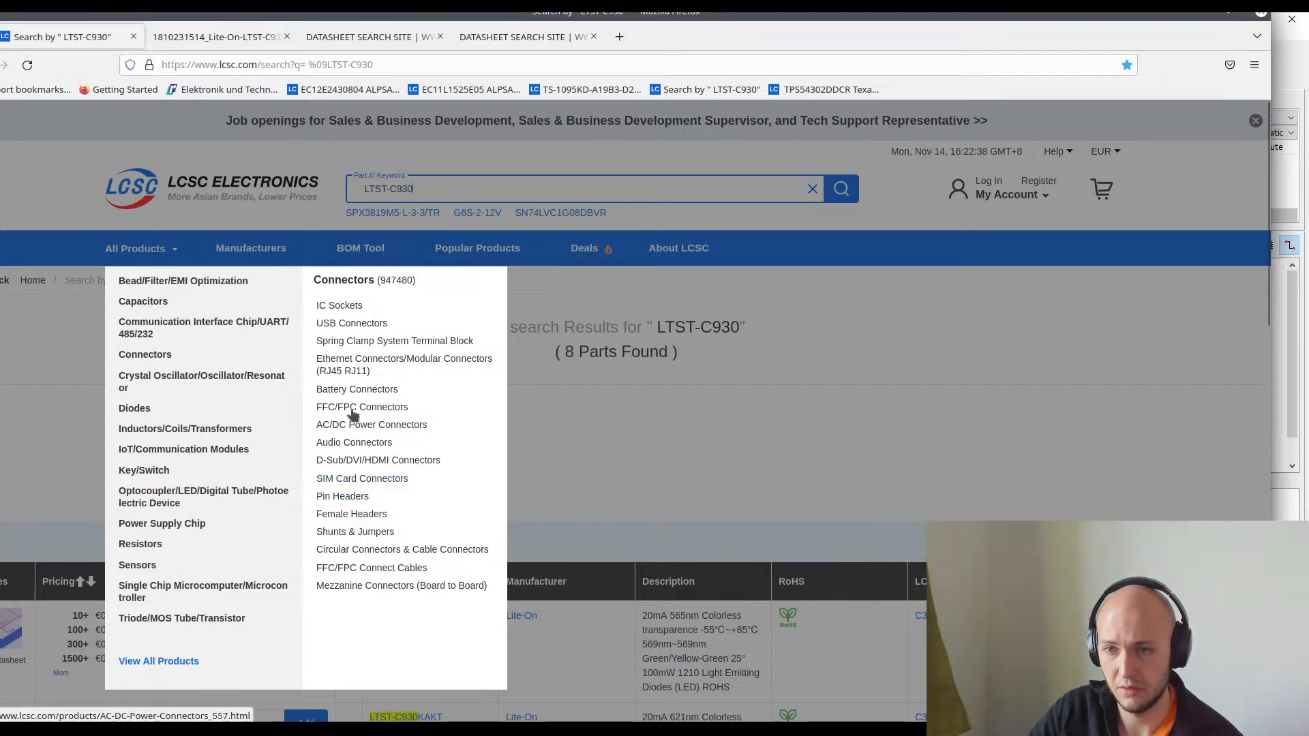
click(386, 342)
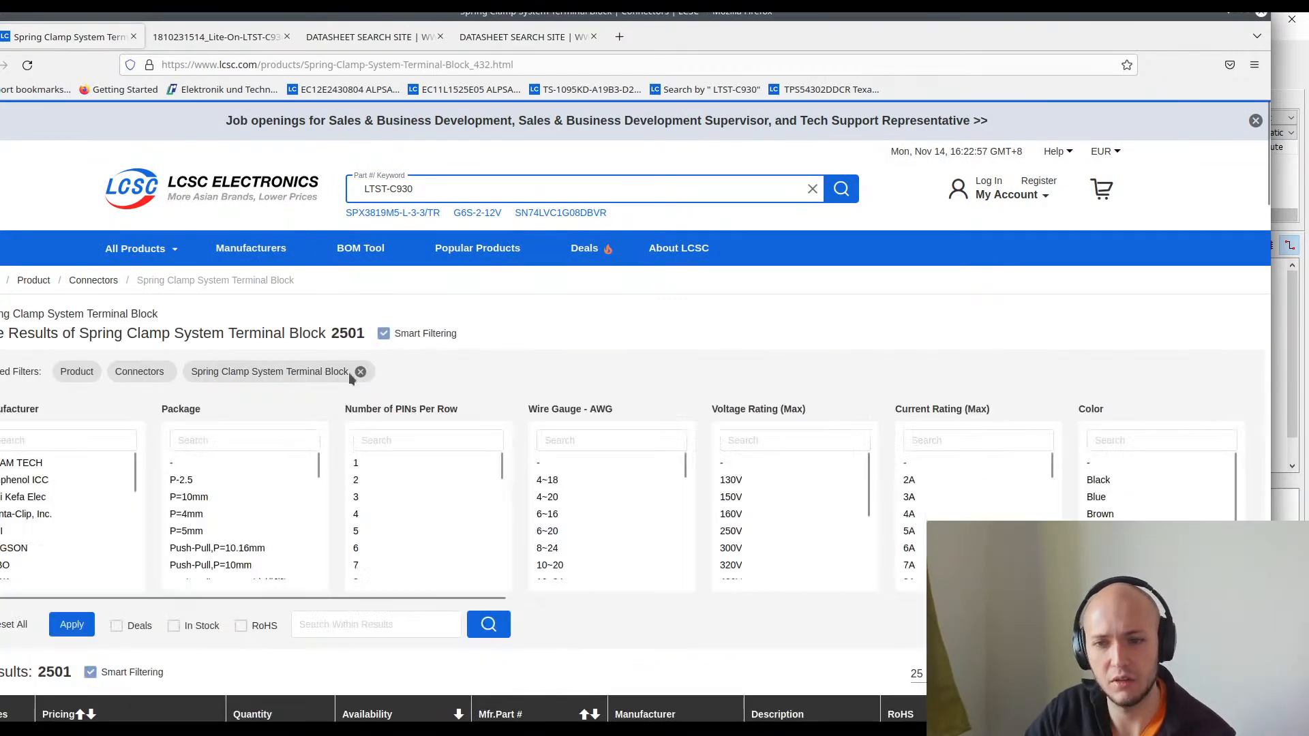
scroll(133, 502, down, 3)
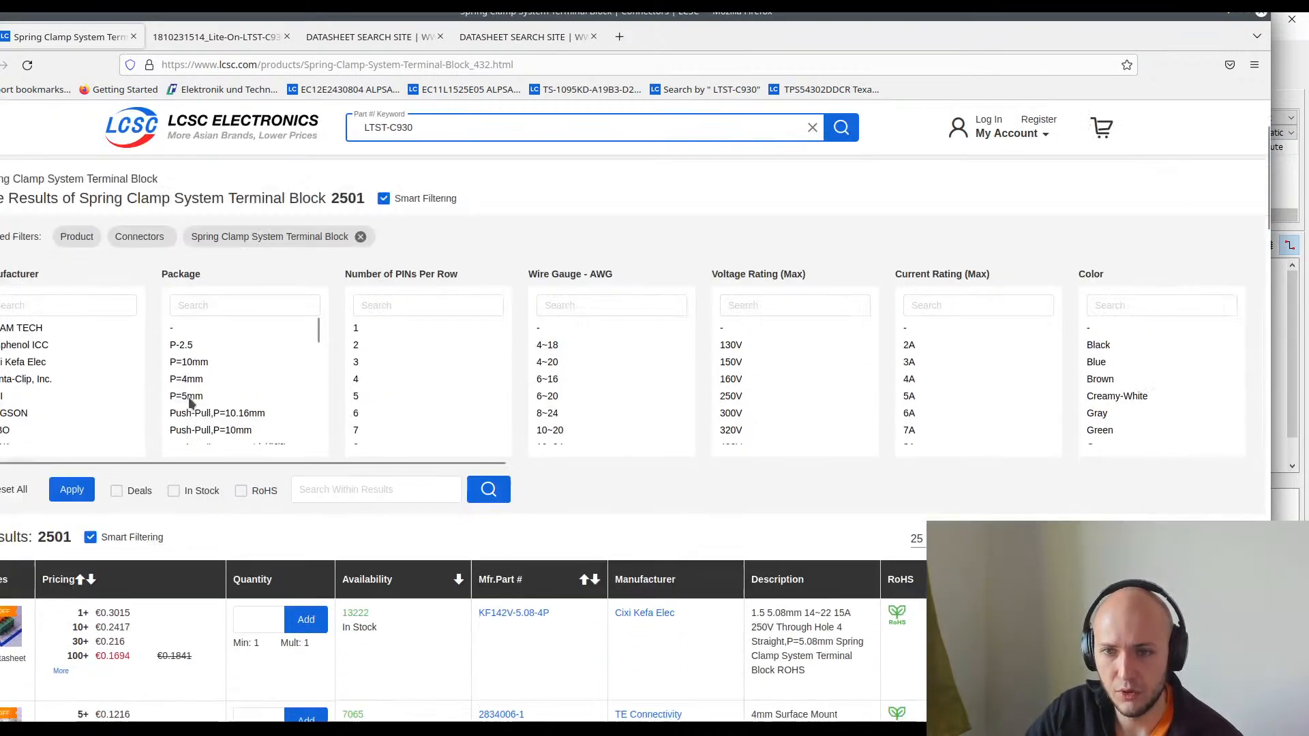
scroll(191, 404, up, 3)
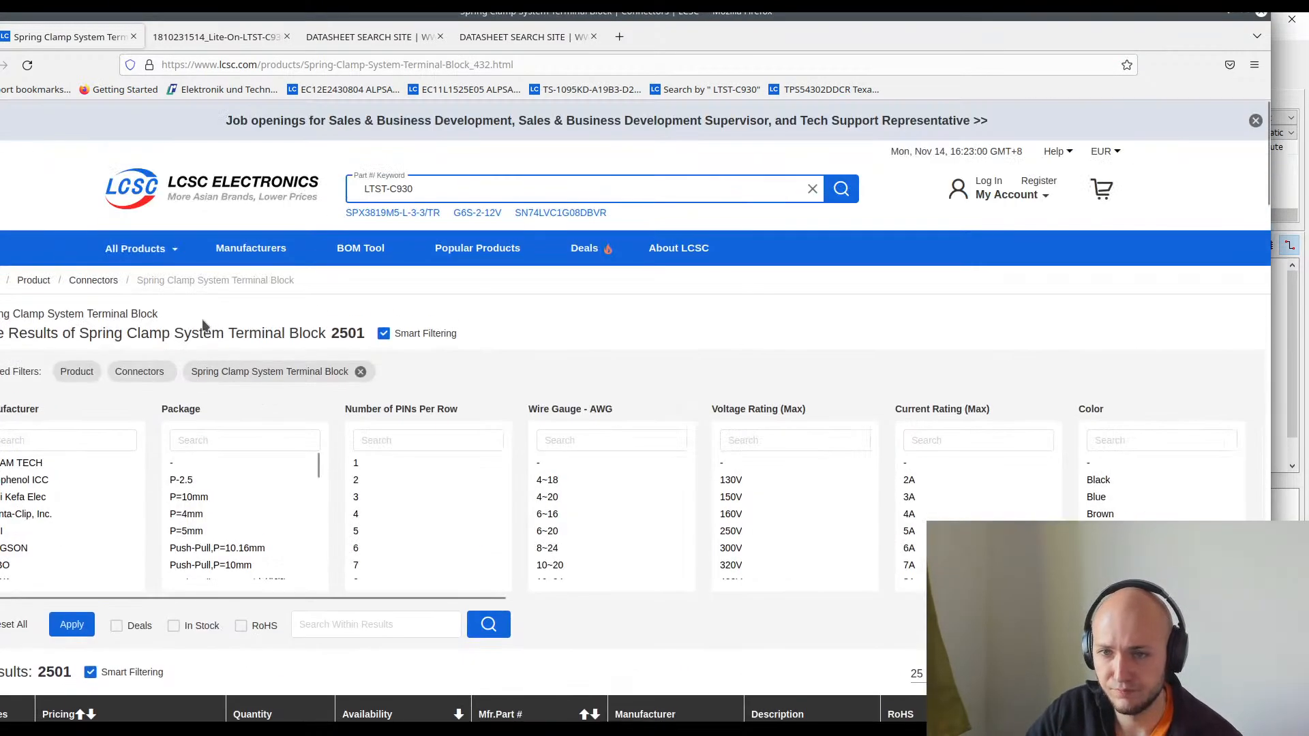
- Open the Wire To Board / Wire To Wire Connector category from the Connectors overview in a new tab and show it
click(92, 282)
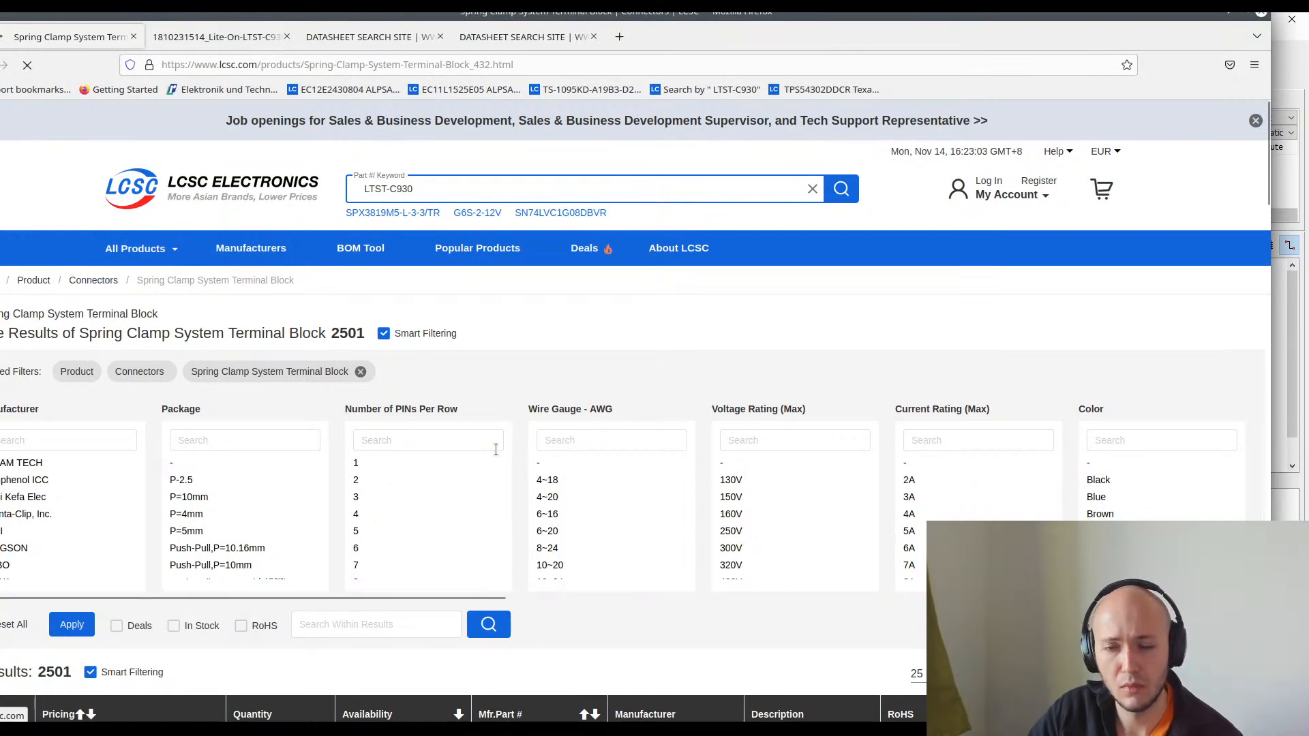
scroll(533, 366, down, 3)
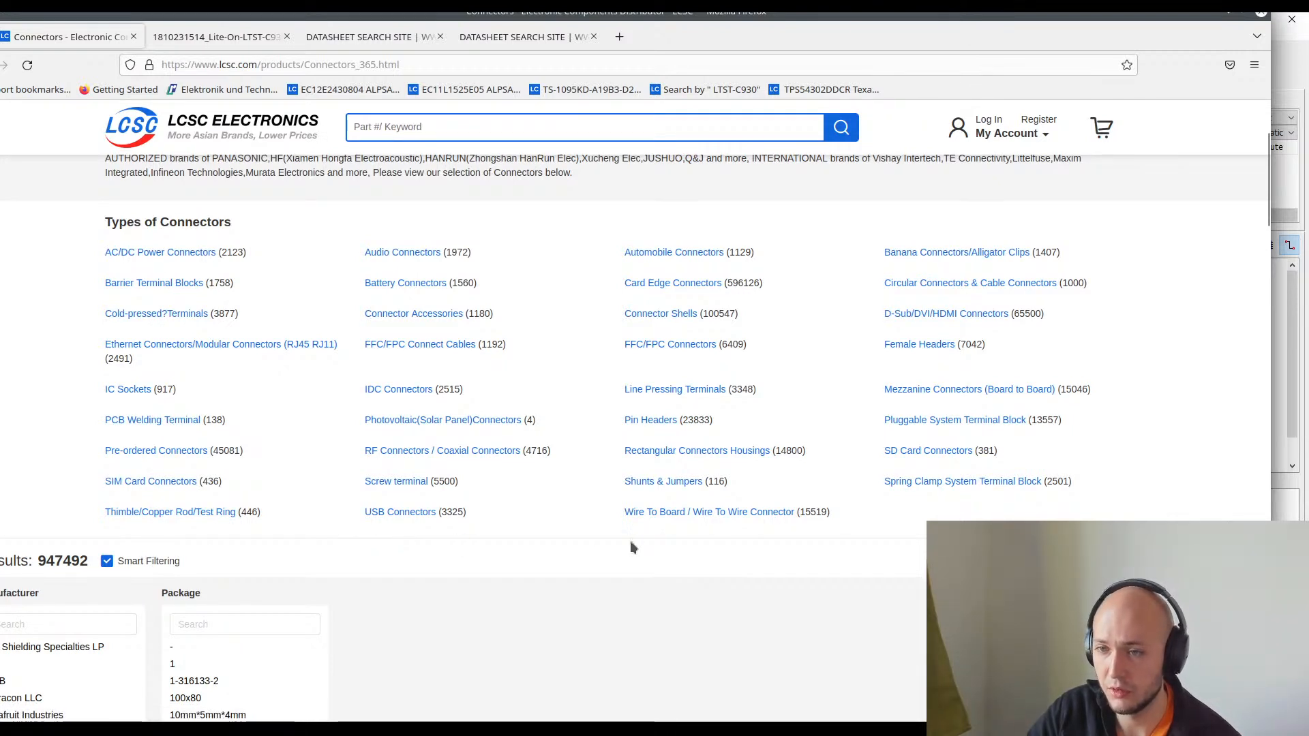
right_click(683, 511)
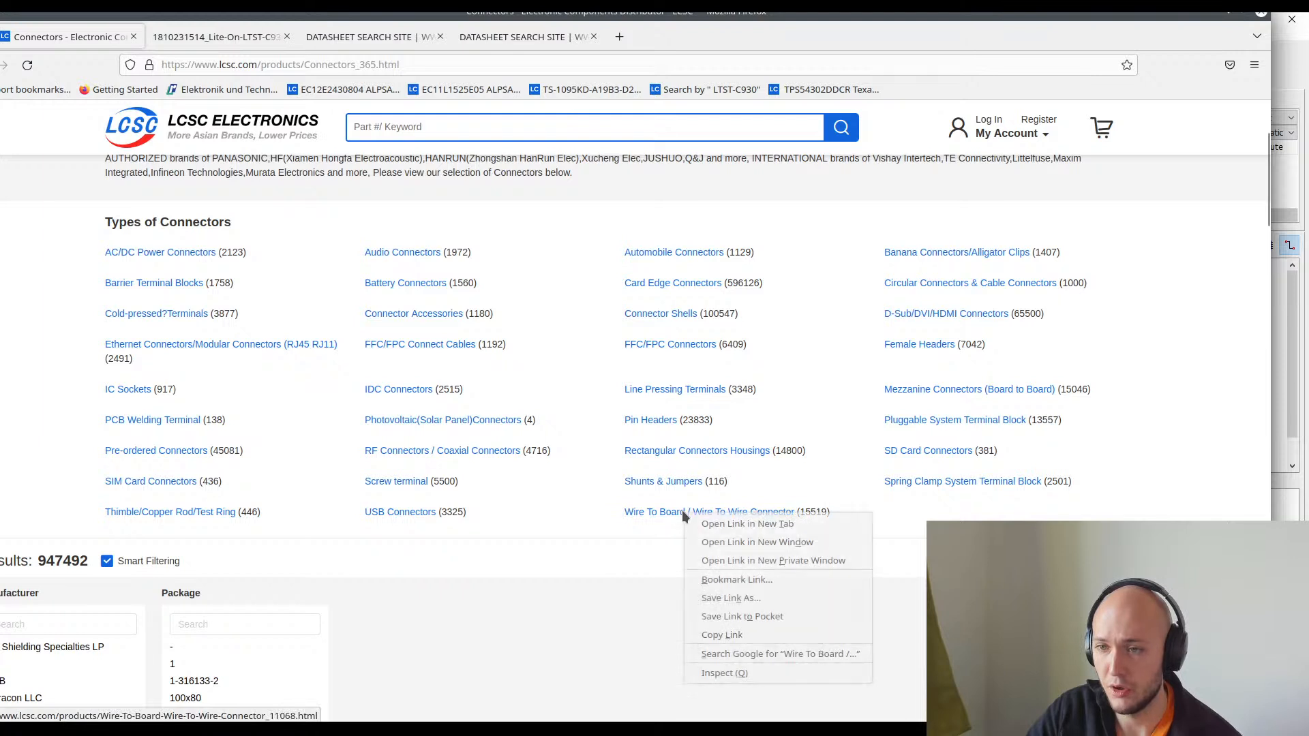
click(701, 523)
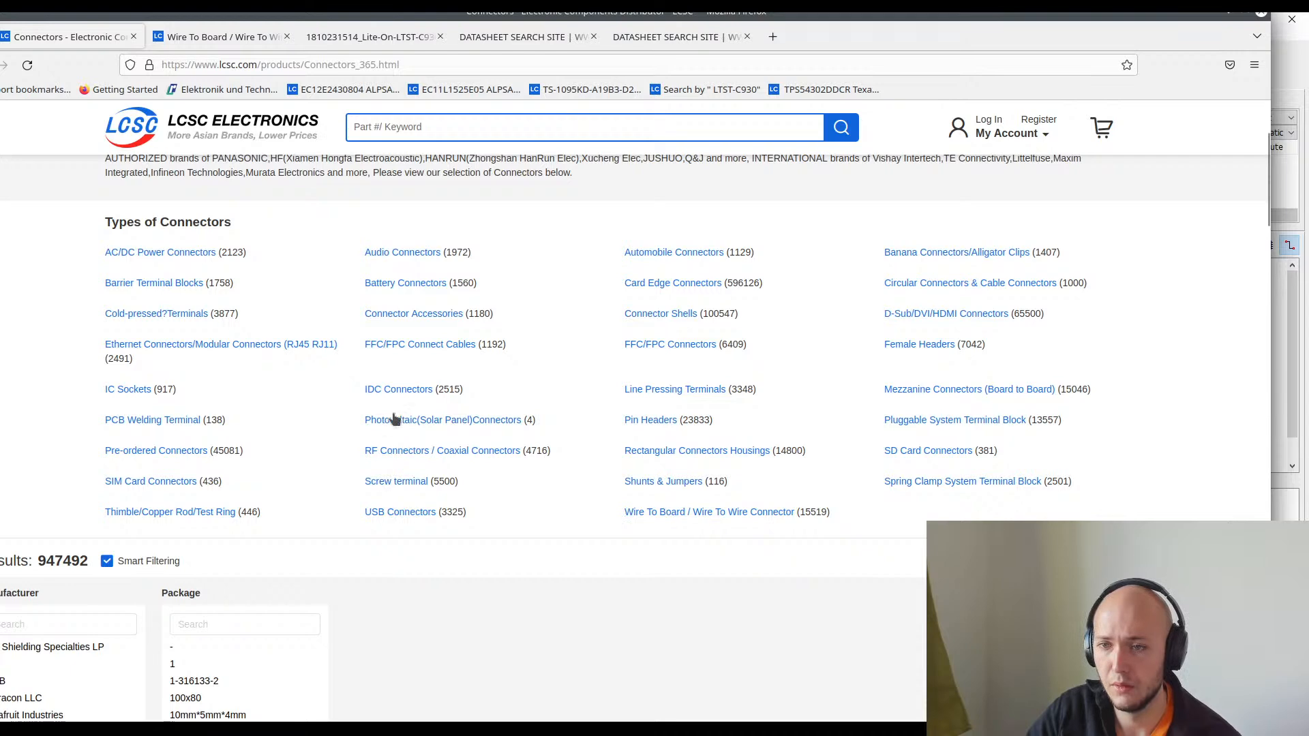
click(235, 41)
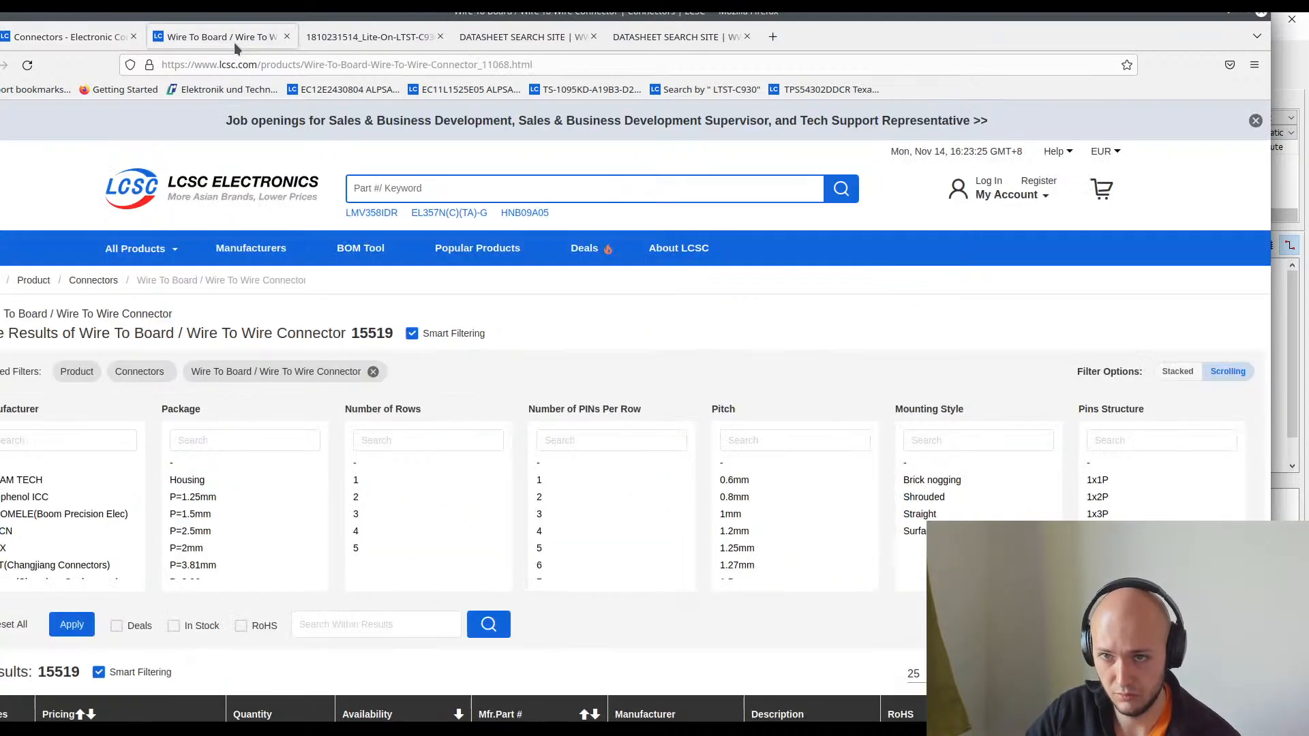
- Examine the product images and details of the JST connectors in the Wire To Board / Wire To Wire listing
scroll(251, 427, down, 10)
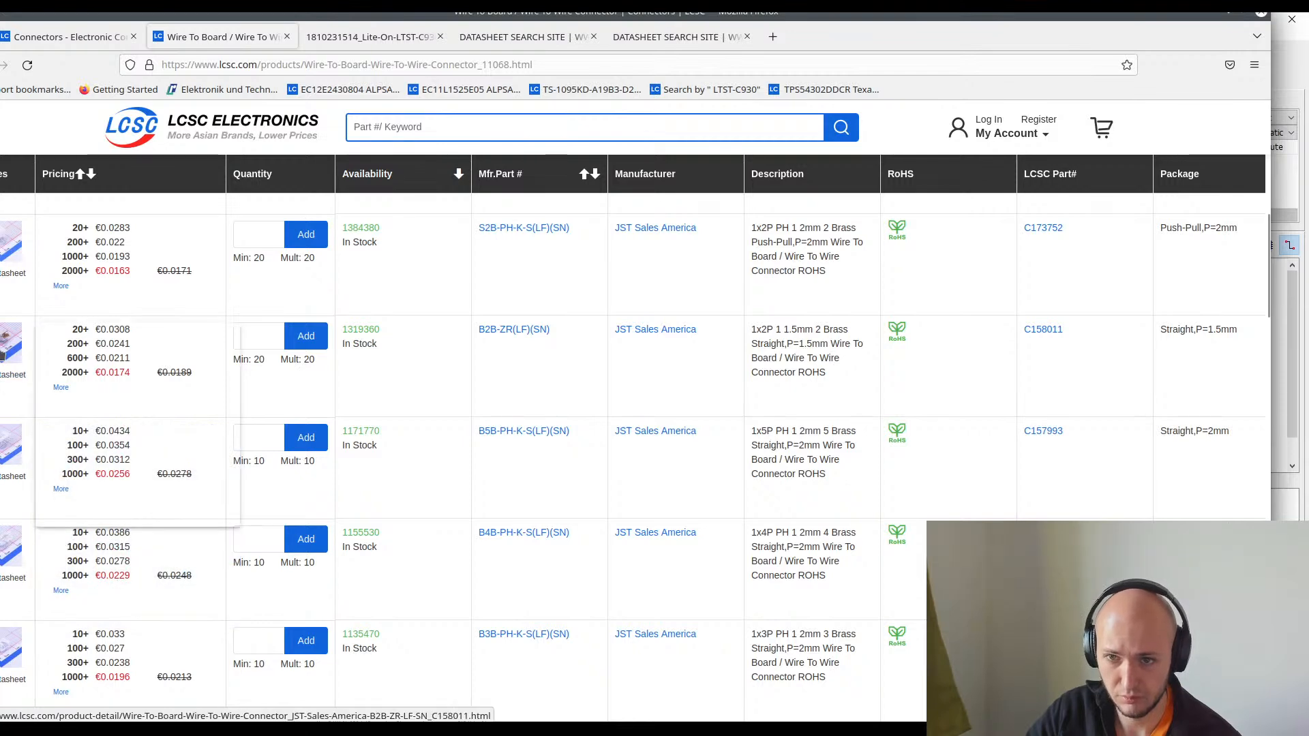
mouse_move(10, 248)
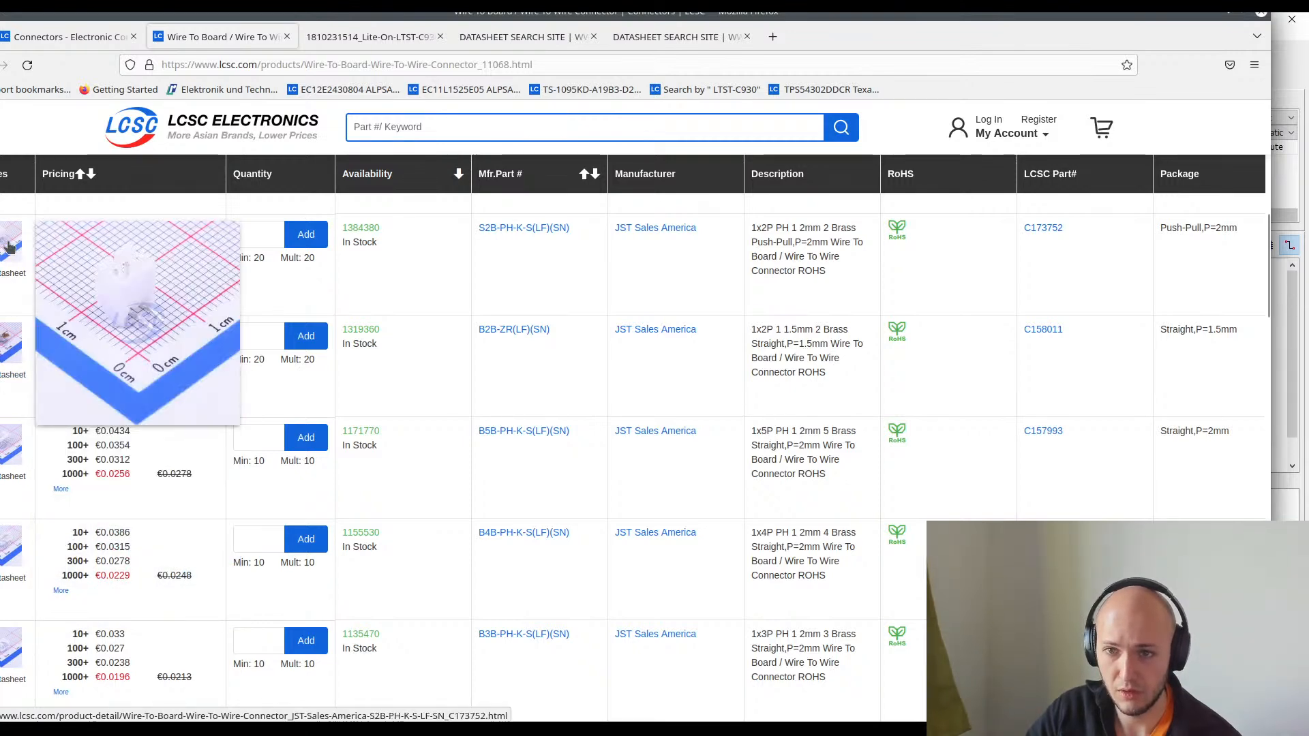
scroll(15, 438, down, 5)
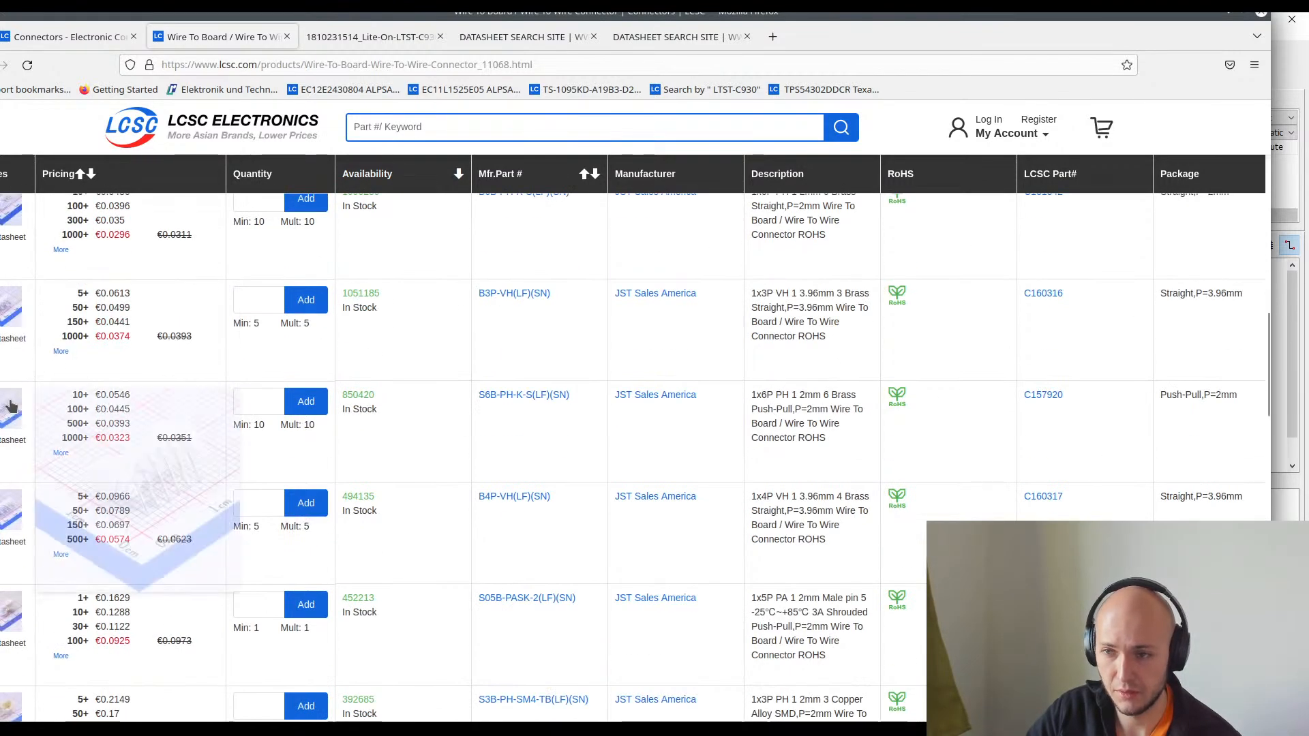
mouse_move(9, 406)
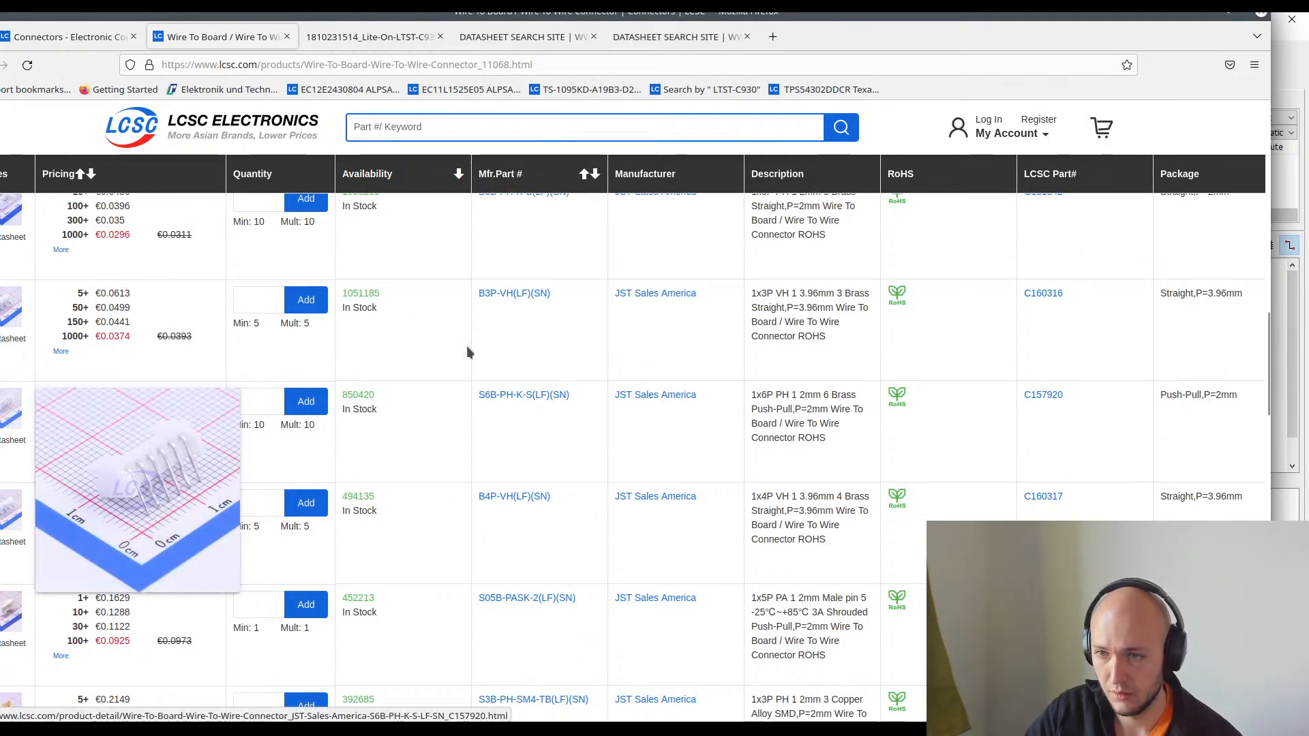
scroll(514, 318, up, 10)
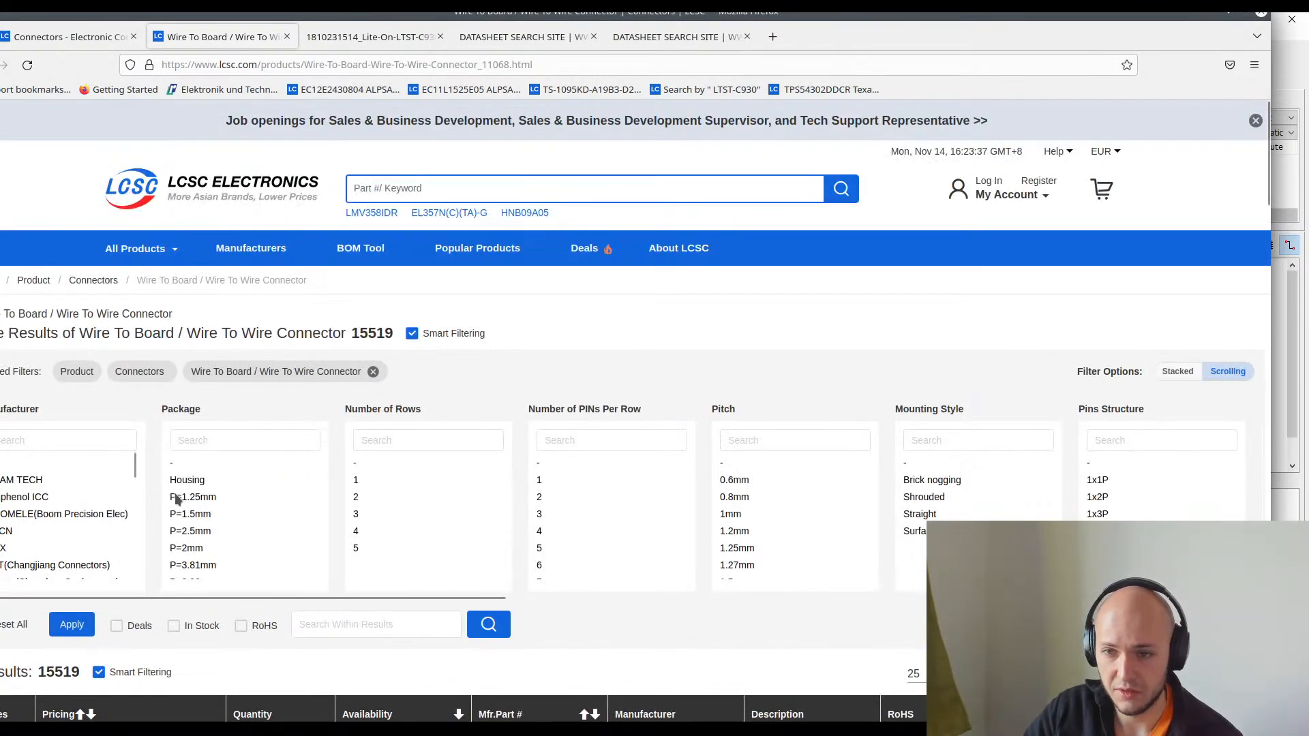
- Filter the Wire To Board / Wire To Wire connectors by the manufacturer DEUTSCH
scroll(90, 523, down, 2)
scroll(90, 524, down, 2)
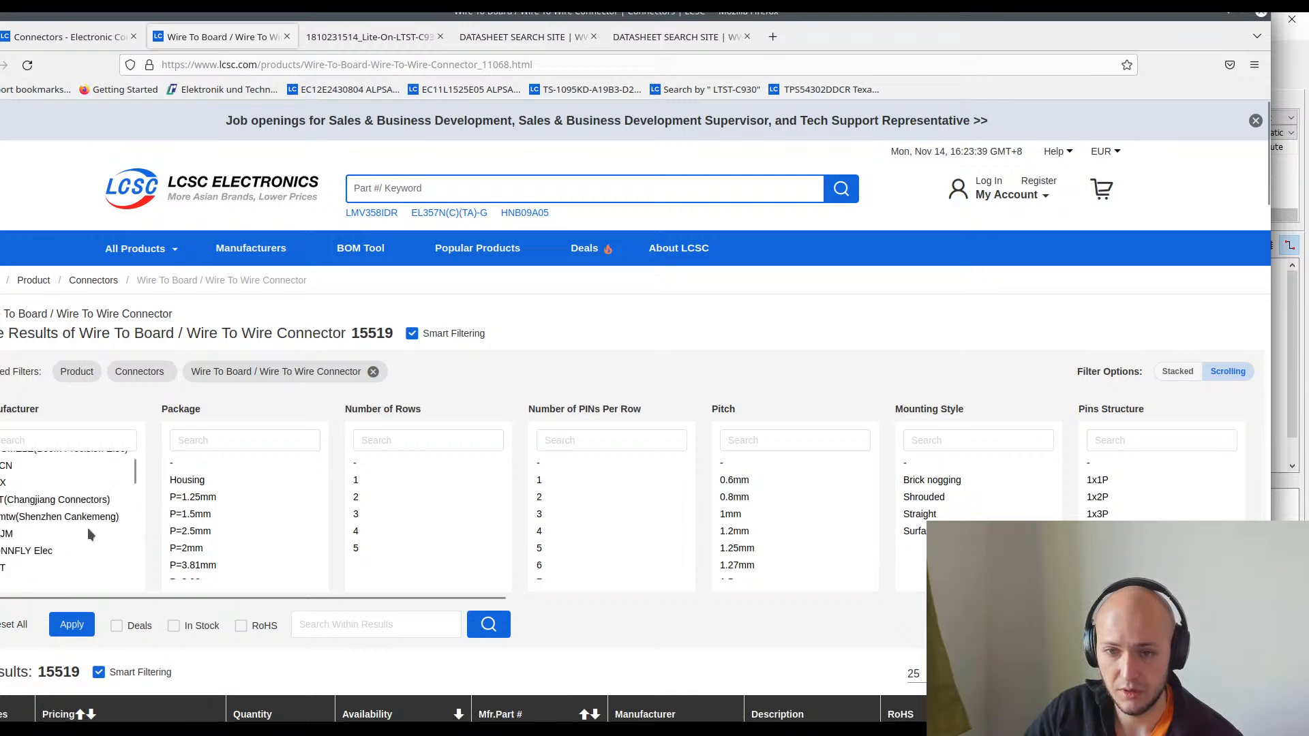
scroll(53, 539, up, 2)
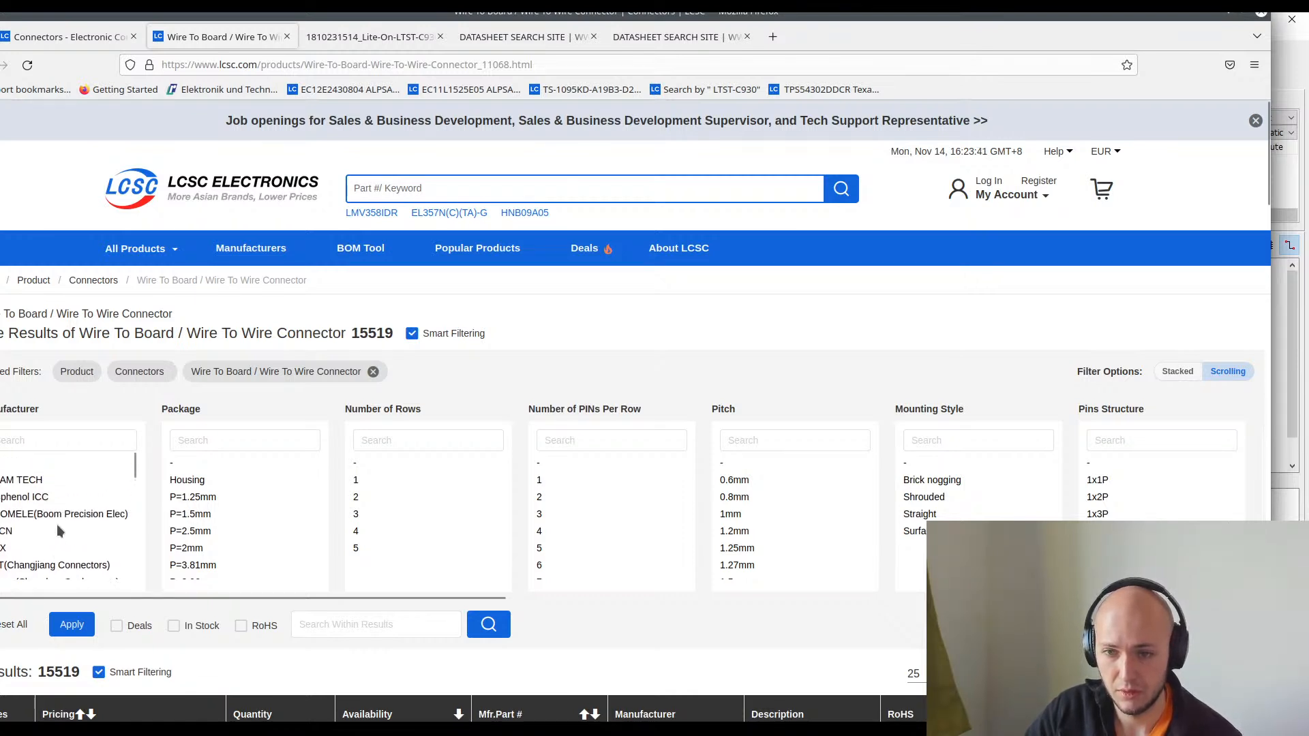
scroll(57, 528, down, 3)
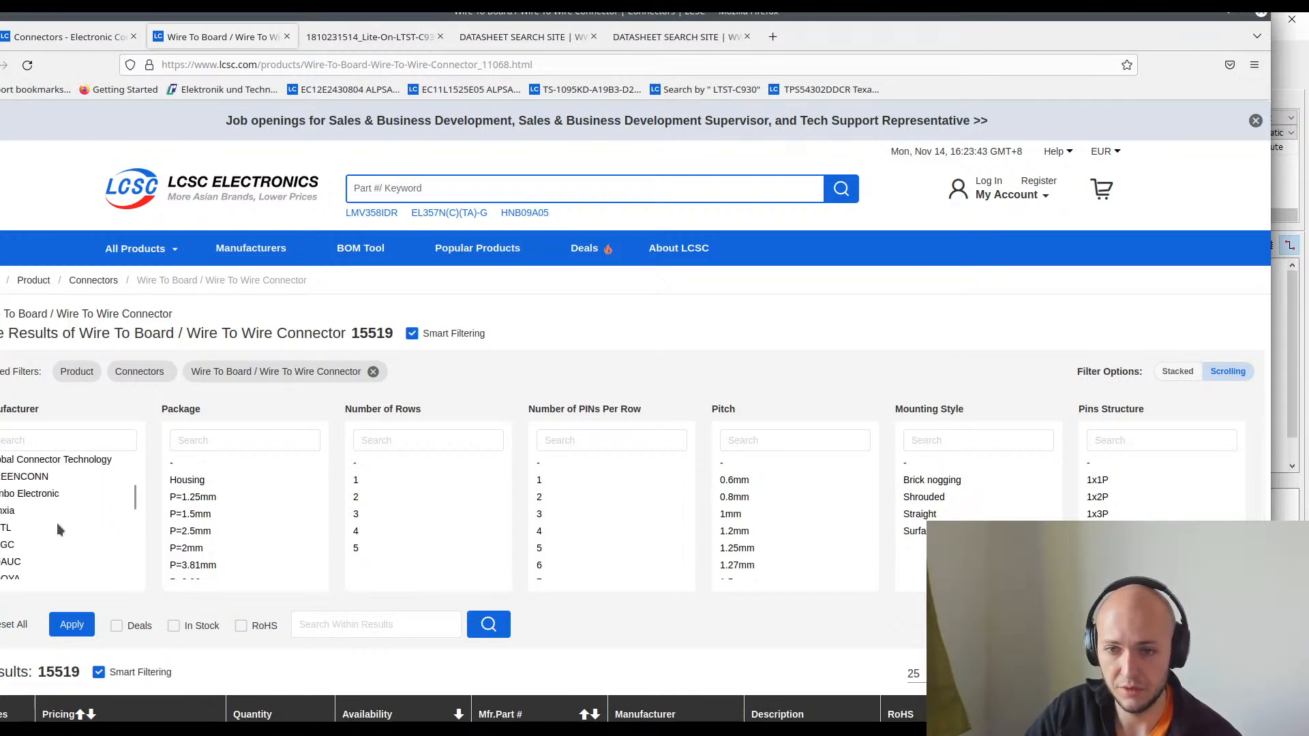
scroll(57, 529, up, 1)
scroll(56, 522, down, 1)
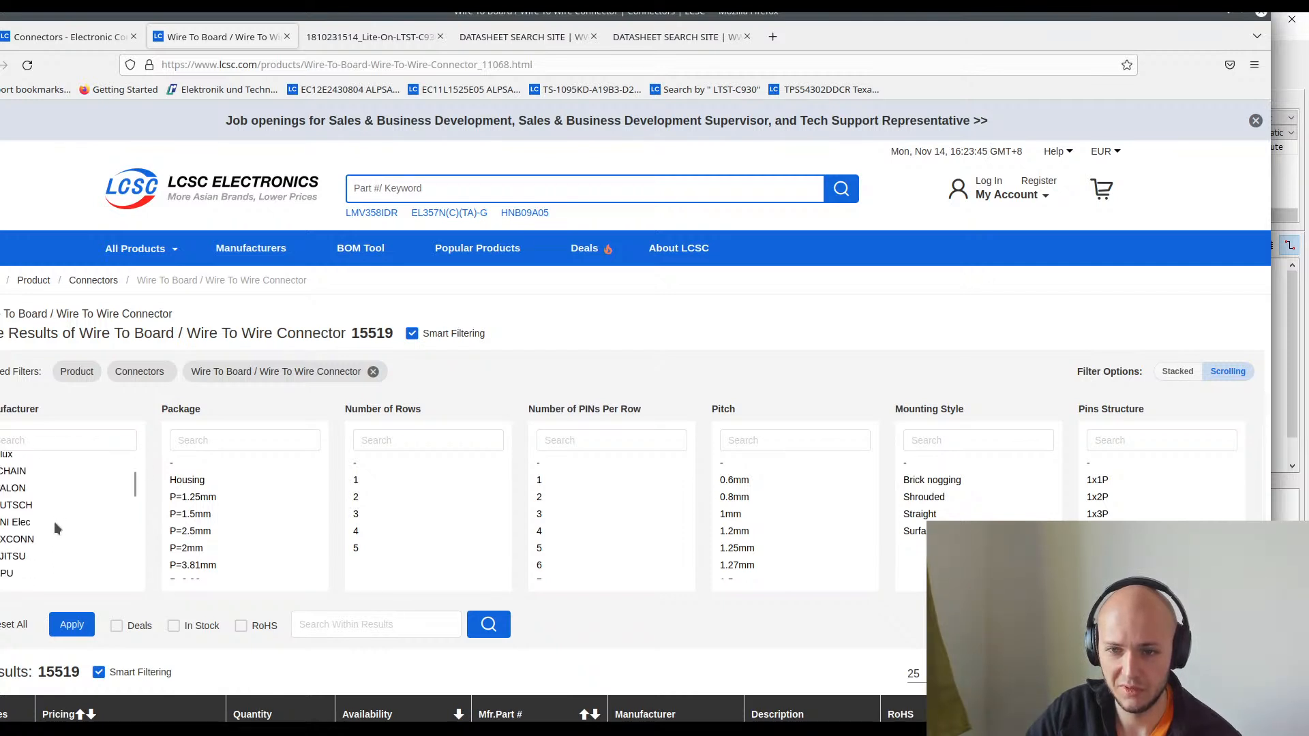
scroll(27, 520, down, 3)
scroll(26, 524, up, 1)
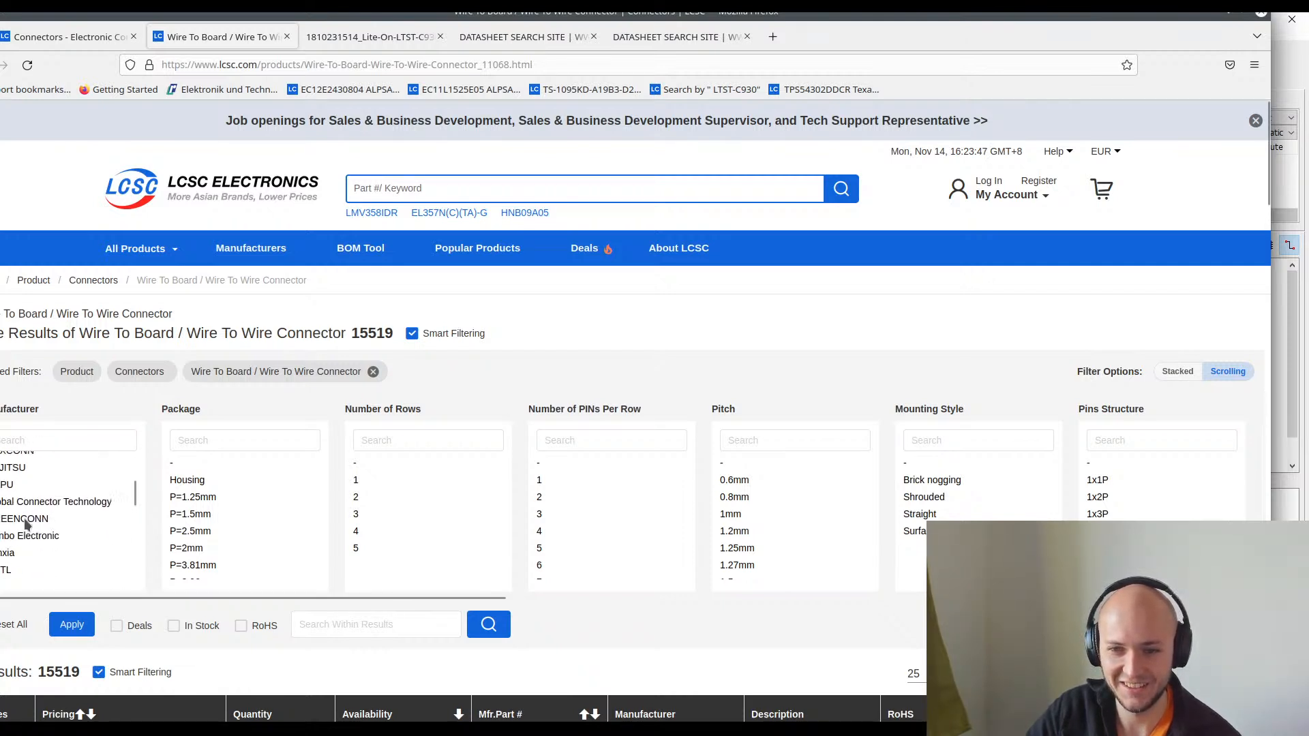
scroll(40, 525, up, 2)
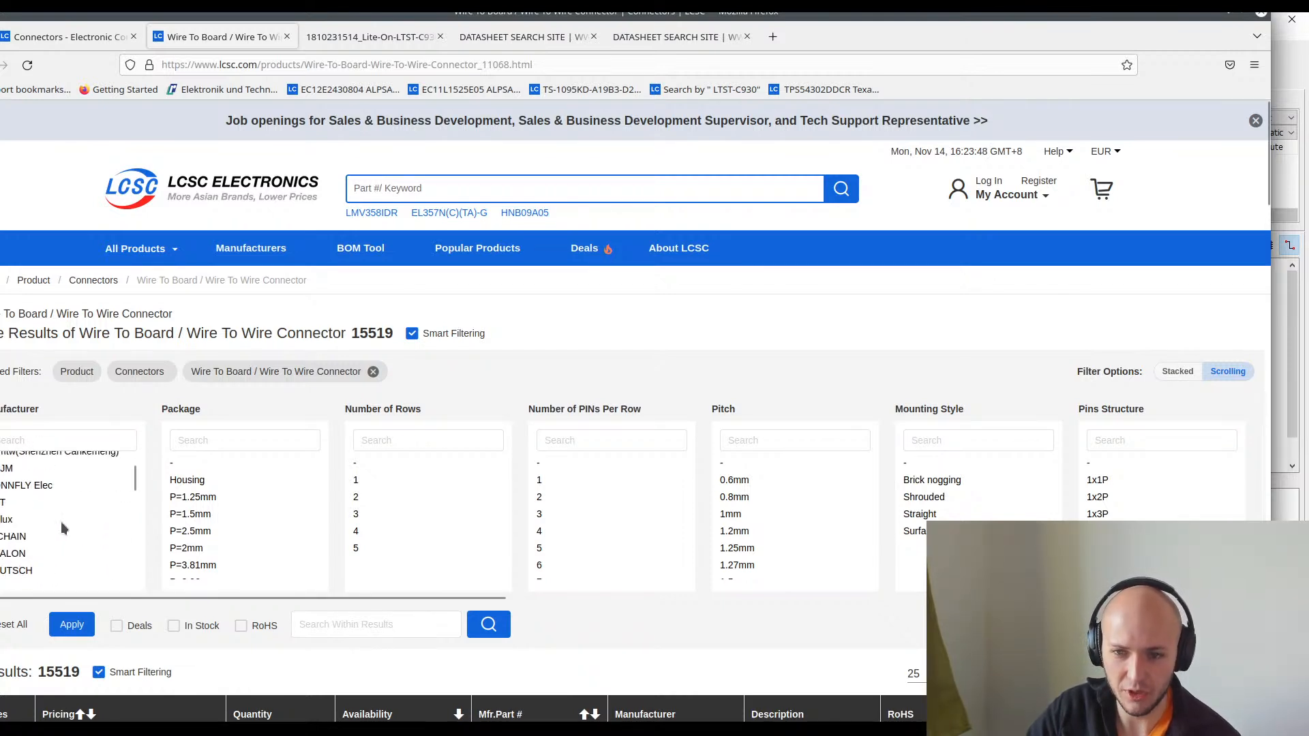
click(17, 571)
- Examine the prices, availability and descriptions of the DEUTSCH connectors in the results
scroll(591, 637, down, 3)
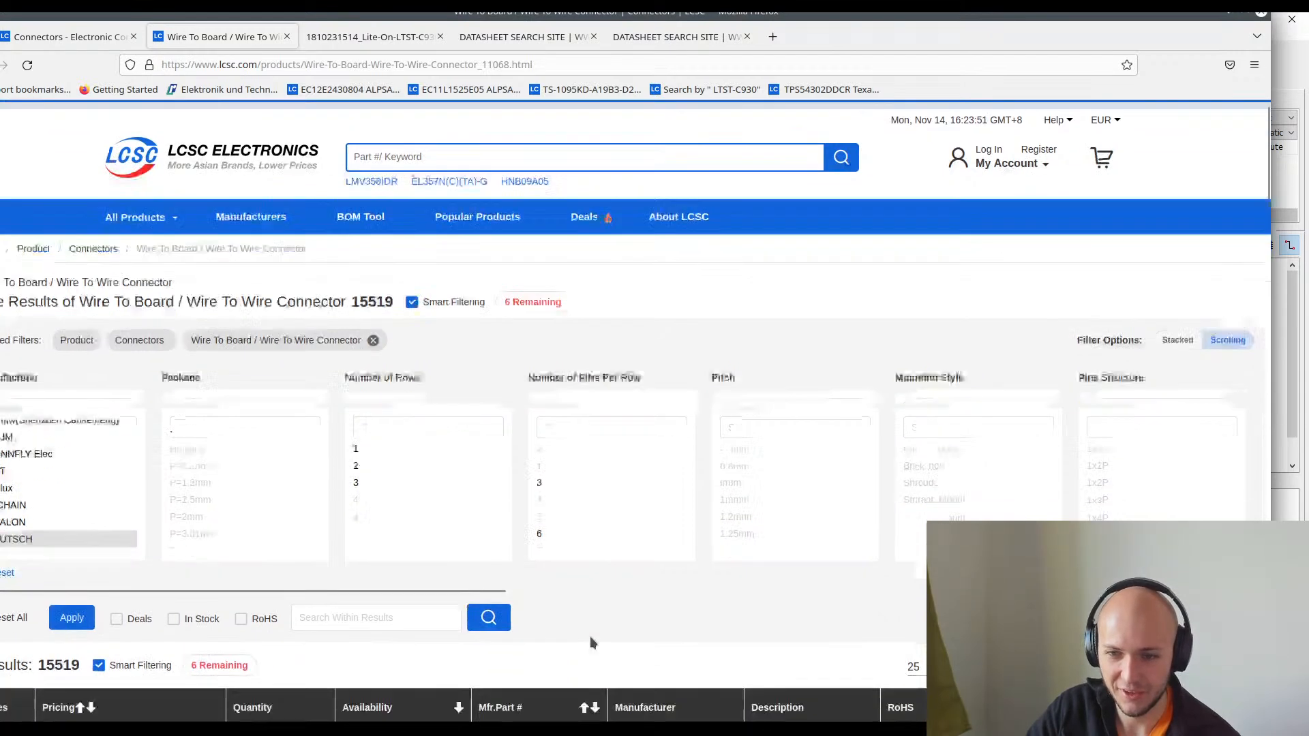
scroll(382, 546, down, 2)
scroll(367, 534, down, 1)
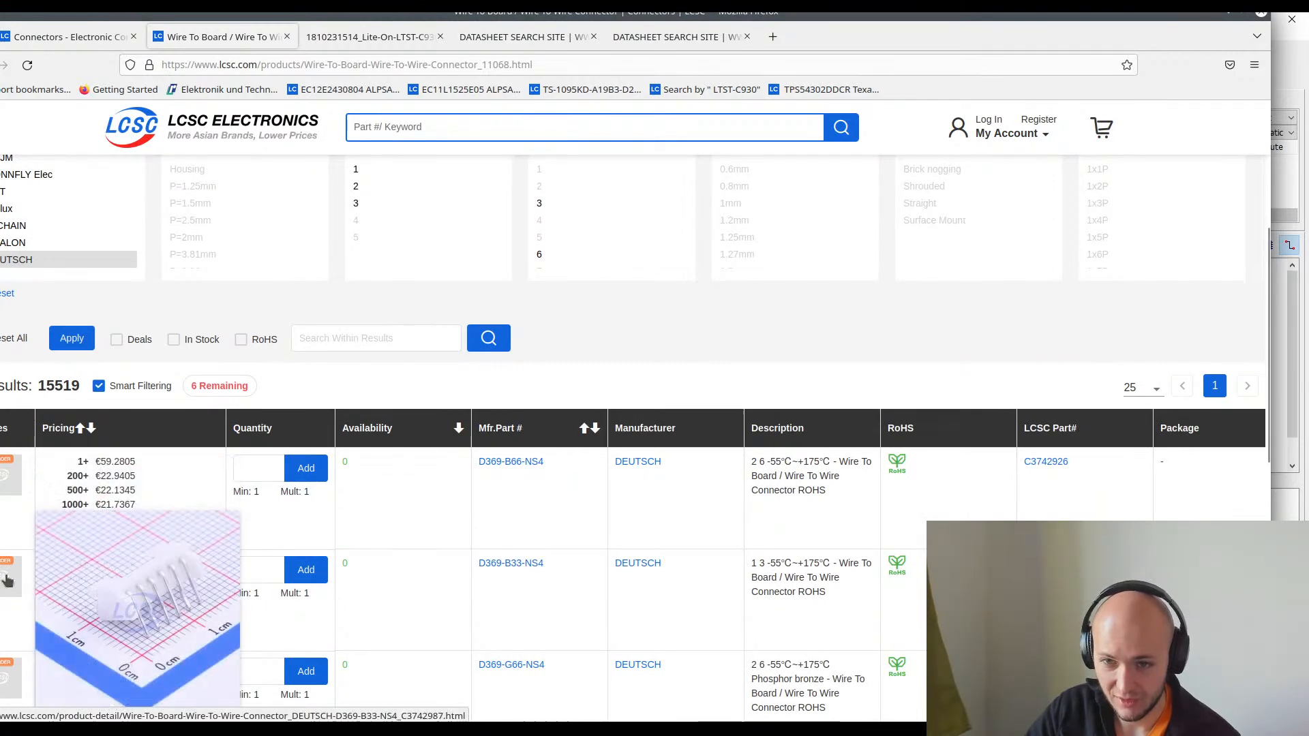
scroll(7, 580, down, 1)
scroll(4, 601, down, 2)
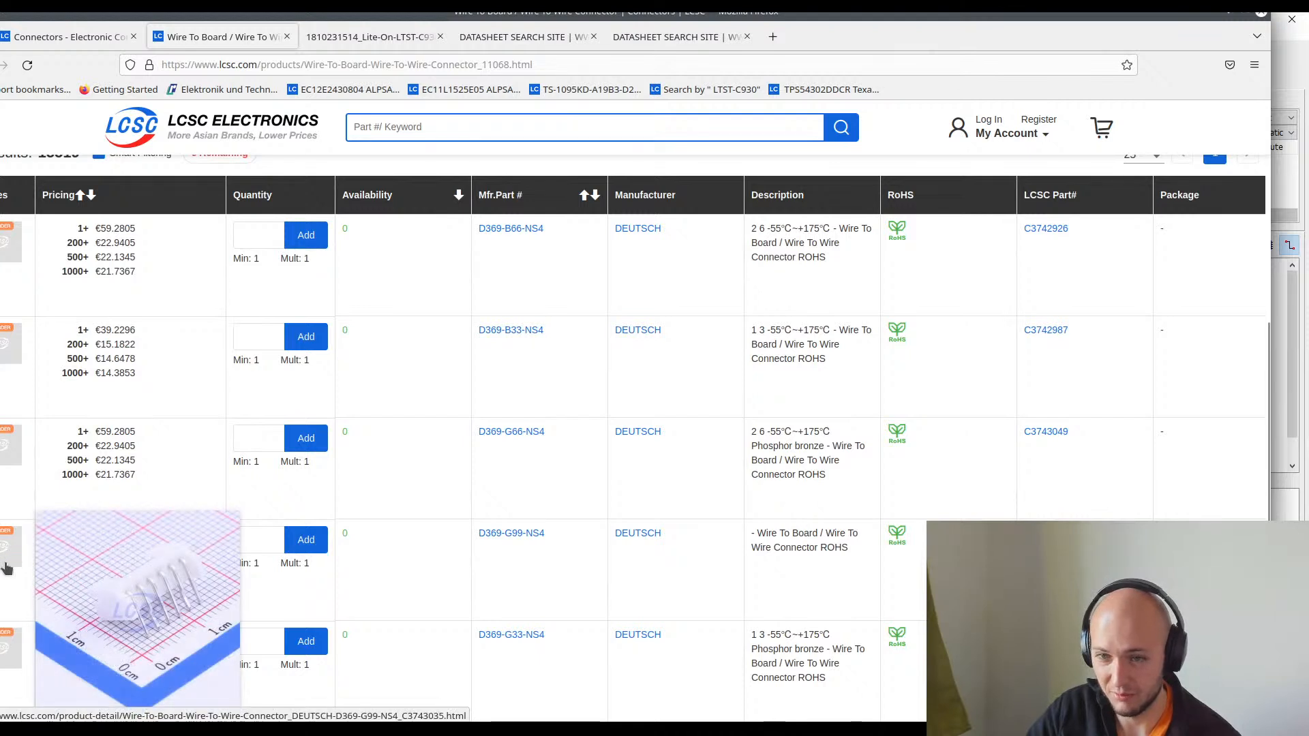
scroll(20, 647, down, 1)
scroll(21, 648, down, 1)
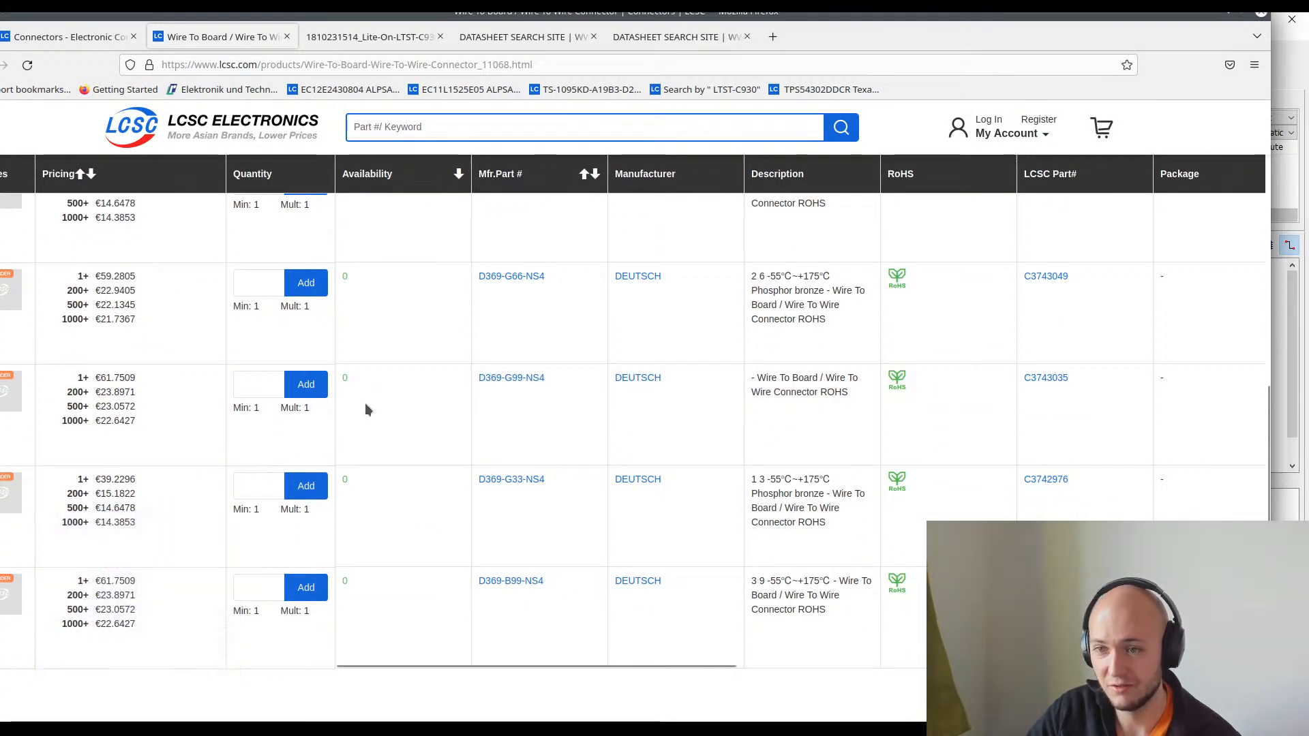
- Reset the manufacturer filter to clear the DEUTSCH selection
scroll(415, 477, up, 10)
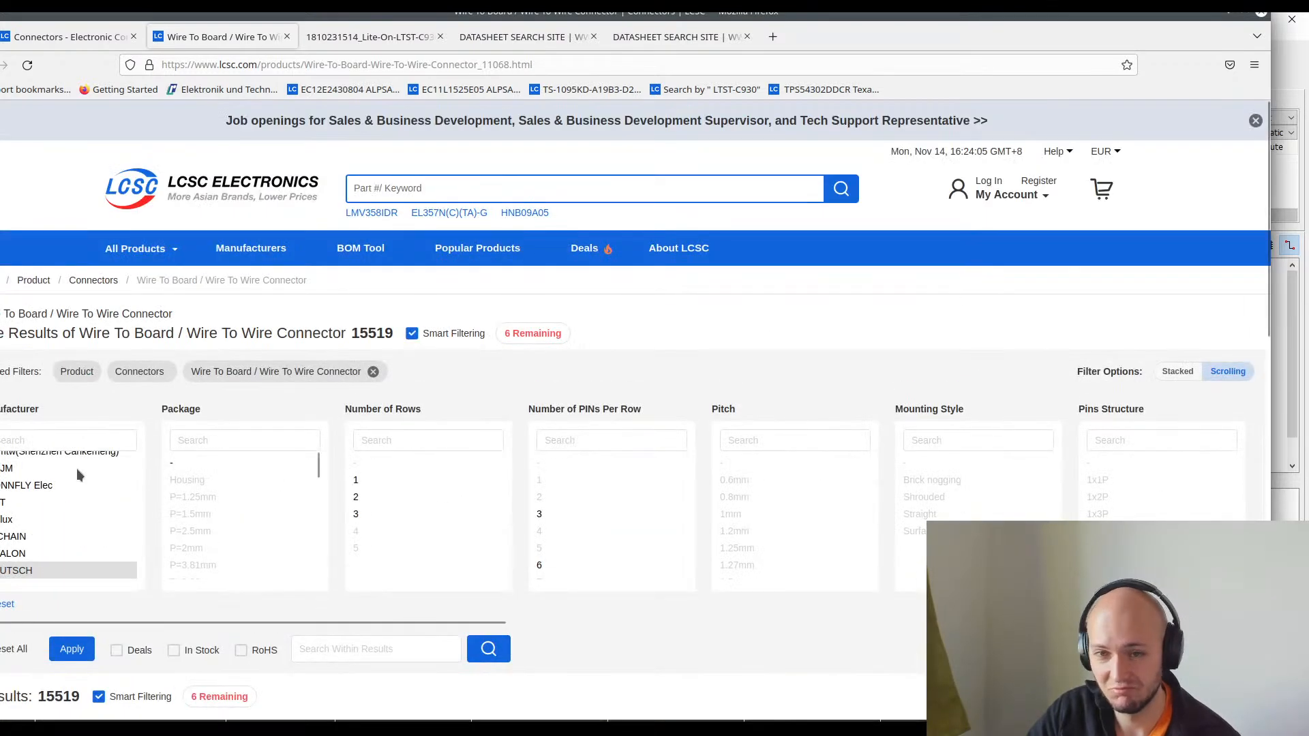
scroll(72, 481, down, 3)
scroll(58, 532, up, 3)
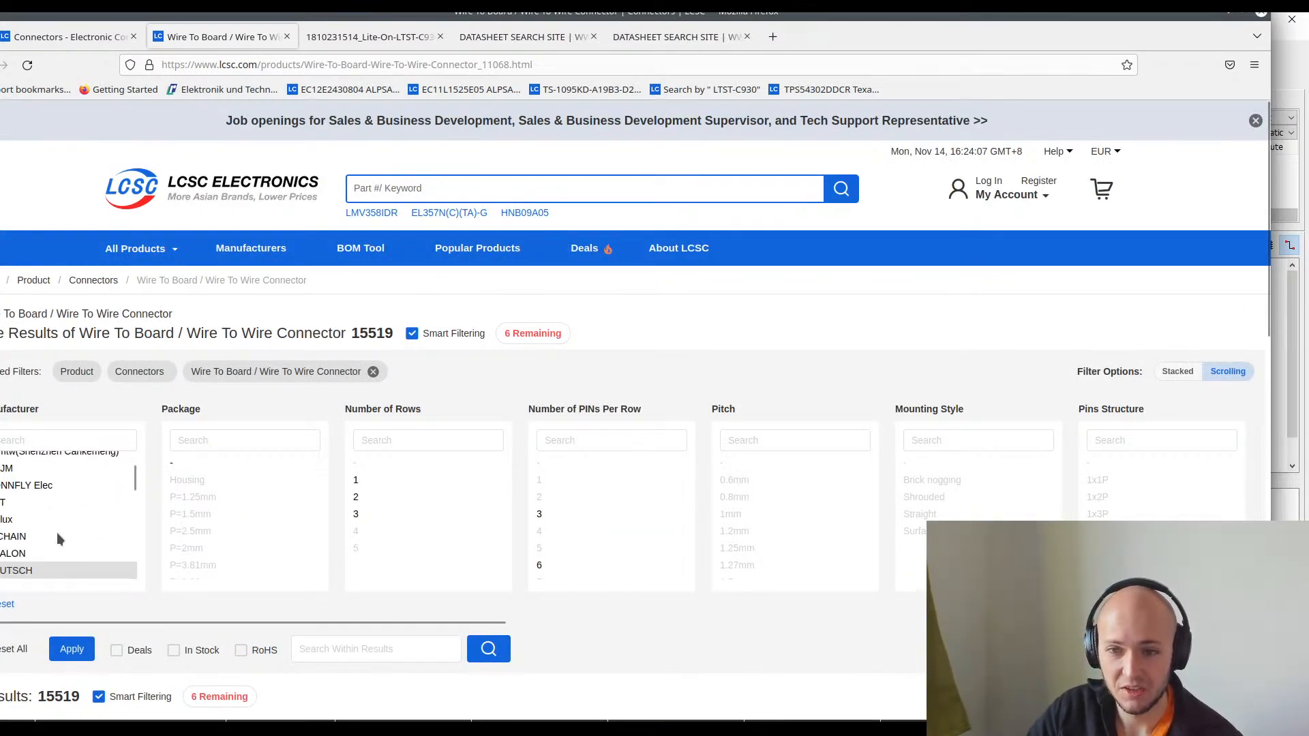
right_click(41, 568)
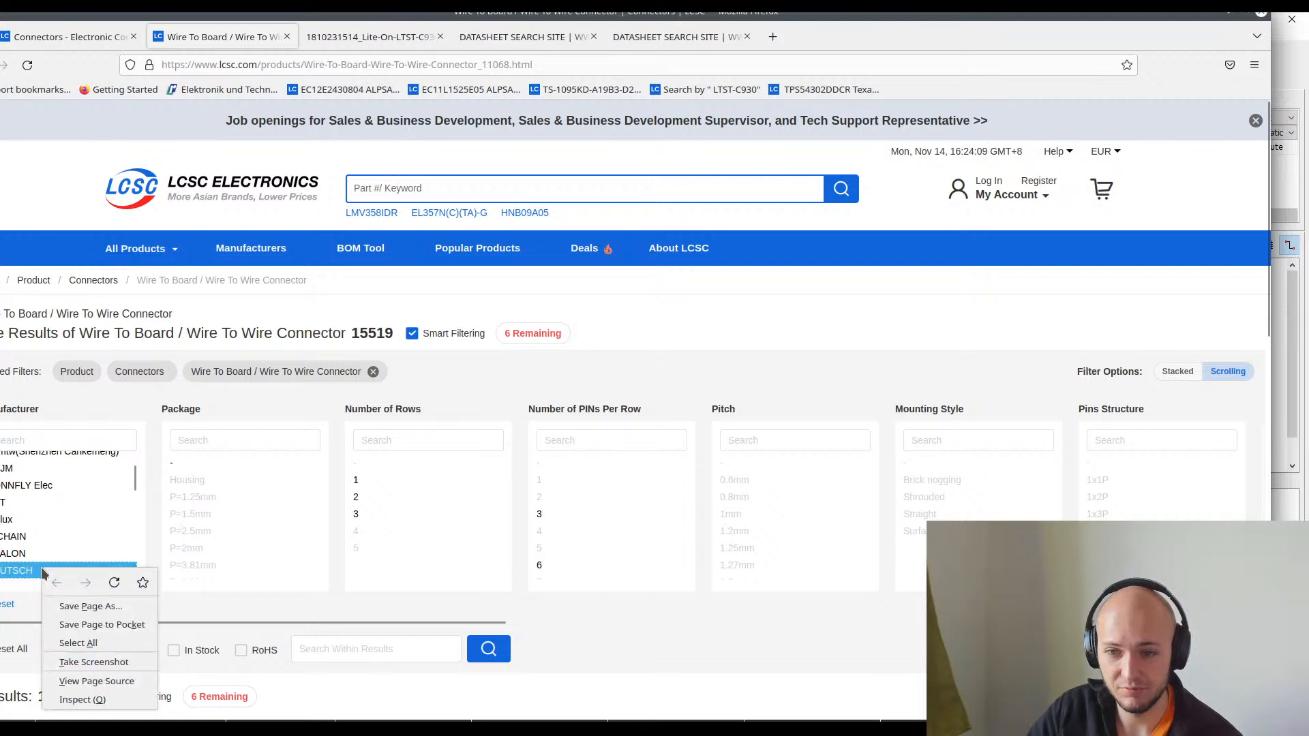
click(10, 605)
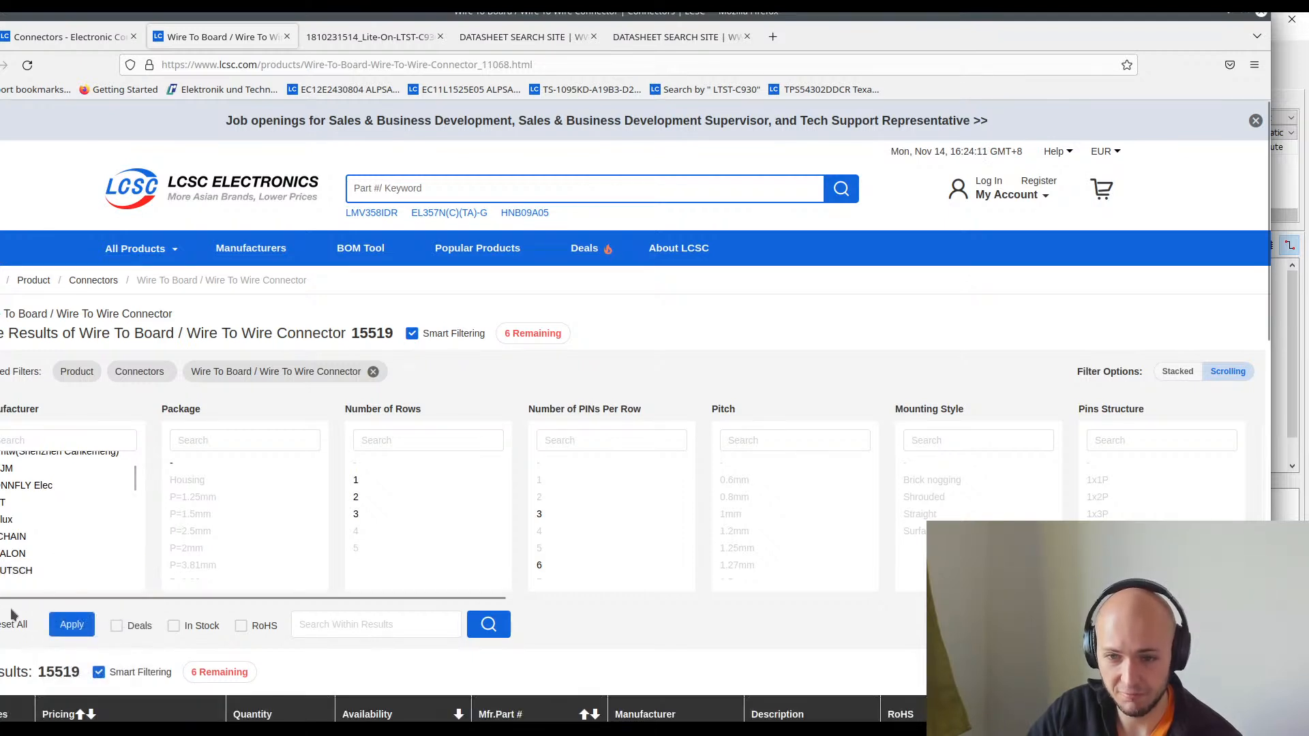
- Filter the connectors by the manufacturer JST Sales America and check the available numbers of pins per row
scroll(31, 545, down, 3)
scroll(31, 542, down, 2)
click(23, 552)
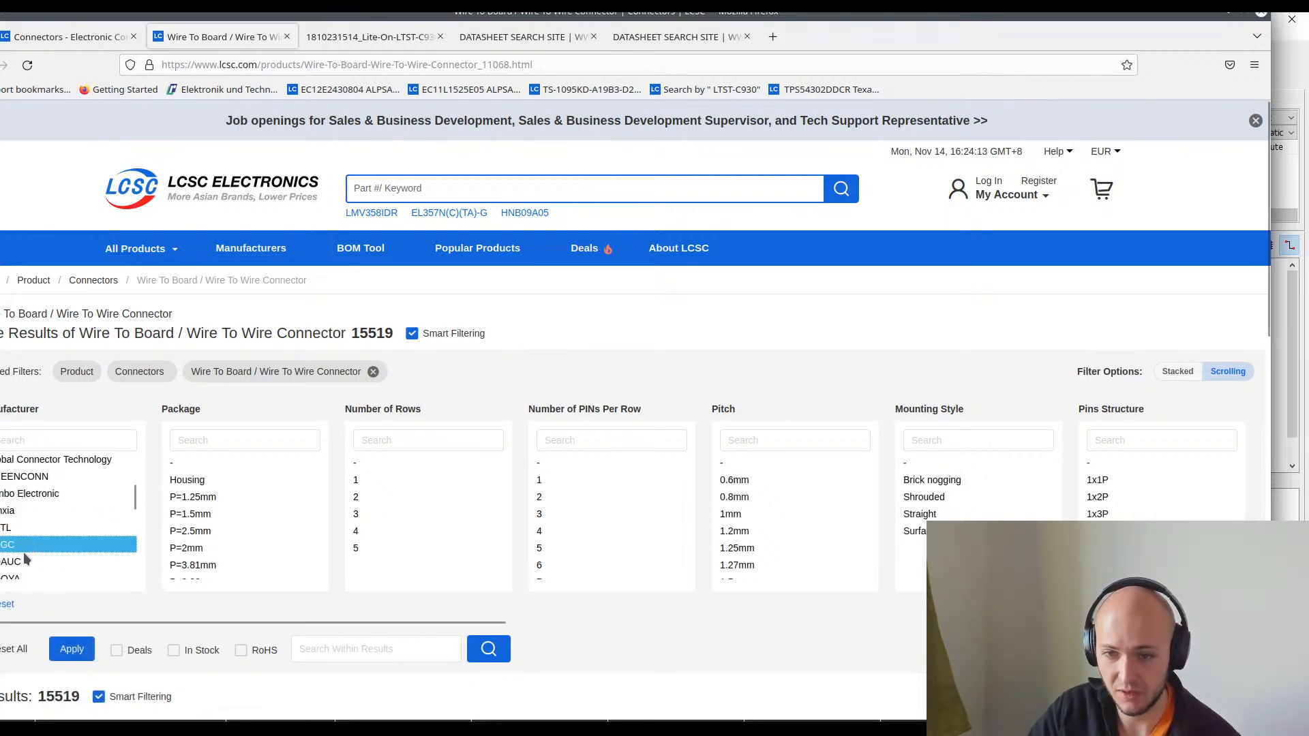
text(jst)
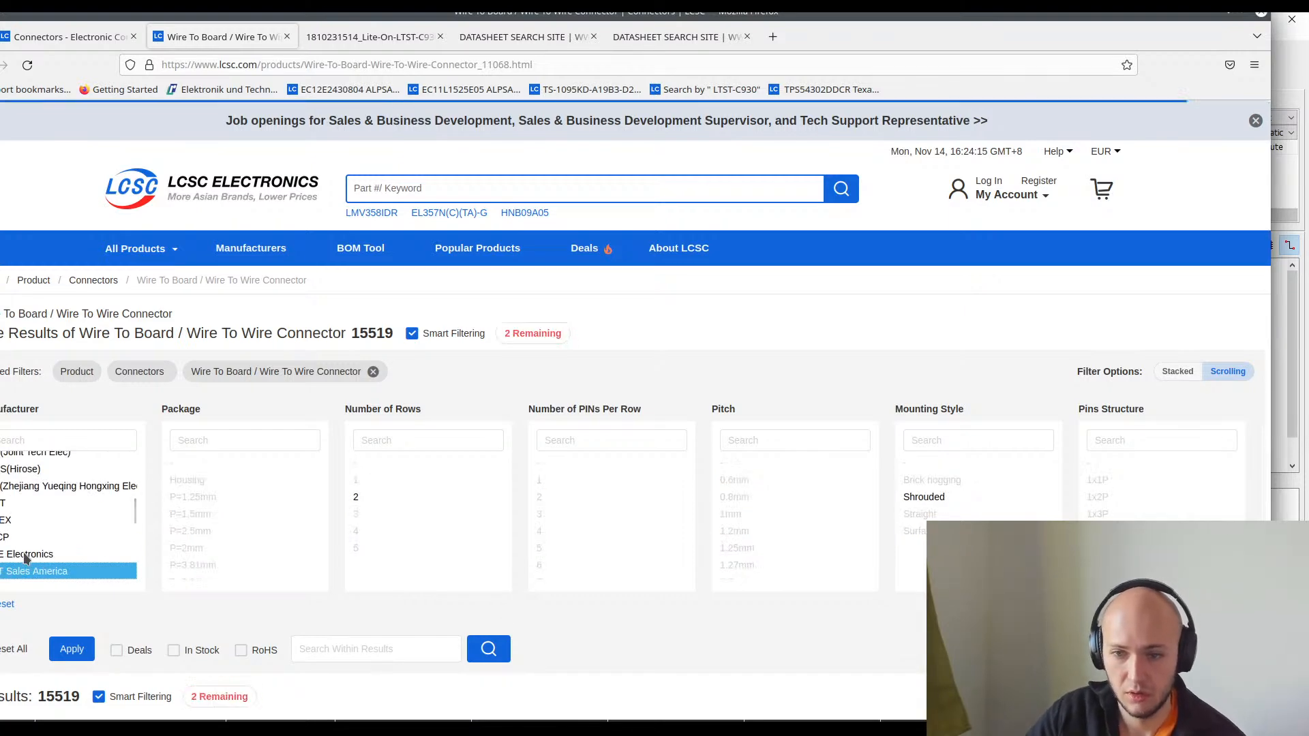
scroll(23, 546, down, 1)
scroll(34, 535, down, 1)
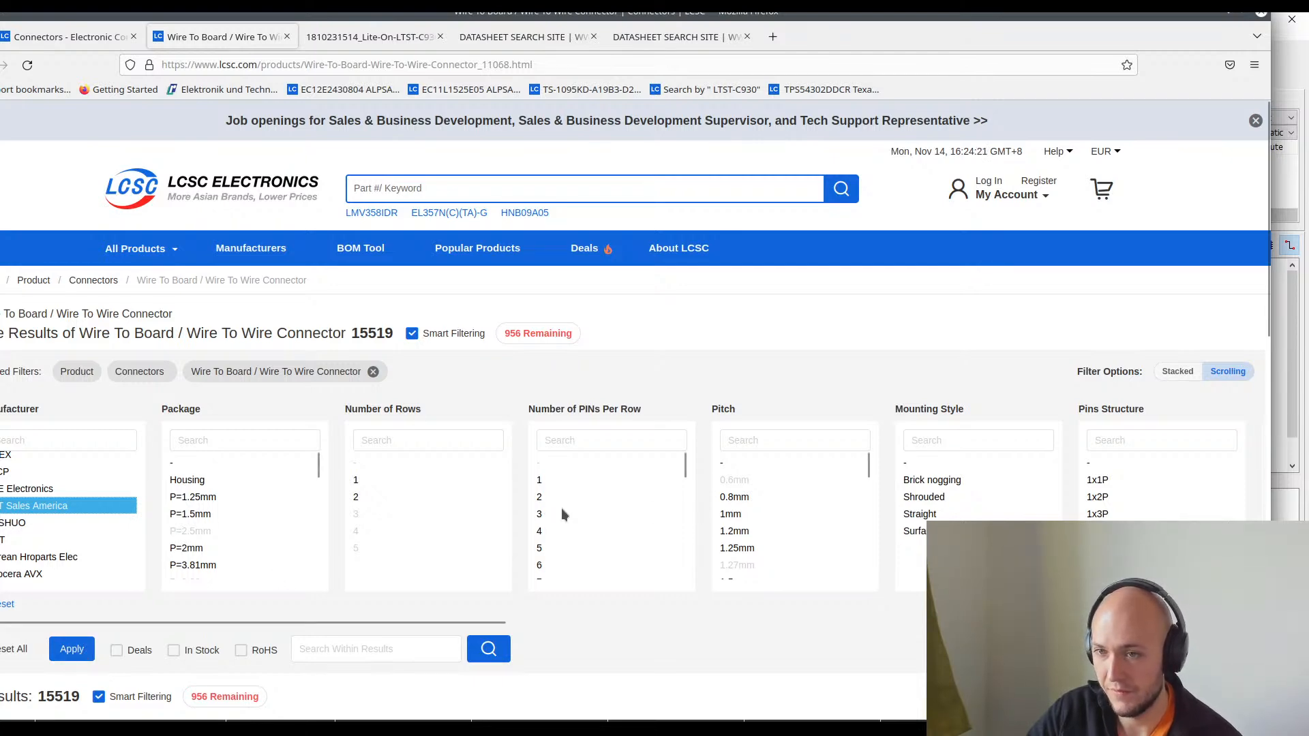
scroll(562, 508, down, 3)
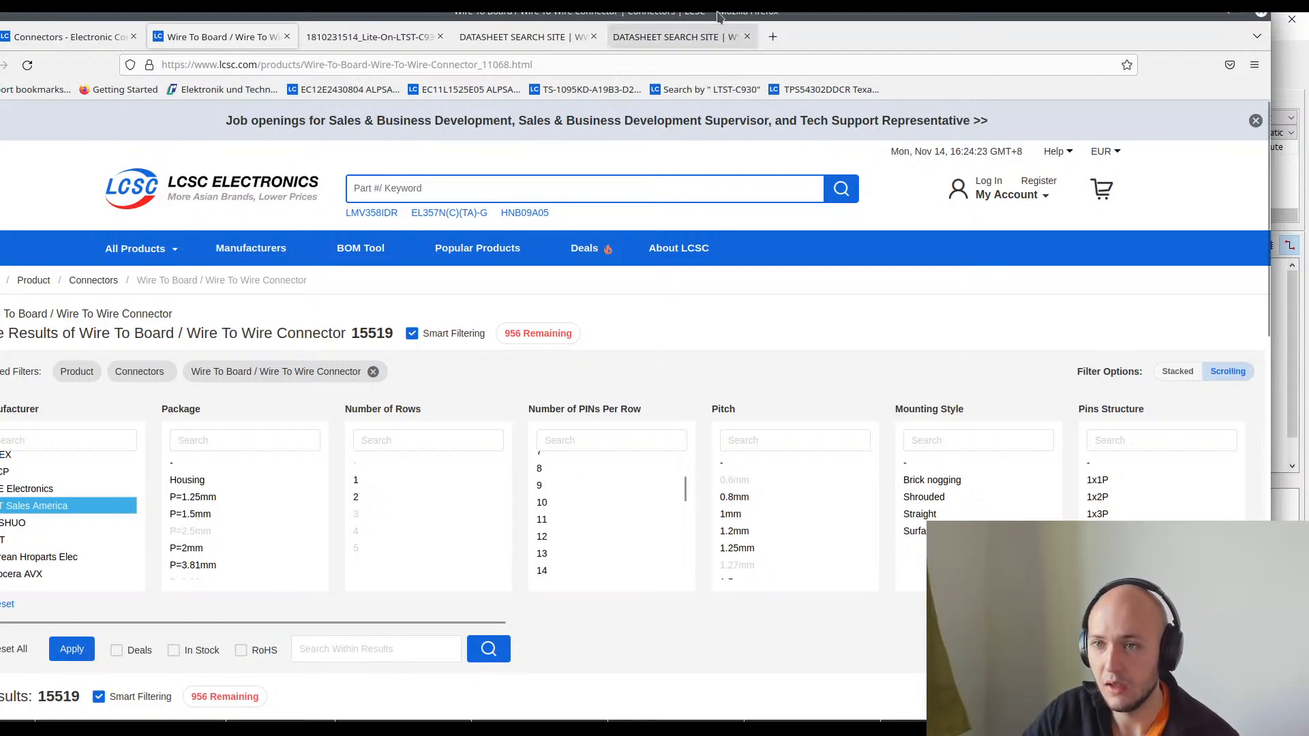
- Switch to the DipTrace schematic and look through the component library list for the connector libraries
drag(721, 18, 0, 232)
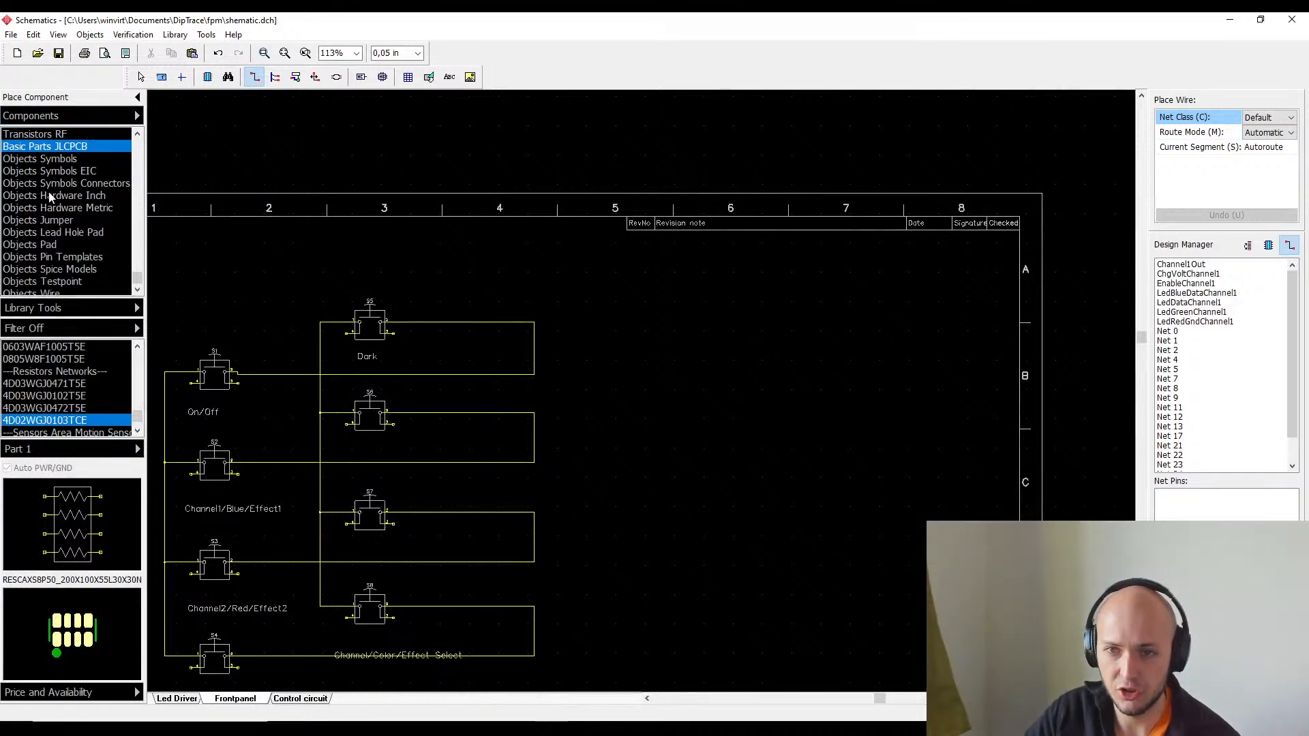
scroll(33, 174, up, 15)
scroll(33, 174, up, 8)
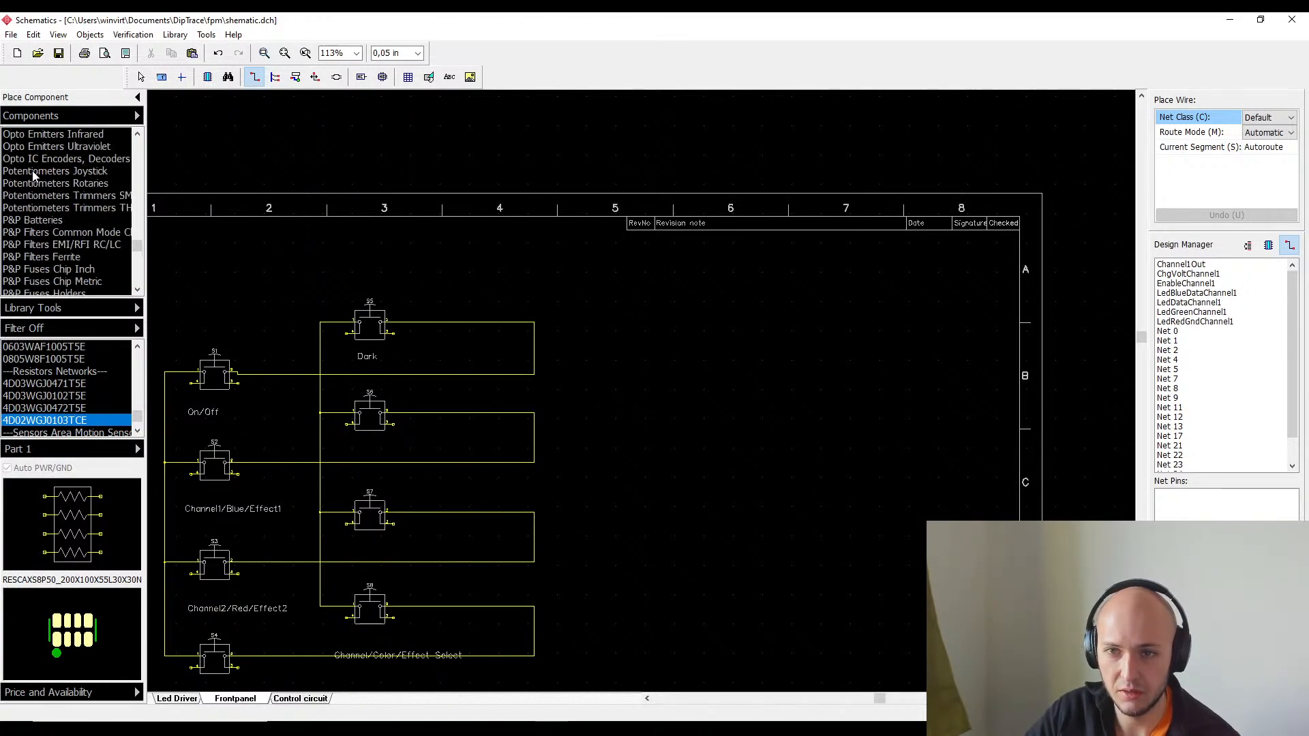
click(34, 172)
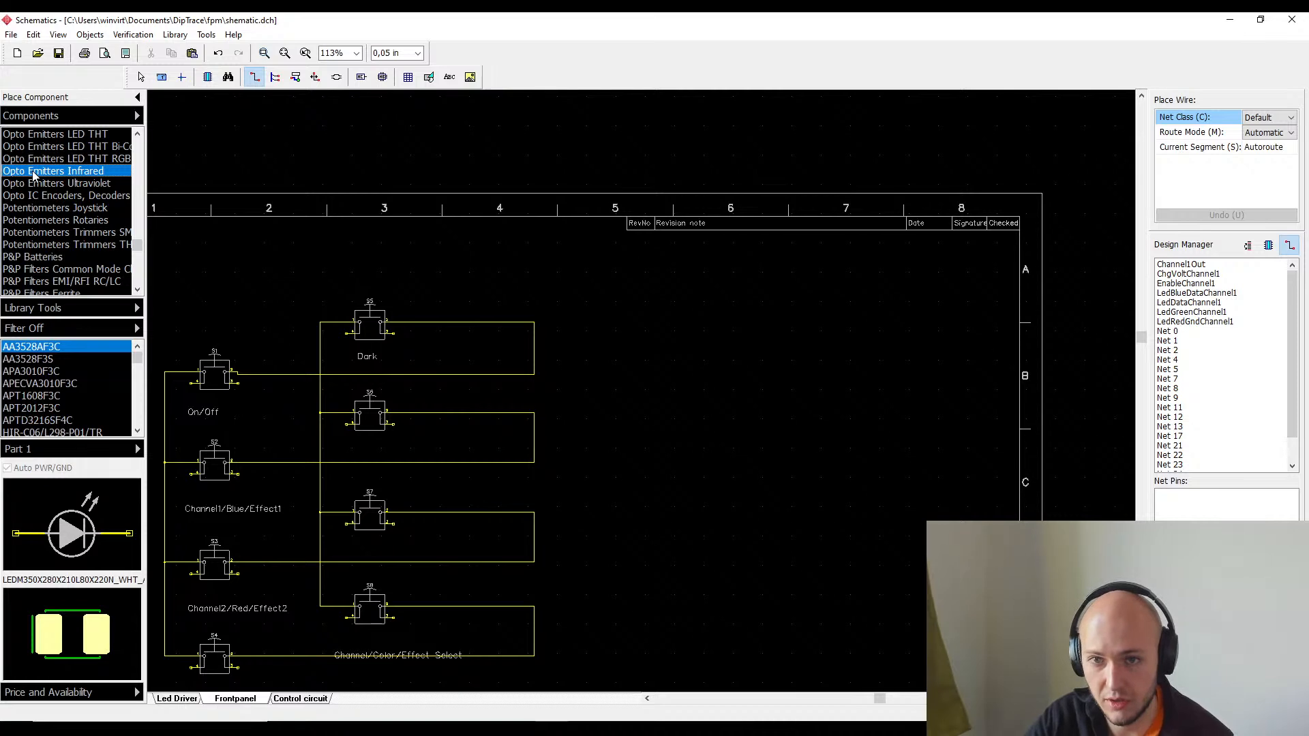
scroll(10, 237, down, 2)
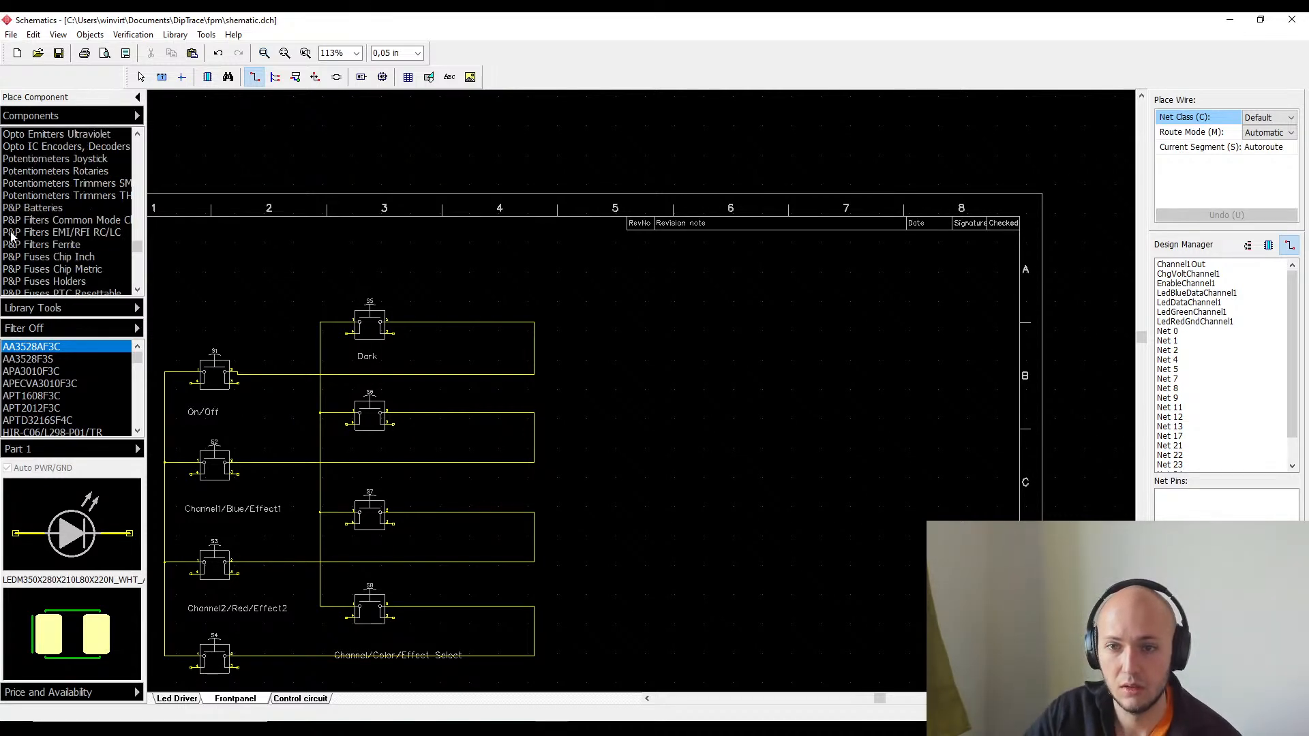
scroll(93, 257, down, 20)
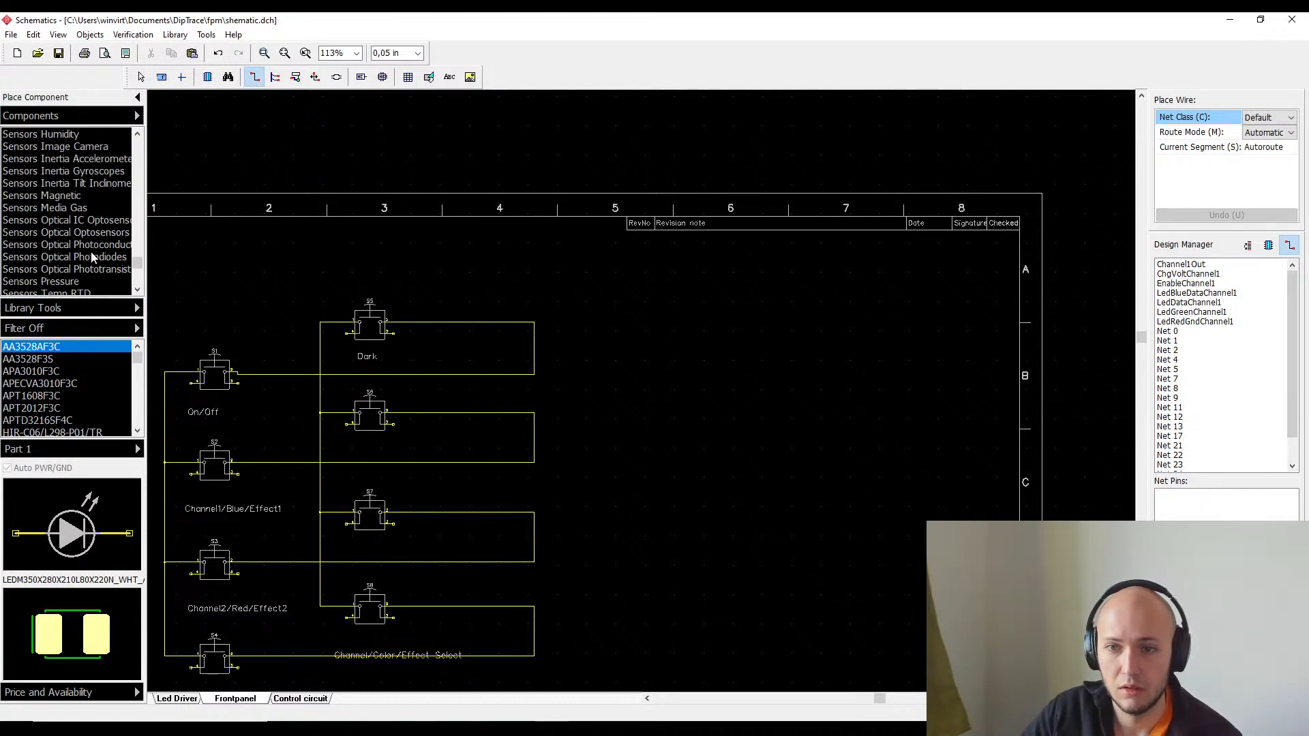
scroll(93, 257, down, 2)
scroll(92, 257, up, 20)
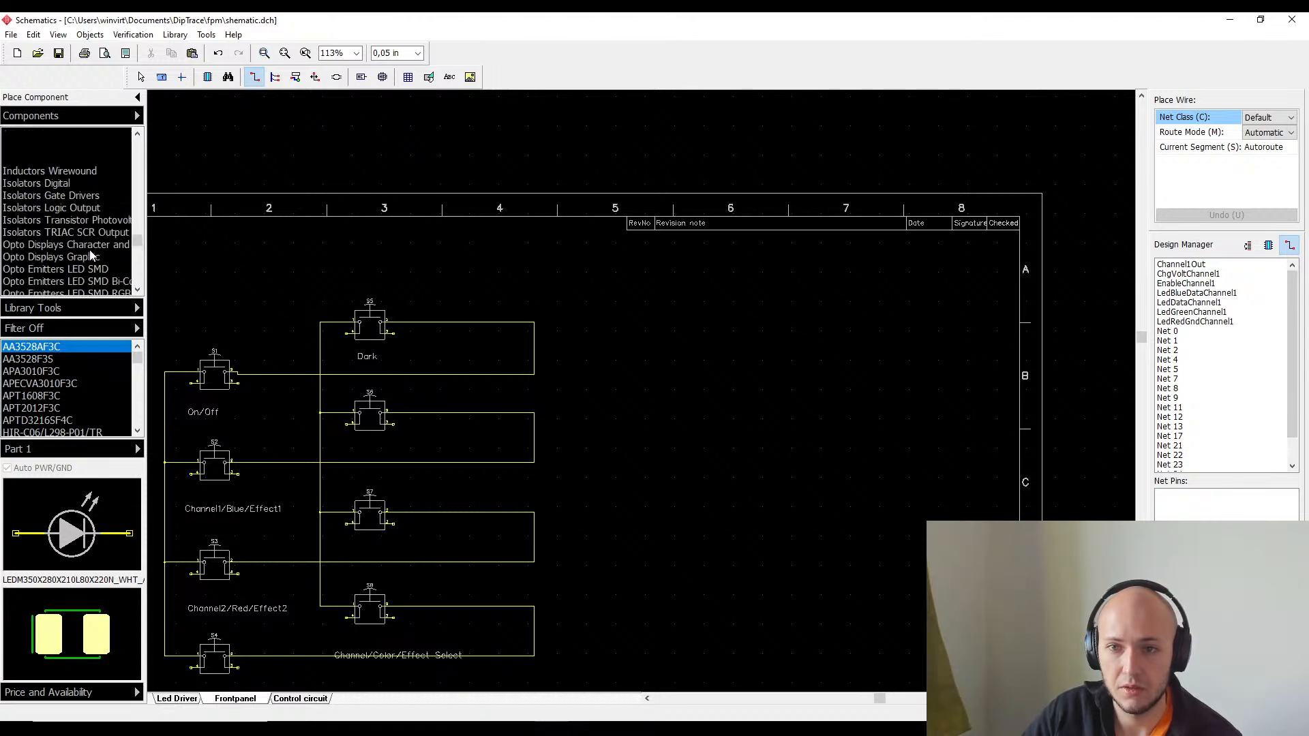
scroll(91, 252, up, 15)
scroll(93, 251, down, 4)
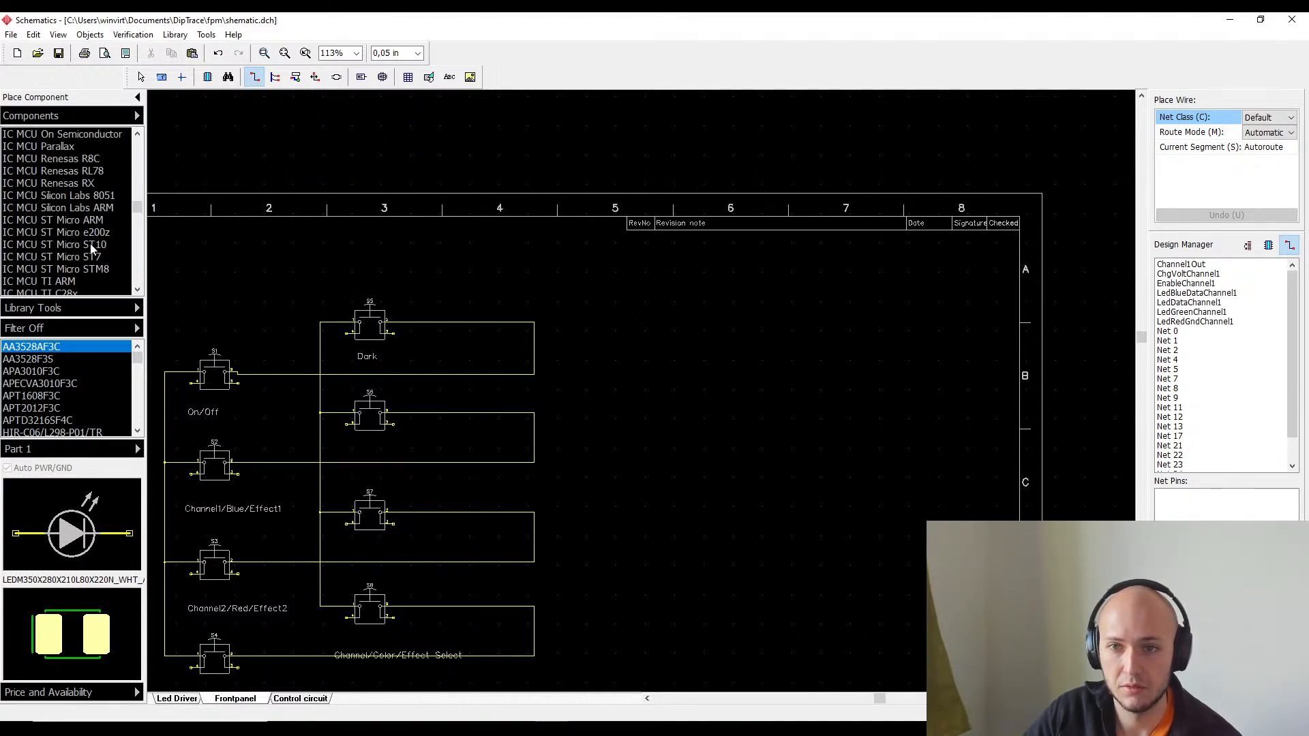
scroll(92, 250, up, 15)
scroll(94, 244, up, 7)
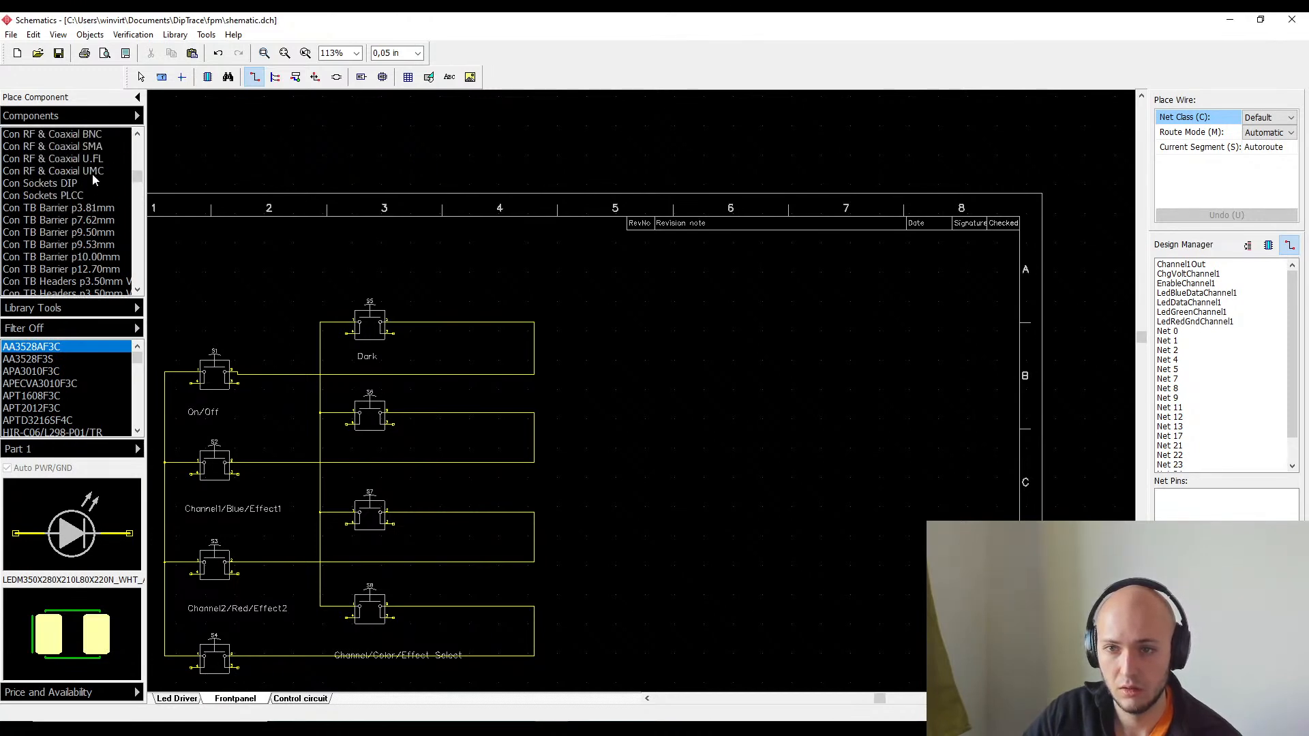
scroll(94, 179, up, 8)
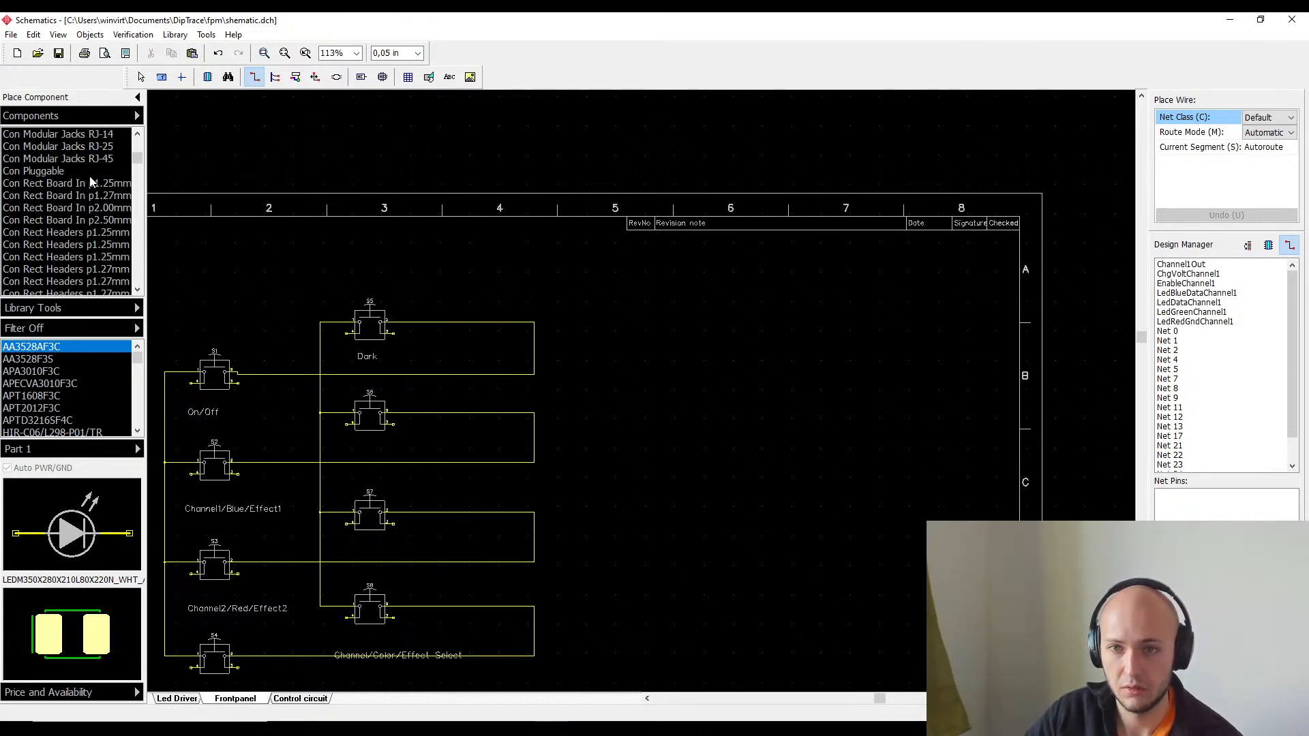
scroll(89, 178, up, 5)
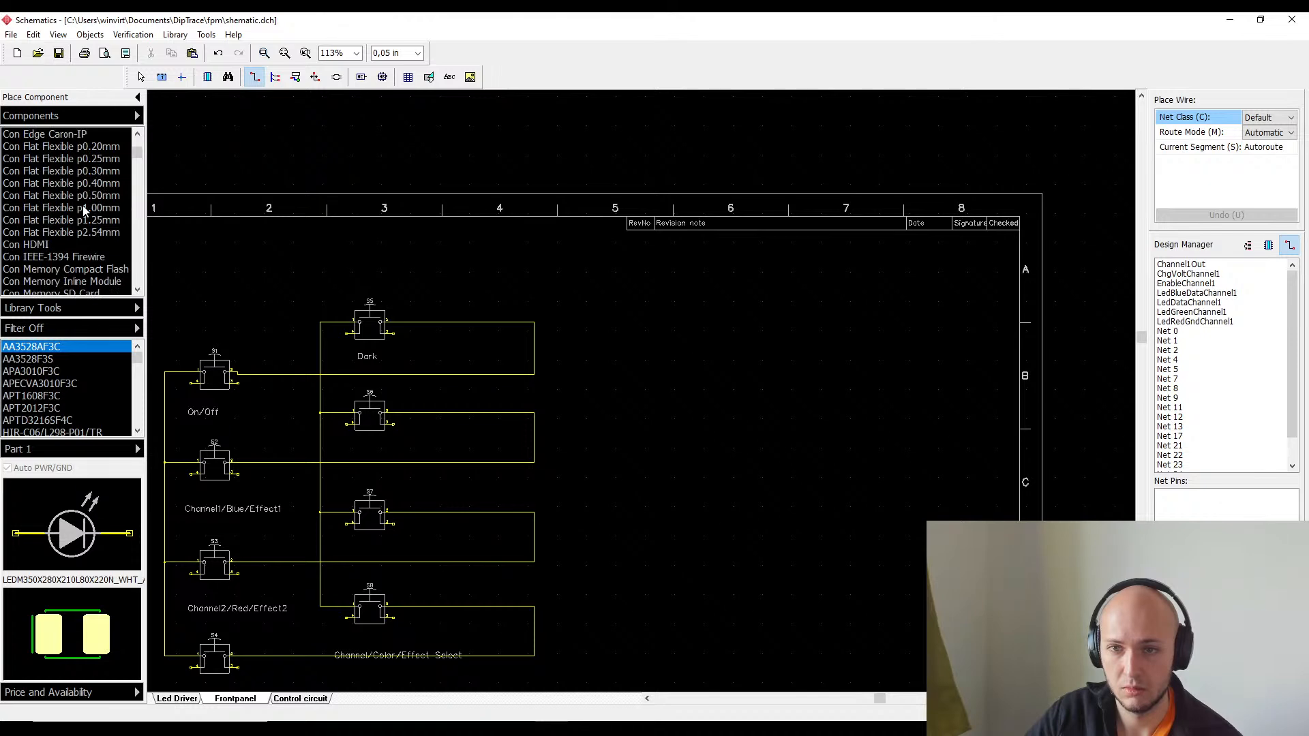
scroll(84, 215, up, 4)
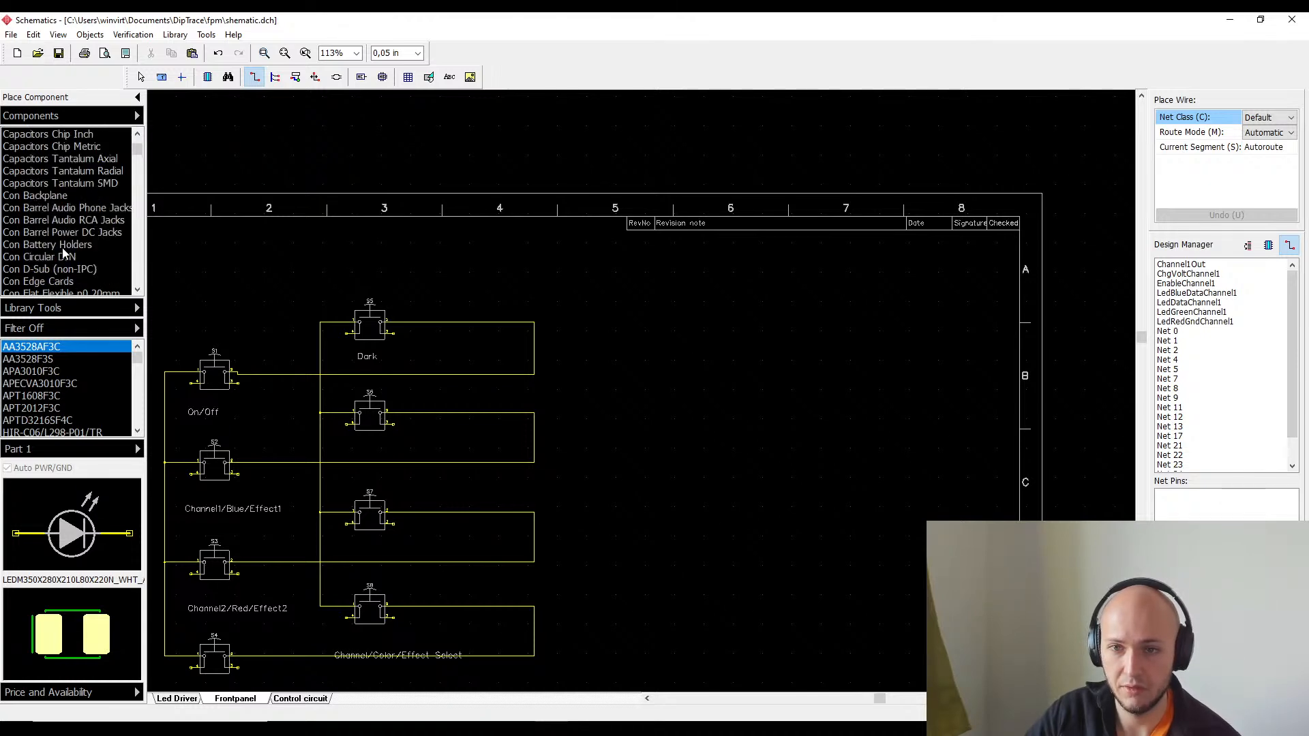
- Browse the connector libraries from Con Backplane through the flat flexible, HDMI and memory card connectors to Con Memory Stick
click(66, 210)
click(71, 196)
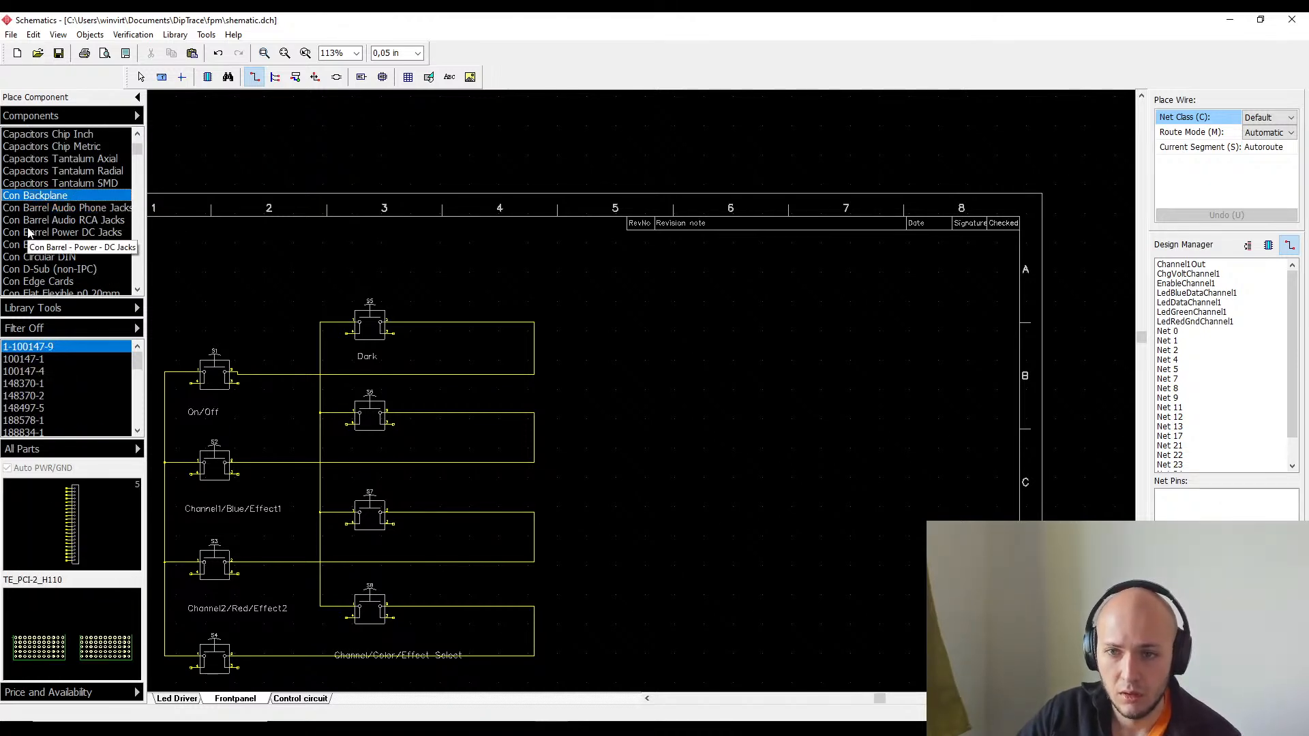
key(Down)
key(Down)
key(Down)
key(Down)
key(Down)
key(Down)
key(Down)
key(Down)
key(Down)
key(Down)
key(Down)
key(Down)
key(Down)
key(Down)
key(Down)
key(Down)
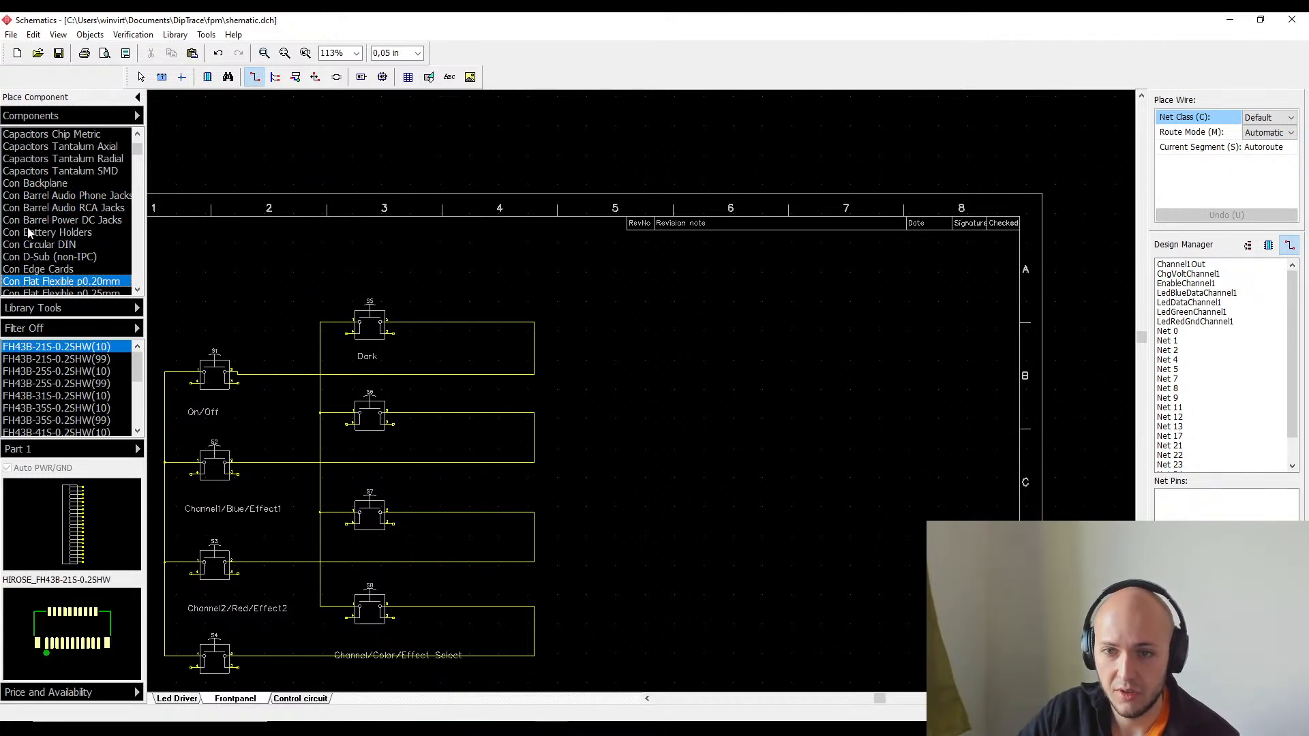
key(Down)
key(Down)
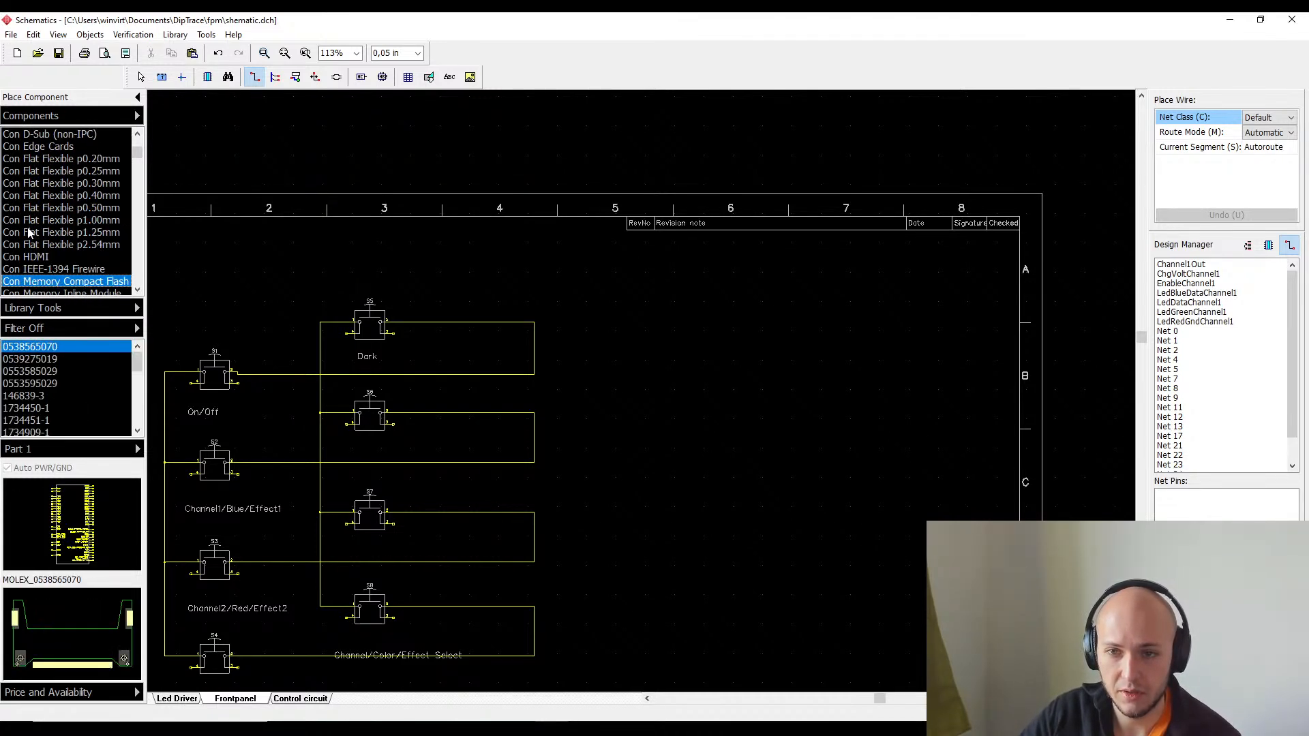
key(Down)
key(Down)
key(Down)
key(Down)
key(Down)
key(Down)
key(Down)
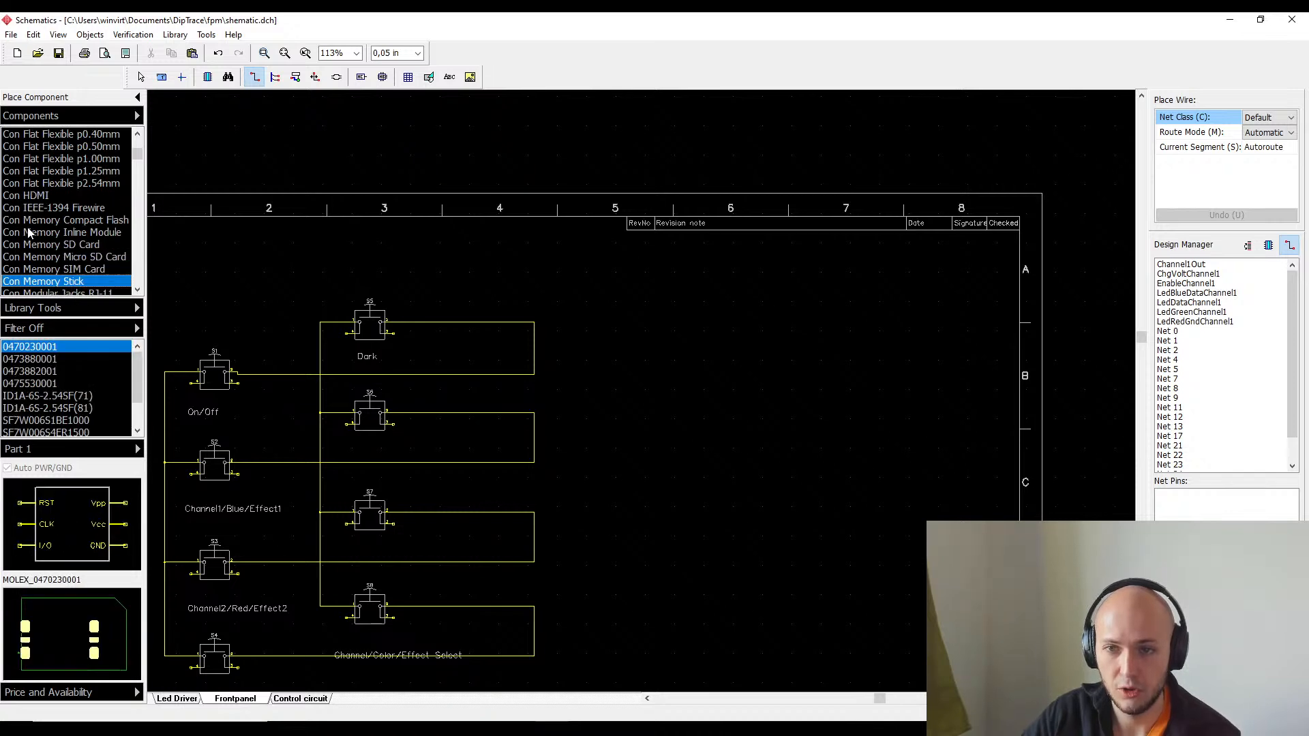
- Examine the modular jack, pluggable and rectangular board-in connector libraries, up to the first 1.27 mm rectangular headers
key(Down)
key(Down)
key(Down)
key(Down)
key(Down)
key(Down)
key(Up)
key(Up)
key(Up)
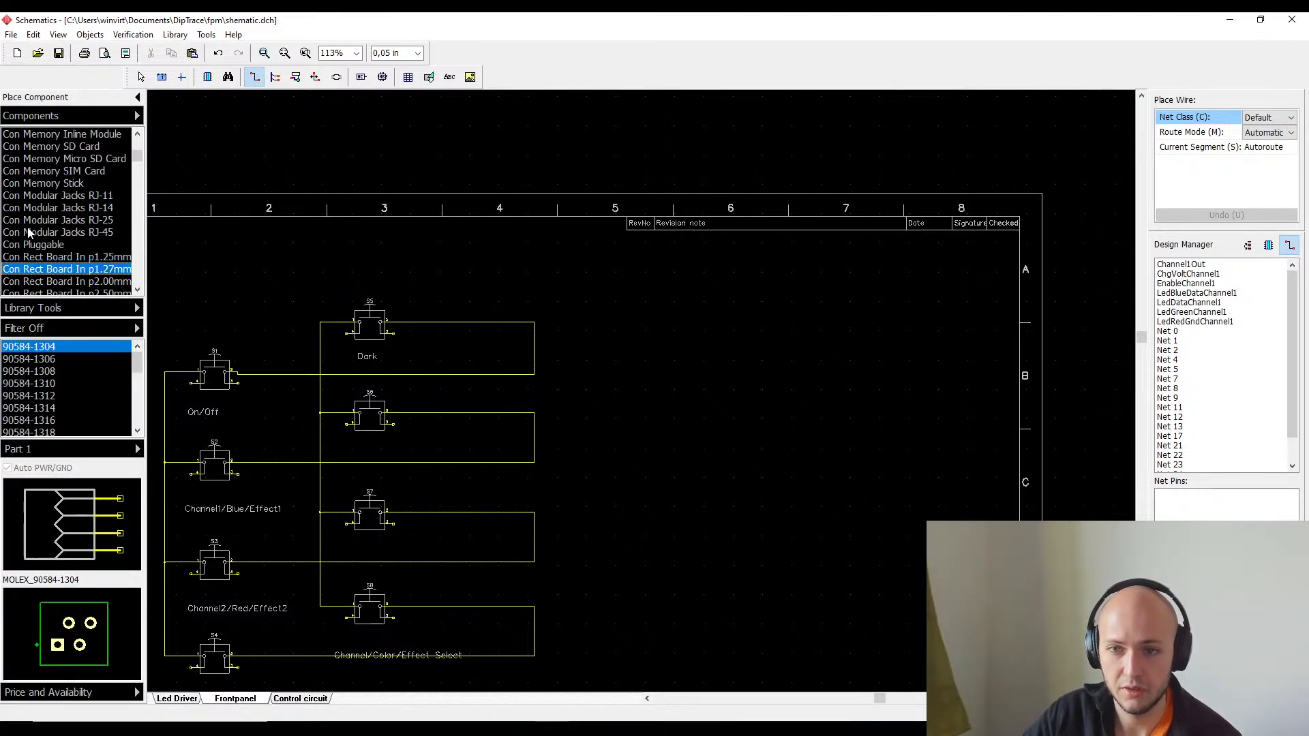
key(Down)
key(Down)
key(Down)
key(Down)
key(Down)
key(Down)
key(Down)
key(Down)
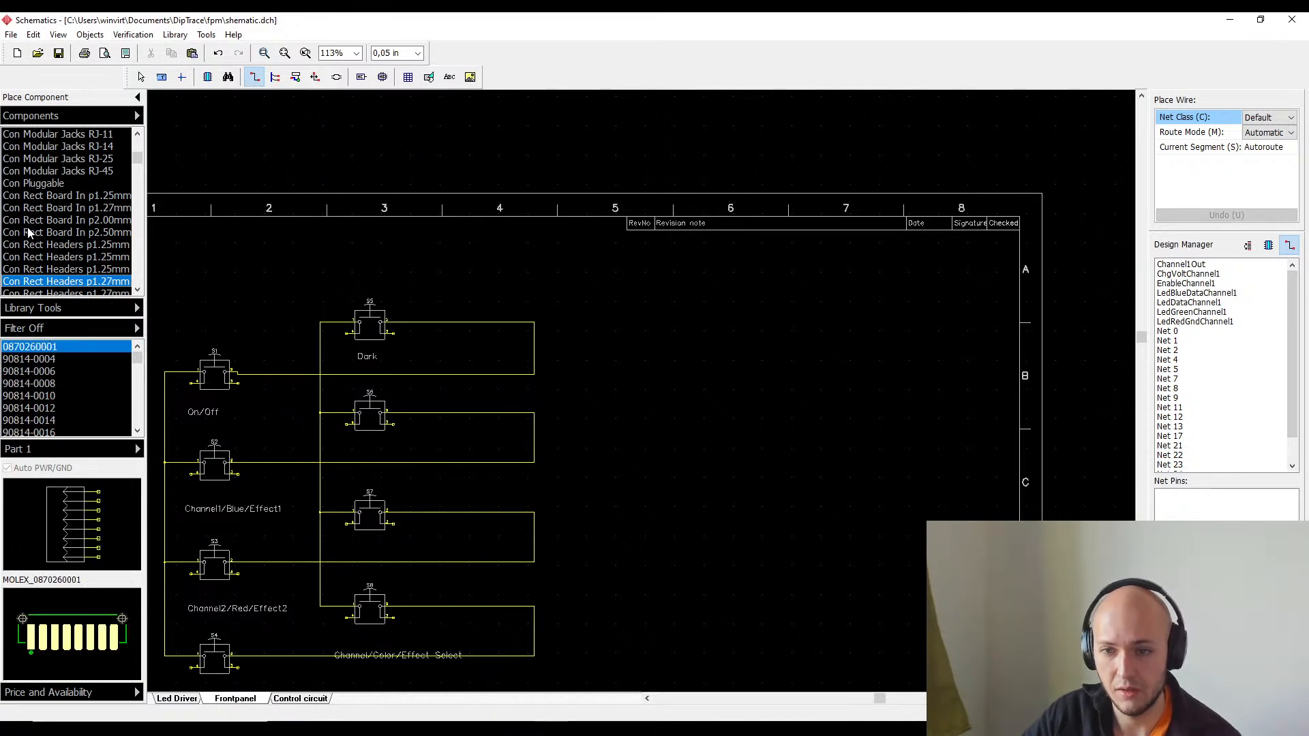
- Review the rectangular header libraries with pitches from 1.27 mm to 2.54 mm and their component previews
key(Down)
key(Down)
key(Down)
key(Down)
key(Up)
key(Up)
key(Up)
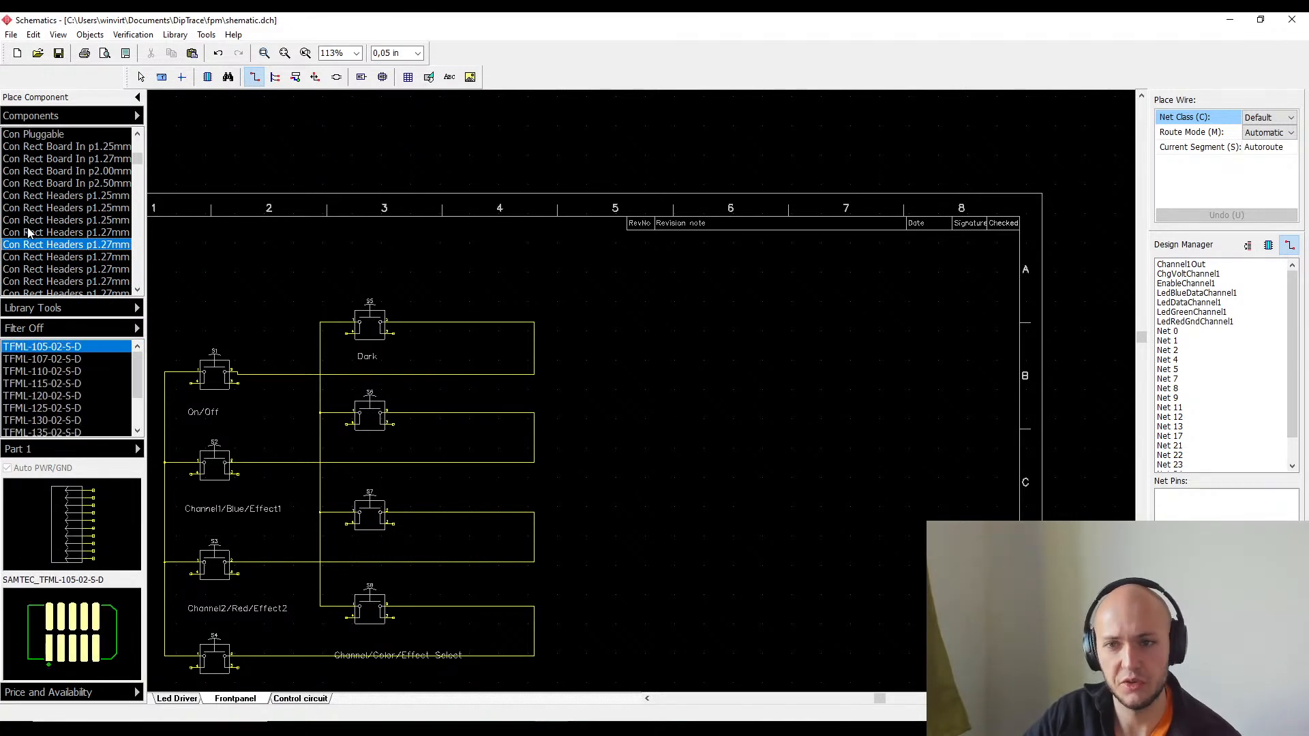
key(Down)
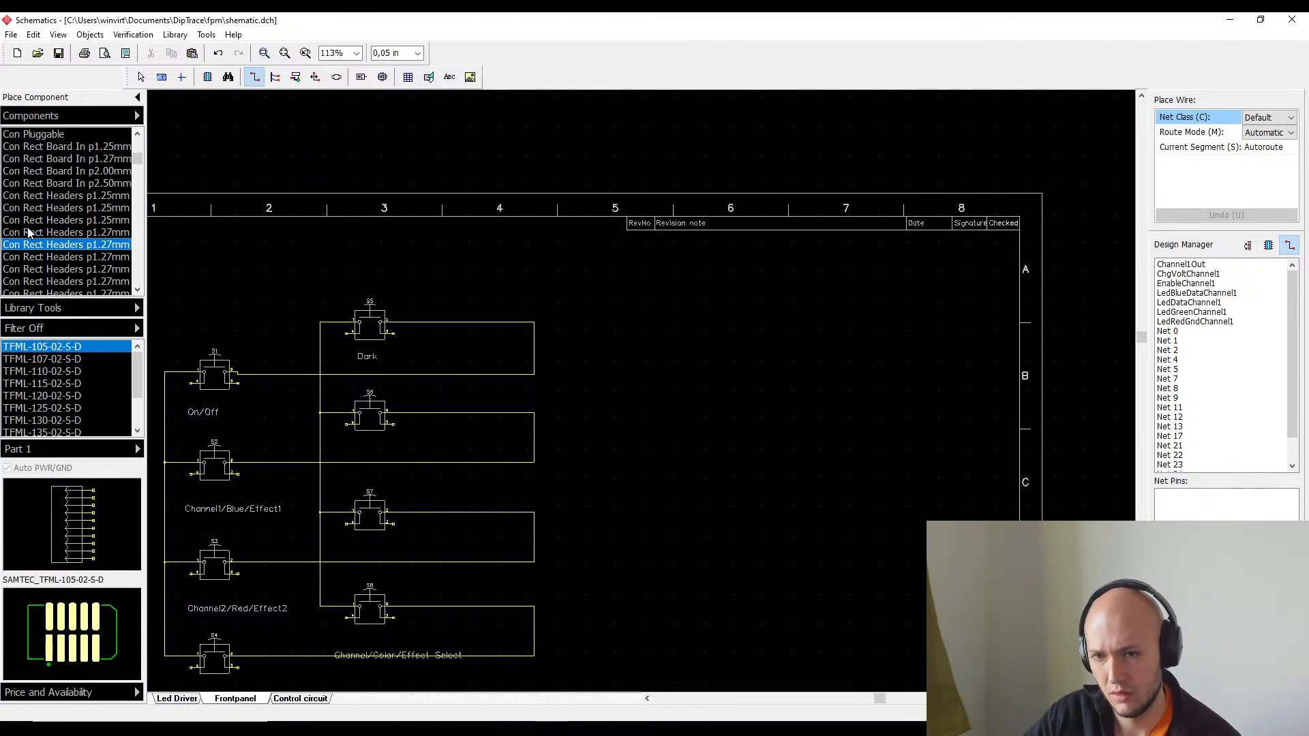
key(Down)
key(Down)
key(Down)
key(Down)
key(Down)
key(Down)
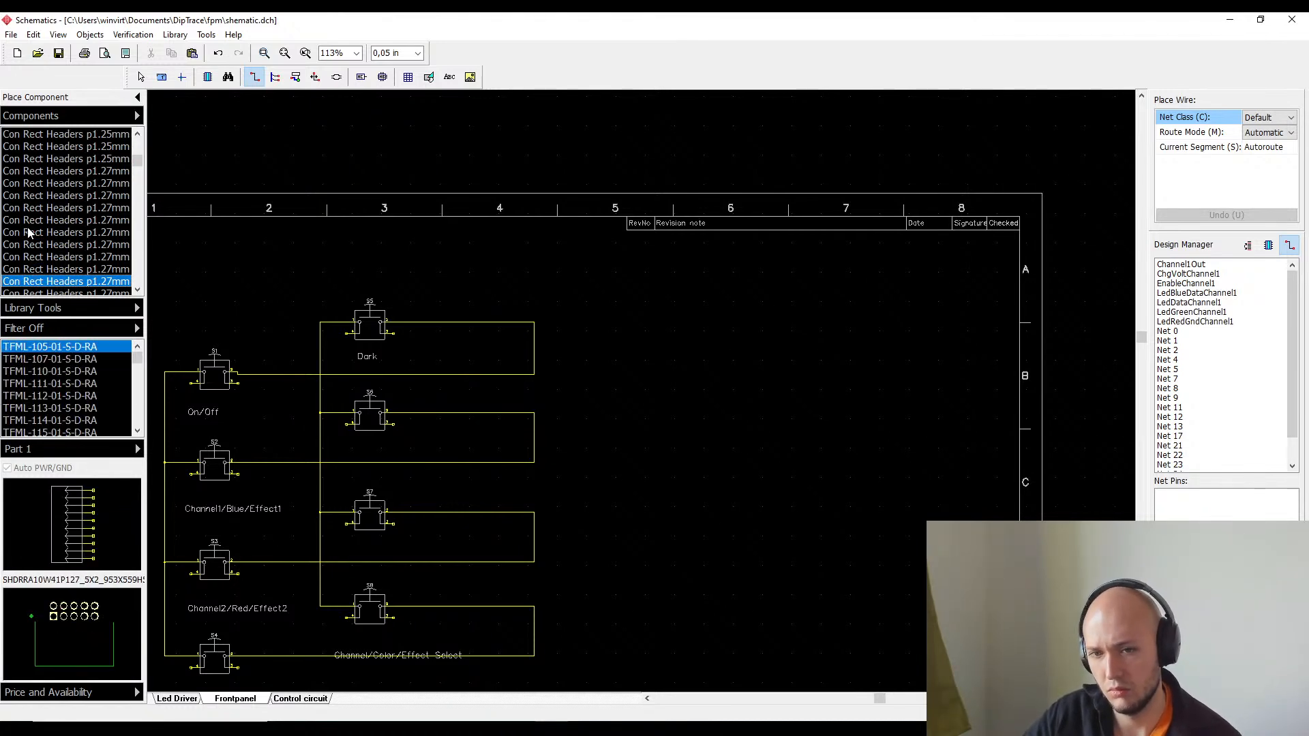
key(Down)
key(Down)
key(Down)
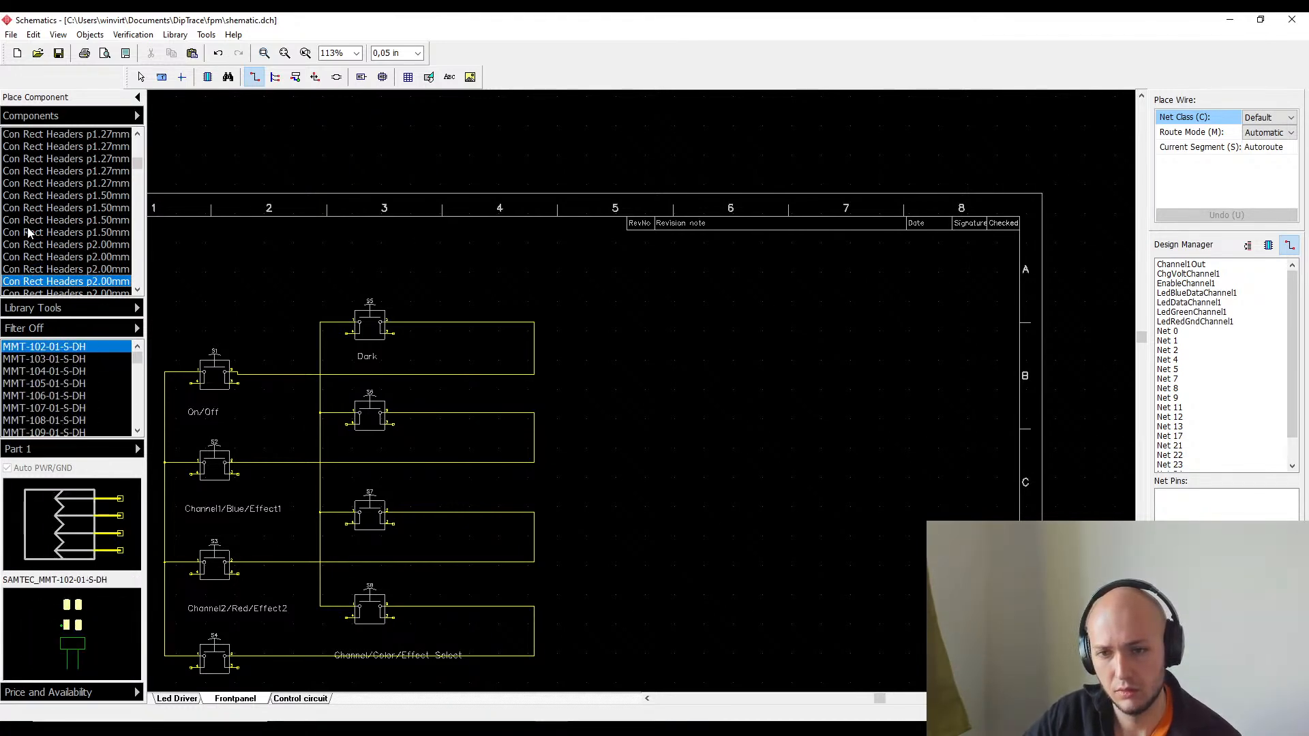
key(Down)
key(Down)
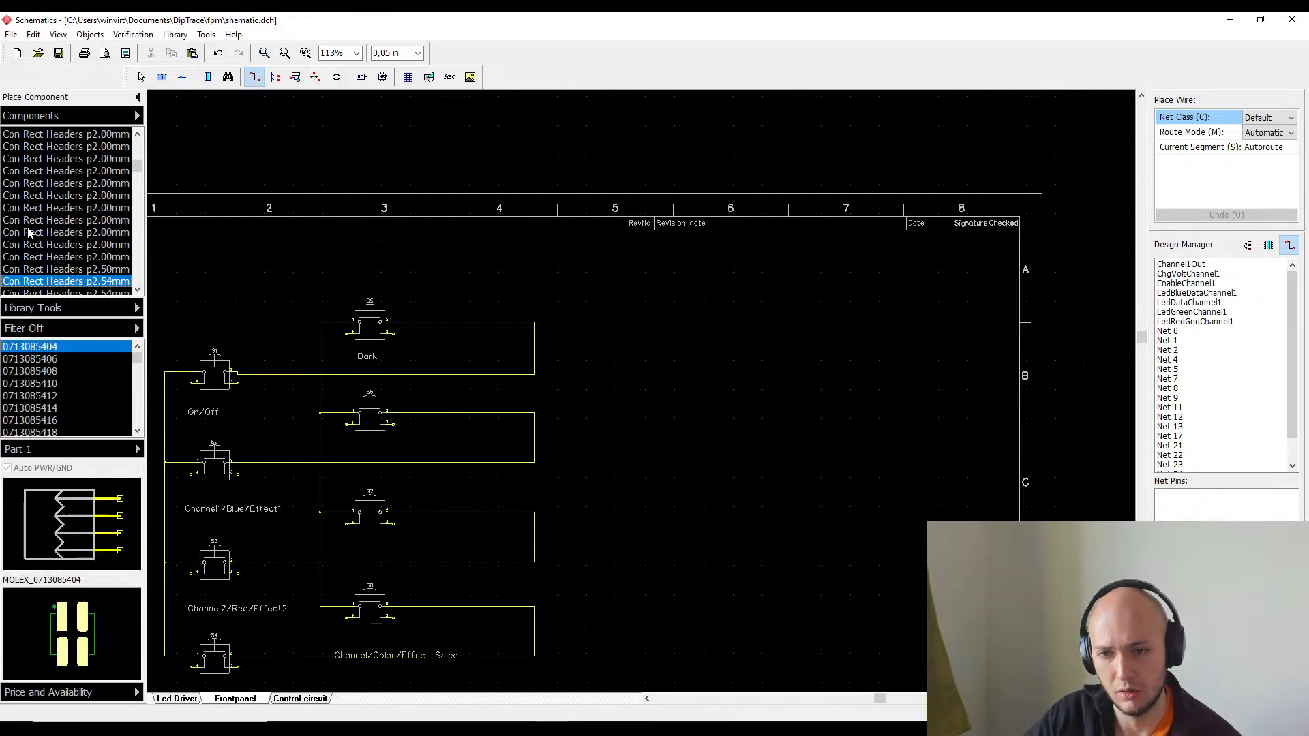
key(Down)
key(Down)
key(Down)
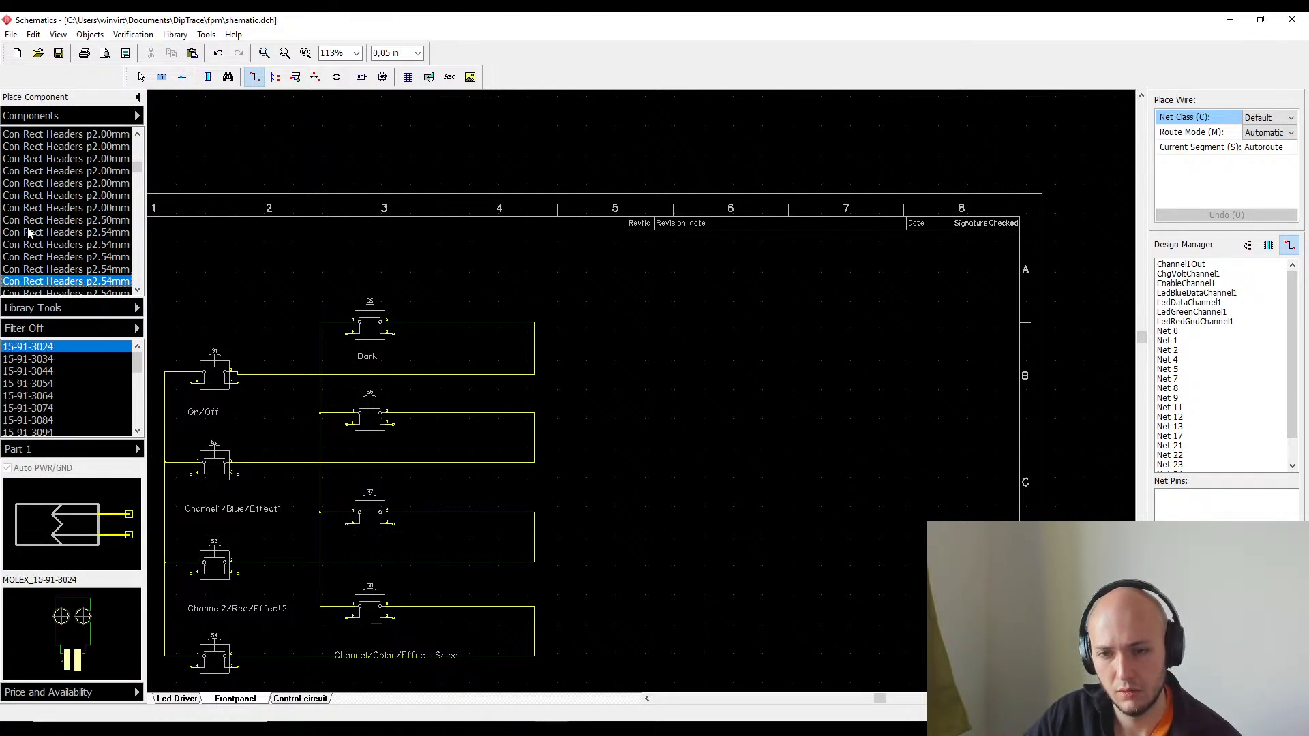
- Check the libraries from the remaining 2.54 mm rectangular headers through wire-to-board, RF and socket connectors to the terminal block barriers
key(Down)
key(Down)
key(Down)
key(Down)
key(Down)
key(Down)
key(Down)
key(Down)
key(Down)
key(Down)
key(Down)
key(Down)
key(Down)
key(Down)
key(Down)
key(Down)
key(Down)
key(Down)
key(Down)
key(Down)
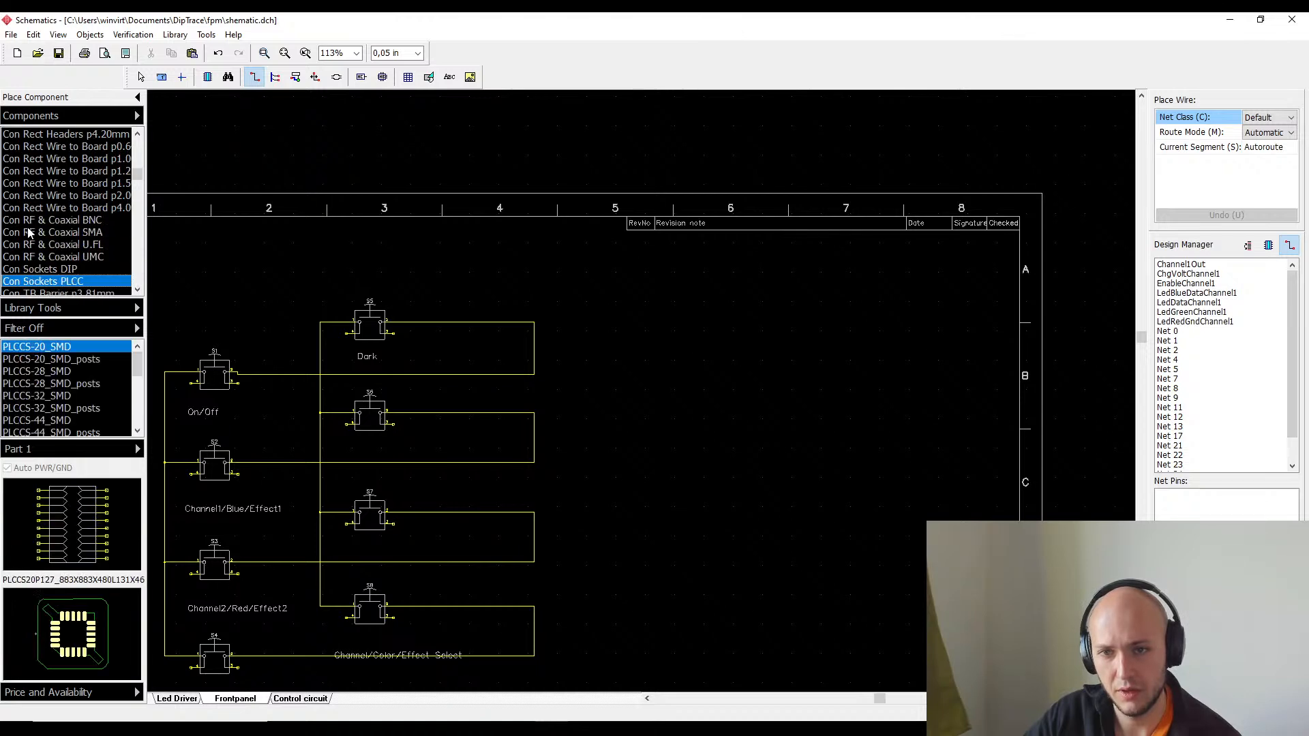
key(Down)
key(Down)
key(Down)
key(Down)
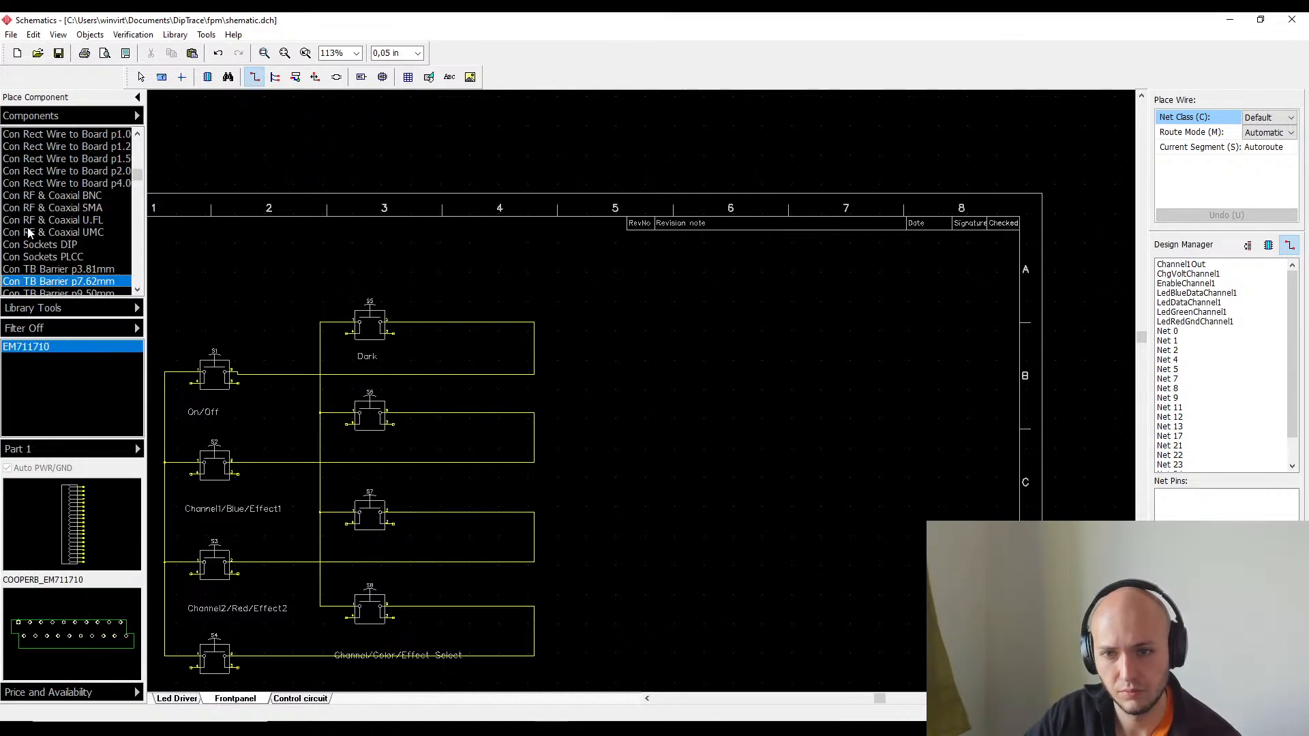
key(Down)
key(Up)
key(Up)
key(Up)
key(Up)
key(Up)
key(Up)
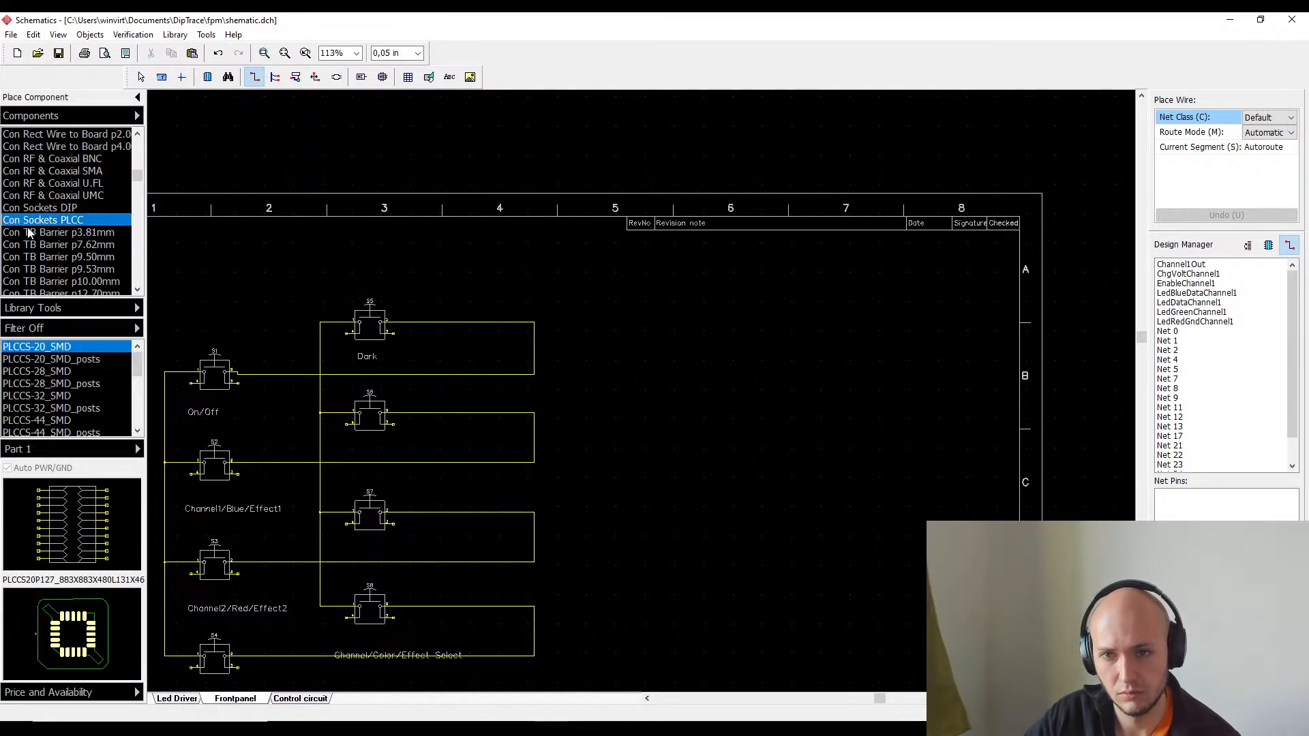
- Browse the libraries from Con Sockets PLCC through the terminal block, USB and vacuum tube connectors to the diode rectifiers
key(Down)
key(Down)
key(Down)
key(Down)
key(Down)
key(Down)
key(Down)
key(Down)
key(Down)
key(Down)
key(Down)
key(Down)
key(Down)
key(Down)
key(Down)
key(Down)
key(Down)
key(Down)
key(Down)
key(Down)
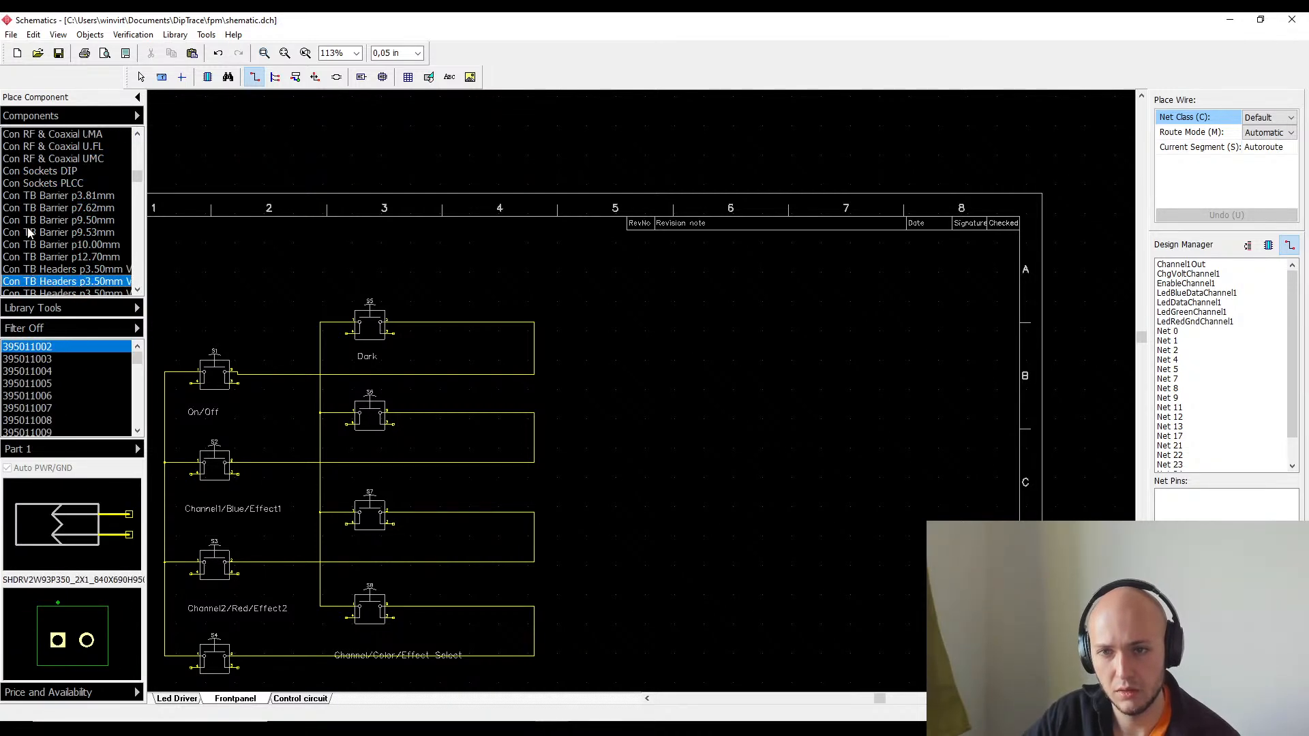
key(Down)
key(Down)
key(Down)
key(Down)
key(Down)
key(Down)
key(Down)
key(Down)
key(Down)
key(Down)
key(Down)
key(Down)
key(Down)
key(Down)
key(Down)
key(Down)
key(Down)
key(Down)
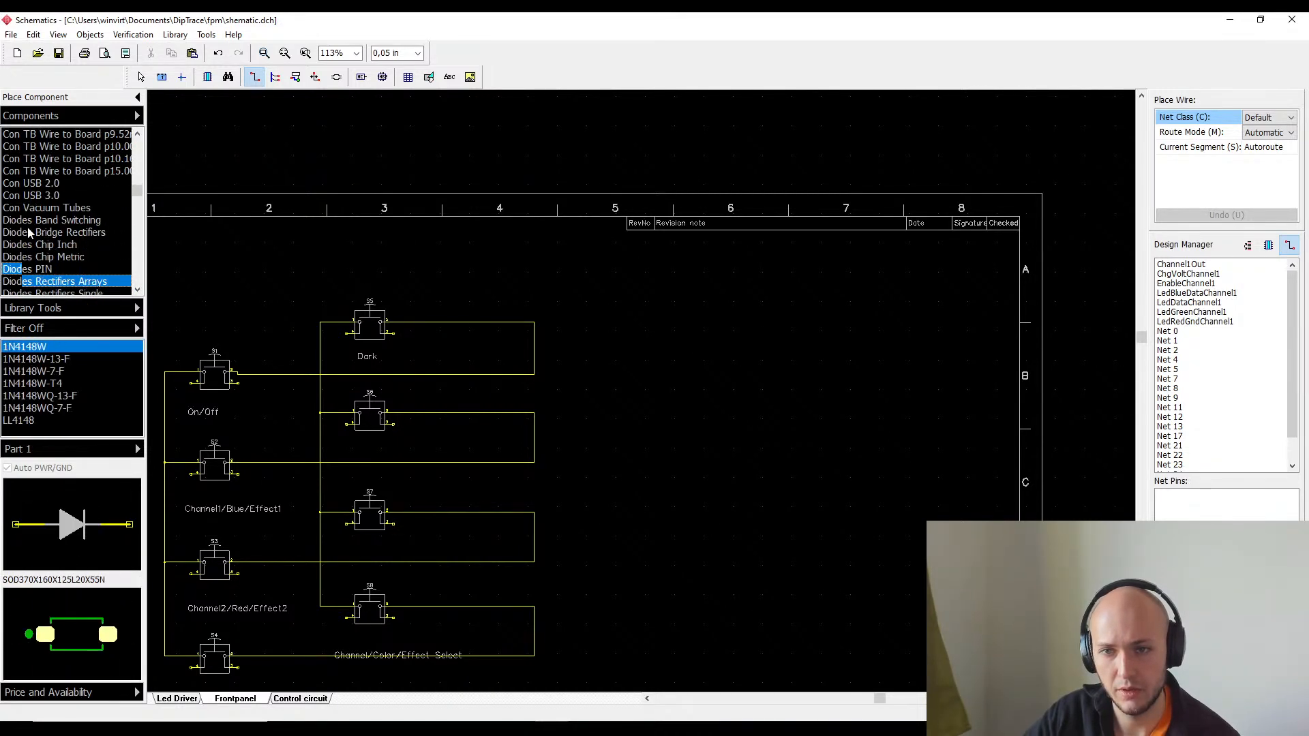
- Go back from the diode libraries through the terminal block wire-to-board libraries to the one with 2.54 mm pitch
key(Up)
key(Up)
key(Up)
key(Up)
key(Up)
key(Up)
key(Up)
key(Up)
key(Up)
key(Up)
key(Up)
key(Up)
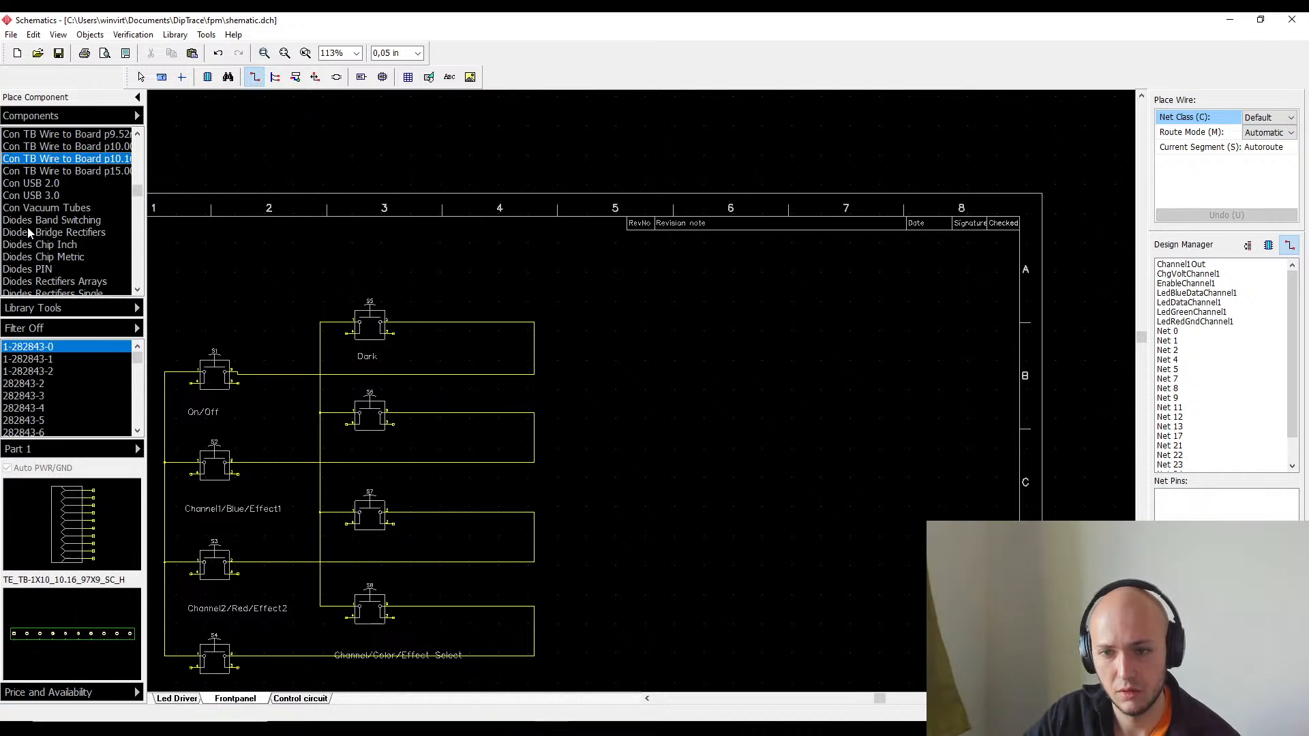
key(Up)
key(Up)
key(Up)
key(Up)
key(Up)
key(Up)
key(Up)
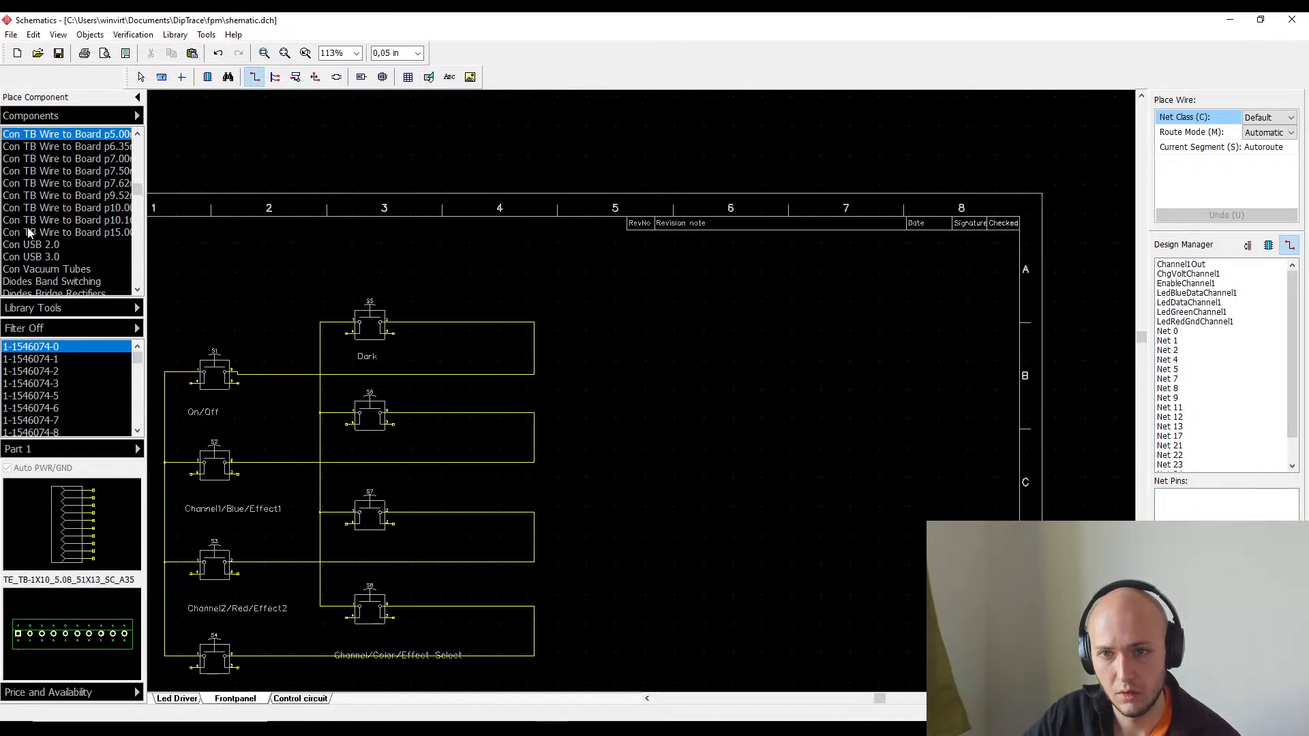
key(Up)
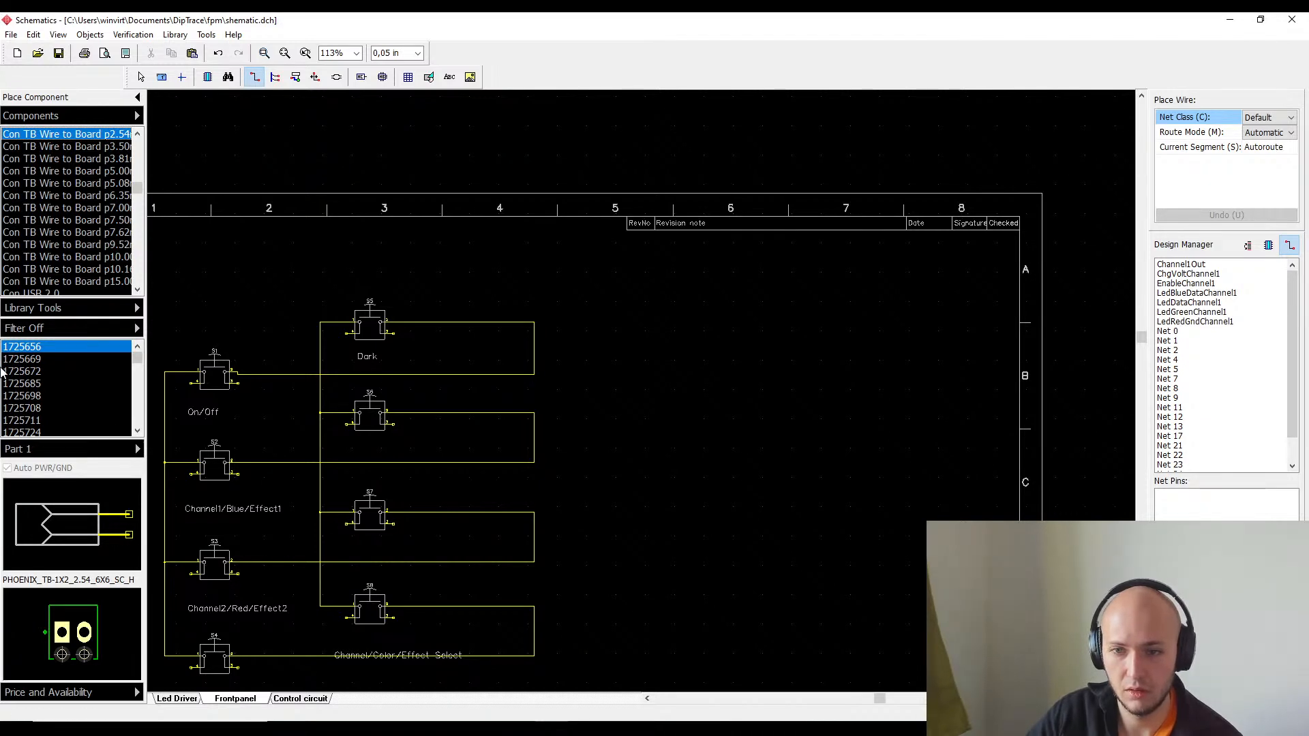
- Inspect the OSTVN parts in the 2.54 mm terminal block wire-to-board library, from OSTVN24A150 back to OSTHE235041
scroll(52, 383, down, 1)
scroll(54, 386, down, 15)
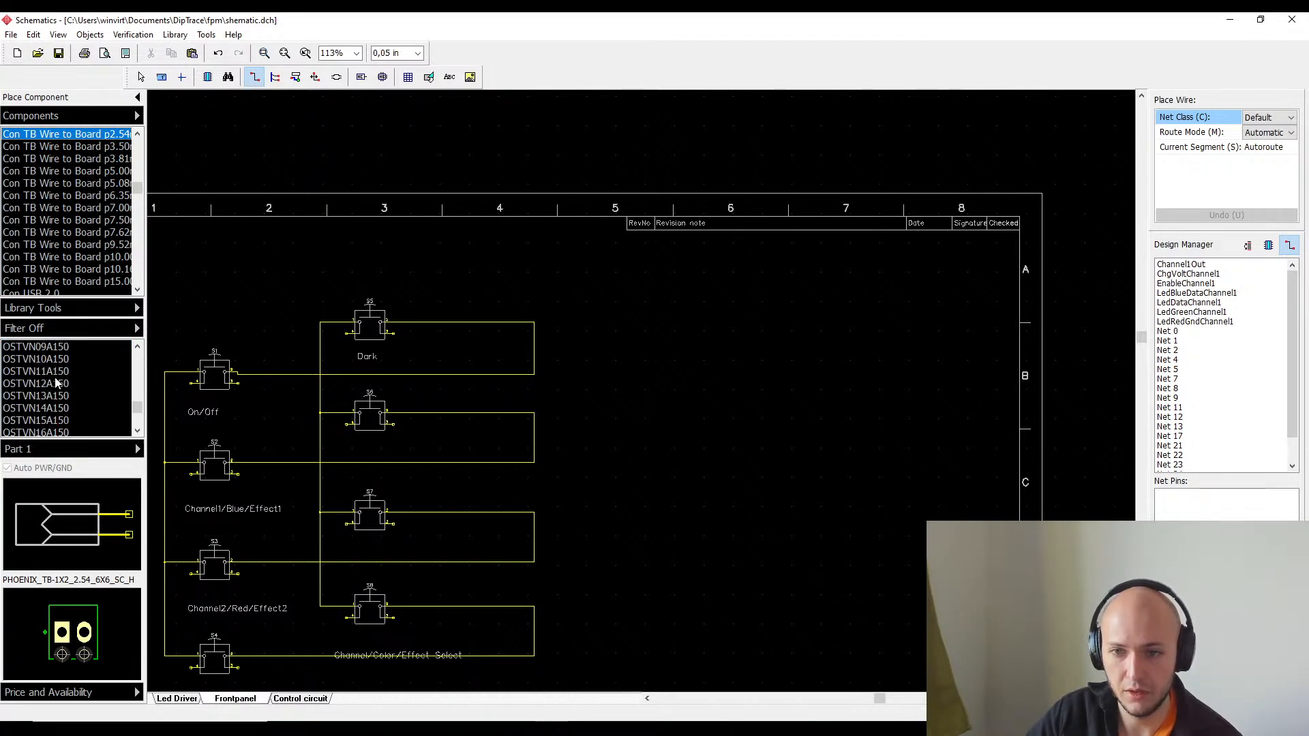
click(55, 383)
key(Down)
key(Down)
key(Down)
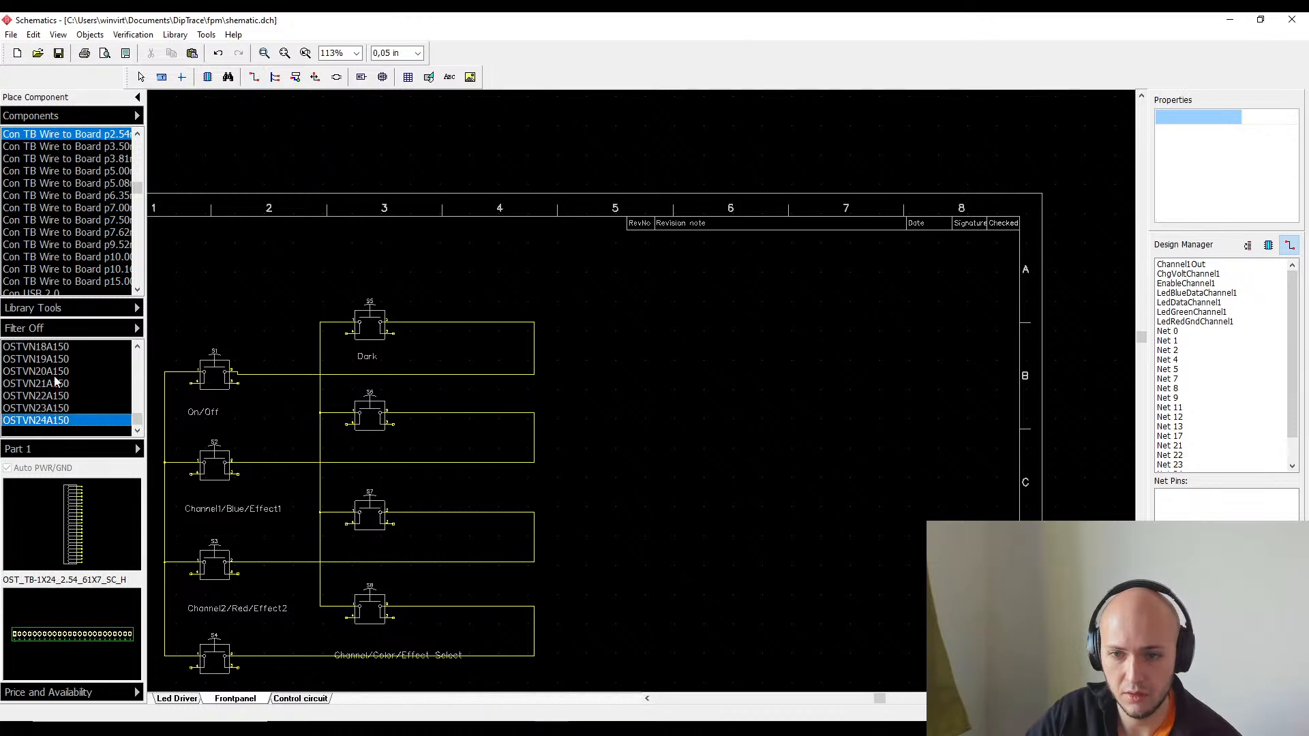
key(Up)
key(Up)
key(Up)
key(Up)
key(Up)
key(Up)
key(Up)
key(Up)
key(Up)
key(Up)
key(Up)
key(Up)
key(Up)
key(Up)
key(Up)
key(Up)
key(Up)
key(Up)
key(Up)
key(Up)
key(Up)
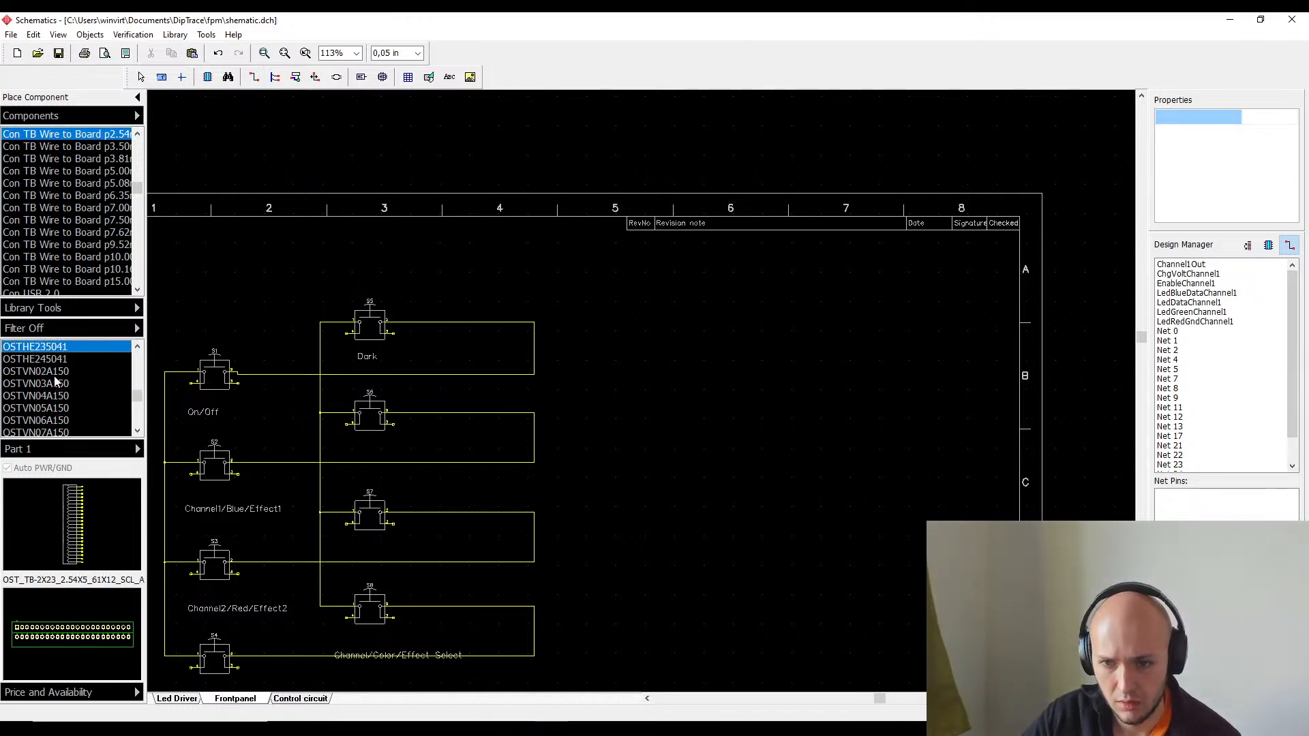
- Review the OSTHE and Phoenix parts in the 2.54 mm terminal block library and select the seven-pin 1725708
key(Up)
key(Up)
key(Up)
key(Up)
key(Up)
key(Up)
key(Up)
key(Up)
key(Up)
key(Up)
key(Up)
key(Up)
key(Up)
key(Up)
key(Up)
key(Up)
key(Up)
key(Up)
key(Up)
key(Up)
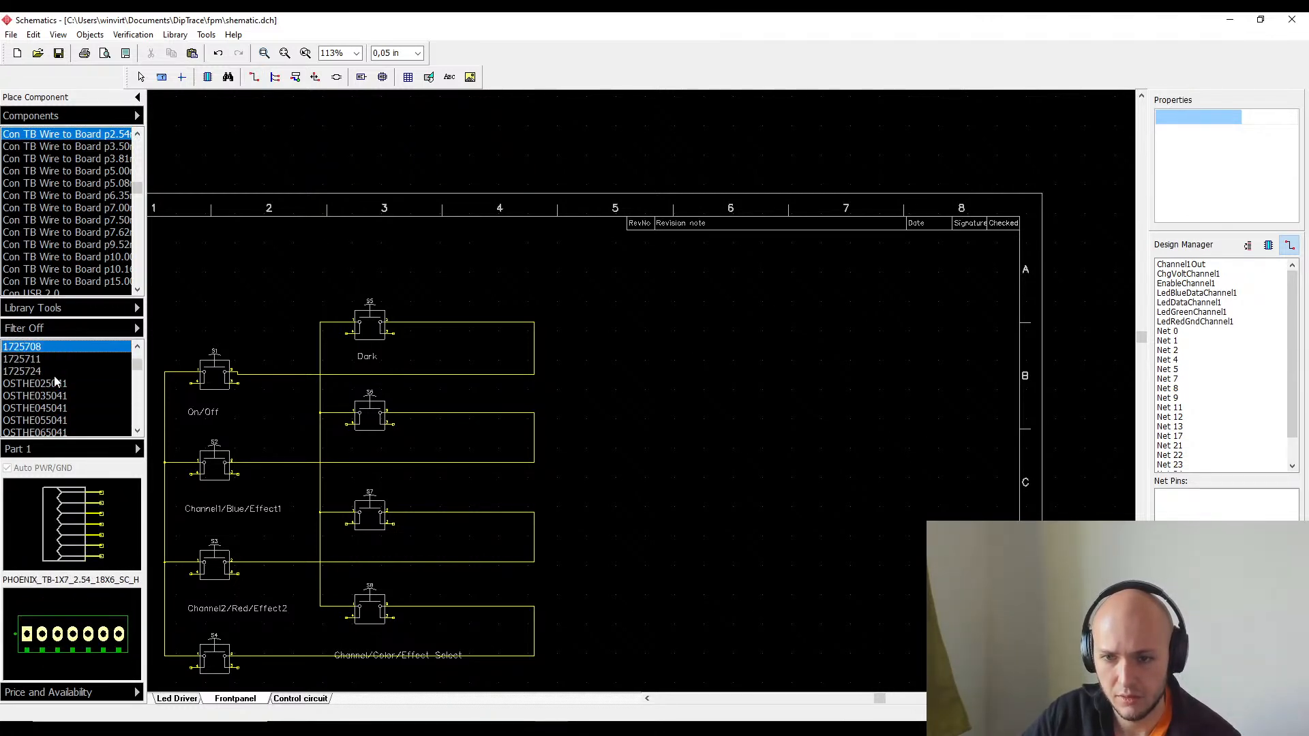
key(Down)
key(Down)
key(Down)
key(Down)
key(Down)
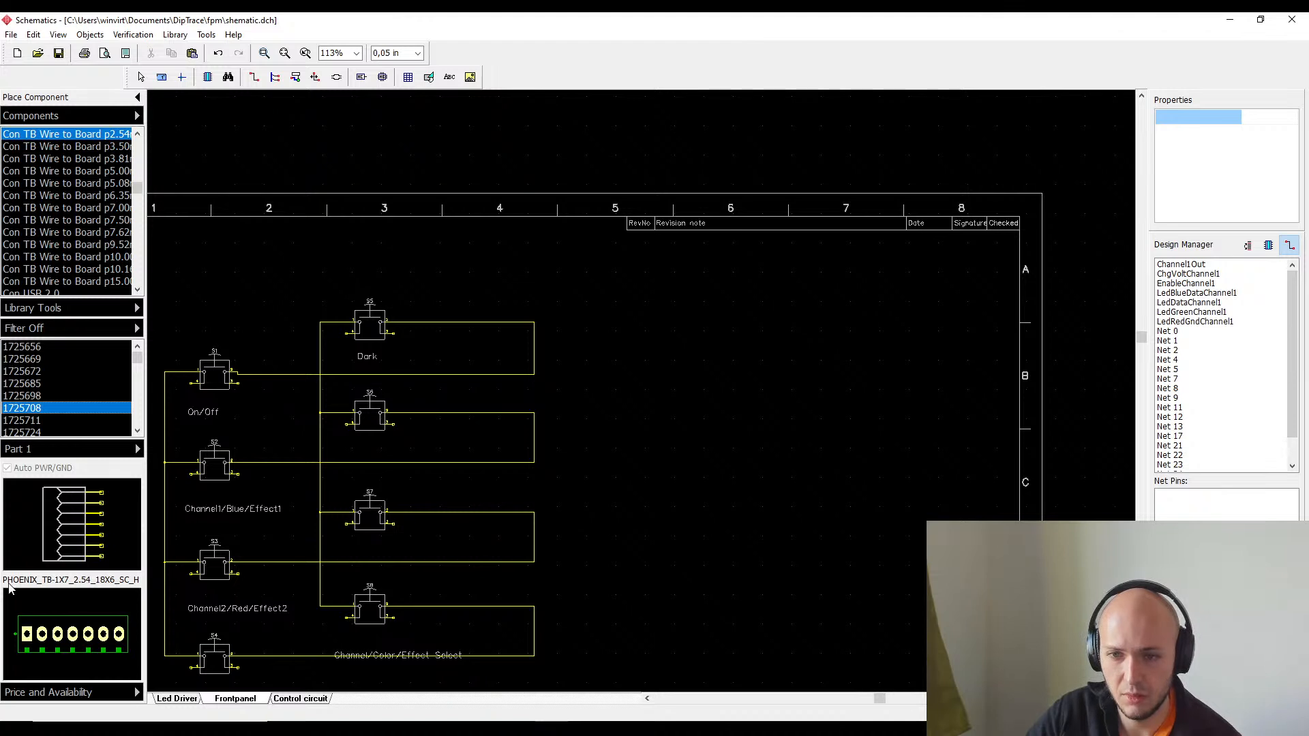
- Check the 6.35 mm terminal block wire-to-board library and the library names that follow it
right_click(21, 411)
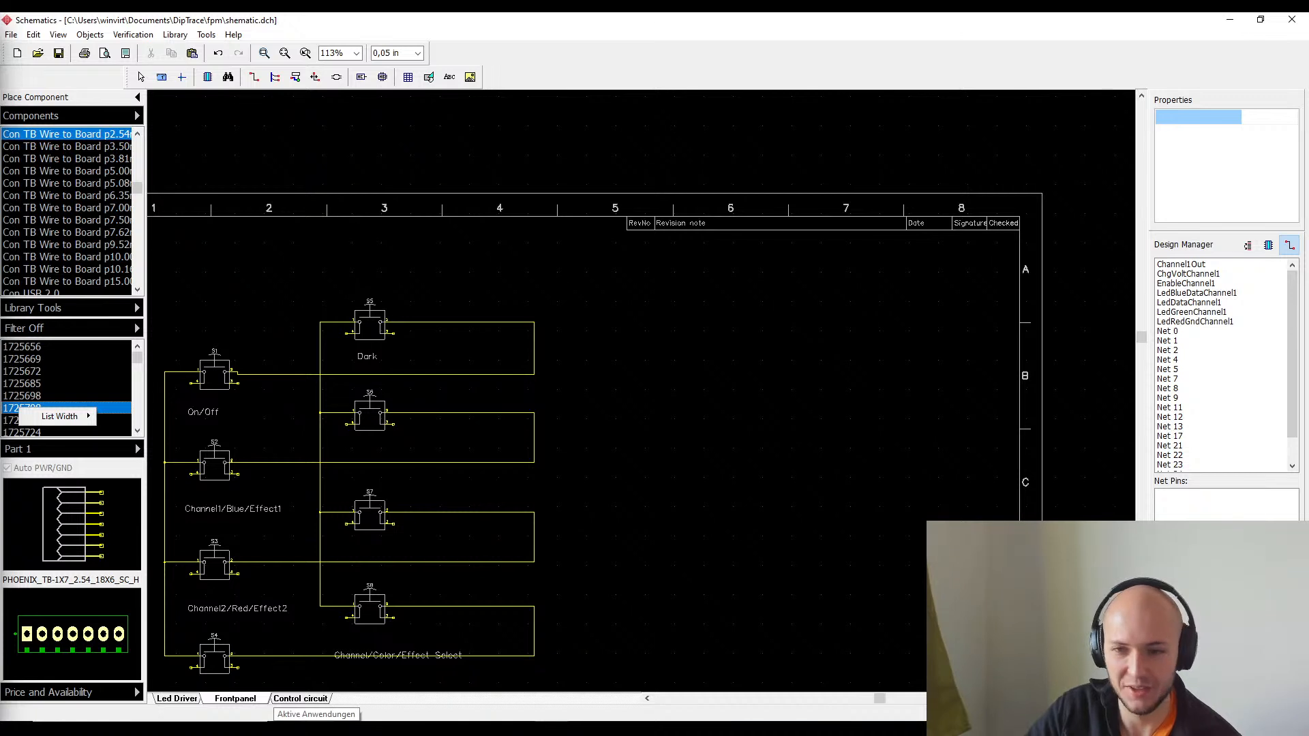
click(92, 195)
scroll(72, 235, down, 4)
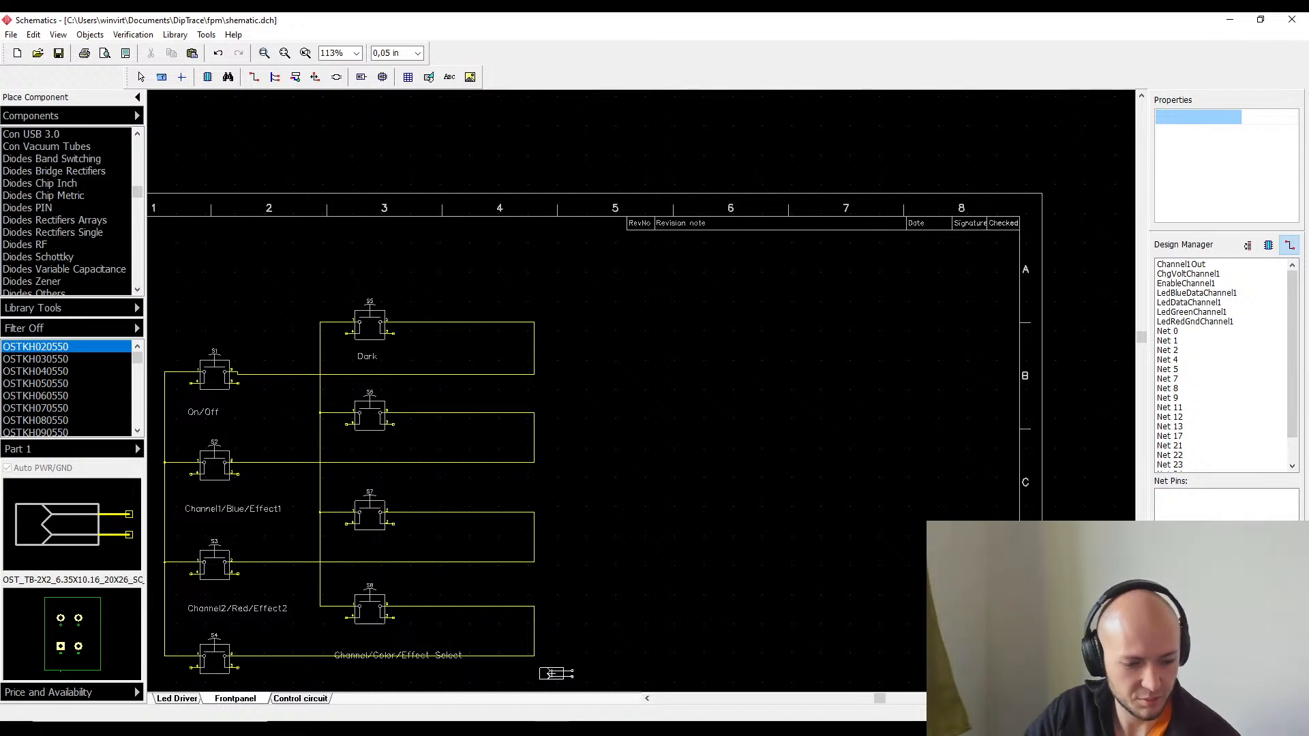
- Switch to Firefox and examine the LCSC wire-to-board connector filters and listed products
drag(0, 85, 735, 142)
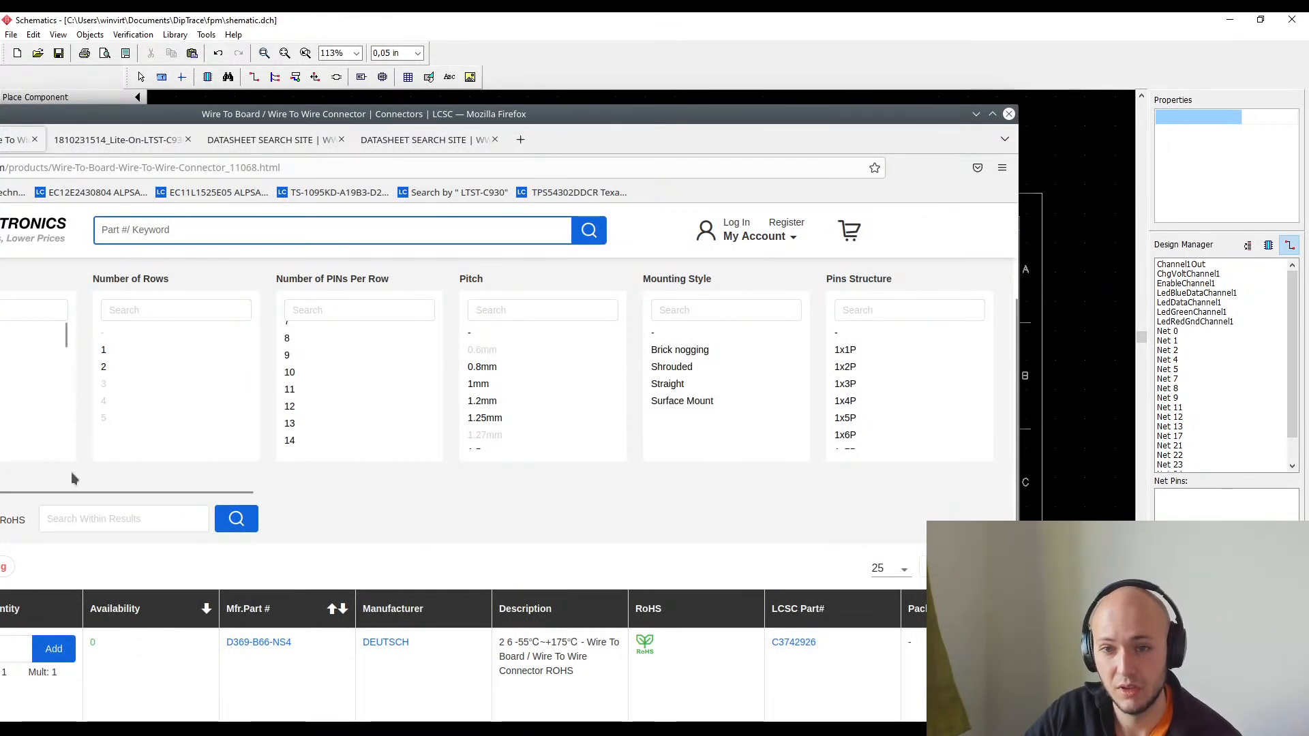
scroll(507, 490, down, 15)
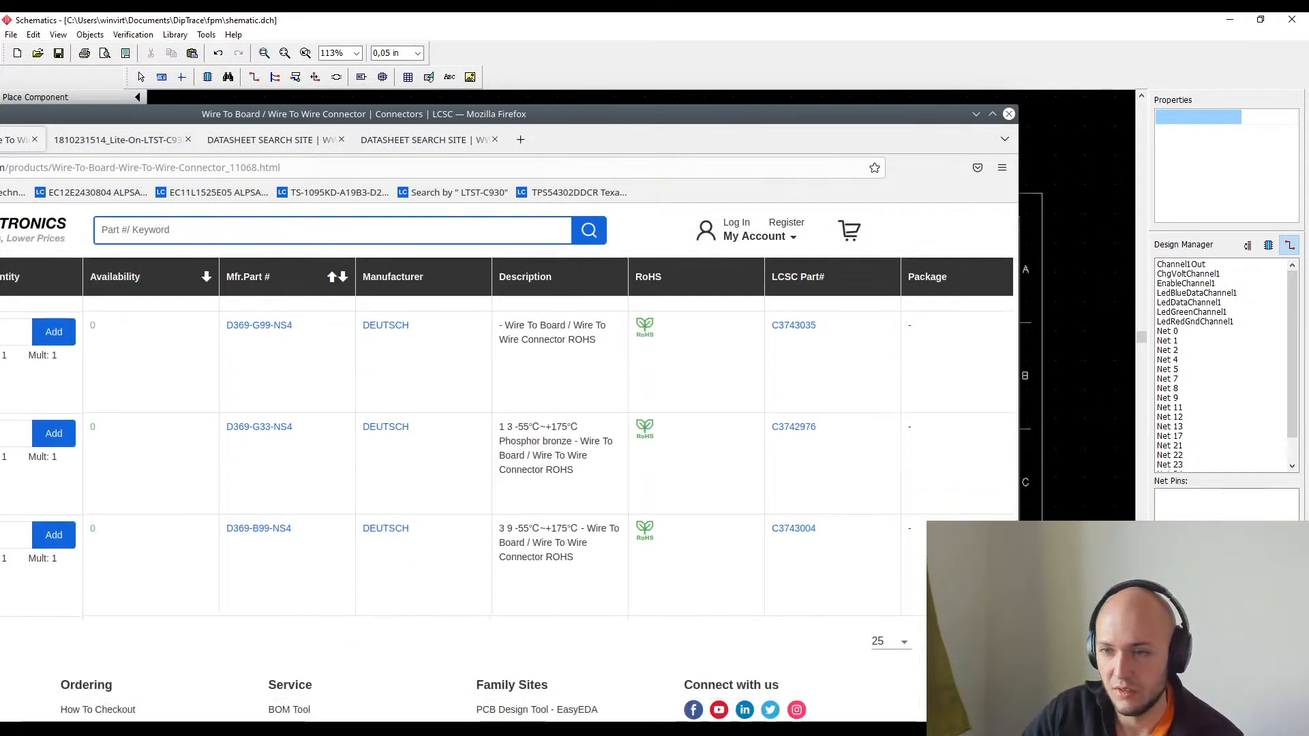
scroll(507, 409, up, 15)
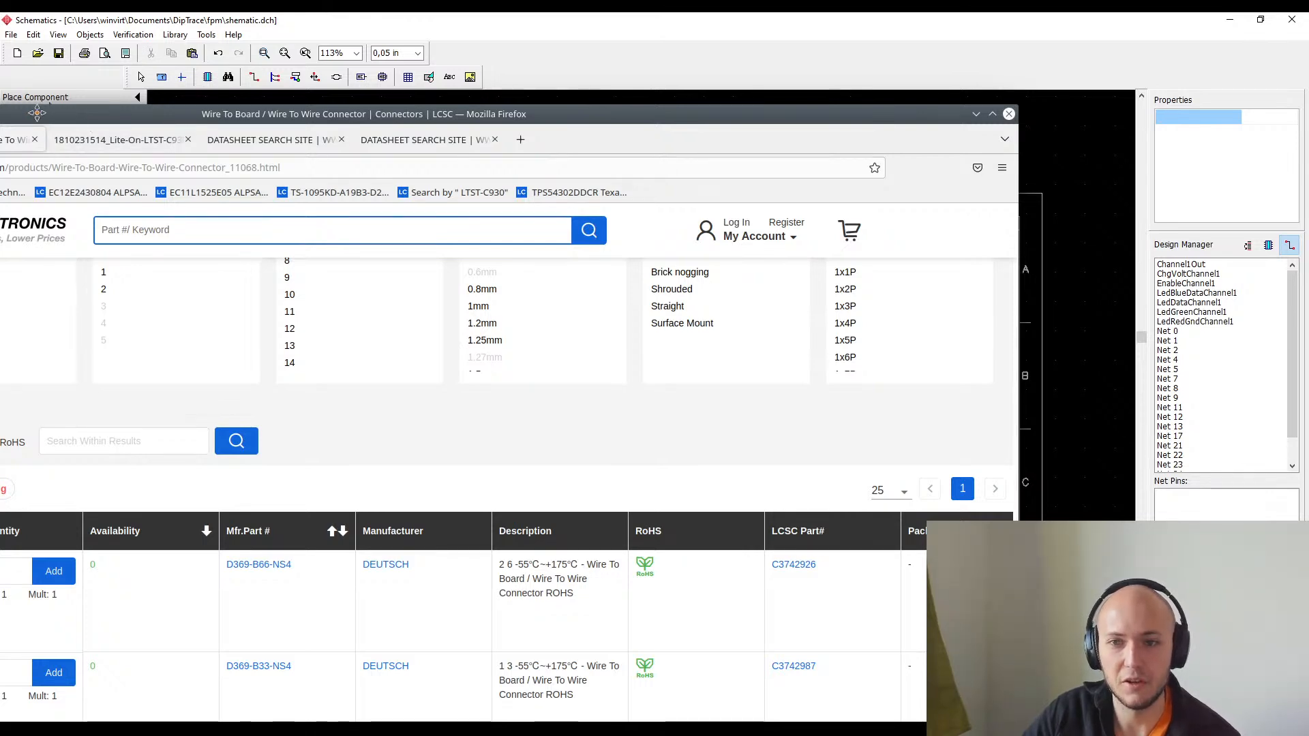
- Return to DipTrace and open the rectangular wire-to-board connector library whose pitch starts with p1.0
click(50, 103)
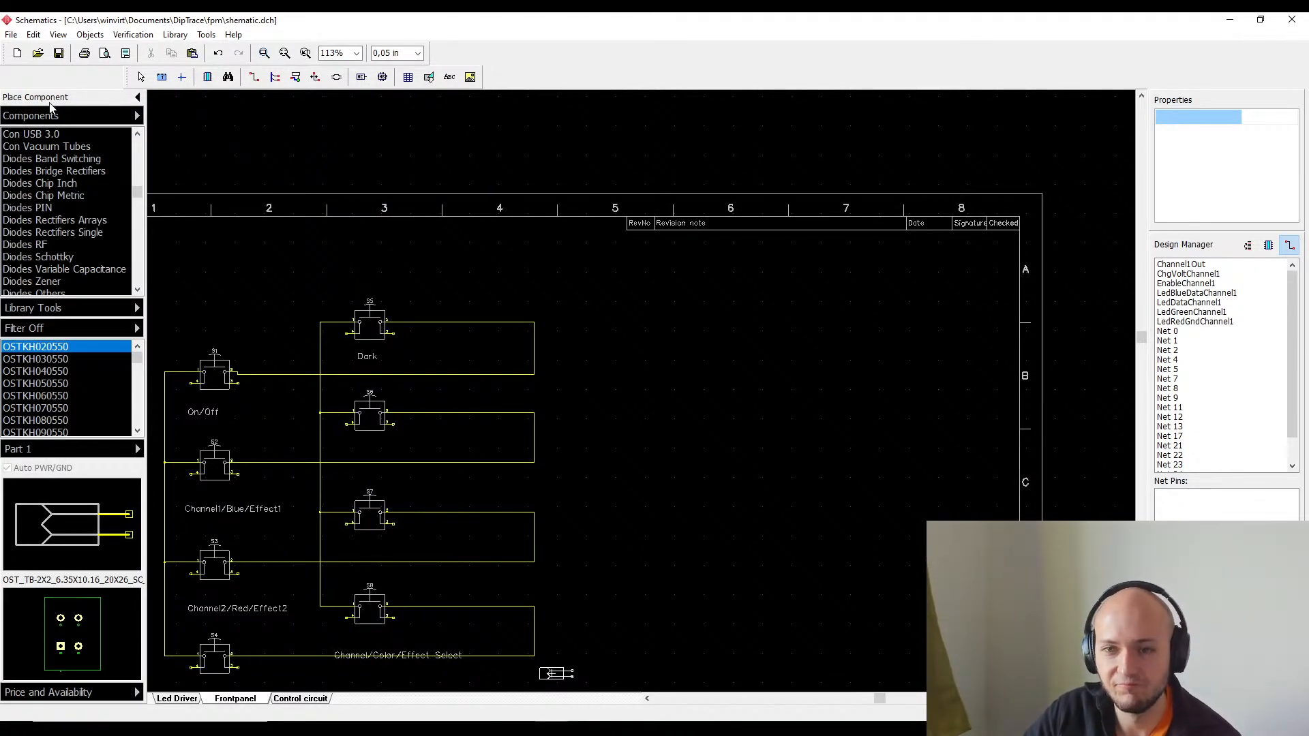
scroll(42, 225, down, 5)
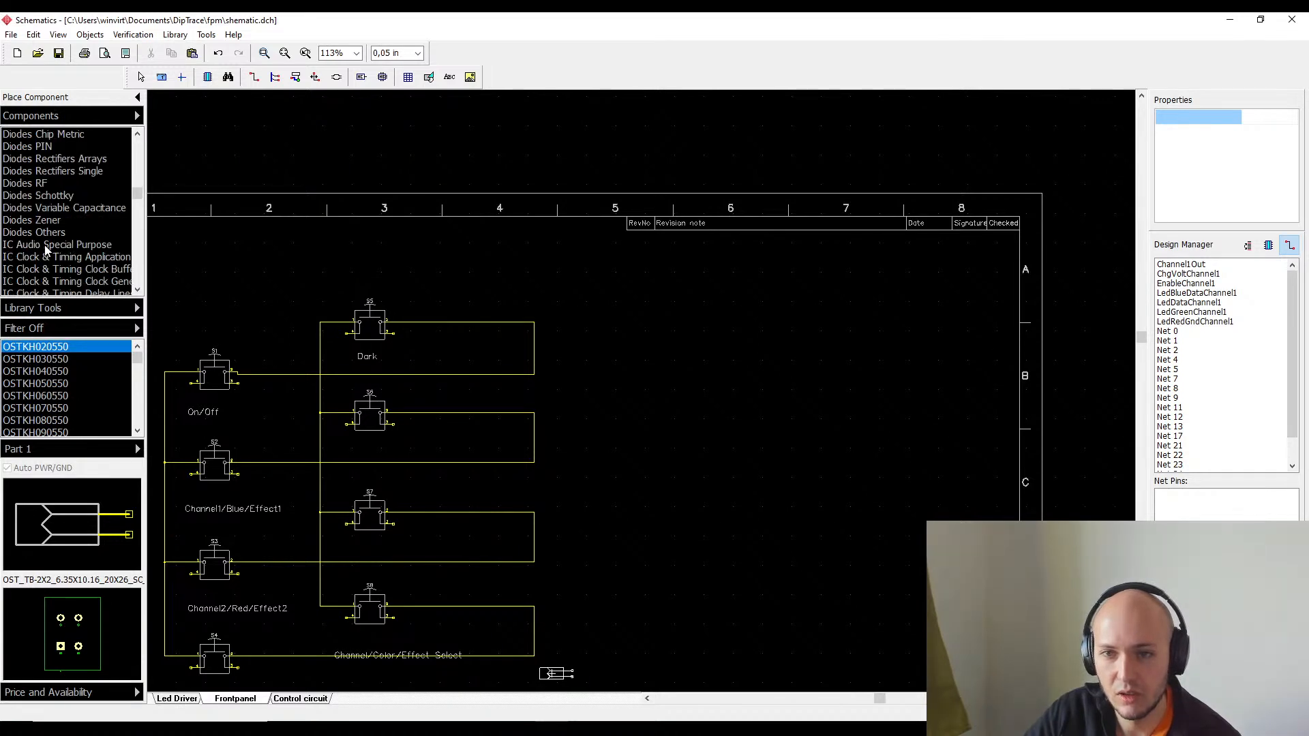
scroll(160, 205, down, 1)
scroll(88, 237, down, 1)
scroll(88, 236, down, 3)
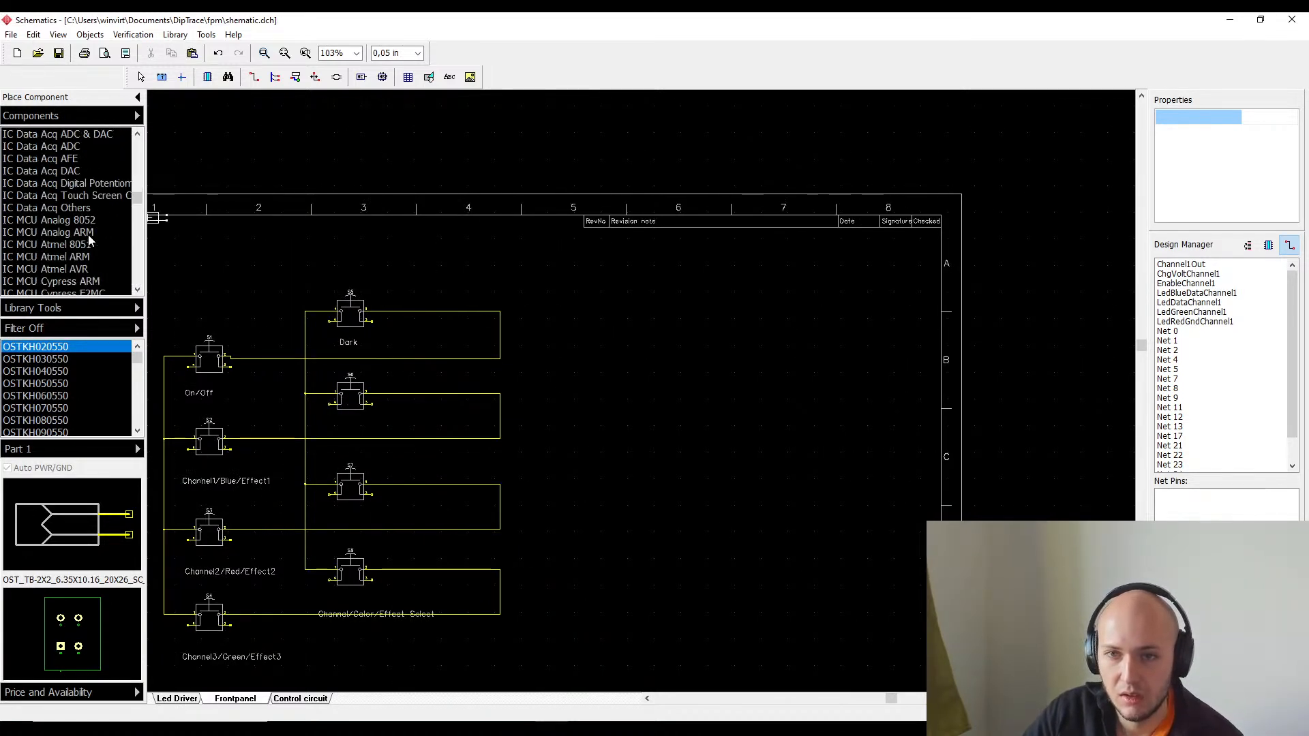
scroll(85, 233, up, 8)
scroll(84, 232, up, 6)
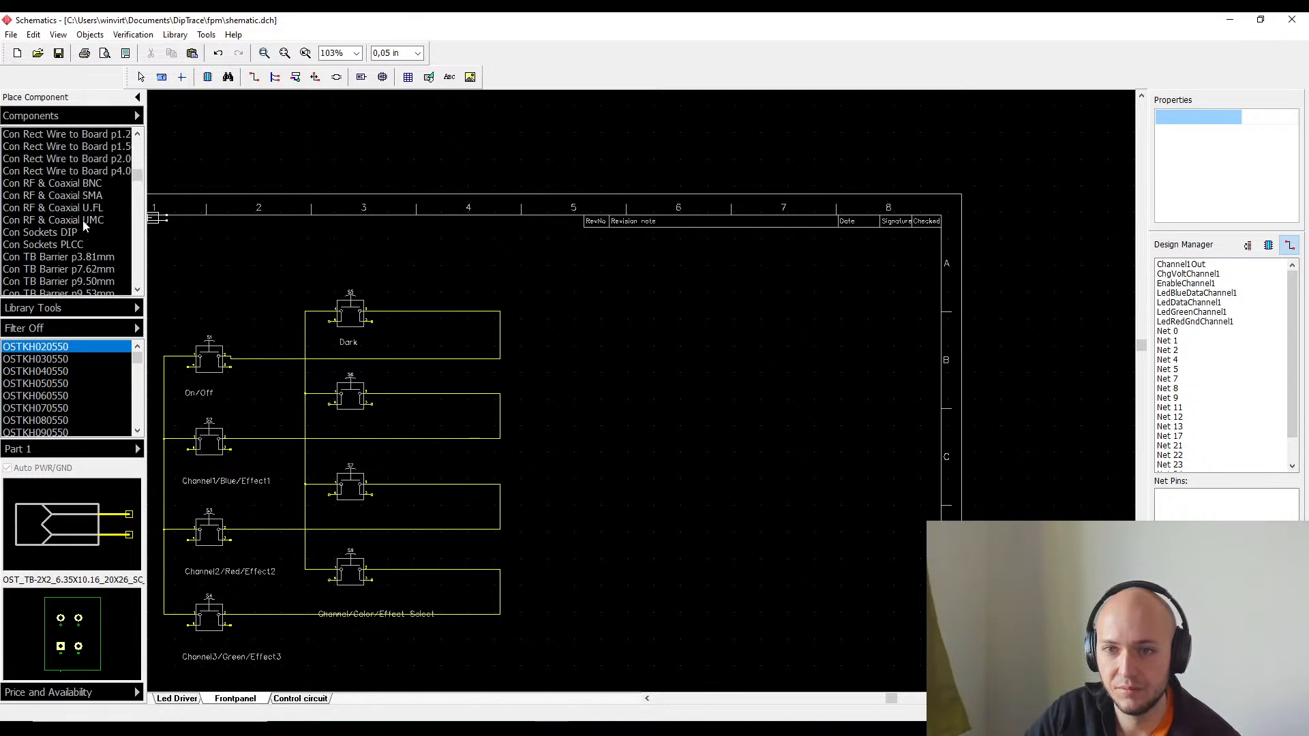
click(85, 221)
click(79, 172)
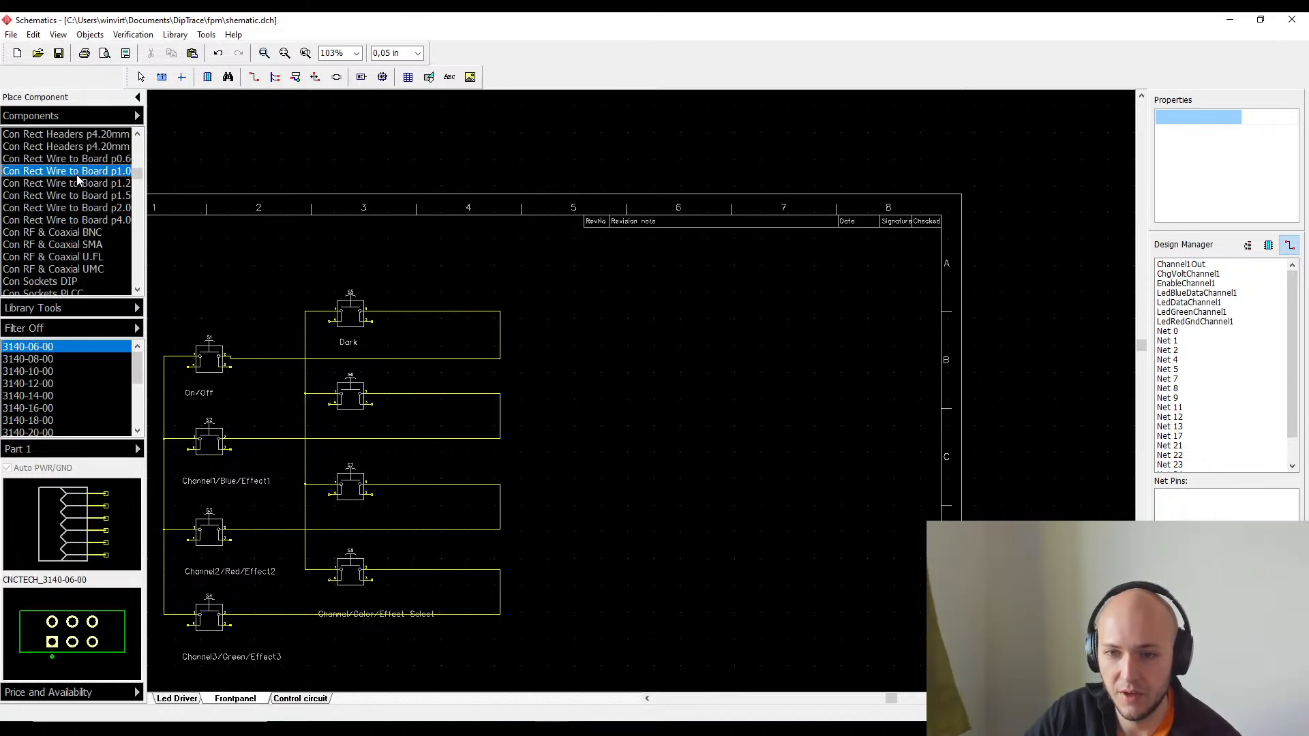
- Look through the 3140 series connectors in this library and preview 3140-30-00
scroll(50, 386, down, 3)
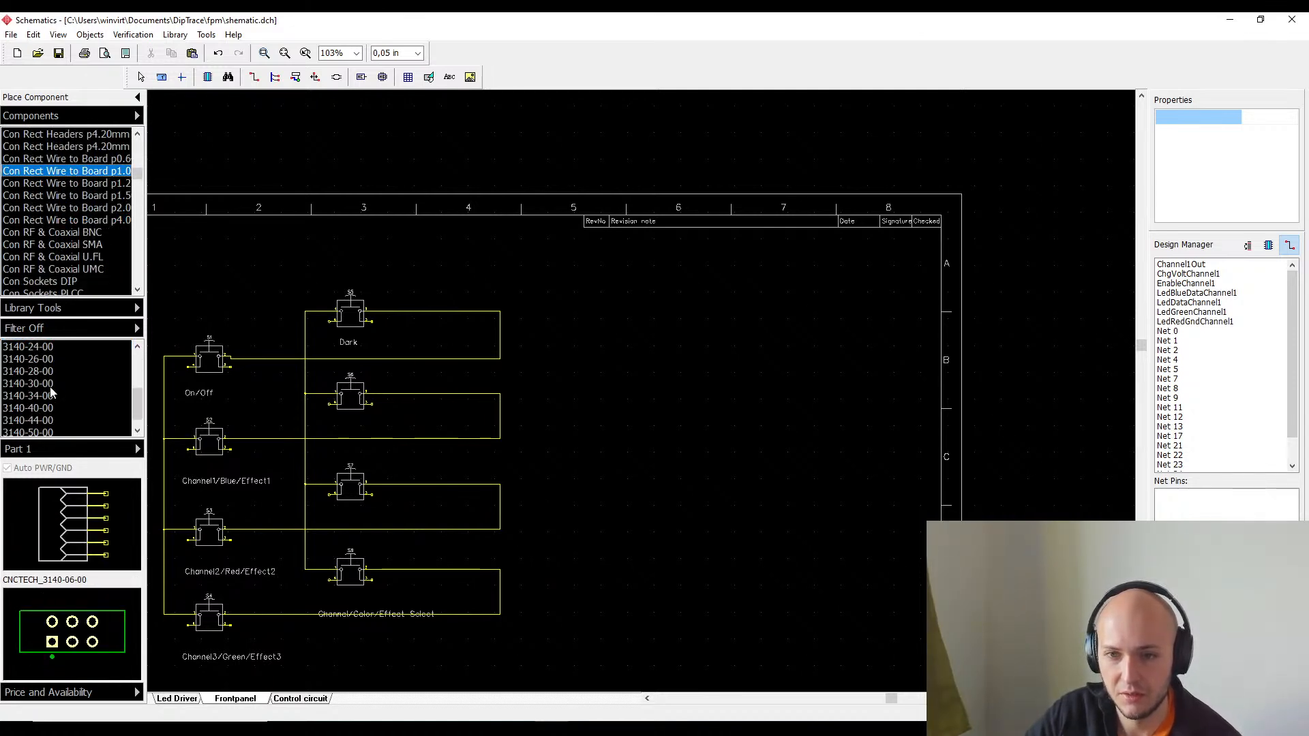
click(50, 387)
scroll(50, 396, down, 1)
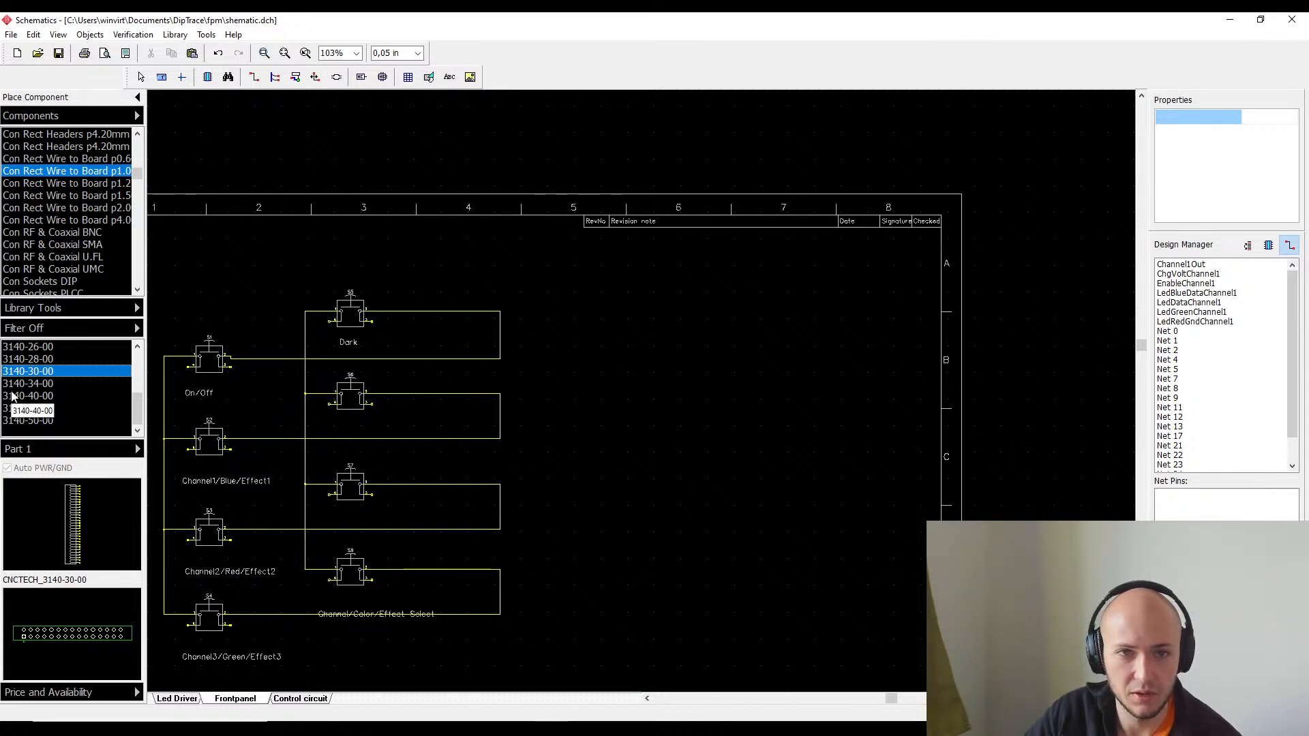
- Check the pin structure filters on the LCSC page in Firefox and return to DipTrace's connector libraries
key(alt+Tab)
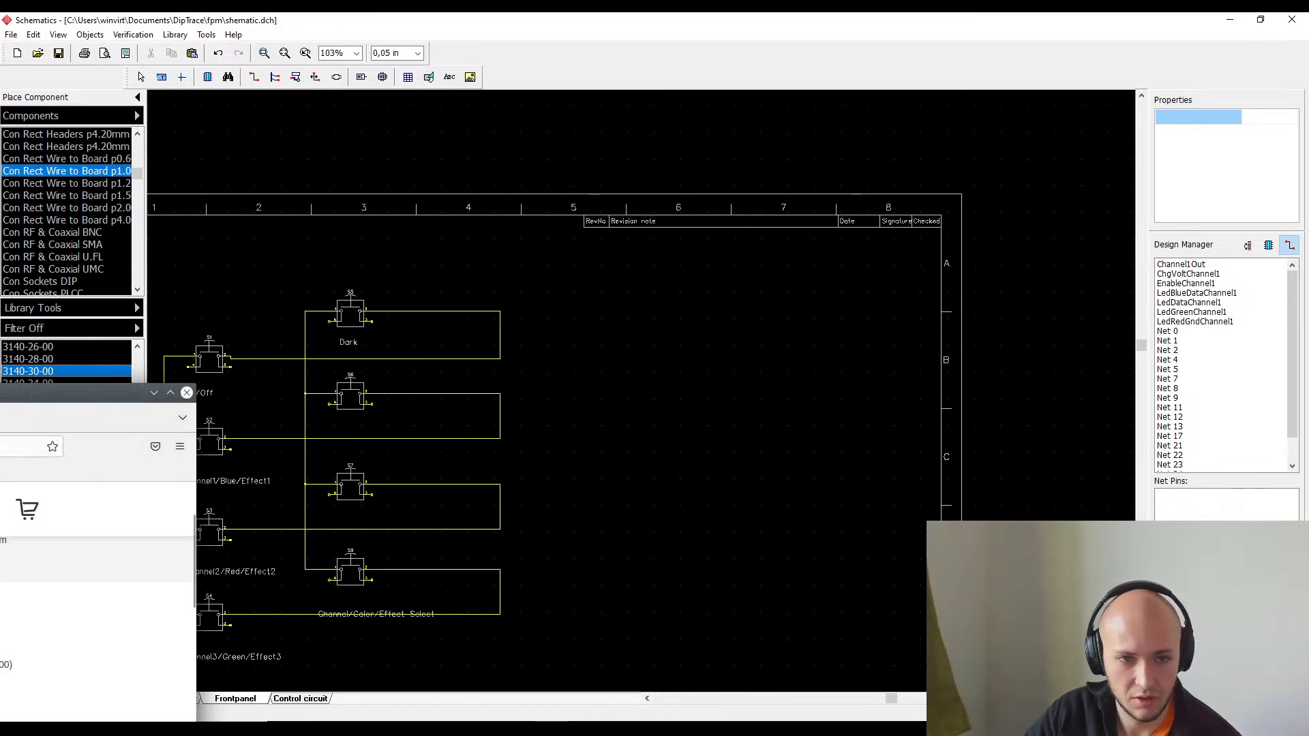
scroll(98, 618, down, 5)
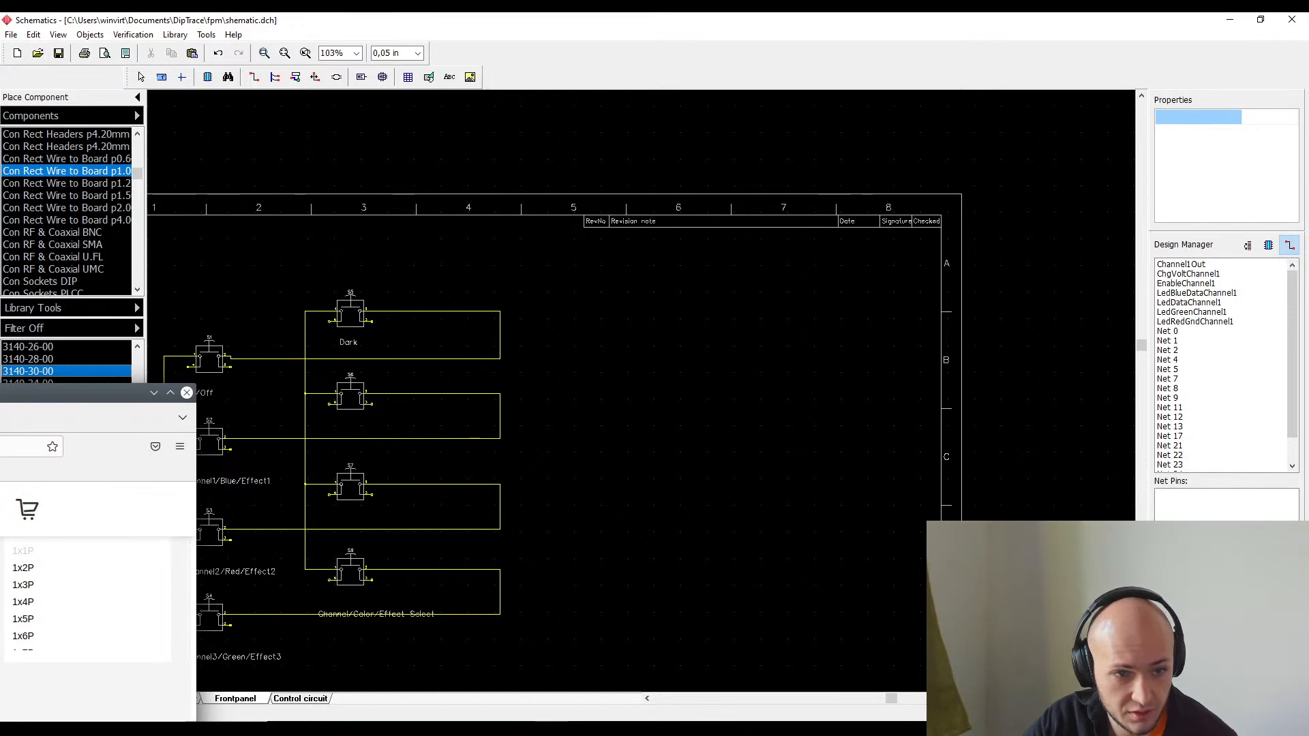
click(72, 201)
click(78, 195)
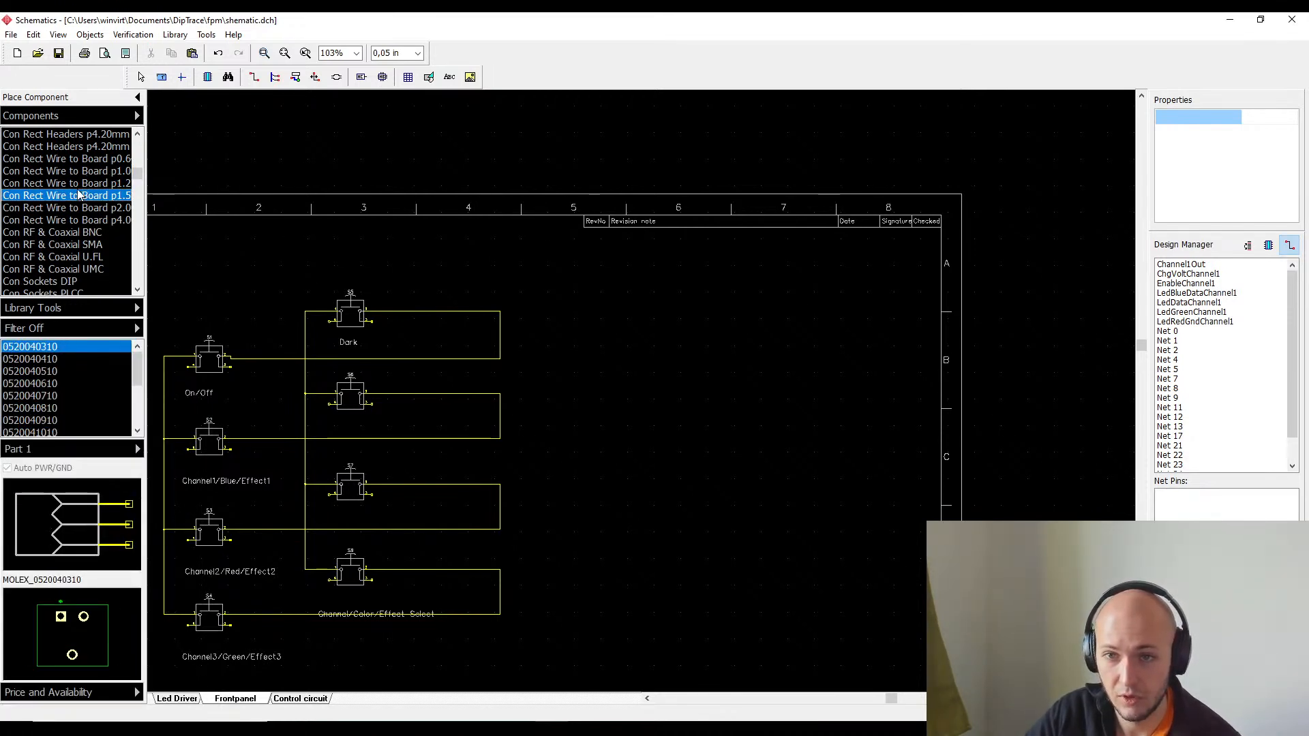
click(84, 183)
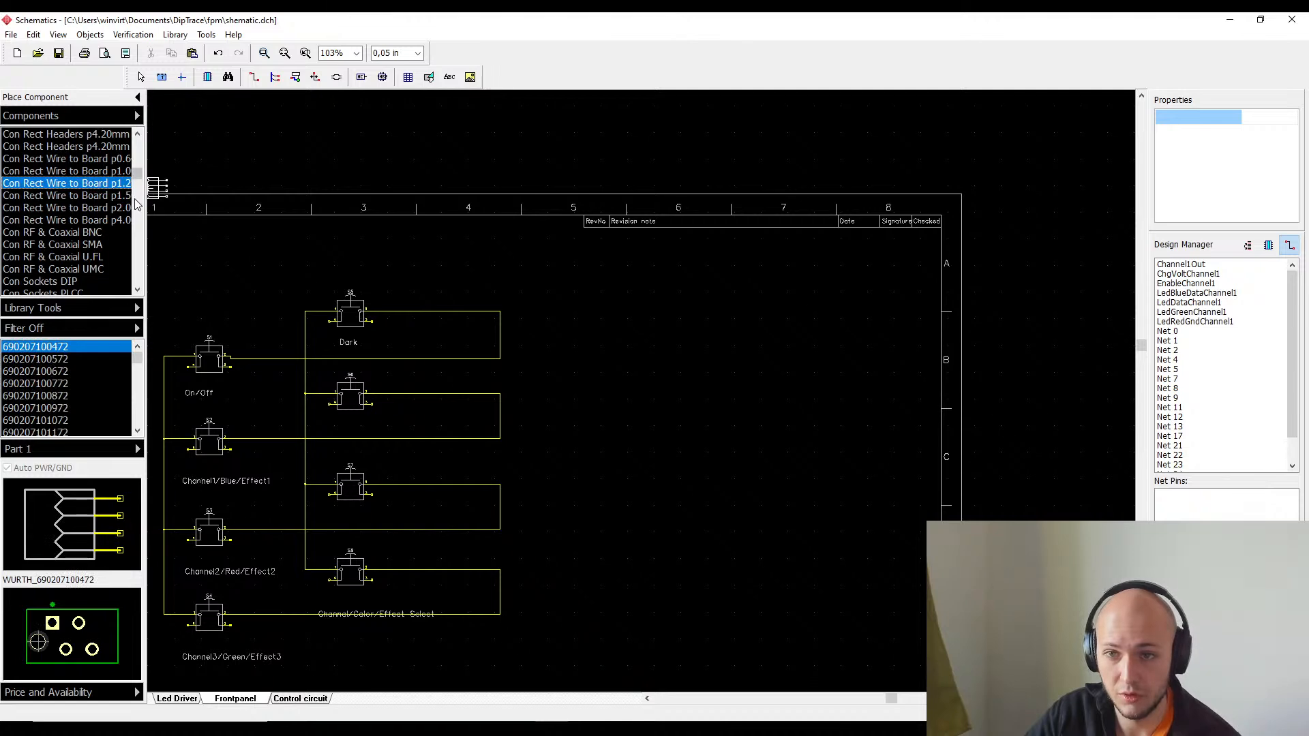
click(62, 399)
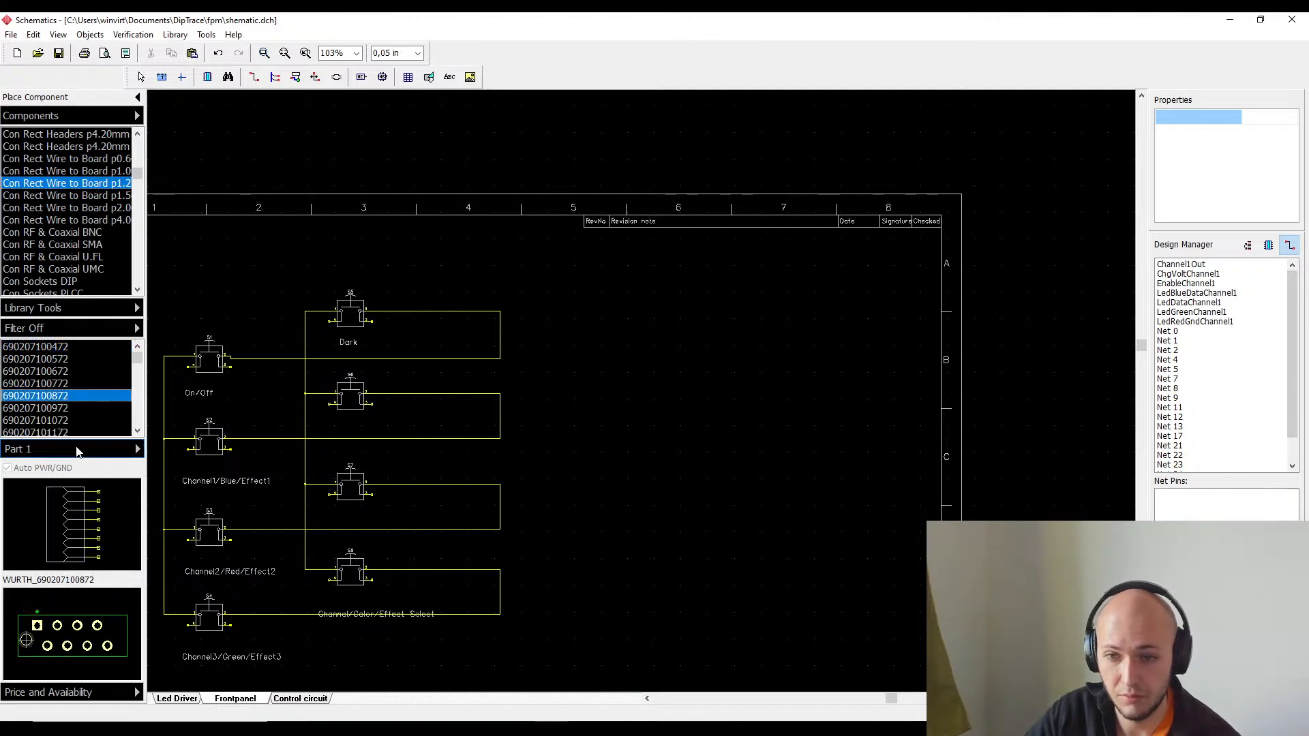
- Look through the p1.27mm wire-to-board library down to SIP110-PPPC-D32-ST-BK and back up to preview 7820-0000PR
key(Down)
key(Down)
key(Down)
key(Down)
key(Down)
key(Down)
key(Down)
key(Down)
key(Down)
key(Down)
key(Down)
key(Down)
key(Down)
key(Down)
key(Down)
key(Down)
key(Down)
key(Down)
key(Down)
key(Down)
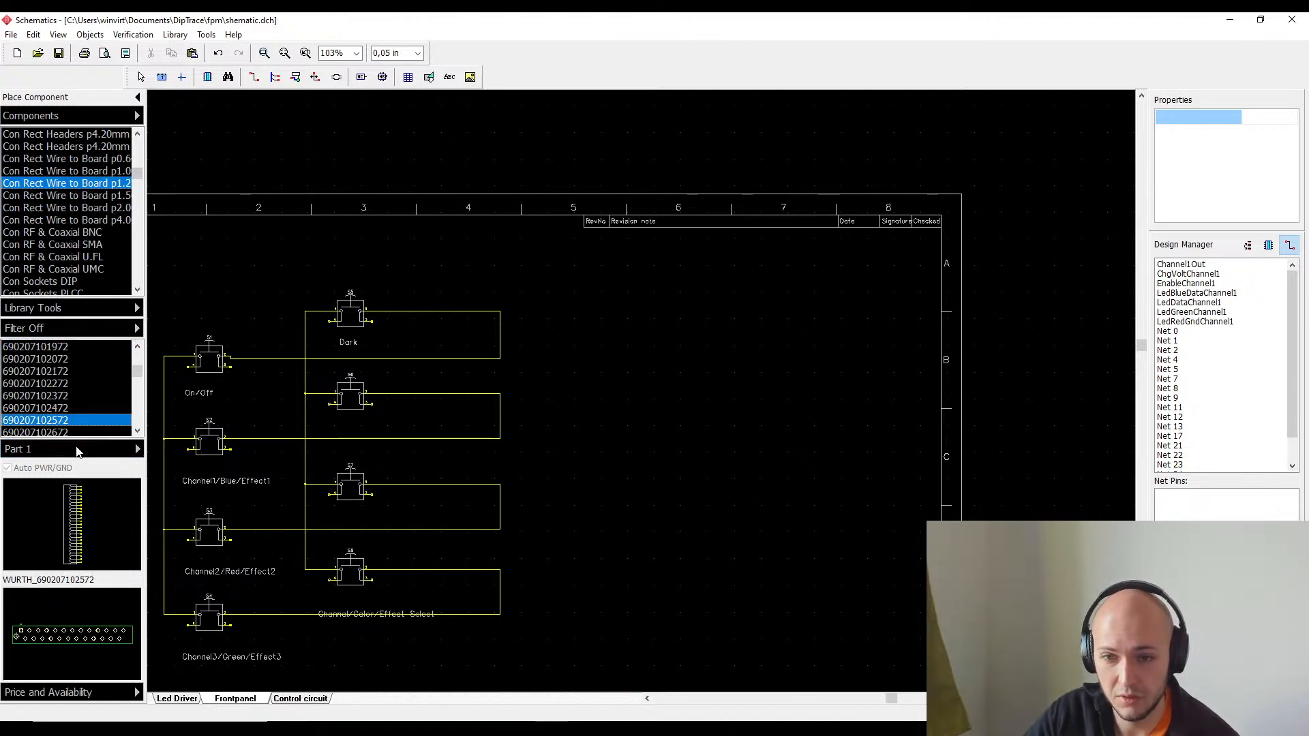
key(Down)
key(Down)
key(Down)
key(Down)
key(Down)
key(Down)
key(Down)
key(Down)
key(Down)
key(Down)
key(Down)
key(Down)
key(Down)
key(Down)
key(Down)
key(Down)
key(Down)
key(Down)
key(Down)
key(Down)
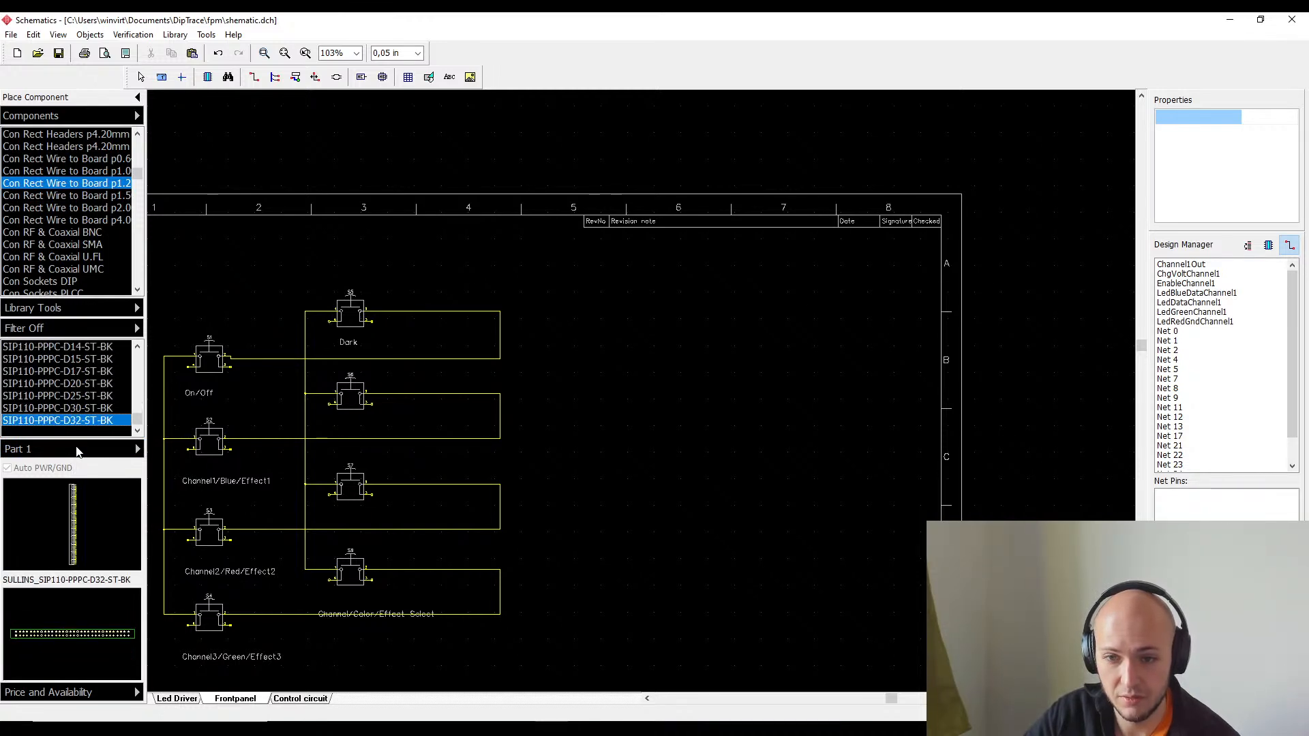
key(Up)
key(Up)
key(Up)
key(Up)
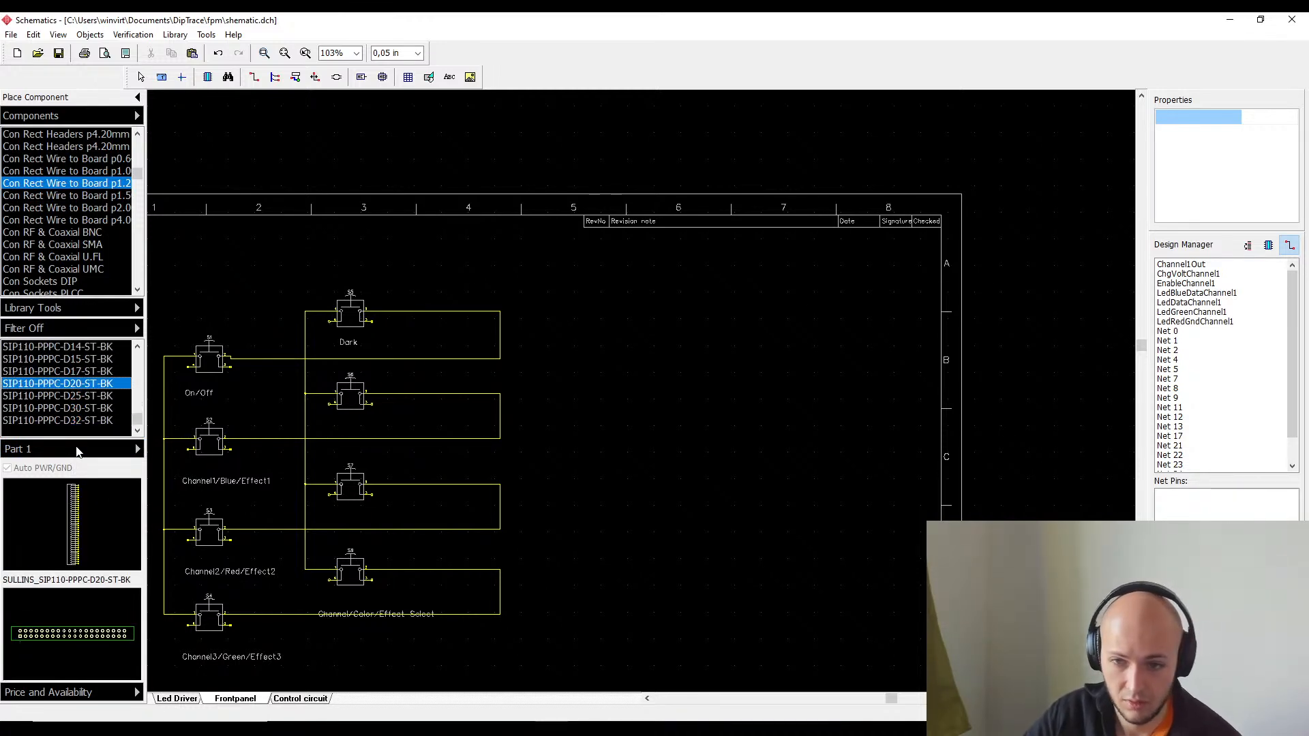
key(Up)
key(Up)
key(Up)
key(Up)
key(Up)
key(Up)
key(Up)
key(Up)
key(Up)
key(Up)
key(Up)
key(Up)
key(Up)
key(Up)
key(Up)
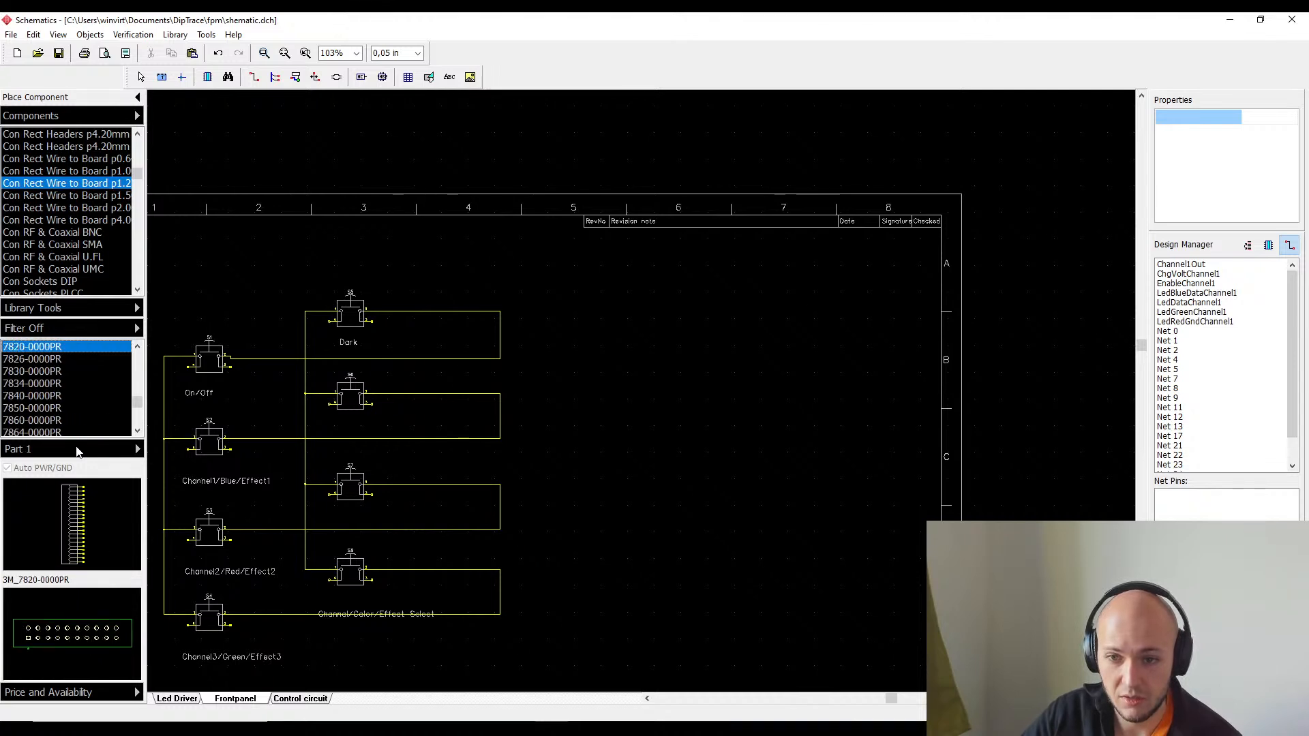
- Check the connector listings on the LCSC page in Firefox and move the browser window out of the way
click(1, 417)
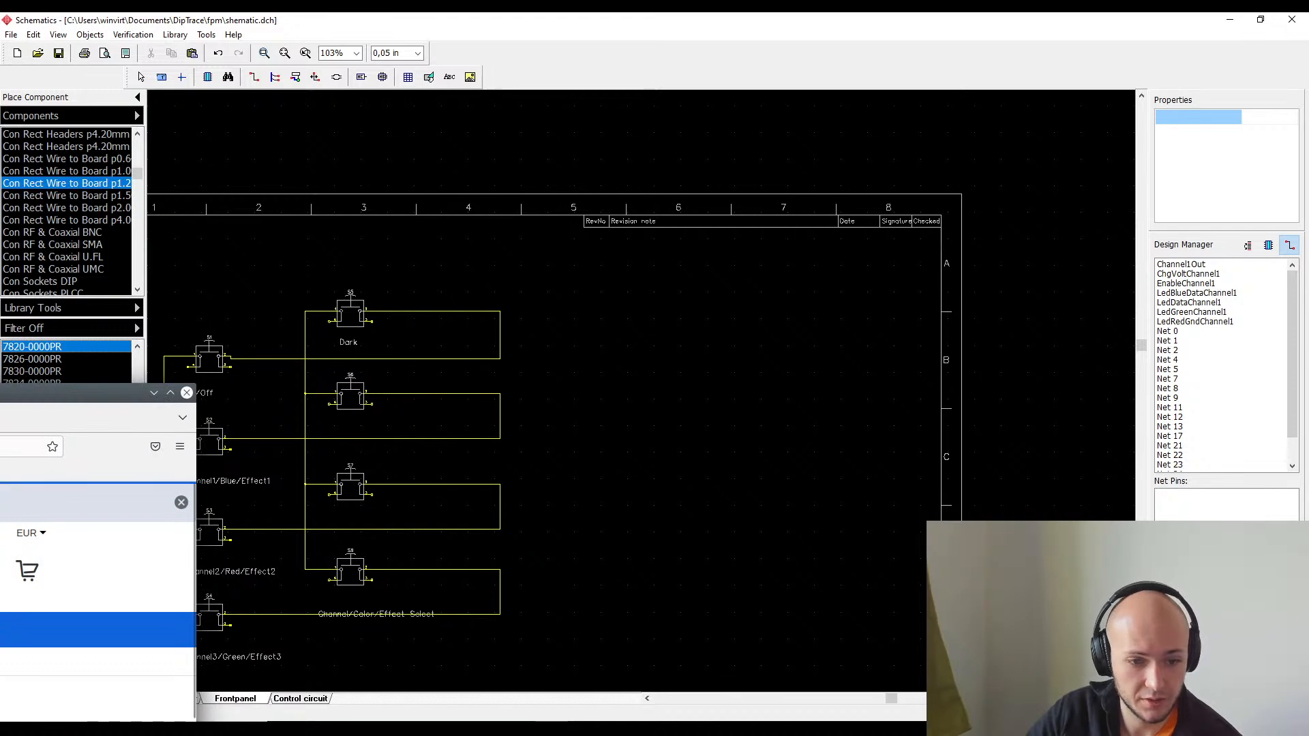
scroll(98, 602, down, 3)
scroll(98, 629, down, 5)
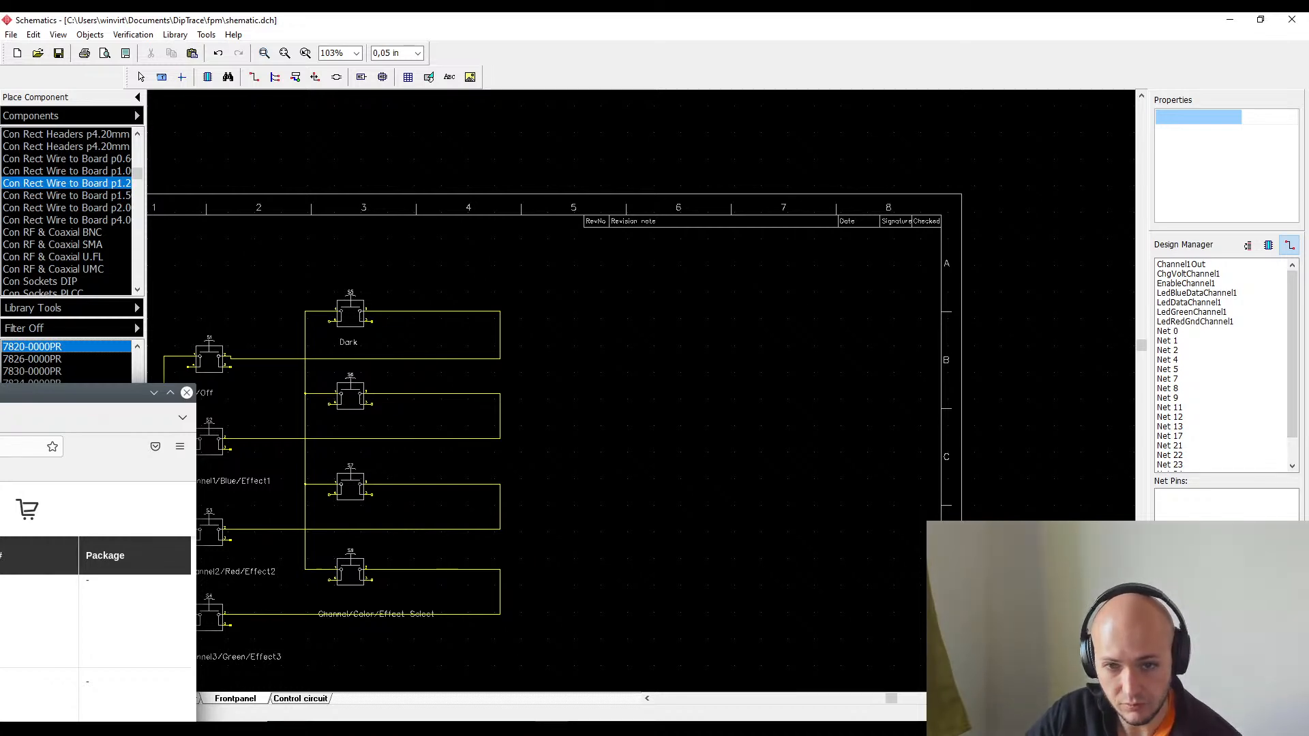
drag(145, 393, 0, 382)
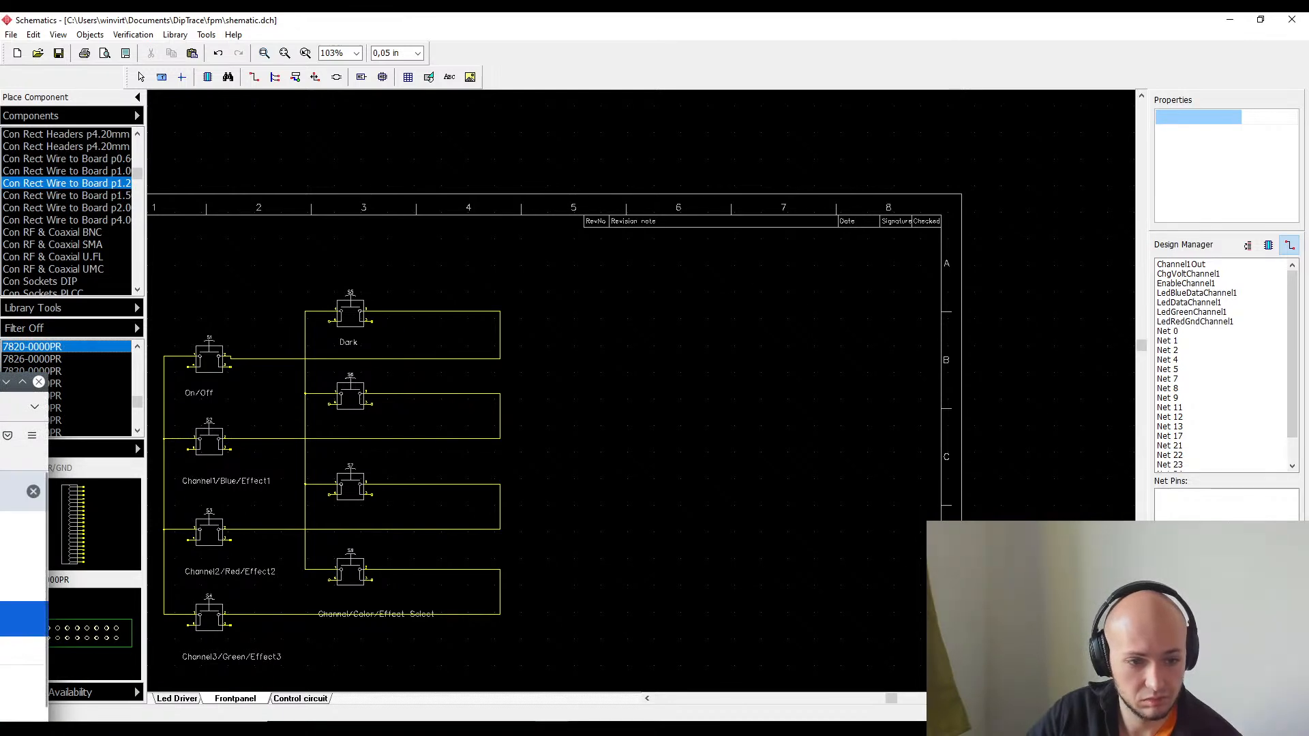
- Filter the "Components" library group by the name JST and close the filter dialog
click(71, 118)
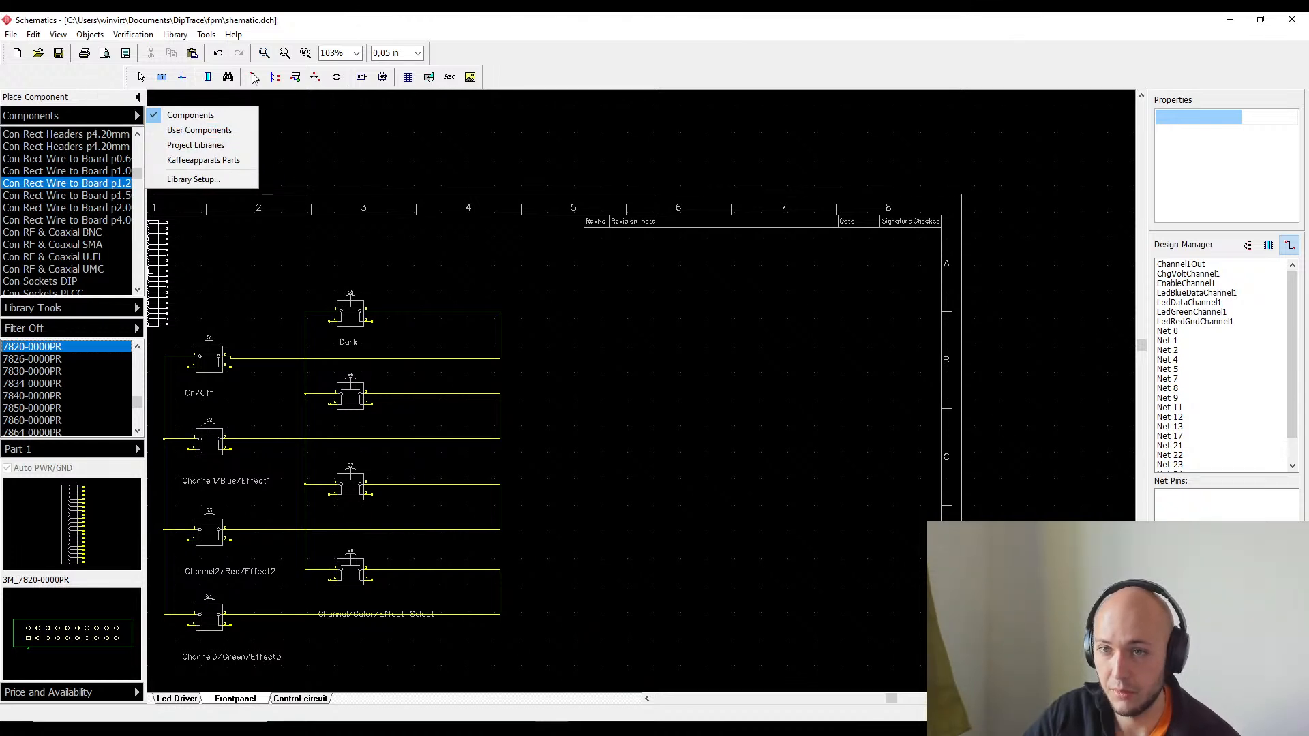
click(228, 76)
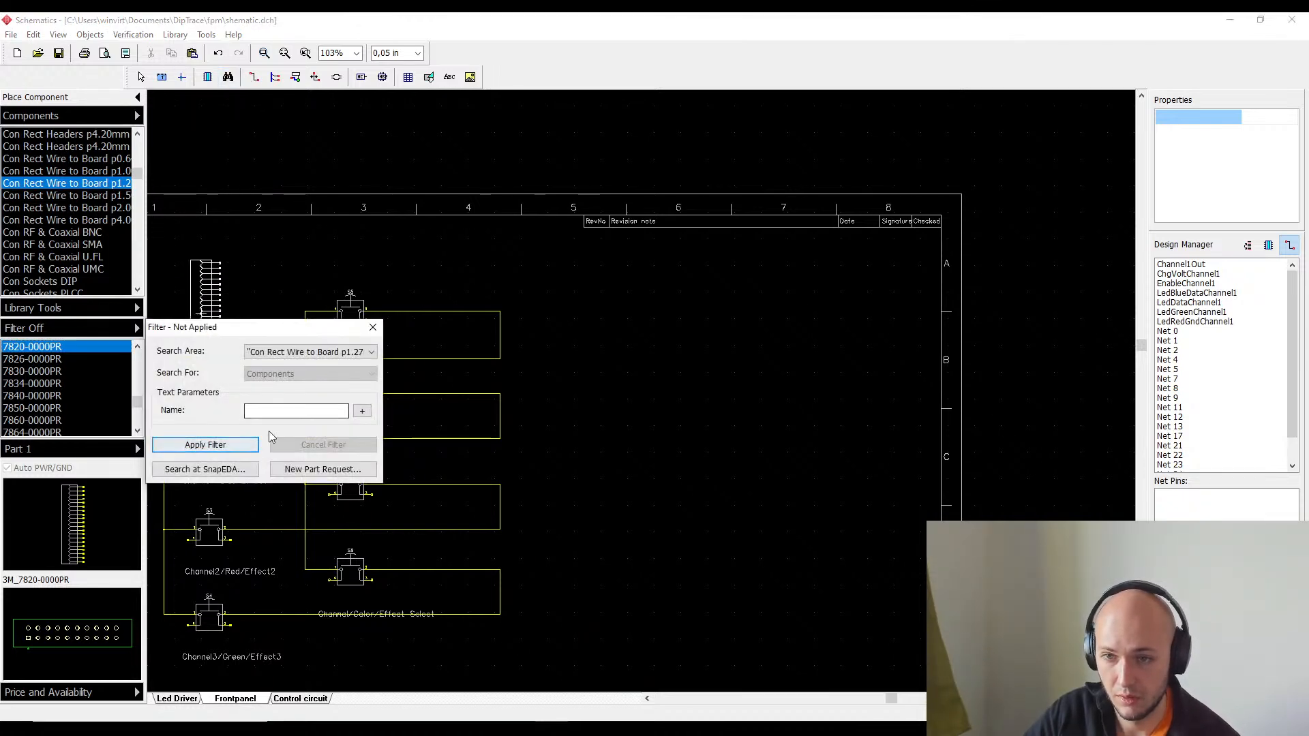
click(307, 352)
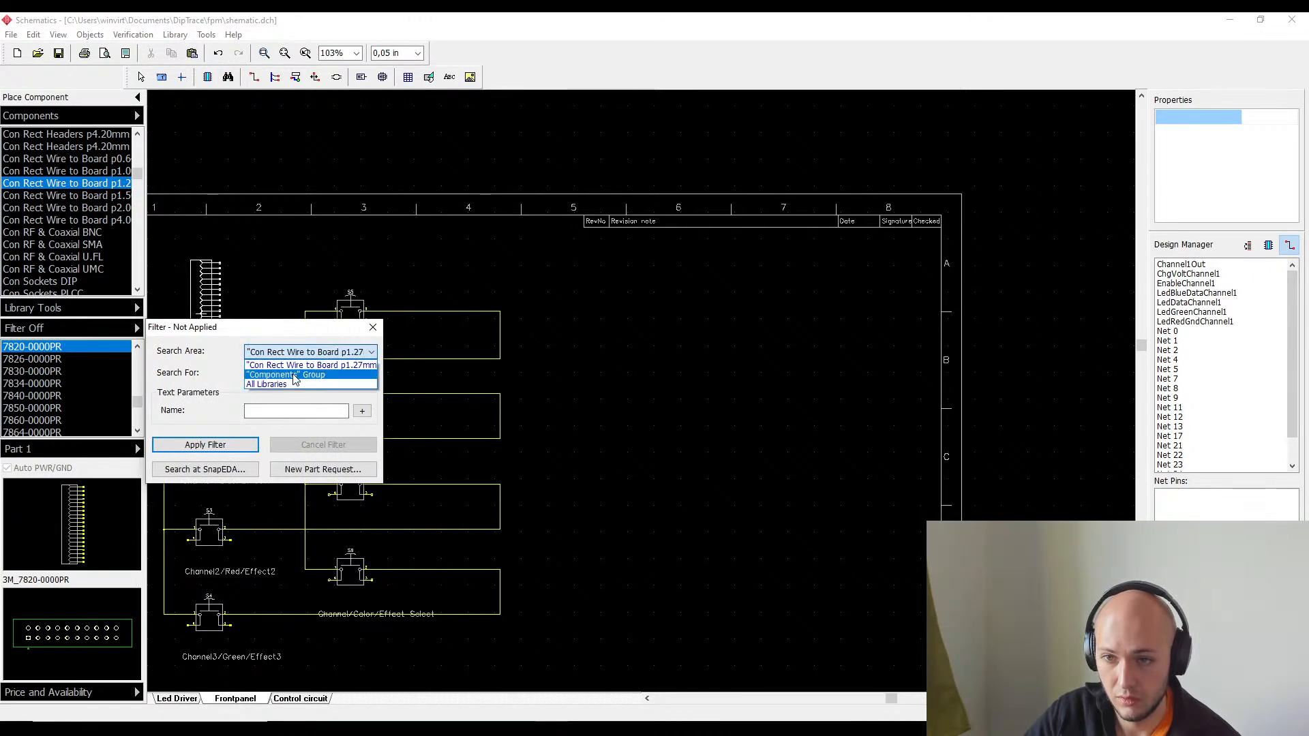
click(295, 376)
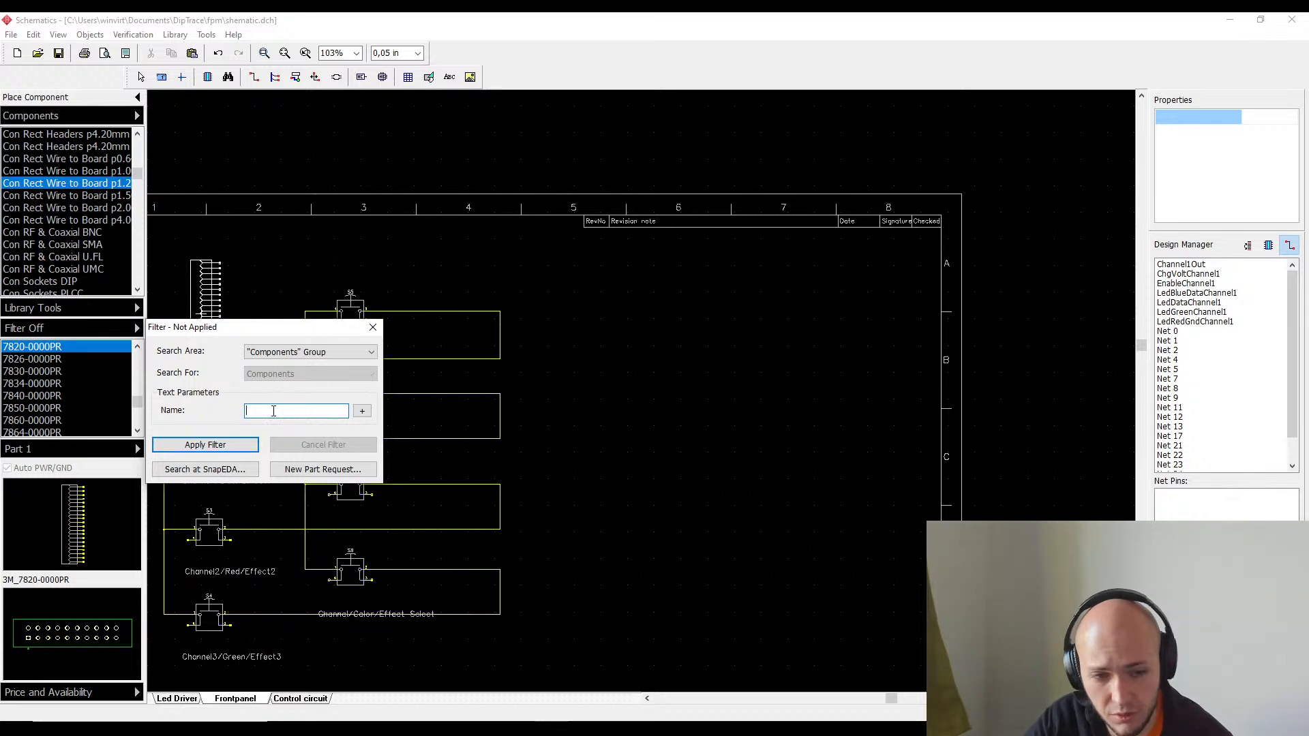
text(JS)
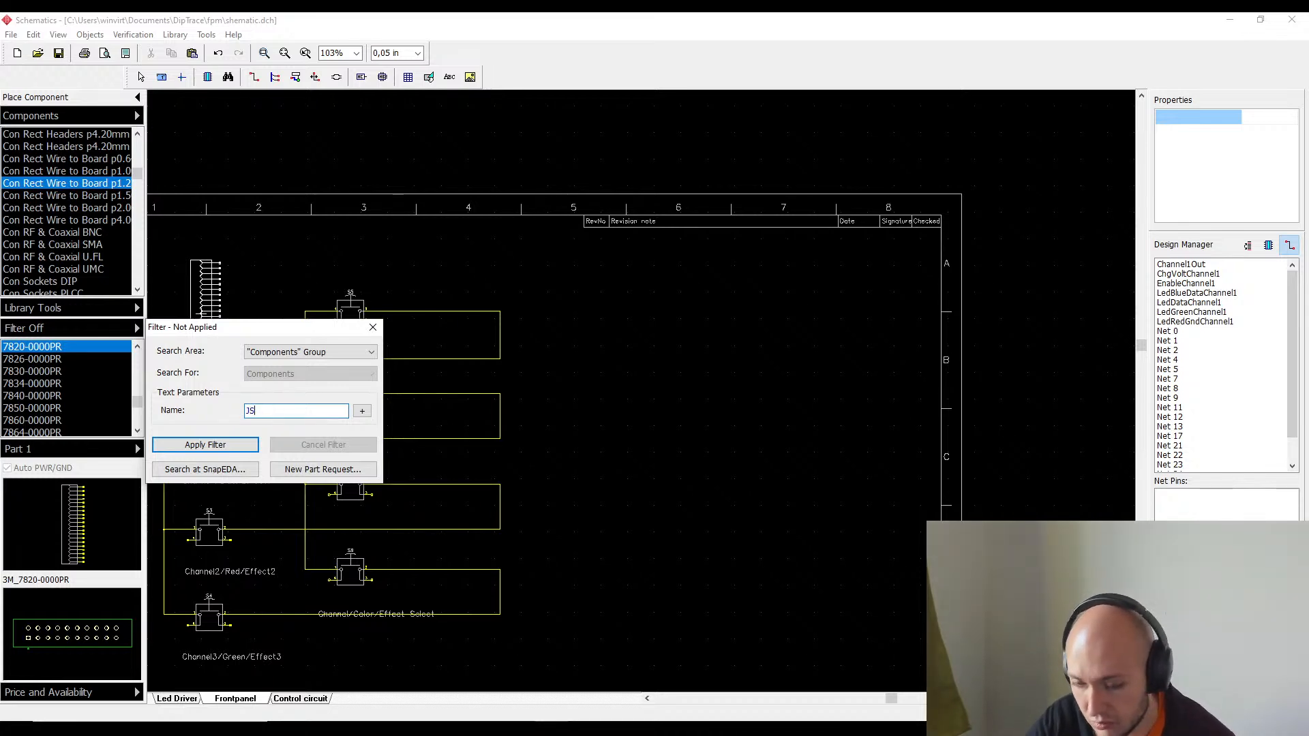
text(T)
key(Return)
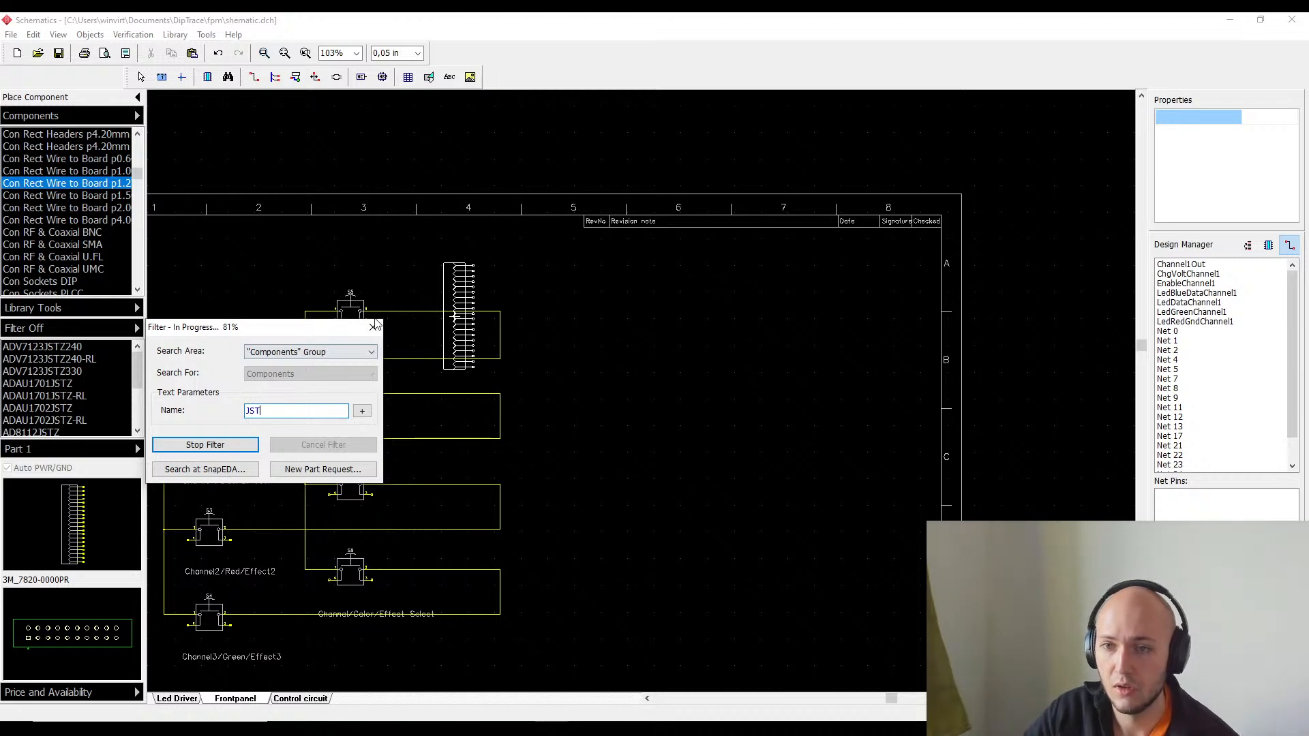
right_click(427, 125)
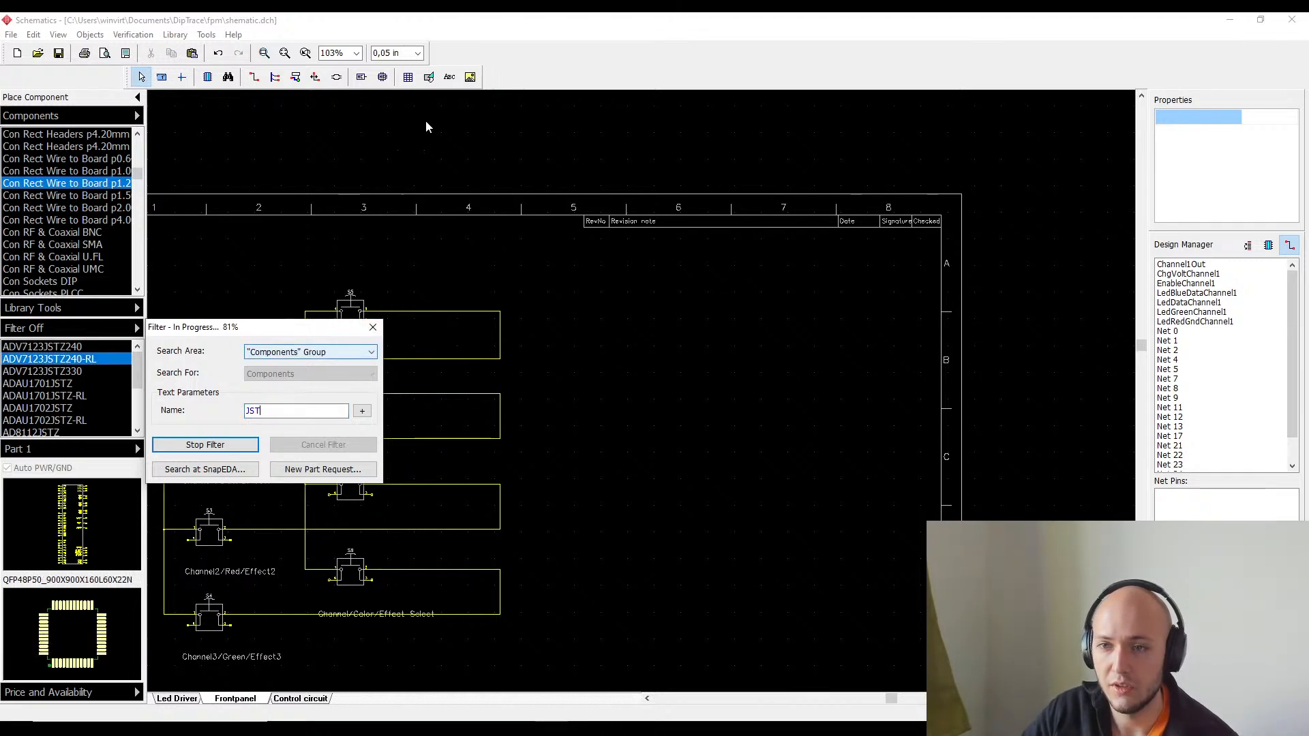
click(52, 398)
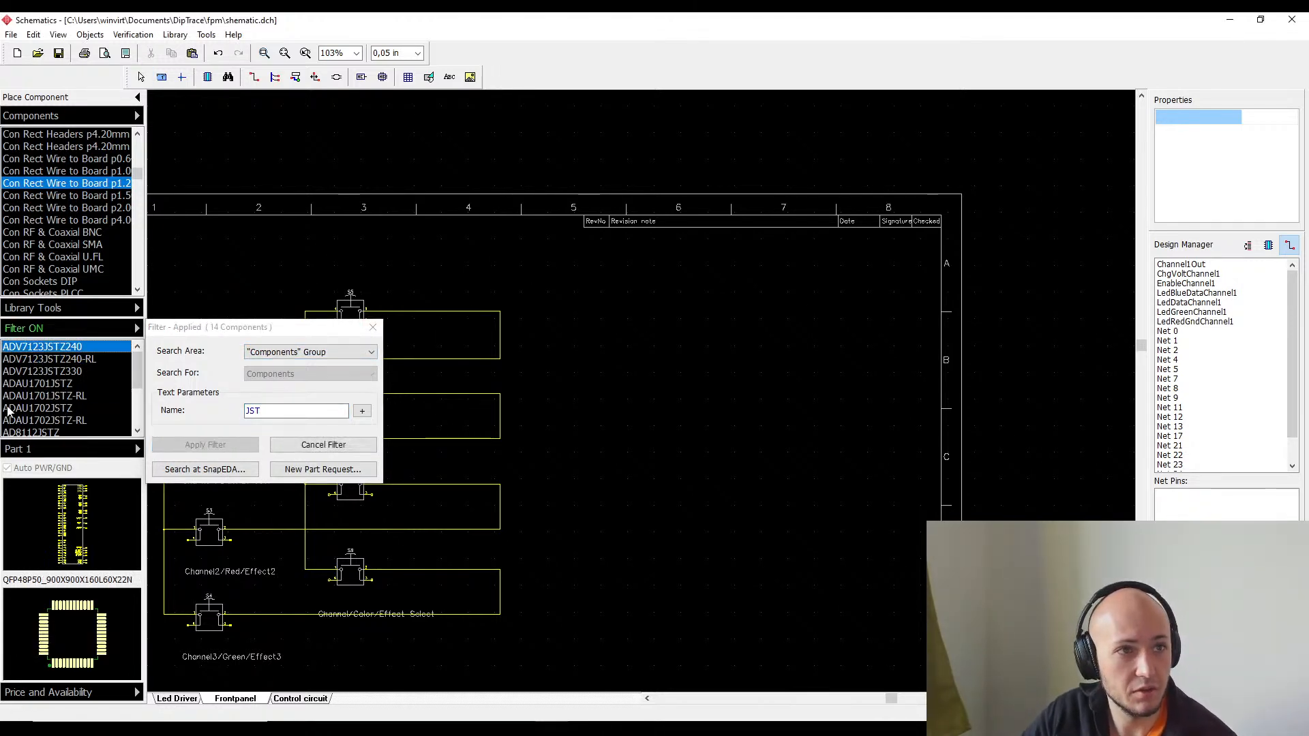
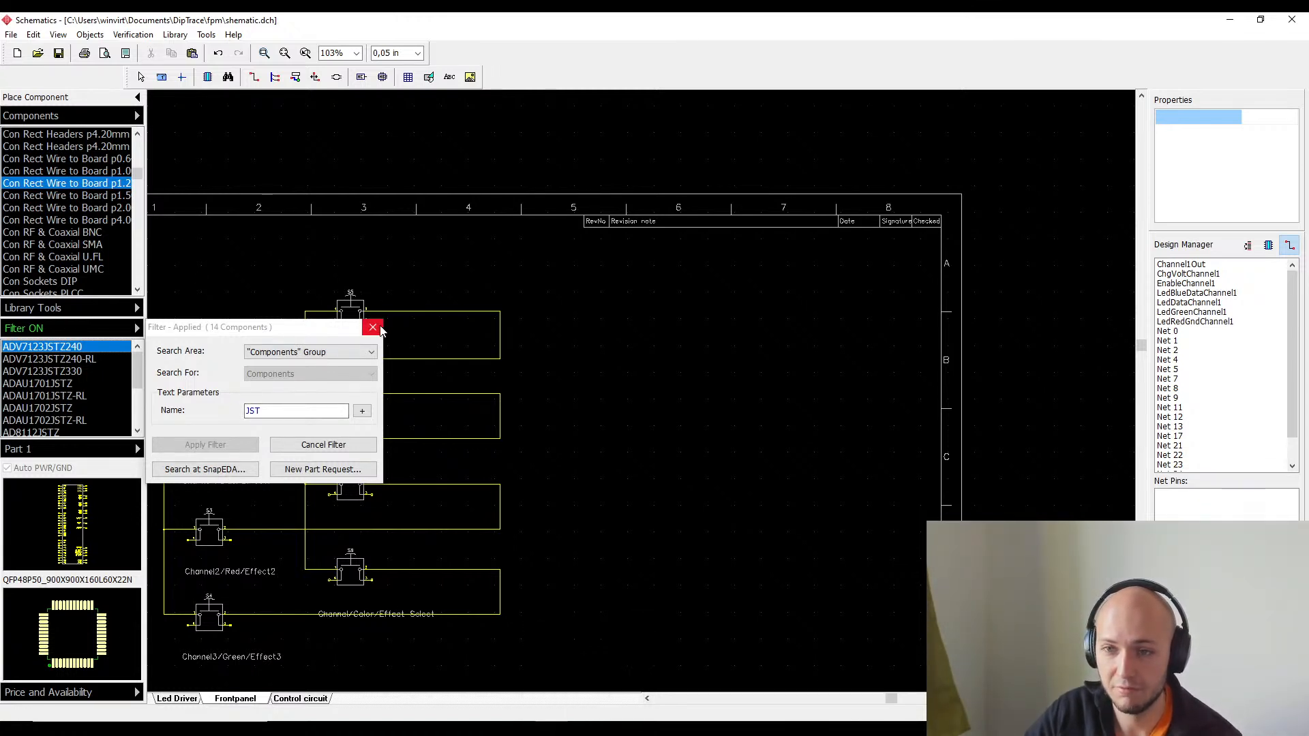
click(373, 328)
- Look through the JST filter results, previewing ADAU1701JSTZ and ADV7123JSTZ240-RL
scroll(85, 389, down, 2)
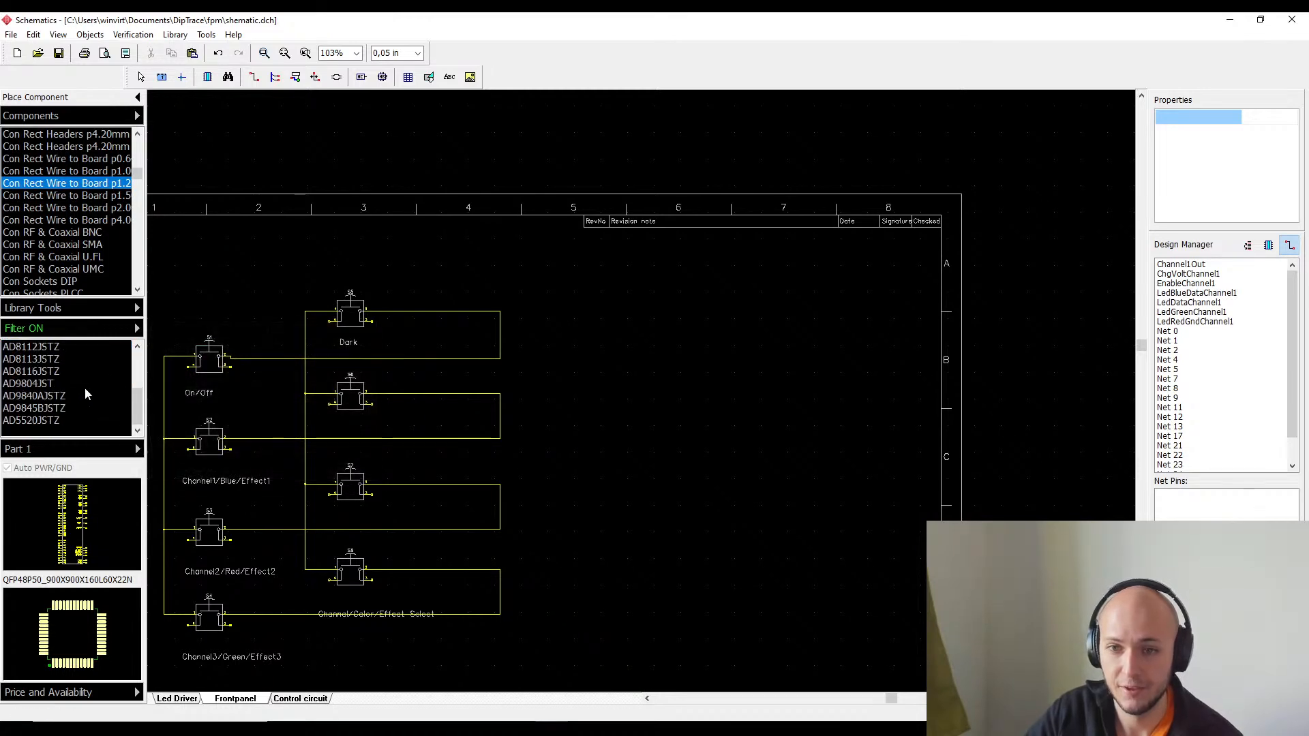
click(85, 386)
scroll(65, 389, up, 2)
click(63, 384)
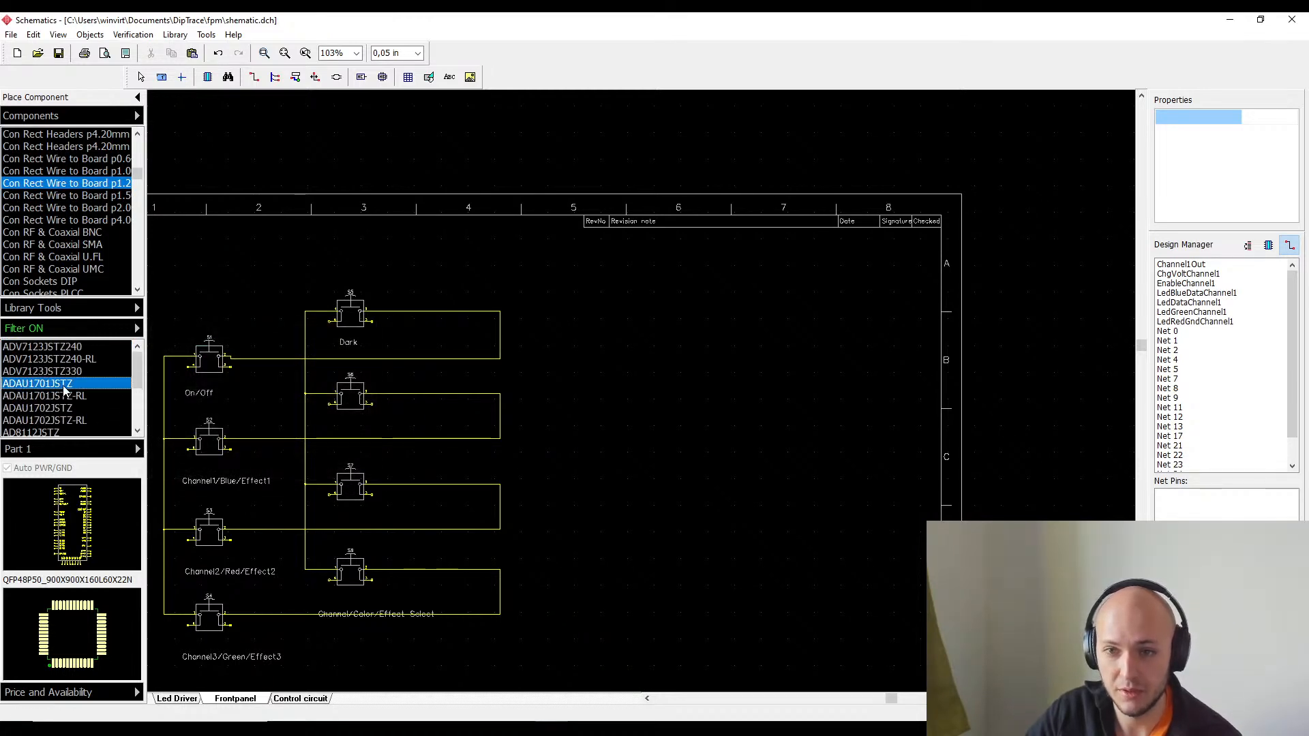
click(65, 361)
- Check the p2.0 rectangular wire-to-board library, browse the library list and open the p1.27mm rectangular board-in library
click(64, 208)
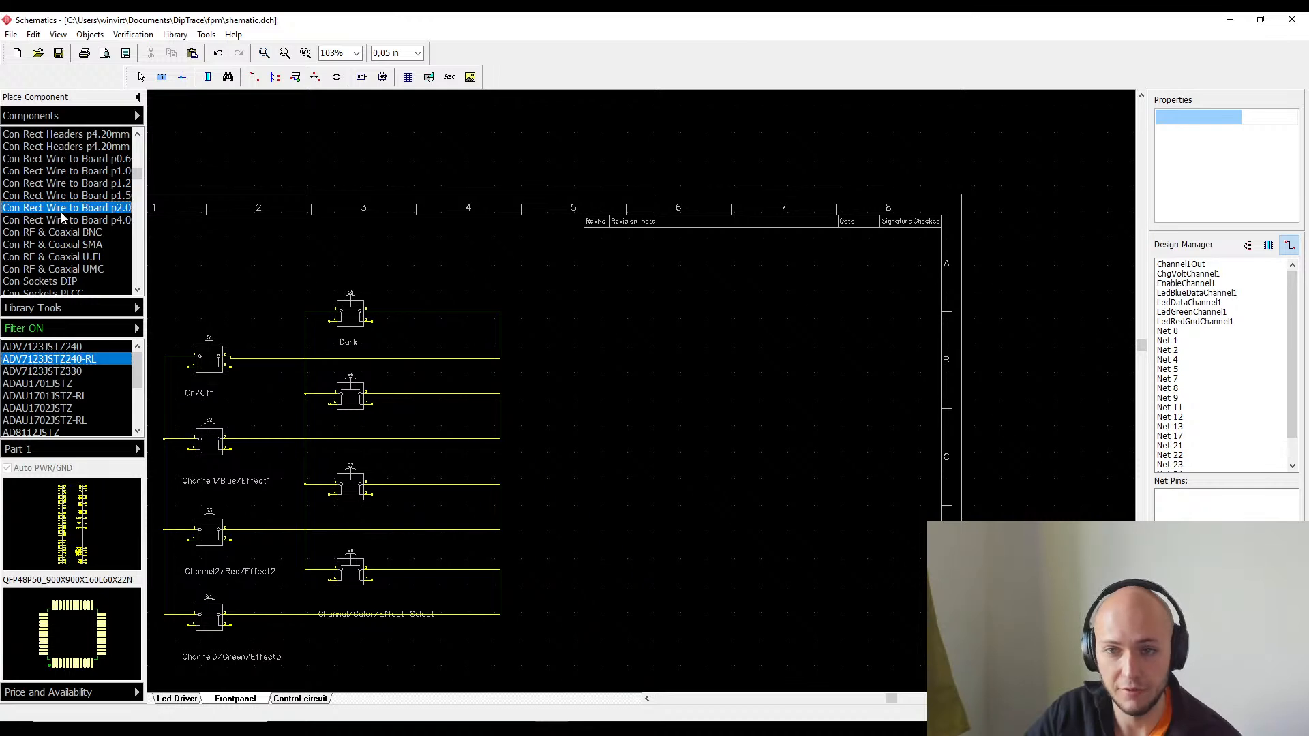
scroll(43, 225, up, 2)
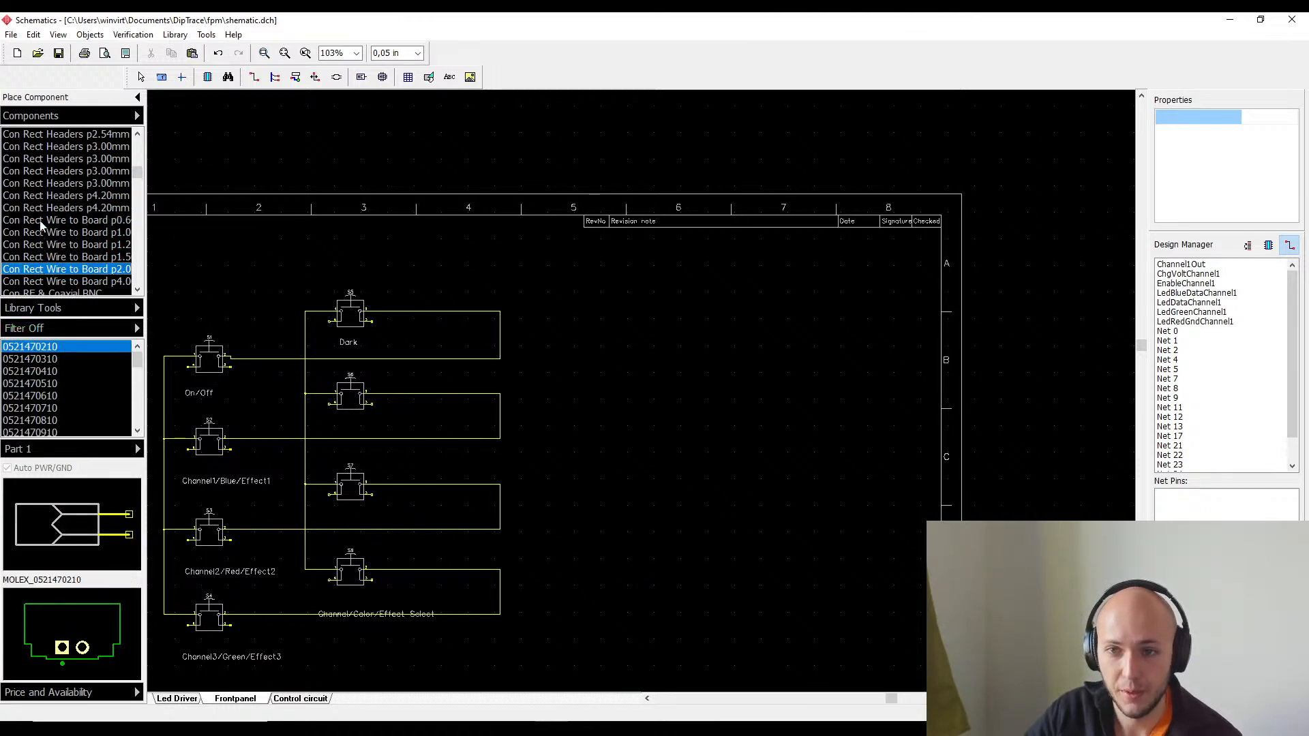
scroll(41, 224, up, 10)
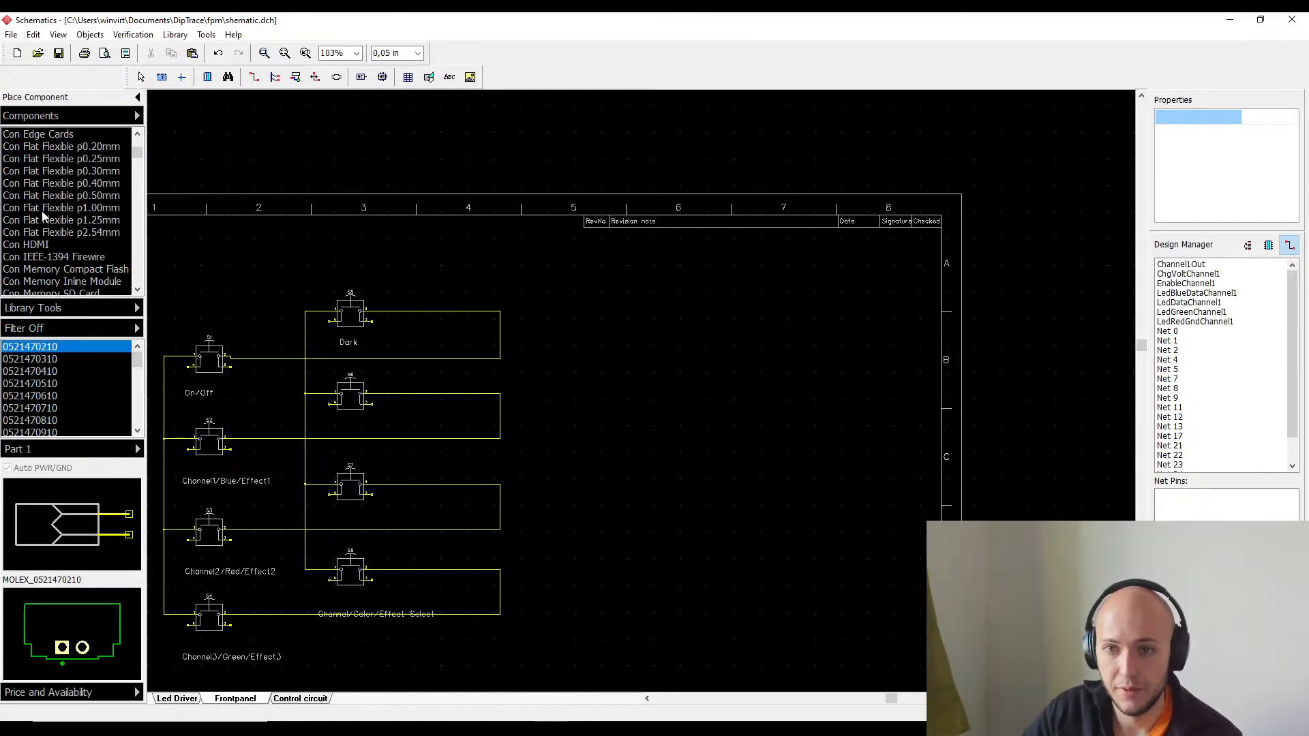
scroll(42, 216, up, 10)
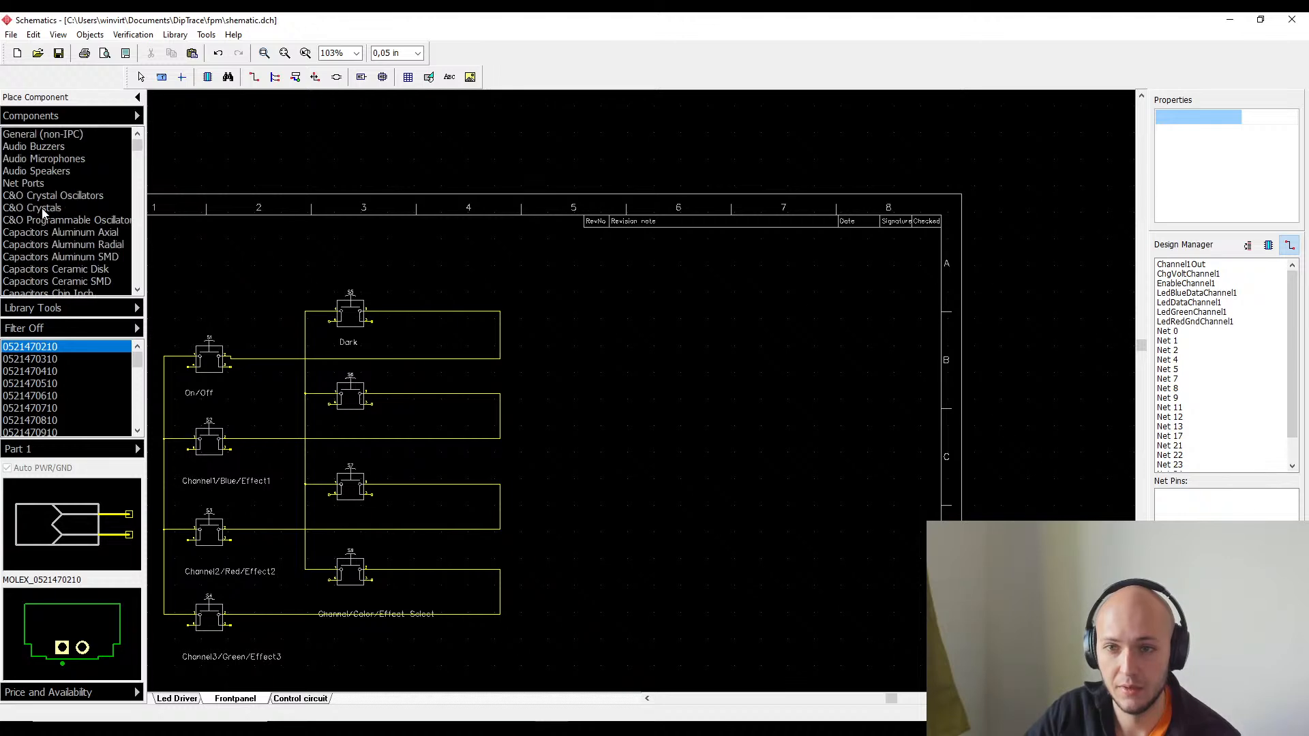
scroll(42, 213, down, 15)
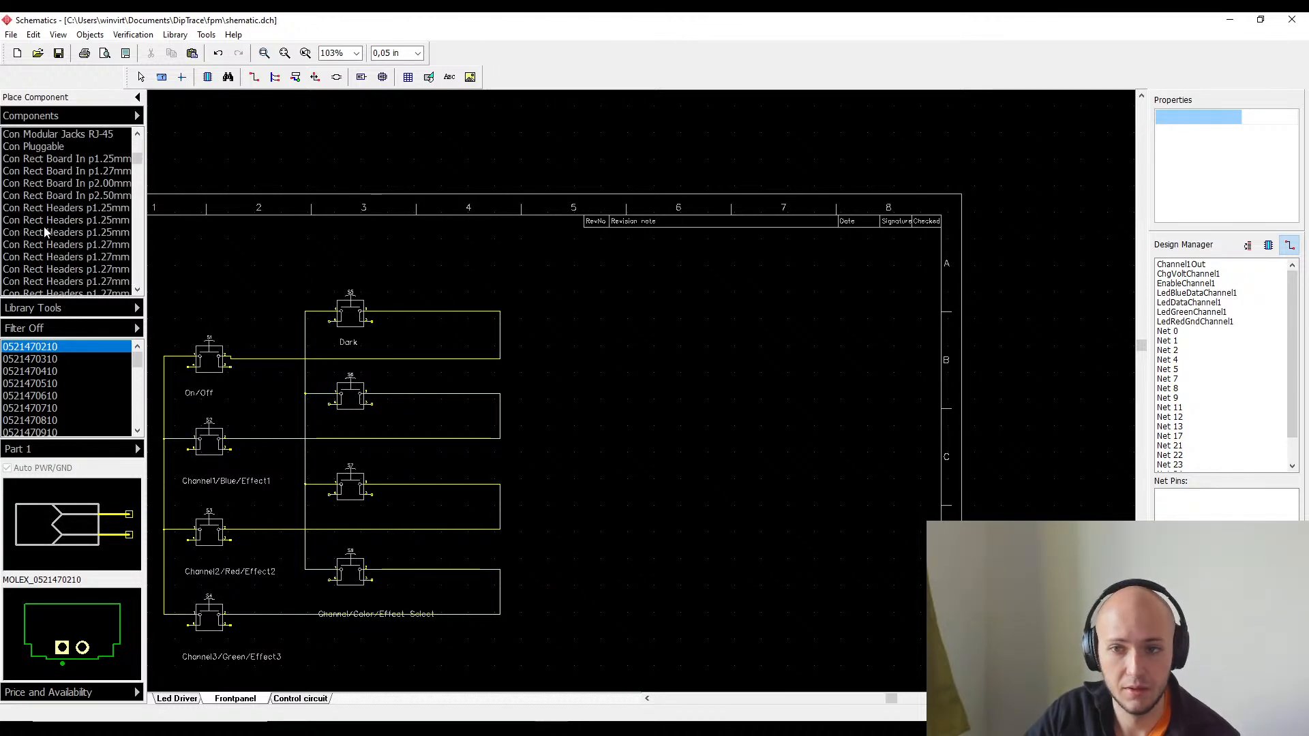
click(45, 172)
click(54, 159)
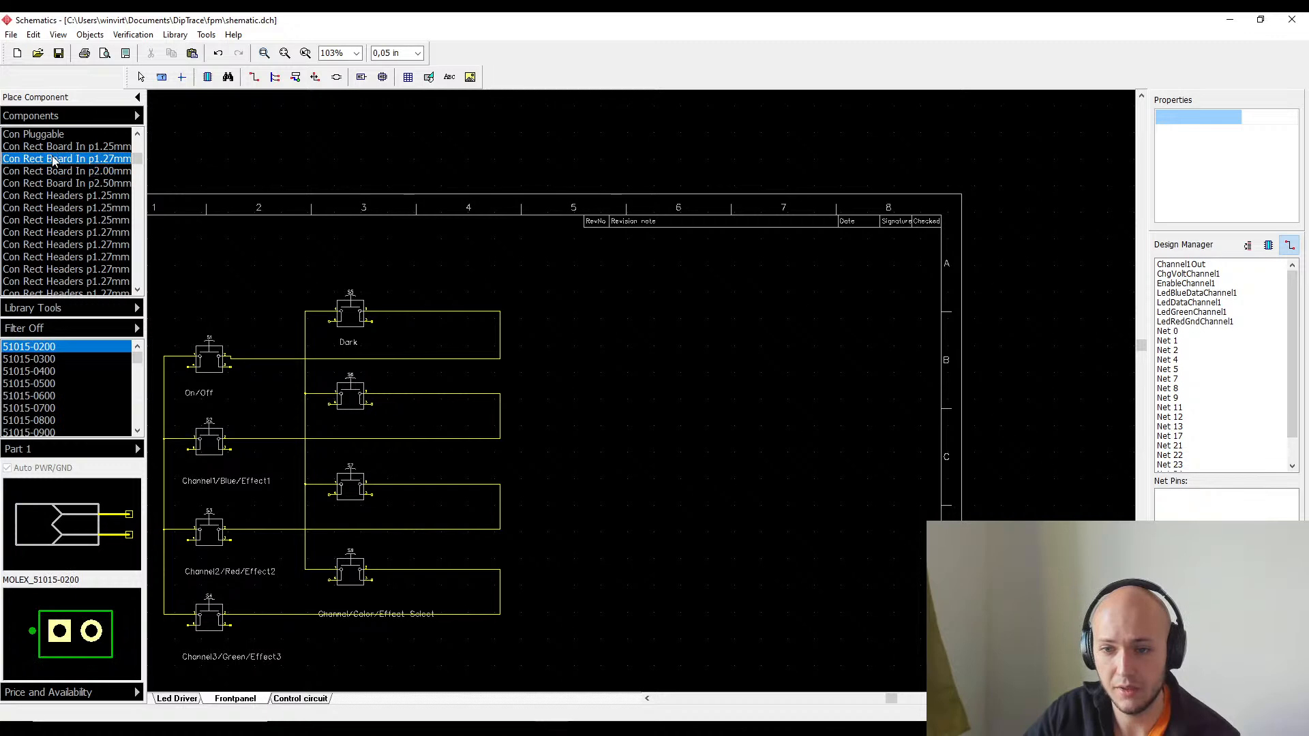
- Step through the rectangular header libraries from the p1.27mm to the p2.54mm pitch, previewing each library's first part
scroll(57, 248, down, 2)
click(55, 245)
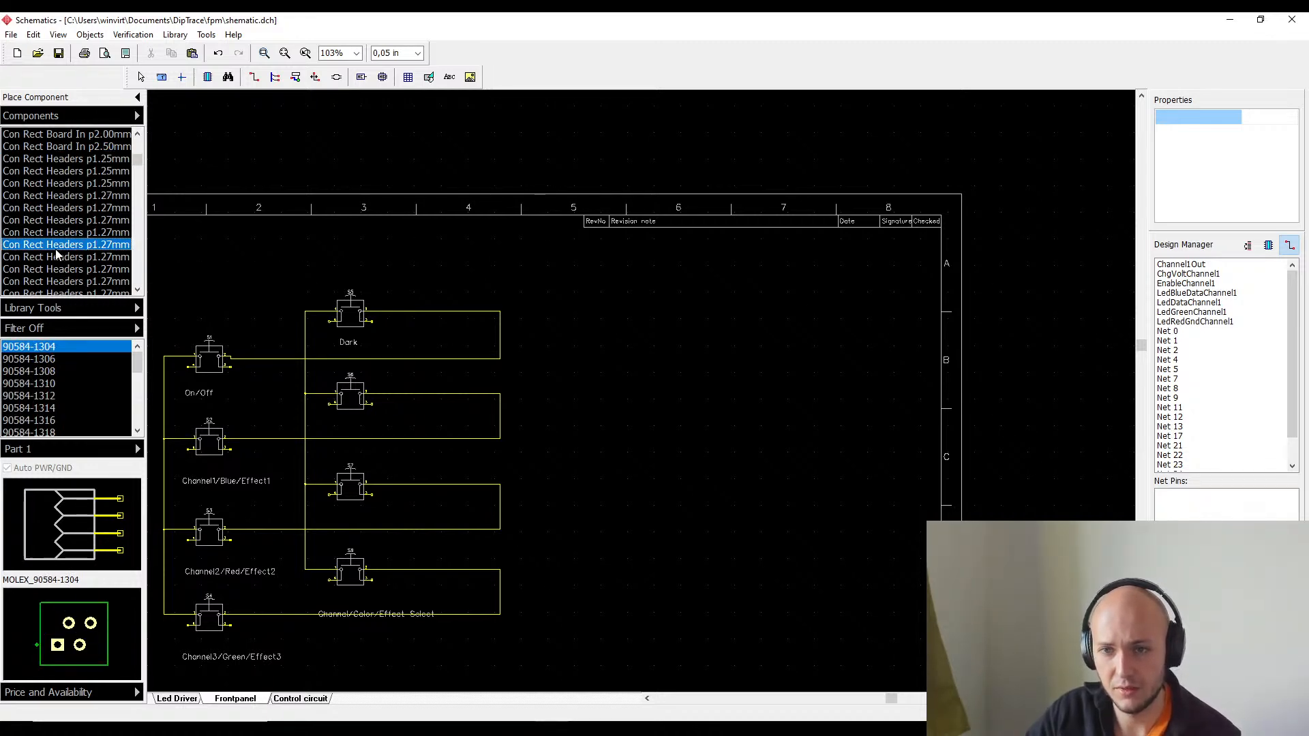
scroll(58, 268, down, 1)
click(64, 245)
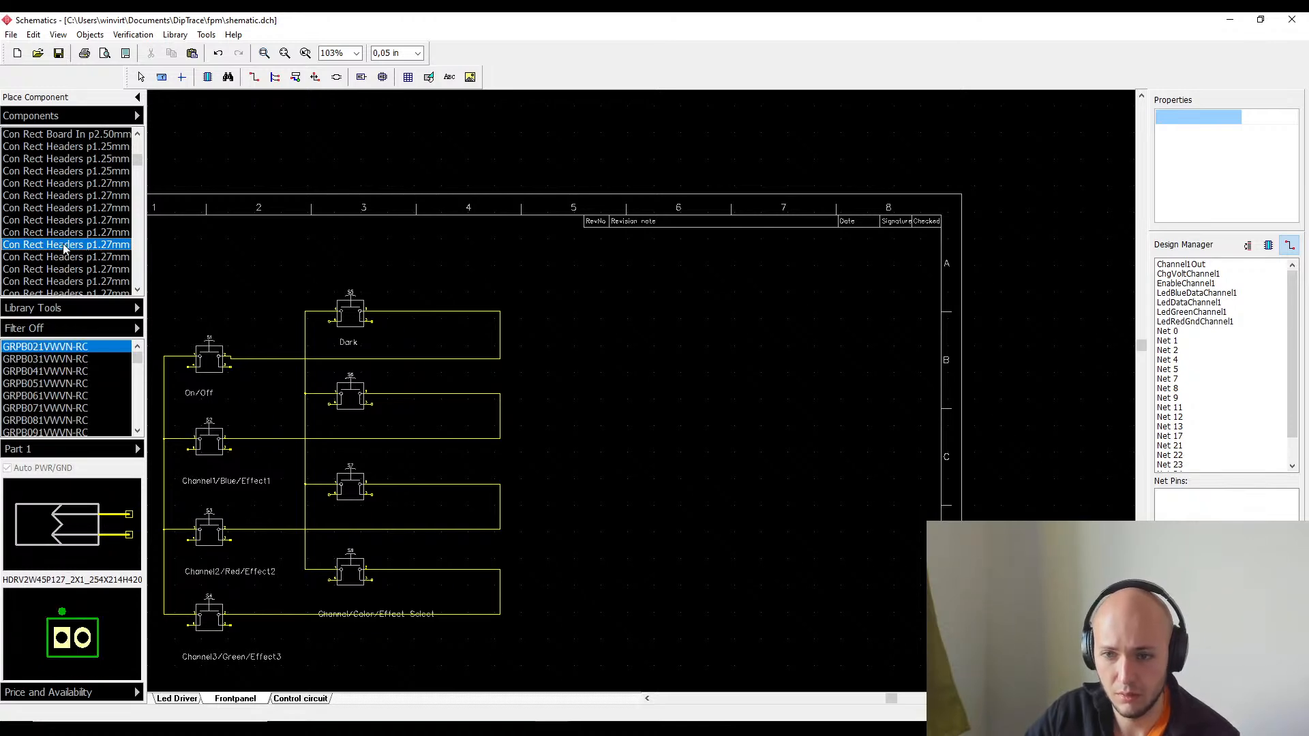
click(64, 258)
key(Down)
key(Down)
key(Down)
key(Down)
key(Down)
key(Down)
key(Down)
key(Down)
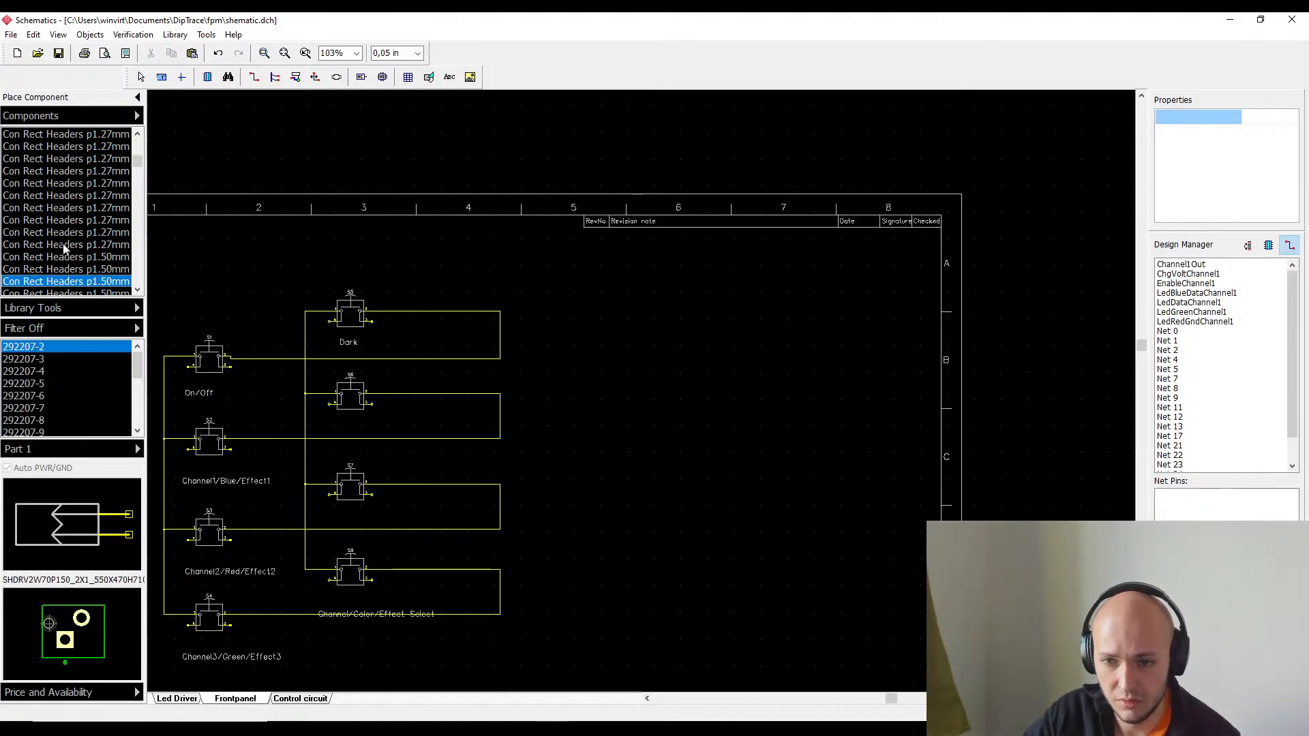
key(Down)
key(Down)
key(Down)
key(Down)
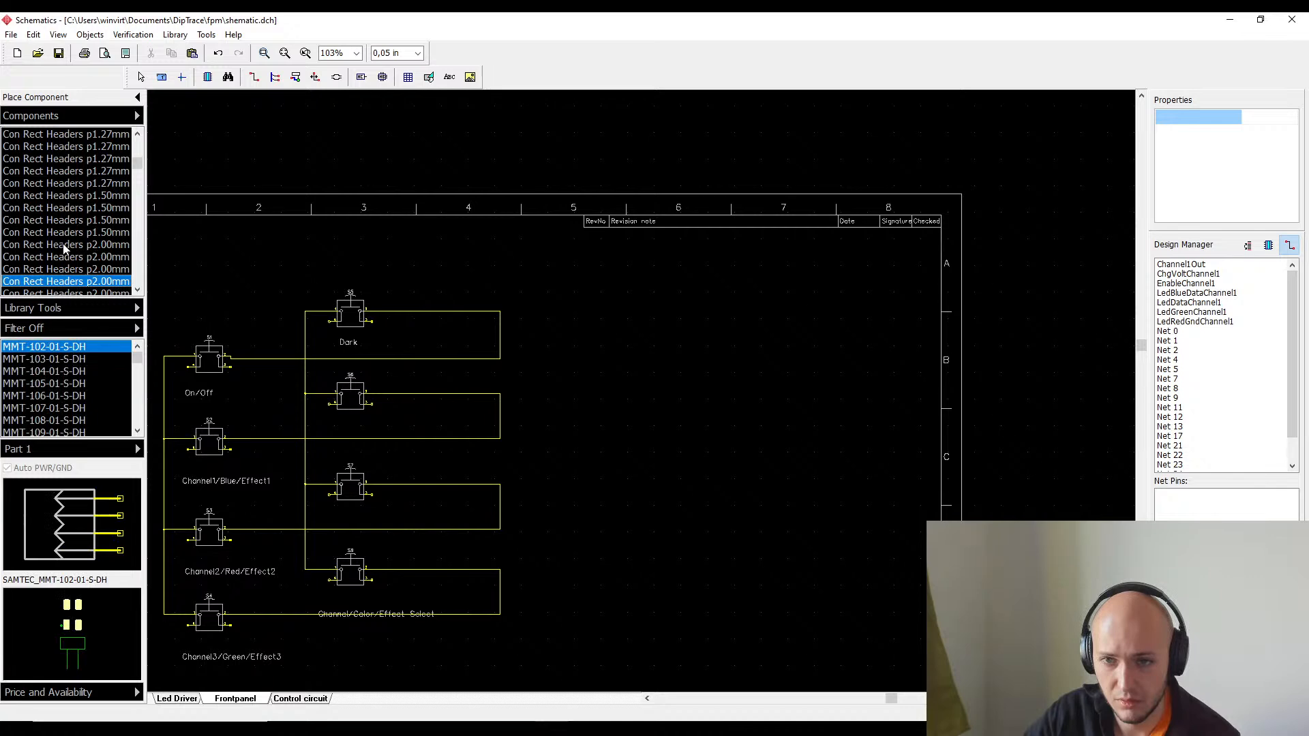
key(Down)
key(Down)
key(Down)
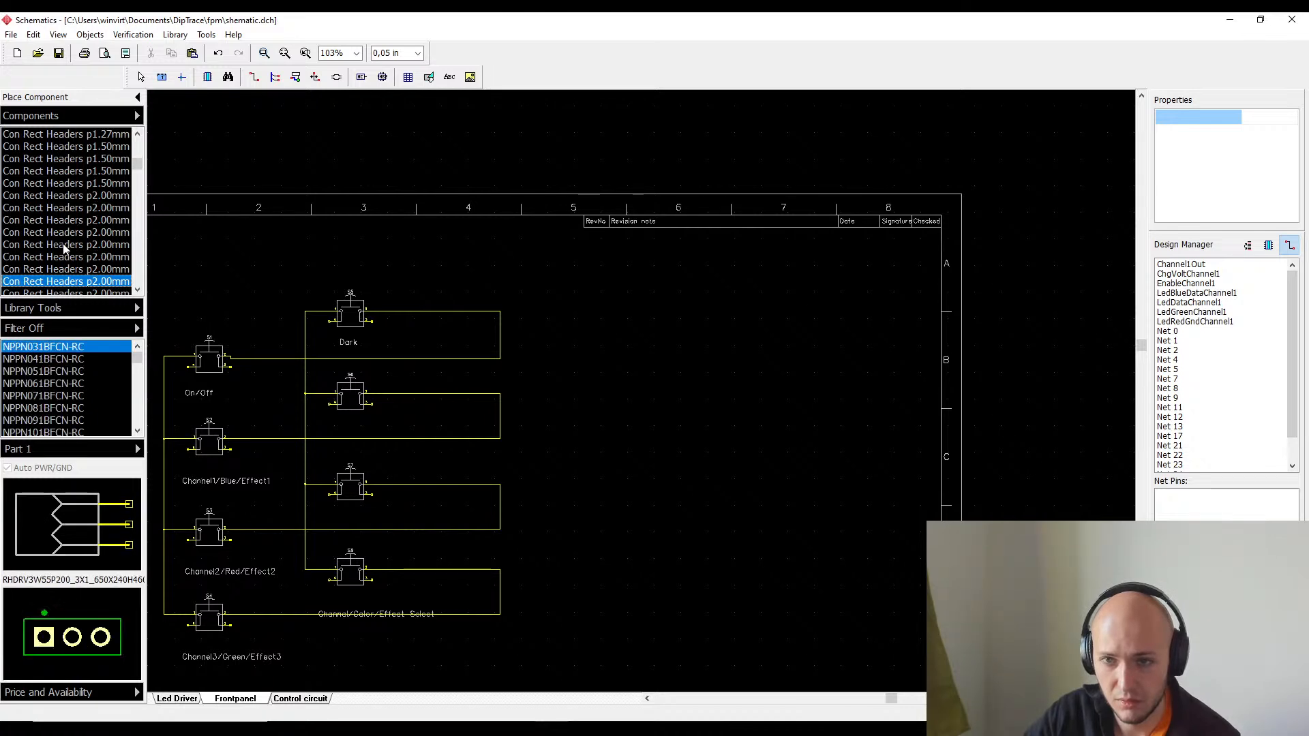
key(Down)
key(Down)
key(Down)
key(Down)
key(Down)
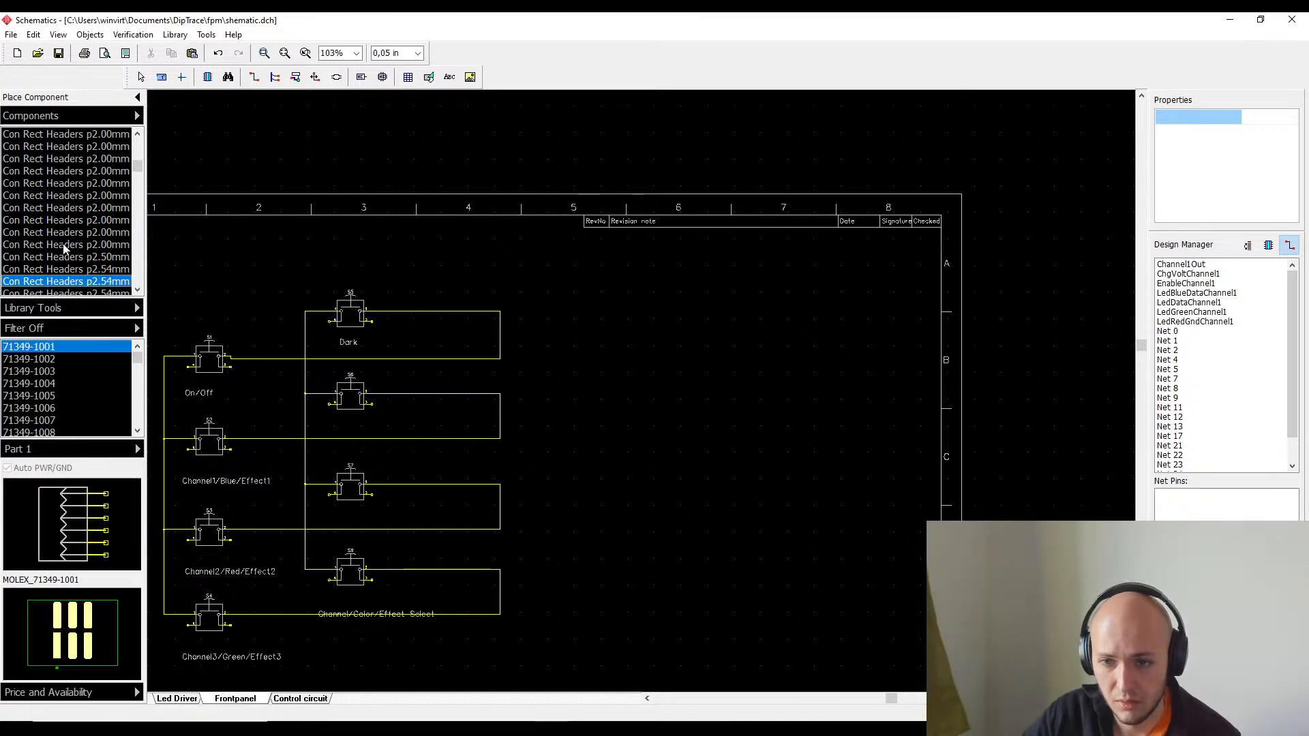
scroll(63, 249, down, 5)
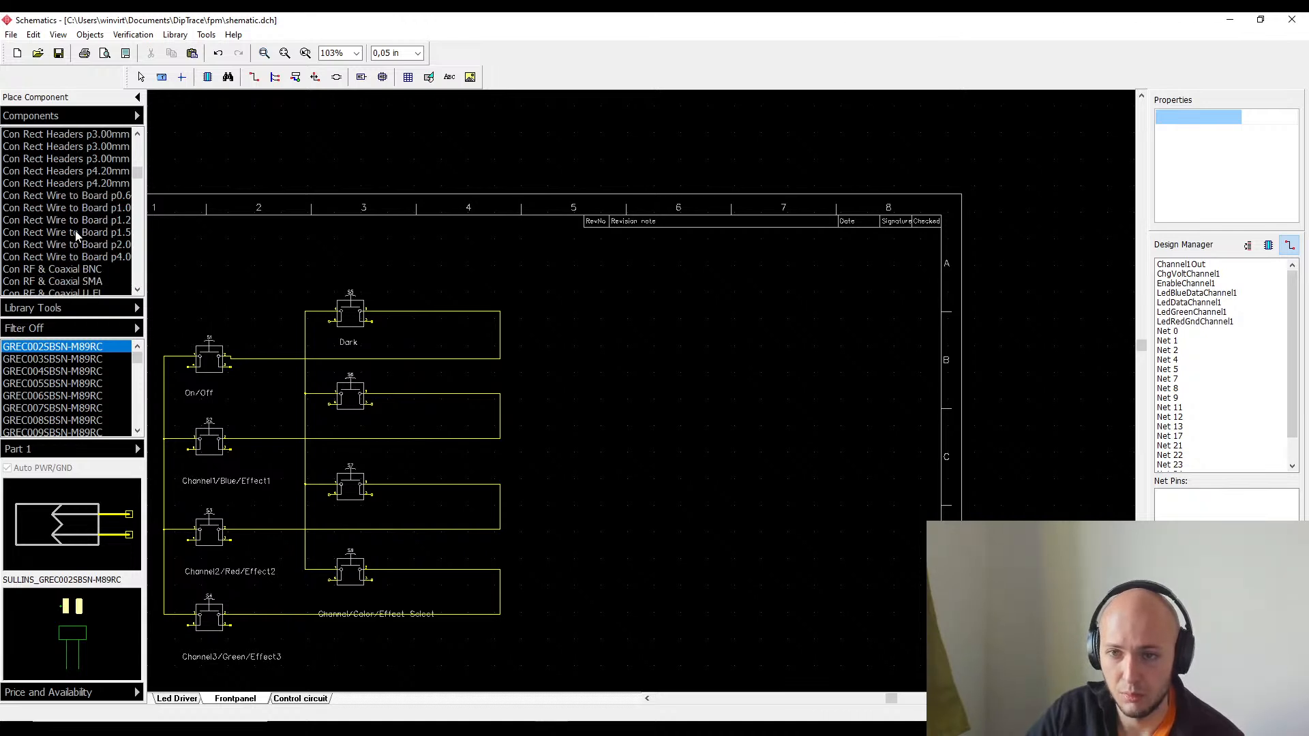
click(98, 183)
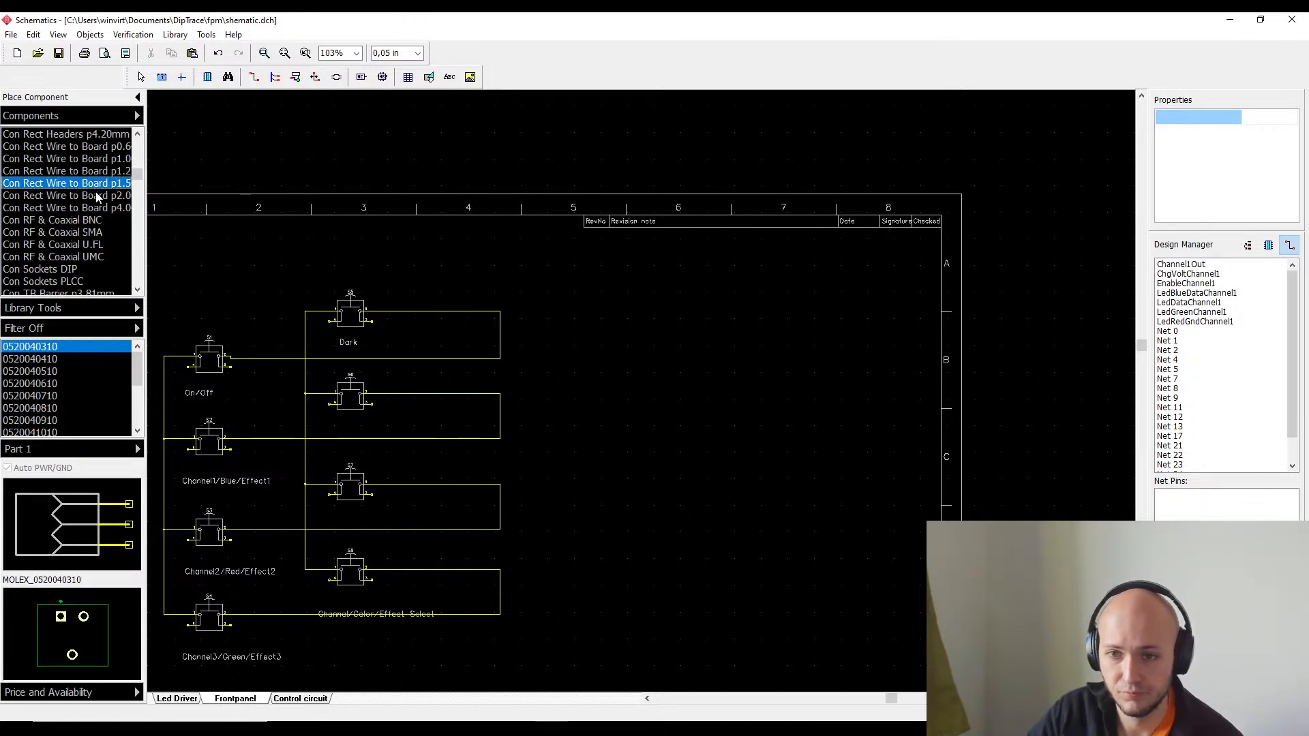
scroll(98, 194, up, 1)
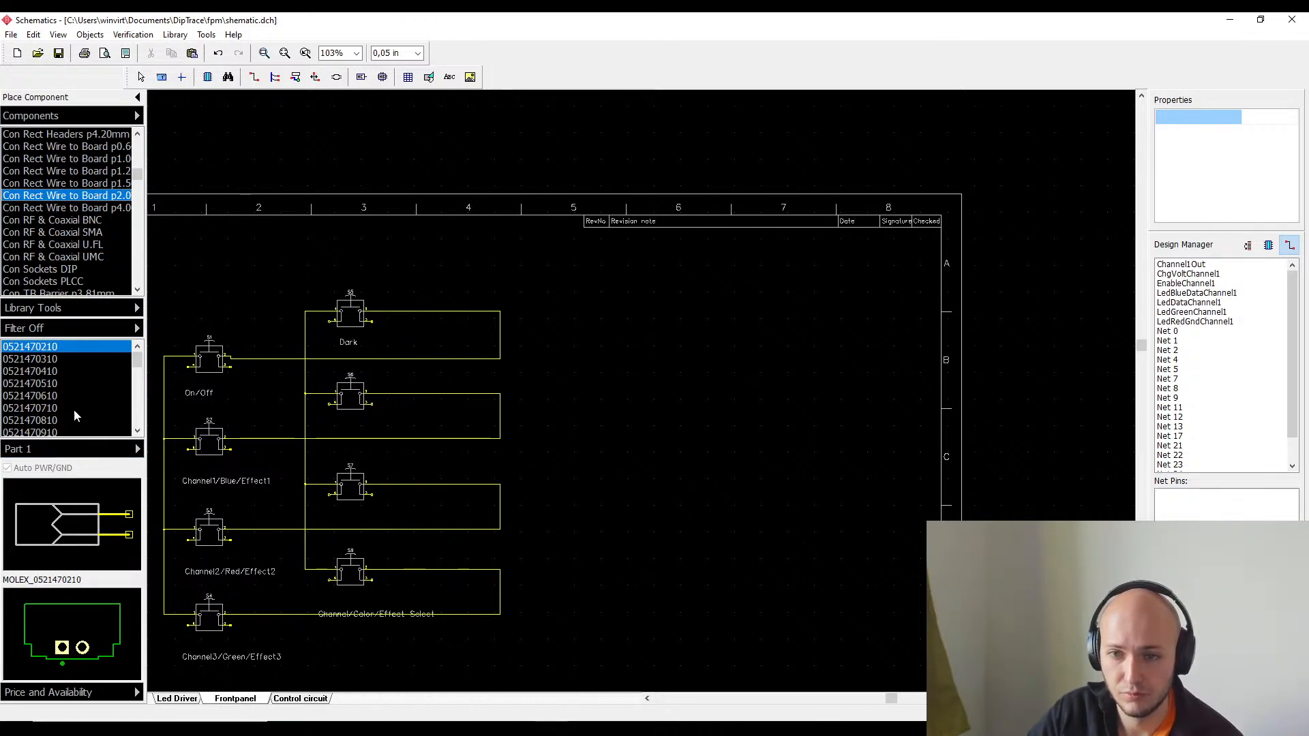
scroll(74, 409, down, 10)
click(71, 407)
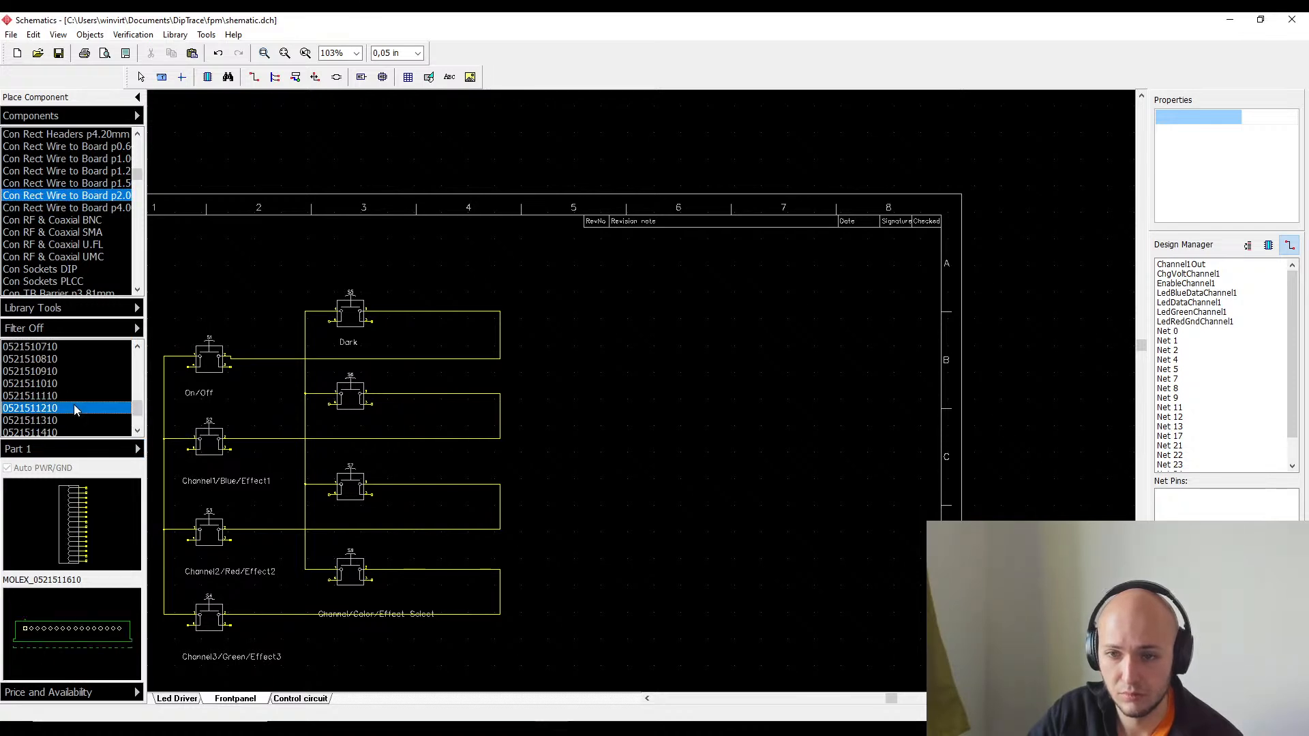
scroll(80, 404, up, 4)
click(80, 407)
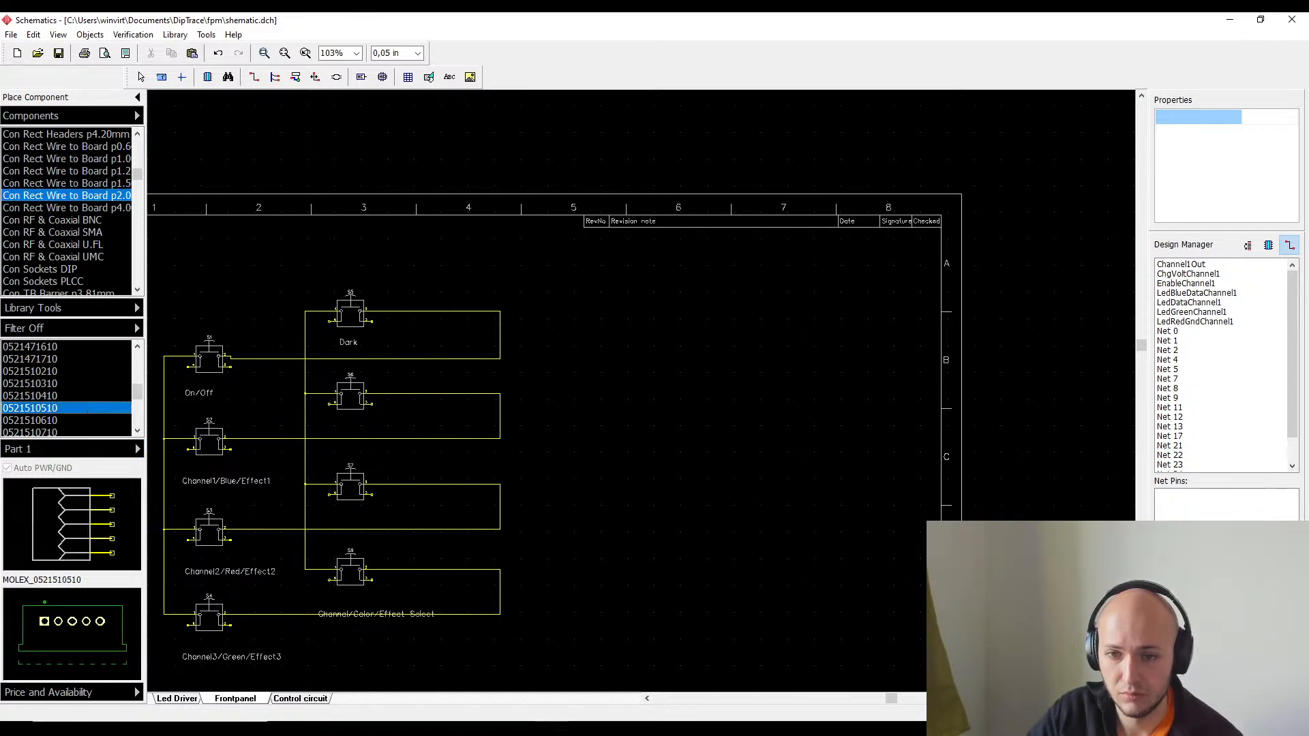
click(0, 455)
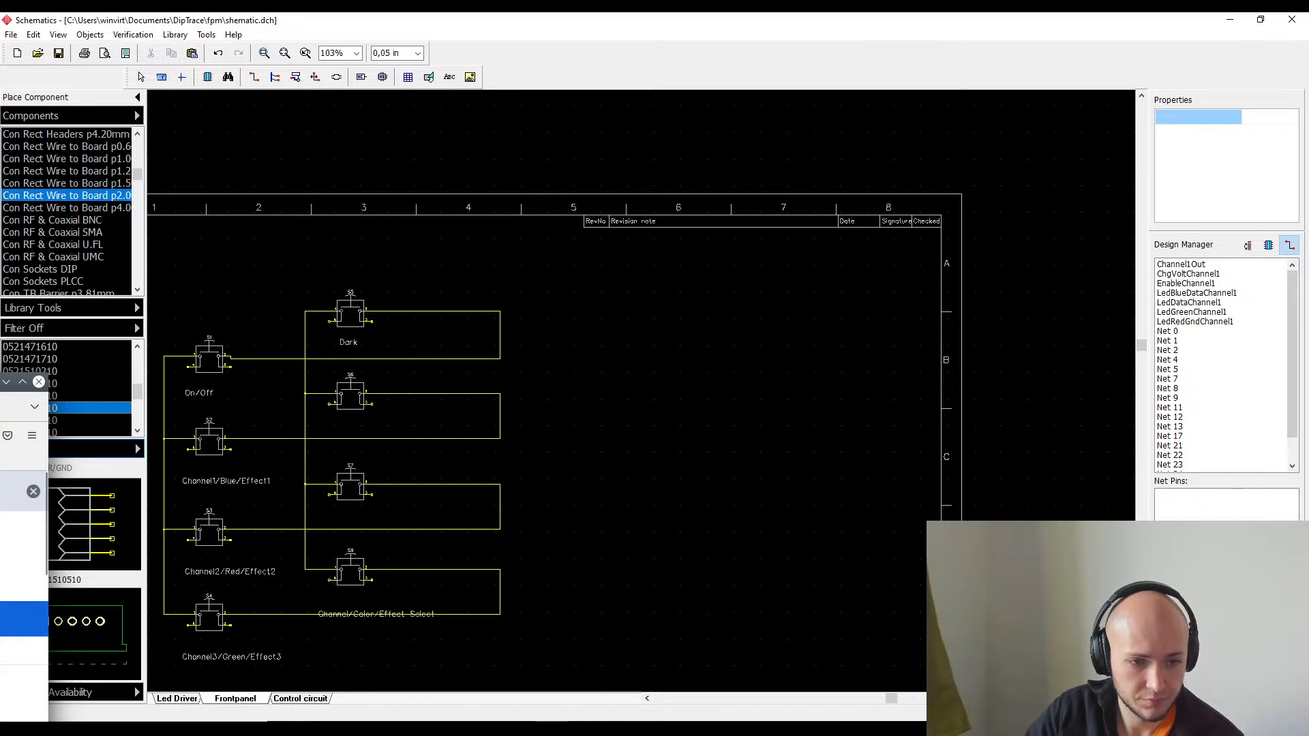
scroll(24, 593, down, 3)
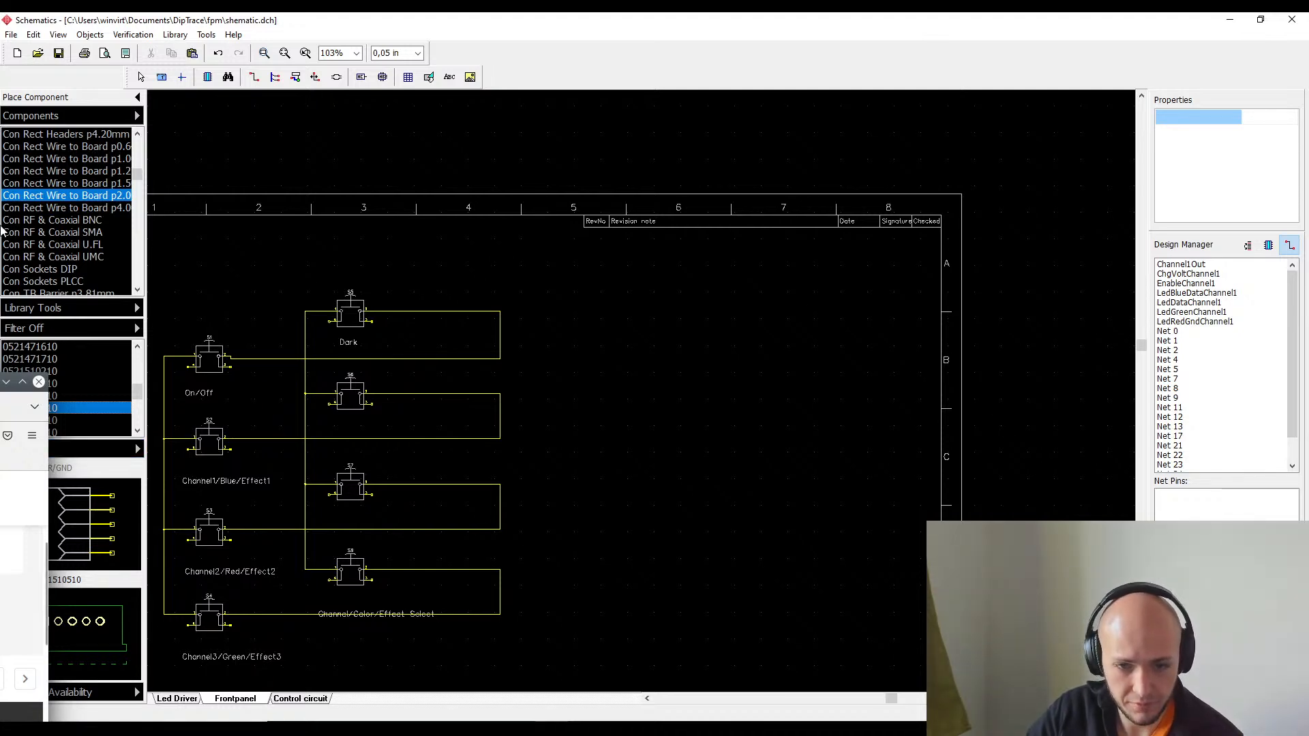
click(247, 22)
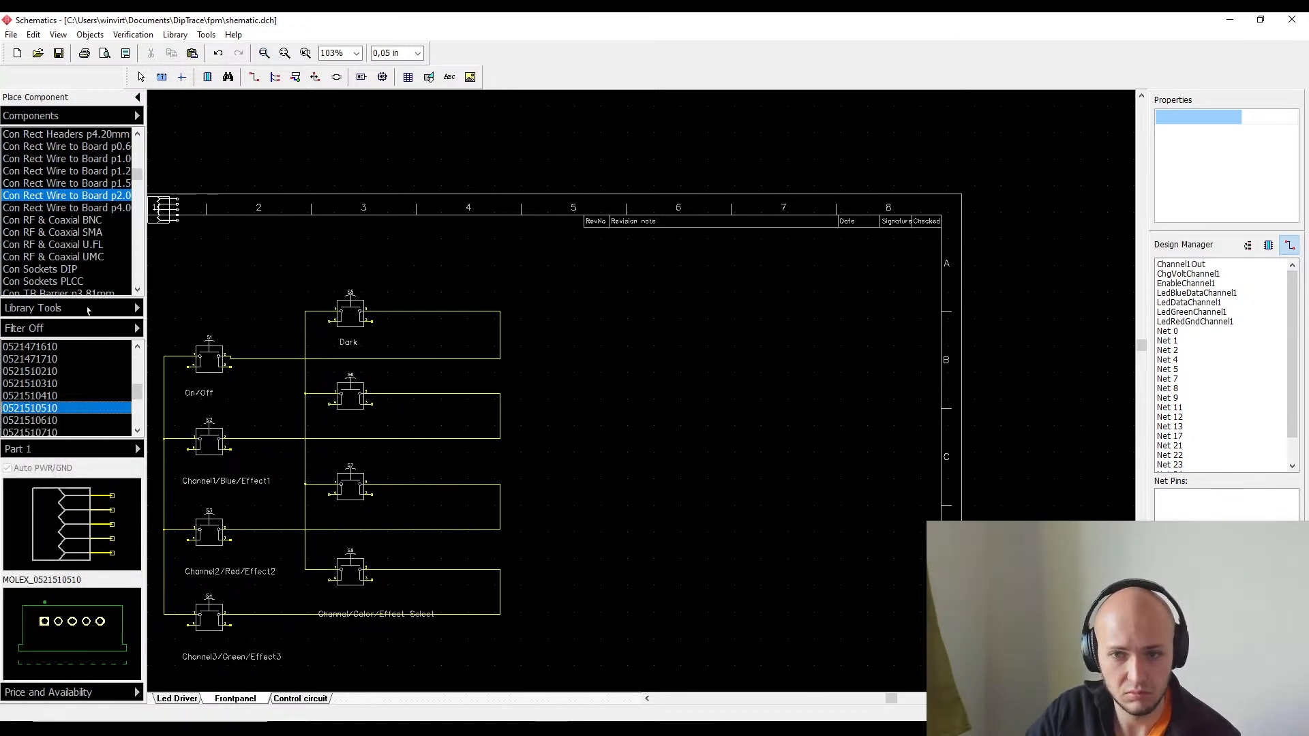
click(75, 197)
click(63, 348)
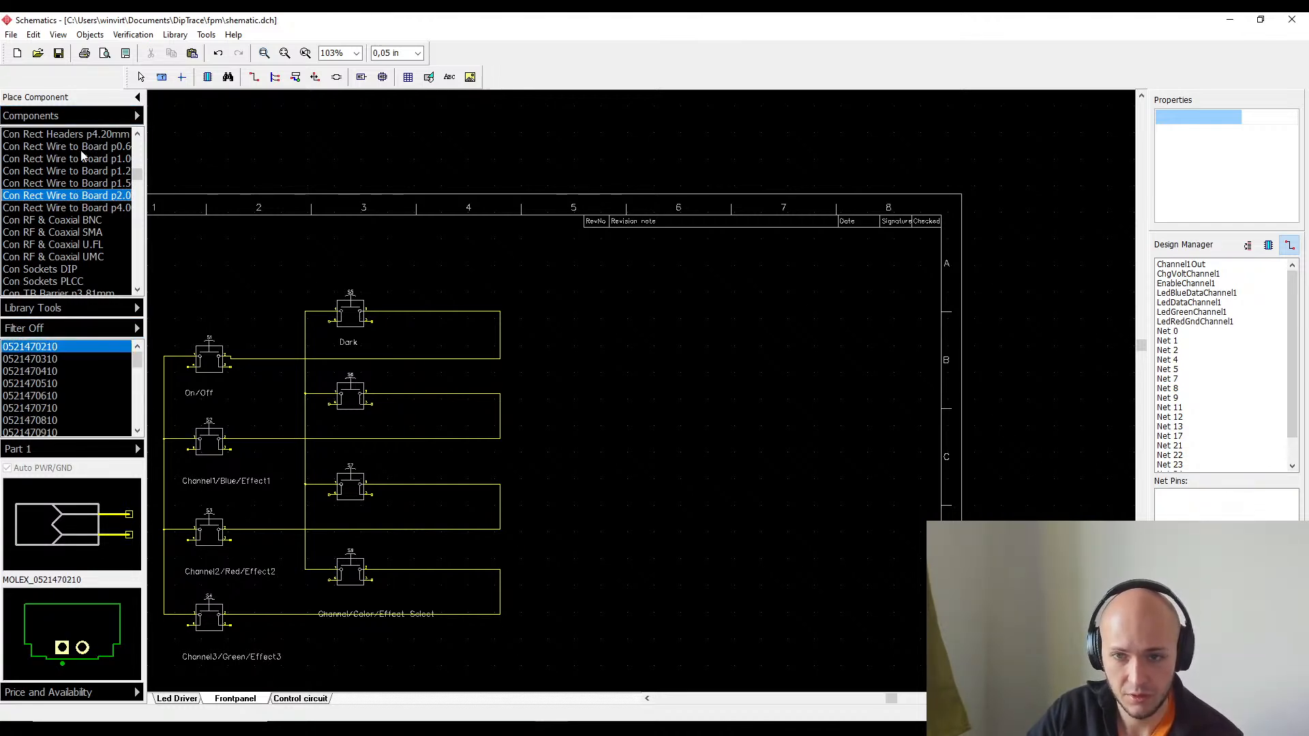
click(76, 184)
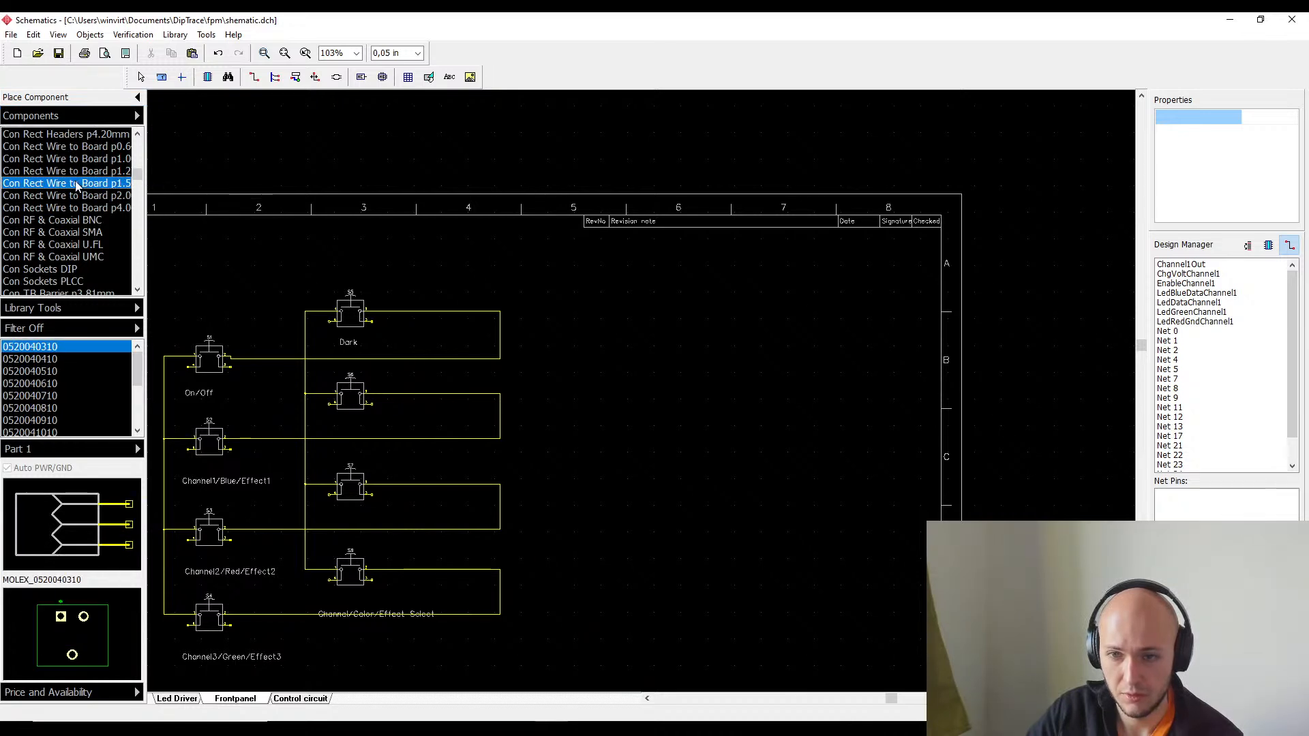
scroll(34, 409, down, 3)
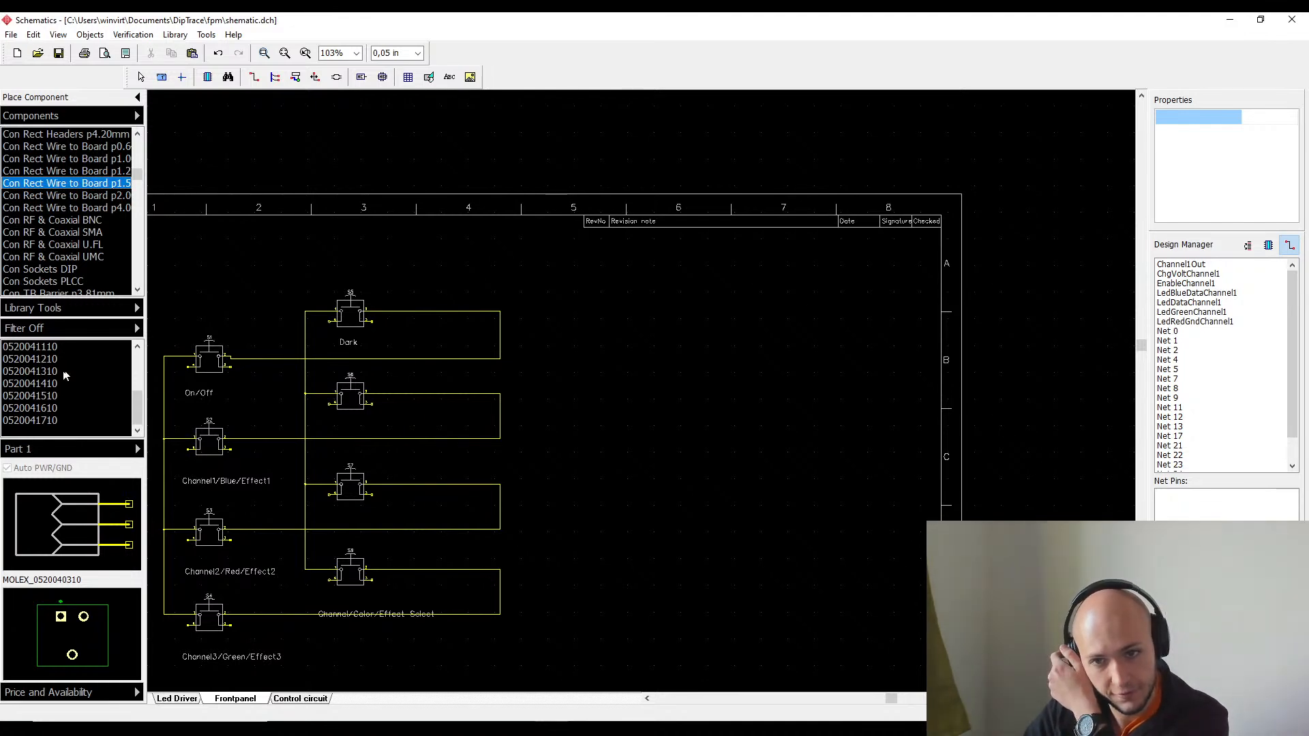
scroll(54, 417, up, 3)
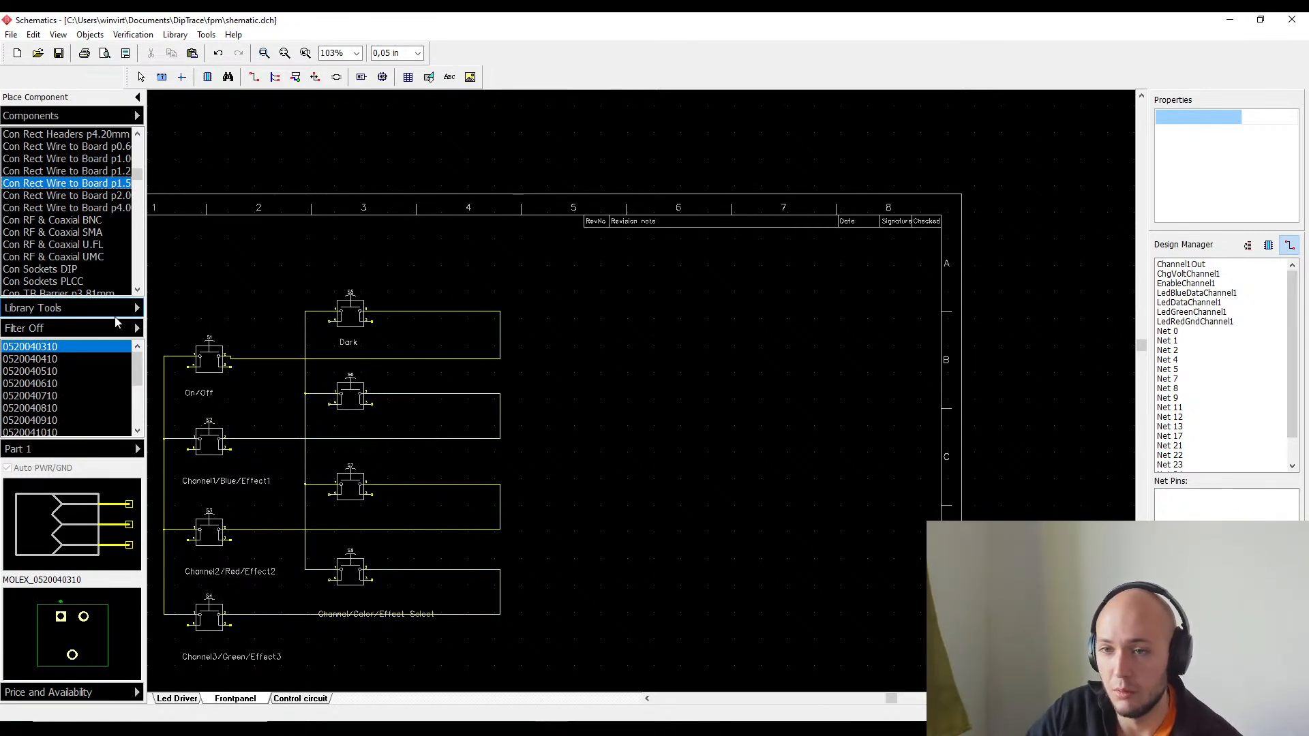
right_click(499, 446)
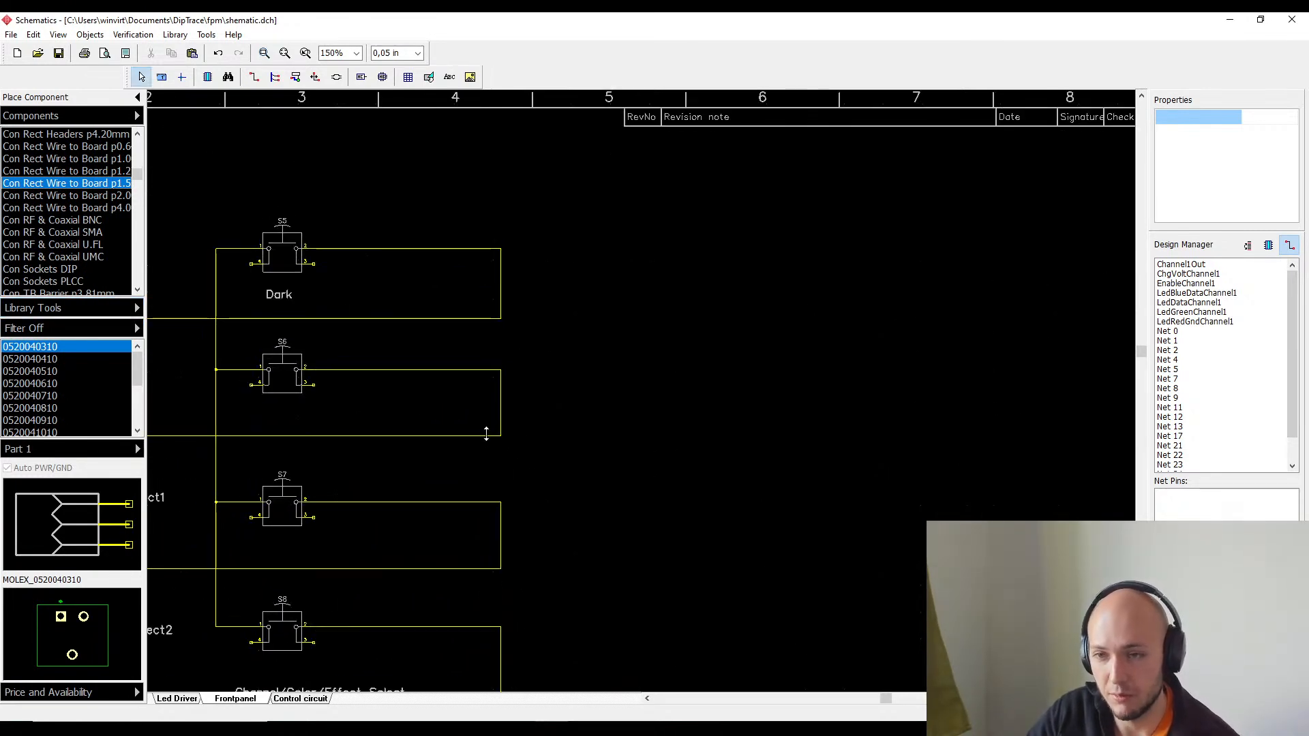
middle_drag(472, 418, 280, 306)
scroll(84, 270, down, 8)
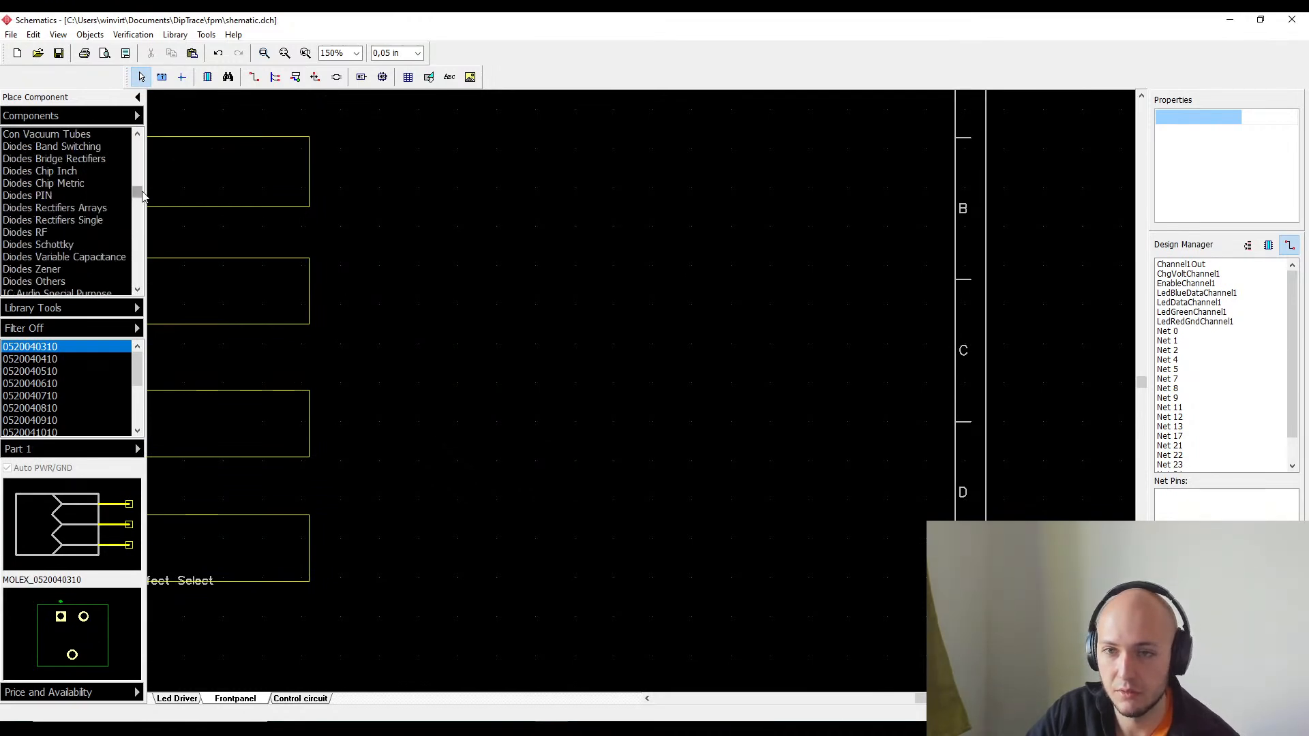
- Switch to the Kaffeeapparats Parts library group, check the ST library and preview the LED LTST-C930GKT in the LiteOn library
click(139, 116)
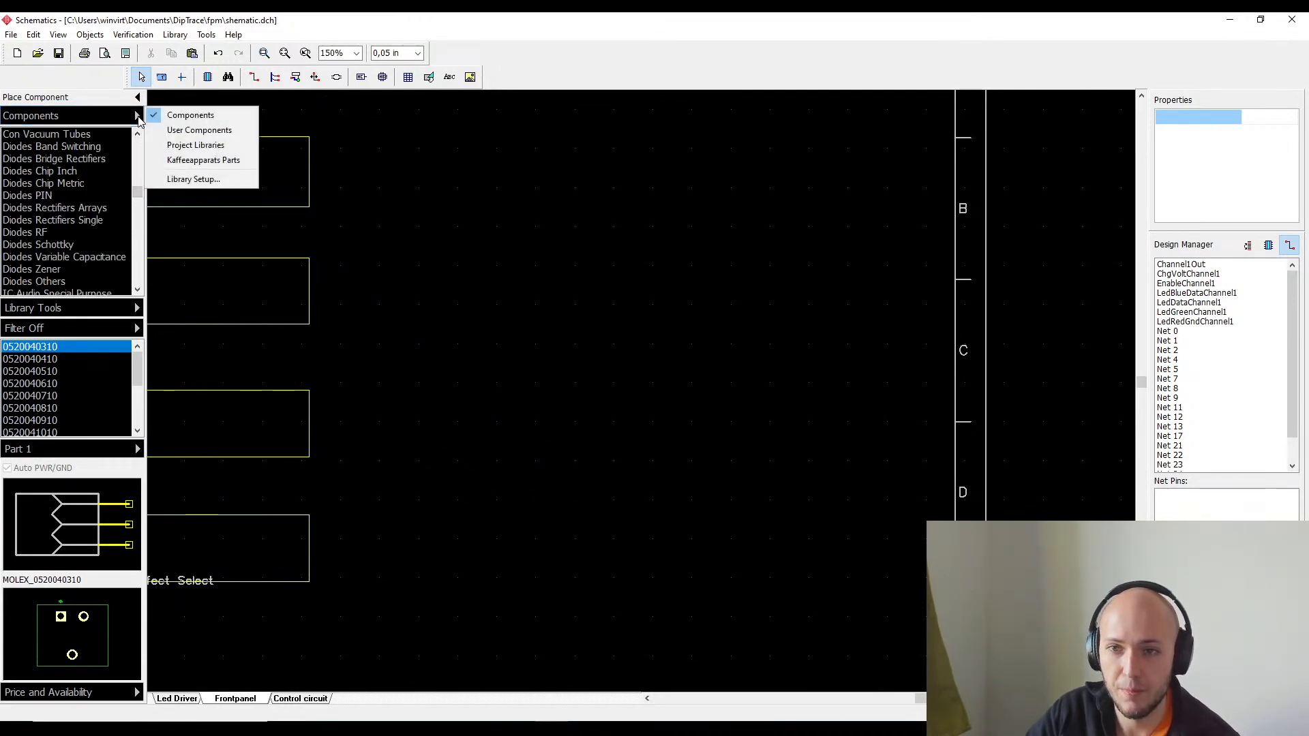
click(208, 160)
click(10, 232)
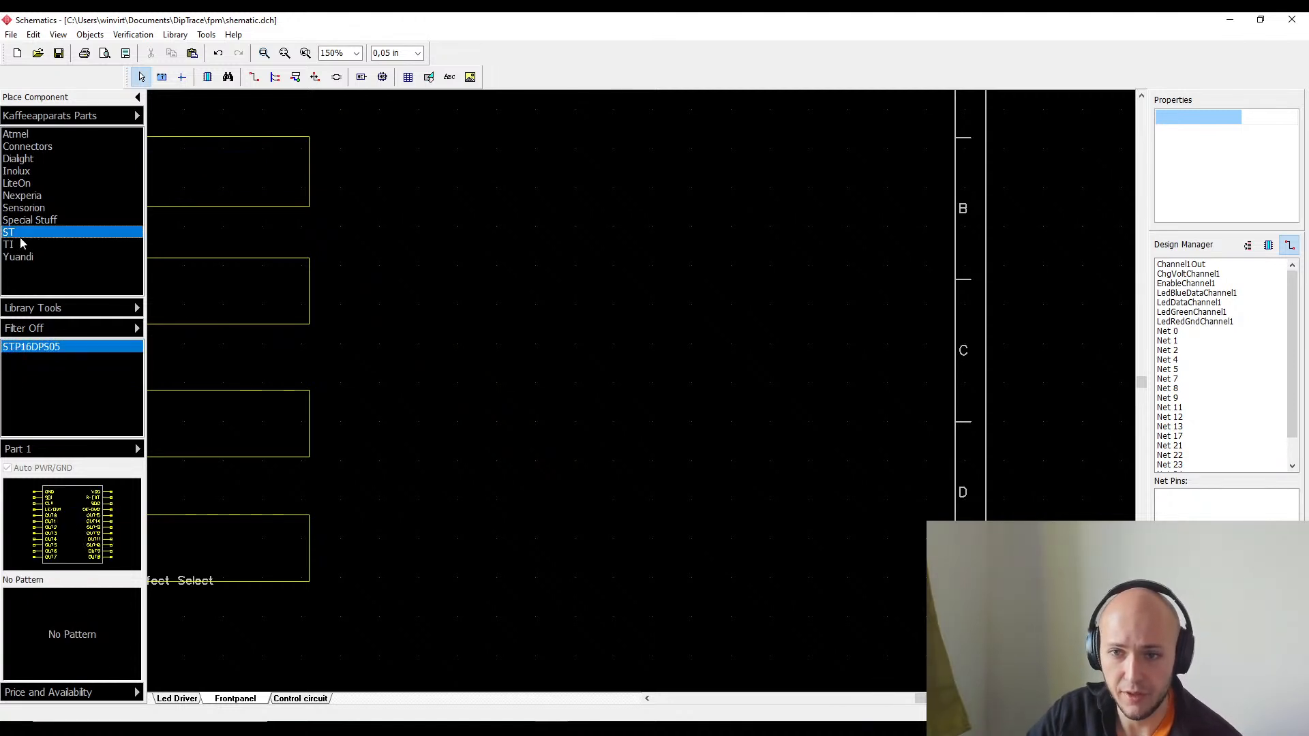
click(38, 184)
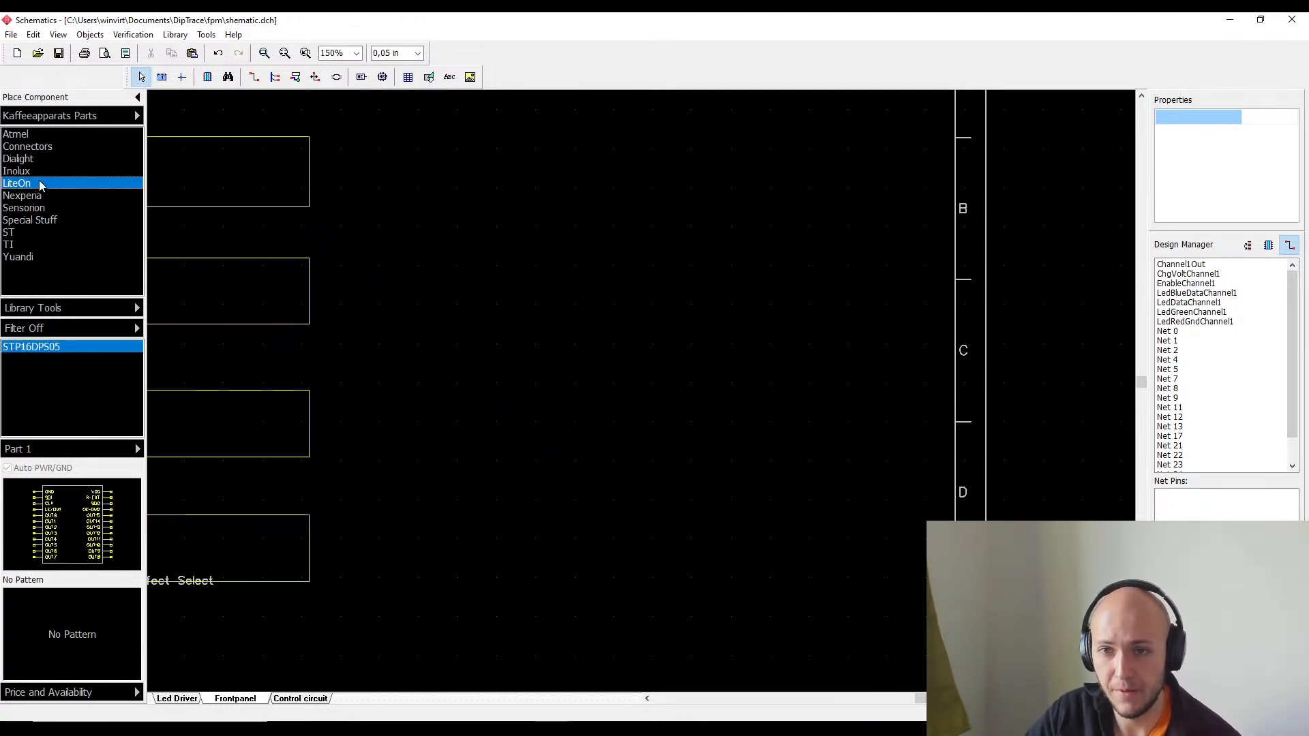
click(58, 360)
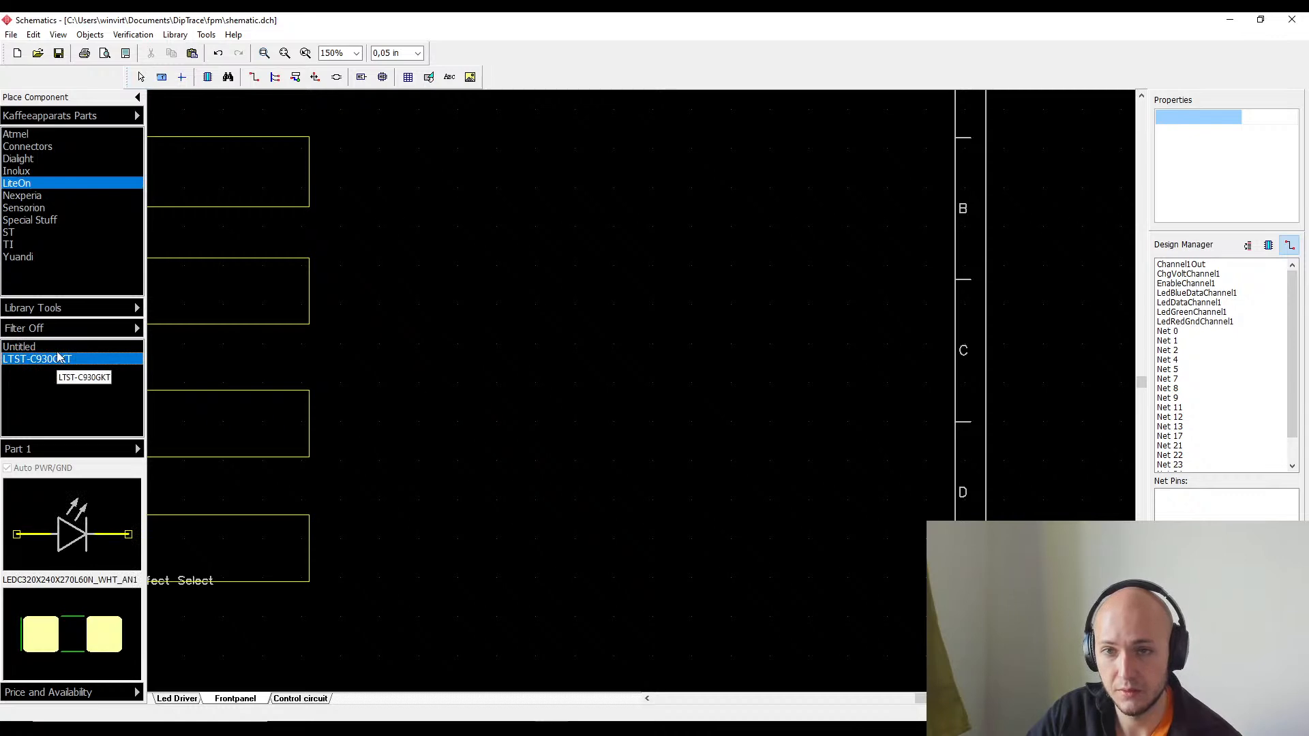
- Switch to the Component Editor, save the LiteOn component library and return to the schematic
click(52, 116)
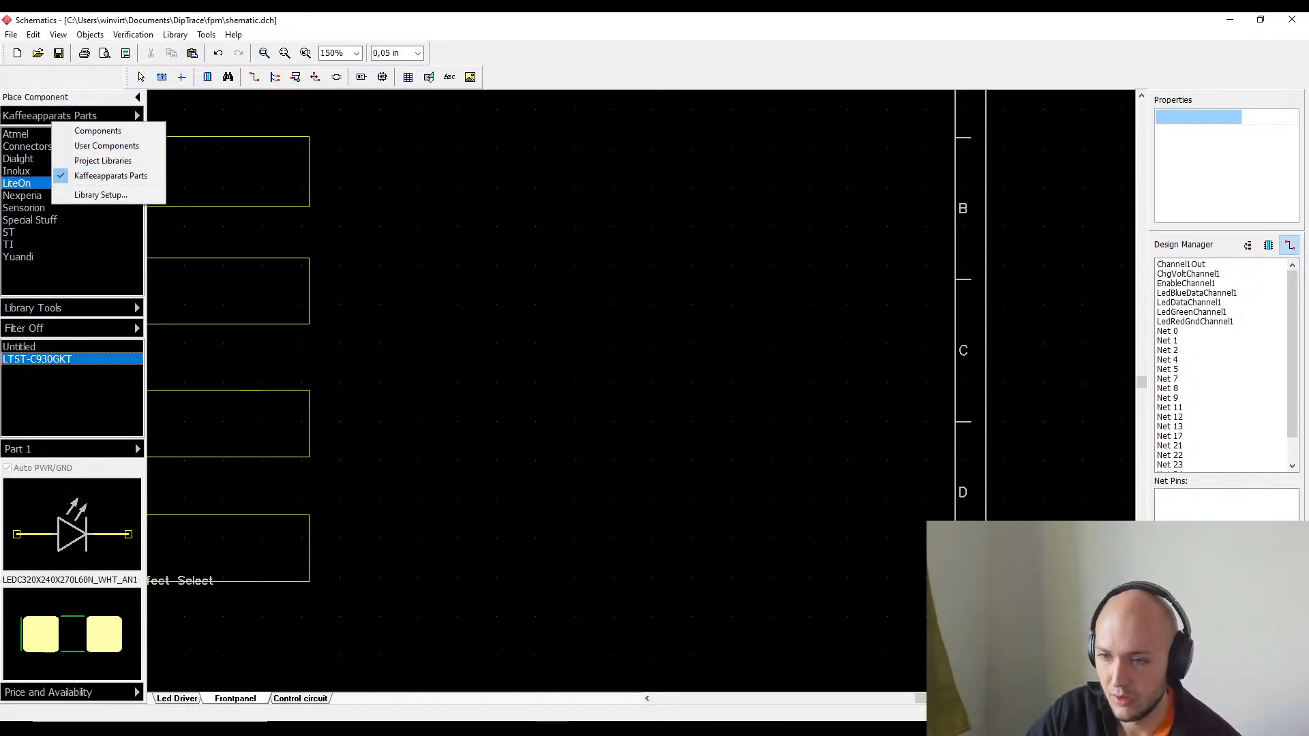
key(alt+Tab)
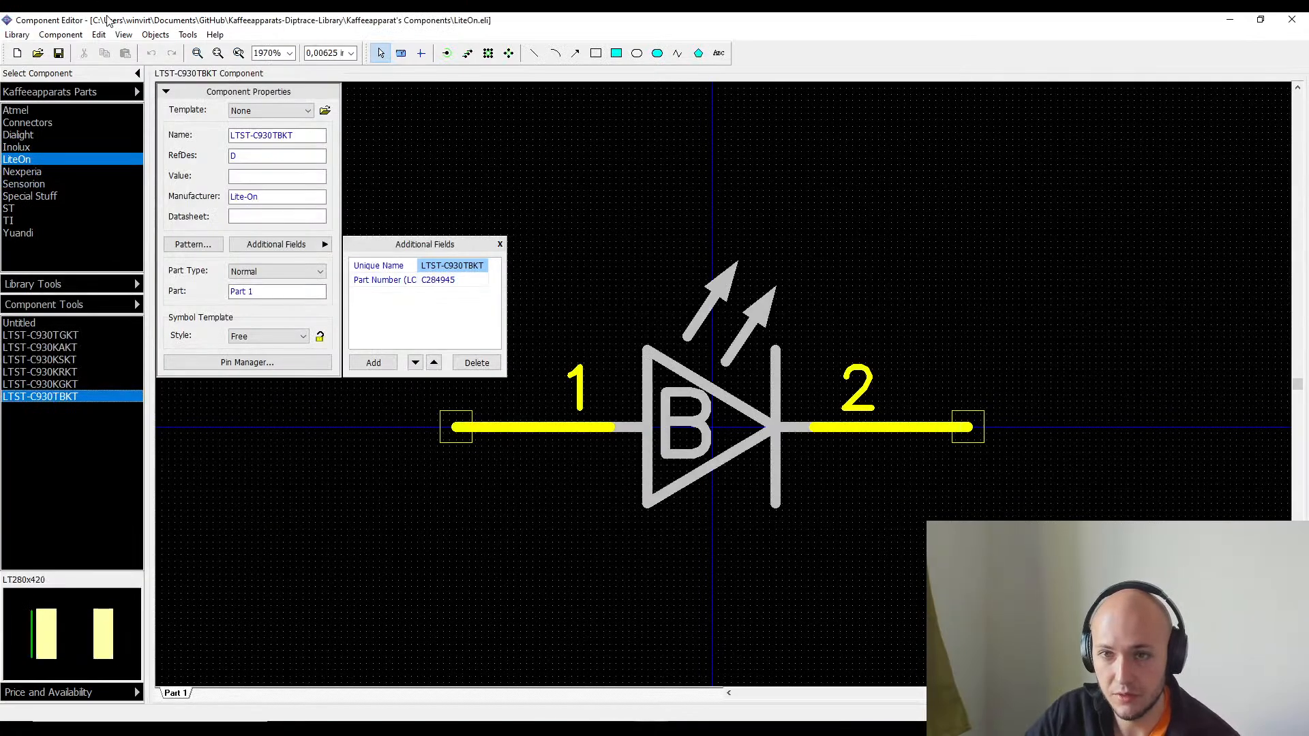
click(58, 53)
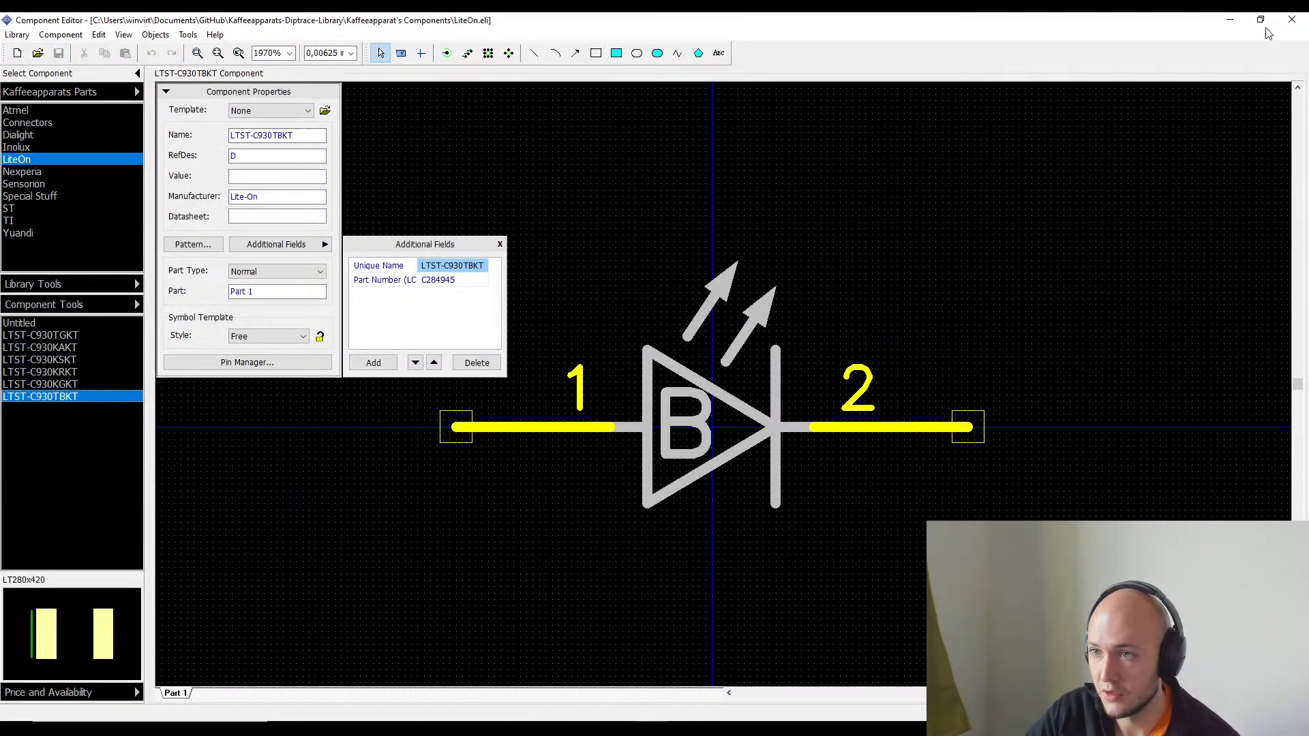
click(1230, 19)
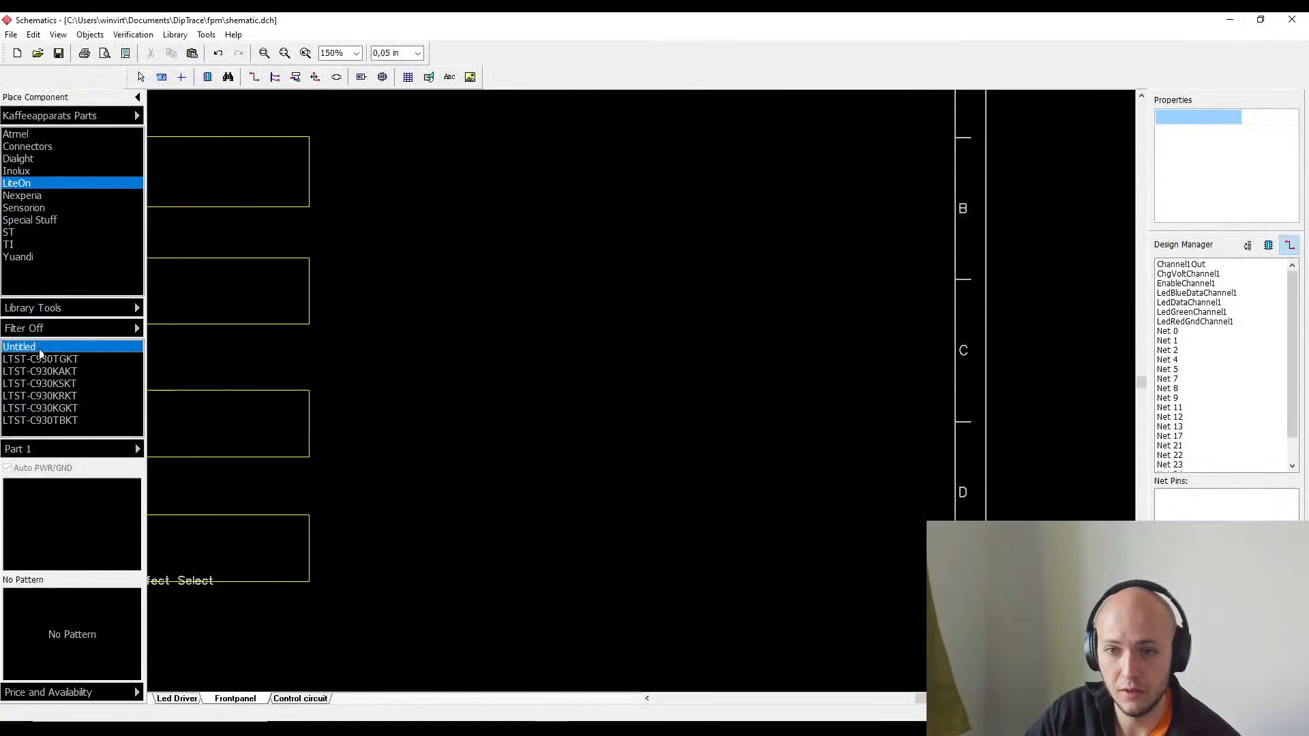
- Place a green LED LTST-C930TGKT horizontally in the empty area of the Frontpanel sheet to the right of the switch matrix
click(36, 372)
click(53, 407)
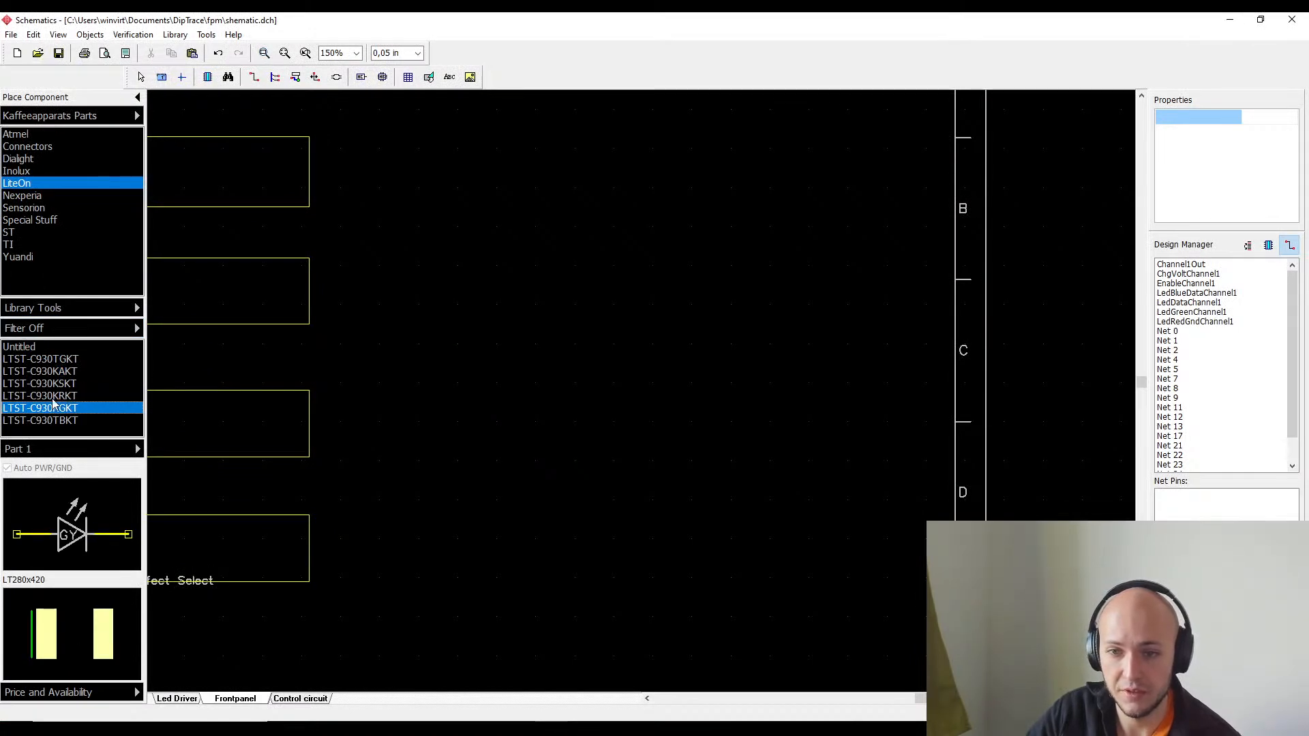
click(59, 362)
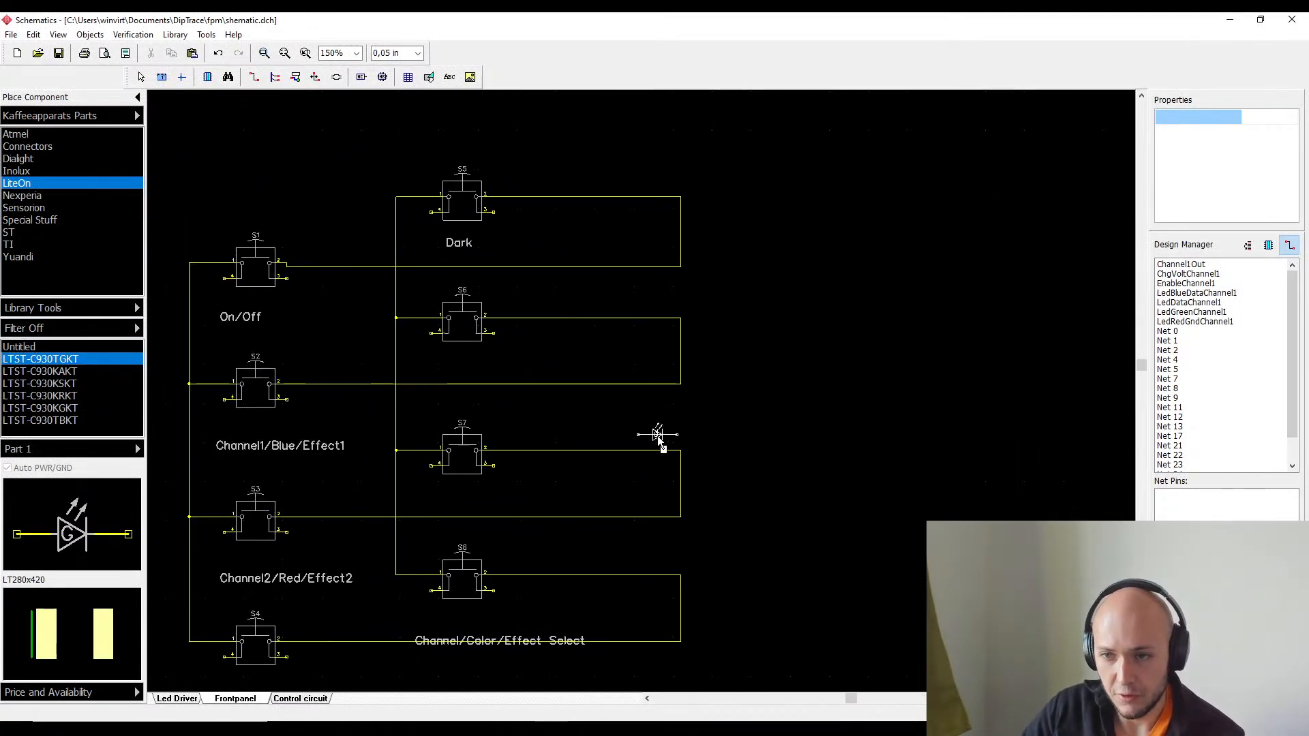
middle_drag(632, 296, 185, 334)
key(r)
key(r)
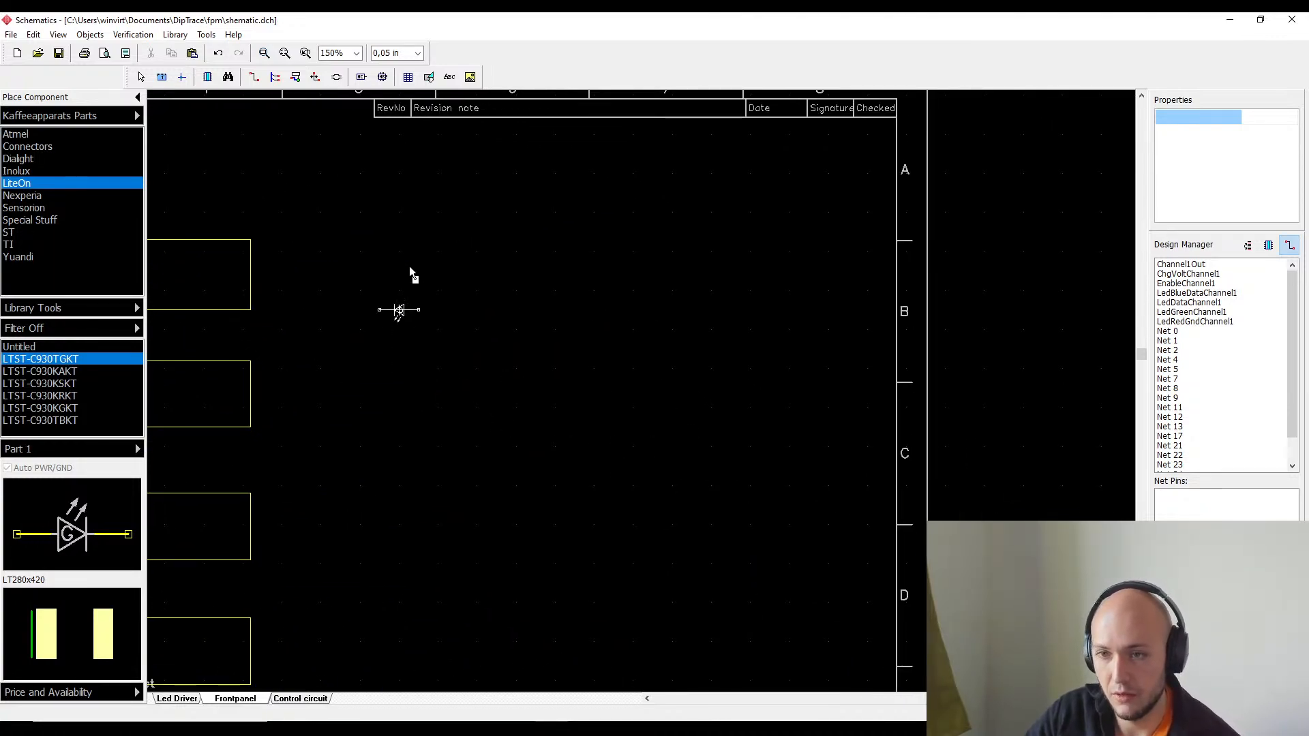
scroll(409, 272, up, 2)
key(r)
scroll(435, 315, up, 1)
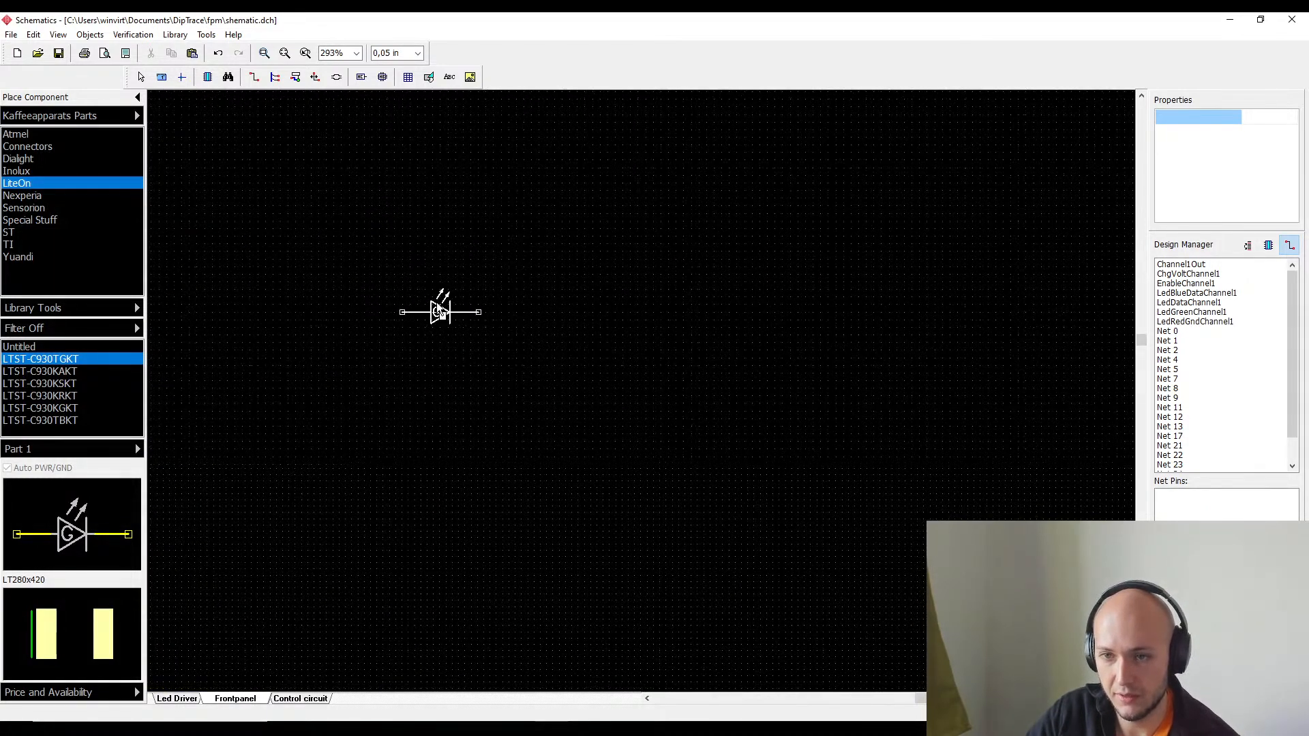
click(440, 290)
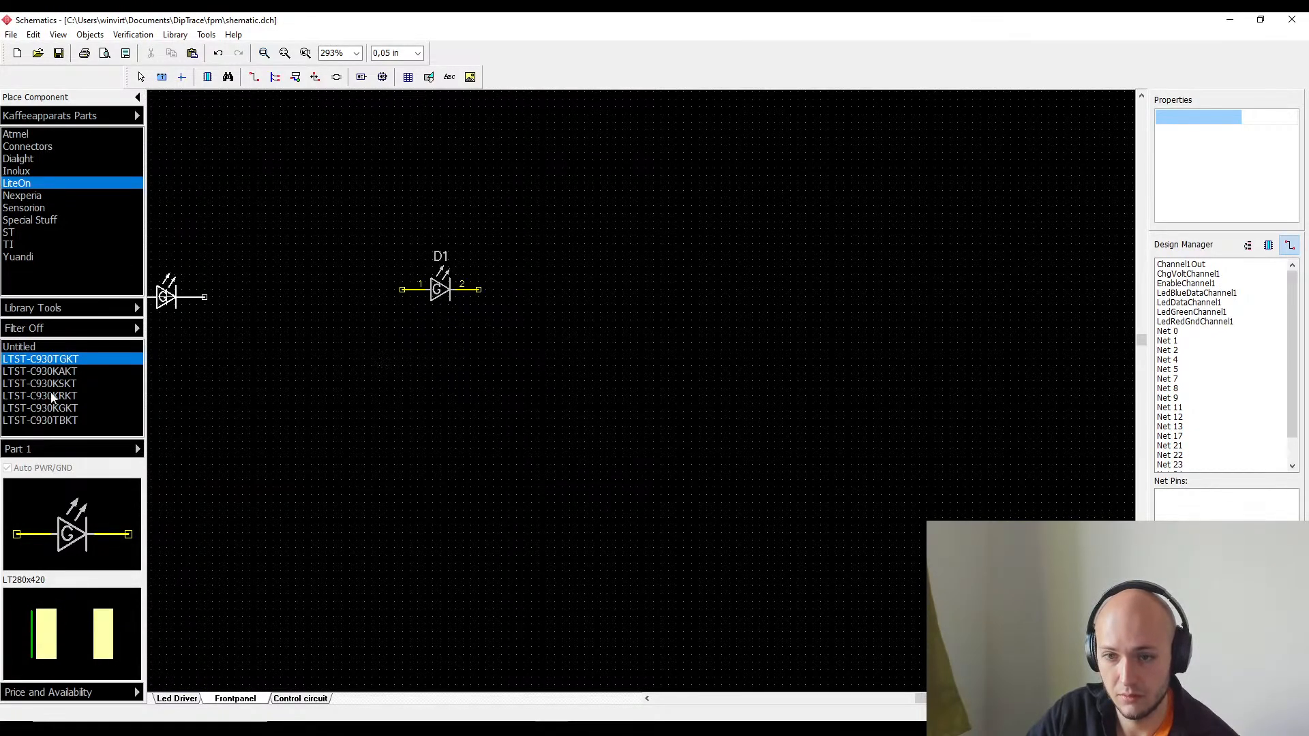
- Look through the LiteOn LED variants and place the blue LED LTST-C930TBKT just below the green LED
click(60, 362)
click(60, 372)
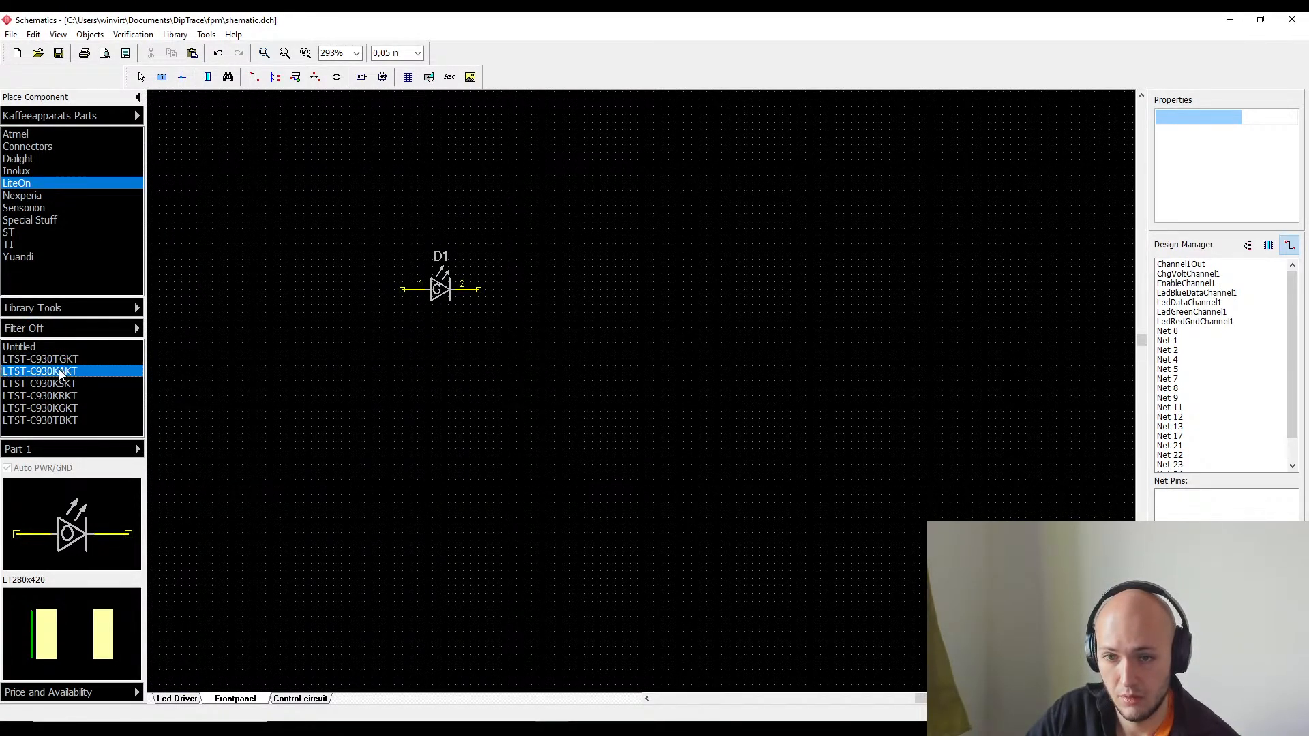
click(60, 384)
click(59, 408)
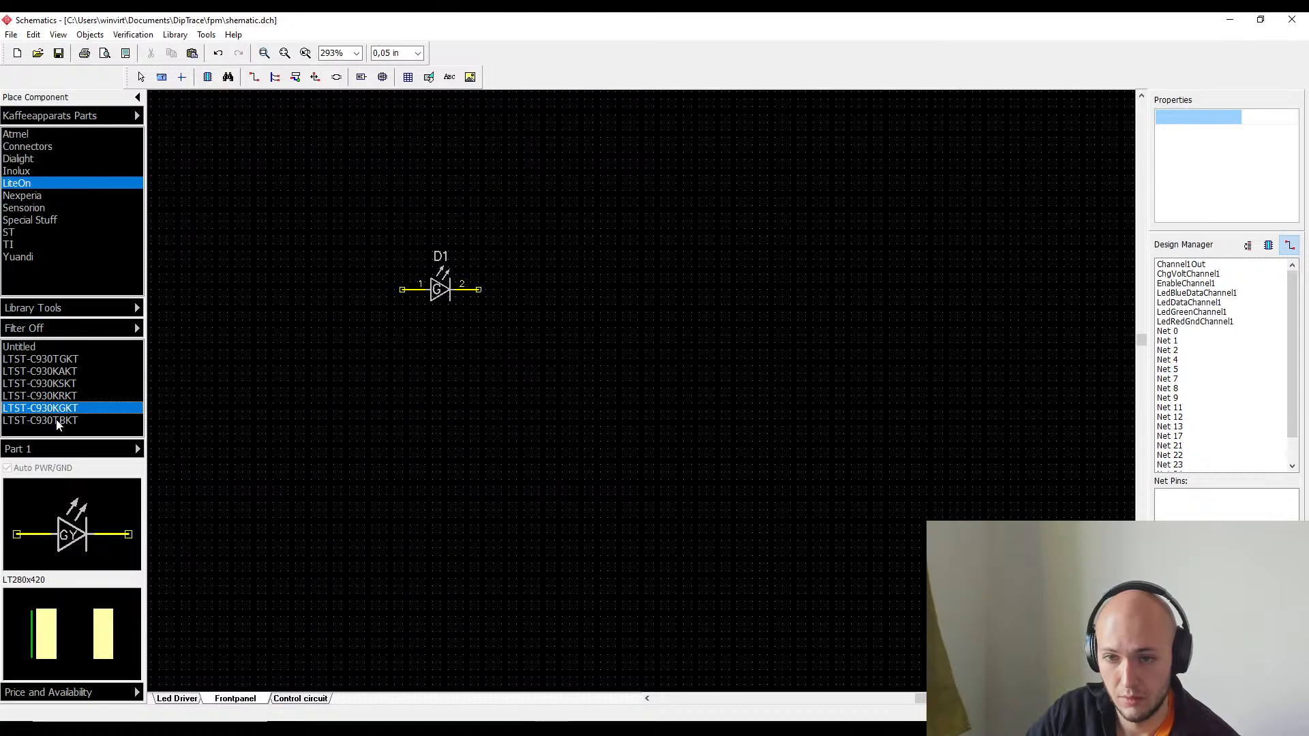
click(57, 420)
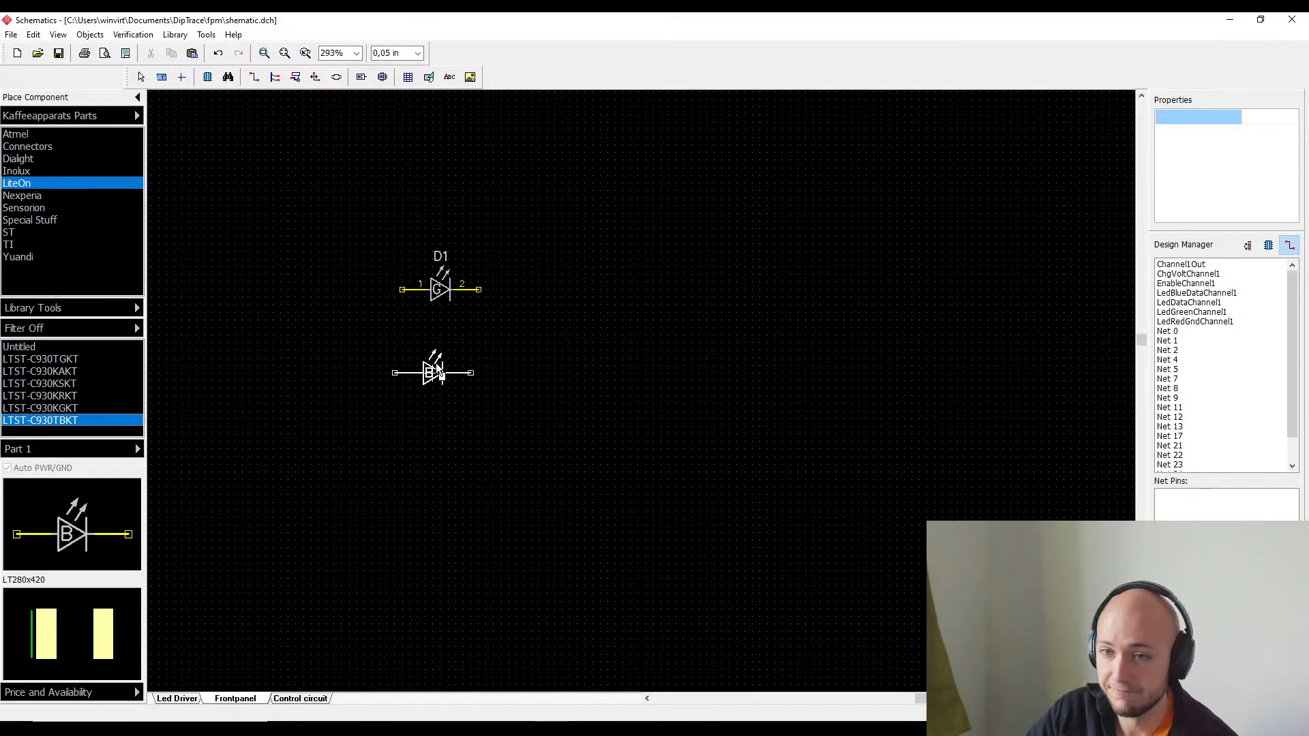
click(438, 369)
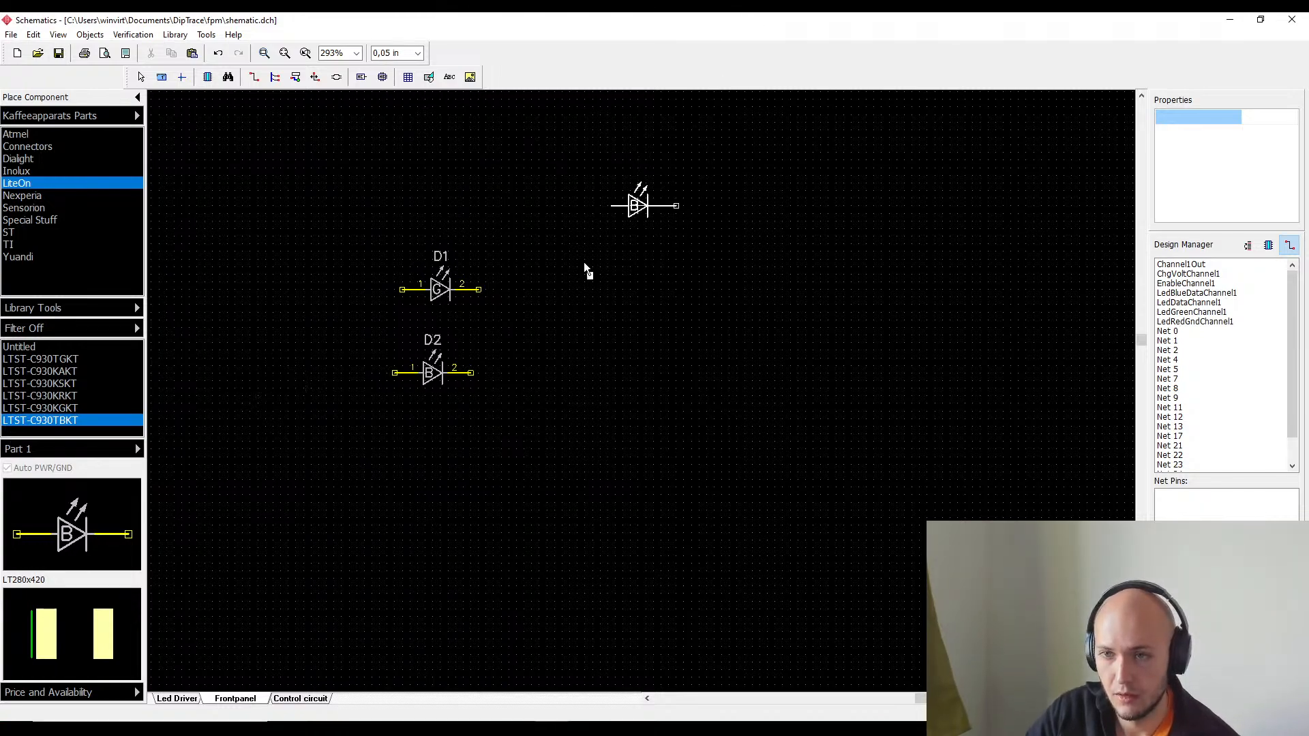
- Preview the other LiteOn LED colours and place another green LED LTST-C930TGKT directly below the blue LED
click(38, 411)
click(45, 398)
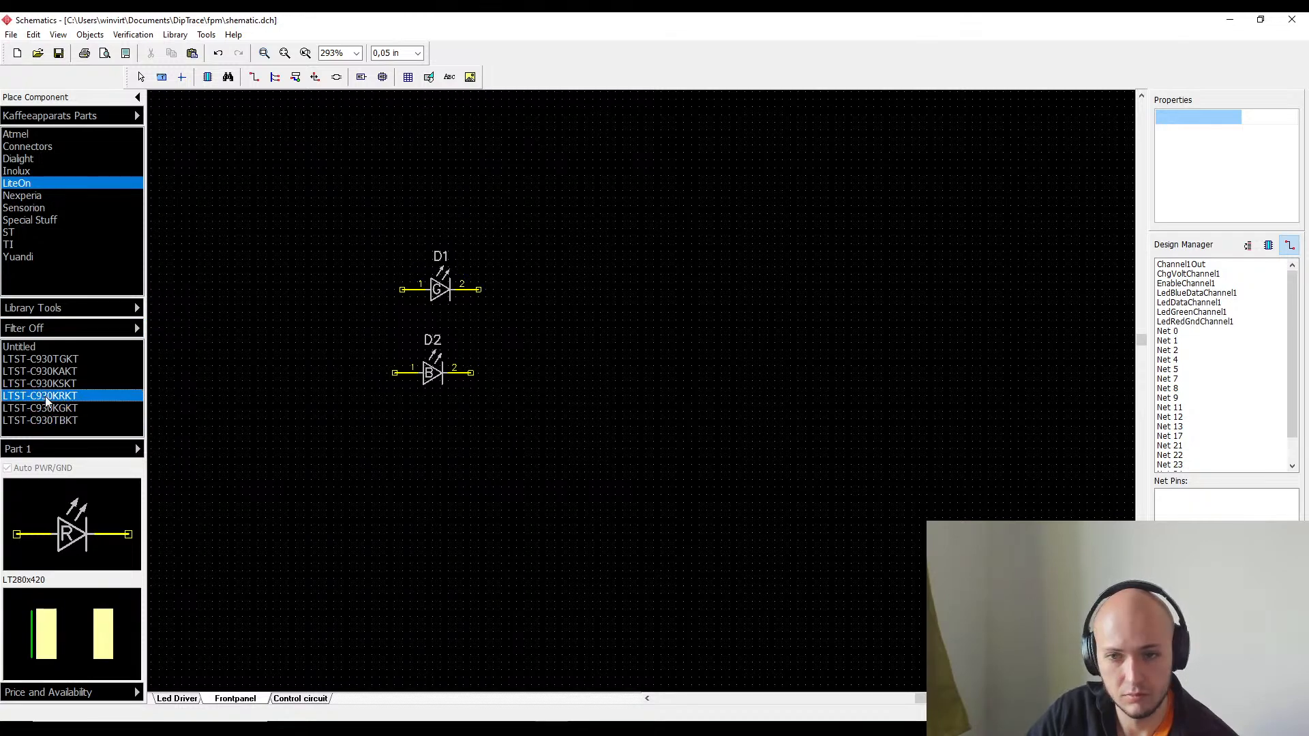
click(48, 384)
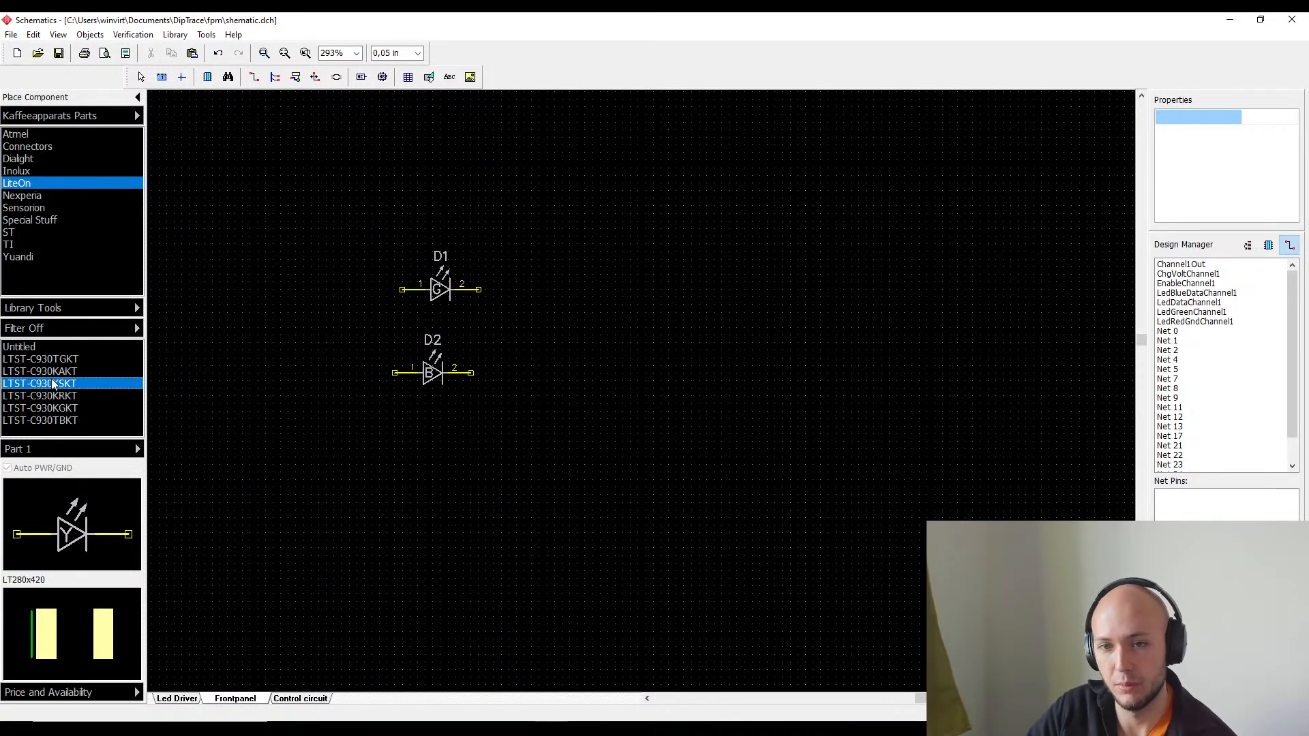
click(54, 374)
click(61, 348)
click(62, 360)
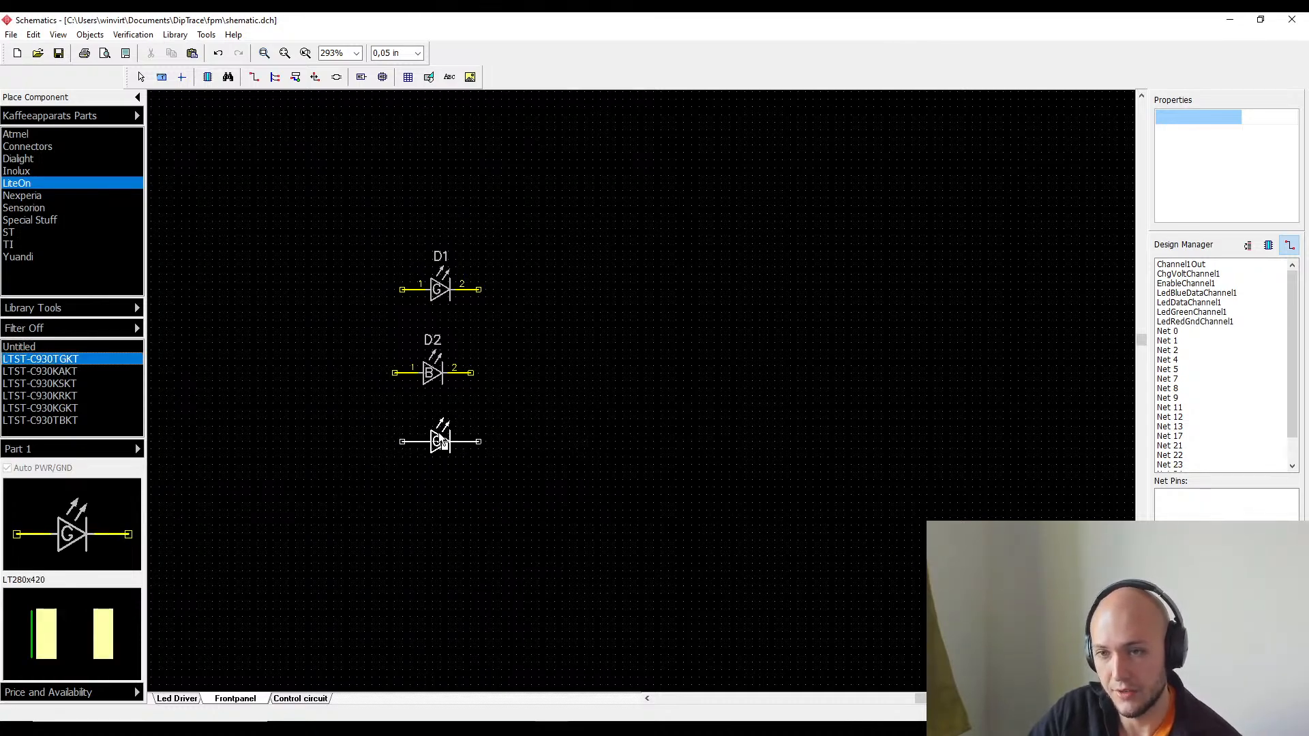
click(435, 440)
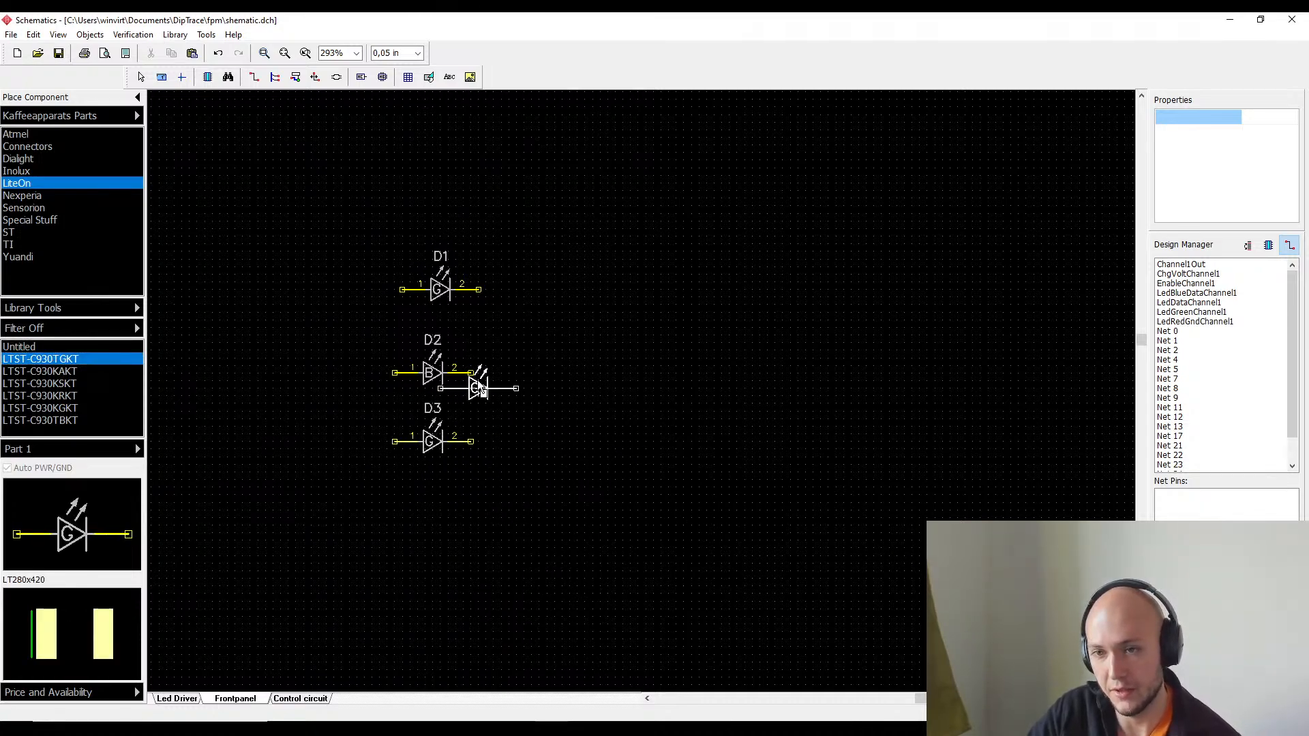
- Stop placing parts and delete the green LED D1 above the blue LED
key(Escape)
click(438, 292)
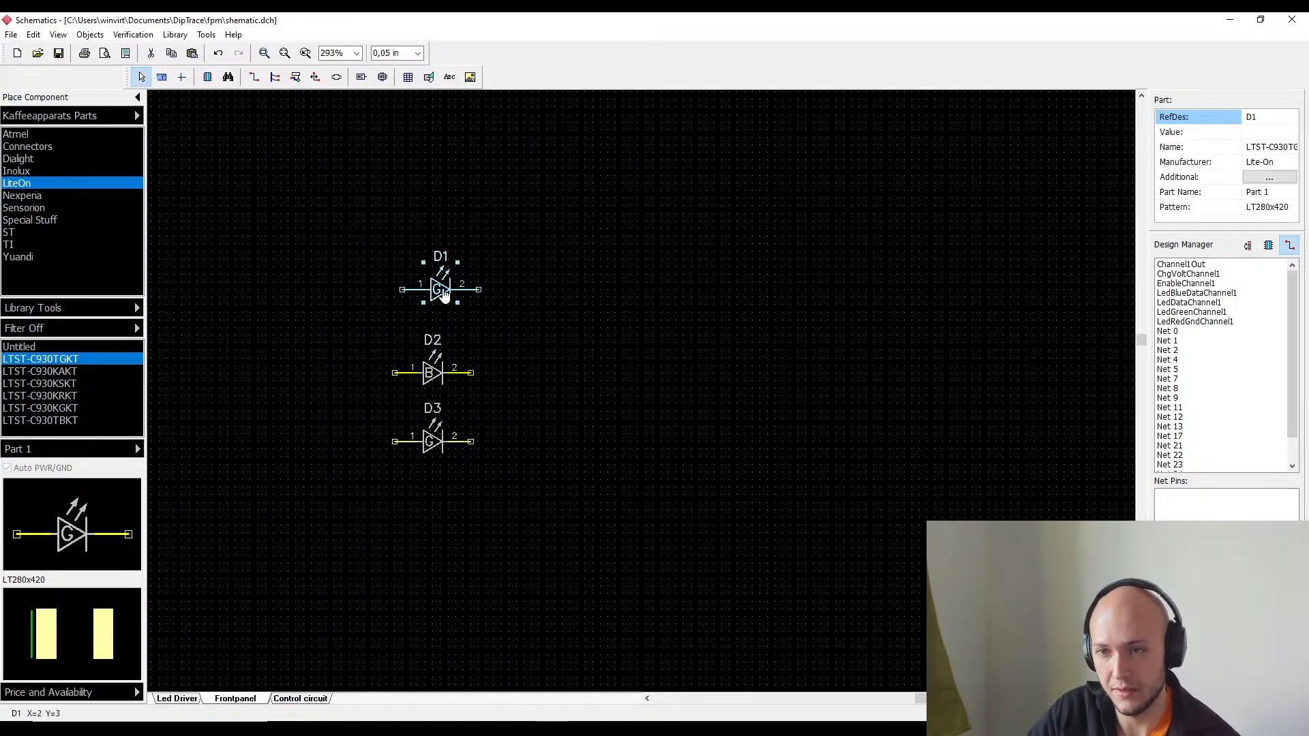
key(Delete)
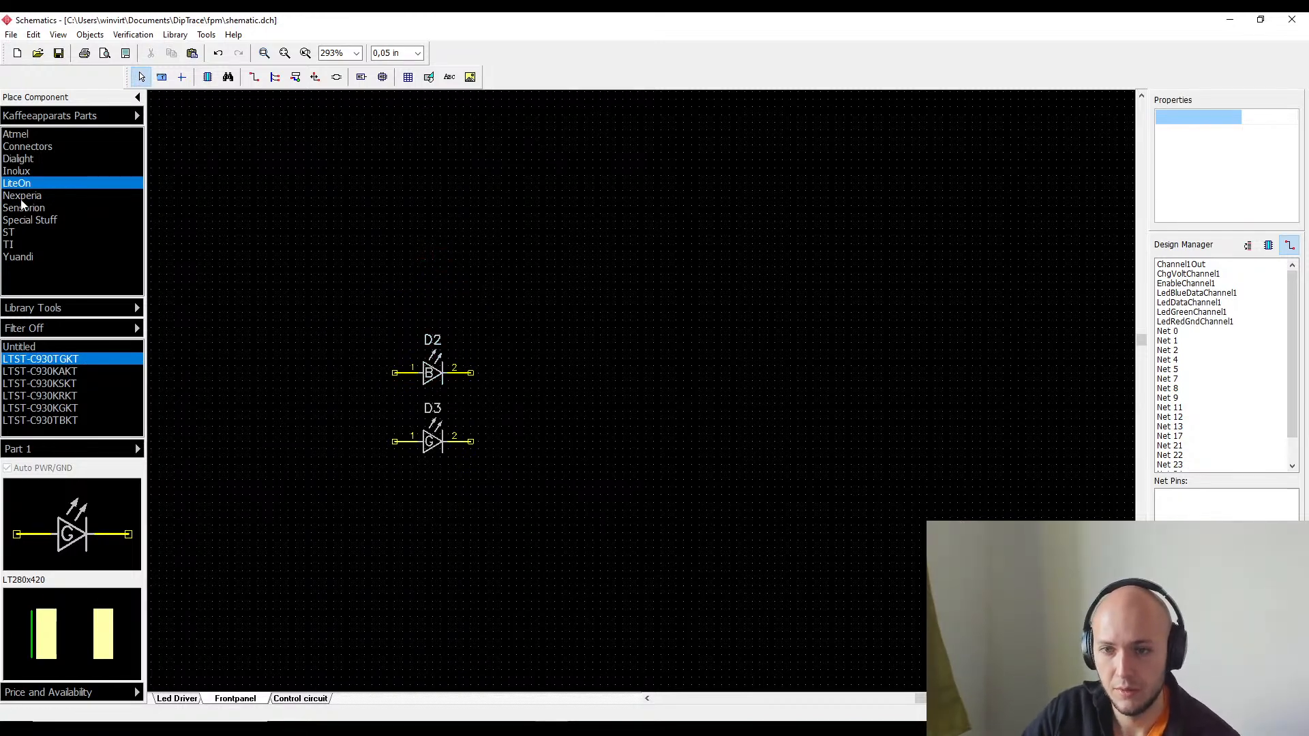
- Place the red LED LTST-C930KRKT below the green LED and end component placement
click(91, 396)
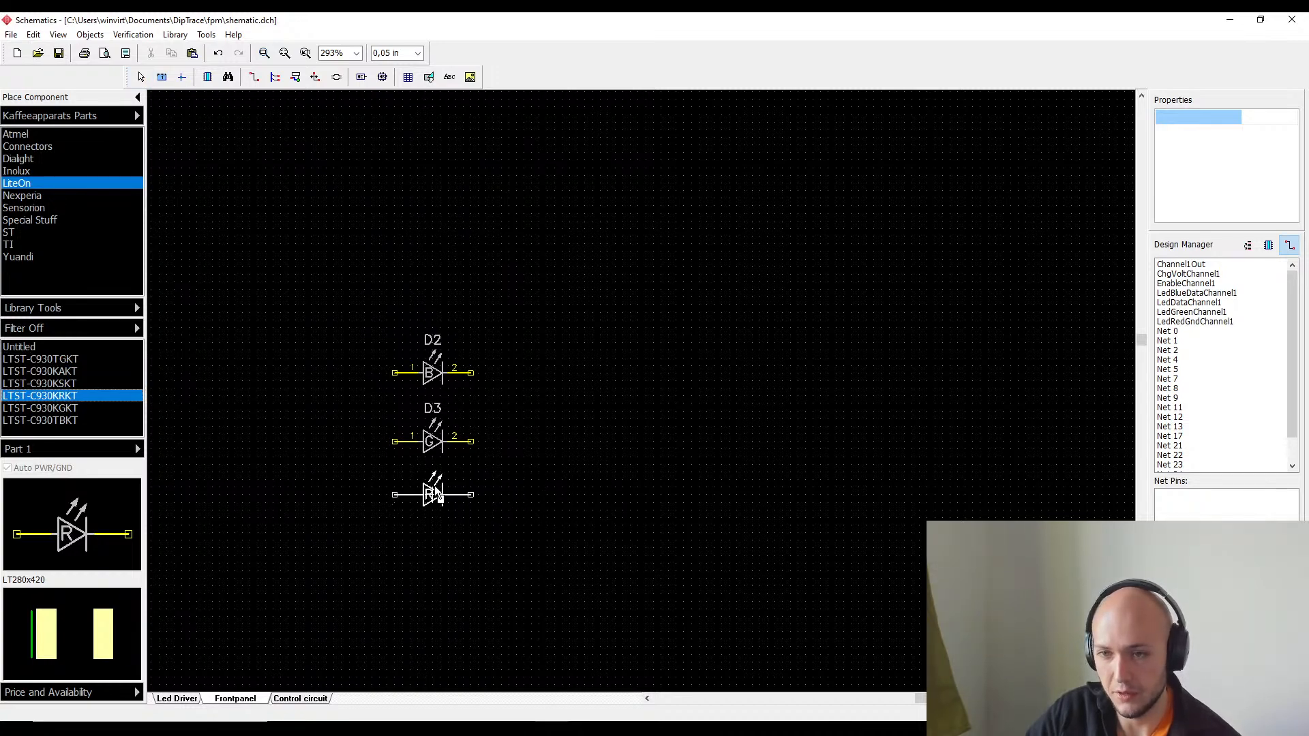
click(431, 493)
key(Escape)
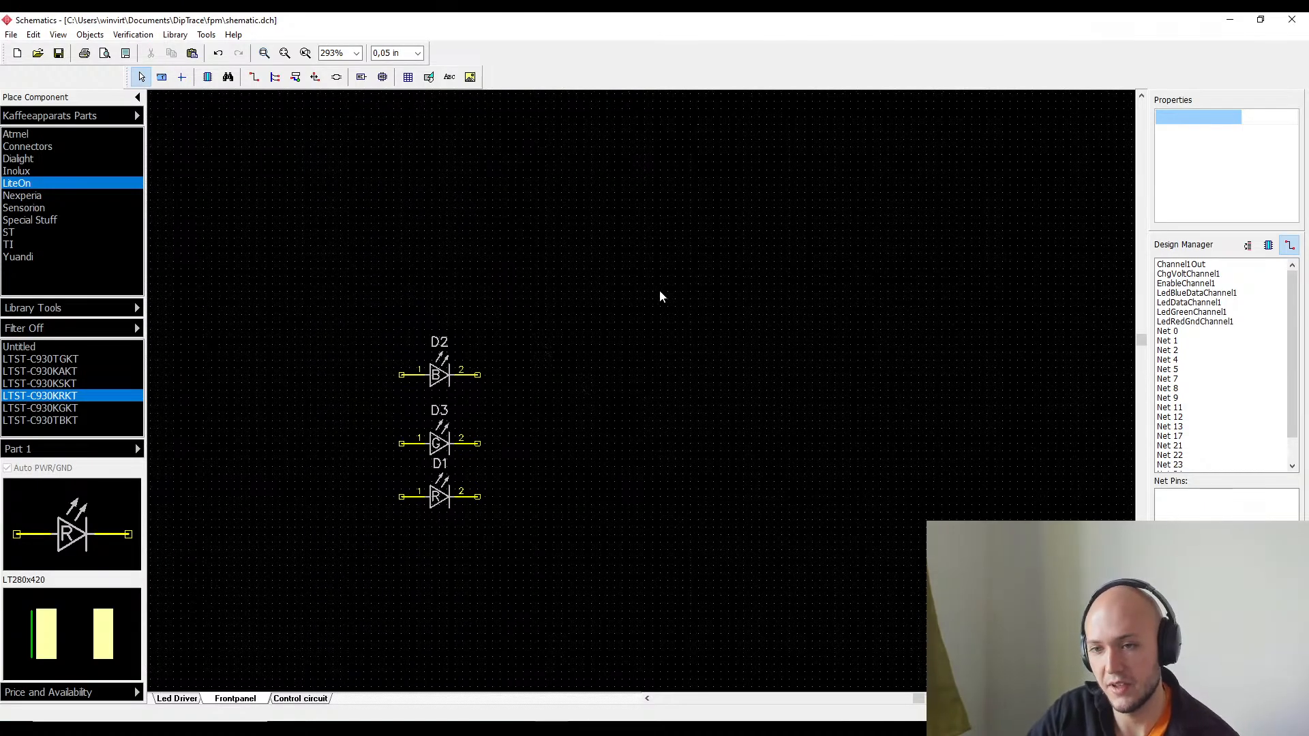
scroll(906, 207, down, 2)
scroll(824, 255, down, 2)
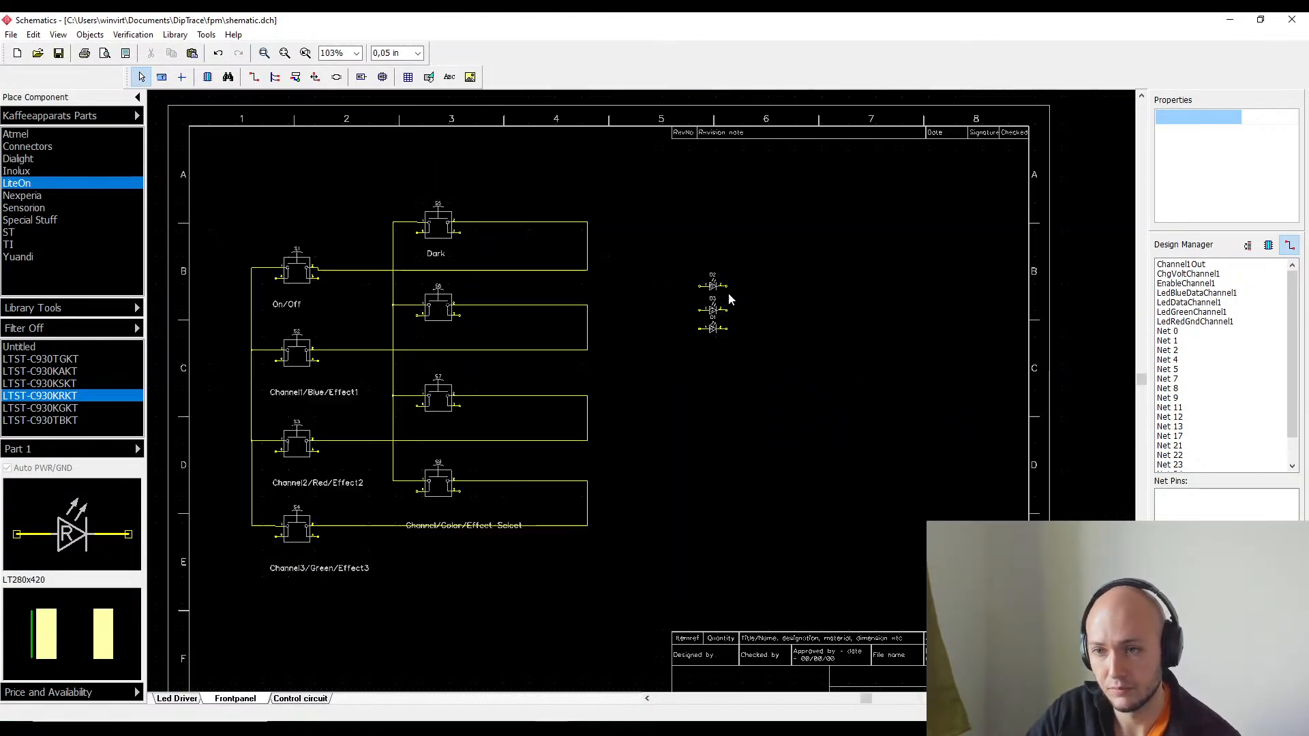
- Move the "Channel/Color/Effect Select" label slightly down and to the left, clear of switch S8's return wire
scroll(760, 290, up, 2)
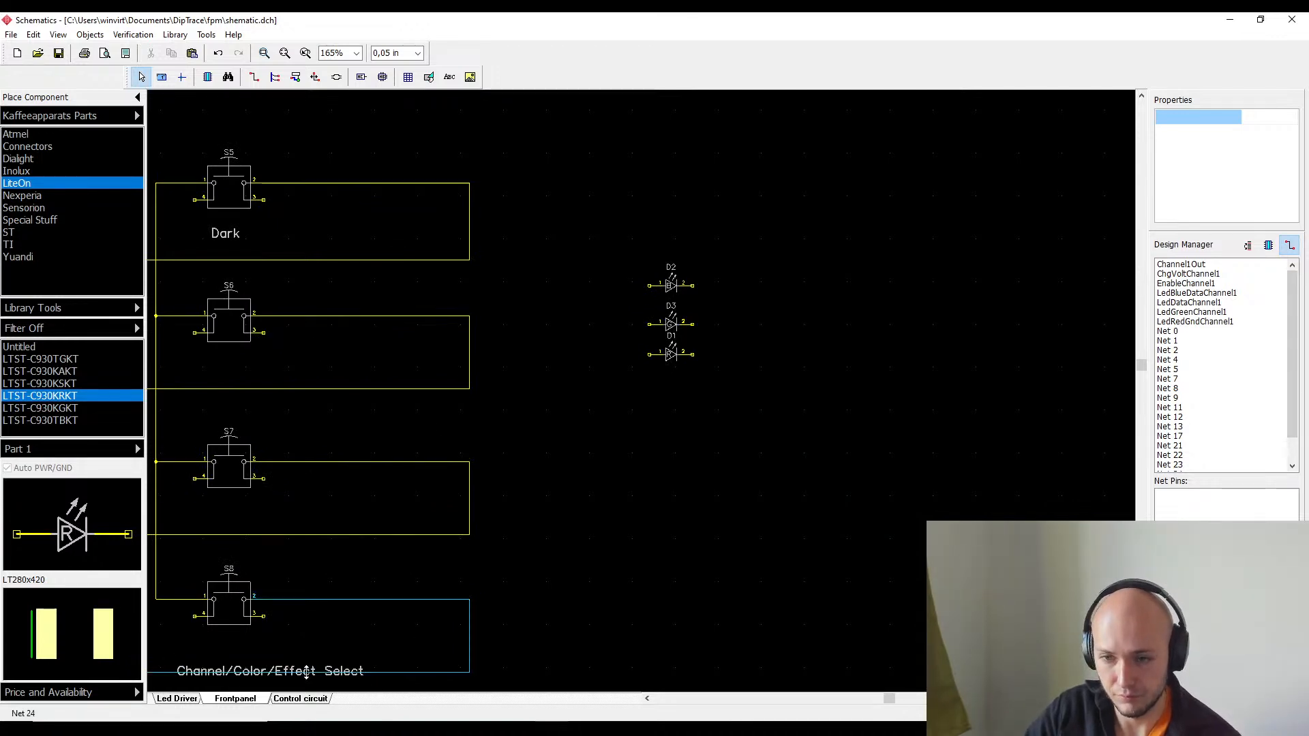
drag(306, 672, 275, 685)
click(488, 616)
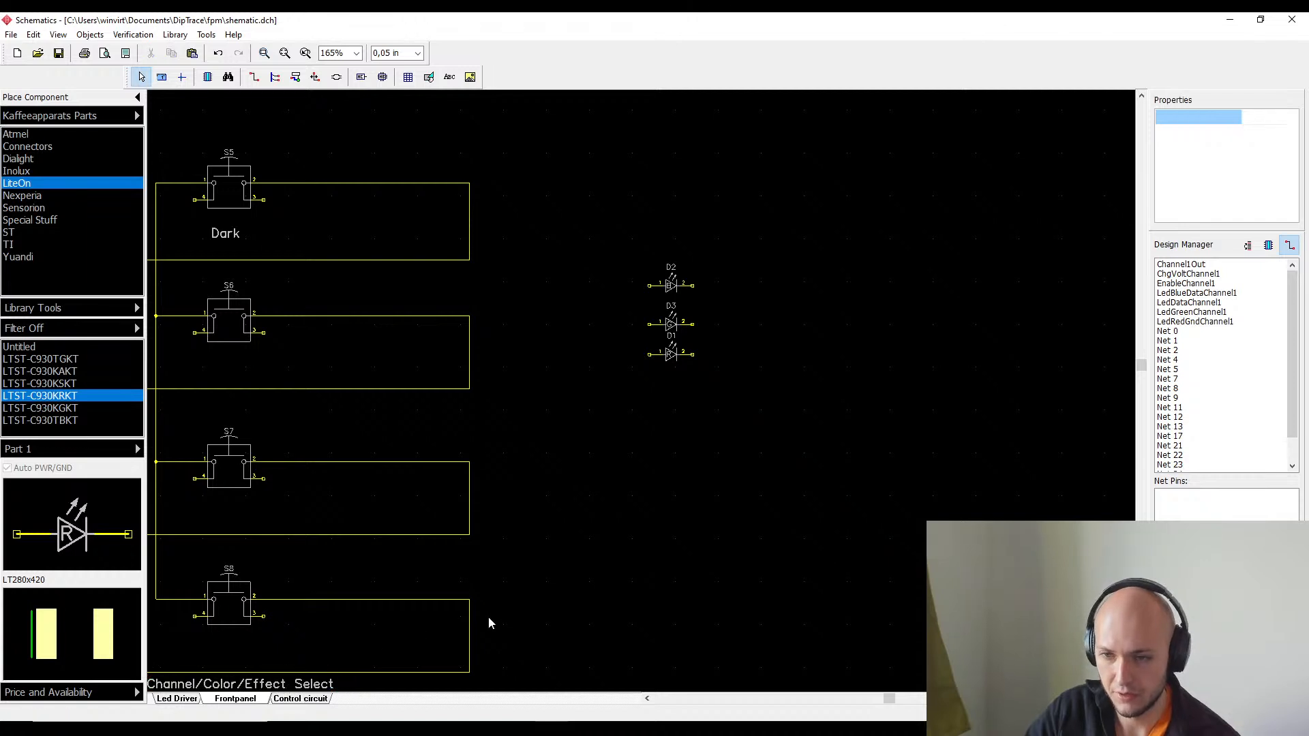
- Pull the vertical wire segments beside switches S8, S7, S6 and S5 in close to the switches' pins
drag(470, 634, 298, 642)
click(469, 488)
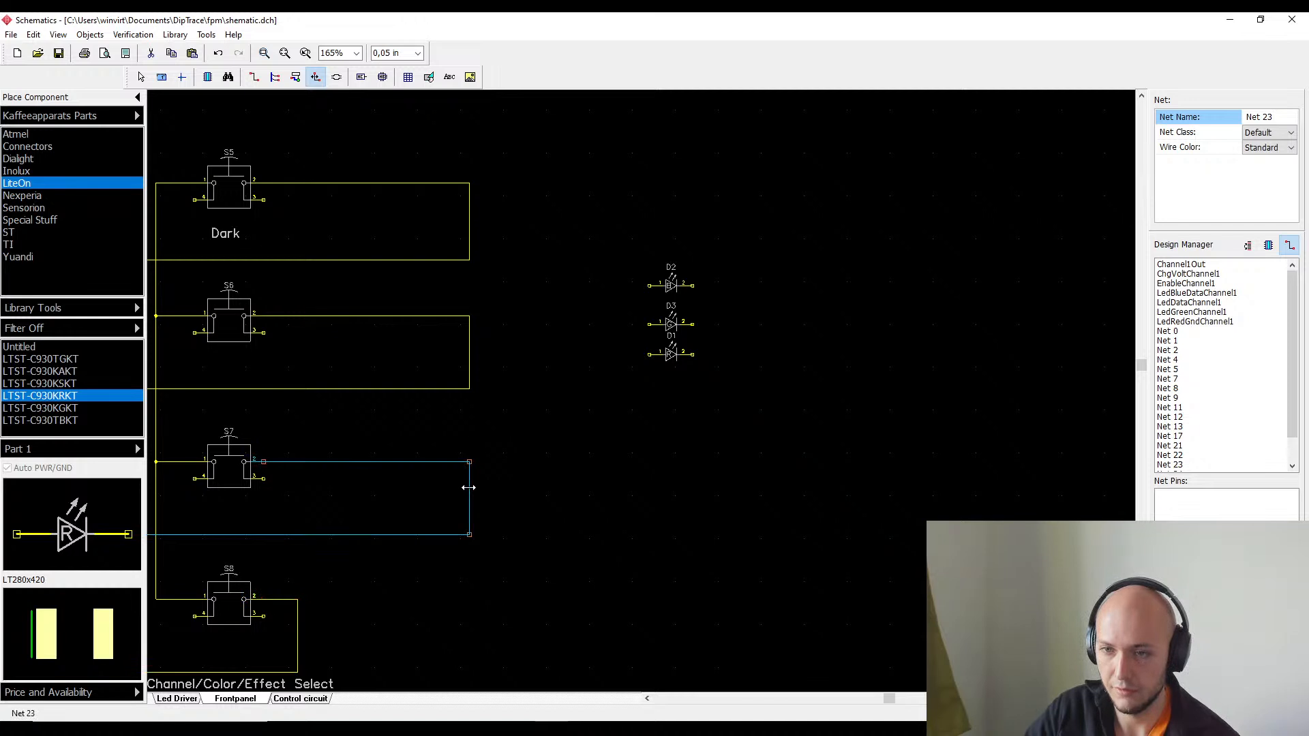
drag(448, 486, 285, 487)
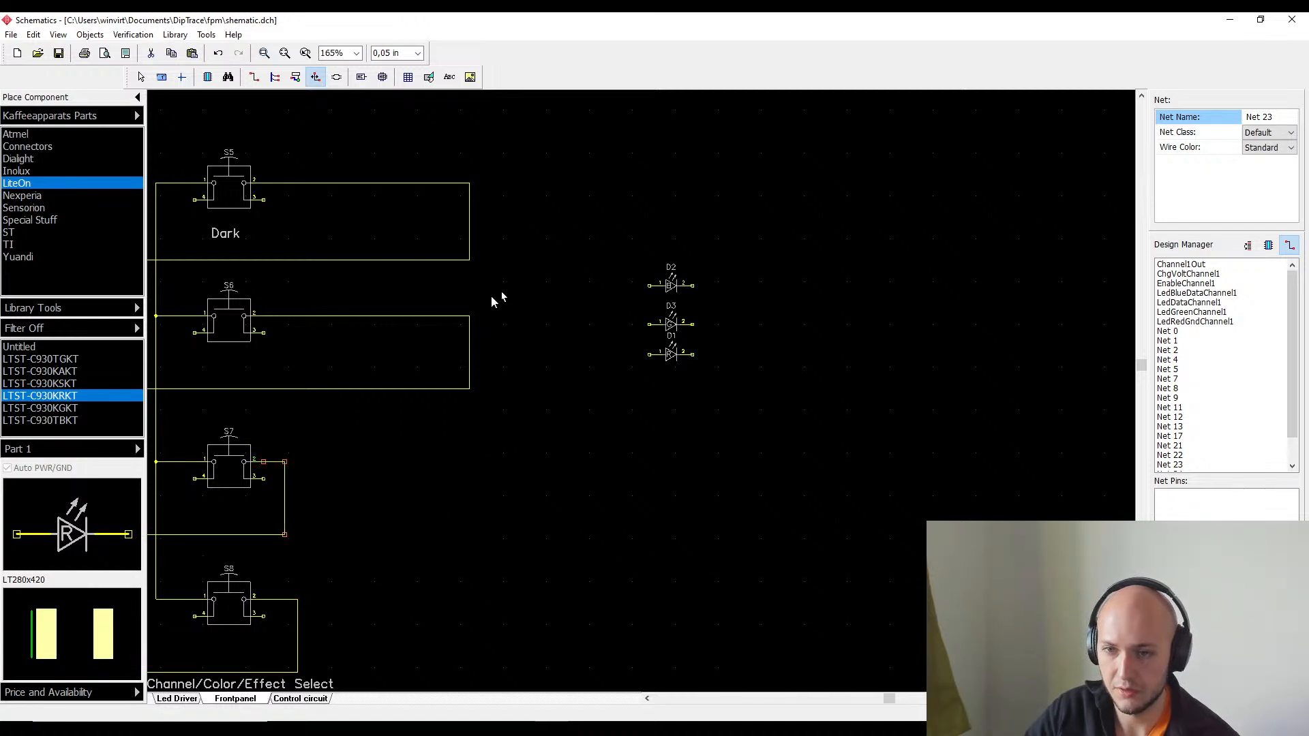
click(298, 618)
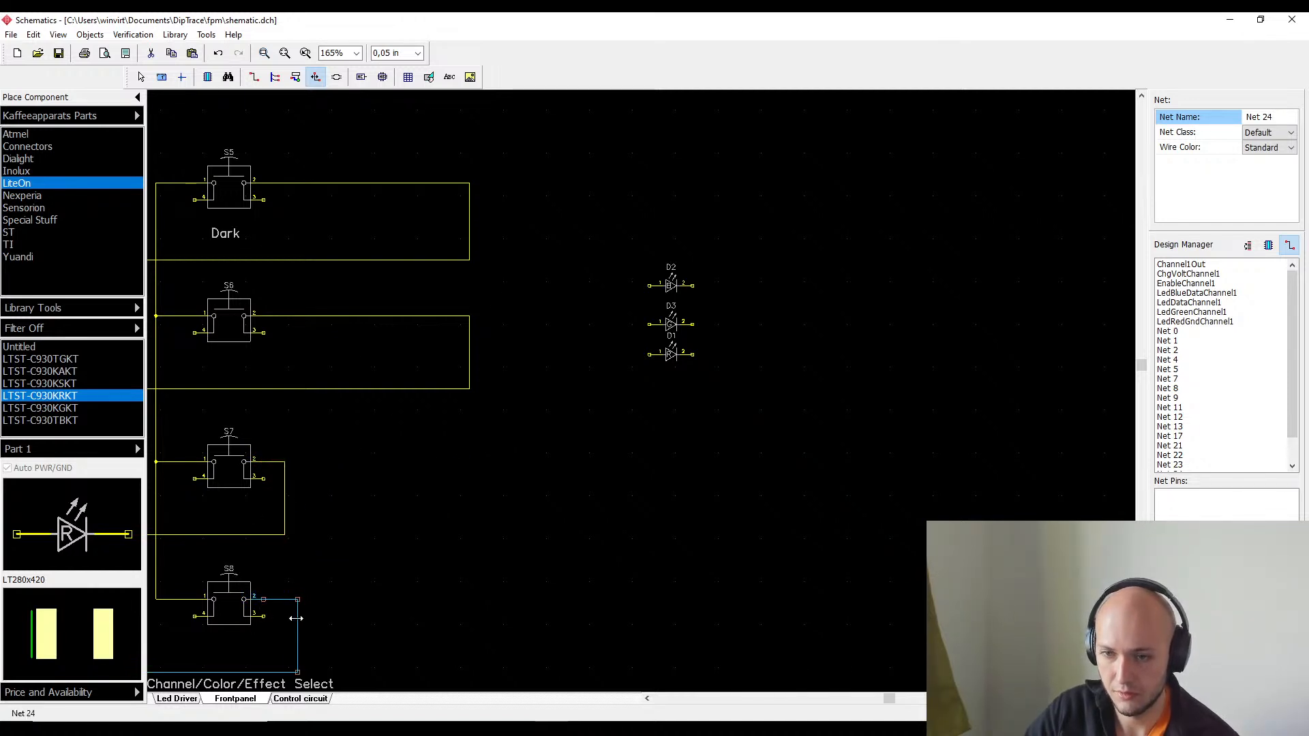
drag(298, 618, 278, 619)
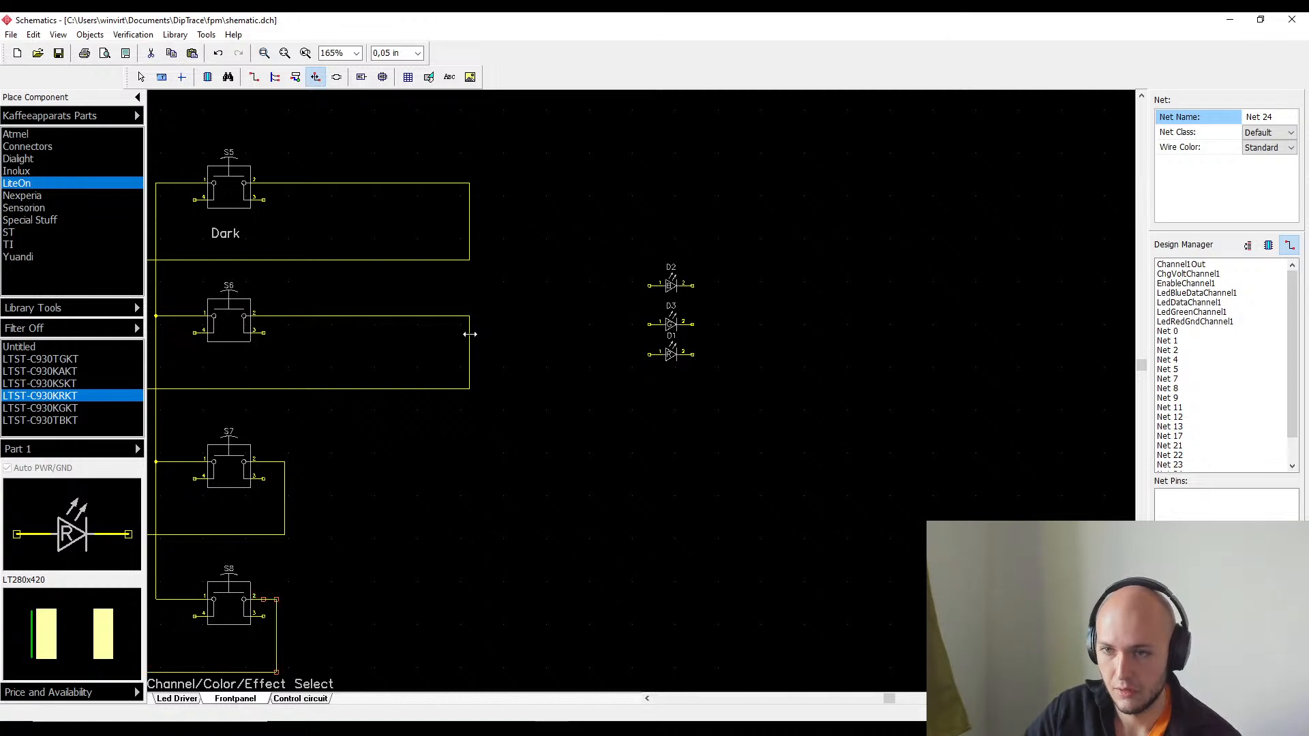
drag(468, 348, 285, 388)
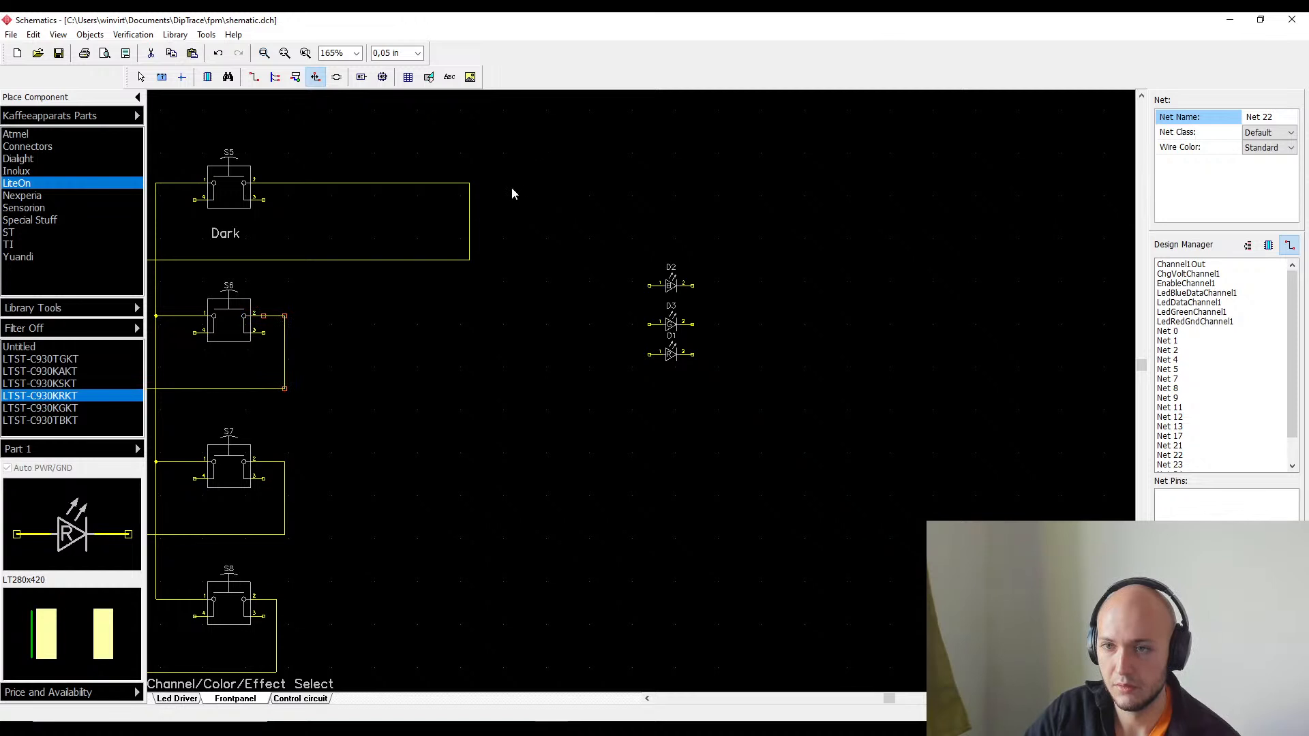
drag(455, 225, 286, 227)
middle_drag(340, 342, 594, 304)
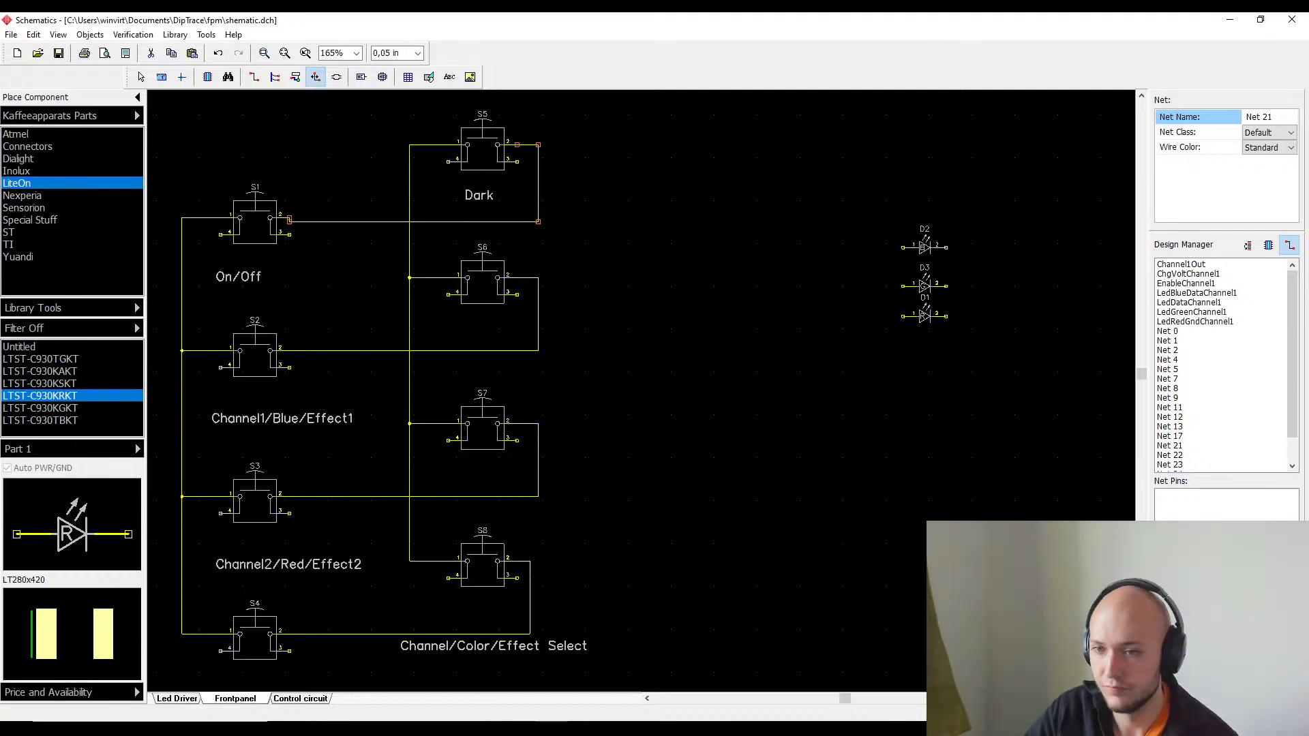
click(314, 575)
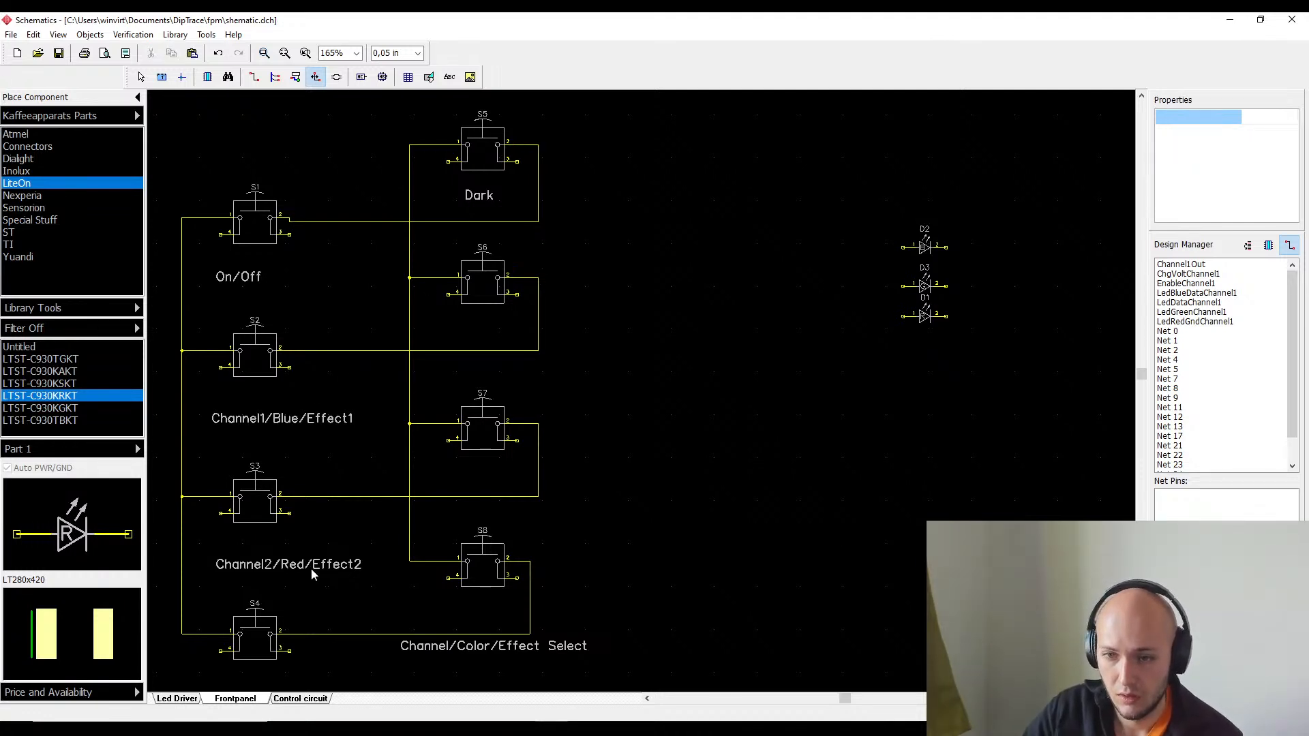
- Space out the three LEDs vertically by nudging D2 down and moving D1 and D3 lower
scroll(355, 575, down, 5)
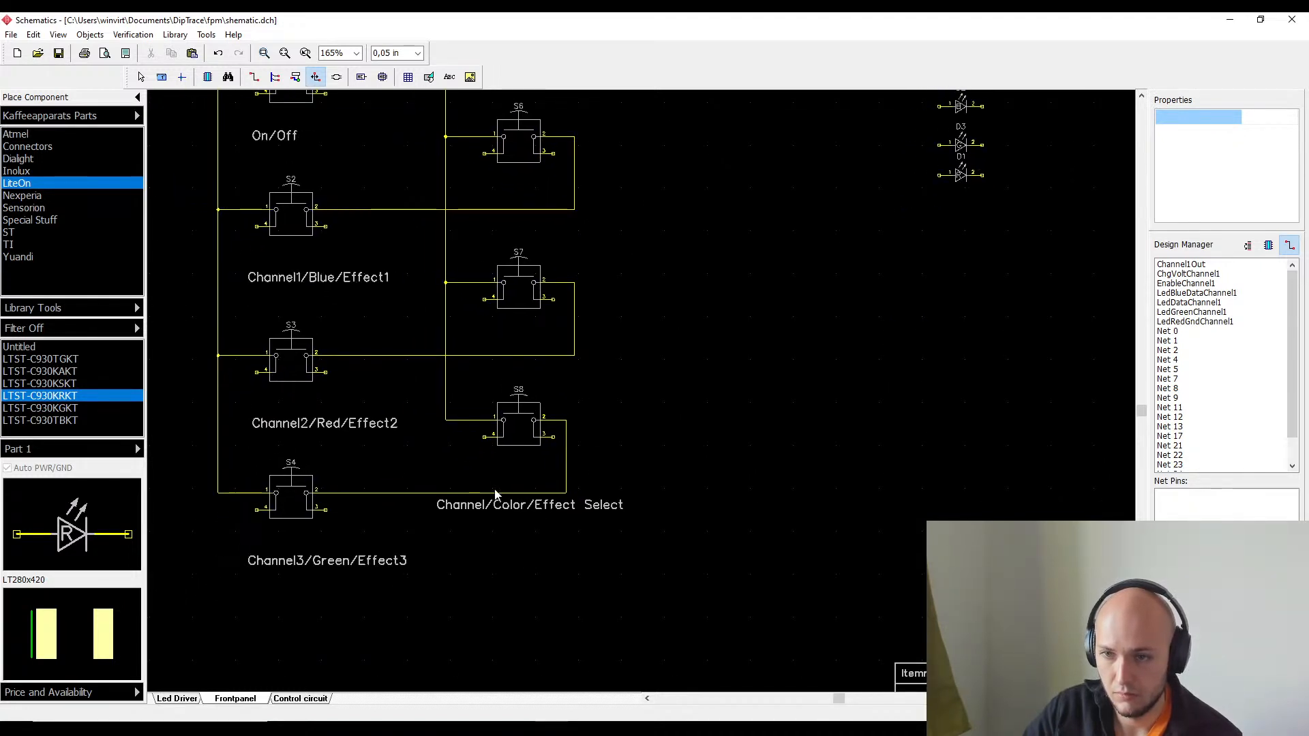
middle_drag(626, 503, 301, 733)
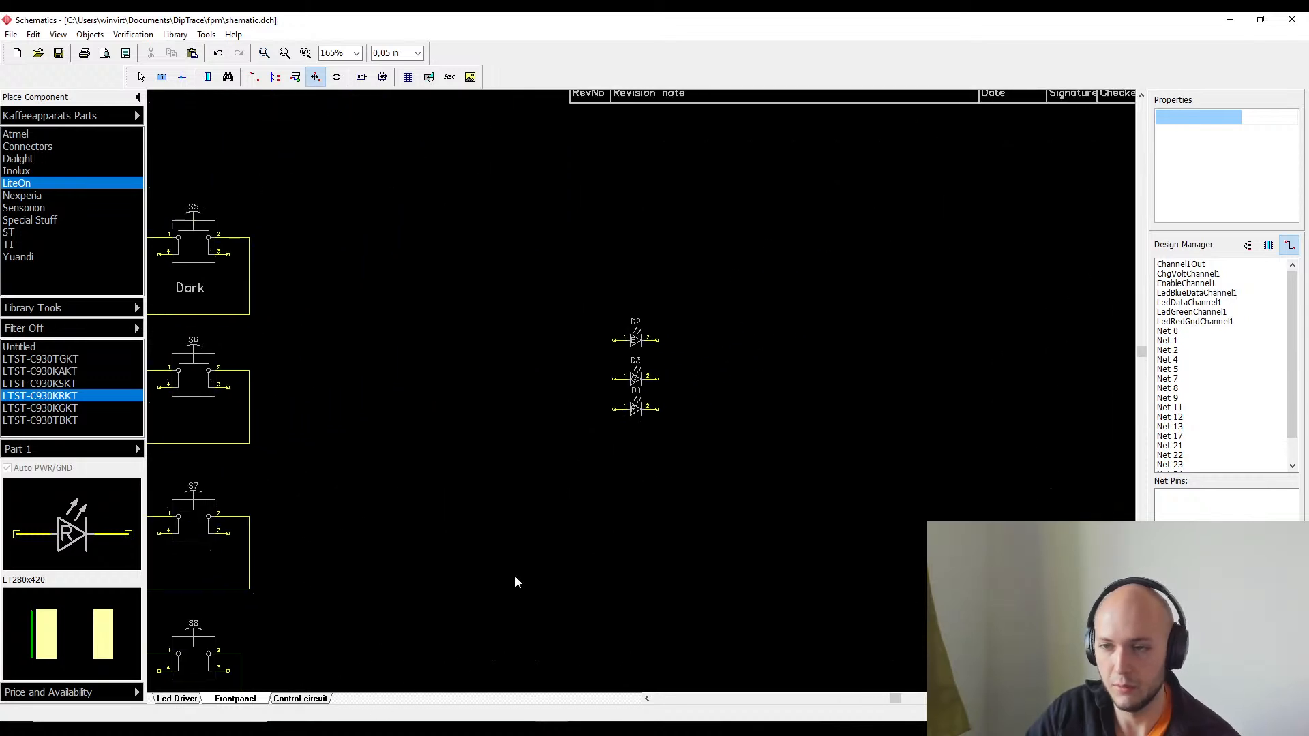
scroll(652, 368, up, 3)
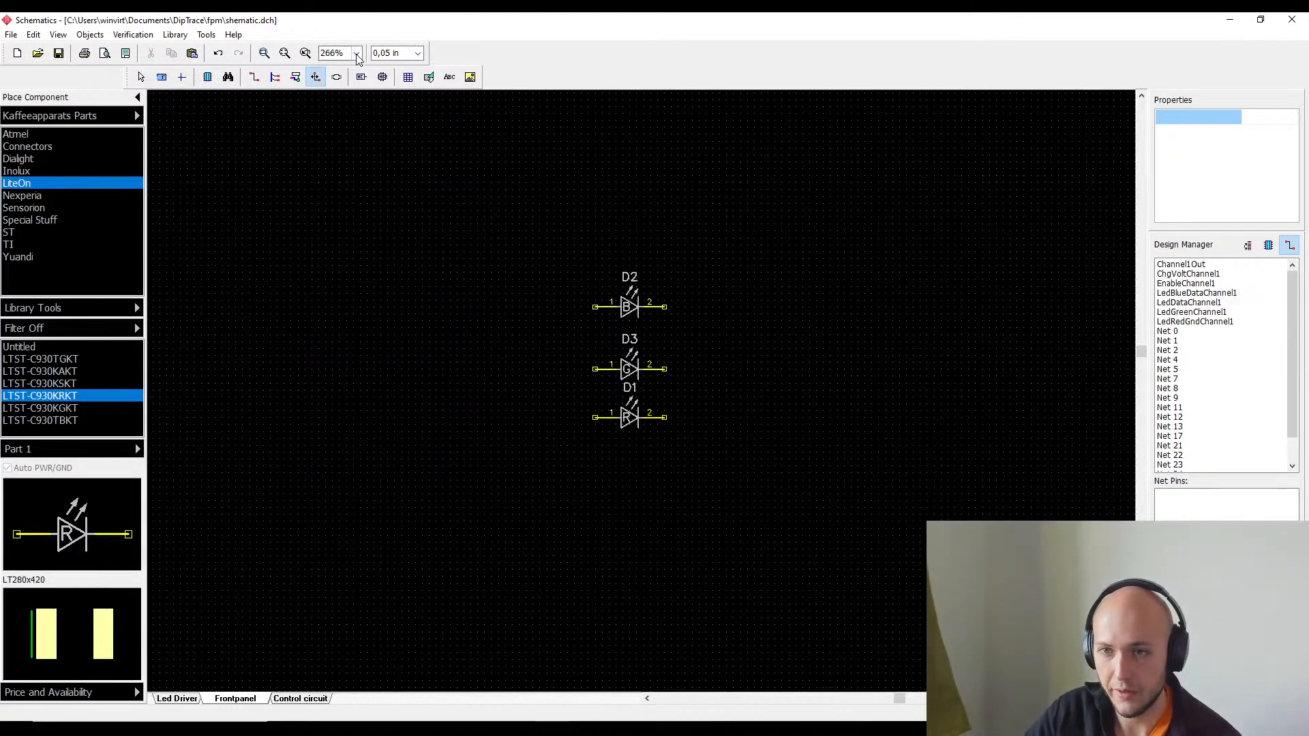
right_click(631, 311)
drag(631, 311, 632, 322)
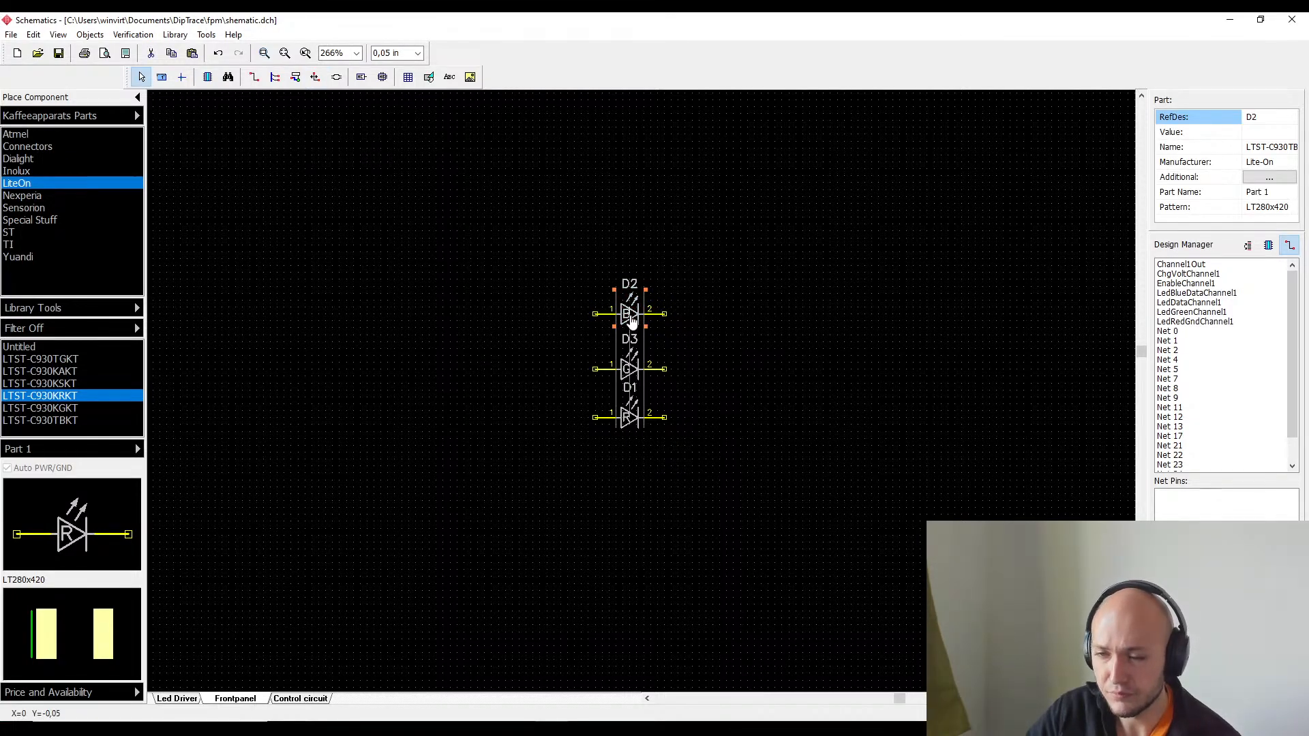
click(793, 330)
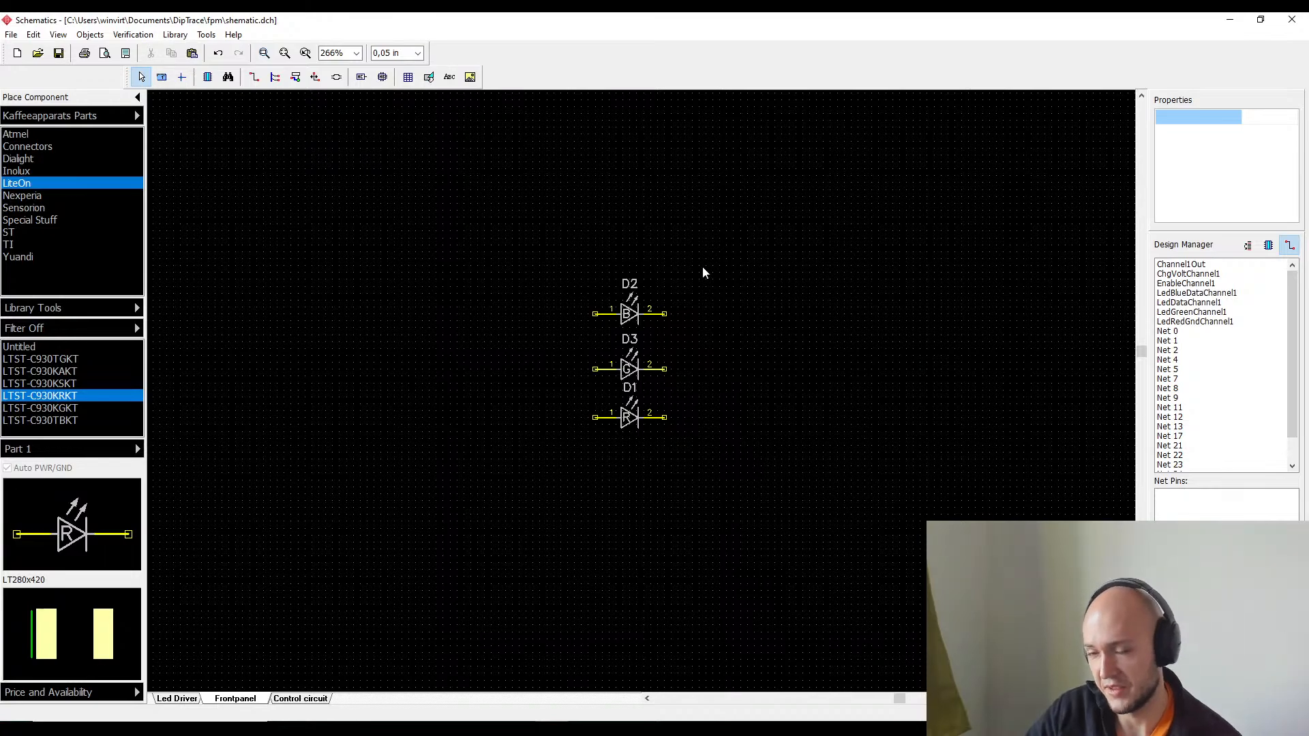
click(632, 433)
drag(634, 438, 634, 515)
drag(630, 368, 631, 395)
click(391, 249)
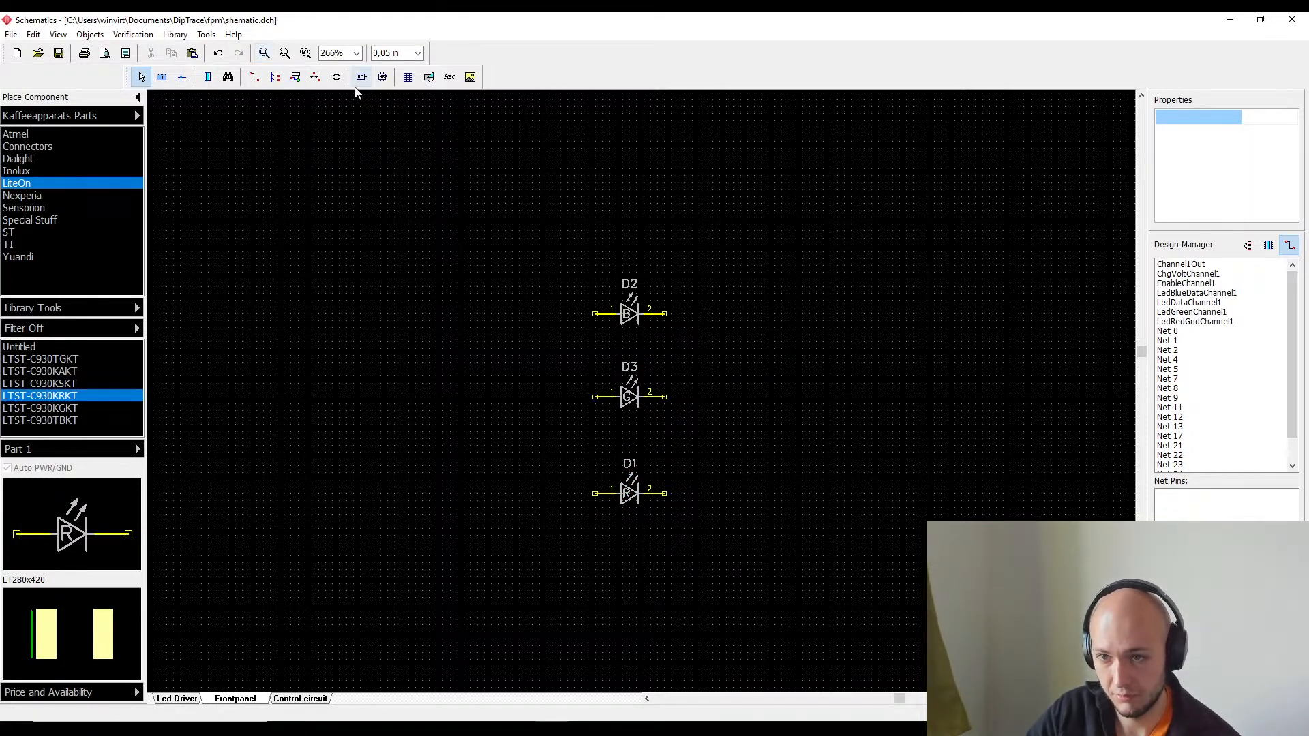
- Add the text label "Red indicator" and position it directly below the red LED D1
click(450, 77)
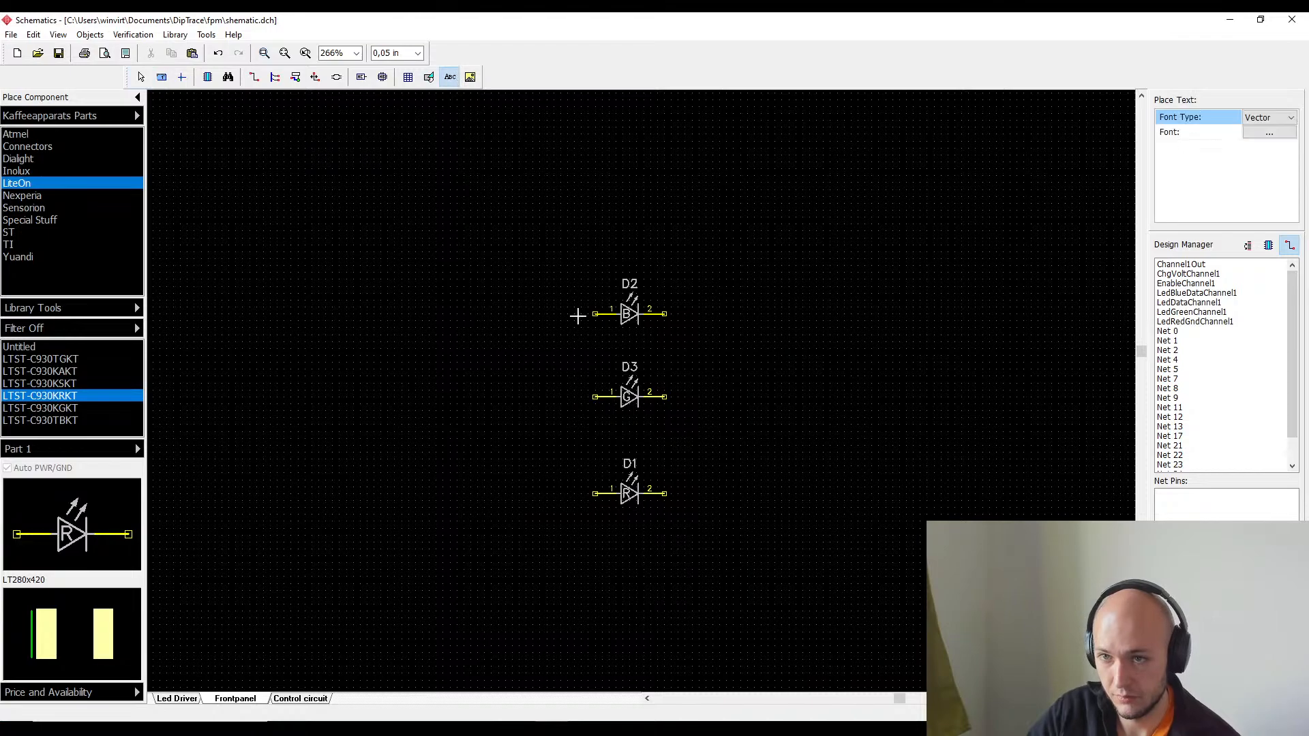
click(588, 349)
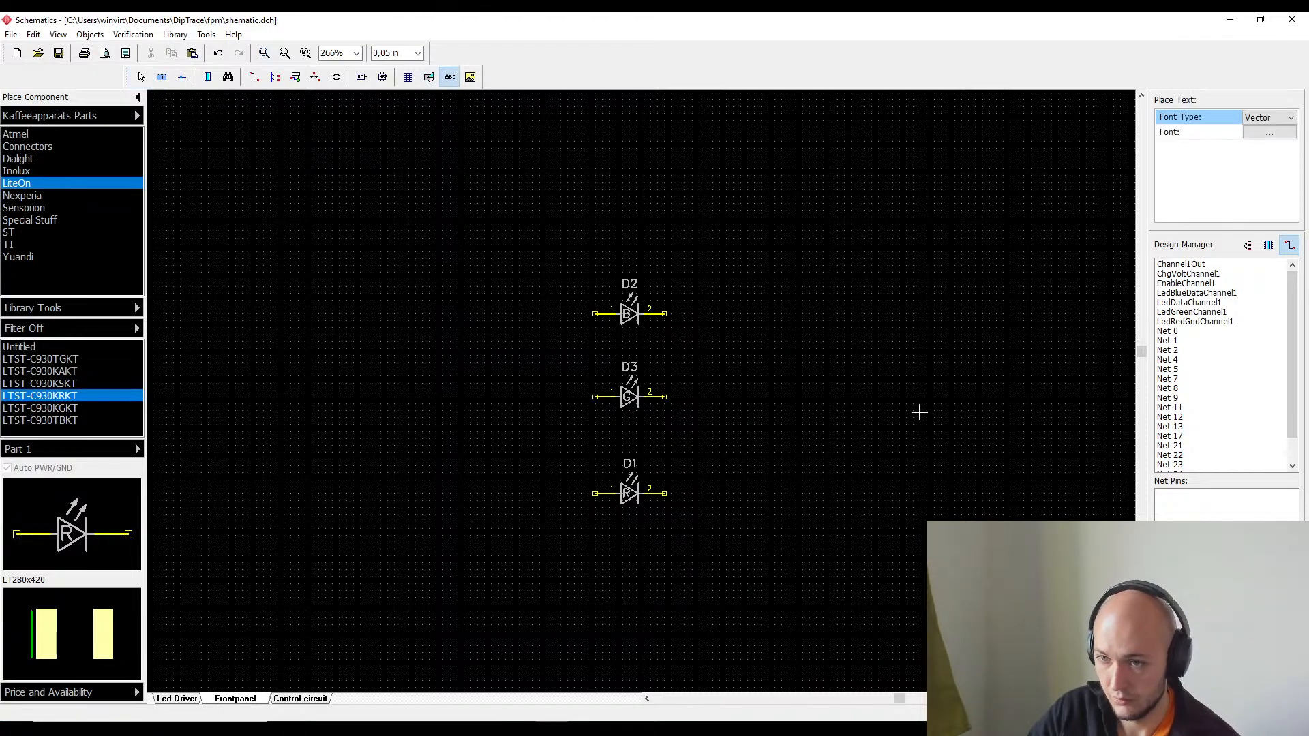
text(Red)
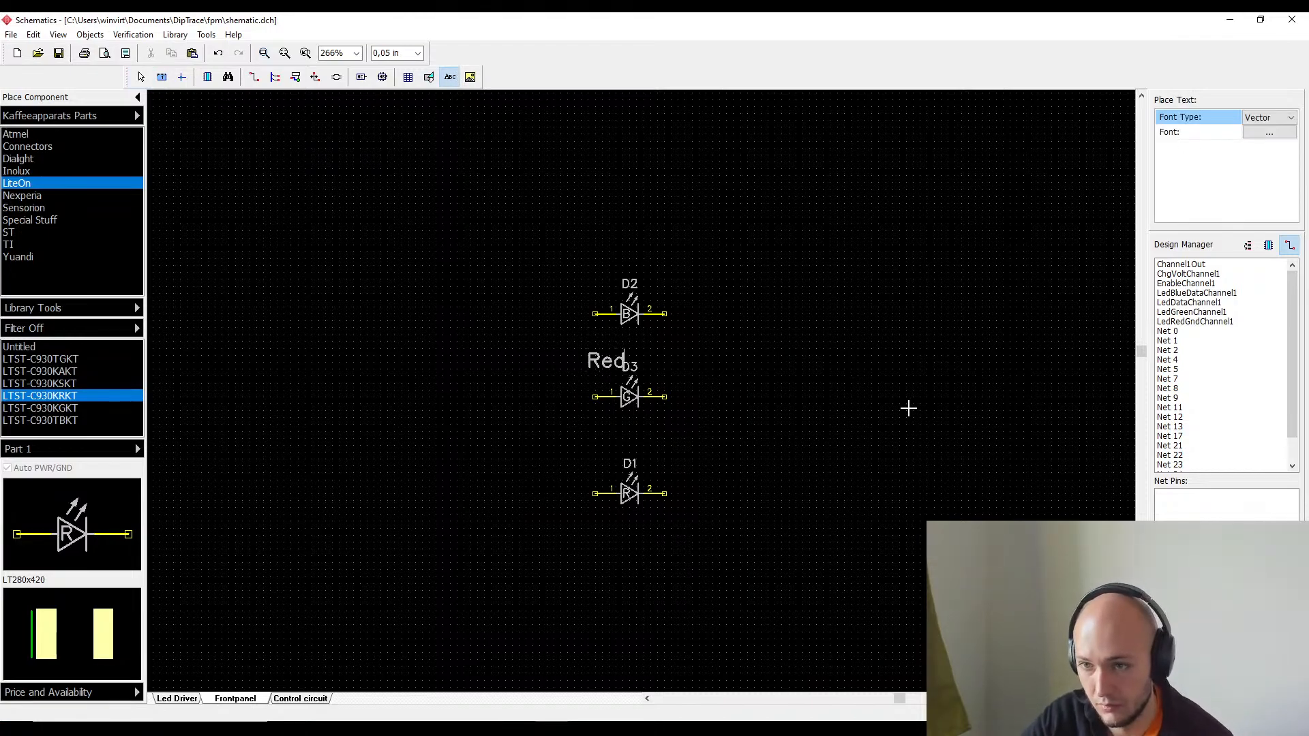
text( indi)
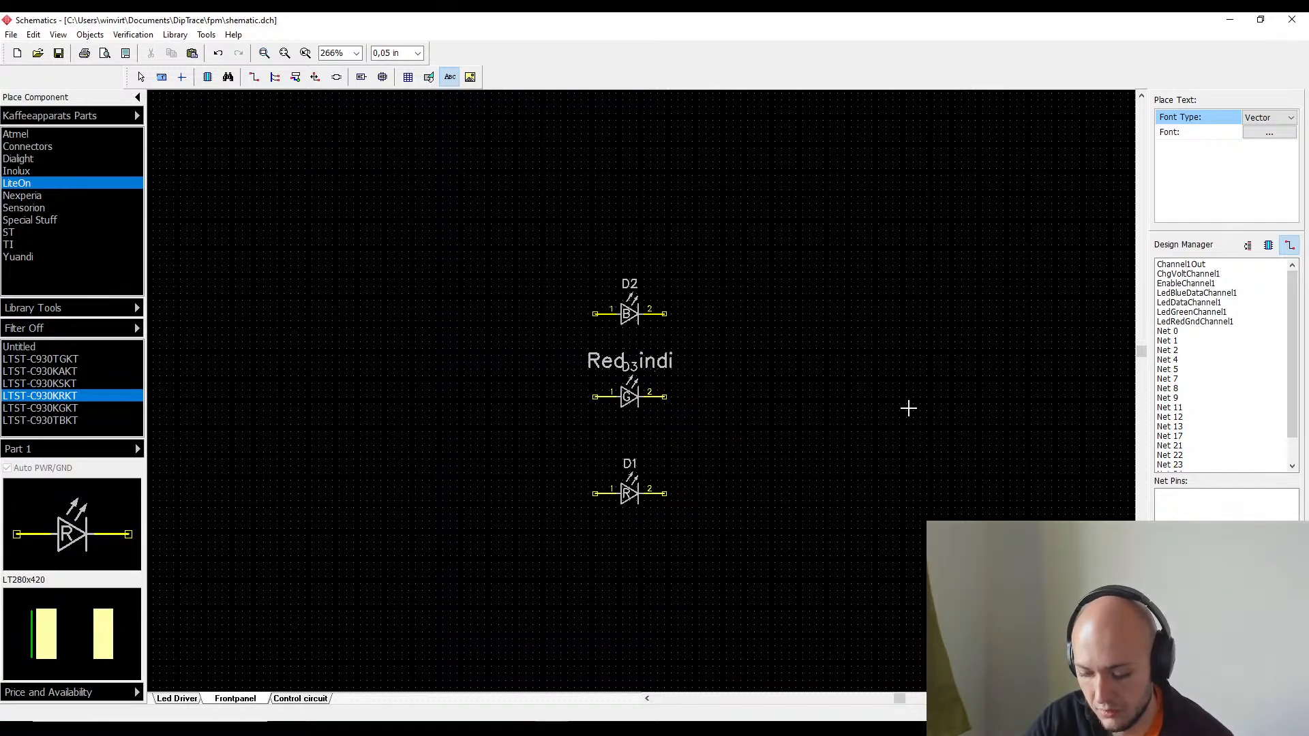
text(cat)
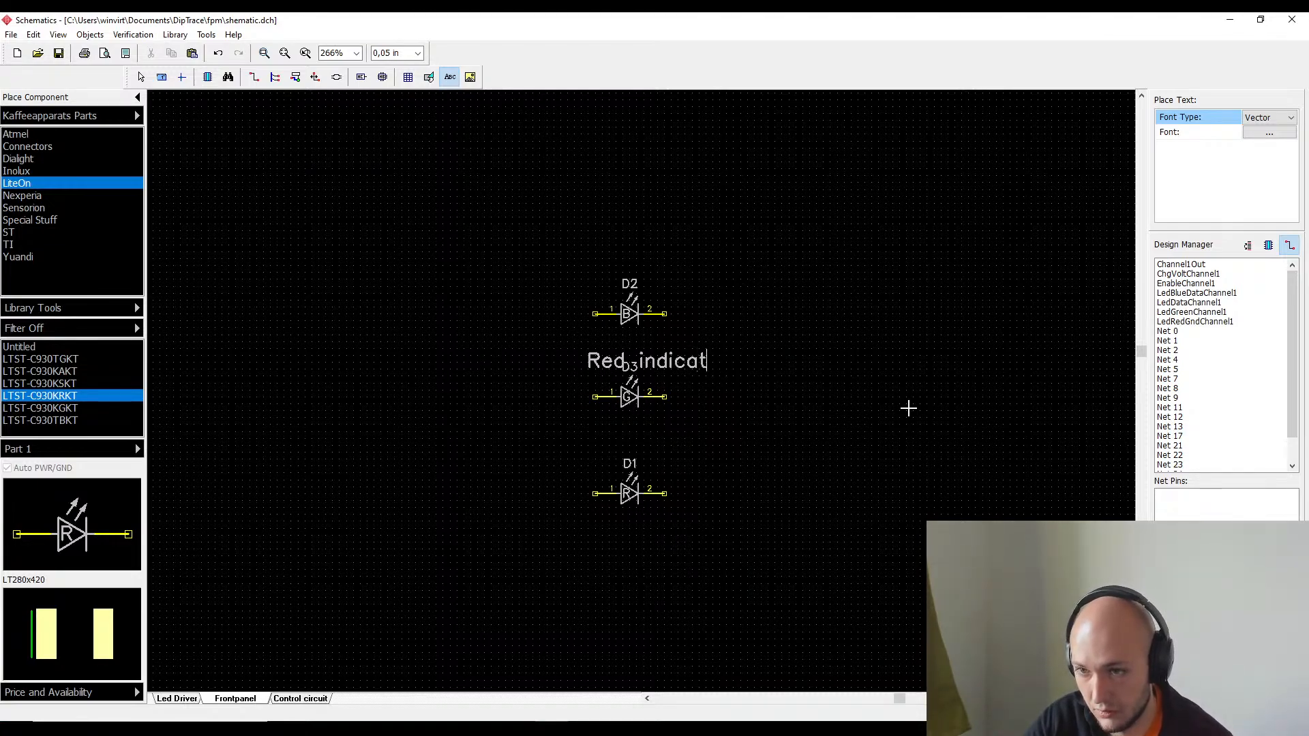
text(or)
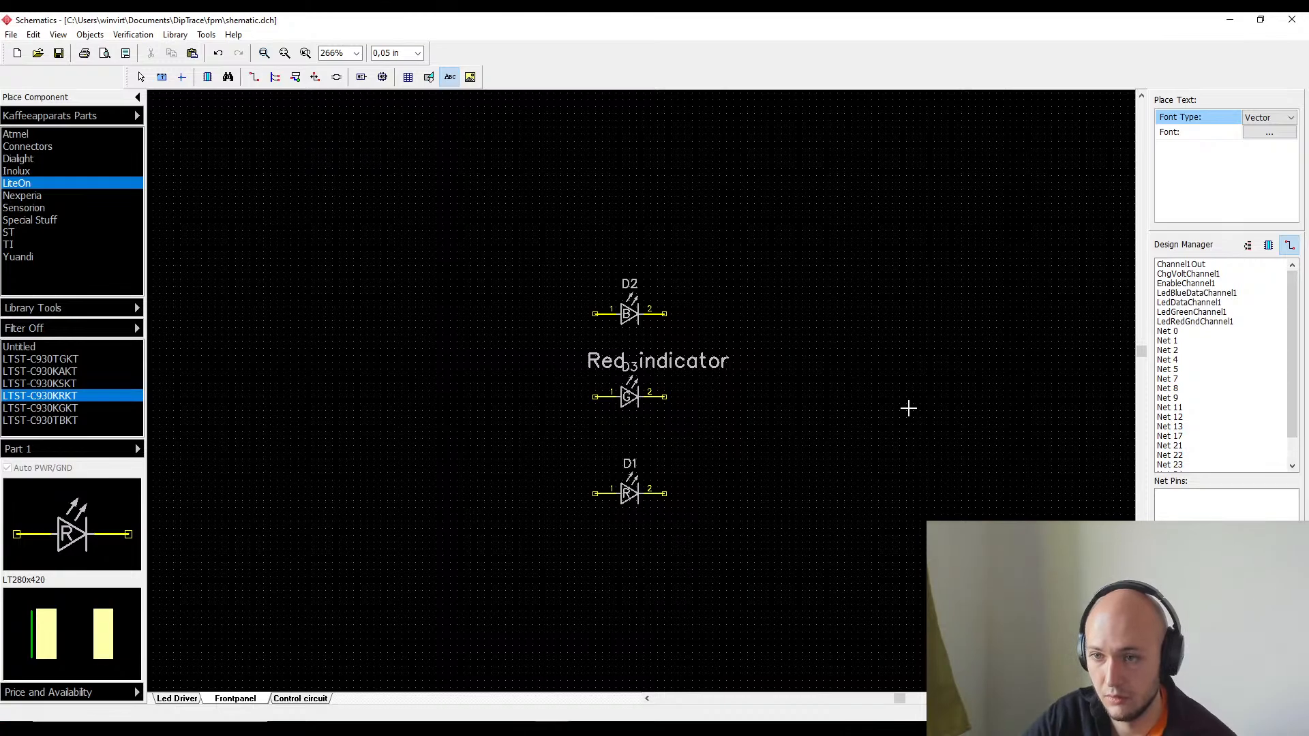
key(Escape)
click(691, 358)
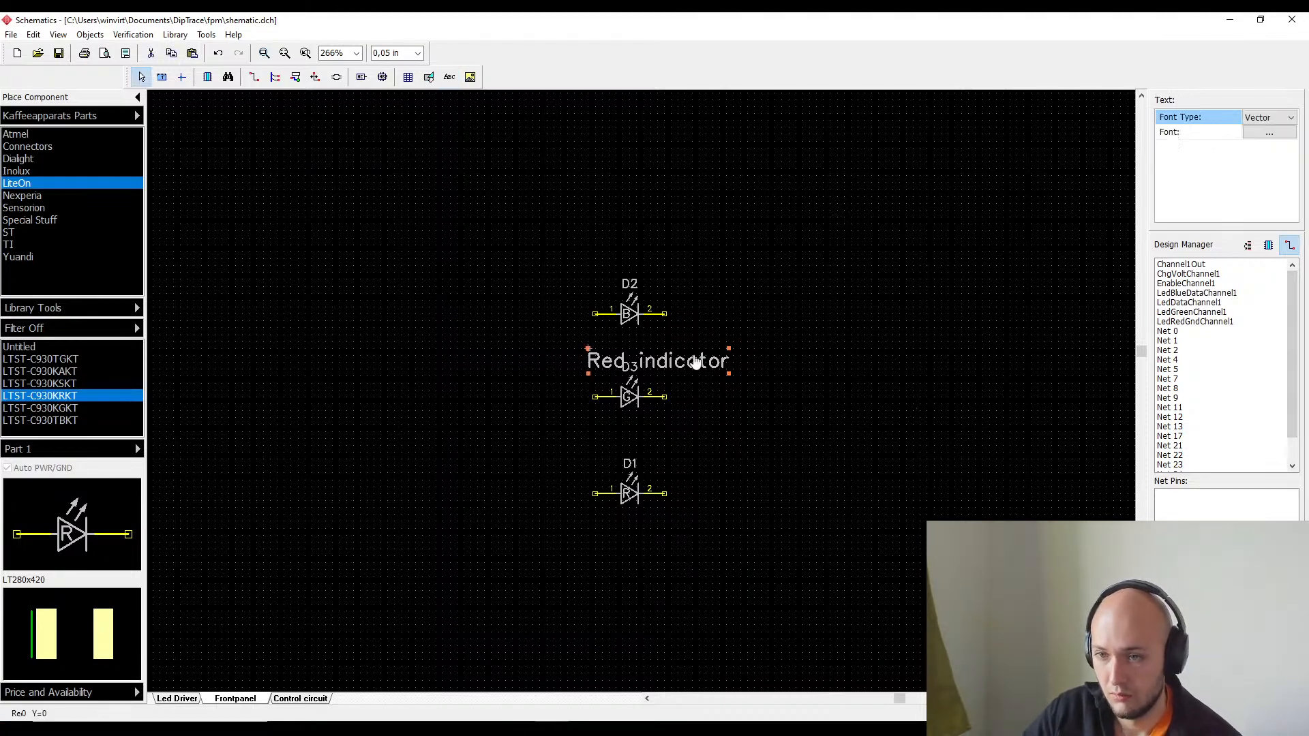
drag(691, 358, 660, 539)
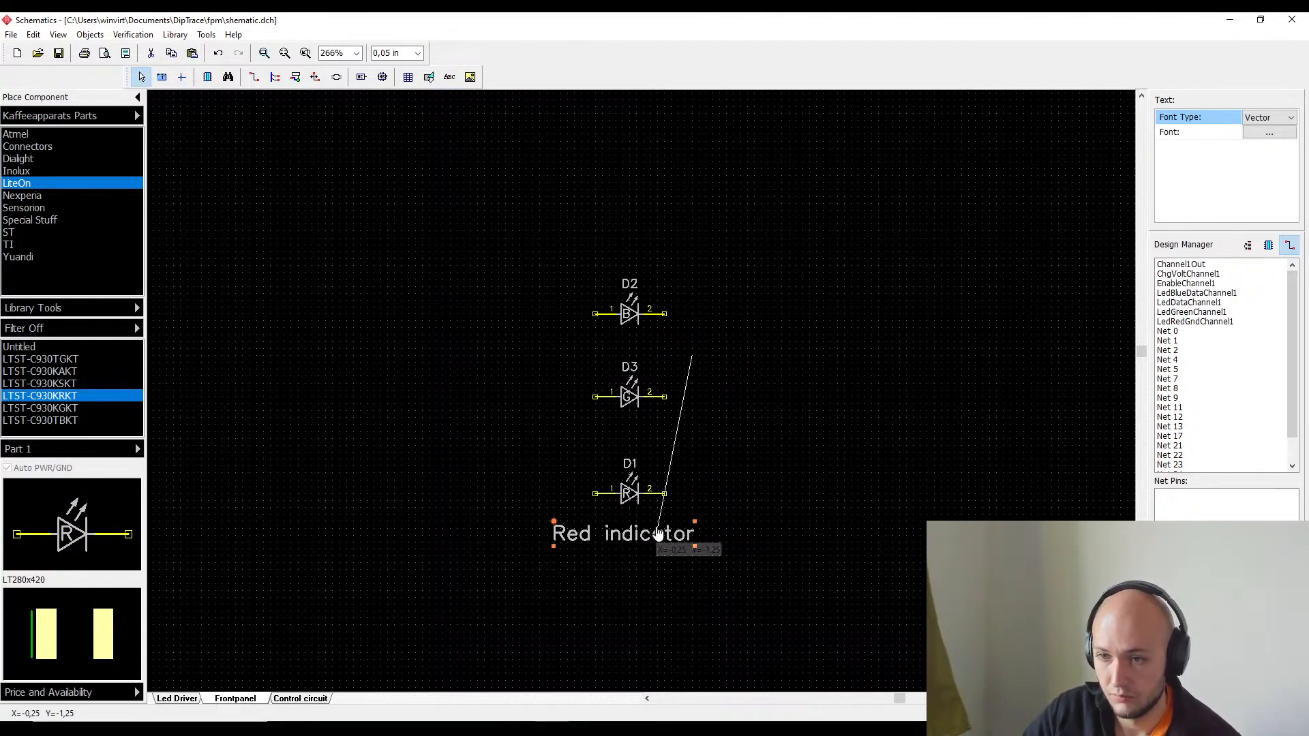
- Duplicate the "Red indicator" label twice, placing one copy below LED D3 and the other below LED D2
click(641, 399)
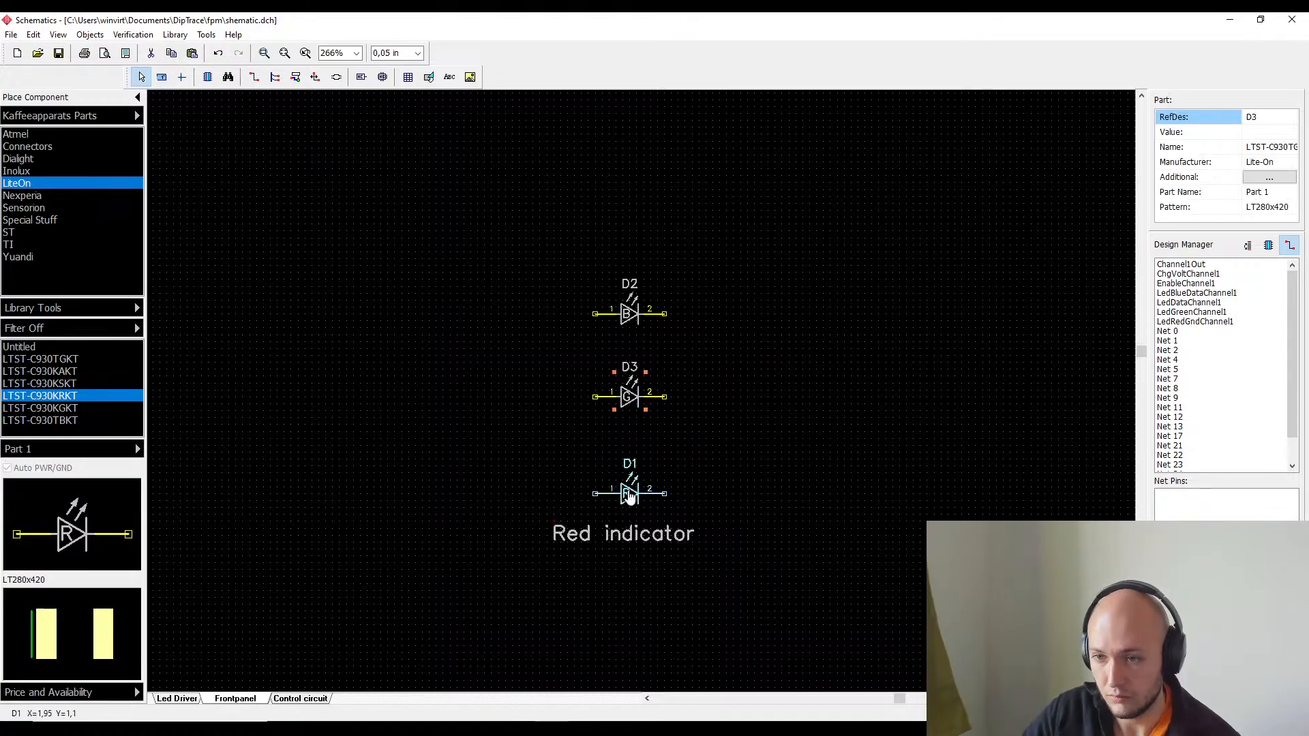
click(629, 521)
click(632, 536)
key(ctrl+c)
key(ctrl+v)
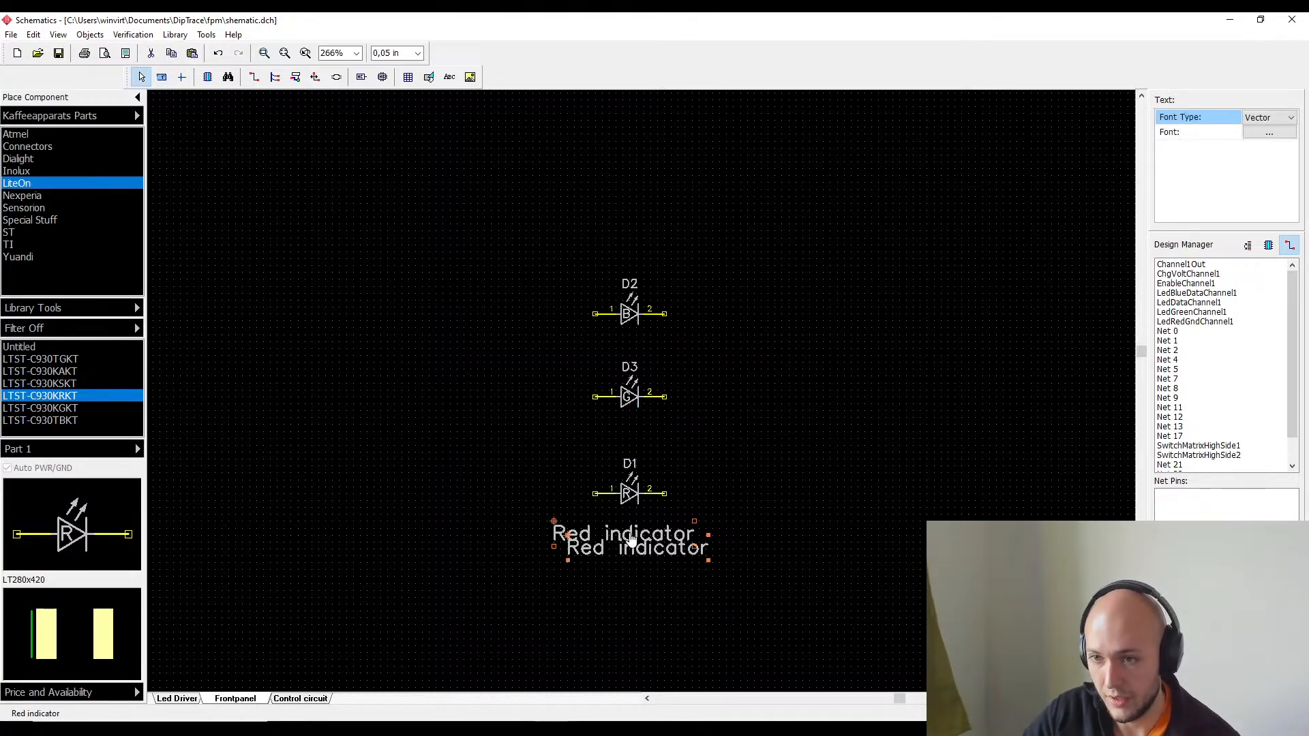
drag(640, 555, 634, 448)
key(ctrl+v)
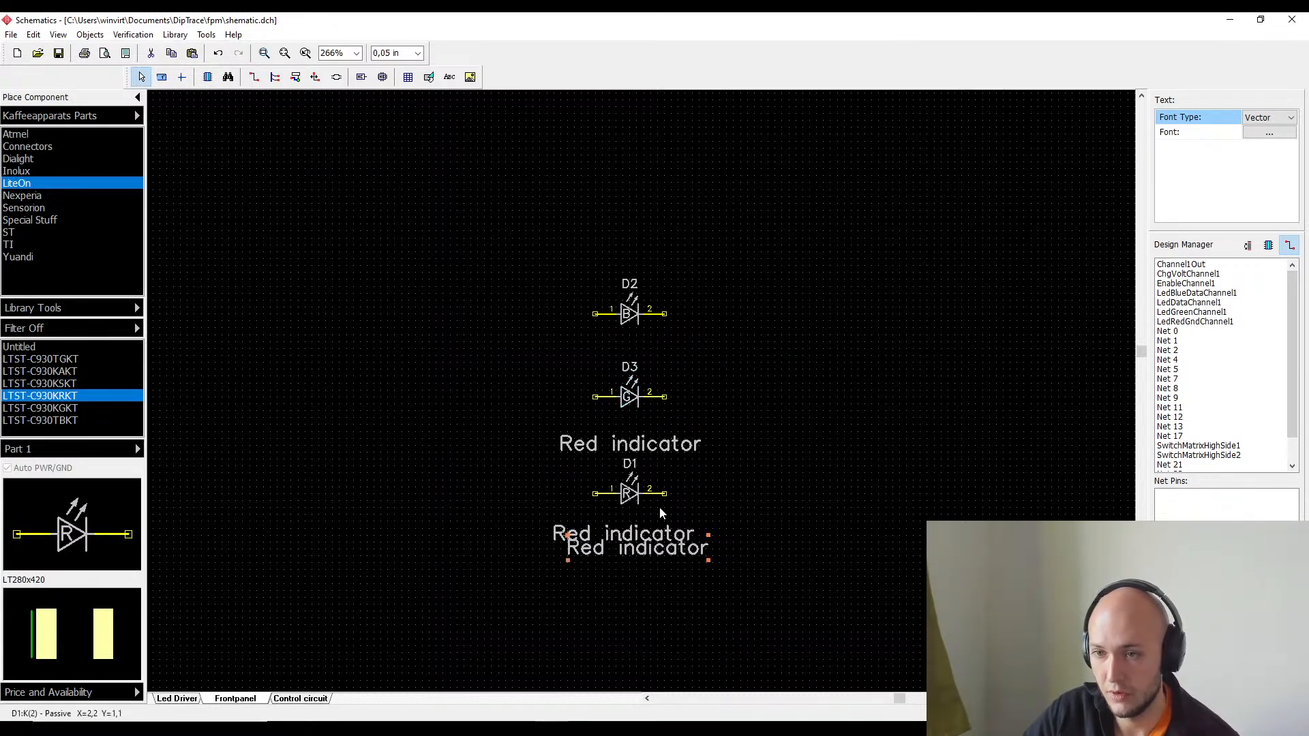
drag(653, 556, 652, 355)
- Change the text of the label below LED D2 to "Green indicator"
double_click(653, 355)
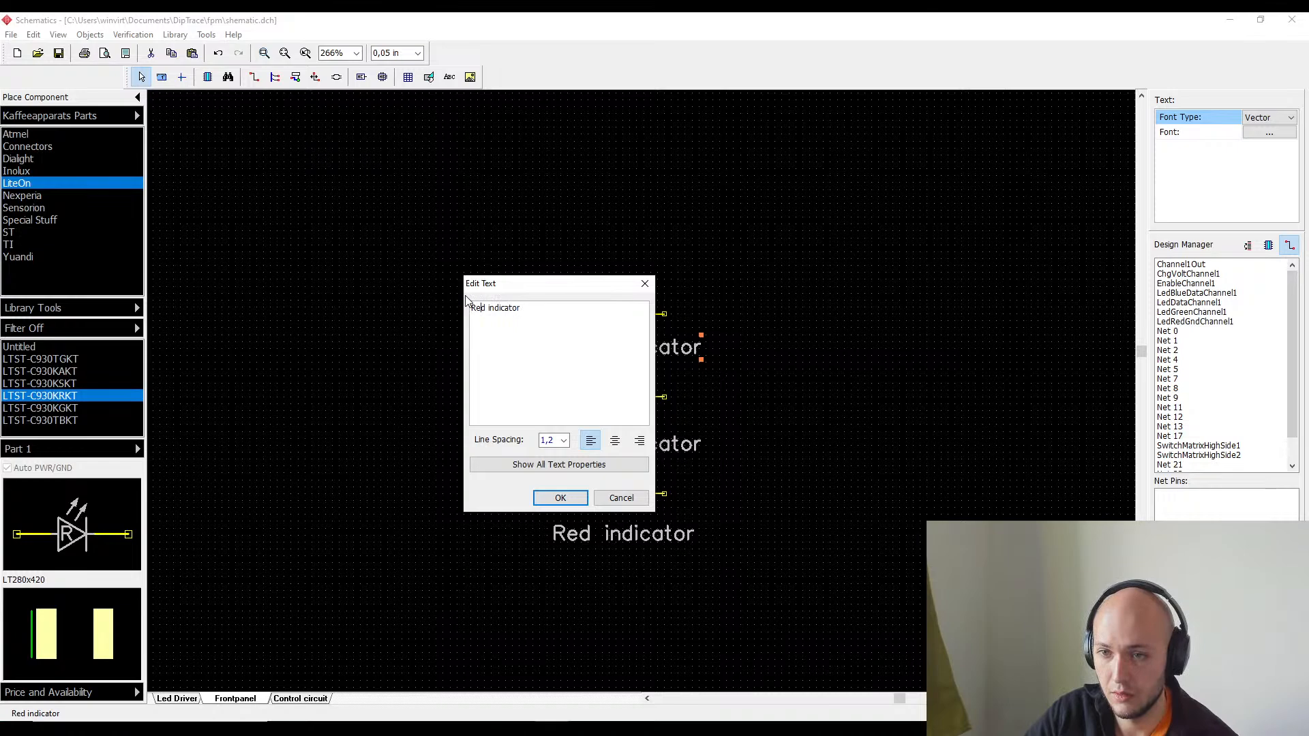
key(BackSpace)
key(BackSpace)
key(BackSpace)
text(Green)
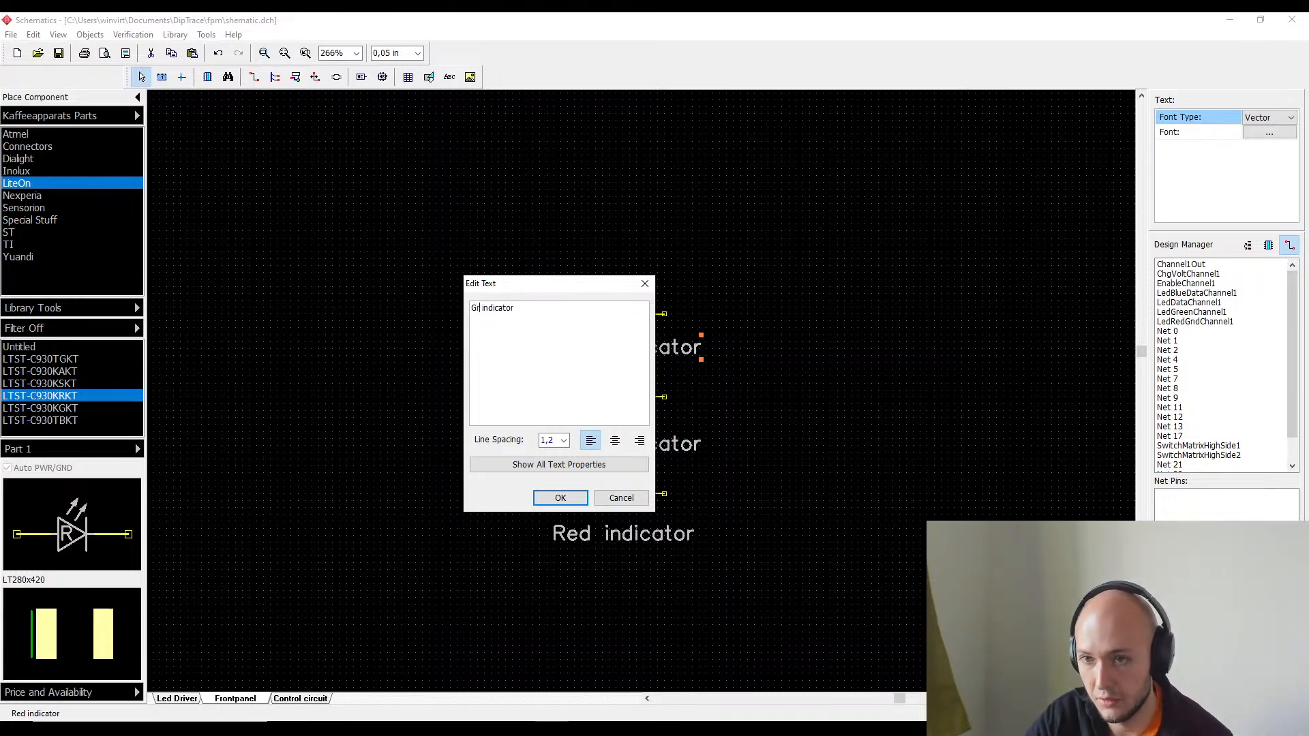
key(Return)
key(BackSpace)
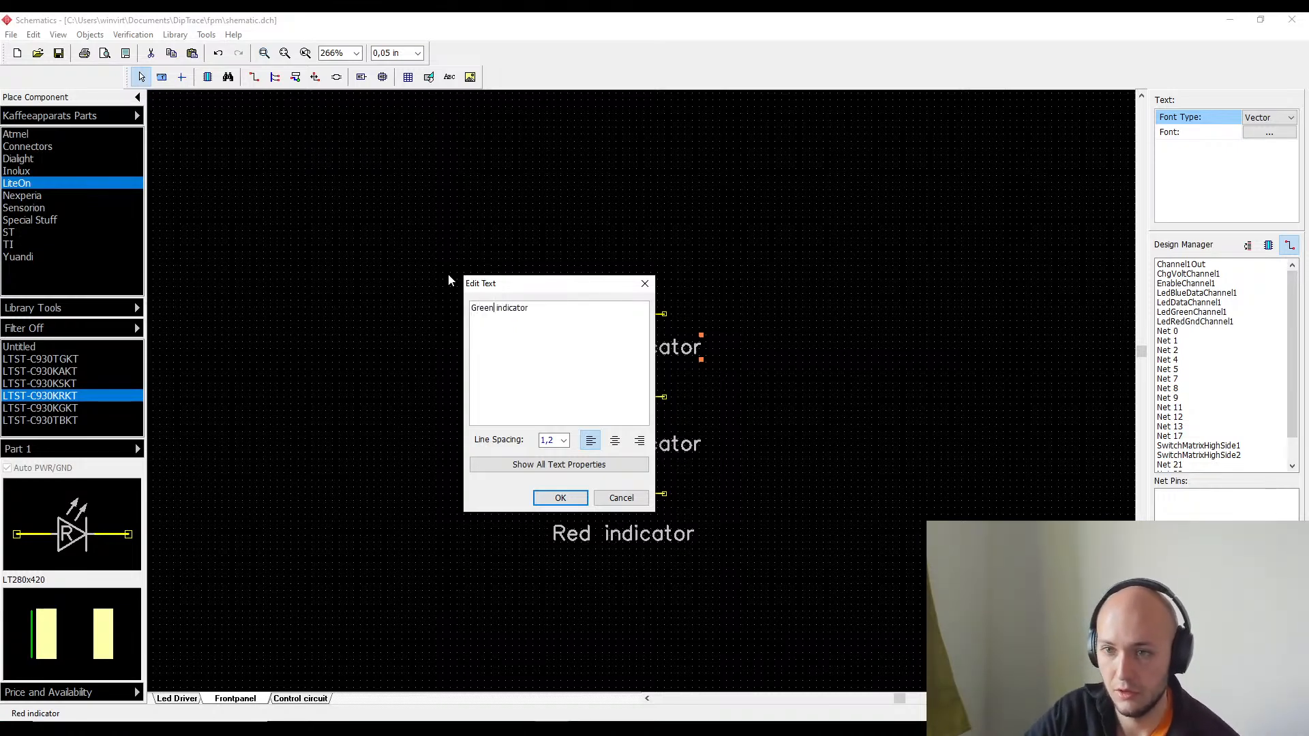
click(560, 498)
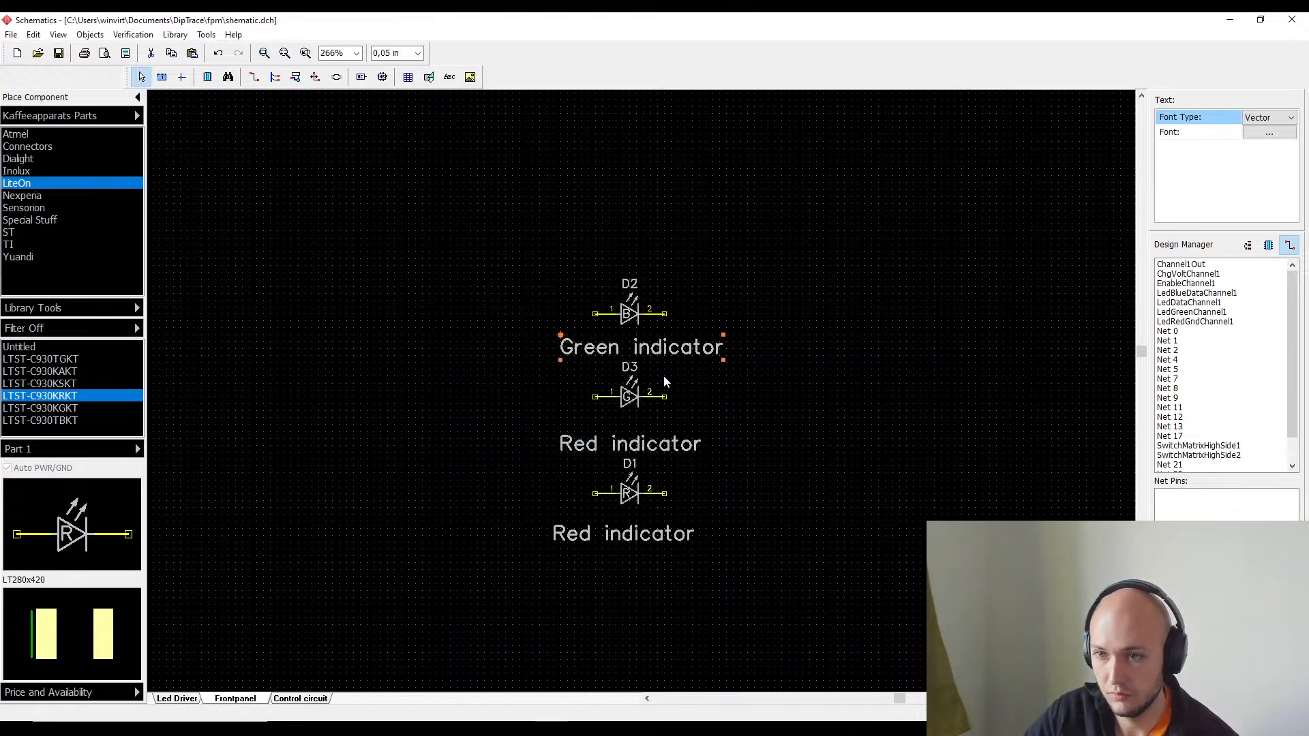
- Shift the label below LED D1 slightly to the right, keeping its wording
drag(652, 534, 666, 534)
double_click(666, 535)
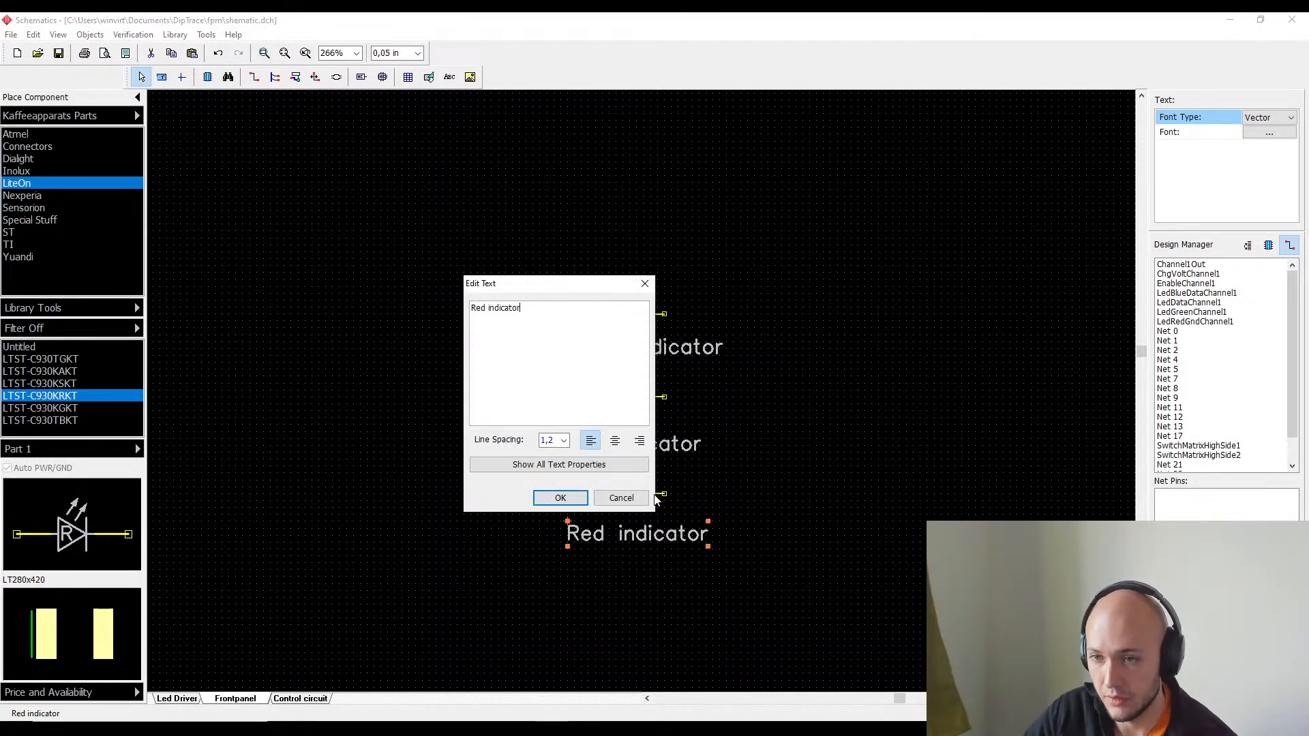
click(621, 498)
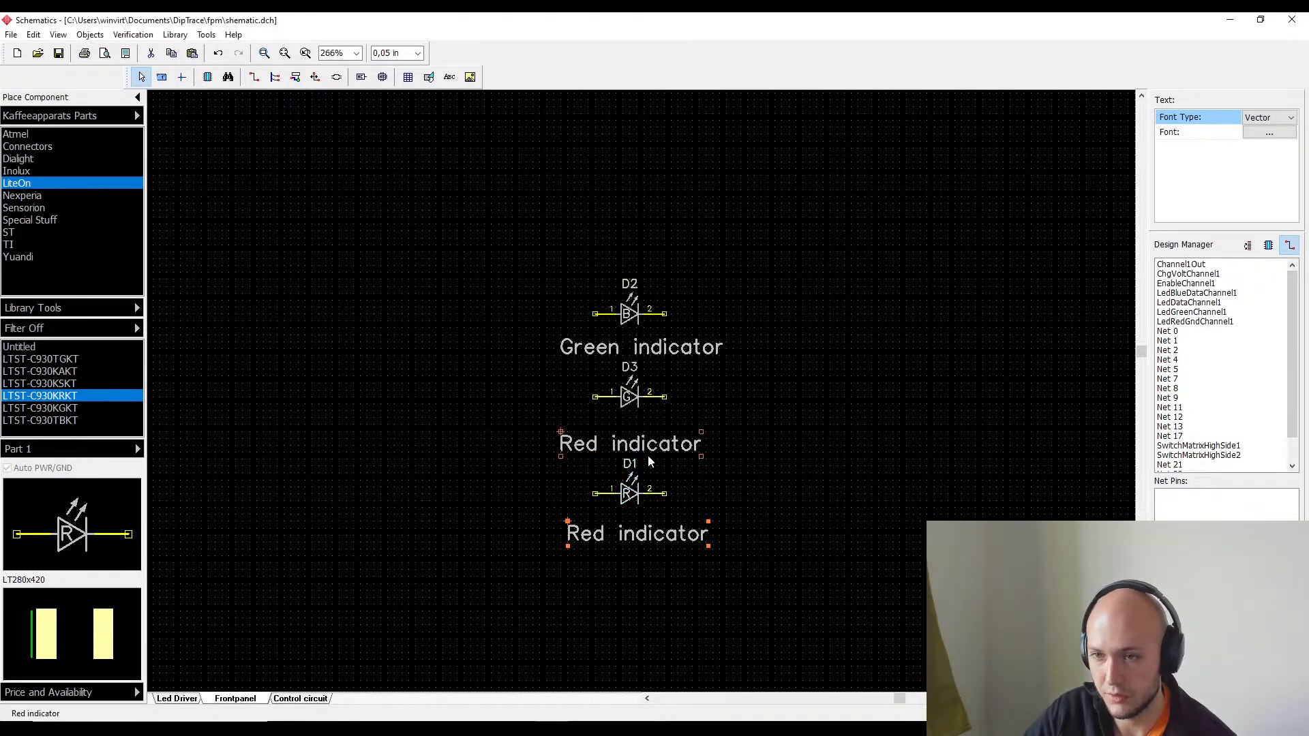
- Change the text of the label below LED D3 to "Blue indicator"
double_click(652, 458)
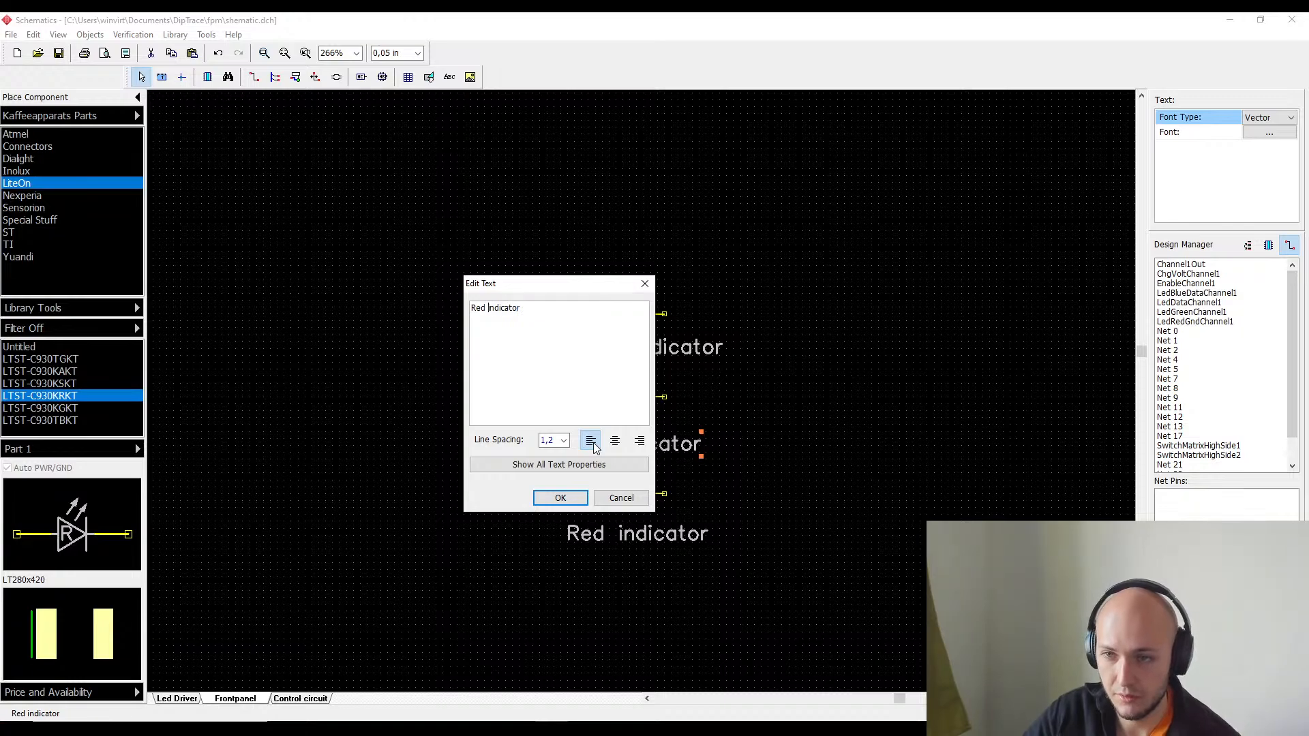
key(BackSpace)
key(BackSpace)
key(BackSpace)
key(BackSpace)
text(Blue)
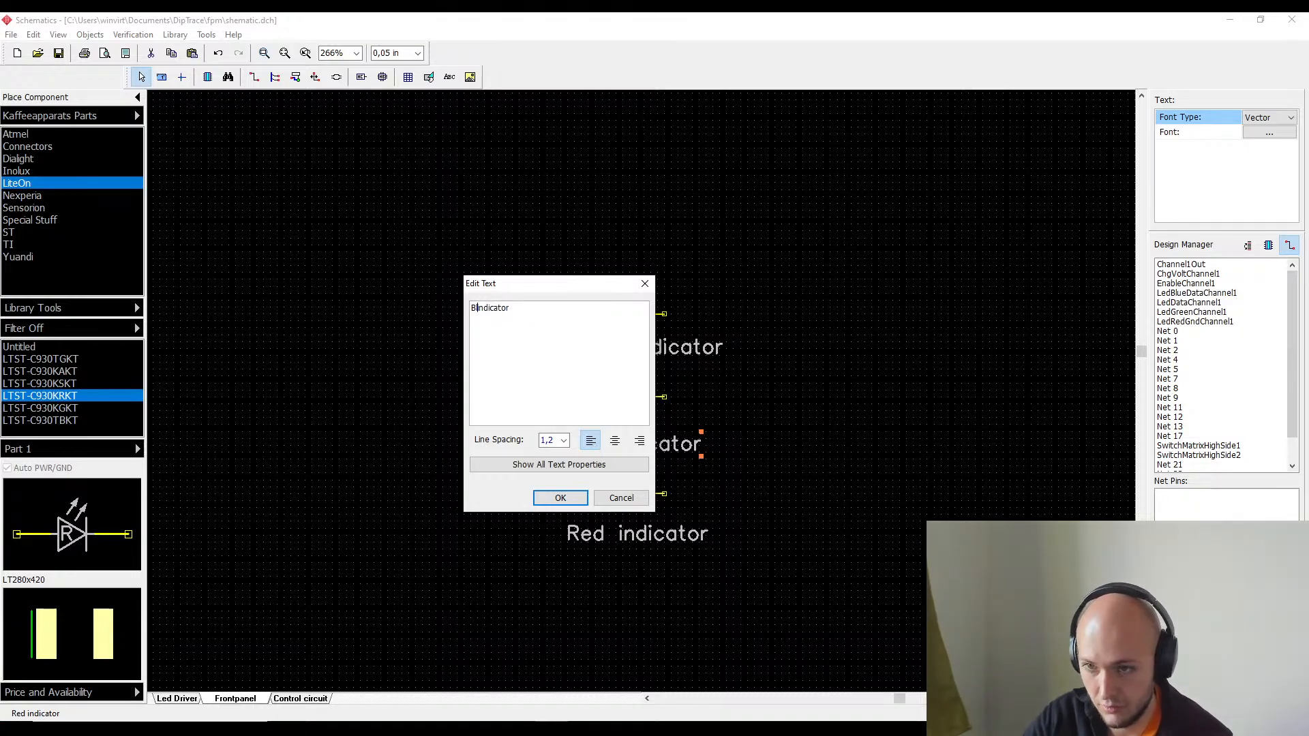
key(Return)
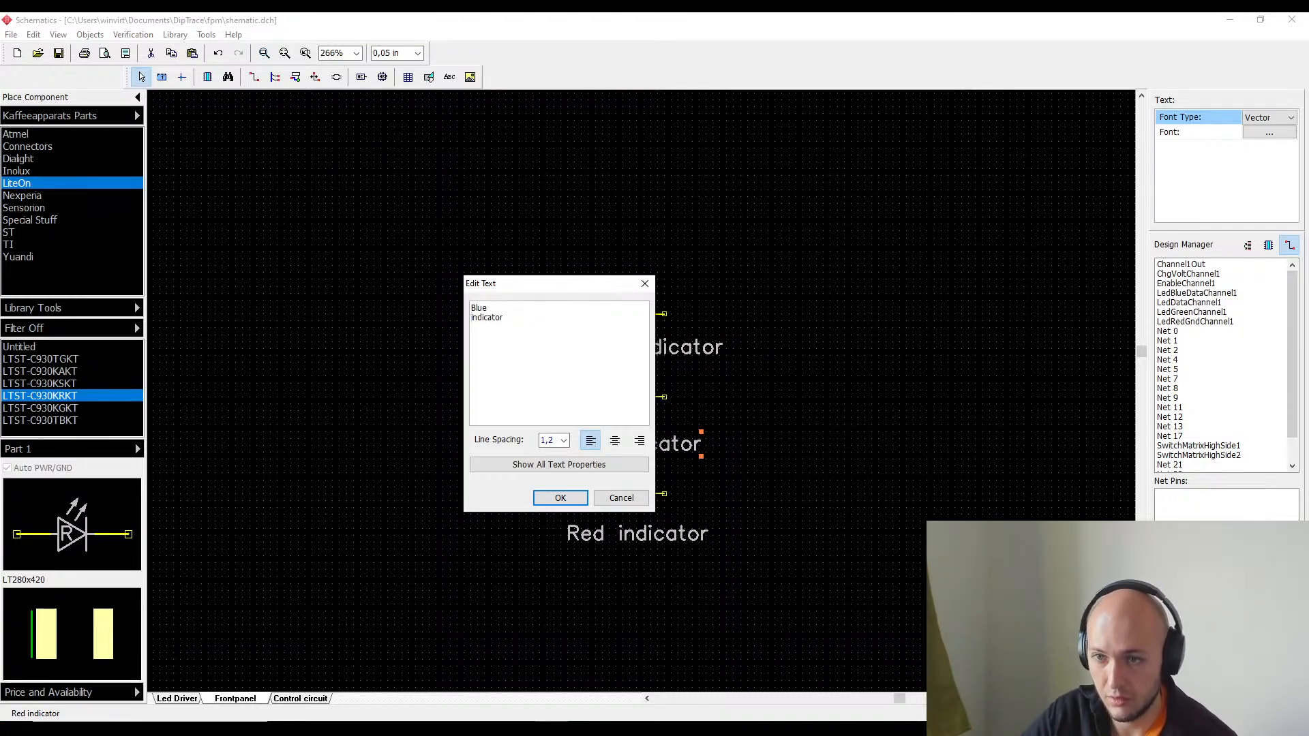
key(BackSpace)
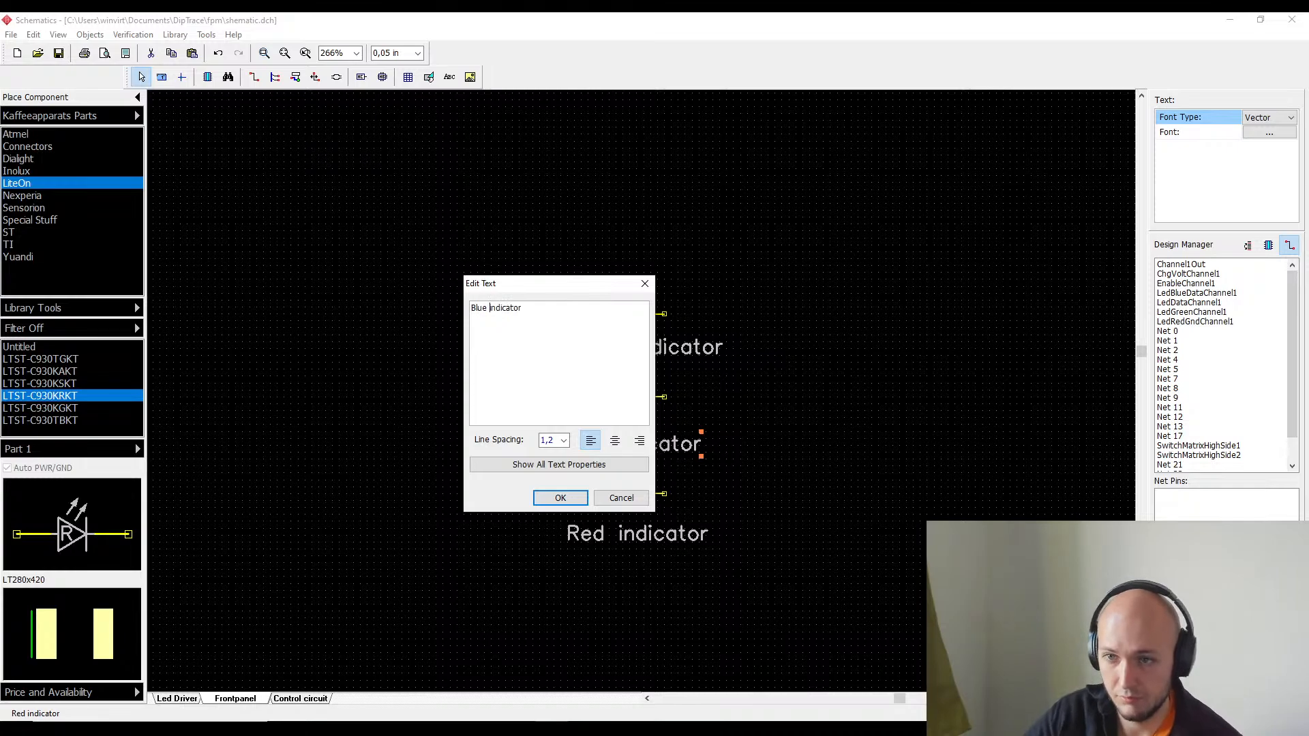
click(560, 499)
- Swap the two upper labels so "Blue indicator" sits below LED D2 and "Green indicator" below LED D3
drag(647, 364, 863, 463)
click(605, 445)
drag(632, 347, 607, 344)
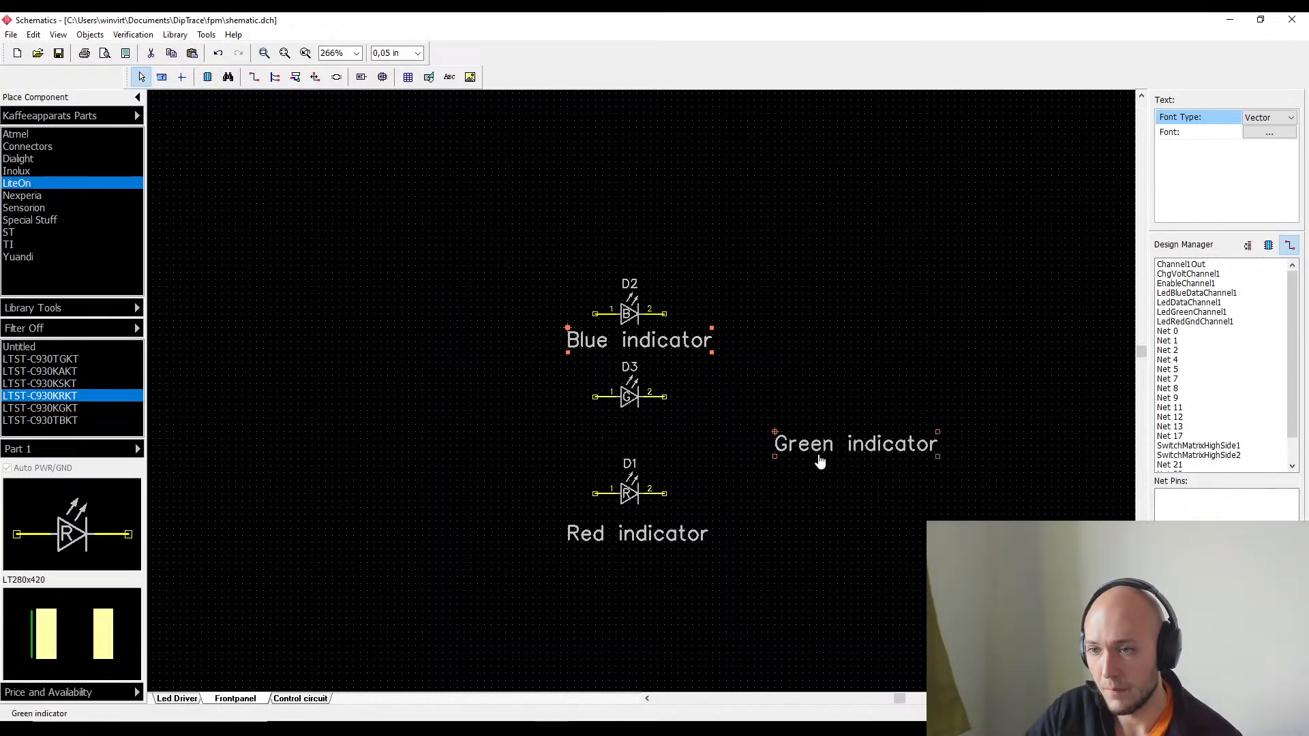
drag(840, 453, 626, 443)
click(639, 583)
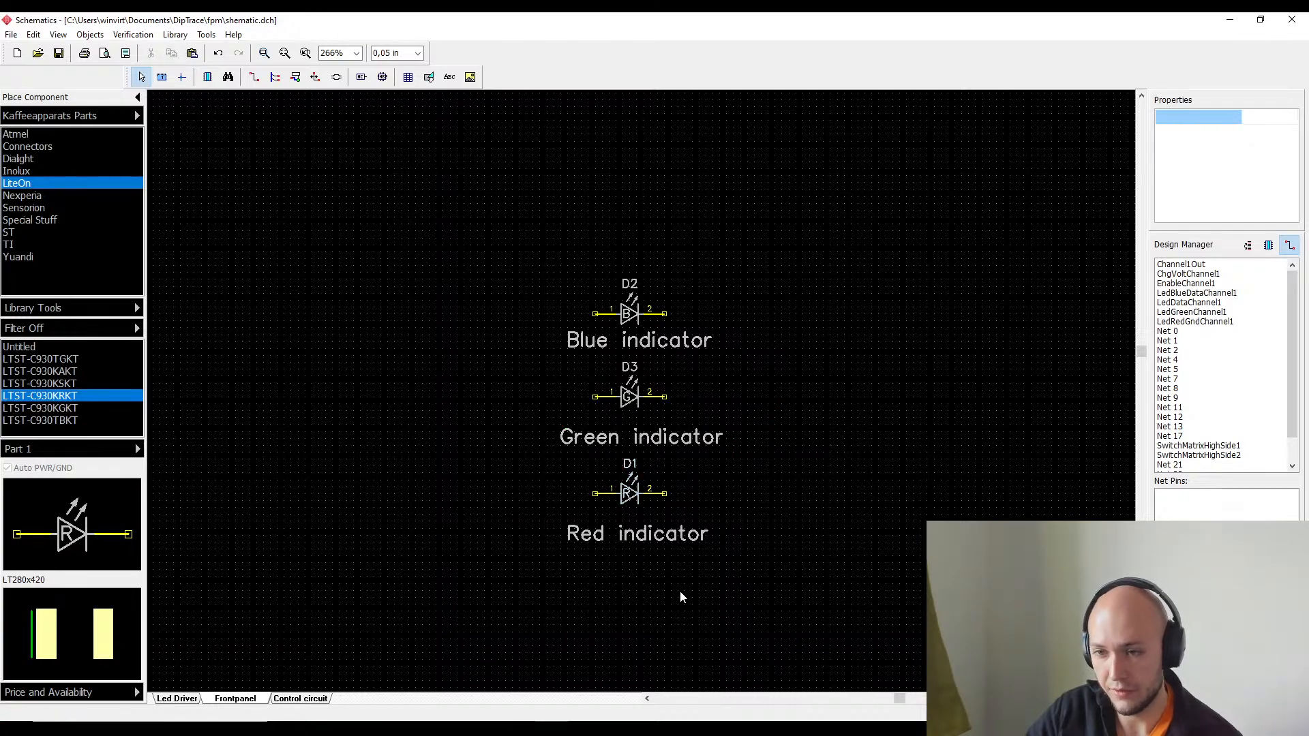
- Place three yellow LTST-C930KSKT LEDs in a vertical column below and left of the red LED D1
middle_drag(682, 550, 791, 469)
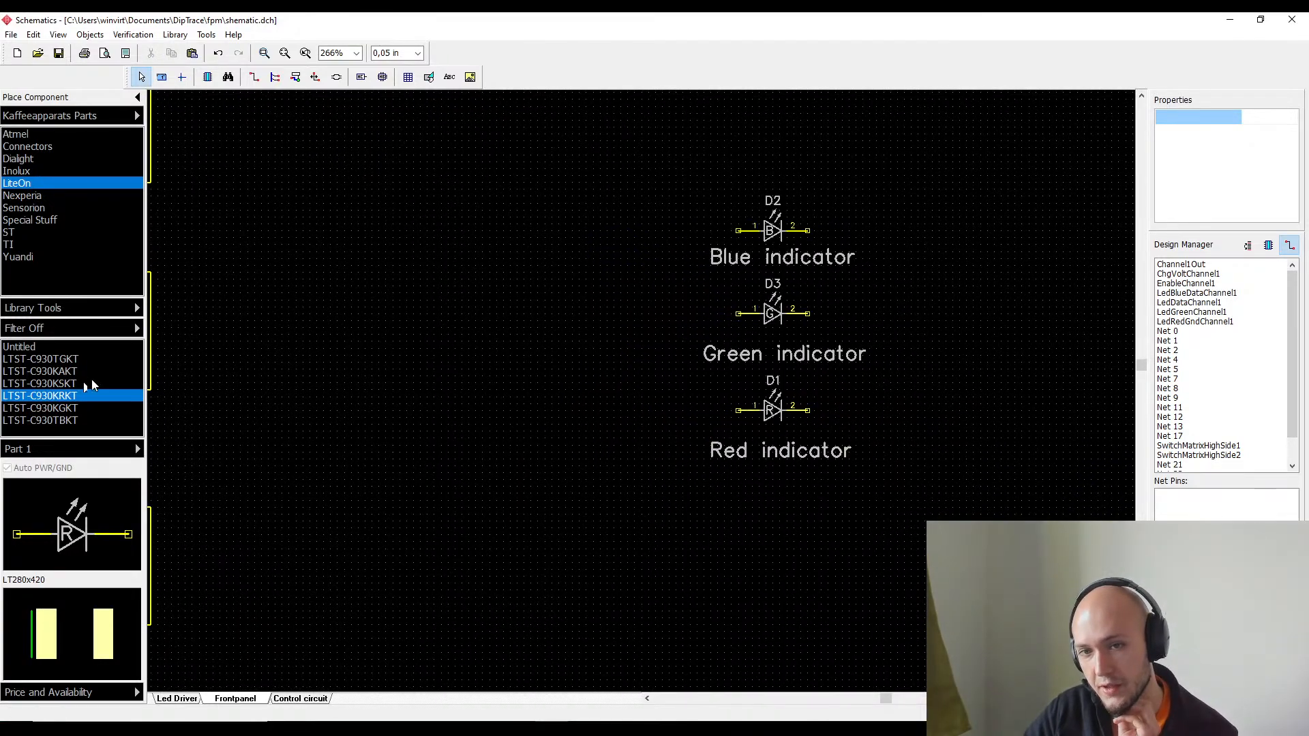
click(64, 372)
click(63, 386)
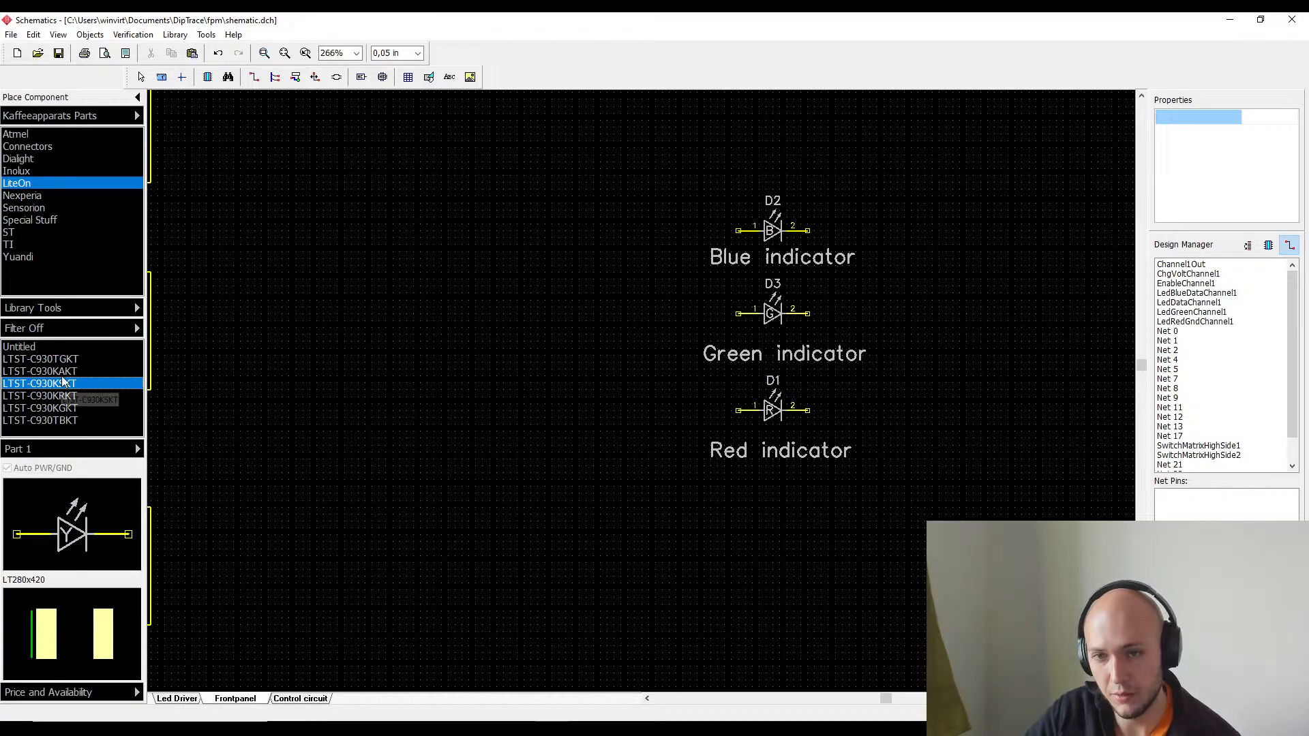
click(656, 580)
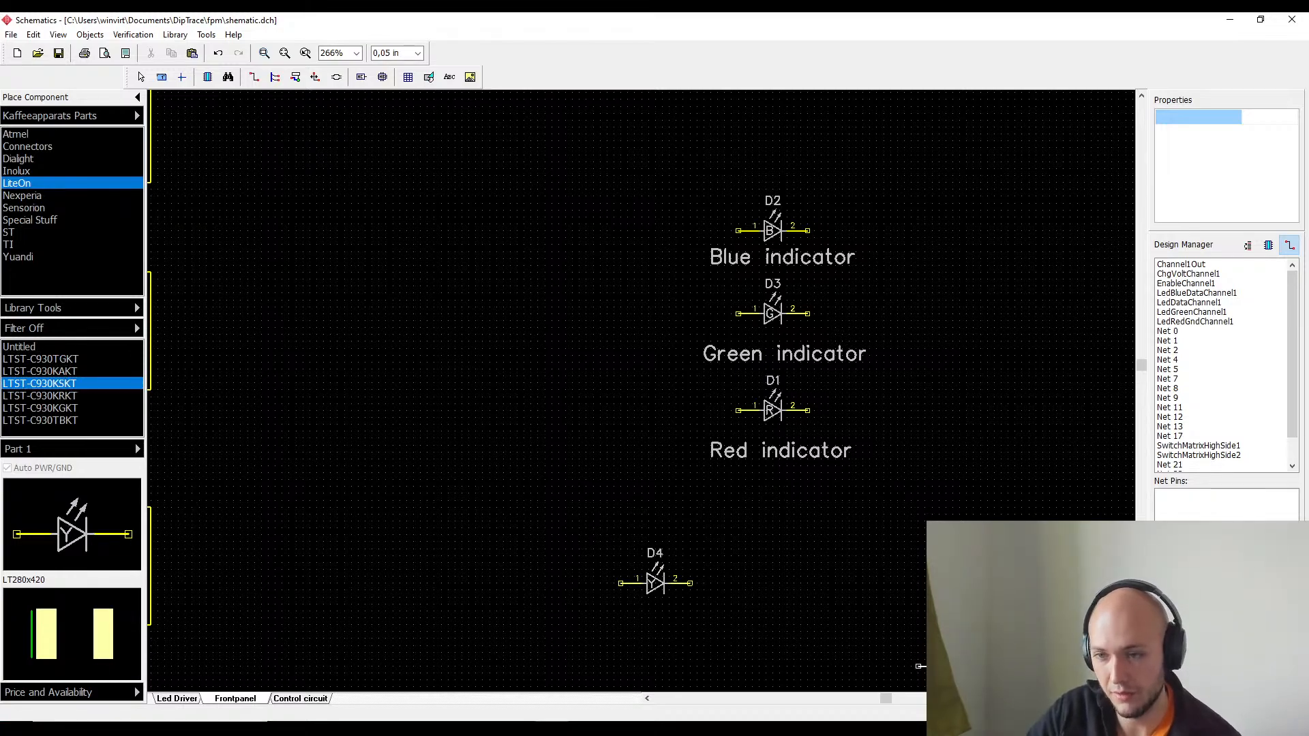
middle_drag(820, 476, 788, 390)
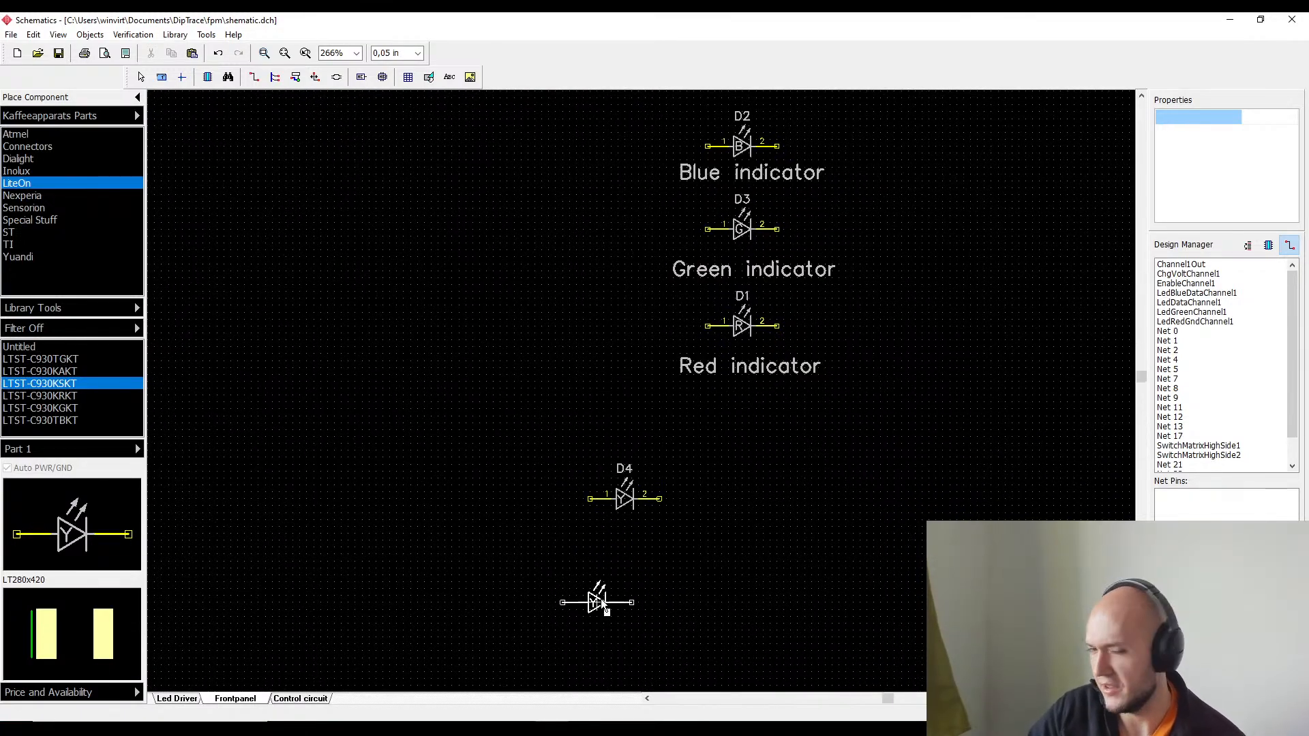
click(626, 554)
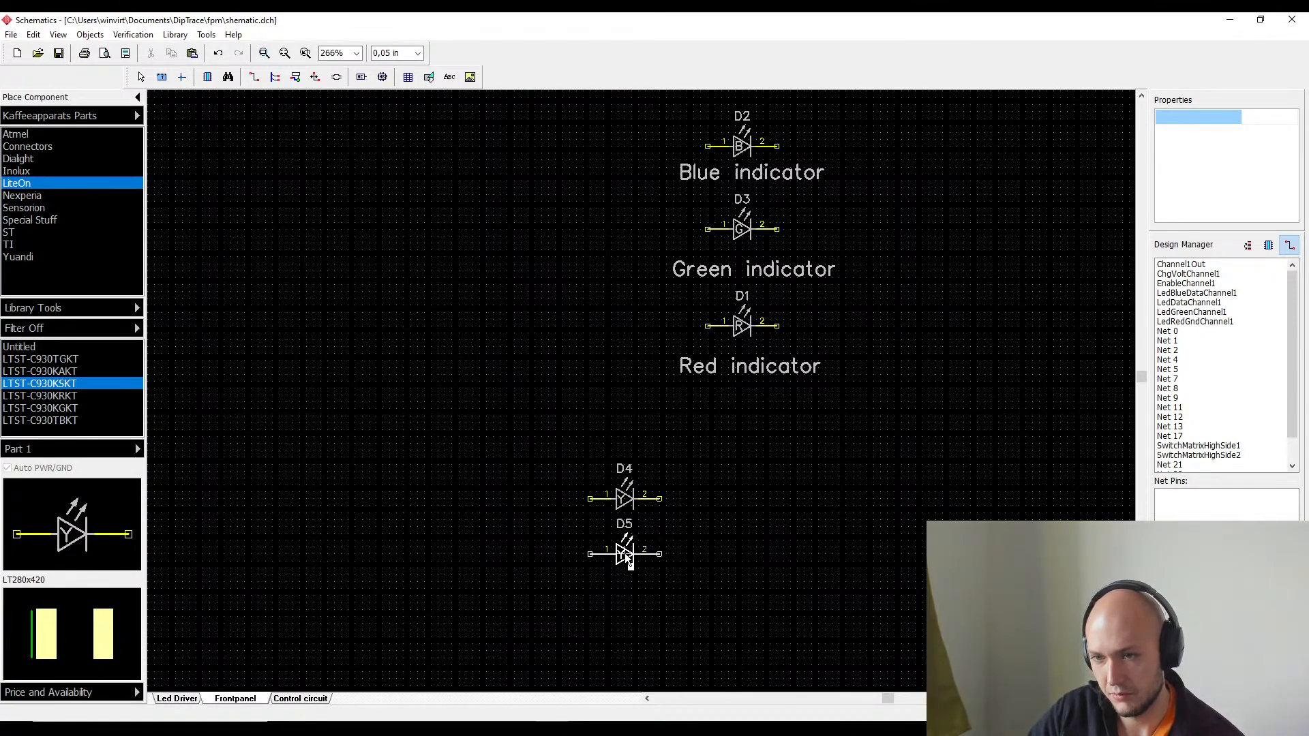
click(626, 623)
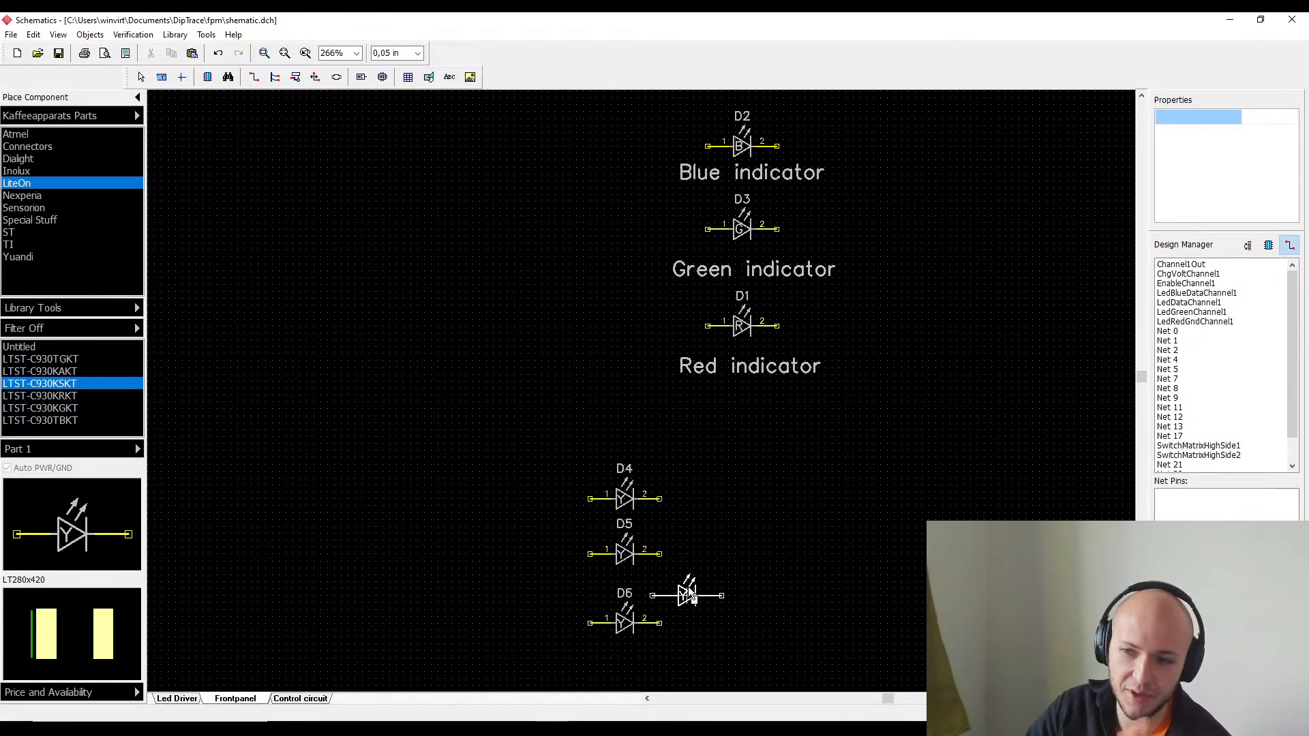
right_click(648, 499)
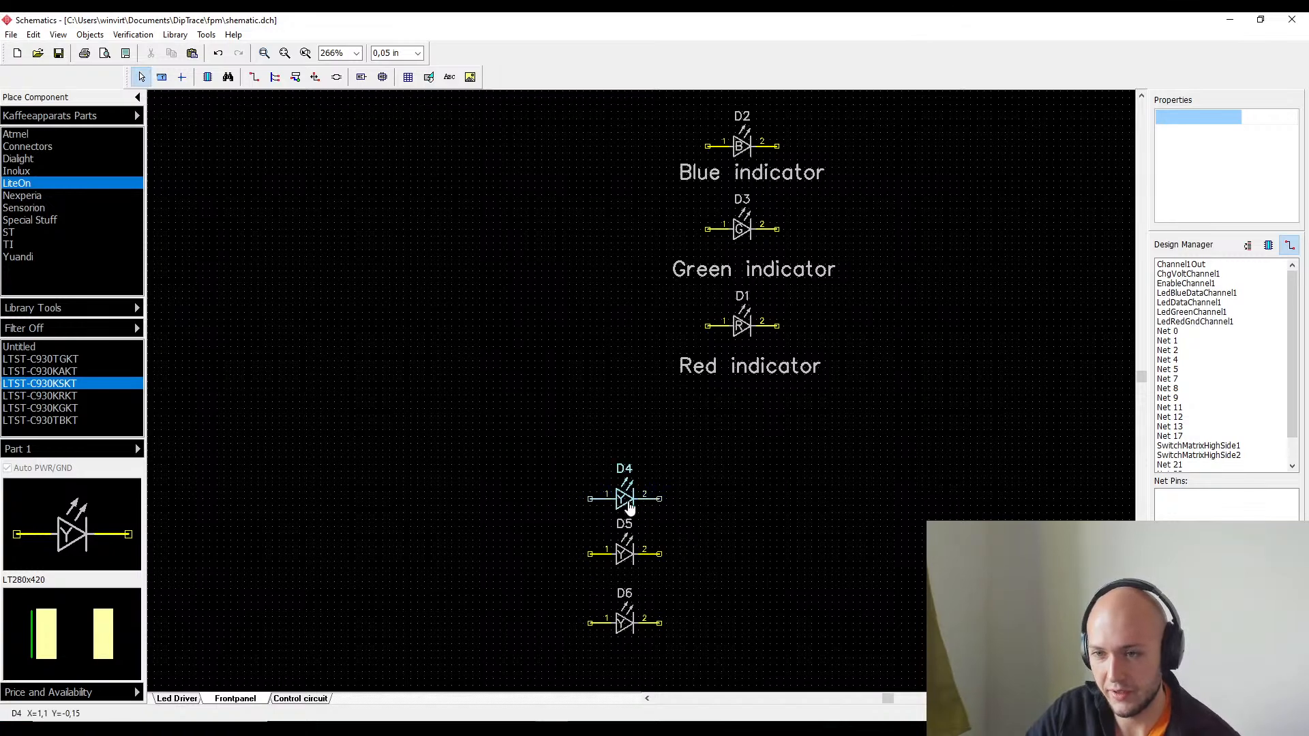
- Move the yellow LED D4 slightly up to widen the gap above D5
click(624, 502)
drag(624, 502, 624, 482)
click(674, 522)
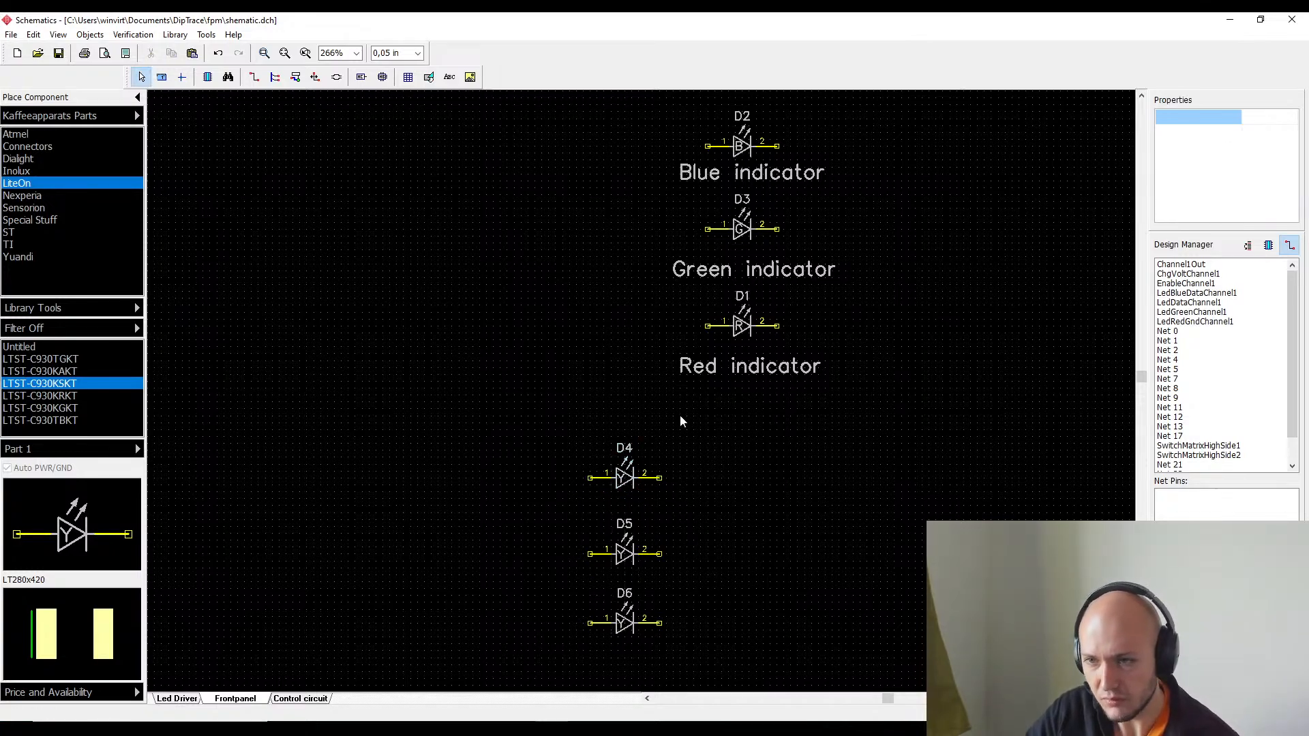
- Copy the "Blue indicator" label to below LED D4 and change the copy's text to "Channel1 indicator"
click(787, 185)
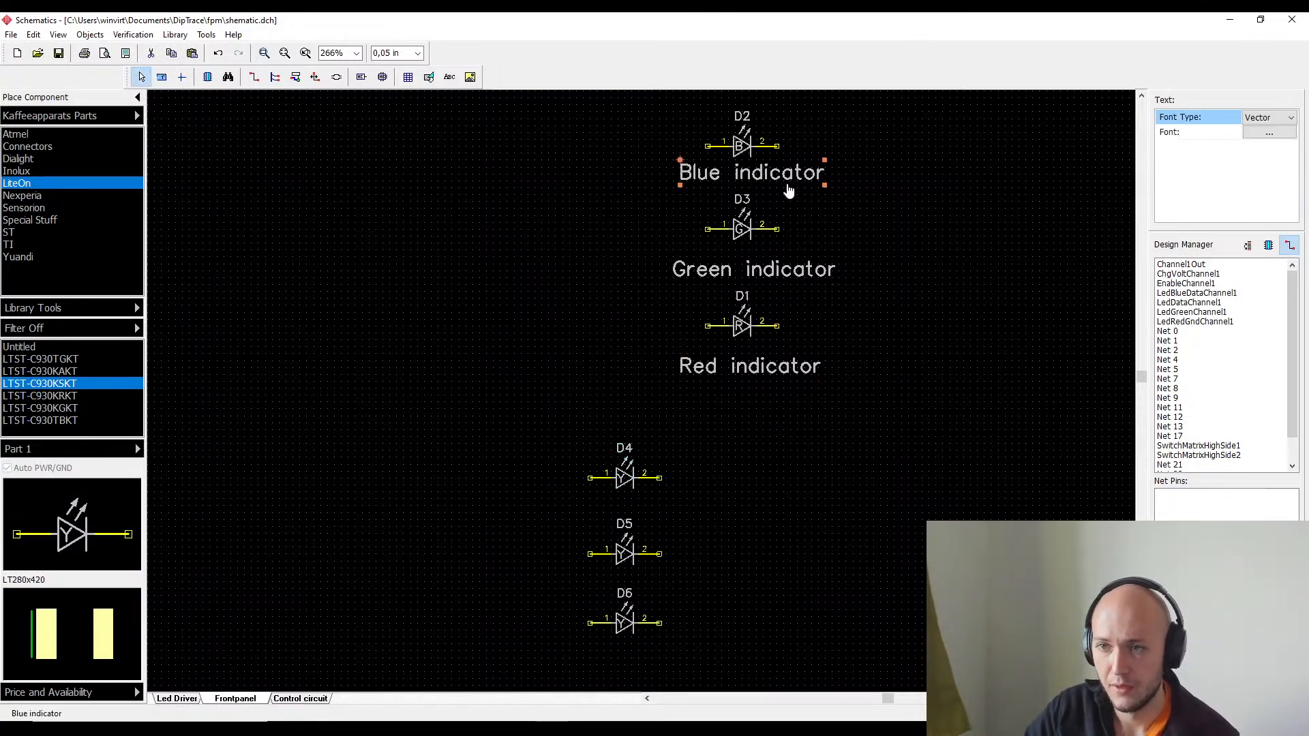
drag(787, 192, 656, 516)
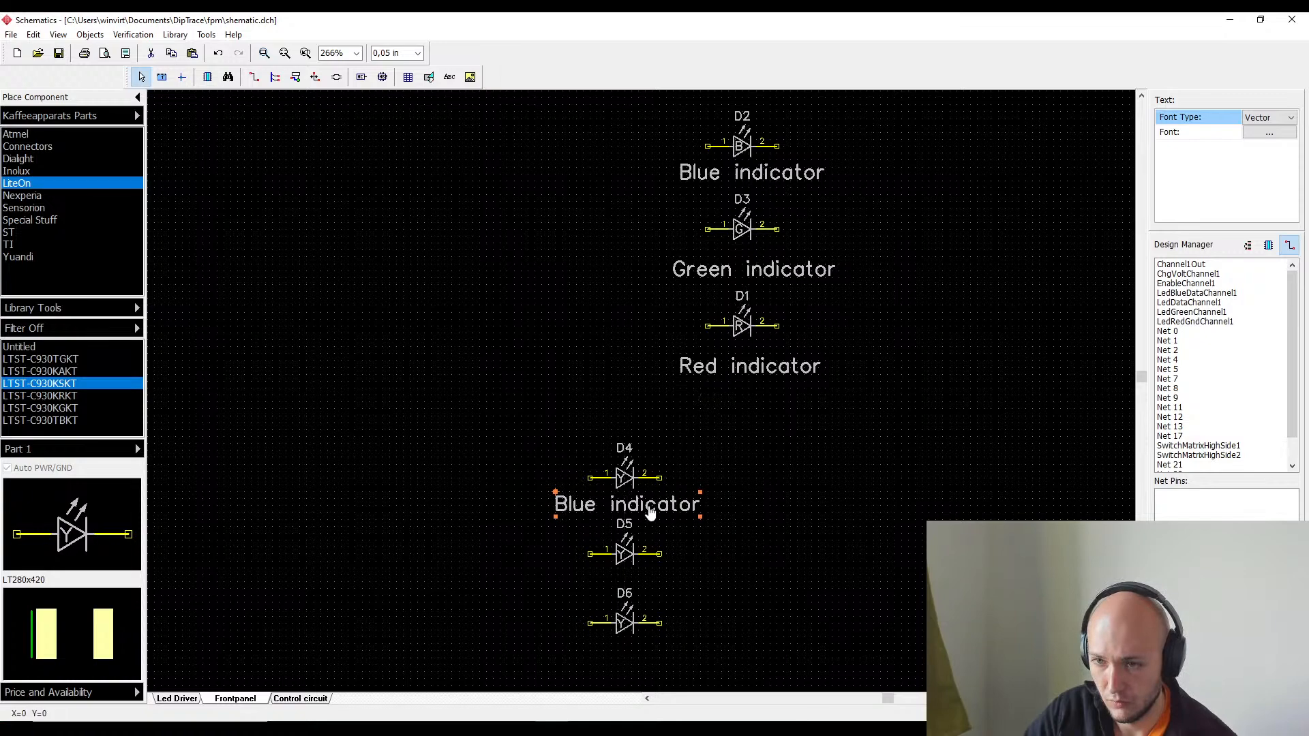
double_click(655, 511)
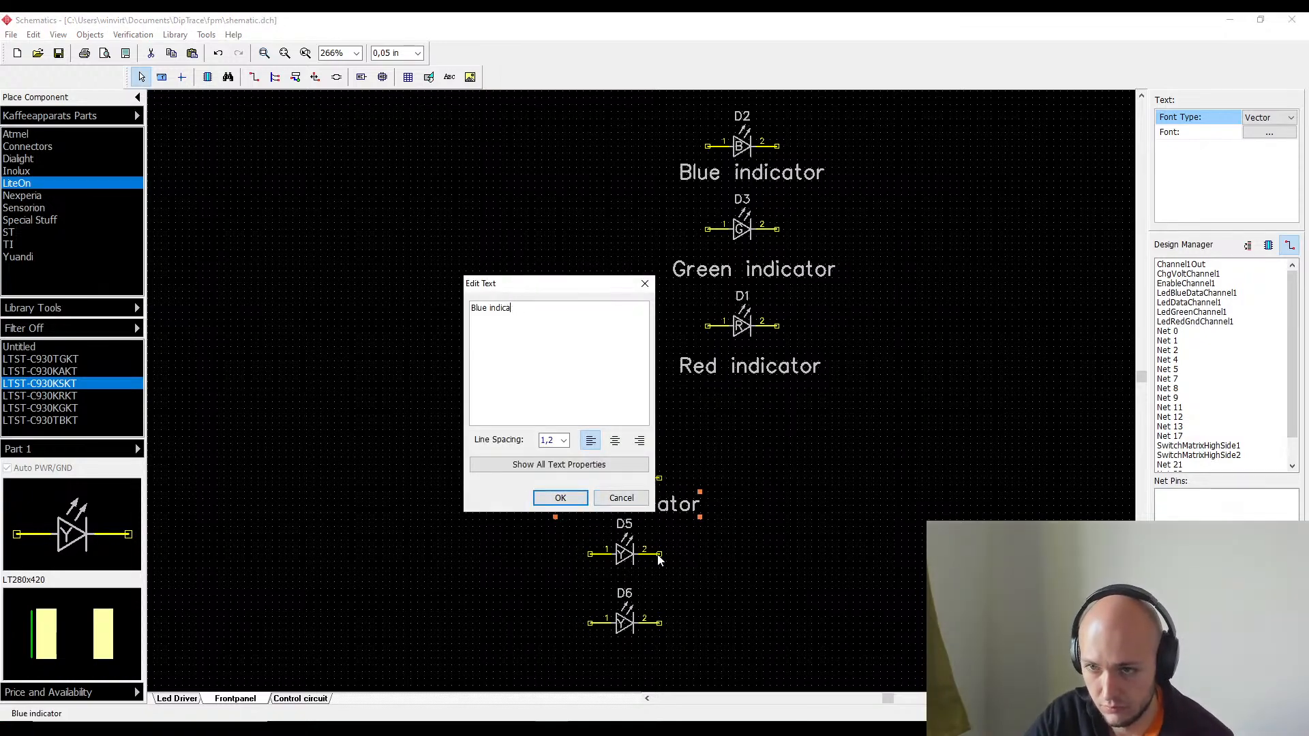
key(BackSpace)
key(BackSpace)
key(BackSpace)
key(BackSpace)
key(BackSpace)
key(BackSpace)
key(BackSpace)
key(BackSpace)
key(BackSpace)
key(BackSpace)
key(BackSpace)
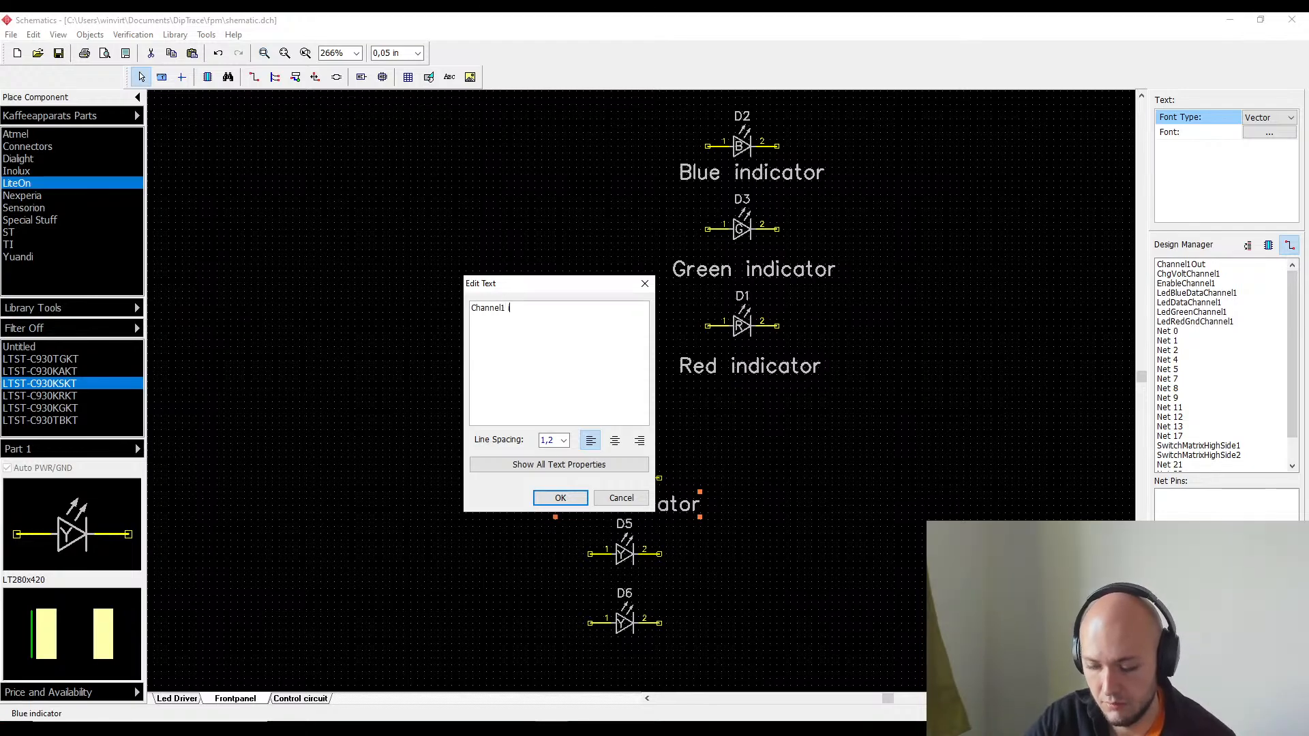
text(Channel1 idicator)
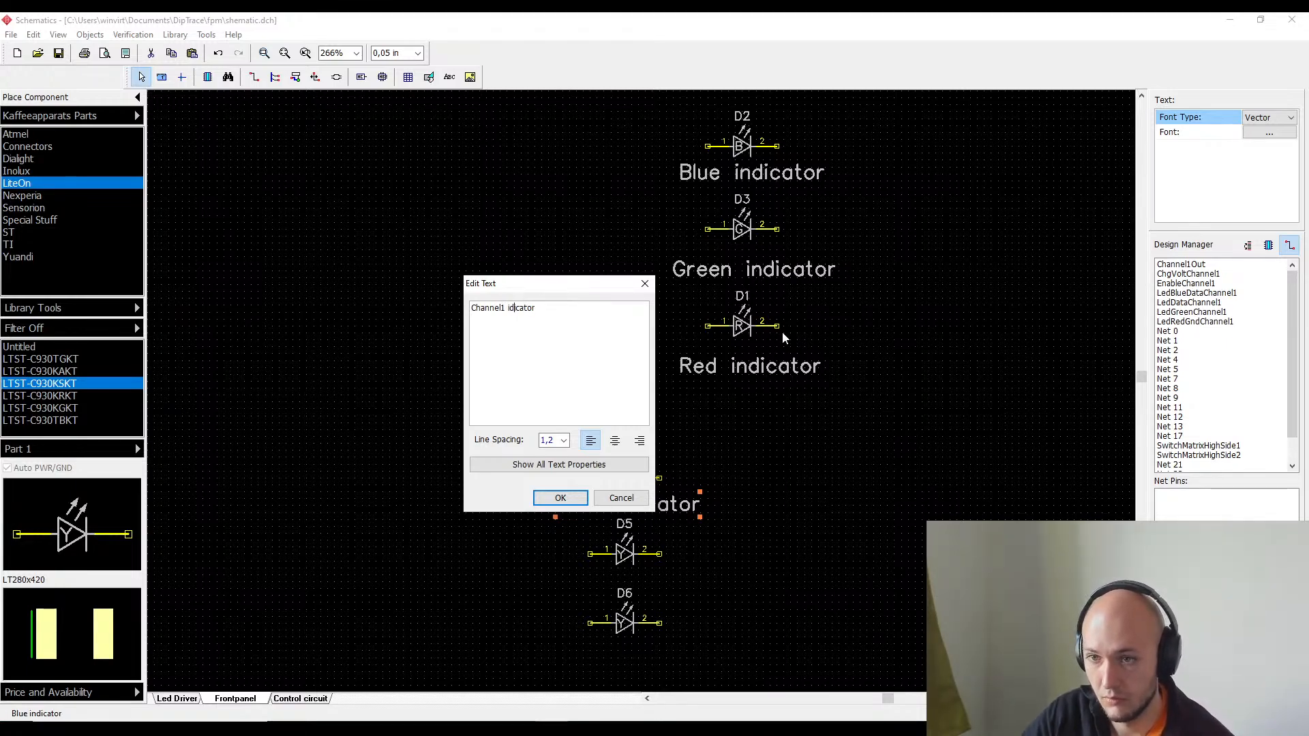
text(n)
key(Return)
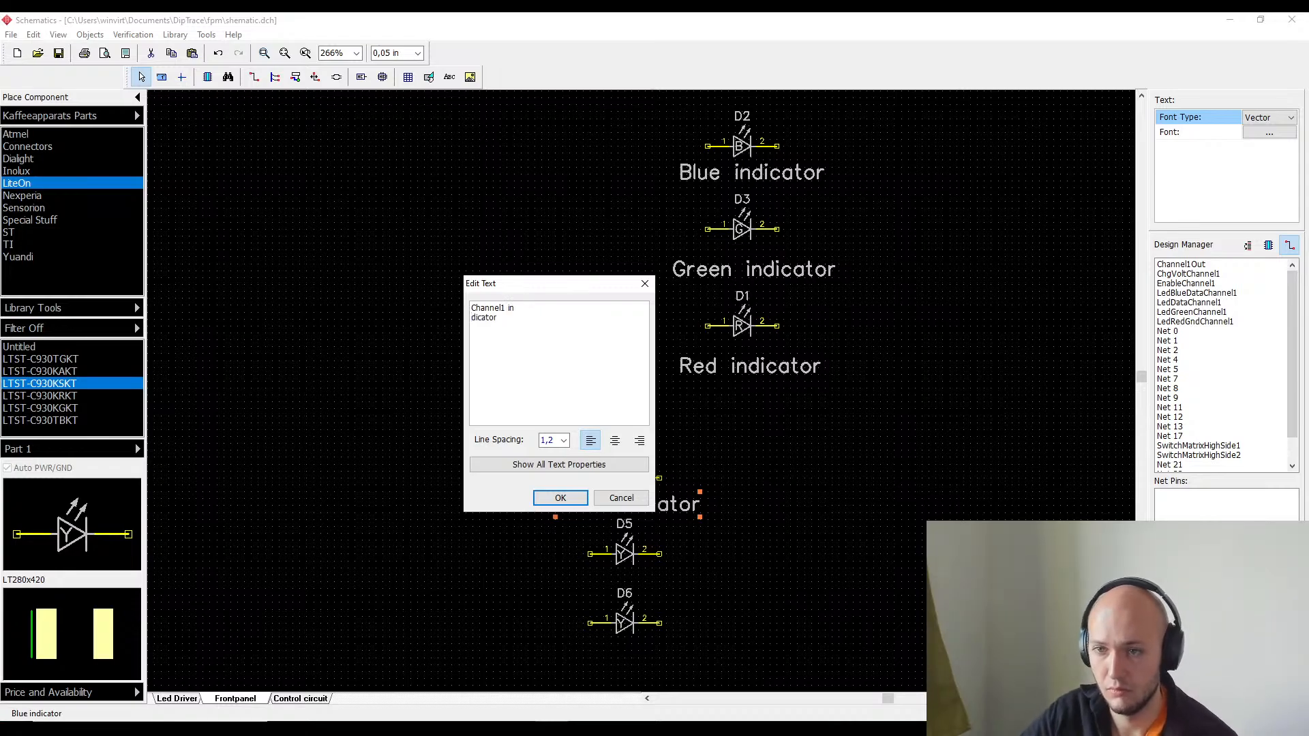
key(BackSpace)
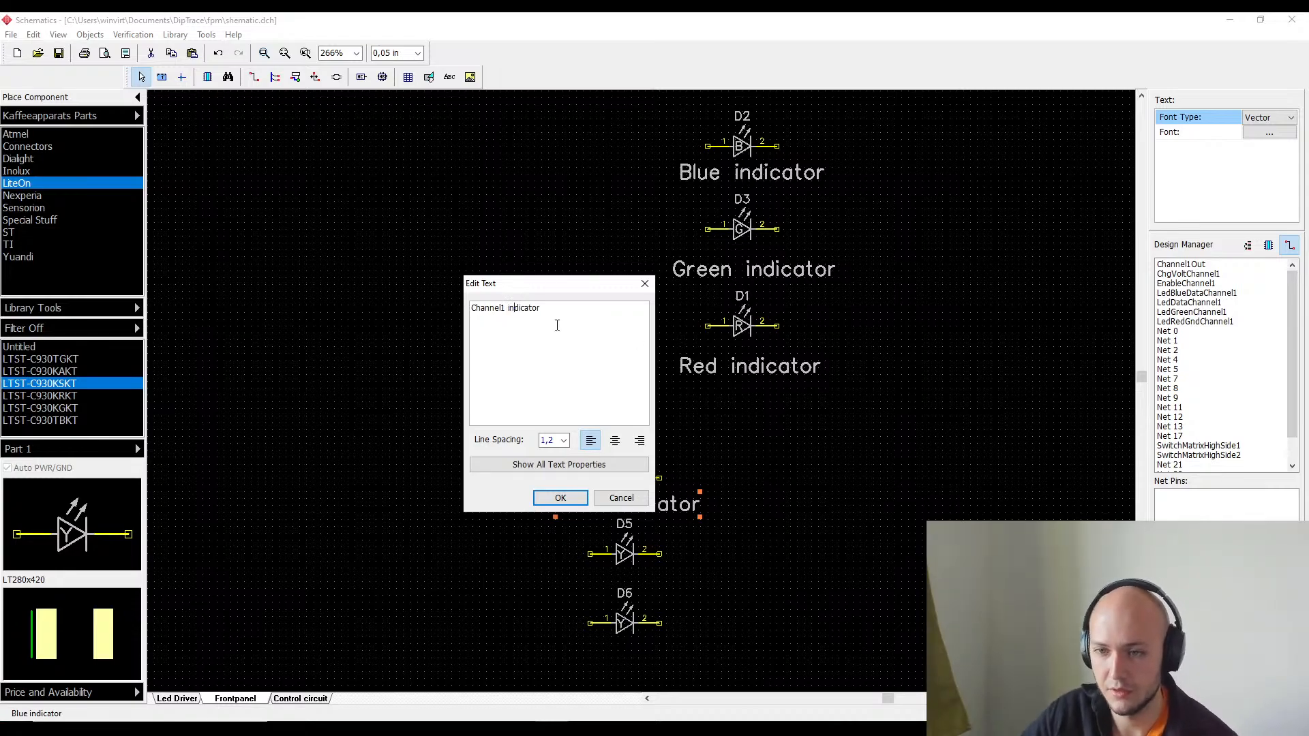
click(560, 498)
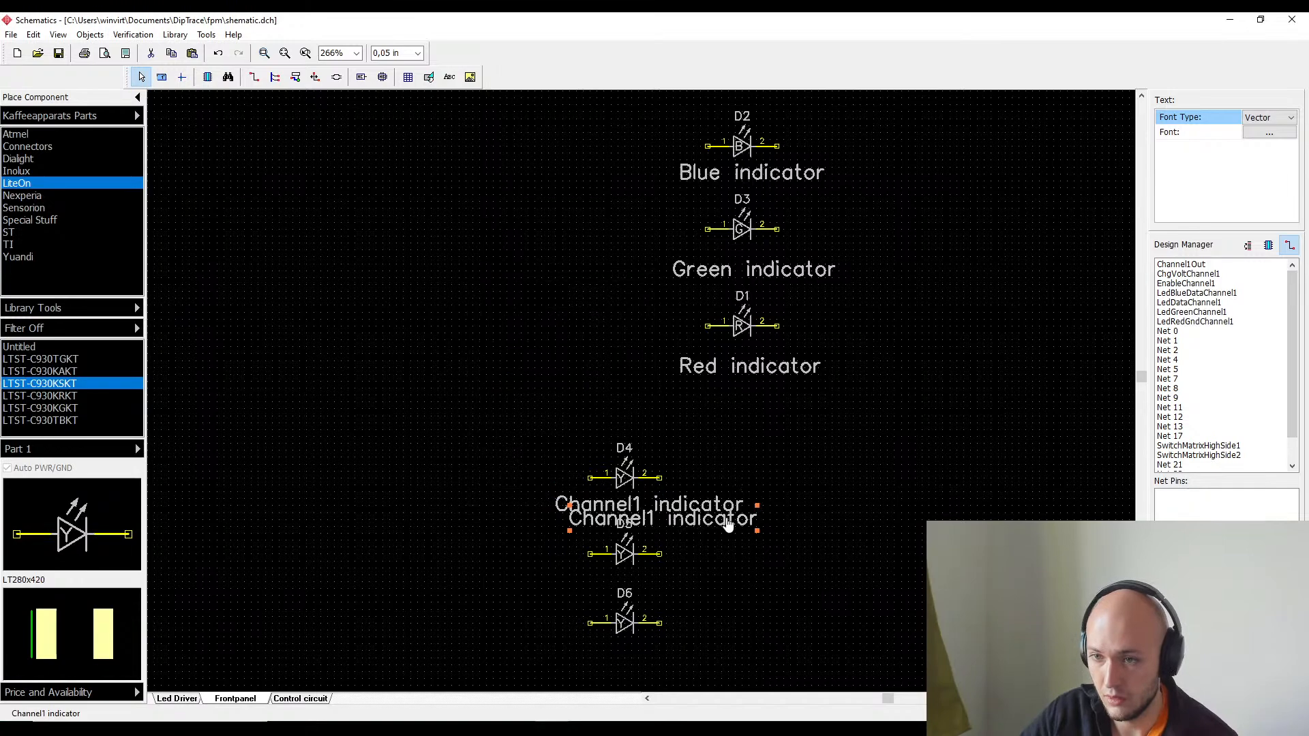
- Place a copy of the "Channel1 indicator" label below LED D5 and change its text to "Channel2 indicator"
drag(728, 524, 716, 591)
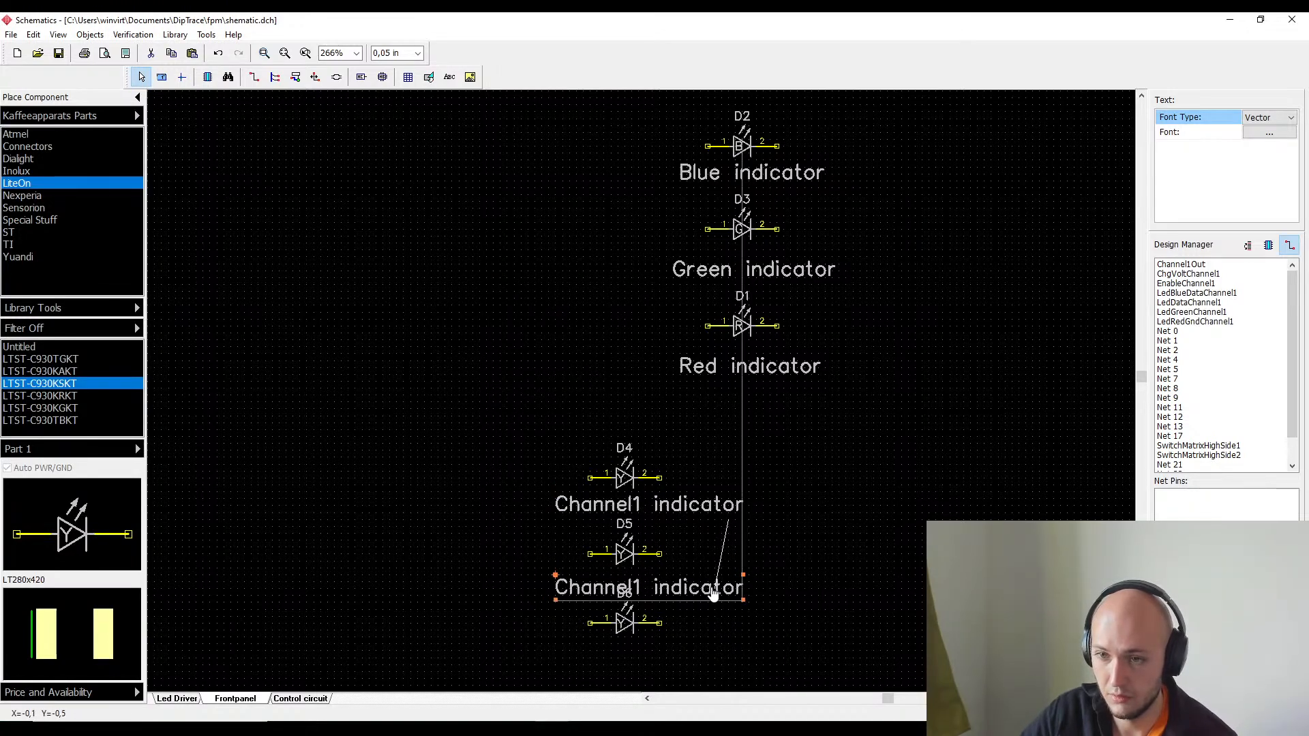
double_click(717, 590)
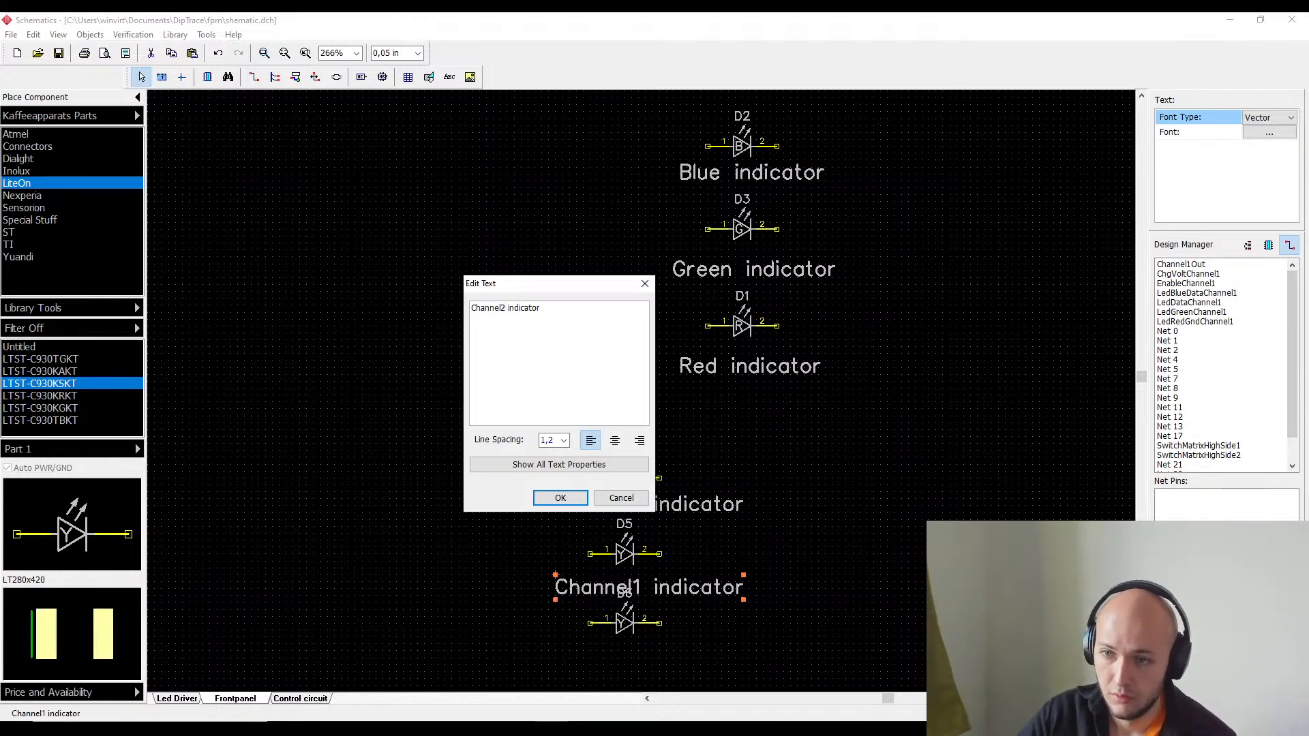
key(Return)
key(BackSpace)
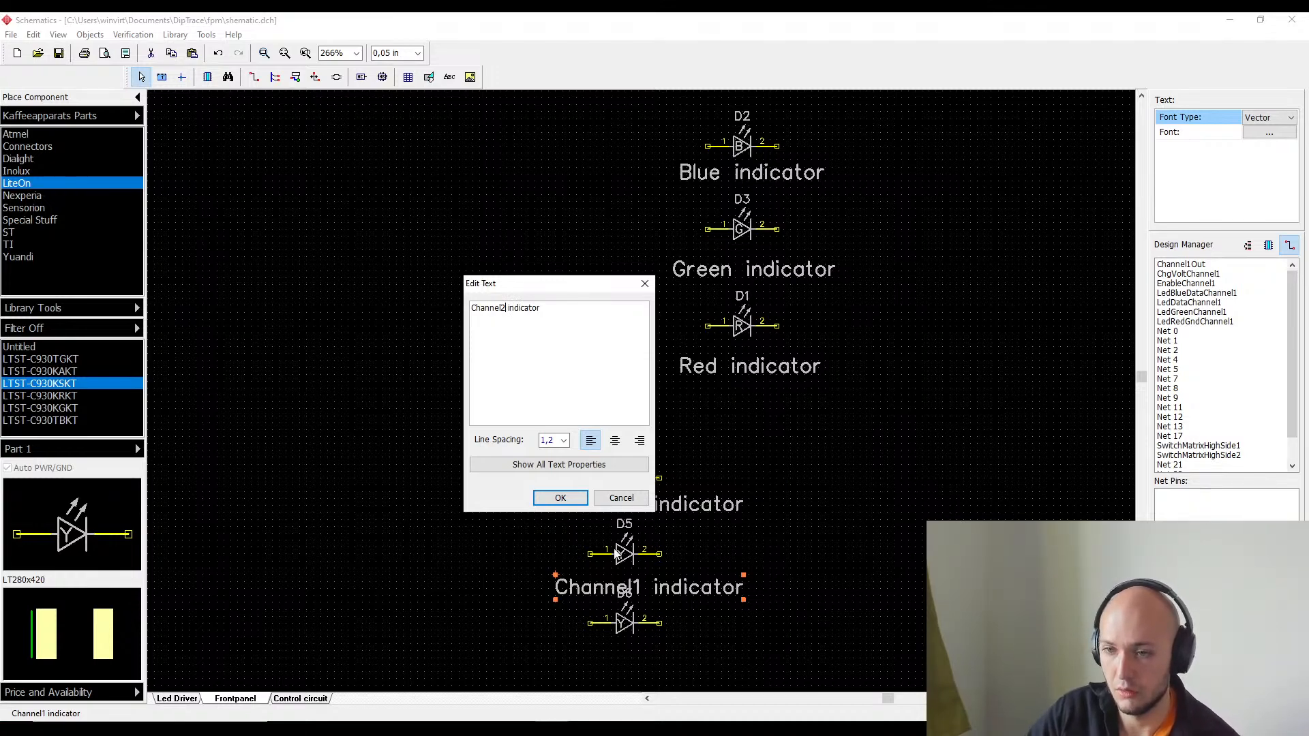
click(560, 498)
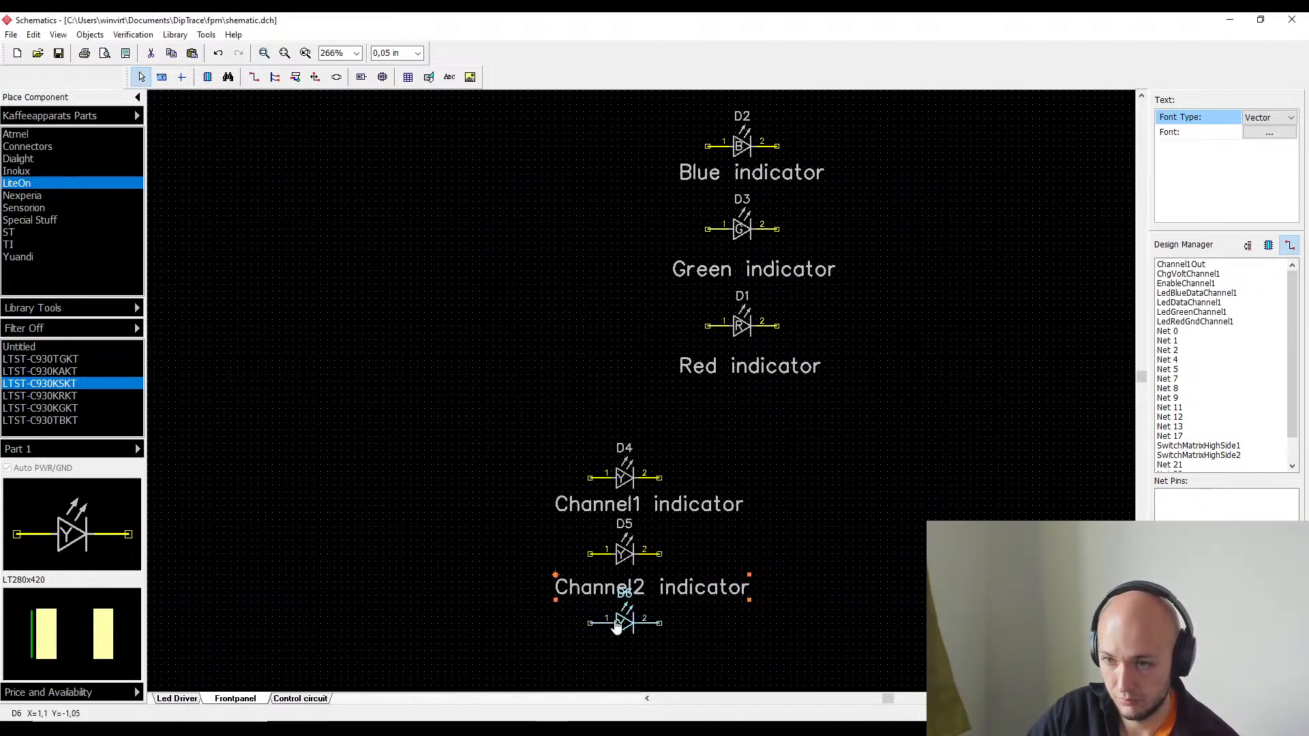
- Move the yellow LED D6 slightly down, clear of the "Channel2 indicator" label
drag(616, 626, 621, 646)
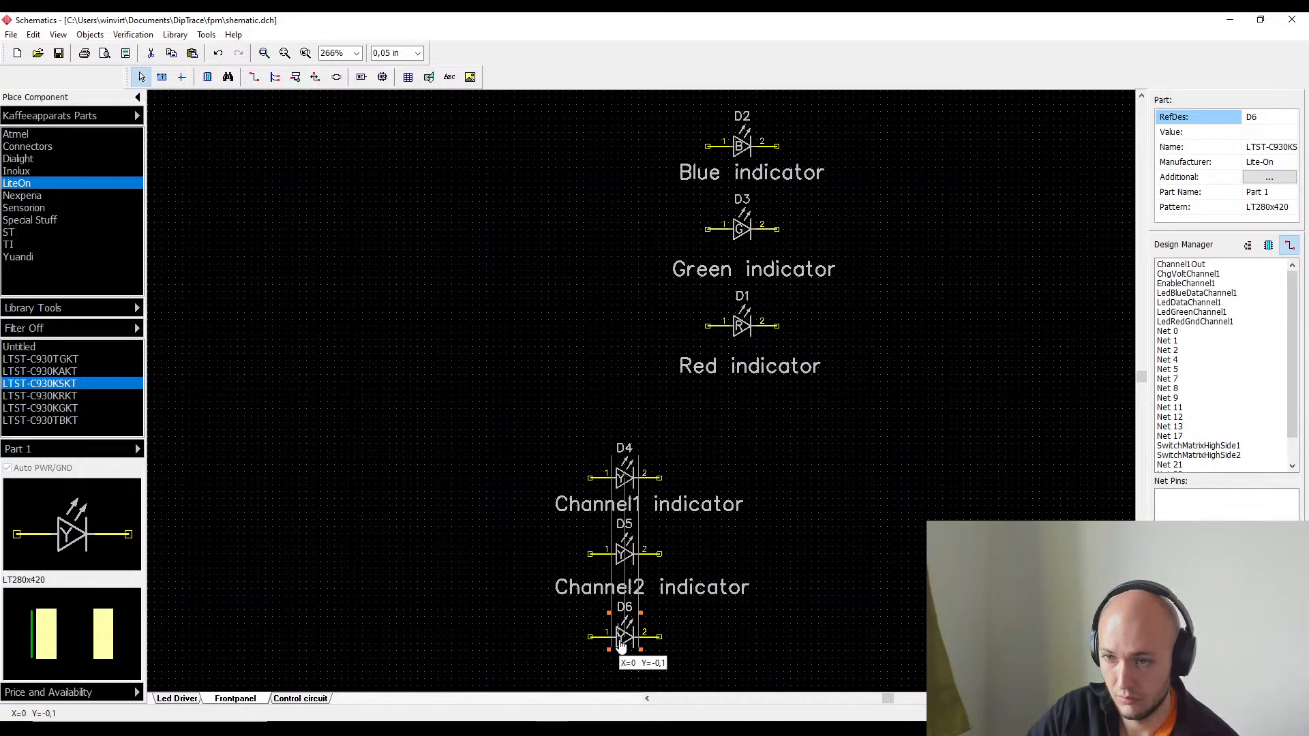
double_click(621, 645)
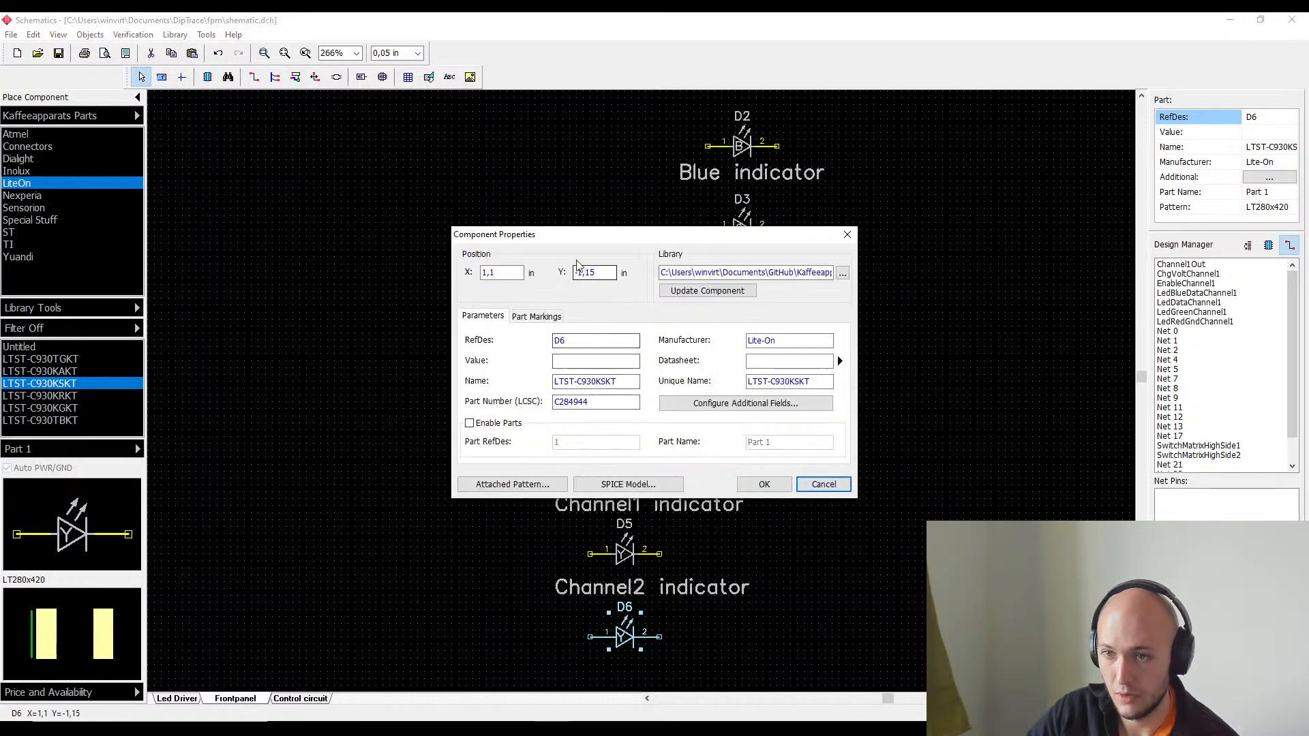
key(Escape)
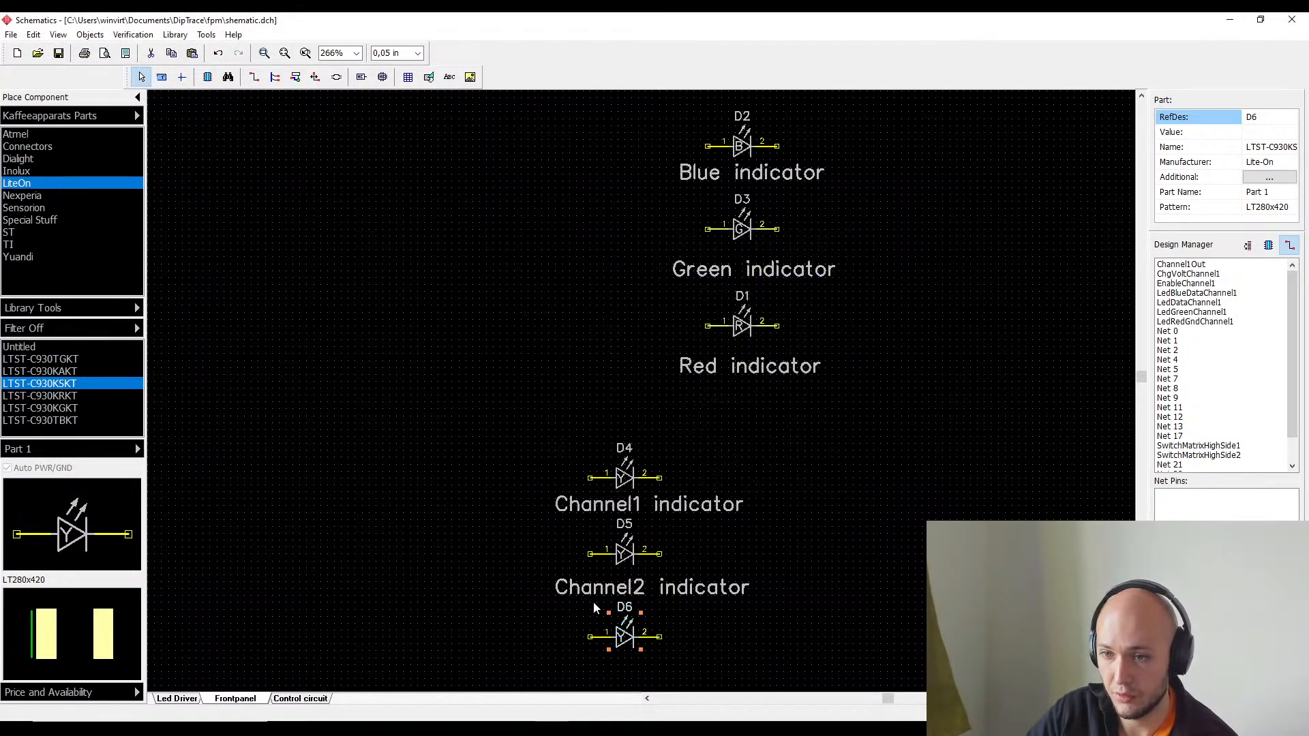
- Copy the "Channel2 indicator" label to below LED D6 and change the copy's text to "Channel3 indicator"
click(603, 606)
key(ctrl+c)
key(ctrl+v)
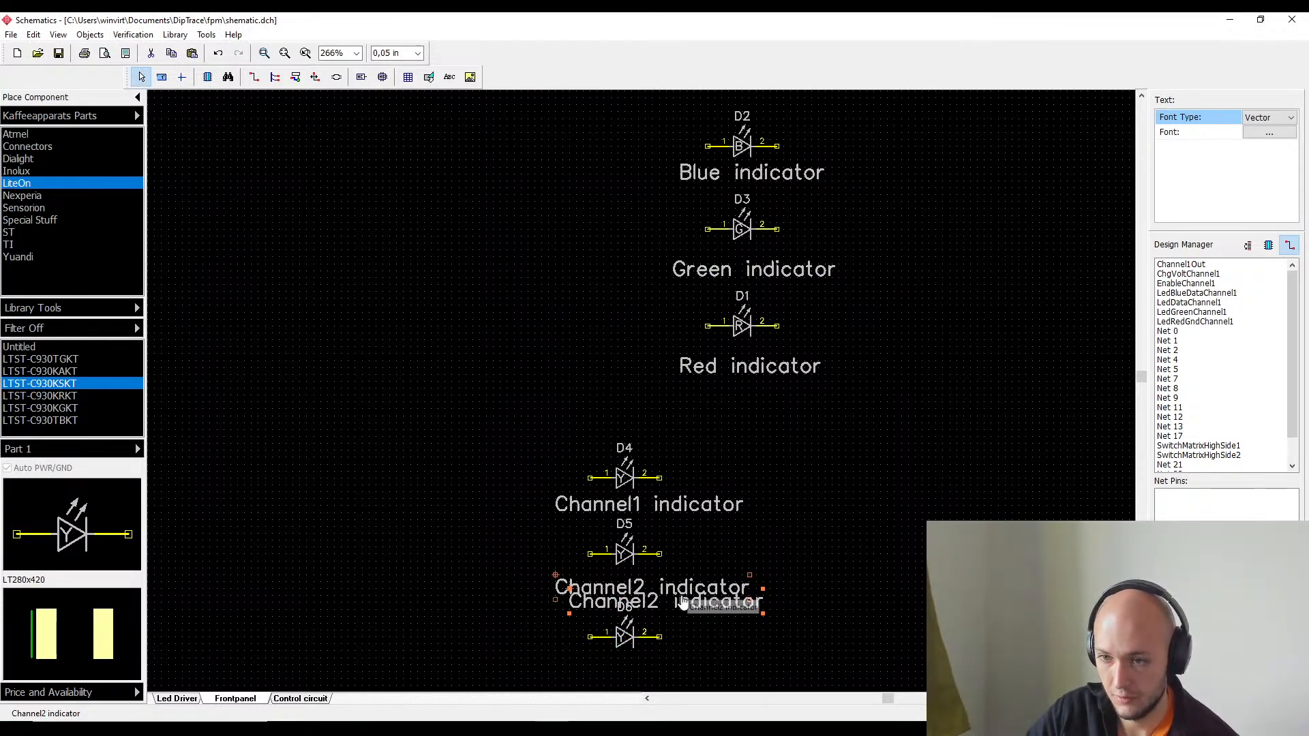
drag(680, 603, 670, 687)
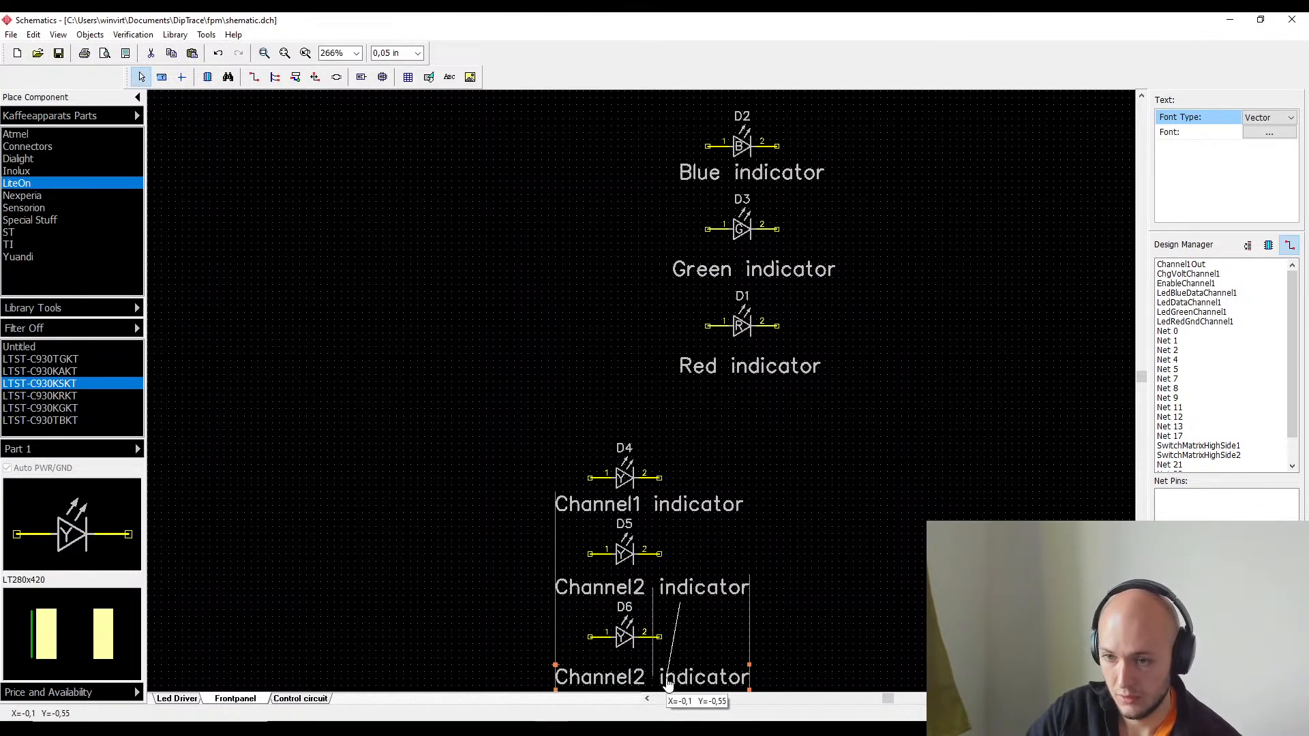
double_click(670, 685)
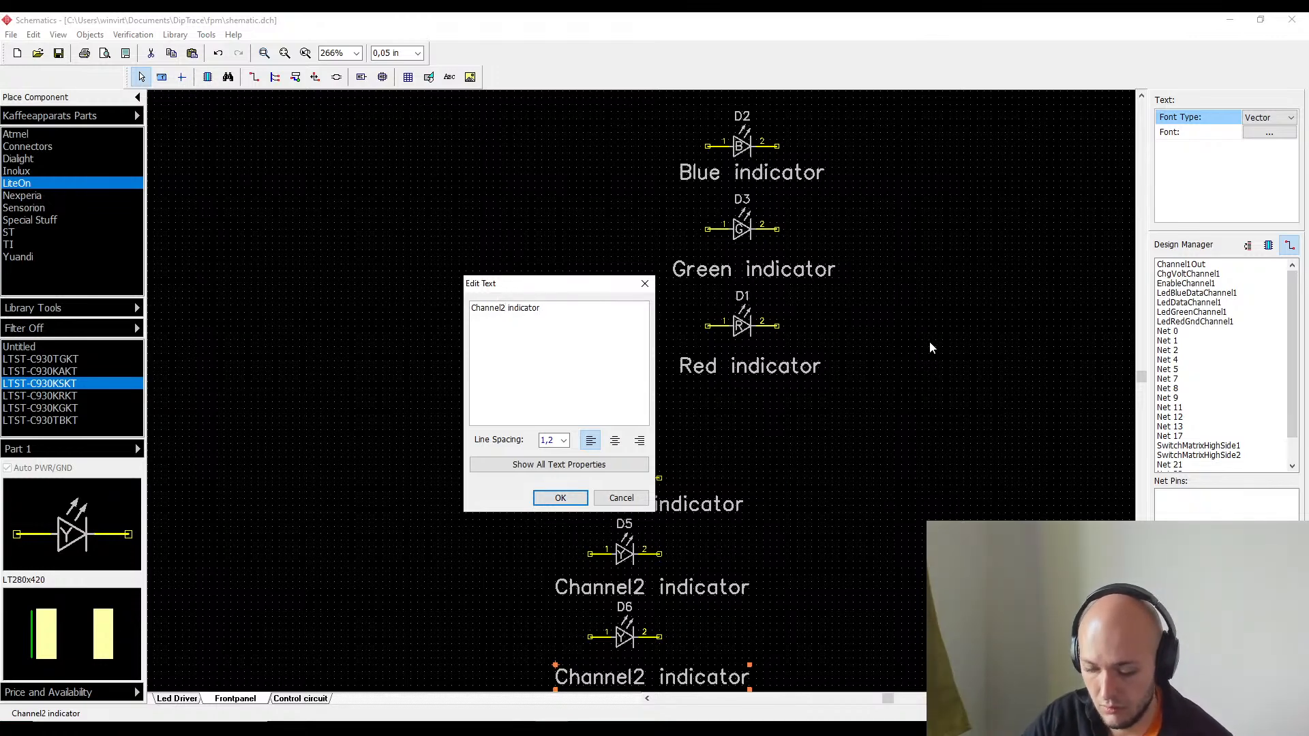
key(BackSpace)
text(3)
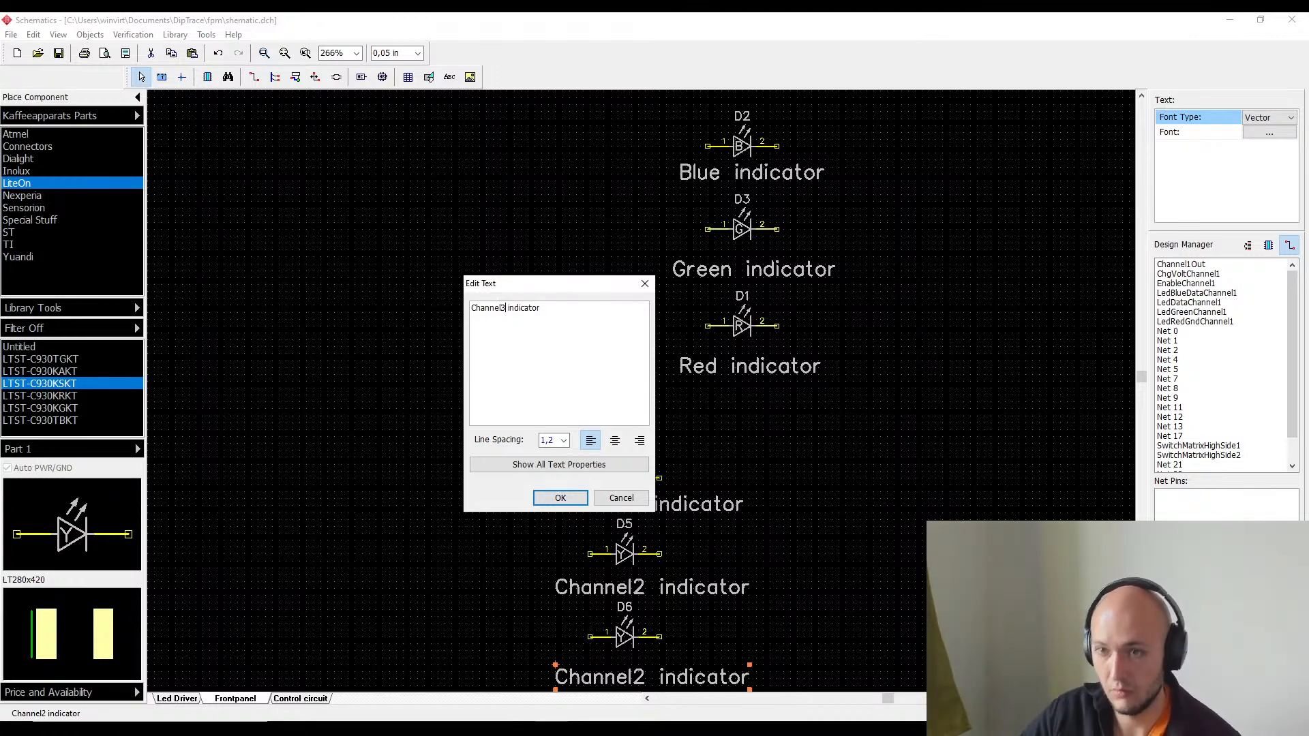
click(558, 497)
scroll(837, 566, up, 10)
scroll(808, 417, down, 5)
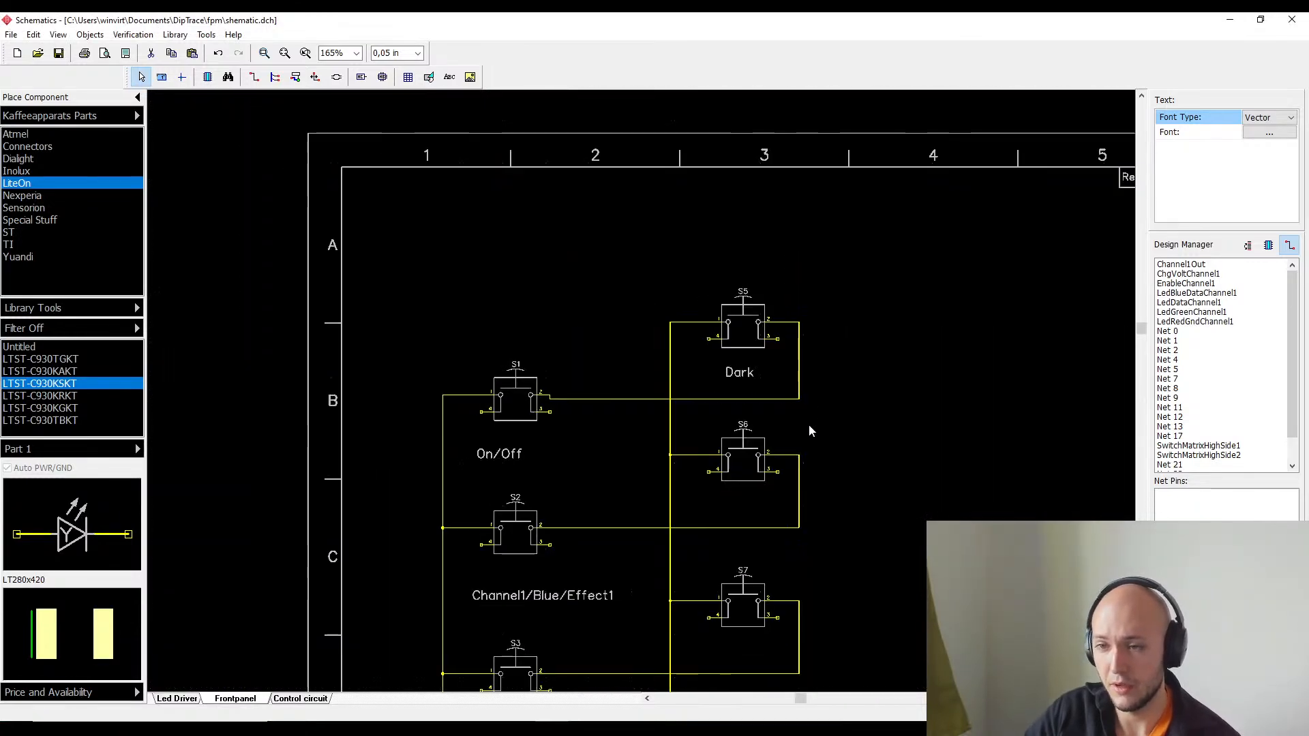
scroll(436, 249, up, 2)
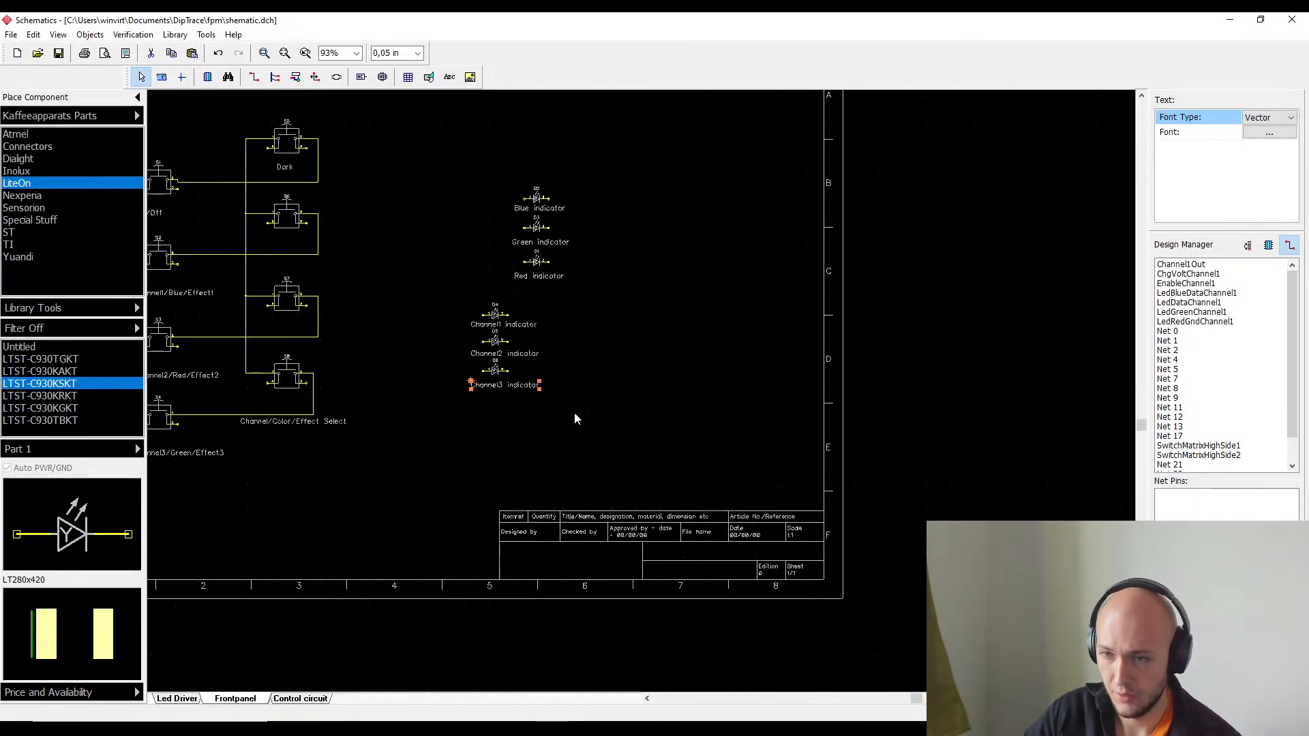
- Duplicate yellow LEDs D4 to D6 with their channel labels and place the copies directly below the originals
scroll(523, 355, up, 3)
drag(385, 266, 656, 494)
key(ctrl+d)
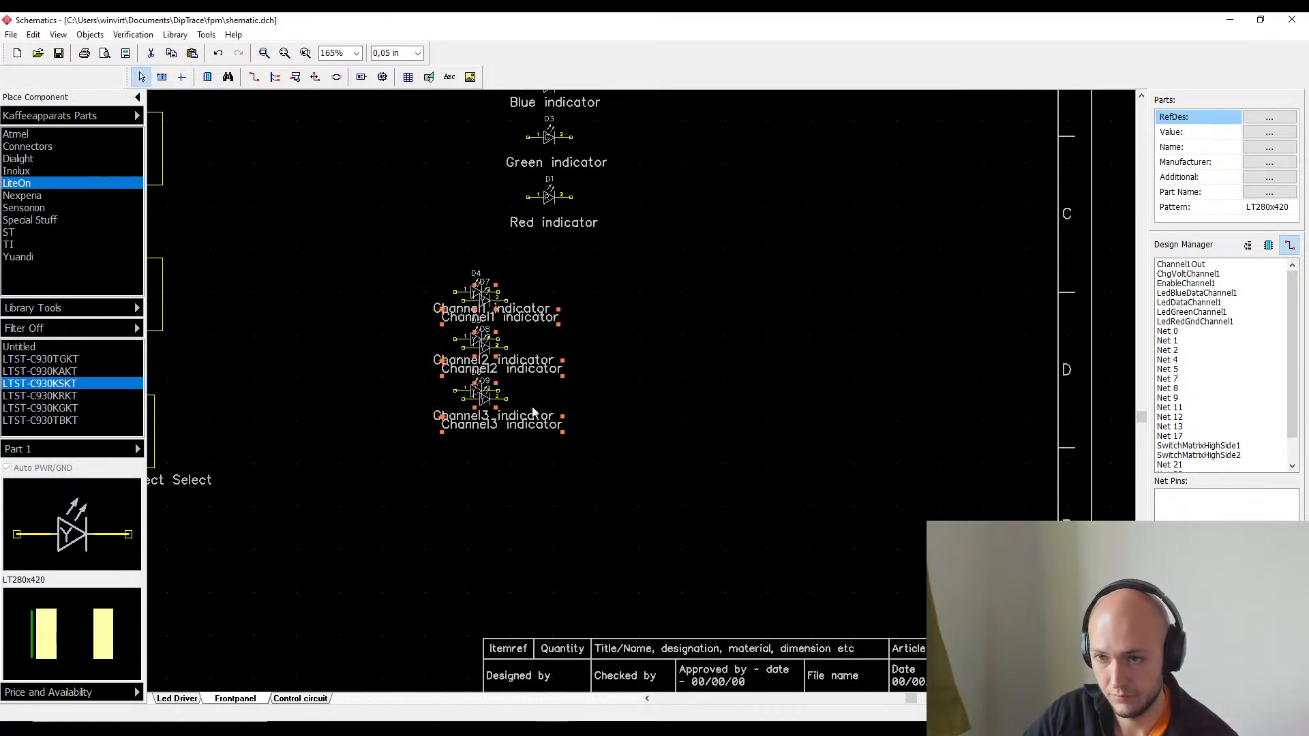
drag(513, 471, 507, 578)
click(641, 461)
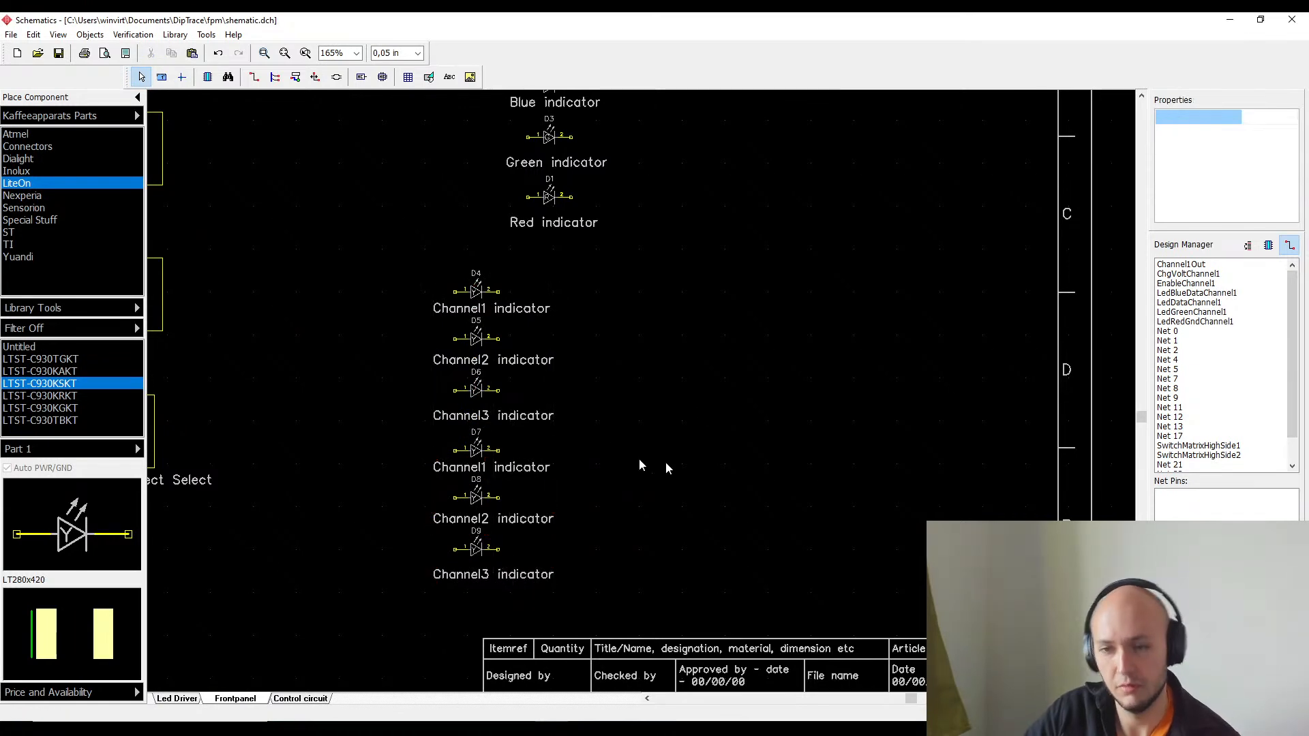
- Change the text of the label below LED D7 to "Connection indicator"
scroll(440, 454, up, 3)
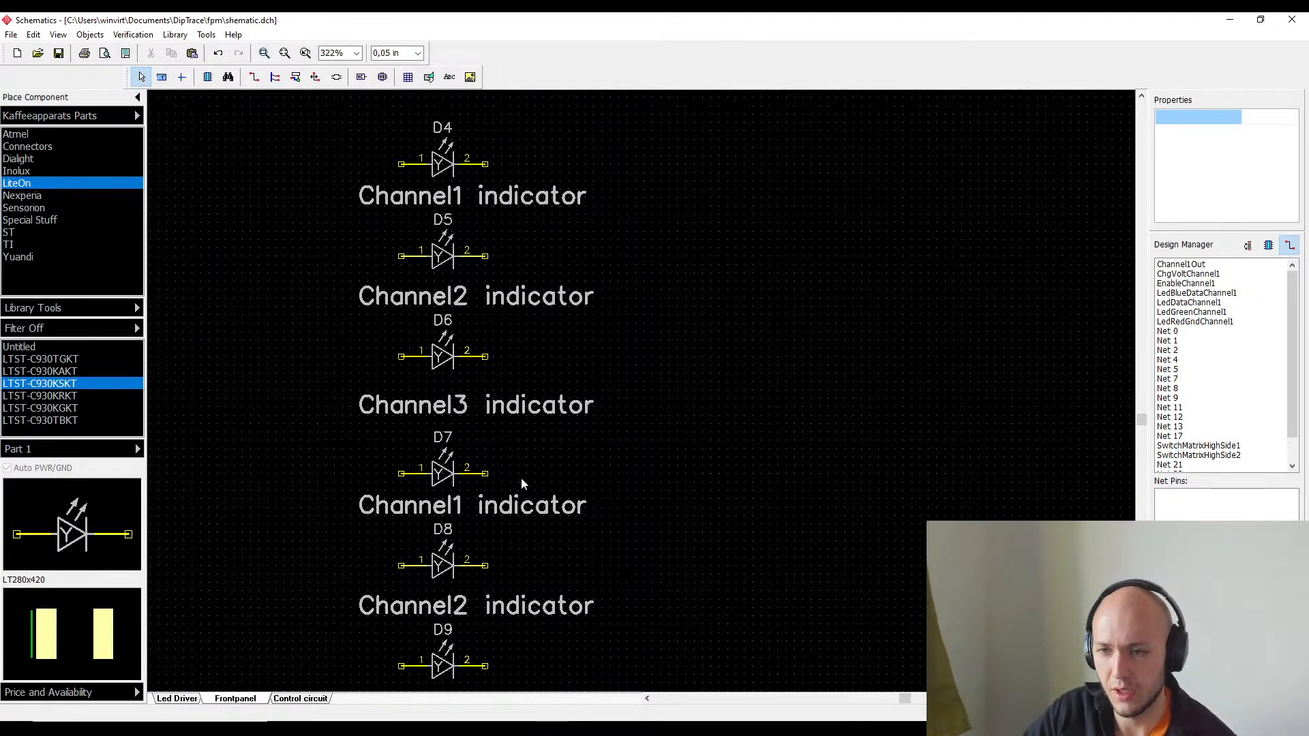
double_click(480, 514)
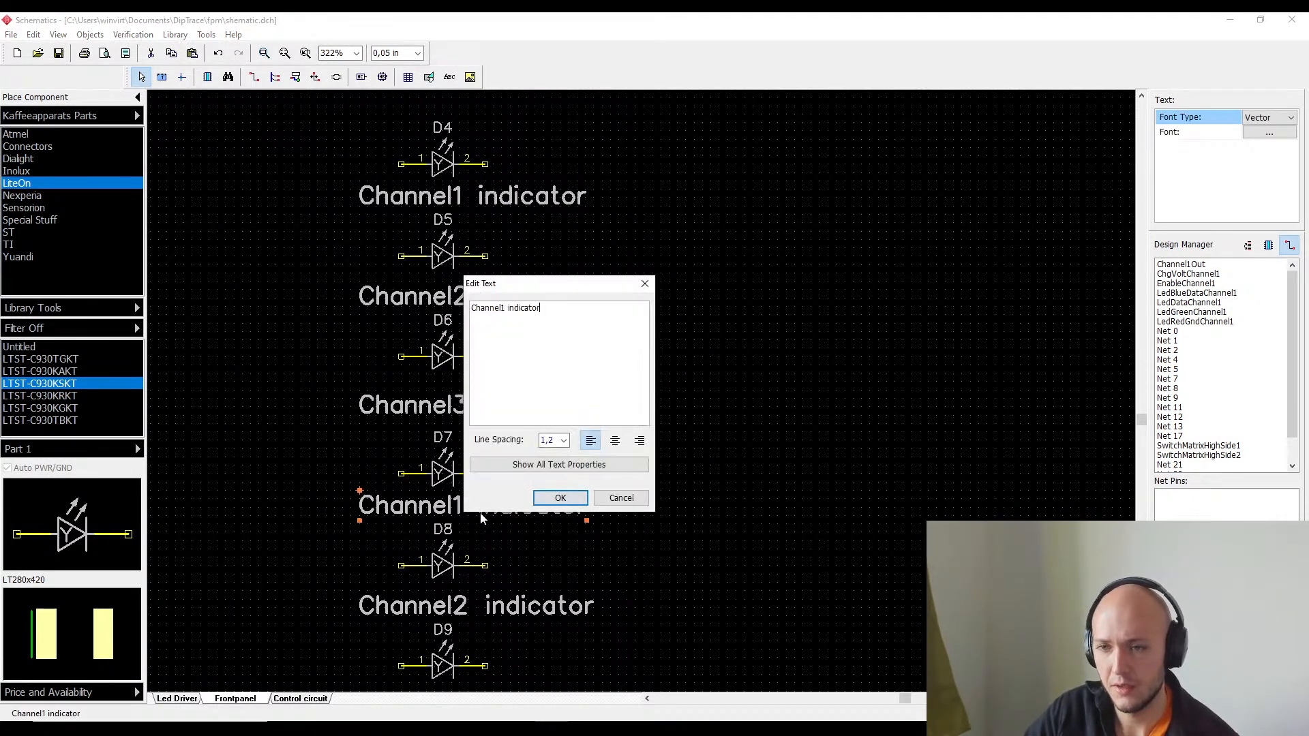
double_click(493, 309)
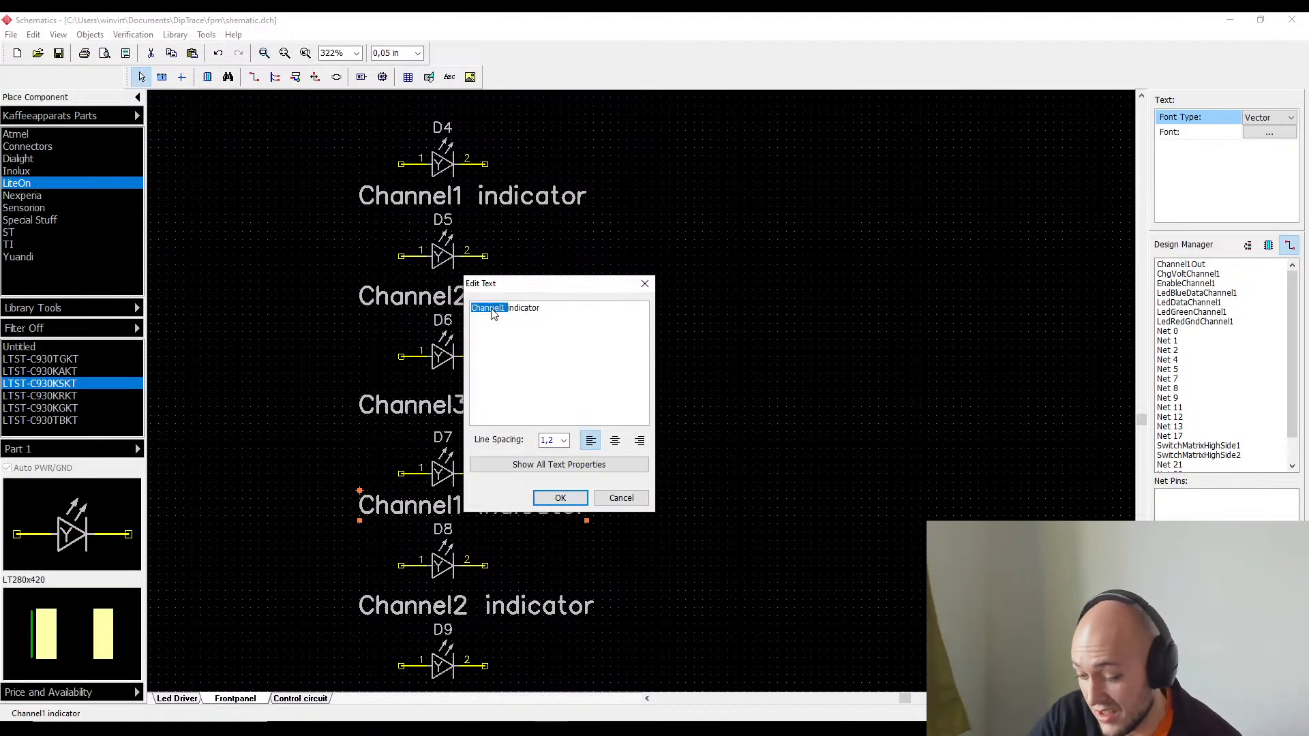
key(BackSpace)
text(In)
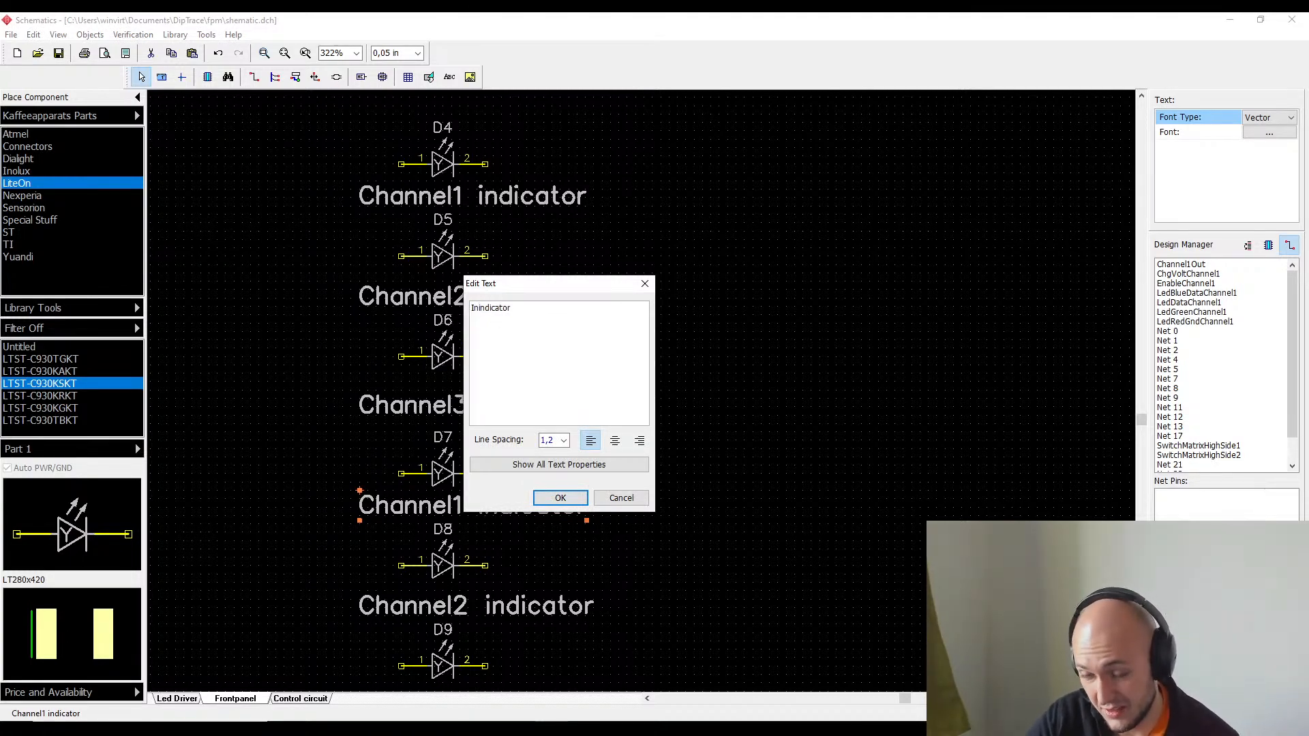
key(BackSpace)
key(BackSpace)
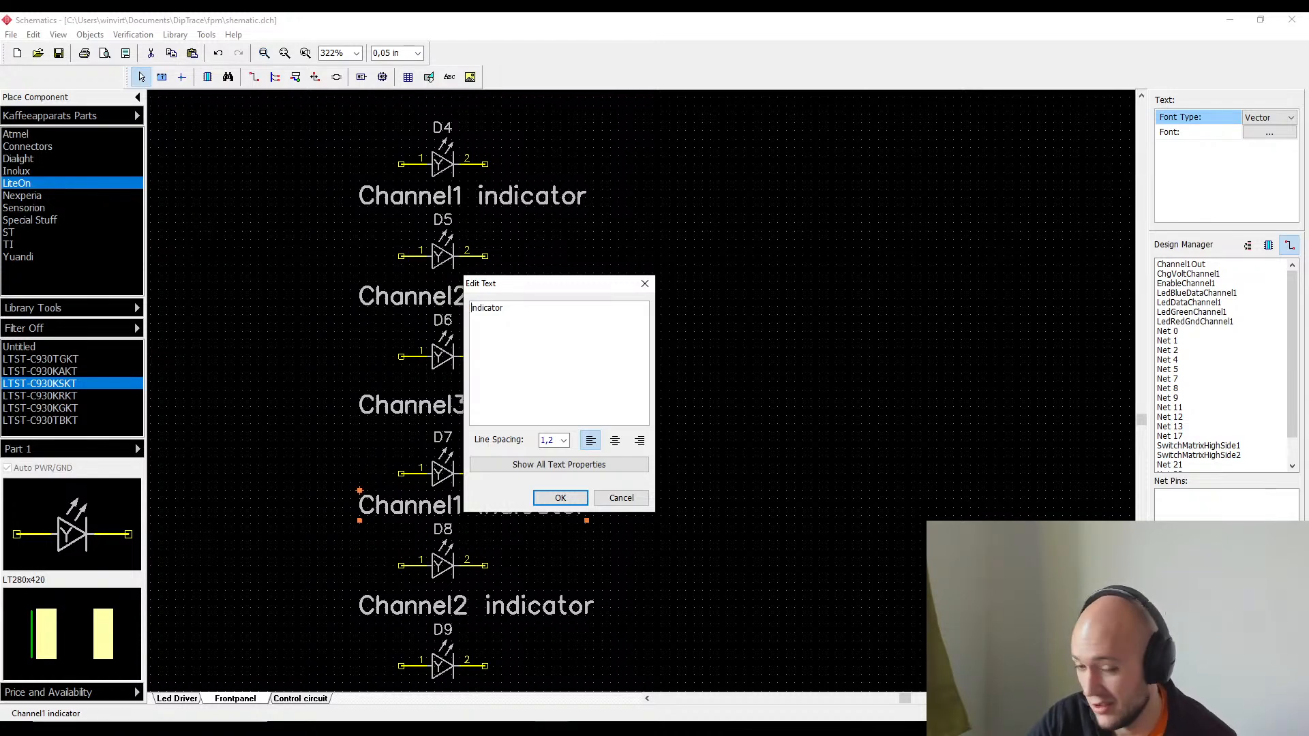
text(Co)
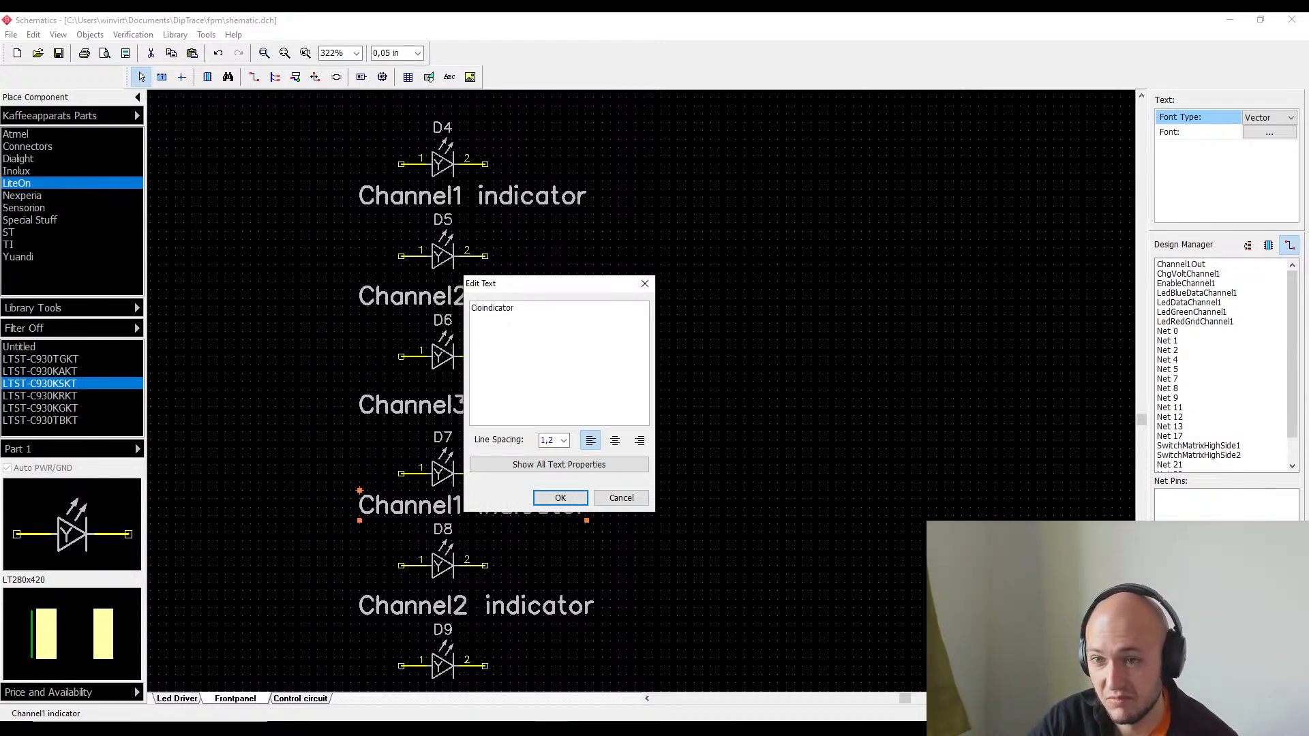
text(n)
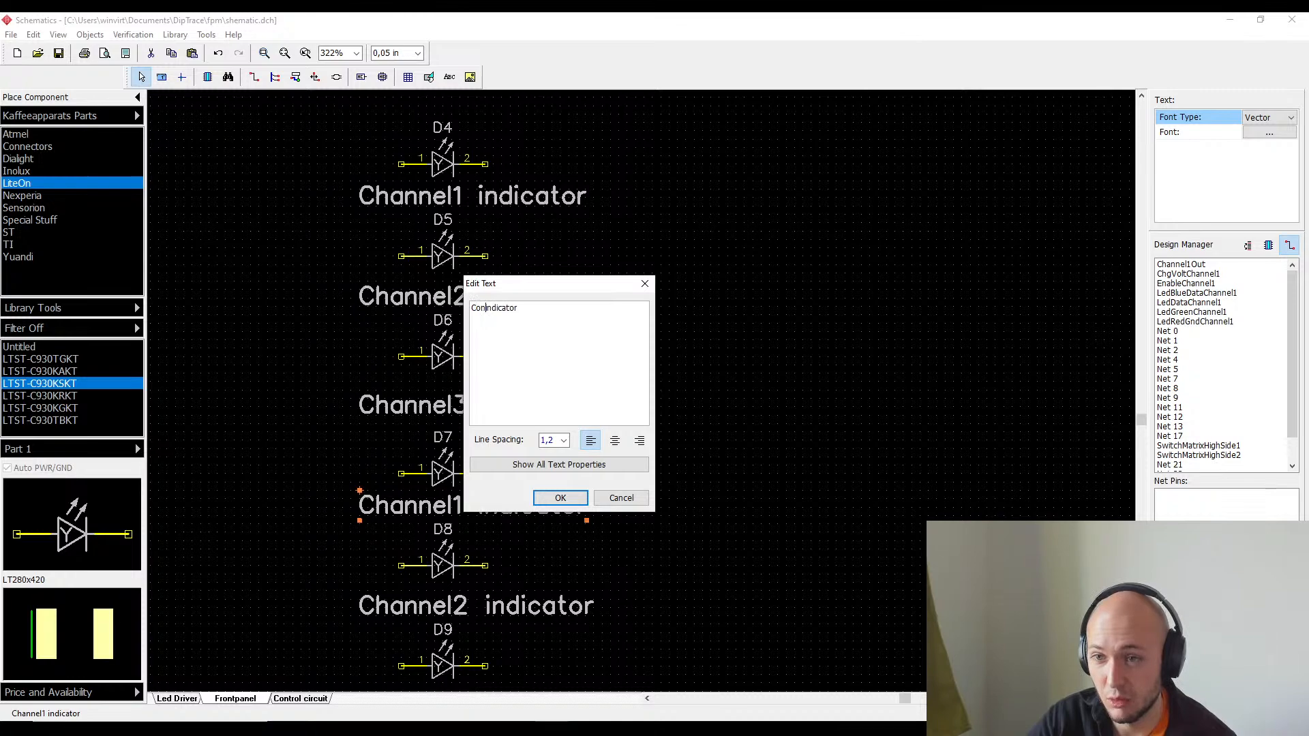
text(nection)
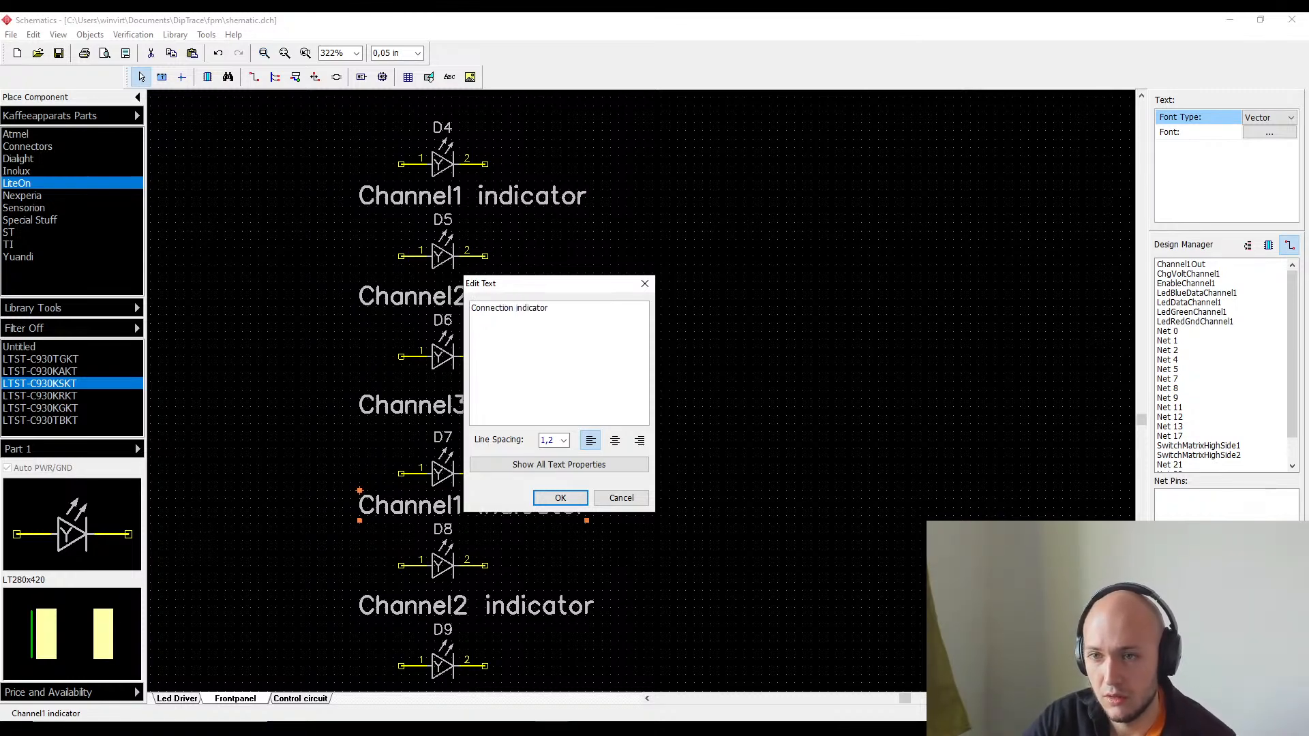
key(Return)
key(BackSpace)
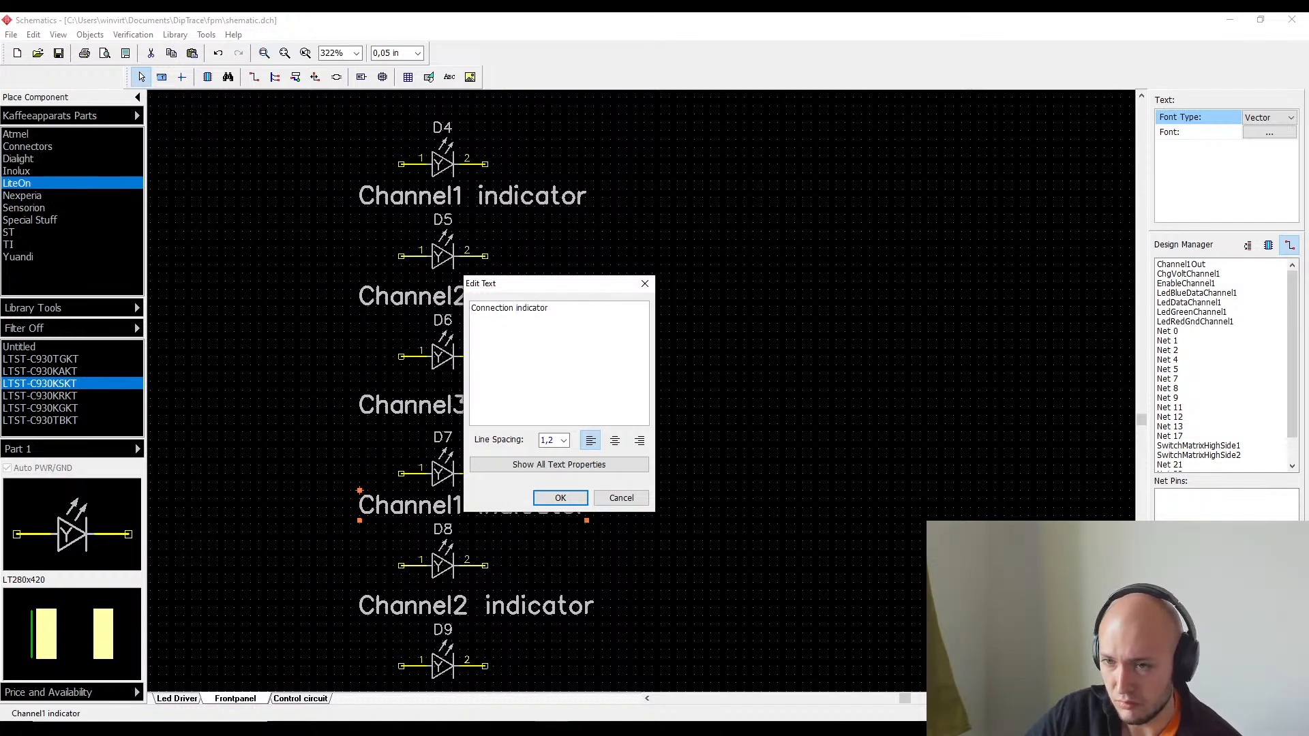
click(556, 499)
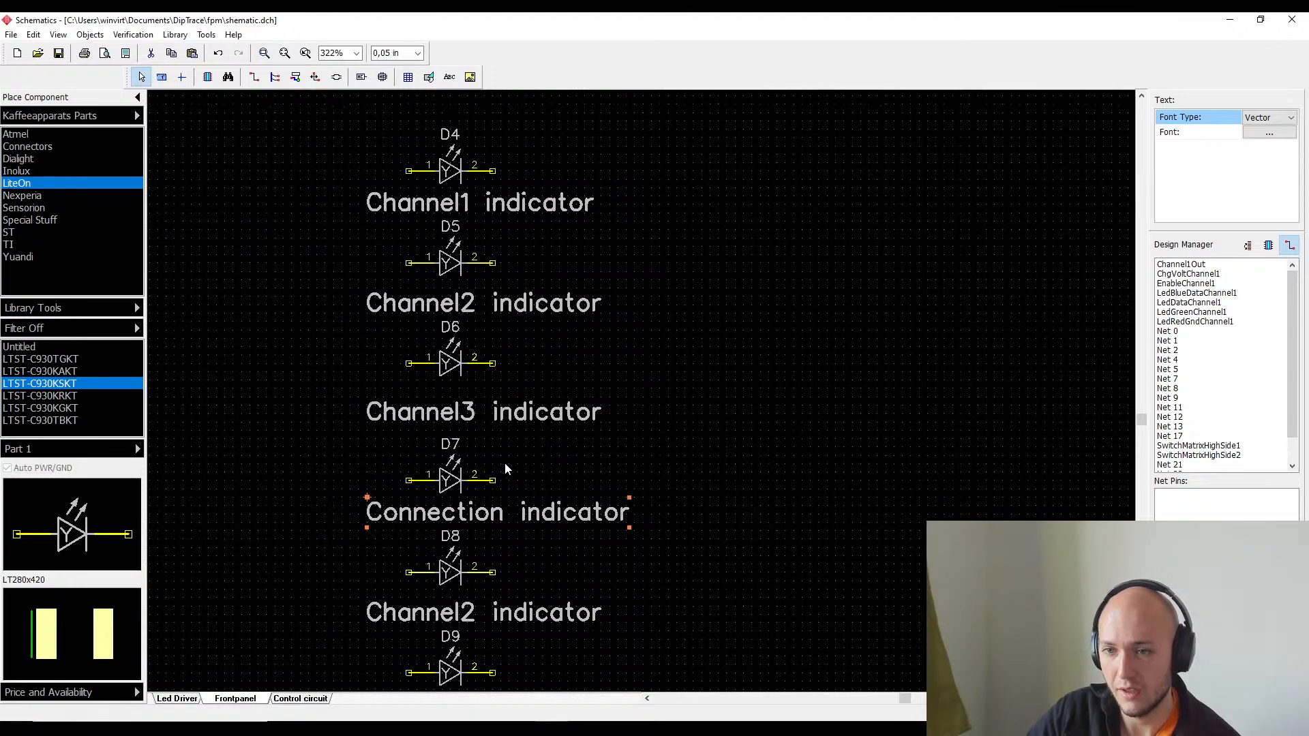
- Shorten the label below LED D6 to "3 indicator" and shift it slightly right under the LED
click(375, 403)
double_click(377, 402)
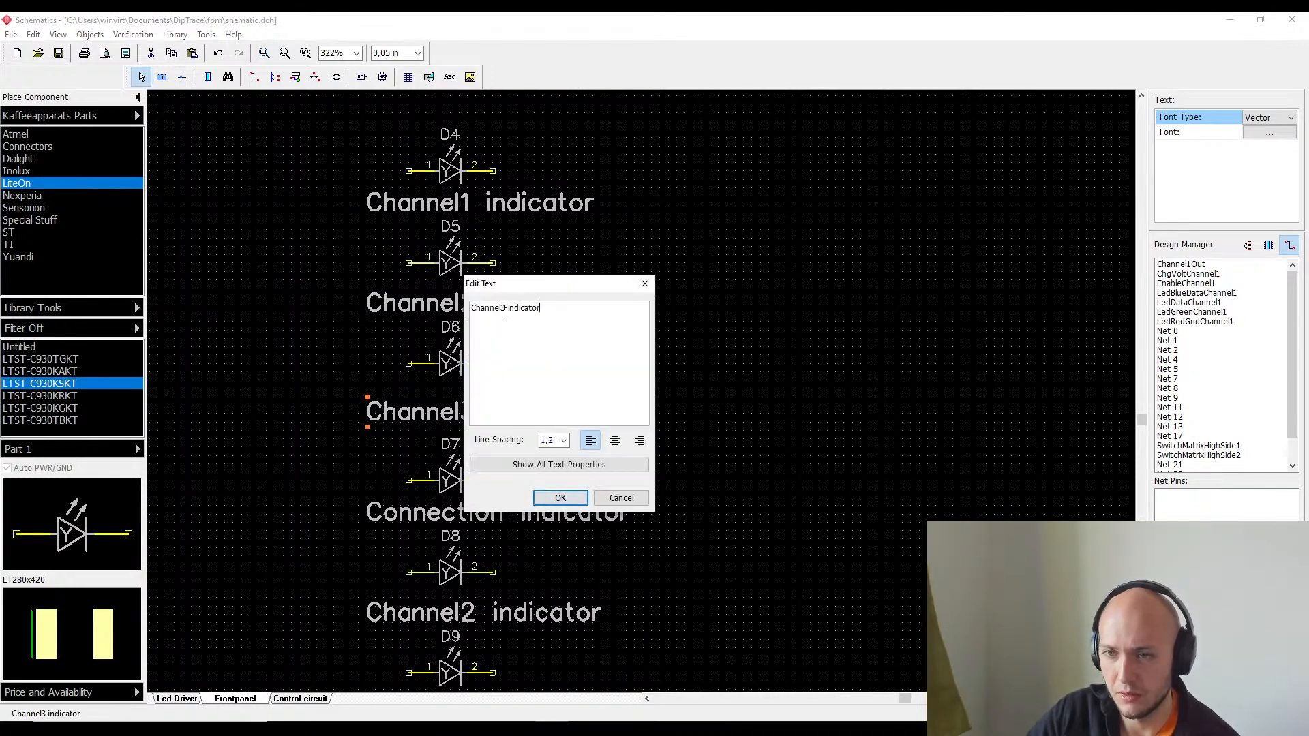
drag(504, 311, 435, 306)
key(BackSpace)
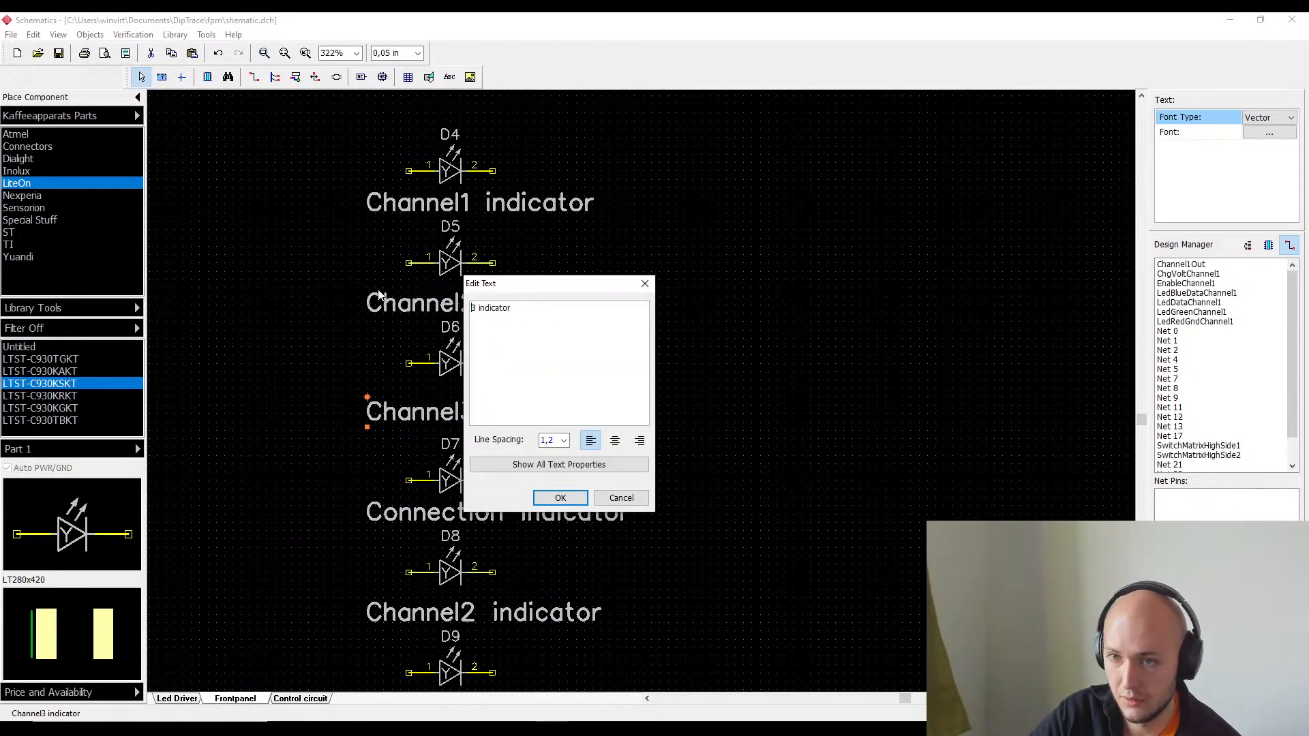
key(Return)
key(BackSpace)
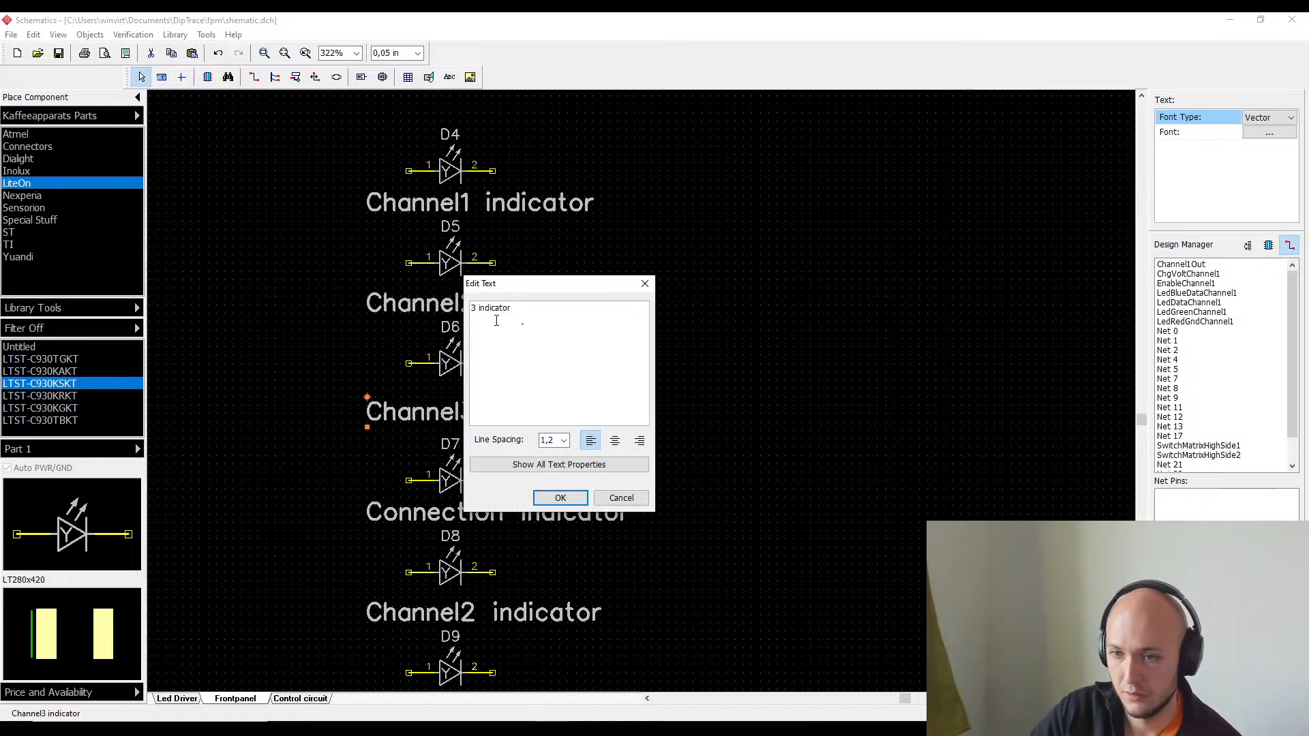
click(560, 498)
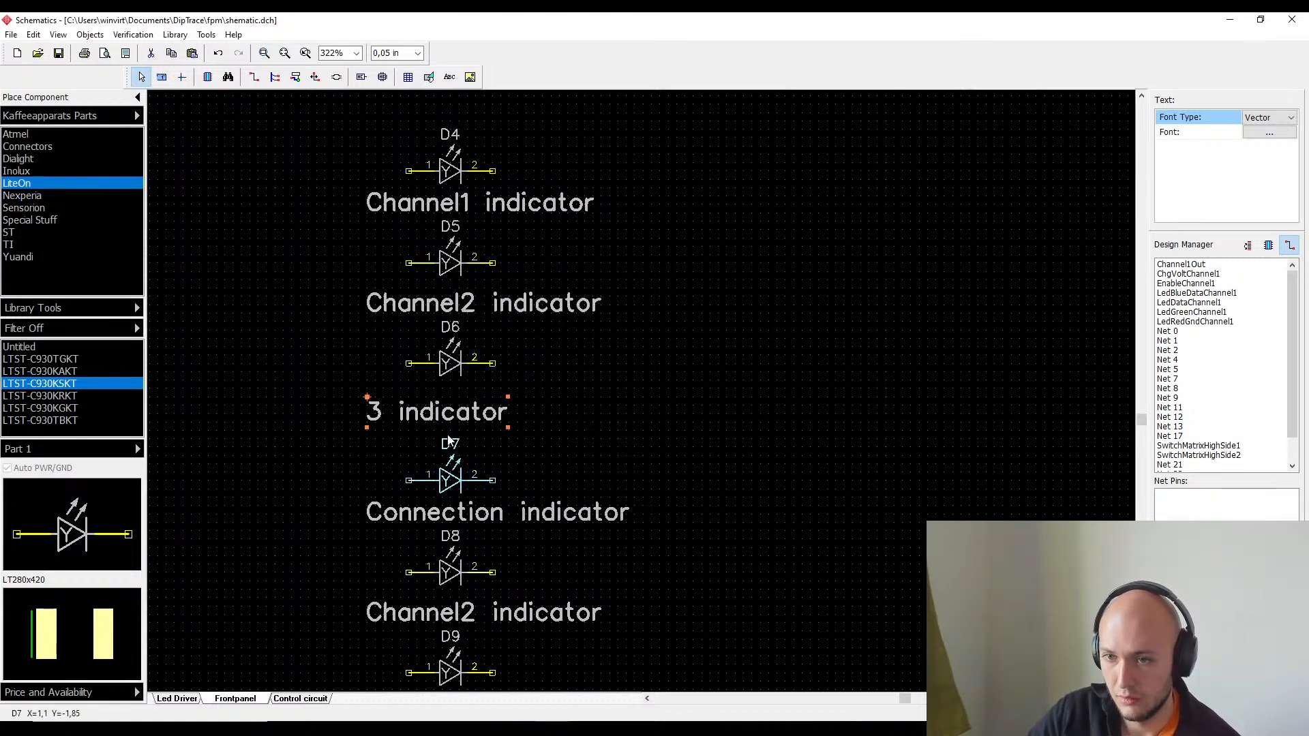
drag(459, 412, 476, 416)
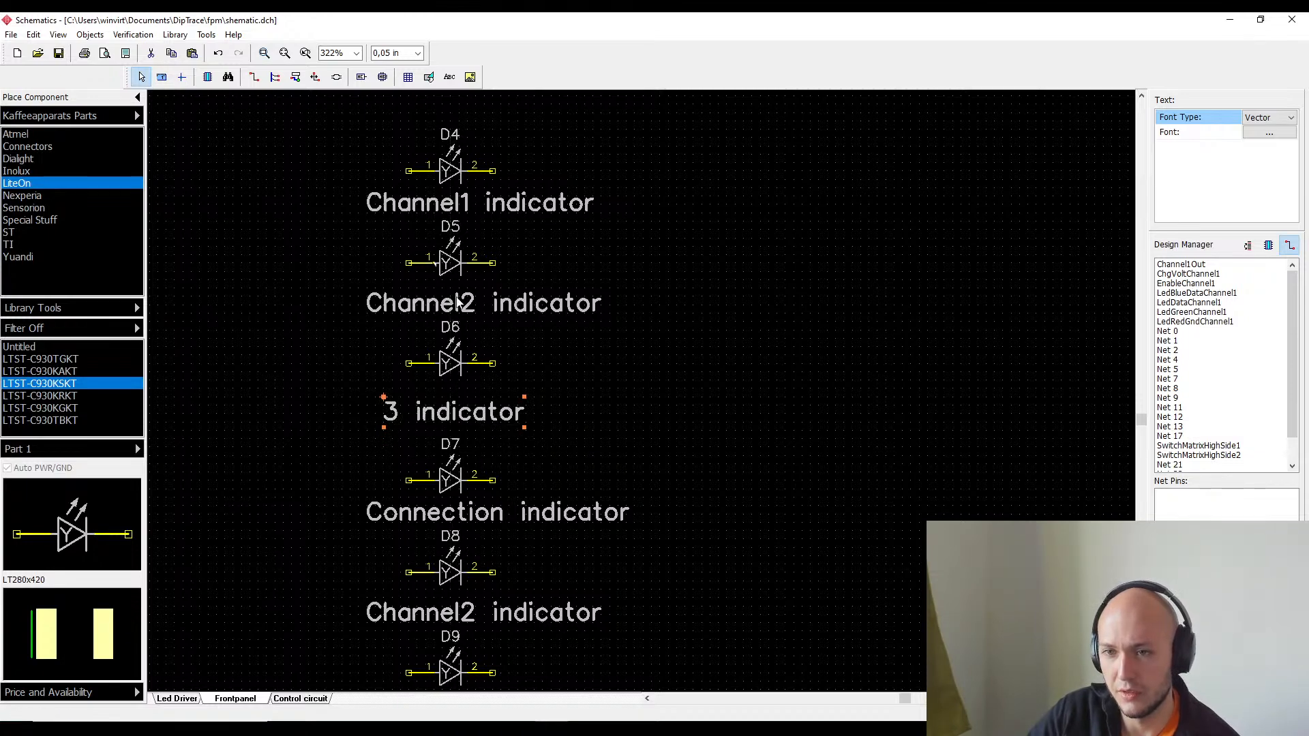
- Shorten the text of the label below LED D5 to "2 indicator"
double_click(414, 302)
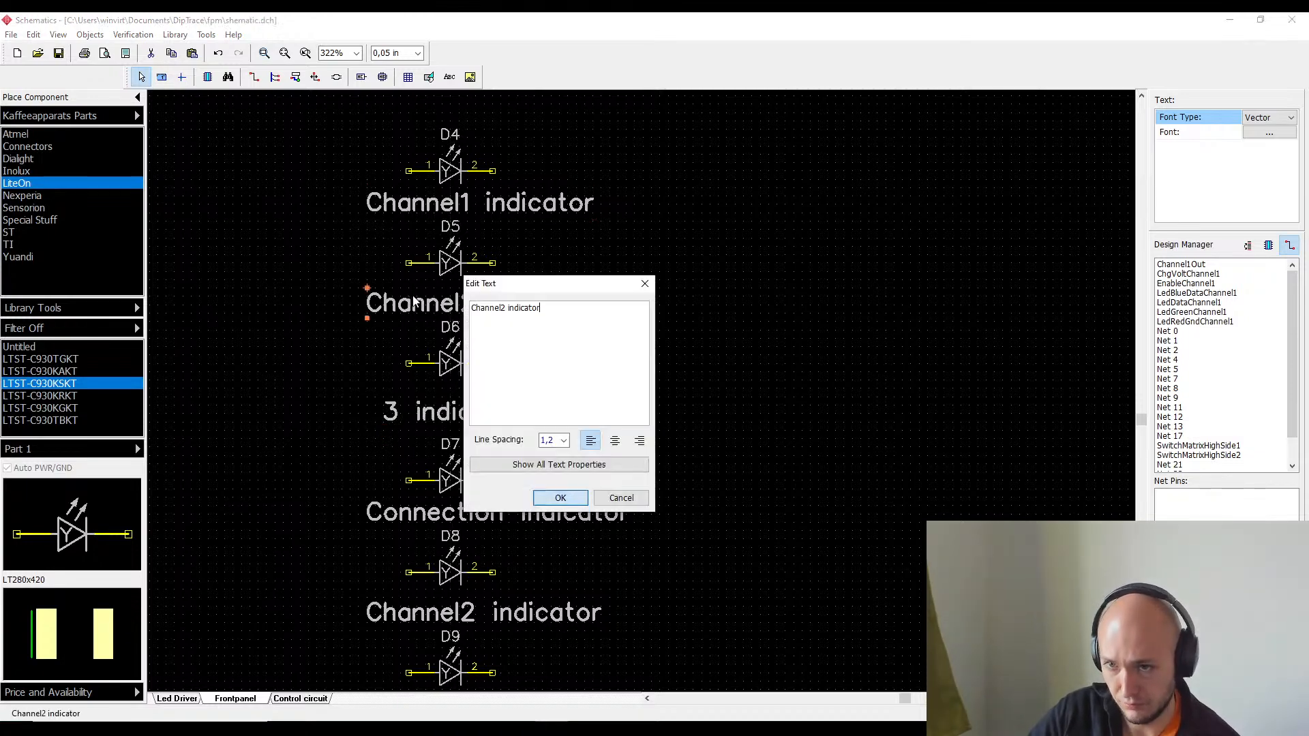
double_click(495, 311)
text(2)
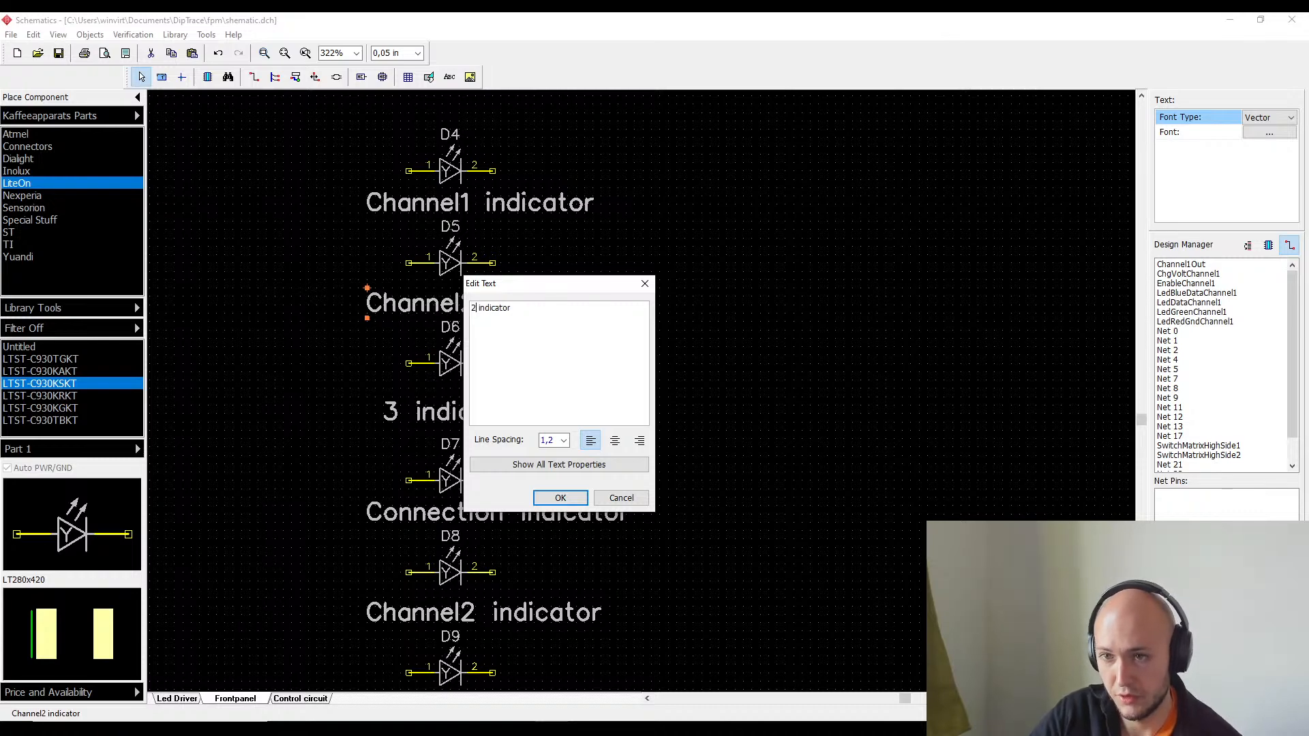
click(560, 498)
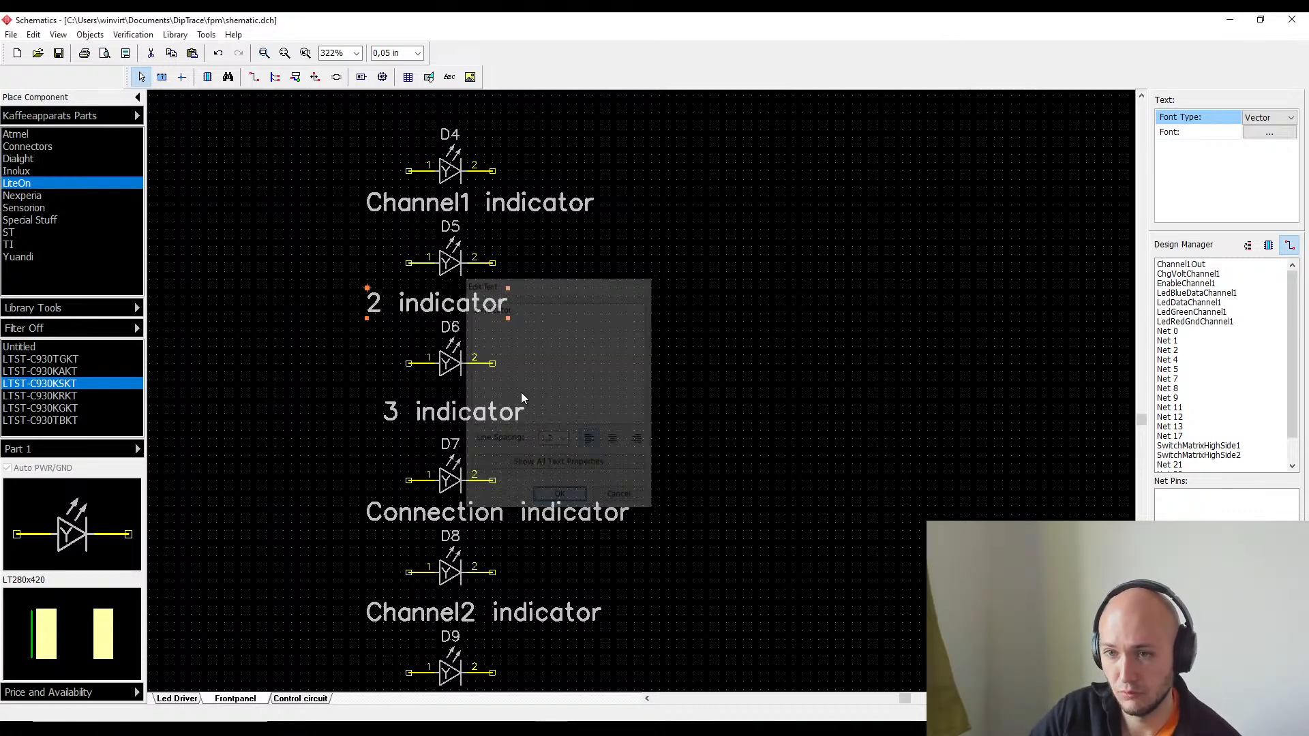
- Shorten the text of the label below LED D4 to "1 indicator"
double_click(561, 213)
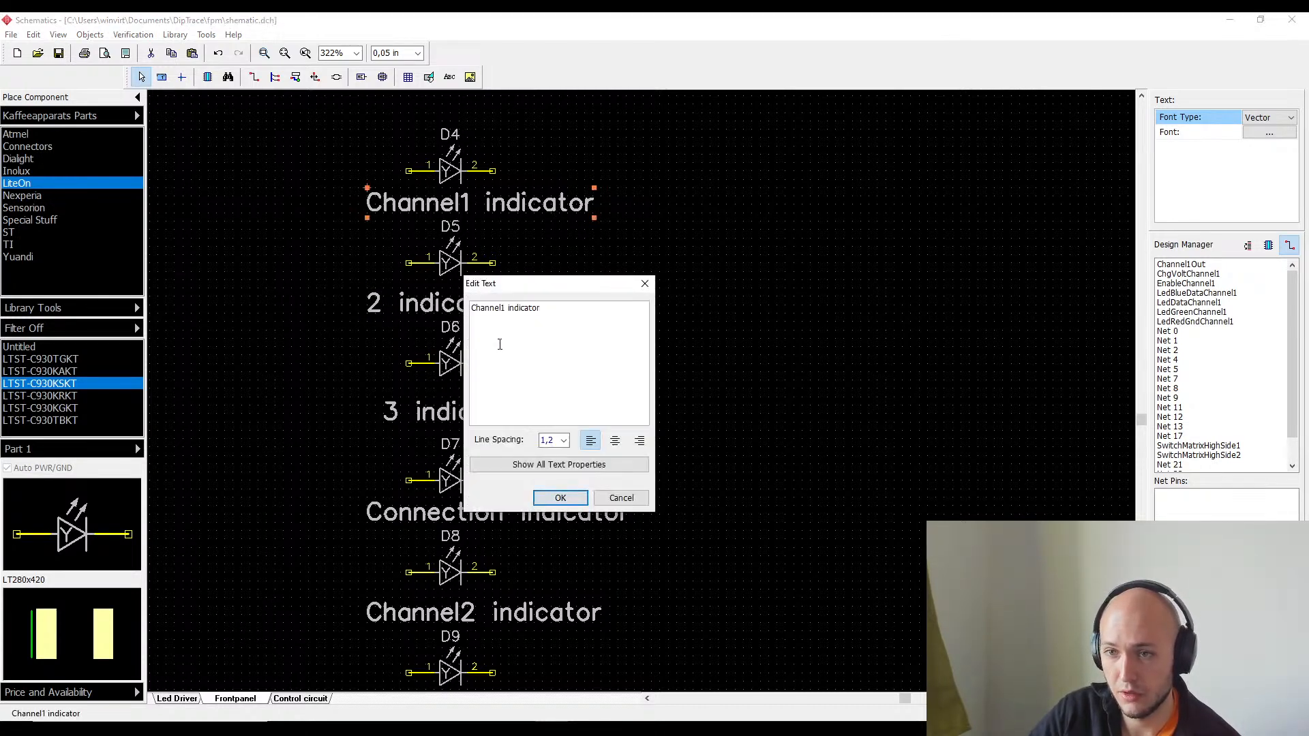
double_click(504, 310)
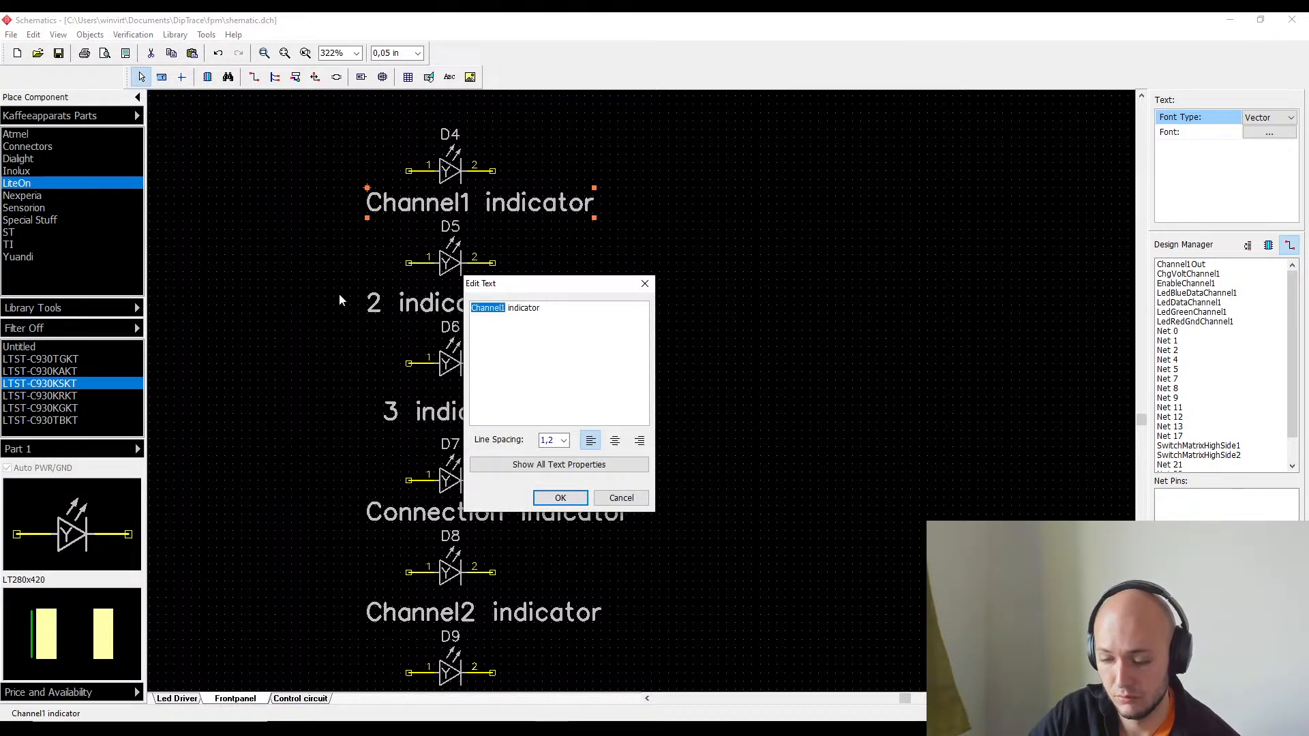
text(1)
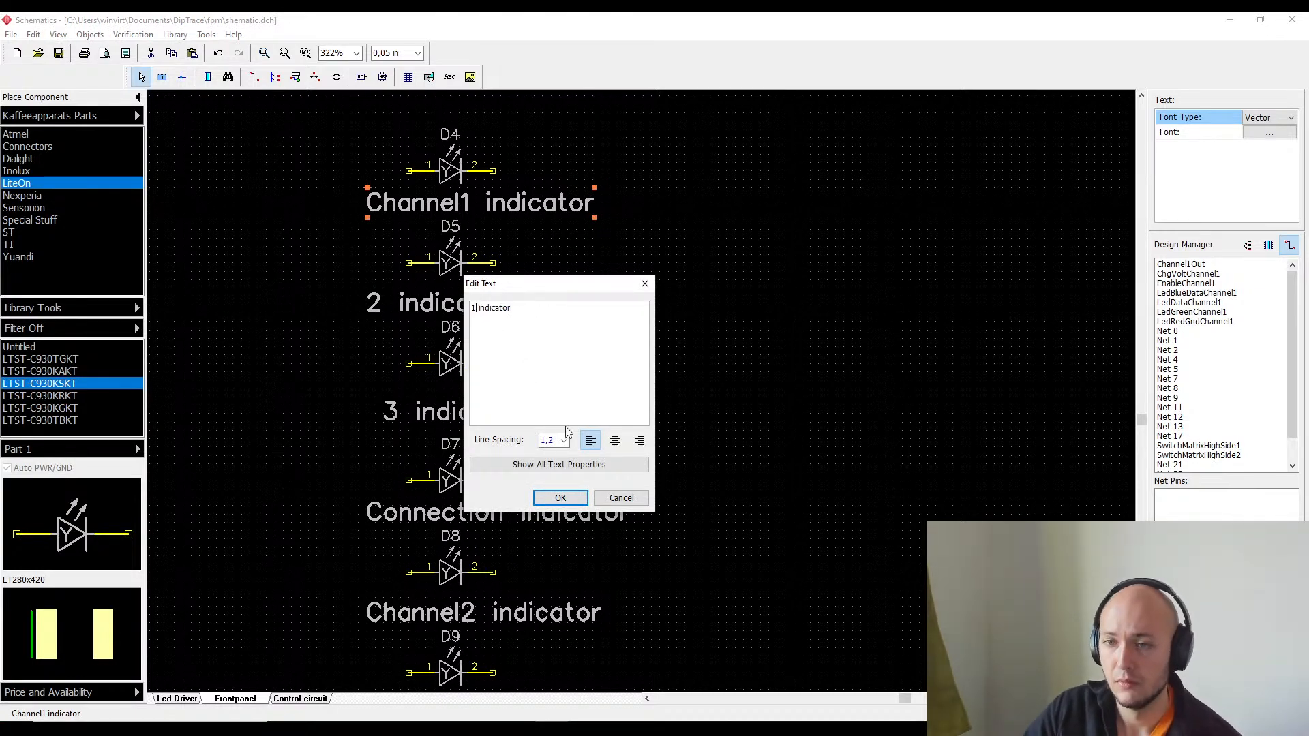
click(585, 495)
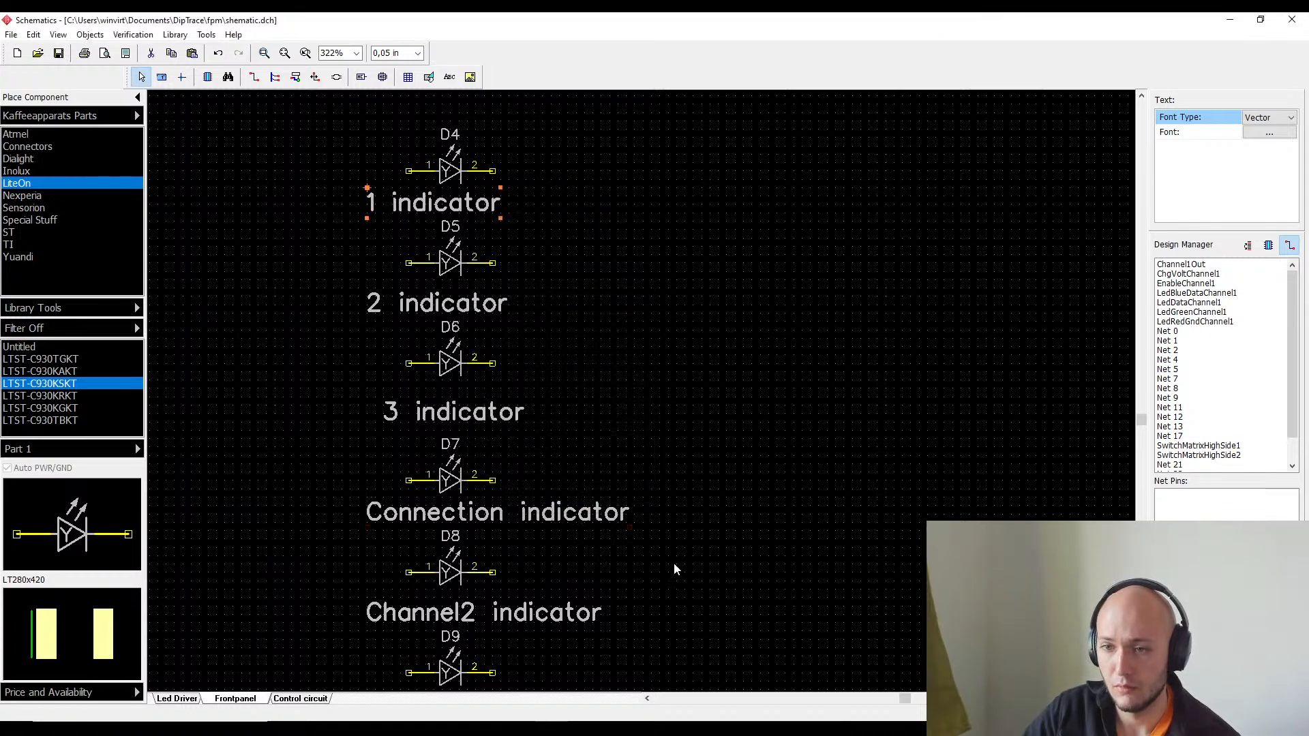
- Replace the text of the label below LED D7 with "Channel"
middle_drag(673, 563, 626, 489)
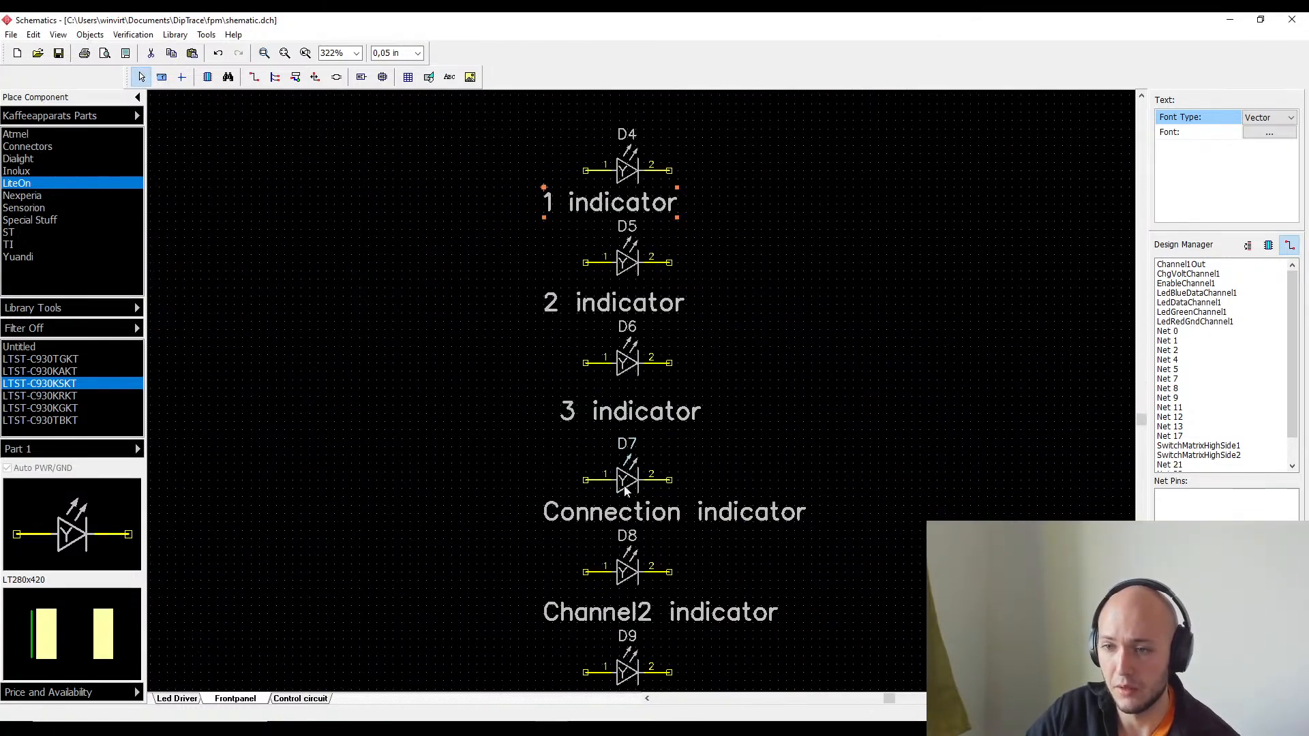
double_click(682, 533)
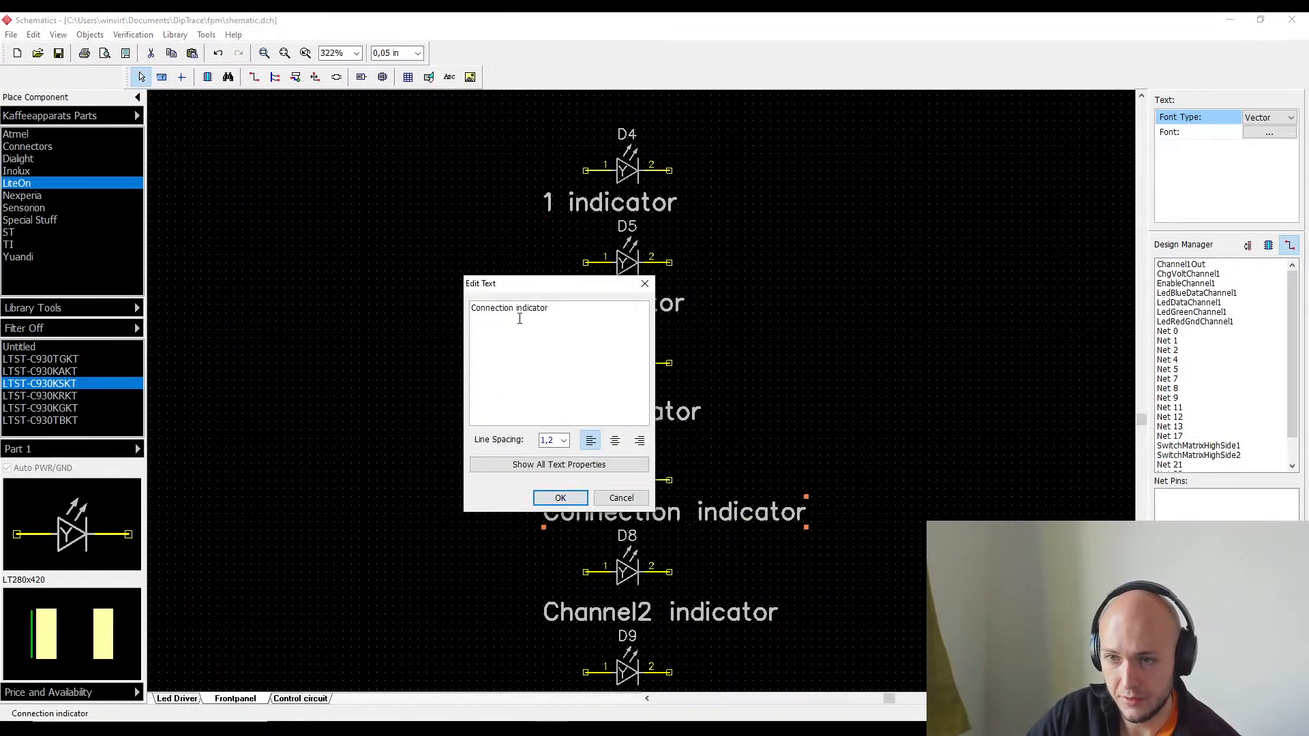
key(ctrl+a)
text(Ch)
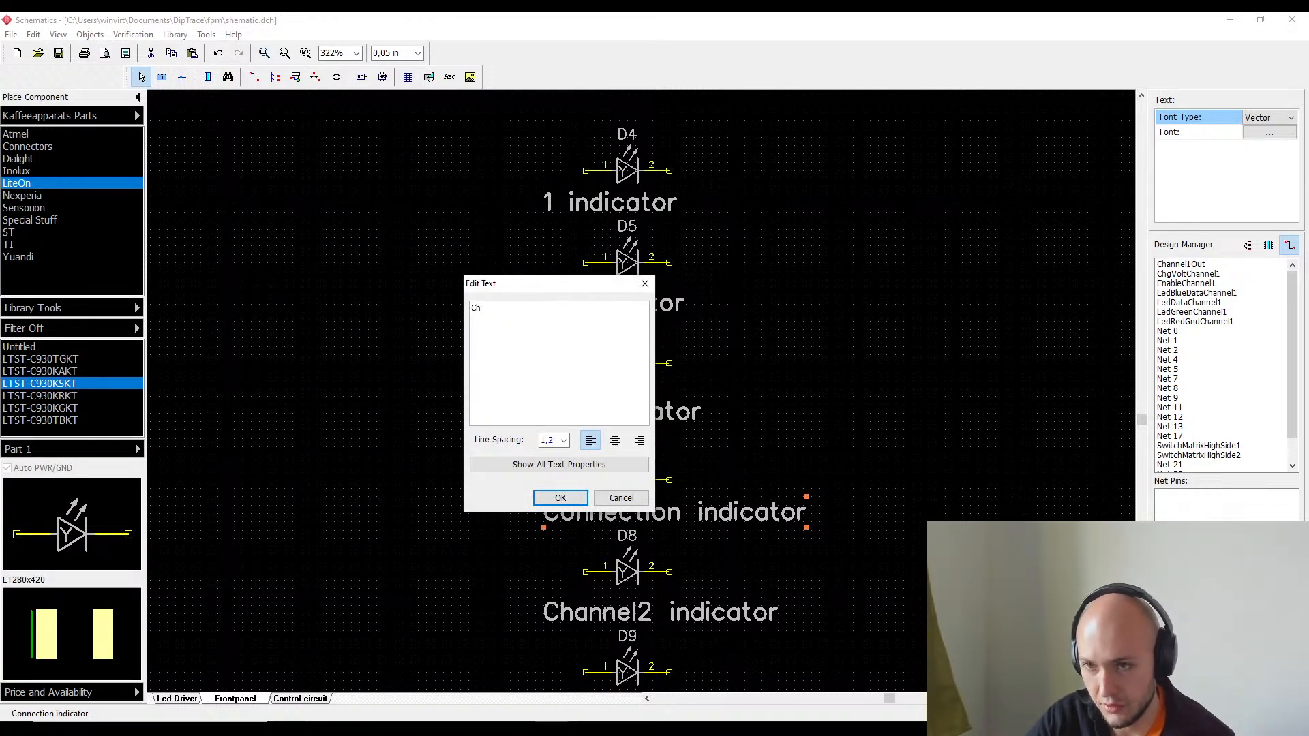
text(annel)
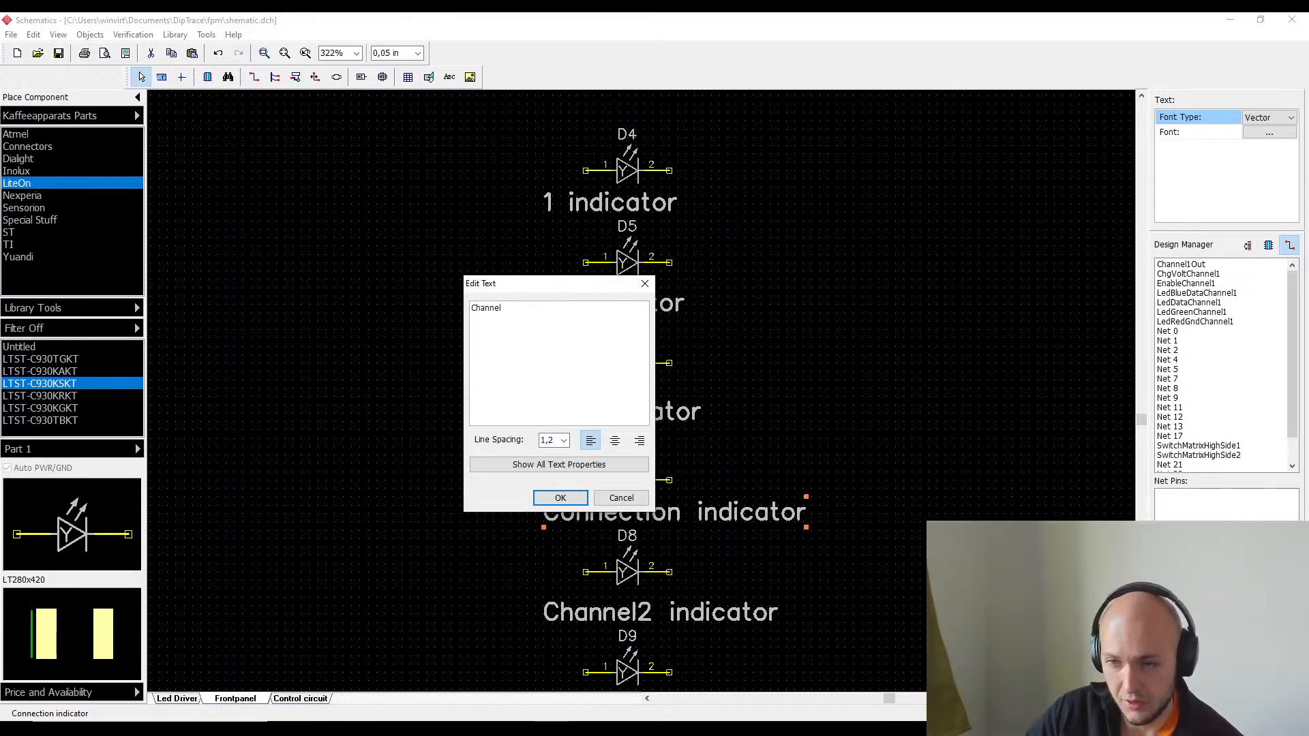
click(560, 498)
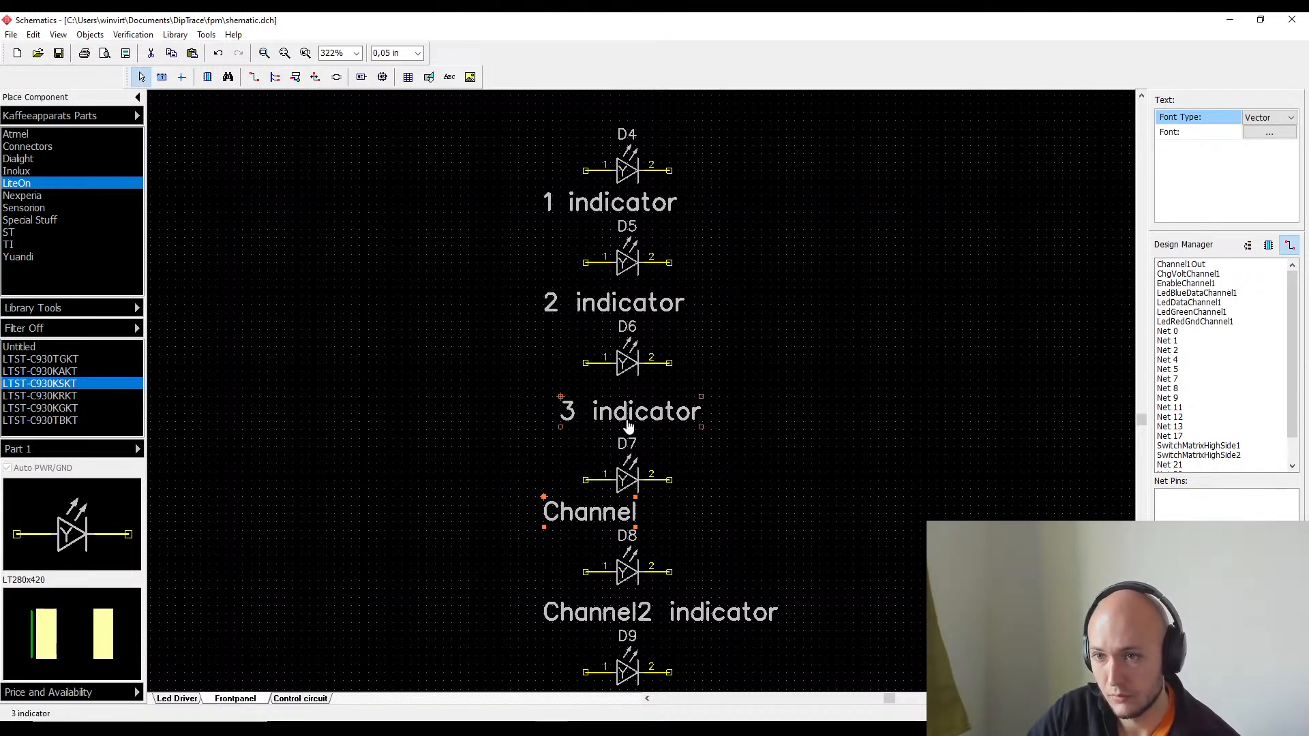
- Left-align the "3 indicator" label with the labels above it, slightly lower, and move the "Channel" label slightly down from LED D7
mouse_move(626, 430)
mouse_down()
mouse_move(600, 424)
mouse_move(619, 434)
mouse_up()
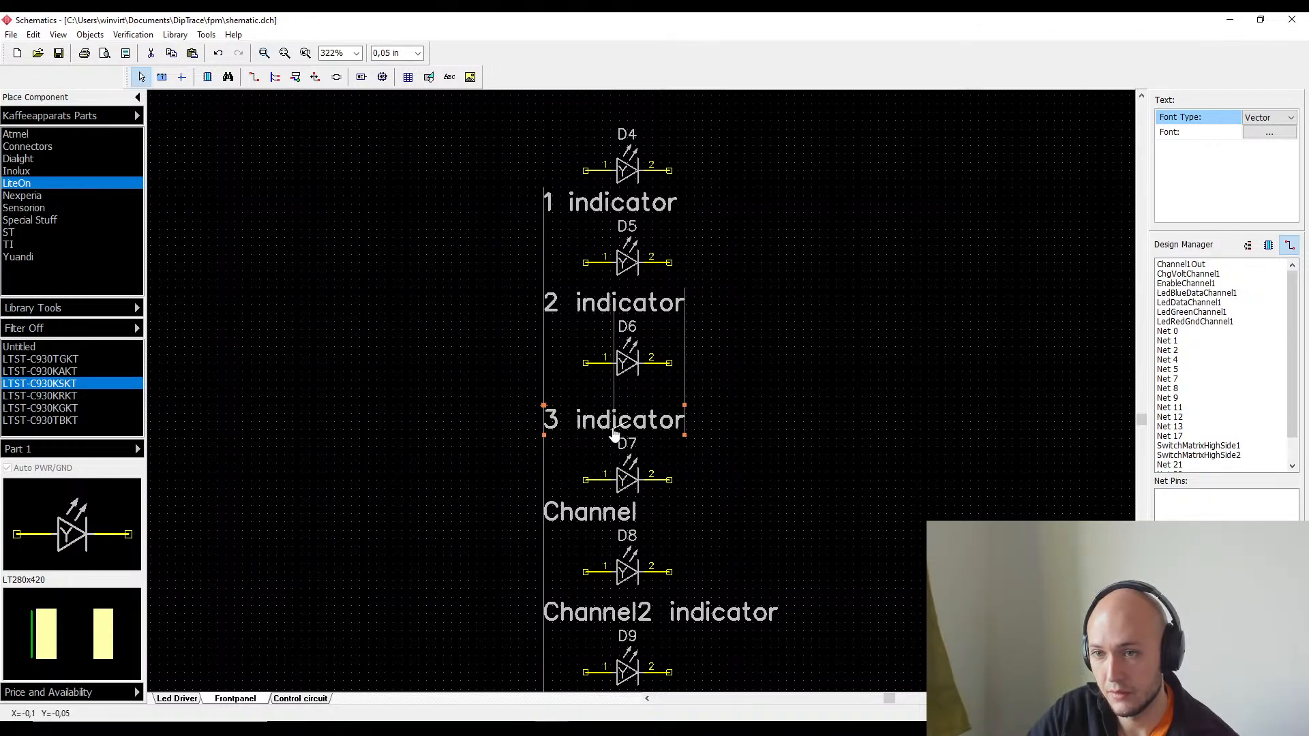
click(667, 571)
scroll(634, 402, down, 1)
drag(609, 488, 608, 491)
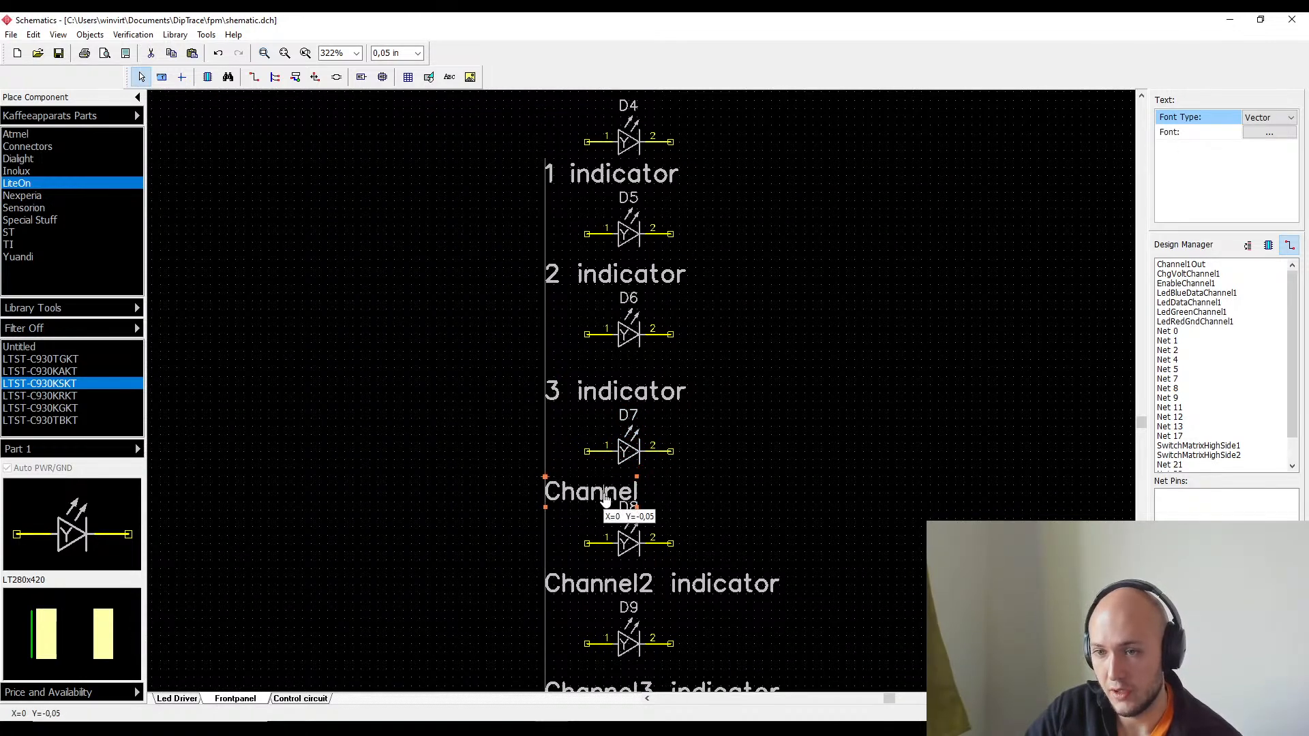
double_click(607, 495)
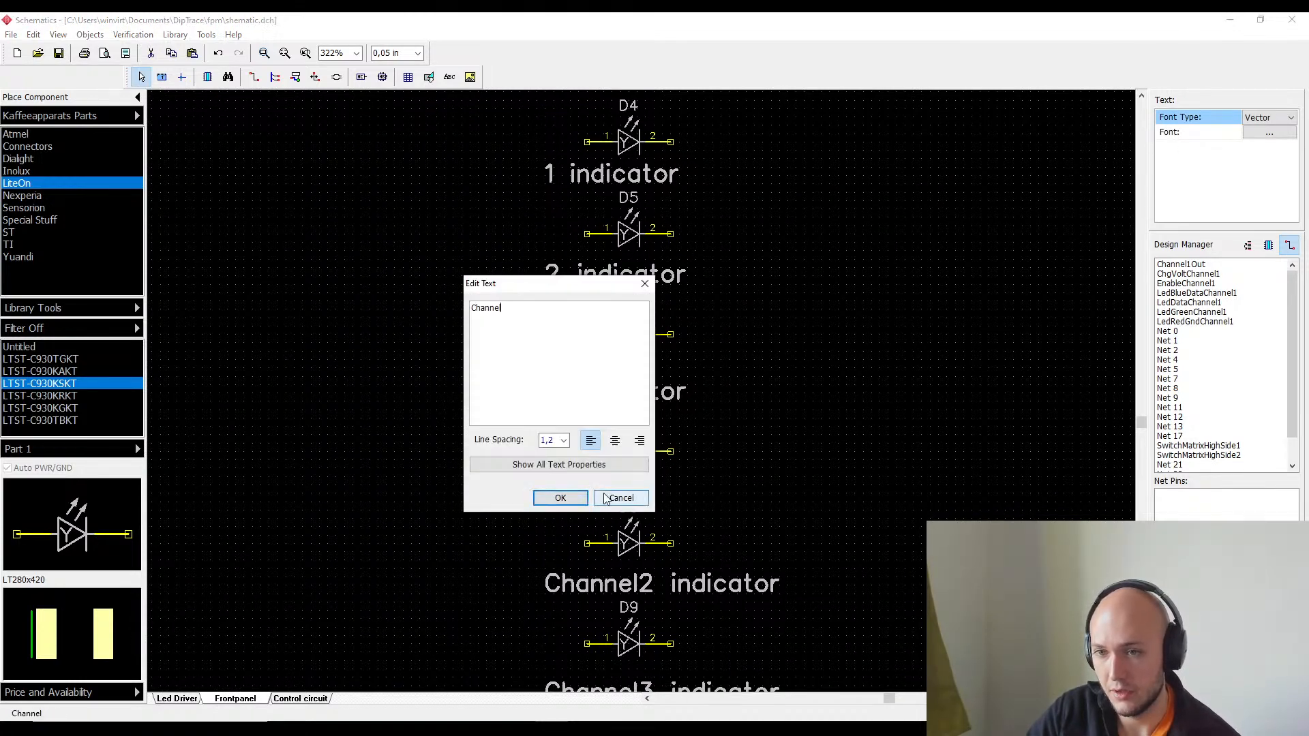
click(607, 499)
- Move LEDs D8 and D9 together with their labels slightly down, away from the "Channel" label
click(641, 534)
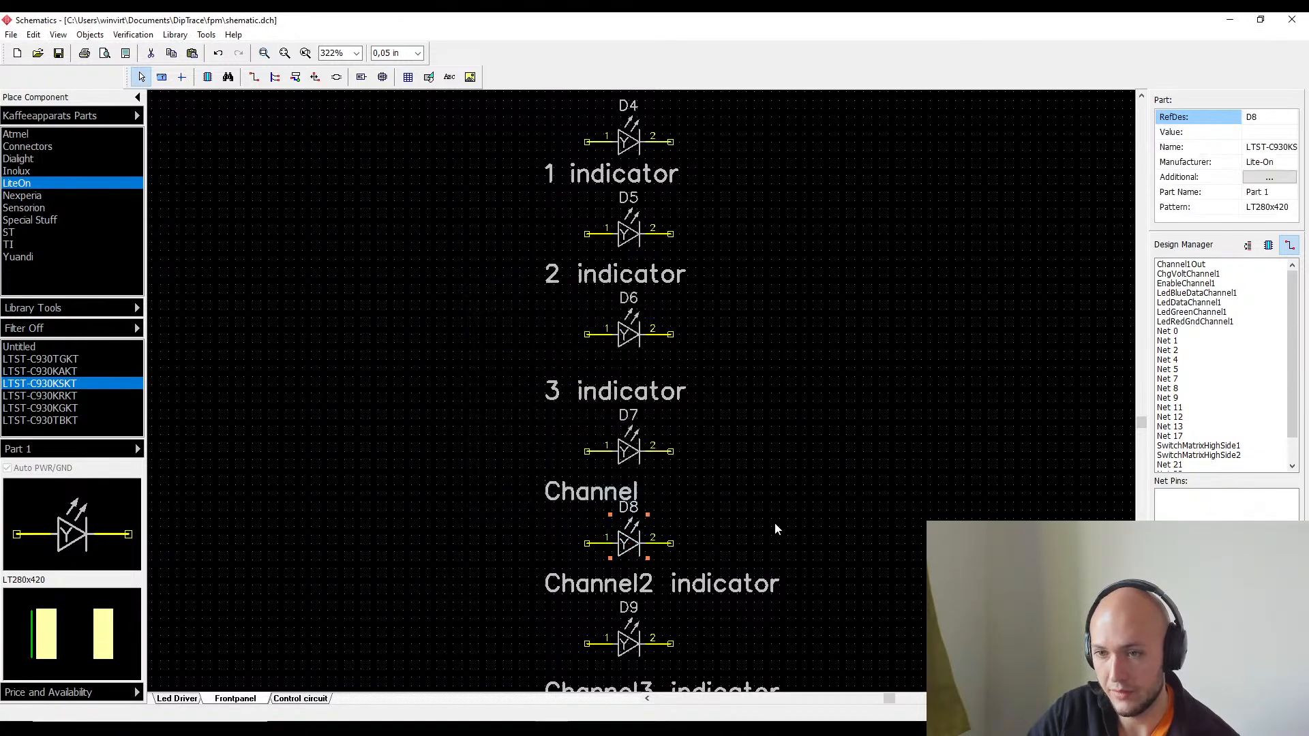
scroll(734, 204, down, 5)
drag(866, 549, 515, 265)
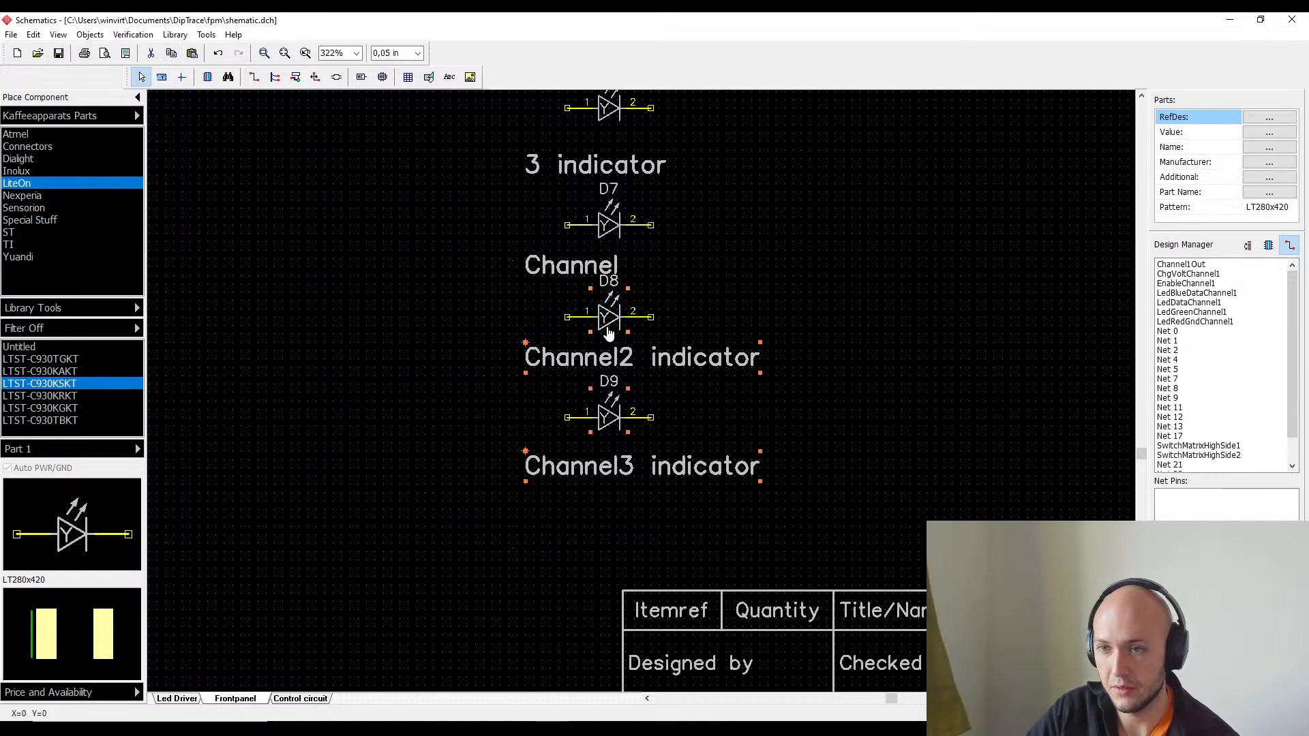
drag(609, 343, 608, 351)
- Replace the text of the label below LED D8 with "Effect"
double_click(586, 366)
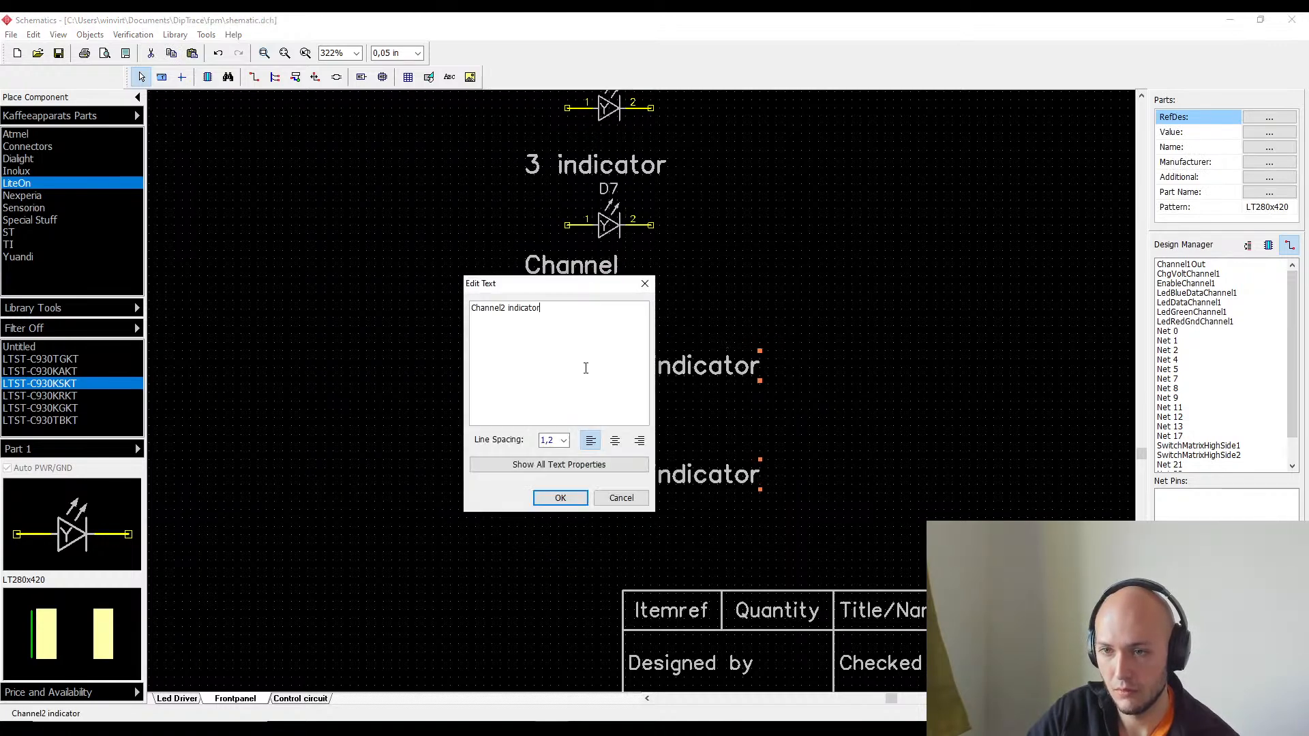
click(637, 503)
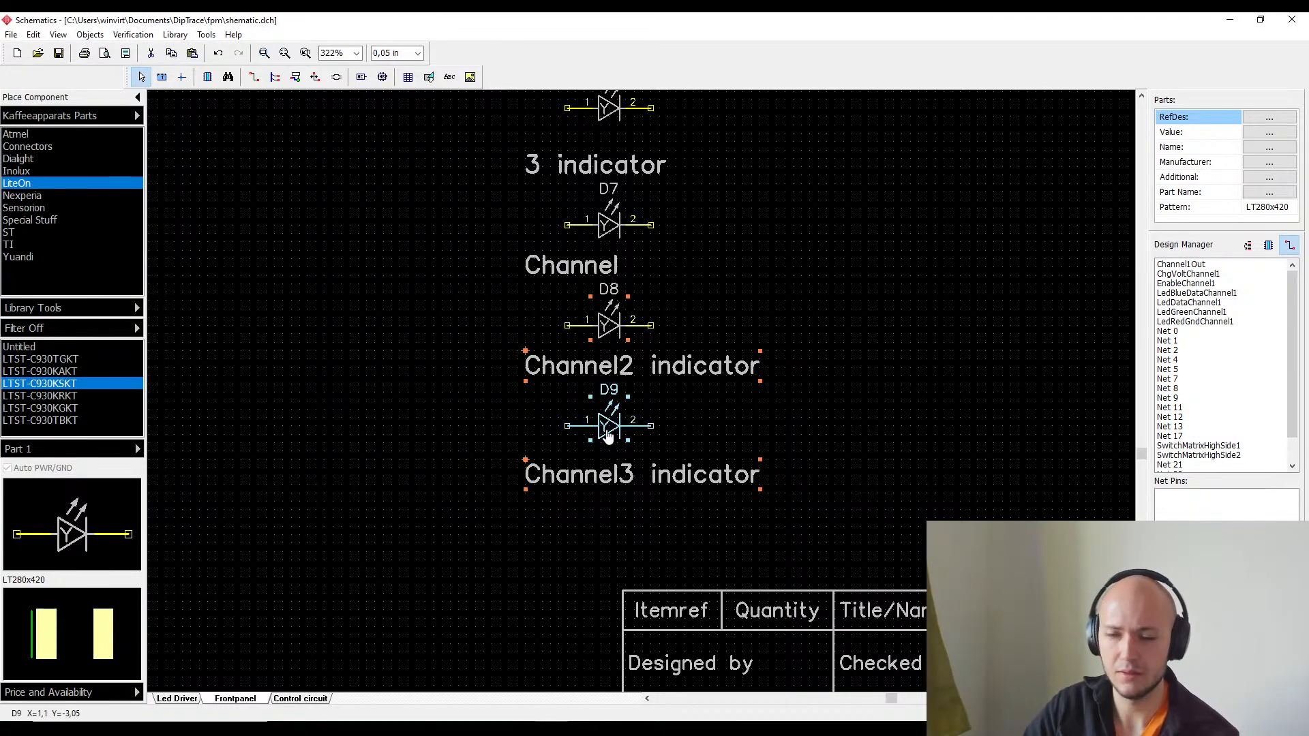
click(411, 303)
double_click(548, 361)
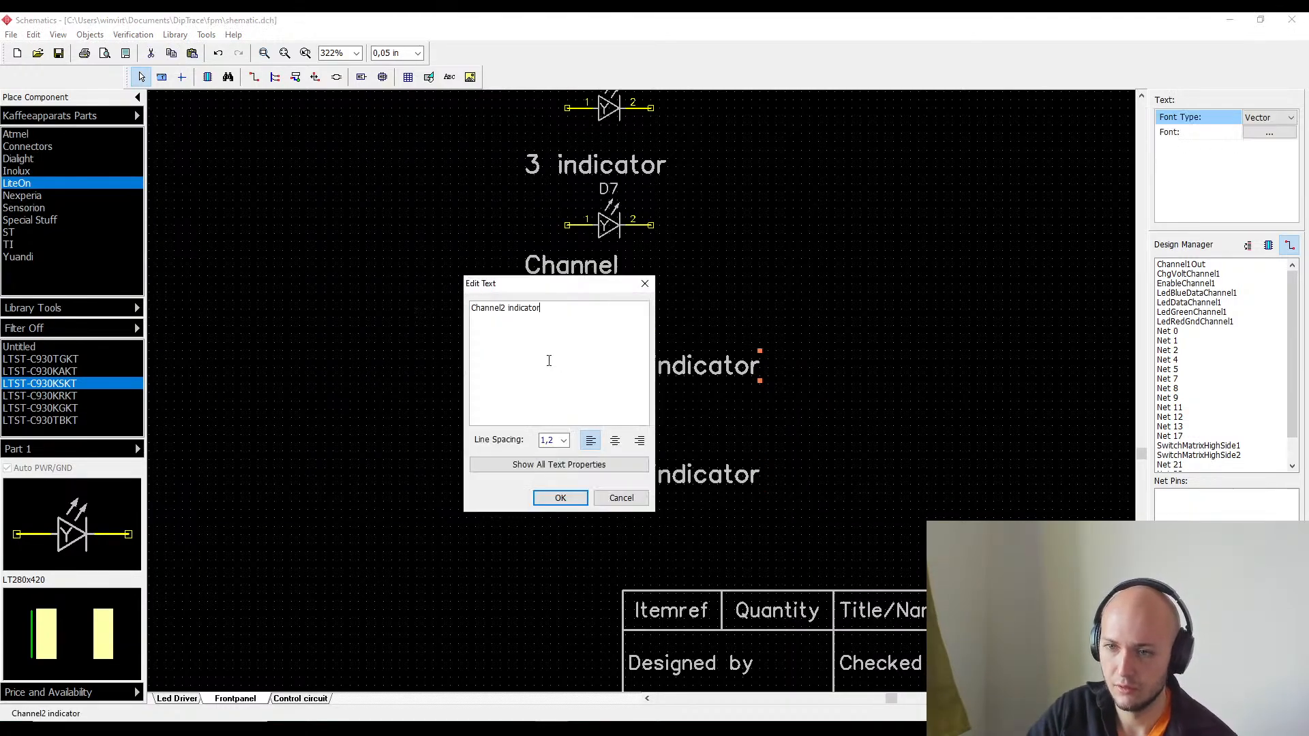
key(BackSpace)
key(BackSpace)
key(BackSpace)
key(BackSpace)
key(BackSpace)
key(BackSpace)
key(BackSpace)
key(BackSpace)
key(BackSpace)
key(BackSpace)
key(BackSpace)
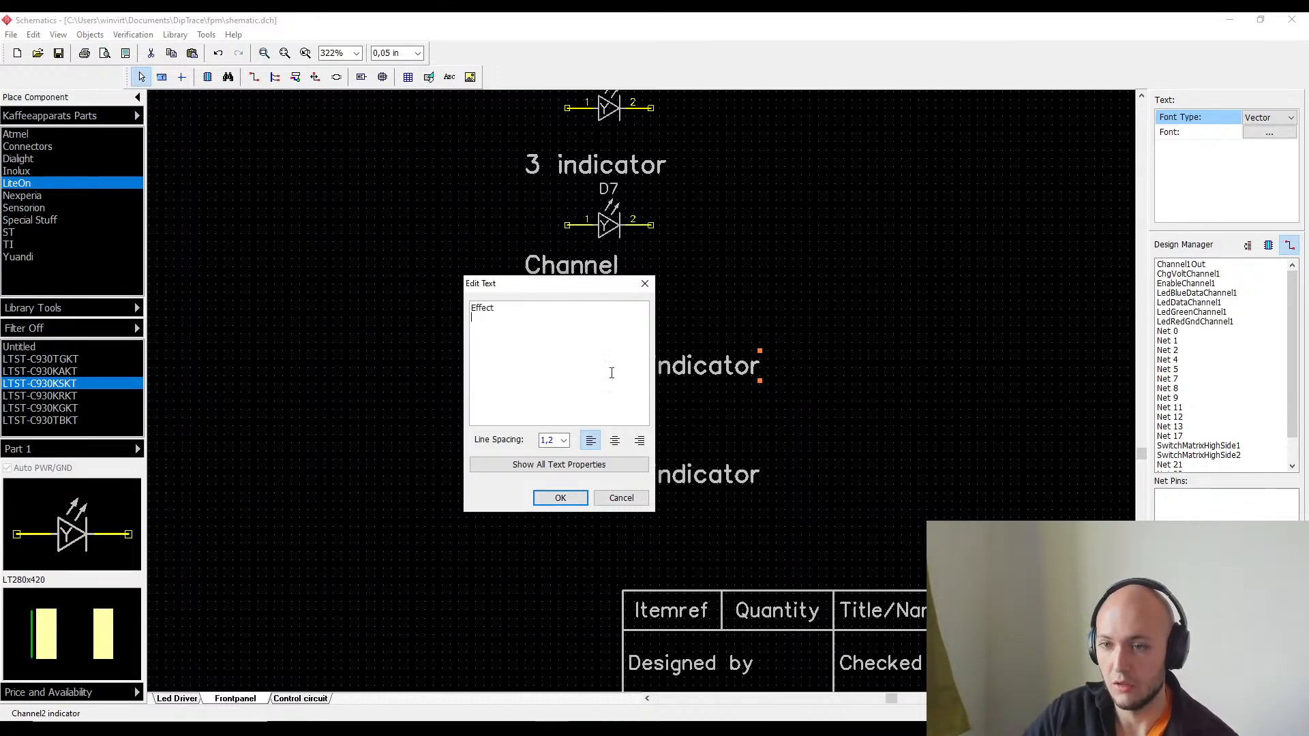
click(537, 503)
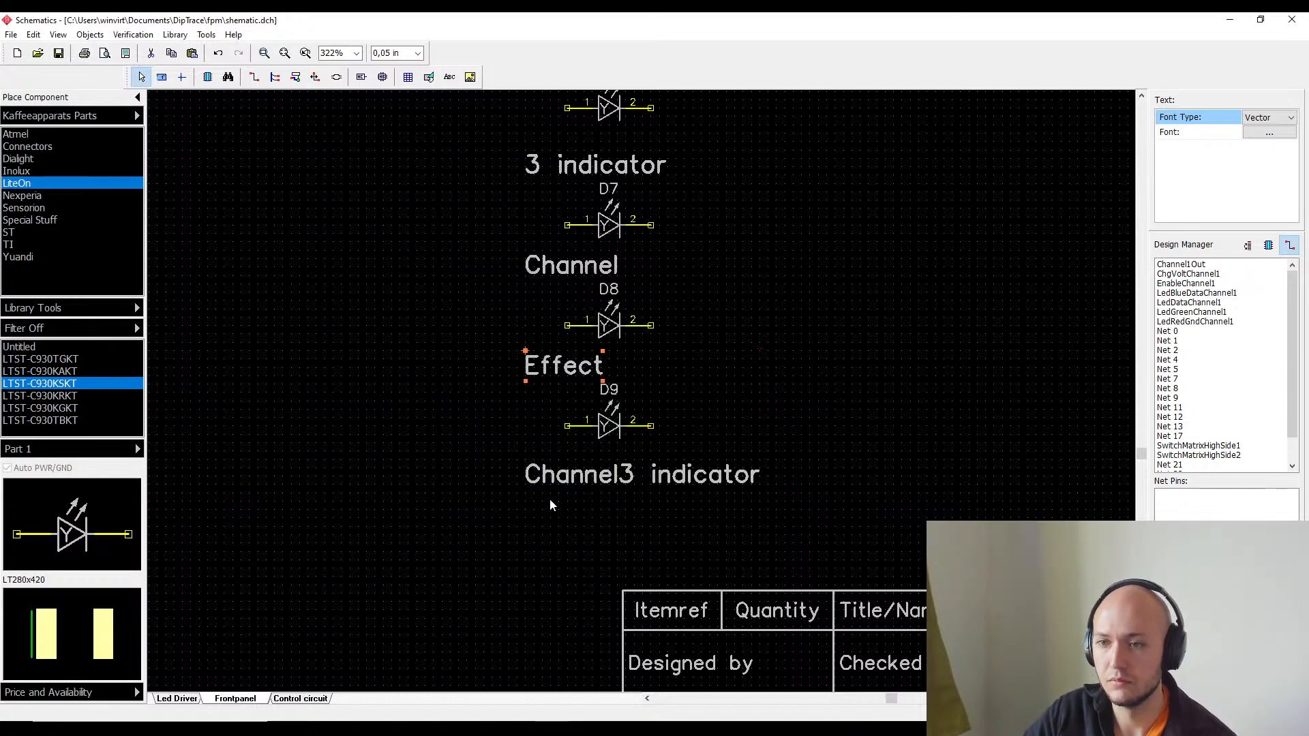
- Replace the text of the label below LED D9 with "Remote"
double_click(594, 480)
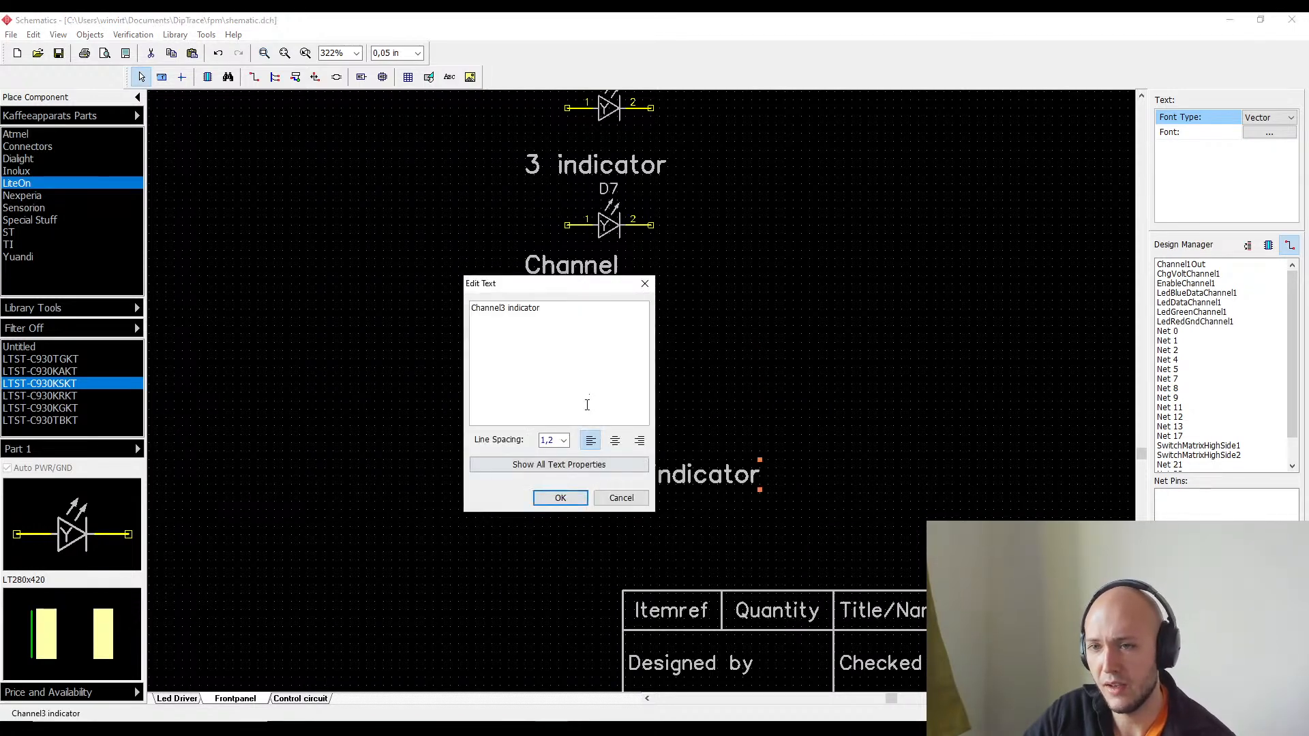
drag(595, 337, 311, 300)
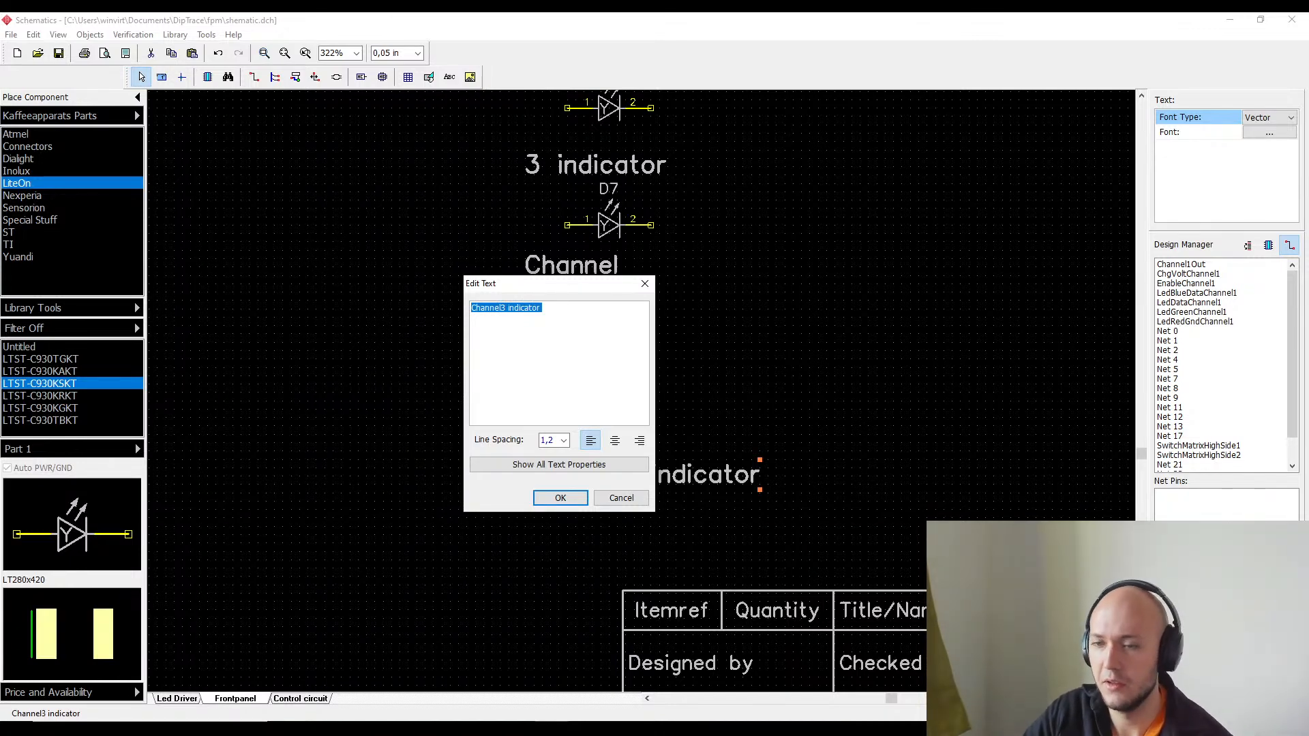
text(Remote)
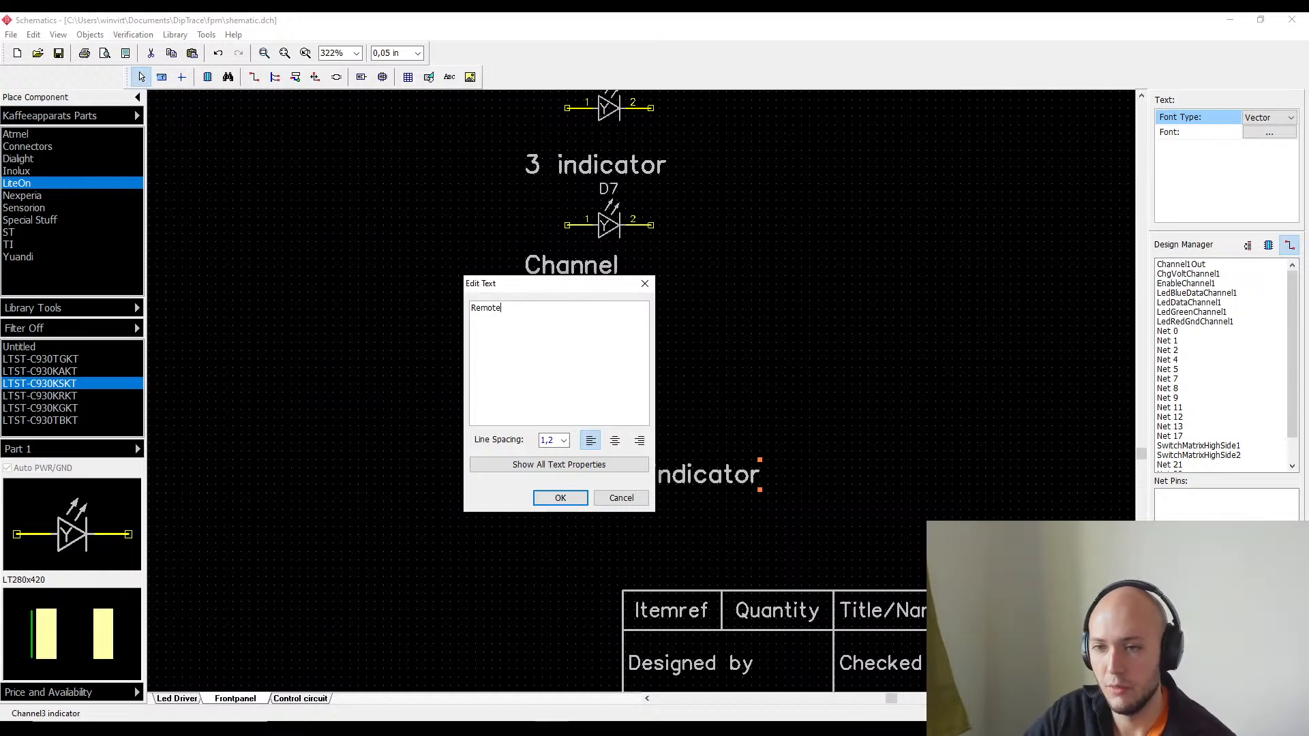
click(560, 499)
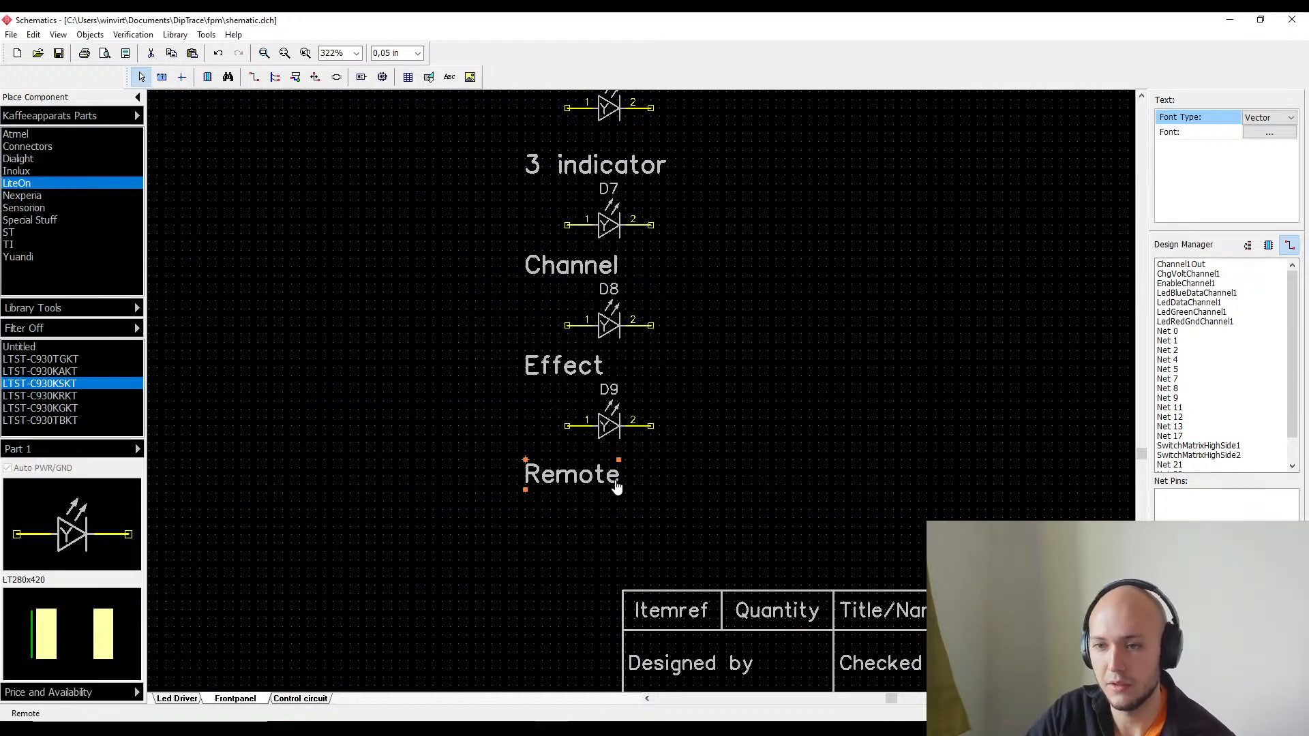
- Move LEDs D4 to D9 together with their labels up beneath the "Red indicator" label, in line with the color LEDs
scroll(788, 500, down, 5)
right_drag(788, 501, 615, 582)
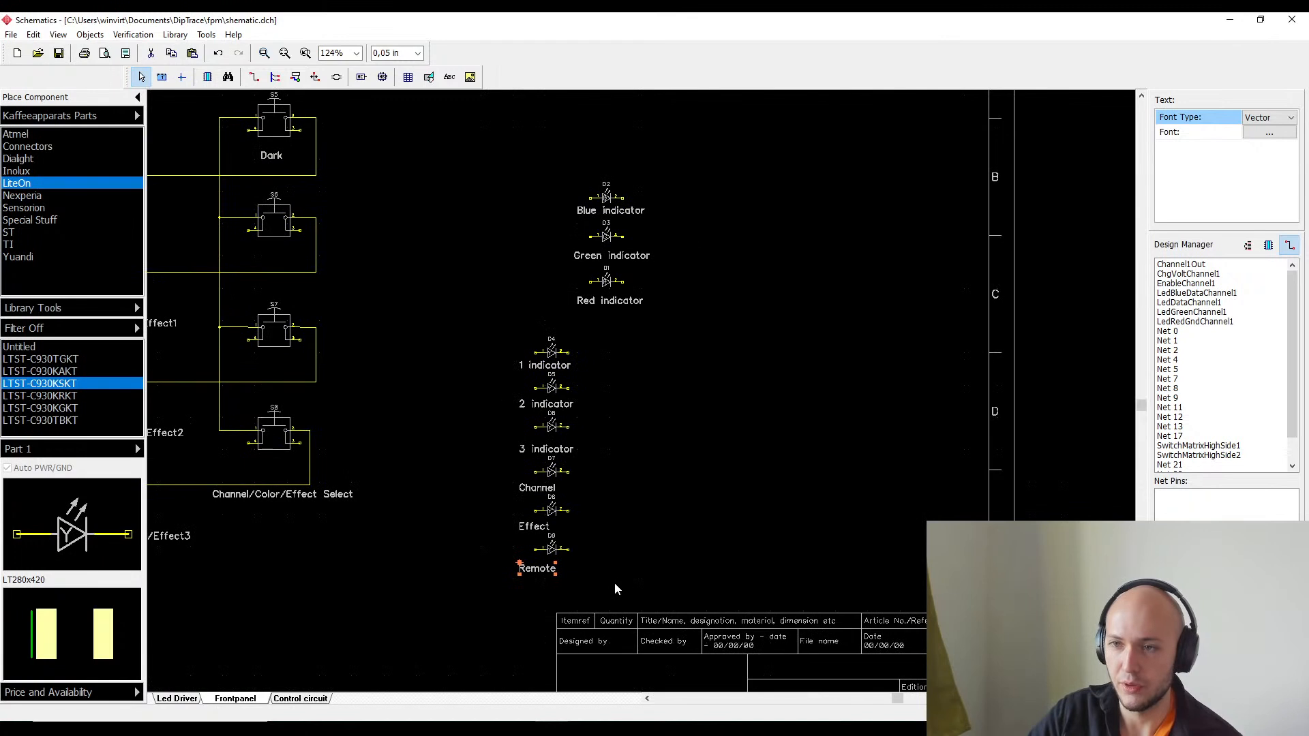
drag(444, 296, 823, 684)
drag(549, 386, 606, 361)
click(743, 365)
scroll(708, 432, up, 3)
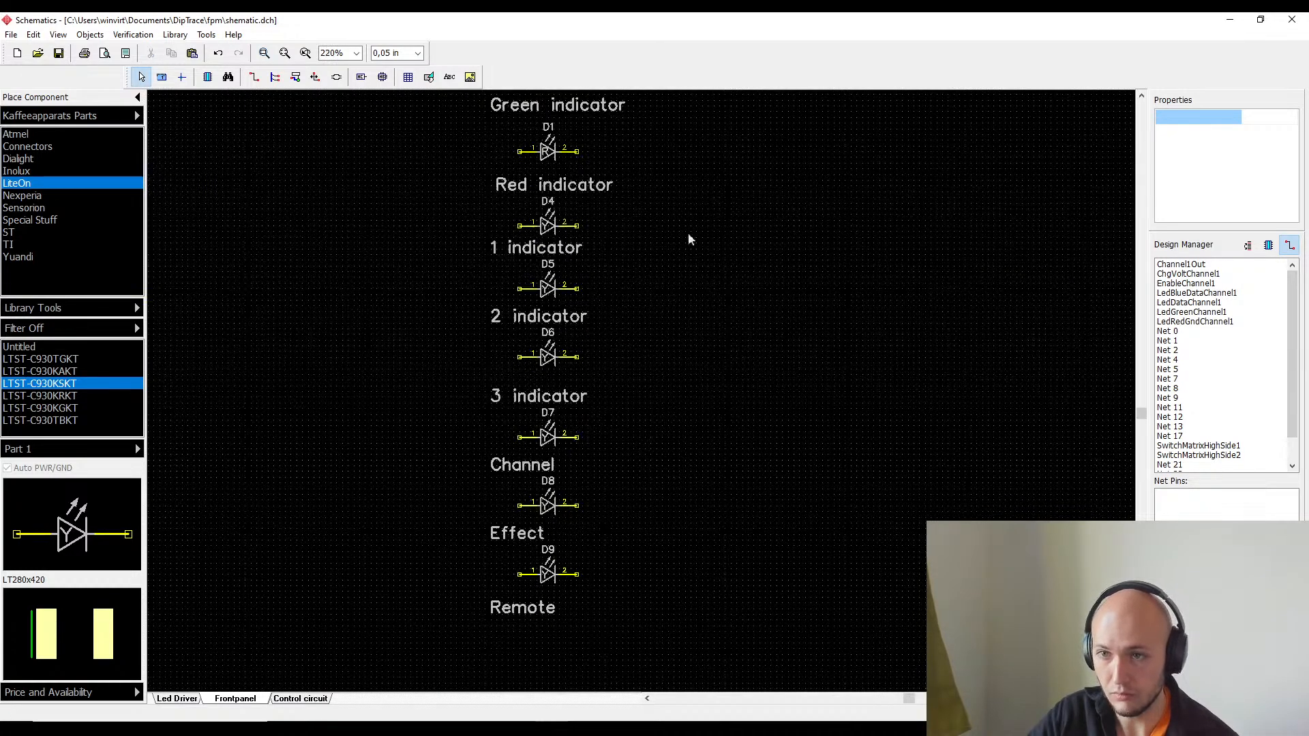
scroll(690, 392, up, 1)
middle_drag(668, 252, 612, 426)
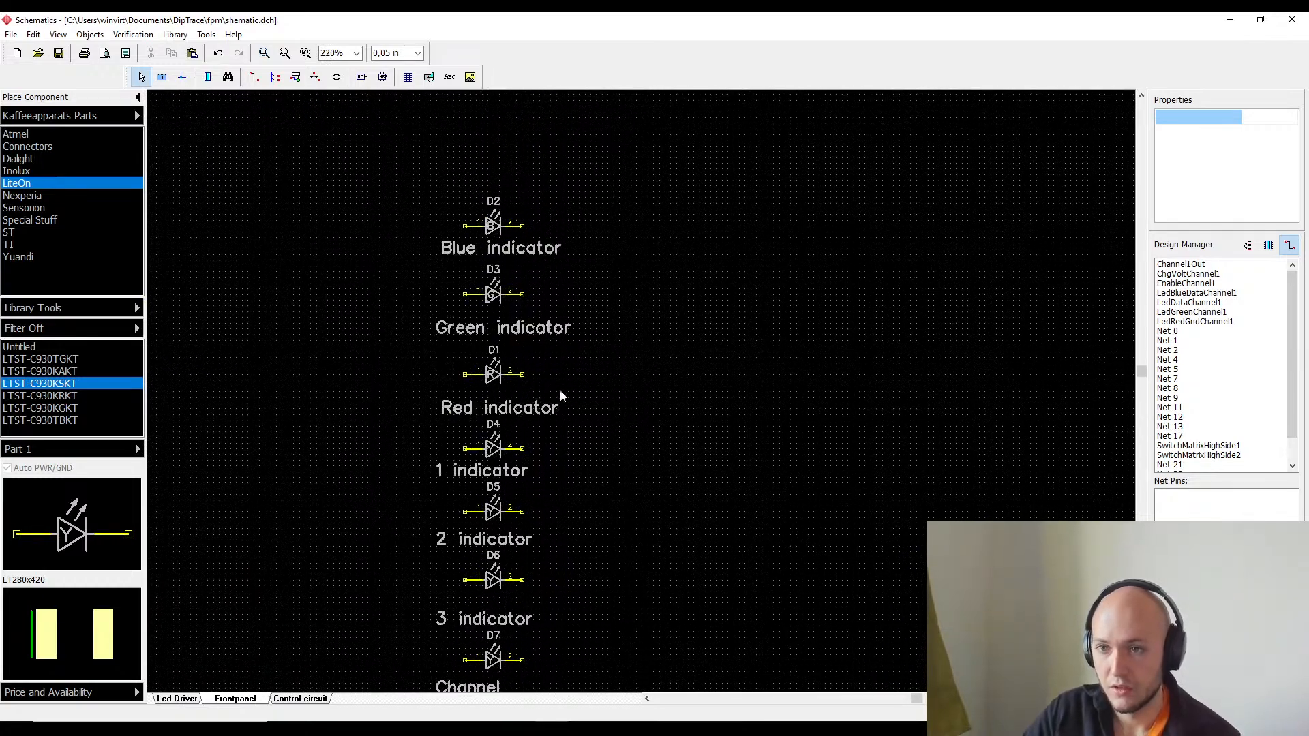
click(254, 76)
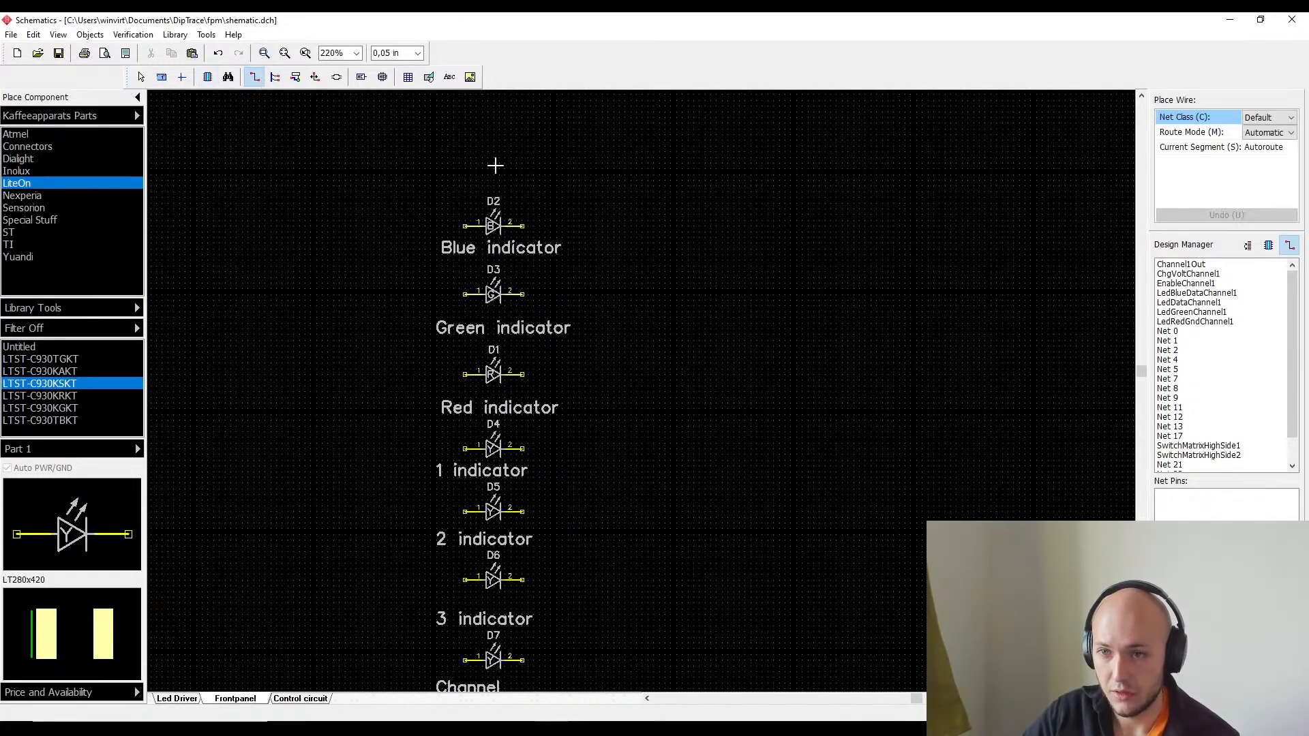
click(527, 225)
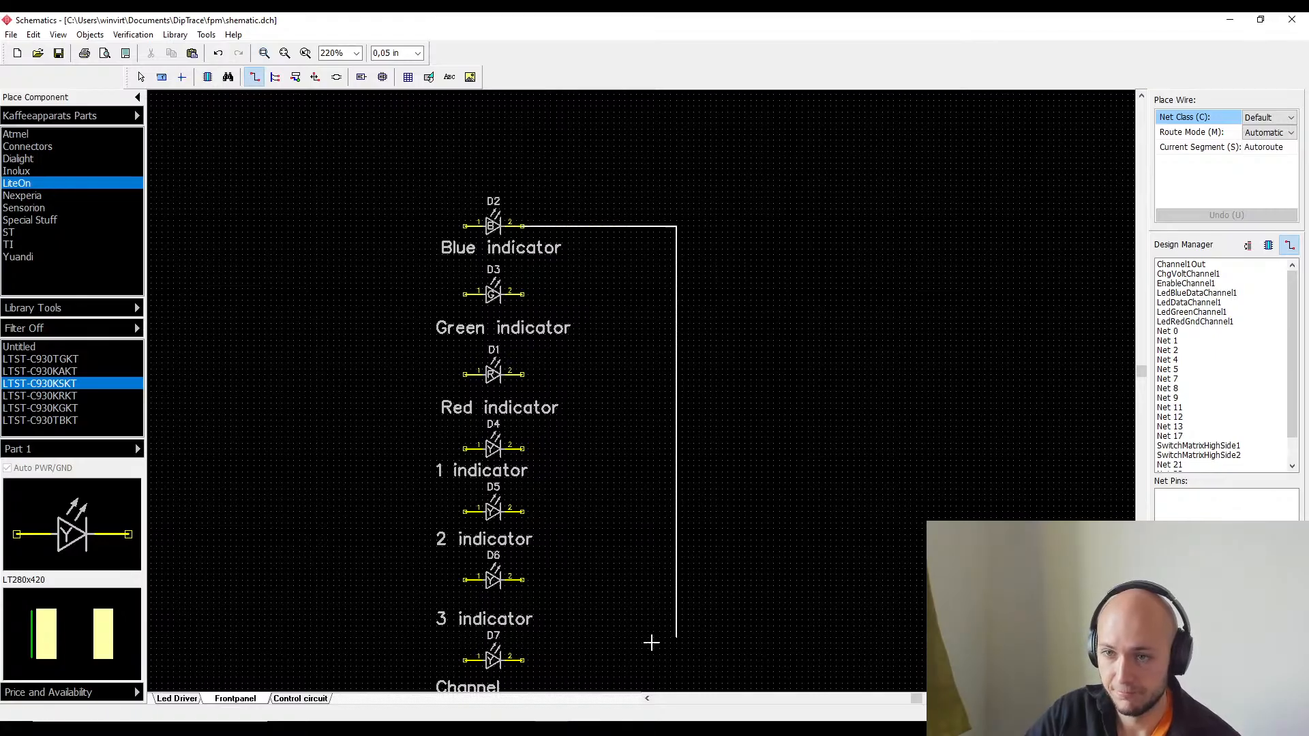
middle_drag(642, 603, 648, 105)
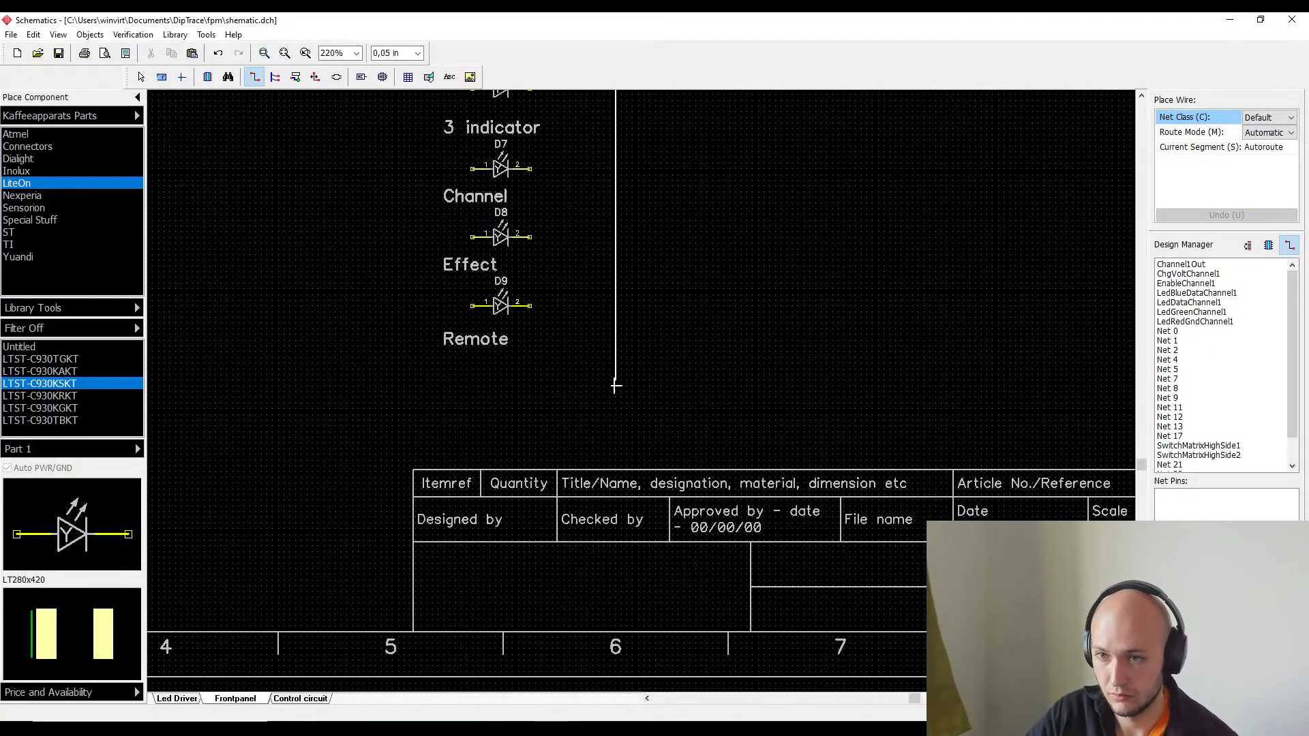
click(597, 407)
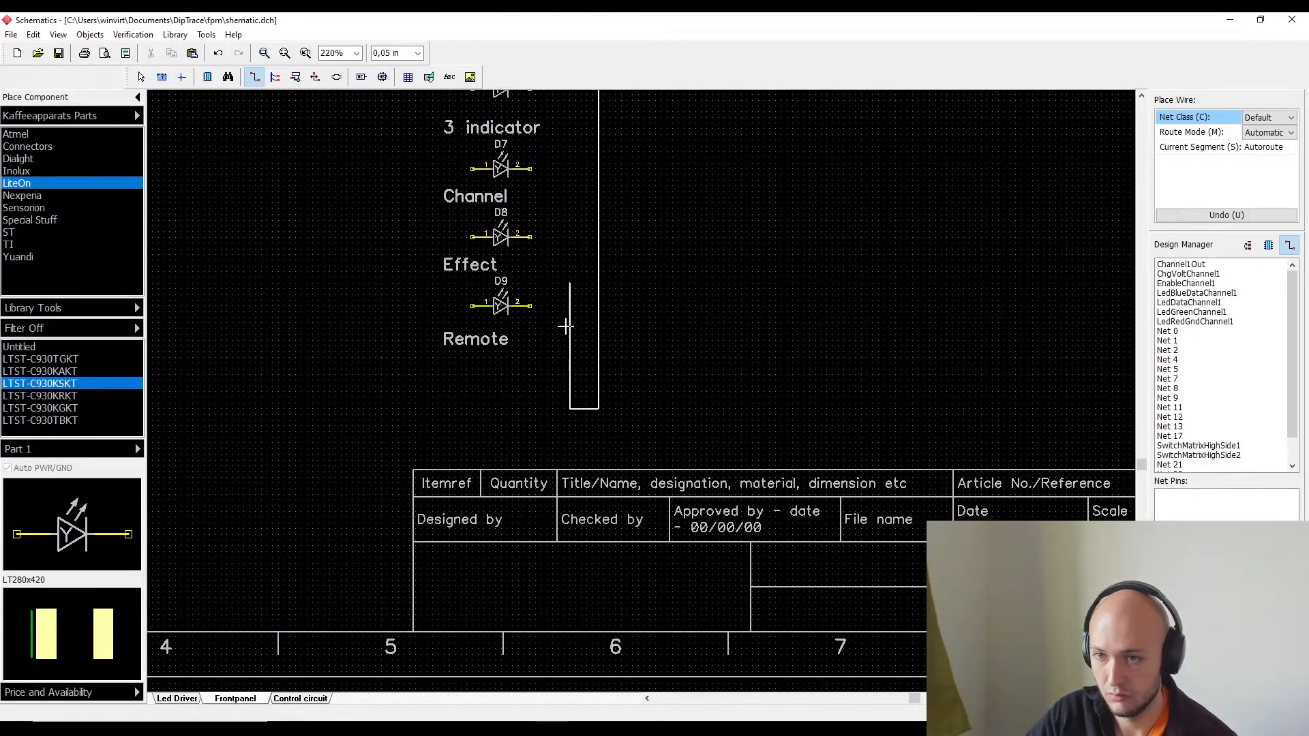
key(Escape)
- Wire pin 2 of LED D9 to pin 2 of LED D2 with a vertical line running beside the LED column
click(530, 306)
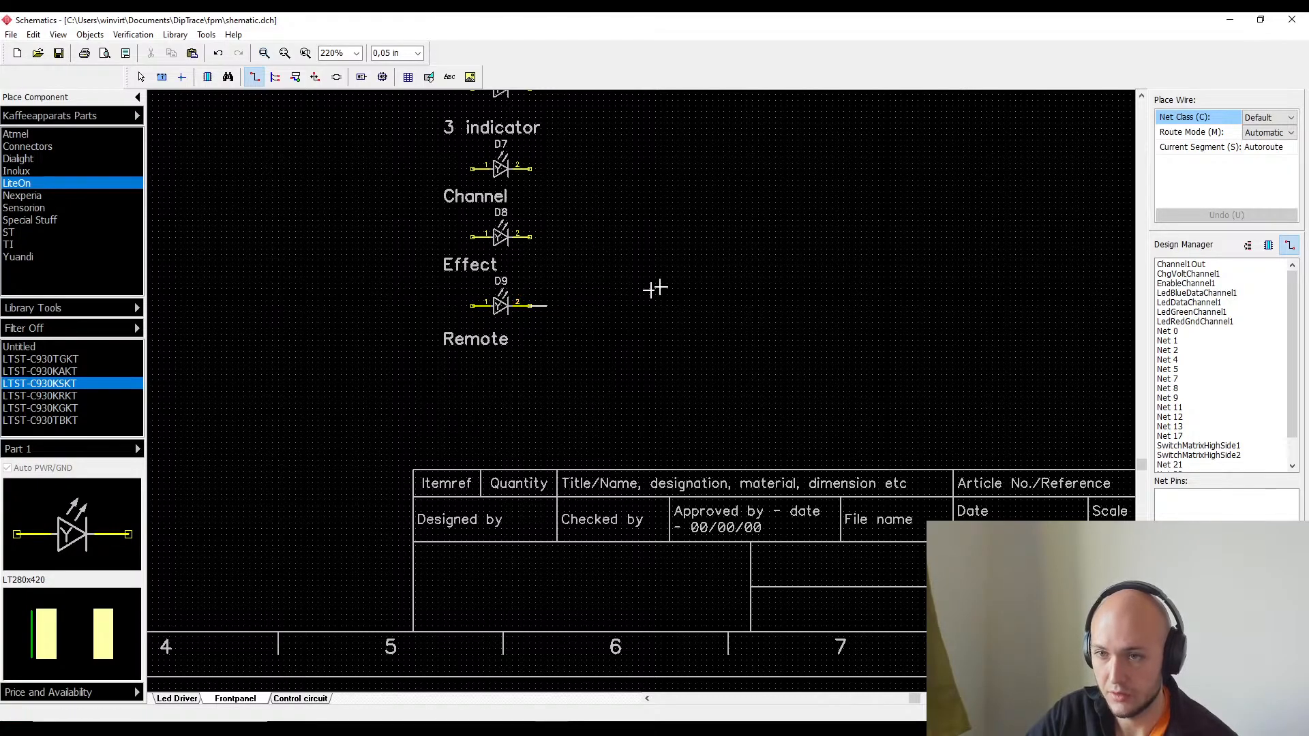
middle_drag(638, 219, 625, 463)
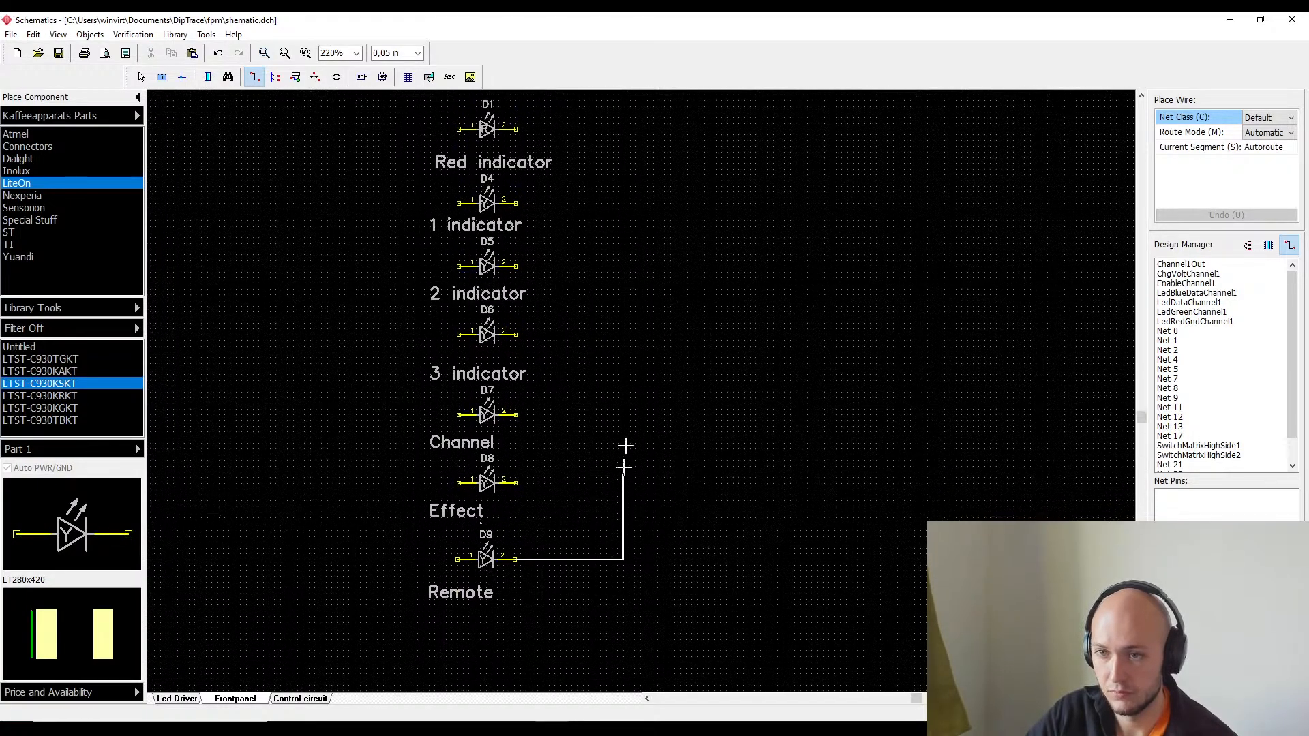
middle_drag(592, 254, 566, 596)
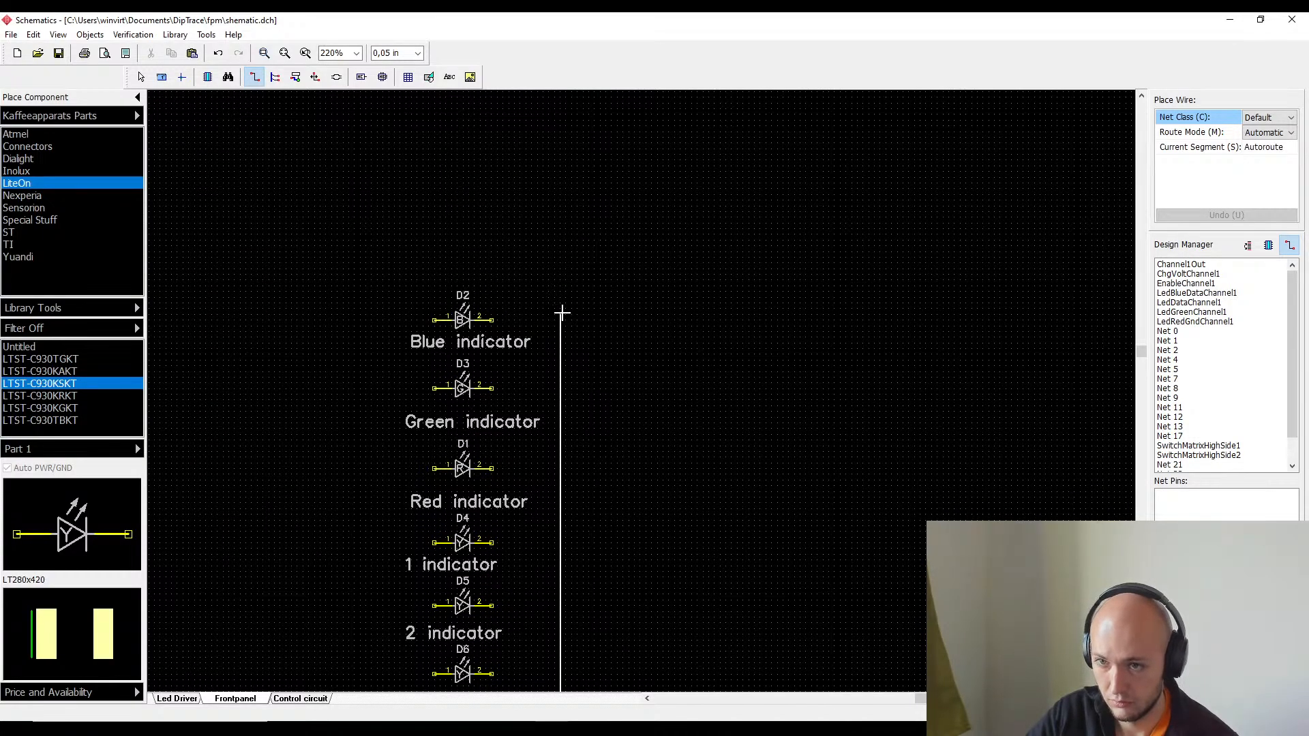
click(506, 317)
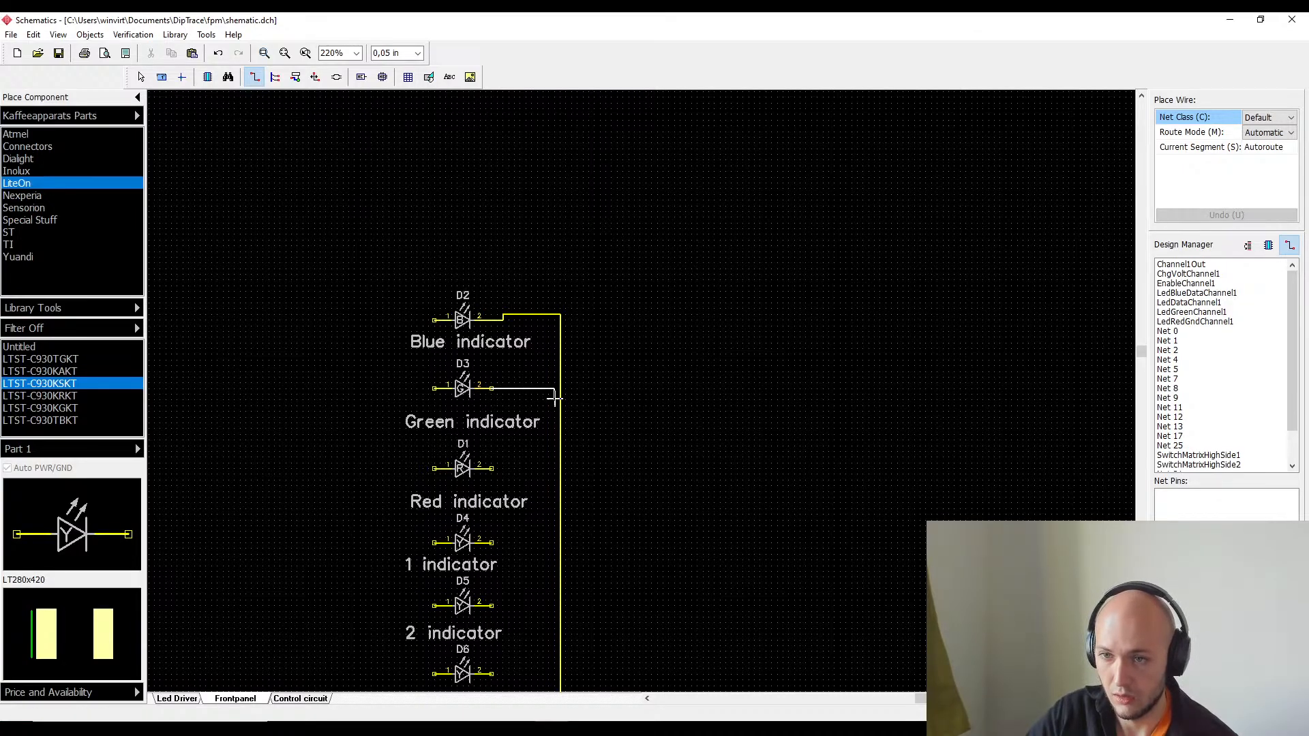
- Connect pin 2 of LEDs D3, D1 and D4 to the common vertical wire
click(559, 386)
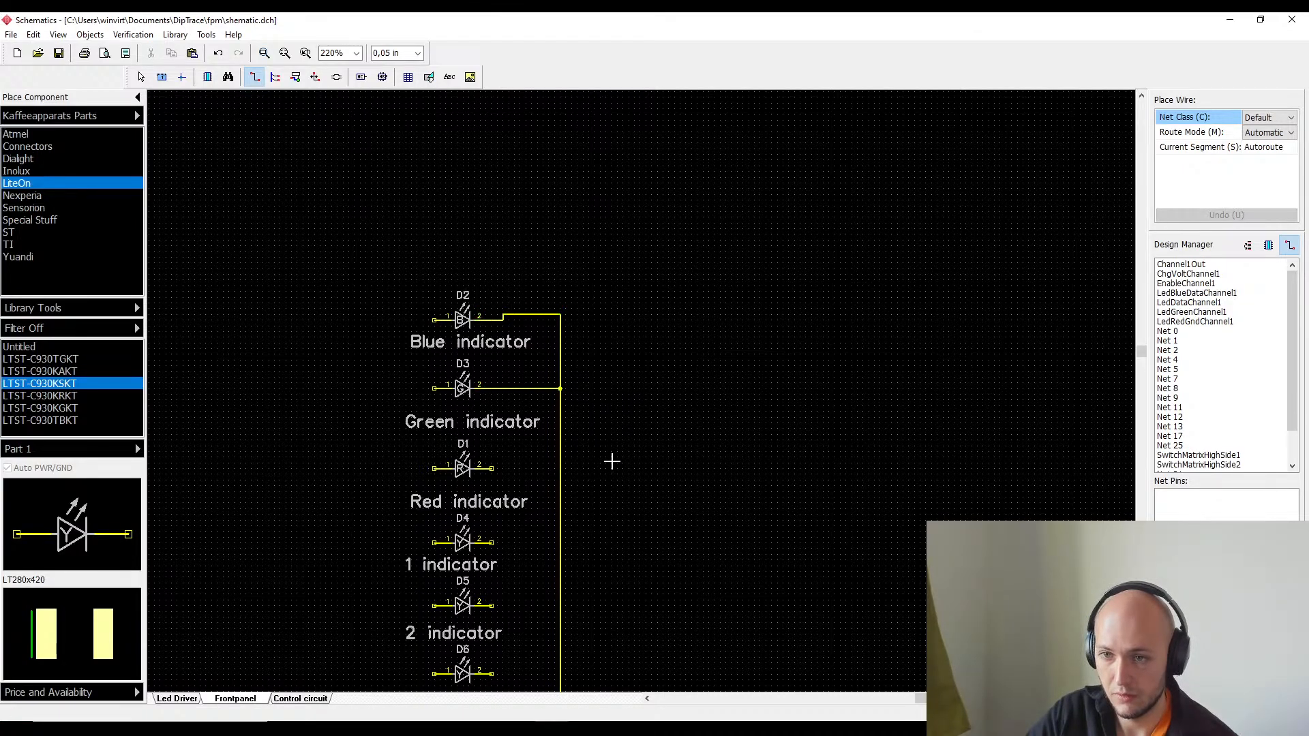
scroll(611, 458, down, 3)
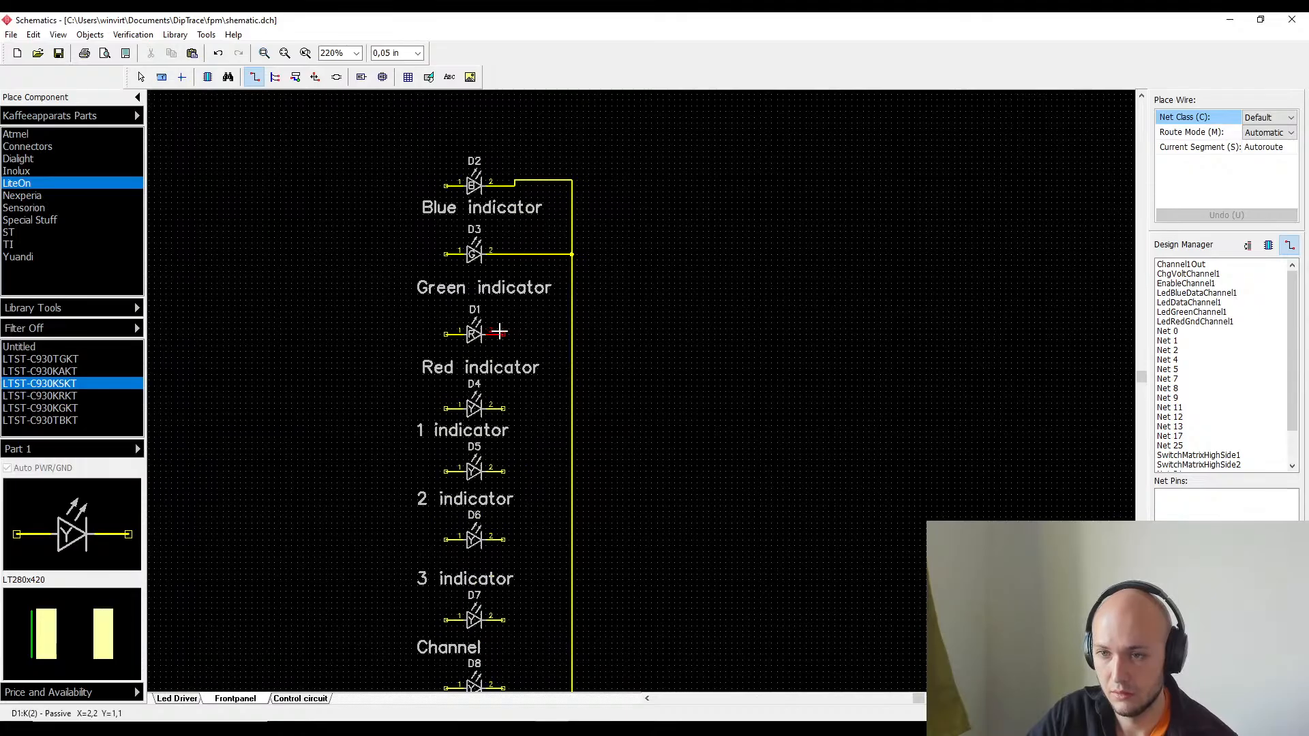
click(503, 334)
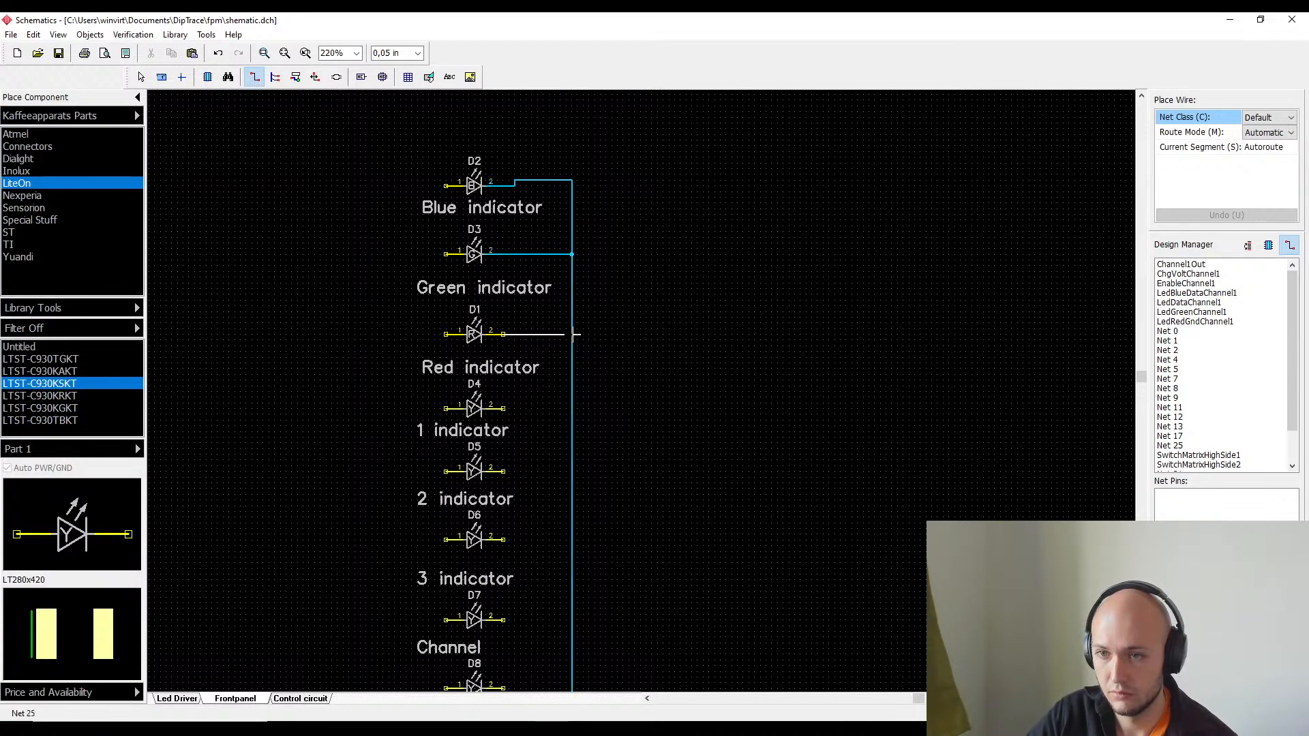
click(562, 361)
scroll(549, 354, down, 2)
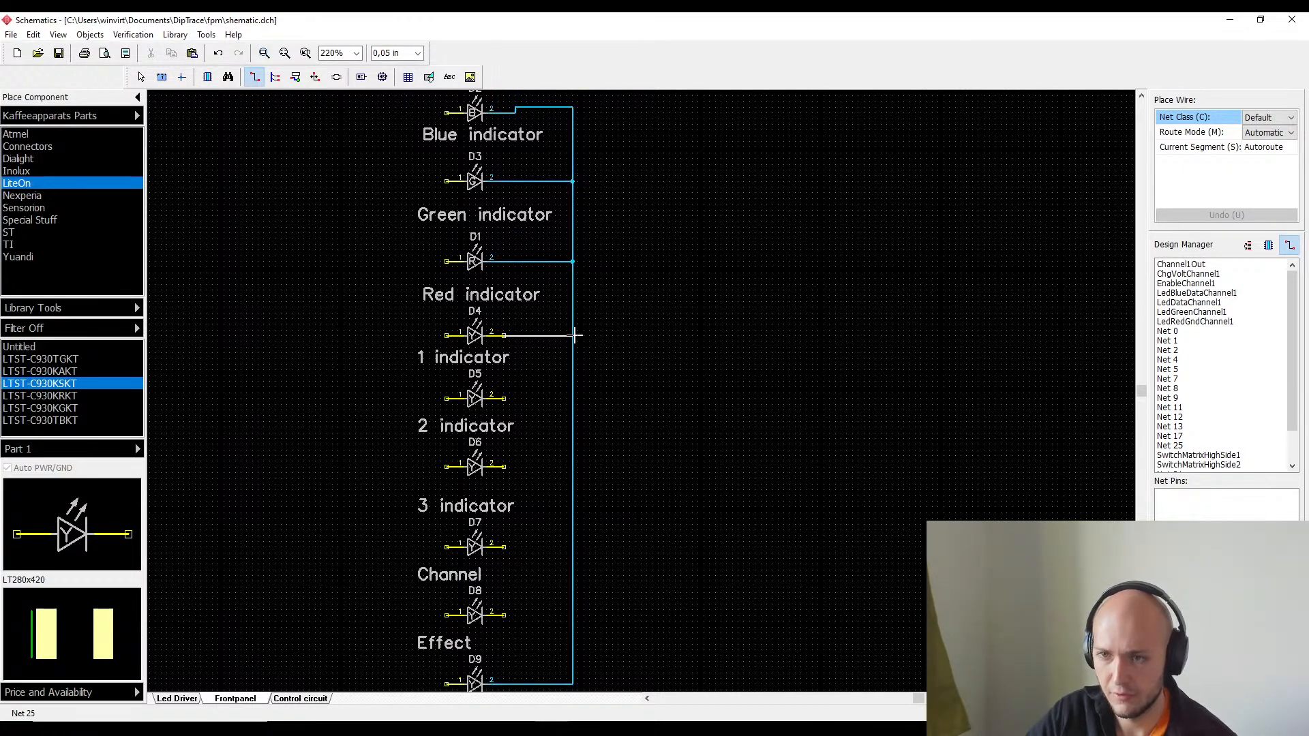
click(575, 335)
key(Escape)
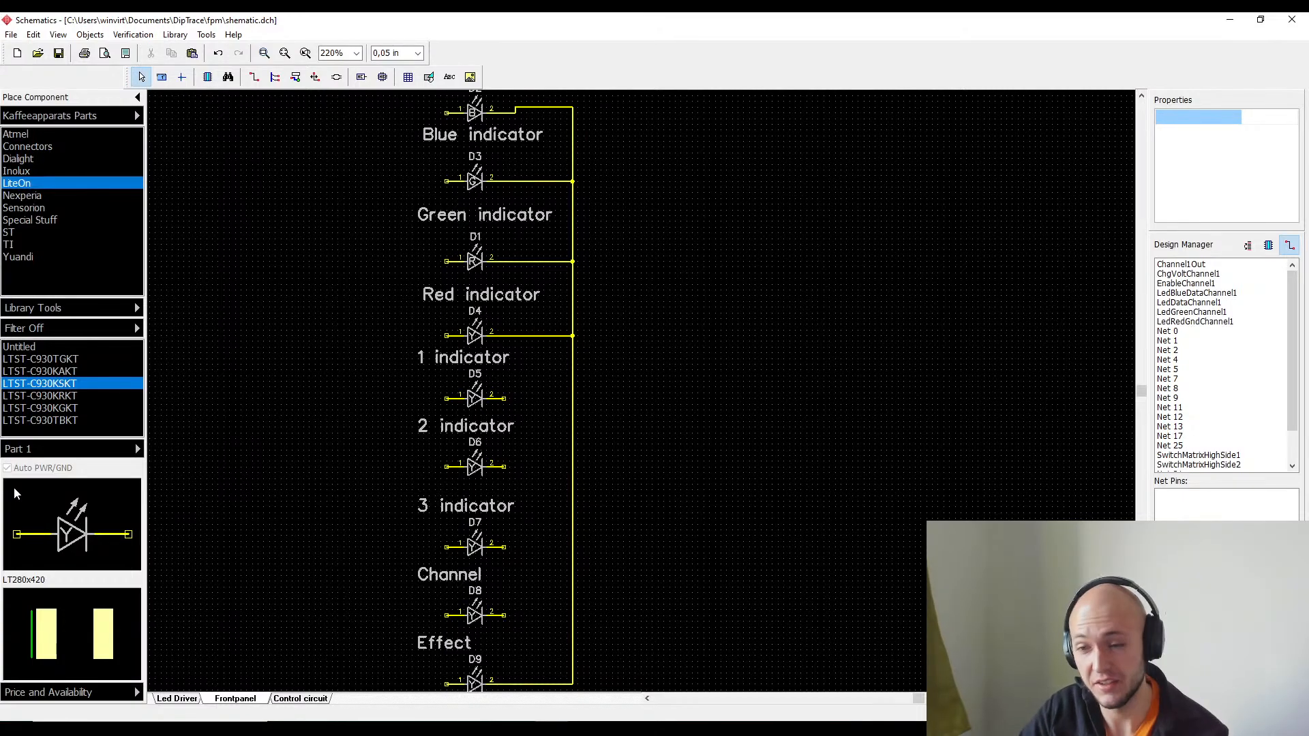
- Connect pin 2 of LEDs D5, D6 and D7 to the common vertical wire
click(505, 398)
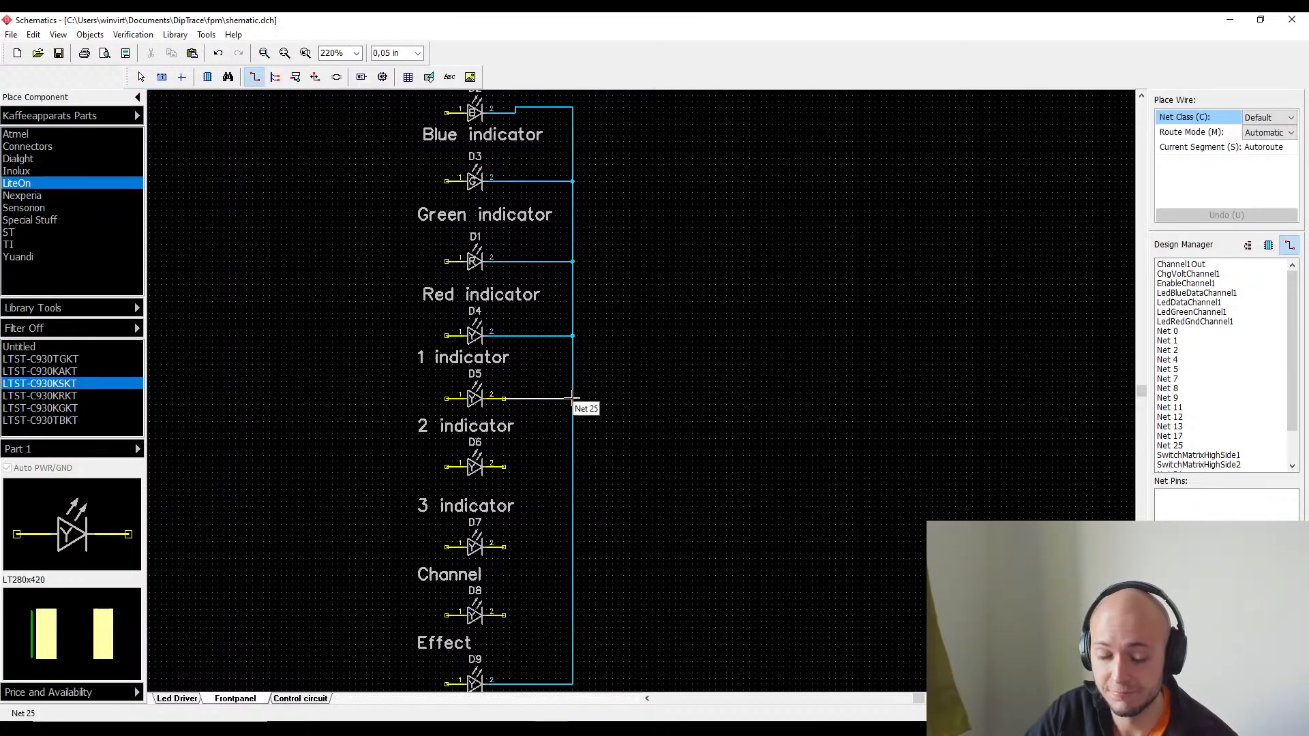
click(572, 398)
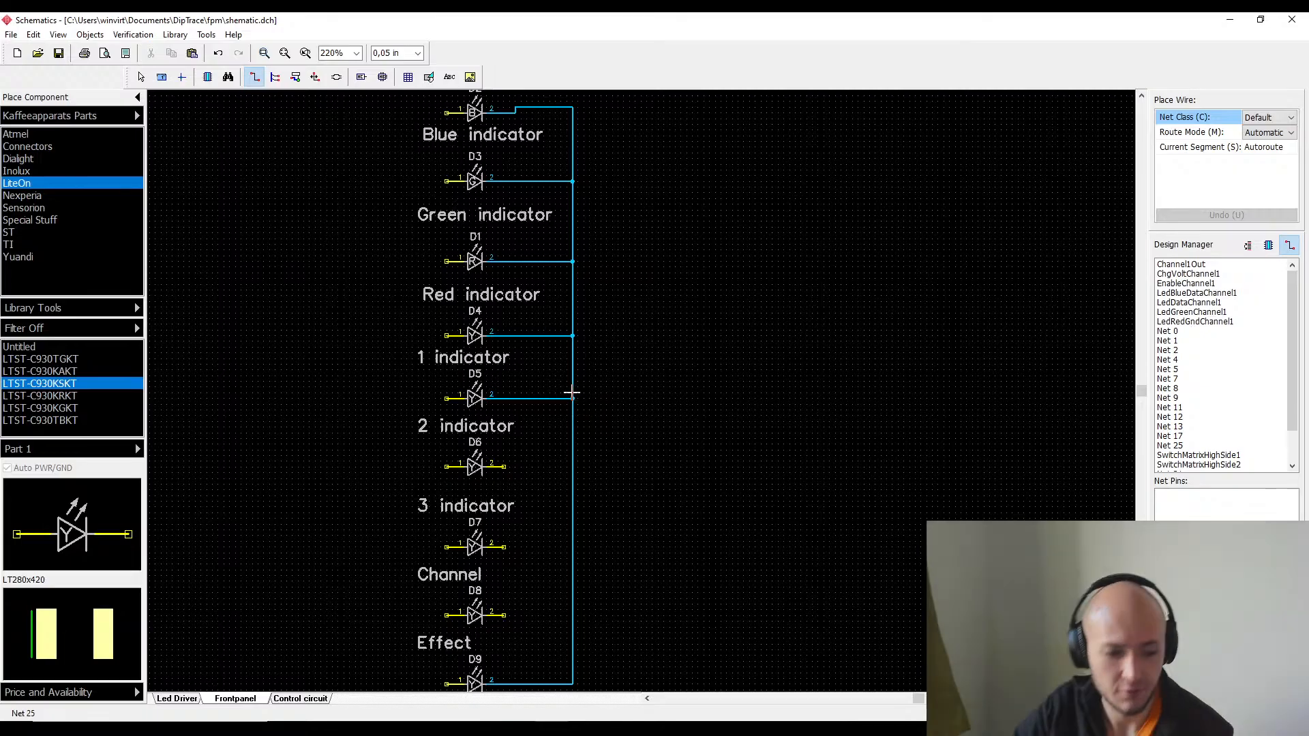
scroll(572, 392, up, 1)
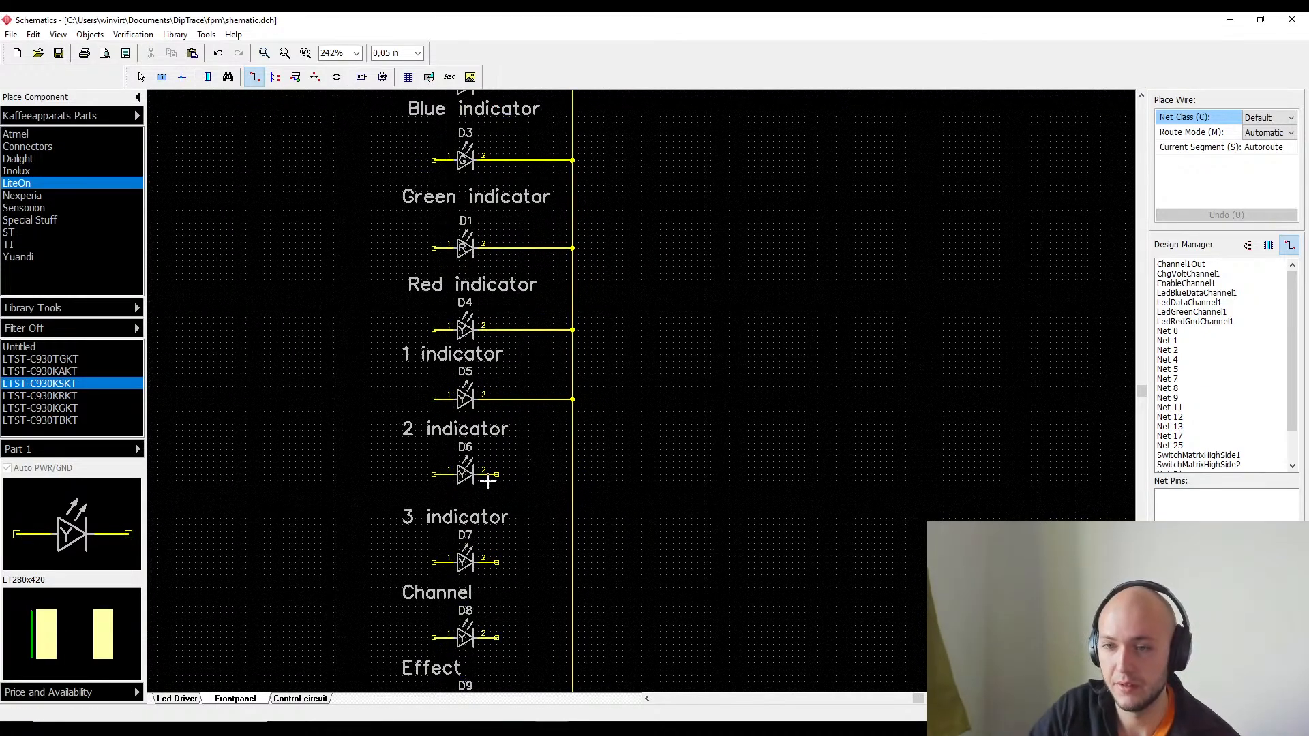
click(496, 475)
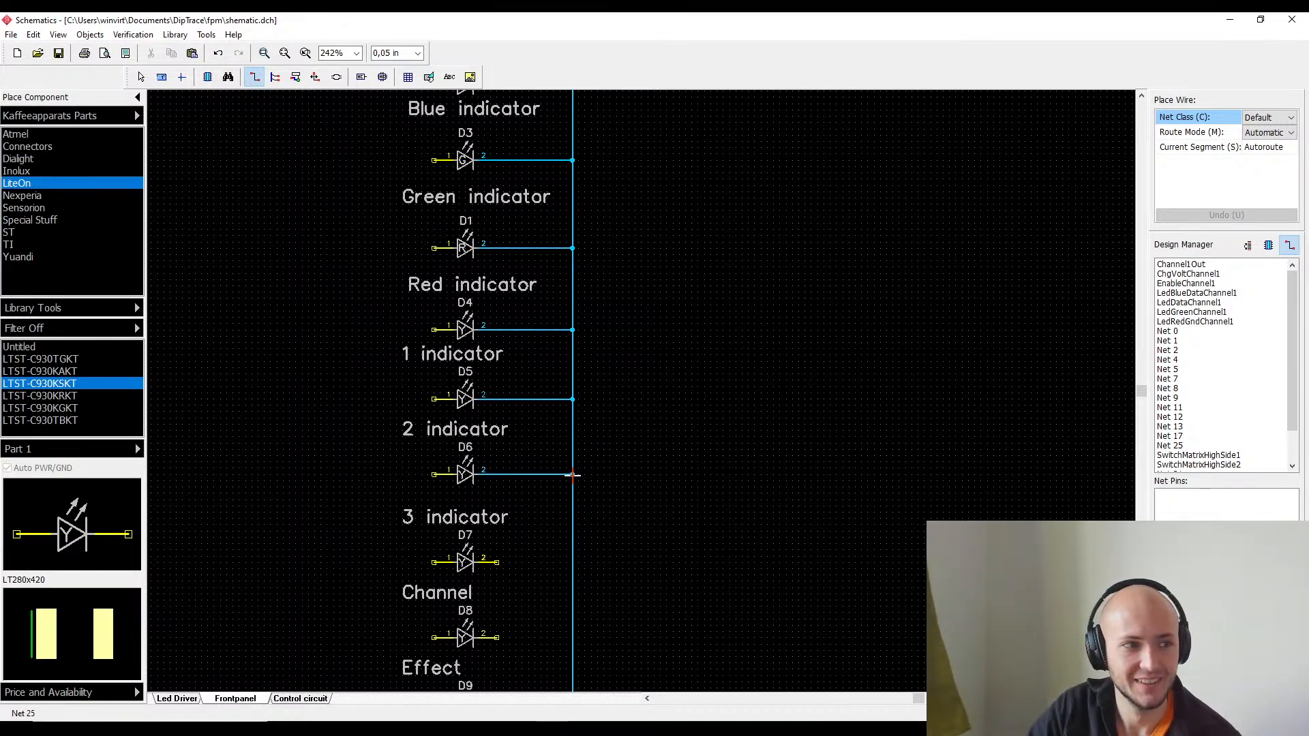
click(573, 475)
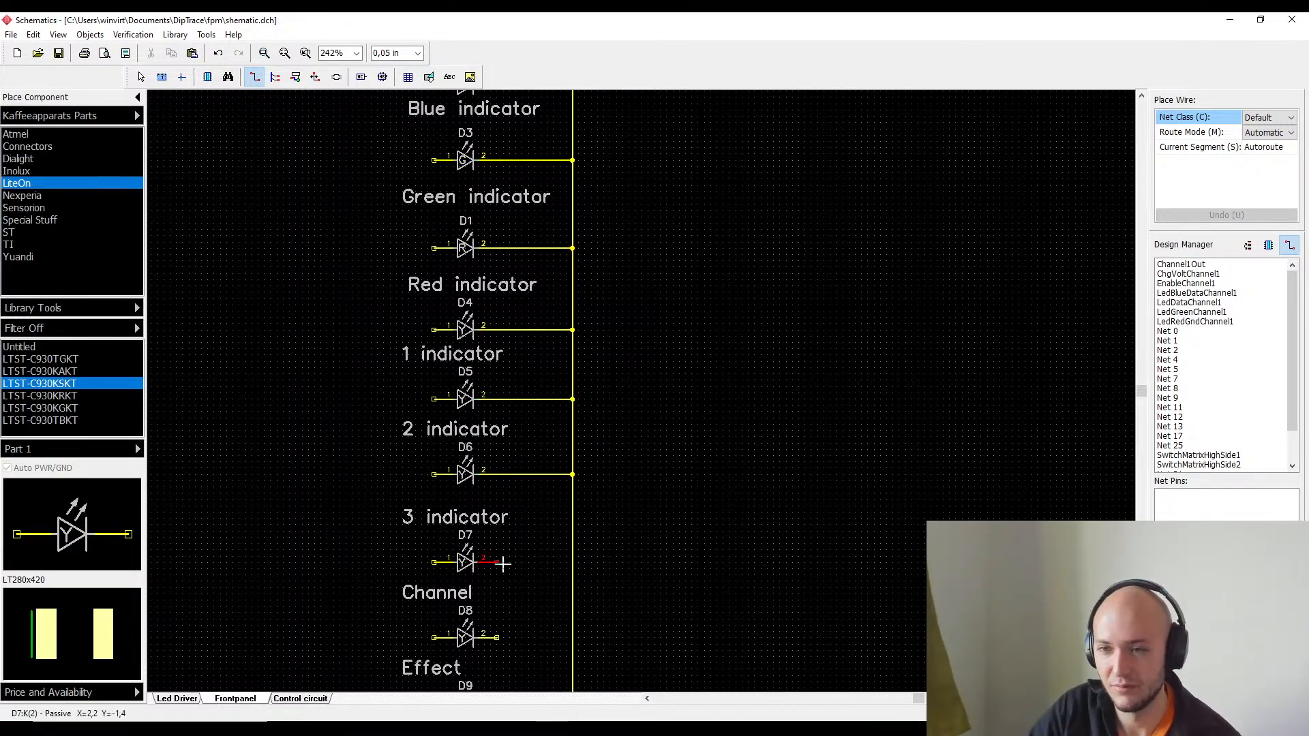
click(497, 563)
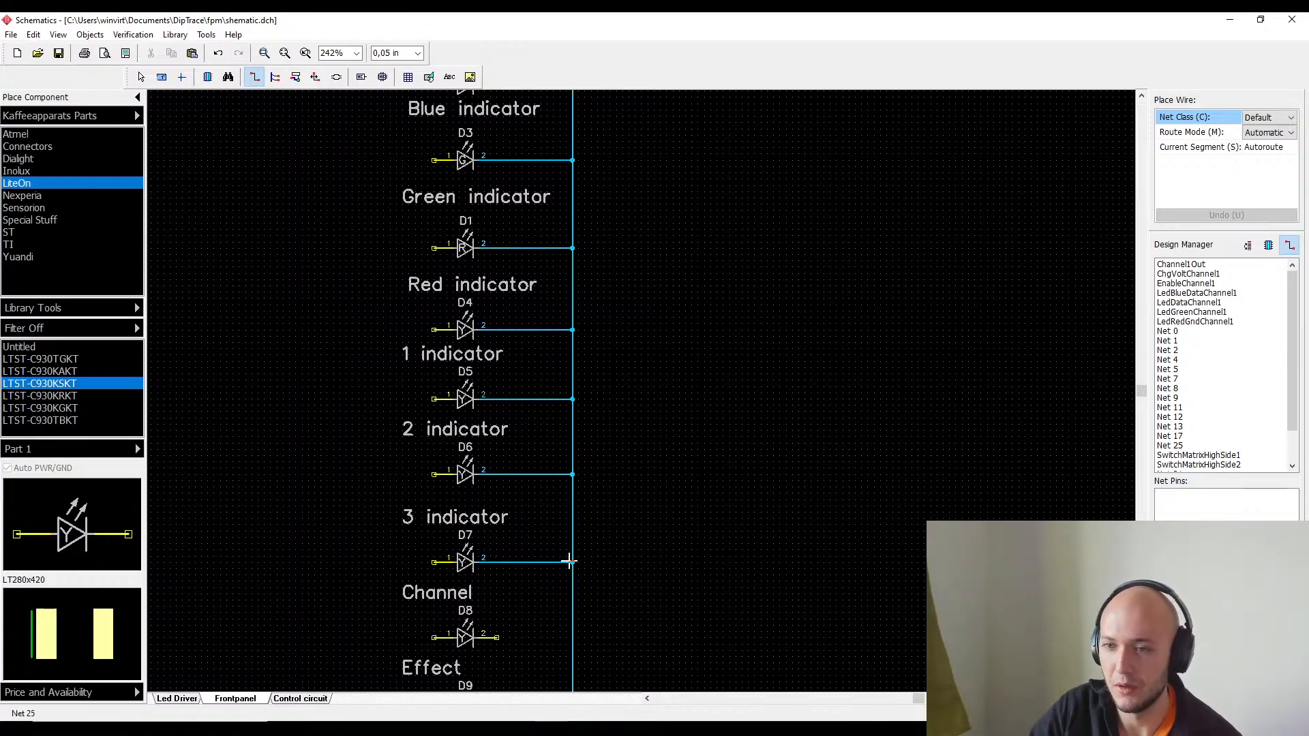
click(571, 562)
scroll(471, 431, down, 3)
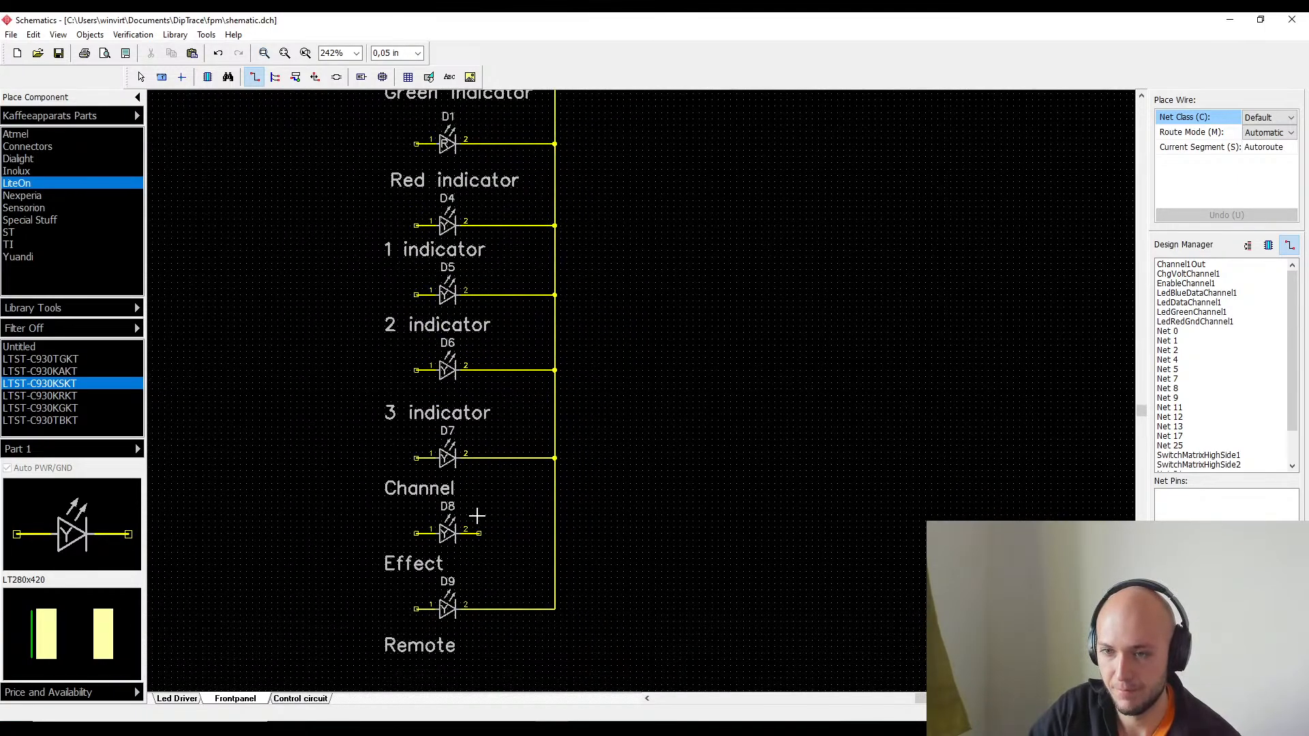
- Wire pin 2 of LED D8 to the common vertical line joining the indicator LEDs
click(478, 531)
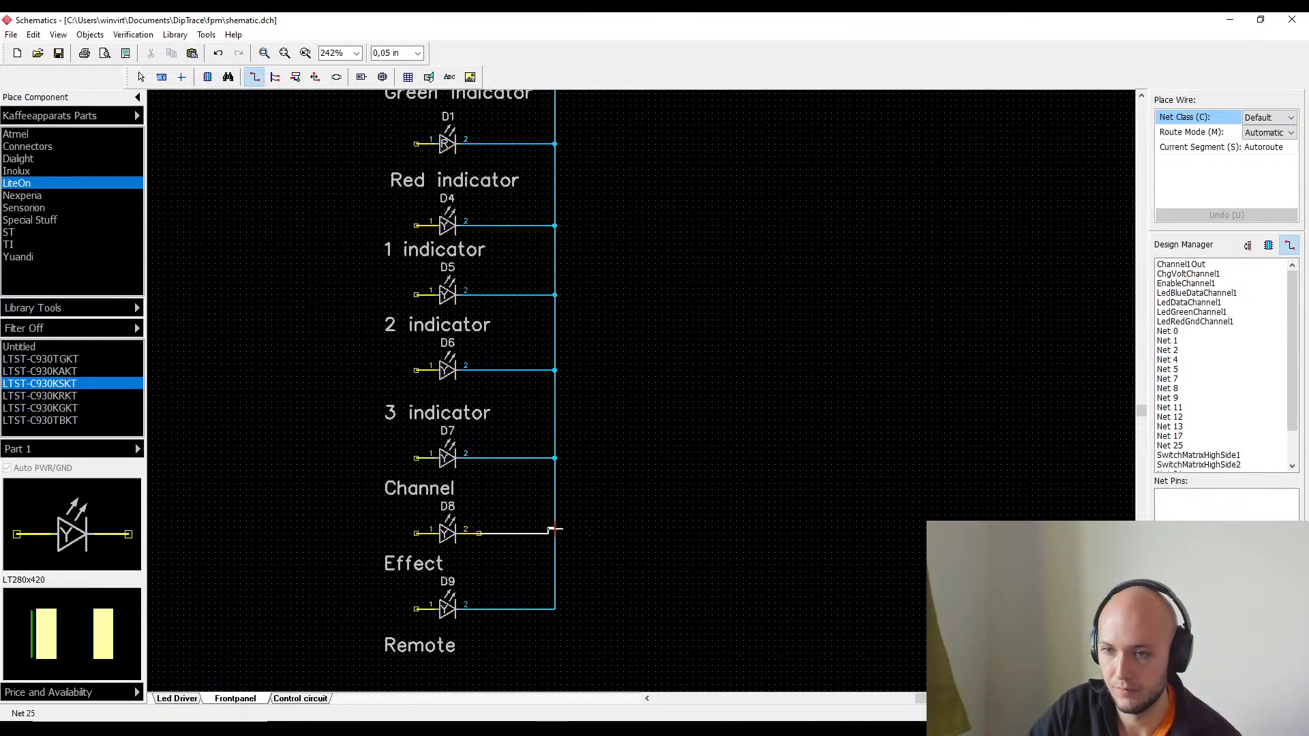
click(555, 533)
scroll(599, 631, up, 3)
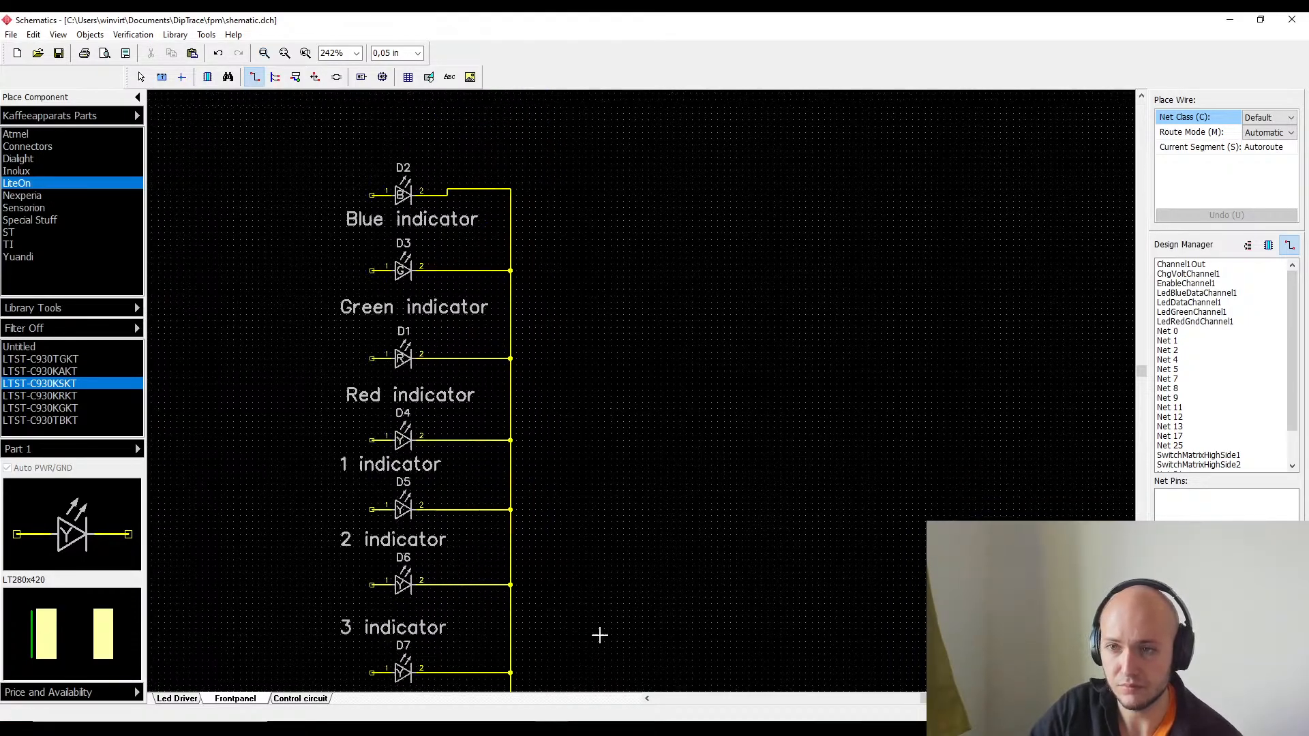
- Straighten the stepped wire from pin 2 of D2 so it runs level with the pin
scroll(503, 388, down, 2)
scroll(394, 207, up, 3)
scroll(504, 286, up, 2)
key(Escape)
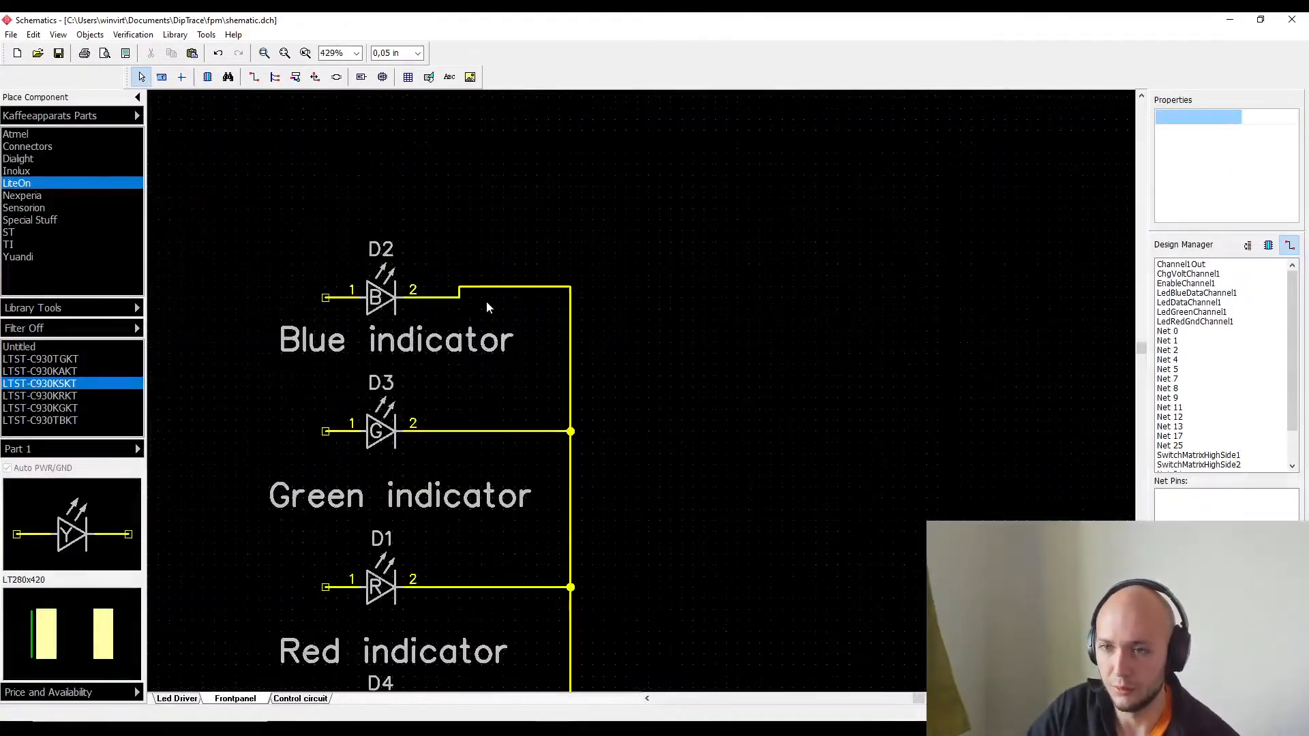
drag(503, 287, 503, 297)
scroll(506, 267, down, 2)
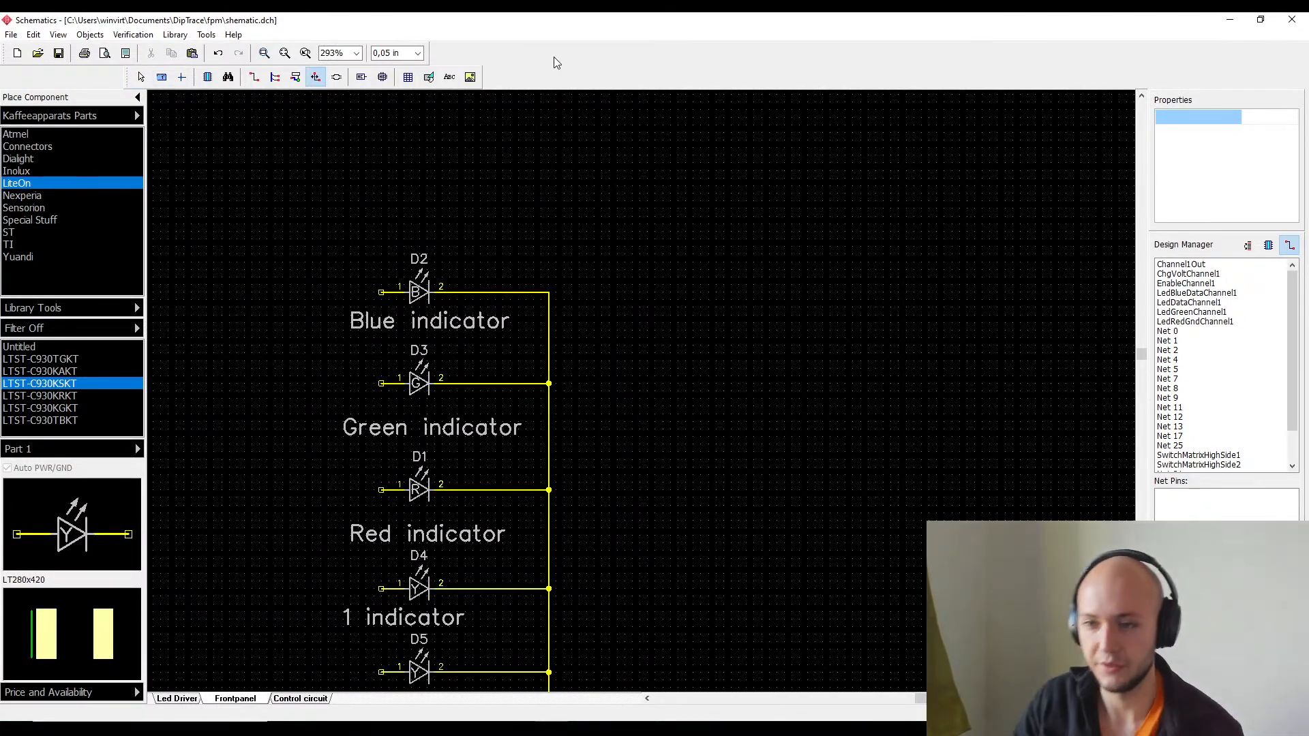
- Switch the component library group to Components and select the Objects Symbols library
click(138, 116)
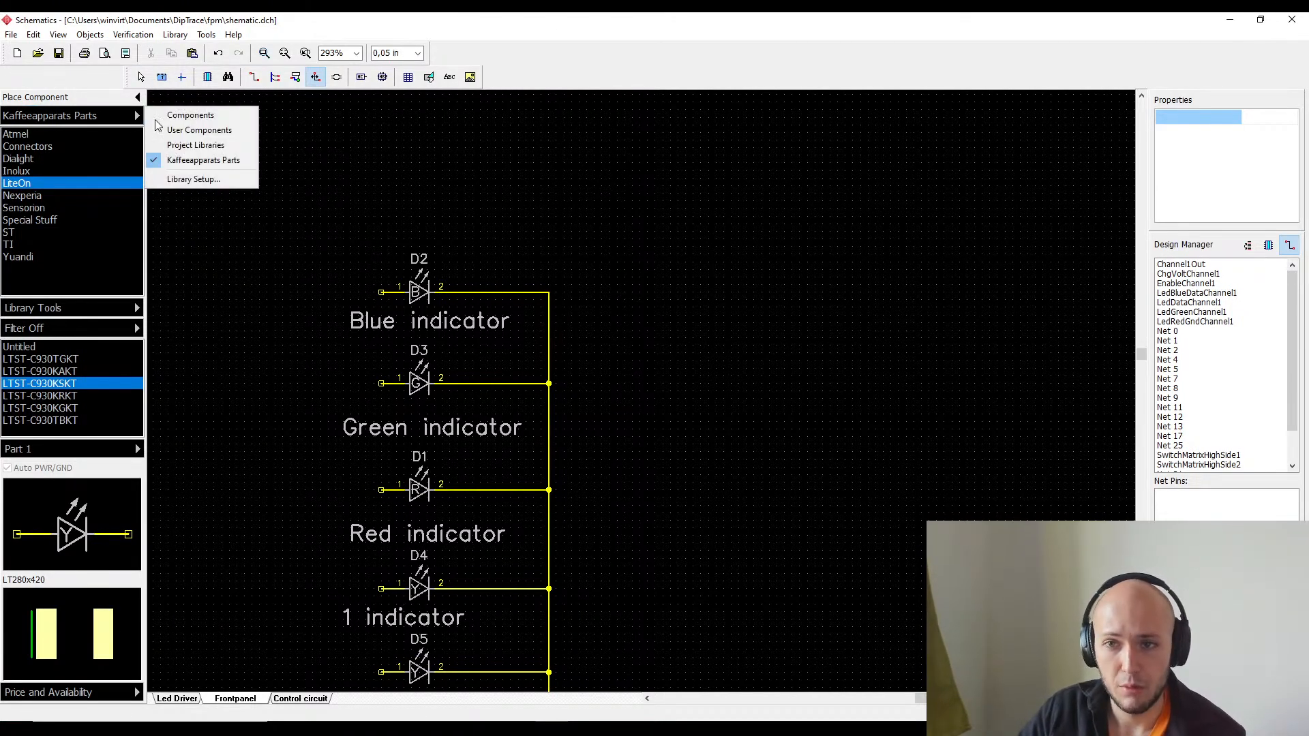
click(180, 113)
scroll(88, 150, down, 15)
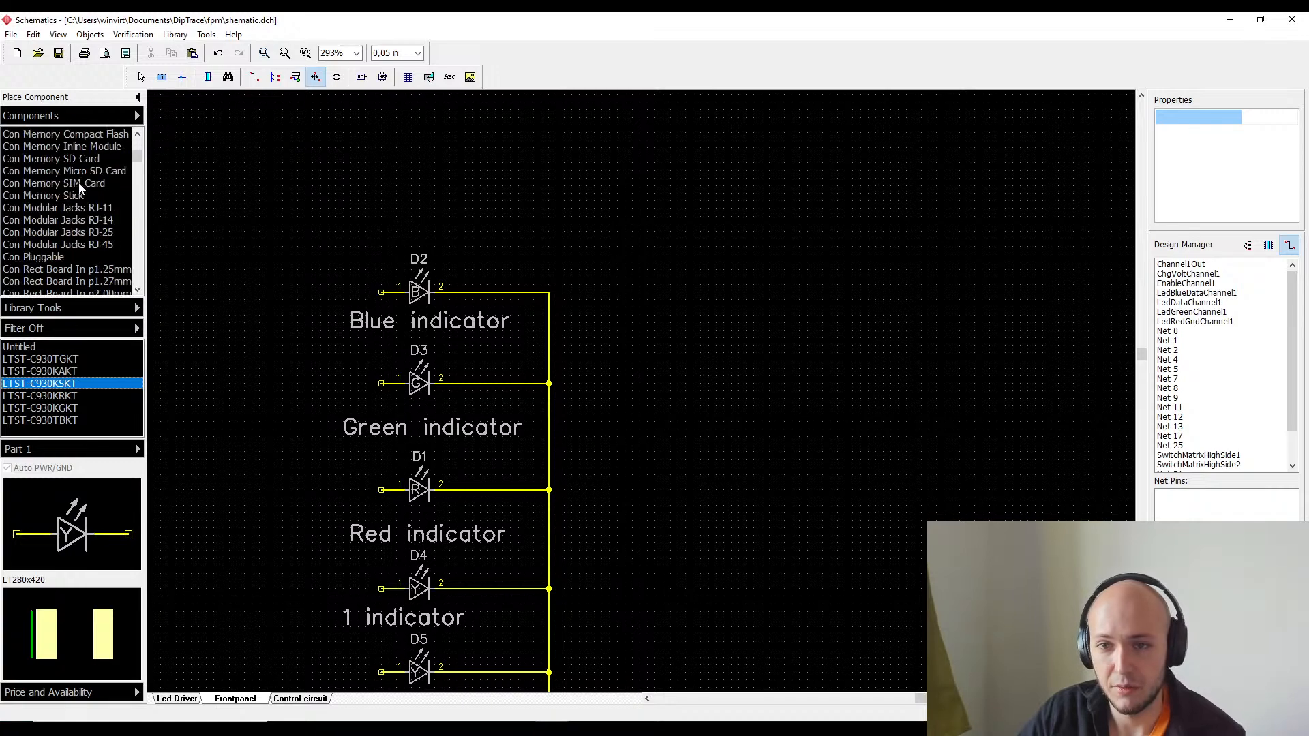
drag(134, 167, 133, 322)
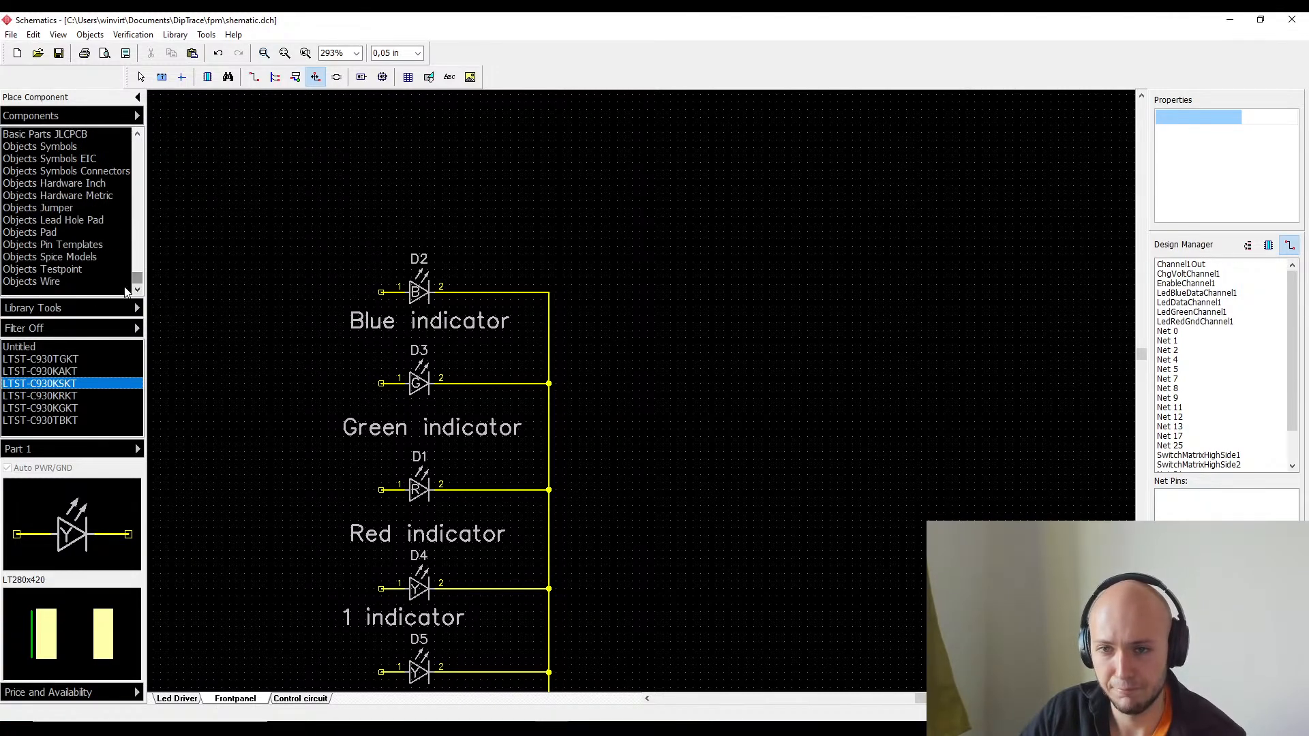
click(86, 280)
click(82, 184)
scroll(82, 225, up, 4)
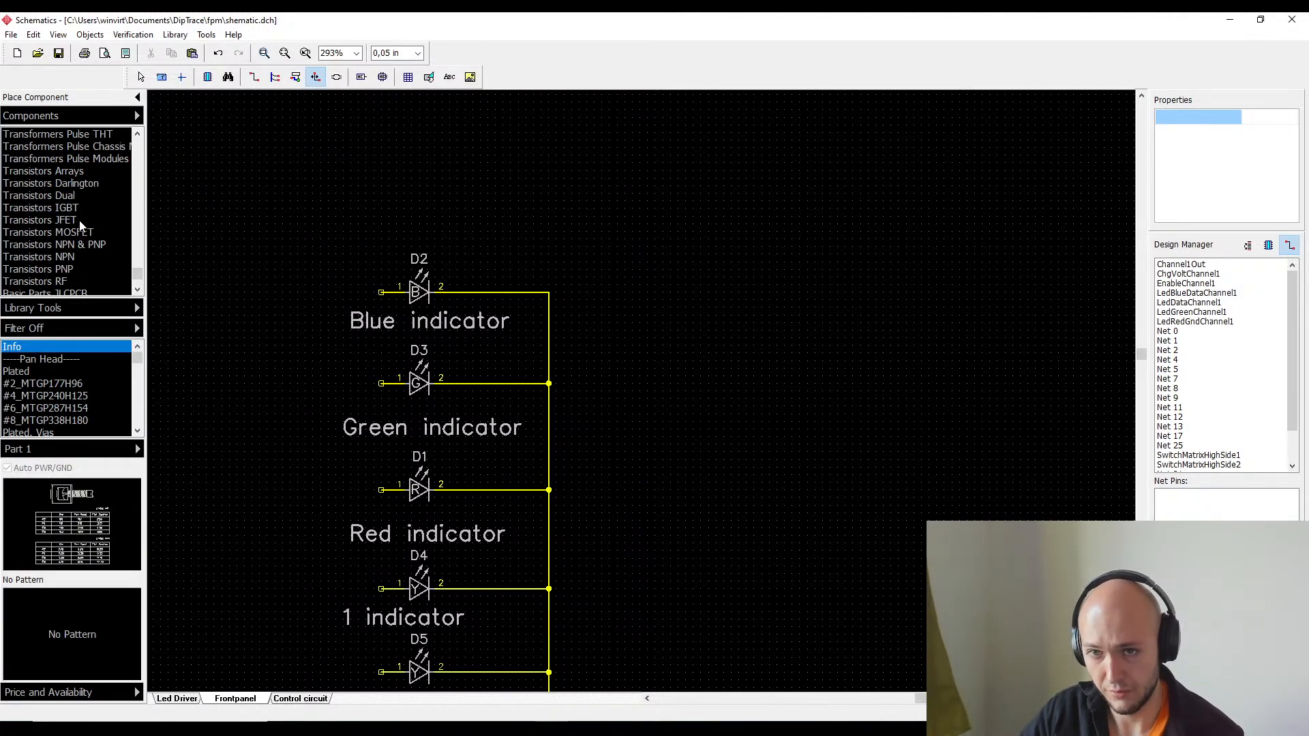
scroll(82, 259, down, 3)
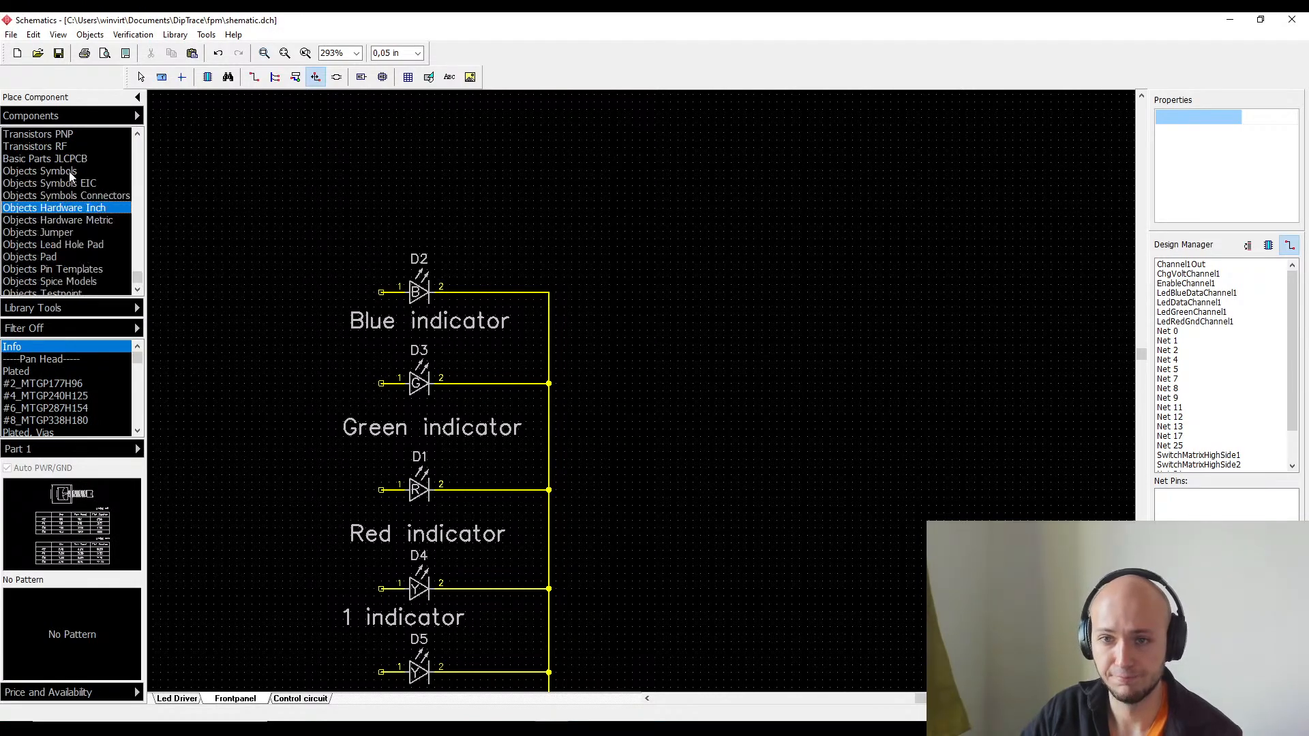
click(74, 171)
- Place three RES_FIXED resistors, one each on the pin 1 side of D2, D3 and D1
right_drag(422, 428, 737, 219)
click(77, 345)
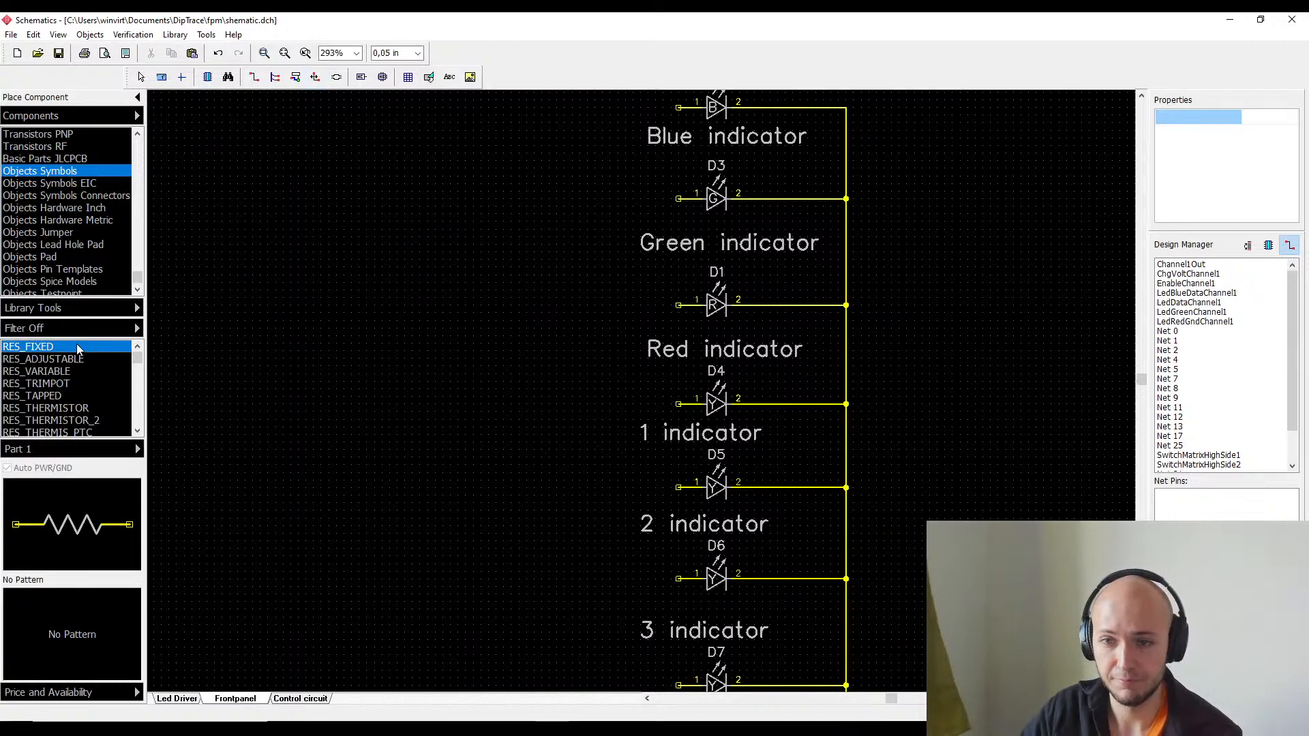
right_drag(551, 293, 564, 370)
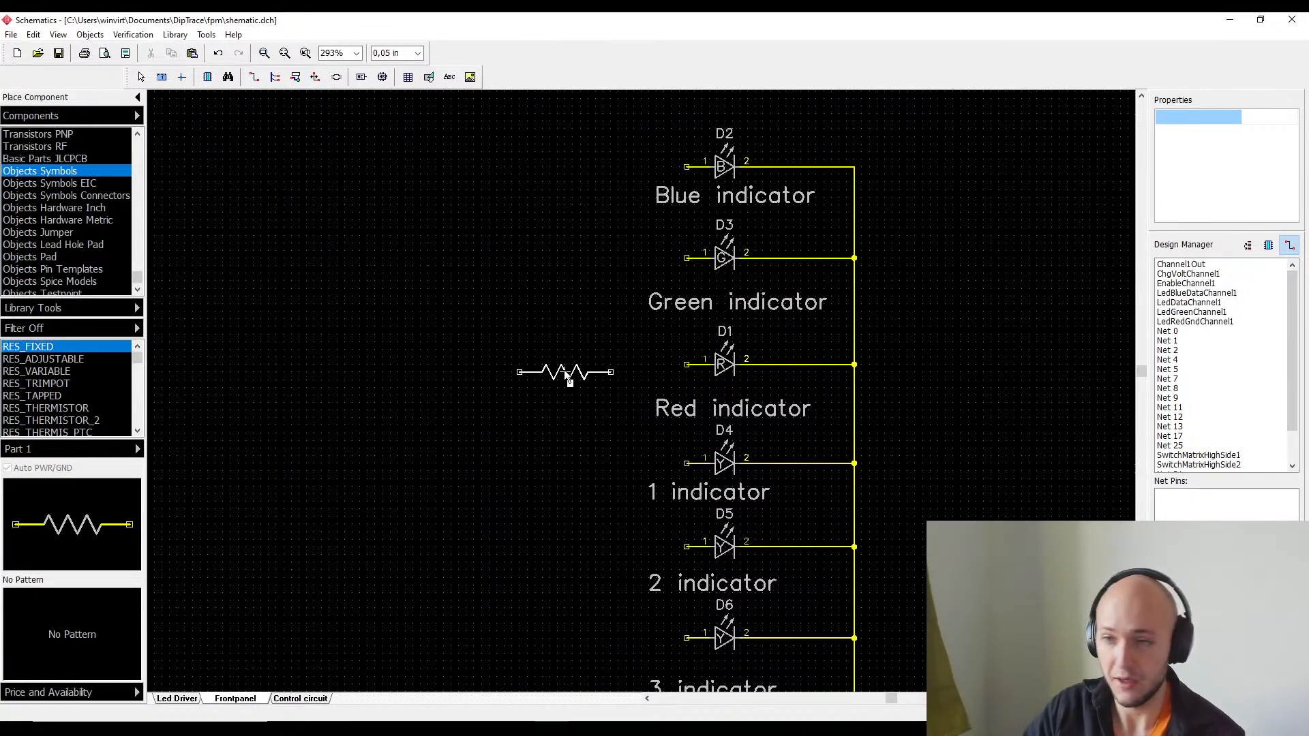
click(546, 172)
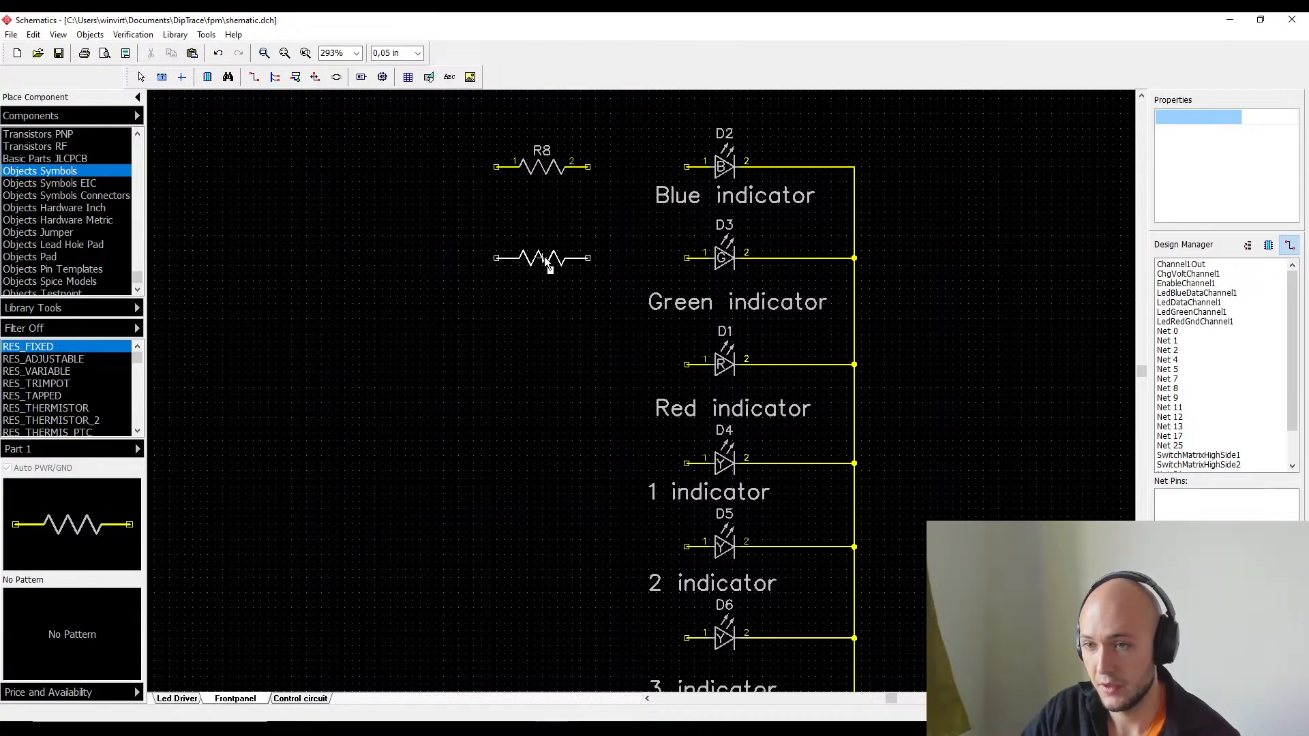
click(548, 262)
click(552, 369)
key(Escape)
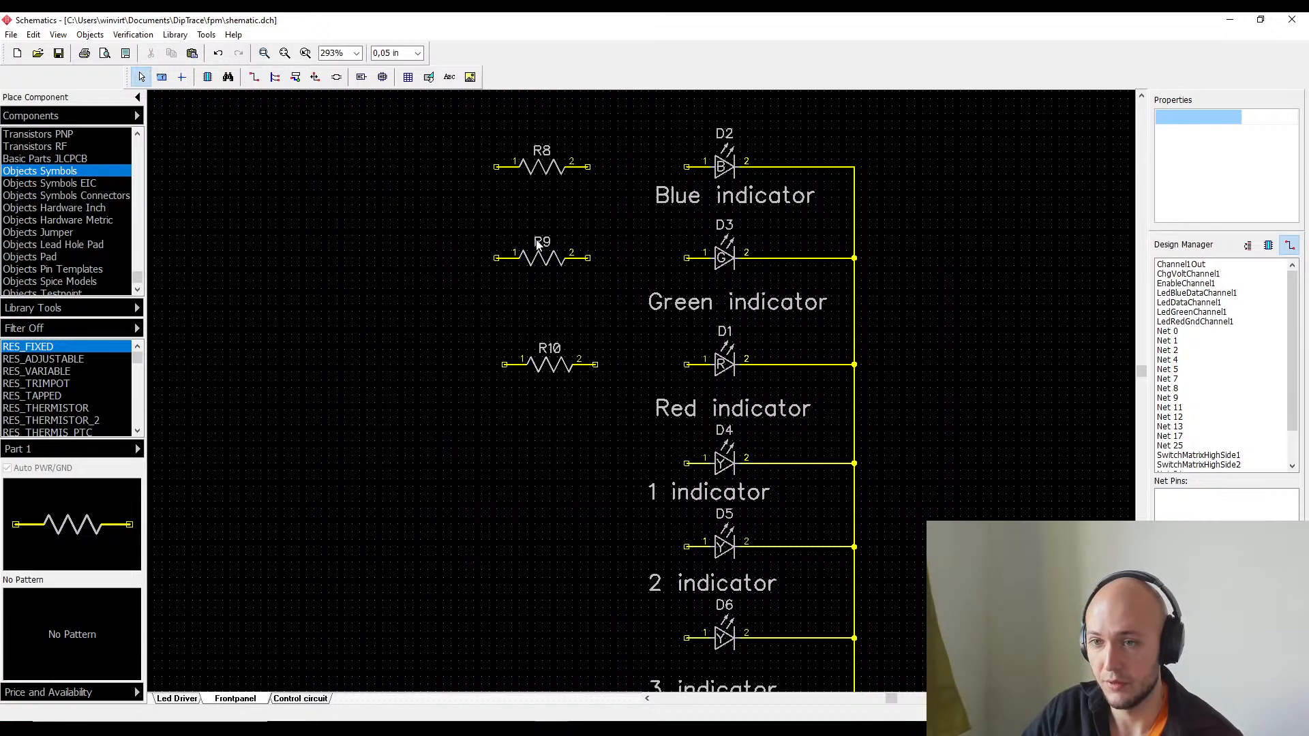
- Align resistor R10 vertically under R8 and R9
click(542, 258)
mouse_move(551, 267)
mouse_down()
mouse_move(545, 244)
mouse_move(541, 260)
mouse_up()
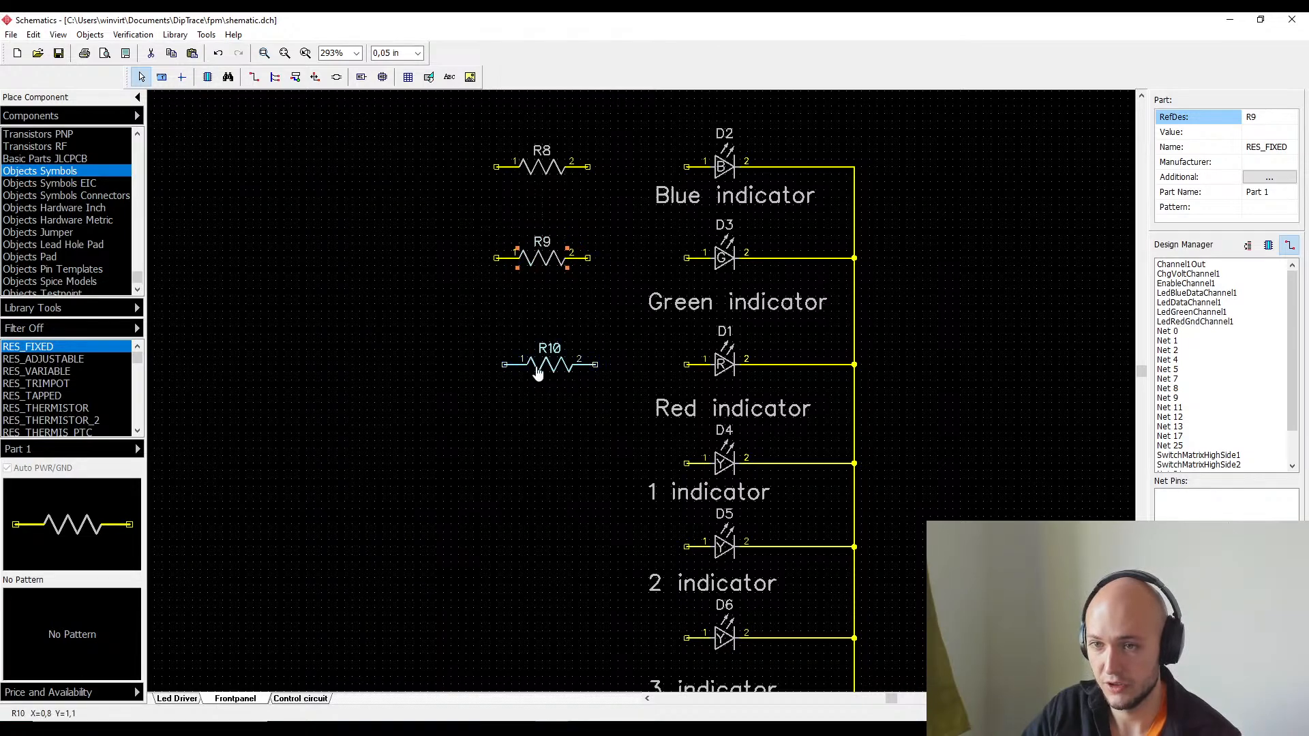
drag(537, 371, 530, 366)
click(472, 331)
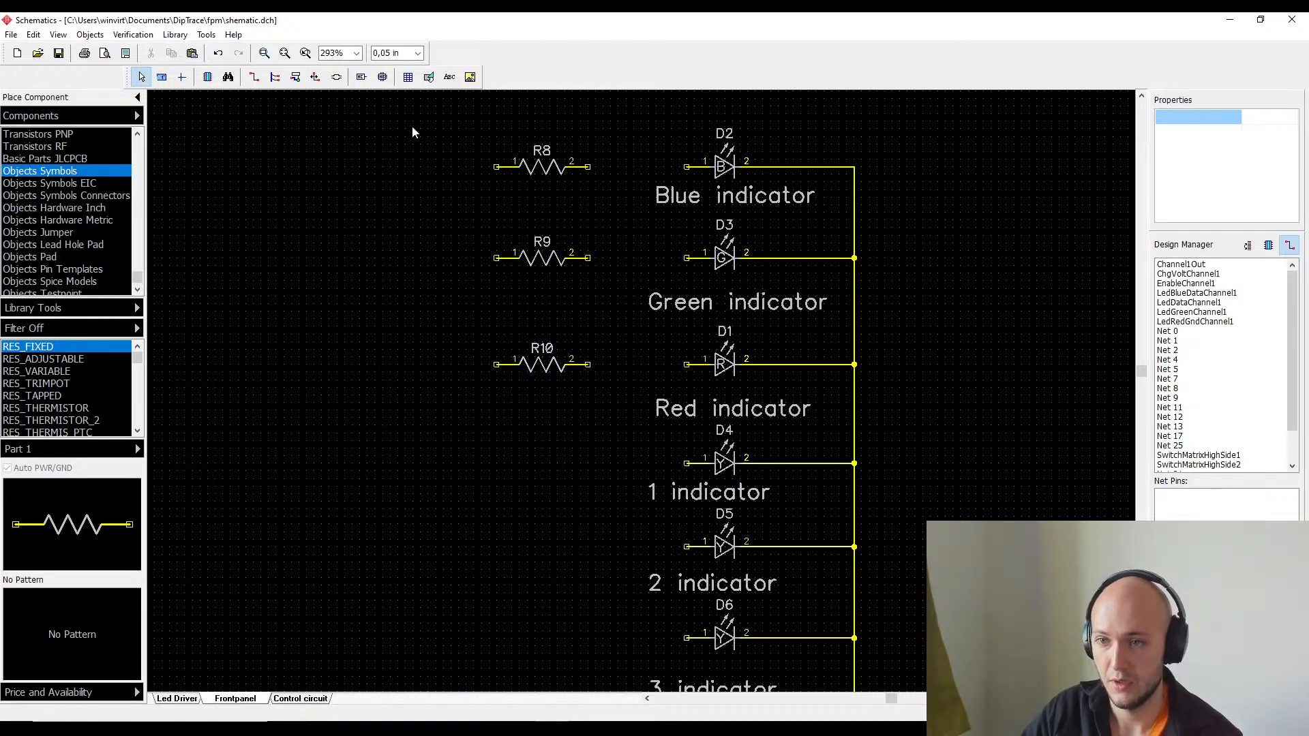
- Copy resistors R8, R9 and R10 and place the copies beside D4, D5 and D6
drag(412, 126, 604, 417)
scroll(602, 424, down, 1)
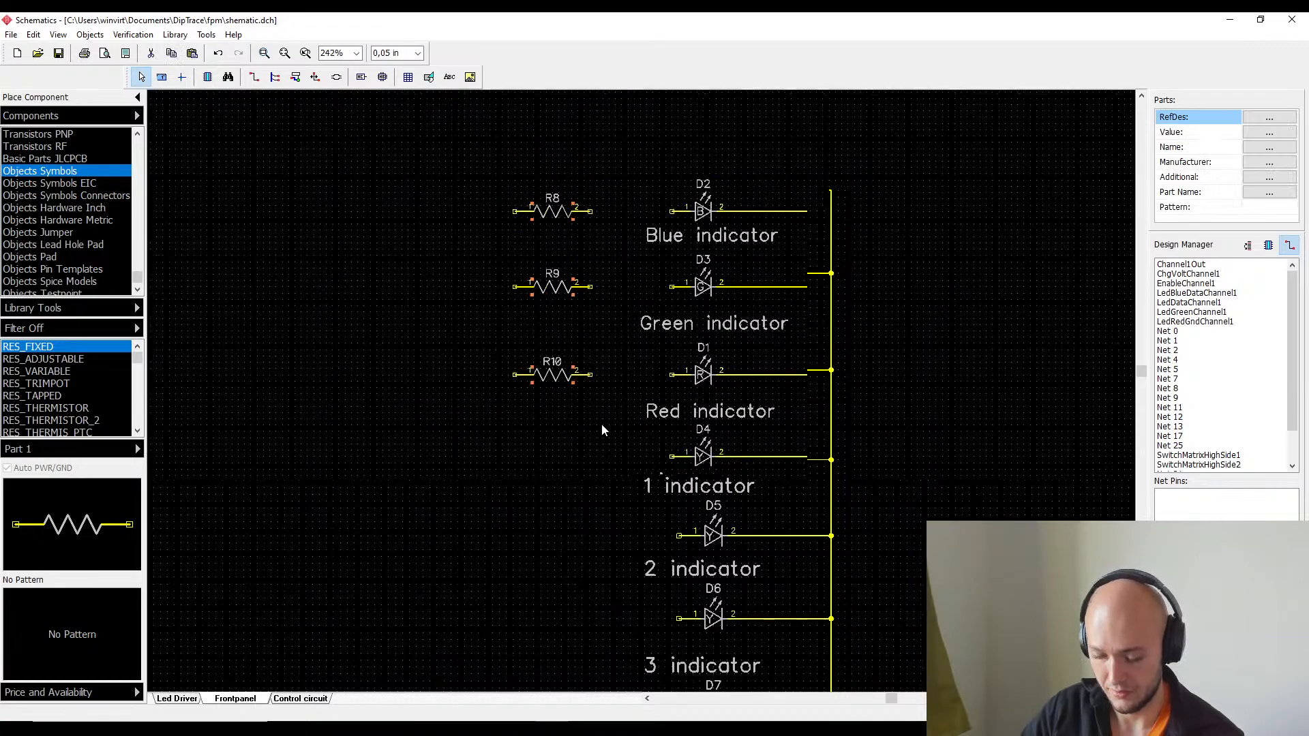
scroll(602, 424, down, 1)
key(ctrl+c)
key(ctrl+v)
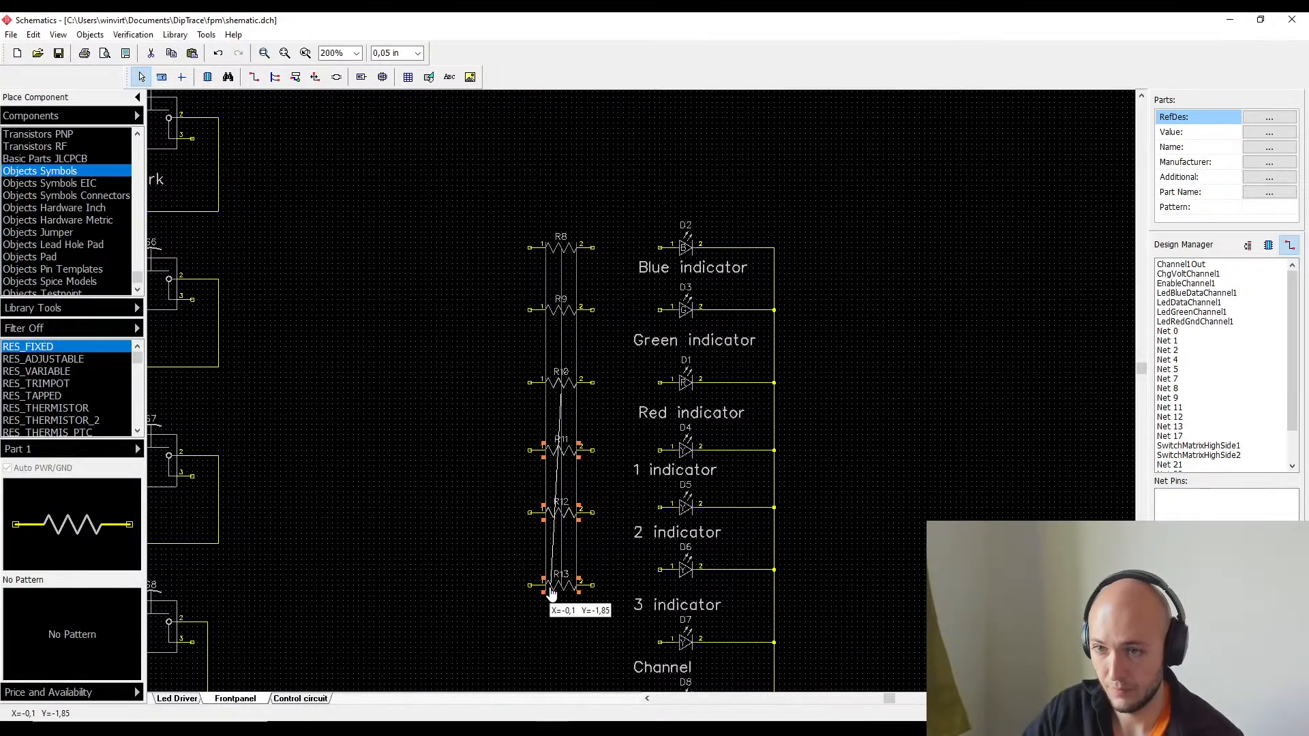
drag(551, 593, 551, 593)
- Paste another set of three resistors and place them beside D7, D8 and D9
middle_drag(559, 572, 502, 376)
key(ctrl+v)
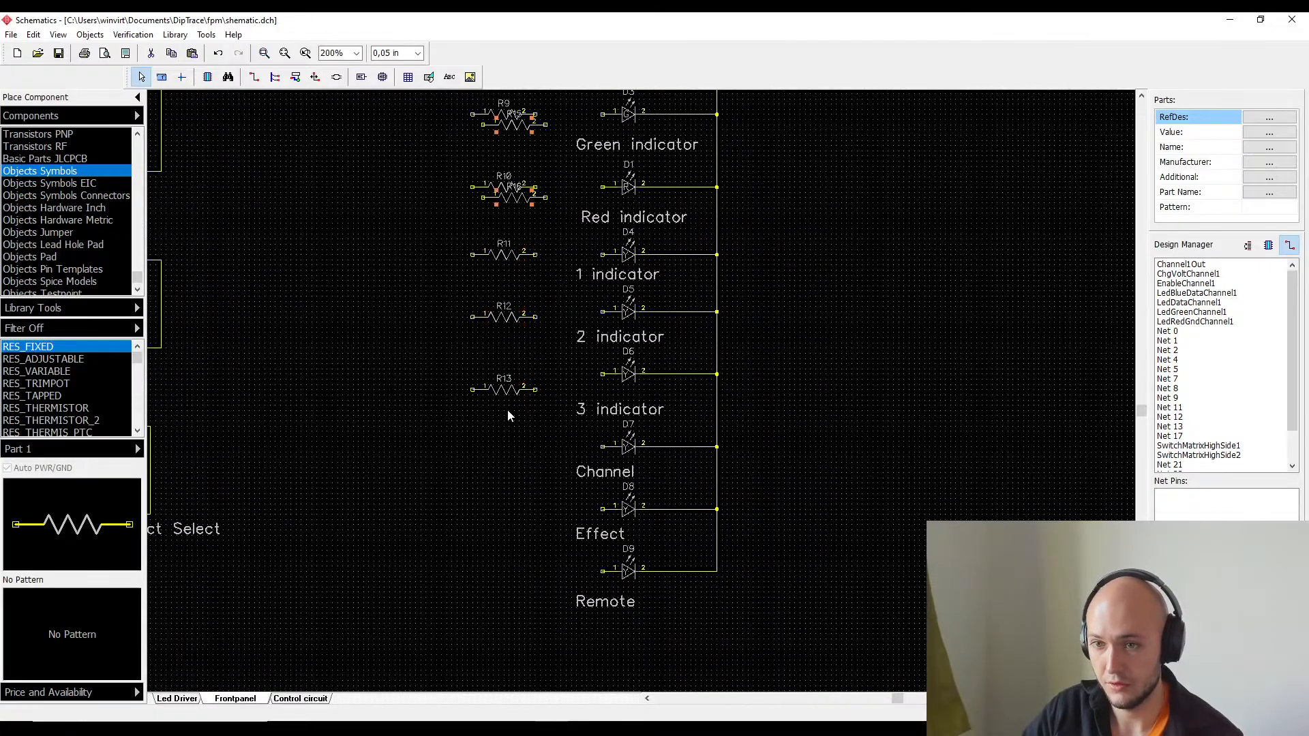
drag(508, 204, 503, 579)
click(517, 604)
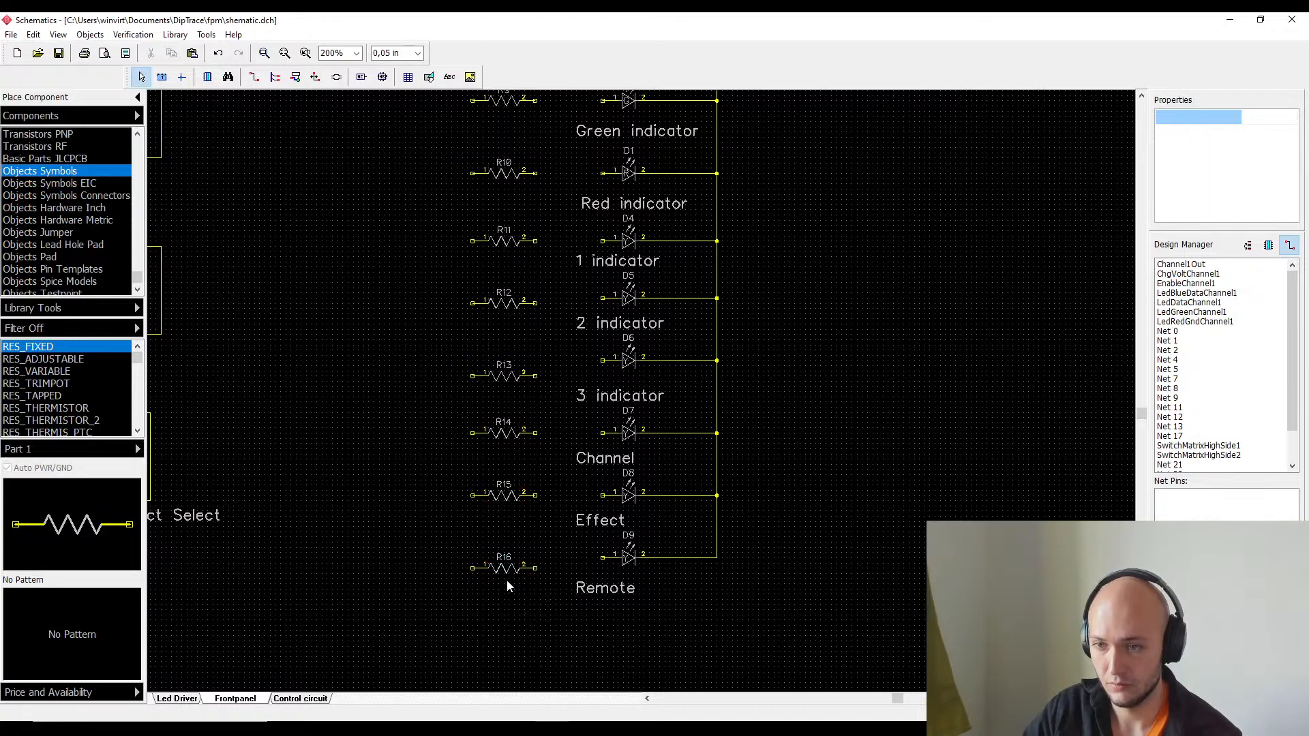
click(508, 575)
key(Delete)
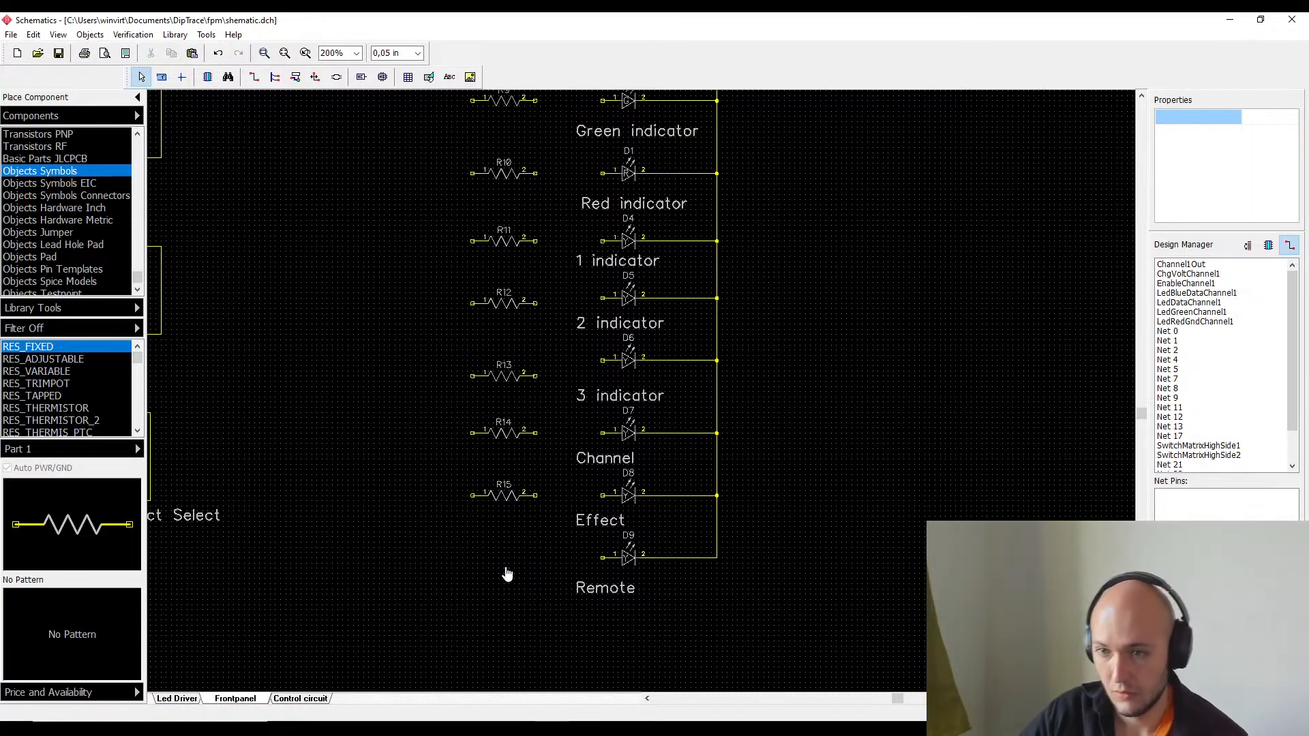
key(ctrl+z)
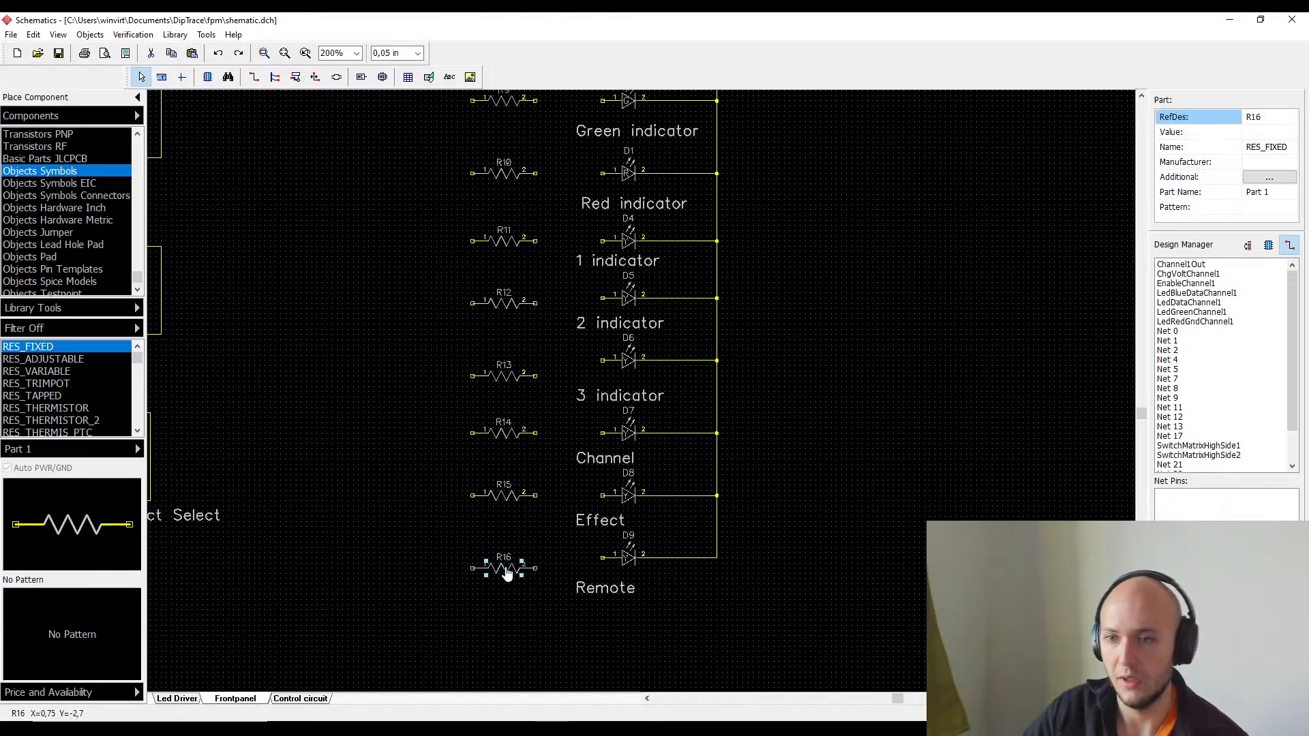
- Wire pin 2 of R8 to pin 1 of D2, and pin 2 of R9 to pin 1 of D3
middle_drag(647, 383, 652, 523)
scroll(651, 521, up, 5)
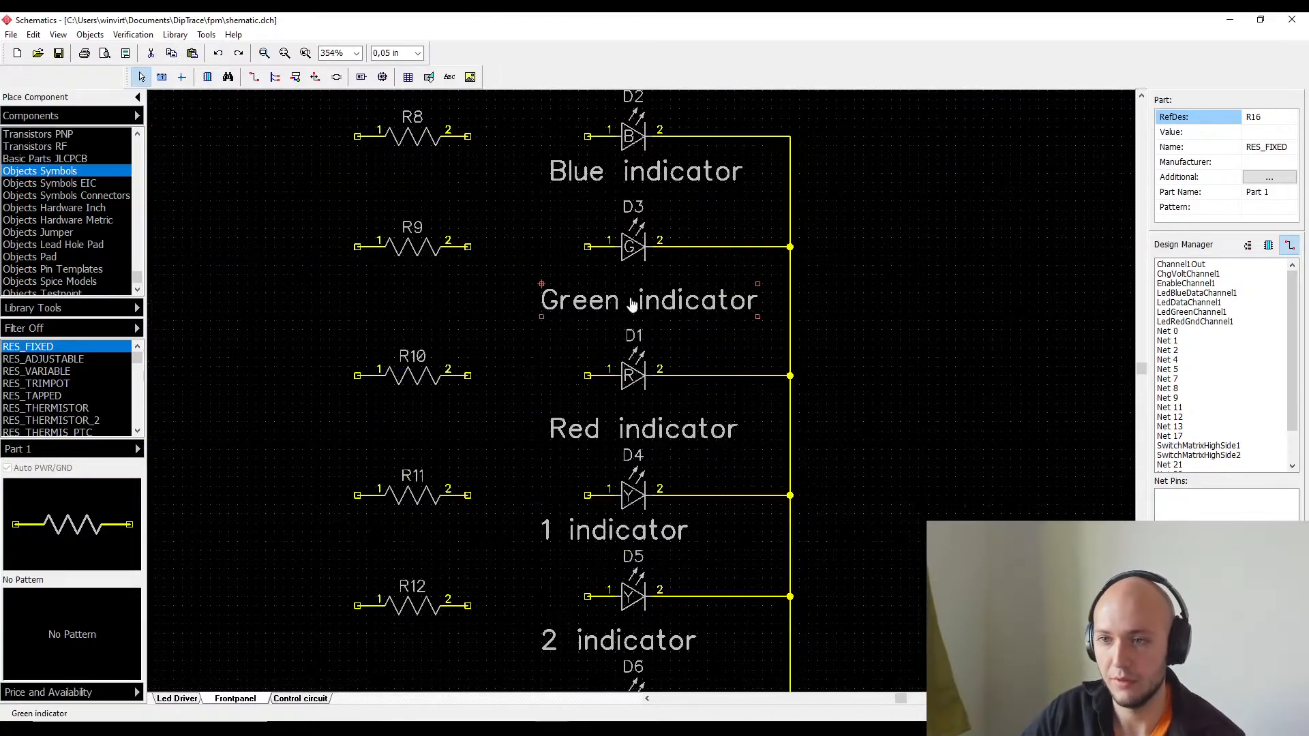
middle_drag(549, 254, 592, 409)
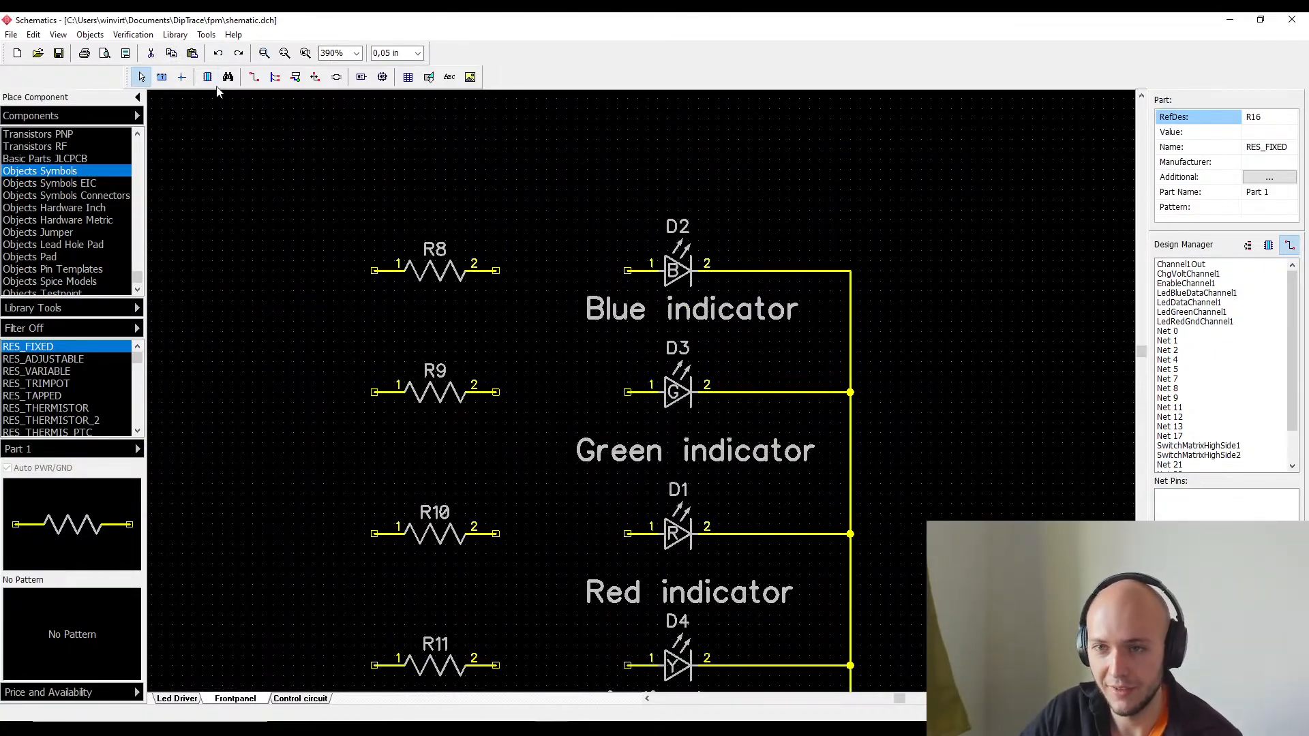
click(275, 77)
click(254, 76)
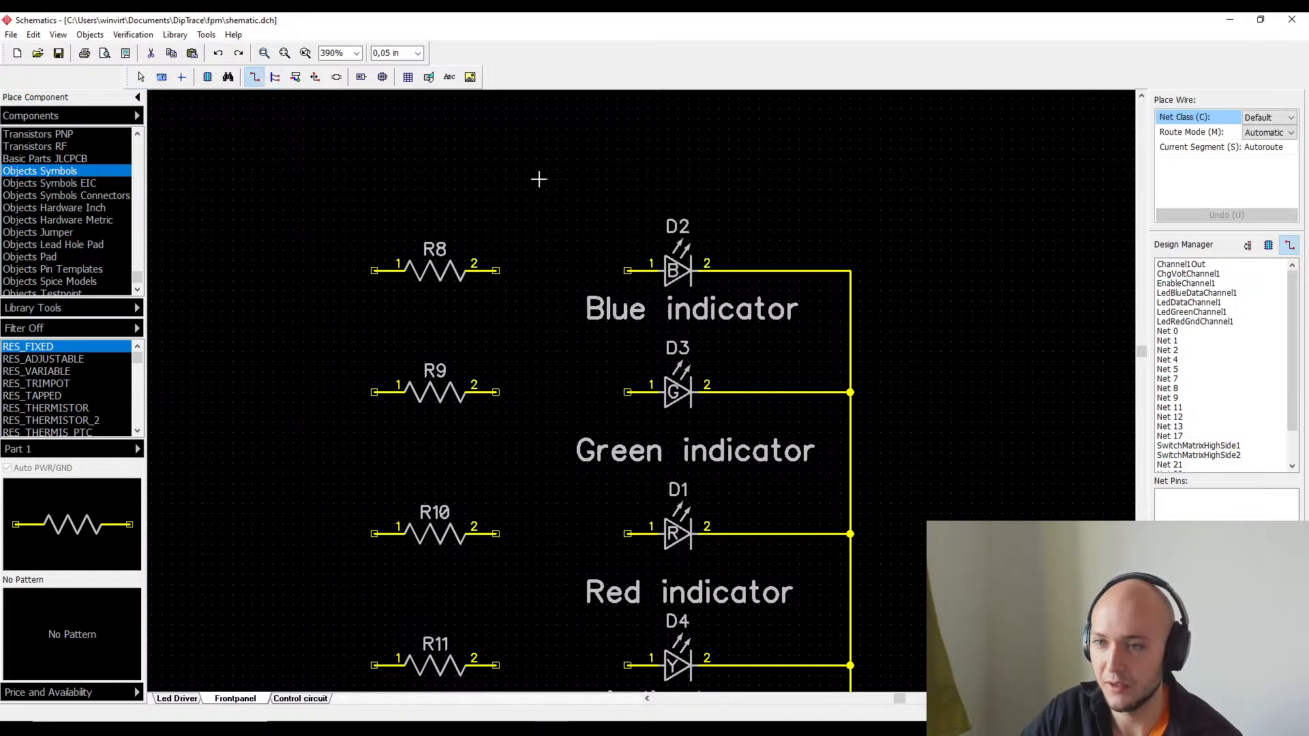
click(627, 270)
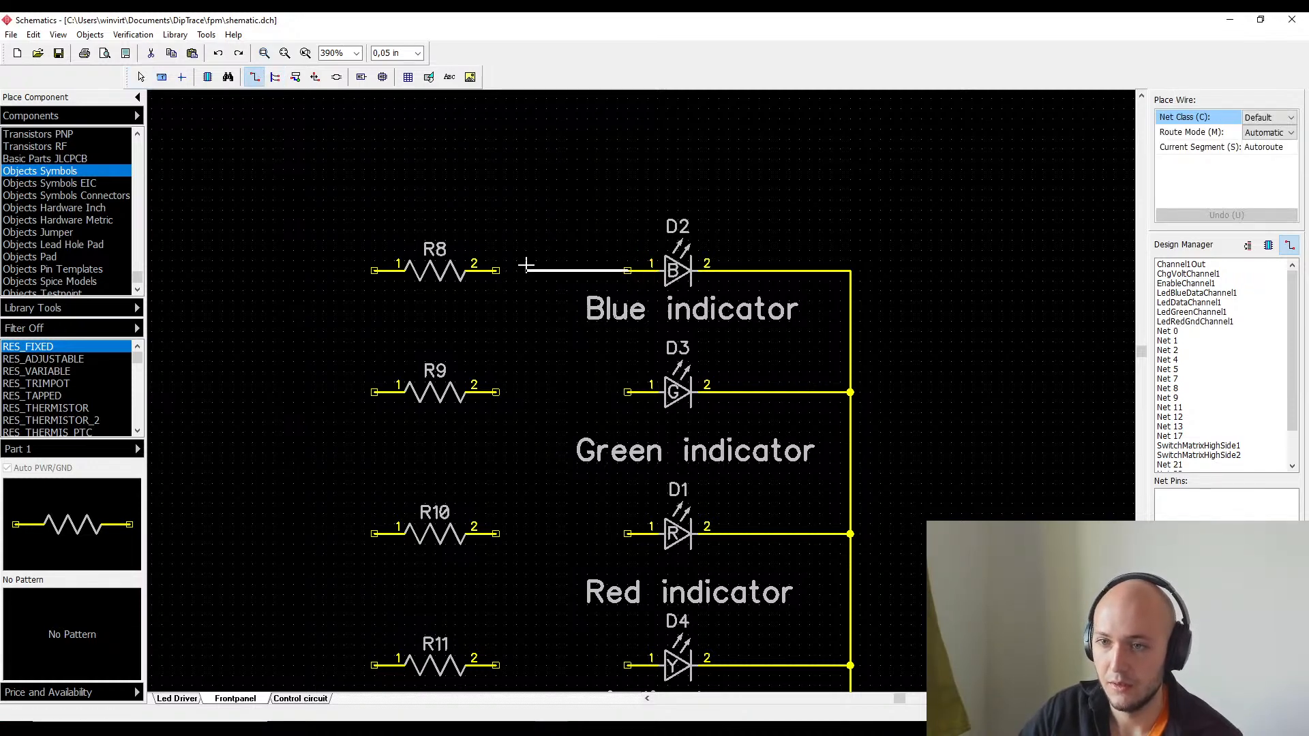
click(496, 271)
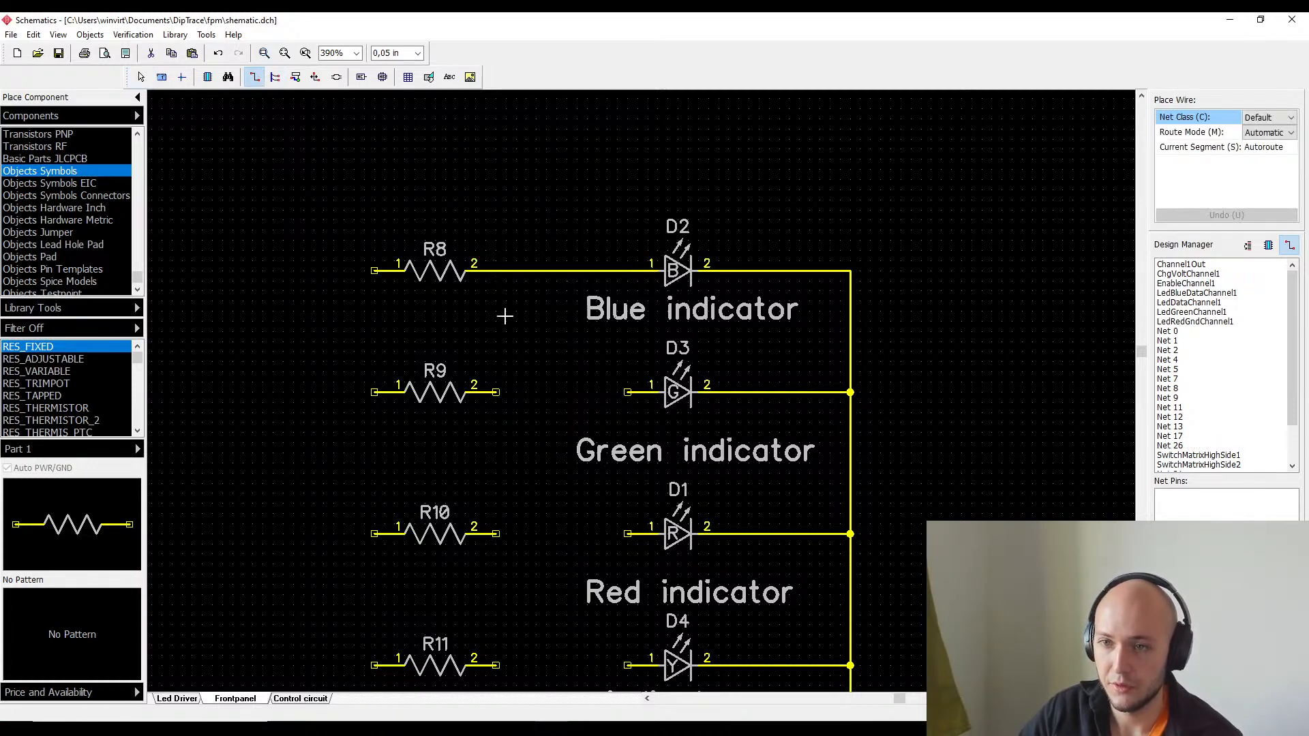
click(497, 392)
click(628, 392)
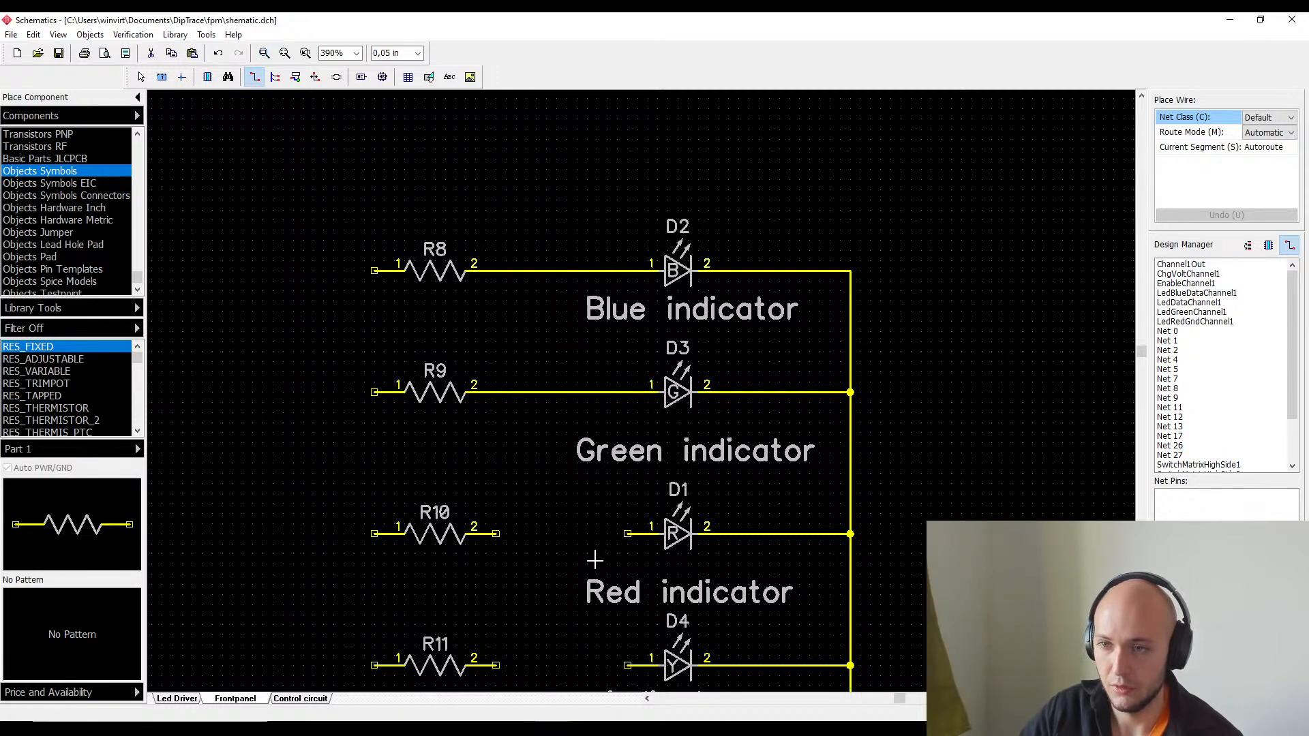
- Wire pin 2 of R10 to pin 1 of D1, and pin 2 of R11 to pin 1 of D4
scroll(594, 559, down, 3)
click(613, 369)
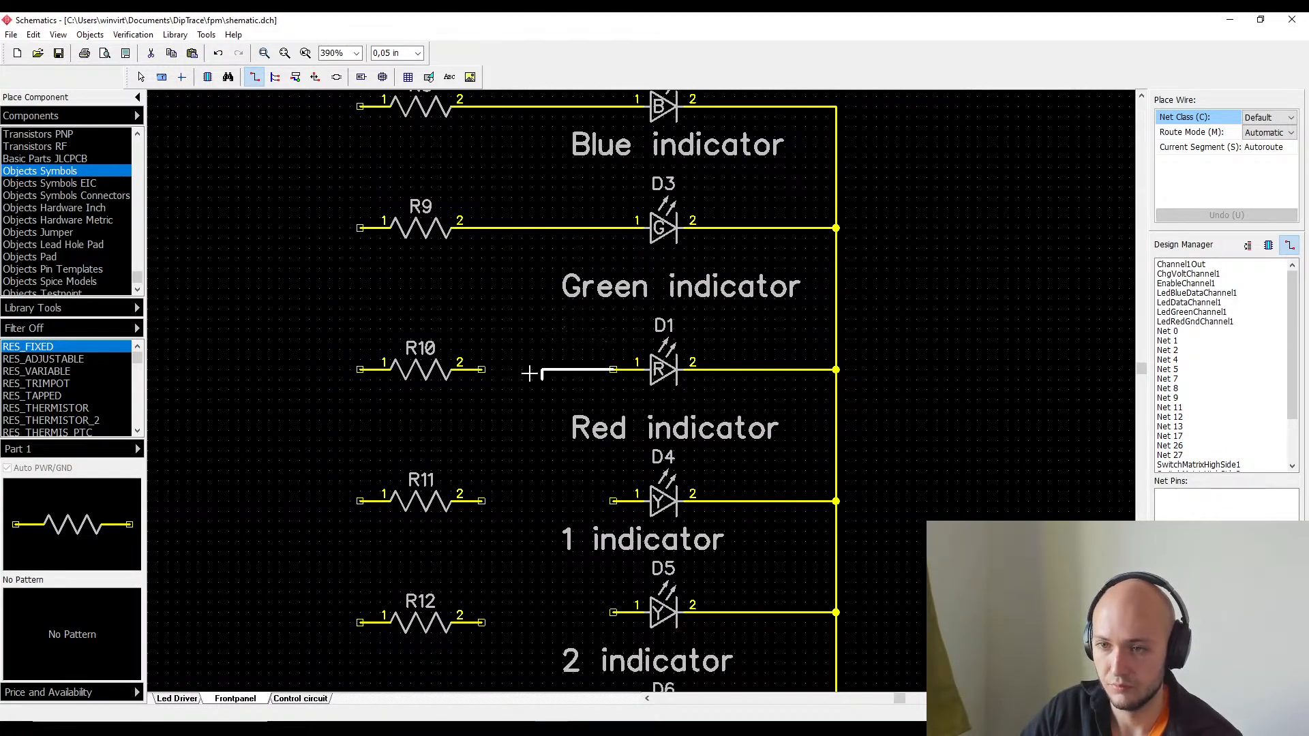
click(482, 369)
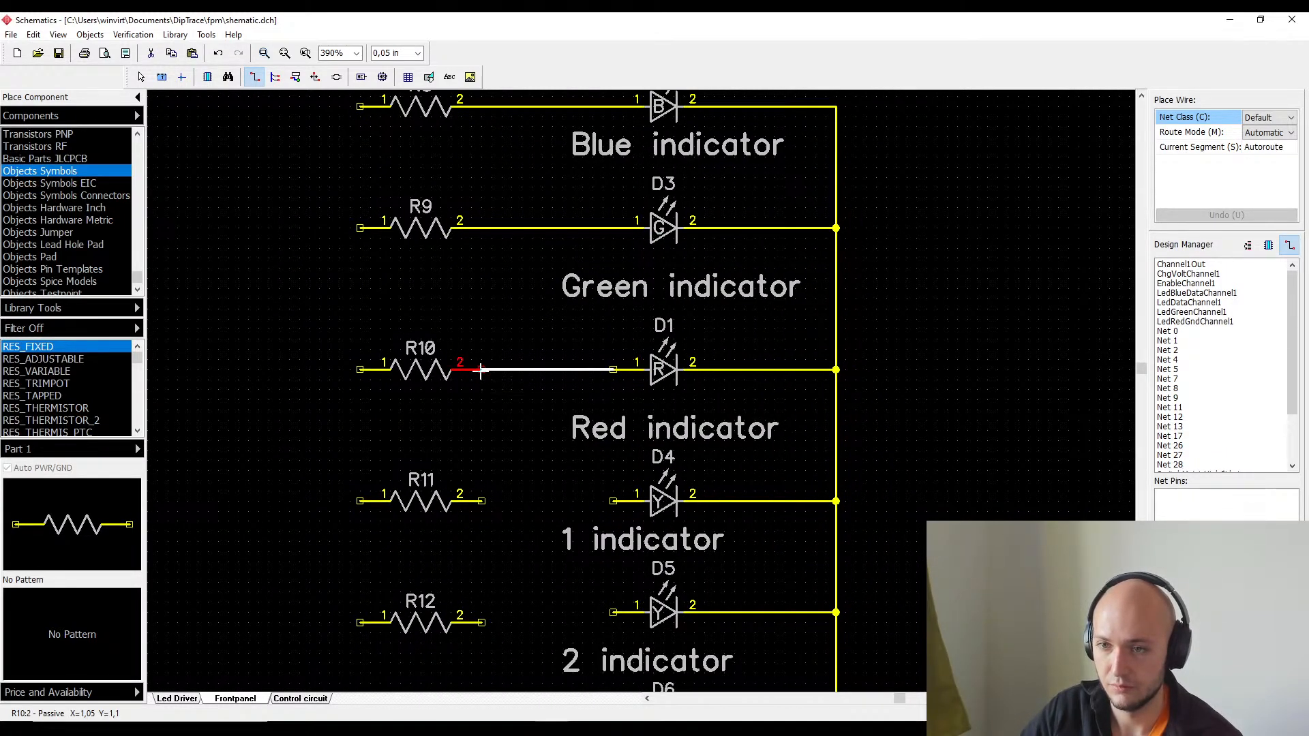
click(486, 499)
click(613, 502)
- Wire R12 to pin 1 of D5 and move R12 up so the wire runs straight
scroll(615, 213, down, 3)
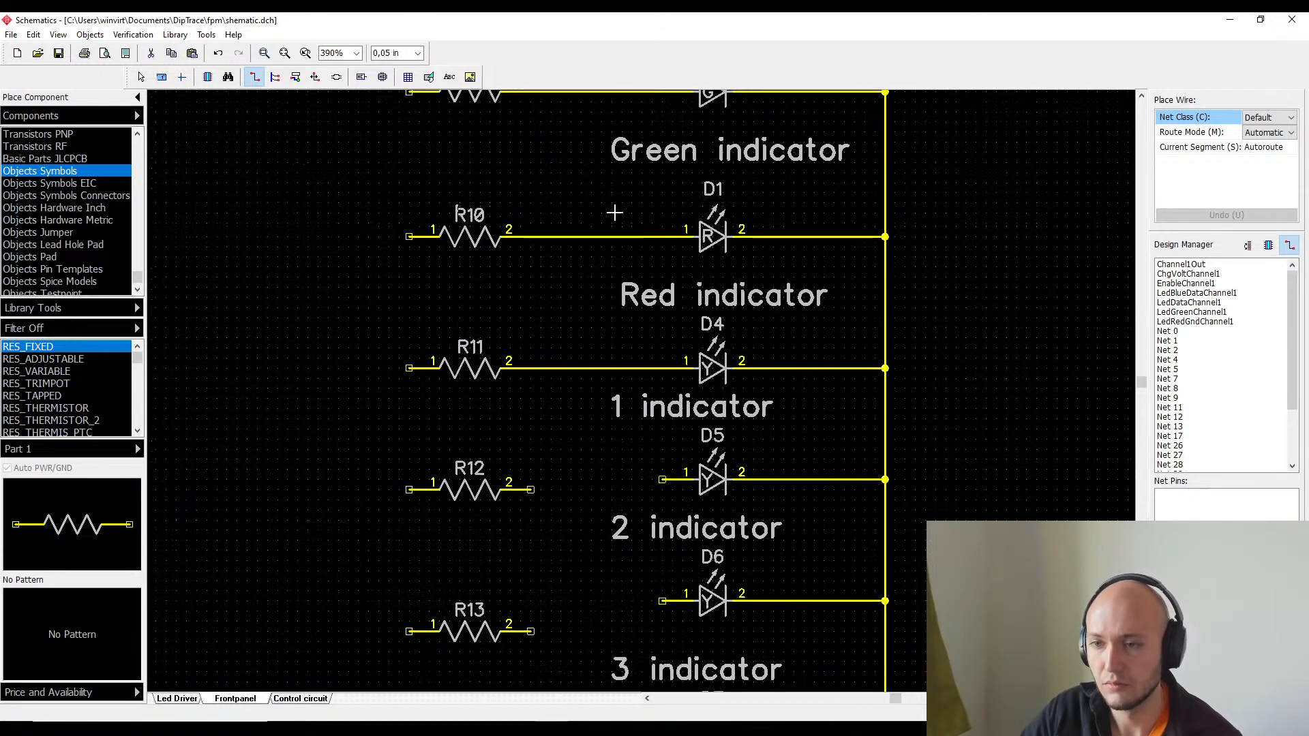
click(663, 475)
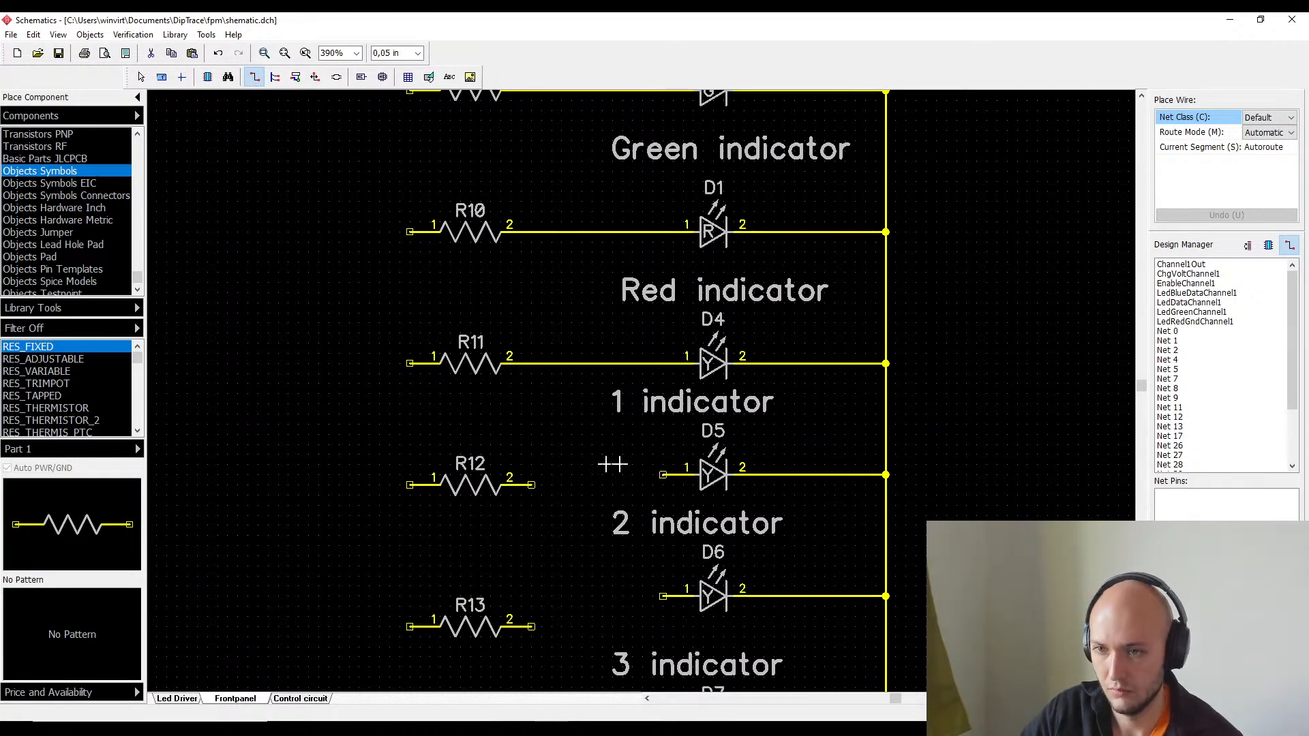
click(526, 481)
key(Escape)
click(471, 472)
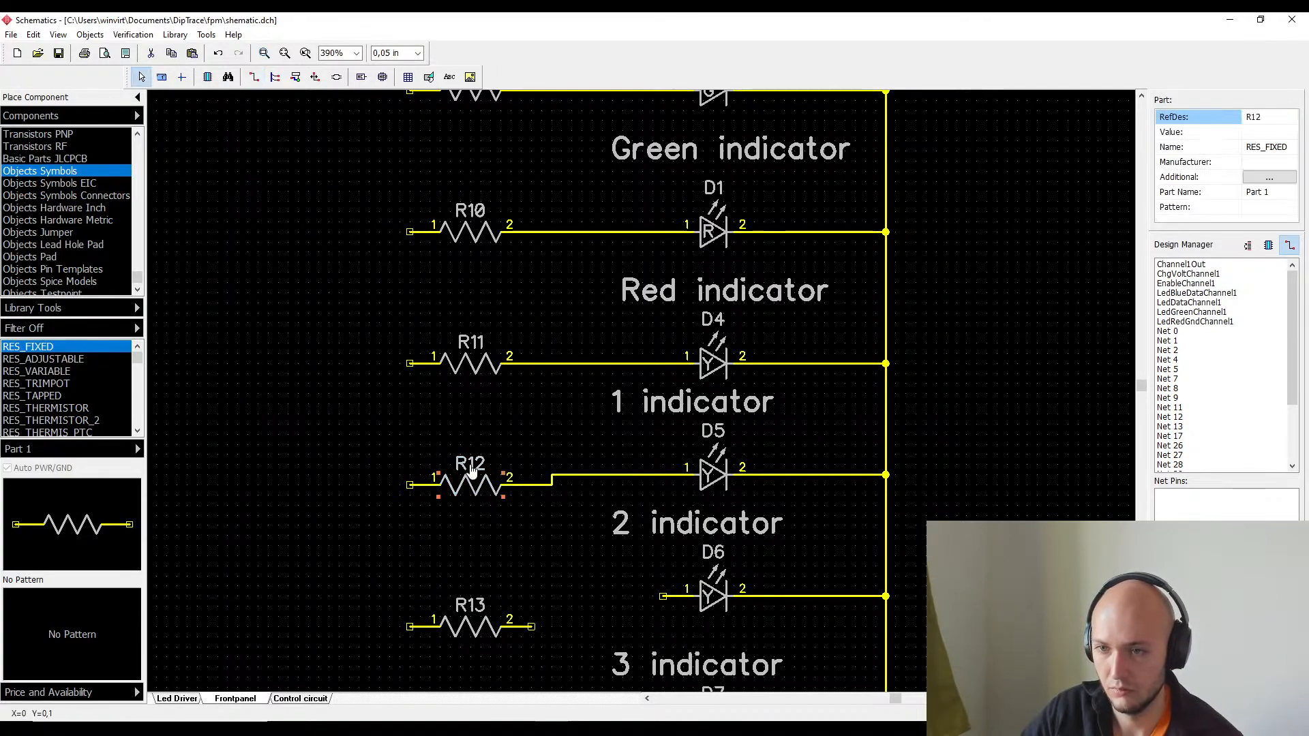
drag(472, 471, 471, 448)
- Align R13 with D6 and wire its pin 2 to pin 1 of D6
scroll(539, 390, down, 2)
click(471, 481)
click(662, 470)
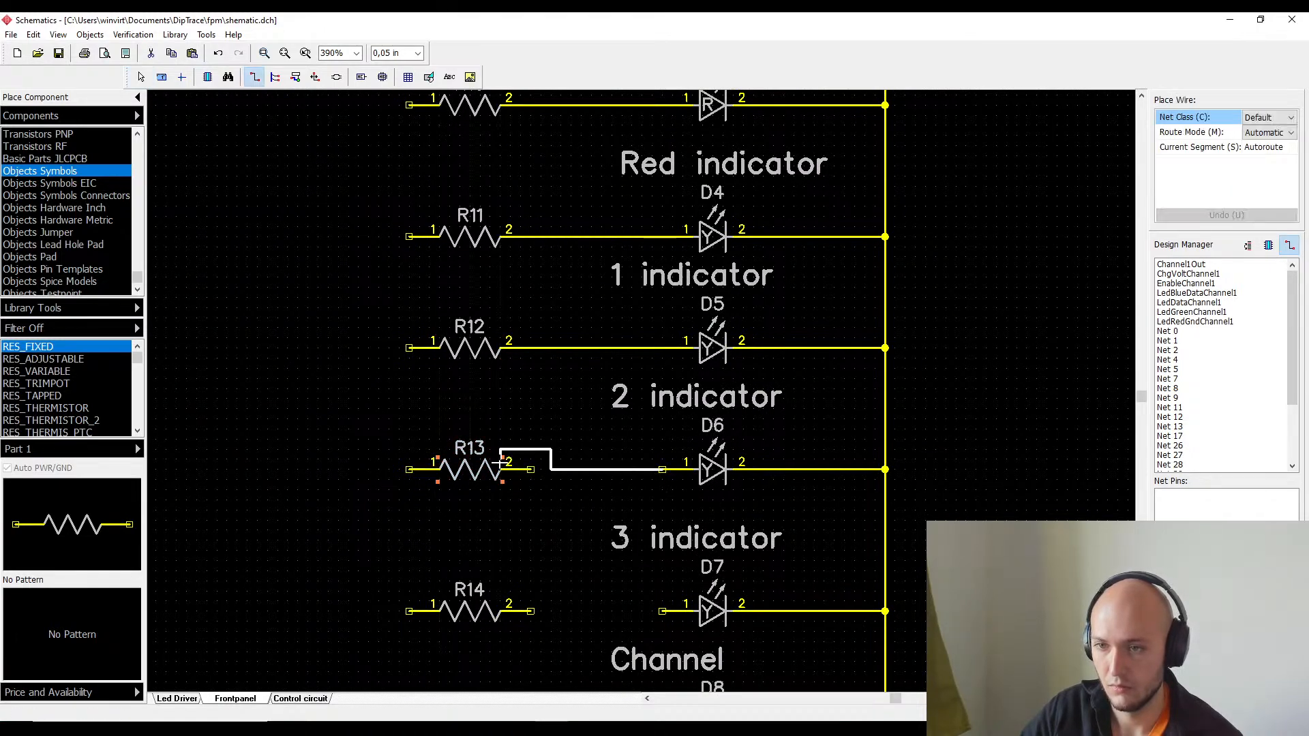
click(525, 469)
- Wire pin 1 of D7 to pin 2 of resistor R14
scroll(558, 537, down, 3)
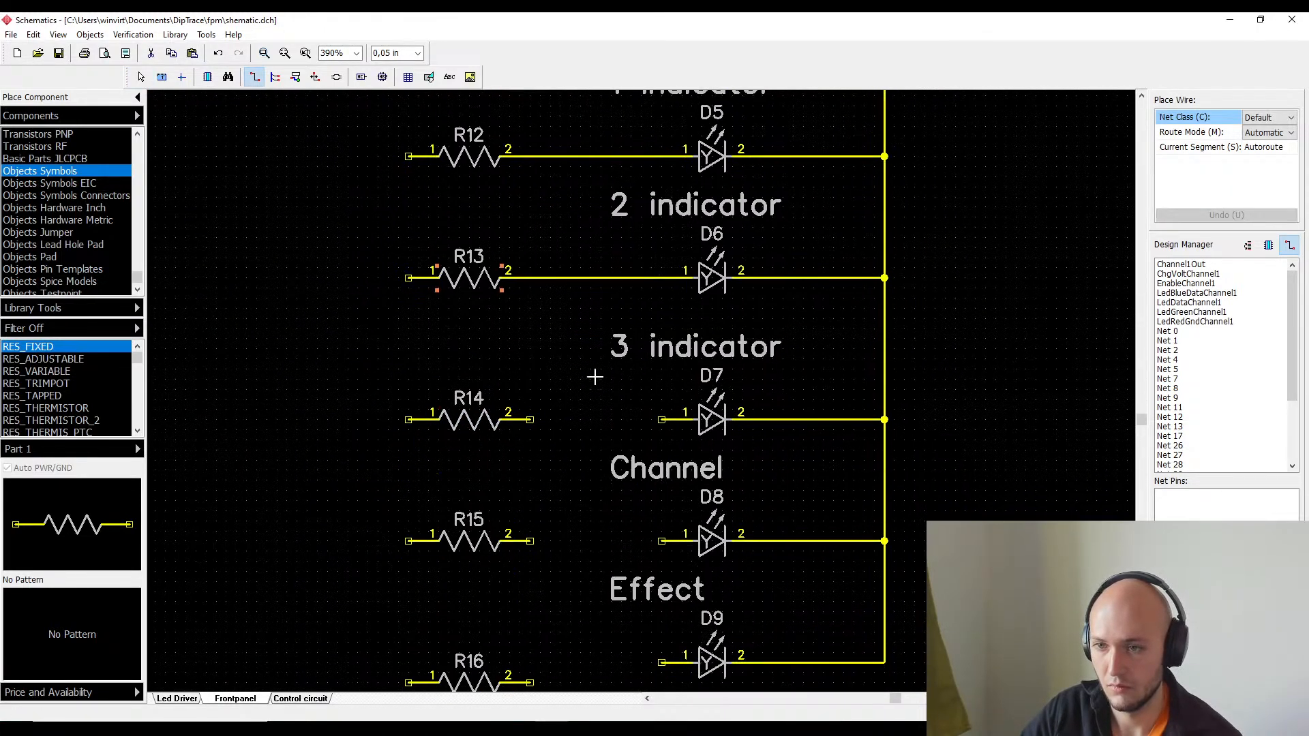
click(651, 419)
click(531, 419)
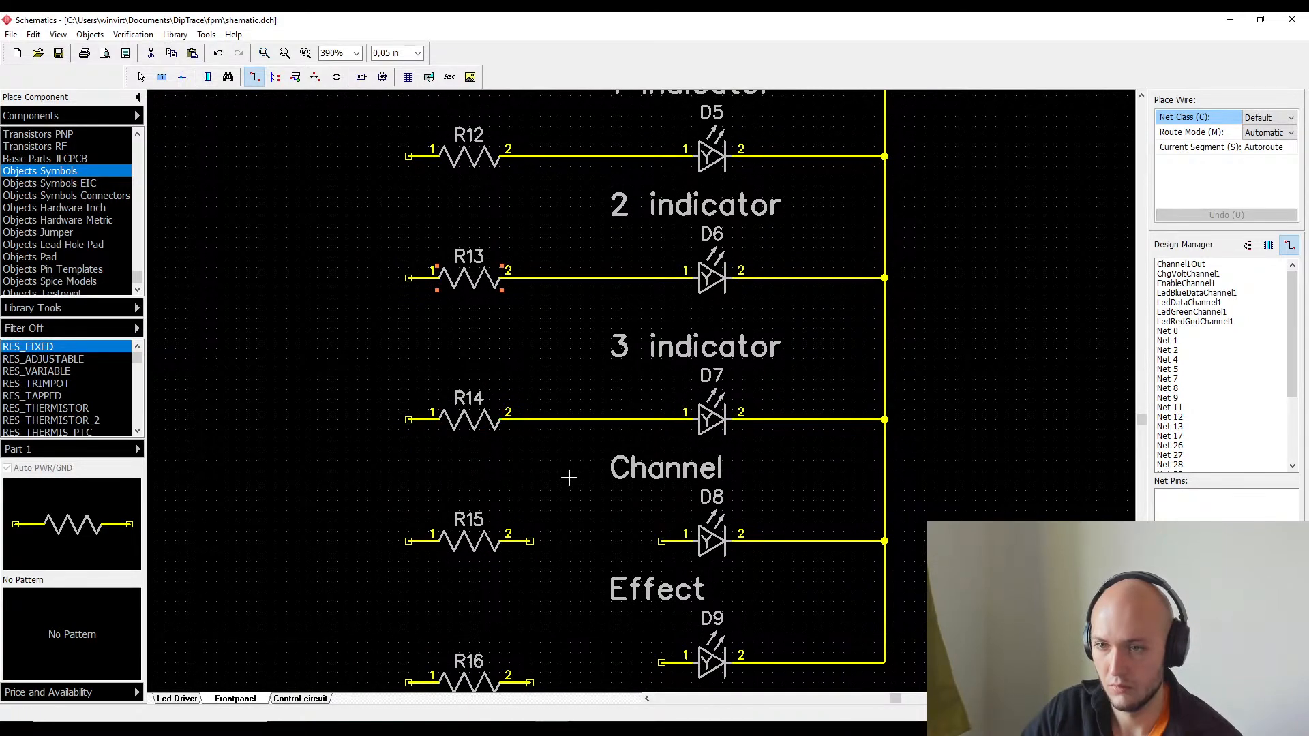
- Wire pin 1 of D8 to pin 2 of resistor R15
click(656, 541)
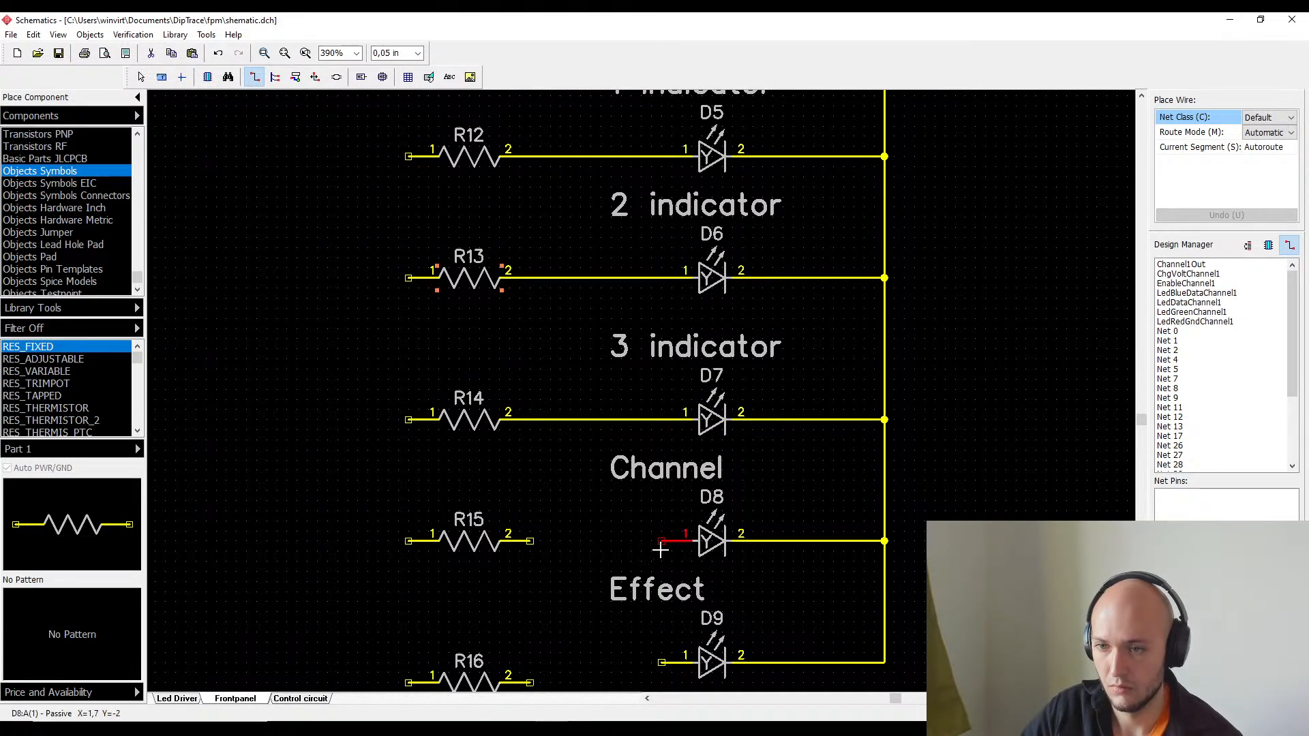
click(533, 540)
- Wire pin 1 of D9 to pin 2 of R16 and move R16 up so the wire runs straight
scroll(600, 494, down, 2)
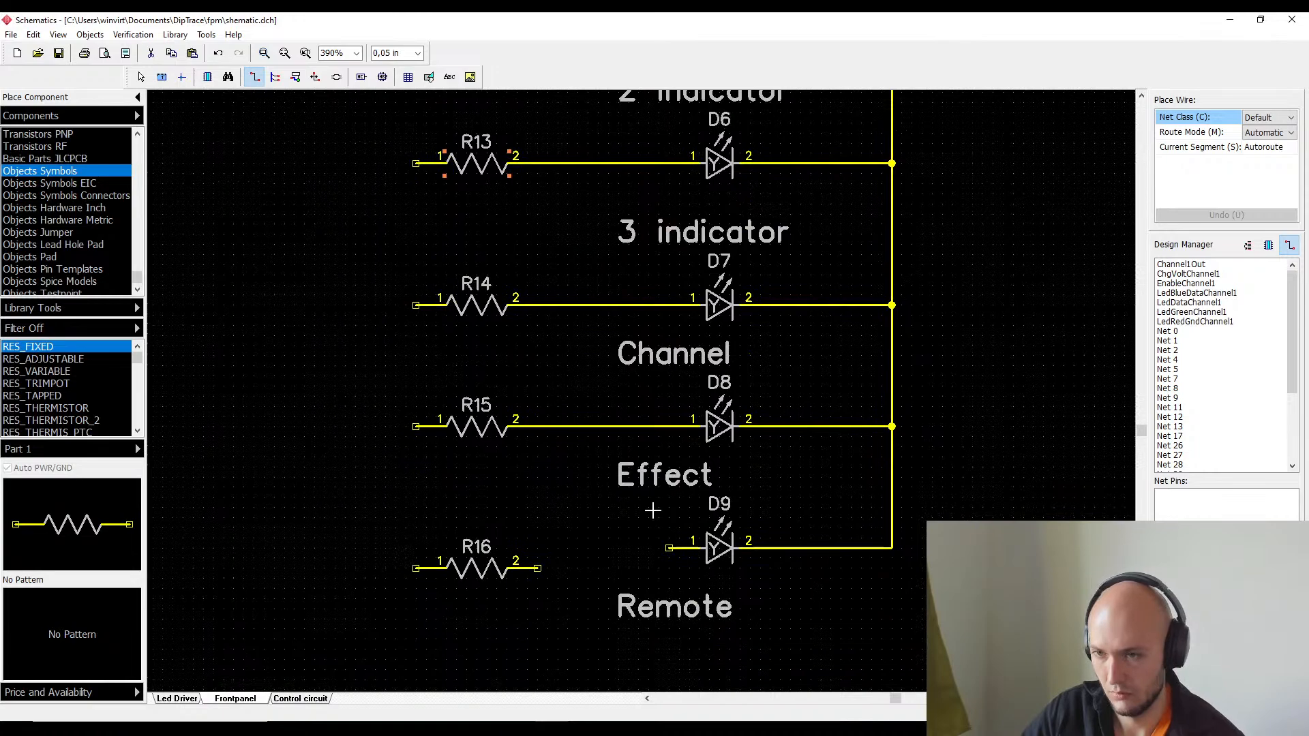
click(675, 547)
click(538, 568)
key(Escape)
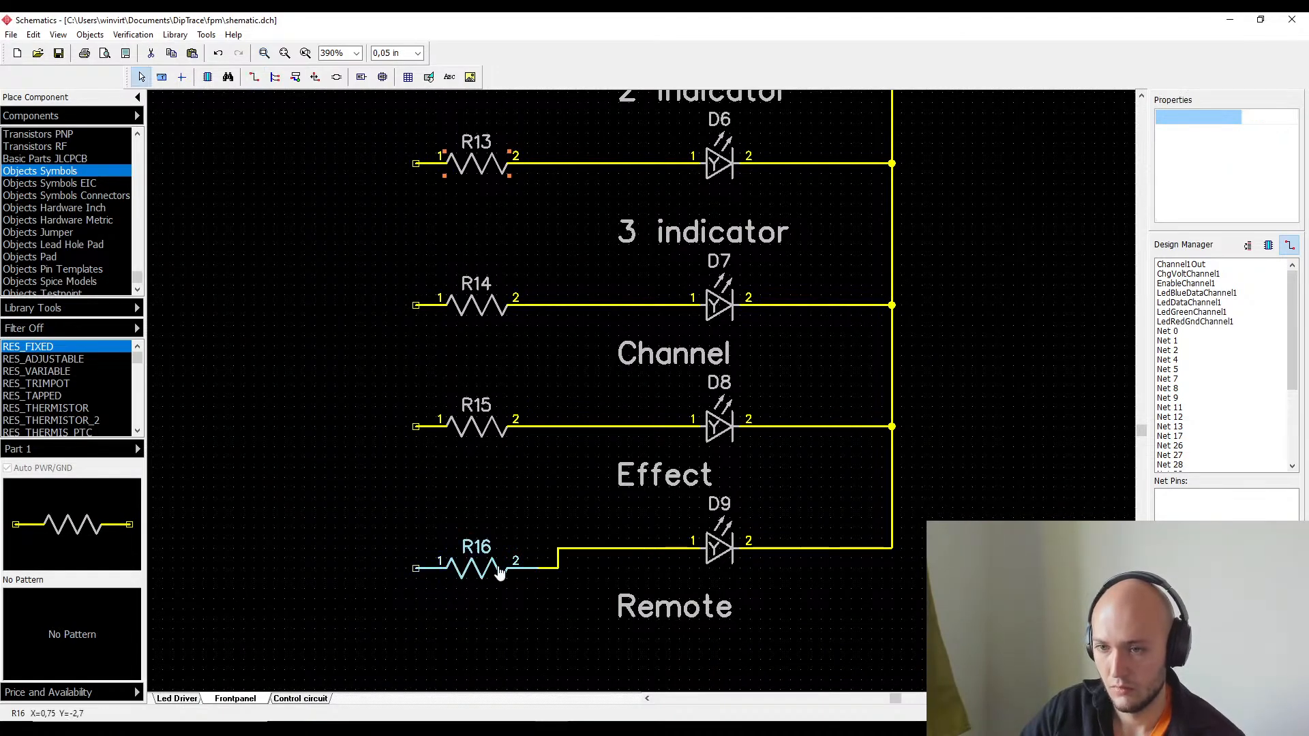
drag(500, 573, 510, 552)
click(457, 631)
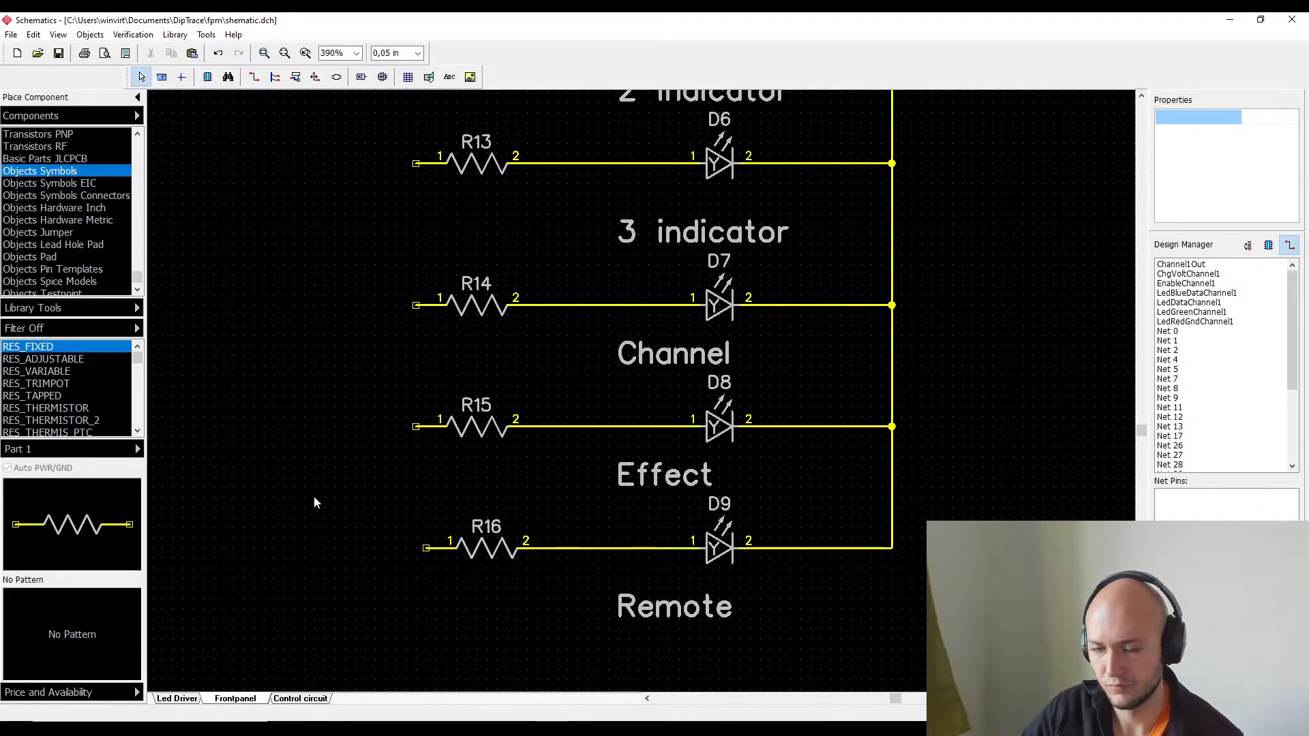
- Draw a bus from beside R16 up along the free resistor ends, across above the LEDs, ending in a short hook above the common line
ctrl+scroll(313, 502, down, 2)
scroll(296, 426, up, 1)
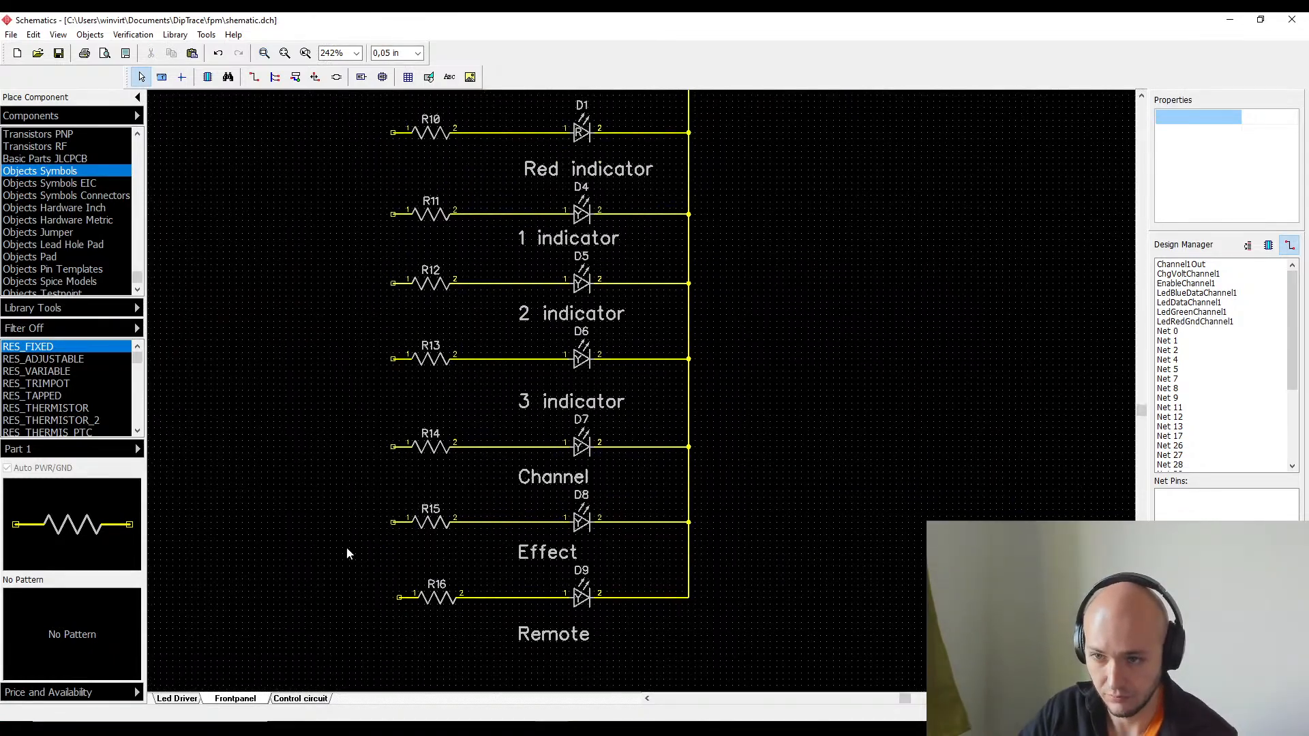
ctrl+scroll(645, 461, down, 1)
ctrl+scroll(499, 297, down, 1)
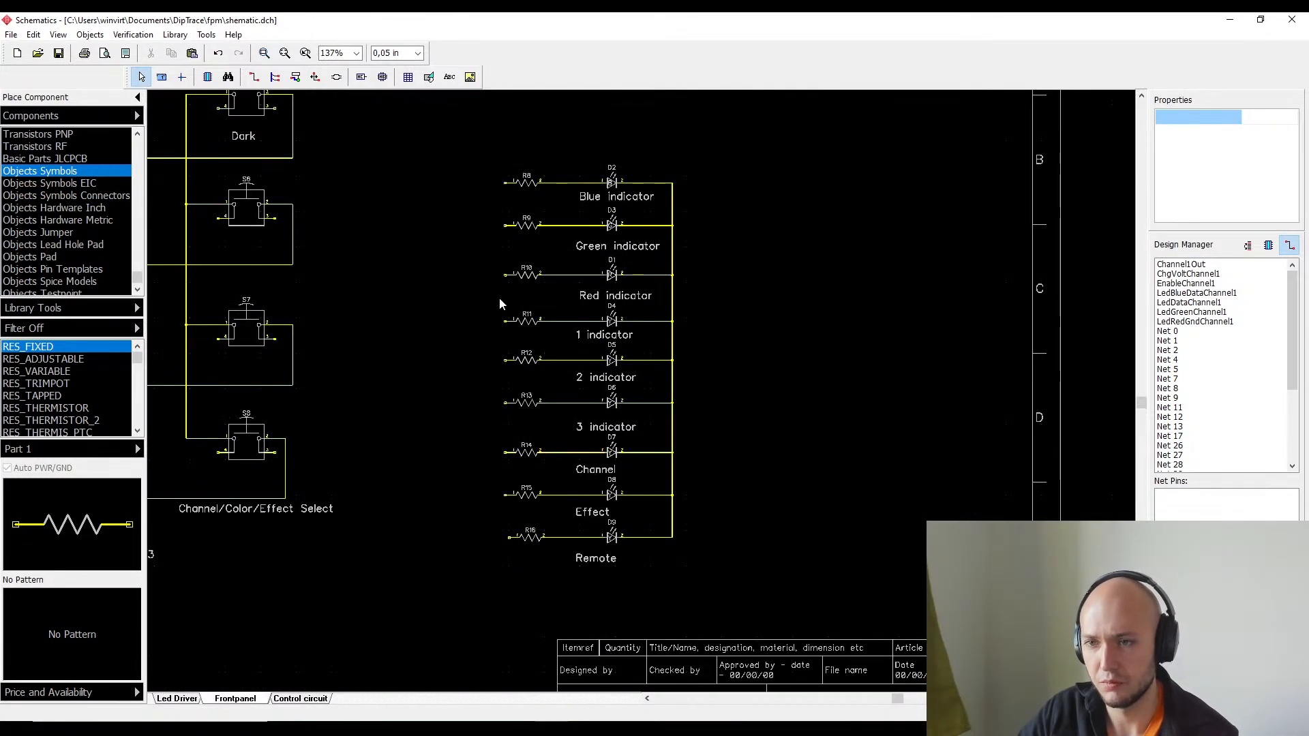
ctrl+scroll(750, 428, down, 1)
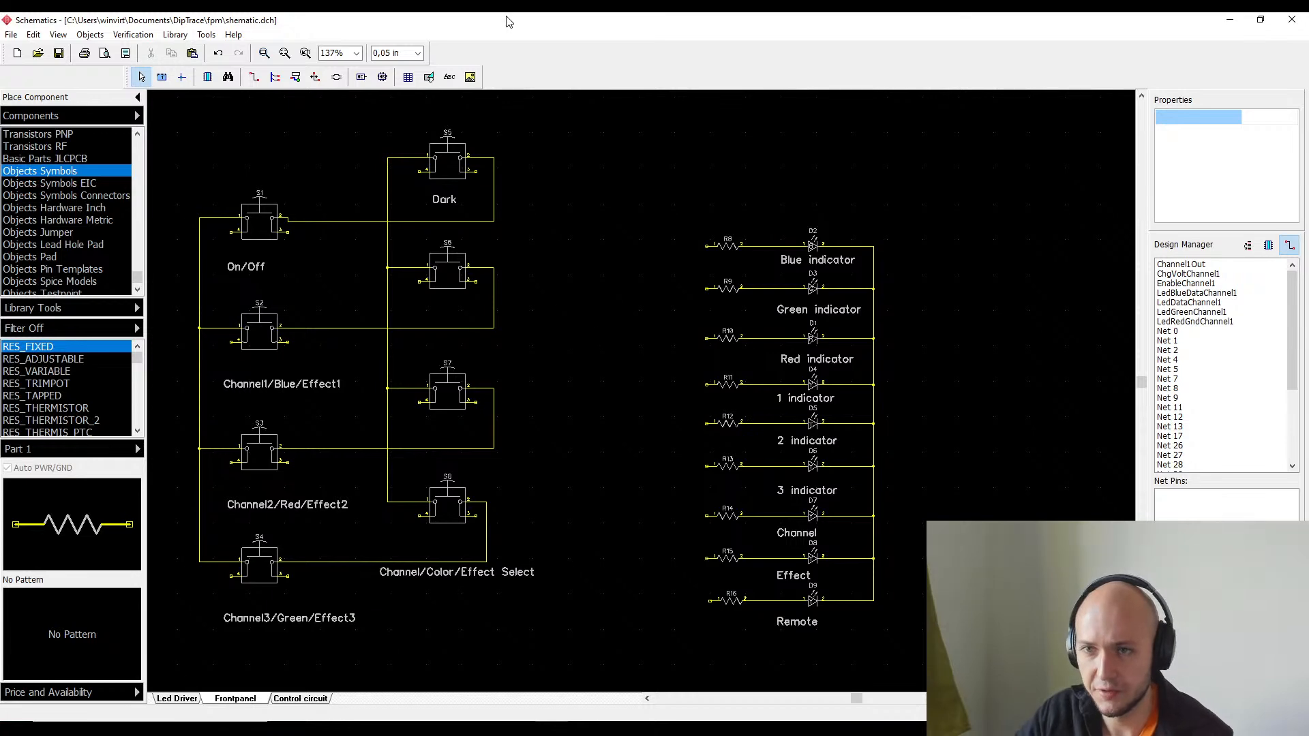
click(275, 76)
scroll(849, 483, up, 2)
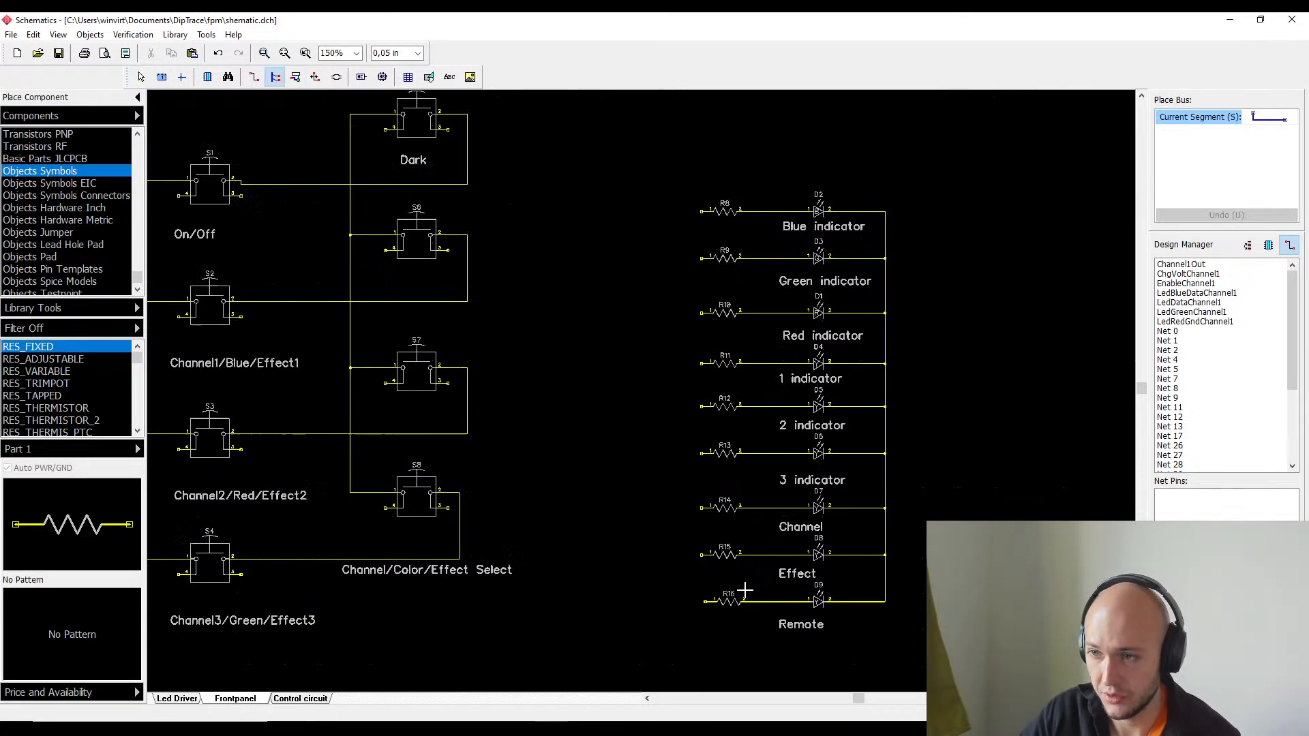
click(687, 606)
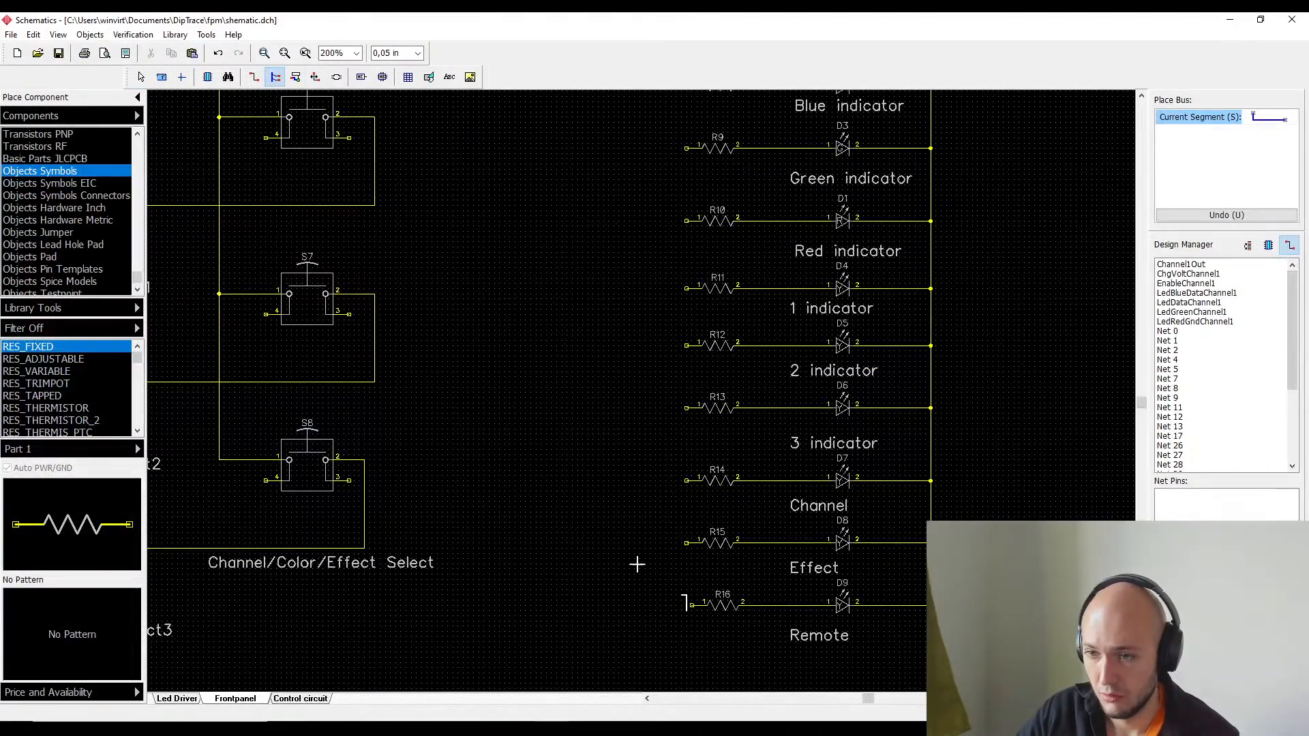
key(Escape)
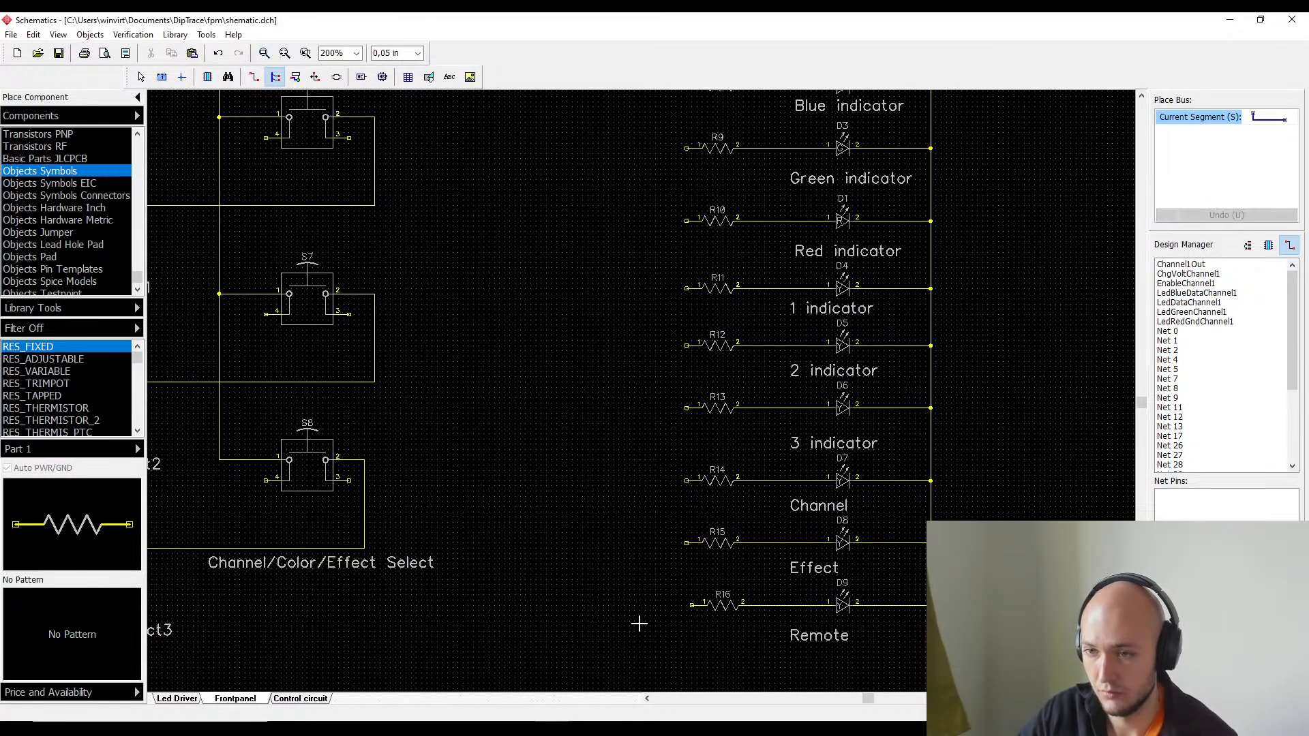
click(651, 596)
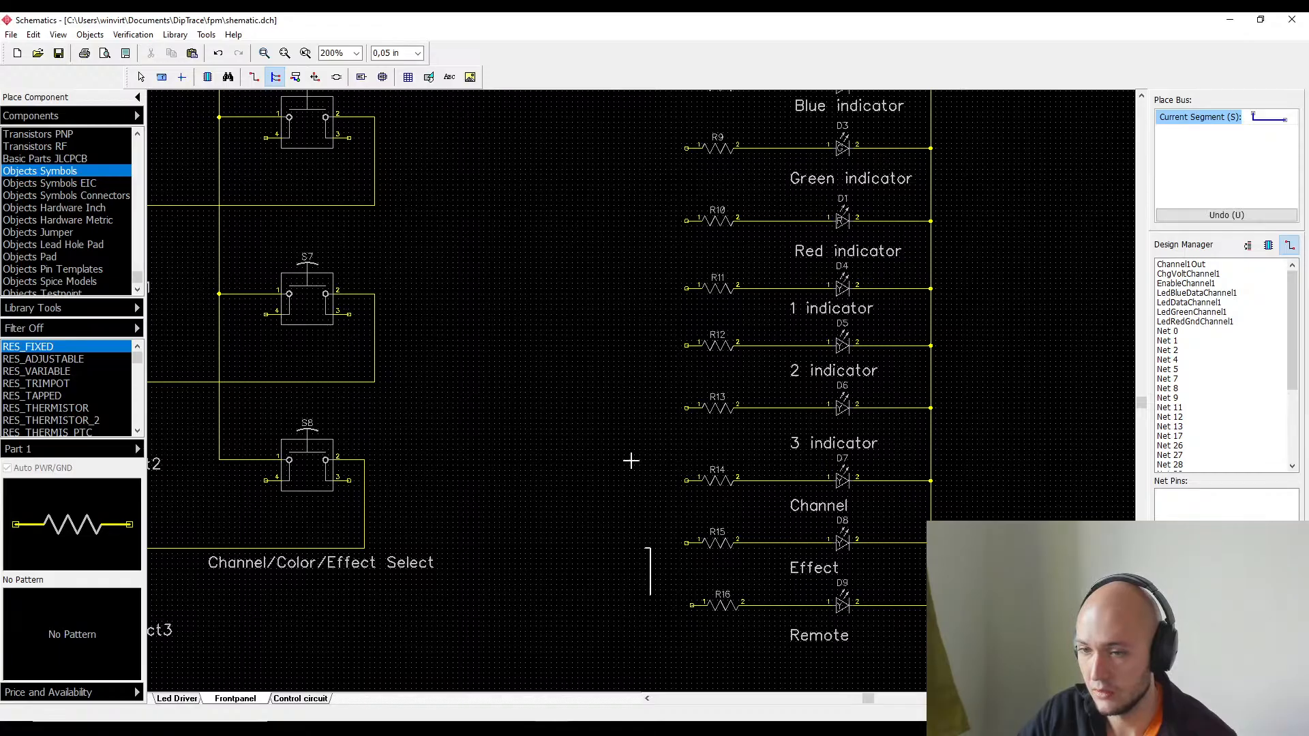
middle_drag(678, 284, 549, 607)
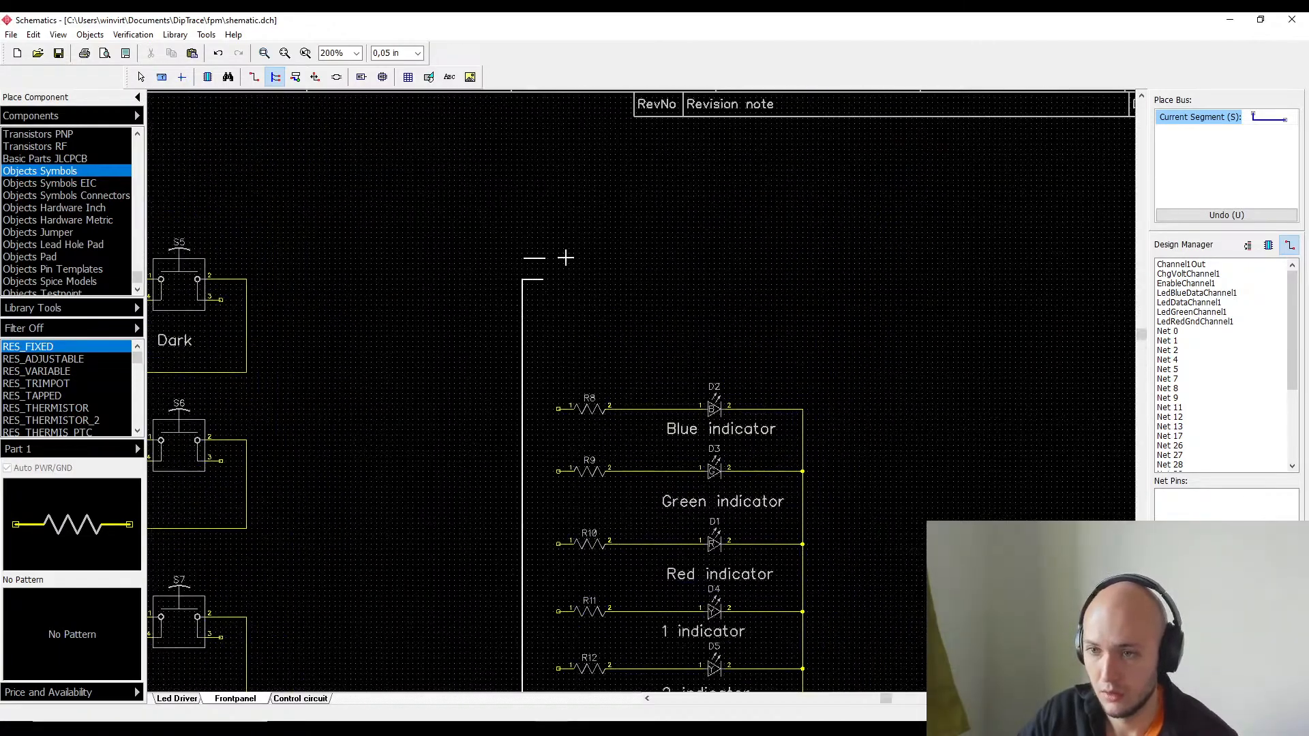
click(812, 315)
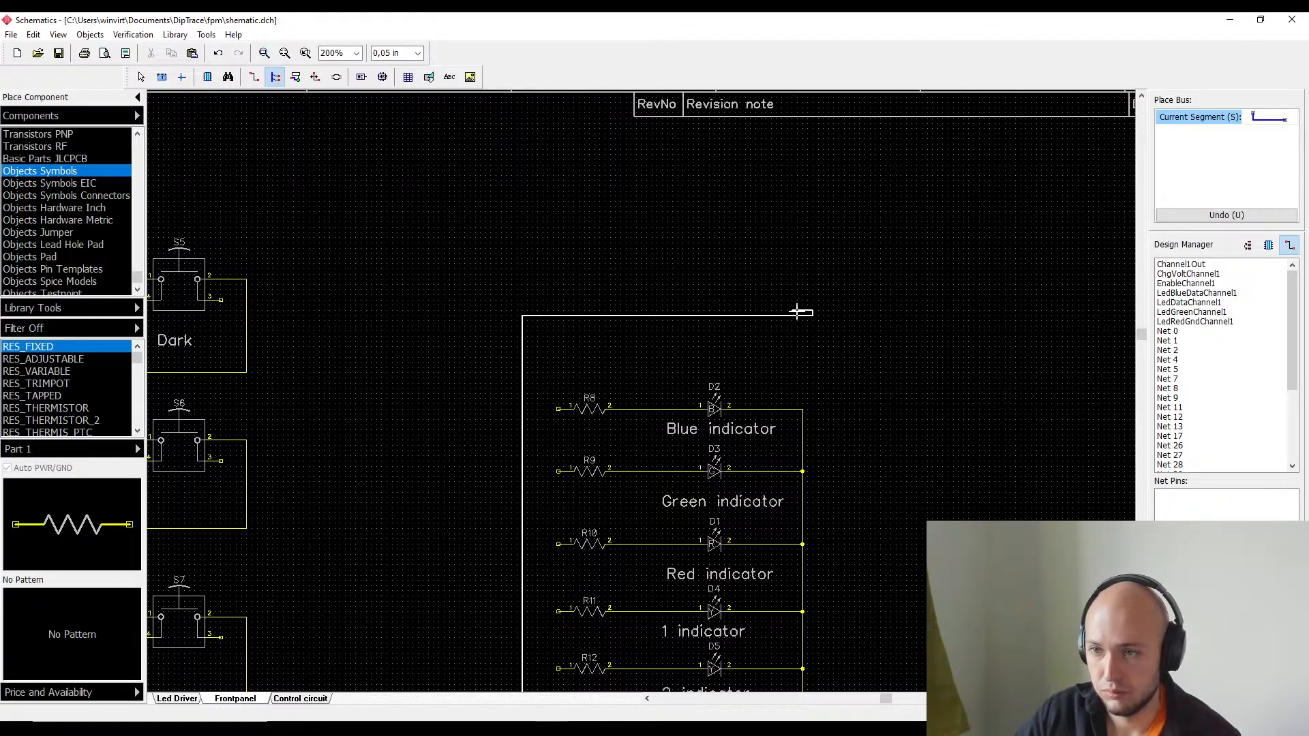
double_click(798, 342)
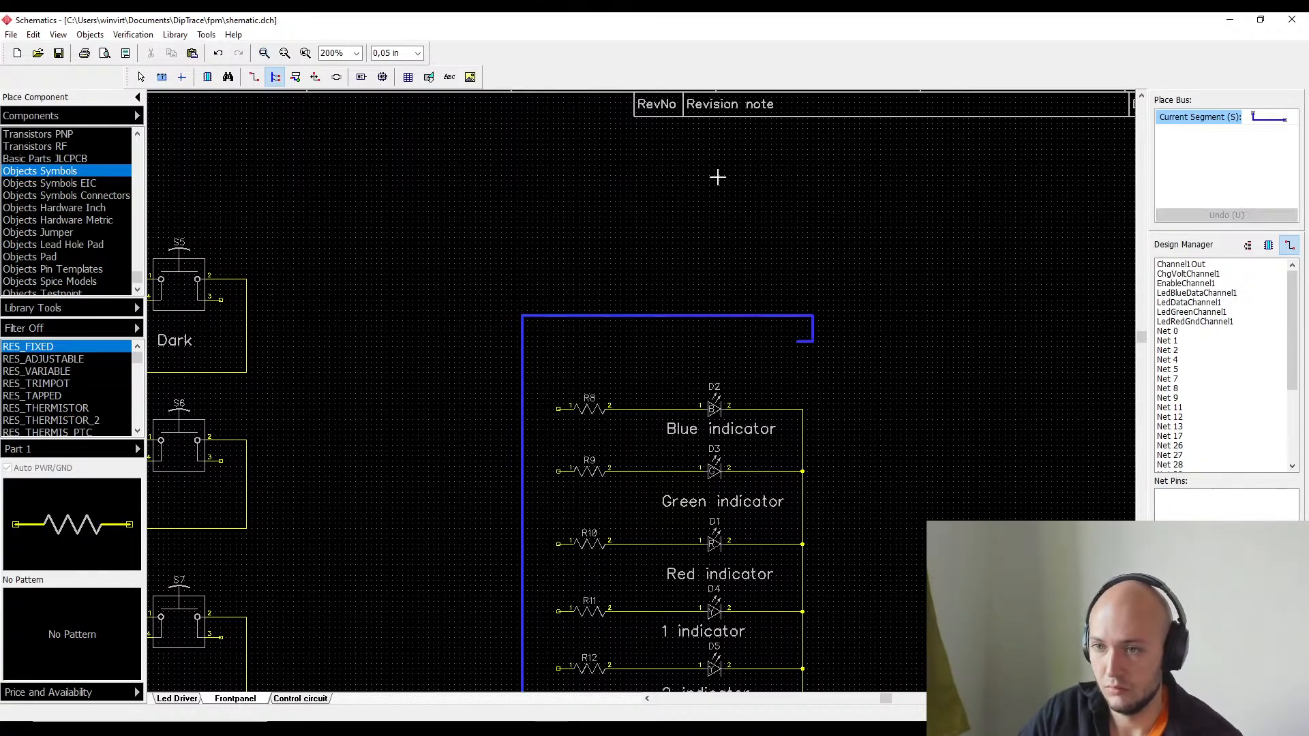
- Extend the lower end of the bus down to the level of R16
middle_drag(567, 628, 611, 412)
middle_drag(204, 95, 640, 108)
scroll(845, 542, up, 1)
middle_drag(808, 516, 198, 295)
scroll(713, 543, up, 4)
key(Escape)
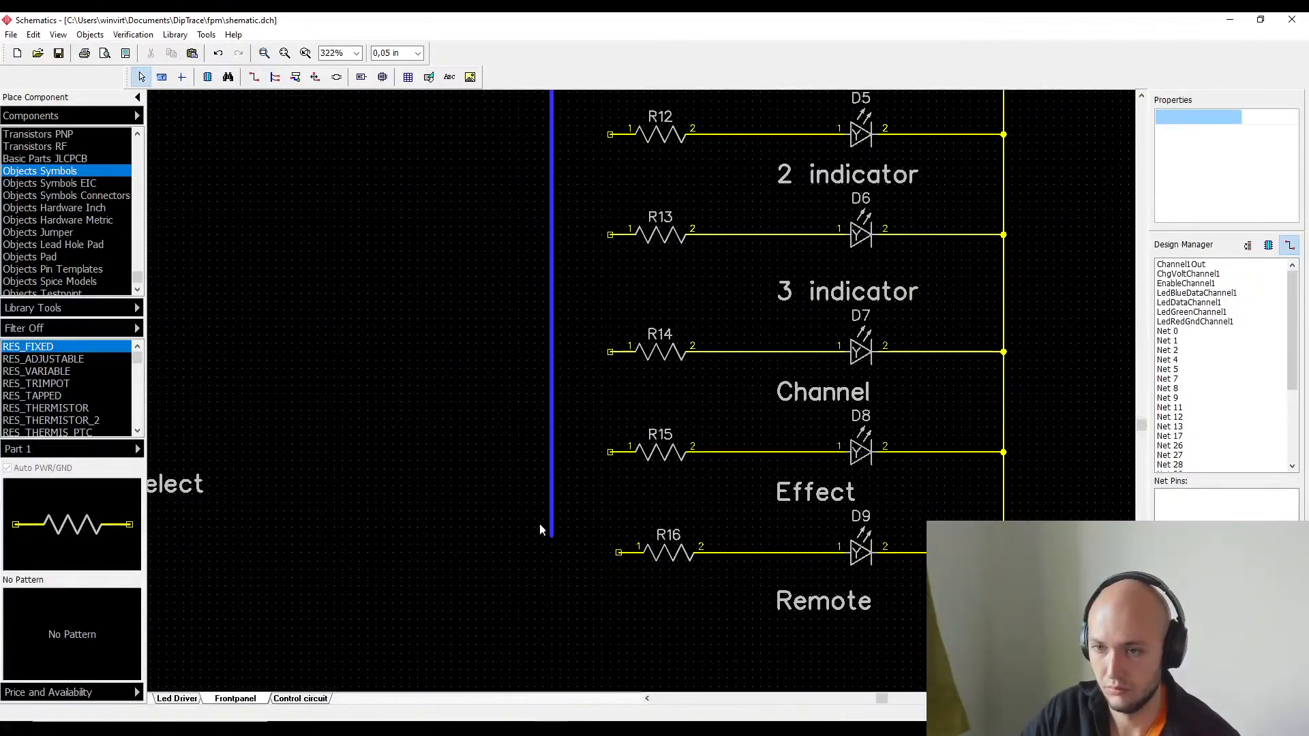
click(551, 526)
drag(552, 543, 552, 554)
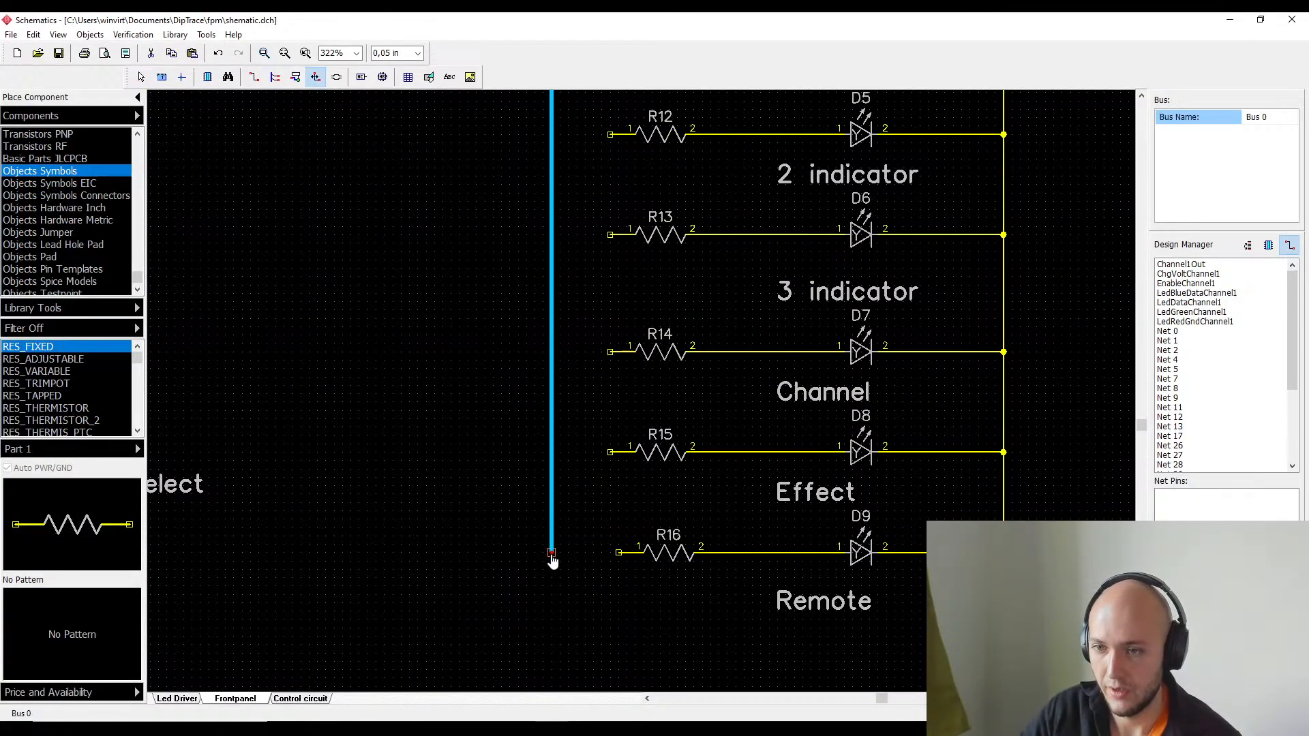
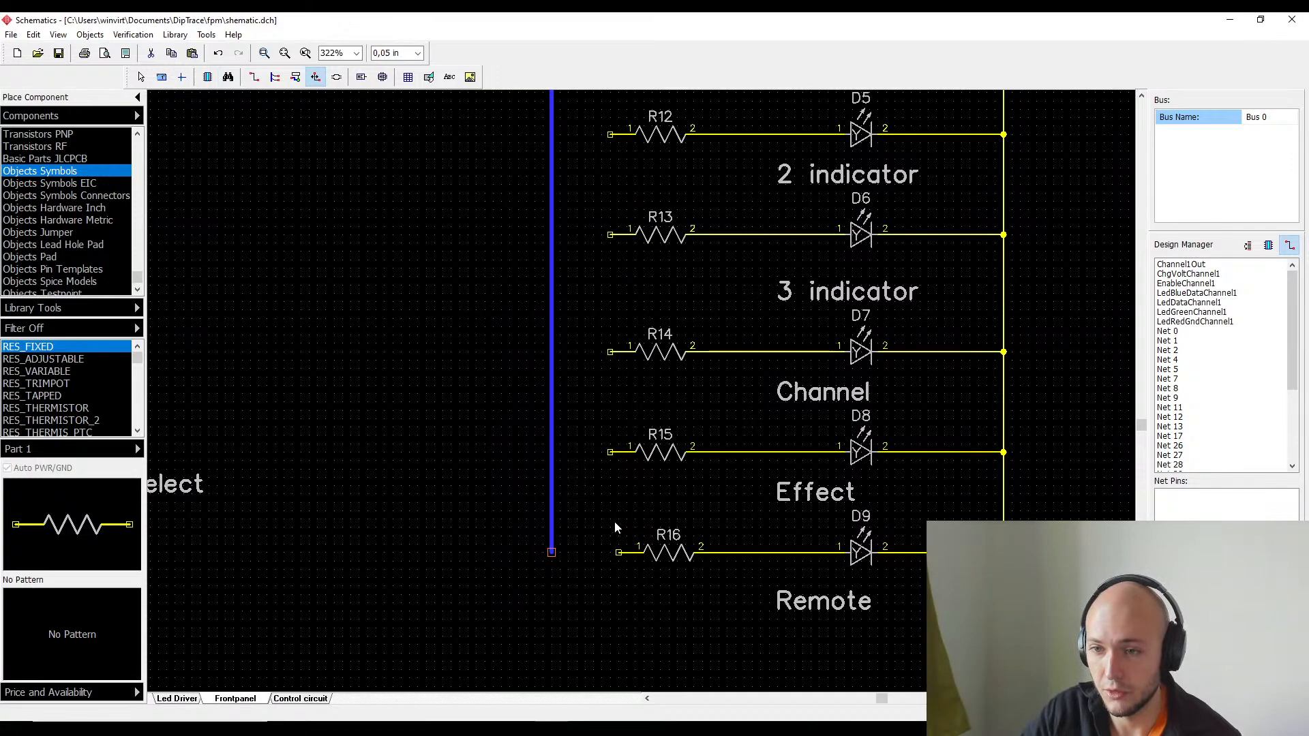
click(253, 77)
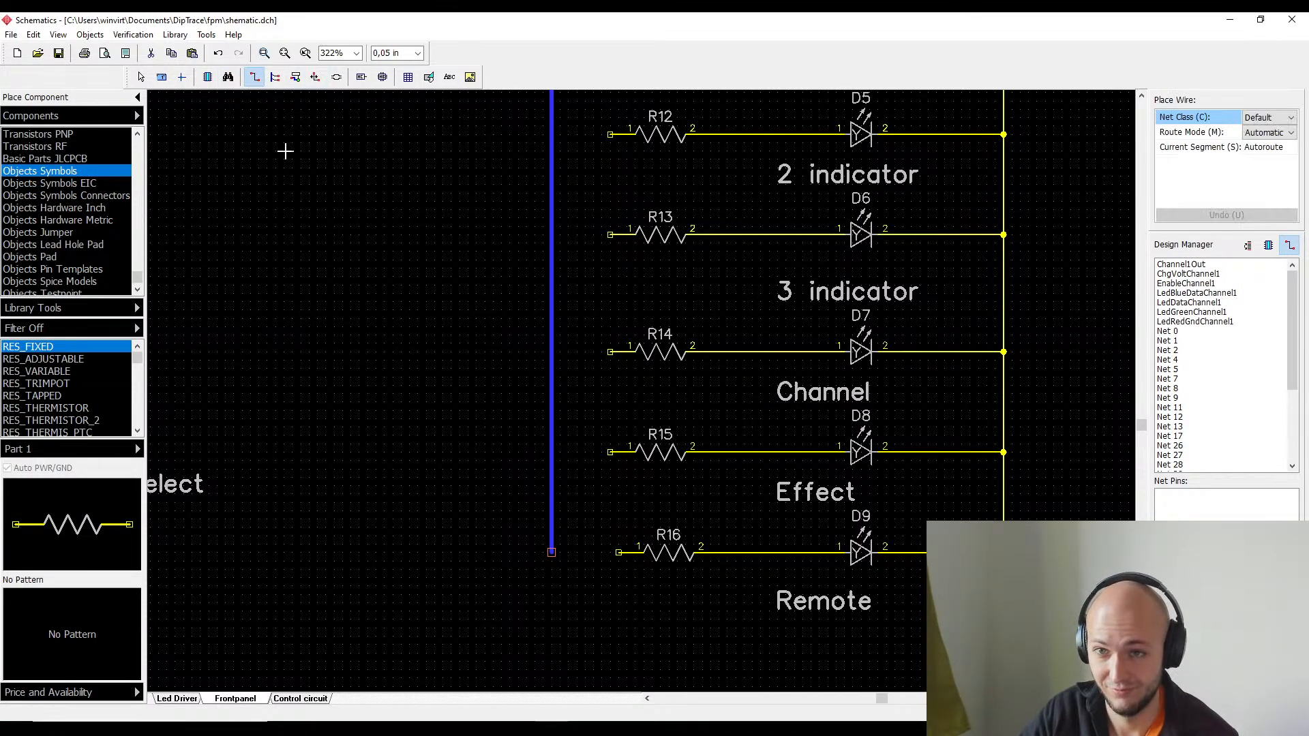
click(617, 551)
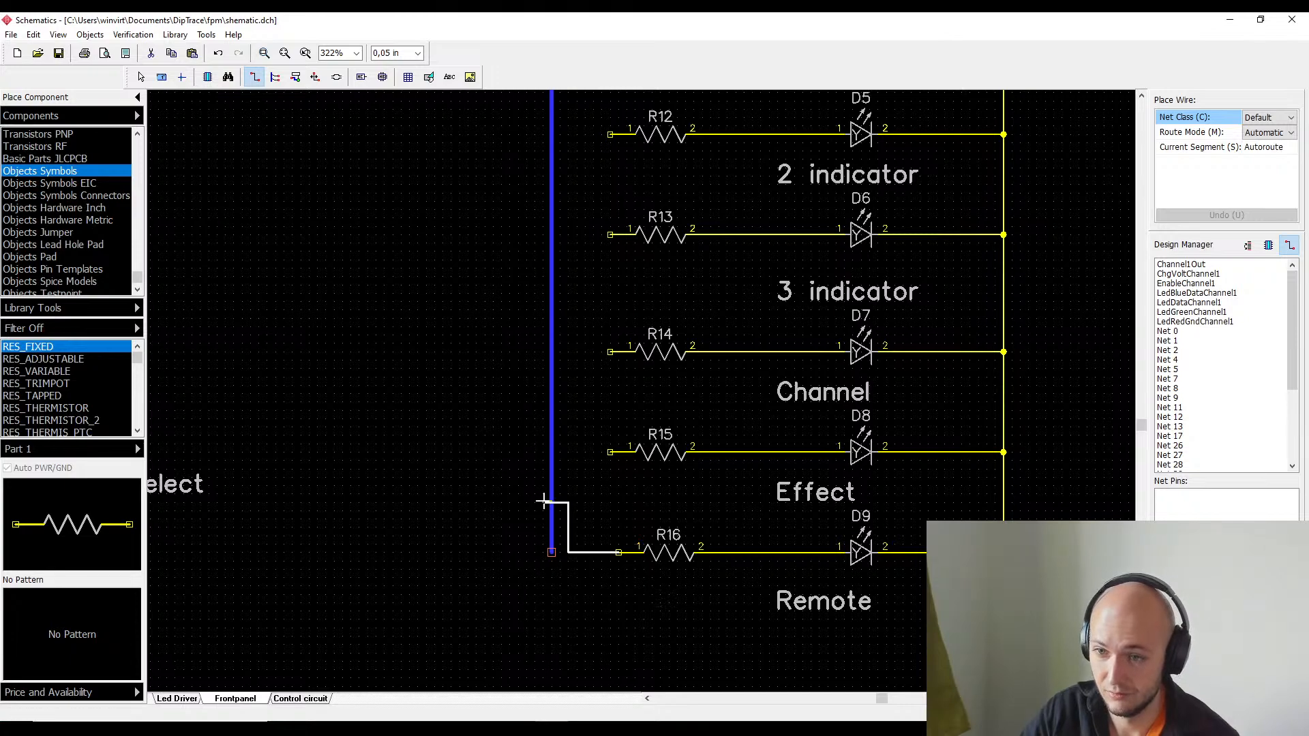
click(551, 551)
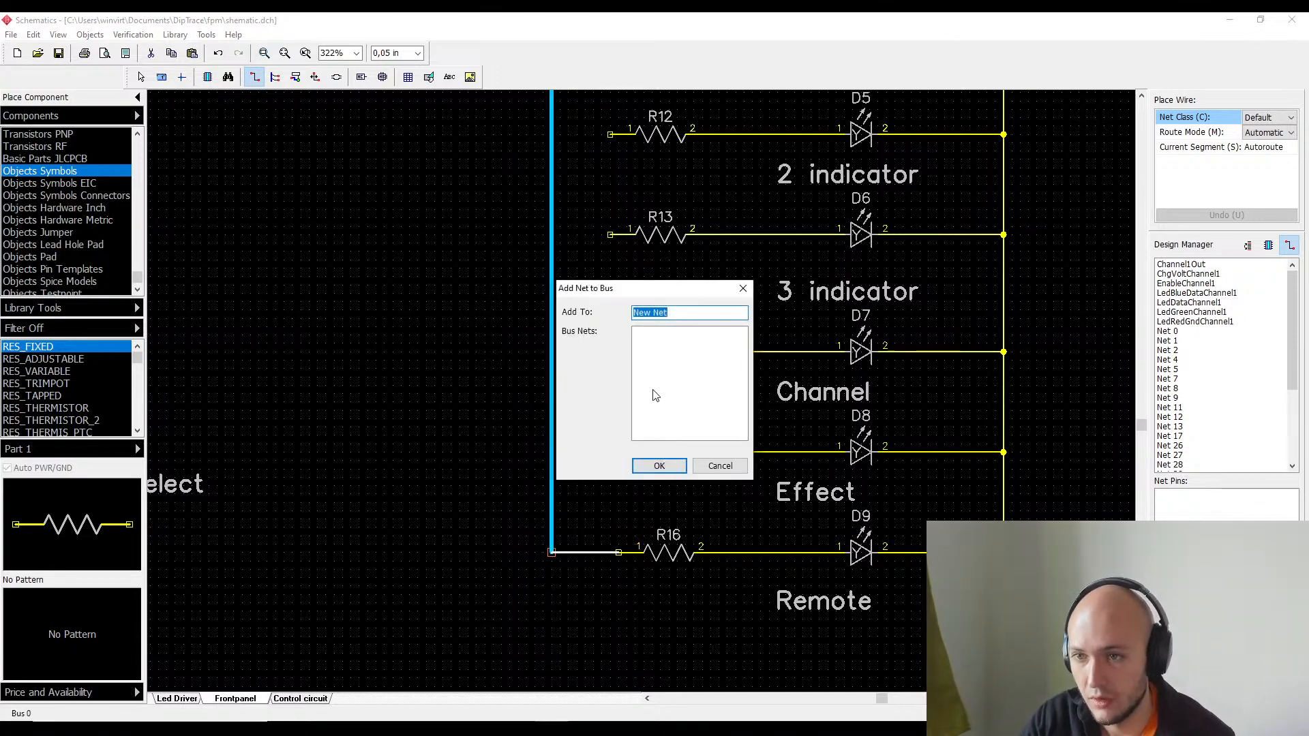
key(BackSpace)
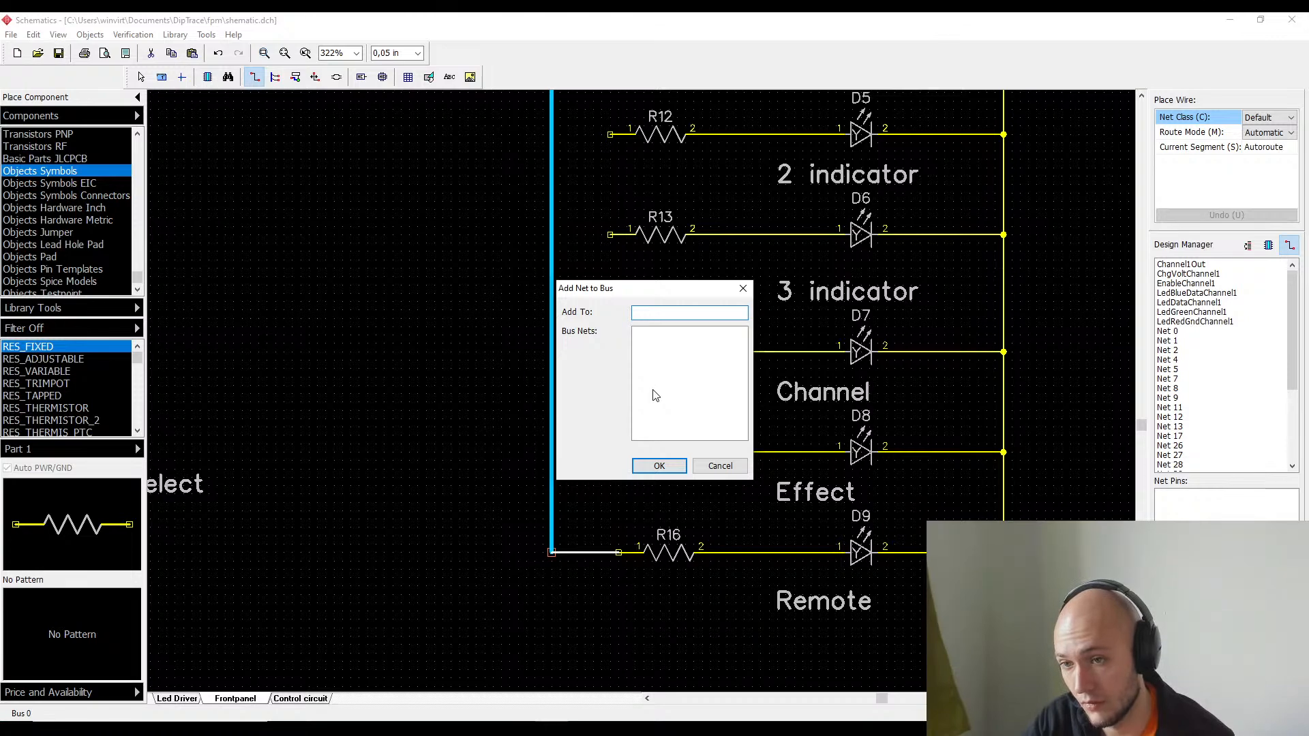
text(Rw)
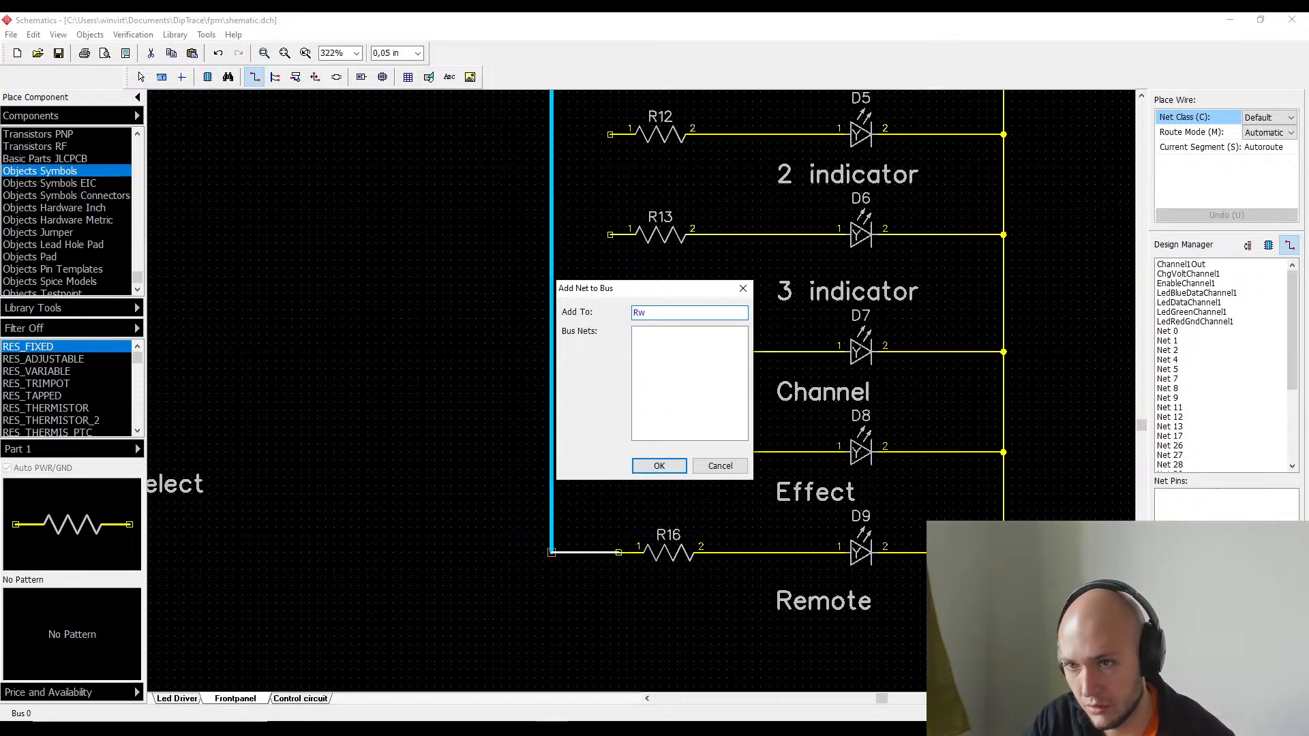
text(mot)
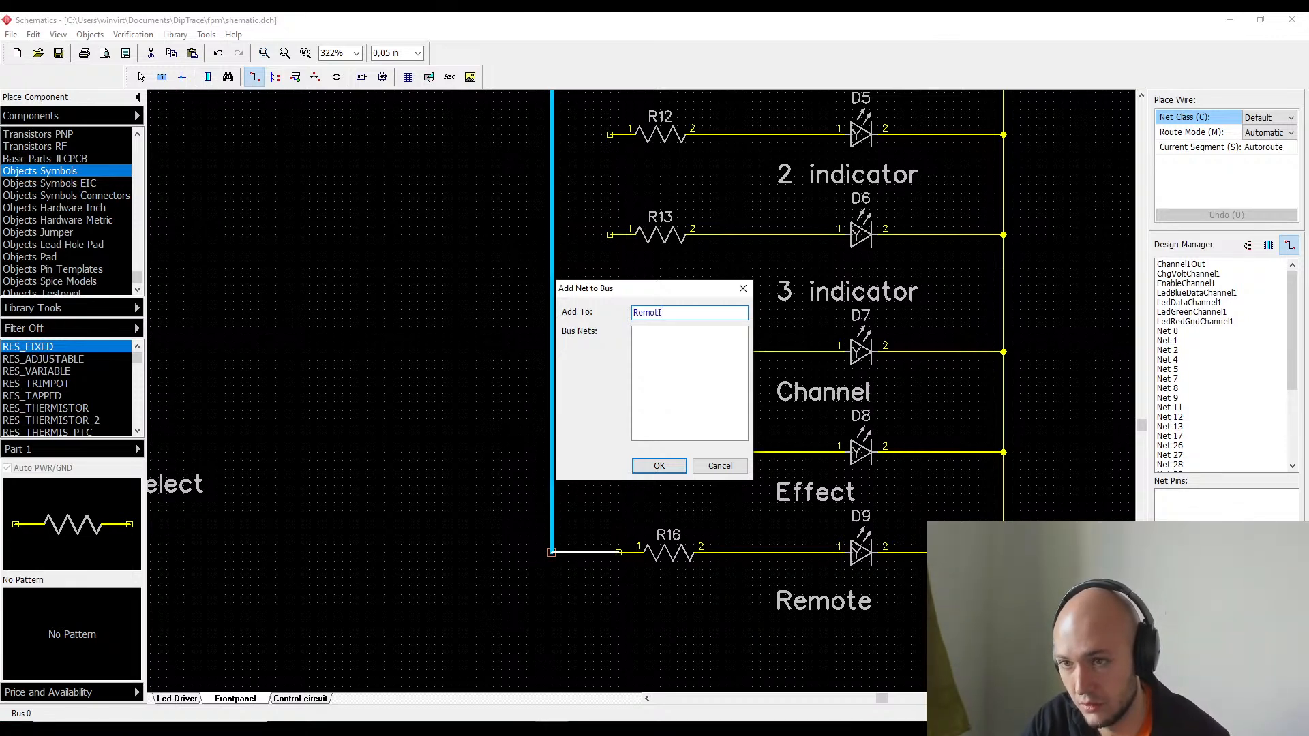
text(Indo)
key(Escape)
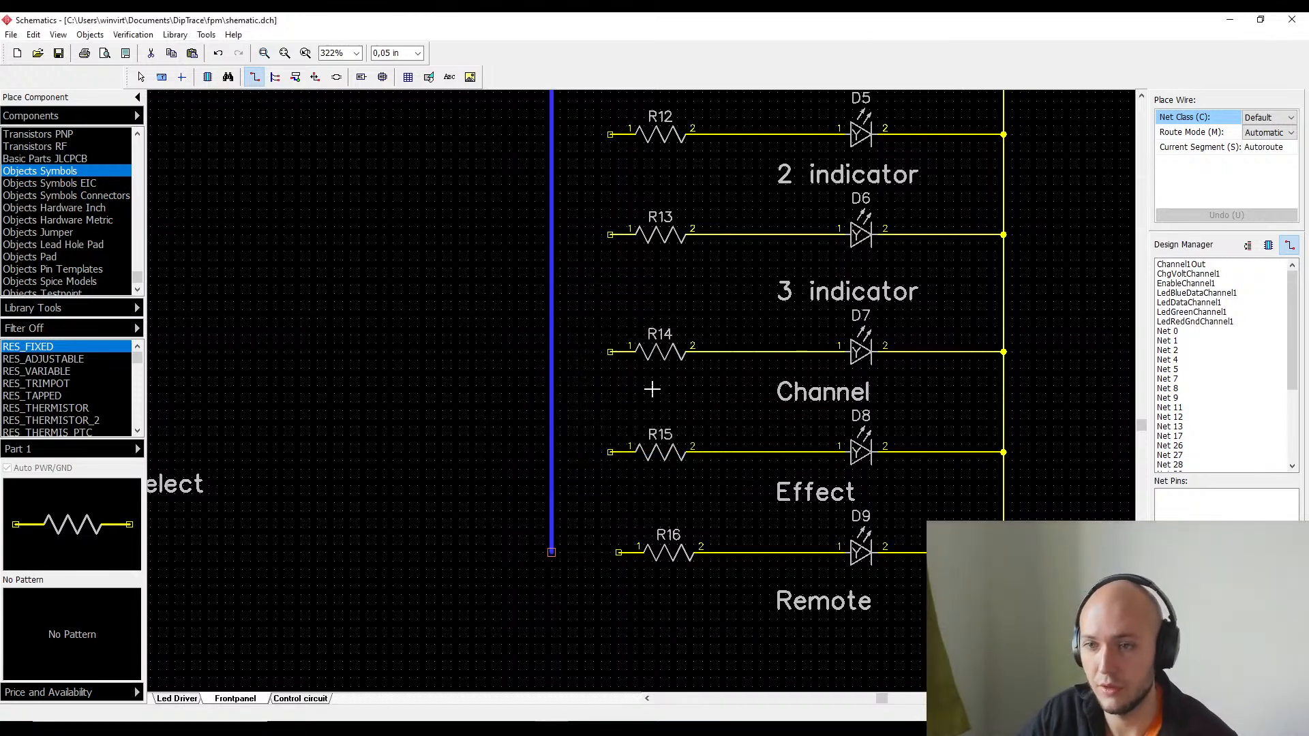
key(Escape)
- Rename the bus as IndicatorBus
click(549, 382)
right_click(550, 385)
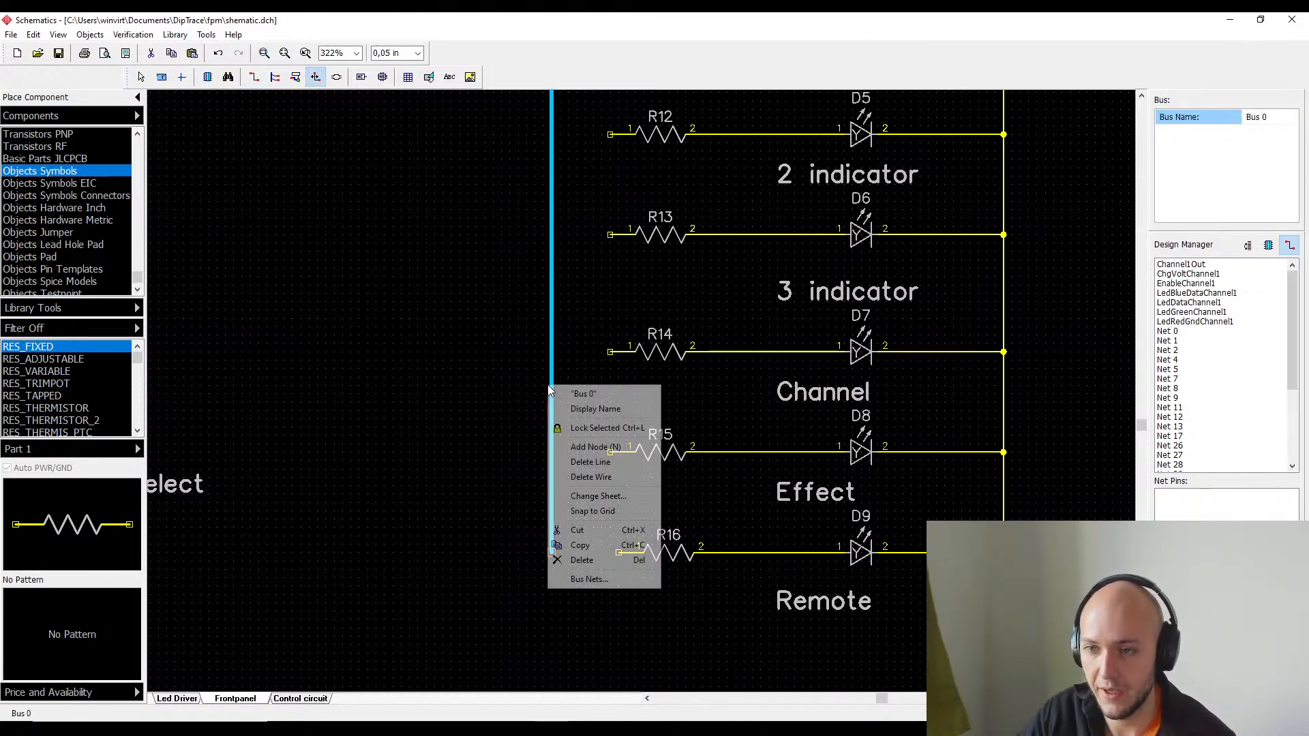
click(590, 394)
text(1)
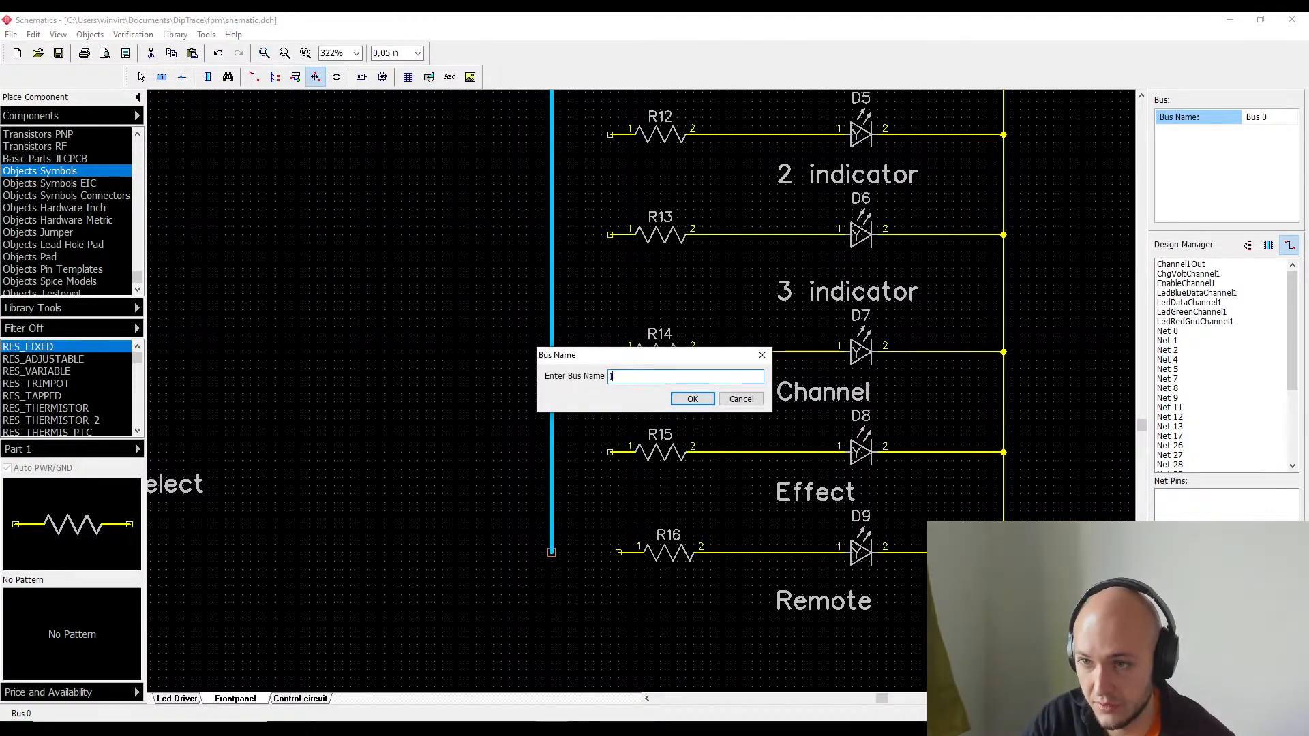
text(ndicatorBus)
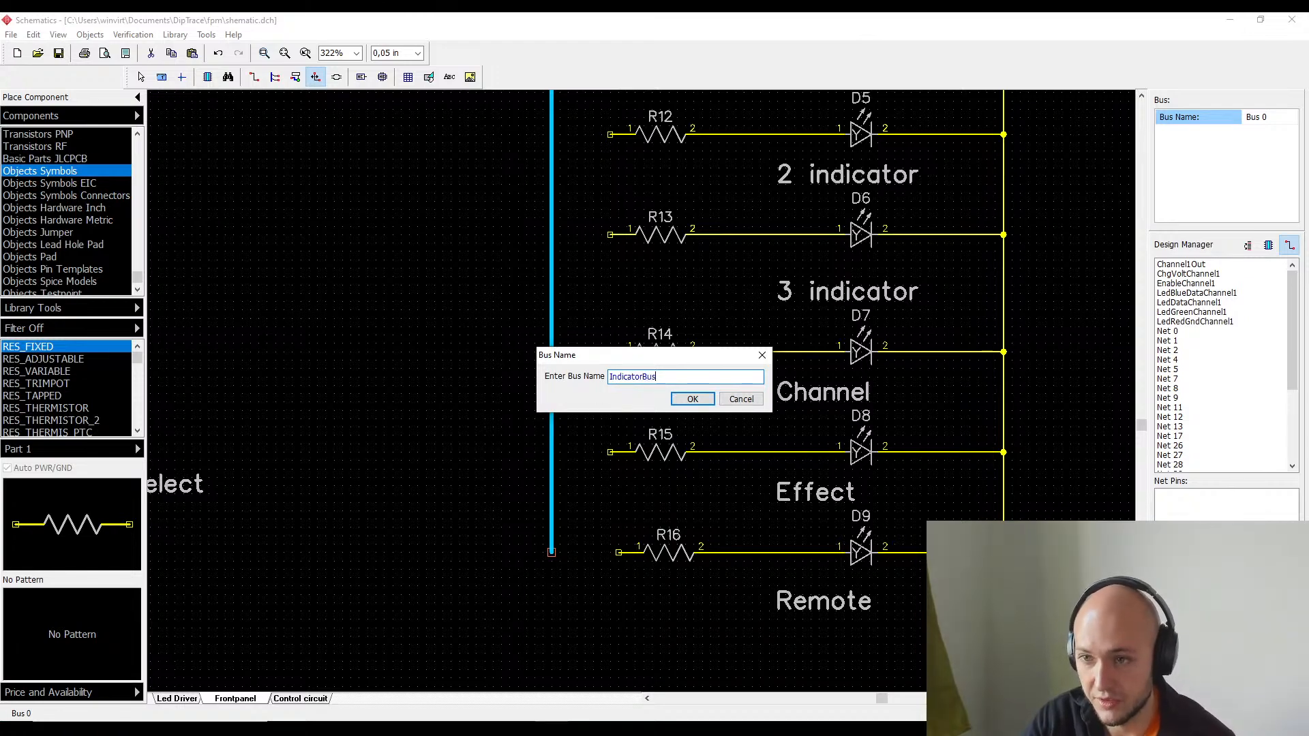
key(Return)
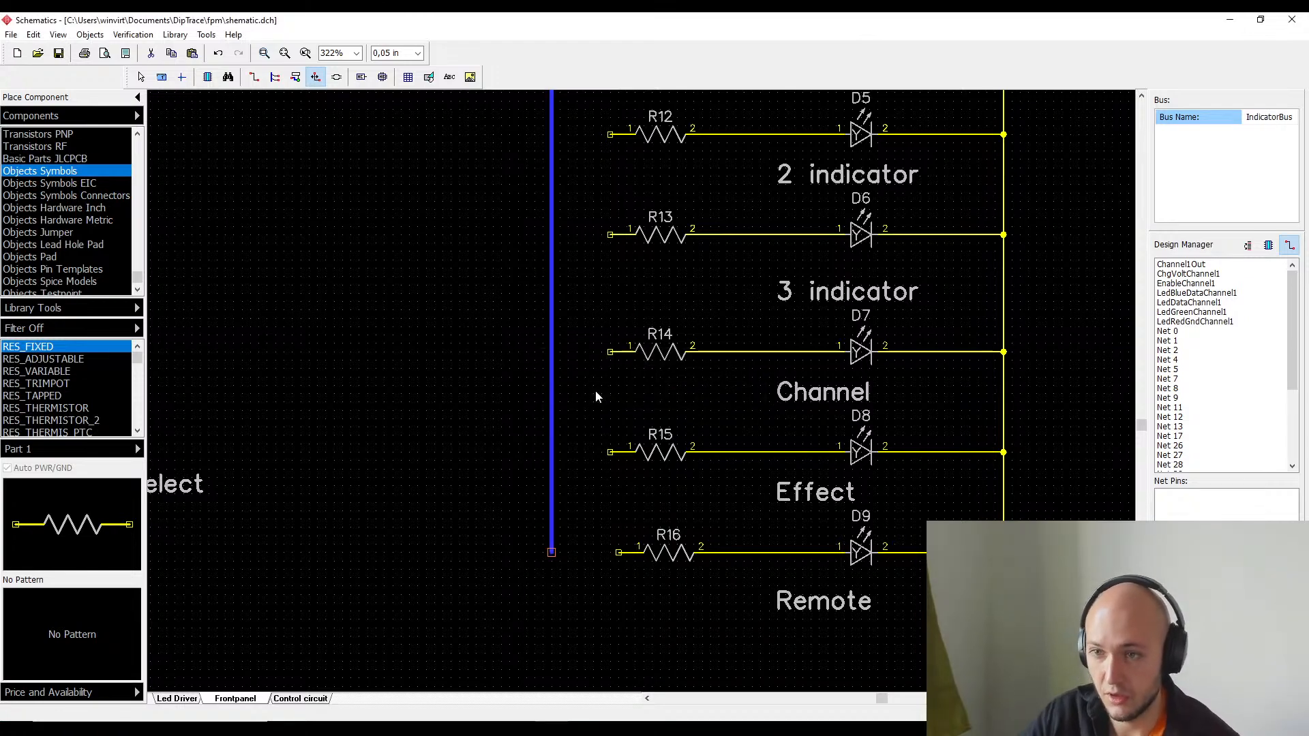
- Wire pin 1 of R16 to the lower end of IndicatorBus as a new net named RemoteIndicator
click(621, 553)
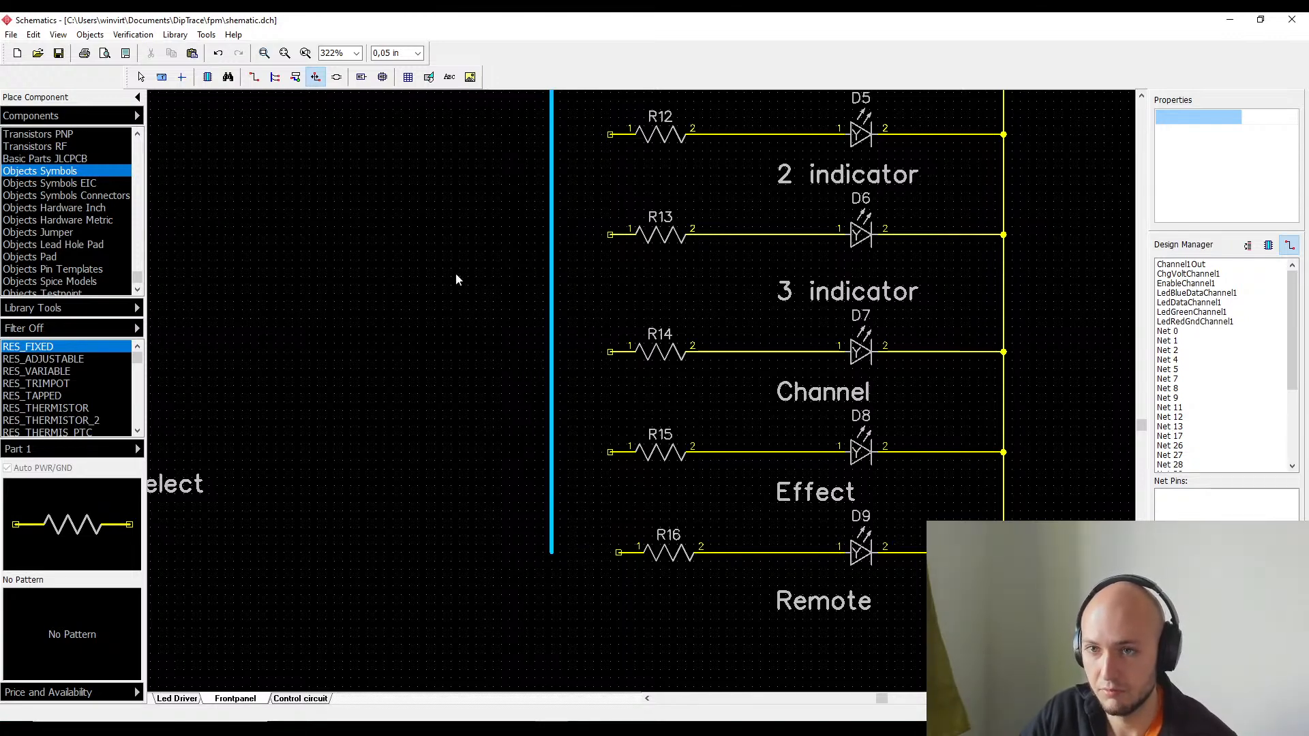
click(254, 76)
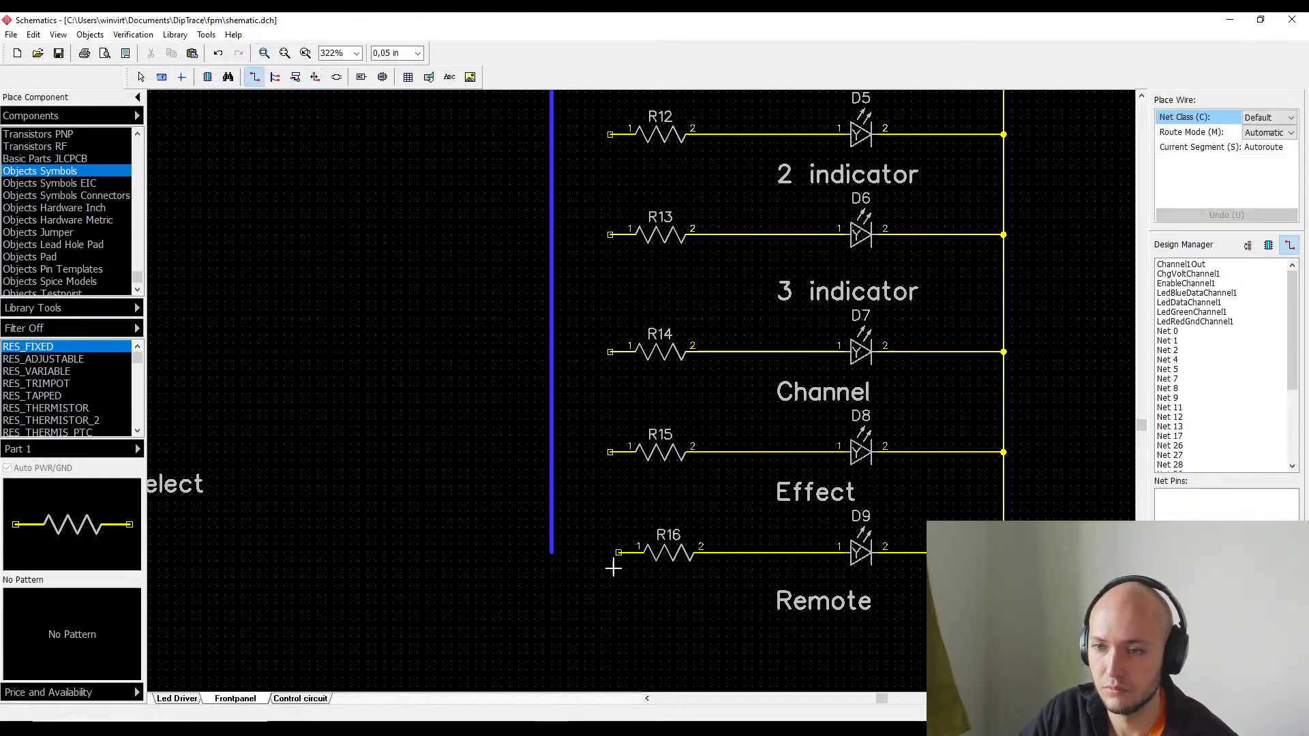
click(619, 553)
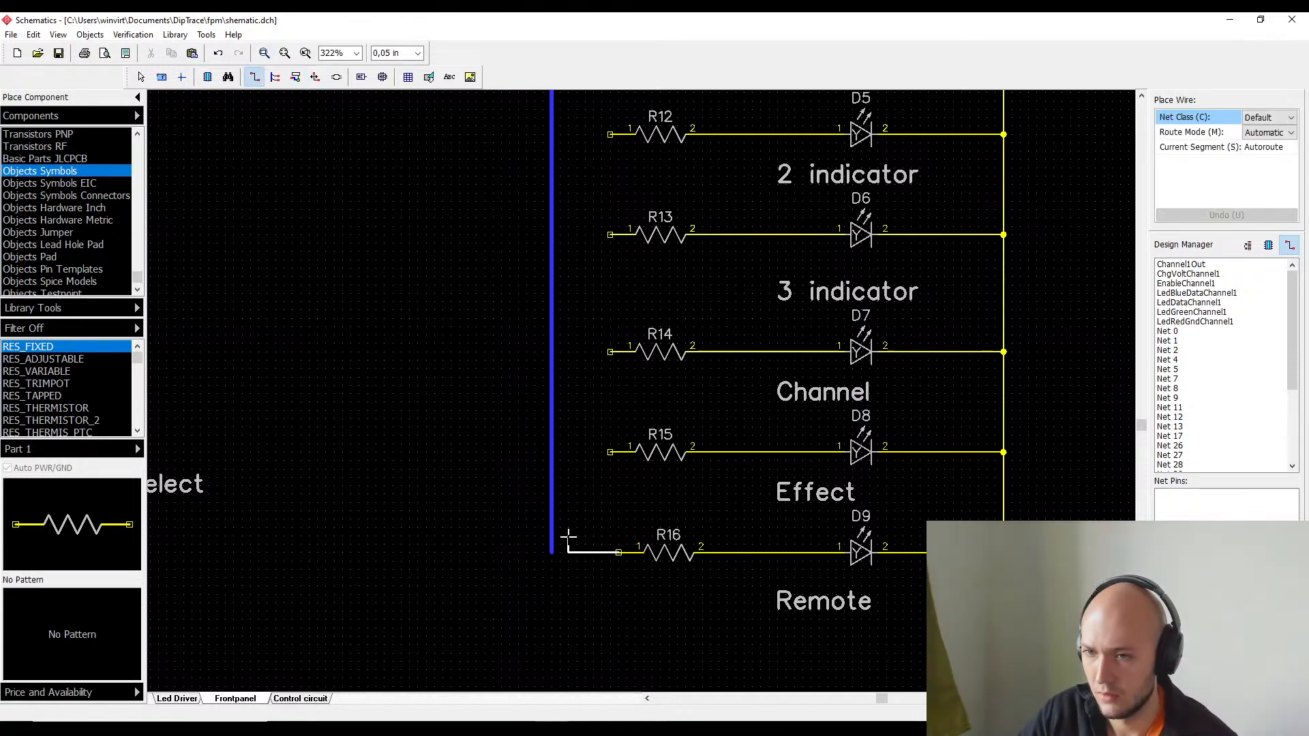
click(553, 553)
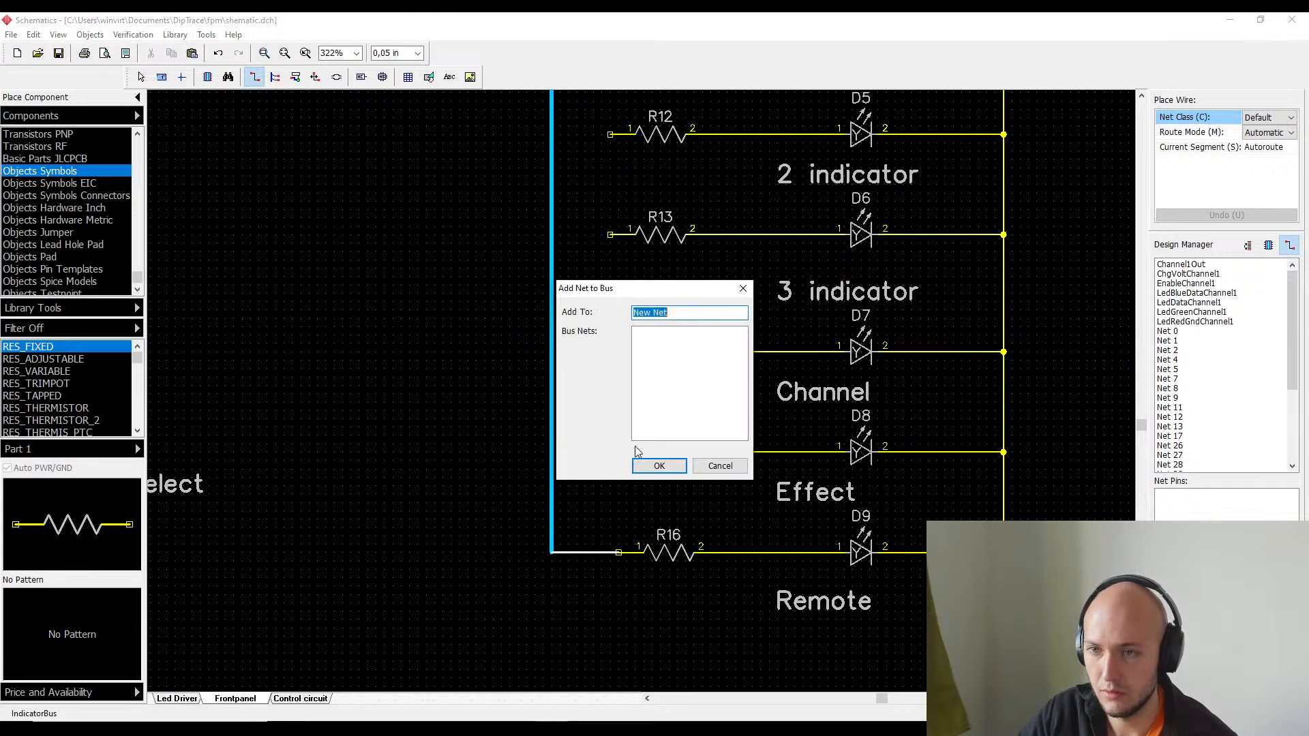
text(Remote)
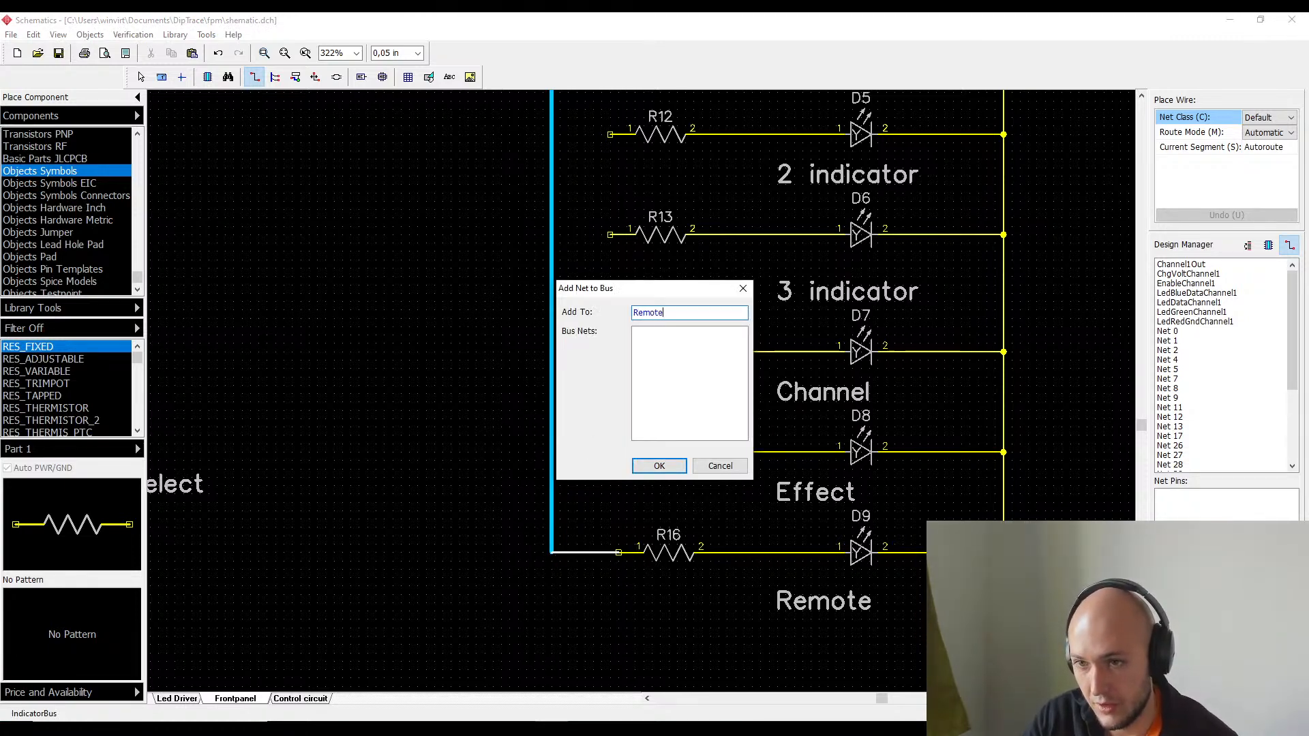
text(1)
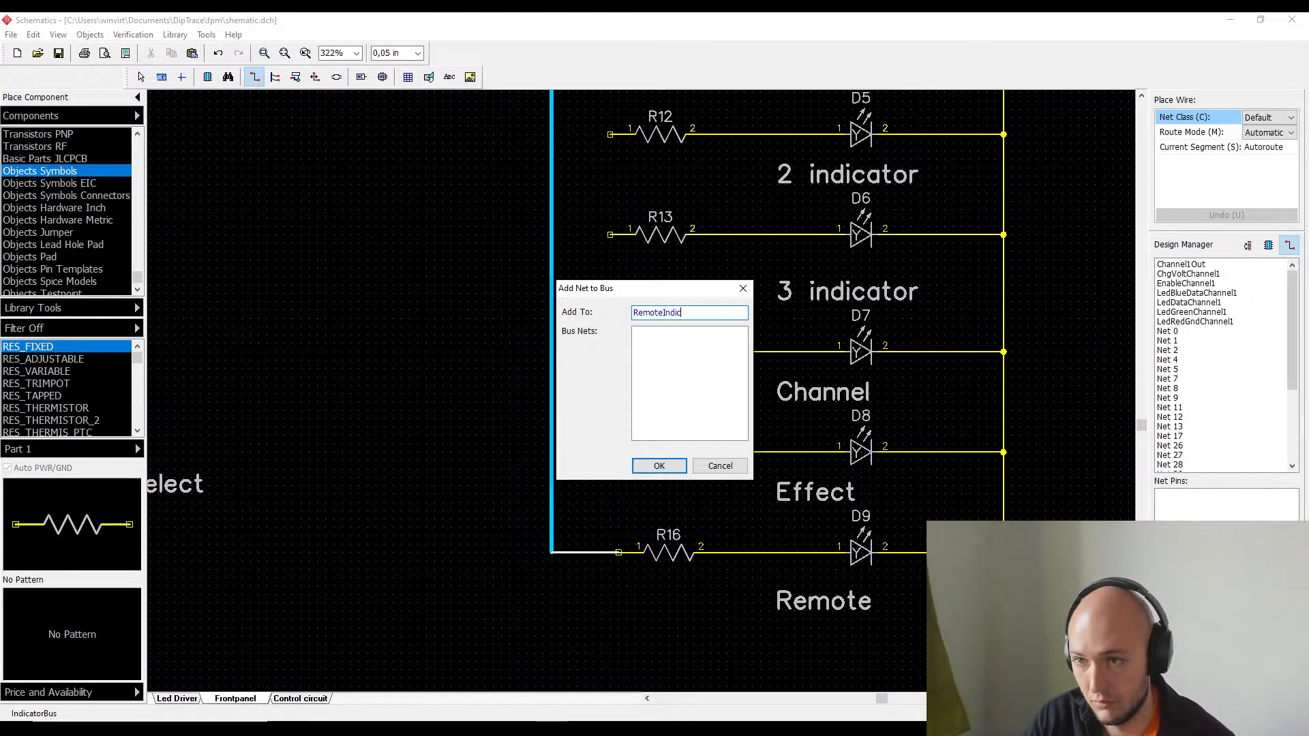
text(ndicator)
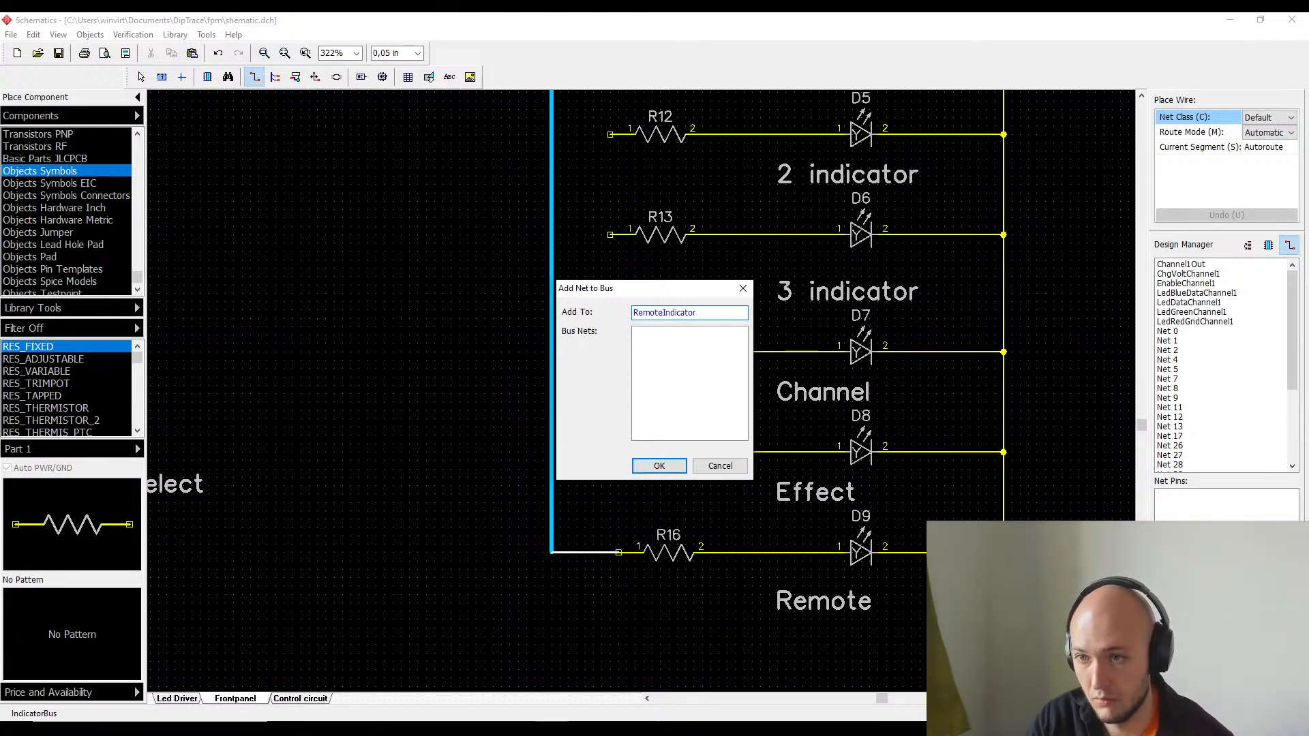
key(Return)
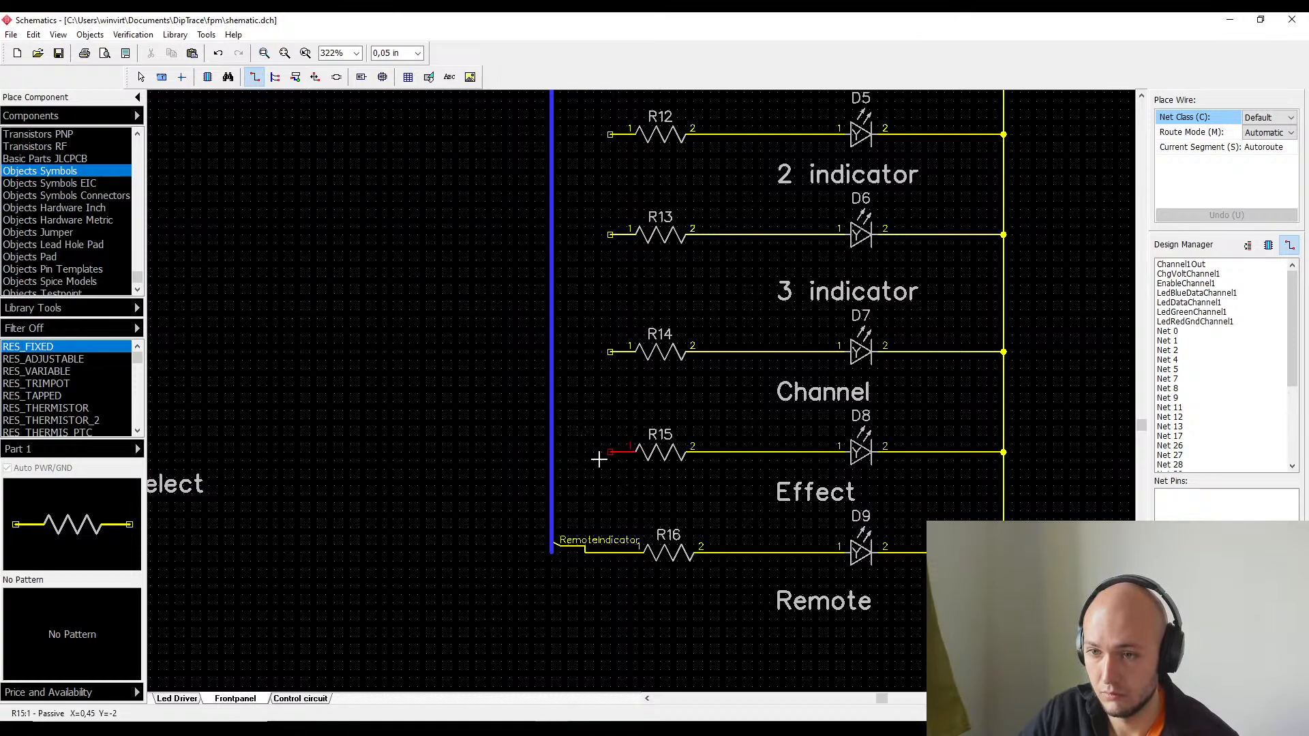
- Wire pin 1 of R15 to IndicatorBus as a new net named EffectIndicator#
click(599, 460)
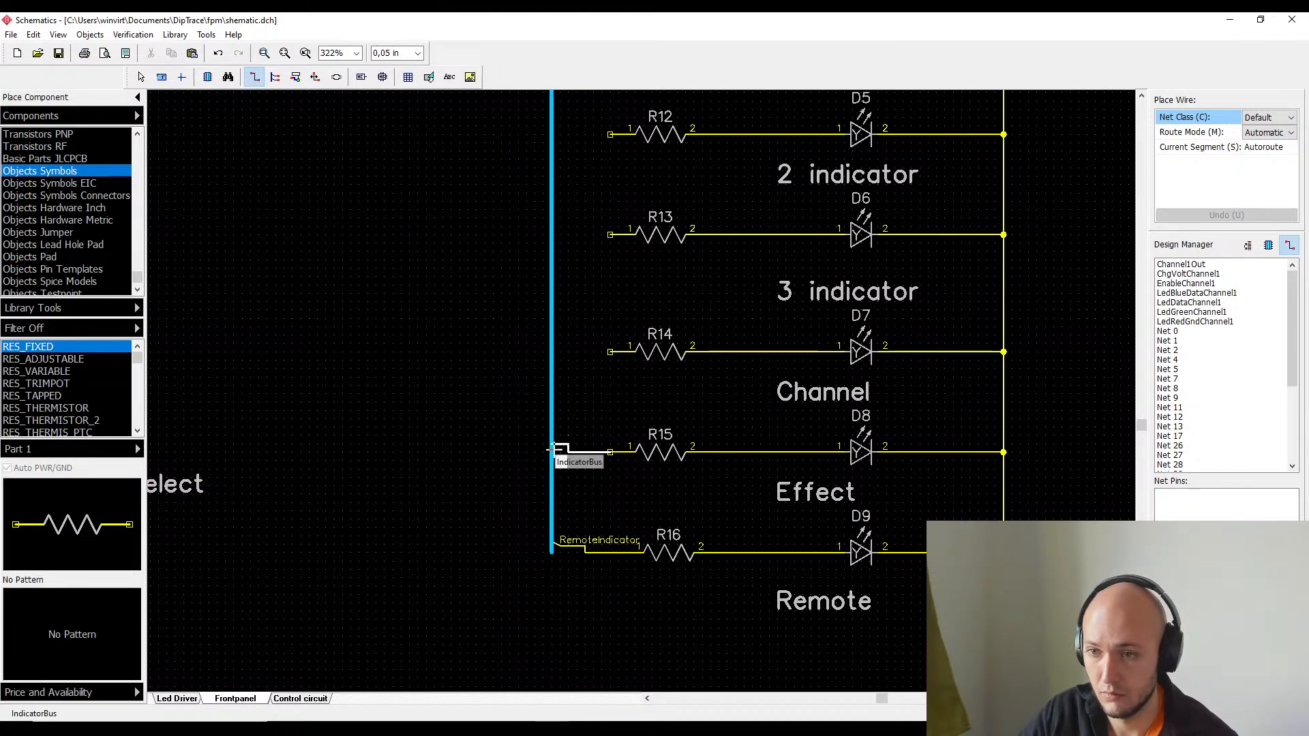
click(551, 449)
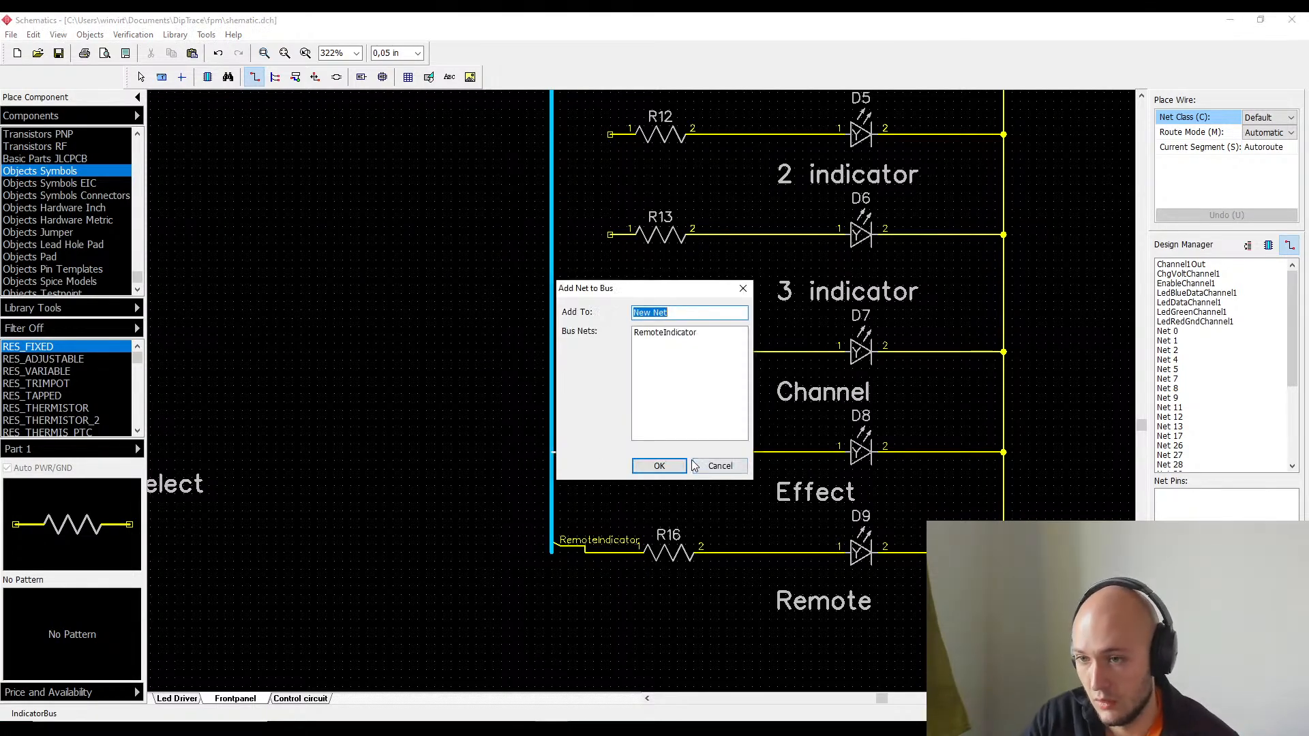
key(BackSpace)
text(E)
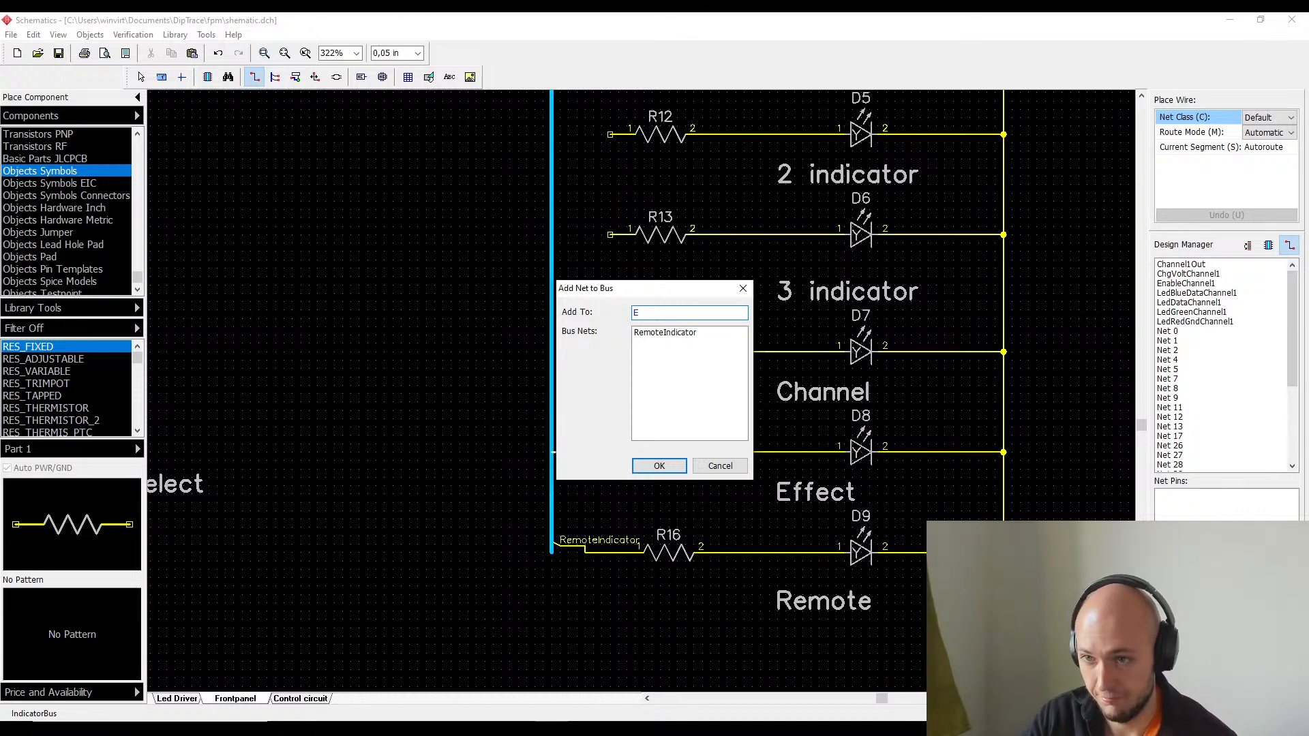
text(ffect)
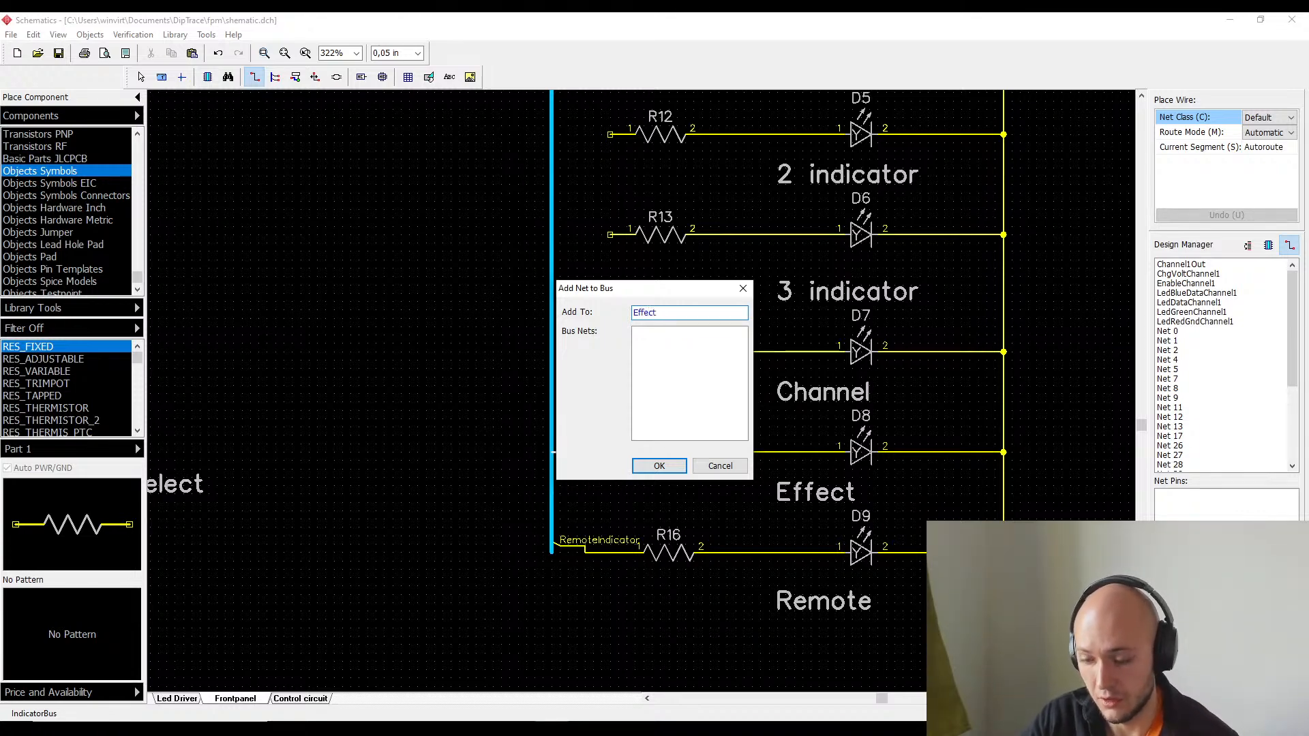
text(Indicator)
key(Return)
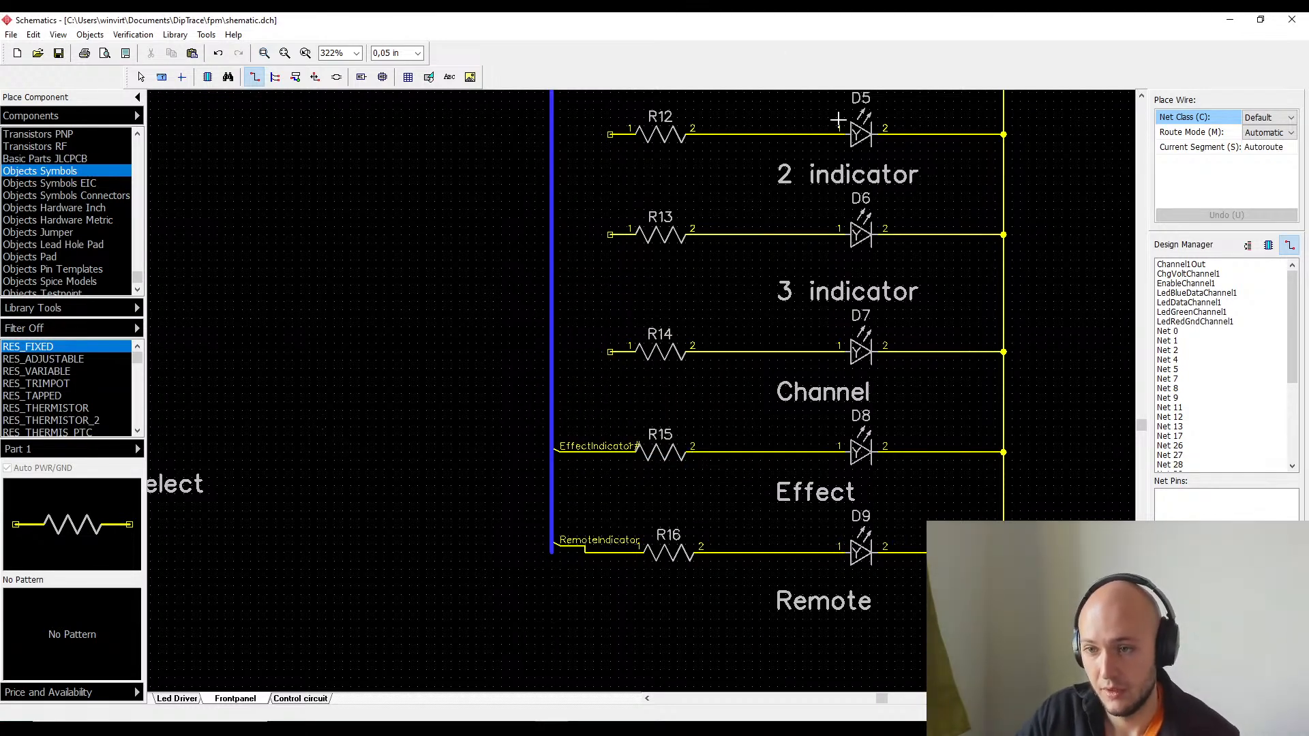
- Wire pin 1 of R14 straight to IndicatorBus as a new net named ChannelIndicator
scroll(536, 389, up, 2)
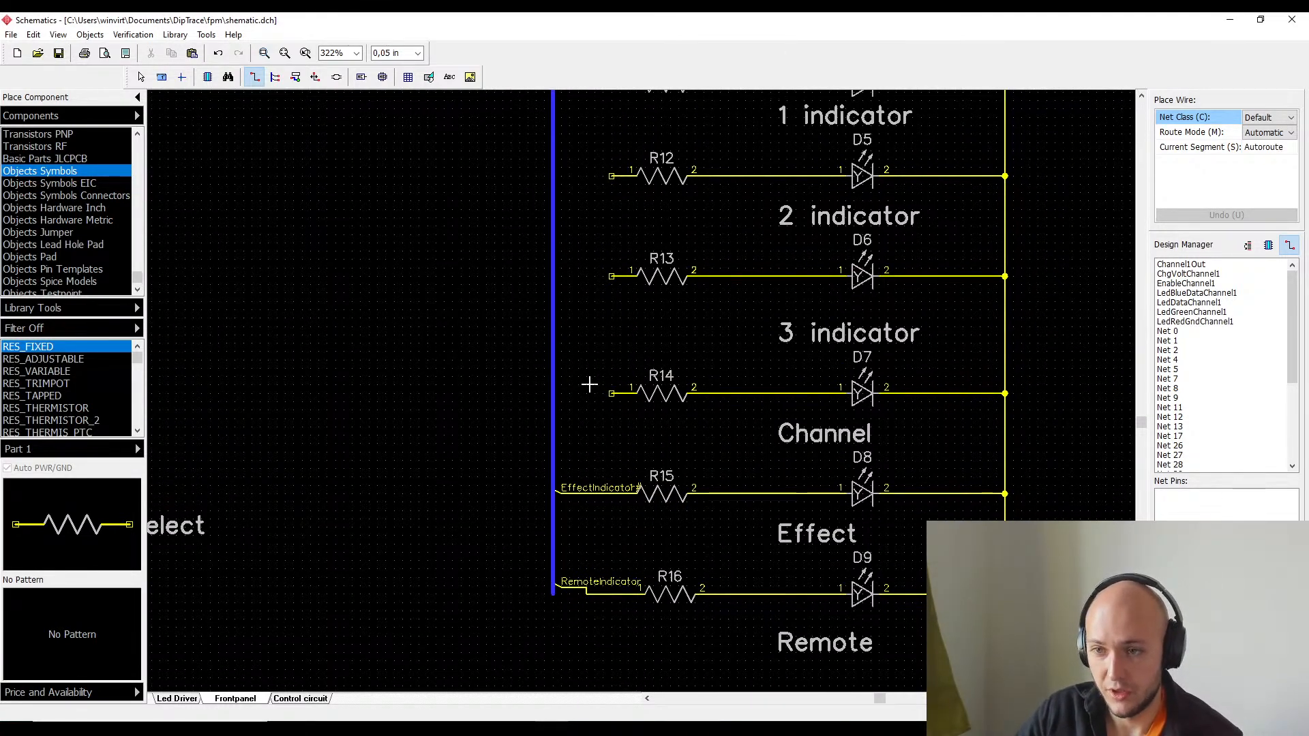
click(611, 393)
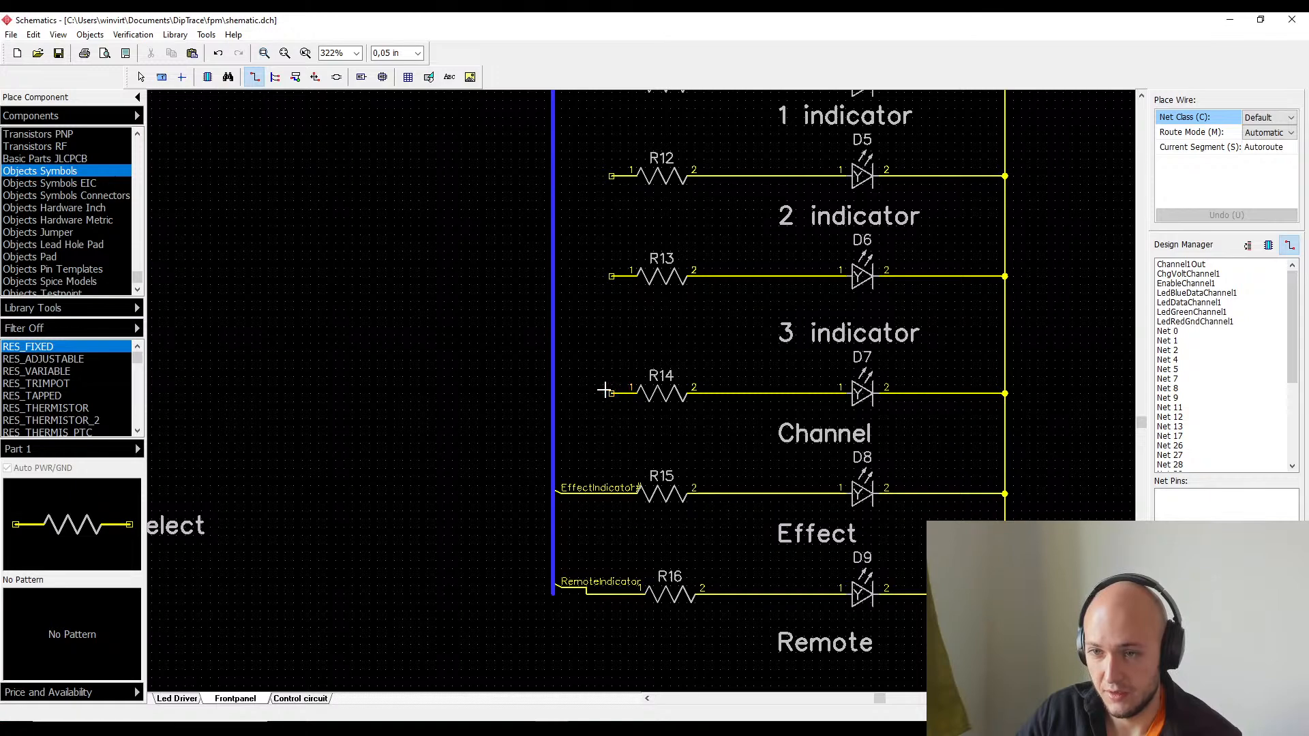
click(553, 393)
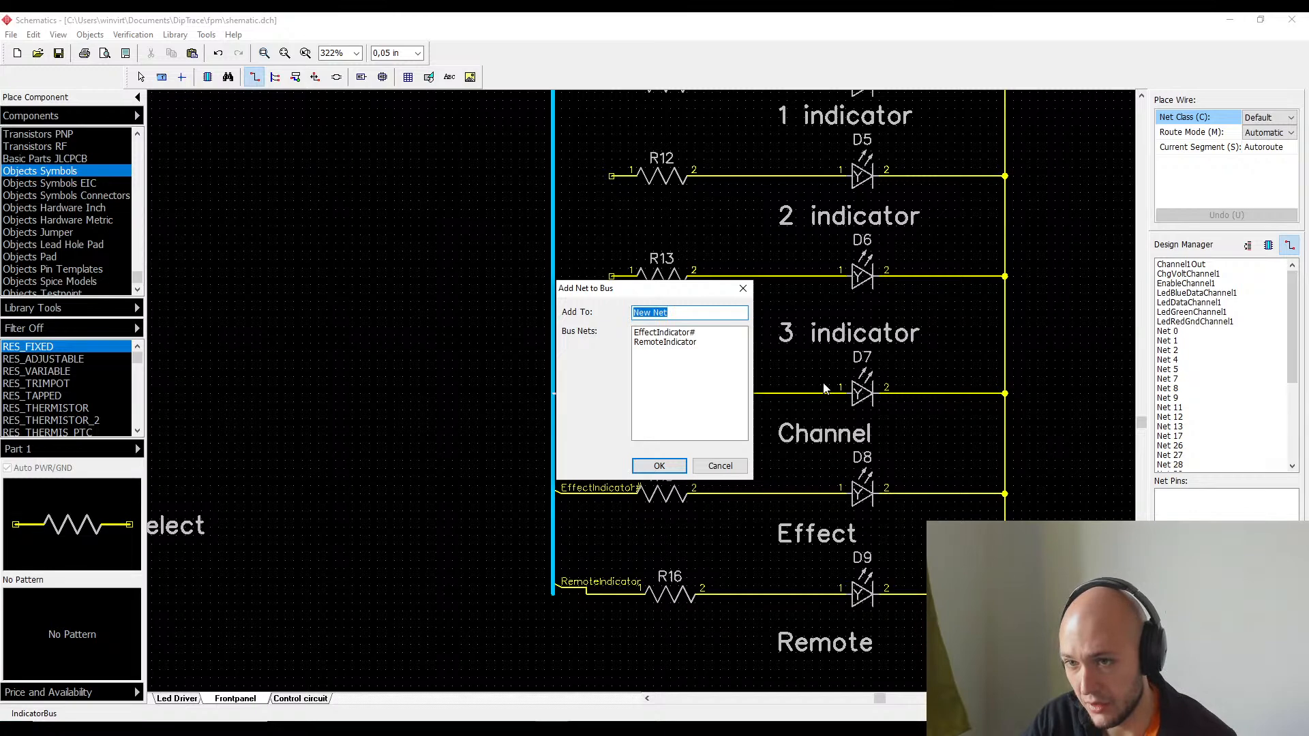
text(Chan)
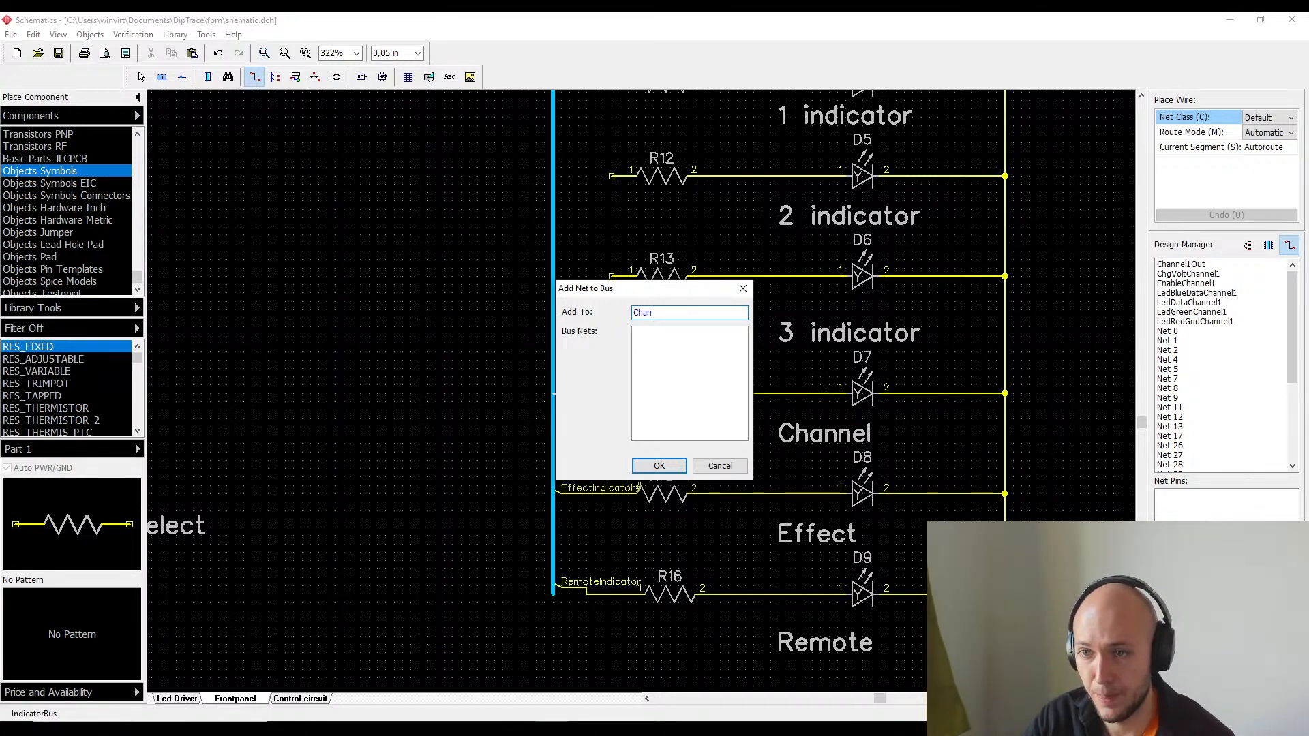
text(nelIndic)
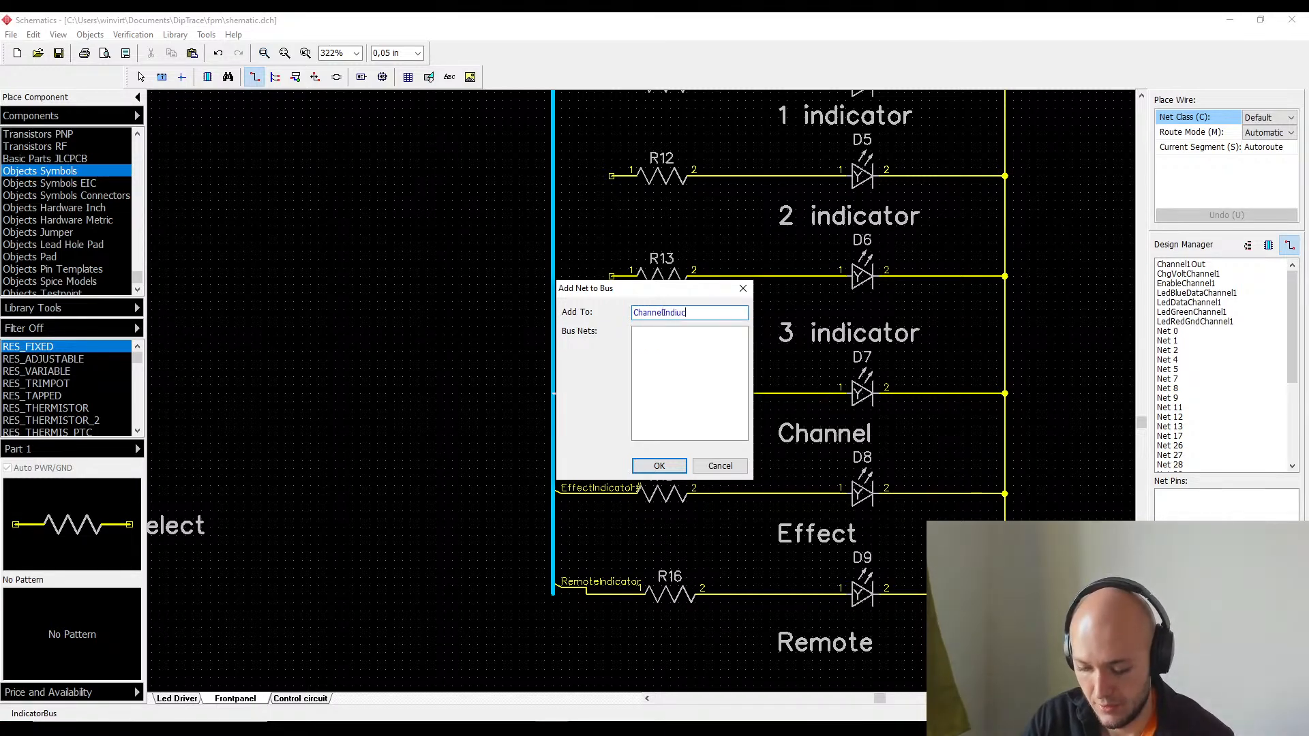
text(a)
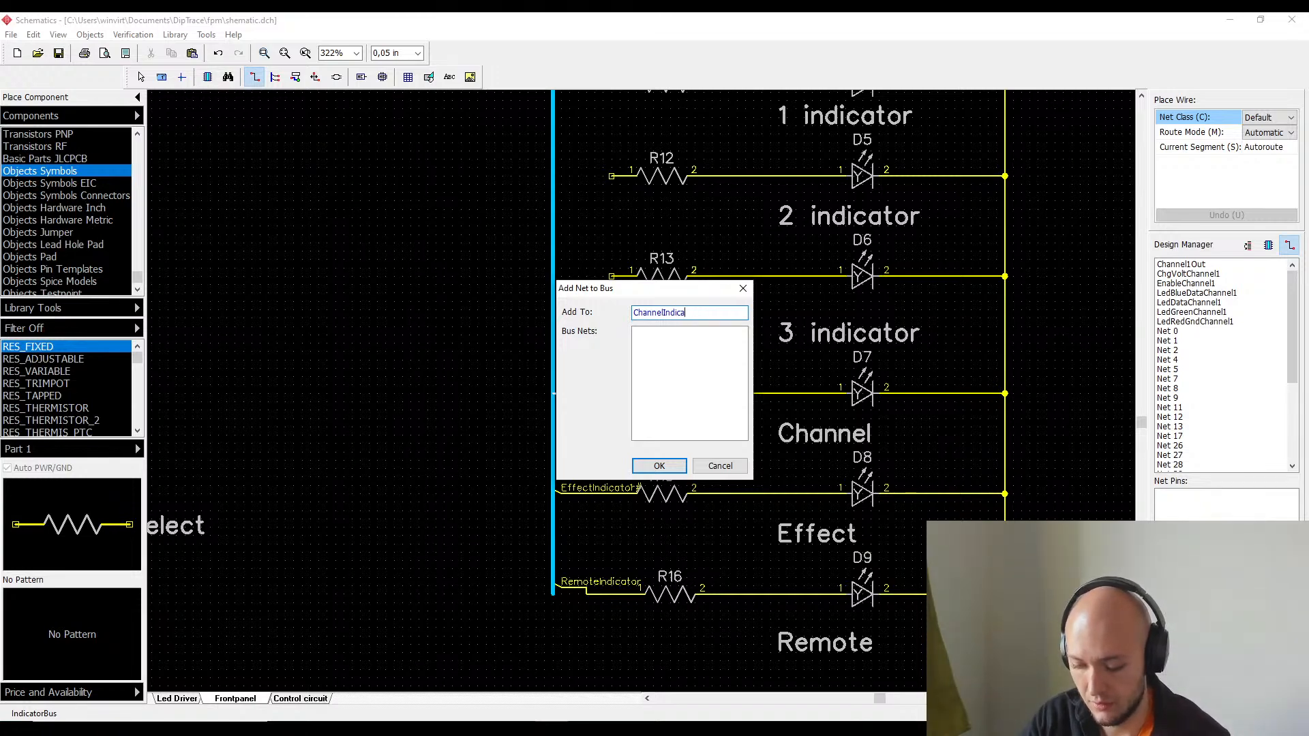
text(toor)
key(Return)
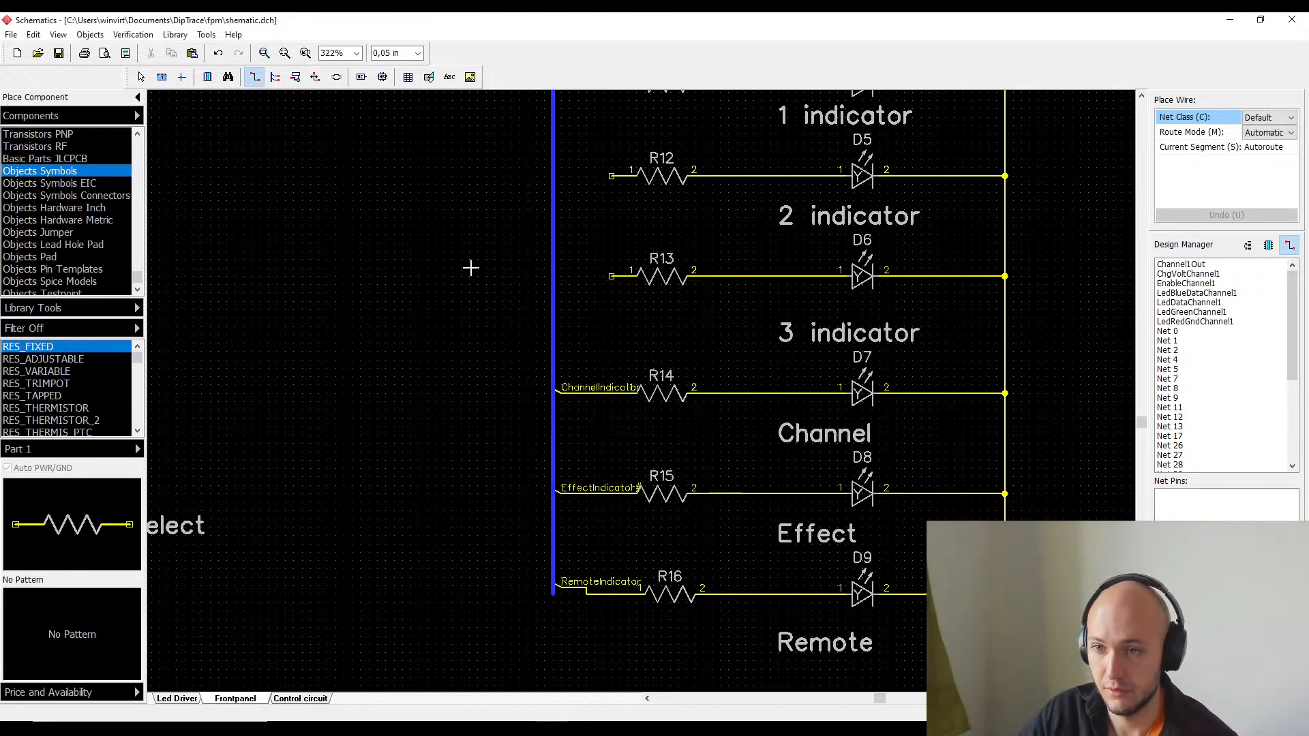
click(612, 276)
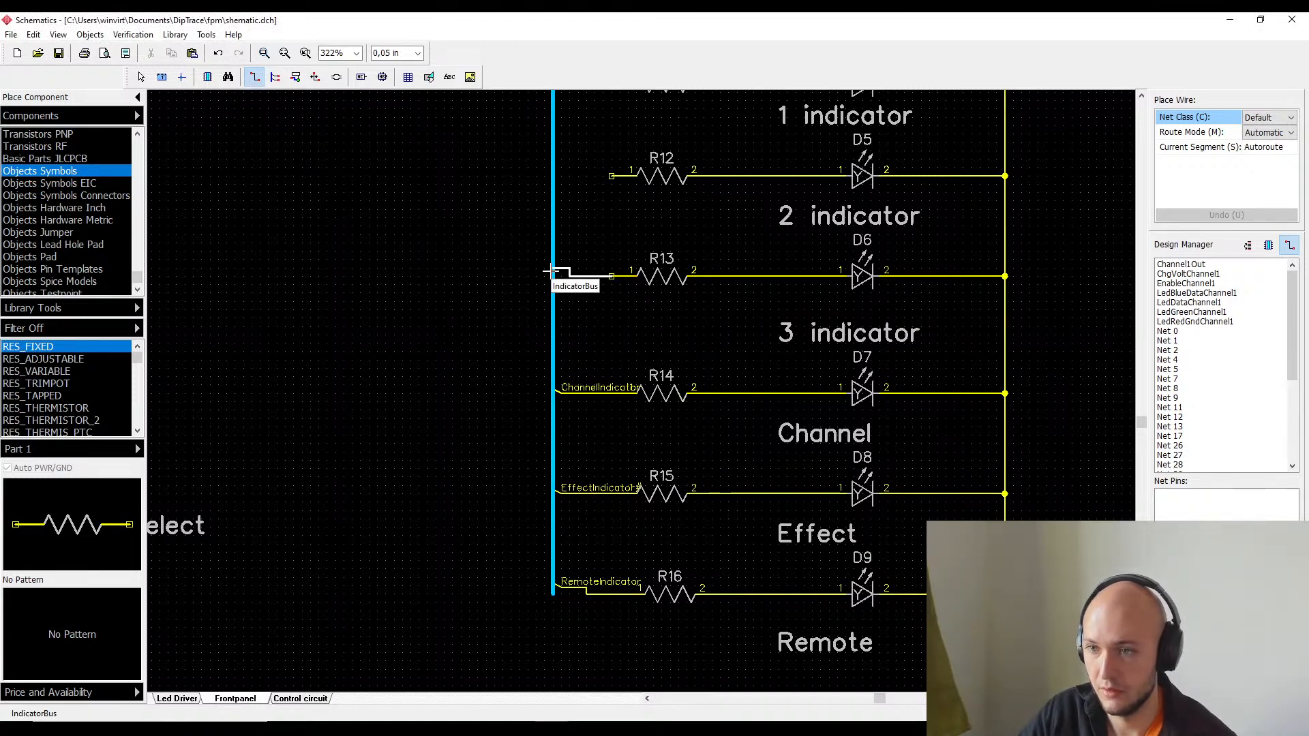
click(551, 271)
key(Escape)
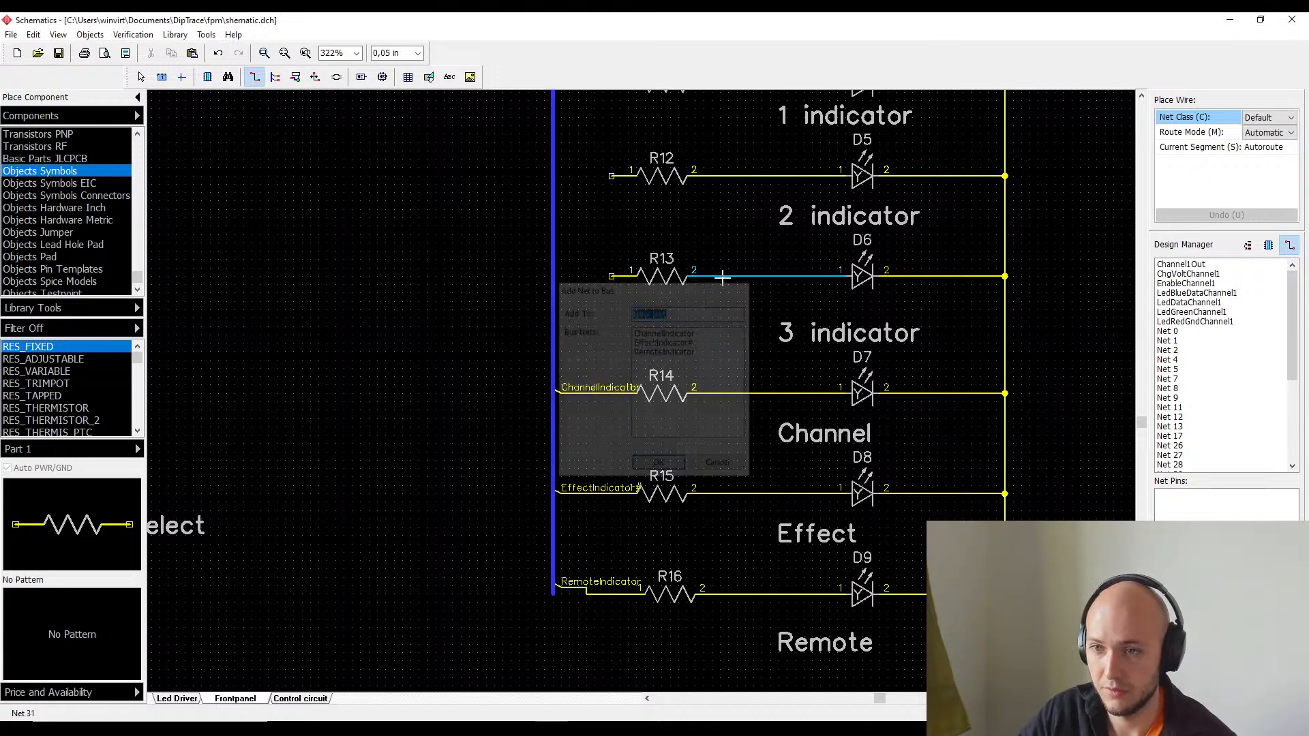
- Wire pin 1 of R13 straight to IndicatorBus as a new net named "3 Indicator"
click(611, 275)
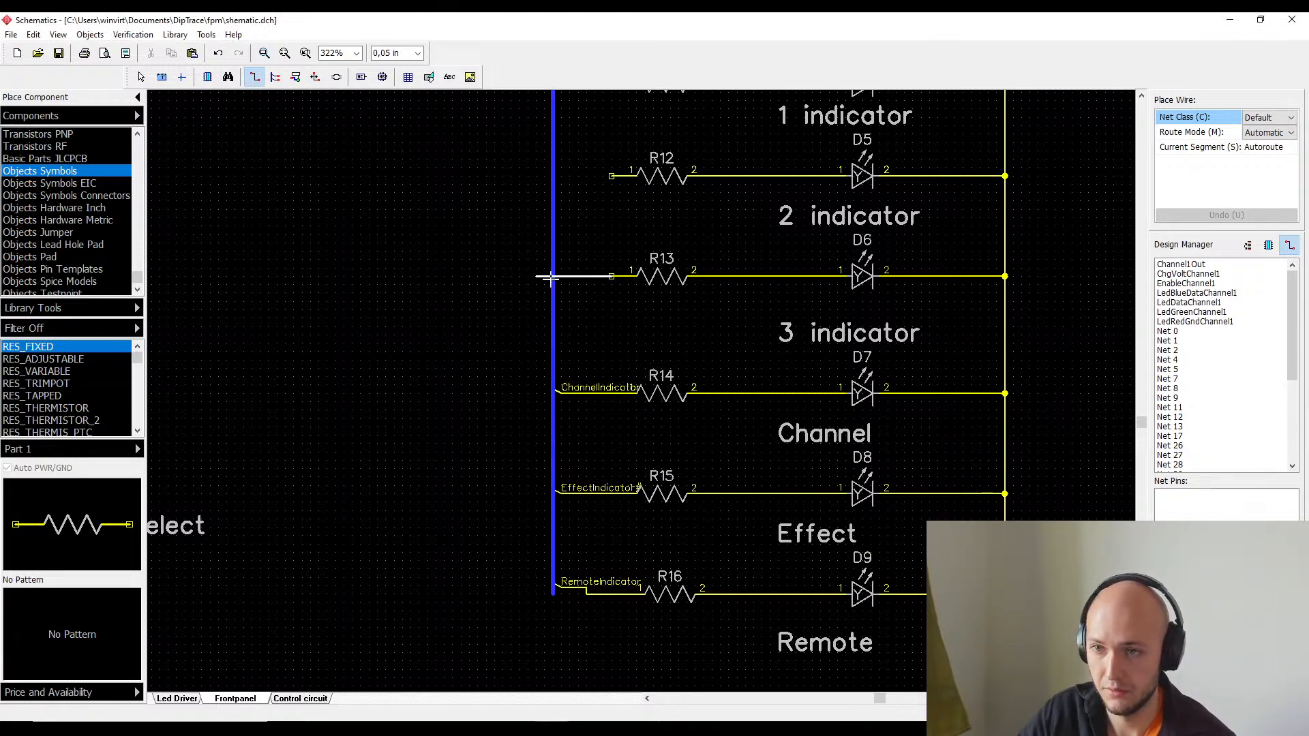
click(551, 276)
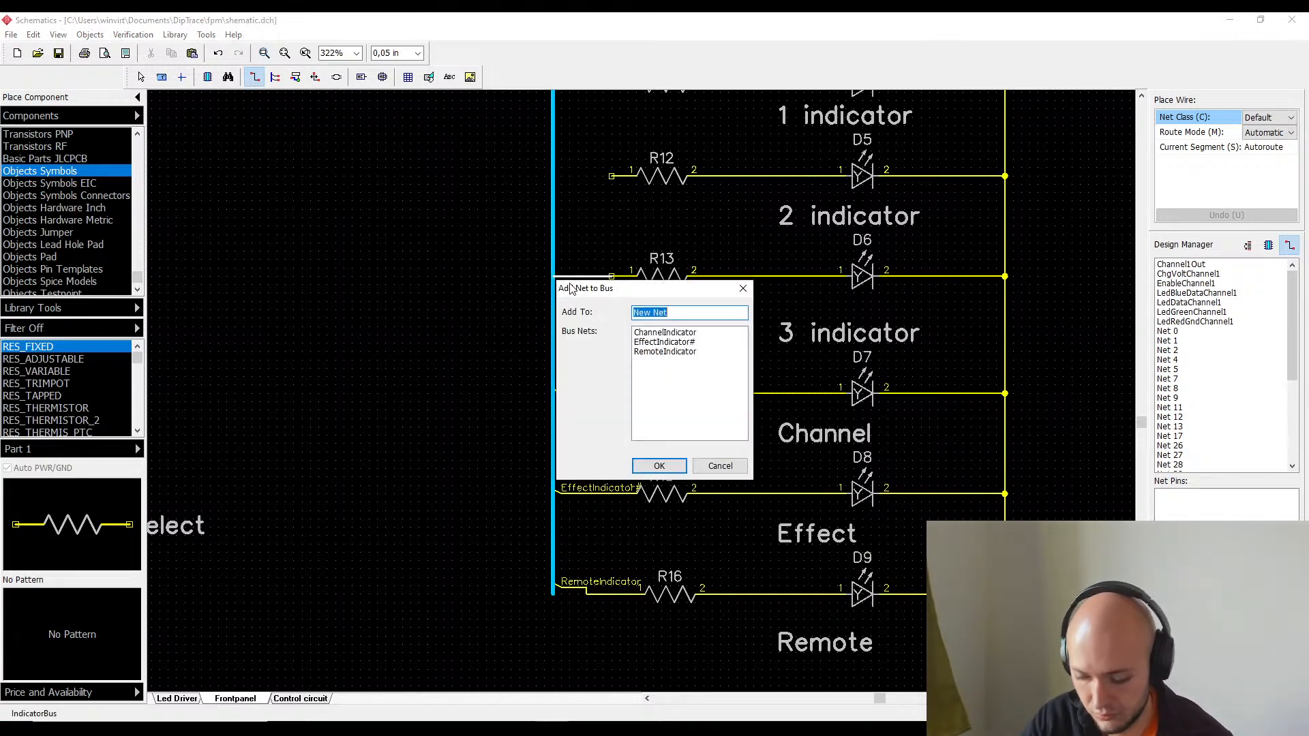
text(3 Indi)
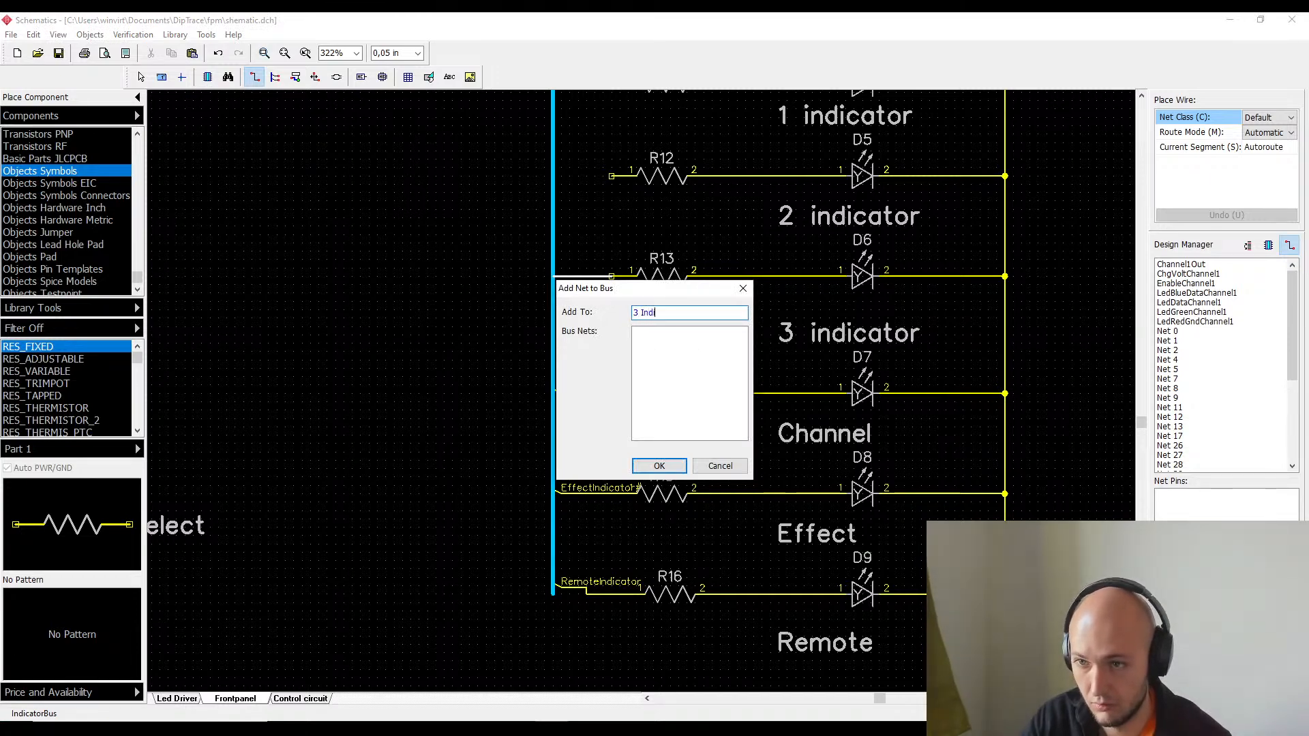
key(BackSpace)
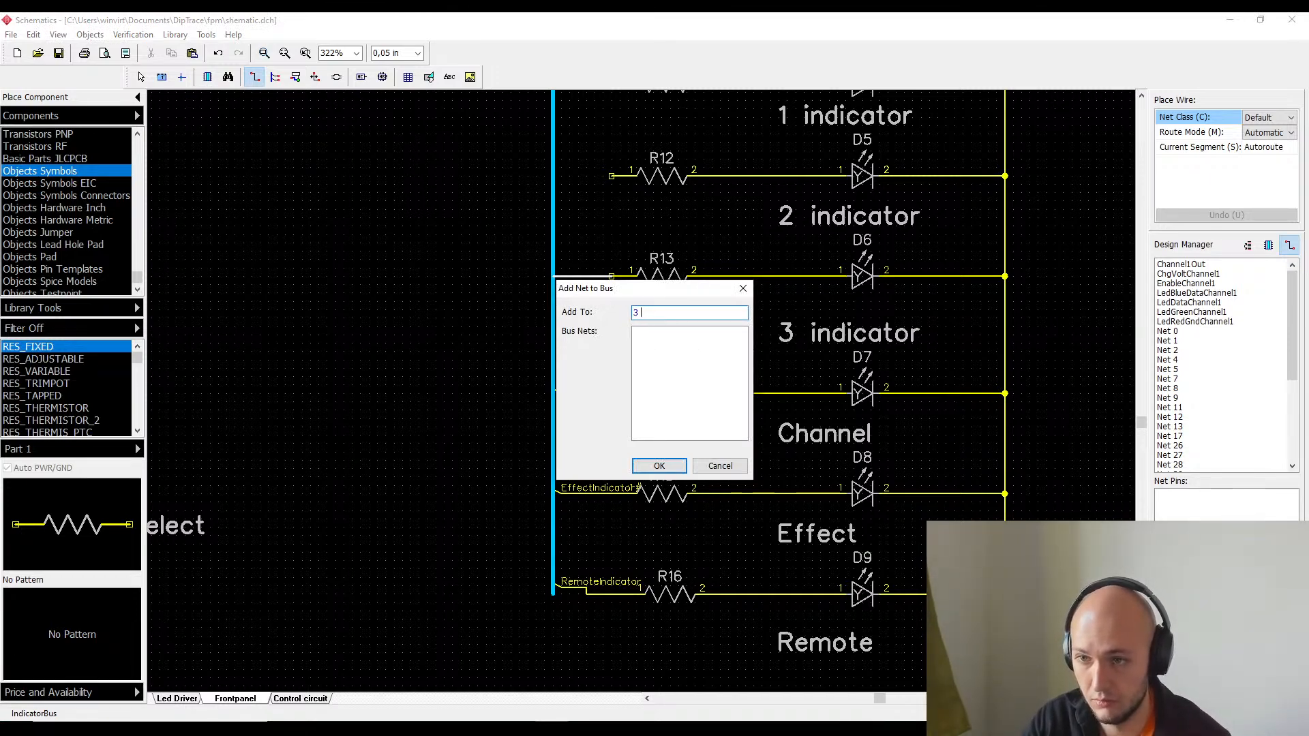
text(Indicator)
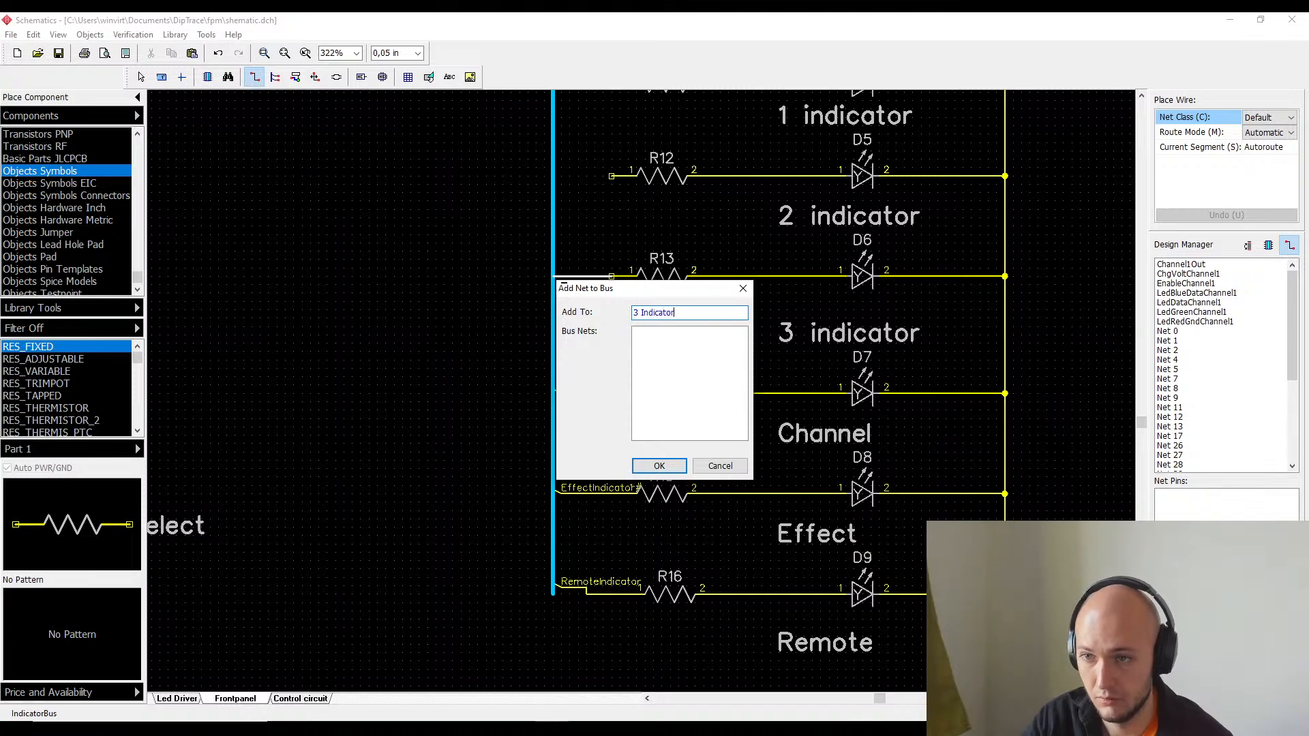
key(Return)
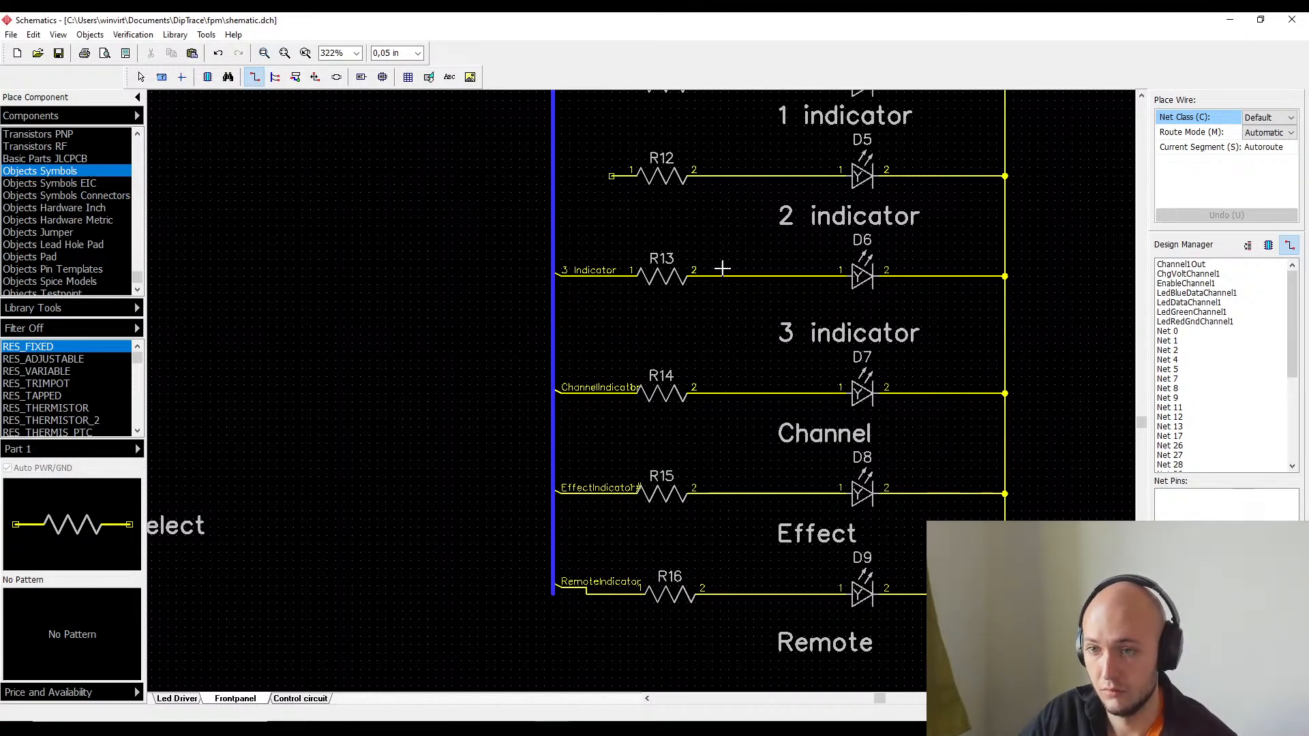
- Rename the net between R13 and the bus as 3Indicator, without the space
middle_drag(734, 323, 760, 524)
key(Escape)
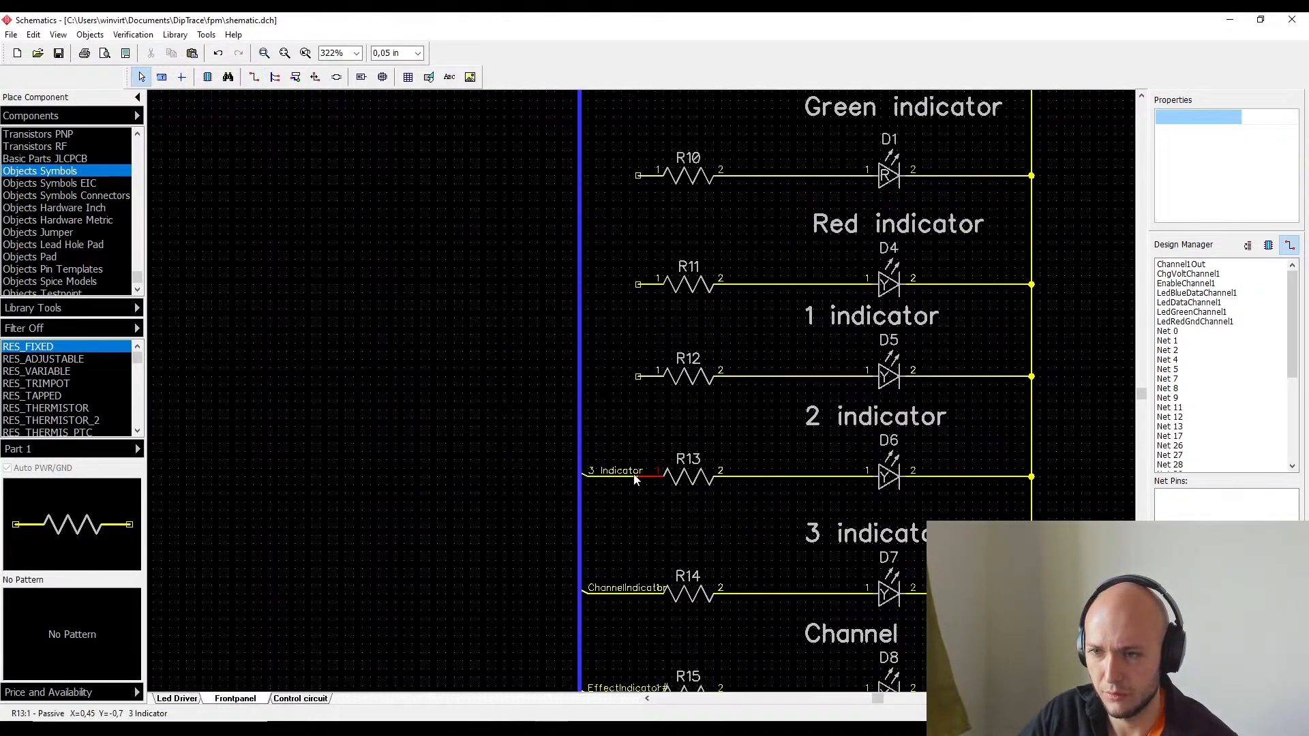
double_click(634, 479)
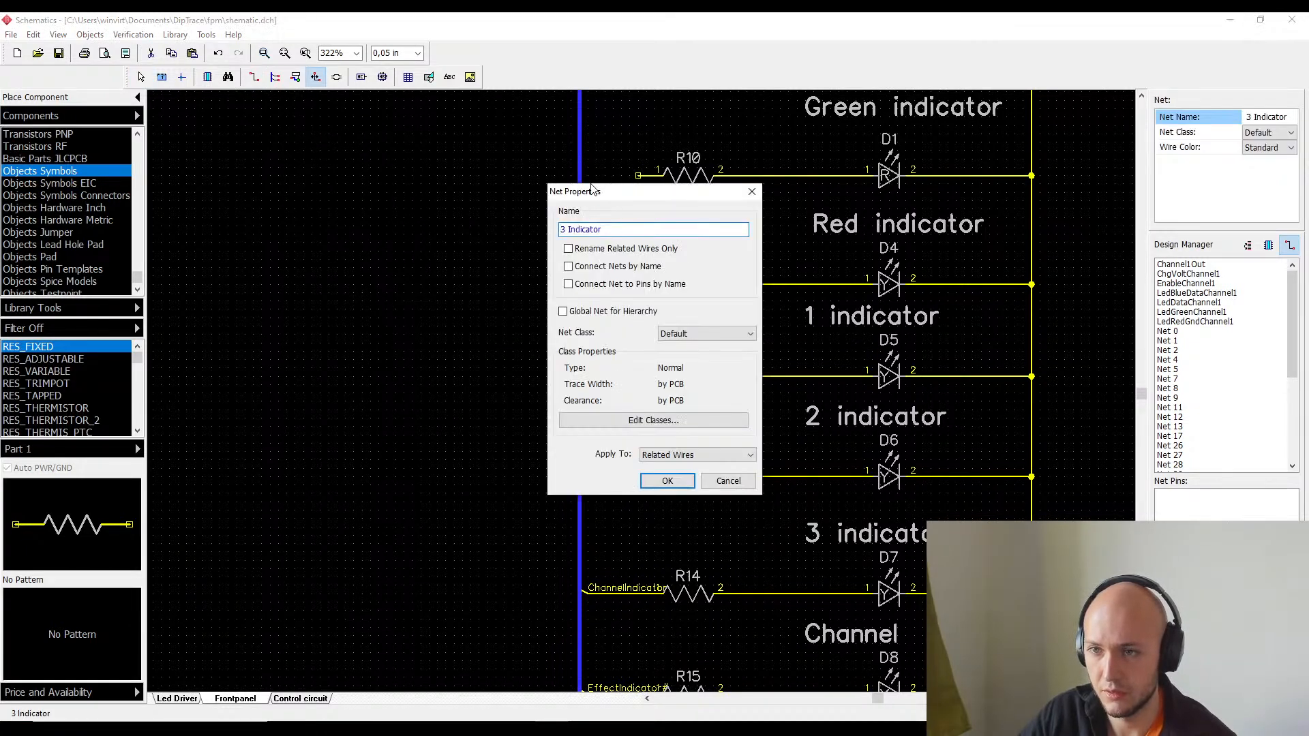
key(Right)
key(Delete)
key(Return)
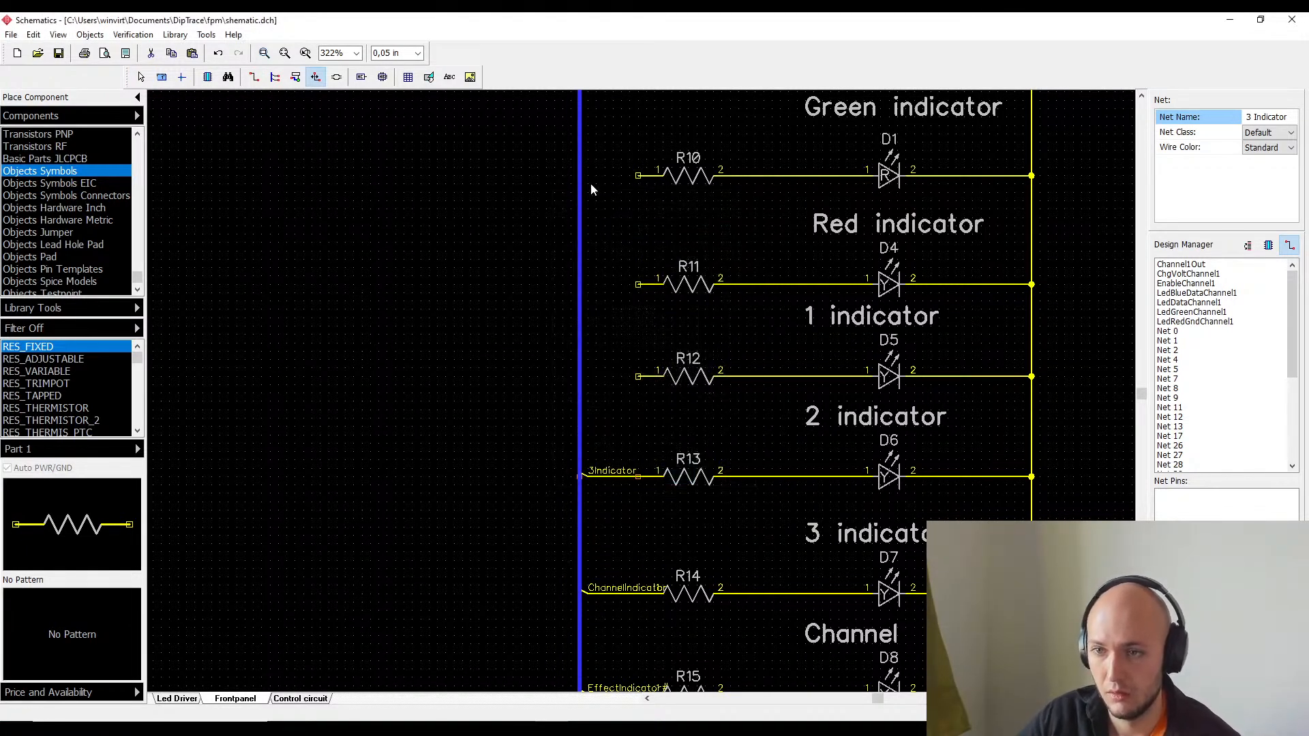
- Wire pin 1 of R12 straight to IndicatorBus as a new net named 2Indicator
click(639, 377)
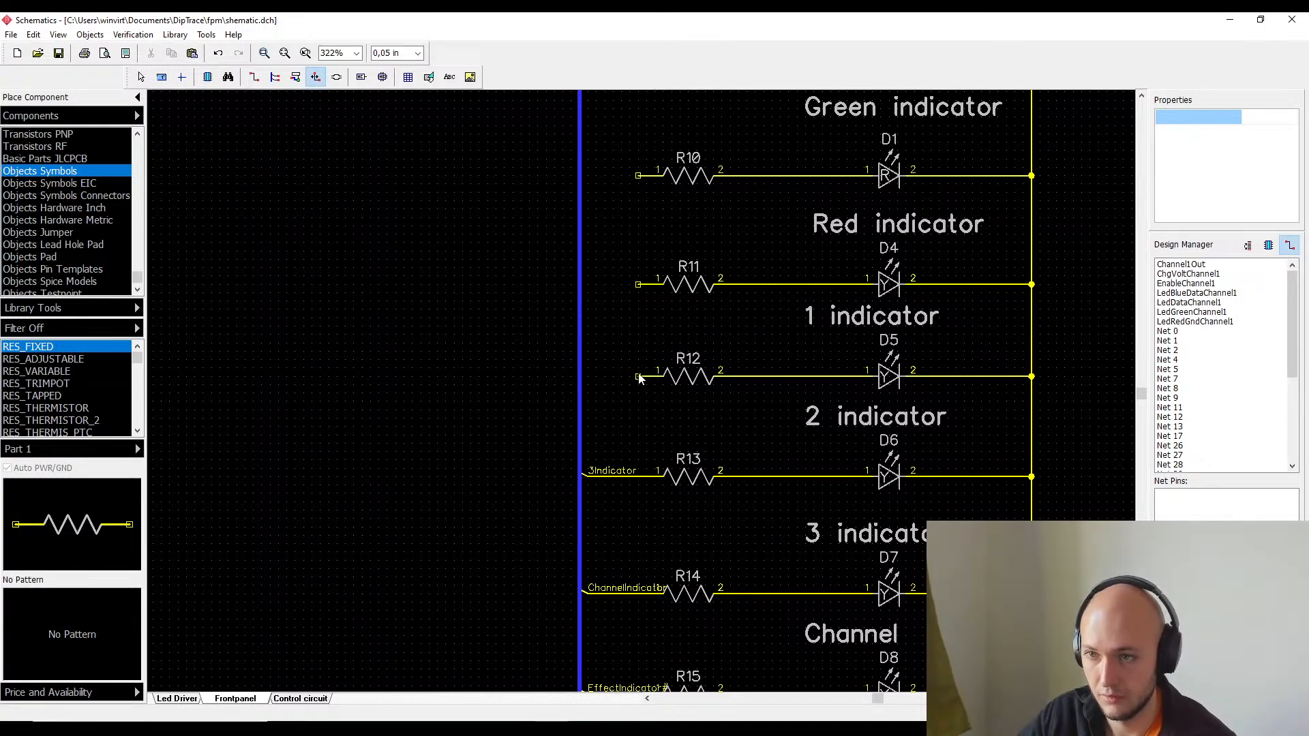
click(315, 76)
click(254, 76)
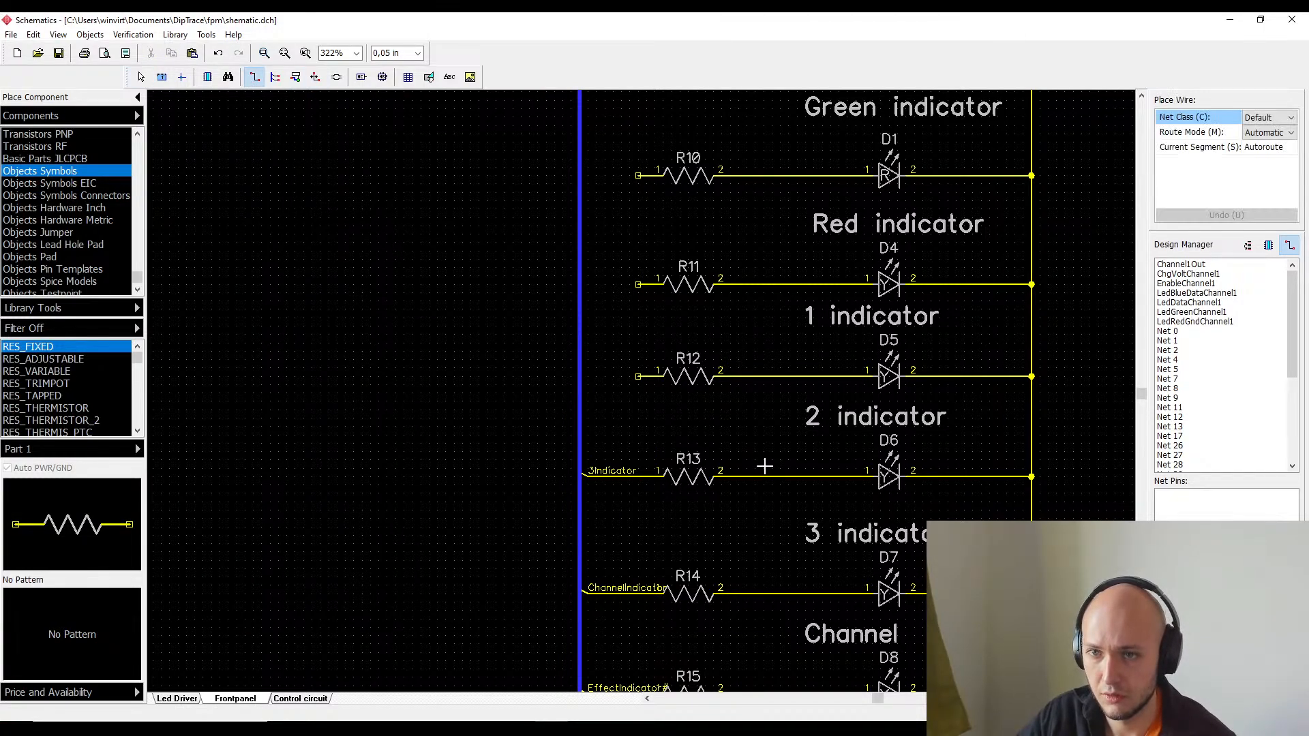
click(639, 376)
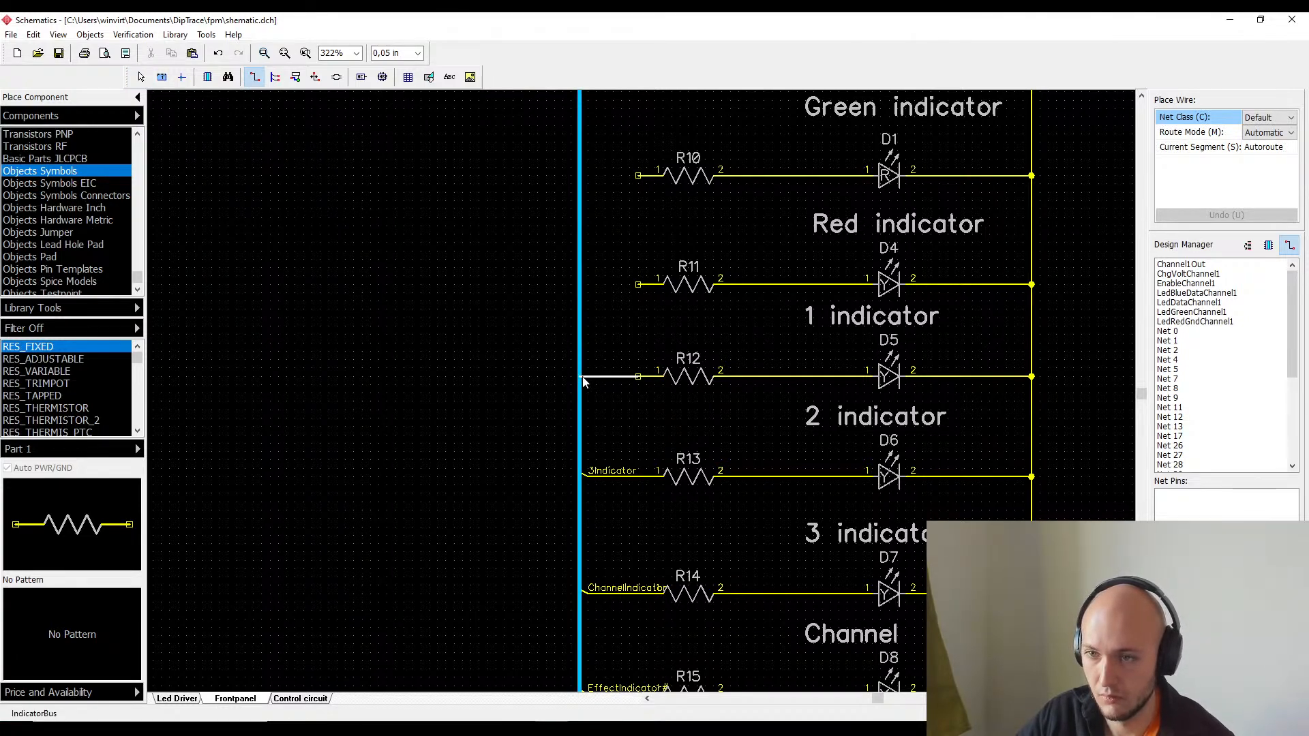
click(582, 376)
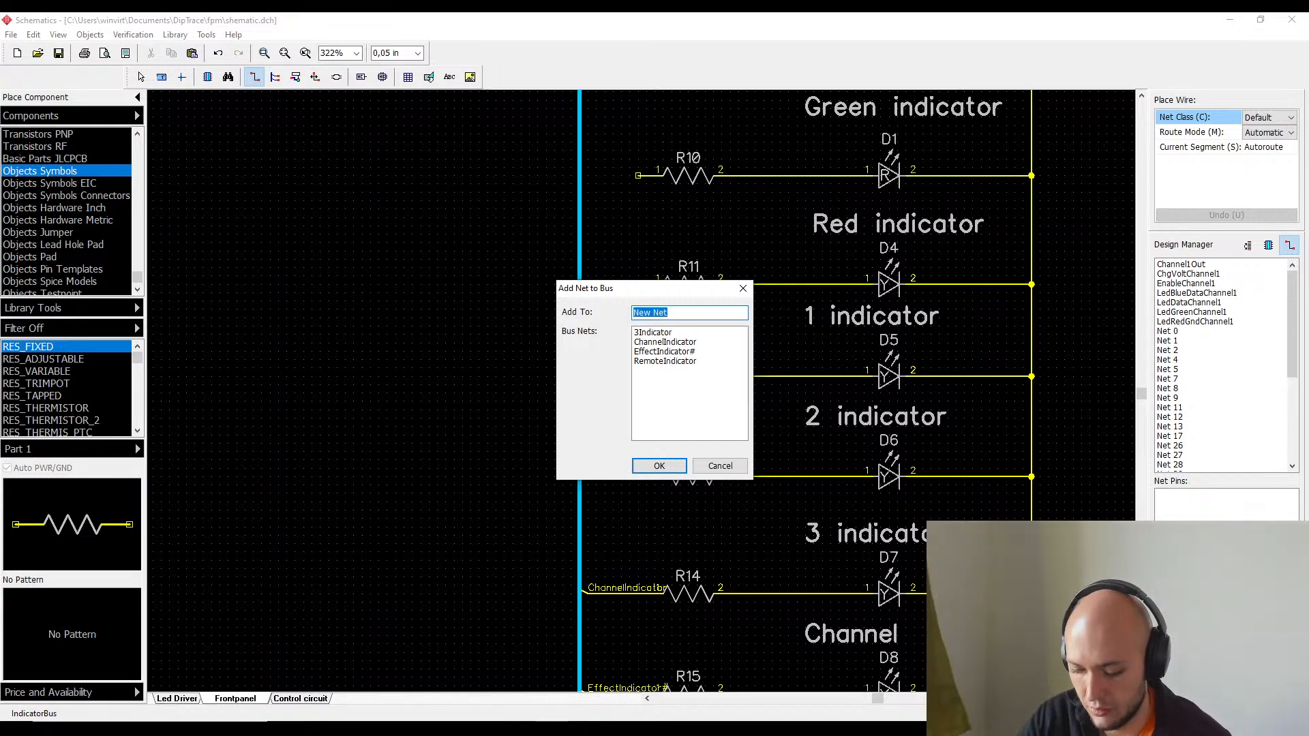
text(2In)
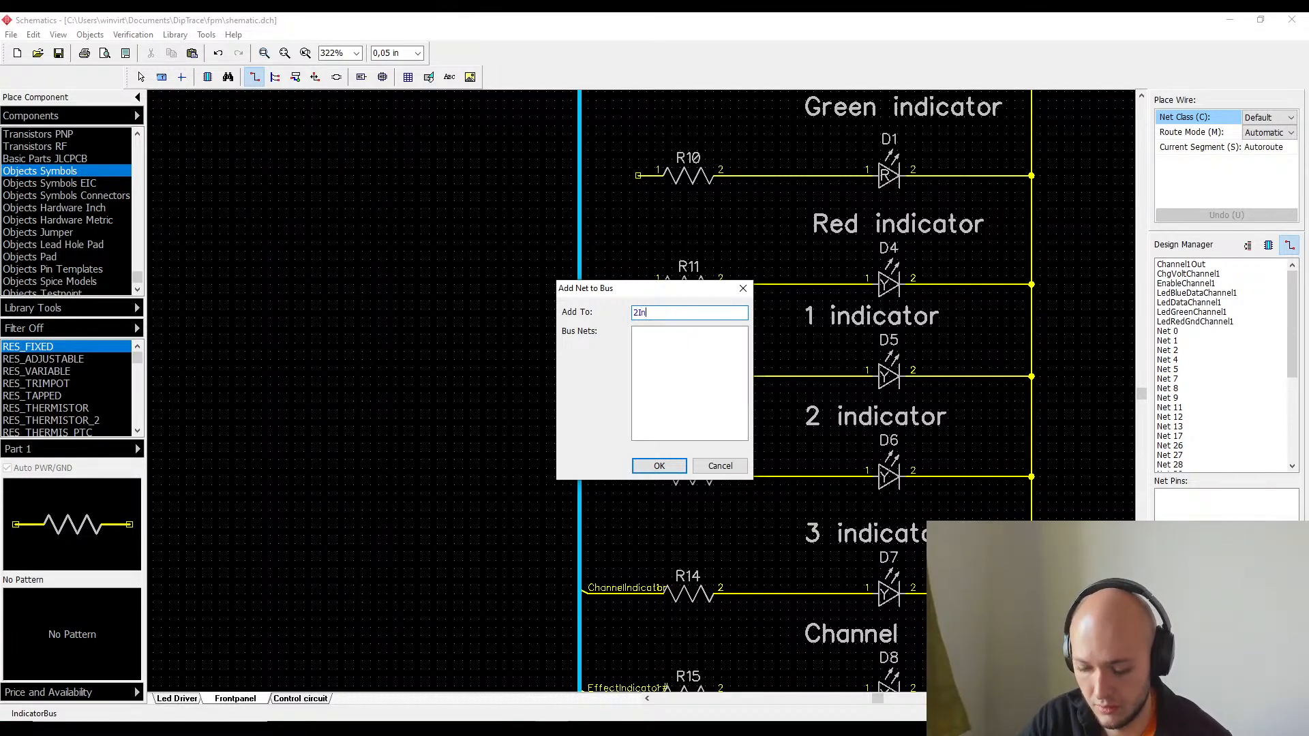
text(dicator)
key(Return)
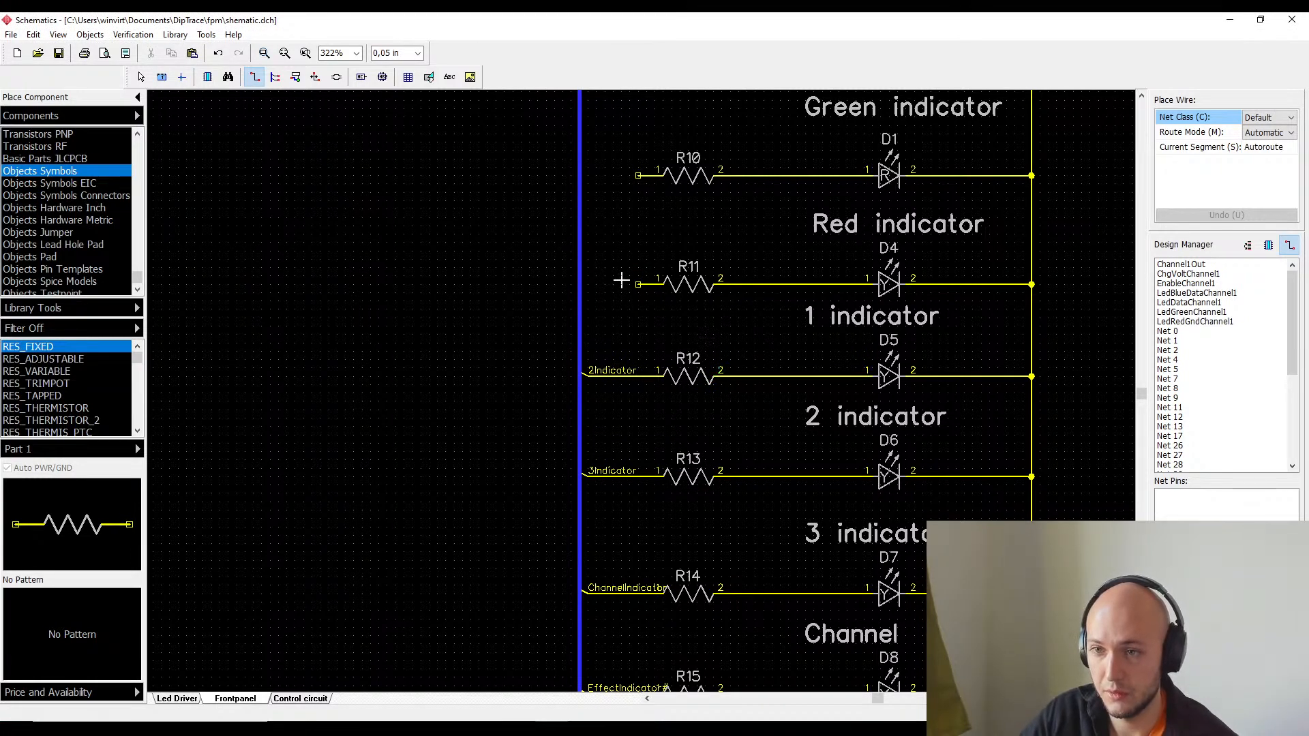
- Wire pin 1 of R11 to IndicatorBus as a new net named 1Indicator
click(638, 284)
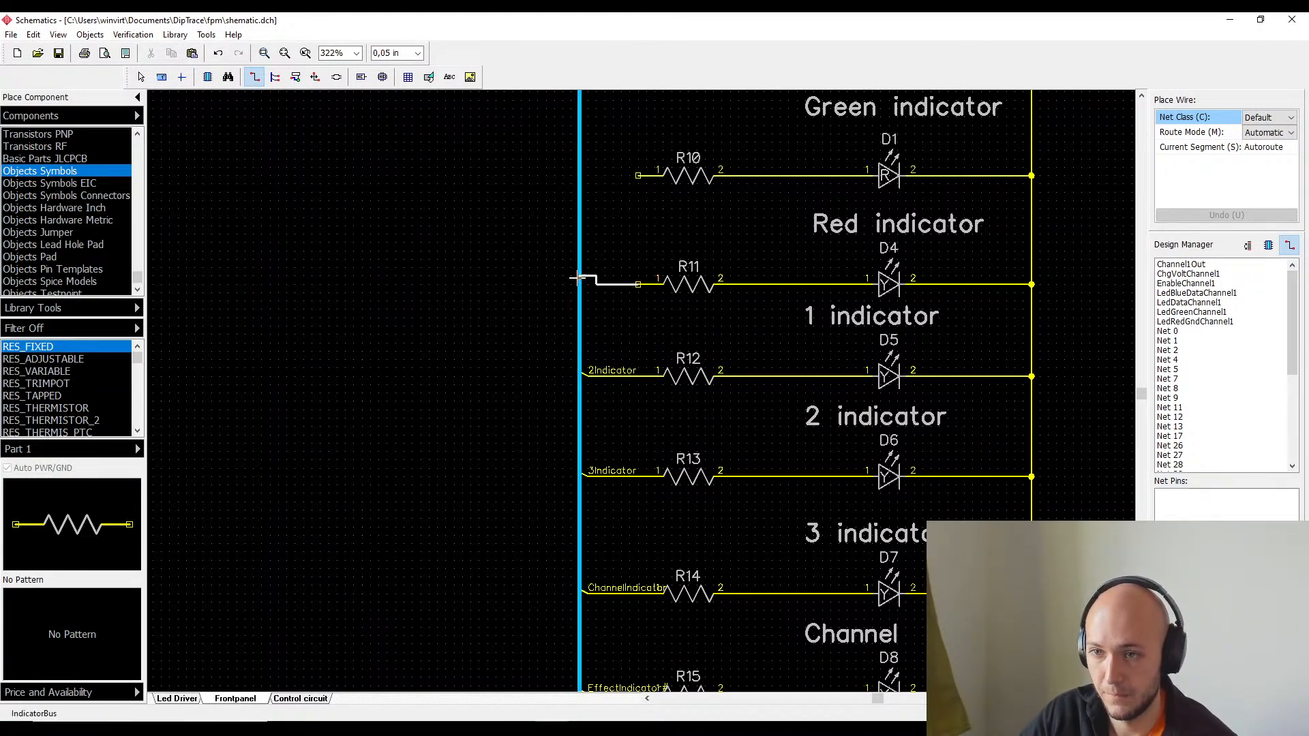
click(578, 276)
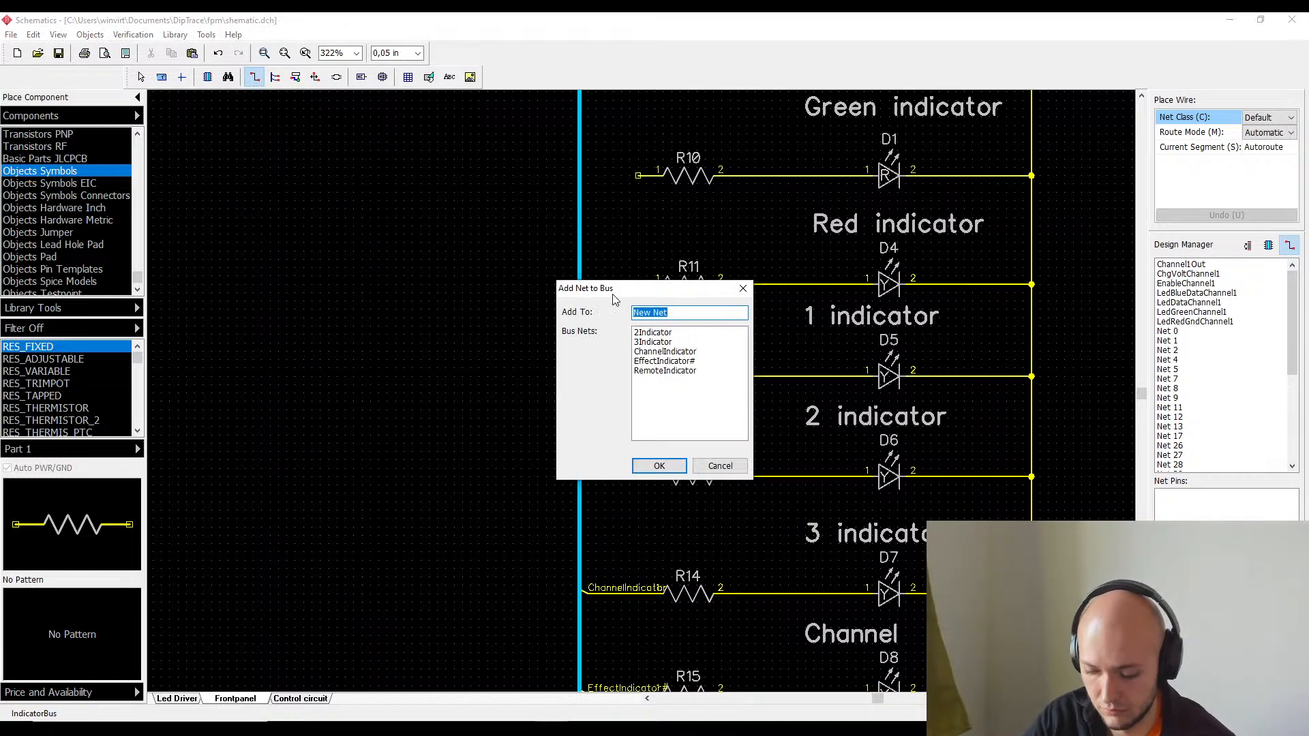
text(1)
key(BackSpace)
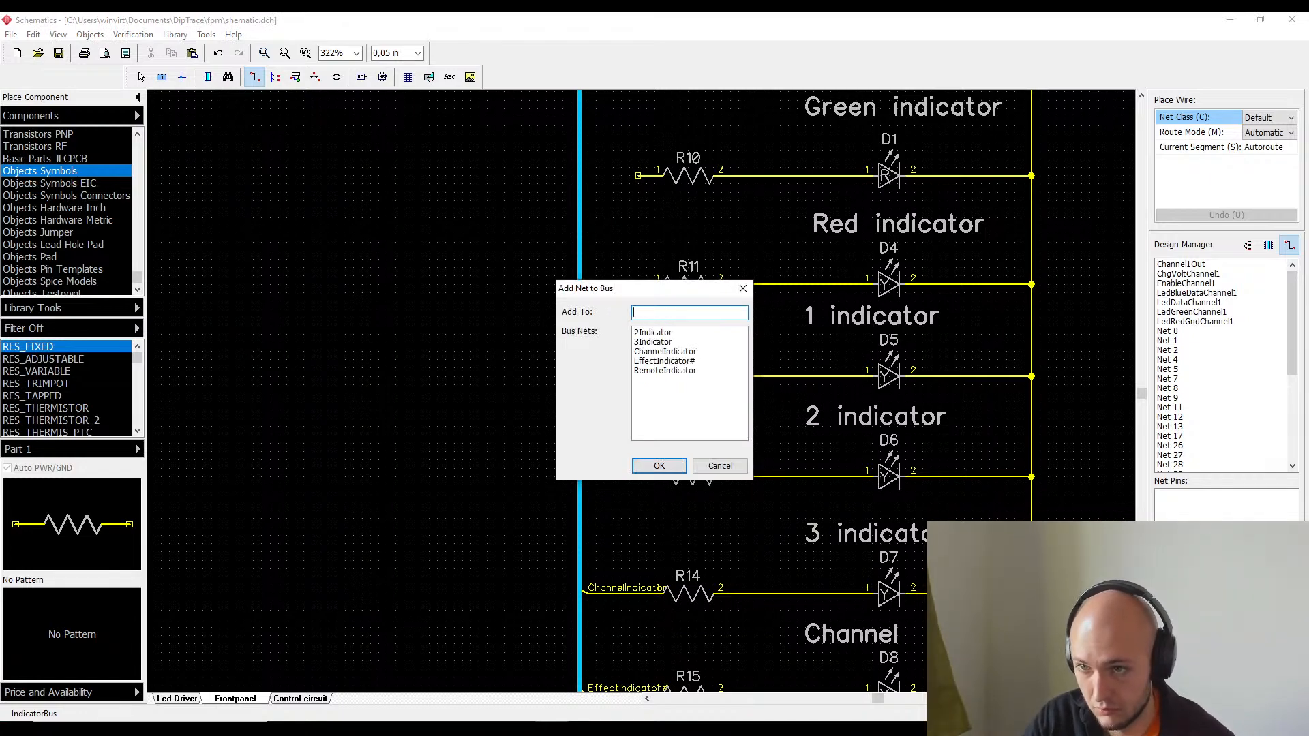
text(1Indic)
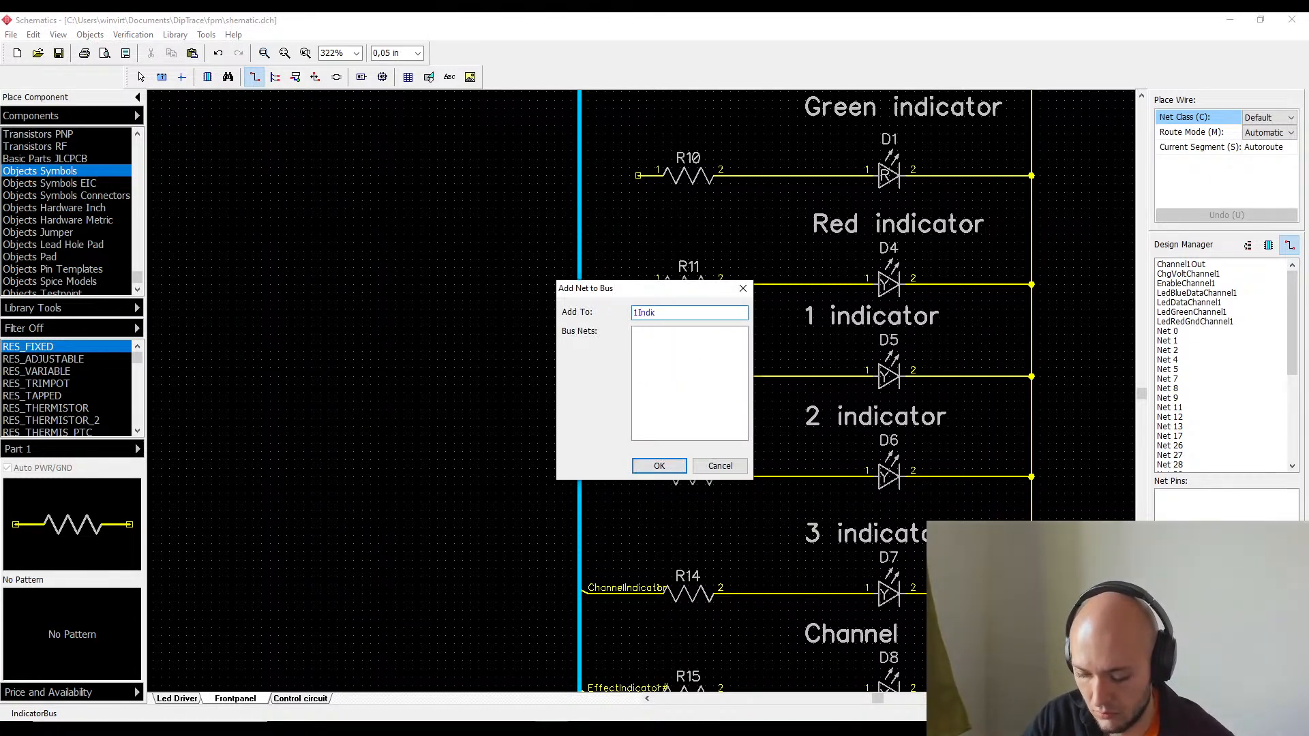
text(ator)
key(Return)
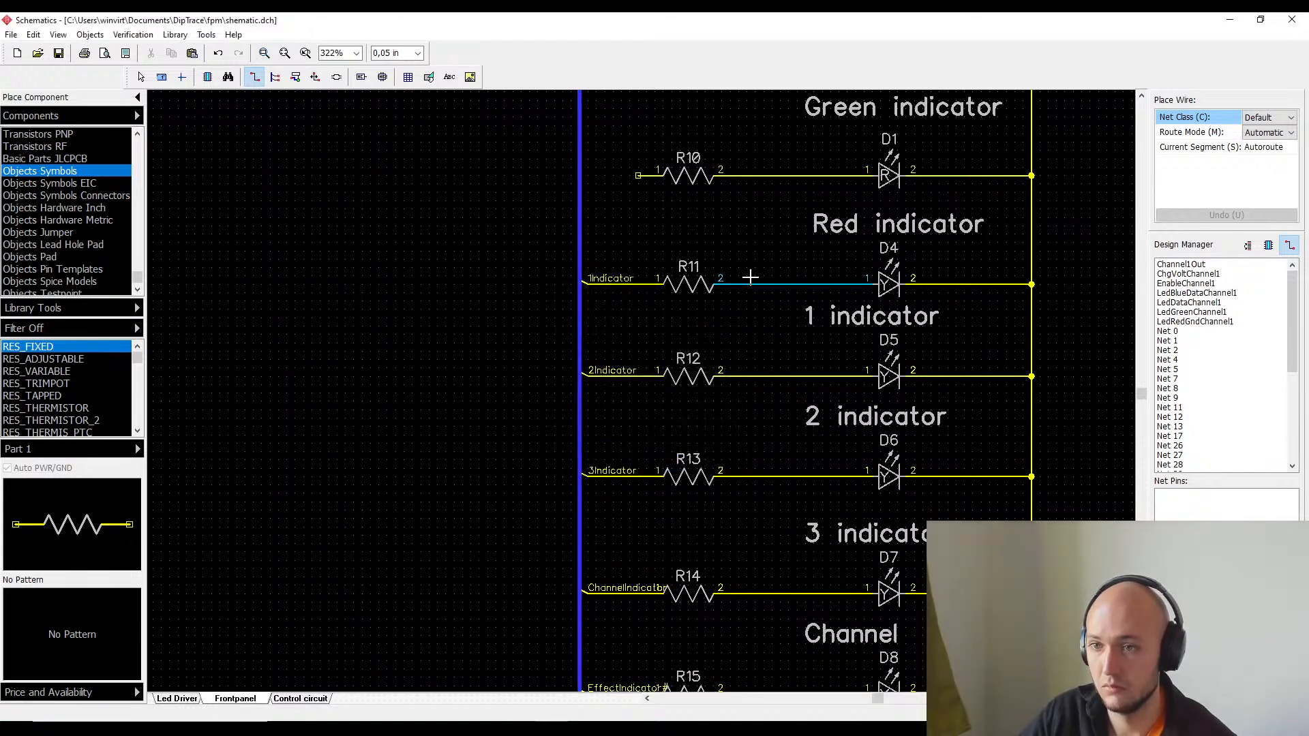
- Wire pin 1 of R10 straight to IndicatorBus as a new net named RedIndicator
scroll(690, 638, up, 3)
scroll(691, 637, up, 1)
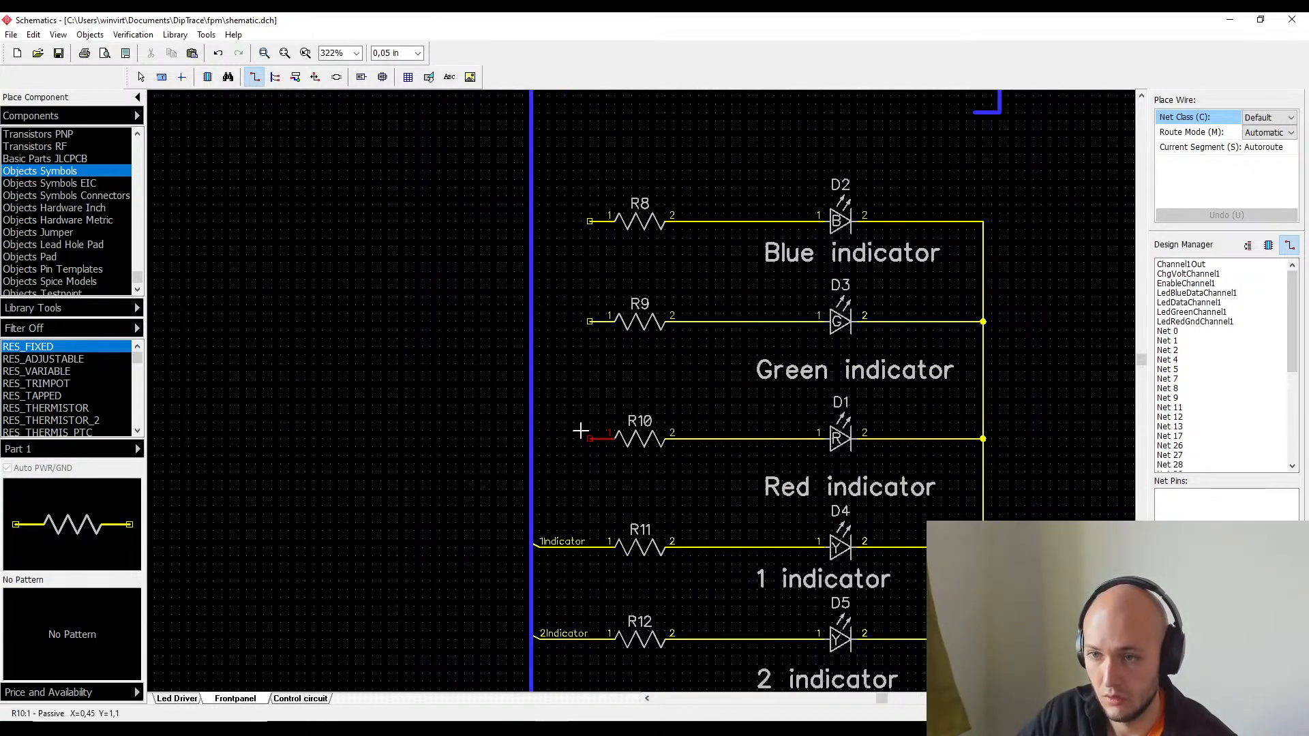
click(587, 437)
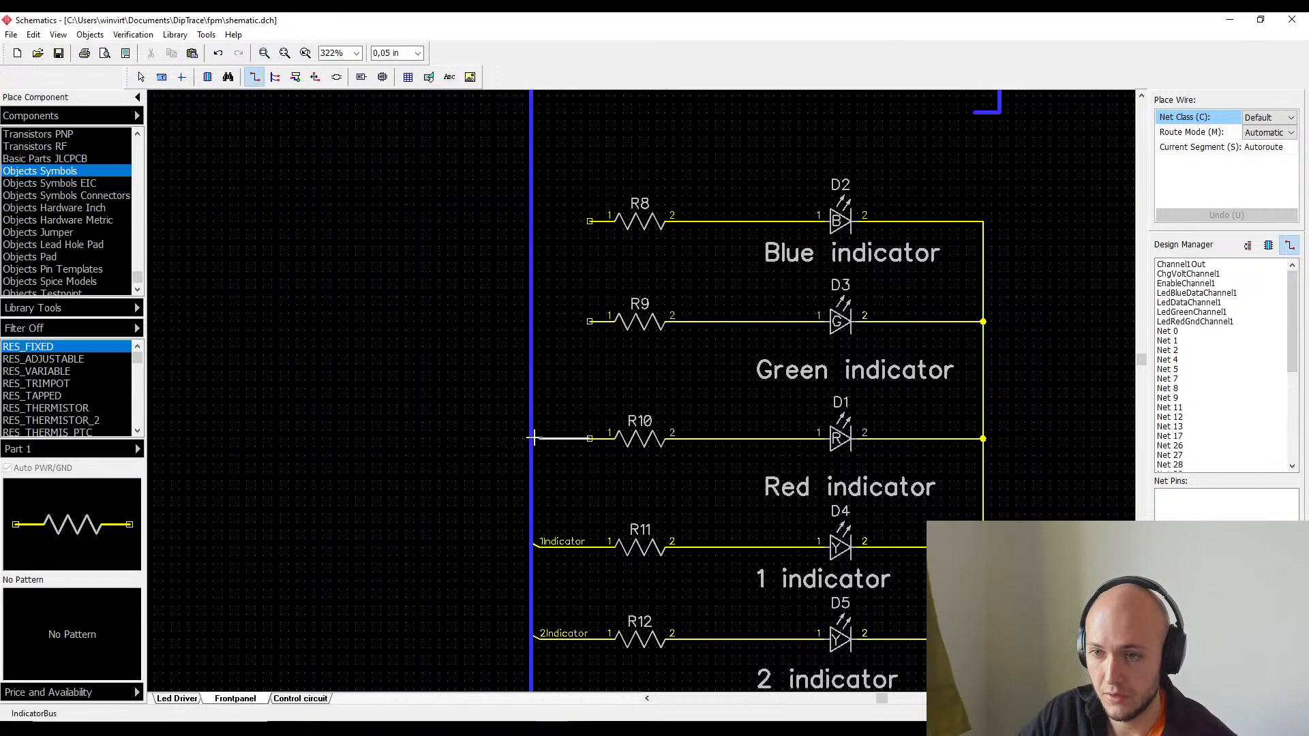
click(531, 439)
text(Red Indic)
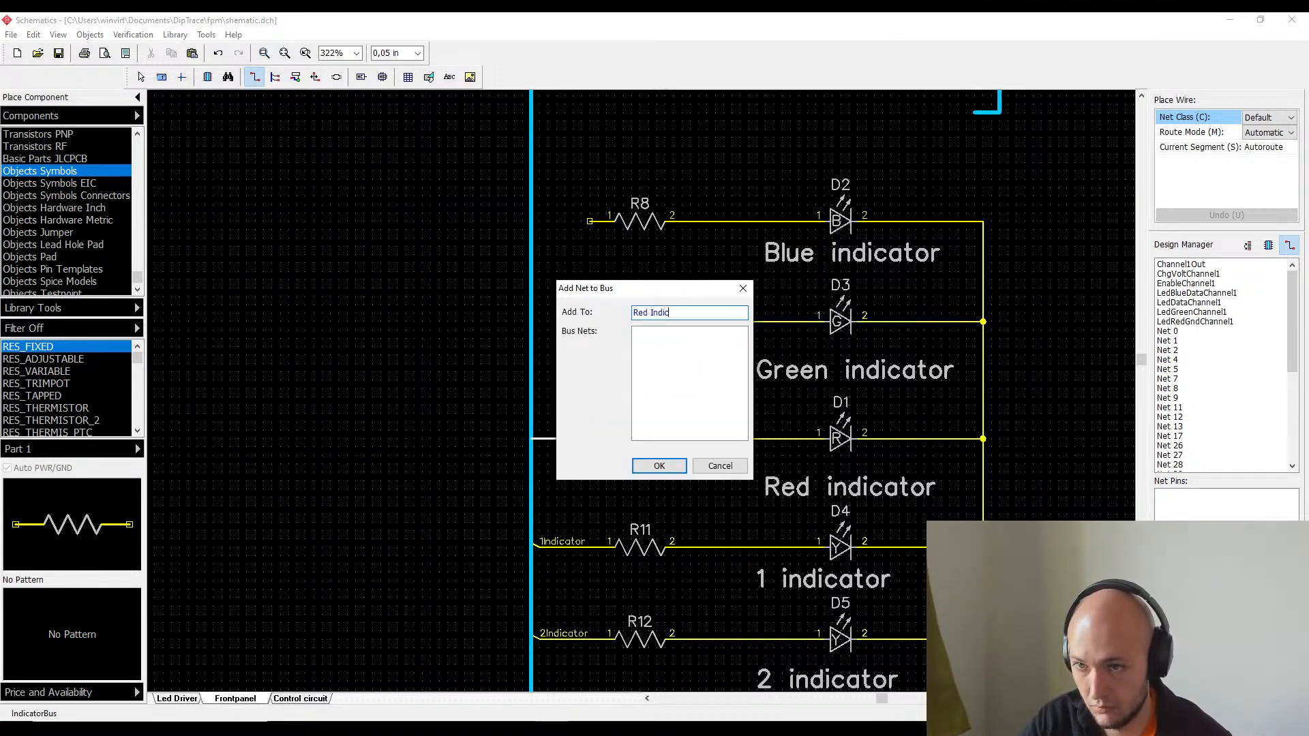
key(BackSpace)
key(BackSpace)
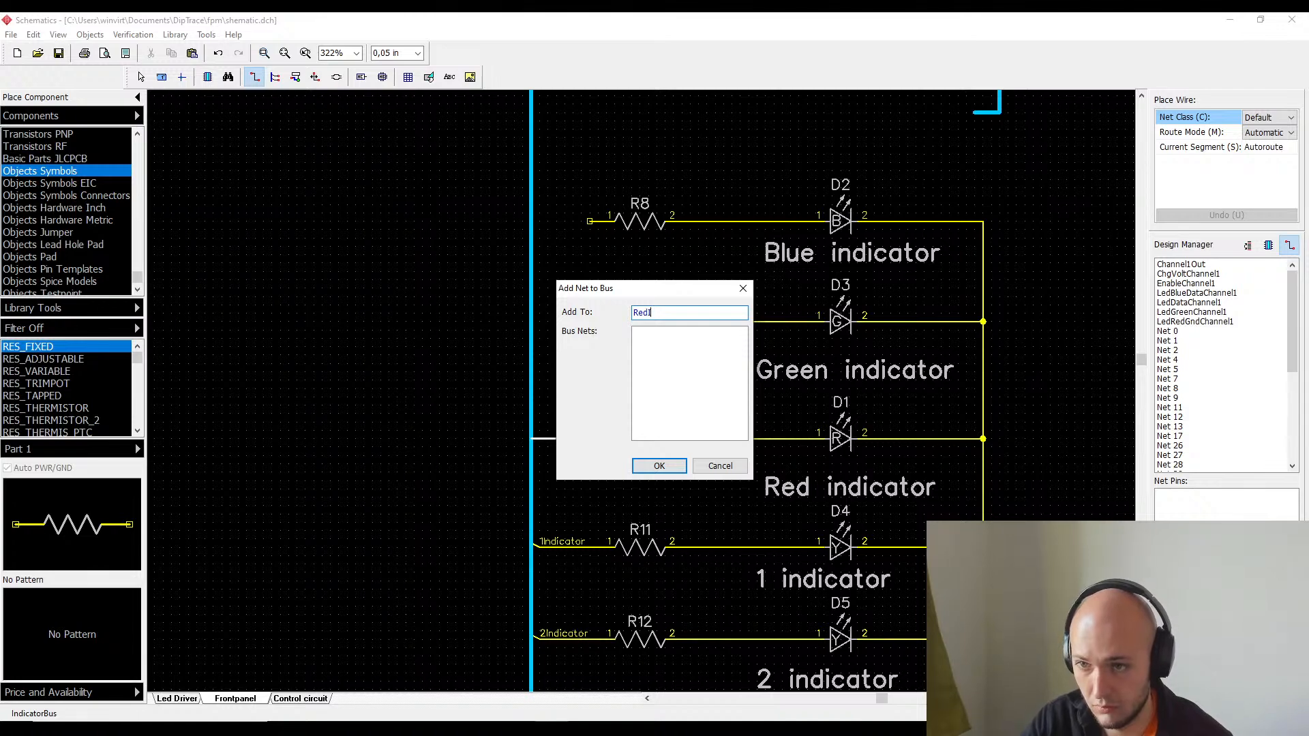
text(Indicator)
key(Return)
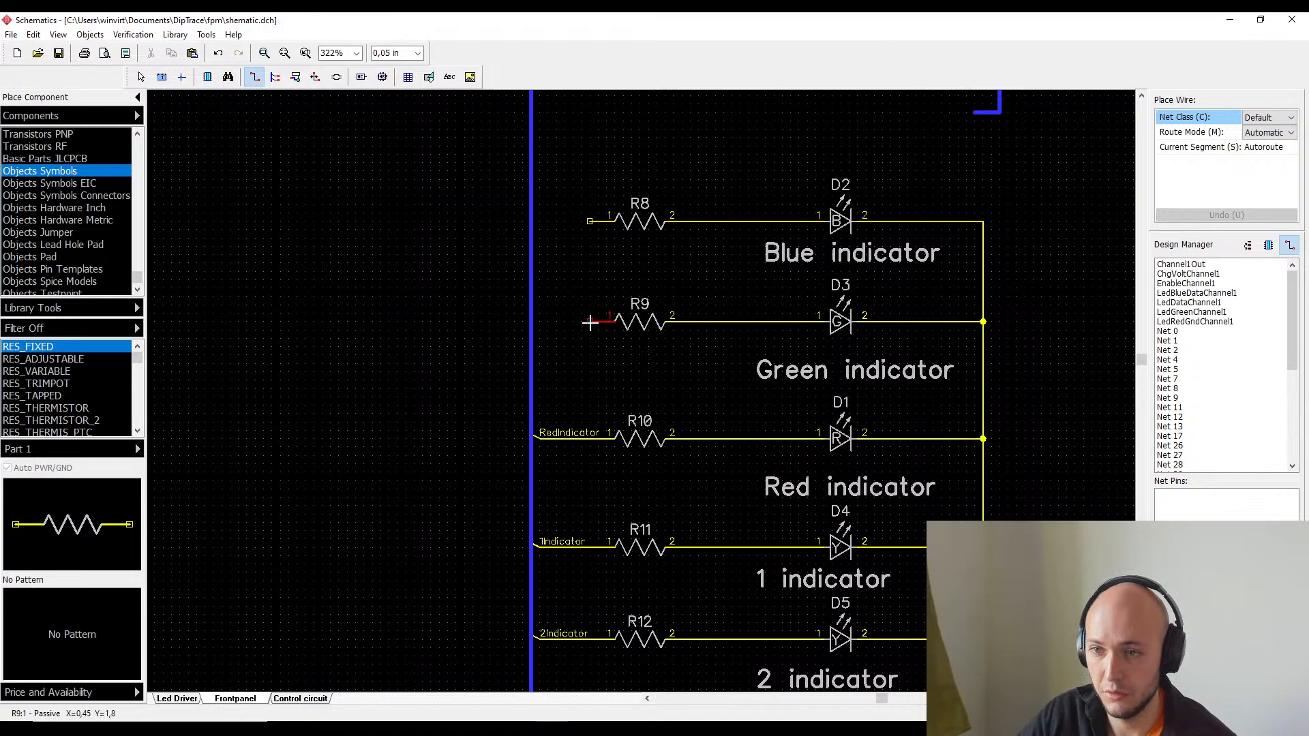
- Wire pin 1 of R9 straight to IndicatorBus as a new net named BlueIndicator
click(588, 321)
click(532, 321)
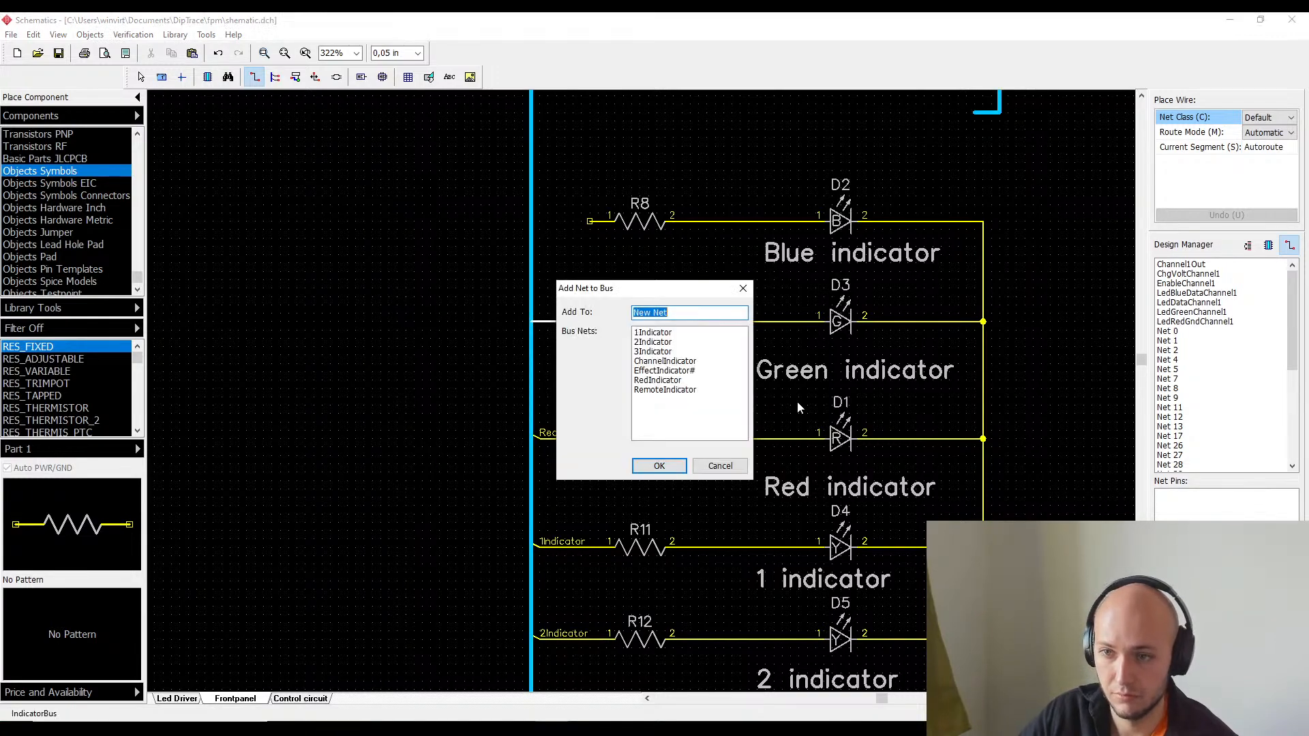
text(BlueIndi)
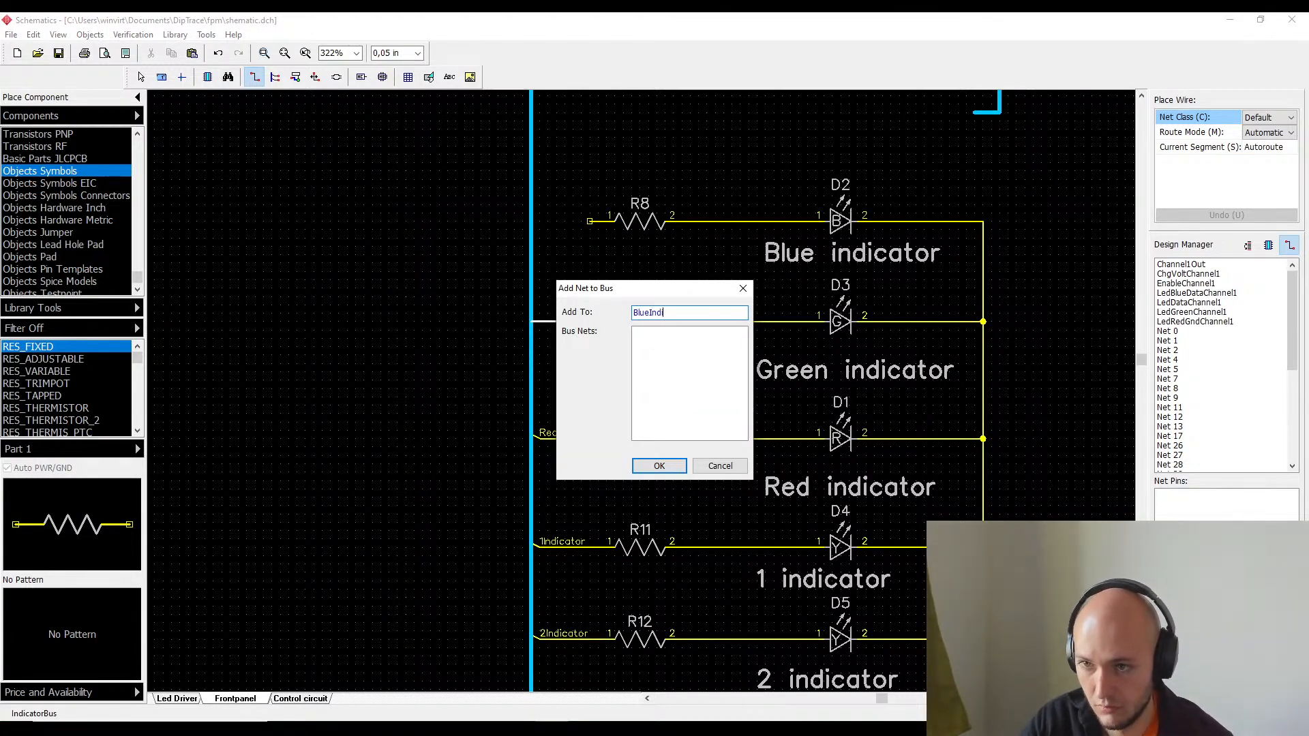
text(cator)
key(Return)
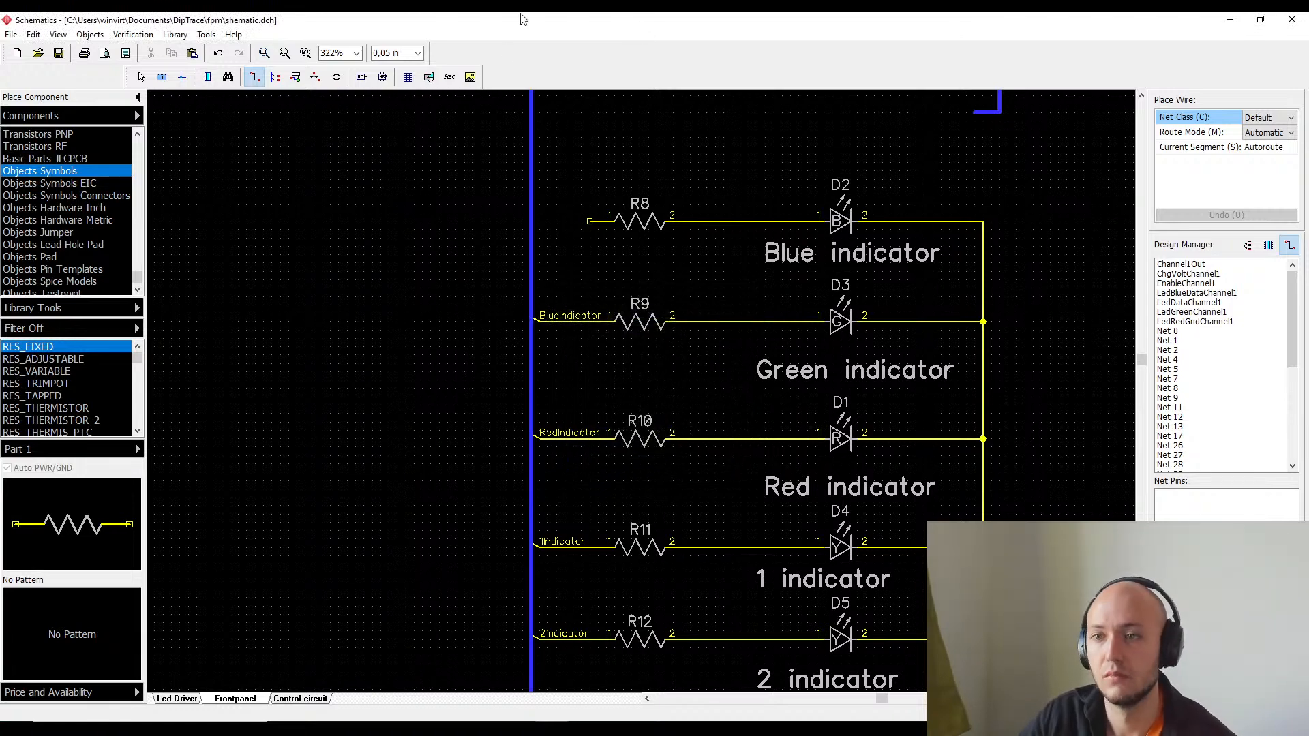
- Rename the net between R9 and the bus as GreenIndicator
click(590, 221)
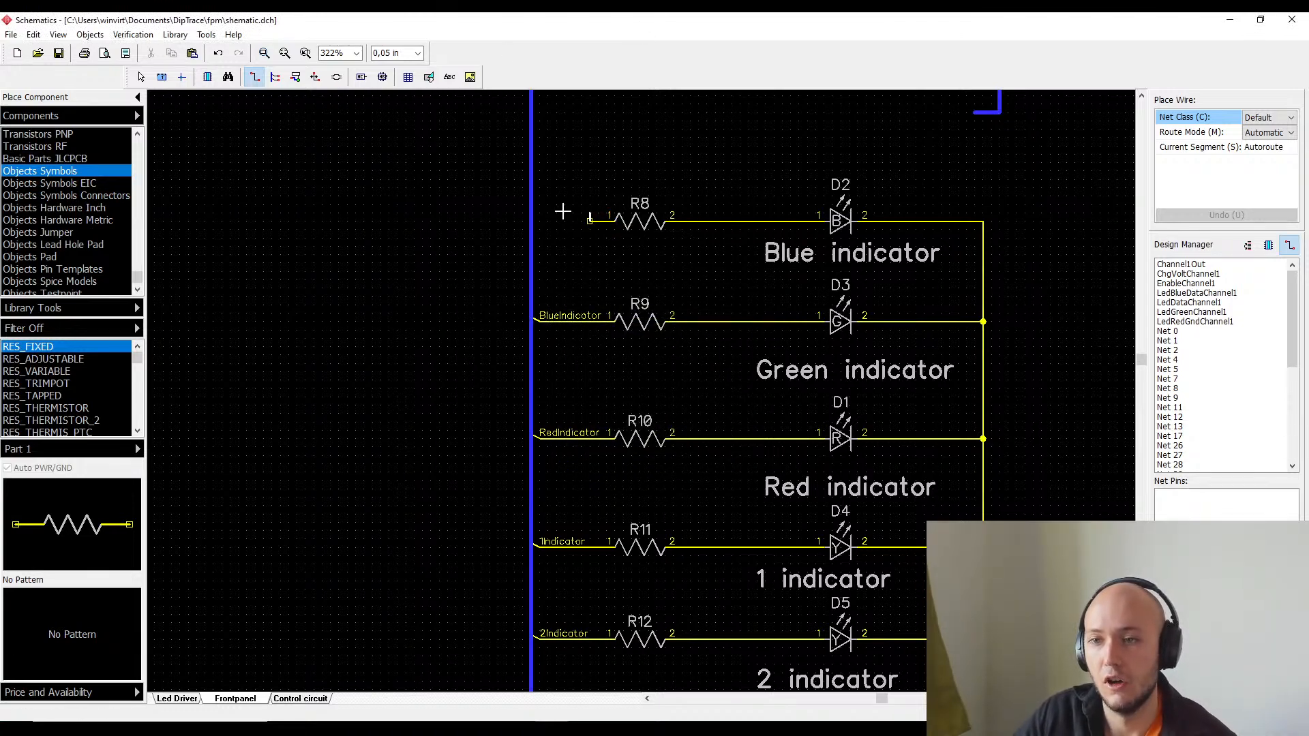
right_click(517, 214)
right_click(525, 316)
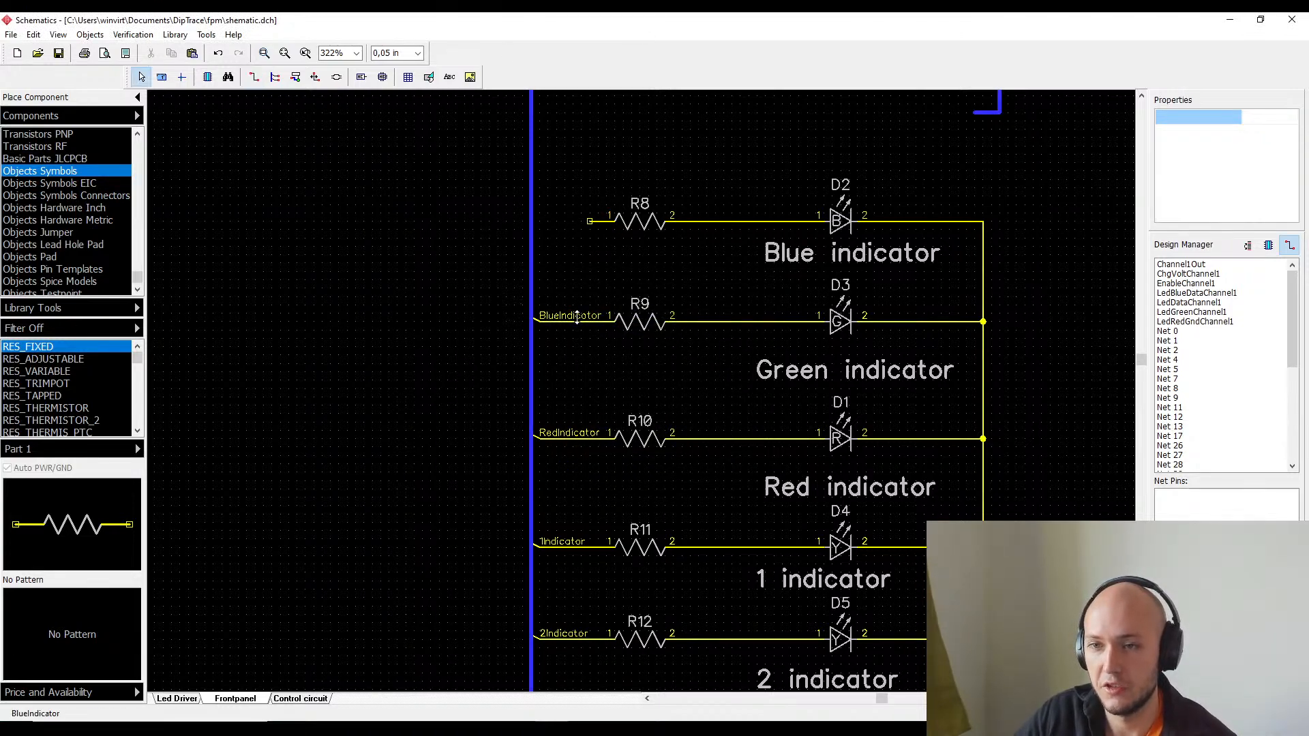
double_click(577, 321)
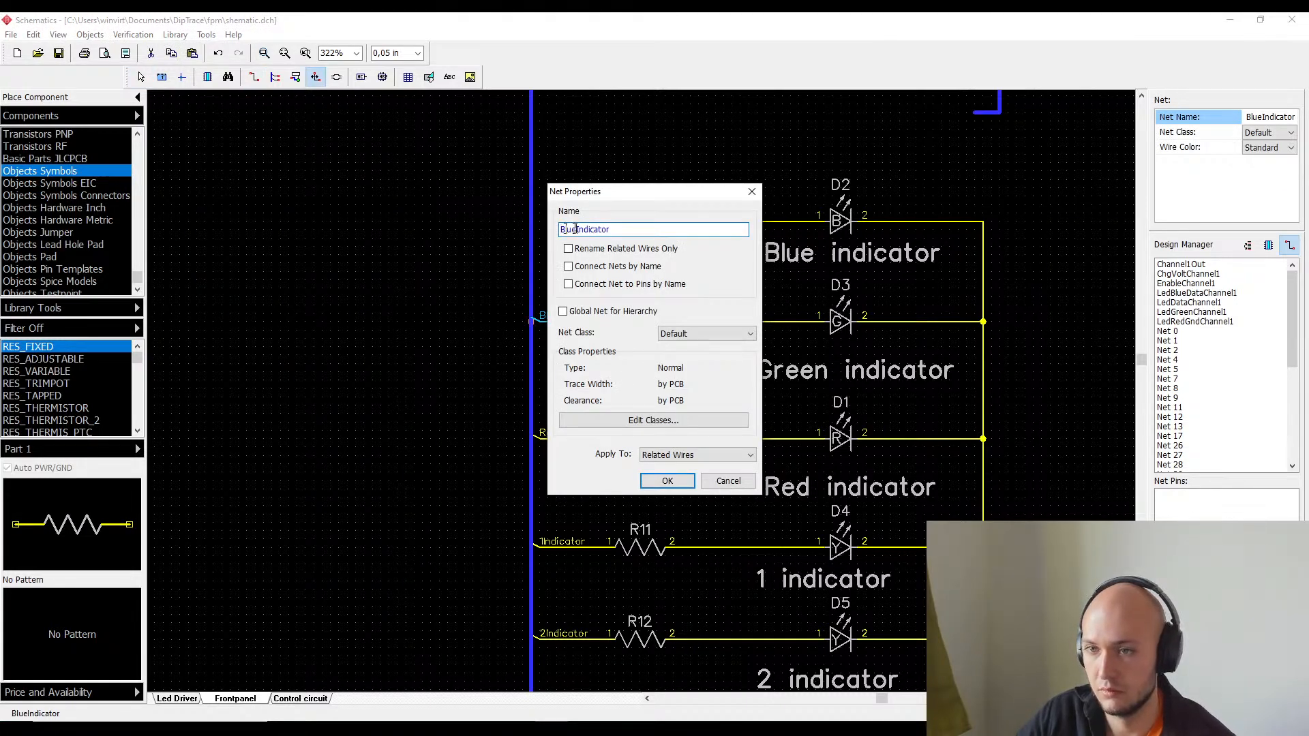
drag(577, 229, 561, 229)
text(Green)
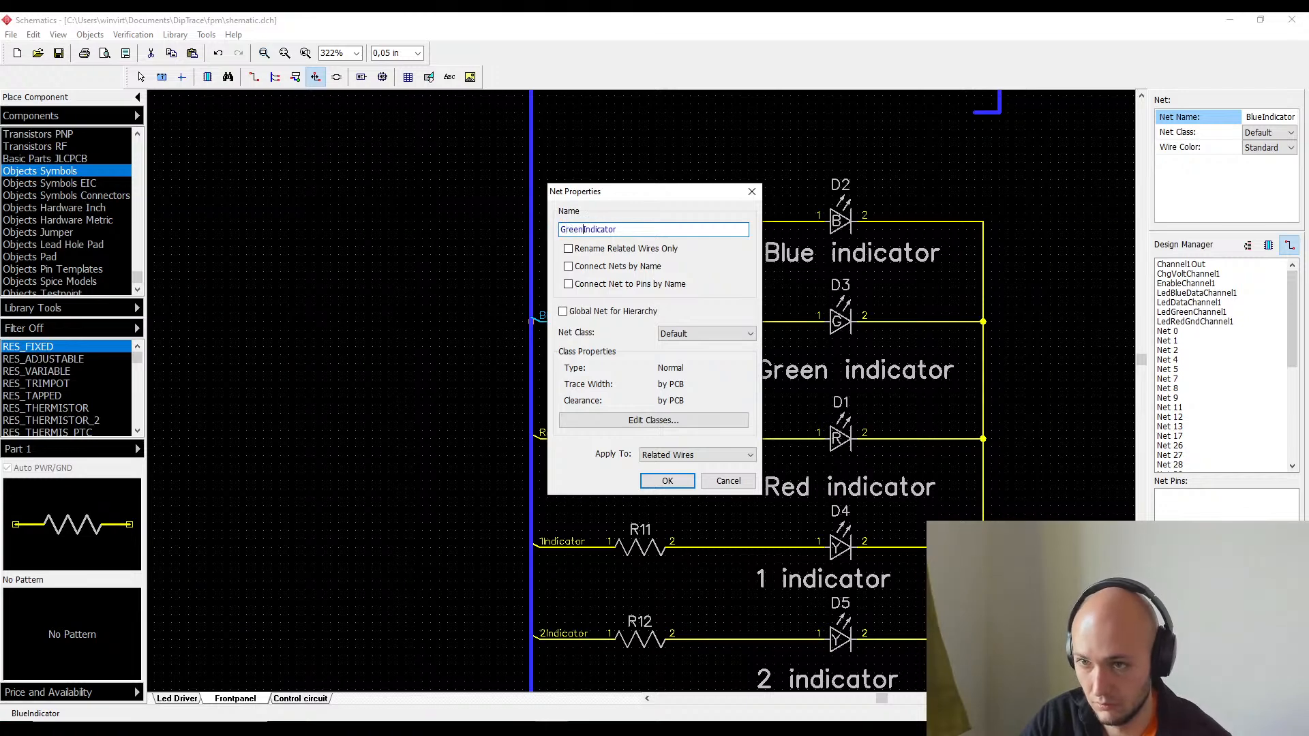
key(Return)
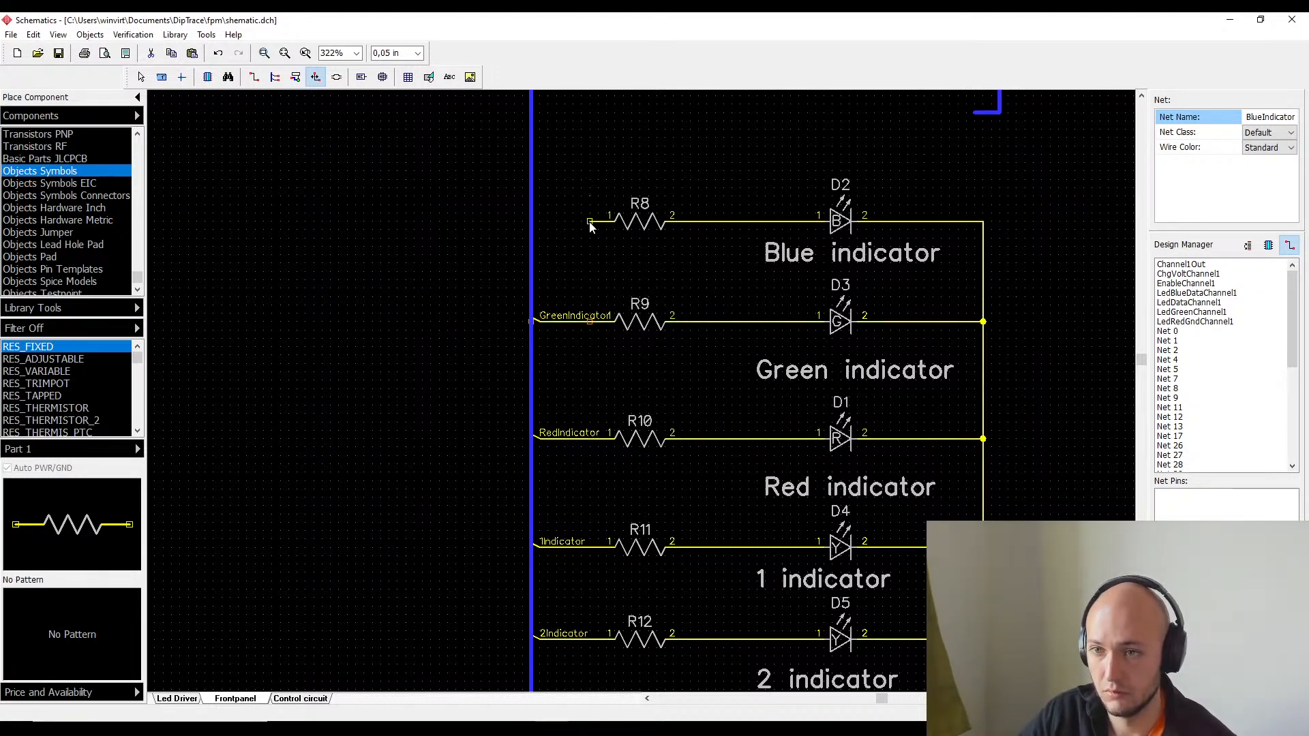
- Wire pin 1 of R8 straight to IndicatorBus as a new net named BlueIndicator
click(590, 223)
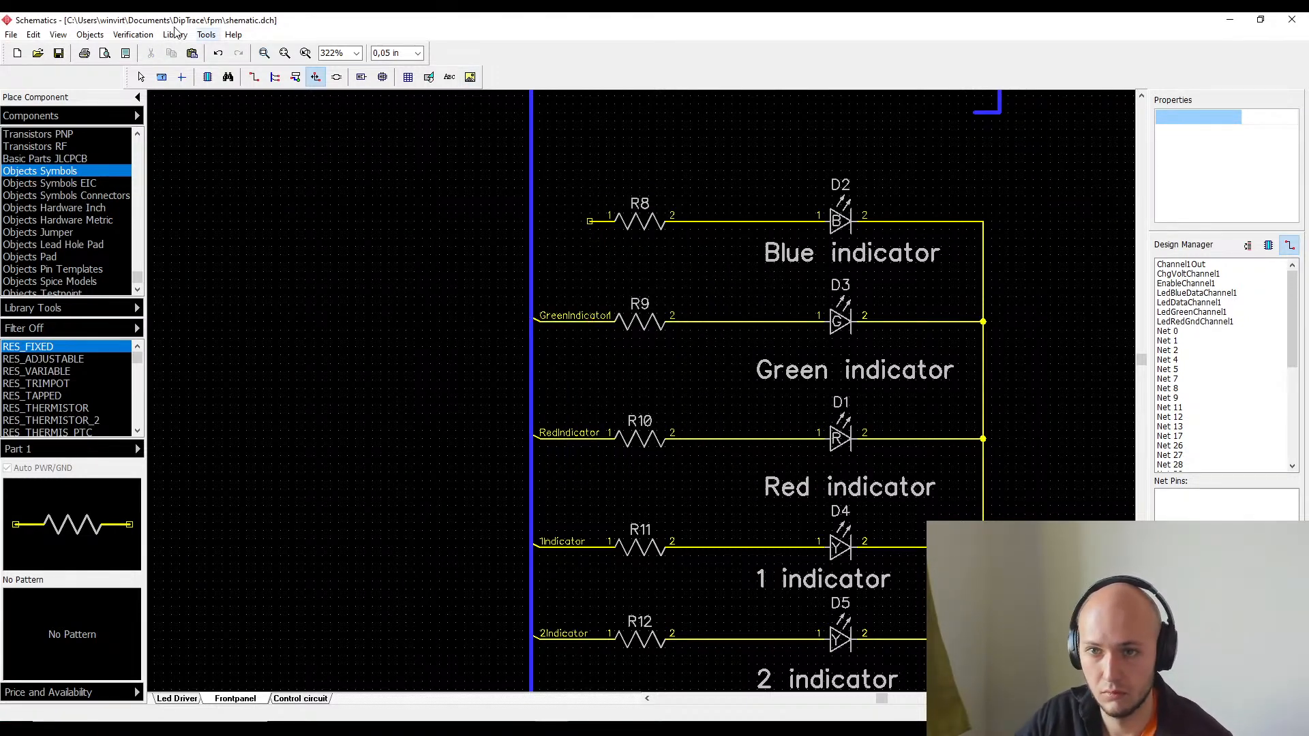
click(254, 77)
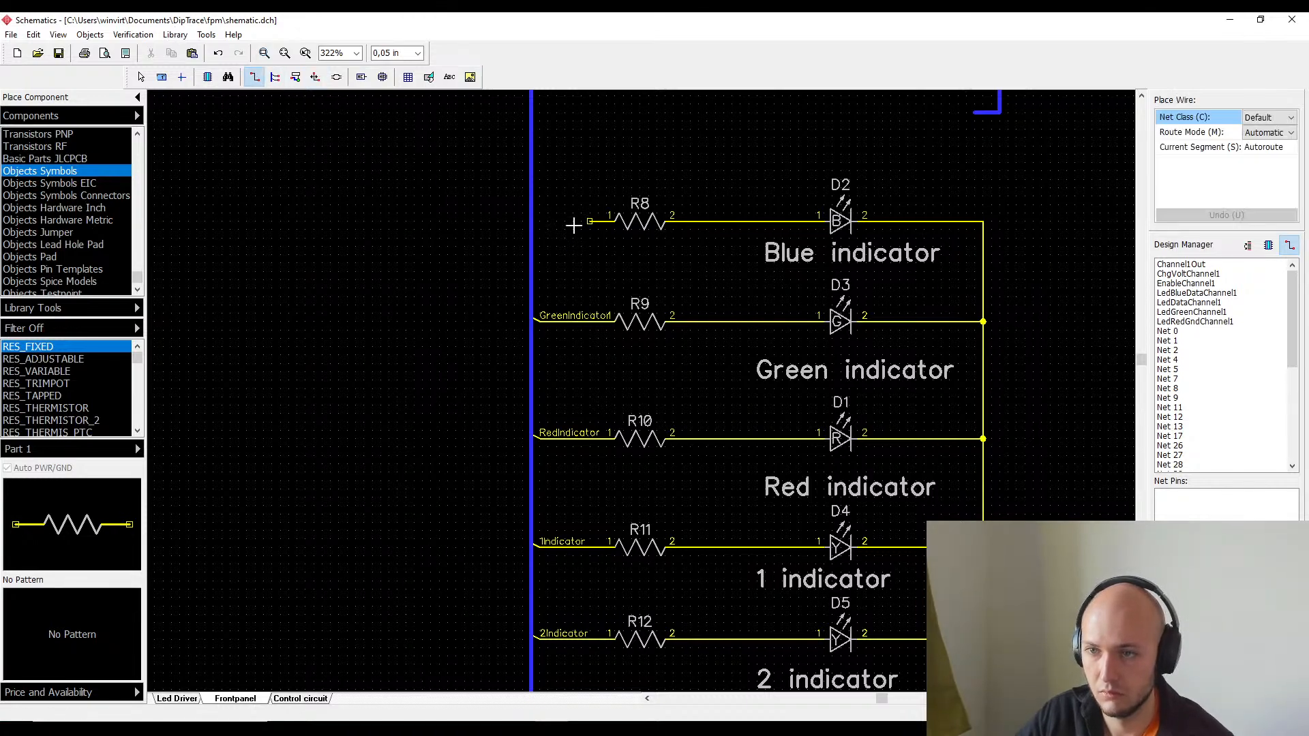
click(585, 220)
click(532, 221)
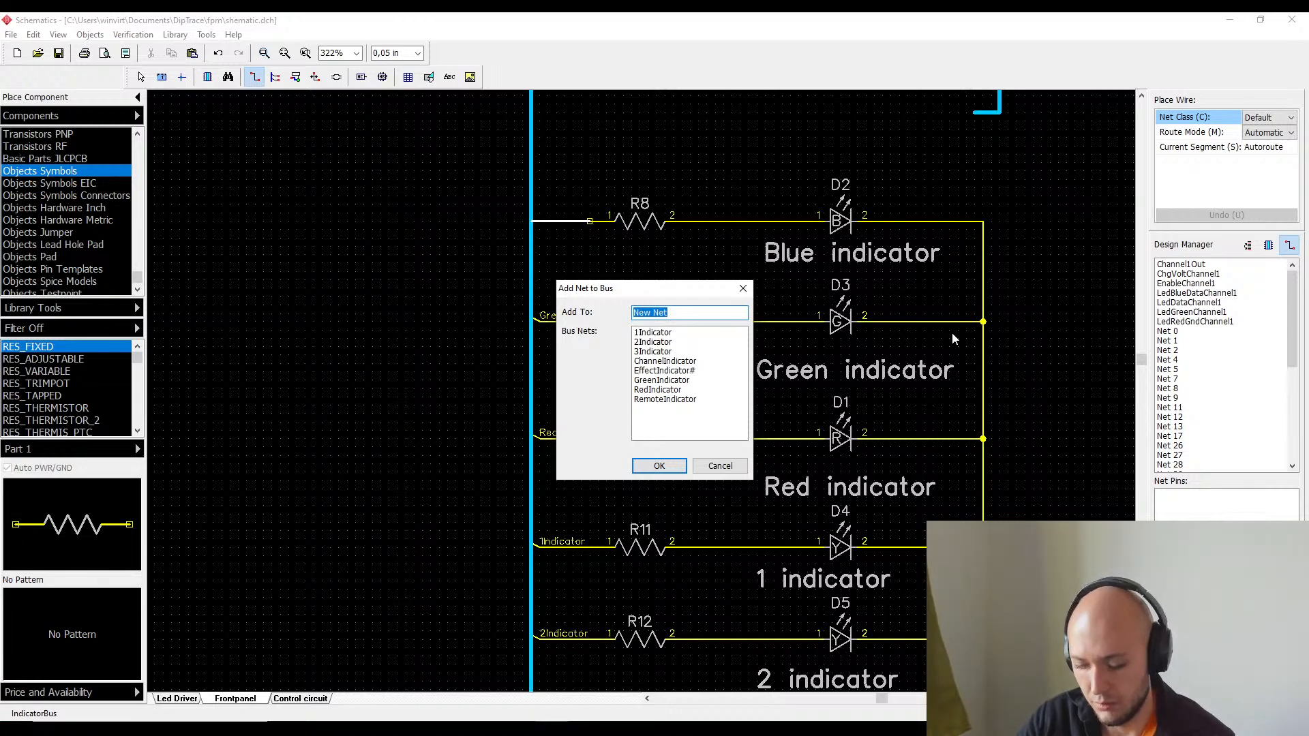
text(BlueIndicator)
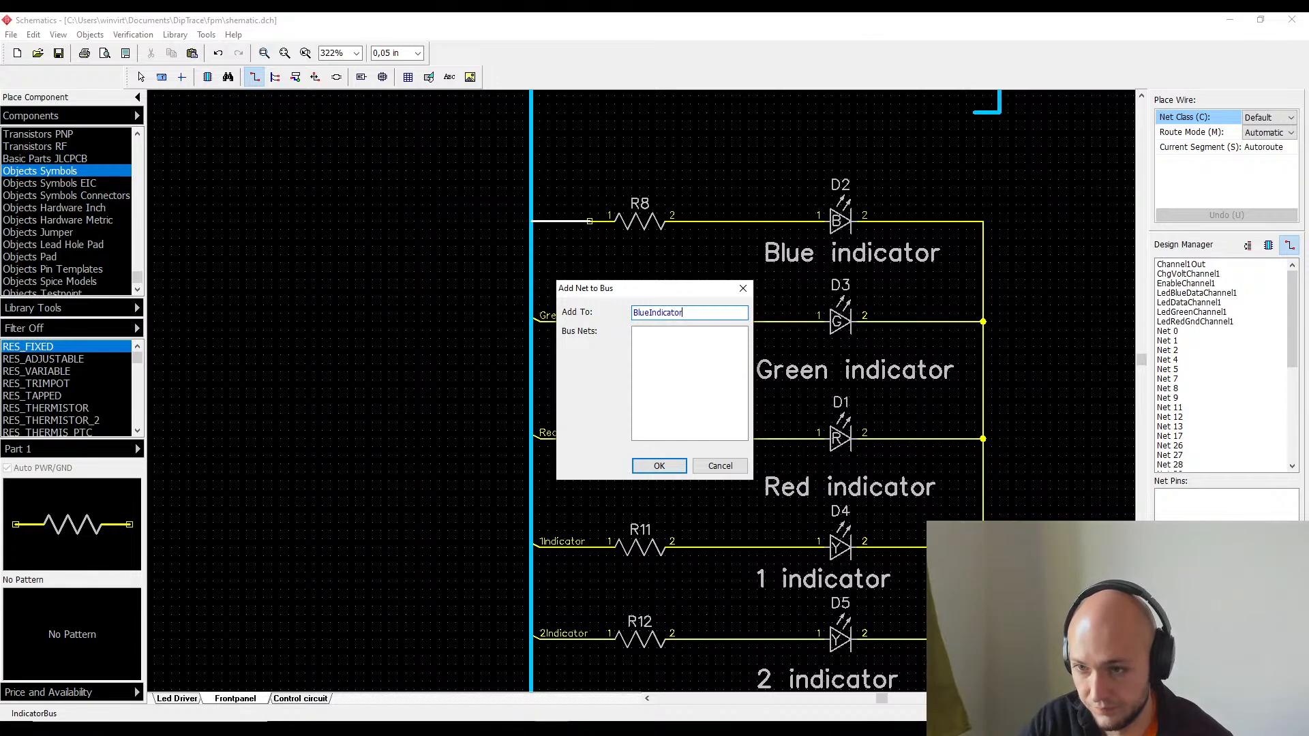
key(Return)
scroll(952, 332, down, 3)
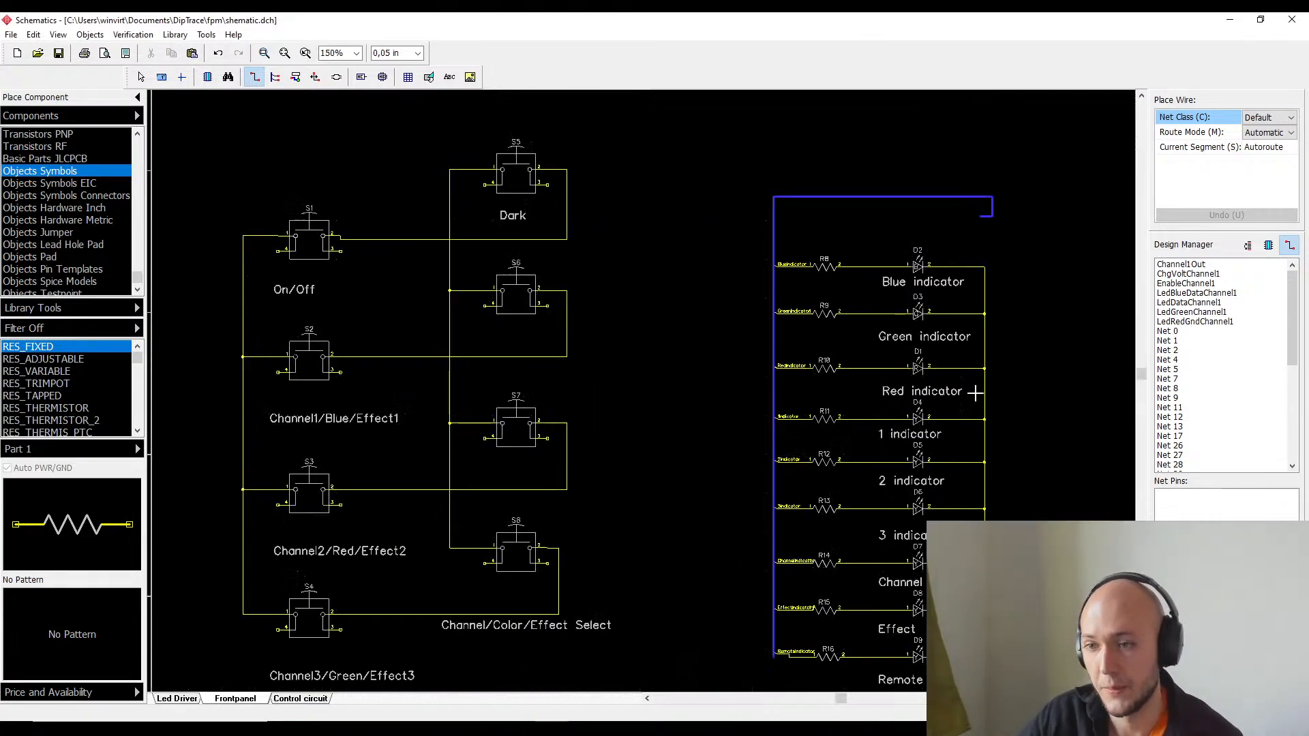
scroll(997, 470, up, 4)
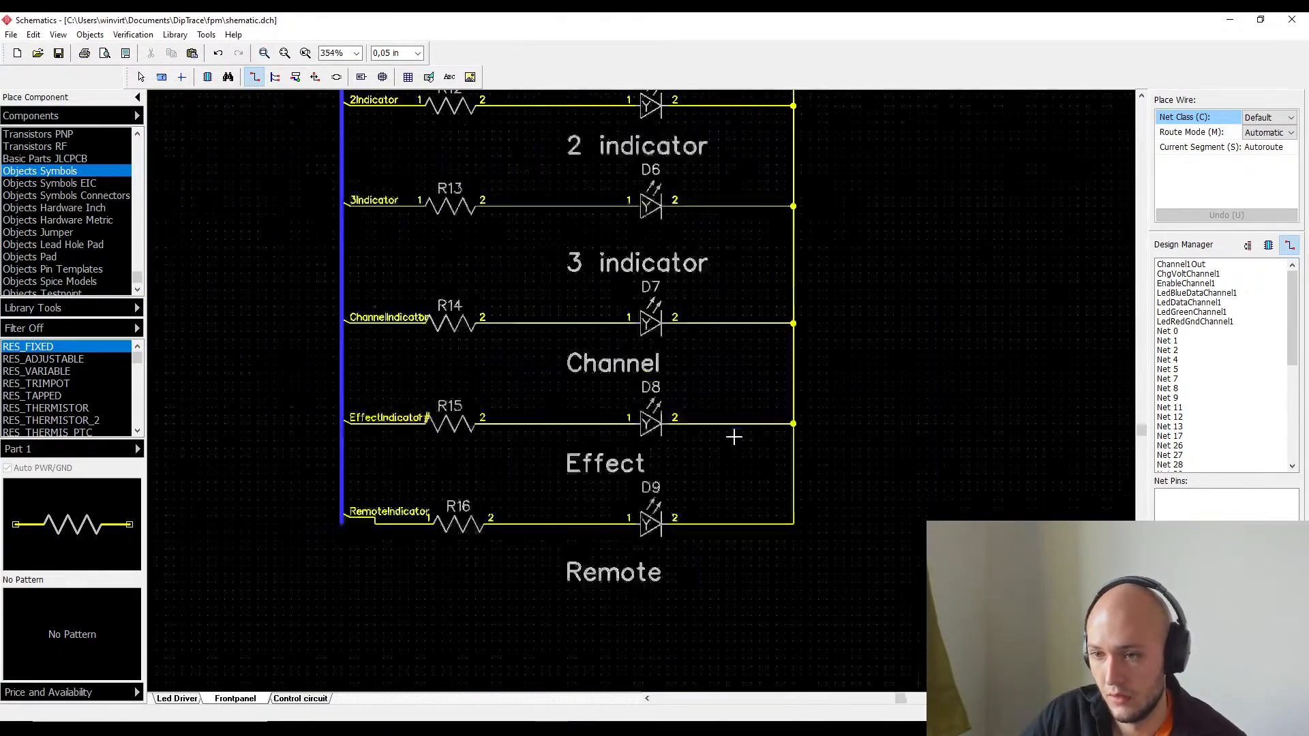
right_click(816, 404)
- Place a GND net port directly below the lower end of the LEDs' common wire, beside the Remote row
middle_drag(405, 267, 359, 183)
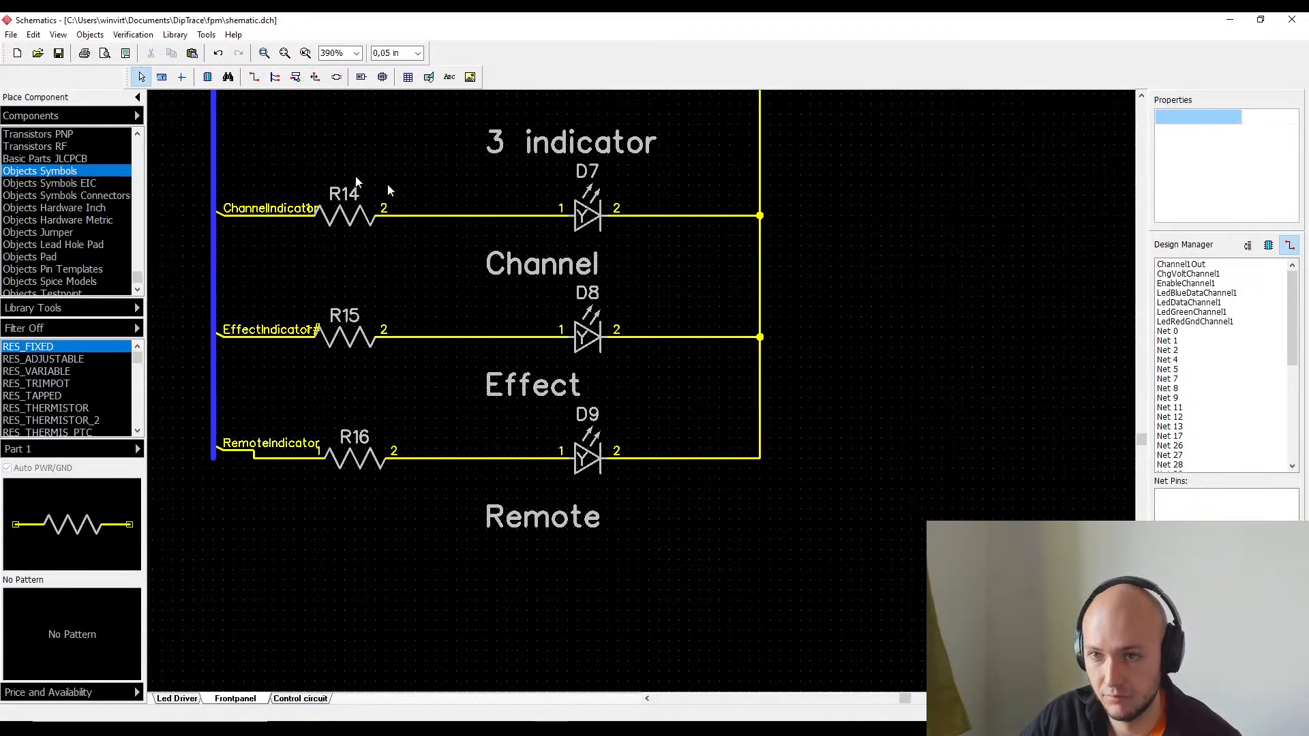
right_click(740, 519)
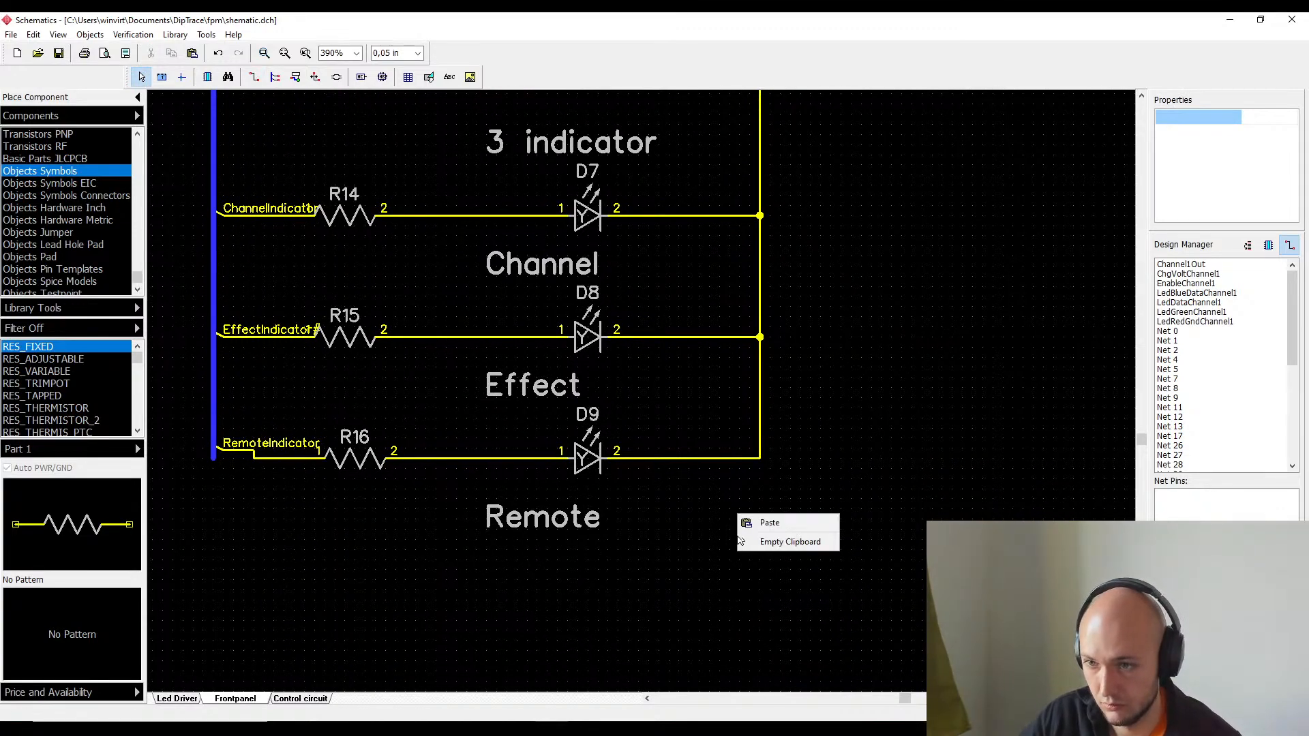
click(720, 481)
scroll(82, 246, down, 1)
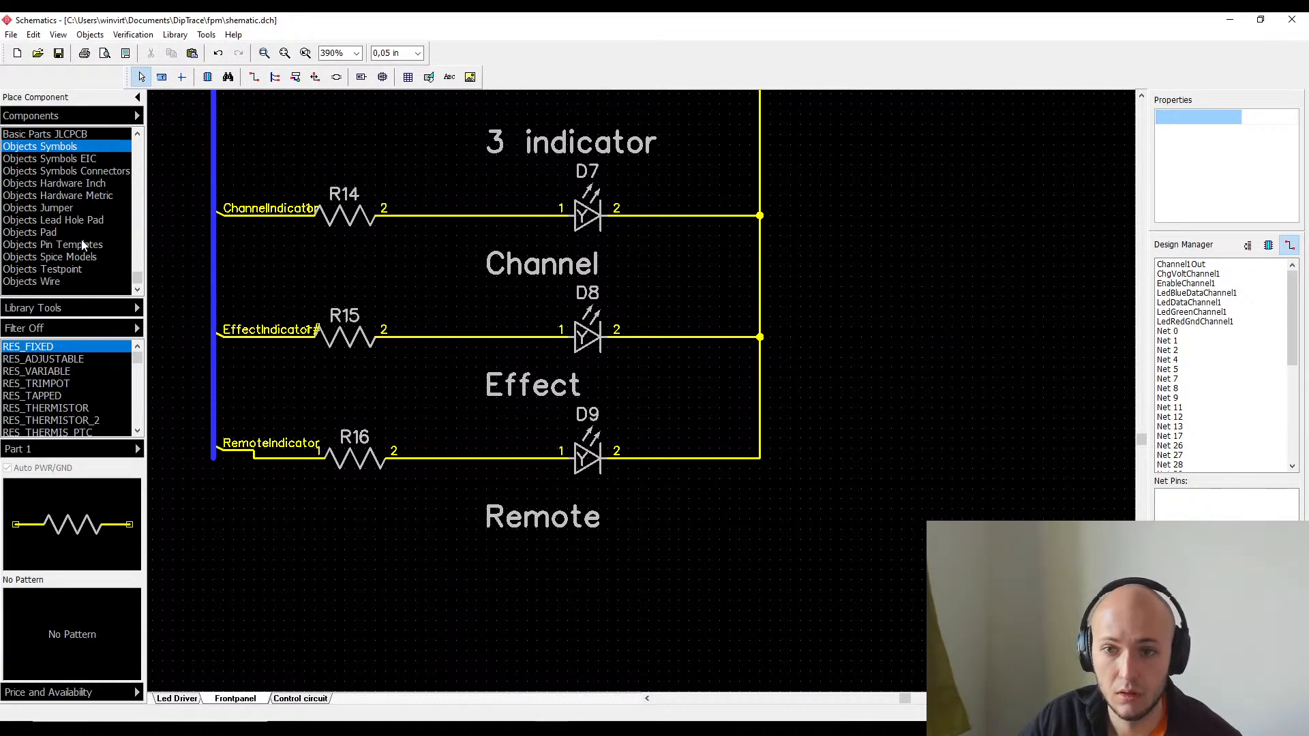
scroll(62, 179, up, 3)
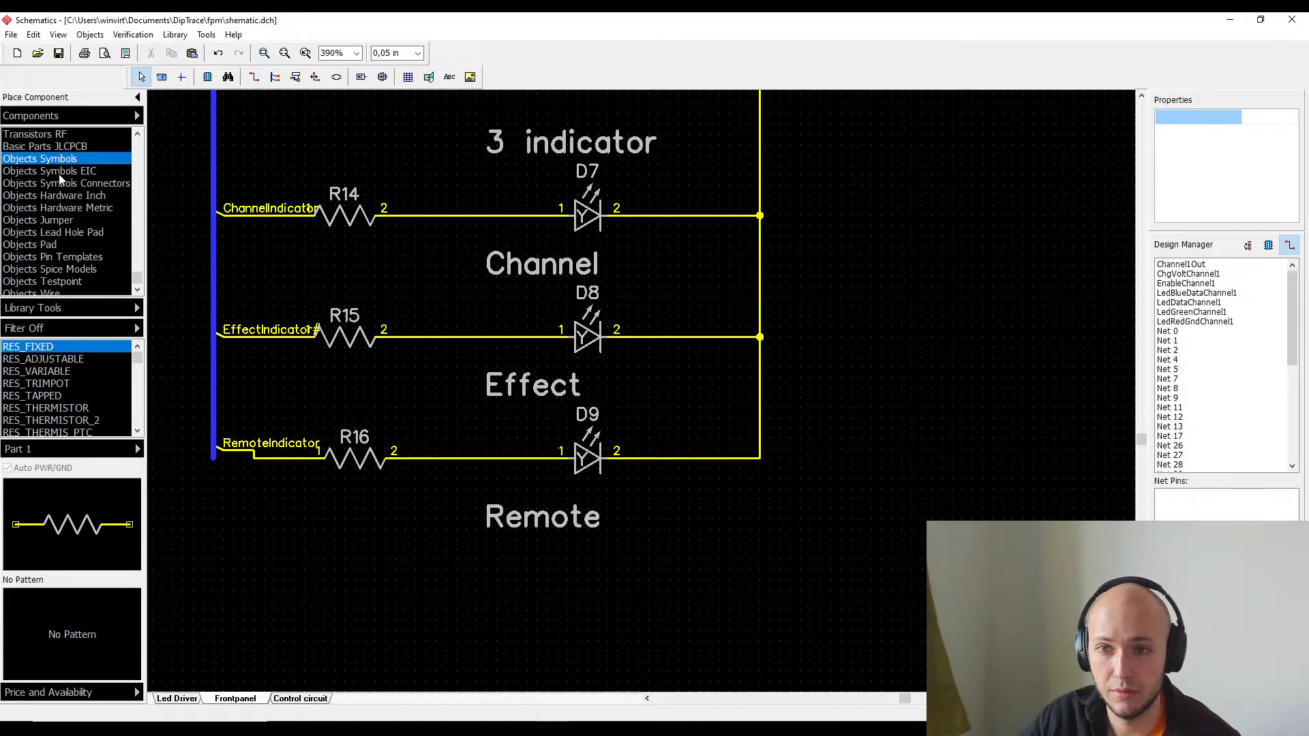
scroll(58, 180, up, 15)
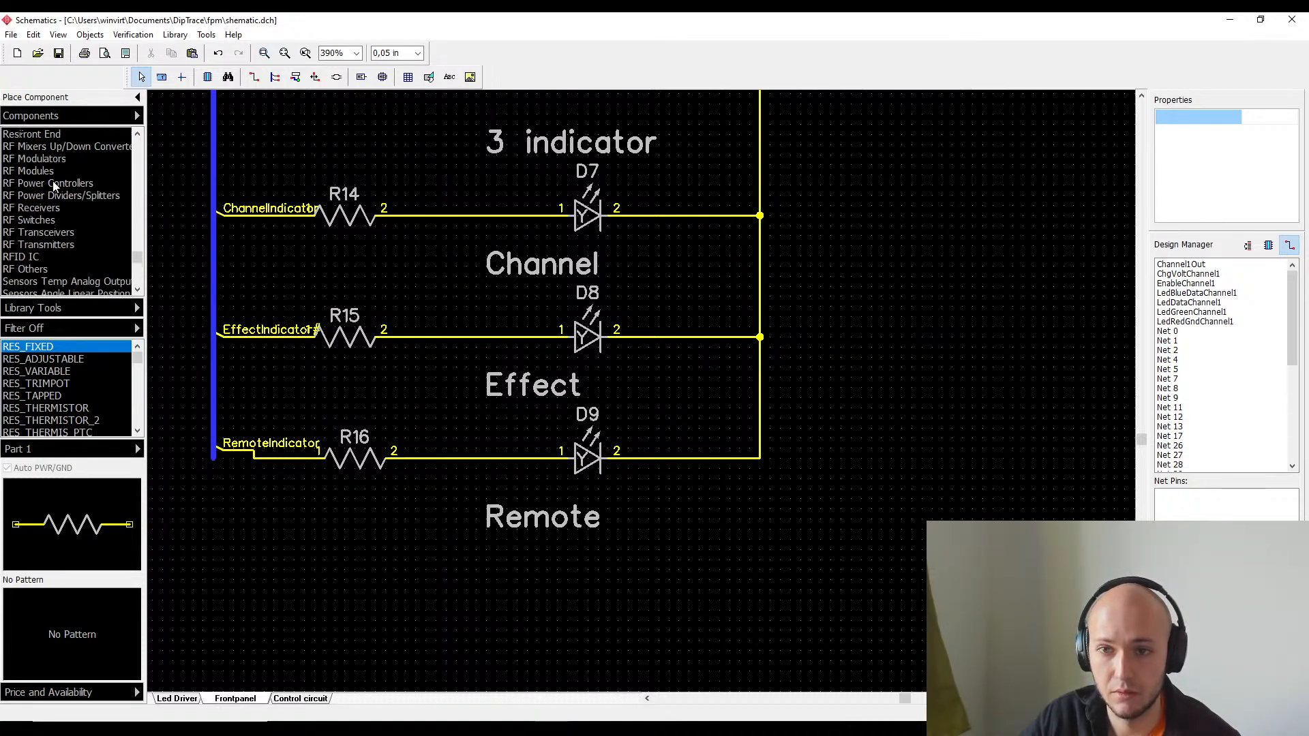
click(55, 184)
key(Home)
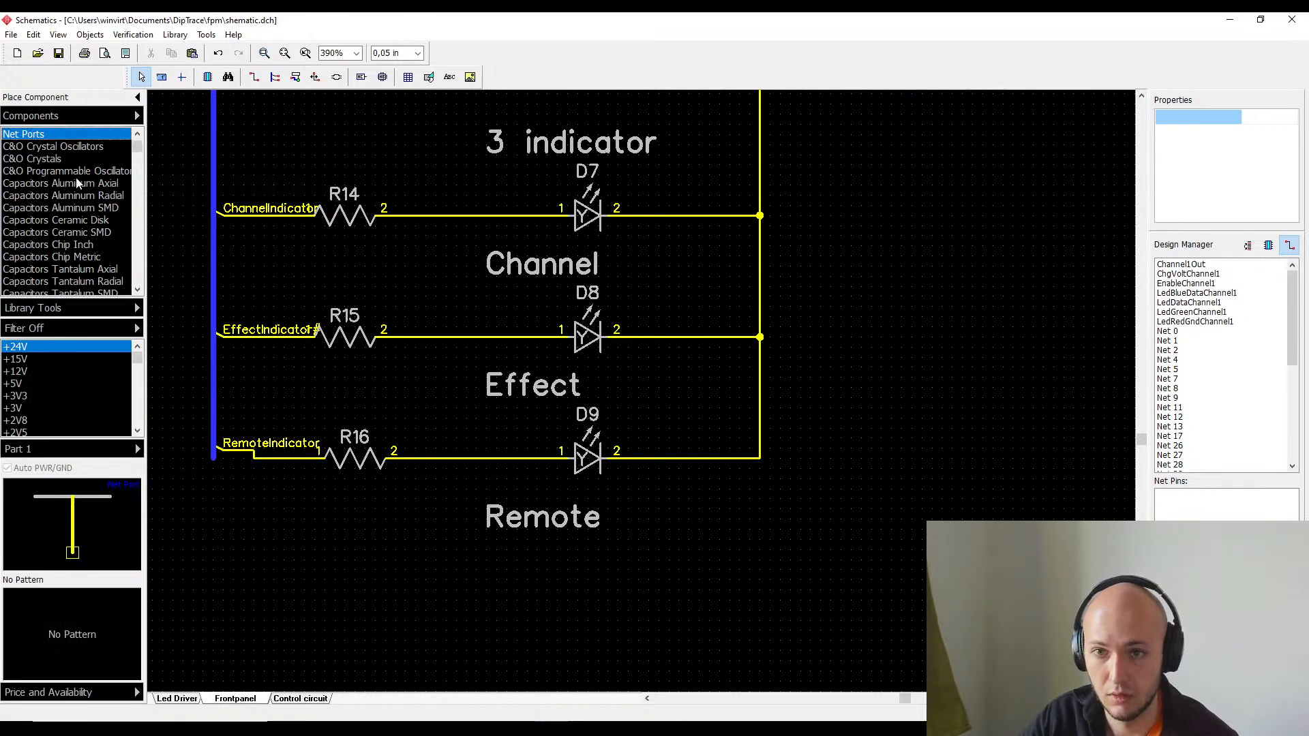
scroll(52, 410, down, 2)
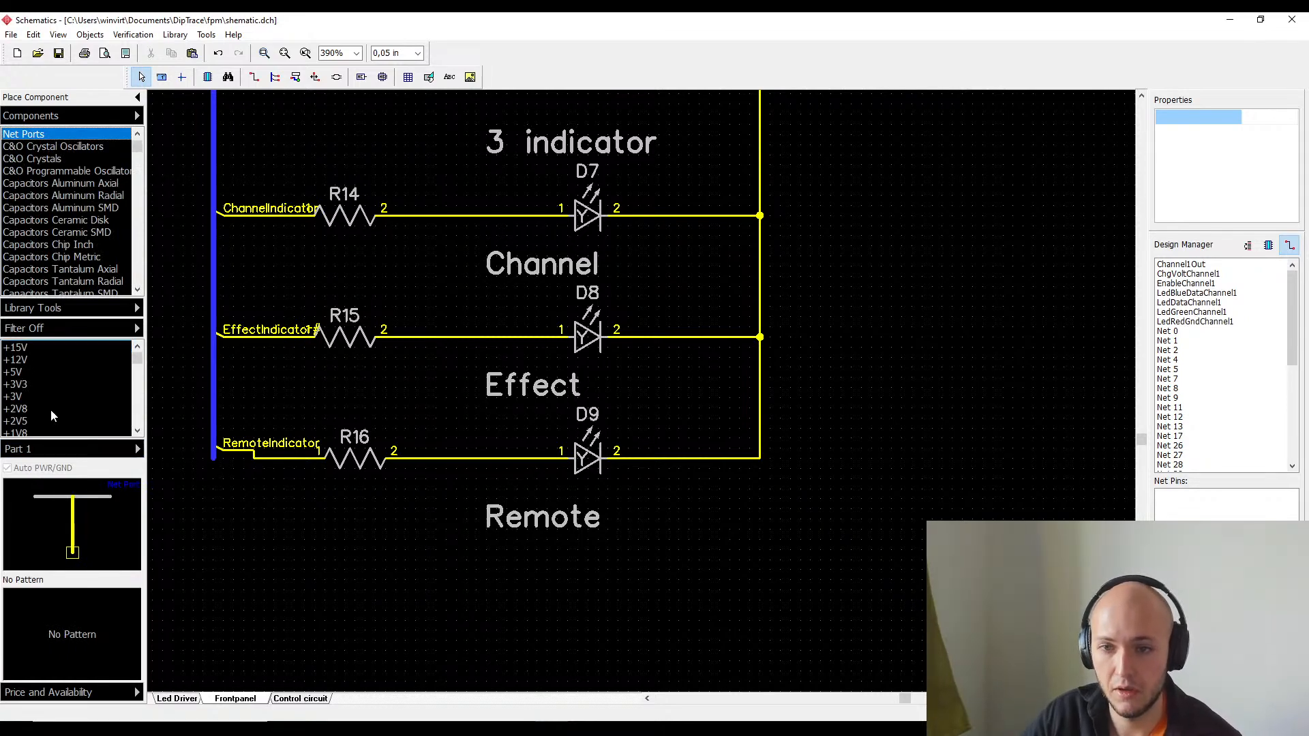
scroll(48, 410, down, 3)
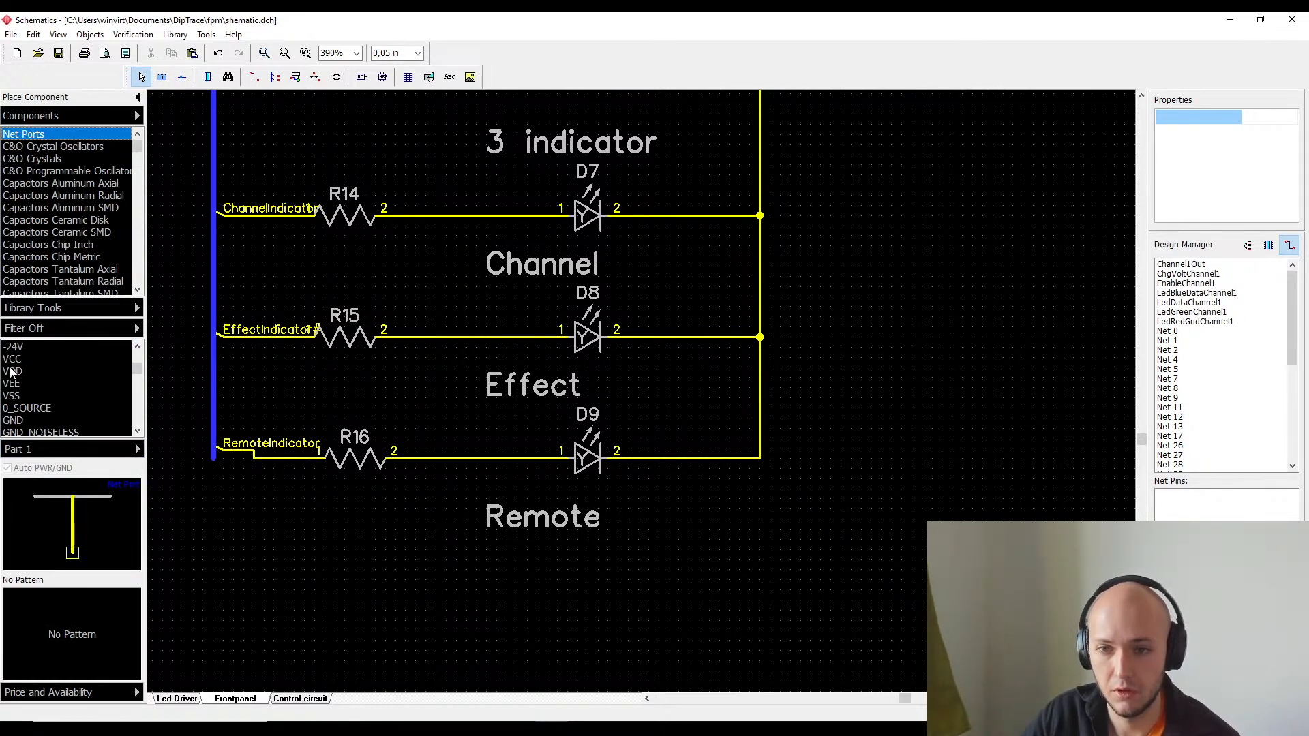
click(19, 373)
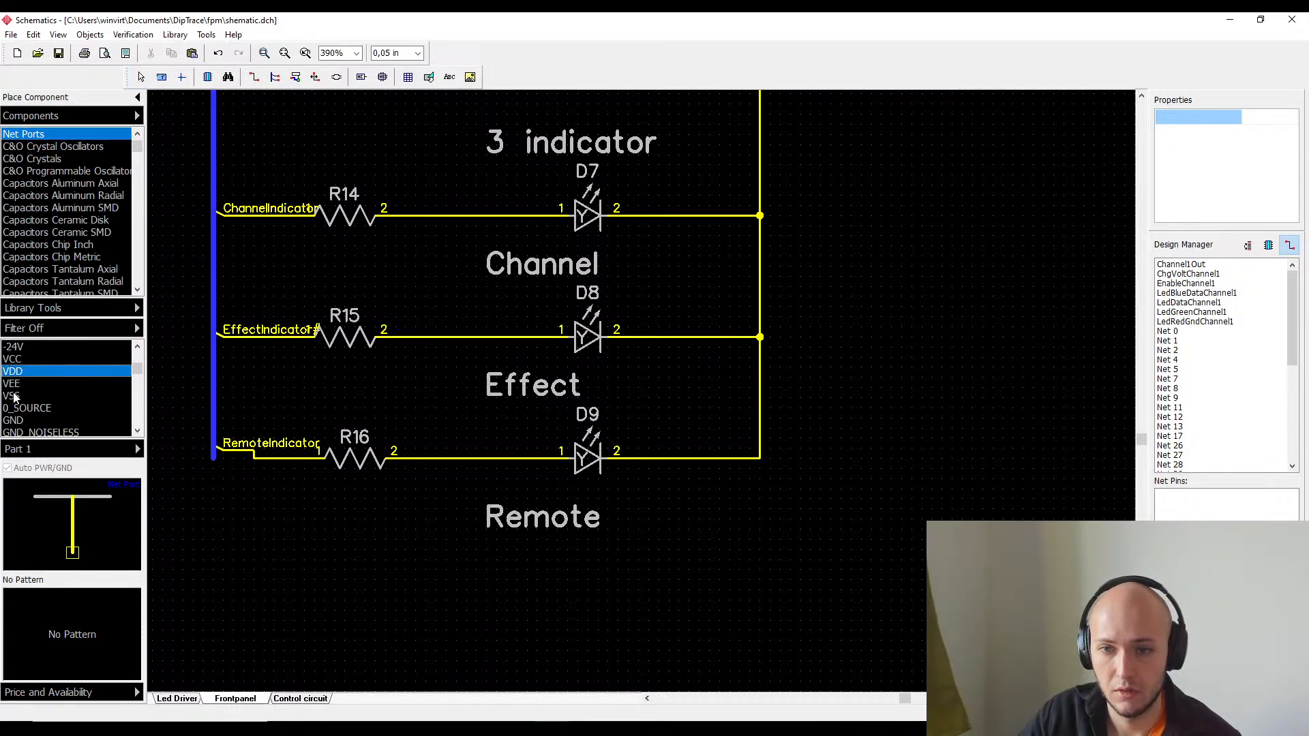
click(14, 421)
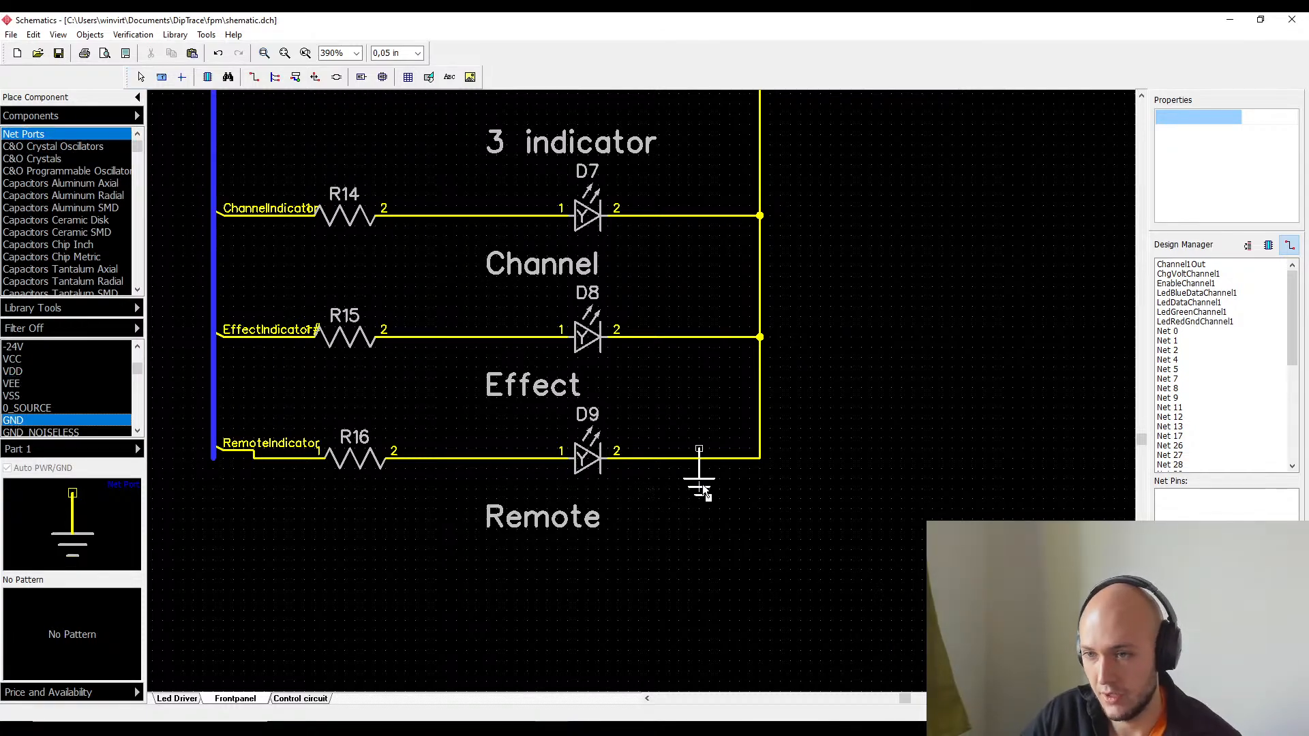
click(757, 530)
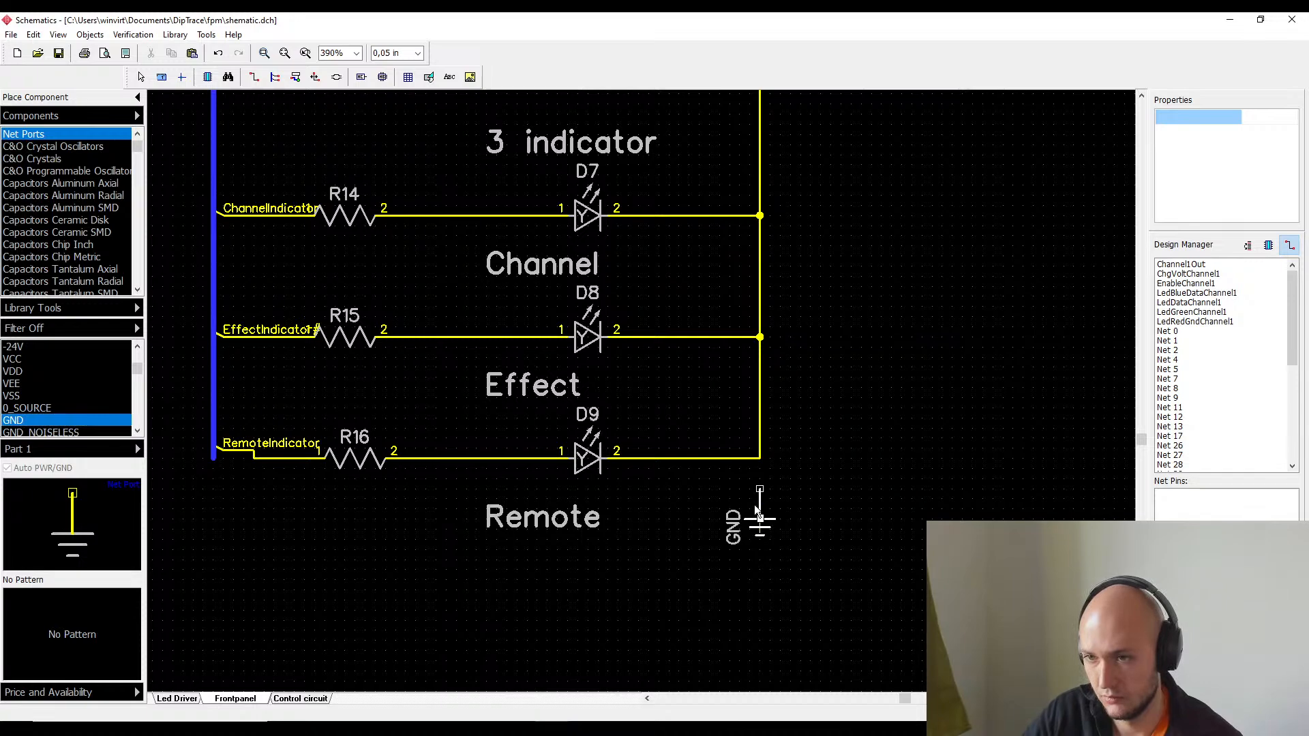
right_click(755, 501)
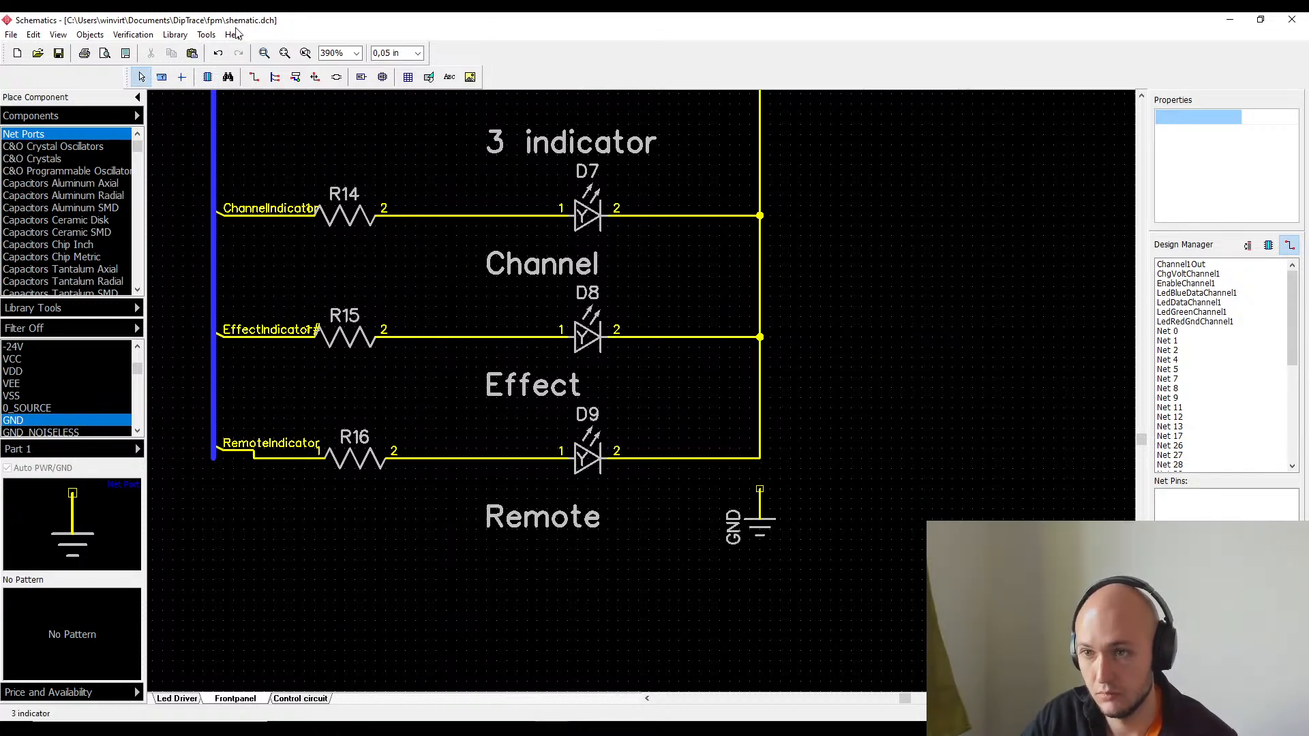
- Wire the lower end of the LEDs' common line at the D9 row to the GND port
click(254, 78)
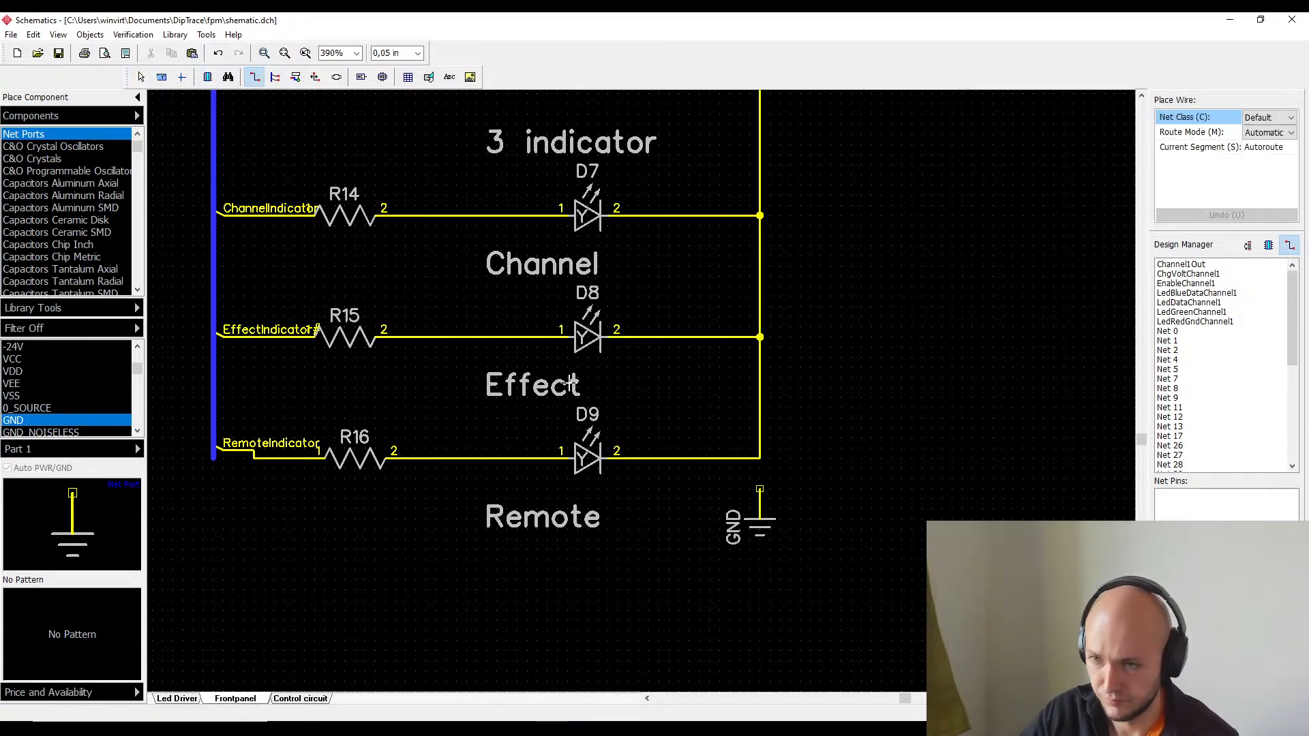
click(762, 459)
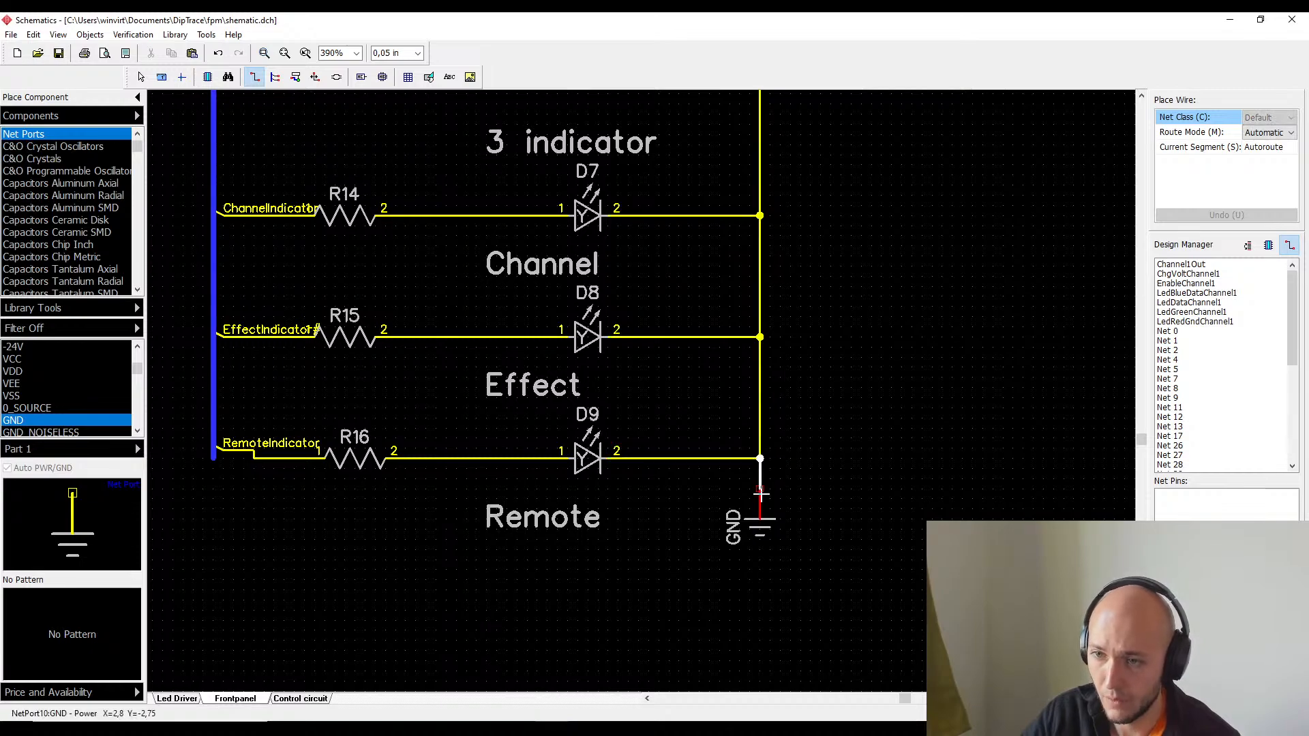
click(761, 485)
scroll(388, 511, down, 4)
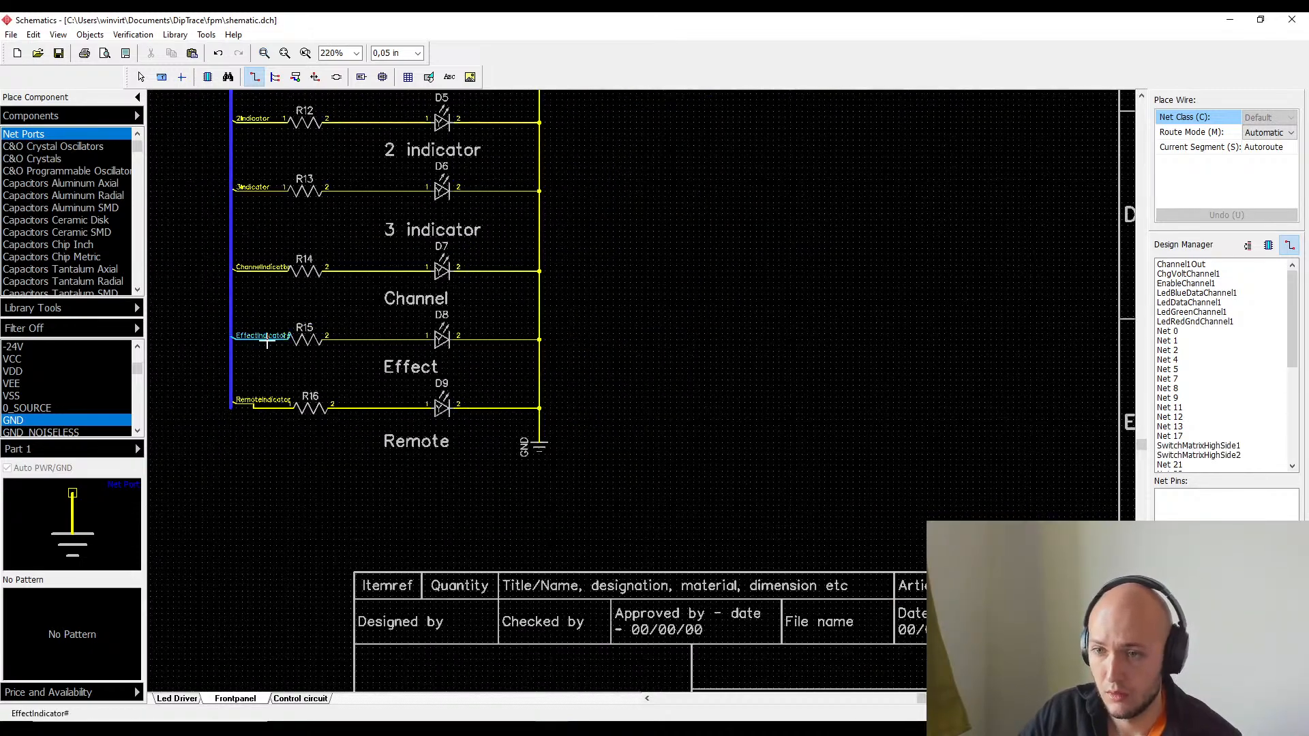
scroll(487, 456, down, 3)
right_click(483, 455)
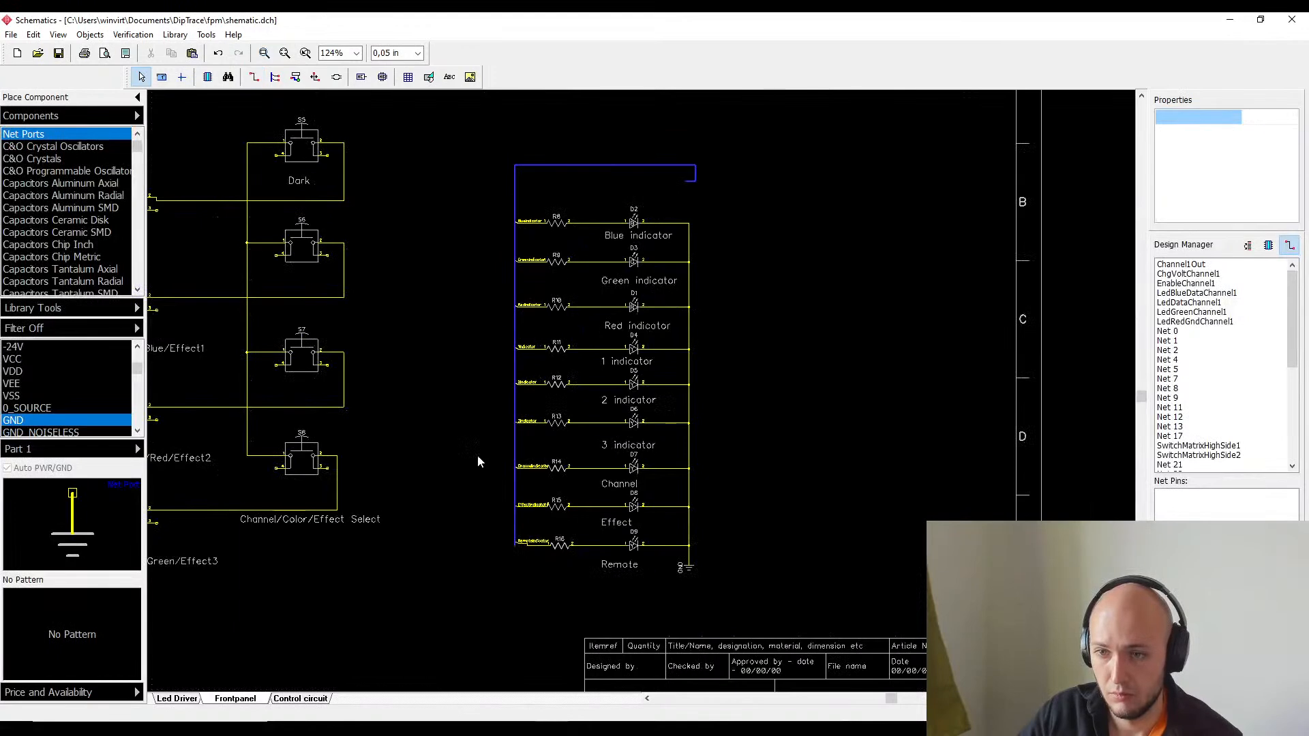
- Move the whole LED indicator circuit, including its bus, labels and GND port, left and slightly up, closer to the switch circuits
middle_drag(501, 239, 836, 438)
middle_drag(852, 501, 893, 542)
middle_drag(779, 454, 409, 231)
drag(444, 126, 831, 663)
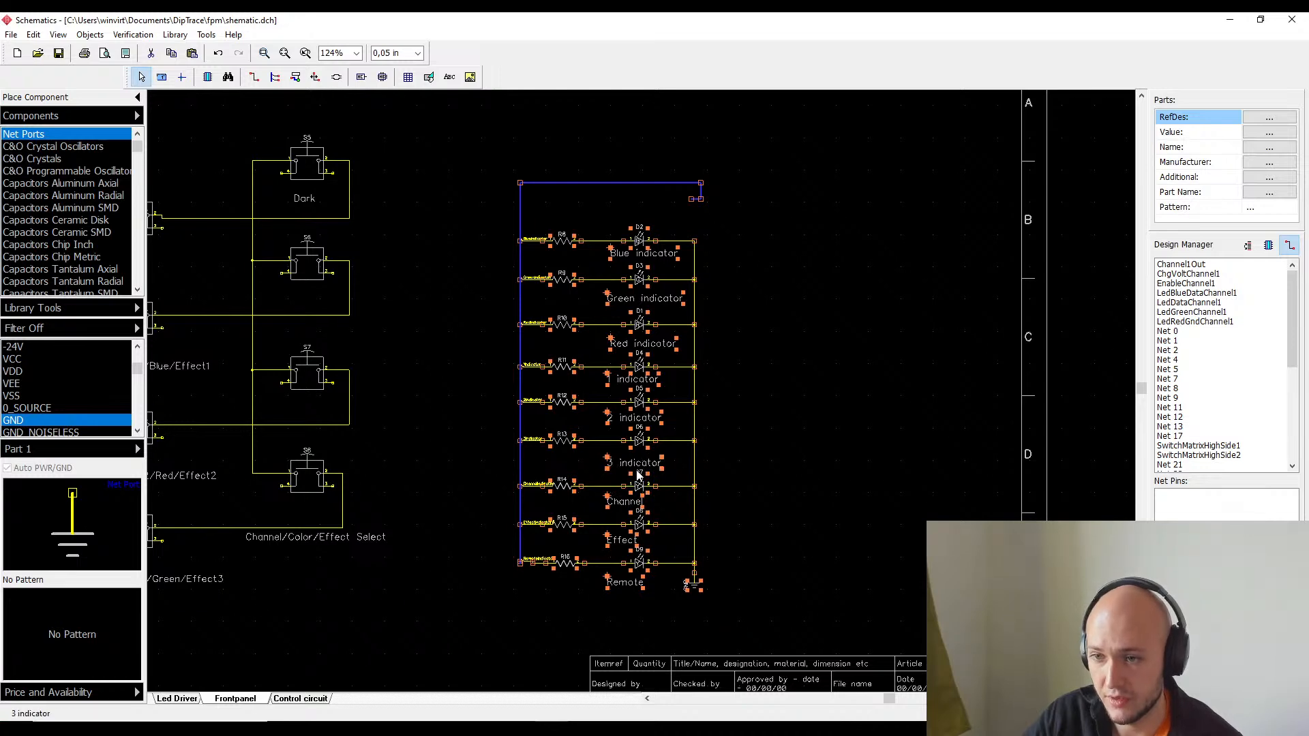
drag(639, 495, 538, 469)
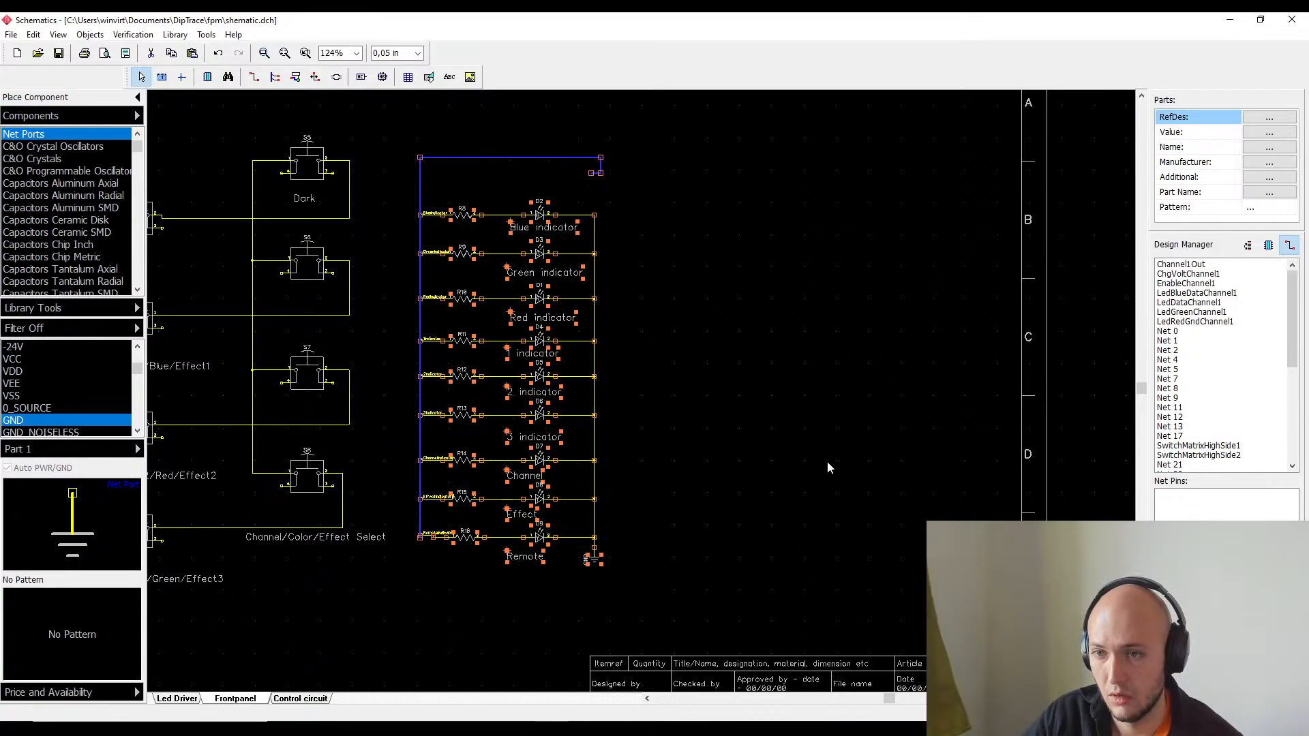
click(826, 461)
middle_drag(502, 532, 453, 543)
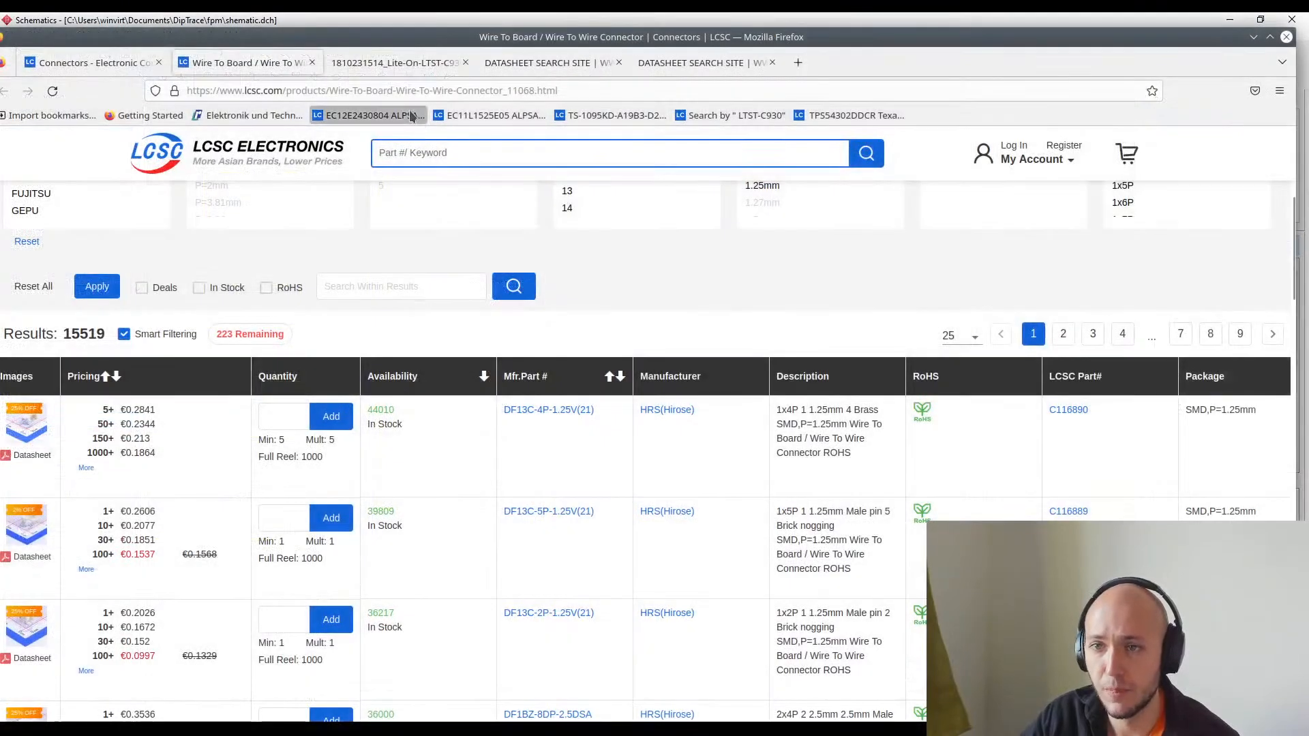
- Switch to Firefox and view the bookmarked LCSC product page for the ALPSALPINE EC12E2430804 rotary encoder
click(368, 115)
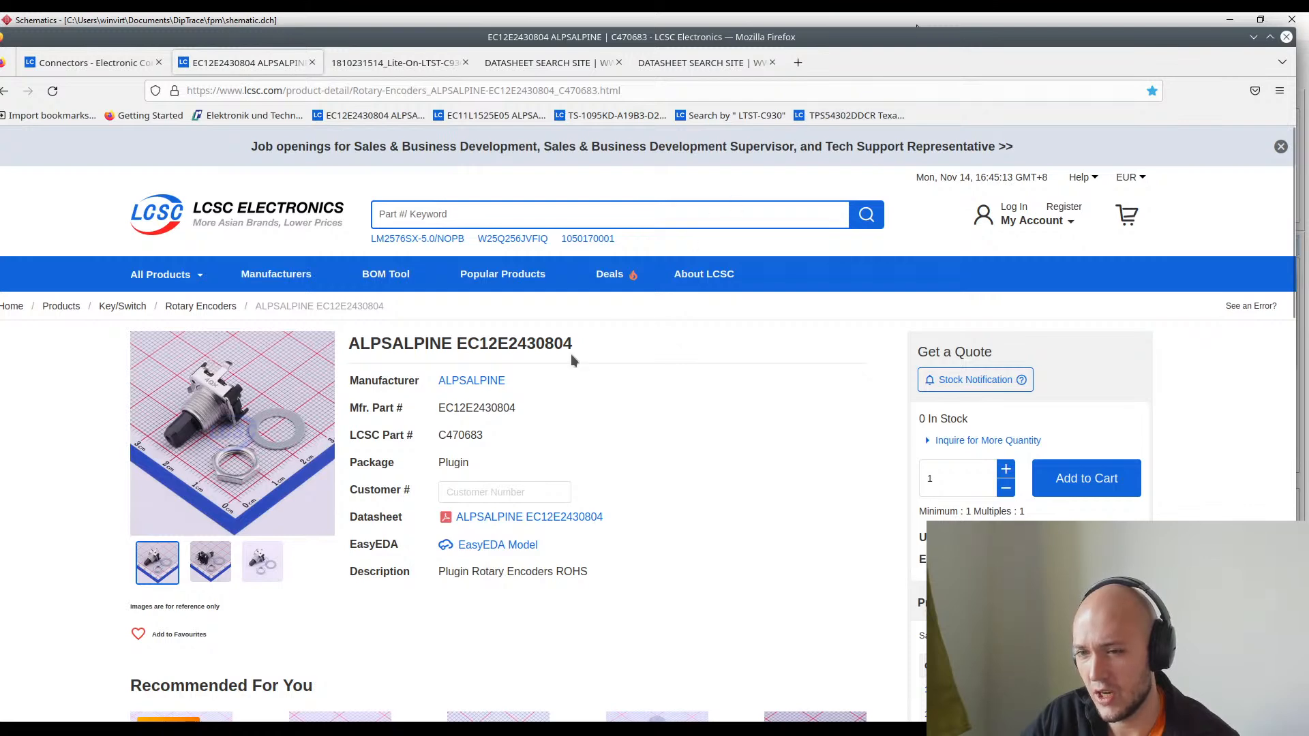
scroll(571, 360, down, 3)
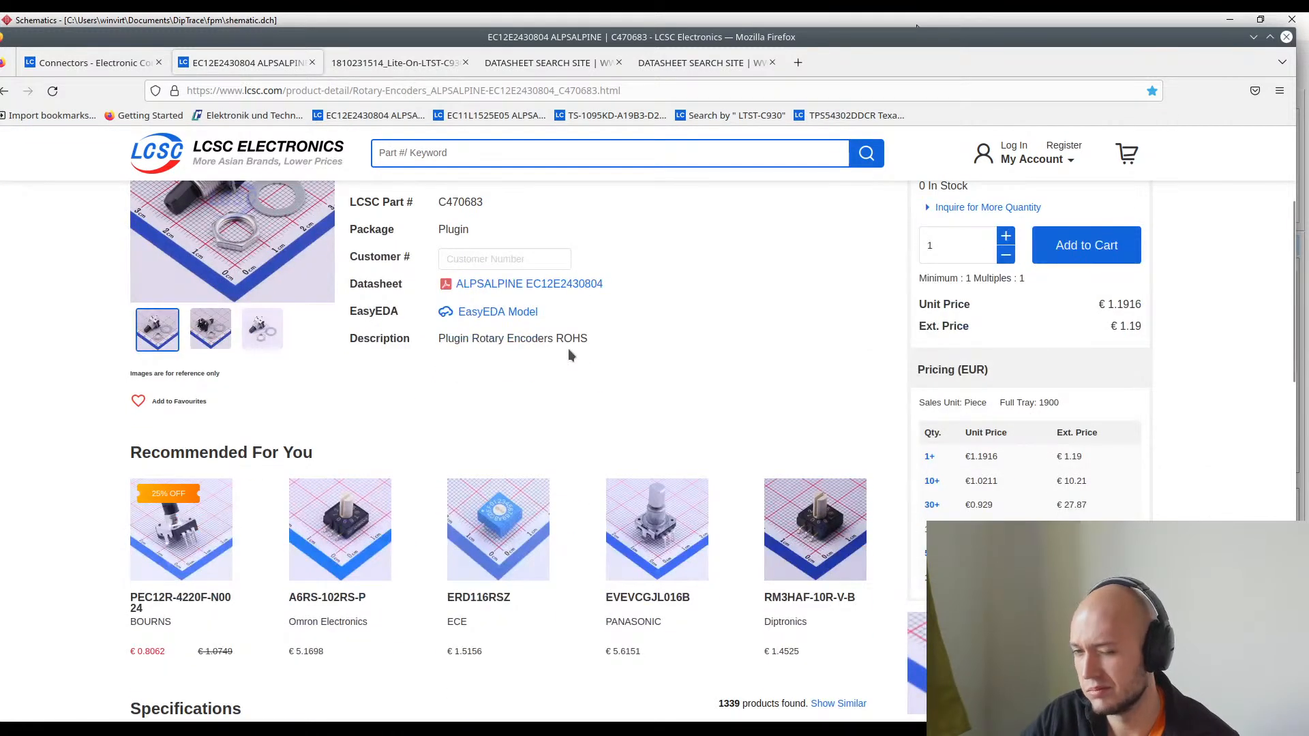
scroll(570, 355, up, 3)
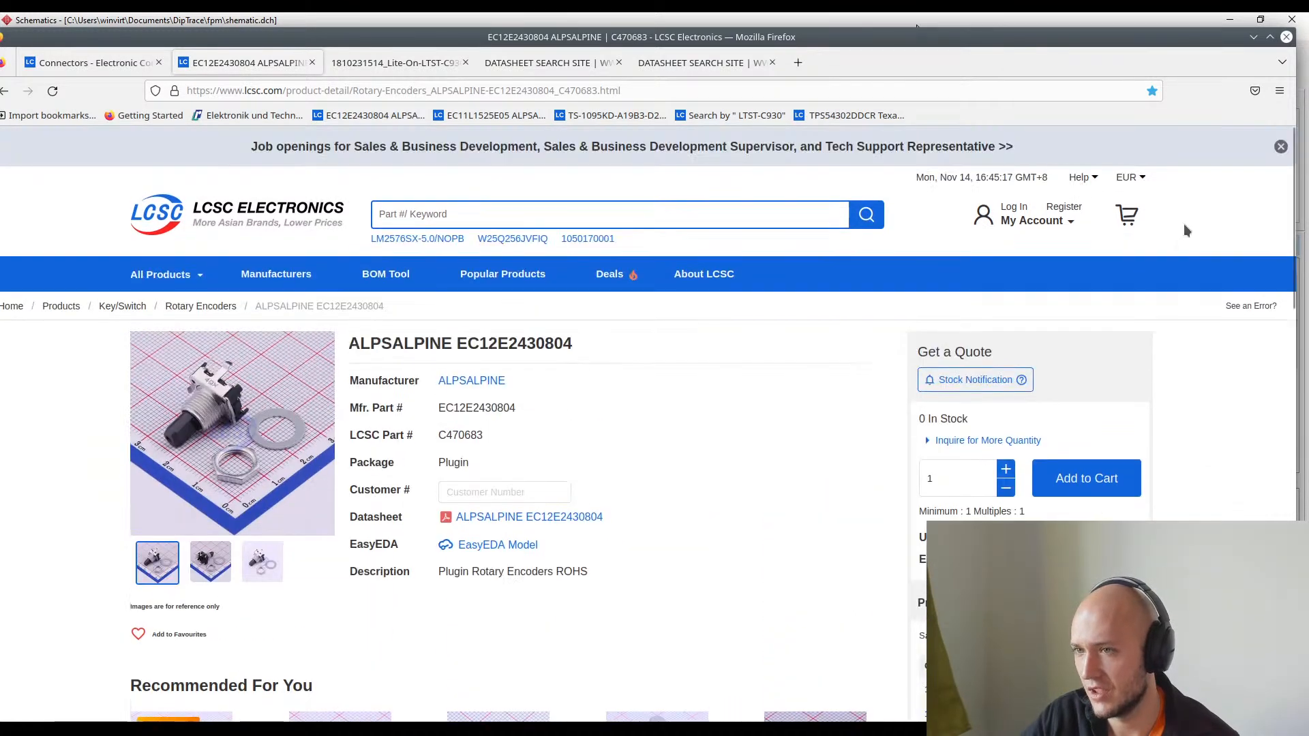
- Look through October's full browsing history for the rotary encoder and switch pages visited earlier
click(1280, 91)
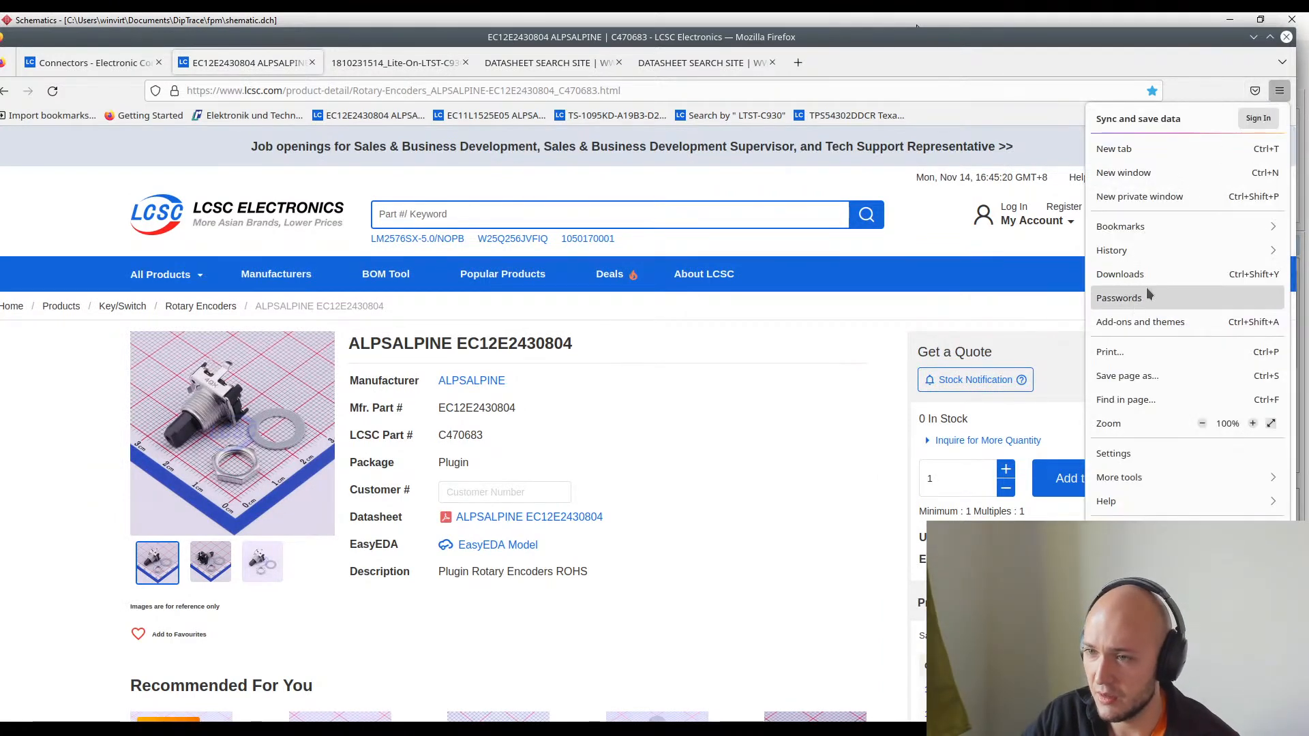
click(1173, 256)
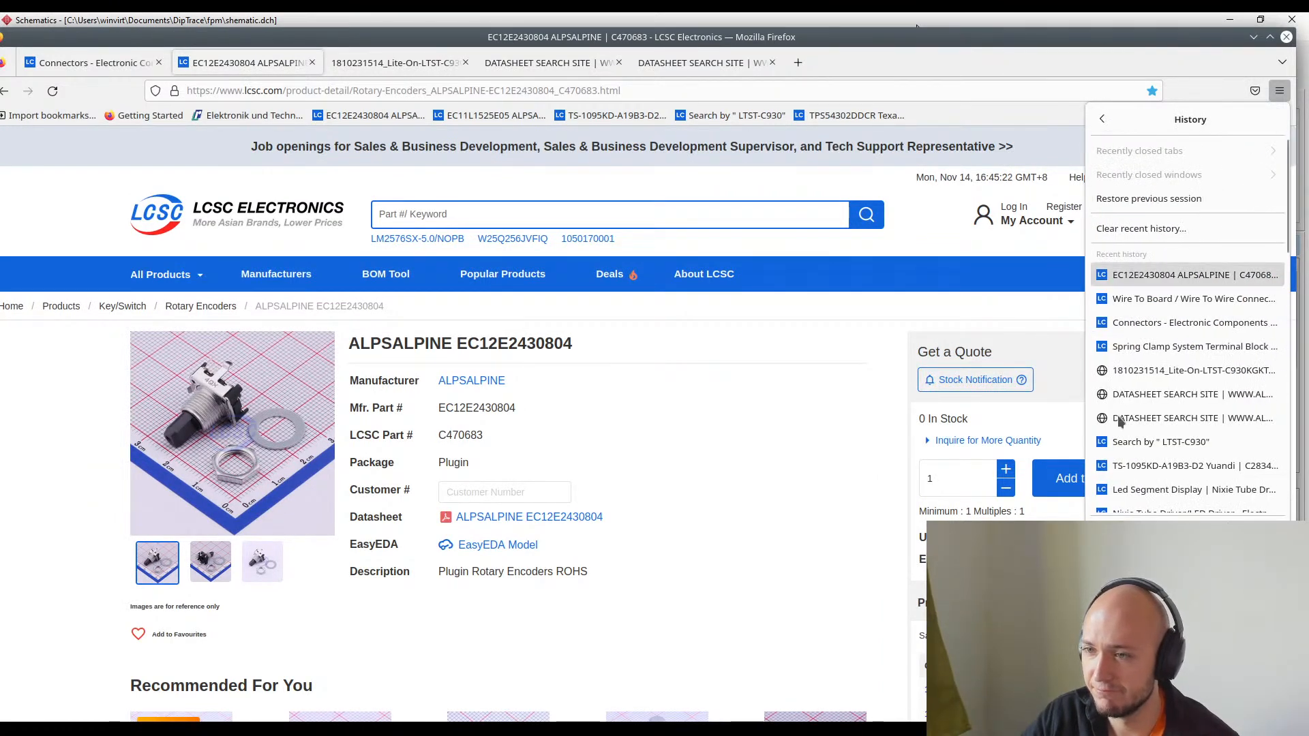
click(1134, 531)
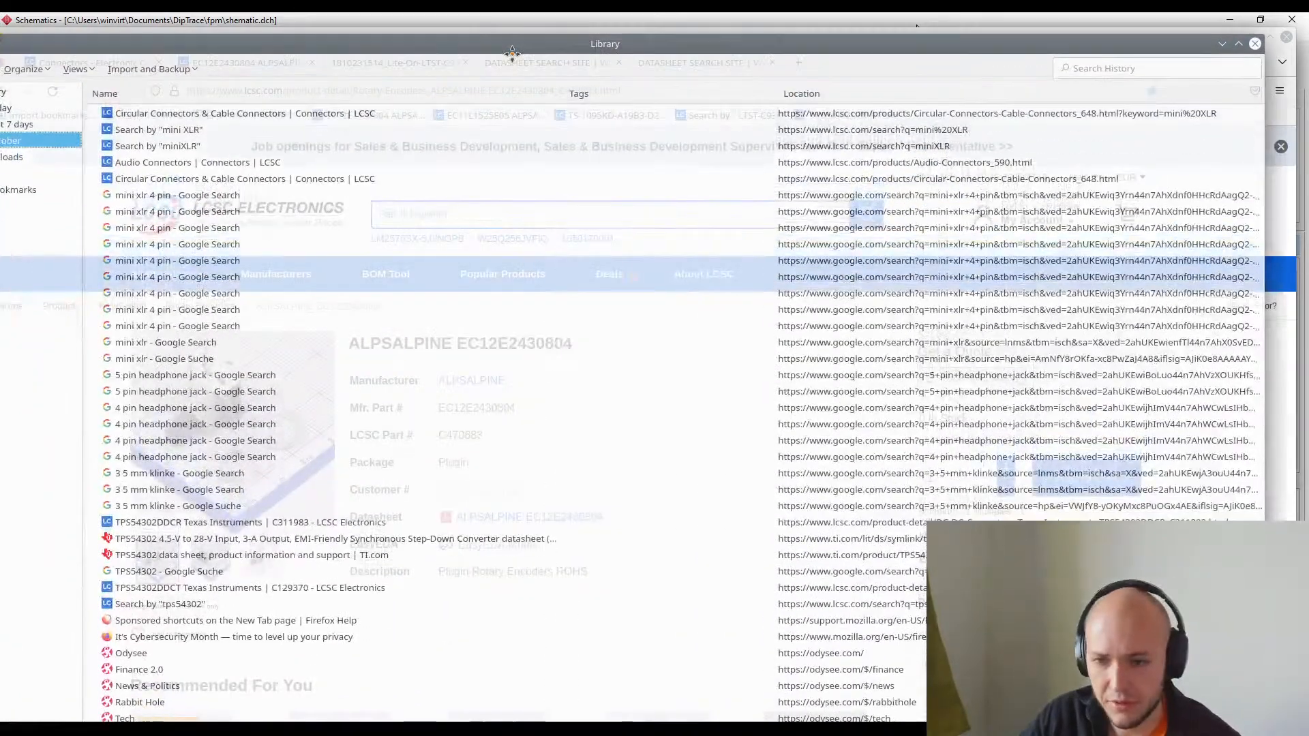
scroll(345, 548, down, 20)
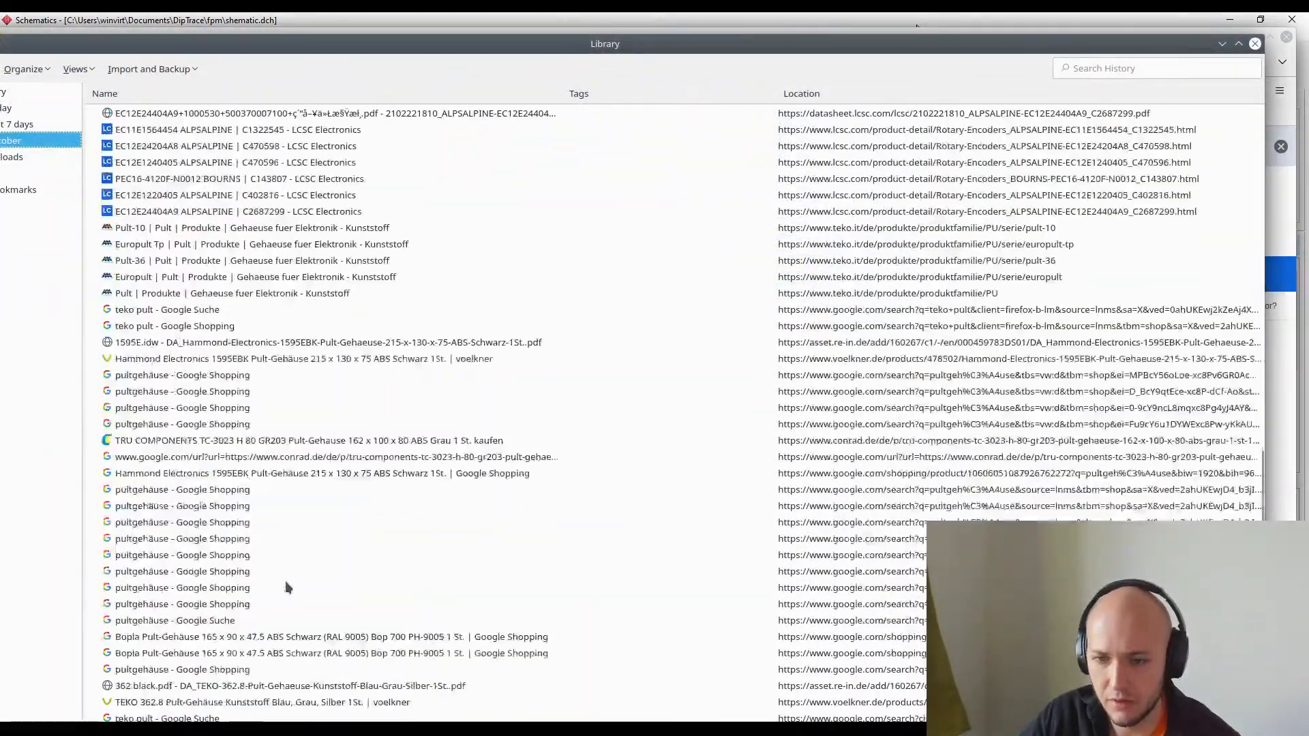
scroll(218, 632, down, 6)
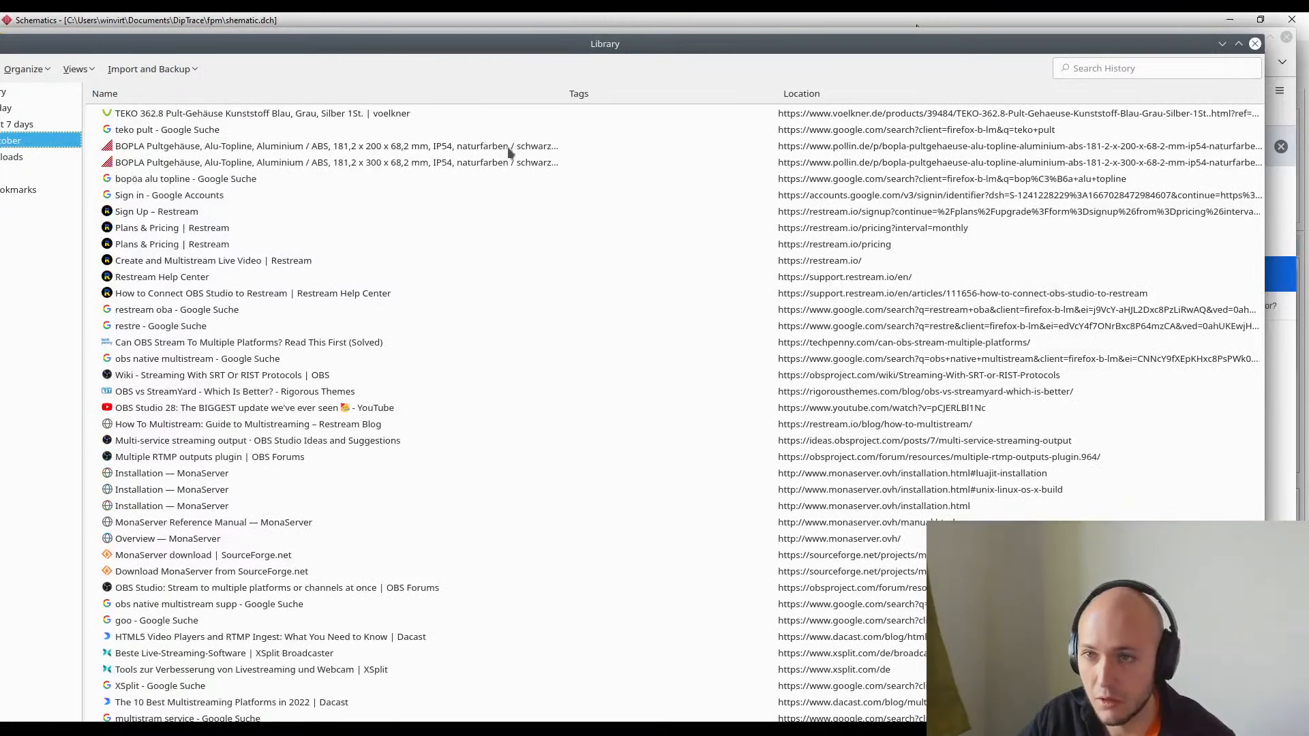
drag(571, 45, 80, 716)
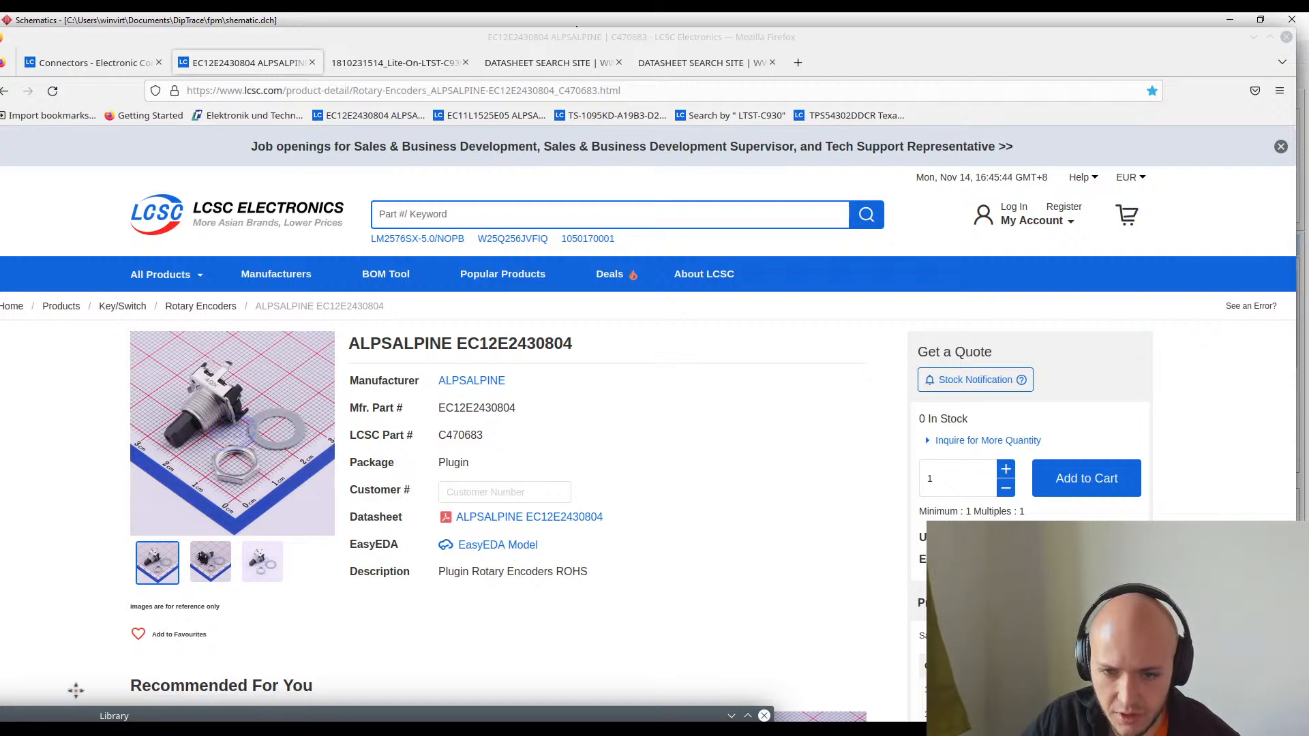
drag(76, 691, 568, 166)
scroll(356, 542, down, 3)
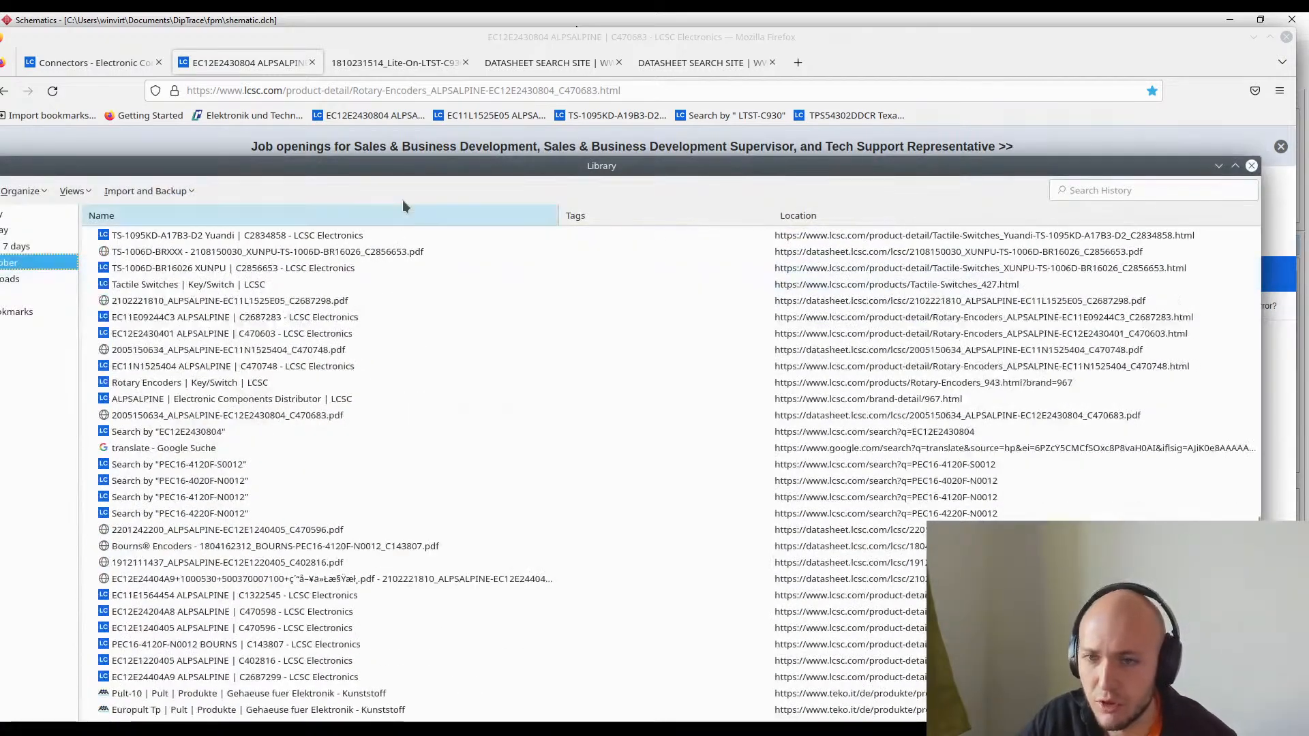
drag(418, 176, 425, 139)
scroll(220, 273, up, 1)
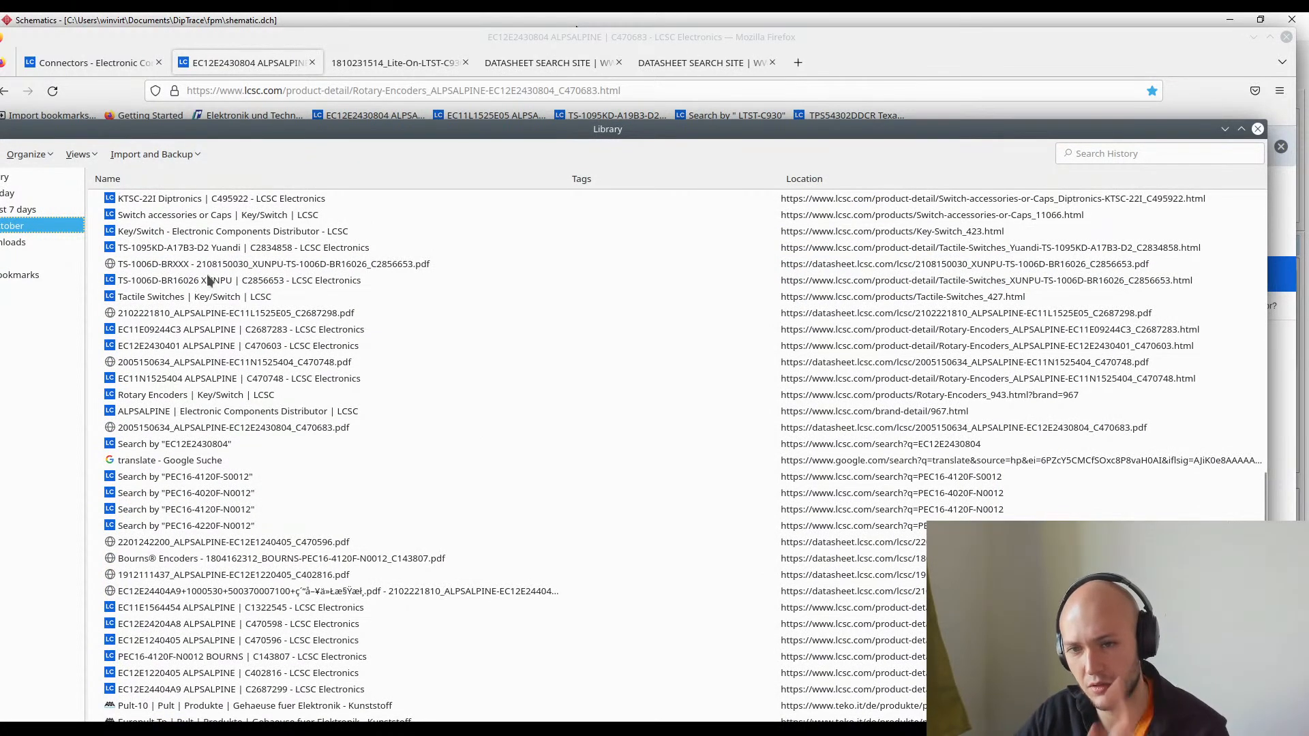
drag(333, 137, 311, 723)
- Open the EC12E2430804 datasheet from its product page and skim through its pages
click(498, 517)
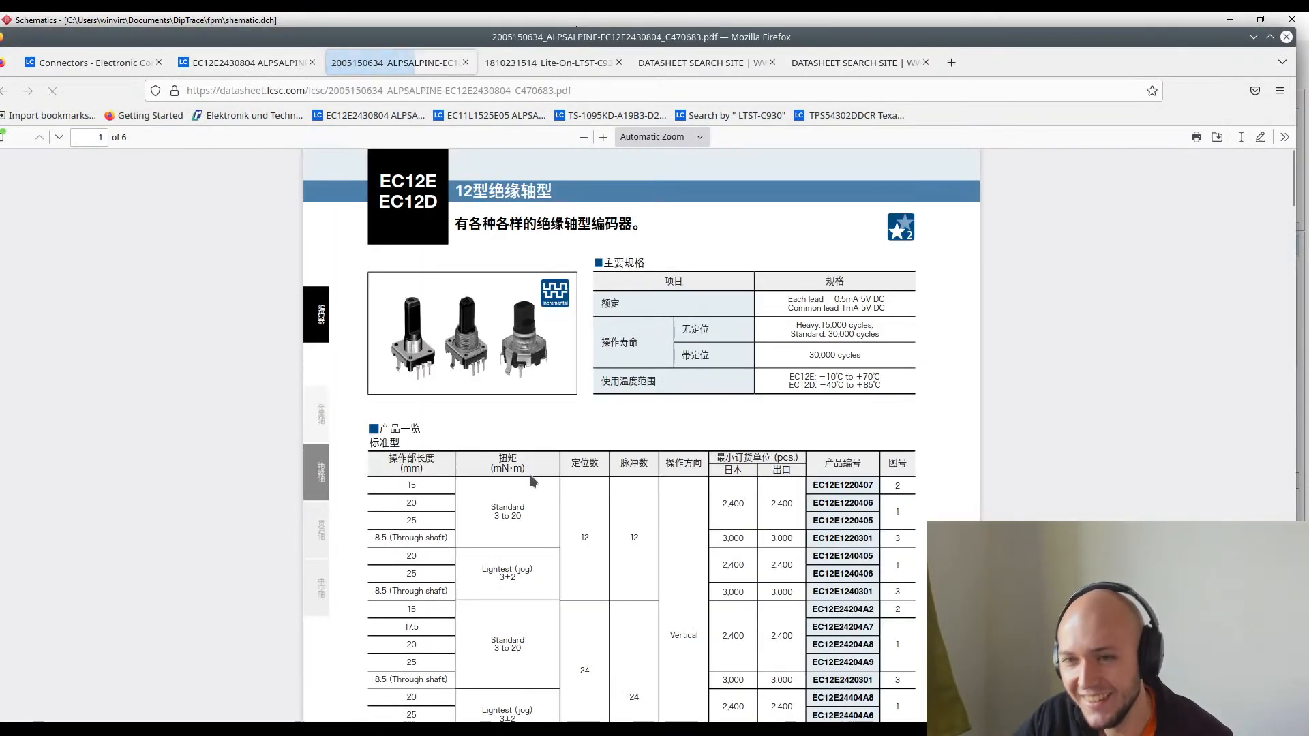
scroll(535, 481, down, 10)
scroll(563, 472, up, 9)
scroll(563, 472, up, 2)
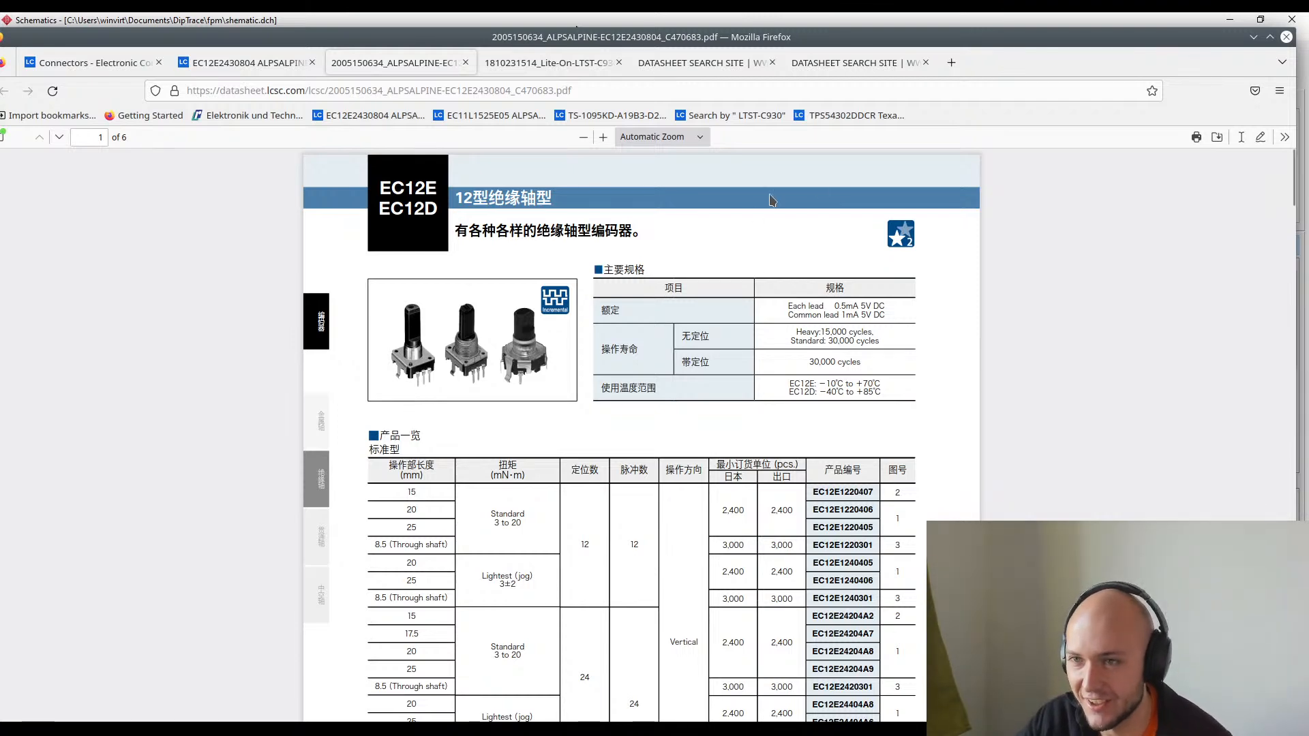
- Open the datasheet of the bookmarked EC11L1525E05 rotary encoder and move the browser window aside to uncover the schematic
click(497, 116)
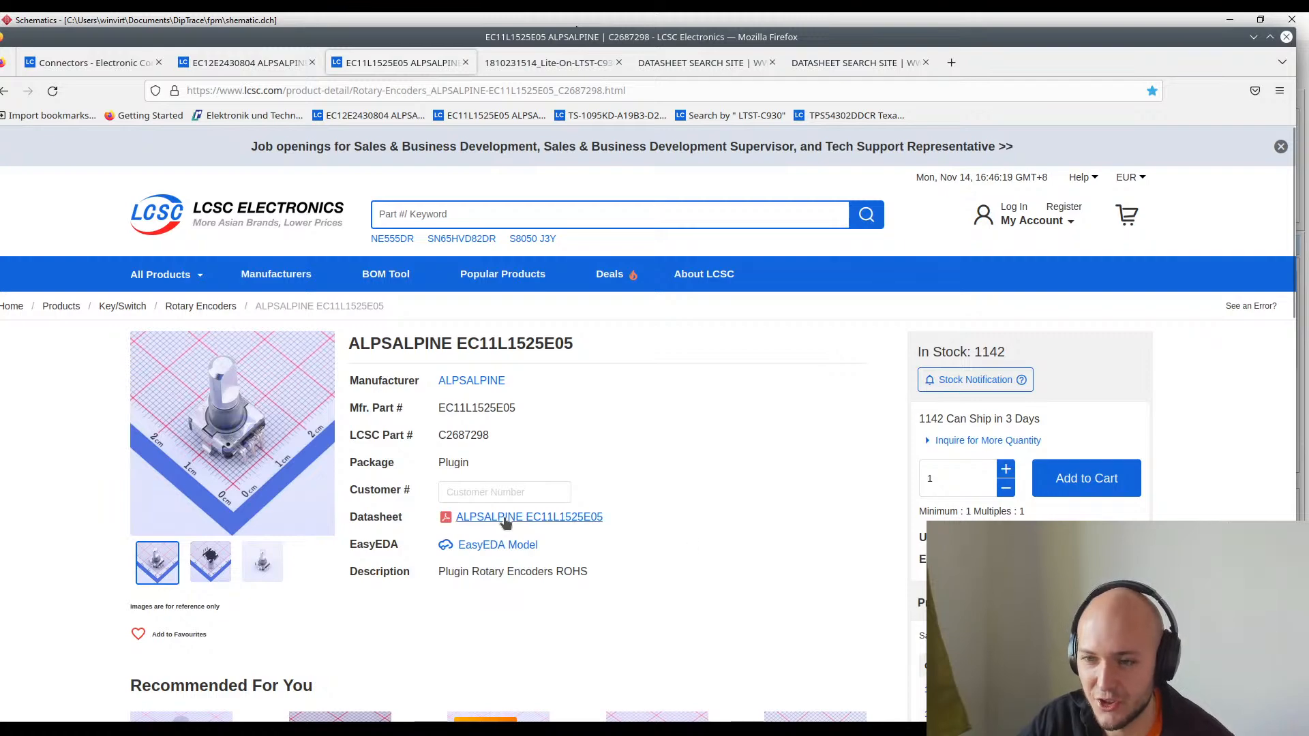
click(506, 519)
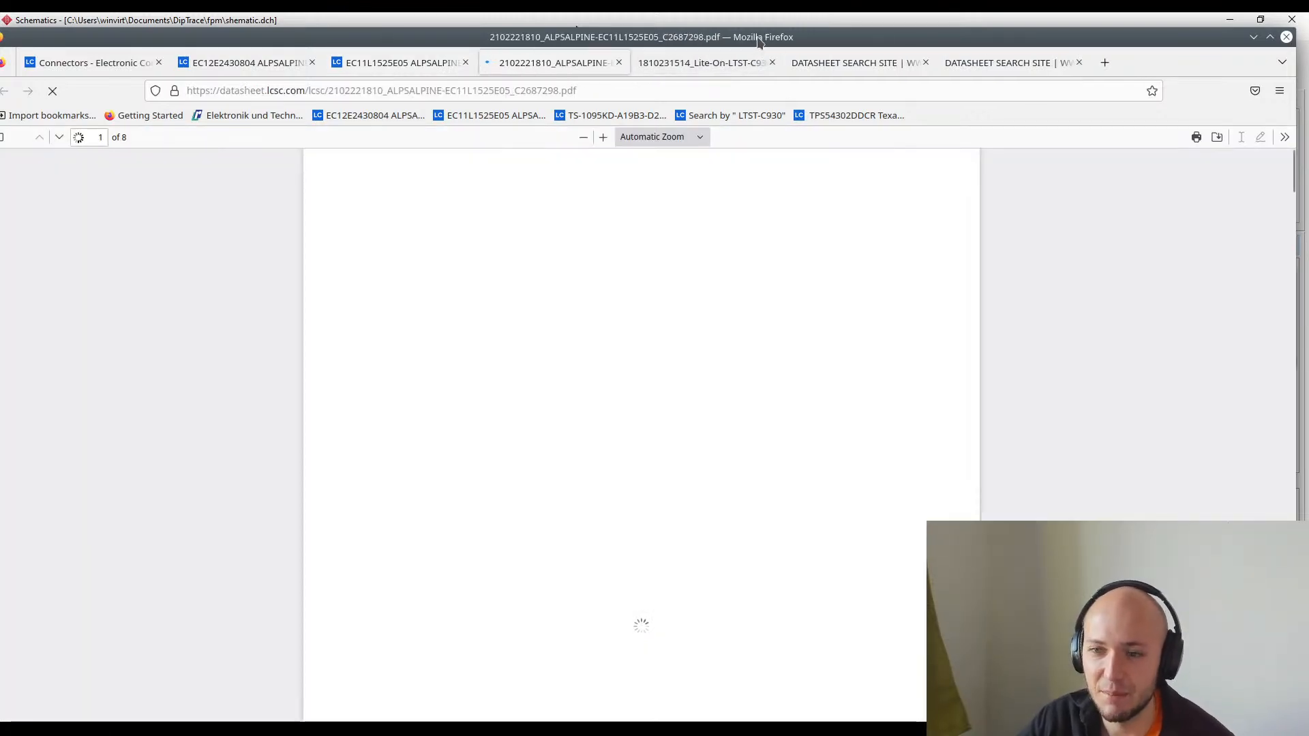
drag(759, 43, 0, 72)
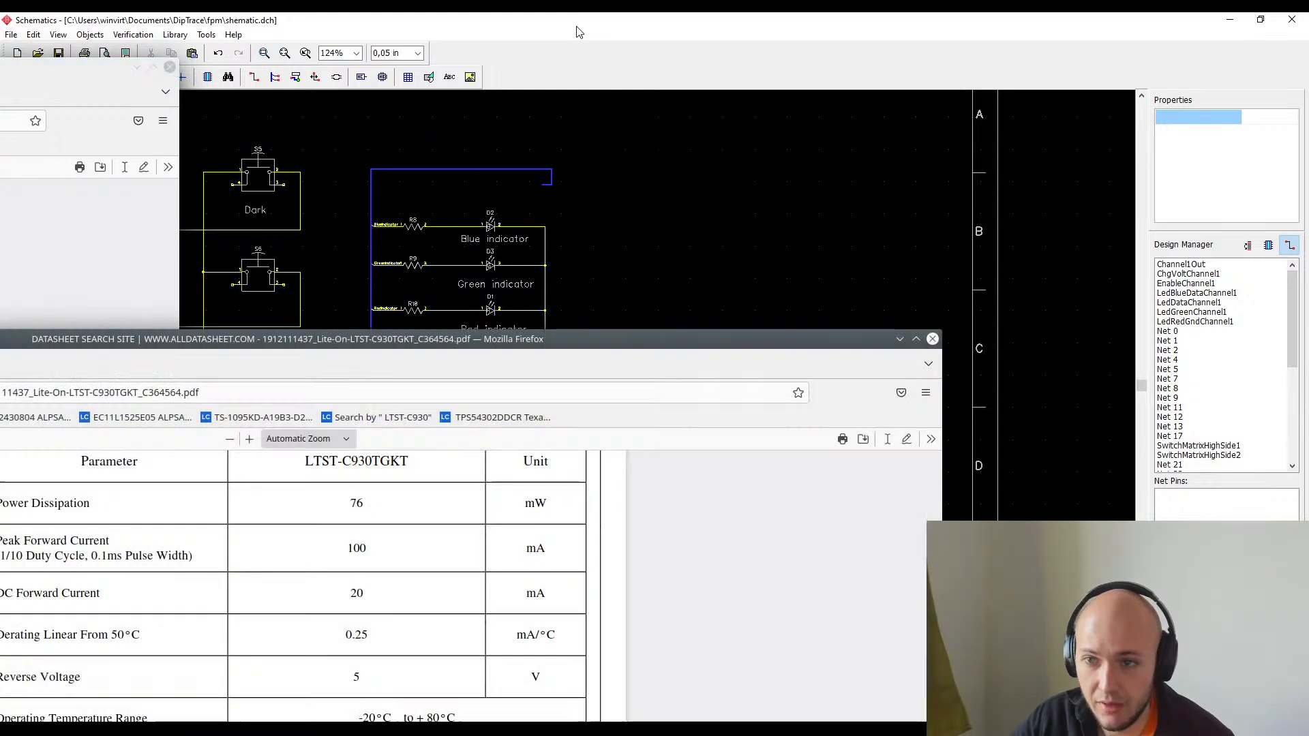
- Close the LTST-C930TGKT datasheet window, reopen the EC11L1525E05 encoder datasheet from its LCSC product page, and move the browser aside
drag(859, 342, 554, 343)
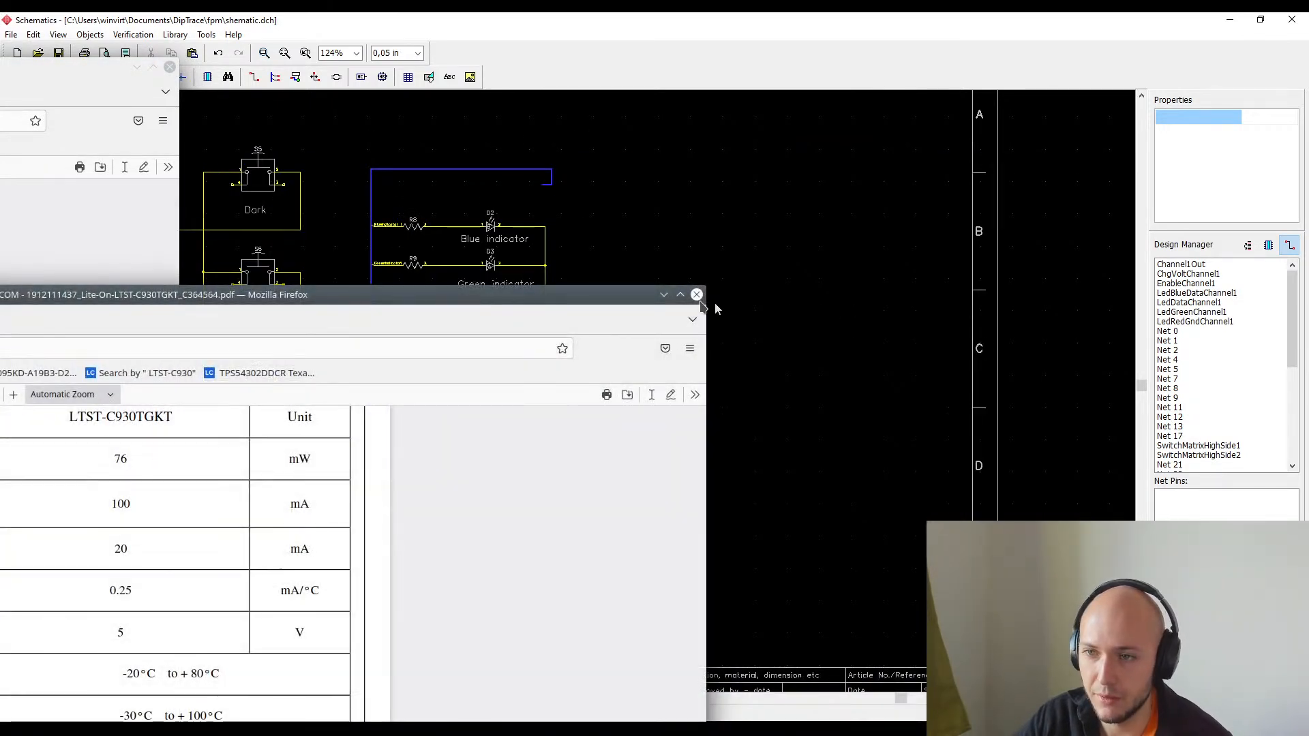
click(697, 294)
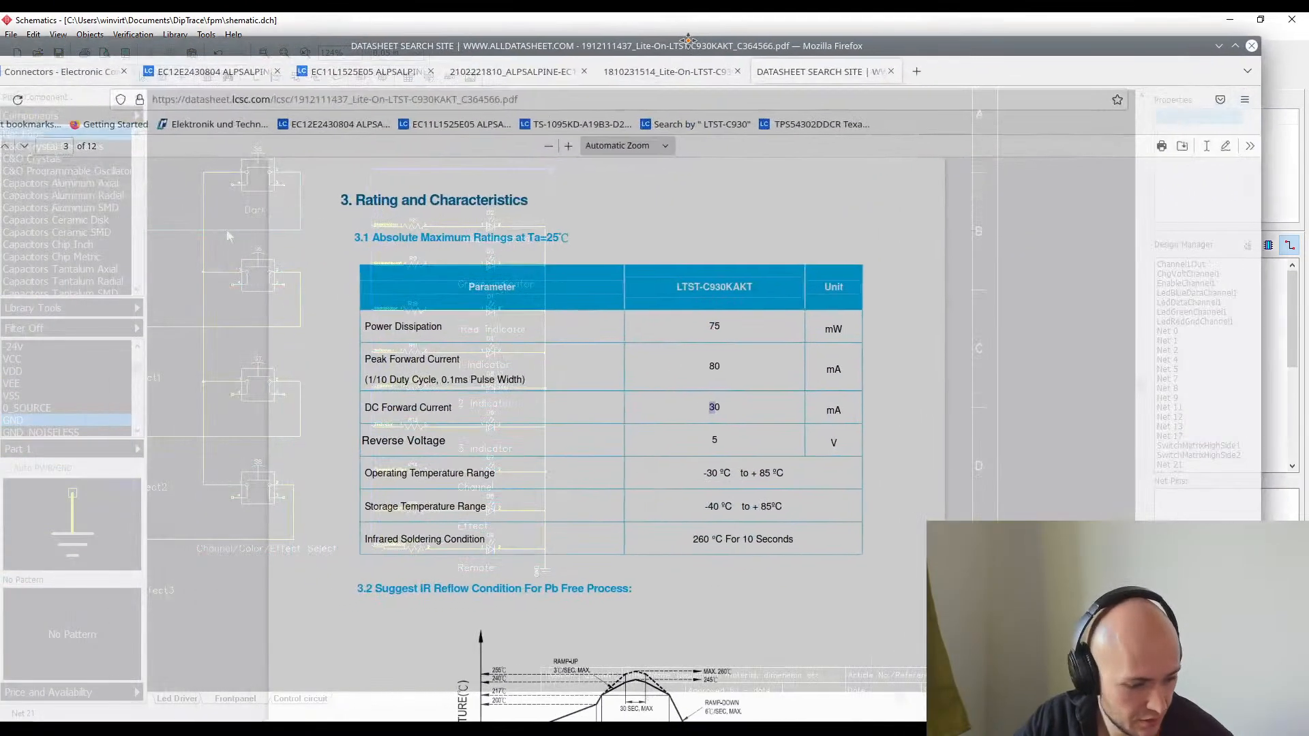
drag(688, 41, 736, 22)
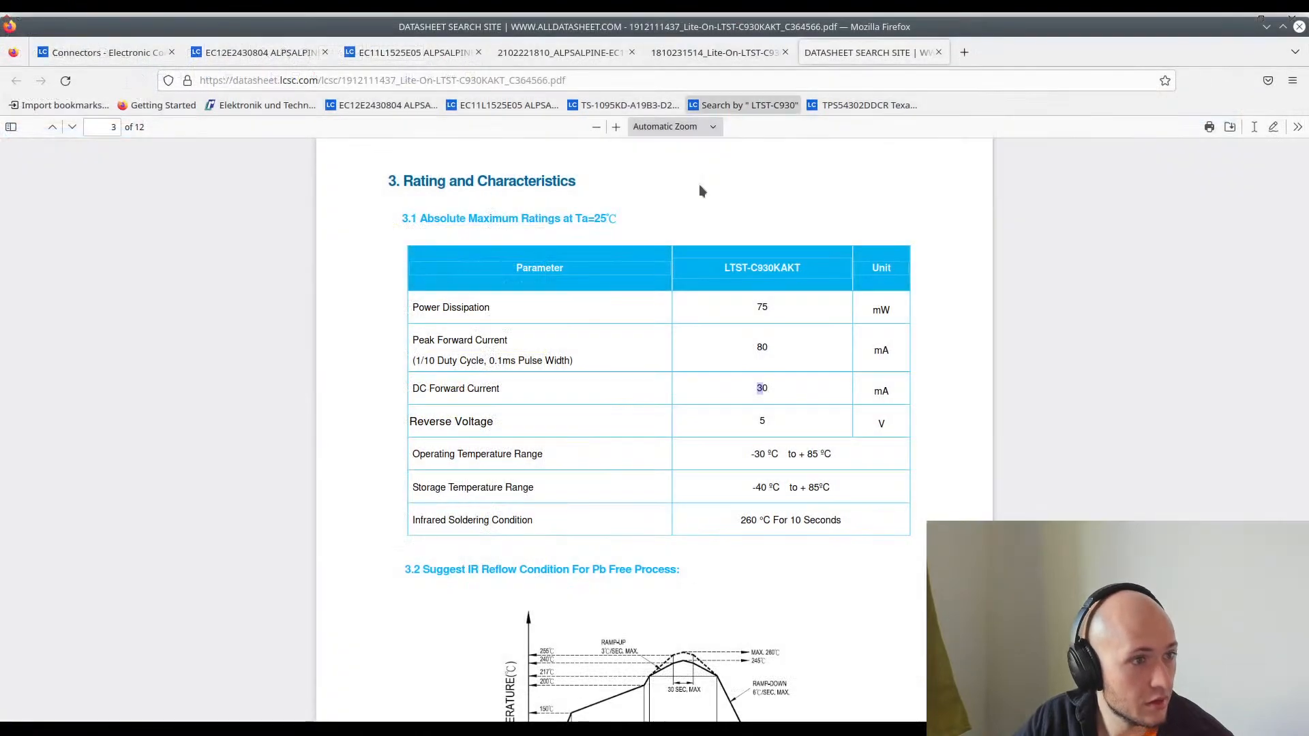
click(685, 54)
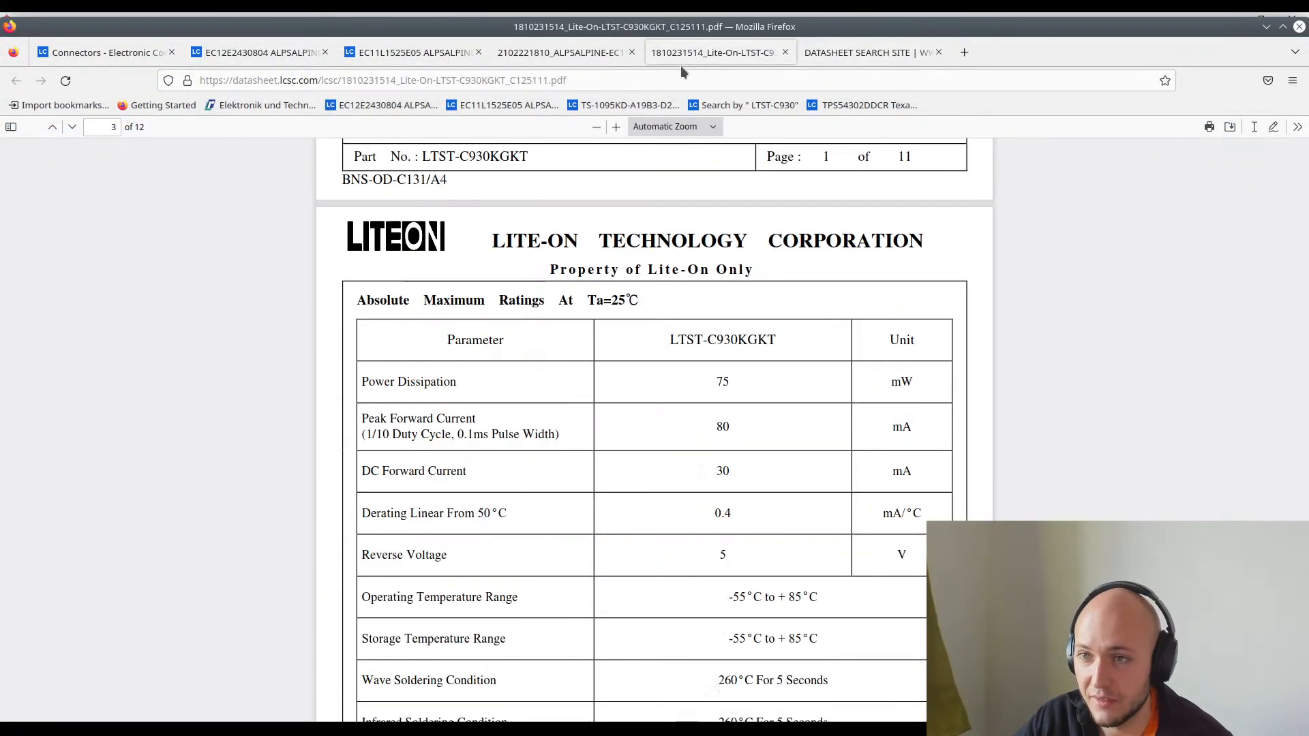
click(581, 58)
click(378, 56)
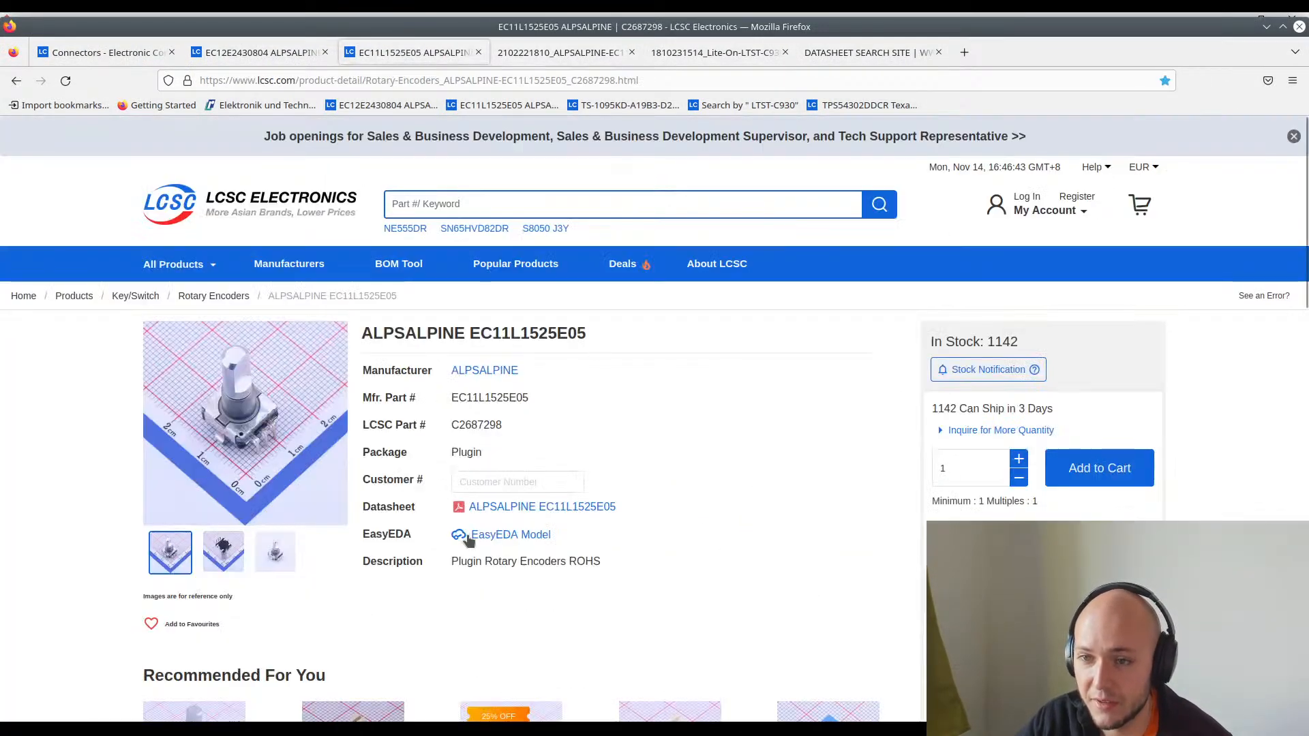
click(542, 507)
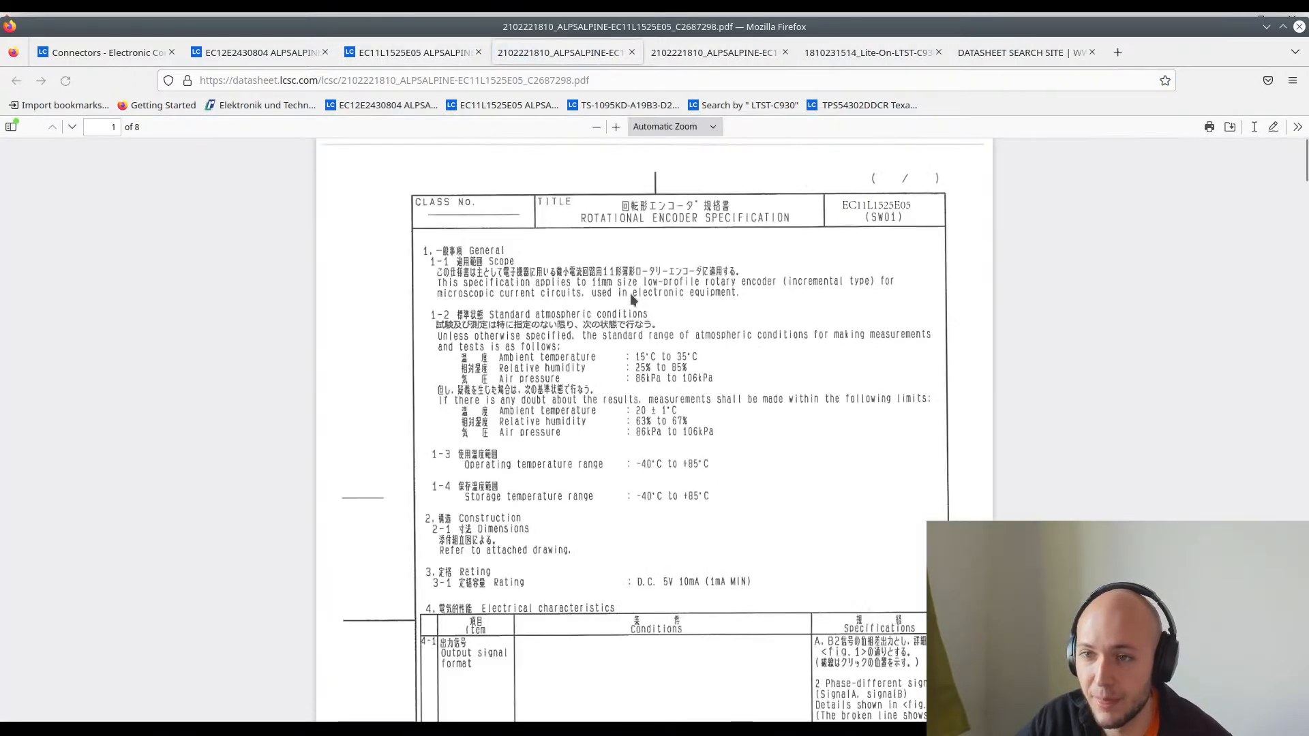
drag(720, 30, 419, 253)
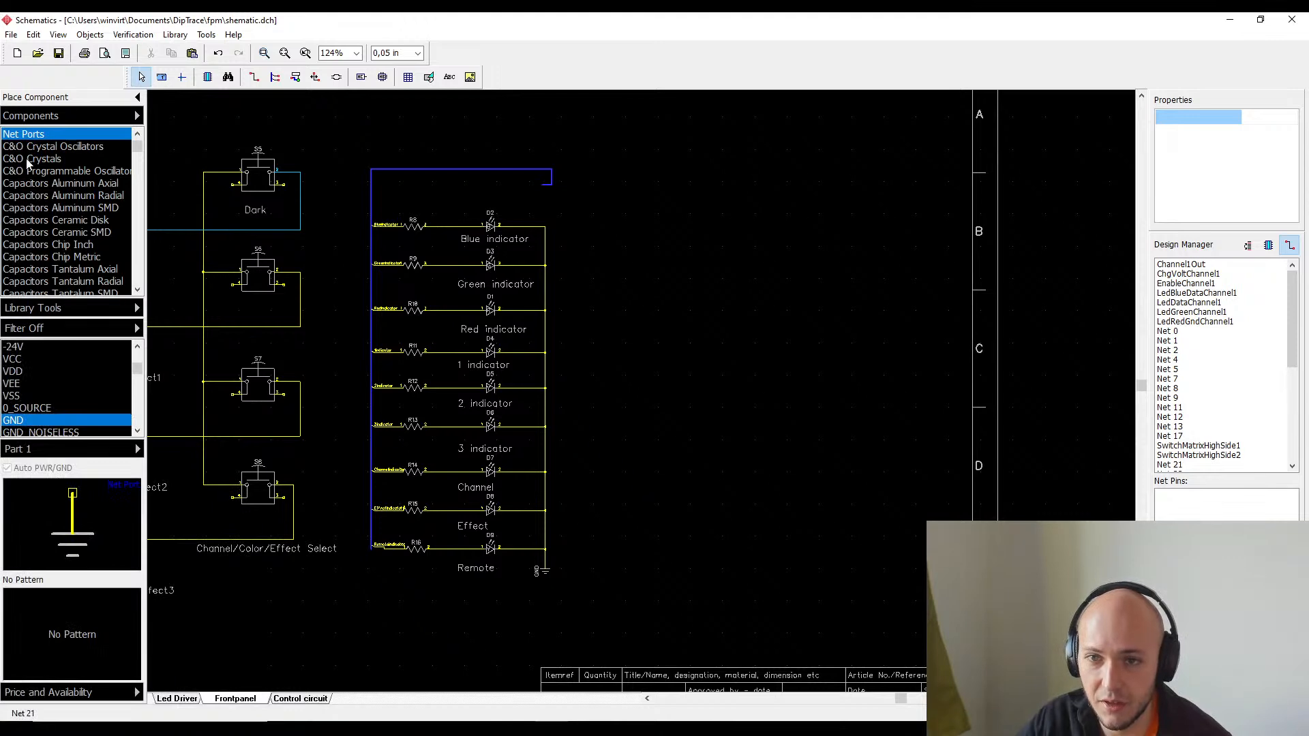
click(101, 116)
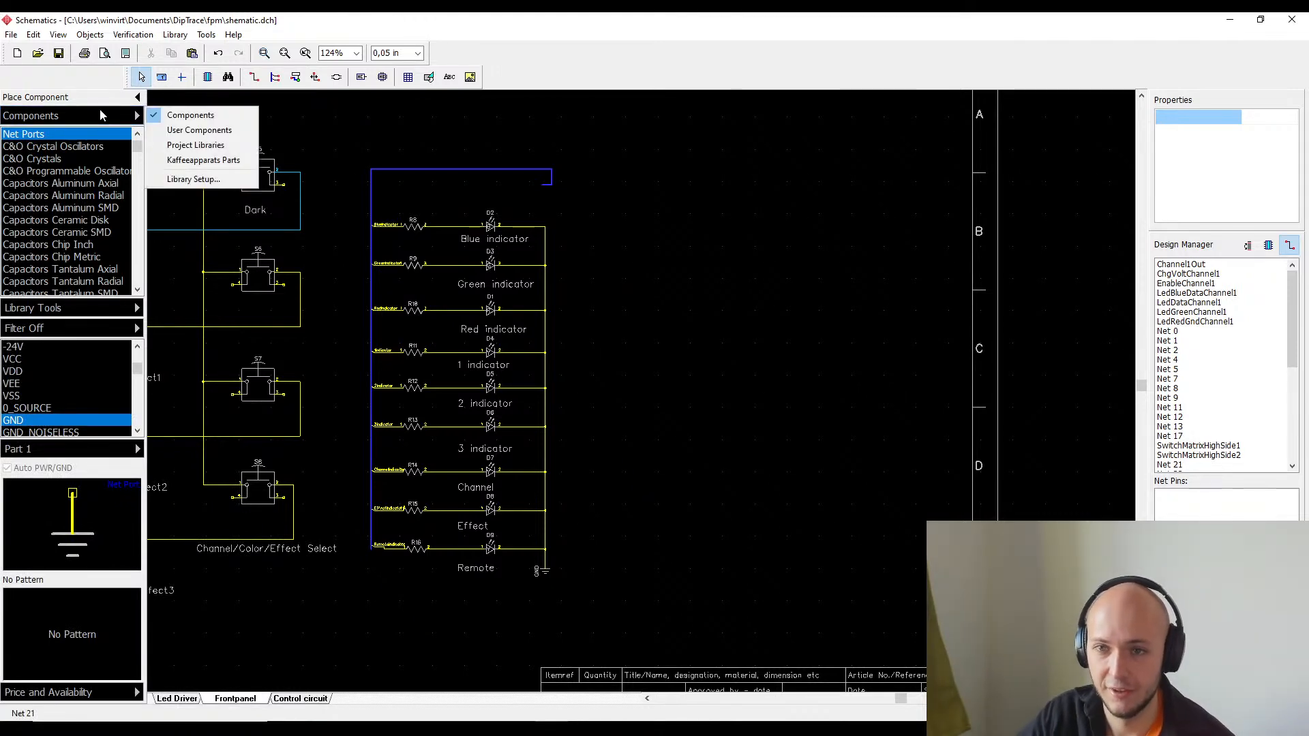
click(98, 122)
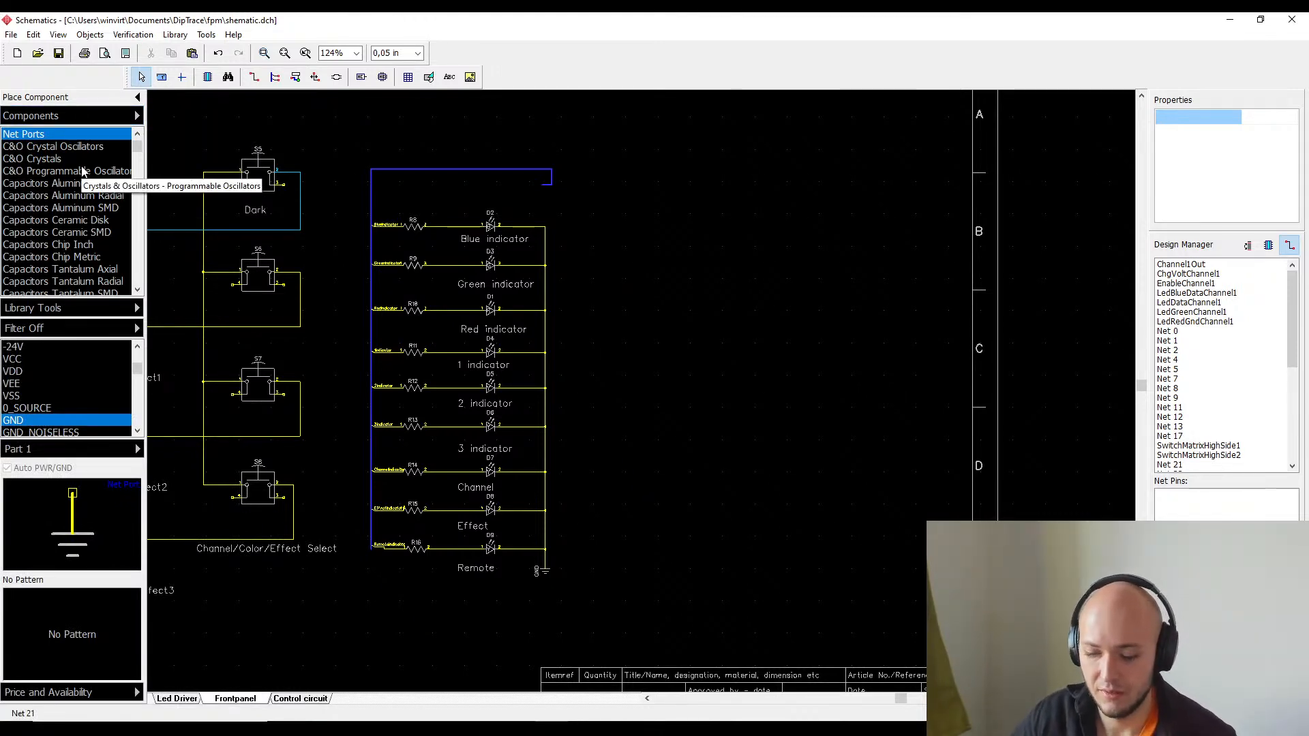
key(ctrl+f)
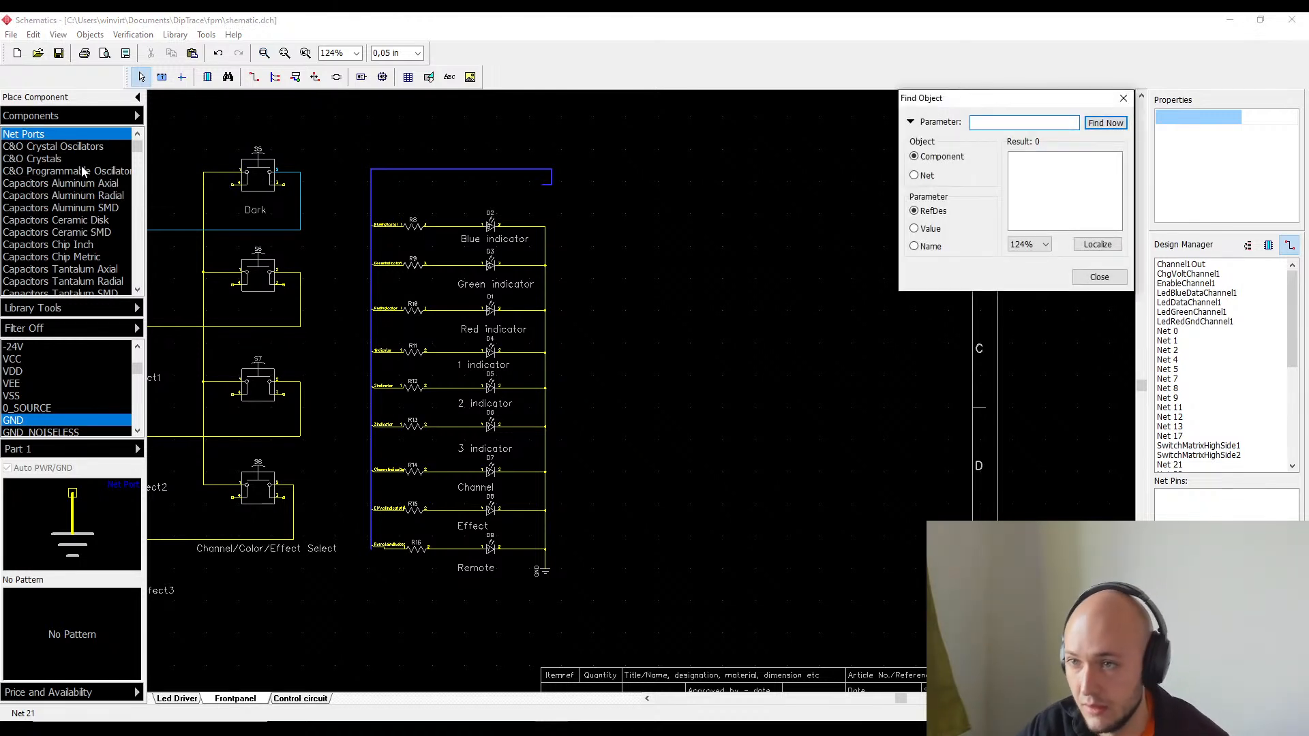
key(Escape)
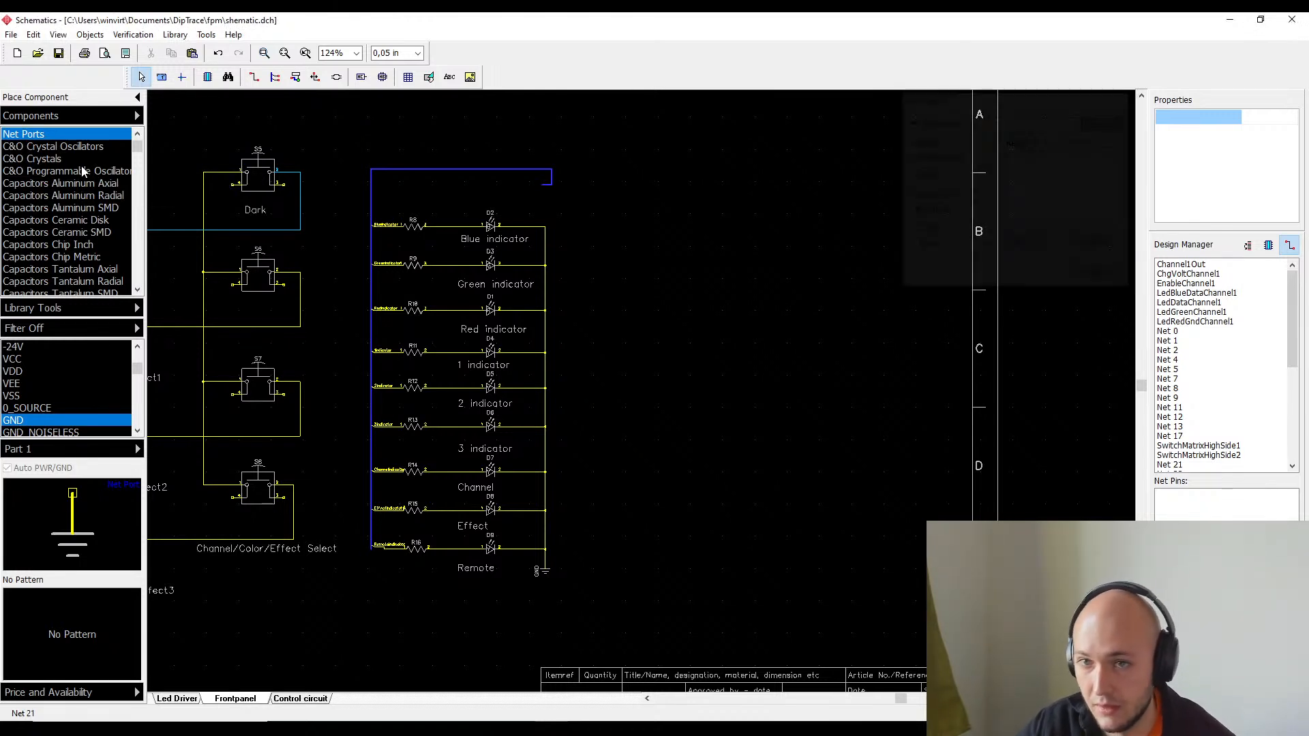
- Filter the components of all libraries by the name ec11
click(228, 76)
text(Jed)
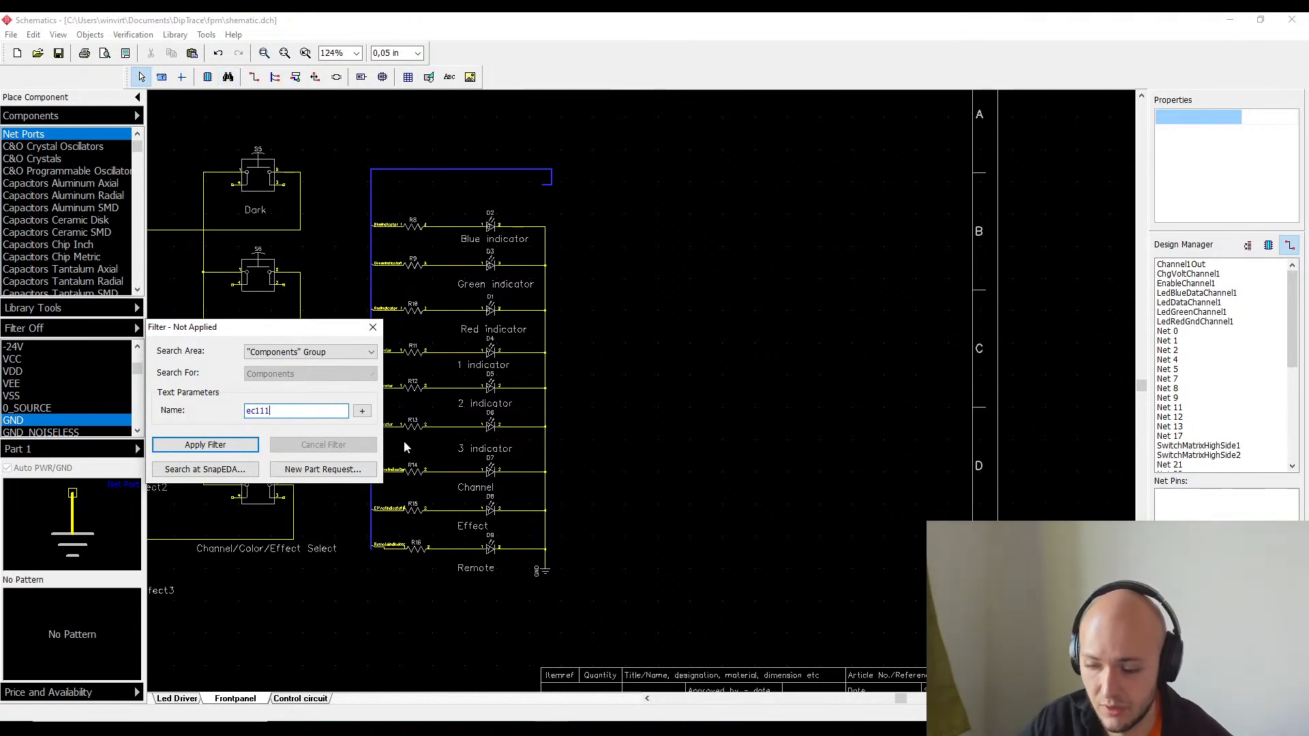
key(BackSpace)
click(363, 353)
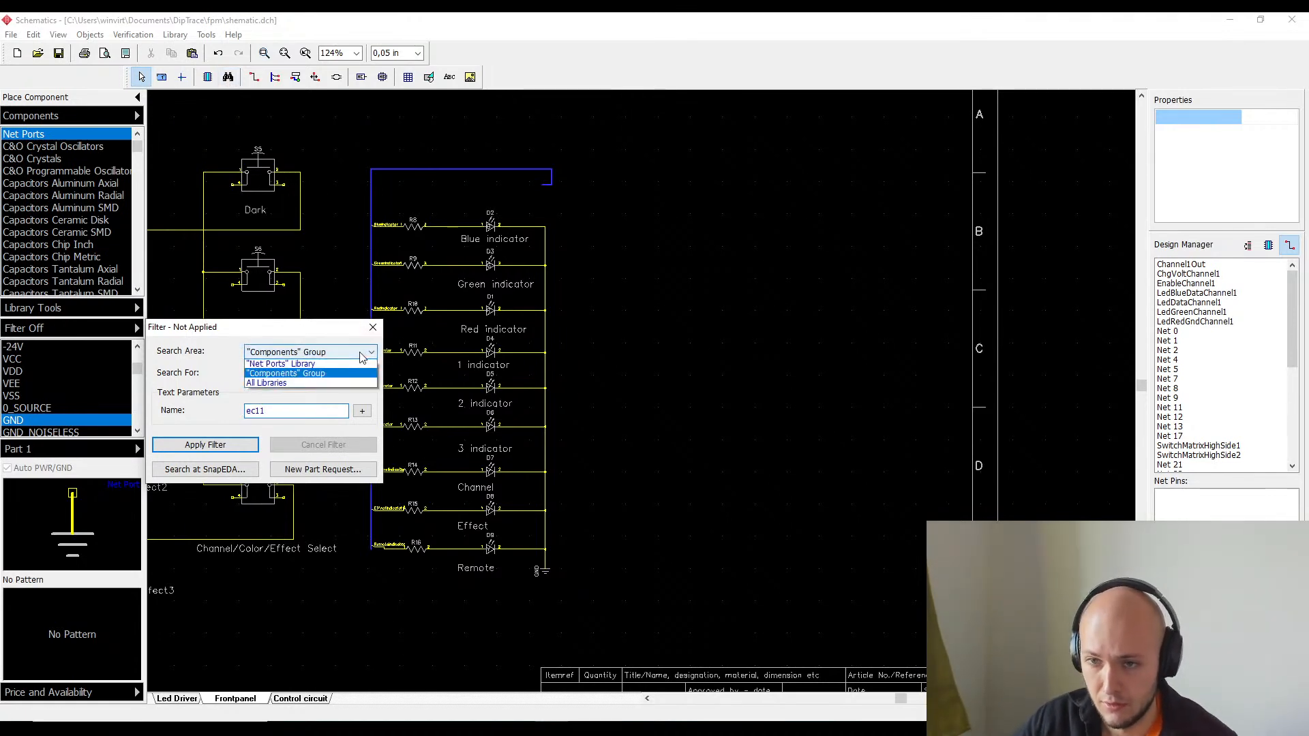
click(344, 384)
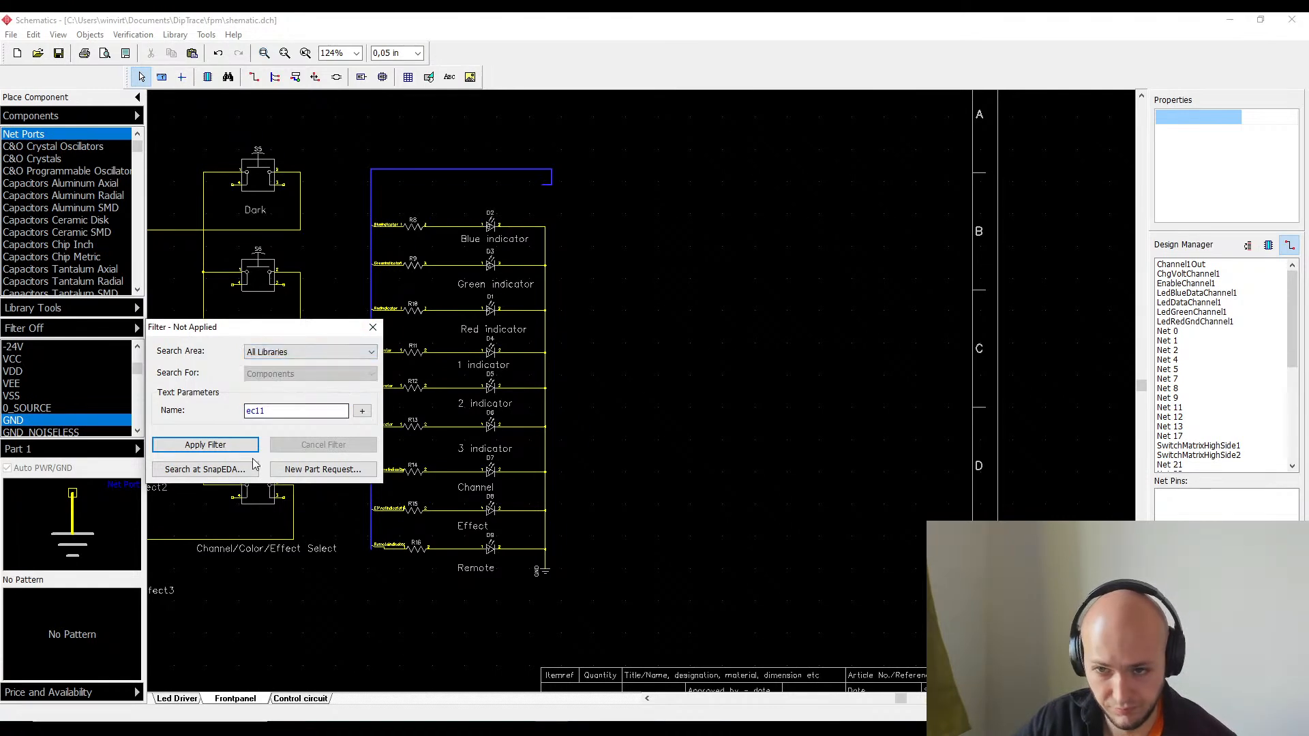
click(247, 450)
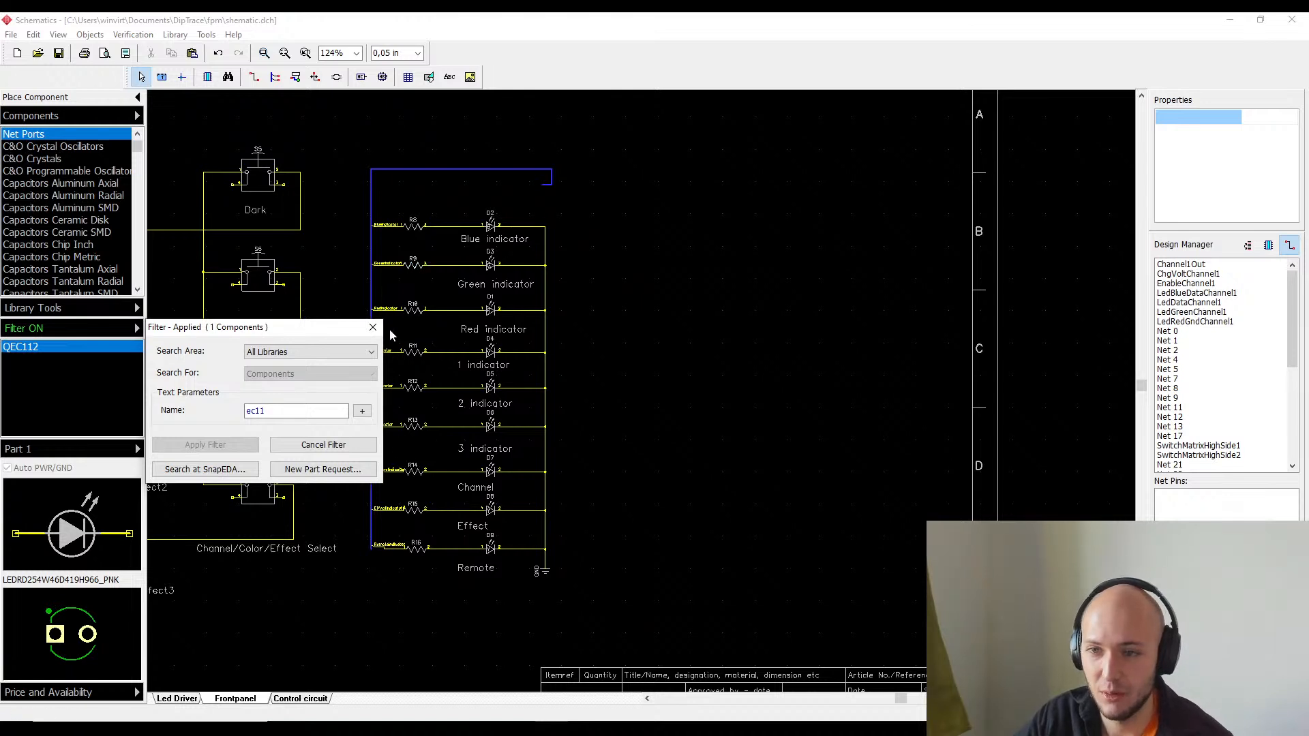
- Filter all libraries by the name alps instead and close the filter dialog
double_click(283, 411)
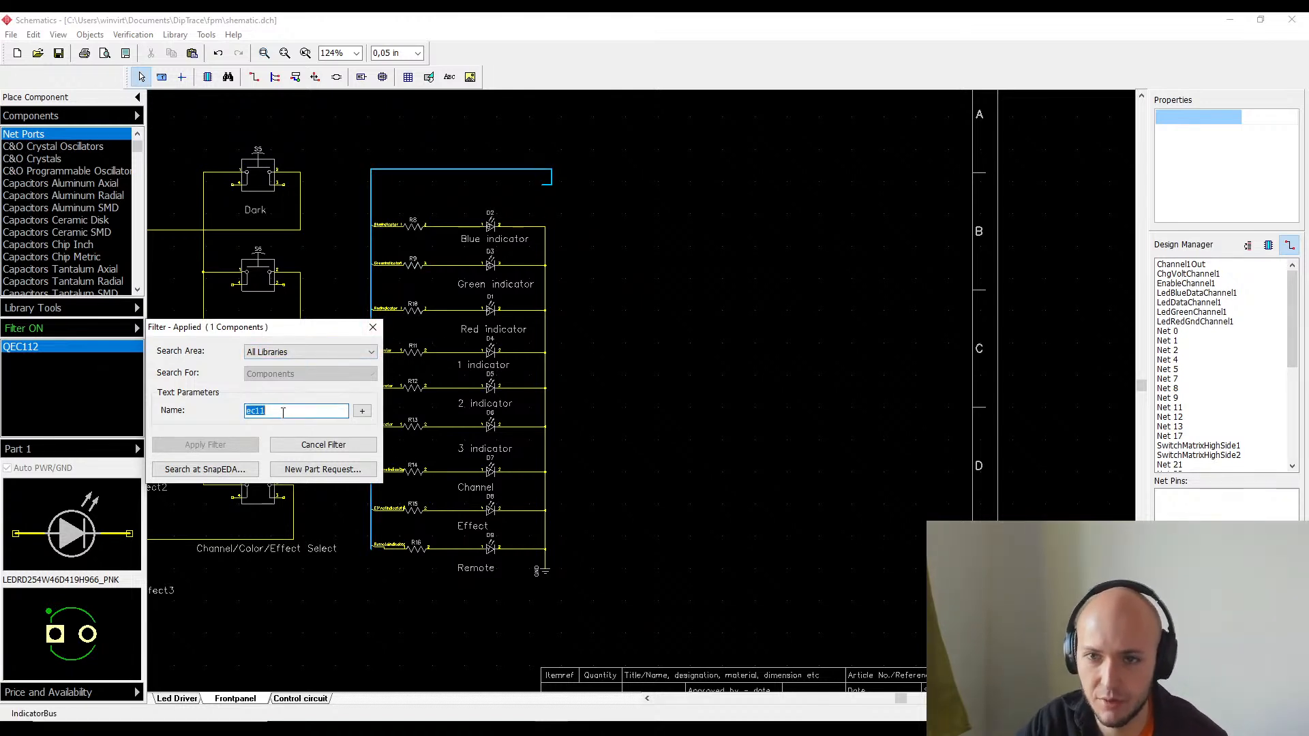
text(alps)
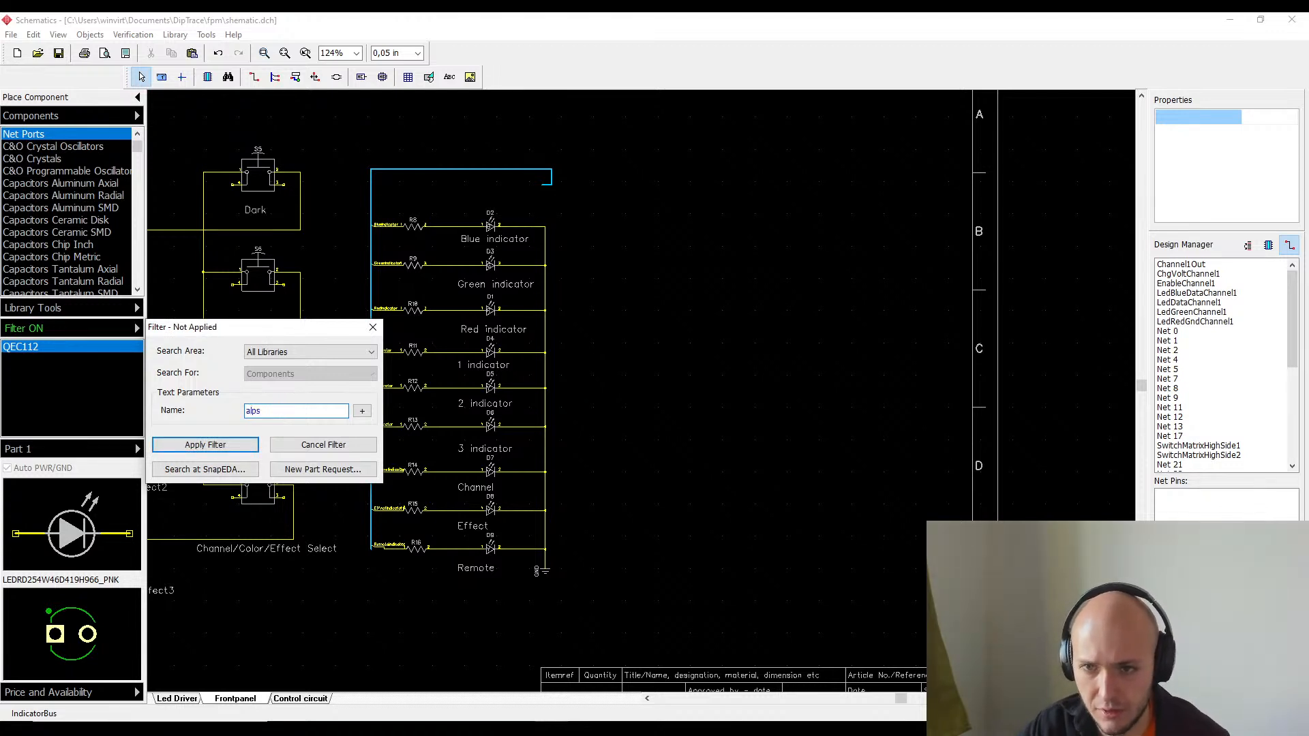
key(Return)
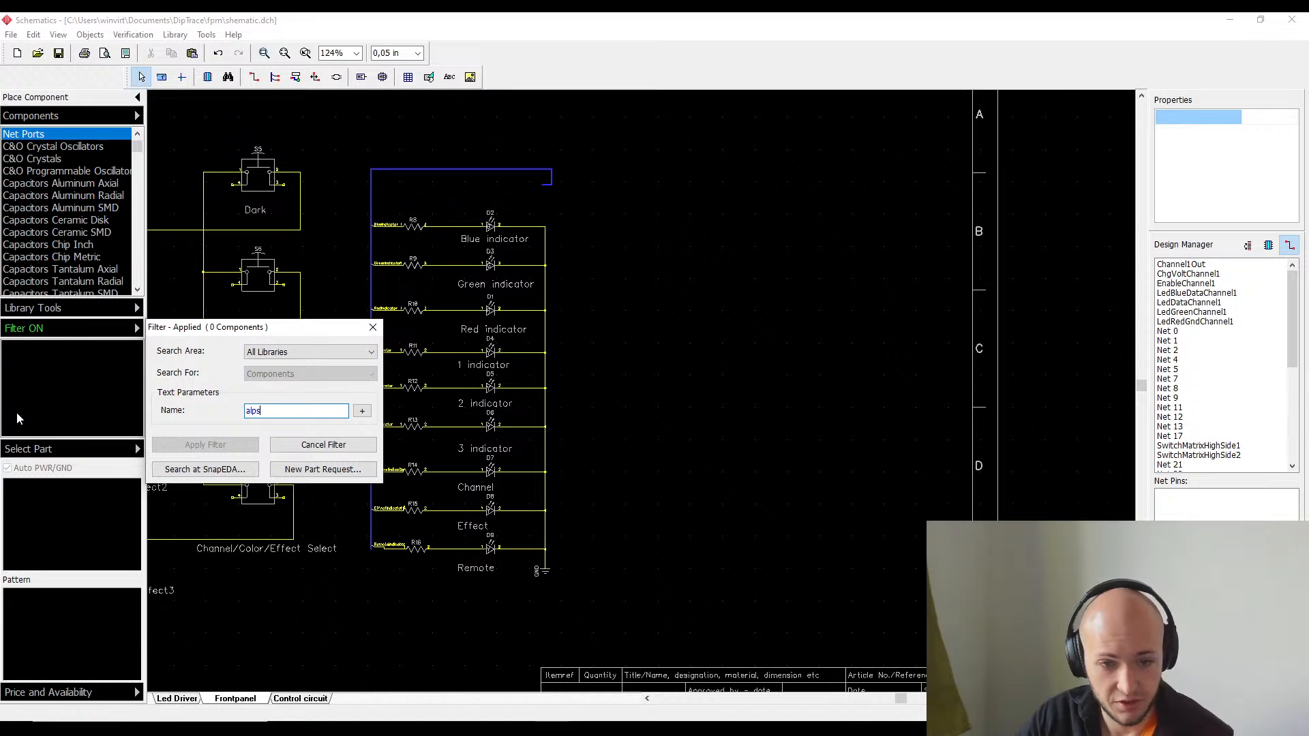
click(373, 328)
- Switch to the Pattern Editor and create a new pattern library named ALPS in the Kaffeeapparats Parts group
key(alt+Tab)
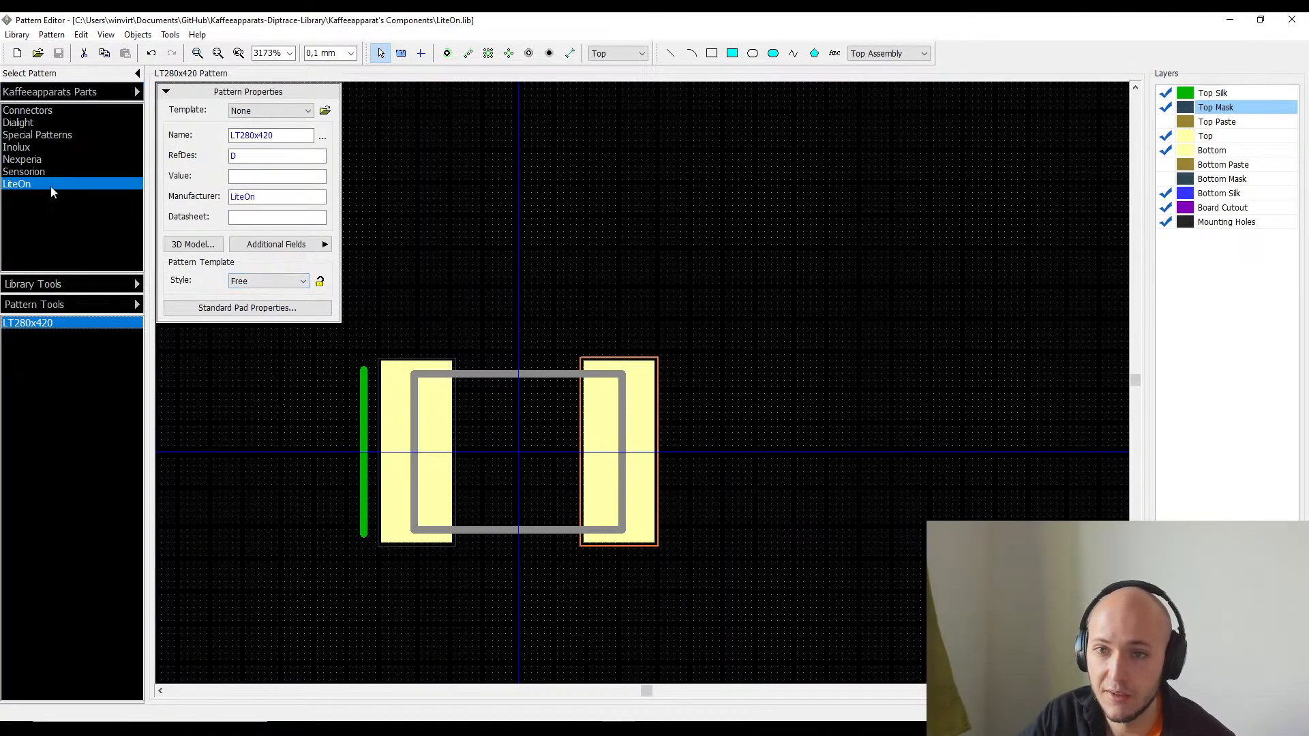
right_click(50, 232)
click(54, 240)
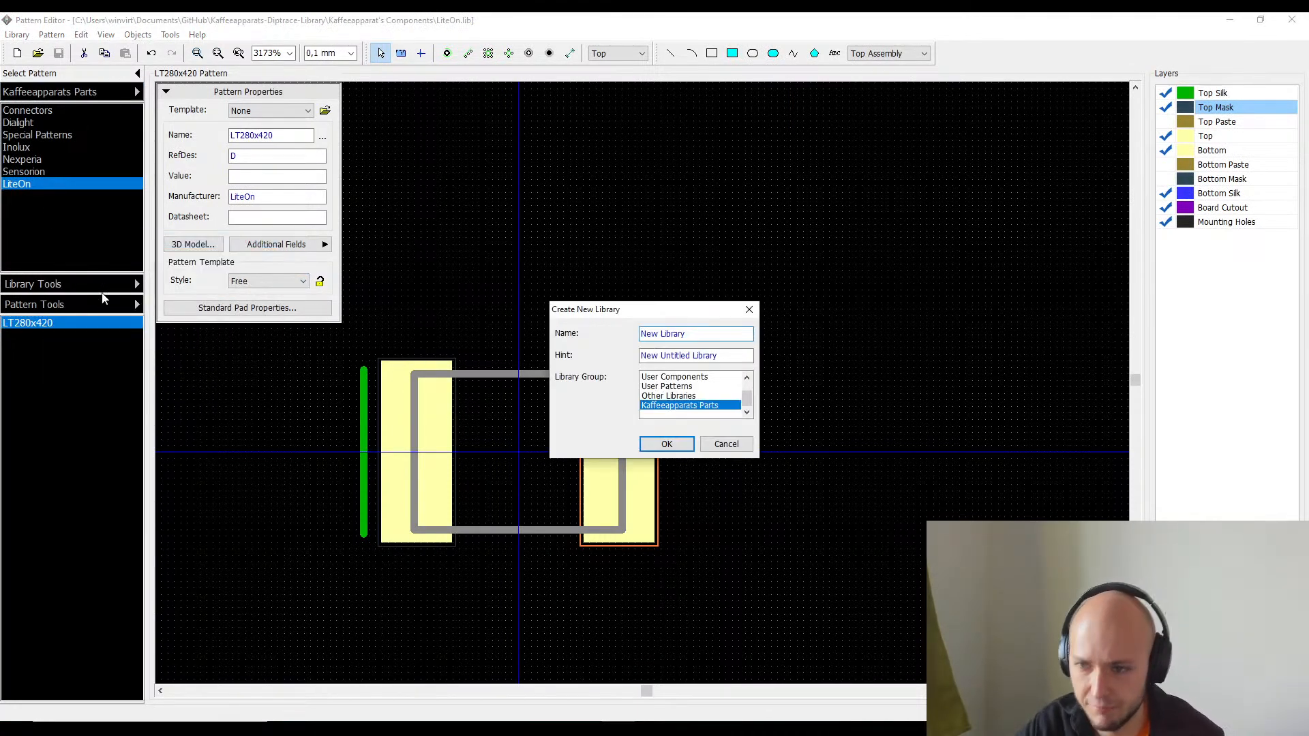
key(shift+End)
key(Delete)
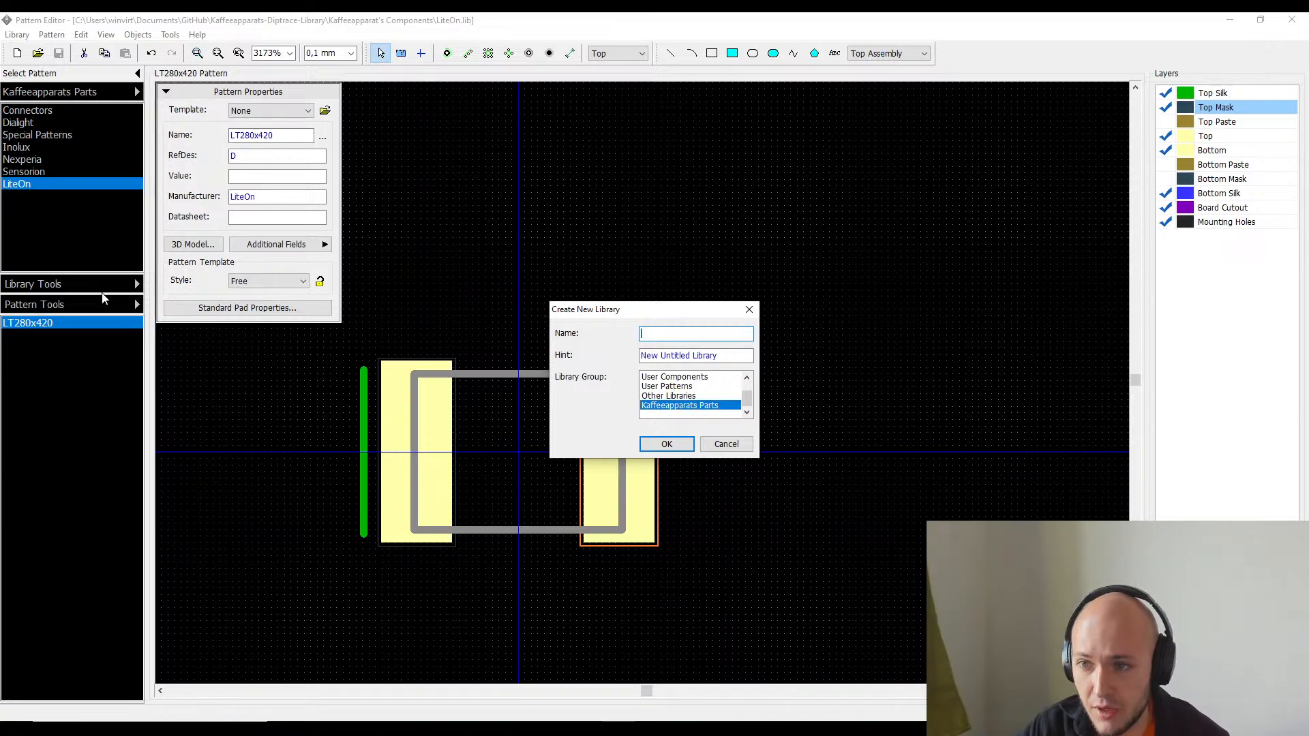
text(ALPS)
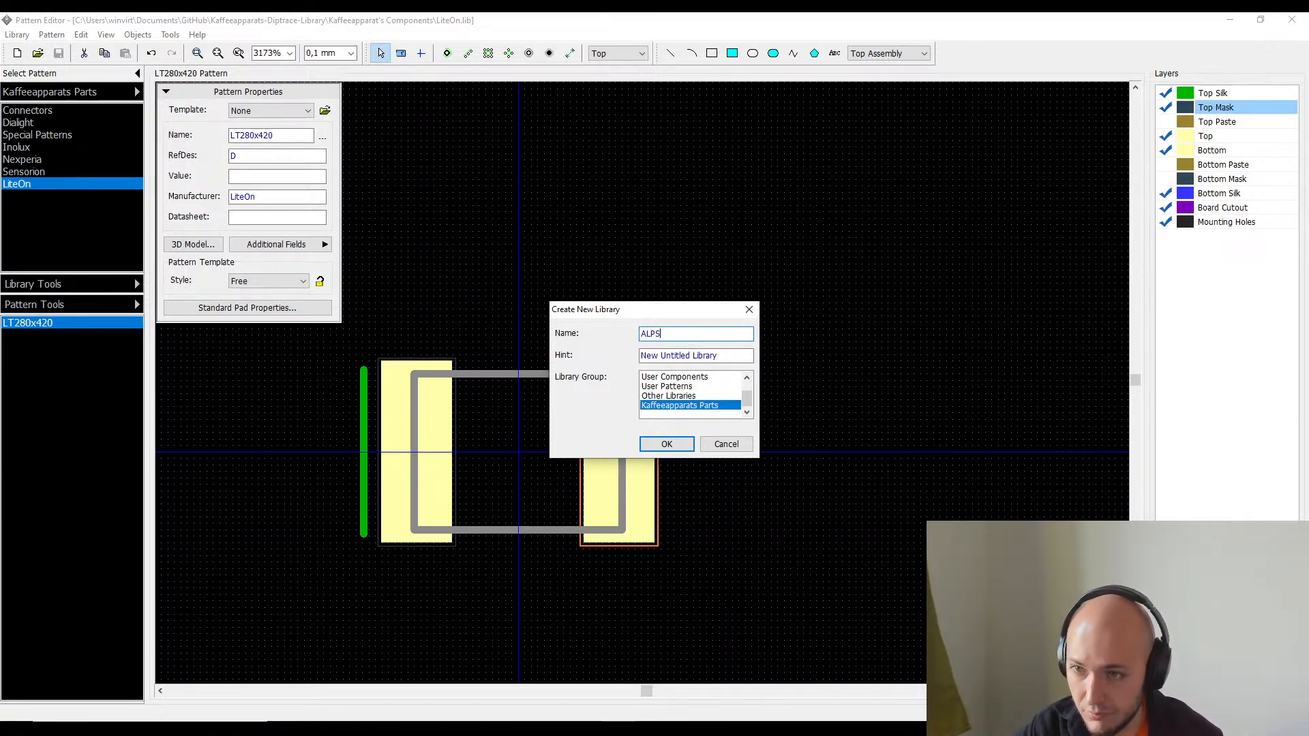
key(Return)
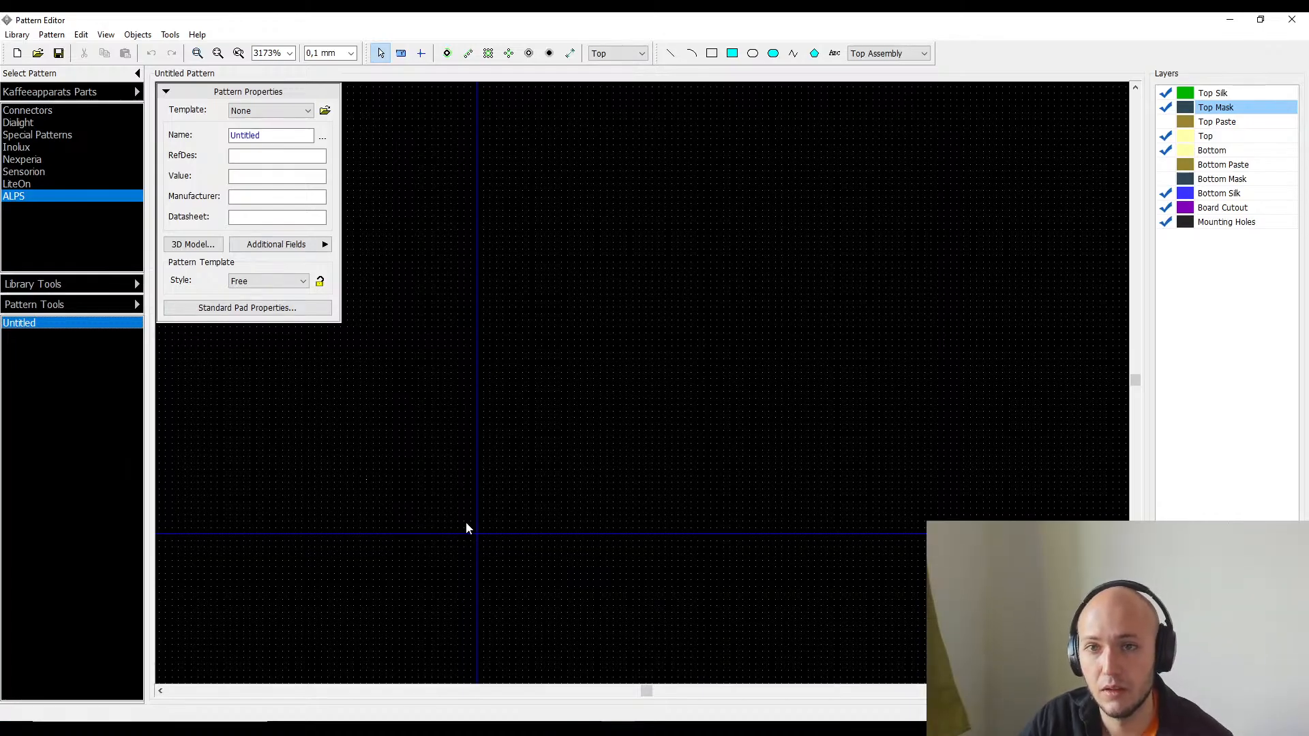
- Switch to the Component Editor and create a component library named ALPS in the Kaffeeapparats Parts group
click(653, 731)
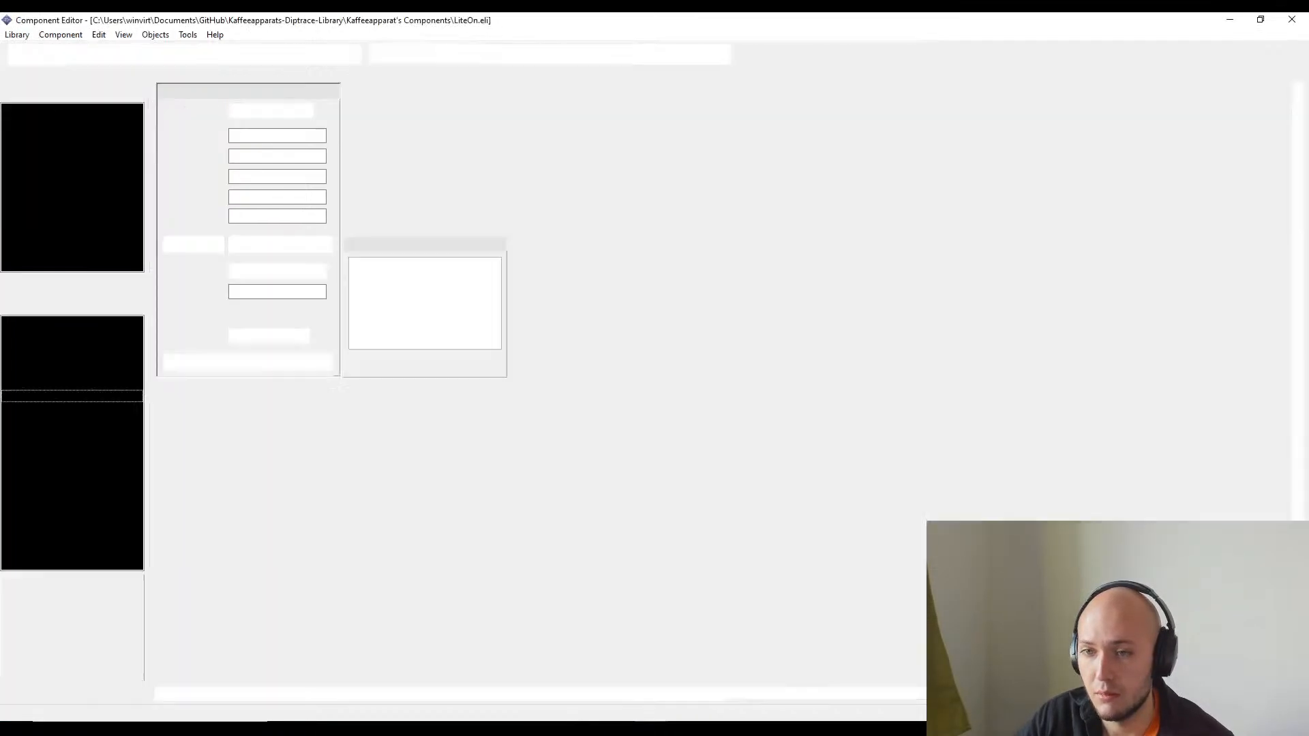
right_click(67, 248)
click(91, 257)
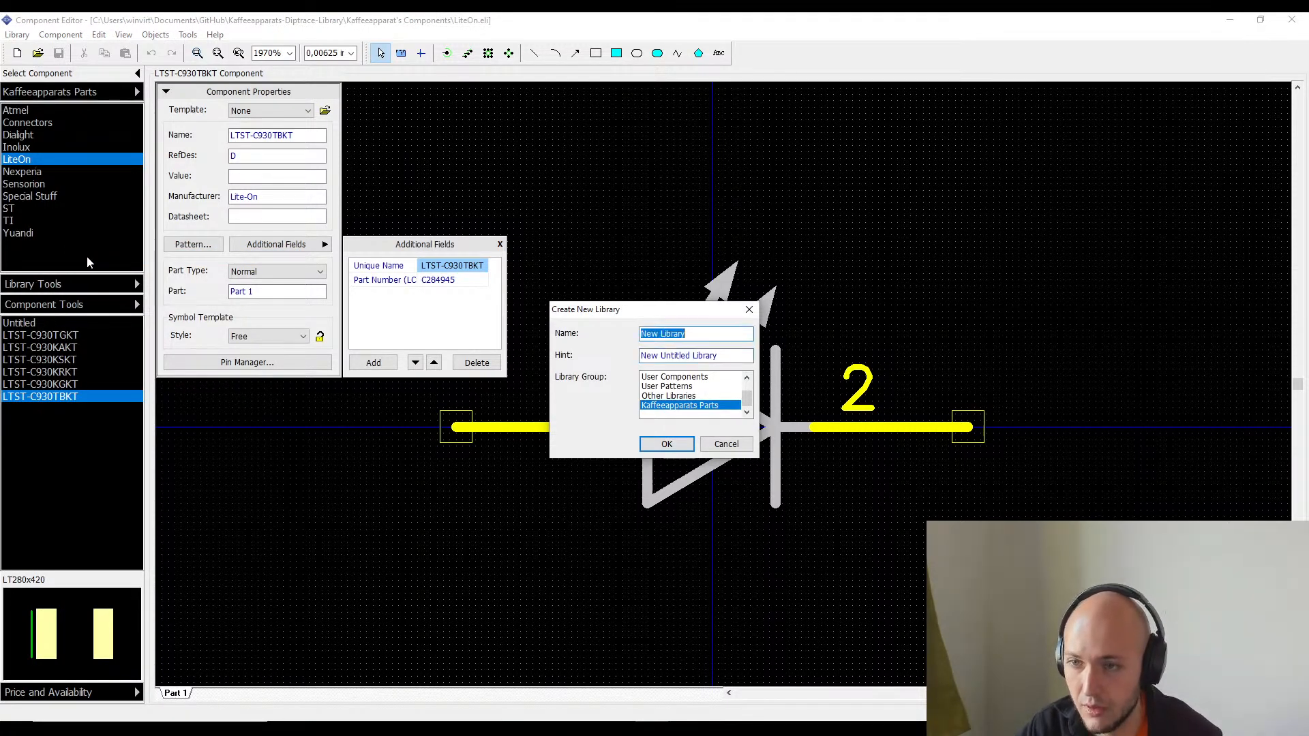
key(BackSpace)
text(ALPS)
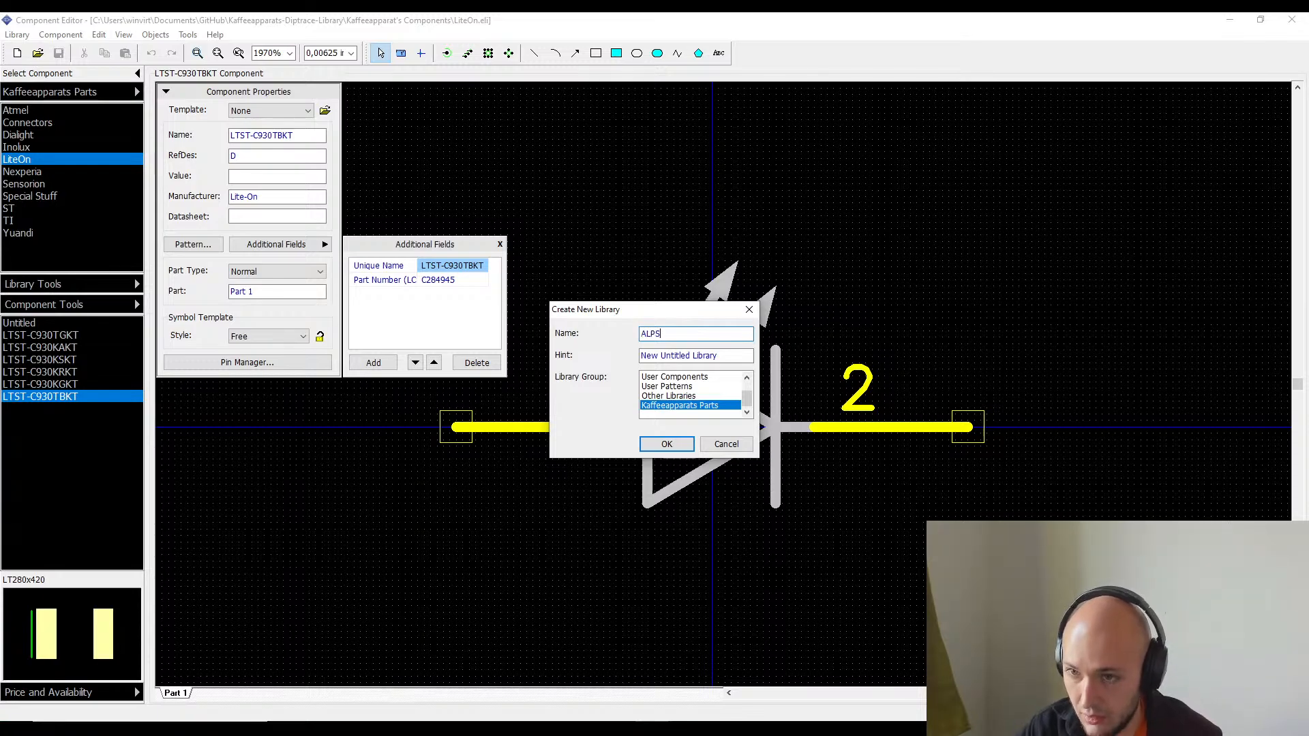
key(Return)
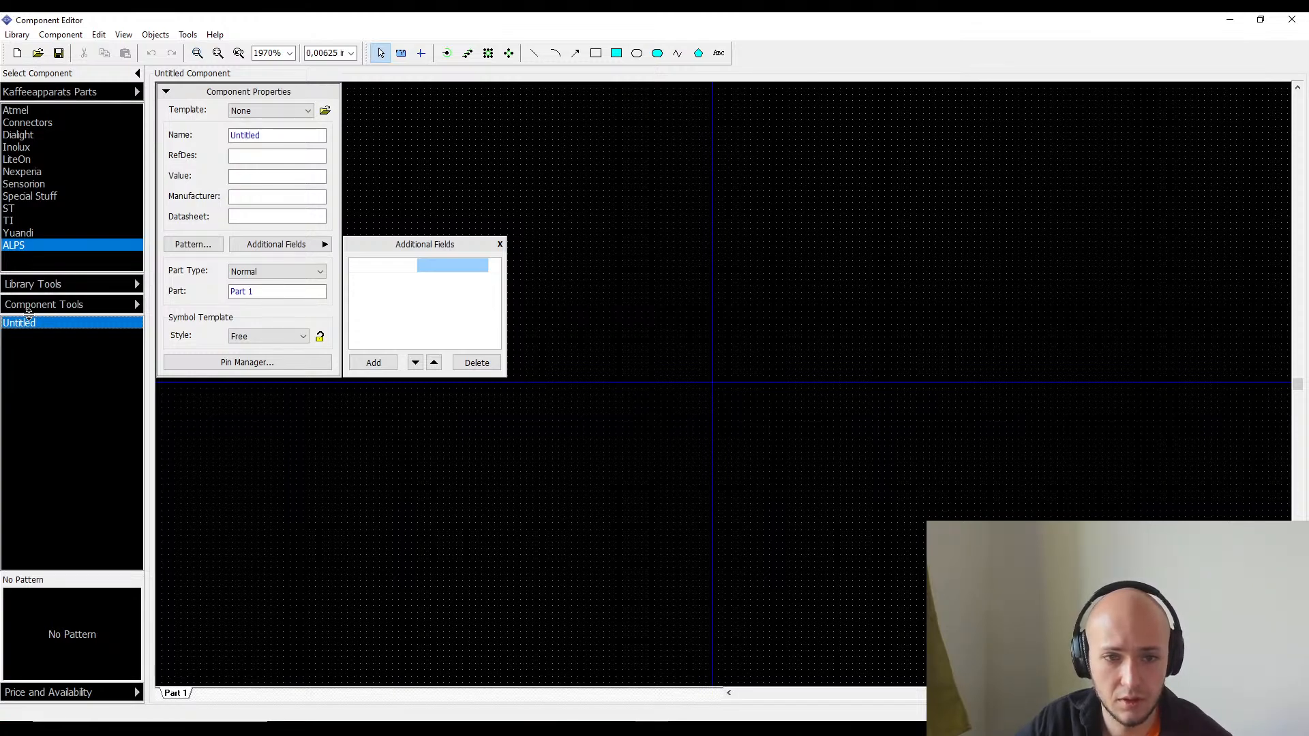
- Name the untitled component in the ALPS library EC11L1525E05
double_click(265, 134)
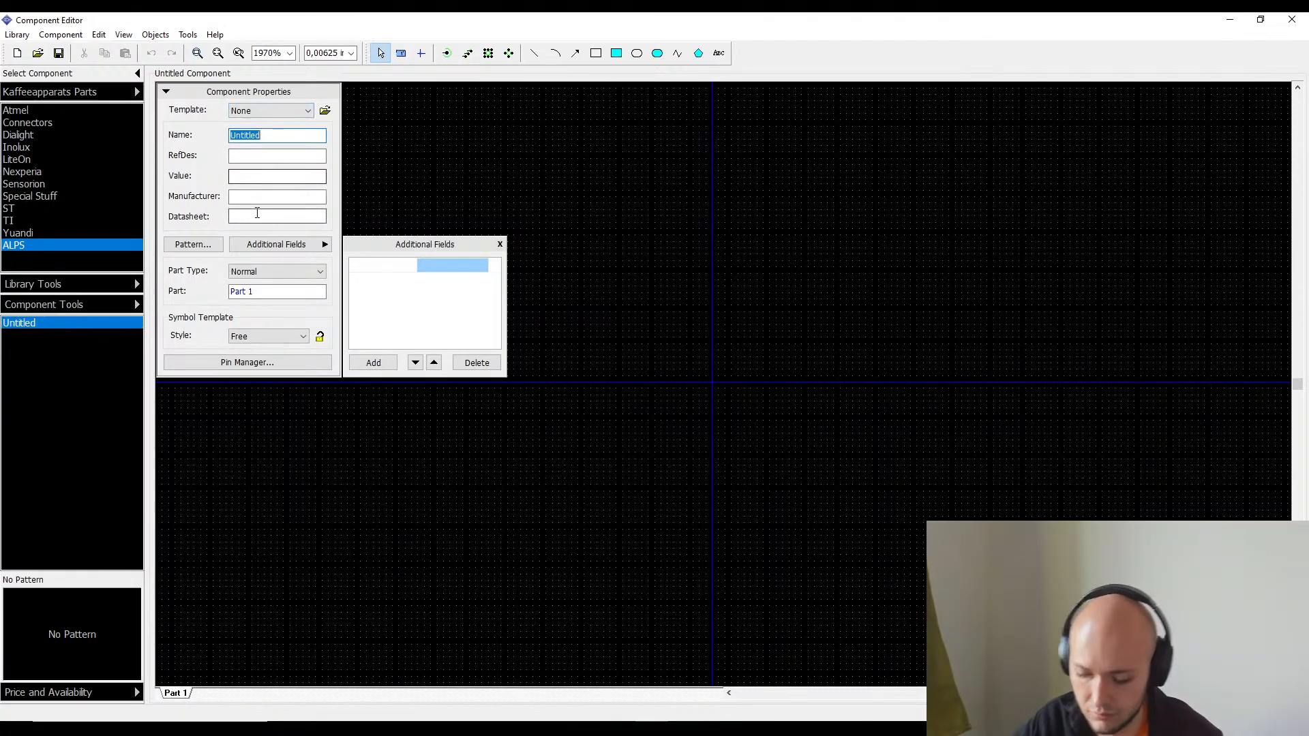
text(EC11)
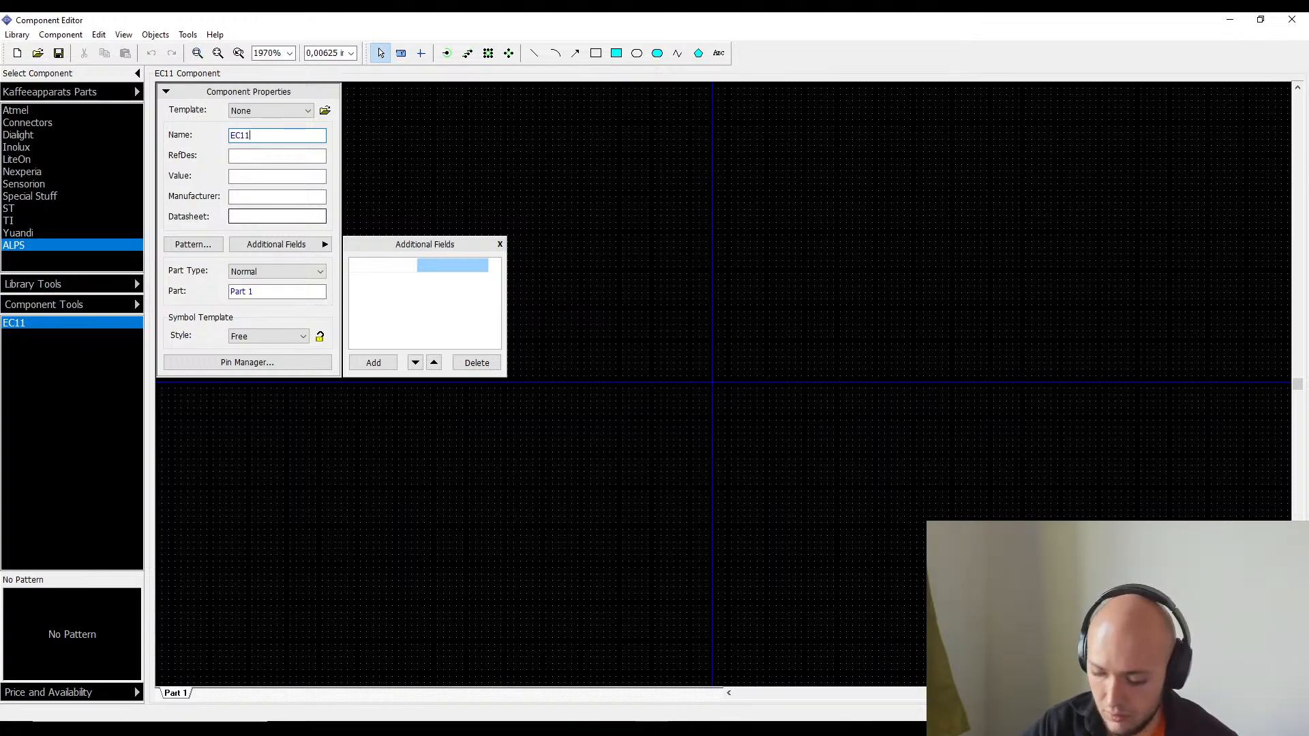
text(L15)
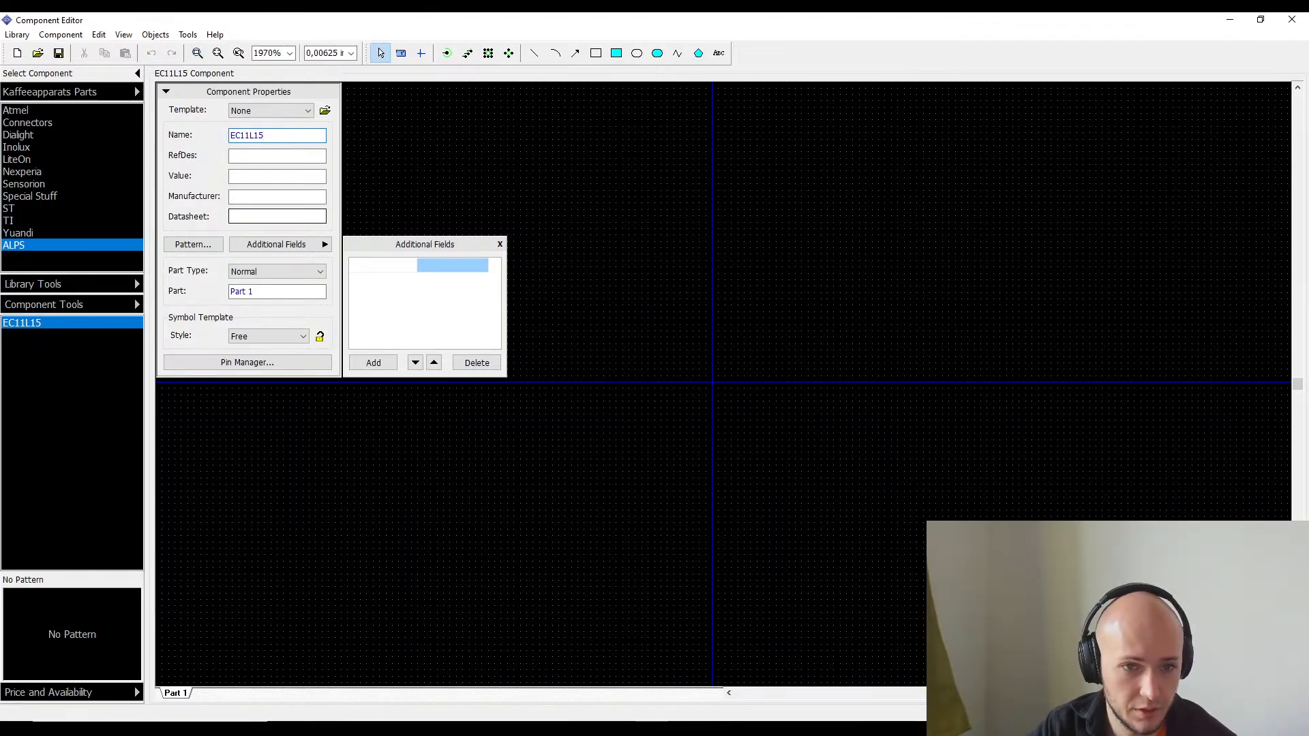
text(25E)
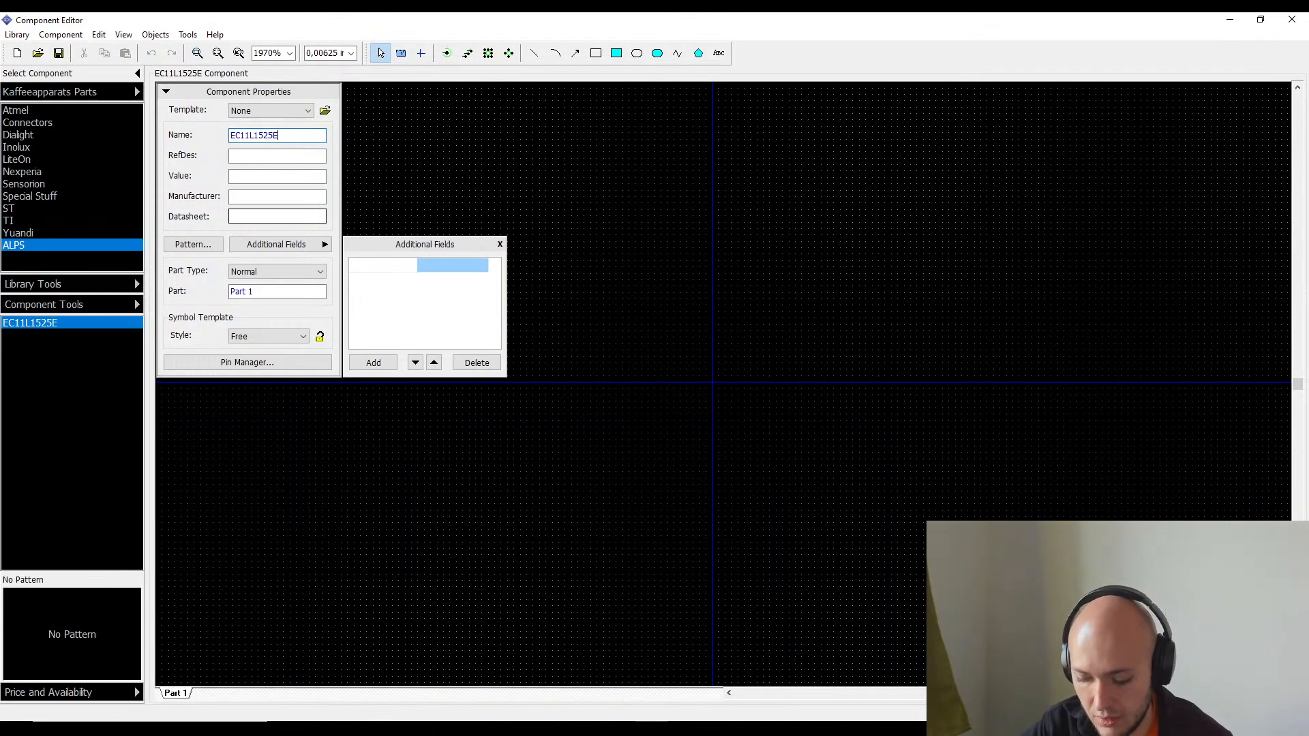
text(05)
key(alt+Tab)
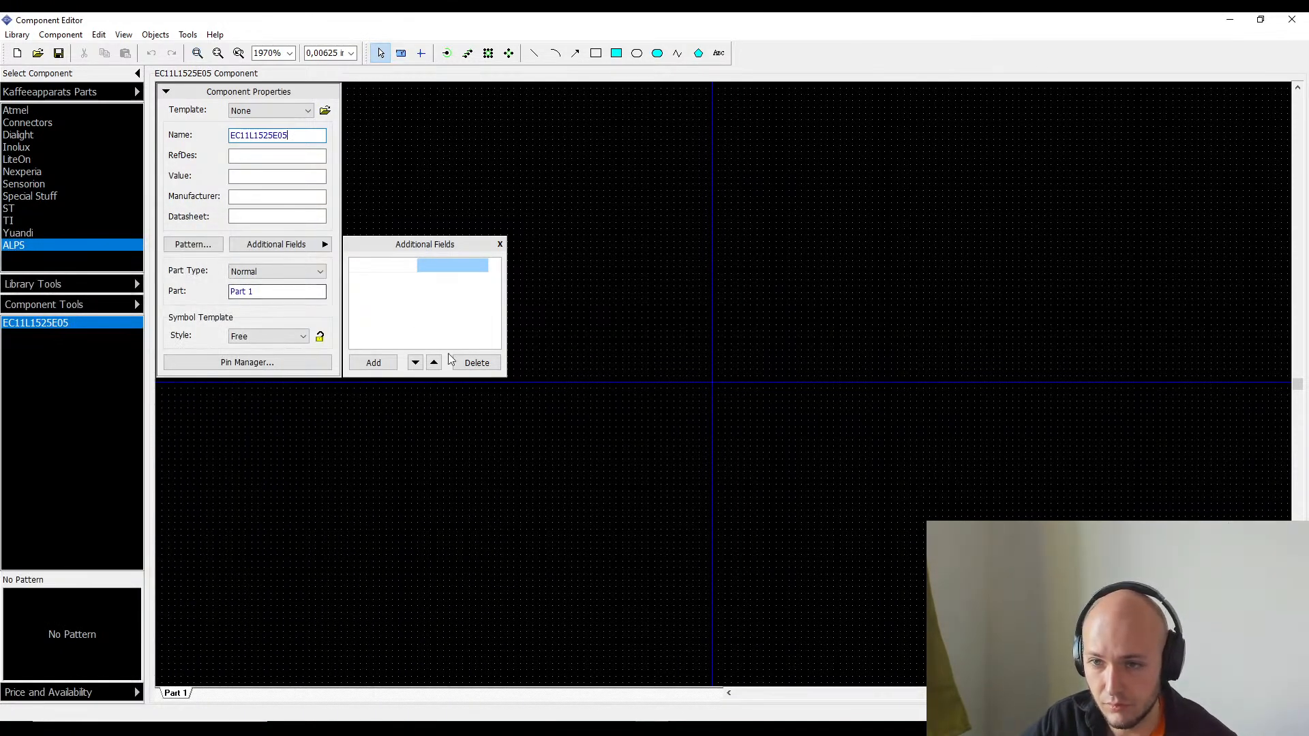
- Add a text-type additional field named Unique Identifyer to the EC11L1525E05 component
click(384, 364)
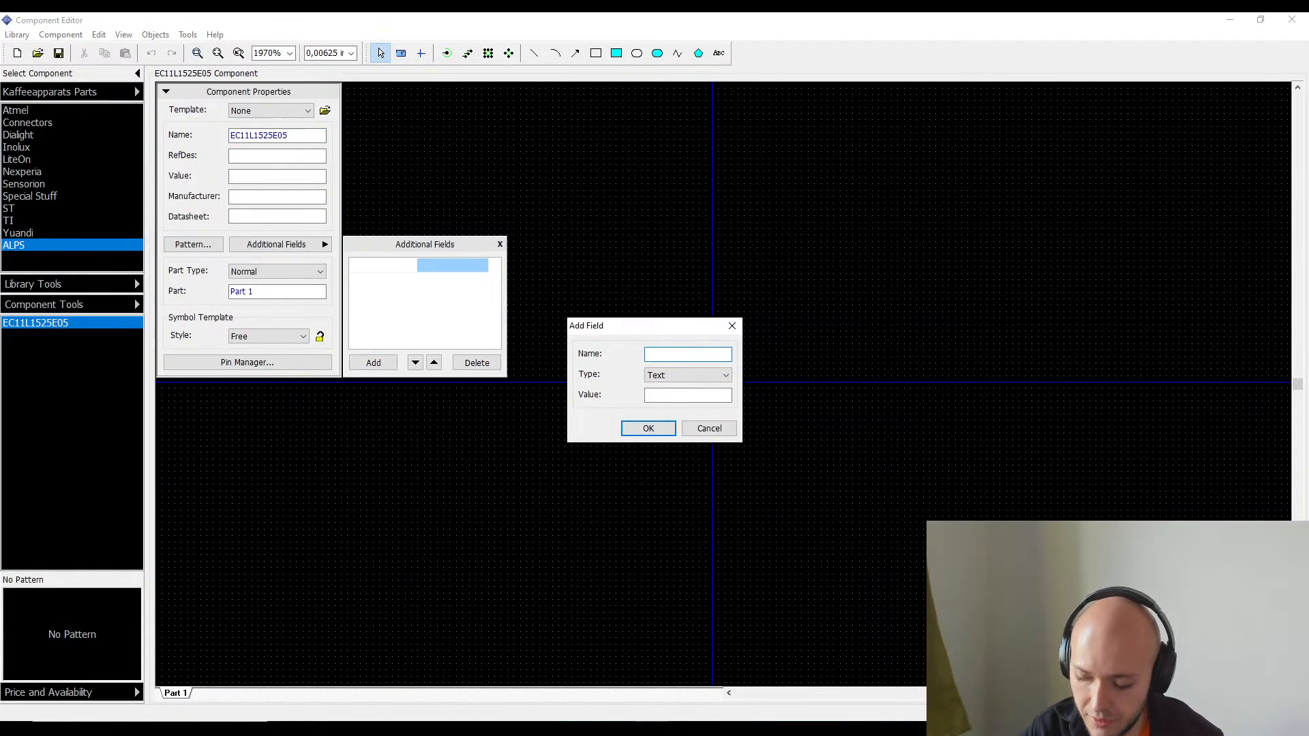
text(Uno)
text(ique)
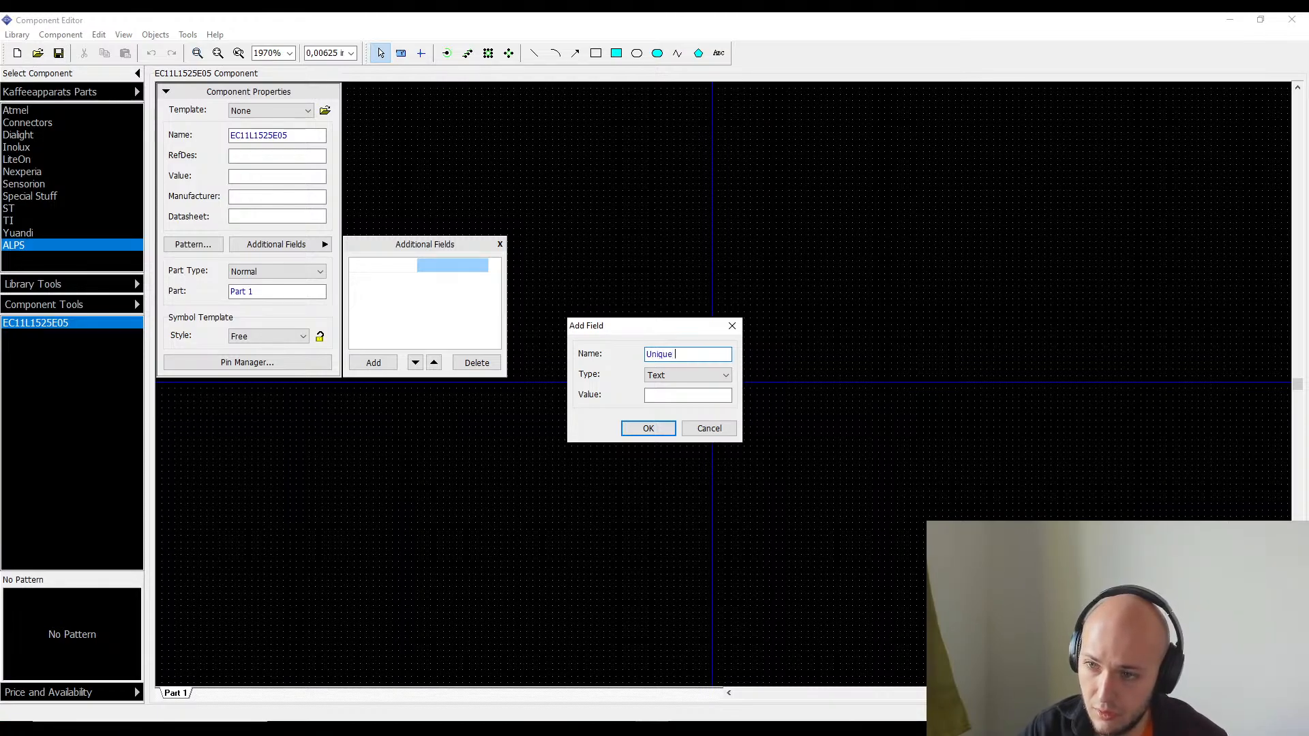
text( Identi)
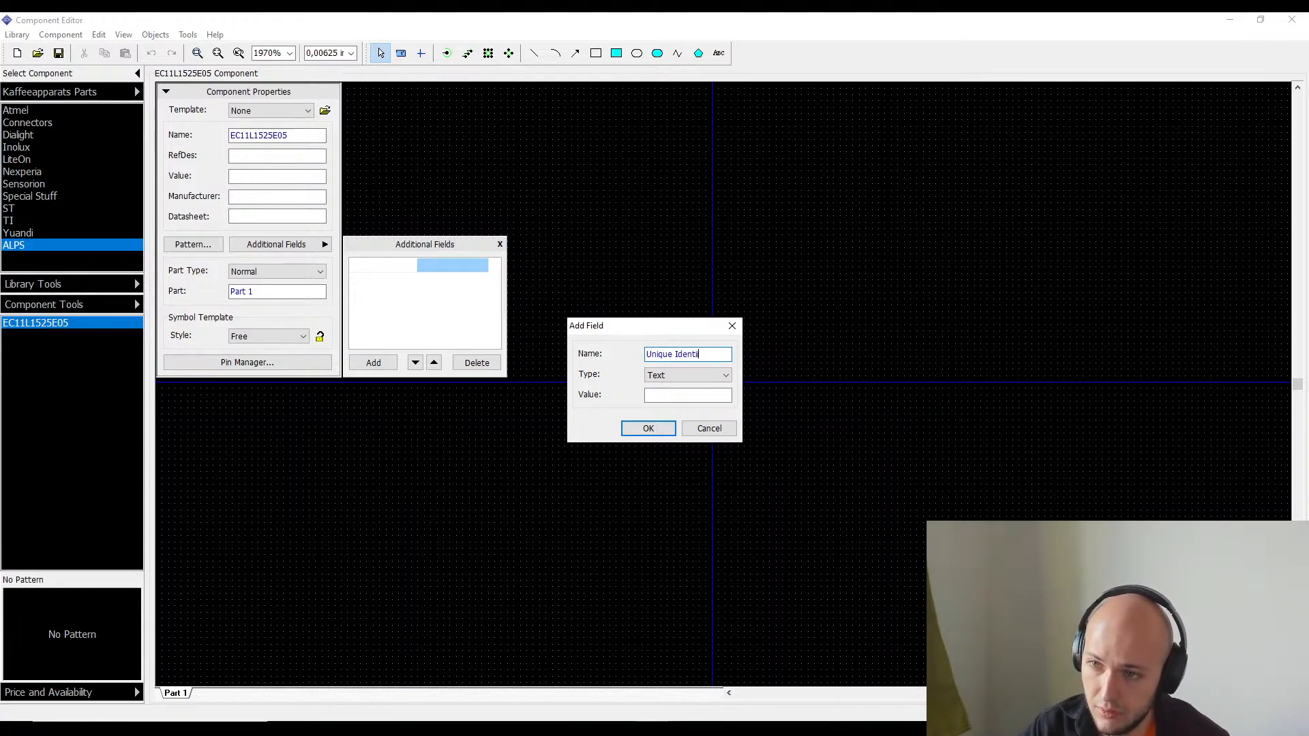
text(fye)
key(Return)
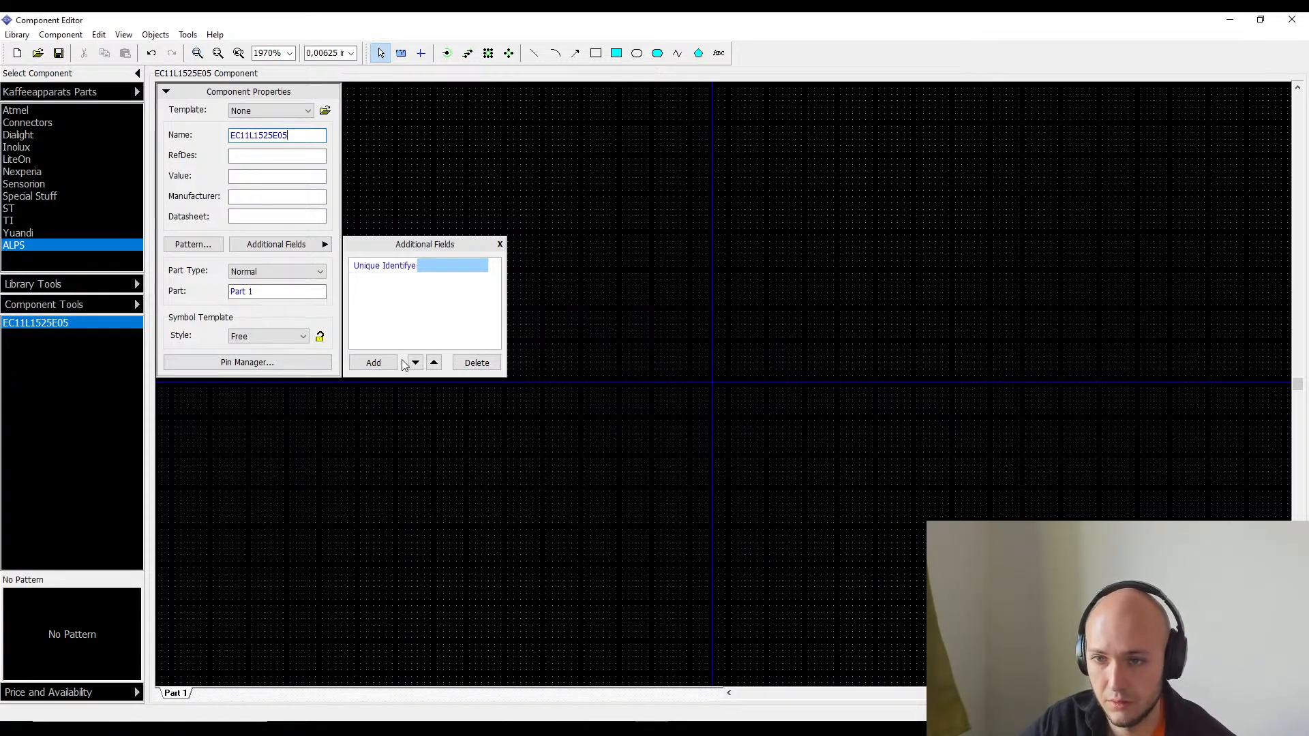
click(375, 362)
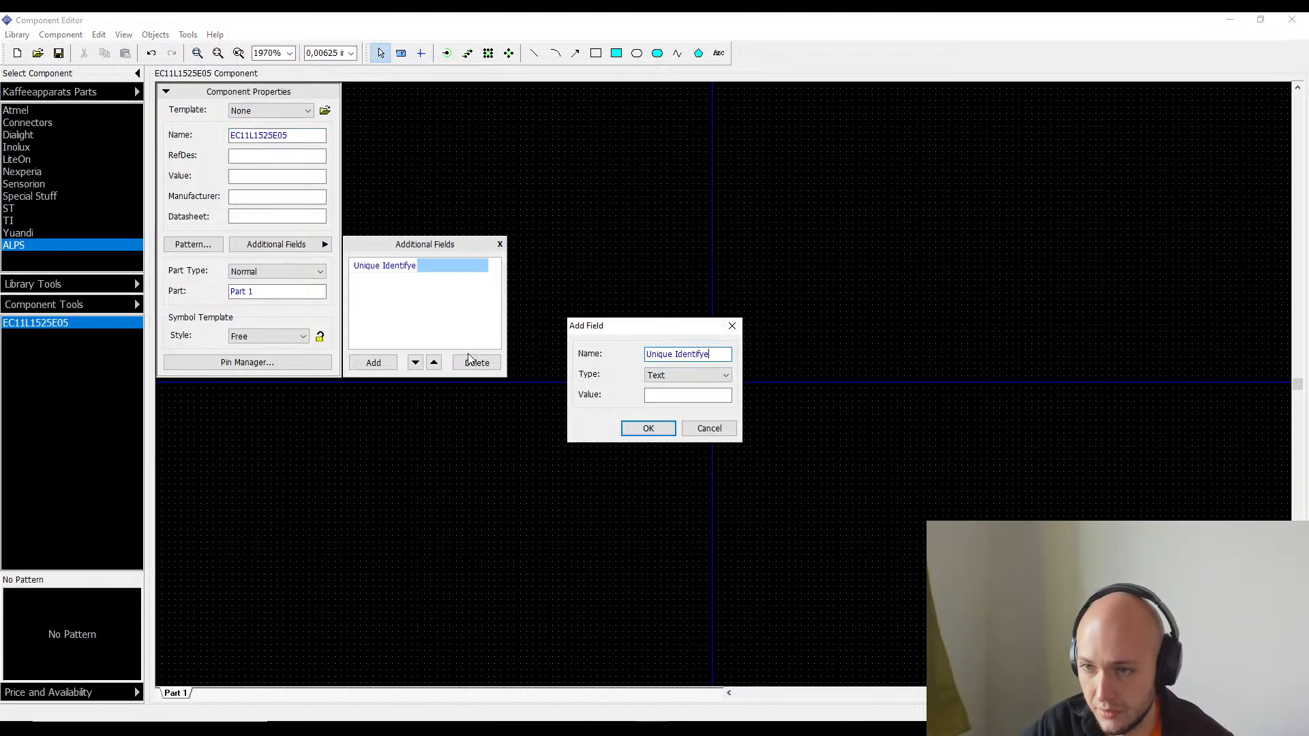
key(BackSpace)
key(BackSpace)
key(BackSpace)
key(BackSpace)
key(BackSpace)
key(BackSpace)
key(BackSpace)
key(BackSpace)
key(BackSpace)
key(BackSpace)
key(BackSpace)
key(BackSpace)
key(BackSpace)
key(Escape)
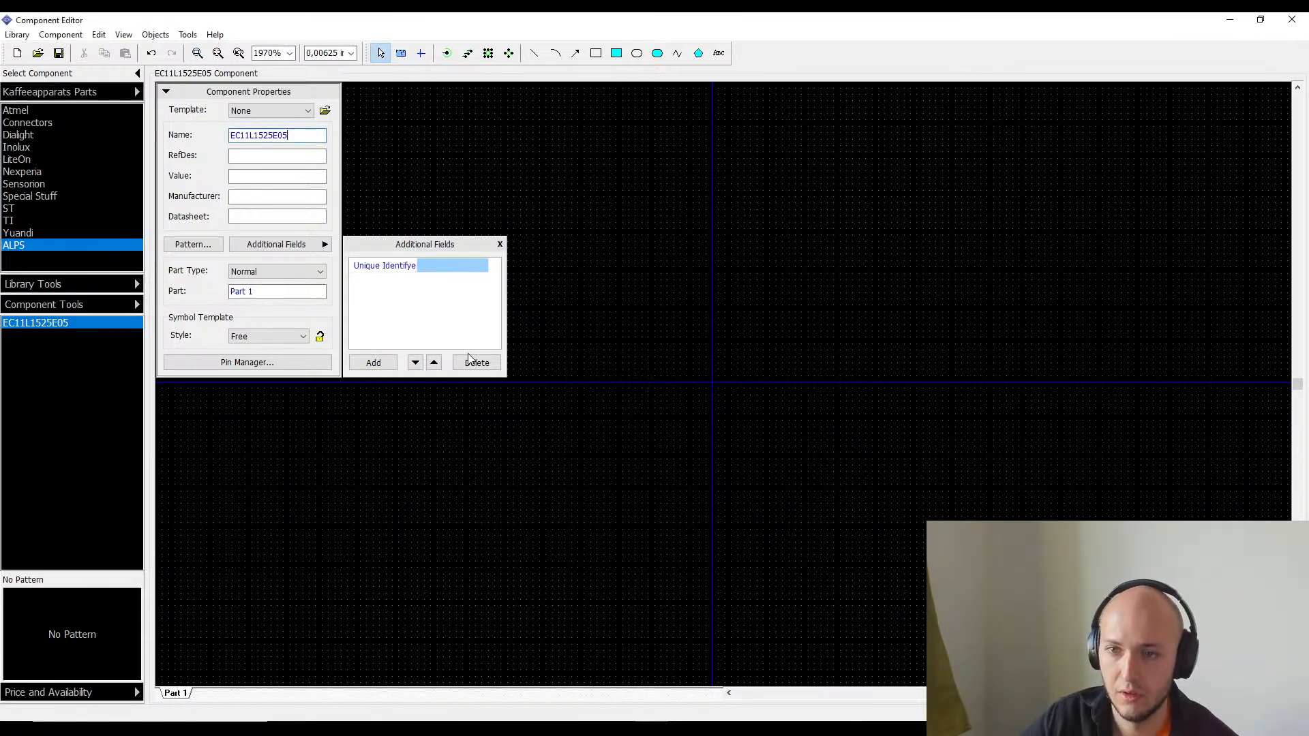
- Save the ALPS component library as Alps in the Kaffeeapparat's Components folder
click(104, 220)
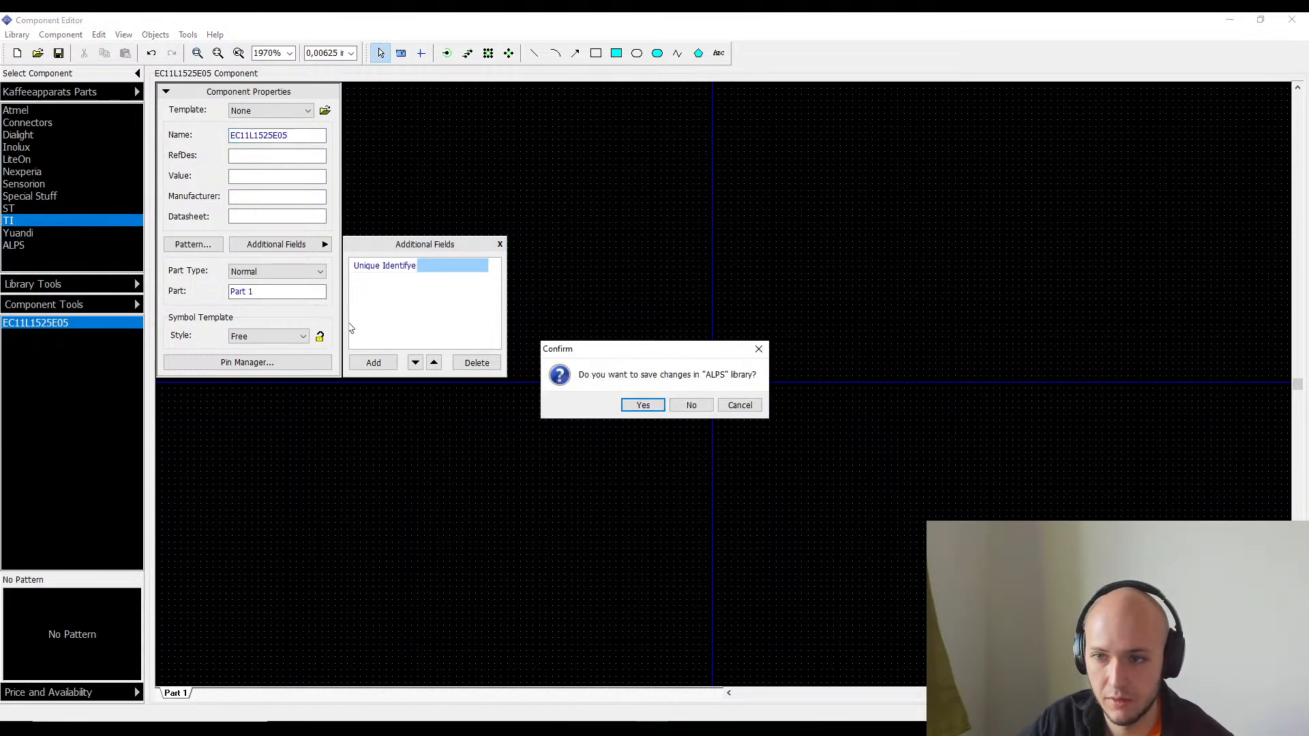
click(641, 405)
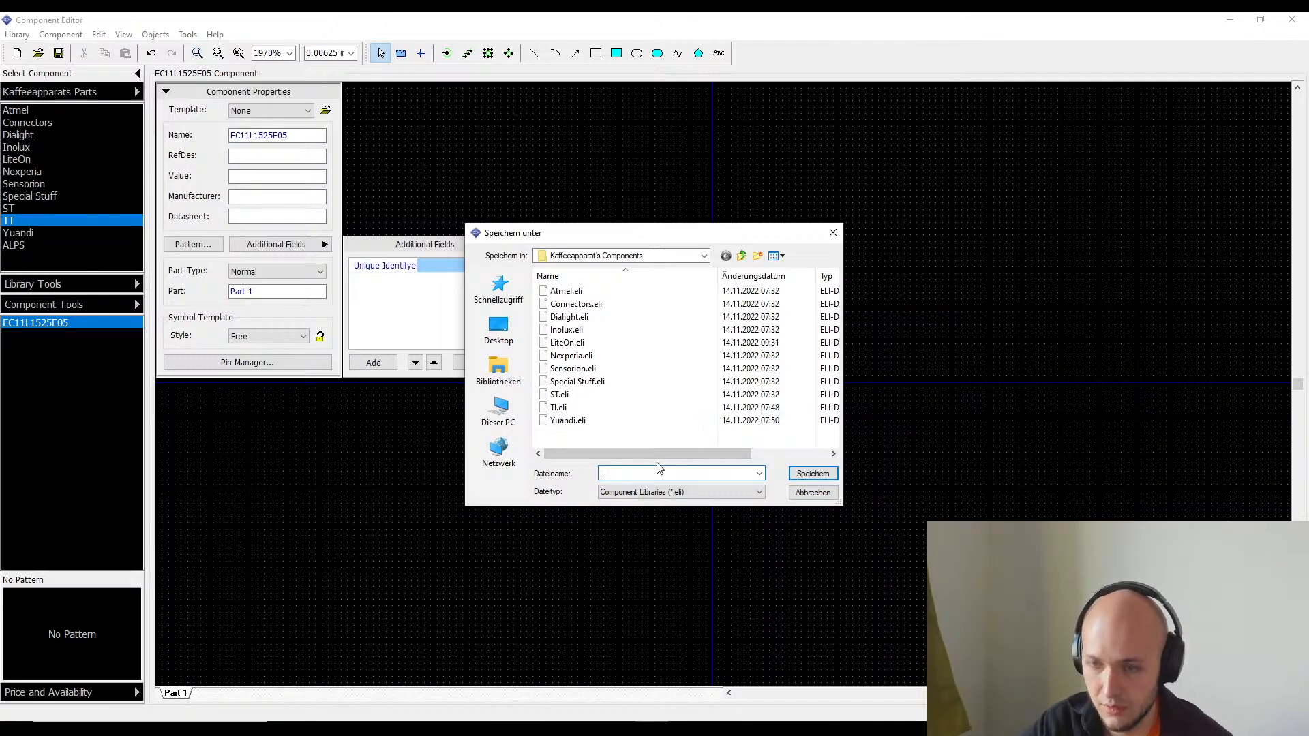
text(Alps)
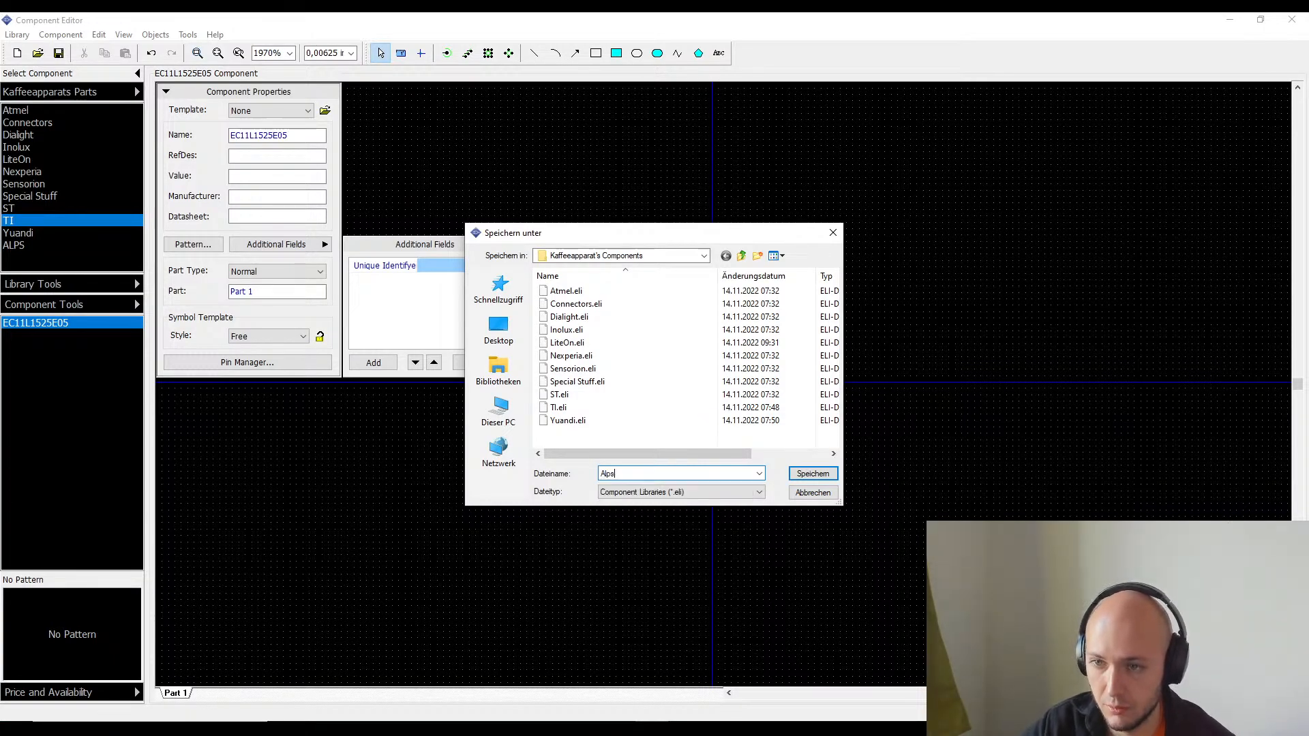
key(Return)
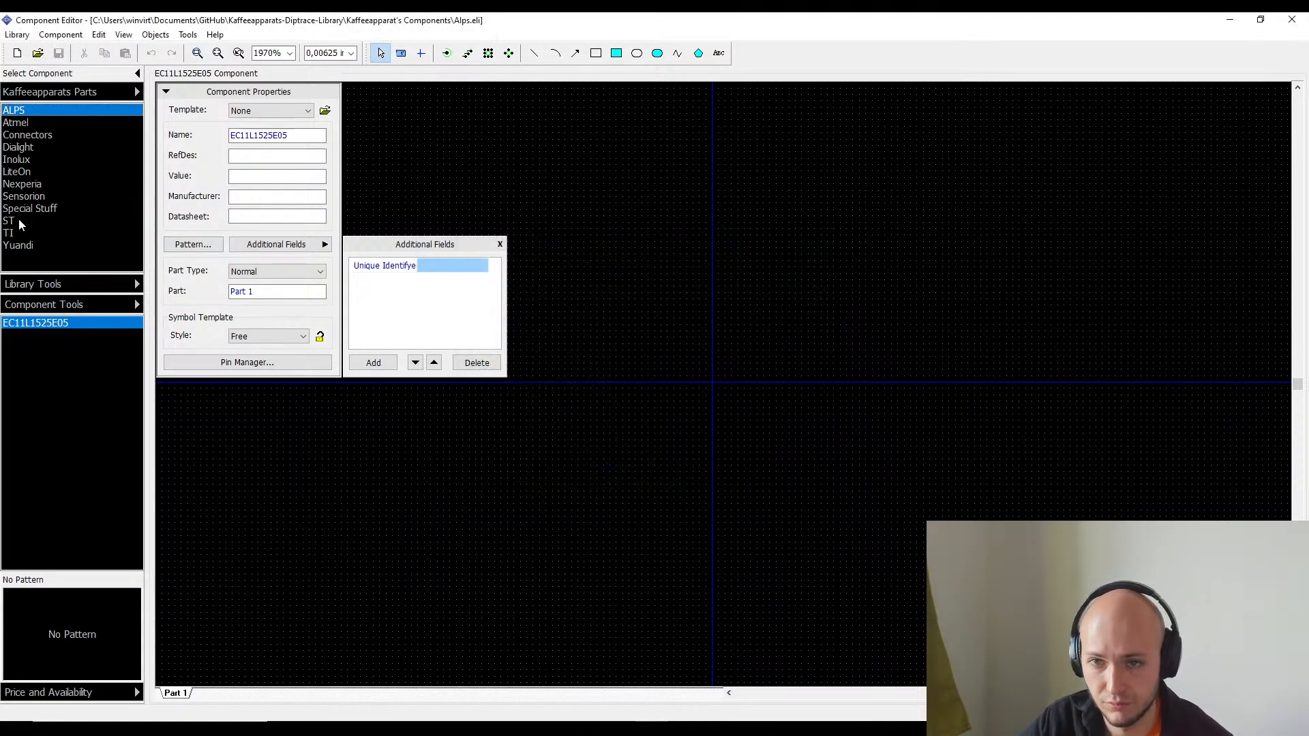
- Check the additional field names of TS-1095KD-A19B3D2 in the Yuandi library and copy the field name Part Number (LCSC)
click(51, 243)
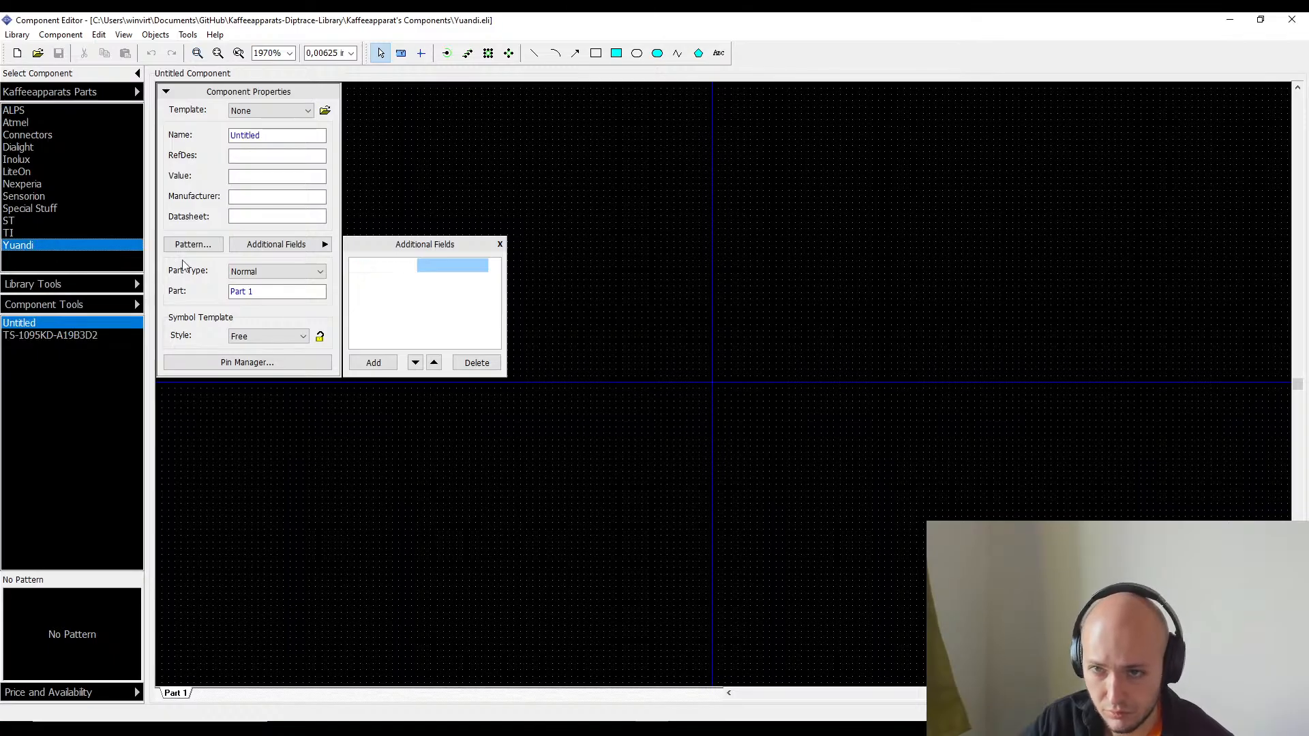
click(103, 338)
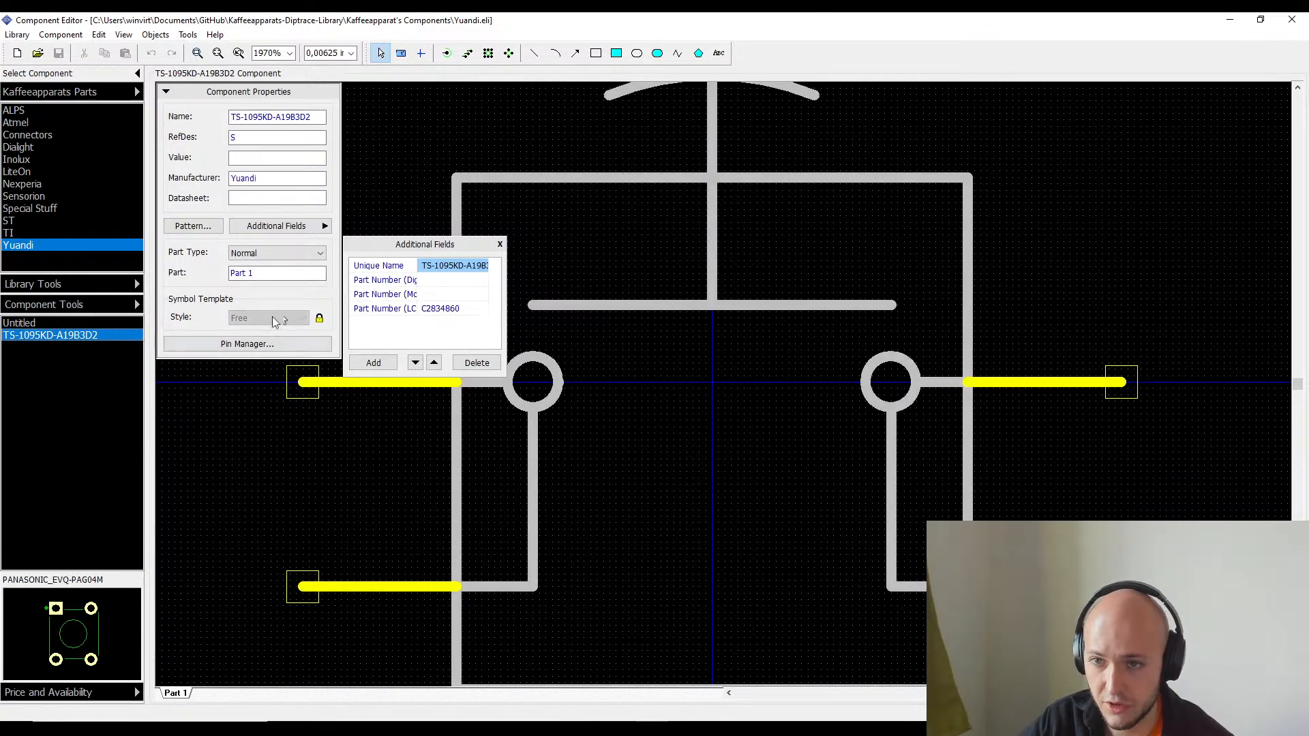
double_click(393, 263)
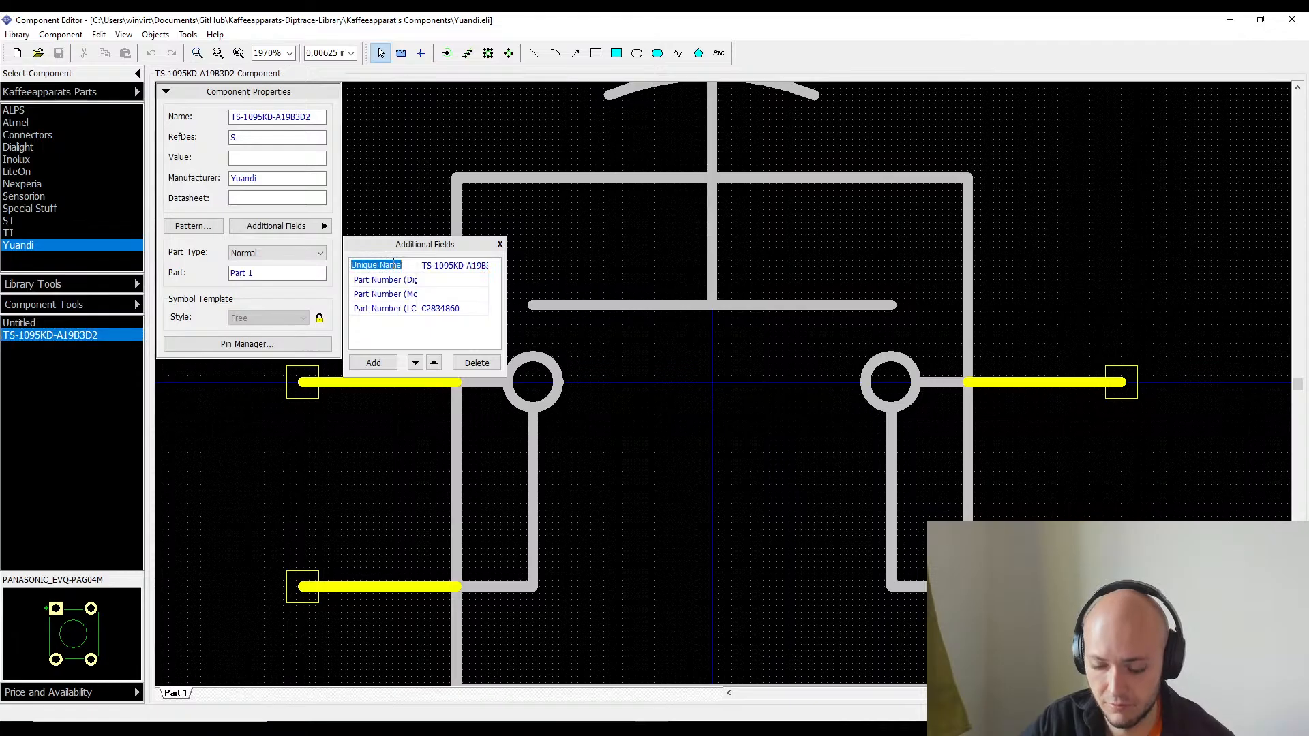
click(396, 295)
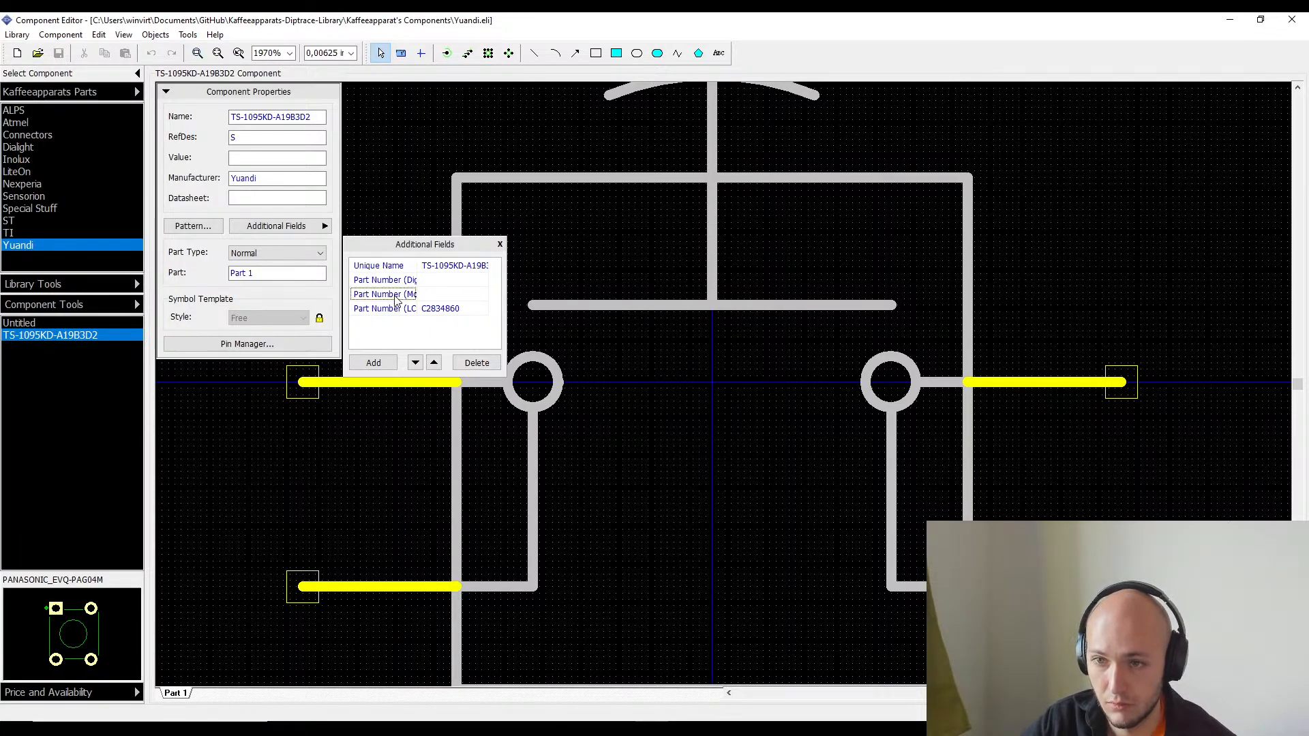
click(398, 310)
click(398, 311)
key(ctrl+c)
click(397, 308)
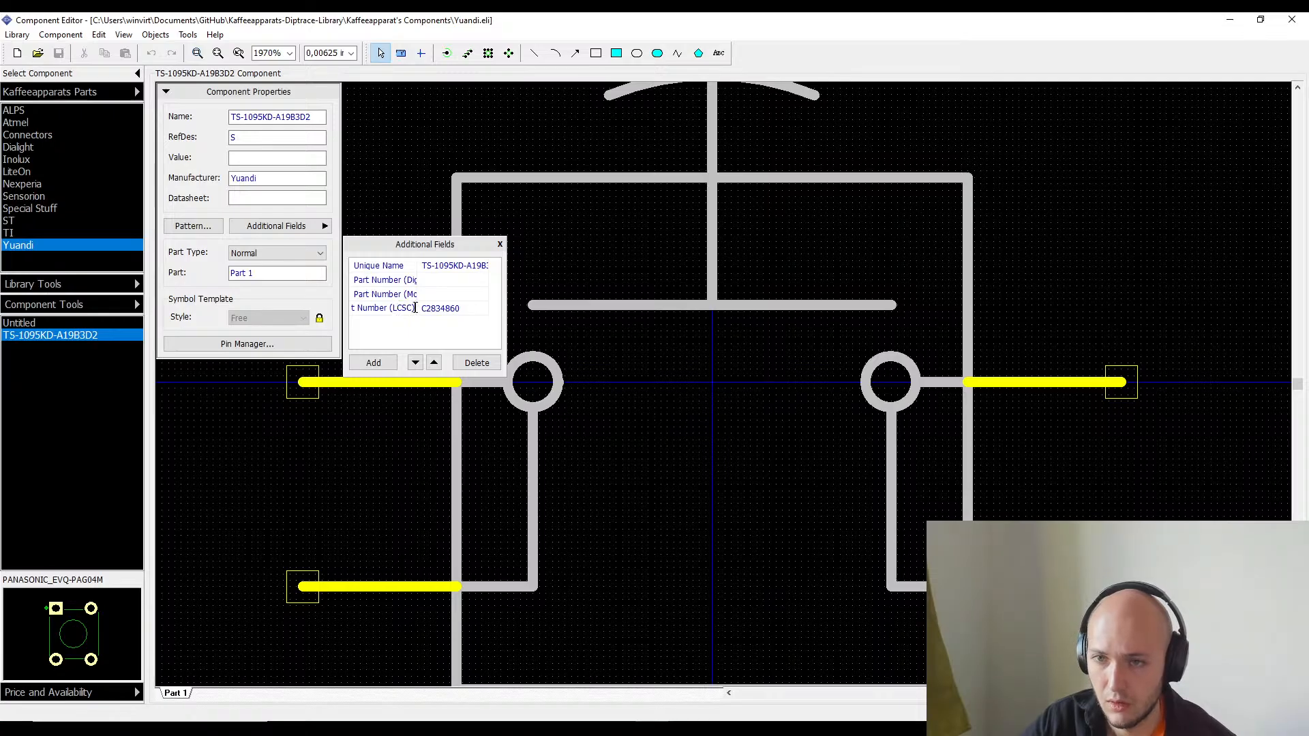
key(Return)
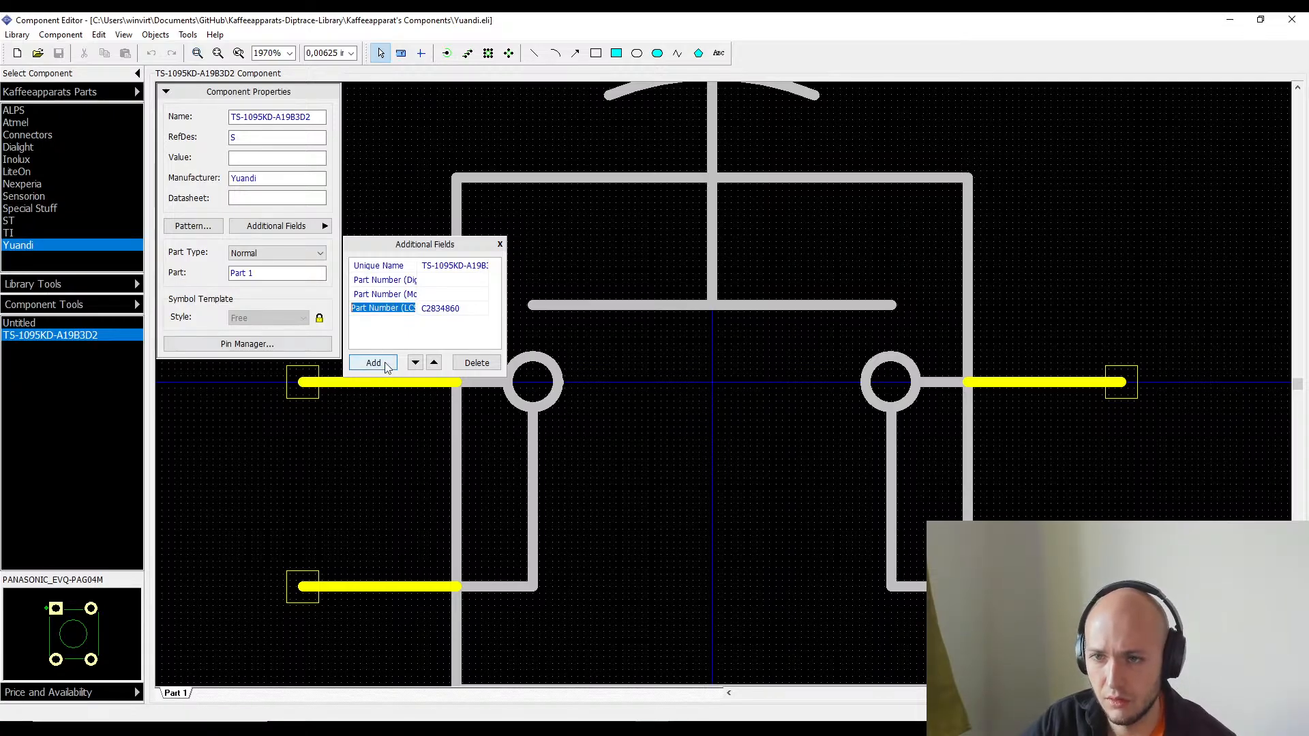
click(400, 299)
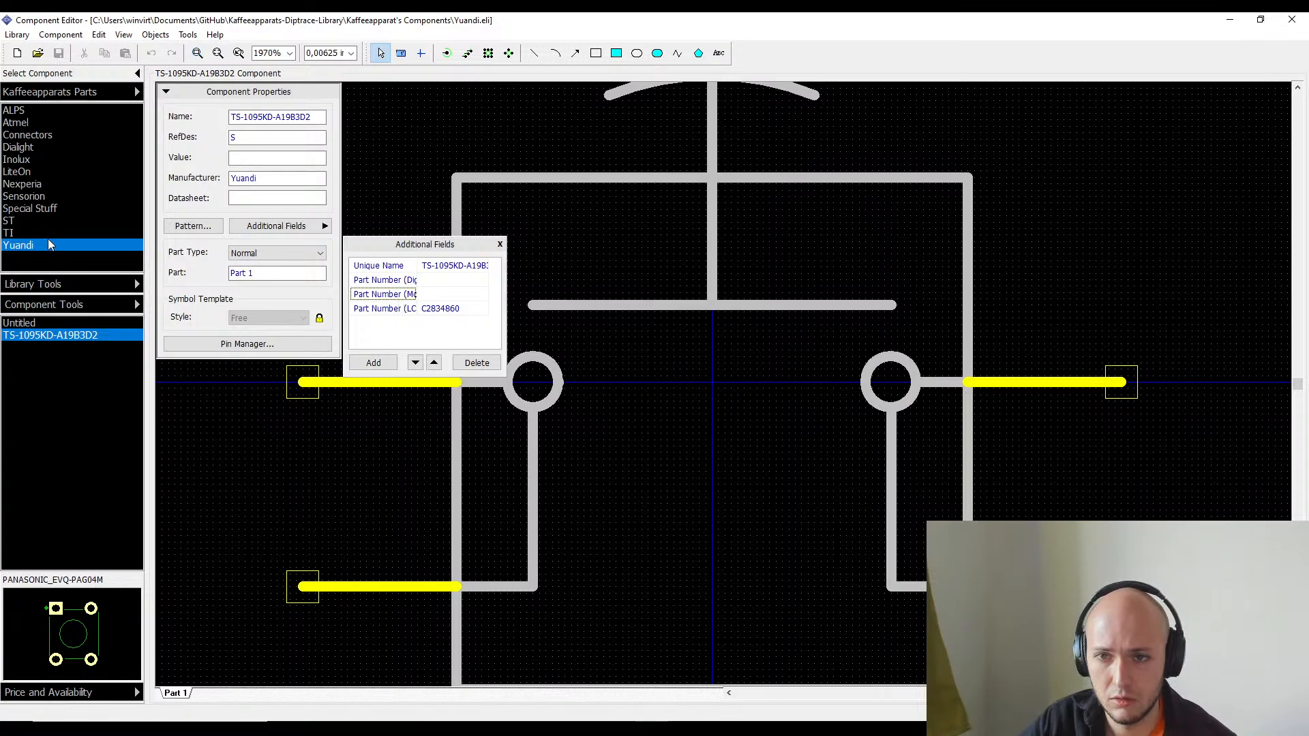
- Return to the ALPS library and rename the EC11L1525E05 component's additional field to Unique Name
click(35, 124)
click(39, 108)
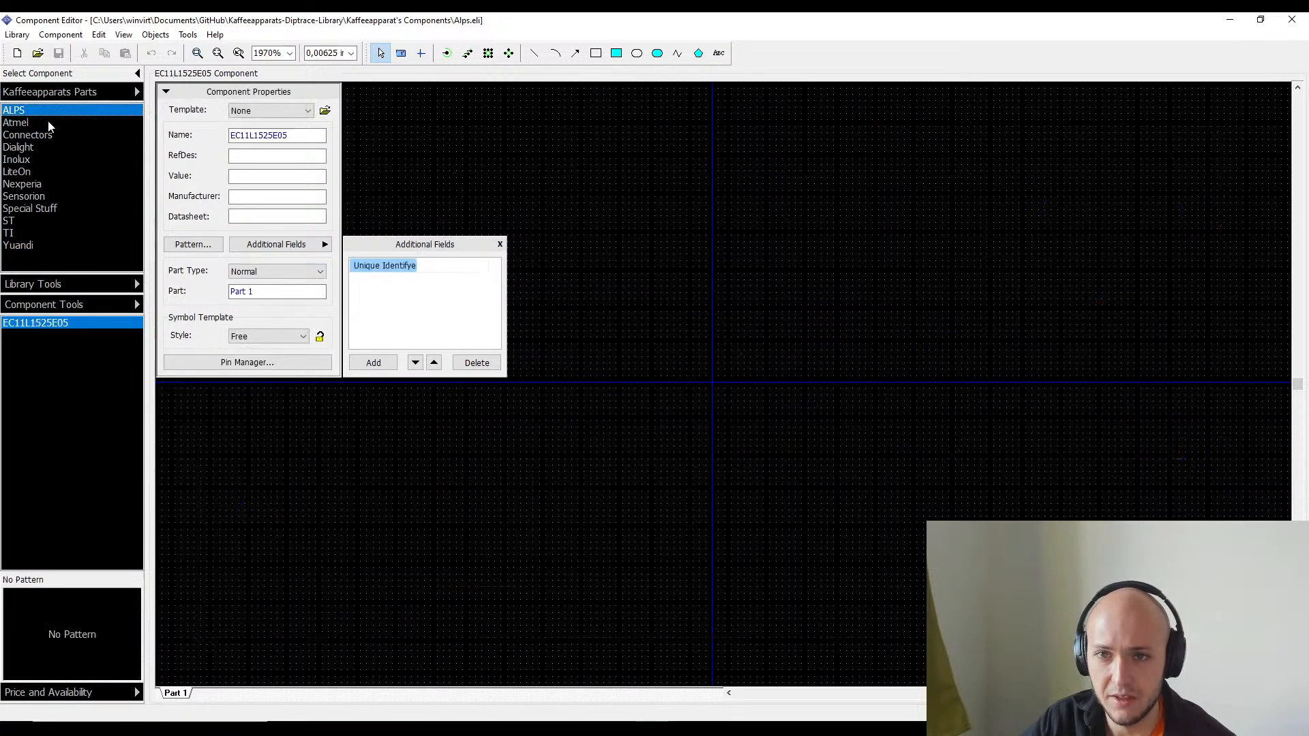
click(431, 271)
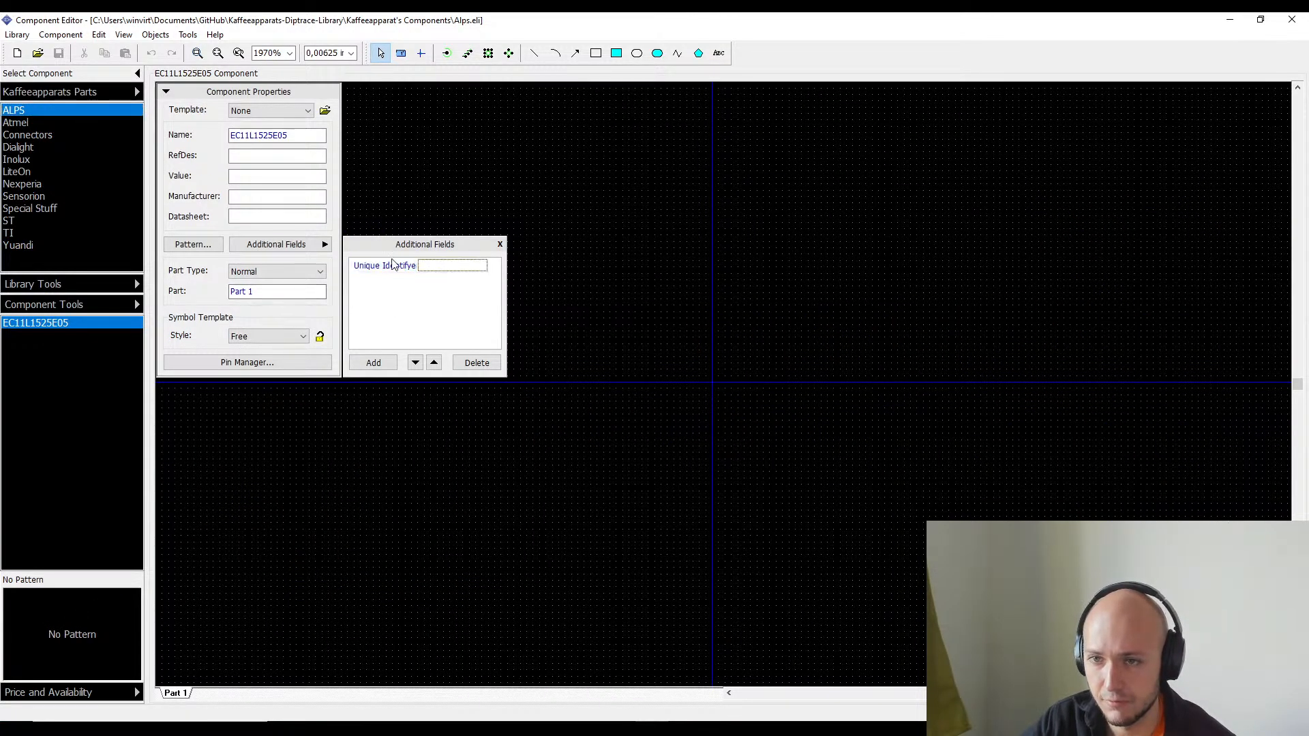
double_click(394, 265)
click(393, 265)
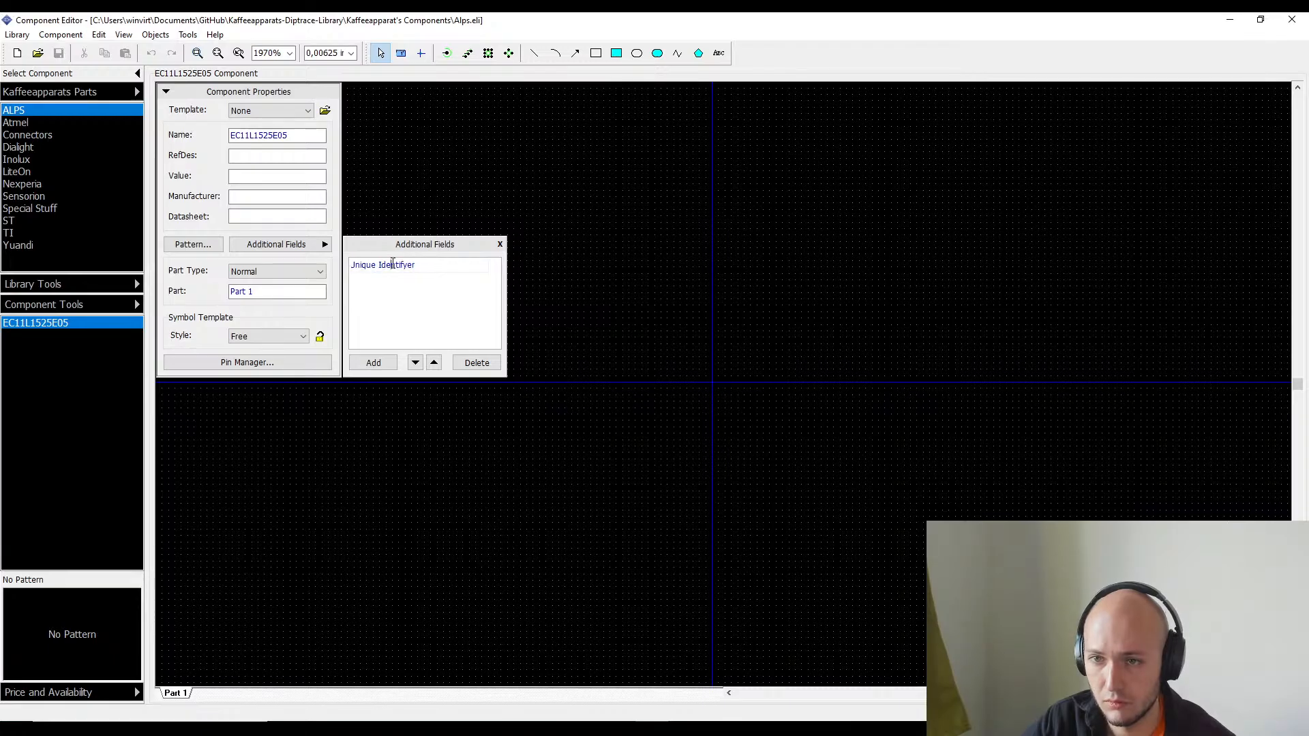
double_click(393, 264)
text(Name)
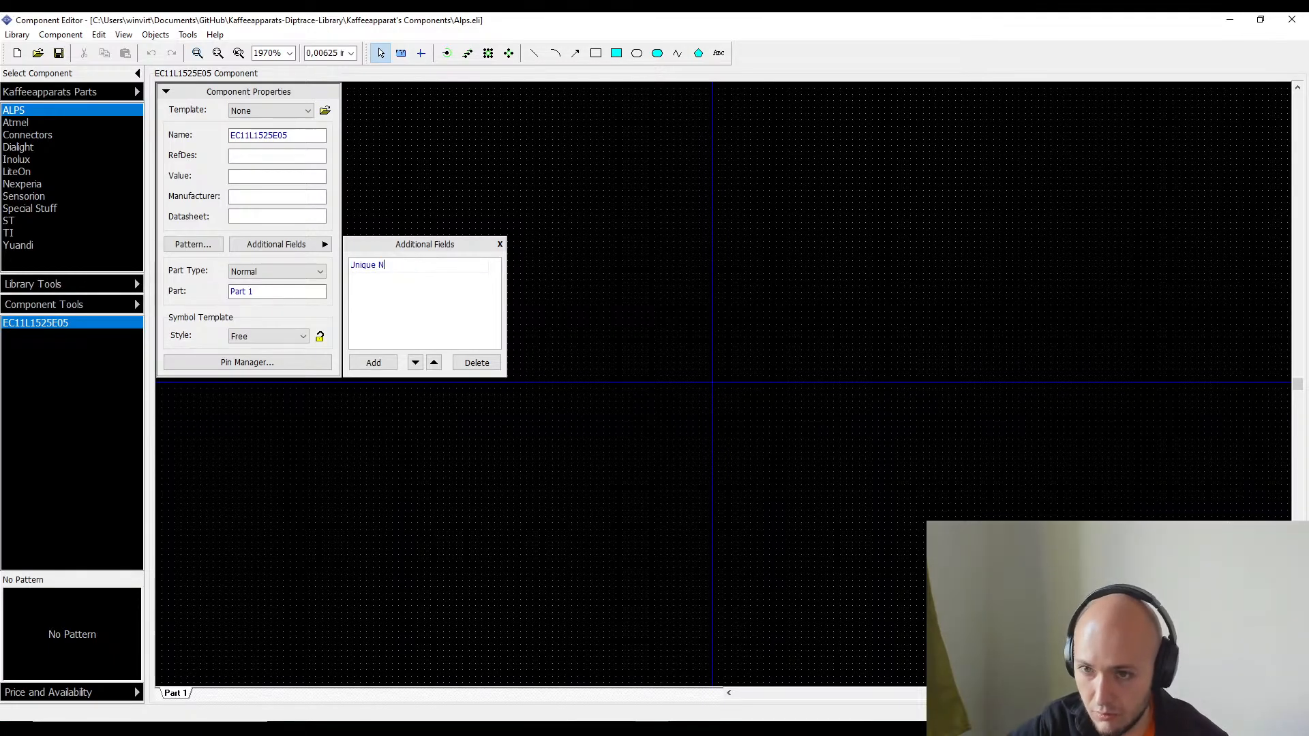
- Add a second additional field of type Text using the copied name Part Number (LCSC)
click(375, 358)
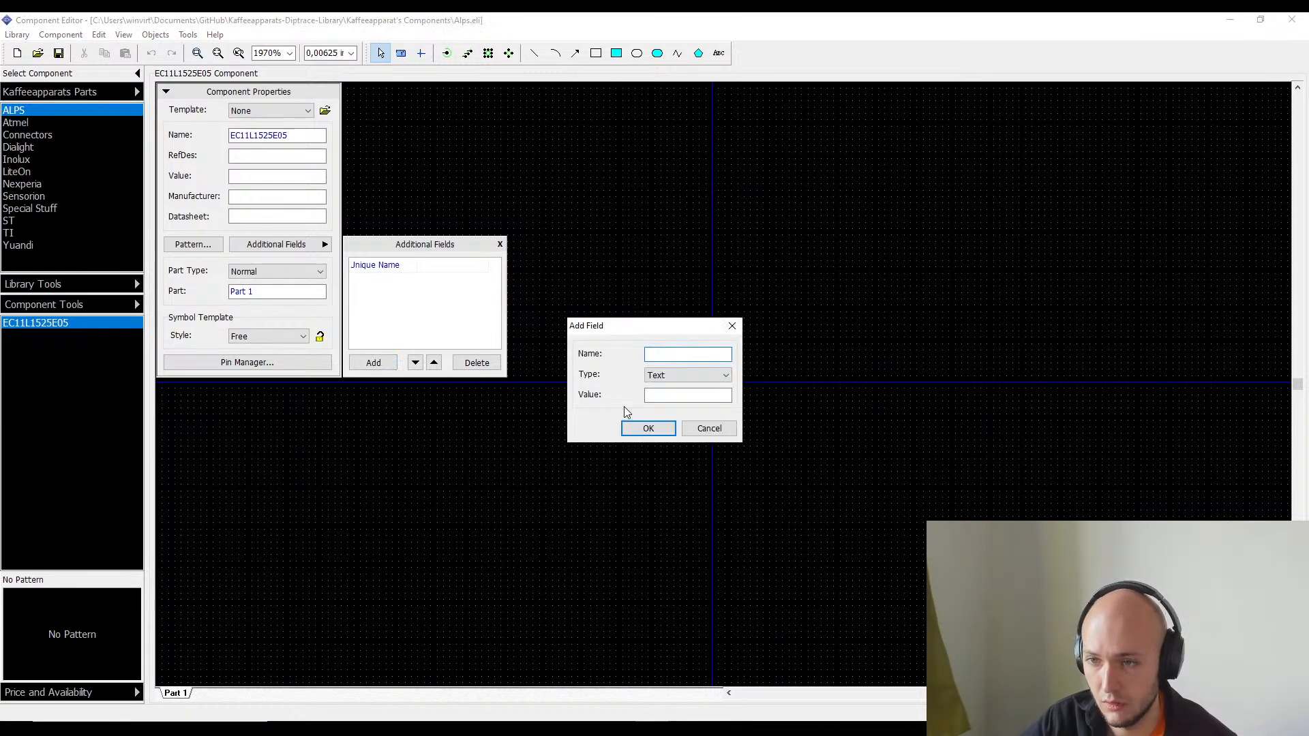
key(ctrl+v)
click(672, 379)
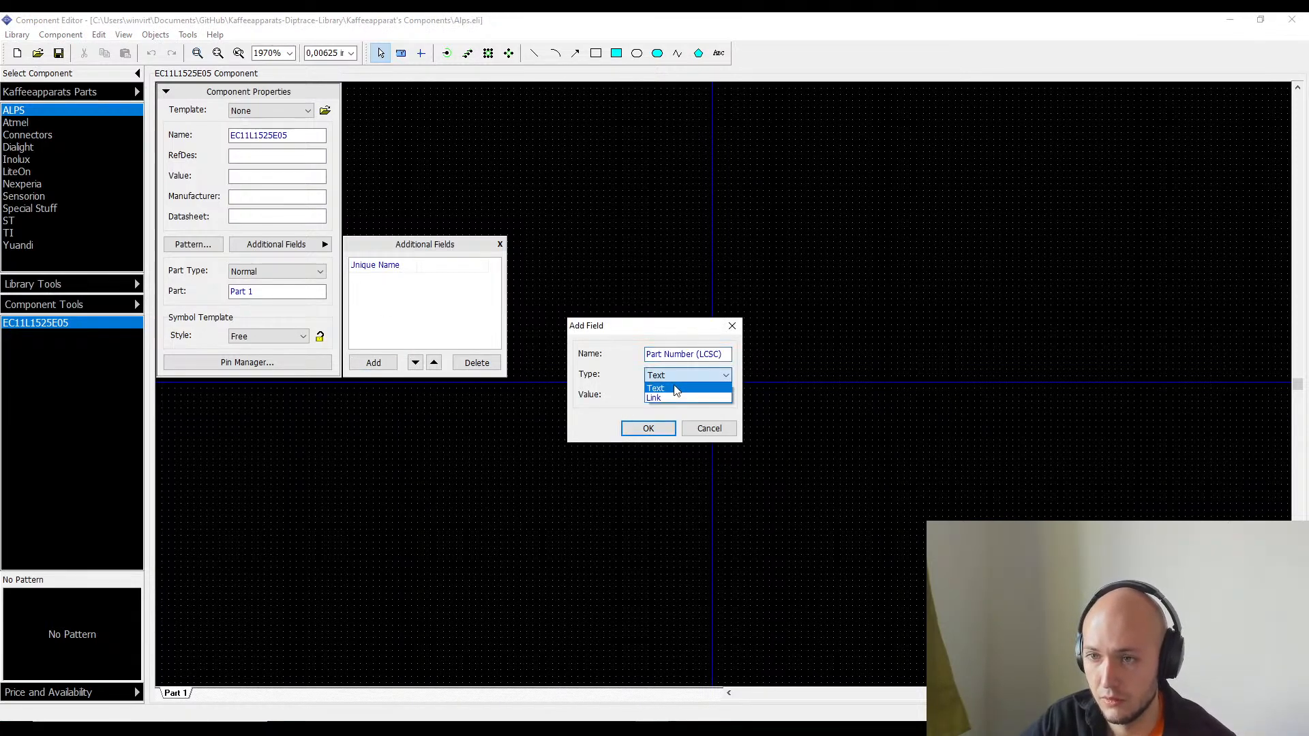
click(674, 387)
click(649, 427)
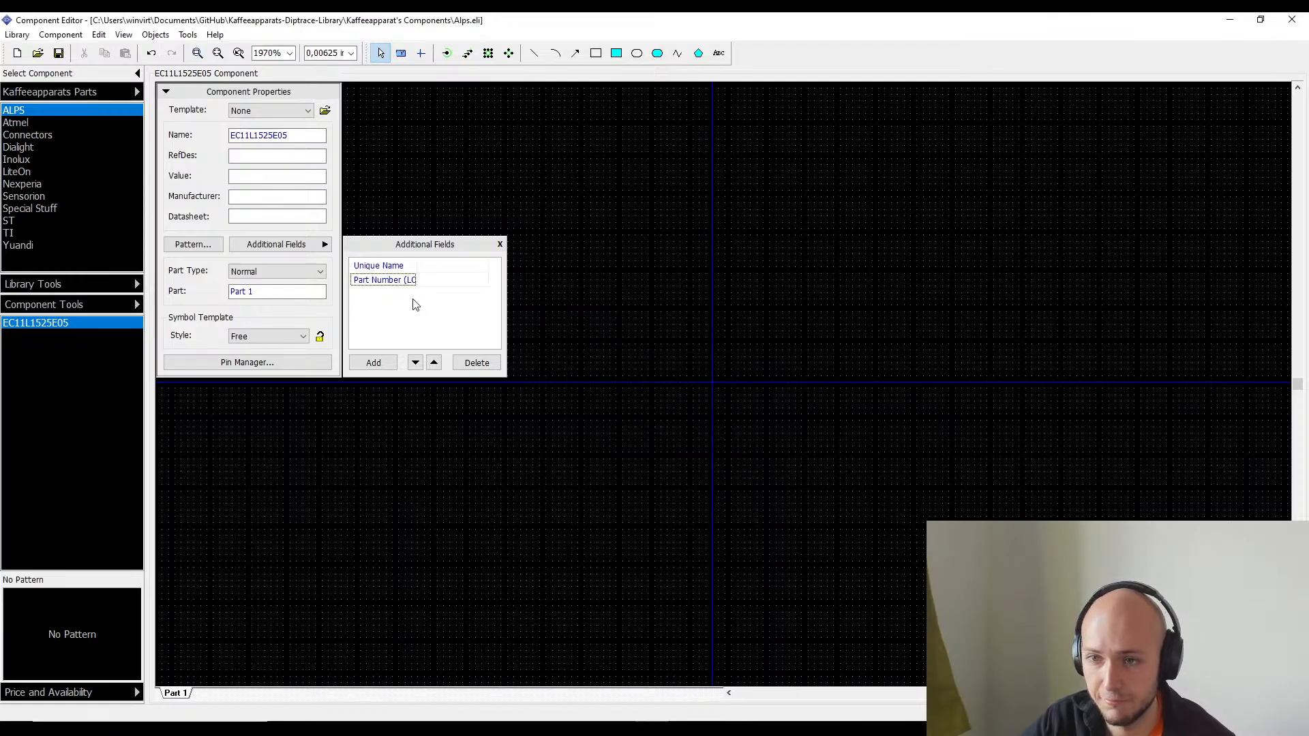
- Copy the component name EC11L1525E05 into the Unique Name value, and re-enter it as the component's name
click(447, 267)
double_click(271, 136)
key(ctrl+c)
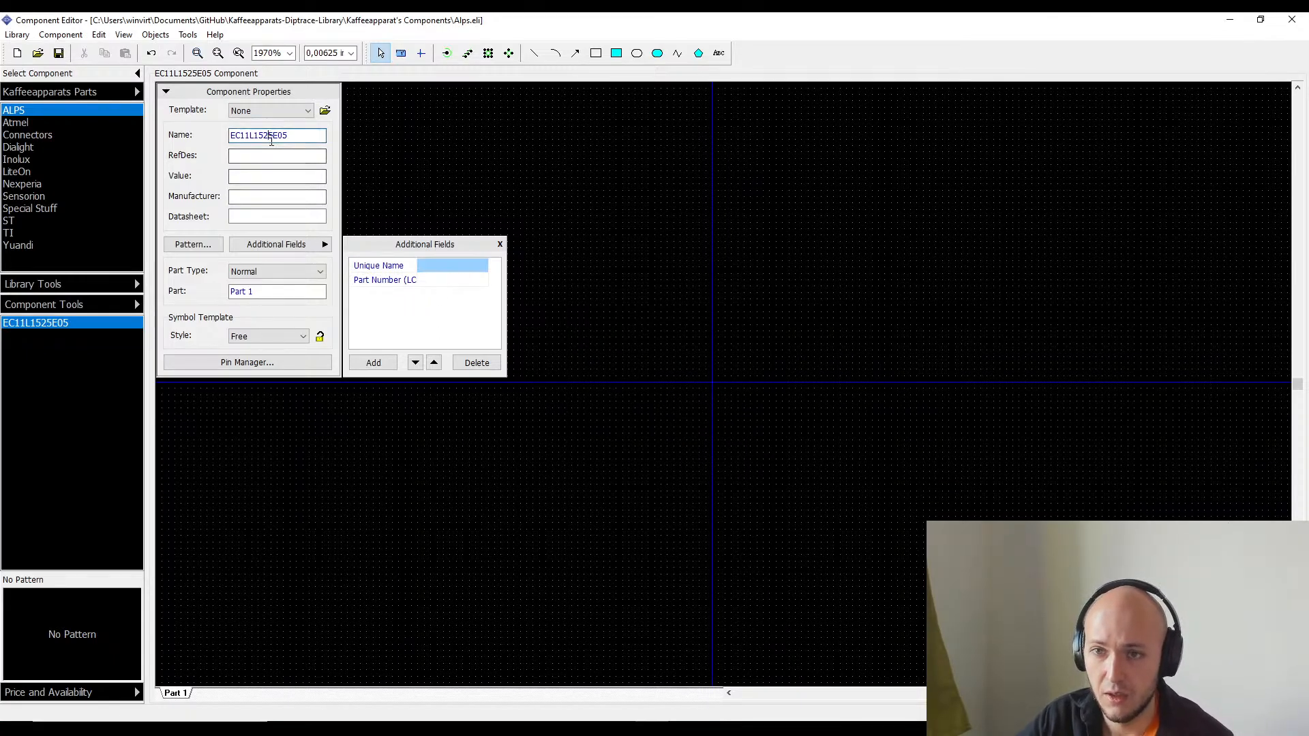
text(v)
click(453, 264)
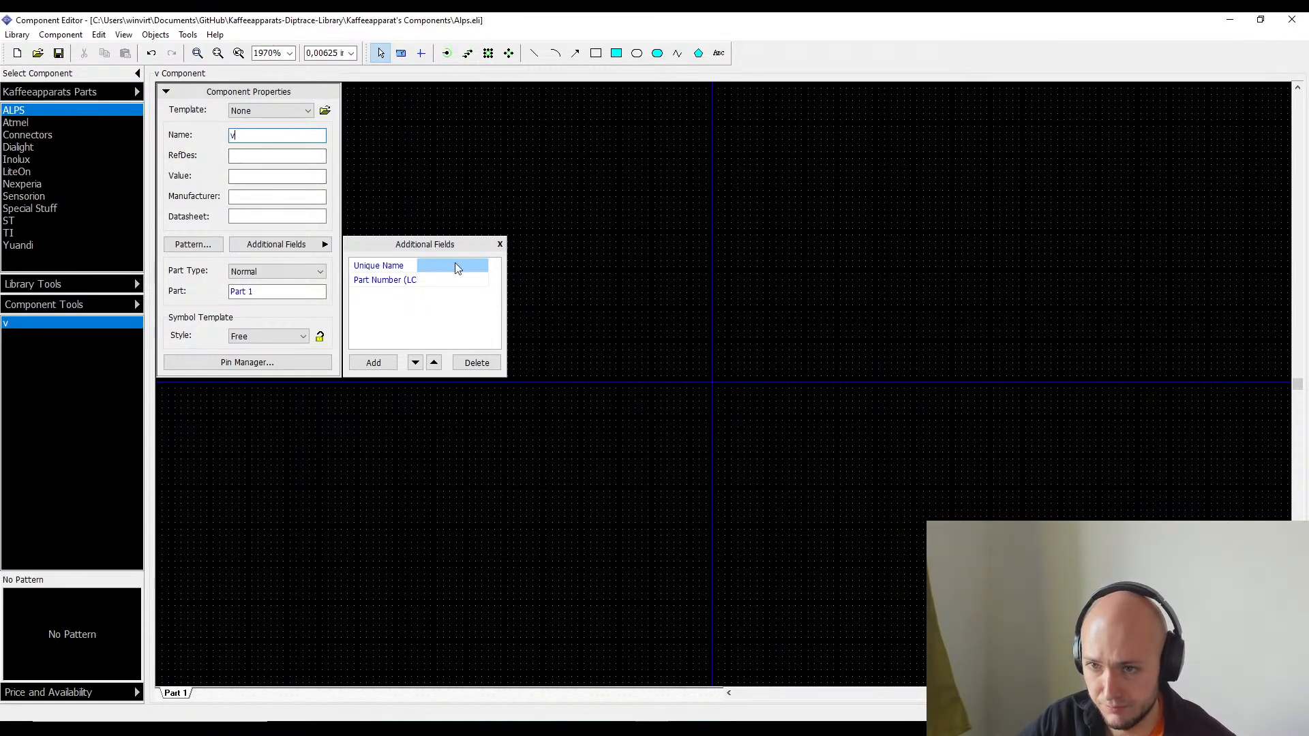
click(456, 258)
key(ctrl+v)
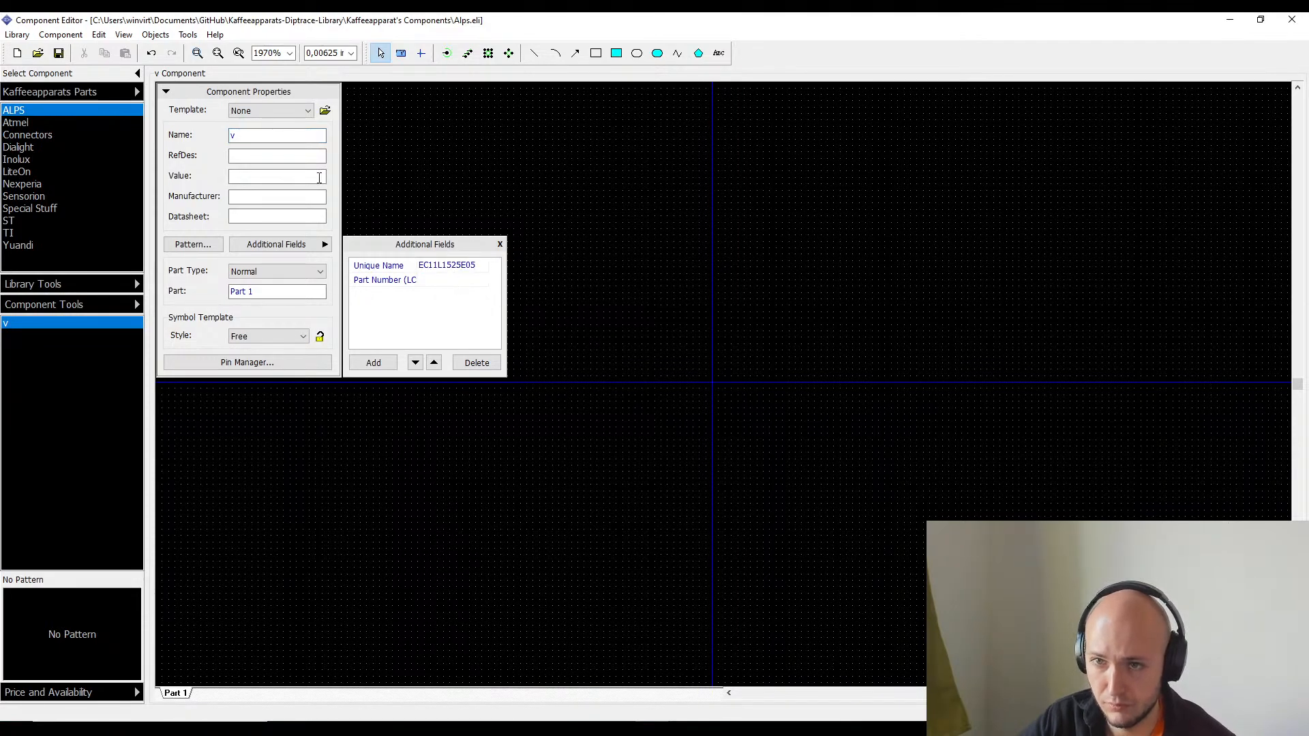
click(249, 137)
double_click(249, 136)
key(ctrl+v)
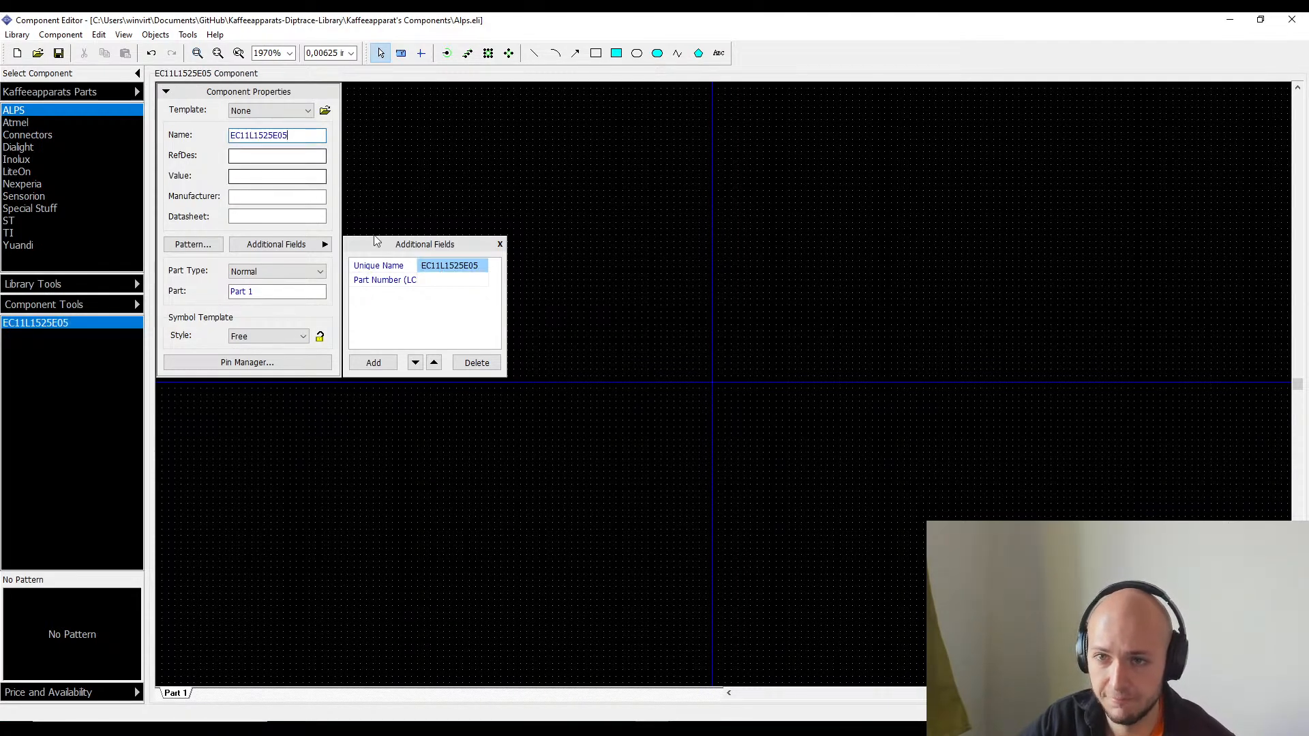
- Set the Part Number (LCSC) field's value to C2687298
click(452, 280)
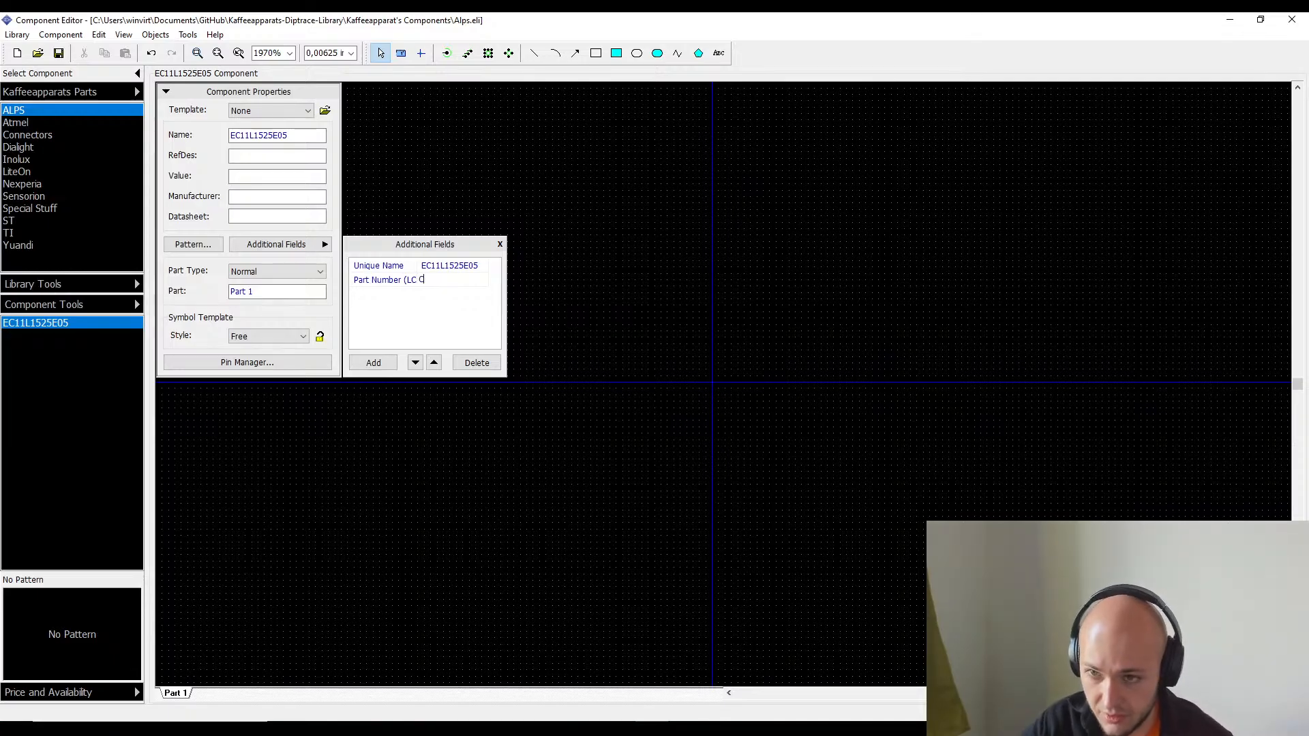
text(C2687298)
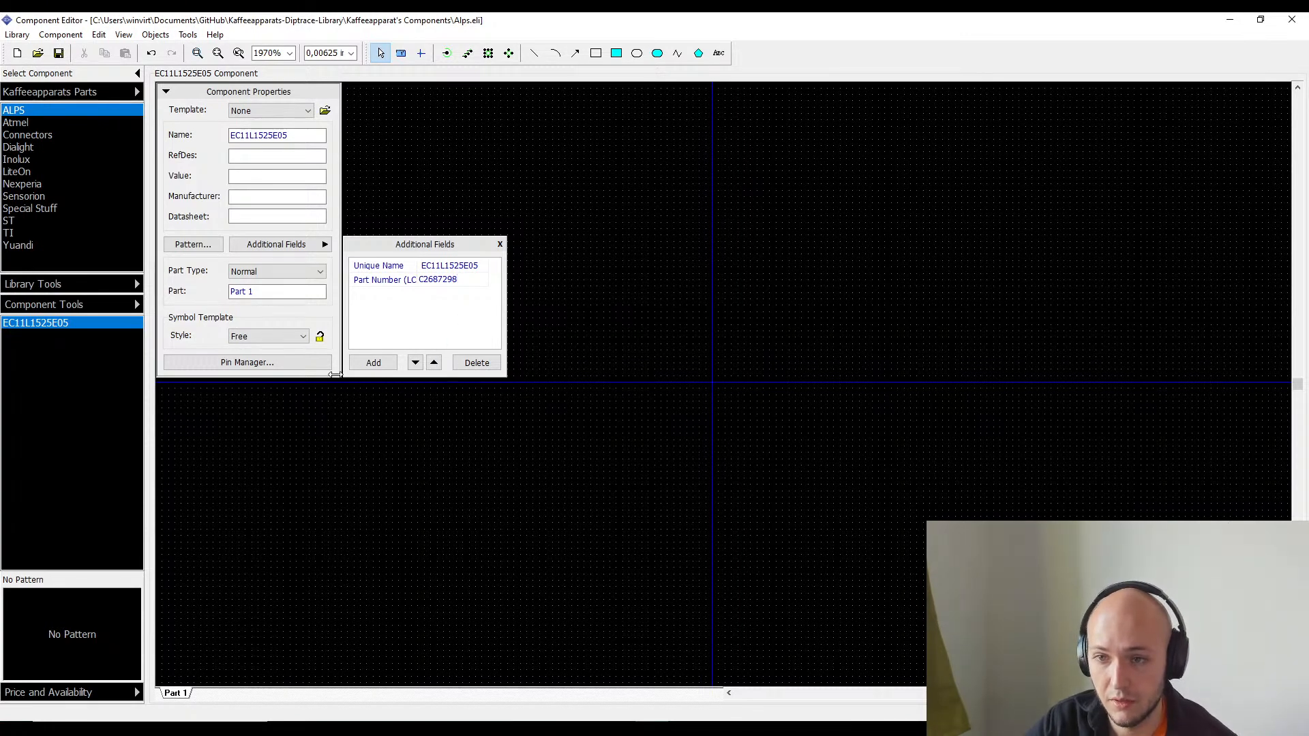
key(Return)
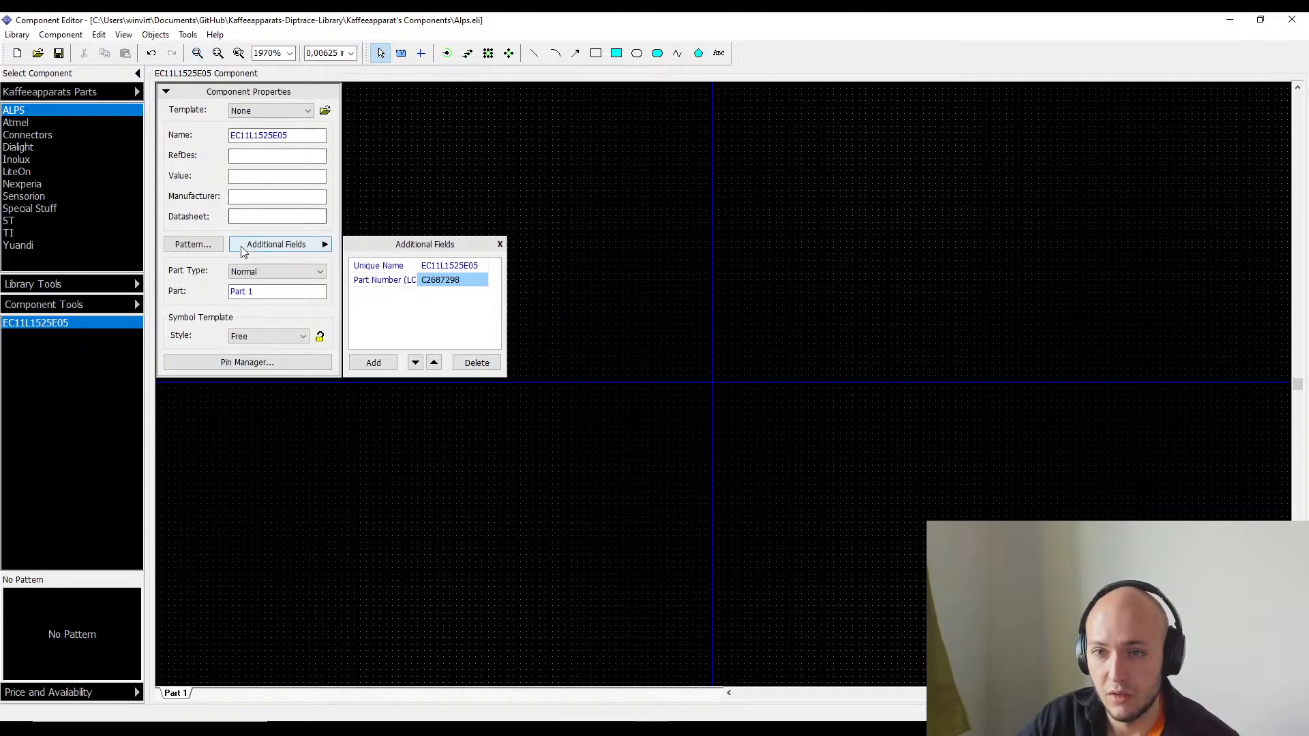
click(294, 112)
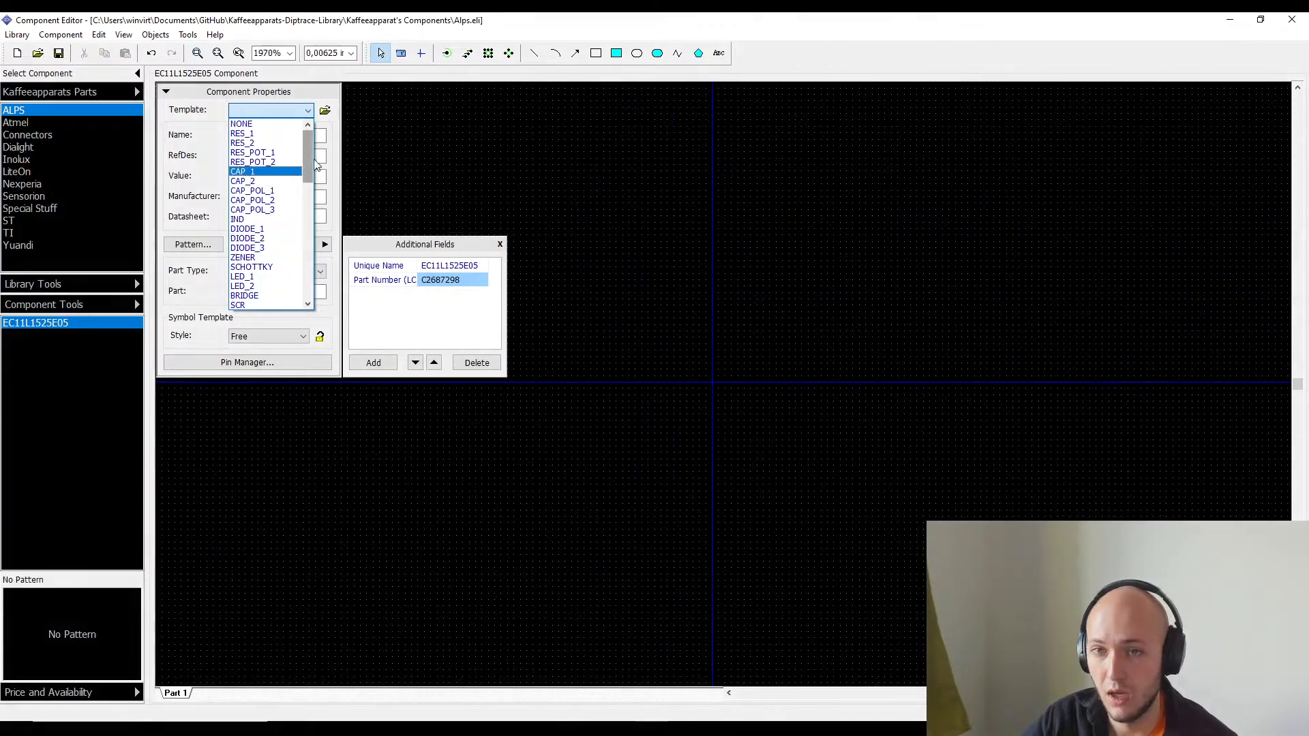
click(286, 124)
click(294, 111)
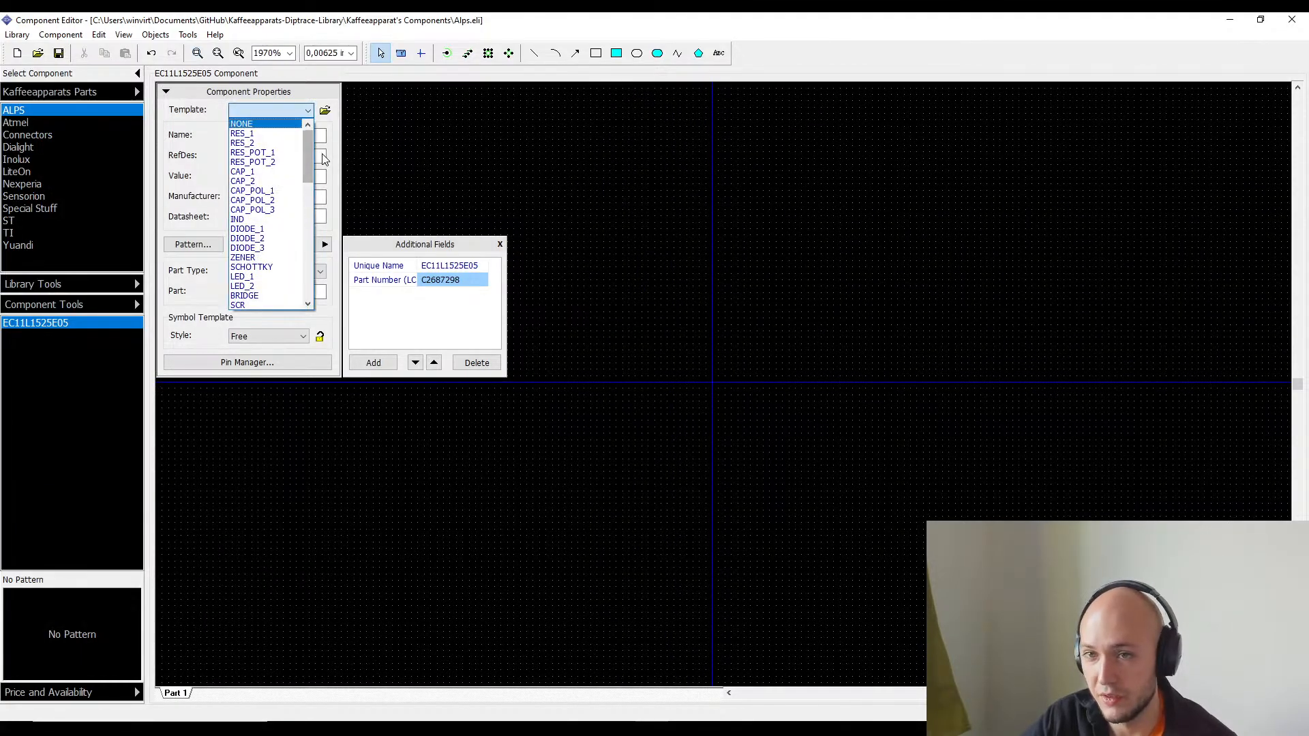
drag(313, 159, 309, 286)
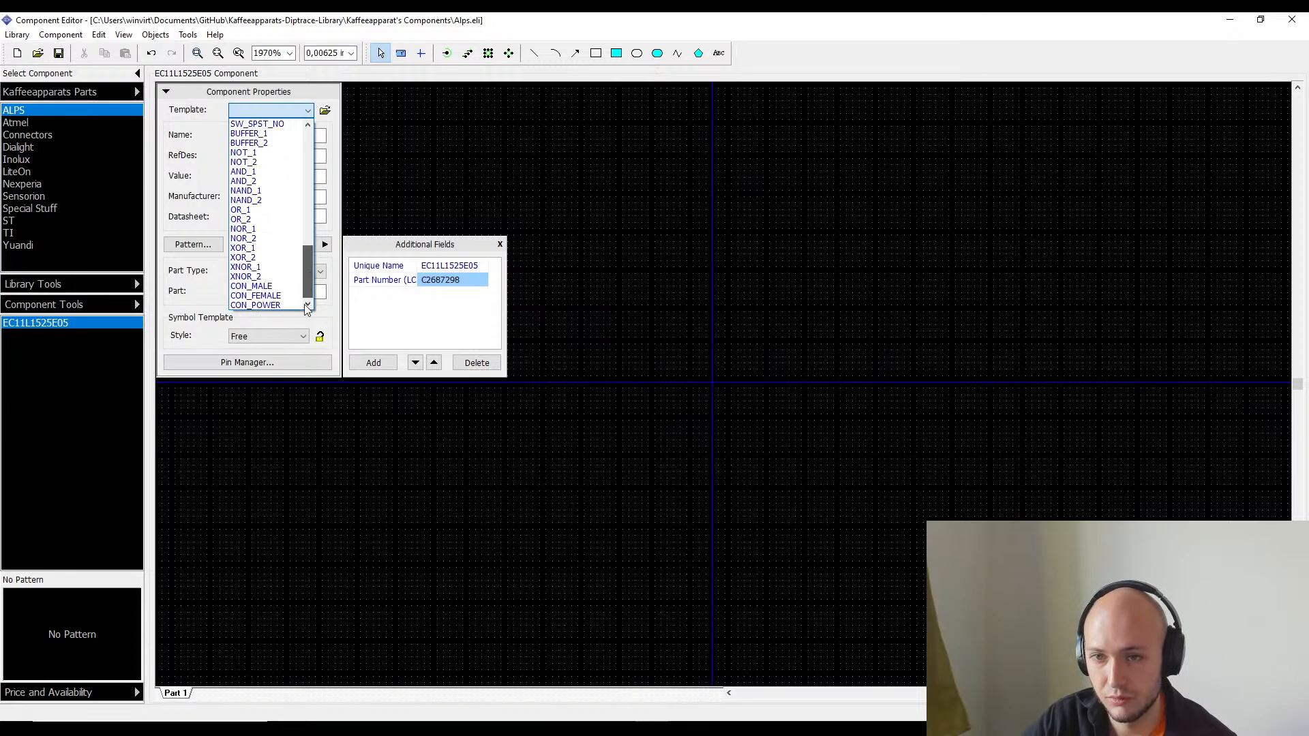
click(244, 593)
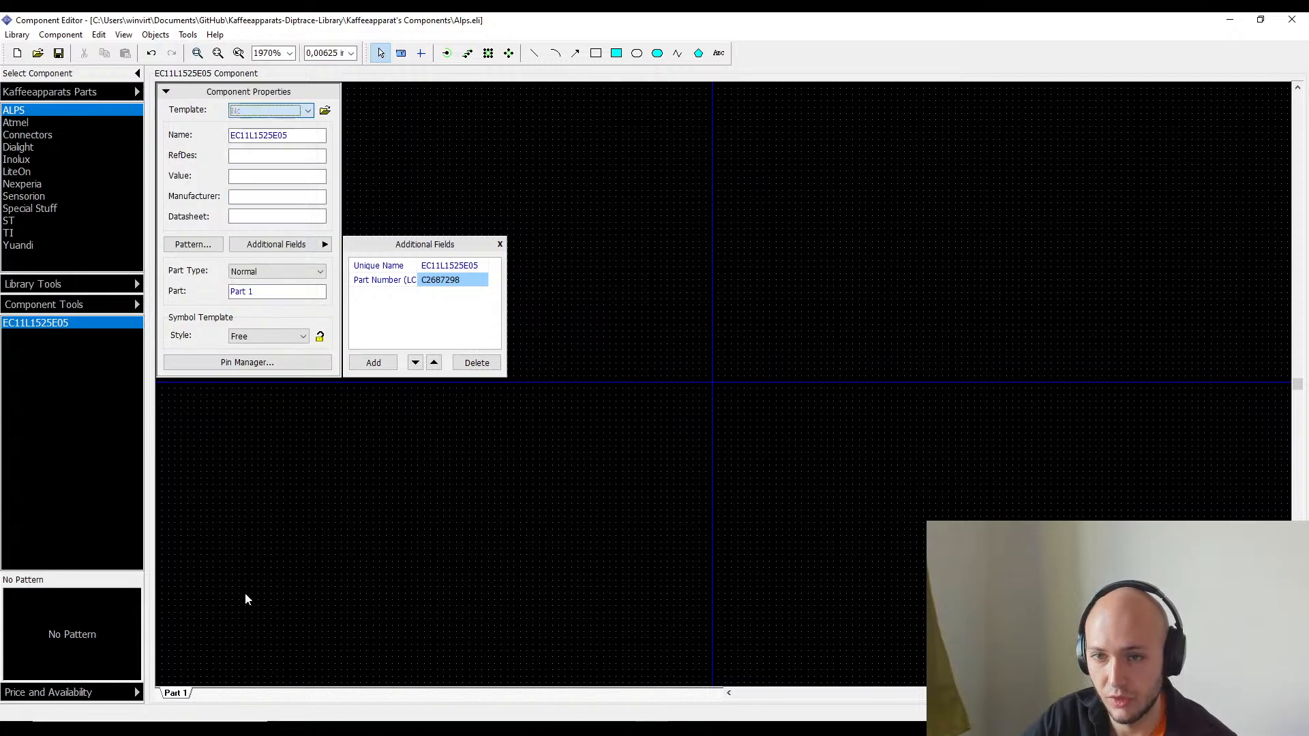
- Switch to the standard Components library group and open Capacitors Aluminum Axial, saving the changes in the ALPS library
click(58, 96)
click(204, 94)
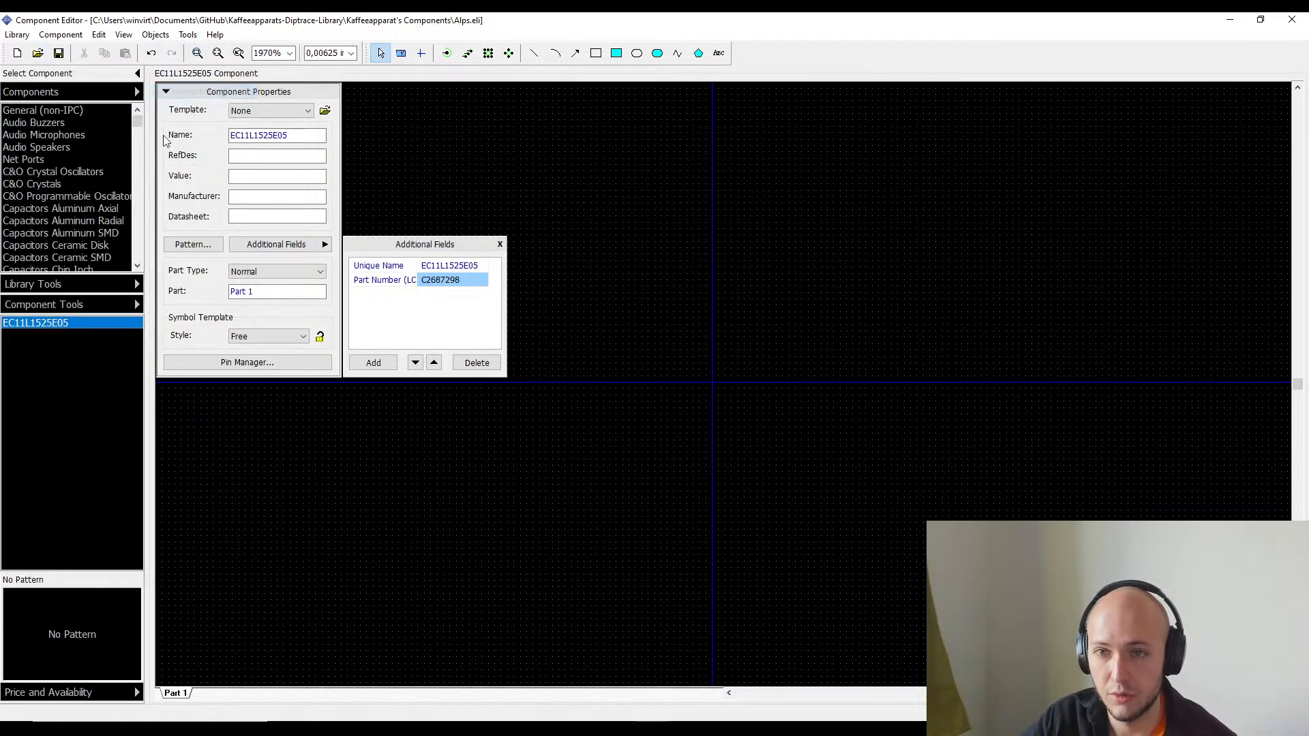
click(99, 184)
key(Escape)
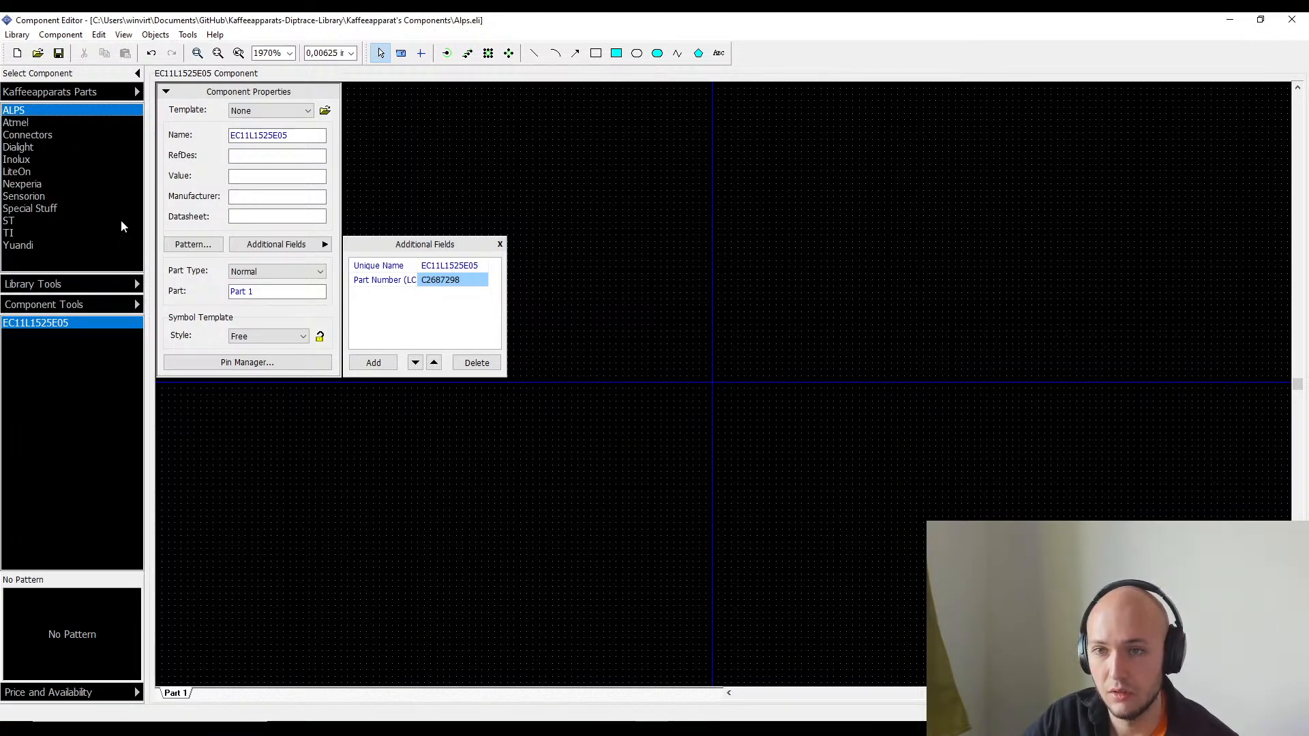
click(92, 98)
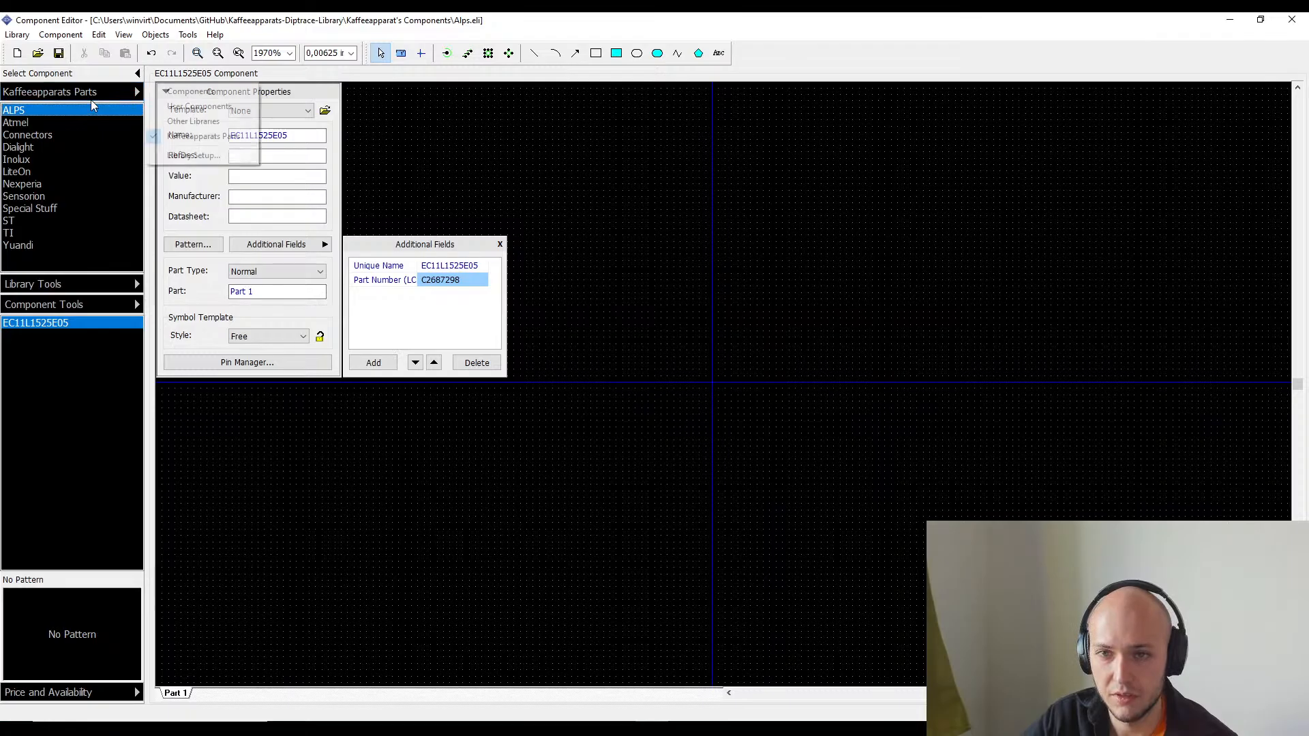
click(198, 91)
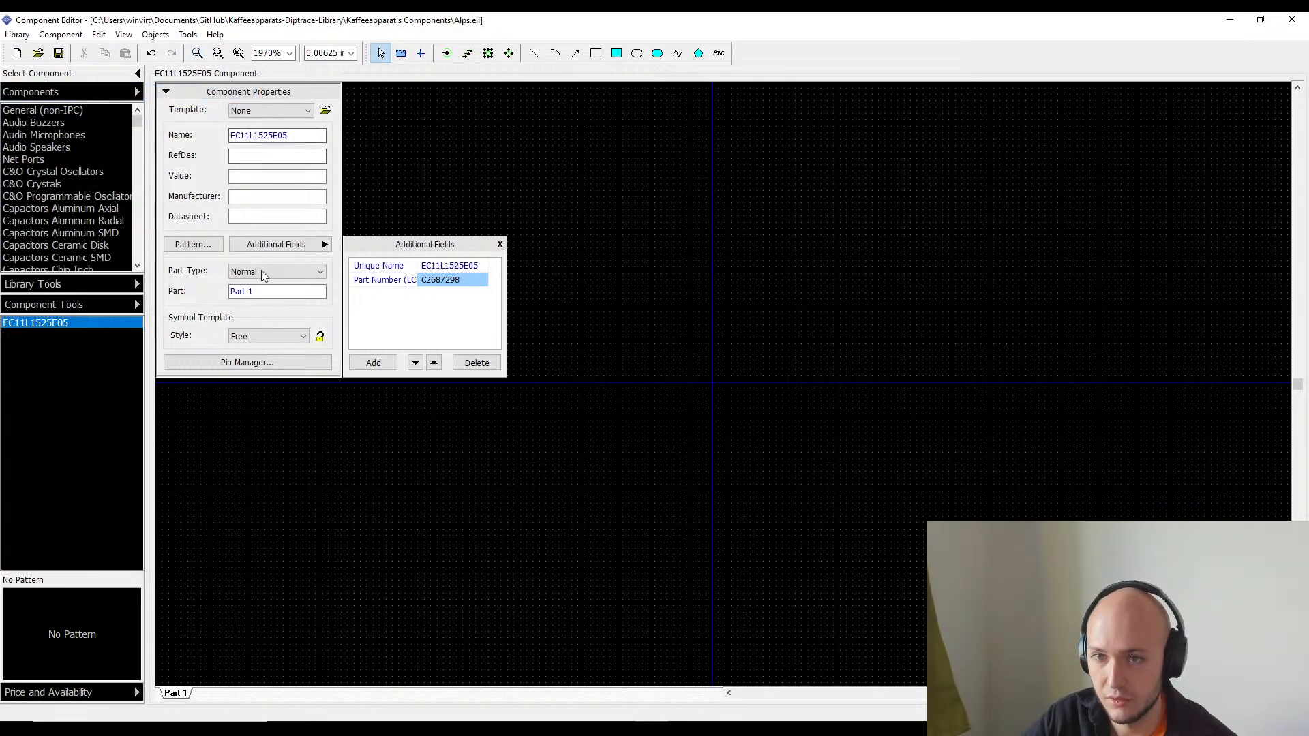
click(109, 209)
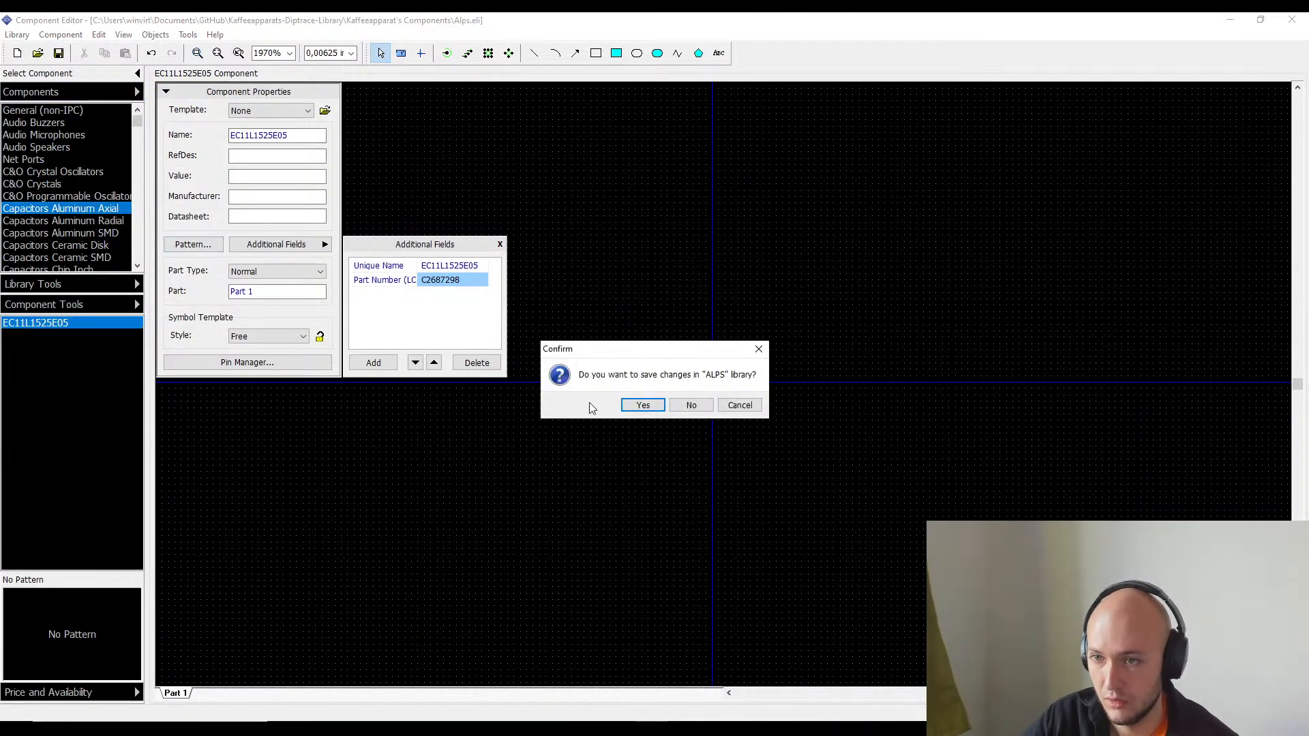
click(635, 407)
- Find the Switches Rotary library among the standard component libraries and open it
scroll(75, 170, down, 15)
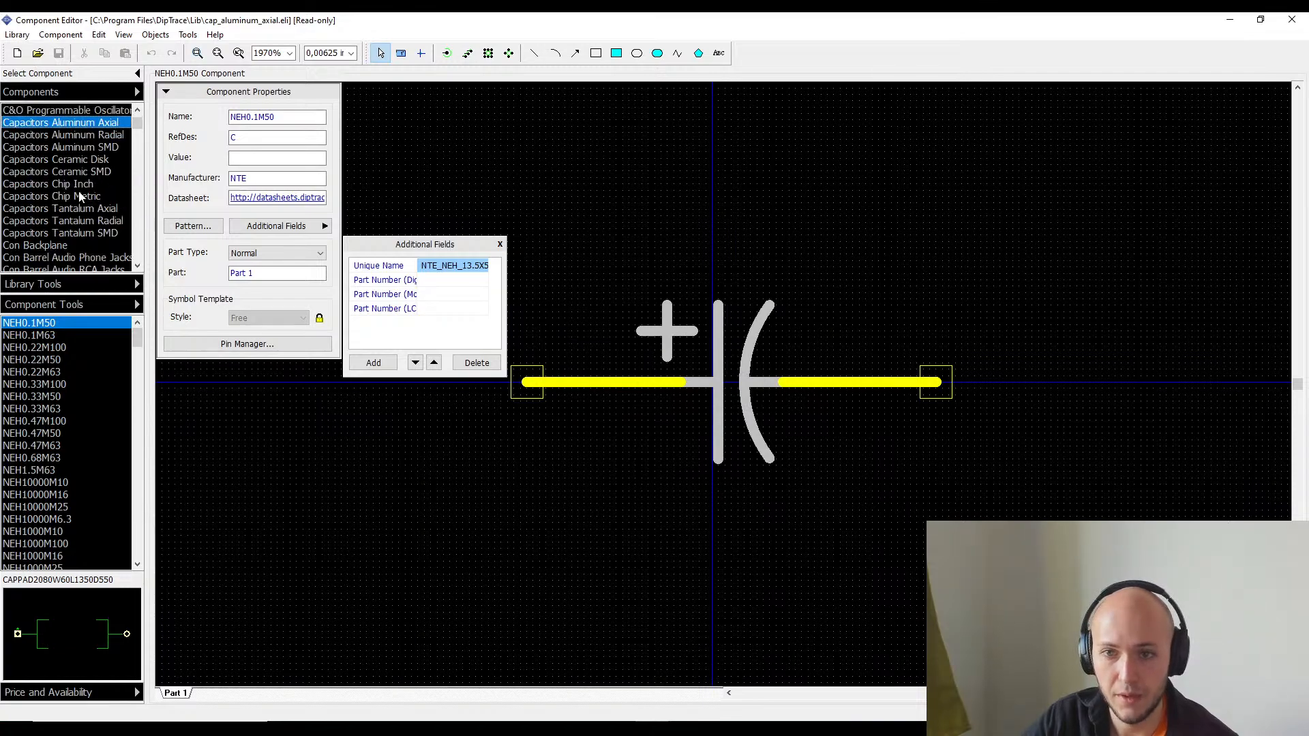
scroll(29, 223, down, 5)
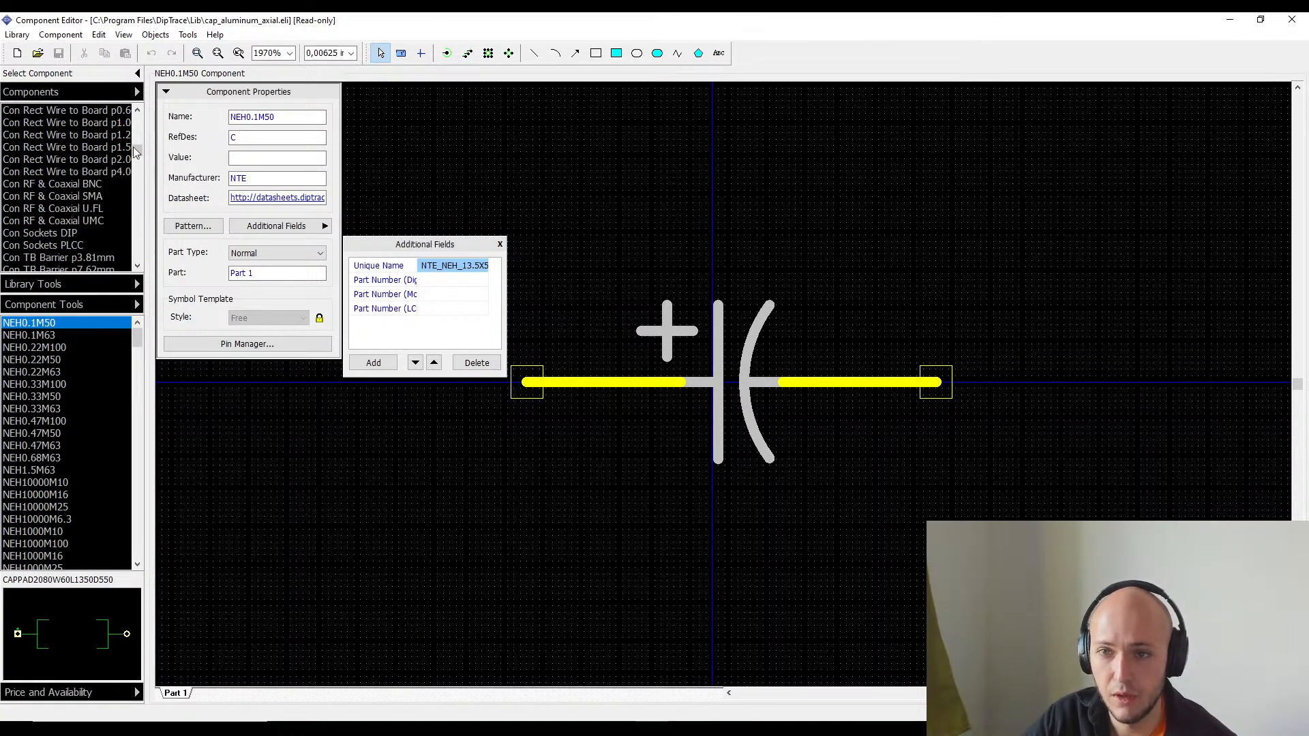
drag(135, 149, 141, 228)
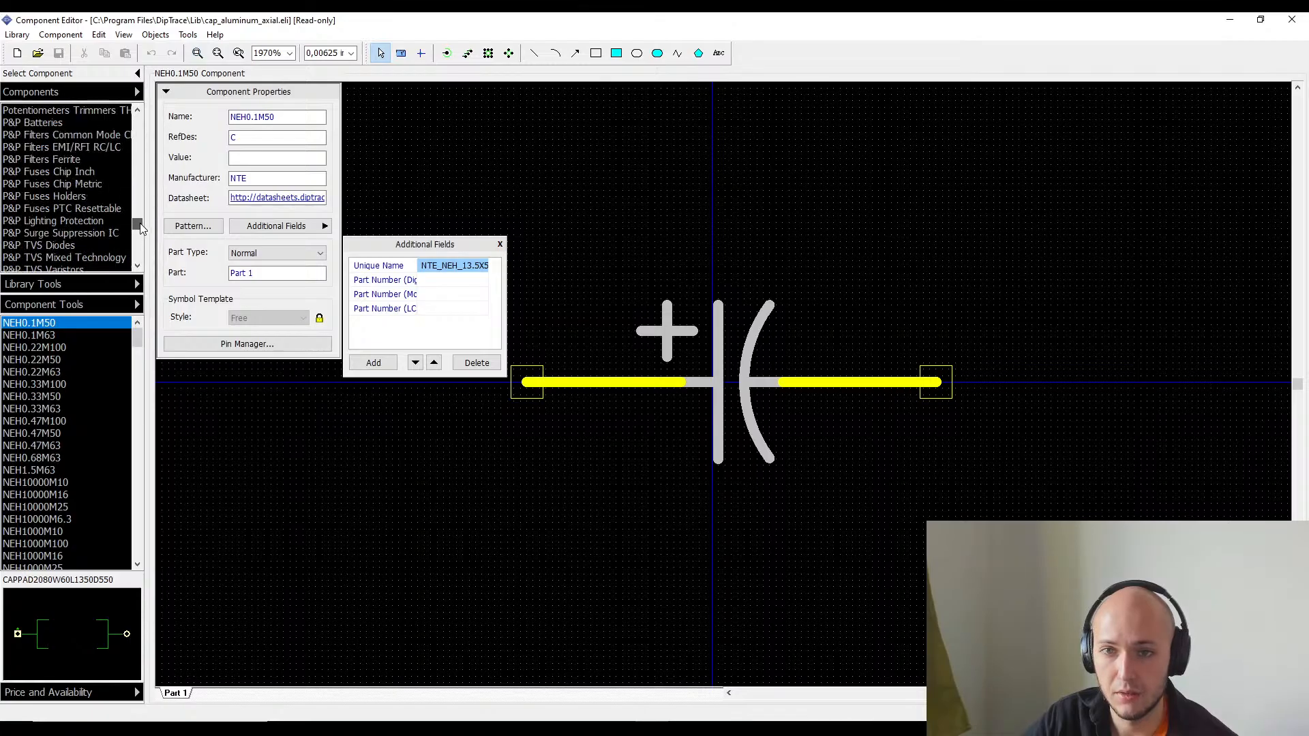
scroll(61, 232, down, 5)
scroll(60, 206, down, 5)
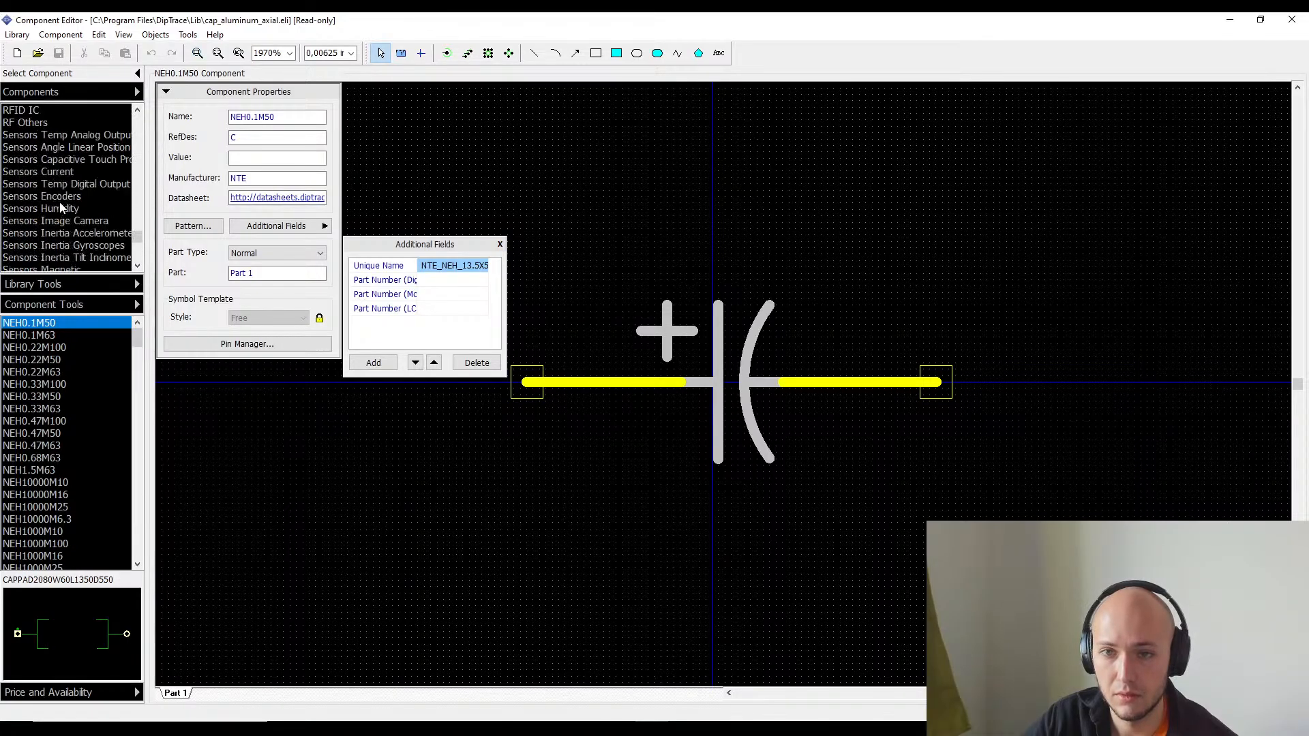
scroll(60, 208, down, 5)
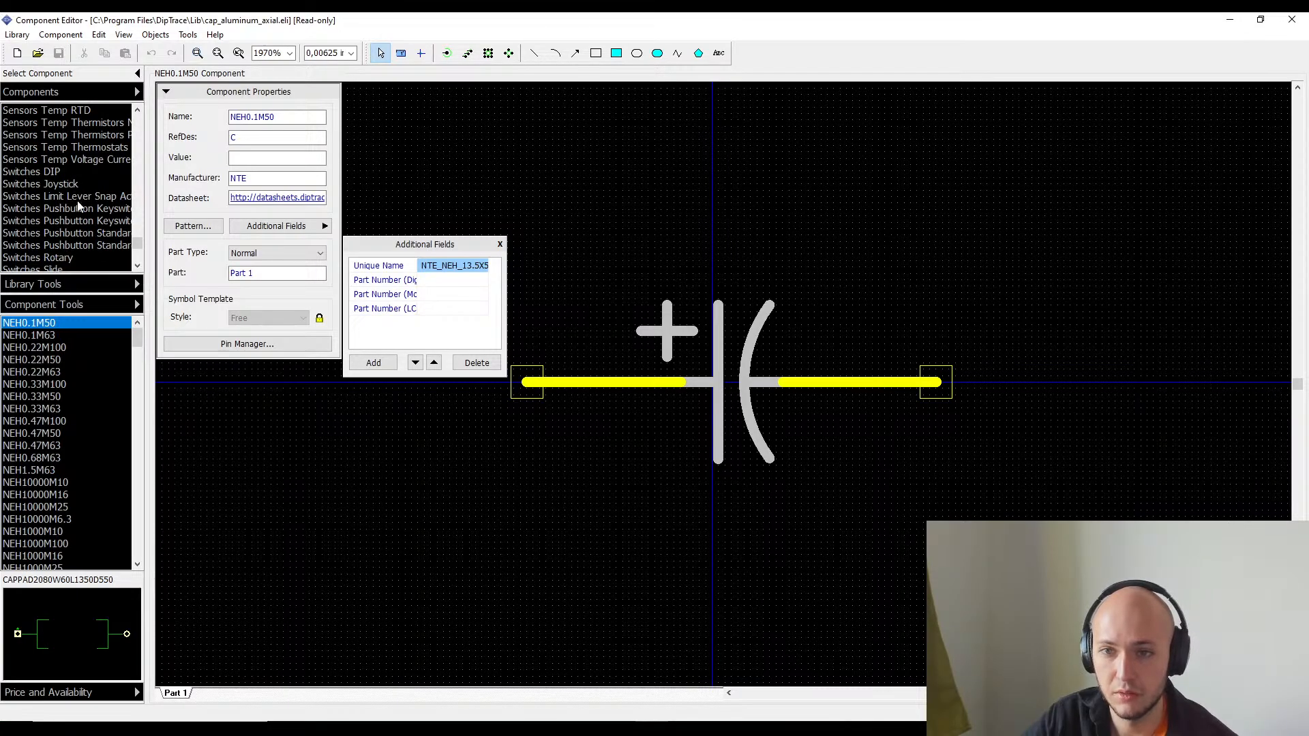
scroll(69, 244, down, 1)
click(70, 244)
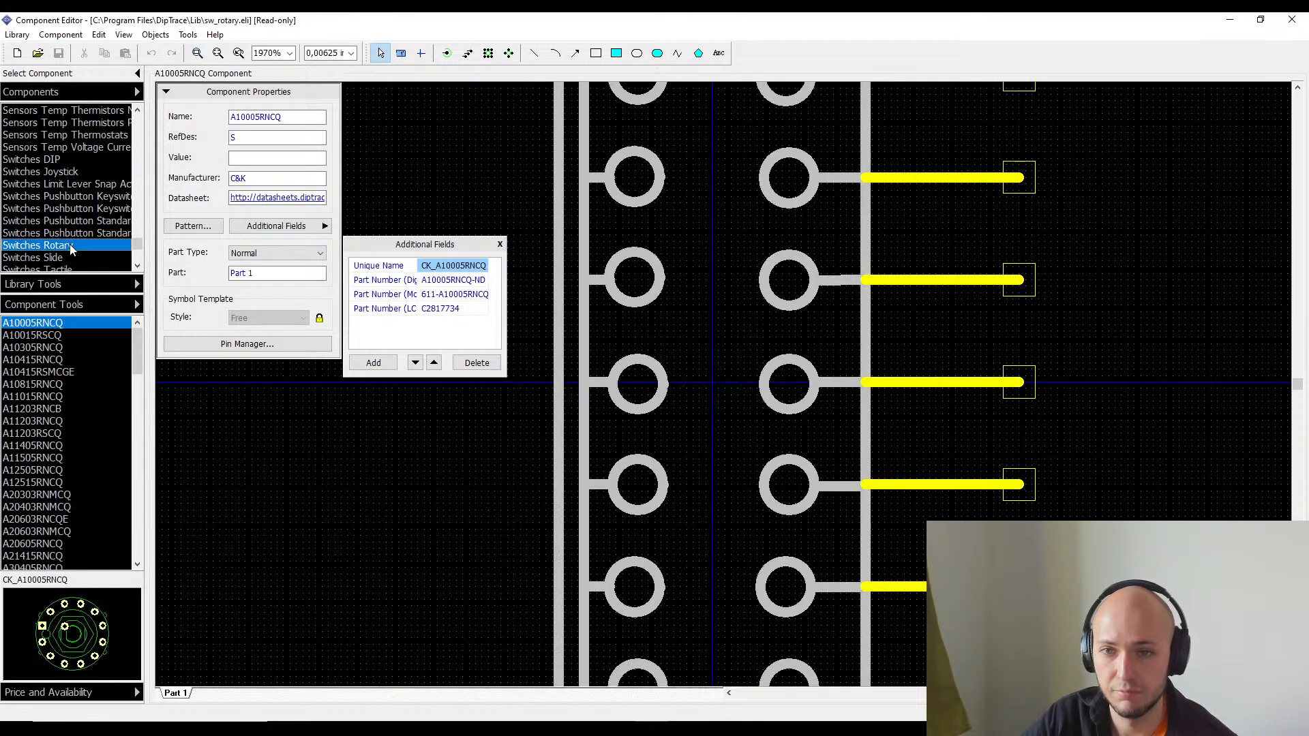
- Browse the components in the Switches Rotary library, examining their symbols and patterns for a rotary encoder
click(55, 420)
scroll(54, 421, down, 4)
click(53, 423)
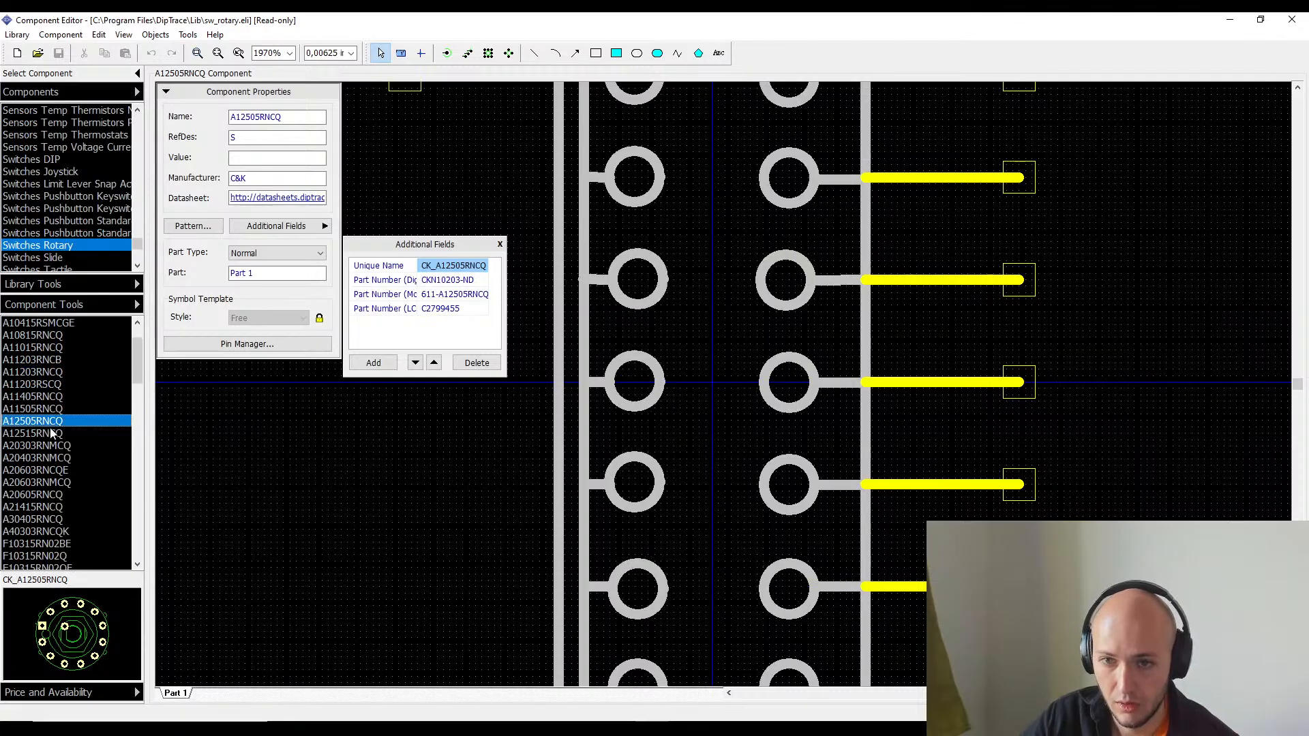
key(Down)
key(Down)
key(Down)
key(Down)
key(Down)
key(Down)
key(Down)
key(Down)
key(Down)
key(Down)
key(Down)
key(Down)
key(Down)
key(Down)
key(Down)
key(Down)
key(Down)
key(Down)
key(Down)
key(Down)
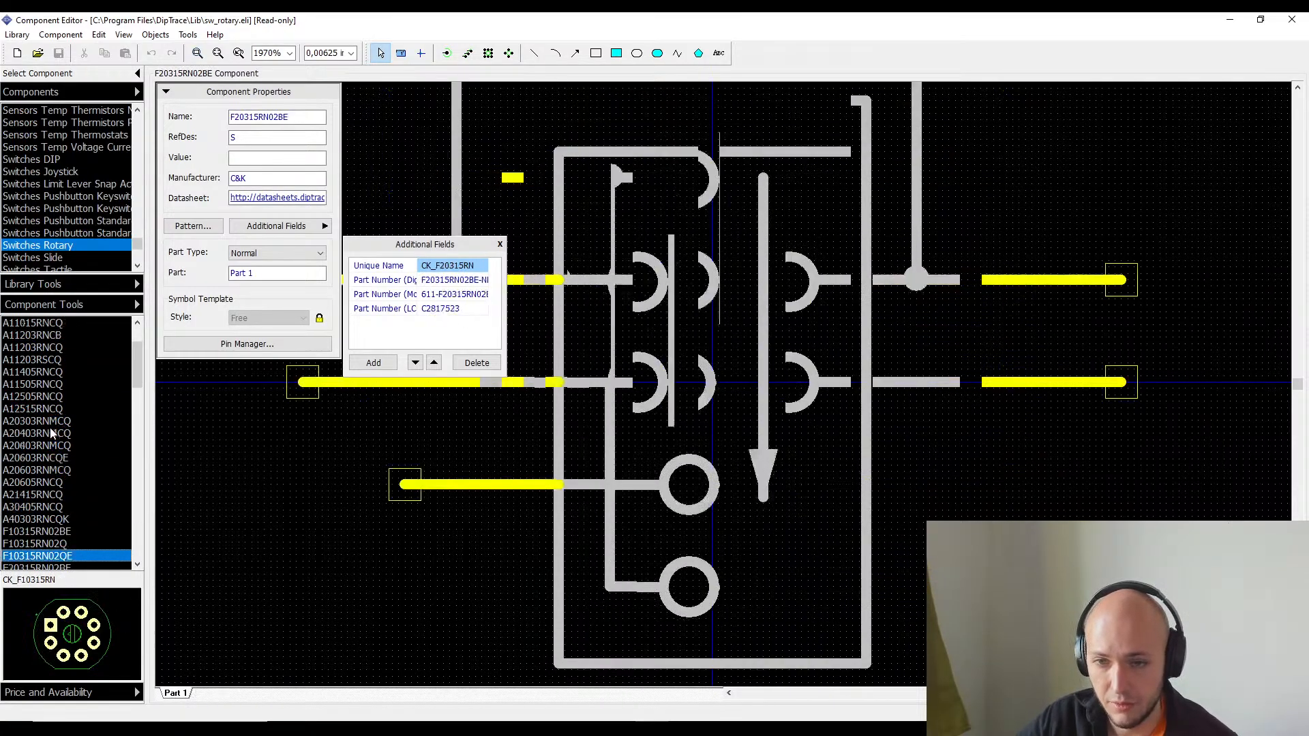
key(Down)
key(Down)
key(Down)
key(Down)
key(Down)
key(Down)
key(Down)
key(Down)
key(Down)
key(Down)
key(Down)
key(Down)
key(Down)
key(Down)
key(Down)
key(Down)
key(Down)
key(Down)
key(Down)
key(Down)
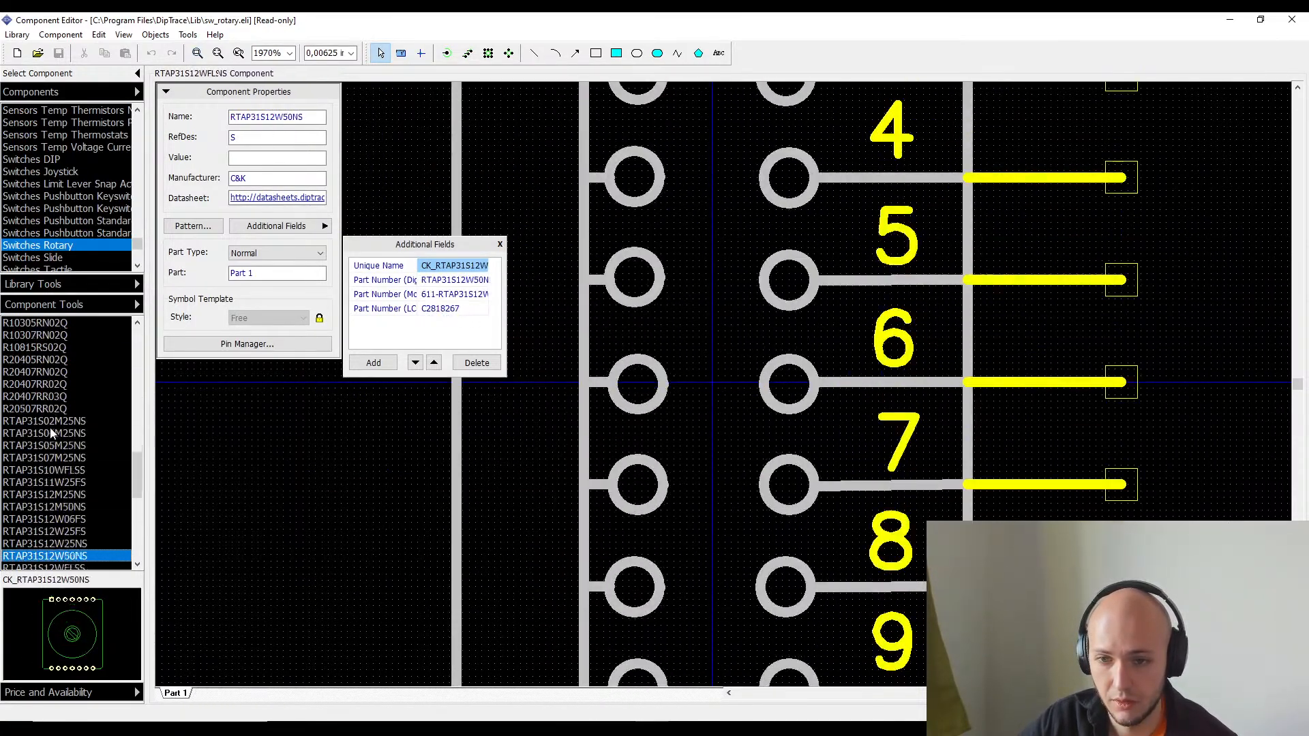
key(Down)
key(Down)
key(Down)
key(Down)
key(Down)
key(Down)
key(Down)
key(Down)
key(Down)
key(Down)
key(Down)
key(Down)
key(Down)
key(Down)
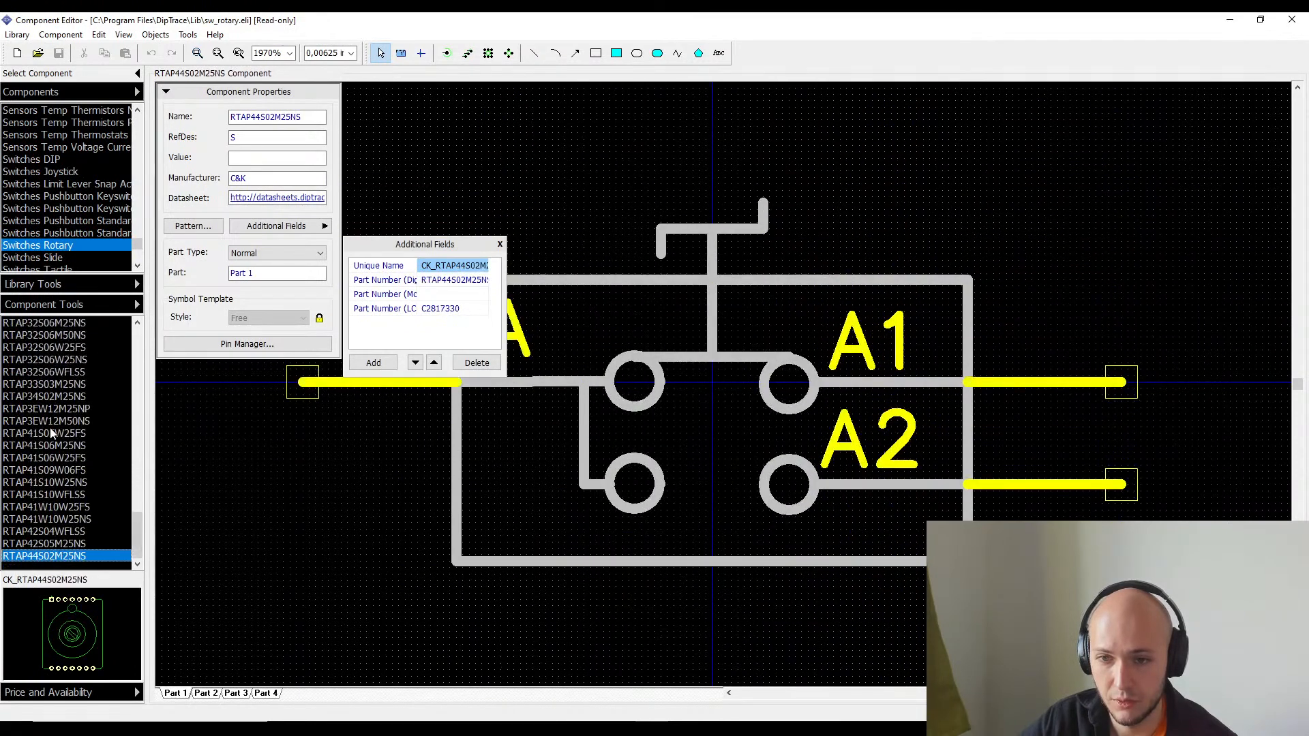
key(Up)
key(Up)
key(Up)
key(Down)
key(Down)
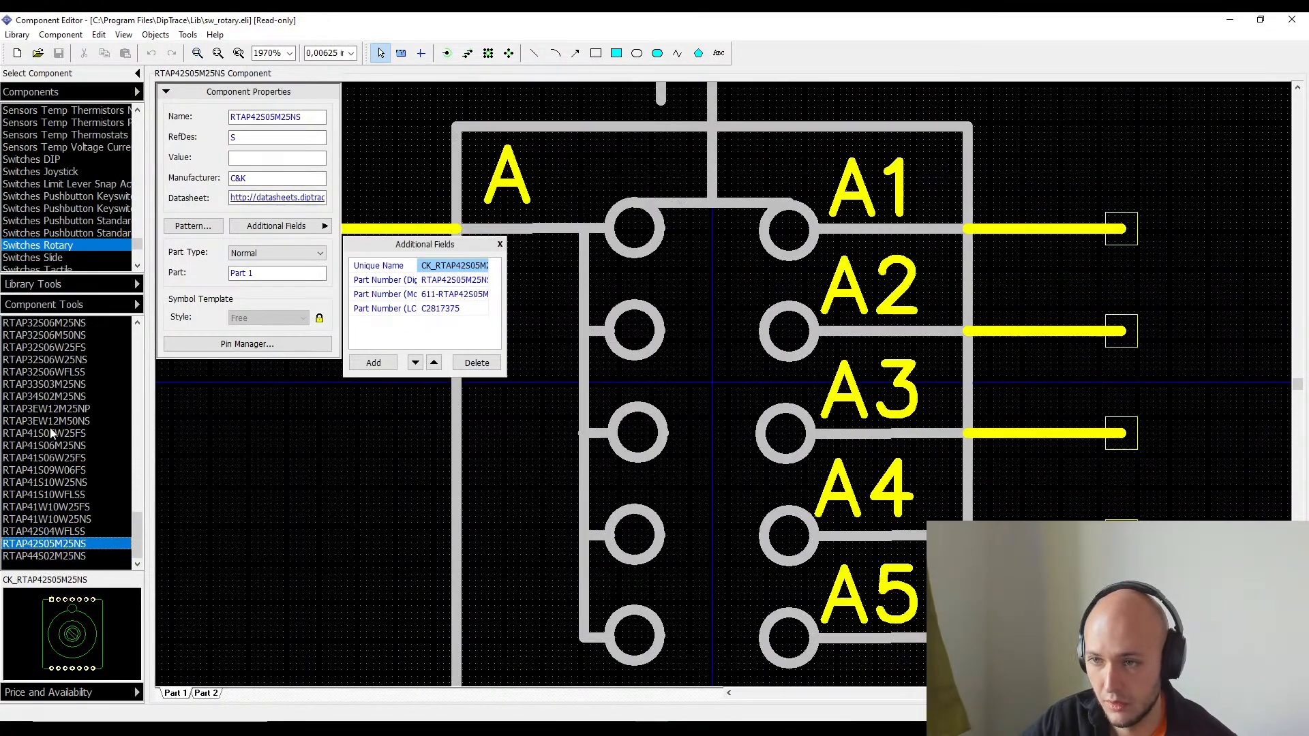
key(Down)
key(Up)
key(Up)
key(Up)
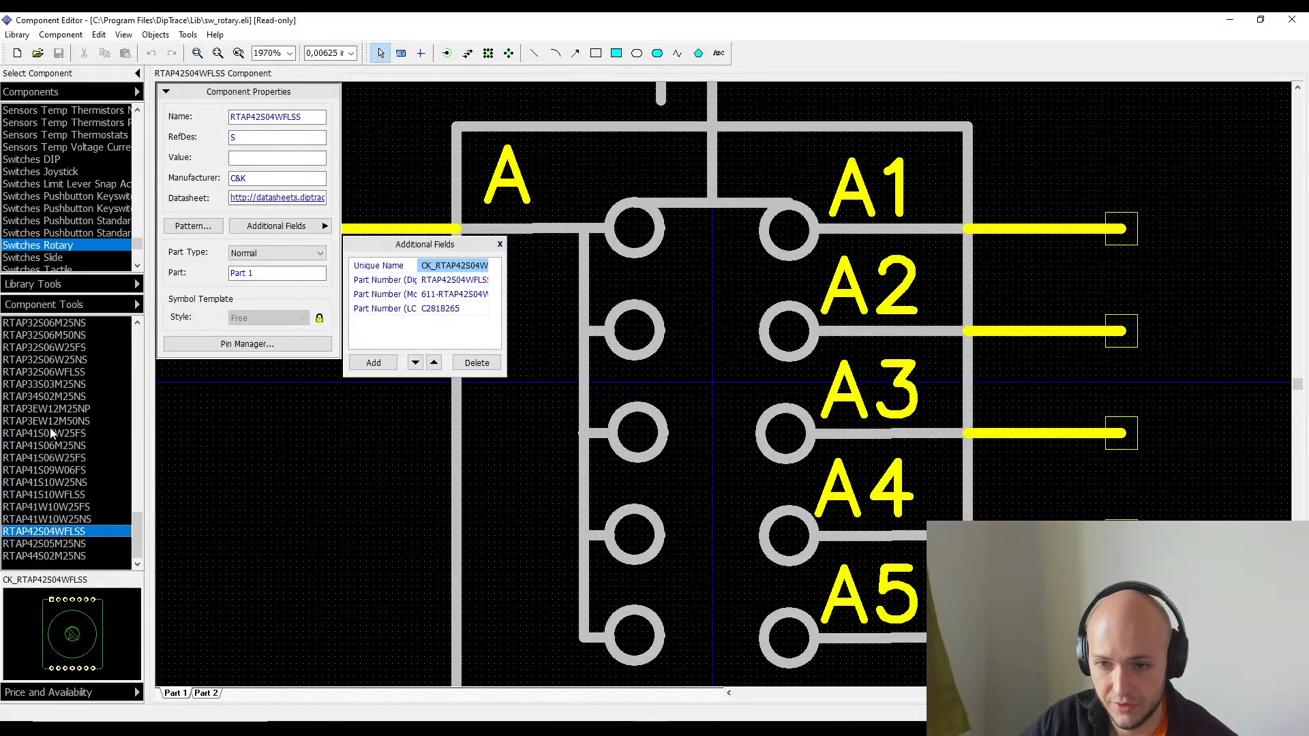
scroll(38, 167, down, 1)
- Search the standard libraries backwards for encoders, opening the 7.50 mm and 6.35 mm Con TB Wire to Board libraries
scroll(36, 181, down, 5)
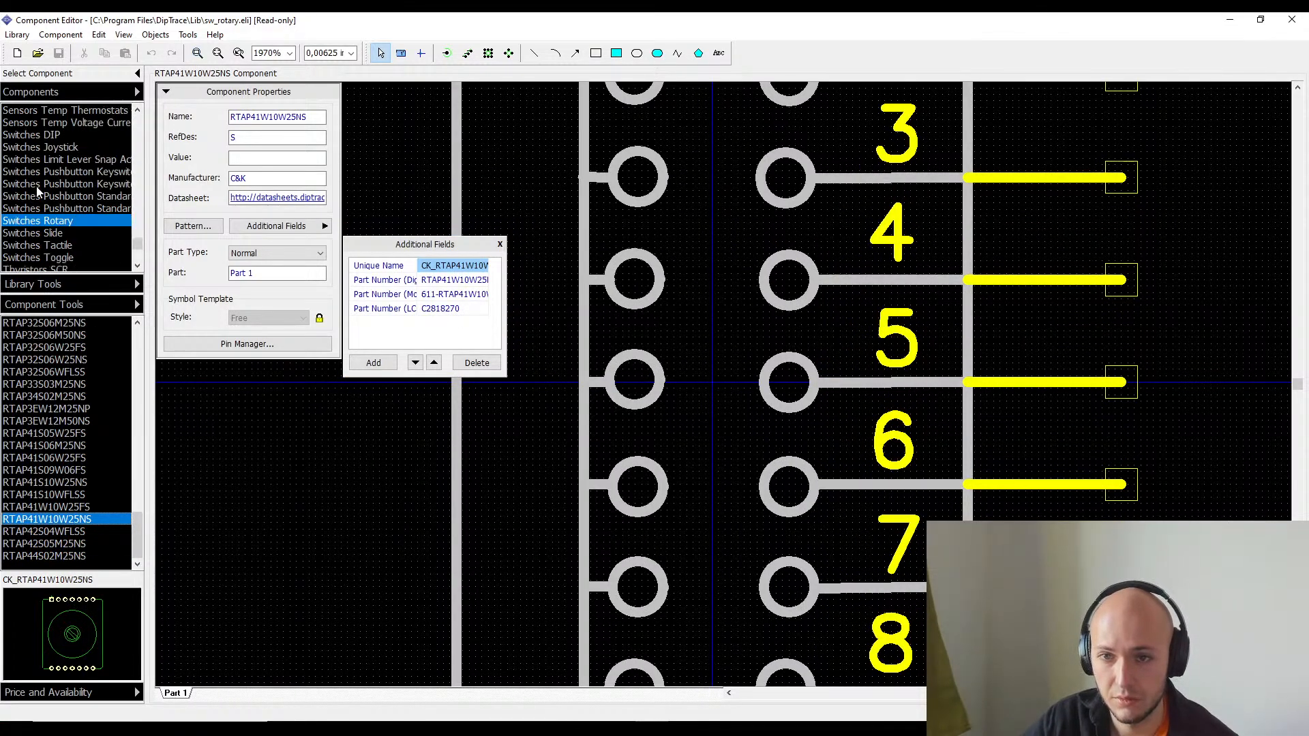
scroll(39, 201, up, 7)
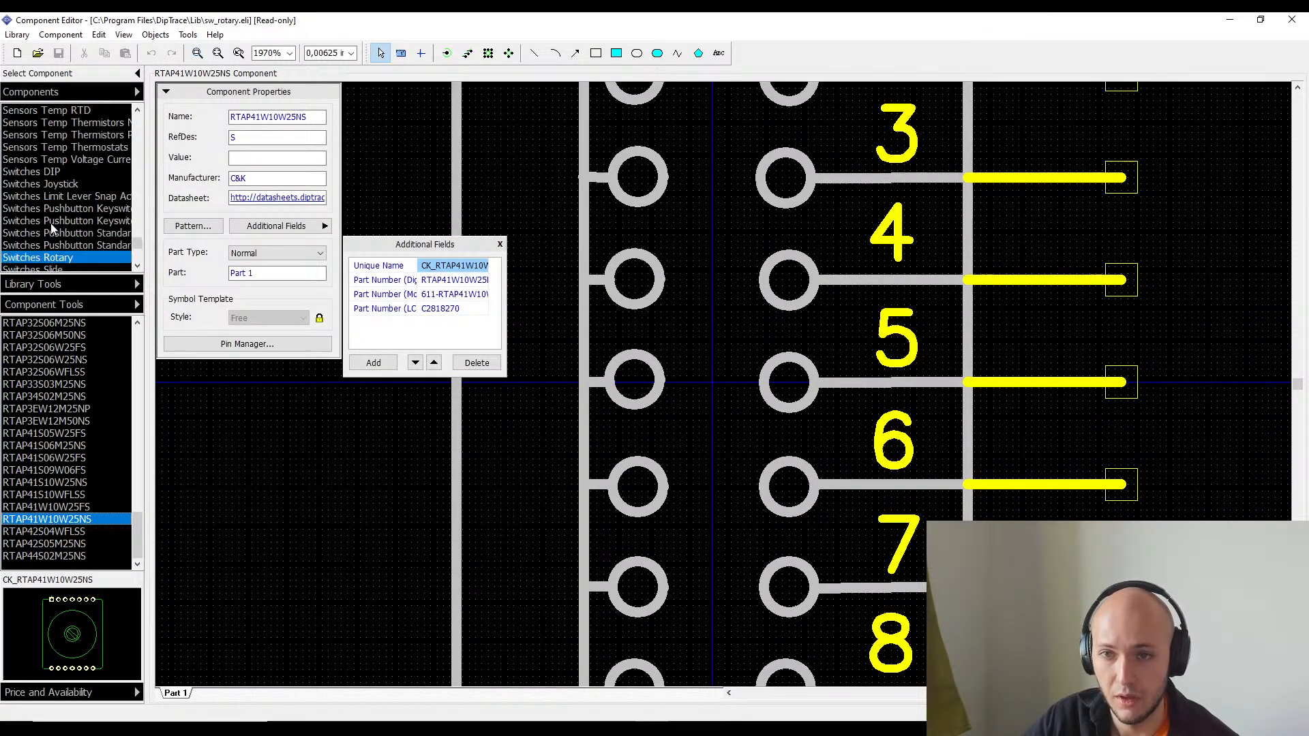
scroll(51, 228, up, 15)
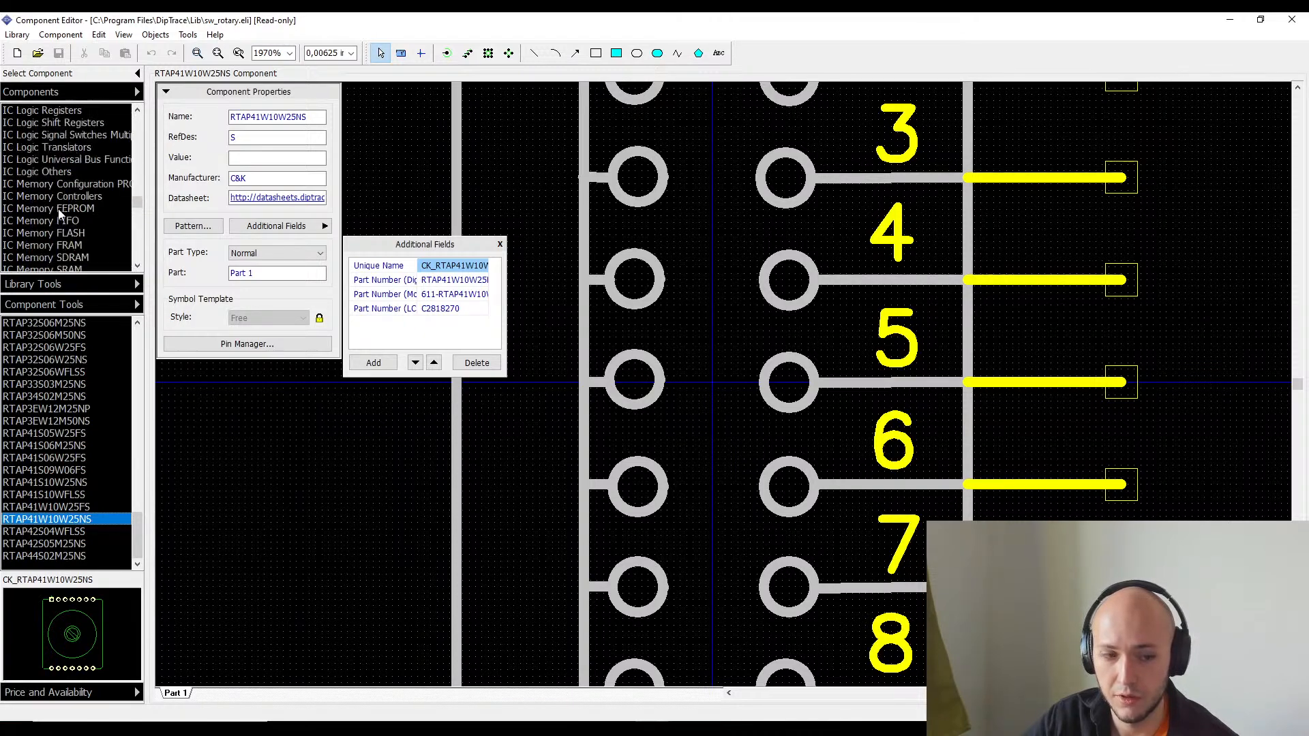
scroll(60, 215, up, 12)
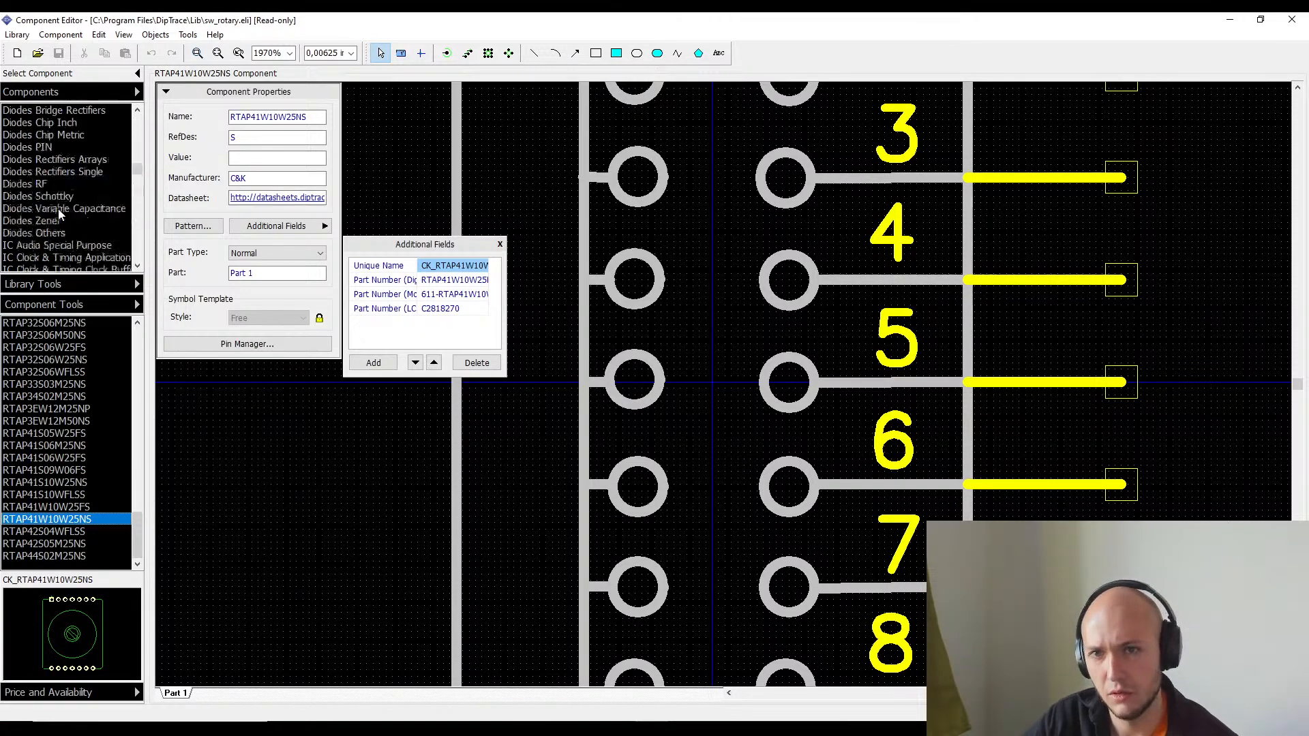
scroll(60, 215, up, 6)
click(72, 209)
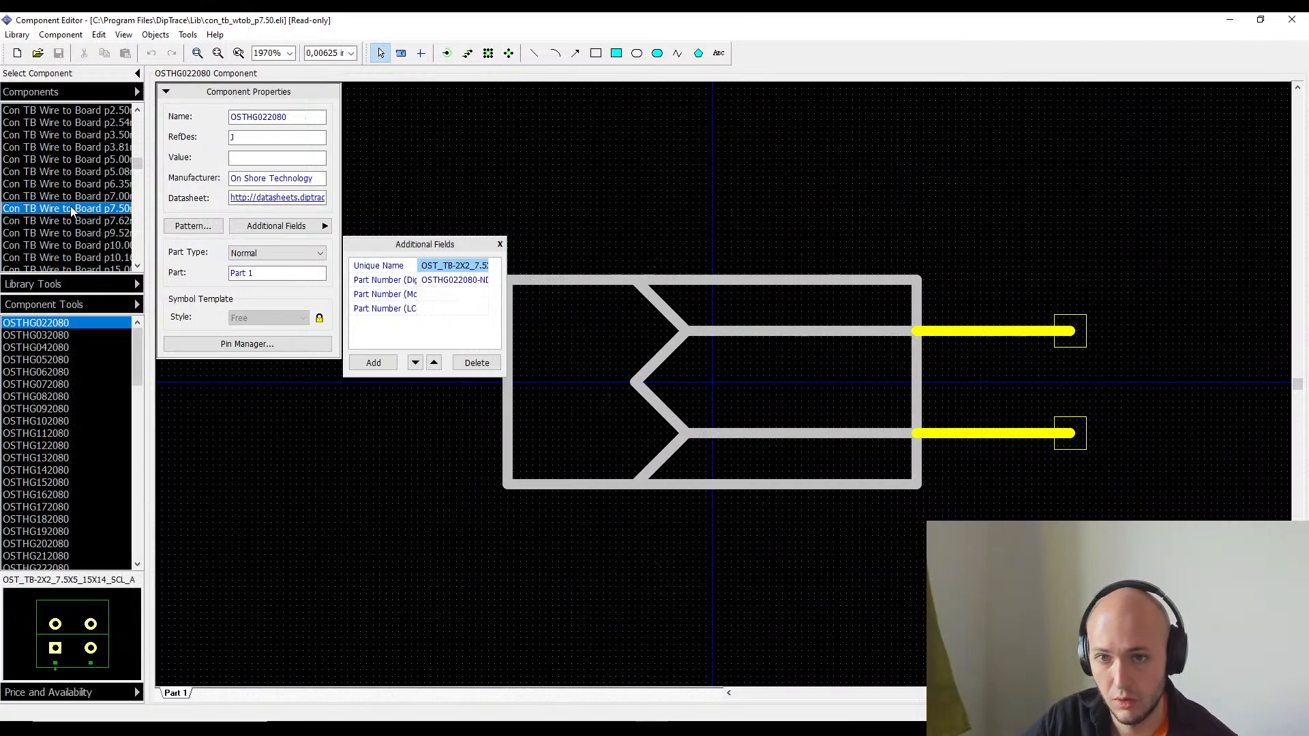
click(72, 186)
scroll(71, 195, up, 5)
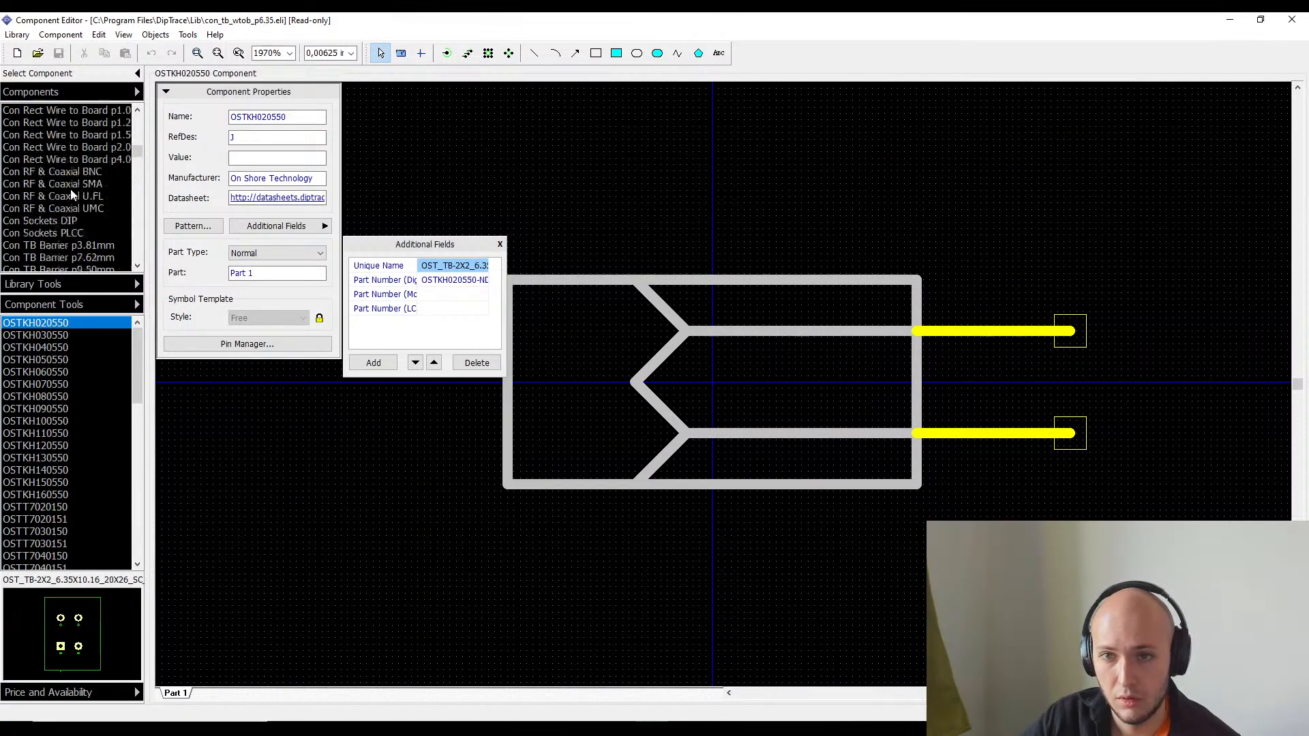
scroll(71, 195, down, 3)
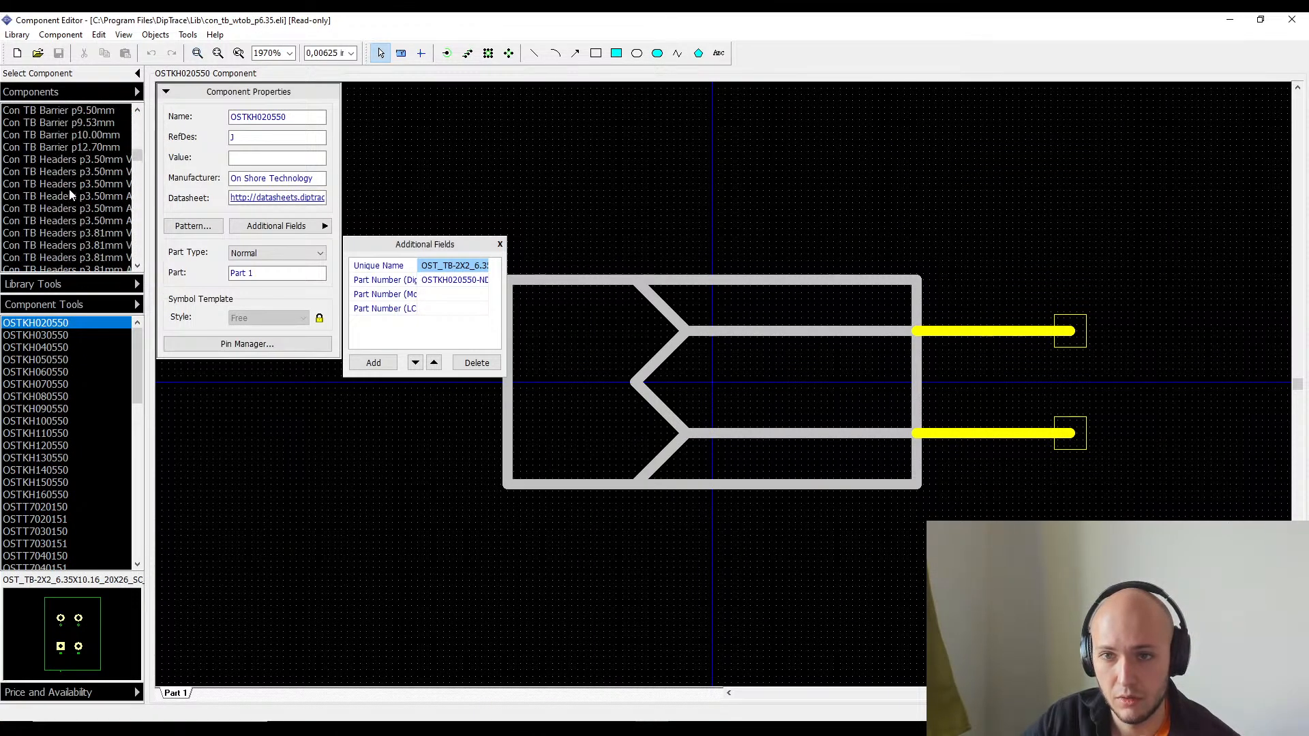
scroll(69, 194, up, 15)
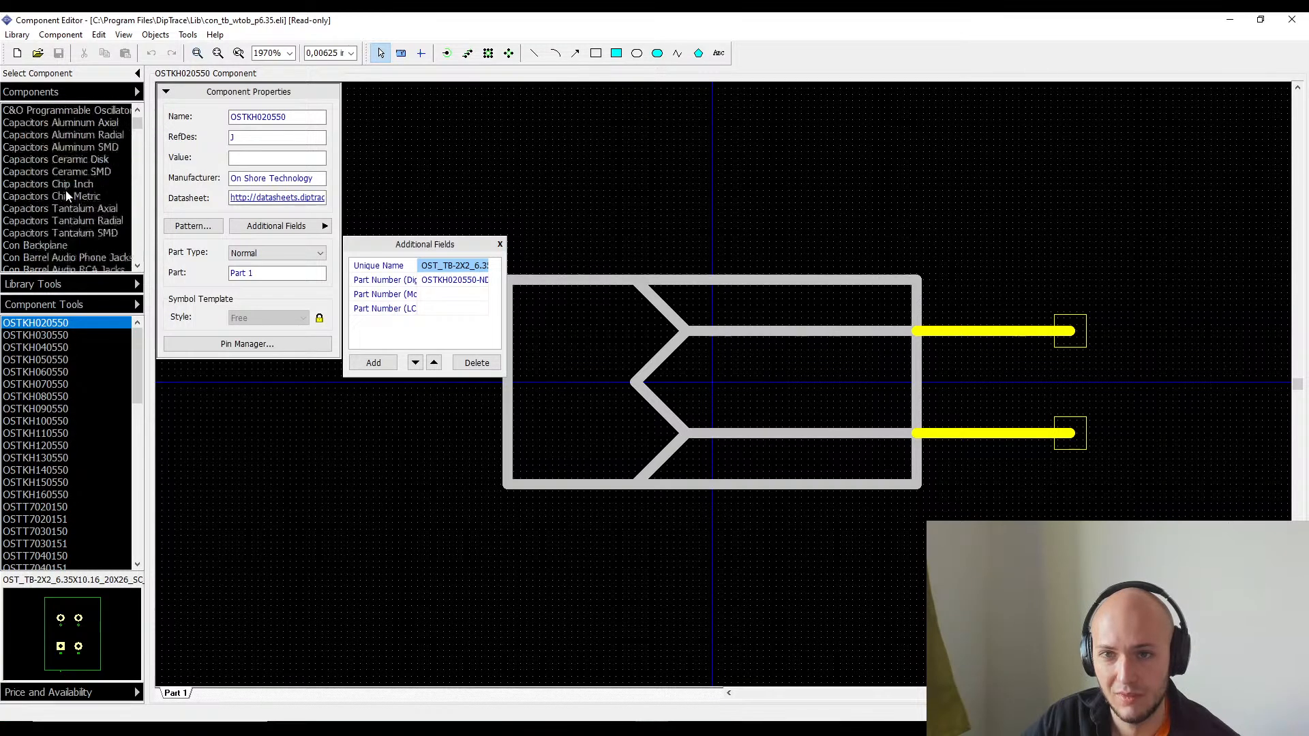
- Look through the capacitor, connector, diode and IC library names for a category that could contain rotary encoders
scroll(65, 195, down, 5)
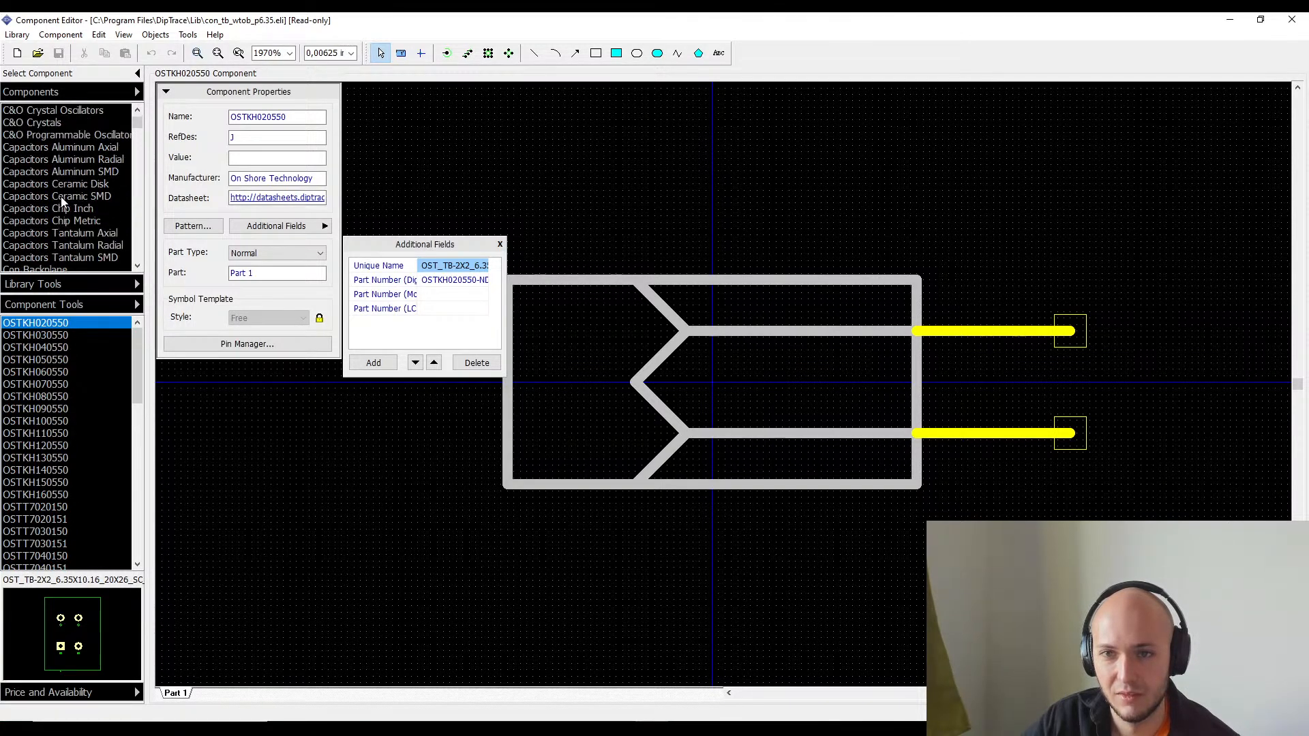
scroll(66, 195, up, 5)
drag(136, 126, 130, 135)
scroll(71, 166, down, 18)
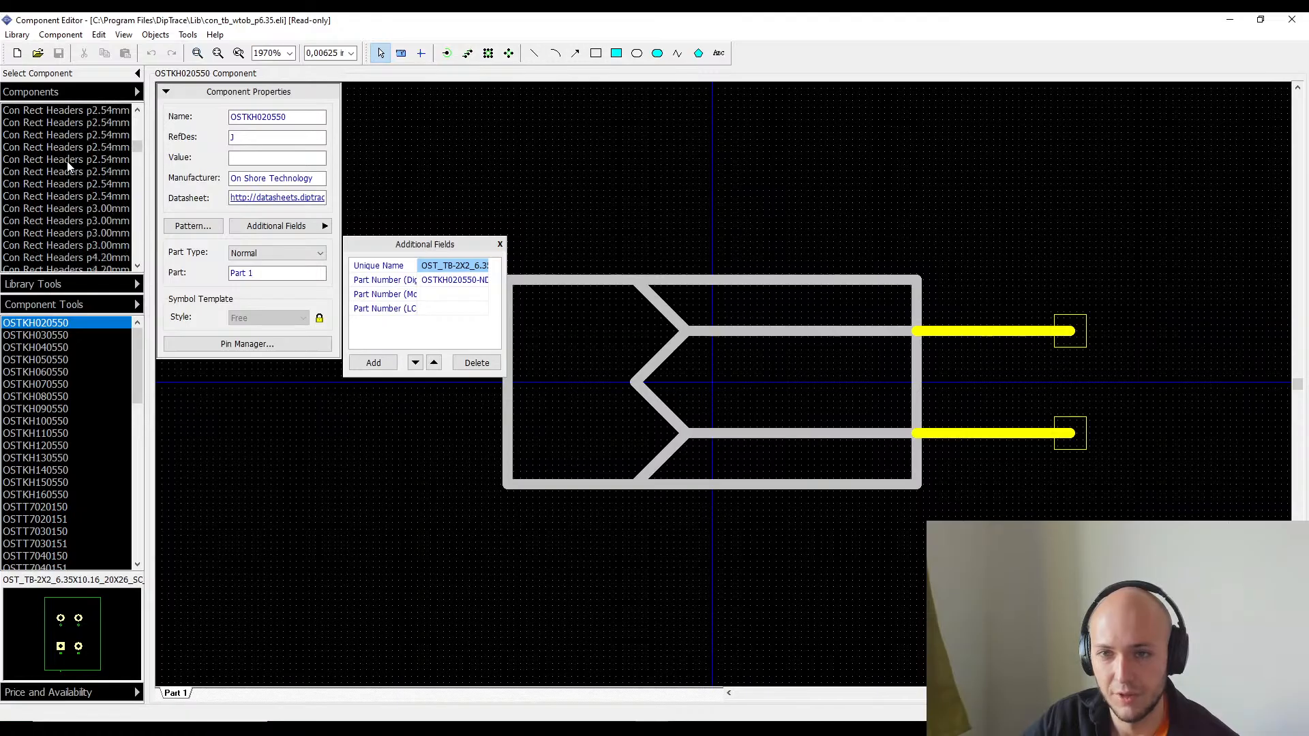
scroll(65, 174, down, 15)
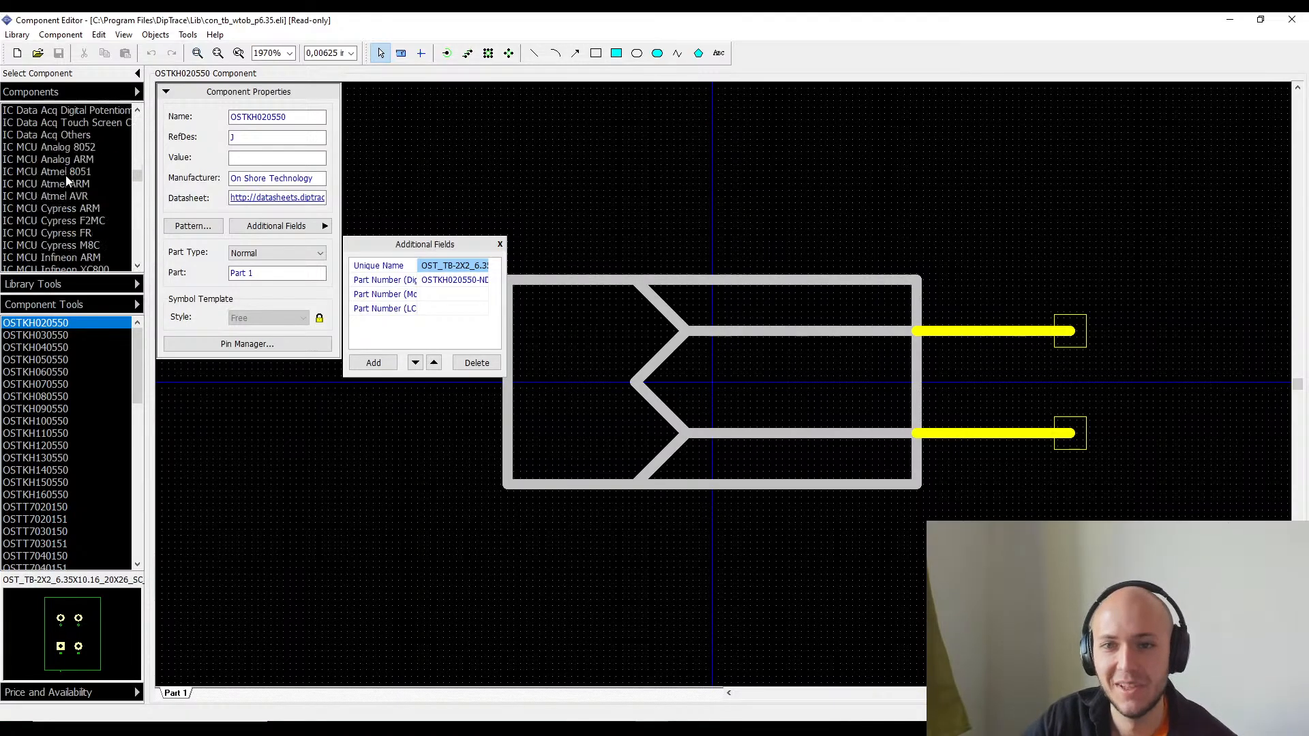
scroll(66, 175, up, 3)
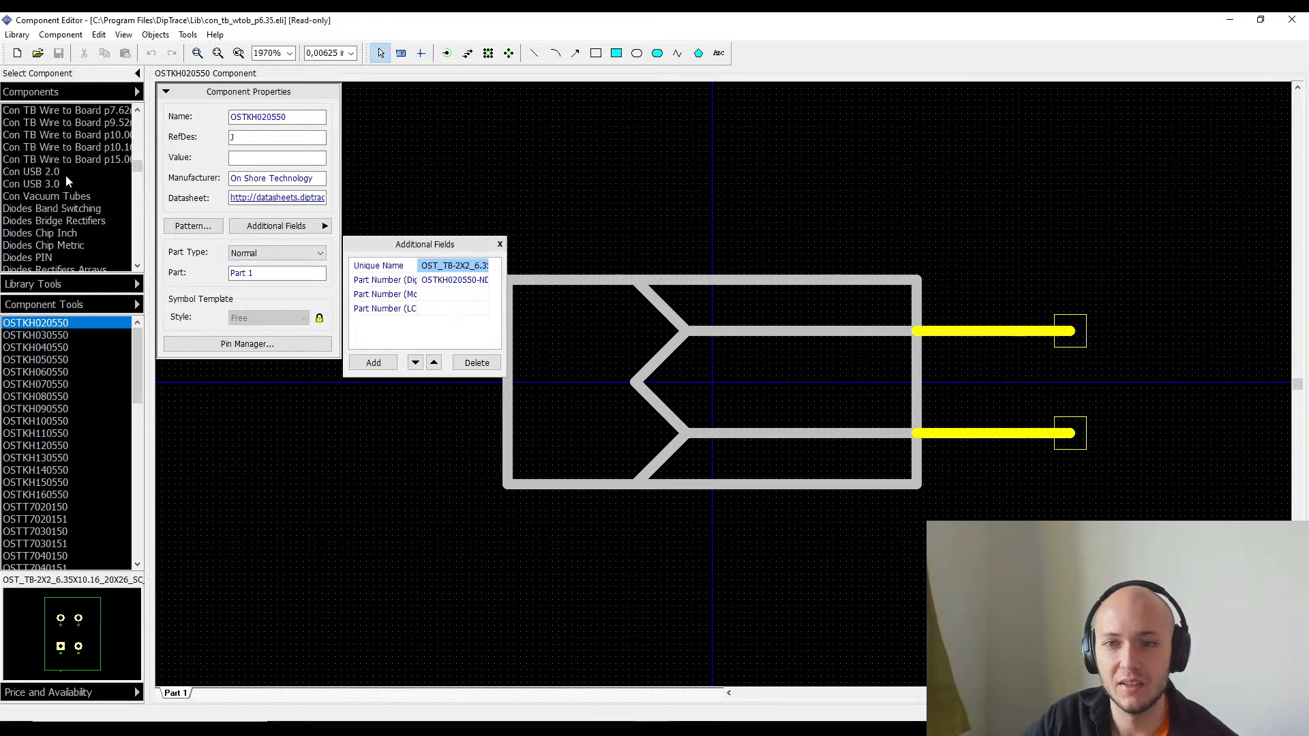
scroll(65, 175, down, 9)
scroll(65, 175, up, 2)
scroll(64, 176, down, 12)
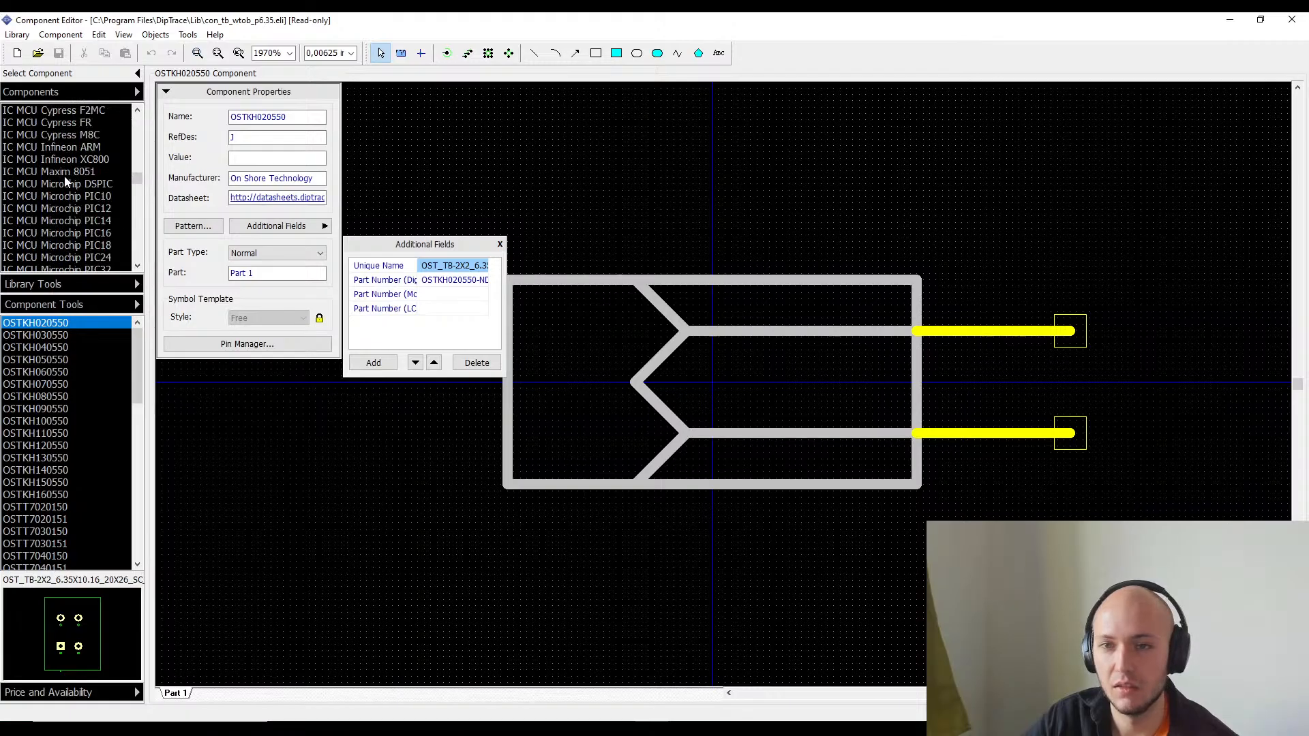
scroll(64, 189, down, 5)
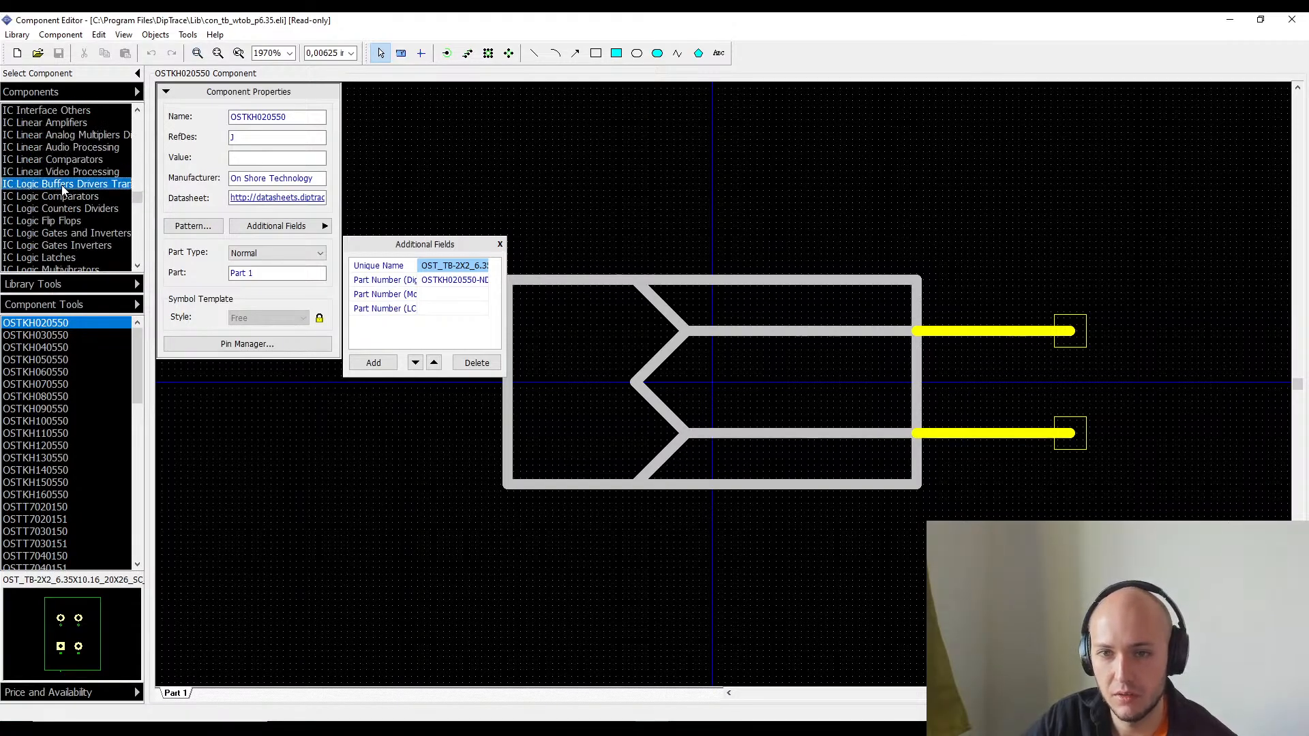
- Open the IC Logic Buffers Drivers library and look through the library names from IC Logic to Switches for encoders
click(64, 184)
key(Escape)
scroll(63, 190, down, 8)
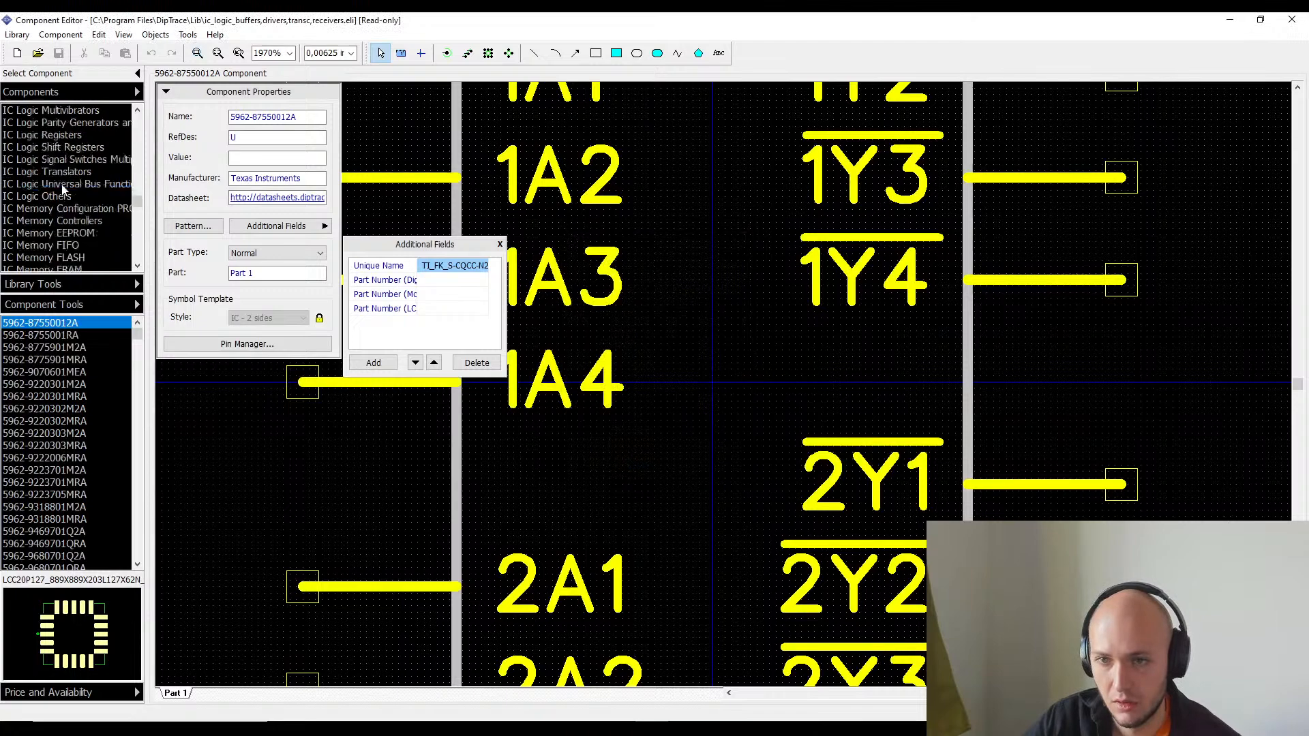
scroll(56, 194, down, 15)
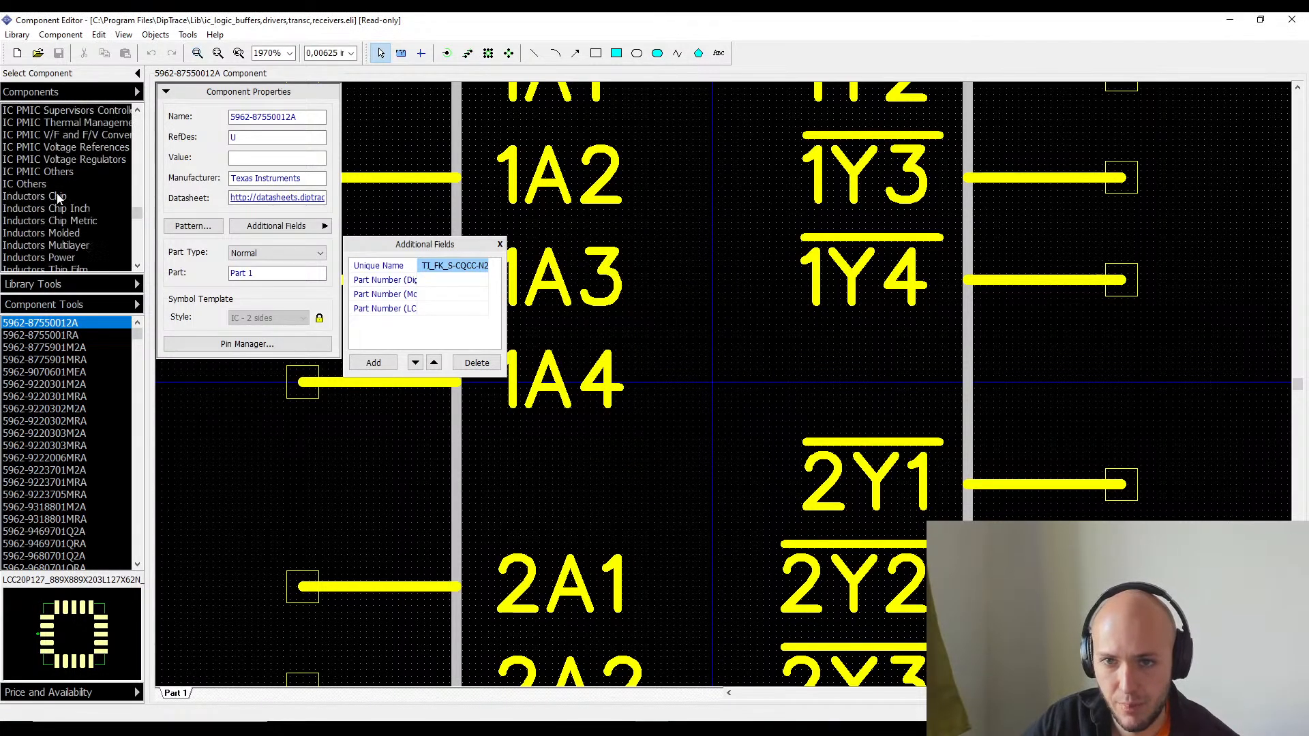
scroll(68, 191, down, 2)
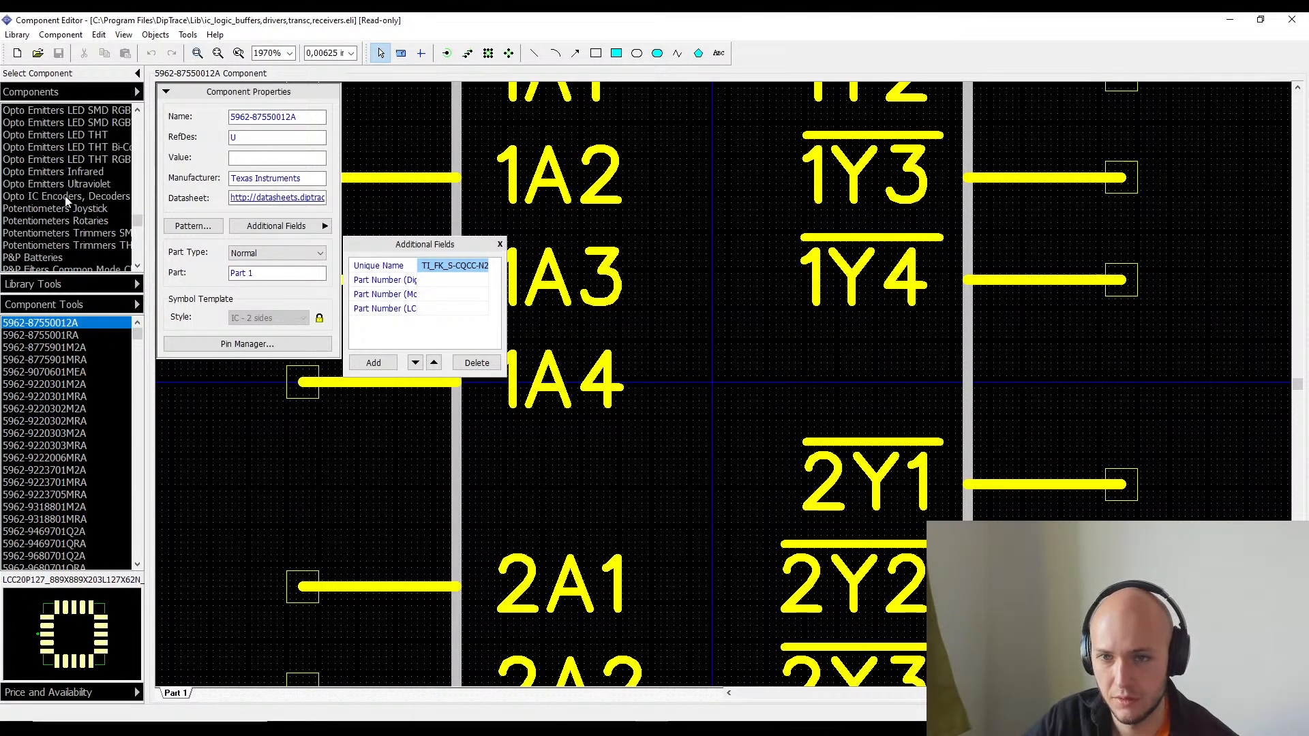
scroll(66, 200, down, 5)
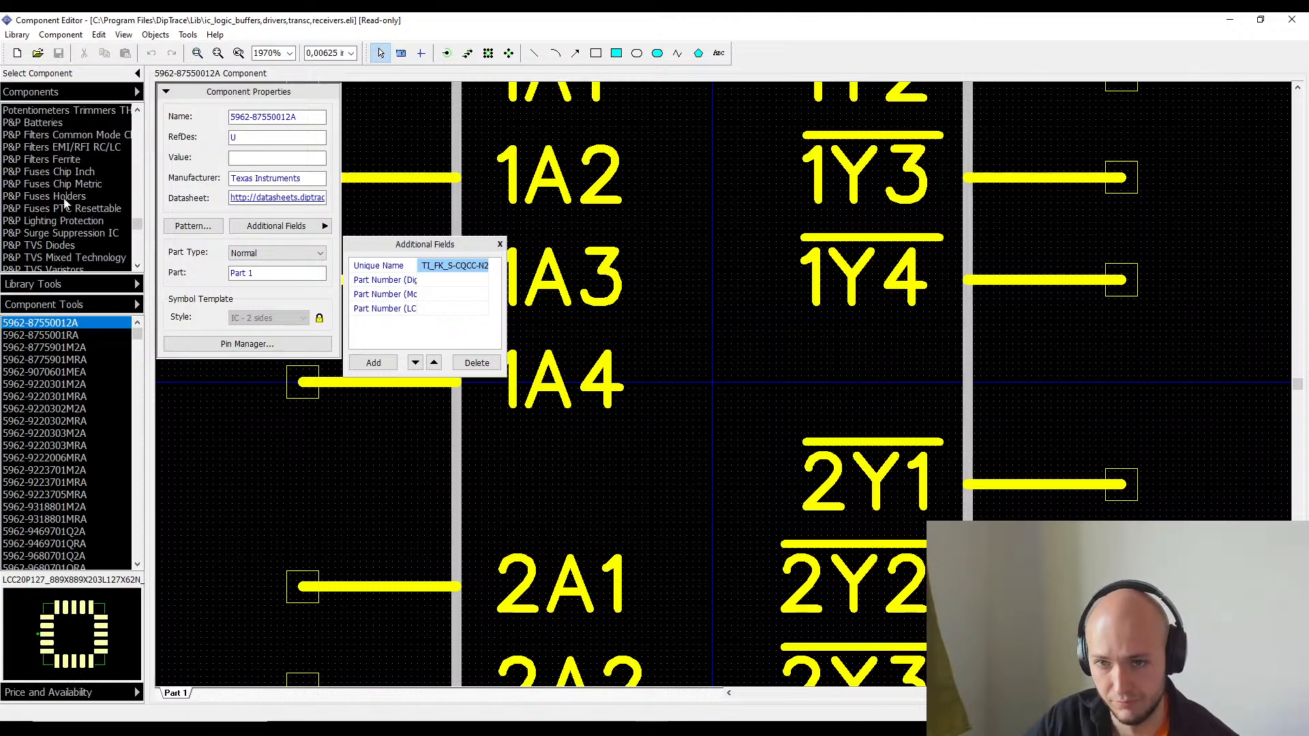
scroll(68, 198, down, 2)
scroll(75, 196, down, 6)
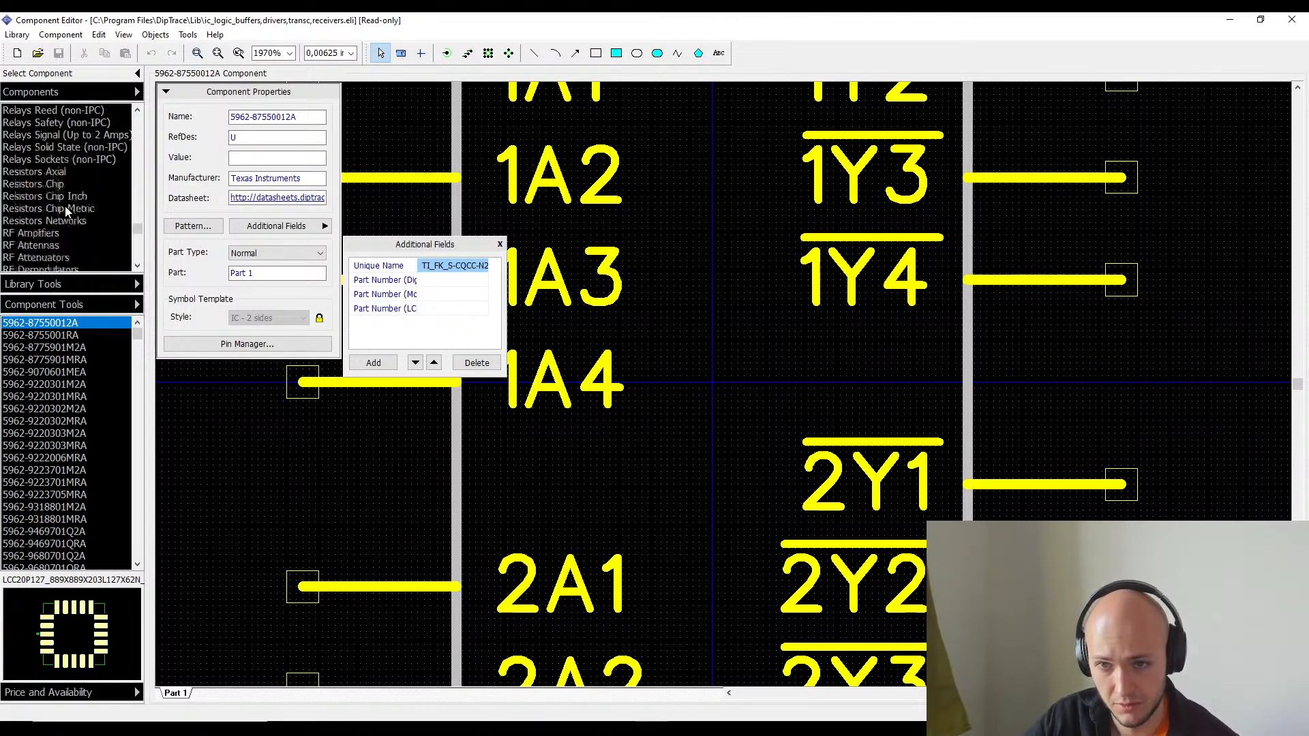
scroll(41, 235, down, 7)
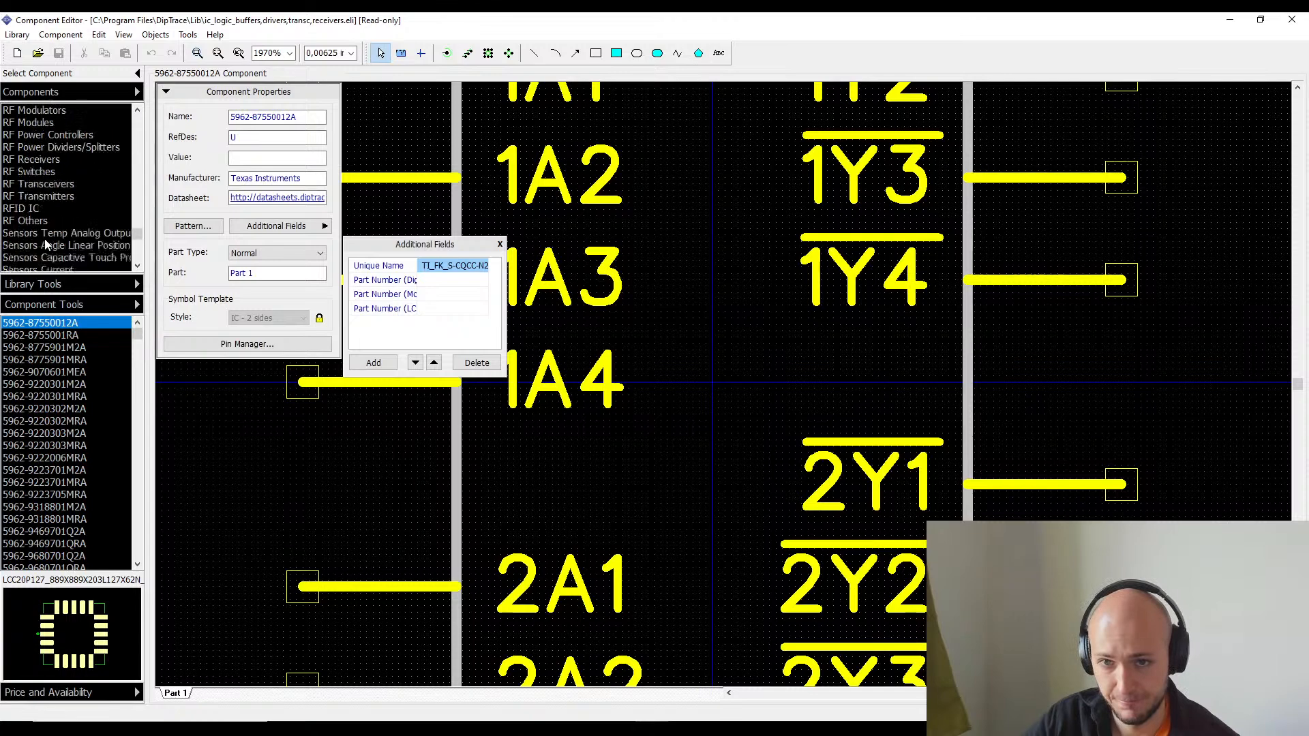
scroll(45, 246, down, 9)
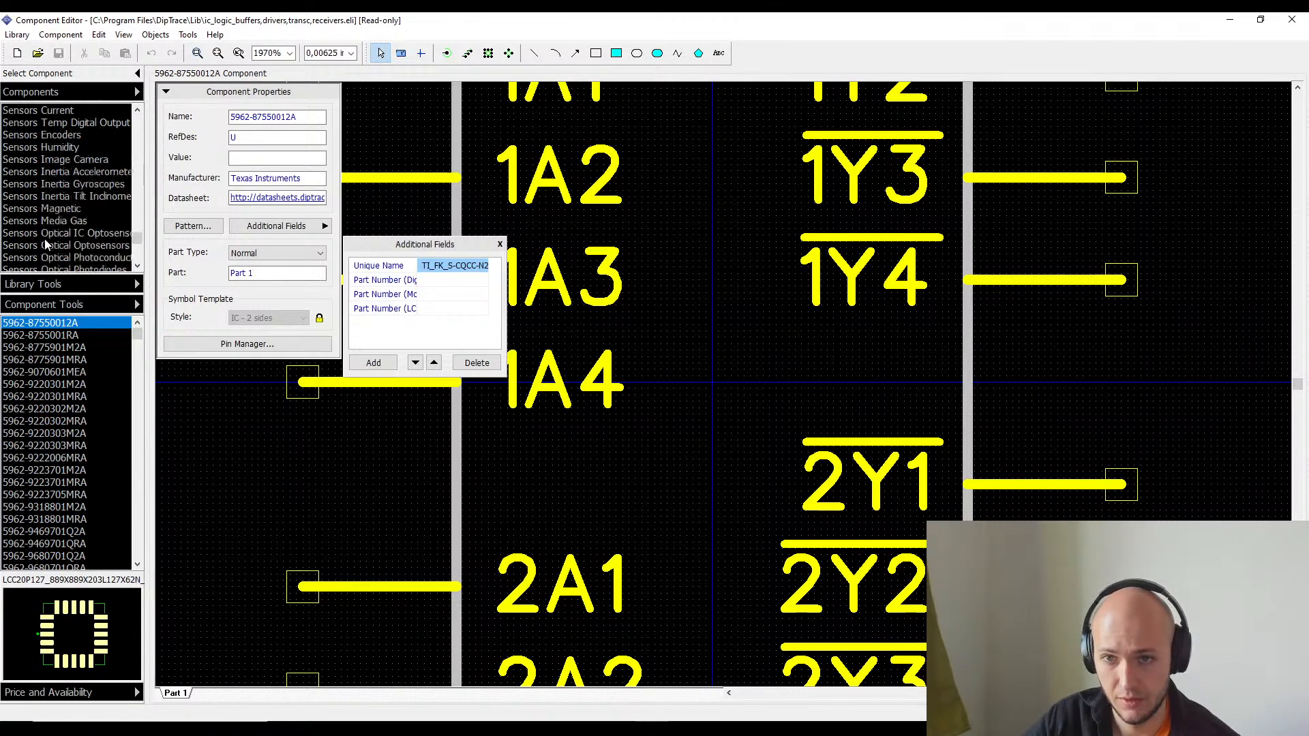
scroll(45, 244, down, 3)
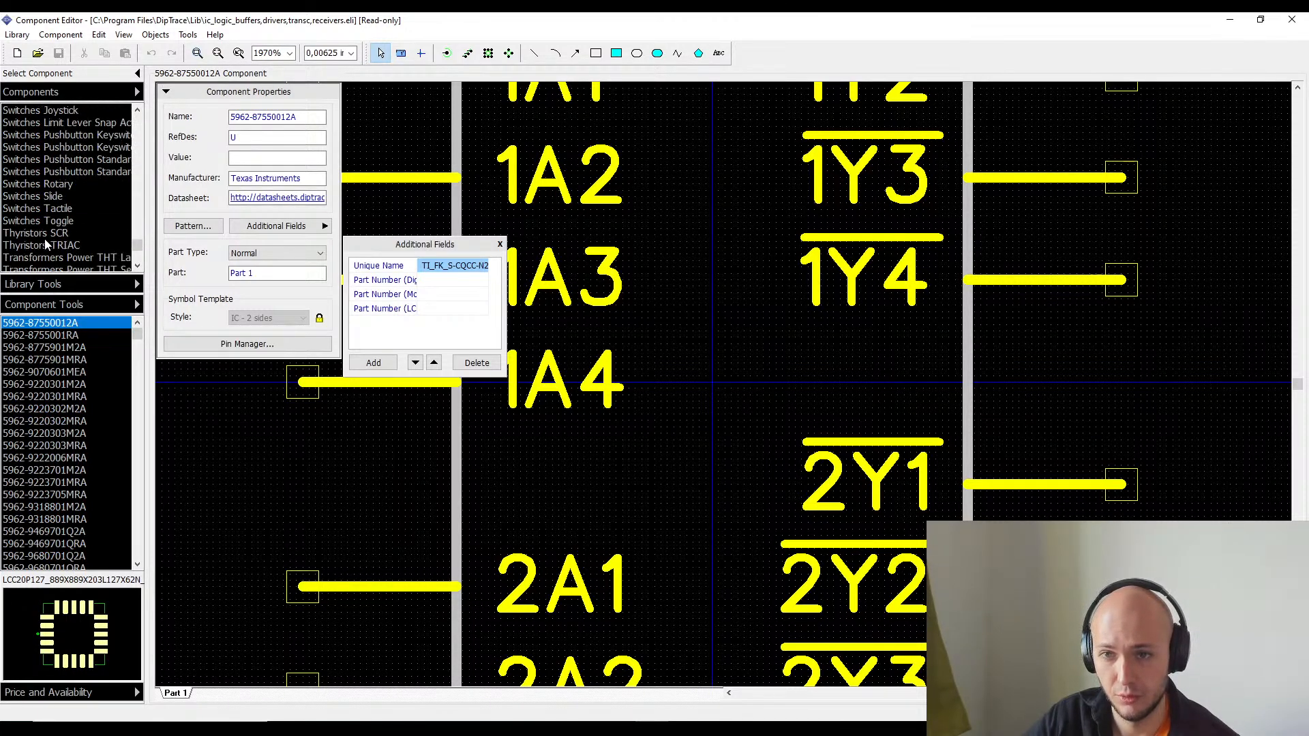
scroll(76, 202, up, 2)
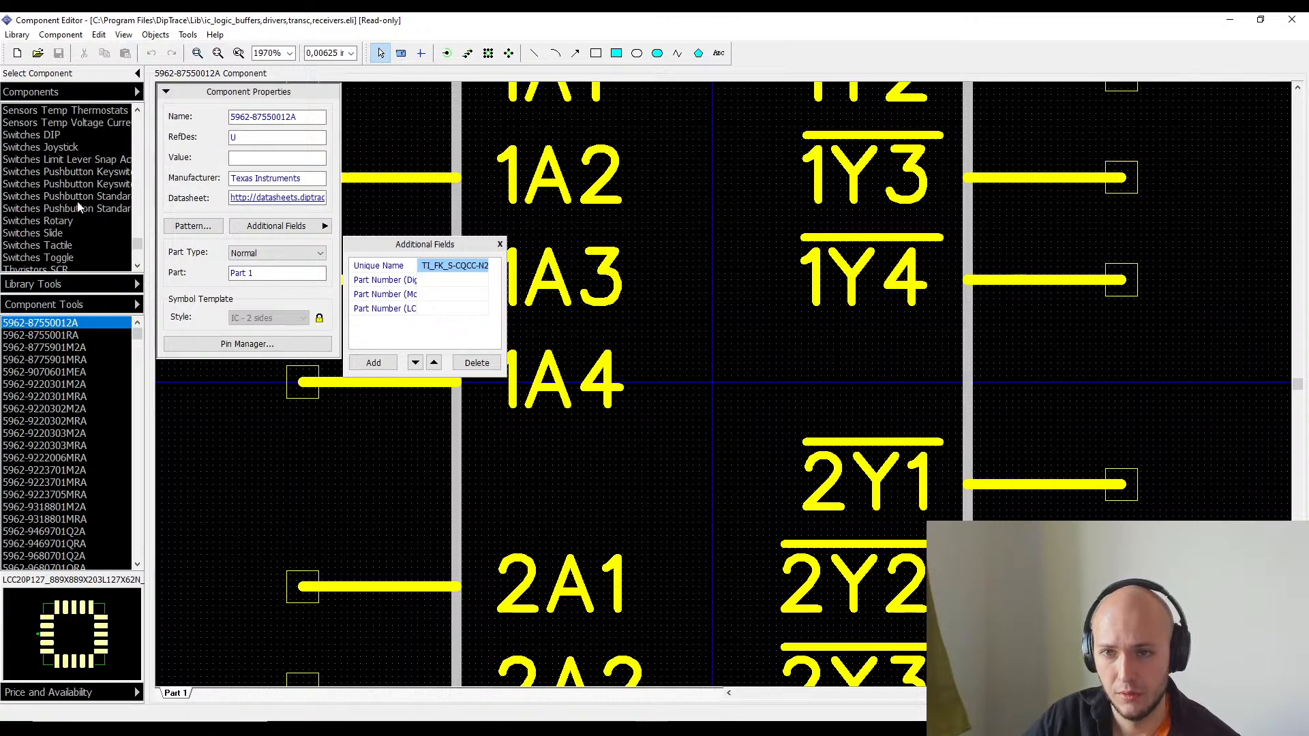
- Check the Switches Limit Lever Snap Action and Switches Pushbutton Standard libraries for a suitable encoder symbol
click(86, 173)
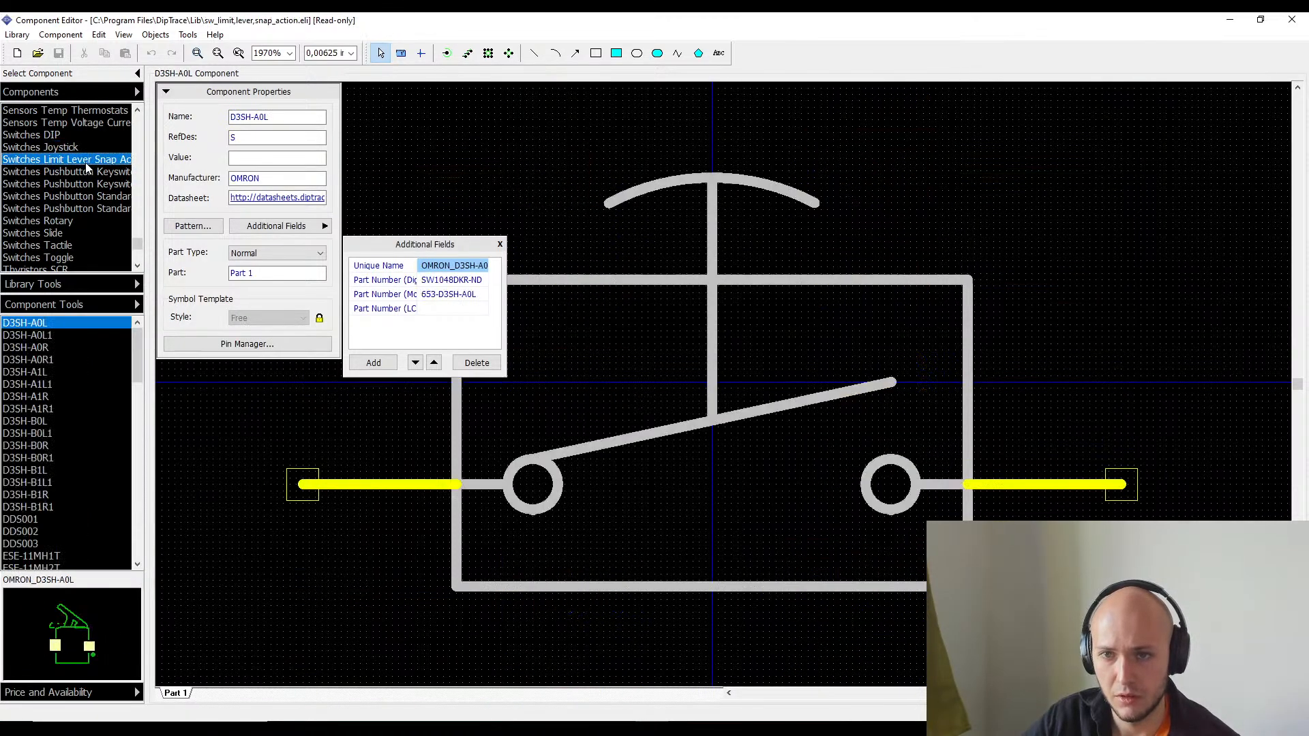
click(85, 197)
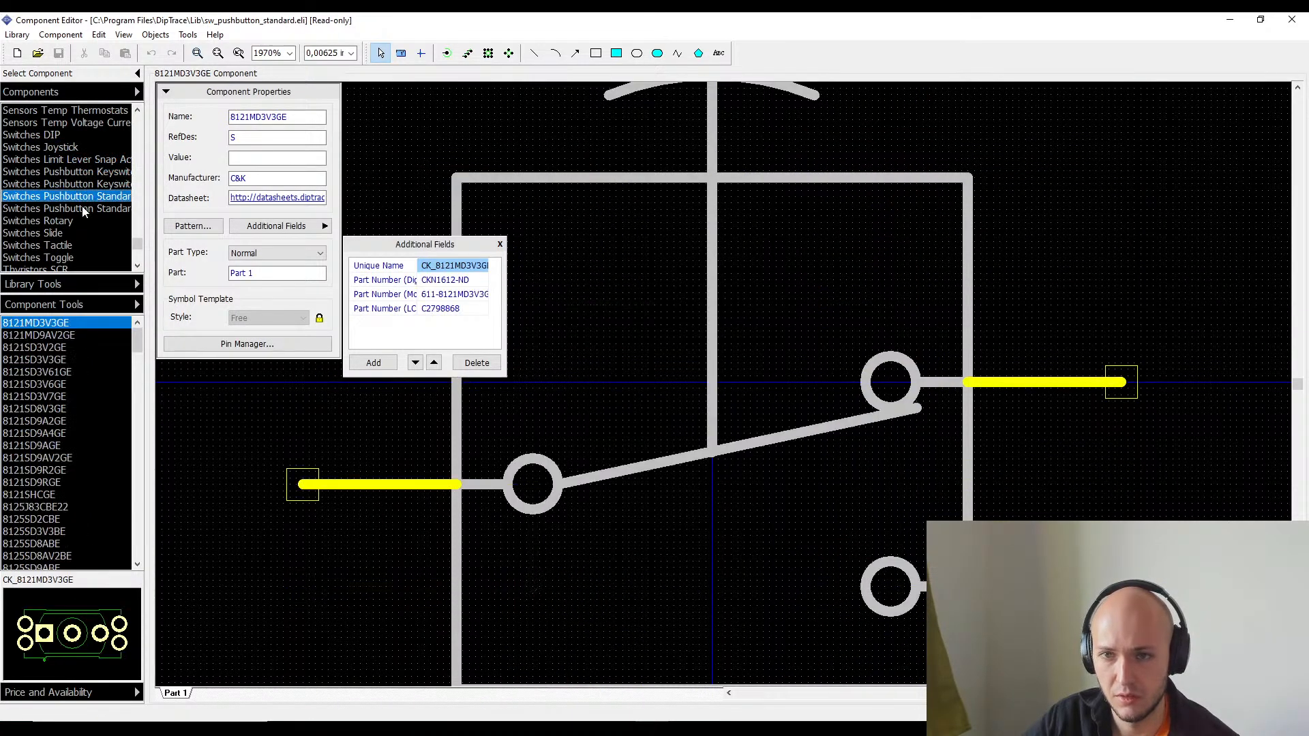
click(81, 209)
- Open the Switches Slide library and examine the symbols and patterns of several components, including GS01MCBE, OS203013MT8QN1 and TS01CBE
click(69, 232)
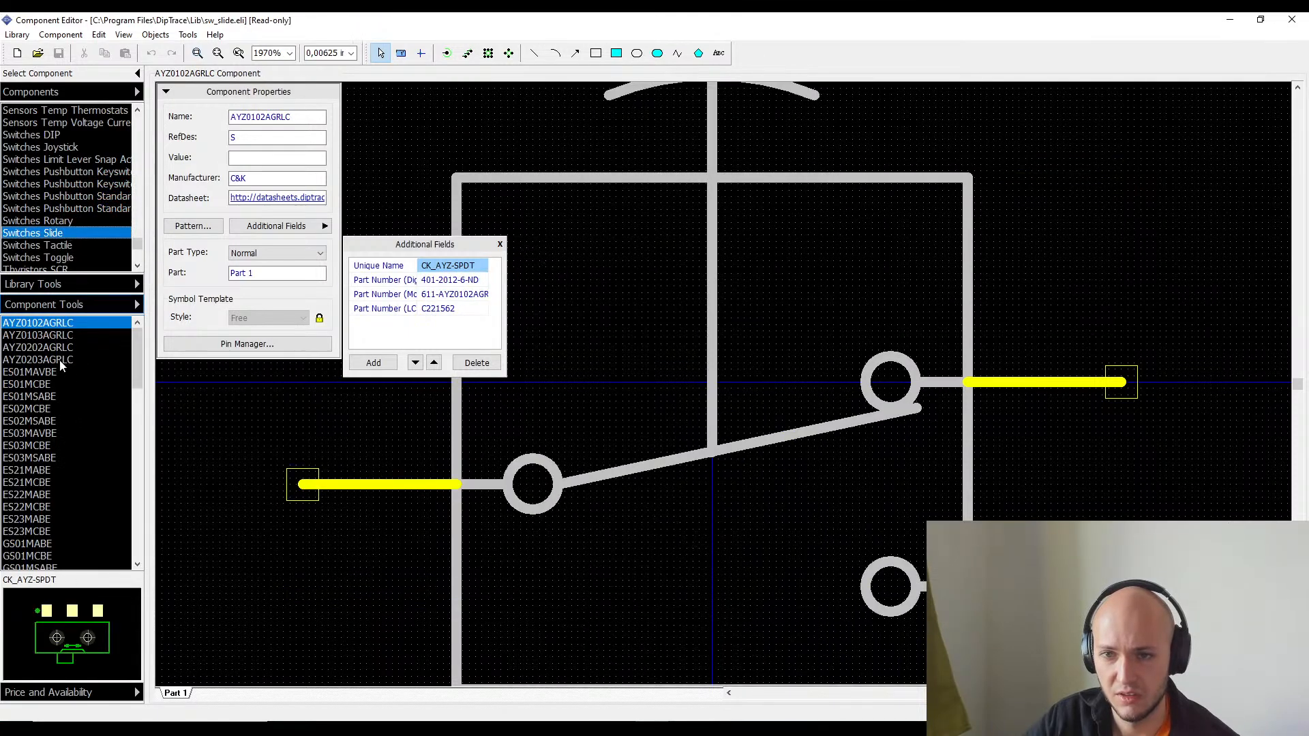
scroll(46, 440, down, 3)
click(47, 435)
scroll(48, 435, down, 5)
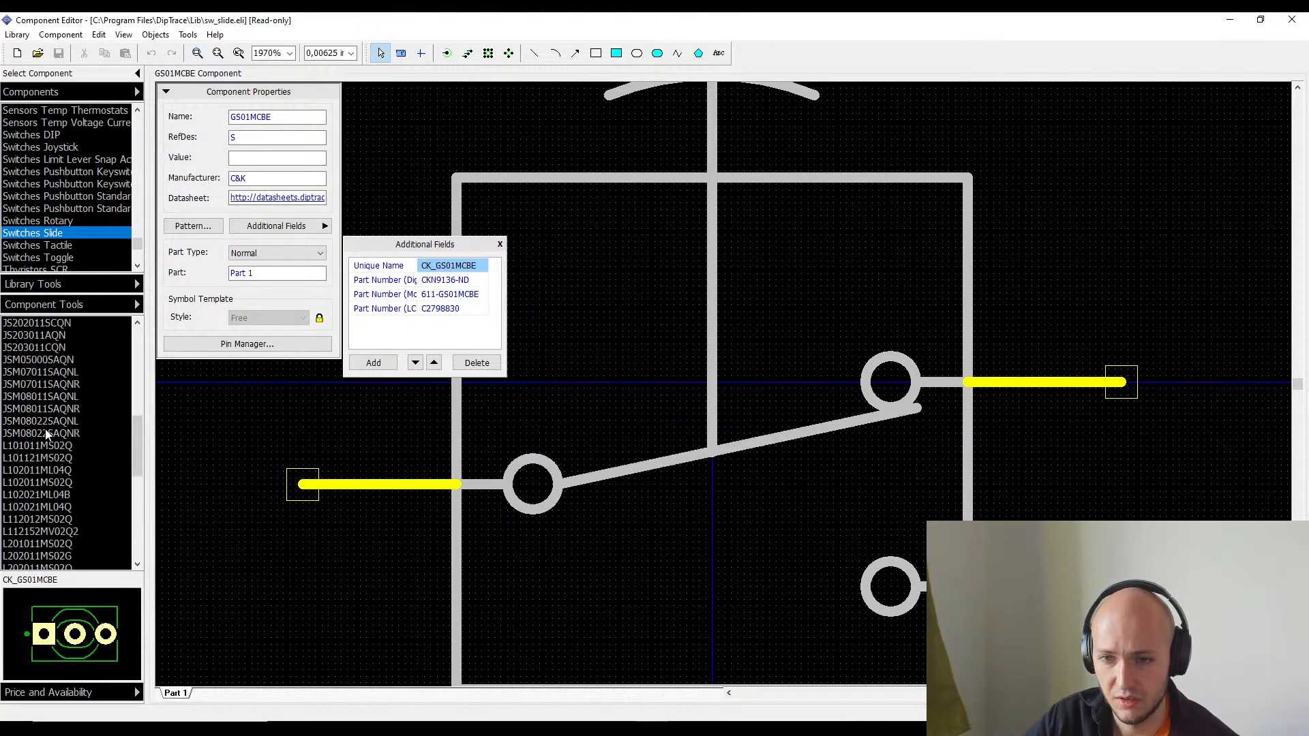
click(46, 431)
scroll(45, 431, down, 3)
click(45, 430)
scroll(44, 431, down, 1)
click(44, 430)
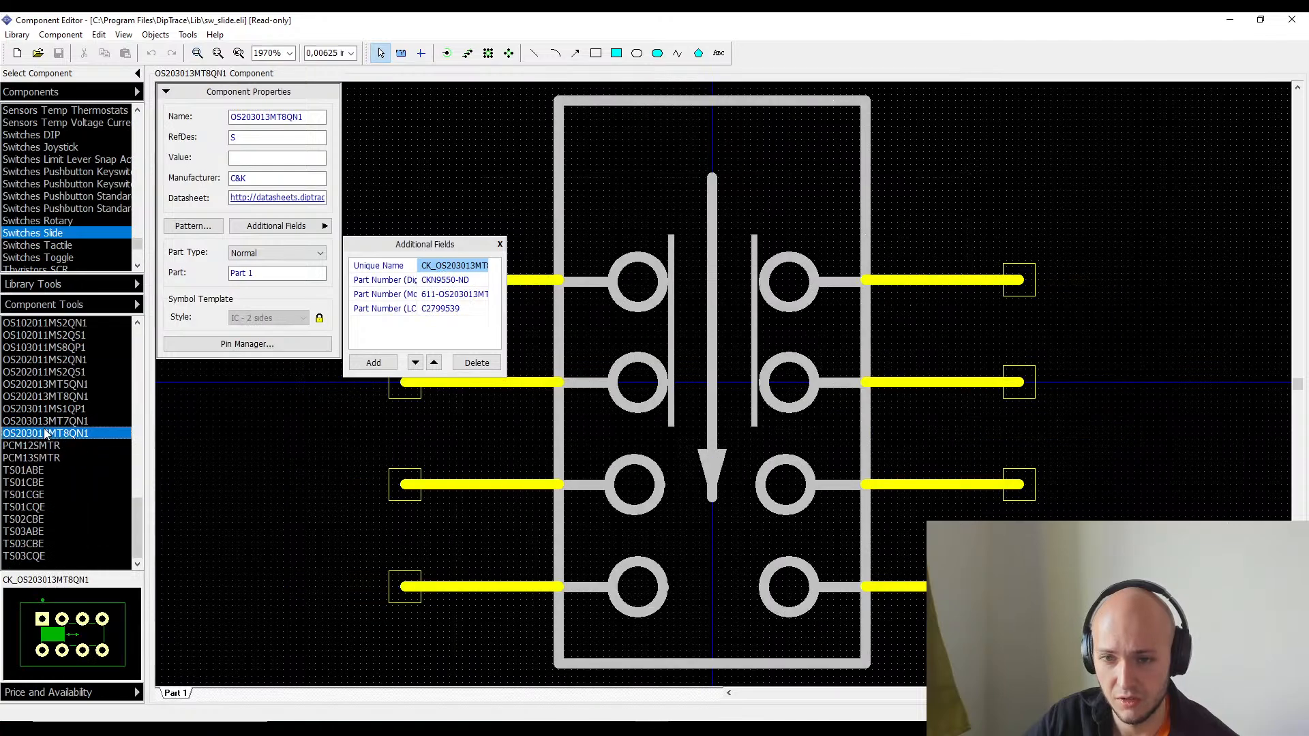
click(46, 482)
scroll(55, 222, down, 1)
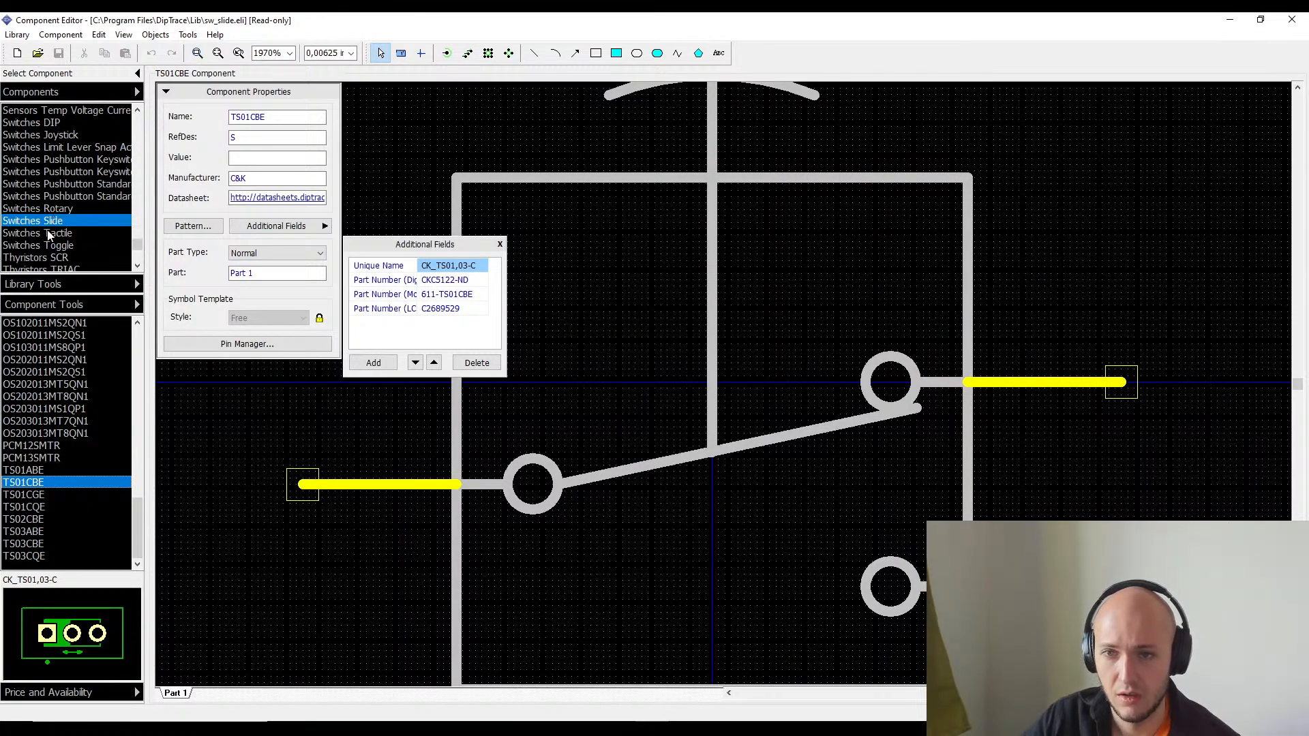
- Open the Switches Tactile library and examine the symbol and pattern of the B3F-1050 component
click(49, 233)
click(34, 407)
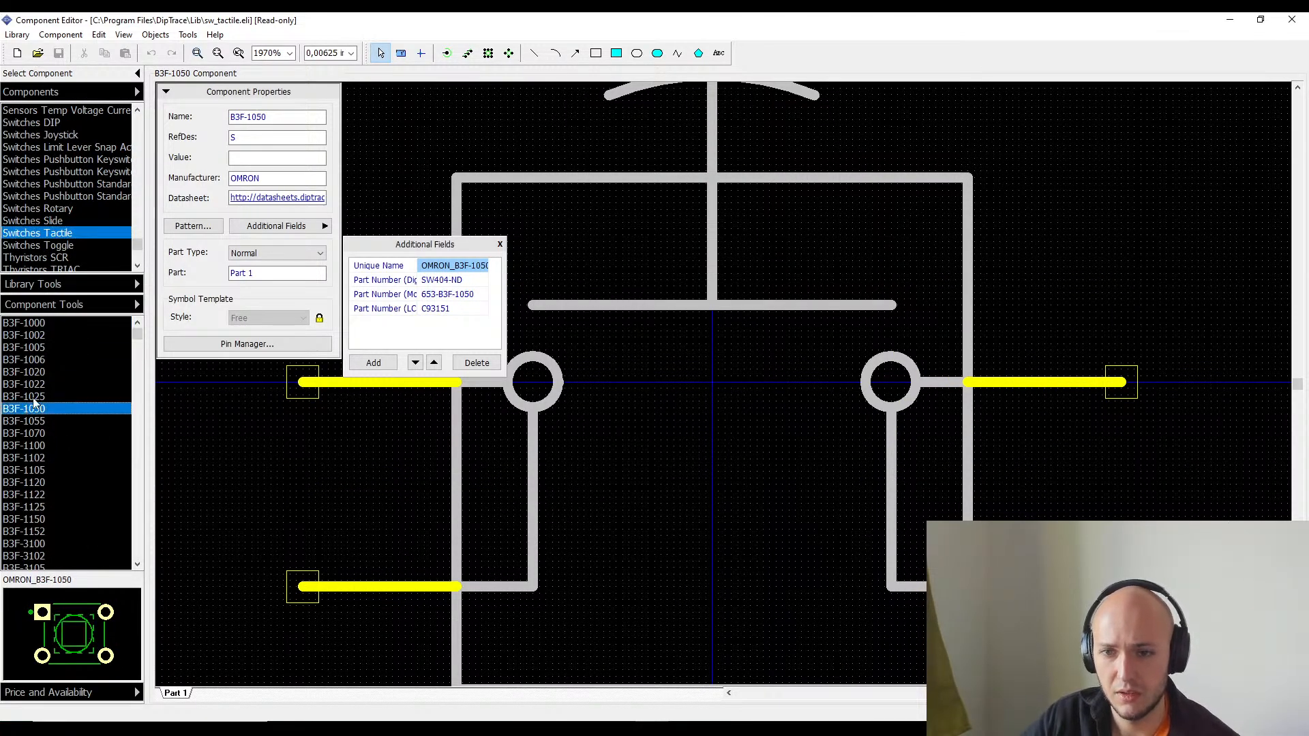
scroll(33, 239, down, 5)
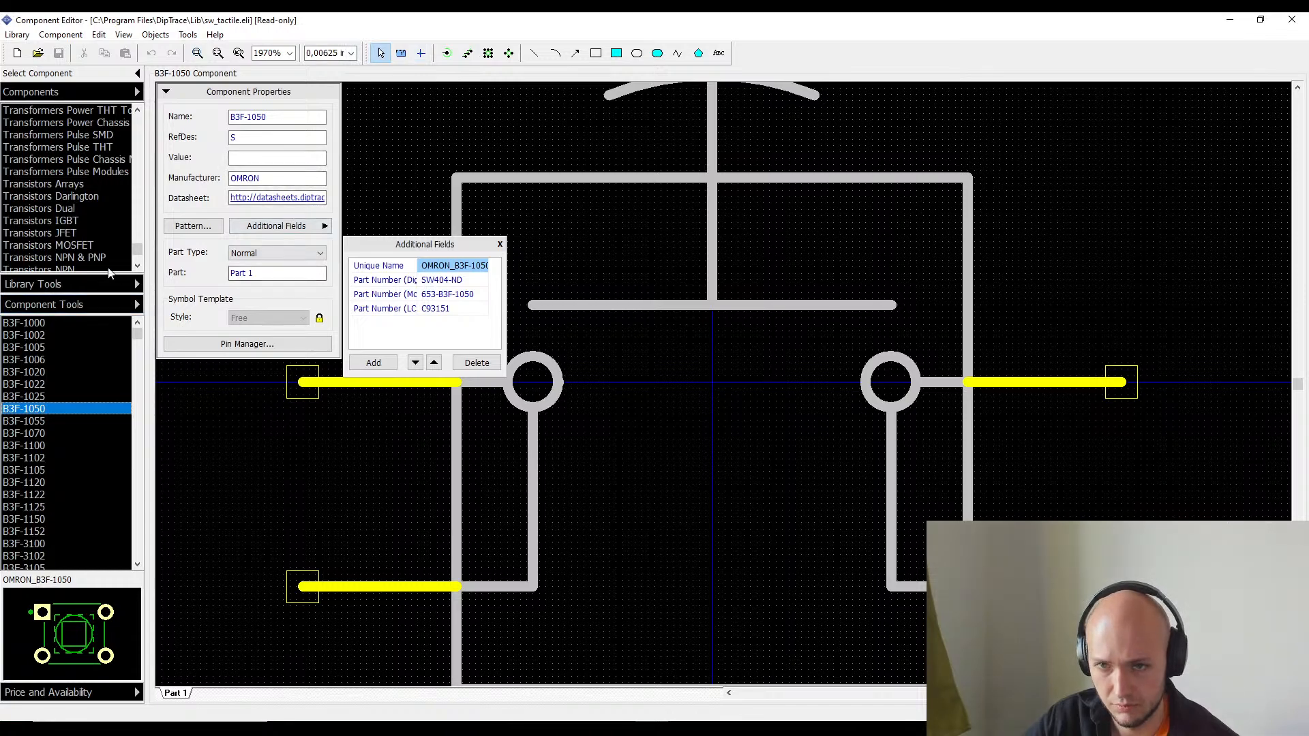
- Look backwards through the standard library names from Transistors to General for a category that could contain rotary encoders
scroll(135, 252, up, 4)
scroll(123, 240, up, 8)
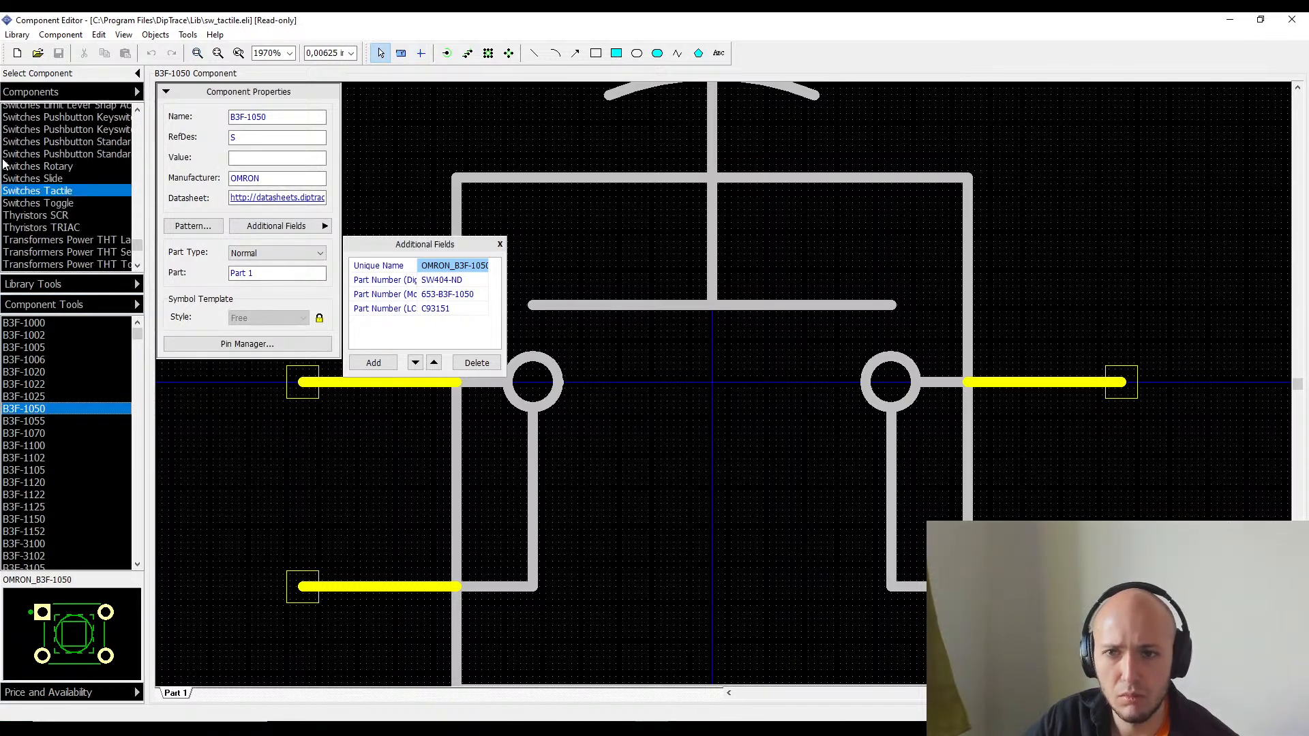
scroll(39, 174, up, 3)
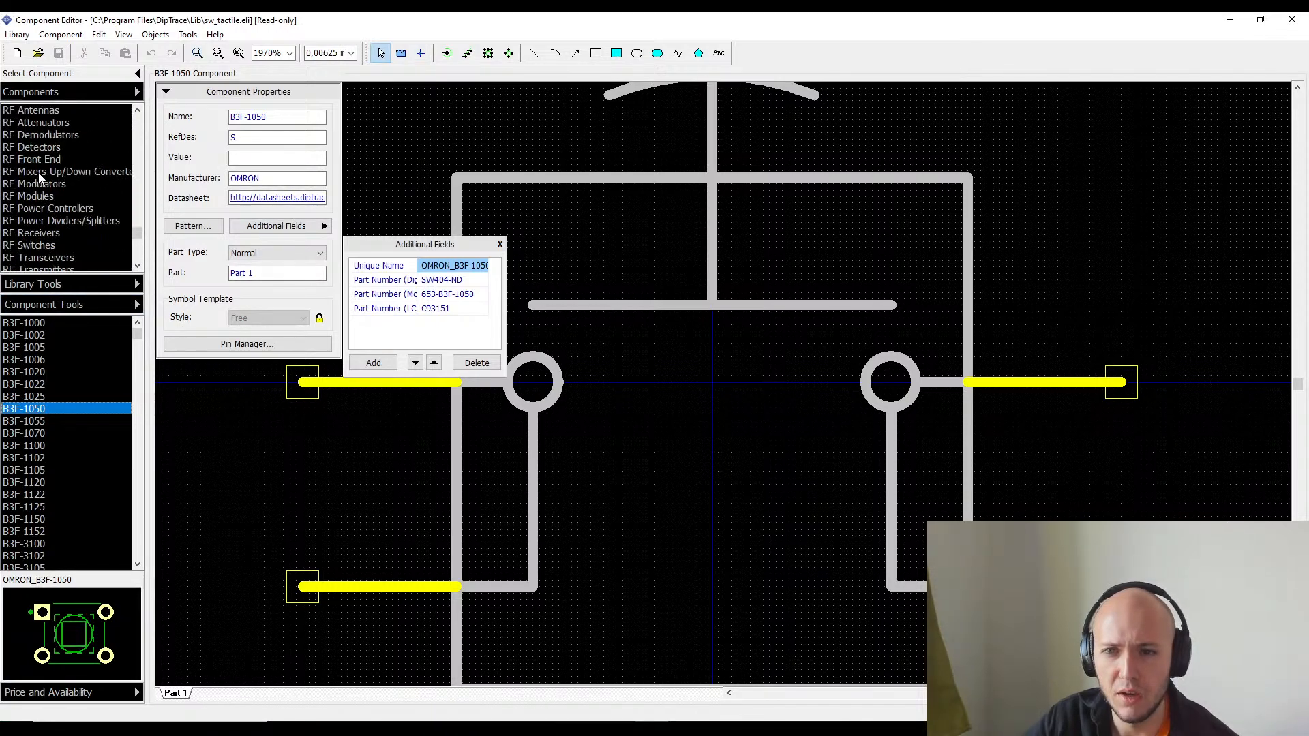
scroll(39, 173, up, 3)
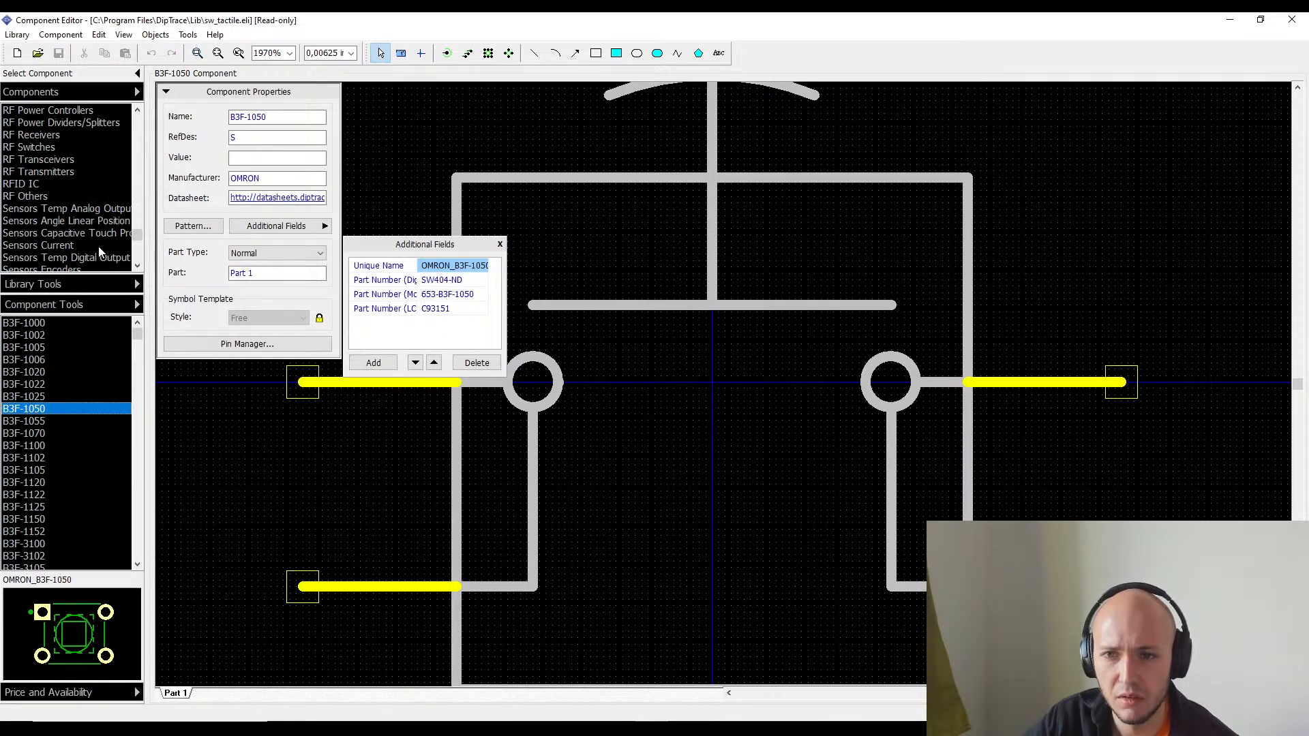
scroll(98, 247, up, 10)
scroll(59, 208, up, 6)
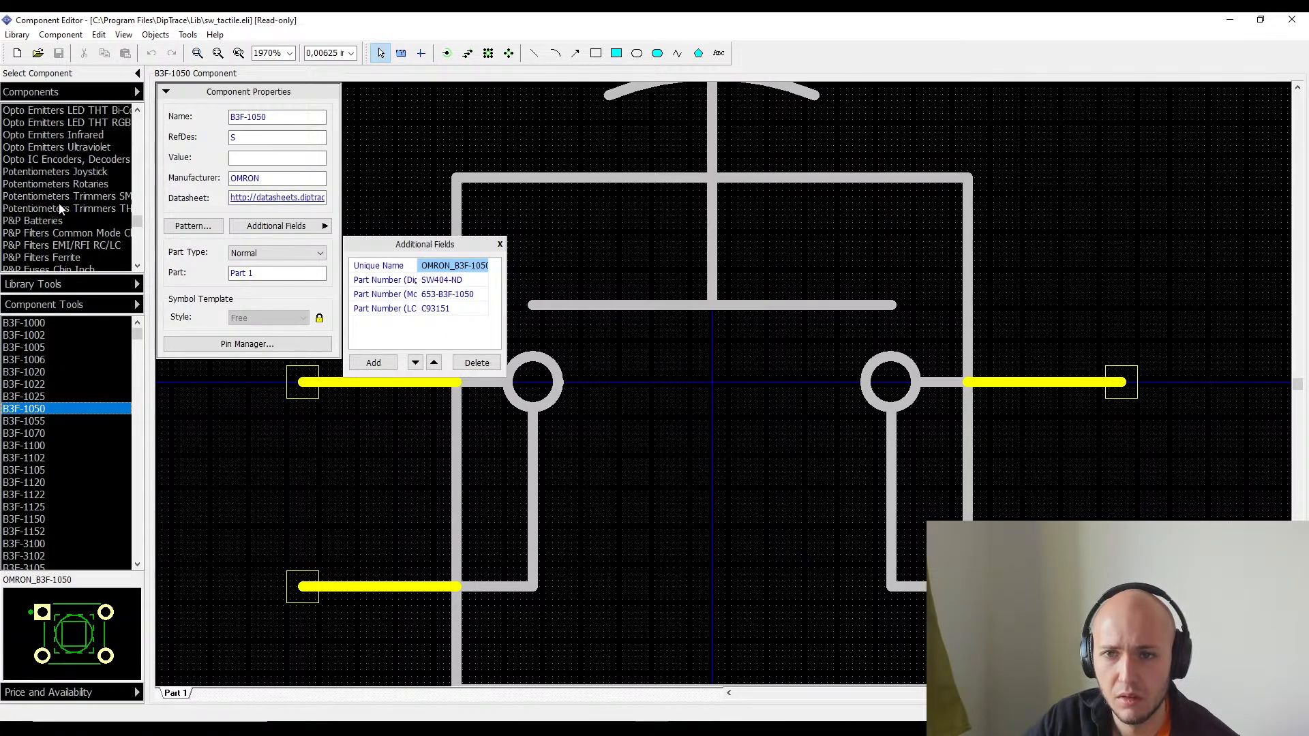
scroll(59, 208, up, 10)
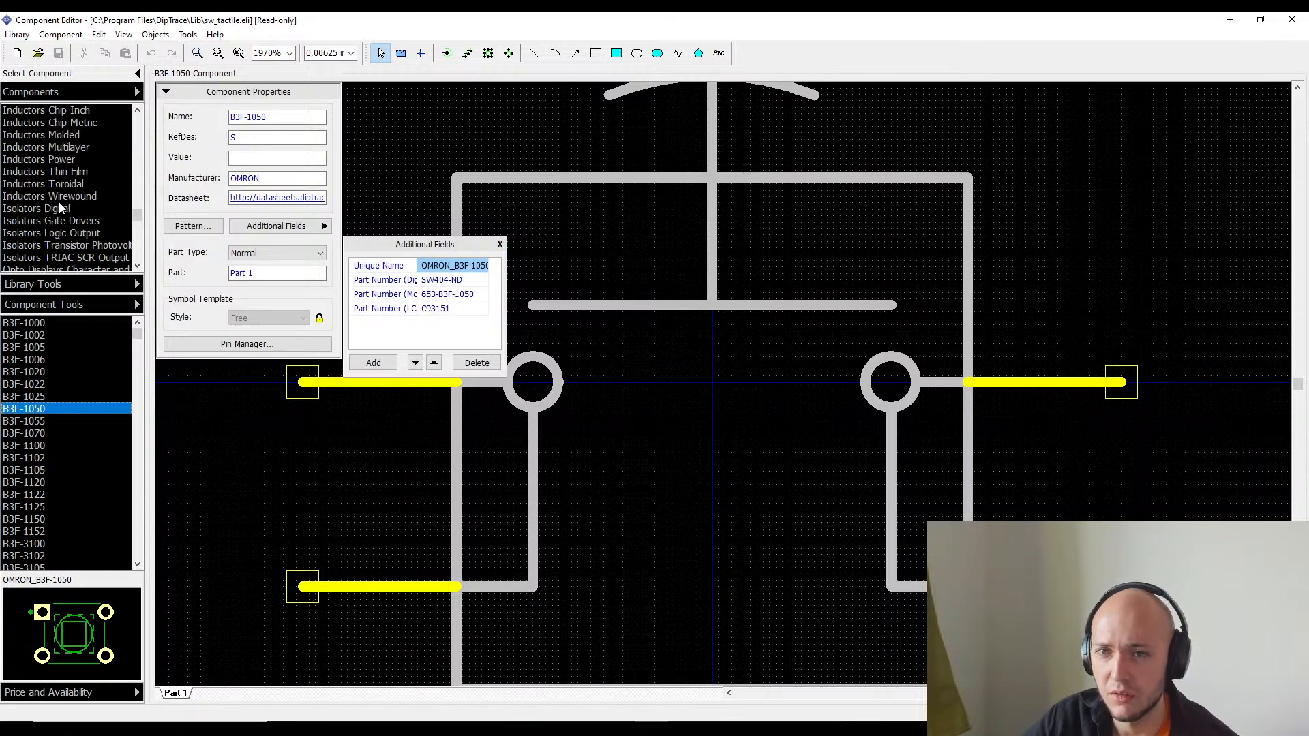
scroll(59, 208, up, 12)
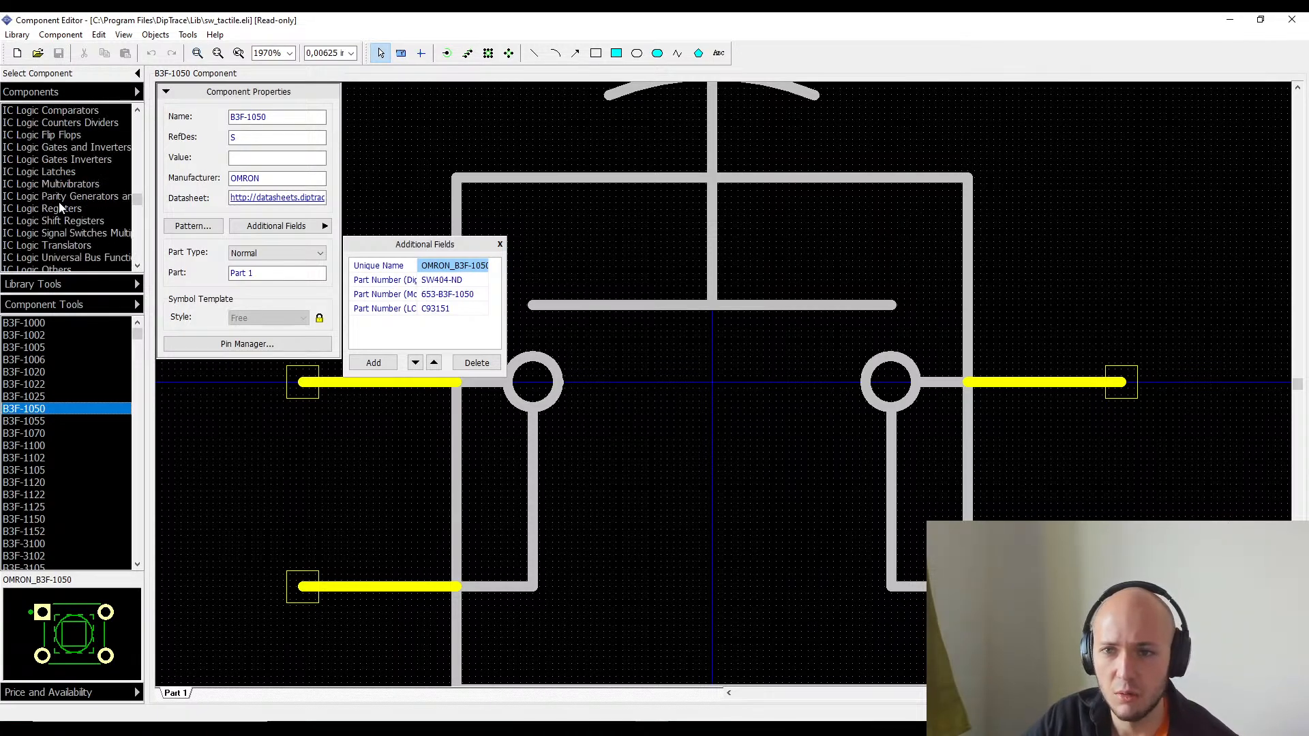
scroll(59, 208, up, 12)
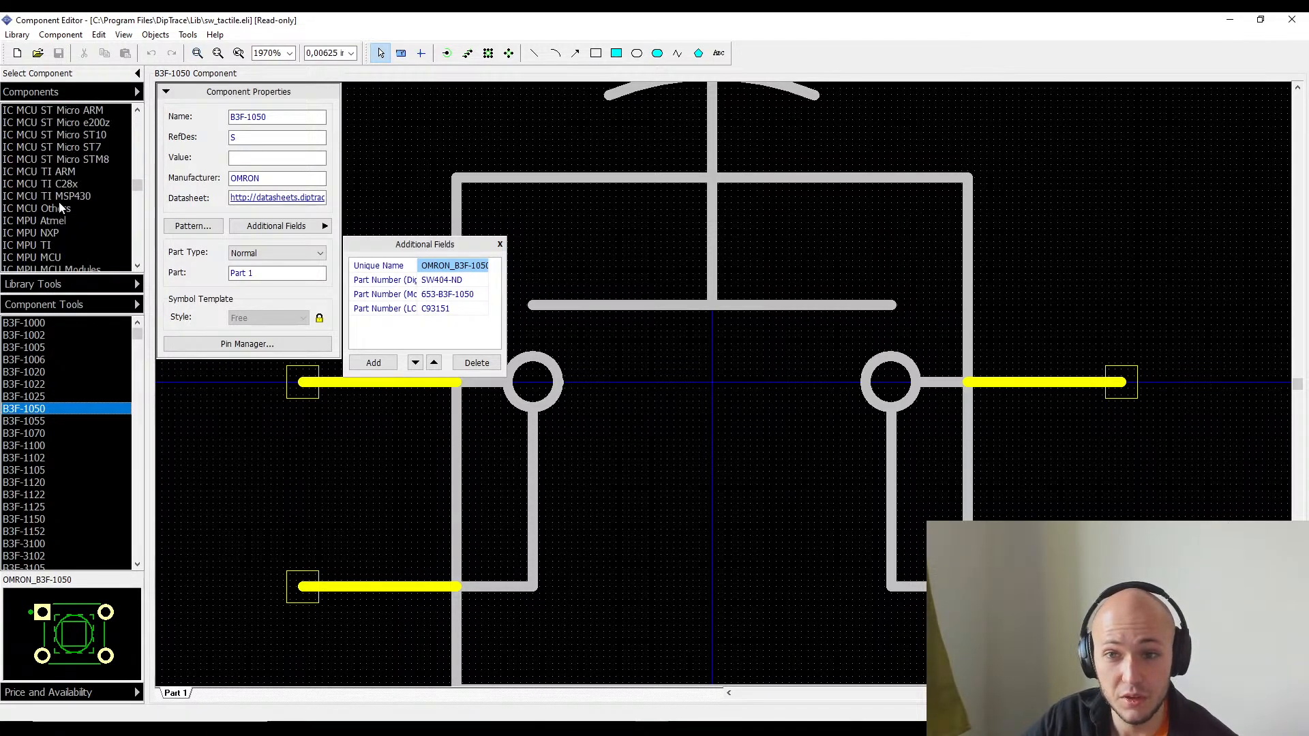
scroll(60, 205, down, 4)
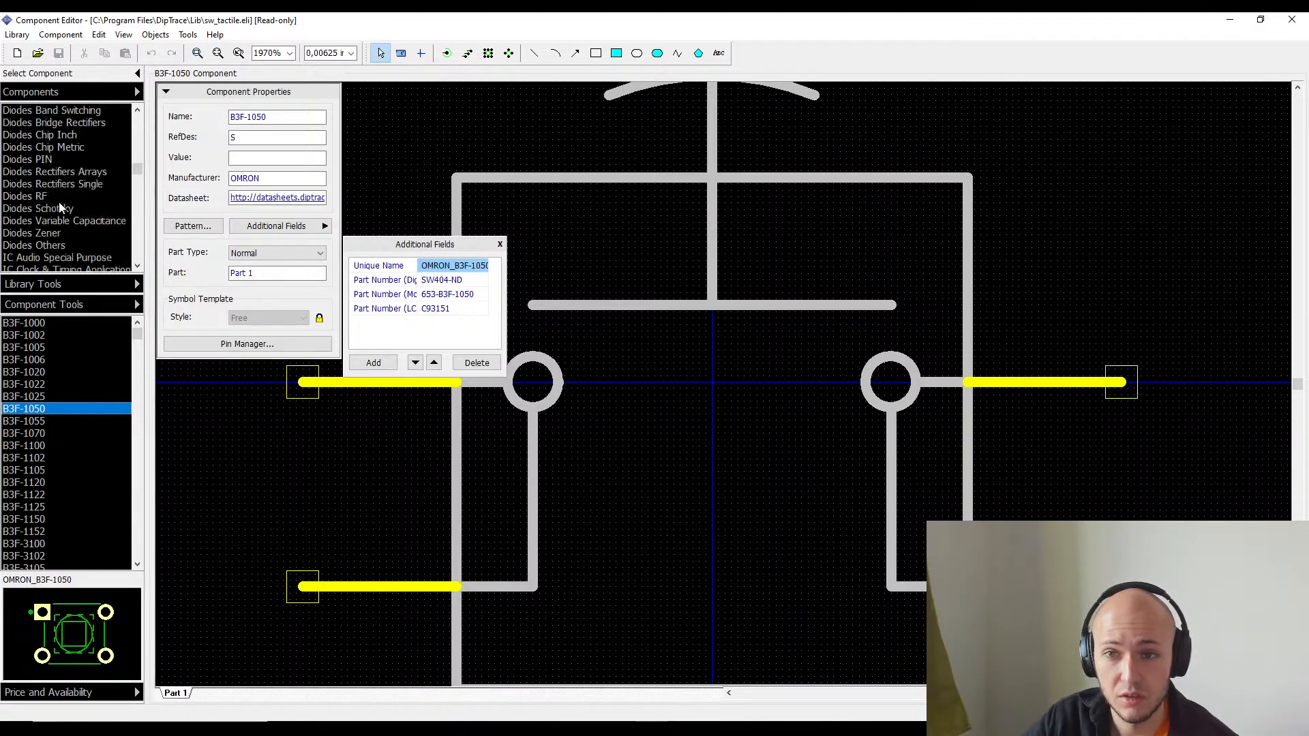
scroll(59, 202, up, 8)
scroll(60, 198, up, 10)
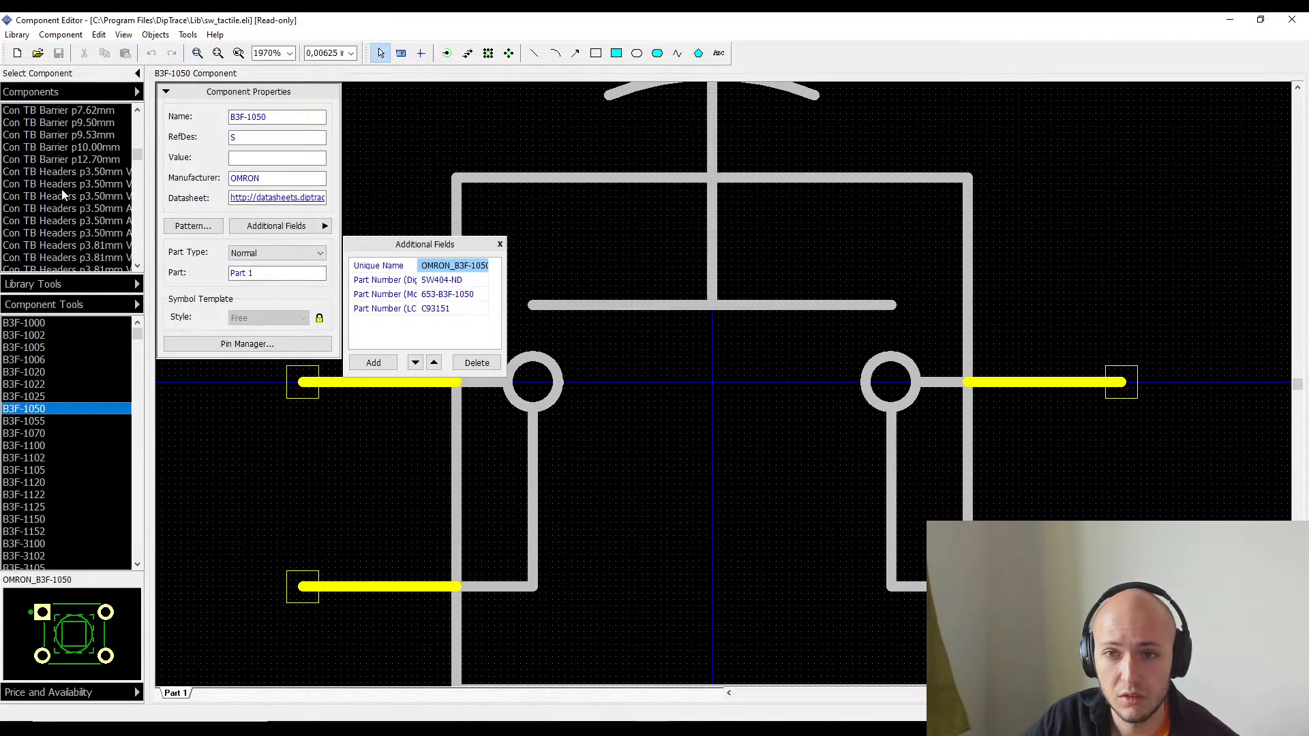
scroll(60, 194, up, 12)
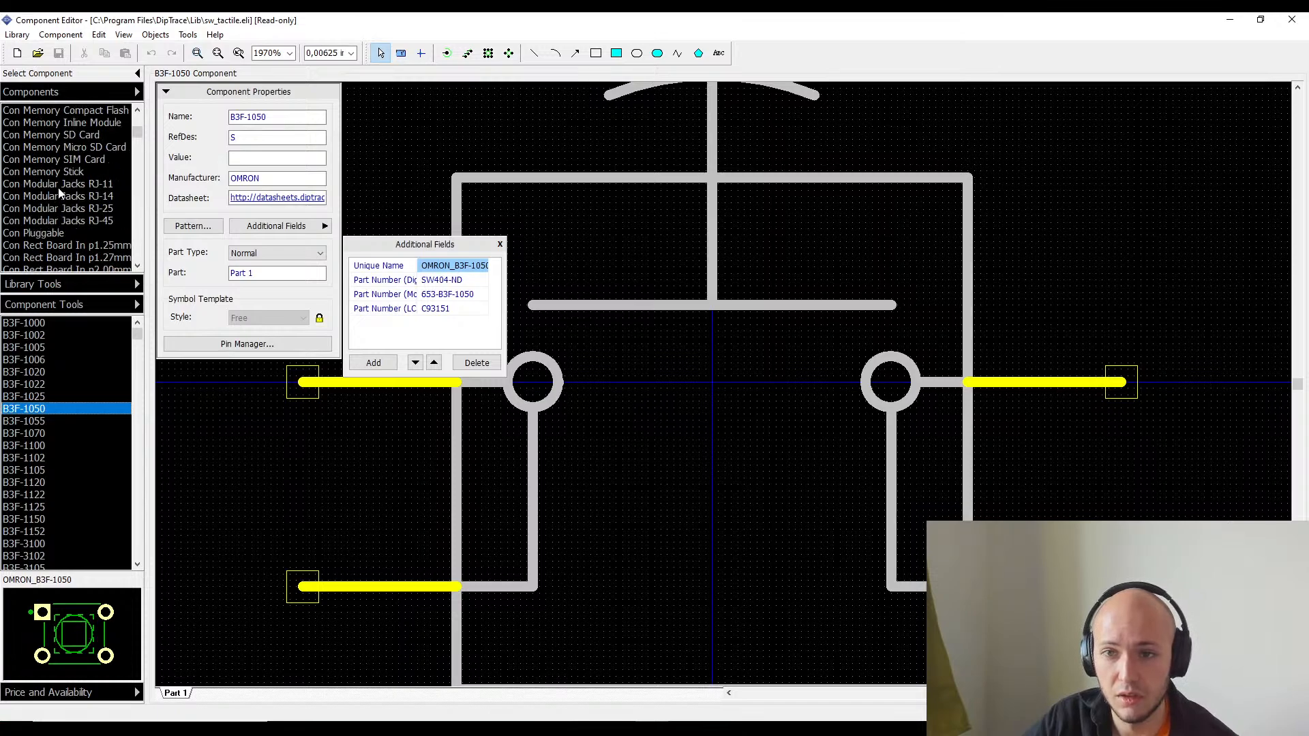
scroll(59, 195, up, 5)
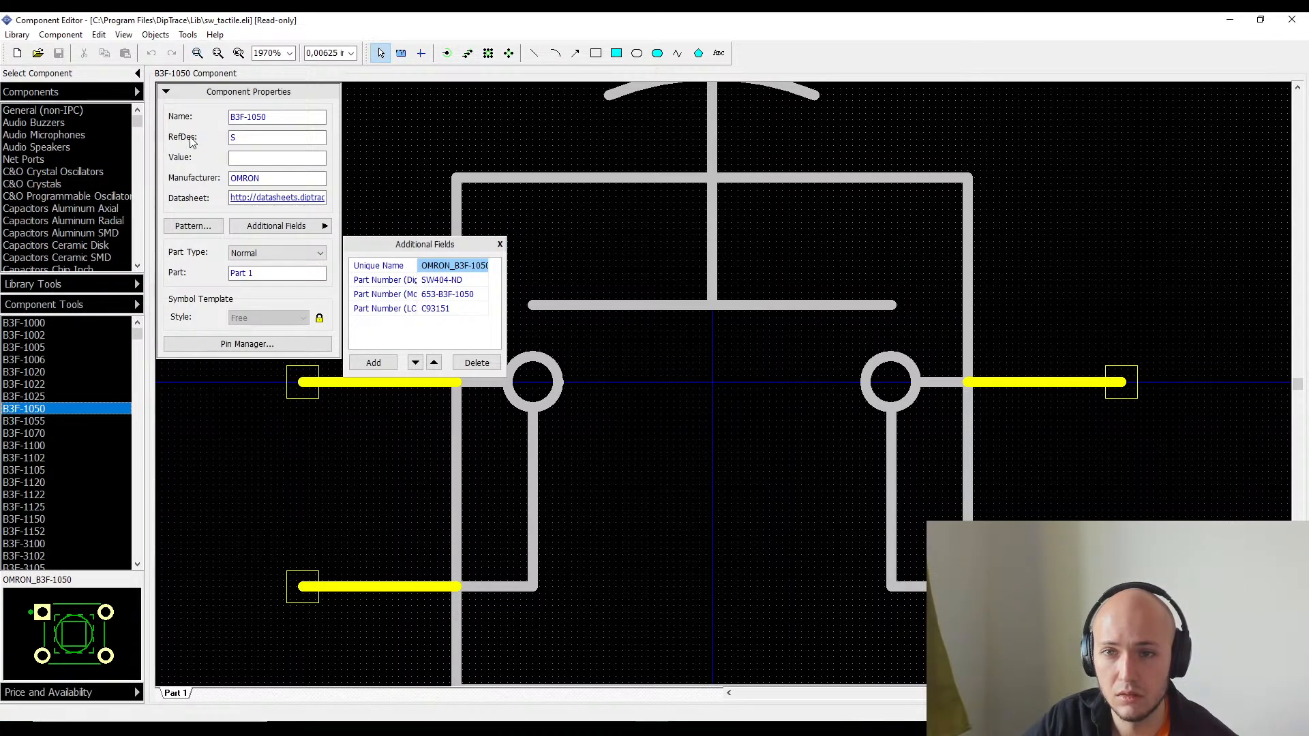
- Search the standard library names from General onwards for encoders and examine MCP2122-E/SN in the Opto IC Encoders, Decoders library
scroll(68, 177, down, 15)
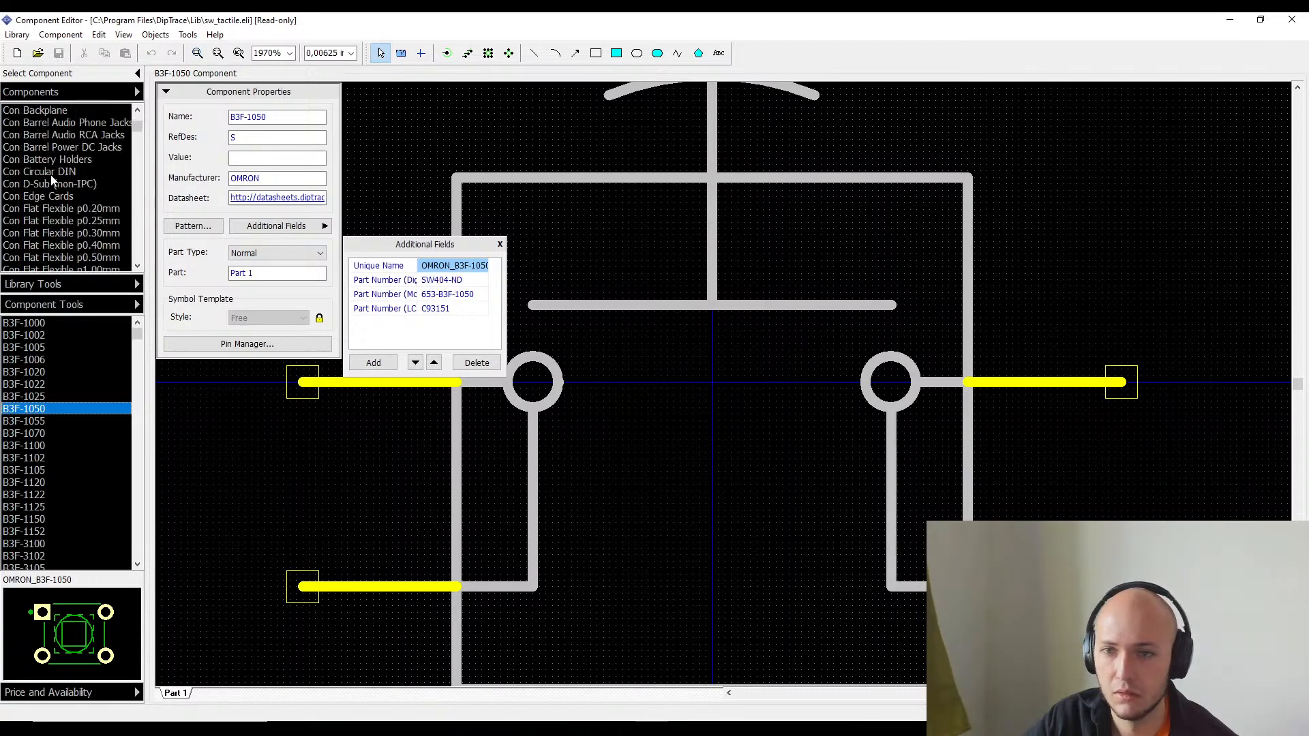
scroll(51, 176, down, 15)
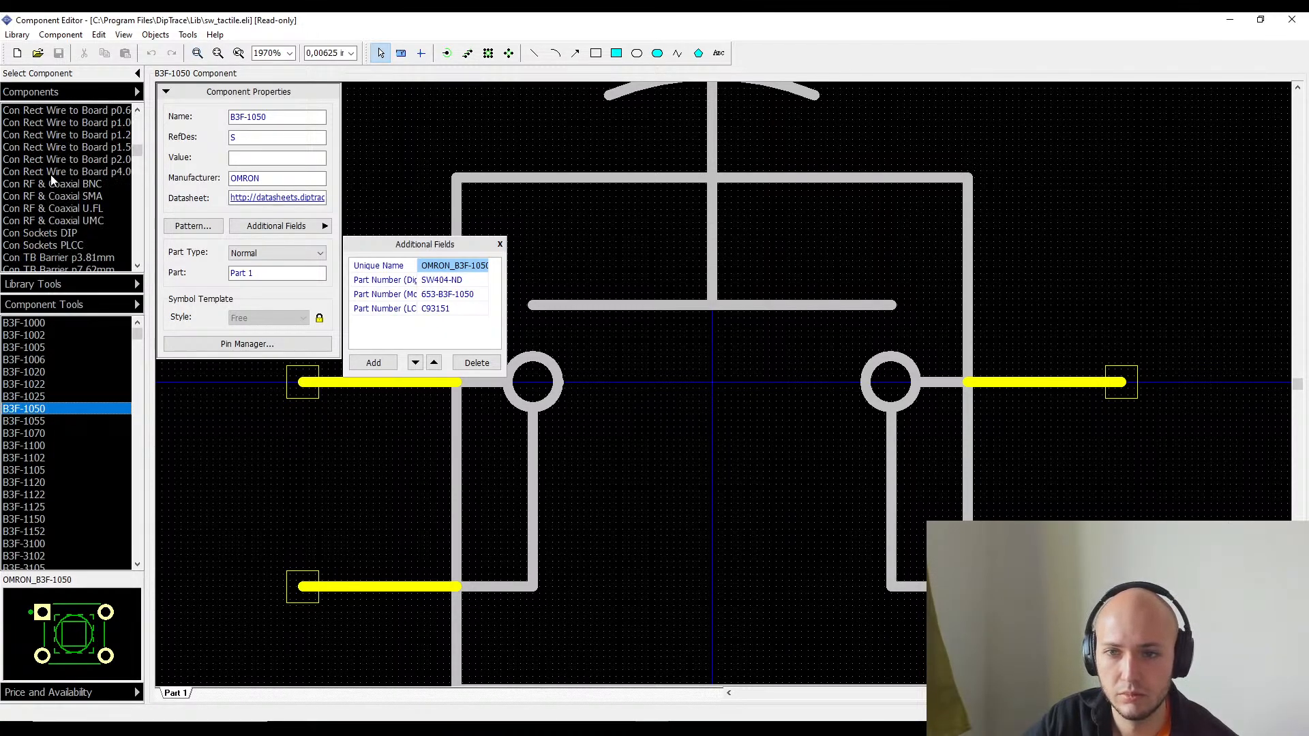
scroll(50, 175, down, 15)
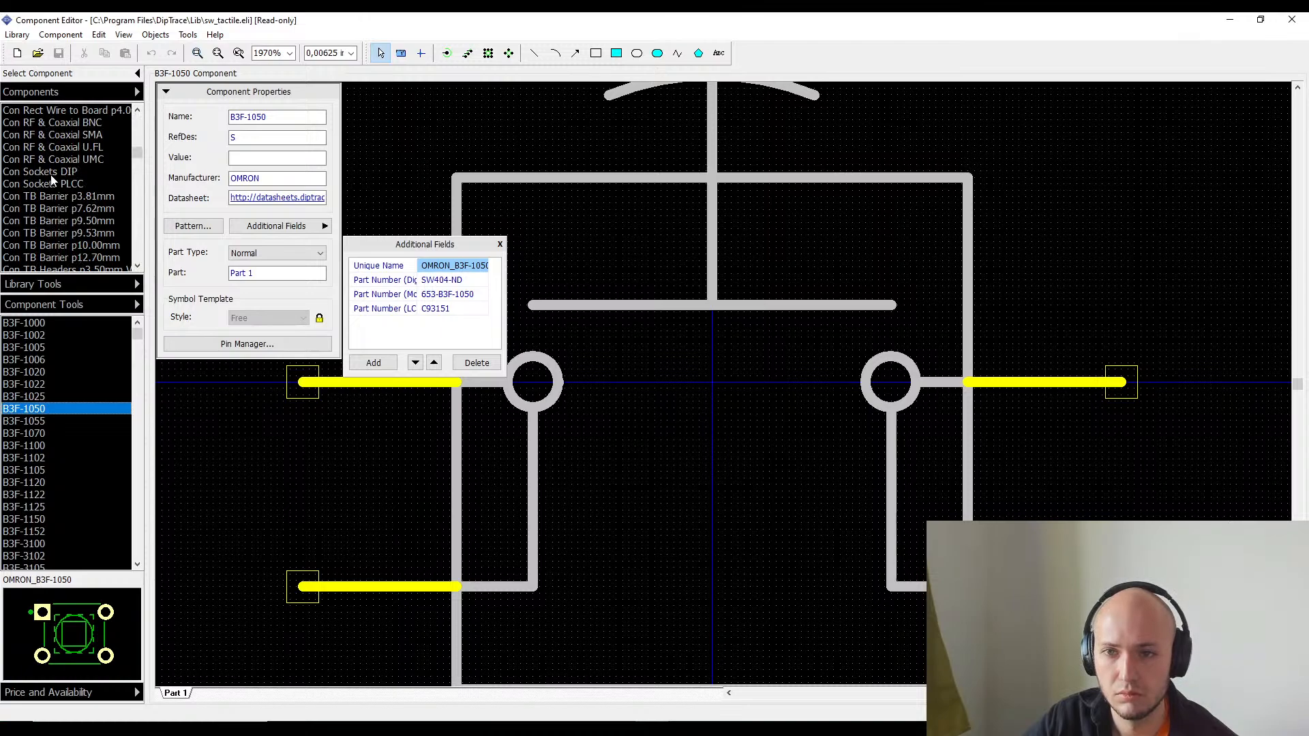
scroll(50, 174, up, 5)
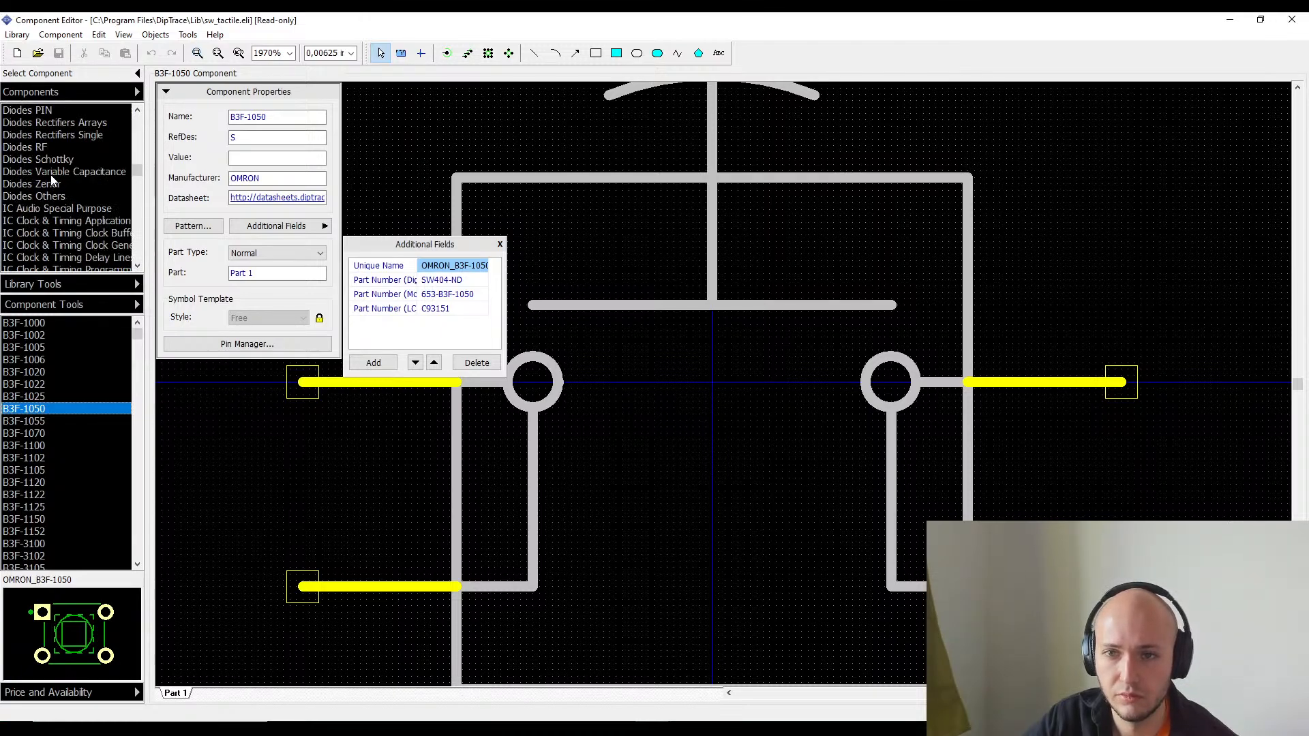
scroll(50, 175, up, 6)
scroll(51, 174, down, 7)
scroll(50, 175, down, 15)
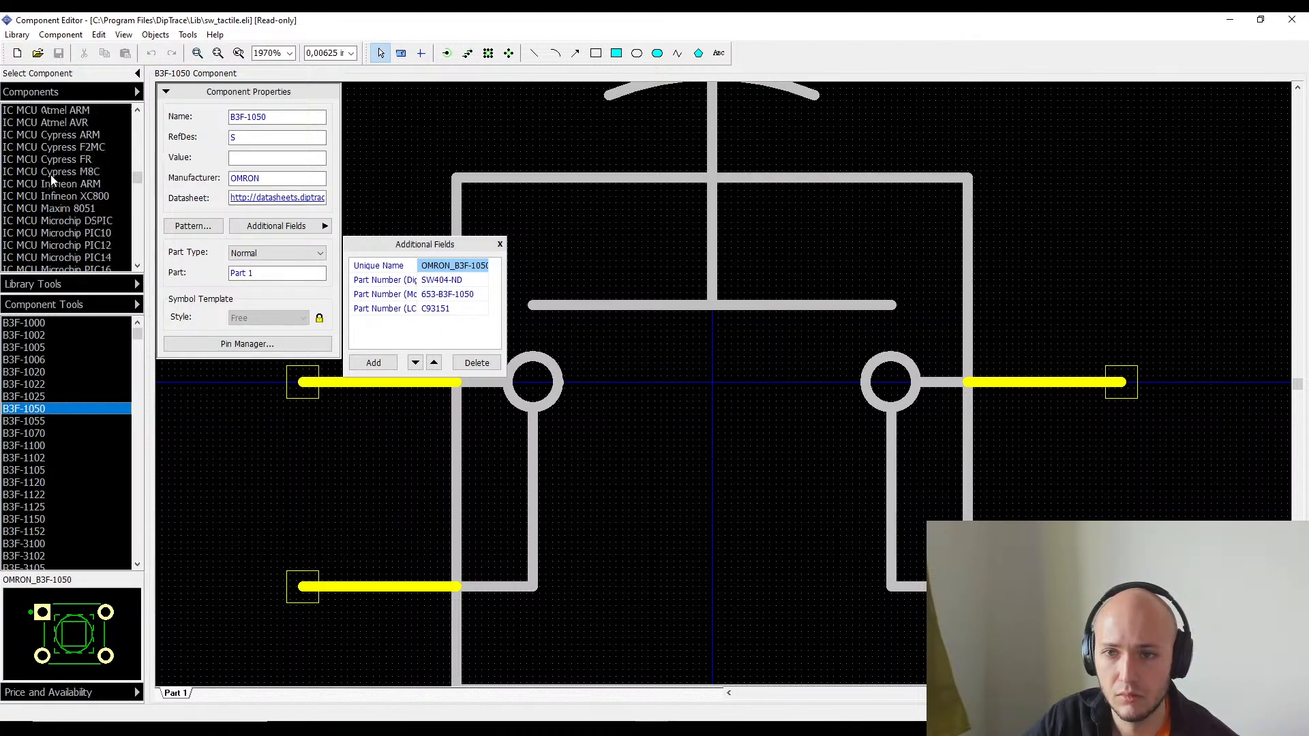
scroll(51, 175, down, 5)
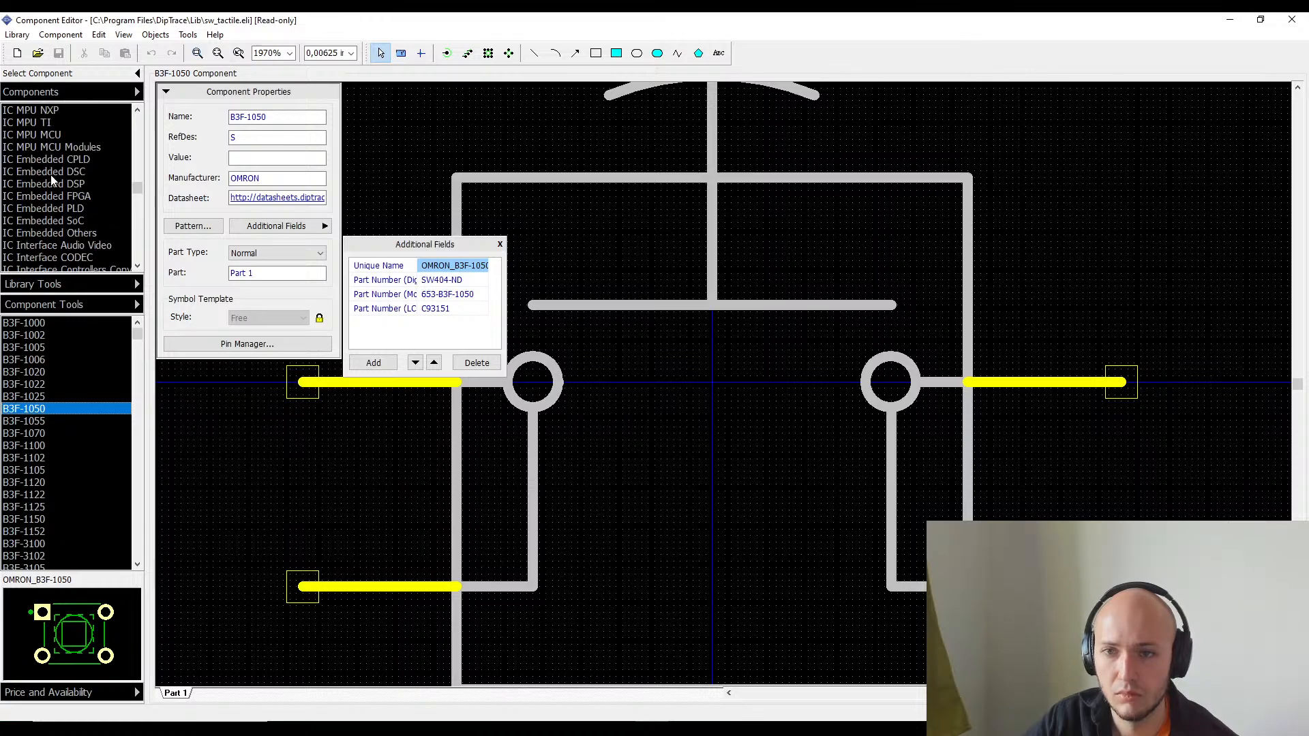
scroll(50, 175, down, 5)
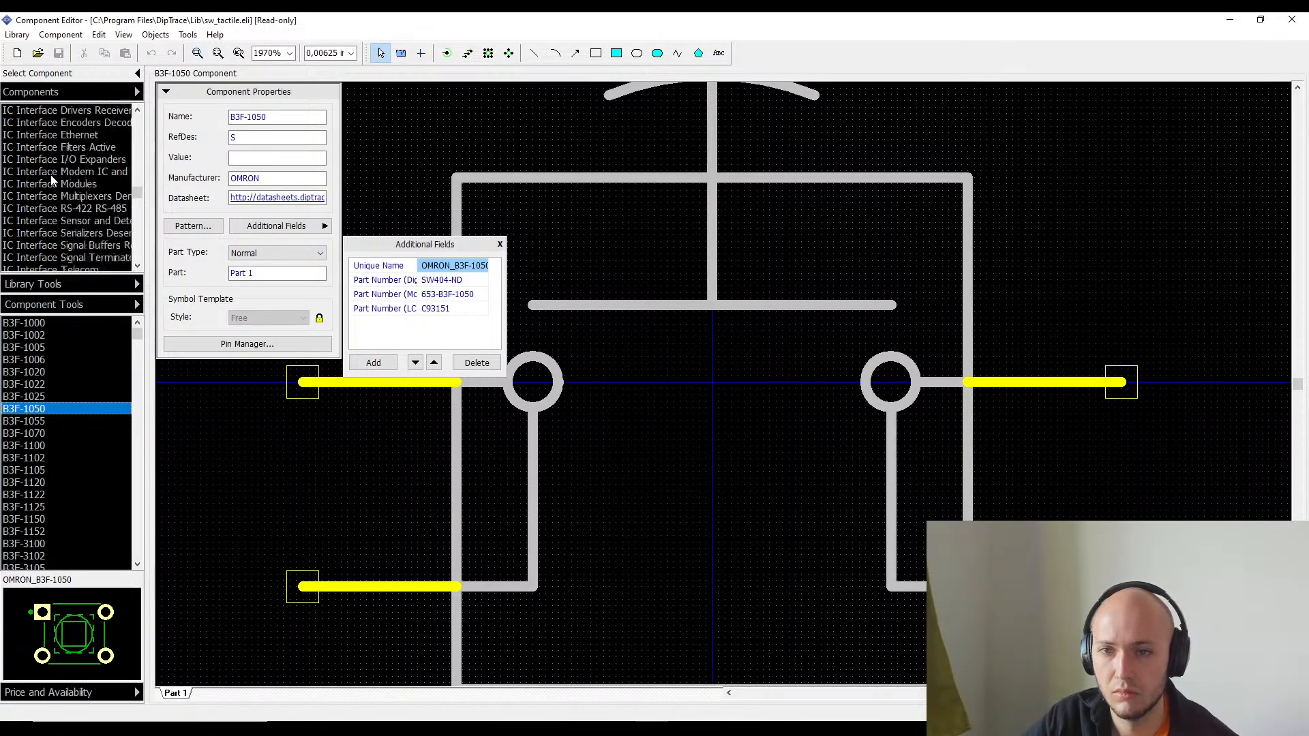
scroll(50, 175, down, 10)
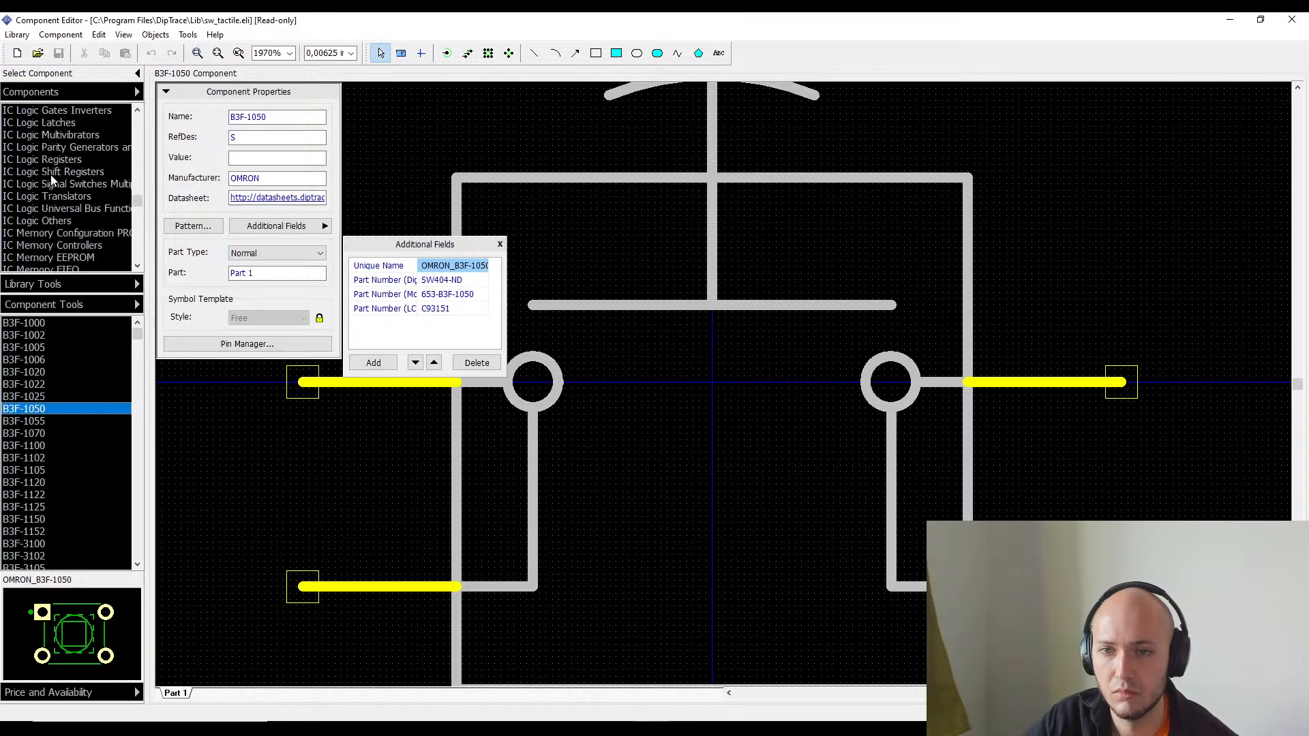
scroll(50, 174, down, 5)
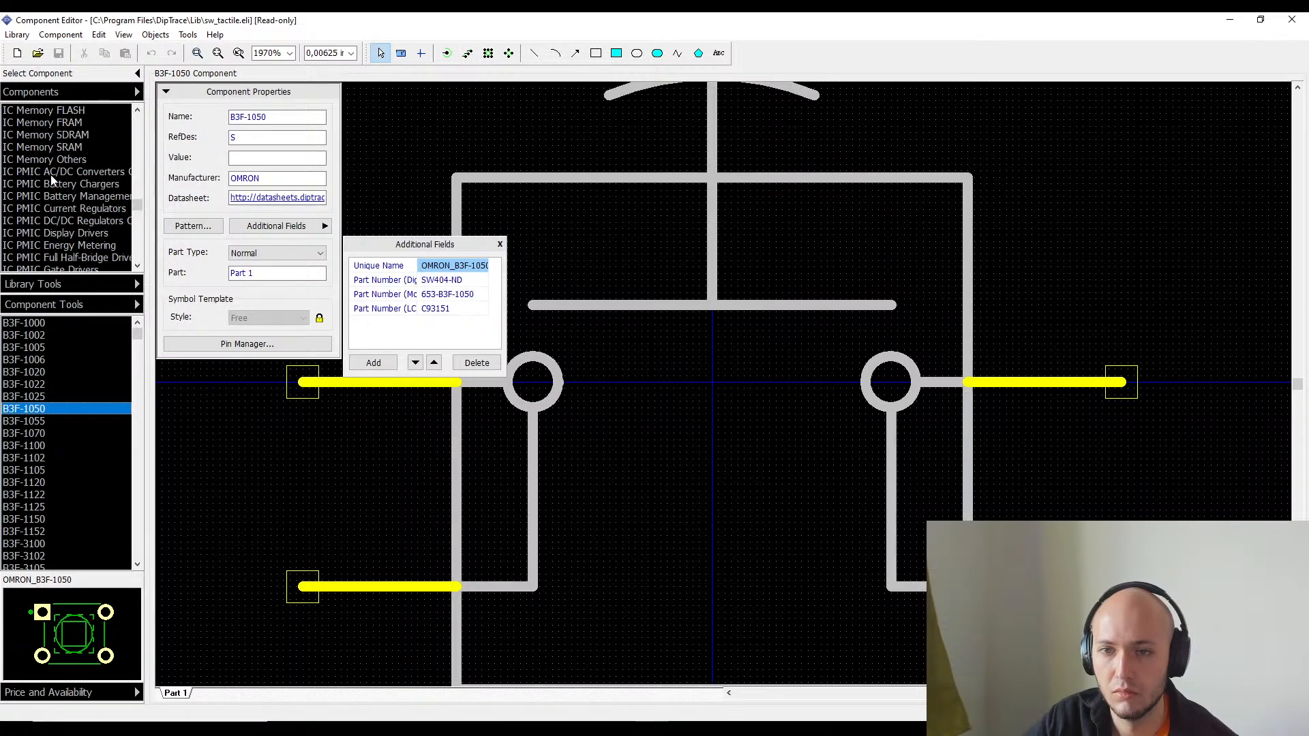
scroll(51, 174, down, 6)
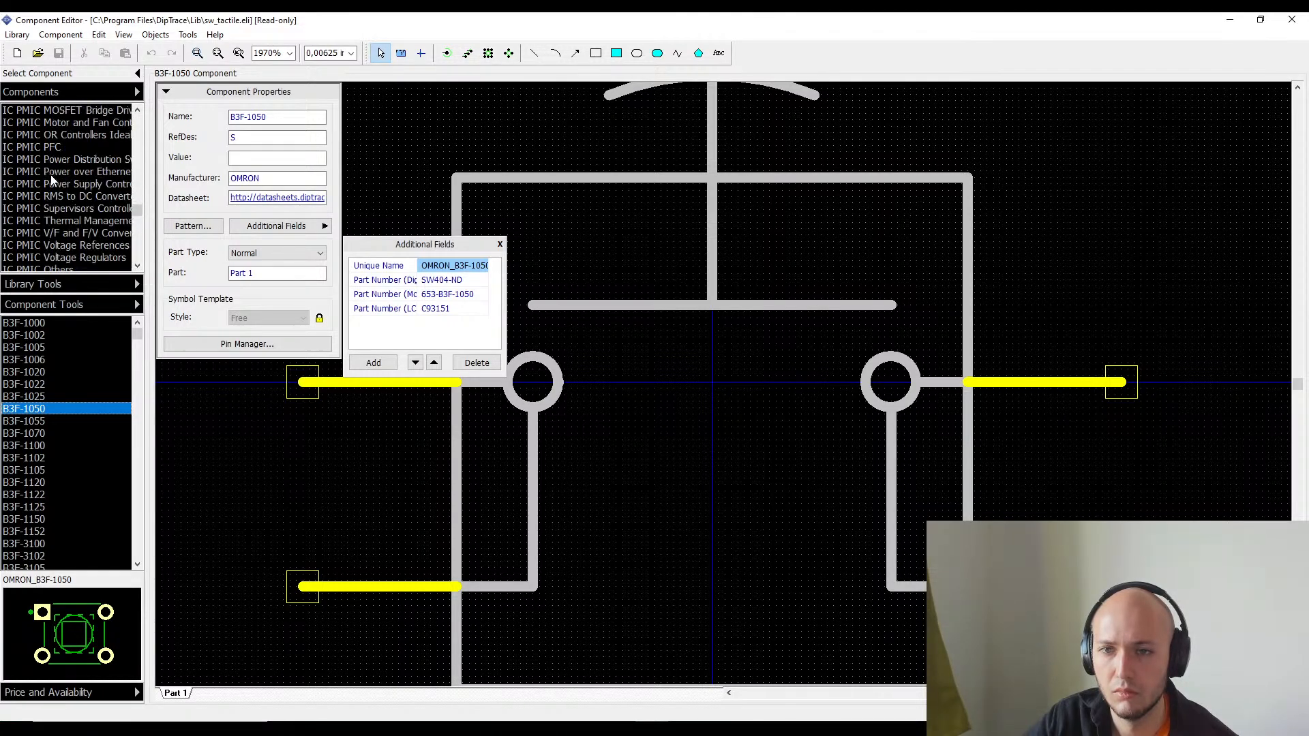
scroll(51, 175, down, 5)
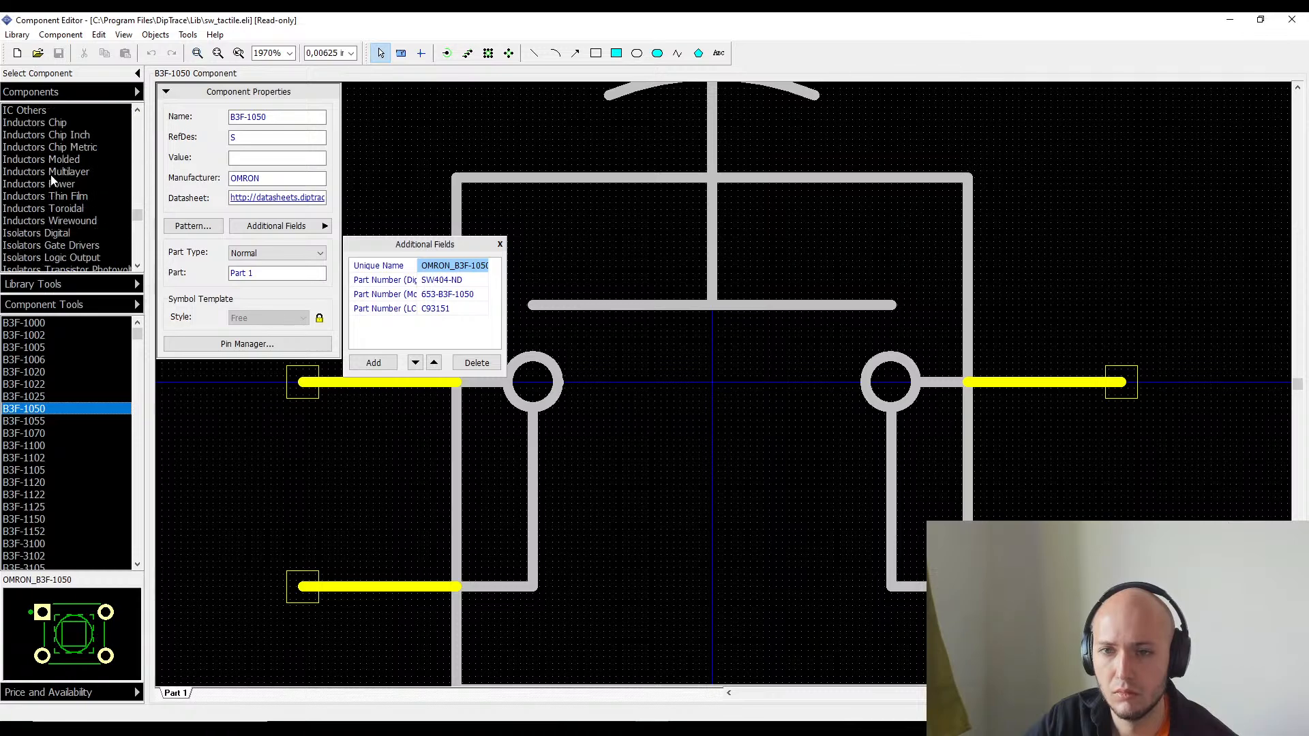
scroll(51, 177, down, 5)
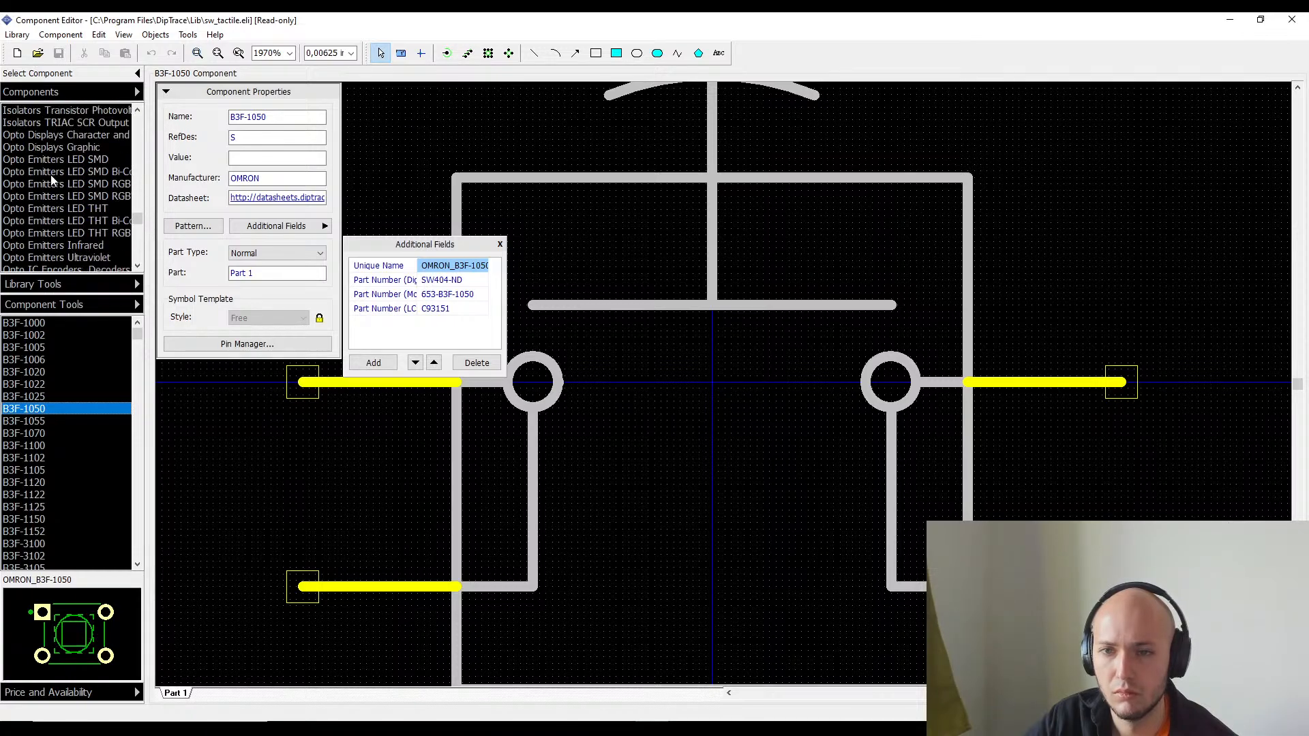
scroll(51, 178, down, 7)
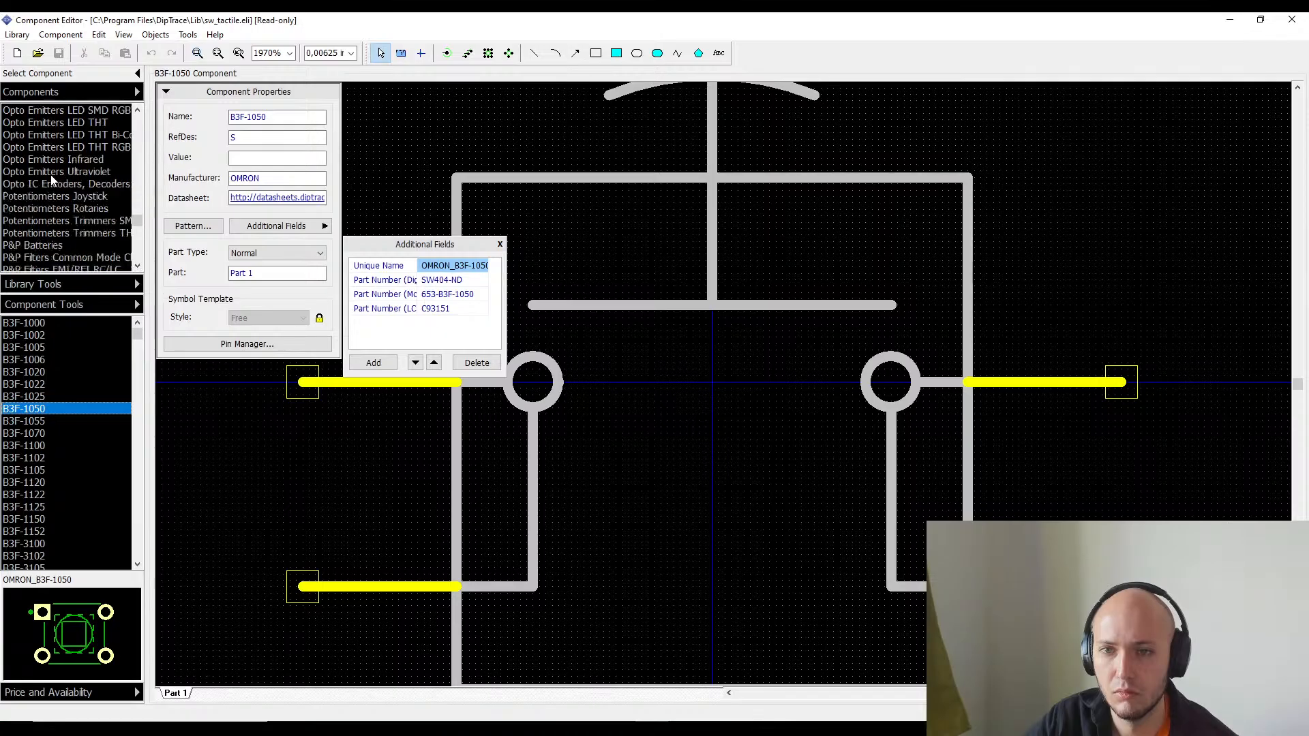
click(50, 181)
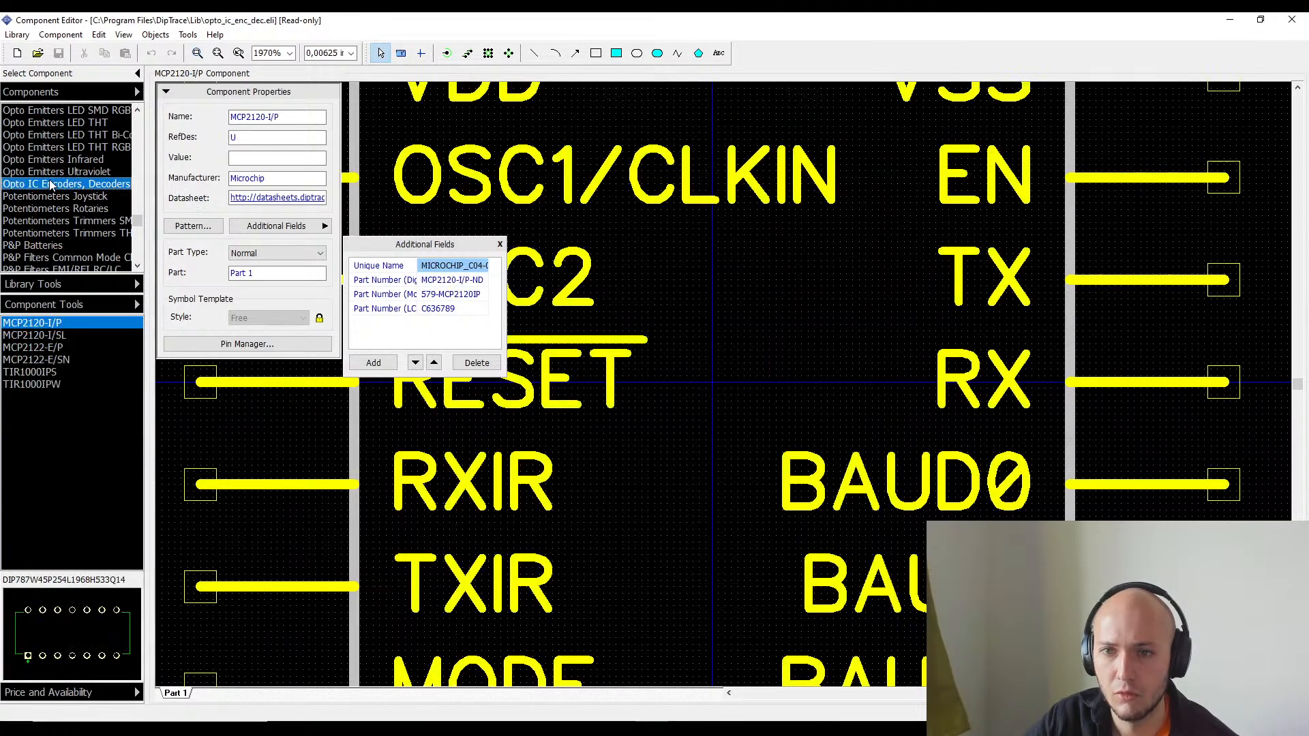
click(51, 359)
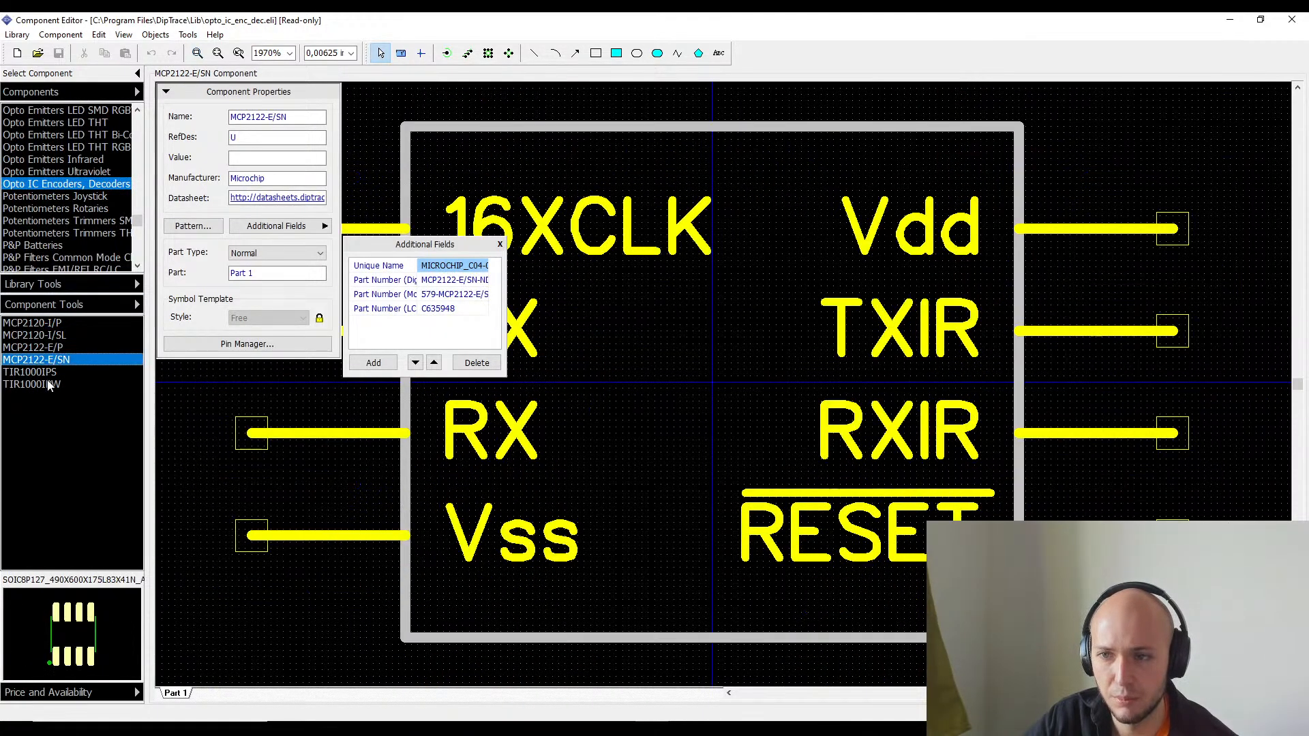
- Open the Potentiometers Rotaries library and step through its symbols and patterns from 296XD104B1N to EVW-AE4001B14
click(45, 196)
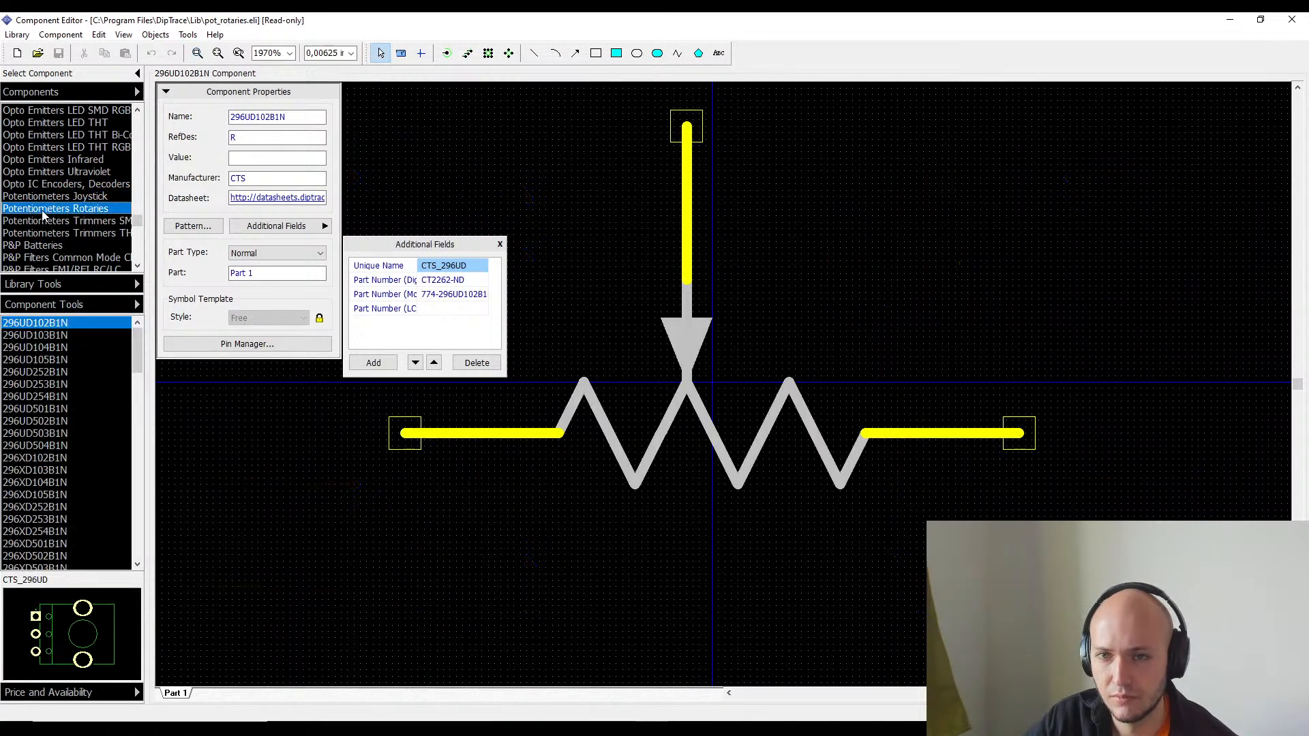
scroll(56, 367, down, 3)
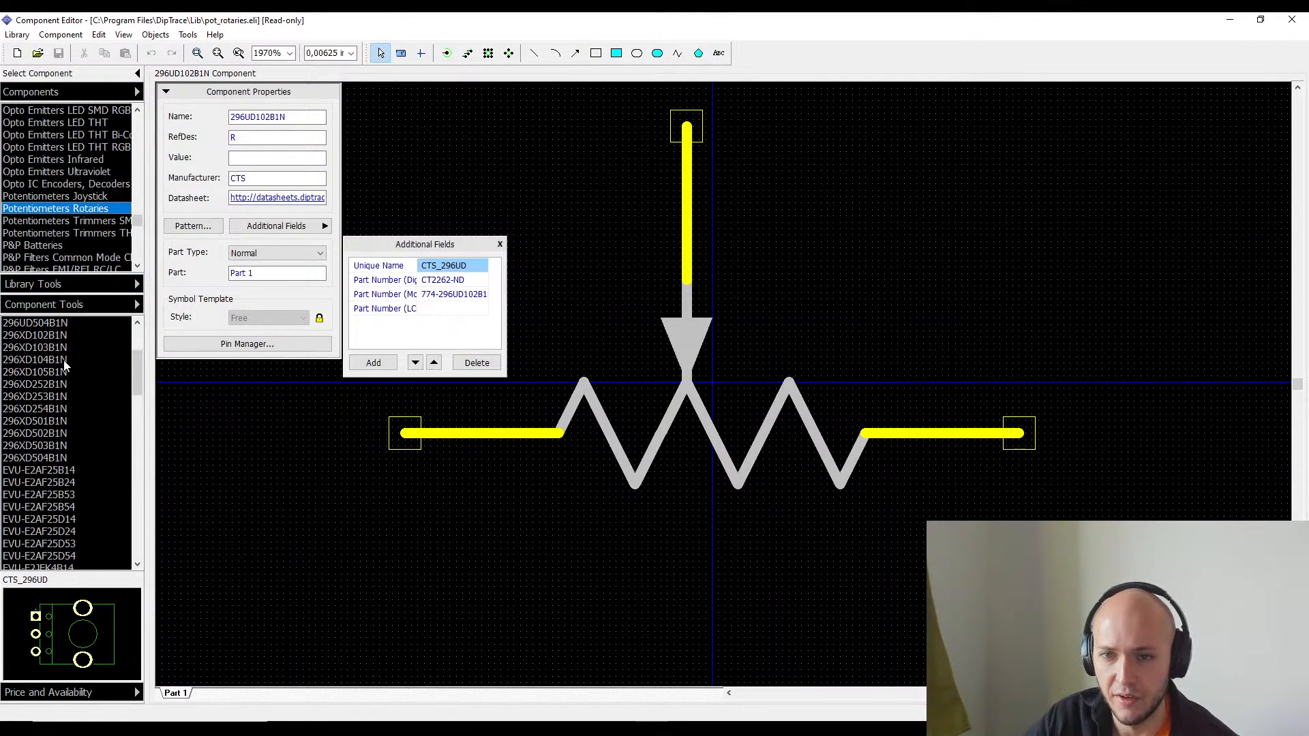
click(42, 360)
key(Down)
key(Down)
key(Down)
key(Down)
key(Down)
key(Down)
key(Down)
key(Down)
key(Down)
key(Down)
key(Down)
key(Down)
key(Down)
key(Down)
key(Down)
key(Down)
key(Down)
key(Down)
key(Down)
key(Down)
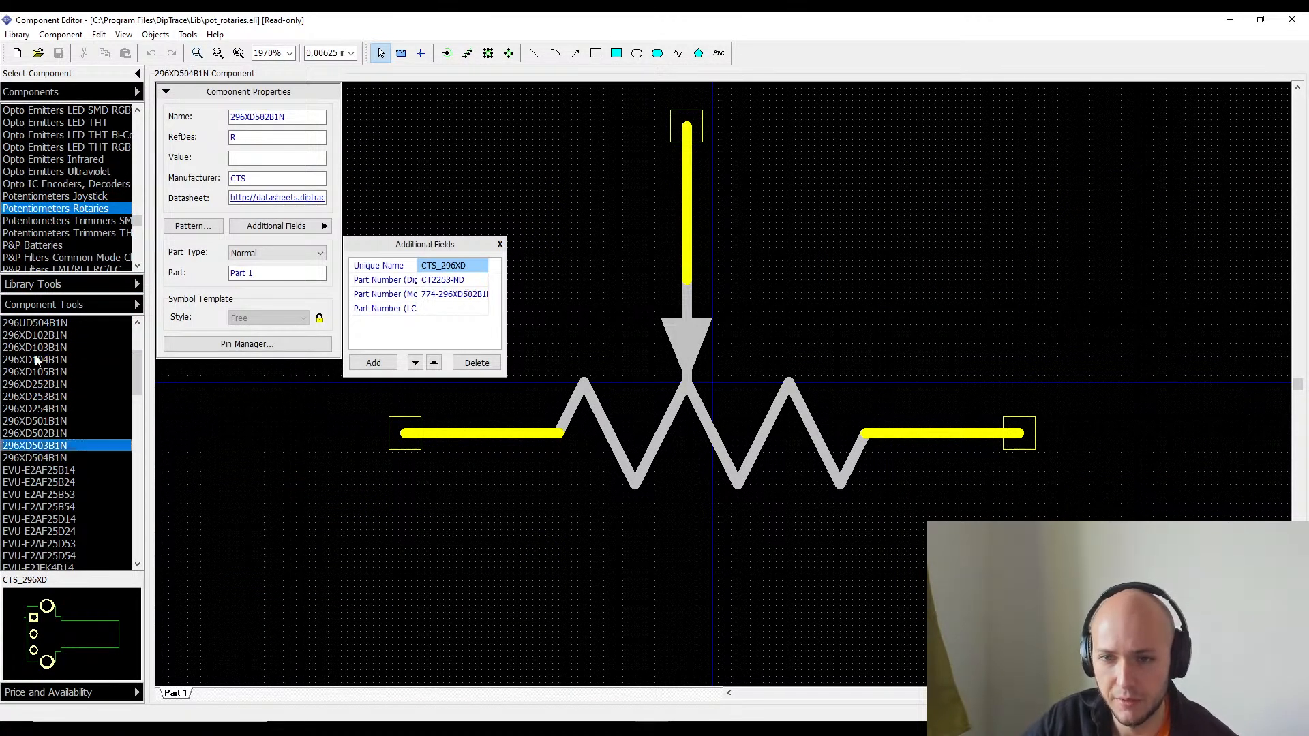
key(Down)
key(Down)
key(Down)
key(Down)
key(Down)
key(Down)
key(Down)
key(Down)
key(Down)
key(Down)
key(Down)
key(Down)
key(Down)
key(Down)
key(Down)
key(Down)
key(Down)
key(Down)
key(Down)
key(Down)
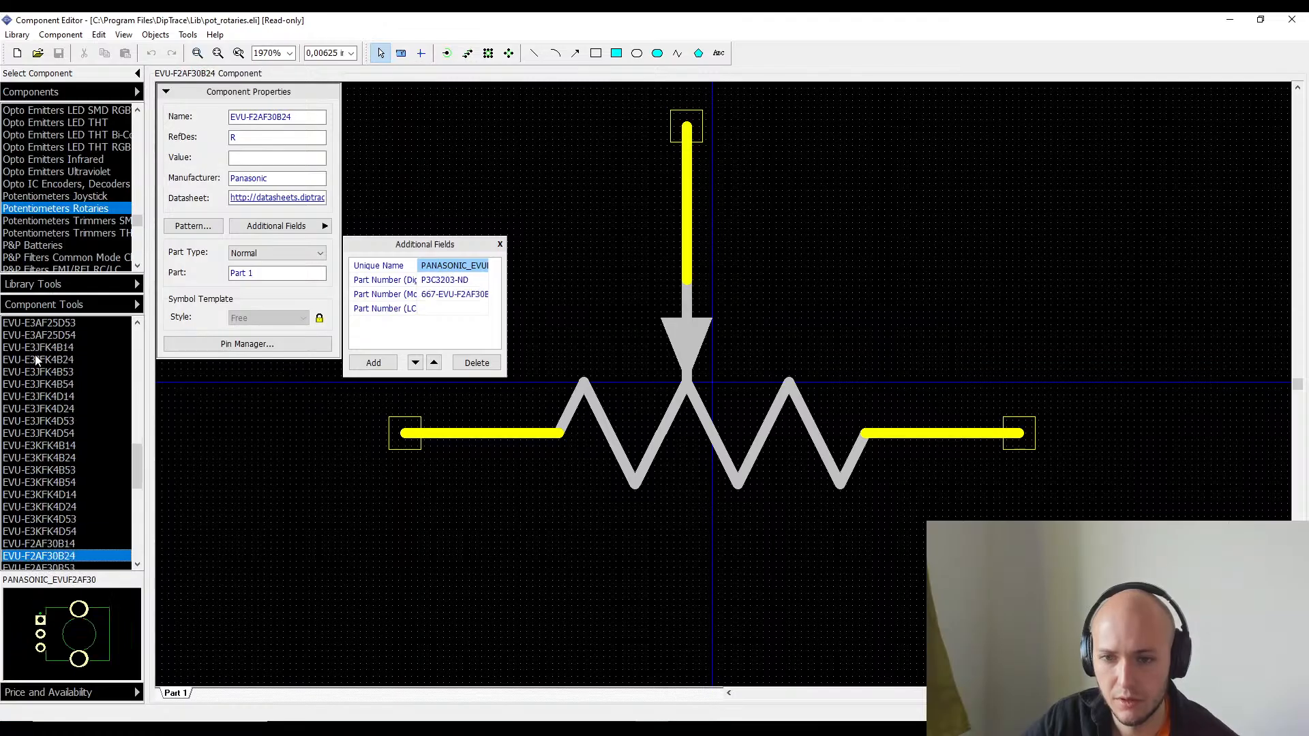
key(Down)
key(Down)
key(Down)
key(Down)
key(Down)
key(Down)
key(Down)
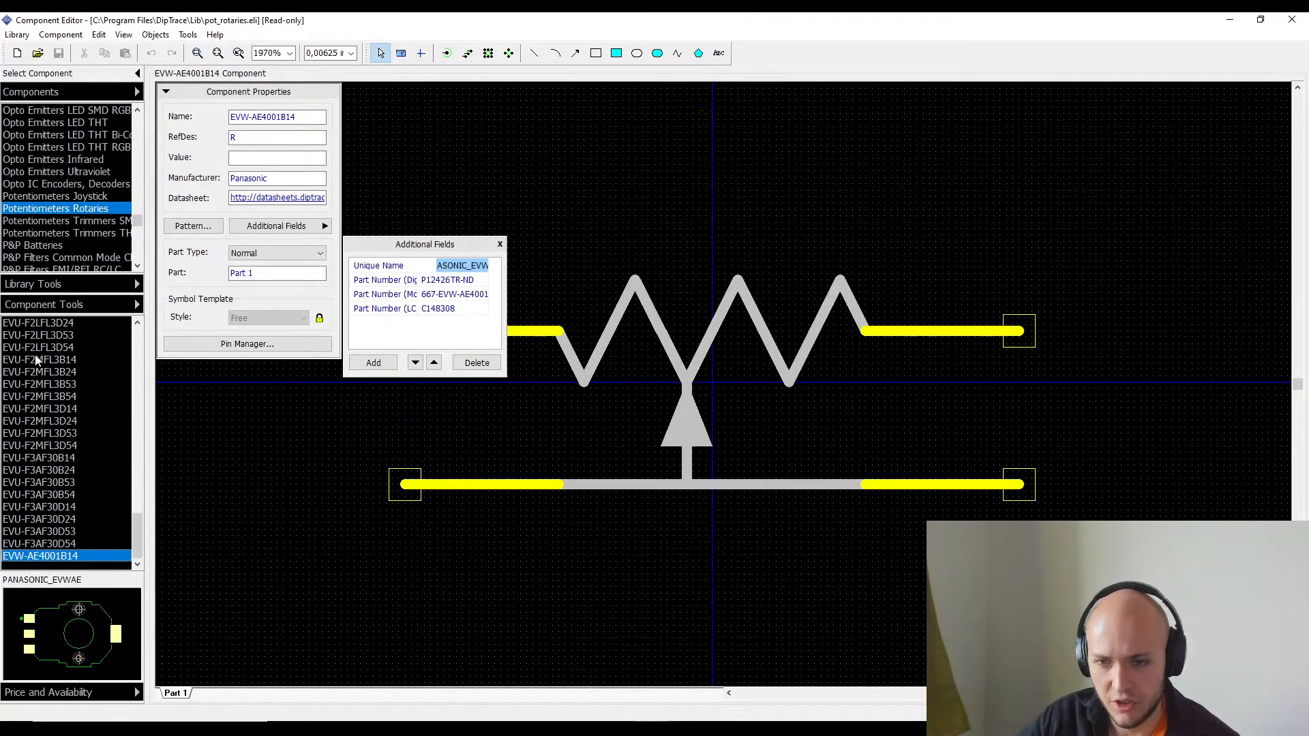
- Check the Potentiometers Trimmers THT library and scan the following library names through Sensors and Switches for an encoder category
click(48, 233)
scroll(42, 256, down, 10)
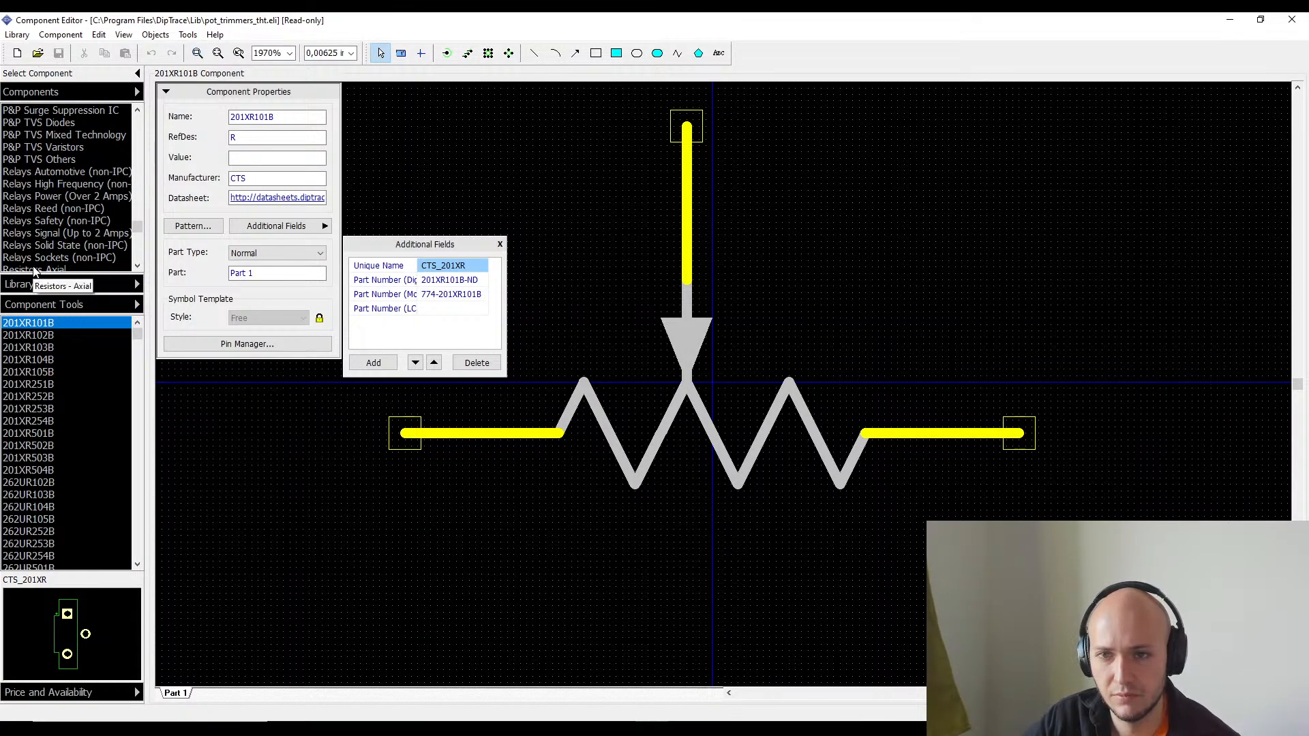
scroll(37, 259, up, 10)
scroll(32, 261, down, 4)
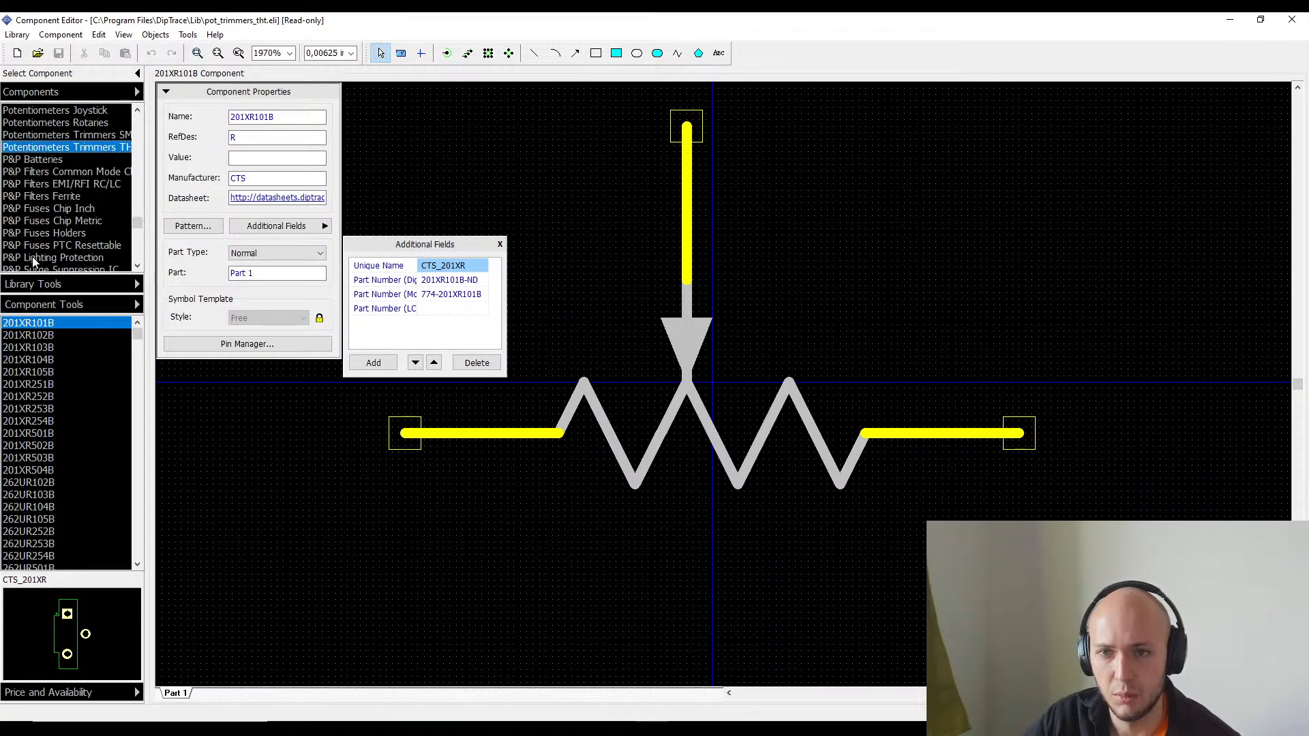
scroll(33, 262, down, 6)
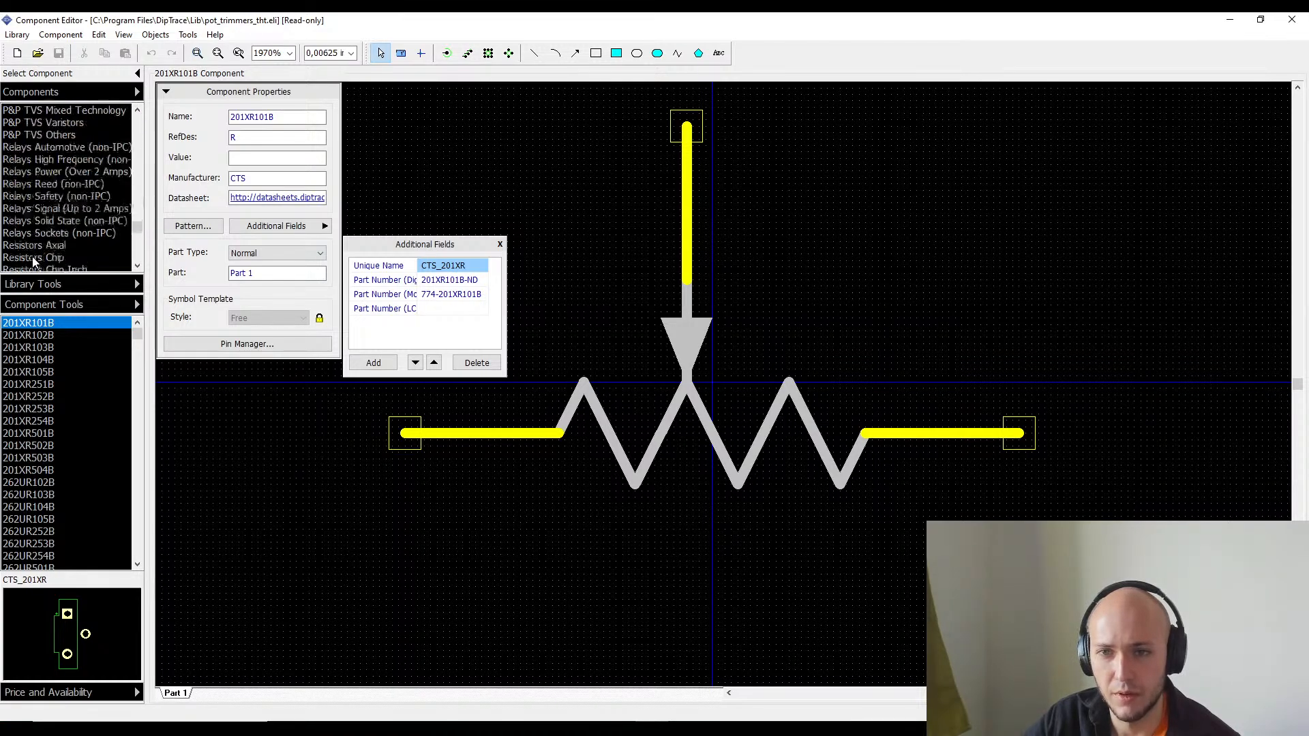
scroll(31, 256, down, 2)
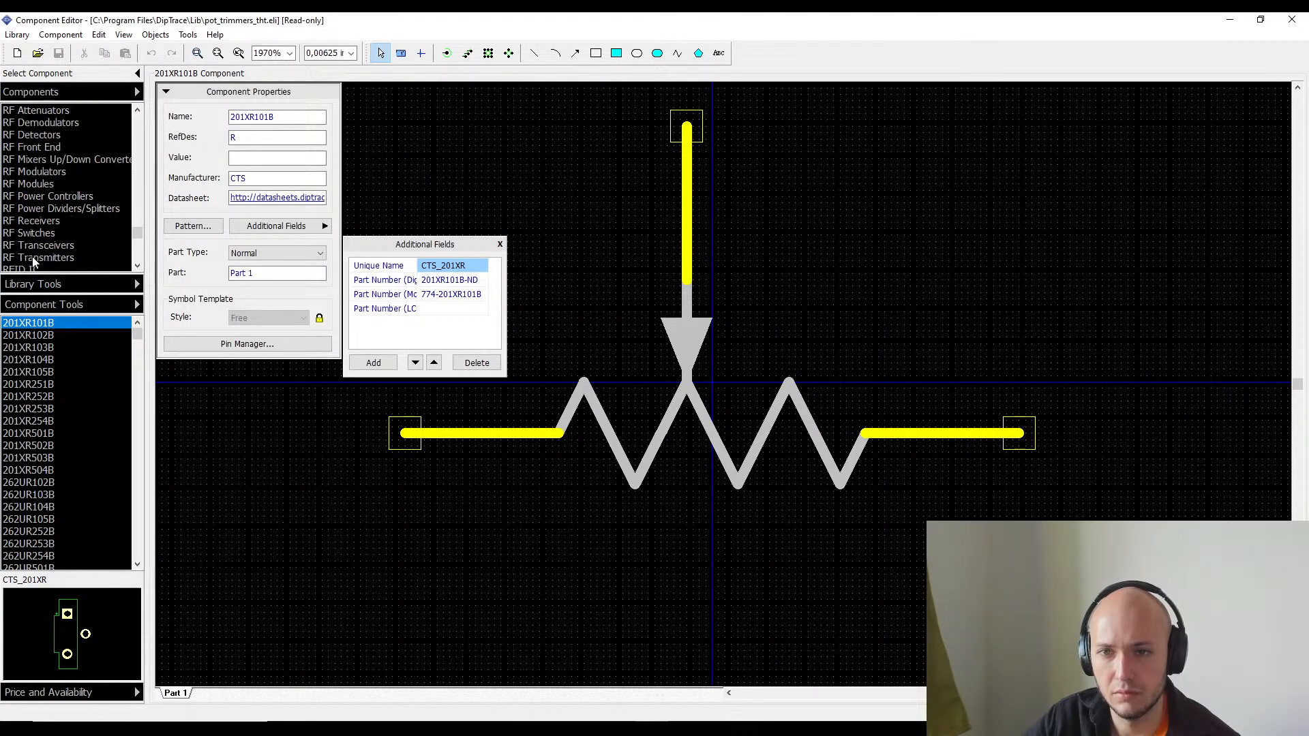
scroll(32, 261, down, 4)
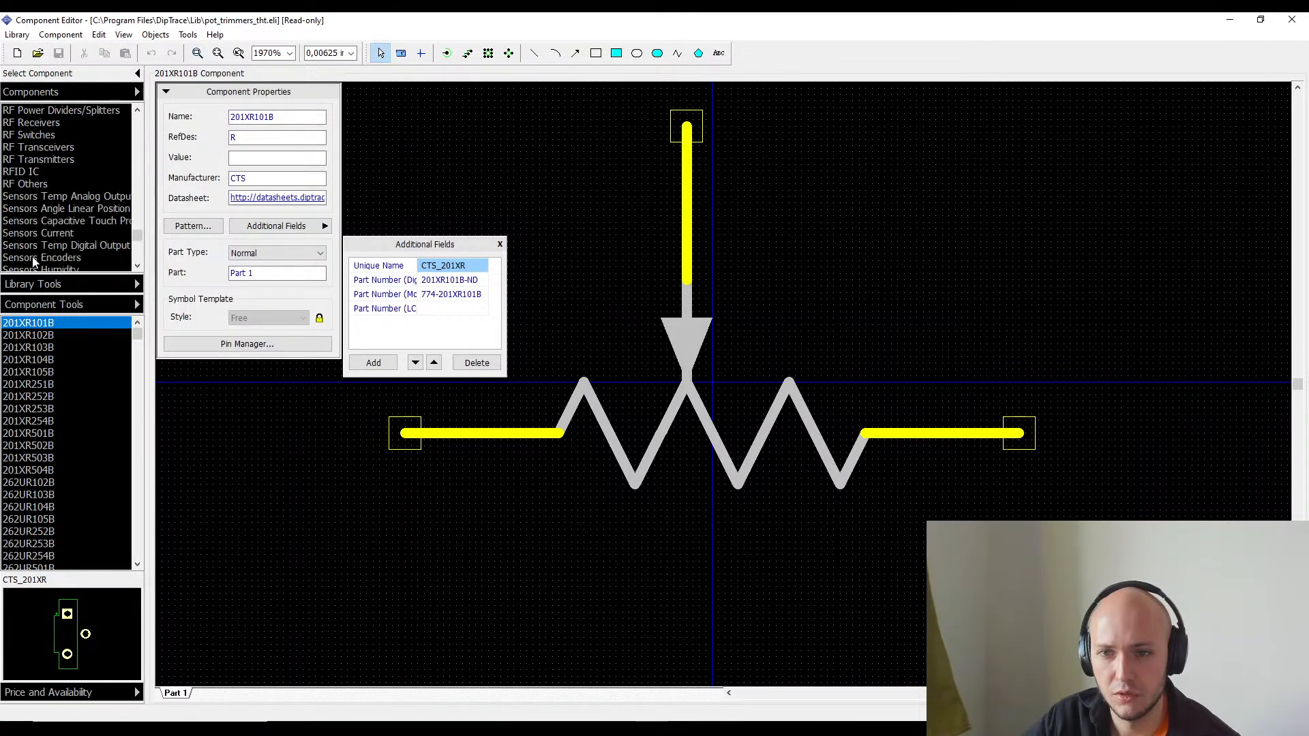
scroll(29, 261, down, 4)
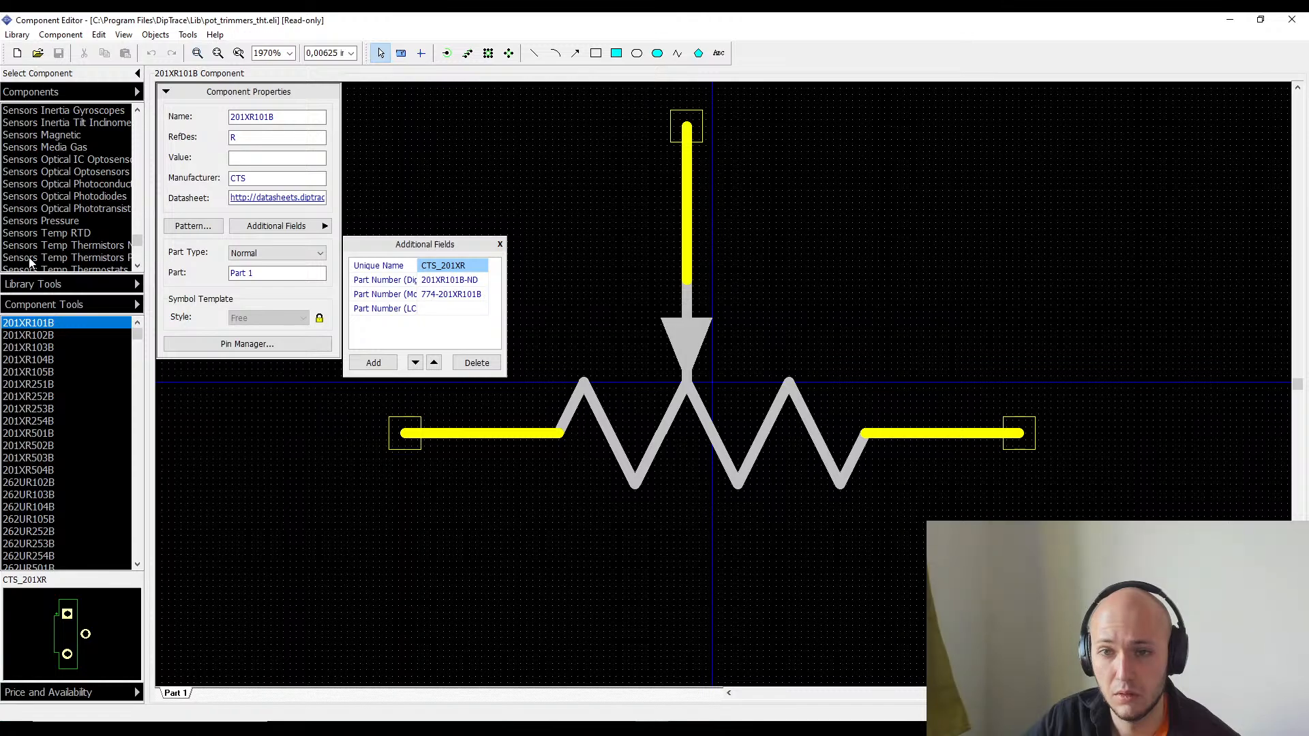
scroll(30, 262, up, 2)
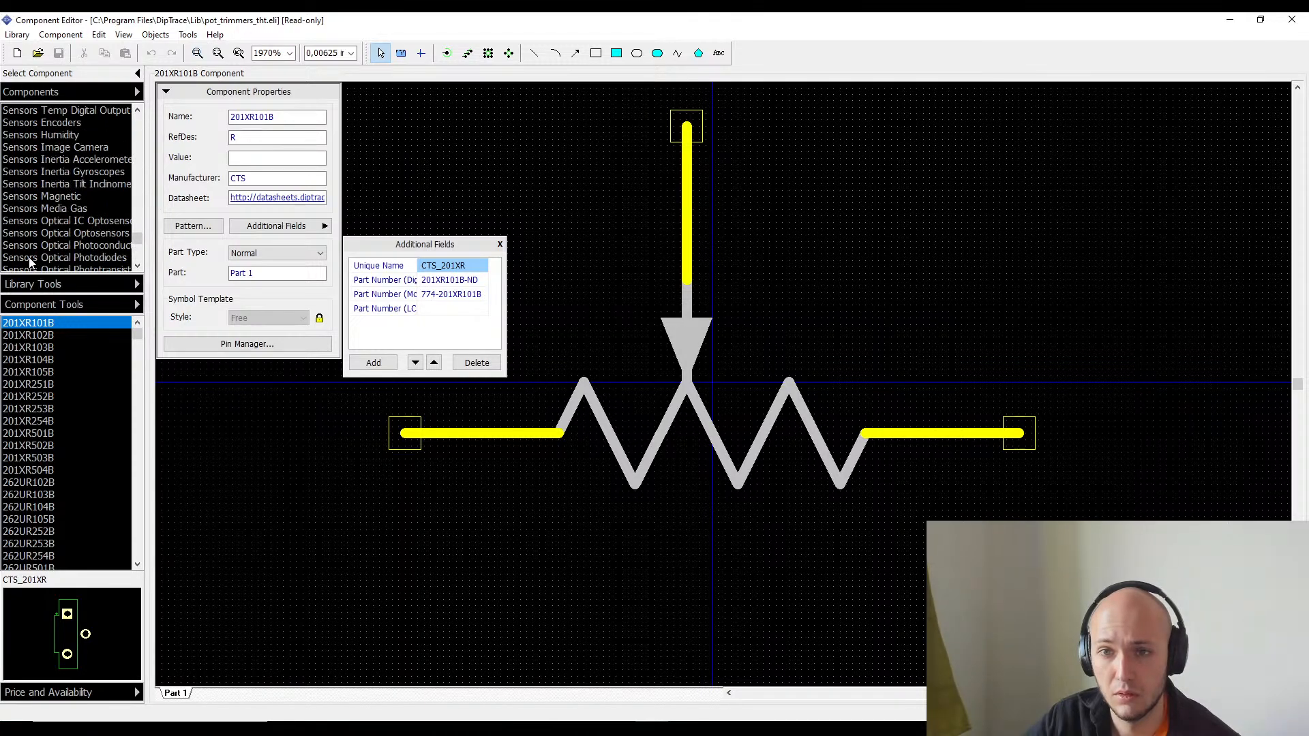
scroll(29, 261, down, 2)
scroll(30, 262, down, 4)
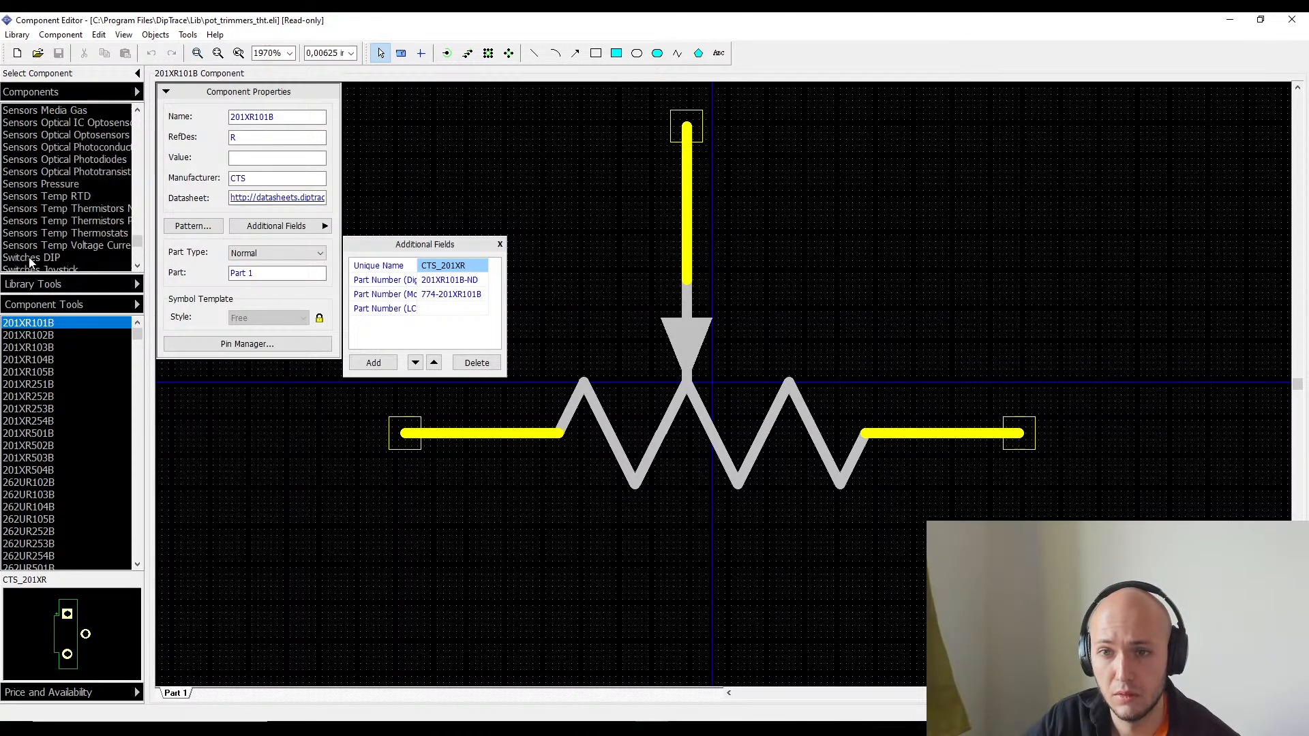
scroll(30, 263, down, 3)
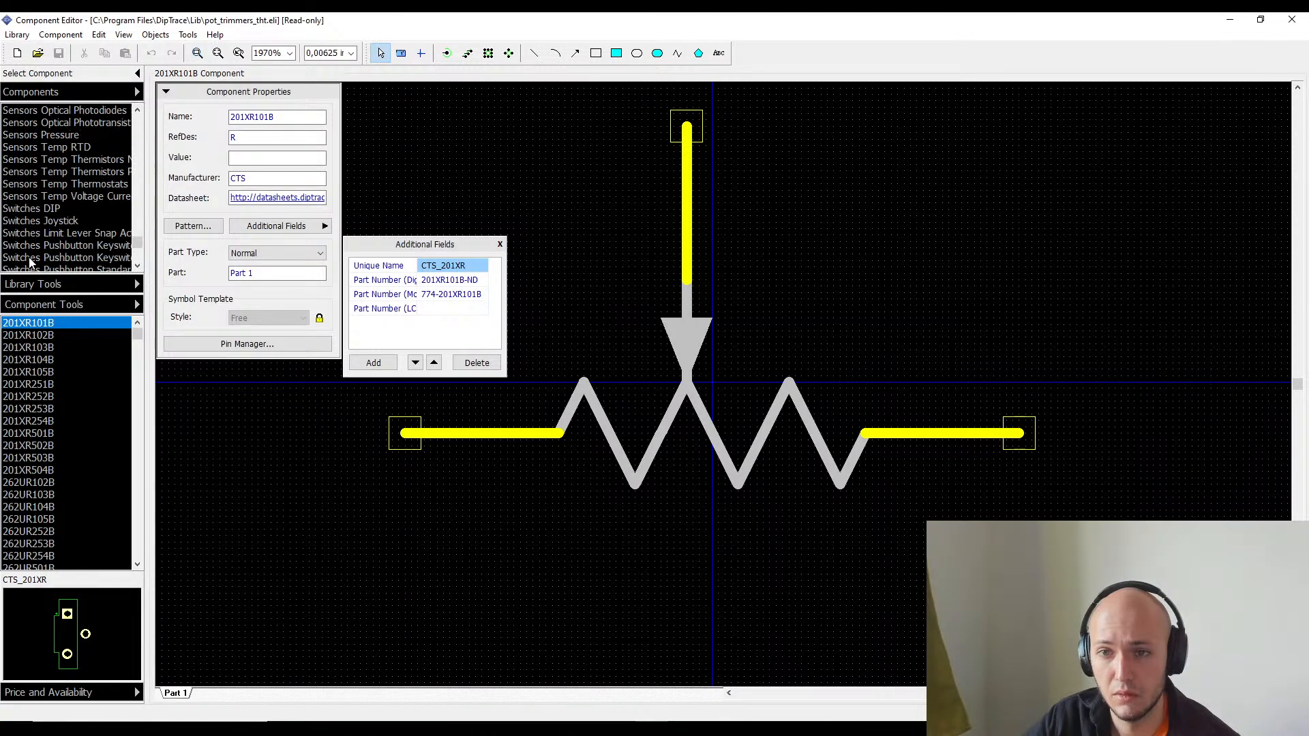
scroll(29, 262, down, 1)
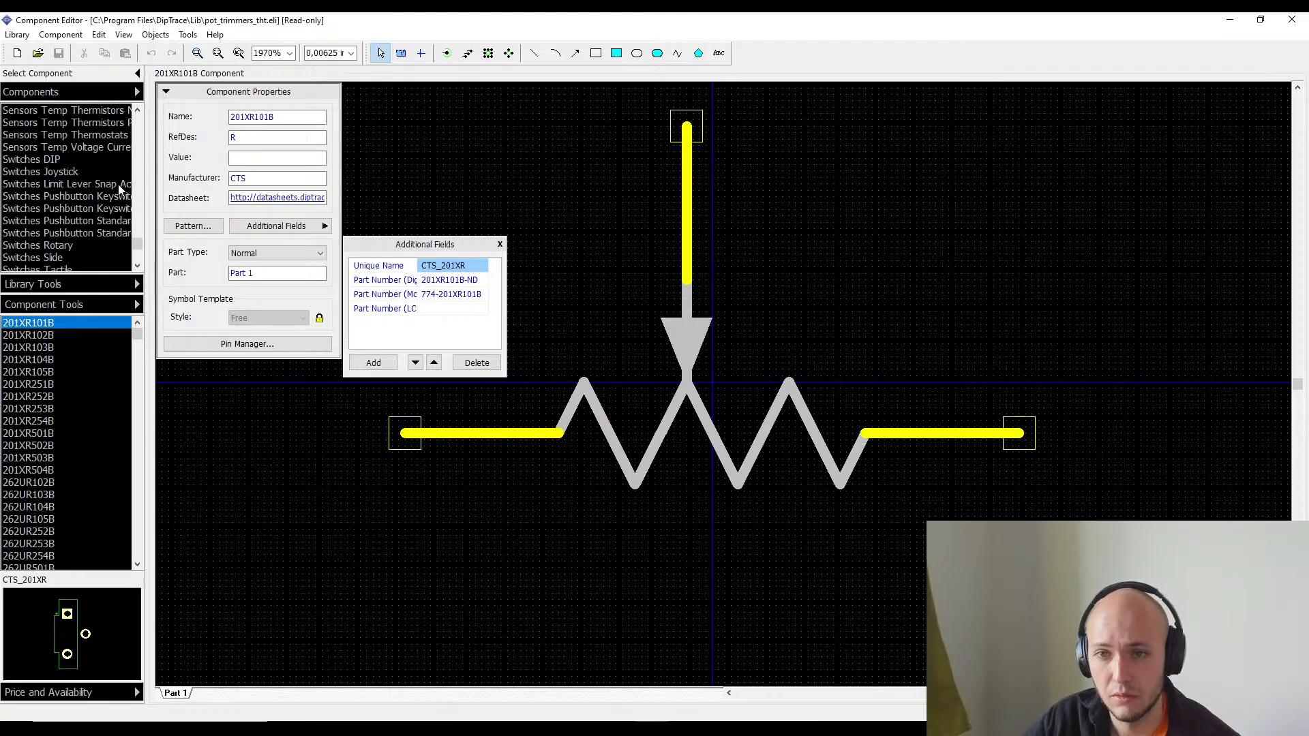
- Widen the library list to fit the full names and look through the remaining categories to Objects and back to Switches
drag(146, 183, 261, 191)
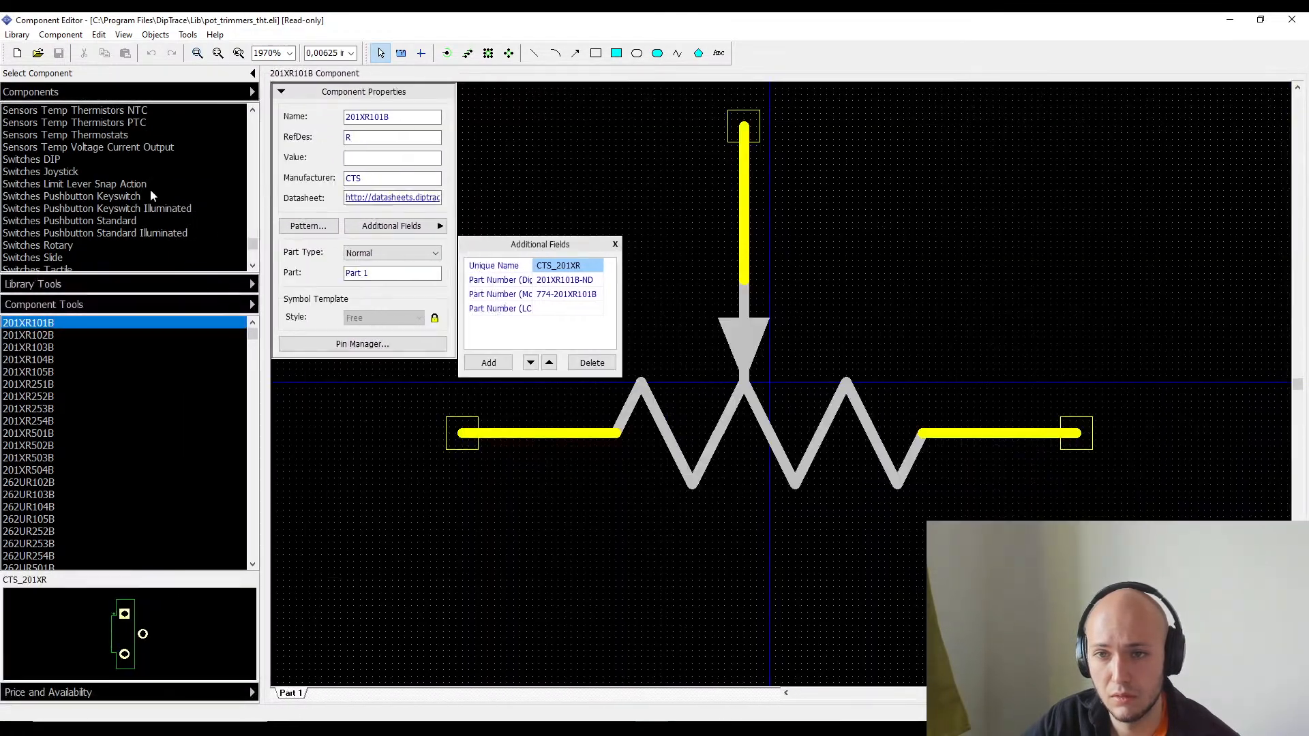
scroll(150, 197, down, 3)
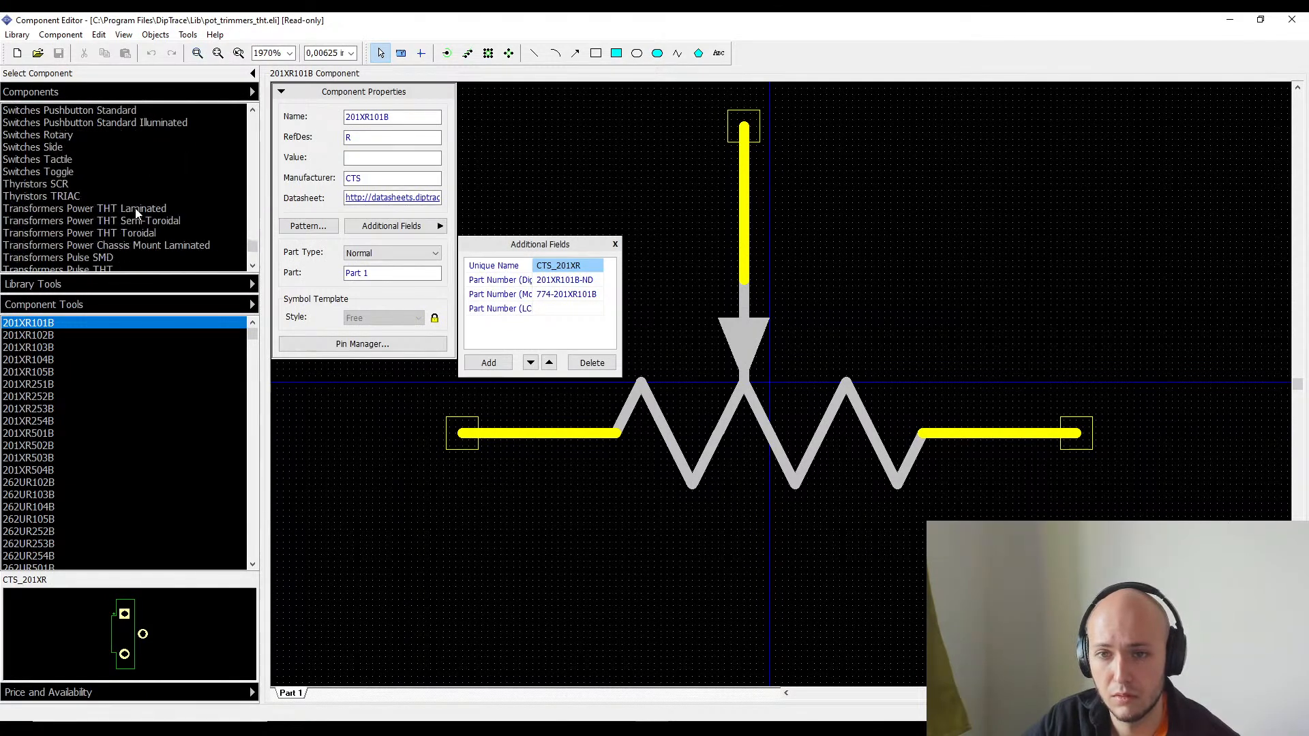
scroll(129, 224, down, 2)
scroll(122, 233, down, 5)
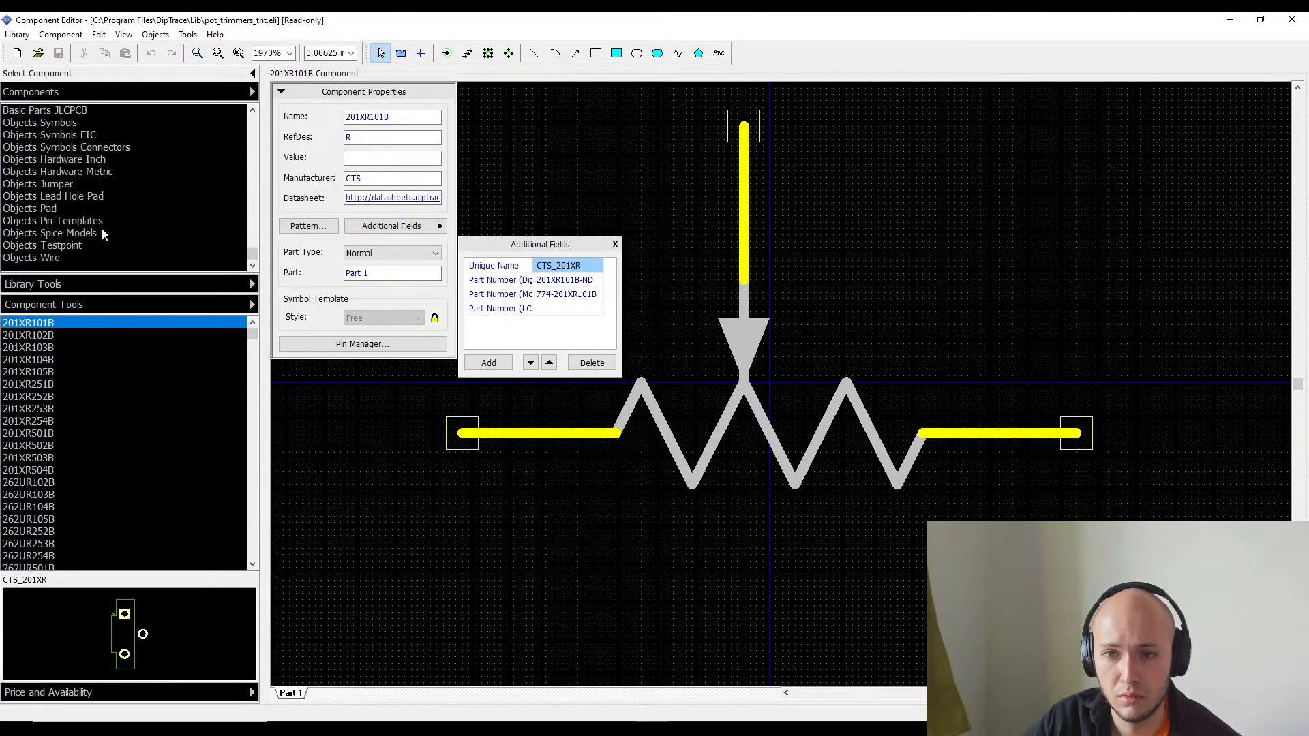
scroll(102, 234, up, 7)
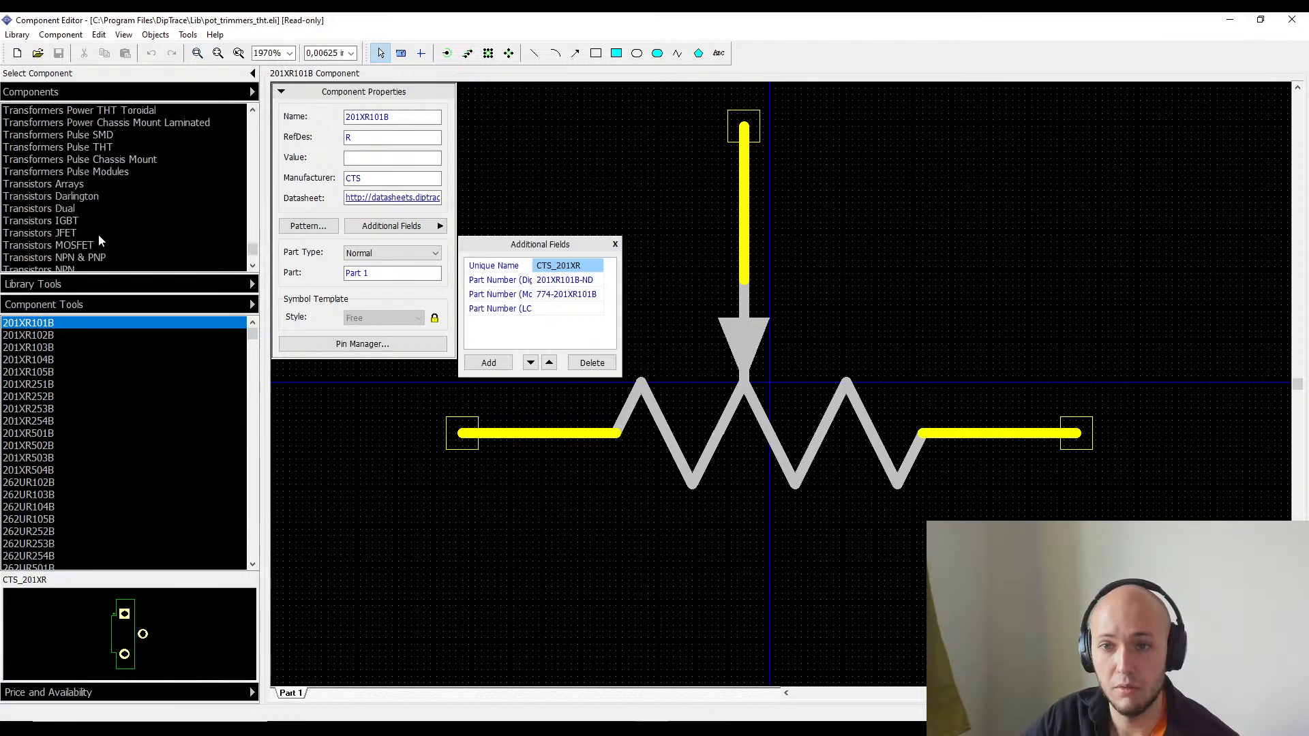
scroll(99, 247, up, 1)
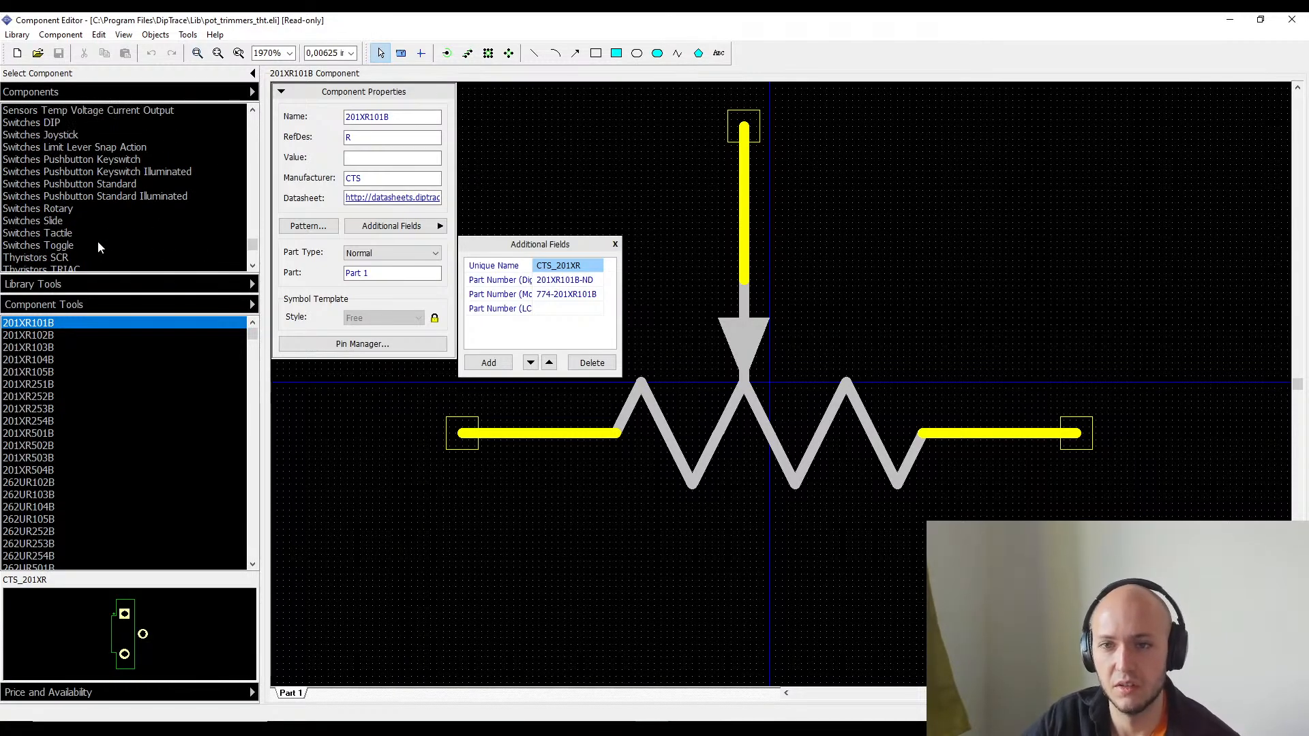
- Browse the standard component libraries from Switches Tactile up to Sensors Temp Thermostats for an example symbol
click(99, 245)
click(98, 234)
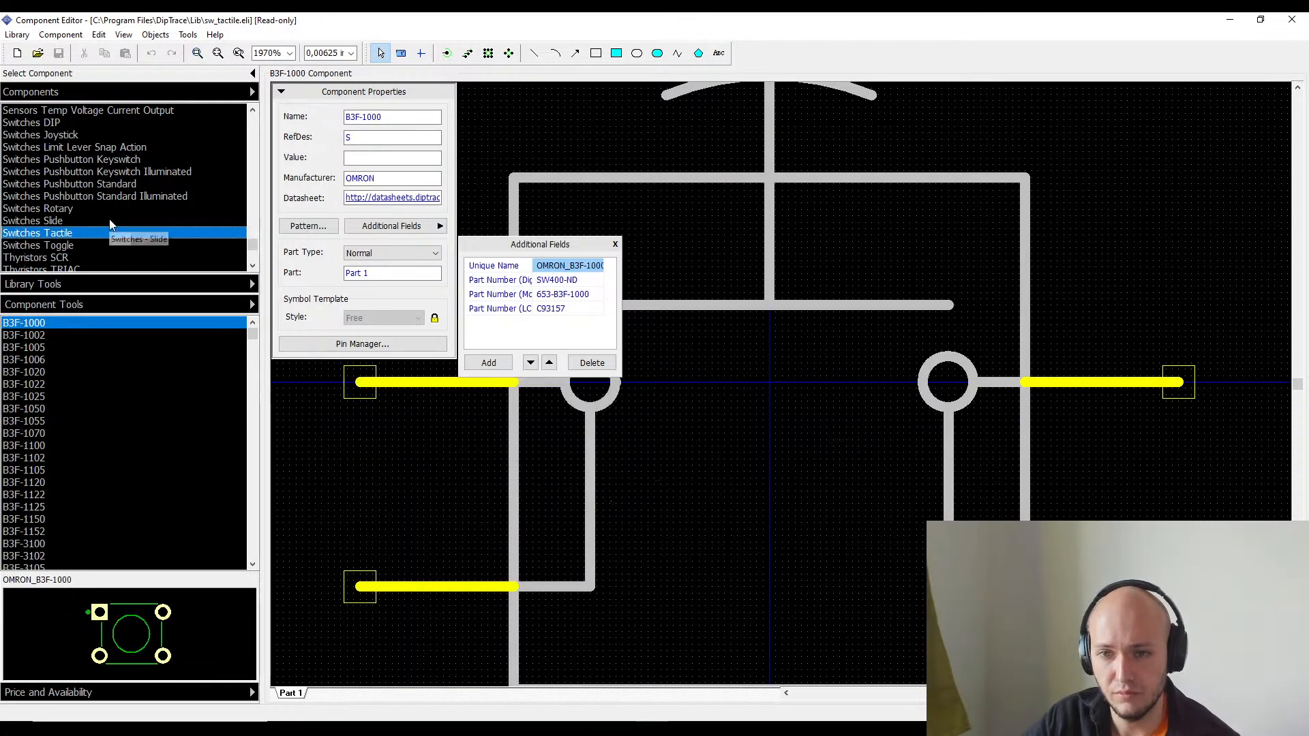
click(109, 219)
click(112, 210)
click(44, 198)
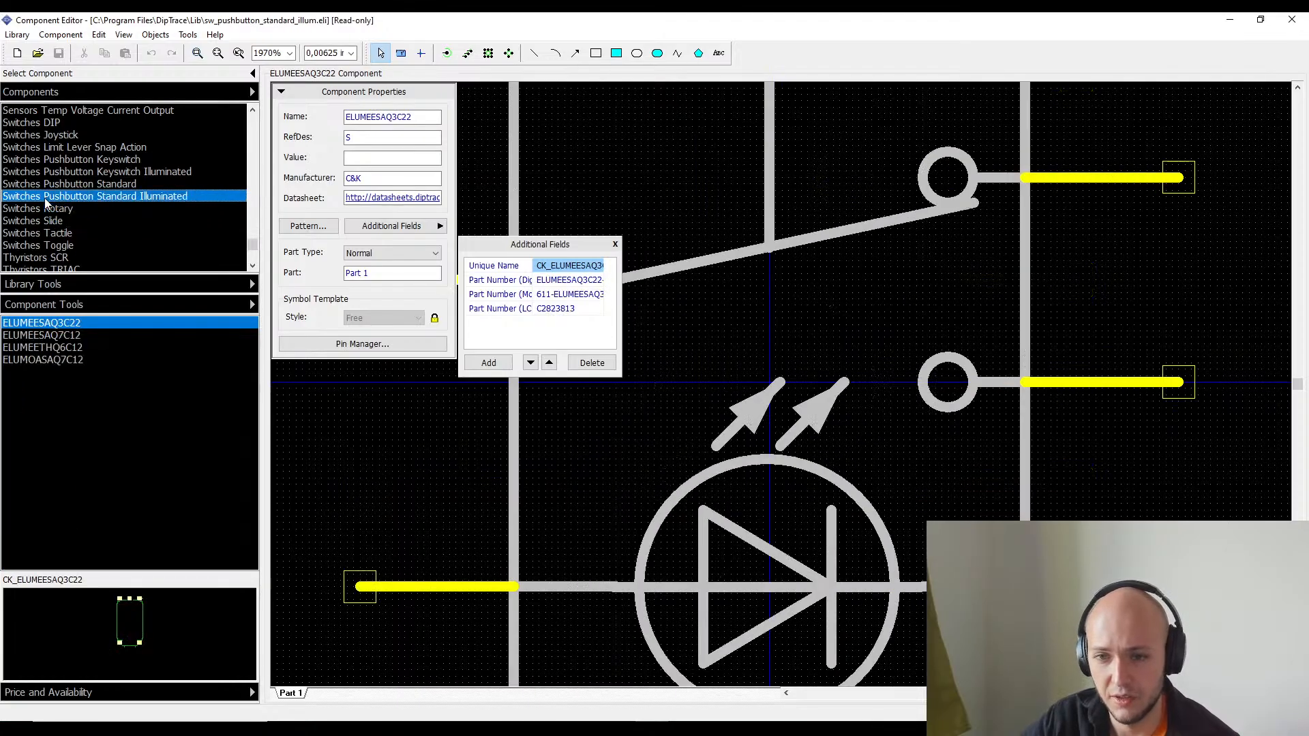
key(Up)
key(Up)
key(Up)
key(Up)
key(Down)
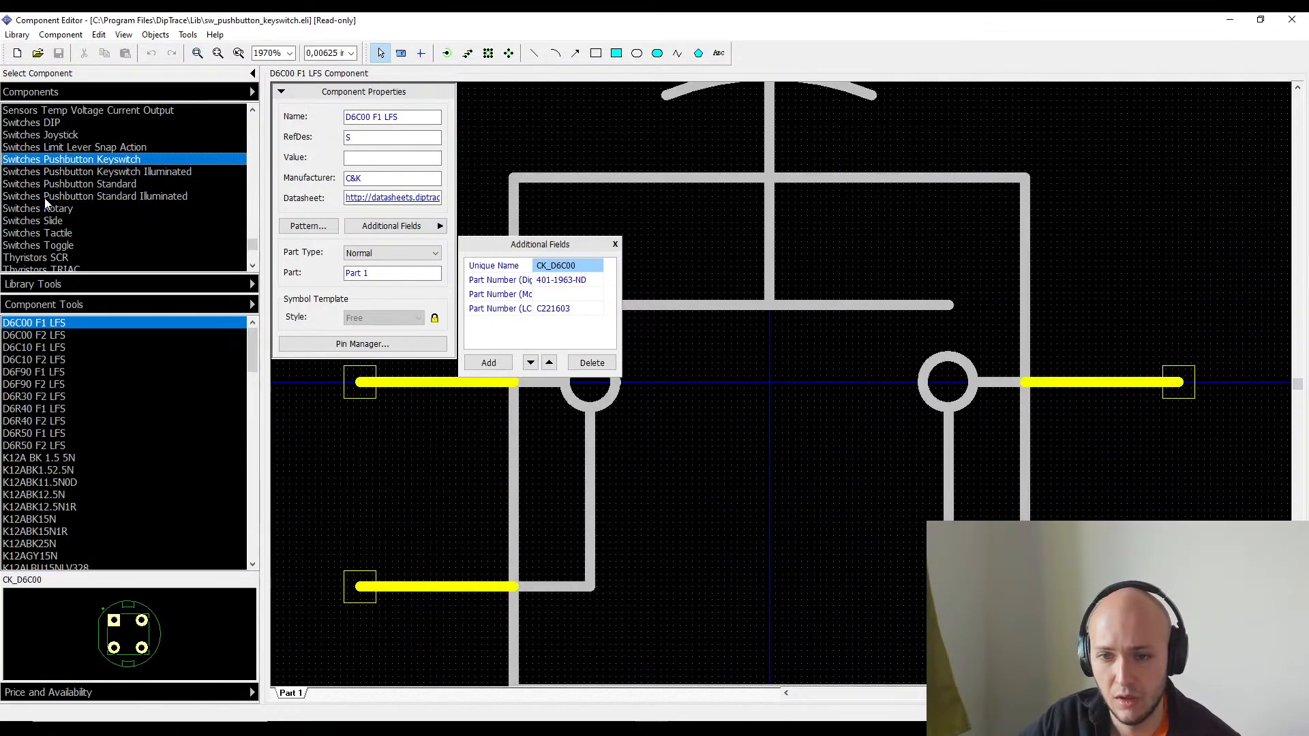
key(Down)
key(Up)
key(Up)
key(Up)
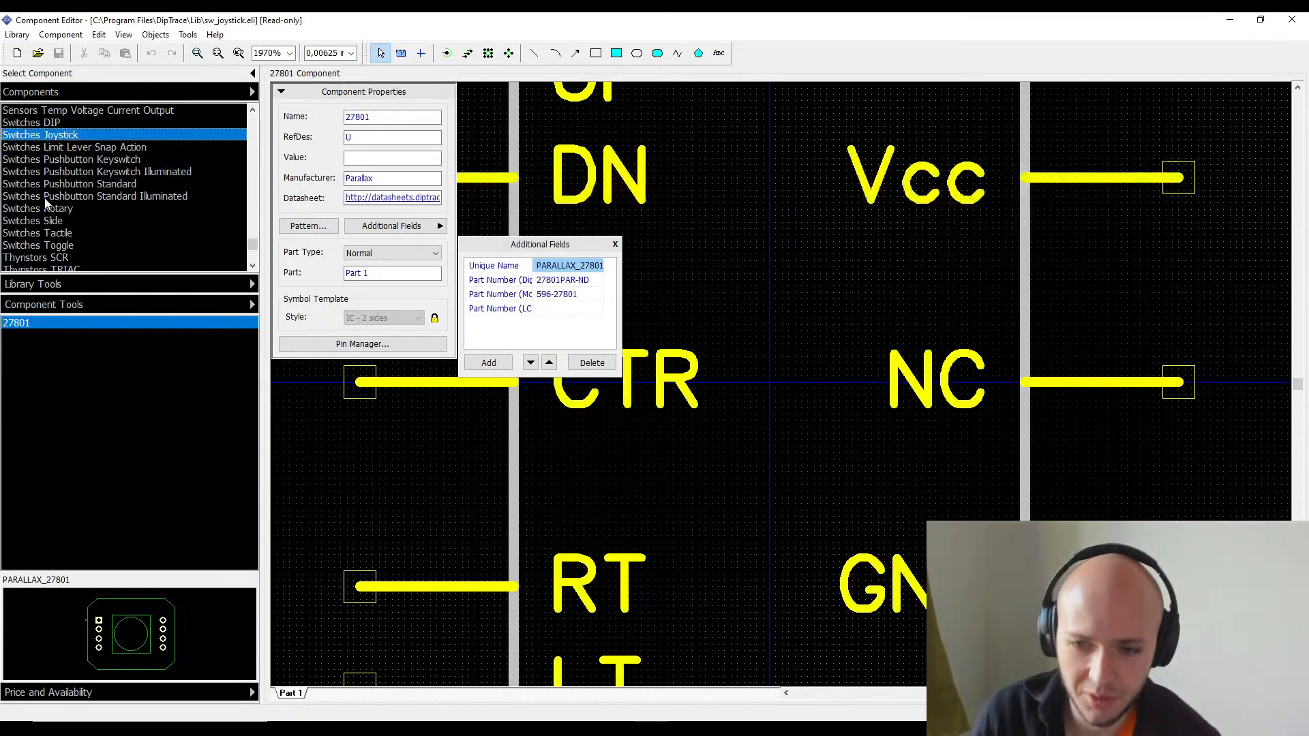
key(Up)
key(Up)
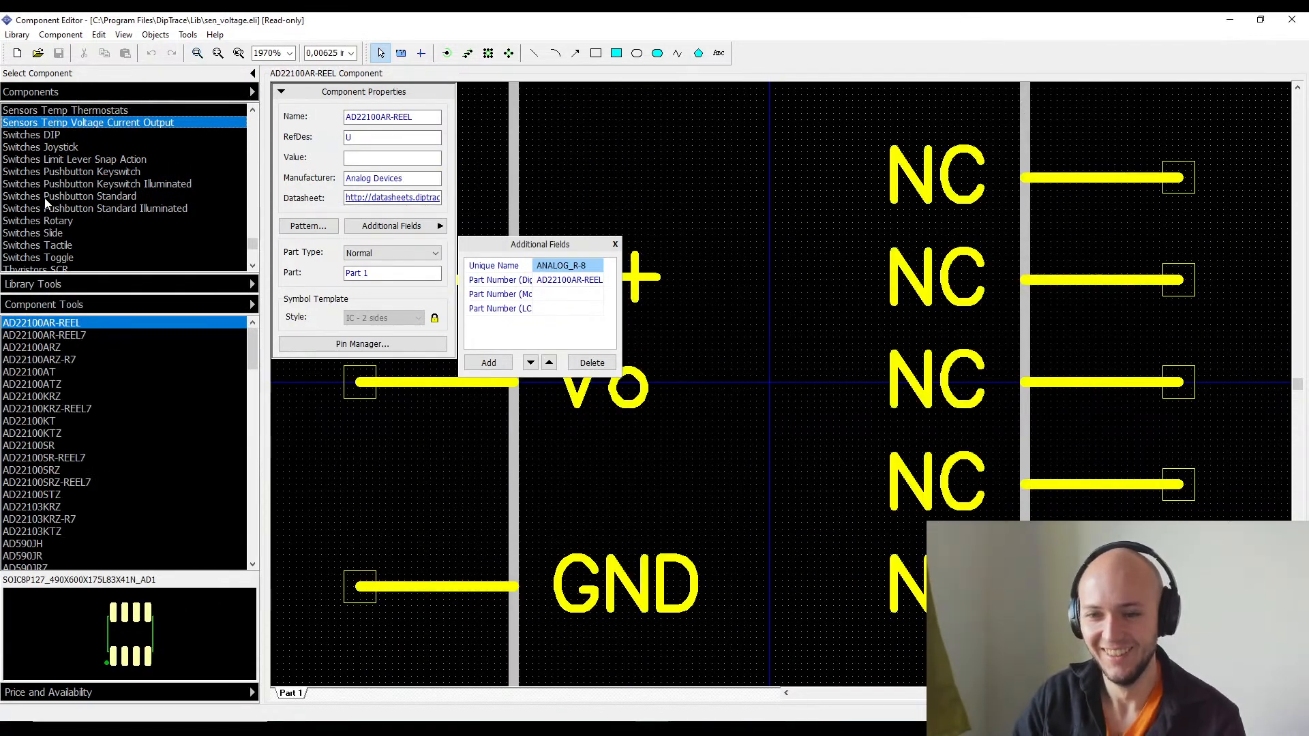
key(Up)
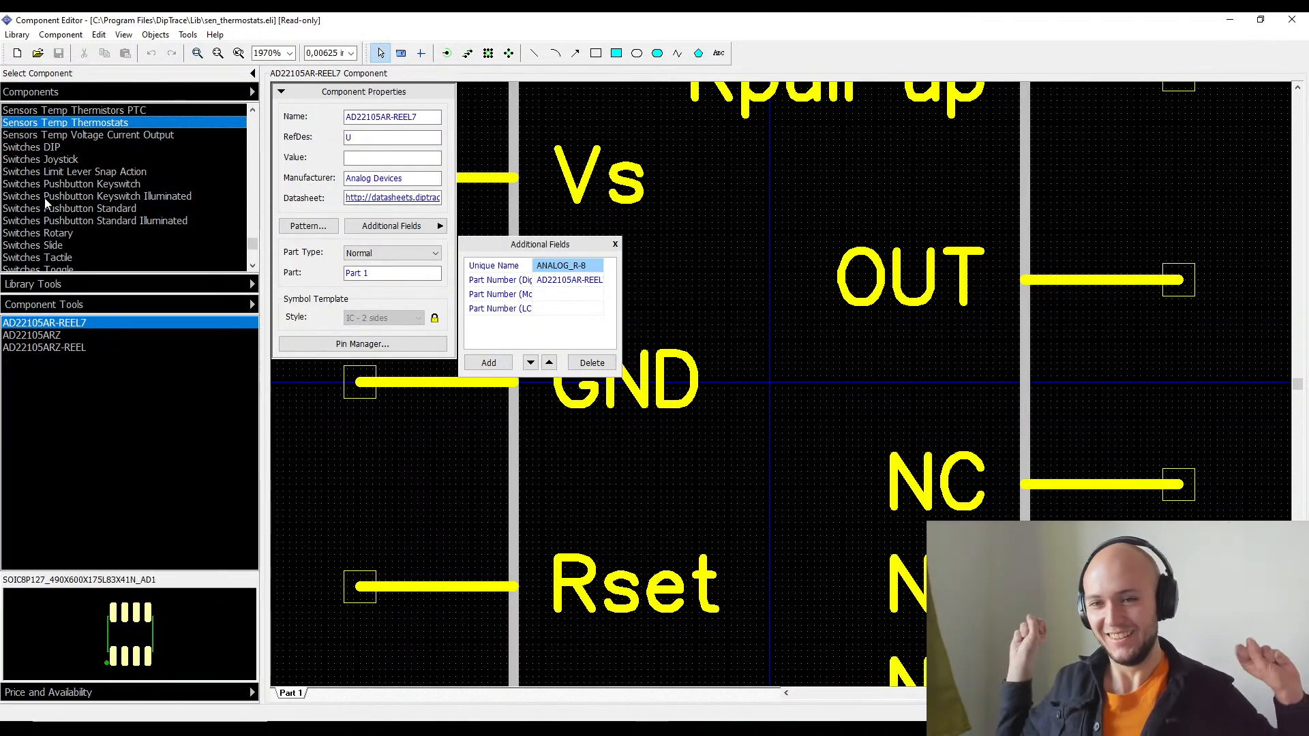
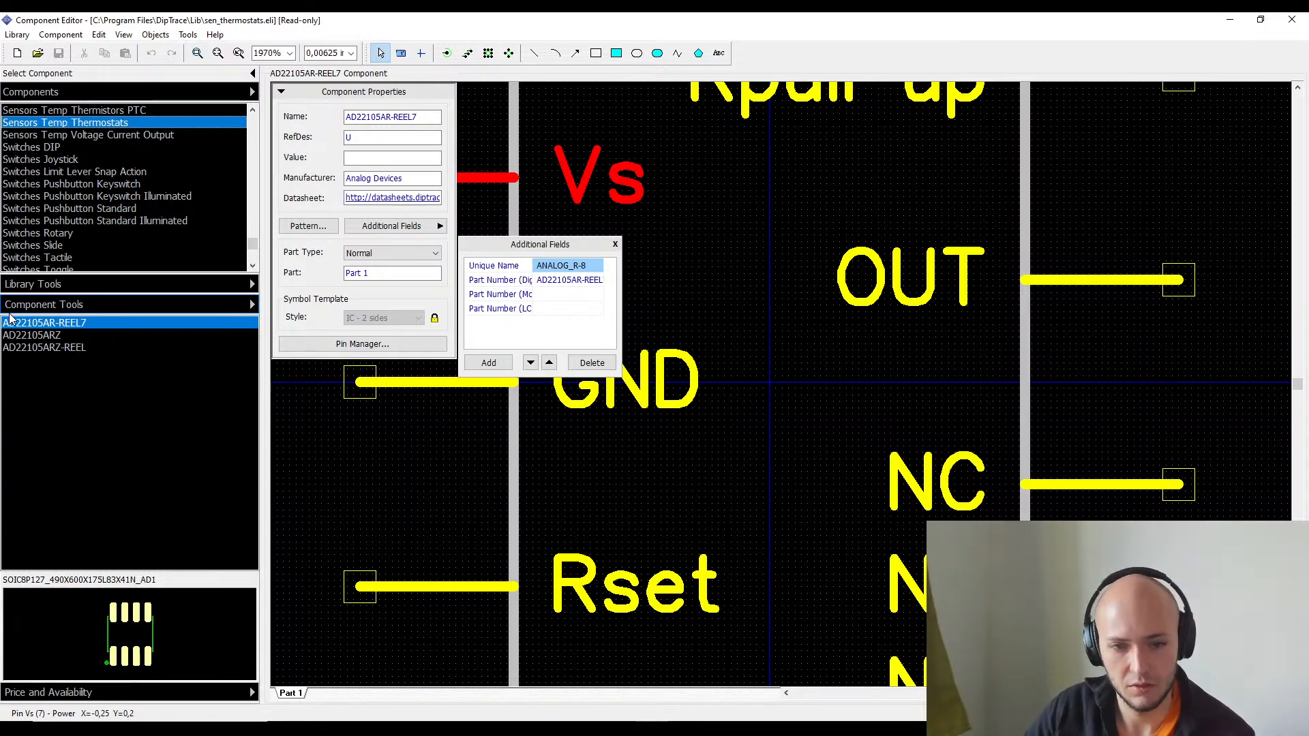
- Switch the component list to the Kaffeeapparats Parts library group
click(9, 318)
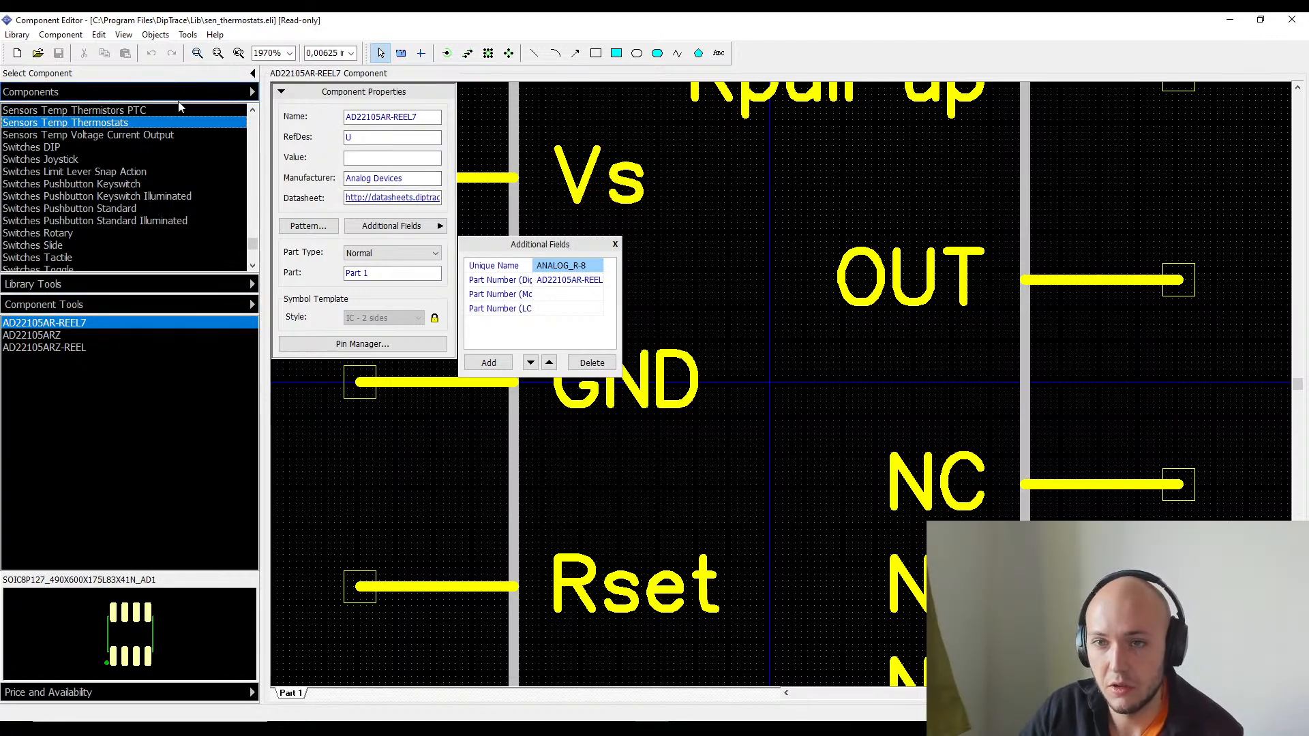
click(252, 92)
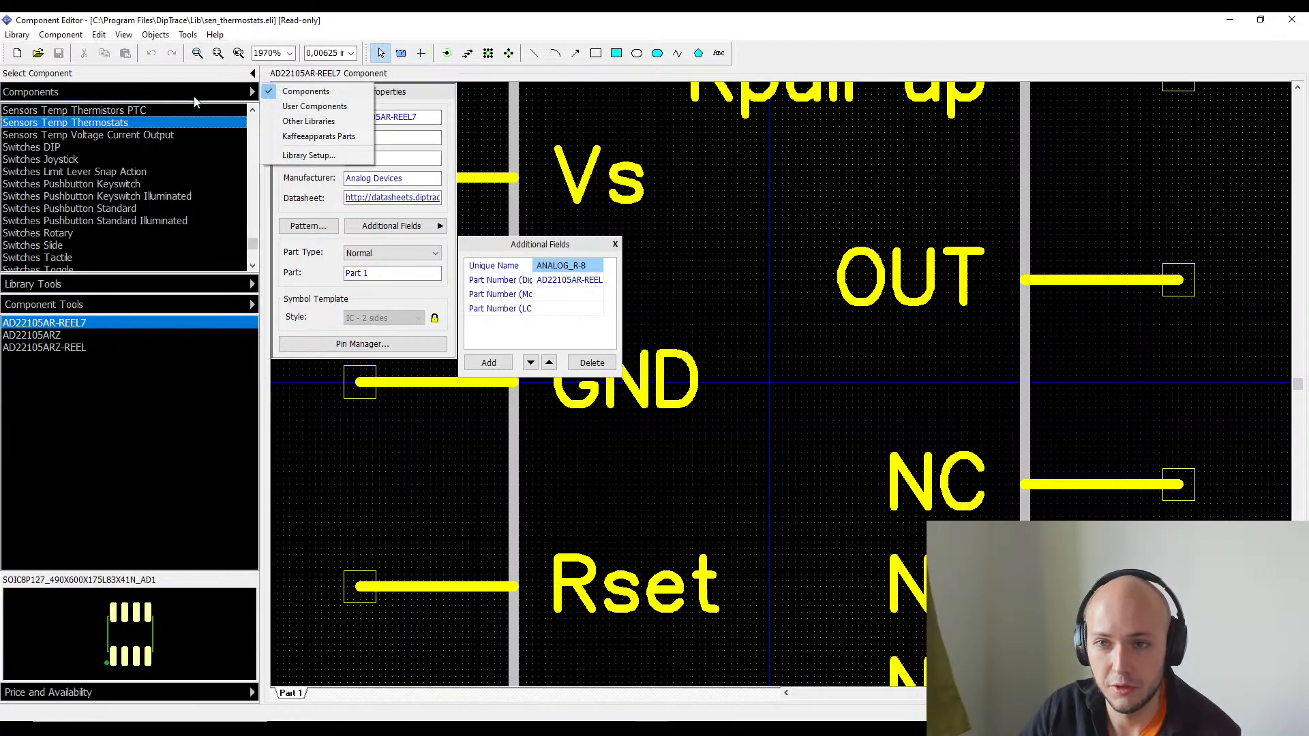
click(303, 135)
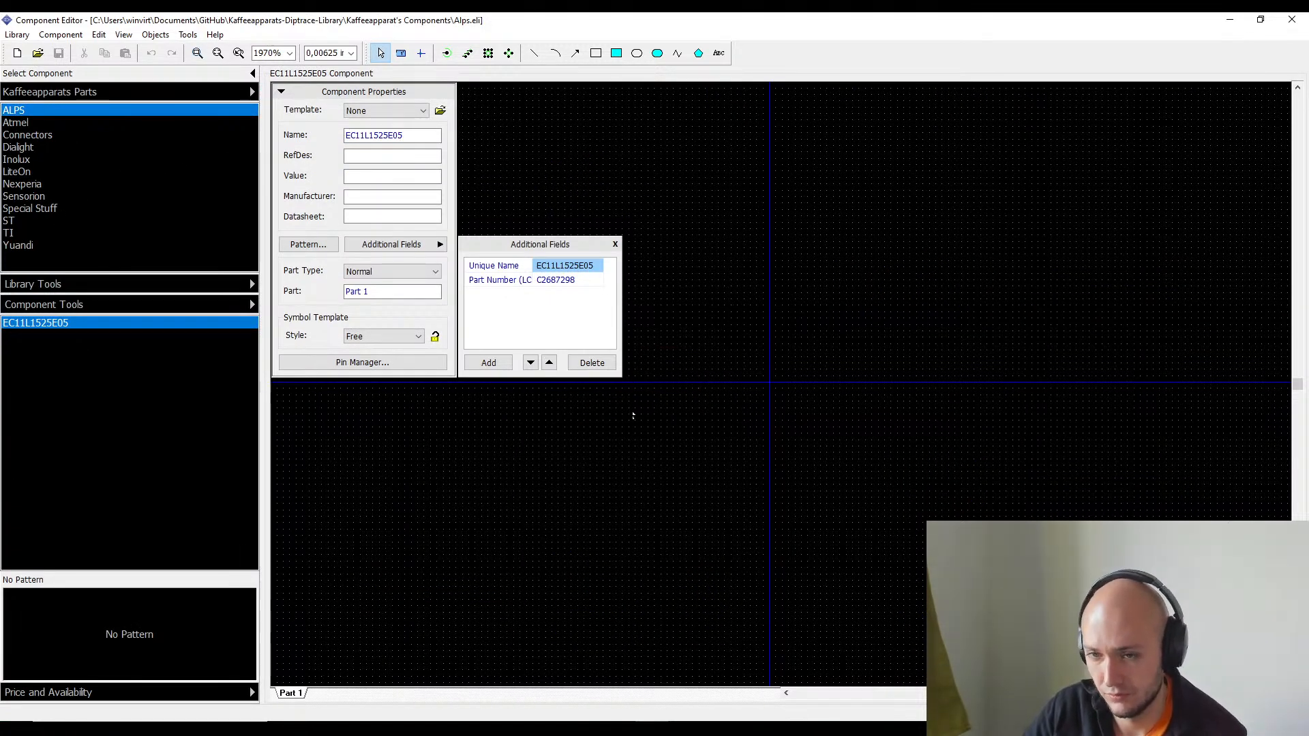
- Draw a rectangle as the body outline of the EC11L1525E05 symbol, enlarge it and centre it around the origin
click(596, 53)
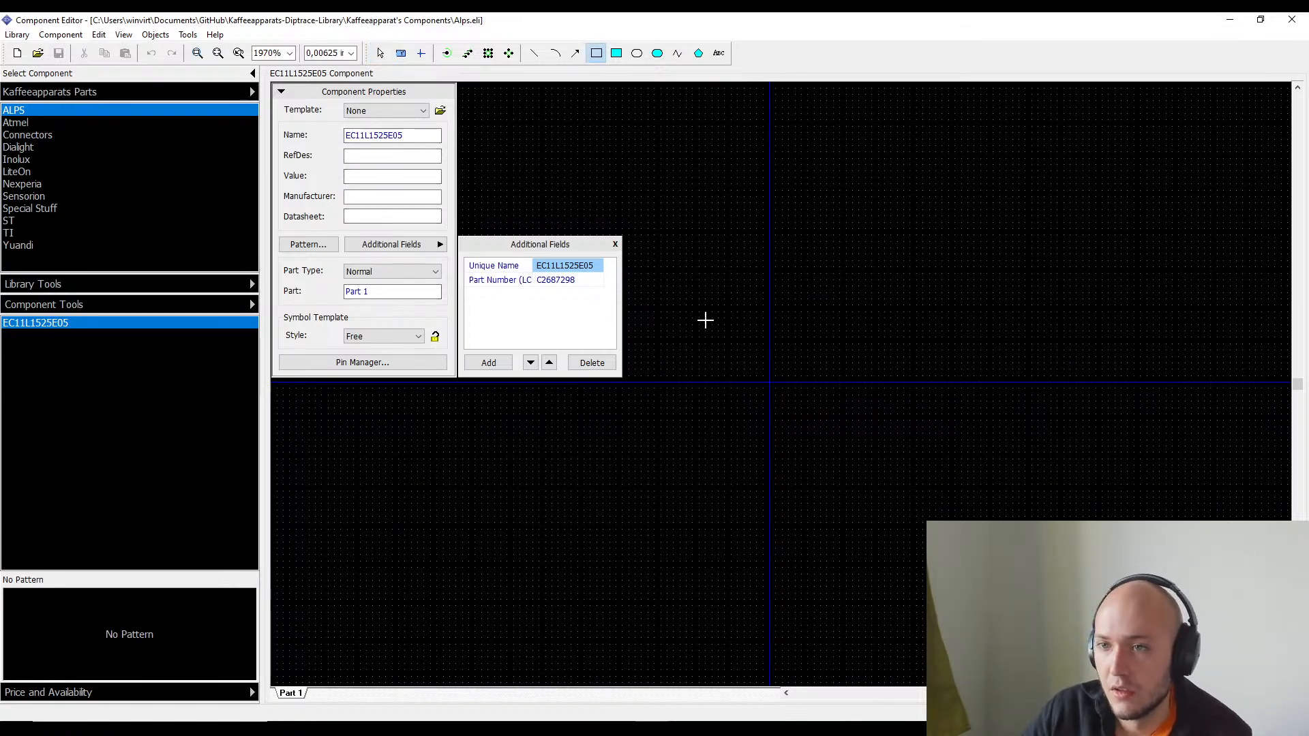
click(680, 298)
click(987, 478)
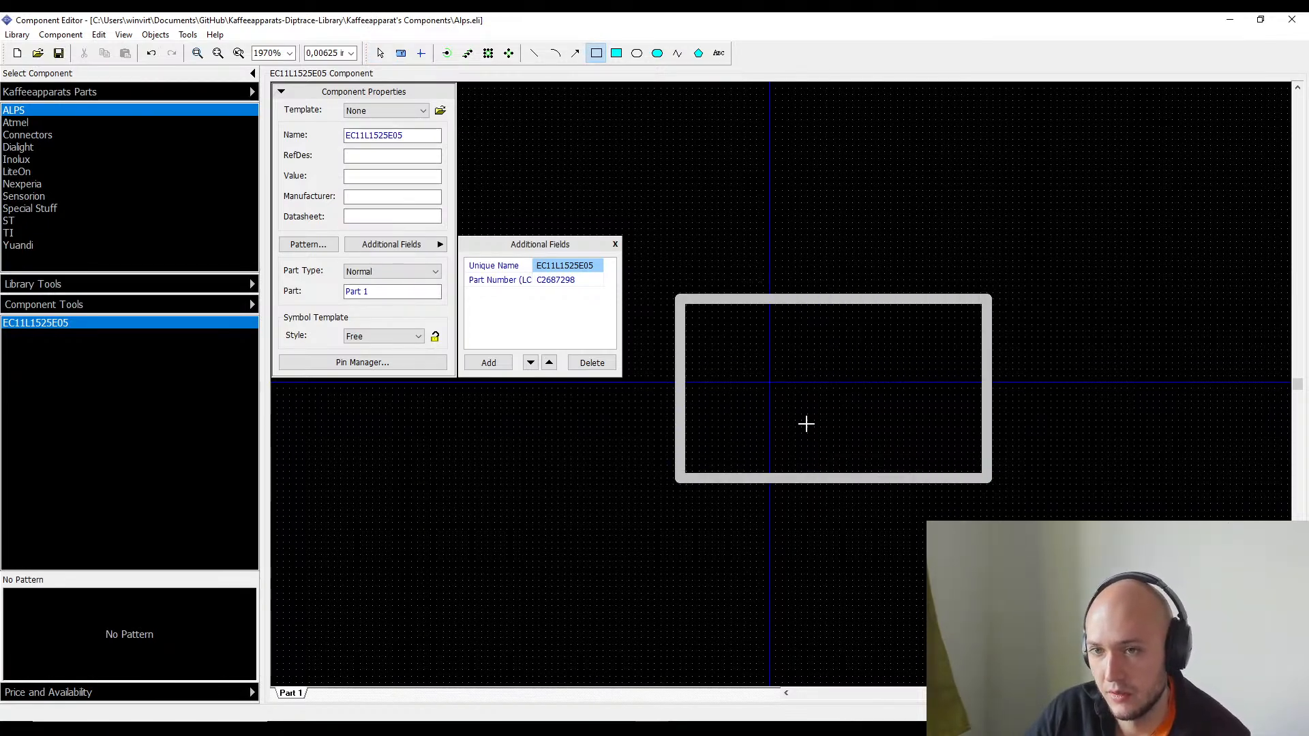
key(Escape)
drag(679, 478, 572, 554)
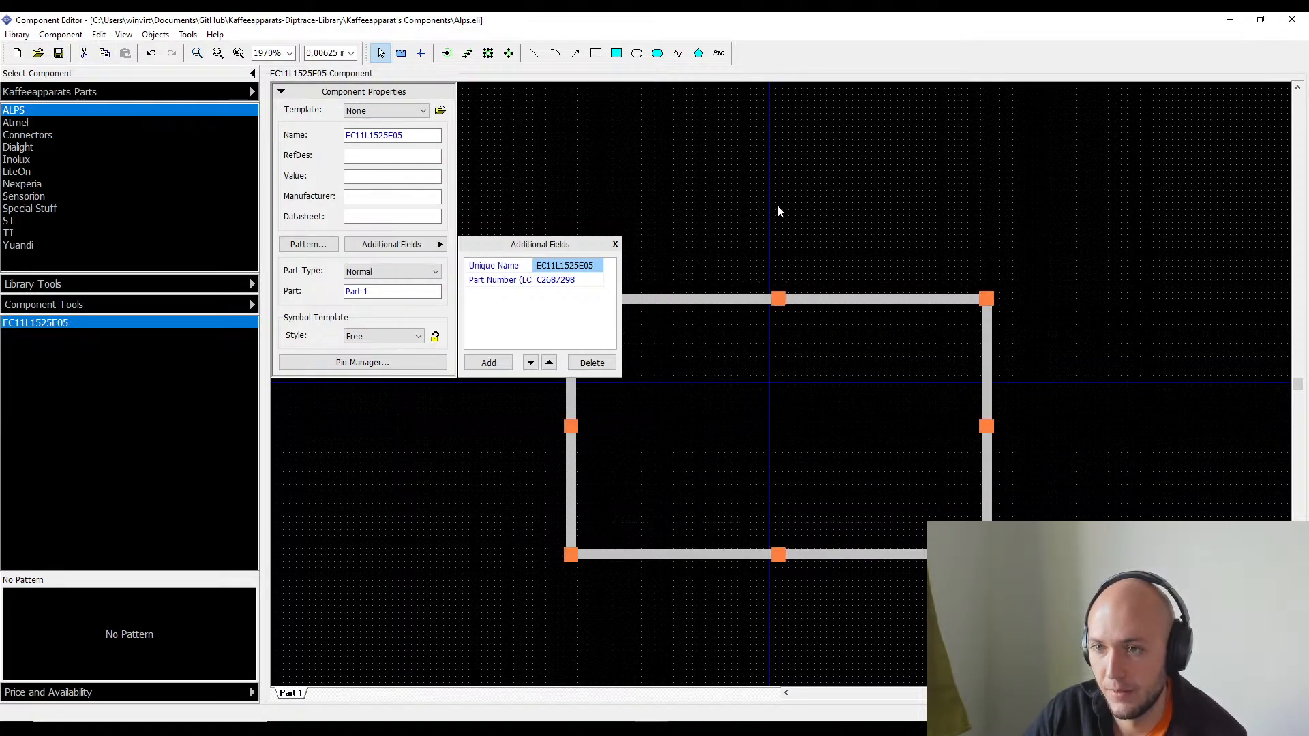
drag(829, 308, 815, 268)
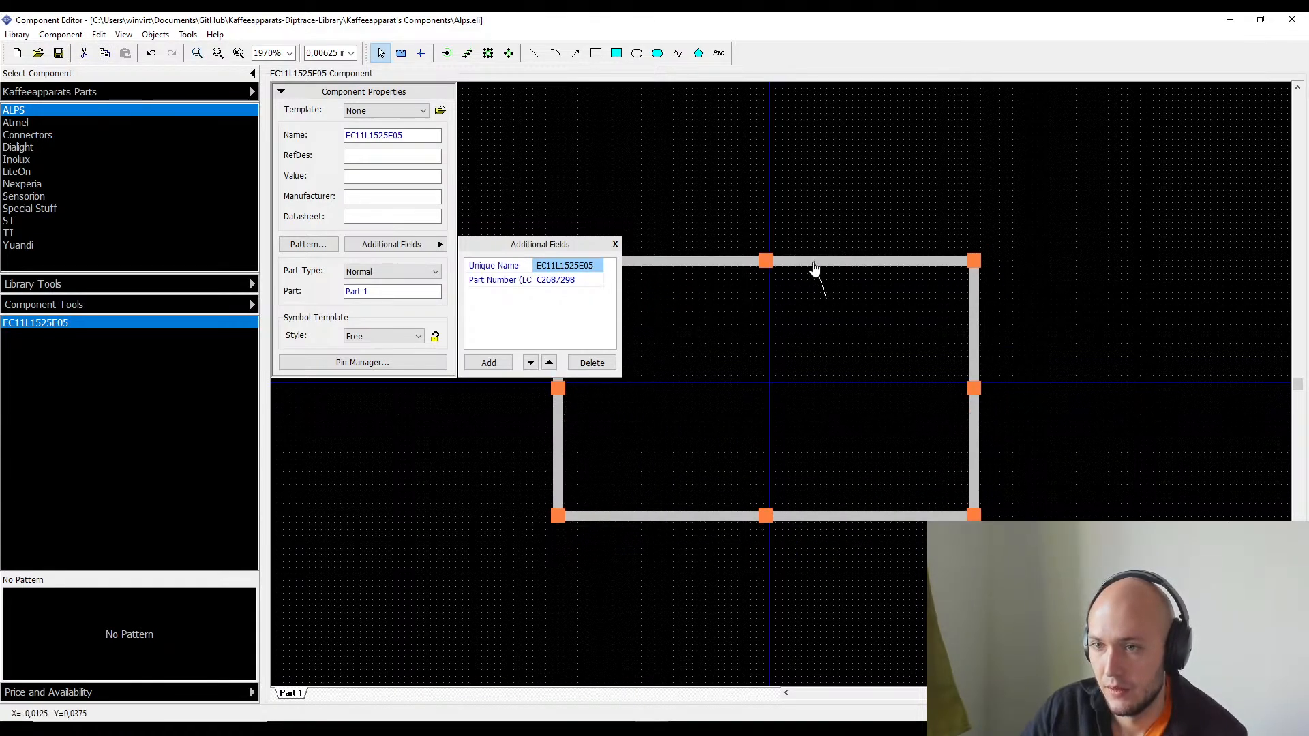
- Draw a diagonal line spanning about 0.0625 by 0.075 in inside the rectangle and a vertical line about 0.2 in long crossing its upper edge
click(534, 54)
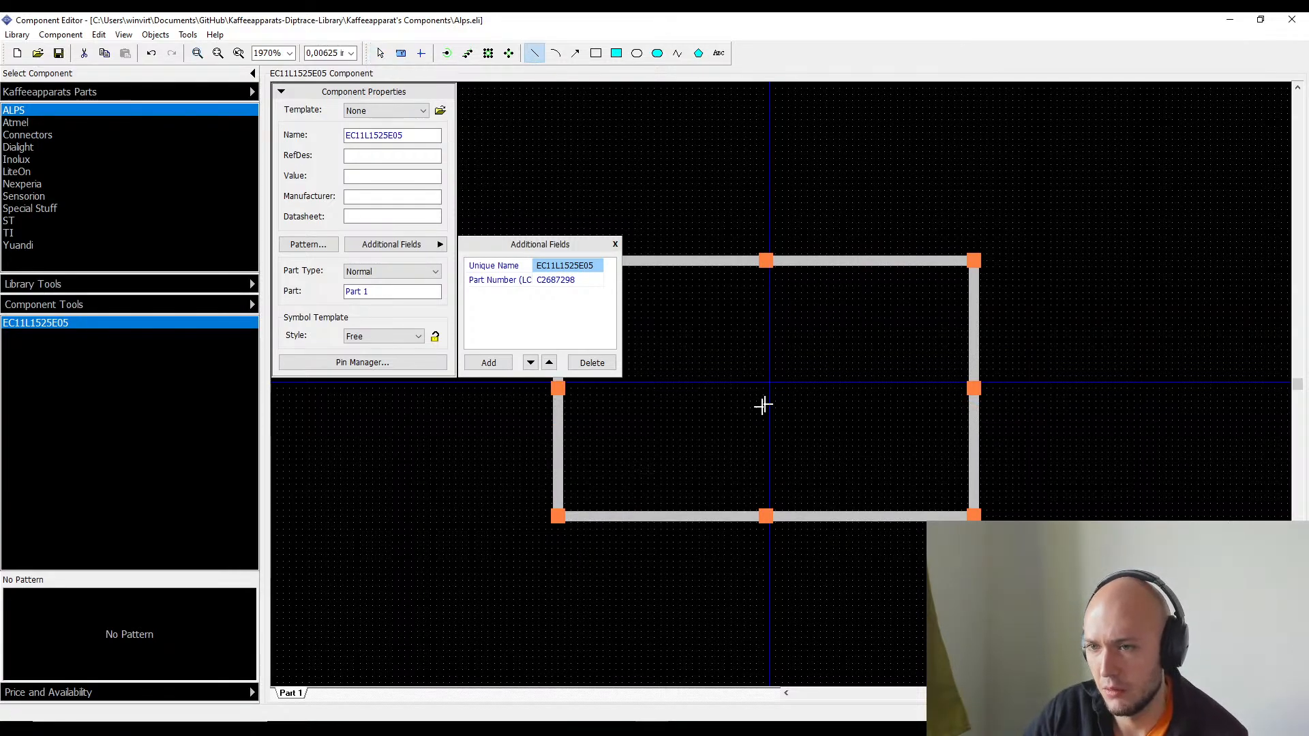
click(769, 427)
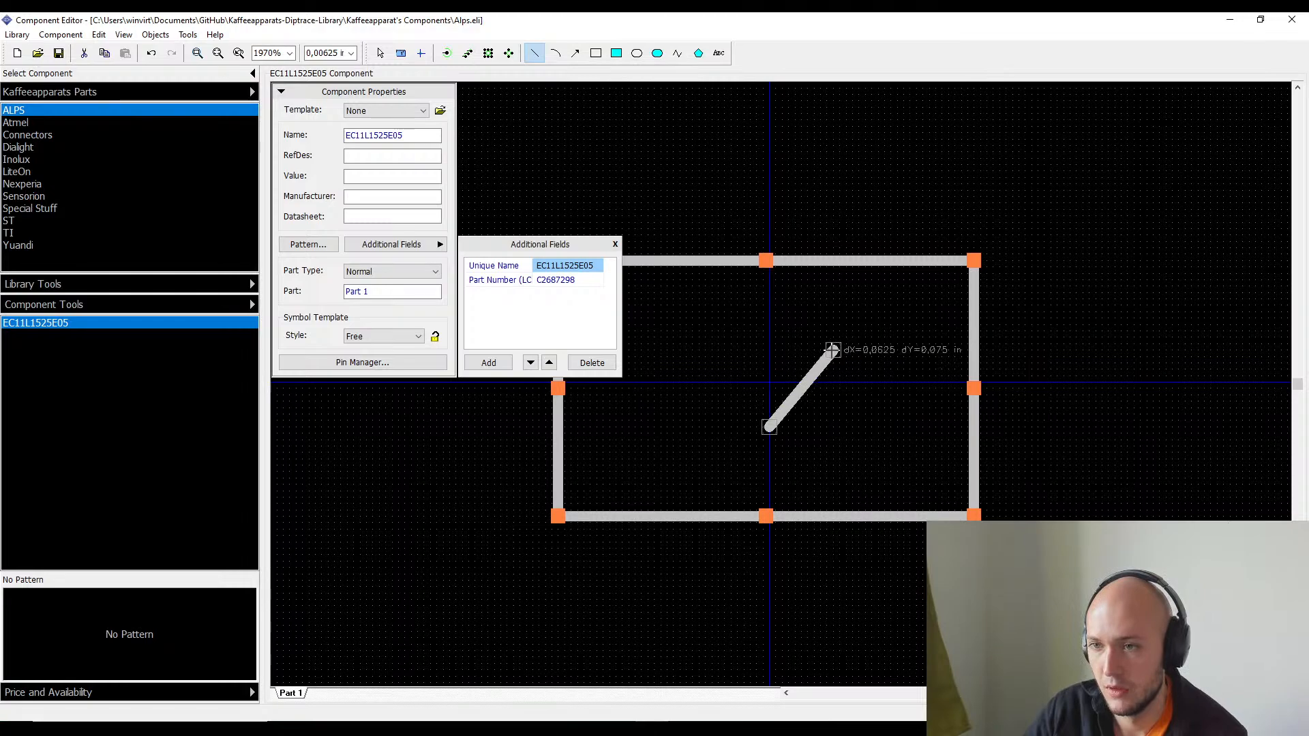
click(833, 350)
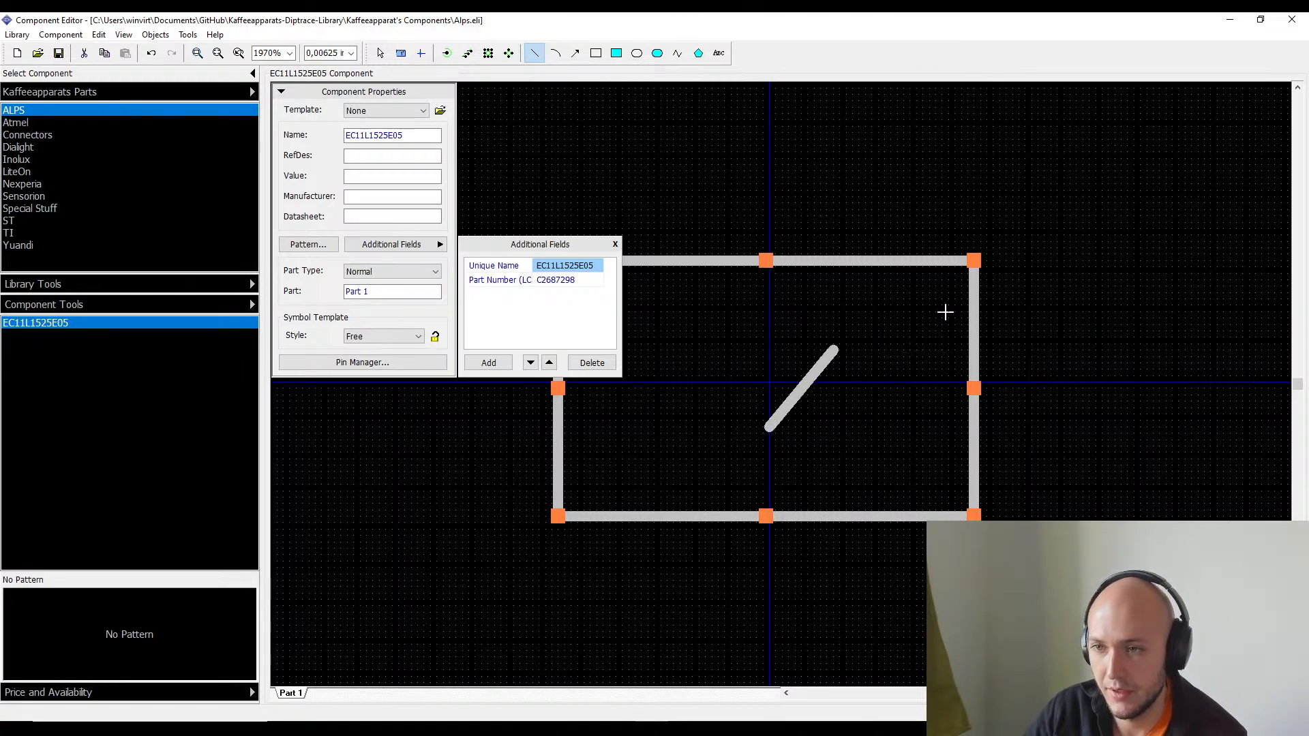
click(853, 368)
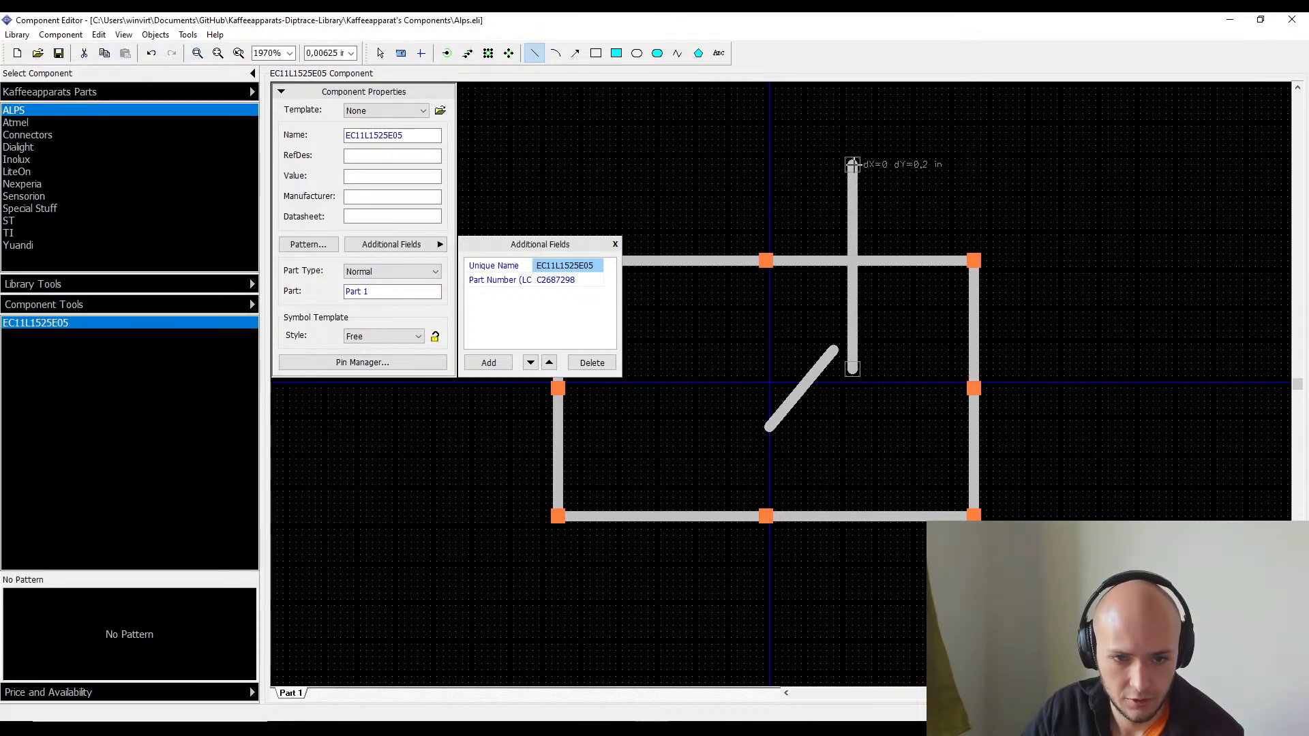
click(852, 162)
key(Escape)
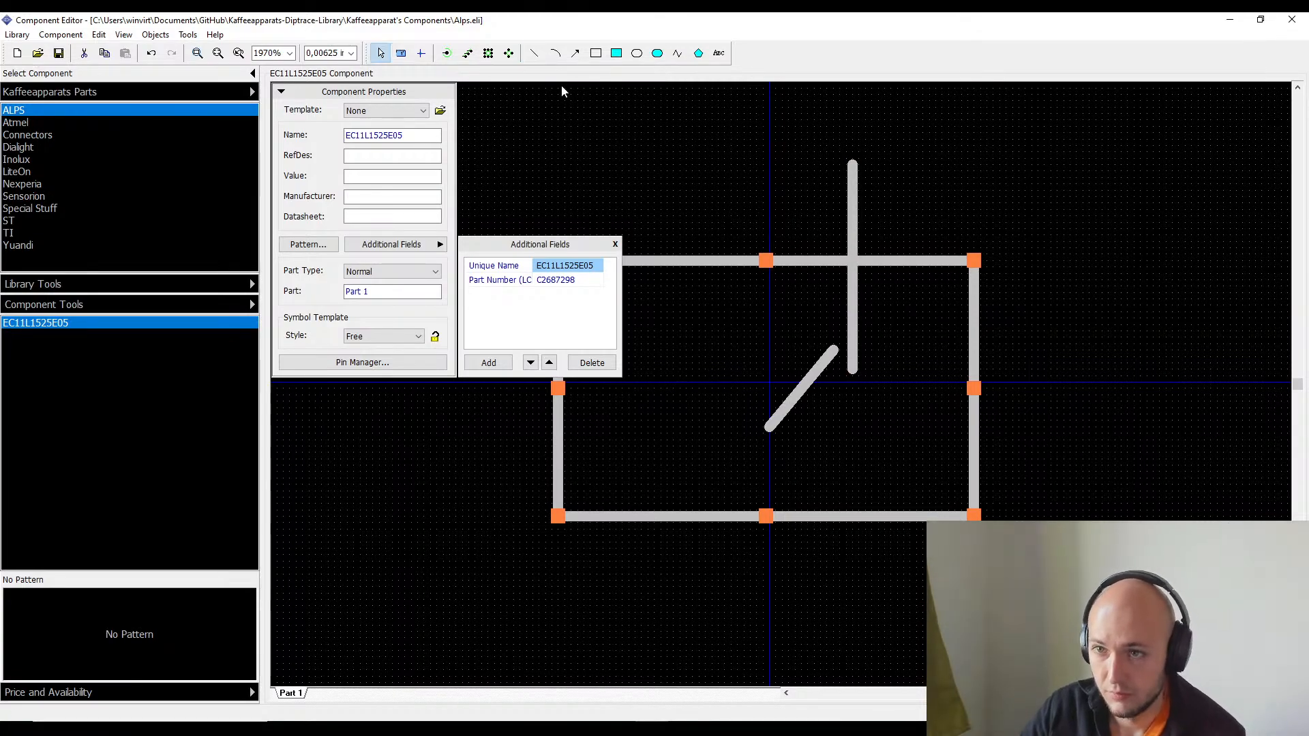
- Draw a small circle at the lower end of the vertical line and shift the diagonal line down beside it
click(639, 52)
click(866, 364)
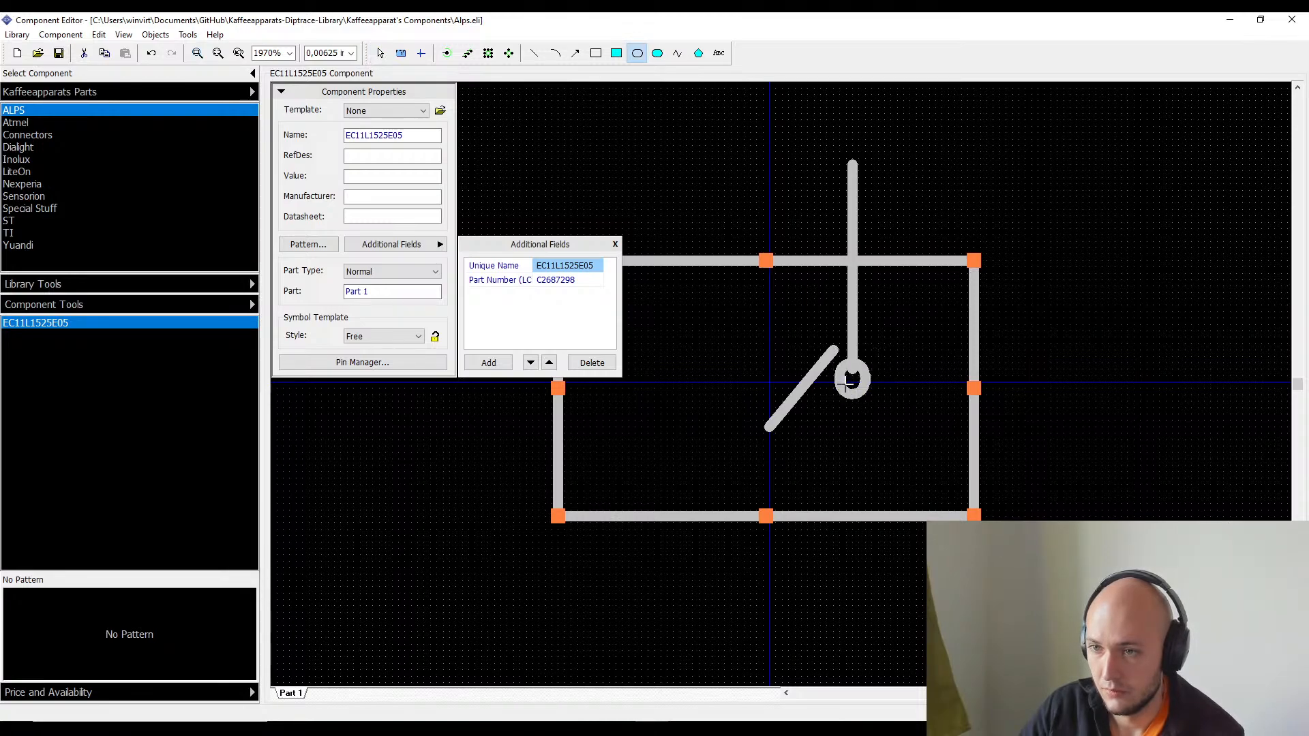
key(Escape)
click(854, 382)
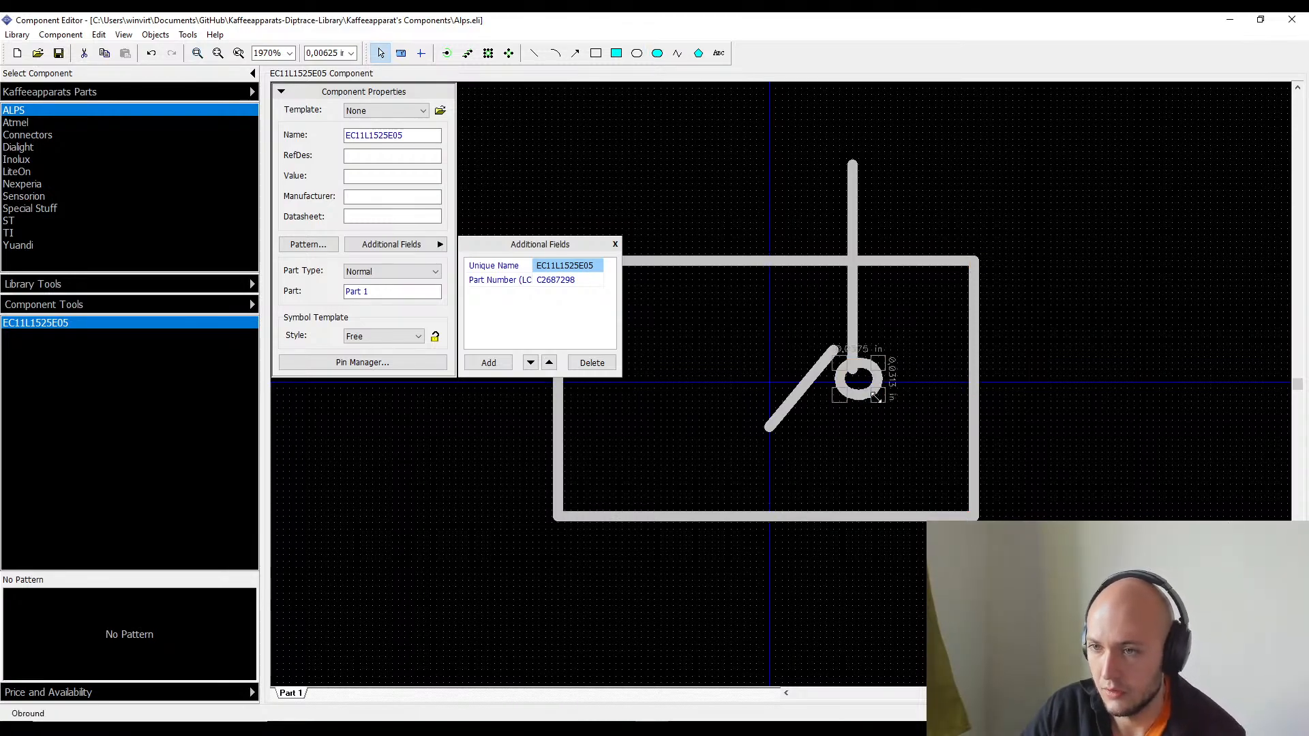
mouse_move(877, 397)
mouse_down()
mouse_move(851, 395)
mouse_move(866, 384)
mouse_move(862, 402)
mouse_move(860, 379)
mouse_up()
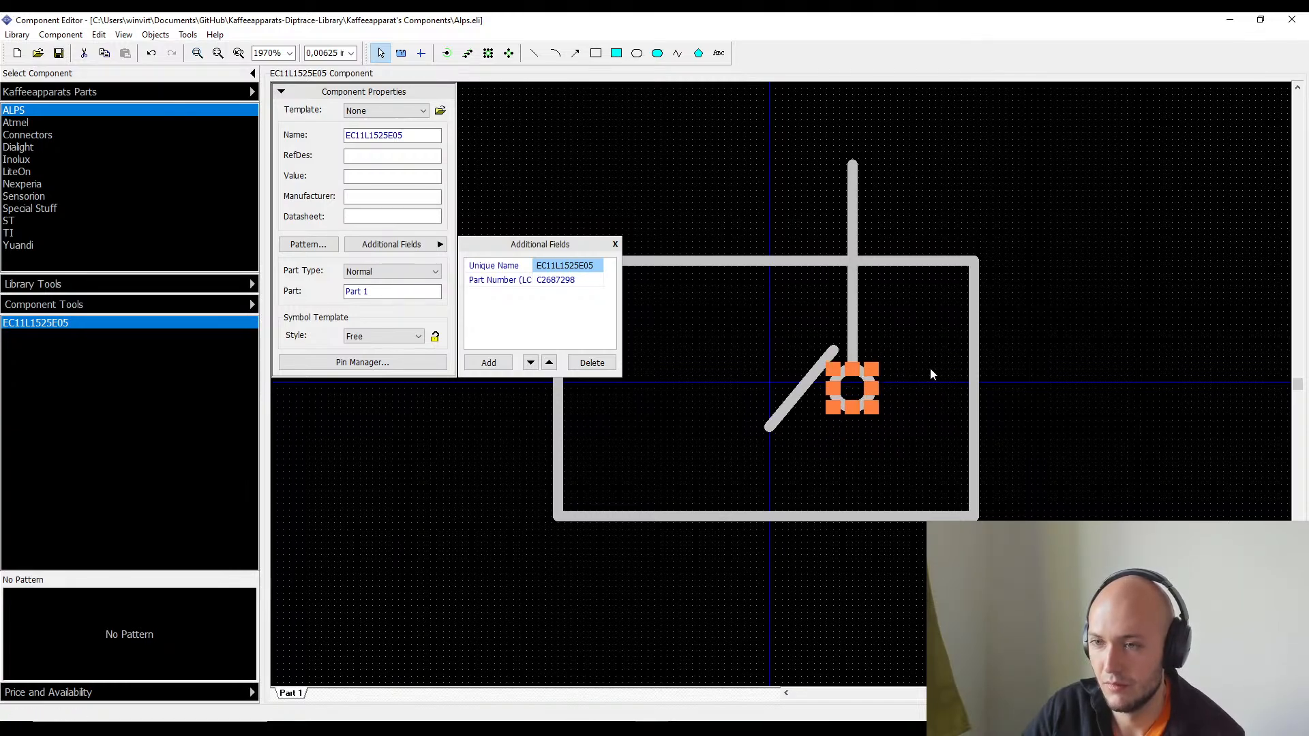
click(932, 367)
drag(782, 405, 776, 442)
- Duplicate the circle with its vertical line and place the copy in the left half of the rectangle
click(856, 370)
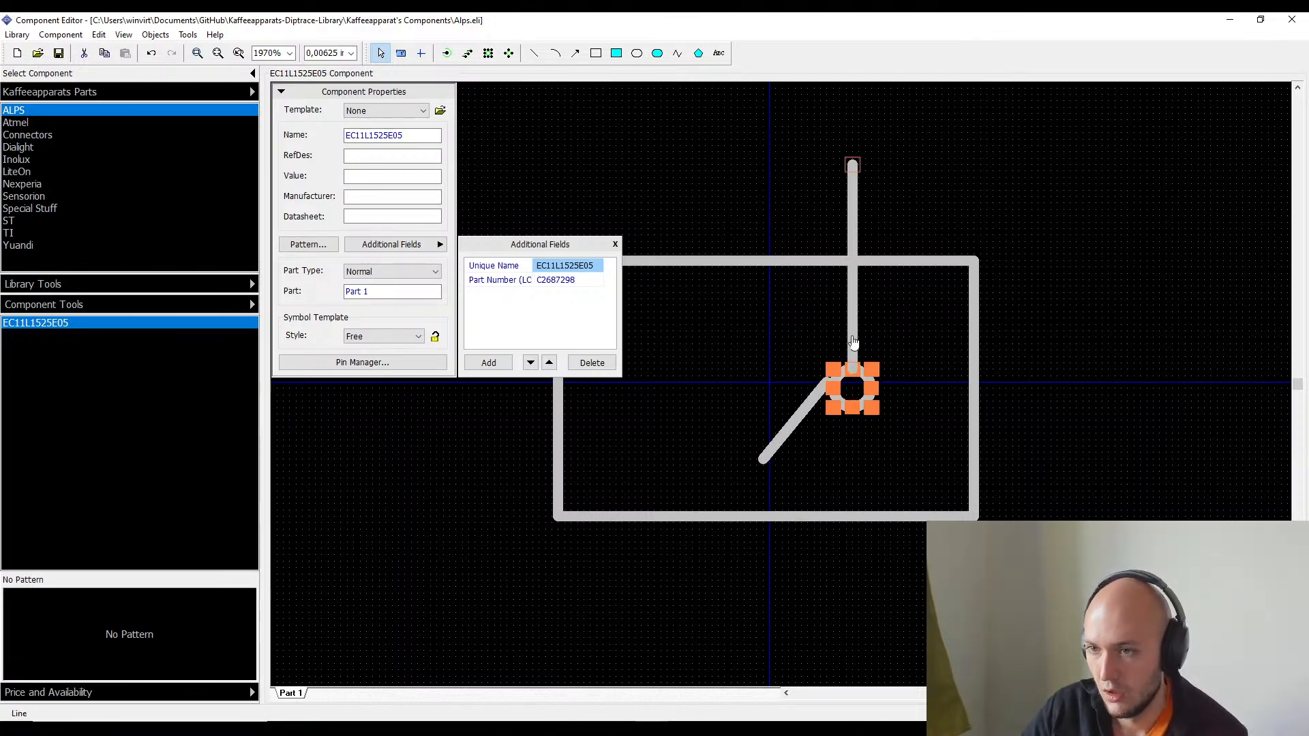
ctrl+click(856, 327)
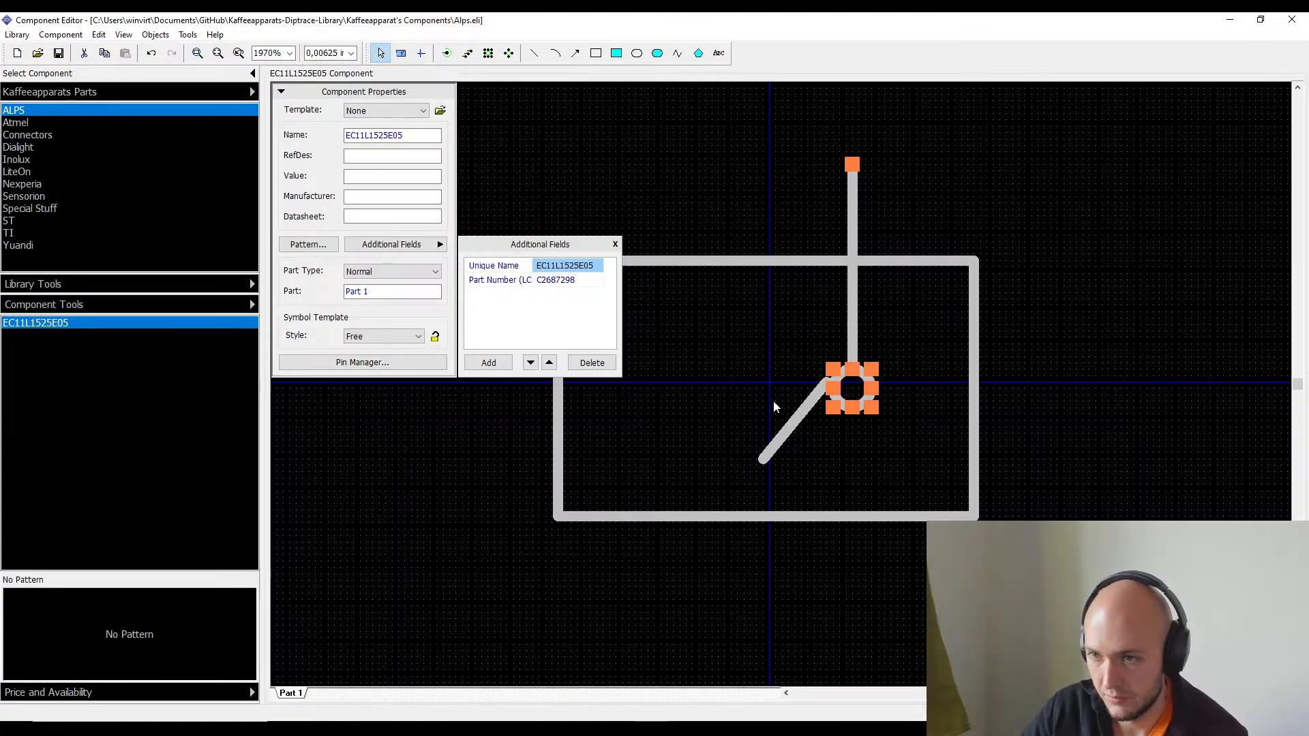
click(881, 476)
drag(904, 459, 827, 308)
click(852, 322)
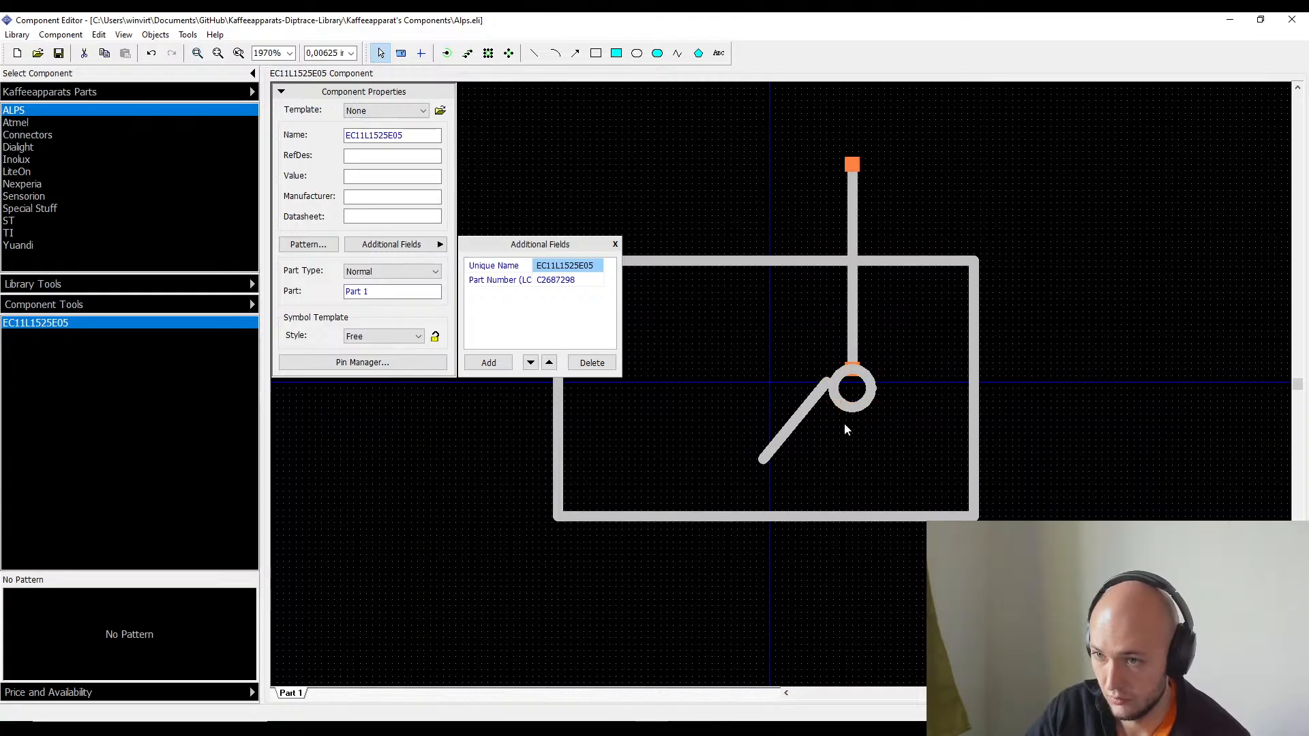
click(854, 414)
click(858, 339)
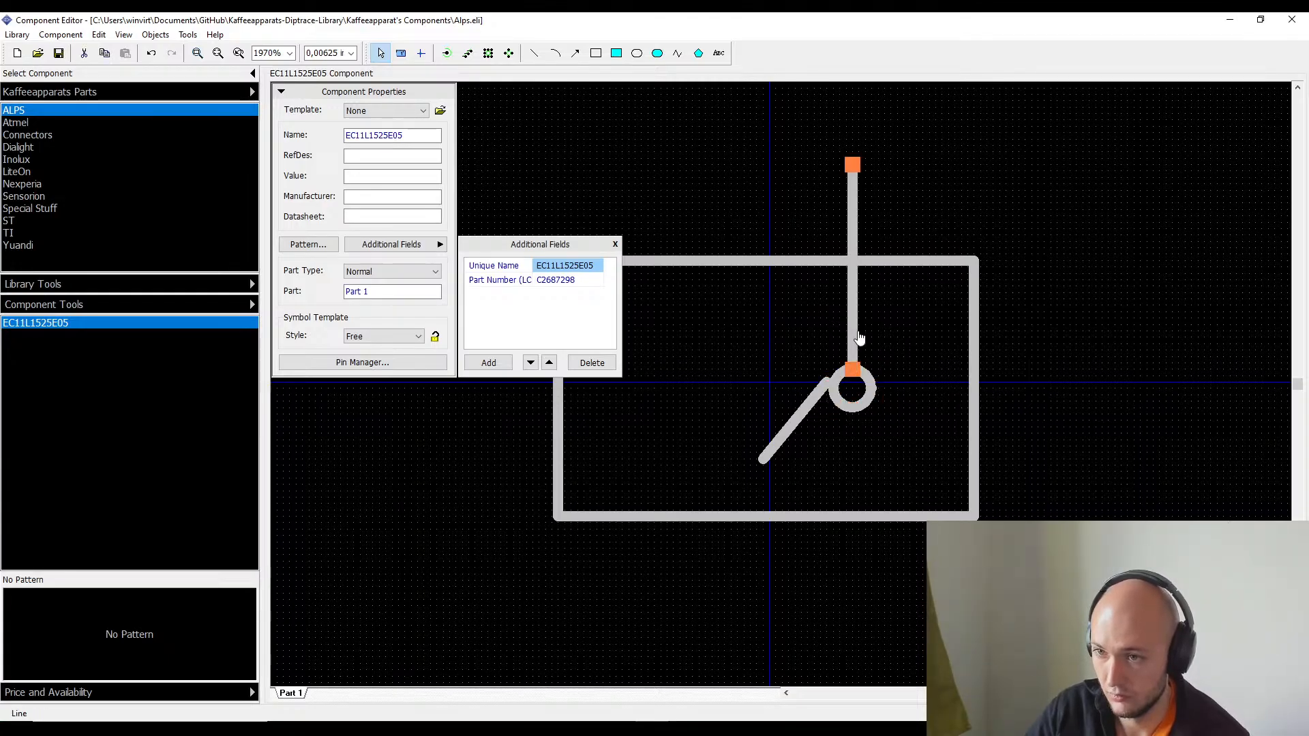
click(861, 408)
key(ctrl+c)
key(ctrl+v)
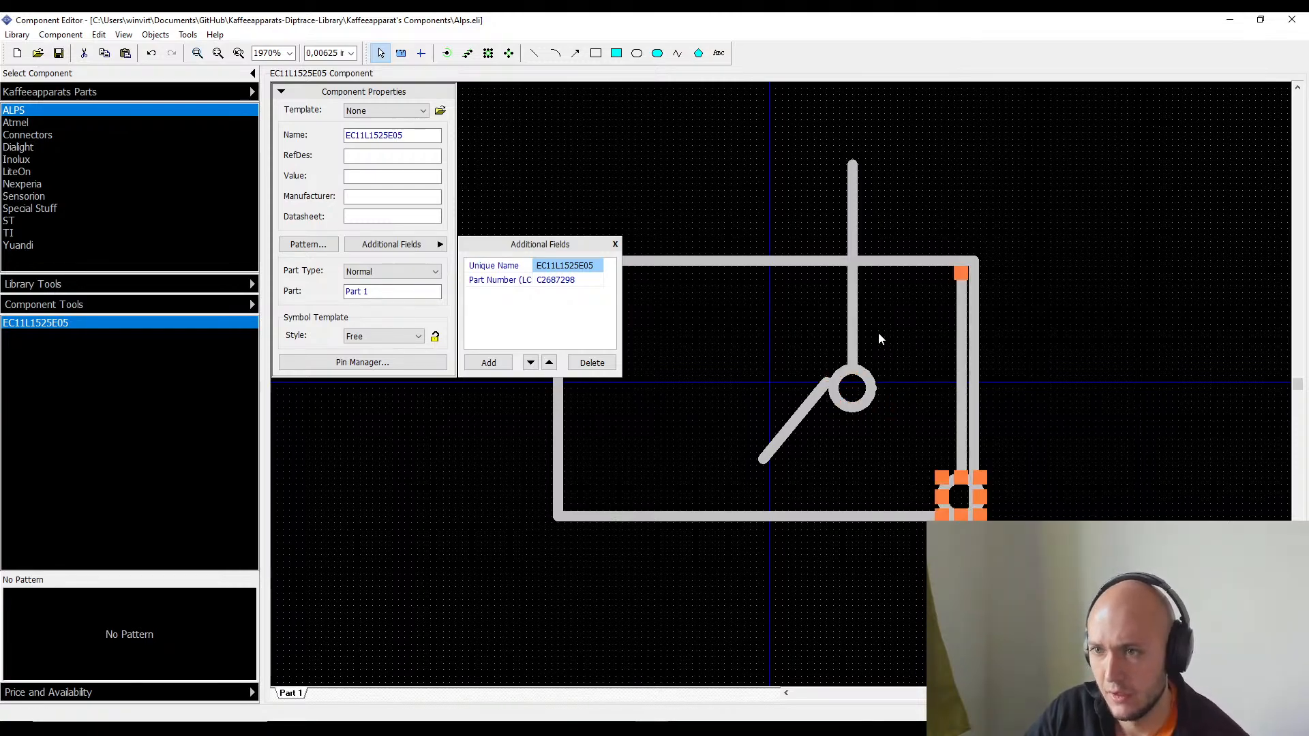
drag(957, 368, 656, 257)
- Move the original circle and its vertical line slightly up and to the right, away from the diagonal line
click(876, 389)
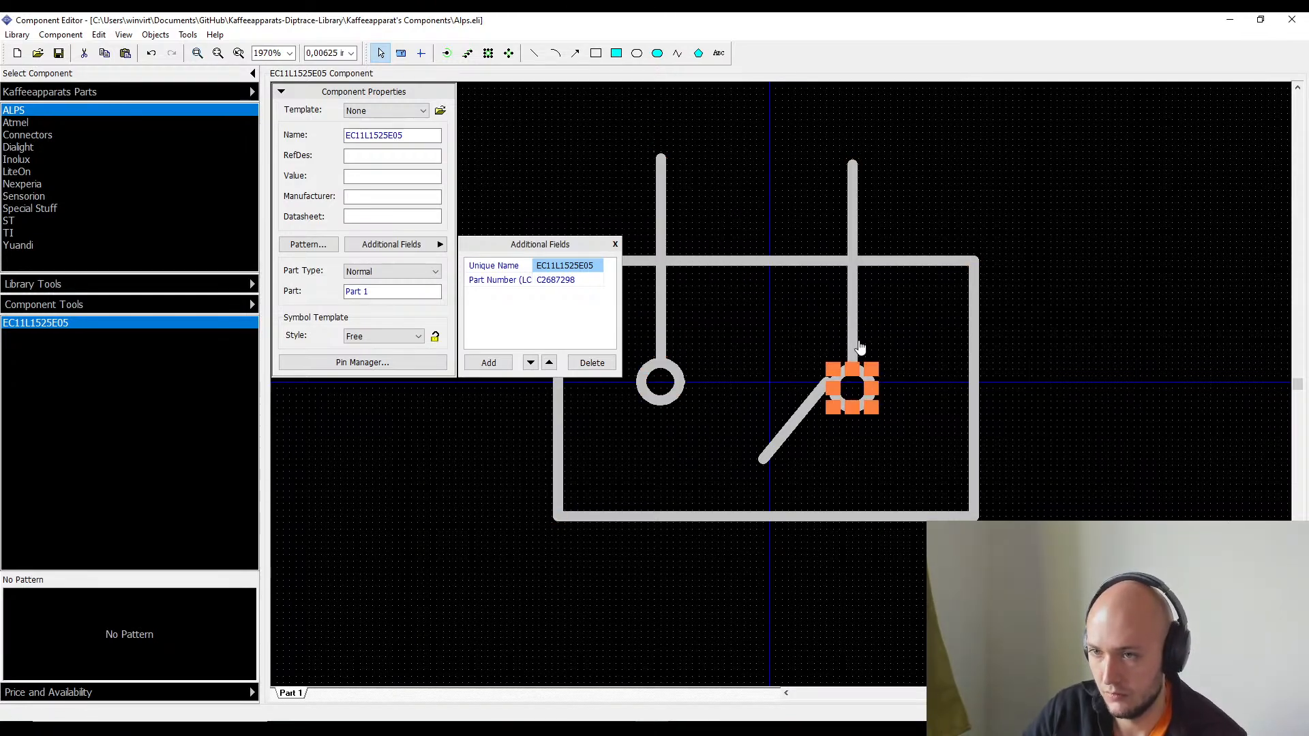
ctrl+click(855, 348)
drag(855, 347, 879, 336)
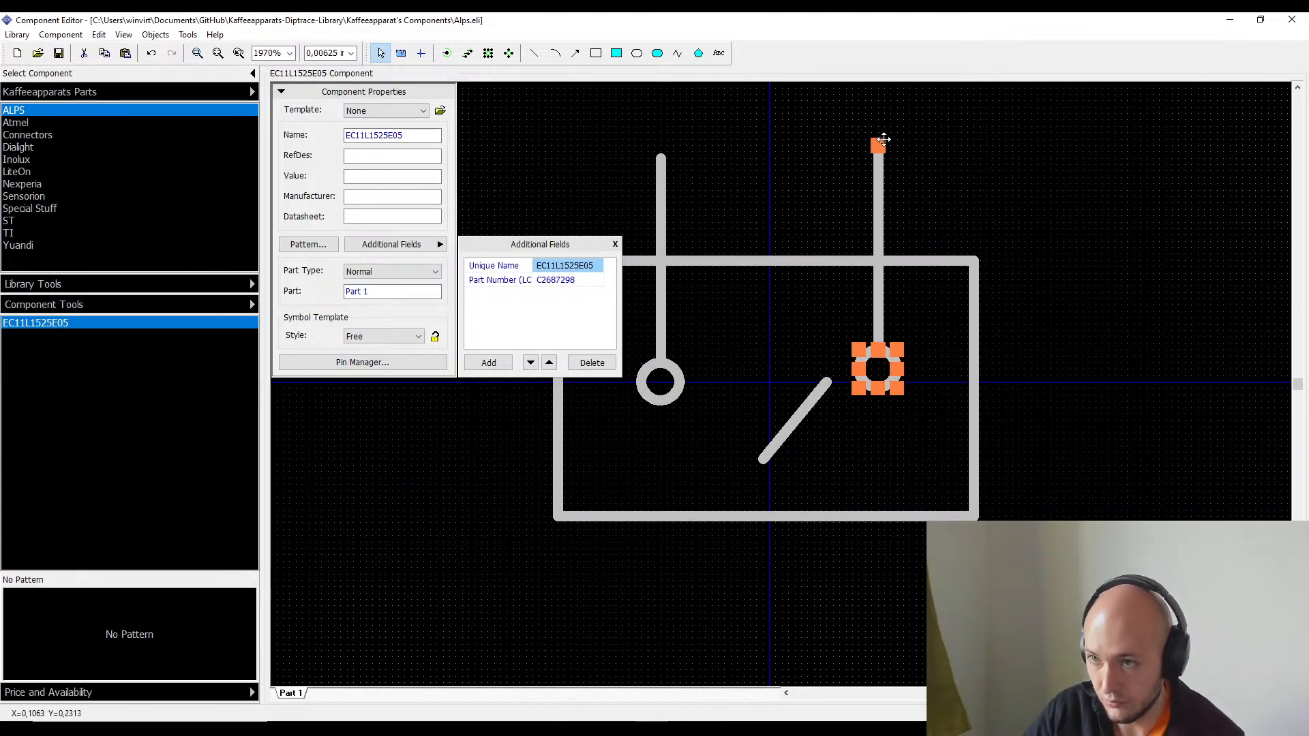
- Shorten both vertical lines so their upper ends meet the rectangle's top edge
drag(878, 151, 878, 261)
double_click(662, 232)
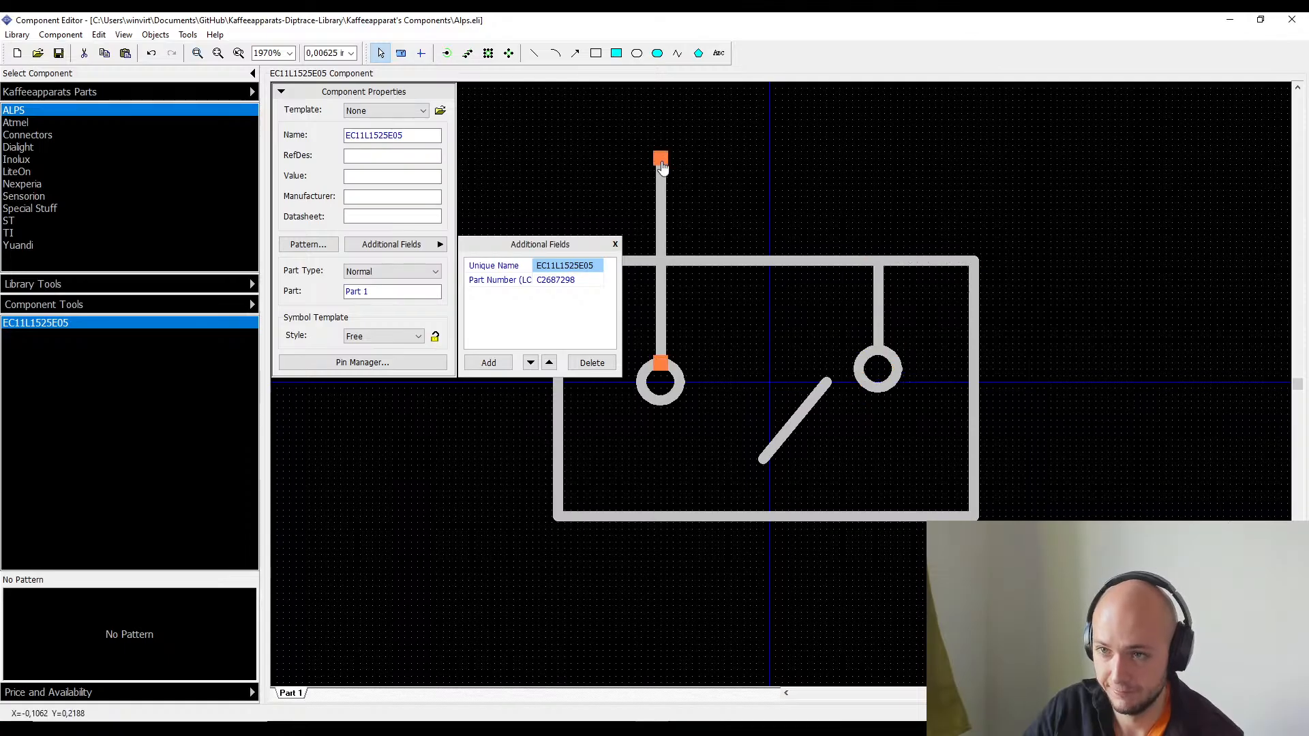
key(Escape)
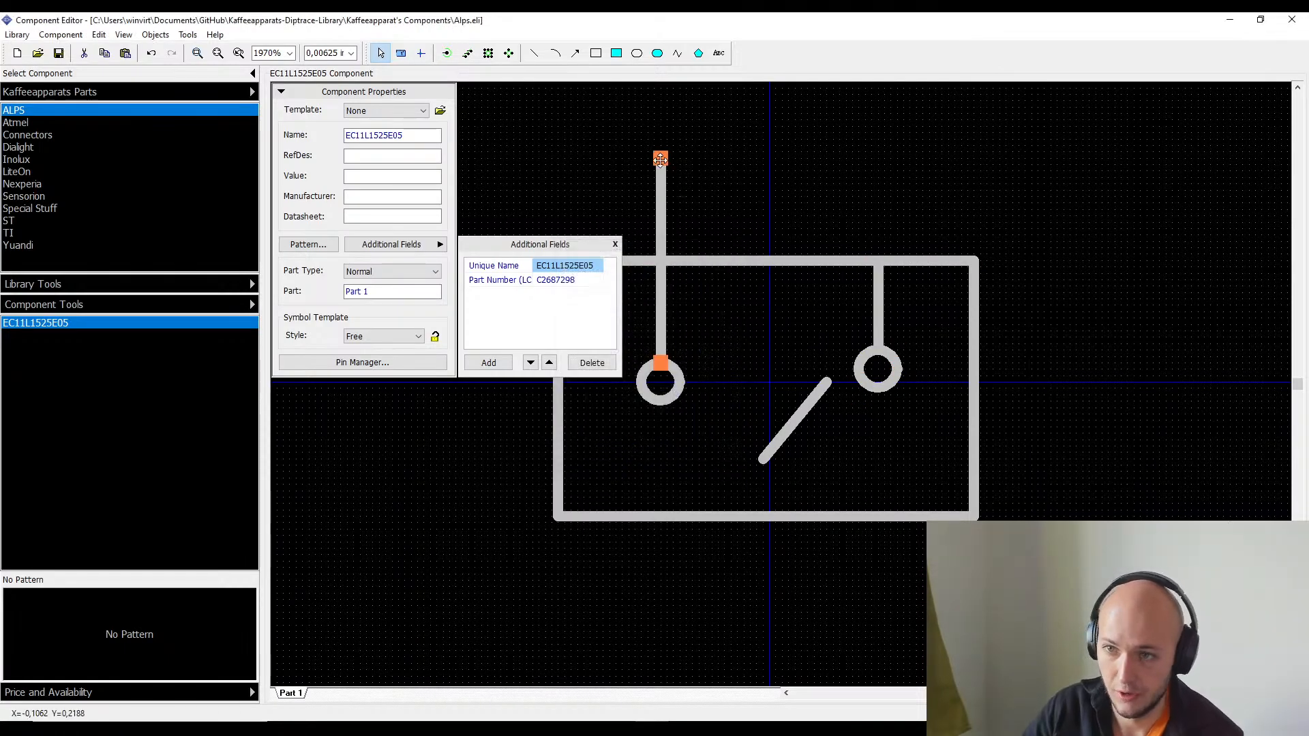
drag(660, 159, 661, 260)
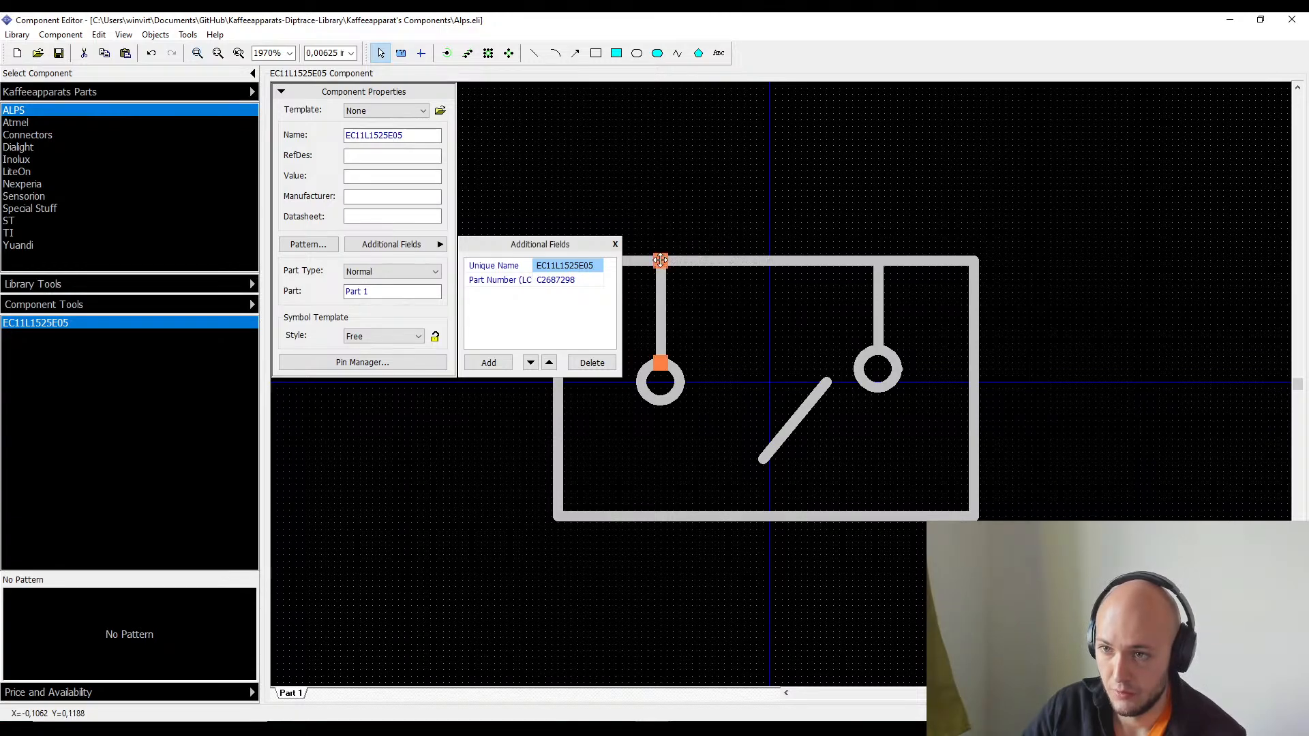
- Reposition and lengthen the diagonal line so it runs from beneath the left circle up to the vertical centre axis
click(796, 420)
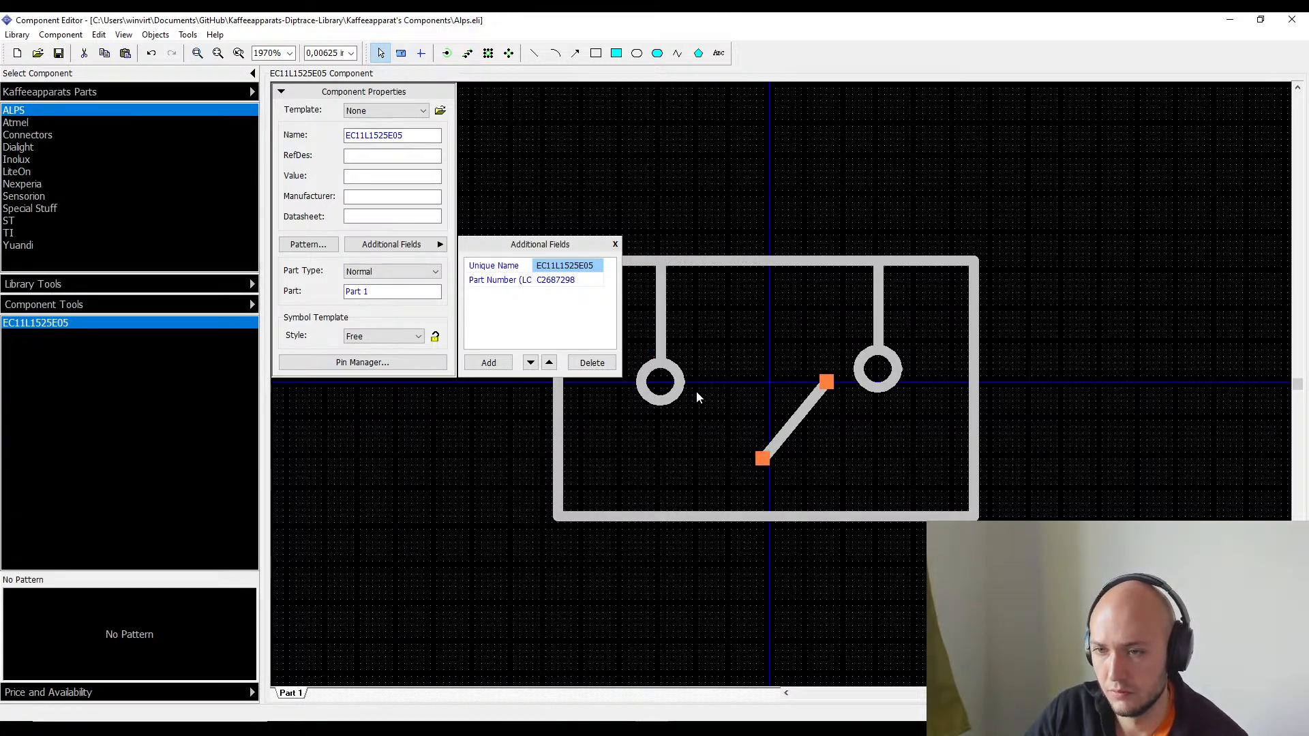
drag(685, 437, 603, 284)
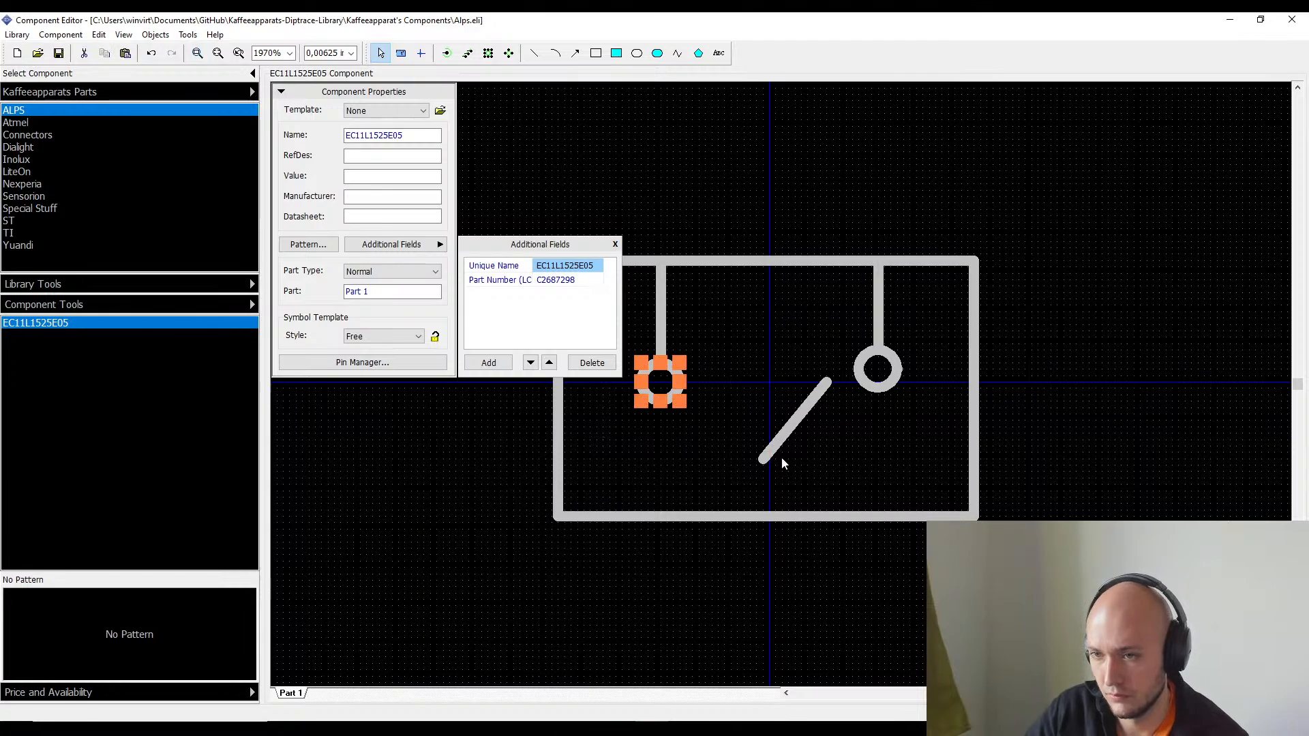
drag(762, 461, 769, 317)
drag(840, 236, 669, 415)
click(833, 427)
scroll(833, 427, down, 1)
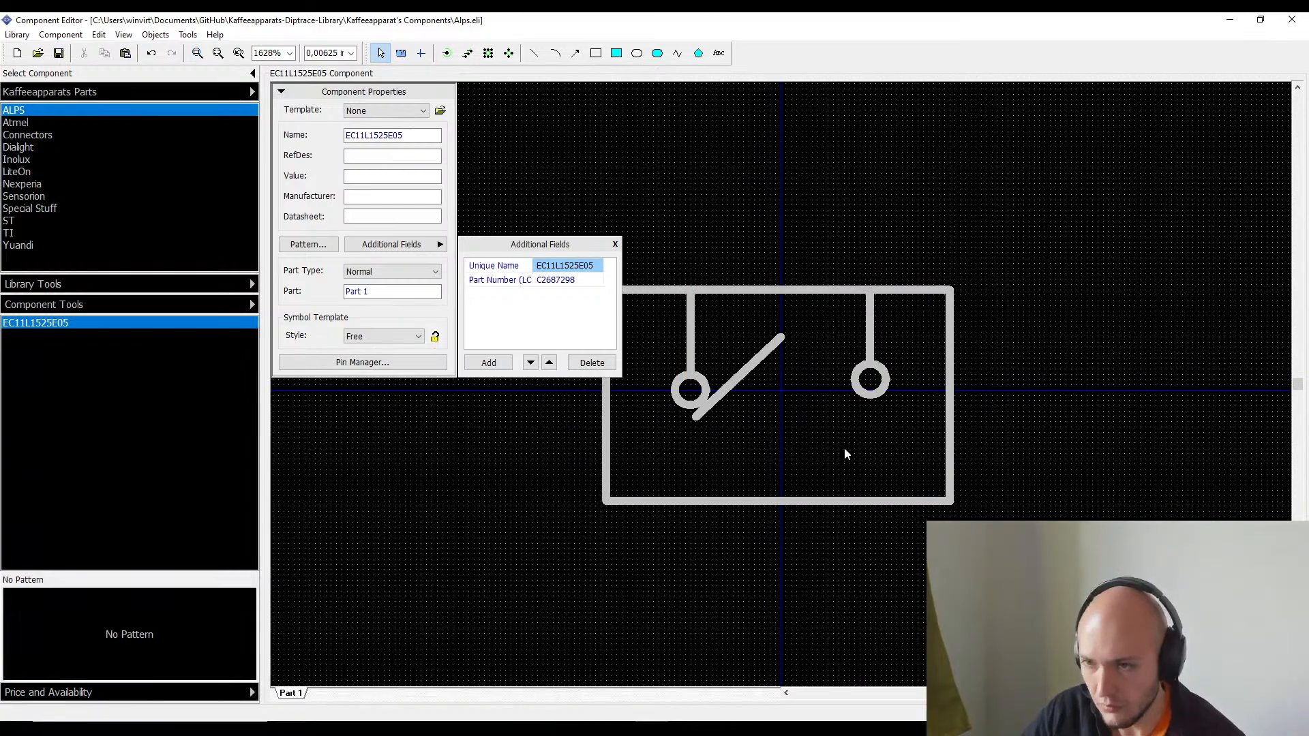
- Extend the rectangle's bottom edge downward and duplicate both circles with their vertical lines and the diagonal line
click(830, 503)
drag(782, 502, 782, 617)
drag(909, 439, 616, 231)
key(ctrl+d)
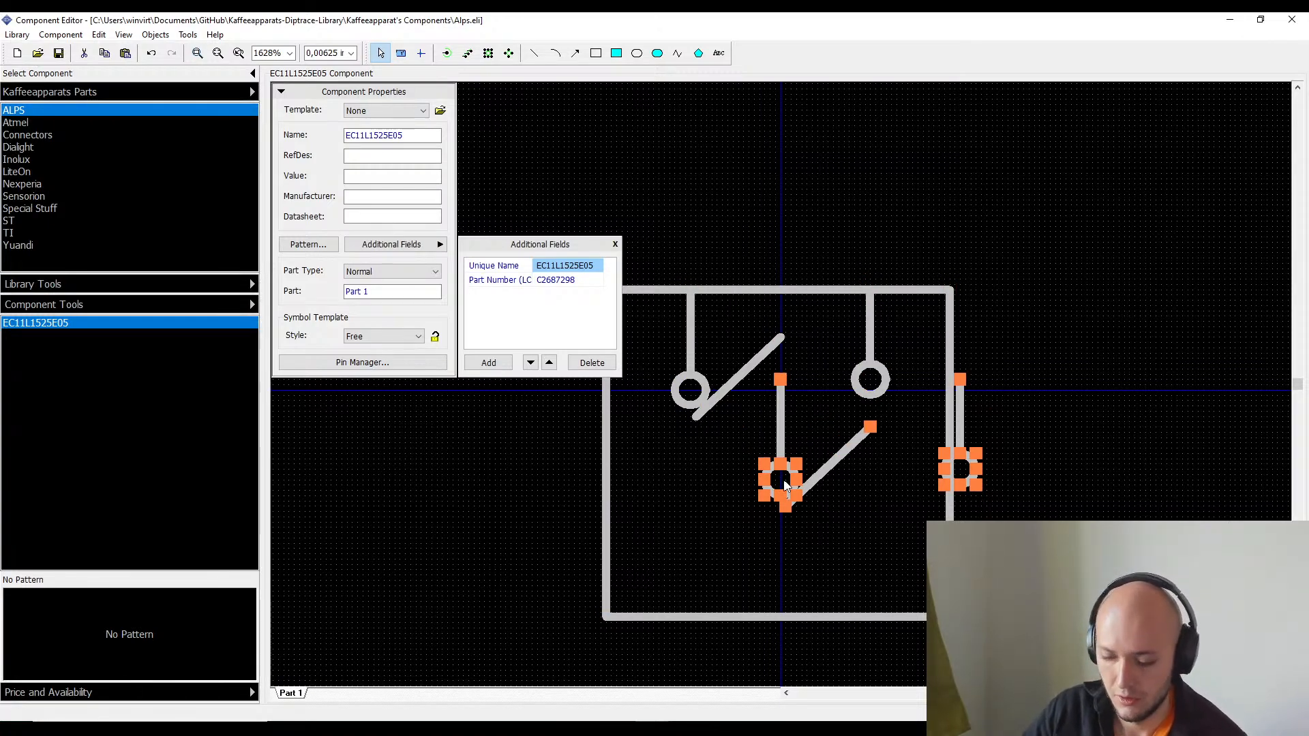
- Arrange the copied left circle, vertical line and diagonal in the lower left half, running the vertical line from the circle to the bottom edge
drag(782, 479, 668, 580)
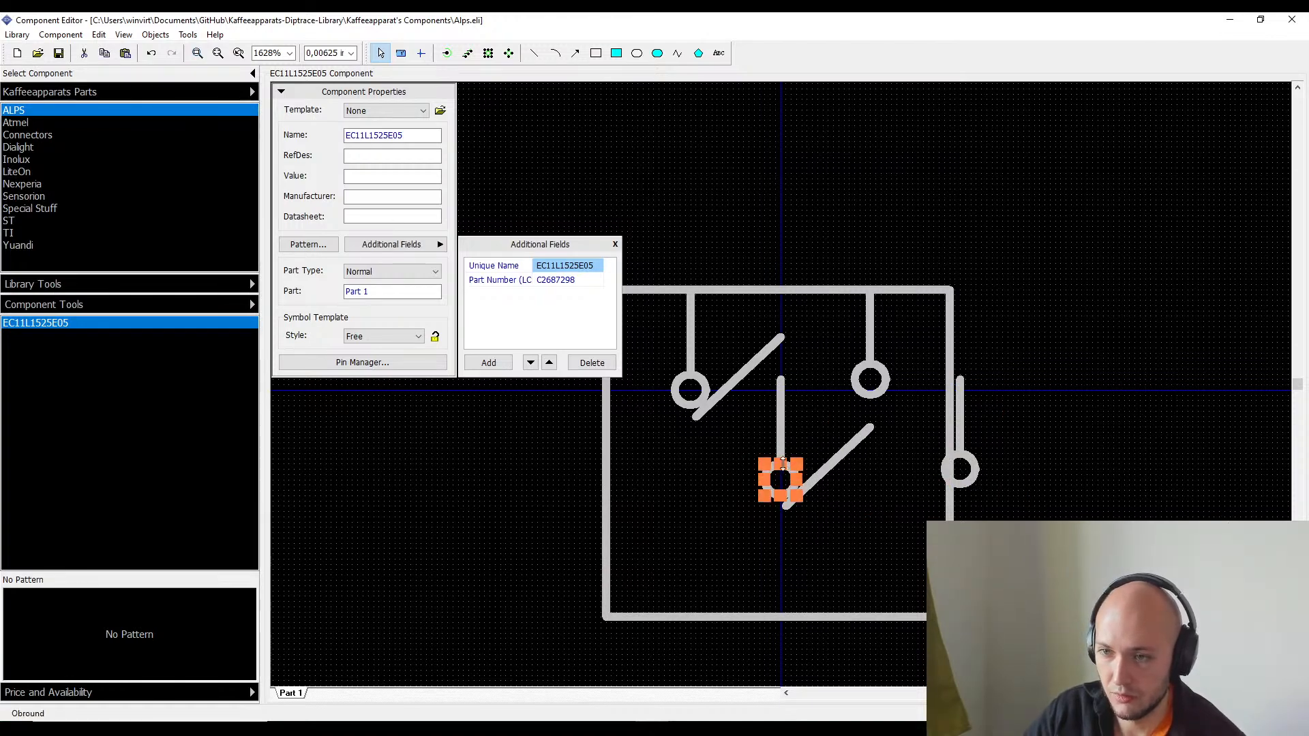
drag(791, 472, 692, 533)
click(786, 408)
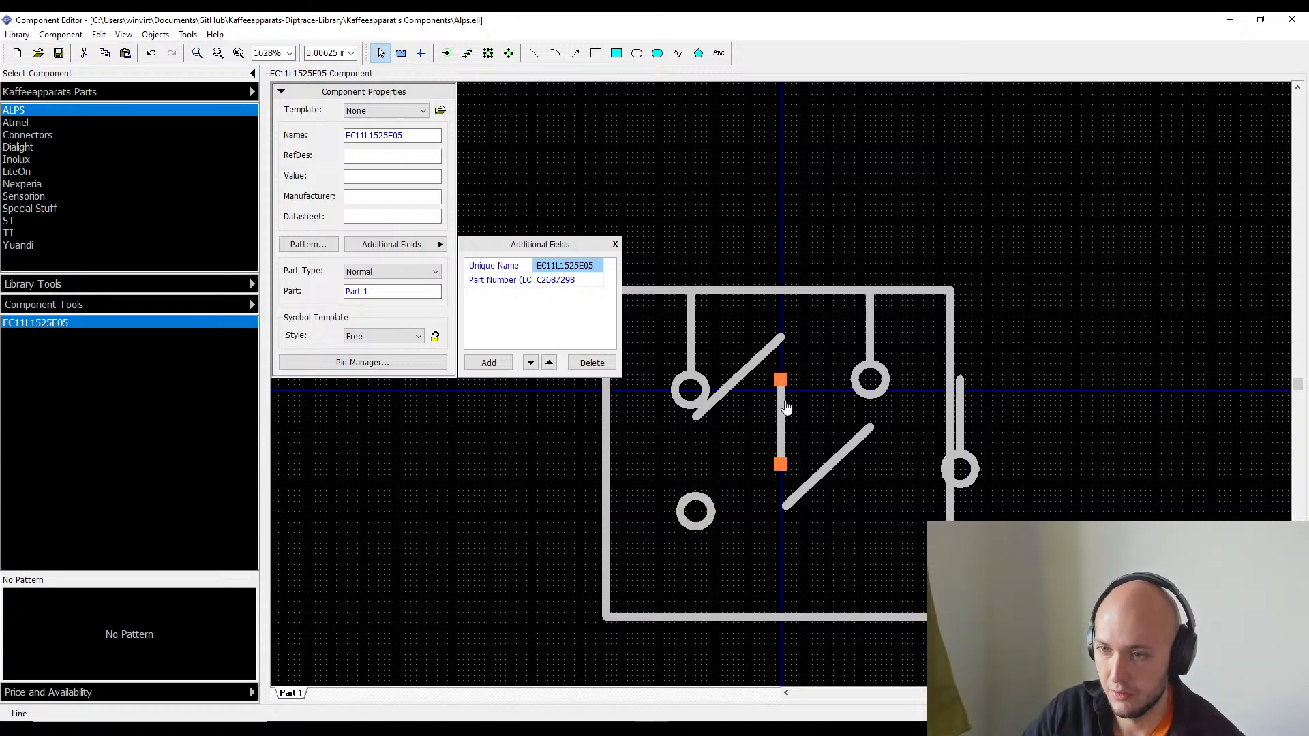
drag(787, 408, 695, 549)
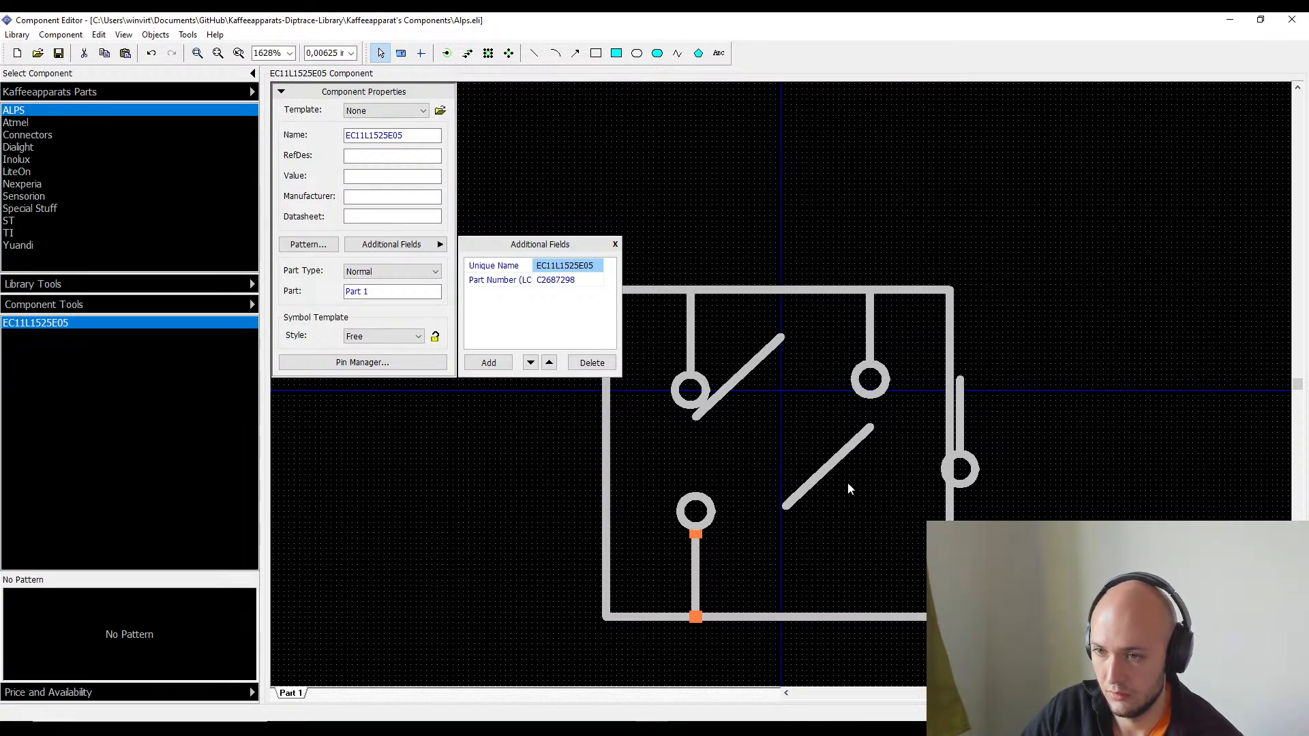
drag(829, 467, 776, 454)
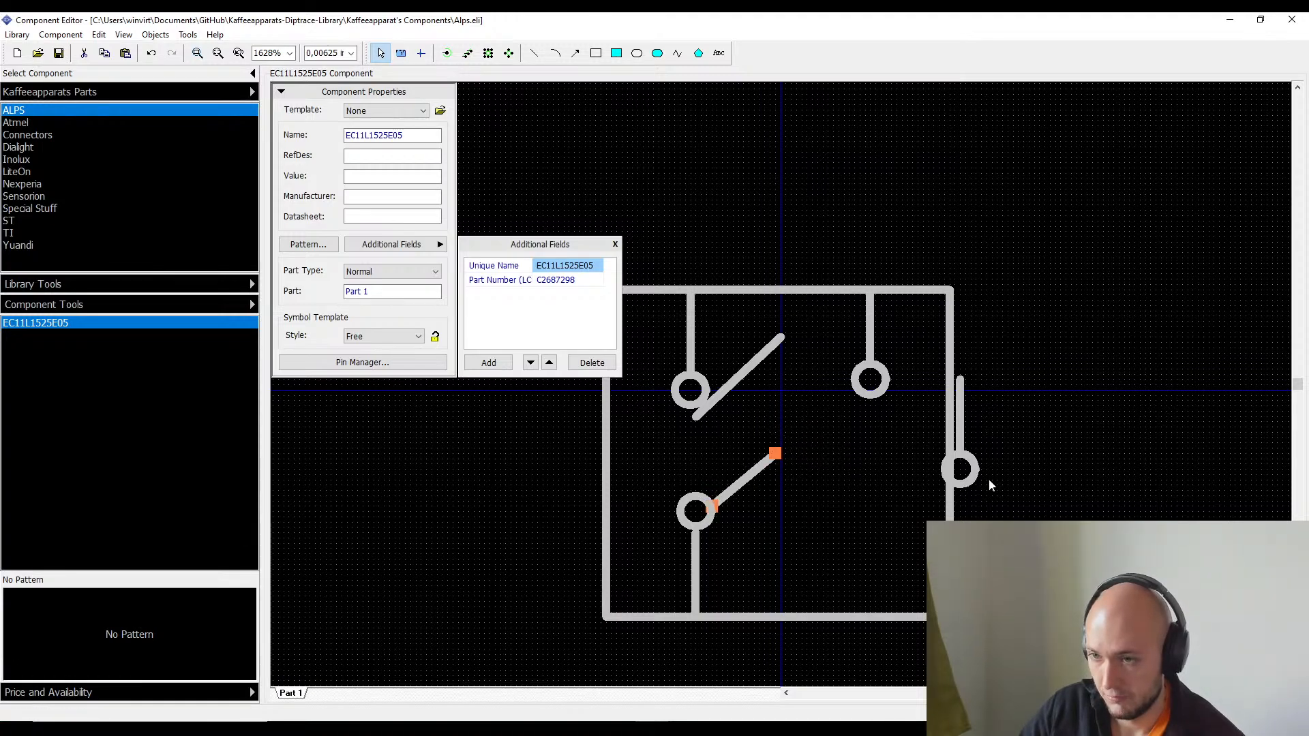
- Move the copied right circle to the lower right half and place its vertical line between the circle and the bottom edge
drag(970, 482, 870, 518)
click(952, 467)
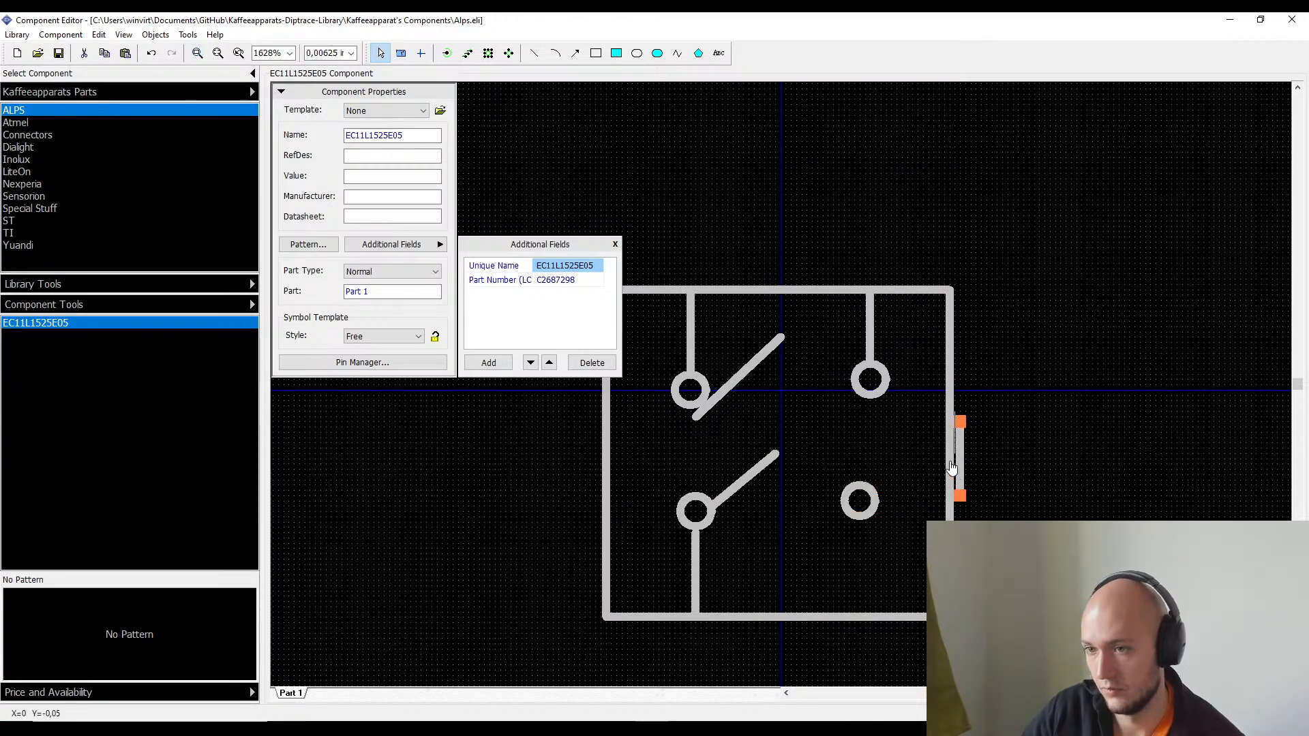
drag(952, 467, 860, 517)
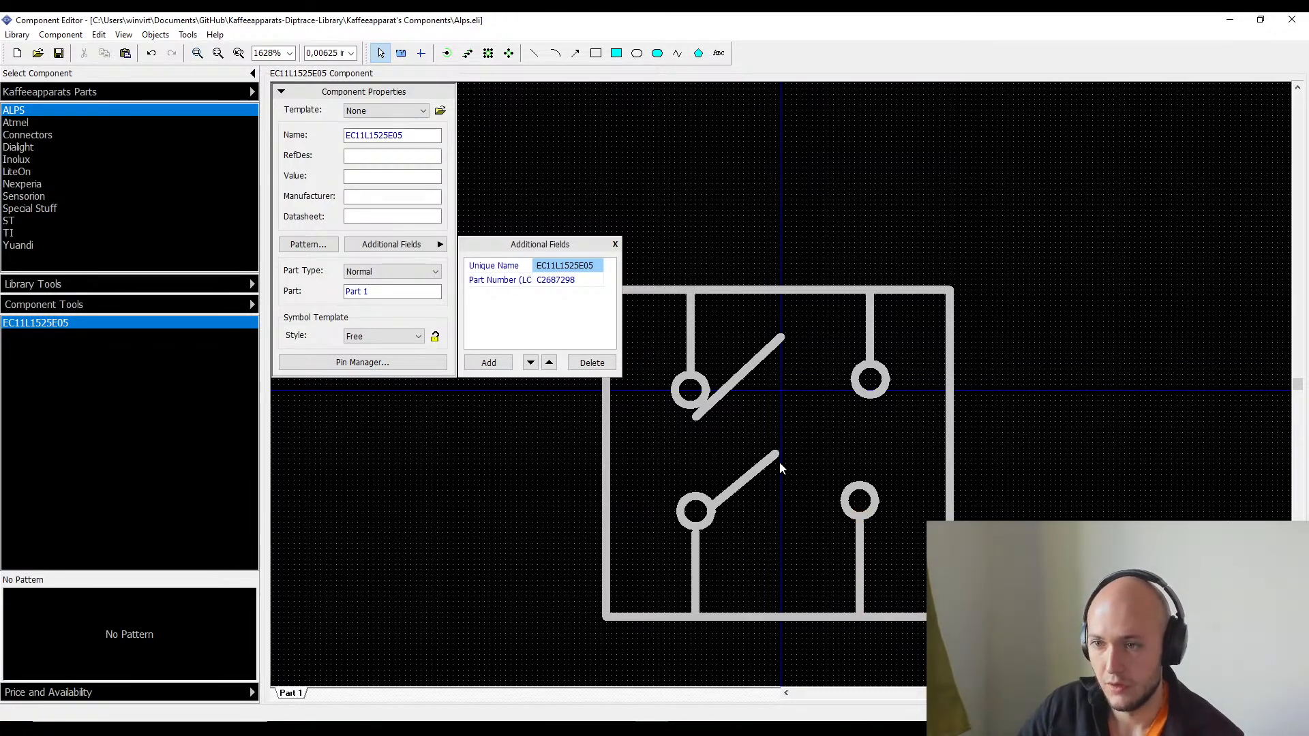
- Shift the lower diagonal line slightly up and to the left so it starts at the lower left circle
click(736, 481)
mouse_move(736, 485)
mouse_down()
mouse_move(724, 492)
mouse_move(730, 480)
mouse_up()
click(755, 279)
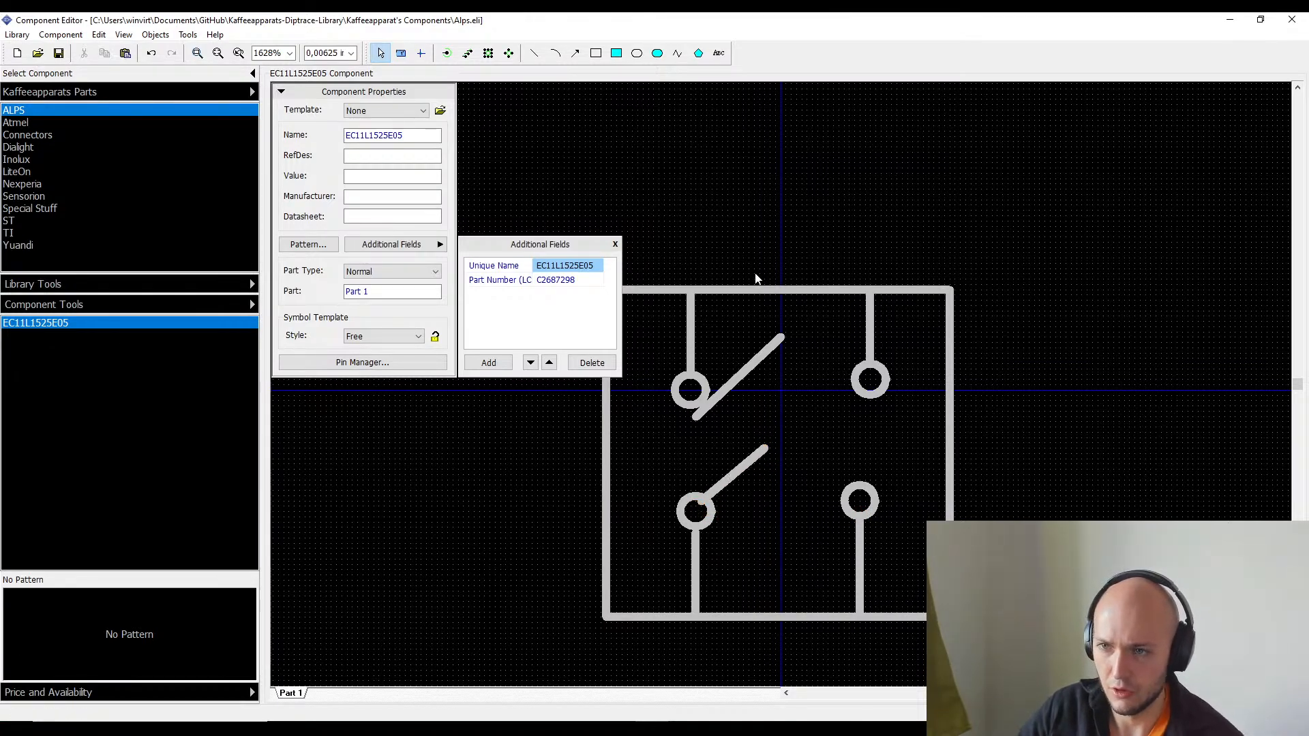
- Extend the rectangle's top edge upward, well above the upper switch graphics
click(778, 291)
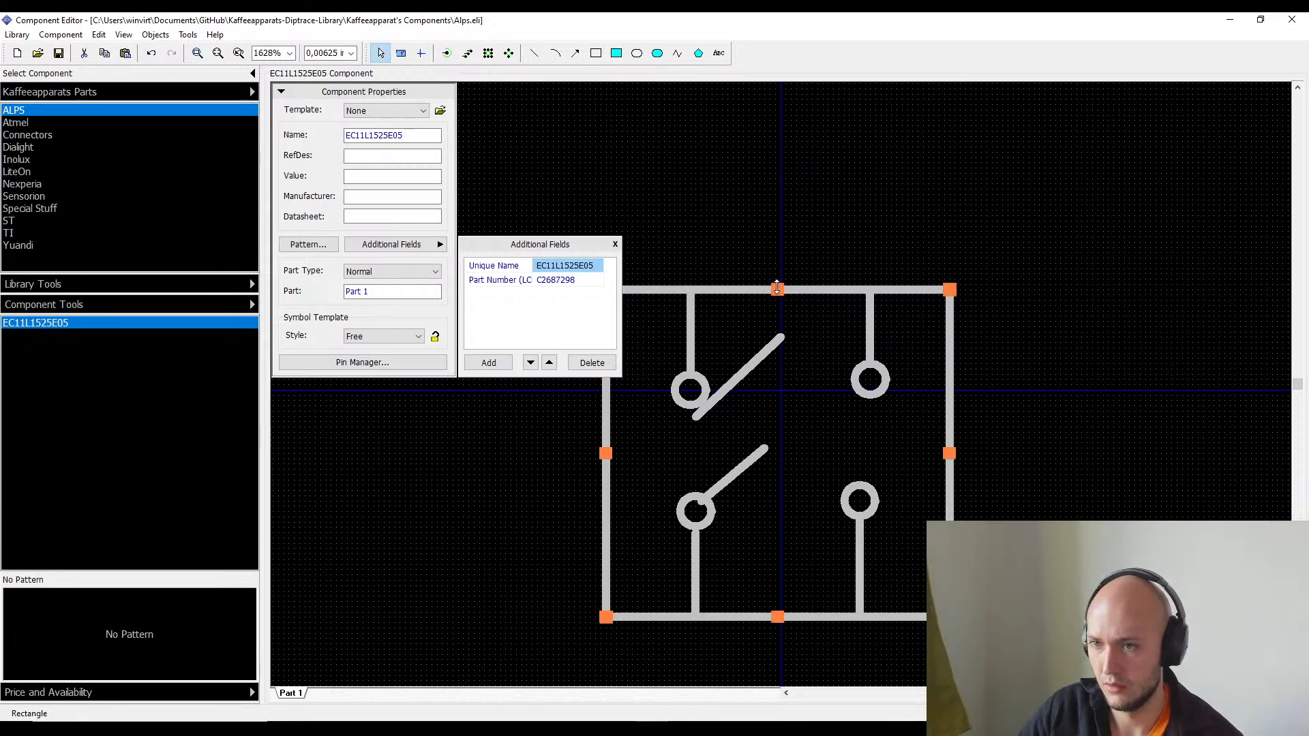
drag(777, 289, 777, 147)
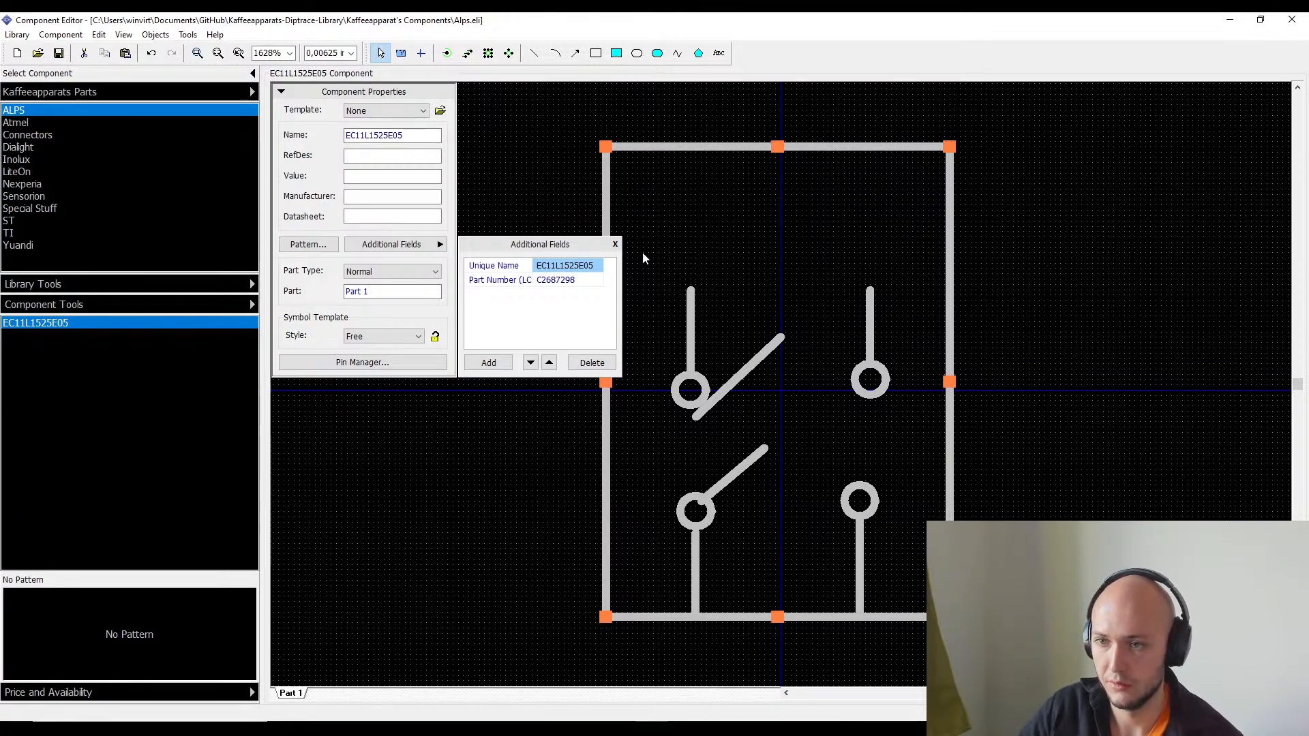
drag(643, 257, 890, 435)
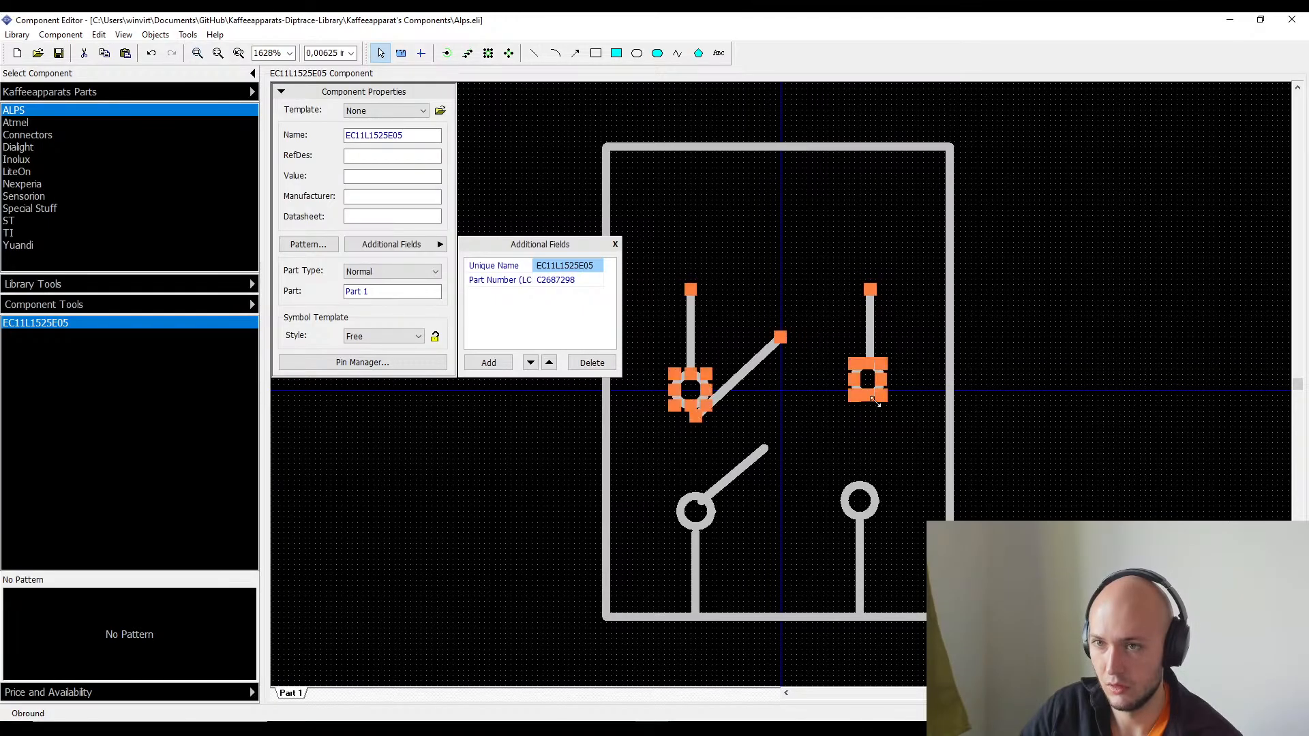
click(859, 518)
- Set the grid size to 0.1 in
click(331, 52)
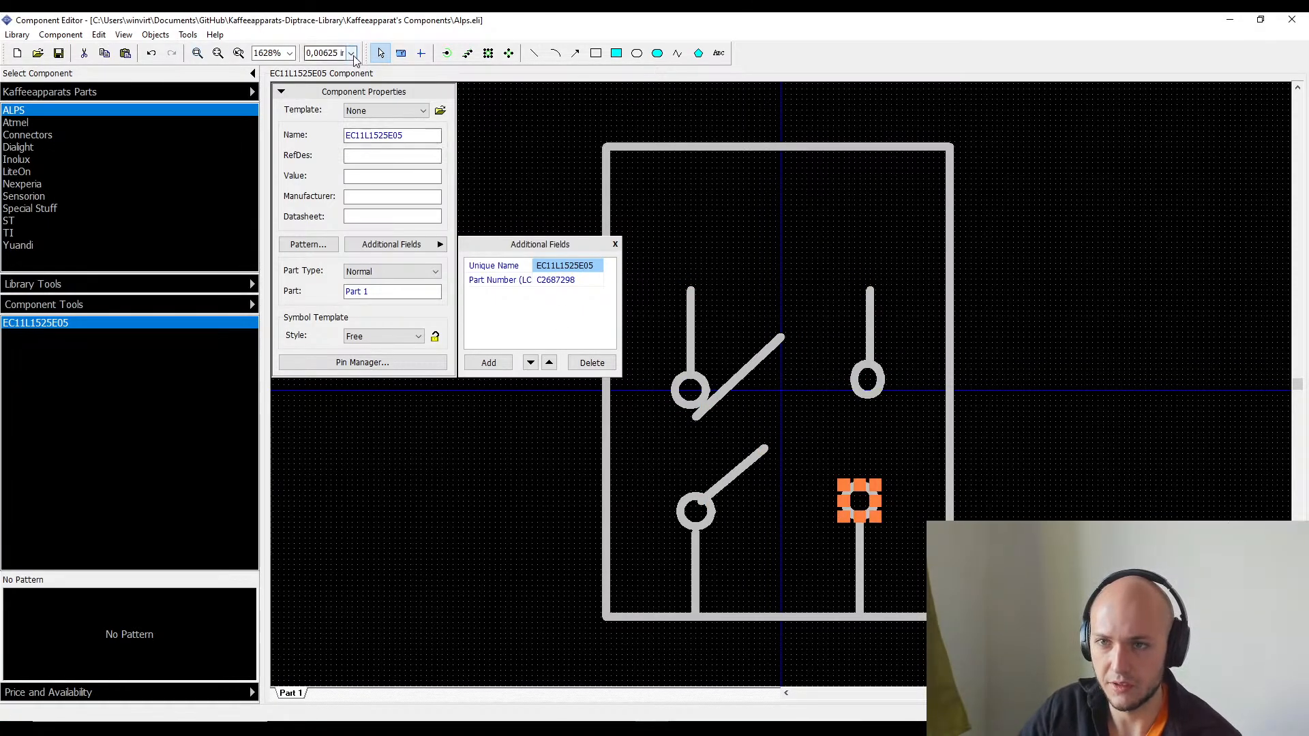
click(351, 52)
click(348, 116)
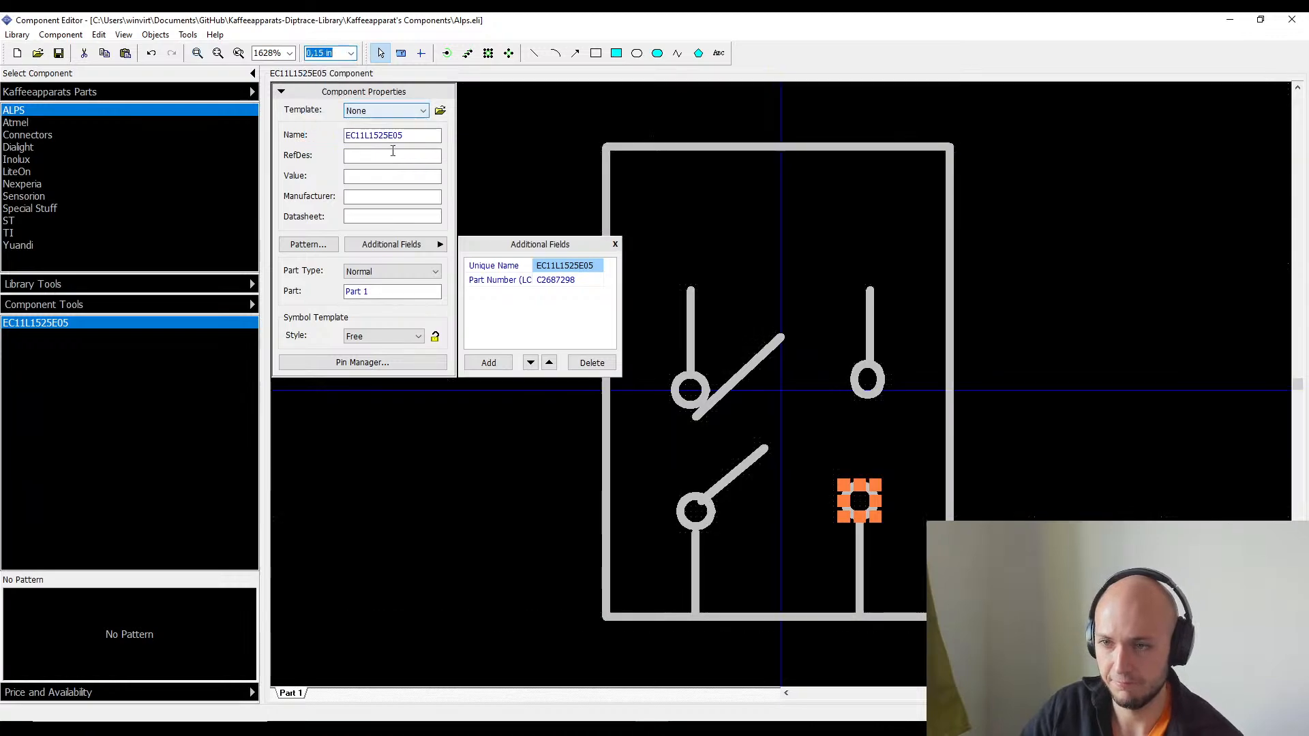
click(812, 254)
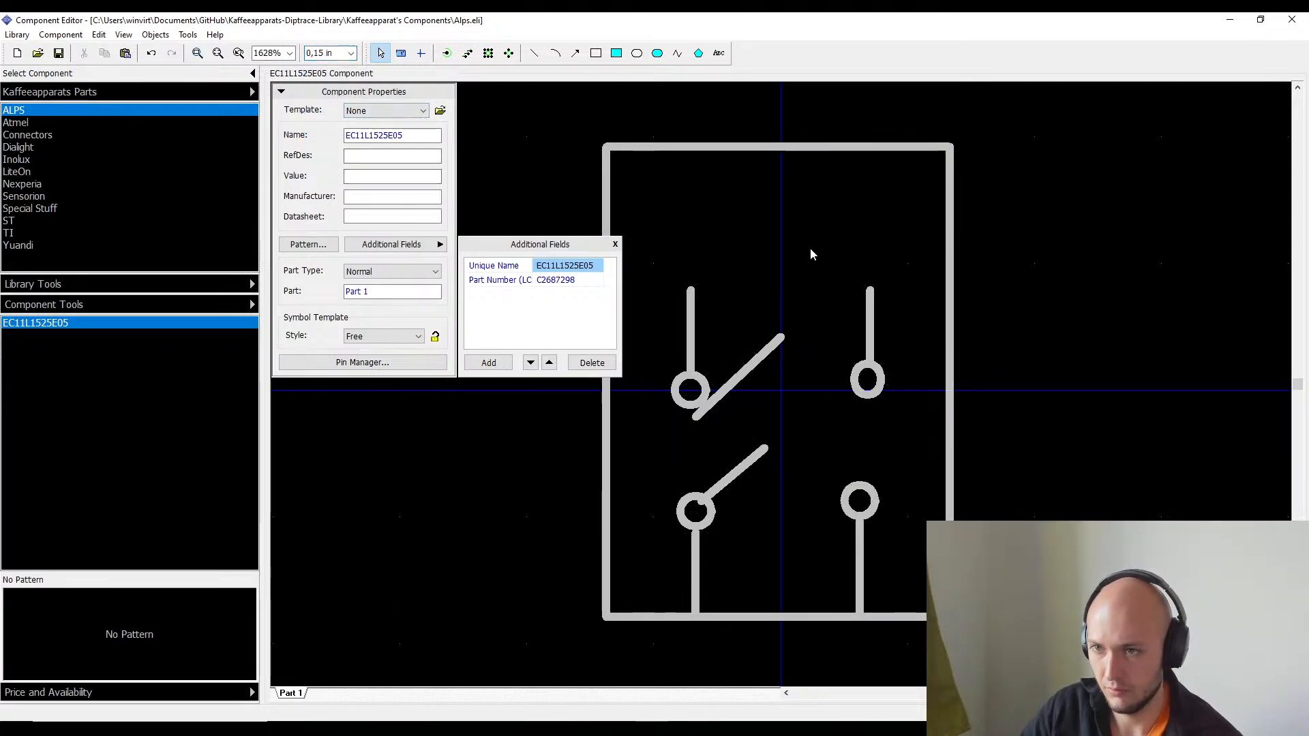
click(352, 52)
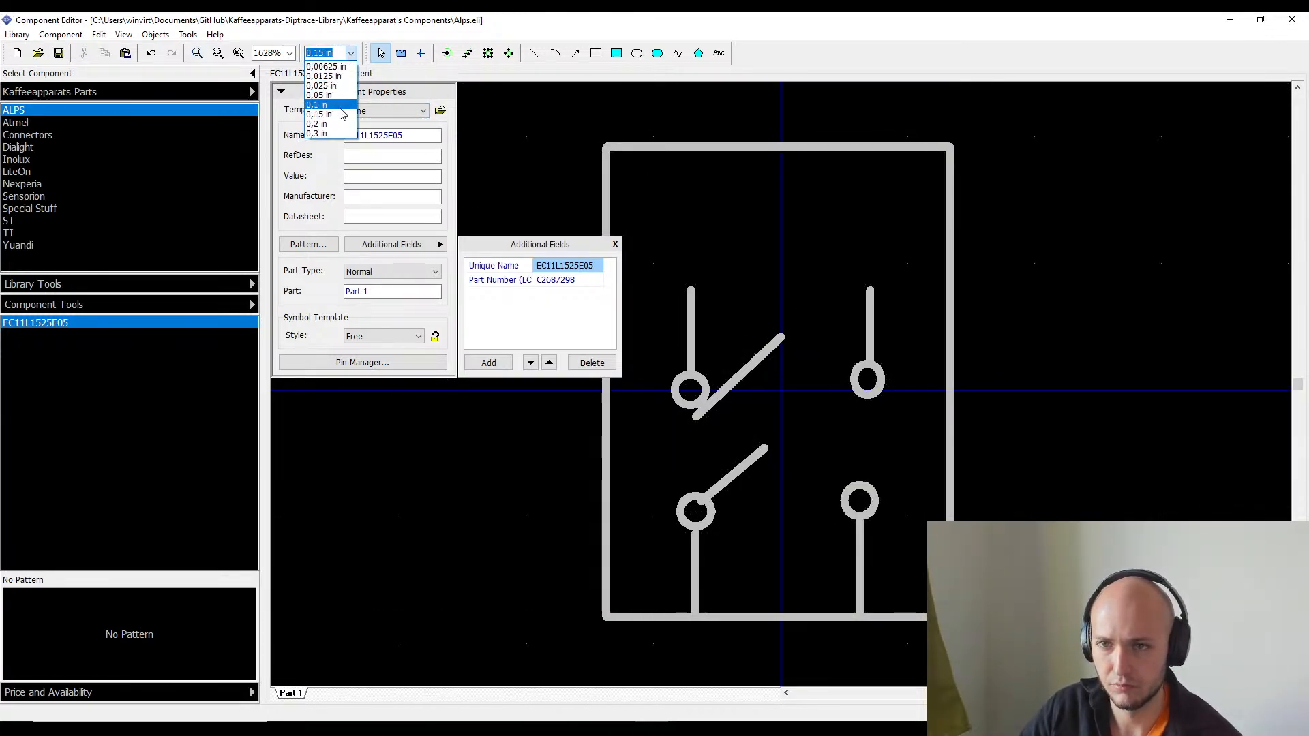
click(341, 106)
- Move the upper left vertical line up across the rectangle's top edge and adjust that edge's height slightly
drag(788, 229, 646, 420)
click(690, 390)
drag(692, 358, 725, 223)
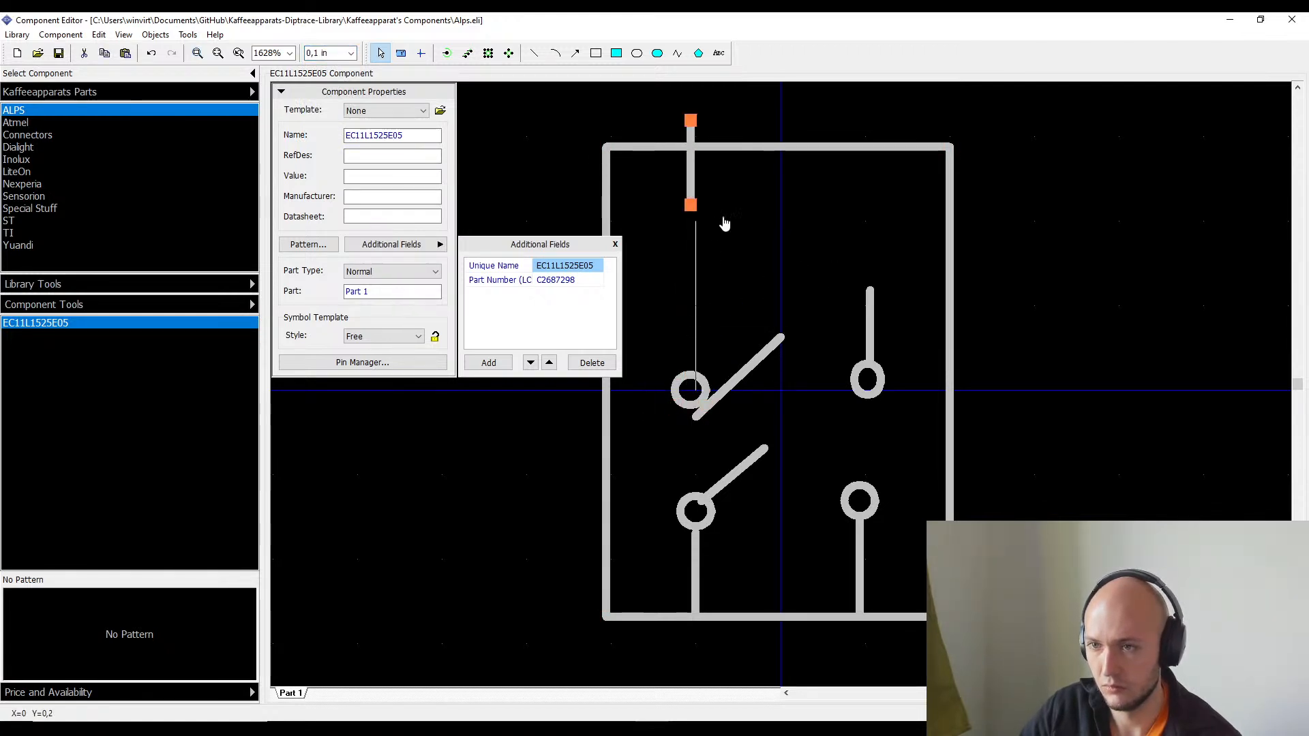
click(781, 148)
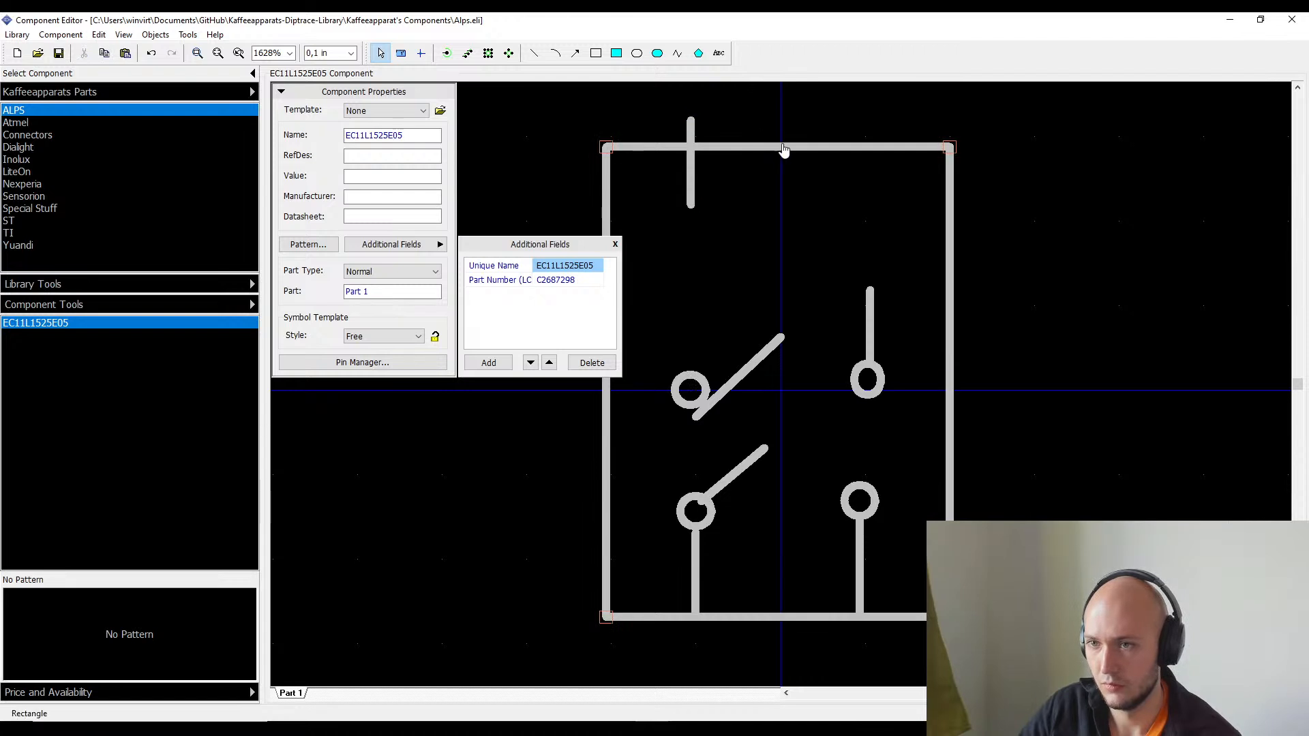
drag(778, 146, 782, 201)
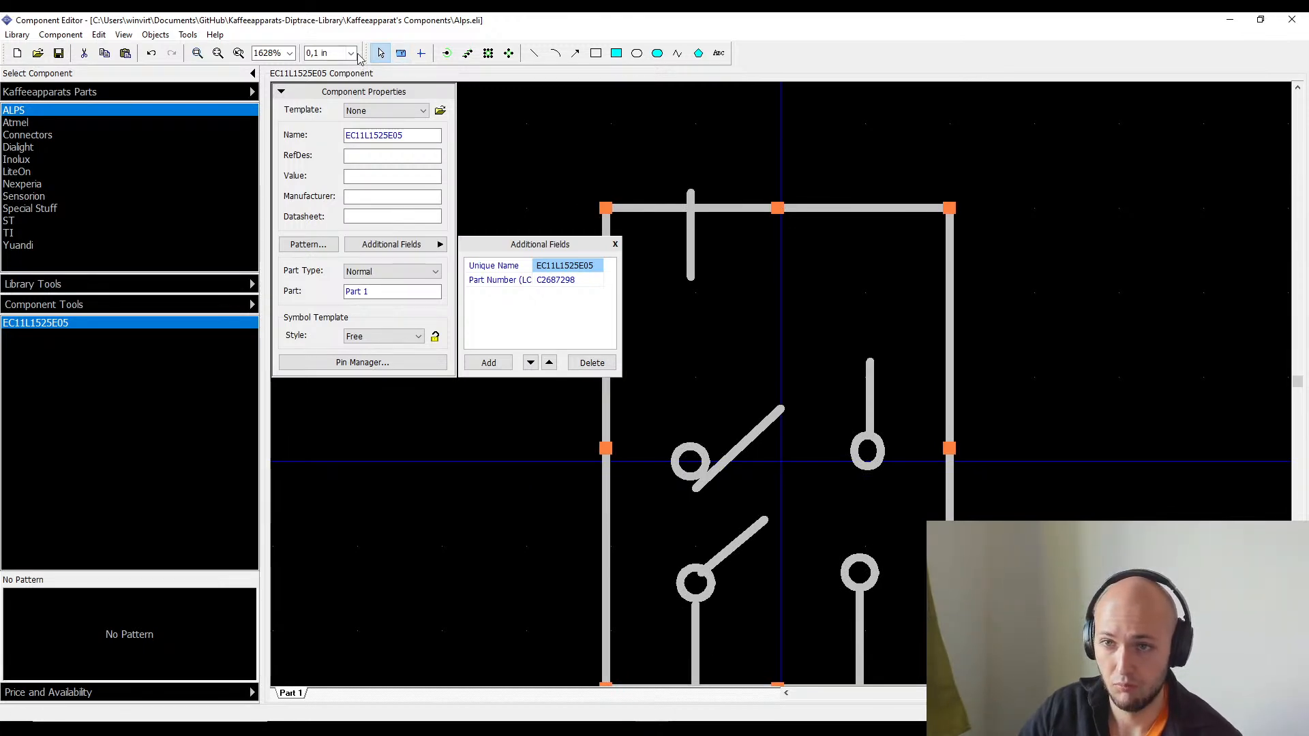
- Set the grid size to 0.05 in and snap both ends of the upper left line so it hangs straight from the top edge
click(352, 53)
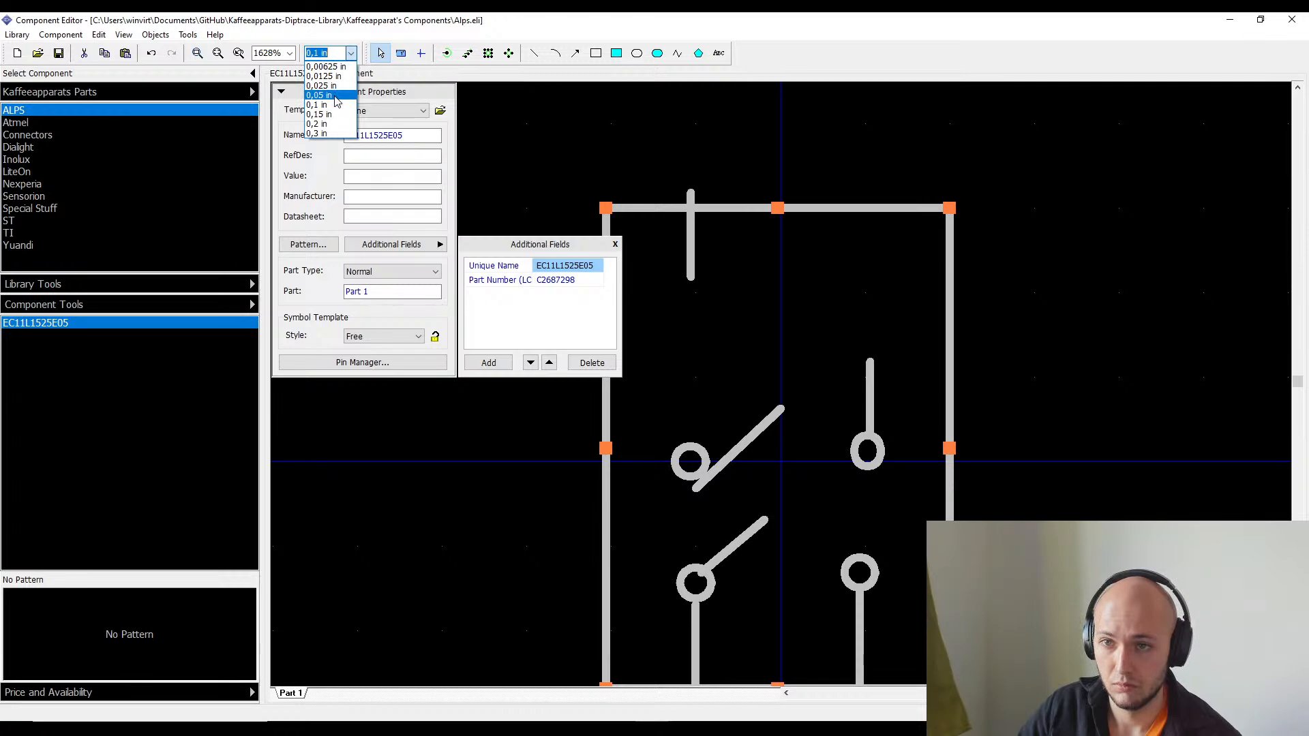
click(337, 95)
mouse_move(776, 204)
mouse_down()
mouse_move(777, 181)
mouse_move(778, 205)
mouse_up()
click(691, 193)
drag(690, 192, 686, 221)
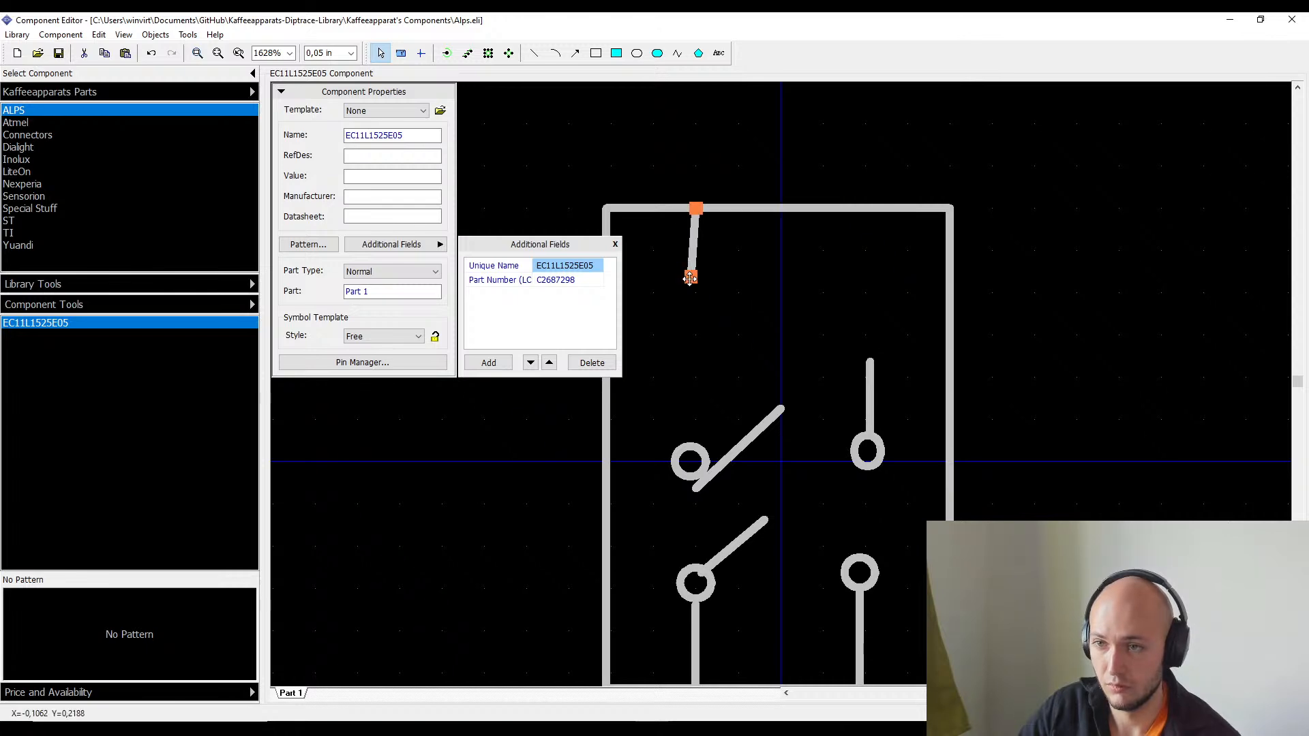
mouse_move(690, 276)
mouse_down()
mouse_move(707, 339)
mouse_move(696, 295)
mouse_up()
- Try to move the upper left circle up to the end of its vertical line
click(707, 466)
drag(707, 463, 712, 281)
click(768, 427)
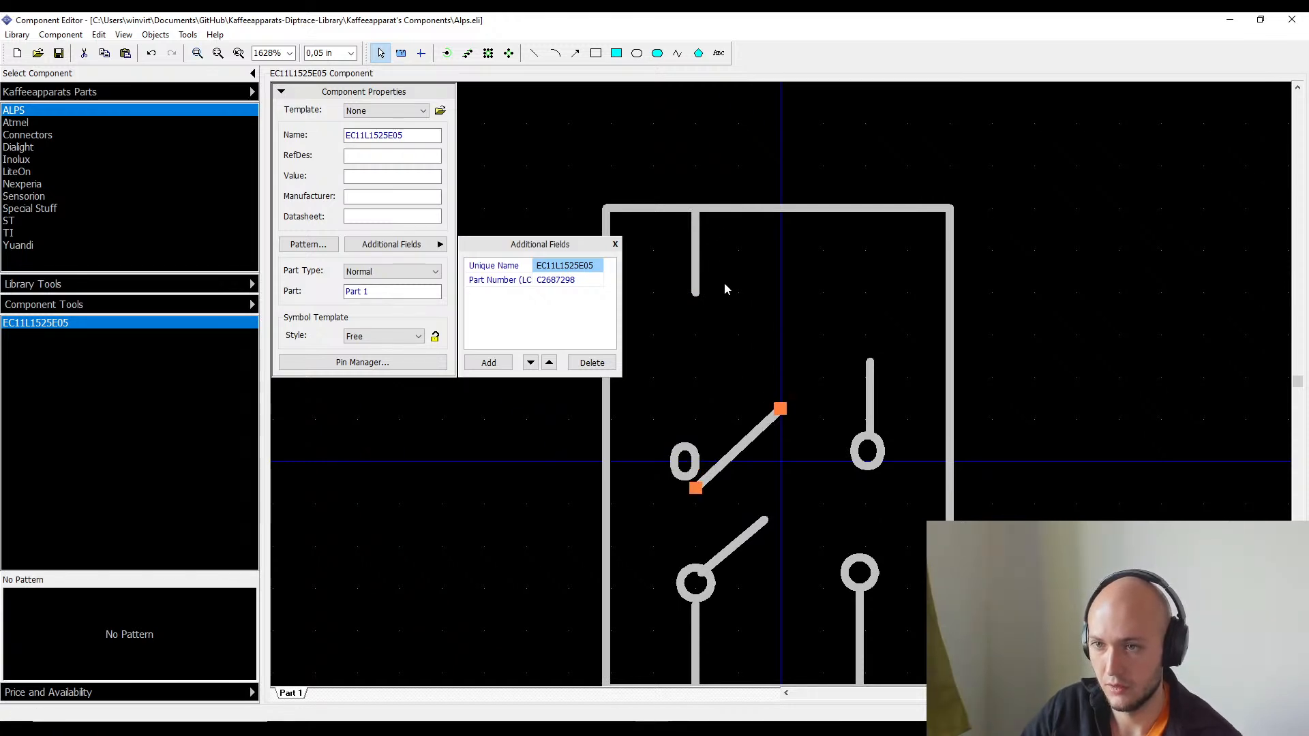
- Copy the upper left vertical line and place the copy on the vertical centre axis, hanging from the top edge
click(699, 262)
key(ctrl+c)
key(ctrl+v)
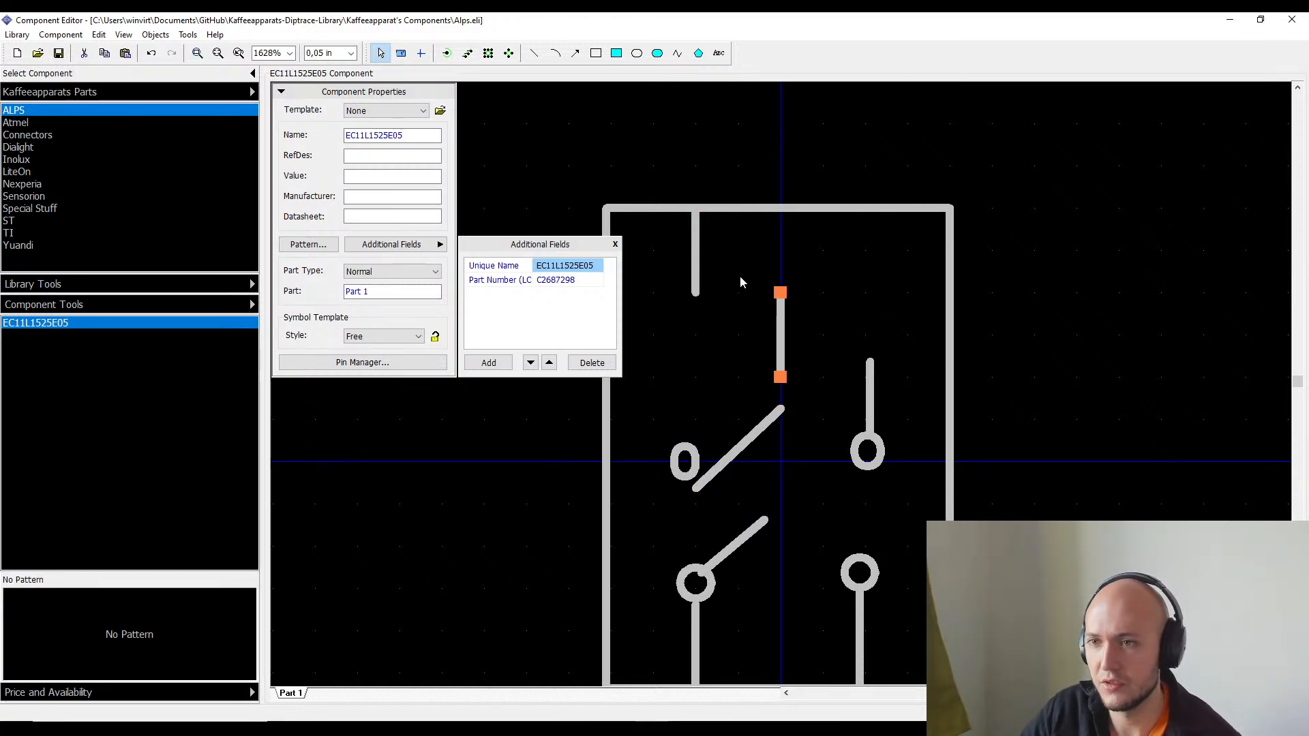
drag(786, 333, 786, 248)
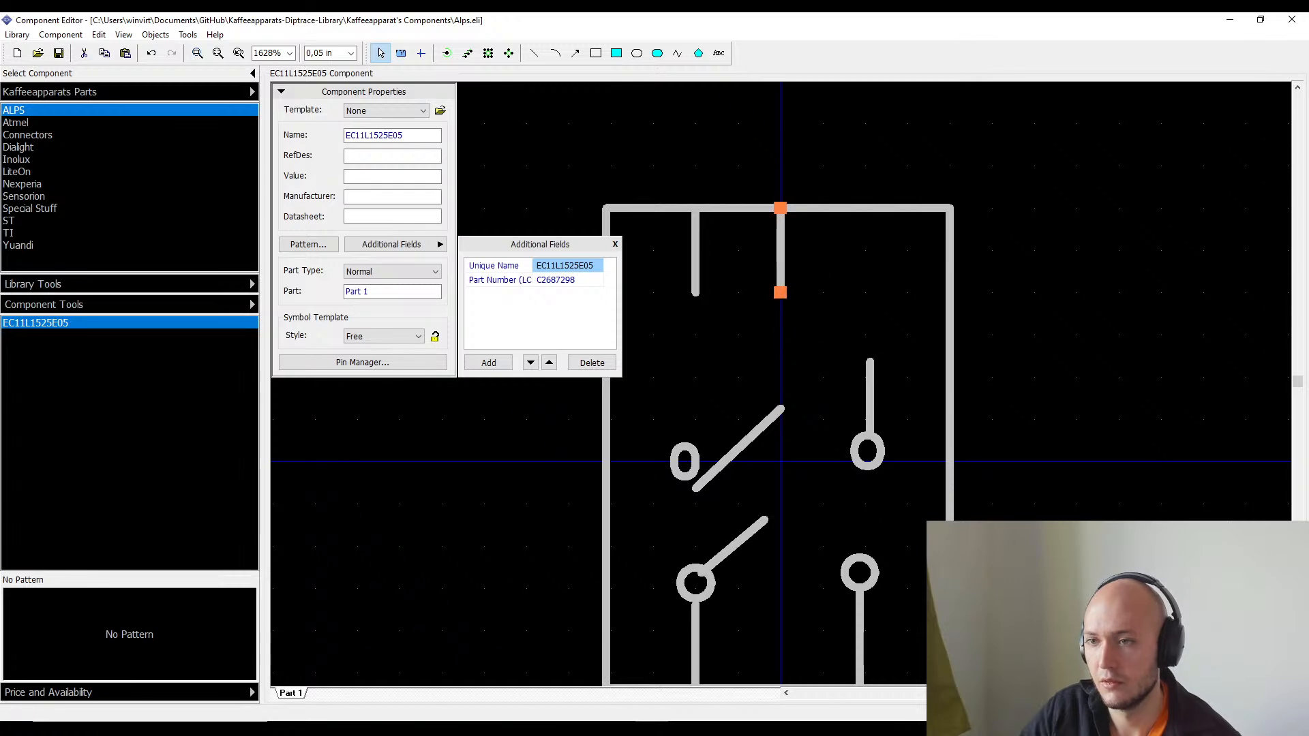
- Copy the lower left circle, place the copy beneath the centre vertical line, and lengthen that line to meet the circle
click(674, 477)
click(706, 593)
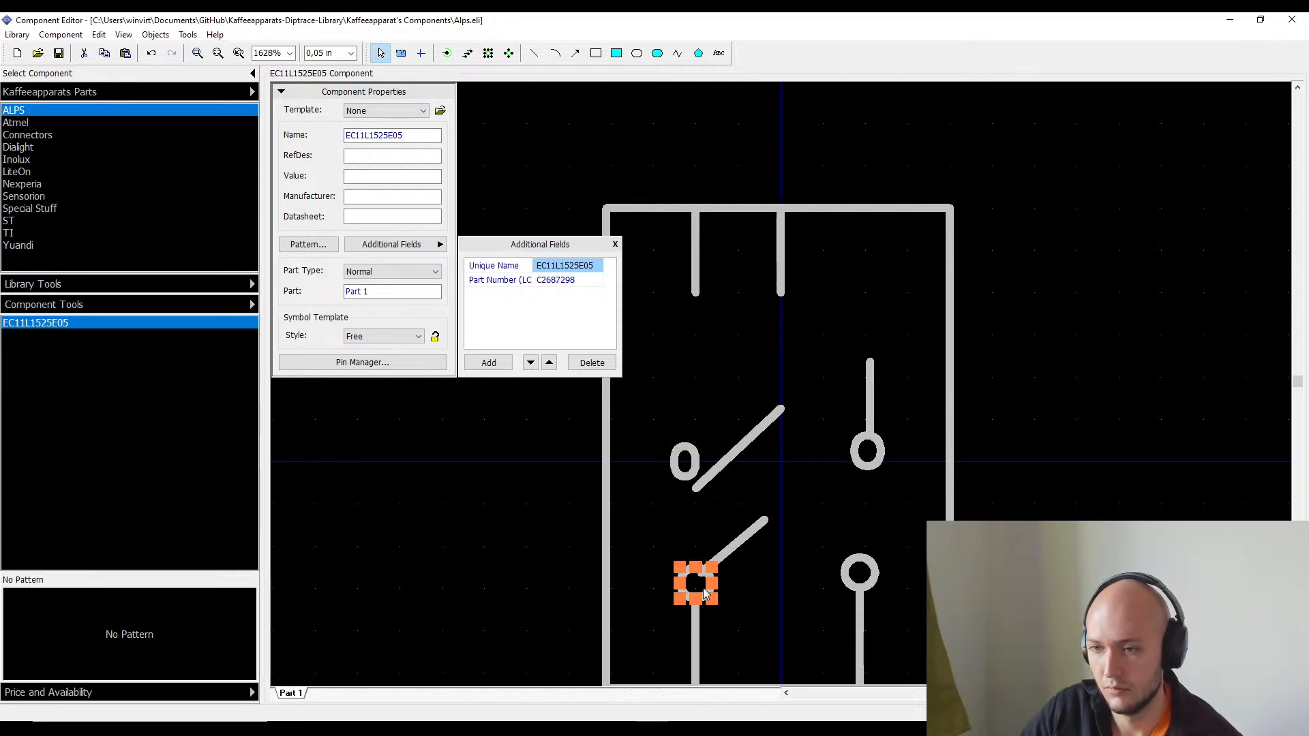
key(ctrl+c)
key(ctrl+v)
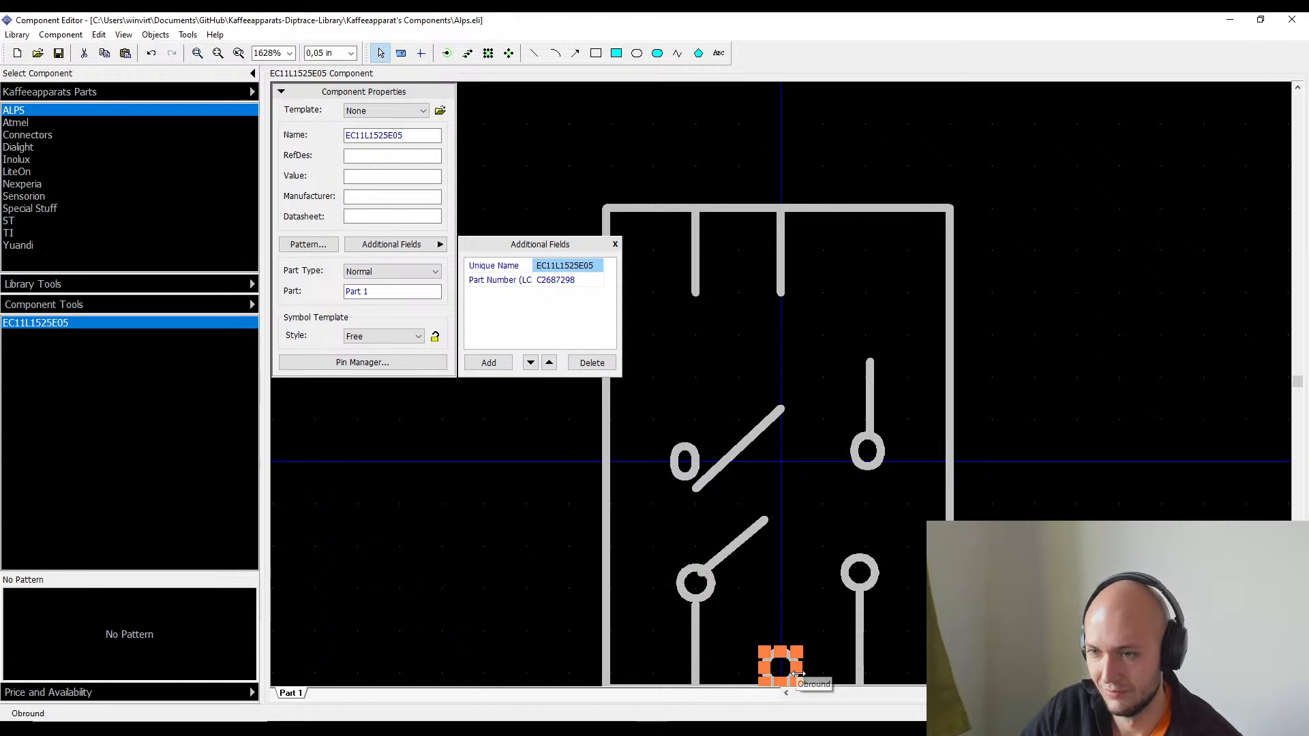
click(831, 660)
drag(791, 667, 782, 308)
click(782, 285)
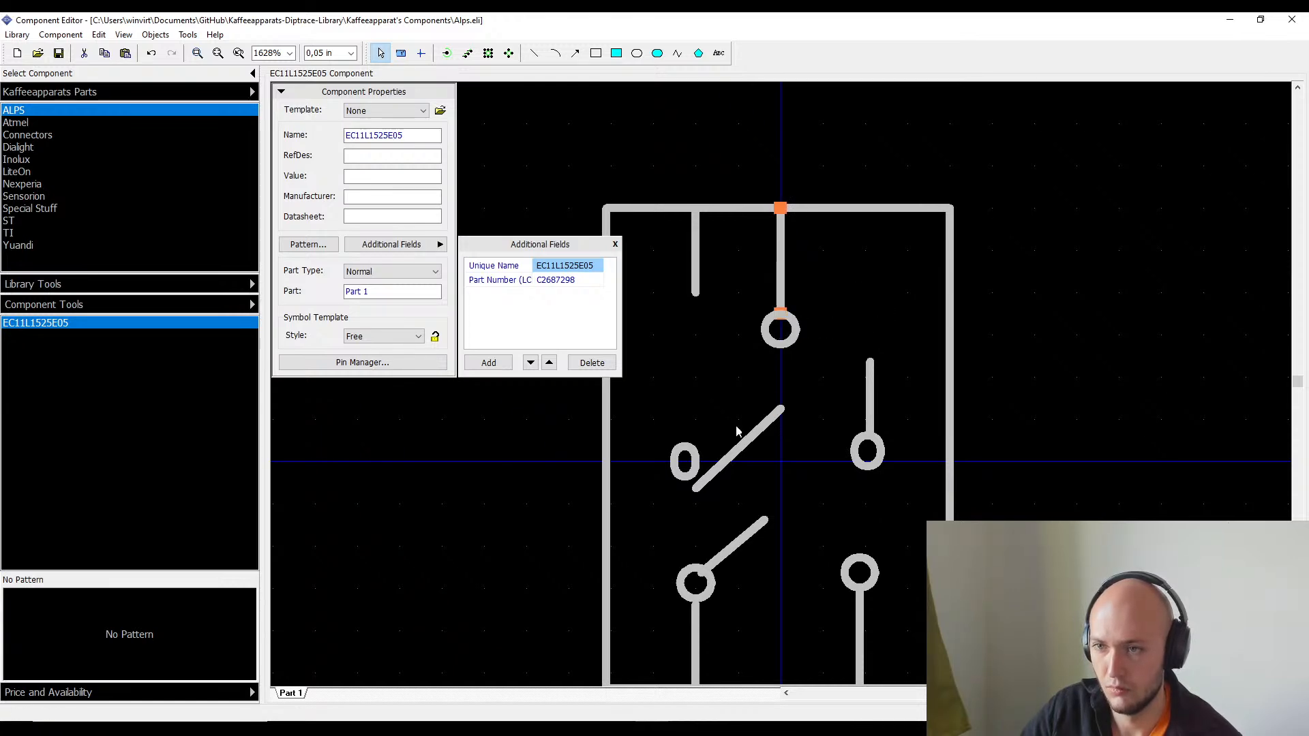
- Move the upper diagonal line up to the centre circle and shorten its upper end to the circle's edge
drag(748, 448, 748, 376)
click(683, 476)
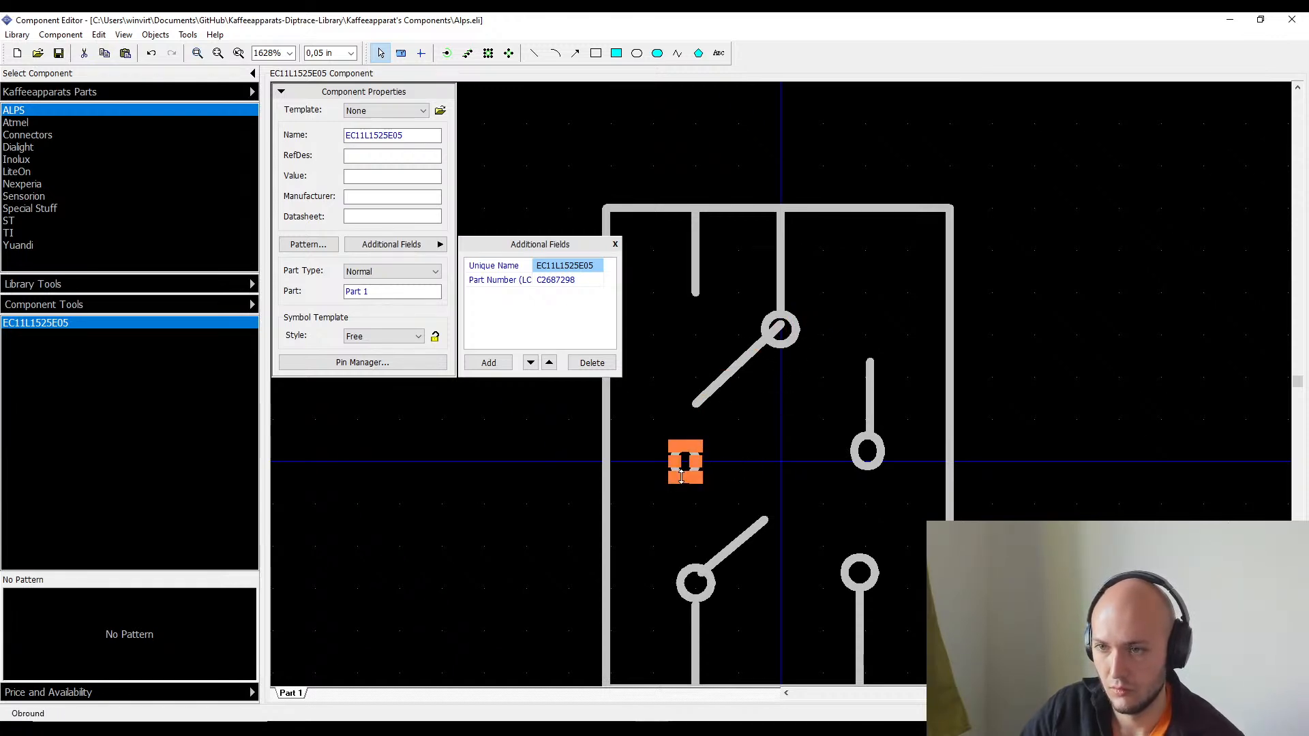
drag(780, 327, 765, 339)
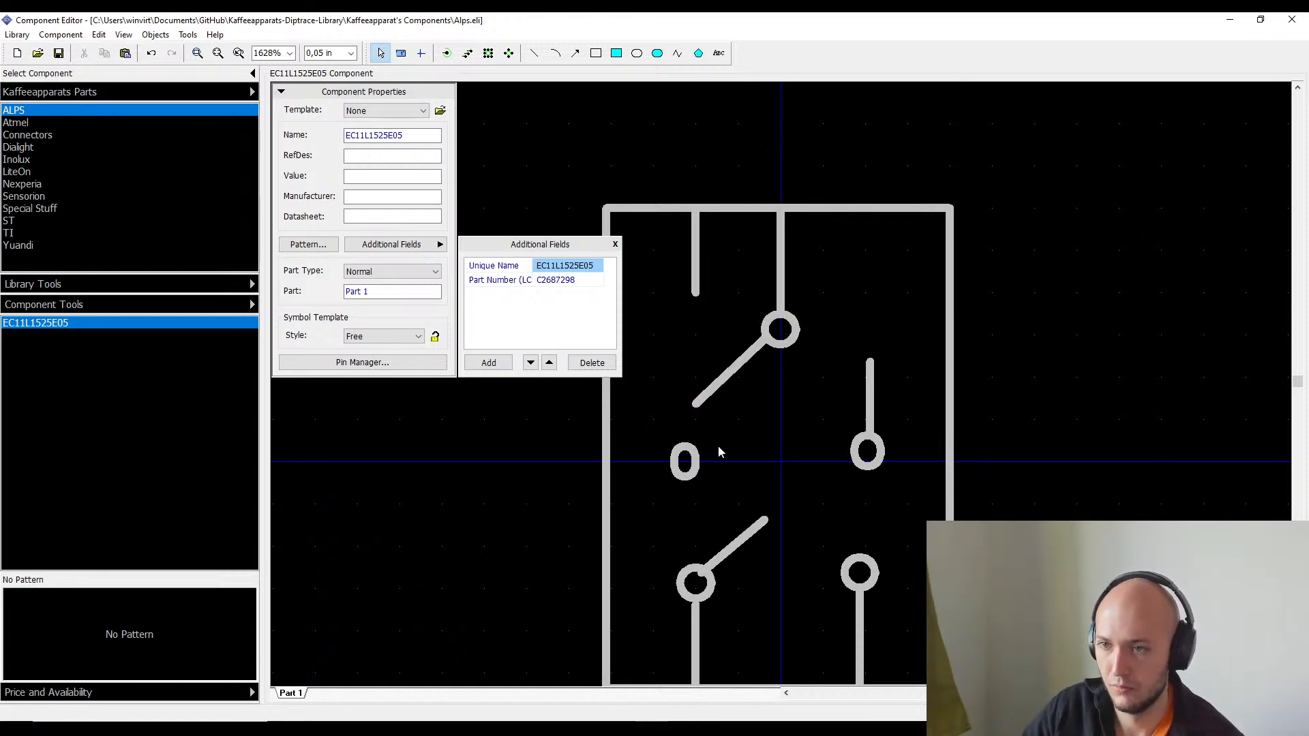
- Try to reshape and position the narrowed left circle beneath the upper left vertical line
click(674, 483)
drag(674, 482, 740, 335)
click(746, 304)
click(686, 307)
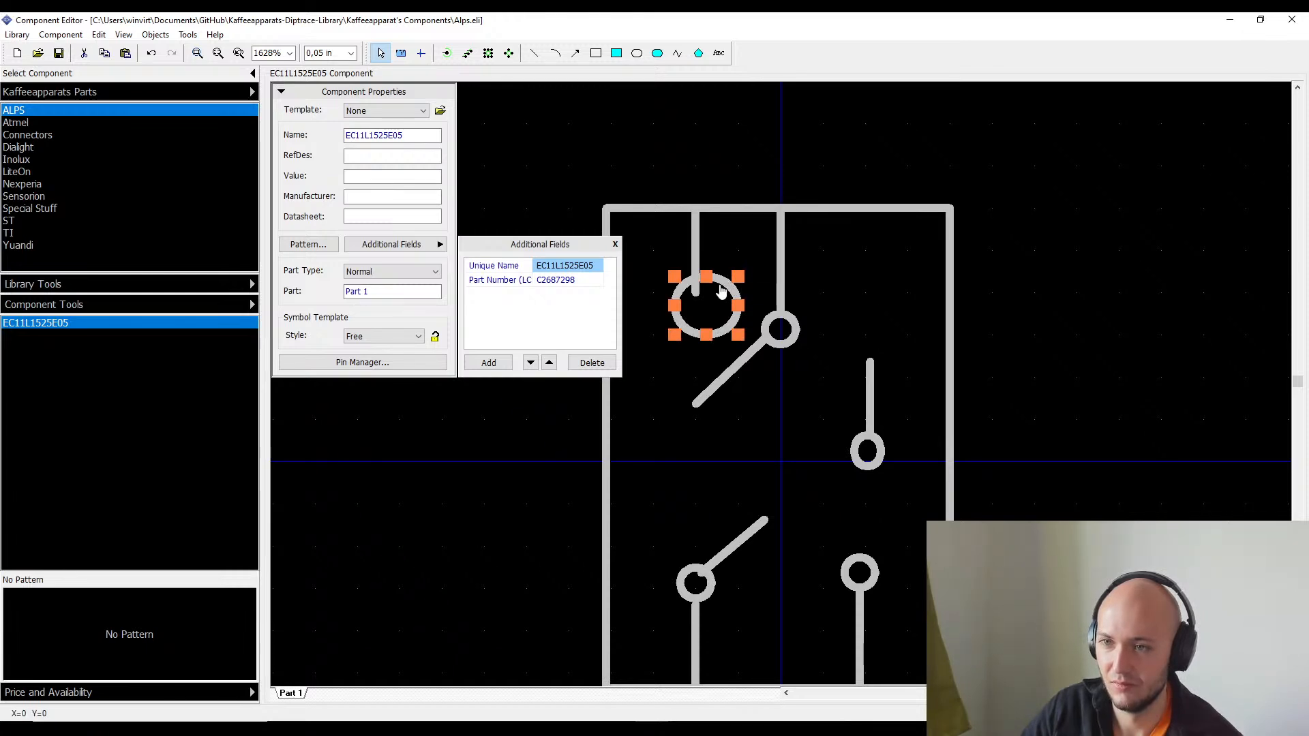
drag(725, 292, 727, 349)
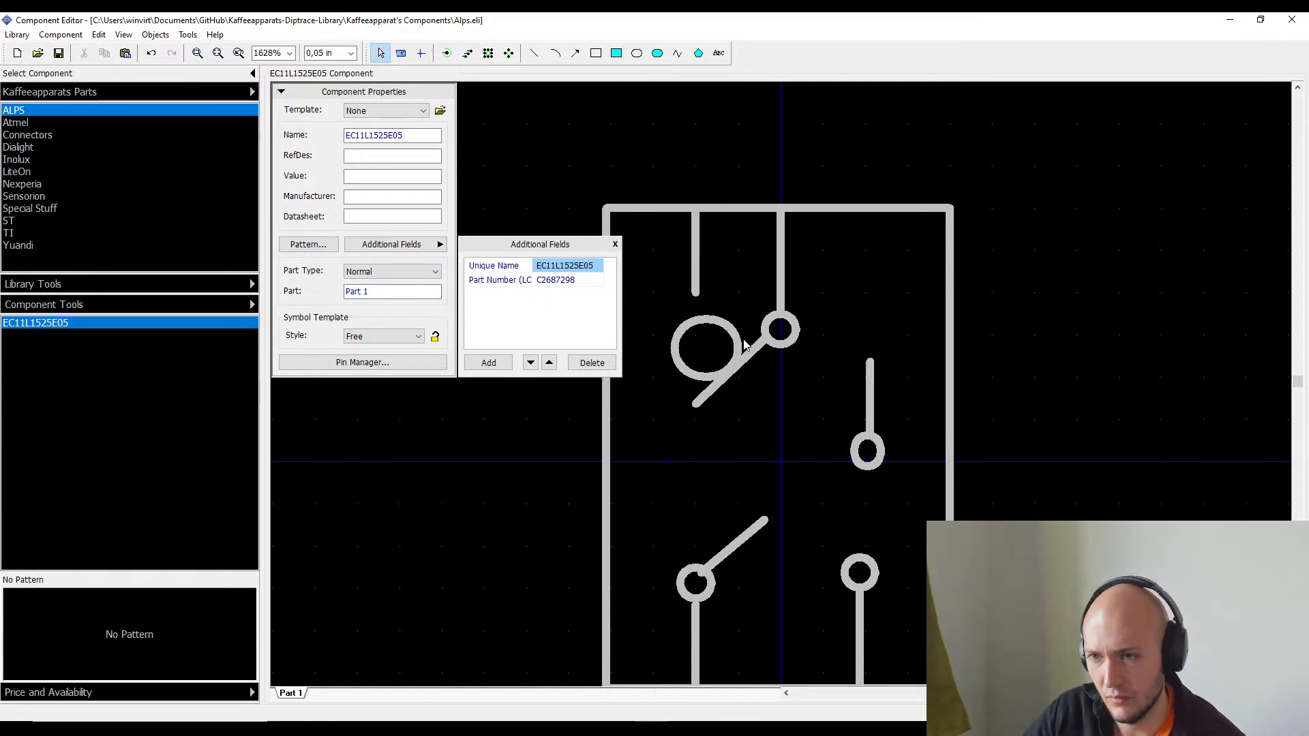
- Delete the misshapen circle beneath the upper left vertical line
click(741, 340)
key(Delete)
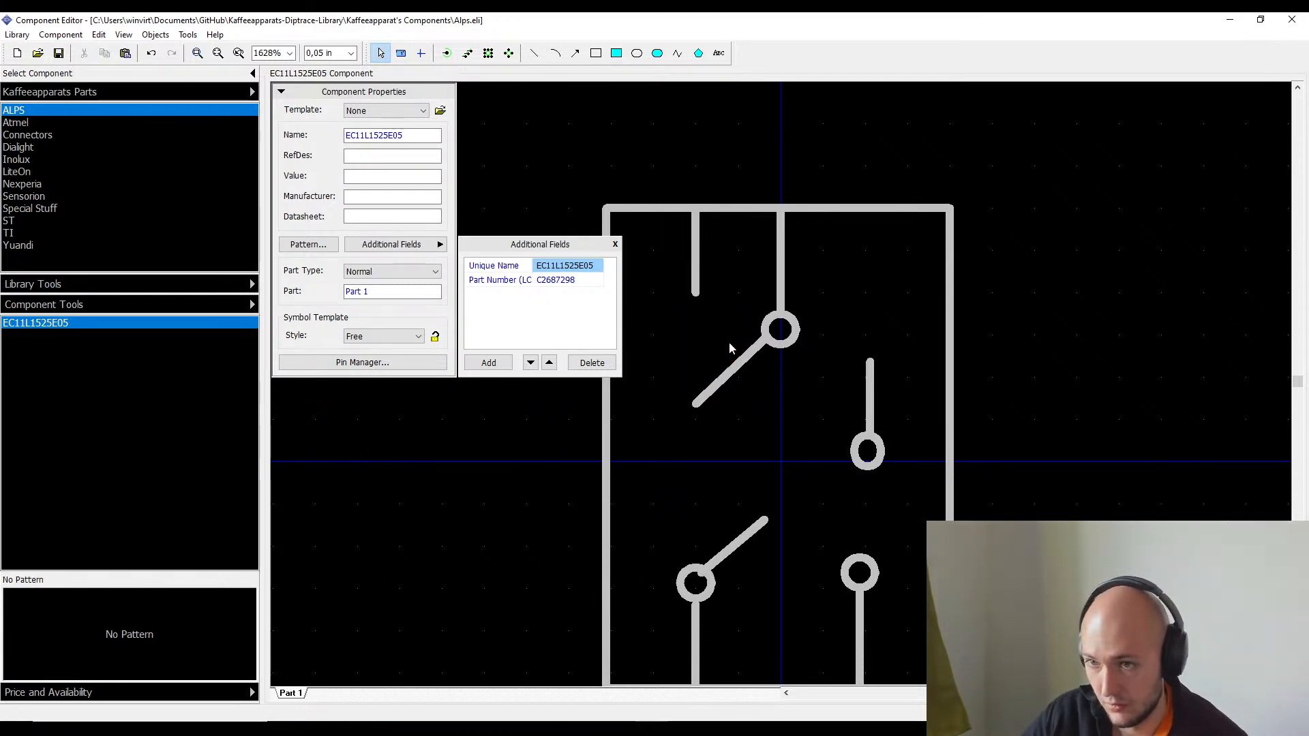
- Duplicate the centre circle and its vertical line onto the upper left line's position, and delete the diagonal line copied with them
drag(820, 444, 664, 137)
key(ctrl+v)
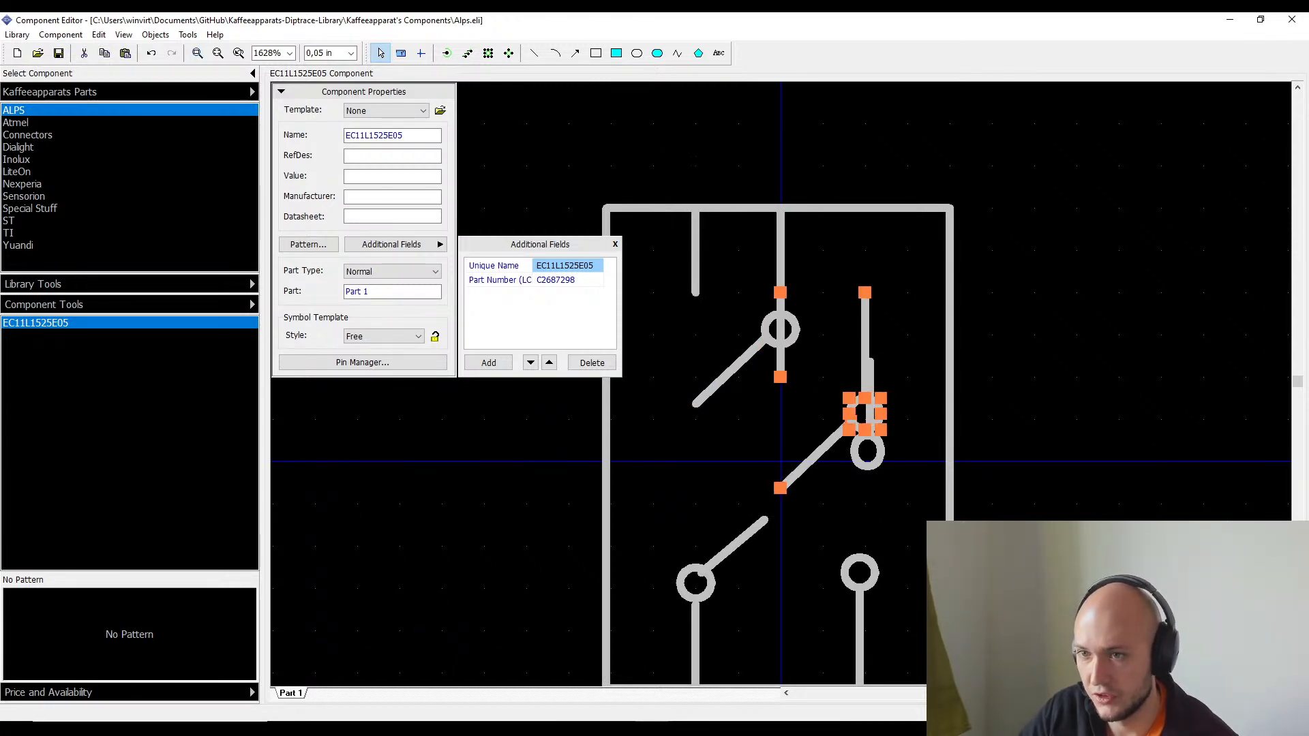
drag(860, 343, 691, 259)
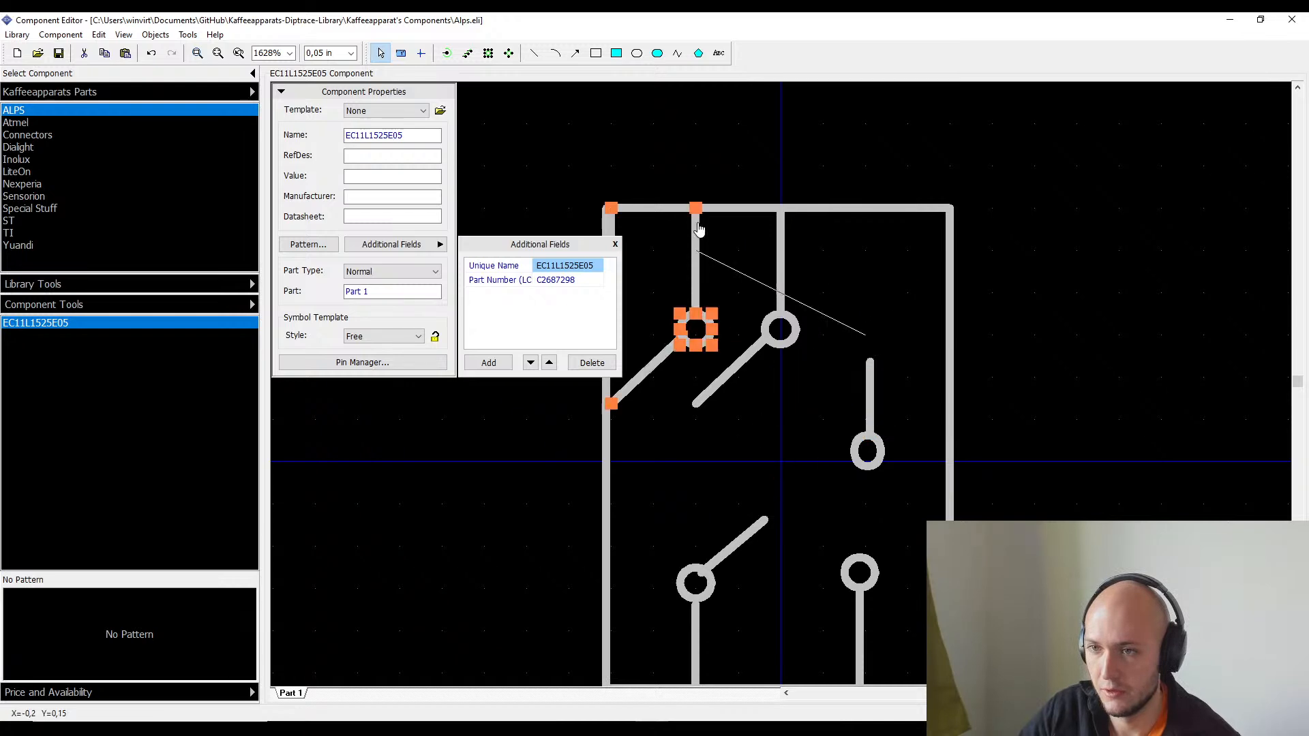
click(734, 261)
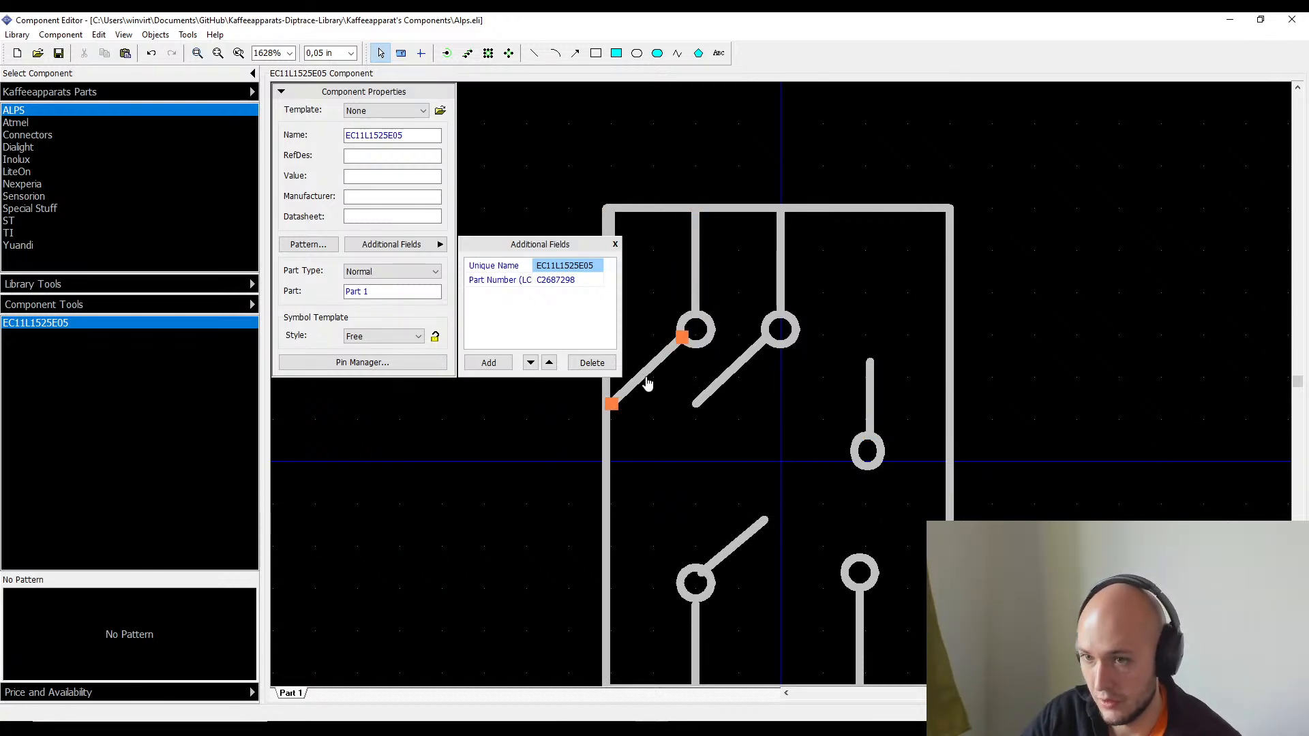
key(Delete)
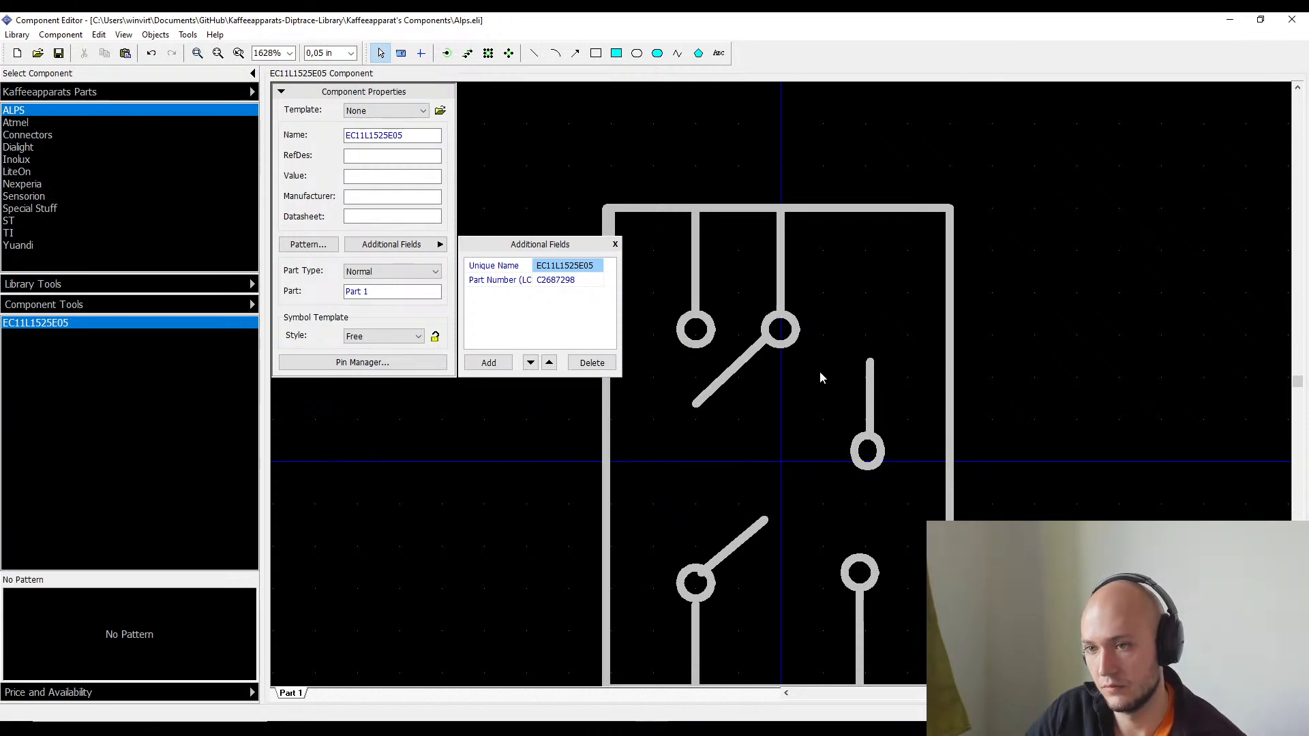
- Duplicate an upper circle with its vertical line onto the right third of the body's top edge, and delete the old right circle and line
drag(818, 375, 733, 221)
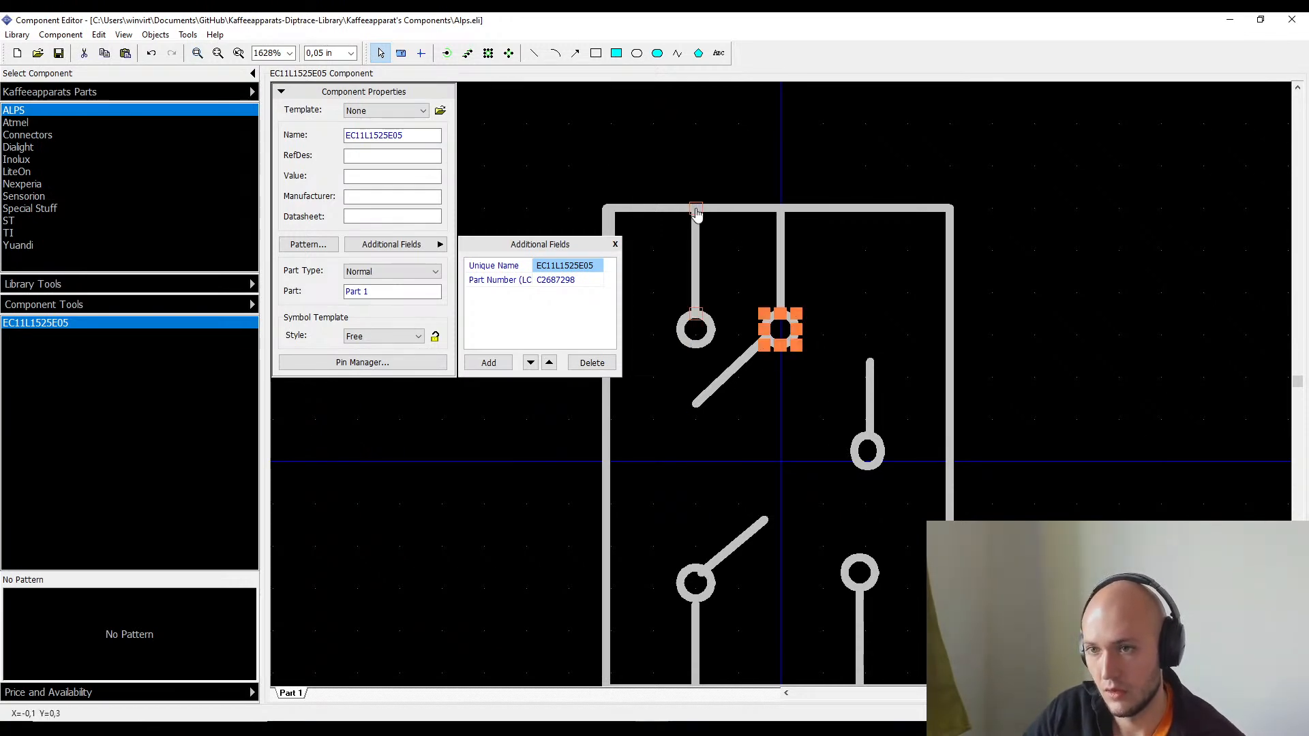
click(657, 169)
drag(657, 169, 716, 355)
key(ctrl+v)
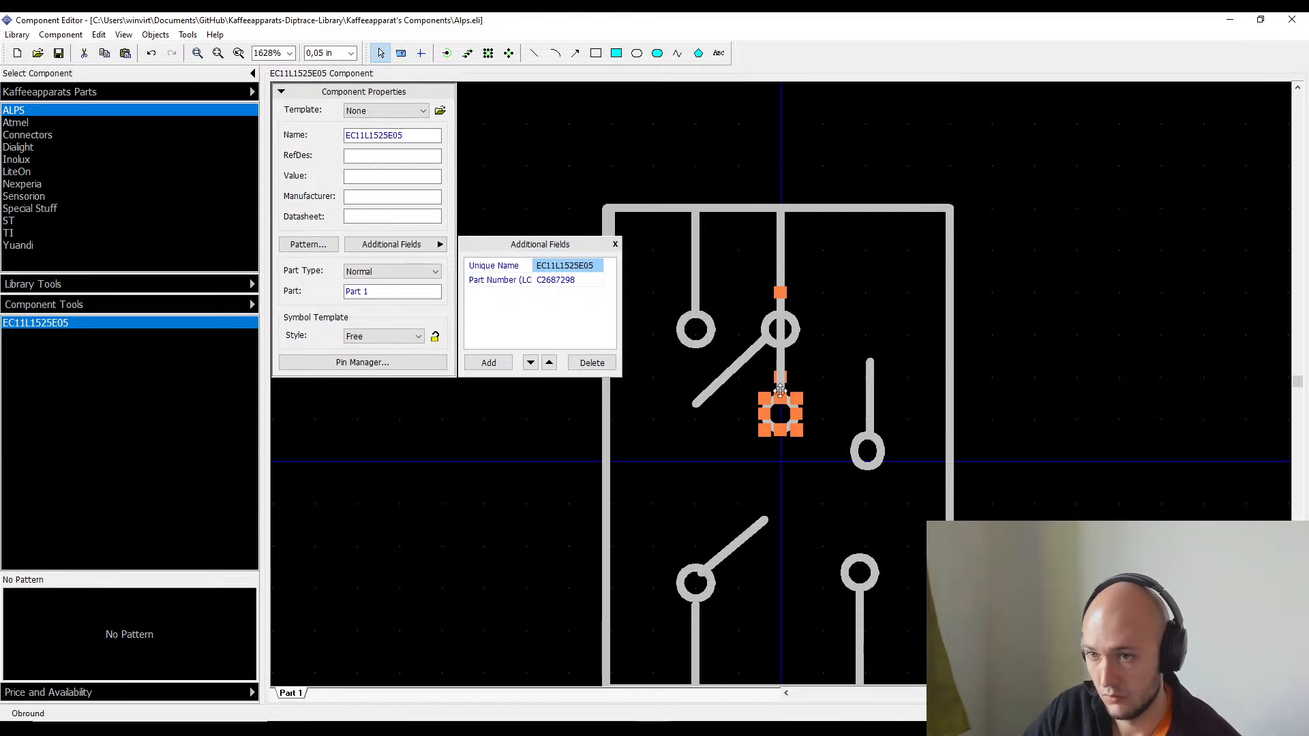
drag(791, 350, 875, 266)
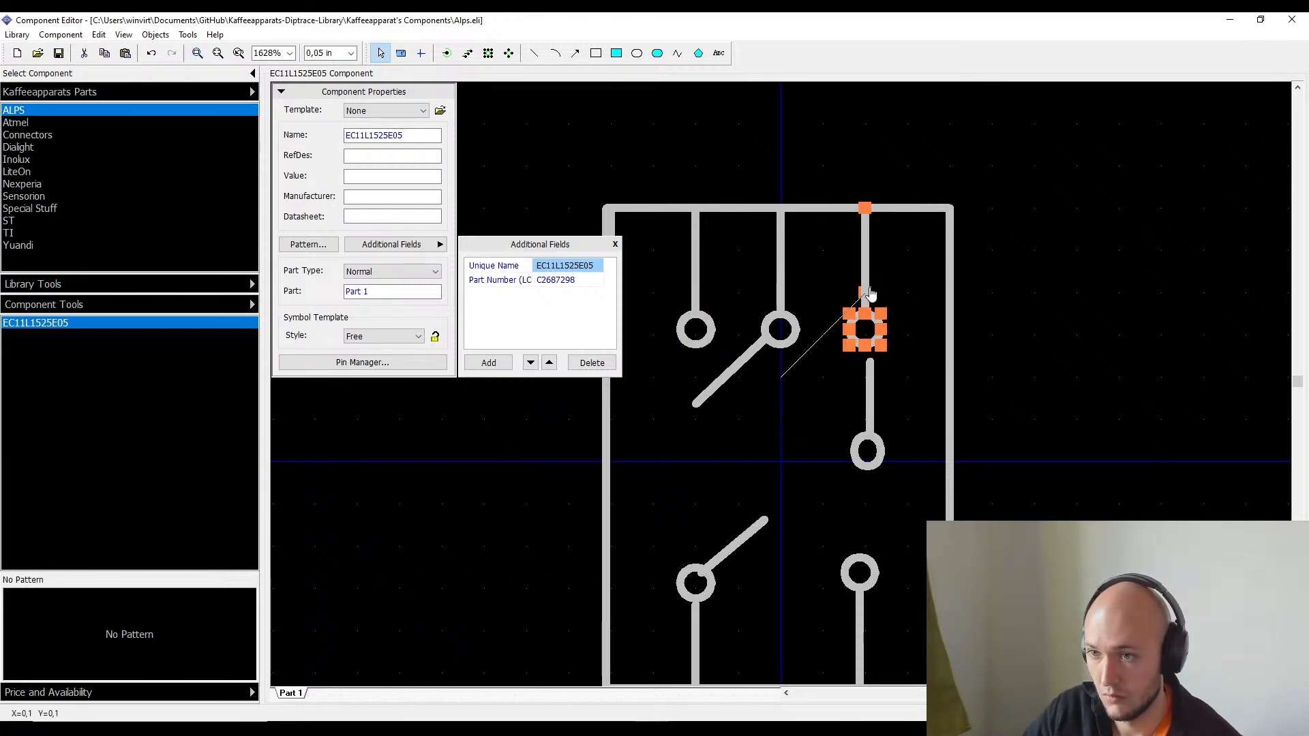
click(870, 530)
drag(893, 519, 845, 359)
key(Delete)
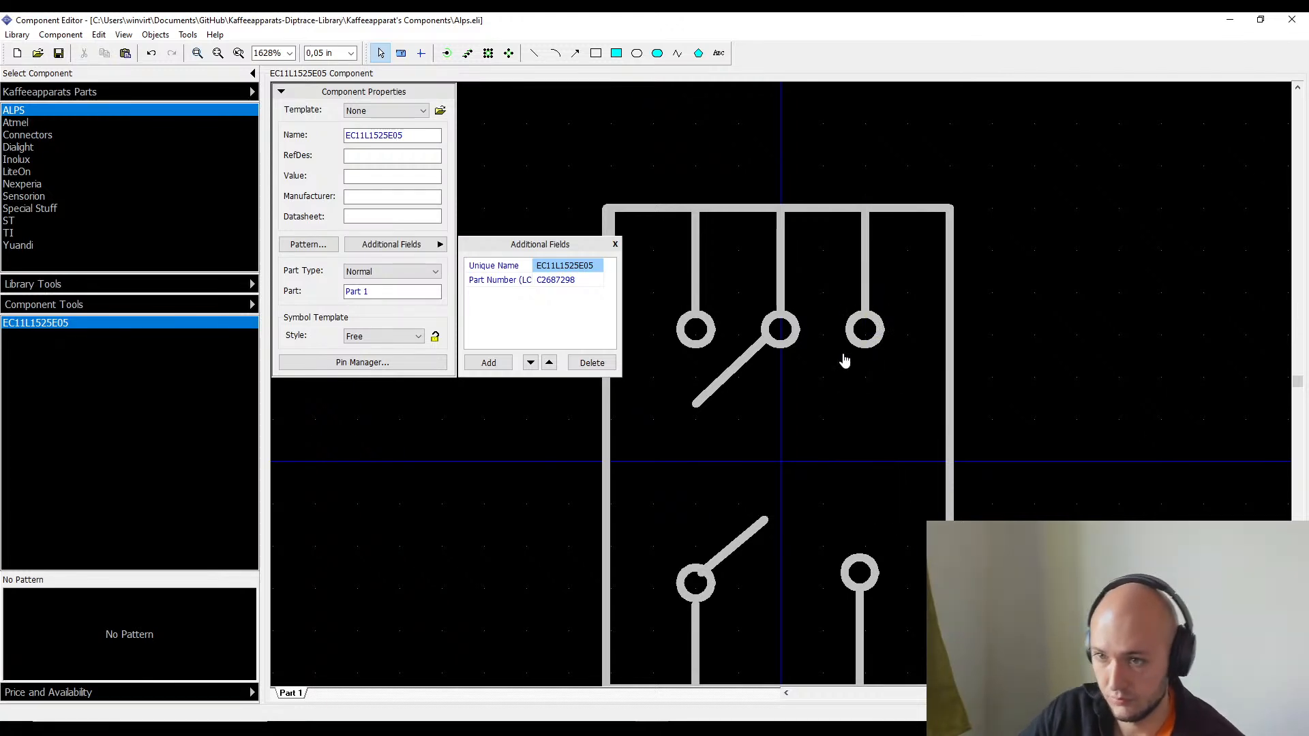
- Delete the upper diagonal line attached to the centre circle
double_click(696, 403)
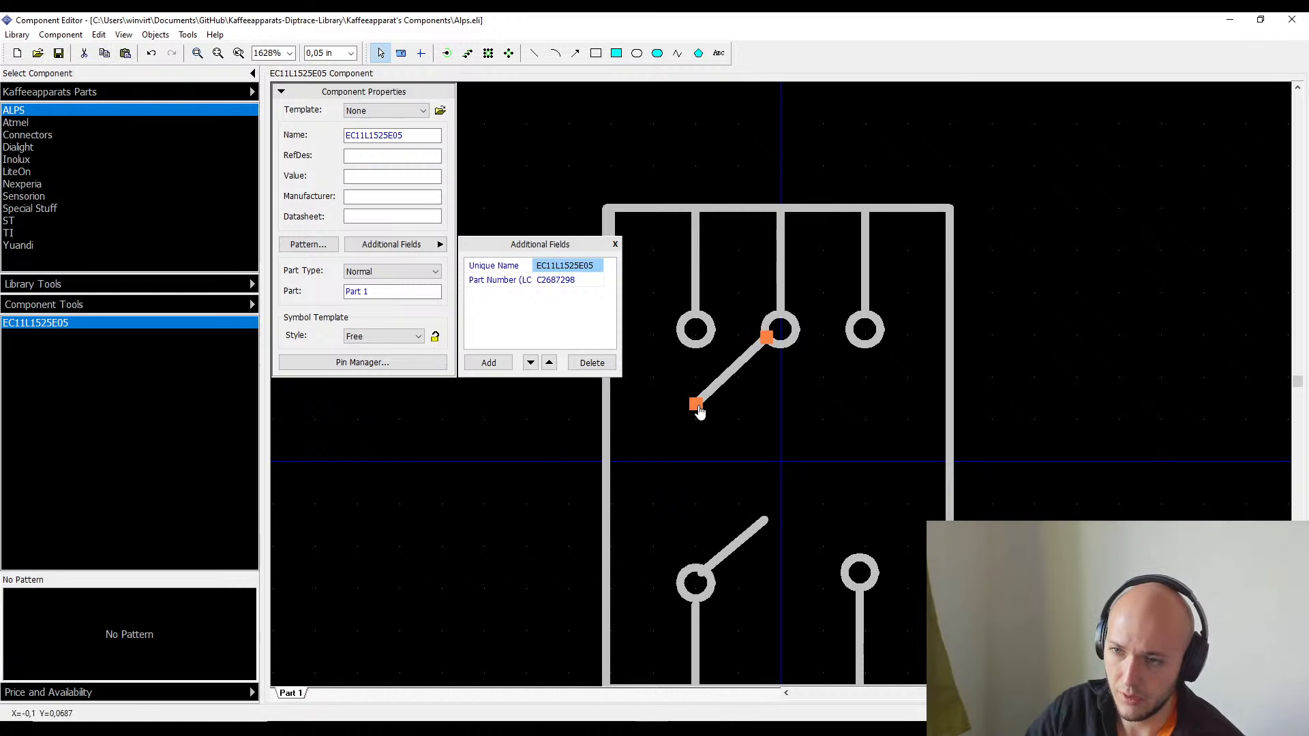
key(Escape)
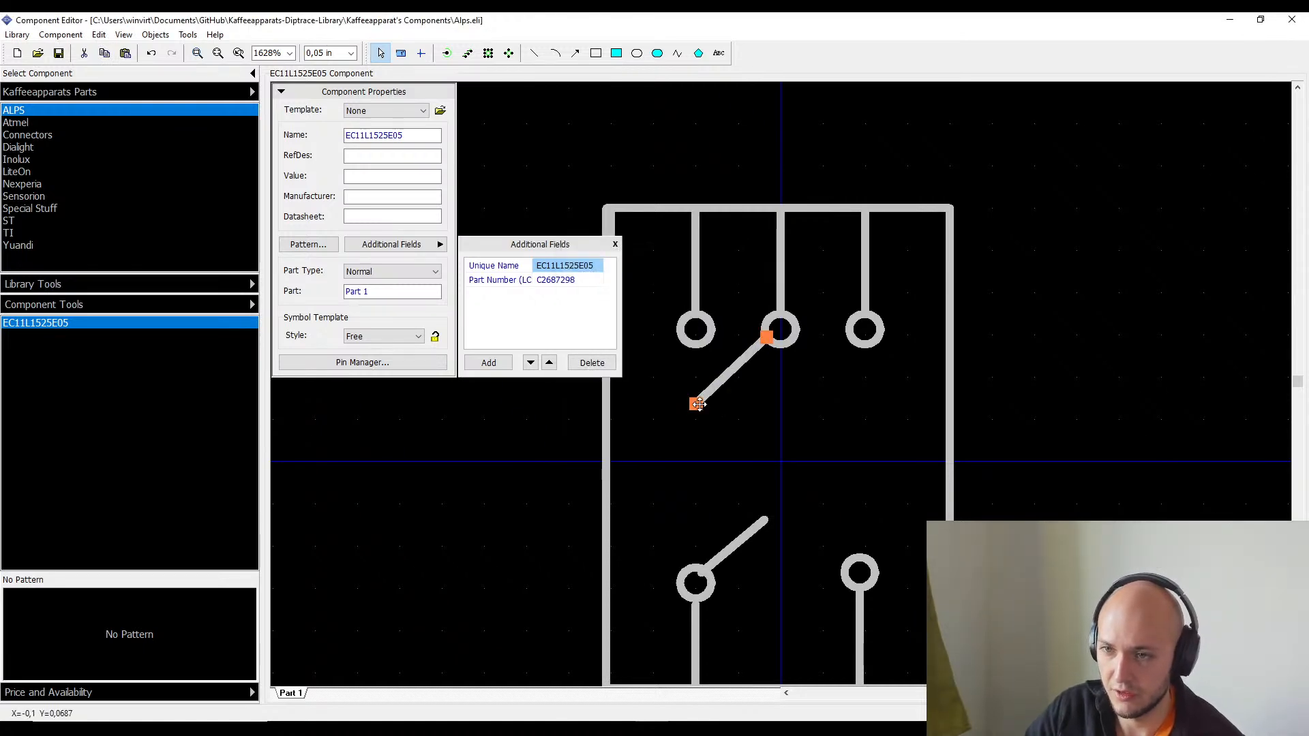
drag(696, 403, 795, 362)
key(Delete)
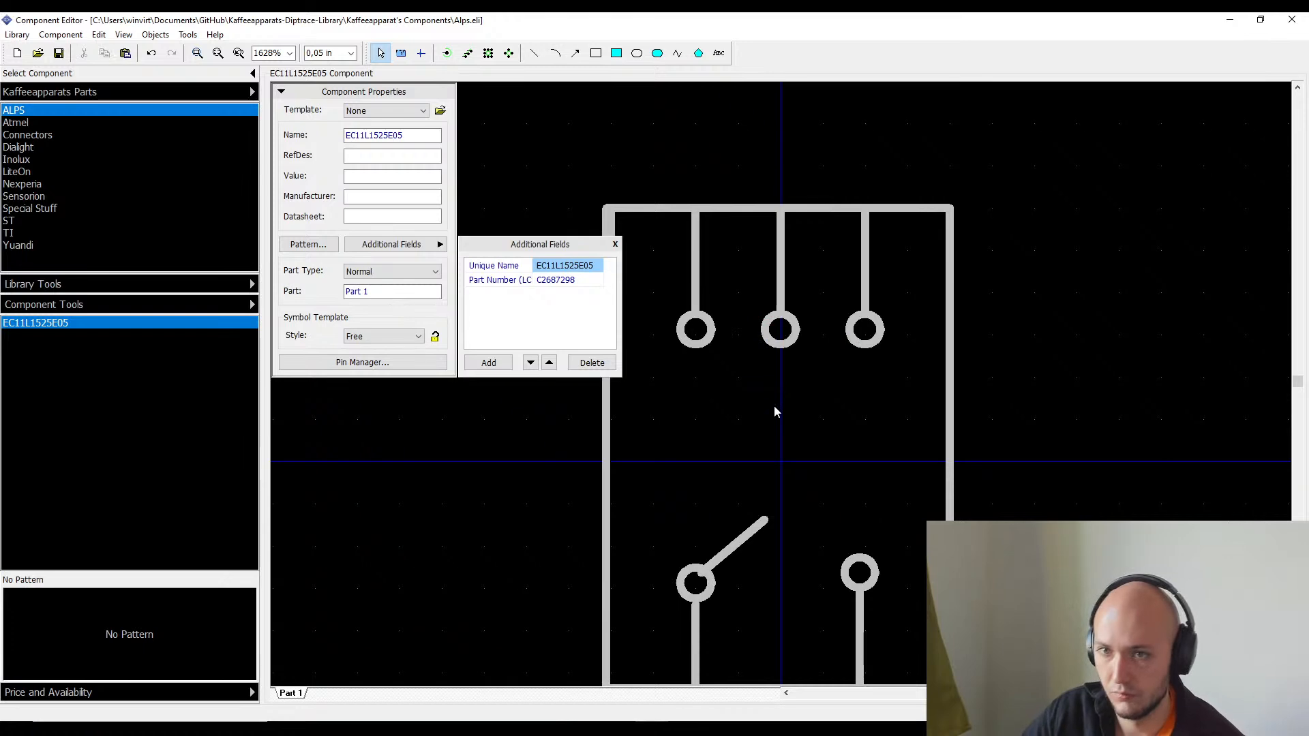
- Move the upper left circle and its line down about 0.1 in, and extend the line back up to the body's top edge
drag(657, 274, 740, 389)
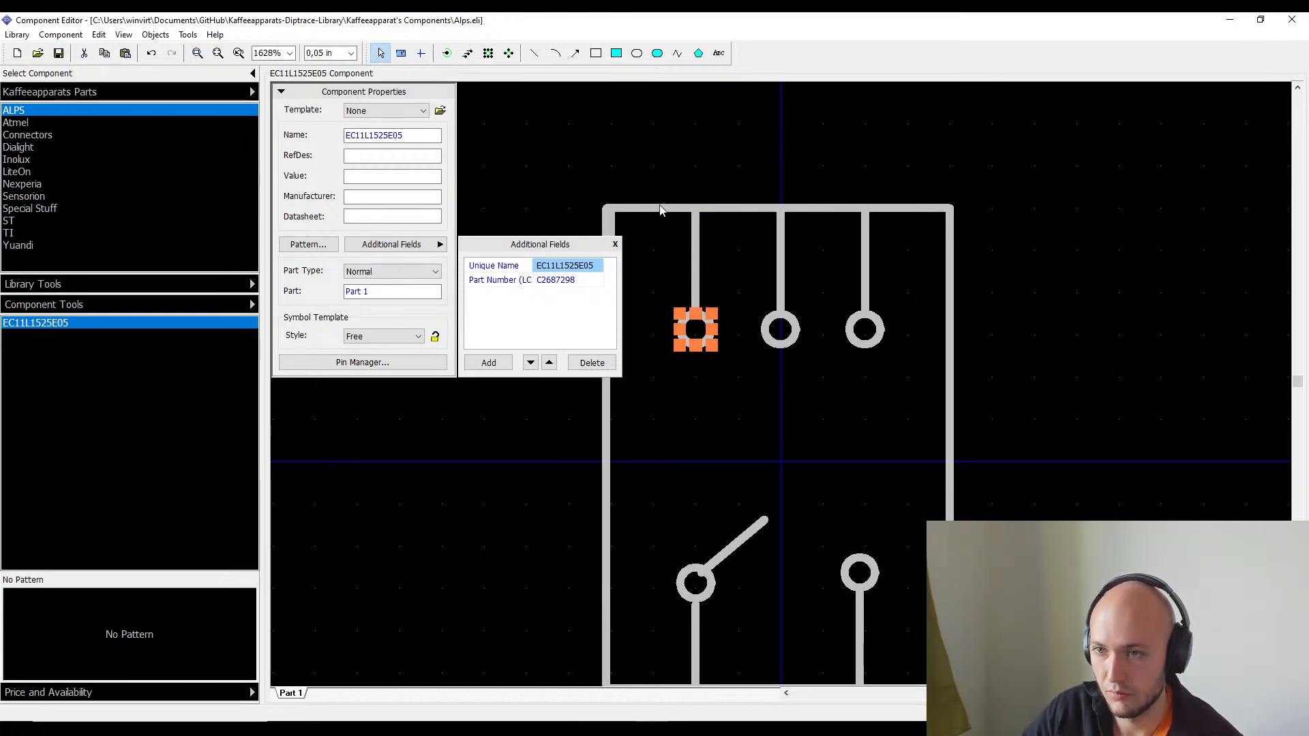
drag(660, 154, 731, 380)
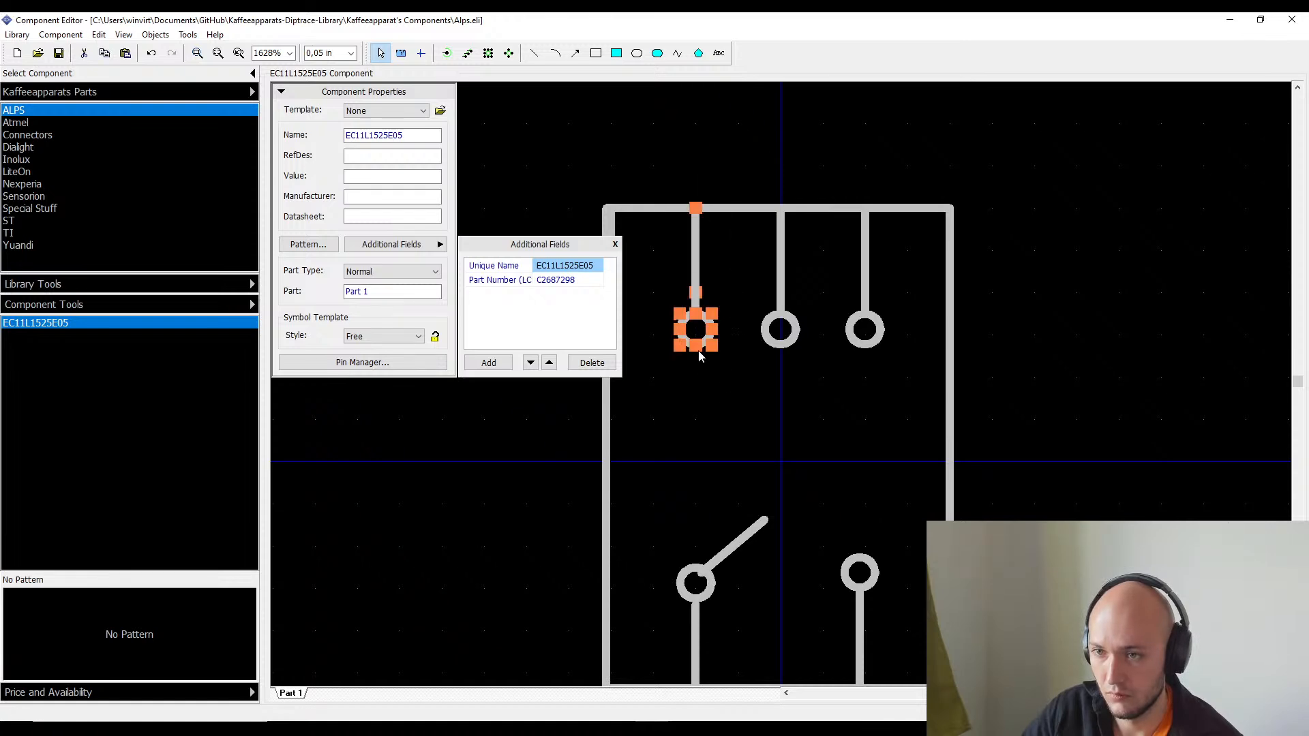
key(Down)
key(Down)
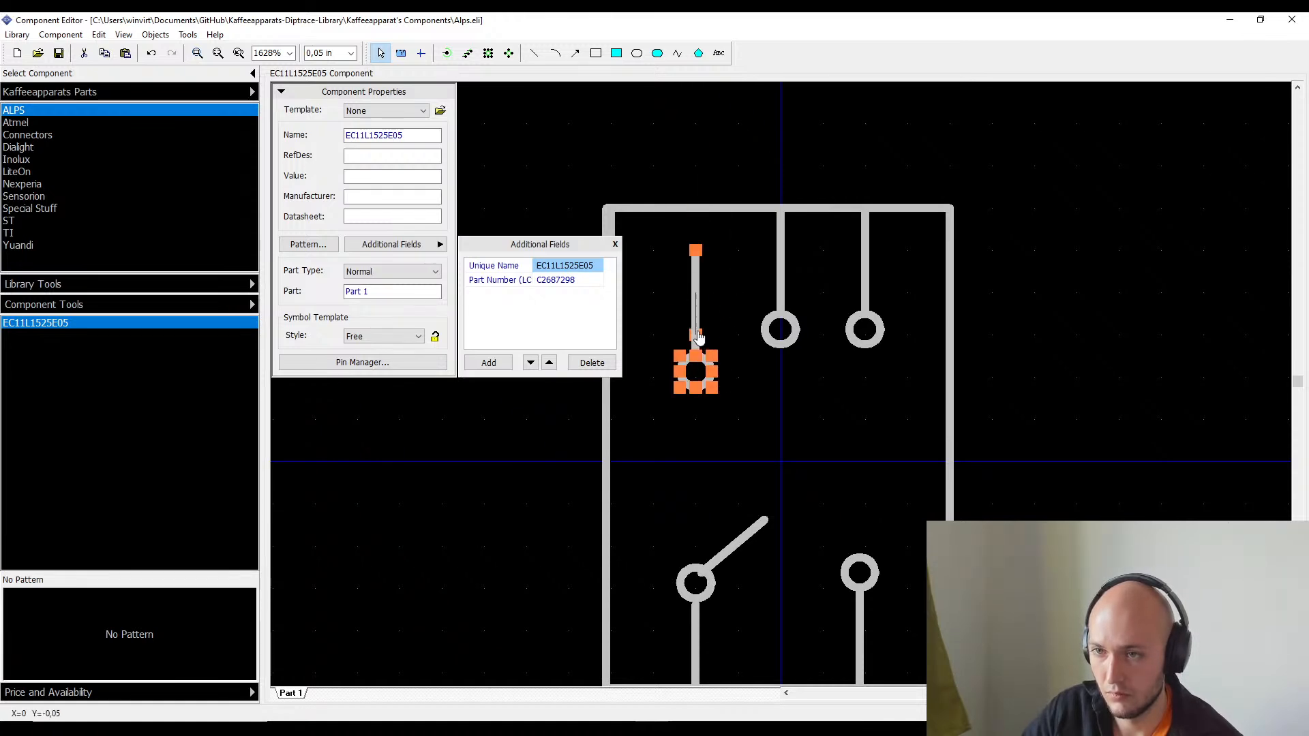
click(702, 285)
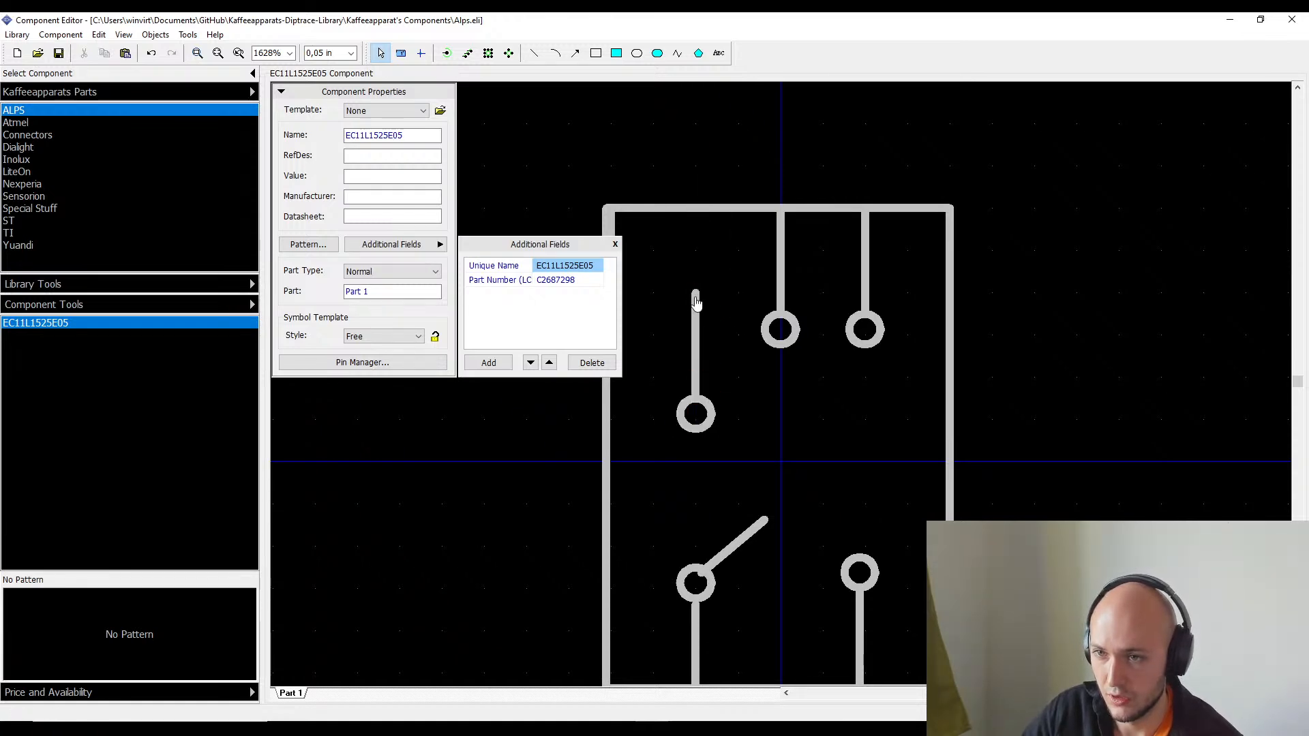
click(694, 295)
drag(694, 294, 700, 208)
- Lower the upper right circle and its line by about 0.1 in, and lengthen the line up to the body's top edge
drag(838, 213, 914, 369)
drag(880, 310, 866, 339)
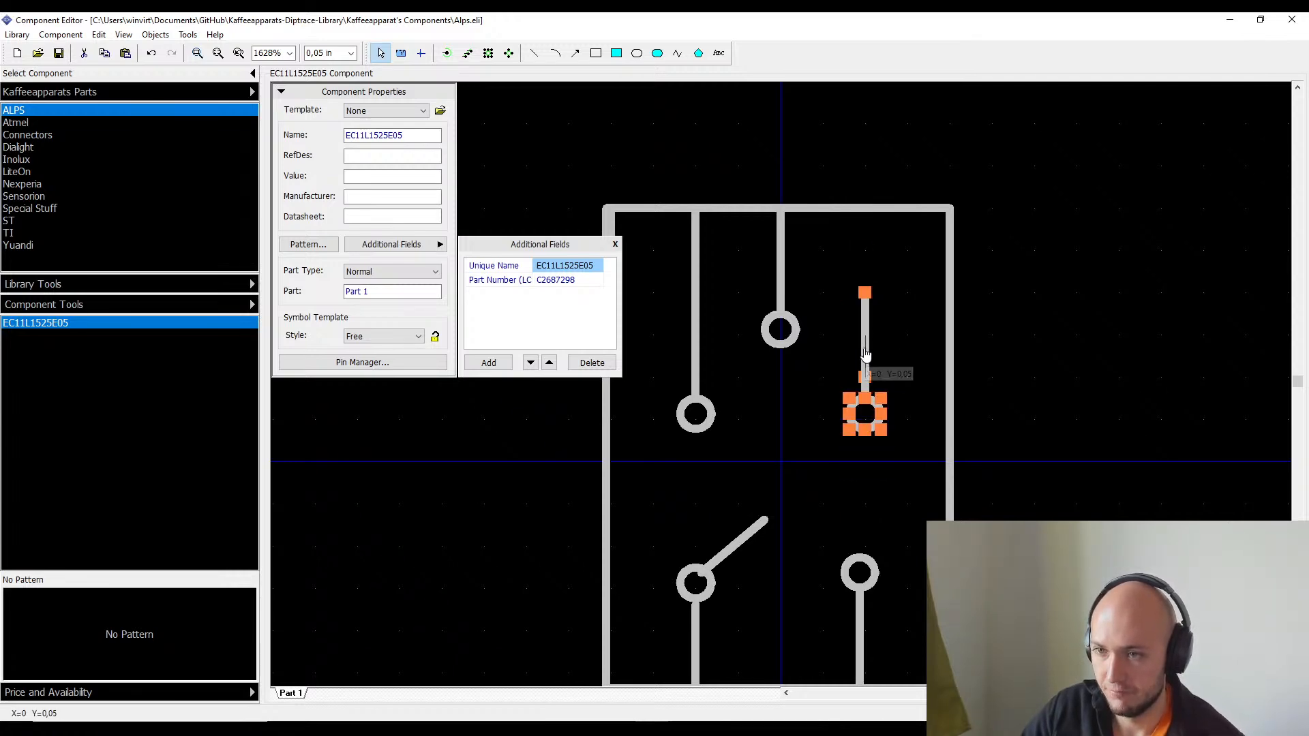
click(895, 281)
drag(863, 291, 858, 218)
click(795, 284)
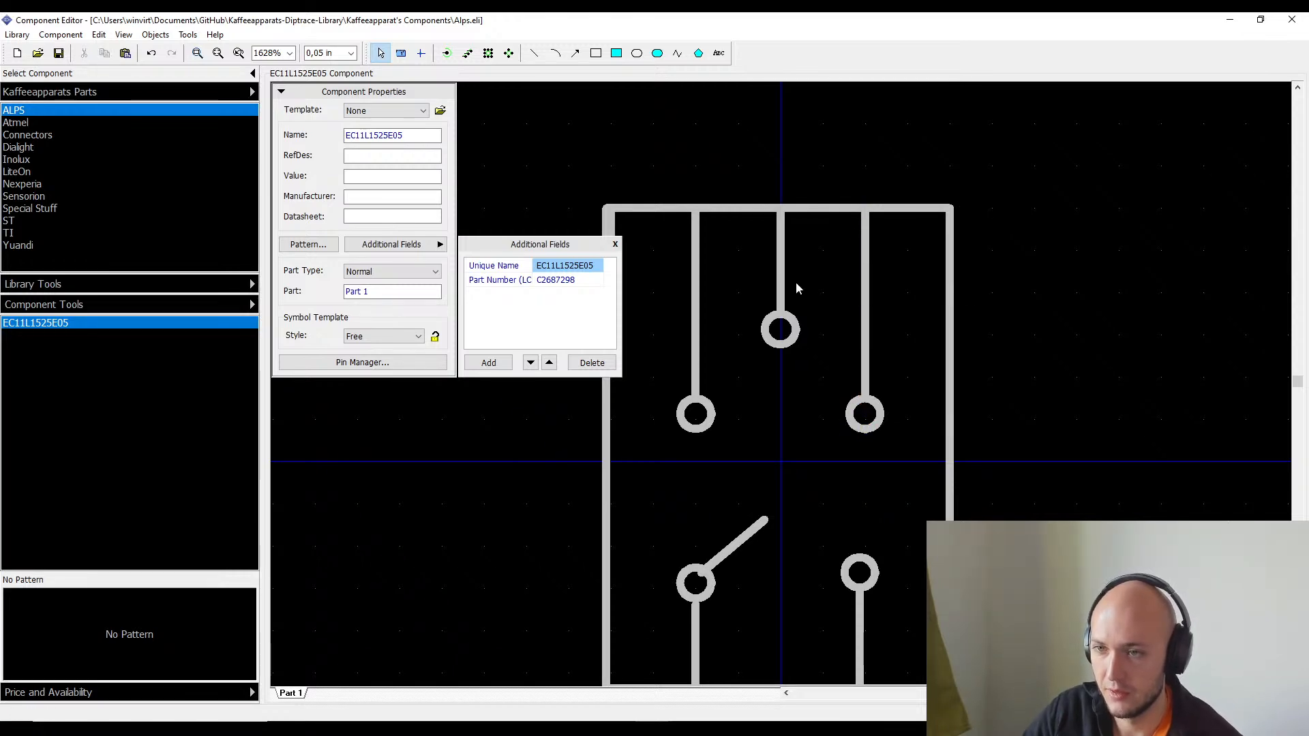
- Draw a line from the upper centre circle 0.05 in left and 0.1 in down, and stretch the lower diagonal's free end farther right
click(534, 53)
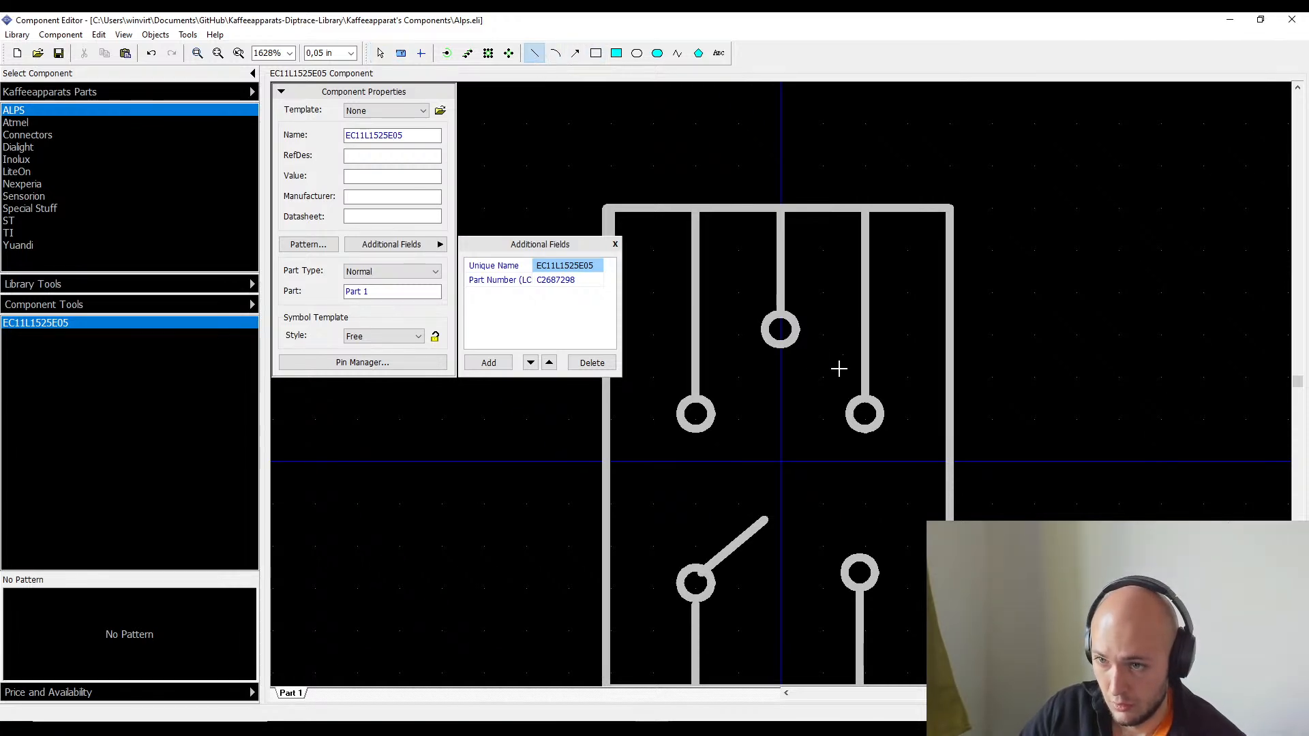
click(738, 421)
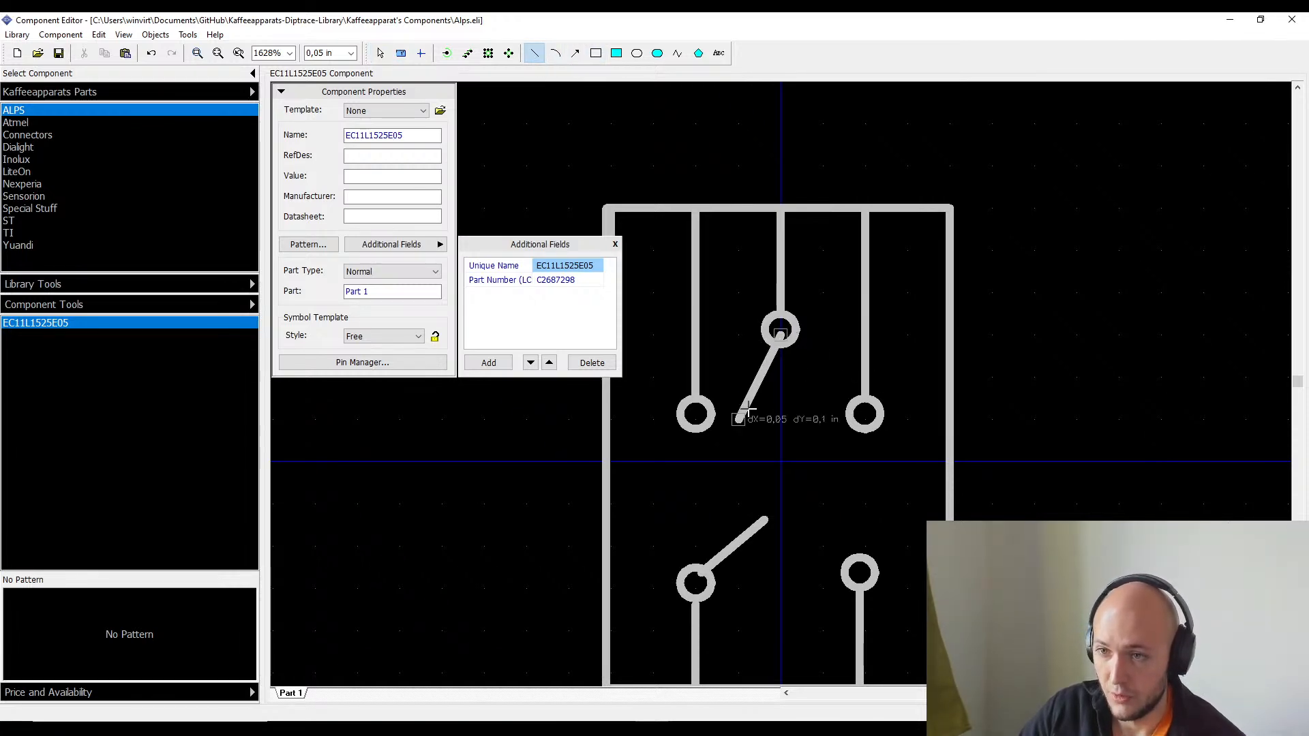
click(824, 461)
middle_drag(962, 364, 922, 313)
right_click(922, 314)
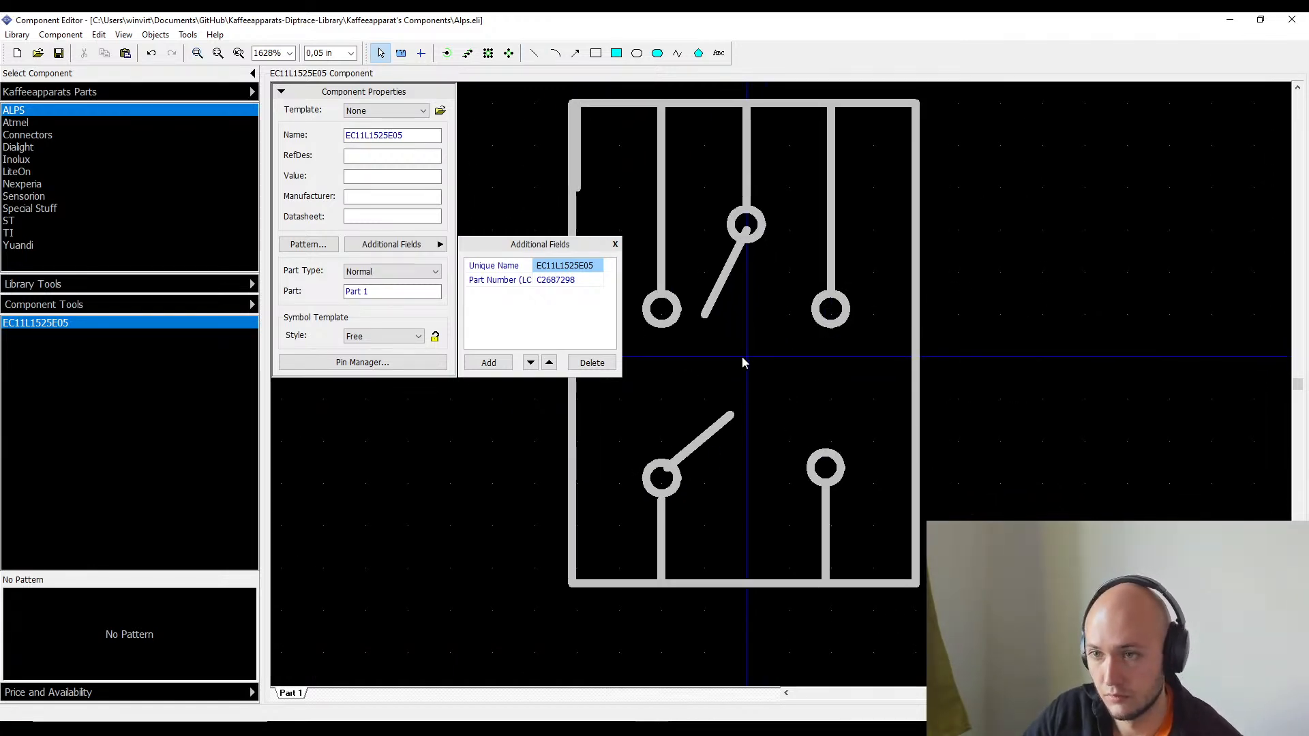
drag(735, 423, 785, 399)
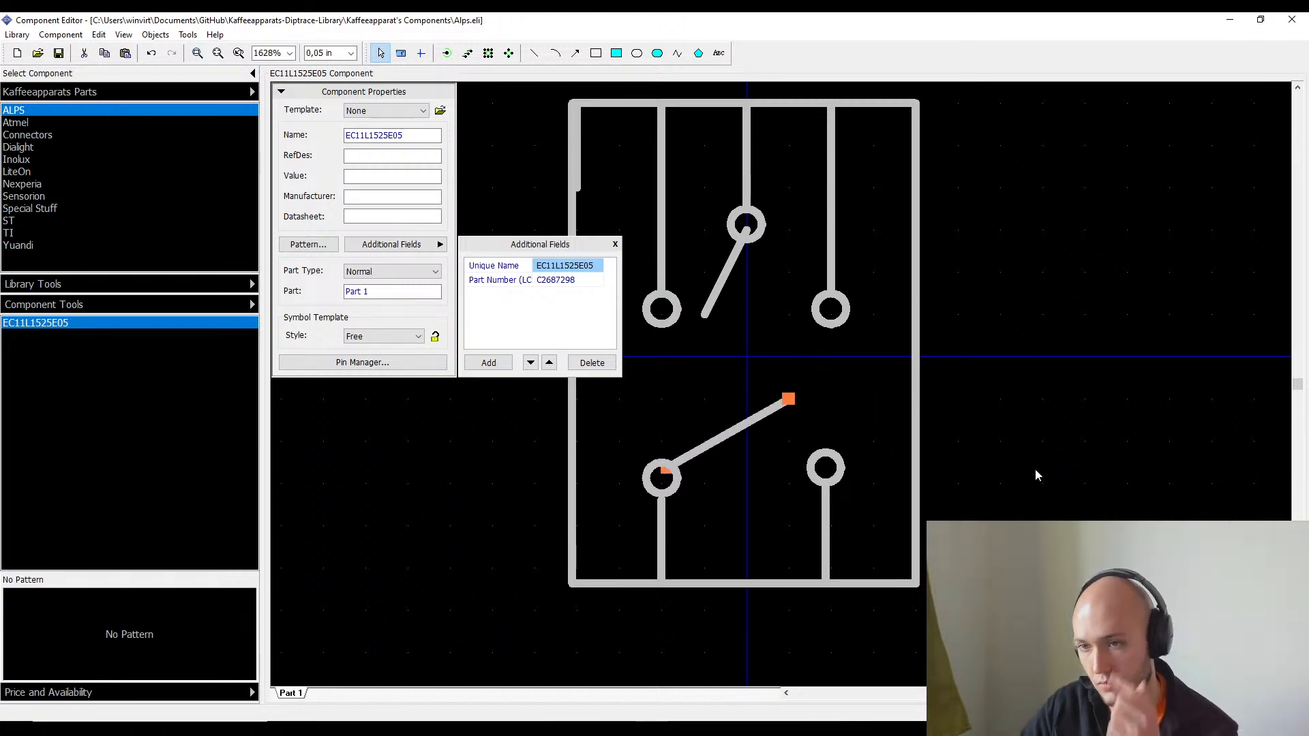
middle_drag(877, 428, 978, 504)
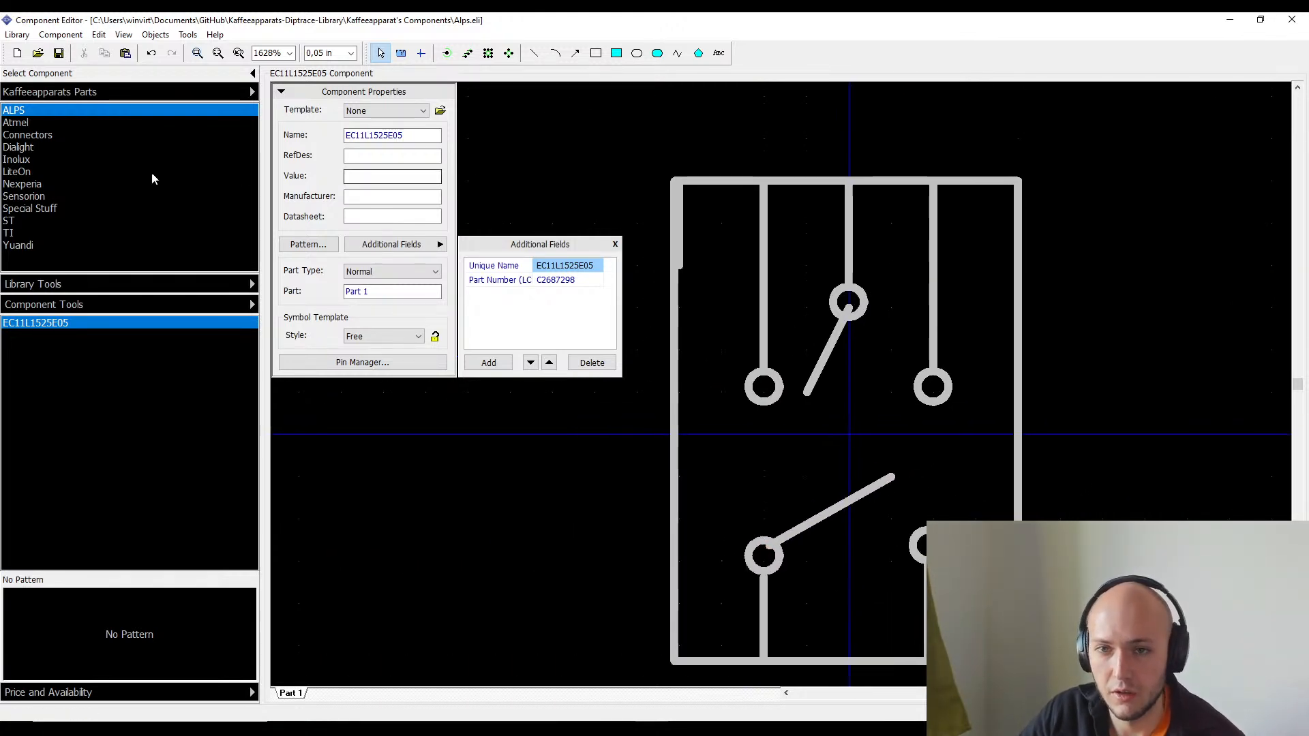
click(448, 54)
middle_drag(789, 328, 787, 415)
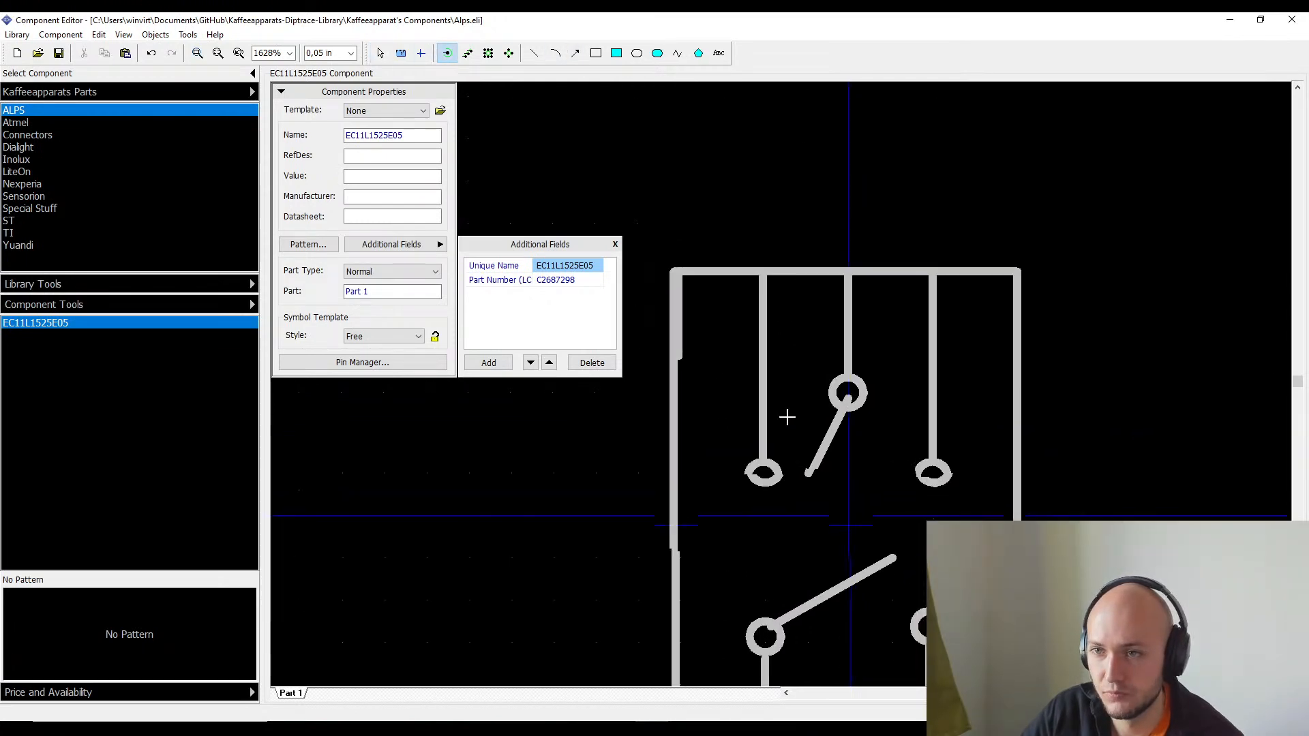
click(764, 266)
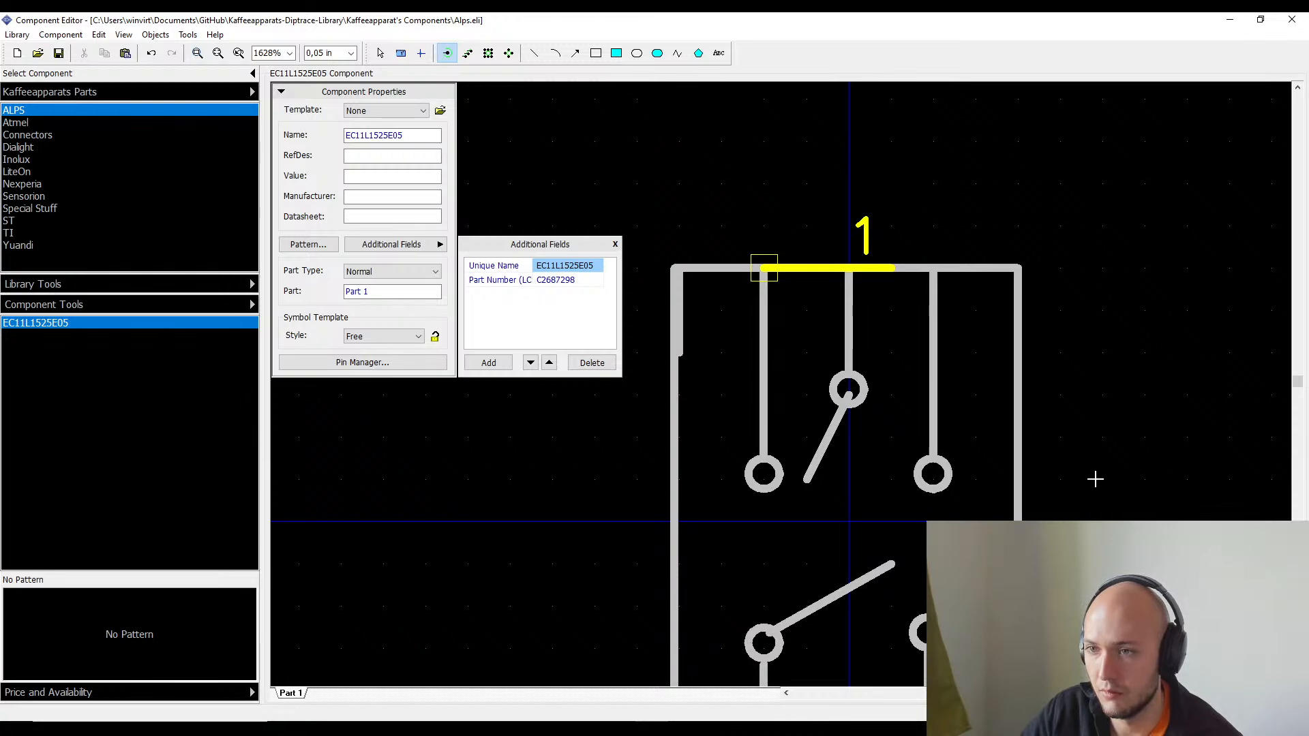
key(Escape)
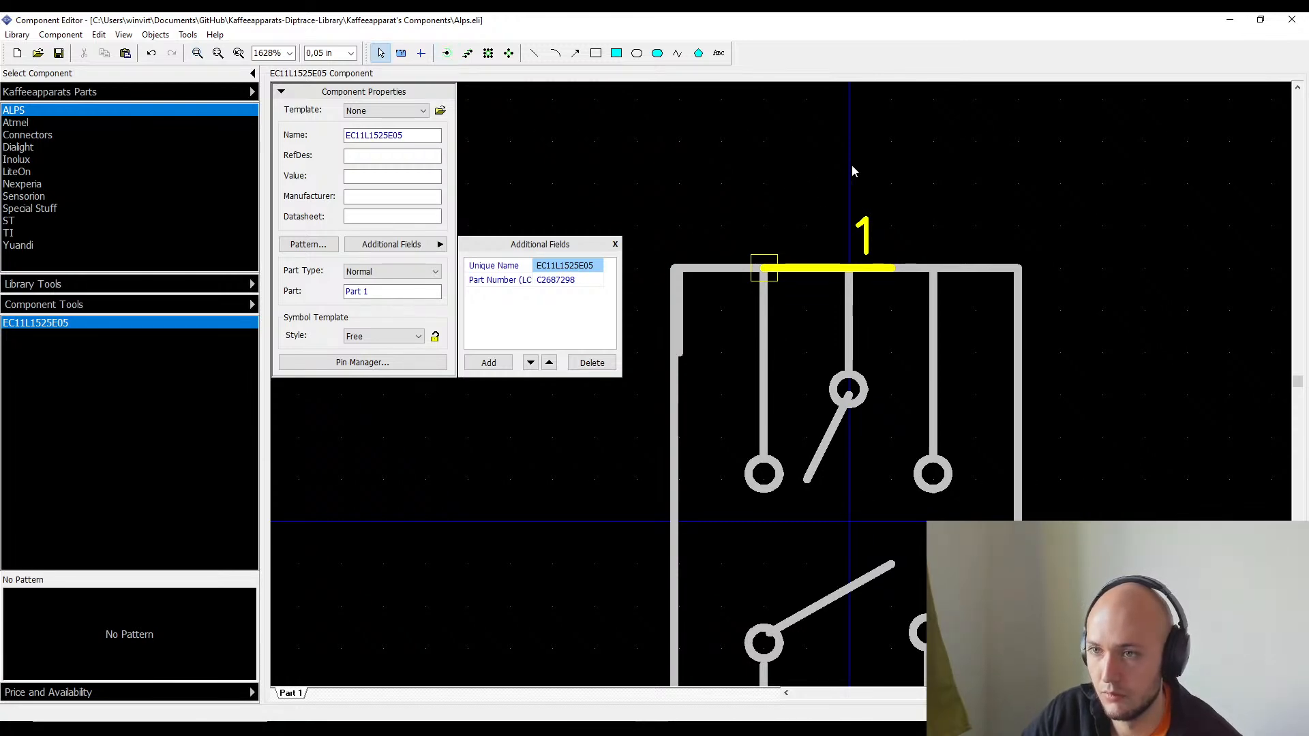
click(764, 268)
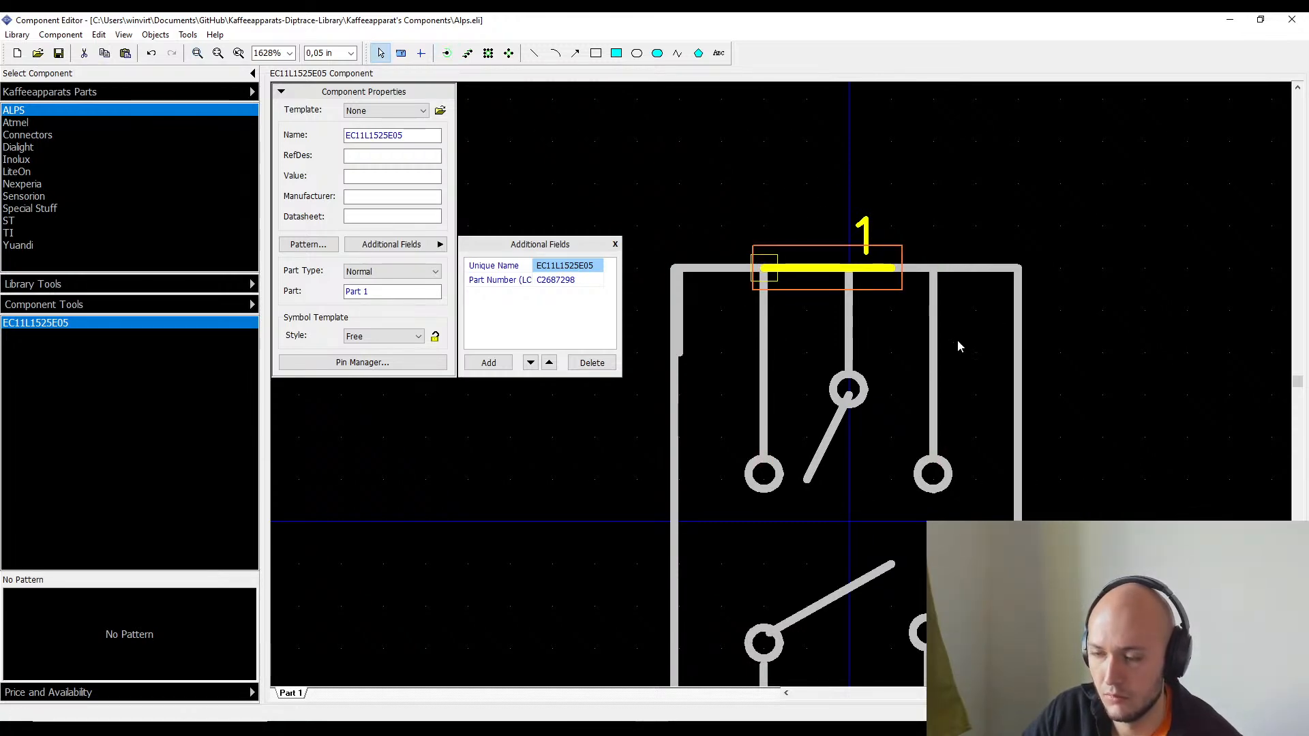
key(Delete)
- Place a single pin in the empty area above the body outline
middle_drag(946, 269, 924, 340)
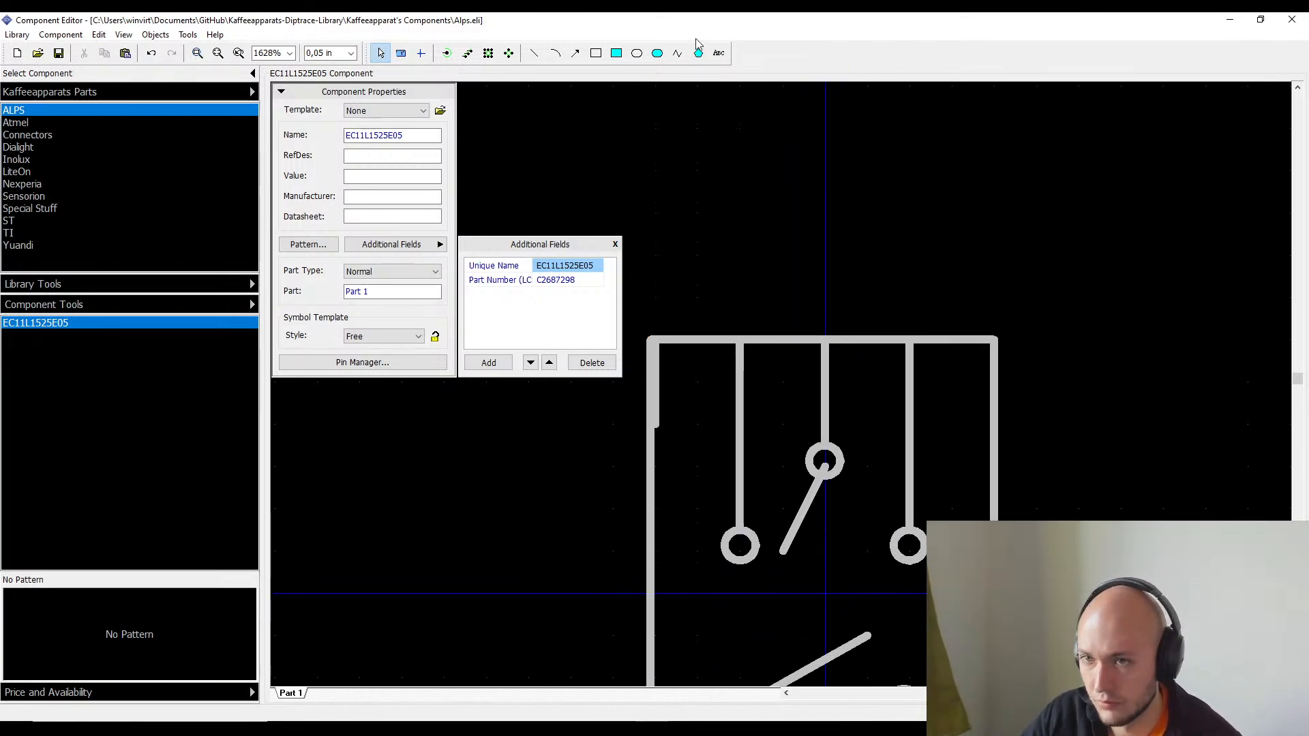
click(447, 53)
click(905, 172)
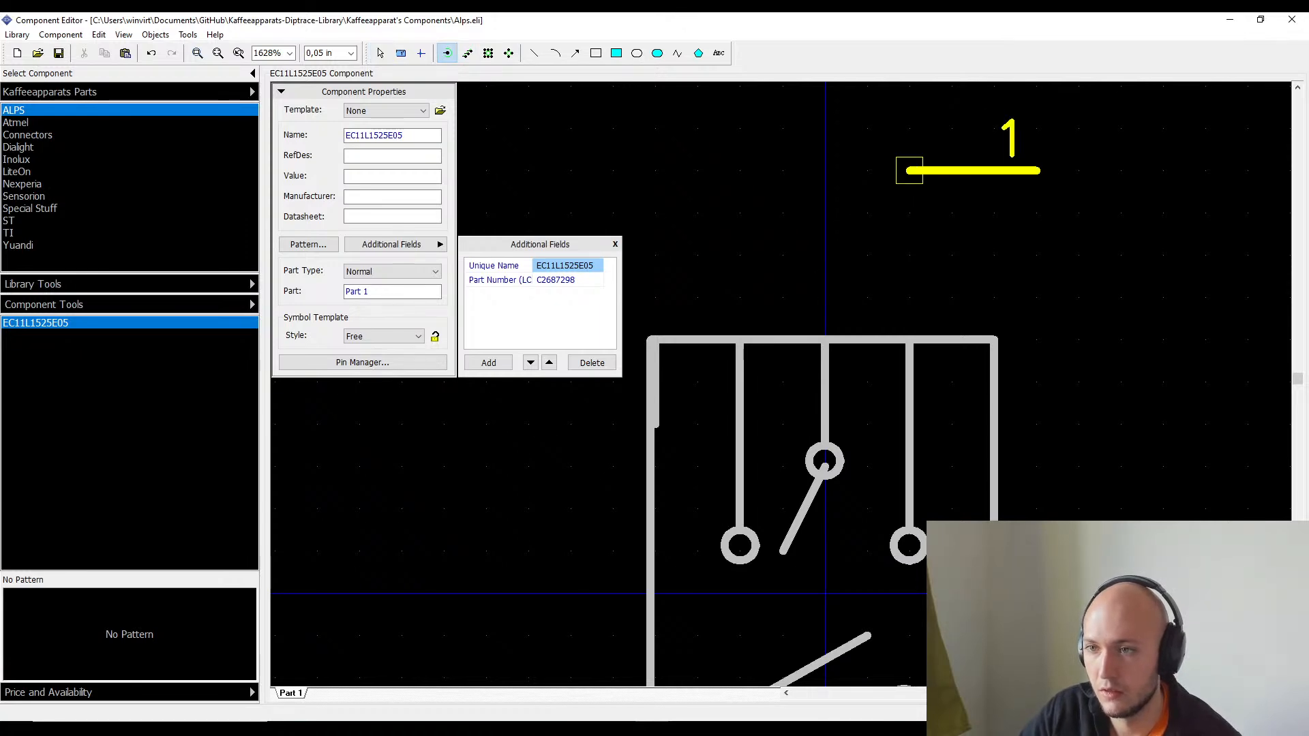
scroll(924, 203, down, 4)
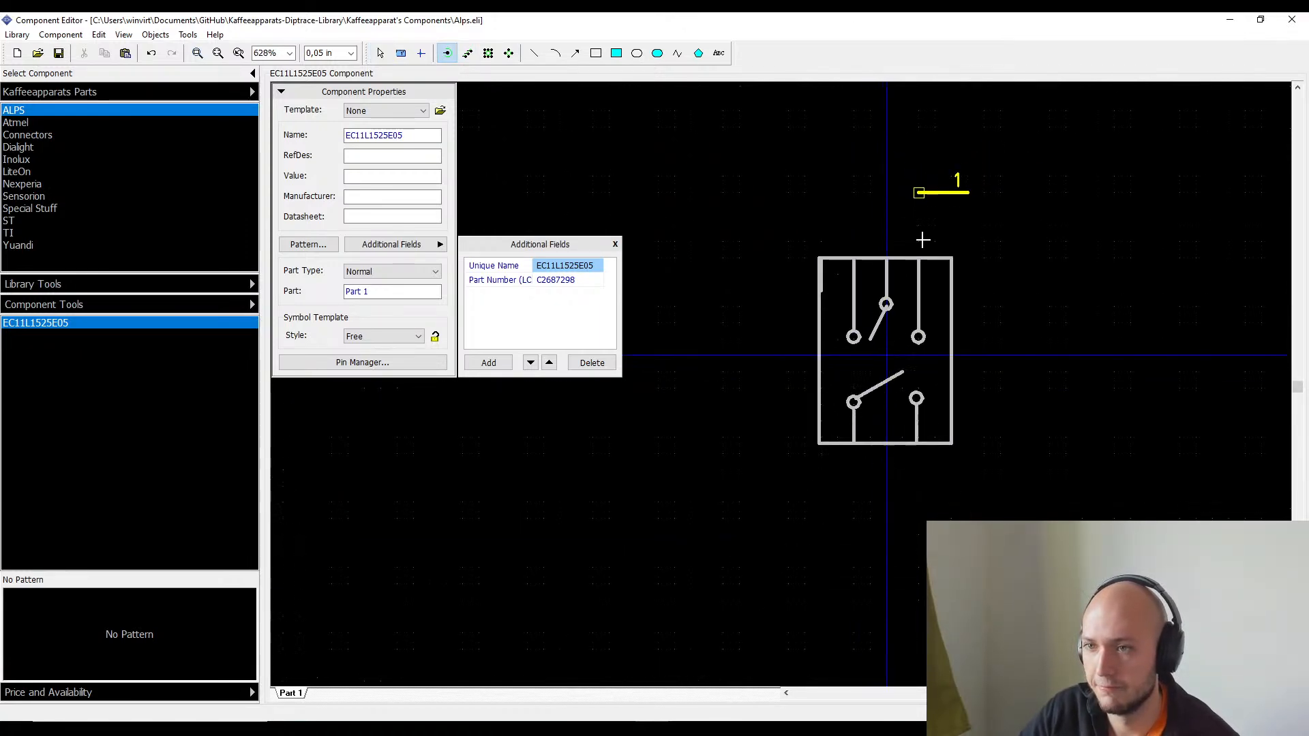
scroll(936, 171, up, 4)
key(Escape)
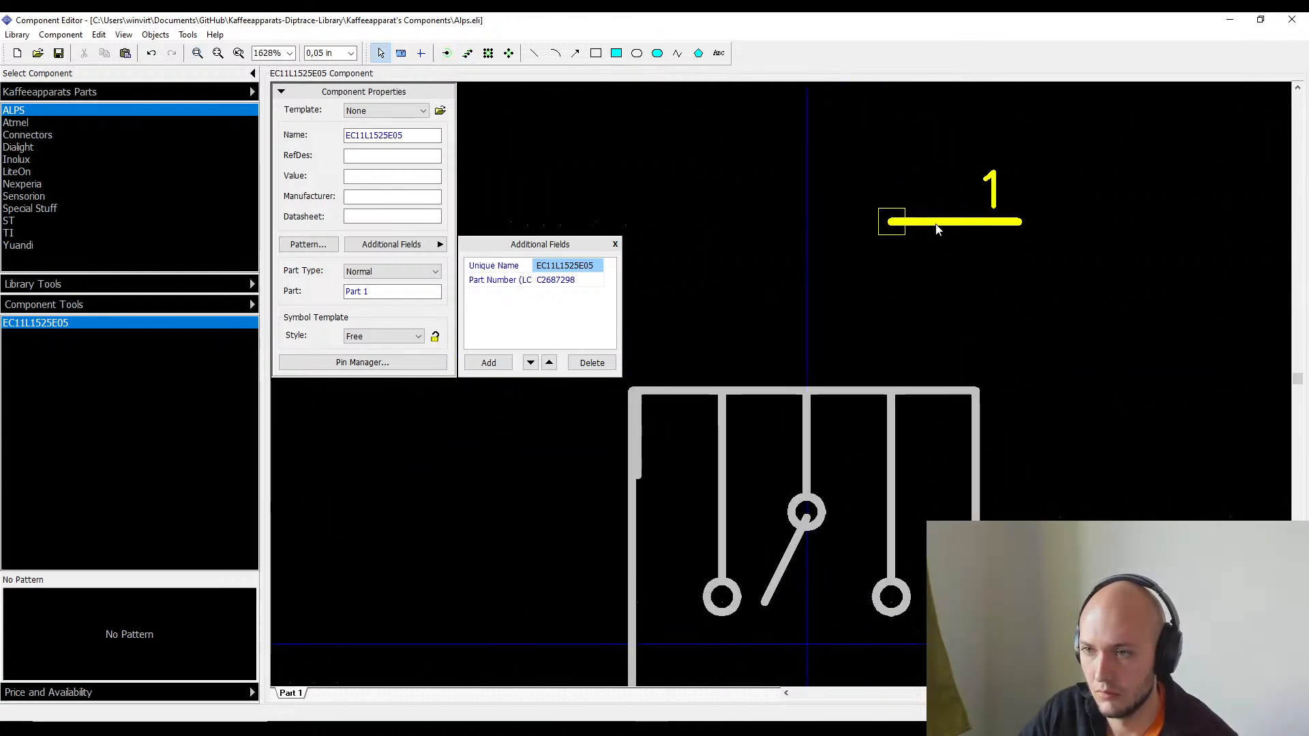
- Rotate the pin to vertical with its connection point up, and place it on top of the upper left vertical line
click(942, 229)
key(r)
key(r)
key(r)
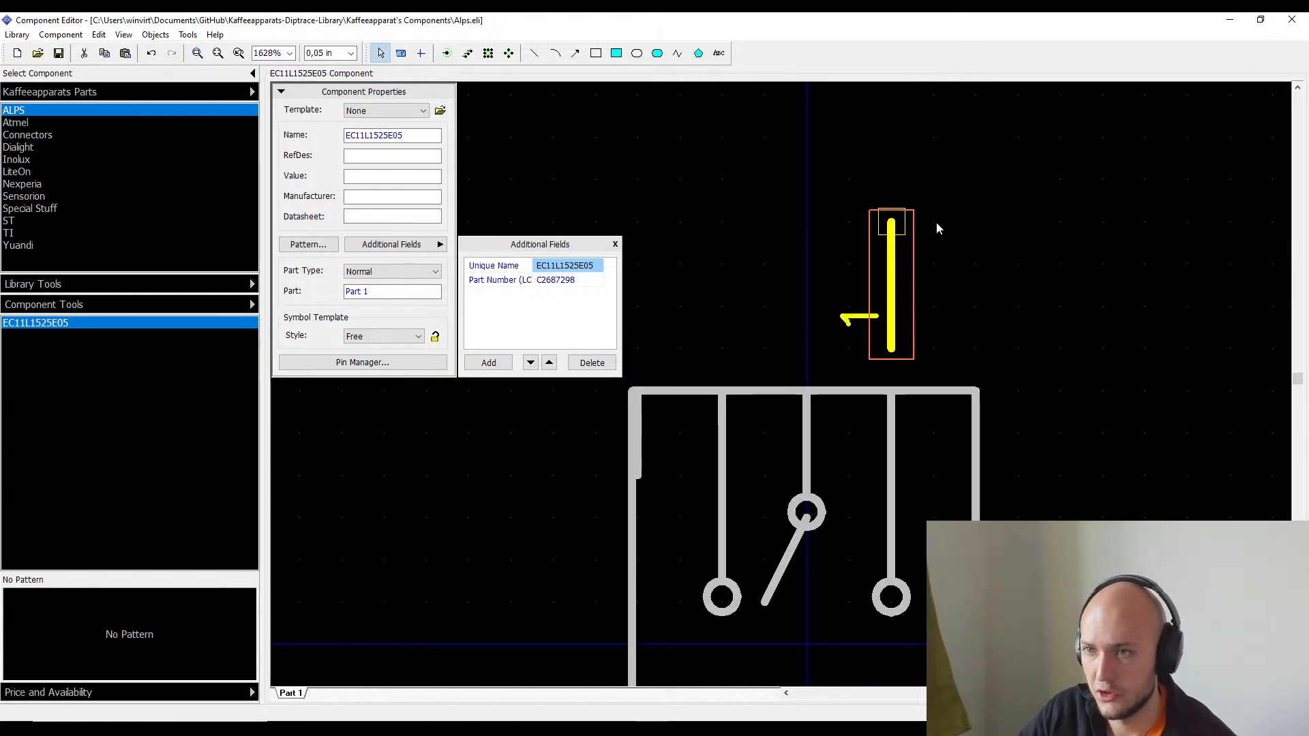
drag(894, 283, 730, 325)
- Duplicate the upper left pin twice and align the copies on top of the upper centre and upper right vertical lines
key(ctrl+v)
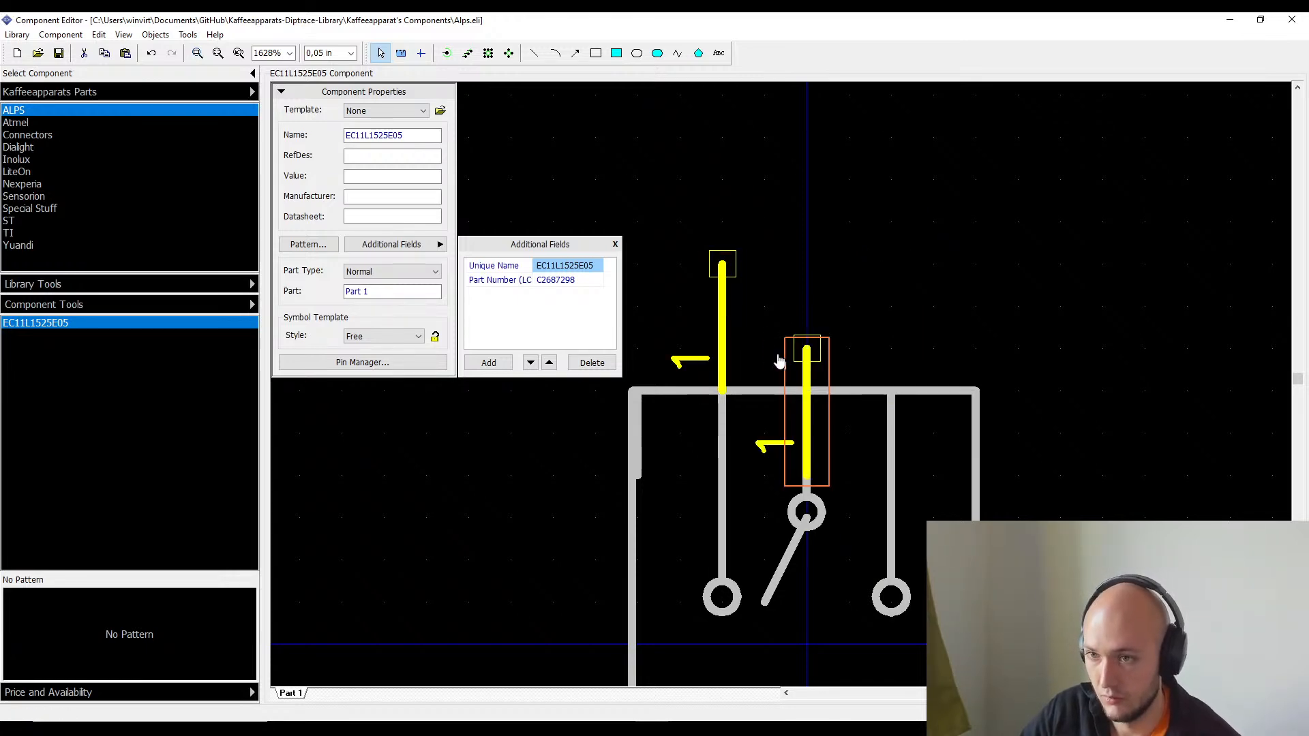
drag(812, 405, 816, 325)
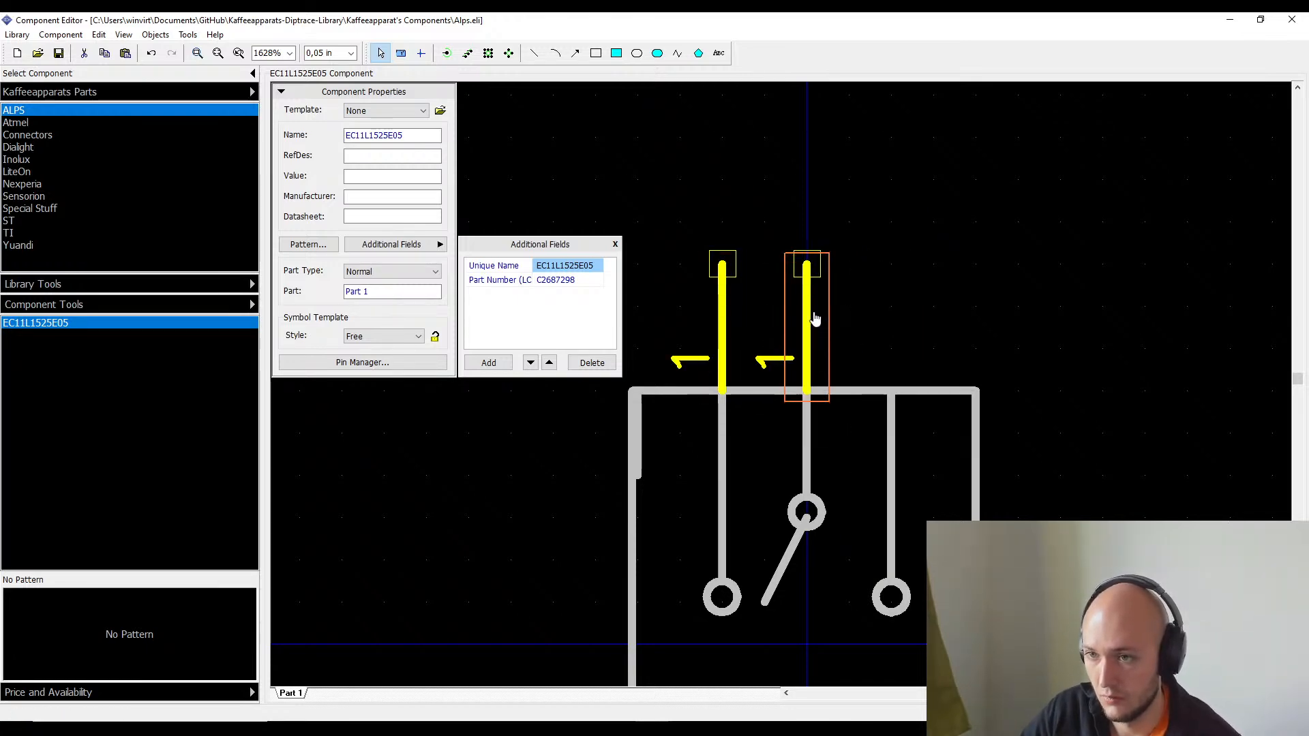
key(ctrl+v)
mouse_move(811, 411)
mouse_down()
mouse_move(849, 393)
mouse_move(805, 393)
mouse_up()
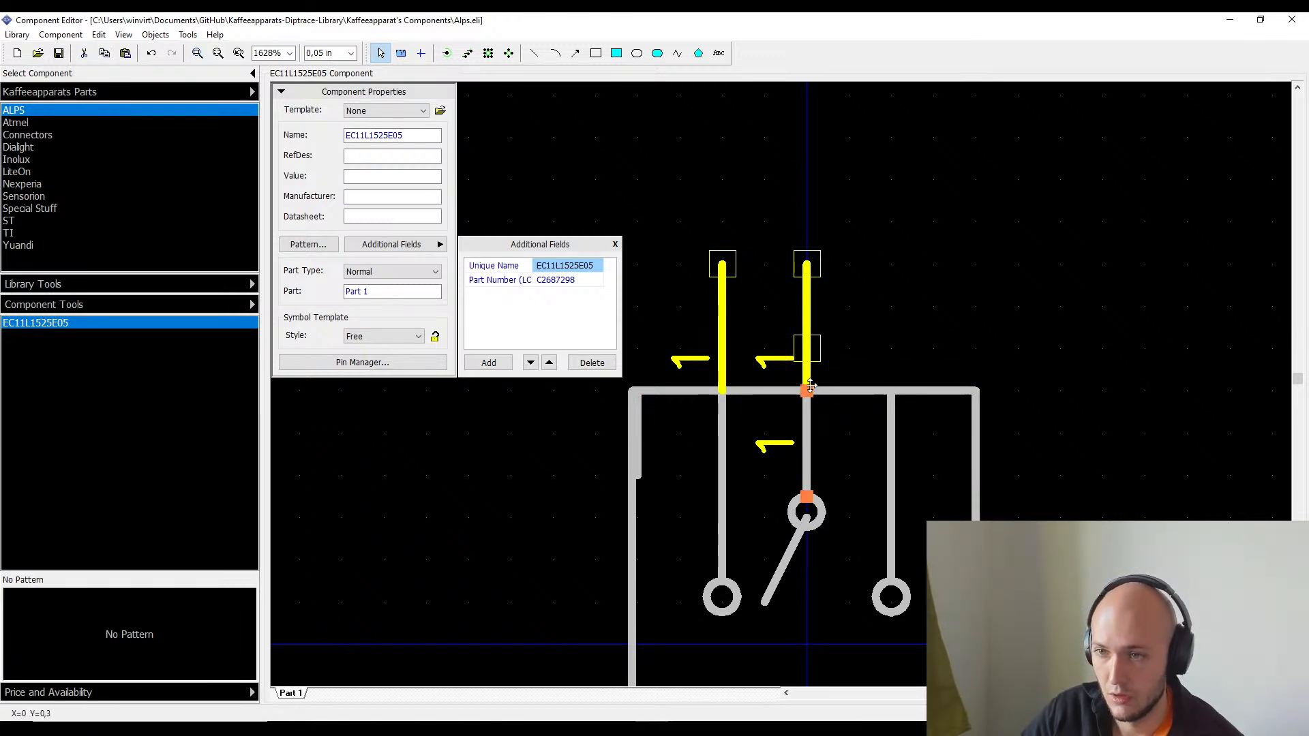
drag(804, 361, 899, 367)
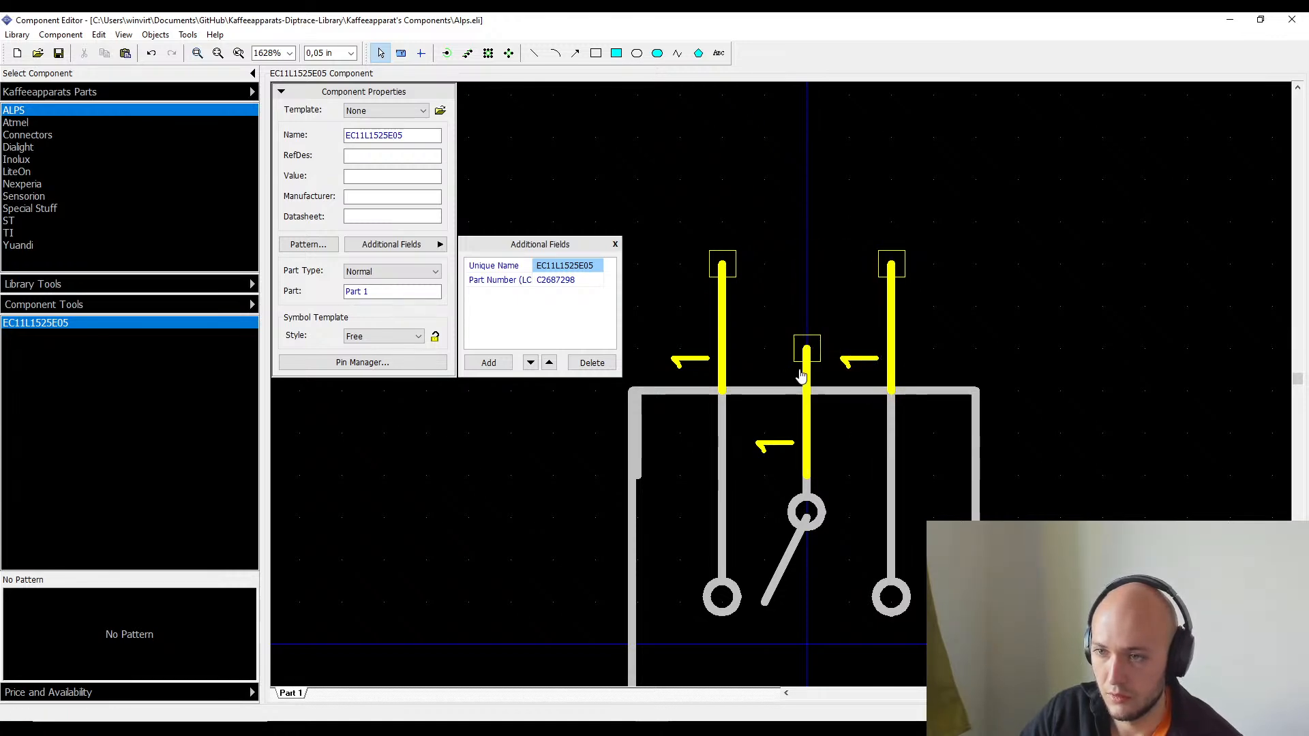
drag(805, 371, 816, 300)
- Duplicate the upper centre and right pins, and place one copy, rotated 180°, beneath the lower left vertical line
drag(751, 199, 922, 412)
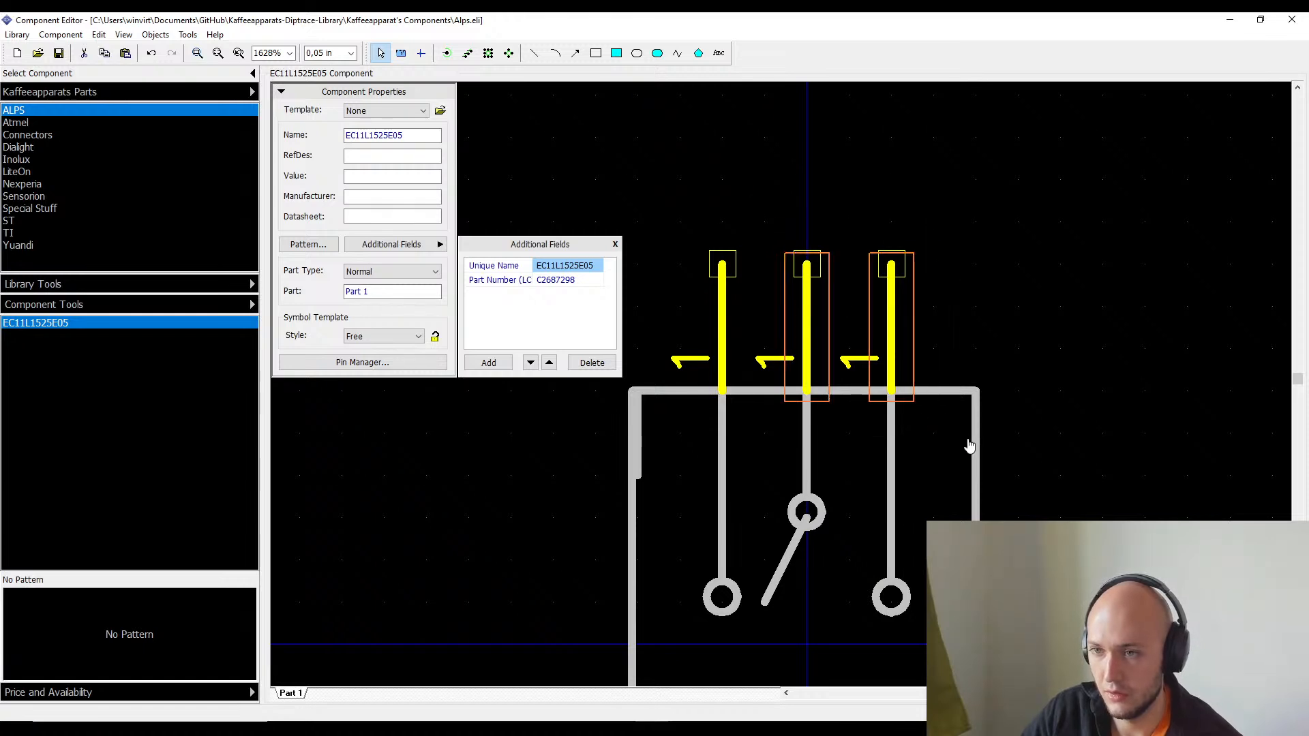
key(ctrl+v)
click(1033, 429)
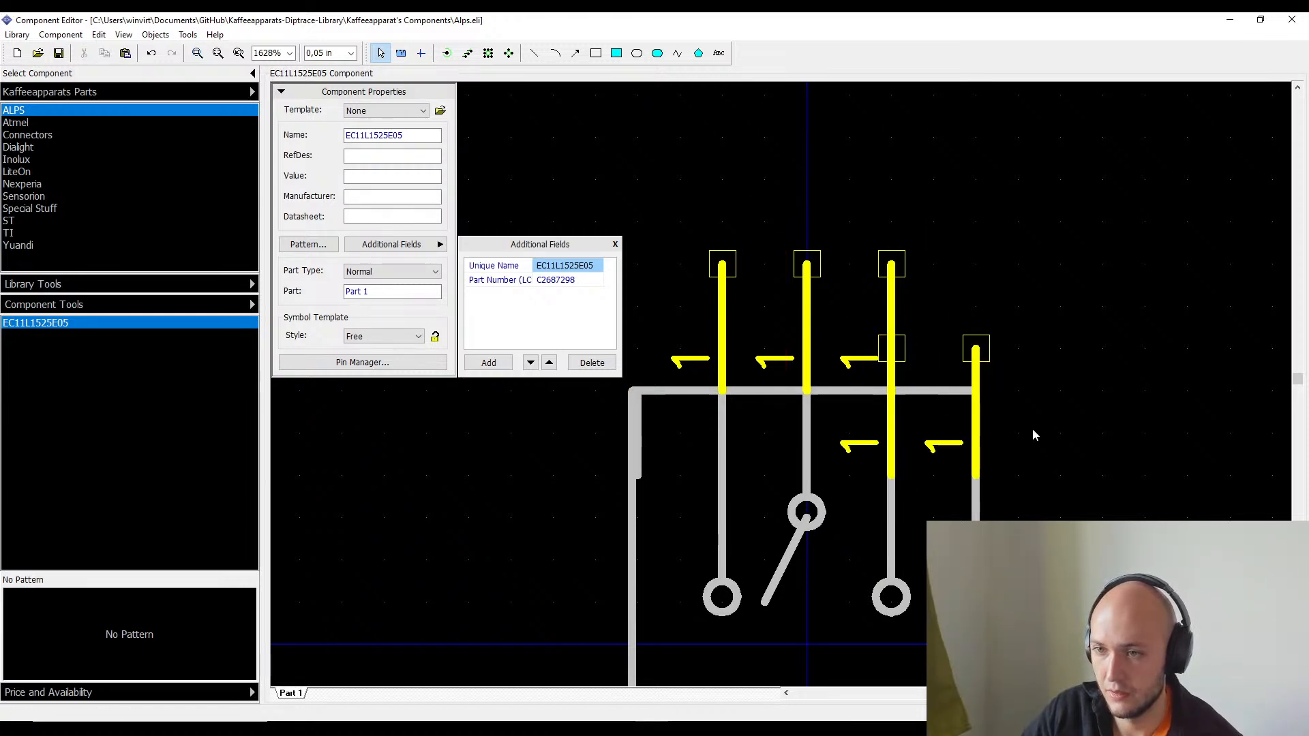
scroll(1034, 428, down, 2)
middle_drag(1067, 456, 1044, 291)
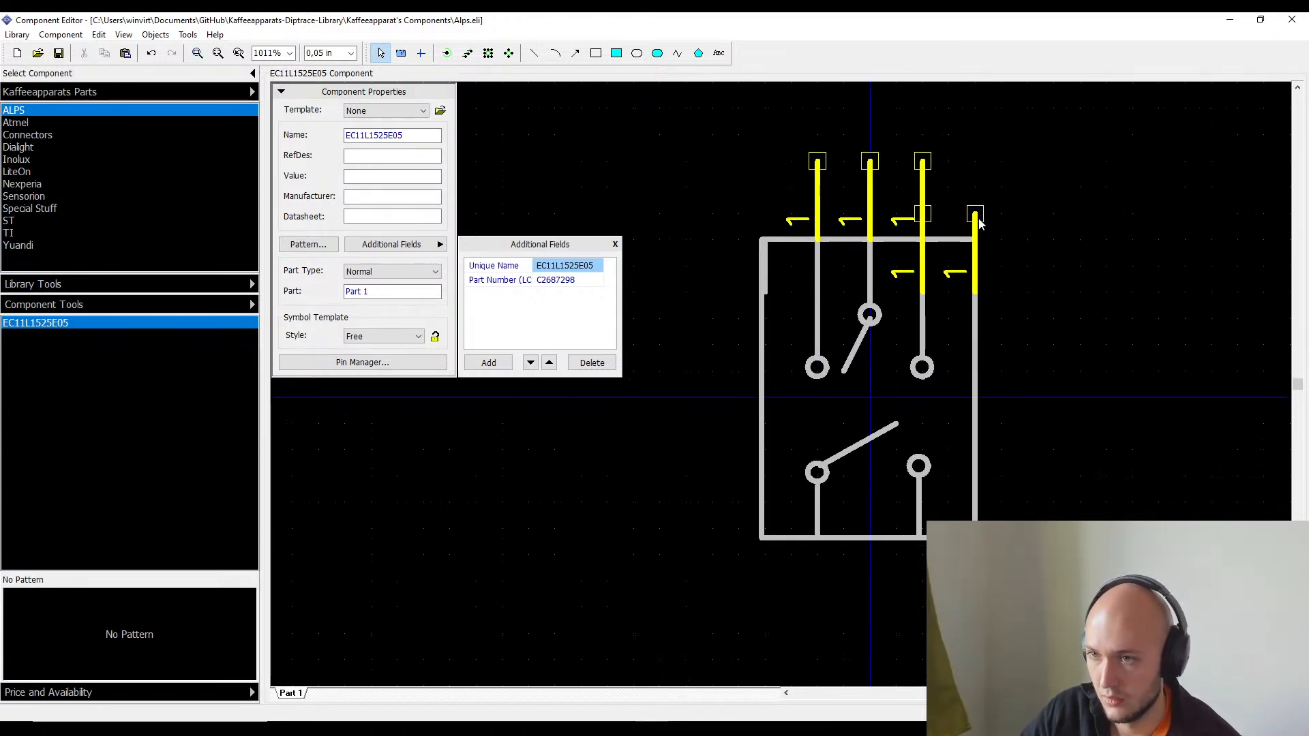
drag(975, 225, 818, 592)
key(r)
key(r)
click(818, 583)
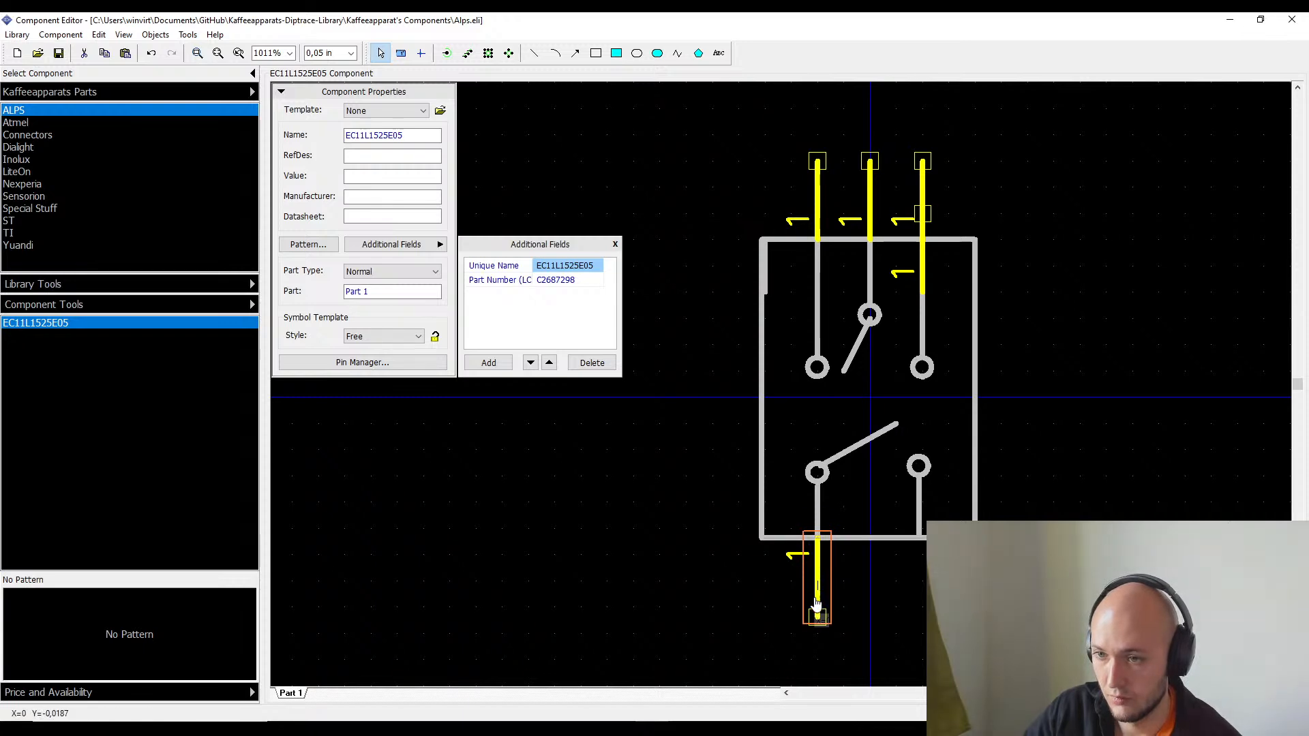
- Move the overlapping pins from the upper right vertical line to the area beneath the body's lower right corner and rotate them 180°
click(920, 268)
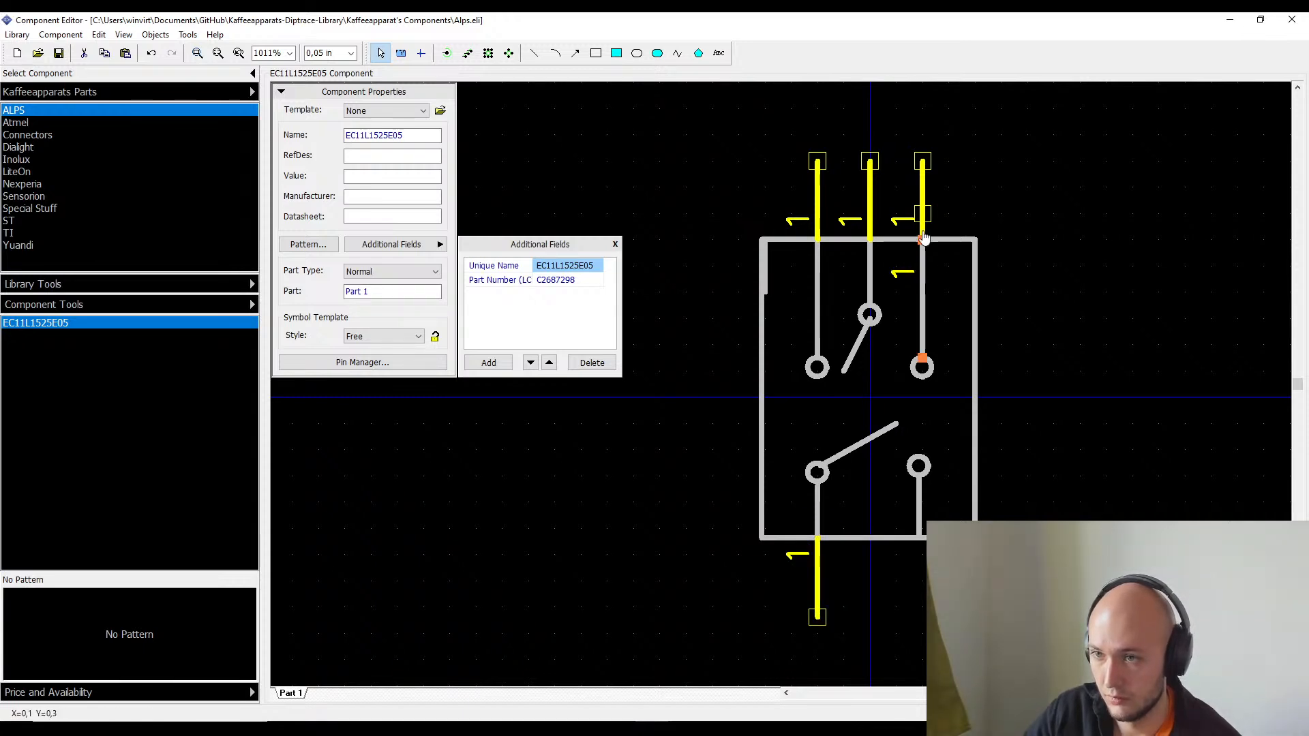
click(923, 235)
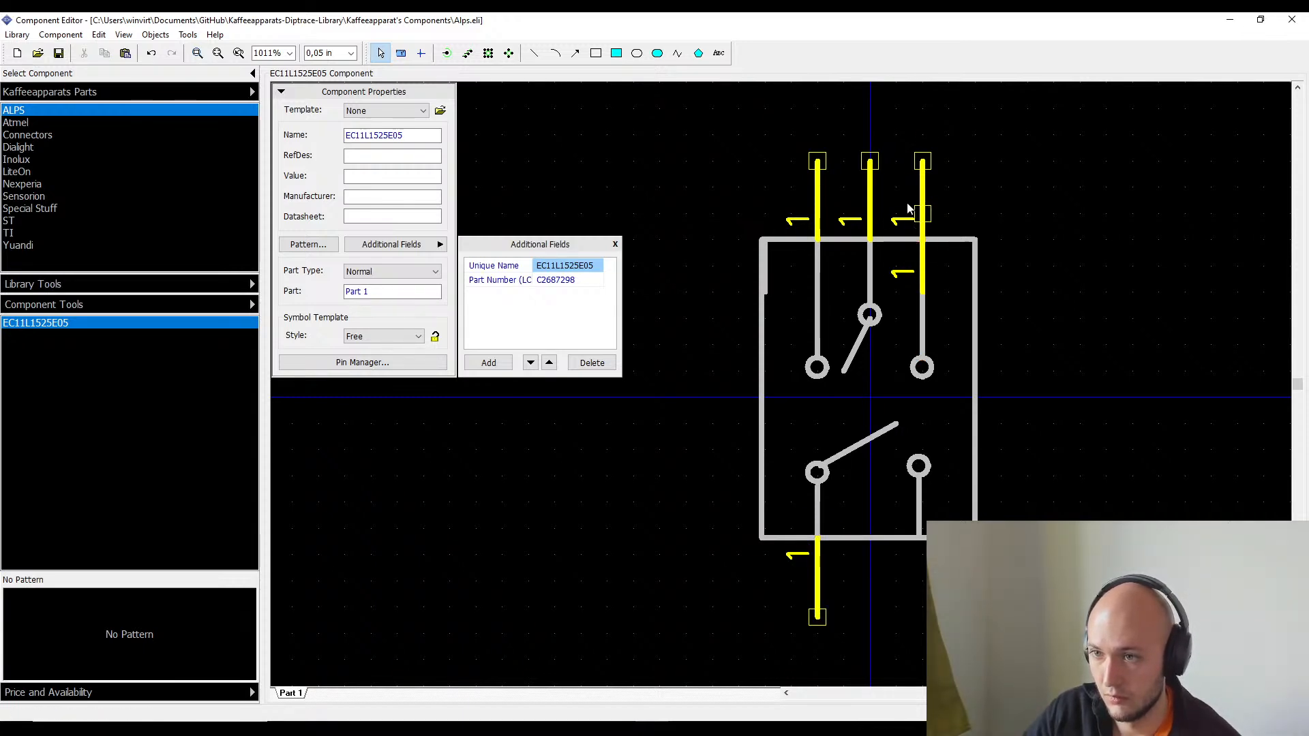
click(923, 222)
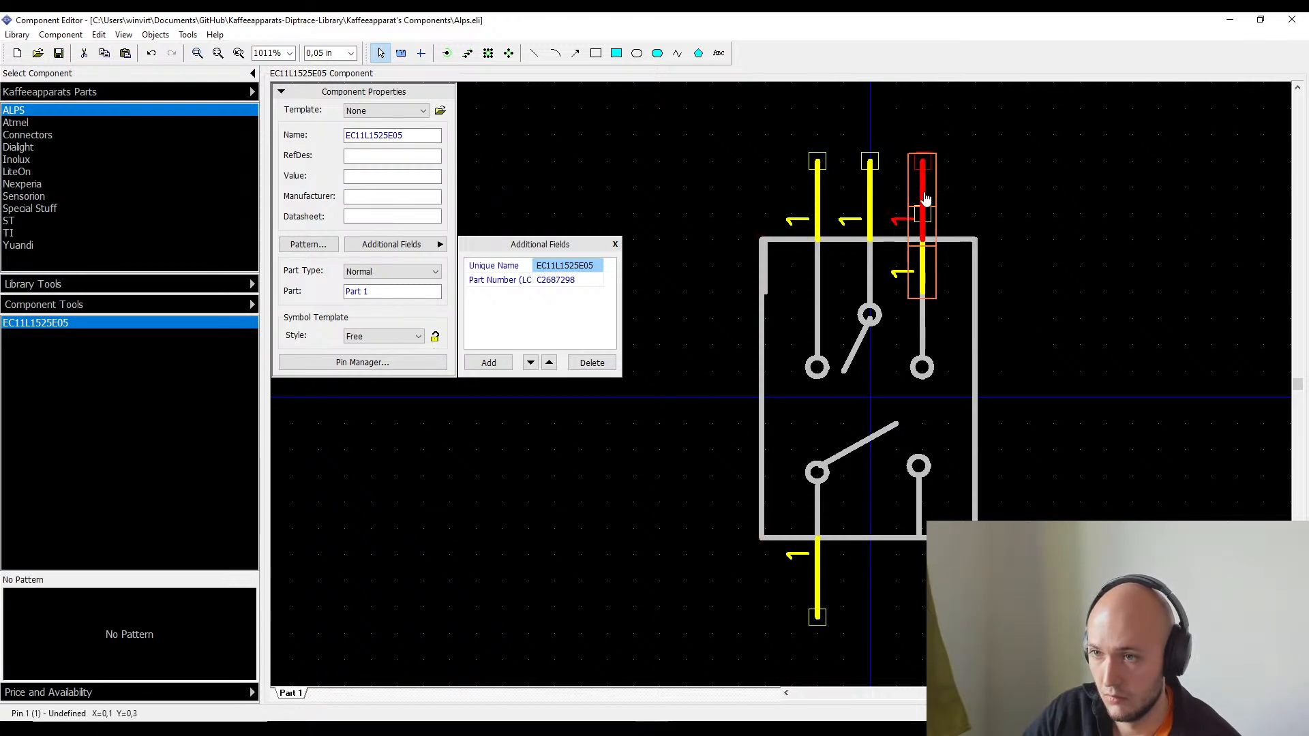
drag(923, 198, 975, 604)
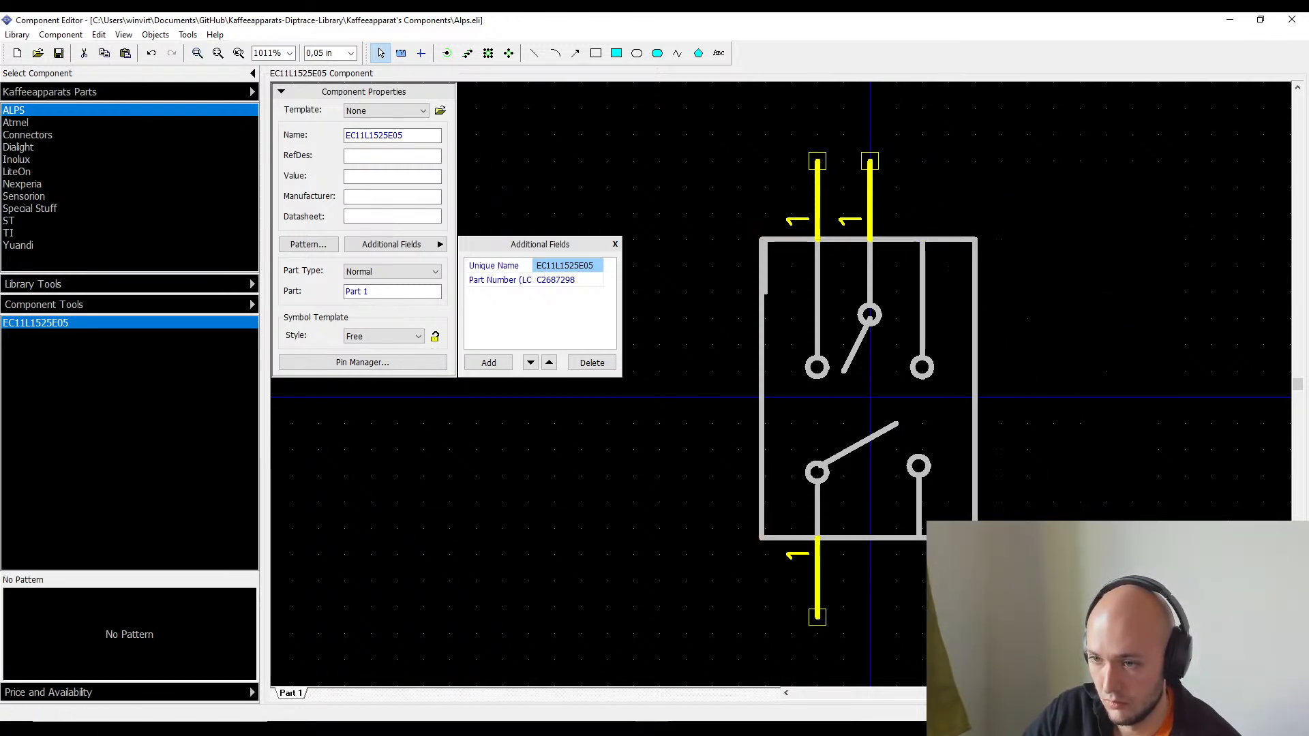
key(r)
key(r)
click(1009, 603)
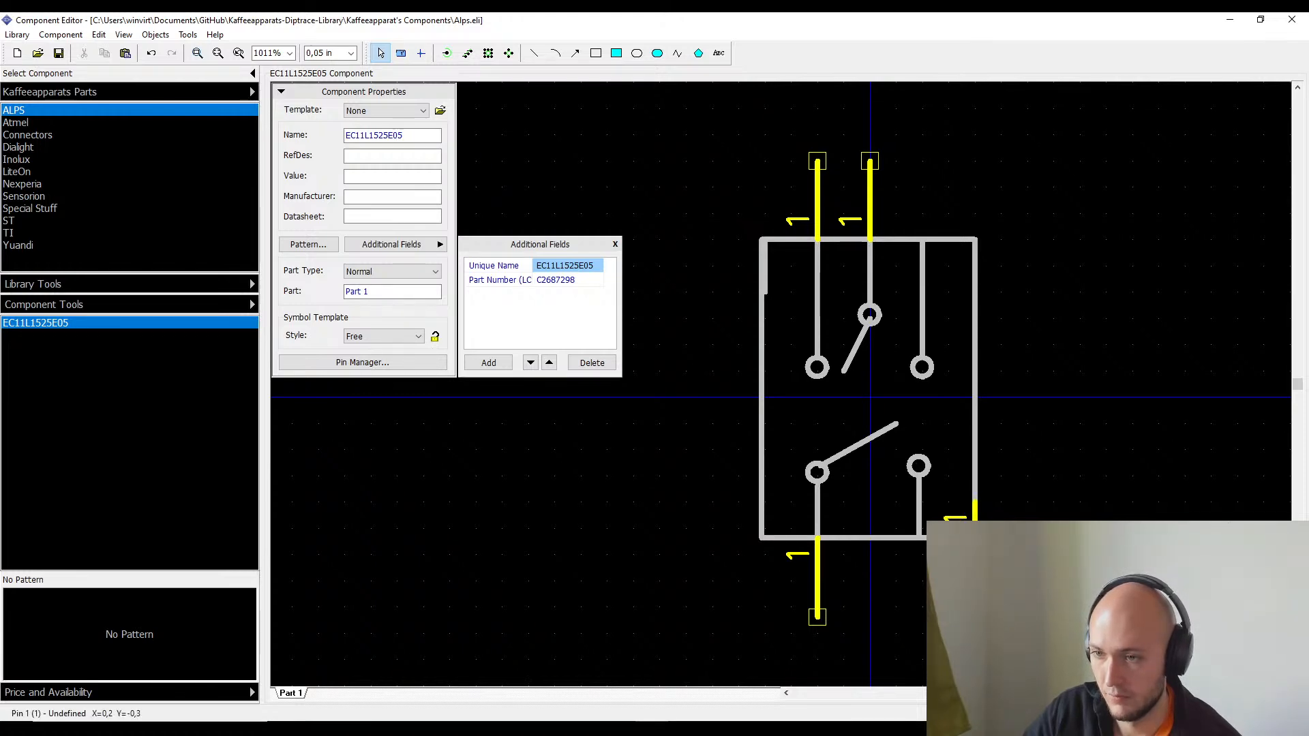
- Place one of these pins back on top of the upper right vertical line, rotated 180°, and align the other beneath the lower right line
drag(966, 603, 922, 160)
key(r)
key(r)
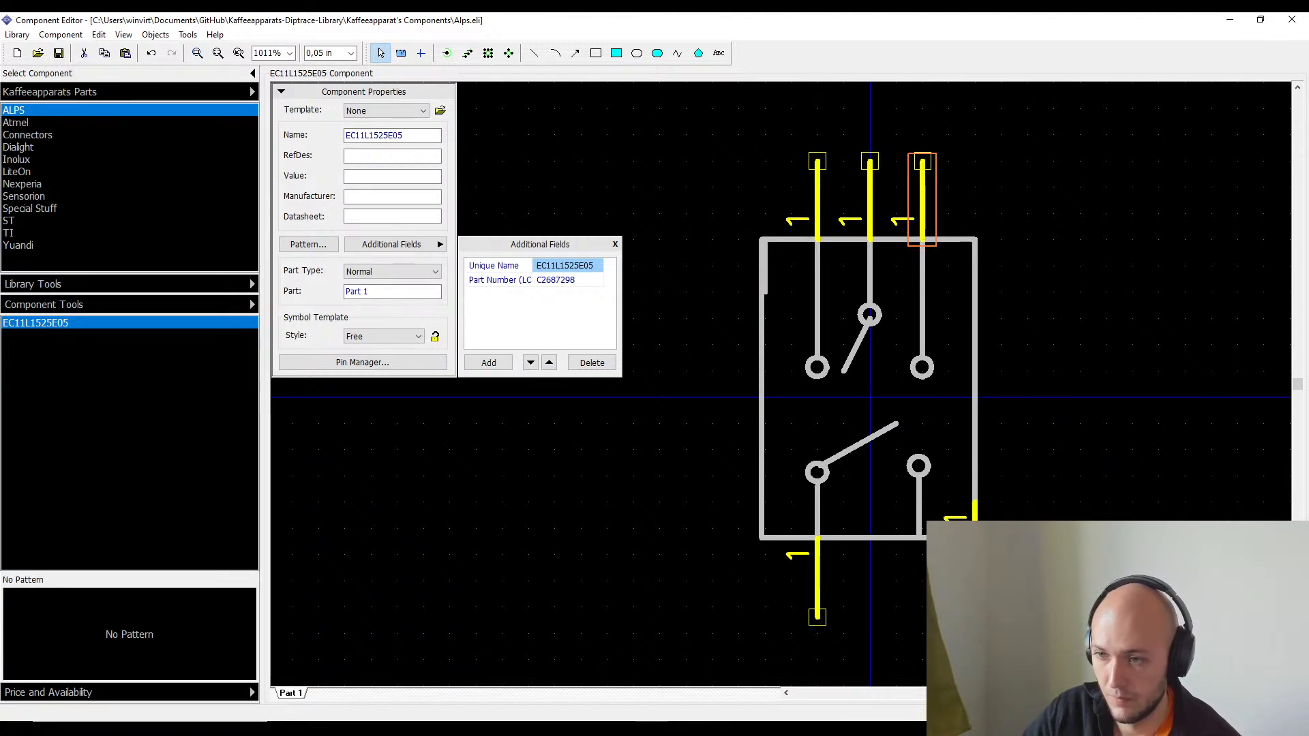
drag(976, 575, 928, 606)
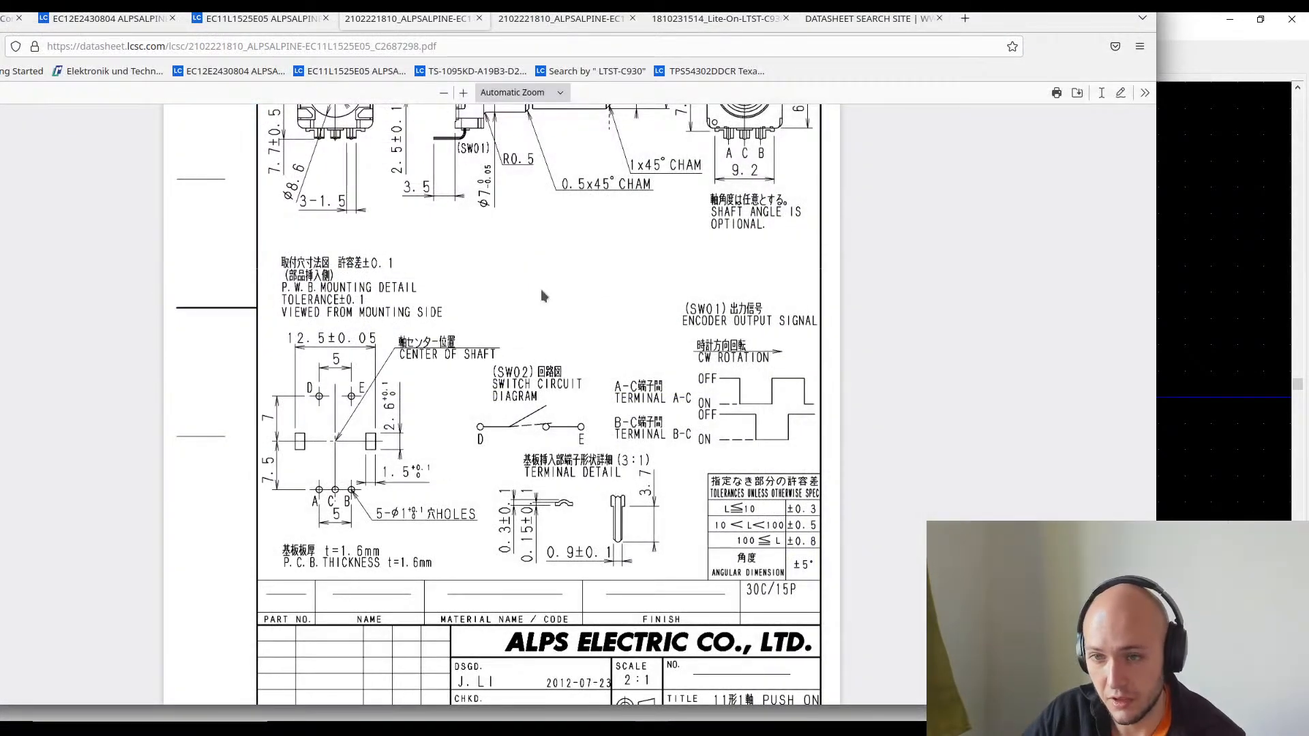
- Check the terminal labels in the datasheet, and set the upper centre pin's name to B and its number to 2
scroll(675, 317, up, 4)
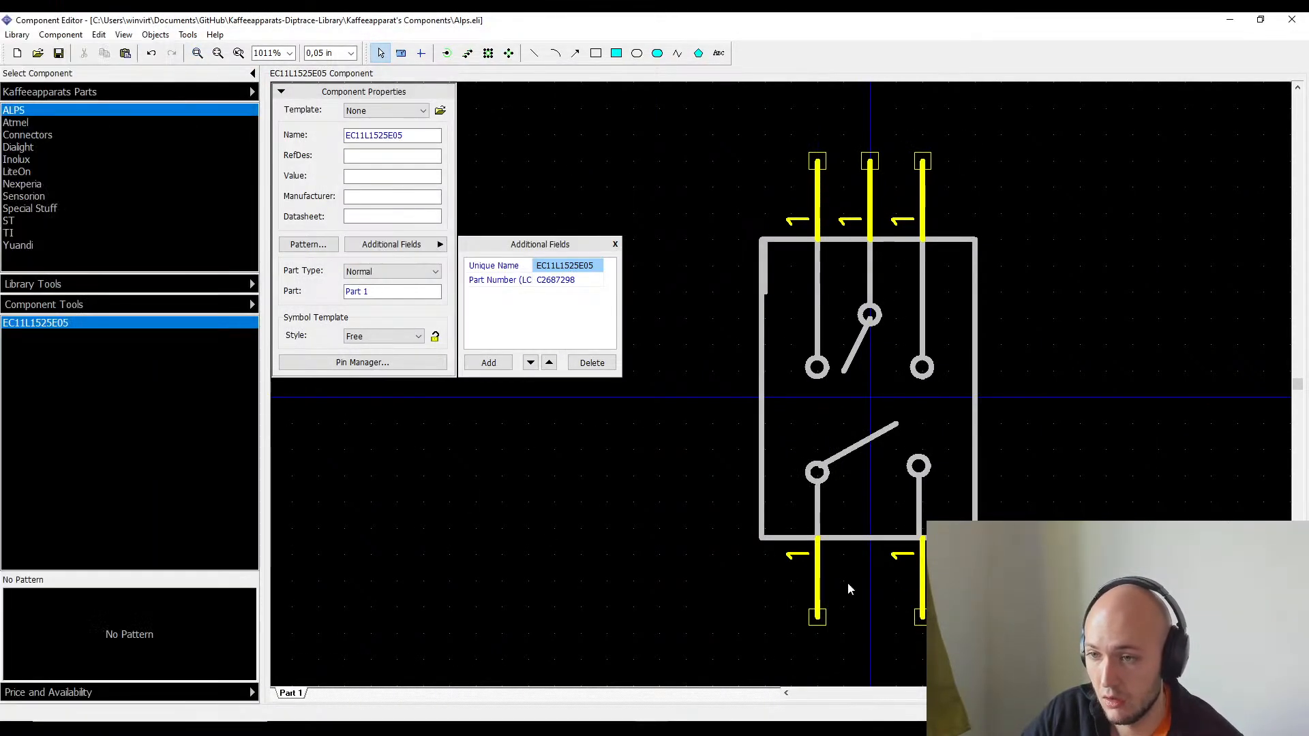
double_click(872, 204)
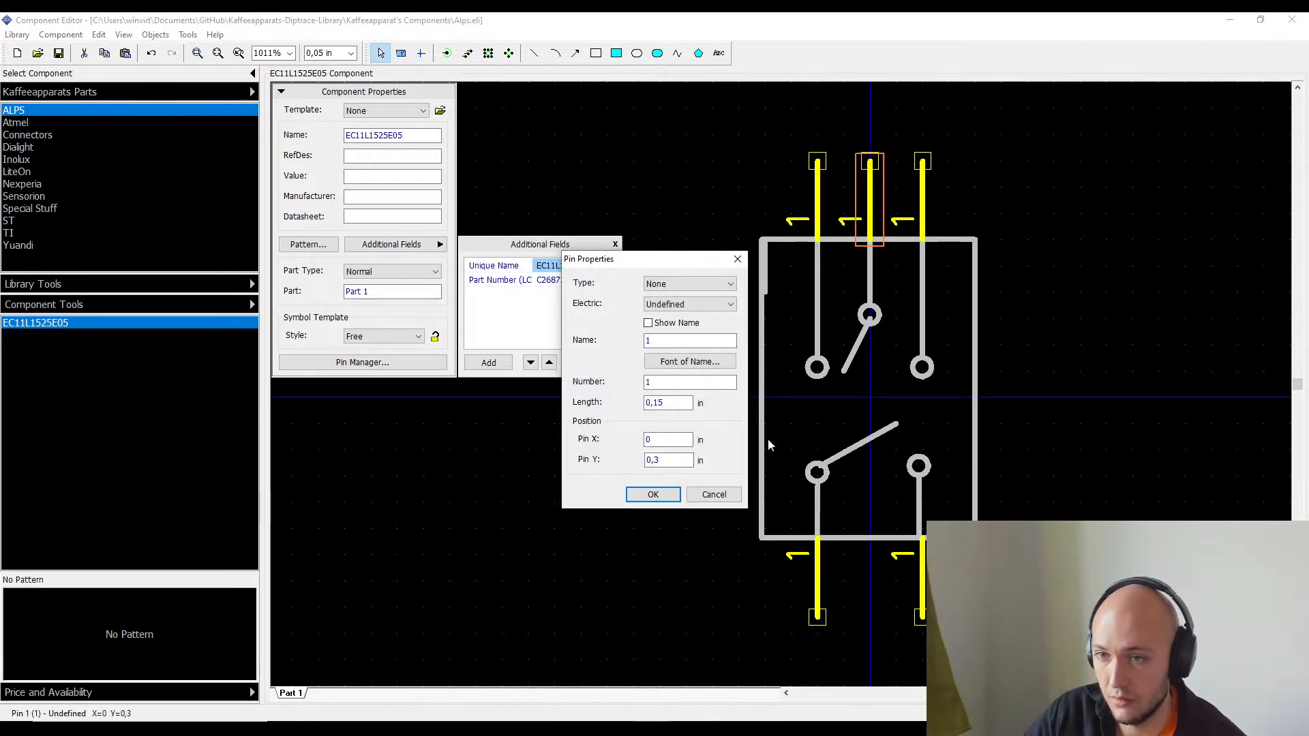
click(710, 339)
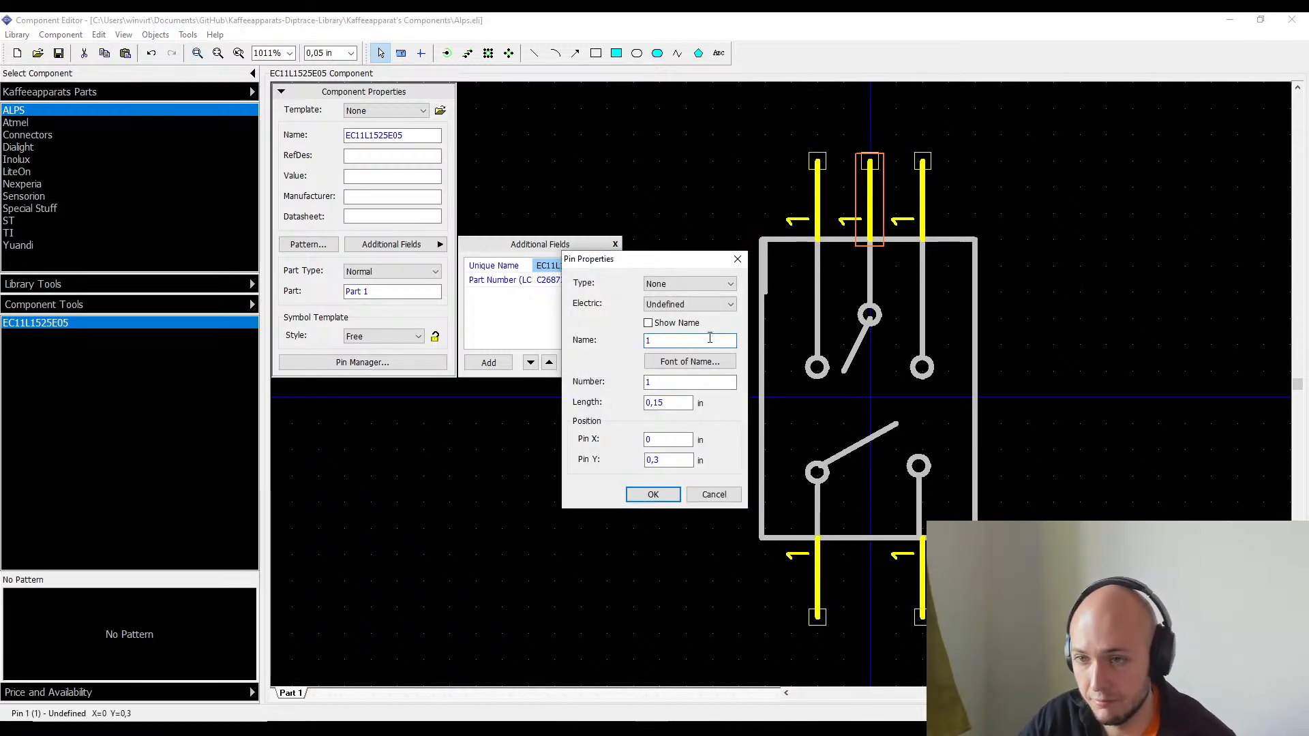
key(BackSpace)
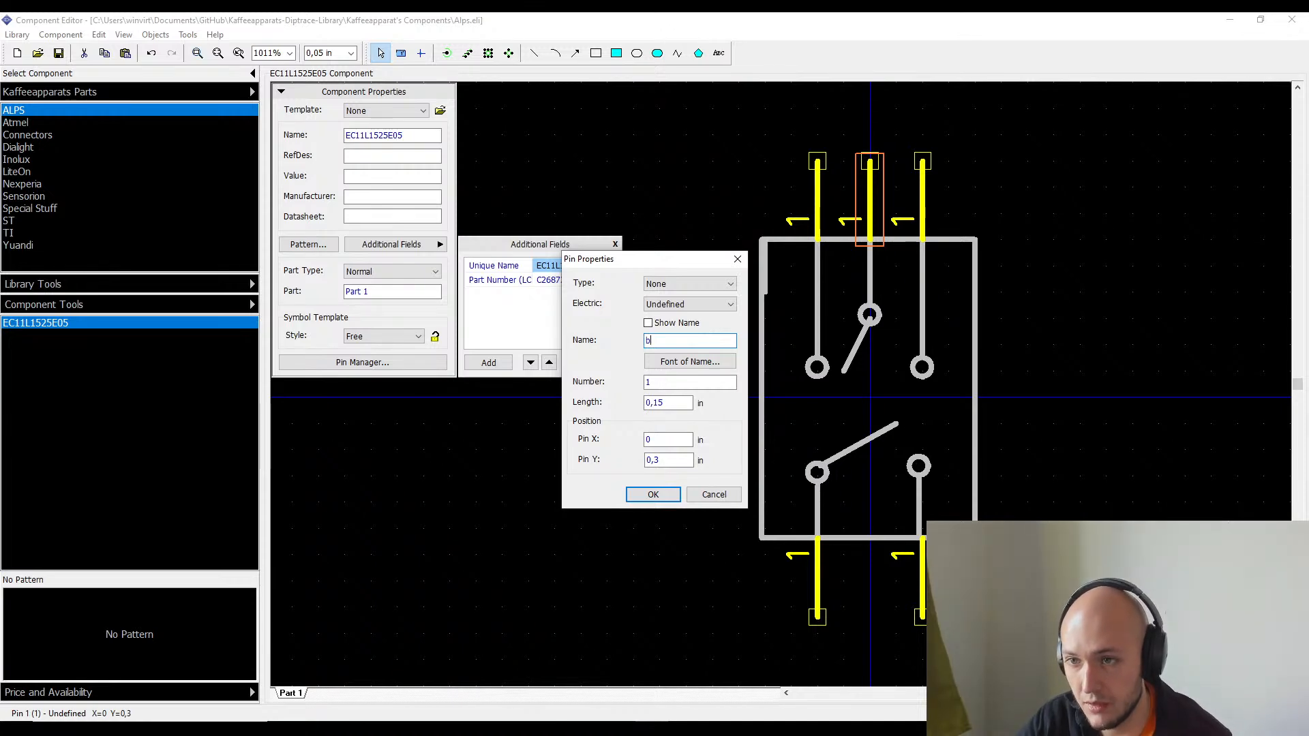
key(Tab)
key(shift+Tab)
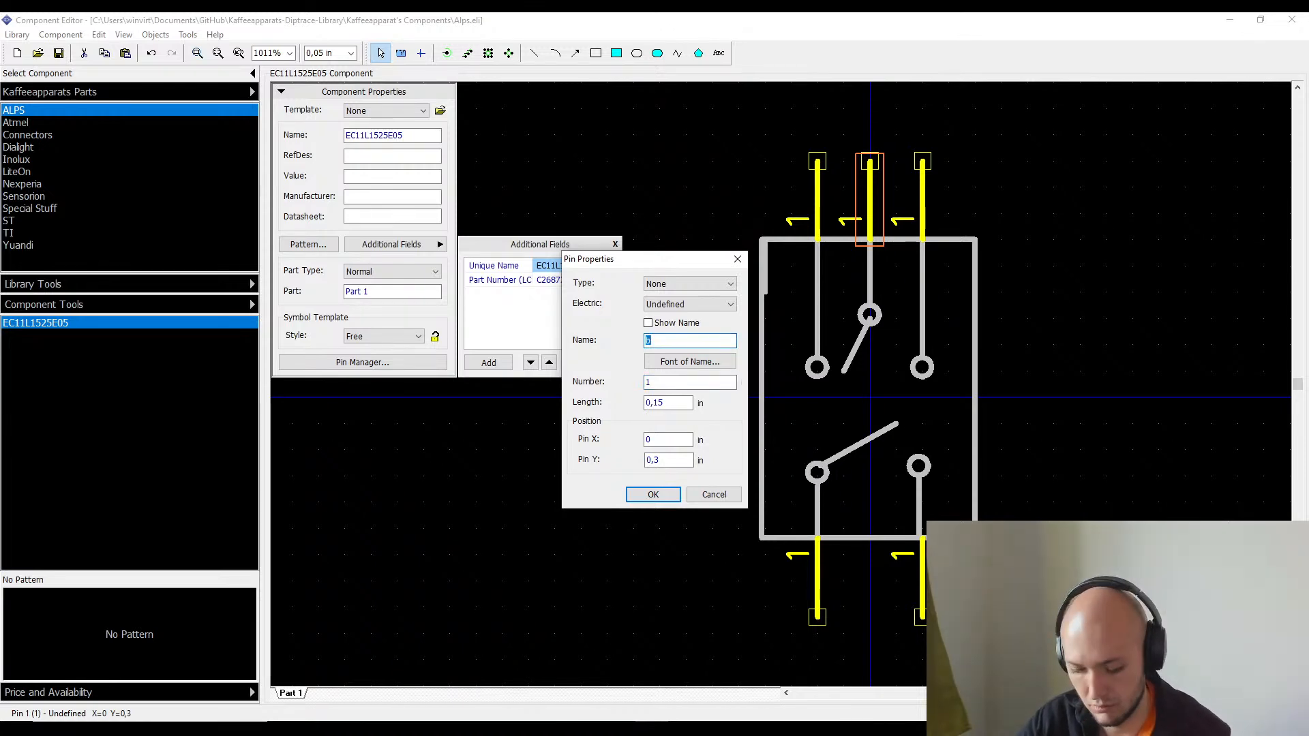
key(Tab)
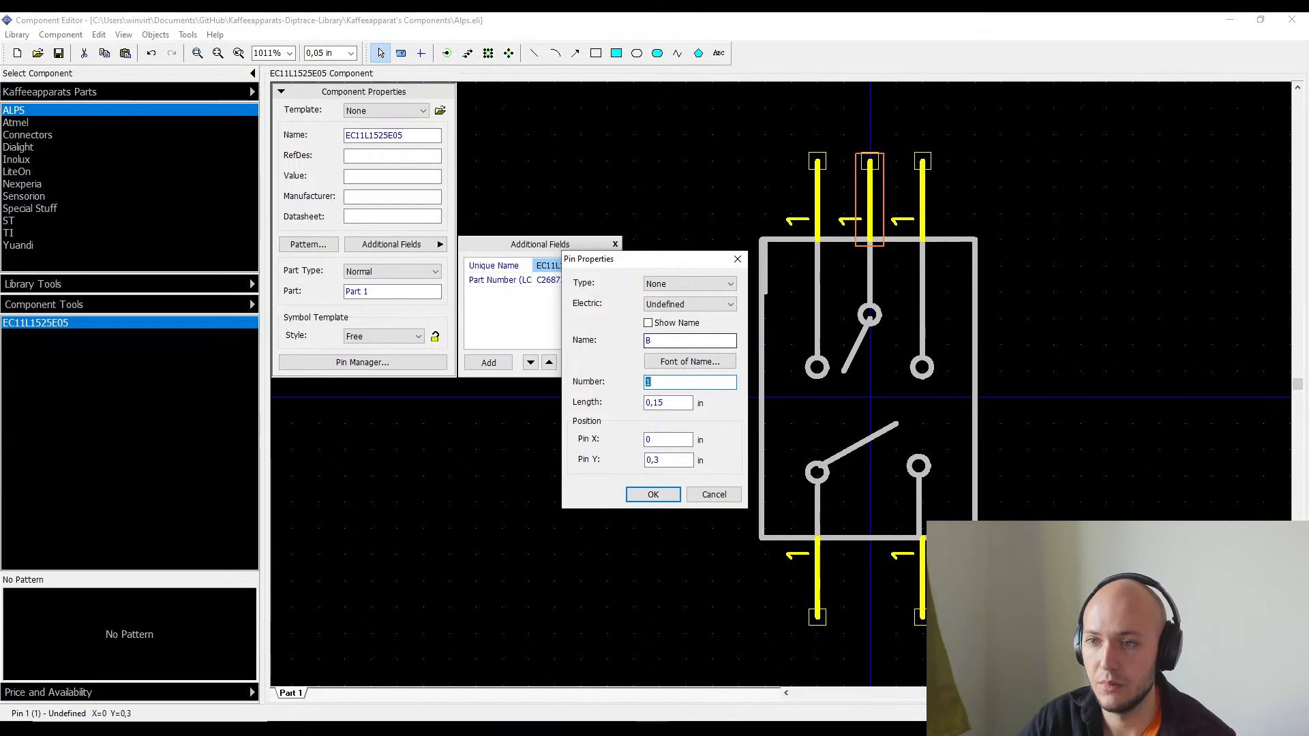
text(2)
key(Return)
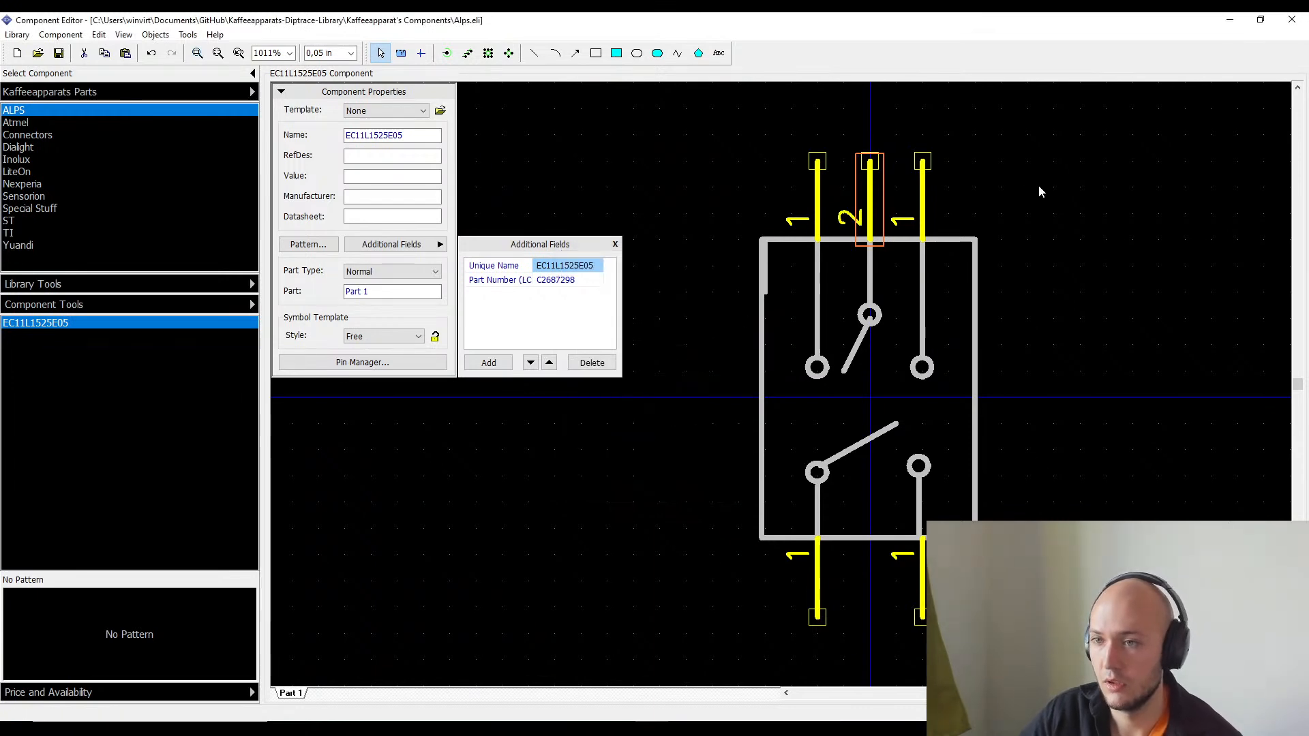
- Set the upper right pin's name to C and its number to 3
double_click(931, 196)
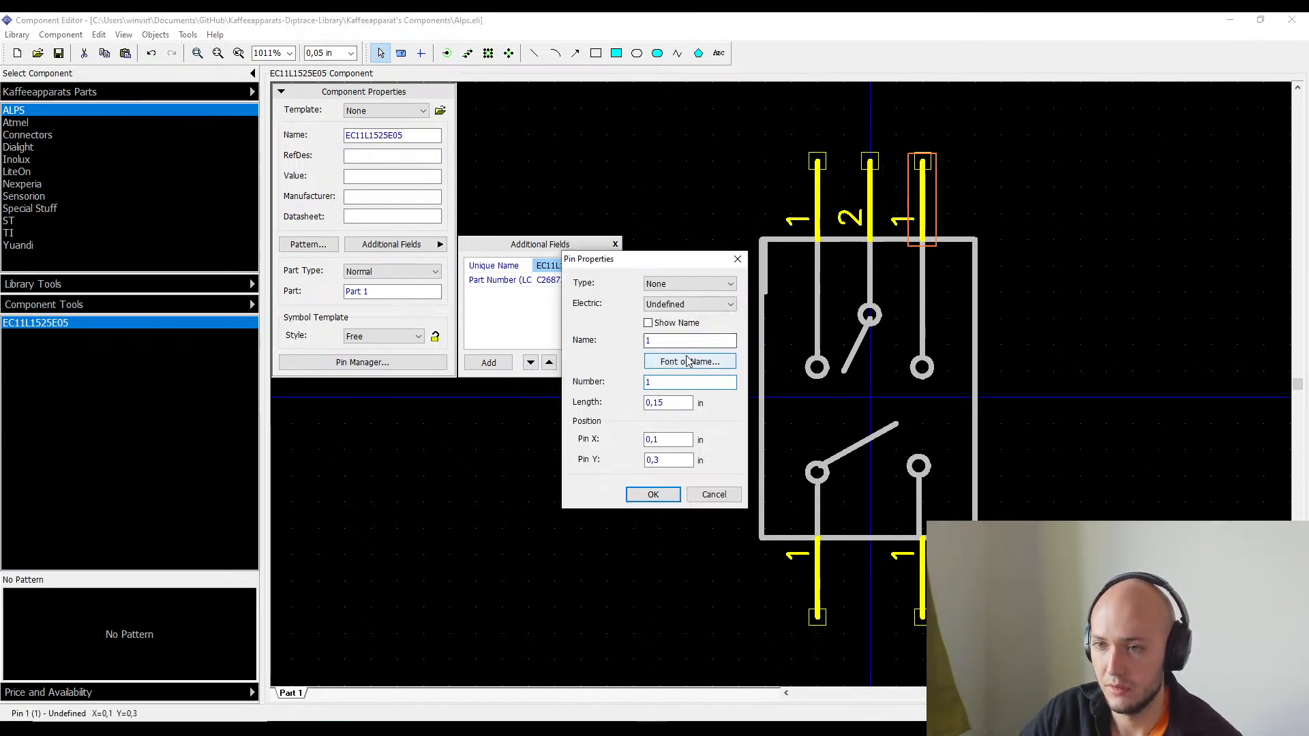
click(687, 339)
key(BackSpace)
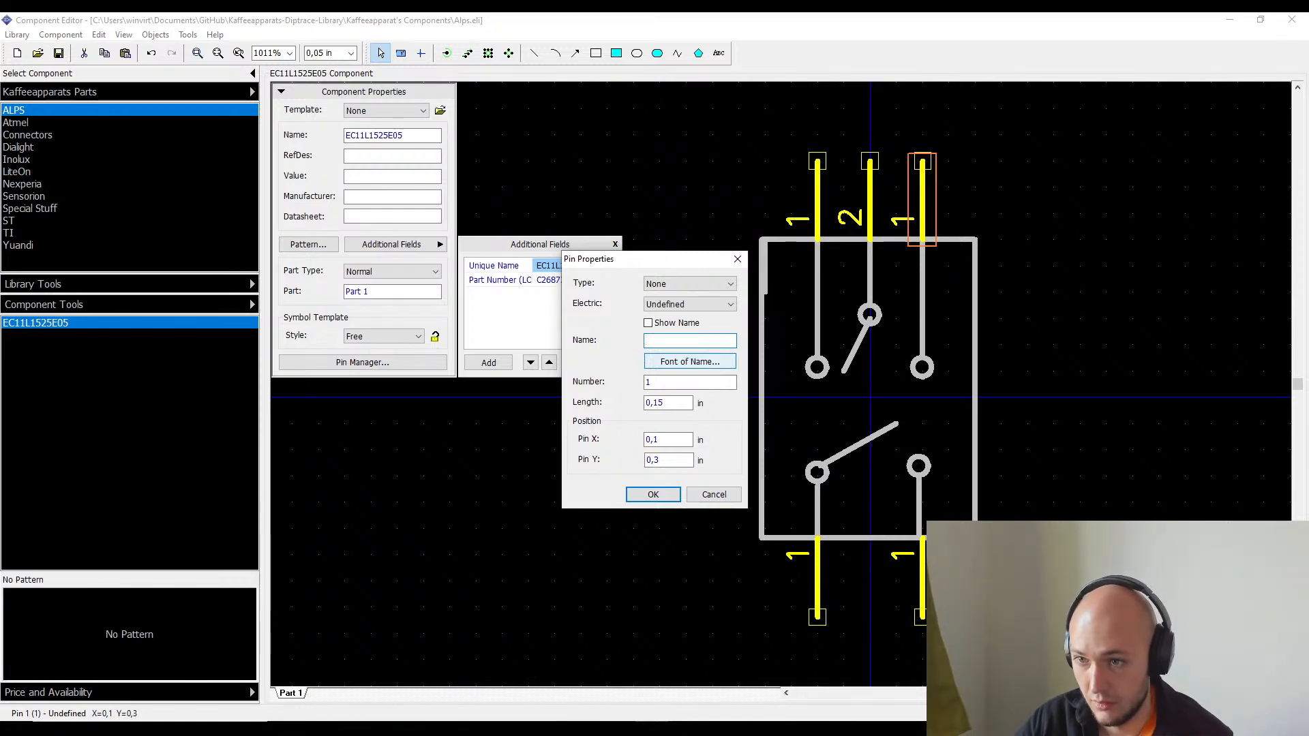
key(Tab)
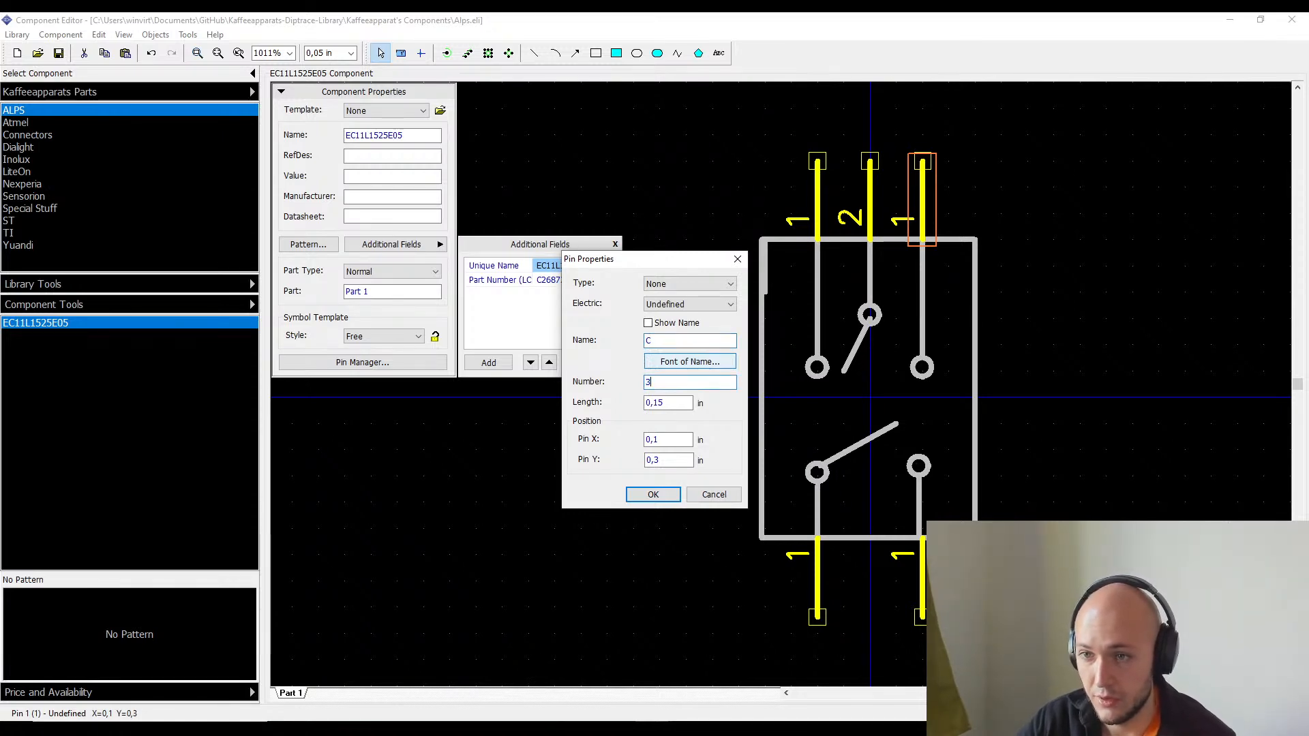
key(Return)
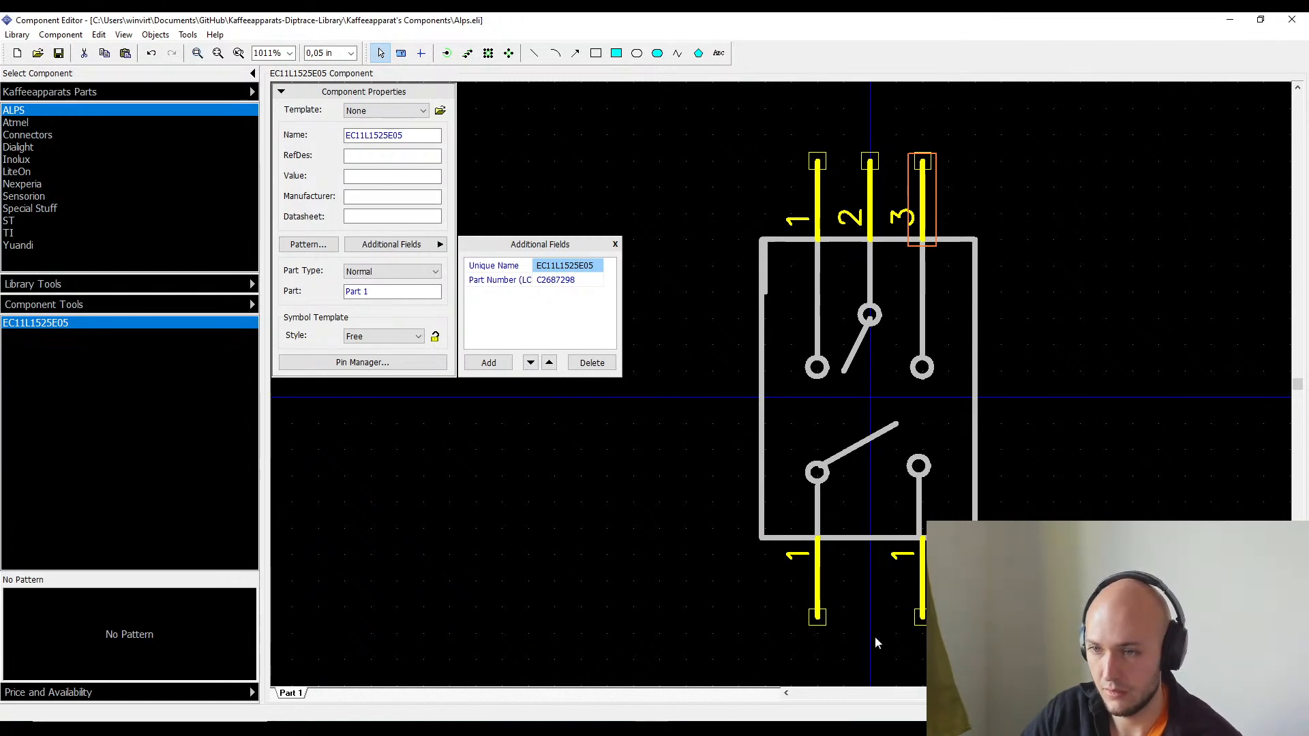
- Set the lower left pin's name to D and its number to 4, with the name shown on the symbol
double_click(799, 559)
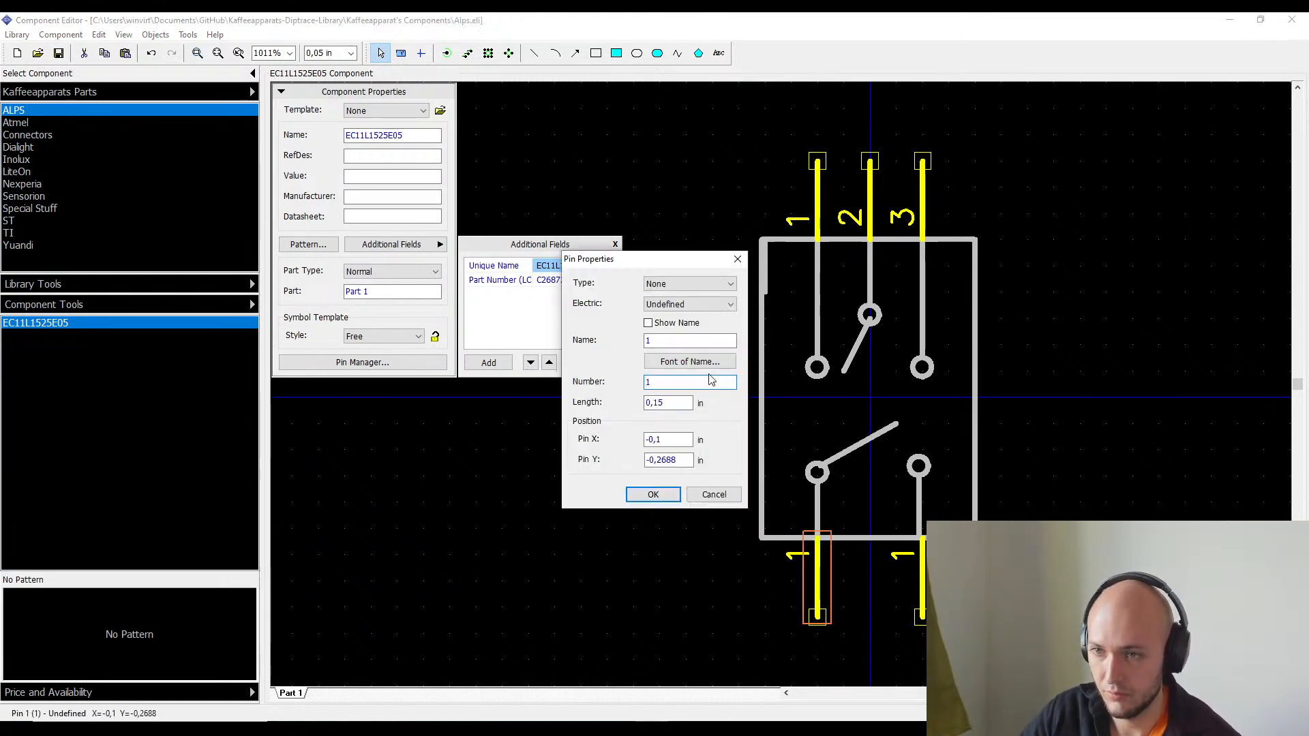
click(688, 324)
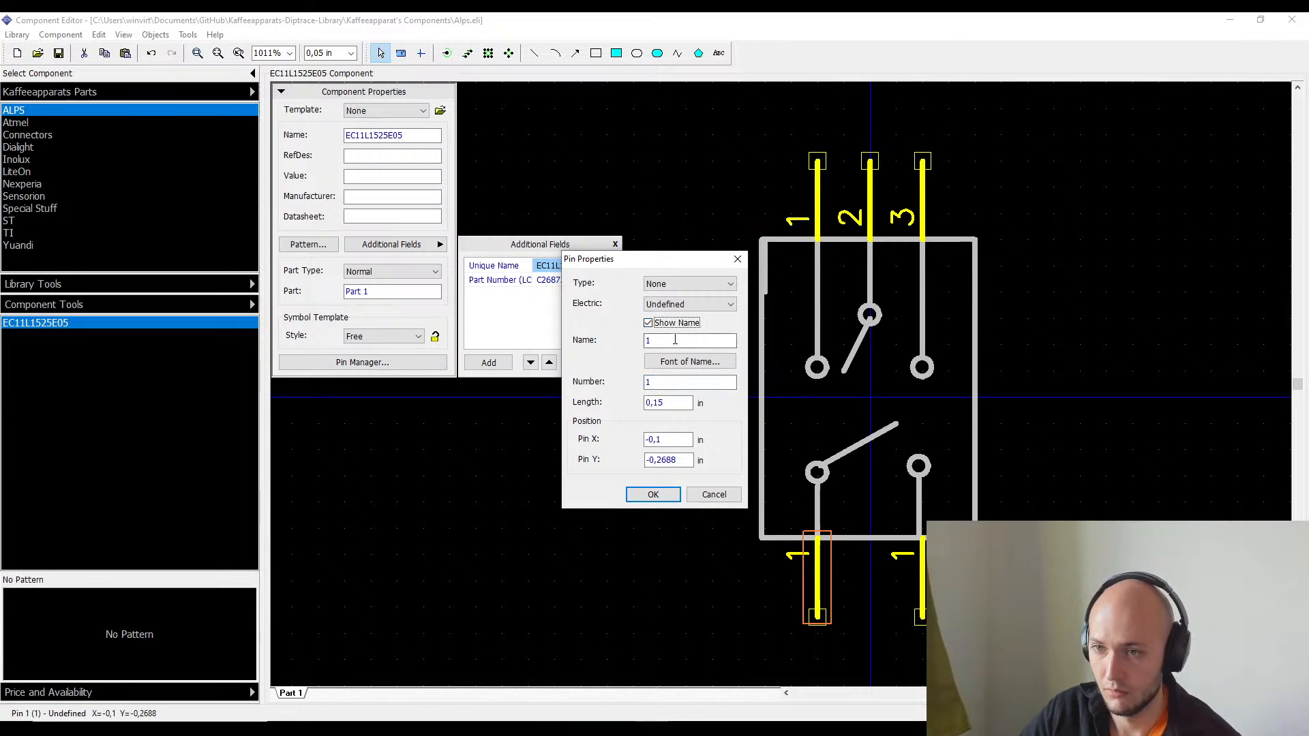
click(675, 339)
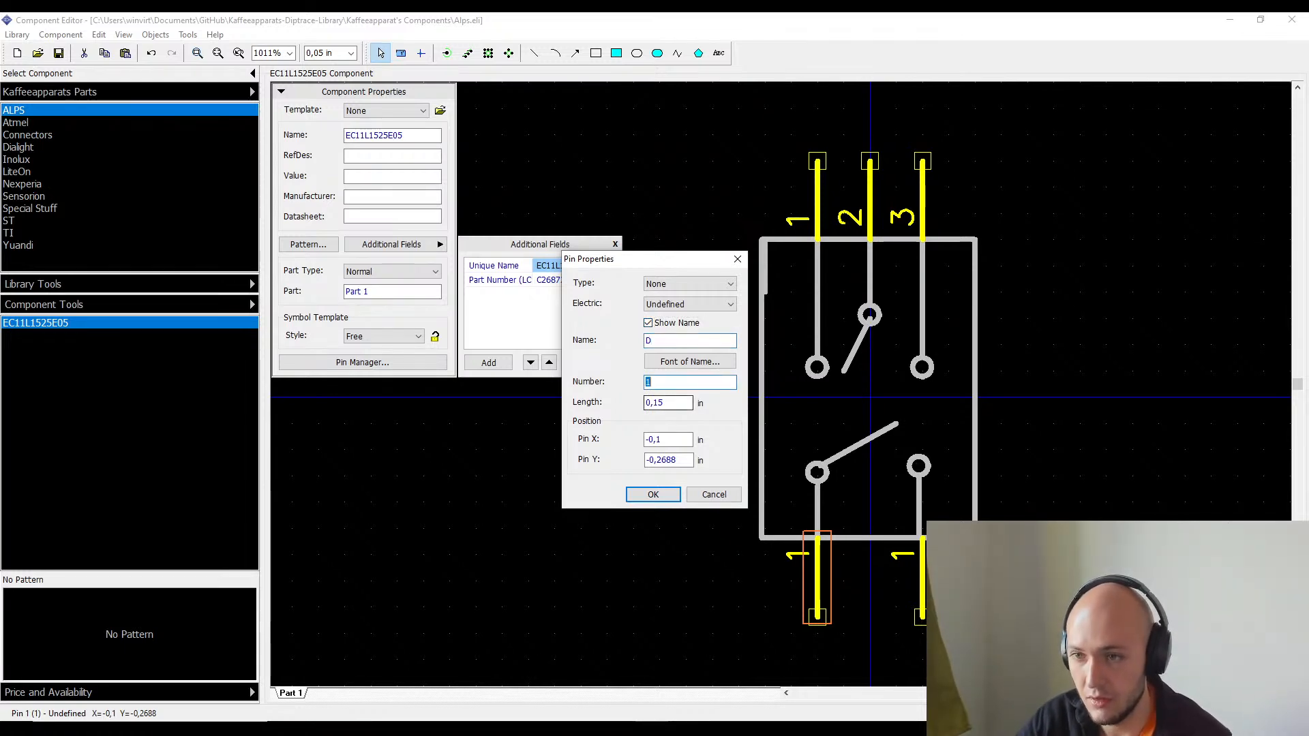
text(4)
key(Return)
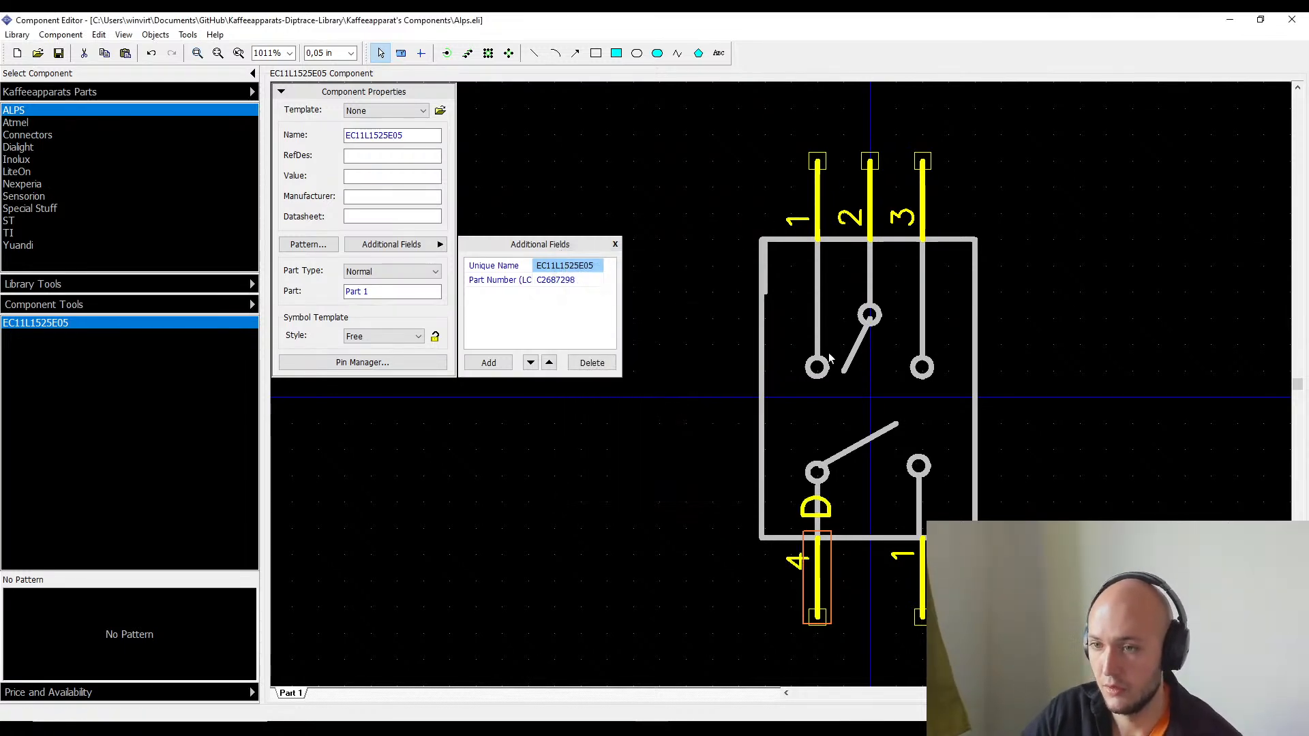
- Turn off the name display for pin D
double_click(819, 585)
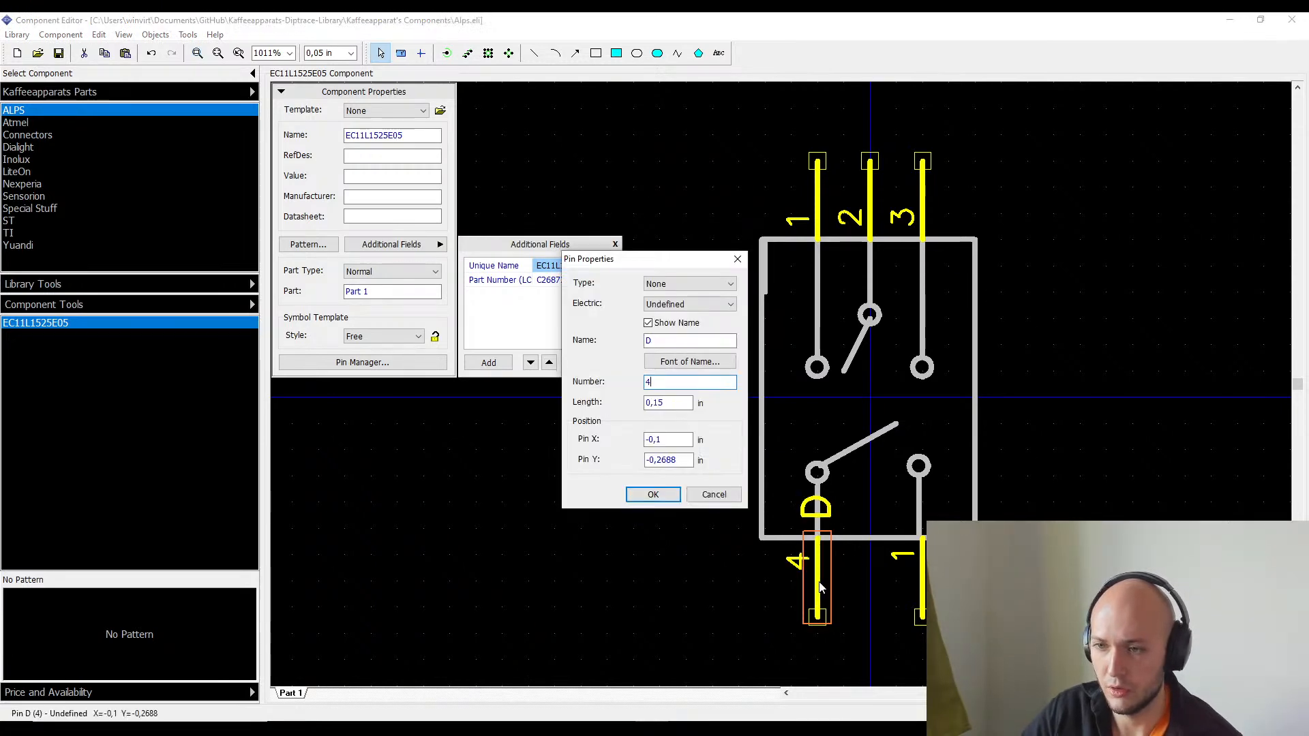
click(687, 325)
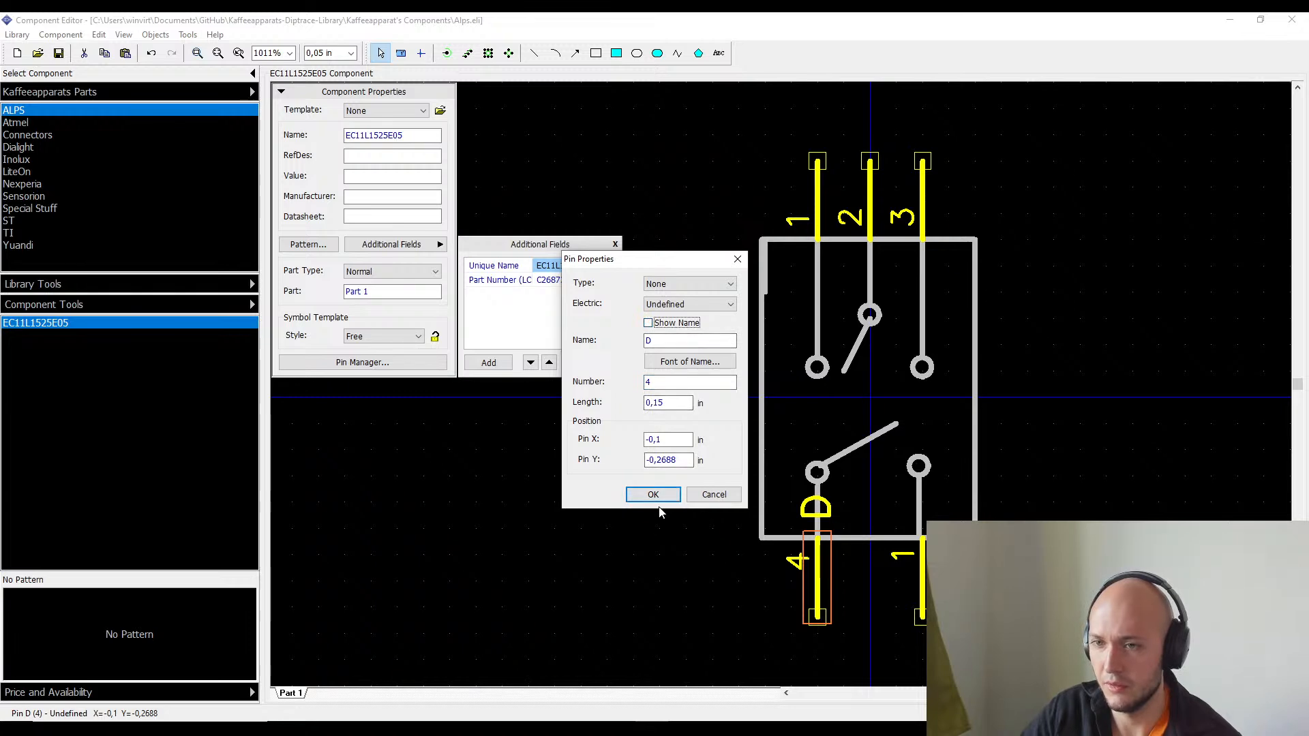
click(659, 500)
- Set the lower right pin's number to 5 and replace its name, keeping the name hidden
double_click(922, 590)
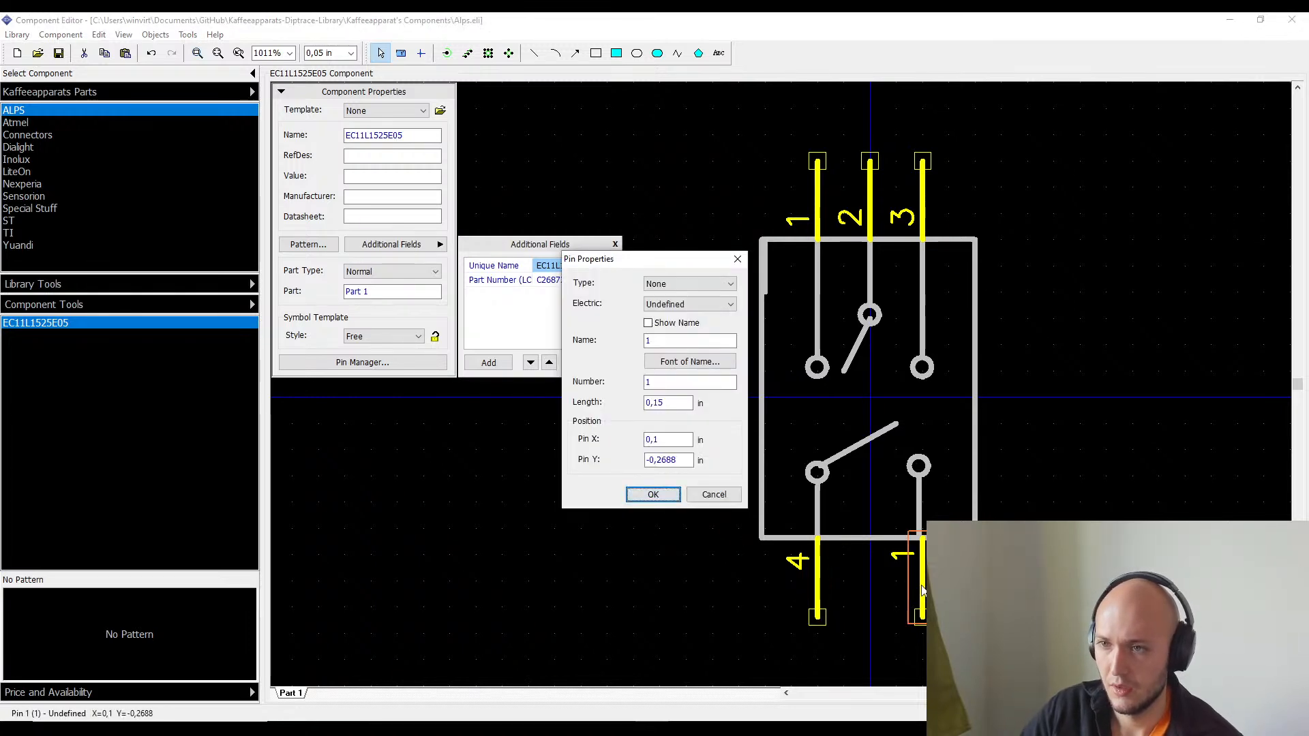
click(659, 341)
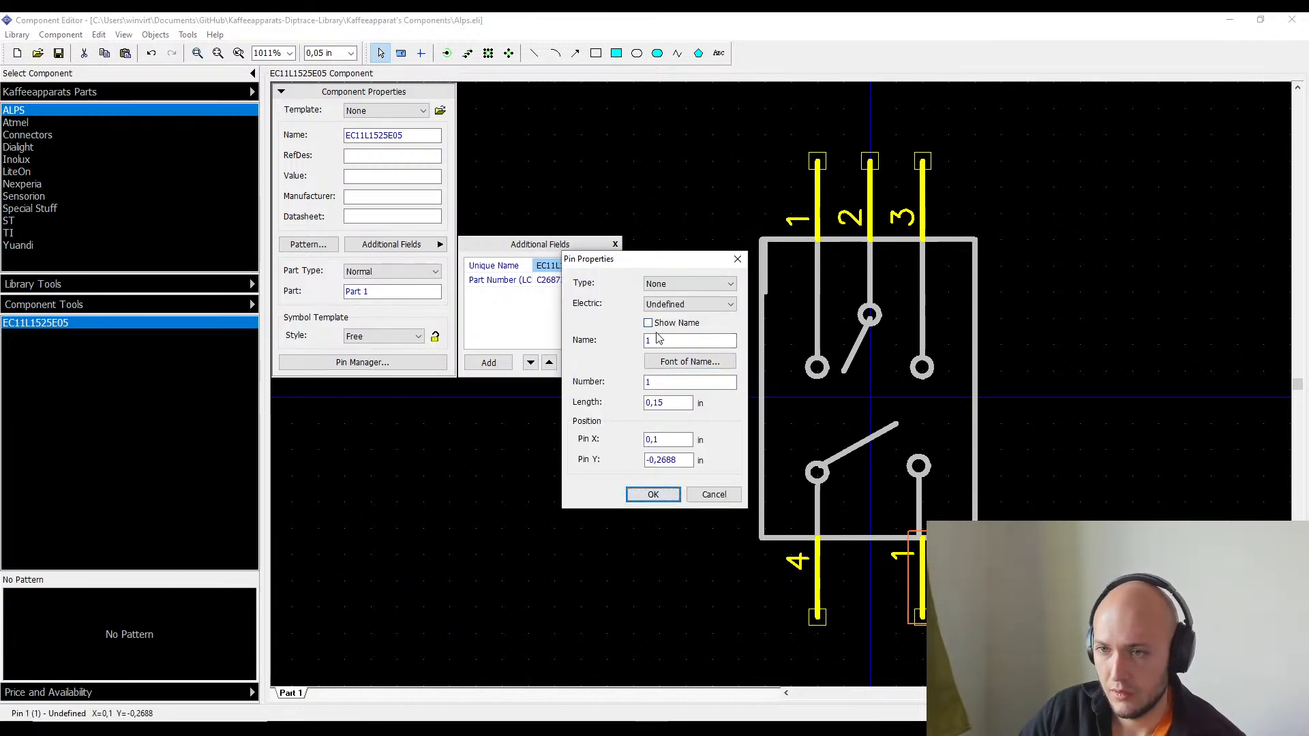
click(657, 384)
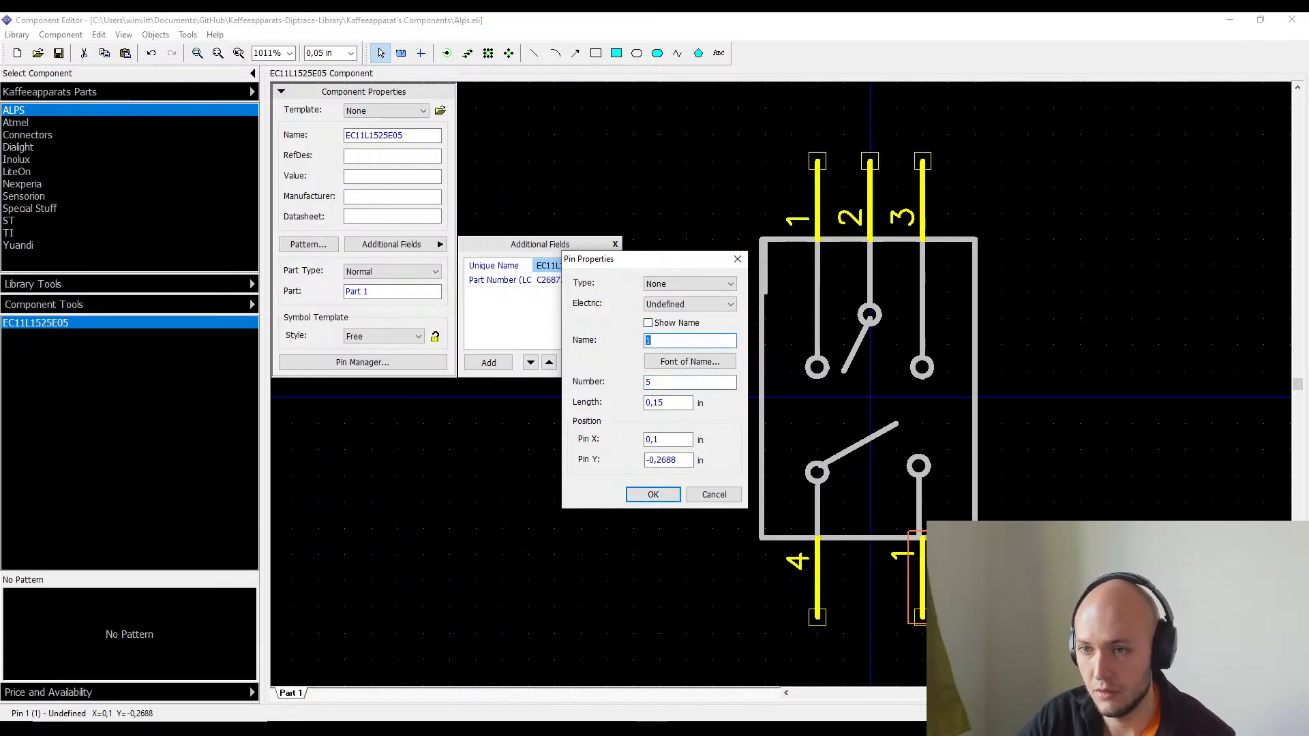
text(A)
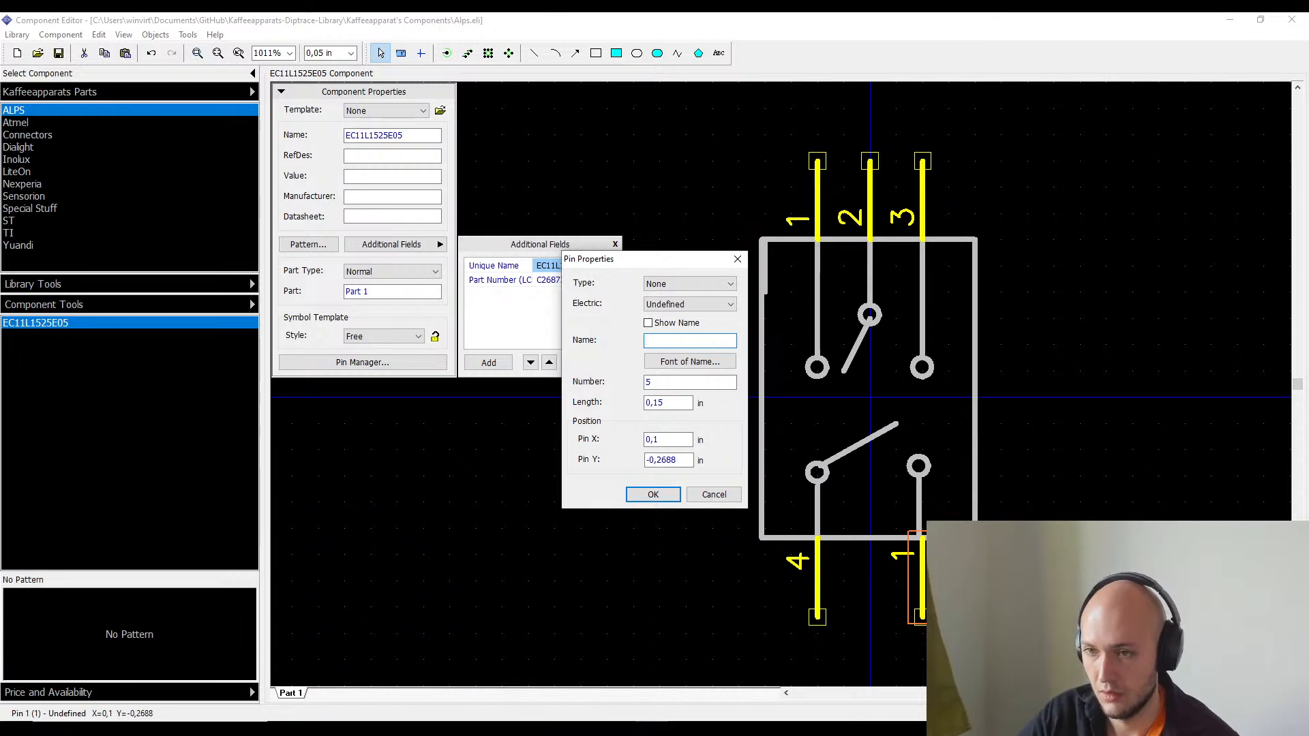
key(Return)
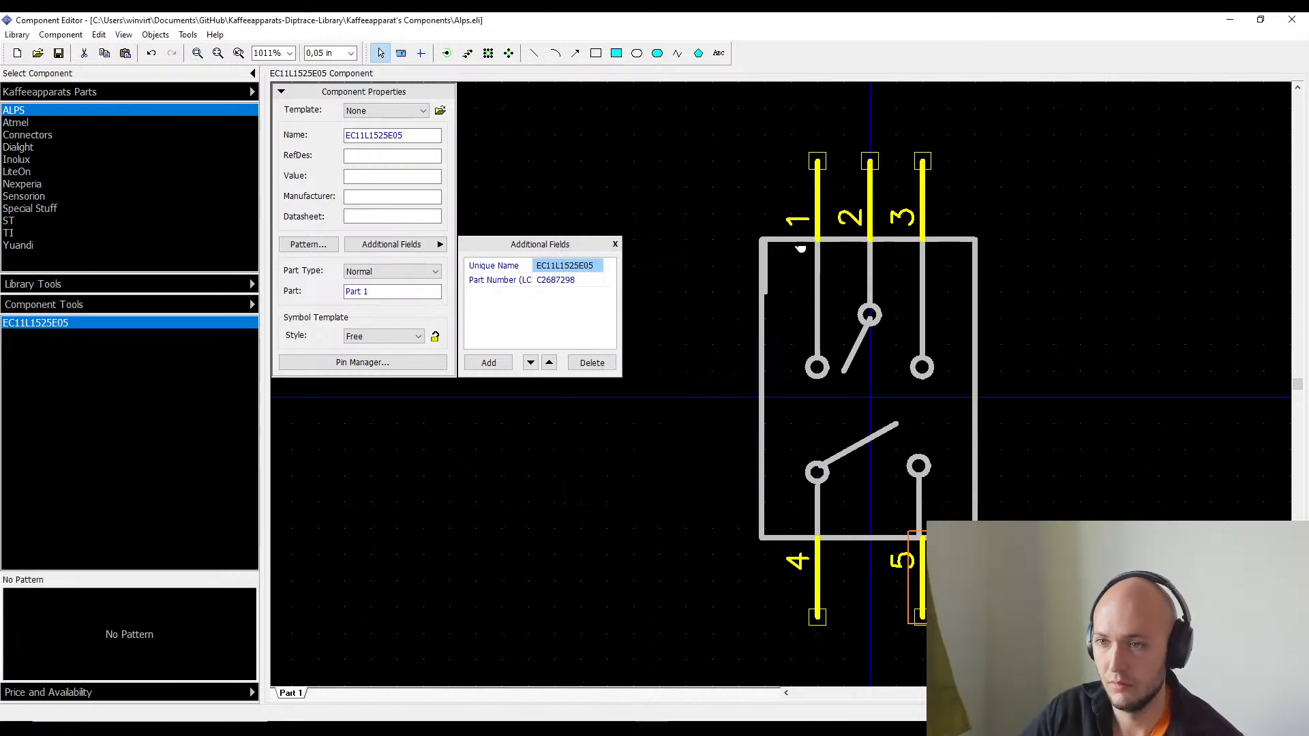
- Set the upper left pin's name to A, keeping number 1
click(820, 206)
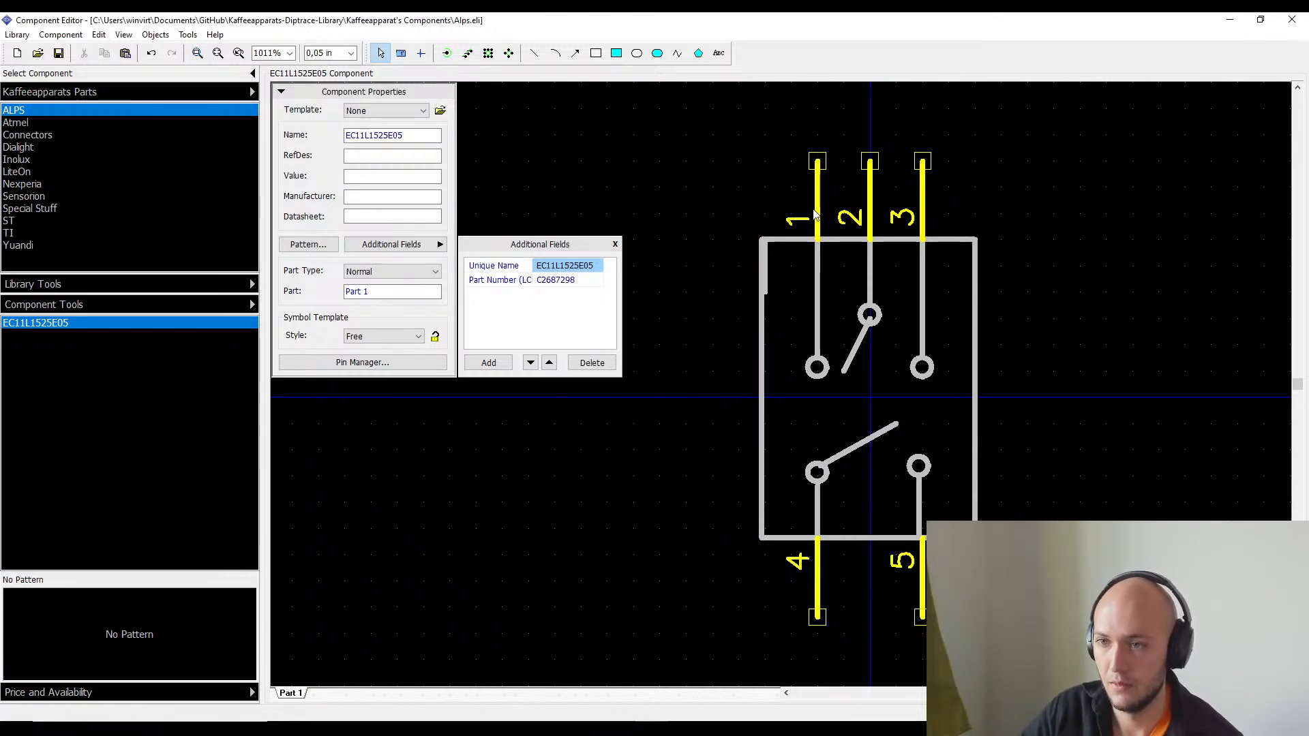
double_click(817, 214)
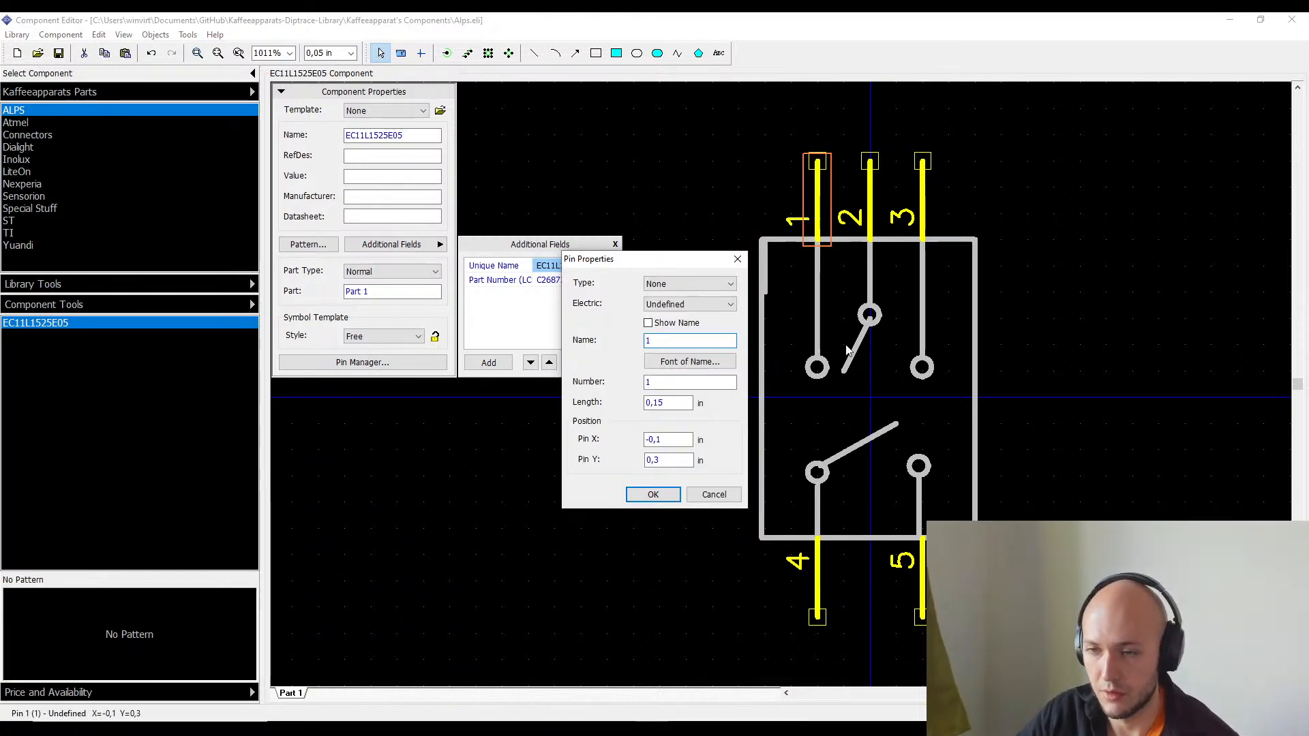
key(Tab)
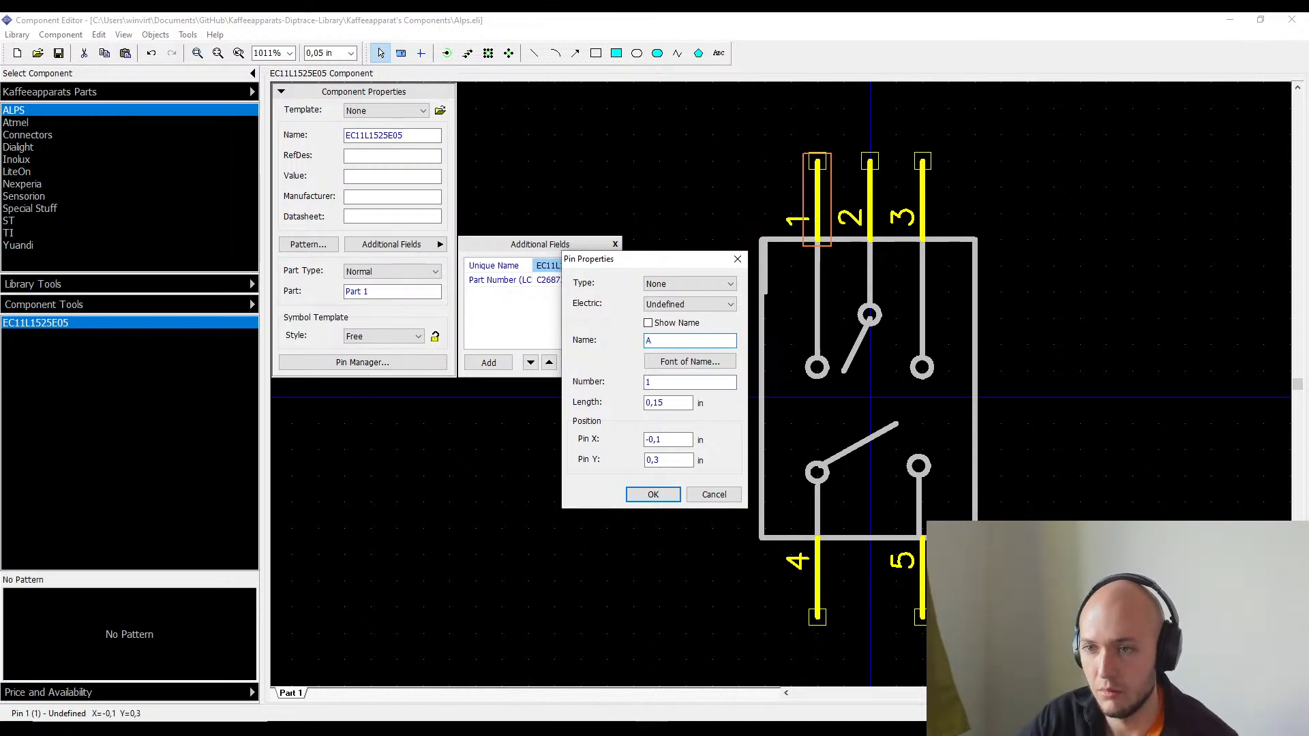
key(Return)
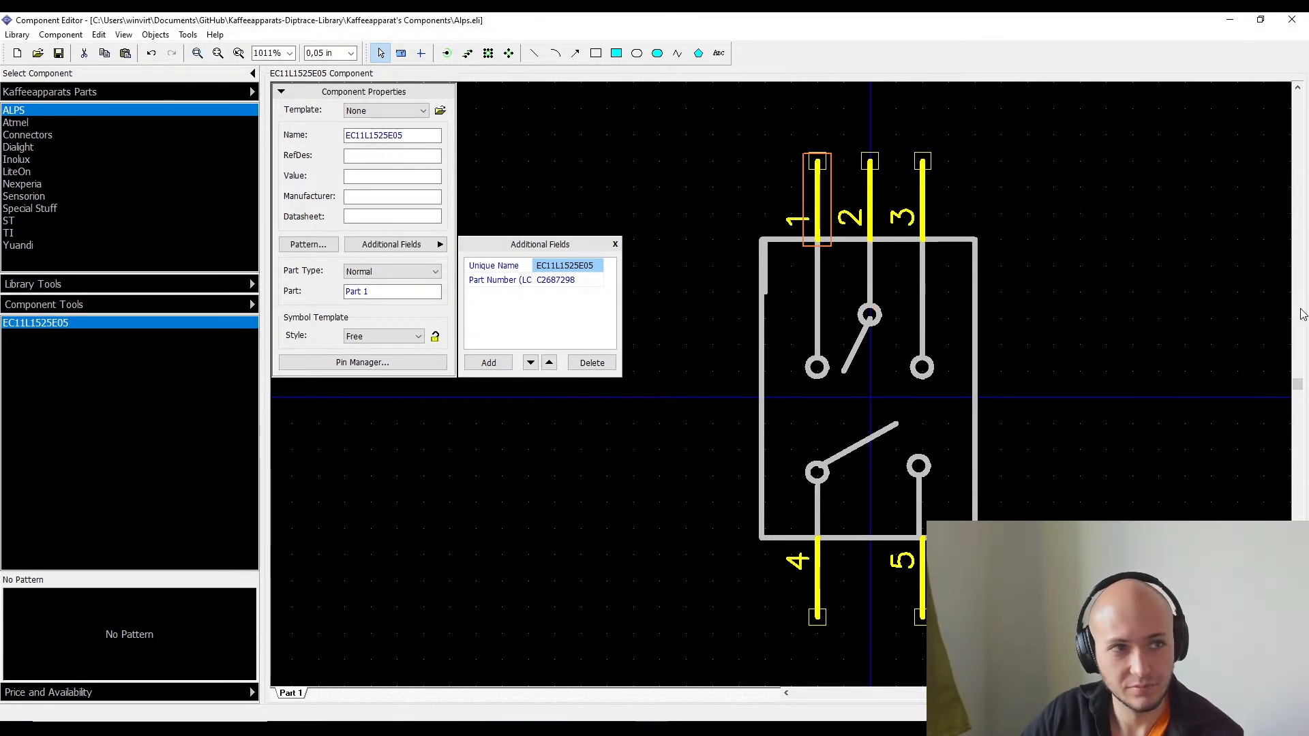
- Delete the stray short vertical line at the upper left edge of the body outline
click(1039, 273)
scroll(1039, 273, down, 1)
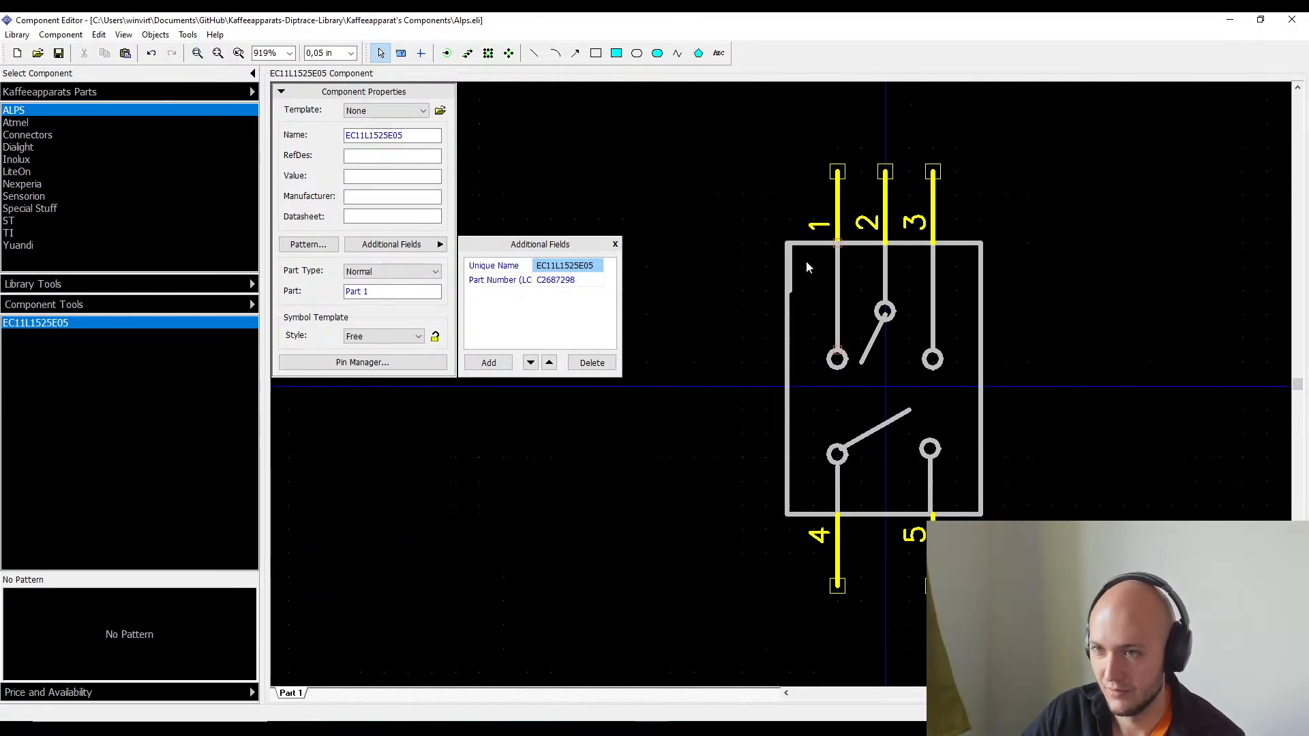
click(785, 286)
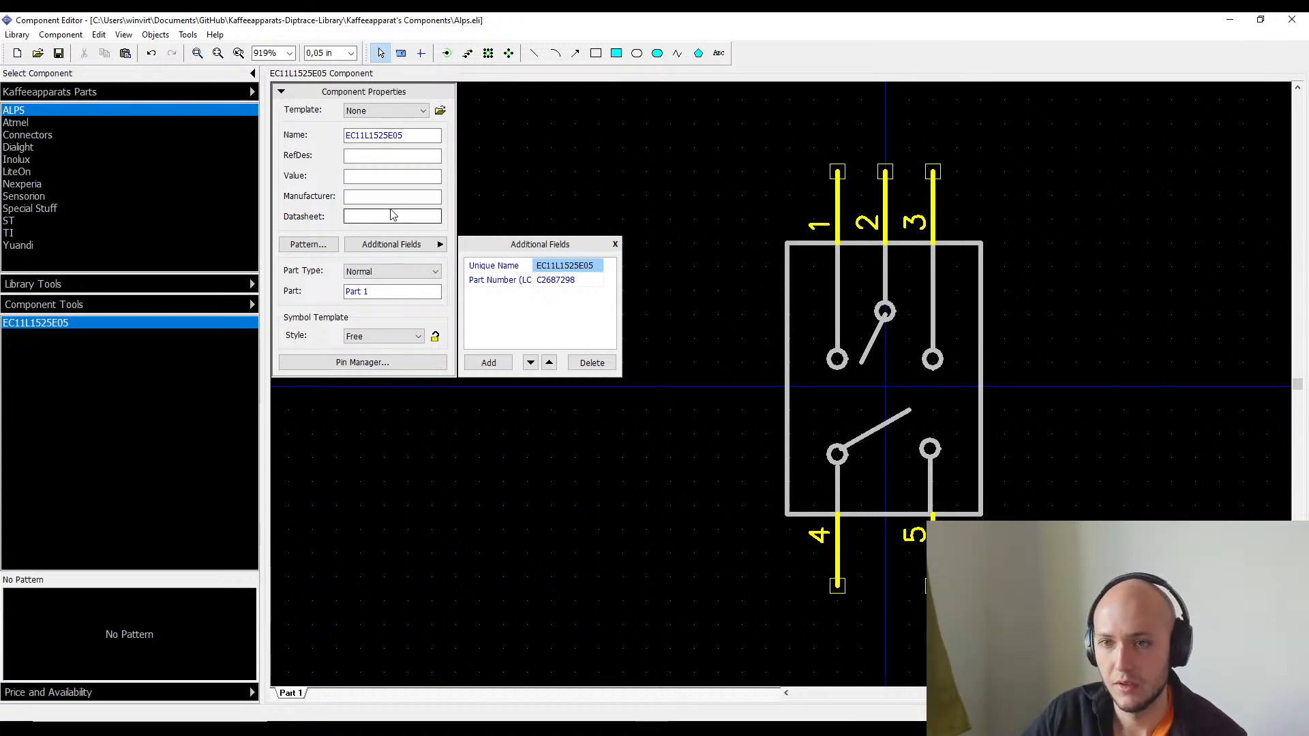
- Set the EC11L1525E05 component's manufacturer to ALPS and its reference designator to S
click(365, 198)
text(AL)
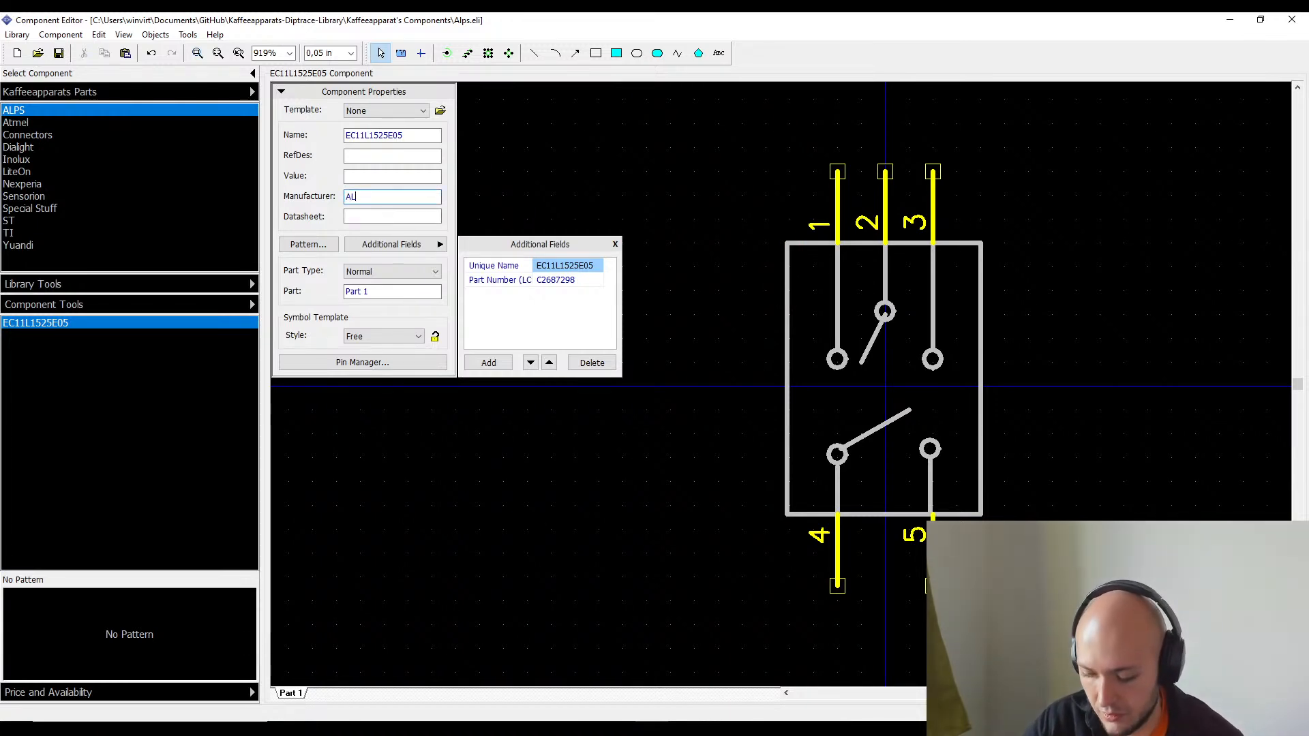
text(PS)
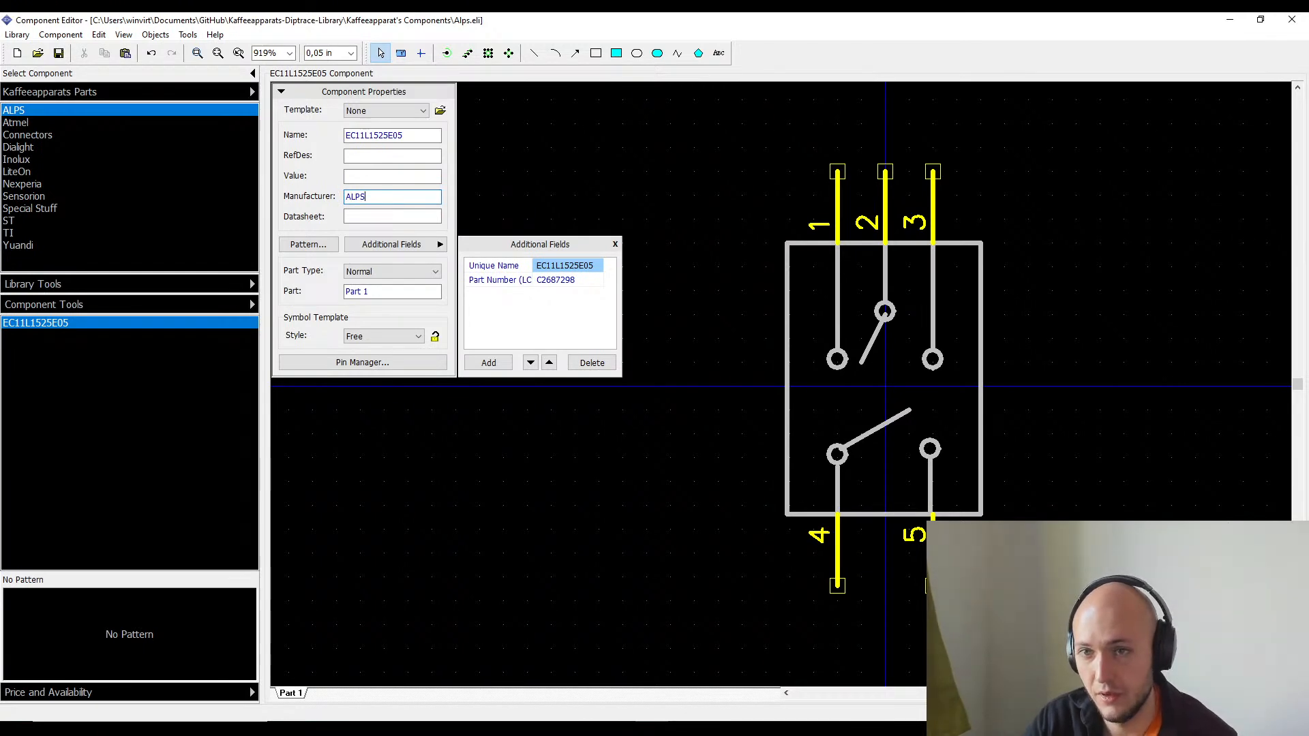
click(366, 156)
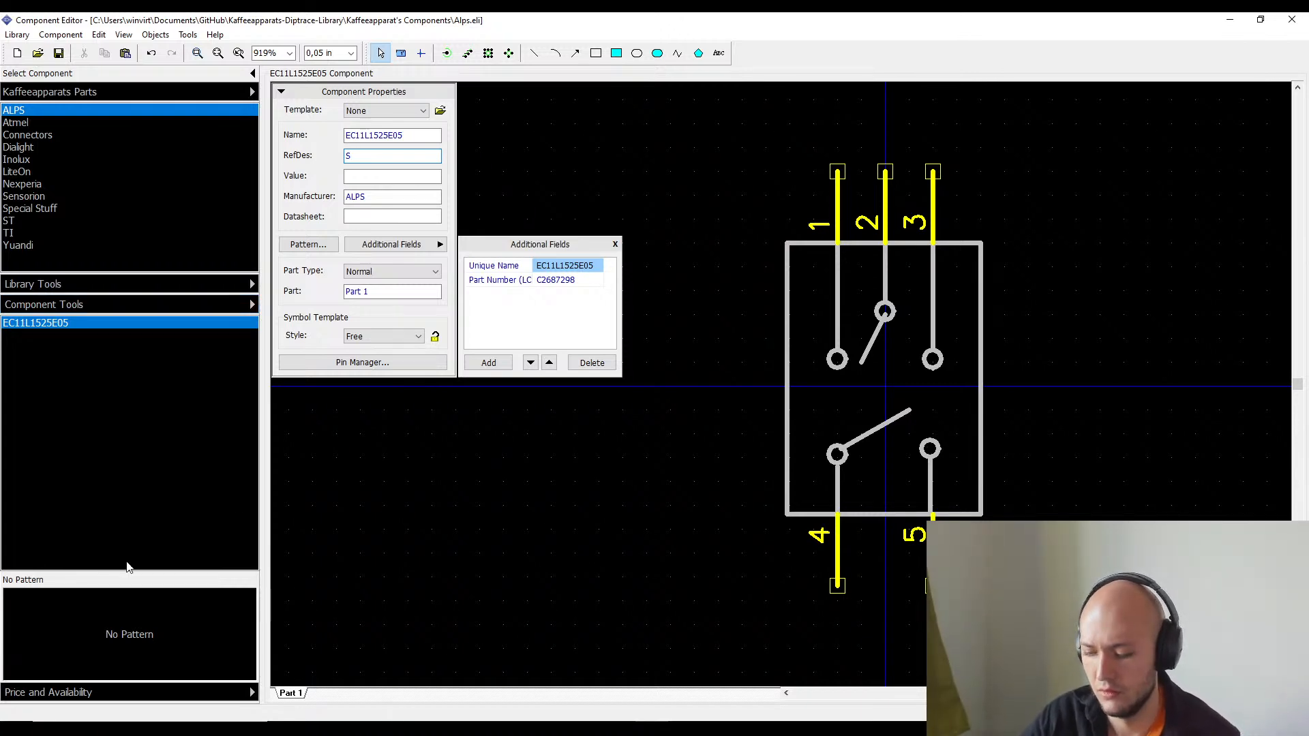
text(X)
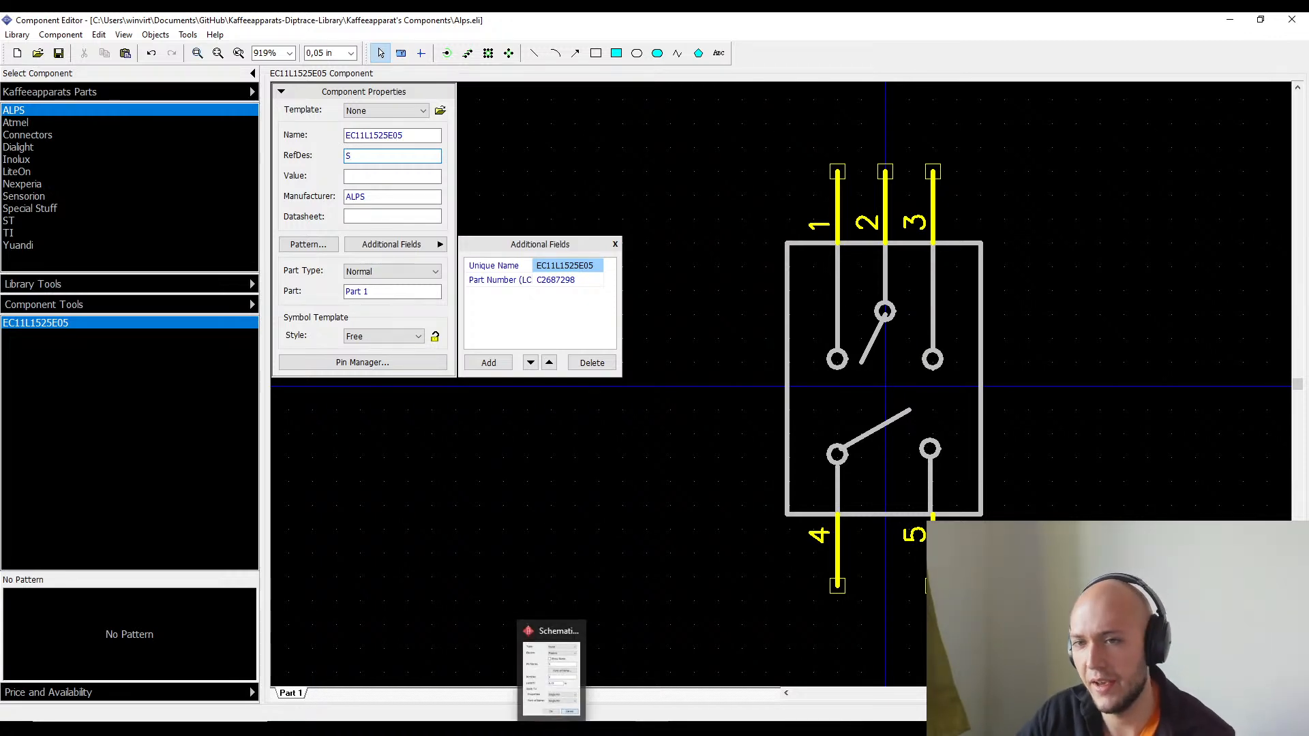
click(422, 175)
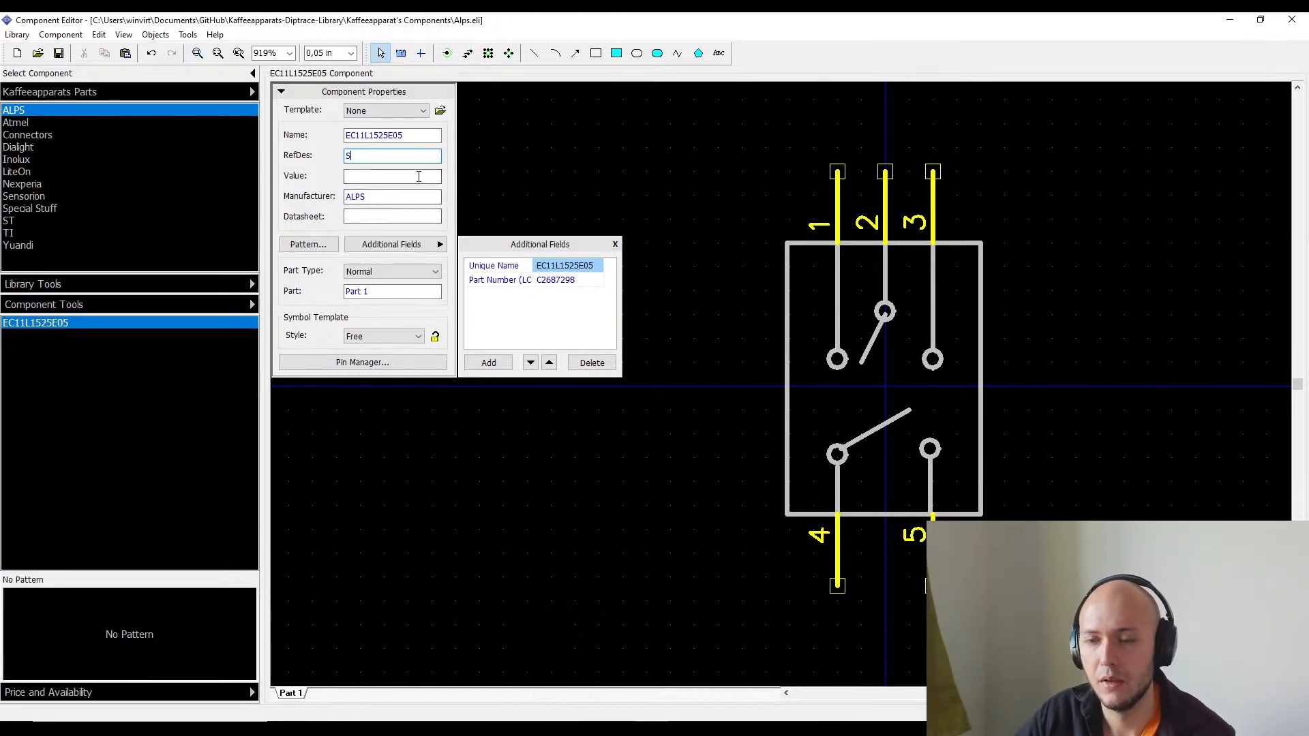
click(410, 161)
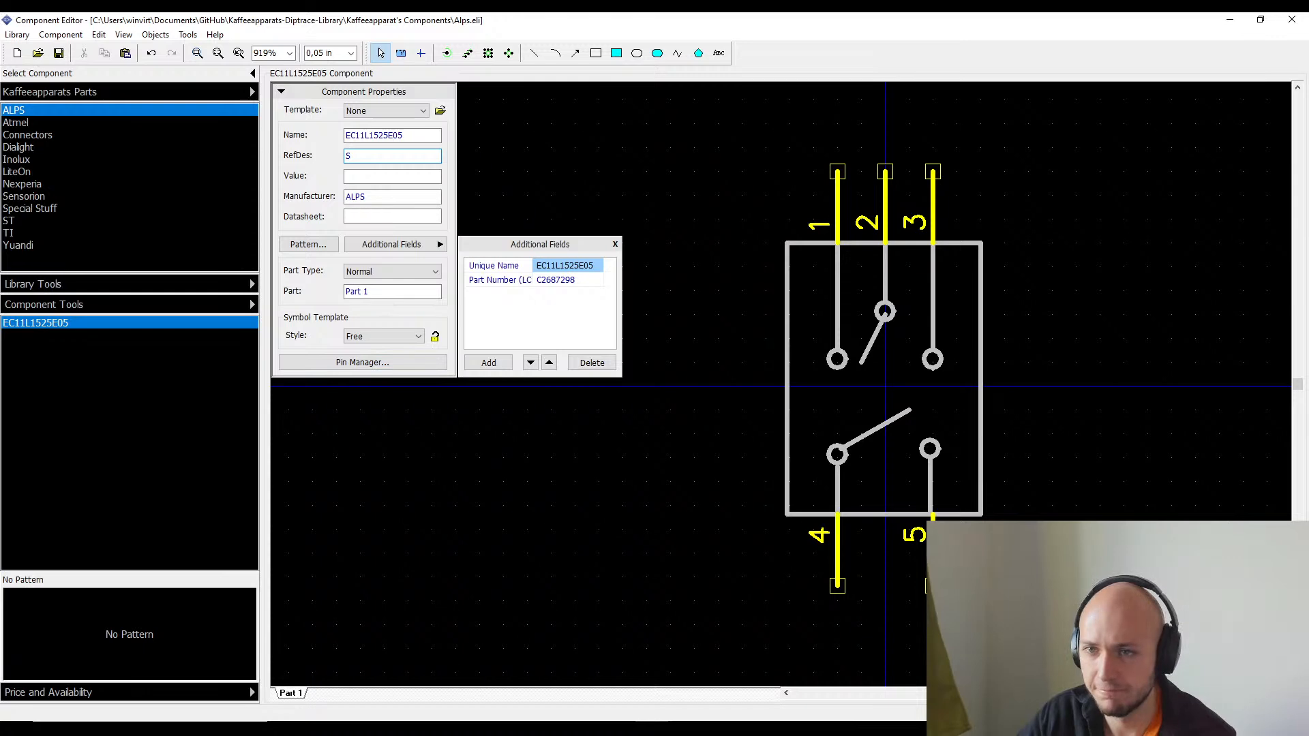
- Save the changes to the ALPS library while opening the Inolux component library, and switch to the Pattern Editor
click(150, 160)
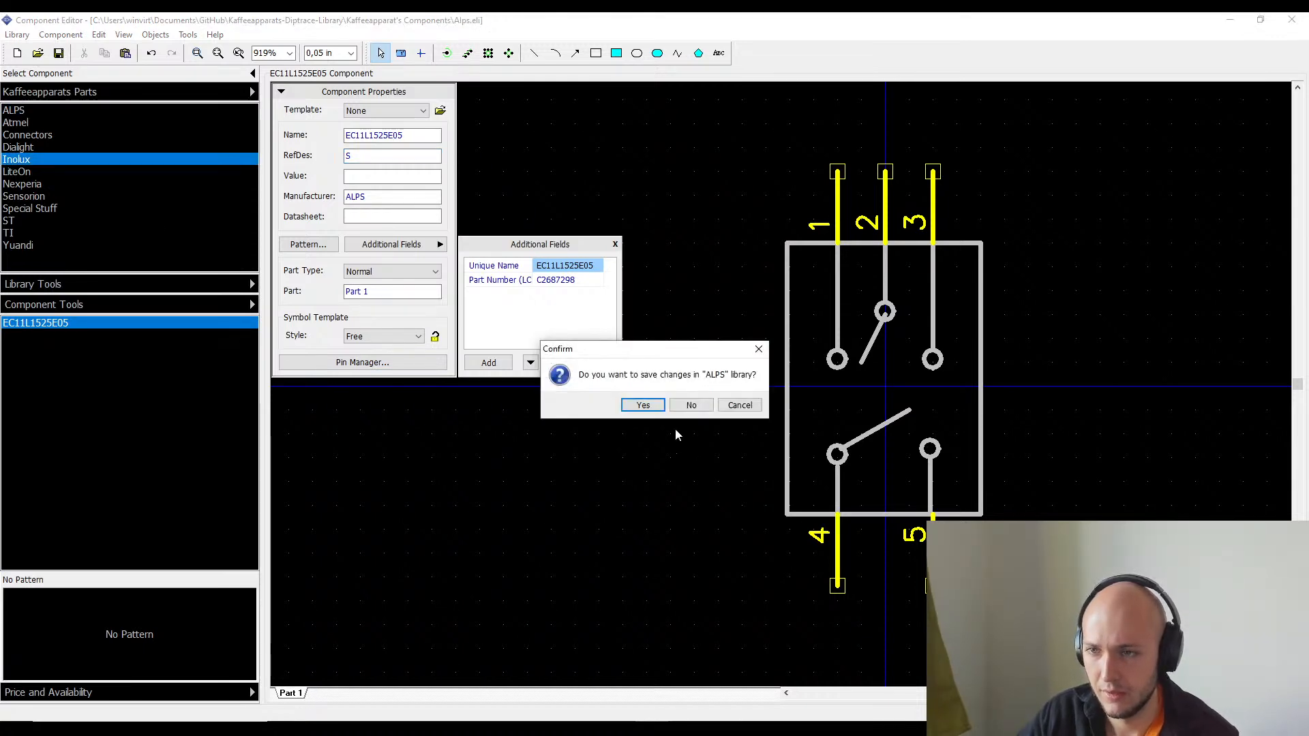
click(641, 406)
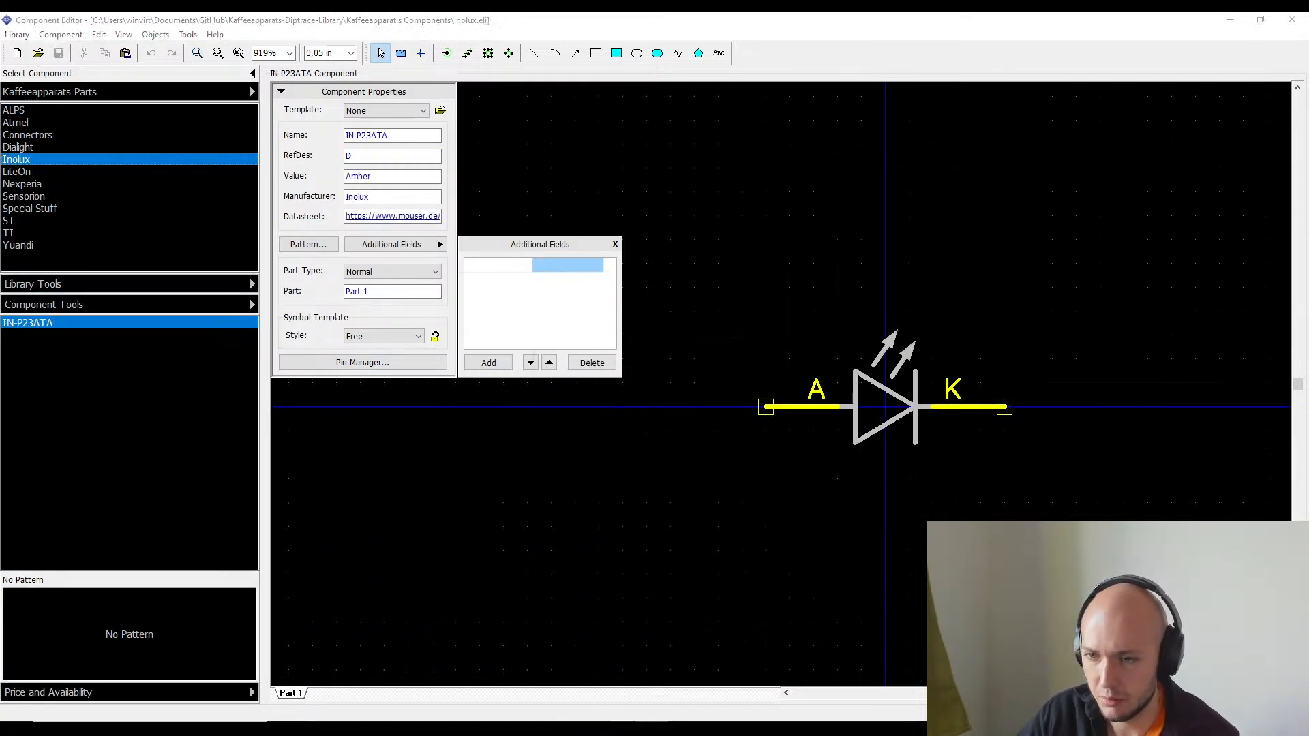
key(alt+Tab)
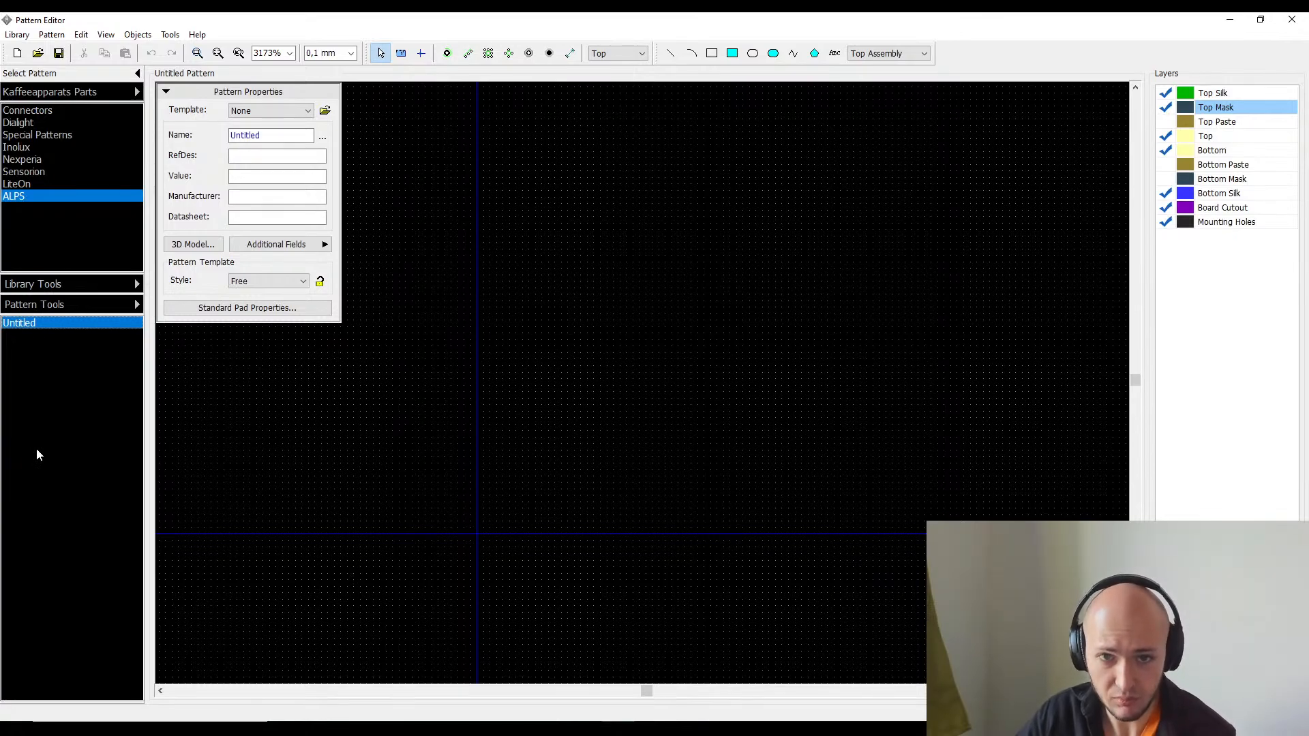
- Bring the EC11L1525E05 datasheet beside the empty pattern and enlarge its P.W.B. mounting detail for reference
drag(0, 46, 0, 157)
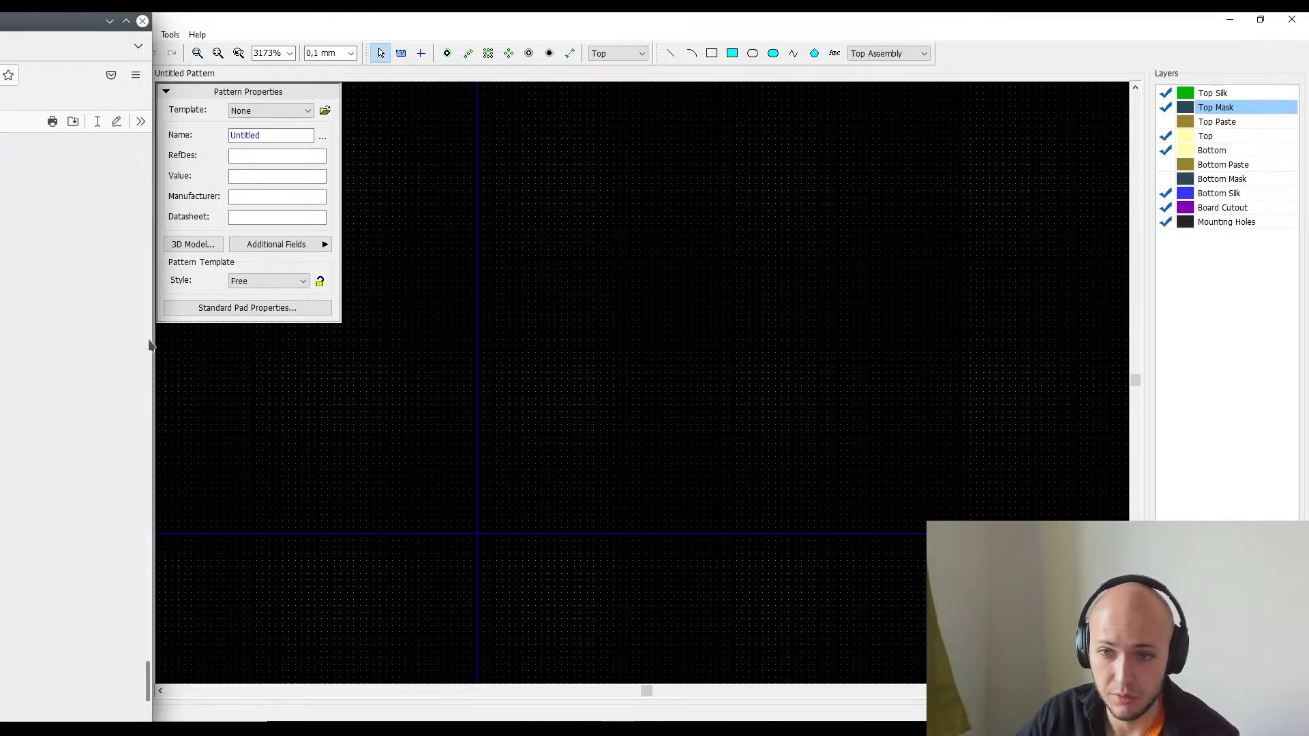
drag(152, 345, 0, 368)
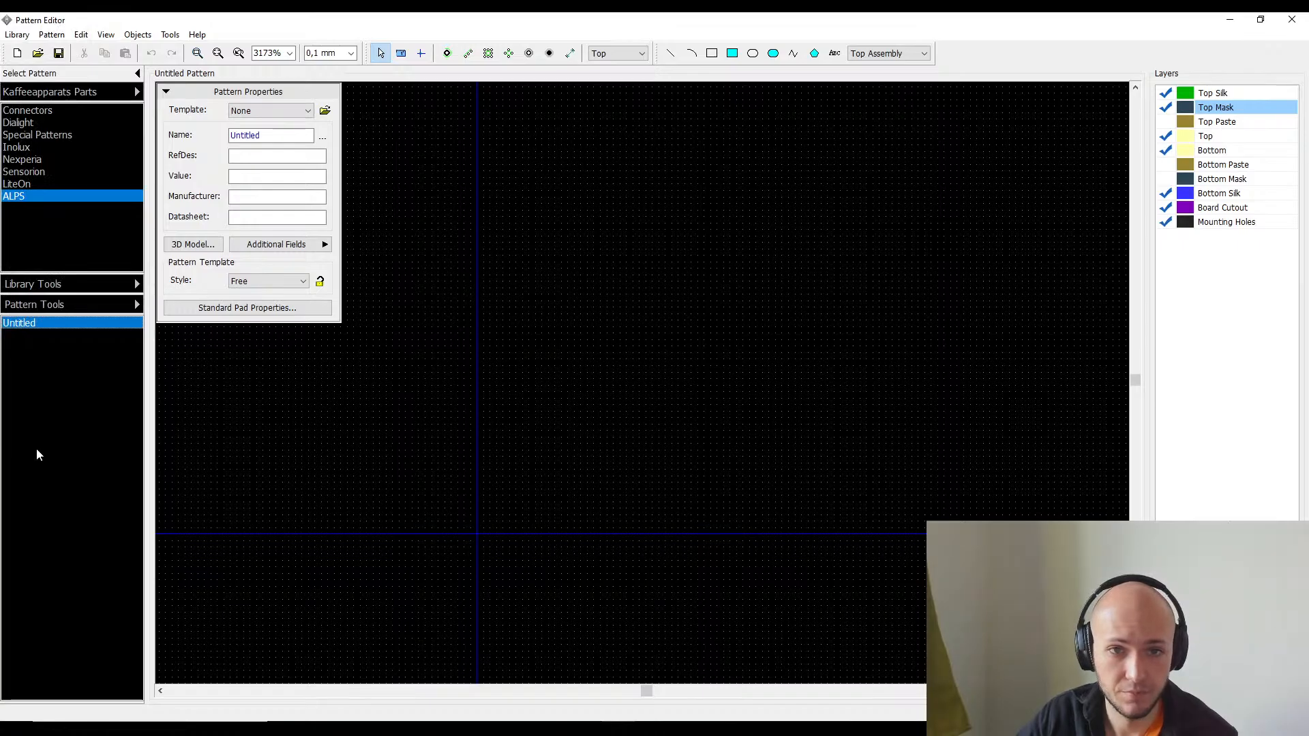
mouse_move(0, 190)
mouse_down()
mouse_move(989, 188)
mouse_move(1017, 152)
mouse_move(1018, 77)
mouse_up()
scroll(890, 443, down, 3)
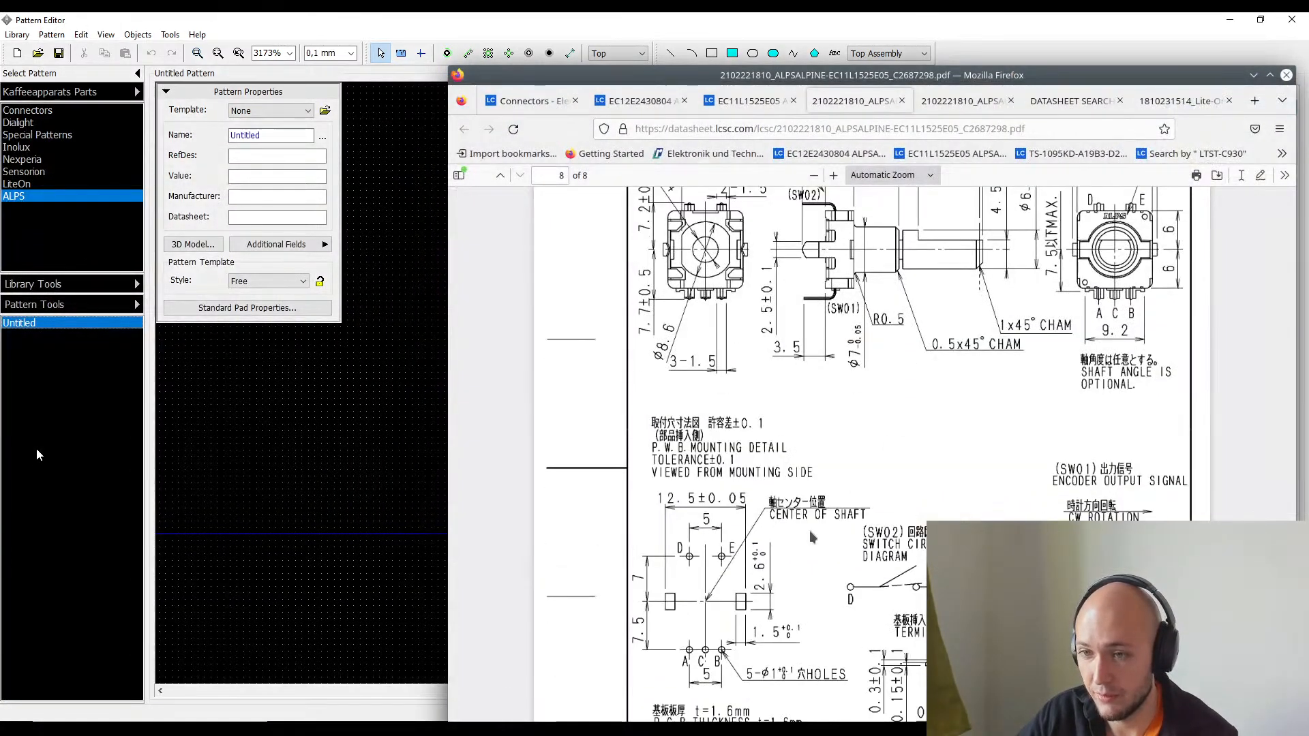
ctrl+scroll(890, 444, up, 2)
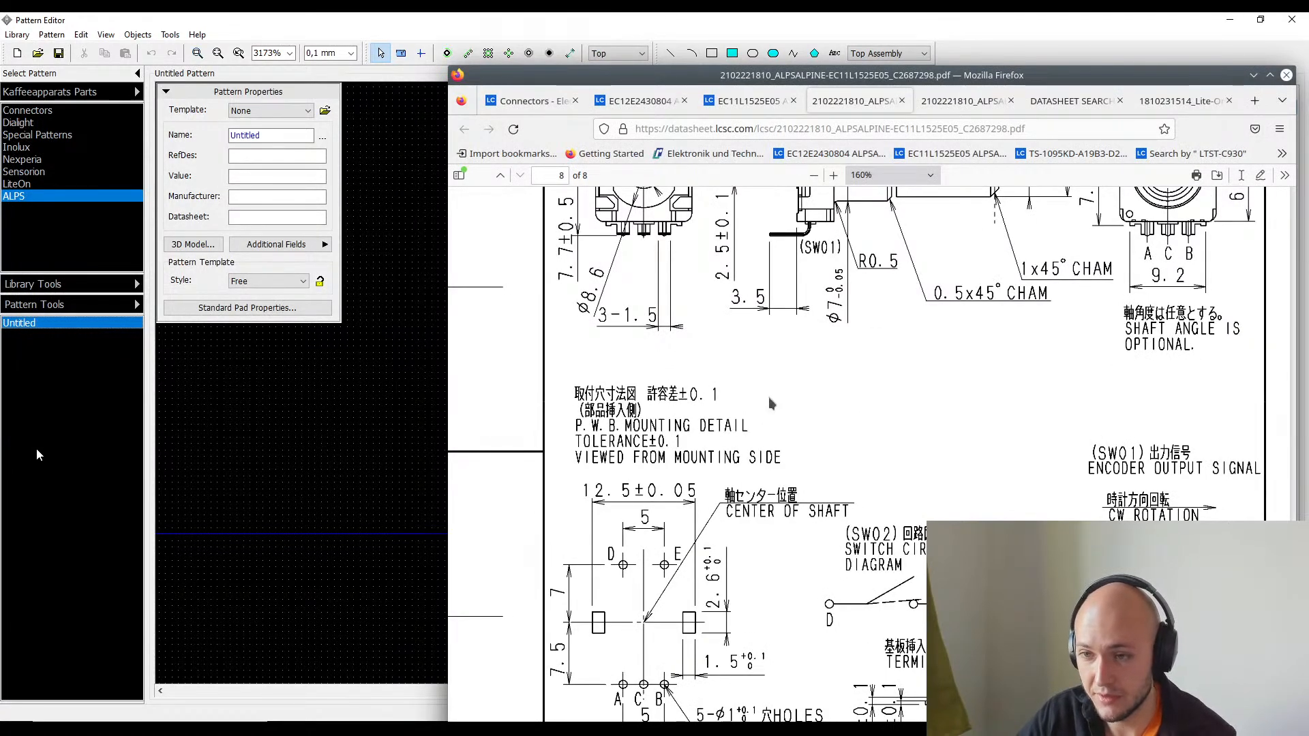
drag(443, 151, 834, 151)
click(475, 341)
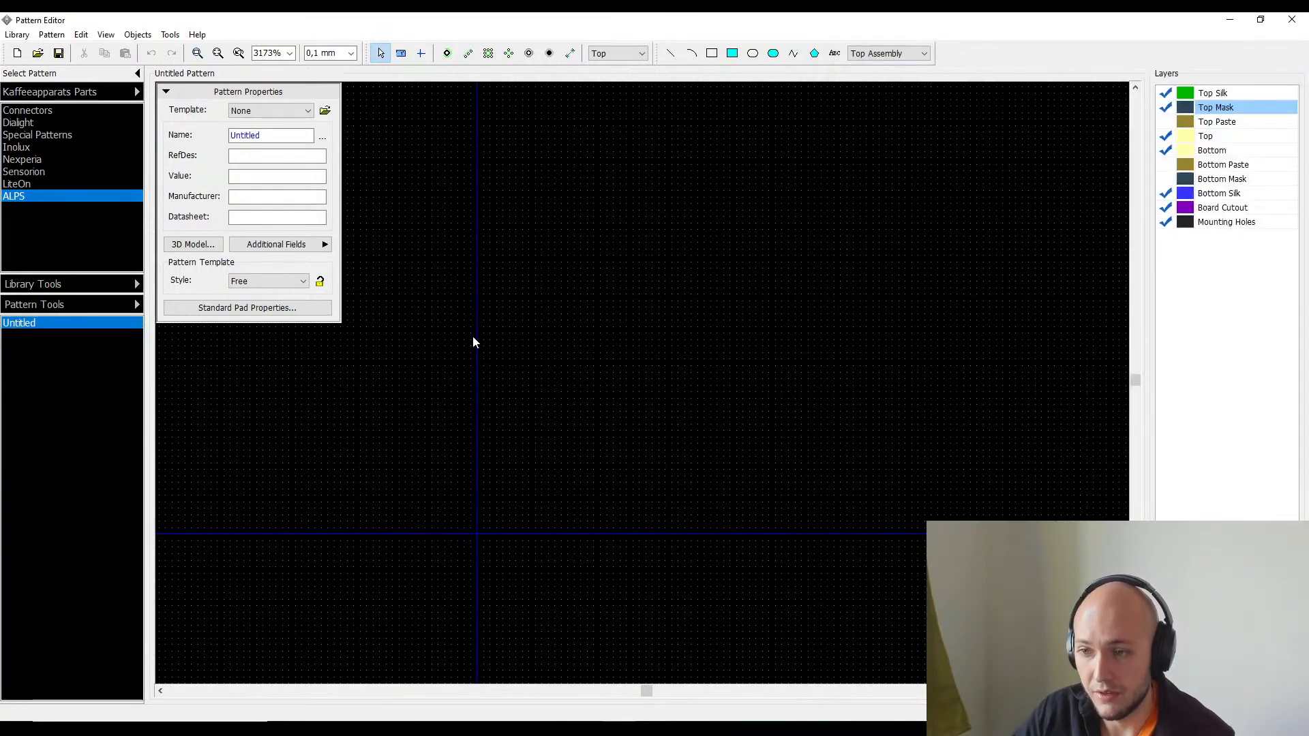
- Place five pads on the untitled ALPS pattern, two above the horizontal axis and three in a row below it
click(448, 52)
click(503, 375)
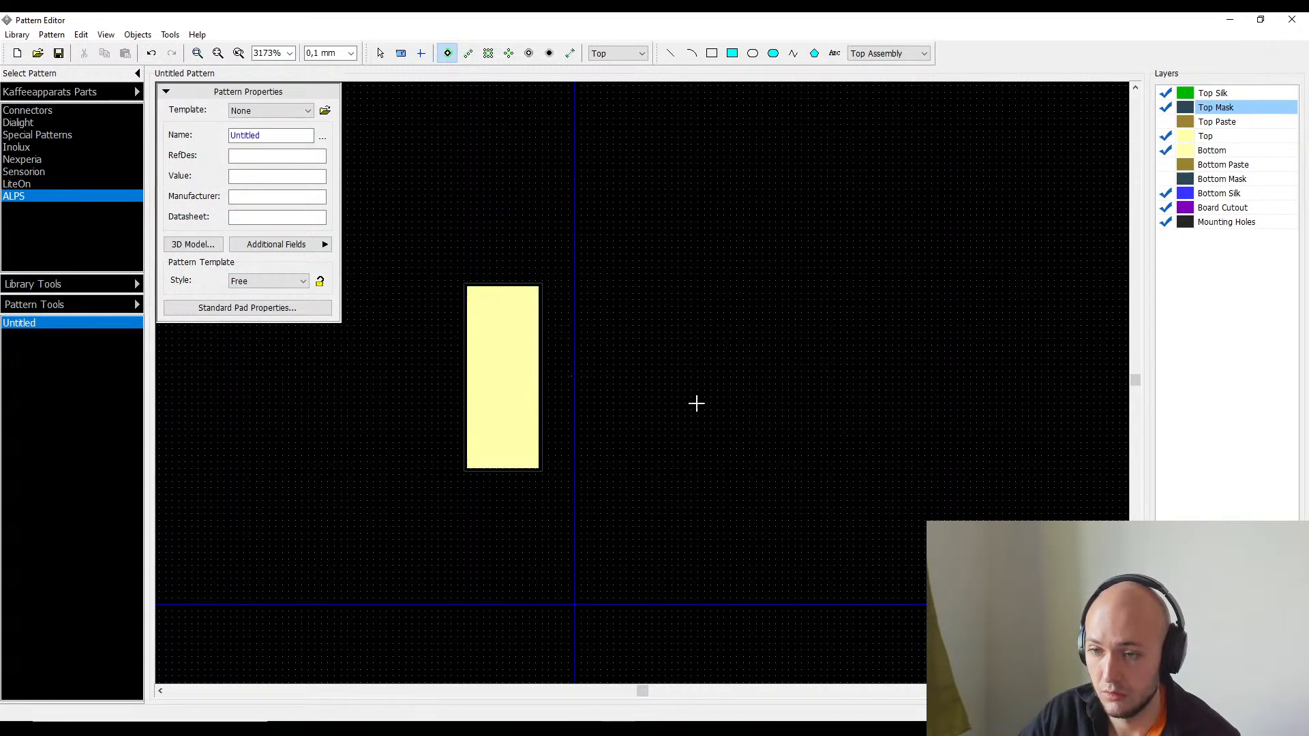
click(696, 403)
scroll(696, 403, down, 1)
scroll(696, 403, down, 1)
click(506, 628)
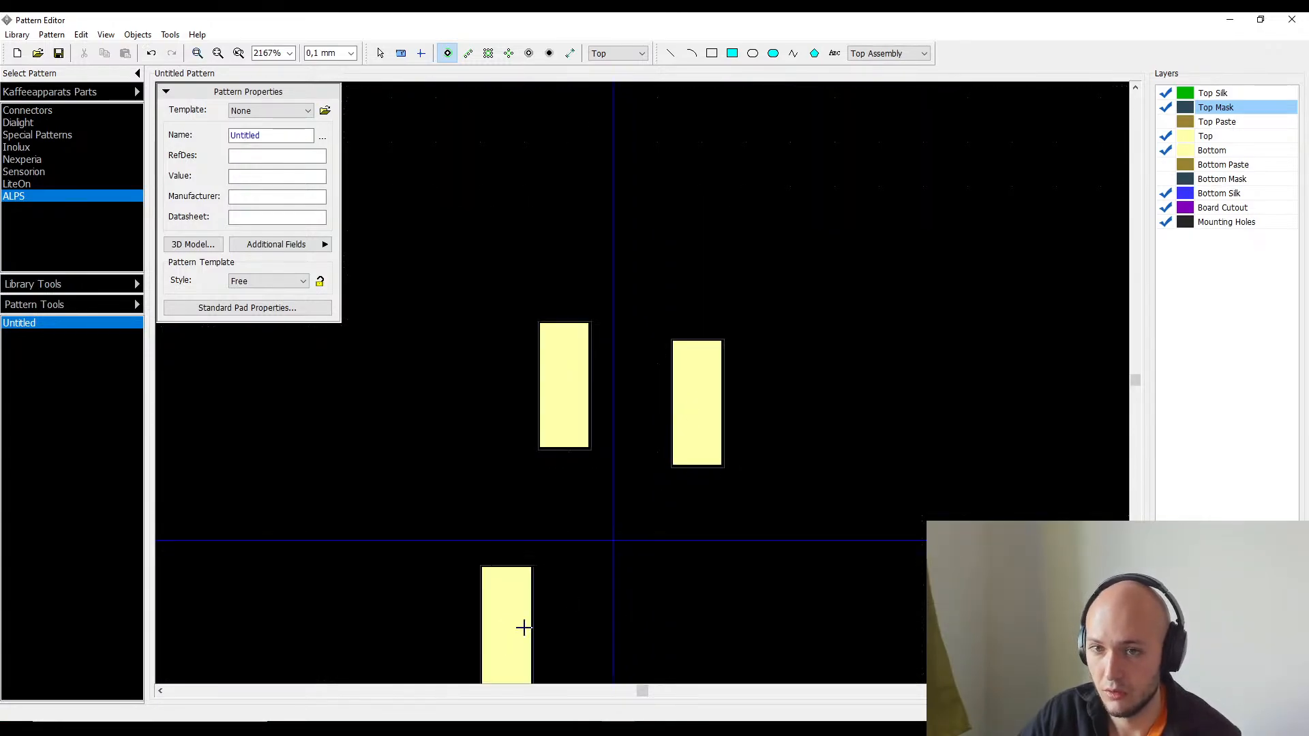
click(656, 626)
click(789, 621)
key(Escape)
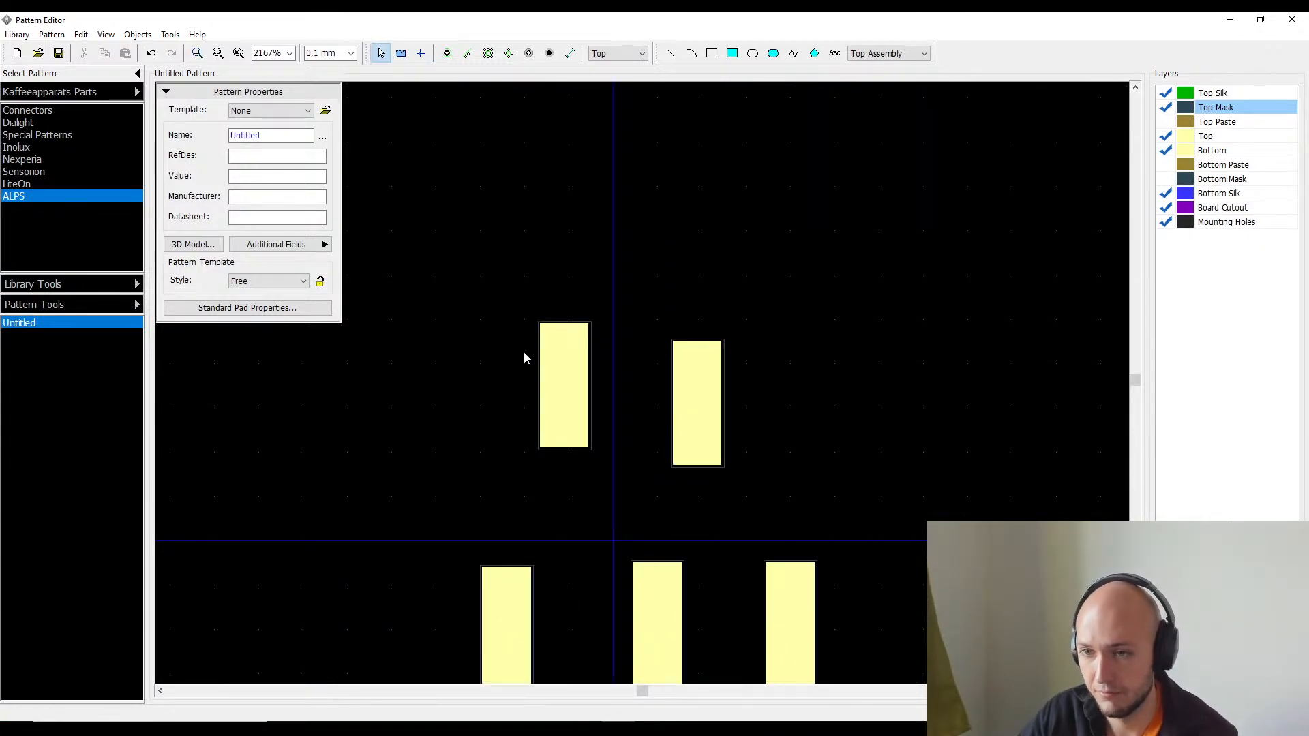
- Change the standard pad type to Through-Hole, starting from the properties of pad 1
double_click(547, 361)
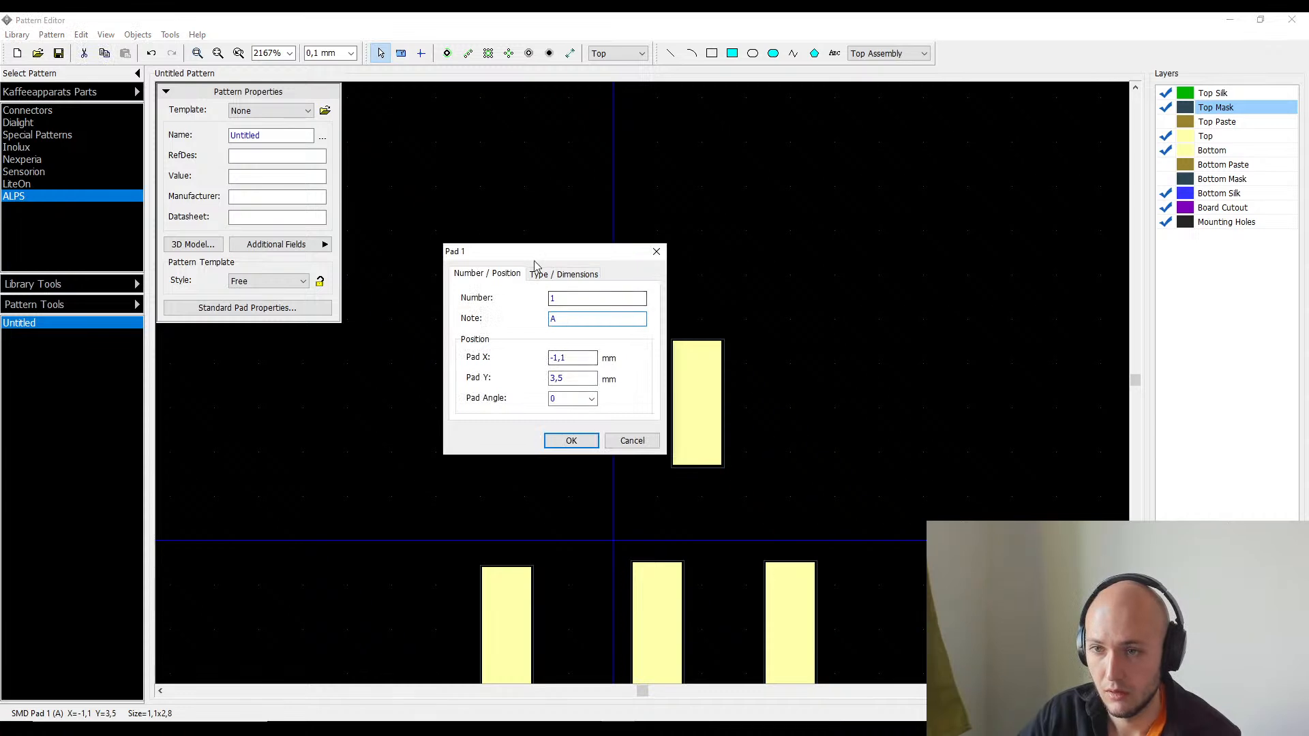
click(547, 276)
click(543, 321)
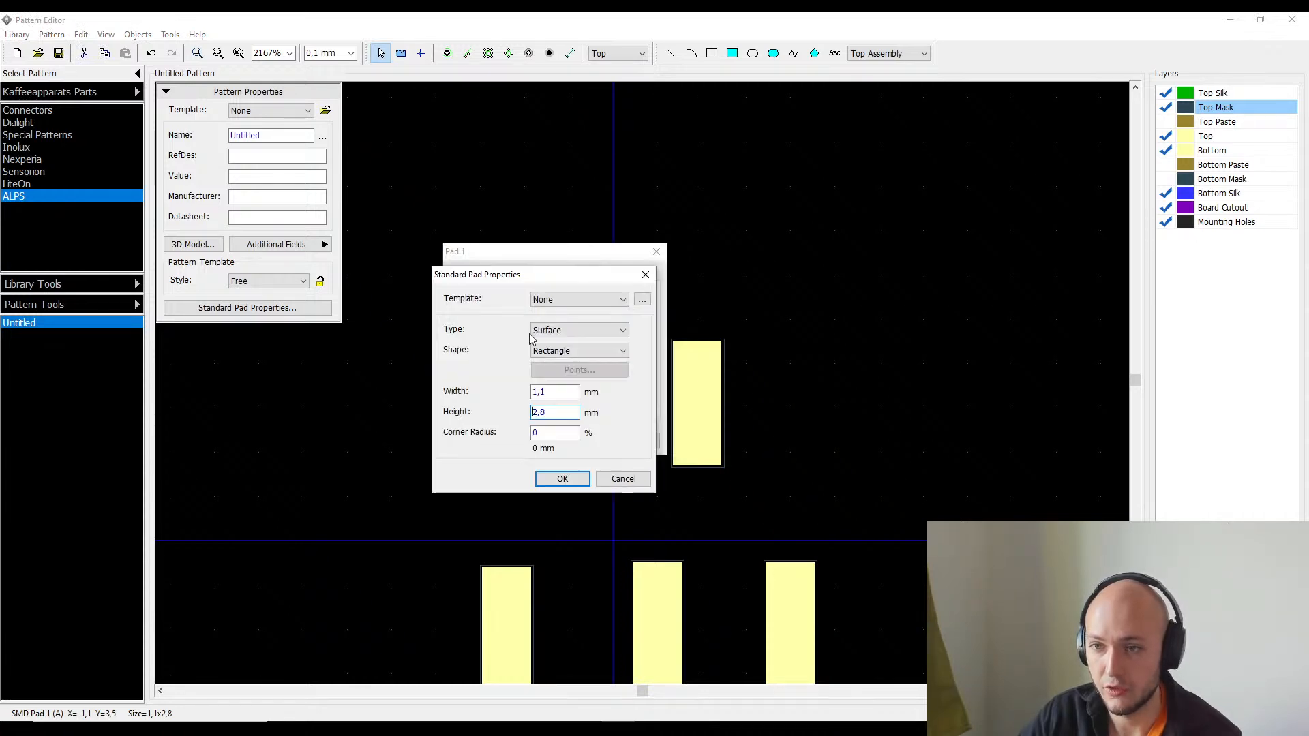
click(585, 331)
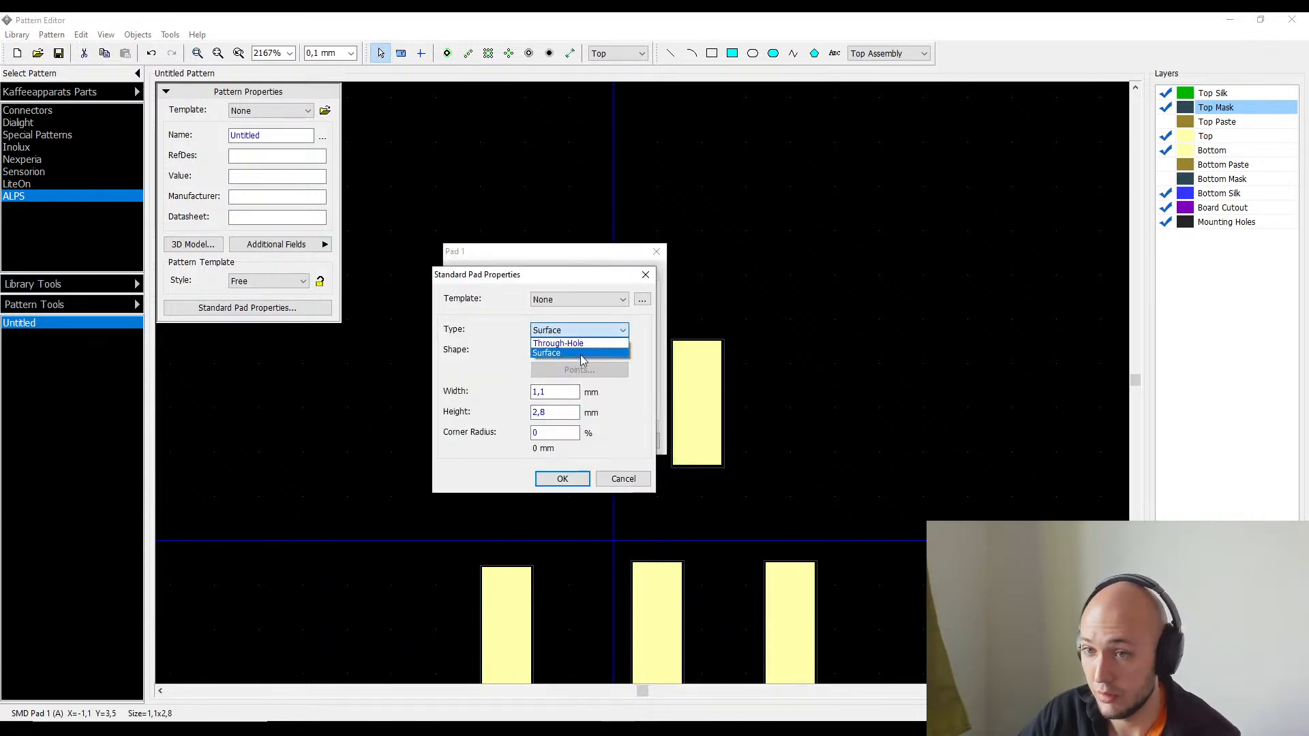
click(584, 353)
click(588, 349)
click(588, 334)
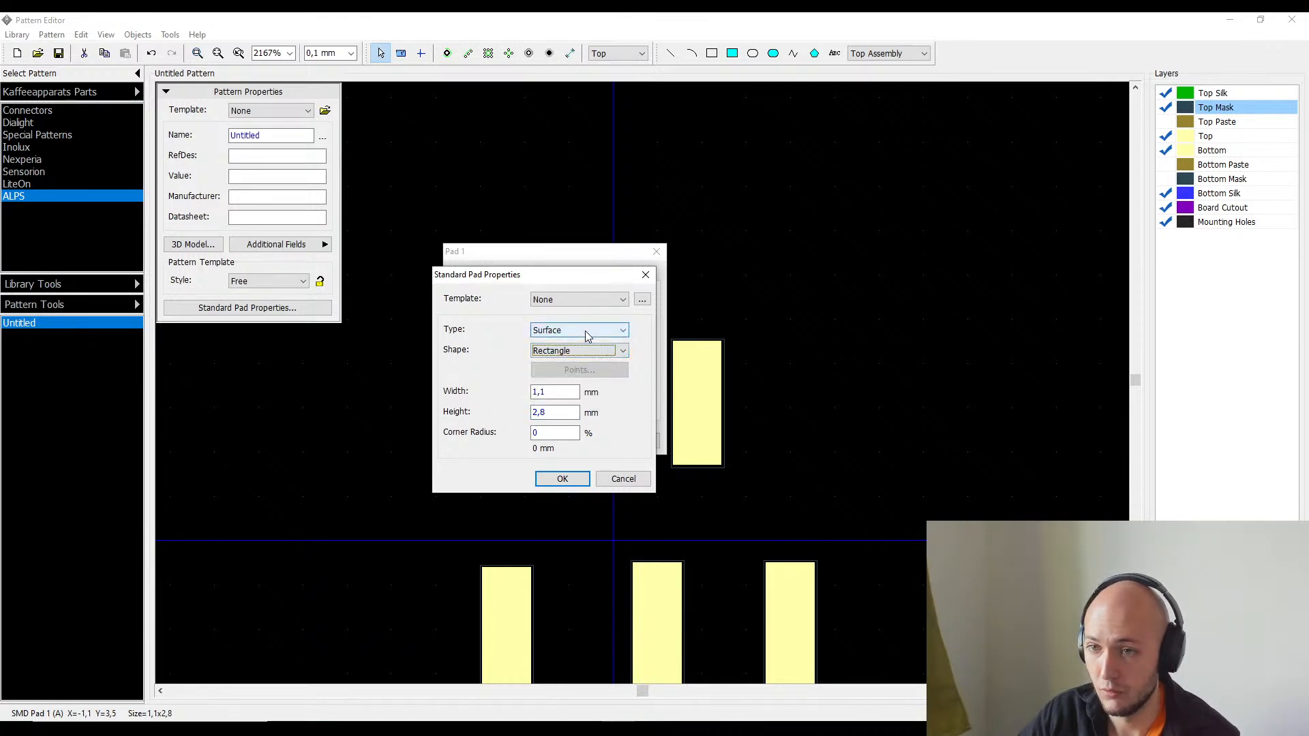
click(585, 331)
click(580, 342)
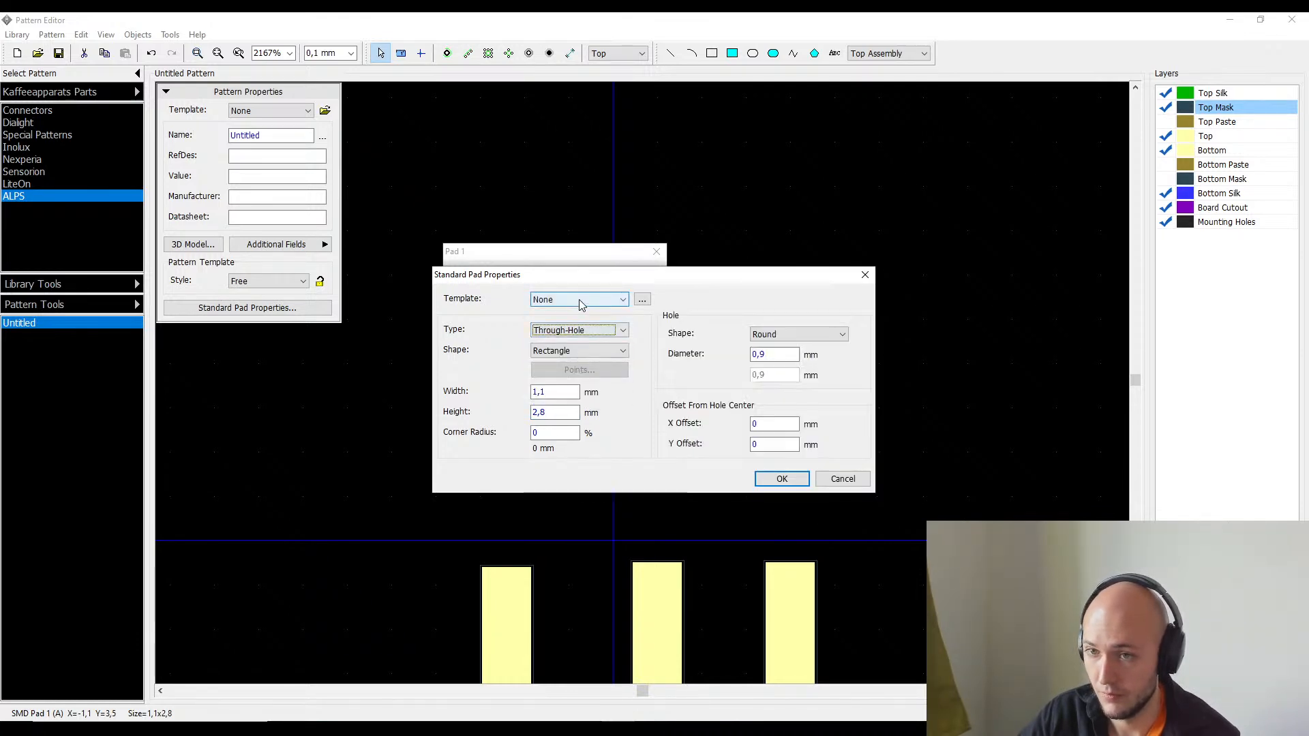
- Check the datasheet's mounting detail and set the standard pad's round hole diameter to 1 mm
key(alt+Tab)
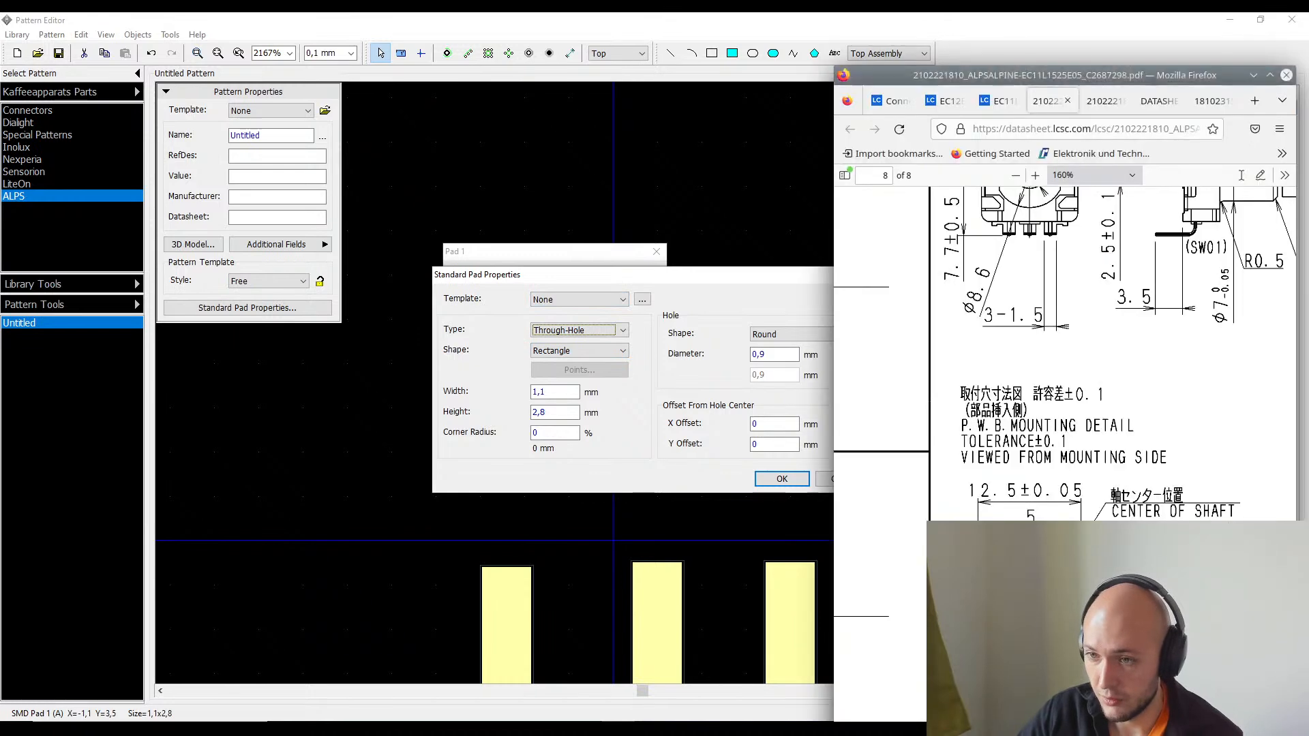
scroll(1029, 327, up, 3)
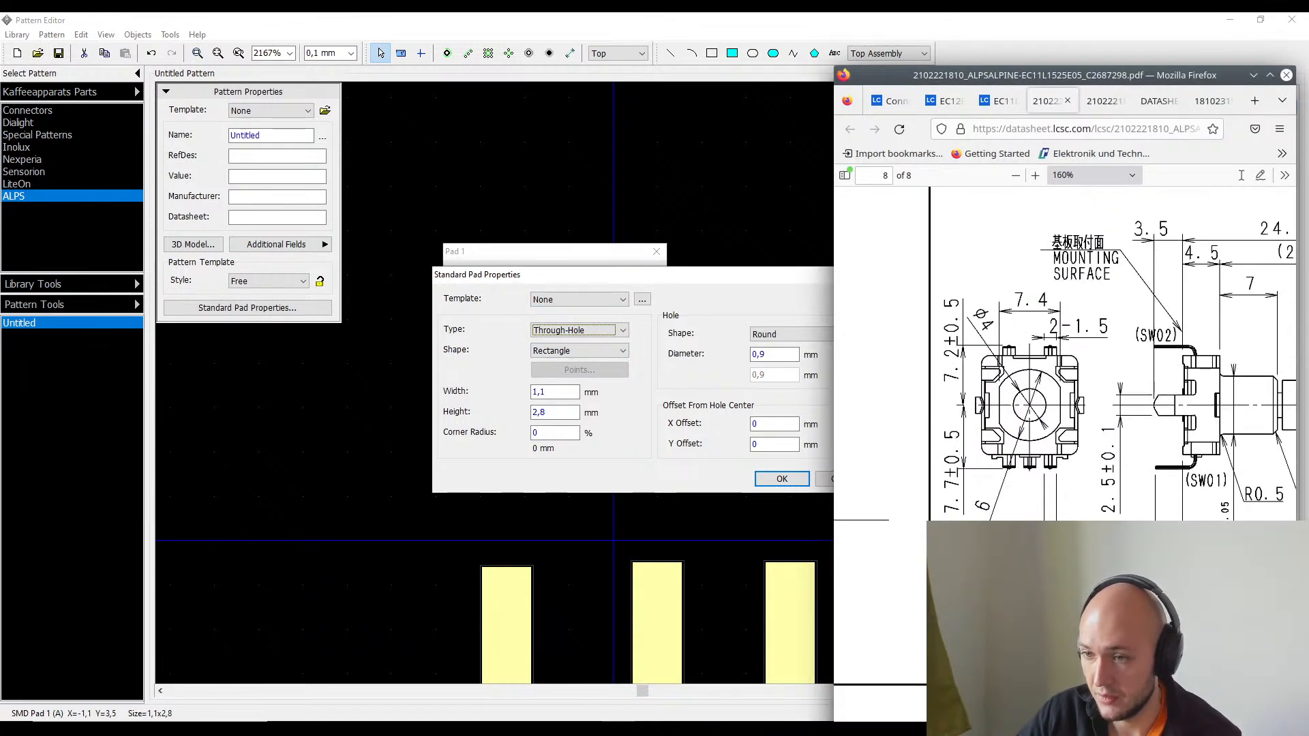
scroll(1118, 355, down, 3)
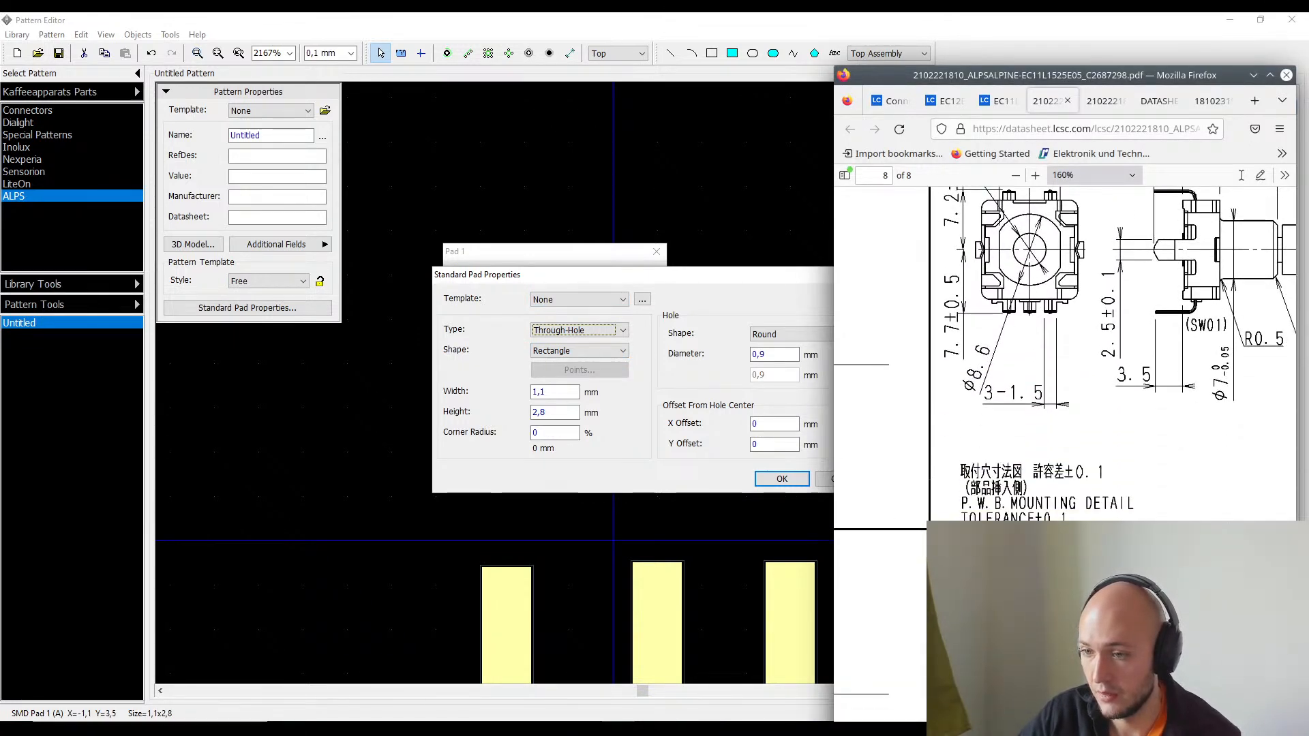
scroll(1119, 354, down, 2)
scroll(1101, 354, right, 1)
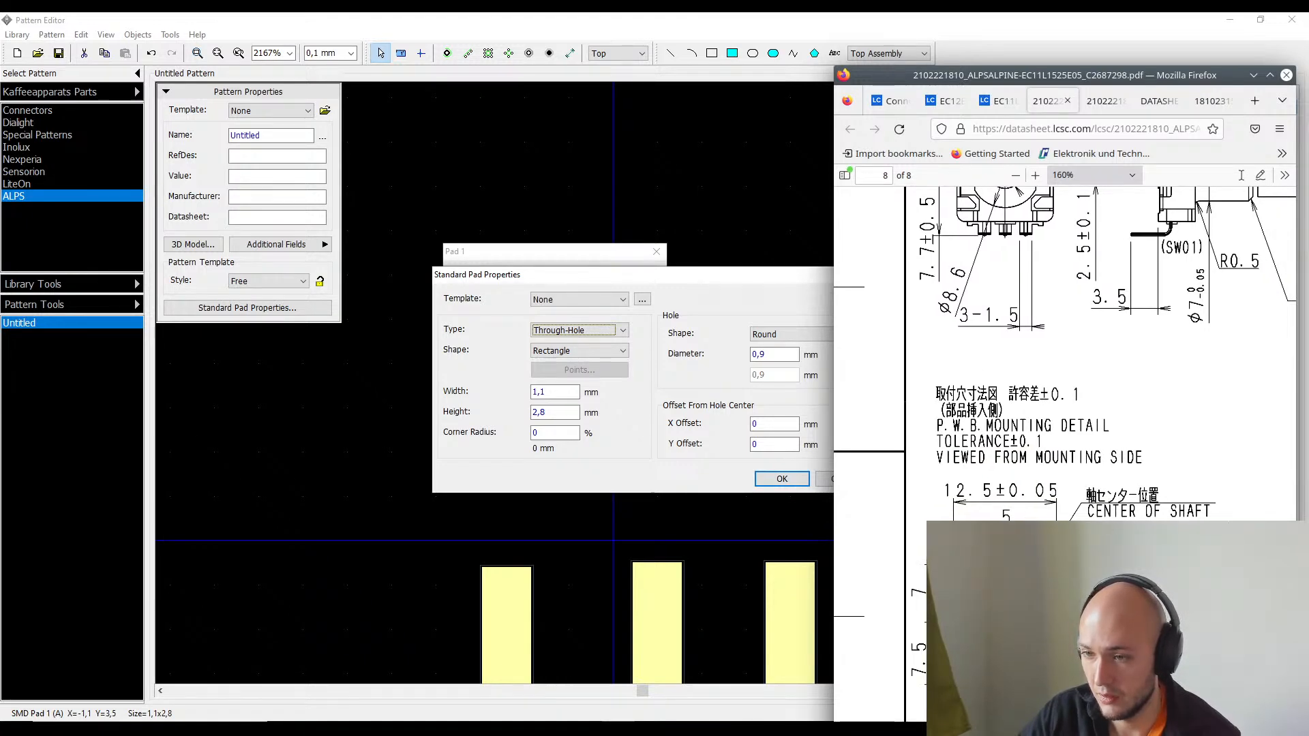
scroll(1101, 355, right, 5)
scroll(1101, 355, left, 6)
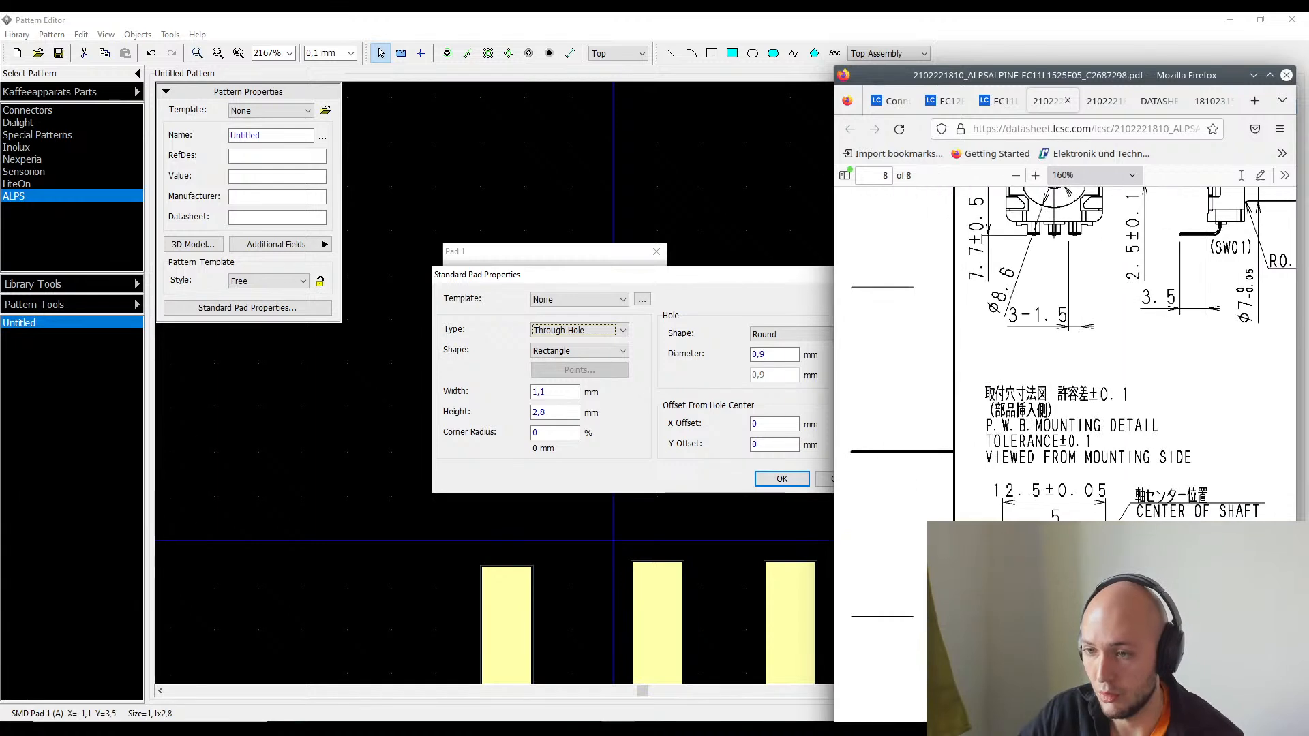
click(571, 387)
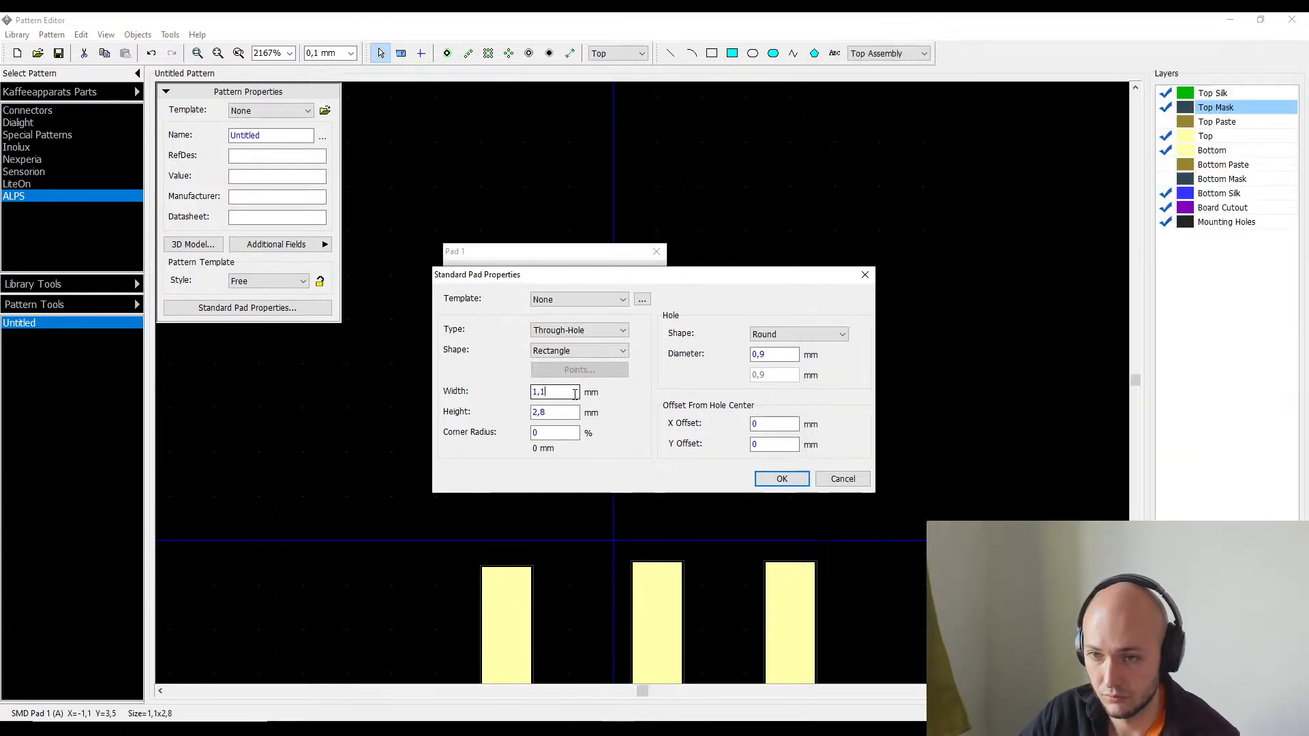
double_click(760, 354)
text(1)
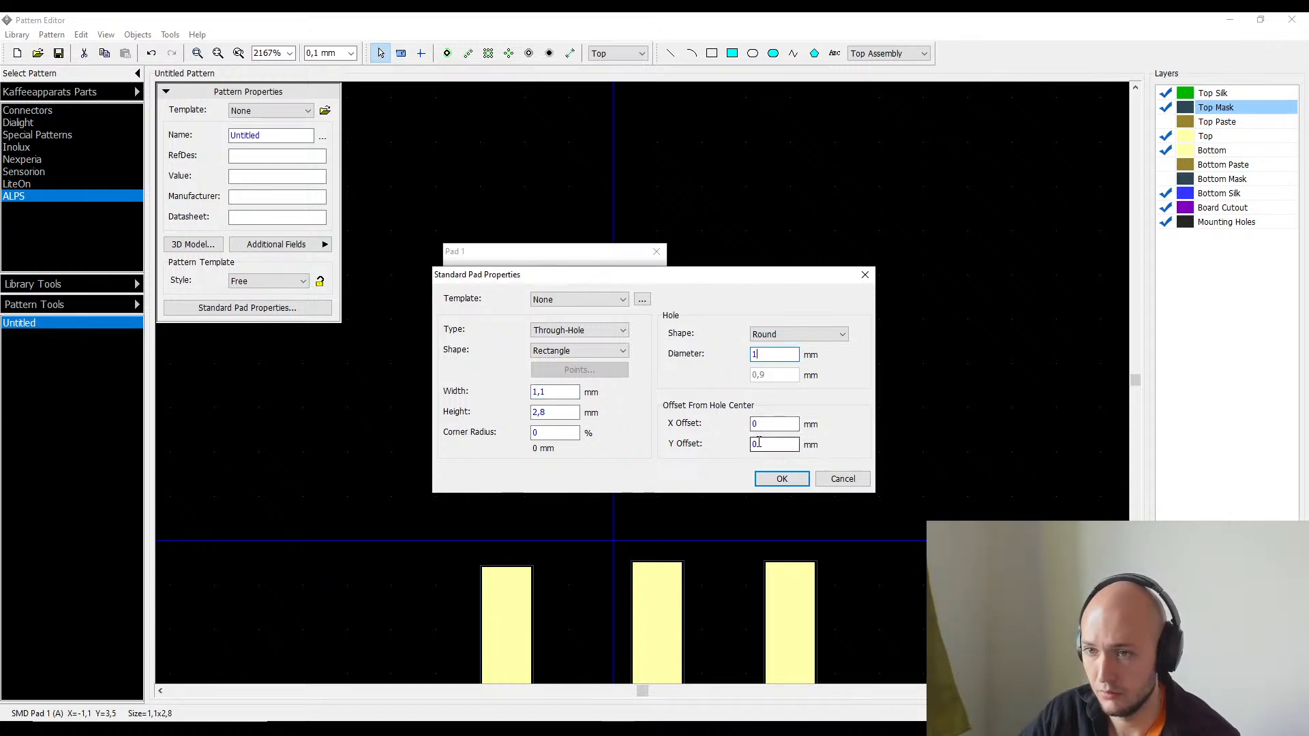
- Change the standard pad's shape to Obround
double_click(542, 392)
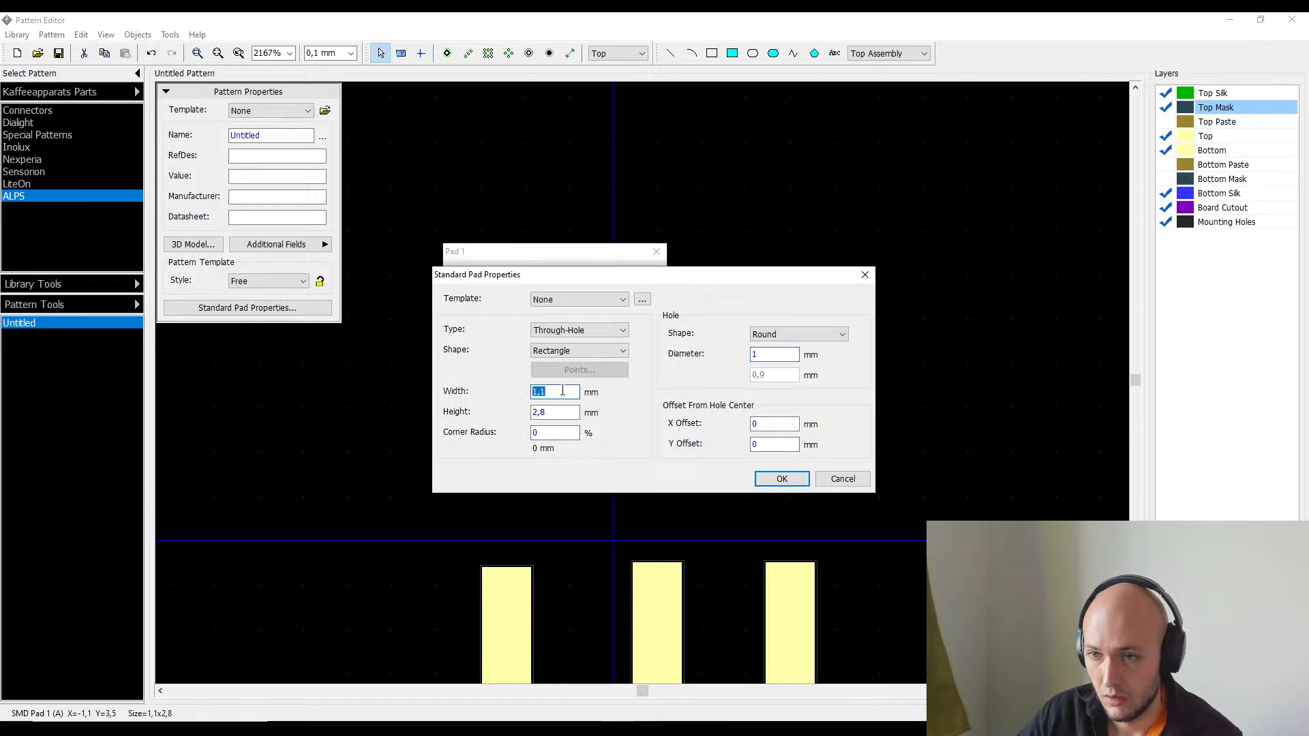
click(579, 352)
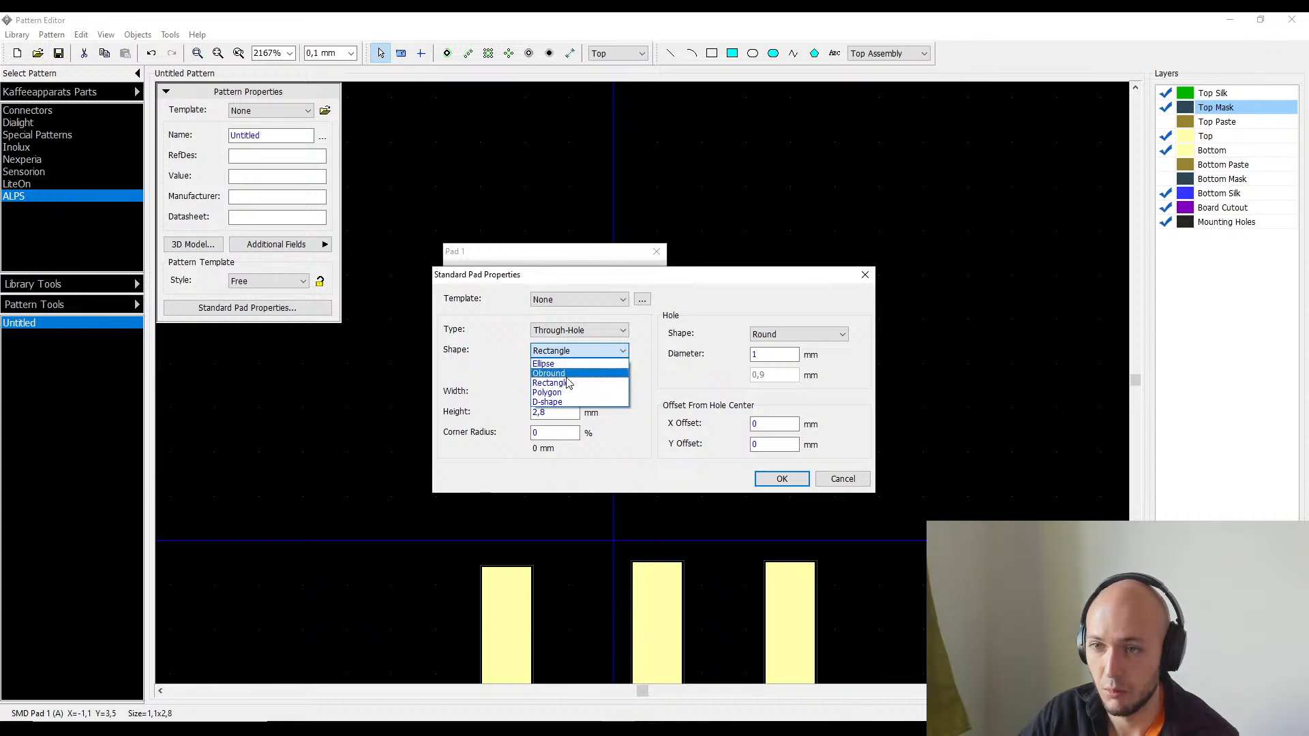
click(568, 376)
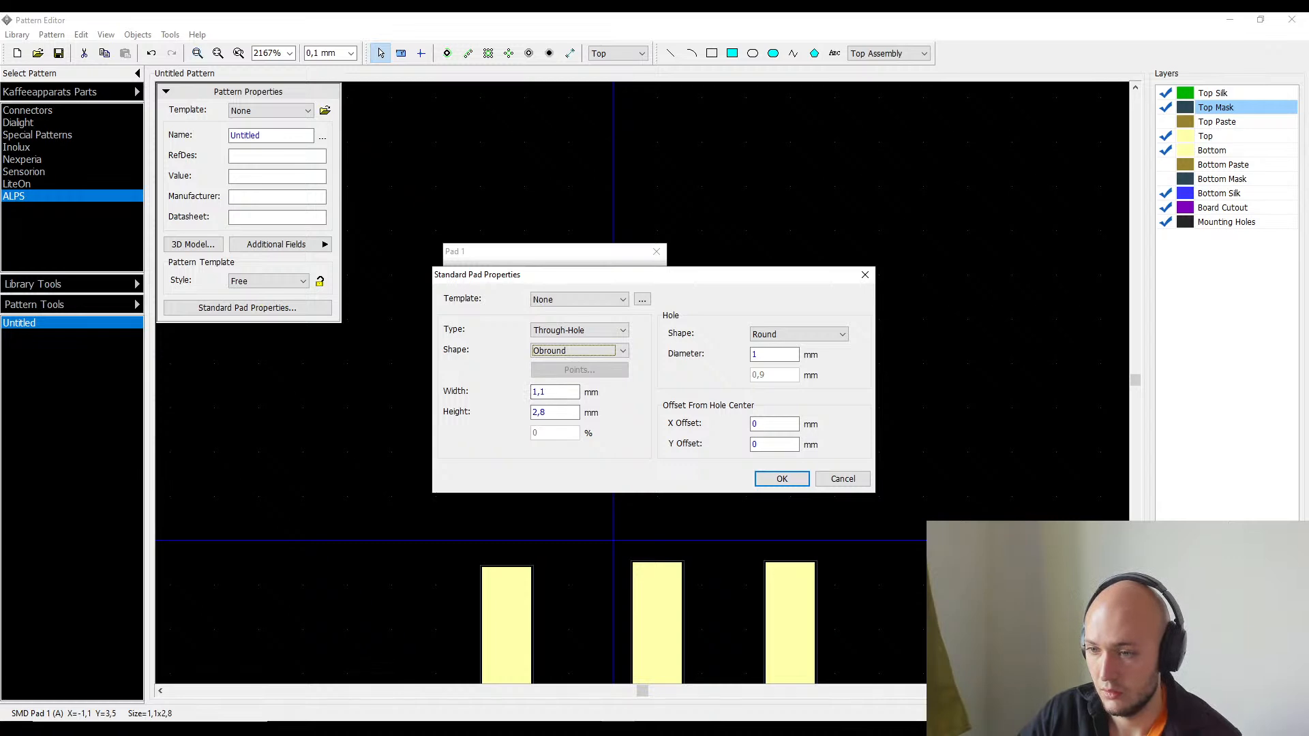
- Consult the datasheet's mounting detail and set the standard pad's width to 3 mm and height to 2 mm
key(alt+Tab)
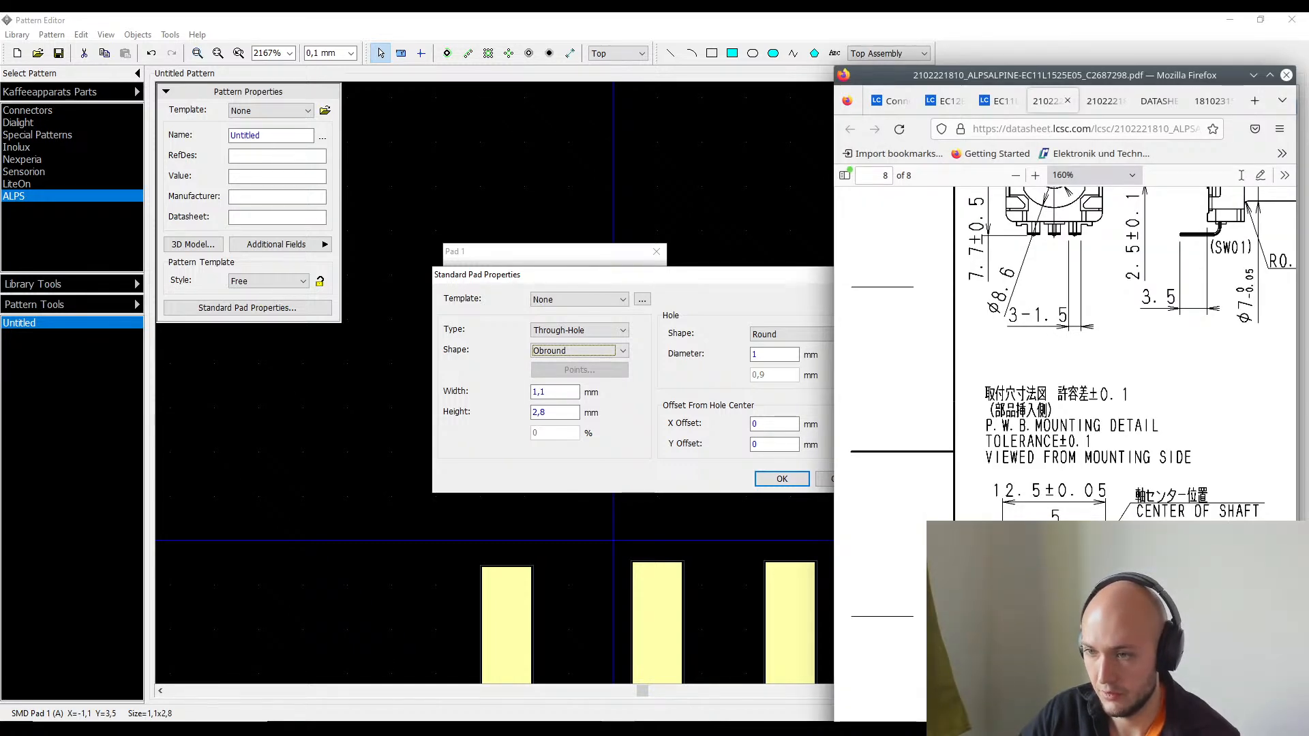
scroll(1064, 355, right, 10)
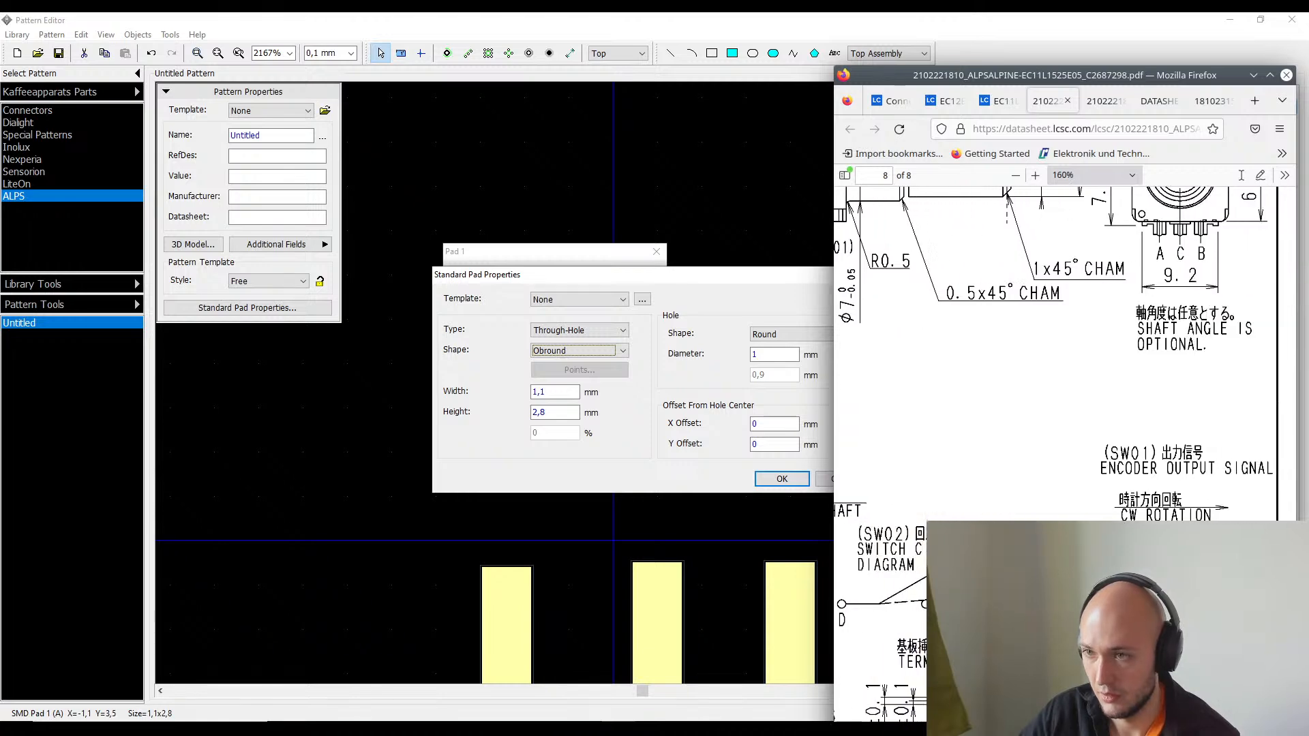
scroll(1064, 354, left, 5)
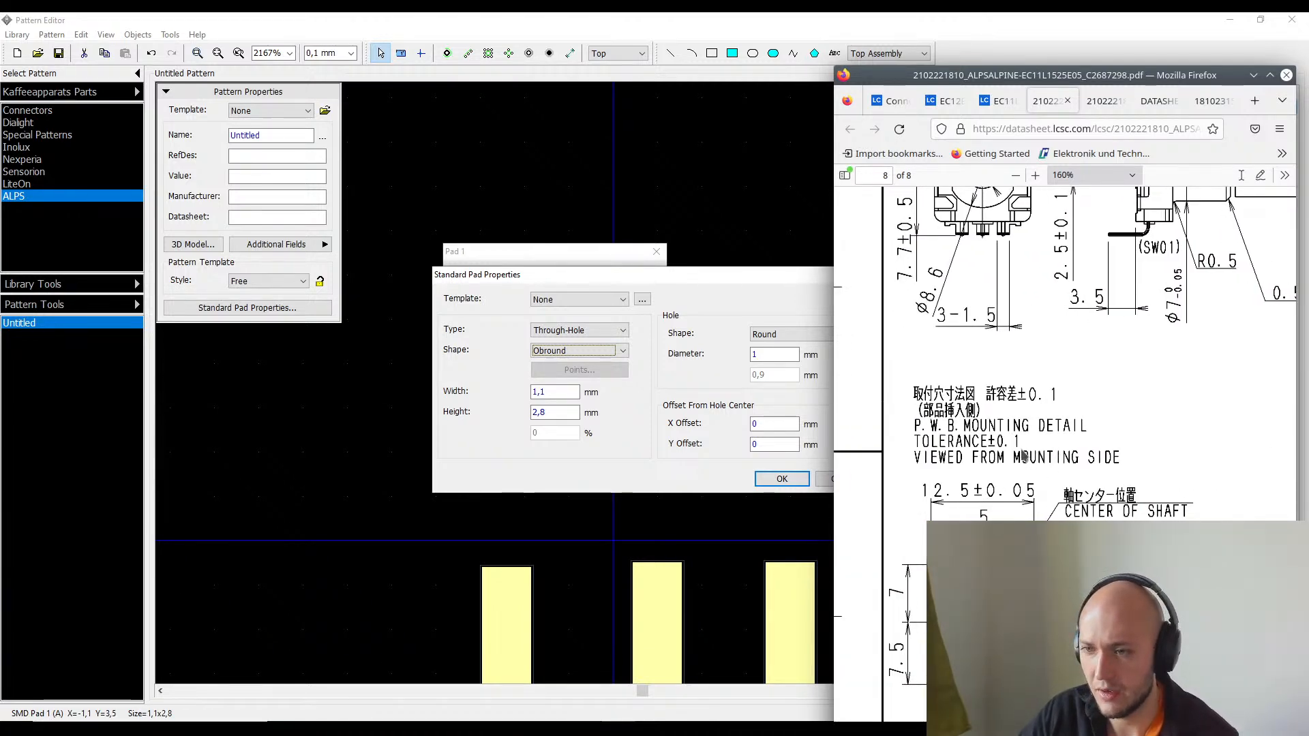
double_click(547, 392)
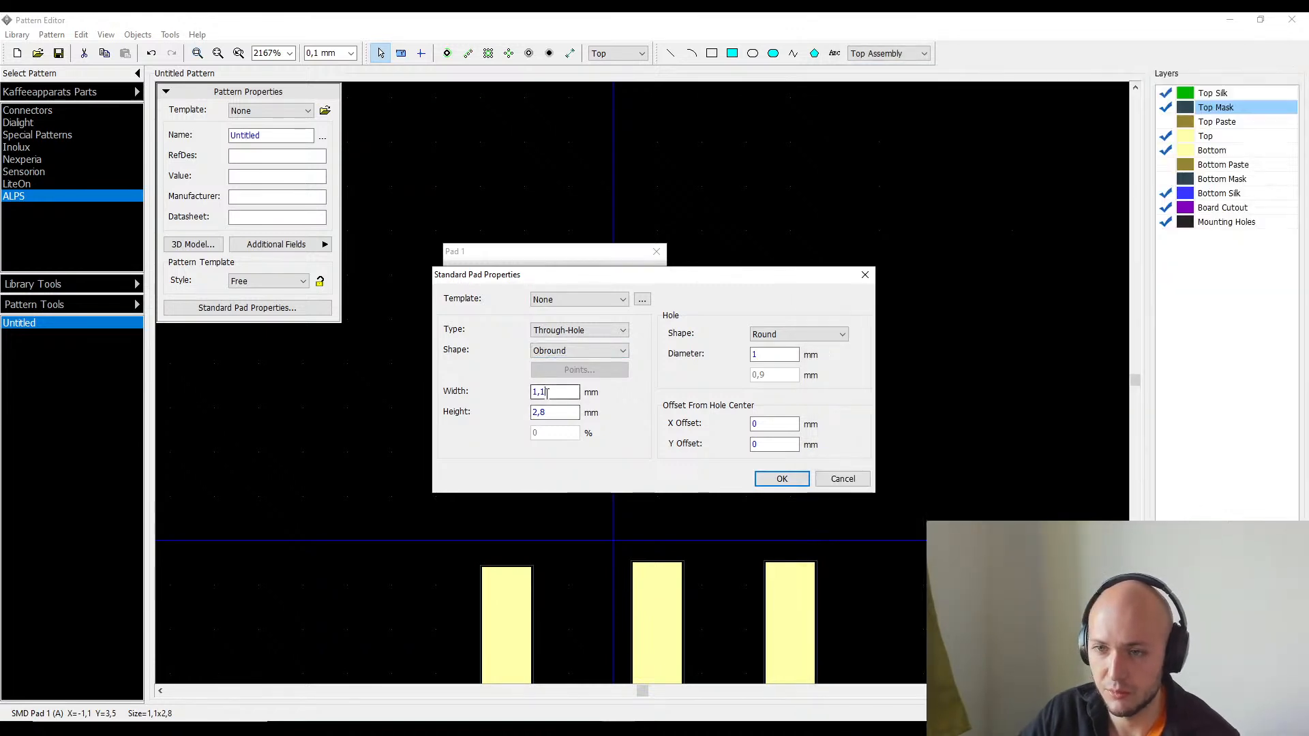
key(Tab)
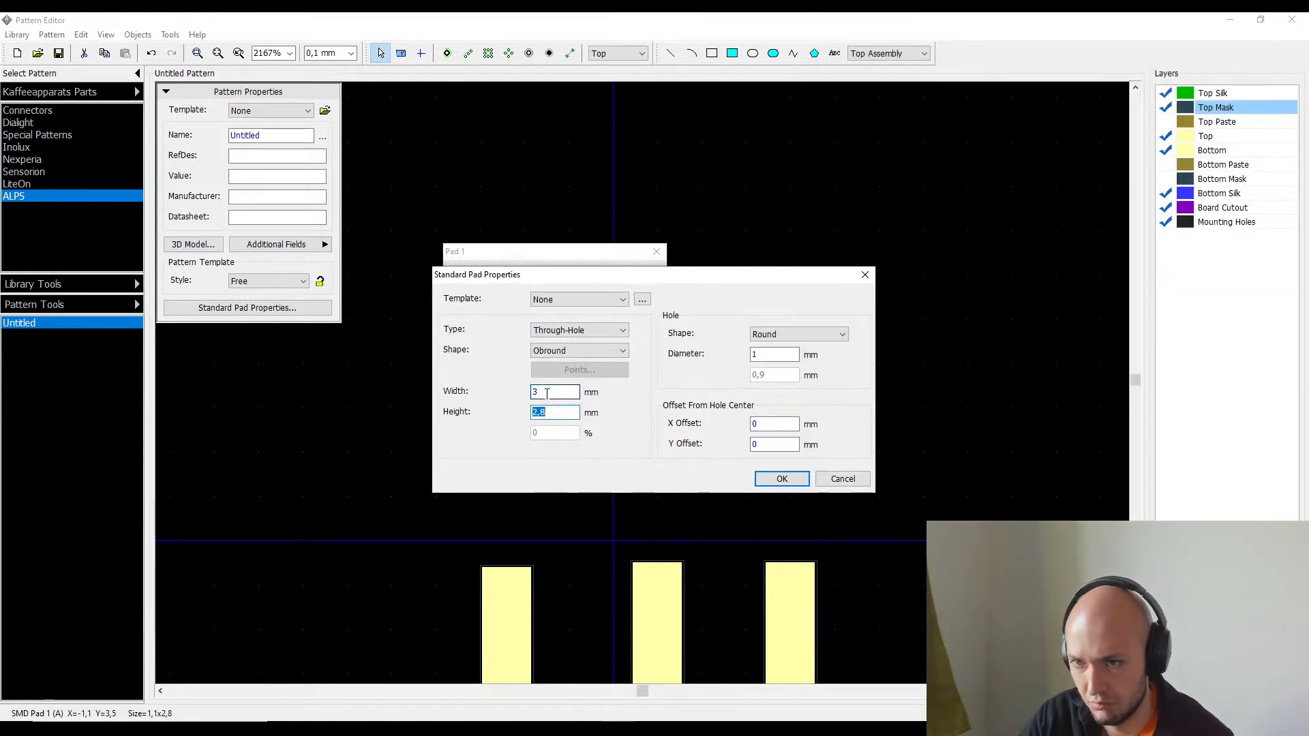
text(2)
key(Return)
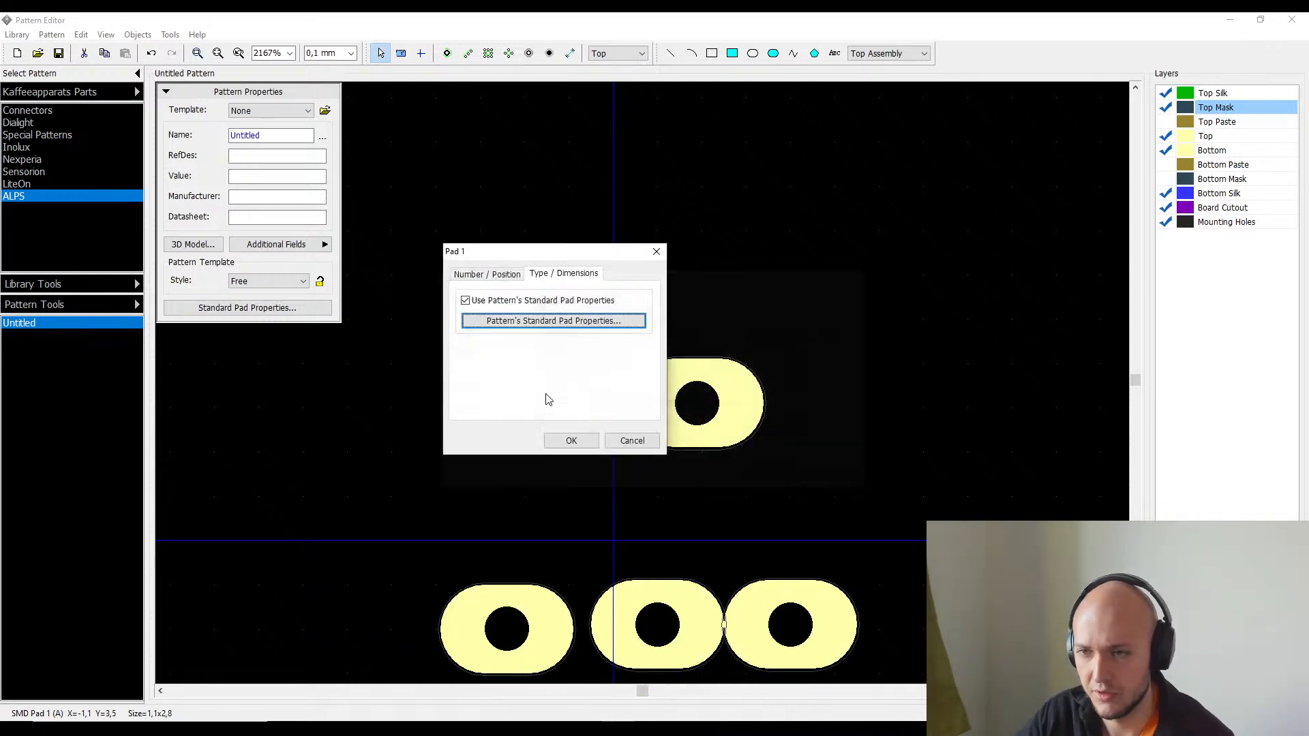
- Set the standard pad's width to 2 mm and height to 3 mm
click(555, 321)
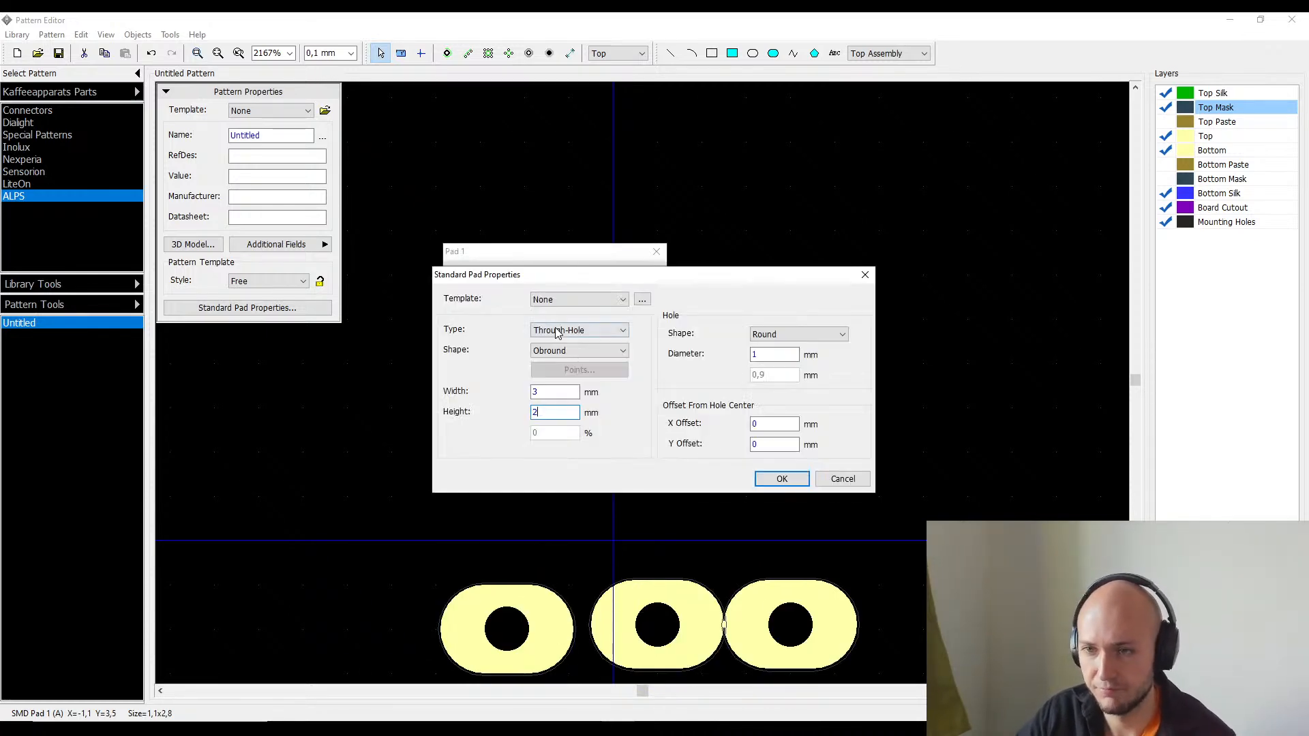
double_click(572, 394)
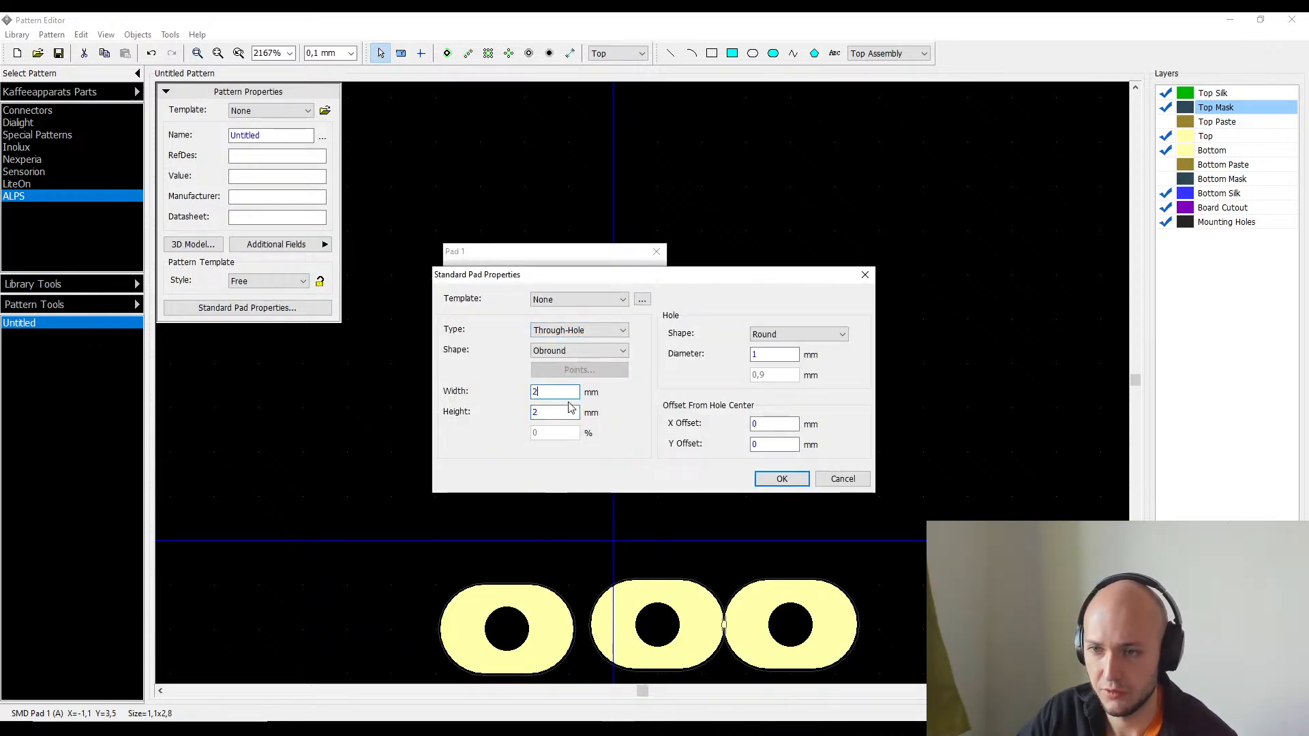
click(566, 410)
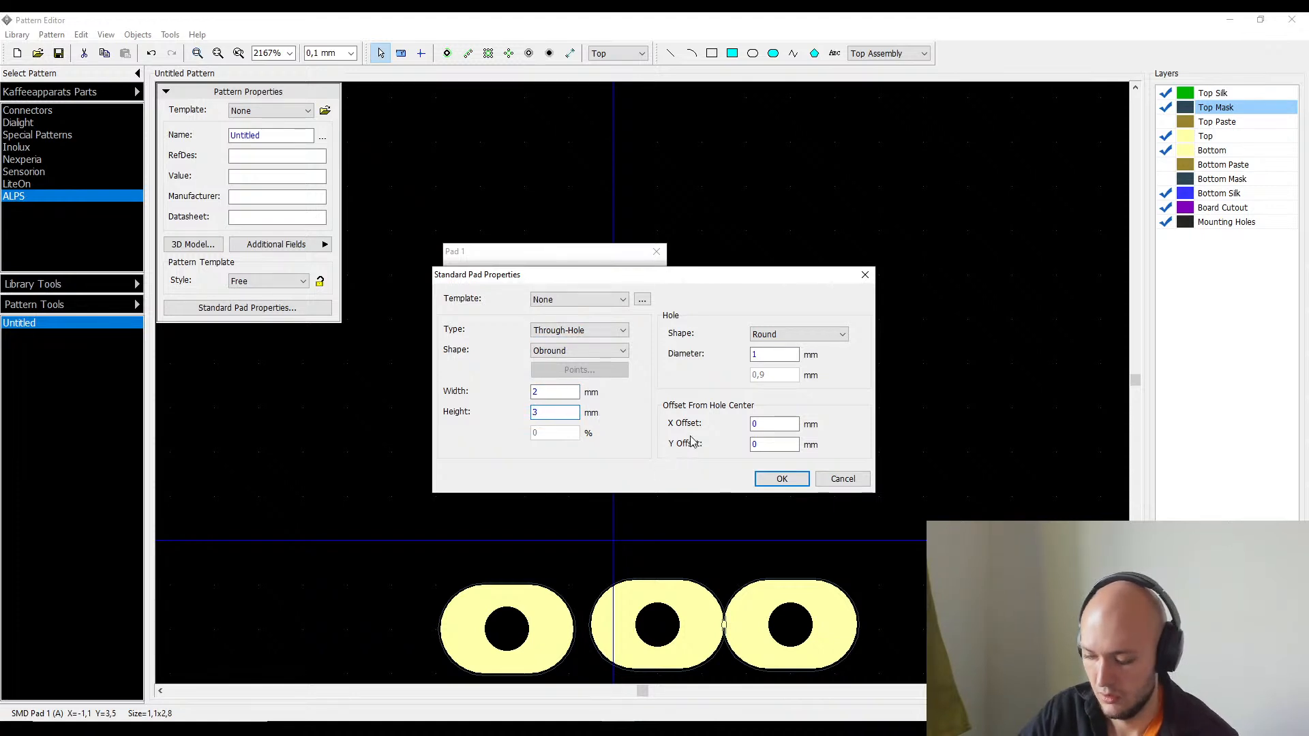
key(Return)
click(571, 441)
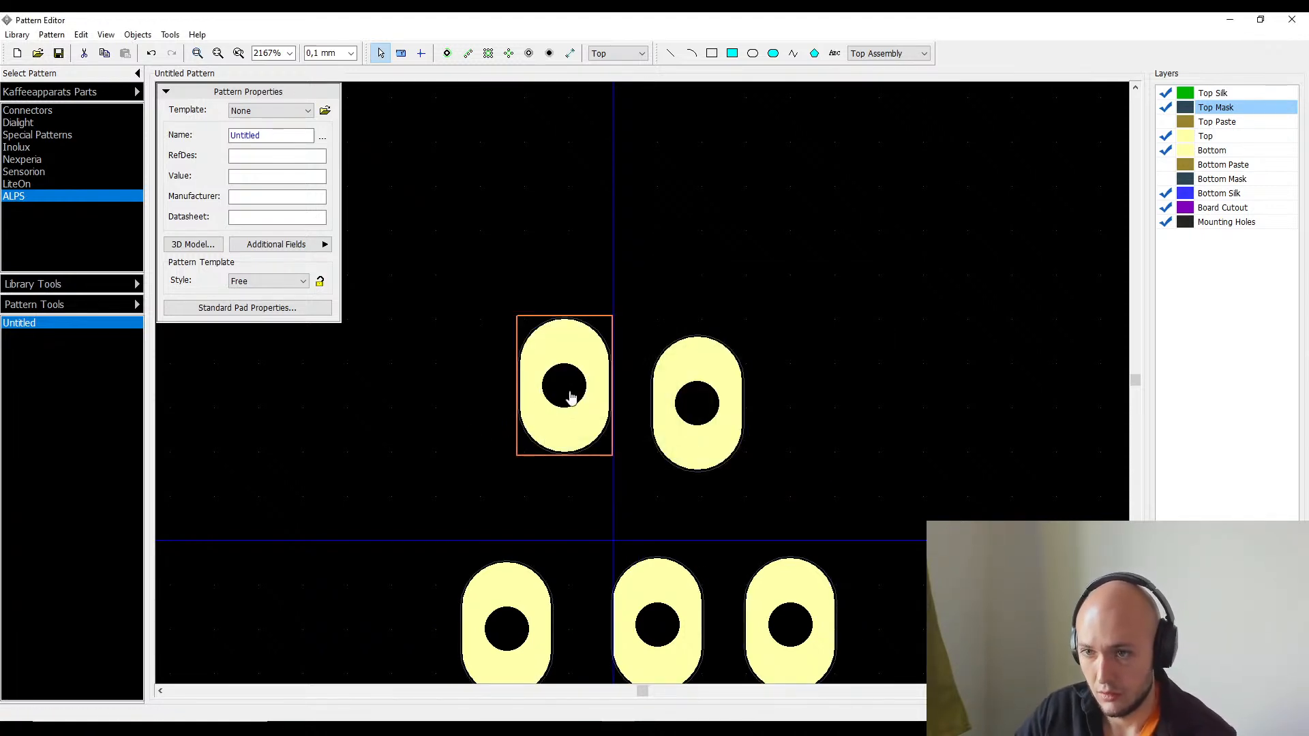
double_click(599, 394)
click(571, 441)
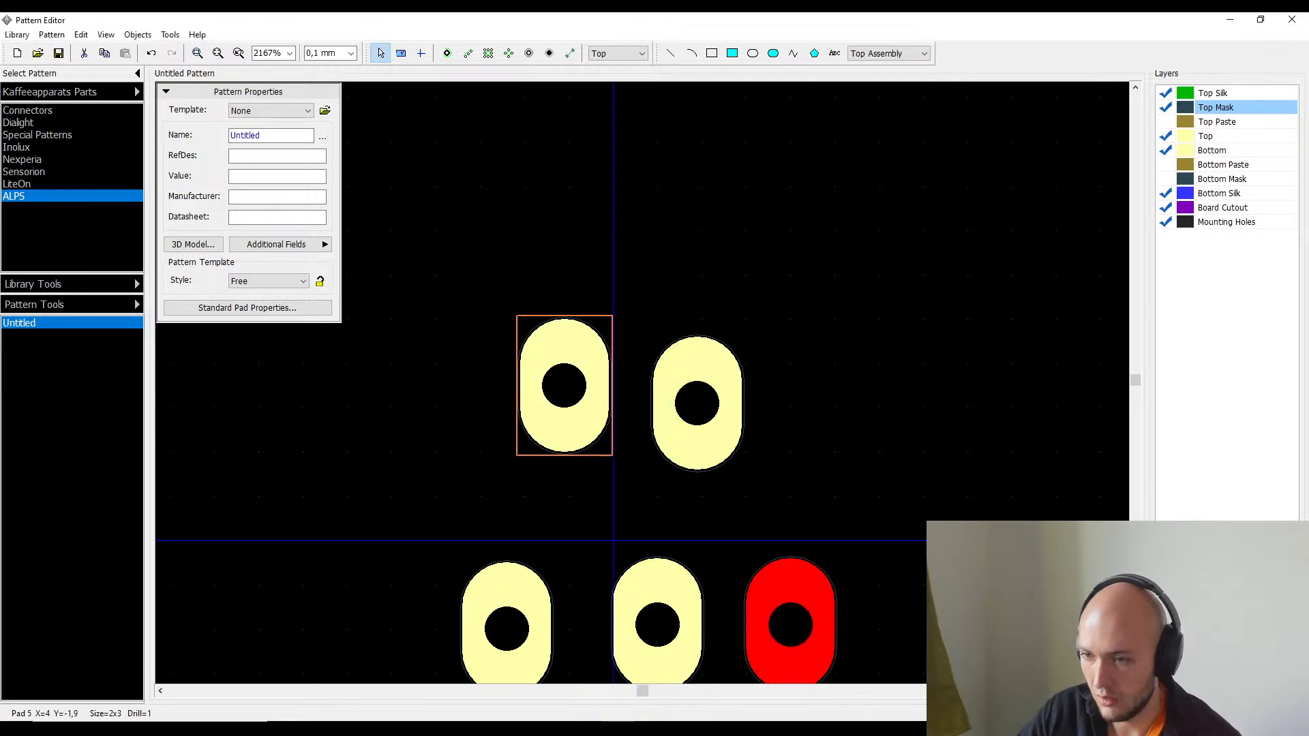
- Check the pin spacing in the datasheet's mounting detail and position pad 1 at X 2.5 mm, Y 7 mm
key(alt+Tab)
scroll(1064, 409, down, 2)
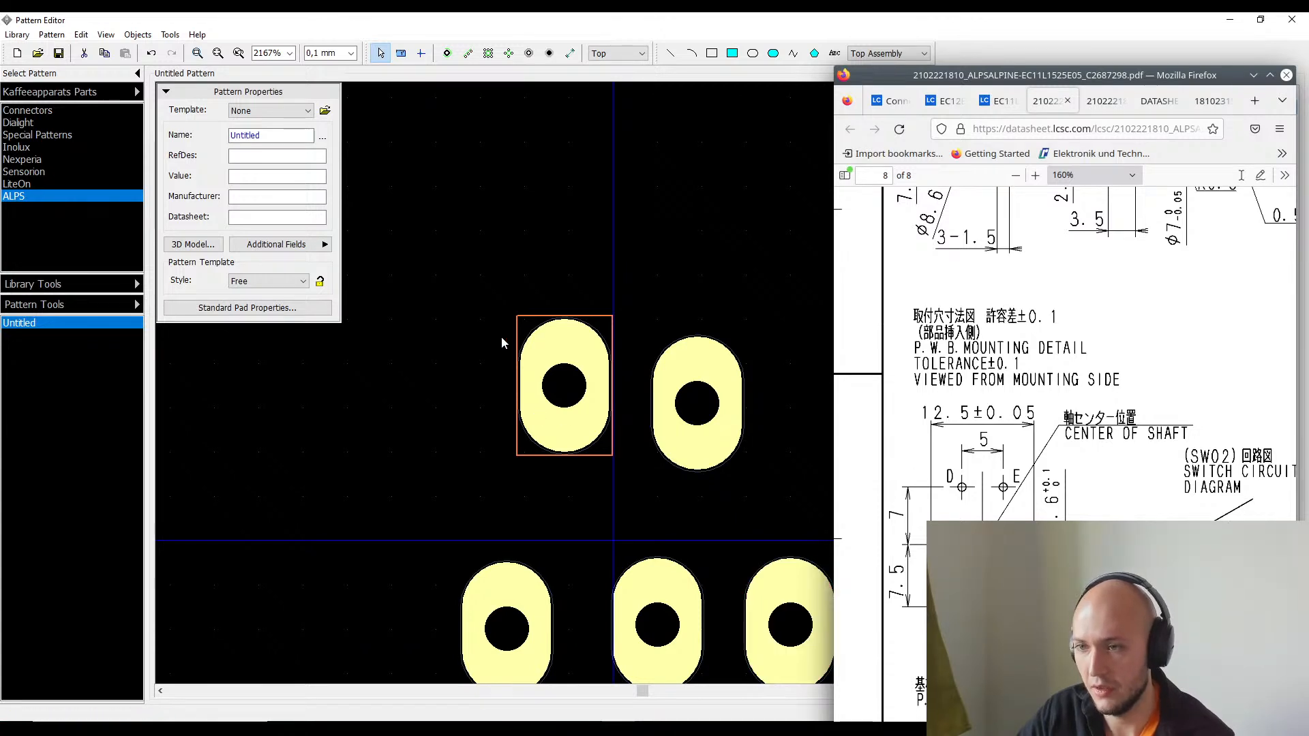
click(614, 420)
double_click(601, 417)
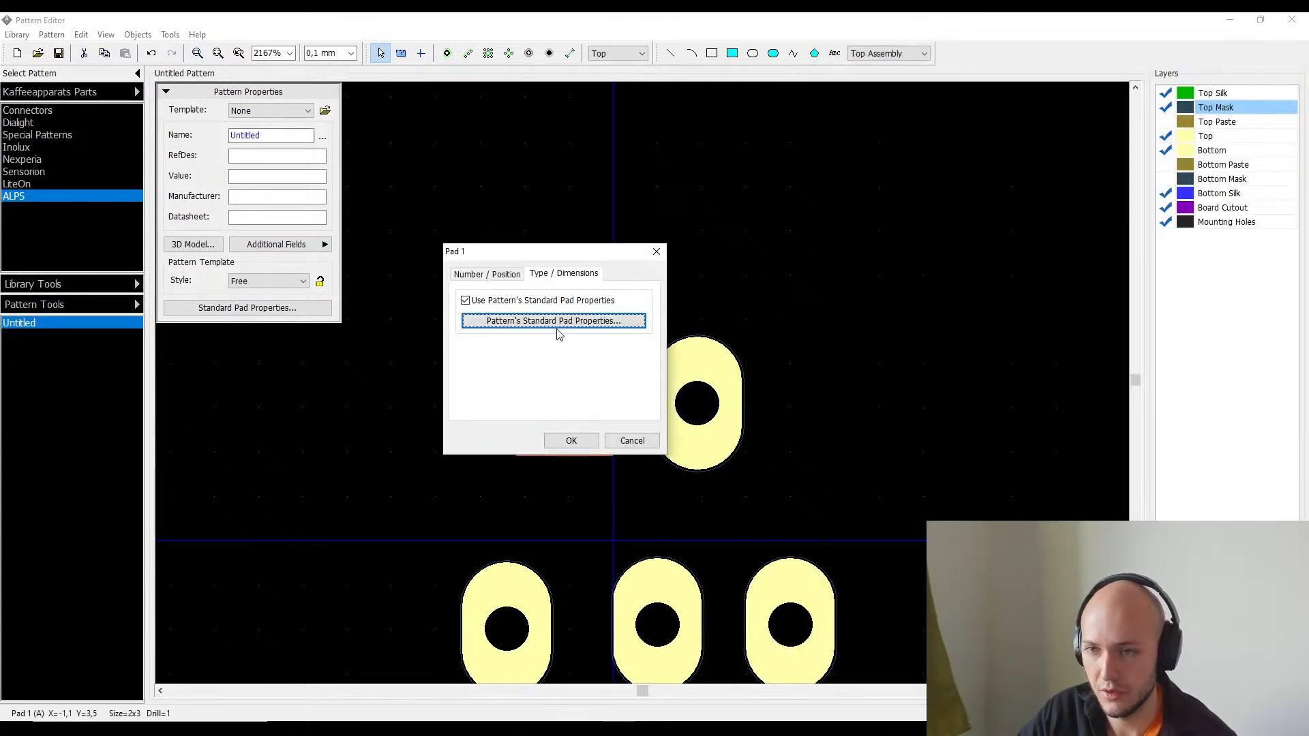
click(477, 273)
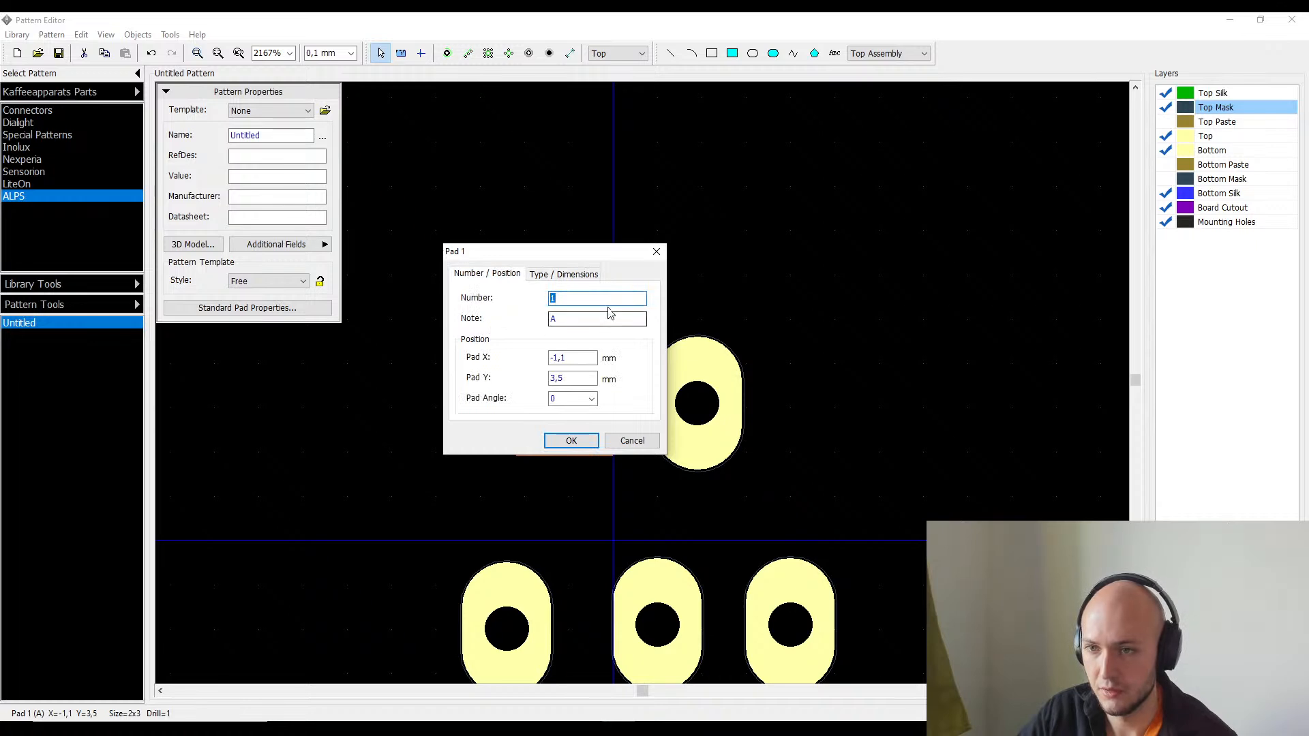
double_click(567, 359)
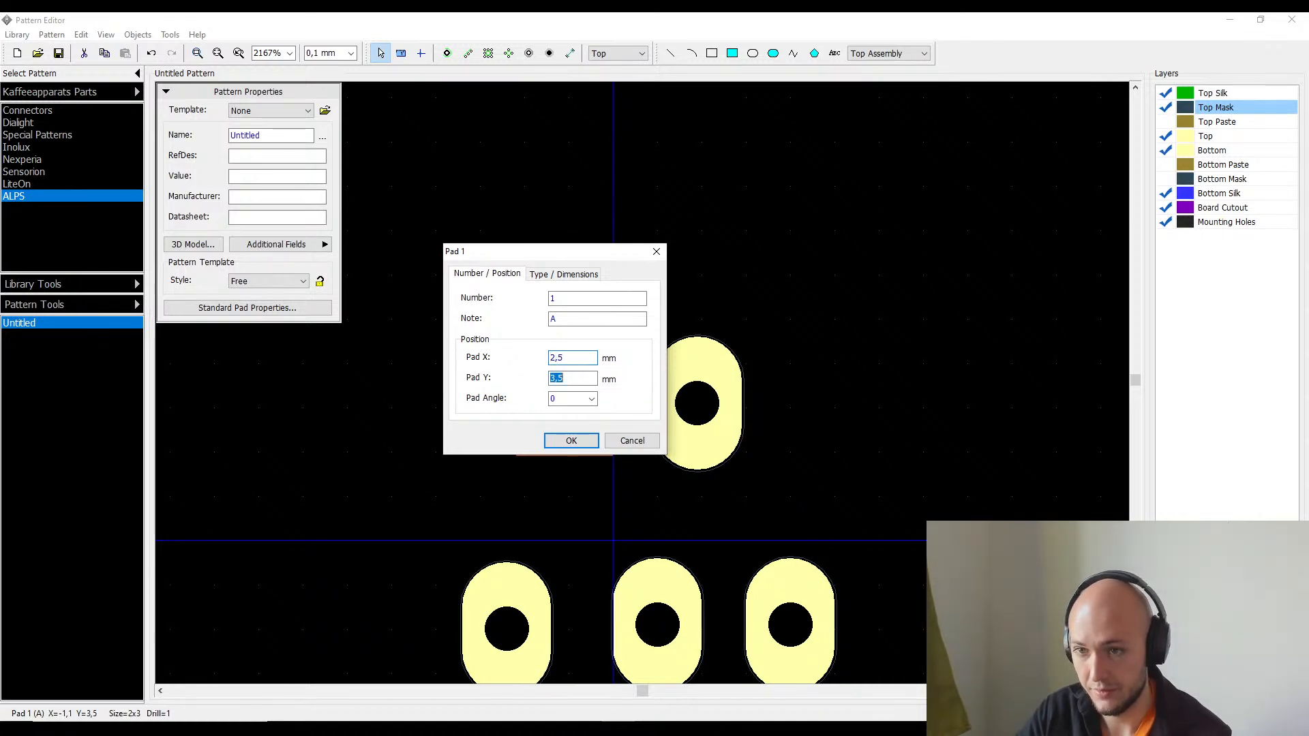
key(Return)
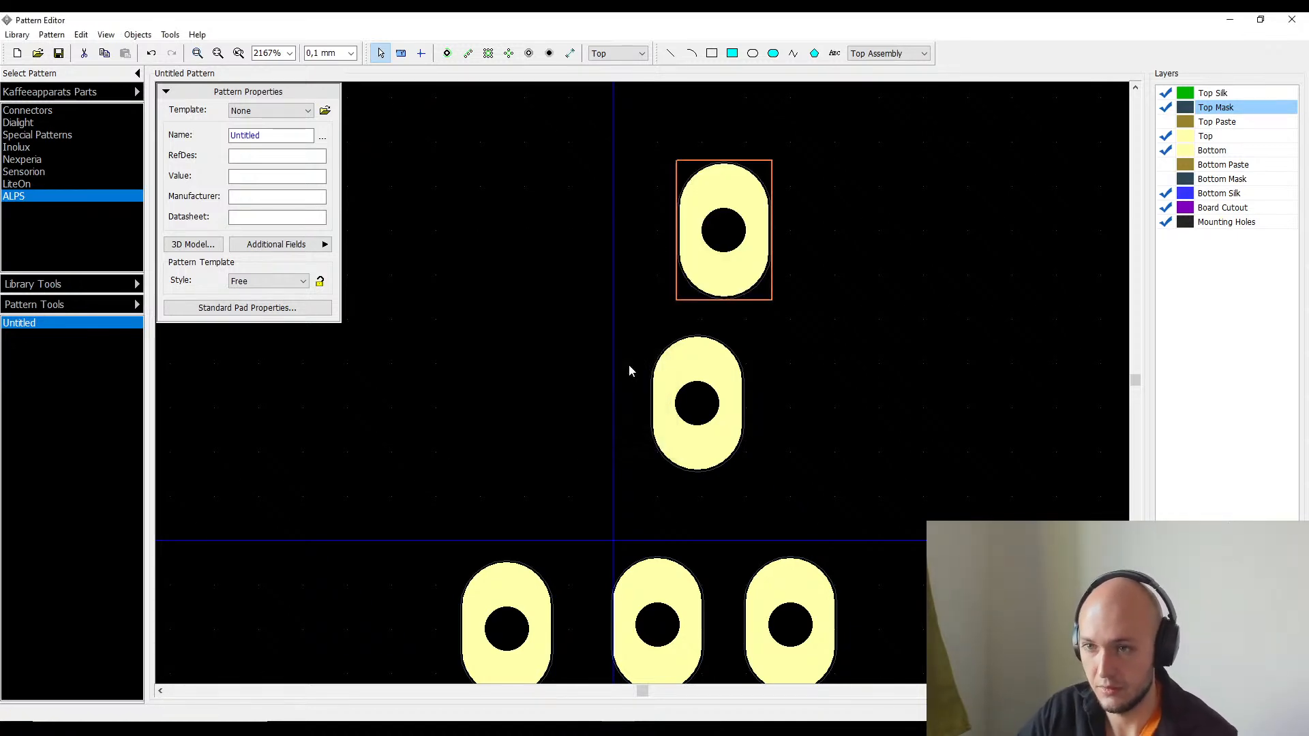
double_click(695, 403)
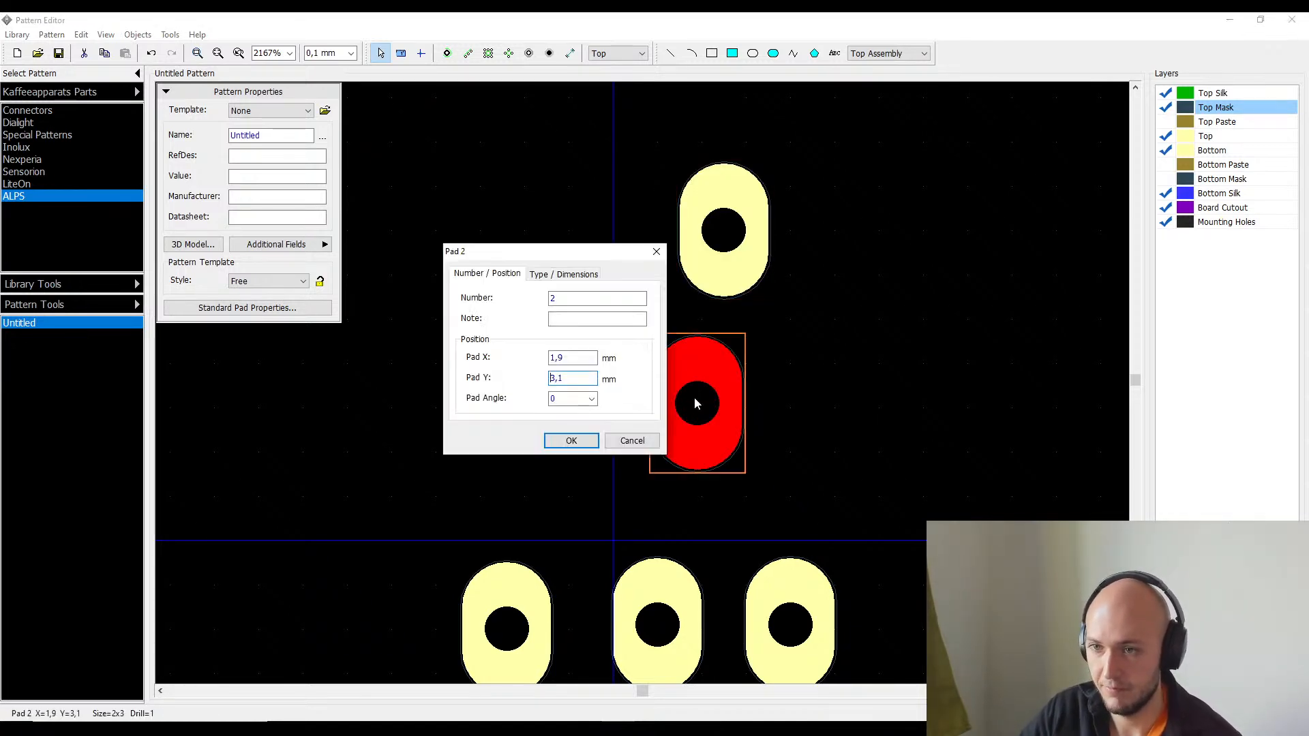
double_click(584, 356)
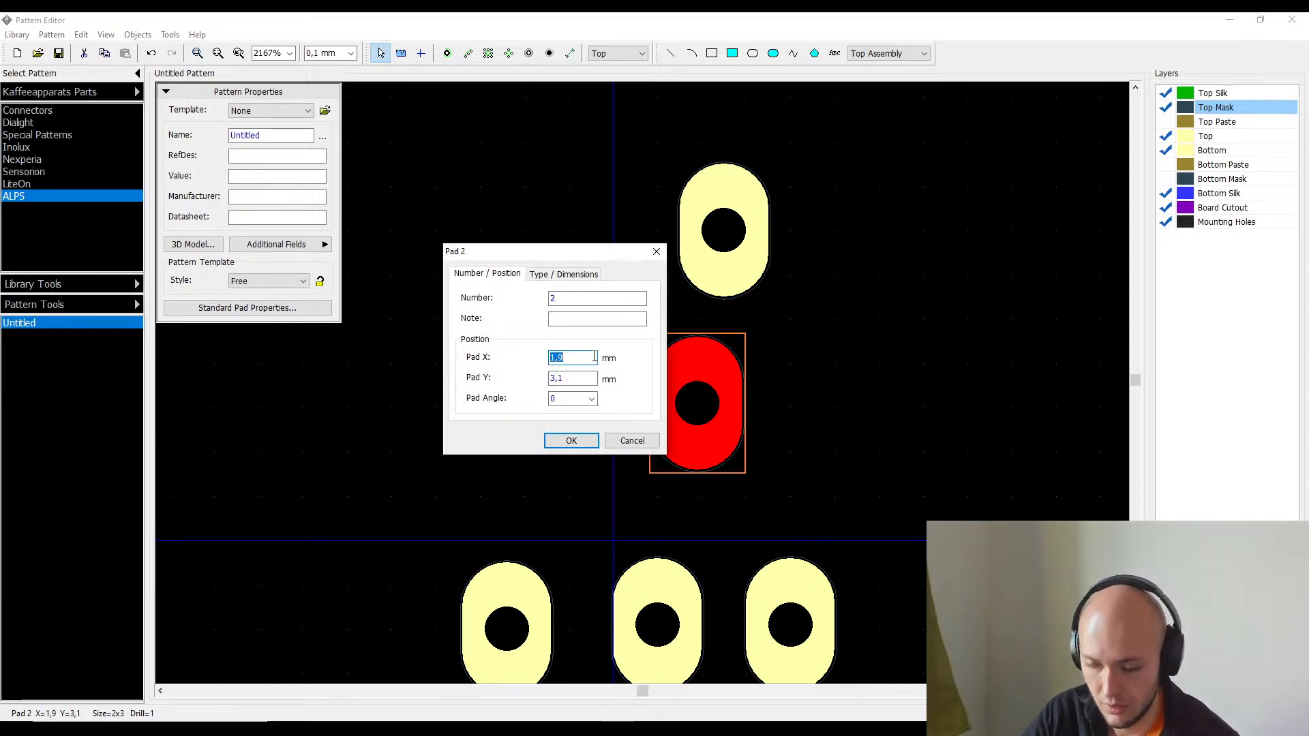
key(Return)
key(alt+Tab)
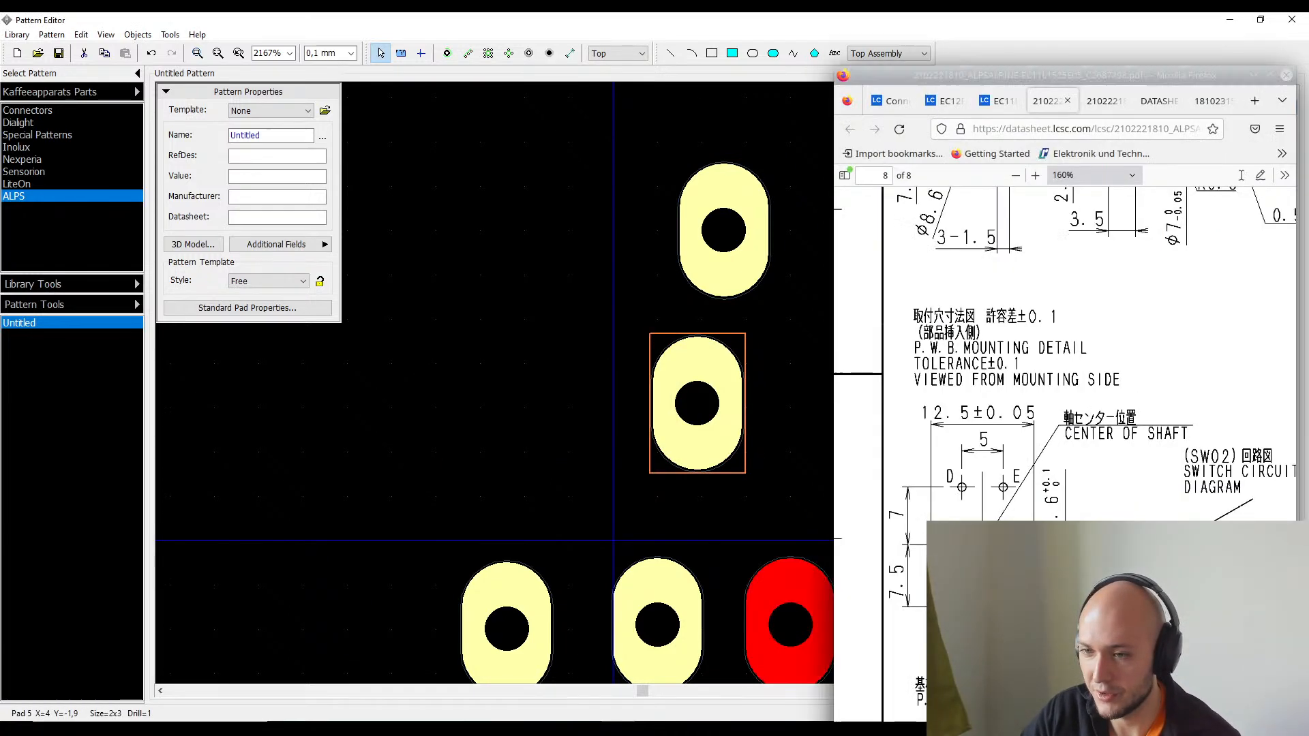
click(668, 256)
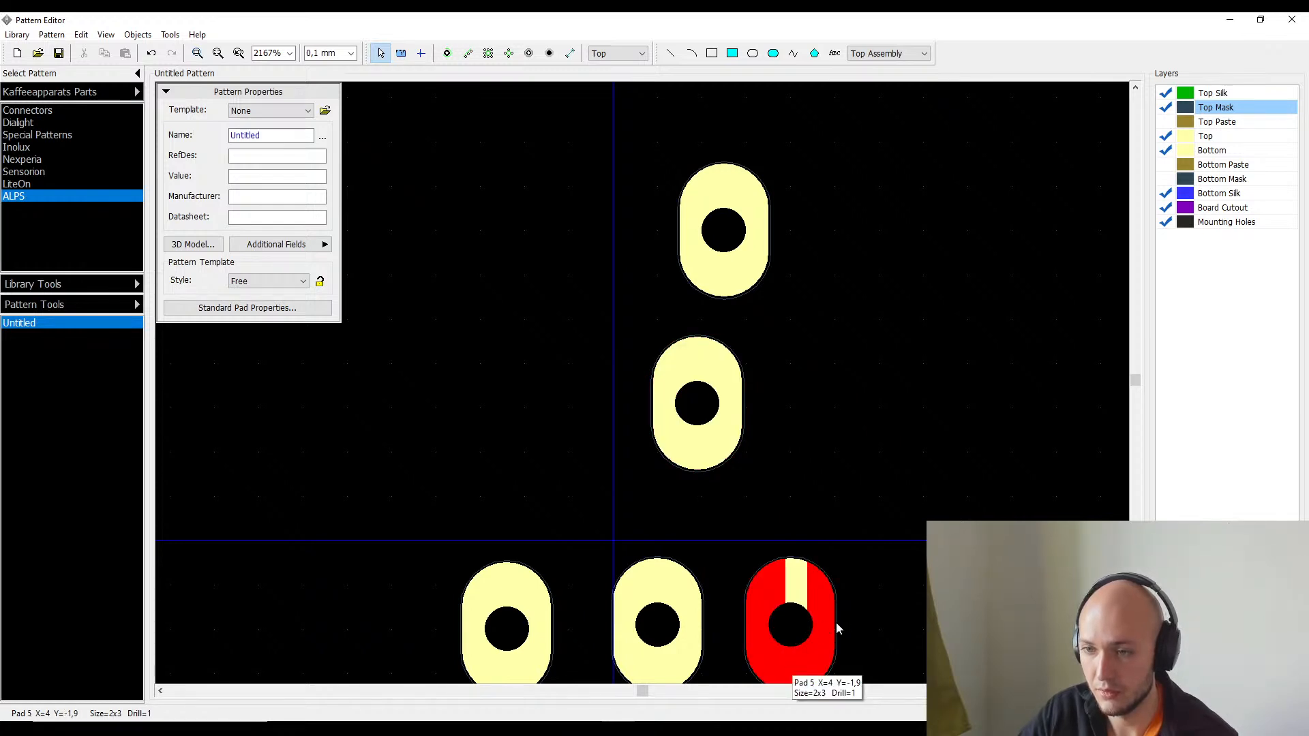
double_click(776, 627)
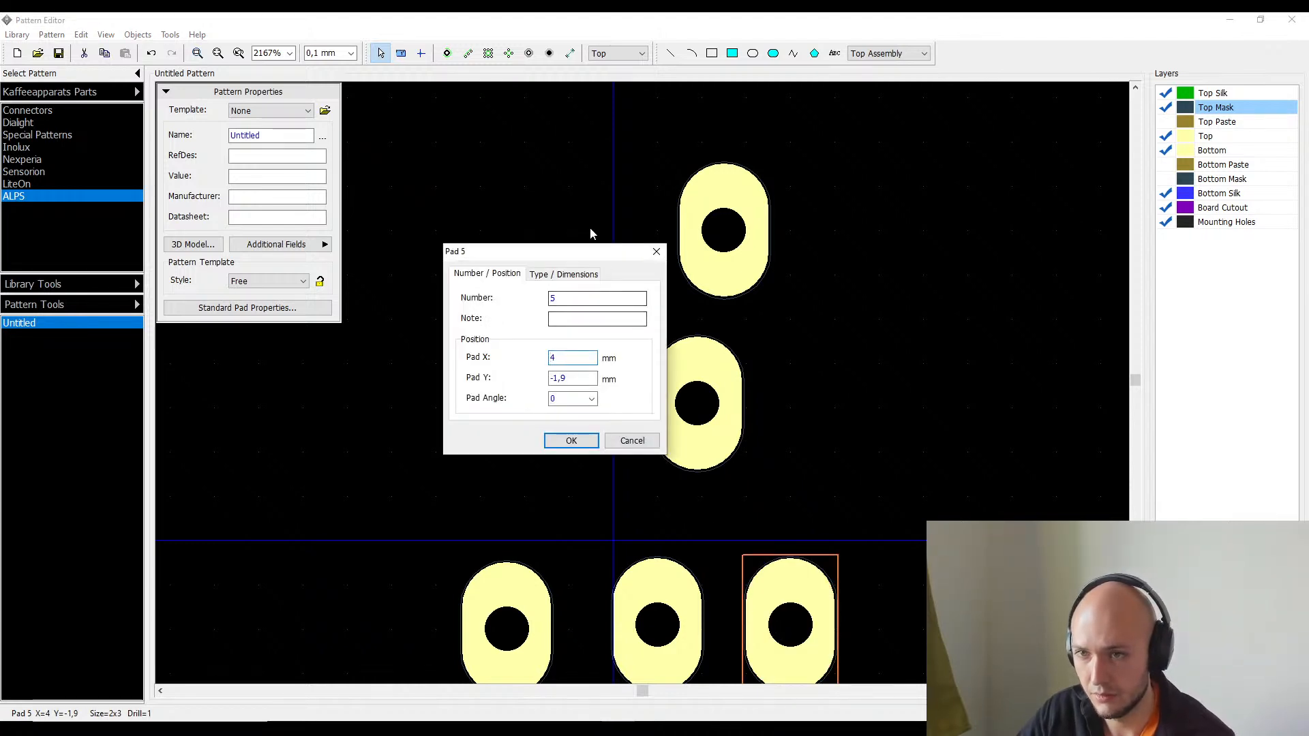
key(Escape)
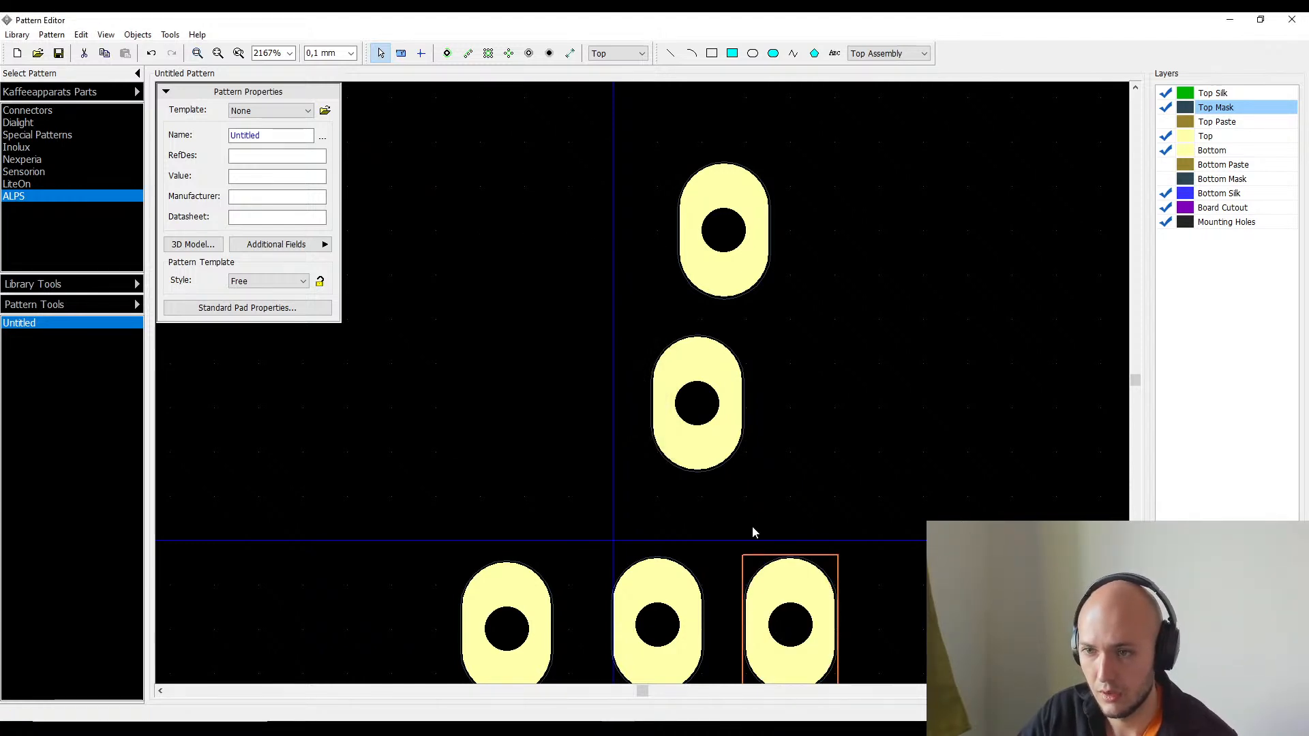
- Set pad 5's position to X 7 mm, Y 2.5 mm
double_click(770, 618)
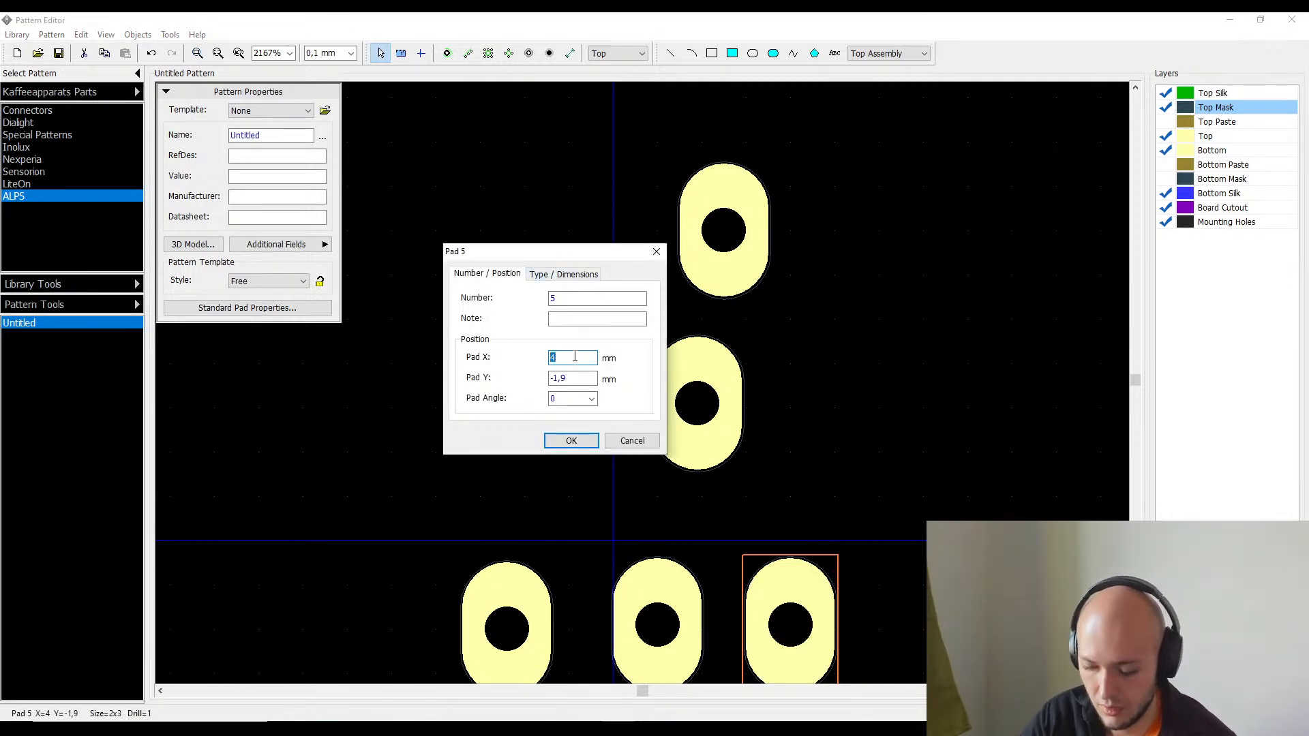
text(7)
key(Tab)
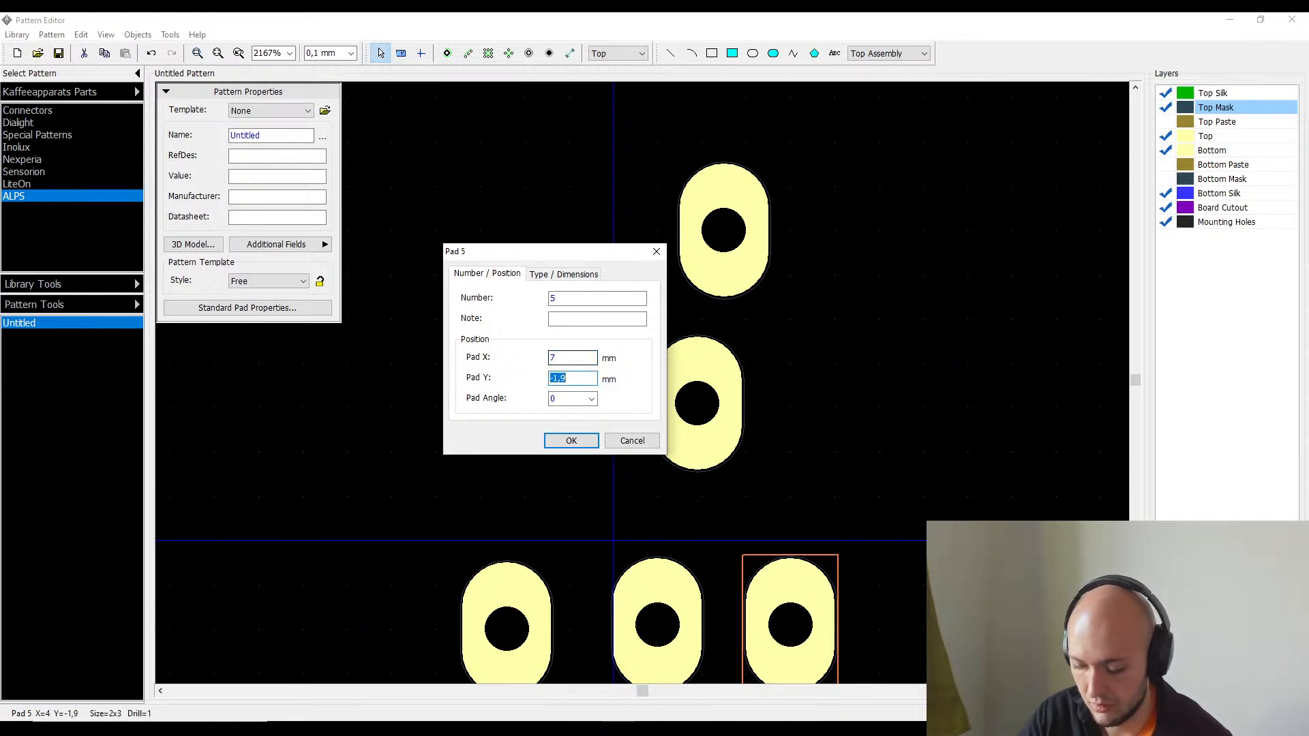
key(Return)
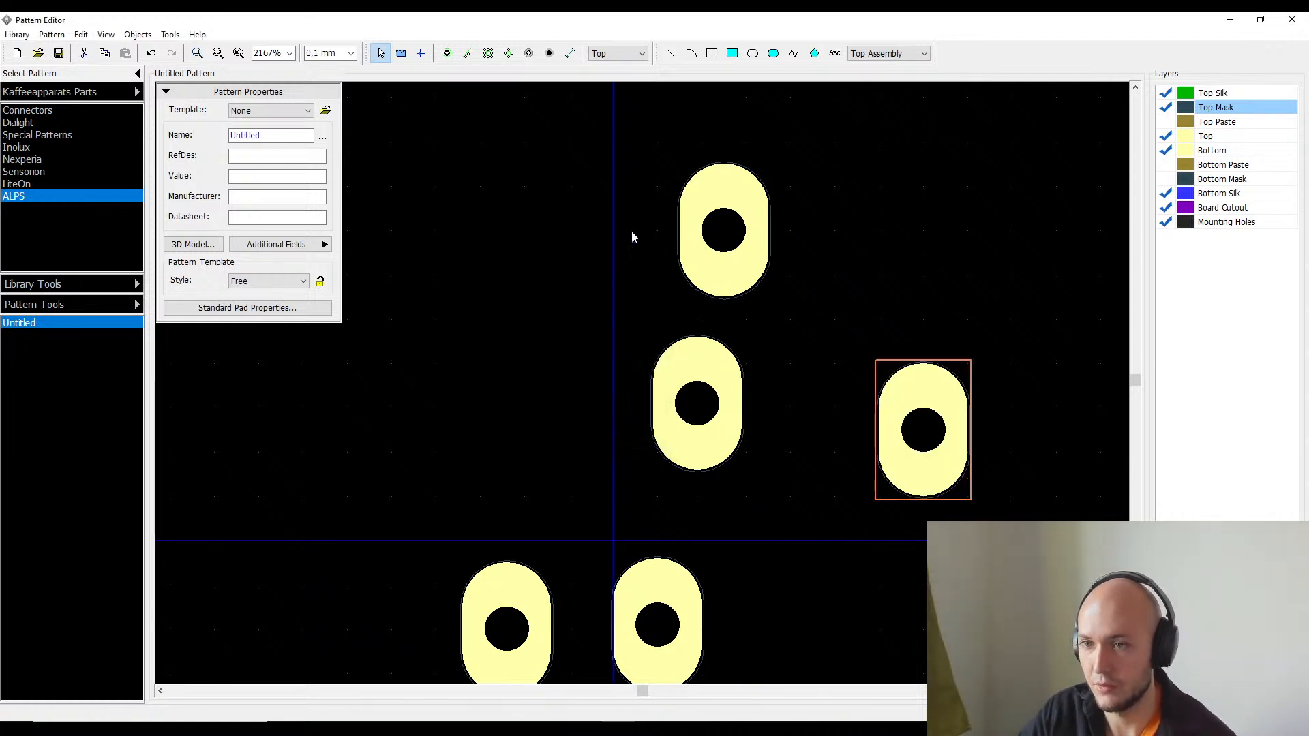
- Move pad 1 out of the way below the horizontal axis and position pad 5 at X 2.5 mm, Y 7 mm
drag(712, 231, 982, 641)
double_click(938, 462)
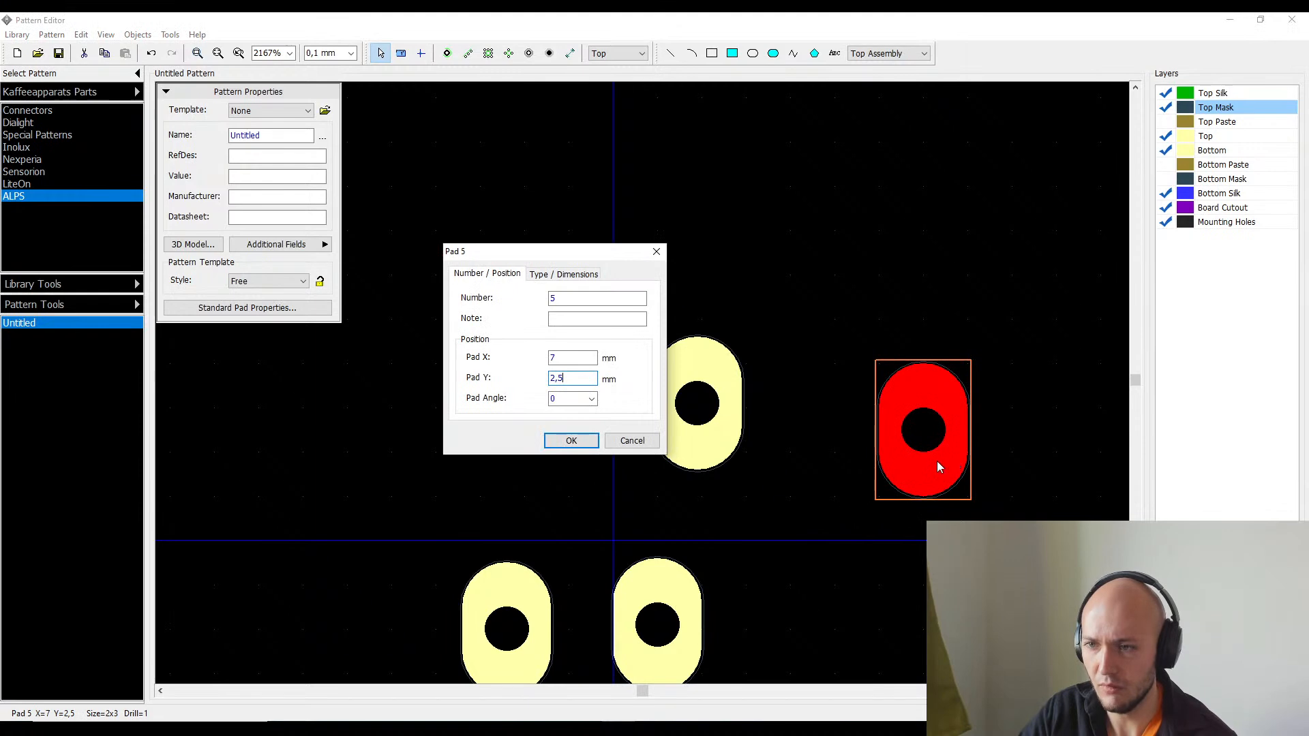
double_click(593, 380)
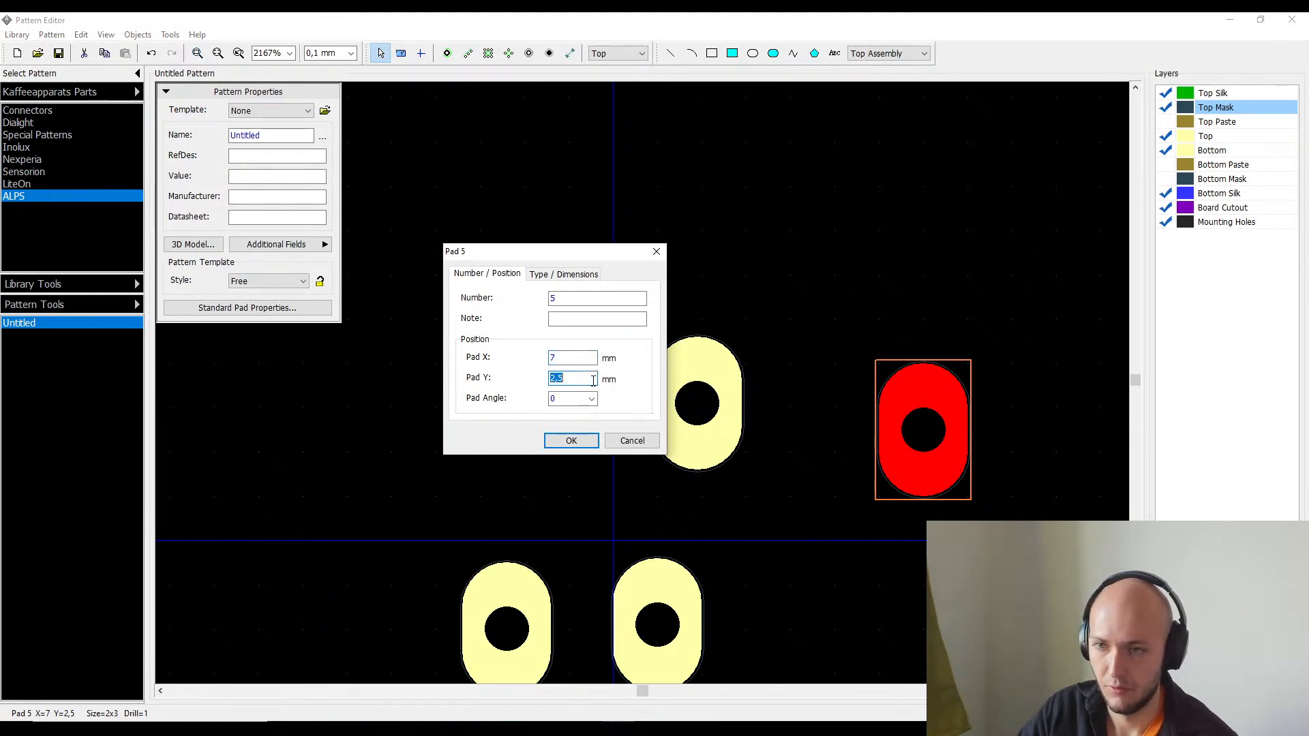
text(7)
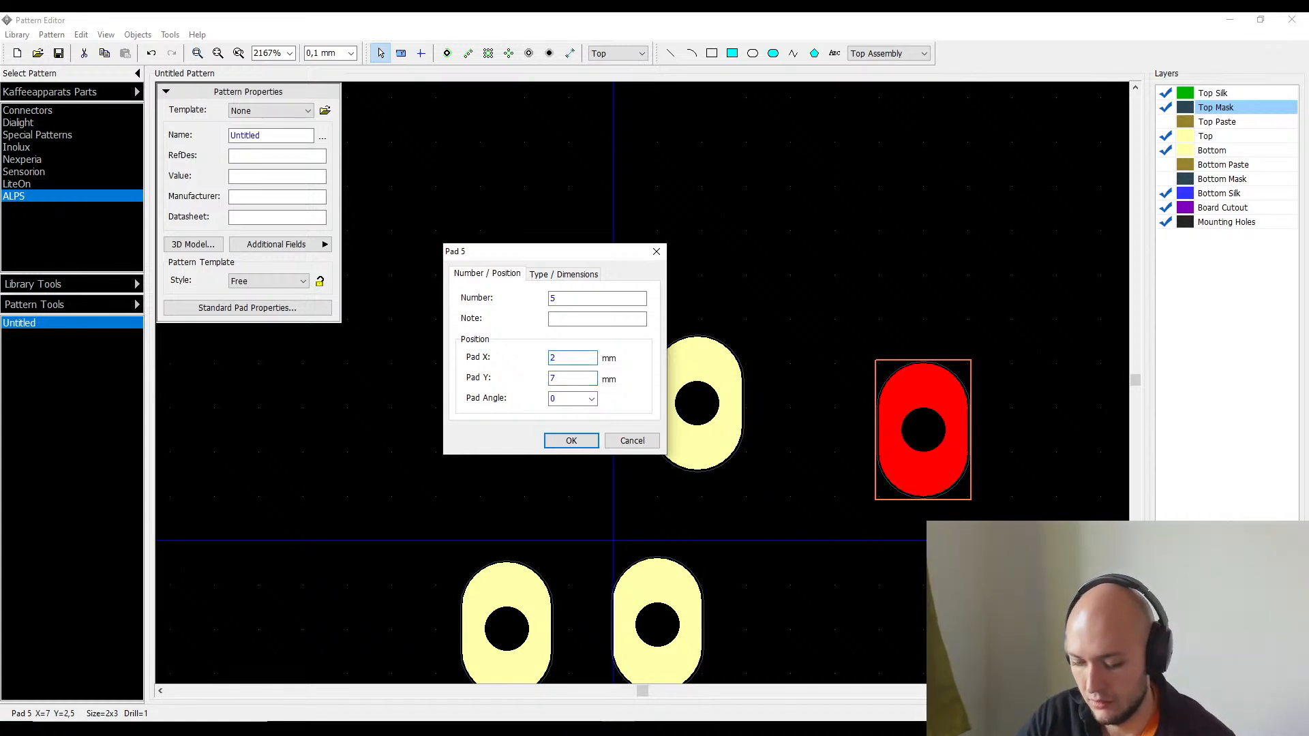
key(Return)
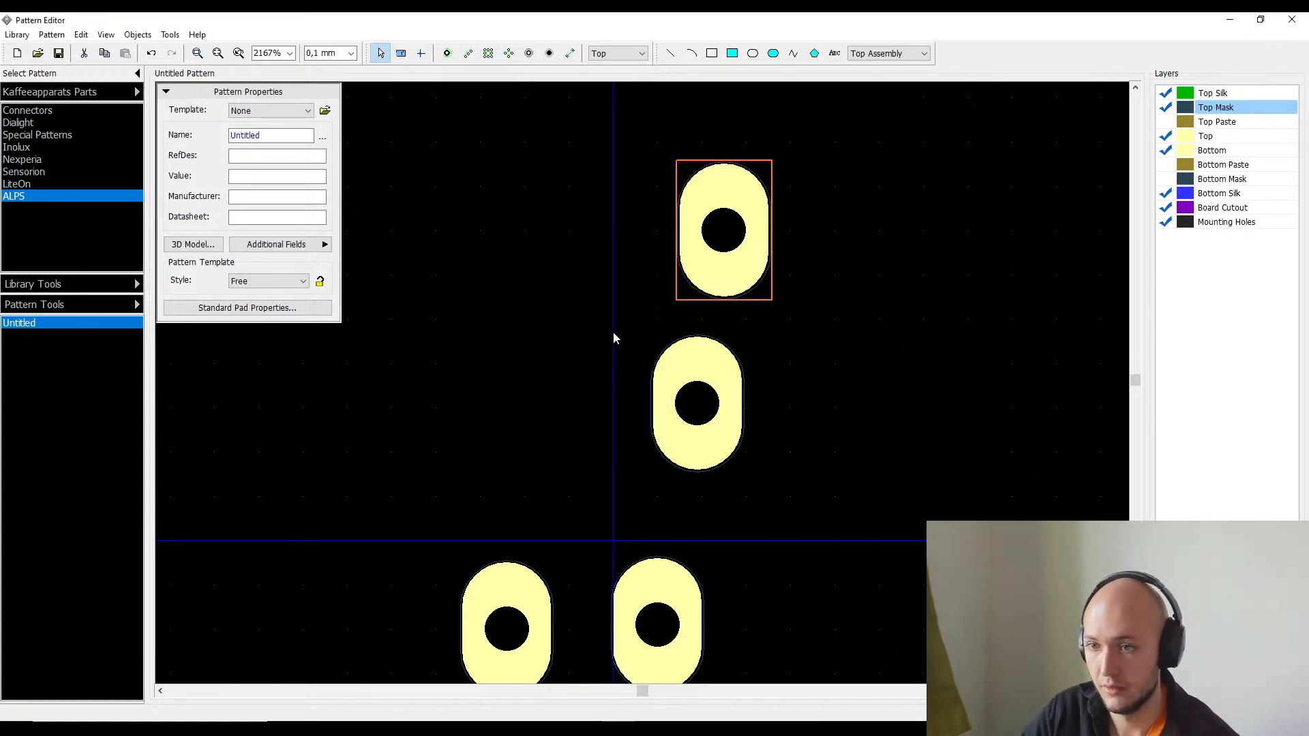
- Set pad 2's position to X -2.5 mm, Y 7 mm
double_click(713, 386)
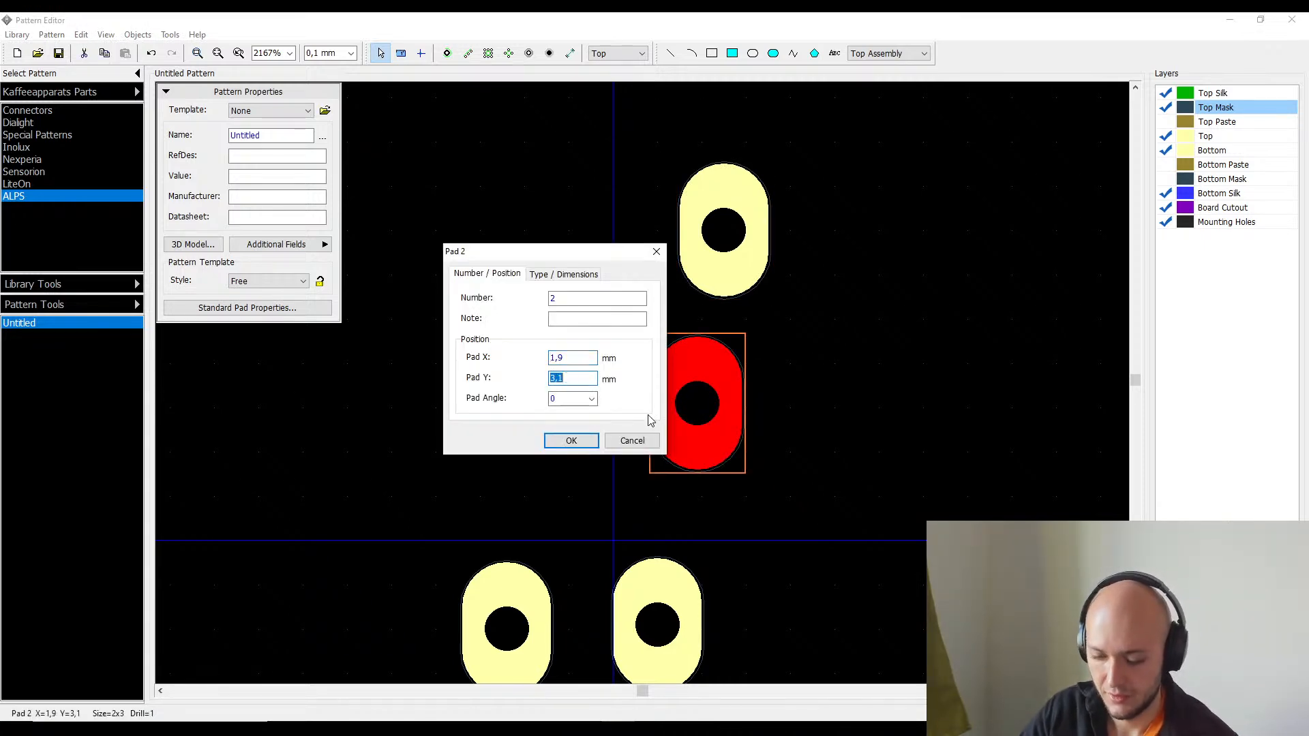
text(7)
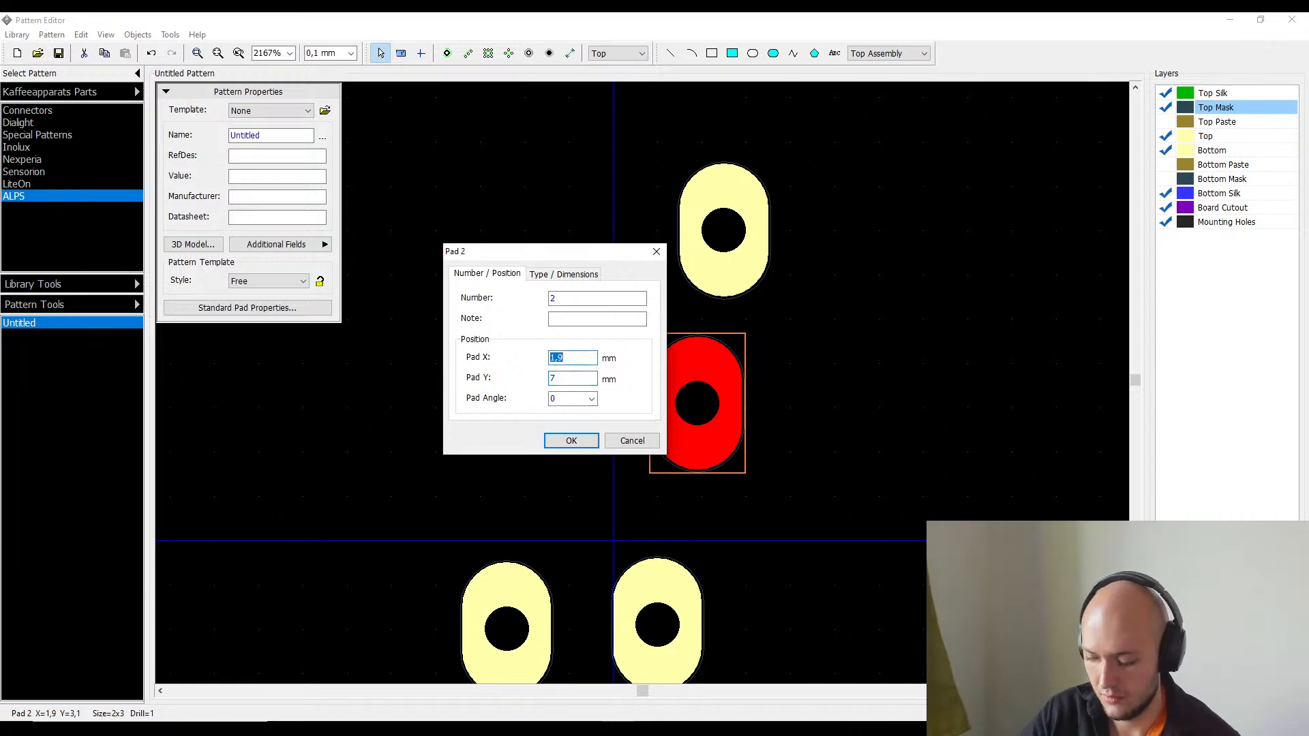
text(-2,5)
key(Return)
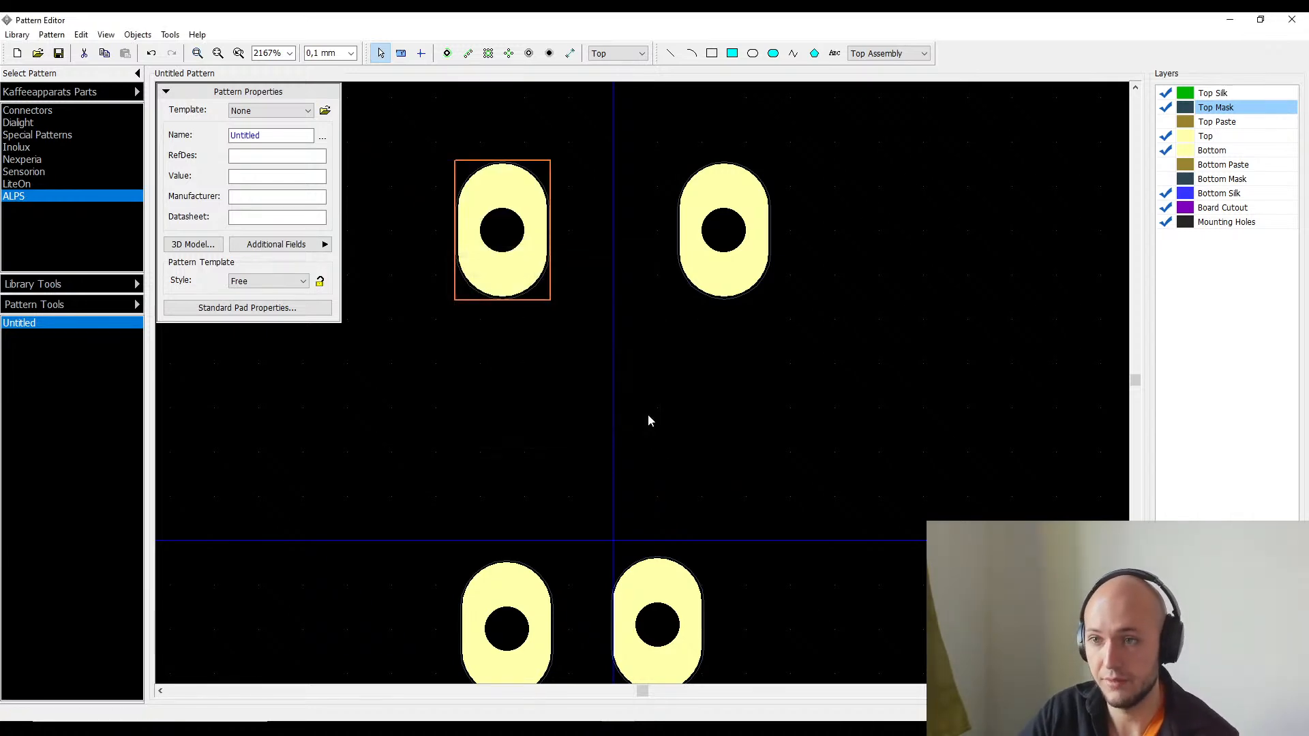
- Check the pin layout in the datasheet's mounting detail and position pad 3 at X 2.5 mm, Y -7 mm
key(alt+Tab)
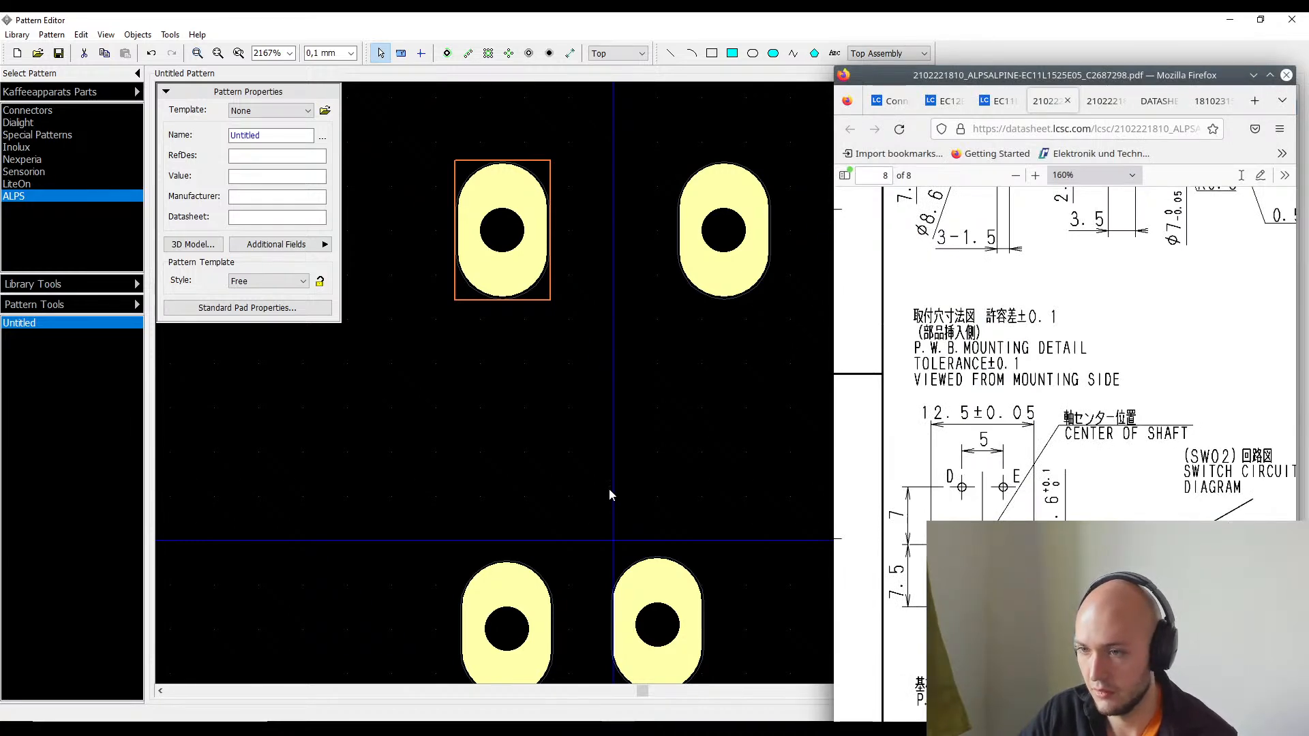
middle_drag(616, 491, 571, 414)
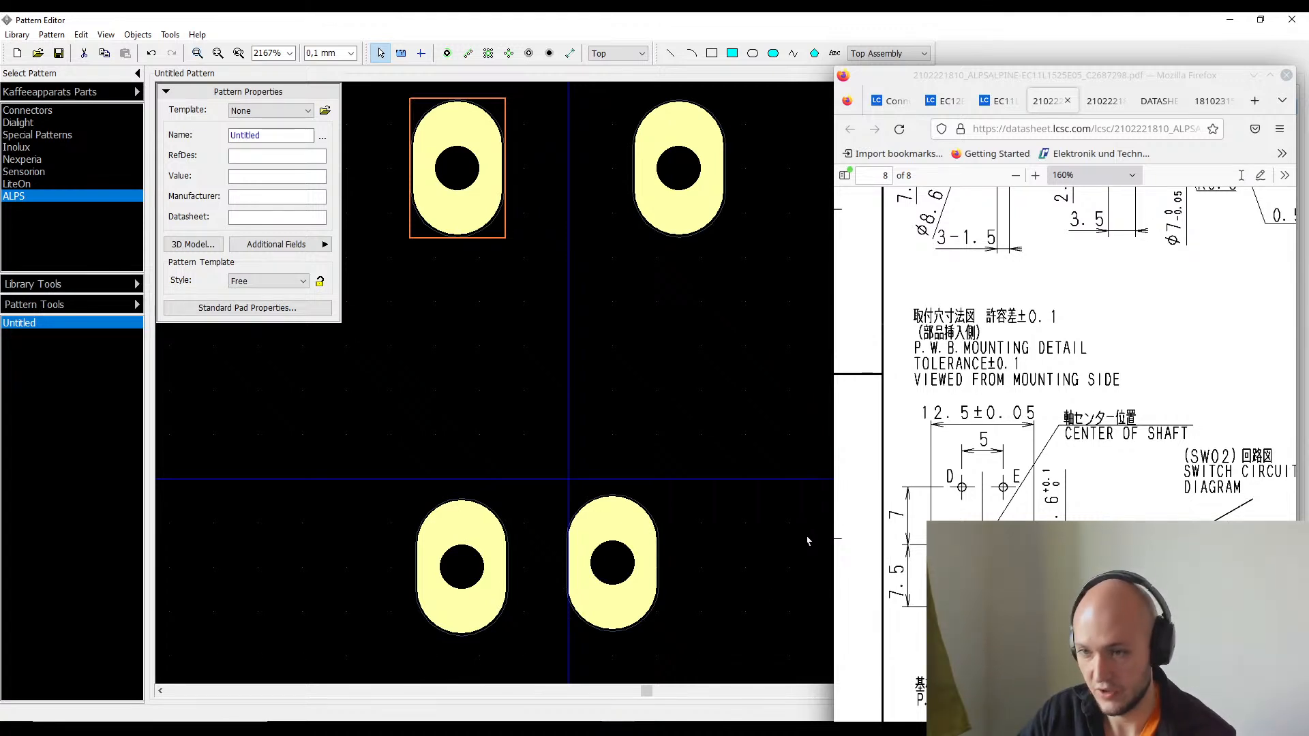
click(462, 570)
double_click(462, 575)
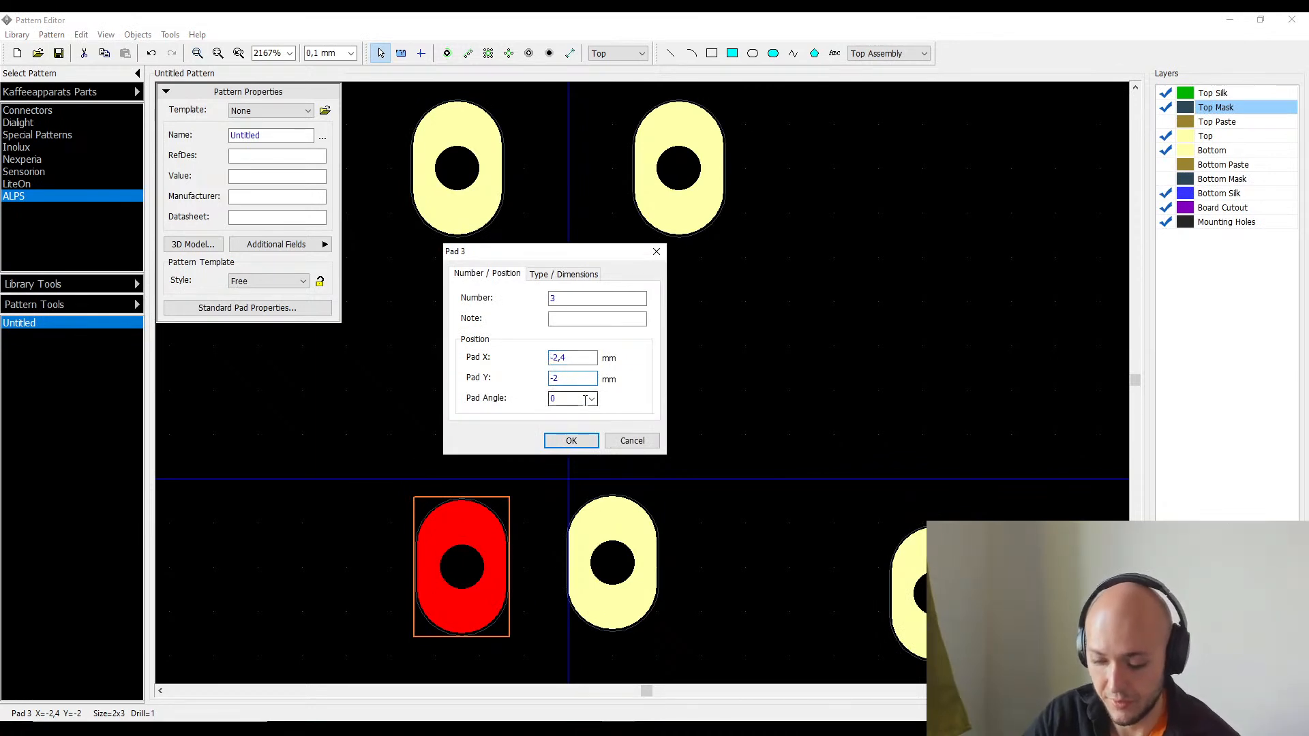
key(shift+Tab)
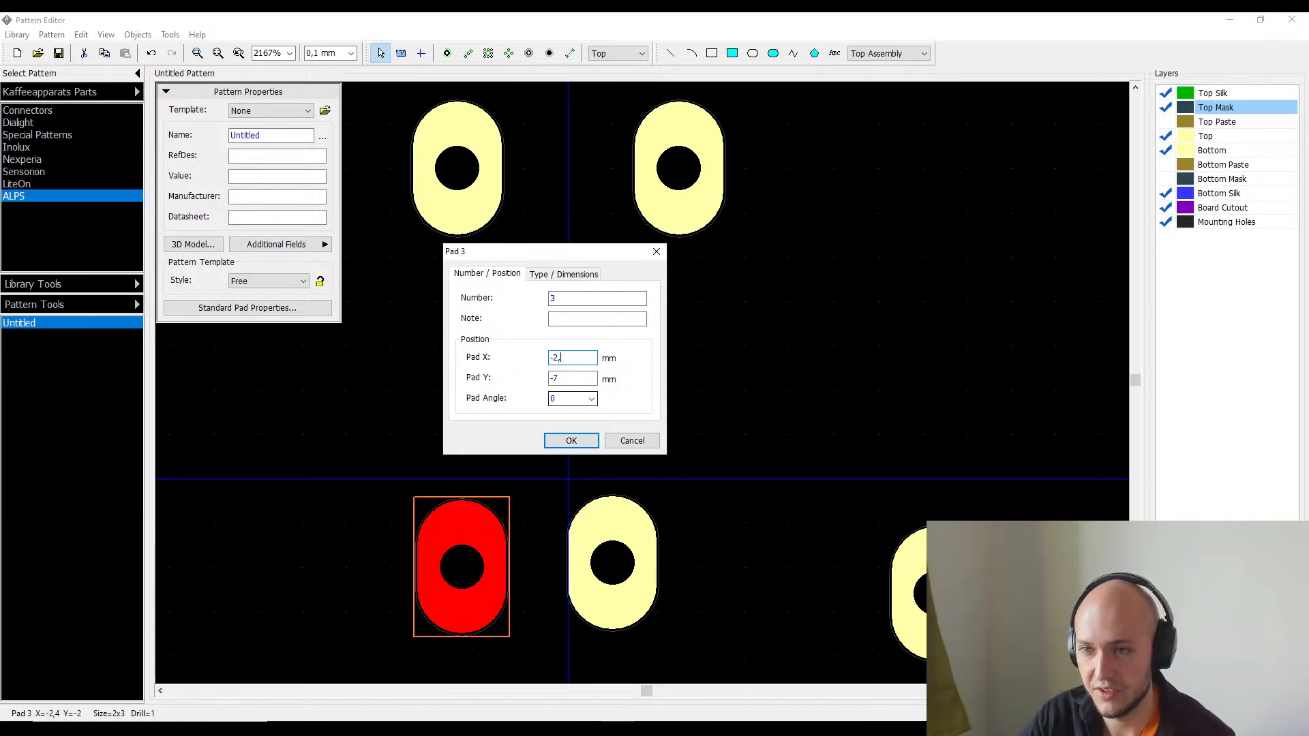
text(2)
key(Return)
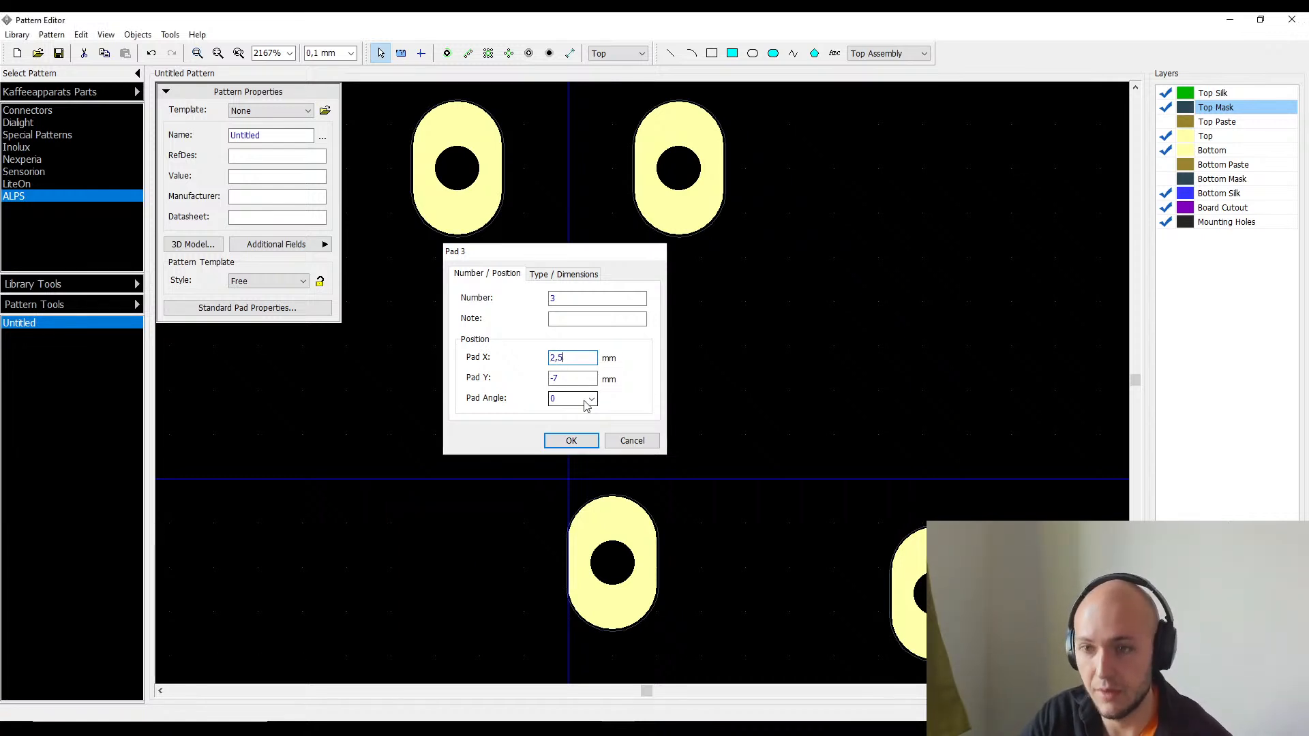
- Set pad 4's position to X 0 mm, Y -7 mm
double_click(644, 588)
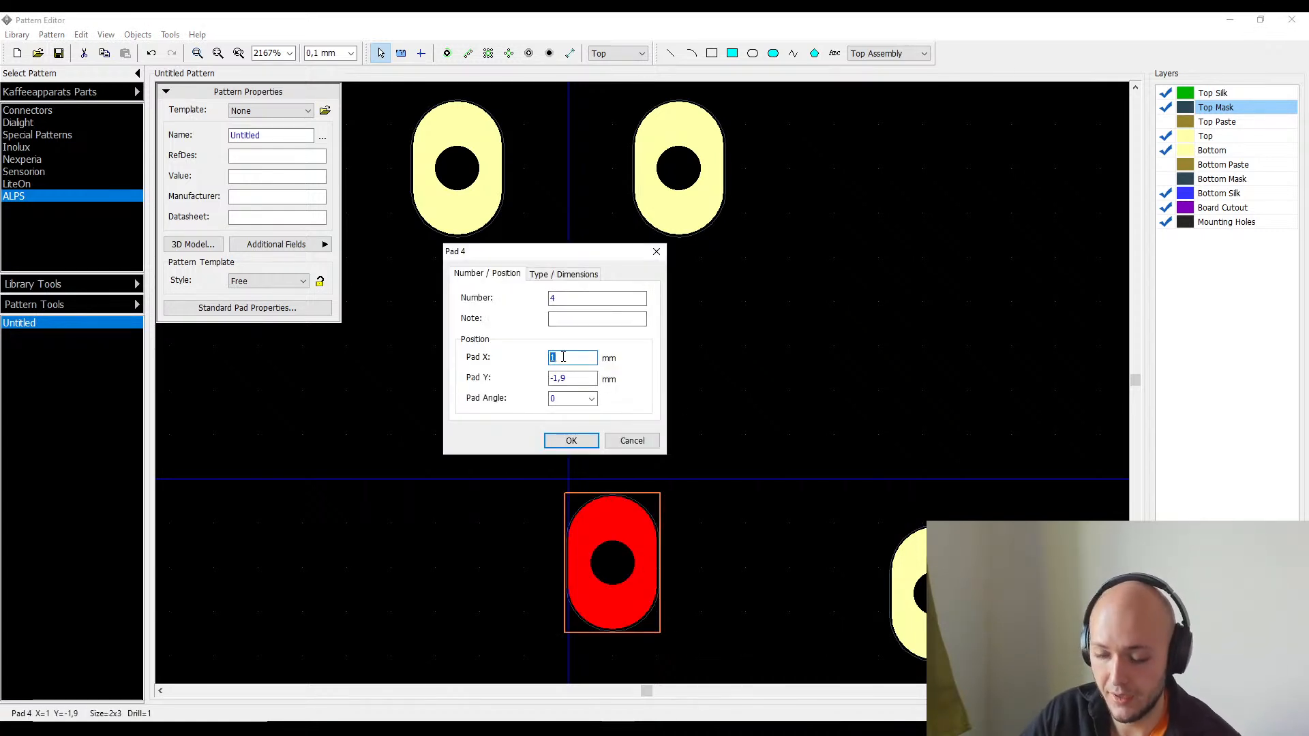
key(Tab)
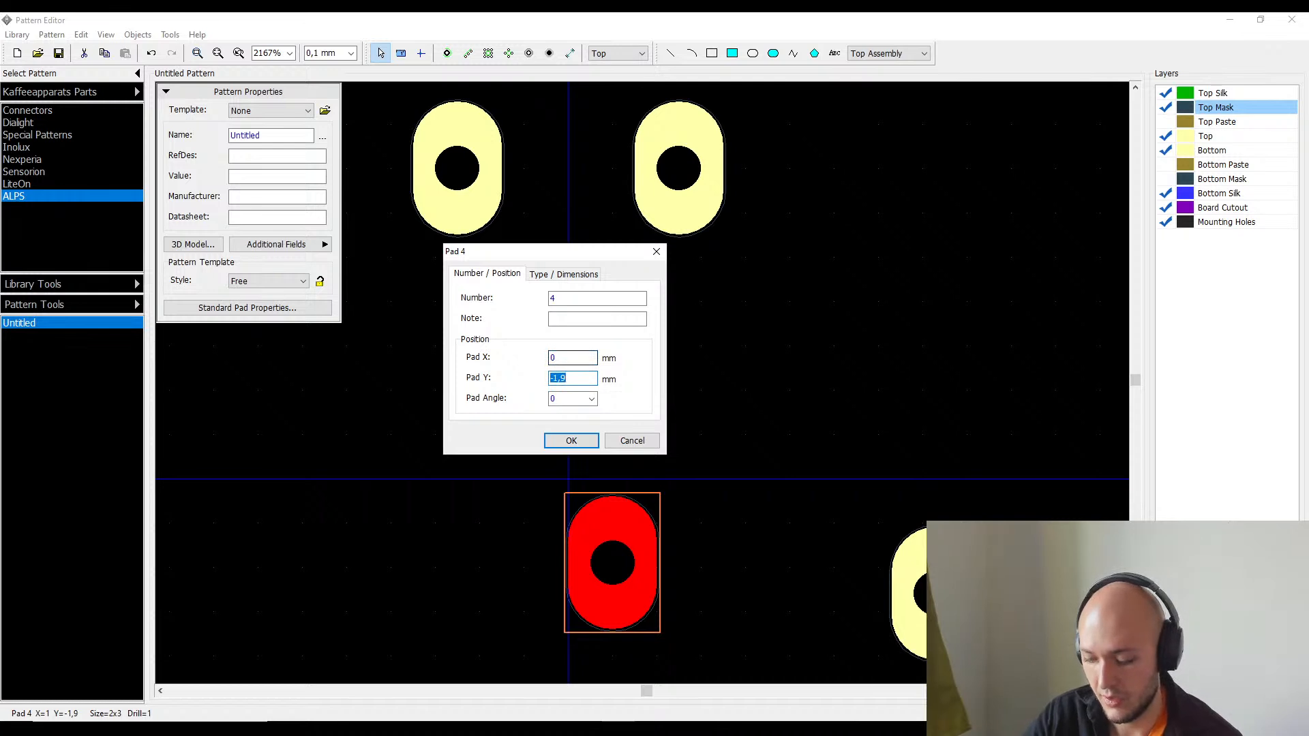
key(Return)
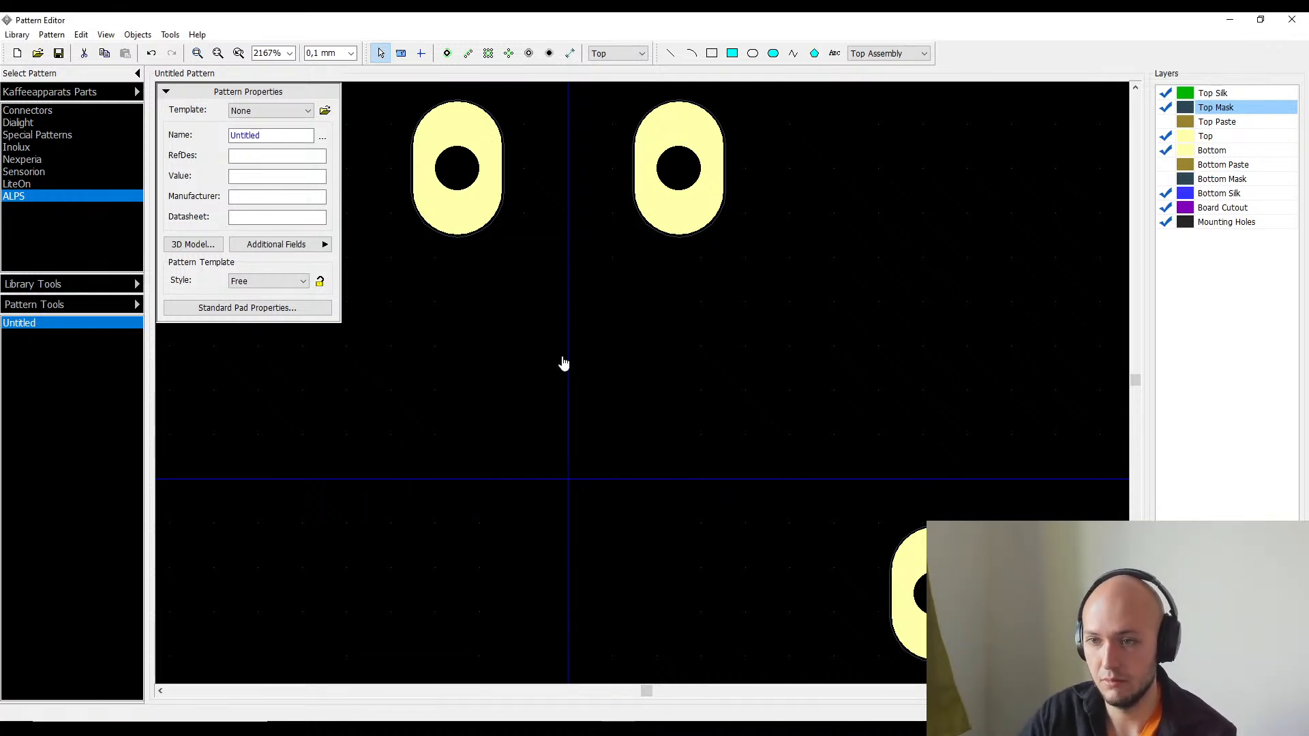
- Set the Y position of pads 3 and 4 to -7.5 mm
scroll(586, 423, down, 1)
scroll(680, 252, down, 1)
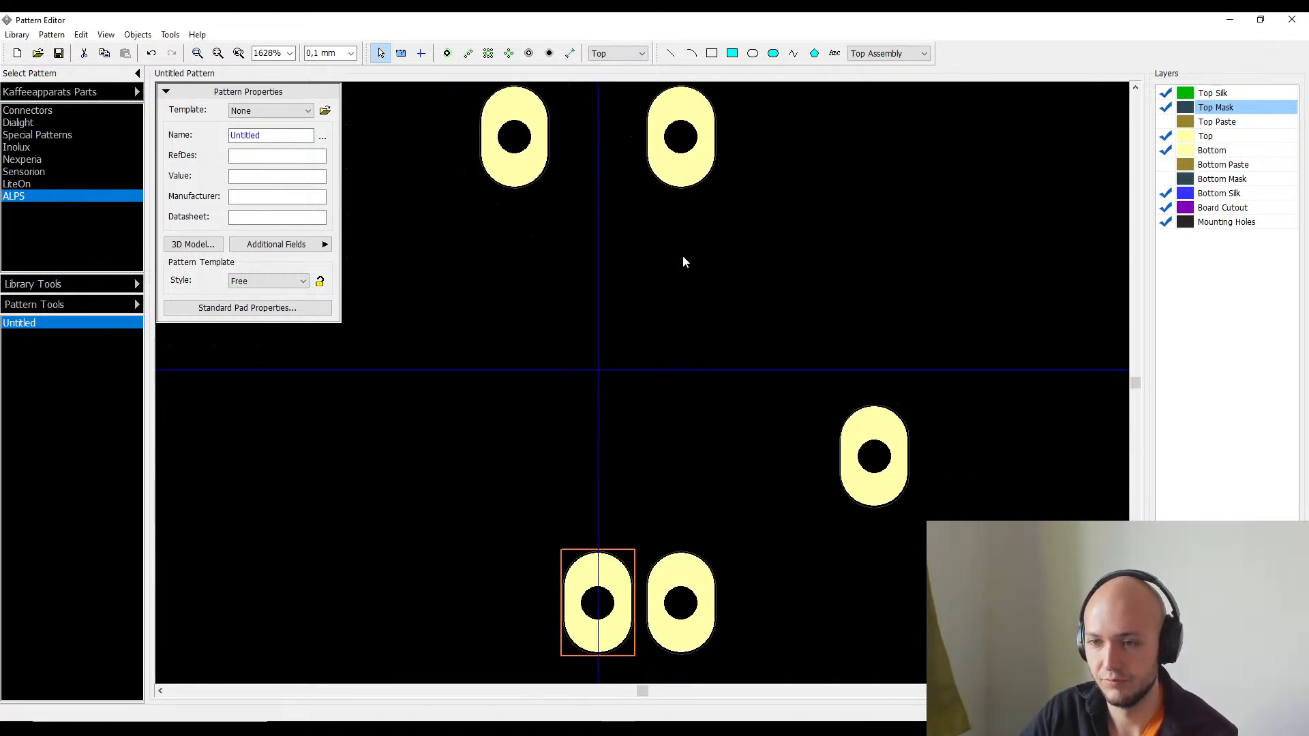
double_click(682, 567)
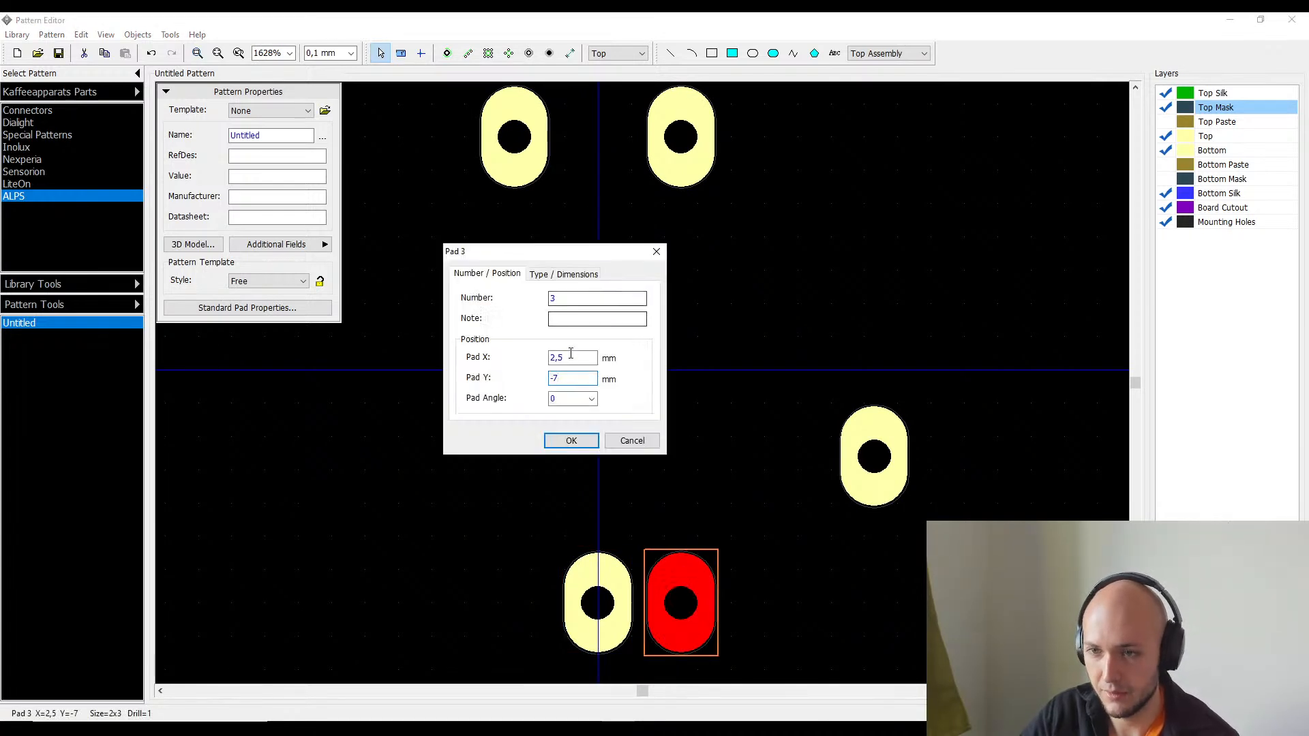
click(588, 377)
text(,5)
key(Return)
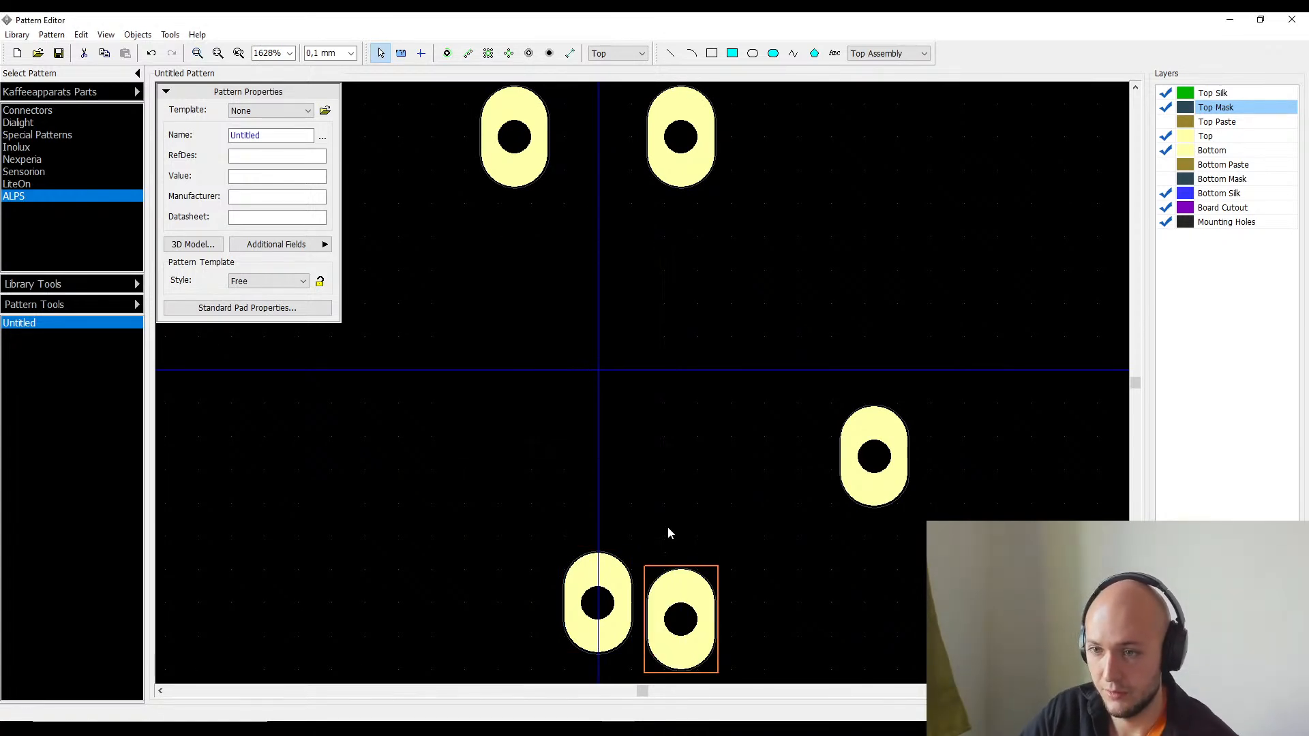
double_click(620, 587)
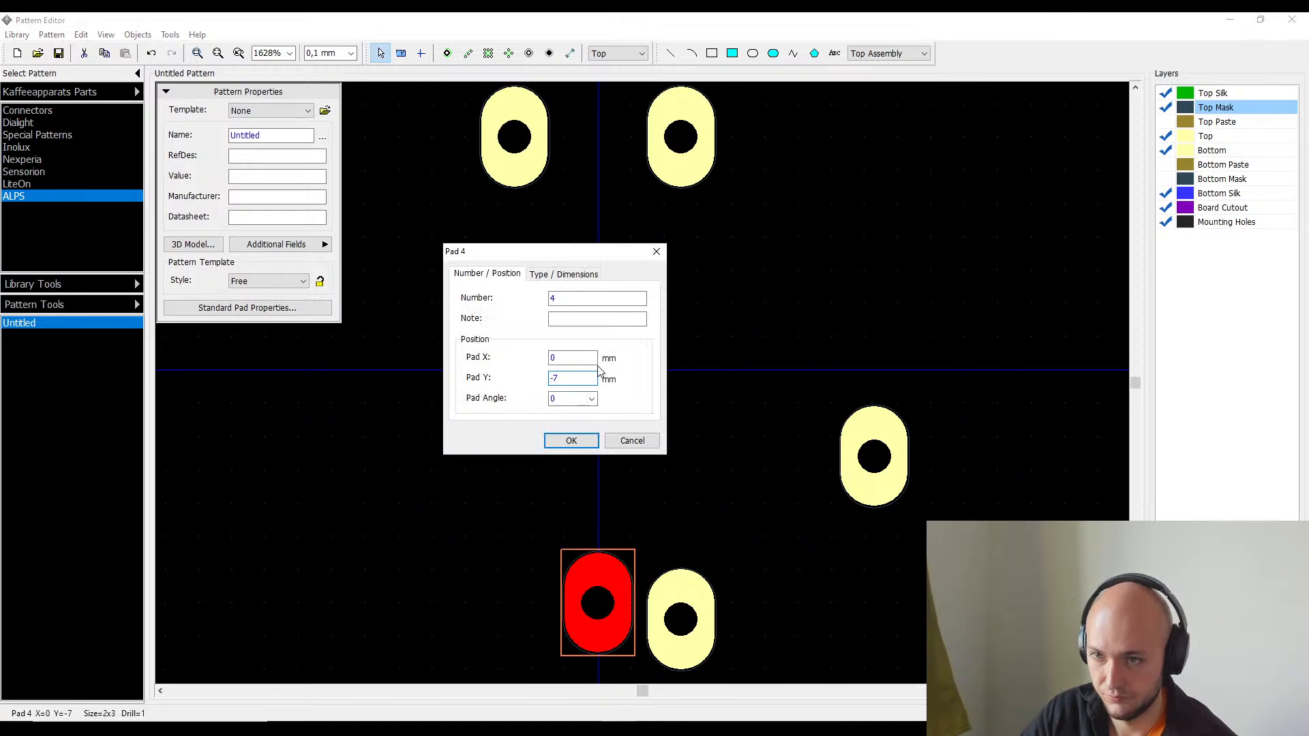
text(,5)
key(Return)
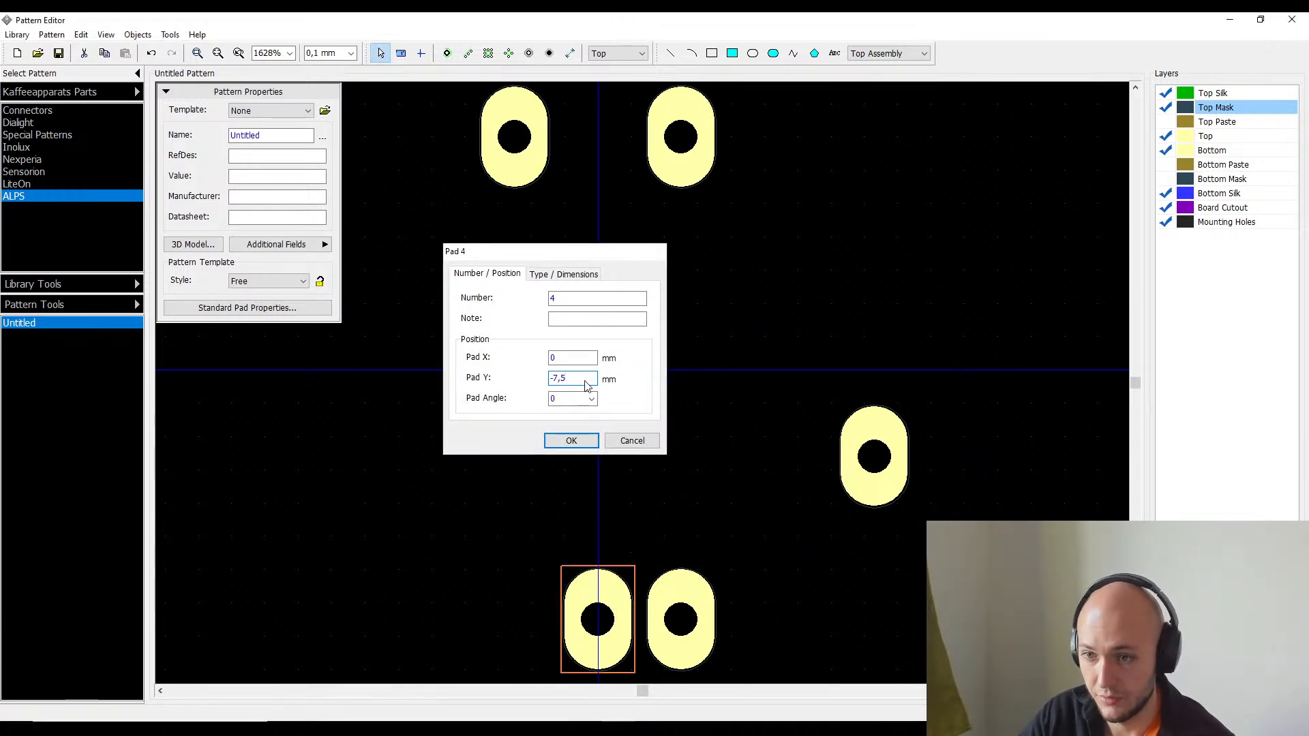
- Set pad 1's position to X -2.5 mm, Y -7.5 mm
double_click(869, 436)
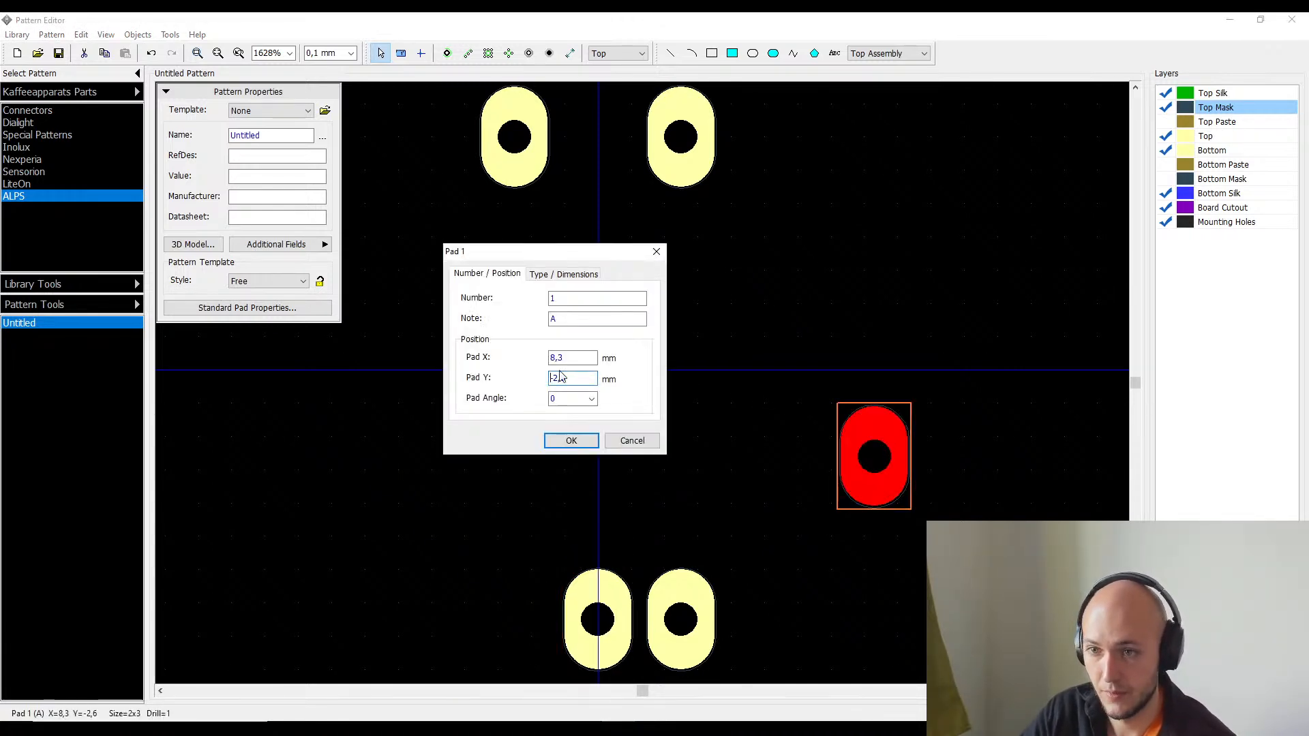
click(563, 358)
double_click(563, 359)
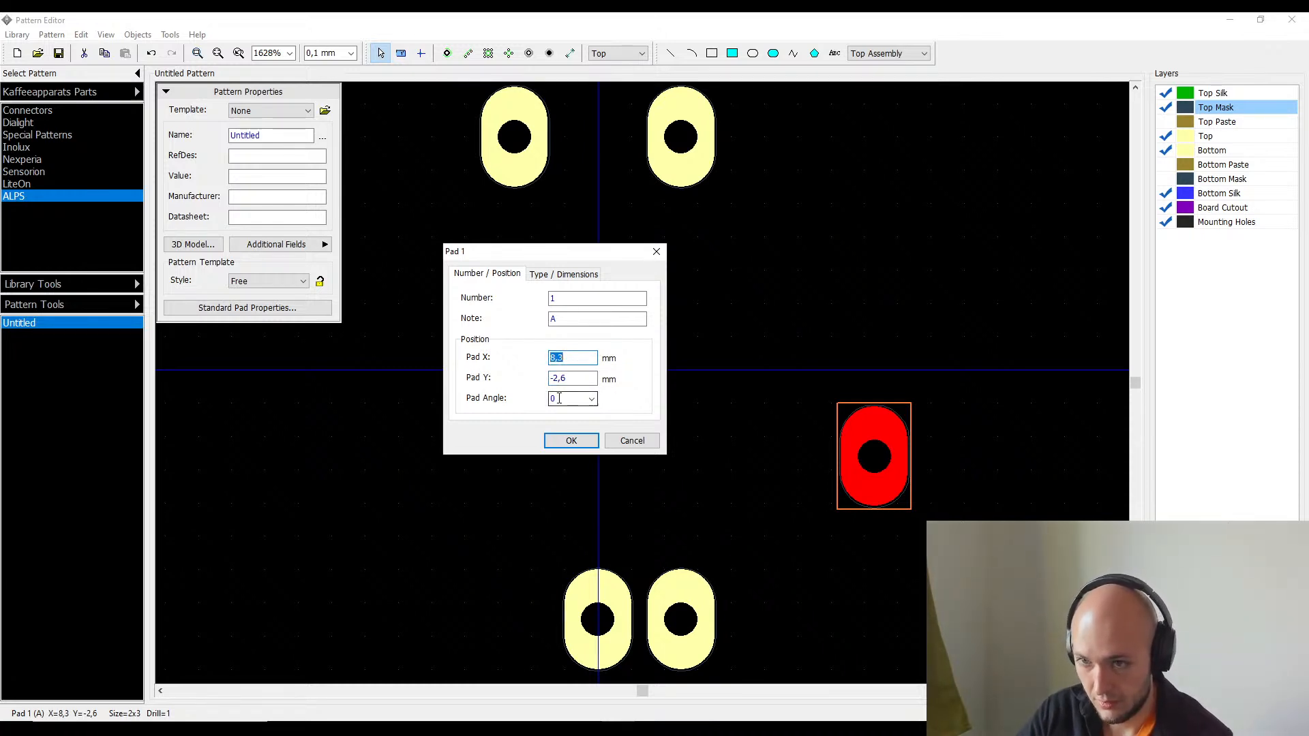
text(-2,5)
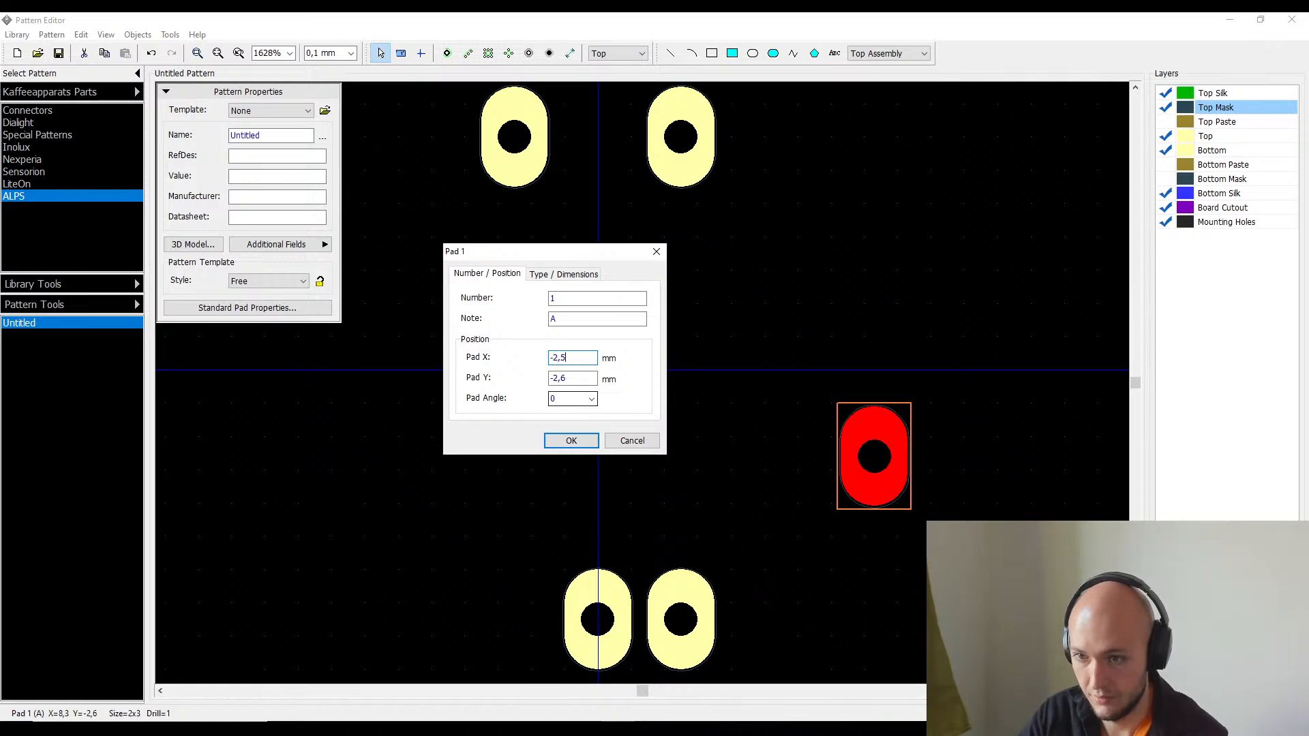
key(Tab)
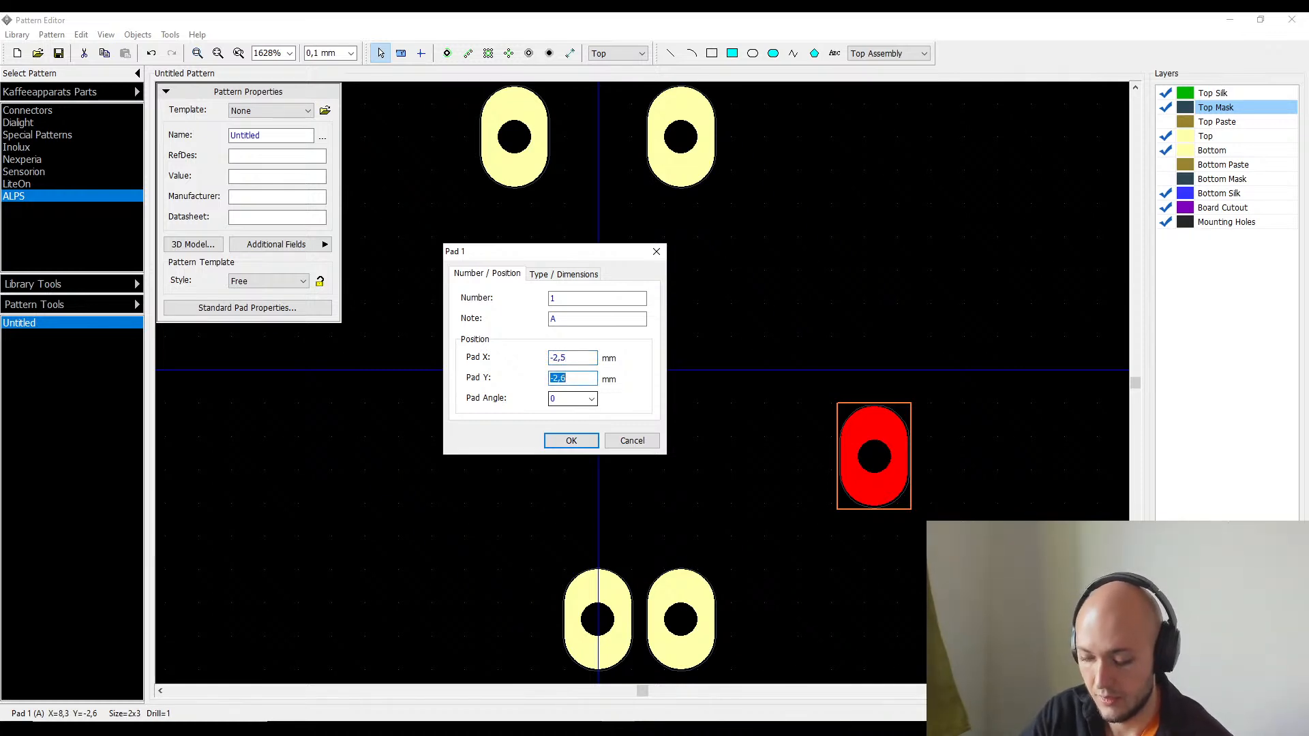
text(-7)
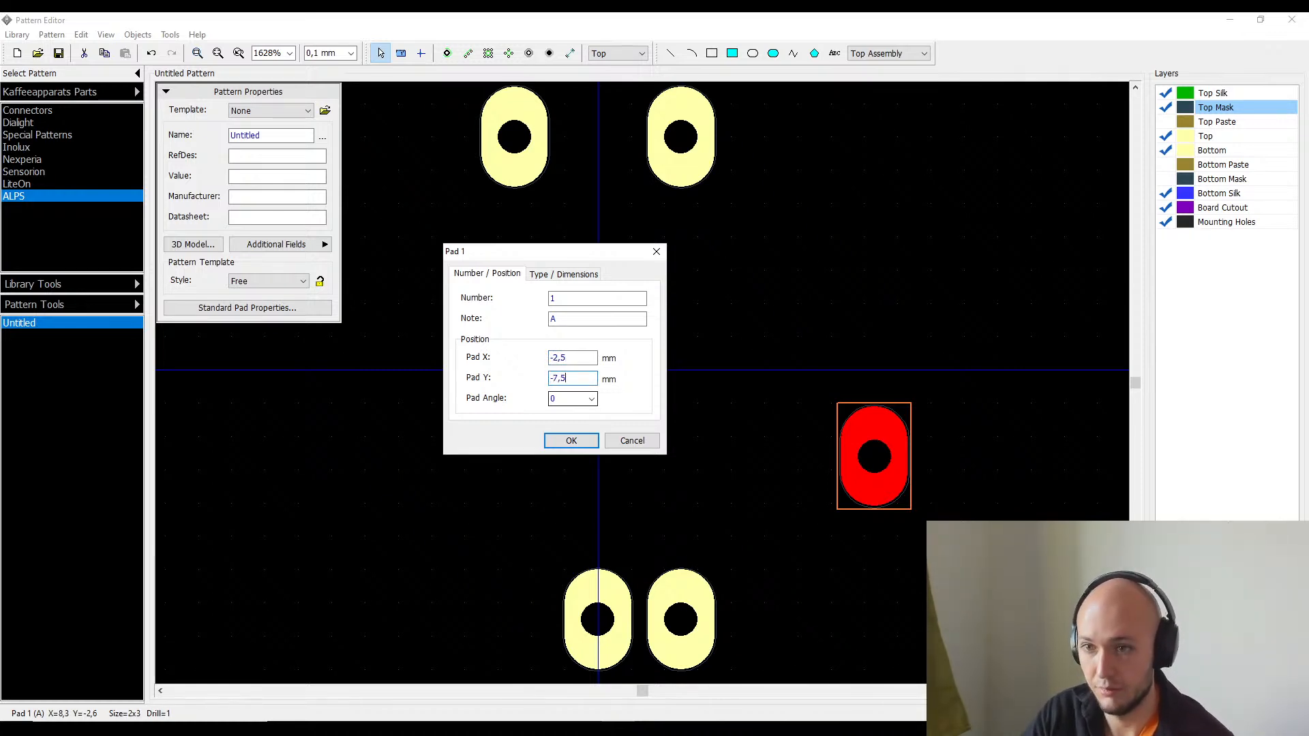
key(Return)
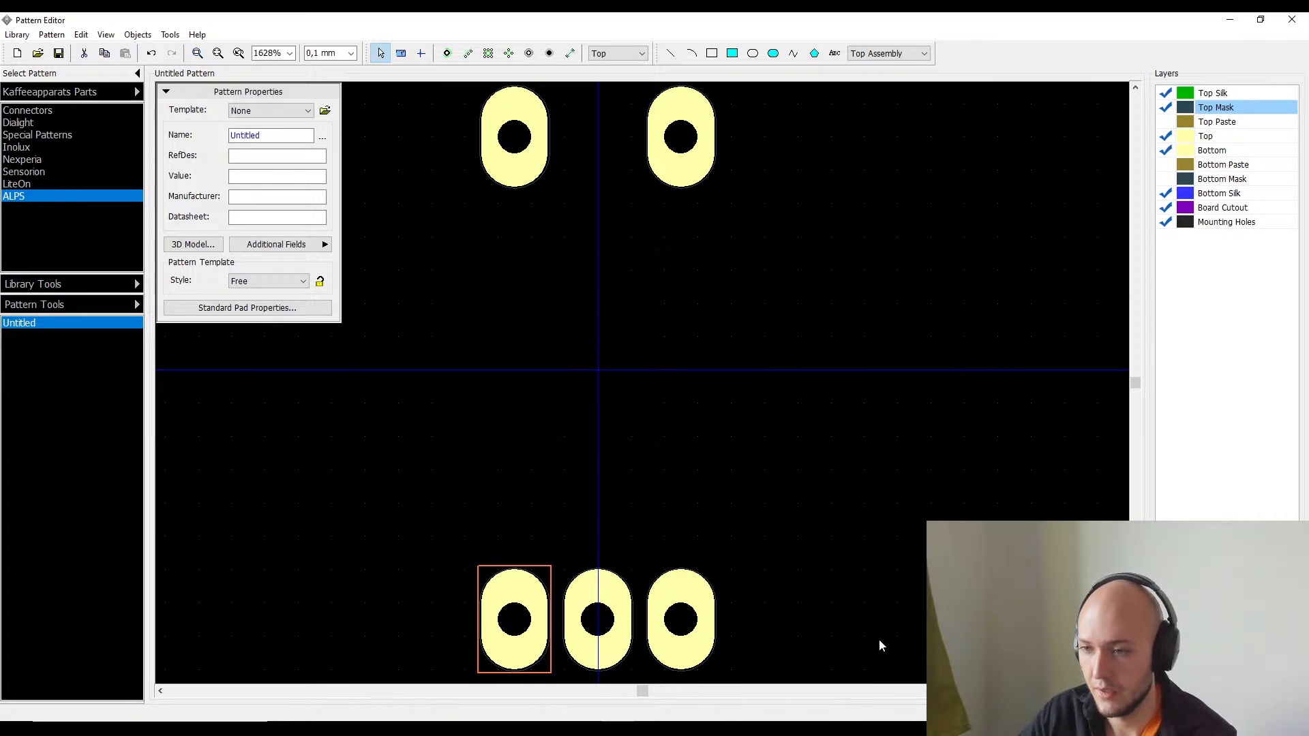
- Place two mounting holes just above the horizontal axis, one on each side of the vertical axis, the right one at about X 5.1 mm, Y 0.4 mm
key(alt+Tab)
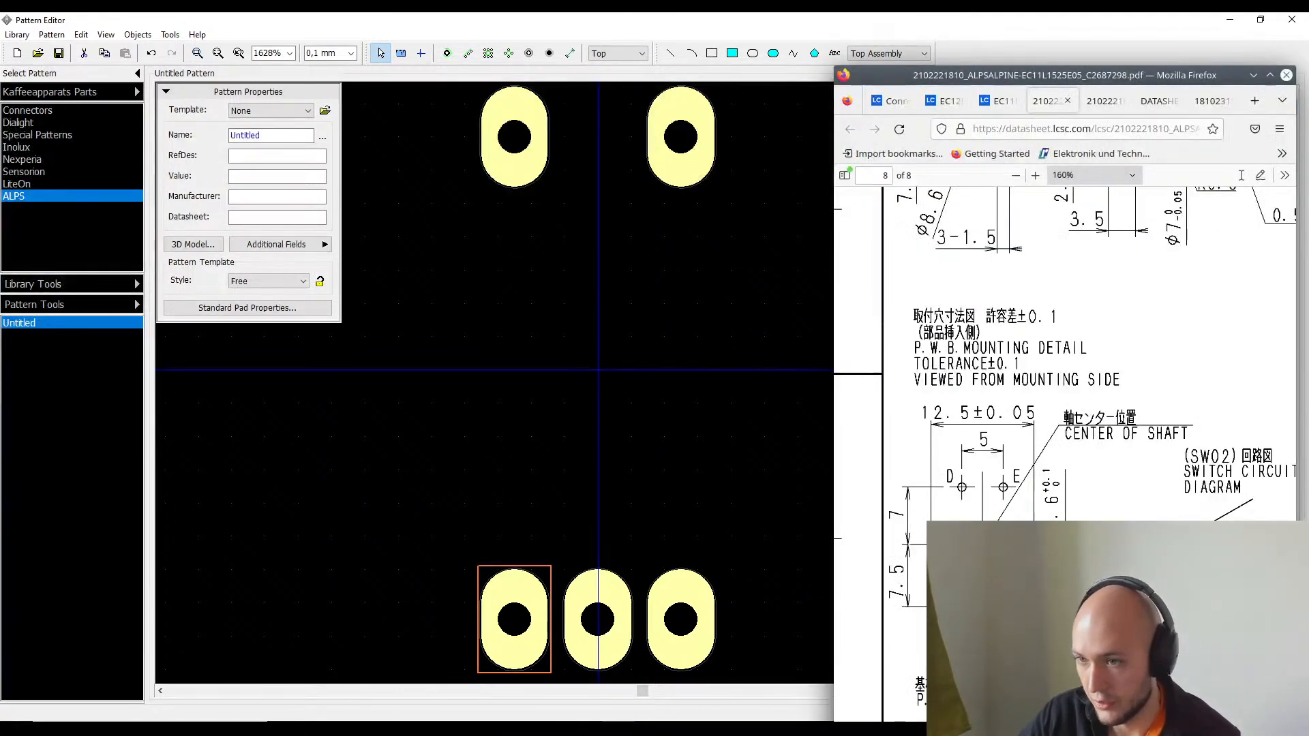
middle_drag(630, 421, 575, 424)
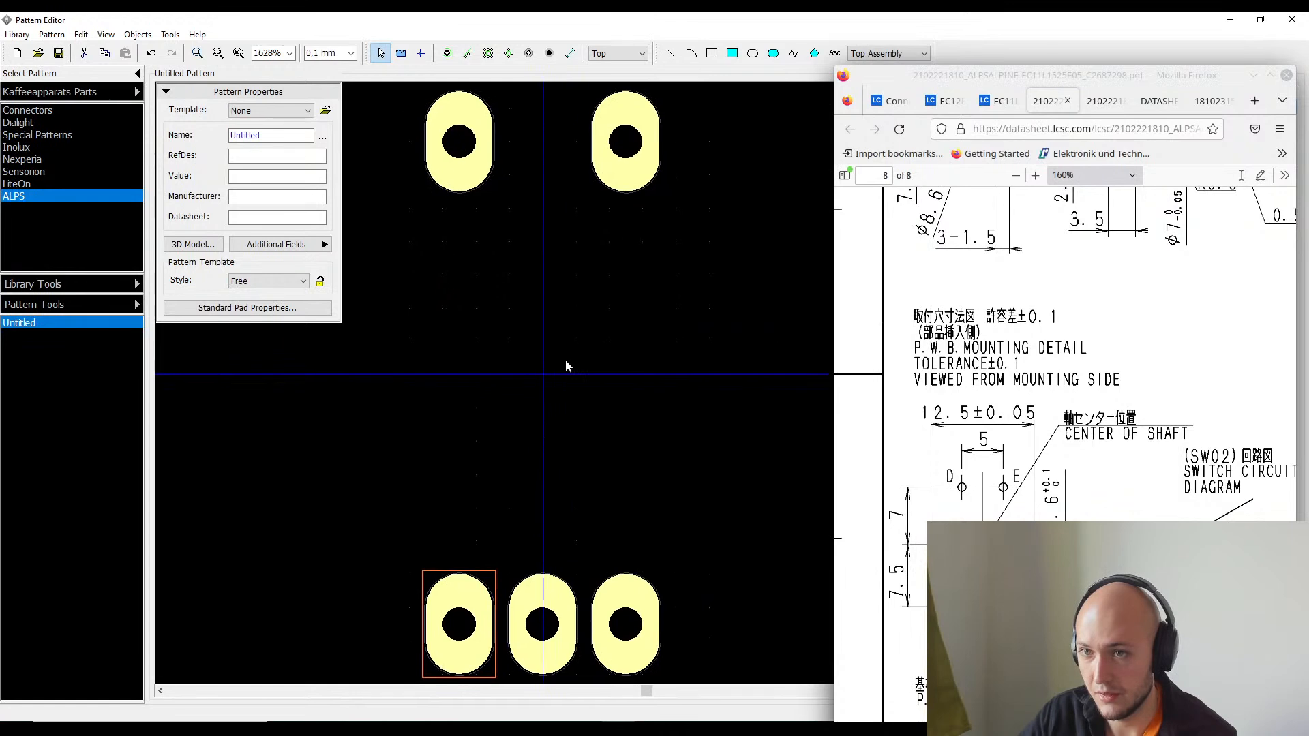
click(529, 54)
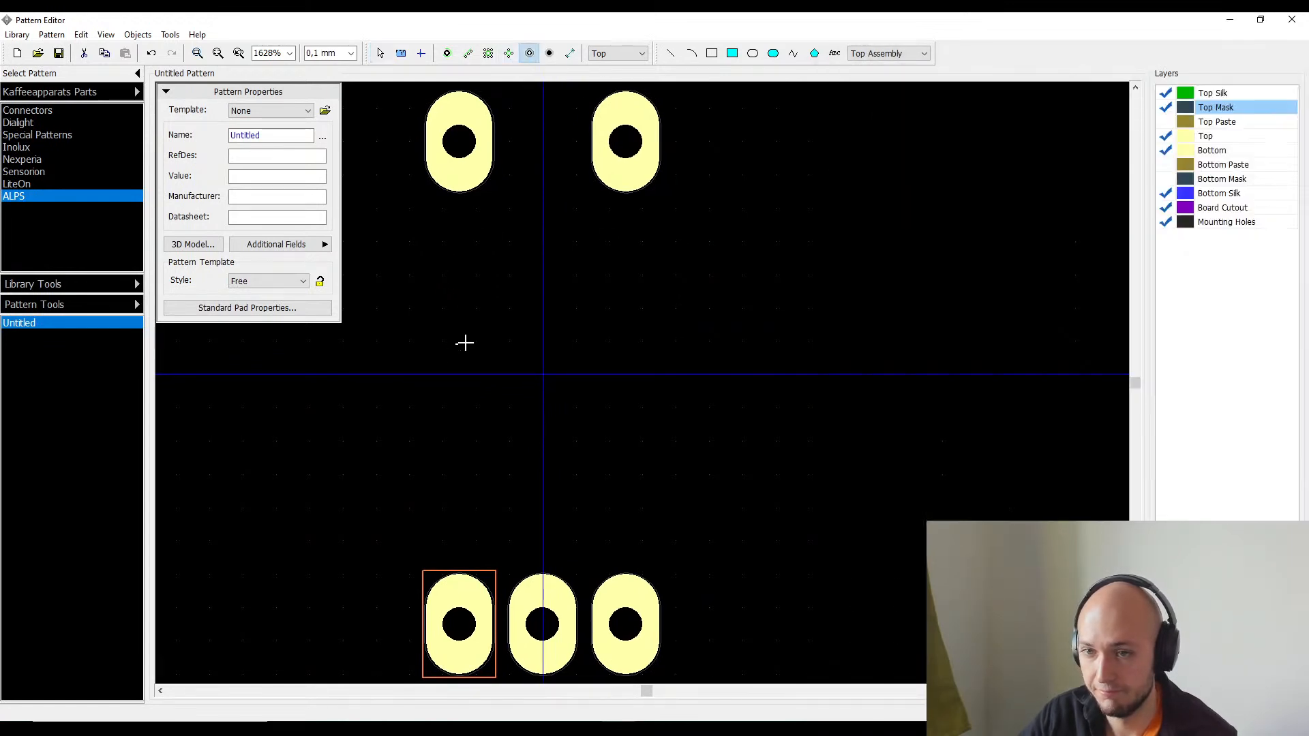
click(403, 365)
click(710, 365)
key(Escape)
click(711, 365)
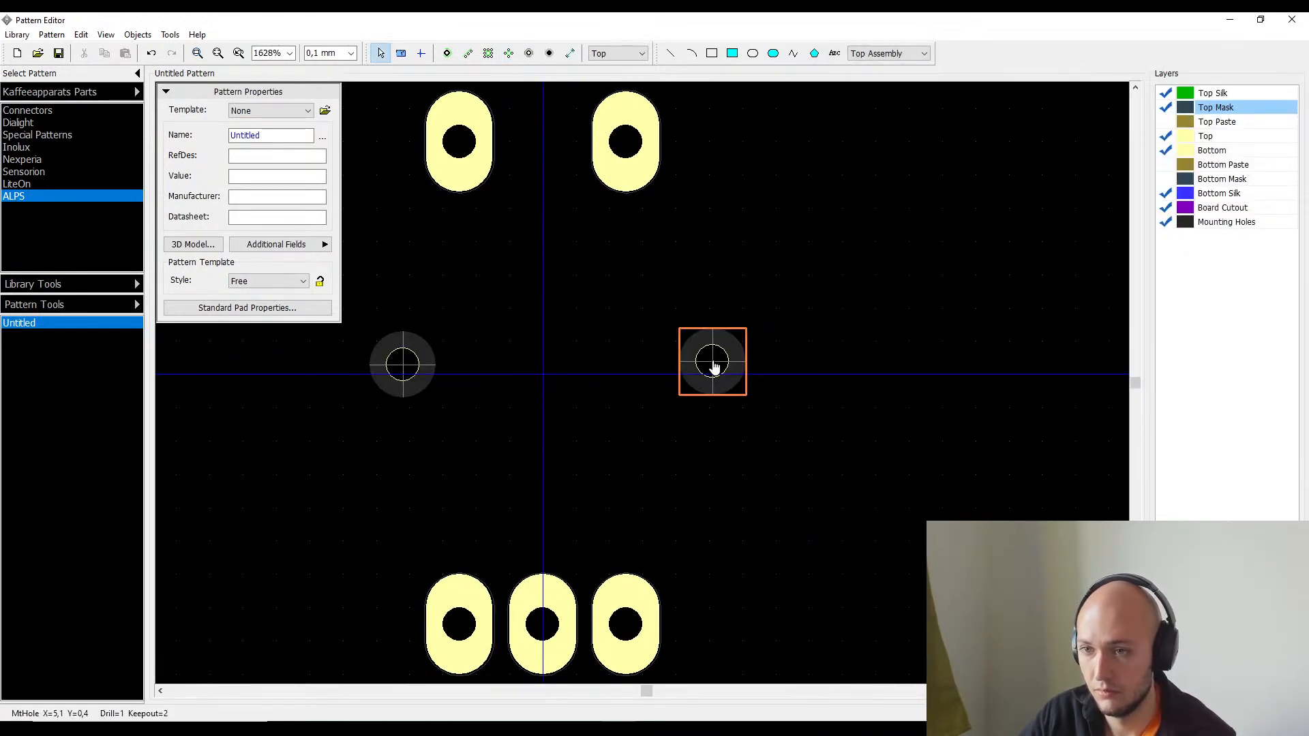
- Examine the properties of the mounting hole right of the vertical axis and compare them with the datasheet's mounting detail
double_click(710, 365)
key(Return)
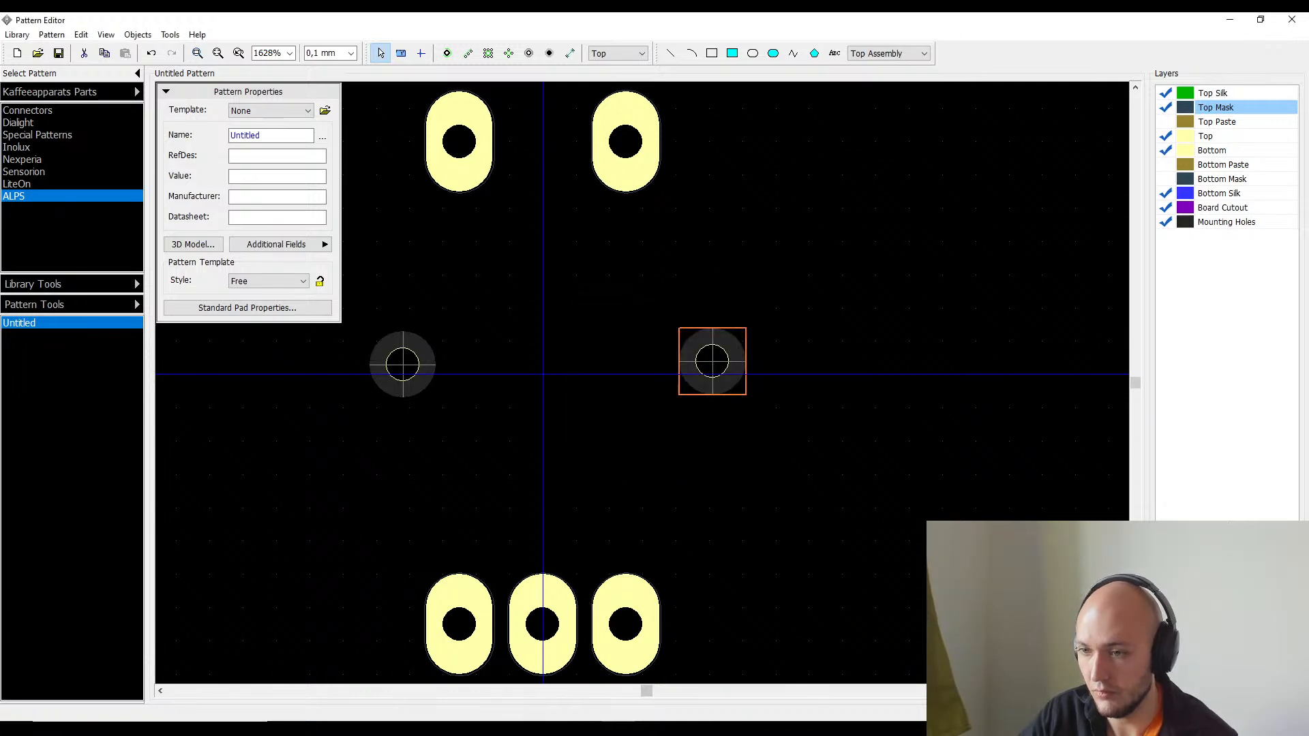
key(alt+Tab)
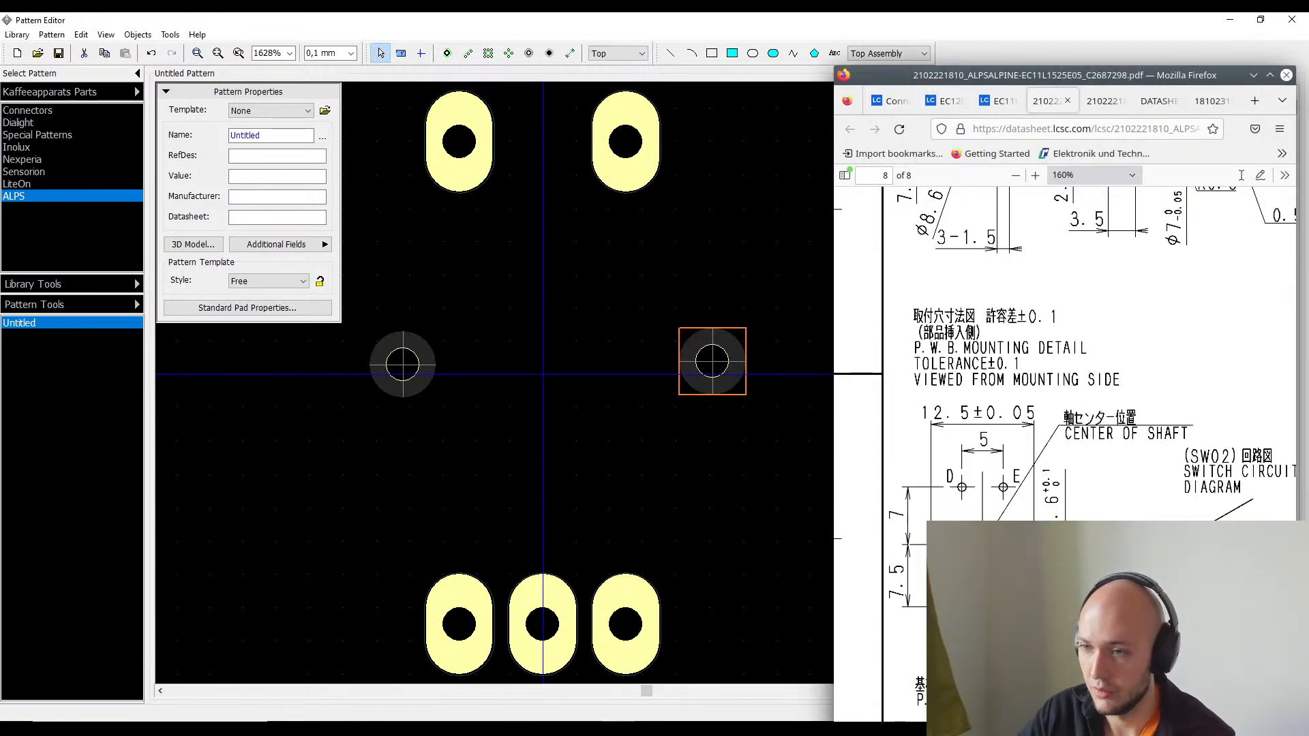
scroll(1064, 443, up, 2)
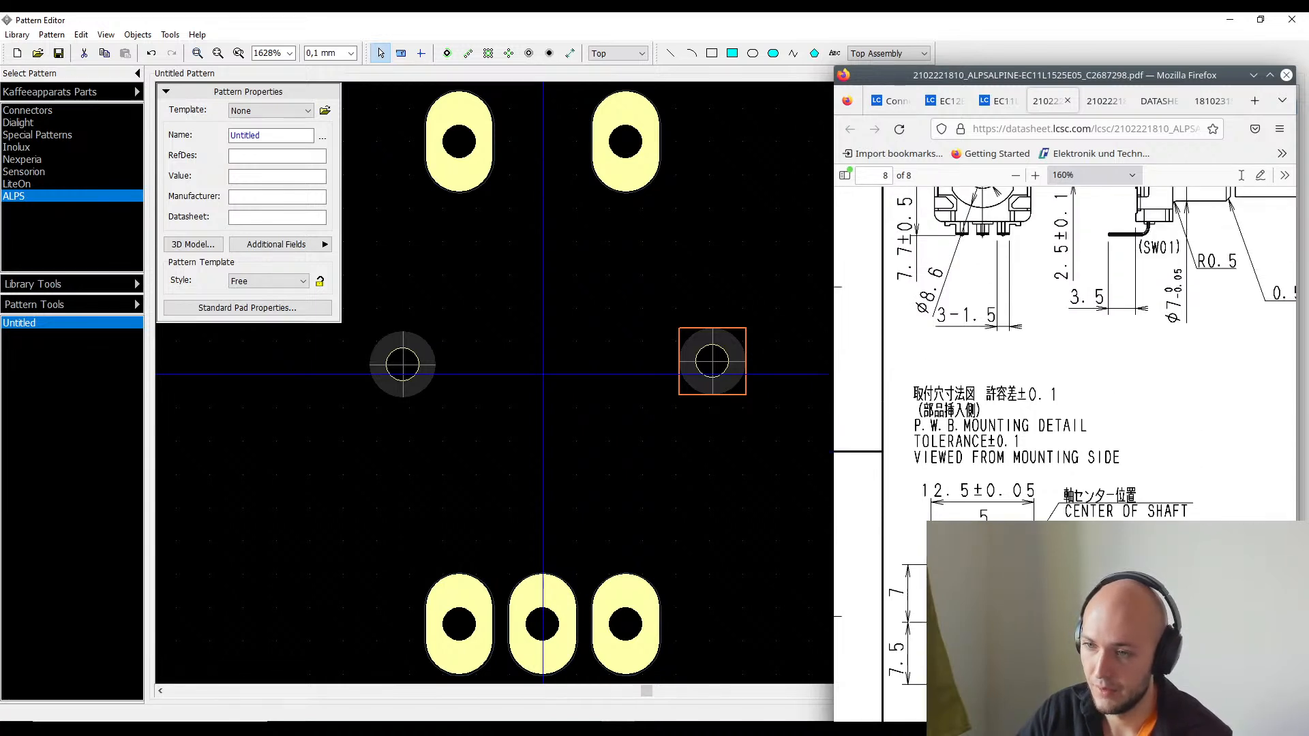
double_click(718, 380)
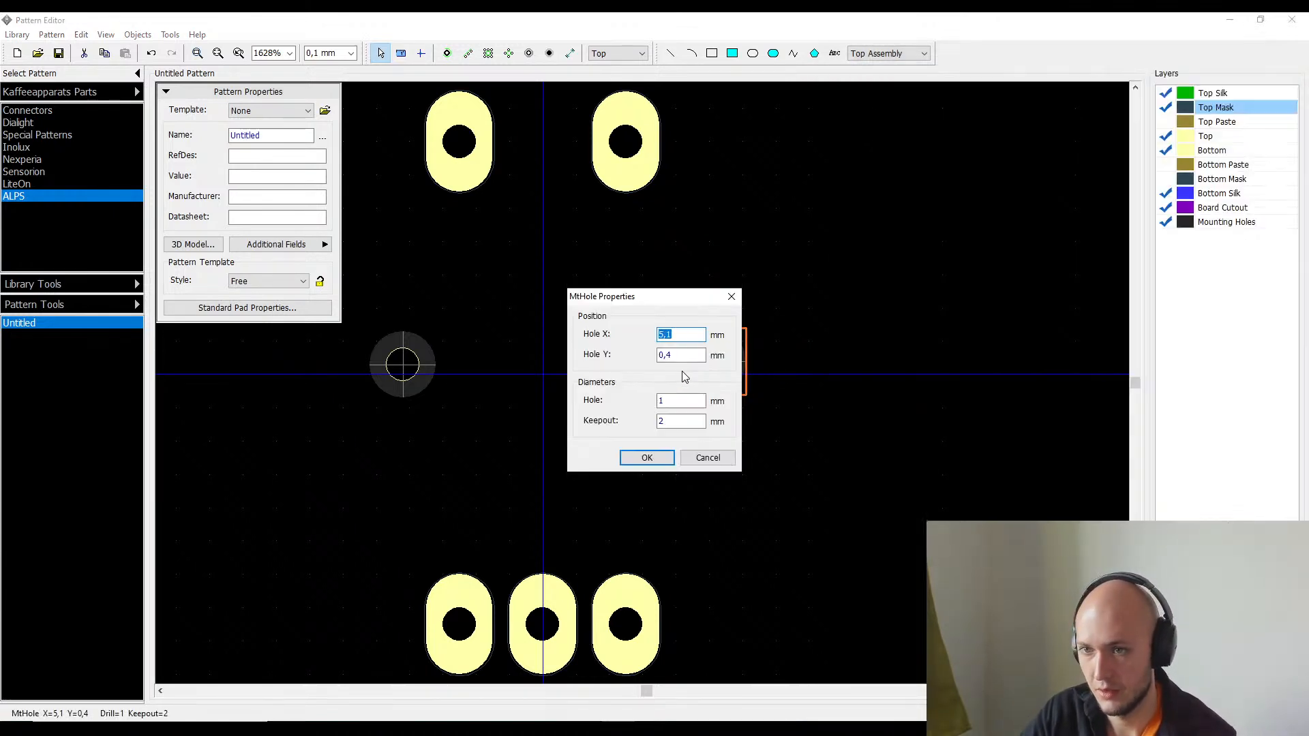
click(719, 457)
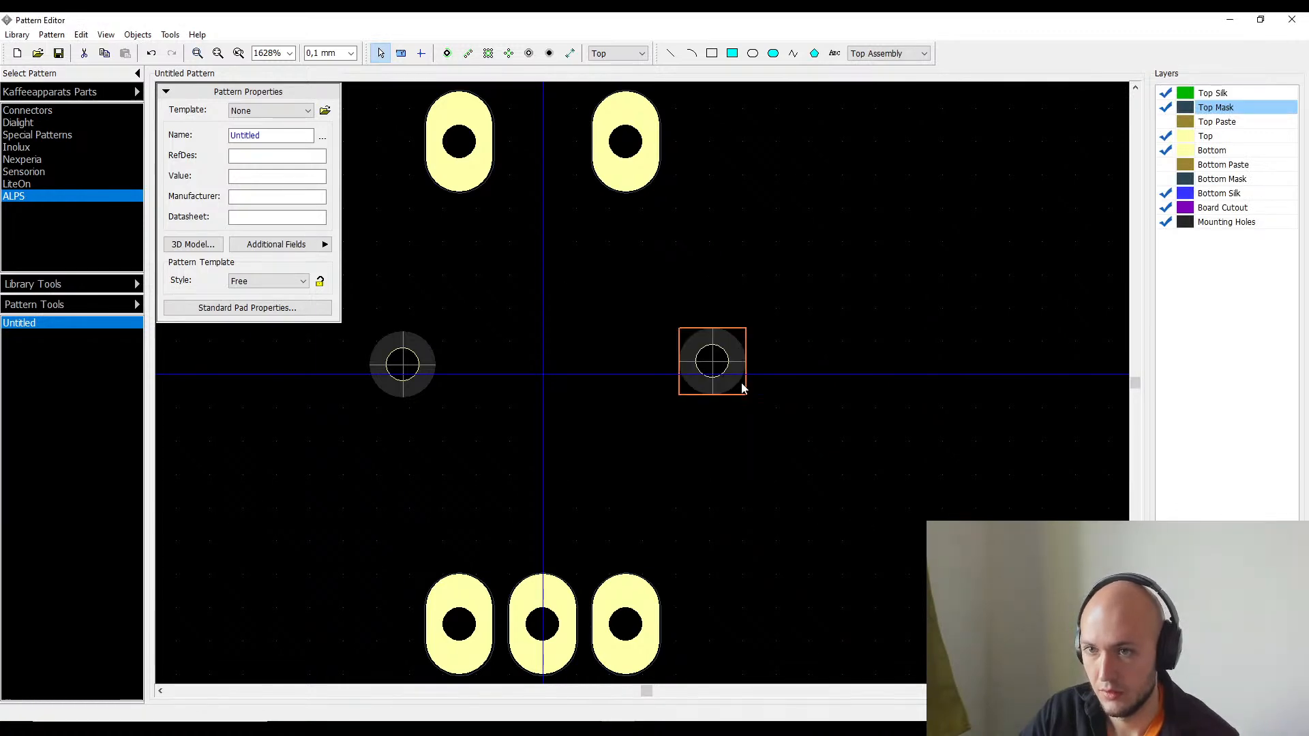
double_click(713, 337)
click(708, 458)
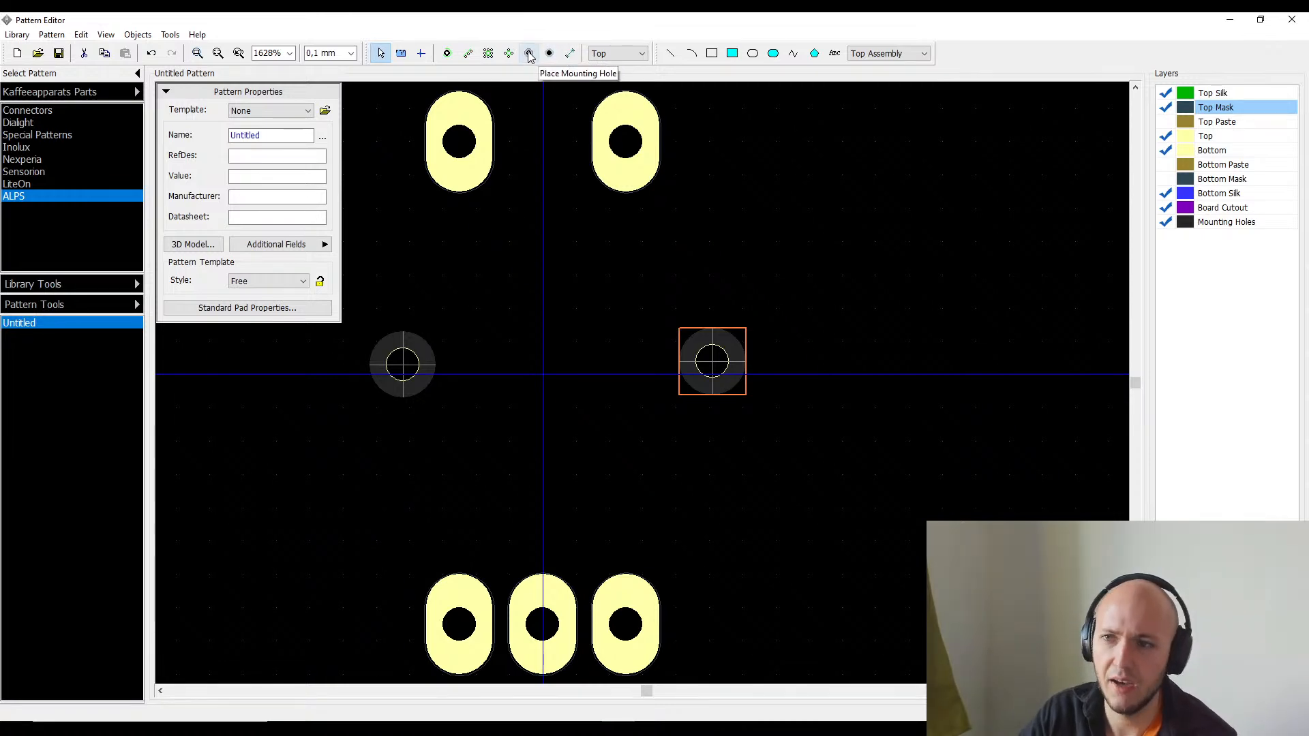
key(alt+Tab)
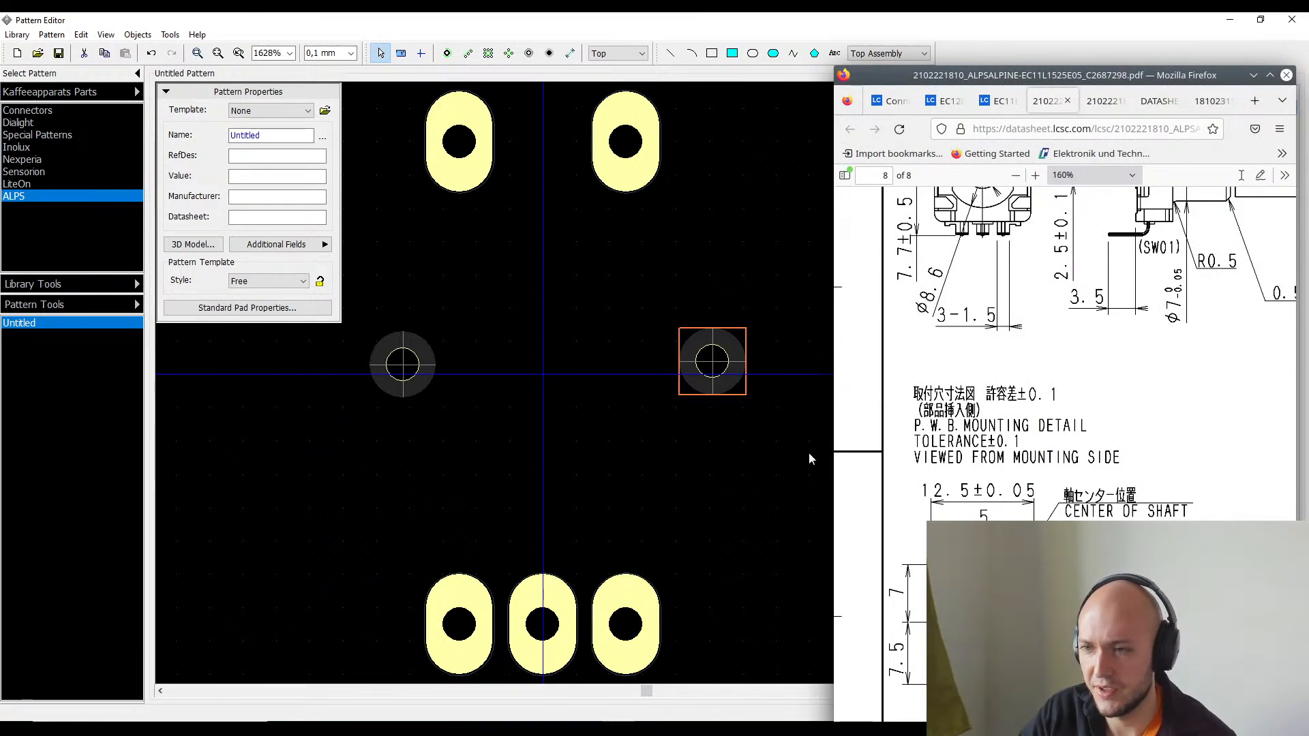
- Set the mounting hole right of the vertical axis to a 2.6 mm hole diameter and a 4 mm keepout
double_click(723, 389)
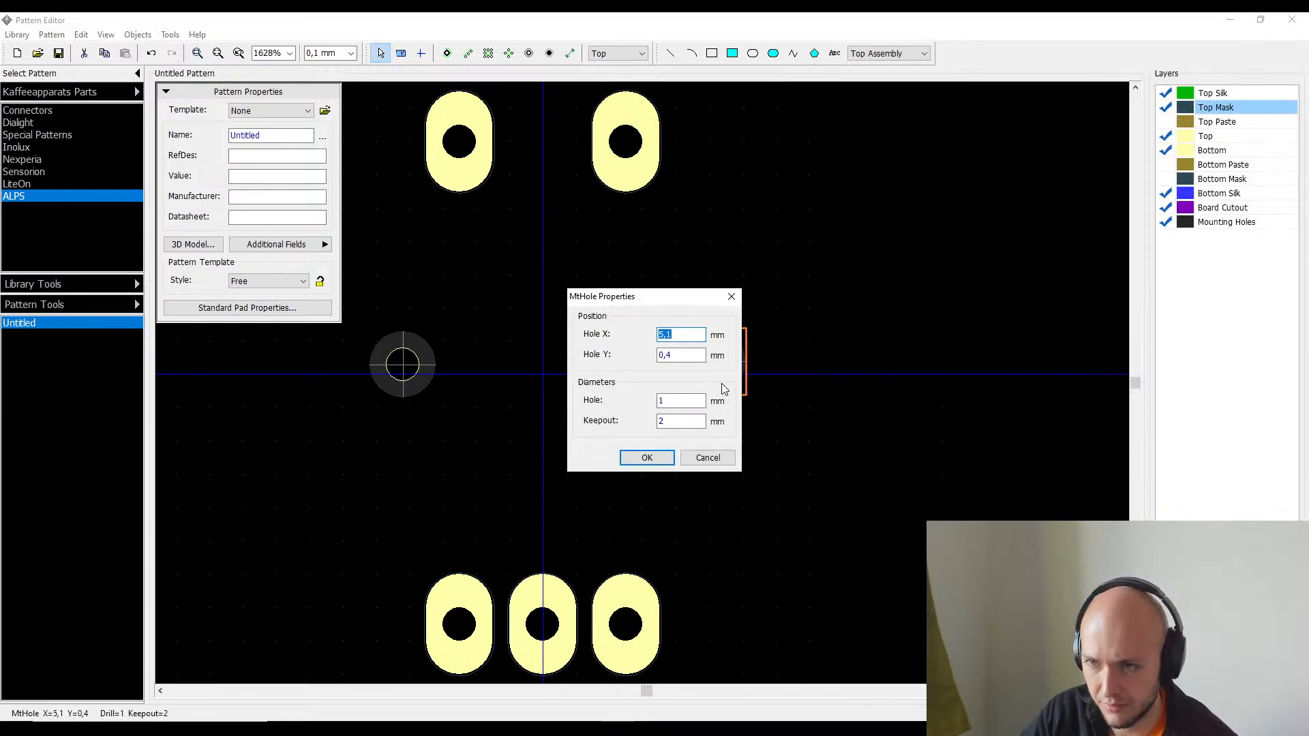
key(Tab)
key(Tab)
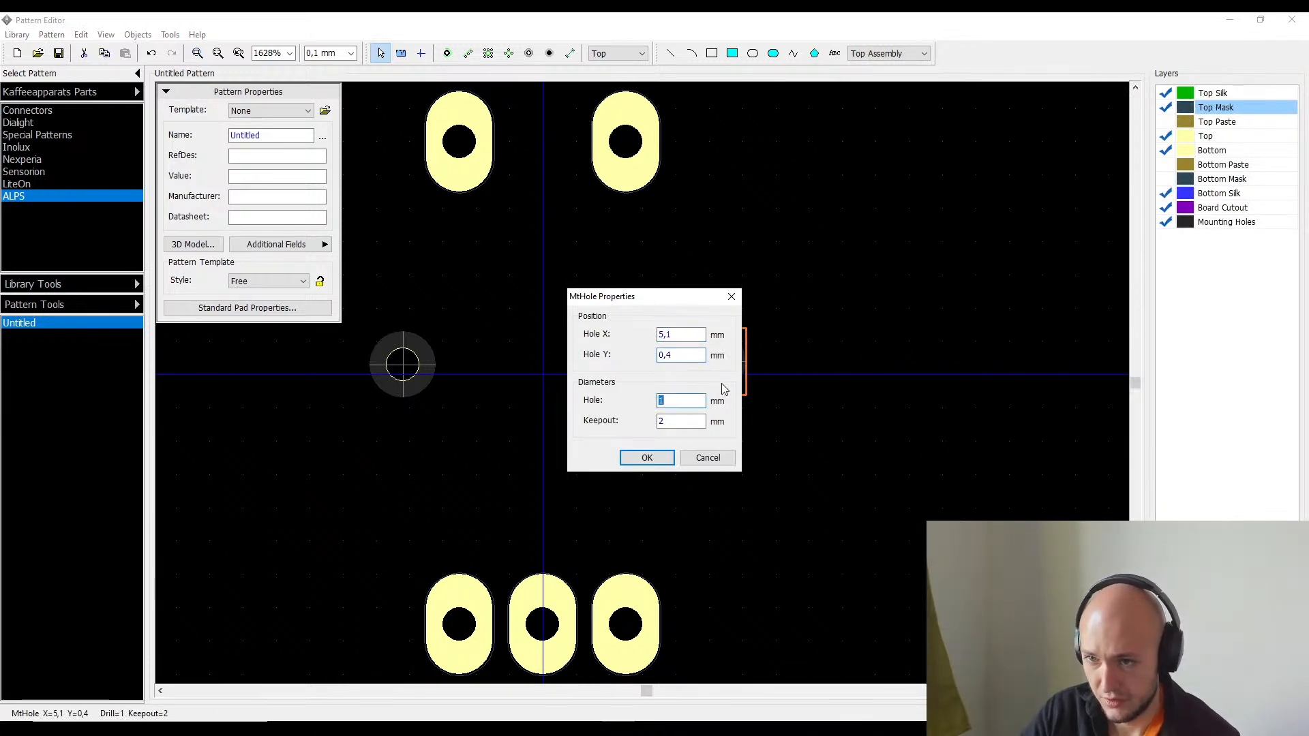
text(2,)
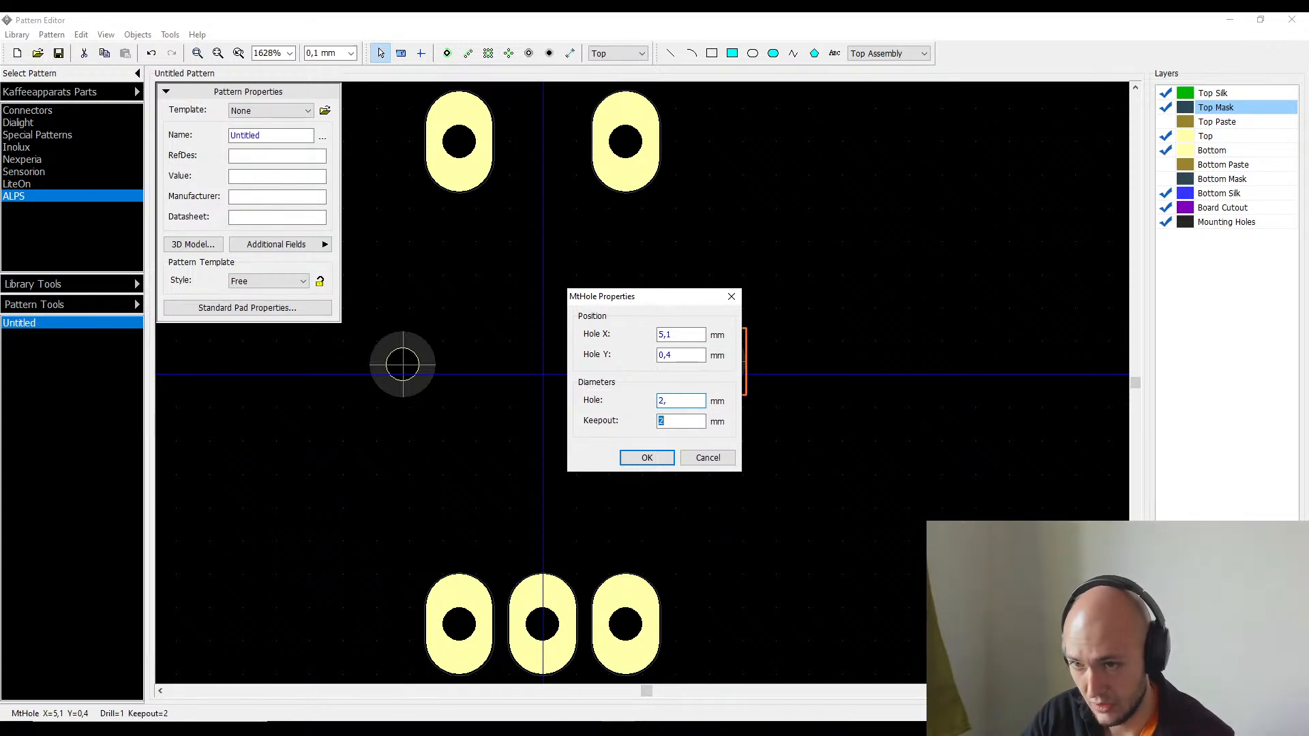
key(shift+Tab)
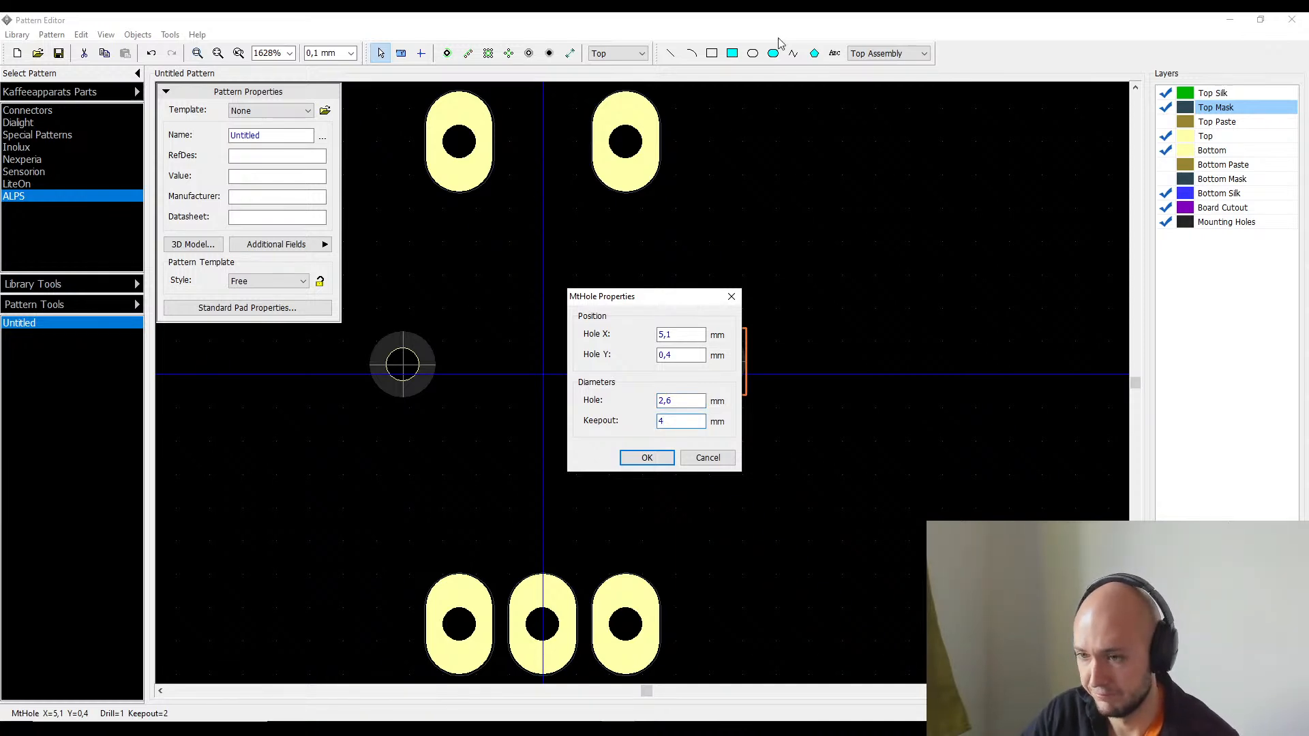
key(alt+Tab)
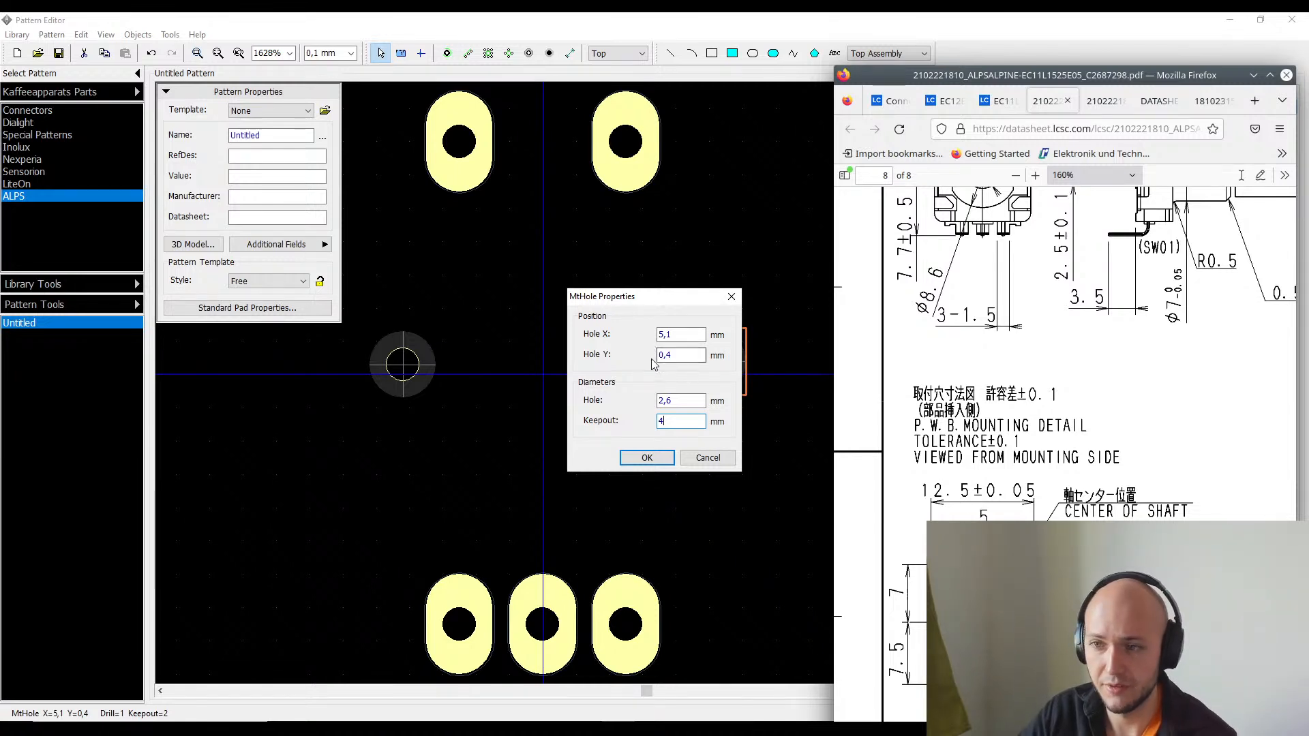
- Set the right mounting hole's X position to 6.25 mm, half of the datasheet's 12.5 mm hole spacing
click(682, 401)
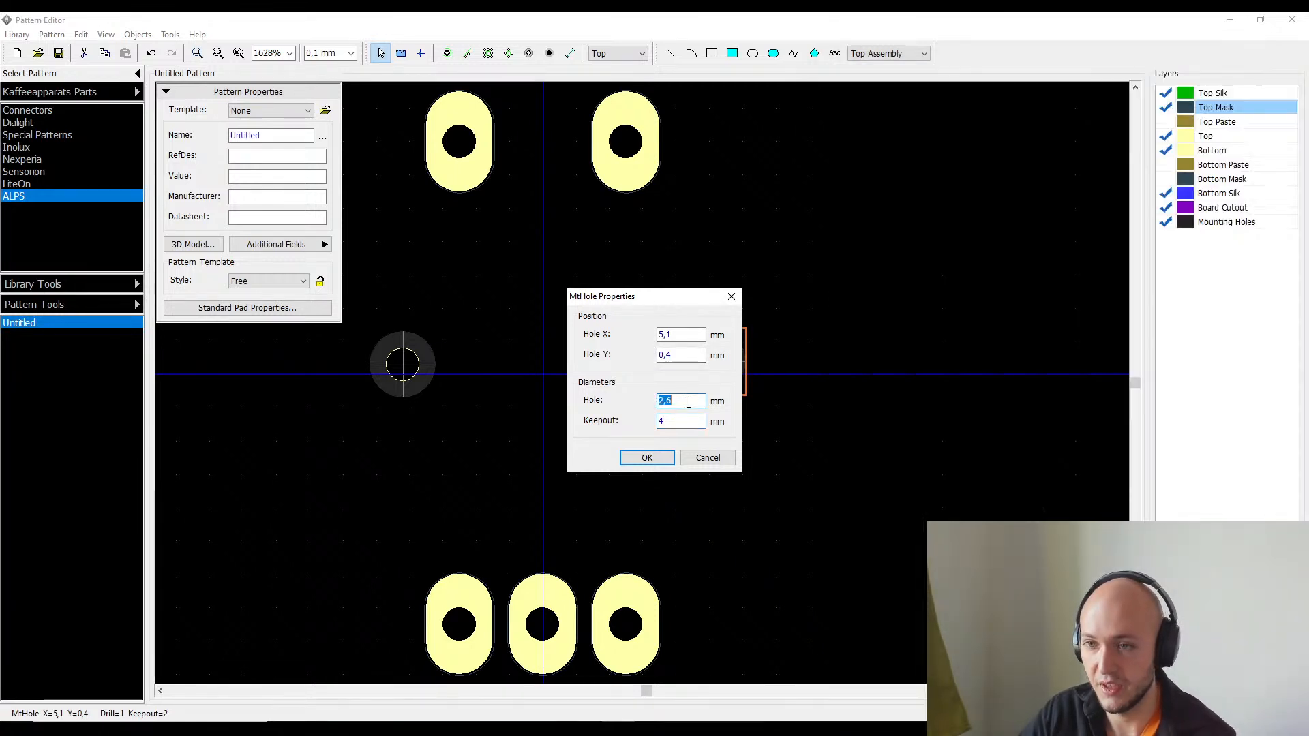
click(685, 334)
text(12,5)
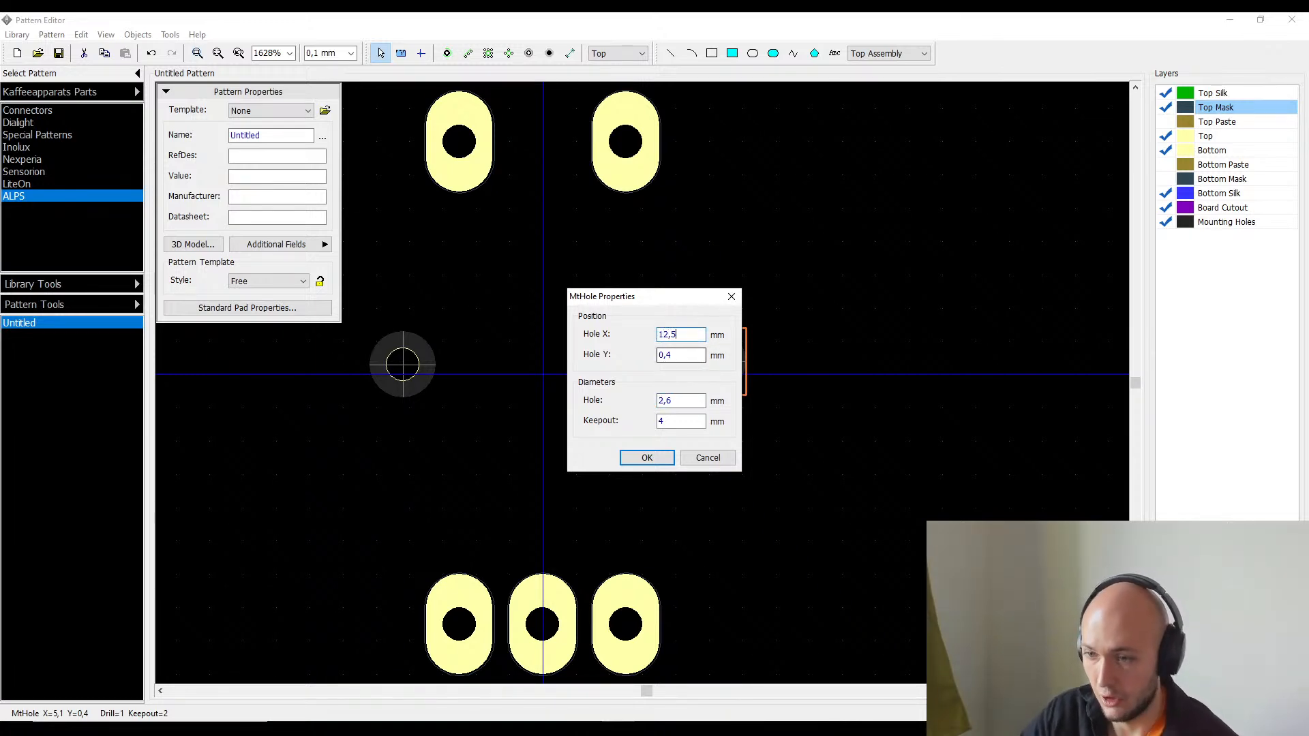
key(alt+Tab)
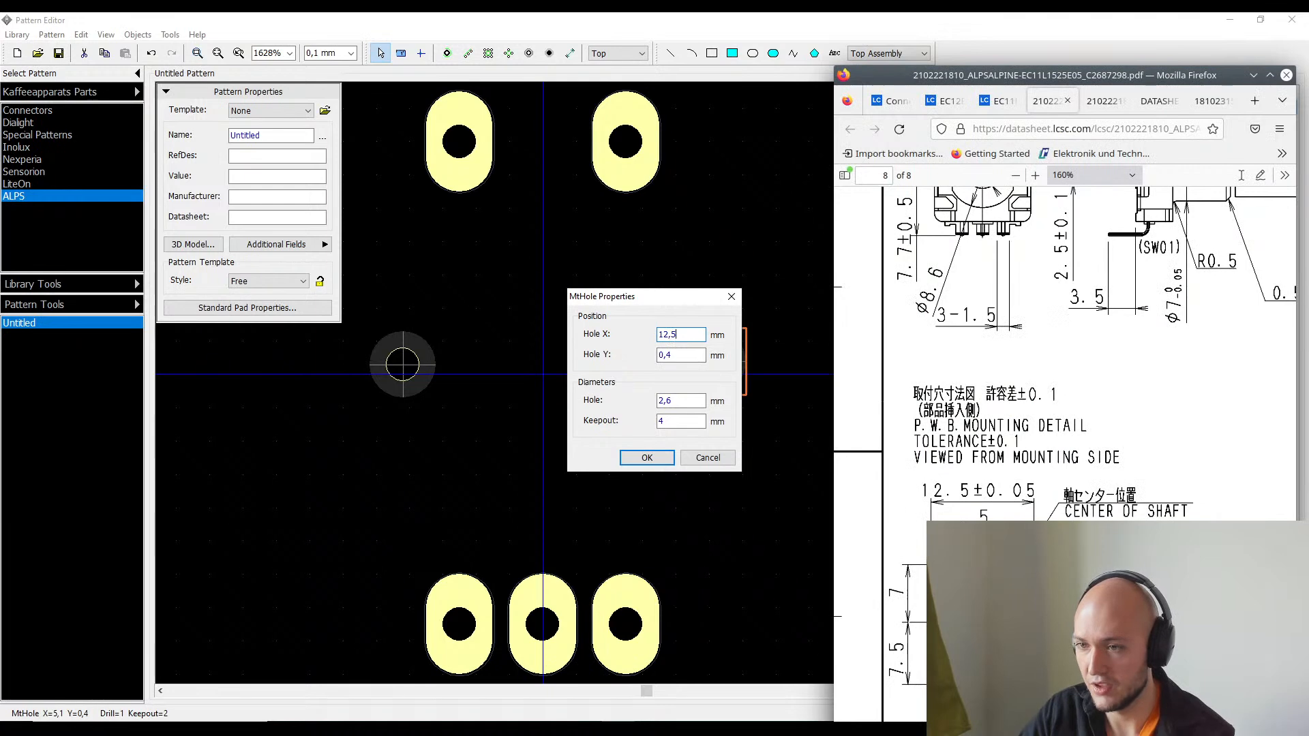
key(alt+Tab)
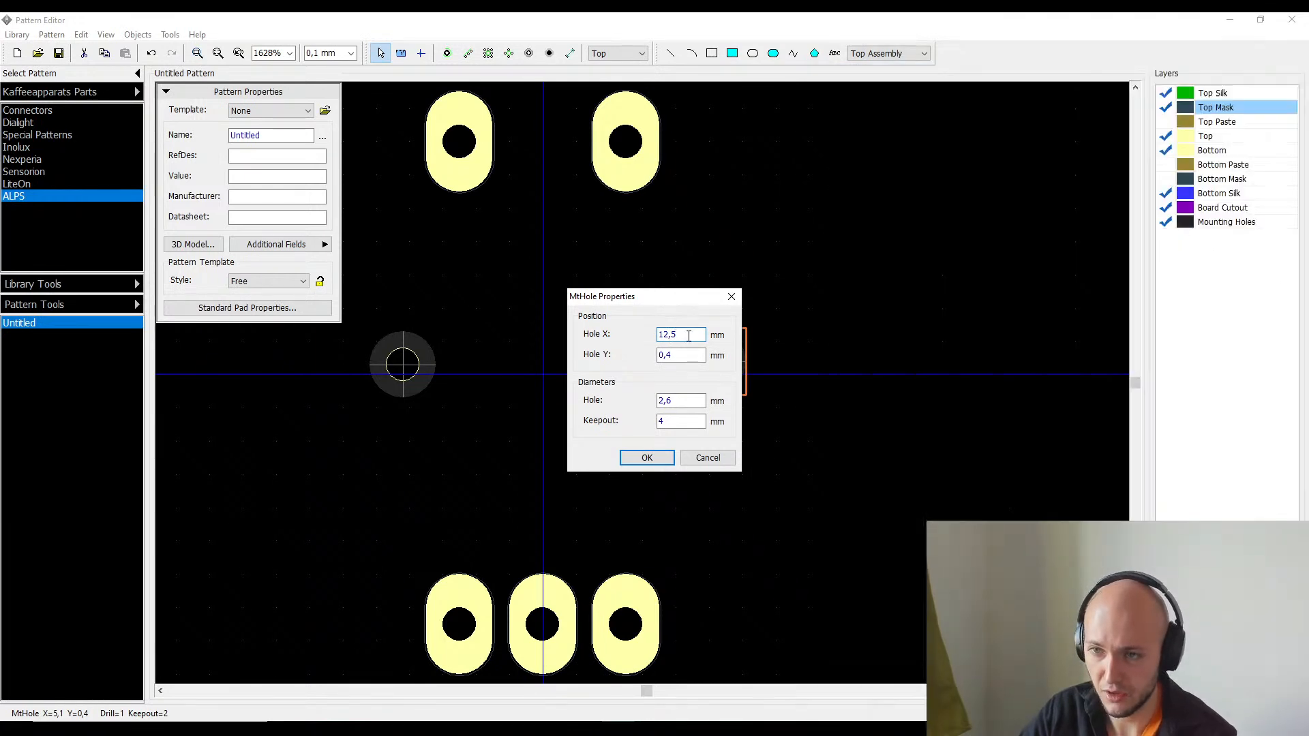
text(6,)
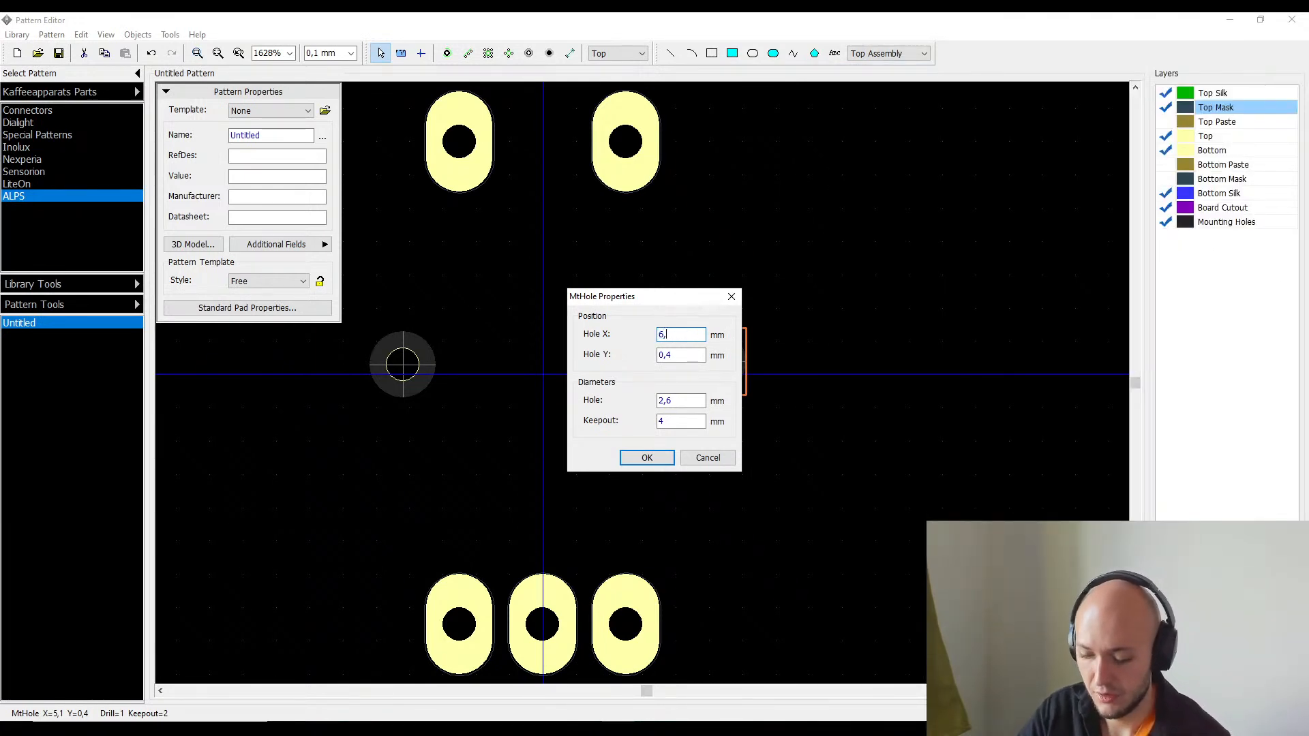
key(Return)
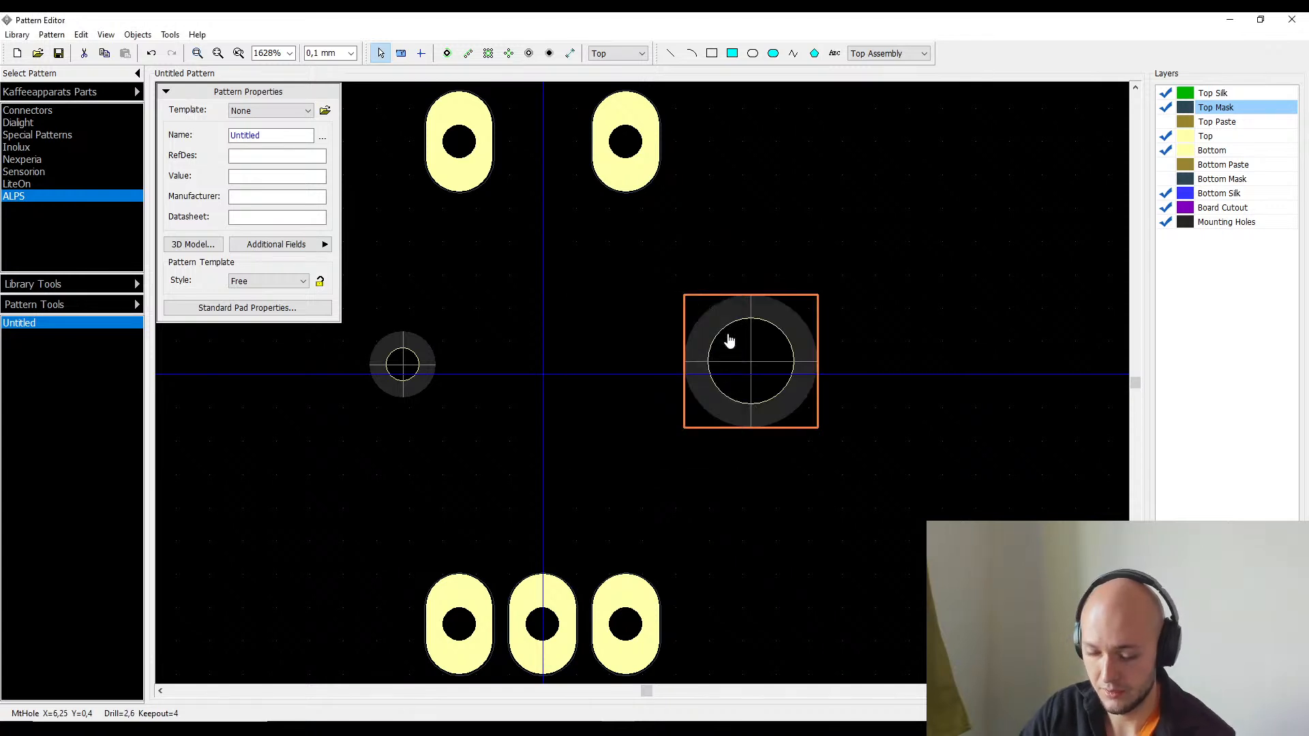
- Duplicate the 2.6 mm mounting hole to about X 11.45 mm, Y -0.1 mm, and delete the small hole left of the vertical axis
key(ctrl+c)
key(ctrl+v)
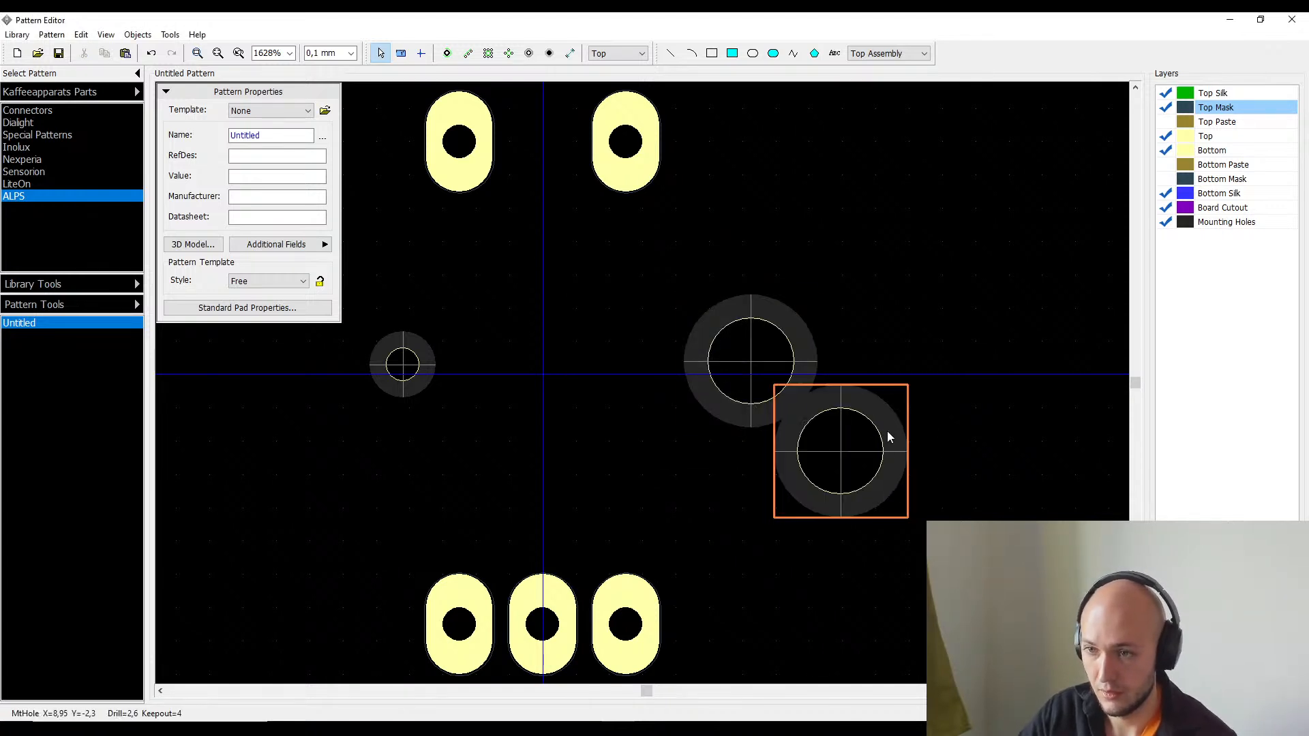
drag(863, 450, 946, 384)
double_click(947, 384)
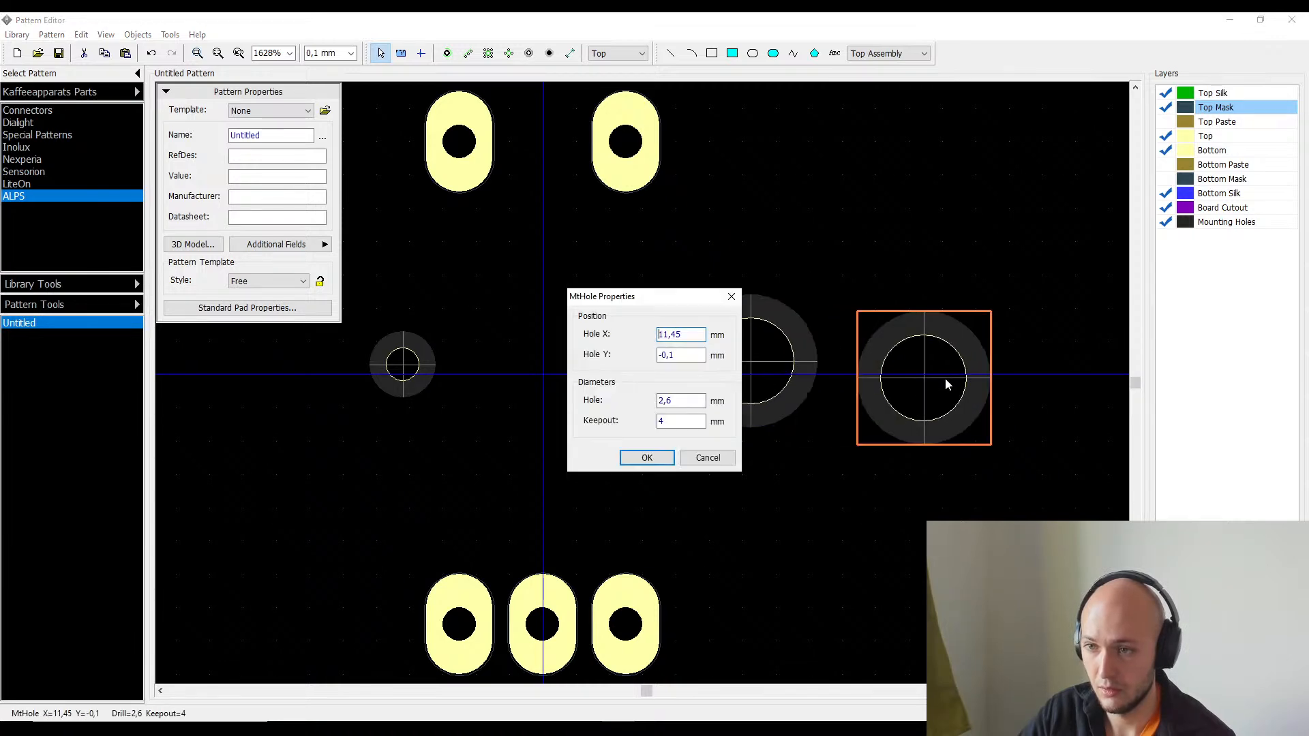
key(Return)
drag(477, 334, 370, 460)
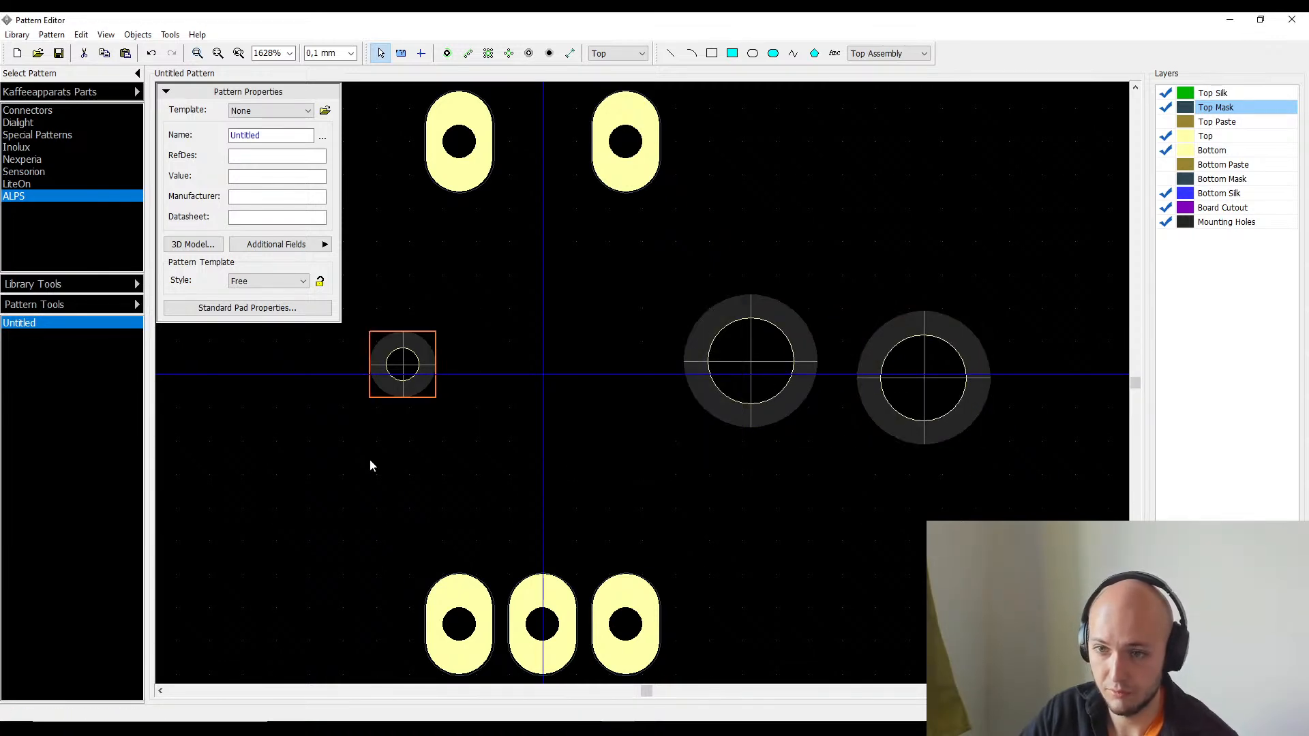
key(Delete)
- Set the duplicated mounting hole's position to X -6.25 mm, Y 0 mm
click(901, 382)
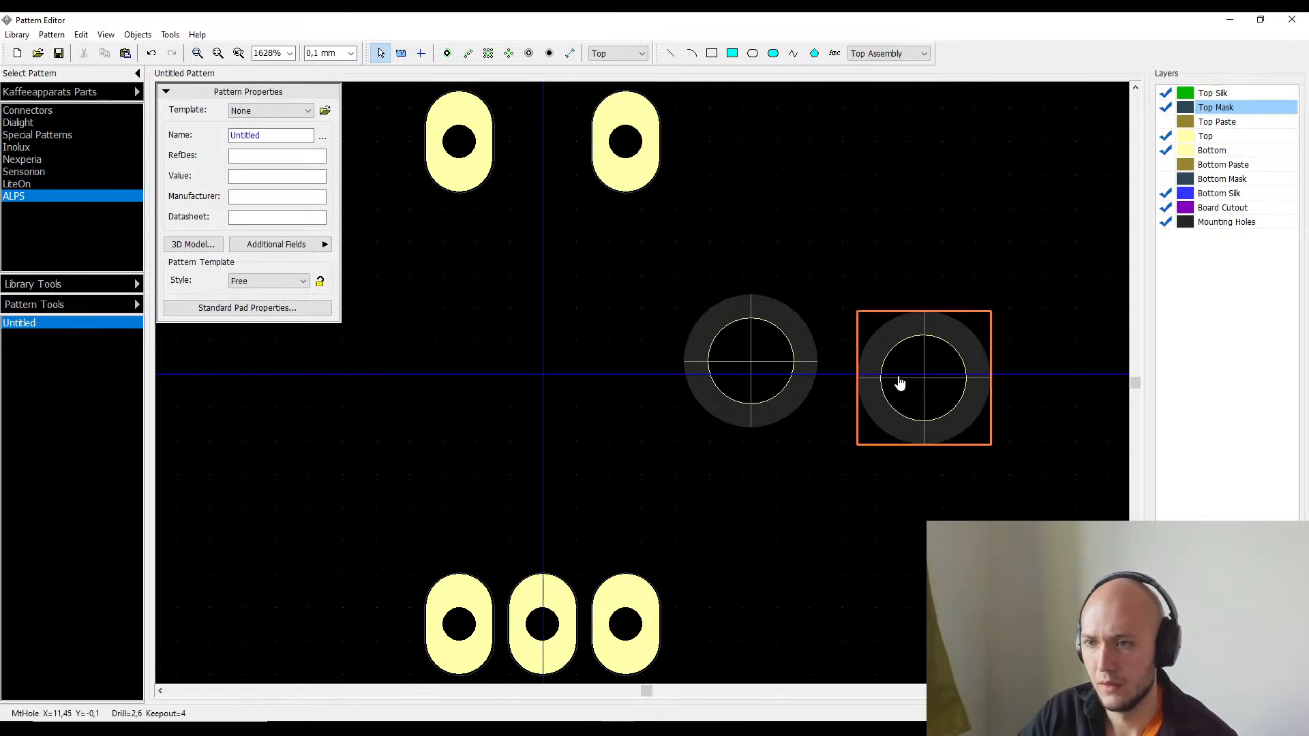
double_click(964, 399)
double_click(690, 329)
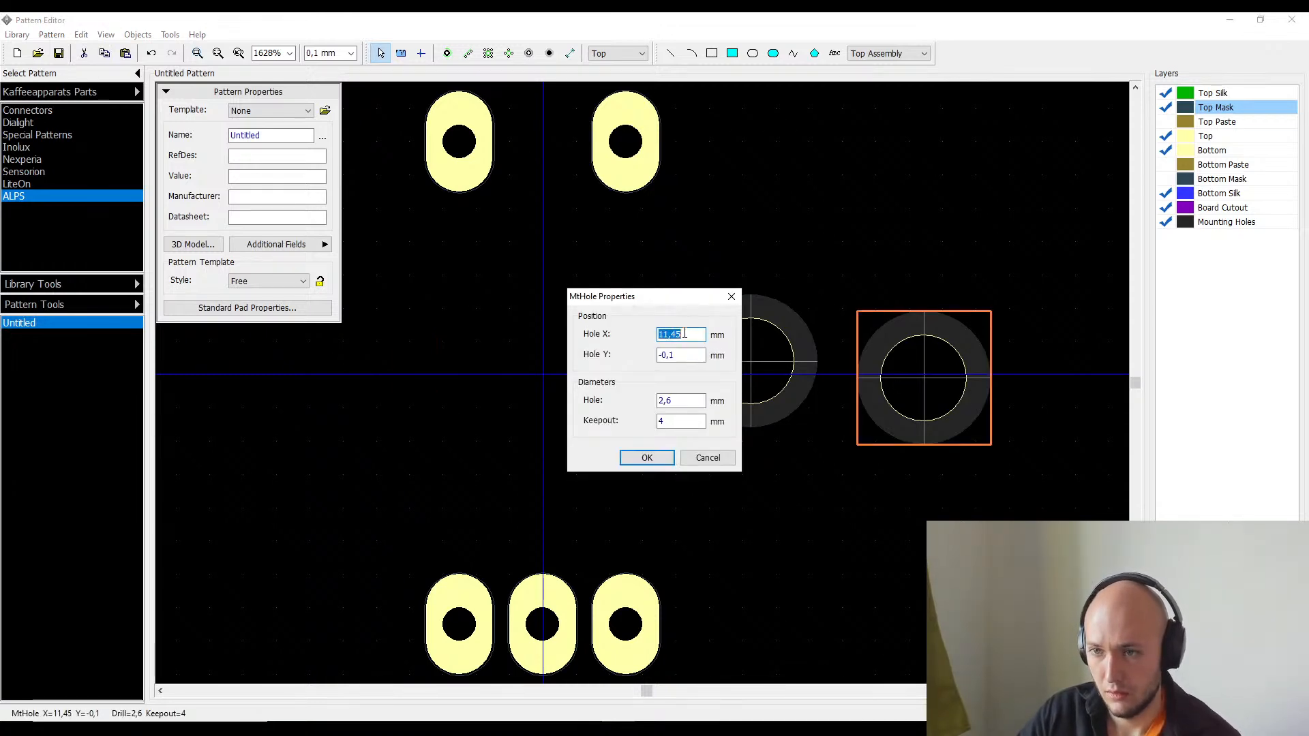
key(Tab)
text(-0)
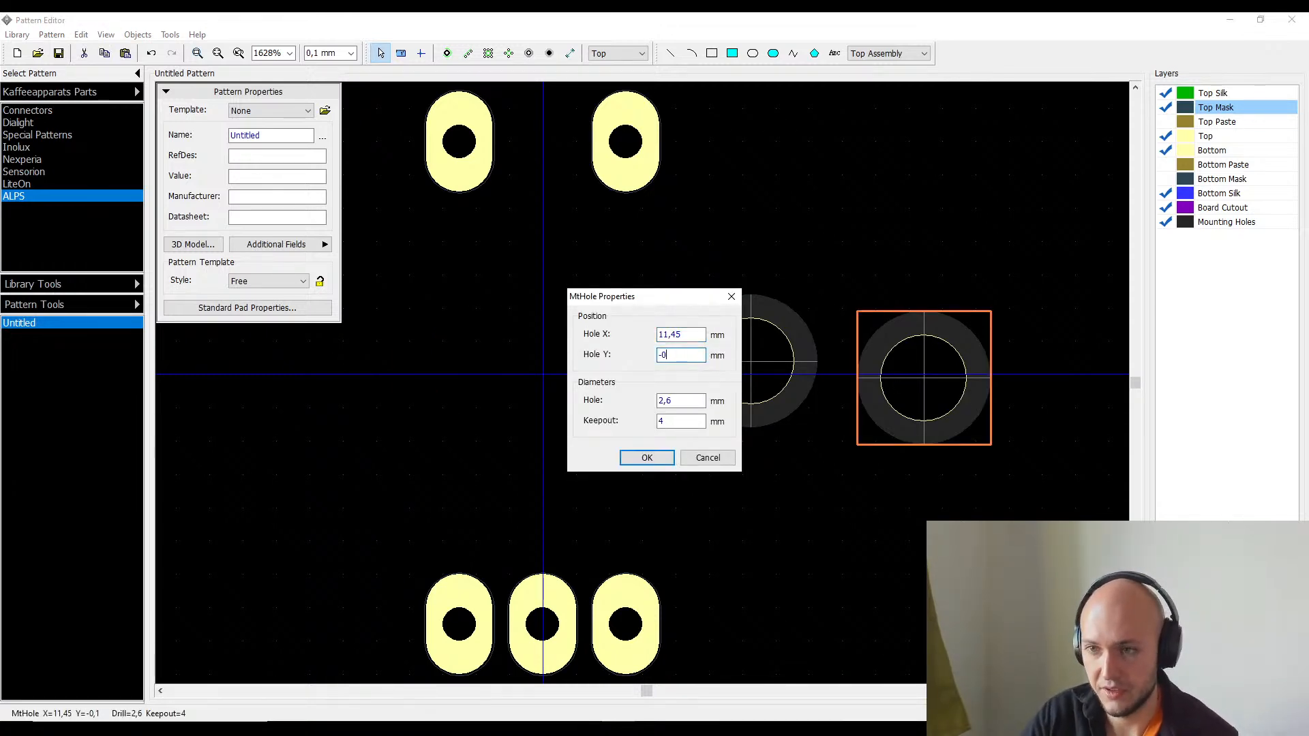
key(shift+Tab)
text(-)
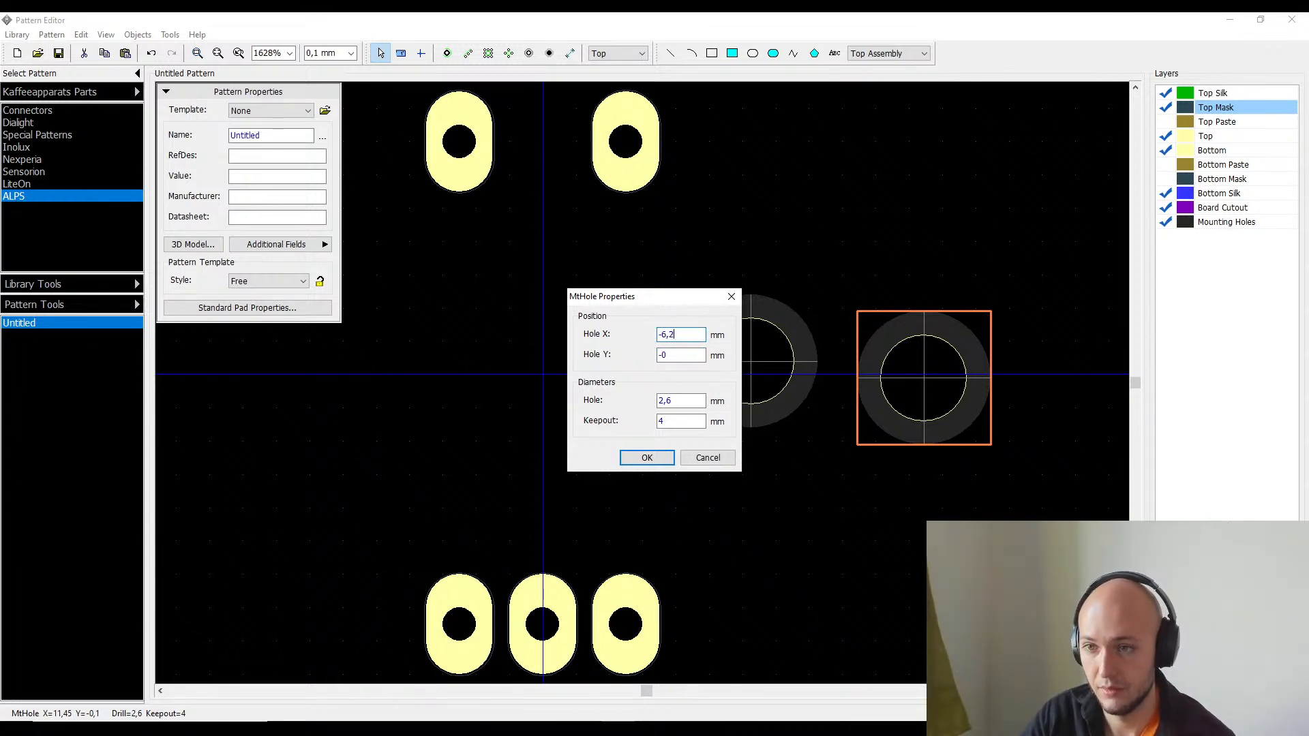
key(Return)
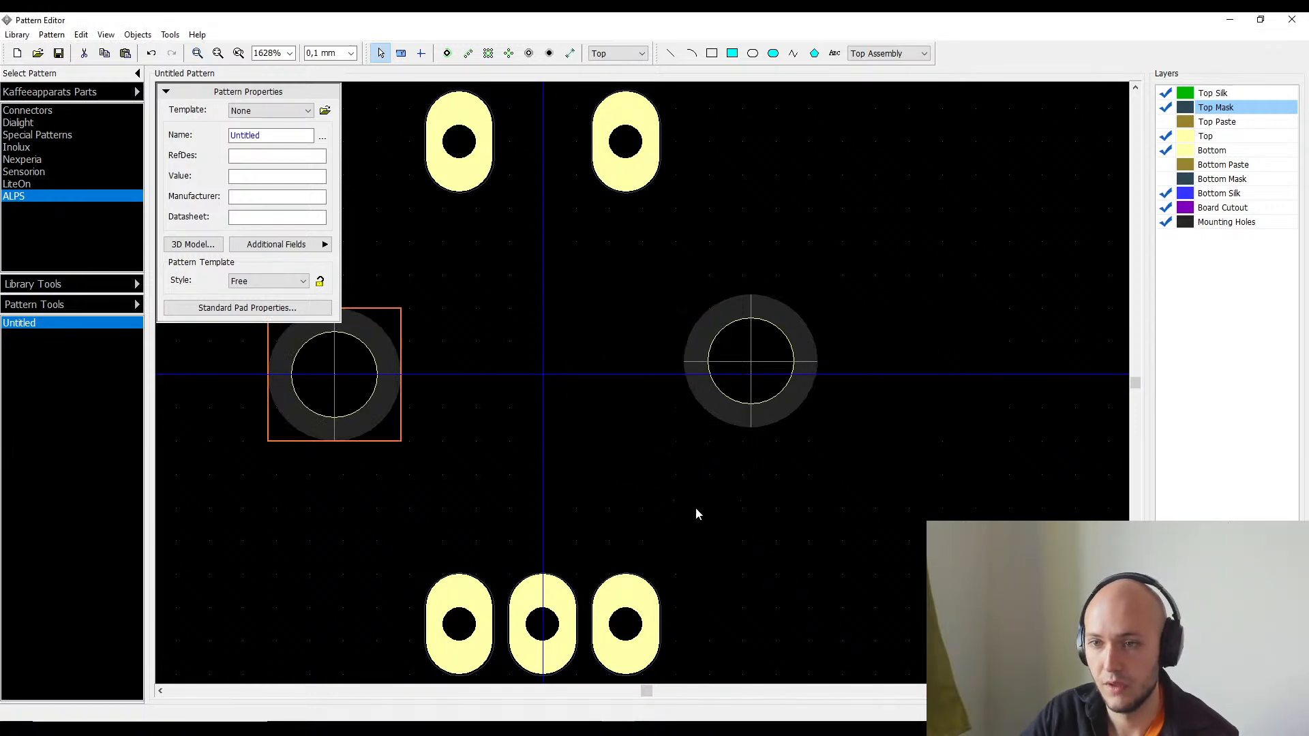
- Set the Y position of the mounting hole right of the vertical axis to 0 mm
click(659, 400)
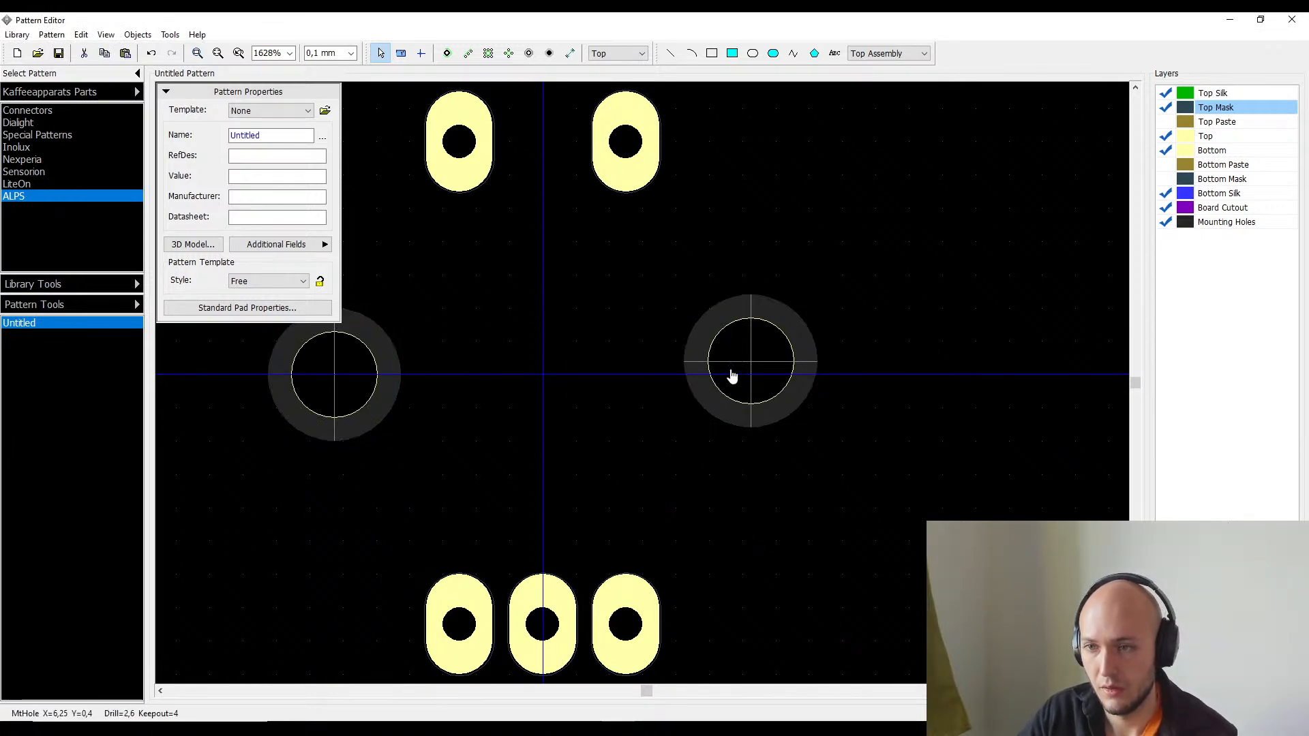
double_click(730, 374)
double_click(696, 355)
text(0)
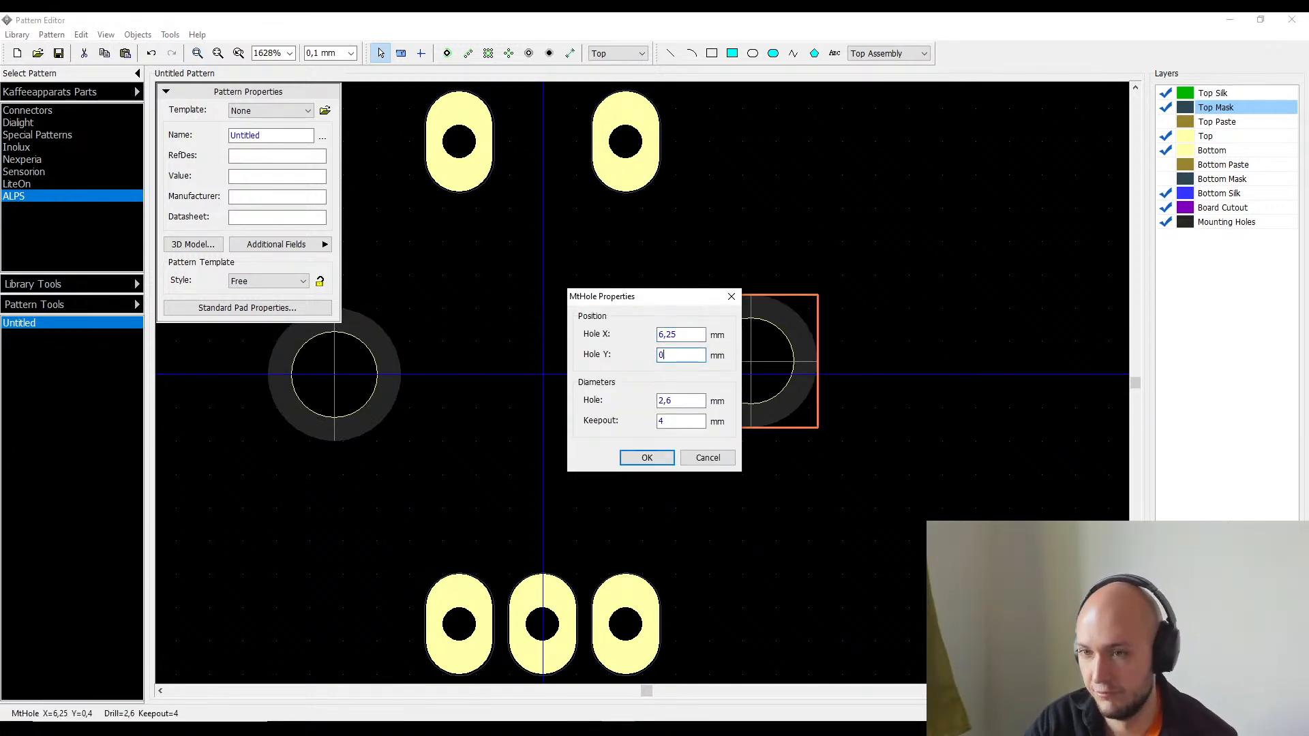
key(Return)
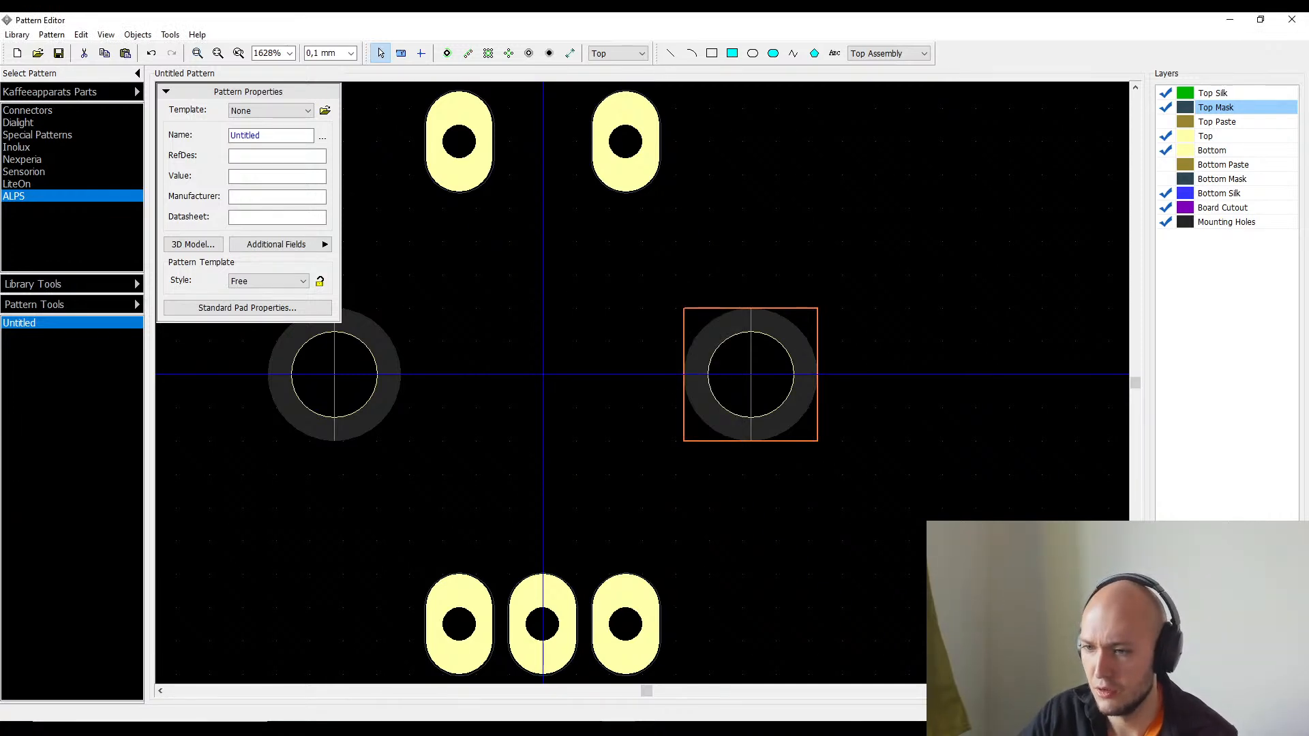
- Examine the encoder's body dimensions in the front, side and rear views of the datasheet's drawing
key(alt+Tab)
scroll(1065, 454, down, 3)
scroll(1066, 454, up, 4)
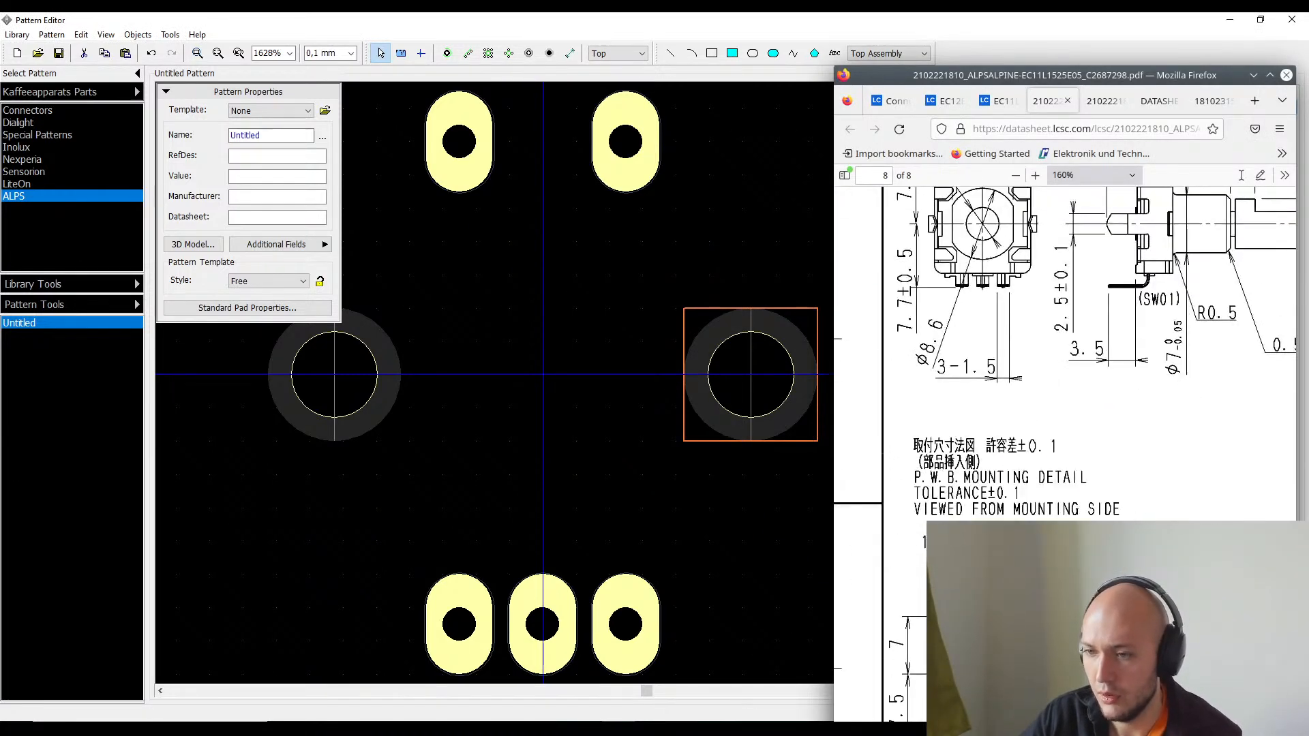
scroll(1065, 355, right, 5)
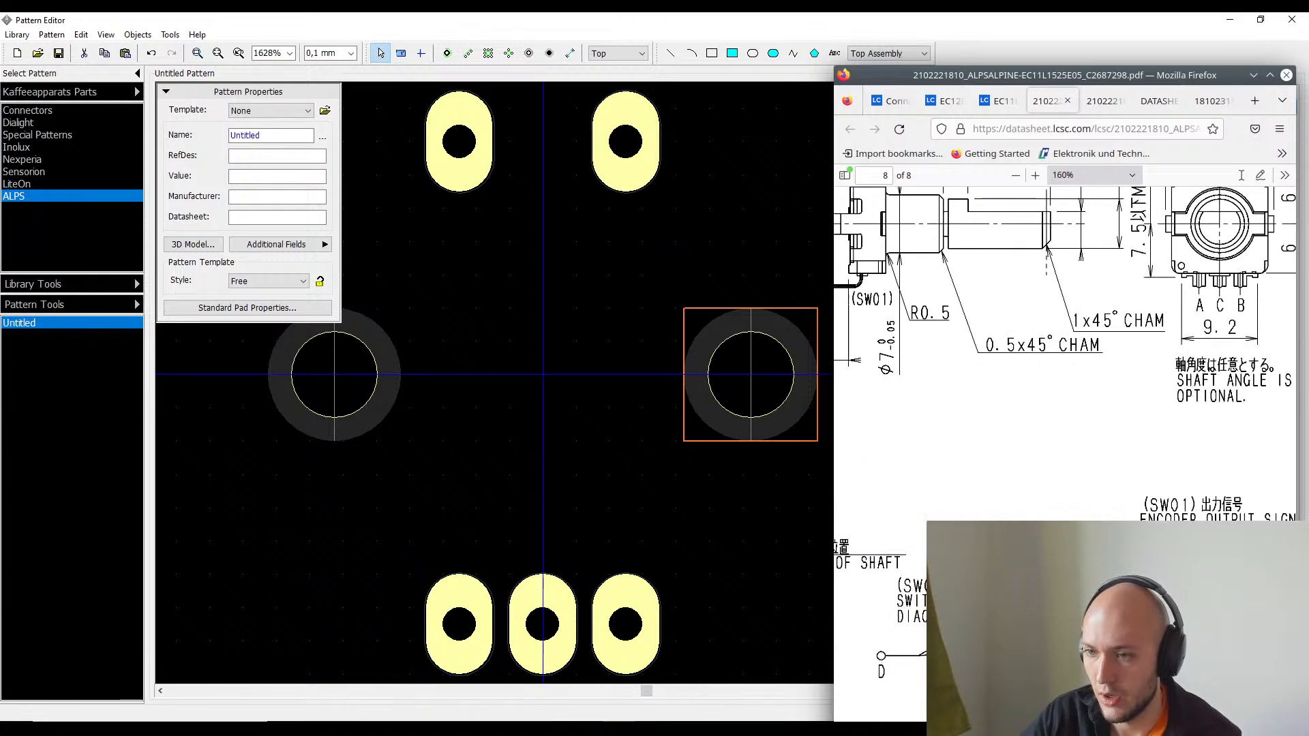
scroll(1065, 354, down, 2)
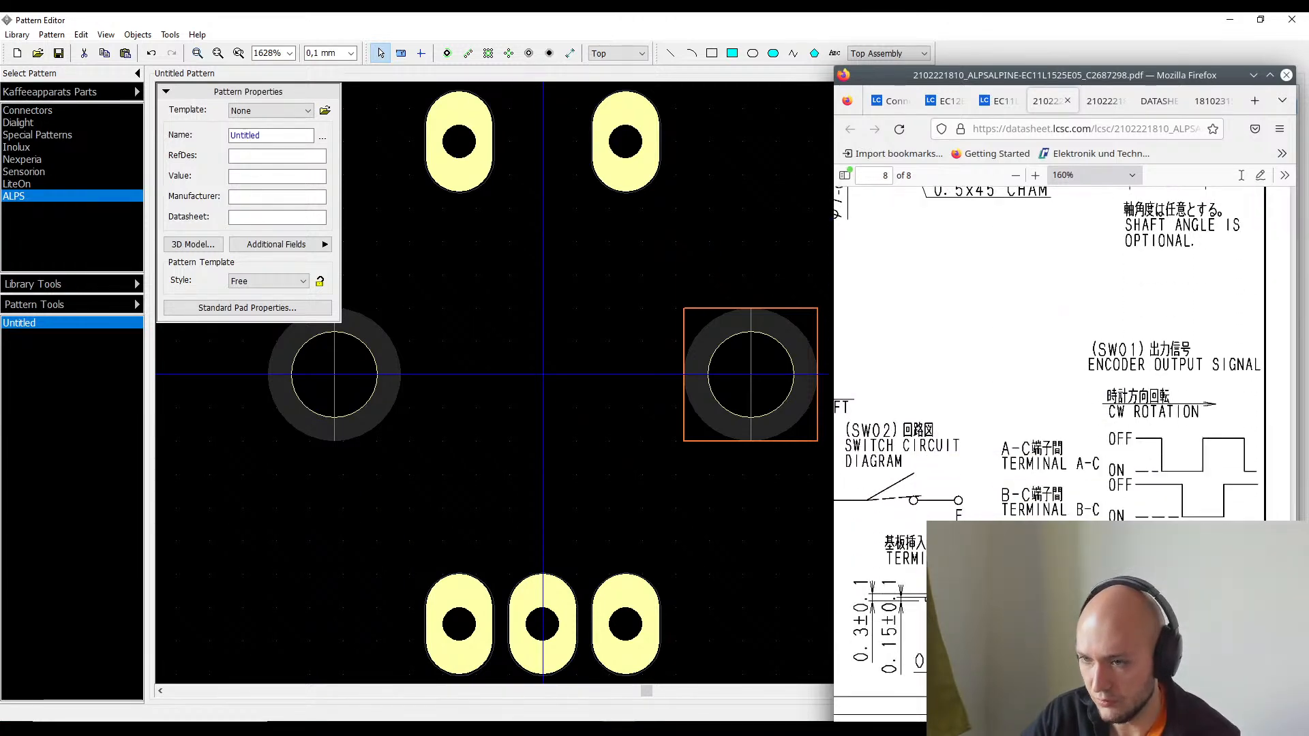
scroll(1065, 355, up, 4)
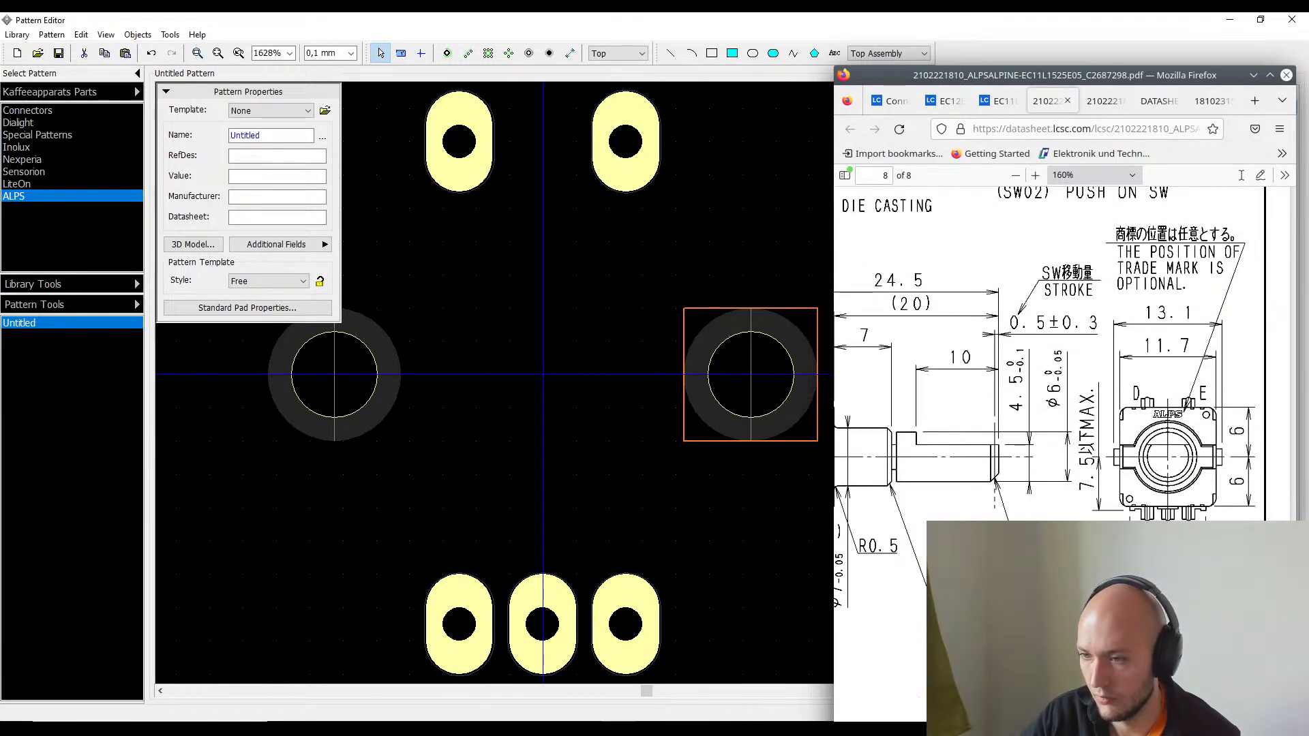
scroll(1065, 355, left, 3)
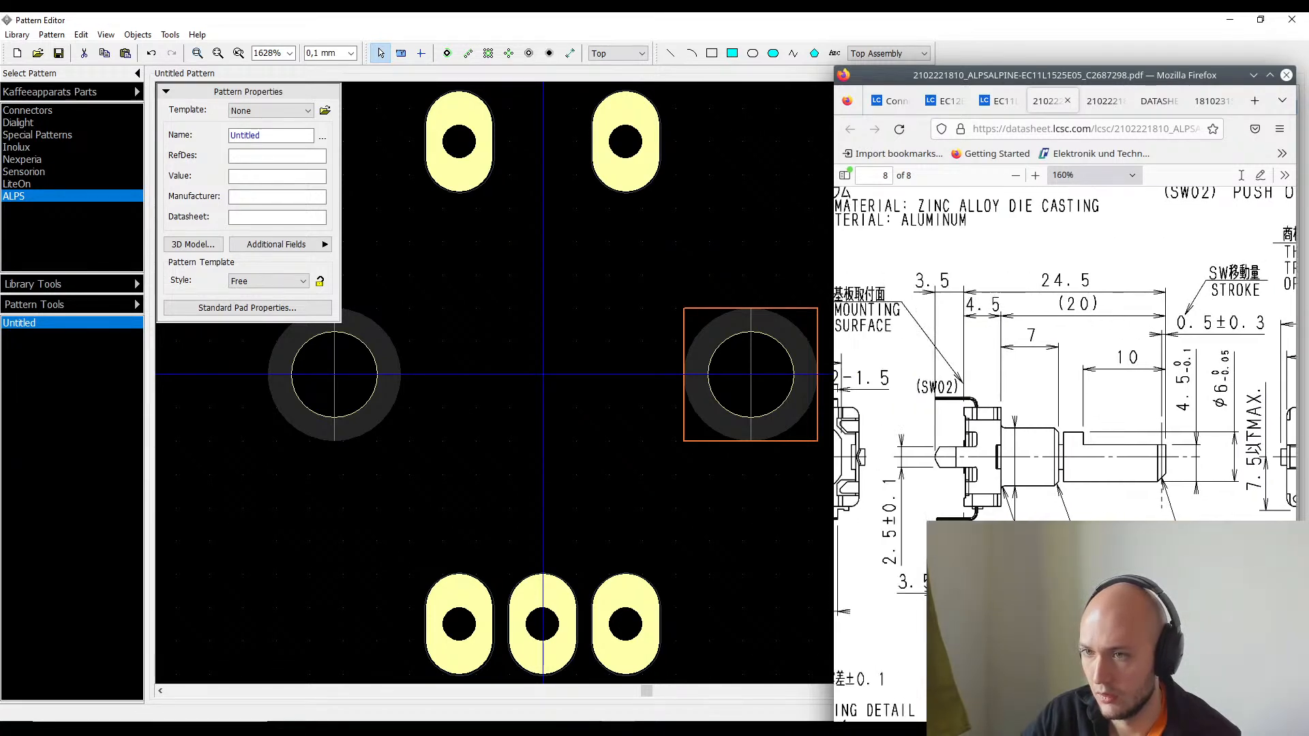
scroll(1065, 354, left, 2)
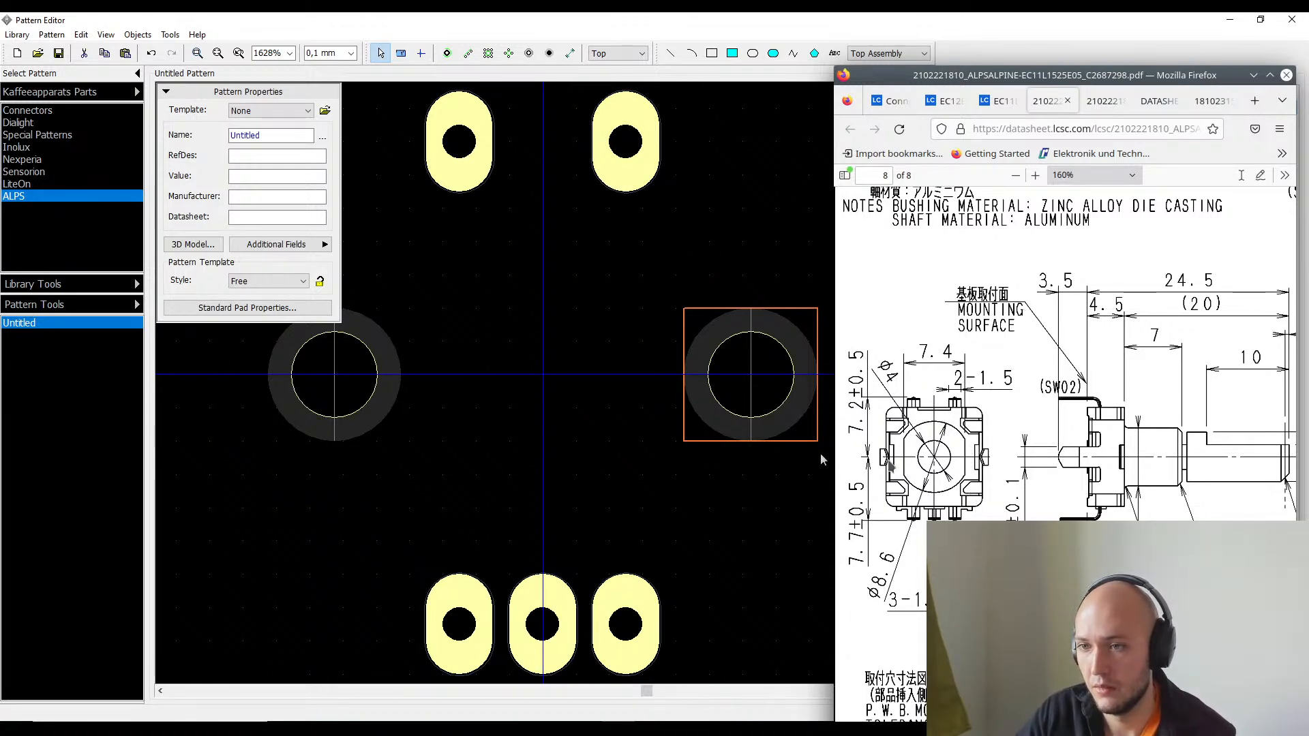
ctrl+scroll(901, 460, up, 1)
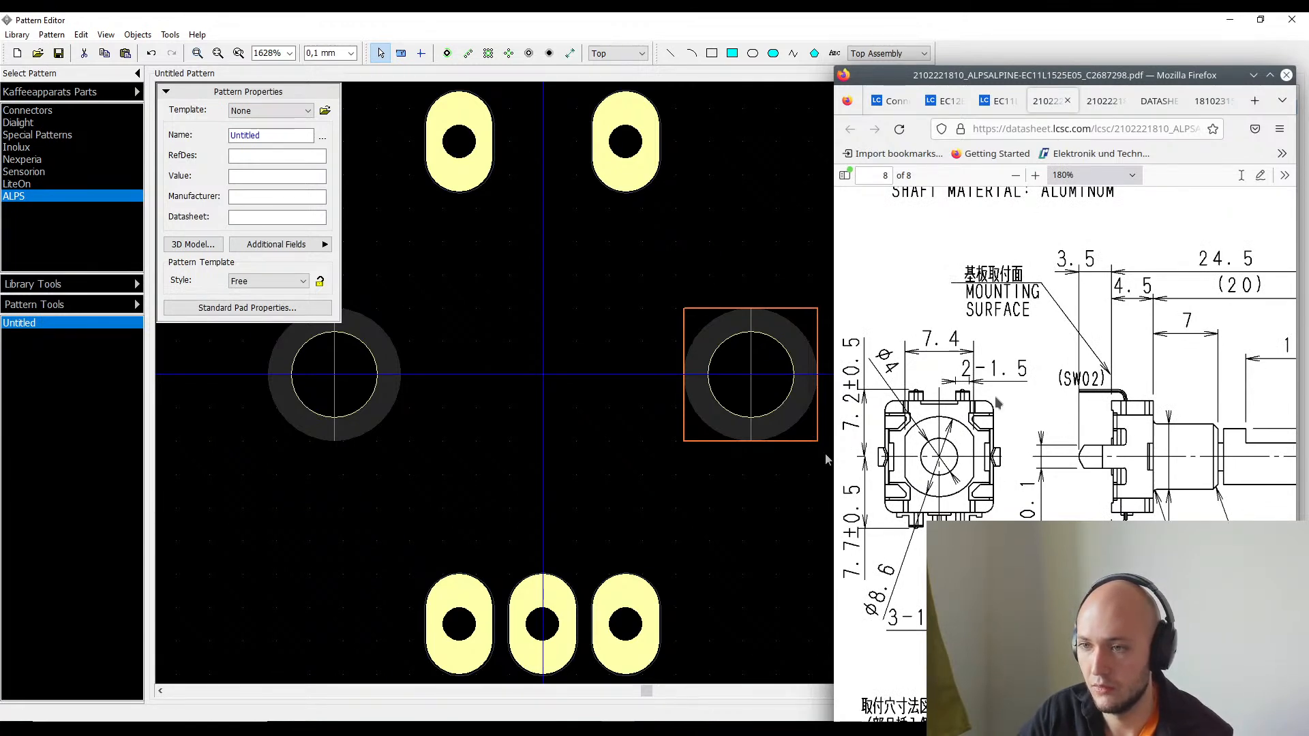
scroll(1064, 355, right, 5)
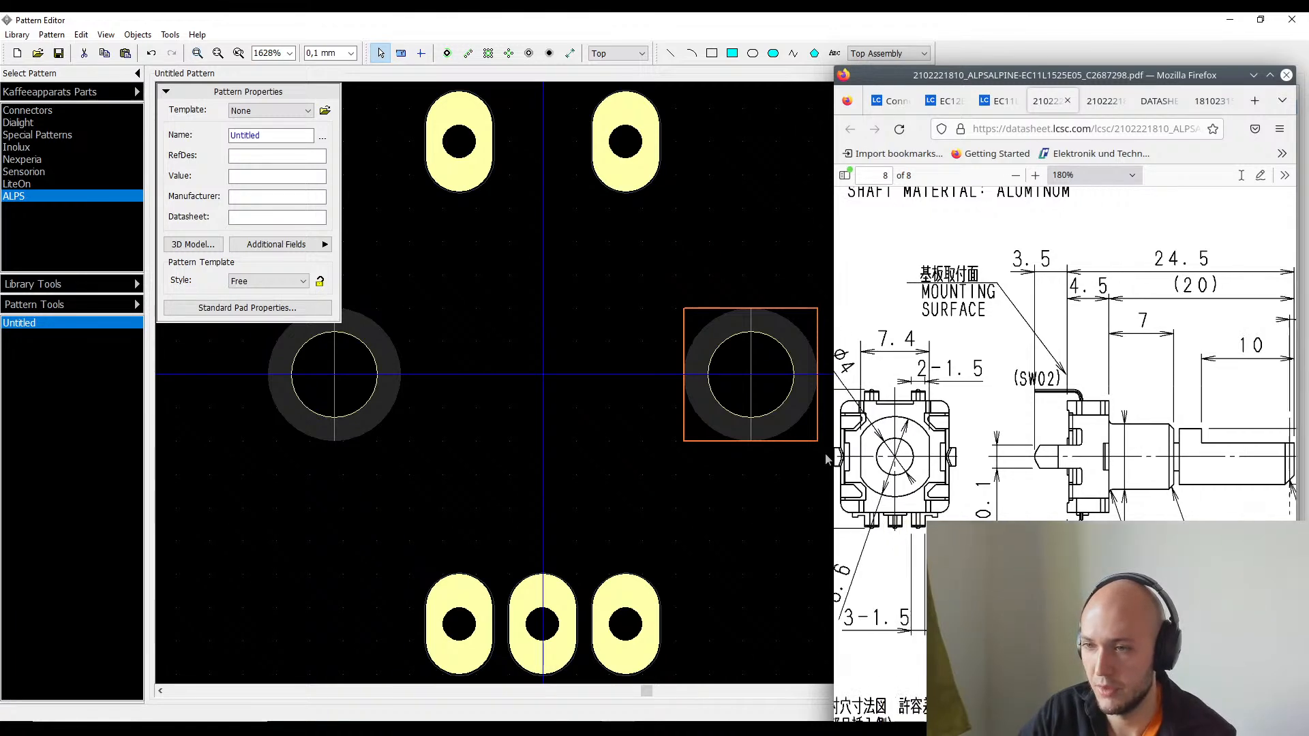
scroll(1064, 354, left, 3)
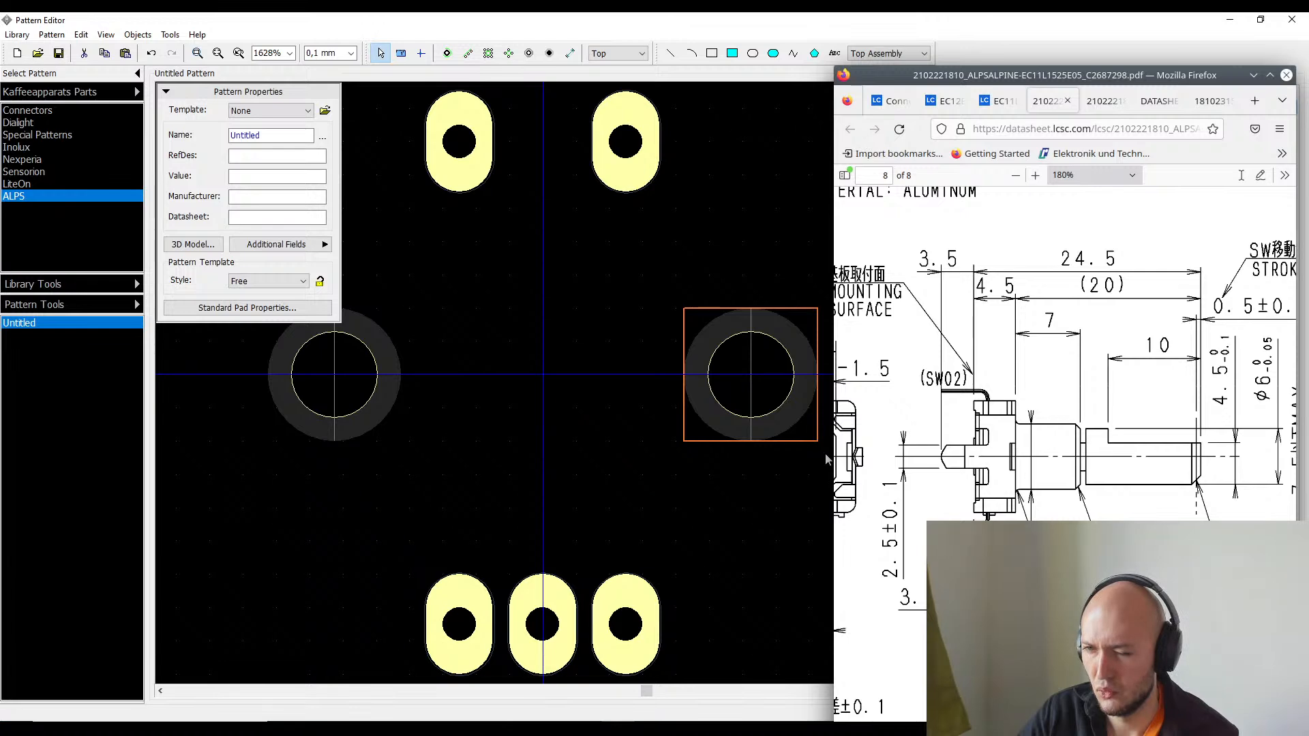
scroll(1064, 355, right, 3)
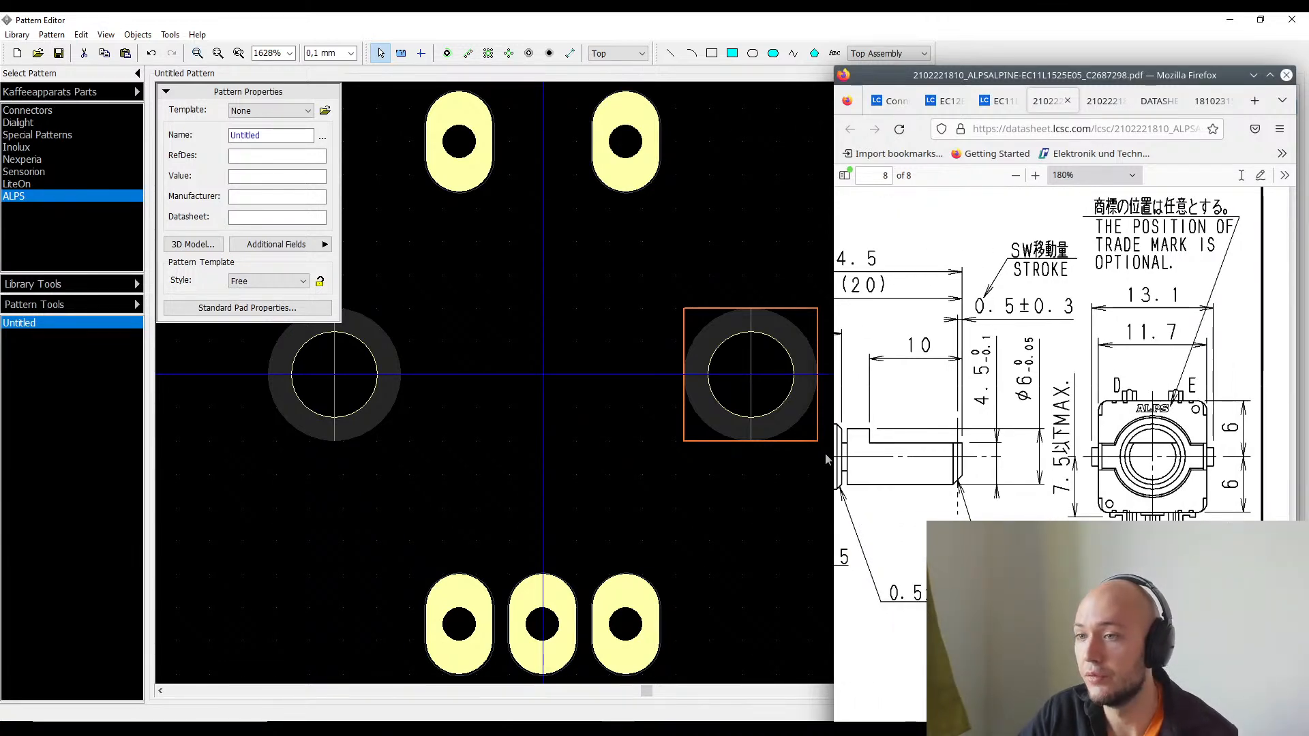
- Draw a body outline rectangle on the Top Assembly layer, spanning between the two mounting holes and from the upper pads to the lower pads
scroll(484, 227, down, 2)
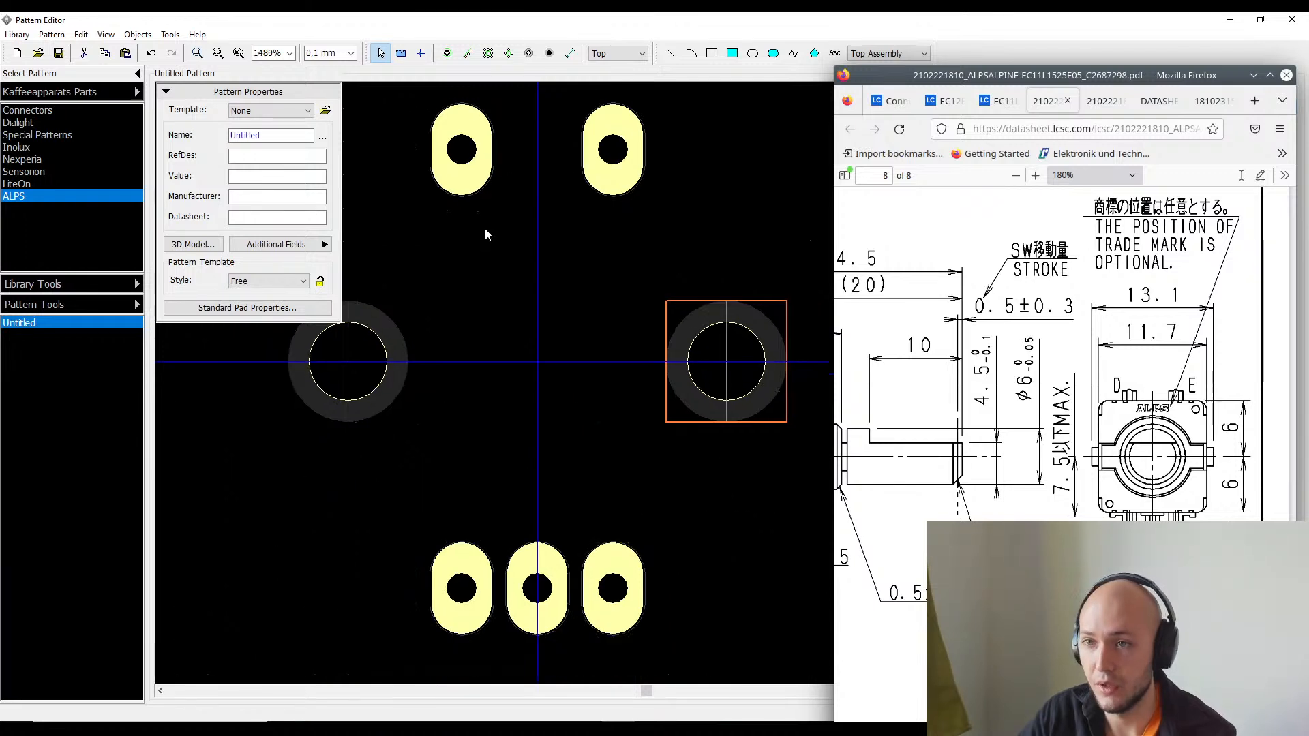
click(712, 54)
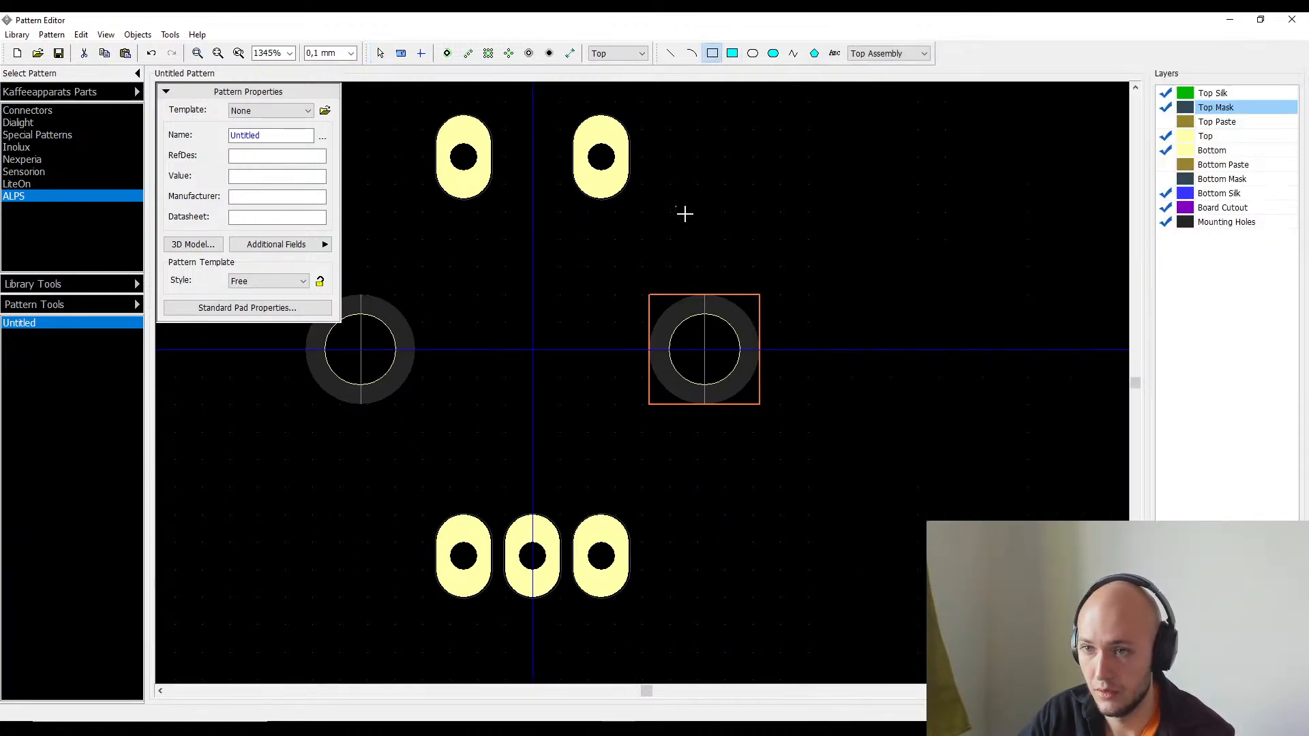
click(695, 180)
click(387, 534)
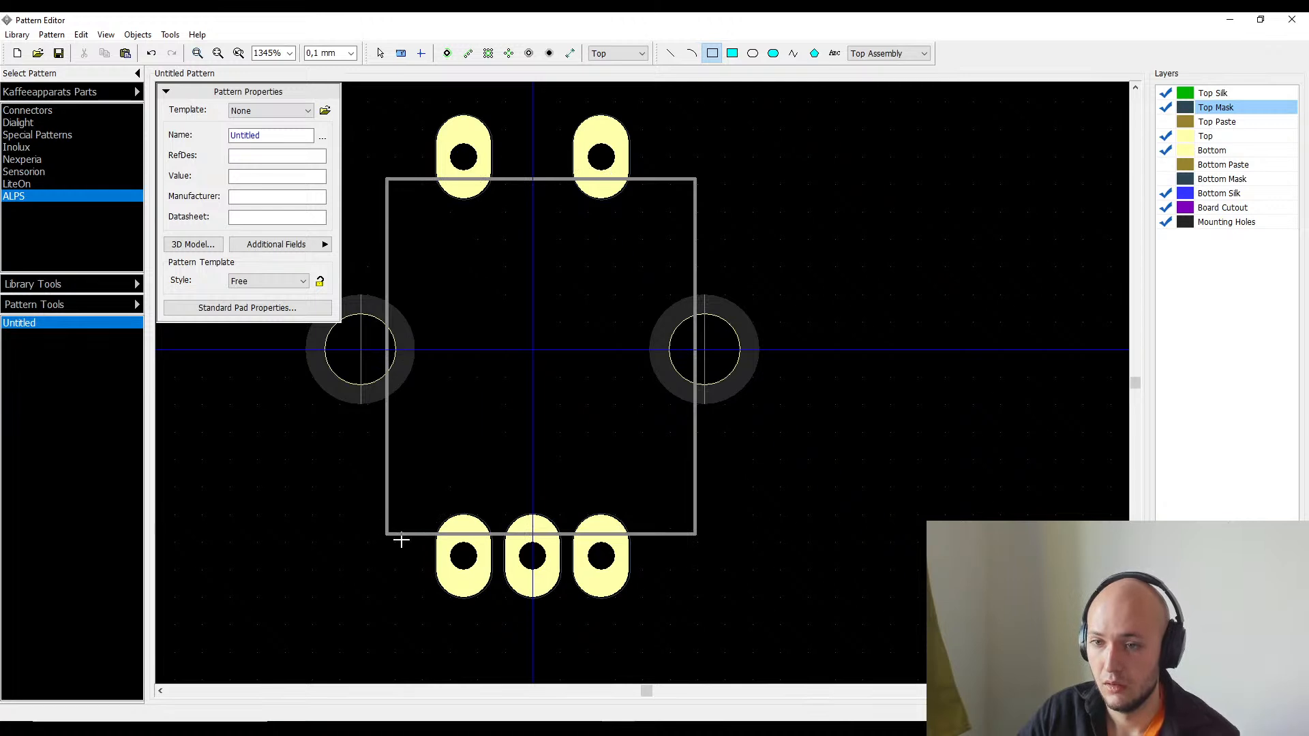
- Set the body outline rectangle's width and height to 11.7 mm each
key(alt+Tab)
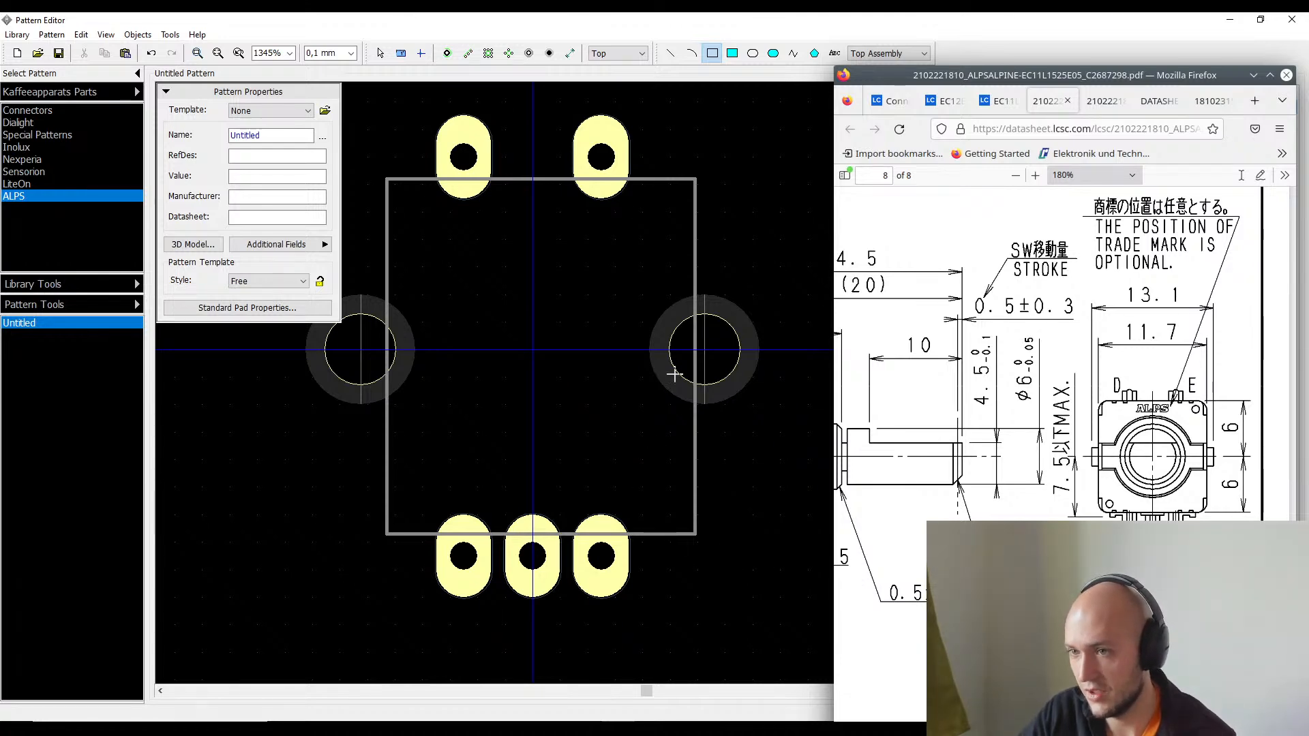
right_click(671, 534)
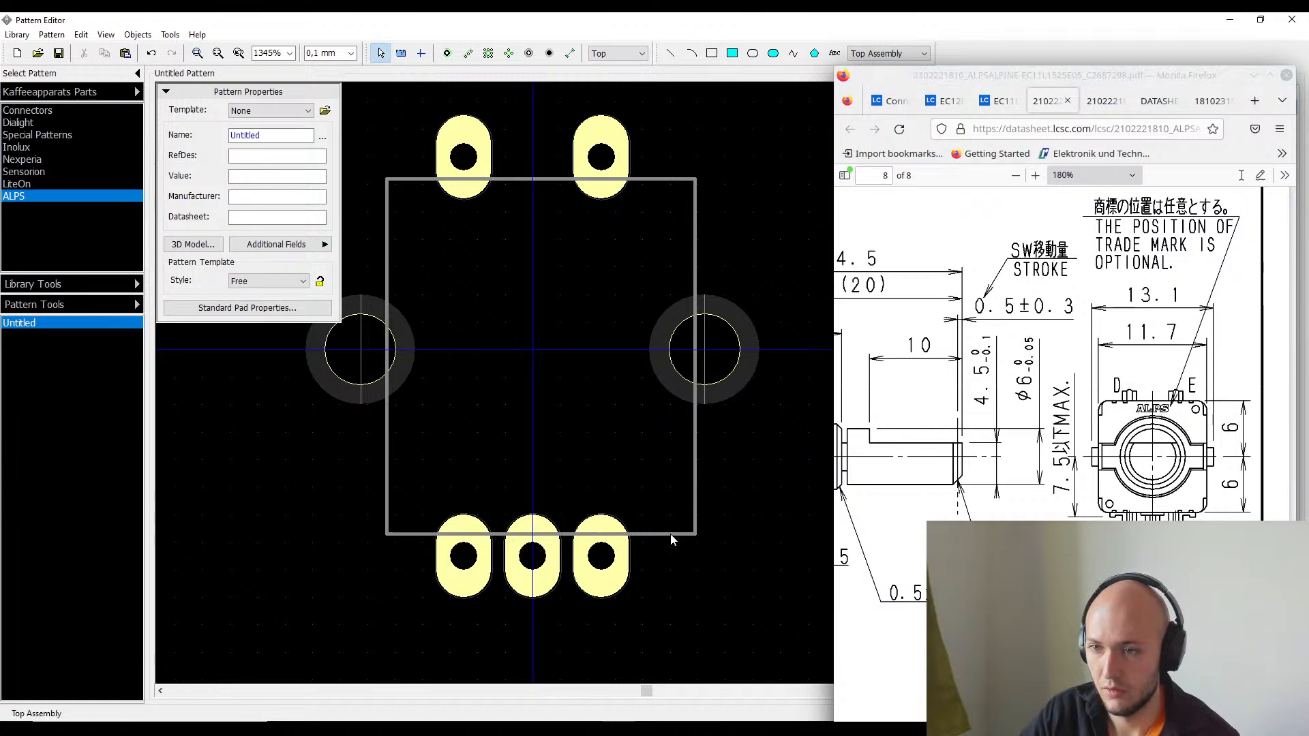
click(672, 535)
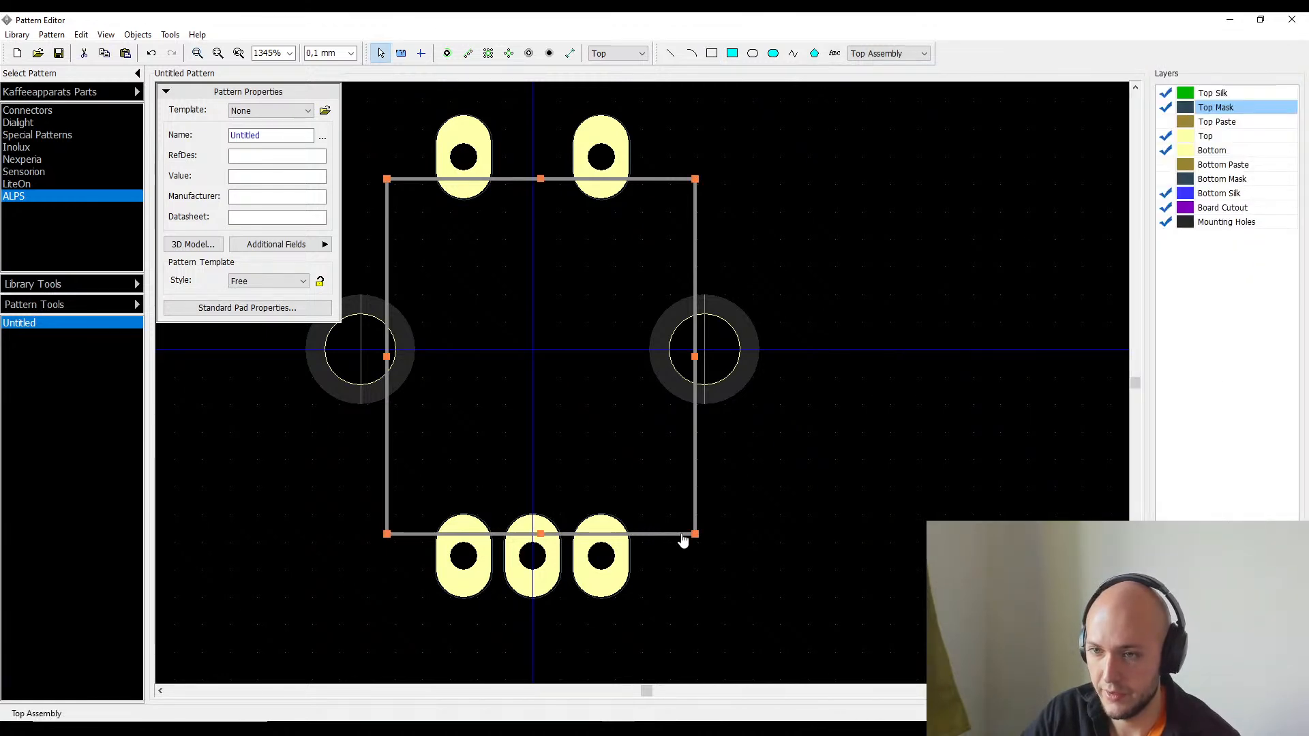
double_click(682, 534)
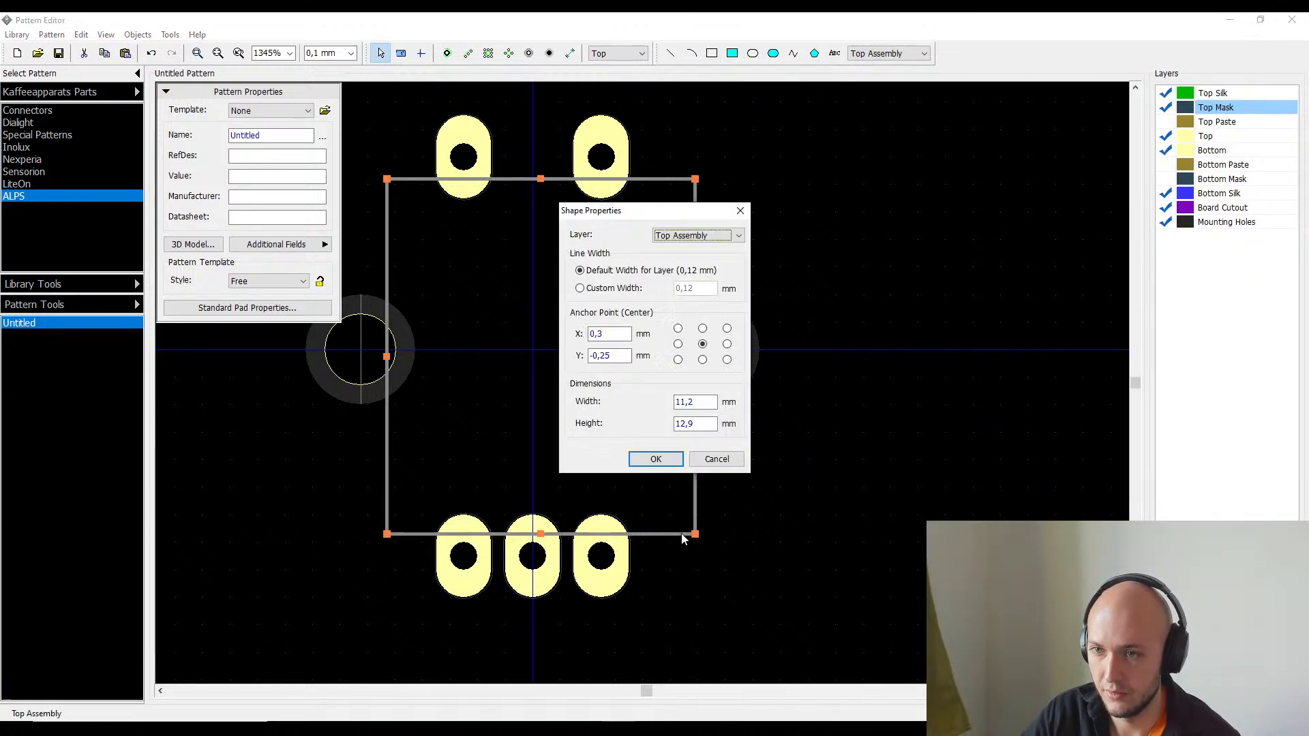
click(693, 403)
key(BackSpace)
text(7)
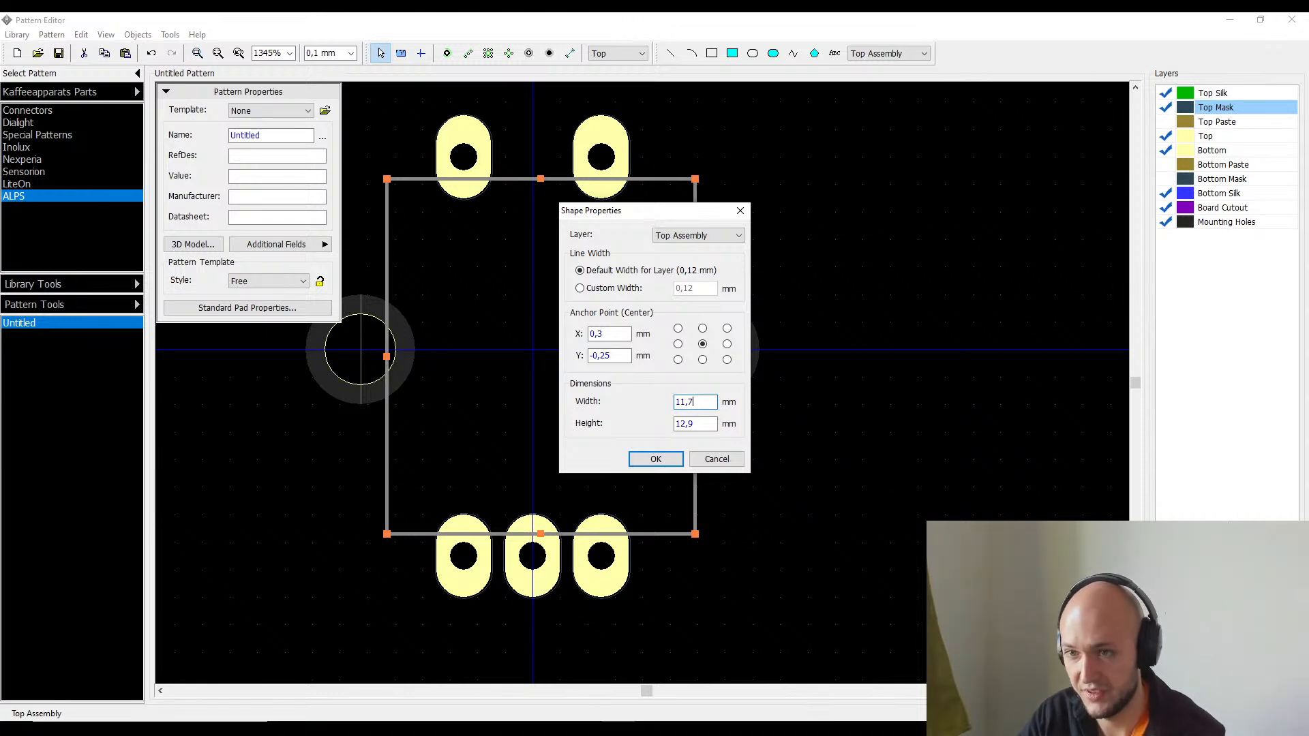
key(Tab)
text(11)
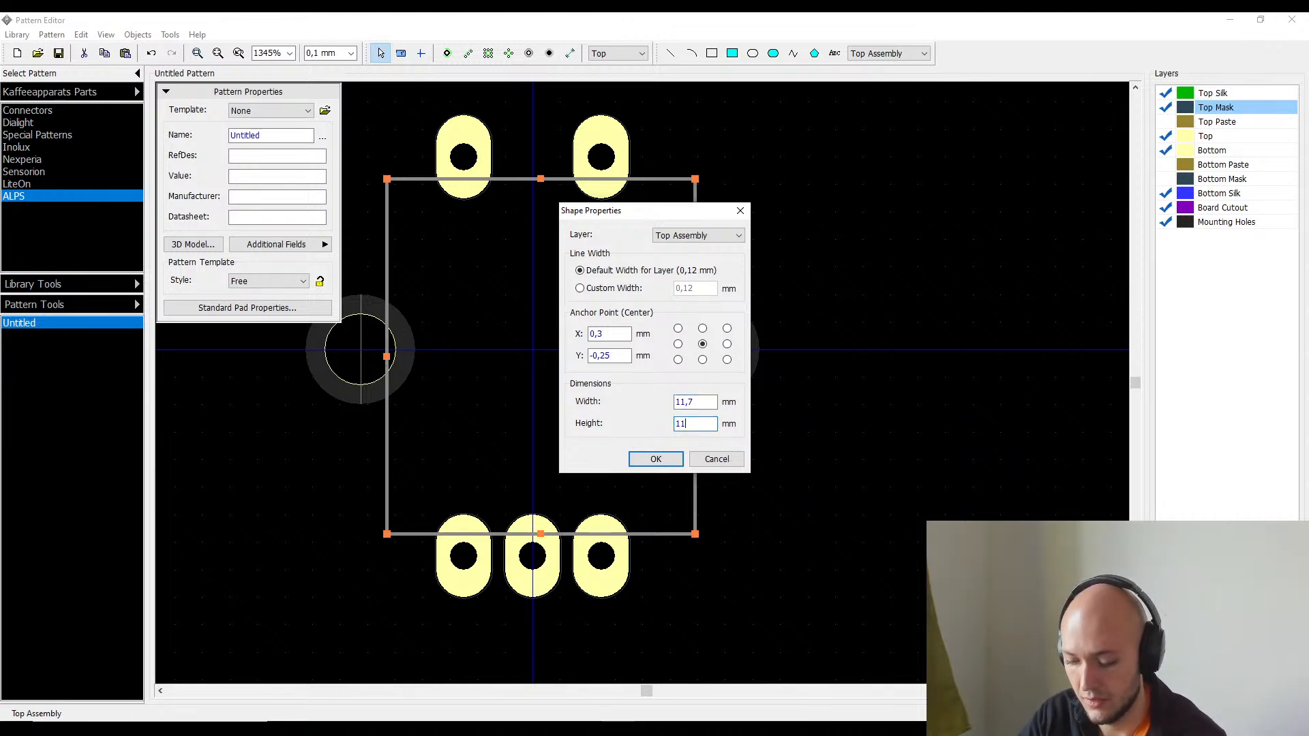
text(,7)
key(Return)
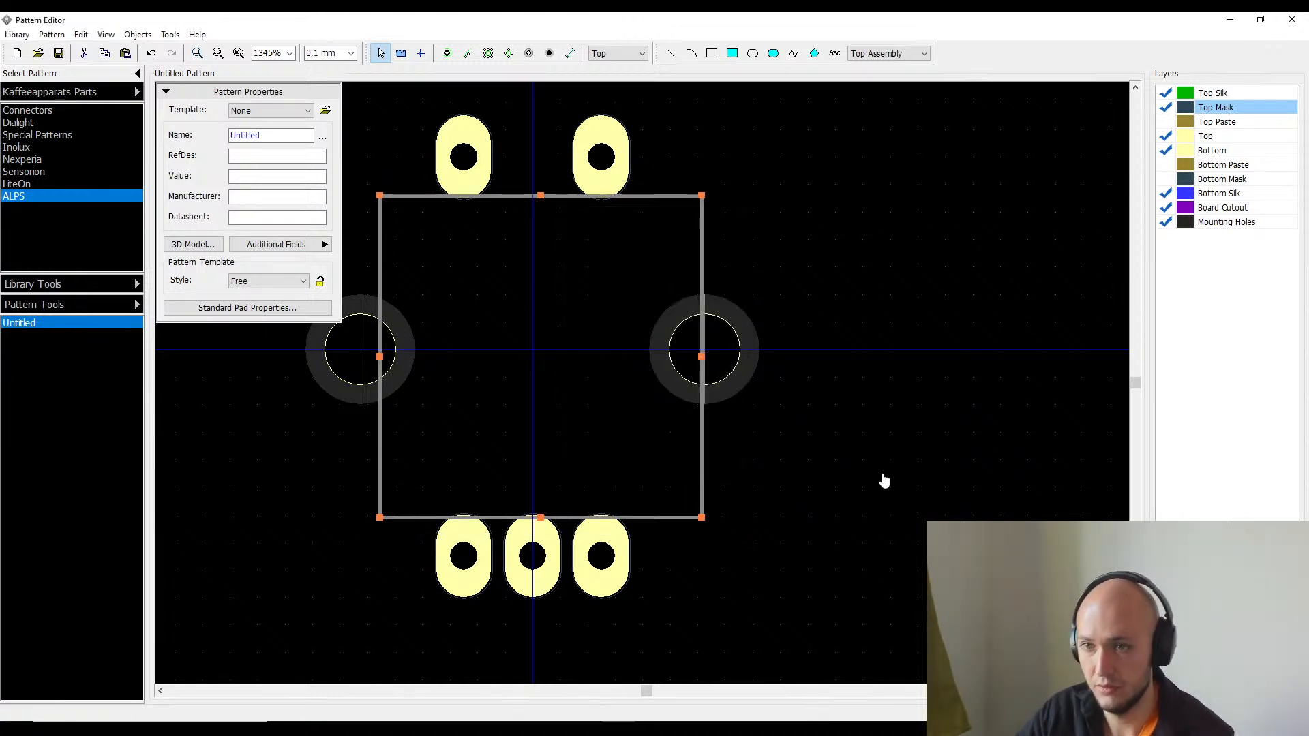
- Center the body outline rectangle at X 0, Y 0 and set its width to 13.1 mm
double_click(694, 510)
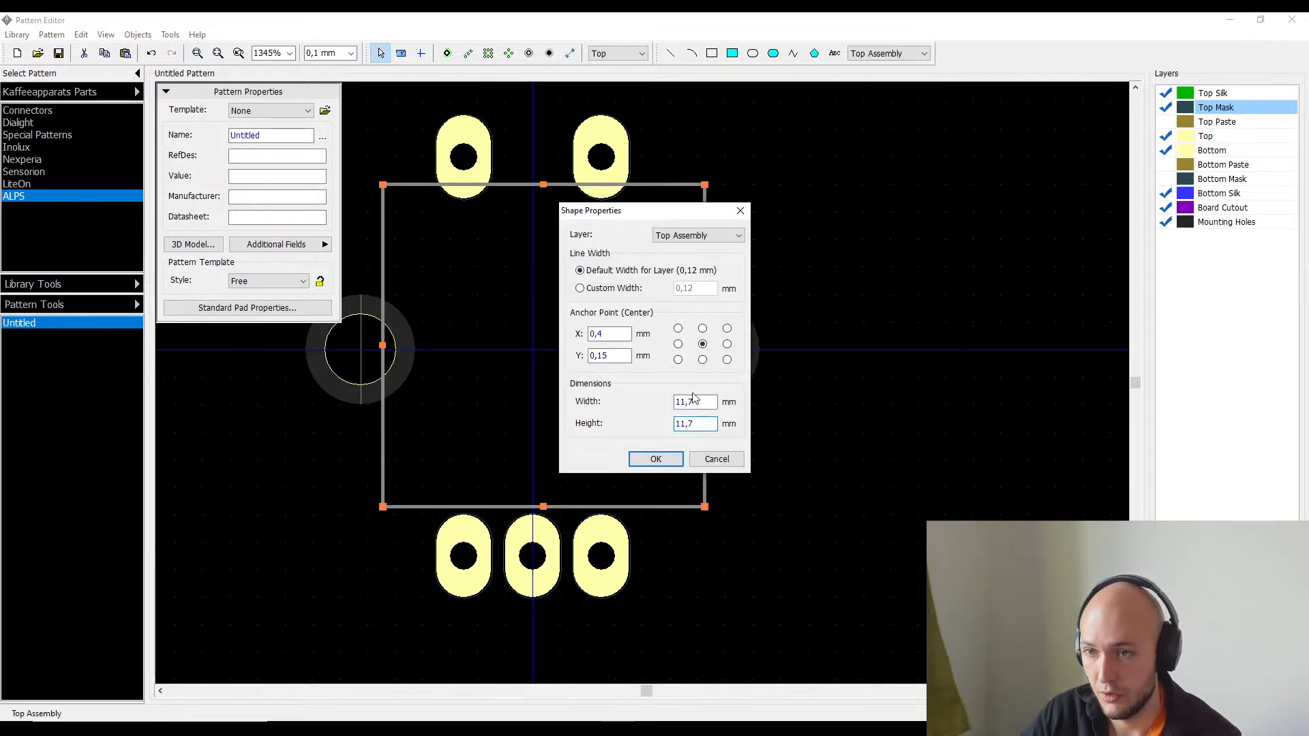
double_click(618, 334)
text(0)
key(Tab)
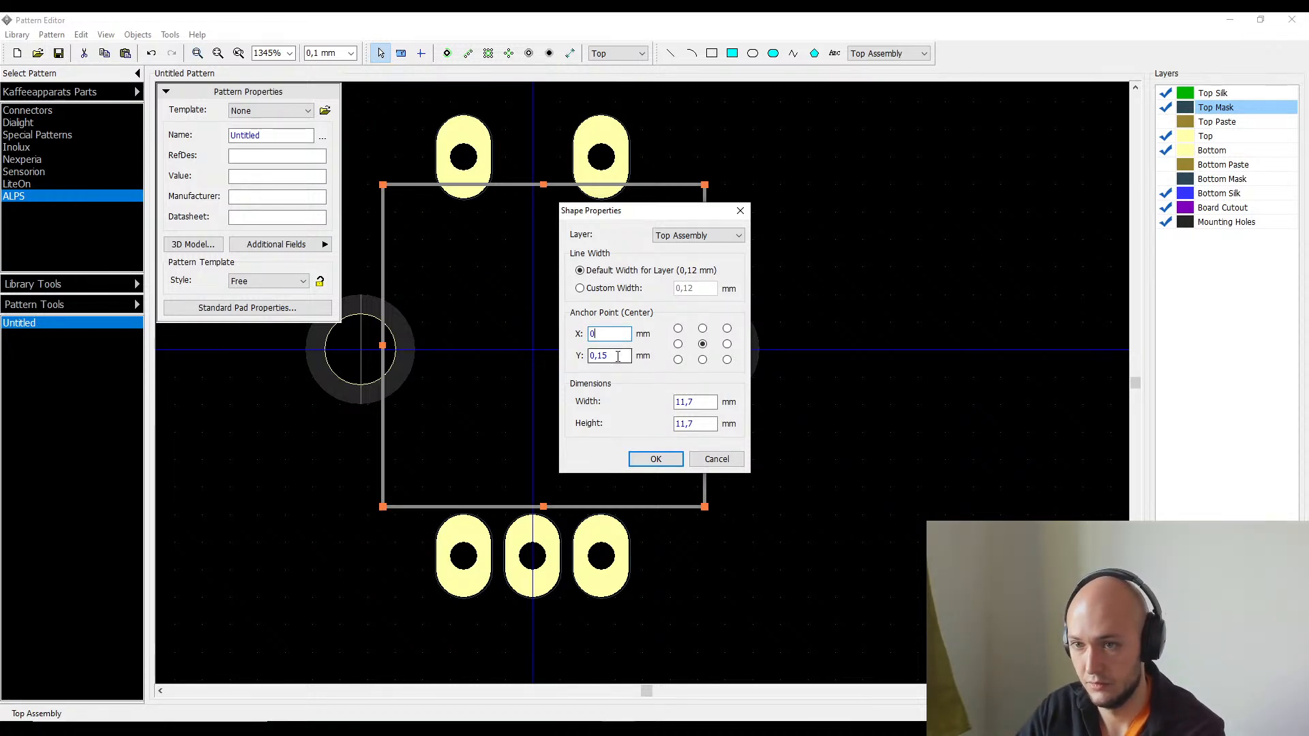
text(0)
double_click(692, 423)
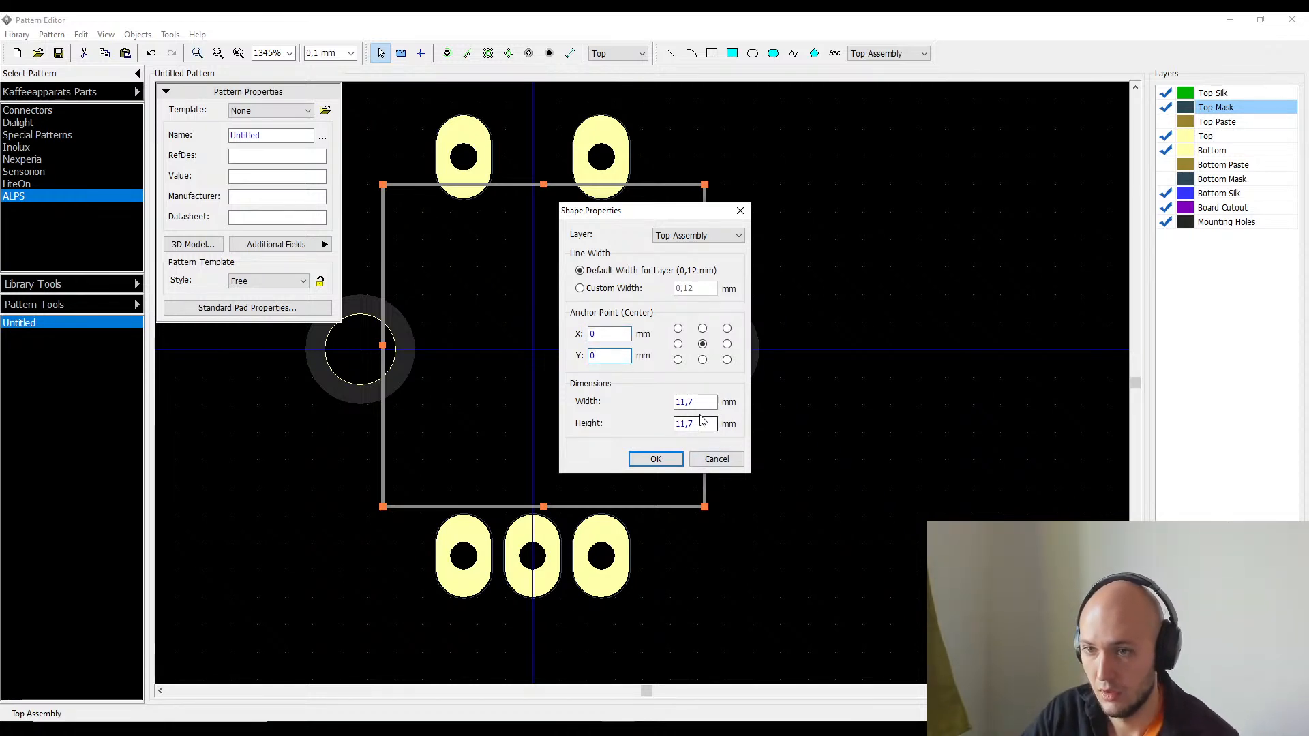
double_click(704, 403)
text(13,)
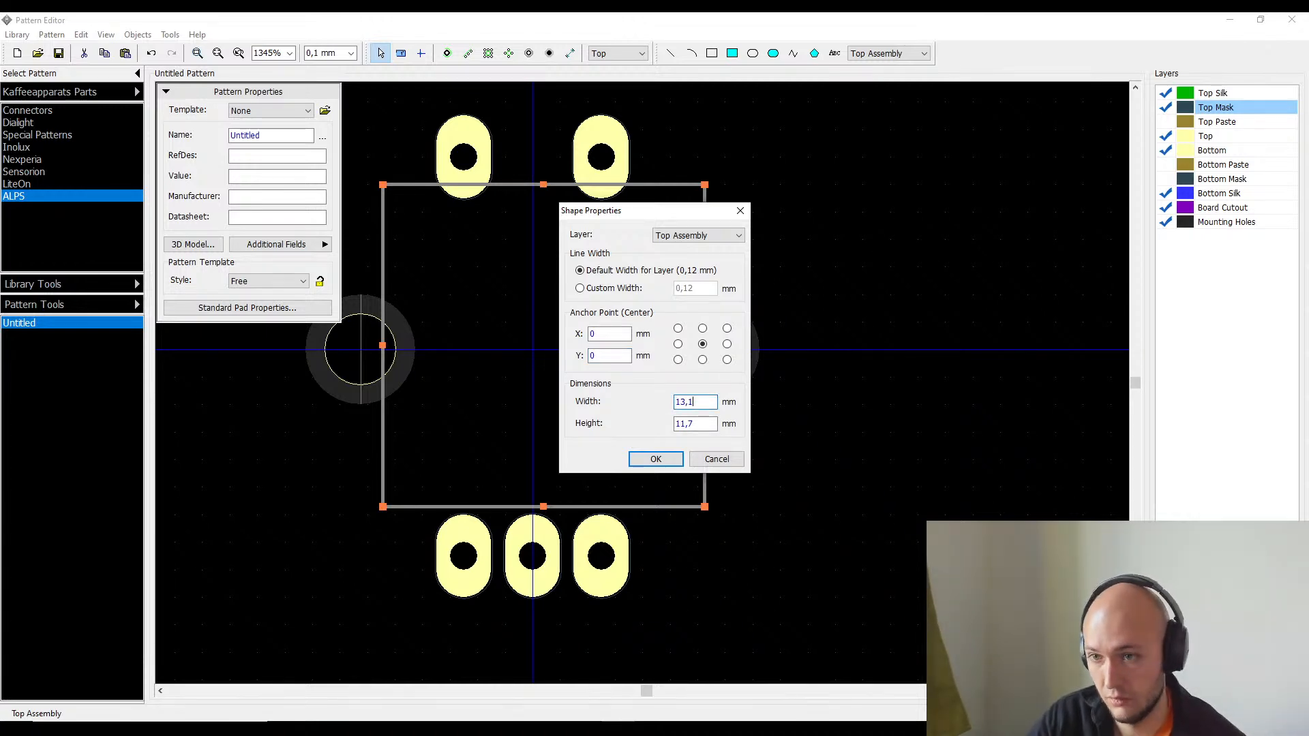
key(Return)
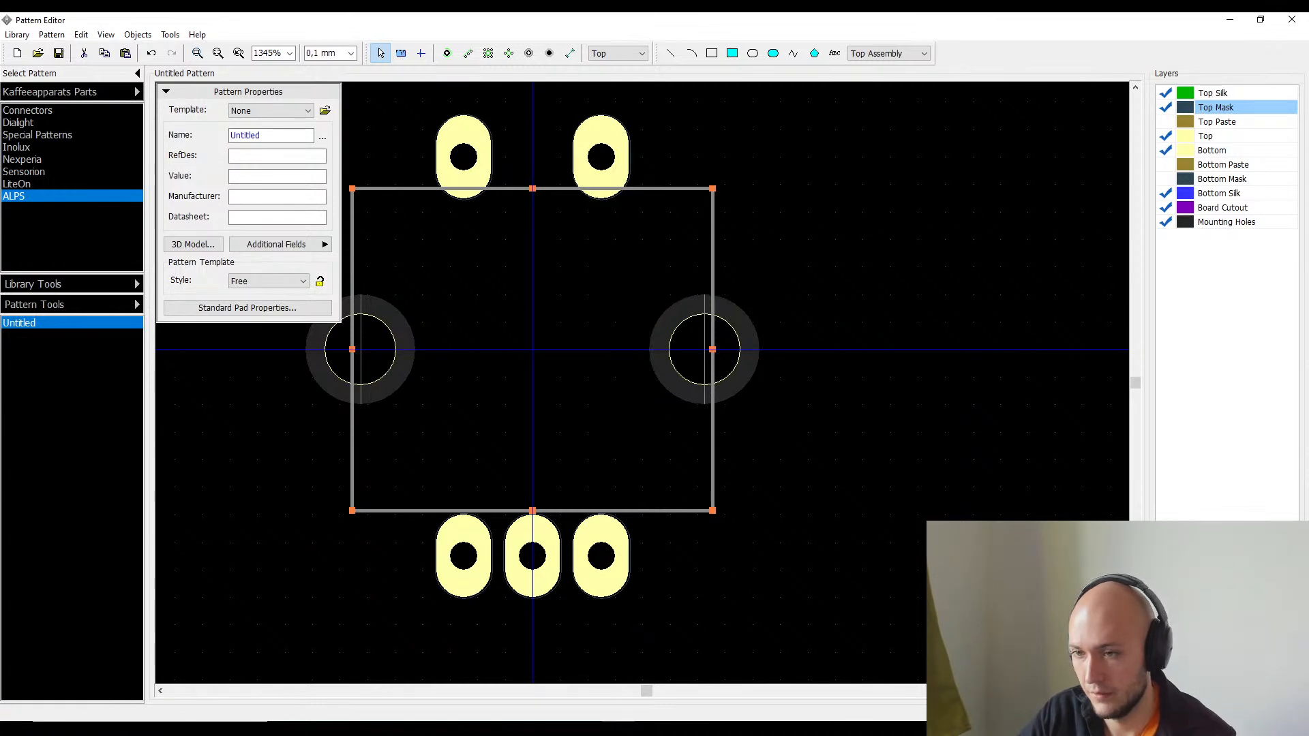
- Stretch the body outline's upper and lower edges to the hole centers of the upper and lower pad rows
key(alt+Tab)
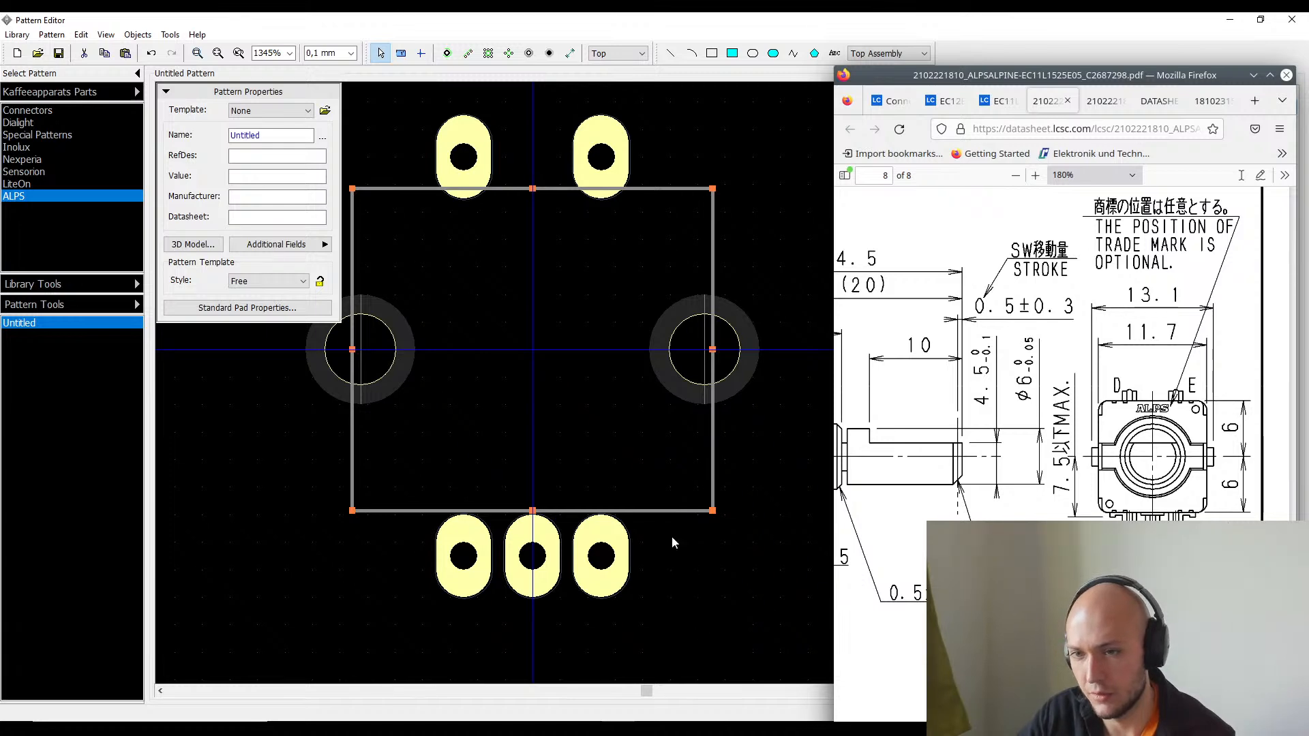
drag(533, 510, 539, 607)
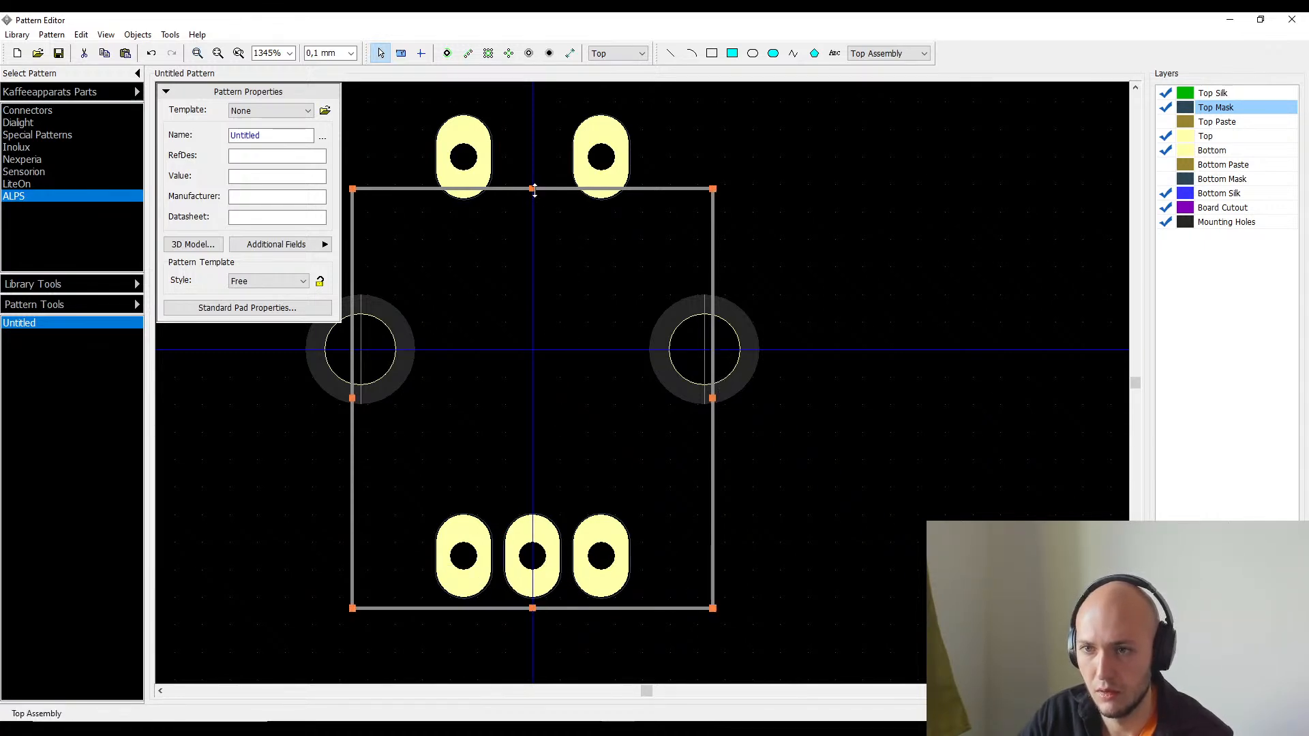
drag(535, 190, 556, 154)
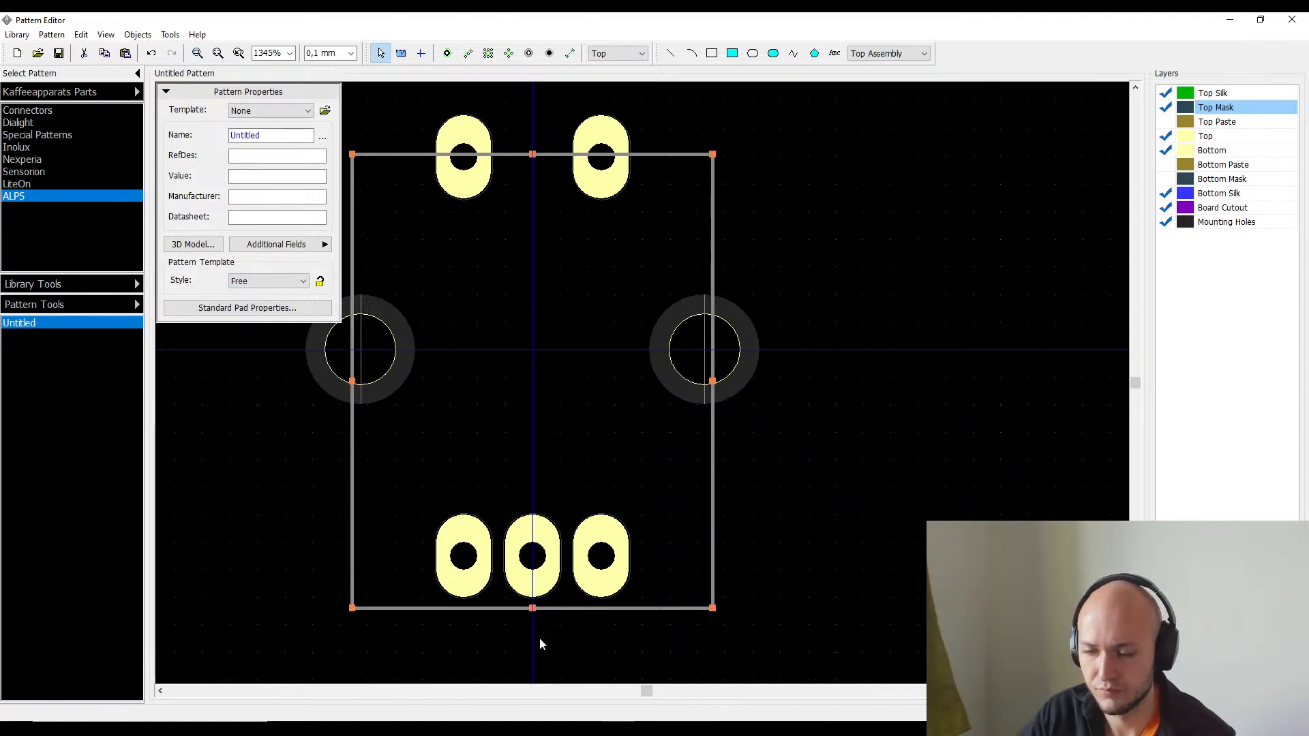
drag(535, 608, 561, 557)
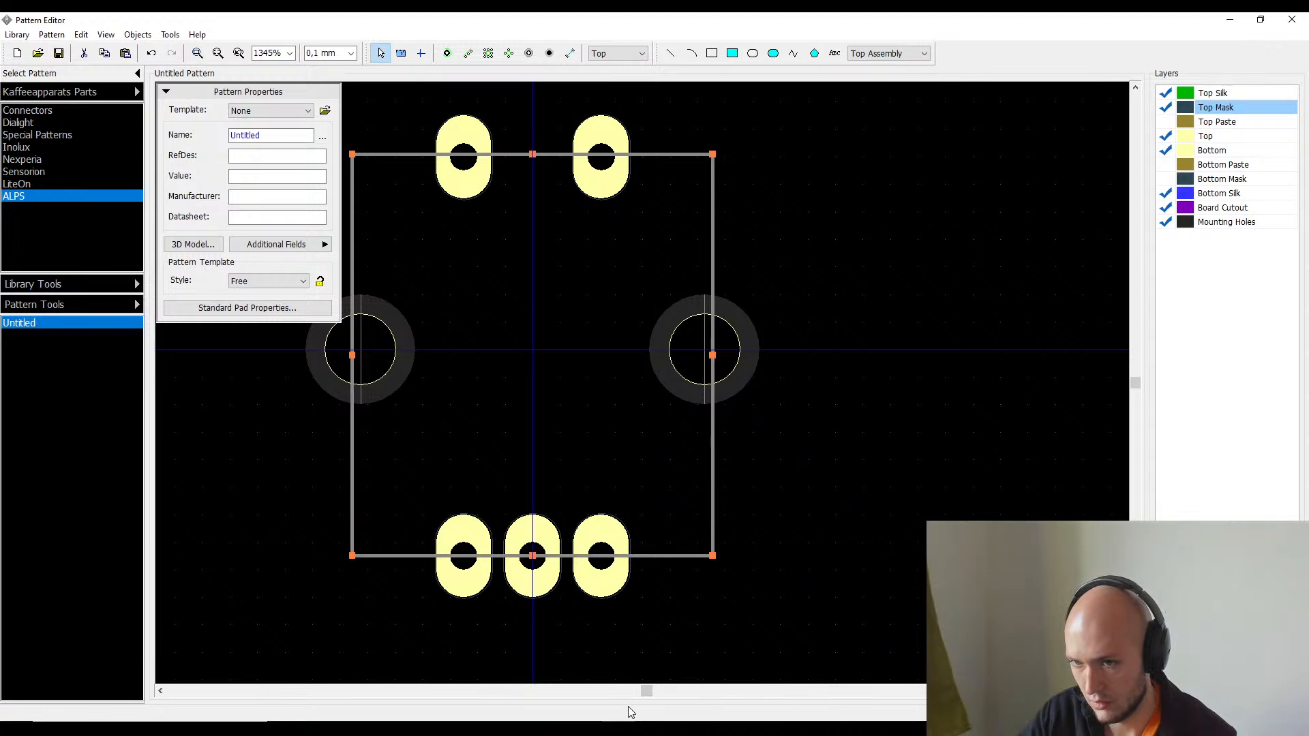
- Set the stretched body outline's height to 11.7 mm and its center Y position to 0
double_click(658, 556)
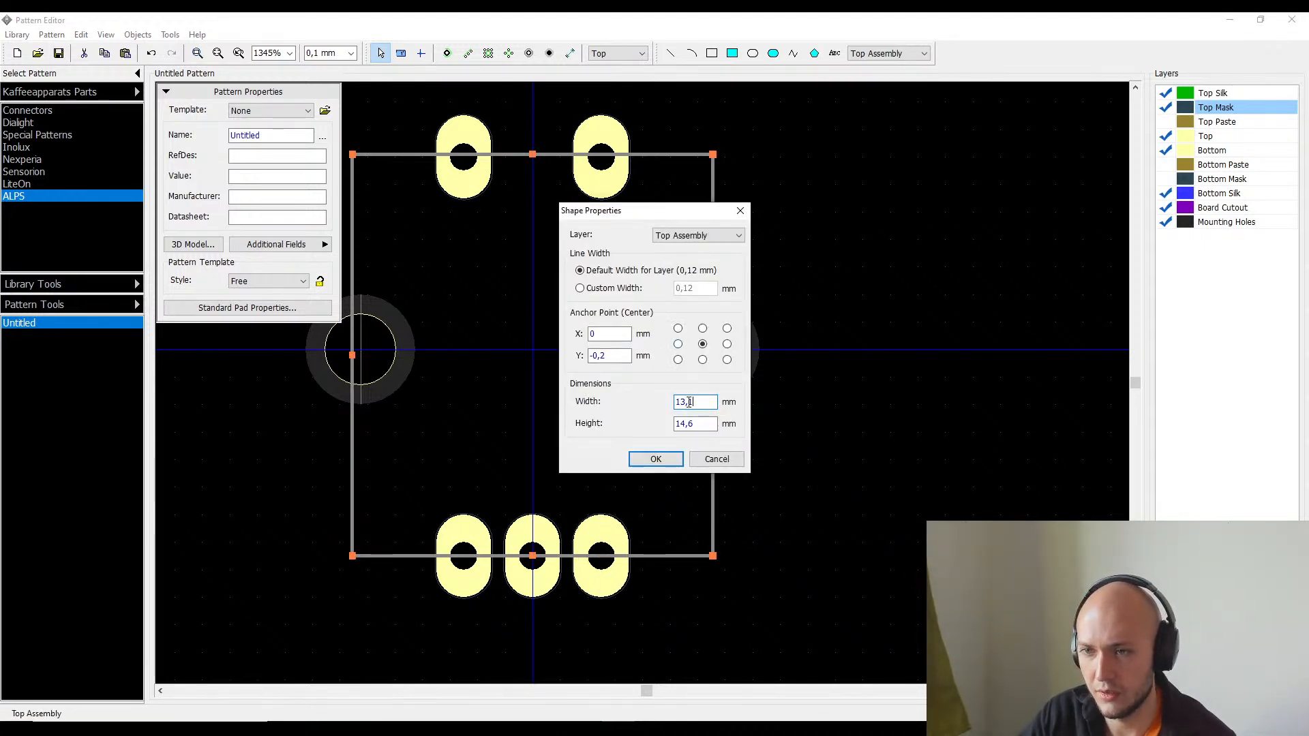
double_click(692, 424)
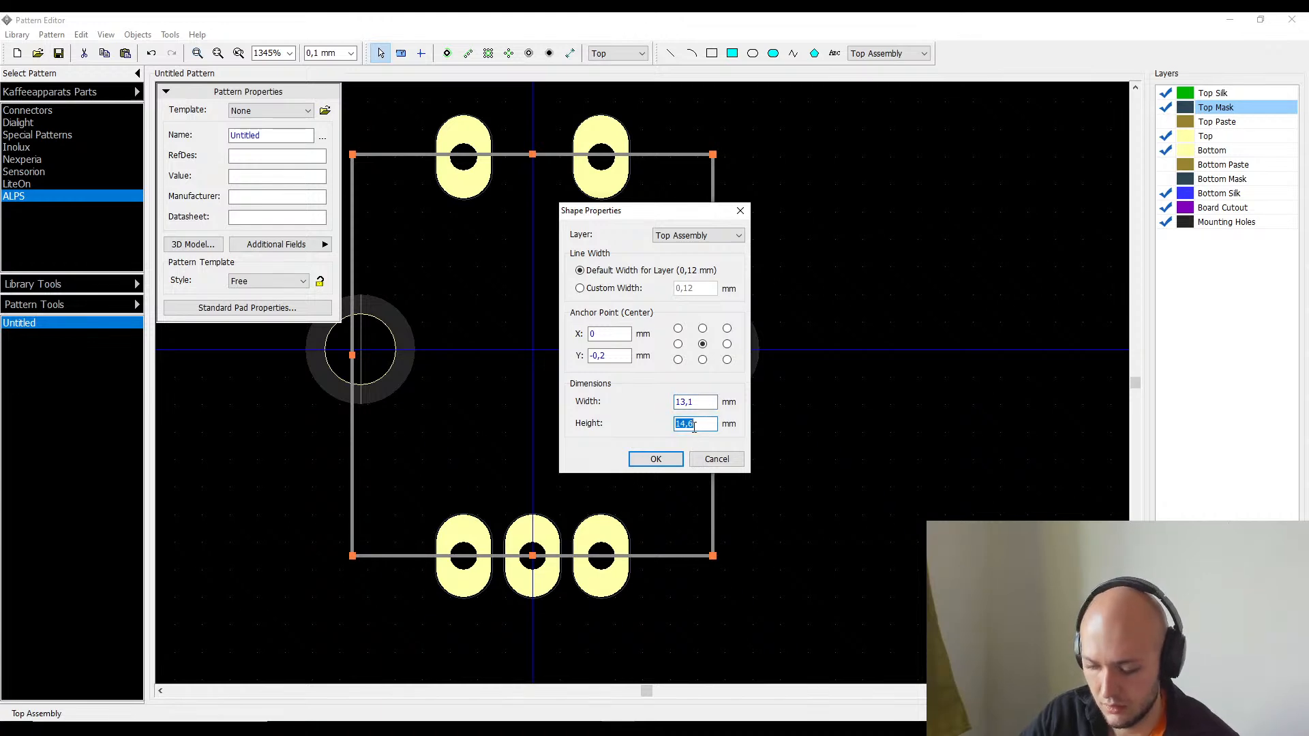
text(11)
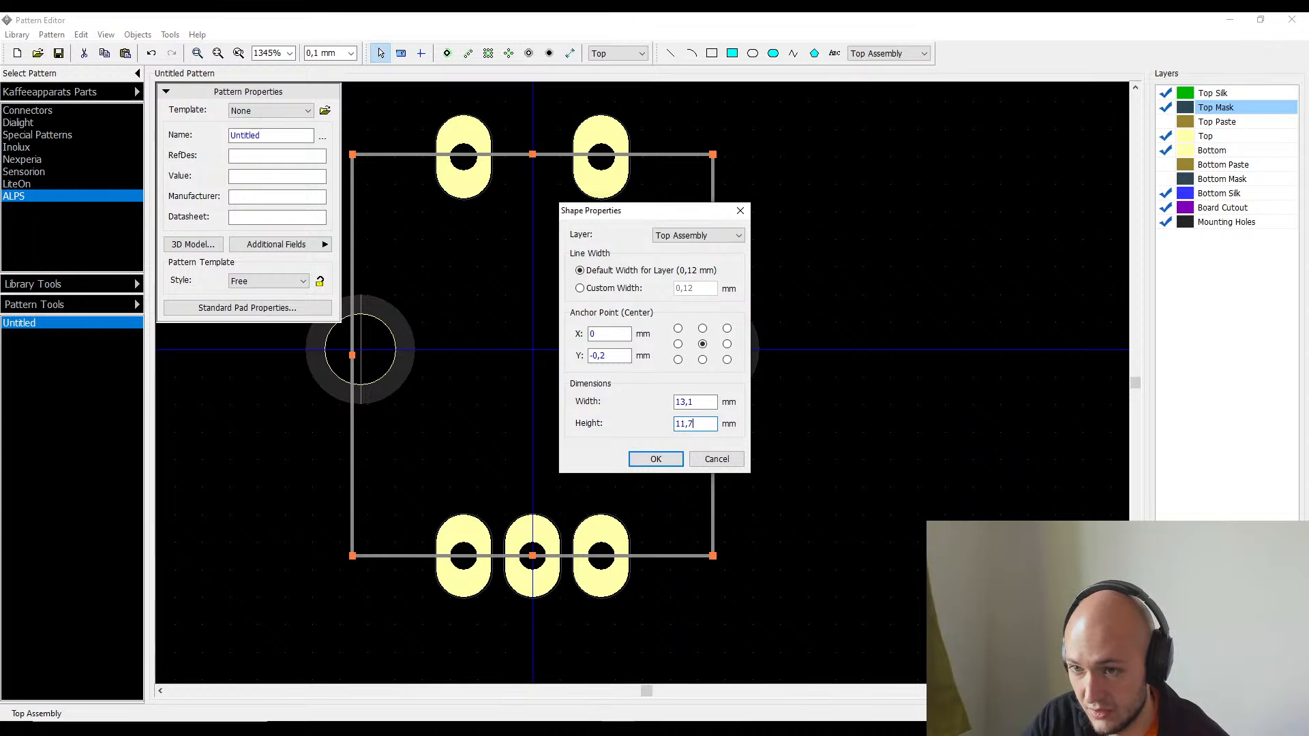
key(shift+Tab)
key(shift+Tab)
key(shift+Tab)
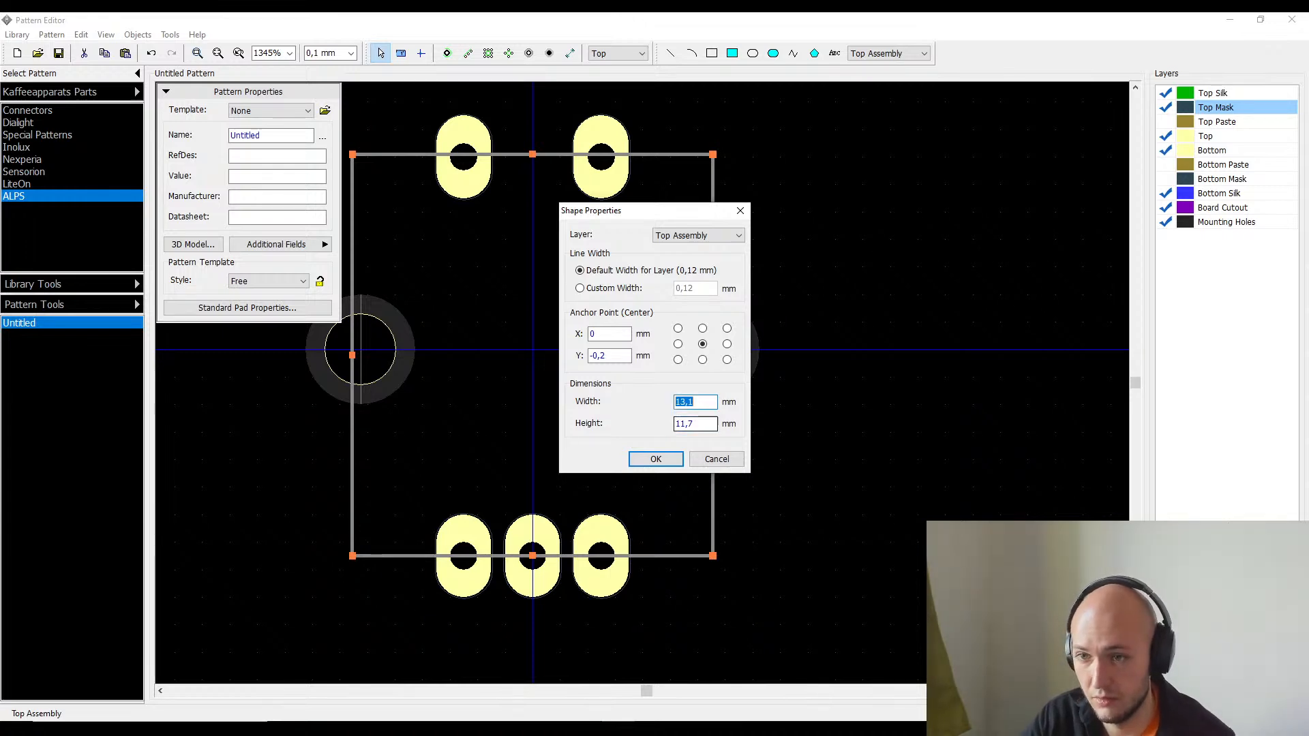
text(0)
key(Return)
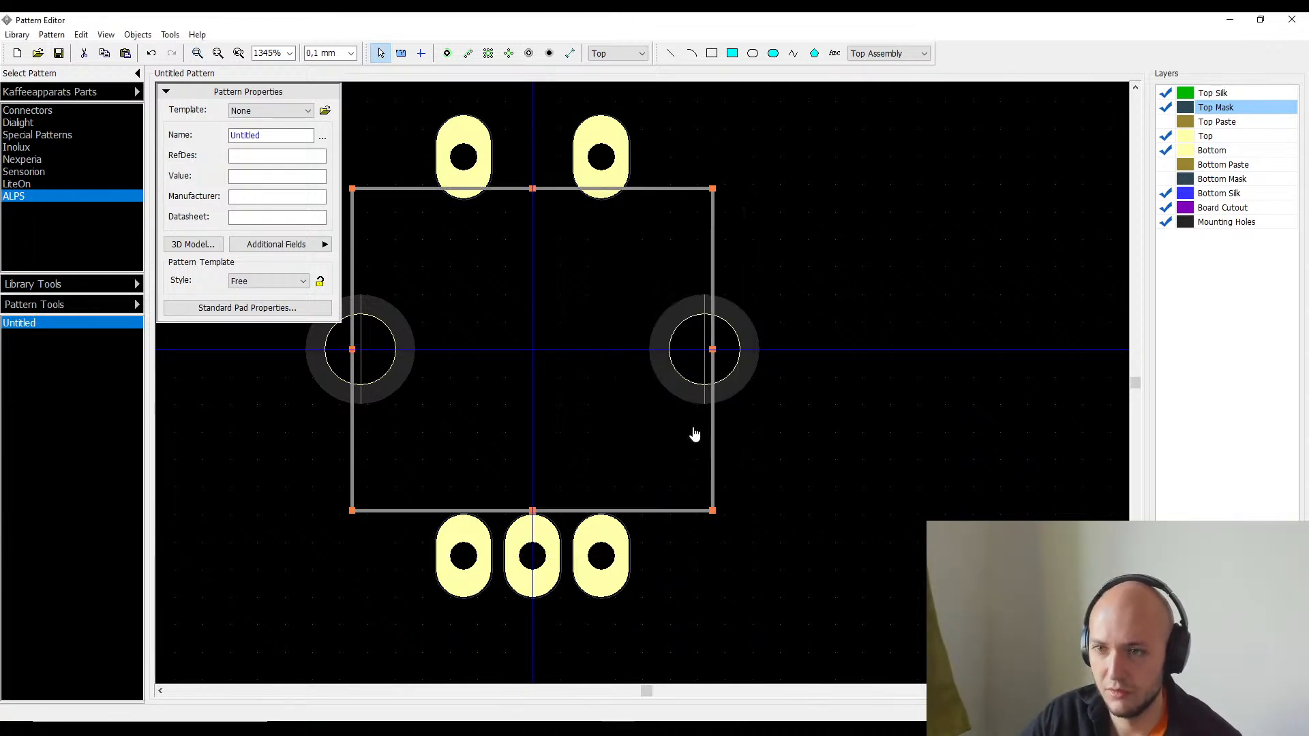
- Set the body outline rectangle's height to 12 mm, checking its dimensions against the datasheet drawing
key(alt+Tab)
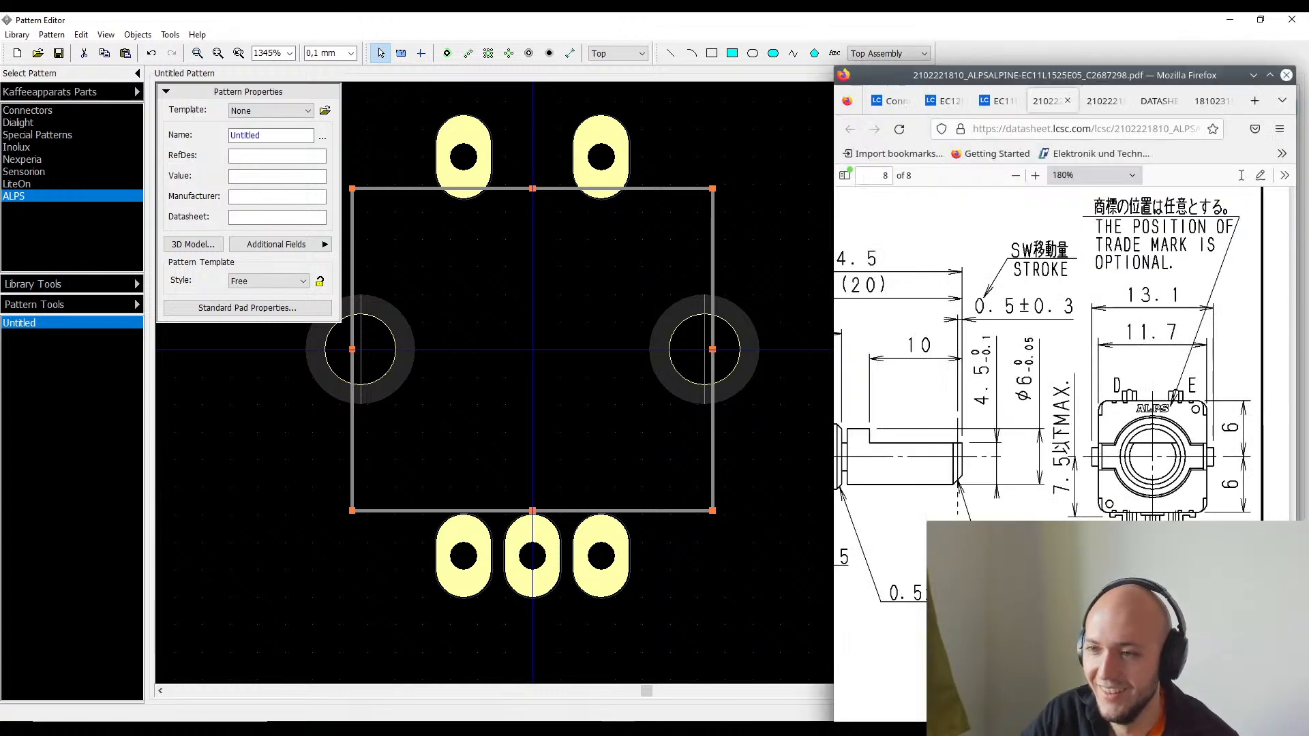
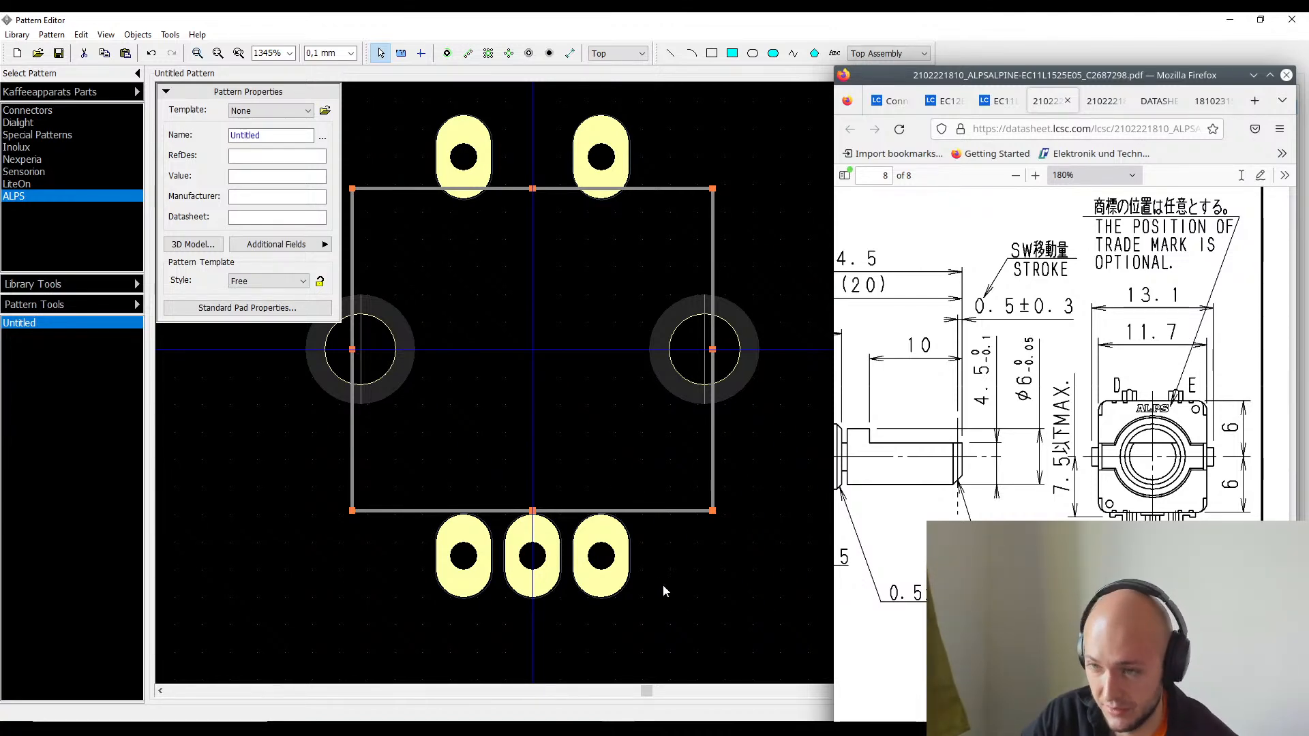
click(674, 518)
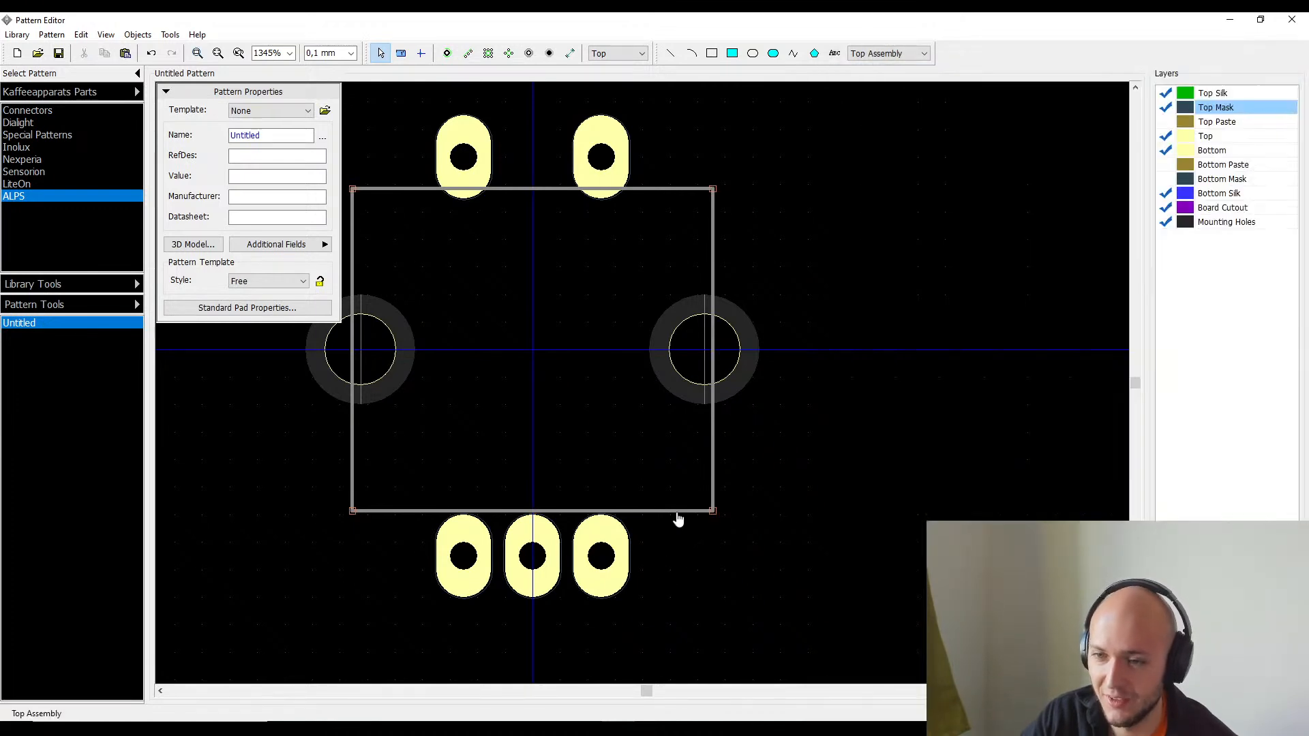
double_click(678, 518)
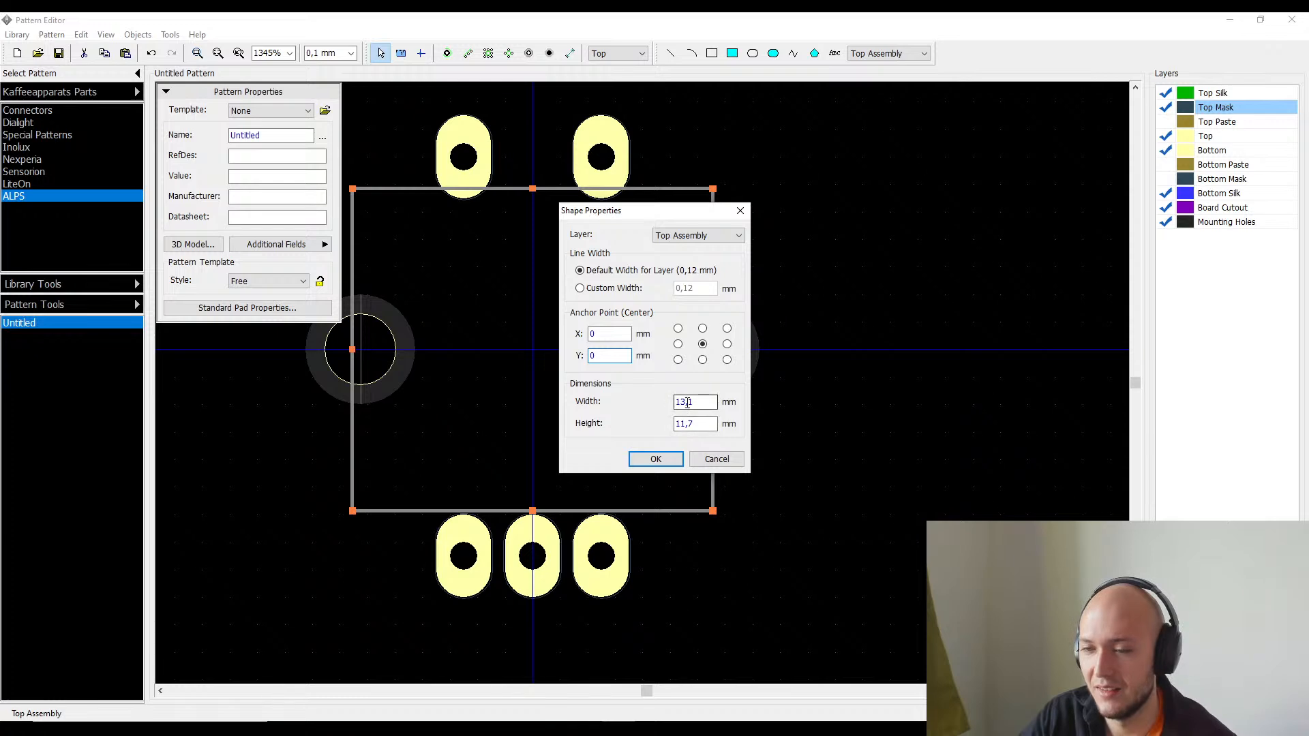
double_click(691, 428)
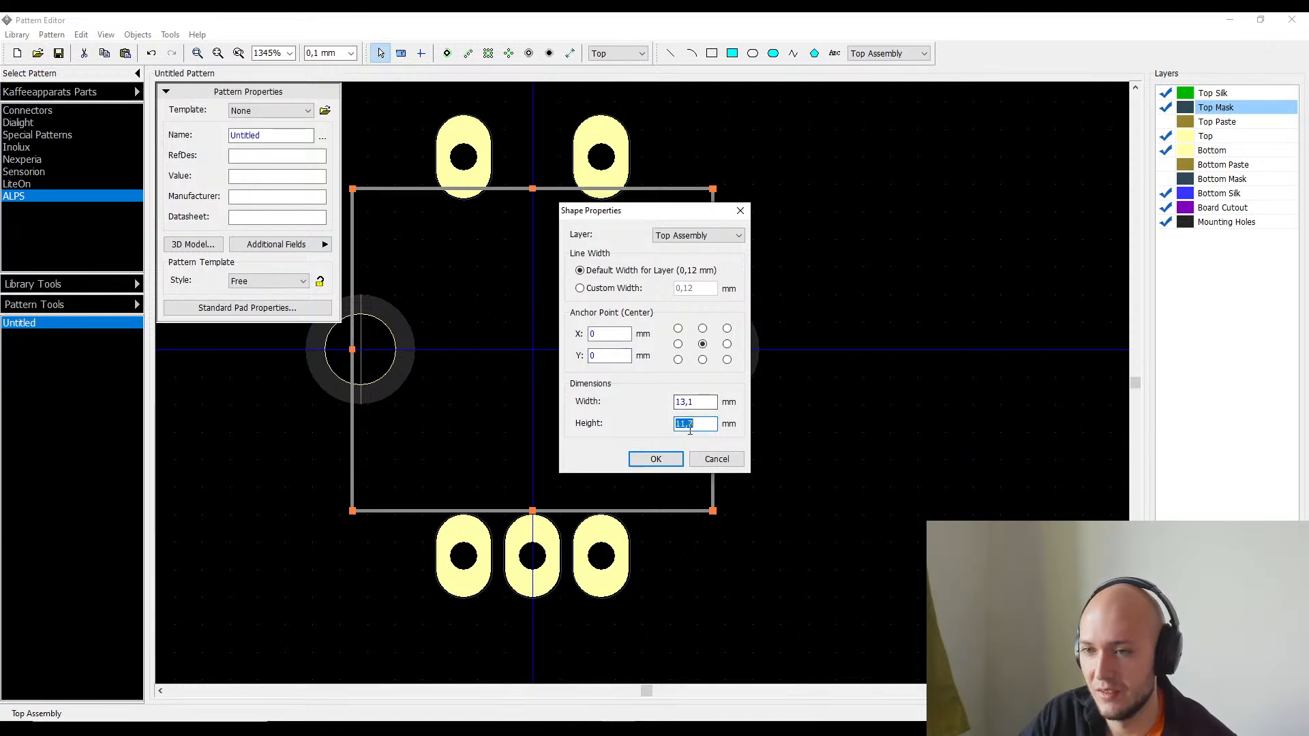
text(12)
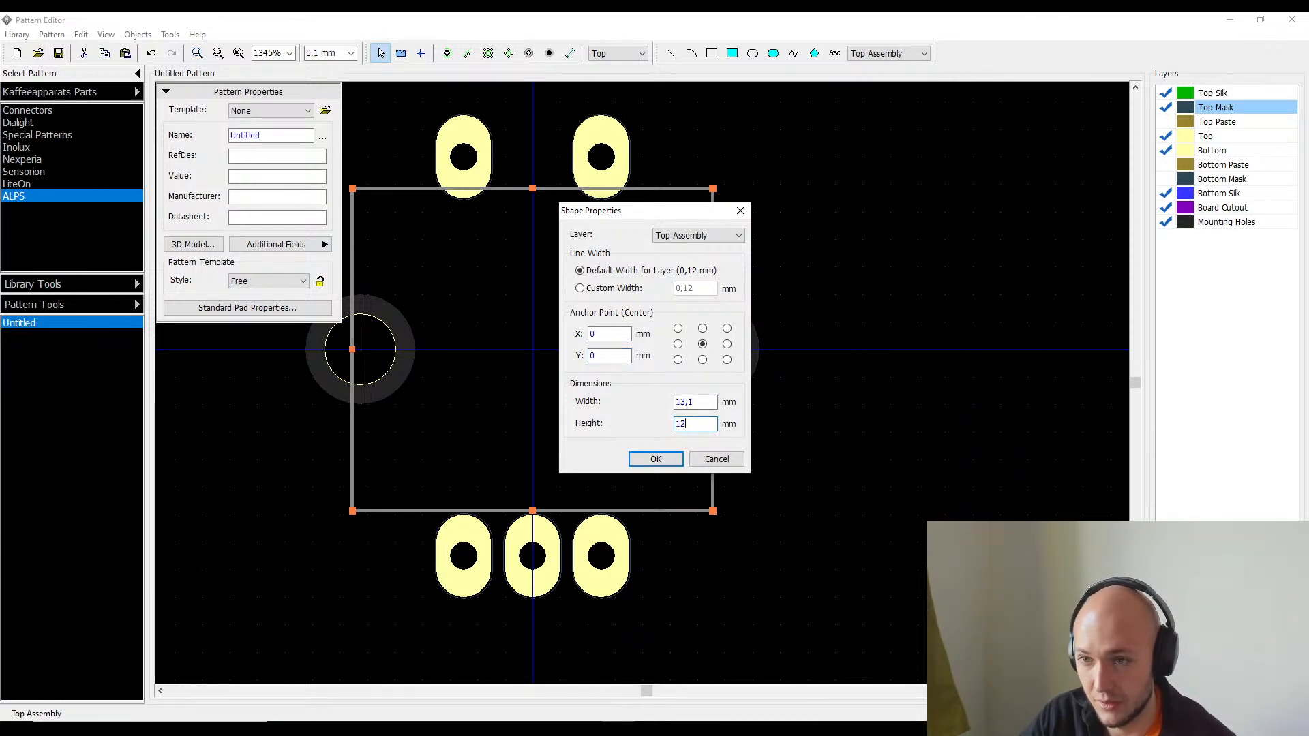
key(Return)
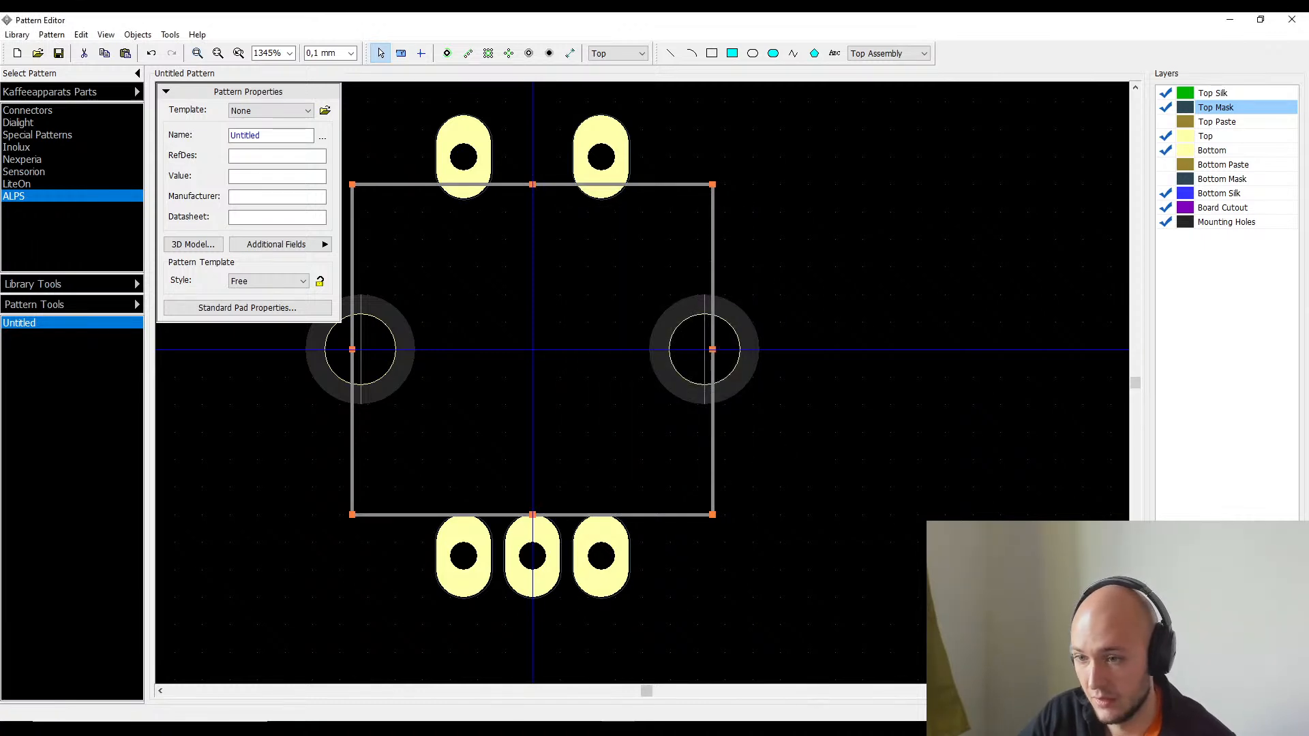
key(alt+Tab)
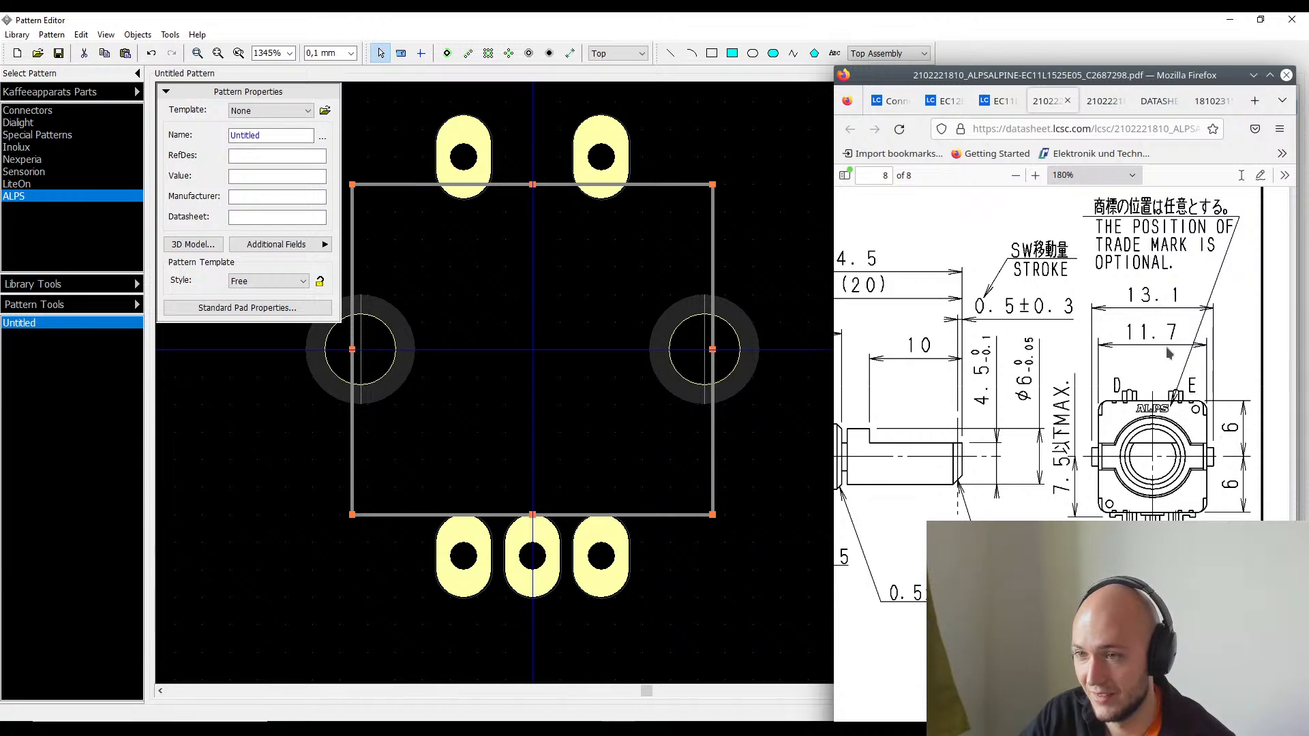
double_click(633, 518)
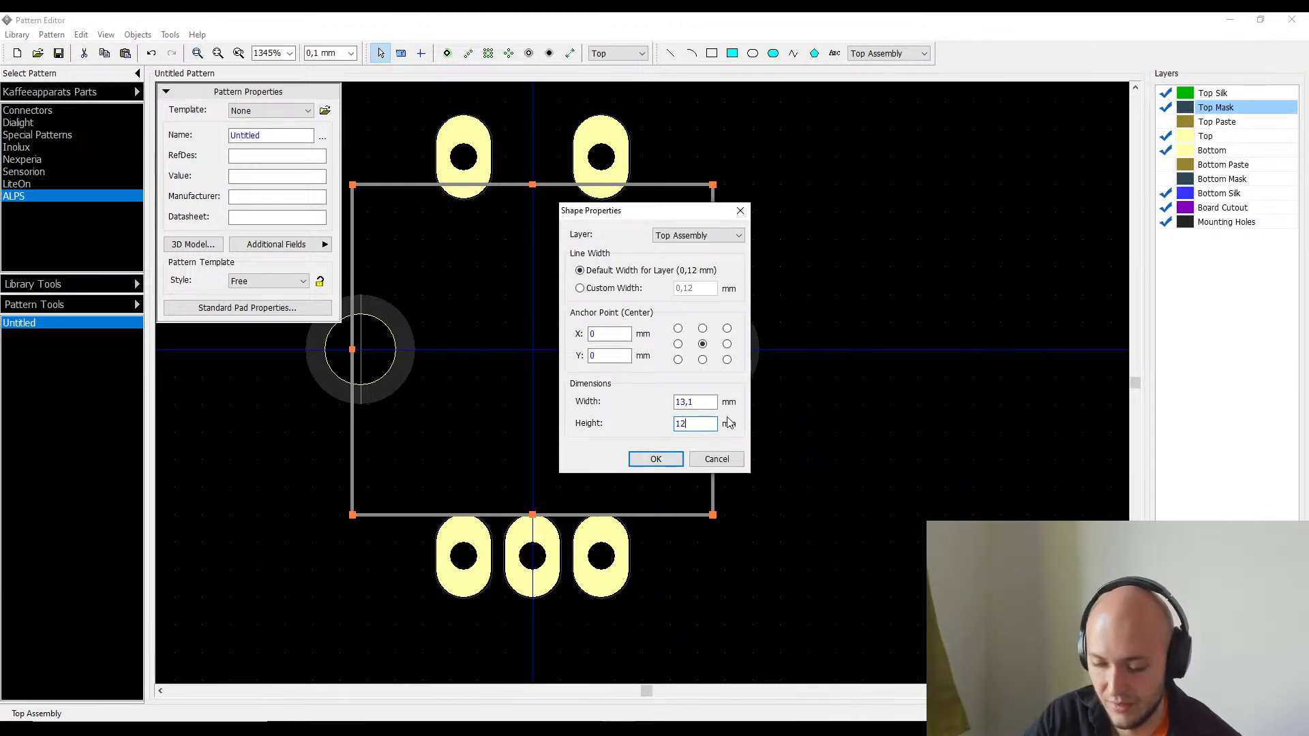
key(Return)
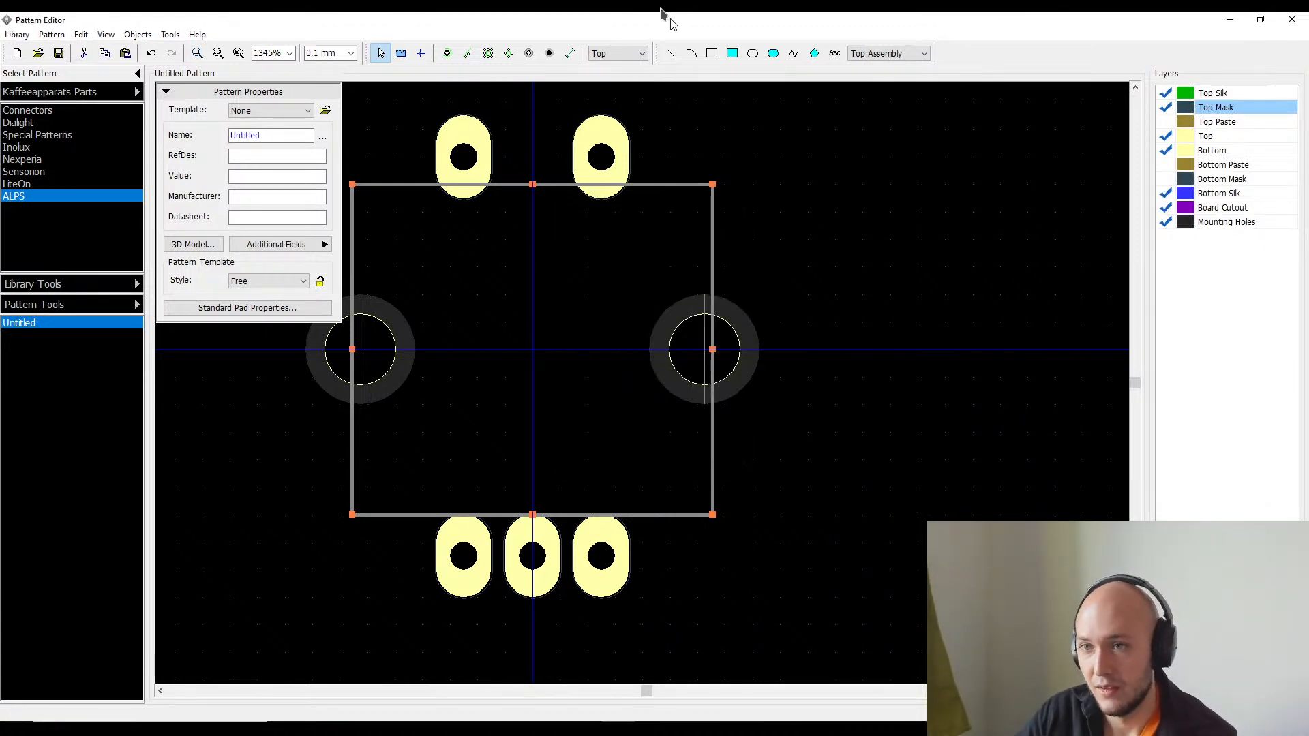
- Try a rectangle about 11.7 mm wide on the Top Outline layer across the pad rows, and delete it
click(917, 53)
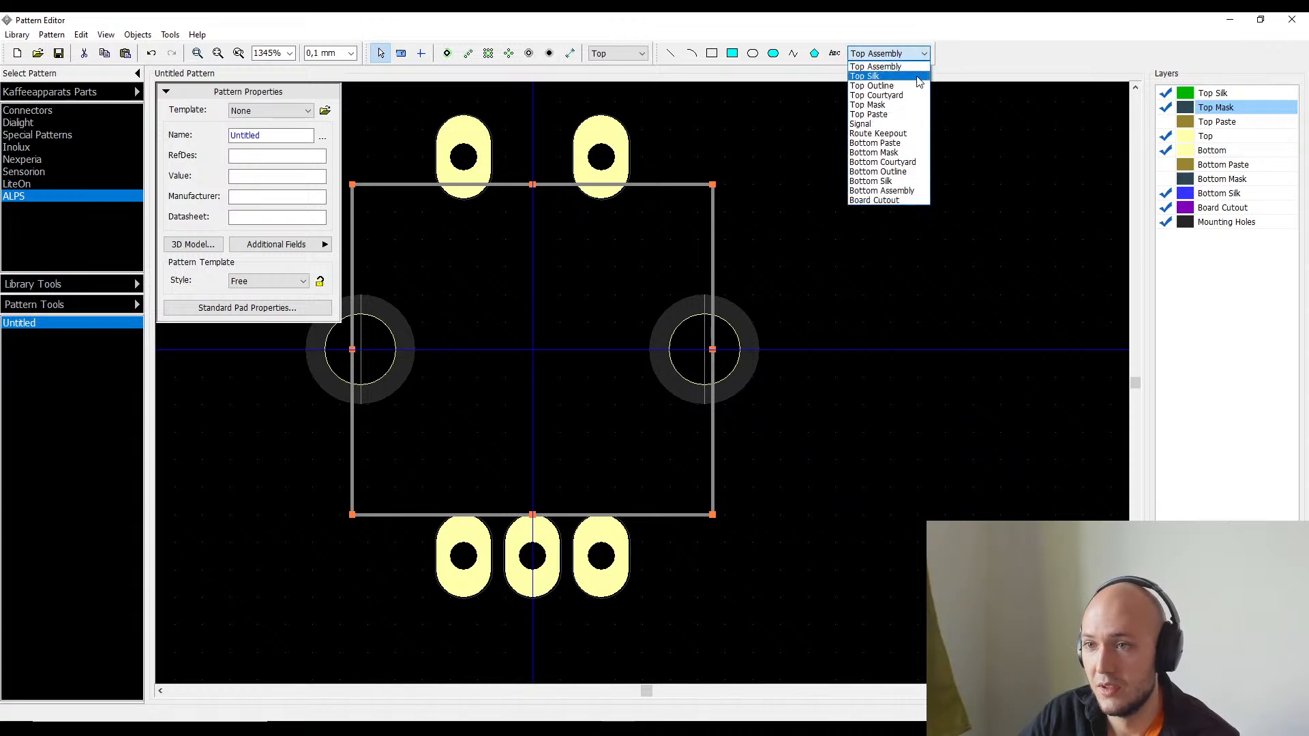
click(887, 85)
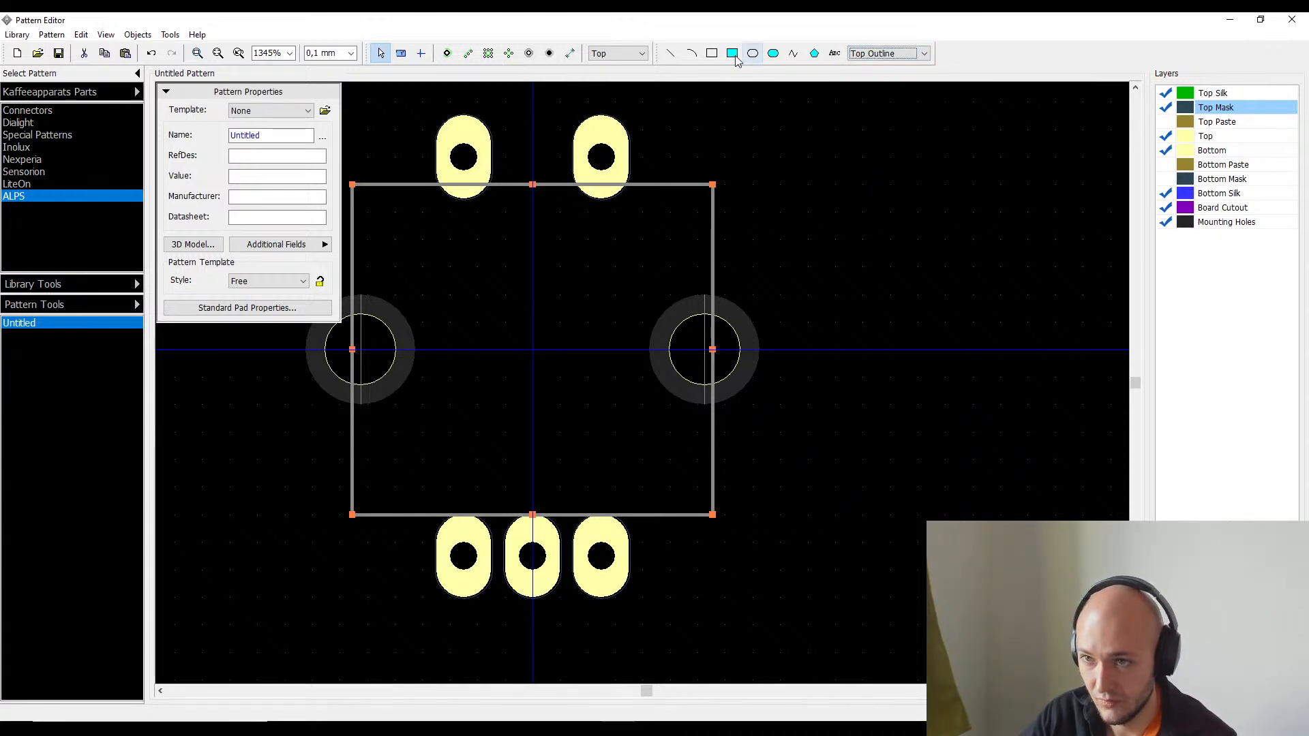
click(712, 53)
click(701, 151)
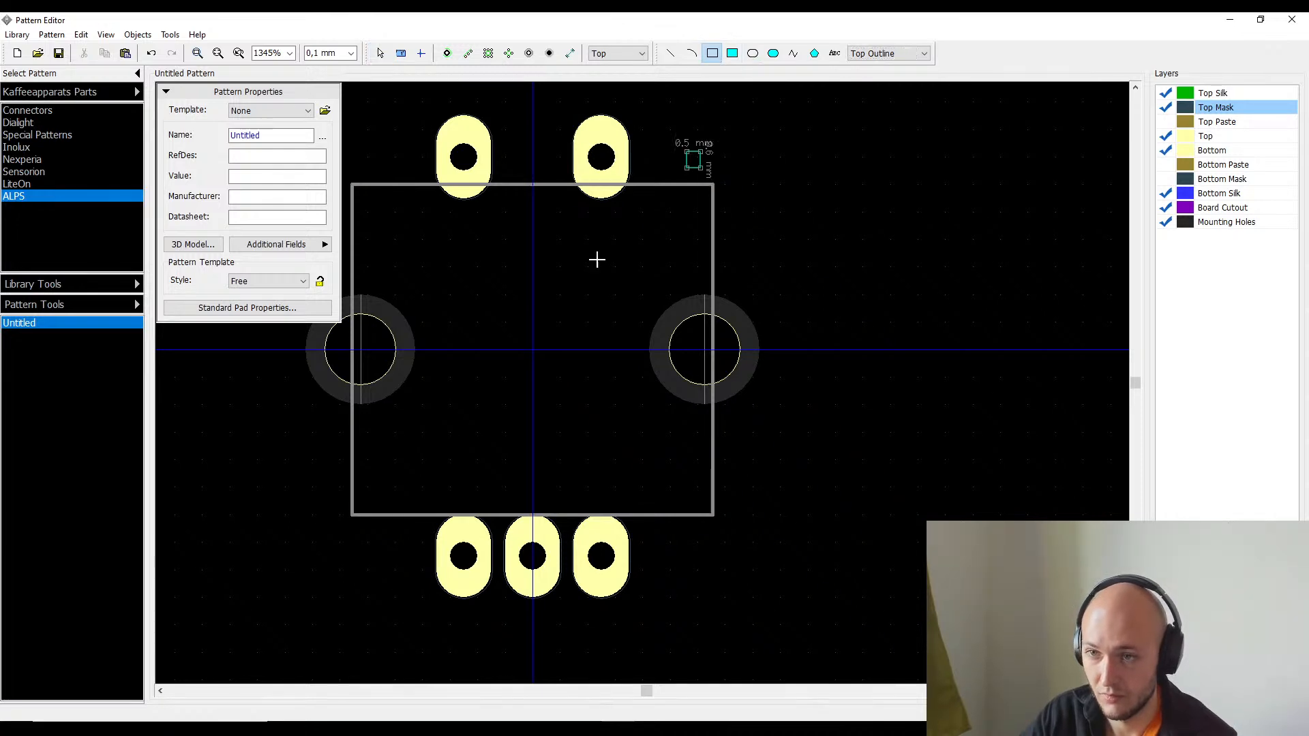
click(378, 552)
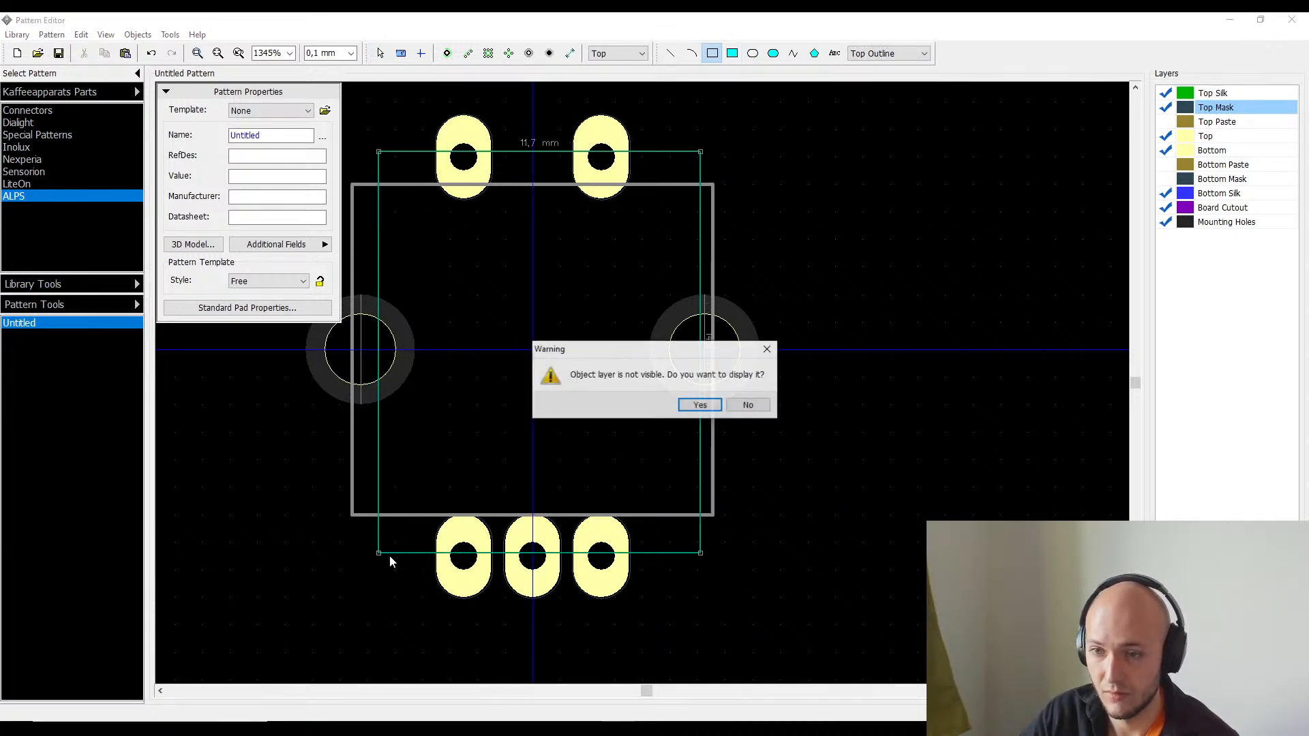
click(700, 405)
key(Escape)
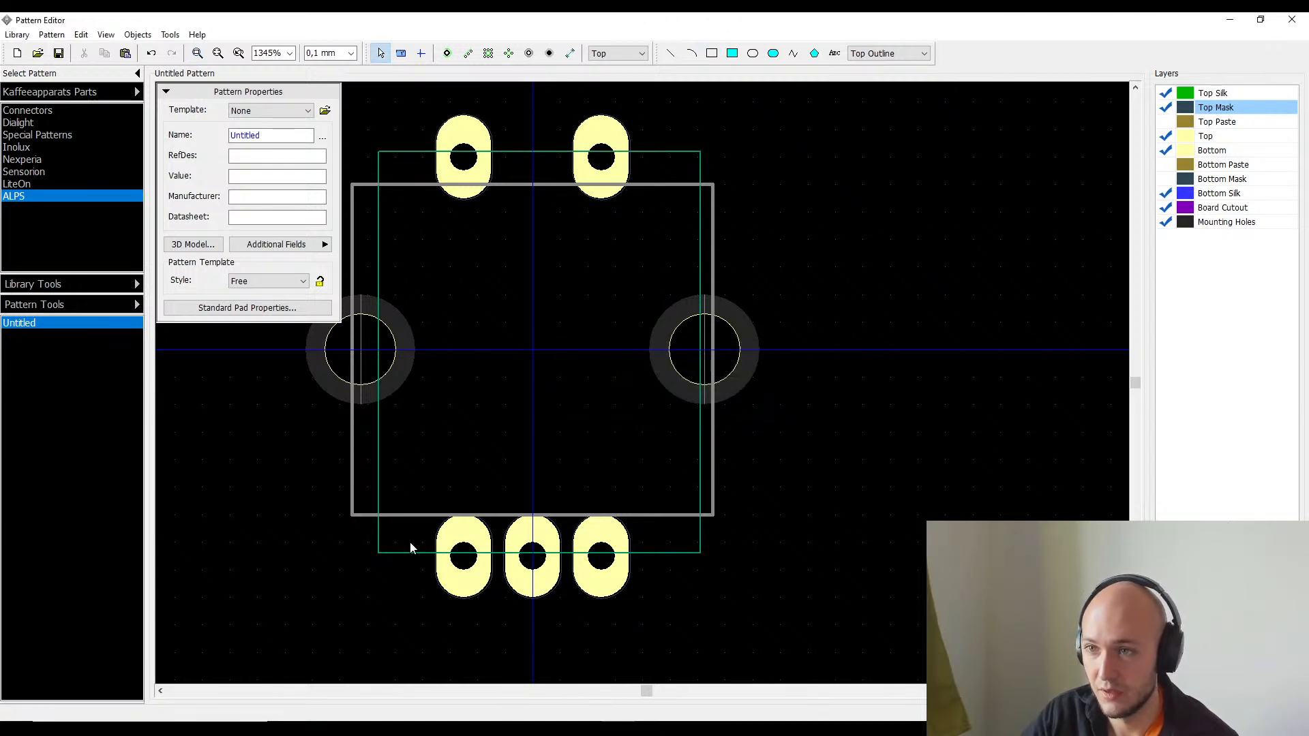
click(409, 549)
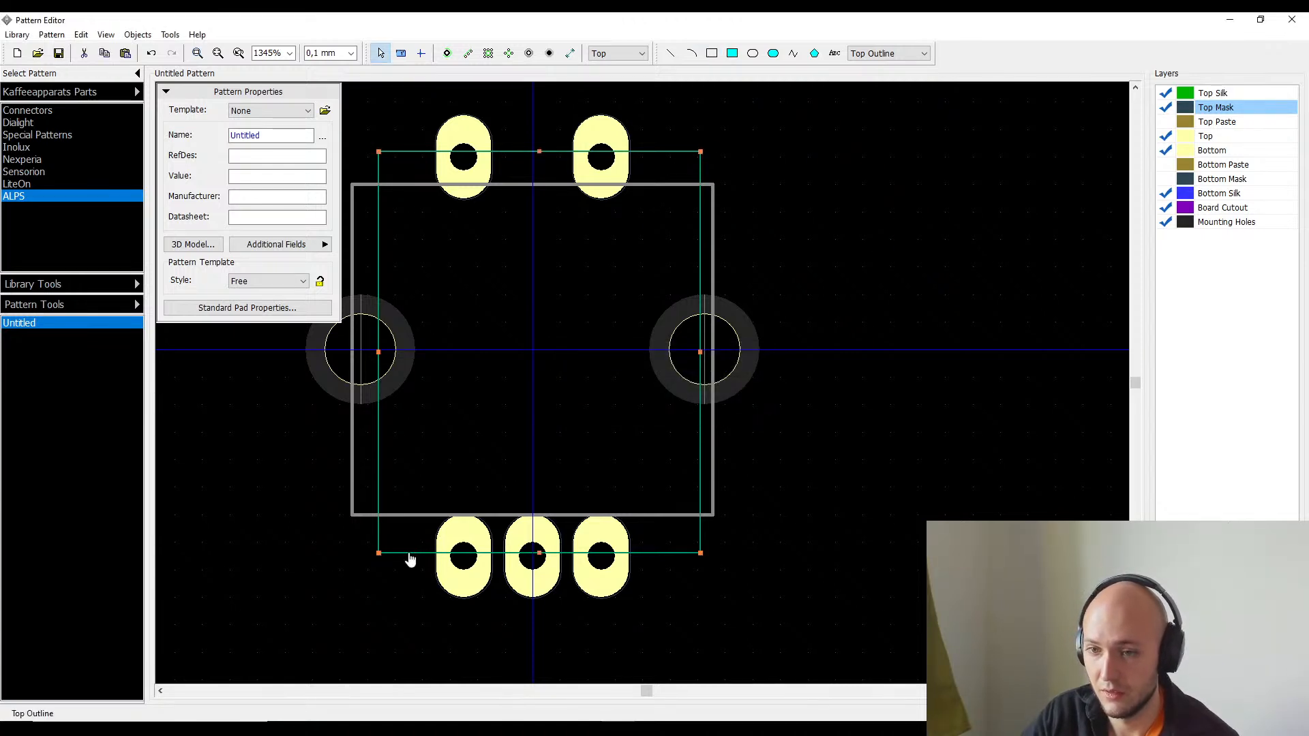
key(Delete)
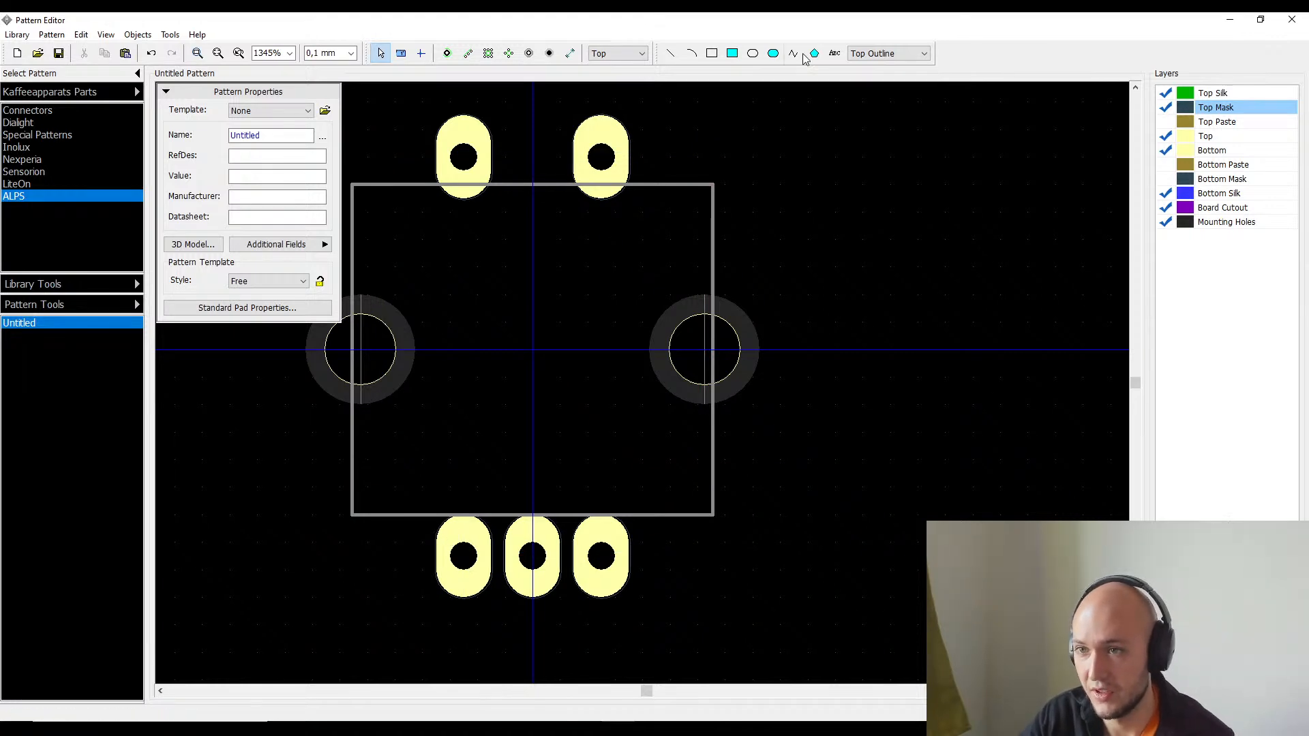
- Set the drawing layer to Top Silk and stretch the gray assembly rectangle vertically so it encloses both the upper and lower pad rows
click(888, 57)
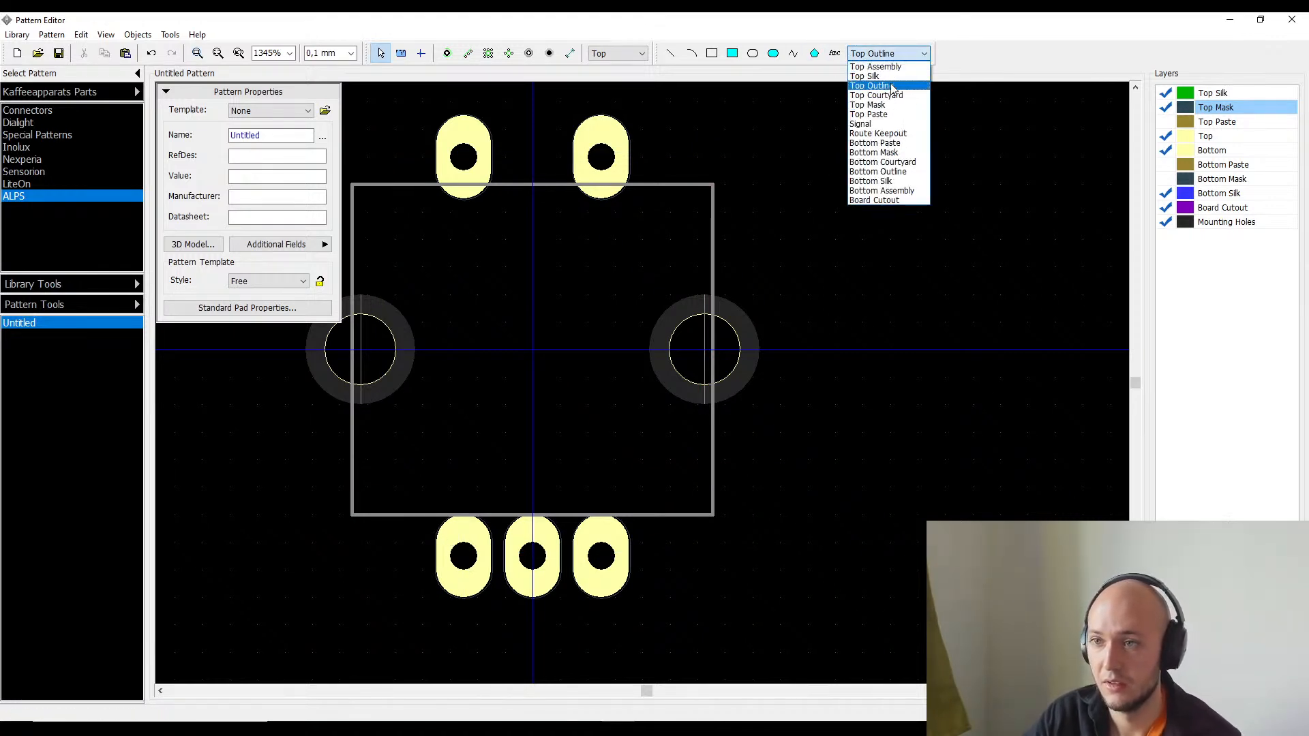
click(892, 67)
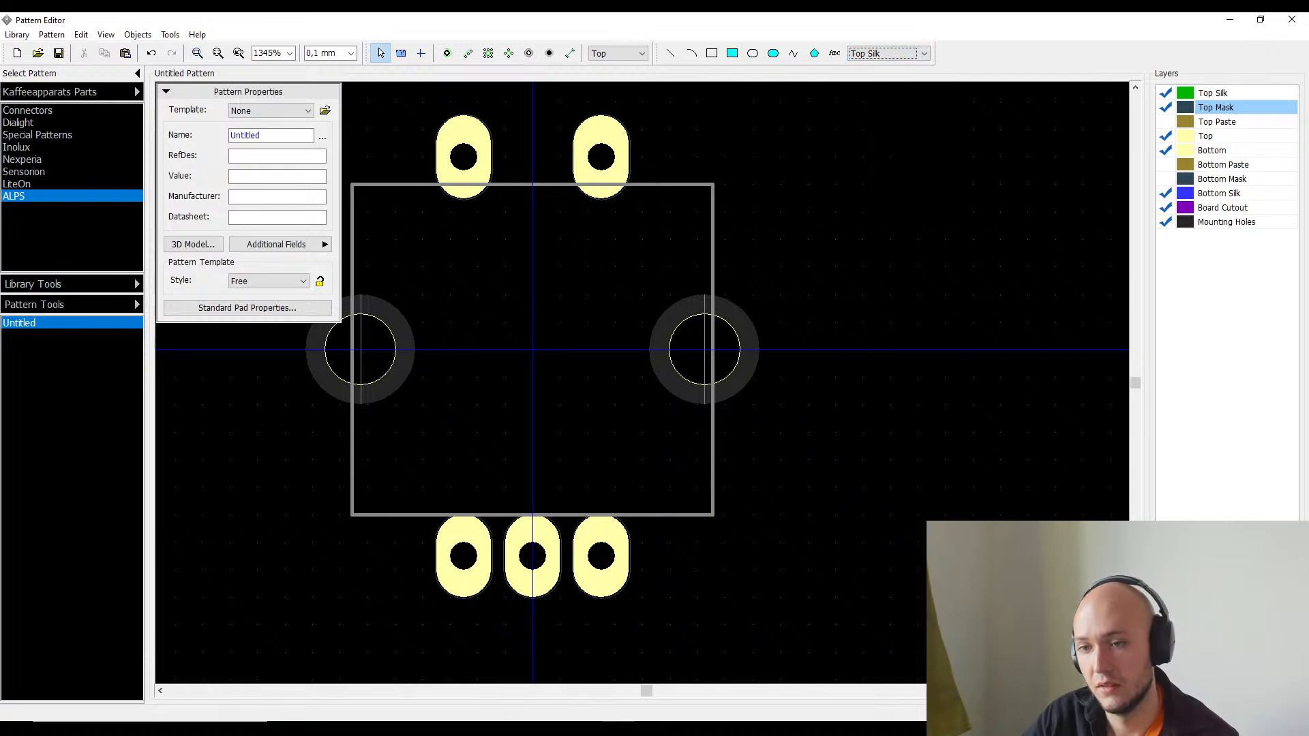
click(494, 515)
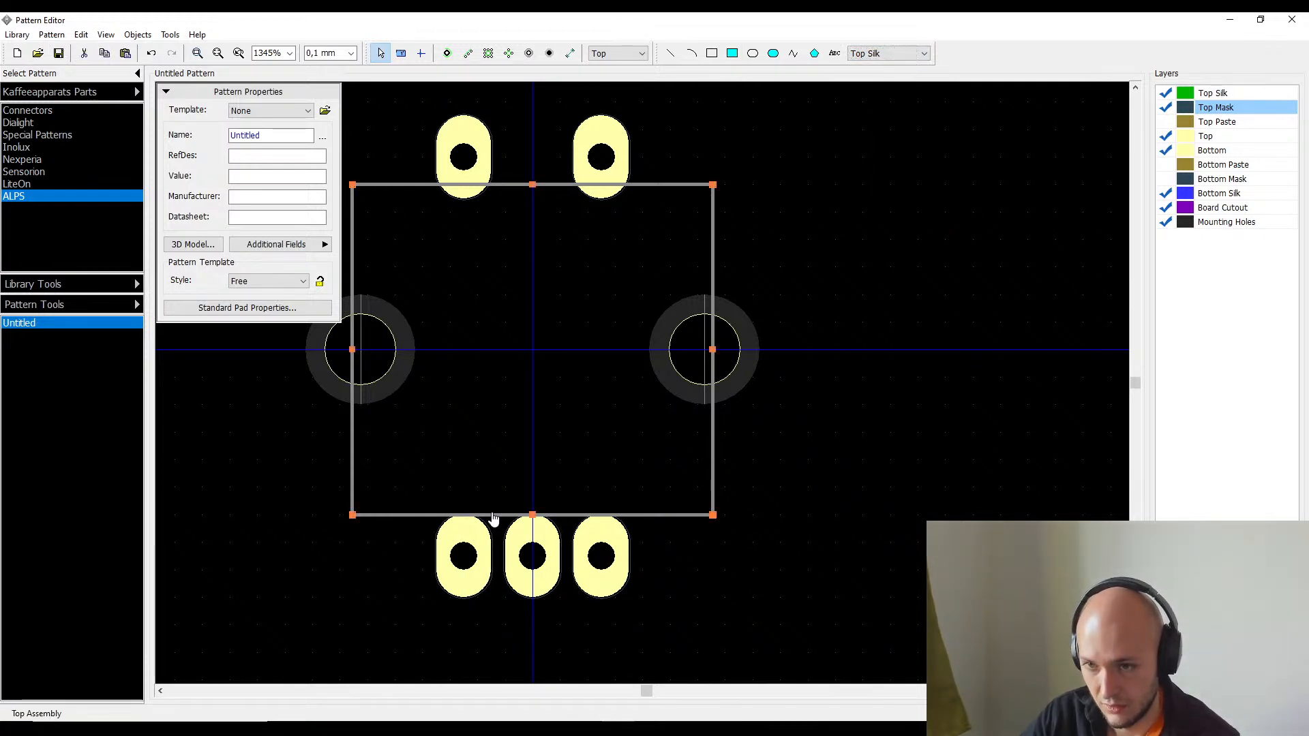
drag(523, 517, 540, 600)
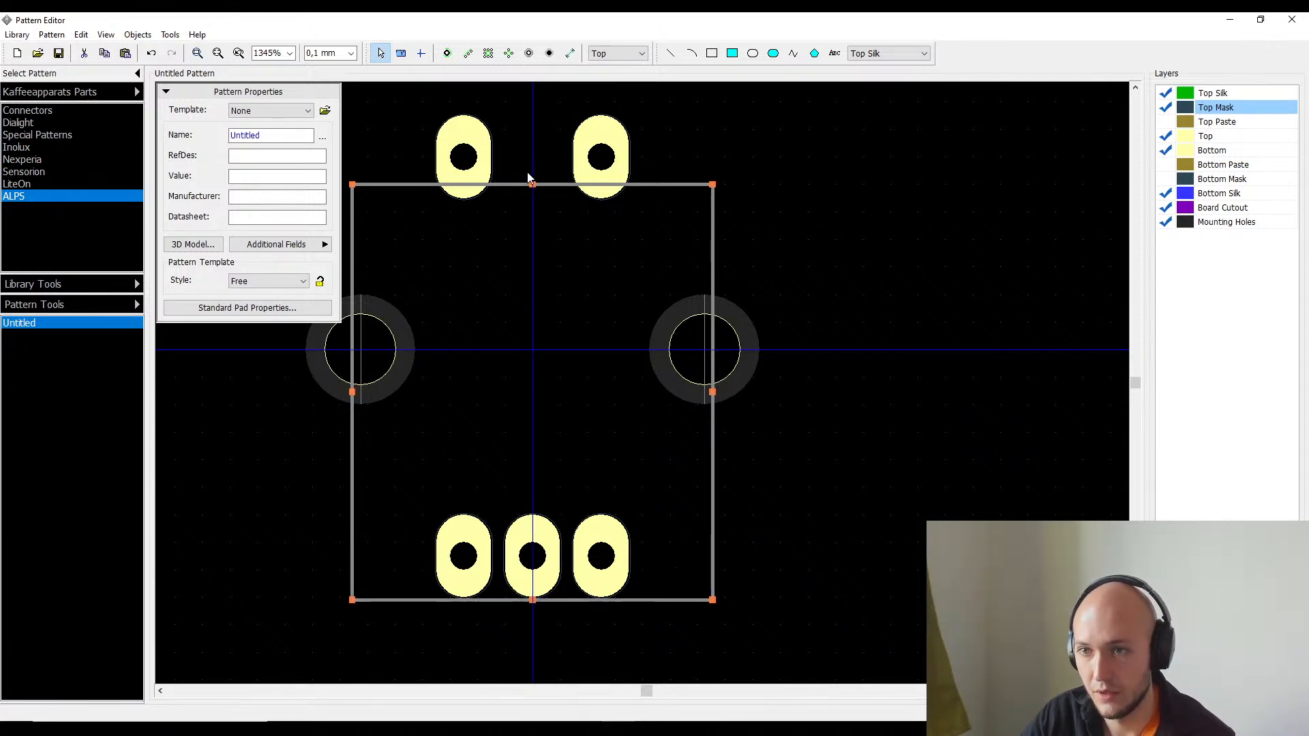
drag(533, 186, 540, 124)
click(805, 285)
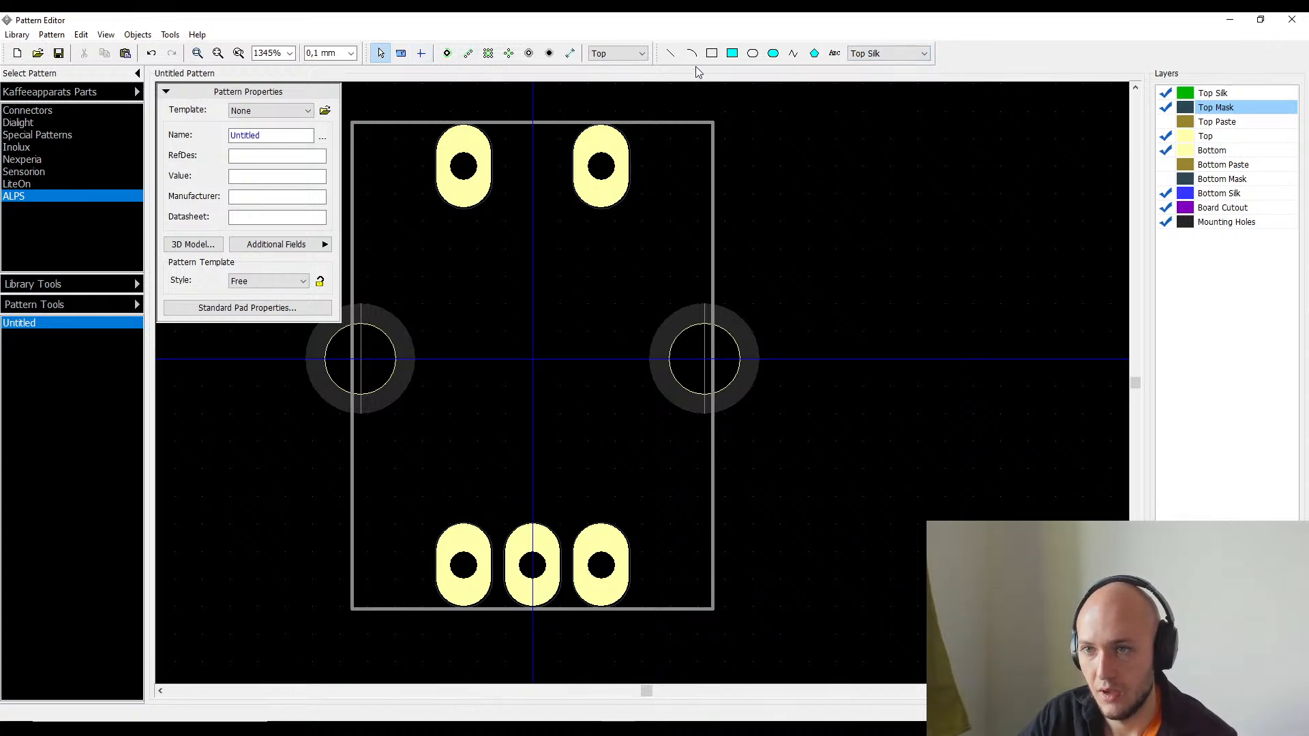
- Draw a Top Silk rectangle about 9.5 by 10.6 mm inside the assembly outline and check its shape properties without changing them
click(712, 54)
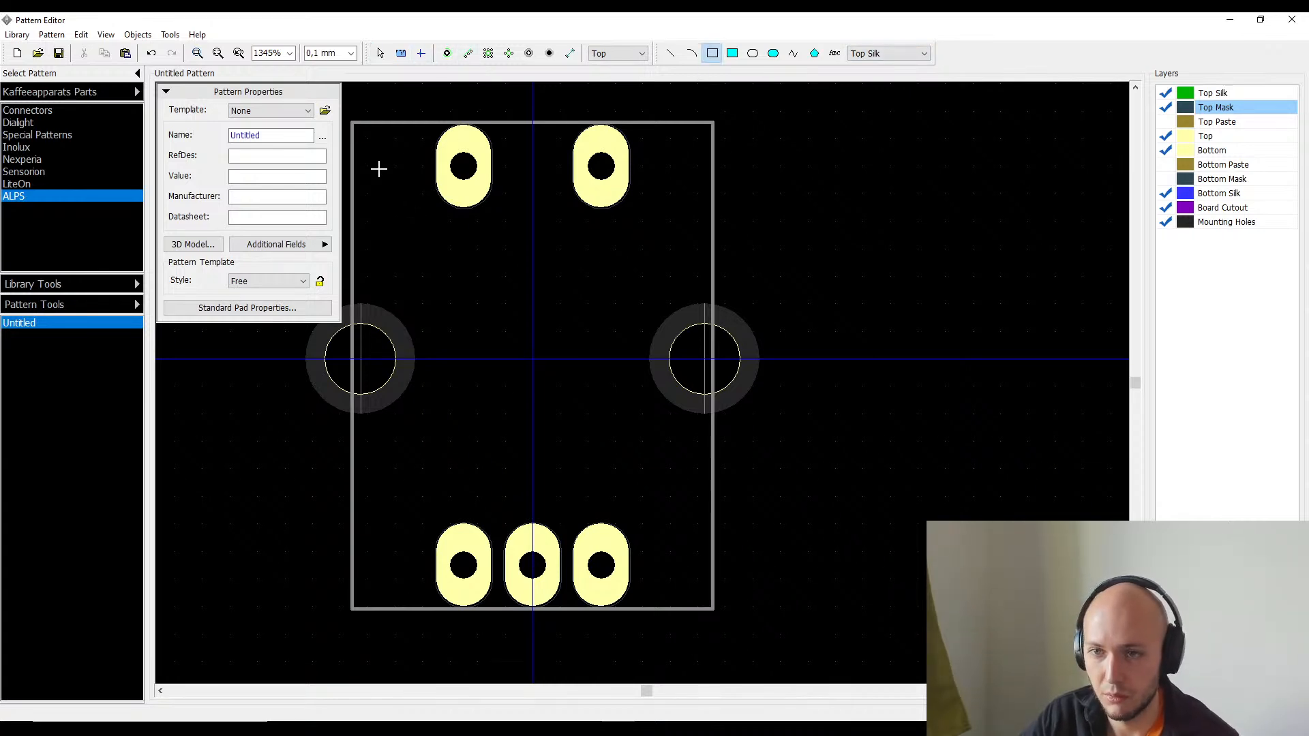
drag(379, 168, 640, 461)
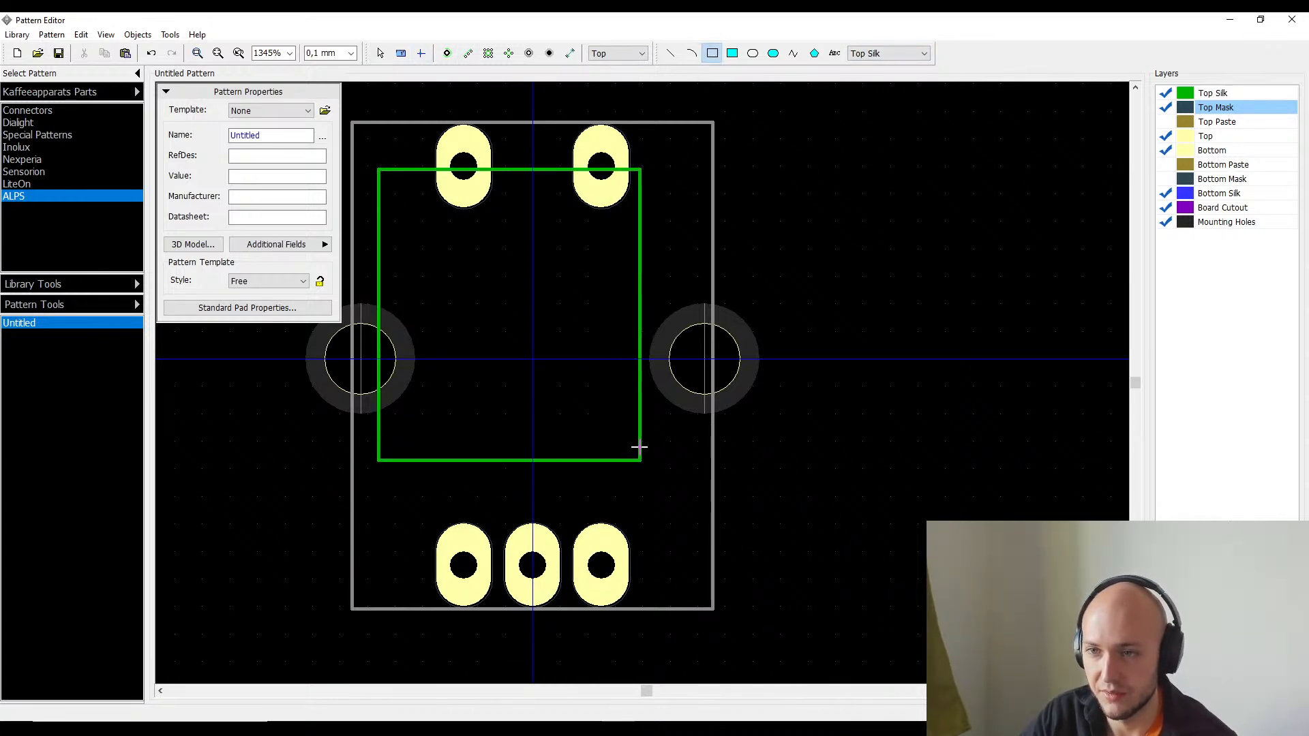
double_click(583, 465)
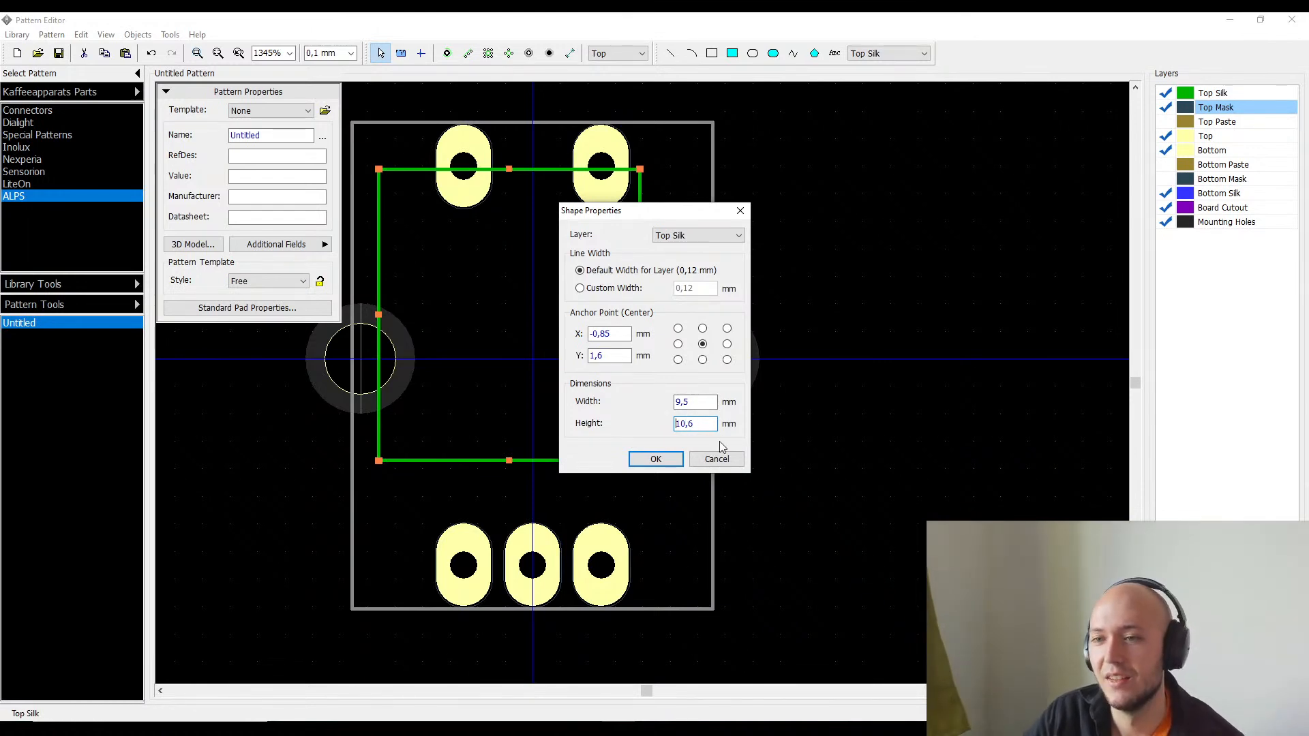
click(705, 457)
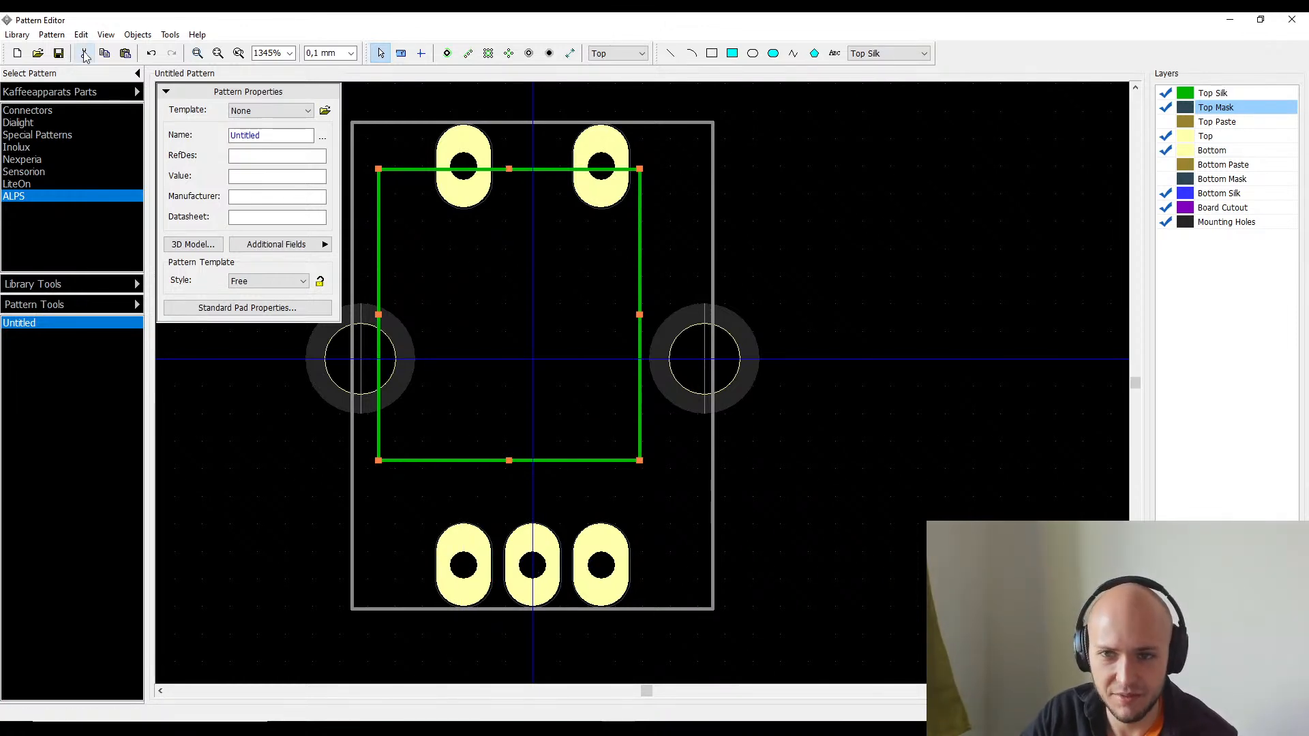
- Save the ALPS pattern library as Alps.lib in the Kaffeeapparat's Components folder
click(58, 53)
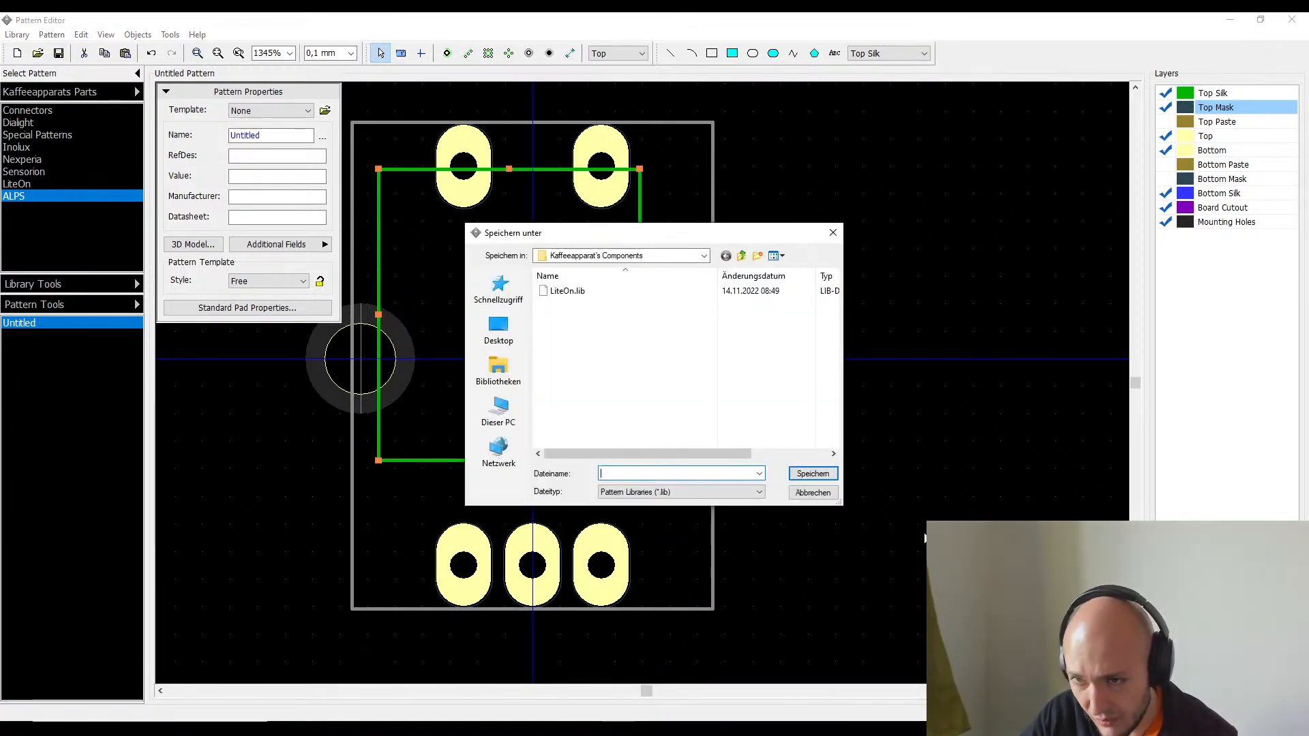
text(Aösp)
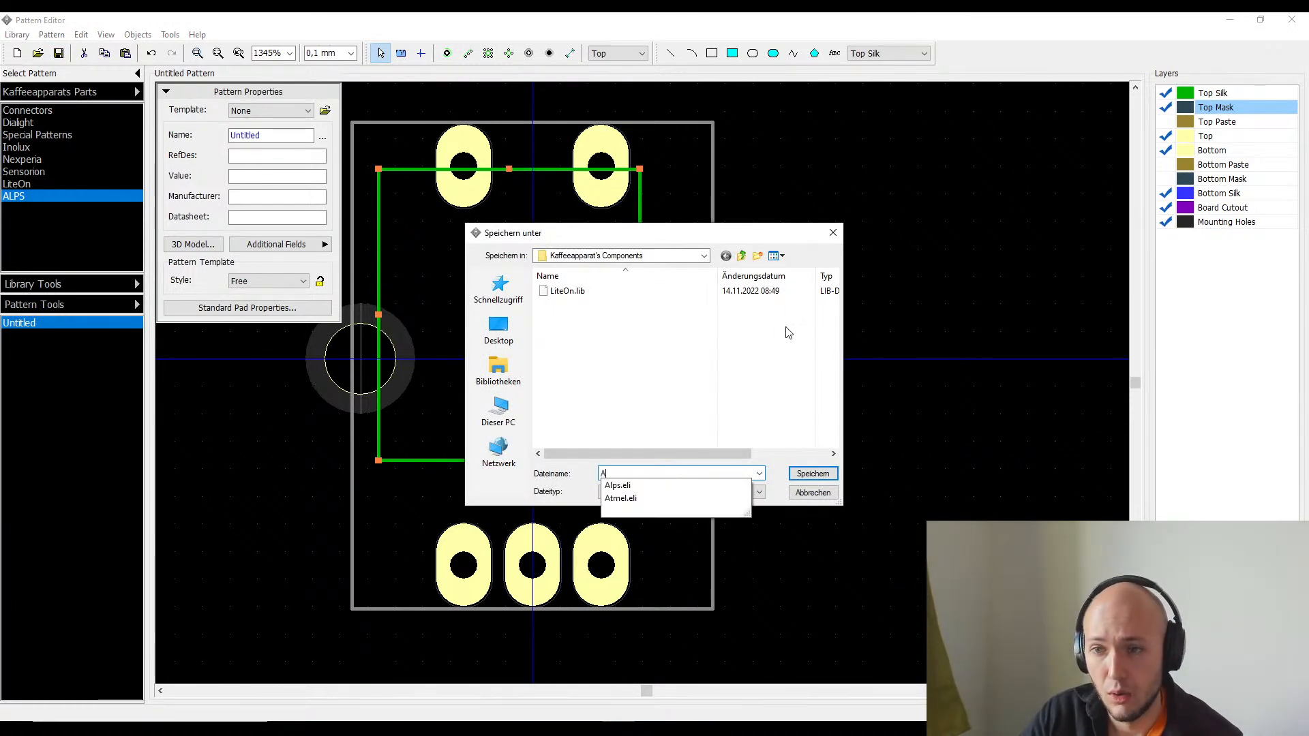
key(BackSpace)
key(BackSpace)
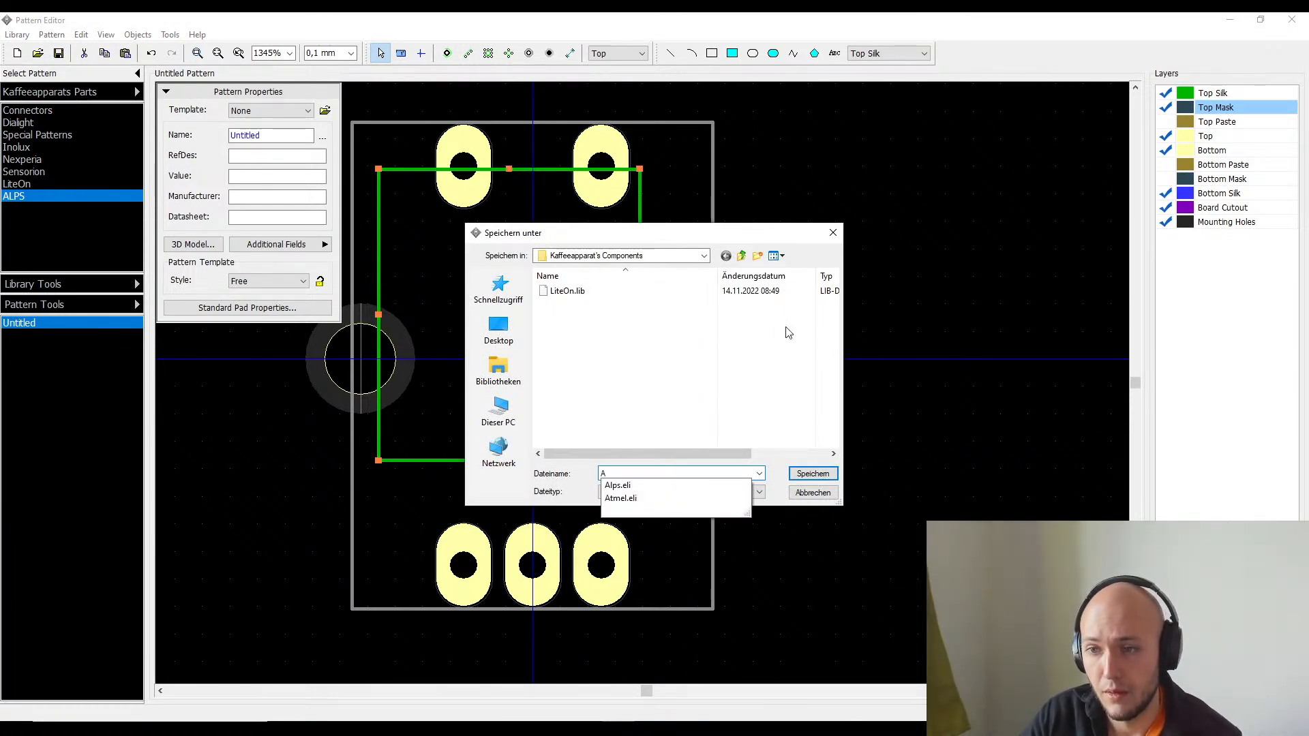
key(Down)
key(Return)
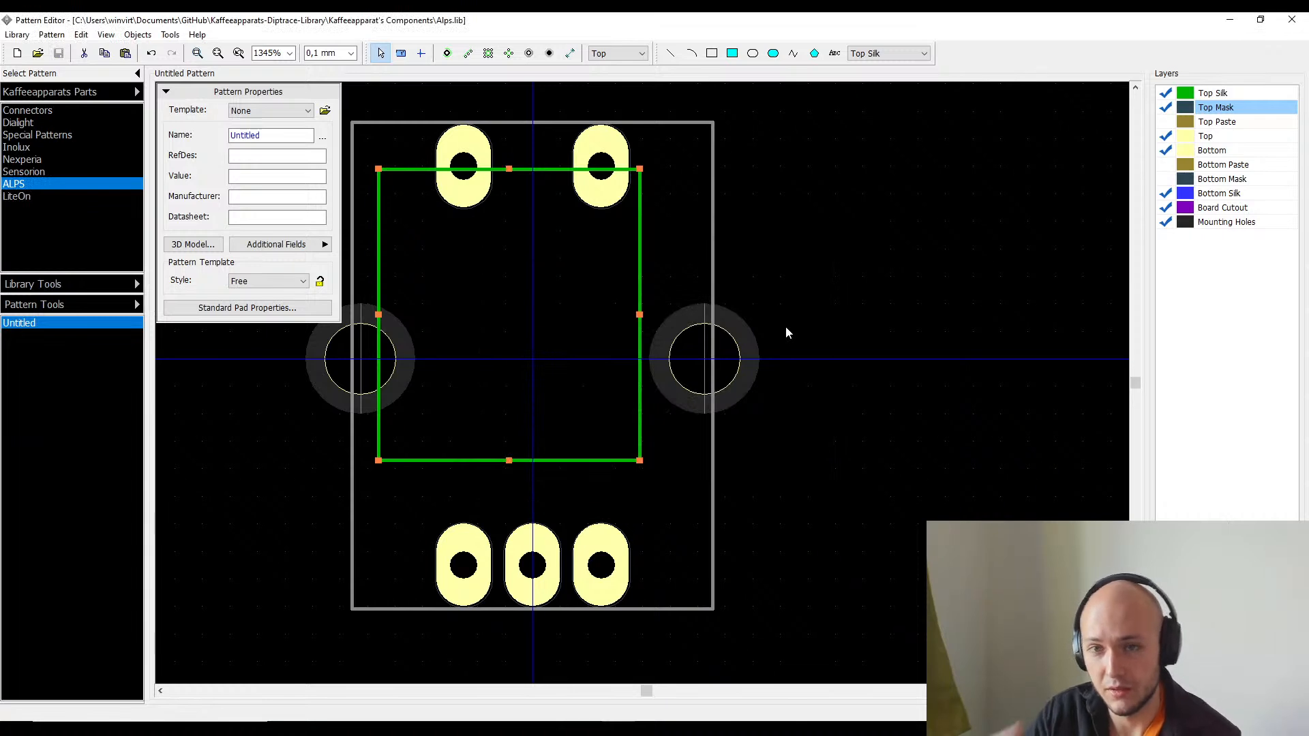